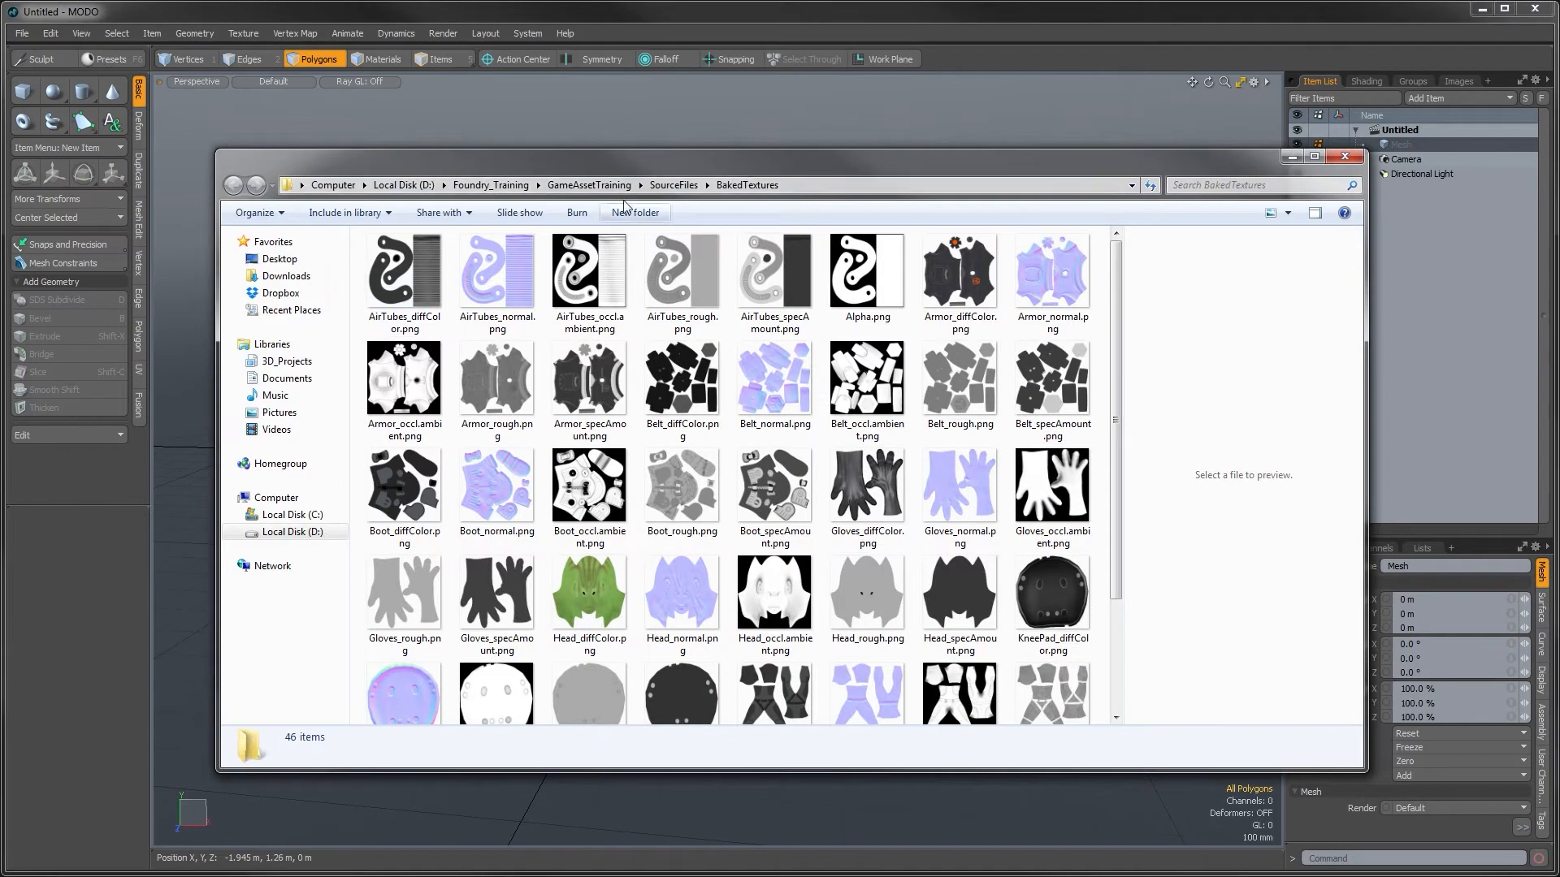
Step: Make a copy of the BakedTextures folder inside the SourceFiles folder
{"action": "left_click", "coordinate": [672, 185]}
{"action": "right_click", "coordinate": [425, 260]}
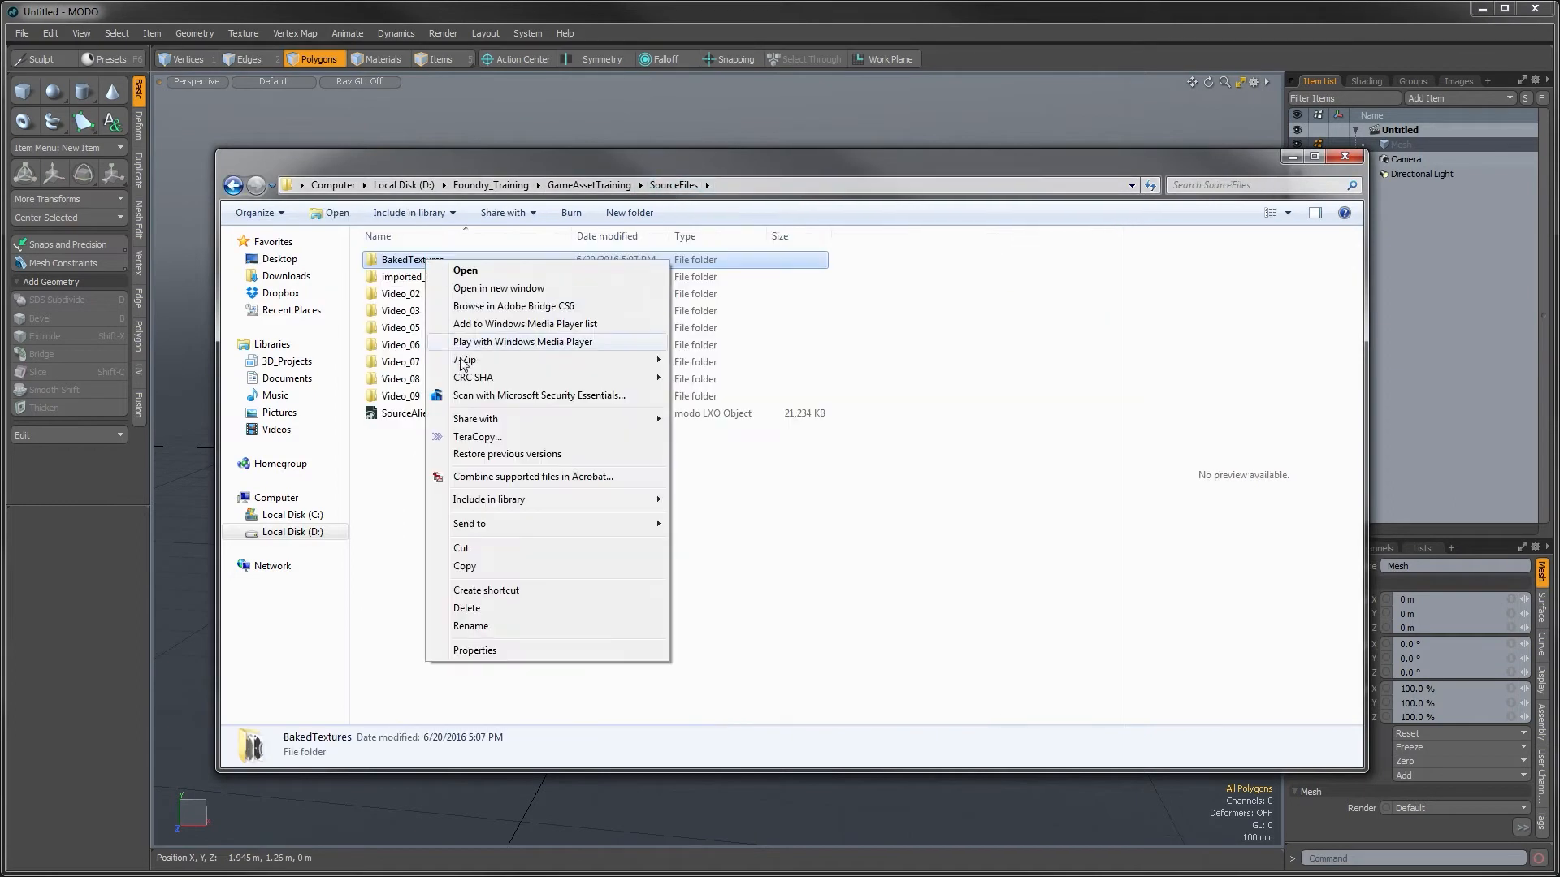
{"action": "left_click", "coordinate": [467, 565]}
{"action": "right_click", "coordinate": [423, 496]}
{"action": "left_click", "coordinate": [470, 601]}
Step: Rename the copied textures folder as BakedTextures_backup and close the file browser window
{"action": "right_click", "coordinate": [459, 278]}
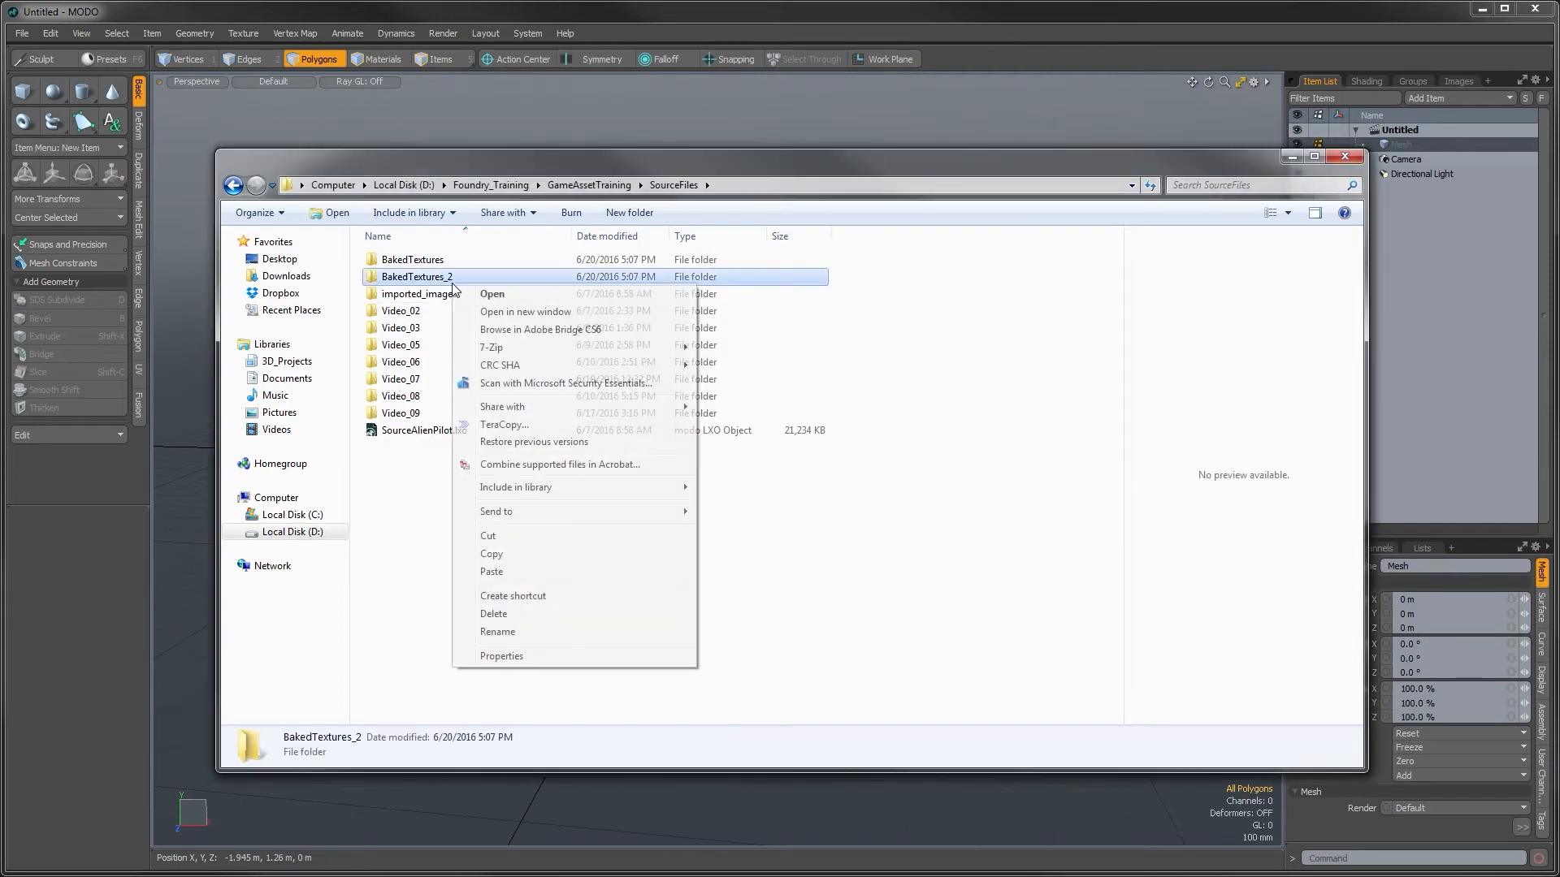
{"action": "left_click", "coordinate": [495, 629]}
{"action": "left_click", "coordinate": [469, 277]}
{"action": "key", "text": "BackSpace"}
{"action": "type", "text": "backup"}
{"action": "key", "text": "Return"}
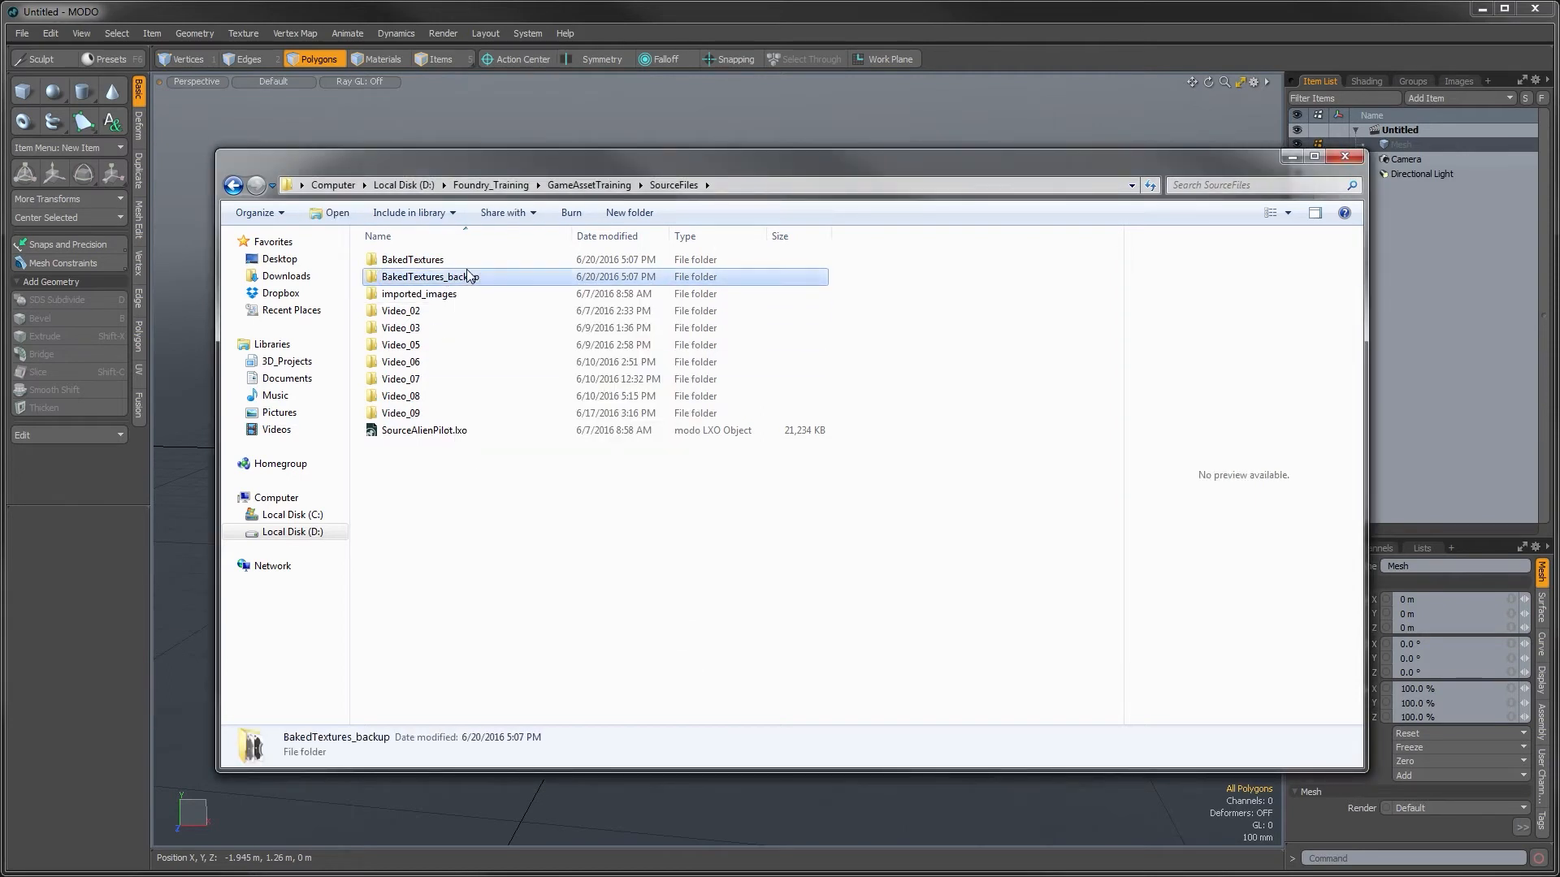
{"action": "left_click", "coordinate": [1345, 157]}
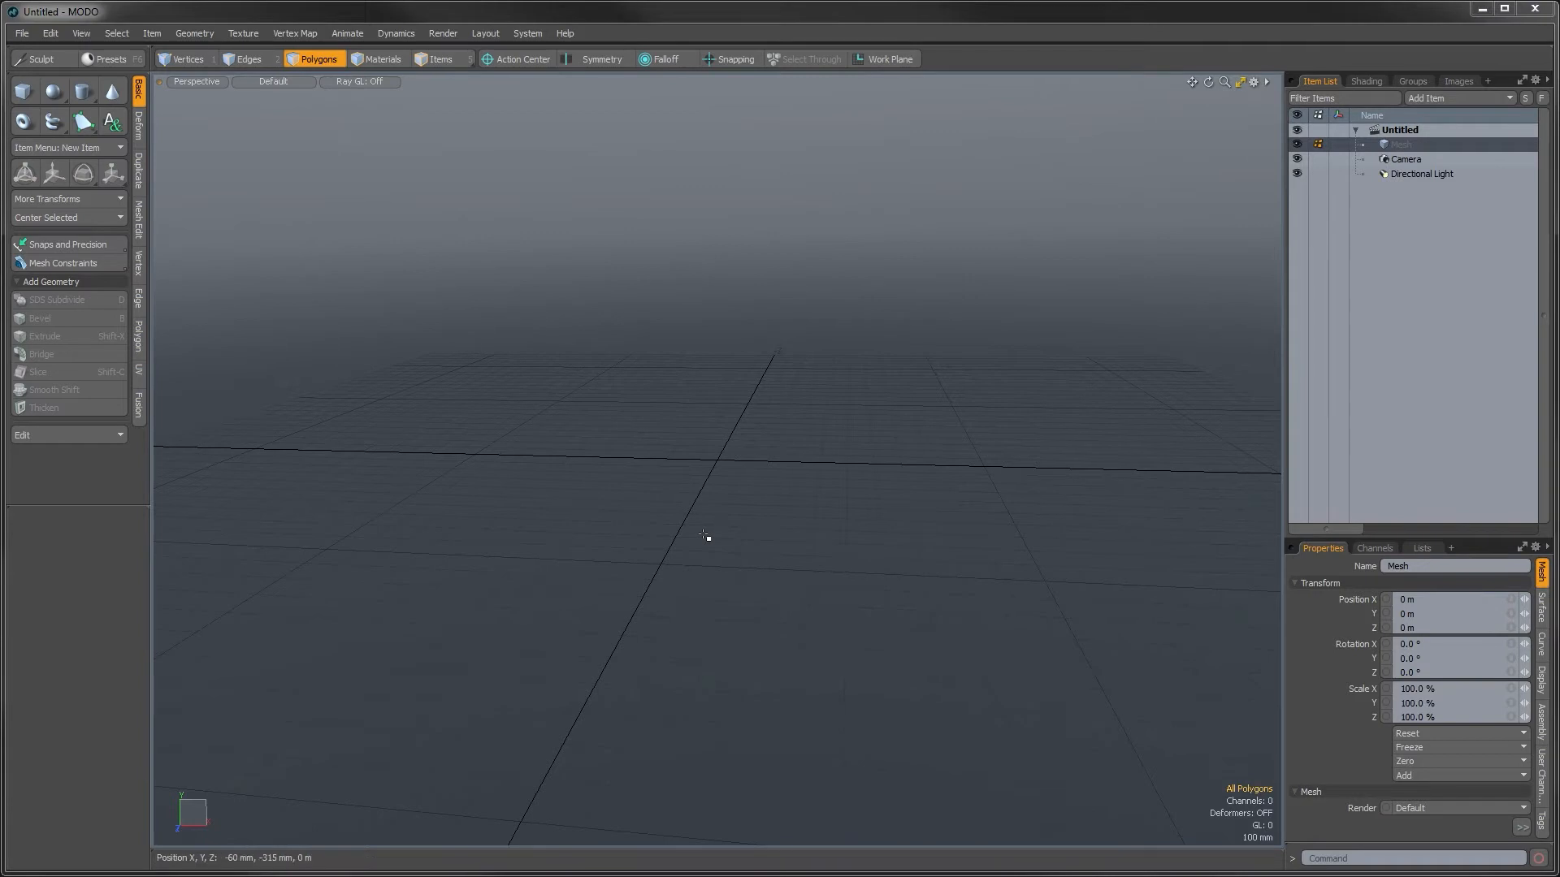
Step: Open the scene TextureBakingComplete.lxo from the Video_09 folder
{"action": "left_click", "coordinate": [32, 36]}
{"action": "left_click", "coordinate": [33, 92]}
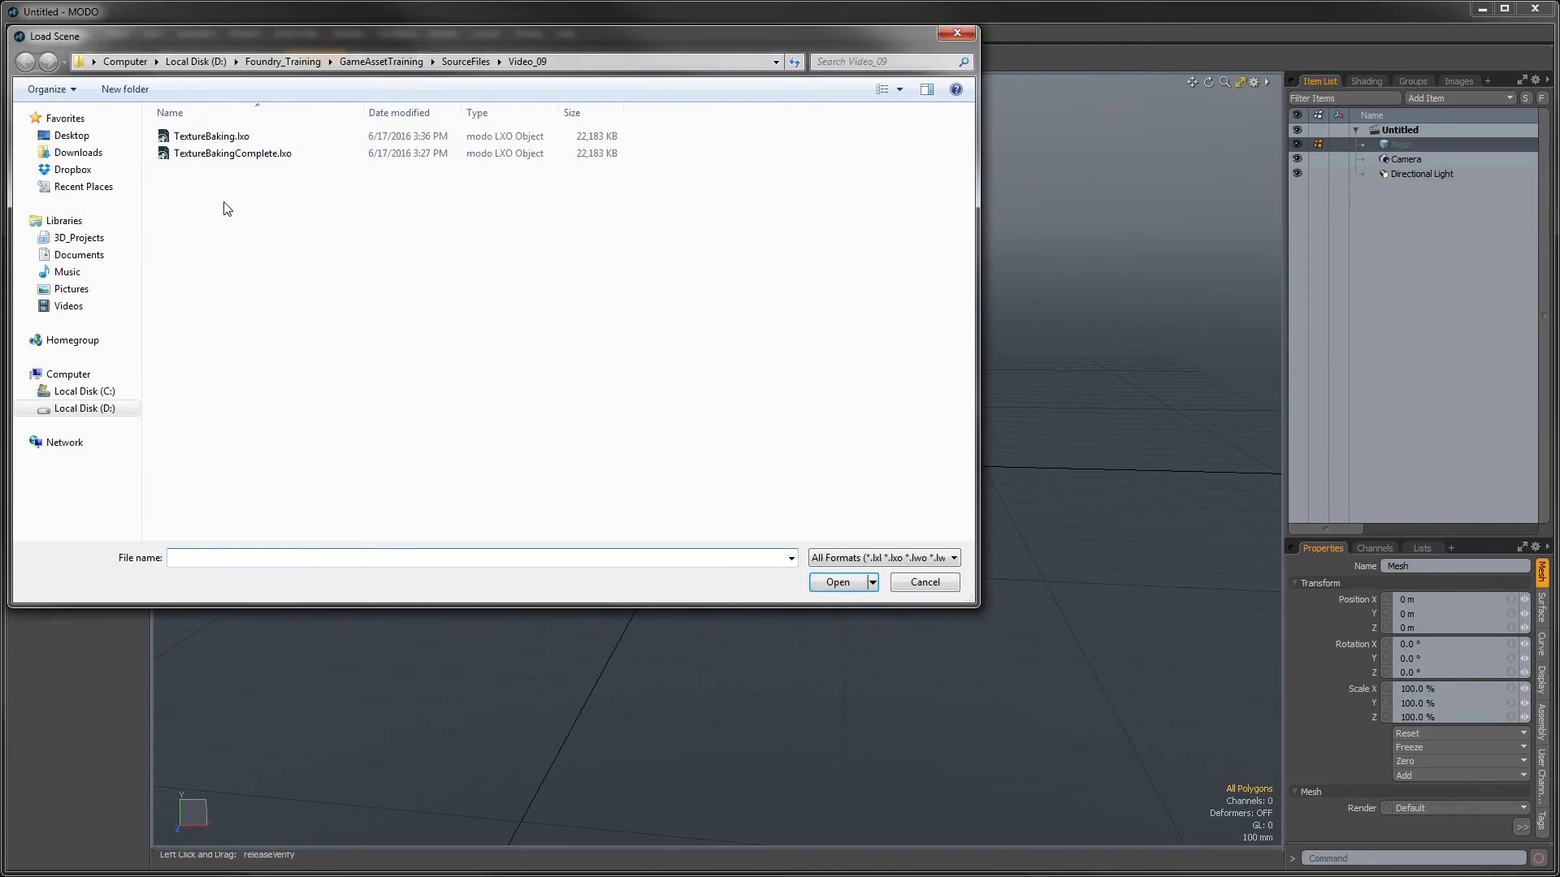
{"action": "left_click", "coordinate": [376, 220]}
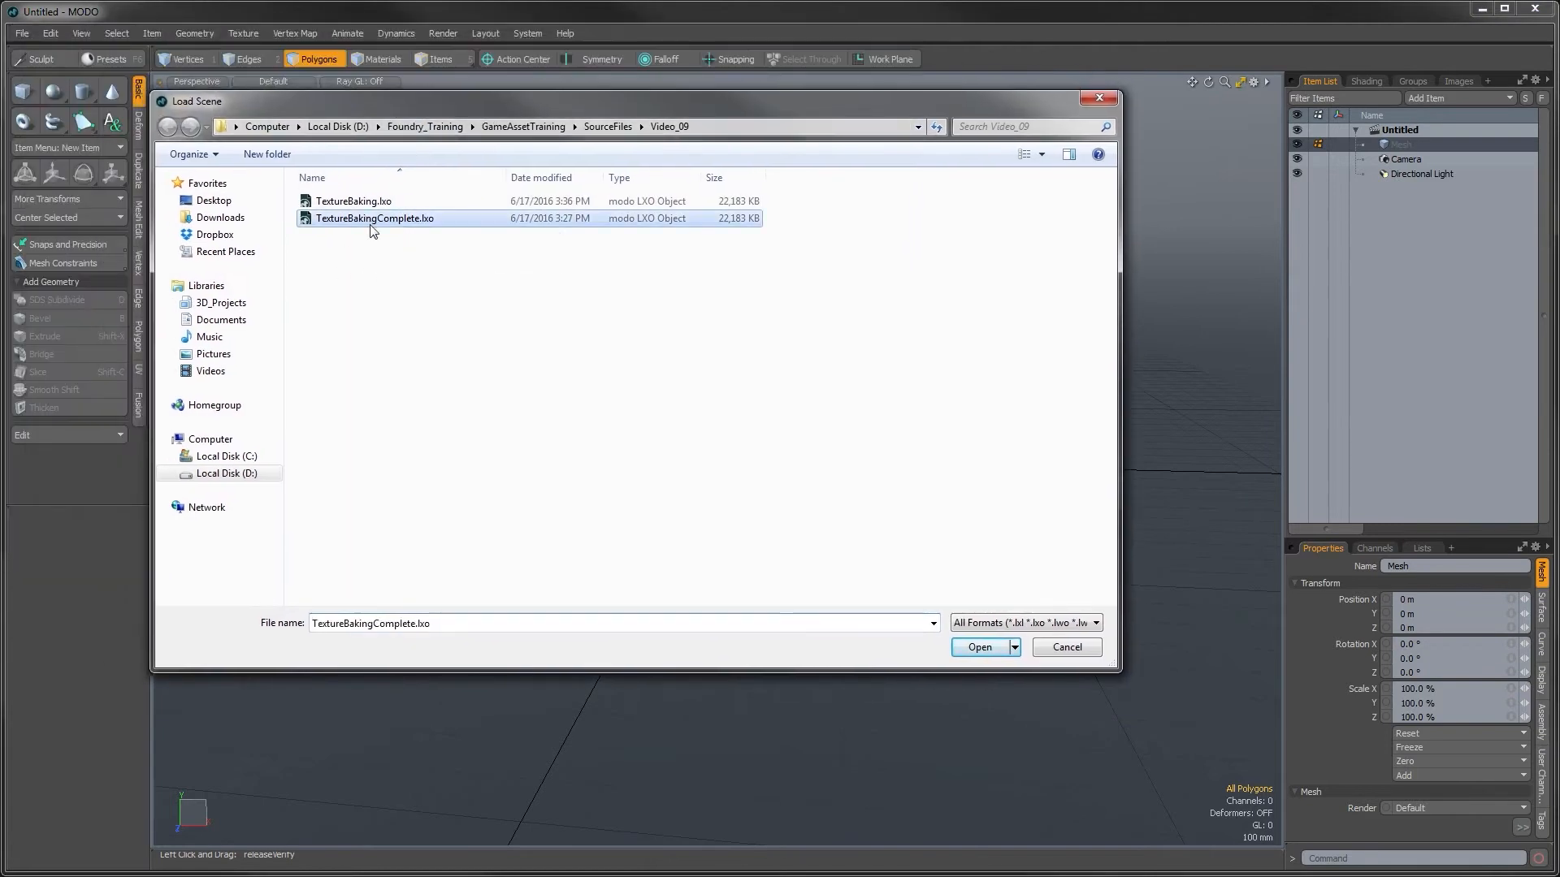
{"action": "left_click", "coordinate": [978, 647]}
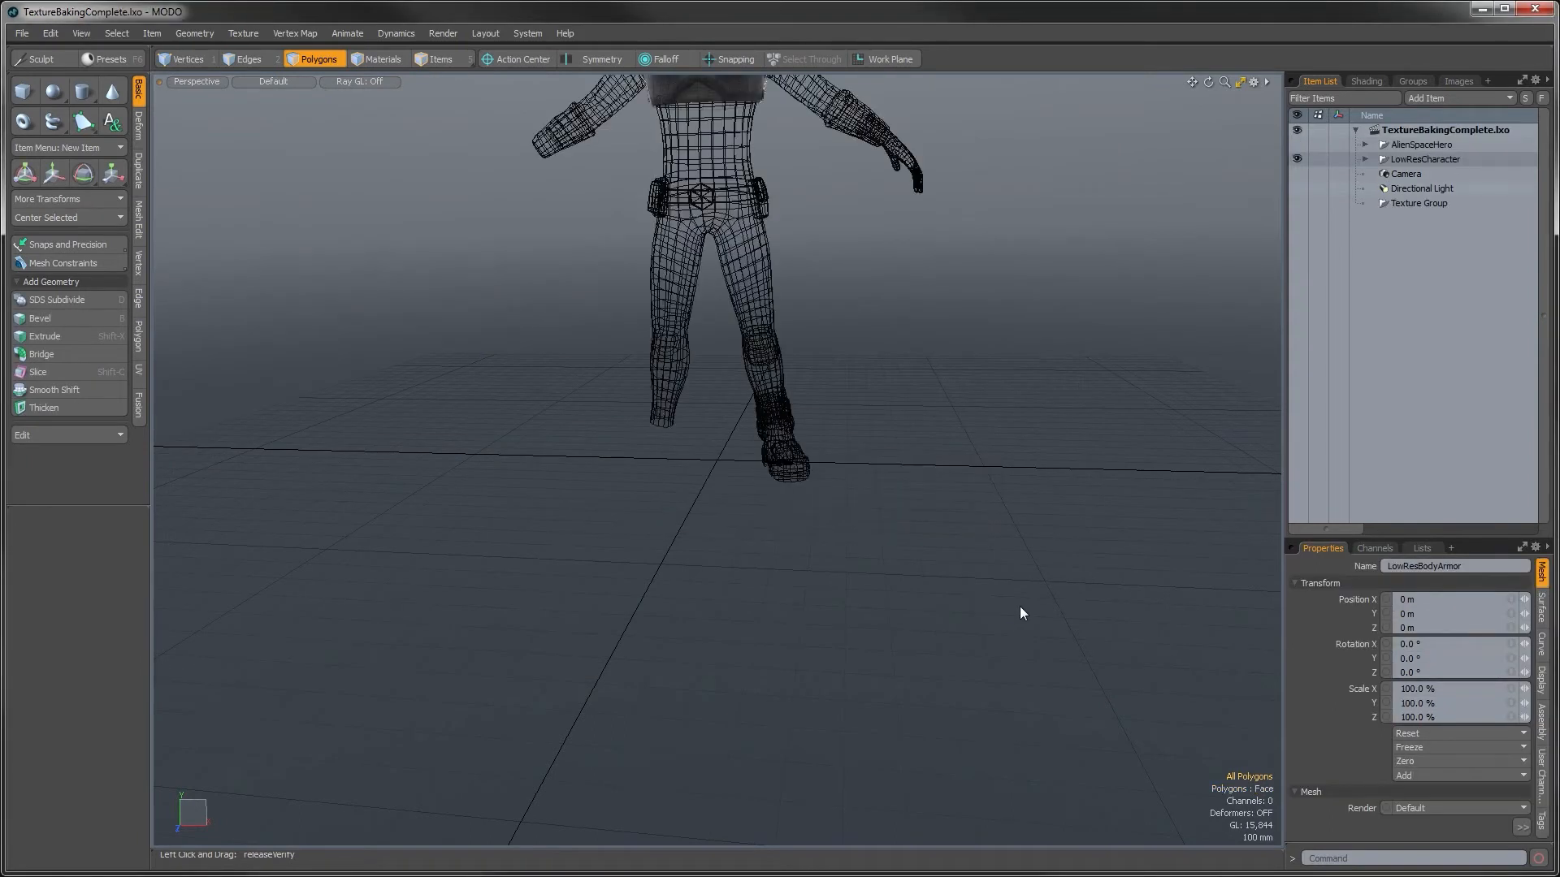
Step: Delete the AlienSpaceHero group together with all of its child meshes from the scene
{"action": "left_click_drag", "start_coordinate": [846, 355], "coordinate": [906, 508], "text": "alt"}
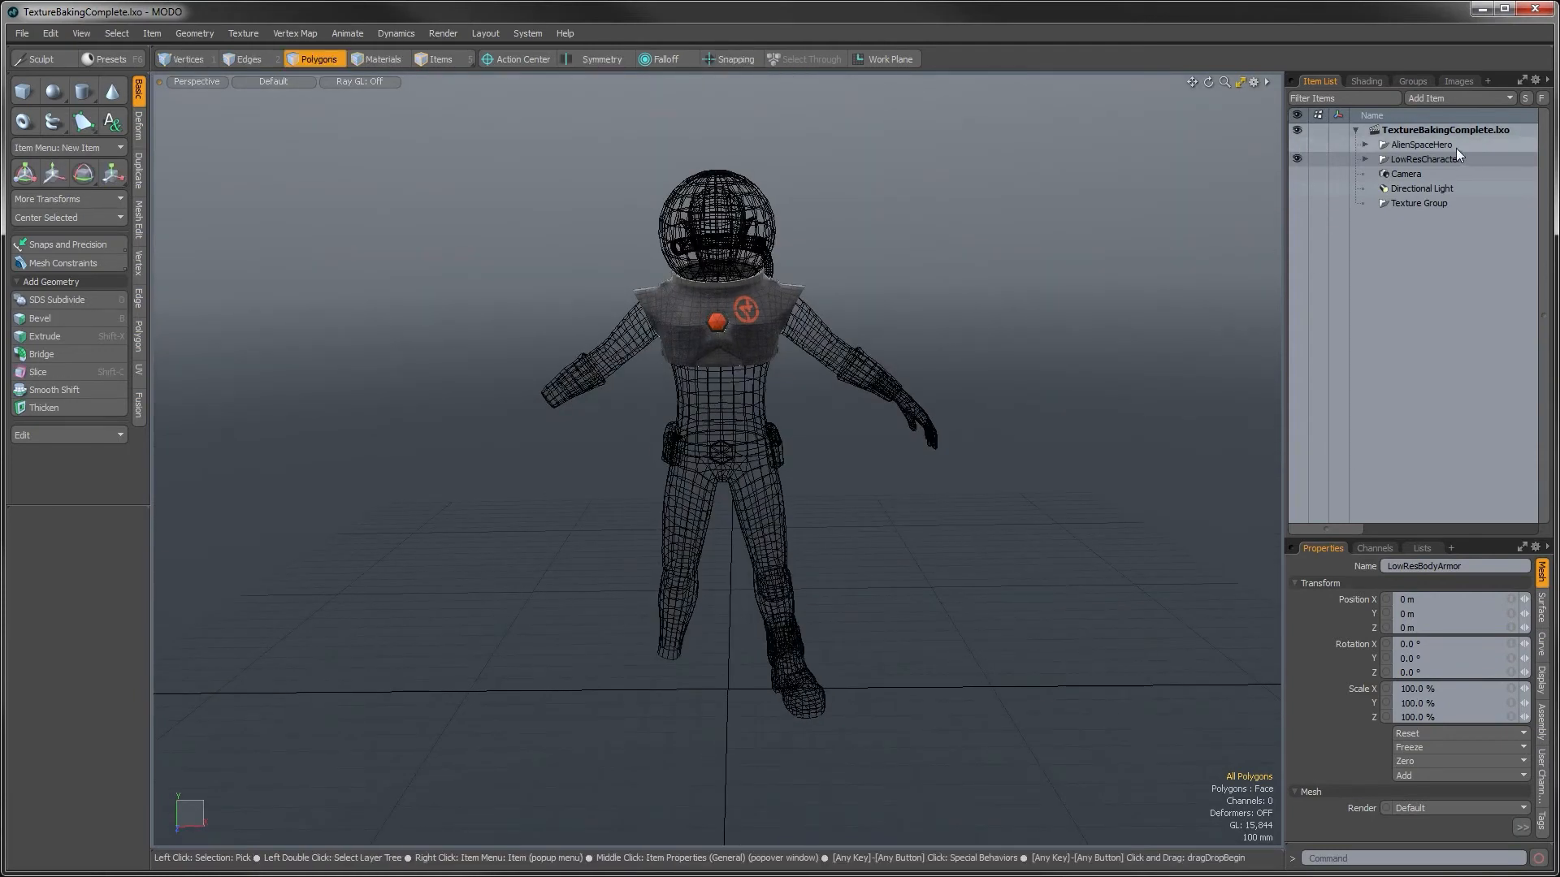
{"action": "left_click", "coordinate": [1399, 147]}
{"action": "left_click", "coordinate": [1365, 145]}
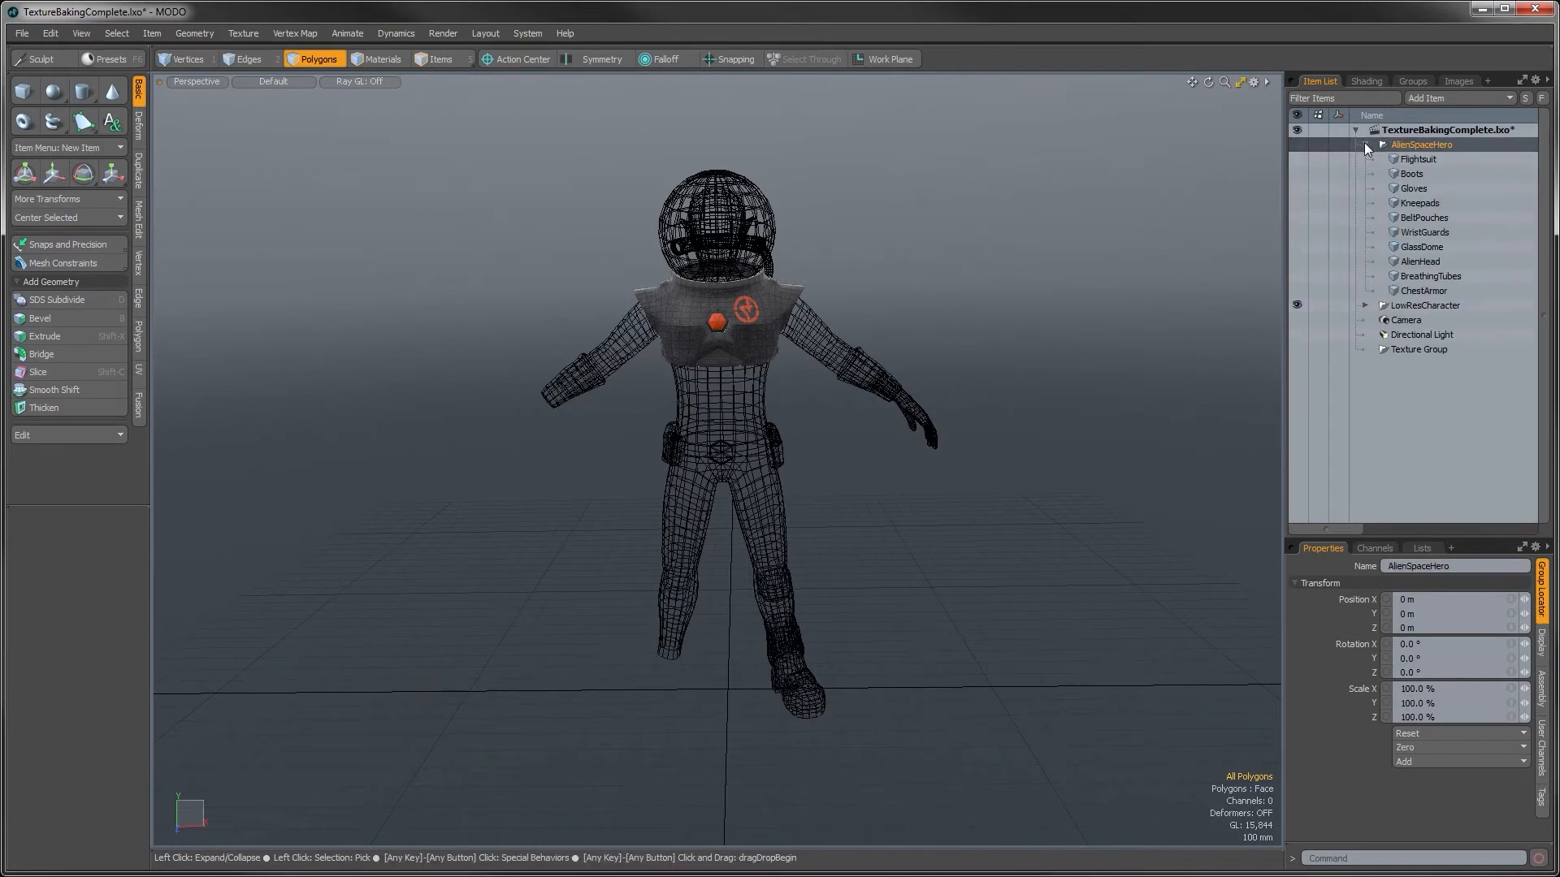
{"action": "left_click", "coordinate": [1405, 289]}
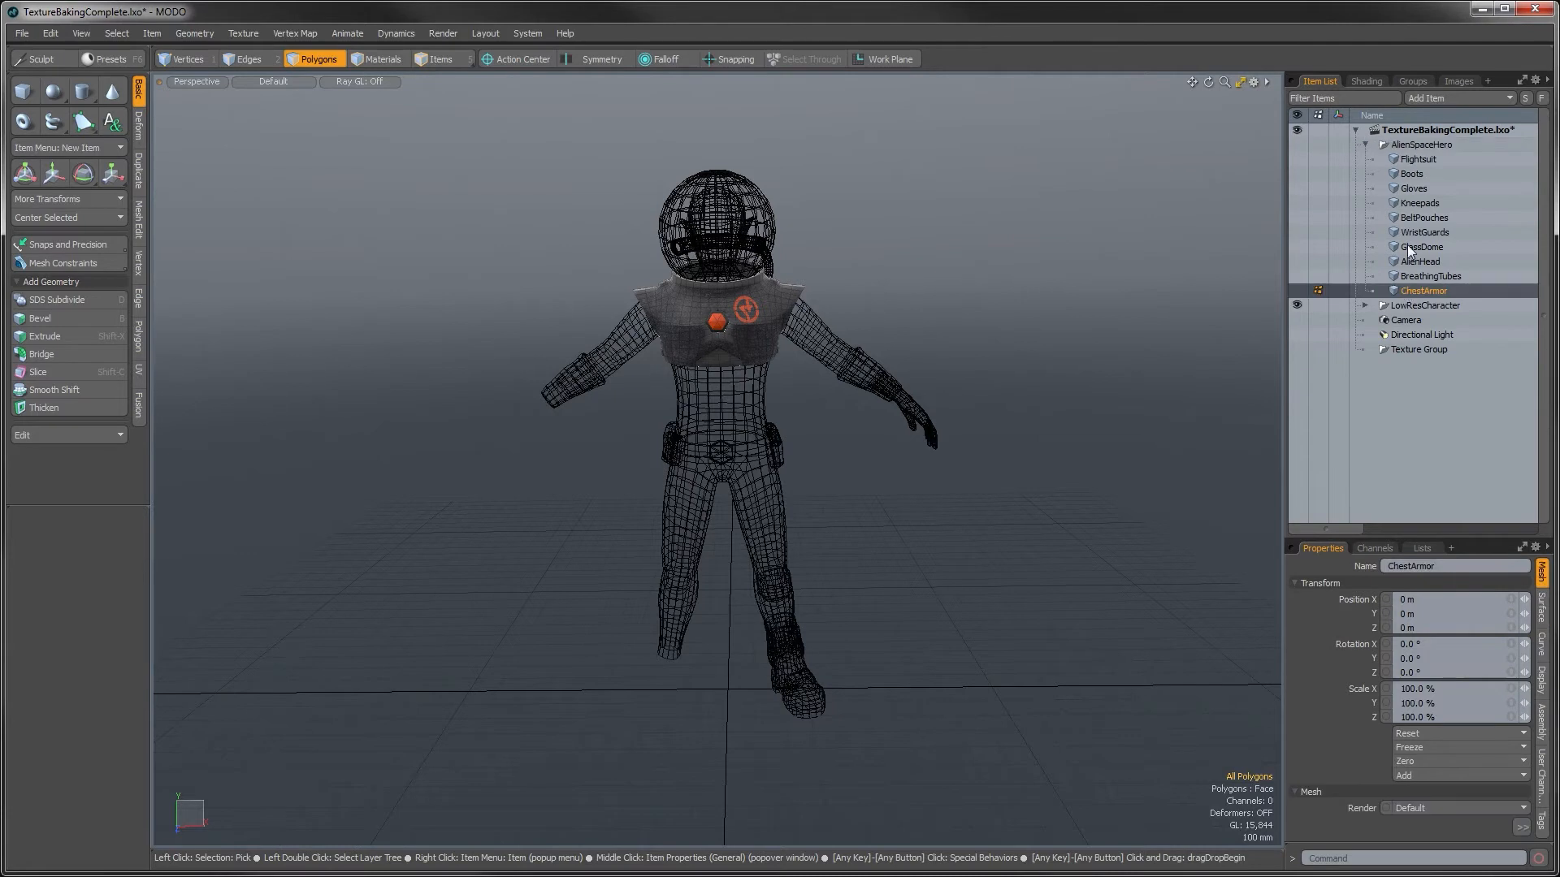
{"action": "double_click", "coordinate": [1407, 145]}
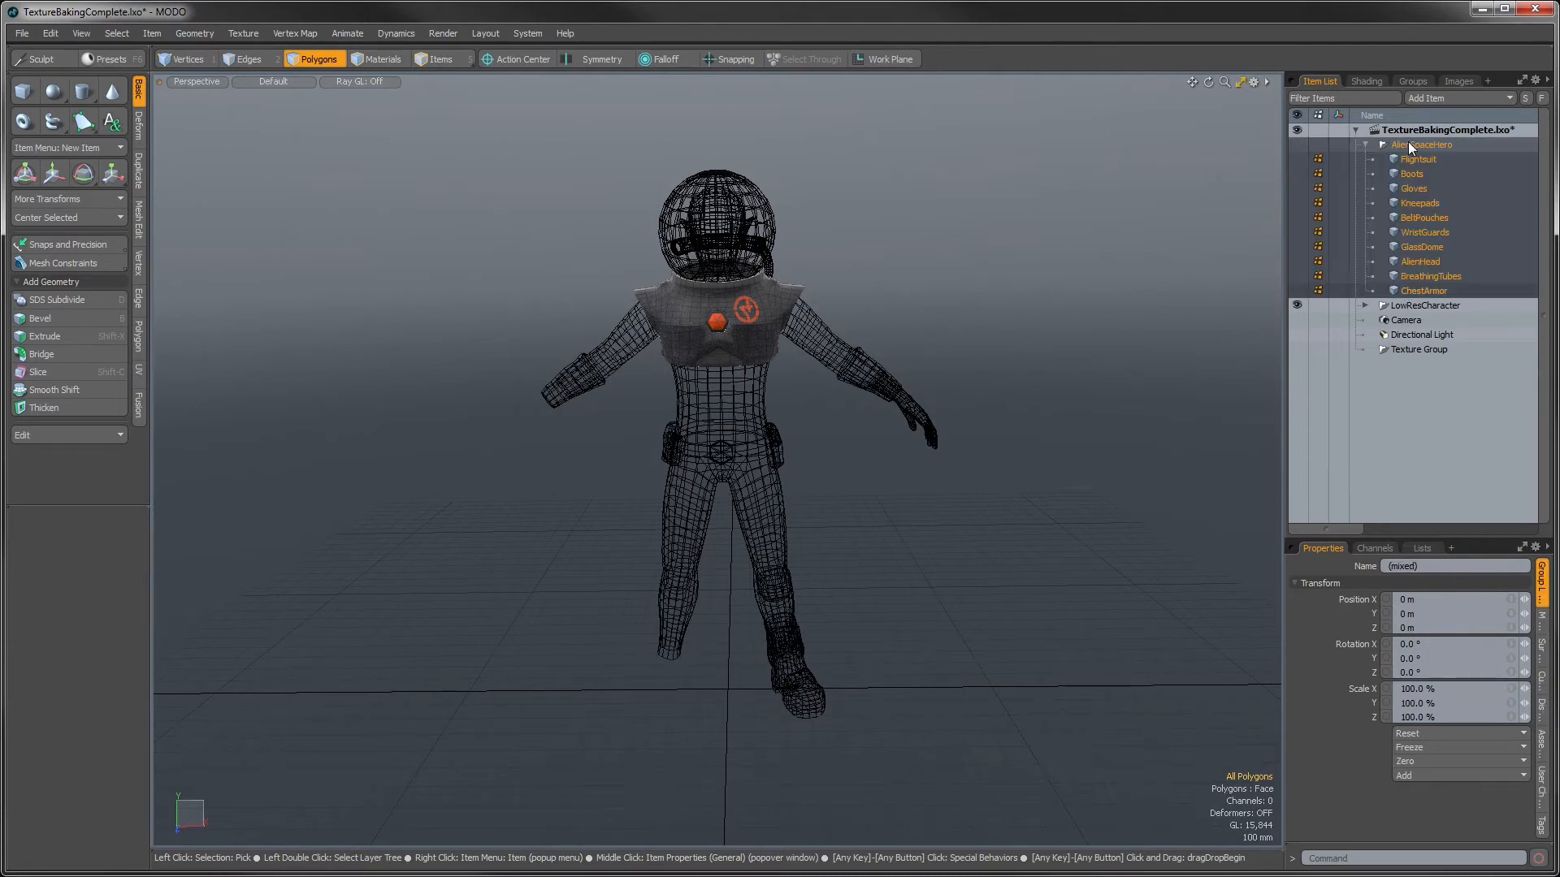
{"action": "key", "text": "Delete"}
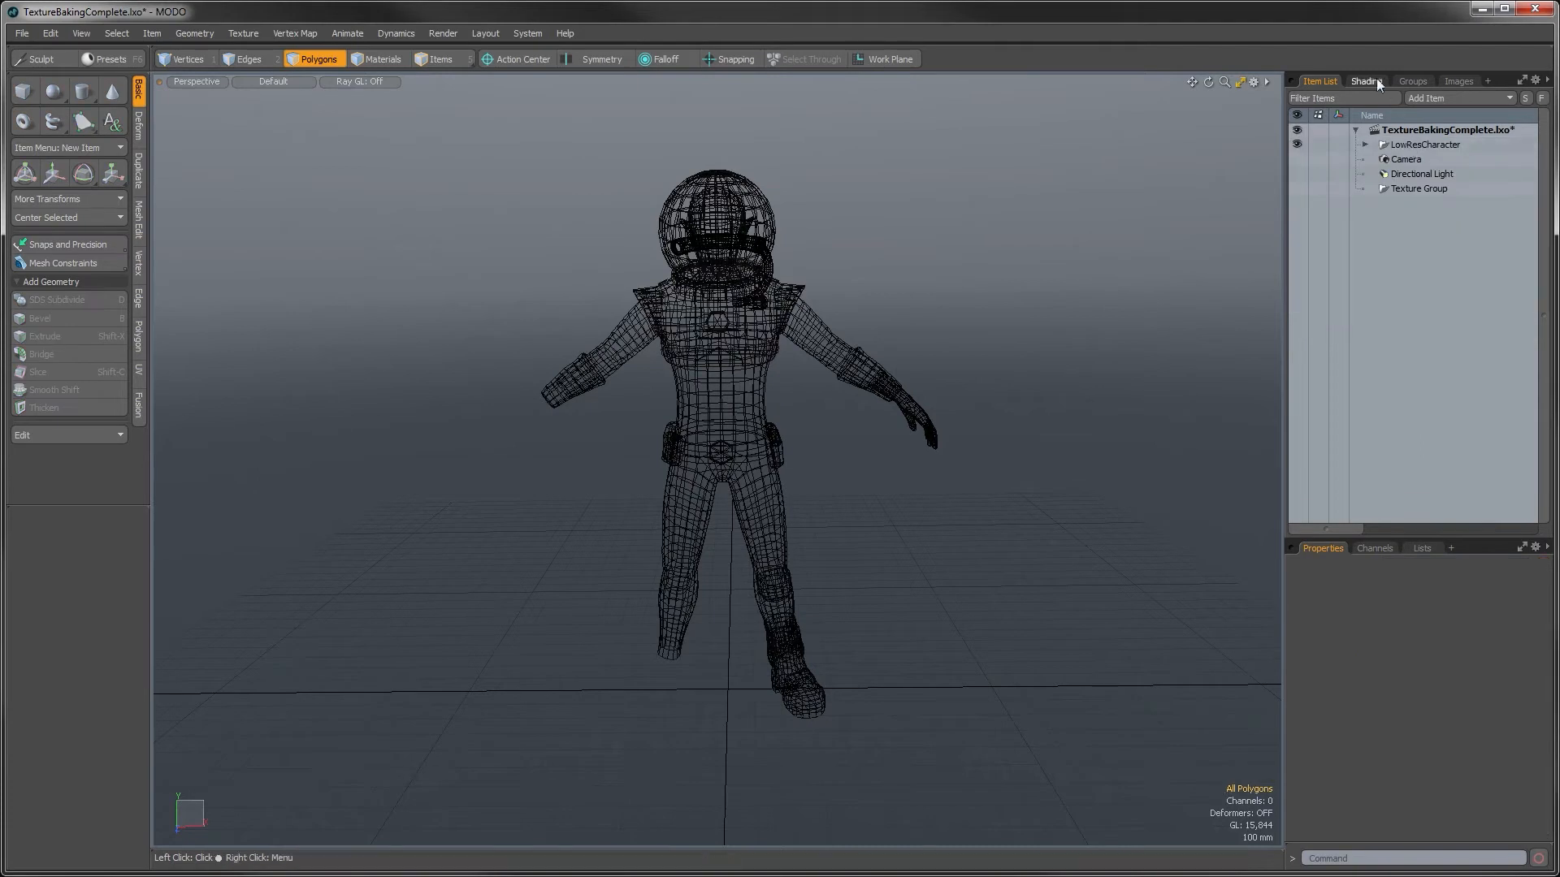
Step: Delete the HighRes_Alien material group from the shader tree
{"action": "left_click", "coordinate": [1371, 80]}
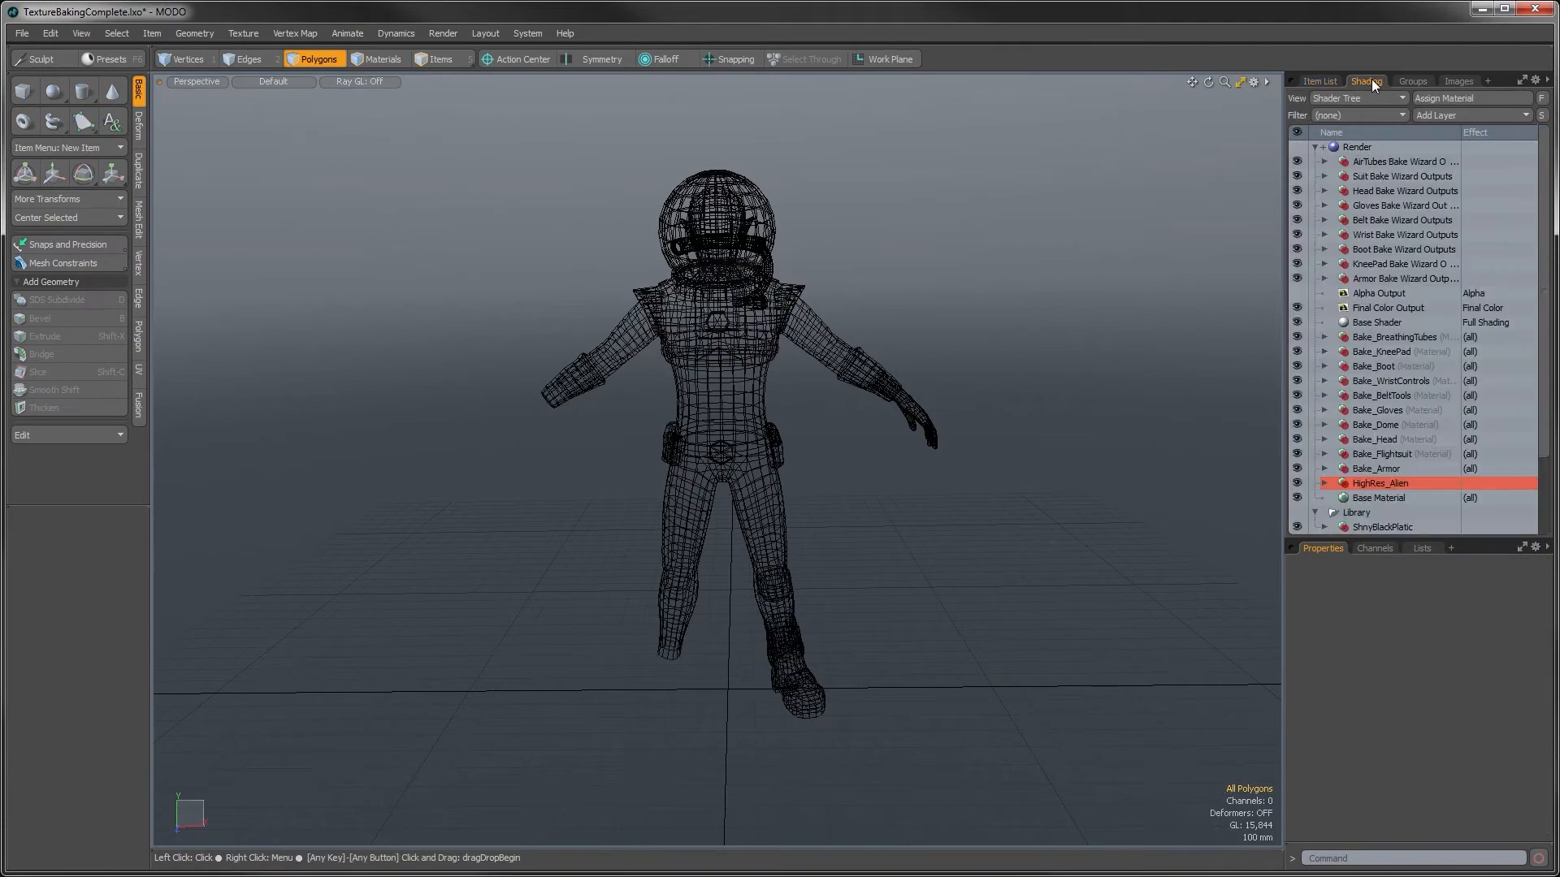
{"action": "left_click", "coordinate": [1363, 482]}
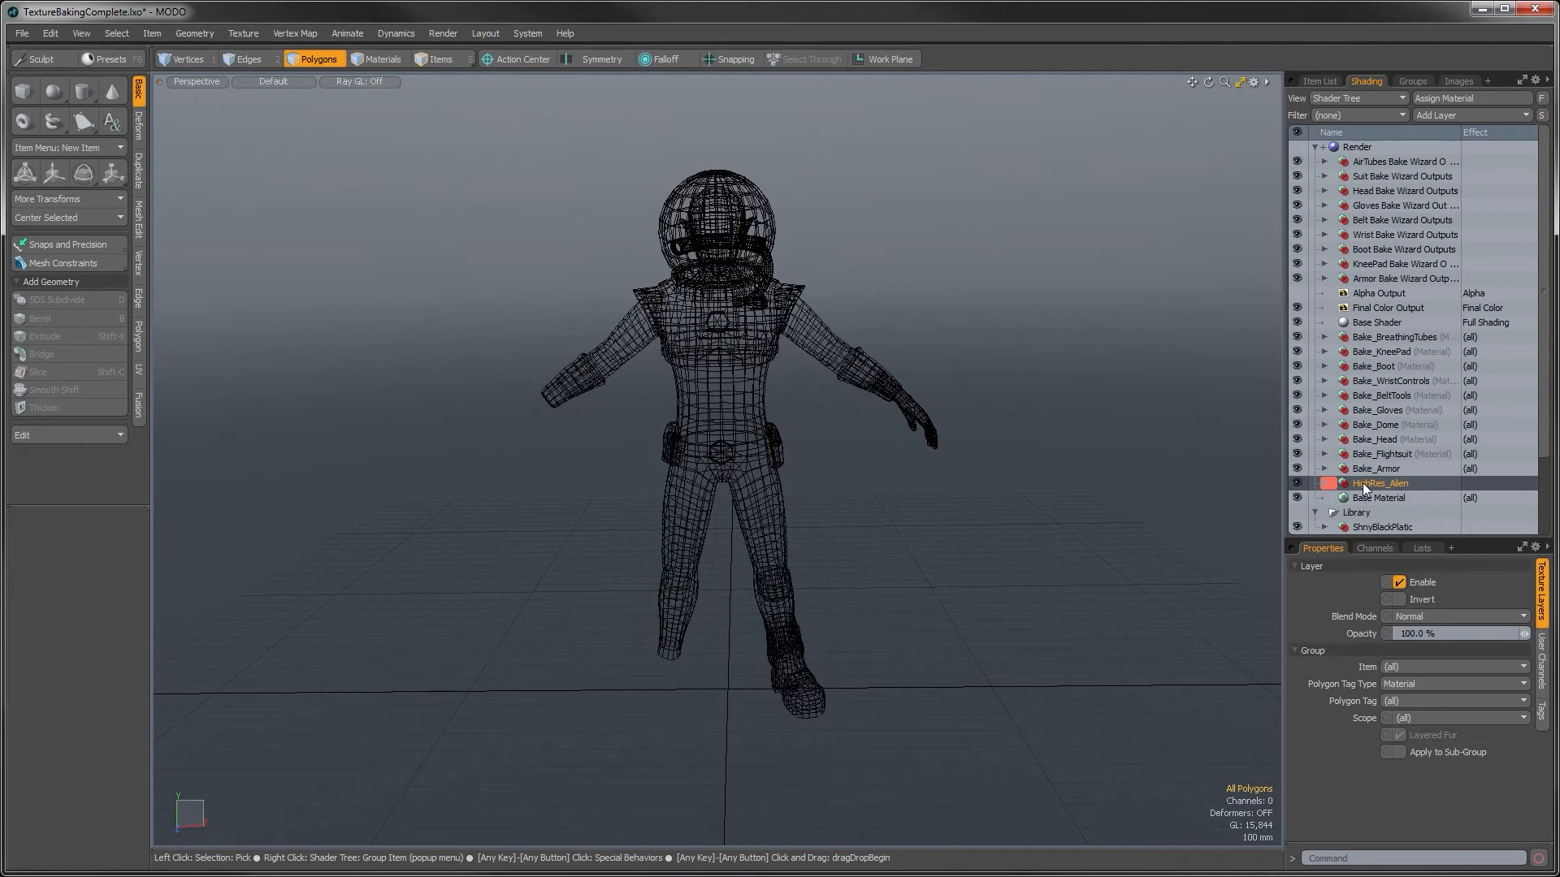
{"action": "key", "text": "Delete"}
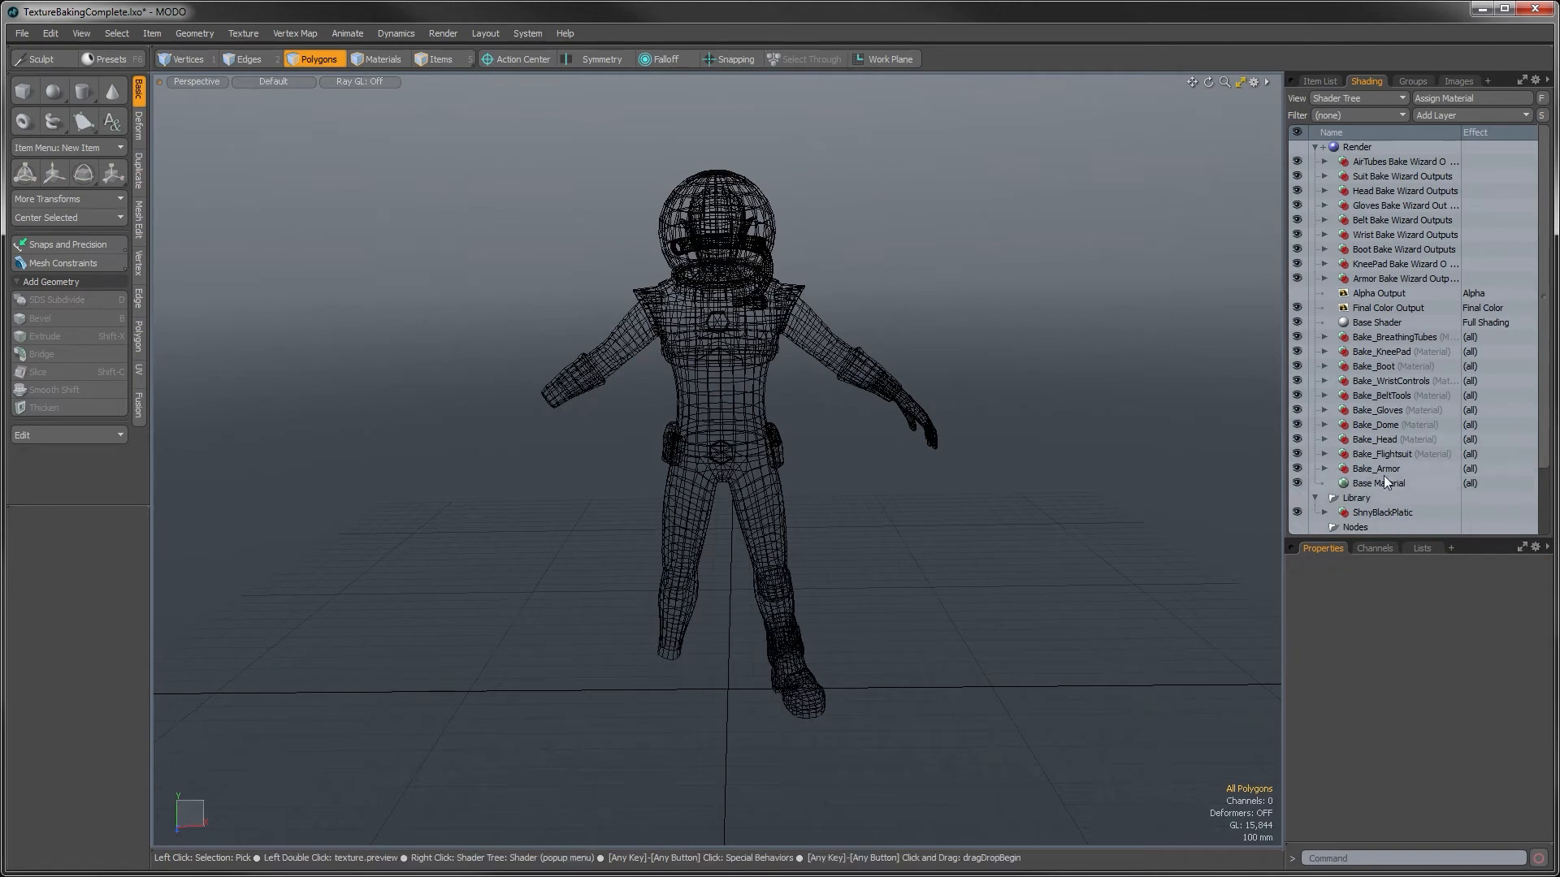
Step: Delete the imported_images clips from StrapDisp through the seamless leather image, leaving out CherryHill-Road_3k and the BakedTextures clips
{"action": "left_click", "coordinate": [1454, 82]}
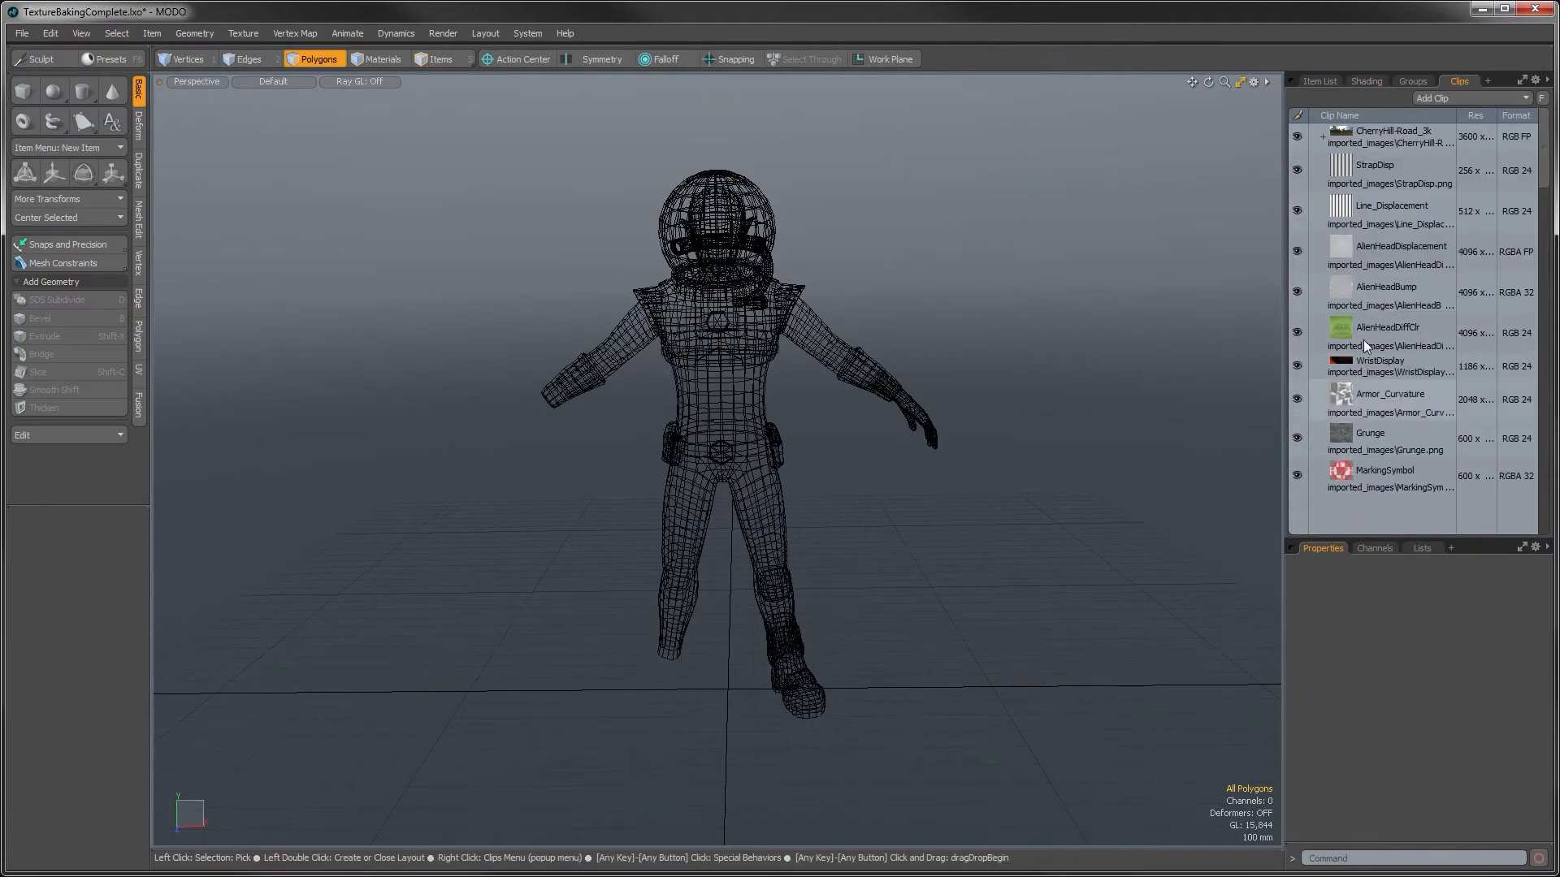
{"action": "left_click", "coordinate": [1351, 170]}
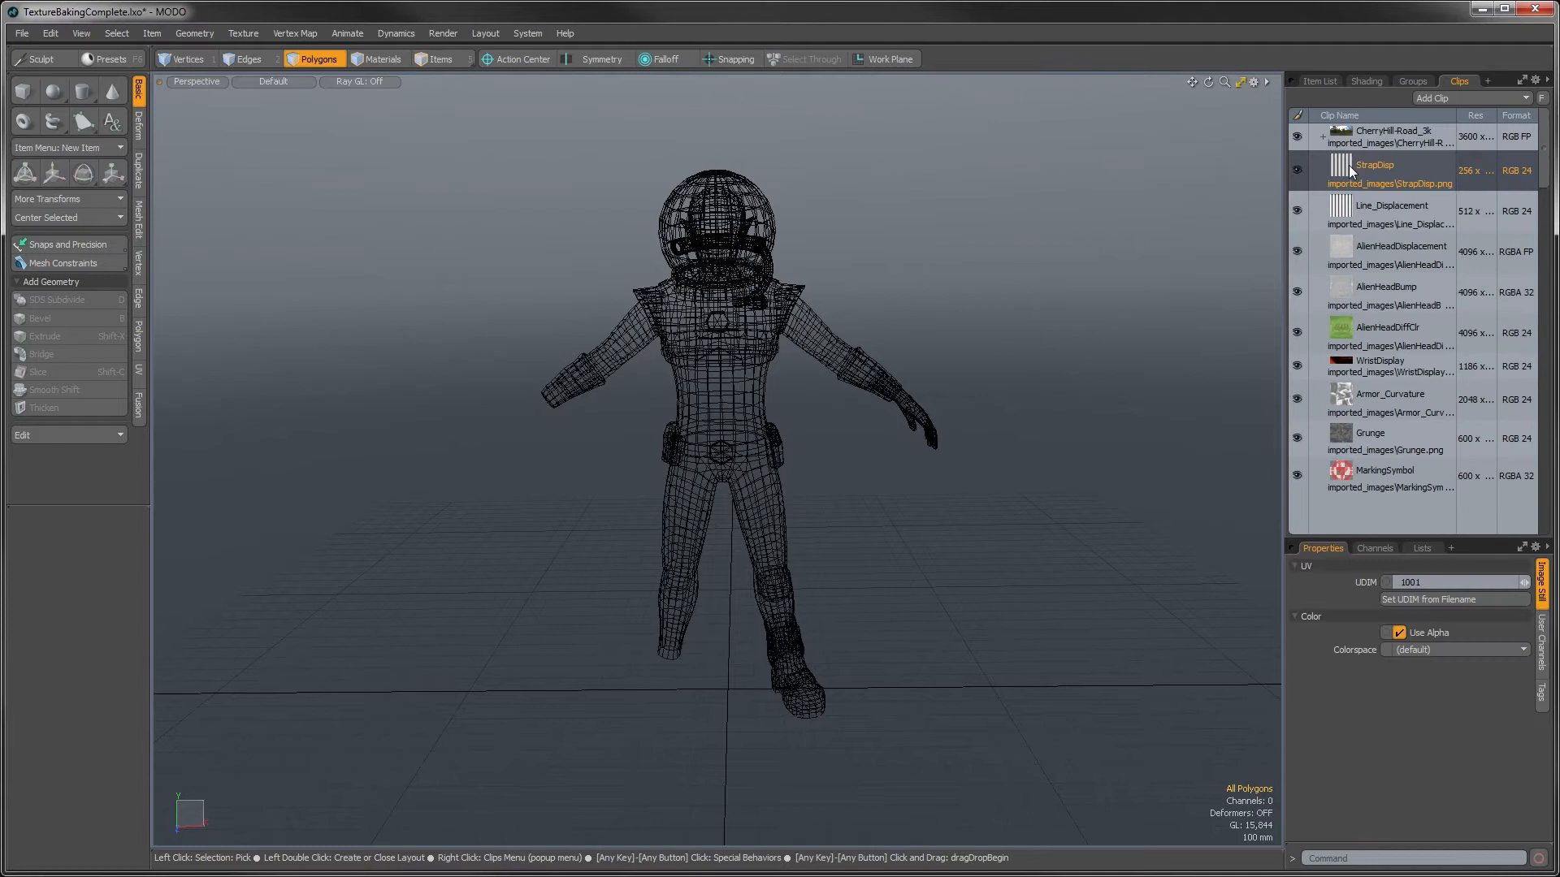
{"action": "left_click", "coordinate": [1344, 213], "text": "ctrl"}
{"action": "left_click", "coordinate": [1344, 252], "text": "ctrl"}
{"action": "left_click", "coordinate": [1342, 281], "text": "ctrl"}
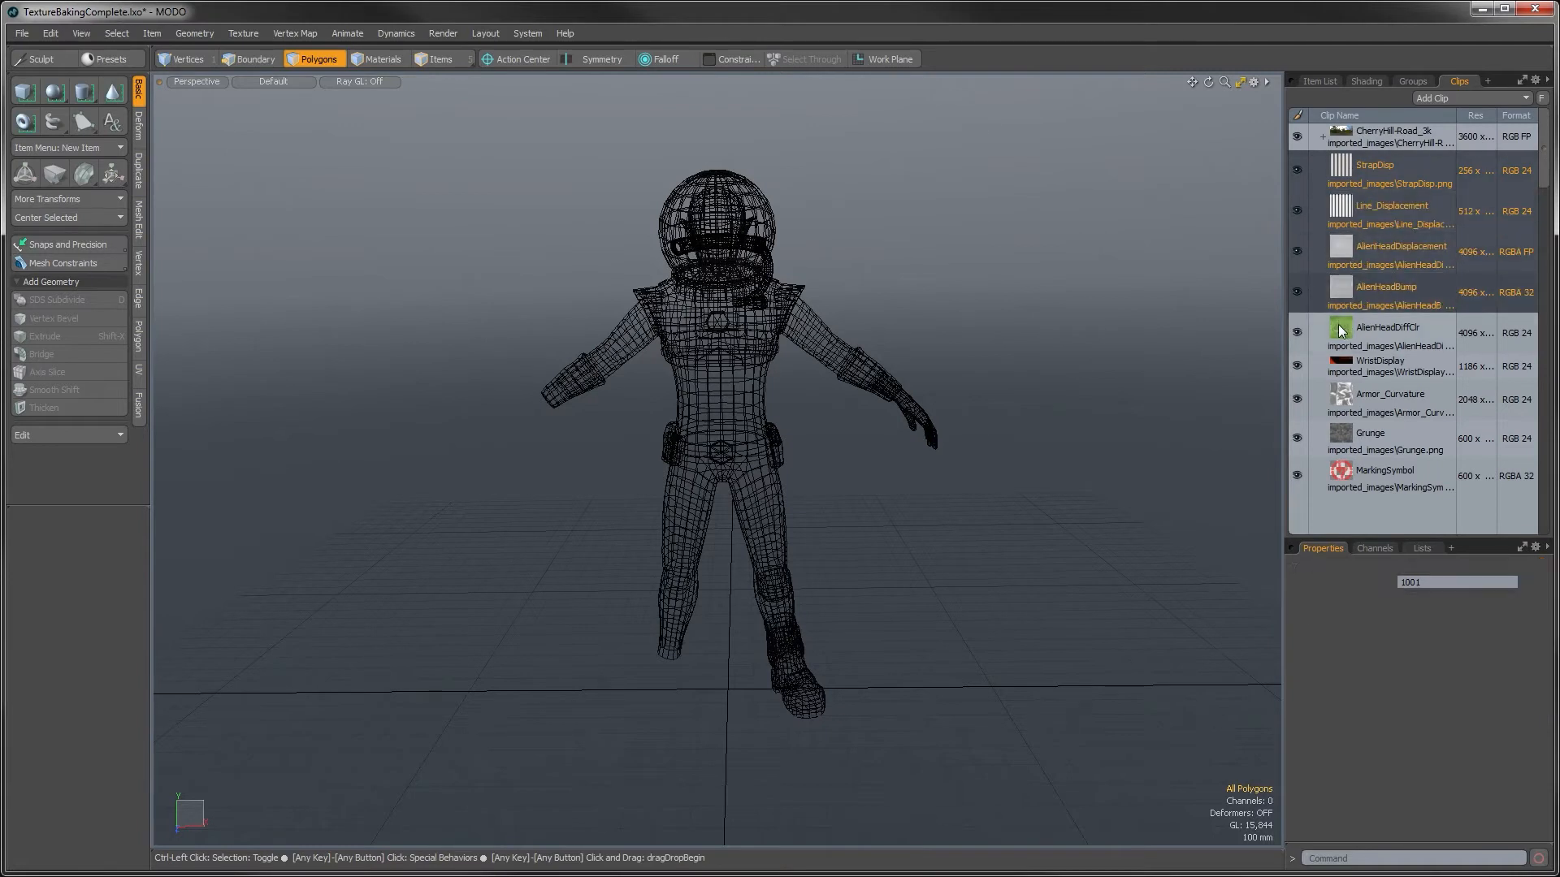
{"action": "left_click", "coordinate": [1338, 320], "text": "ctrl"}
{"action": "left_click", "coordinate": [1338, 366], "text": "ctrl"}
{"action": "left_click", "coordinate": [1337, 392], "text": "ctrl"}
{"action": "left_click", "coordinate": [1338, 436], "text": "ctrl"}
{"action": "left_click", "coordinate": [1340, 473], "text": "ctrl"}
{"action": "scroll", "coordinate": [1346, 461], "scroll_direction": "down", "scroll_amount": 3}
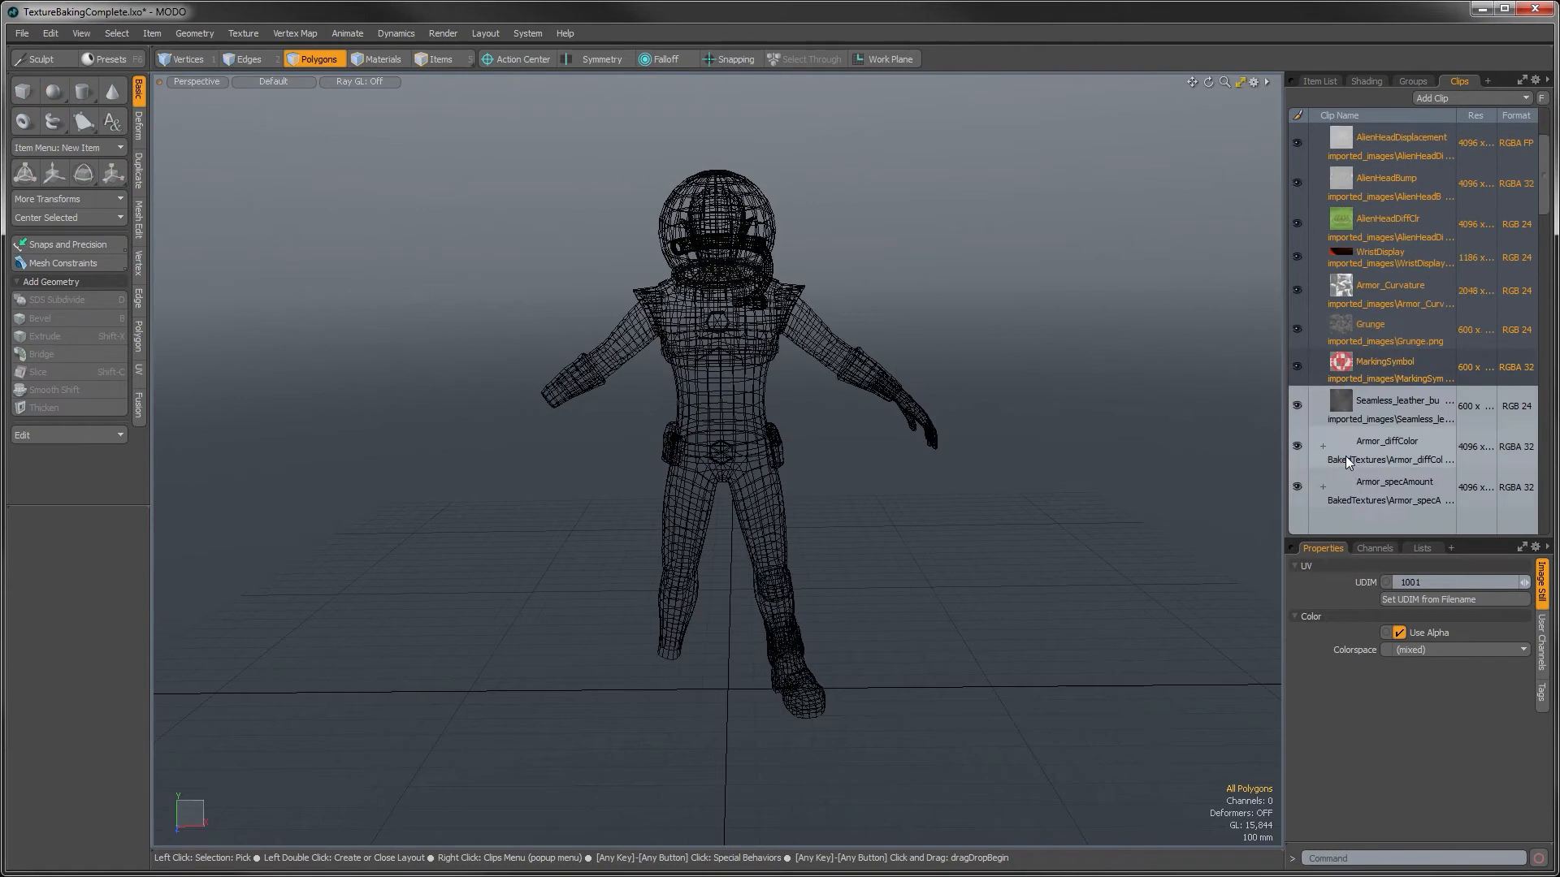
{"action": "left_click", "coordinate": [1342, 397], "text": "ctrl"}
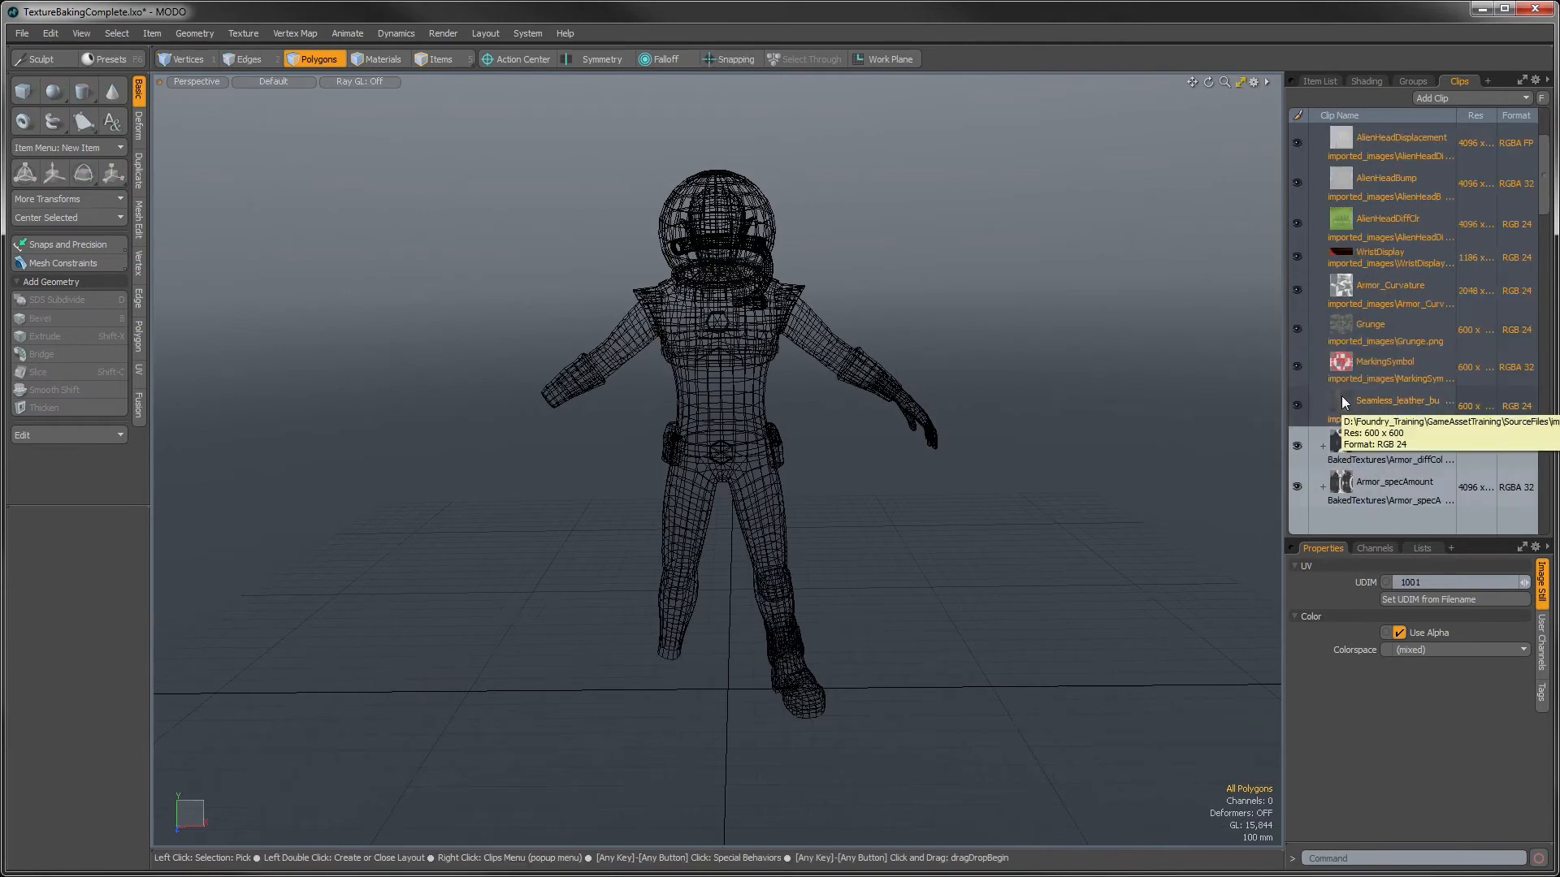
{"action": "key", "text": "Delete"}
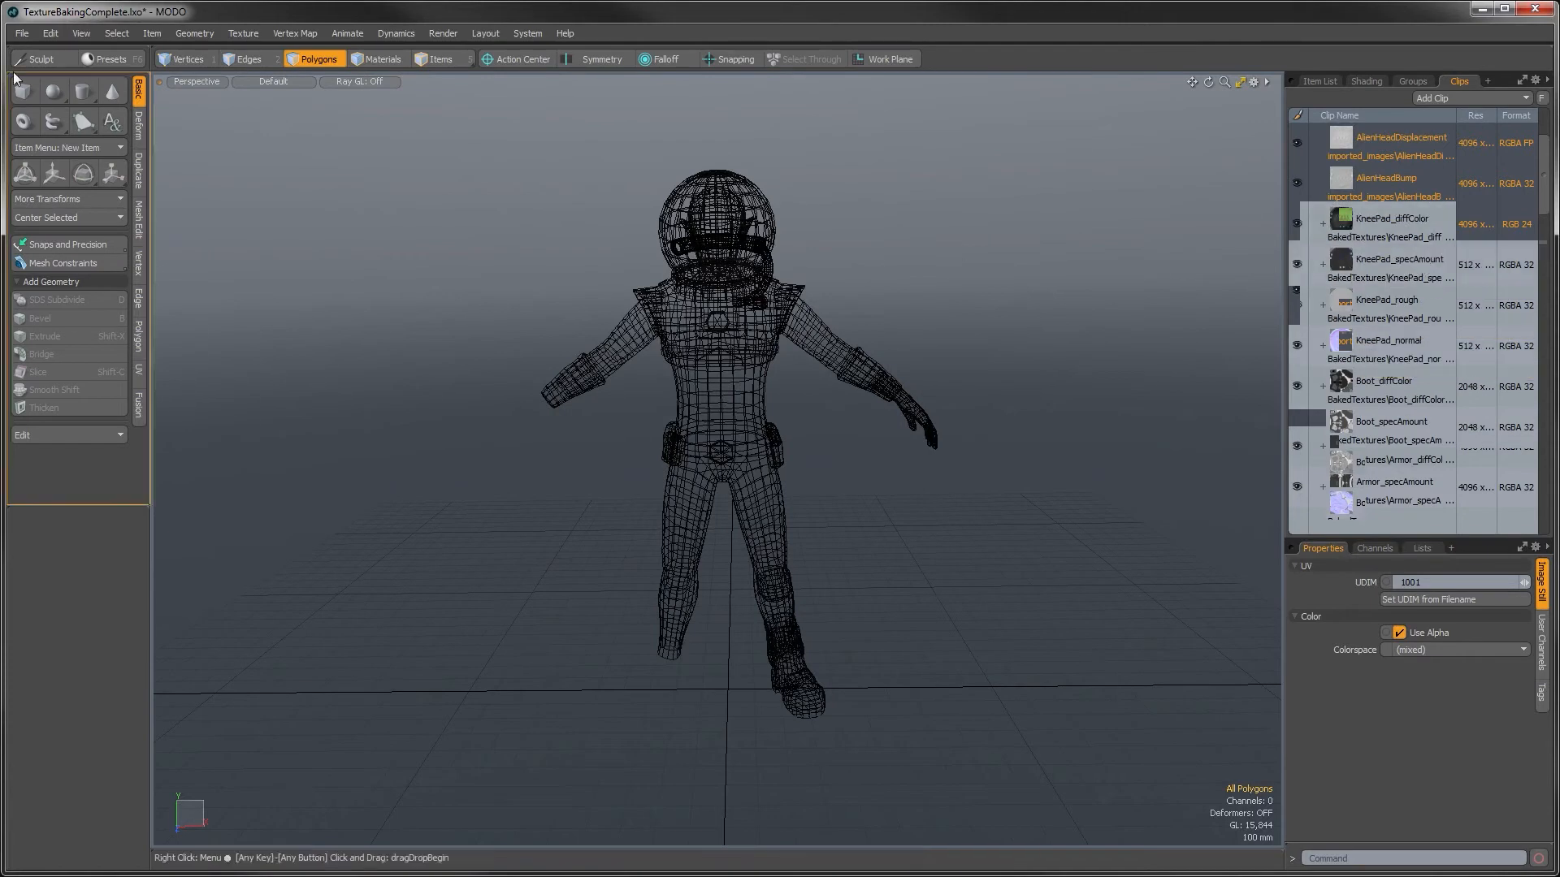
Step: Start saving the scene under a new name and create a Video_10_Unity folder inside SourceFiles as its destination
{"action": "left_click", "coordinate": [22, 37]}
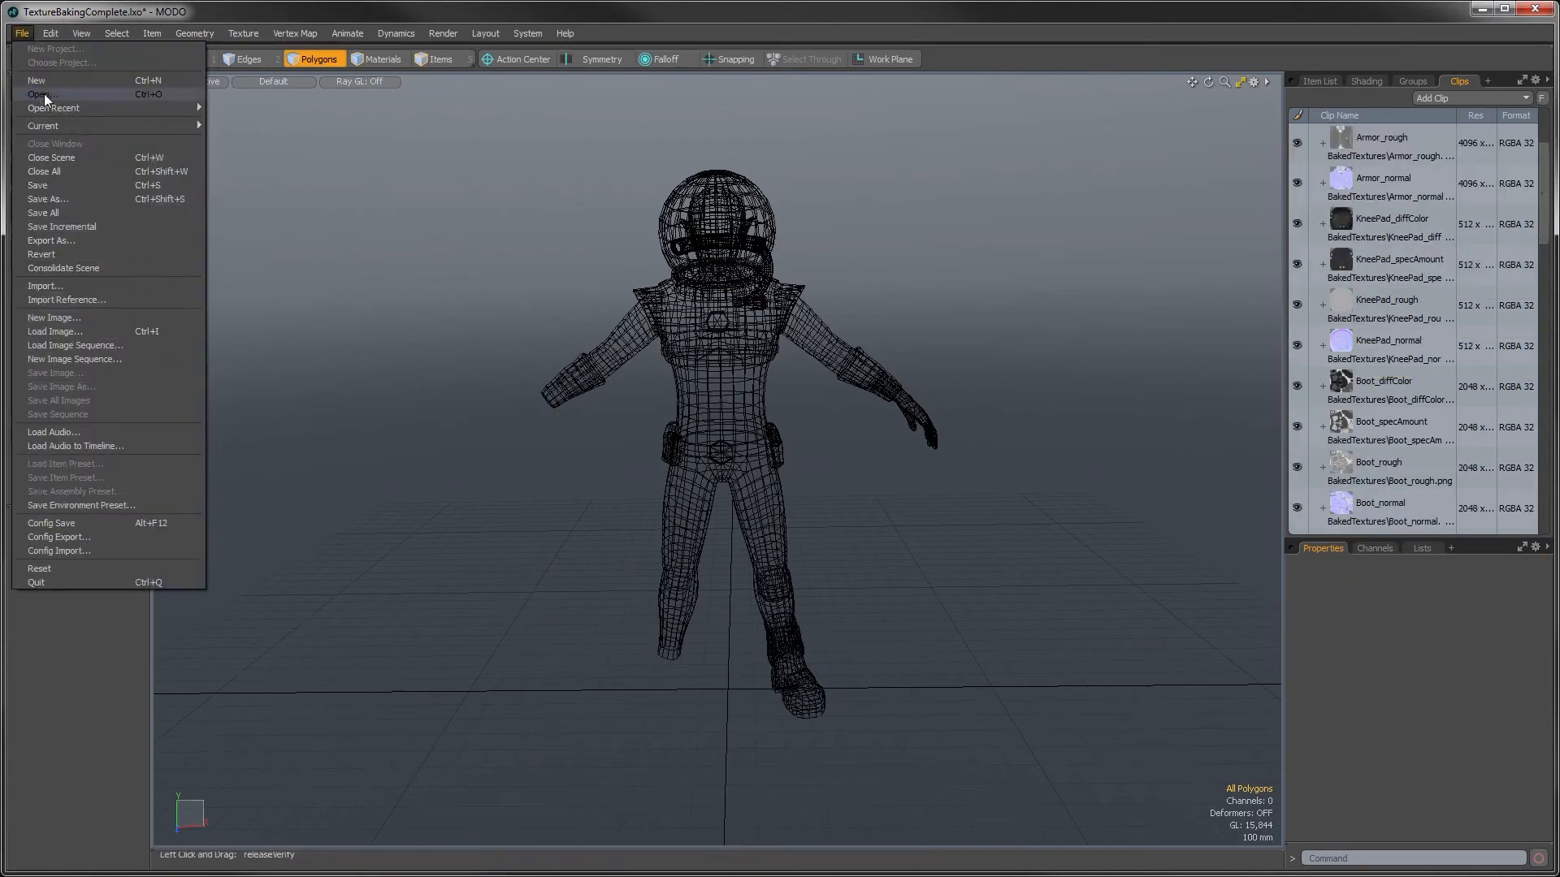
{"action": "left_click", "coordinate": [80, 203]}
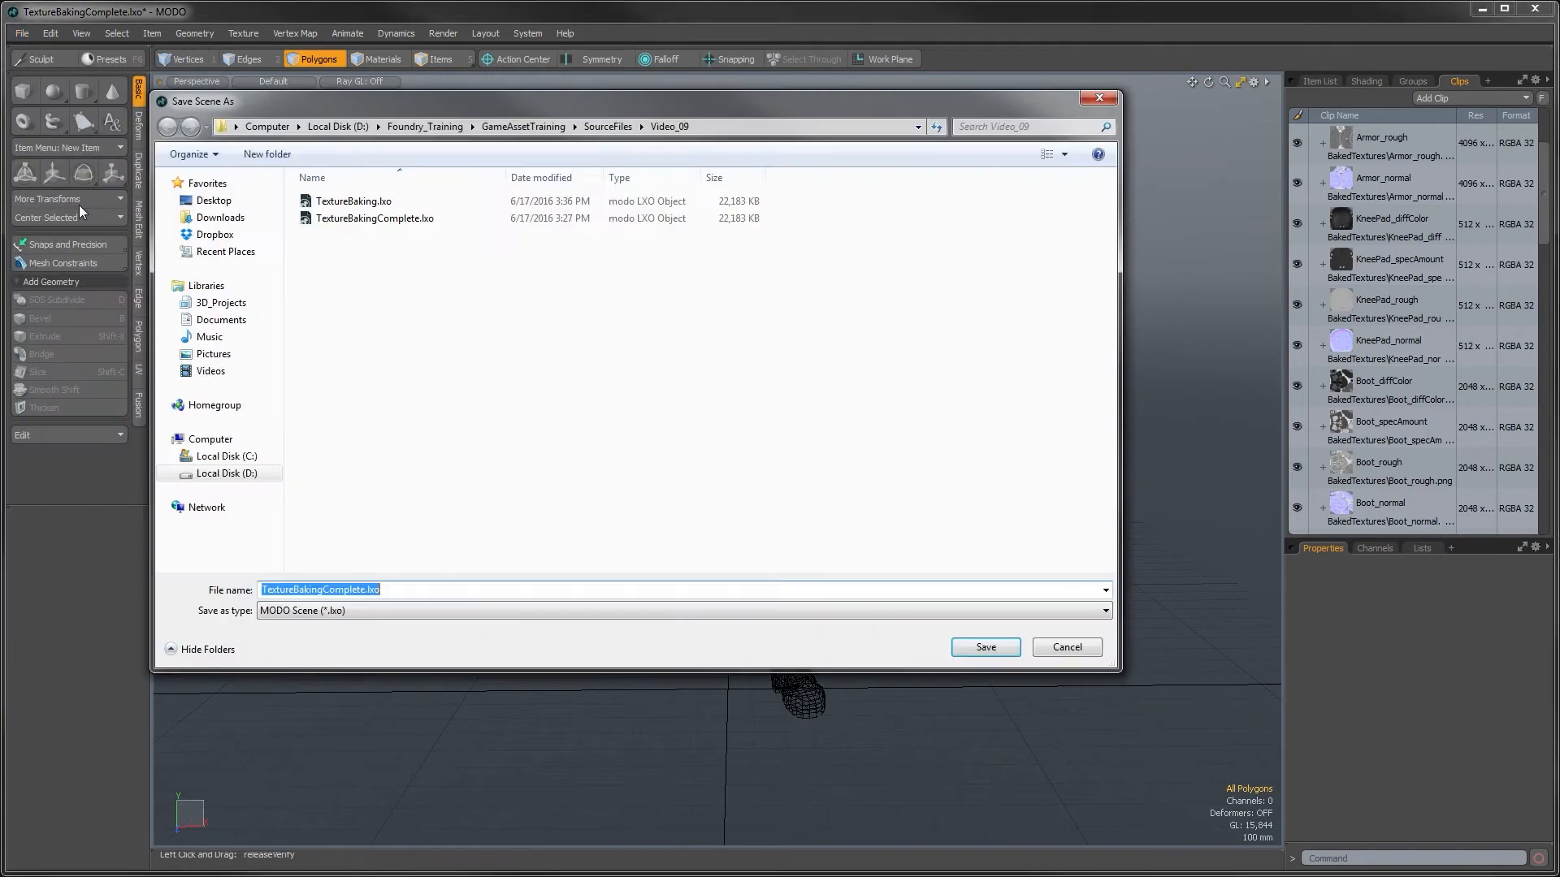
{"action": "left_click", "coordinate": [606, 128]}
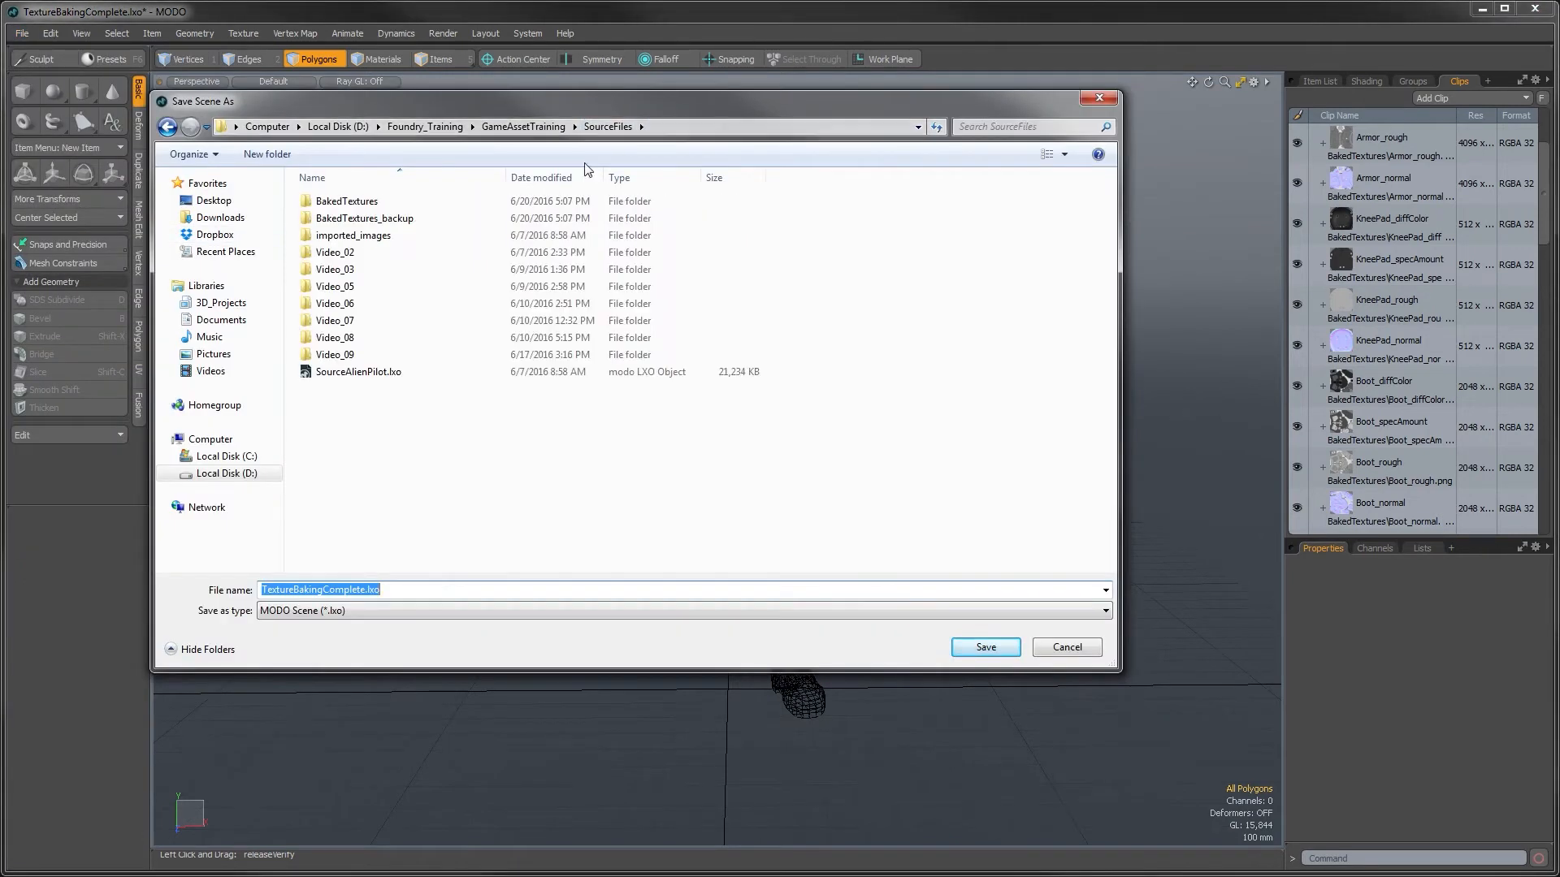
{"action": "left_click", "coordinate": [268, 154]}
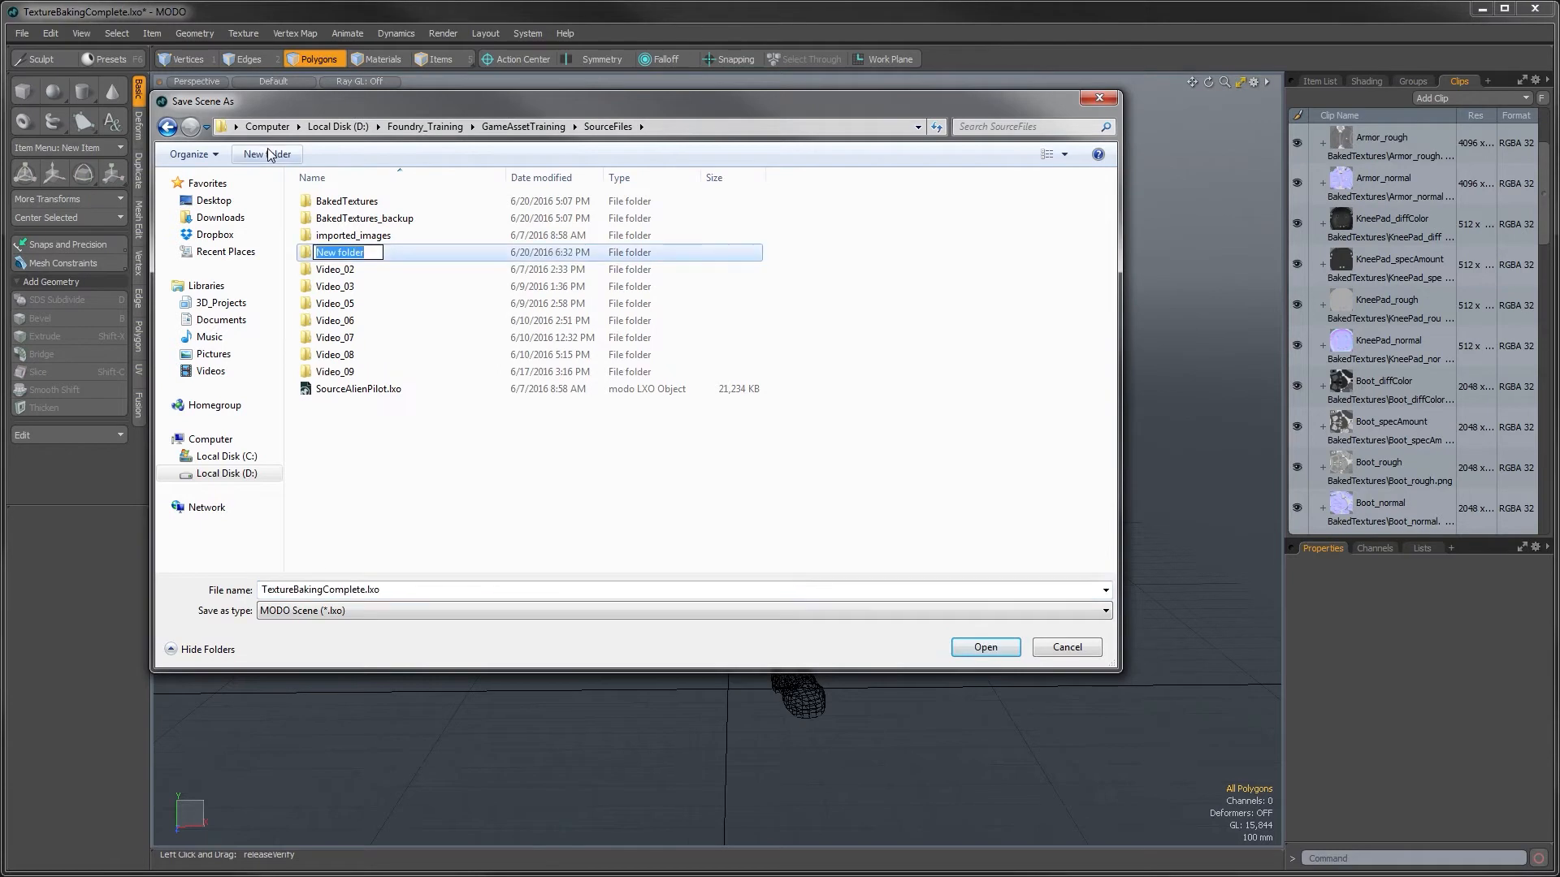
{"action": "type", "text": "Video"}
{"action": "type", "text": "10_"}
{"action": "key", "text": "BackSpace"}
{"action": "key", "text": "BackSpace"}
{"action": "key", "text": "BackSpace"}
{"action": "type", "text": "_10_Unity"}
{"action": "key", "text": "Return"}
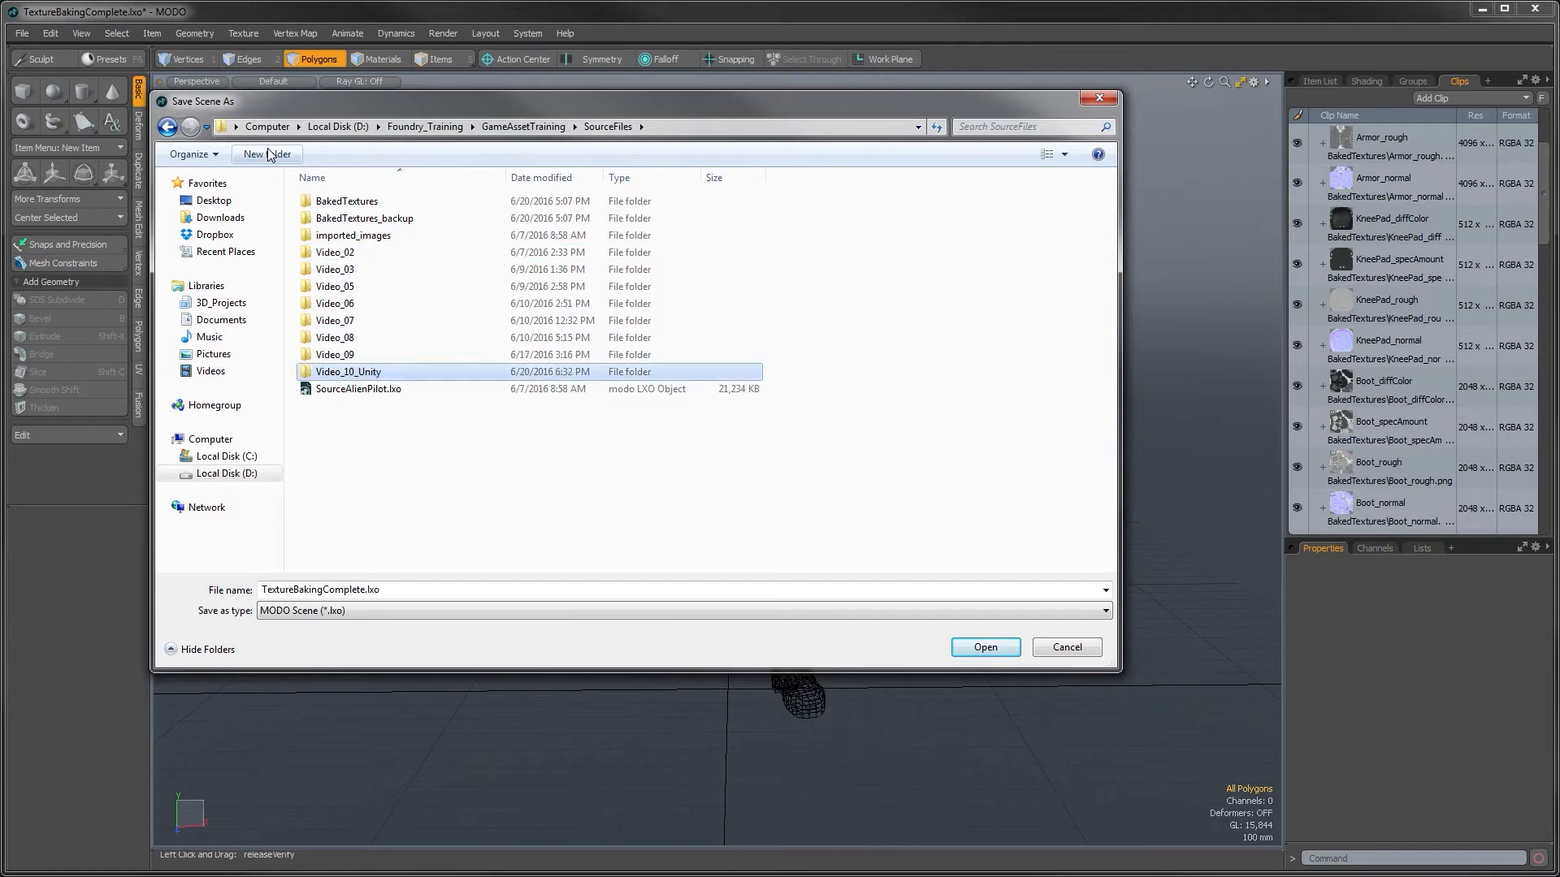
{"action": "key", "text": "Return"}
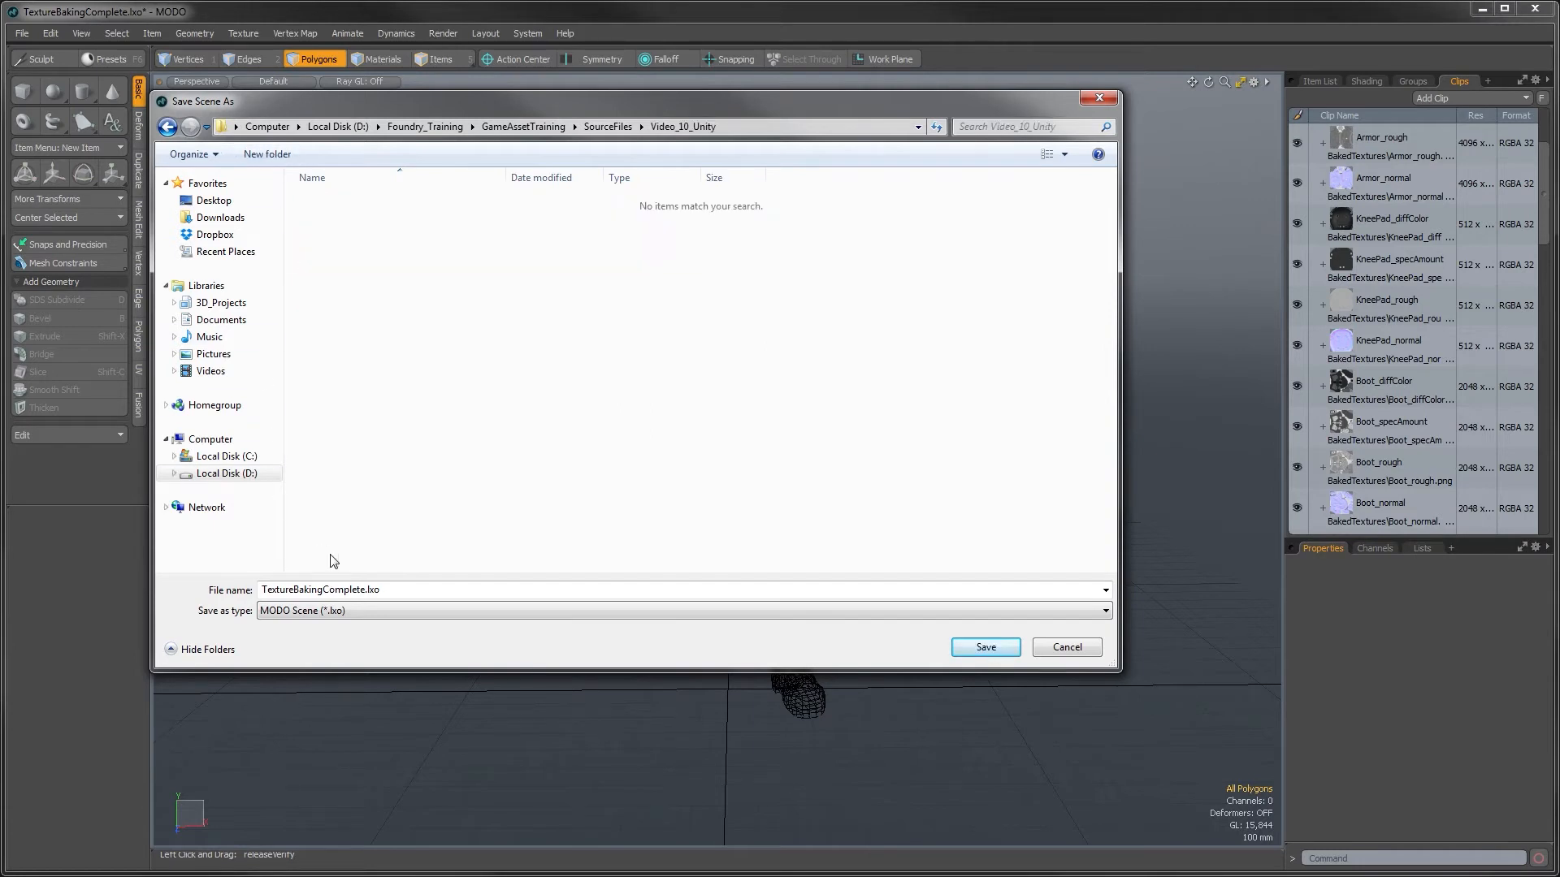
Step: Save the scene as PrepExportUnity.lxo in the Video_10_Unity folder
{"action": "double_click", "coordinate": [361, 588]}
{"action": "left_click_drag", "start_coordinate": [366, 589], "coordinate": [258, 590]}
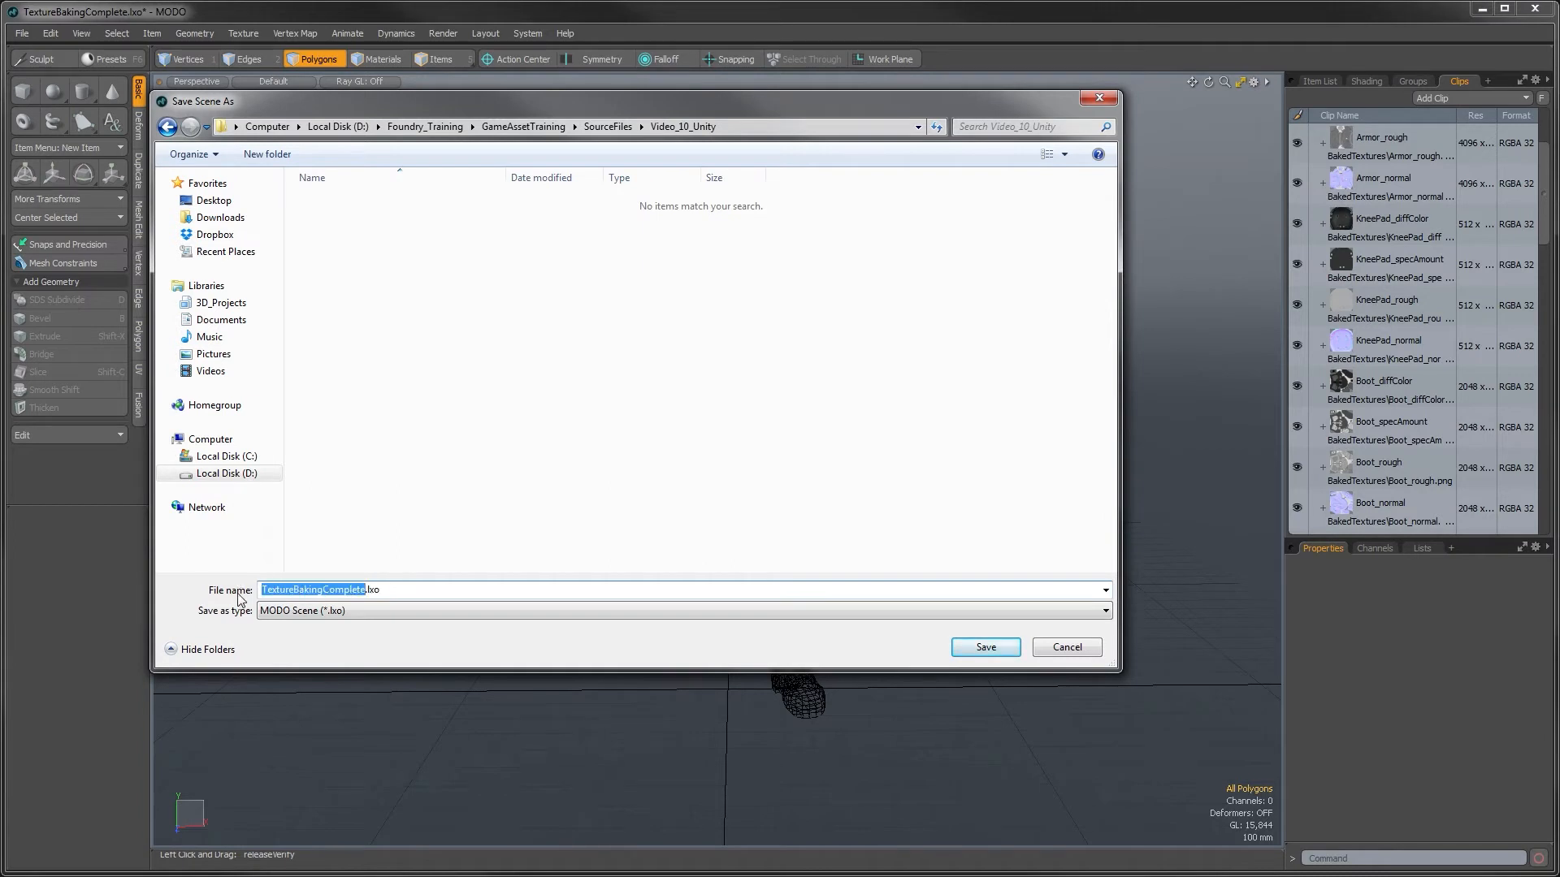
{"action": "type", "text": "PrepExport"}
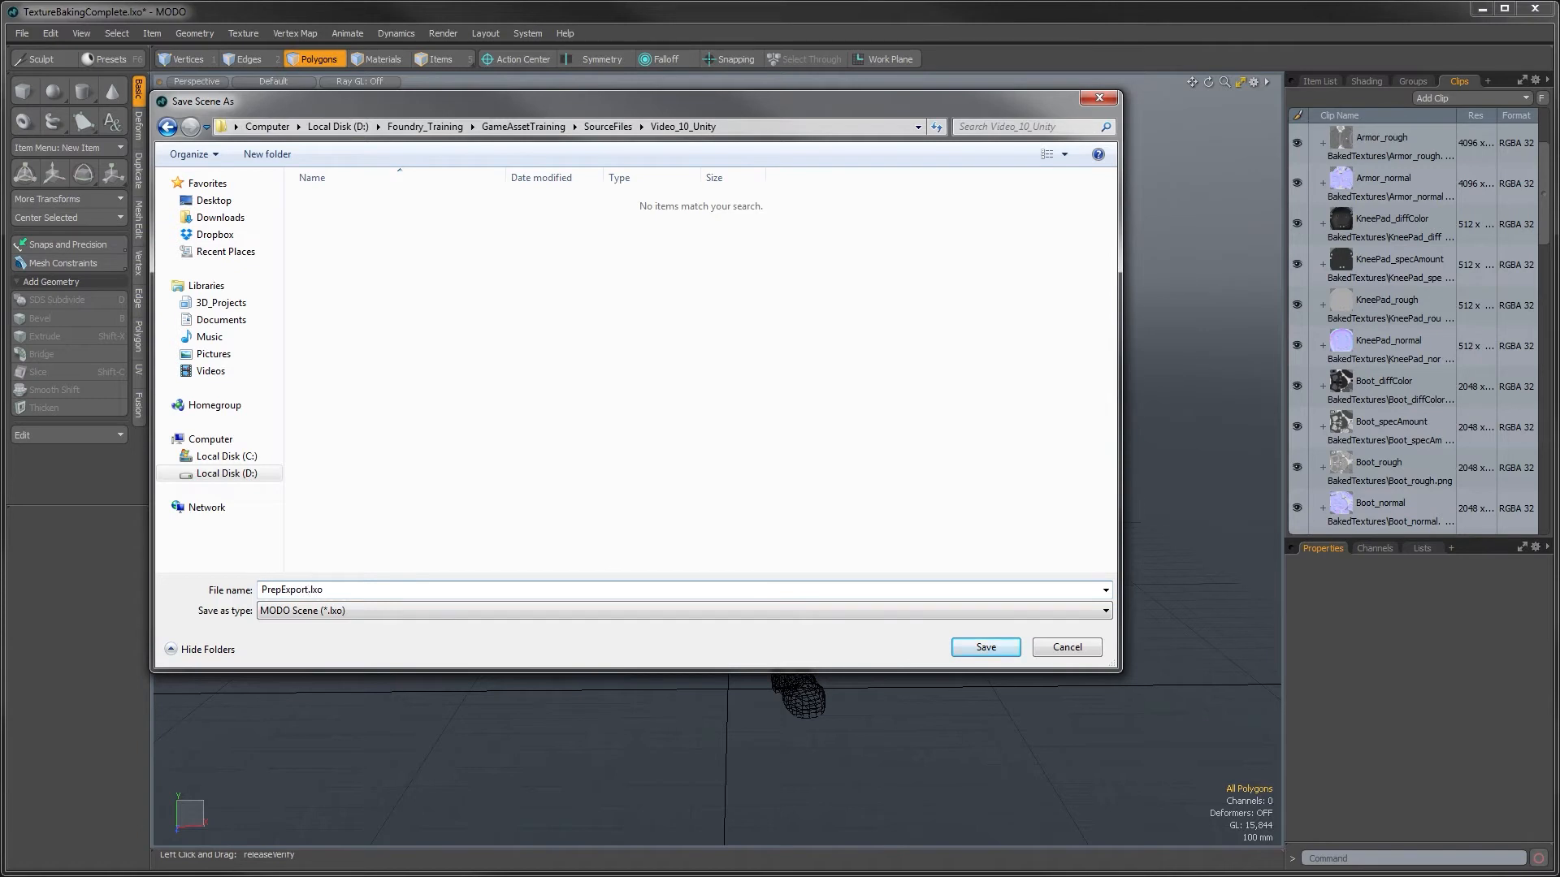
{"action": "type", "text": "Unity"}
{"action": "key", "text": "Return"}
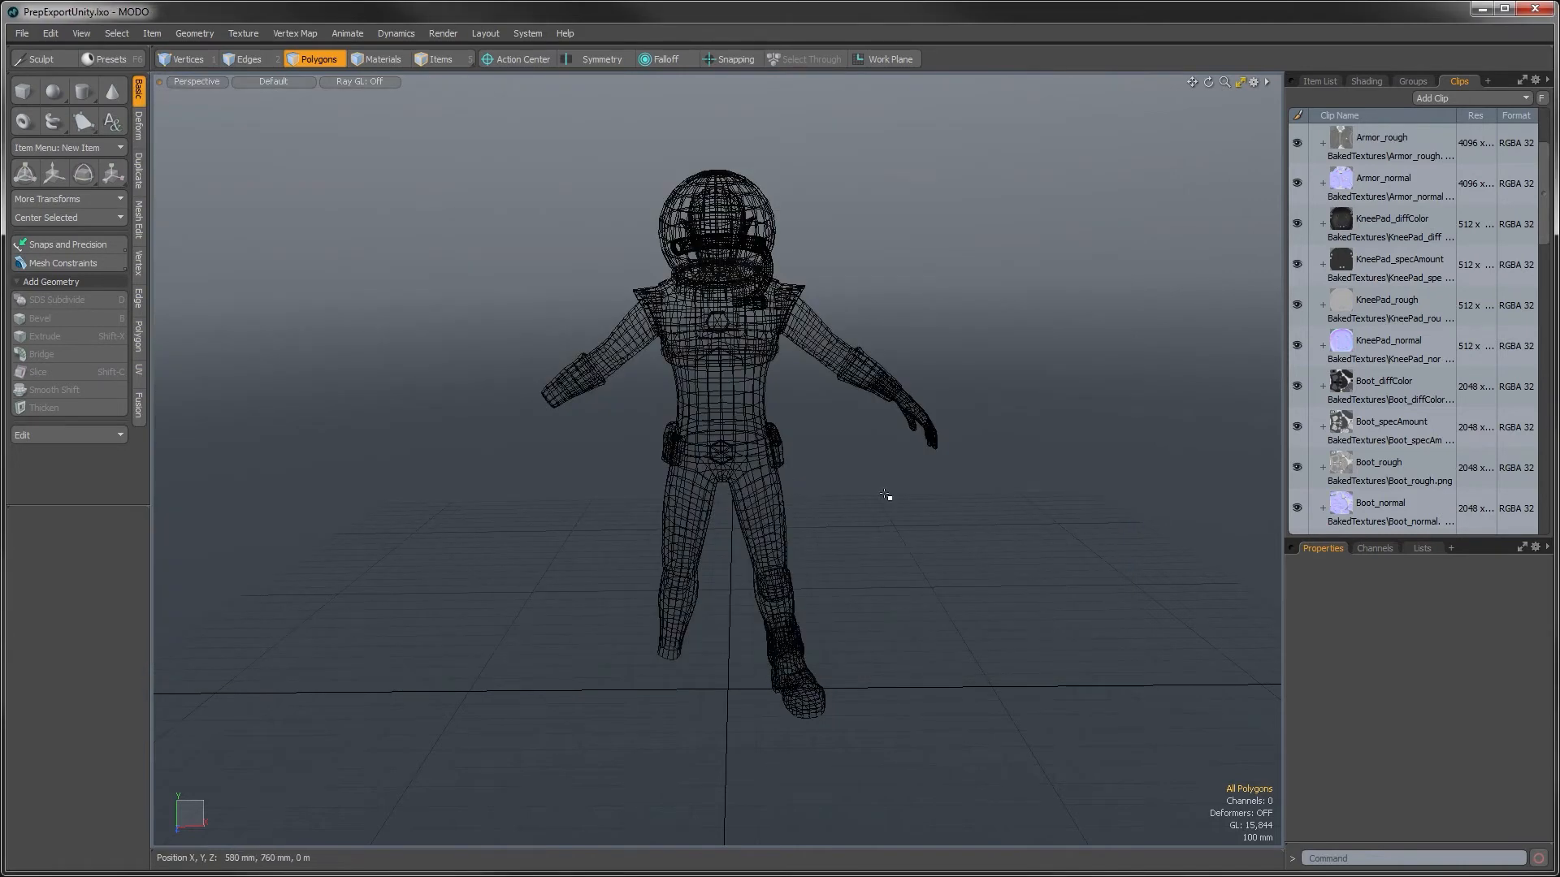
Step: Merge all meshes under LowResCharacter, from LowResBodyArmor through LowResAirTubes, into one mesh with Transform Compensation enabled
{"action": "left_click_drag", "start_coordinate": [870, 540], "coordinate": [780, 455], "text": "alt"}
{"action": "left_click", "coordinate": [1317, 82]}
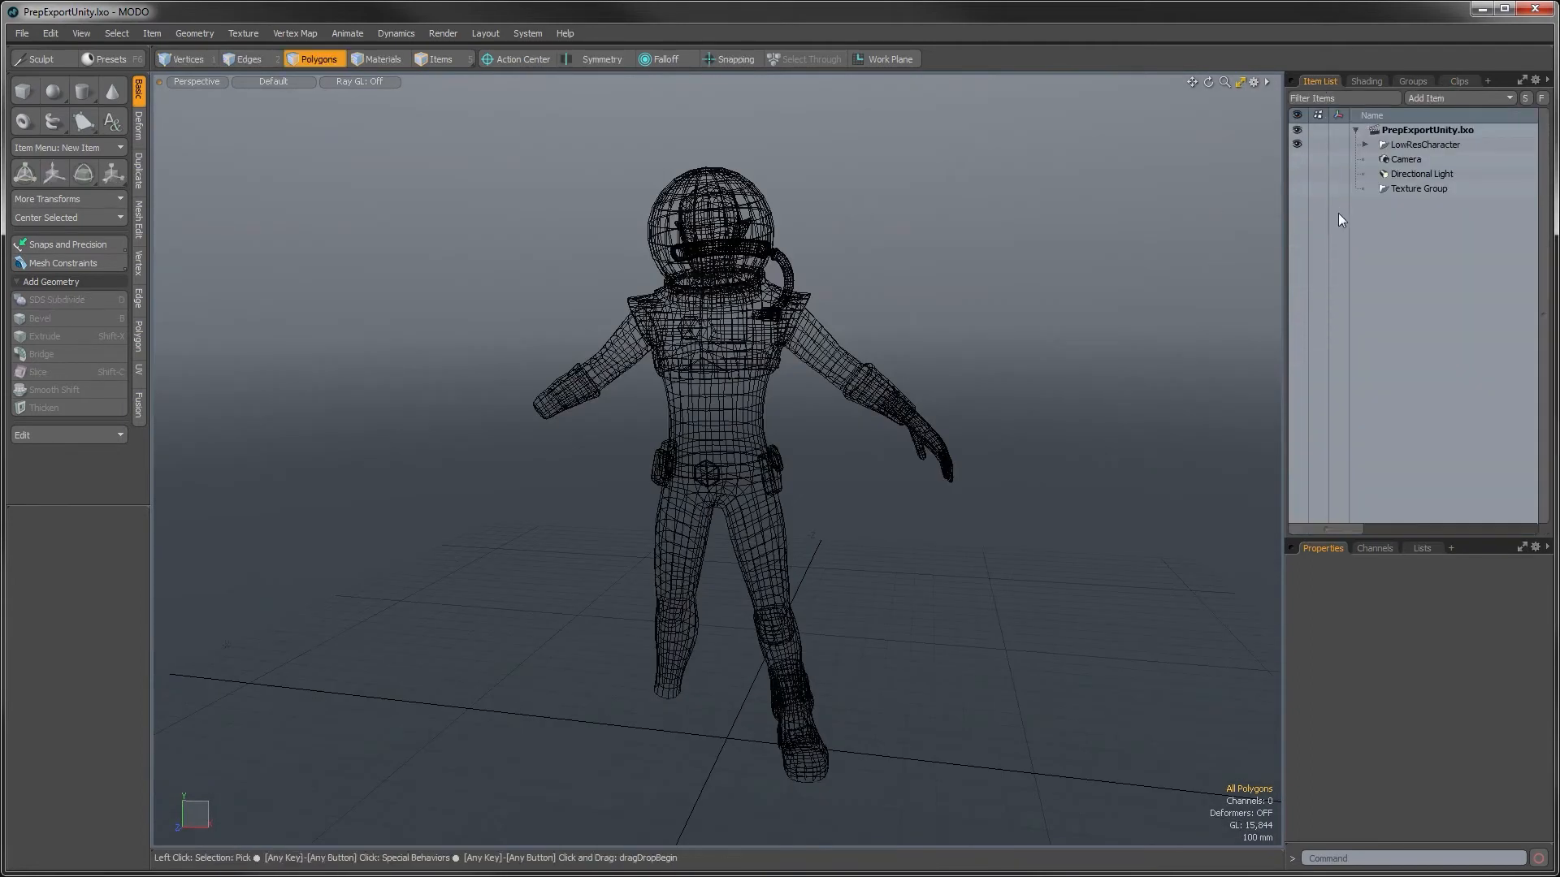
{"action": "left_click", "coordinate": [1381, 144]}
{"action": "left_click", "coordinate": [1364, 144]}
{"action": "left_click", "coordinate": [1417, 161]}
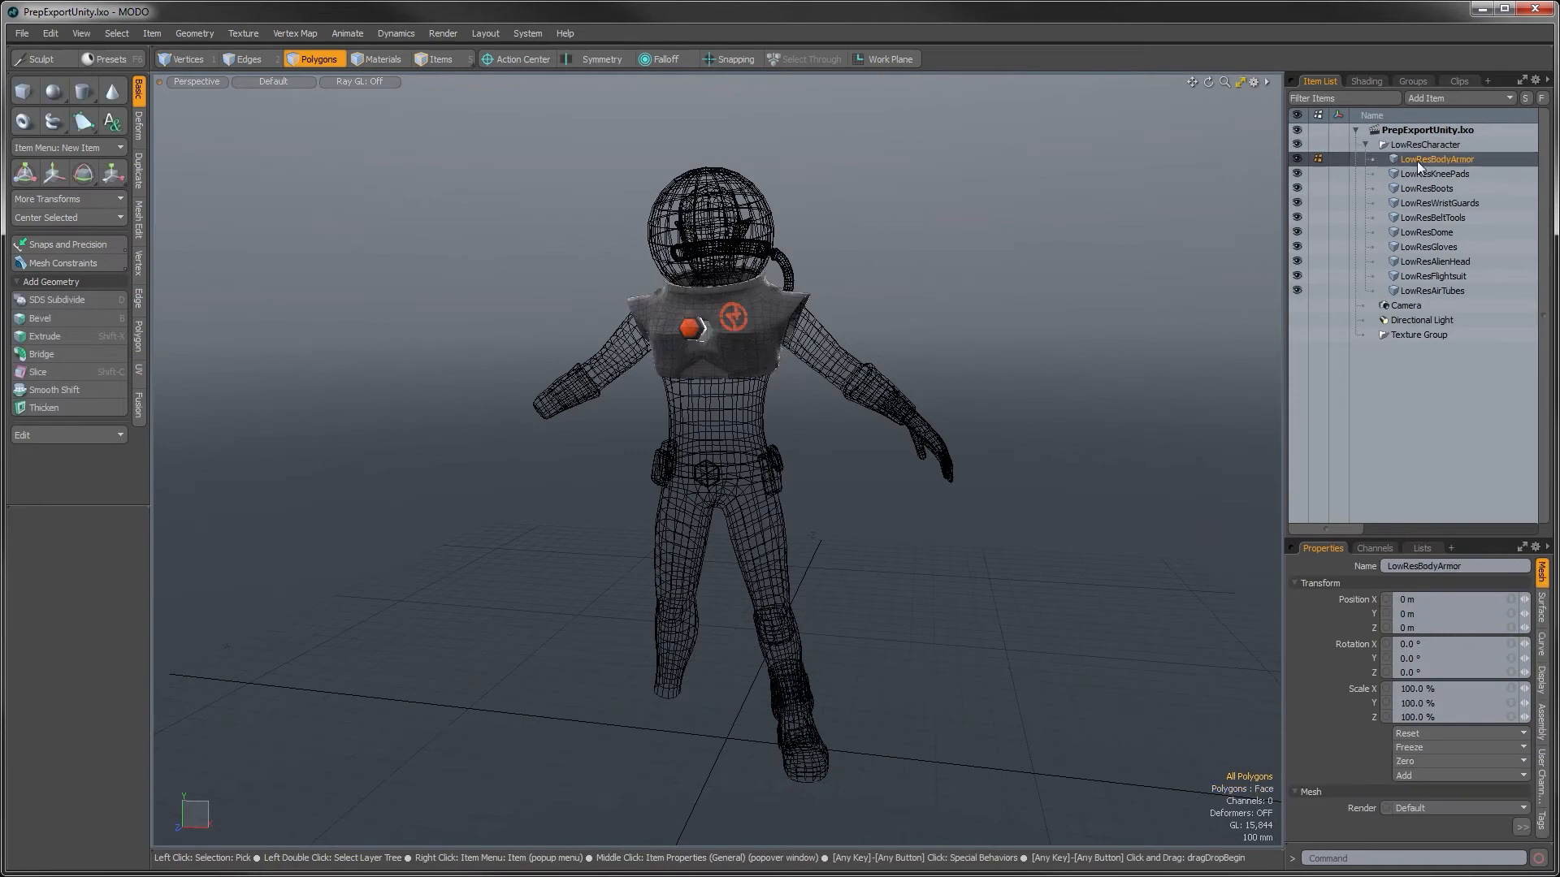
{"action": "left_click", "coordinate": [1421, 291], "text": "shift"}
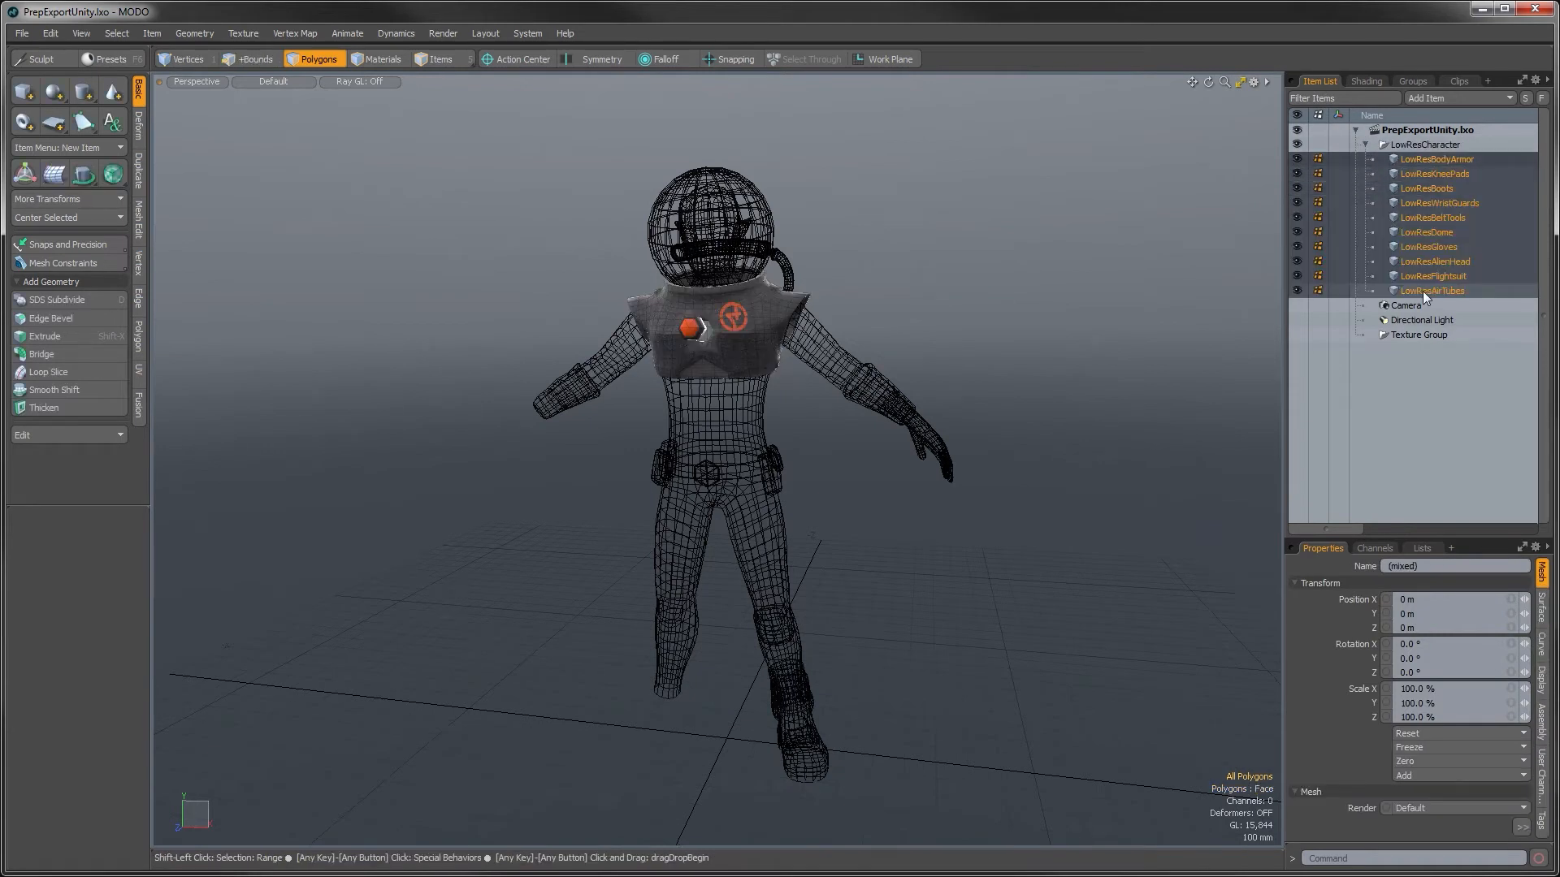
{"action": "right_click", "coordinate": [1422, 245]}
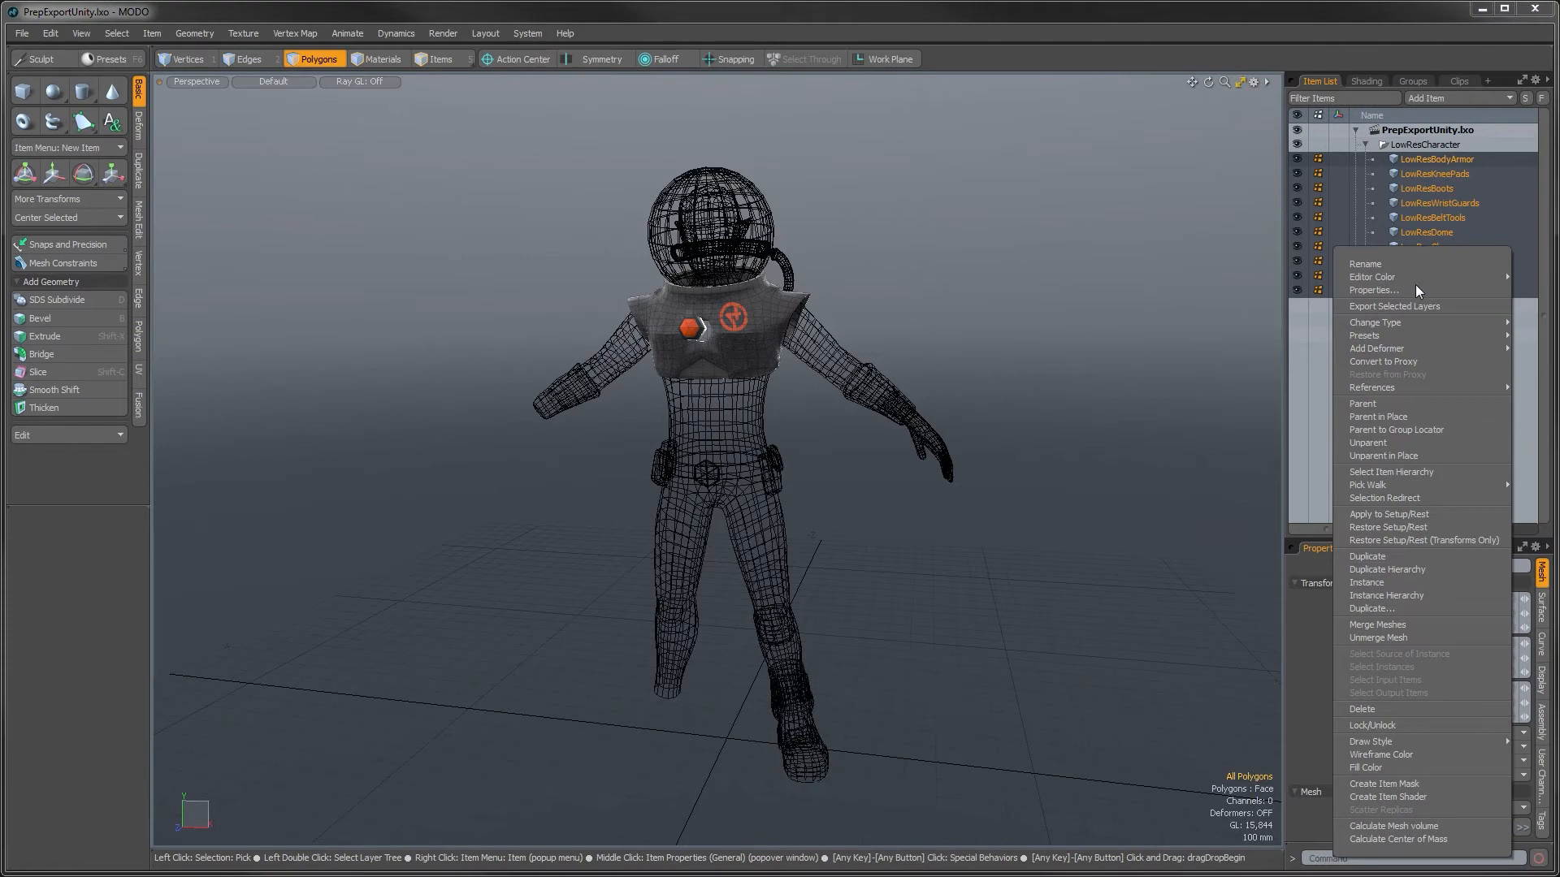
{"action": "left_click", "coordinate": [1392, 624]}
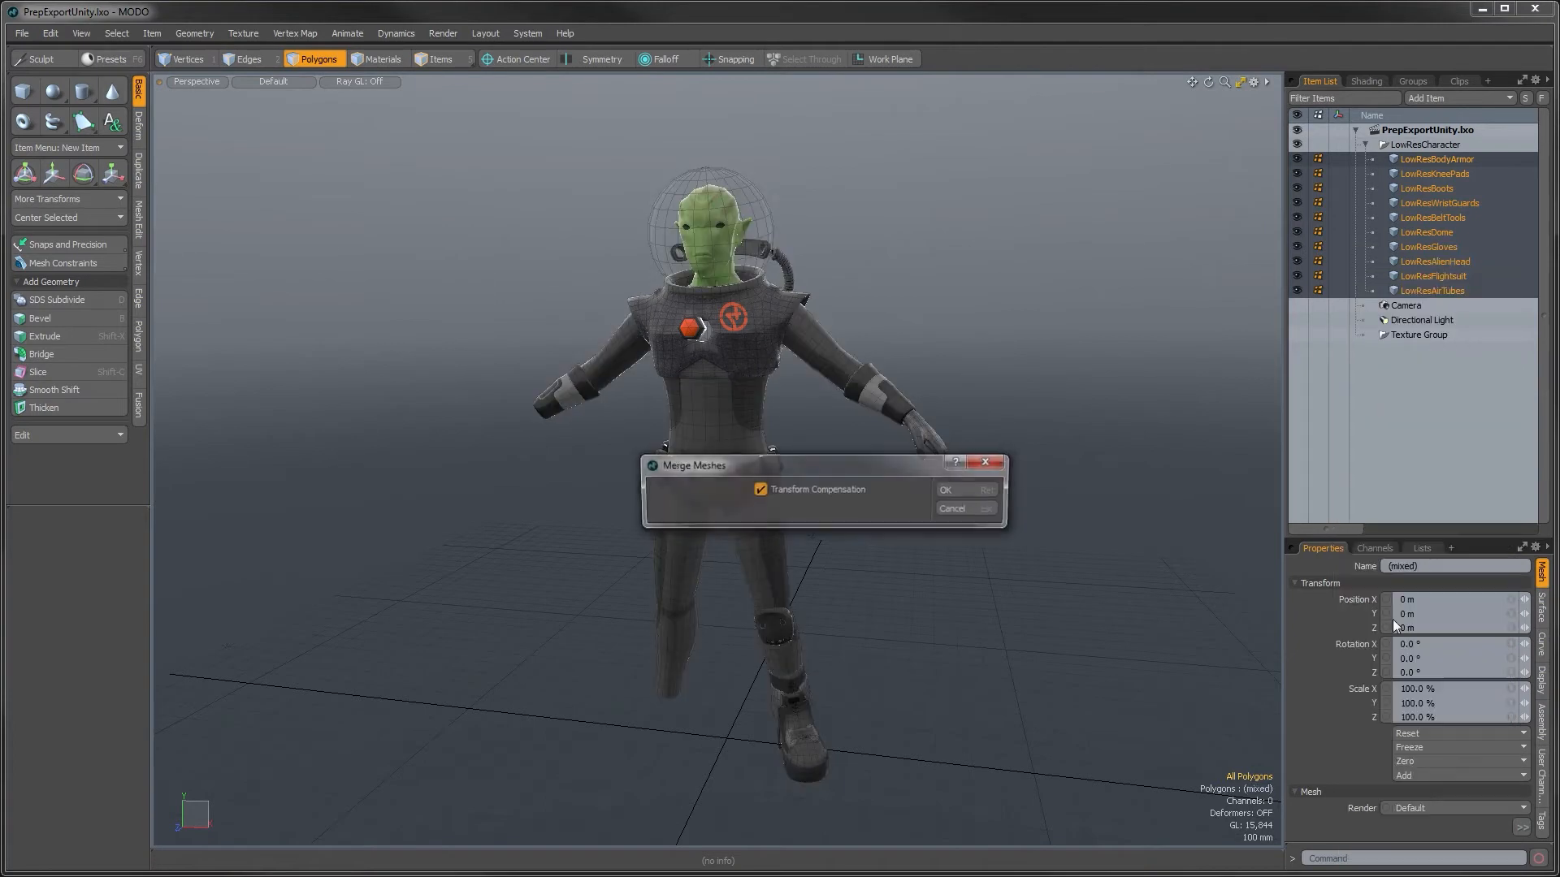
{"action": "left_click", "coordinate": [951, 491]}
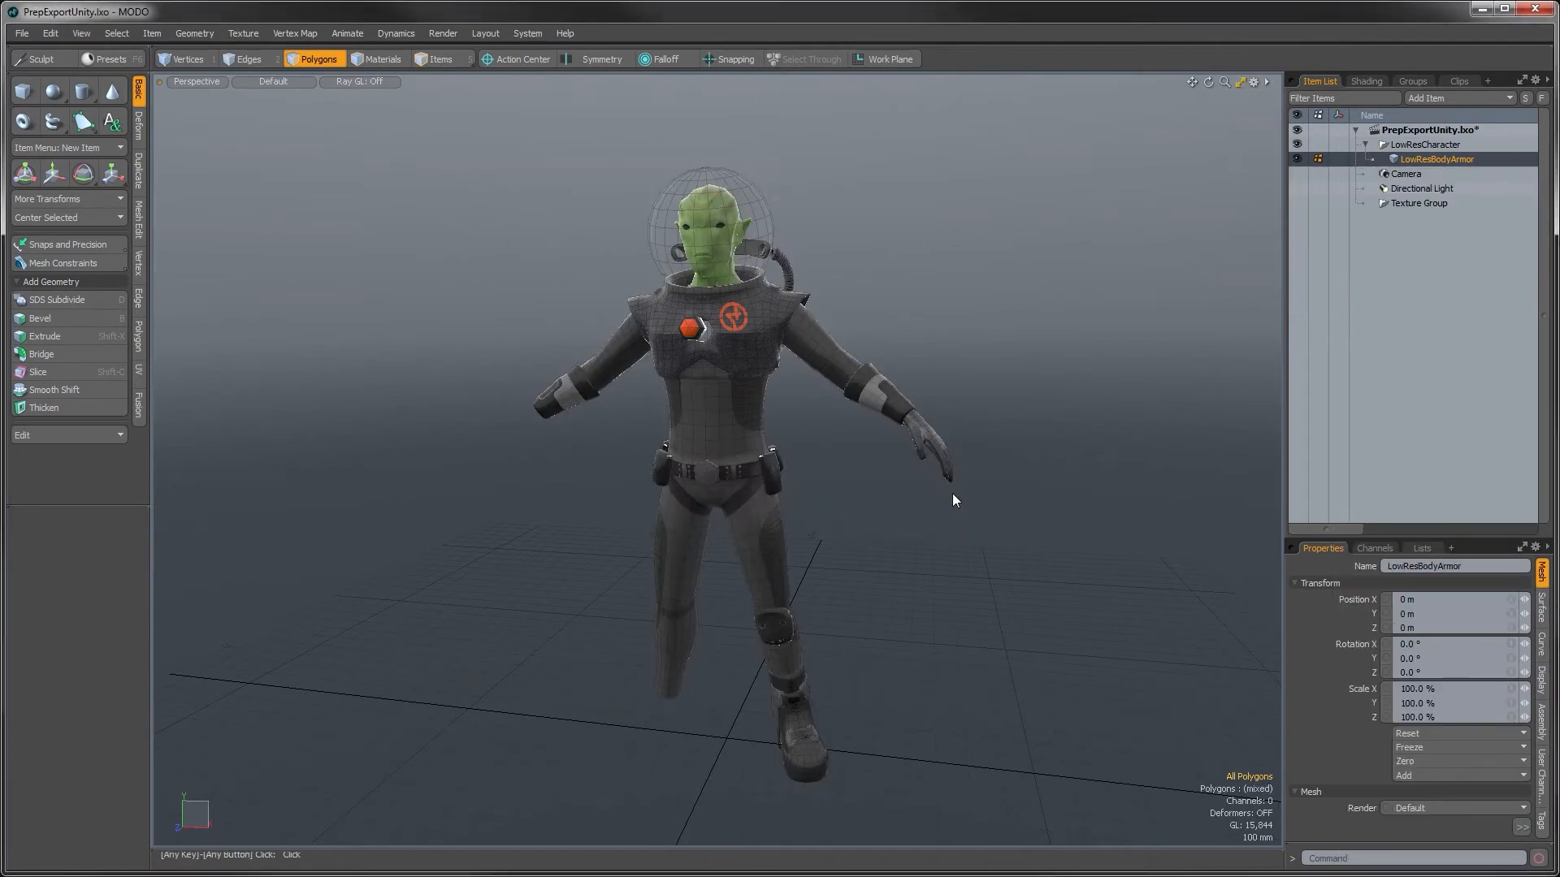
Step: Rename the merged mesh LowResAlien
{"action": "double_click", "coordinate": [1451, 159]}
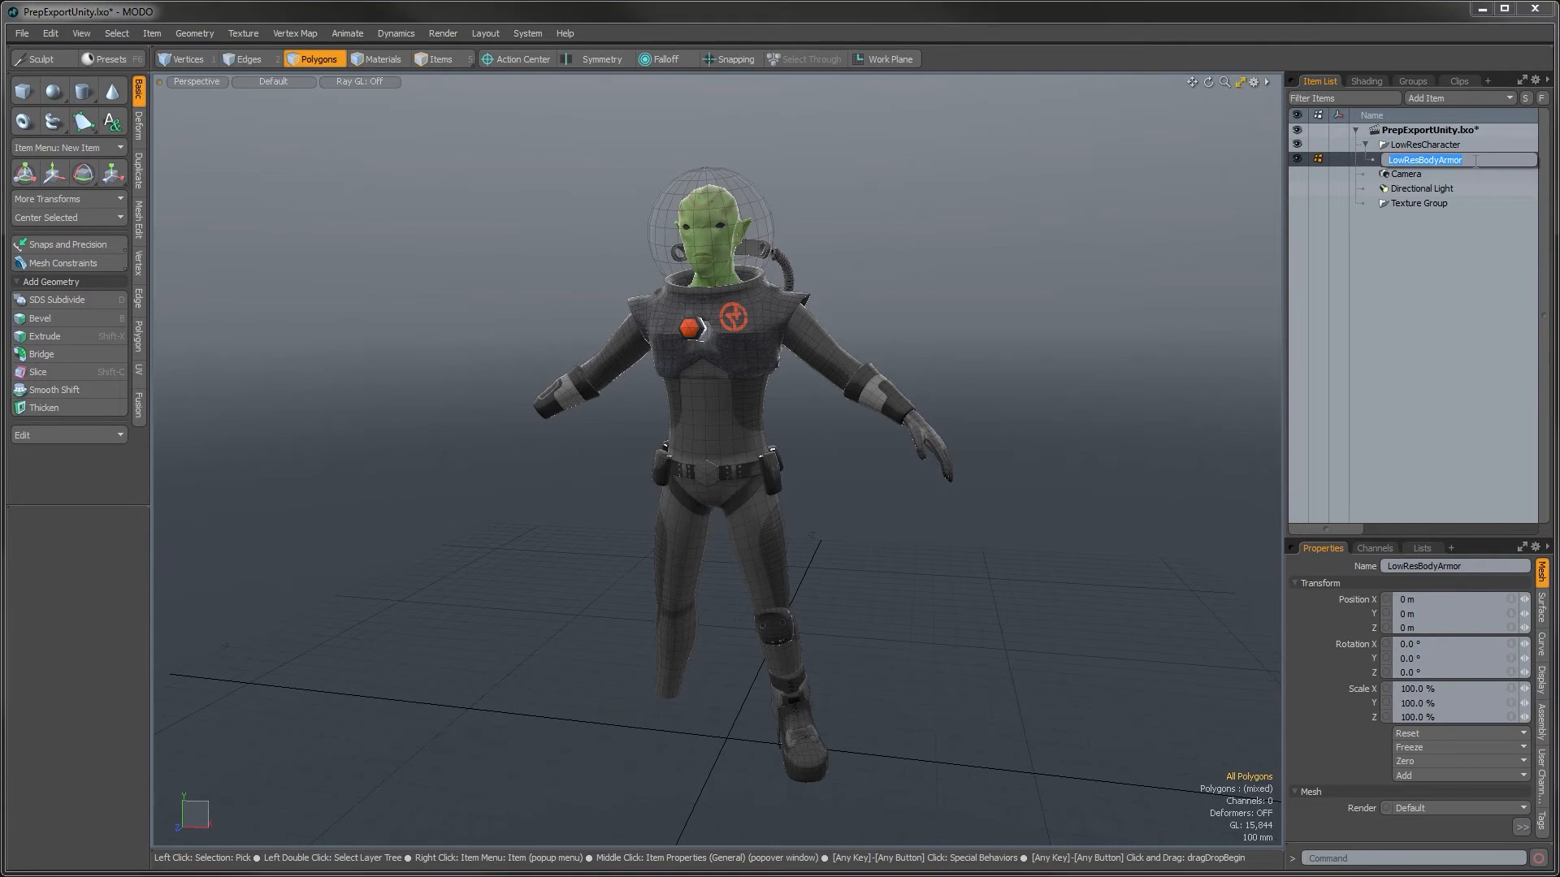
{"action": "type", "text": "LowResAlien"}
{"action": "key", "text": "Return"}
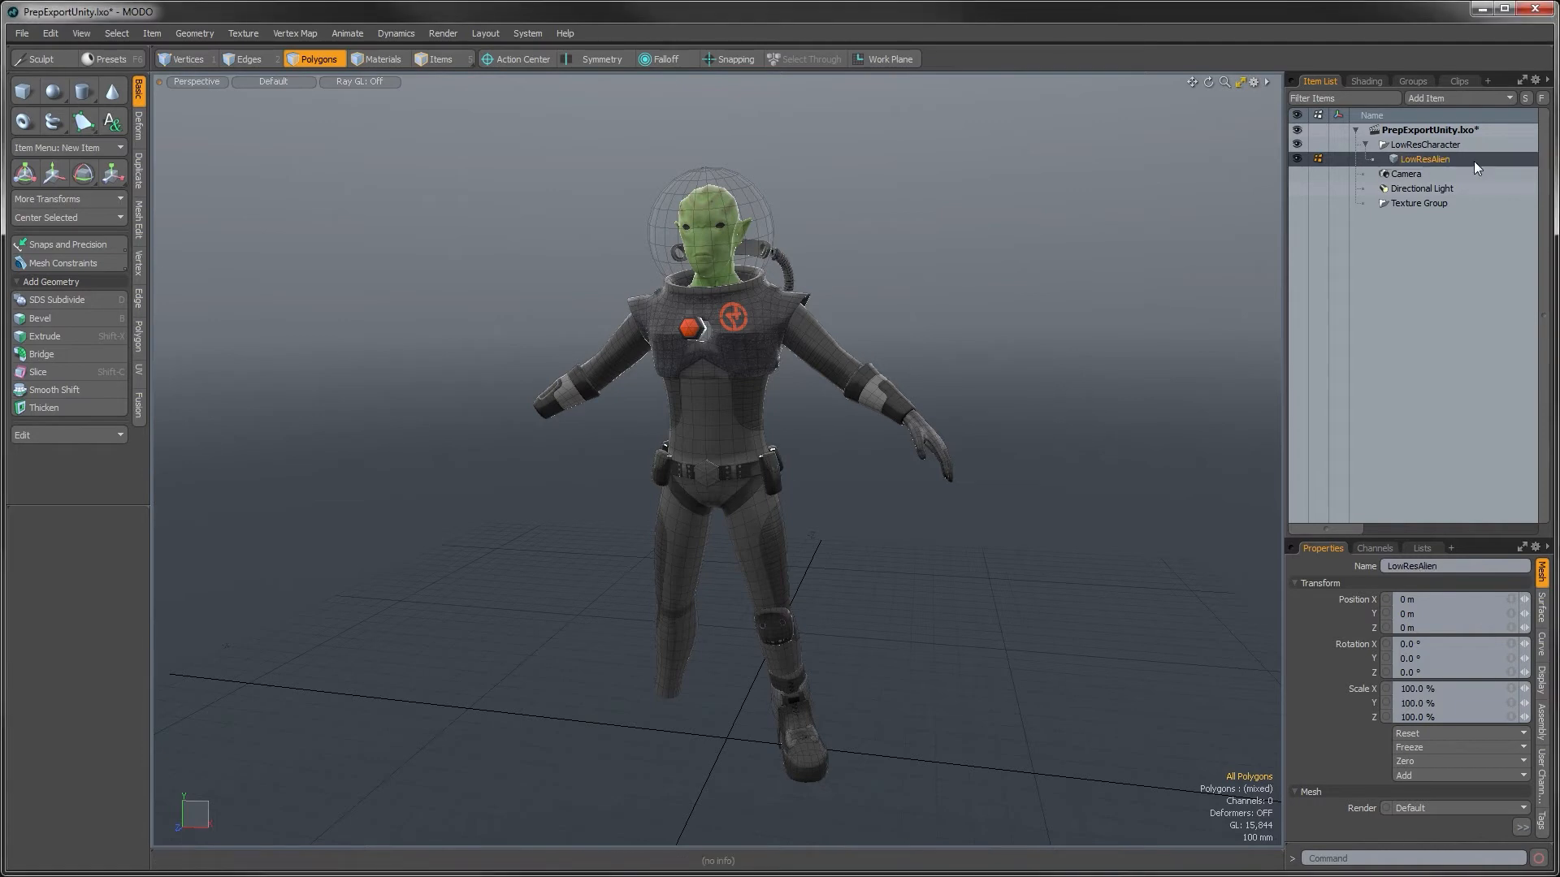
Step: Apply the BasePosition morph to the LowResAlien mesh at 100 %
{"action": "left_click_drag", "start_coordinate": [939, 398], "coordinate": [834, 419], "text": "alt"}
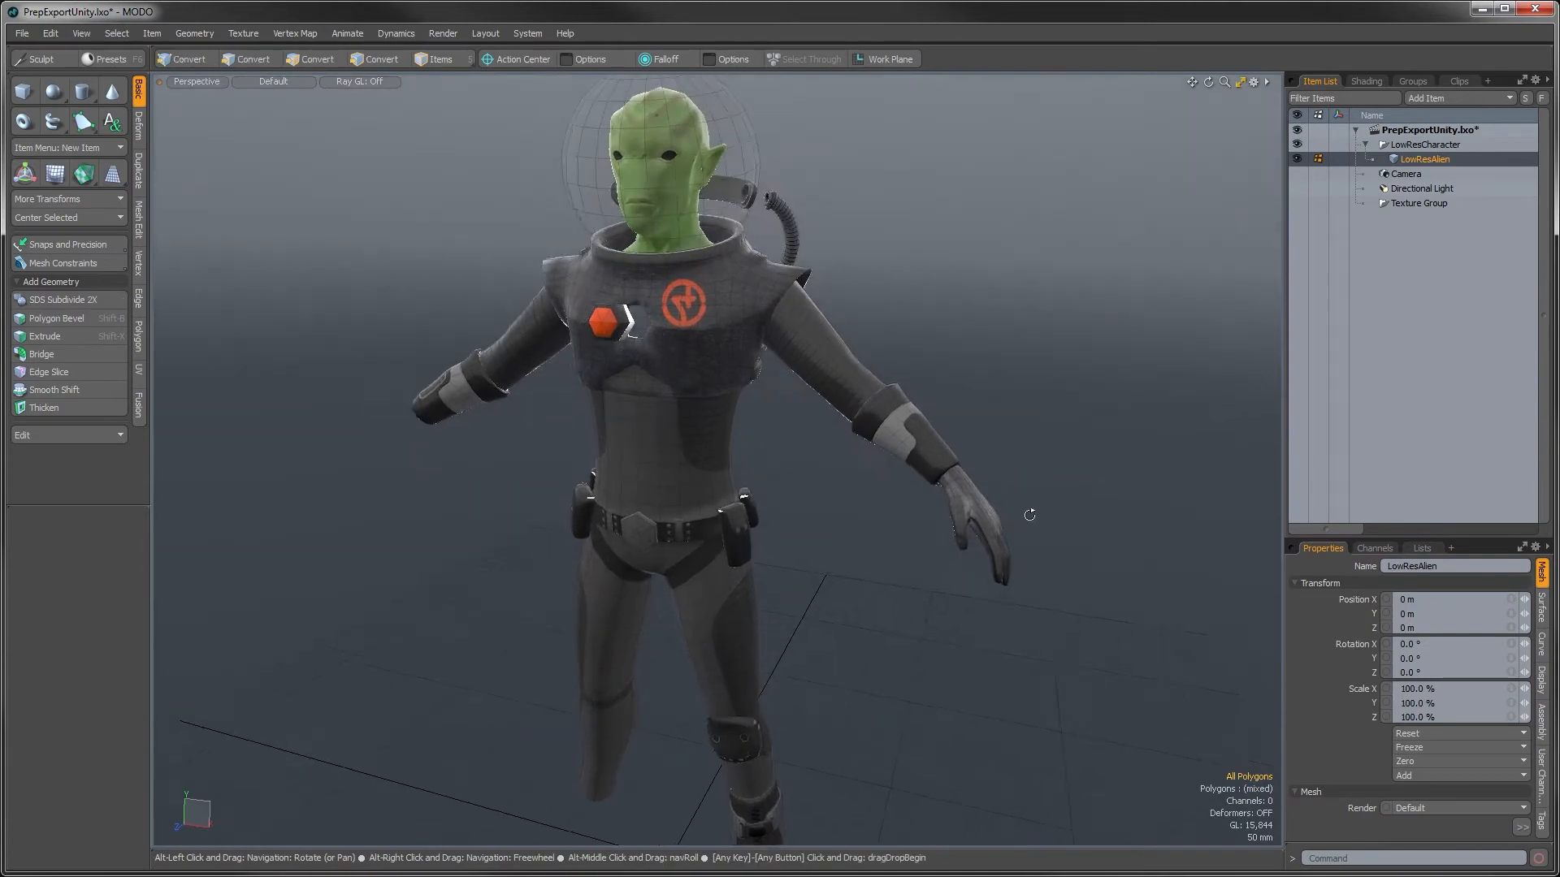
{"action": "left_click_drag", "start_coordinate": [1039, 530], "coordinate": [1007, 539], "text": "alt"}
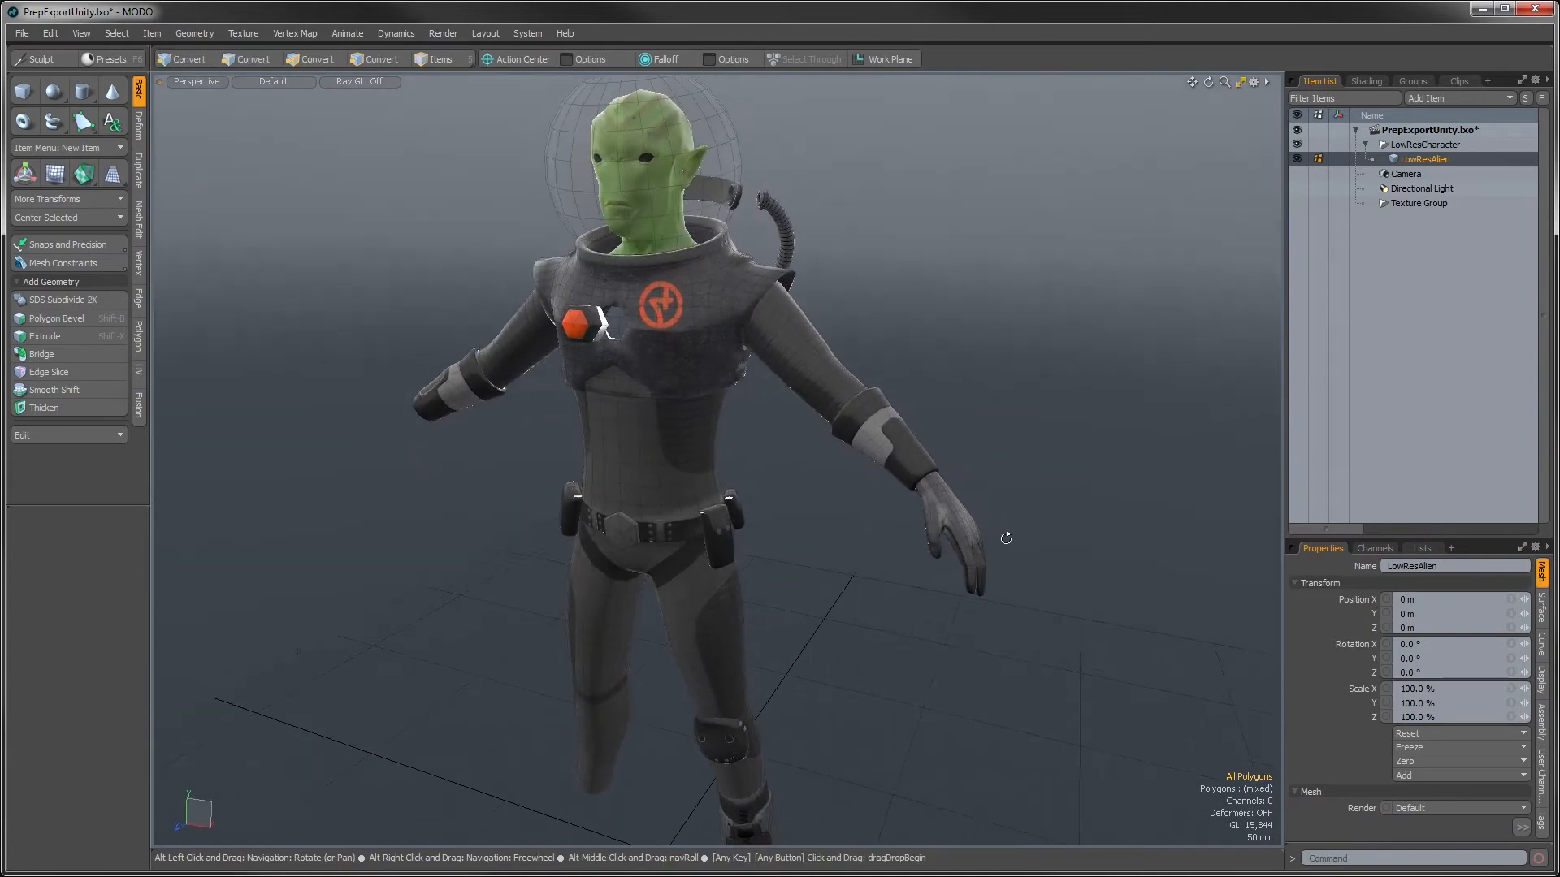
{"action": "left_click", "coordinate": [1420, 551]}
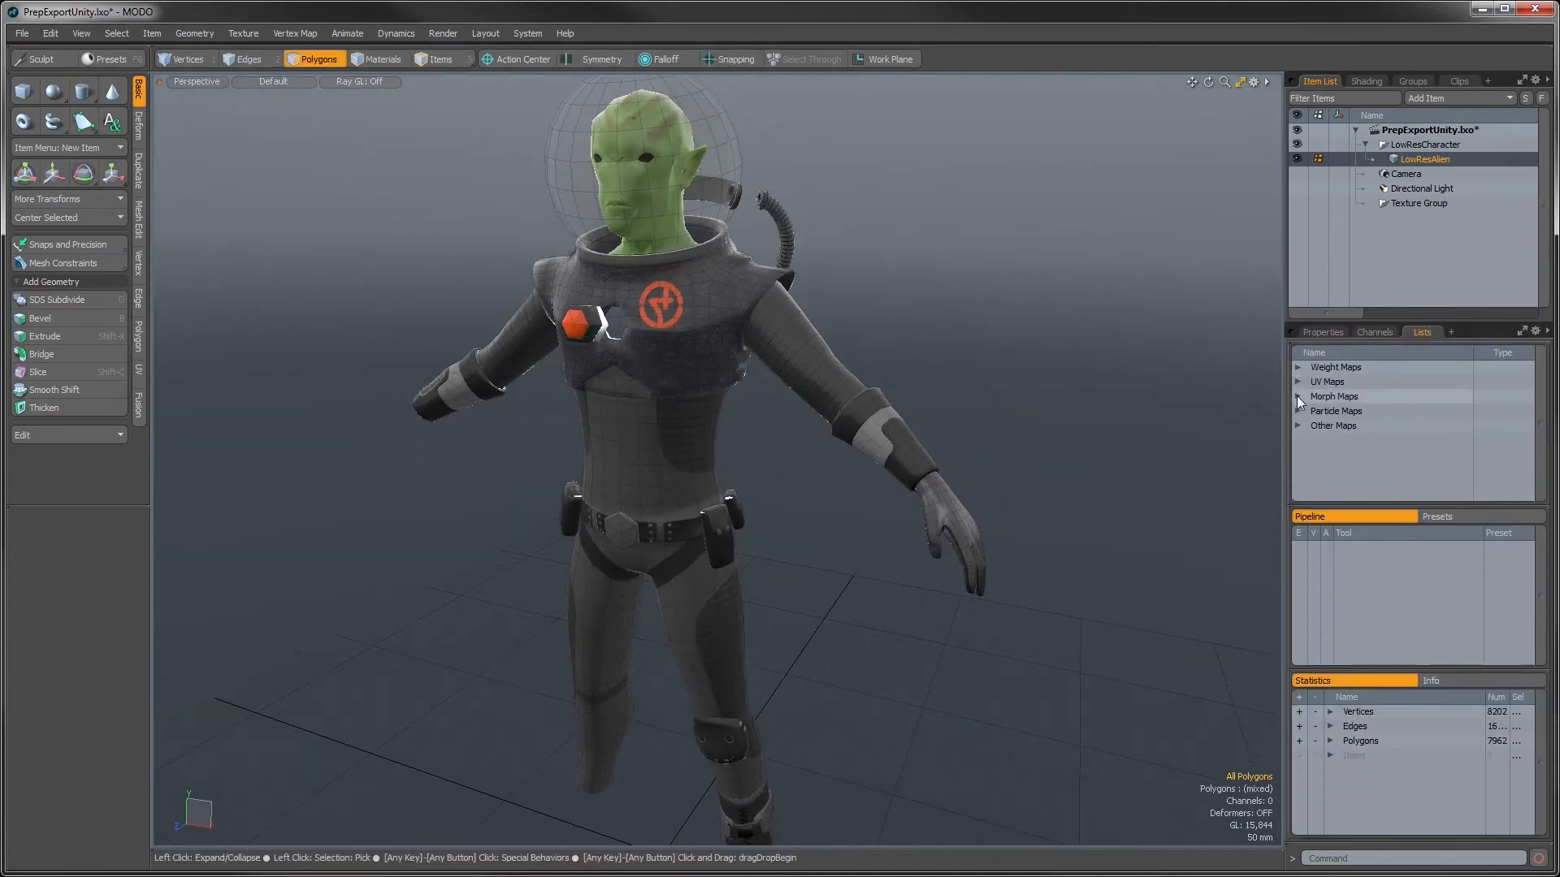
{"action": "left_click", "coordinate": [1297, 397]}
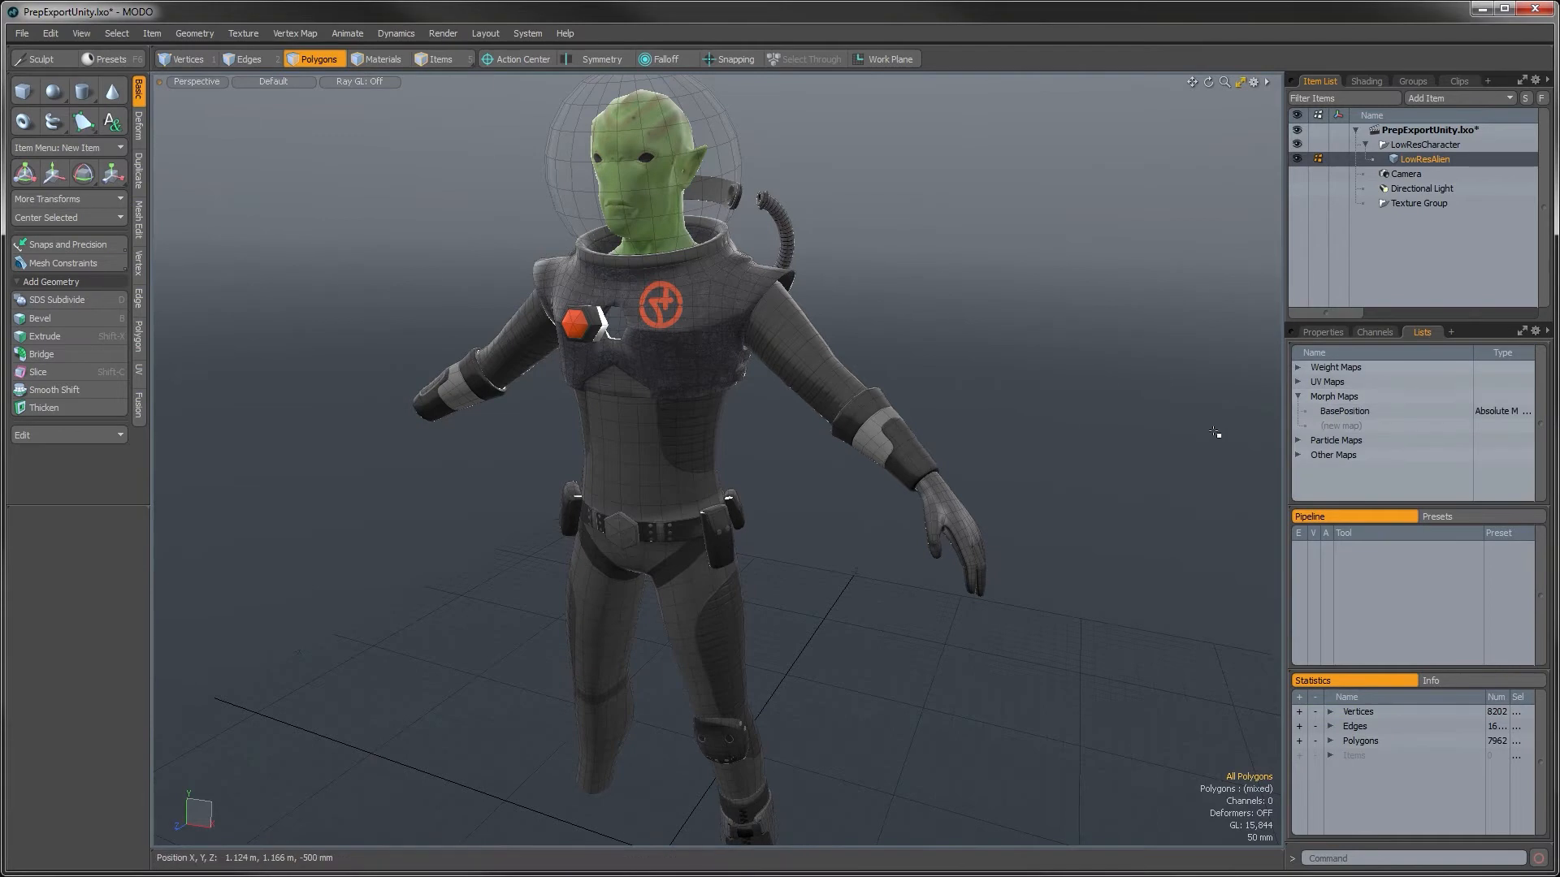
{"action": "left_click", "coordinate": [297, 34]}
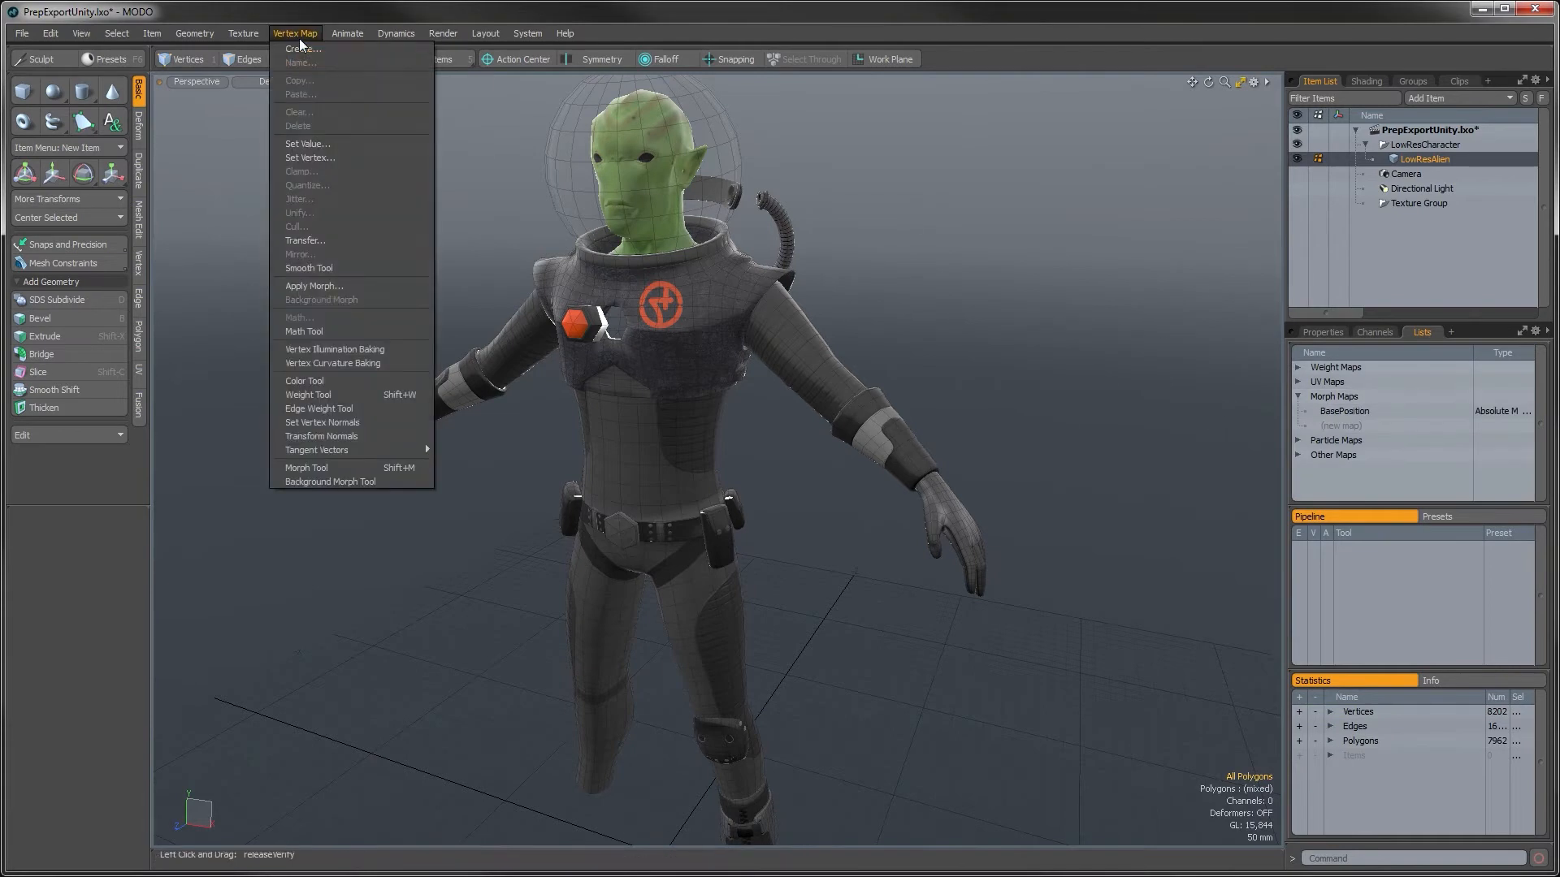
{"action": "left_click", "coordinate": [320, 285]}
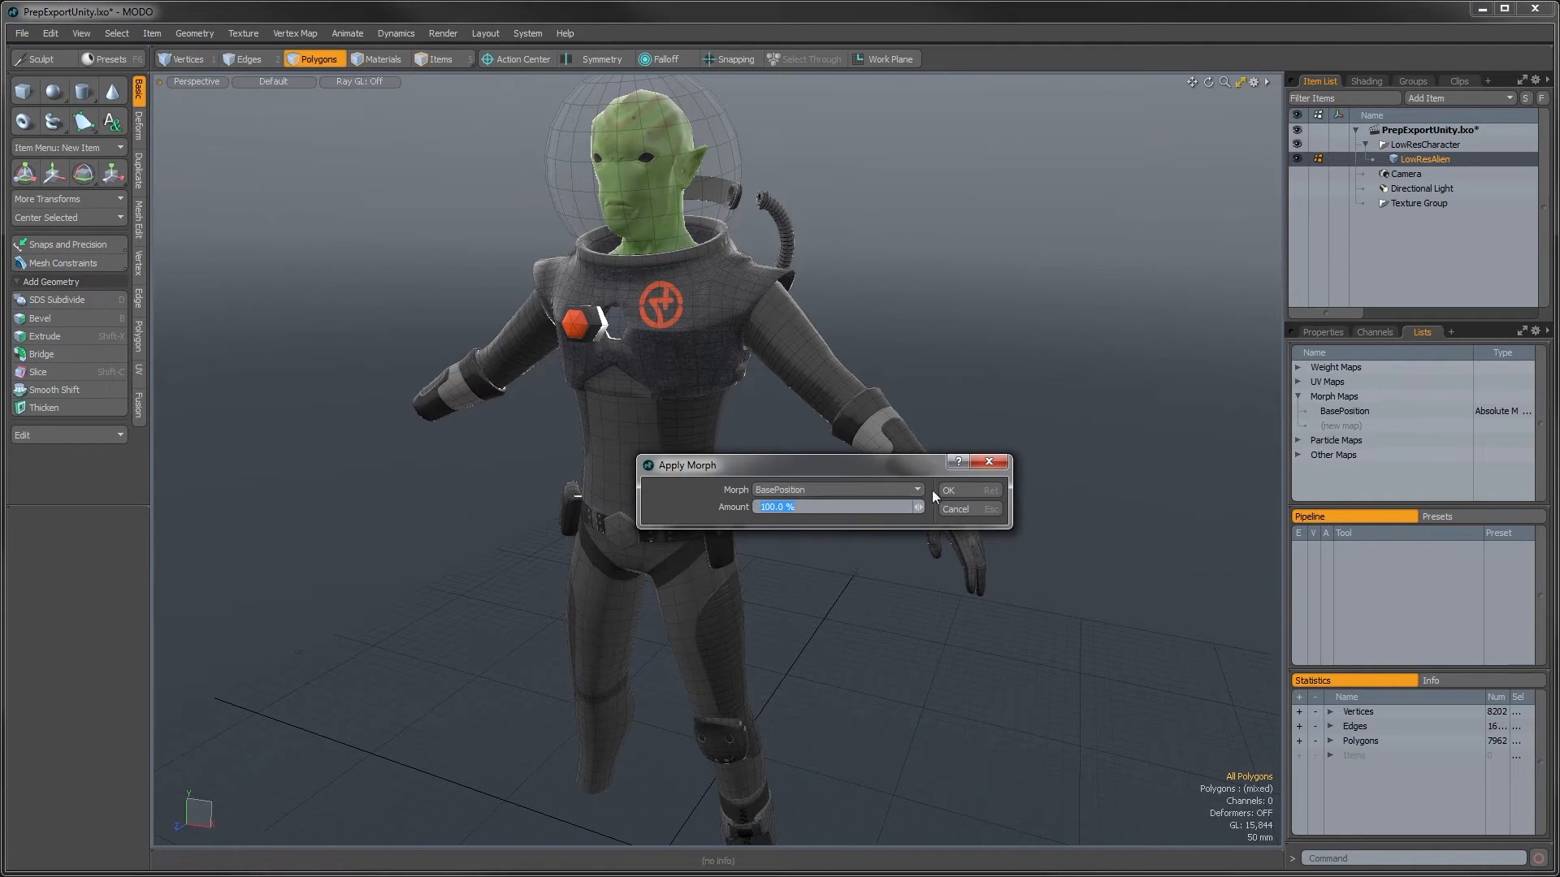
{"action": "left_click", "coordinate": [956, 489]}
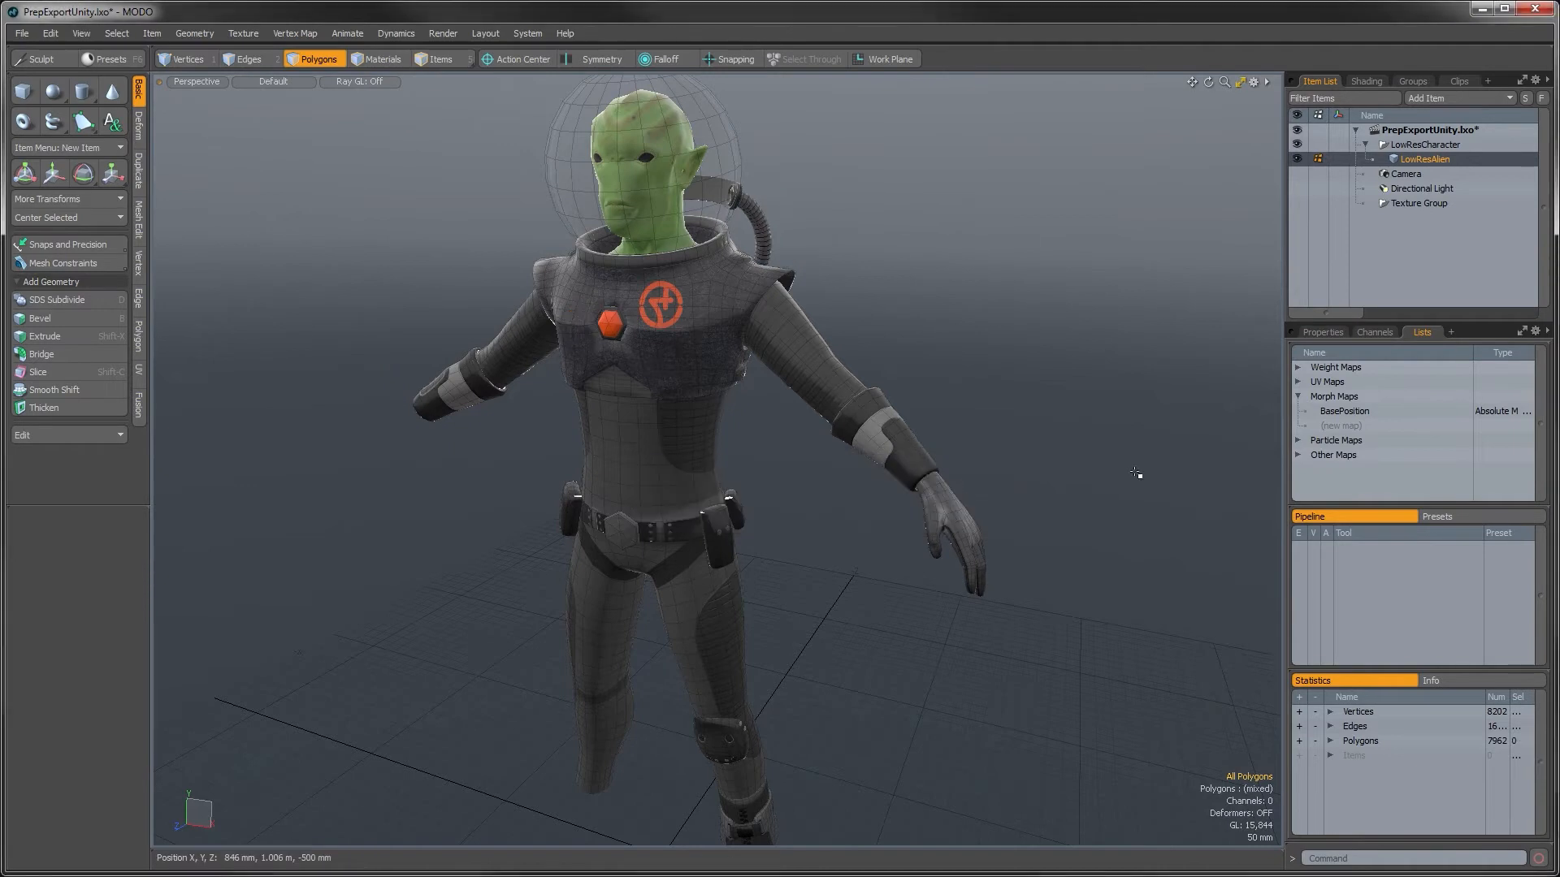
Step: Delete the BasePosition morph map from the mesh
{"action": "right_click", "coordinate": [1337, 411]}
{"action": "left_click", "coordinate": [1338, 426]}
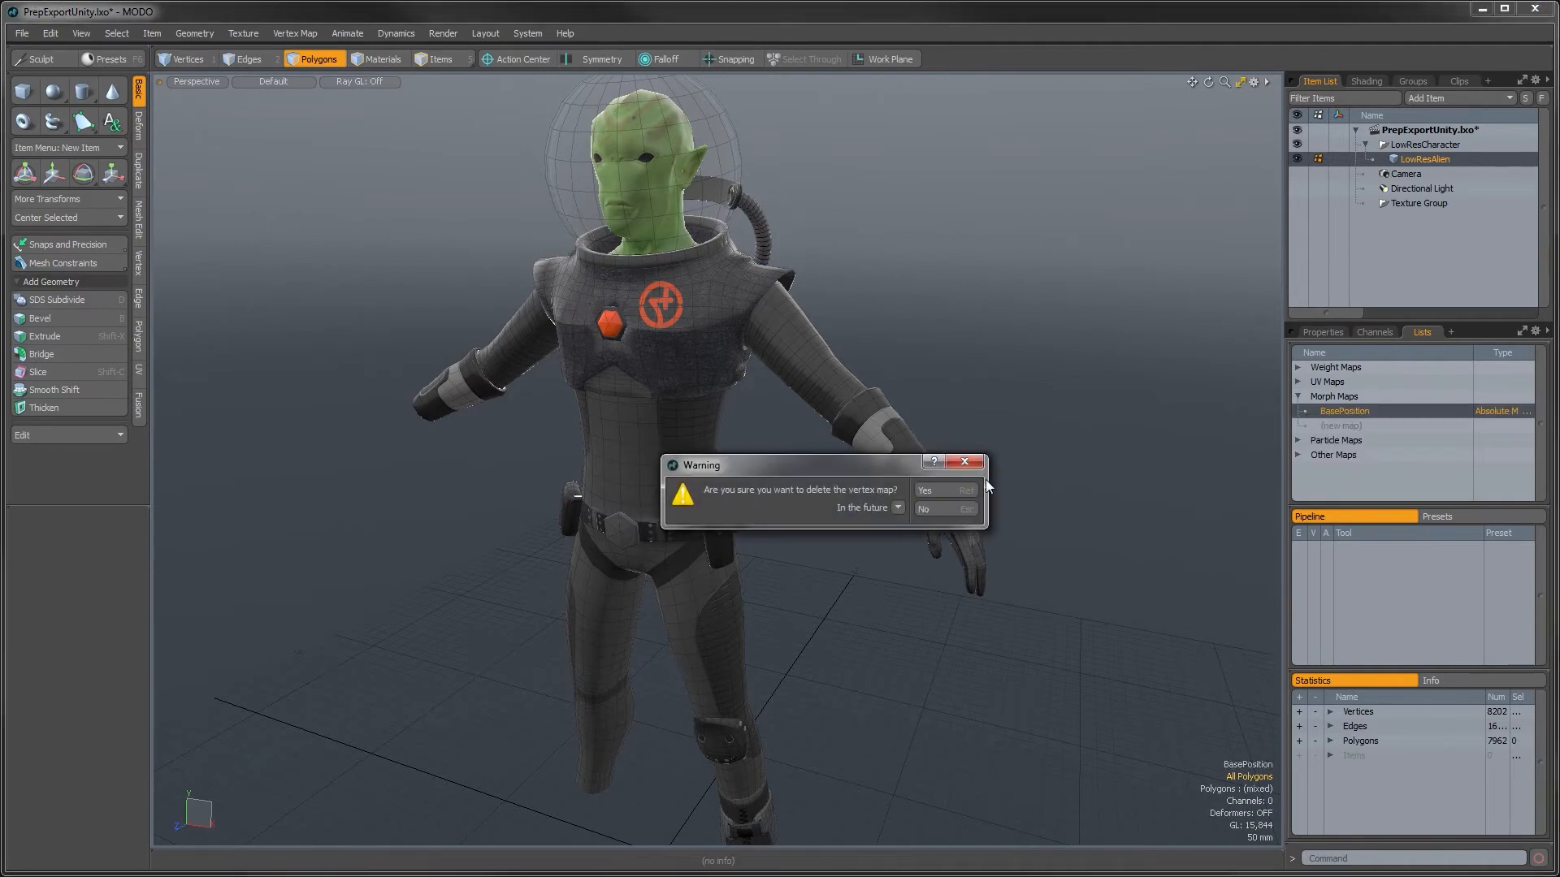
{"action": "left_click", "coordinate": [956, 492]}
Step: Delete the UV Constraints and UV Distortion vertex maps listed under Other Maps
{"action": "left_click_drag", "start_coordinate": [905, 421], "coordinate": [954, 446], "text": "alt+shift"}
{"action": "left_click_drag", "start_coordinate": [908, 558], "coordinate": [908, 471], "text": "alt+shift"}
{"action": "left_click_drag", "start_coordinate": [745, 577], "coordinate": [868, 511], "text": "alt"}
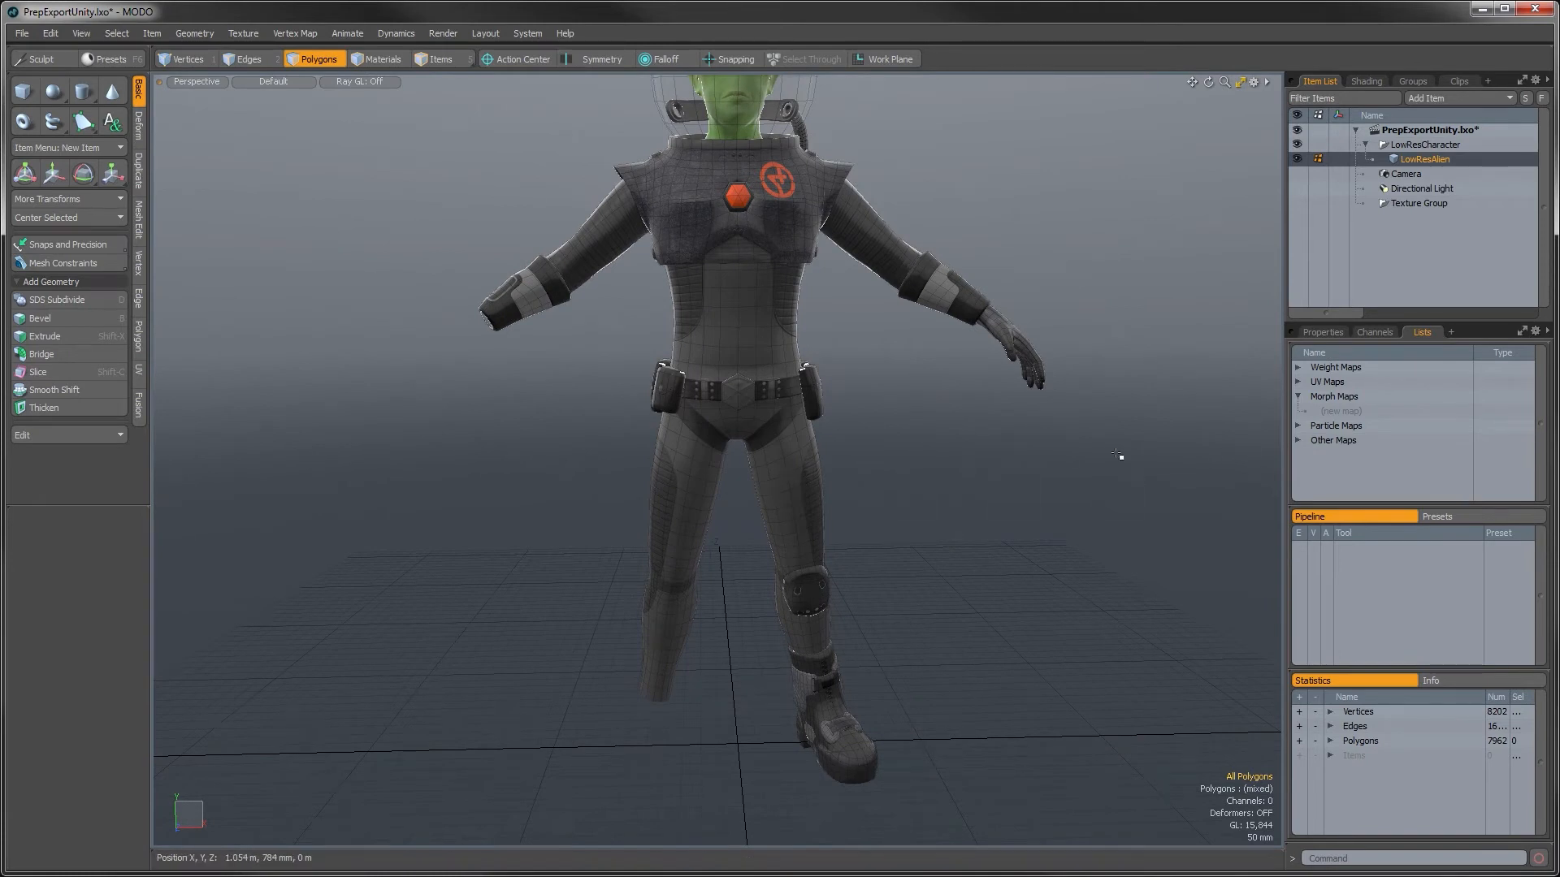
{"action": "left_click_drag", "start_coordinate": [982, 459], "coordinate": [933, 477], "text": "alt"}
{"action": "left_click", "coordinate": [1297, 440]}
{"action": "right_click", "coordinate": [1338, 457]}
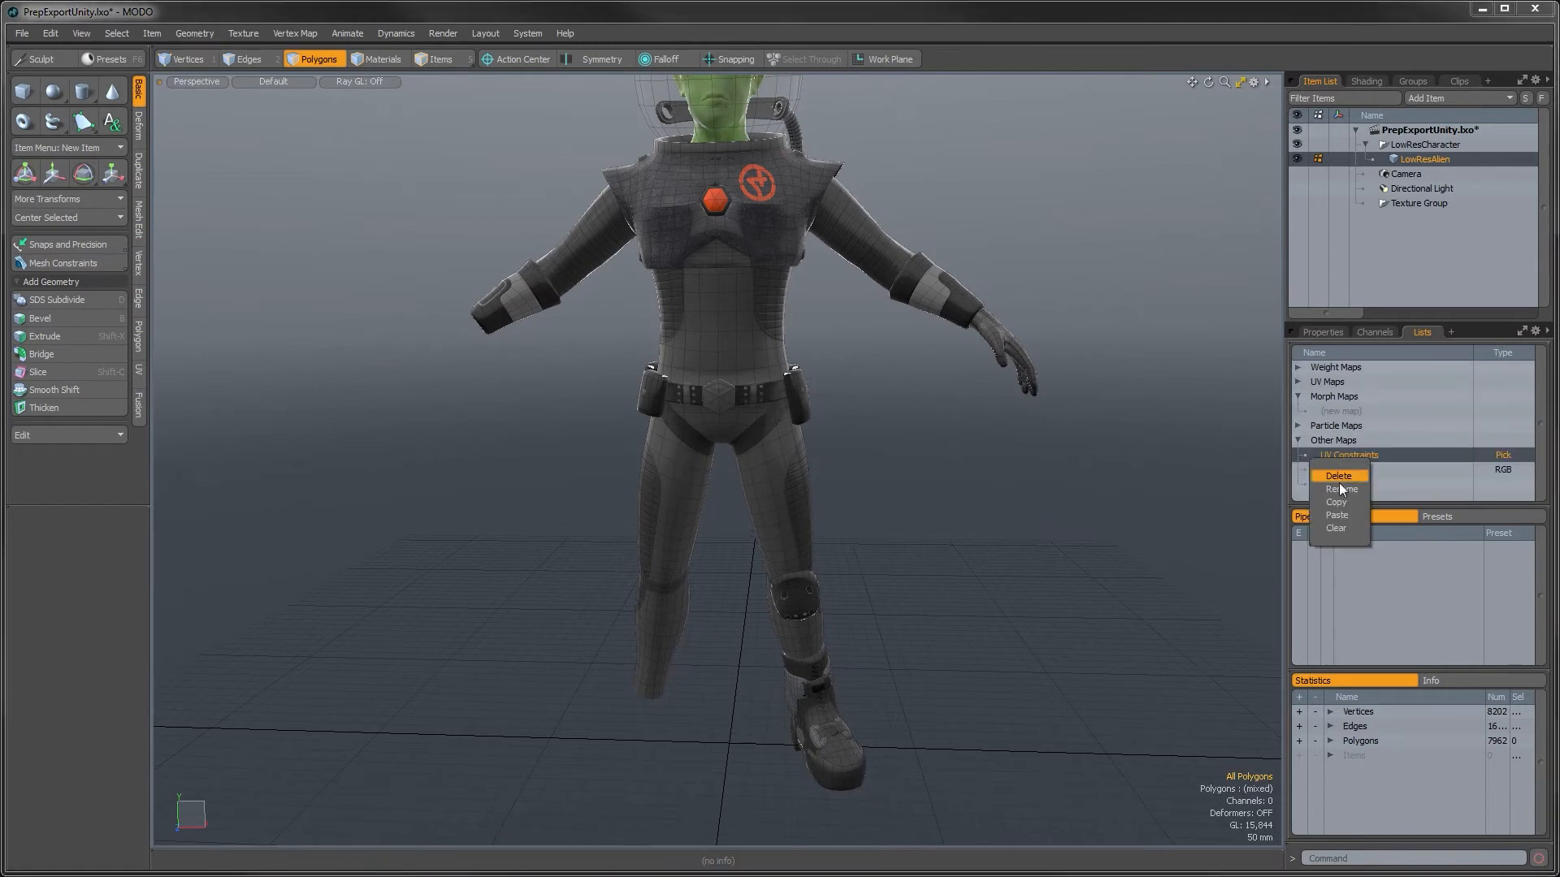
{"action": "left_click", "coordinate": [1339, 478]}
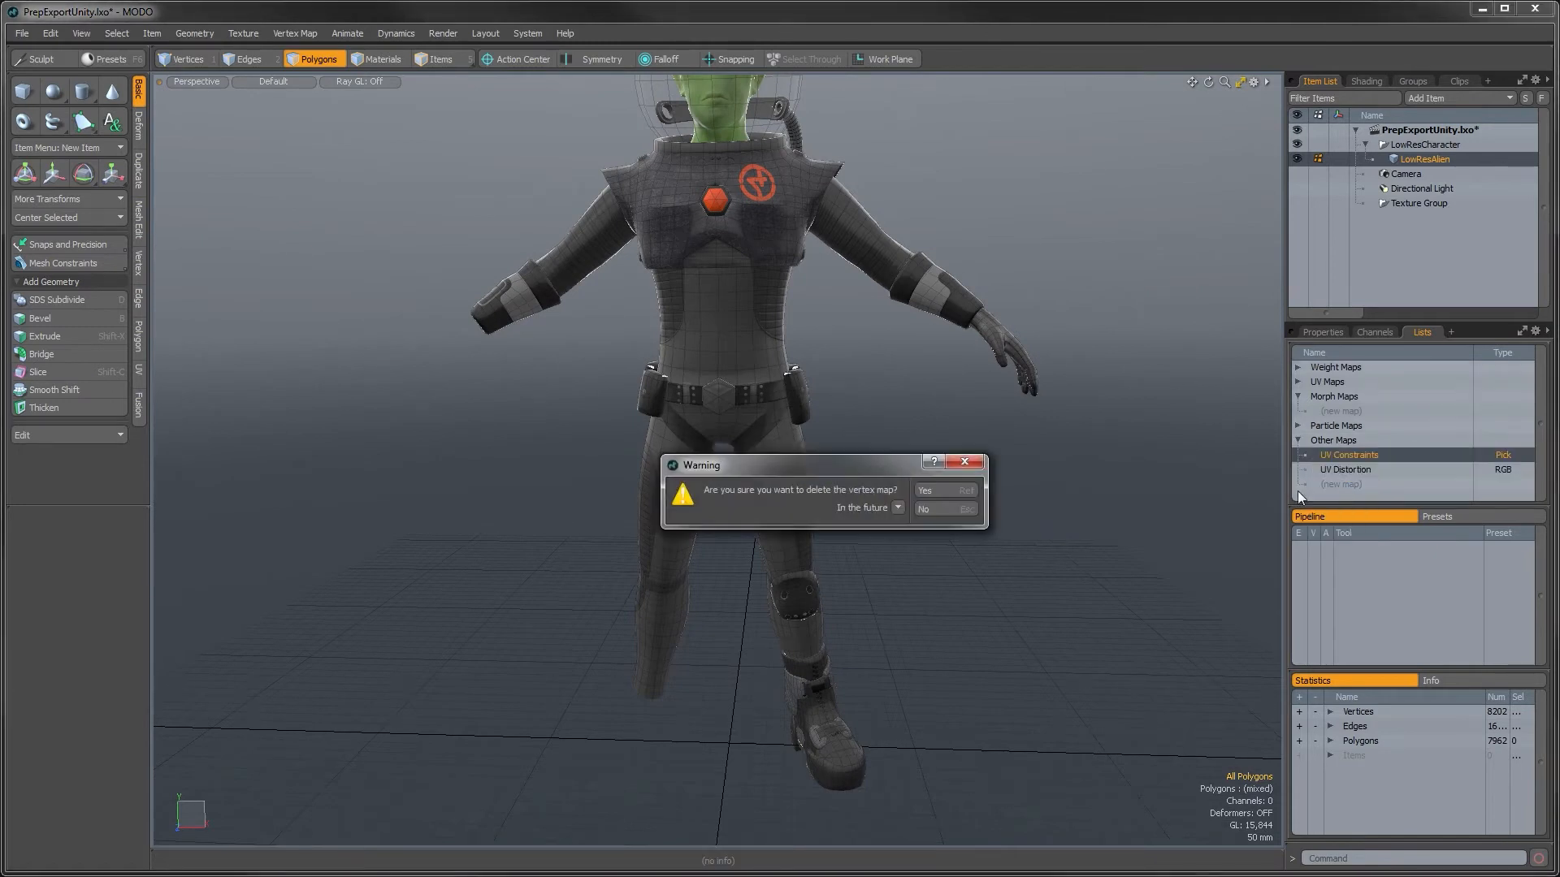
{"action": "left_click", "coordinate": [973, 491]}
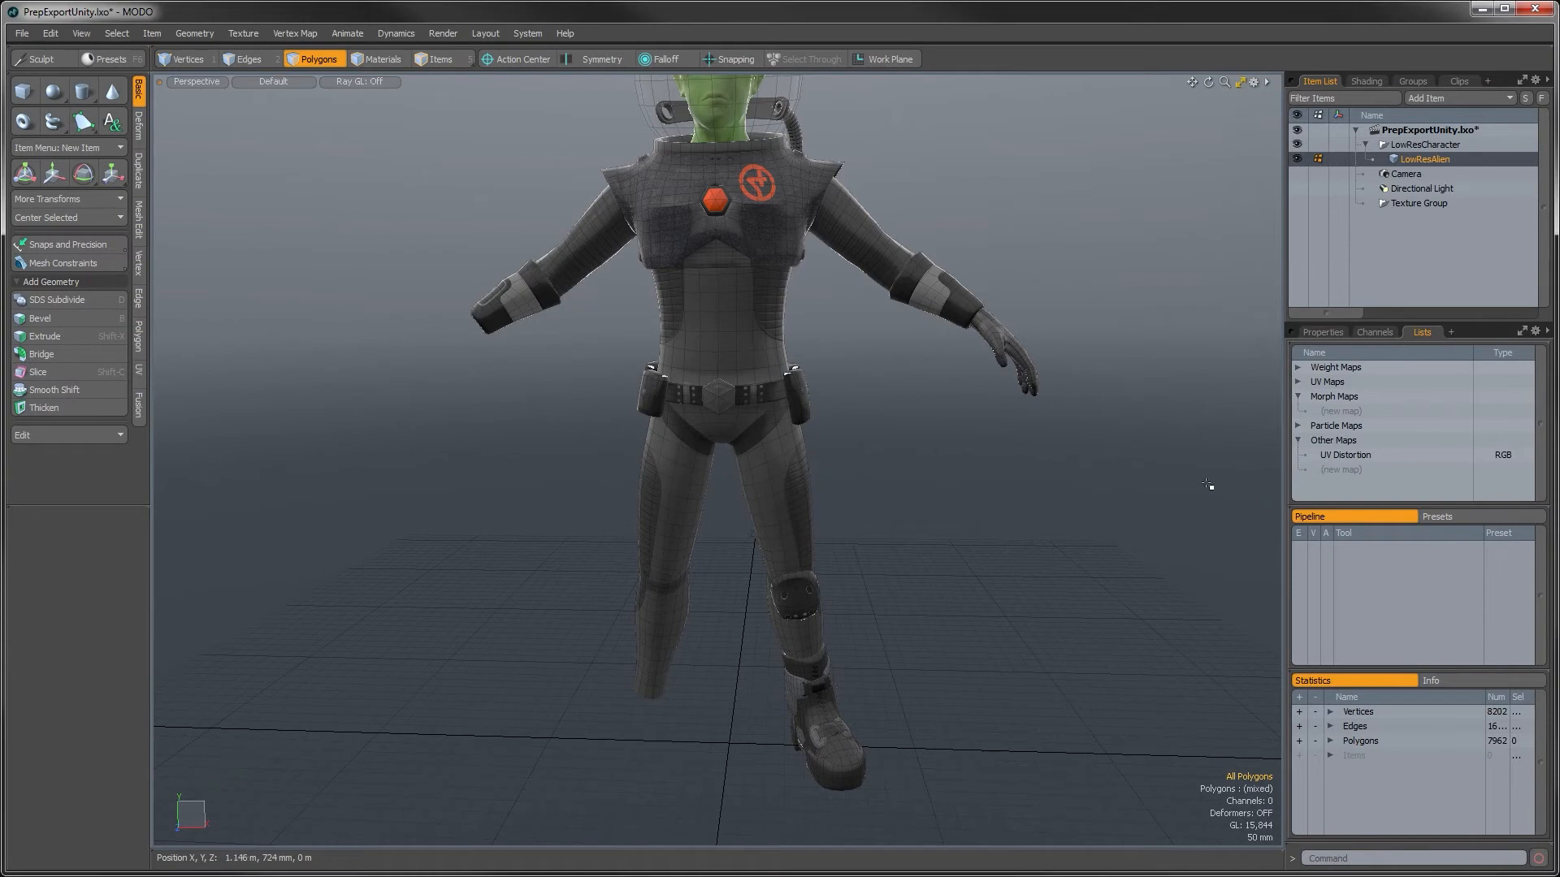
{"action": "right_click", "coordinate": [1333, 456]}
{"action": "left_click", "coordinate": [1330, 478]}
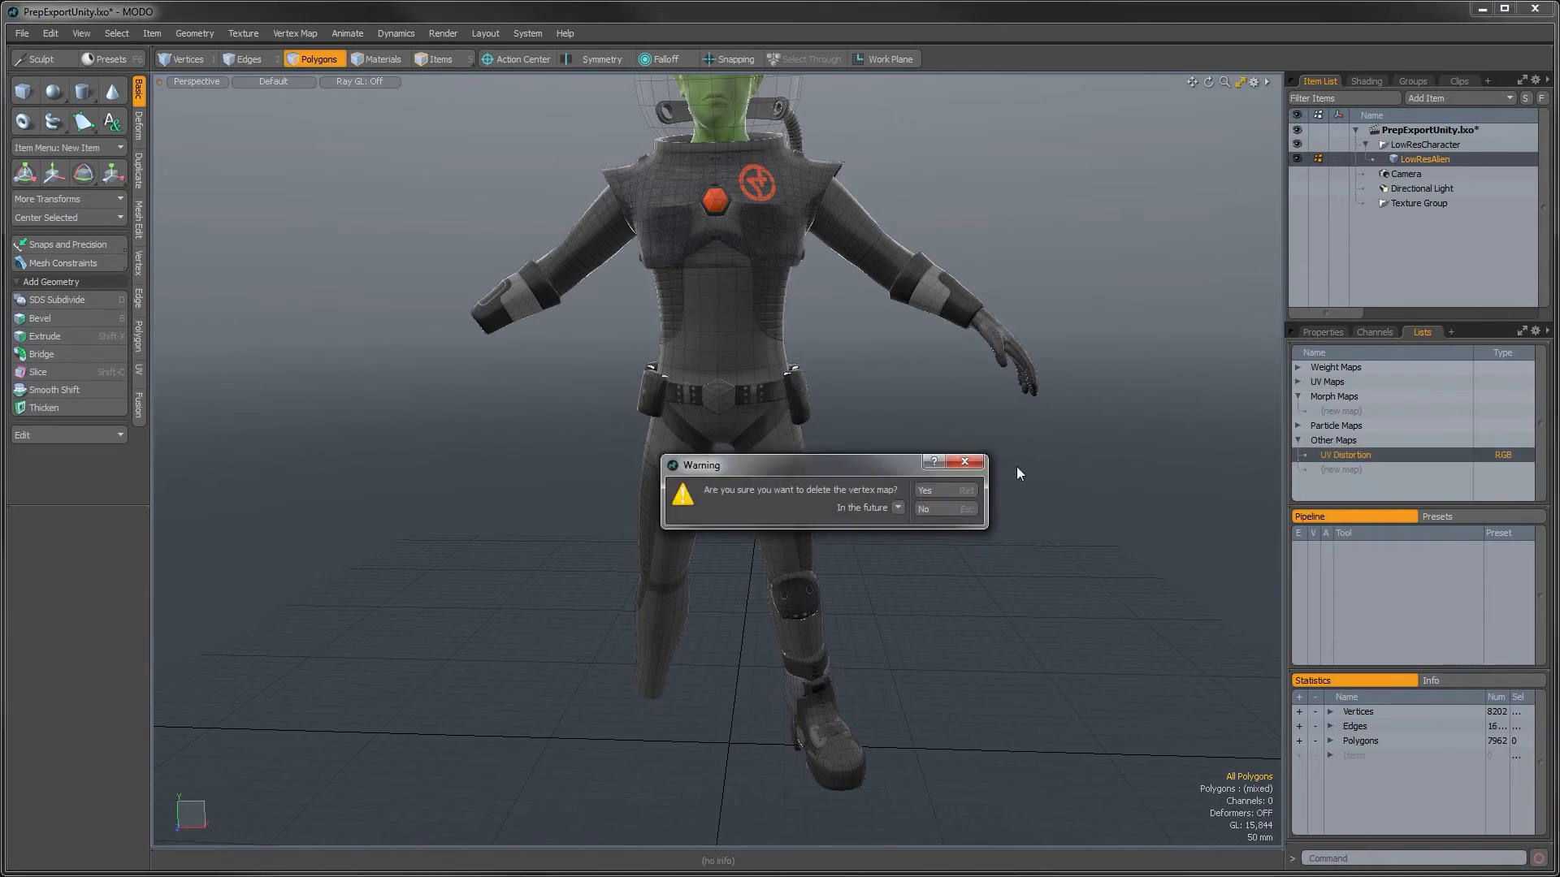
{"action": "left_click", "coordinate": [938, 489]}
Step: Mirror all parts of the boot and the knee pad onto the character's bare leg, with the action center set to Origin
{"action": "left_click_drag", "start_coordinate": [937, 492], "coordinate": [786, 637], "text": "alt"}
{"action": "left_click_drag", "start_coordinate": [786, 707], "coordinate": [813, 622], "text": "ctrl+alt"}
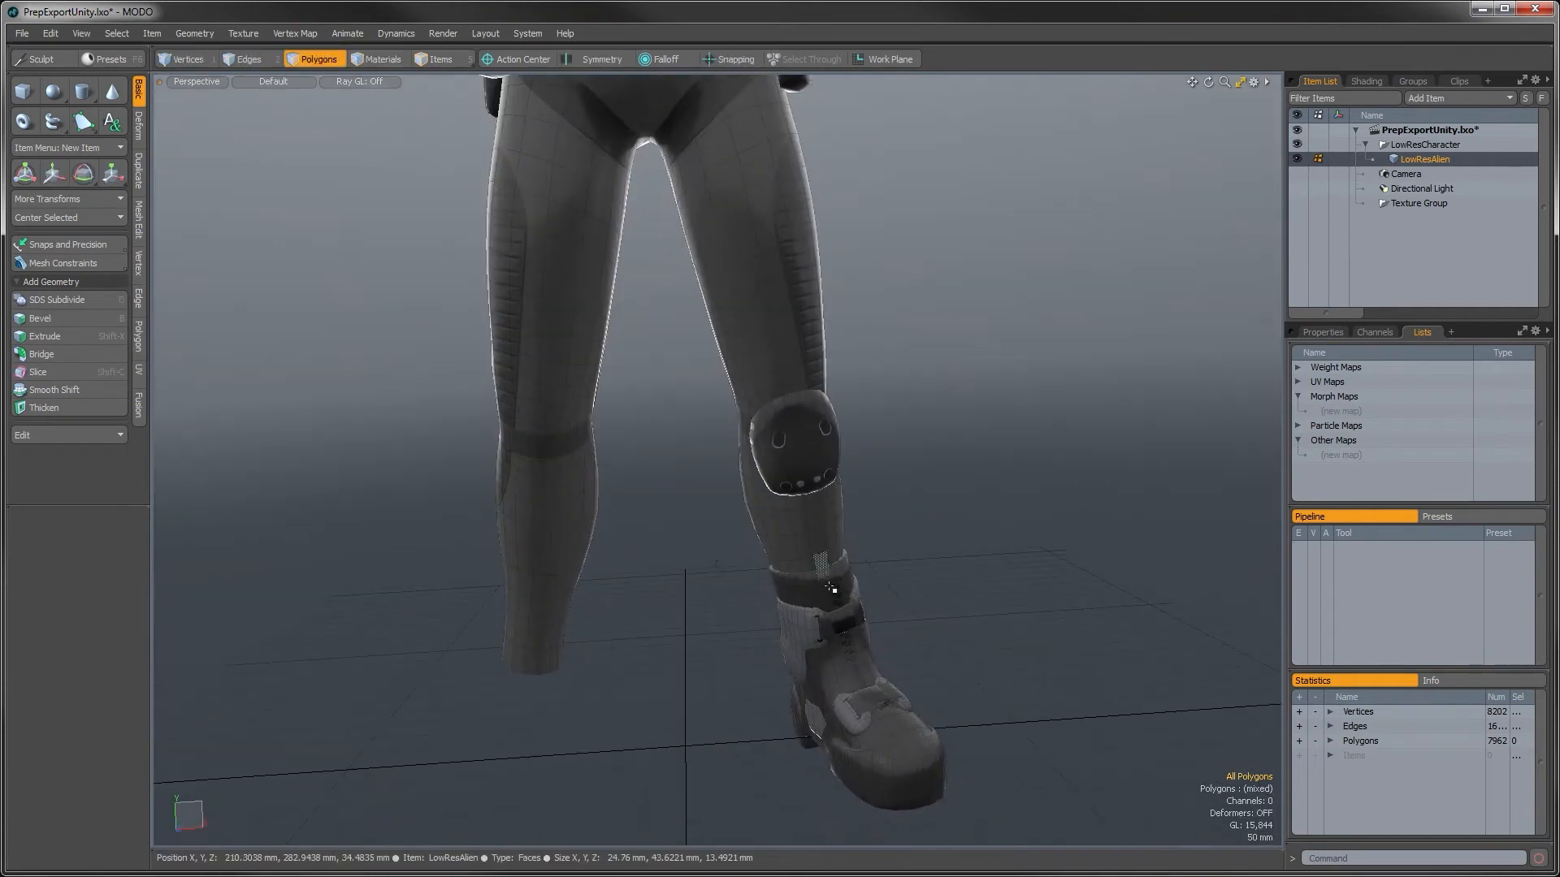
{"action": "double_click", "coordinate": [810, 627]}
{"action": "double_click", "coordinate": [841, 678], "text": "shift"}
{"action": "double_click", "coordinate": [873, 699], "text": "shift"}
{"action": "left_click_drag", "start_coordinate": [944, 667], "coordinate": [901, 642], "text": "alt"}
{"action": "double_click", "coordinate": [782, 460], "text": "shift"}
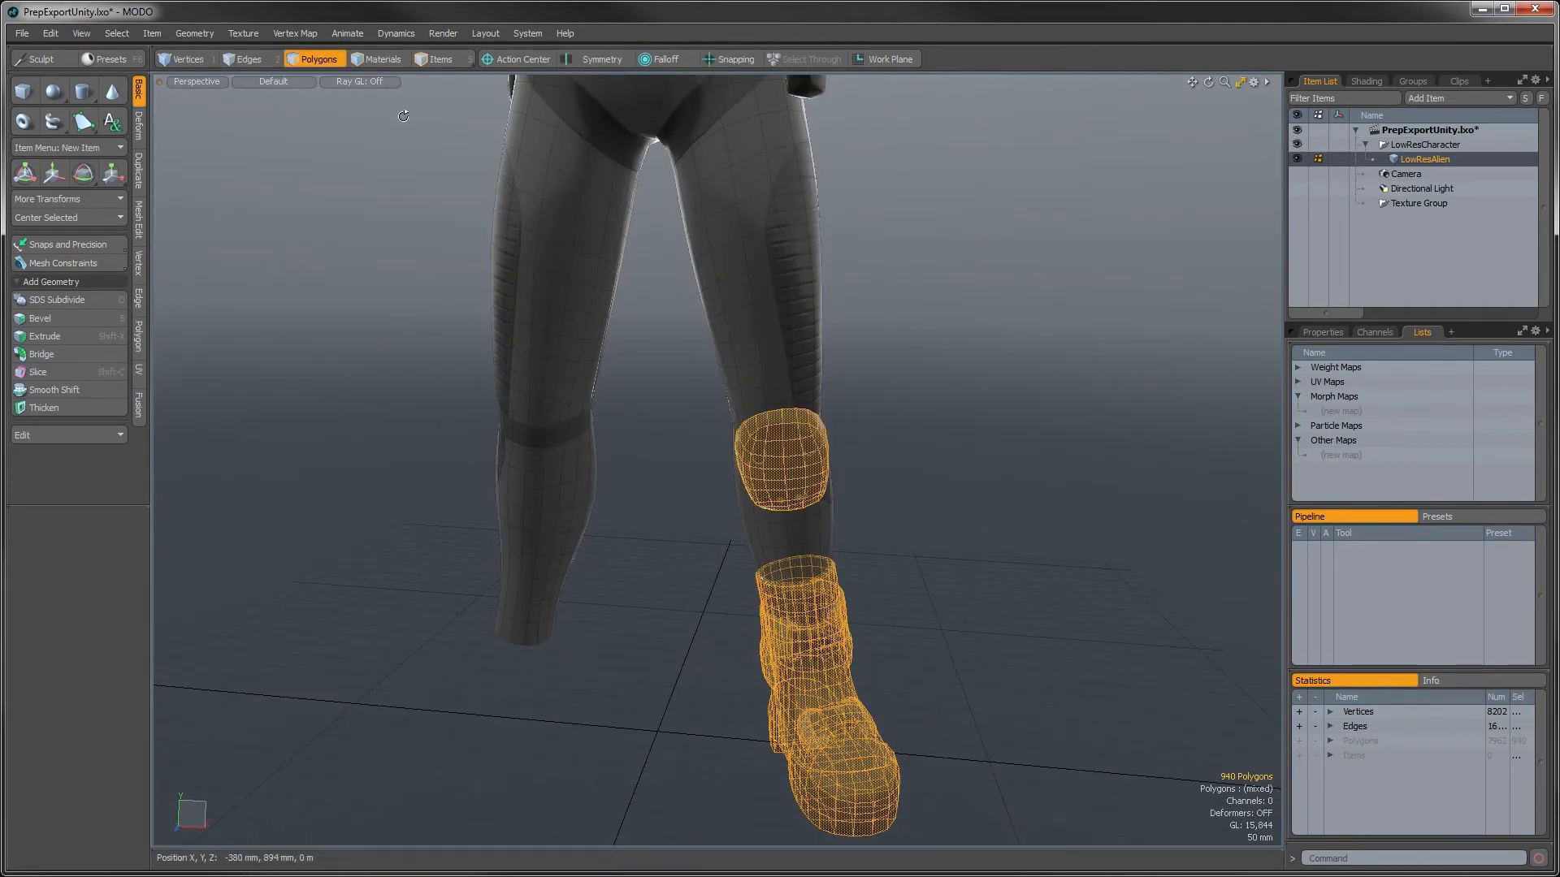
{"action": "key", "text": "alt+o"}
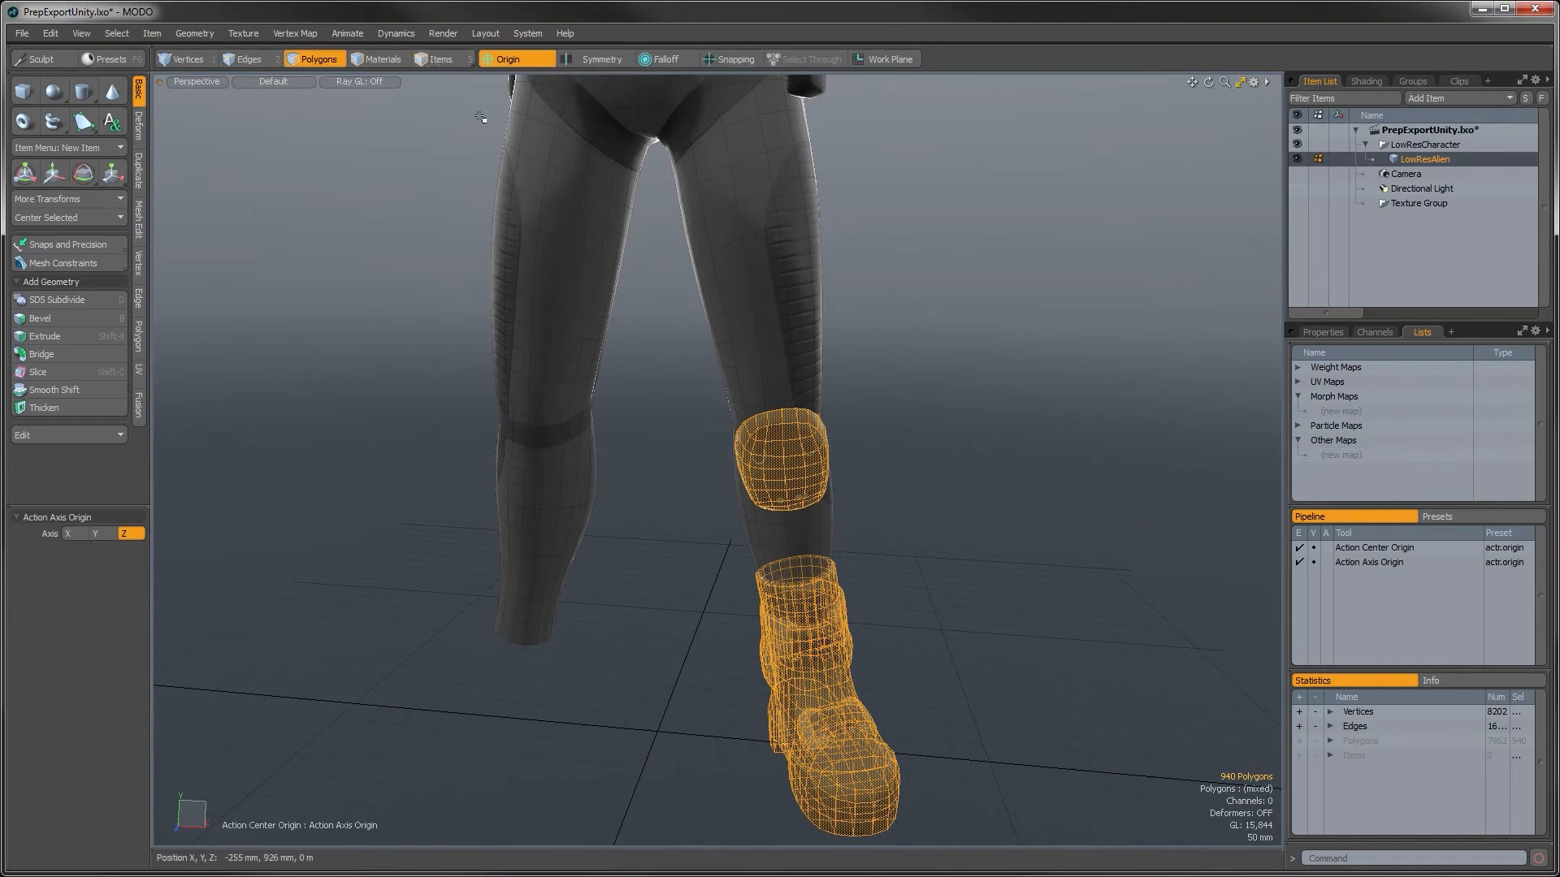
{"action": "left_click_drag", "start_coordinate": [698, 448], "coordinate": [719, 392], "text": "alt+shift"}
{"action": "mouse_move", "coordinate": [720, 391]}
{"action": "left_mouse_down", "text": "ctrl+alt"}
{"action": "mouse_move", "coordinate": [682, 446]}
{"action": "mouse_move", "coordinate": [717, 492]}
{"action": "left_mouse_up", "text": "ctrl+alt"}
{"action": "key", "text": "shift+v"}
{"action": "left_click", "coordinate": [676, 461]}
{"action": "key", "text": "q"}
{"action": "left_click", "coordinate": [874, 365]}
Step: Mirror the glove onto the character's arm that lacks a hand
{"action": "left_click_drag", "start_coordinate": [874, 366], "coordinate": [829, 586], "text": "alt+shift"}
{"action": "key", "text": "3"}
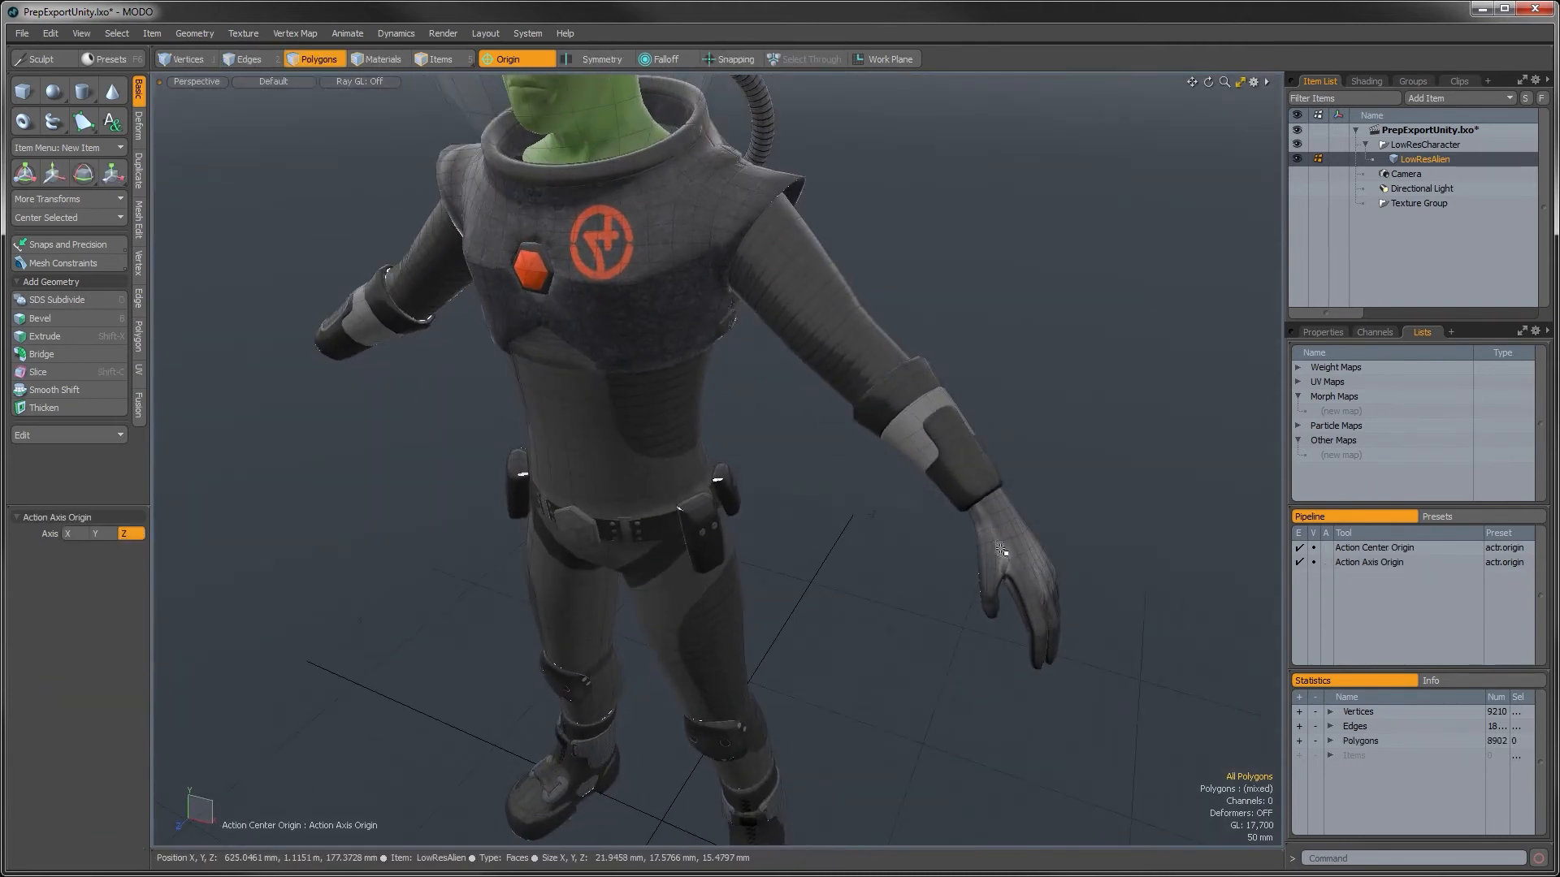
{"action": "double_click", "coordinate": [997, 549]}
{"action": "key", "text": "shift+v"}
{"action": "left_click", "coordinate": [696, 562]}
{"action": "left_click_drag", "start_coordinate": [861, 588], "coordinate": [744, 387], "text": "alt"}
{"action": "key", "text": "q"}
{"action": "left_click", "coordinate": [871, 572]}
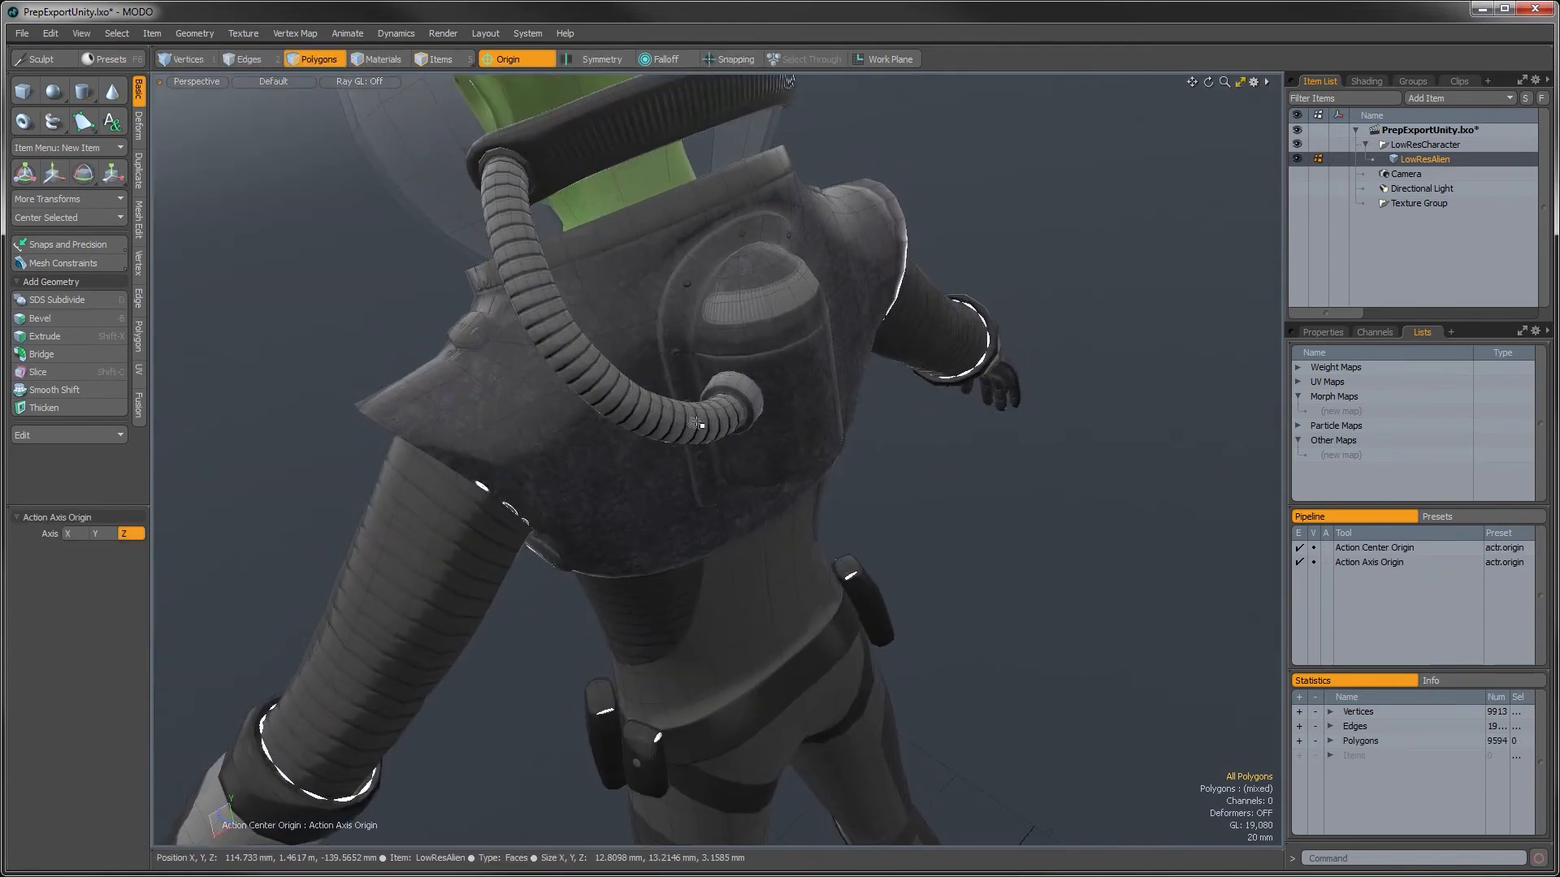
Step: Mirror the air tube on the back of the armor to the opposite side of the character
{"action": "double_click", "coordinate": [744, 387]}
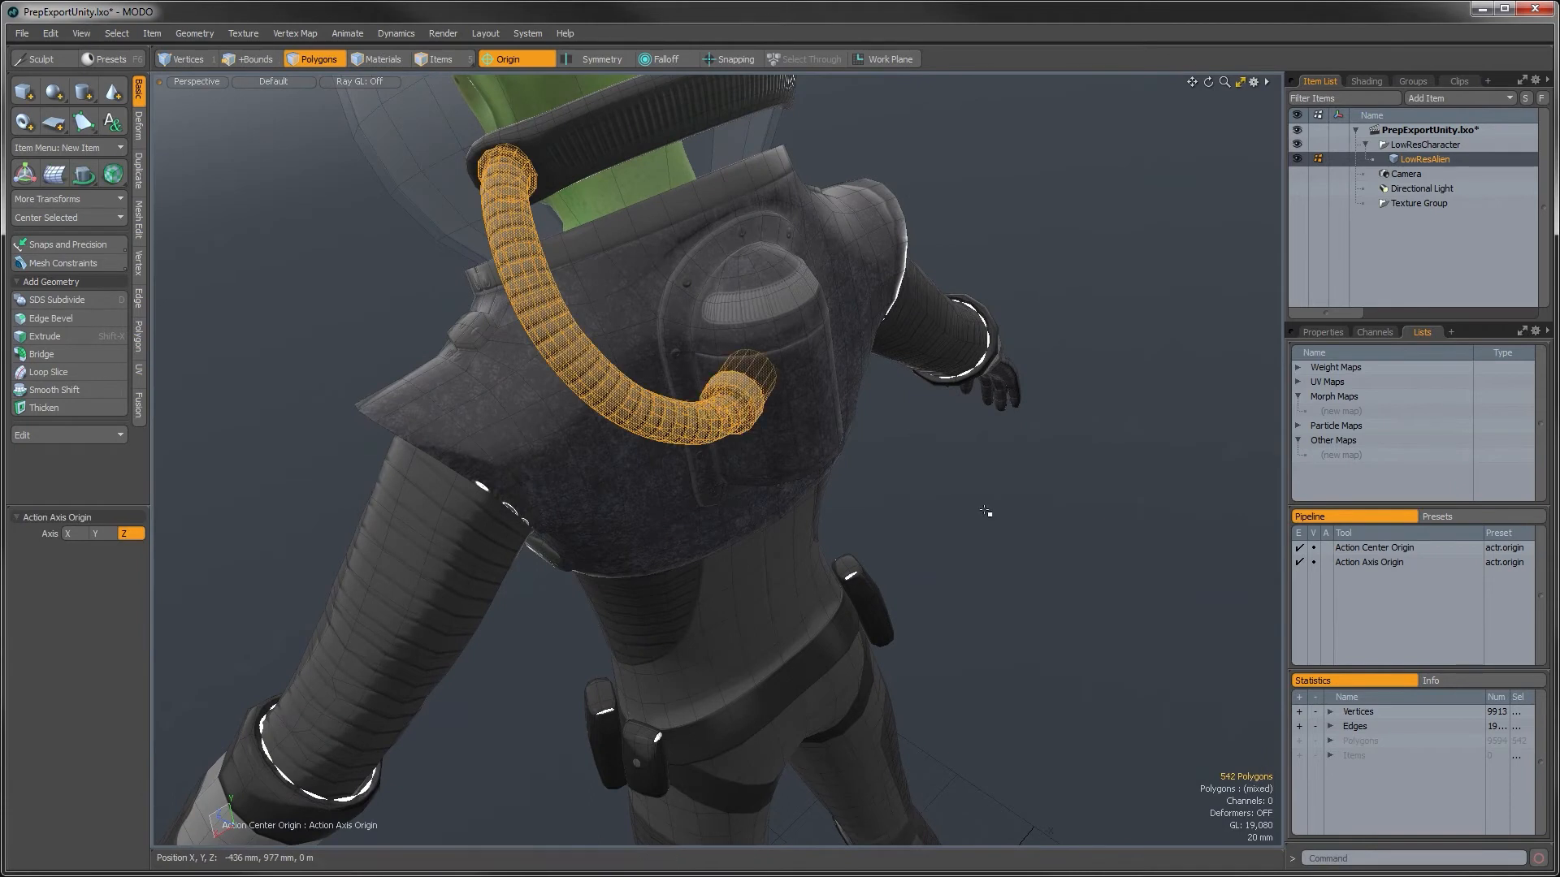
{"action": "key", "text": "shift+v"}
{"action": "left_click", "coordinate": [985, 512]}
{"action": "left_click_drag", "start_coordinate": [985, 512], "coordinate": [764, 561], "text": "alt"}
{"action": "key", "text": "q"}
{"action": "left_click", "coordinate": [996, 529]}
Step: Check the completed character from the front and save the scene
{"action": "left_click_drag", "start_coordinate": [764, 561], "coordinate": [845, 459], "text": "alt"}
{"action": "left_click_drag", "start_coordinate": [845, 459], "coordinate": [731, 569], "text": "alt"}
{"action": "left_click_drag", "start_coordinate": [731, 569], "coordinate": [808, 520], "text": "ctrl+alt"}
{"action": "left_click_drag", "start_coordinate": [809, 520], "coordinate": [857, 439], "text": "alt+shift"}
{"action": "key", "text": "ctrl+s"}
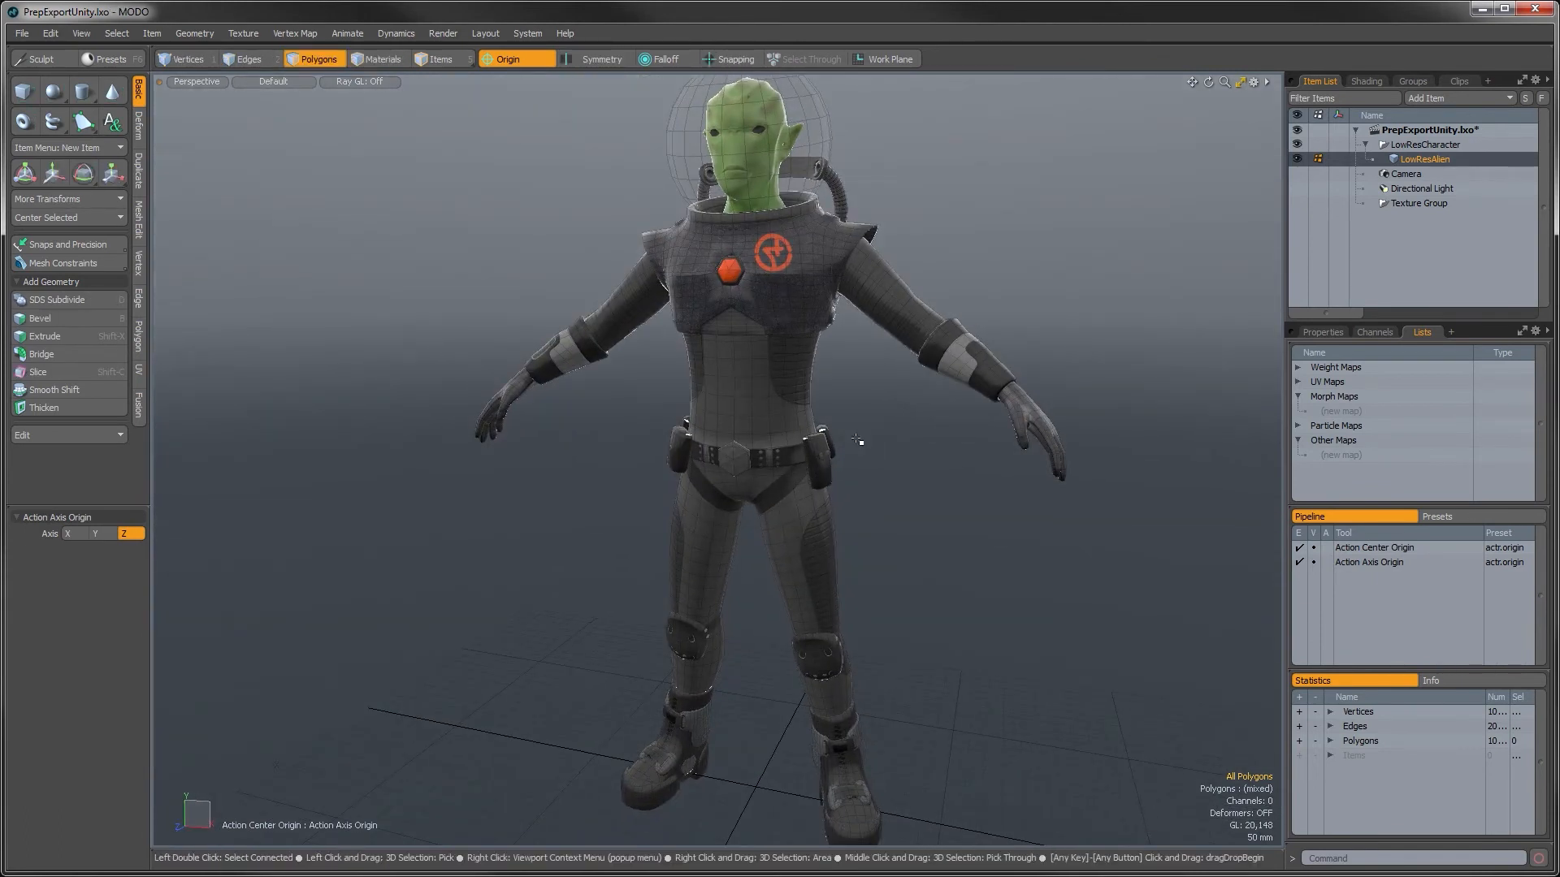
Step: Delete all Bake Wizard Outputs groups, from AirTubes through Armor, from the shader tree
{"action": "left_click_drag", "start_coordinate": [857, 440], "coordinate": [736, 485], "text": "alt"}
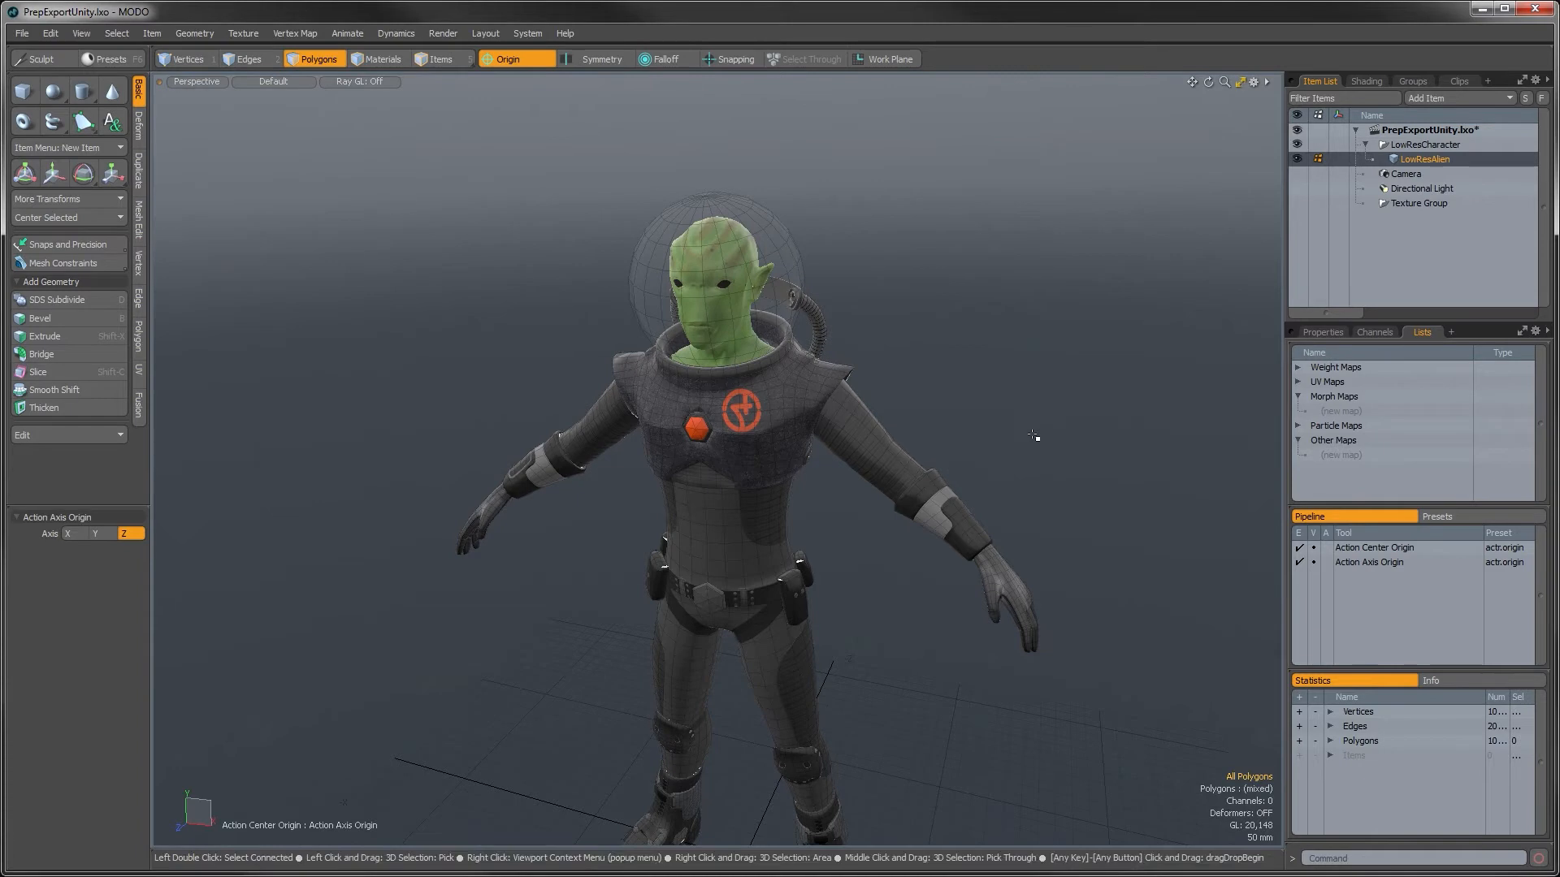
{"action": "left_click", "coordinate": [1361, 81]}
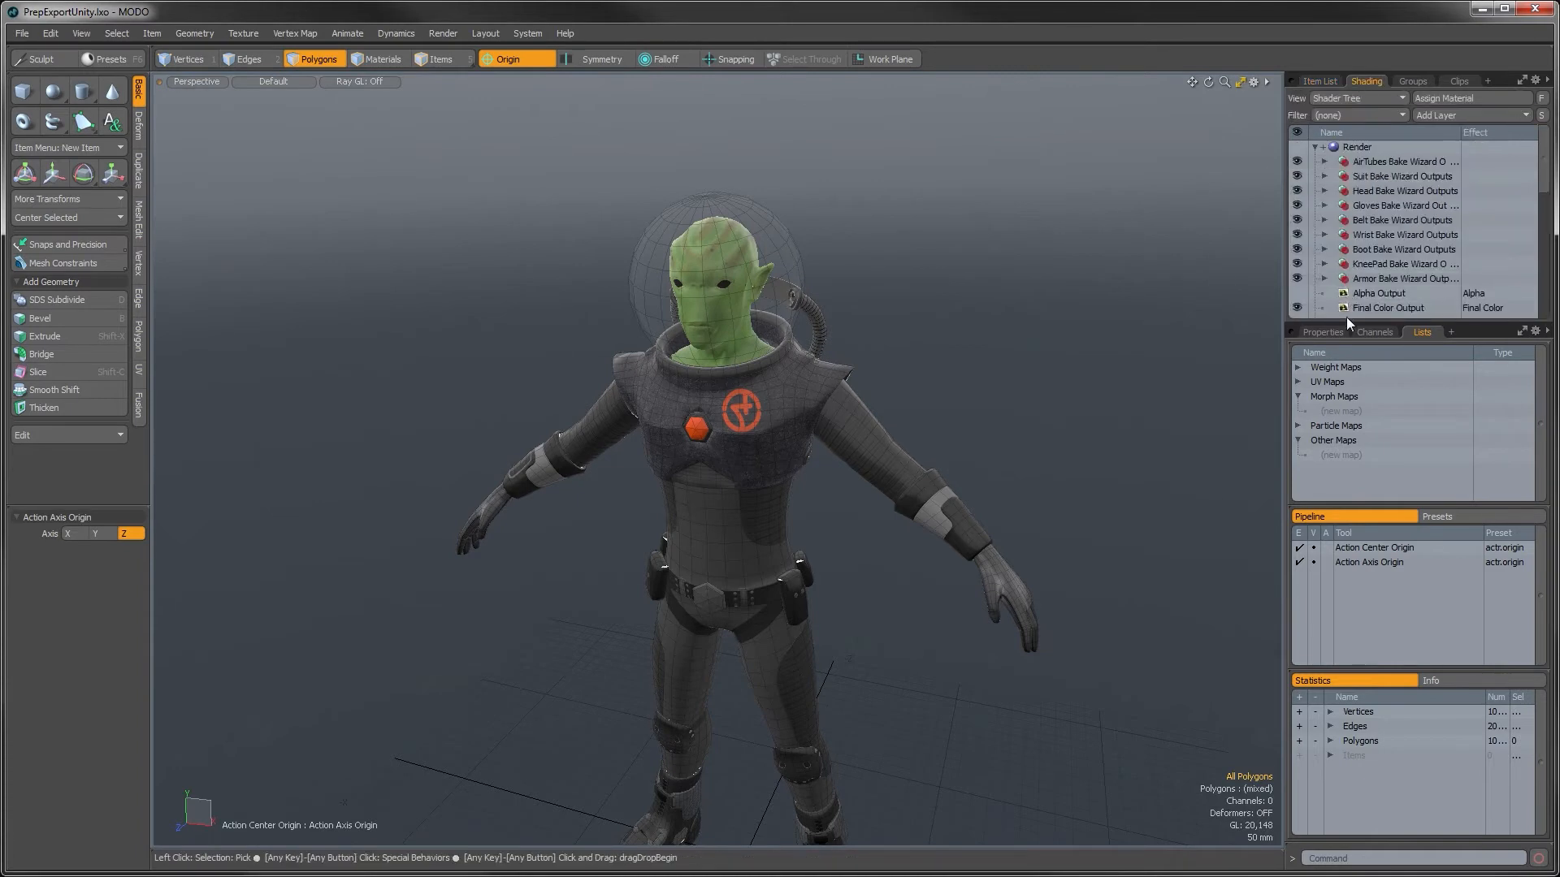
{"action": "left_click_drag", "start_coordinate": [1346, 323], "coordinate": [1337, 447]}
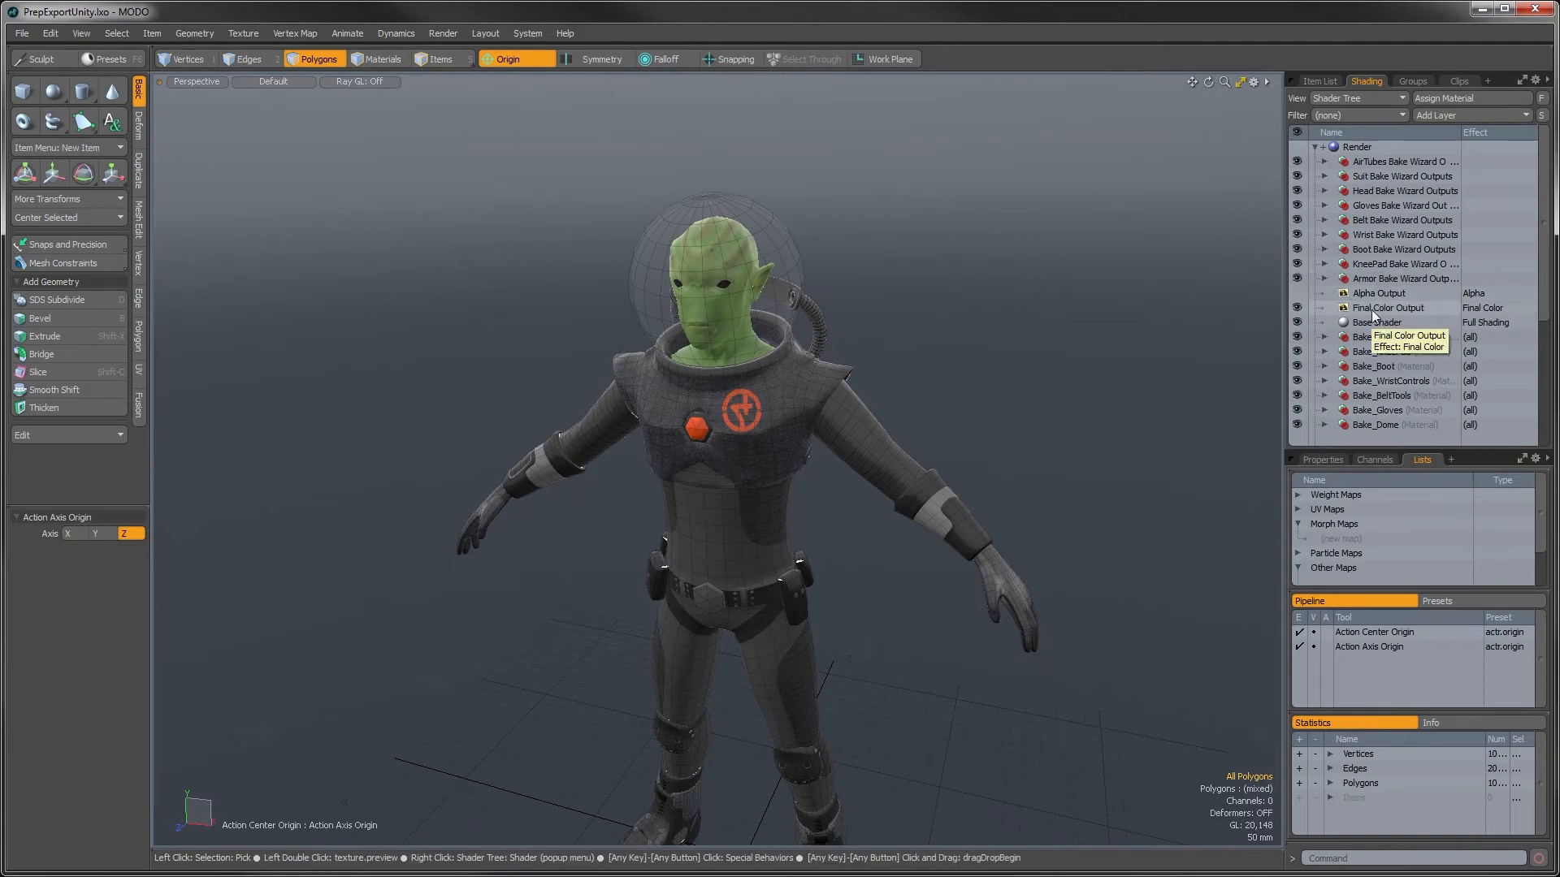
{"action": "left_click", "coordinate": [1366, 280]}
{"action": "left_click", "coordinate": [1371, 160], "text": "shift"}
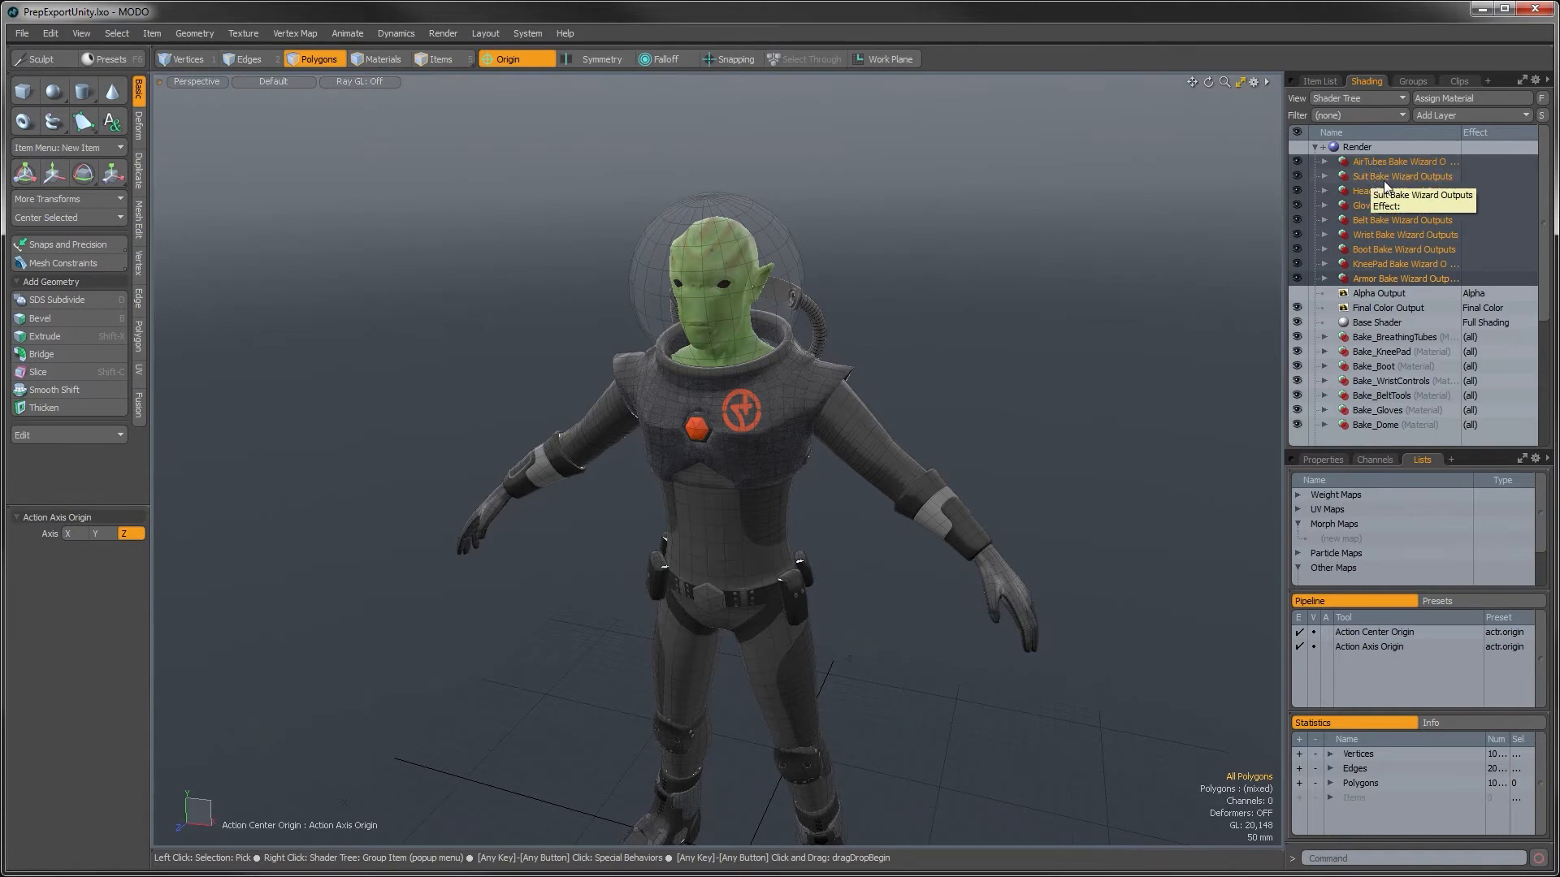
{"action": "key", "text": "Delete"}
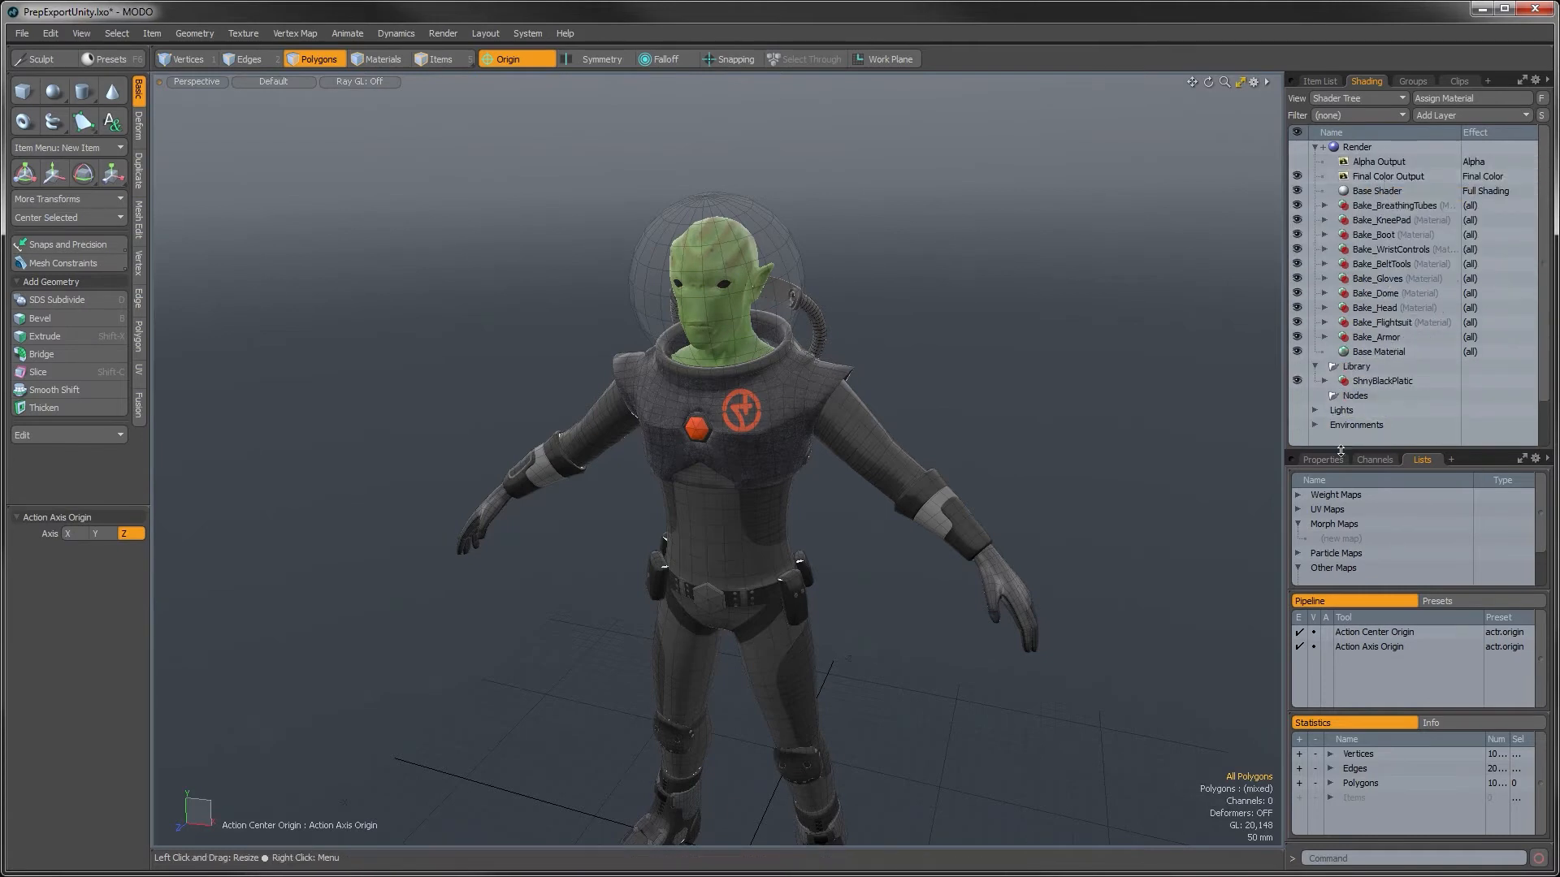
Step: Delete all bake items from Armor Output Baking through AirTubes Texture Baking in the shader tree
{"action": "left_click_drag", "start_coordinate": [1341, 450], "coordinate": [1341, 571]}
{"action": "left_click", "coordinate": [1316, 439]}
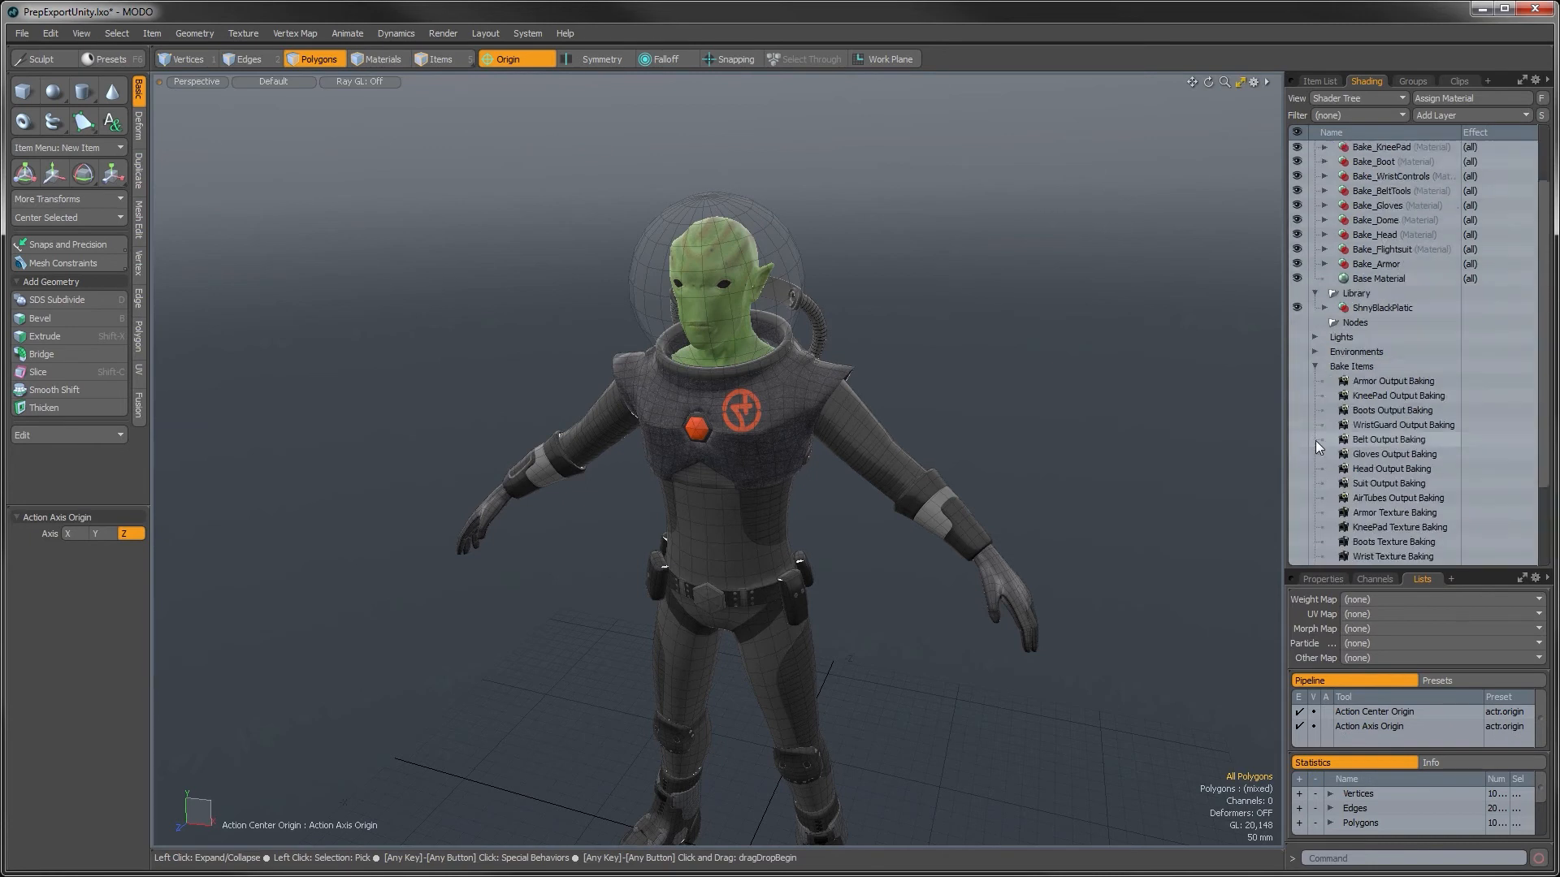
{"action": "left_click", "coordinate": [1371, 310]}
{"action": "scroll", "coordinate": [1370, 406], "scroll_direction": "down", "scroll_amount": 1}
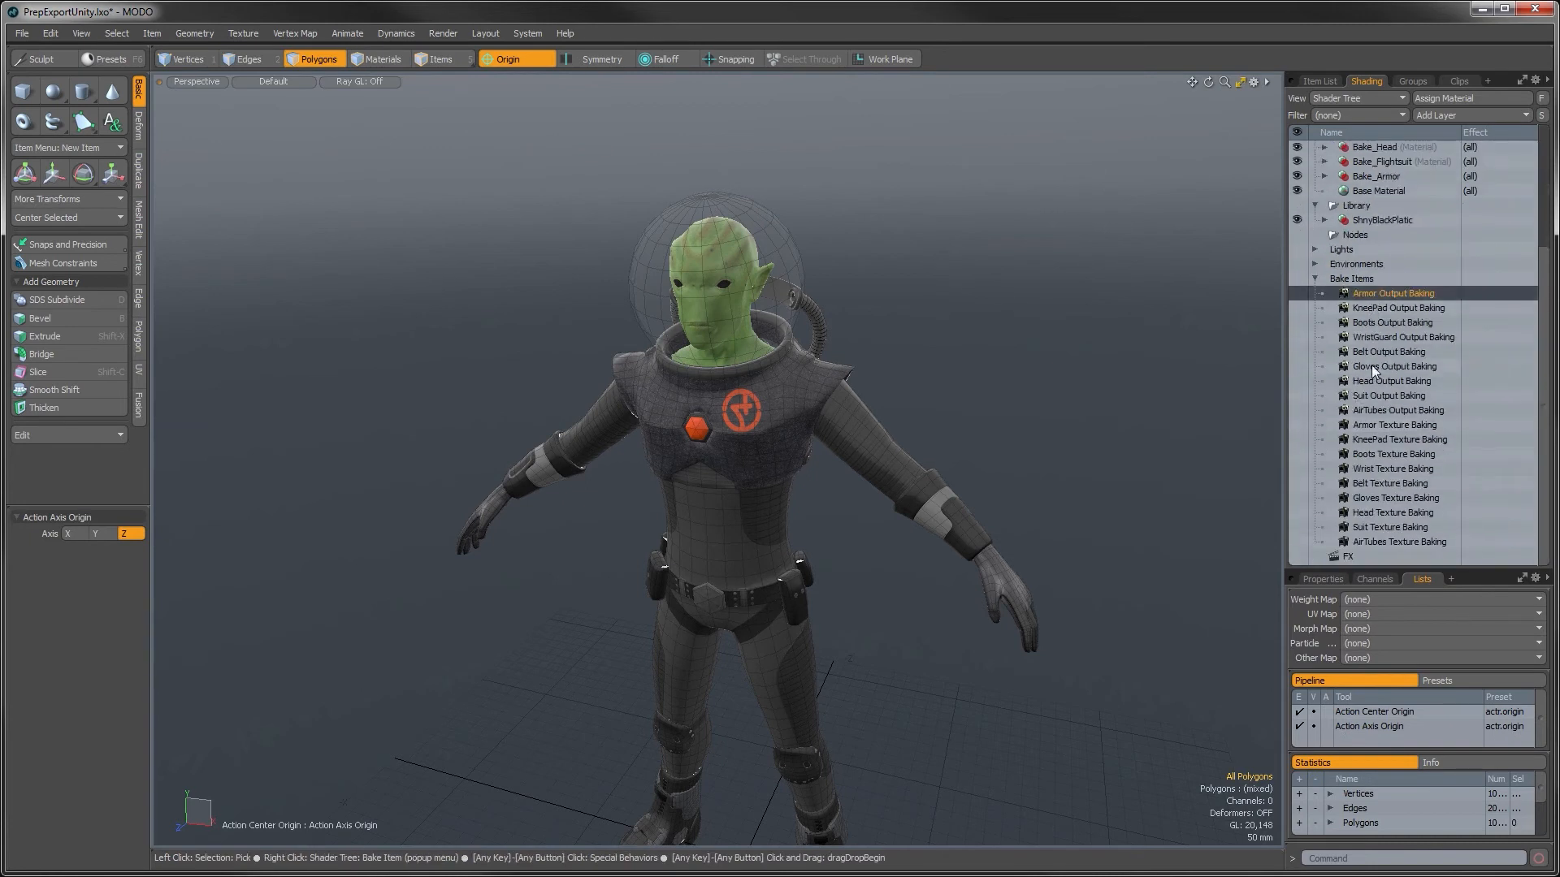
{"action": "left_click", "coordinate": [1368, 541], "text": "shift"}
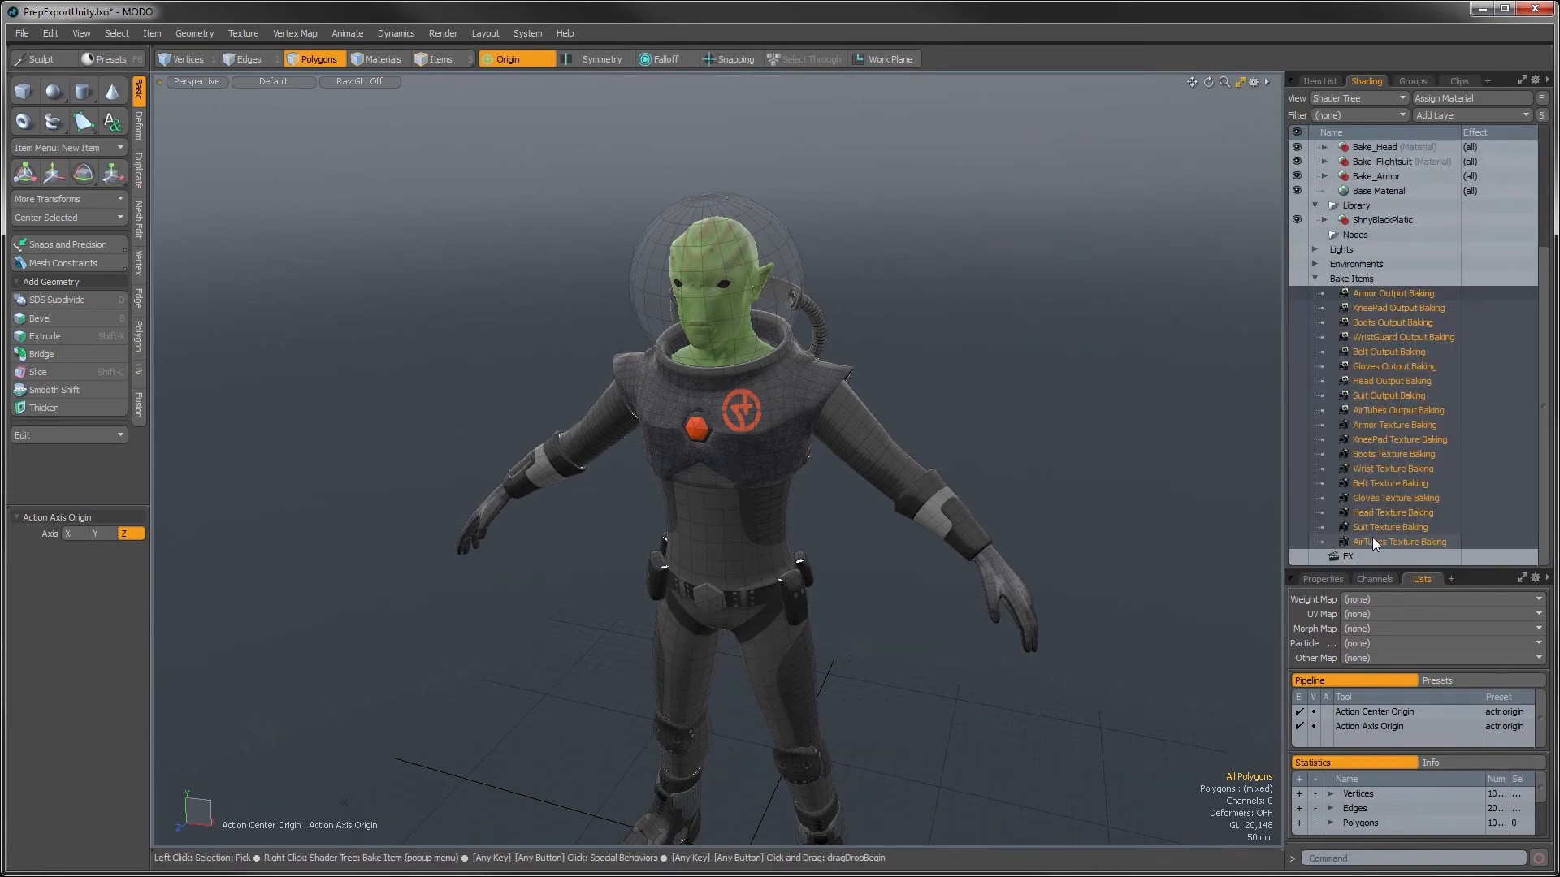
{"action": "key", "text": "Delete"}
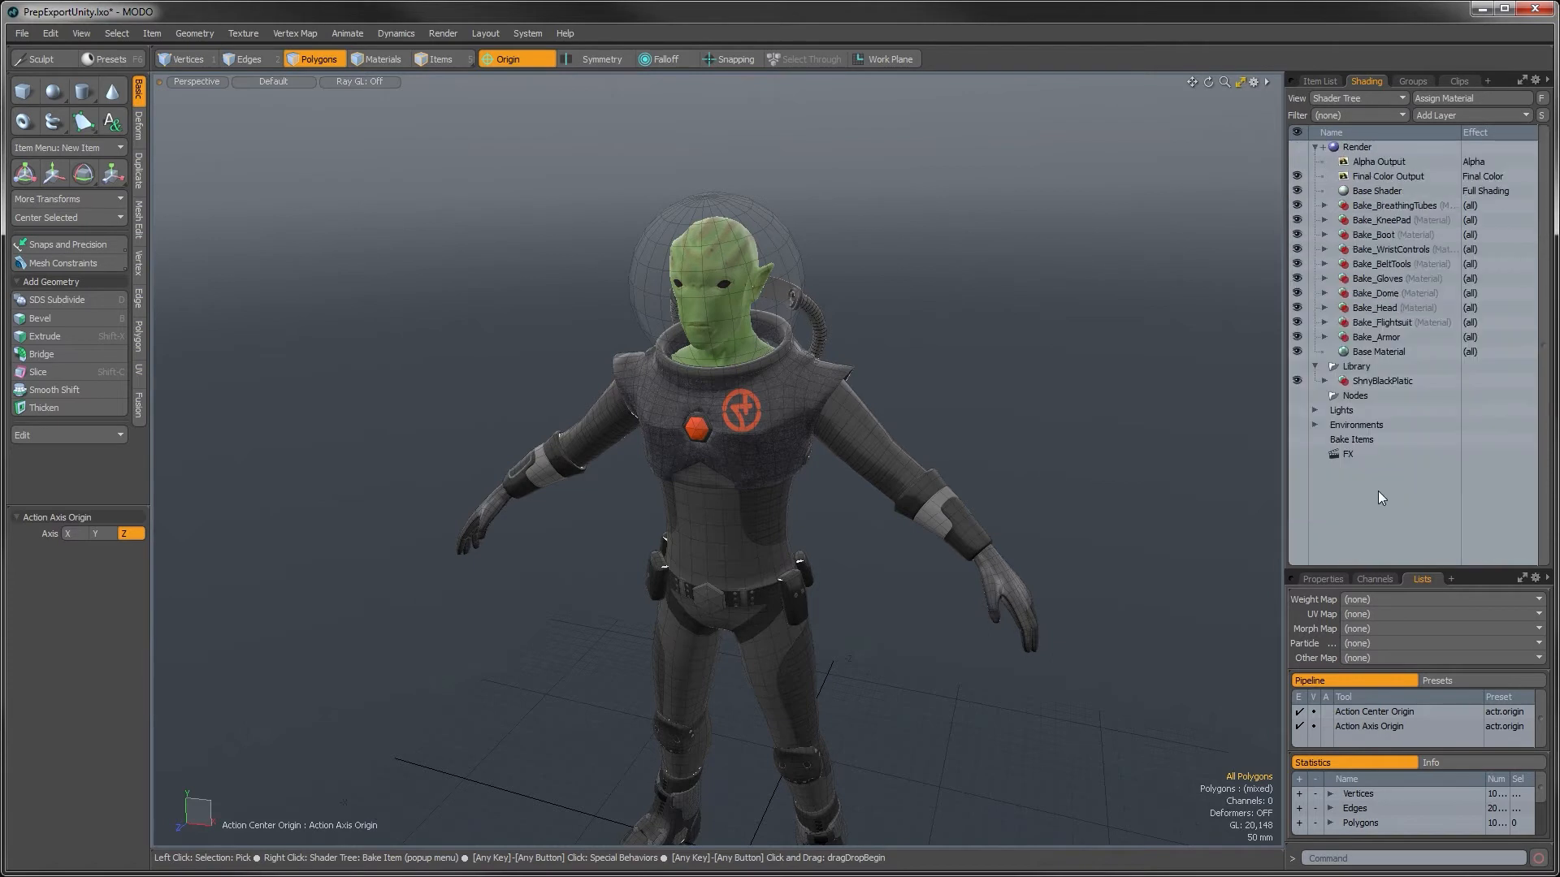
Step: Add a Unity Material above the existing Material and image layers in the Bake_Armor group
{"action": "left_click", "coordinate": [1316, 366]}
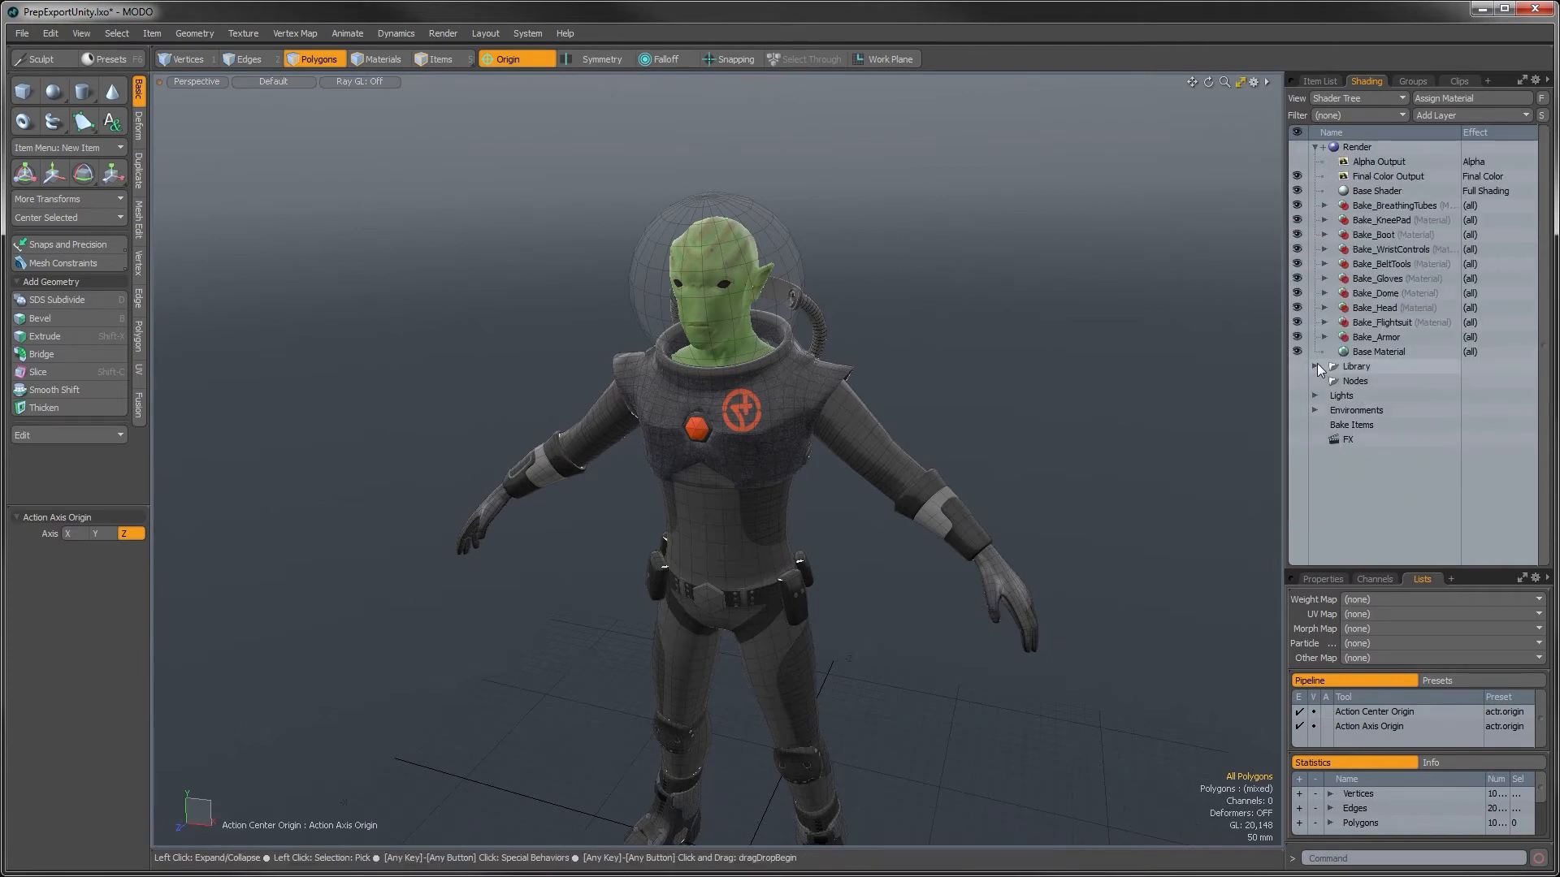
{"action": "left_click", "coordinate": [1364, 336]}
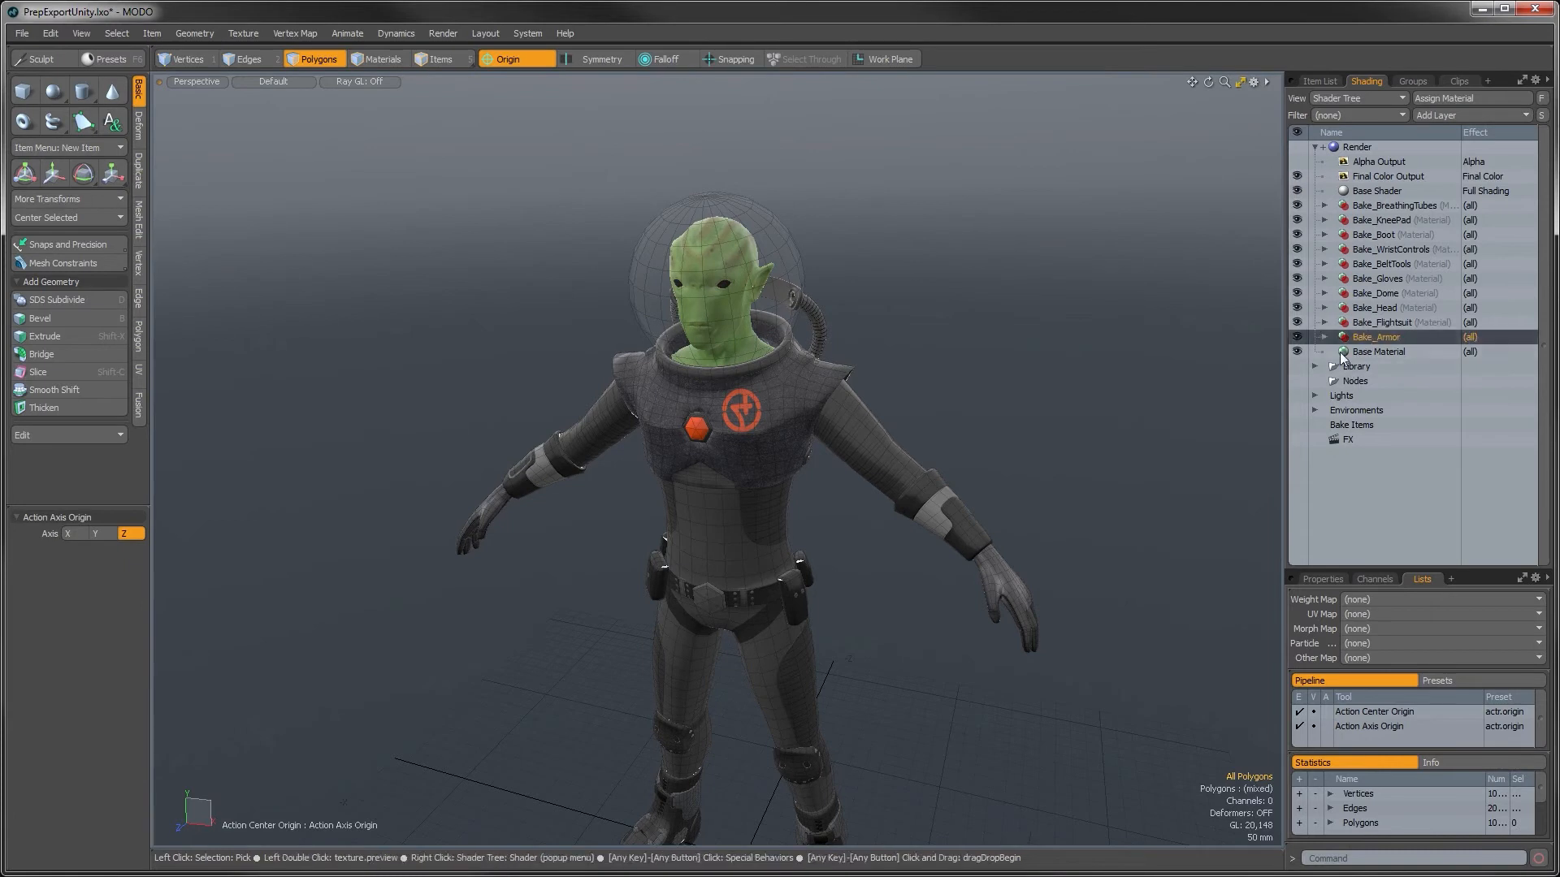
{"action": "left_click", "coordinate": [1324, 337]}
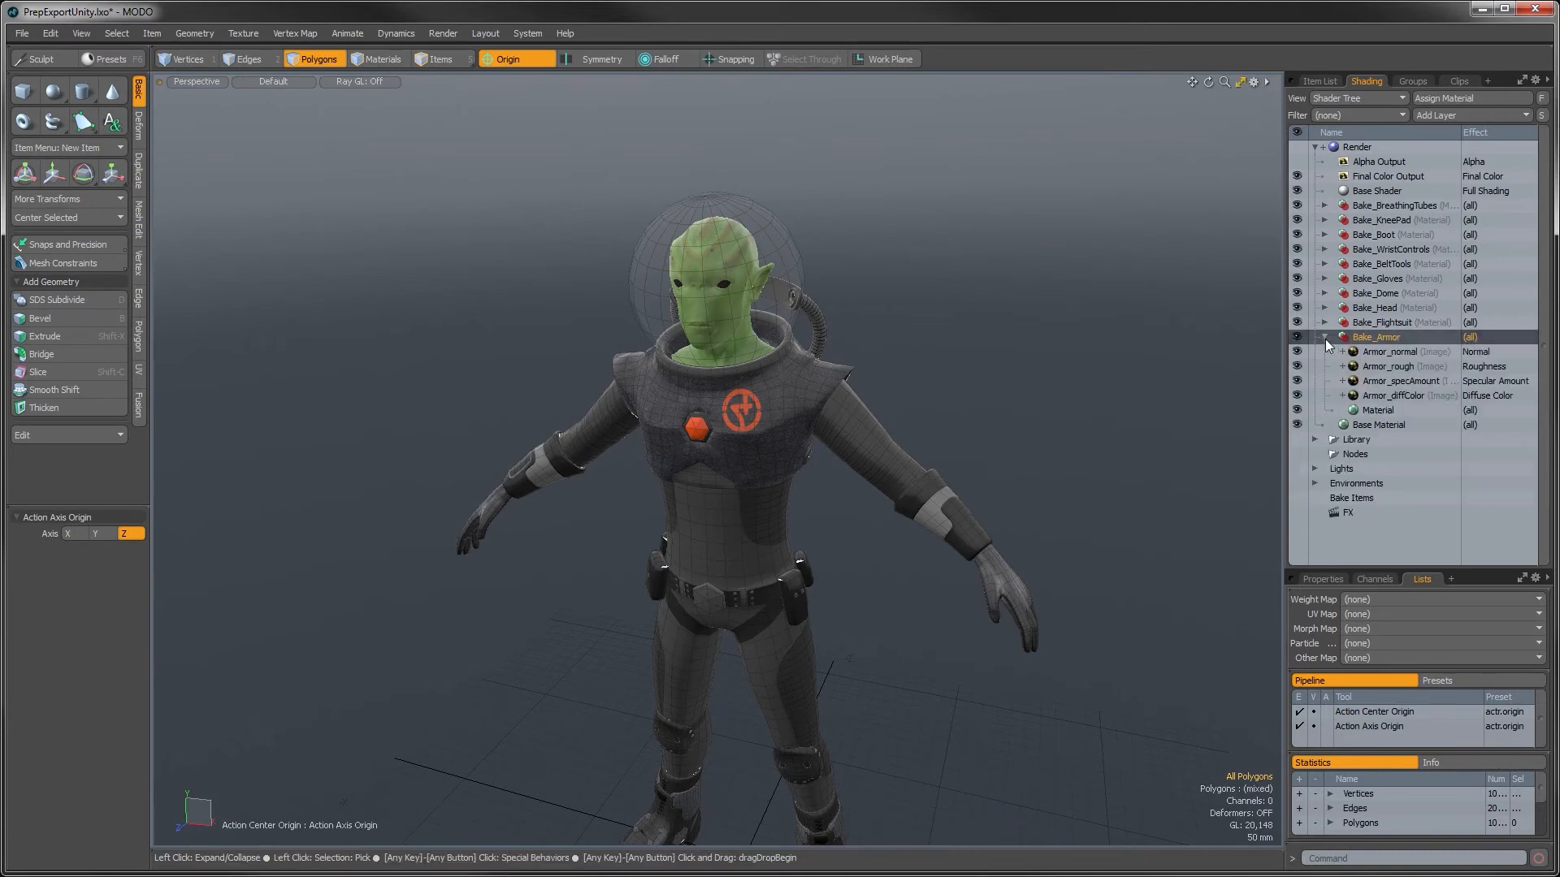
{"action": "left_click", "coordinate": [1372, 411]}
{"action": "left_click_drag", "start_coordinate": [820, 479], "coordinate": [776, 408], "text": "alt"}
{"action": "left_click_drag", "start_coordinate": [776, 408], "coordinate": [761, 452], "text": "alt+shift"}
{"action": "left_click_drag", "start_coordinate": [760, 451], "coordinate": [853, 449], "text": "alt+shift"}
{"action": "left_click_drag", "start_coordinate": [853, 449], "coordinate": [793, 473], "text": "alt"}
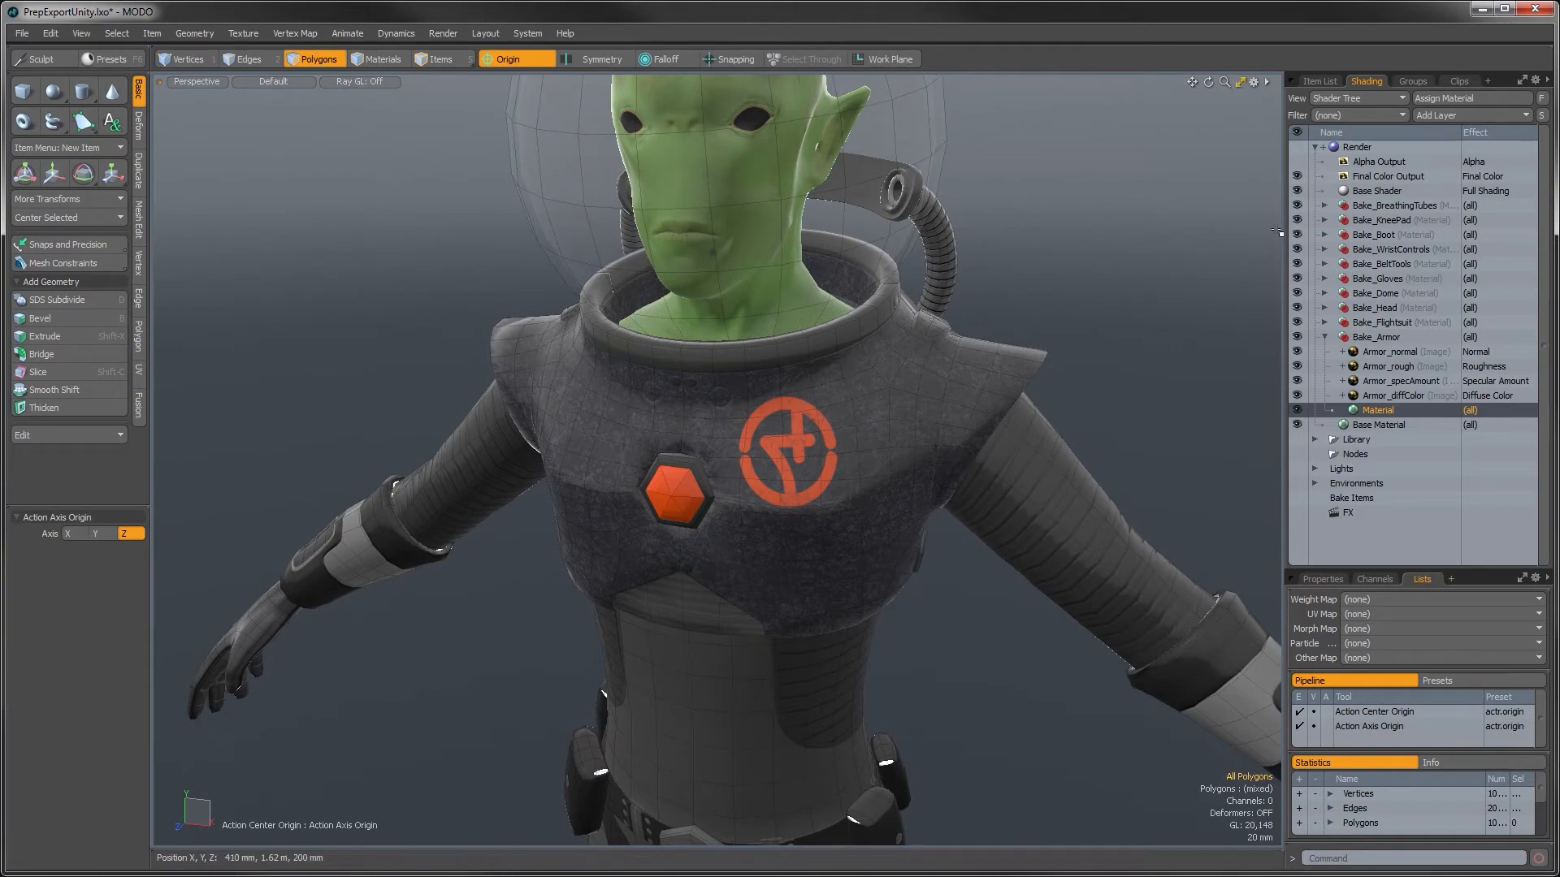
{"action": "left_click", "coordinate": [1448, 115]}
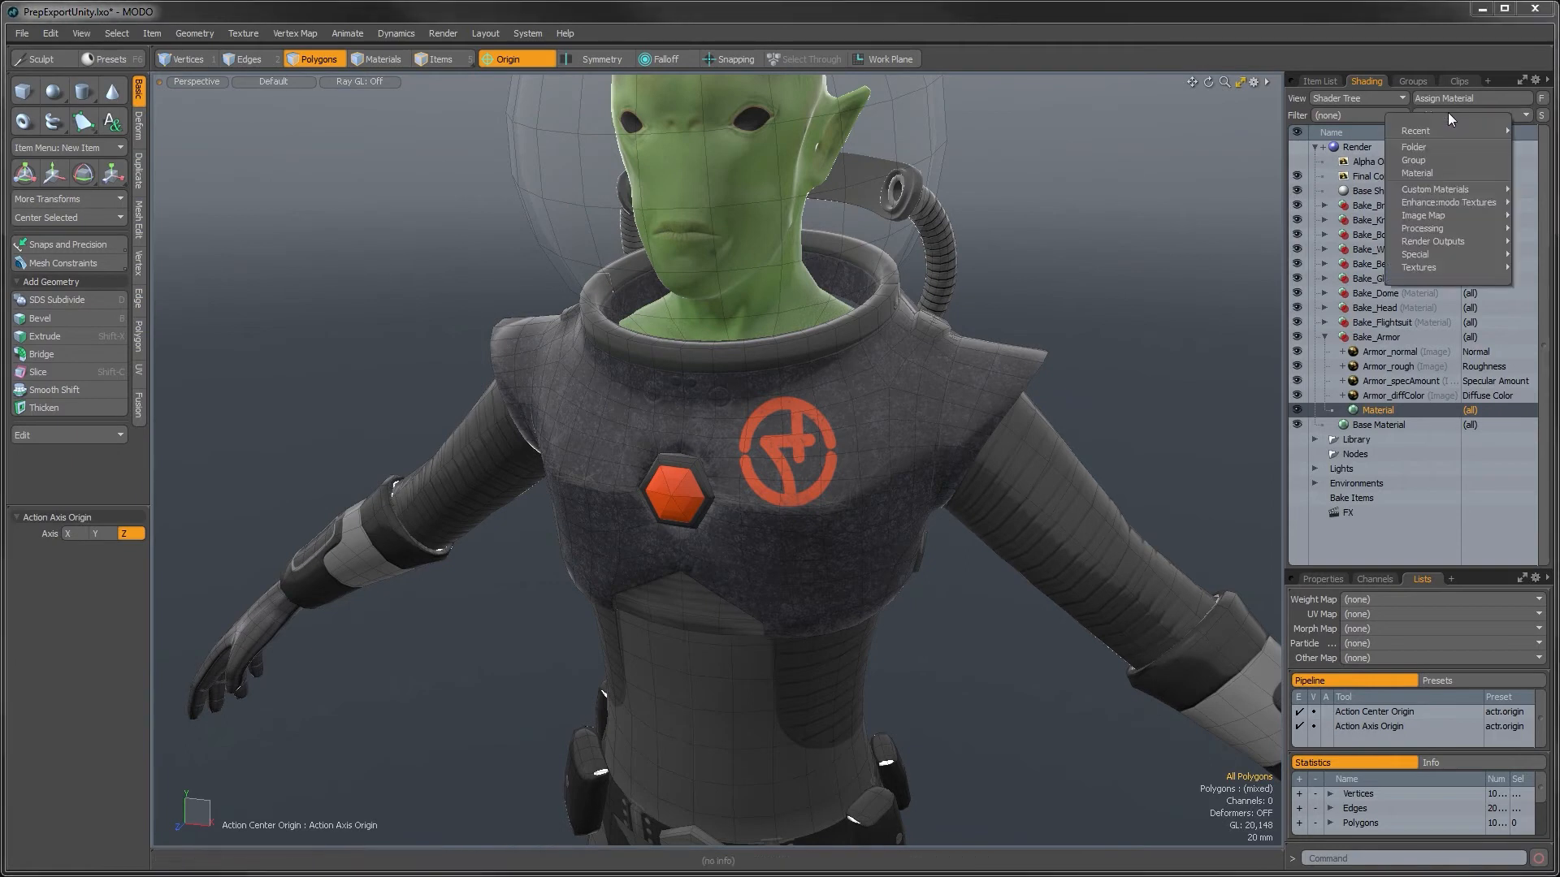
{"action": "mouse_move", "coordinate": [1430, 188]}
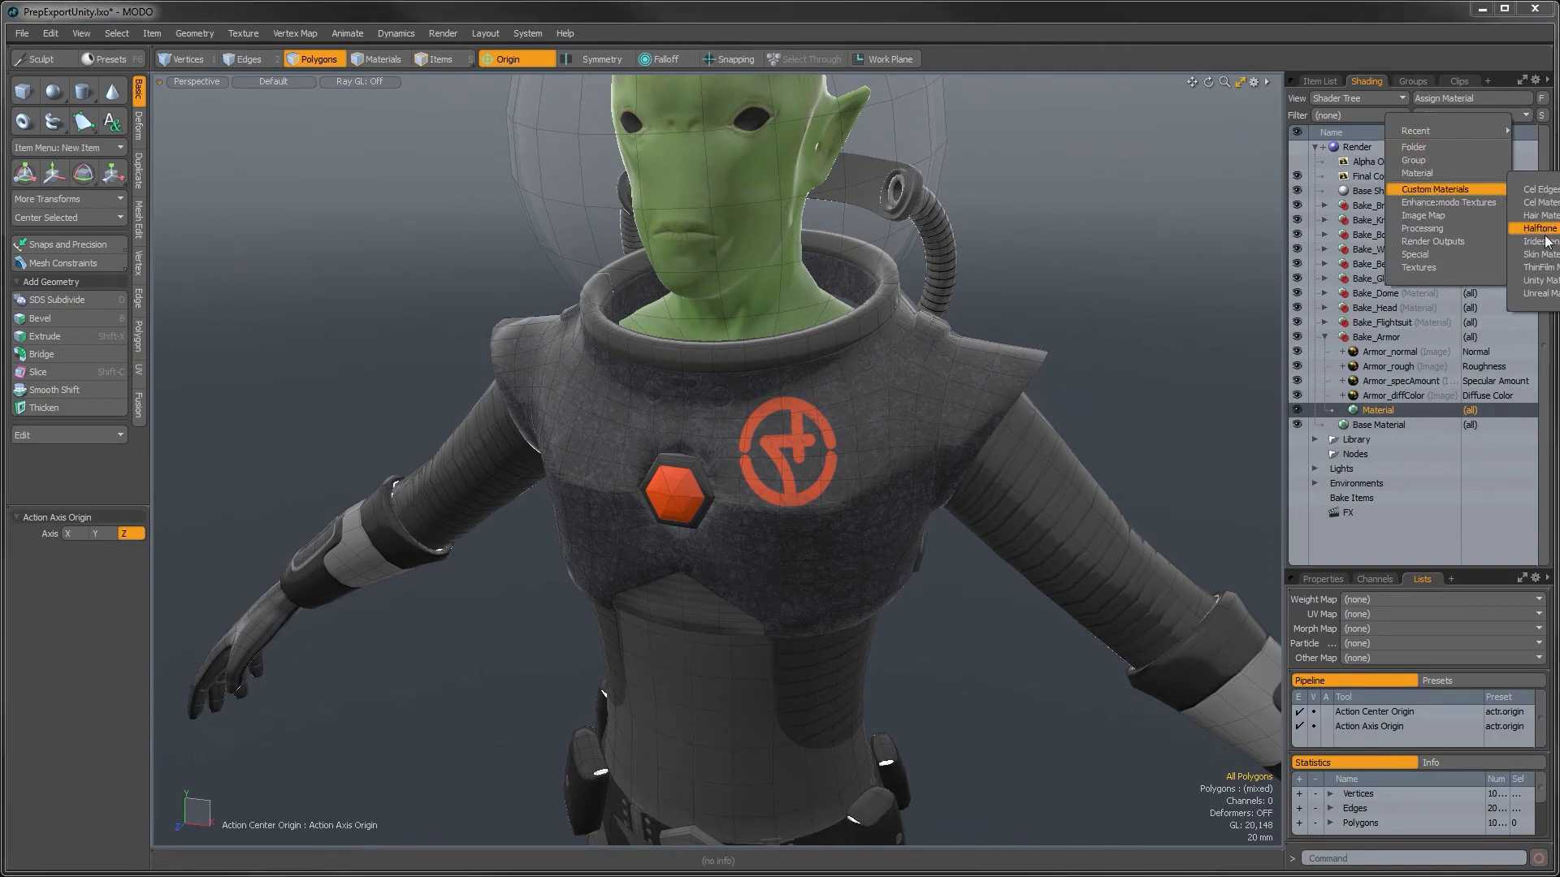
{"action": "left_click", "coordinate": [1539, 281]}
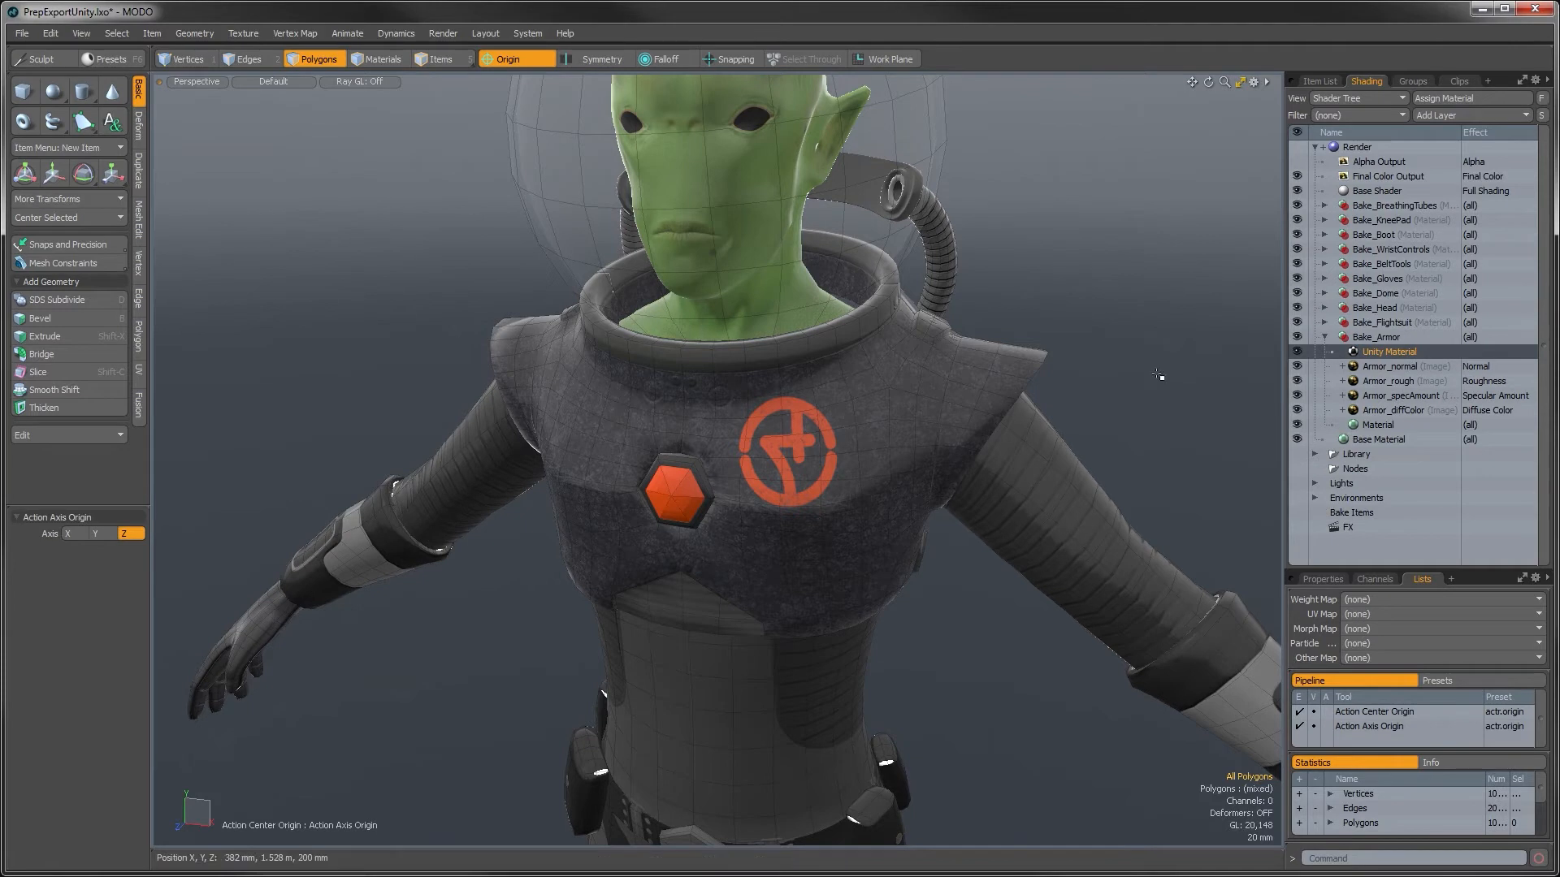
Step: Switch to the Game Tools layout and enlarge the 3D view by narrowing the export settings
{"action": "left_click_drag", "start_coordinate": [1381, 571], "coordinate": [1380, 465]}
{"action": "left_click_drag", "start_coordinate": [1002, 357], "coordinate": [562, 257], "text": "alt"}
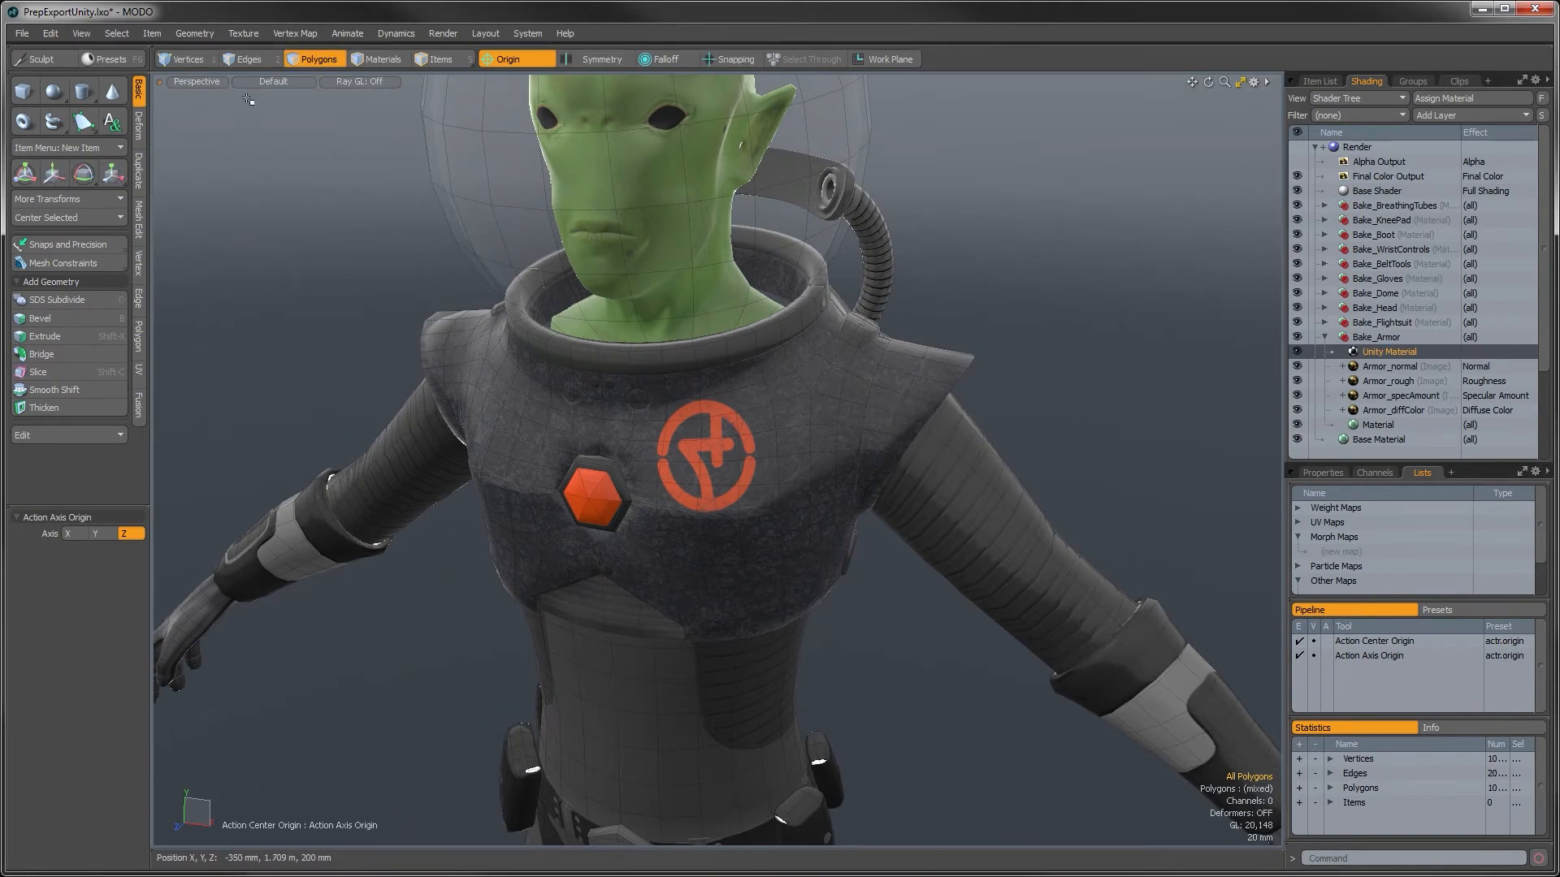
{"action": "left_click", "coordinate": [270, 81]}
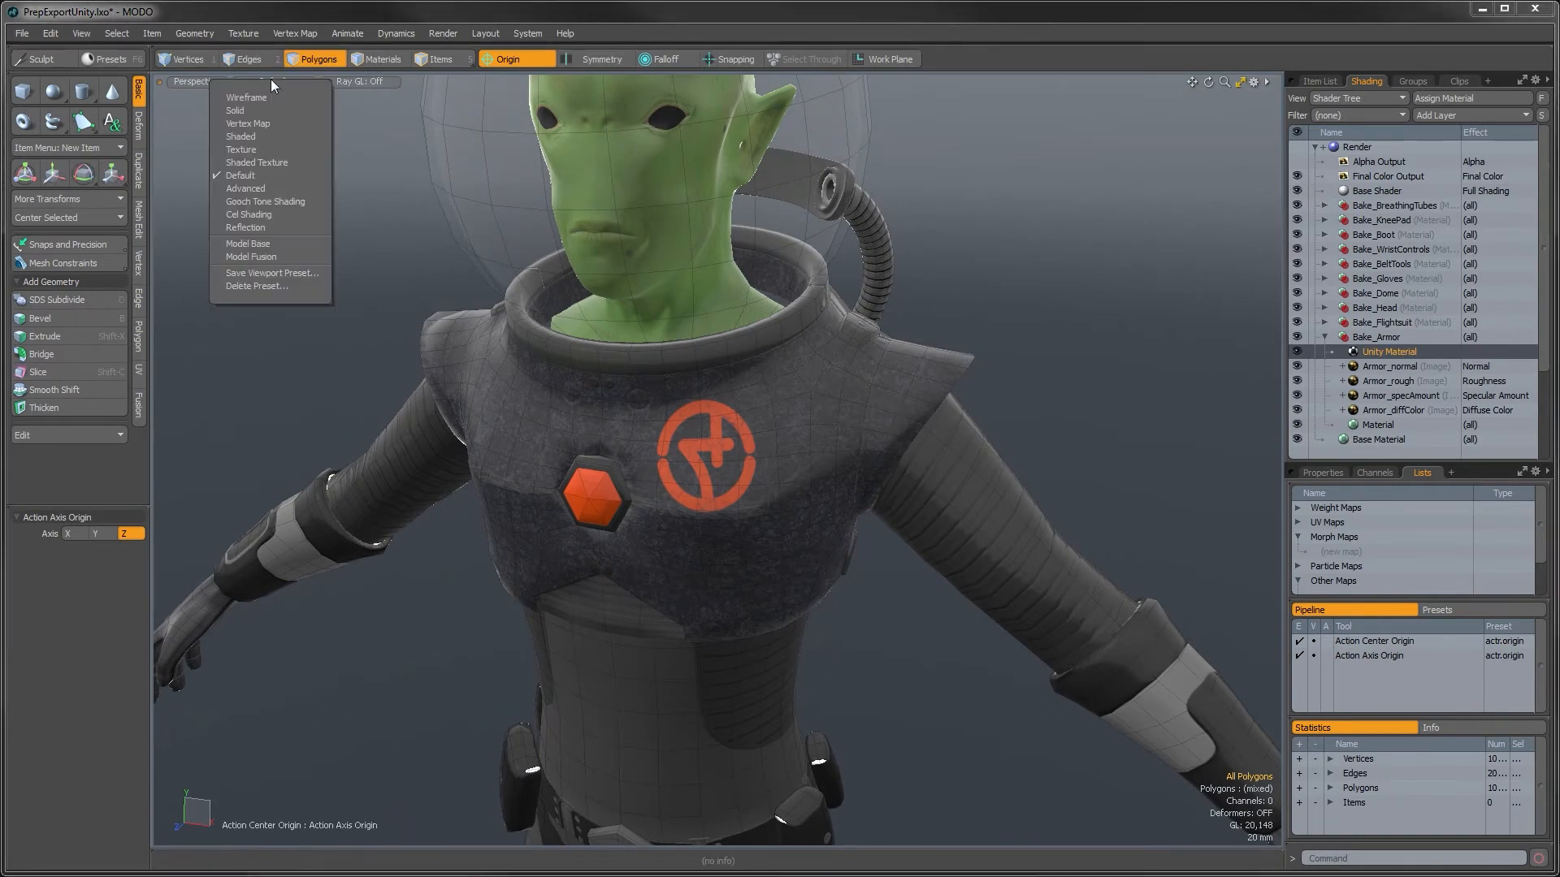
{"action": "left_click", "coordinate": [270, 13]}
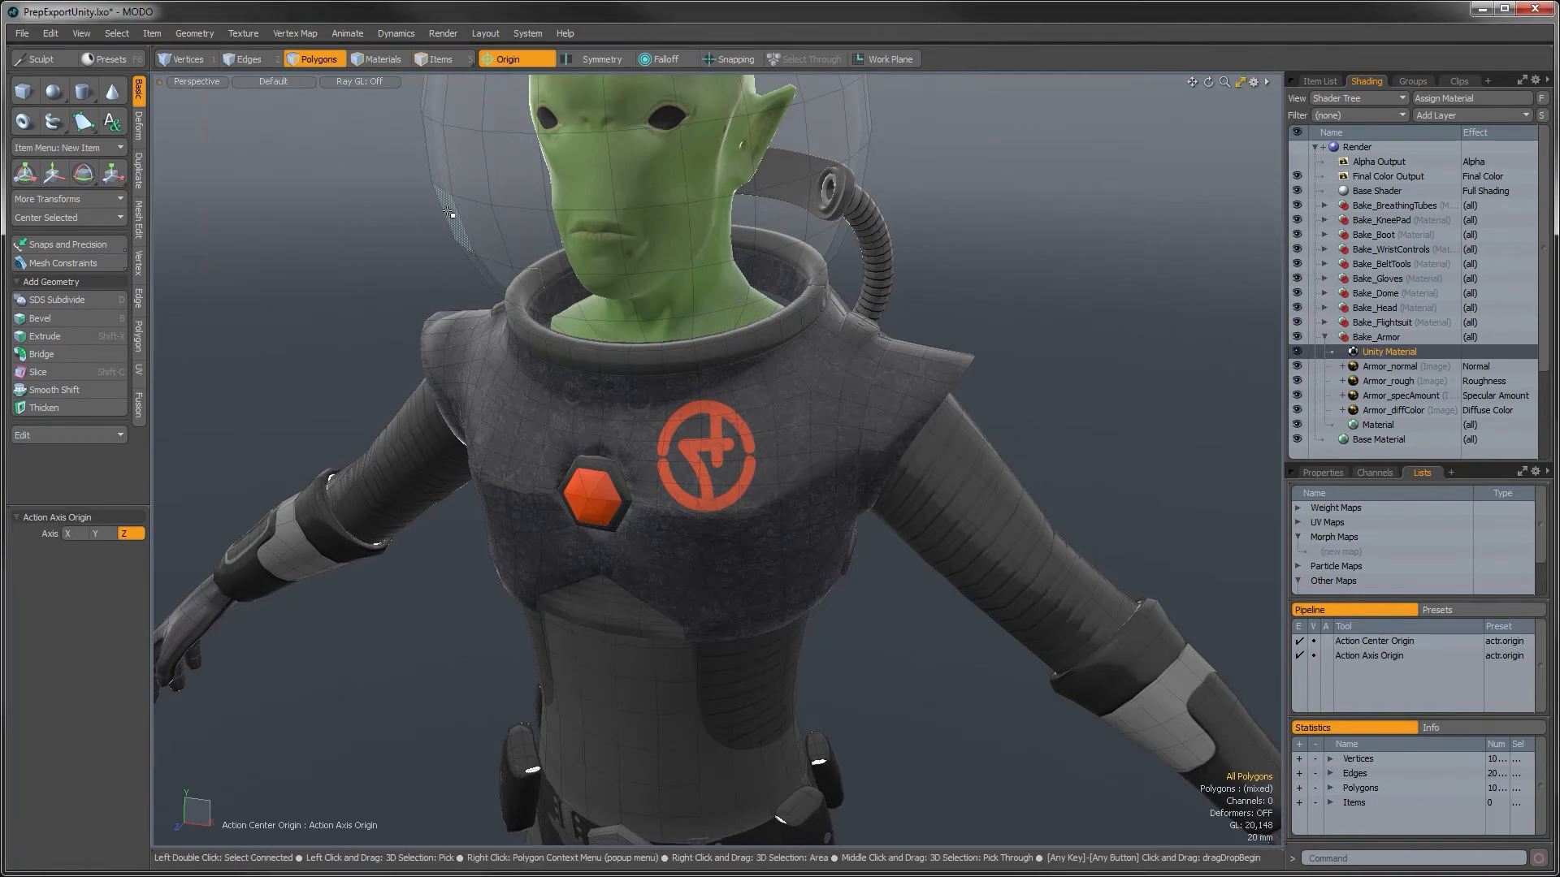
{"action": "key", "text": "ctrl+Tab"}
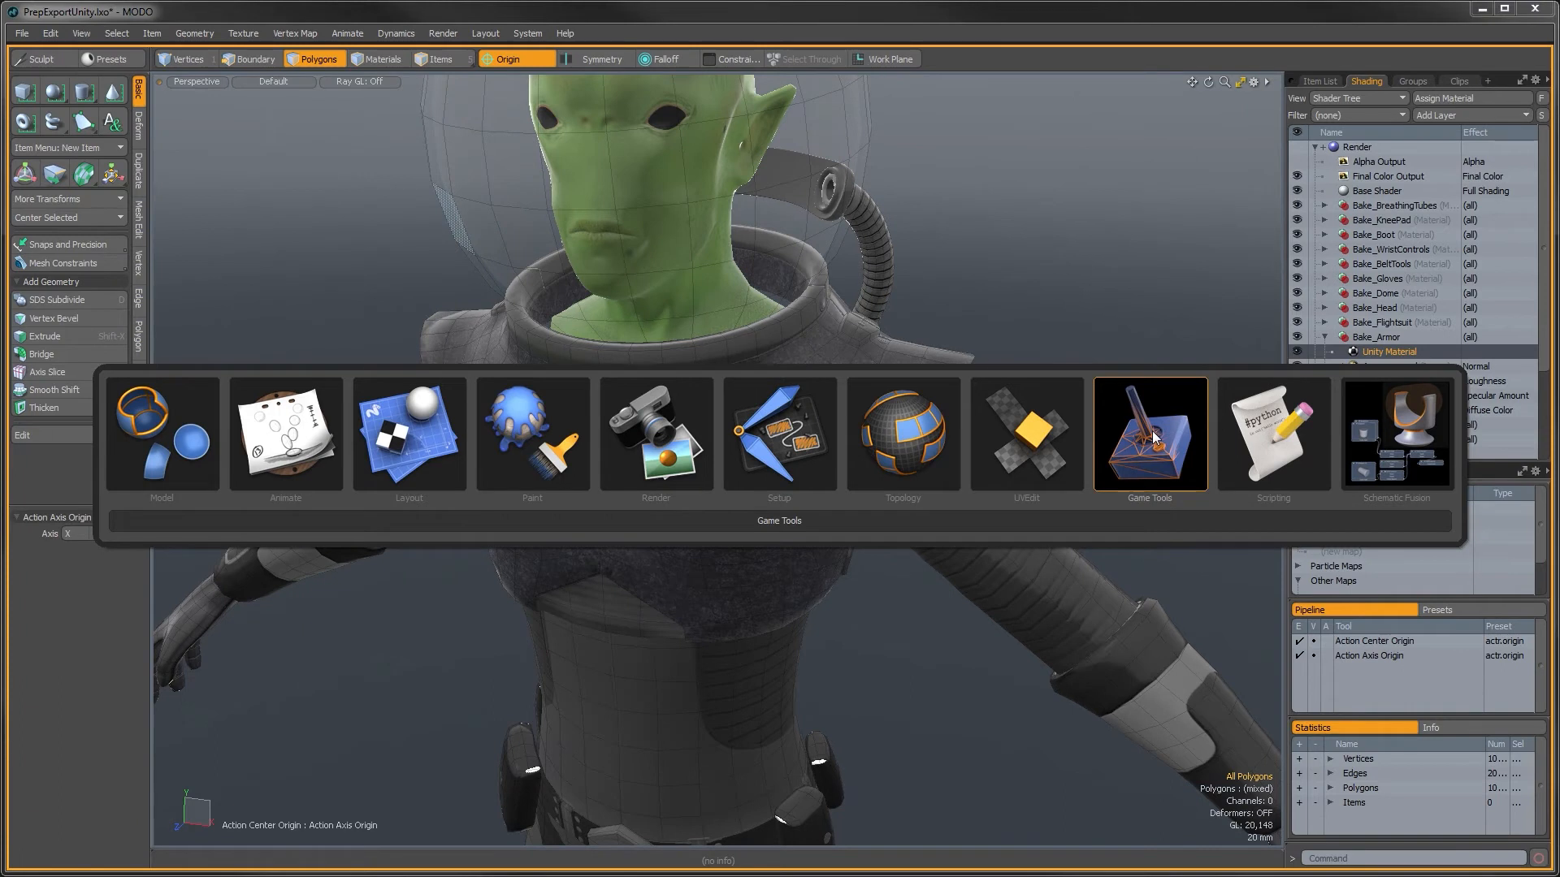
{"action": "left_click", "coordinate": [1154, 437]}
{"action": "left_click_drag", "start_coordinate": [899, 546], "coordinate": [755, 540], "text": "alt"}
{"action": "left_click_drag", "start_coordinate": [723, 439], "coordinate": [568, 496], "text": "alt"}
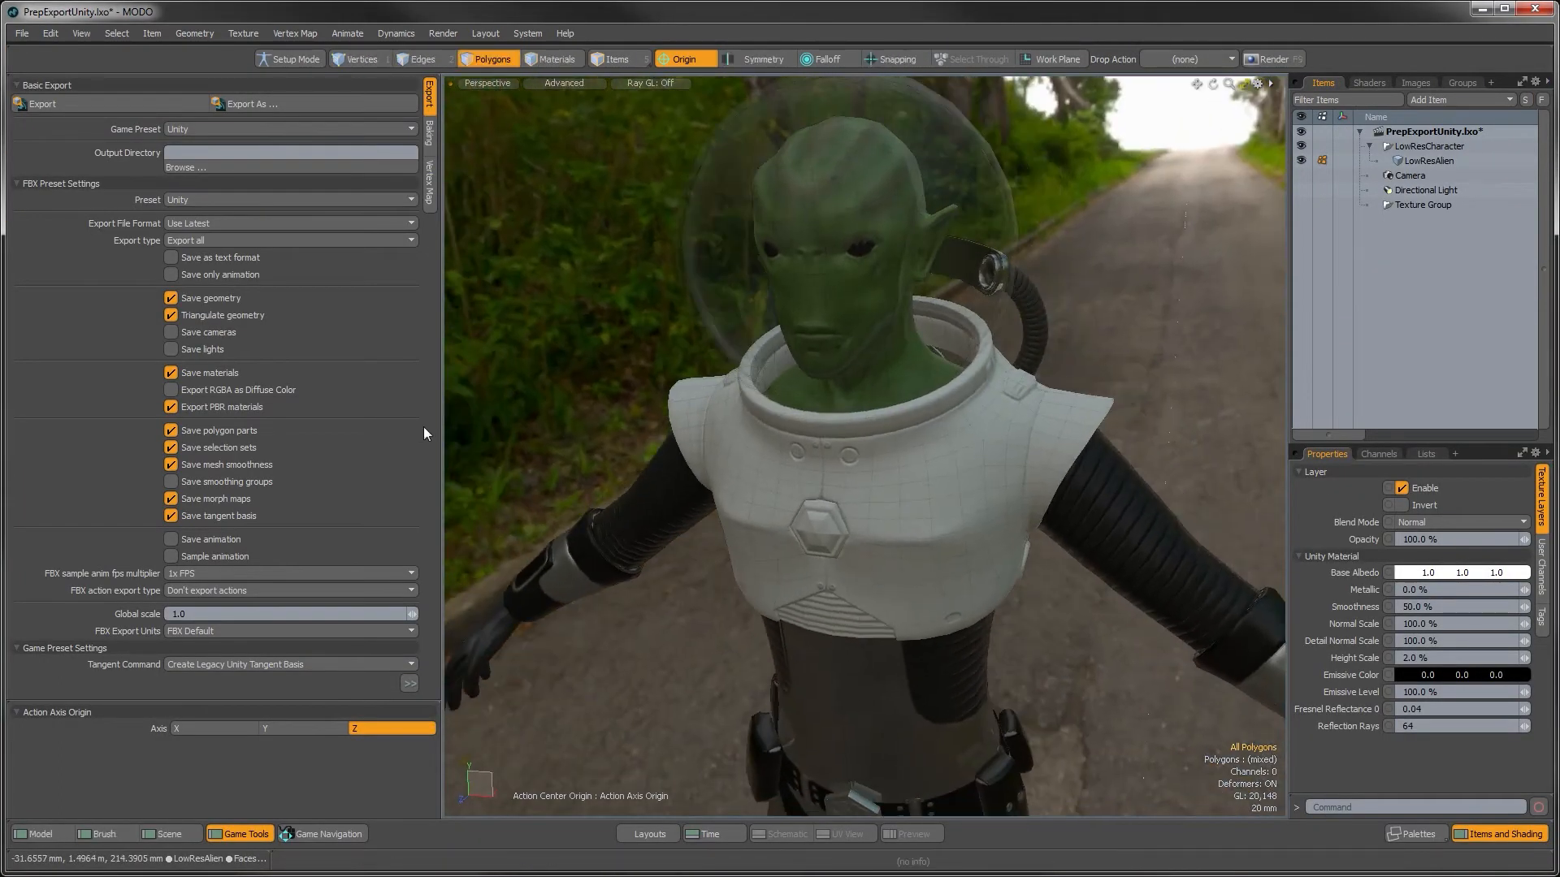
{"action": "left_click_drag", "start_coordinate": [439, 426], "coordinate": [160, 438]}
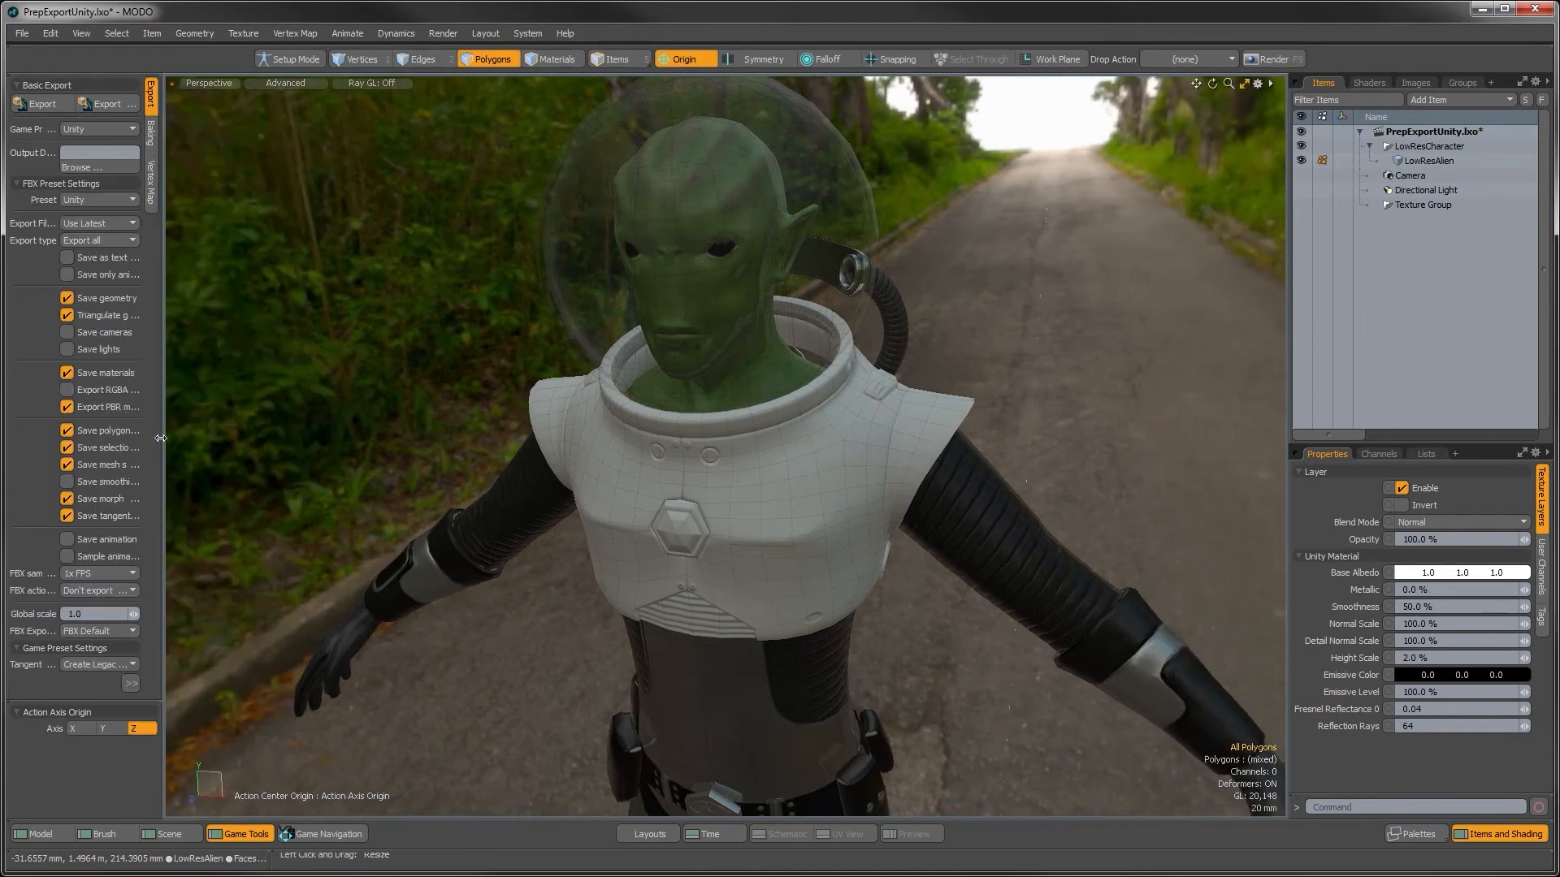
{"action": "left_click_drag", "start_coordinate": [662, 505], "coordinate": [741, 472], "text": "alt"}
Step: Move the Unity Material below the Armor image layers in the Bake_Armor group of the shader tree
{"action": "left_click", "coordinate": [1370, 82]}
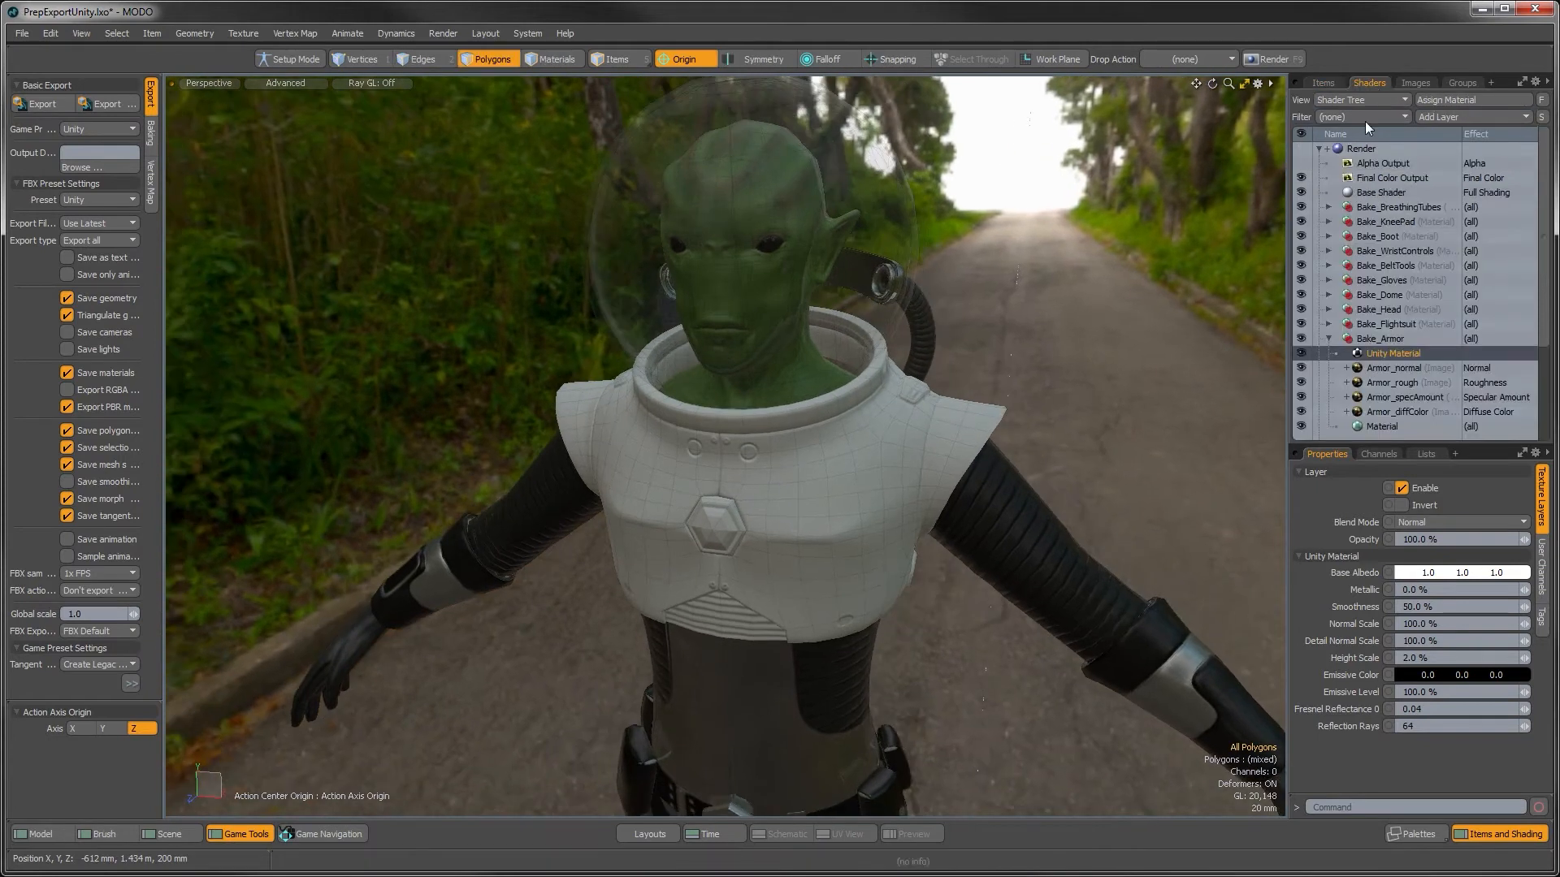
{"action": "left_click_drag", "start_coordinate": [1387, 444], "coordinate": [1389, 491]}
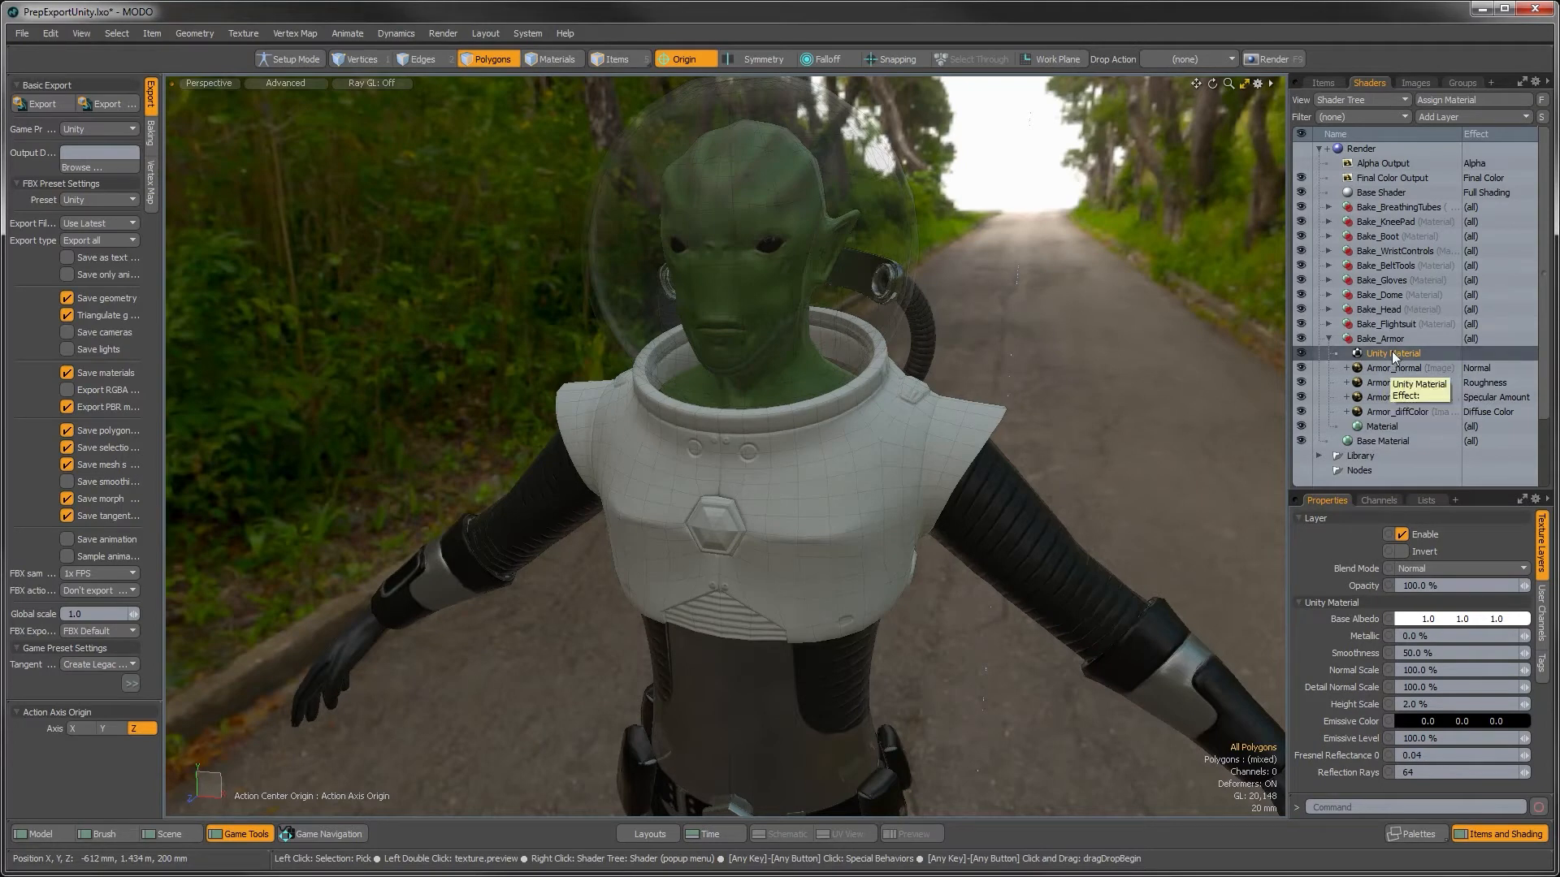
{"action": "mouse_move", "coordinate": [1391, 351]}
{"action": "left_mouse_down"}
{"action": "mouse_move", "coordinate": [1396, 417]}
{"action": "mouse_move", "coordinate": [1391, 351]}
{"action": "left_mouse_up"}
{"action": "left_click_drag", "start_coordinate": [1352, 491], "coordinate": [1362, 437]}
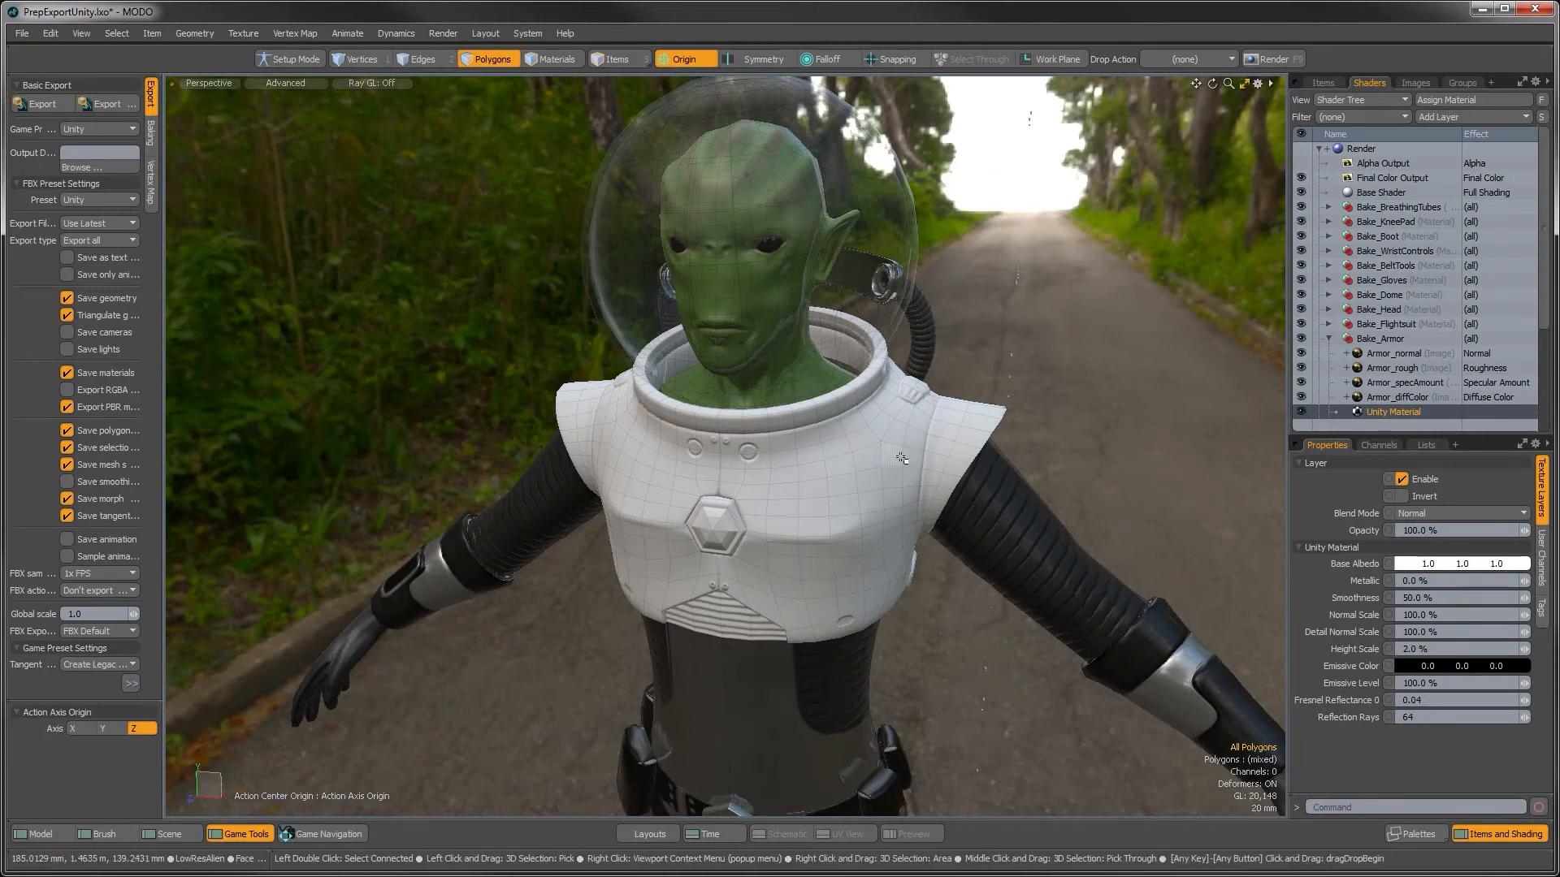
{"action": "left_click_drag", "start_coordinate": [914, 453], "coordinate": [1224, 437], "text": "alt"}
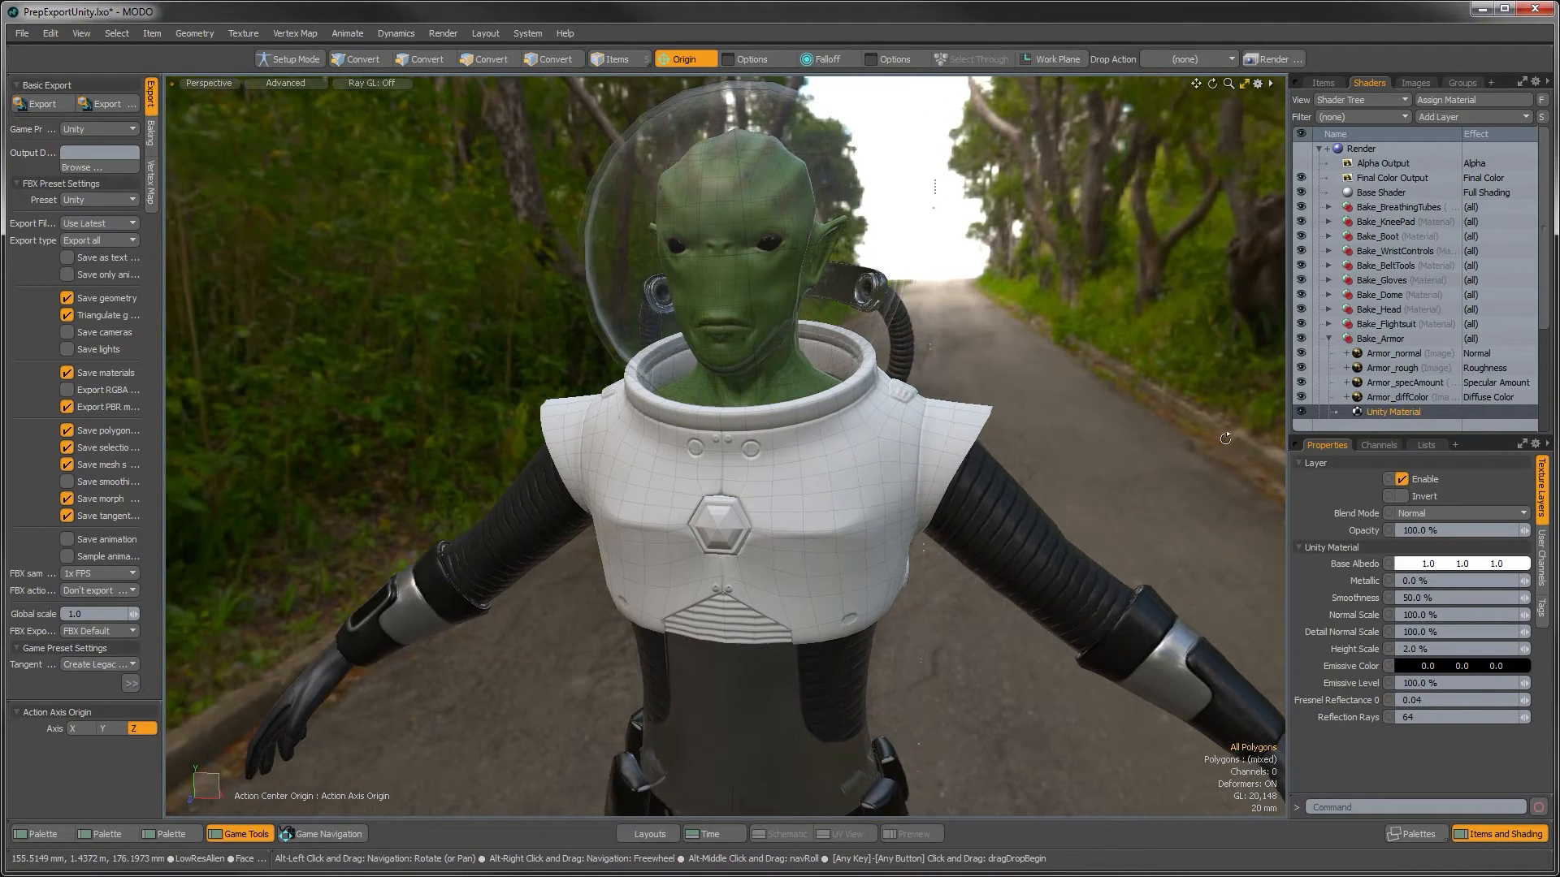
Step: Turn off the four Armor image layers and move Armor_normal directly above the Unity Material
{"action": "left_click_drag", "start_coordinate": [1304, 394], "coordinate": [1303, 350]}
{"action": "left_click_drag", "start_coordinate": [1374, 432], "coordinate": [1376, 472]}
{"action": "left_click", "coordinate": [1395, 360]}
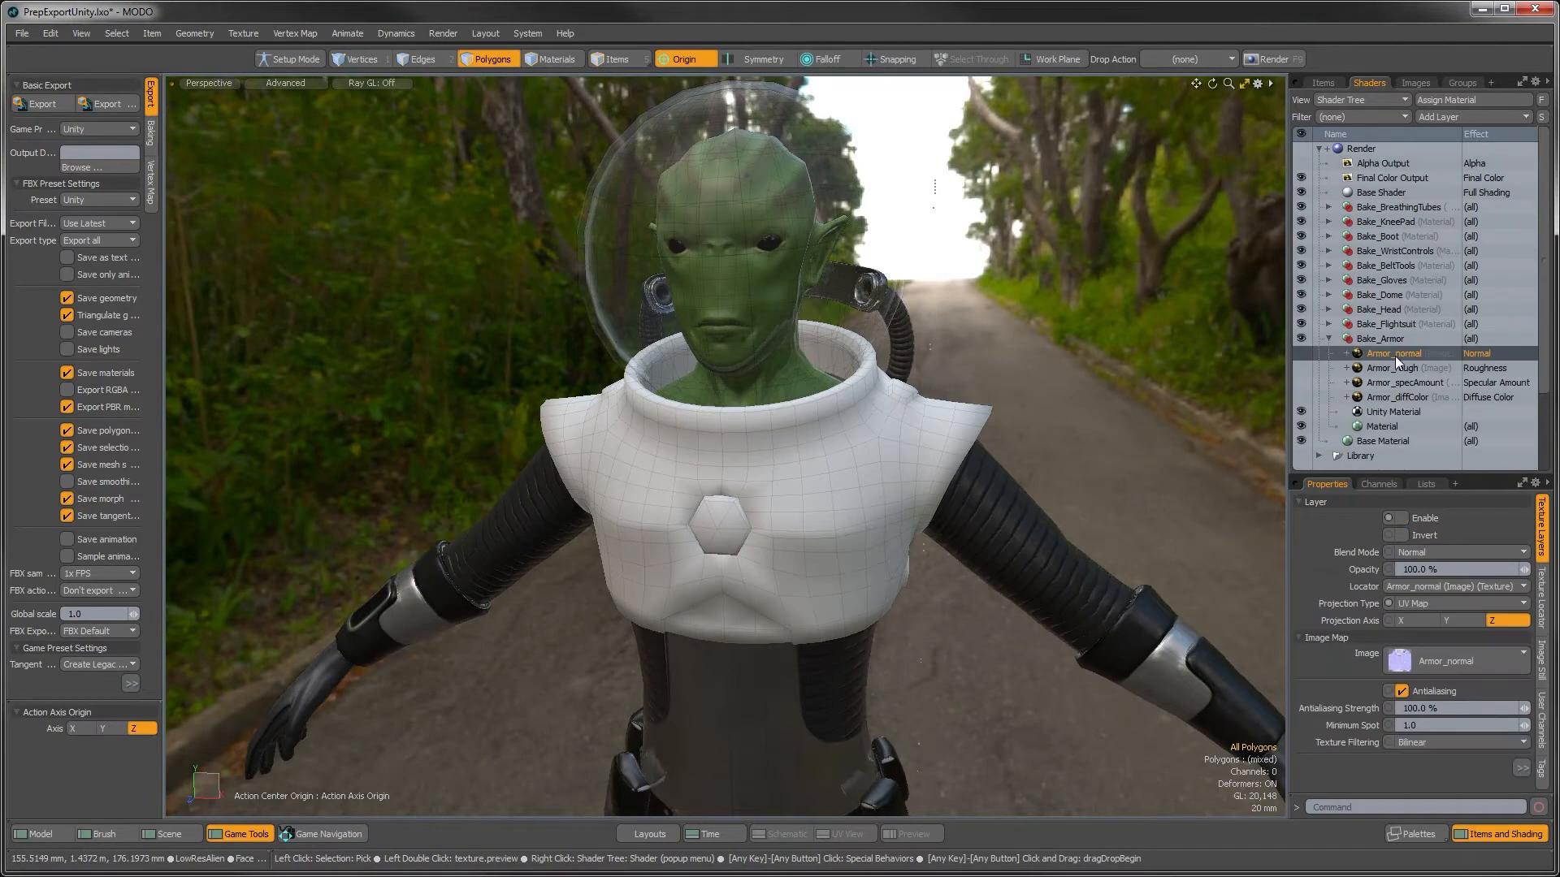
{"action": "left_click_drag", "start_coordinate": [1396, 351], "coordinate": [1396, 402]}
Step: Set the Armor_normal layer's effect to Unity Normal and decline the automatic color correction change
{"action": "left_click", "coordinate": [1478, 398]}
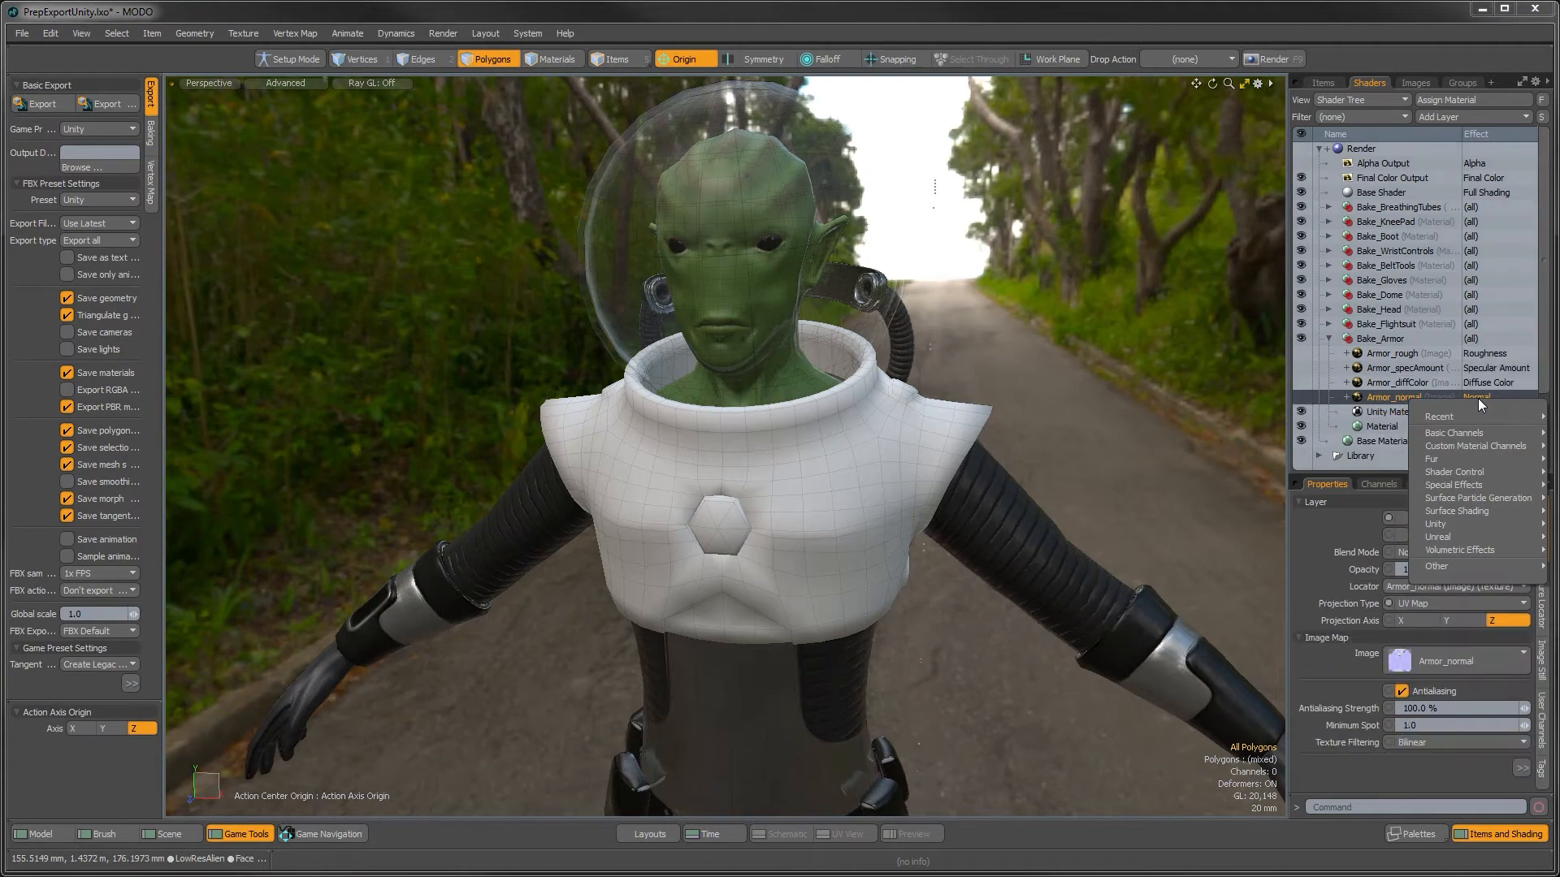
{"action": "mouse_move", "coordinate": [1437, 529]}
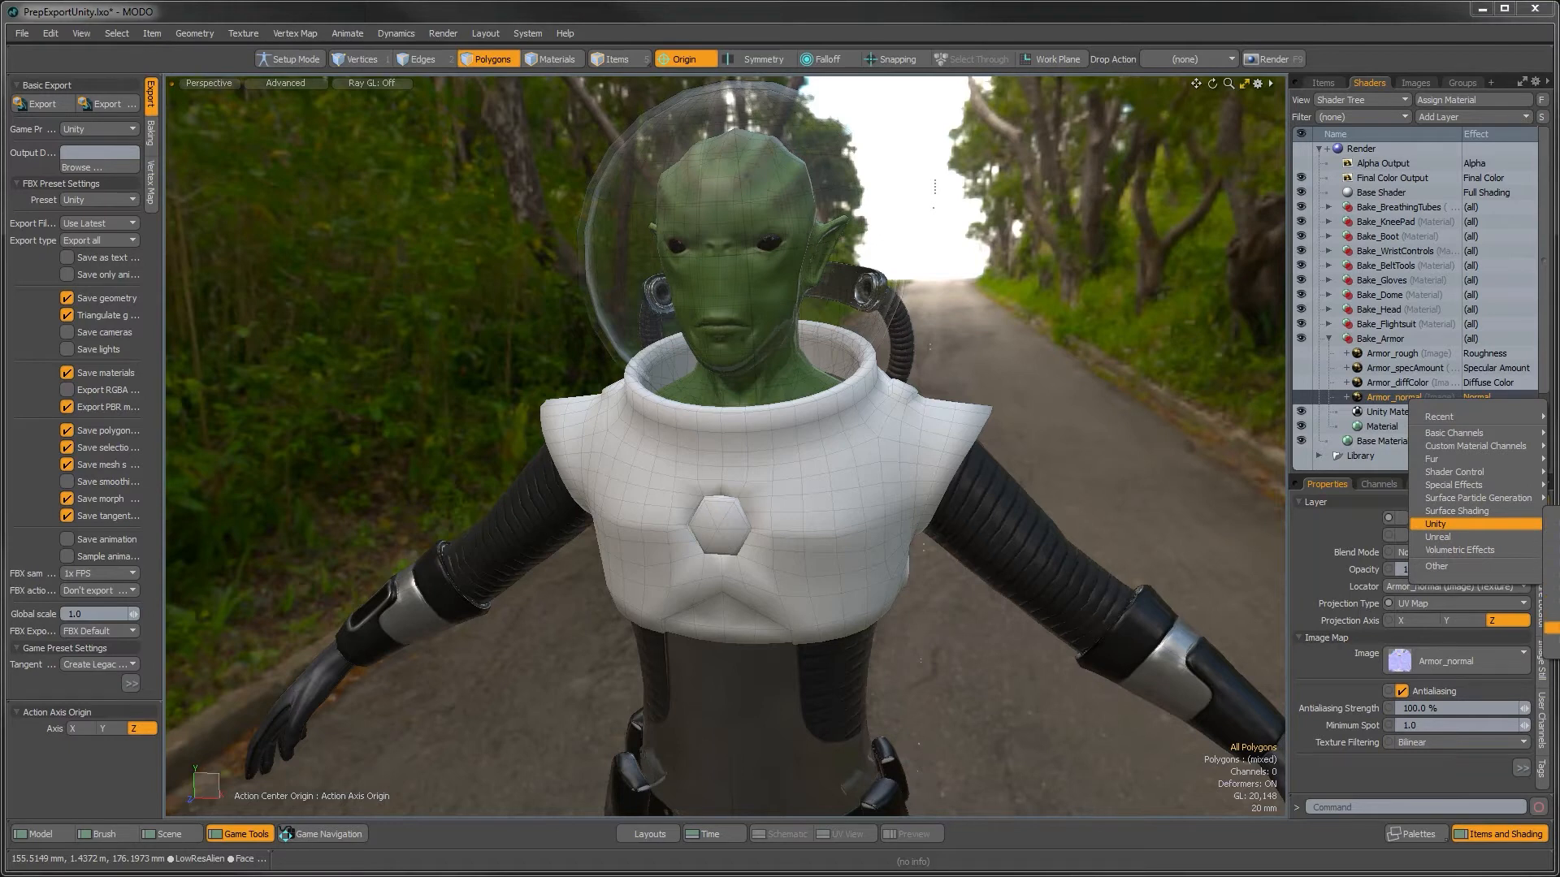
{"action": "left_click", "coordinate": [1551, 629]}
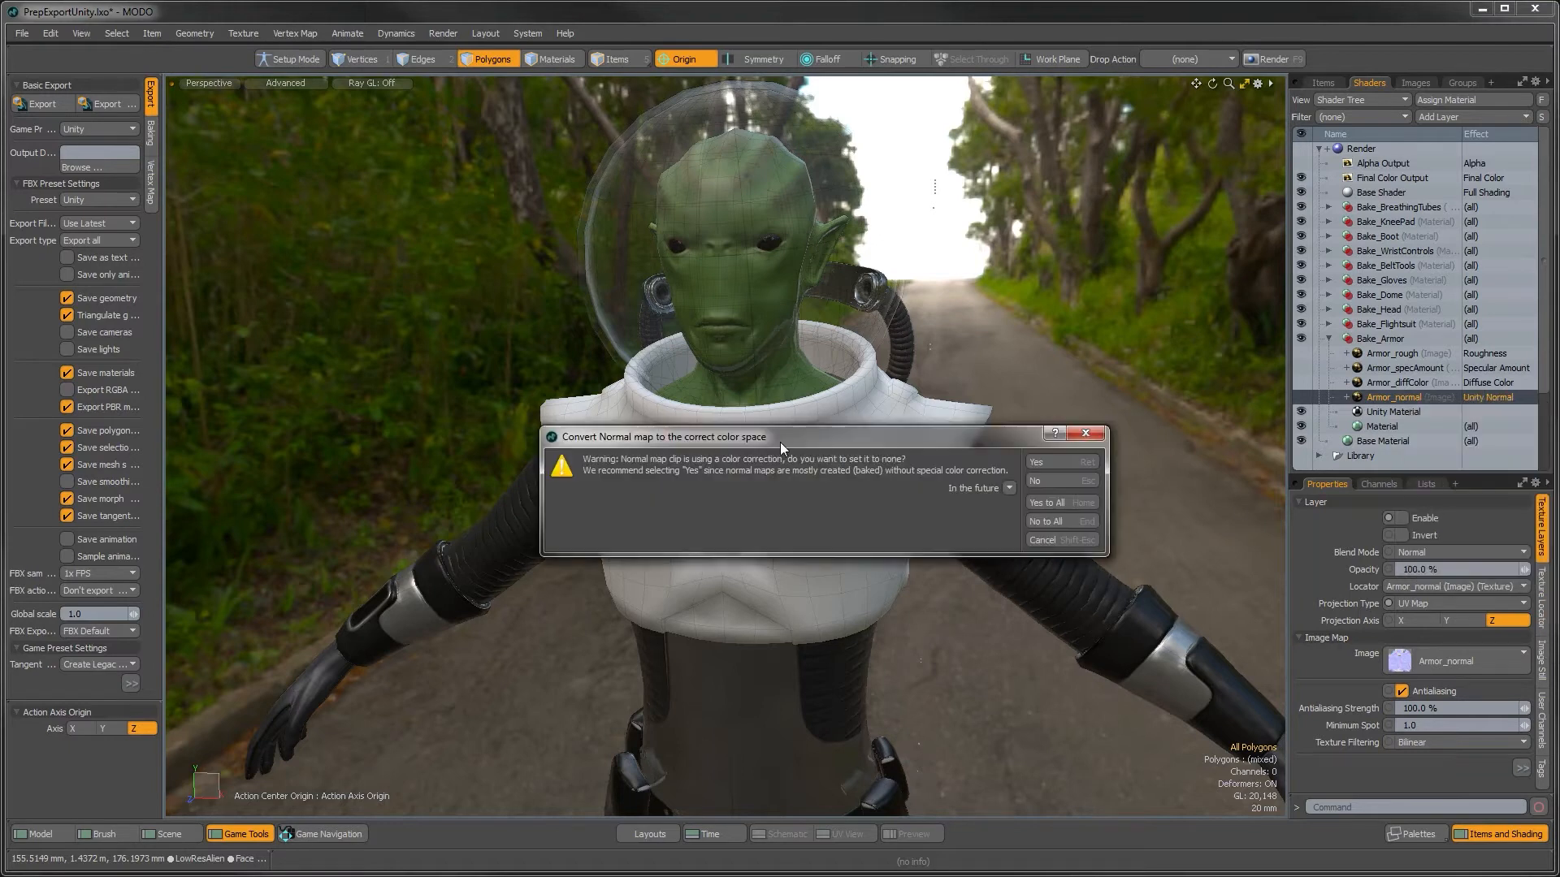
{"action": "mouse_move", "coordinate": [759, 442]}
{"action": "left_mouse_down"}
{"action": "mouse_move", "coordinate": [796, 402]}
{"action": "mouse_move", "coordinate": [769, 415]}
{"action": "left_mouse_up"}
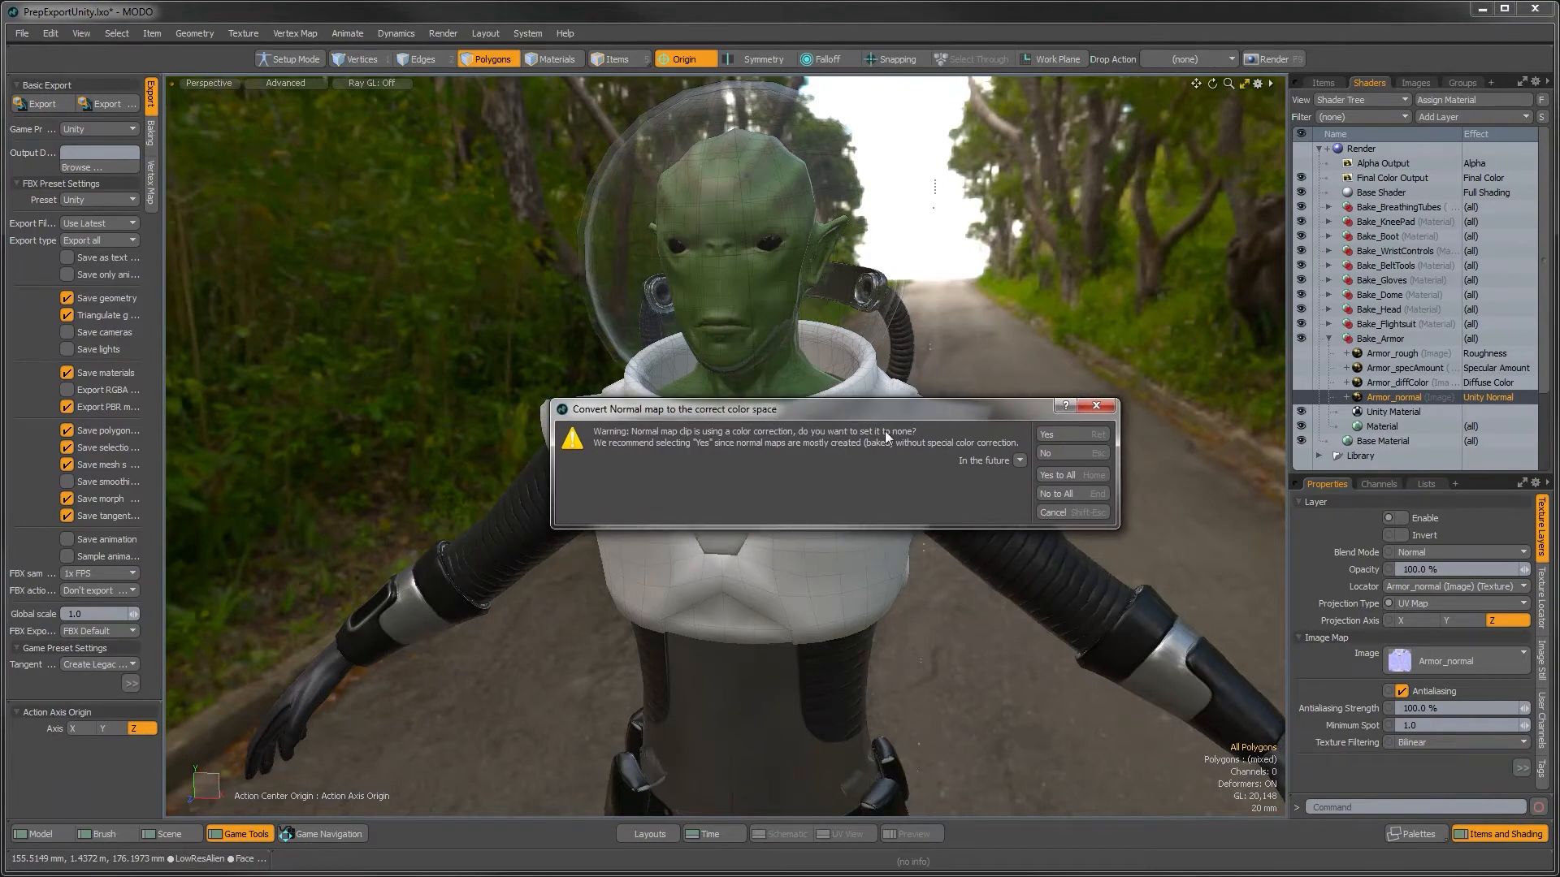
{"action": "left_click_drag", "start_coordinate": [910, 410], "coordinate": [898, 361]}
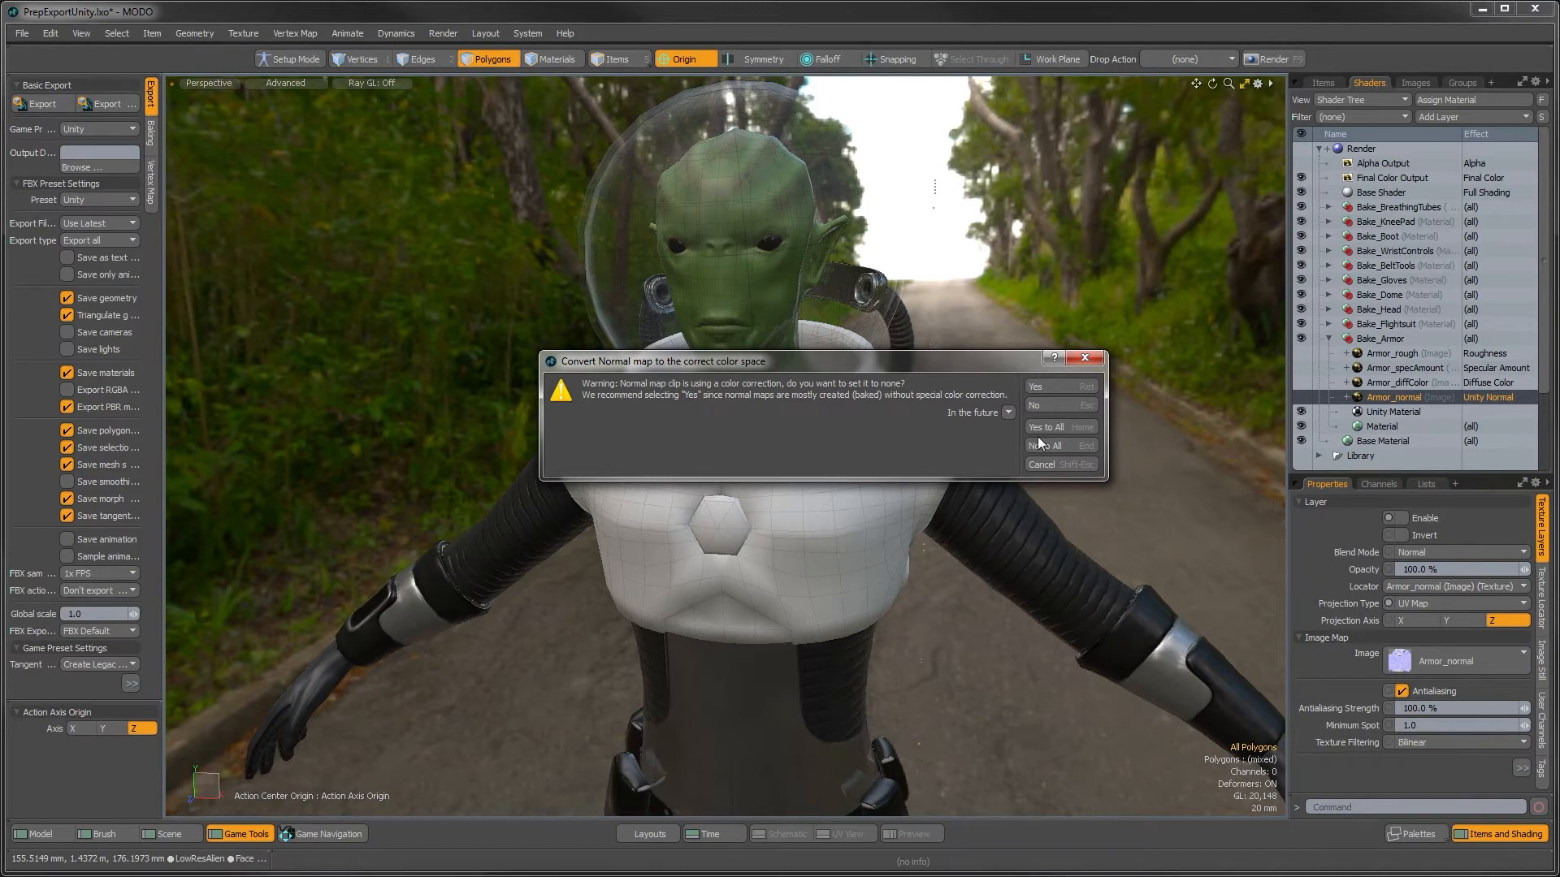
{"action": "left_click", "coordinate": [1051, 404]}
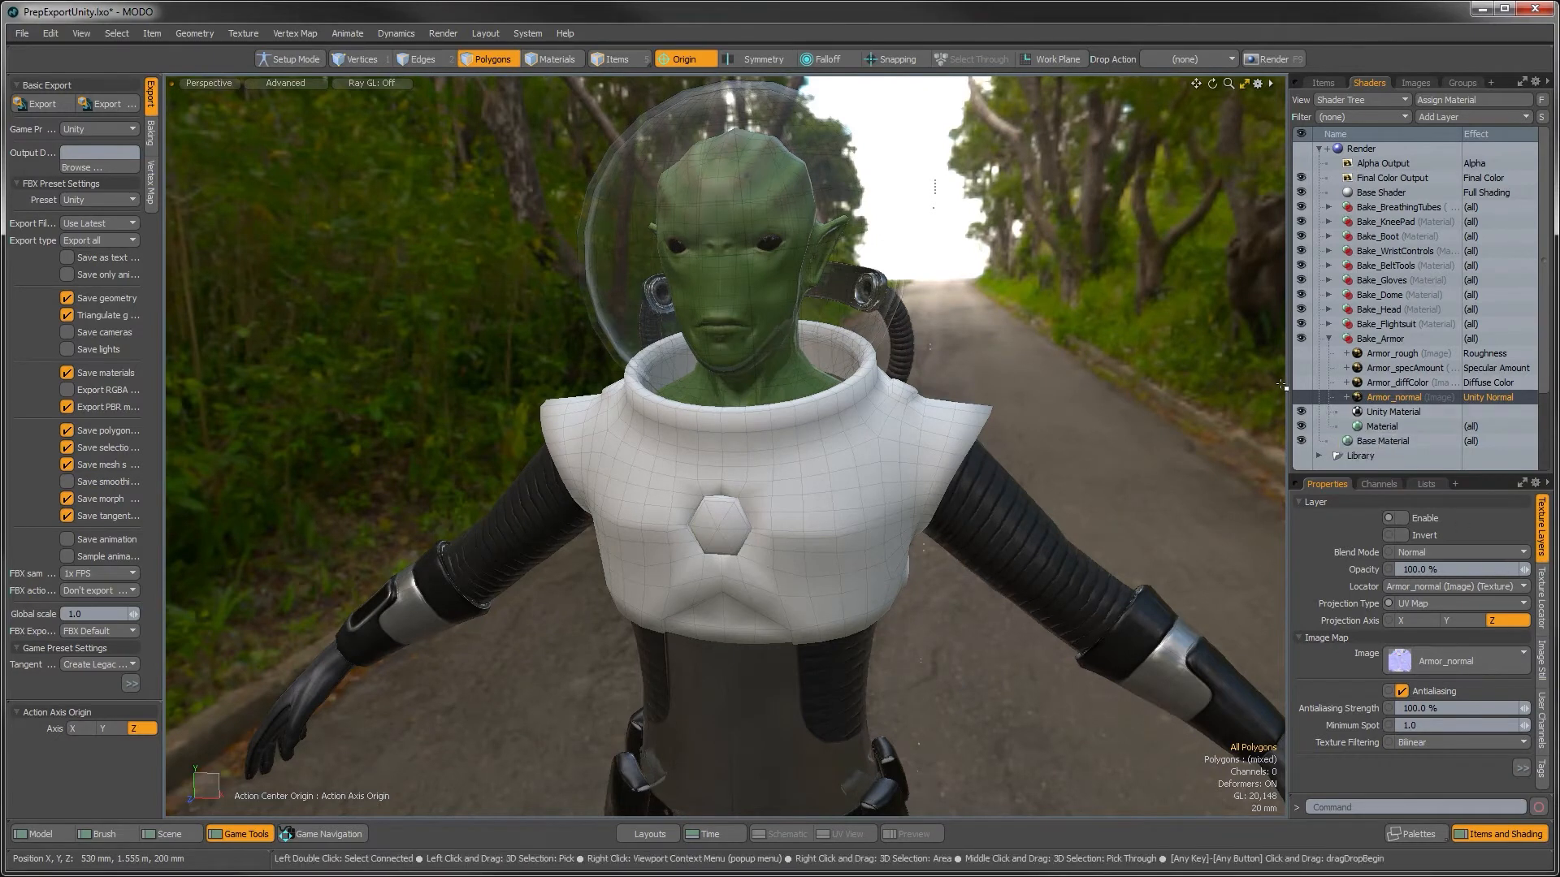
Step: Enable the Armor_normal layer and set its image colorspace to (none)
{"action": "left_click", "coordinate": [1401, 519]}
{"action": "left_click", "coordinate": [1541, 660]}
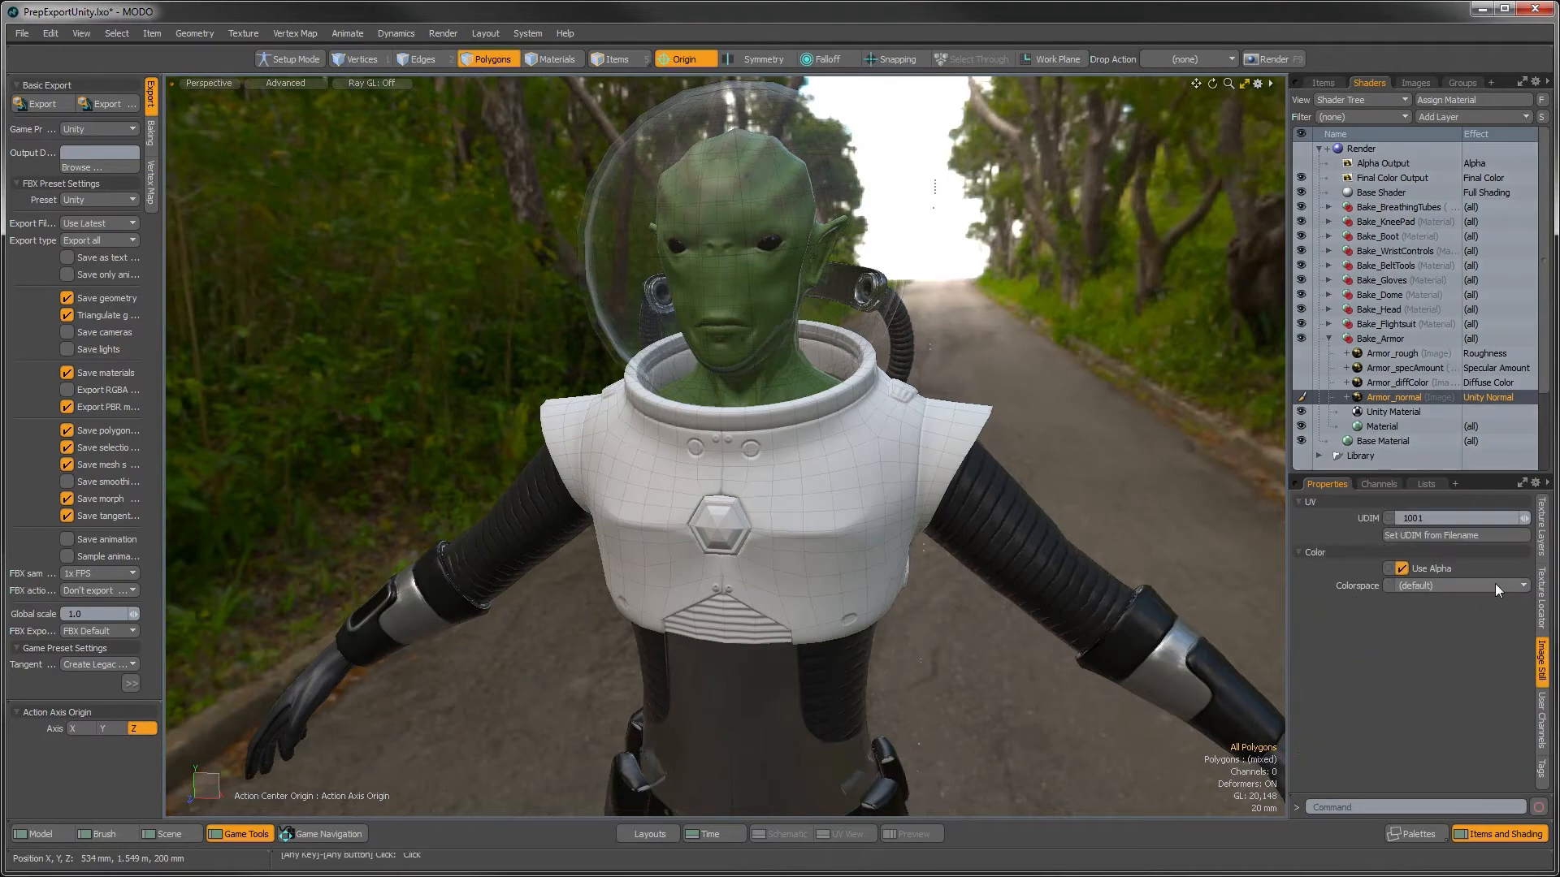
{"action": "left_click", "coordinate": [1422, 587]}
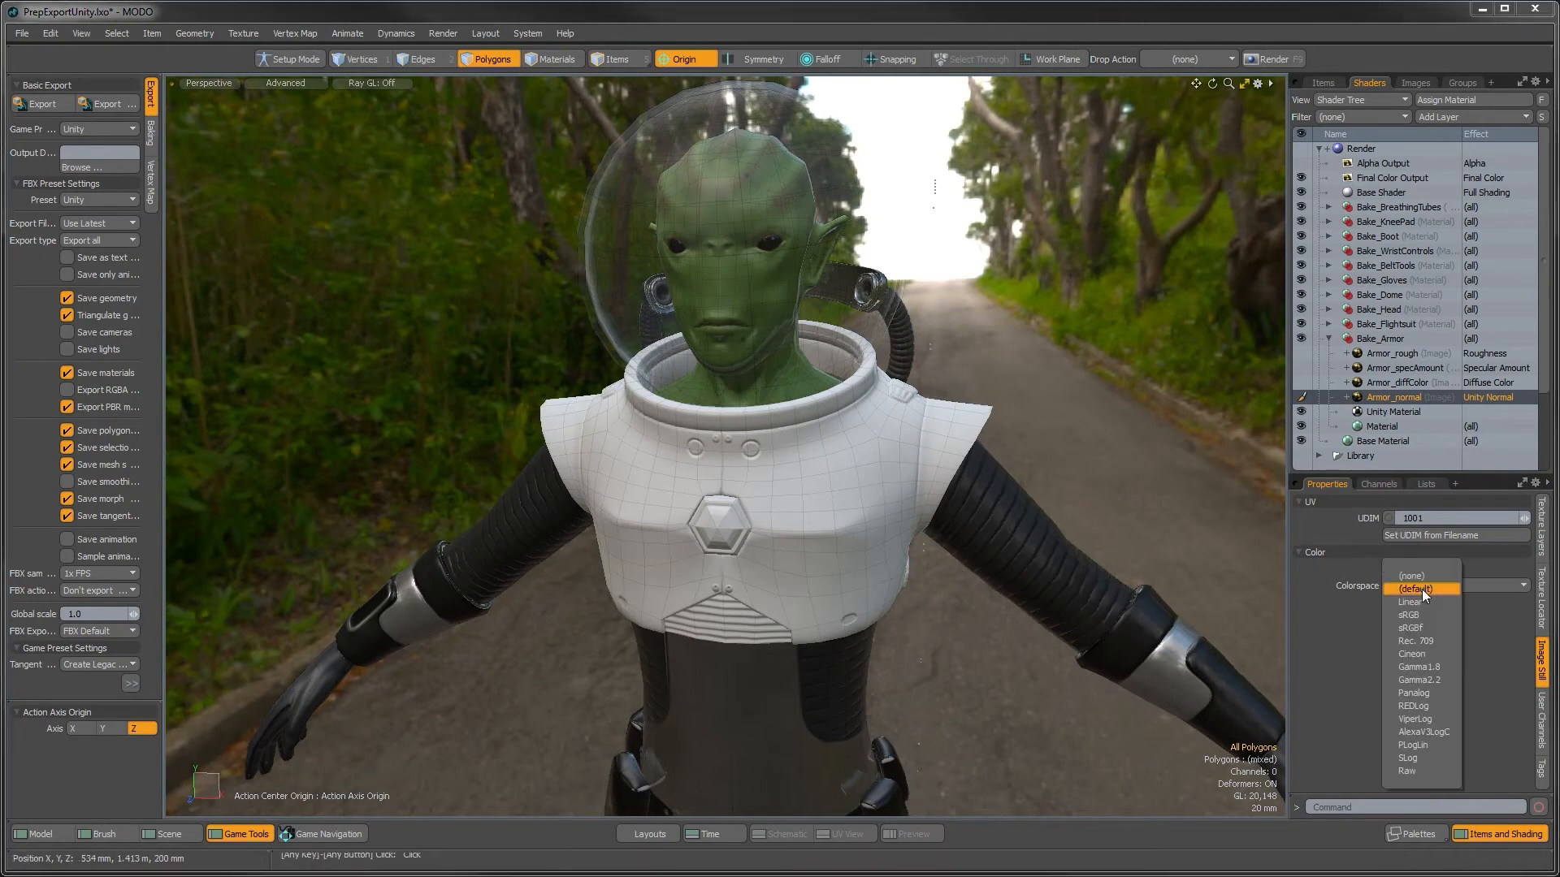
{"action": "left_click", "coordinate": [1420, 578]}
{"action": "left_click_drag", "start_coordinate": [878, 536], "coordinate": [698, 532], "text": "alt"}
{"action": "left_click_drag", "start_coordinate": [918, 556], "coordinate": [1080, 572], "text": "alt"}
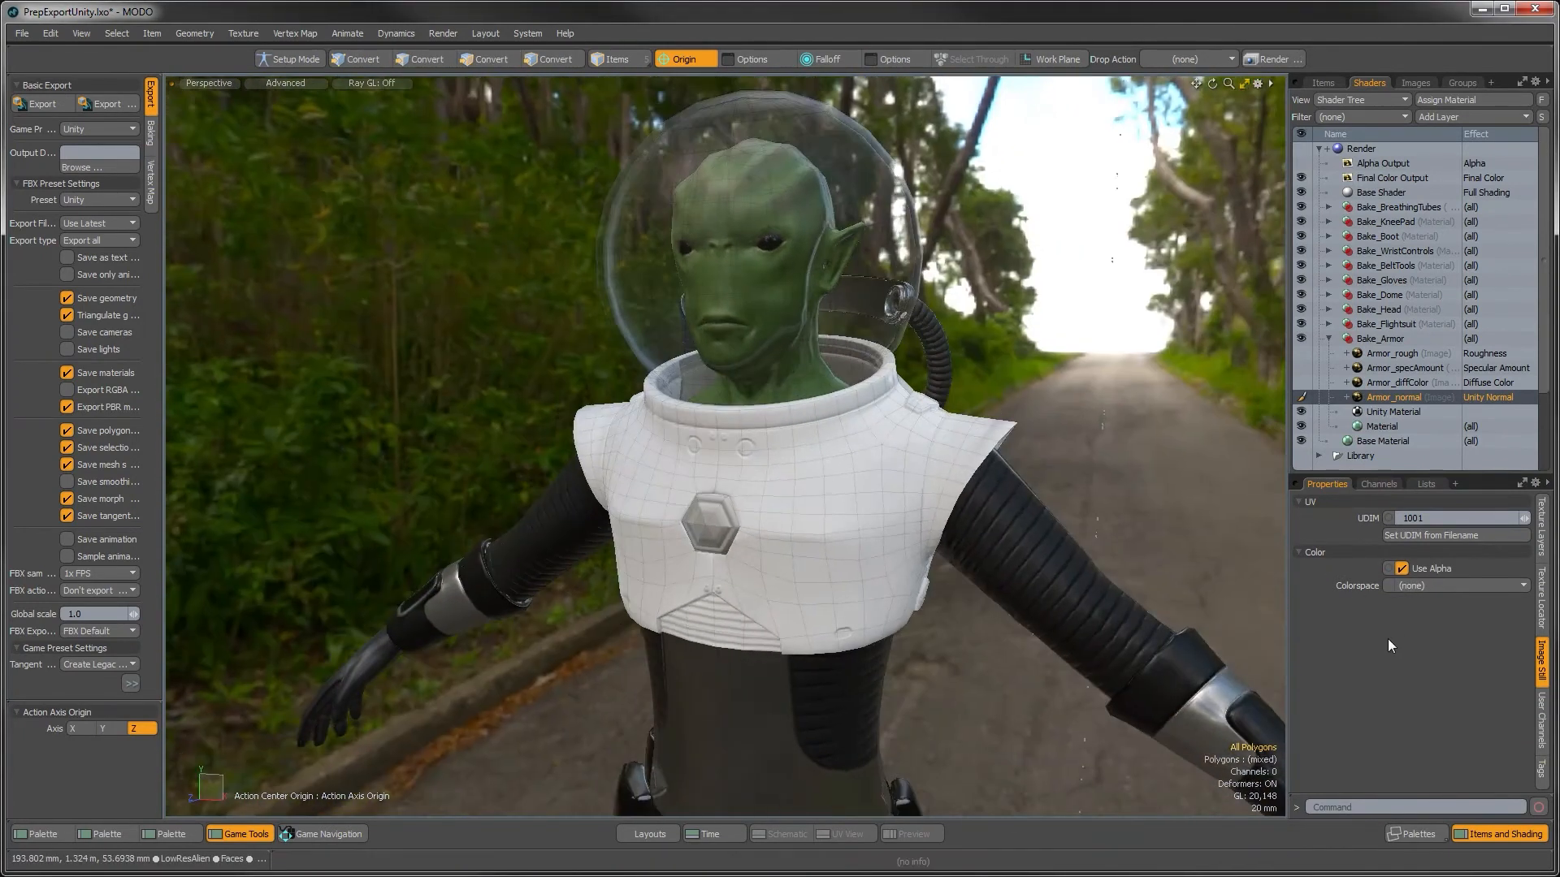
{"action": "left_click_drag", "start_coordinate": [975, 560], "coordinate": [967, 421], "text": "alt"}
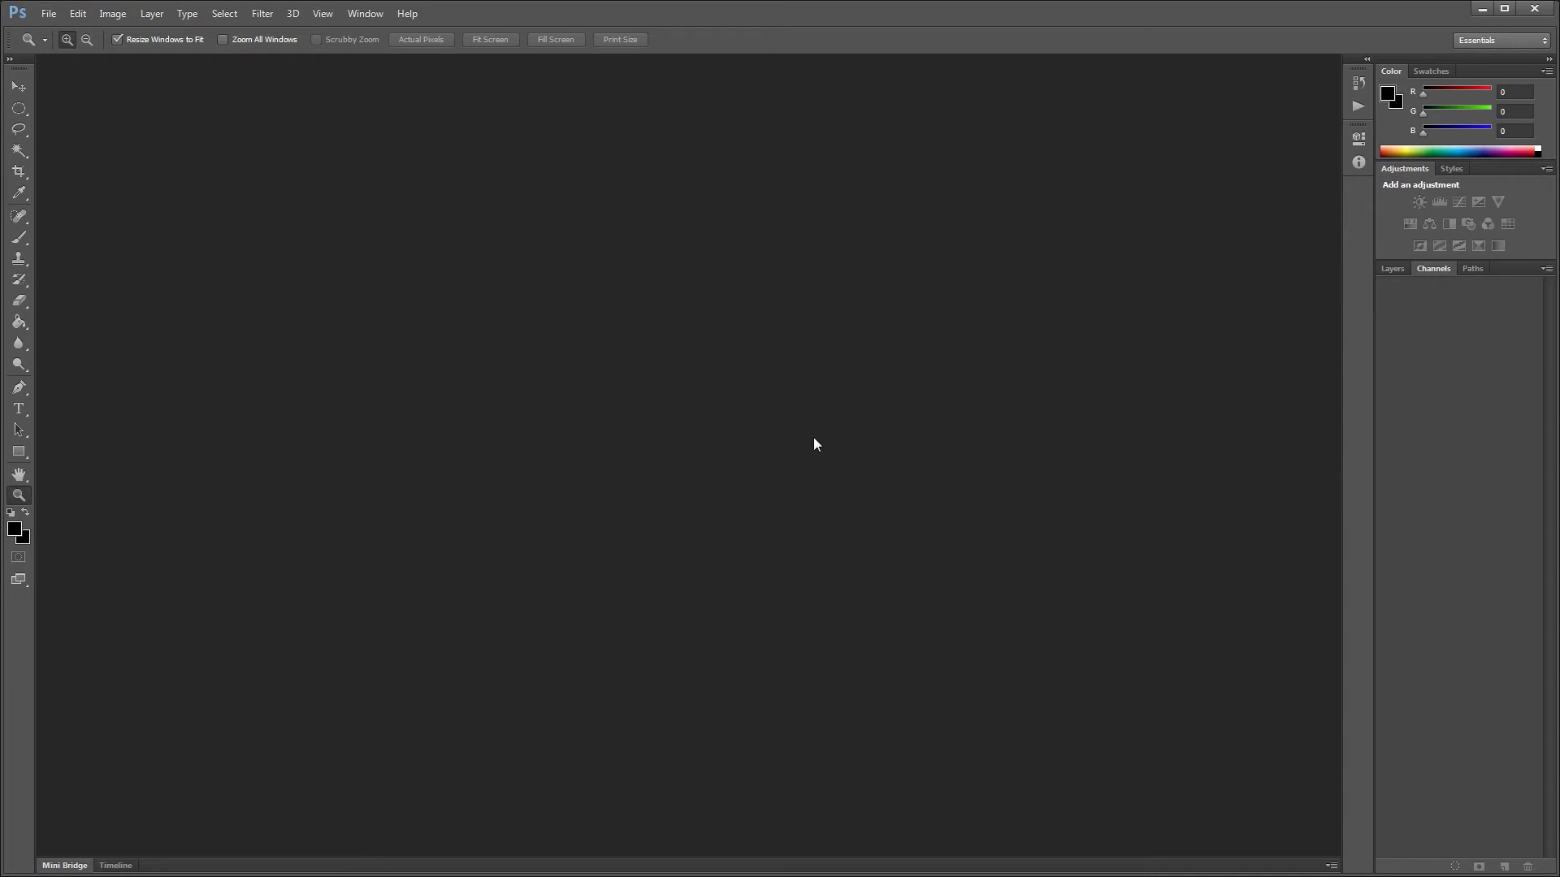
Step: Switch to Photoshop and open Armor_normal.png from the BakedTextures folder
{"action": "key", "text": "ctrl+o"}
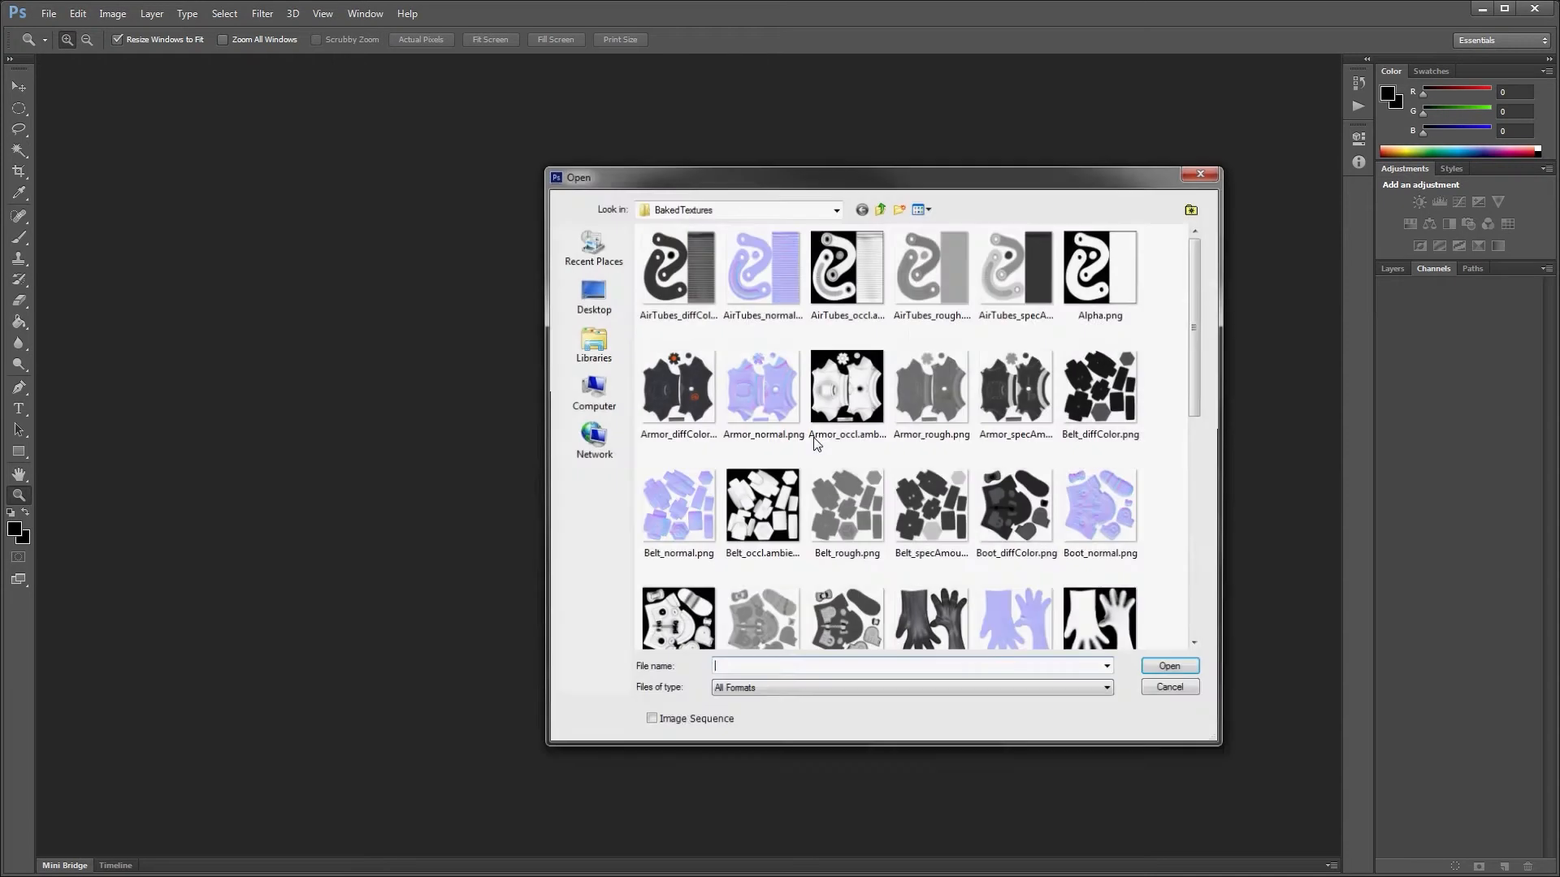
{"action": "left_click", "coordinate": [793, 397]}
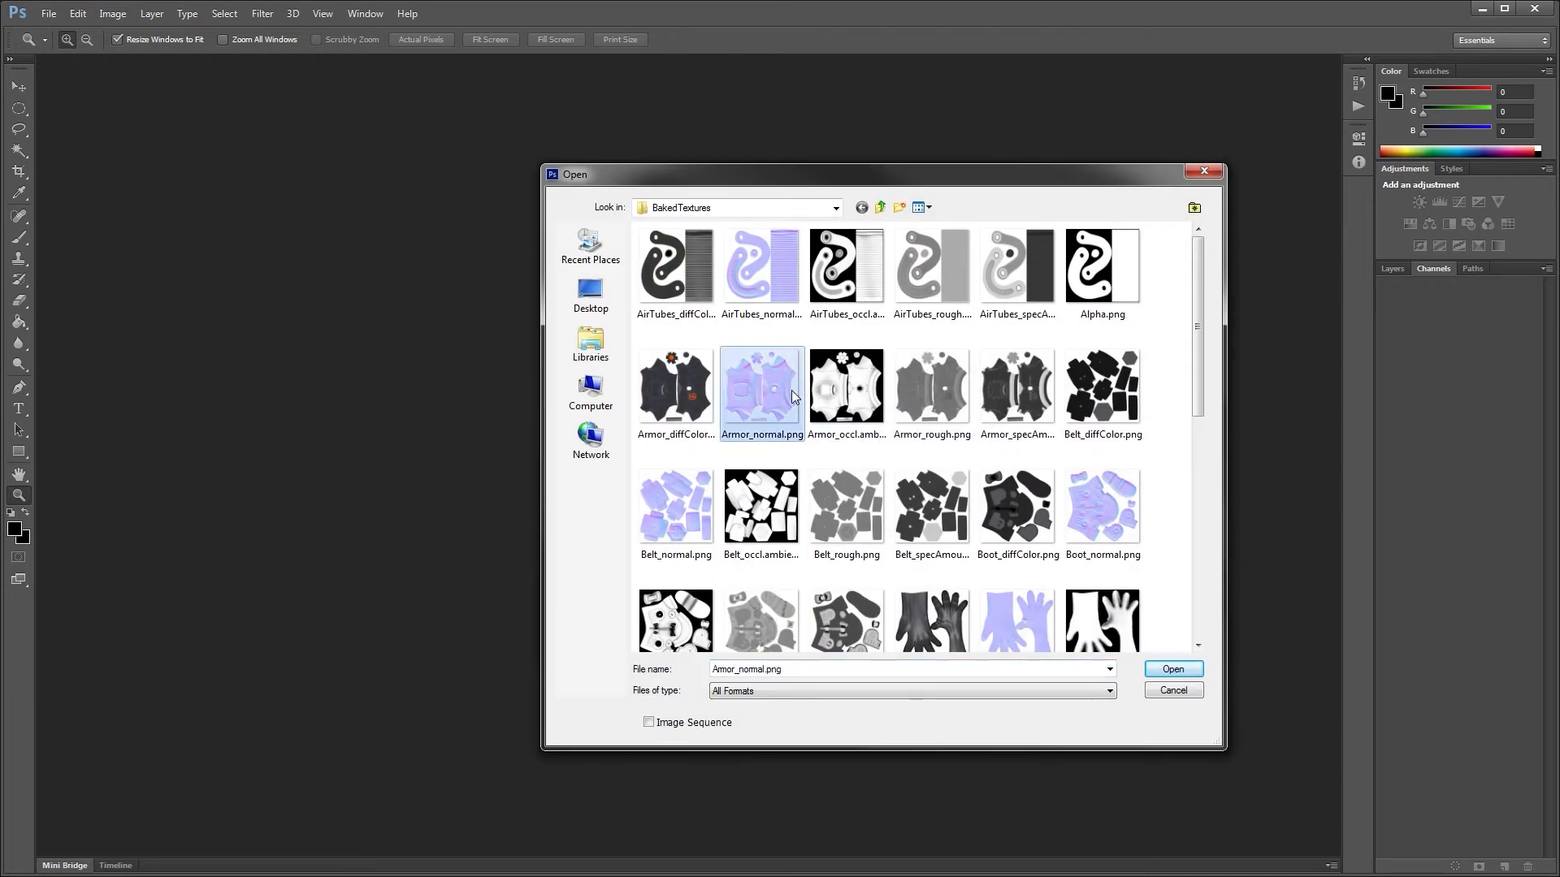
{"action": "left_click", "coordinate": [1167, 673]}
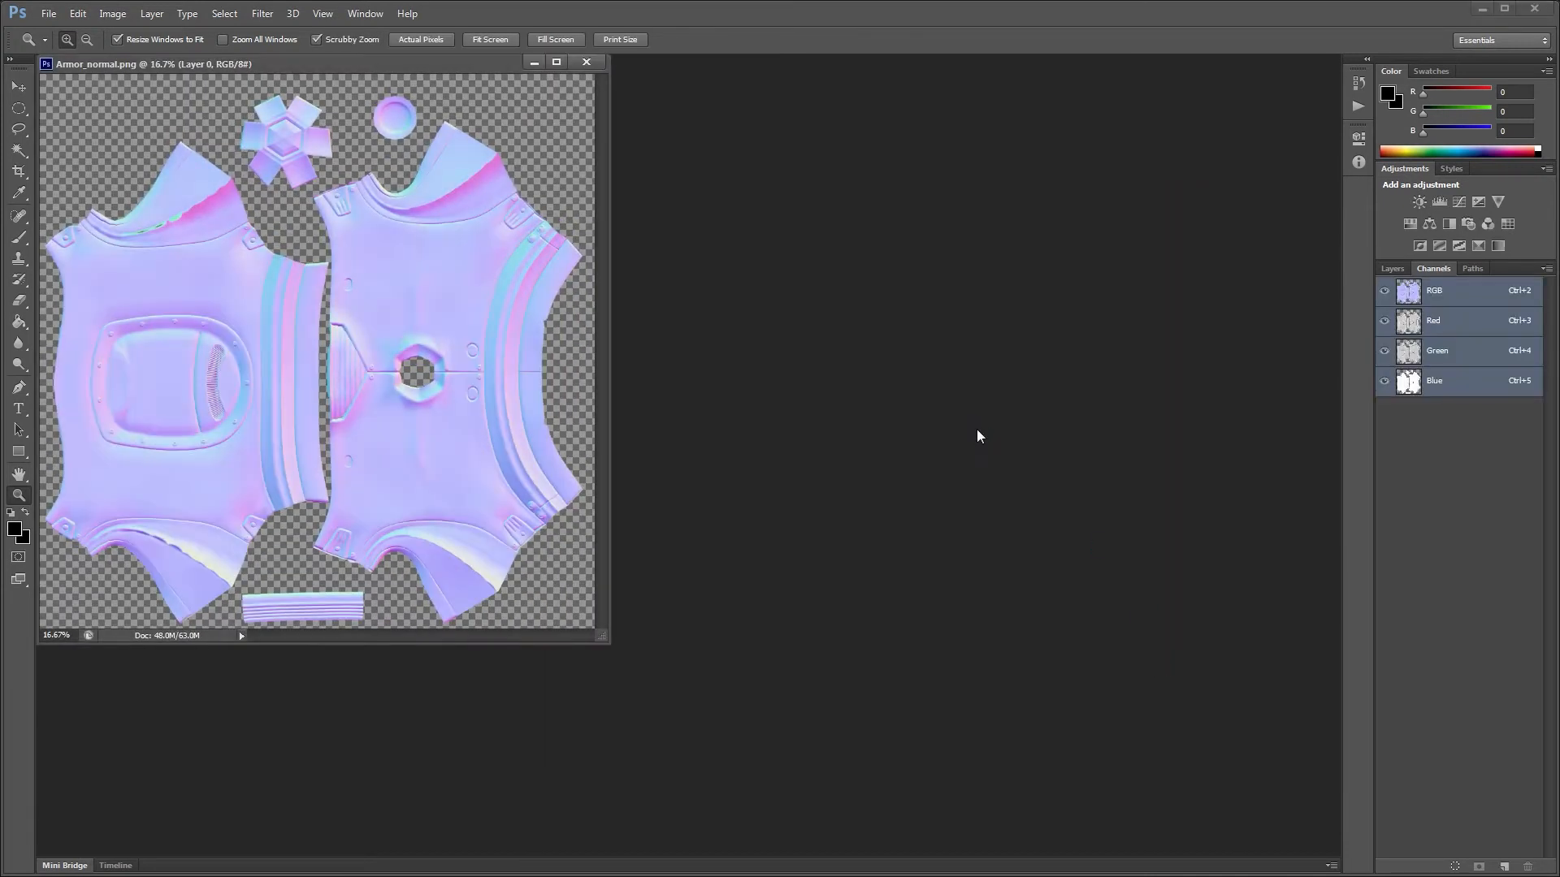
Step: Add an Exposure adjustment layer to Armor_normal.png with Gamma Correction set to 0.4545
{"action": "left_click_drag", "start_coordinate": [471, 68], "coordinate": [880, 200]}
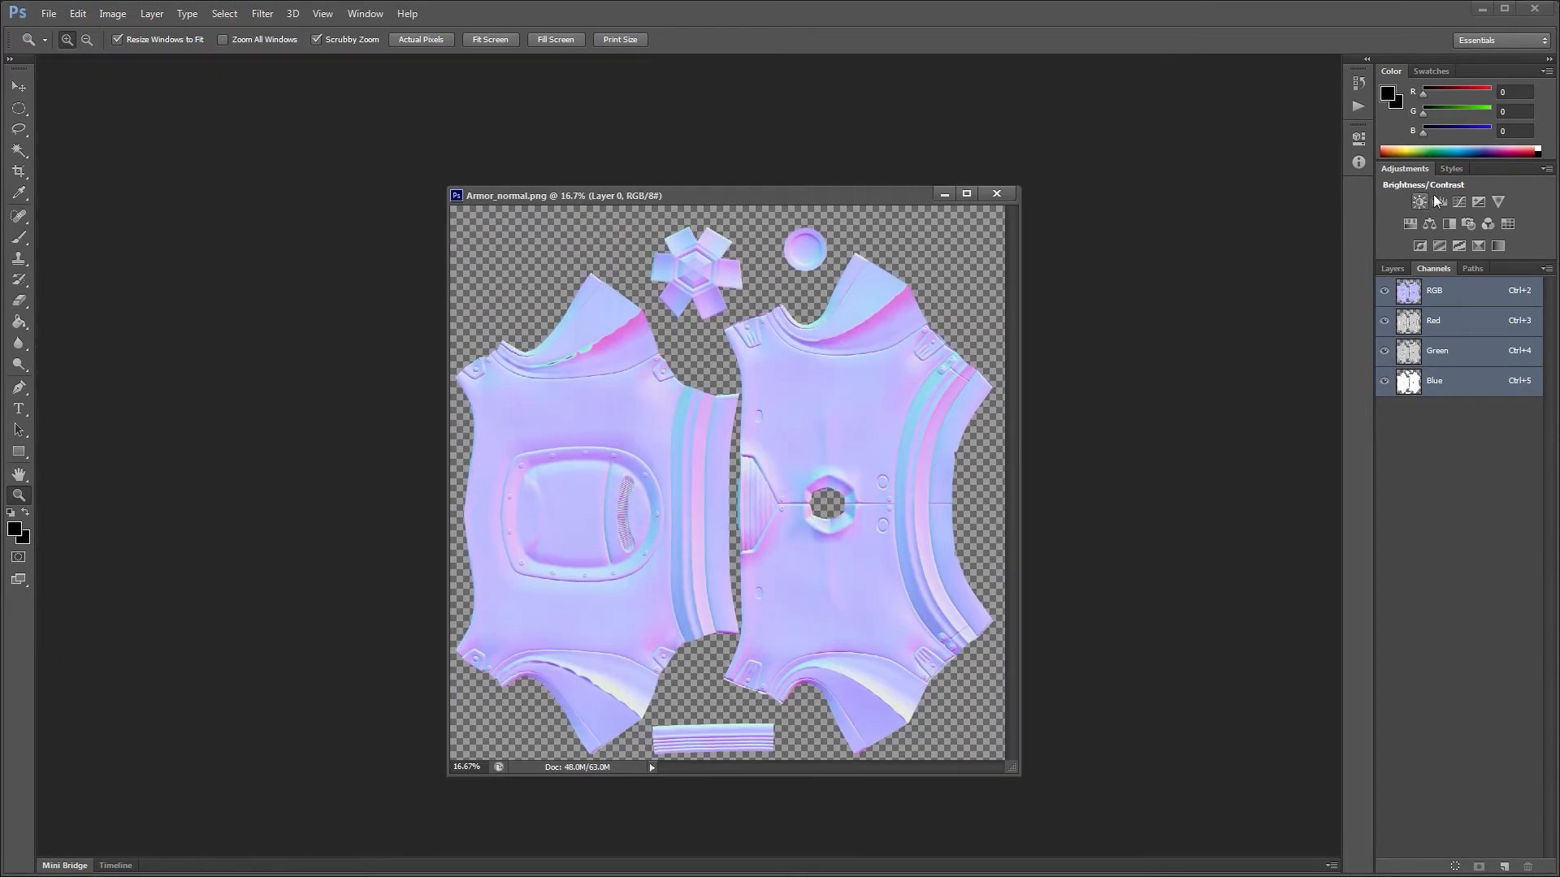
{"action": "left_click", "coordinate": [1478, 203]}
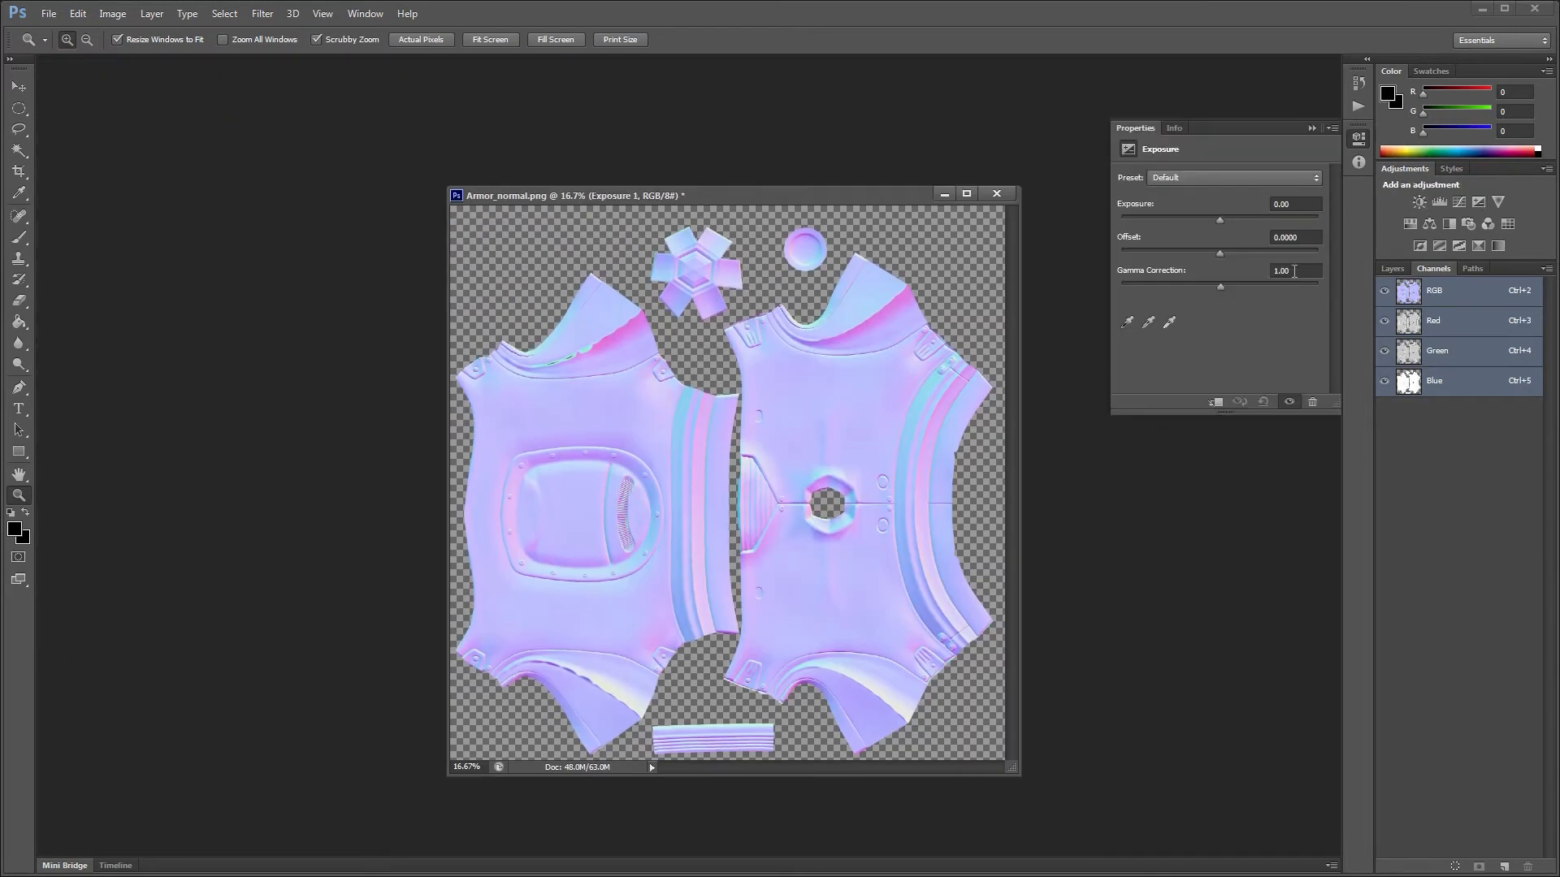
{"action": "left_click", "coordinate": [1301, 269]}
{"action": "type", "text": "0.4545"}
{"action": "key", "text": "Return"}
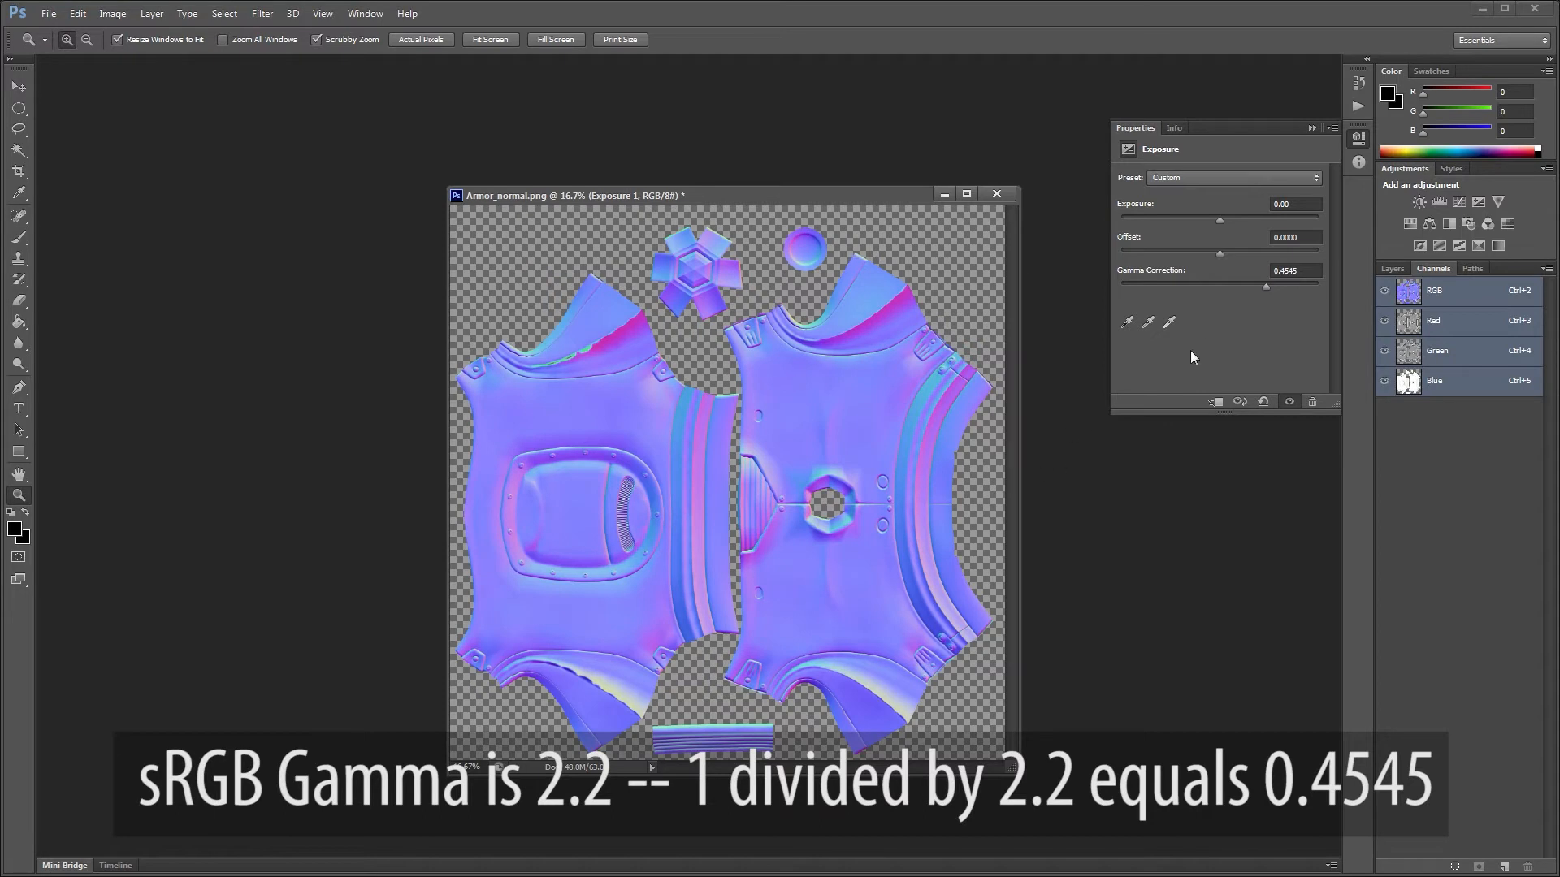
{"action": "left_click_drag", "start_coordinate": [882, 200], "coordinate": [860, 142]}
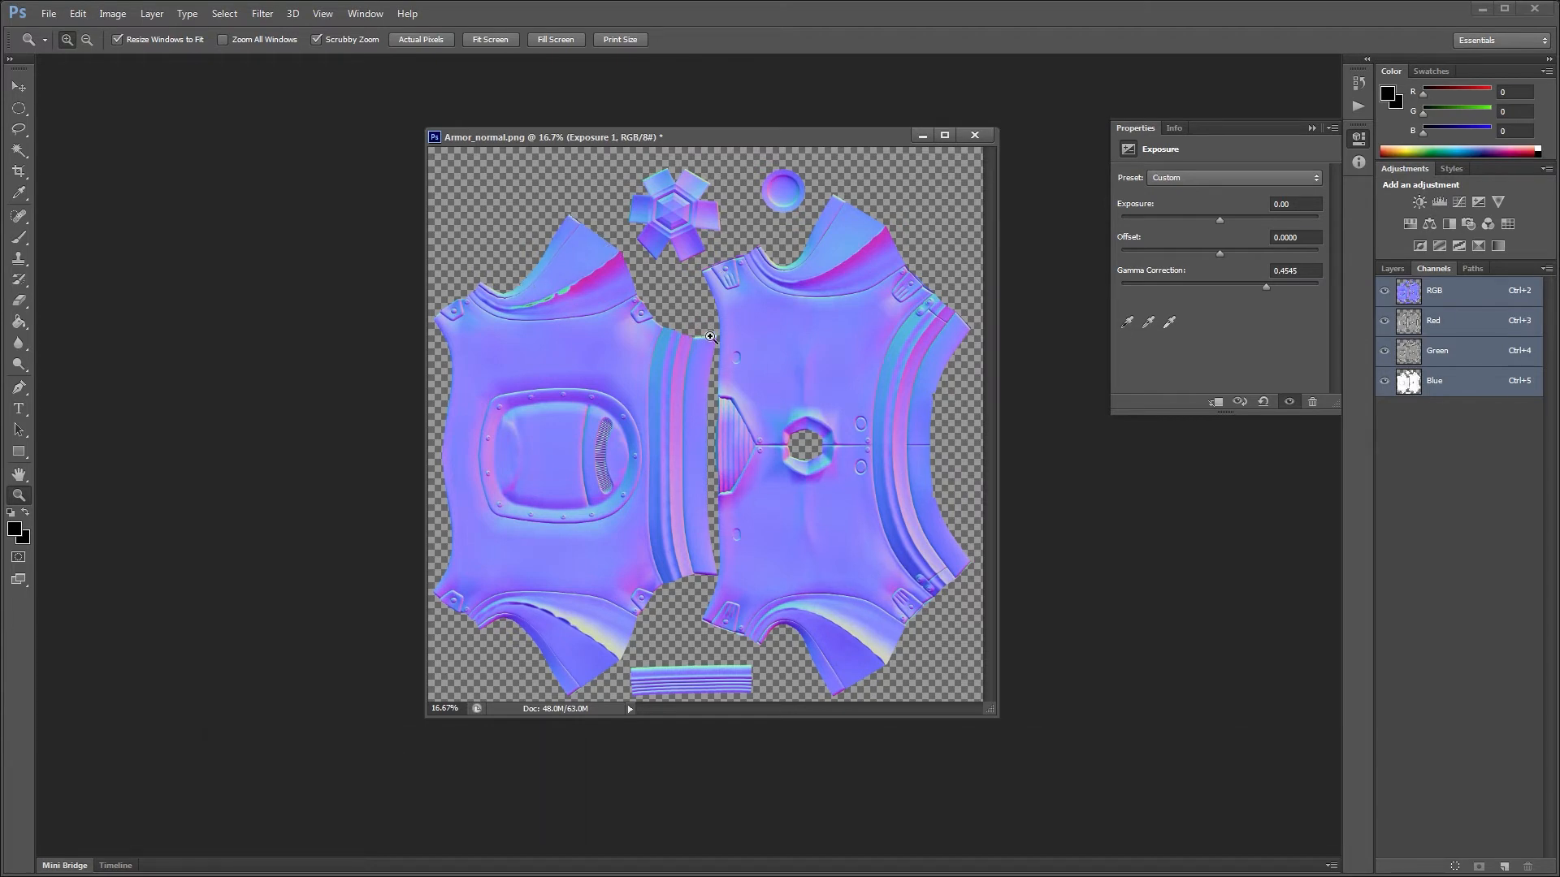
Step: Apply the Flaming Pear Solidify A filter to Layer 0 to fill the transparent areas around the armor's UV islands
{"action": "left_click", "coordinate": [263, 15]}
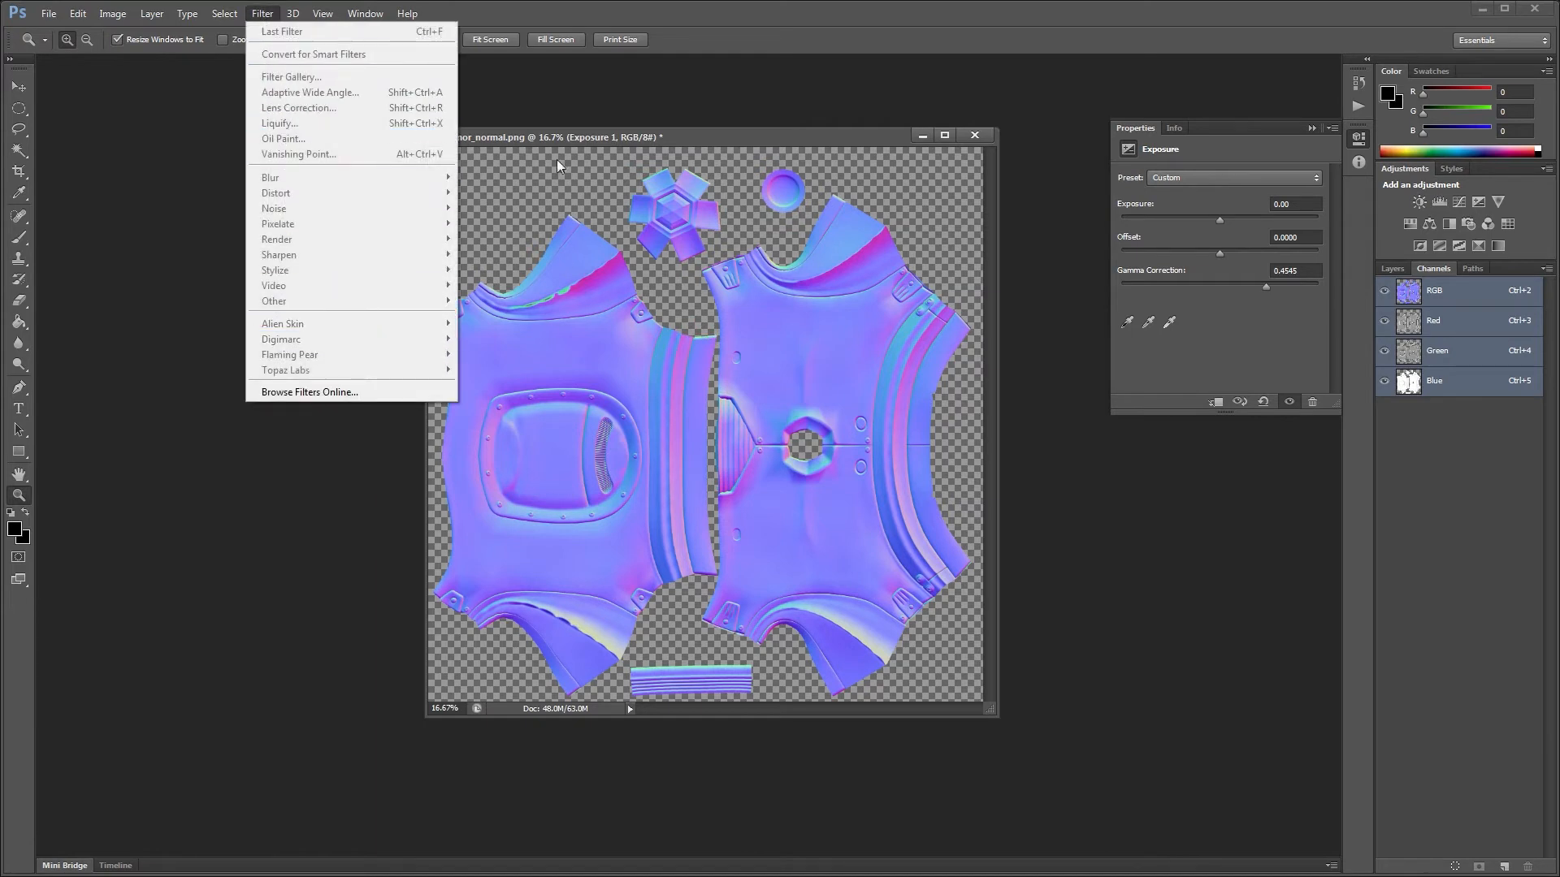
{"action": "left_click_drag", "start_coordinate": [562, 138], "coordinate": [531, 143]}
{"action": "left_click", "coordinate": [1392, 268]}
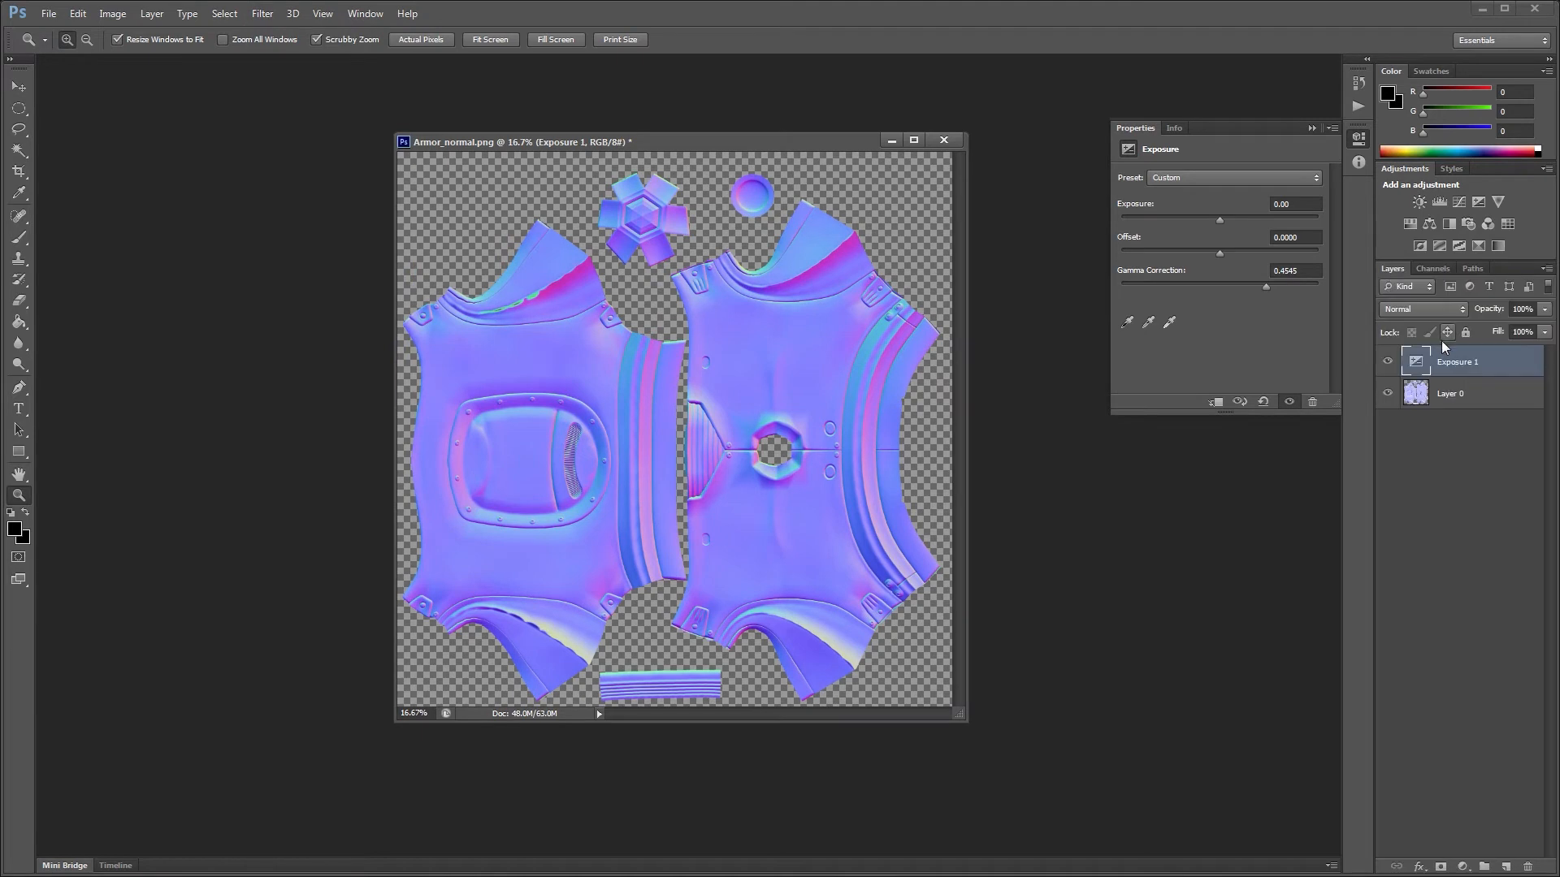
{"action": "left_click", "coordinate": [1450, 395]}
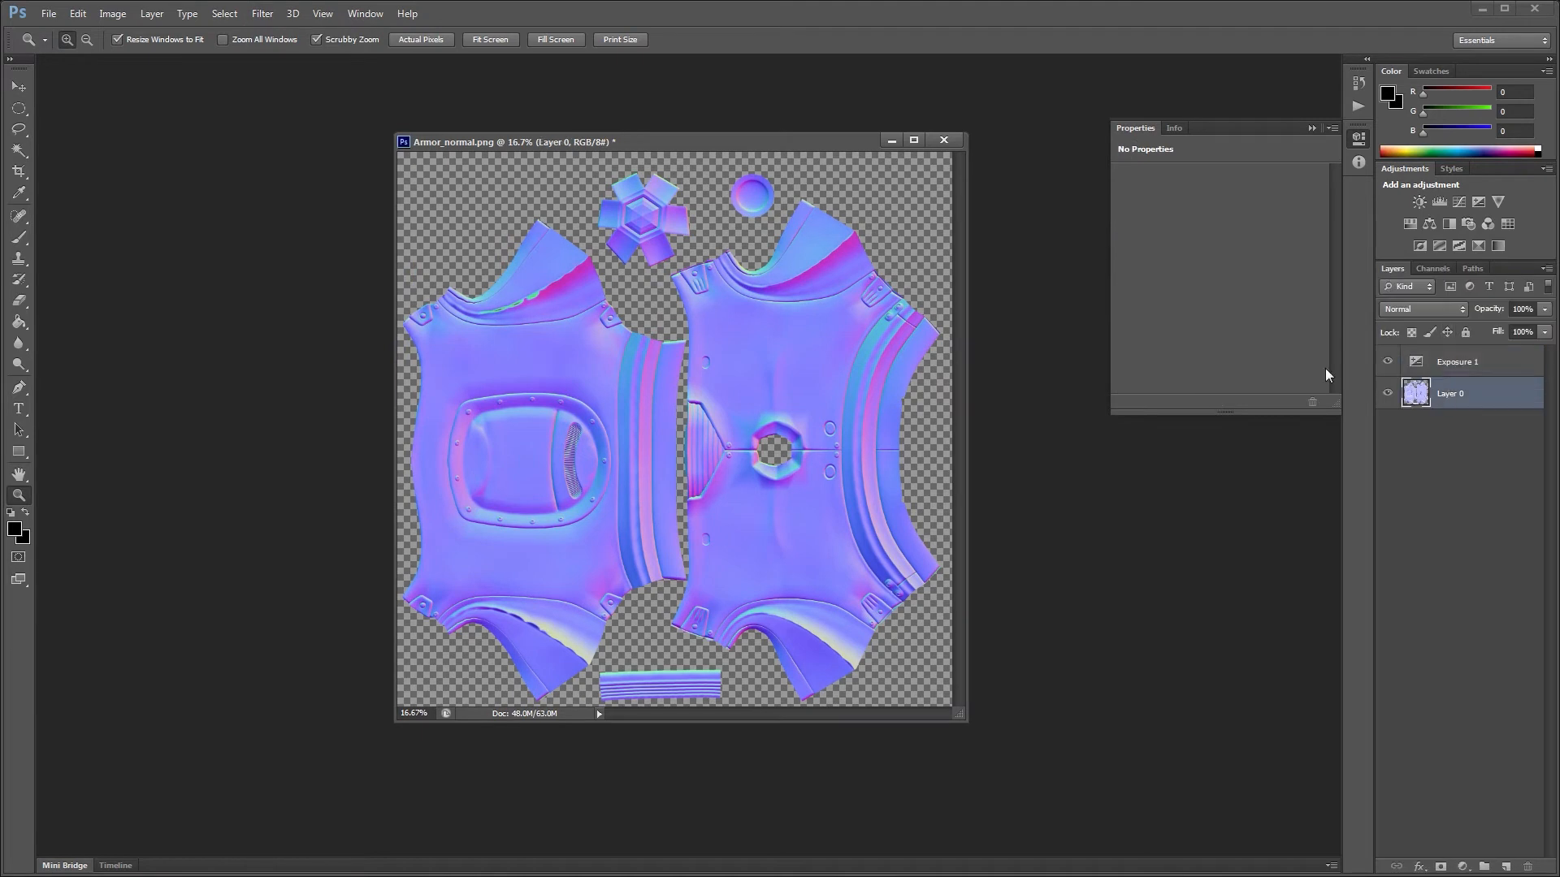
{"action": "left_click", "coordinate": [261, 14]}
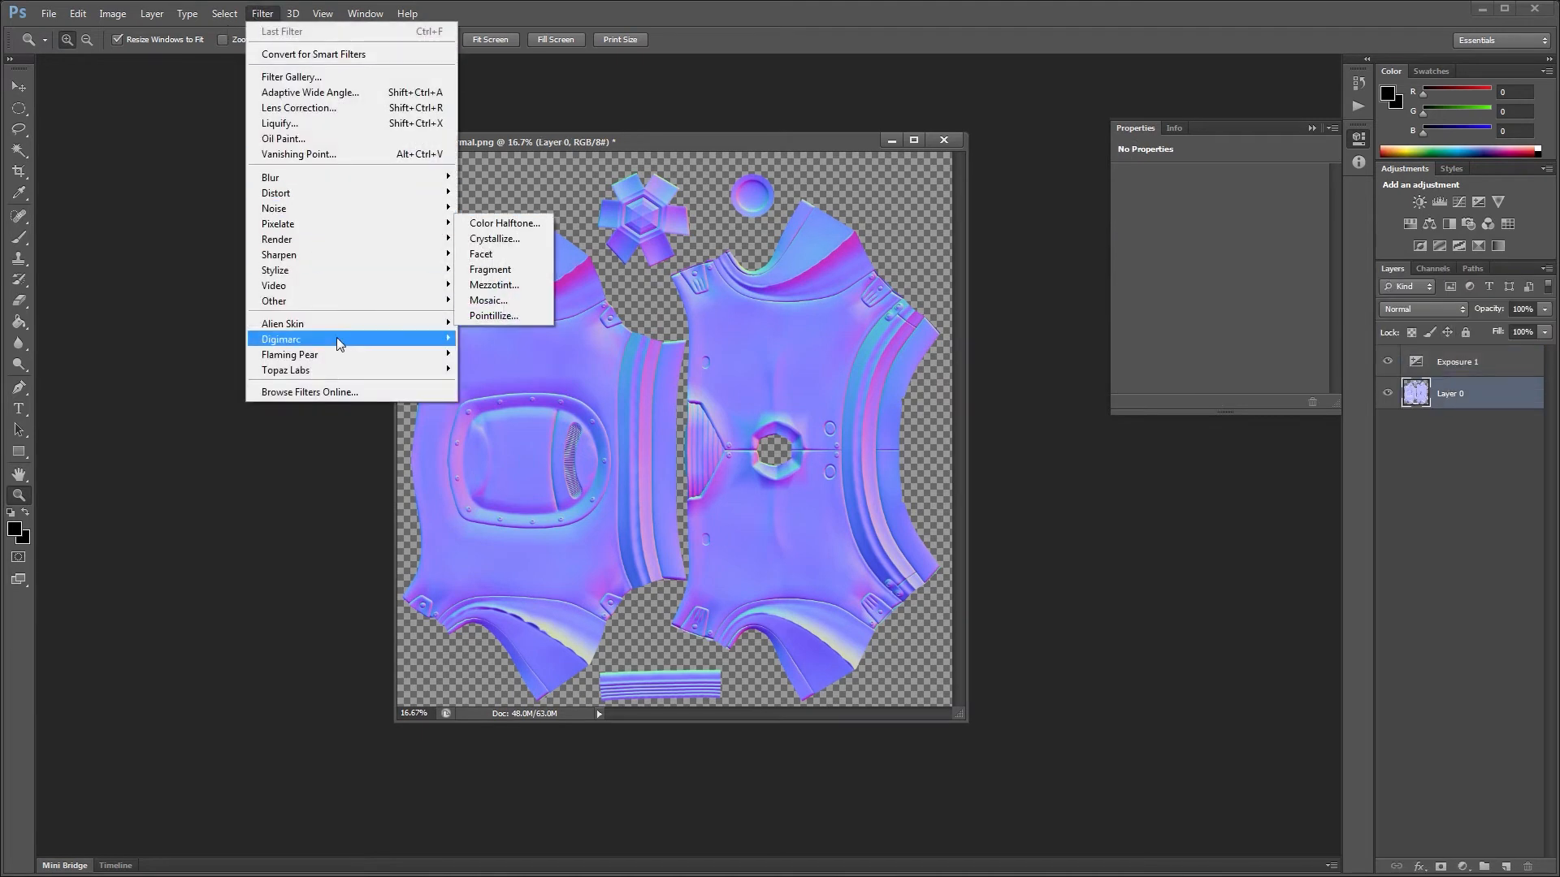
{"action": "mouse_move", "coordinate": [339, 353]}
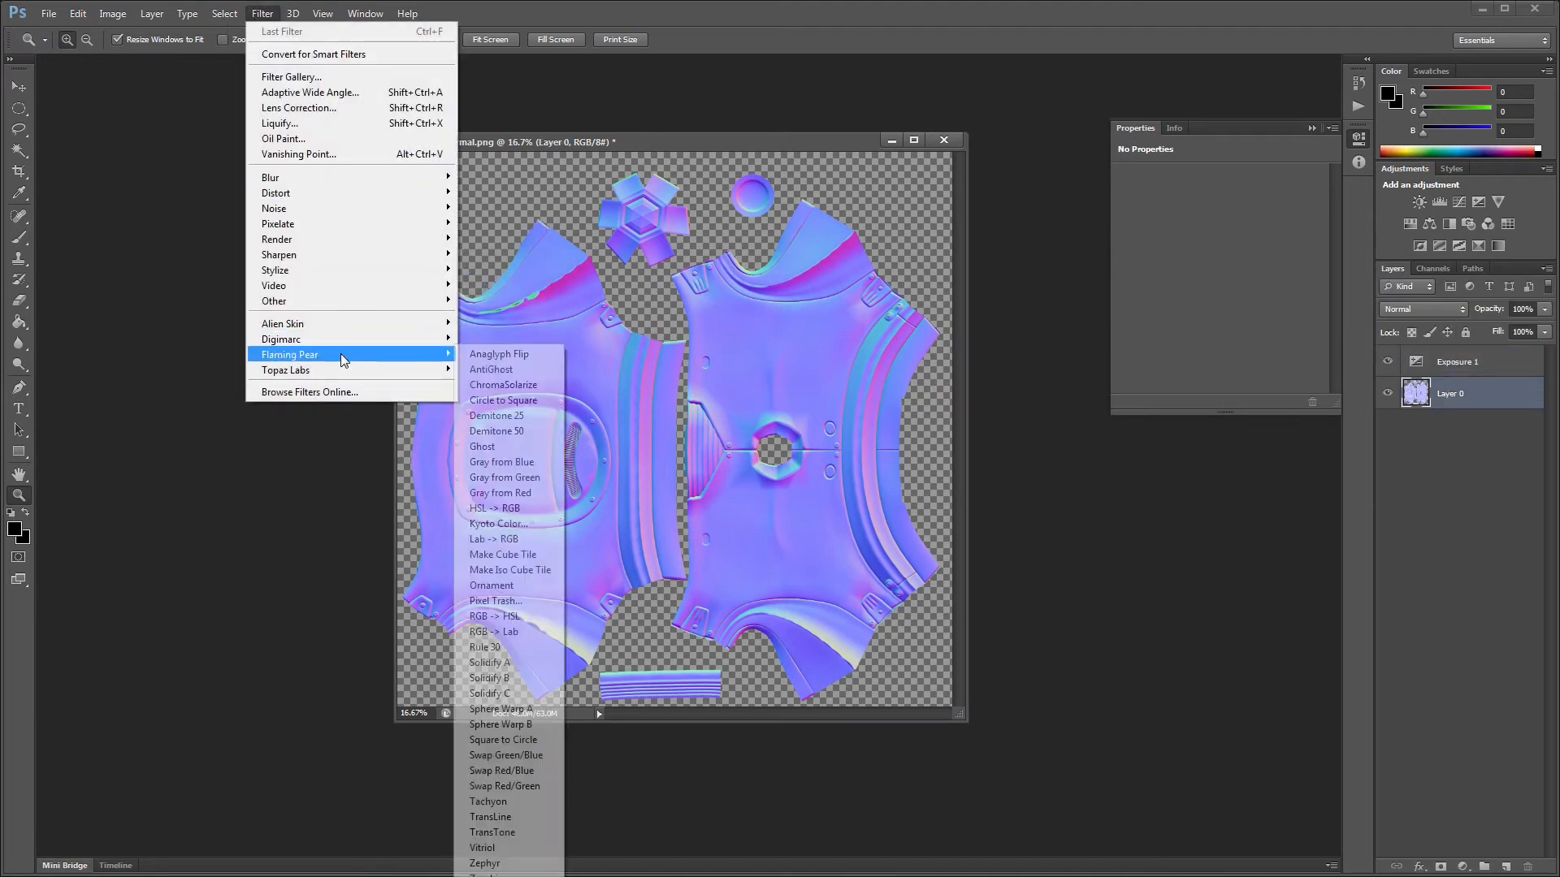
{"action": "left_click", "coordinate": [498, 663]}
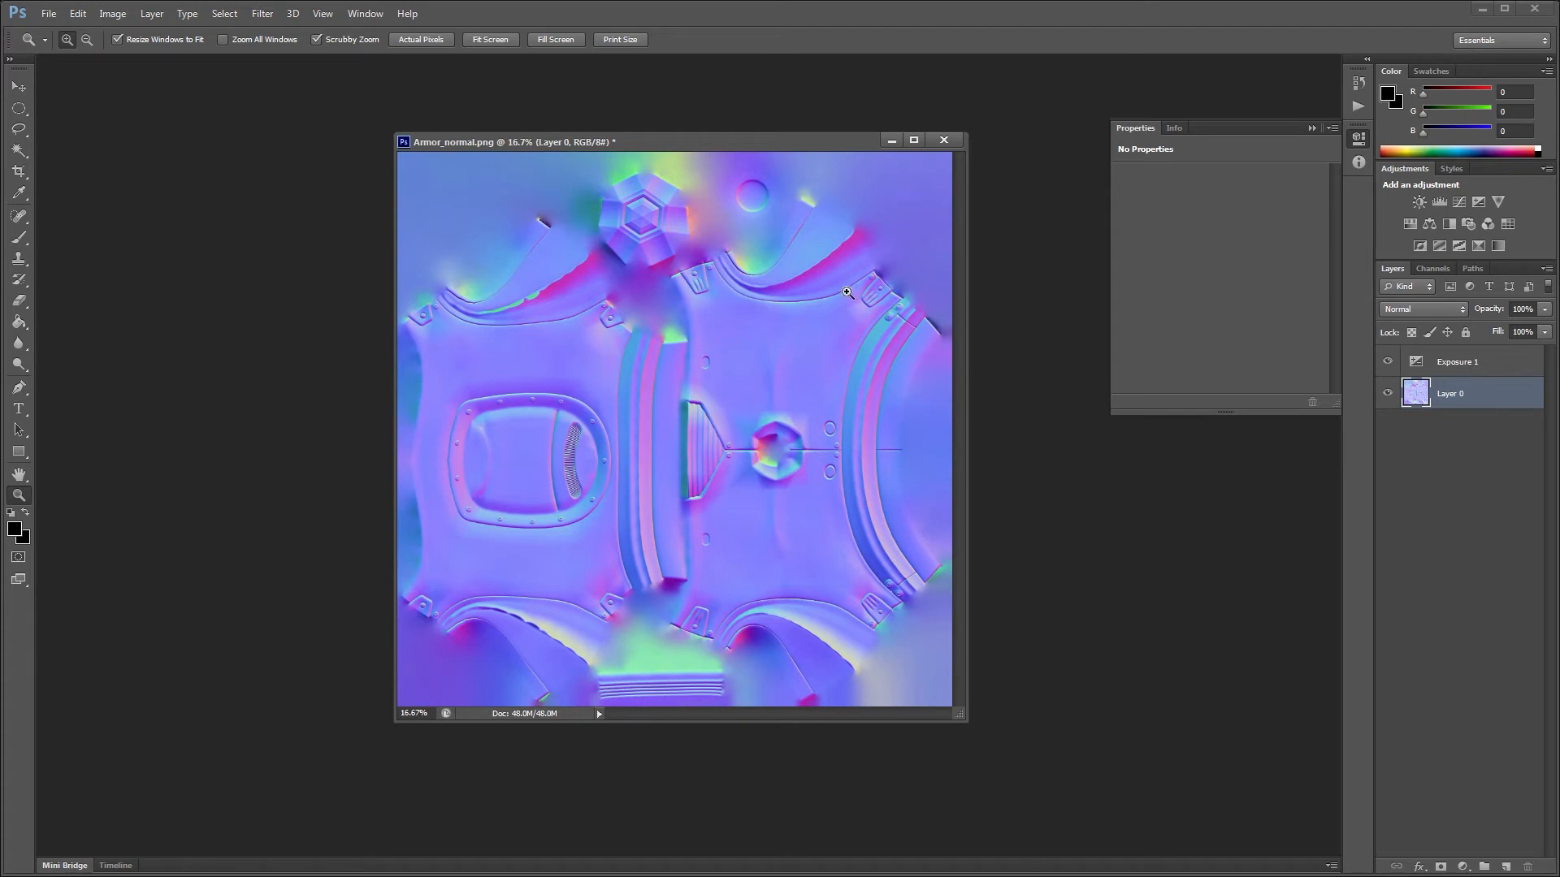
Step: Flatten the Exposure adjustment and Layer 0 into a single background layer and save Armor_normal.png
{"action": "left_click", "coordinate": [1447, 363]}
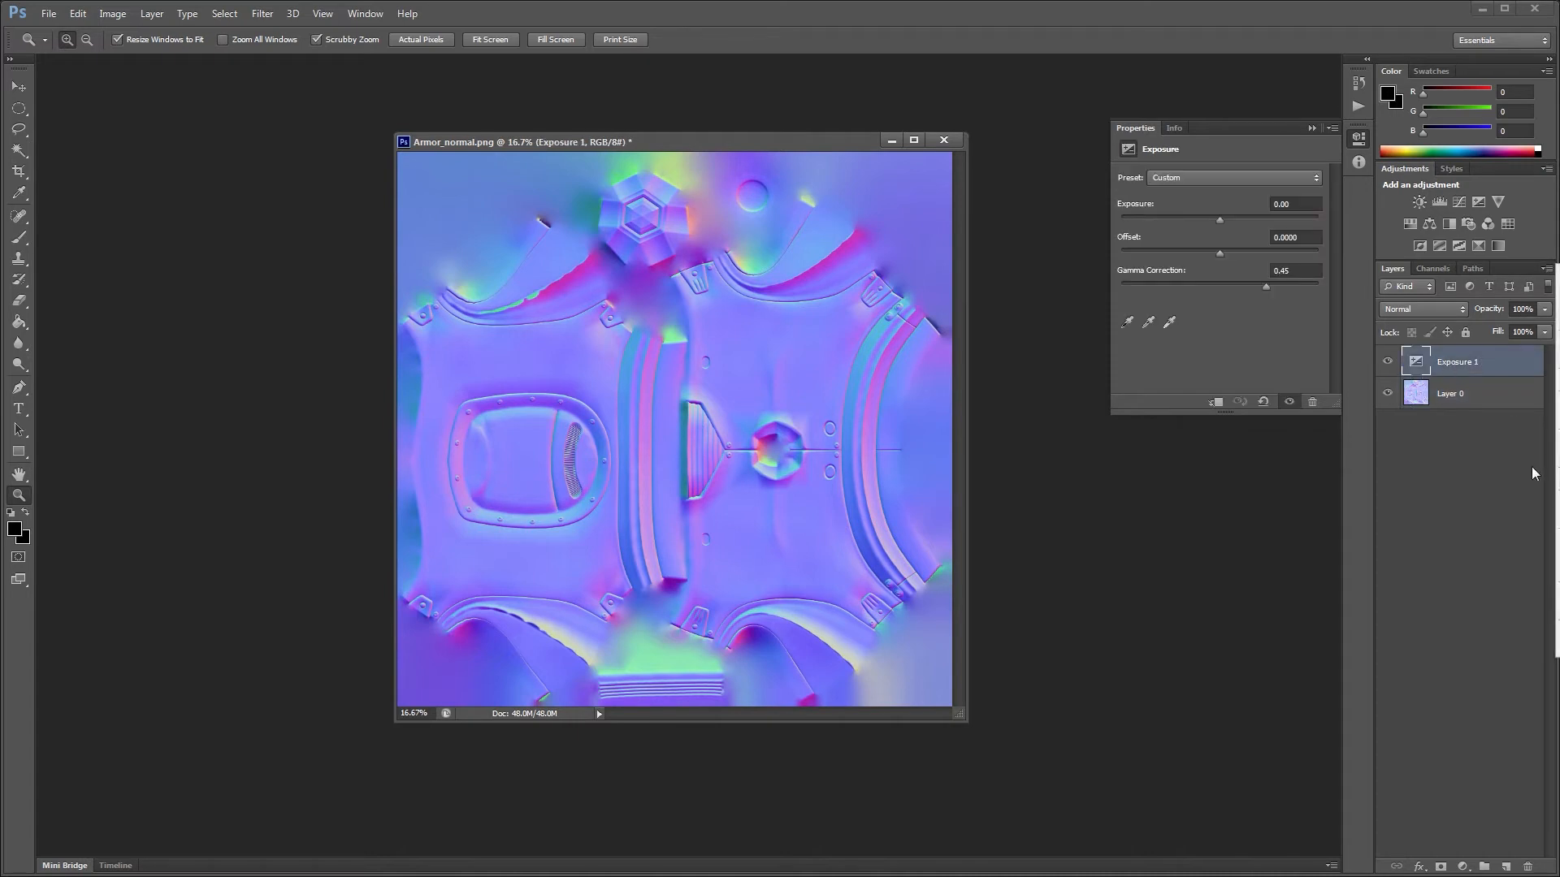
{"action": "left_click", "coordinate": [1558, 571]}
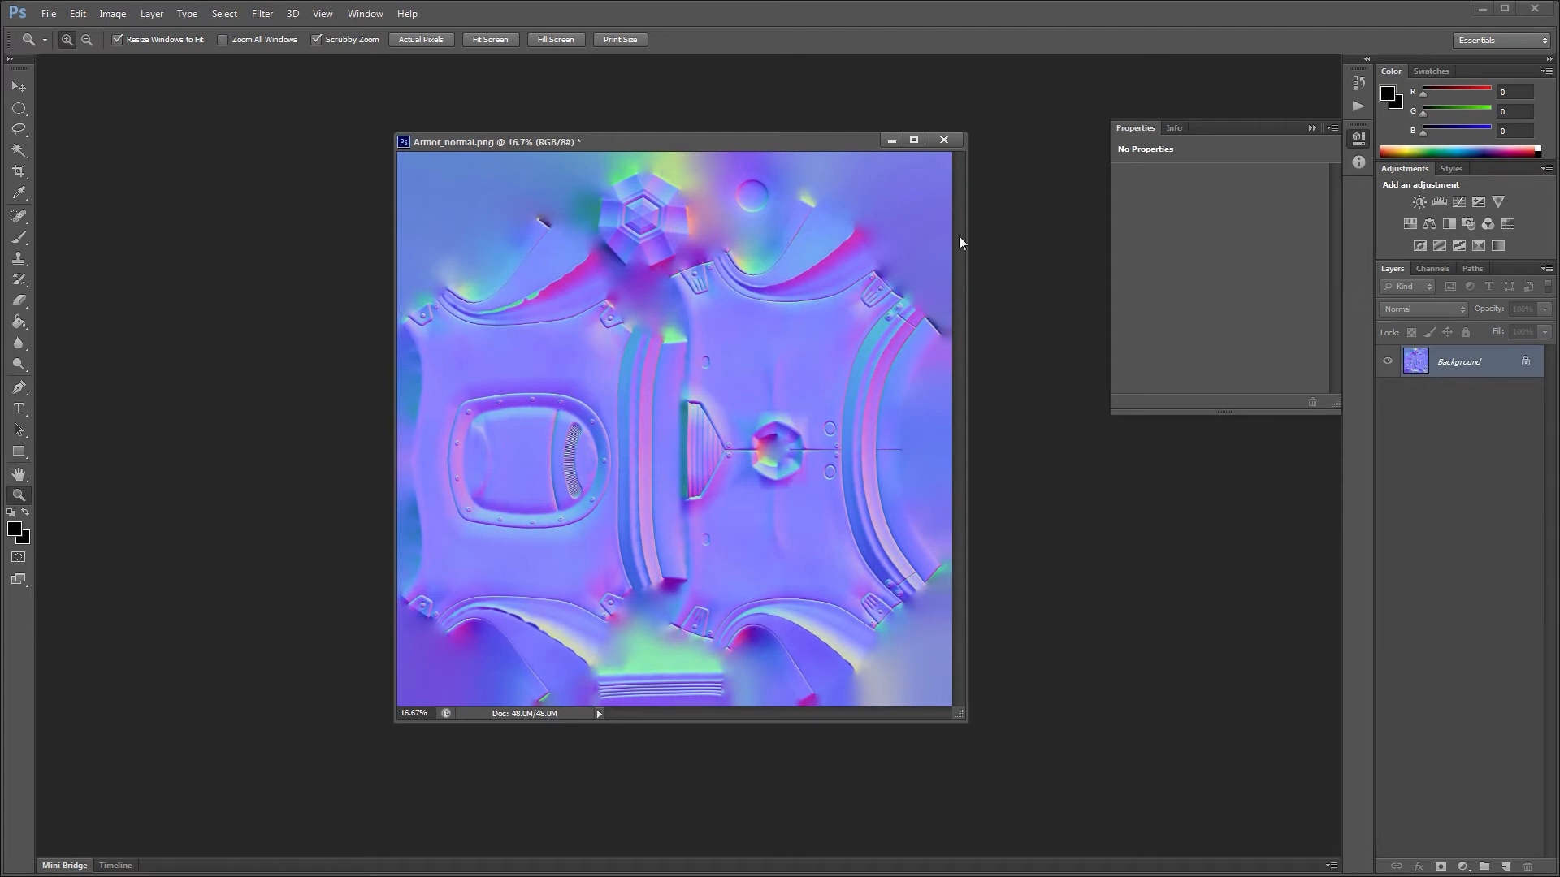
{"action": "left_click", "coordinate": [49, 14]}
{"action": "left_click", "coordinate": [78, 195]}
Step: Switch to MODO, reload the changed Armor_normal.png image and inspect the armor's surface detail
{"action": "key", "text": "alt+Tab"}
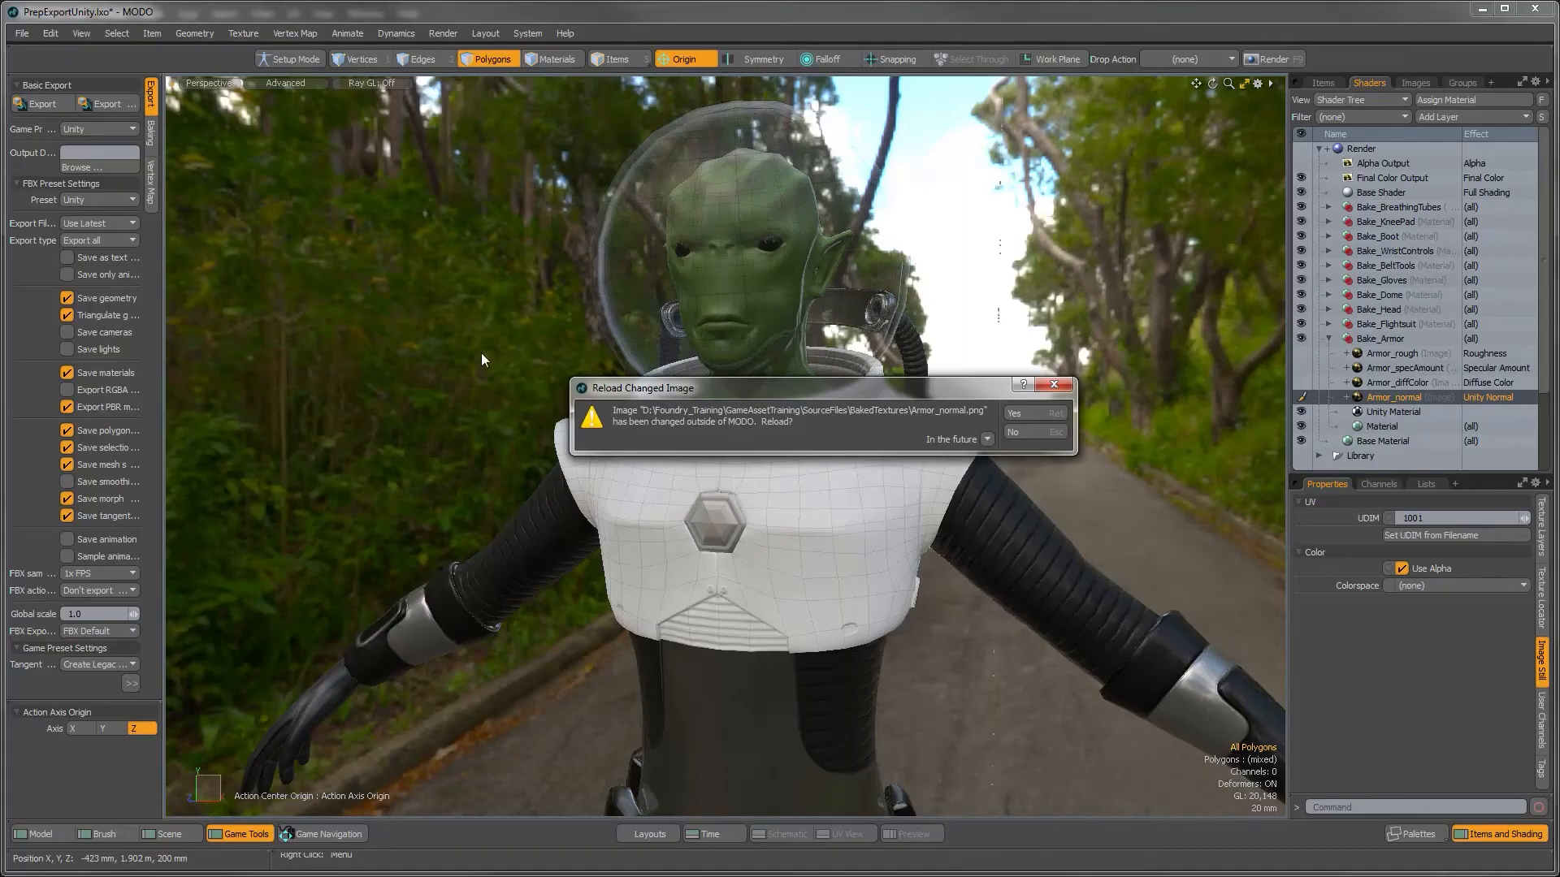
{"action": "left_click", "coordinate": [1019, 414]}
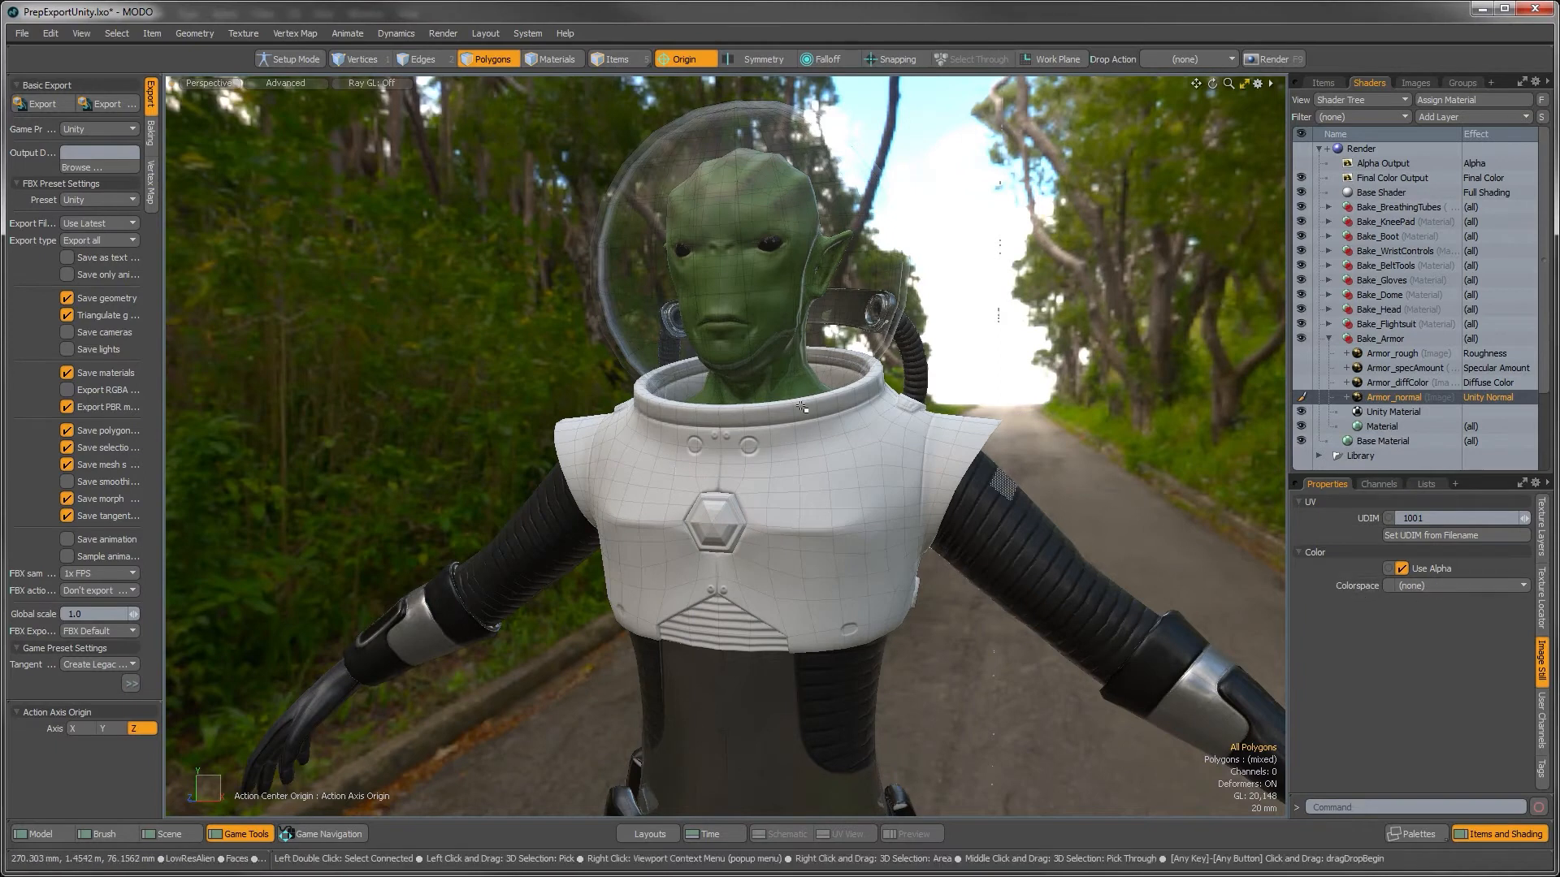
{"action": "left_click_drag", "start_coordinate": [998, 471], "coordinate": [639, 512], "text": "alt"}
{"action": "left_click_drag", "start_coordinate": [731, 544], "coordinate": [1016, 492], "text": "alt"}
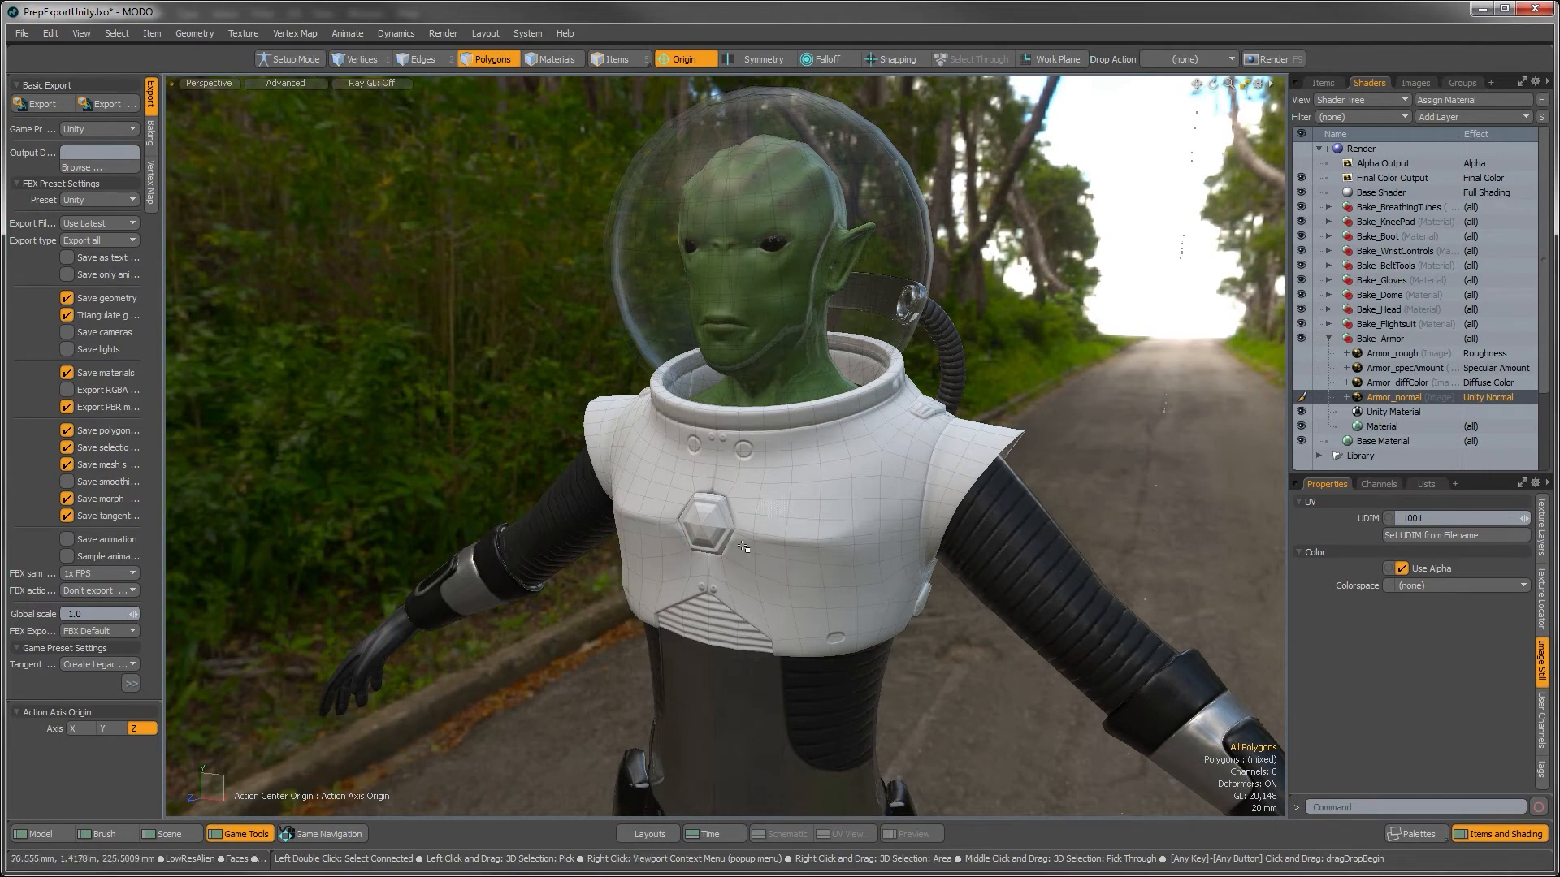
{"action": "left_click_drag", "start_coordinate": [741, 577], "coordinate": [823, 421], "text": "ctrl+alt"}
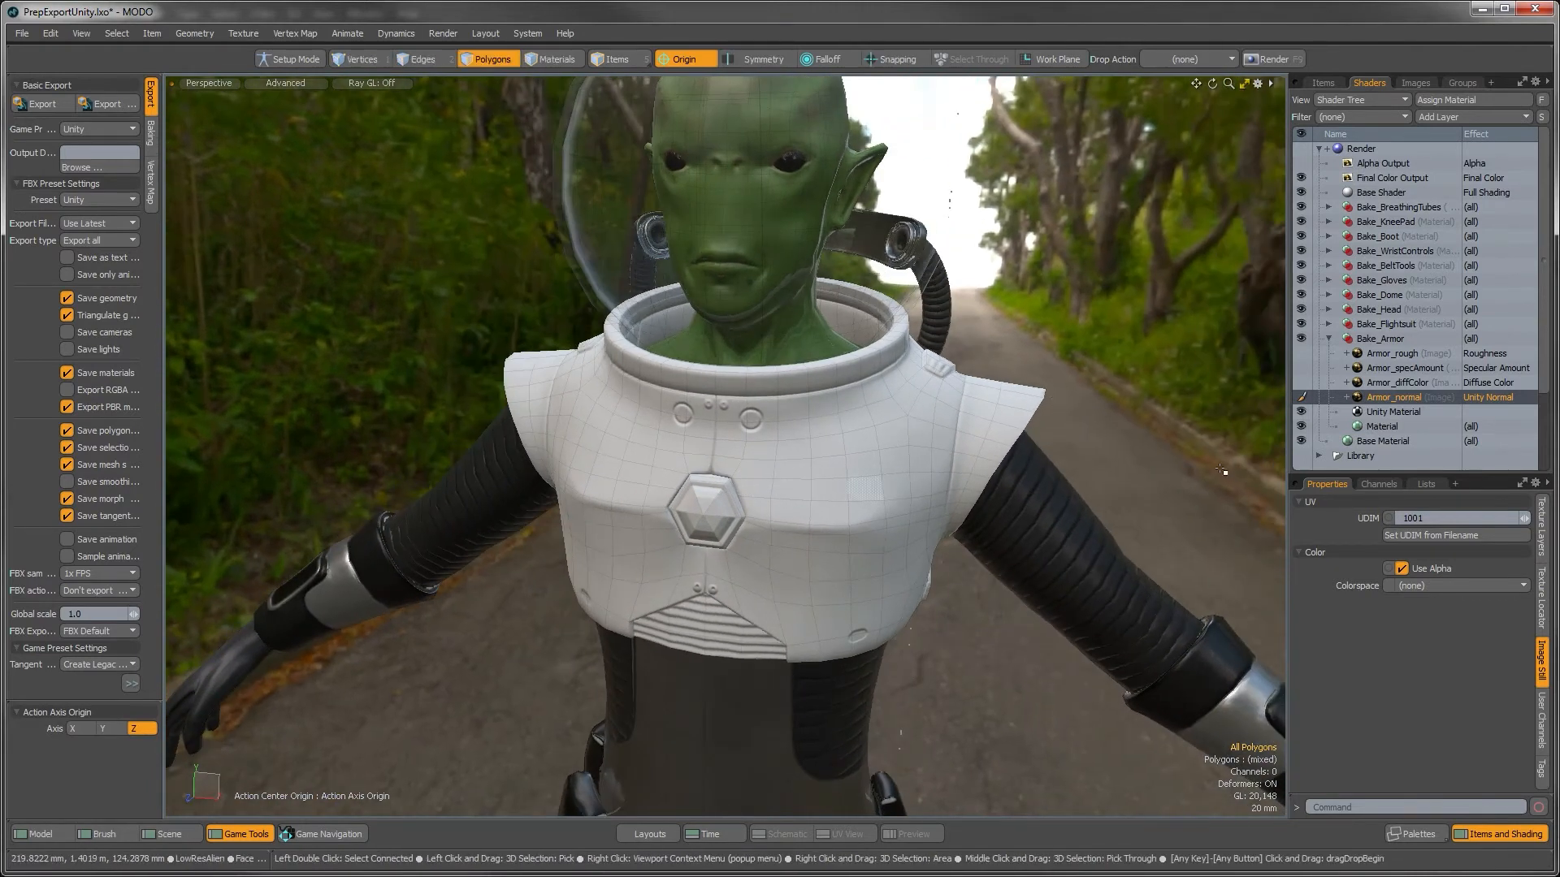
{"action": "left_click_drag", "start_coordinate": [975, 532], "coordinate": [996, 503], "text": "alt"}
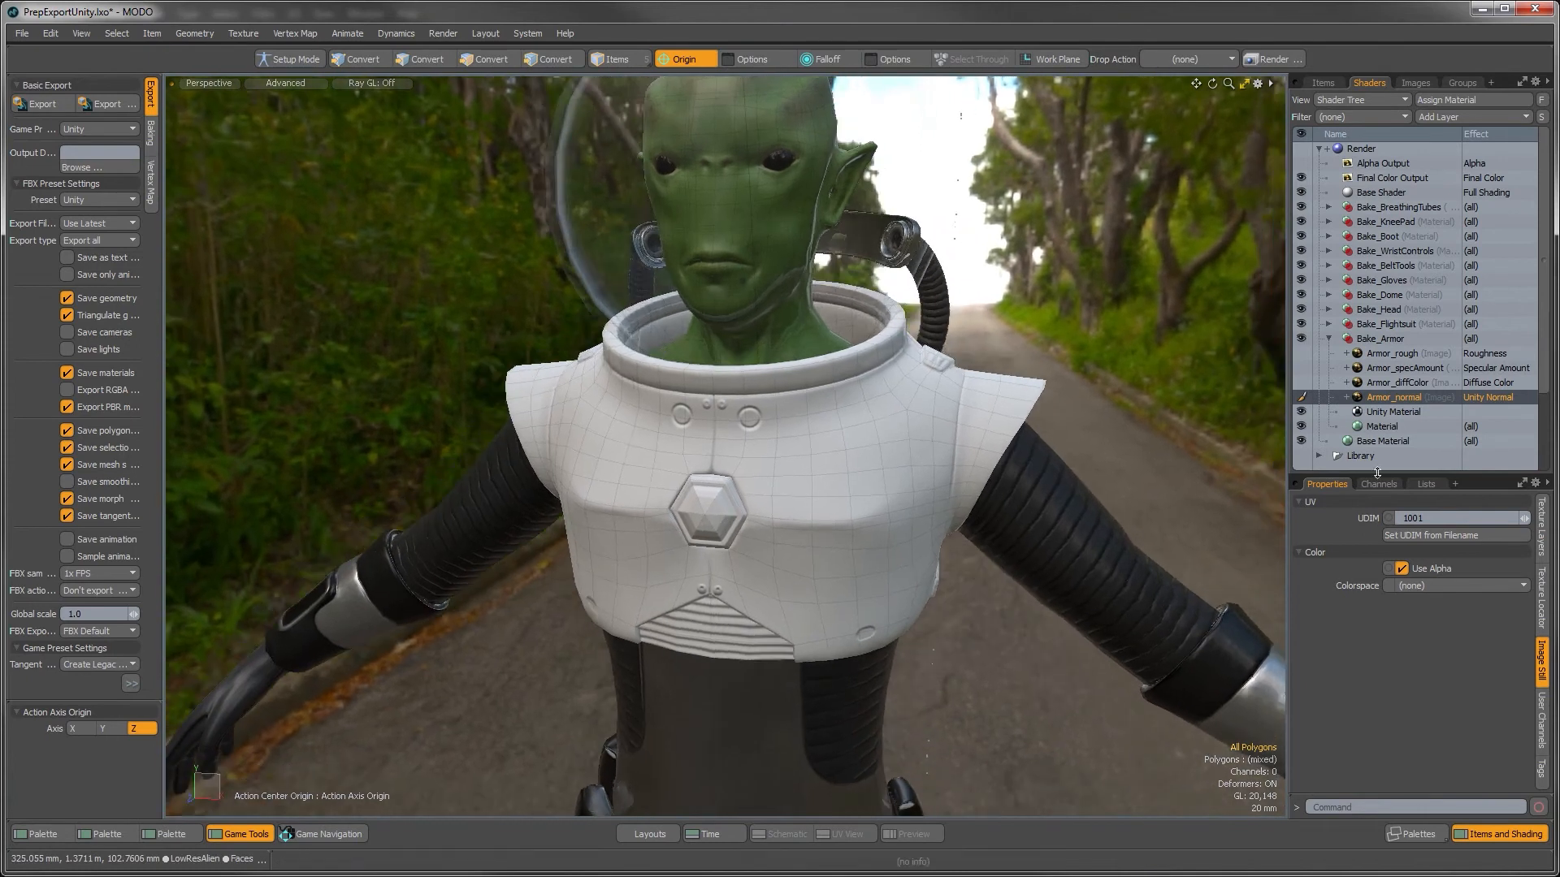
Step: Enable the Armor_diffColor layer, set its effect to Unity Albedo and check the armor from several angles
{"action": "left_click", "coordinate": [1300, 383]}
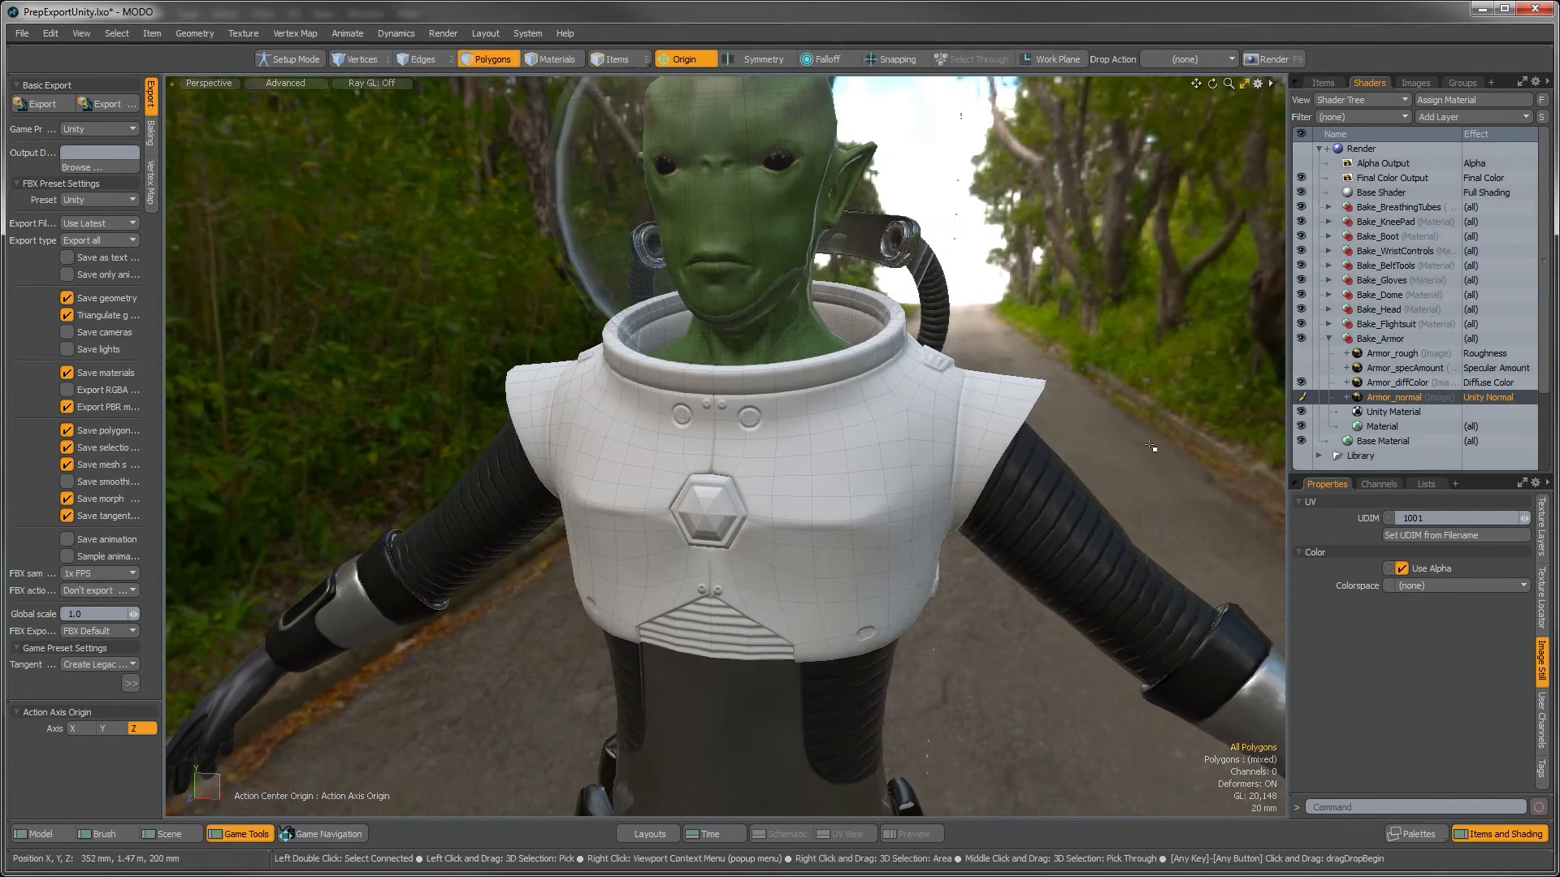
{"action": "left_click", "coordinate": [1391, 384]}
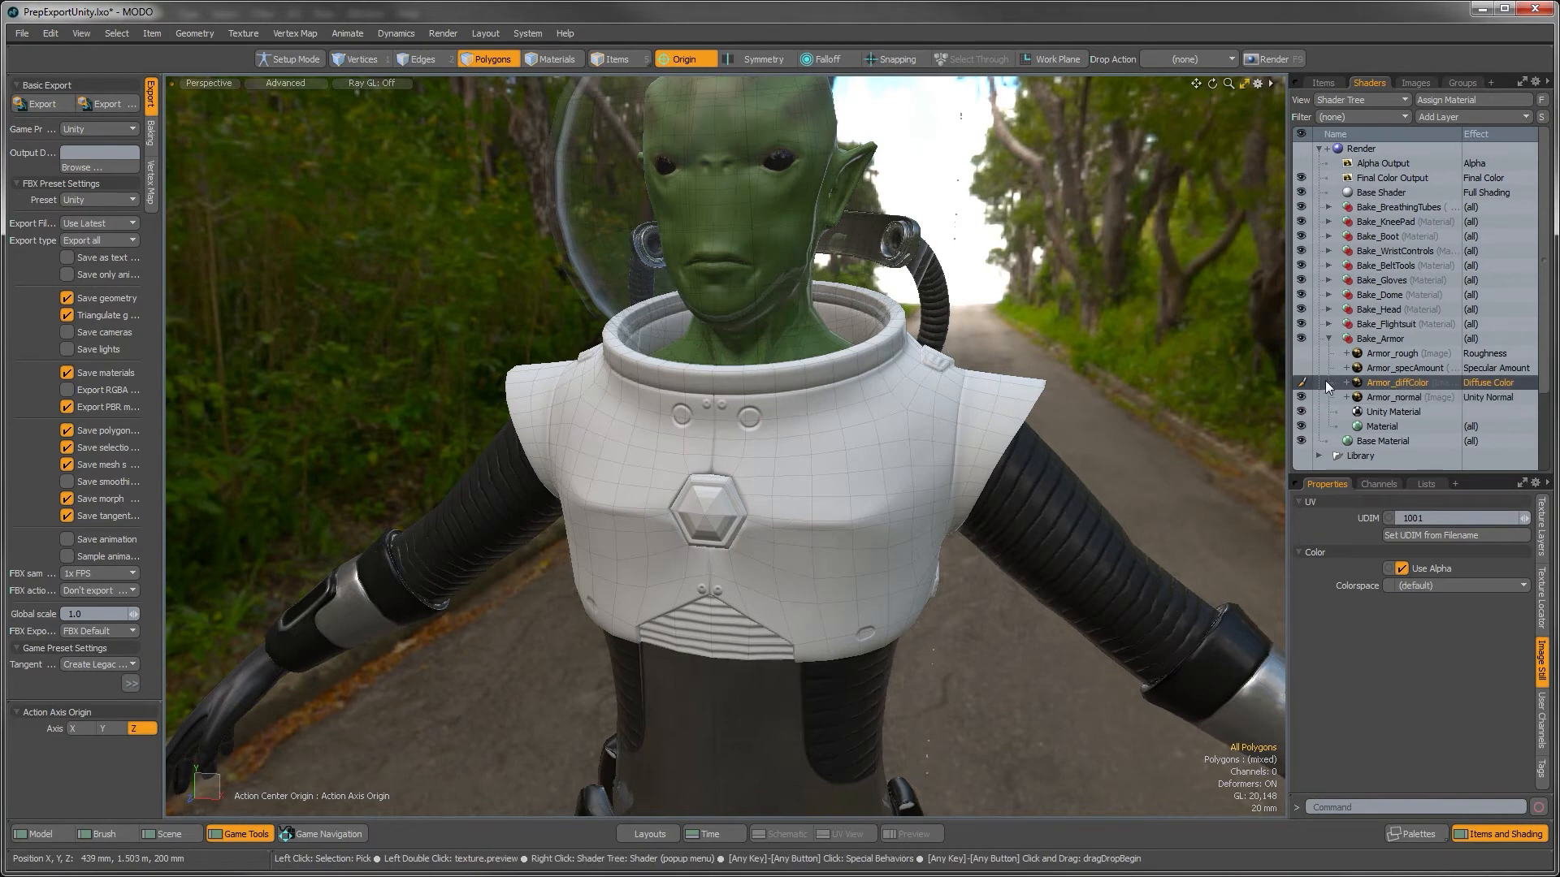
{"action": "left_click", "coordinate": [1479, 383]}
{"action": "mouse_move", "coordinate": [1437, 504]}
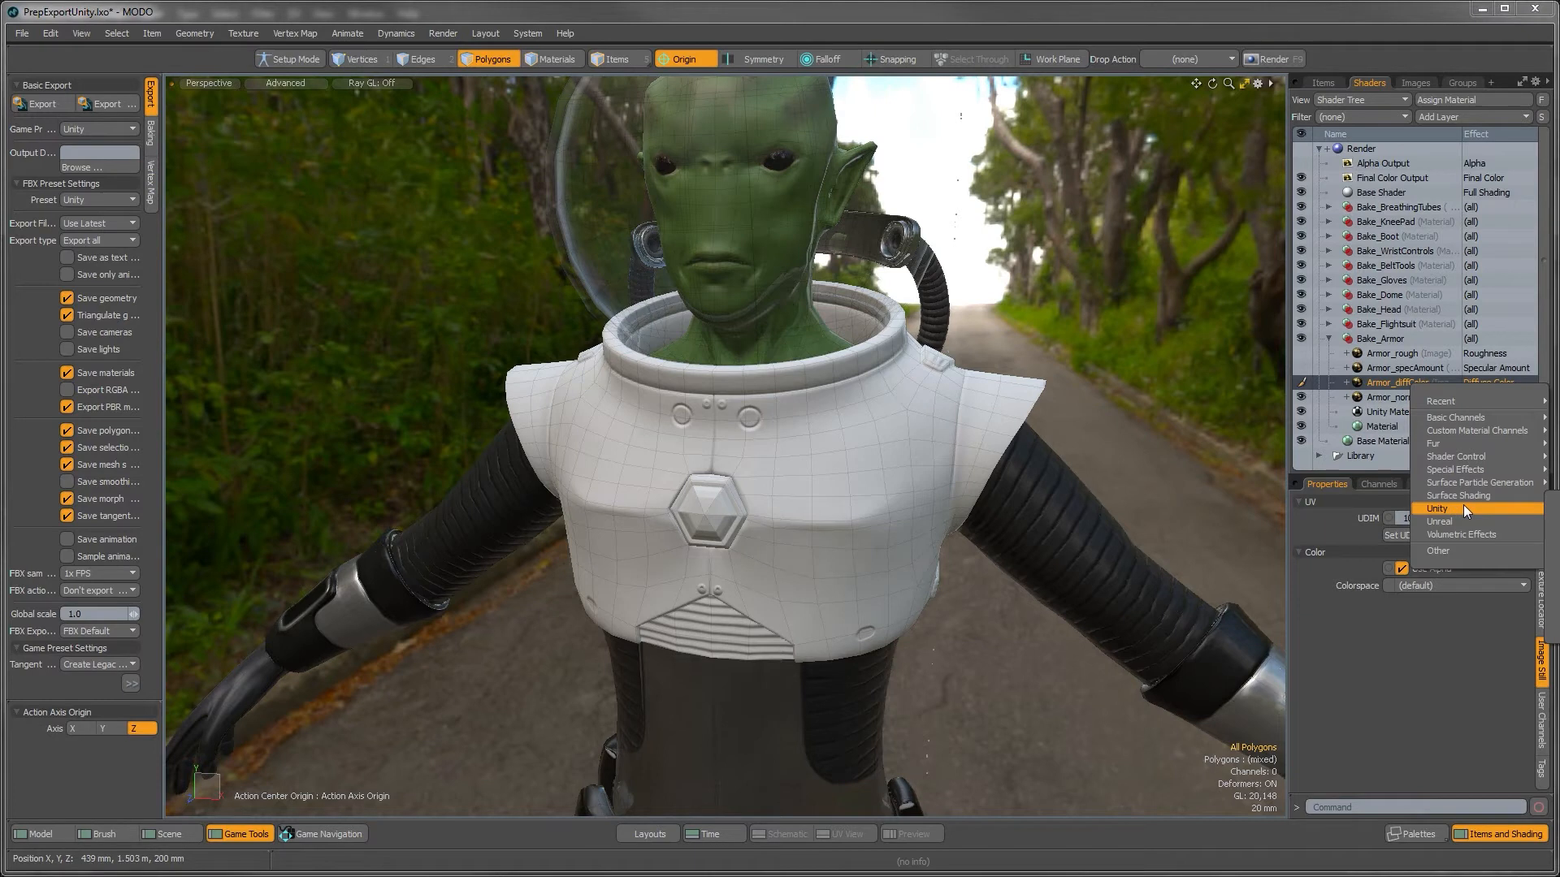
{"action": "left_click", "coordinate": [1552, 509]}
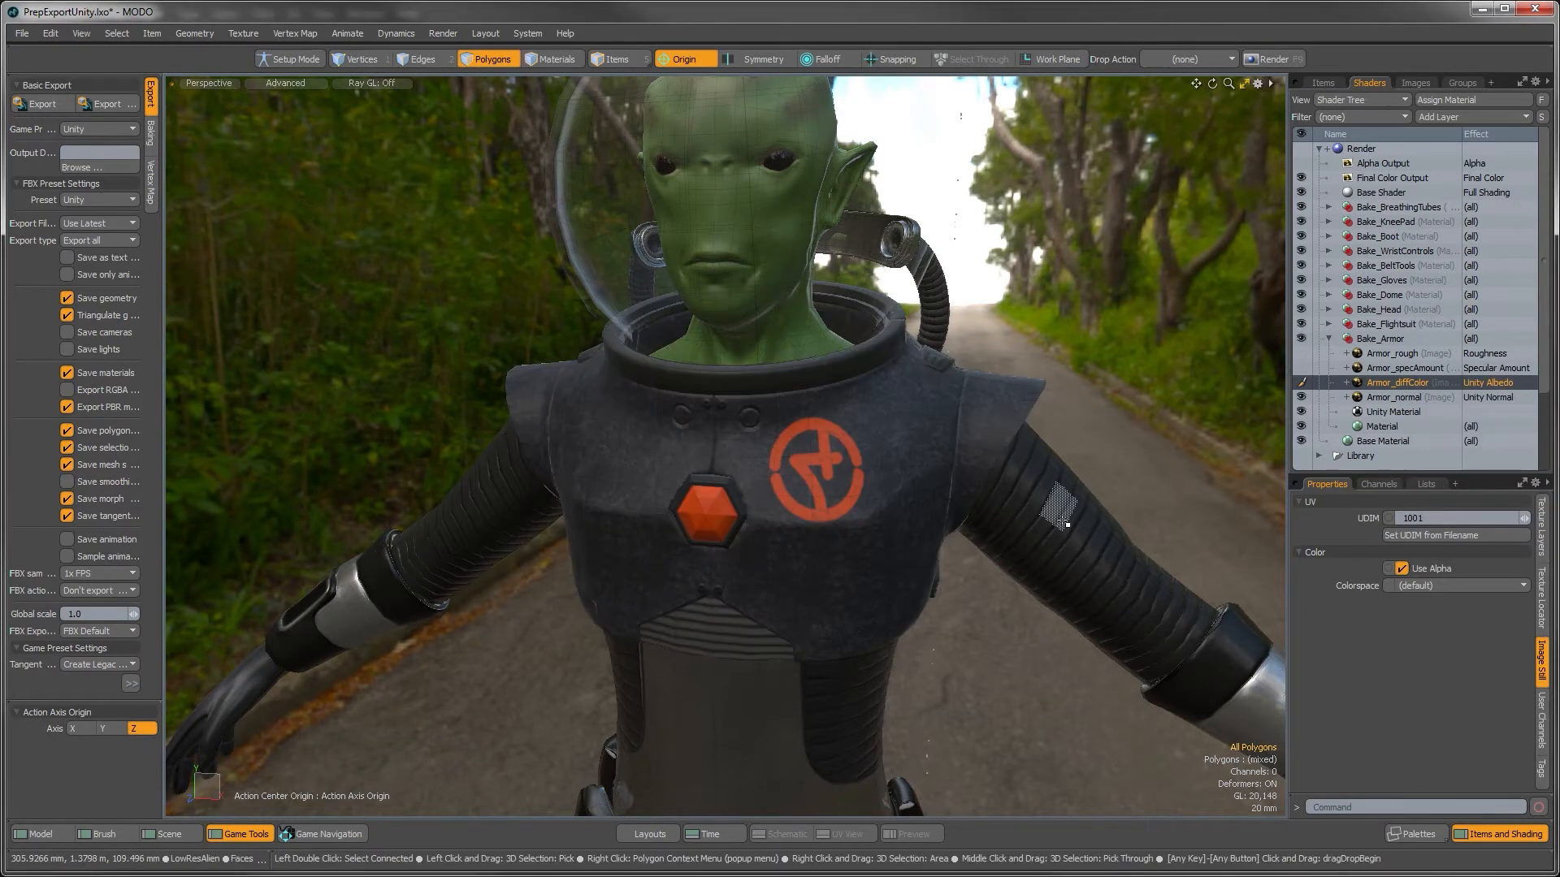
{"action": "left_click_drag", "start_coordinate": [787, 539], "coordinate": [794, 502], "text": "alt"}
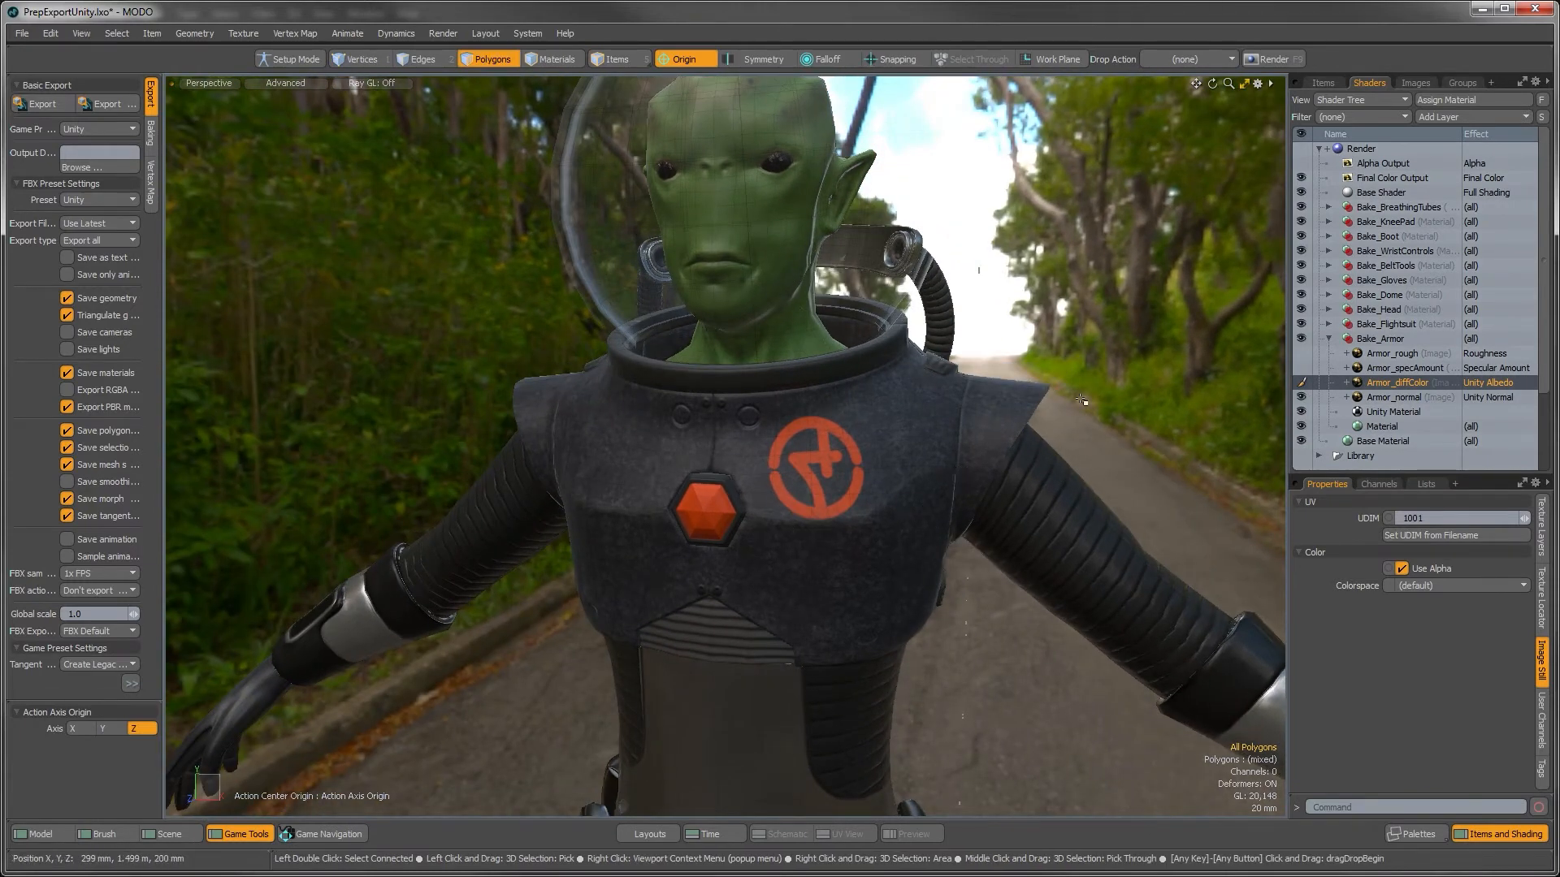
{"action": "left_click_drag", "start_coordinate": [967, 406], "coordinate": [965, 479], "text": "alt"}
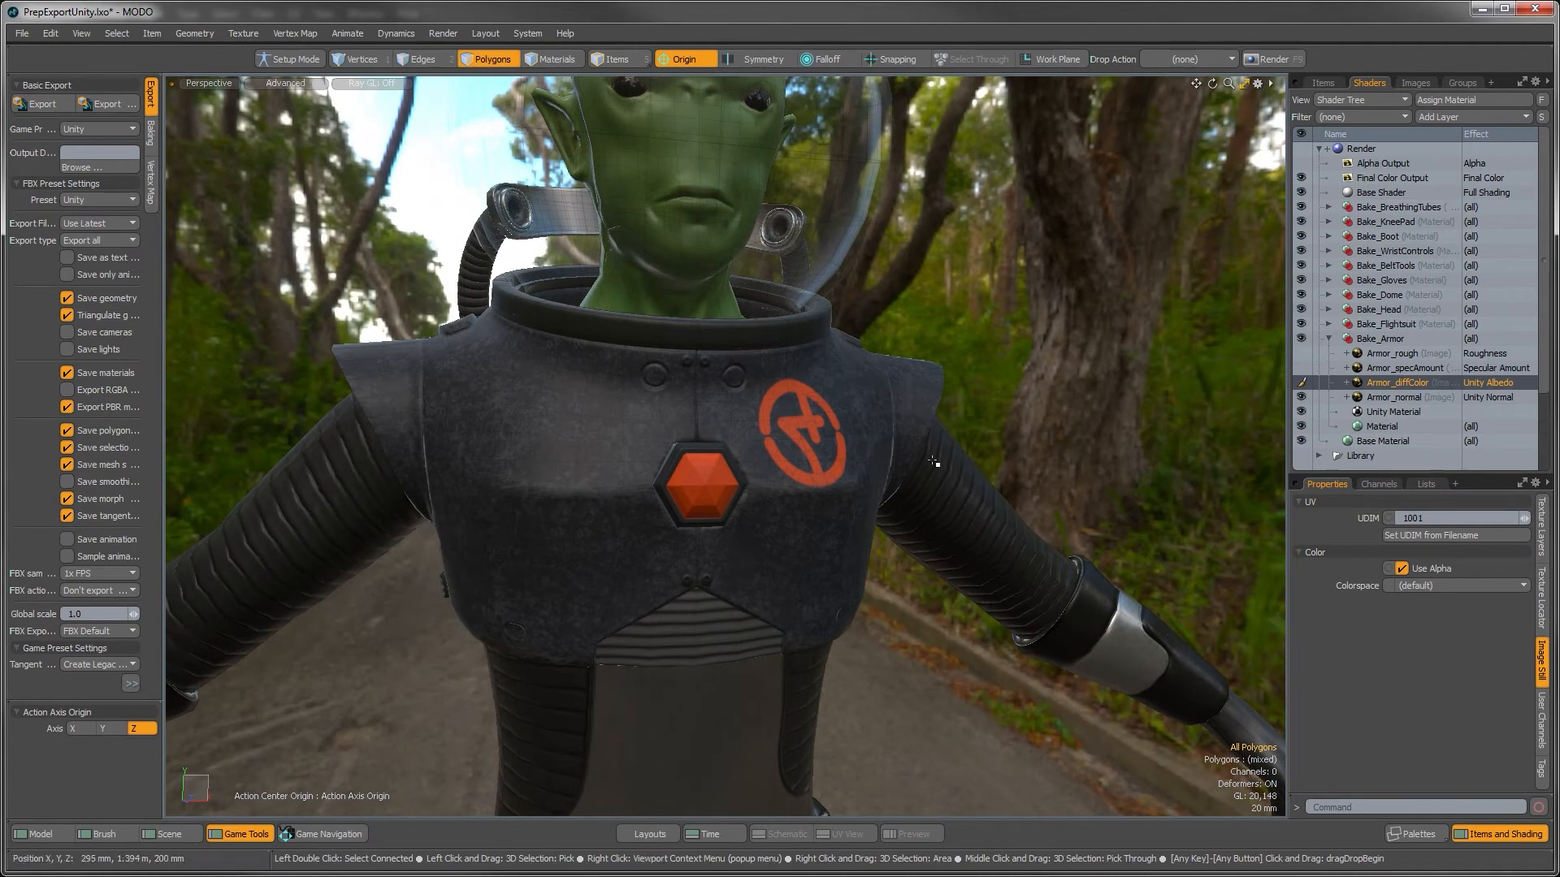
{"action": "left_click_drag", "start_coordinate": [866, 540], "coordinate": [970, 451], "text": "alt"}
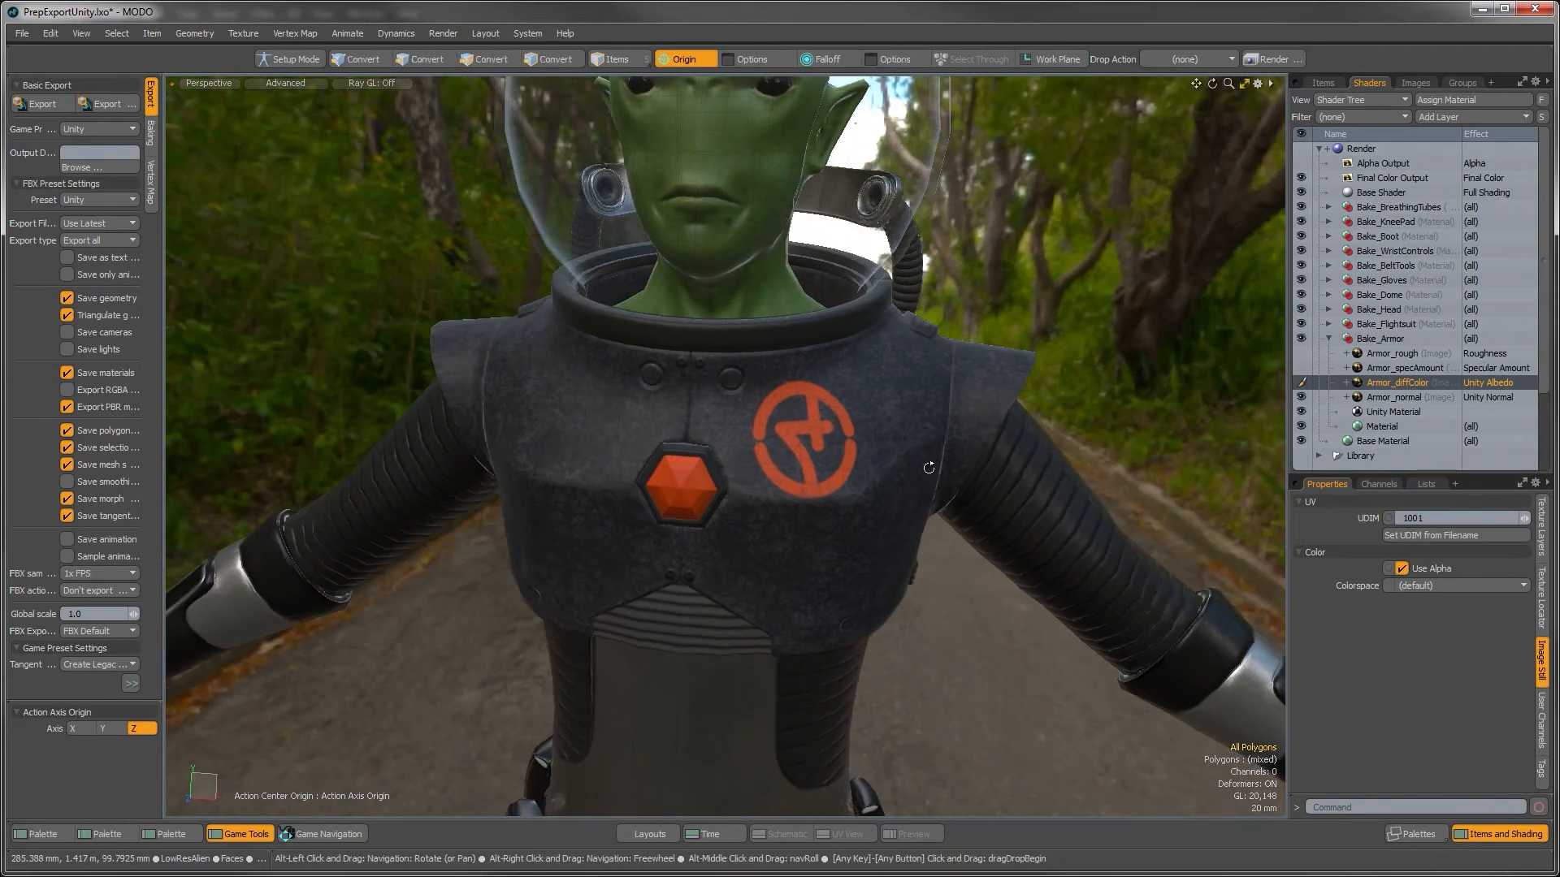
Step: Select the Armor_specAmount layer, switch to Photoshop and close Armor_normal.png
{"action": "left_click", "coordinate": [1382, 365]}
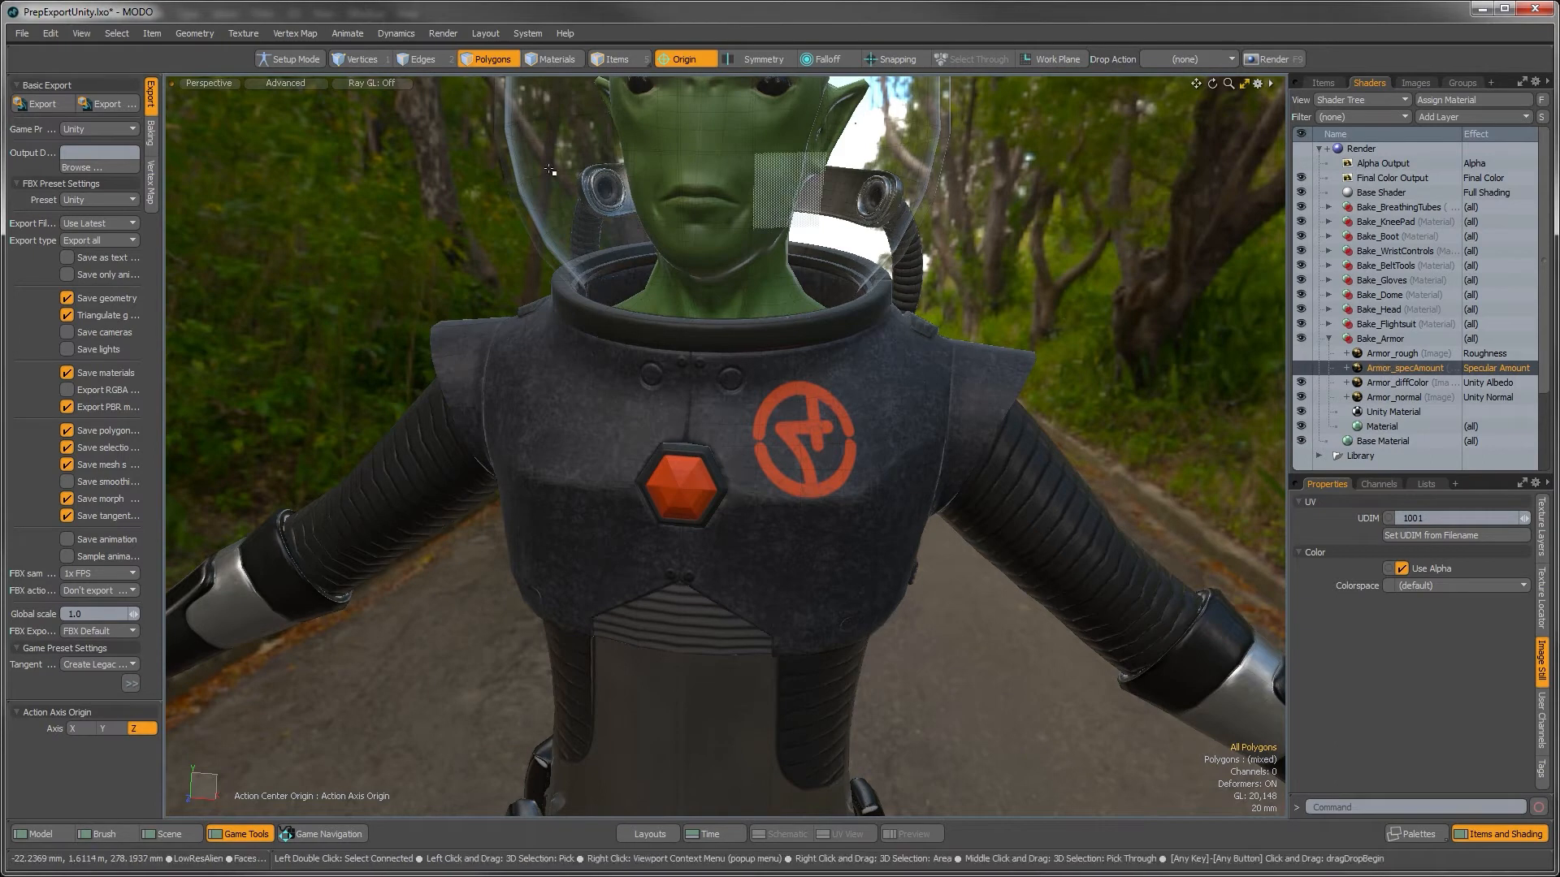
{"action": "mouse_move", "coordinate": [339, 1]}
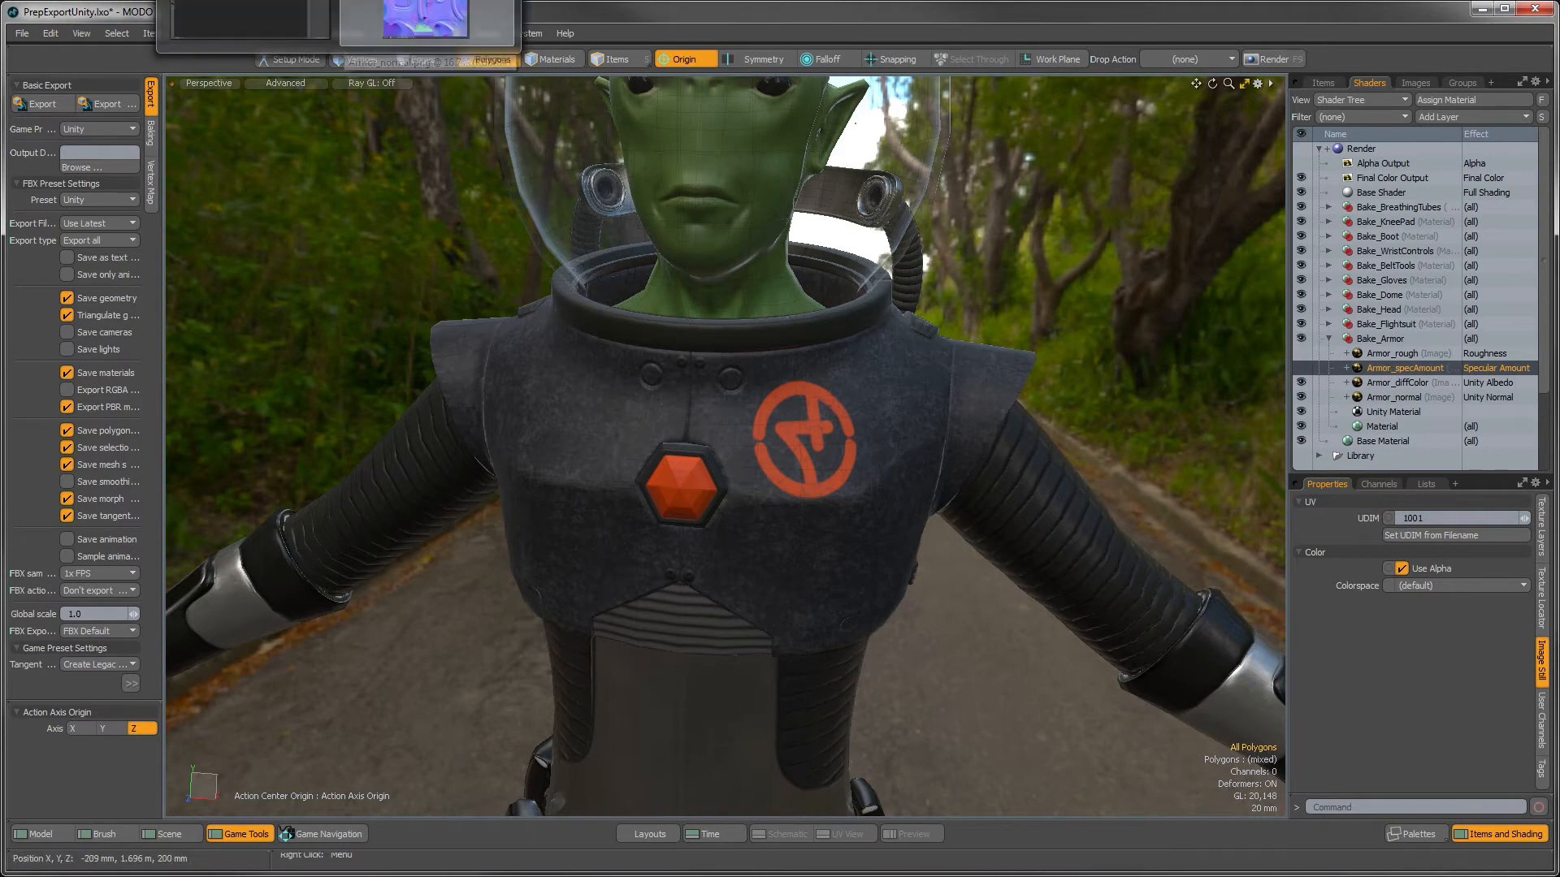
{"action": "left_click", "coordinate": [427, 20]}
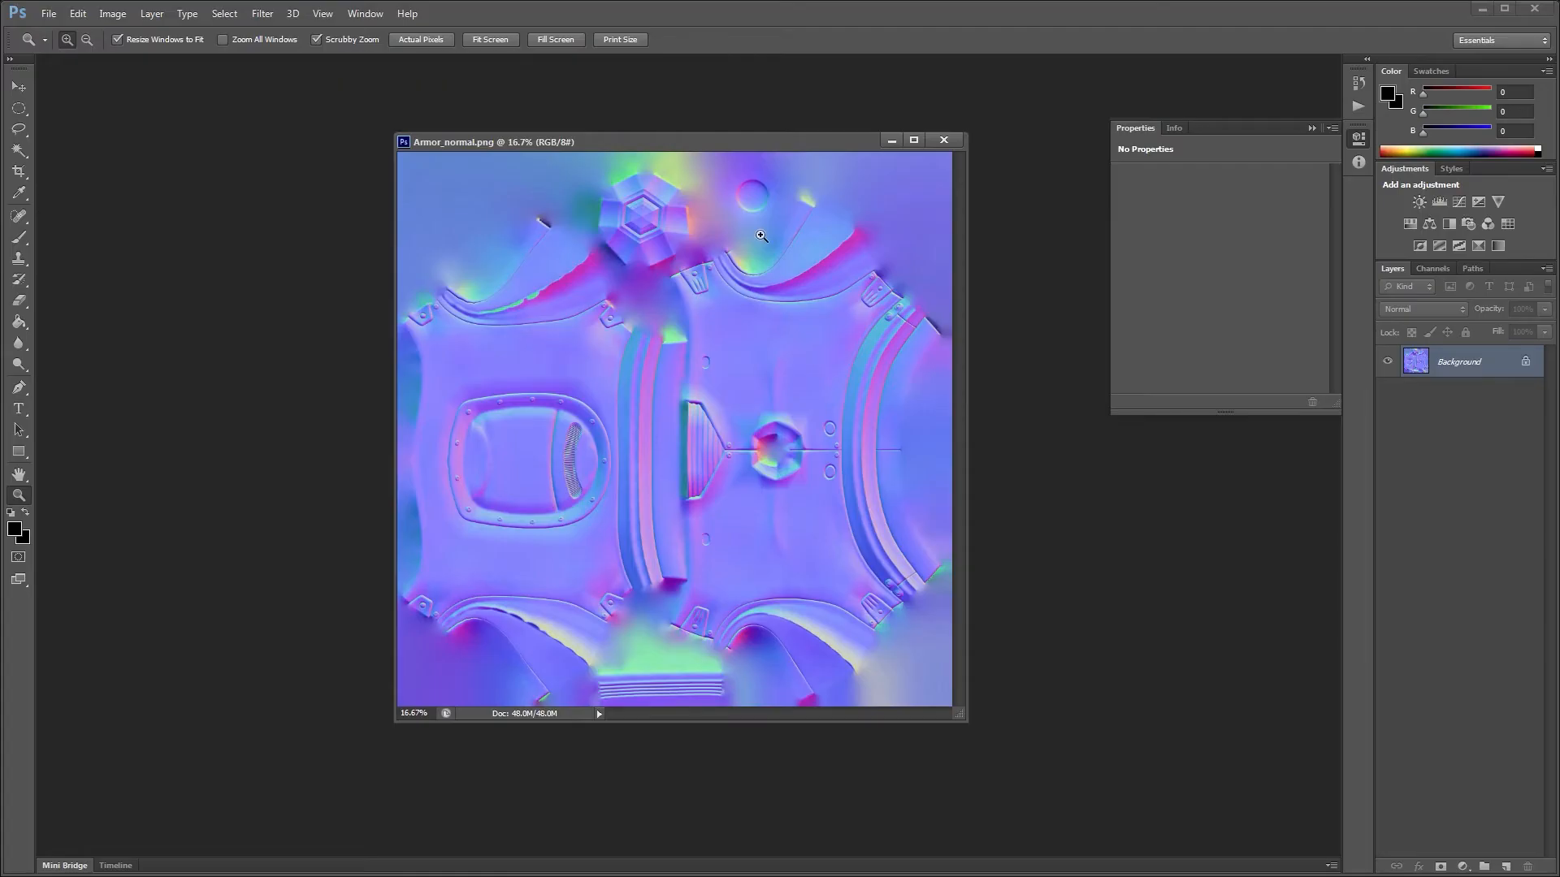
{"action": "left_click", "coordinate": [948, 143]}
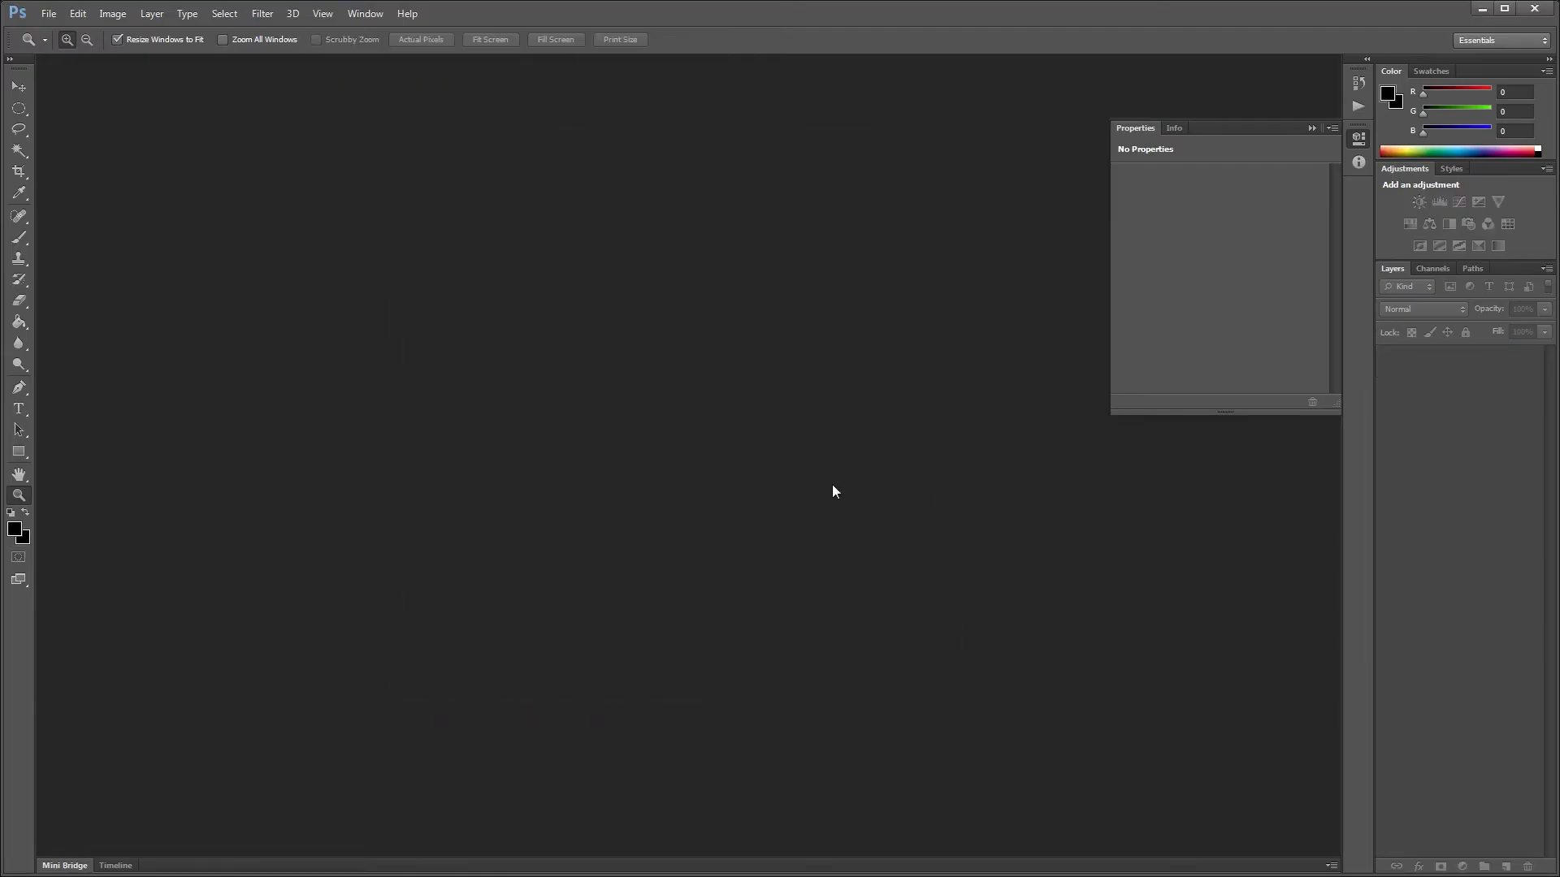
Step: Open Armor_rough.png and Armor_specAmount.png together from the BakedTextures folder
{"action": "double_click", "coordinate": [832, 484]}
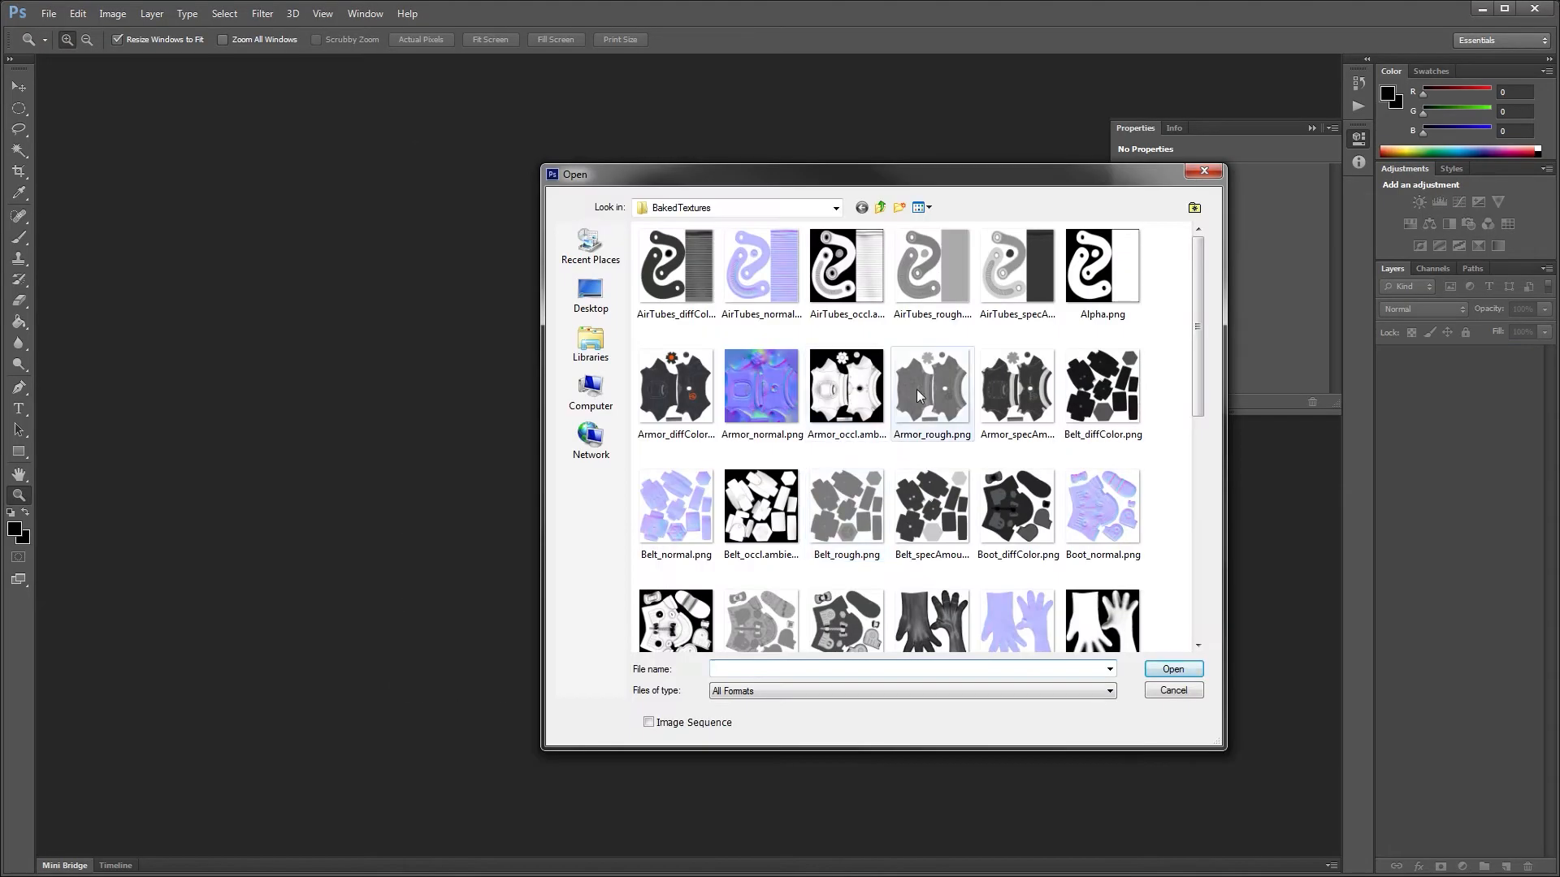
{"action": "left_click", "coordinate": [1044, 407]}
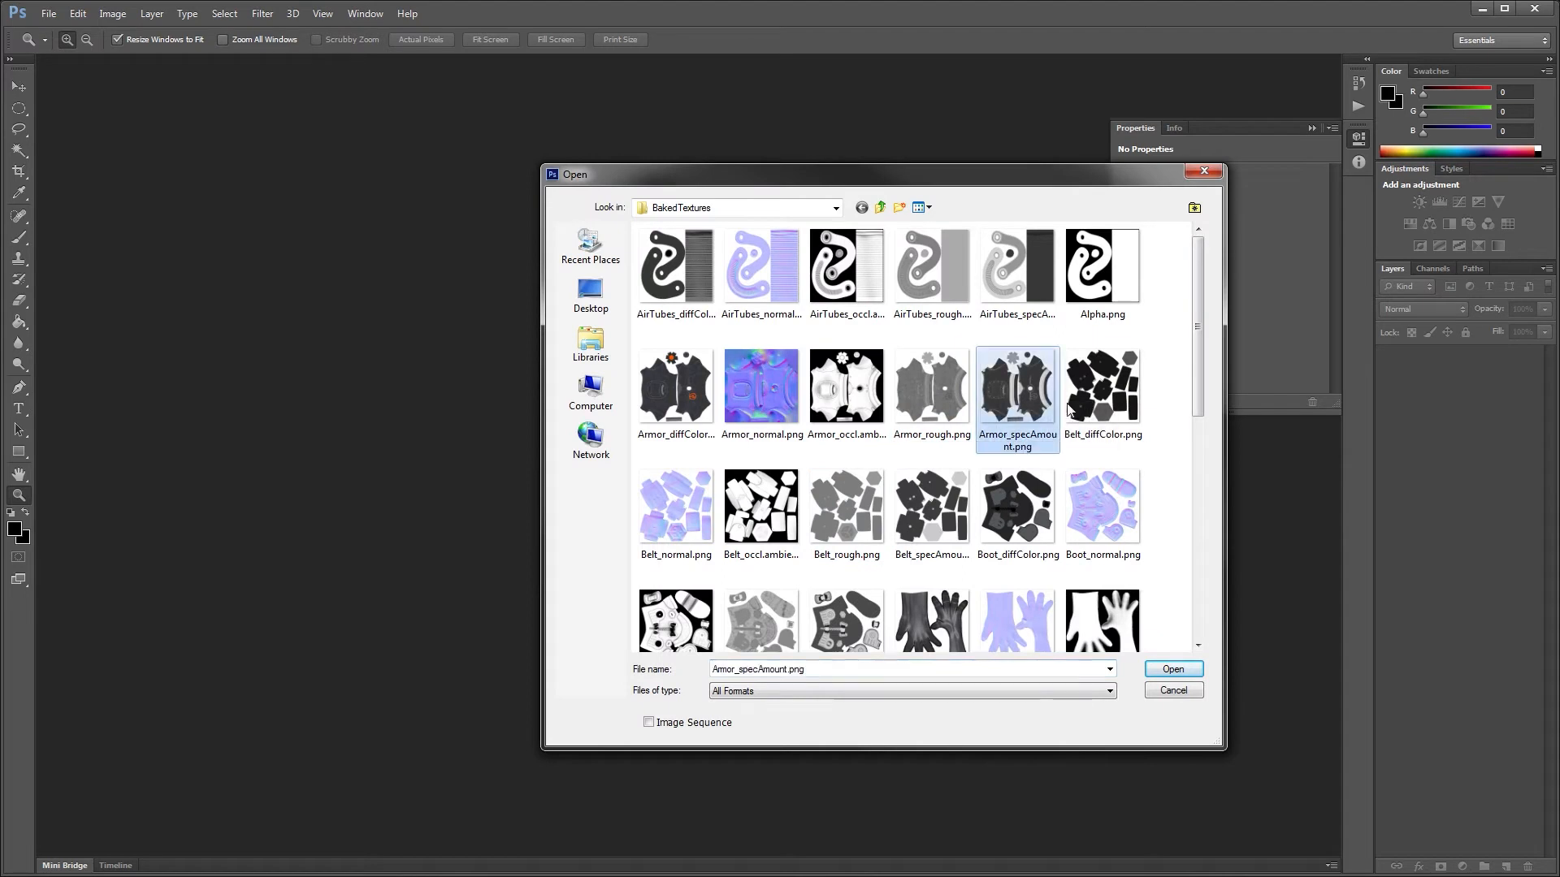
{"action": "left_click", "coordinate": [932, 388], "text": "ctrl"}
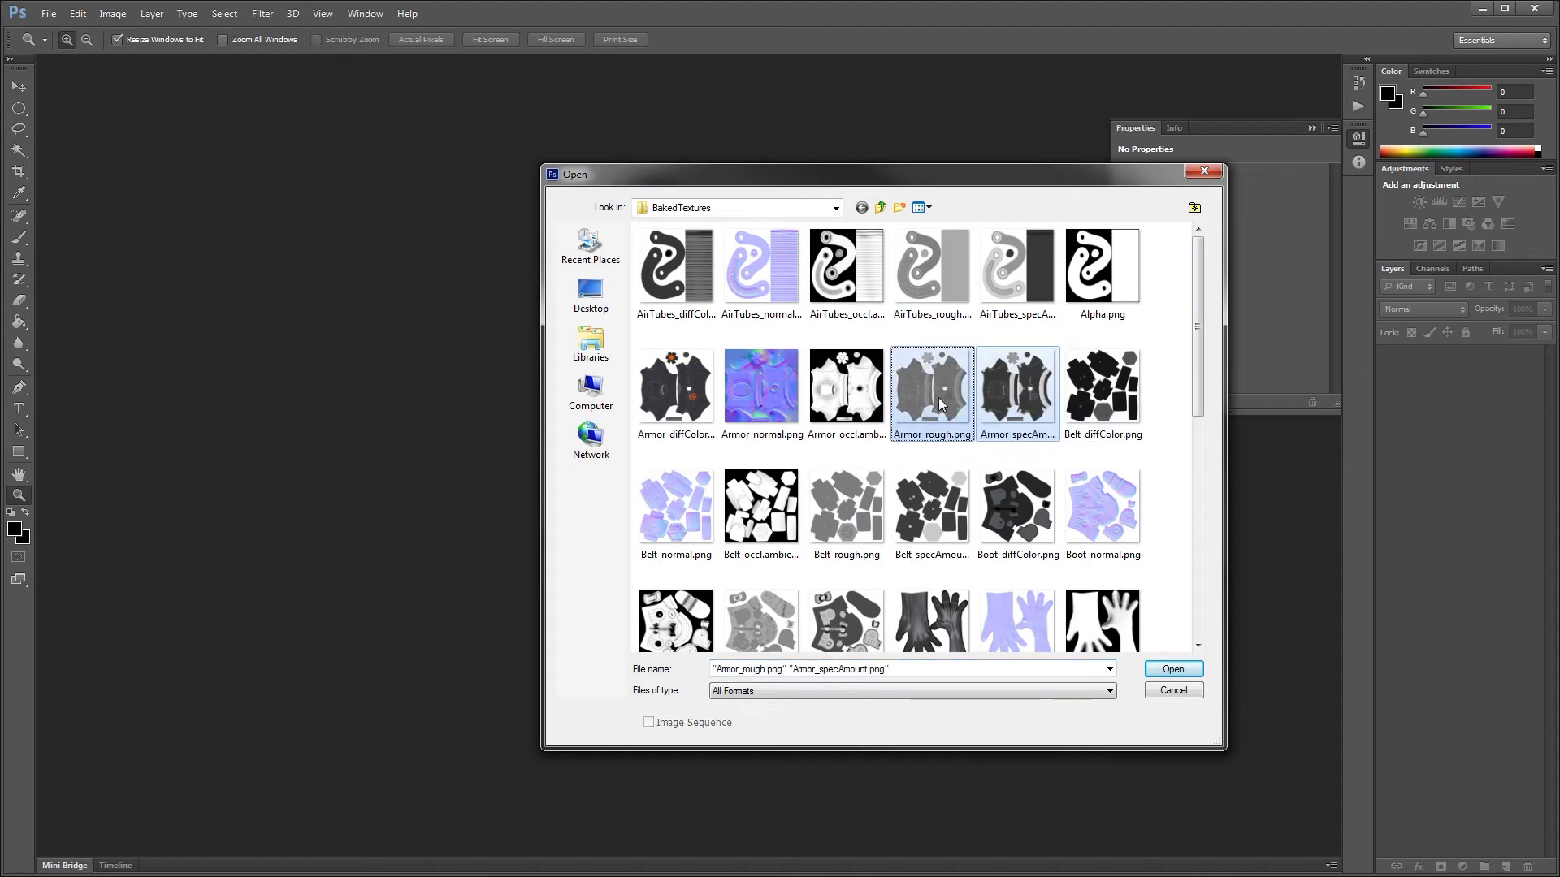
{"action": "left_click", "coordinate": [1171, 671]}
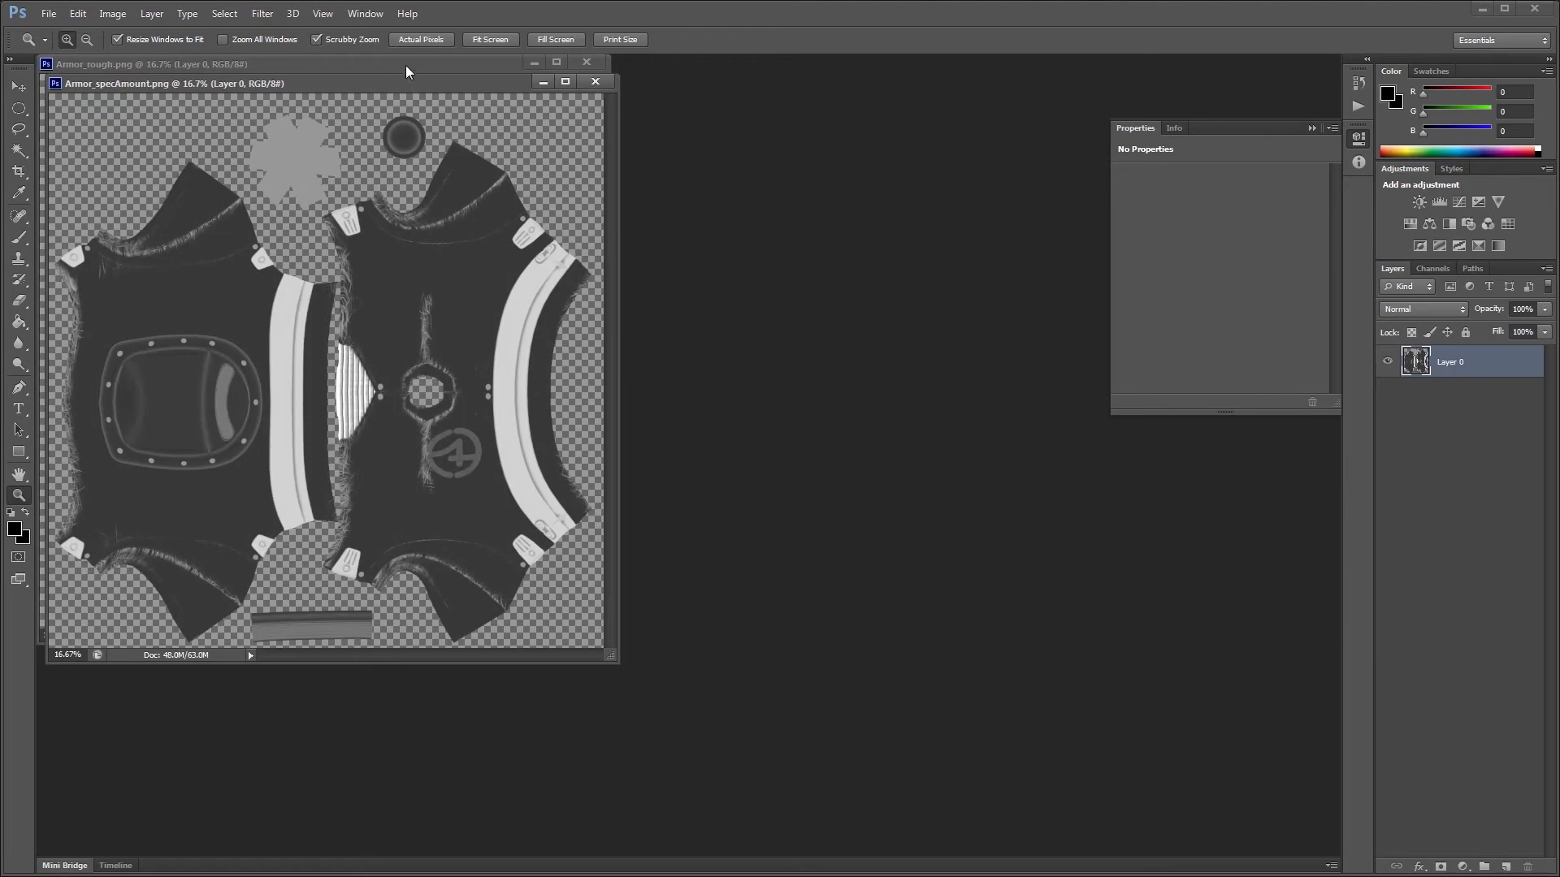
Step: Move the Armor_specAmount.png window off Armor_rough.png and convert its image to Grayscale, discarding the color information
{"action": "left_click_drag", "start_coordinate": [420, 84], "coordinate": [950, 111]}
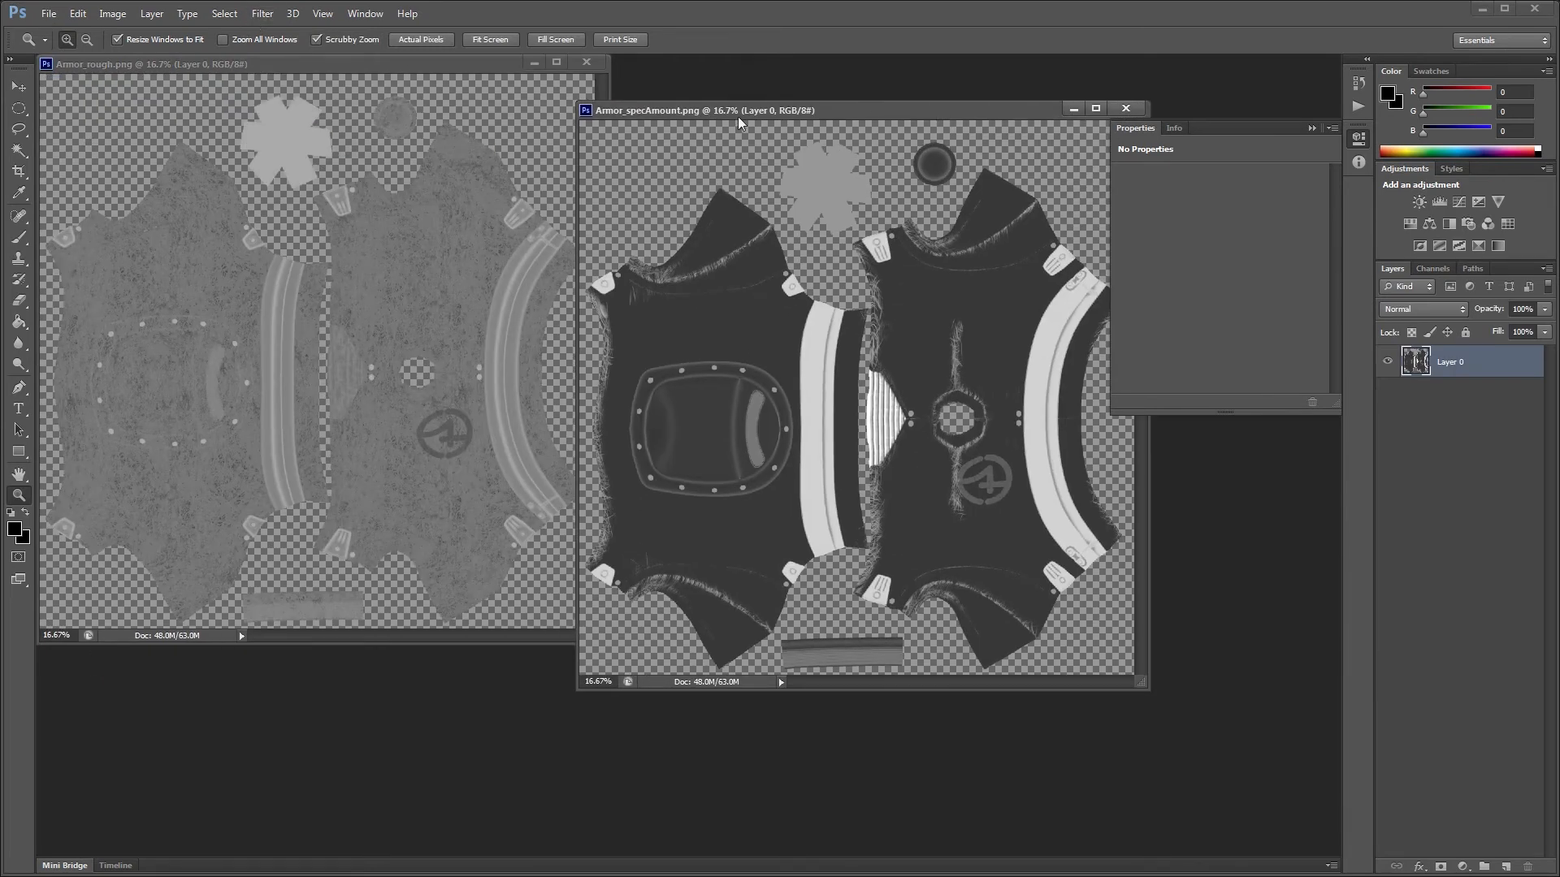
{"action": "left_click_drag", "start_coordinate": [738, 120], "coordinate": [615, 168]}
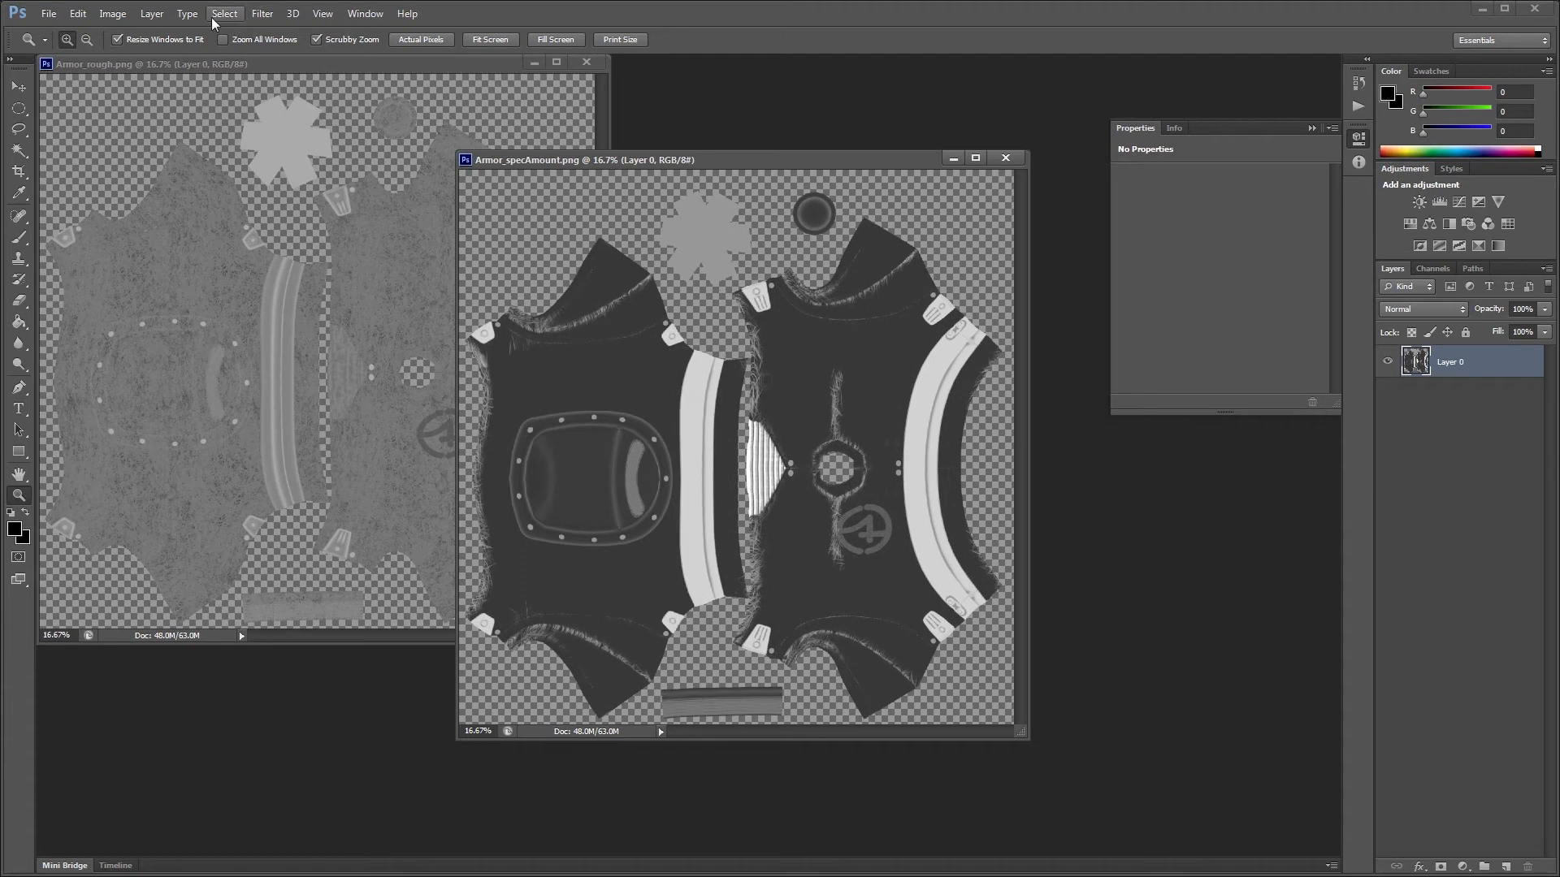
{"action": "left_click", "coordinate": [113, 14]}
{"action": "mouse_move", "coordinate": [243, 33]}
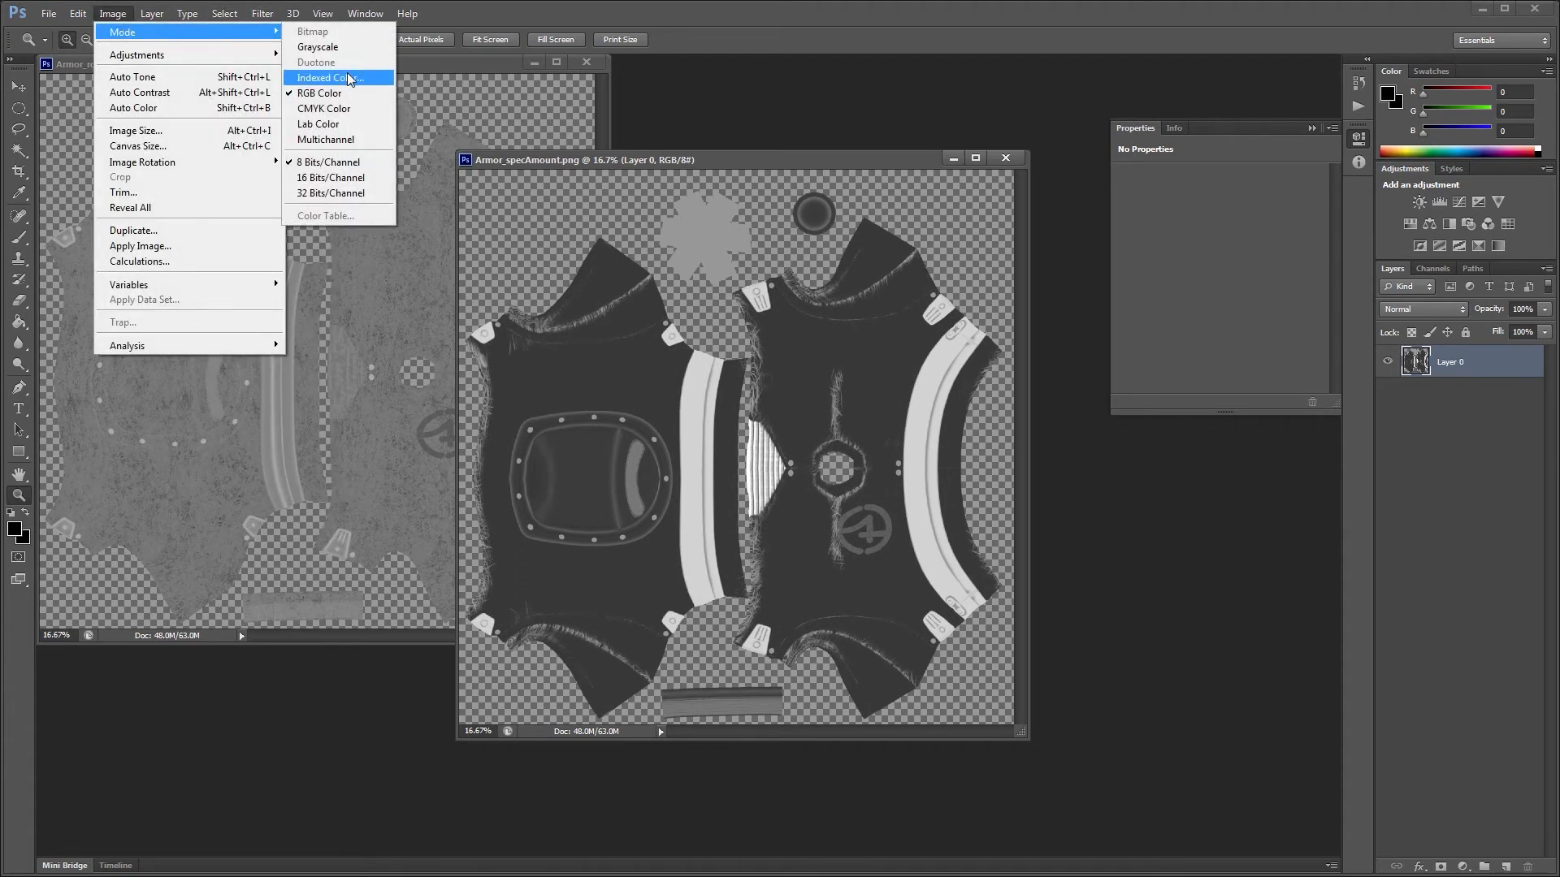
{"action": "left_click", "coordinate": [318, 47]}
{"action": "left_click", "coordinate": [763, 343]}
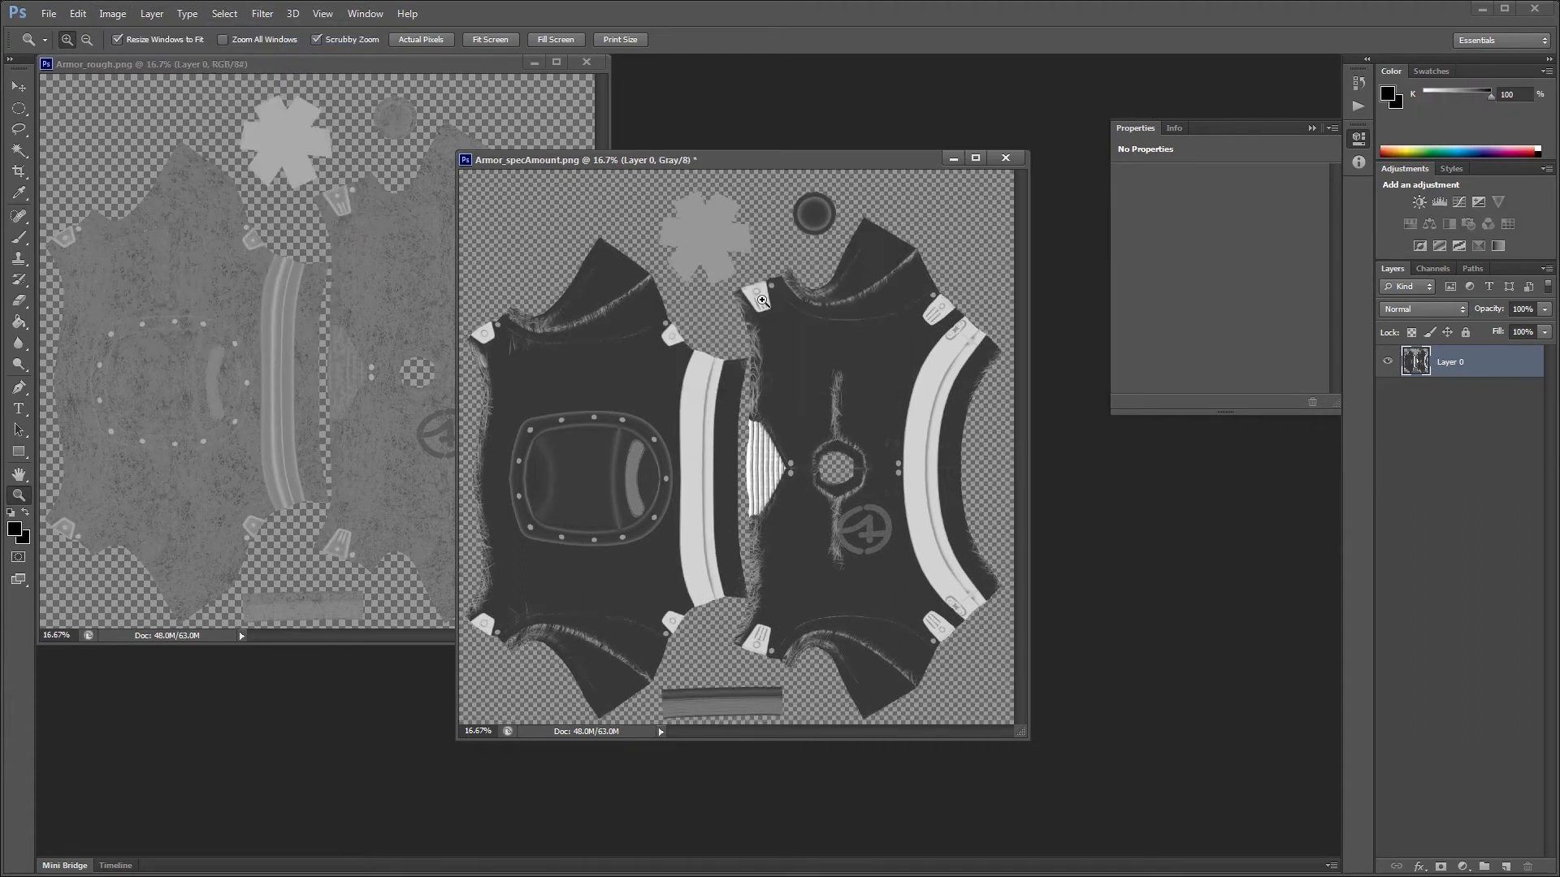
Step: Bring Armor_rough.png to the front and convert it to Grayscale, discarding the color information
{"action": "left_click_drag", "start_coordinate": [475, 71], "coordinate": [460, 115]}
{"action": "left_click", "coordinate": [112, 13]}
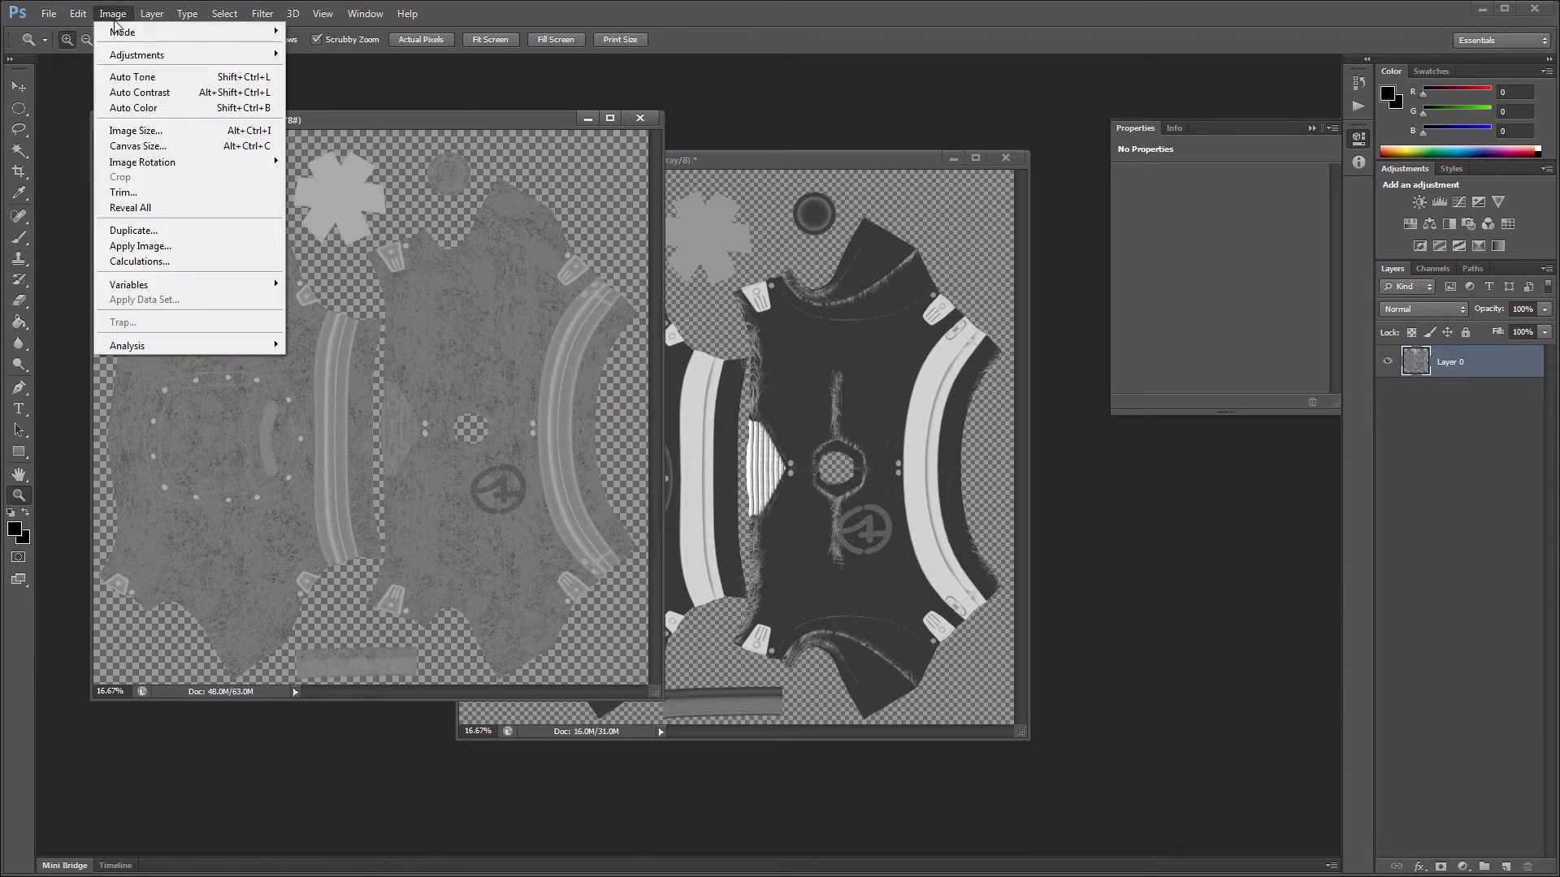
{"action": "mouse_move", "coordinate": [121, 32]}
{"action": "left_click", "coordinate": [306, 48]}
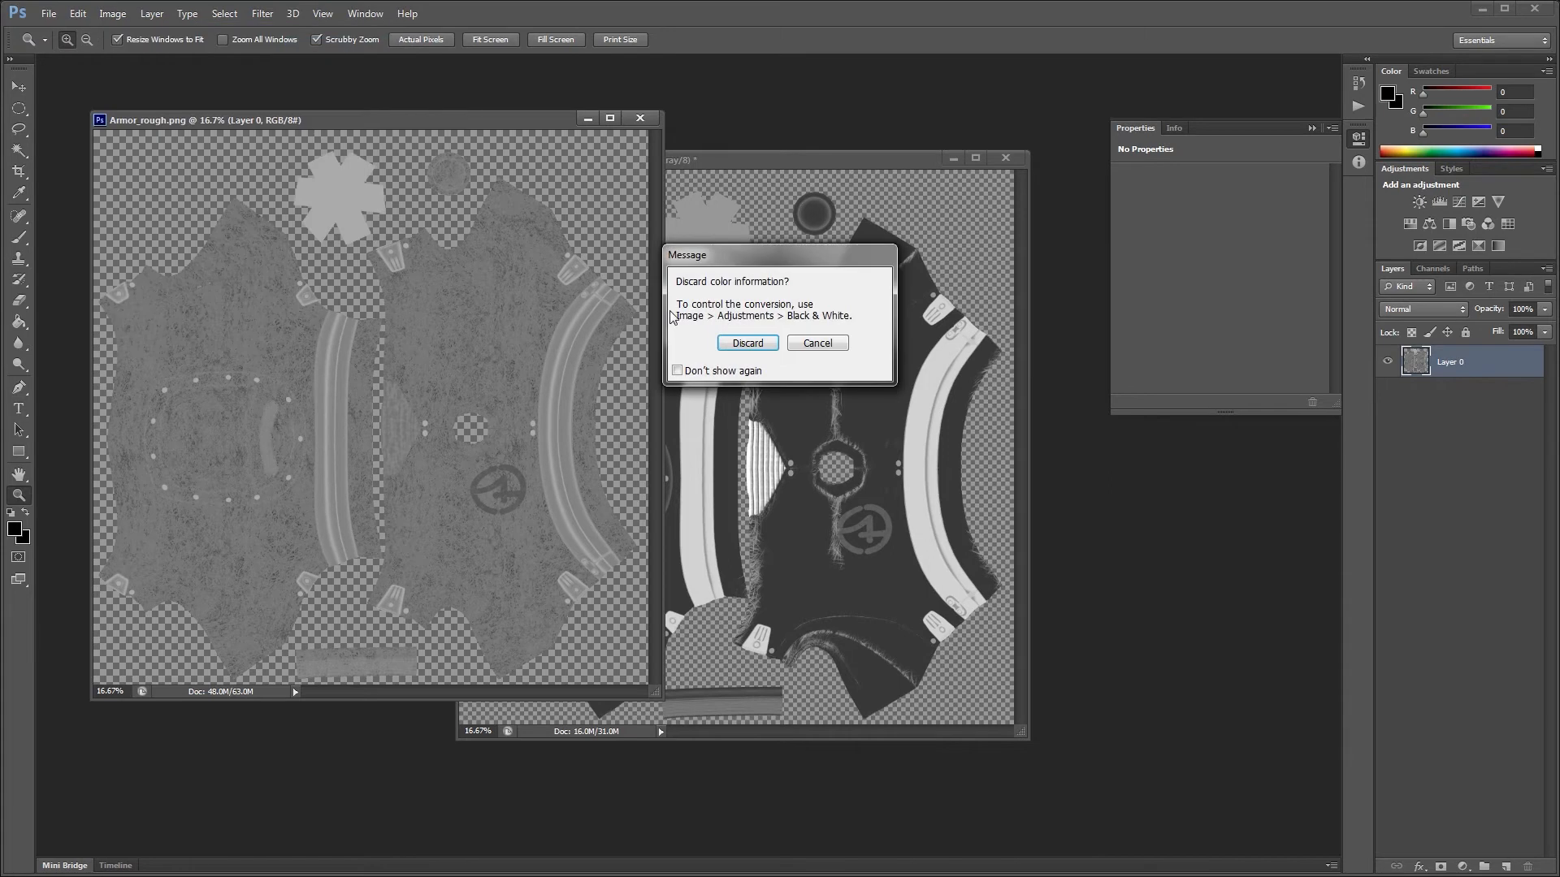
{"action": "left_click", "coordinate": [746, 343]}
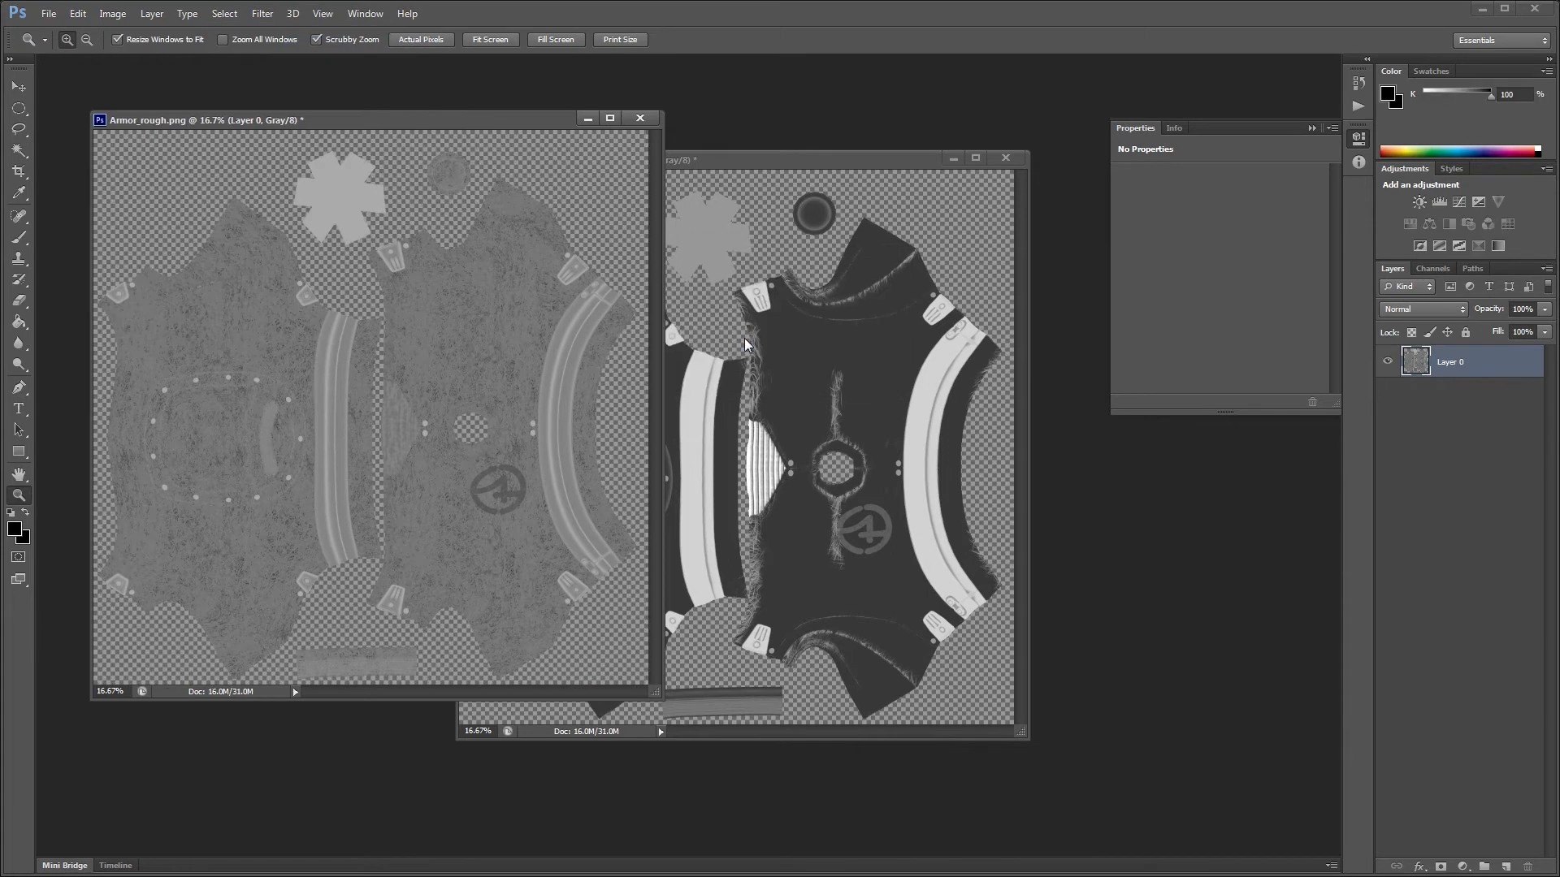
Step: Run the Solidify A filter on Armor_rough.png and on Armor_specAmount.png to fill their transparent areas
{"action": "left_click", "coordinate": [262, 15]}
{"action": "left_click", "coordinate": [277, 31]}
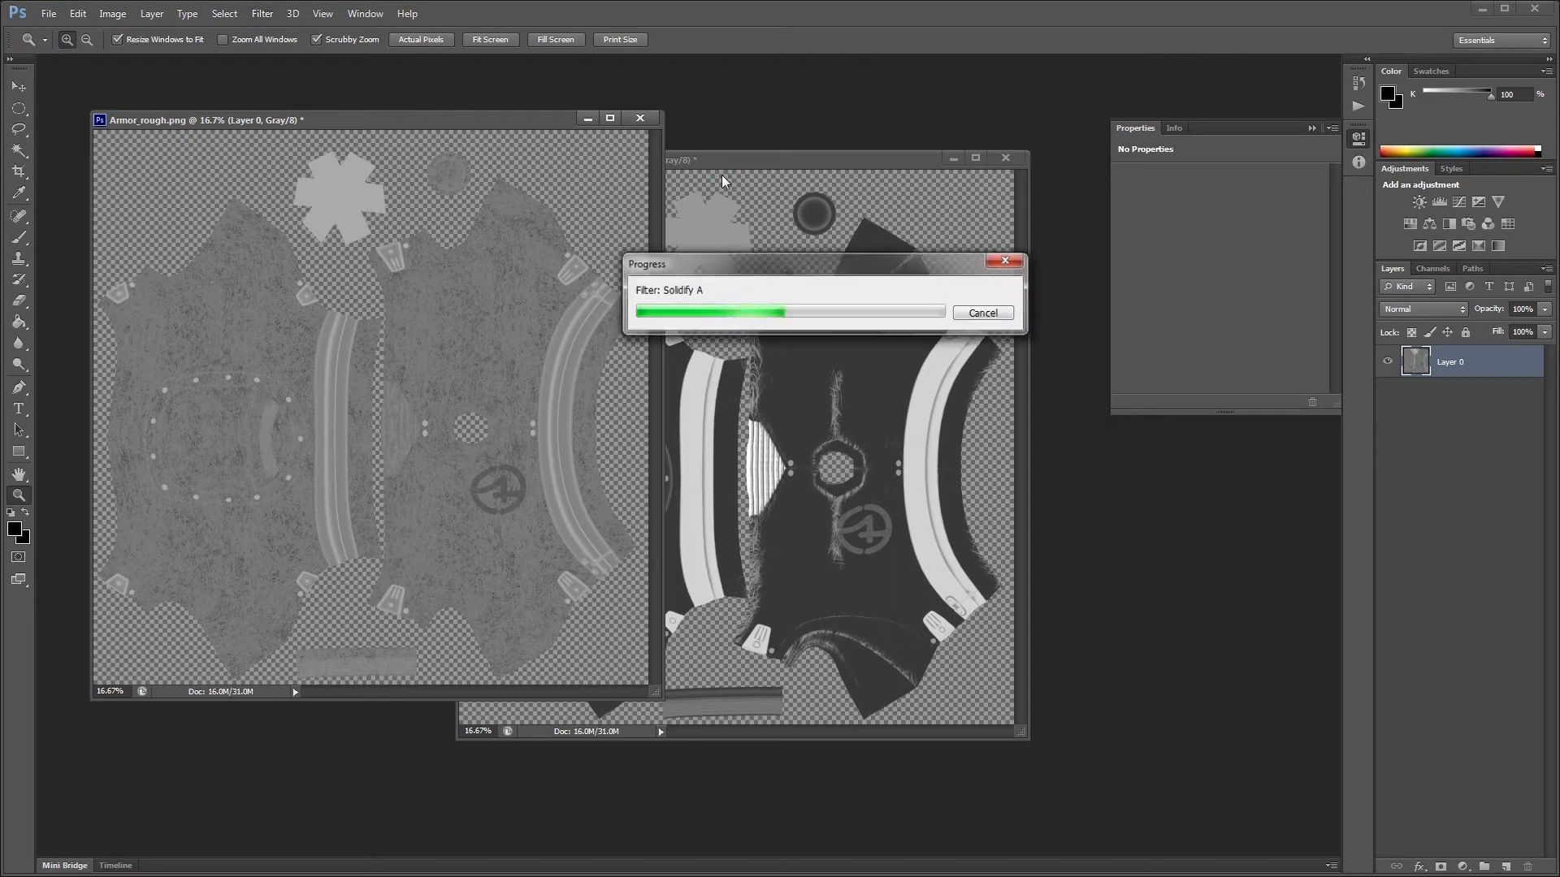
{"action": "left_click", "coordinate": [720, 151]}
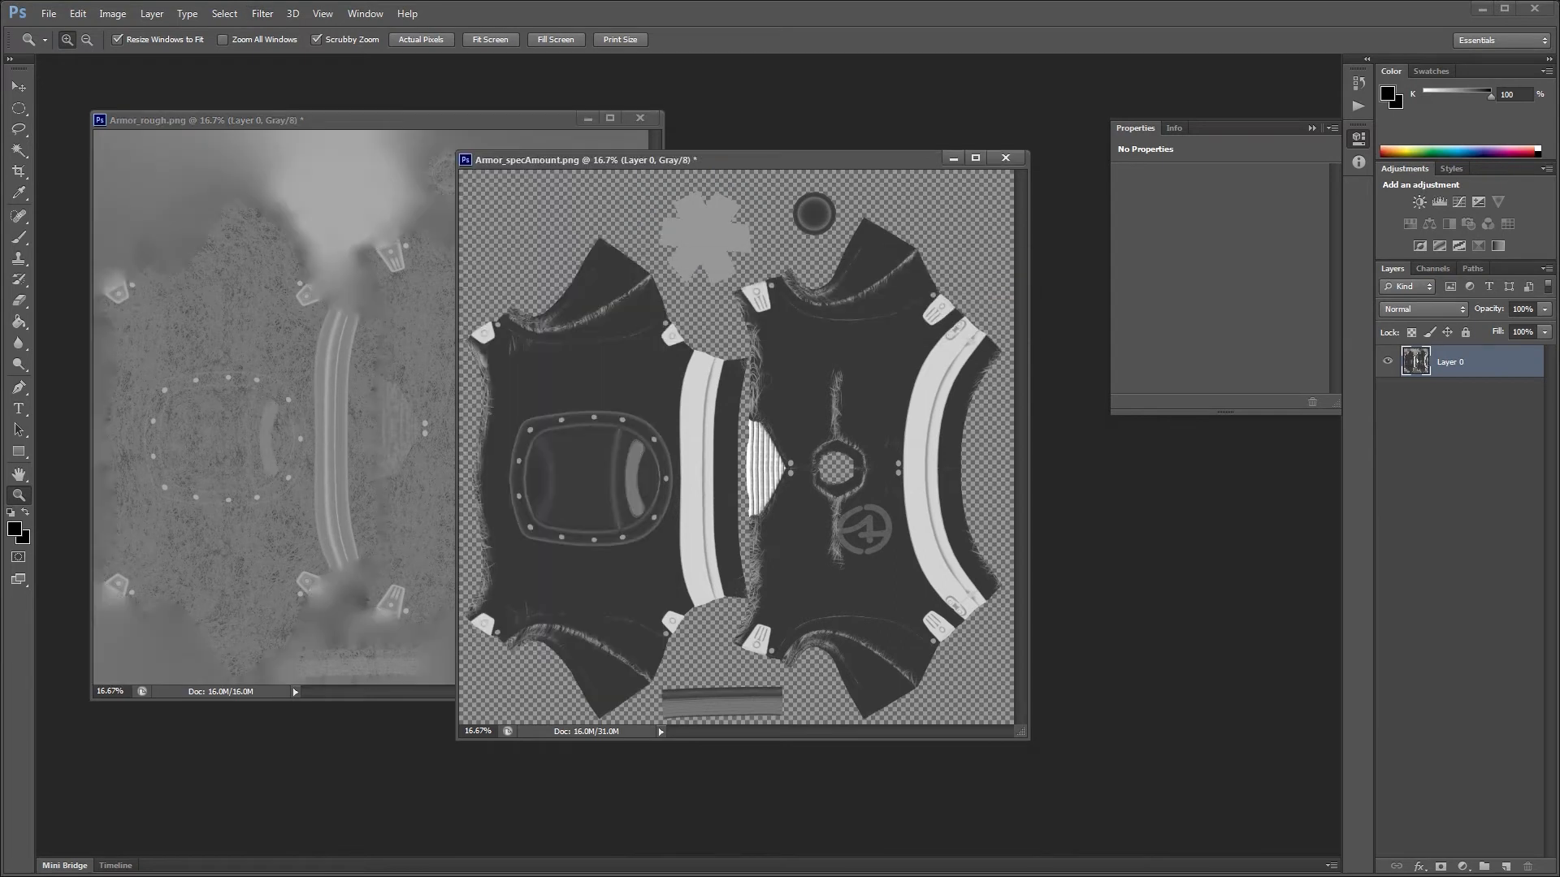
{"action": "left_click", "coordinate": [261, 14]}
{"action": "left_click", "coordinate": [264, 32]}
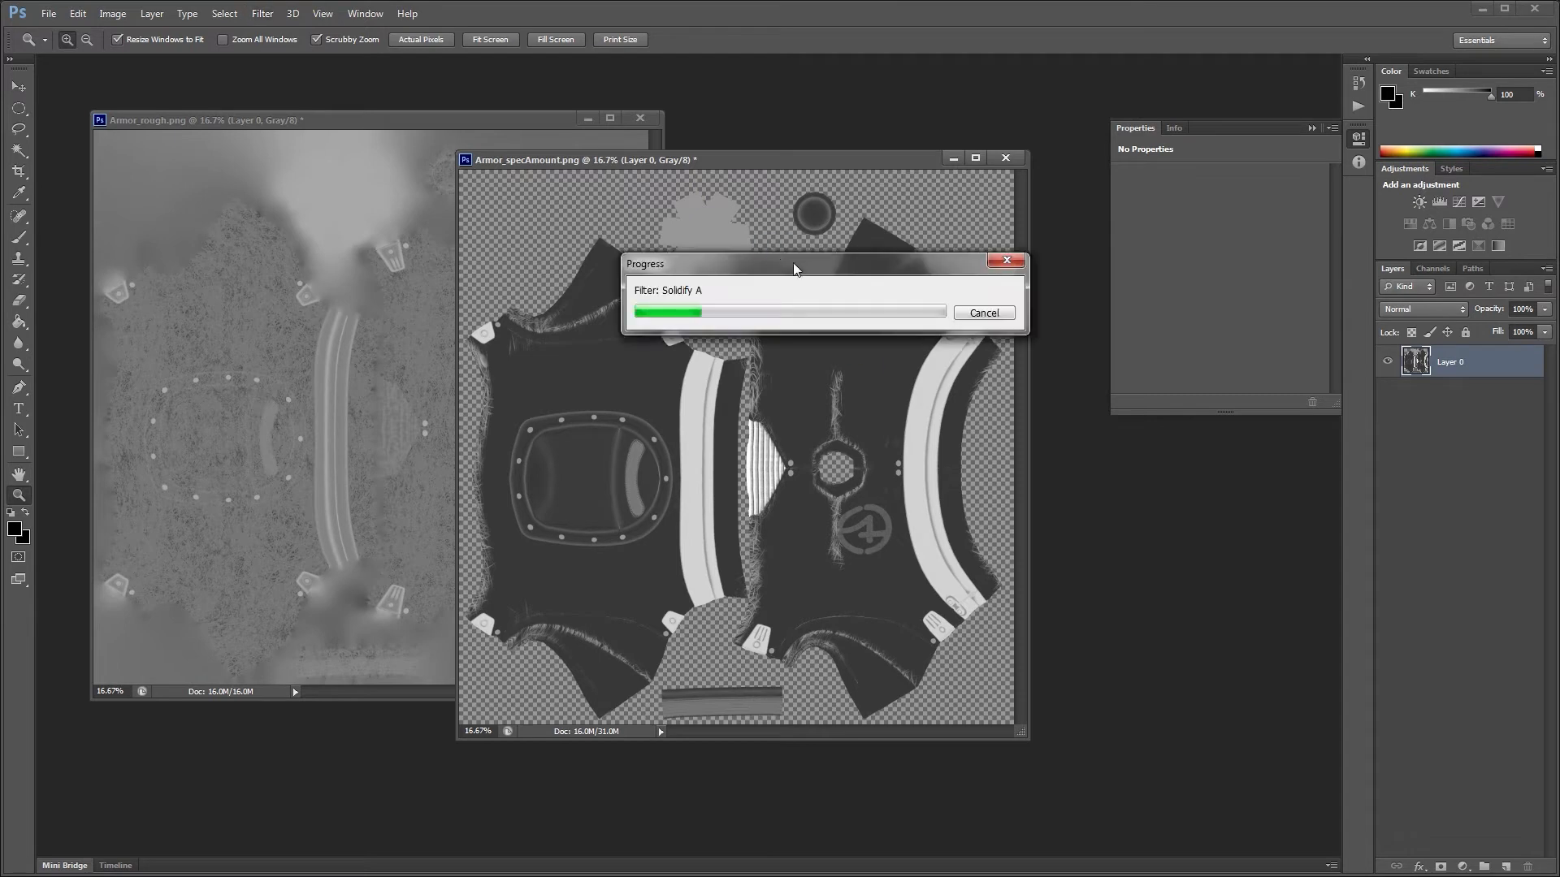
{"action": "left_click_drag", "start_coordinate": [735, 161], "coordinate": [758, 226]}
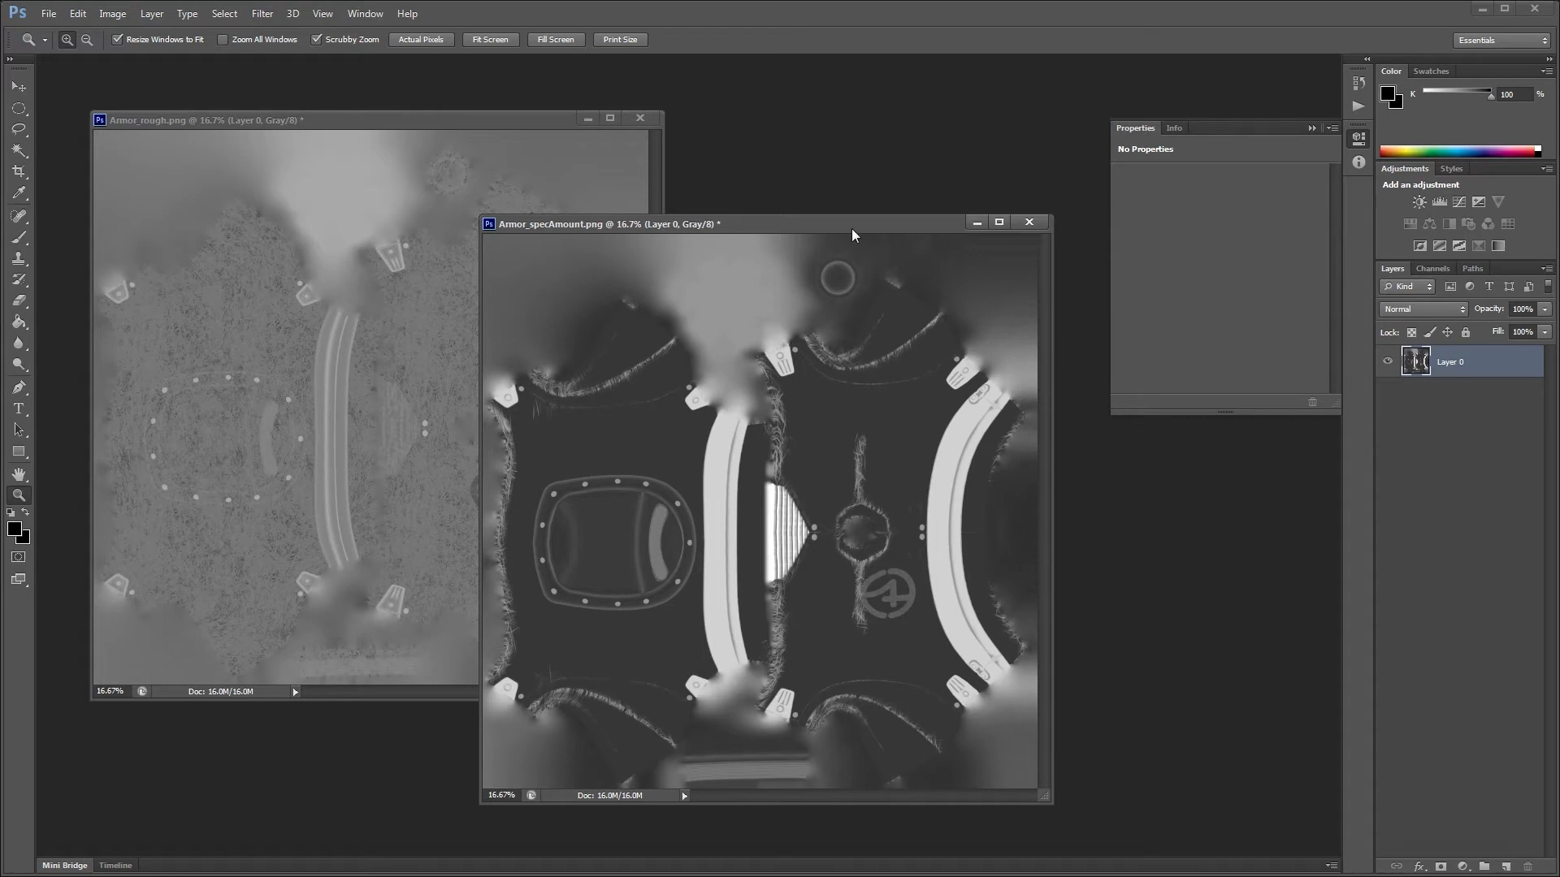
Step: Add a Curves adjustment to Armor_specAmount.png, sampling the light strap as white point and the dark armor surface as black point
{"action": "left_click_drag", "start_coordinate": [846, 236], "coordinate": [868, 219]}
{"action": "left_click", "coordinate": [1465, 207]}
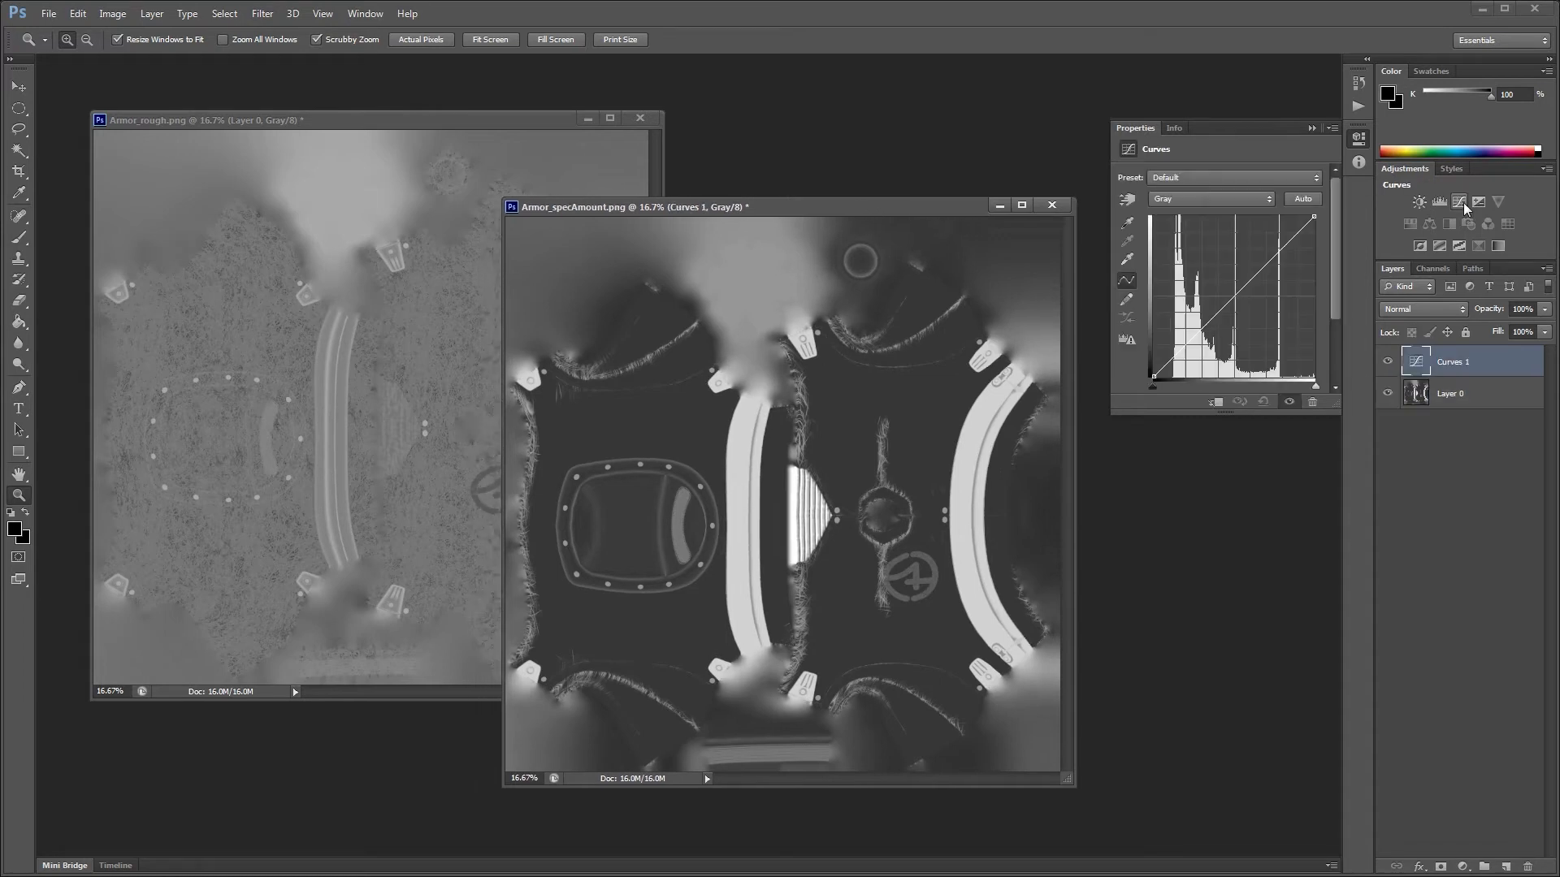
{"action": "left_click", "coordinate": [1128, 260]}
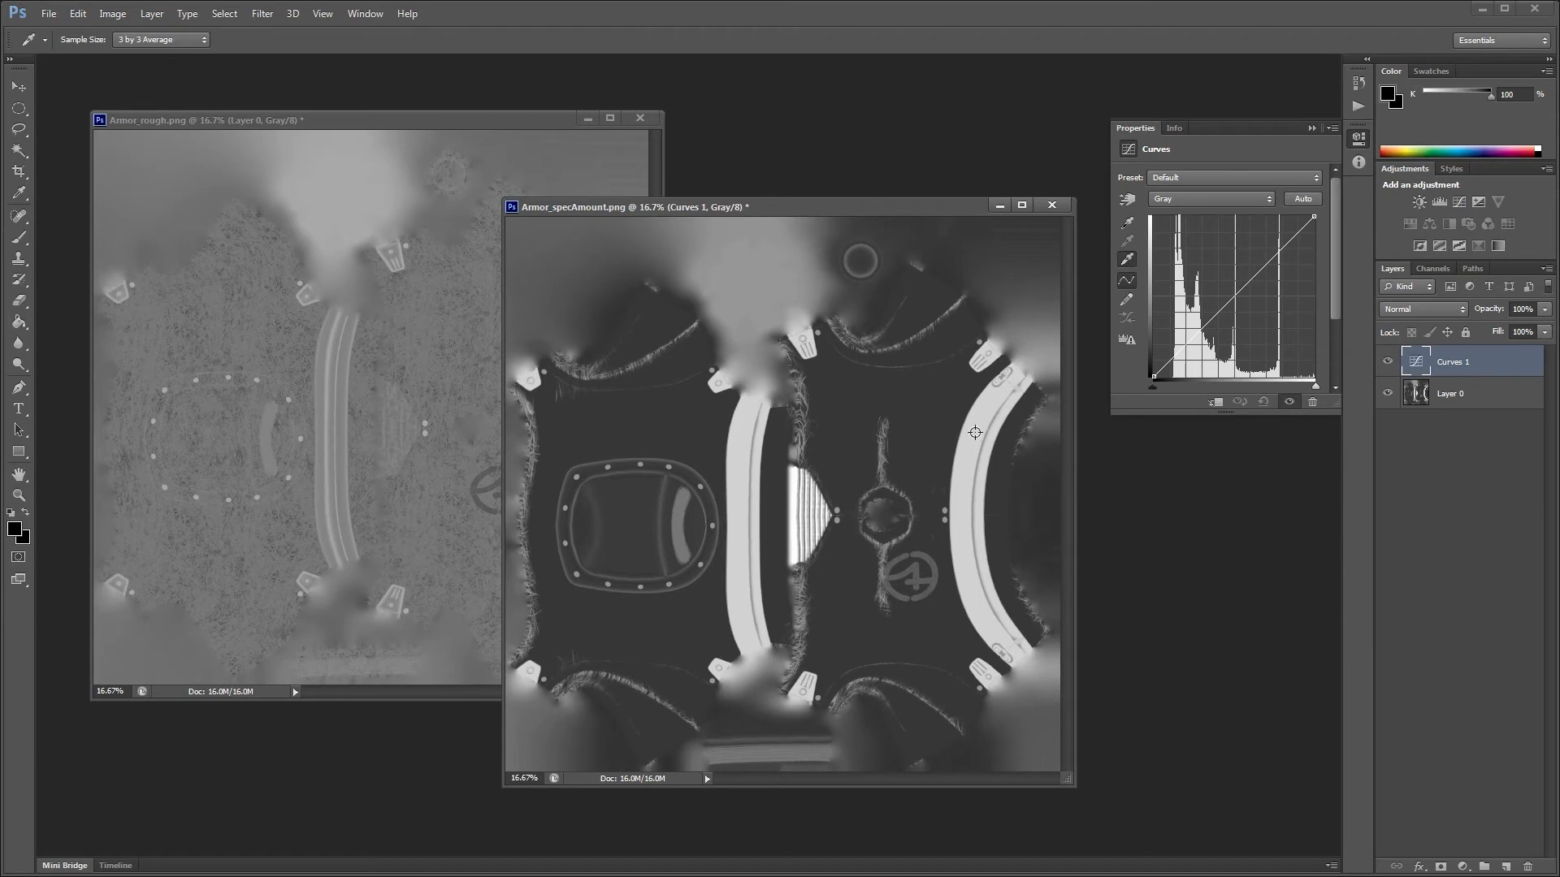
{"action": "left_click", "coordinate": [975, 432]}
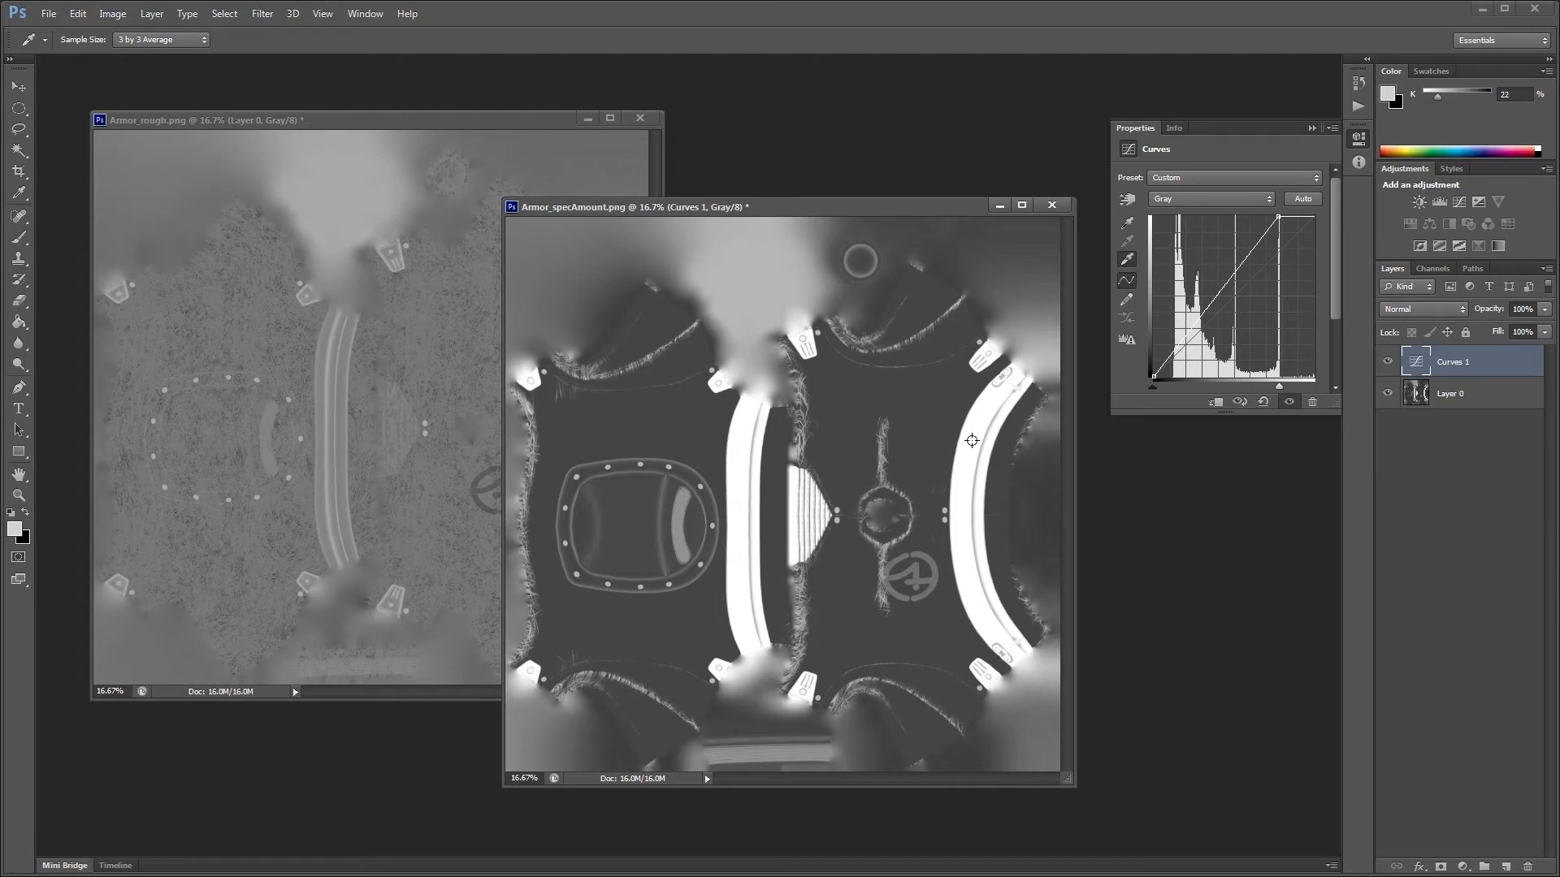
{"action": "left_click", "coordinate": [1126, 228]}
{"action": "left_click", "coordinate": [918, 418]}
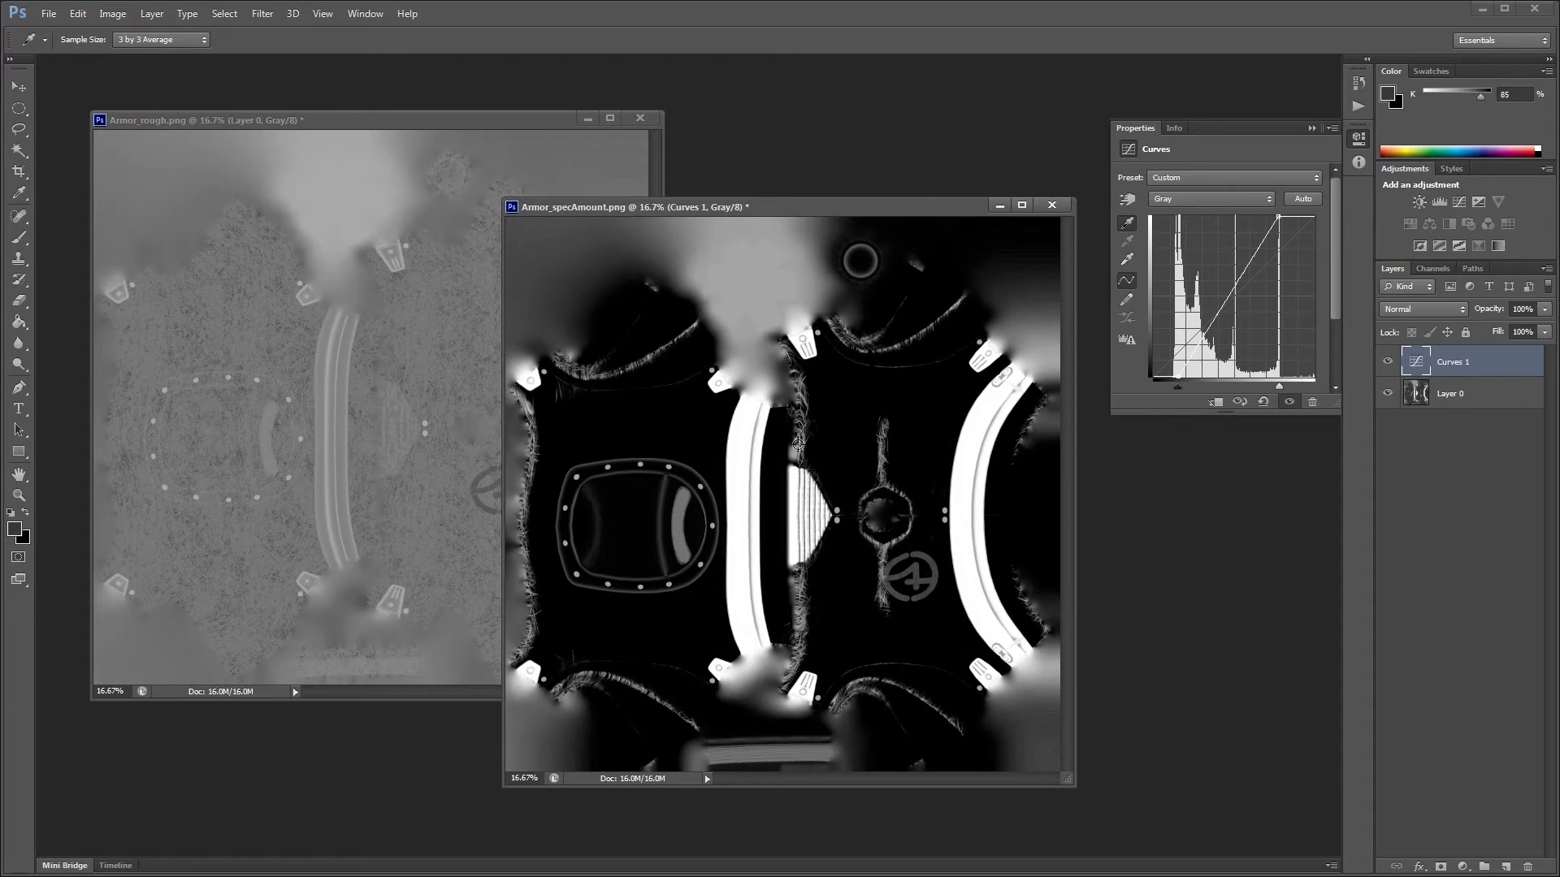
Step: Shape the curve into a steep S by lowering its shadows and raising its highlights
{"action": "left_click_drag", "start_coordinate": [1218, 331], "coordinate": [1208, 364]}
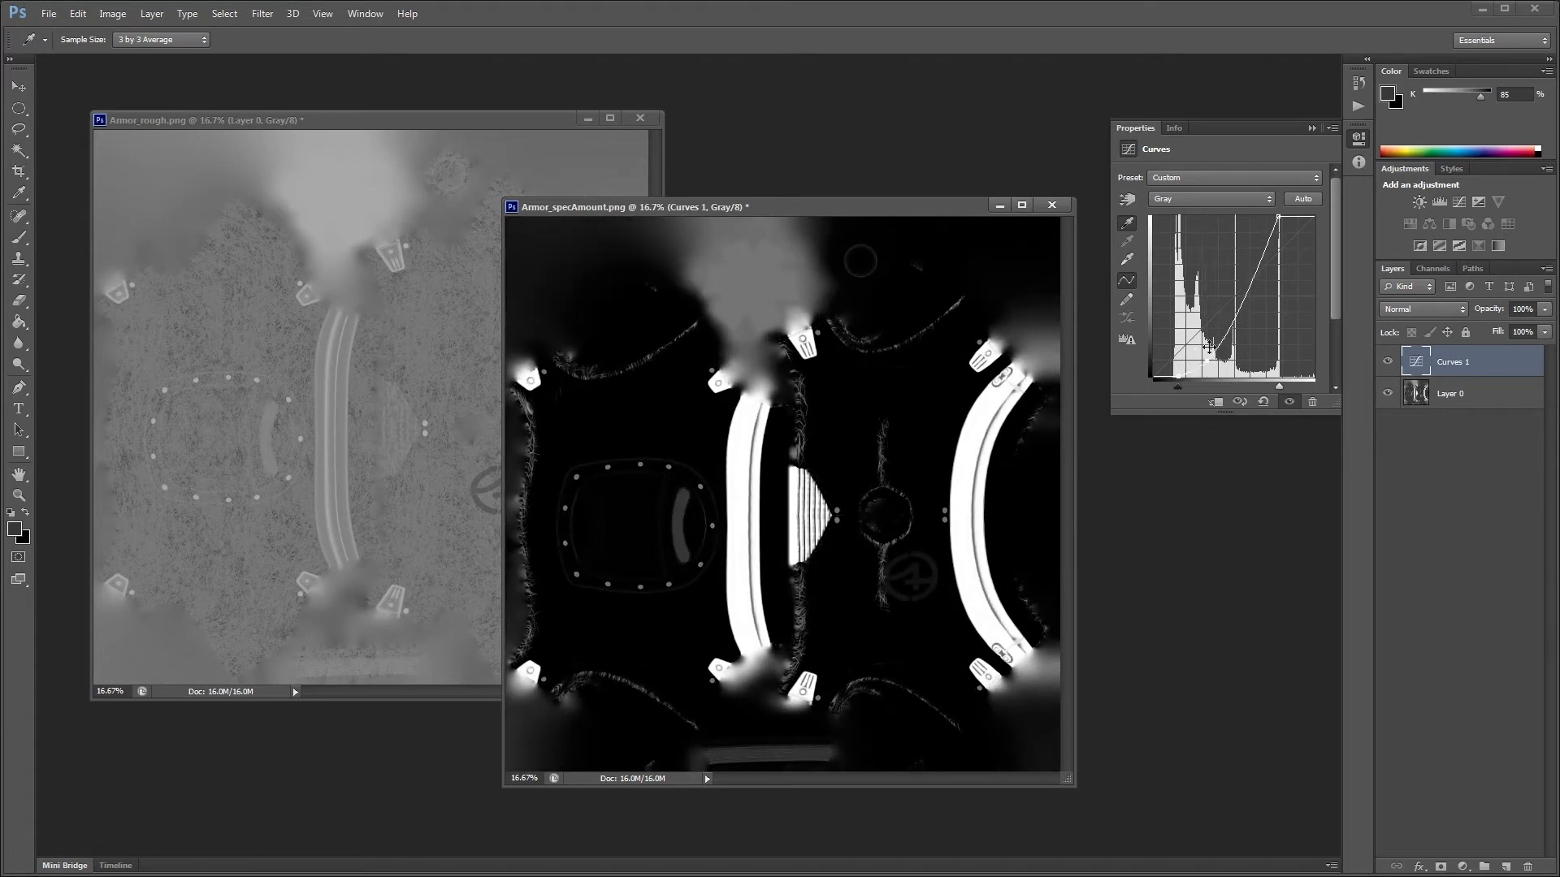
{"action": "left_click_drag", "start_coordinate": [1256, 264], "coordinate": [1255, 237]}
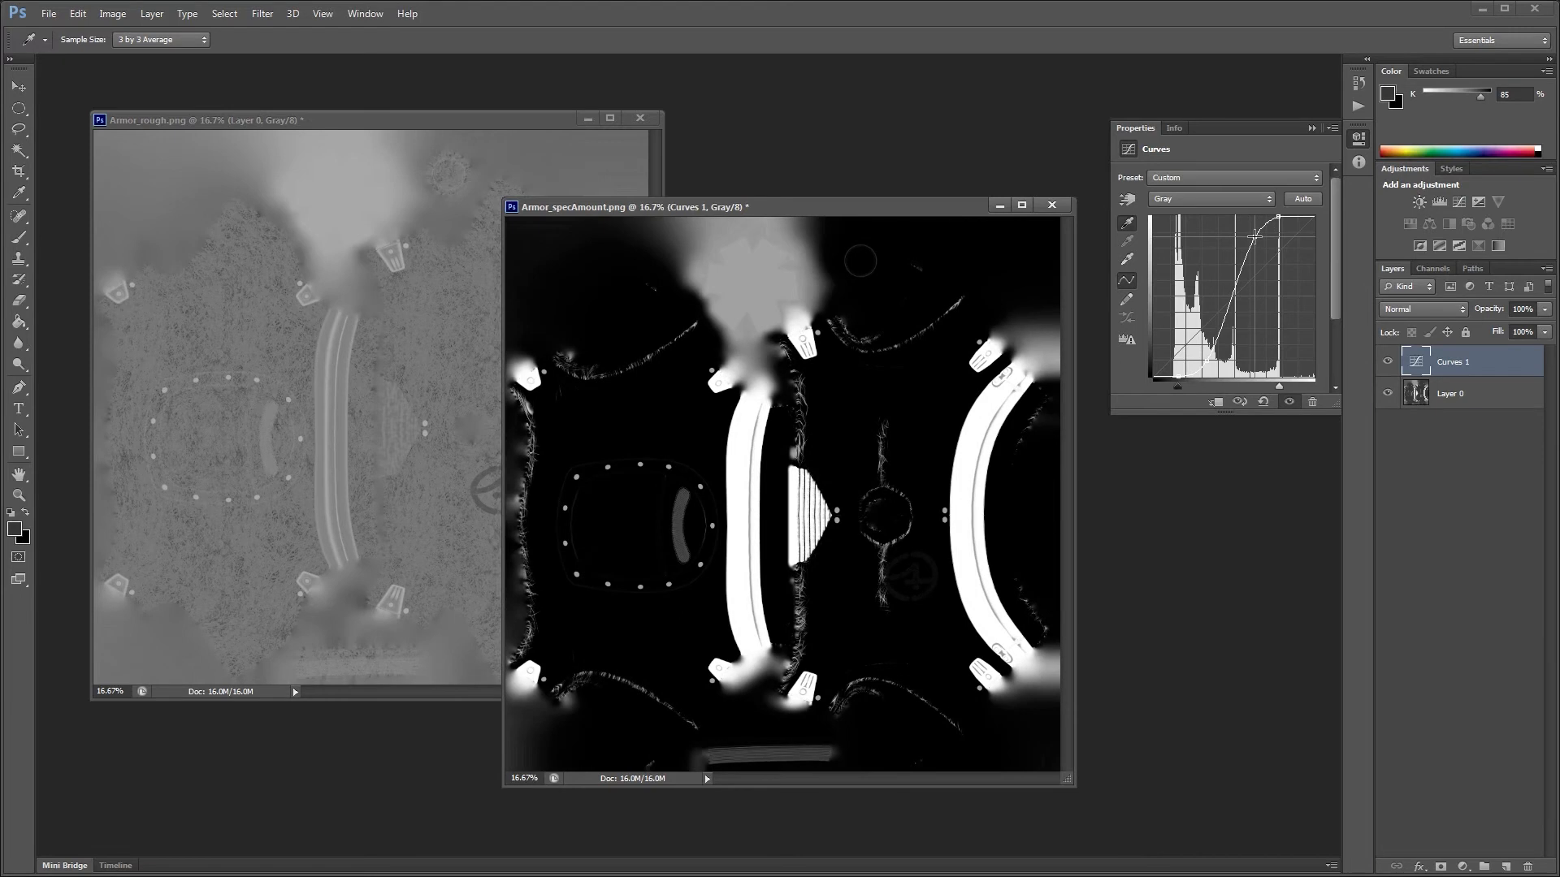
{"action": "left_click_drag", "start_coordinate": [1205, 363], "coordinate": [1202, 365]}
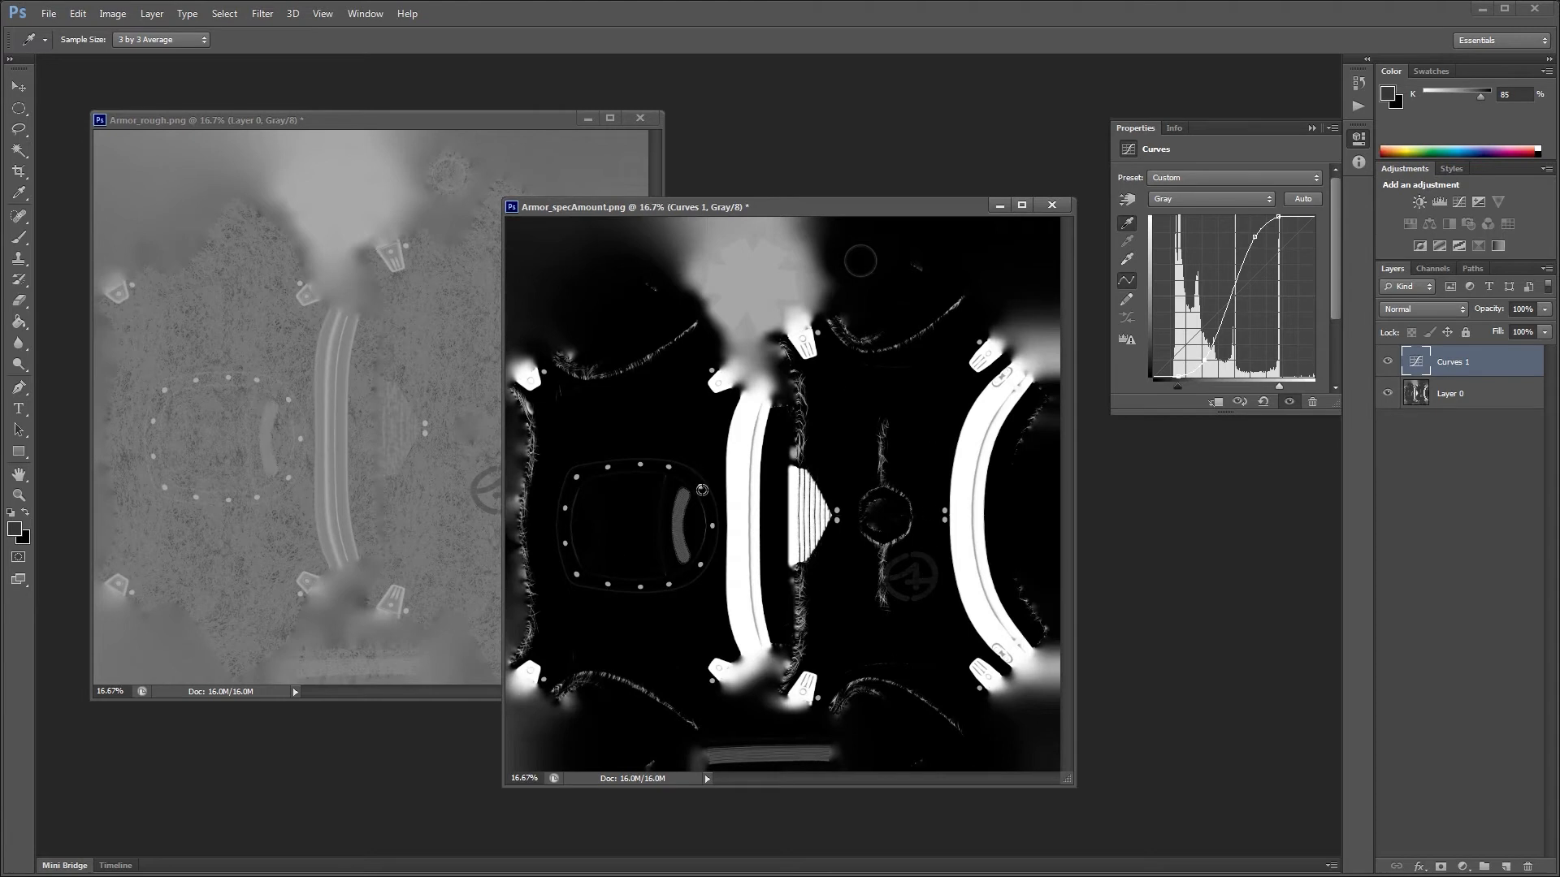
Step: Sample a rivet of the chest plate with the Eyedropper at Point Sample size and check its gray value in the Color Picker
{"action": "key", "text": "z"}
{"action": "left_click", "coordinate": [660, 539]}
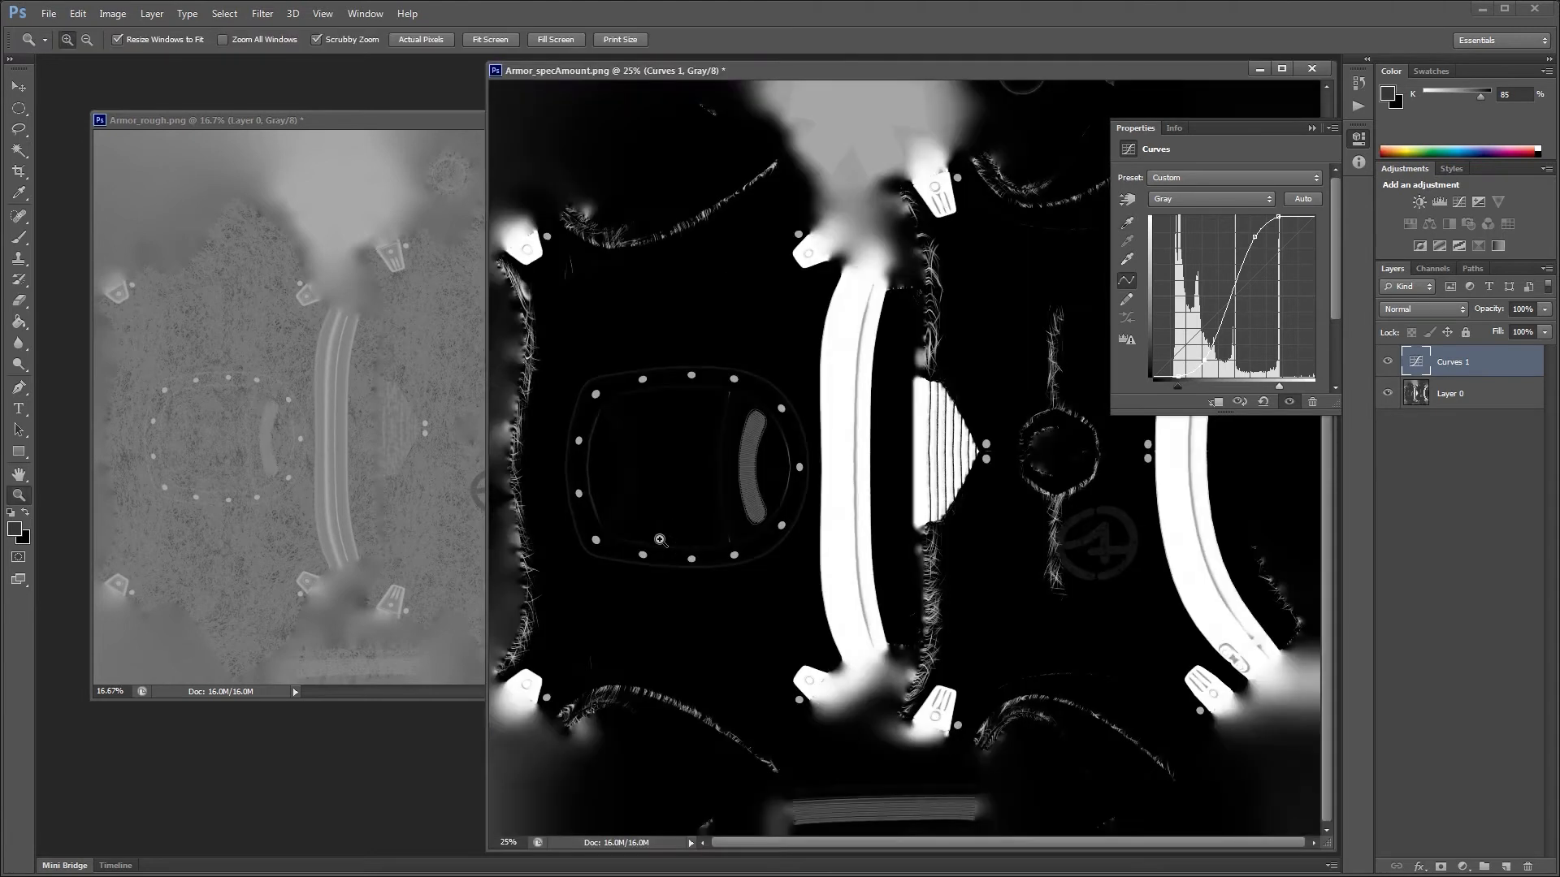
{"action": "left_click", "coordinate": [662, 532]}
{"action": "left_click", "coordinate": [642, 513]}
{"action": "left_click", "coordinate": [598, 476]}
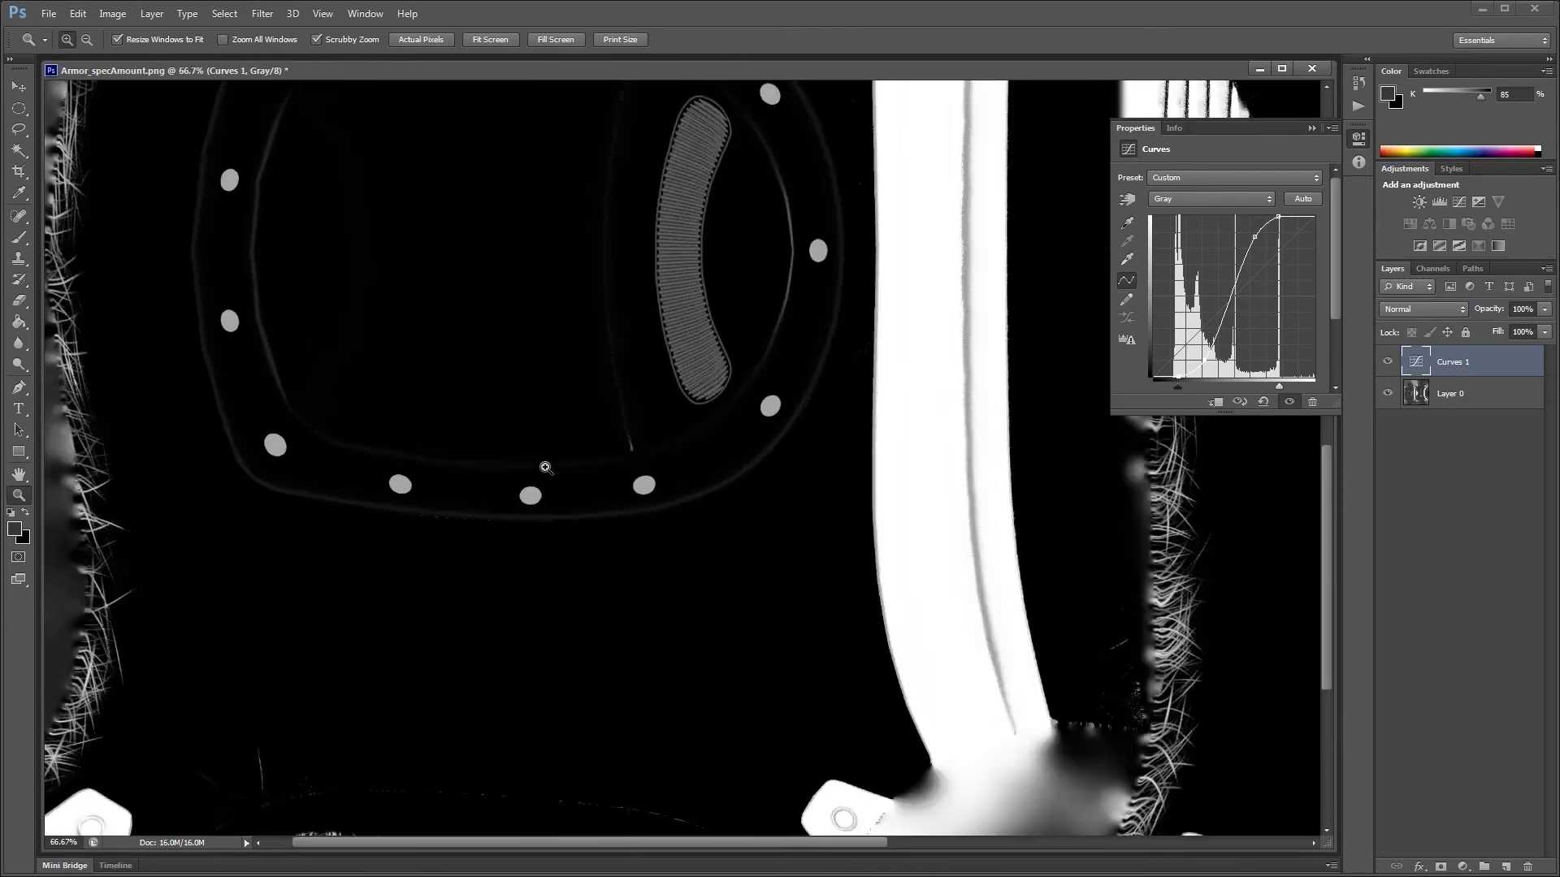
{"action": "left_click", "coordinate": [546, 469]}
{"action": "key", "text": "i"}
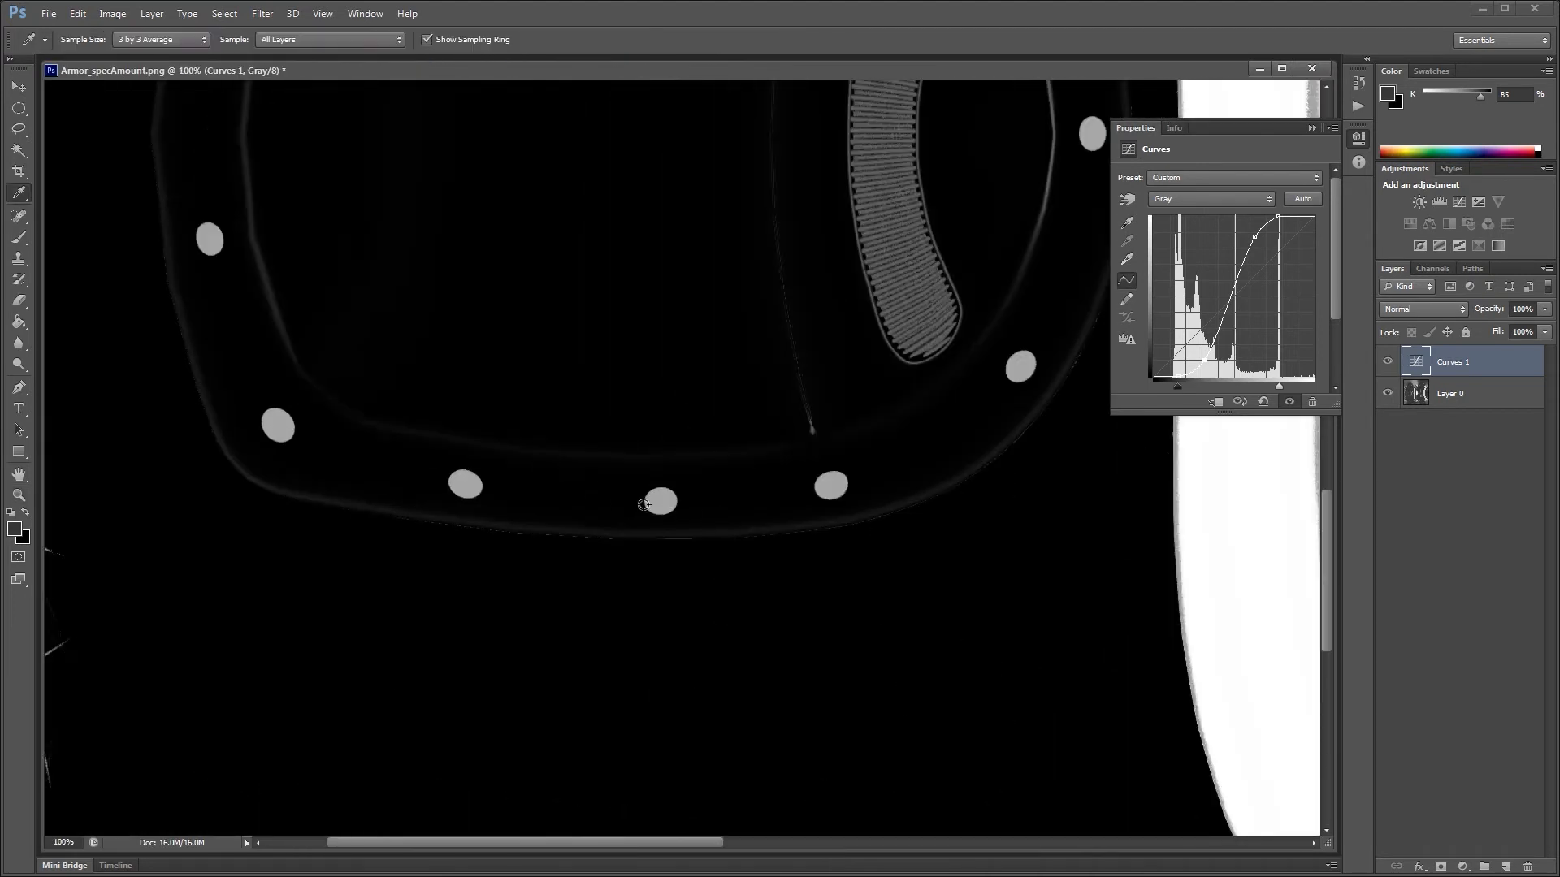
{"action": "right_click", "coordinate": [661, 504]}
{"action": "left_click", "coordinate": [717, 514]}
{"action": "left_click", "coordinate": [660, 499]}
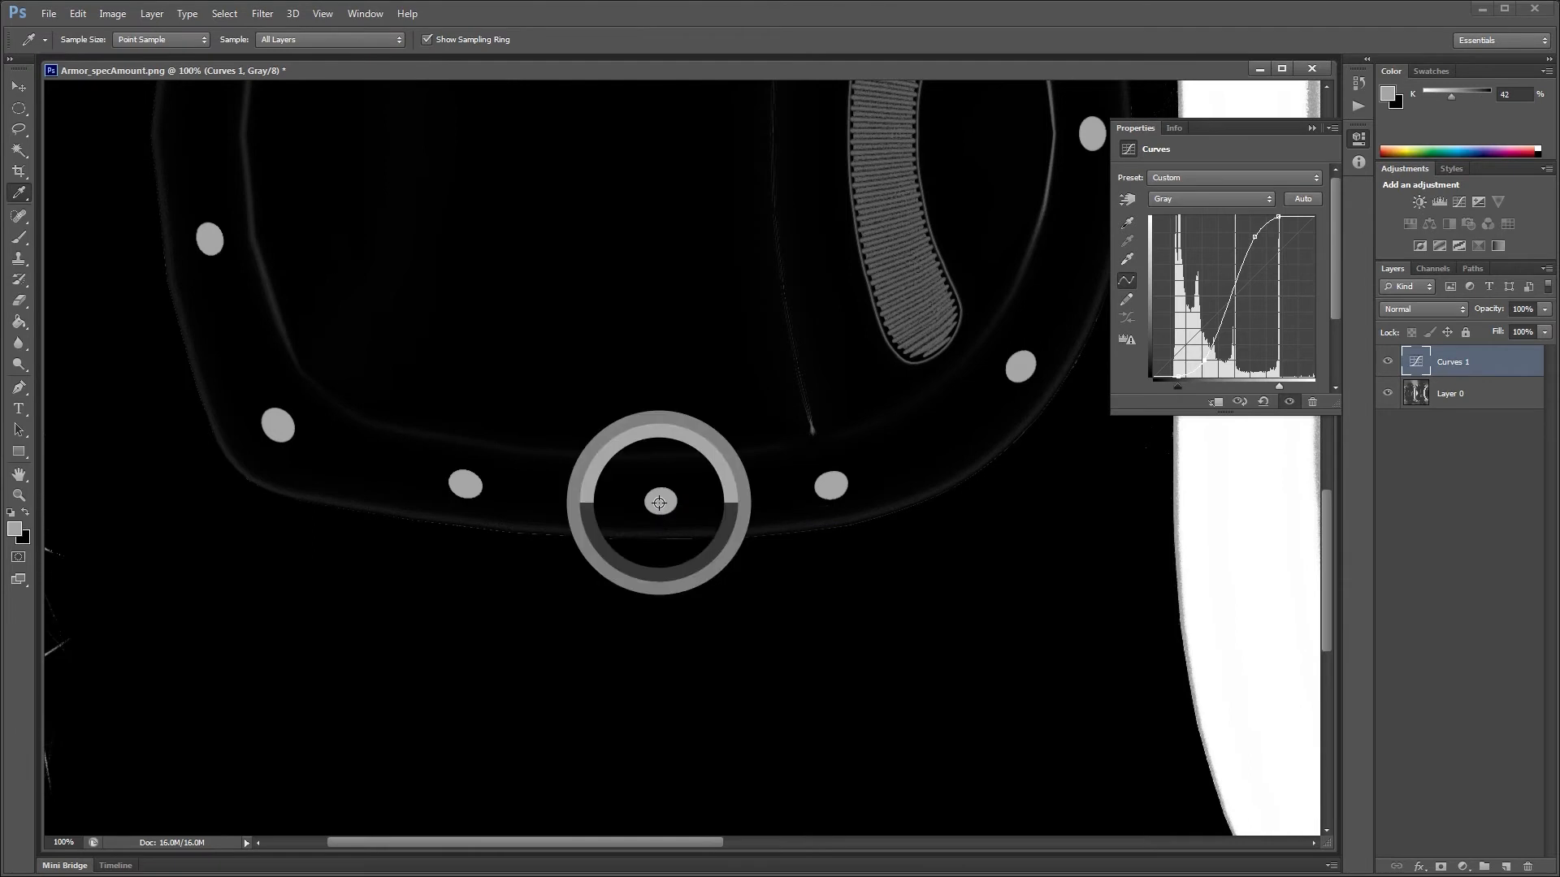
{"action": "left_click", "coordinate": [18, 533]}
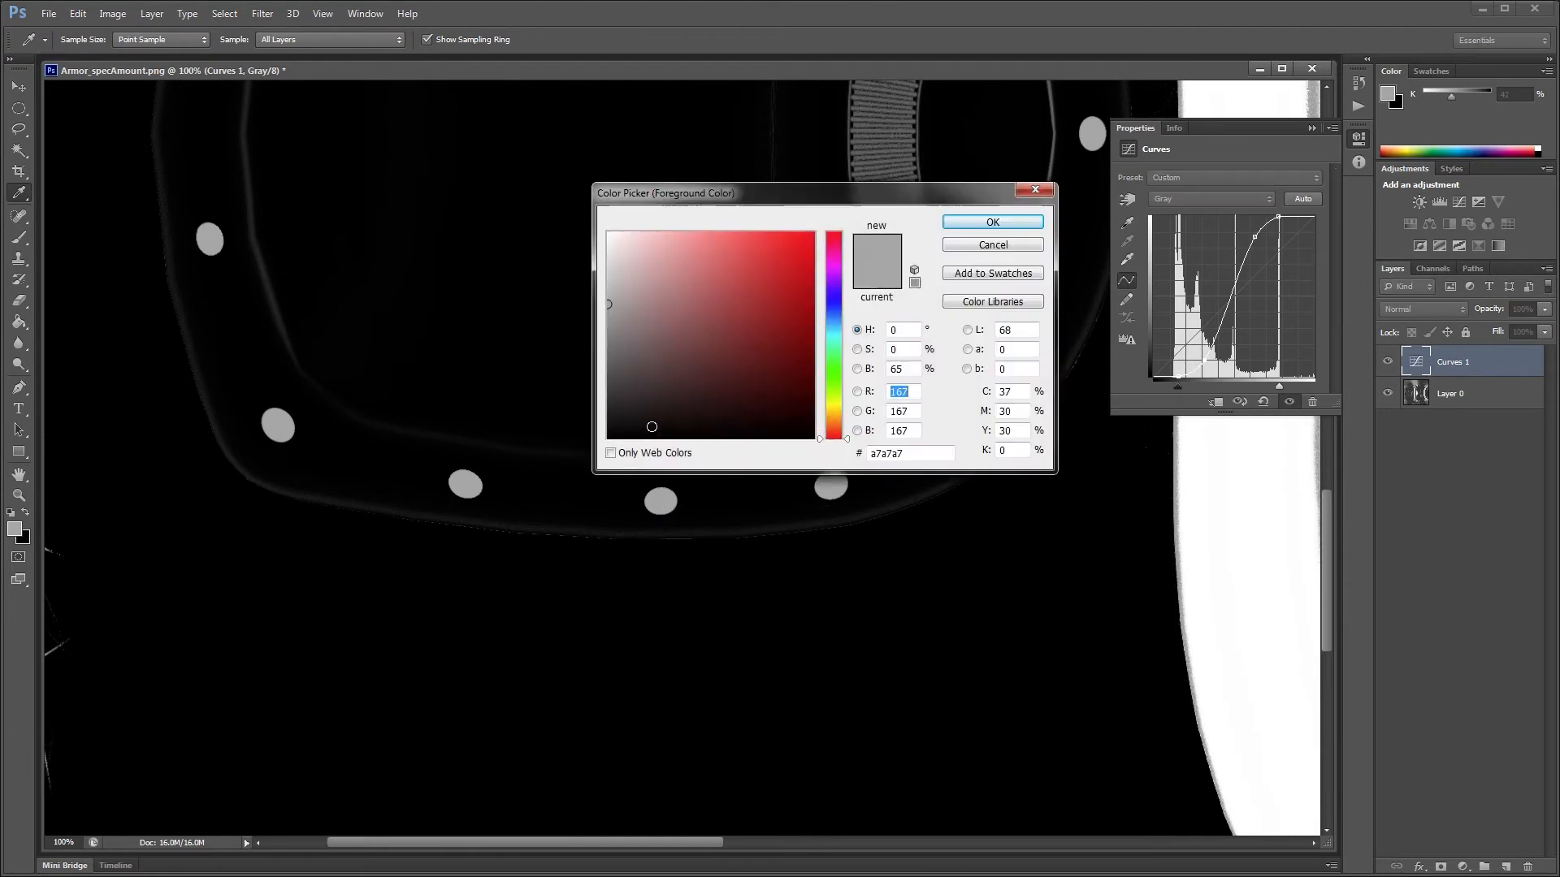
{"action": "double_click", "coordinate": [897, 391]}
{"action": "left_click", "coordinate": [995, 245]}
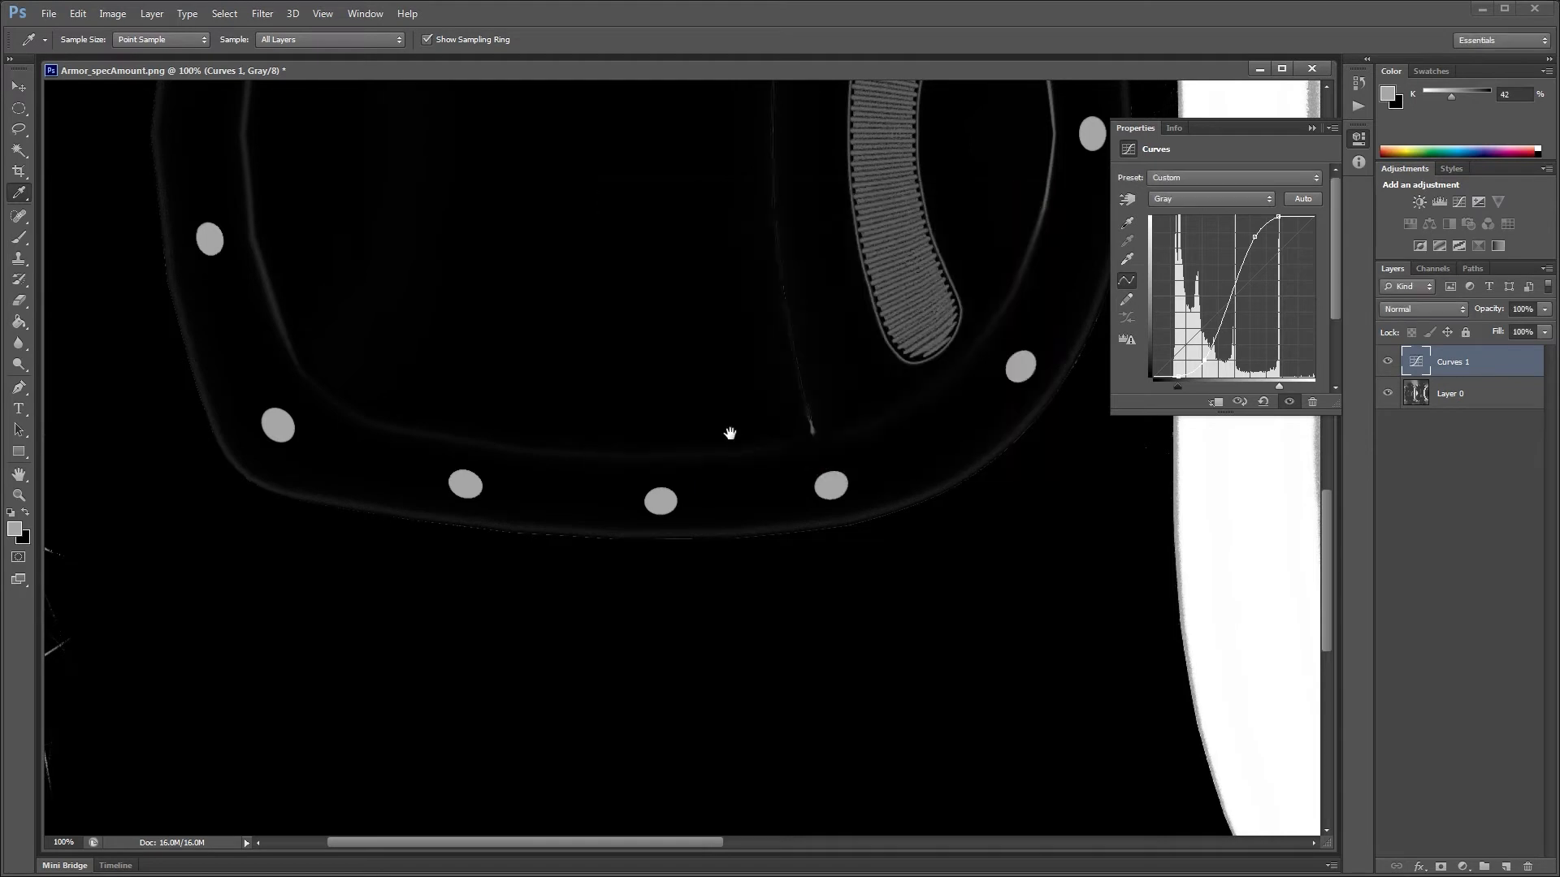
Step: Add a new layer above the Curves adjustment and set the Paint Bucket tolerance to 32
{"action": "left_click_drag", "start_coordinate": [731, 439], "coordinate": [735, 654]}
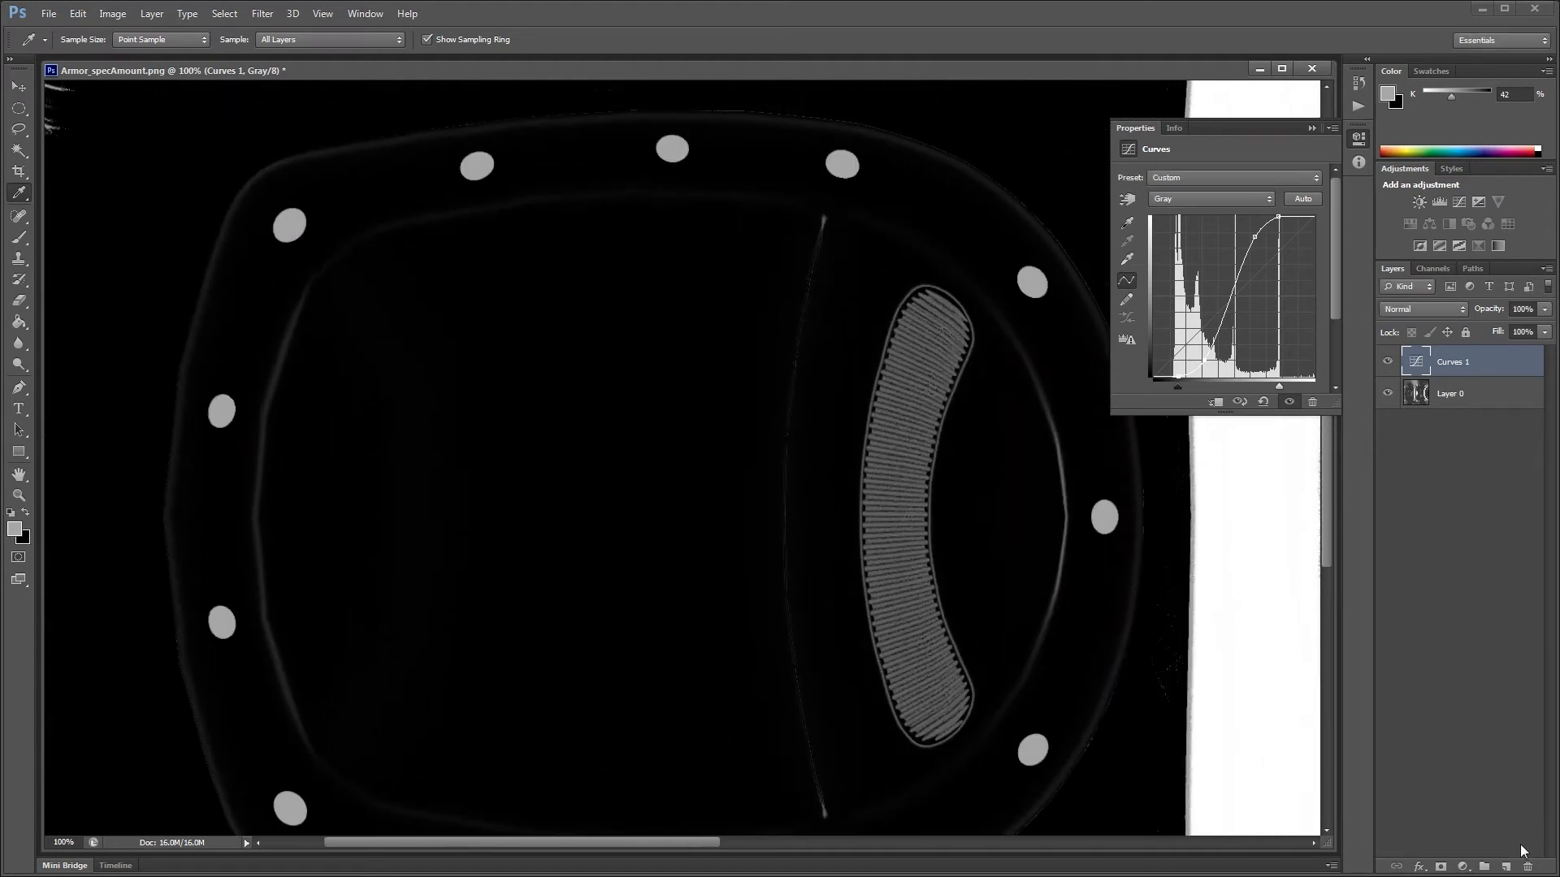
{"action": "left_click", "coordinate": [1507, 867]}
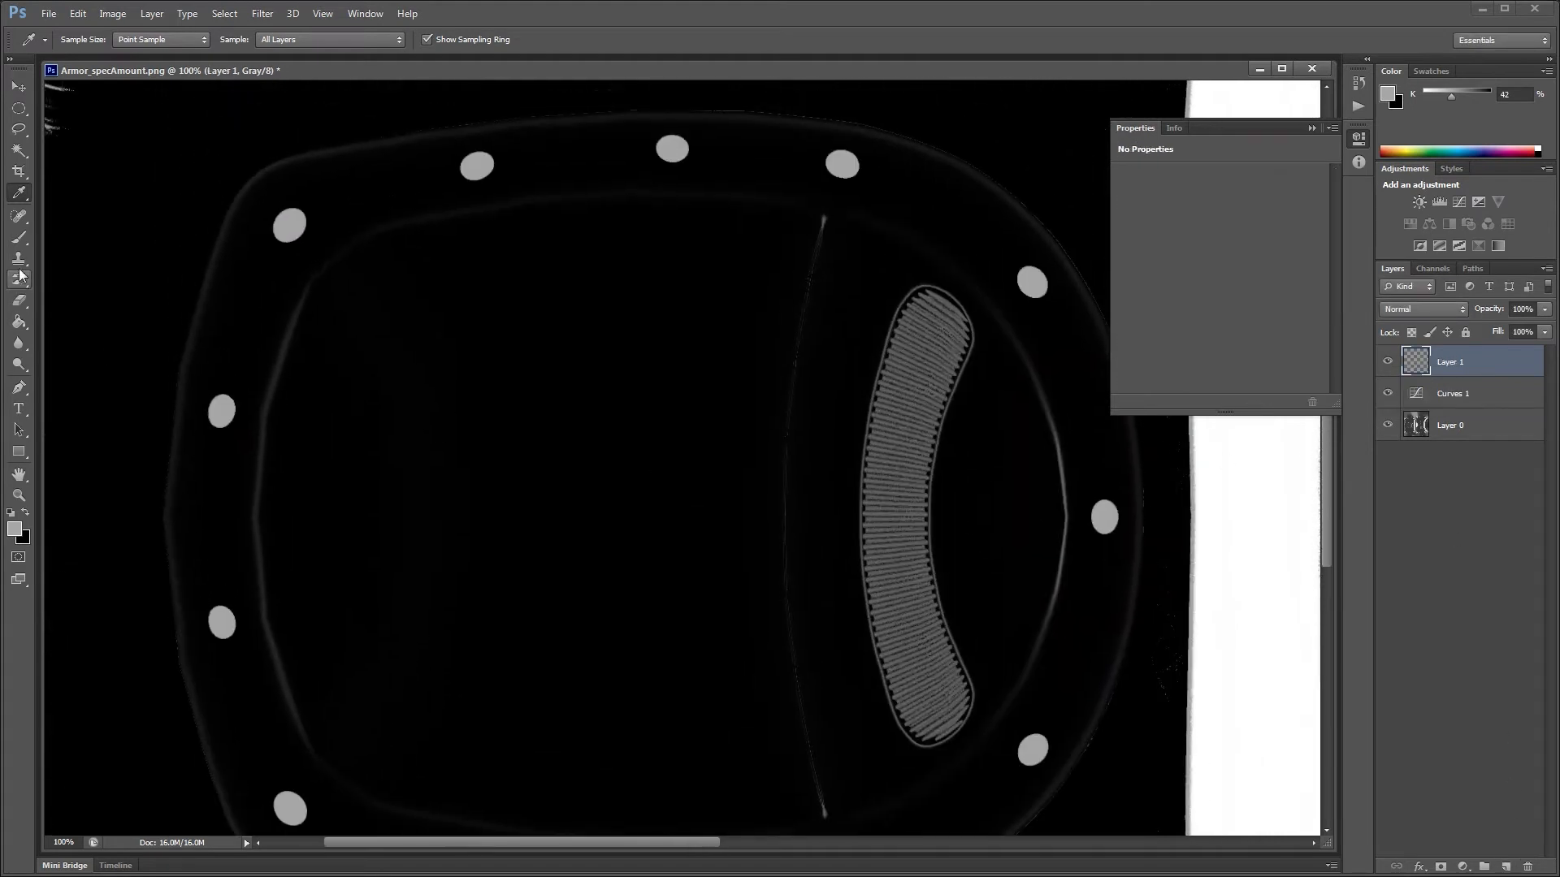
{"action": "left_click", "coordinate": [18, 322]}
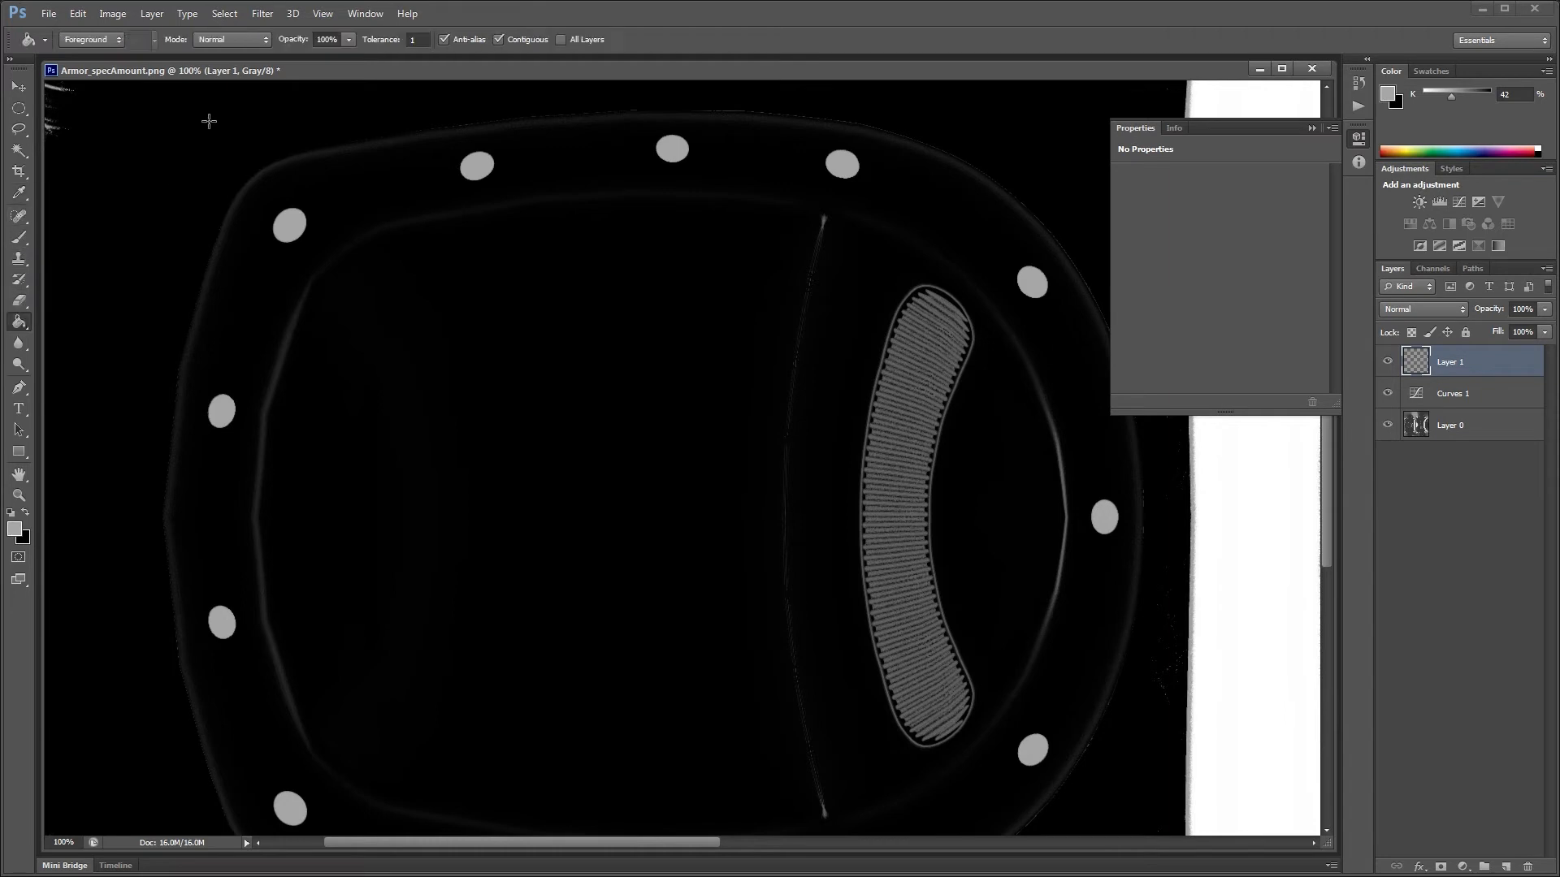
{"action": "left_click", "coordinate": [426, 39]}
{"action": "type", "text": "32"}
{"action": "key", "text": "Tab"}
Step: Make the Paint Bucket consider all layers and undo the trial gray fills around the upper rivet
{"action": "left_click", "coordinate": [469, 171]}
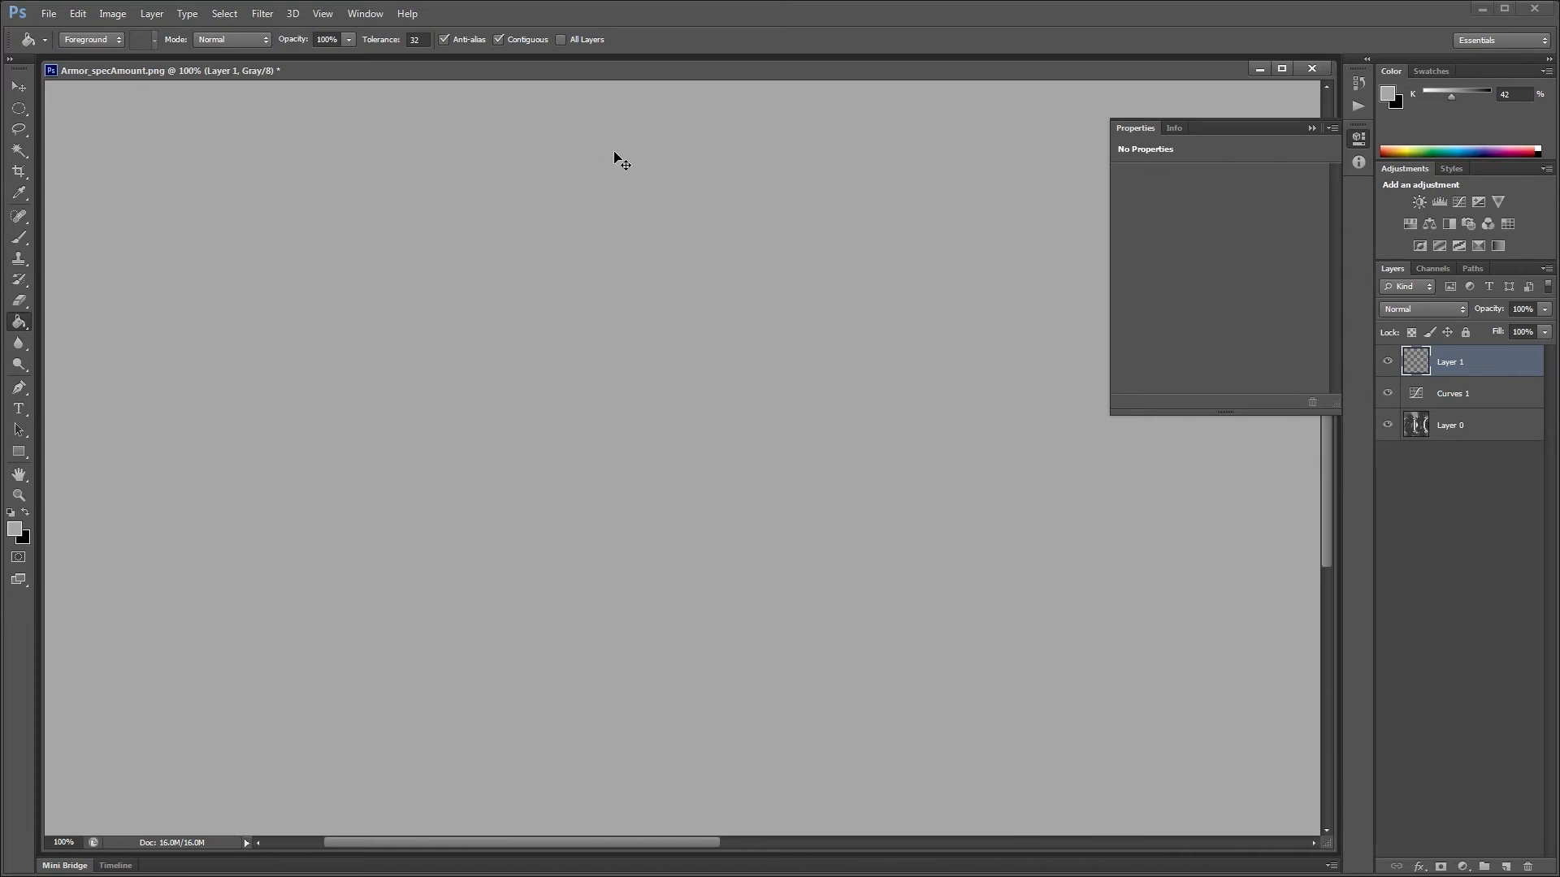
{"action": "key", "text": "ctrl+z"}
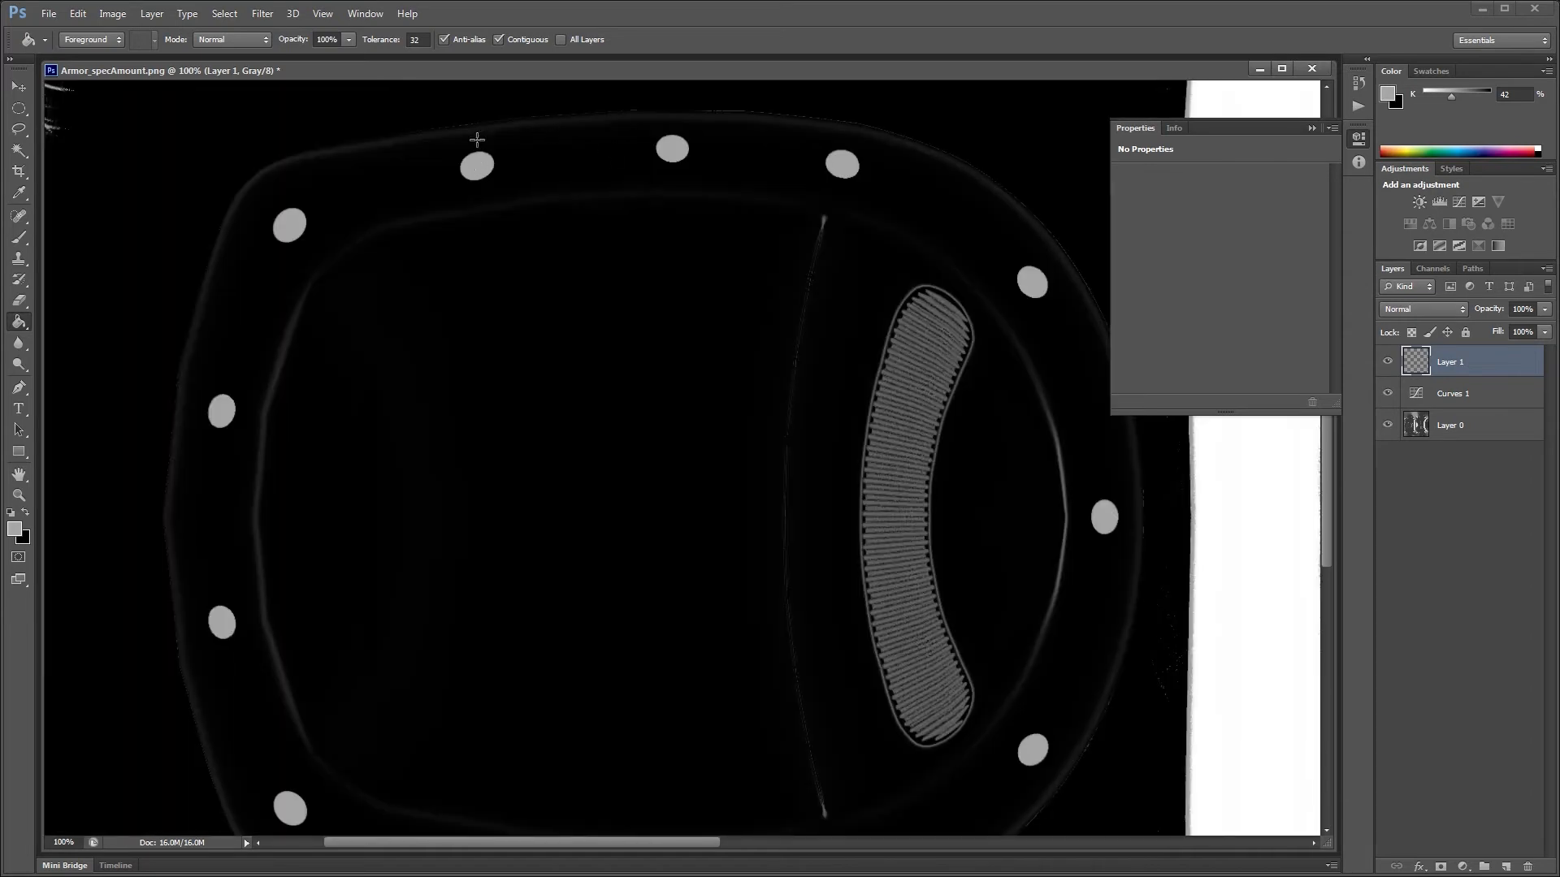
{"action": "left_click", "coordinate": [561, 39]}
{"action": "left_click", "coordinate": [479, 172]}
{"action": "key", "text": "ctrl+z"}
Step: Set the foreground color to white and fill the rivets along the chest plate's upper and right edges
{"action": "key", "text": "d"}
{"action": "key", "text": "x"}
{"action": "left_click", "coordinate": [670, 149]}
{"action": "left_click", "coordinate": [844, 167]}
{"action": "left_click", "coordinate": [1032, 280]}
{"action": "left_click", "coordinate": [1104, 511]}
{"action": "left_click", "coordinate": [1046, 740]}
{"action": "left_click", "coordinate": [484, 167]}
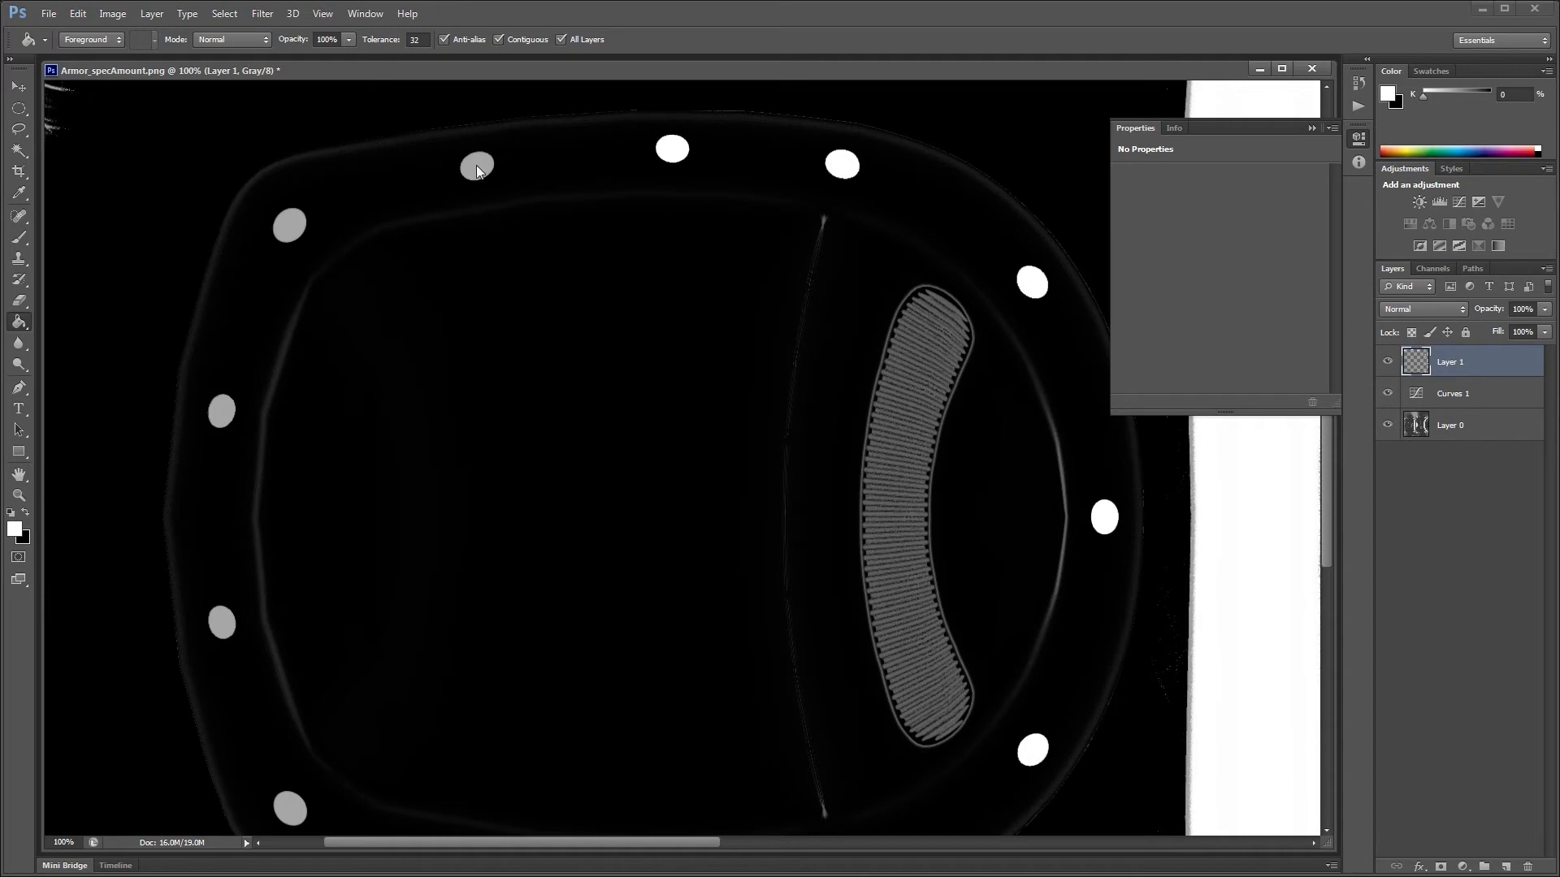
Step: Fill the remaining rivets along the chest plate's left and lower edges with white
{"action": "left_click", "coordinate": [292, 213]}
{"action": "left_click_drag", "start_coordinate": [303, 414], "coordinate": [402, 244]}
{"action": "left_click", "coordinate": [311, 245]}
{"action": "left_click", "coordinate": [309, 456]}
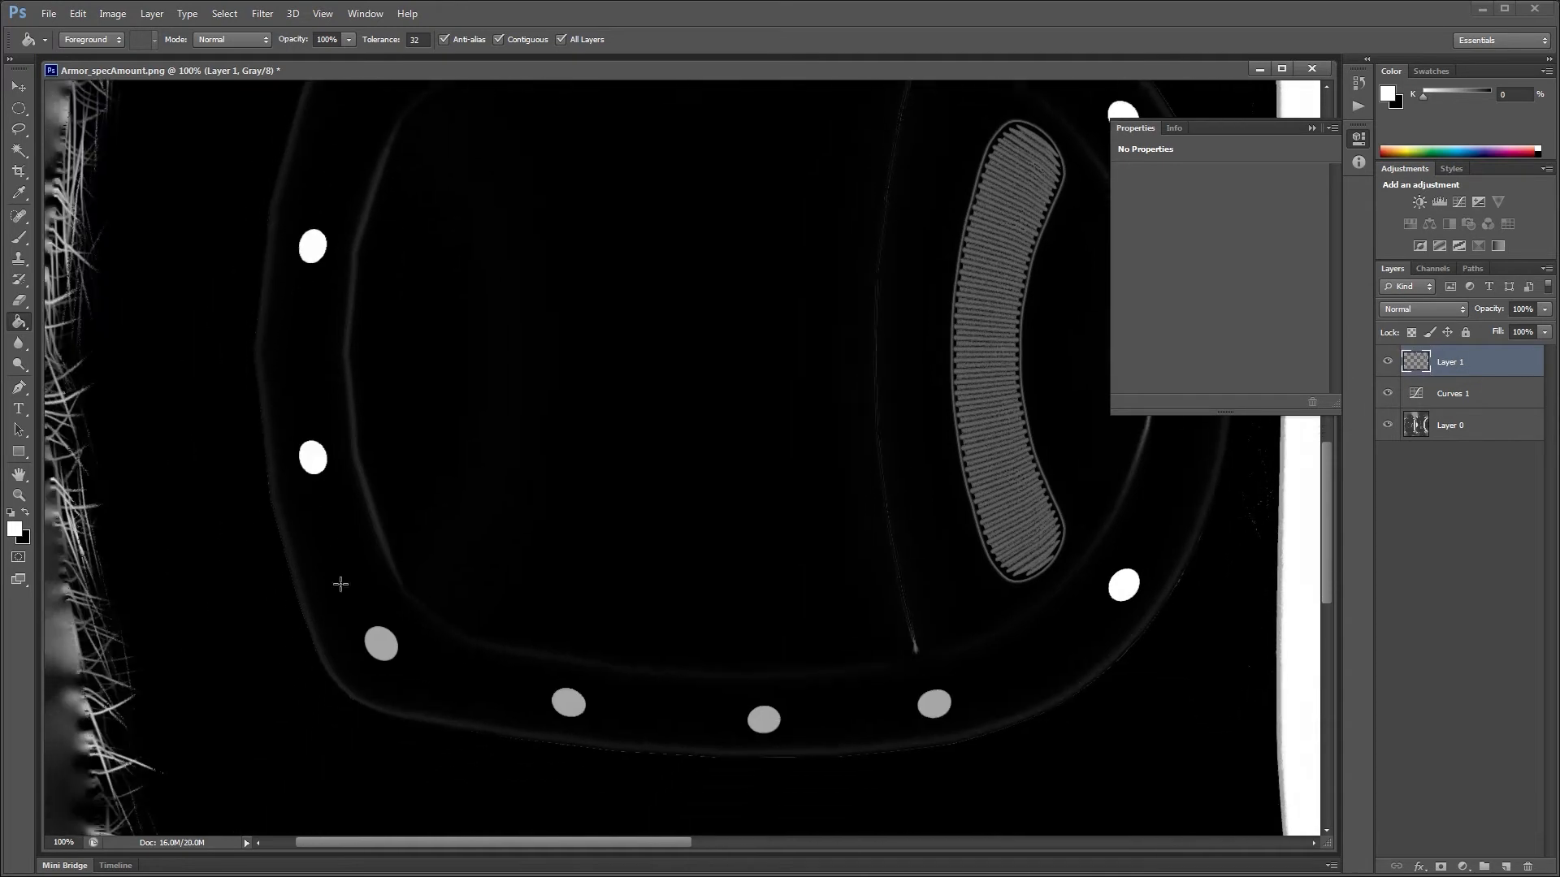
{"action": "left_click", "coordinate": [374, 635]}
{"action": "left_click", "coordinate": [560, 701]}
{"action": "left_click", "coordinate": [762, 723]}
{"action": "left_click", "coordinate": [931, 705]}
Step: Fill the rivet beside the strap's upper clip and the two rivets at the tip of the striped panel with white
{"action": "left_click_drag", "start_coordinate": [839, 526], "coordinate": [637, 751]}
{"action": "left_click_drag", "start_coordinate": [757, 162], "coordinate": [733, 524]}
{"action": "left_click", "coordinate": [689, 360]}
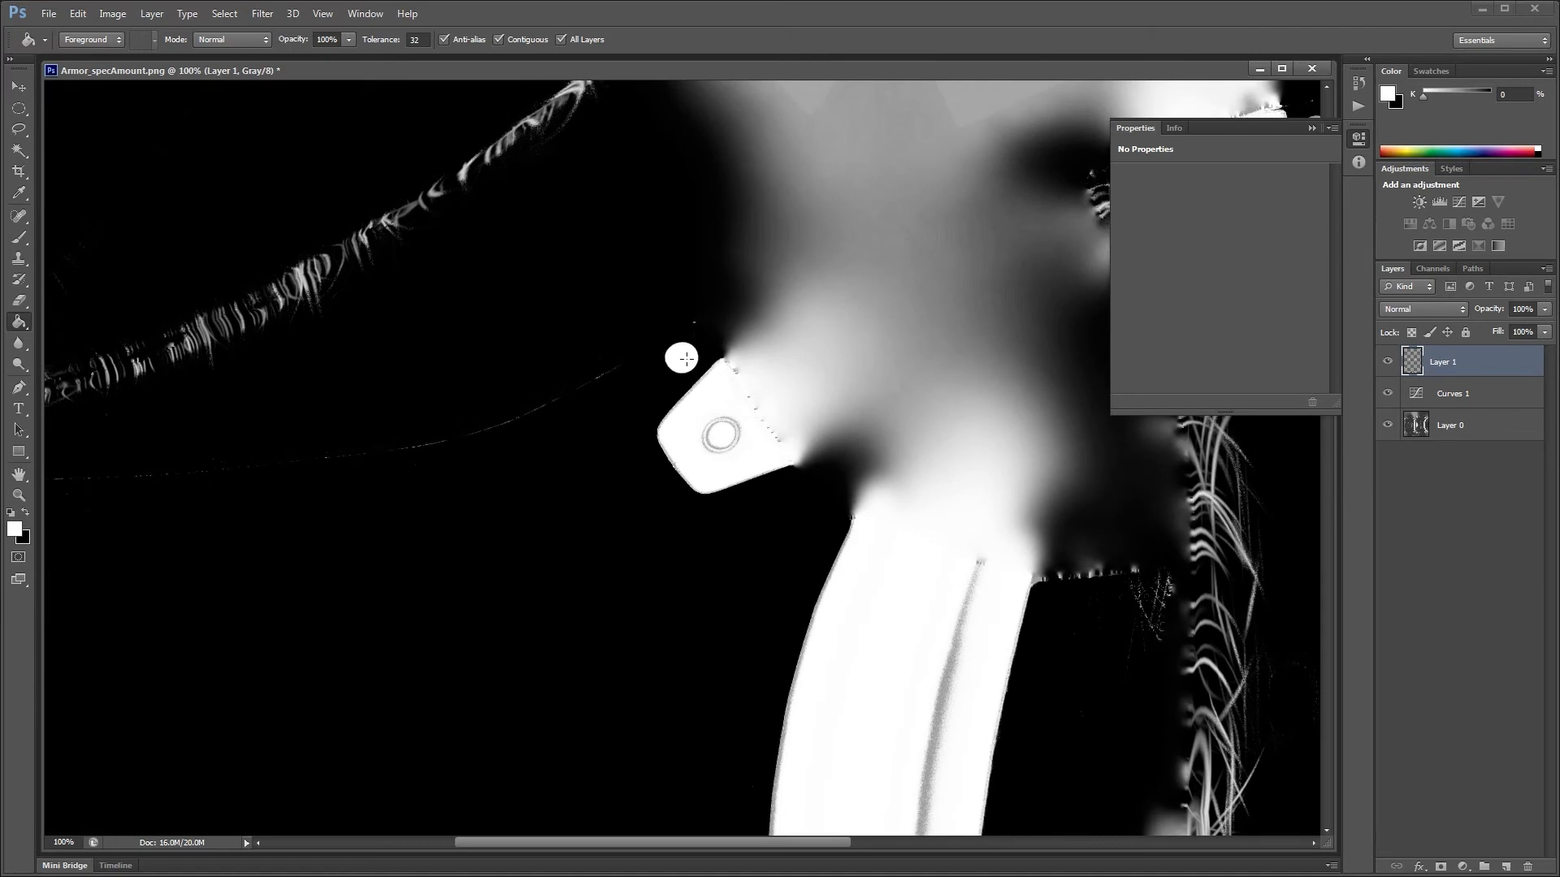
{"action": "left_click_drag", "start_coordinate": [807, 783], "coordinate": [448, 271]}
{"action": "left_click_drag", "start_coordinate": [585, 662], "coordinate": [589, 202]}
{"action": "left_click_drag", "start_coordinate": [553, 382], "coordinate": [288, 459]}
{"action": "left_click", "coordinate": [815, 309]}
{"action": "left_click", "coordinate": [809, 374]}
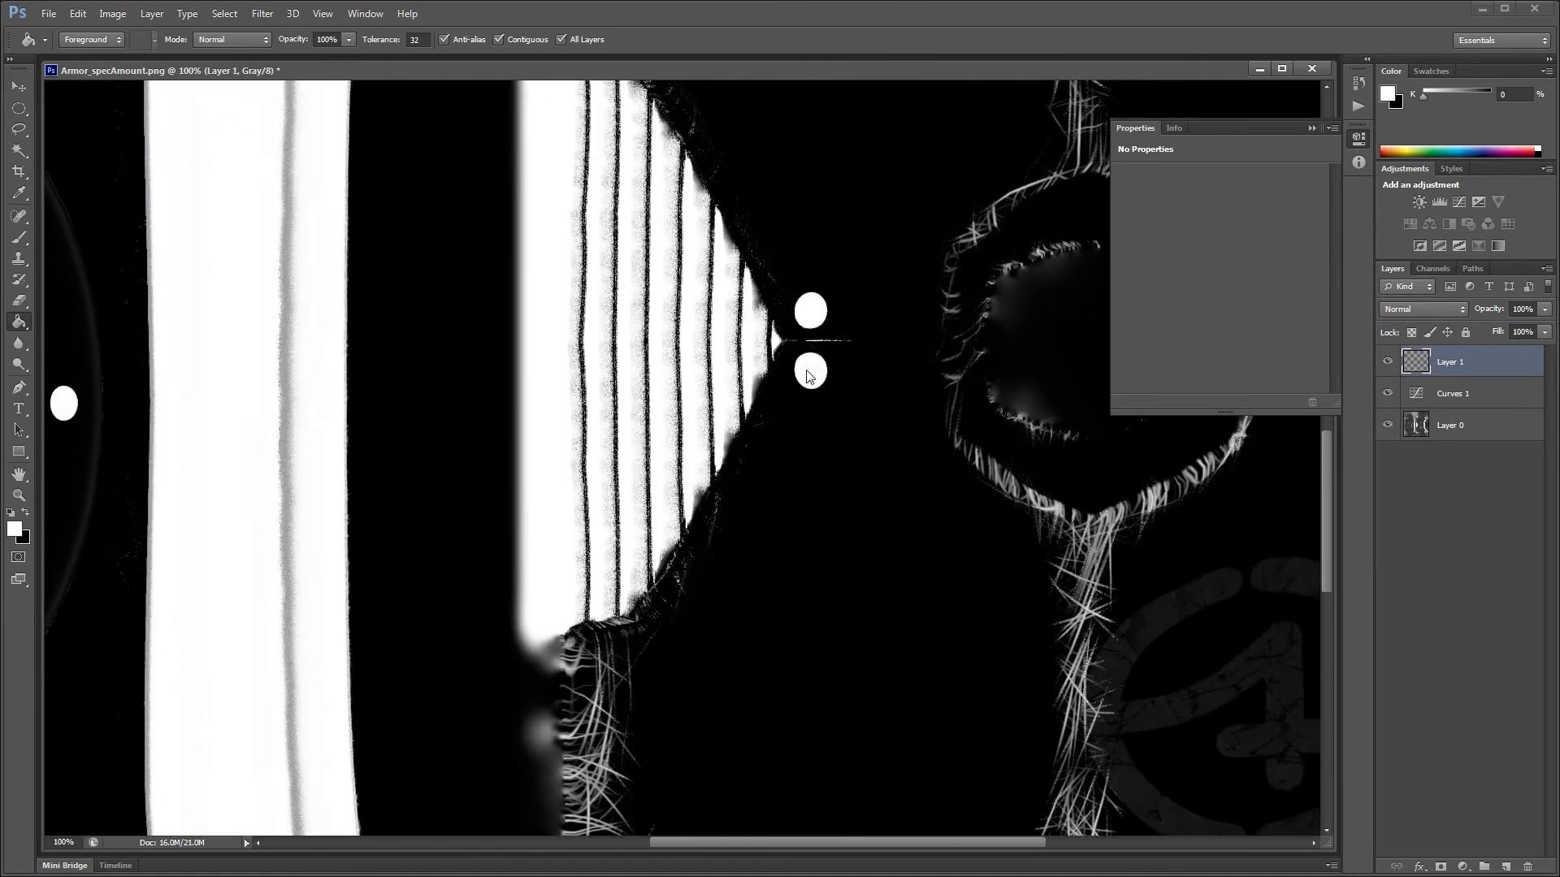
{"action": "key", "text": "ctrl+minus"}
{"action": "key", "text": "ctrl+minus"}
{"action": "key", "text": "ctrl+minus"}
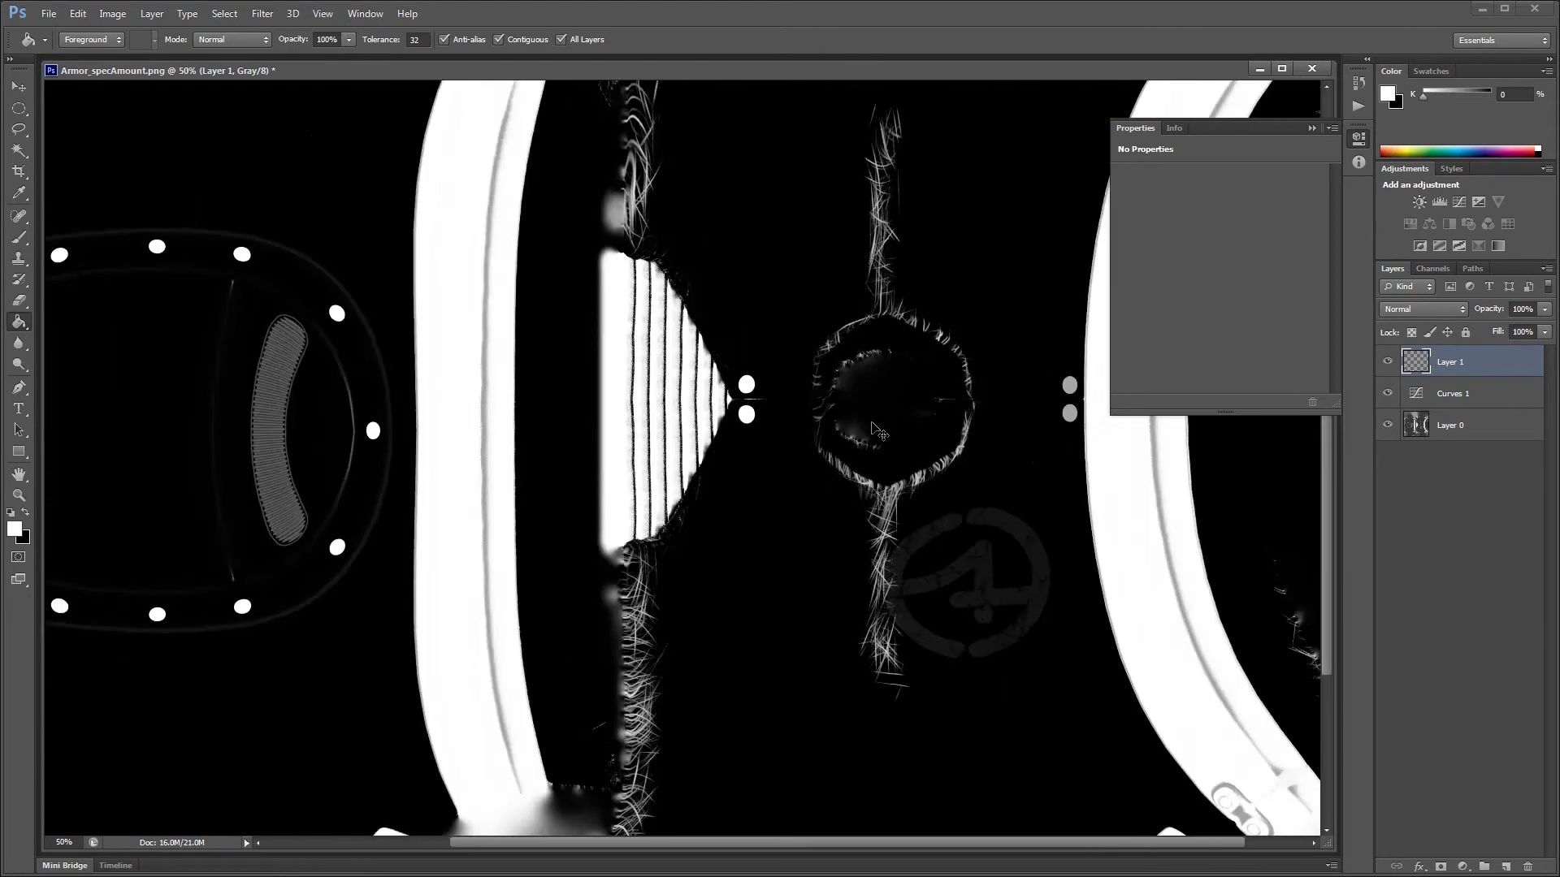
{"action": "left_click_drag", "start_coordinate": [958, 211], "coordinate": [822, 441]}
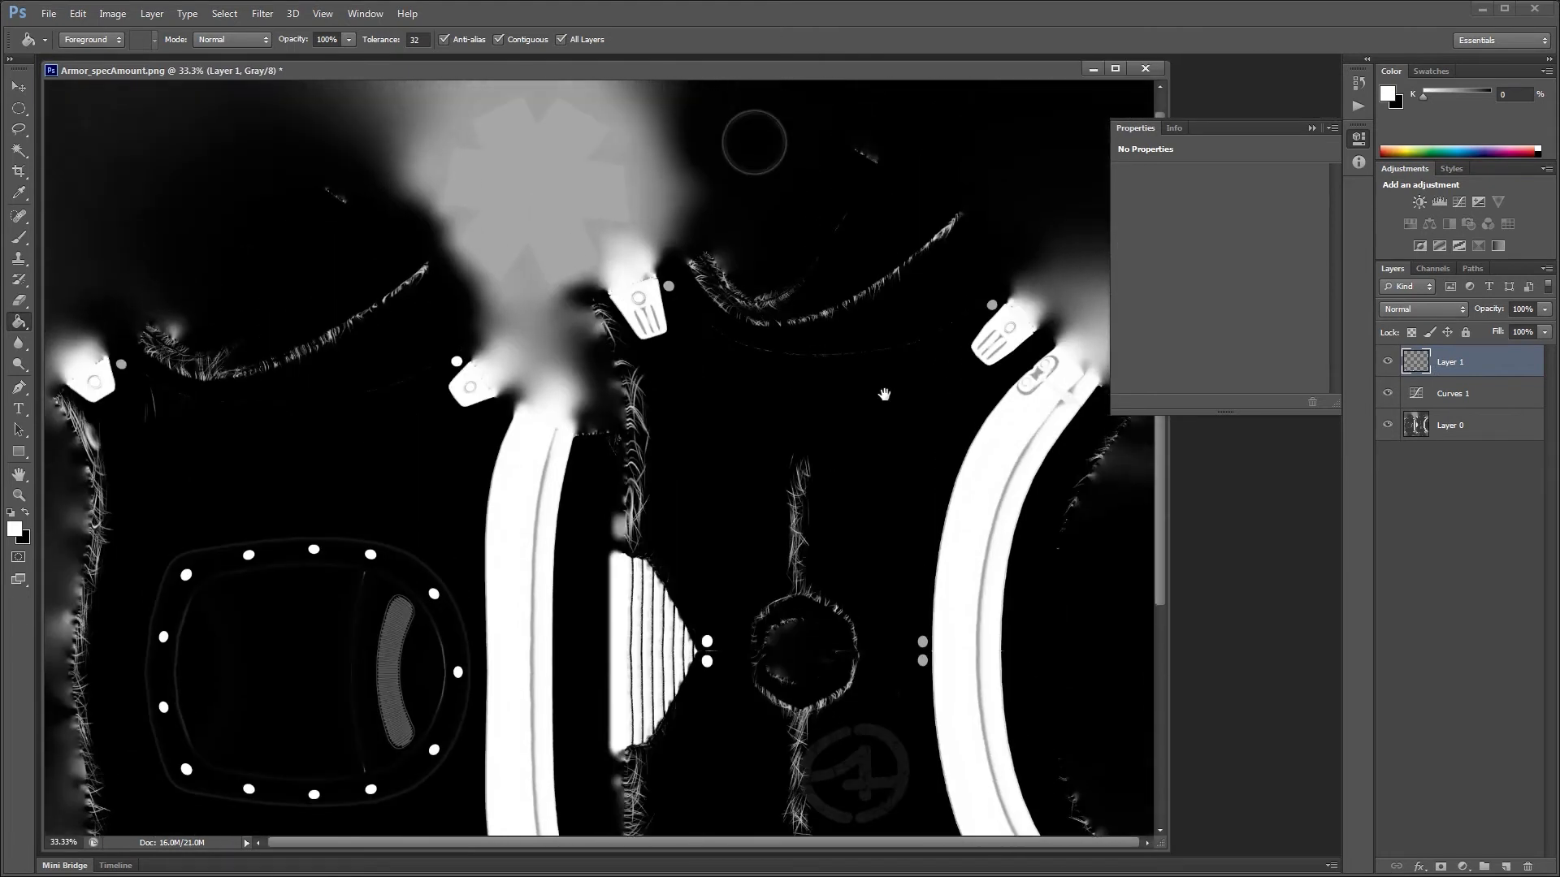
Step: Fill the rivet pair opposite the striped panel and the remaining rivets beside the lower and upper clips with white
{"action": "scroll", "coordinate": [967, 520], "scroll_direction": "down", "scroll_amount": 5}
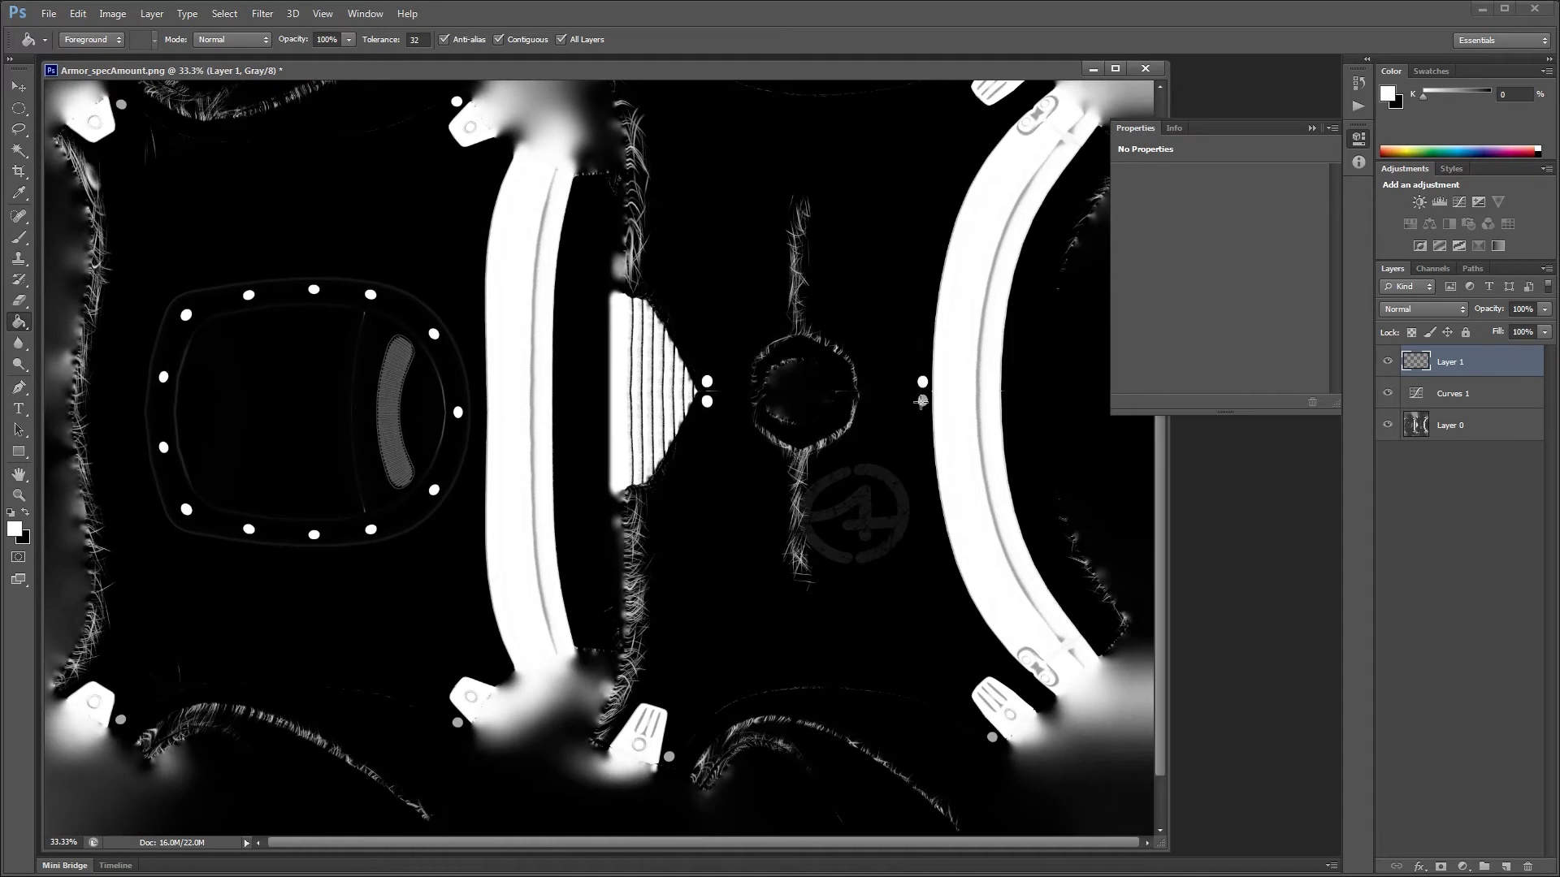
{"action": "scroll", "coordinate": [960, 557], "scroll_direction": "down", "scroll_amount": 1}
{"action": "left_click", "coordinate": [991, 670]}
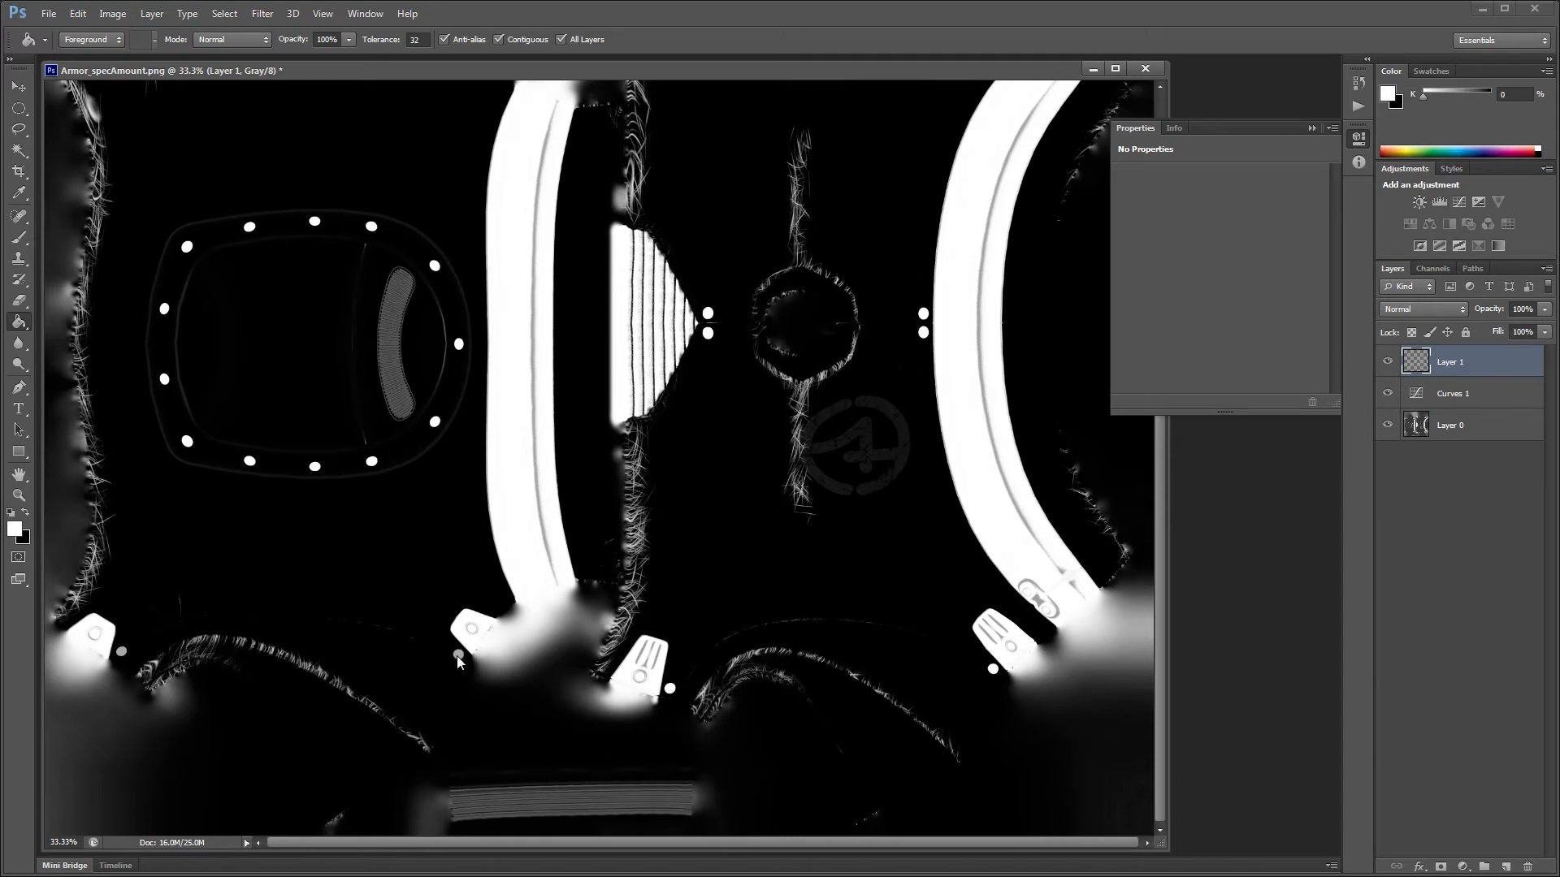
{"action": "left_click", "coordinate": [122, 653]}
{"action": "scroll", "coordinate": [227, 338], "scroll_direction": "up", "scroll_amount": 3}
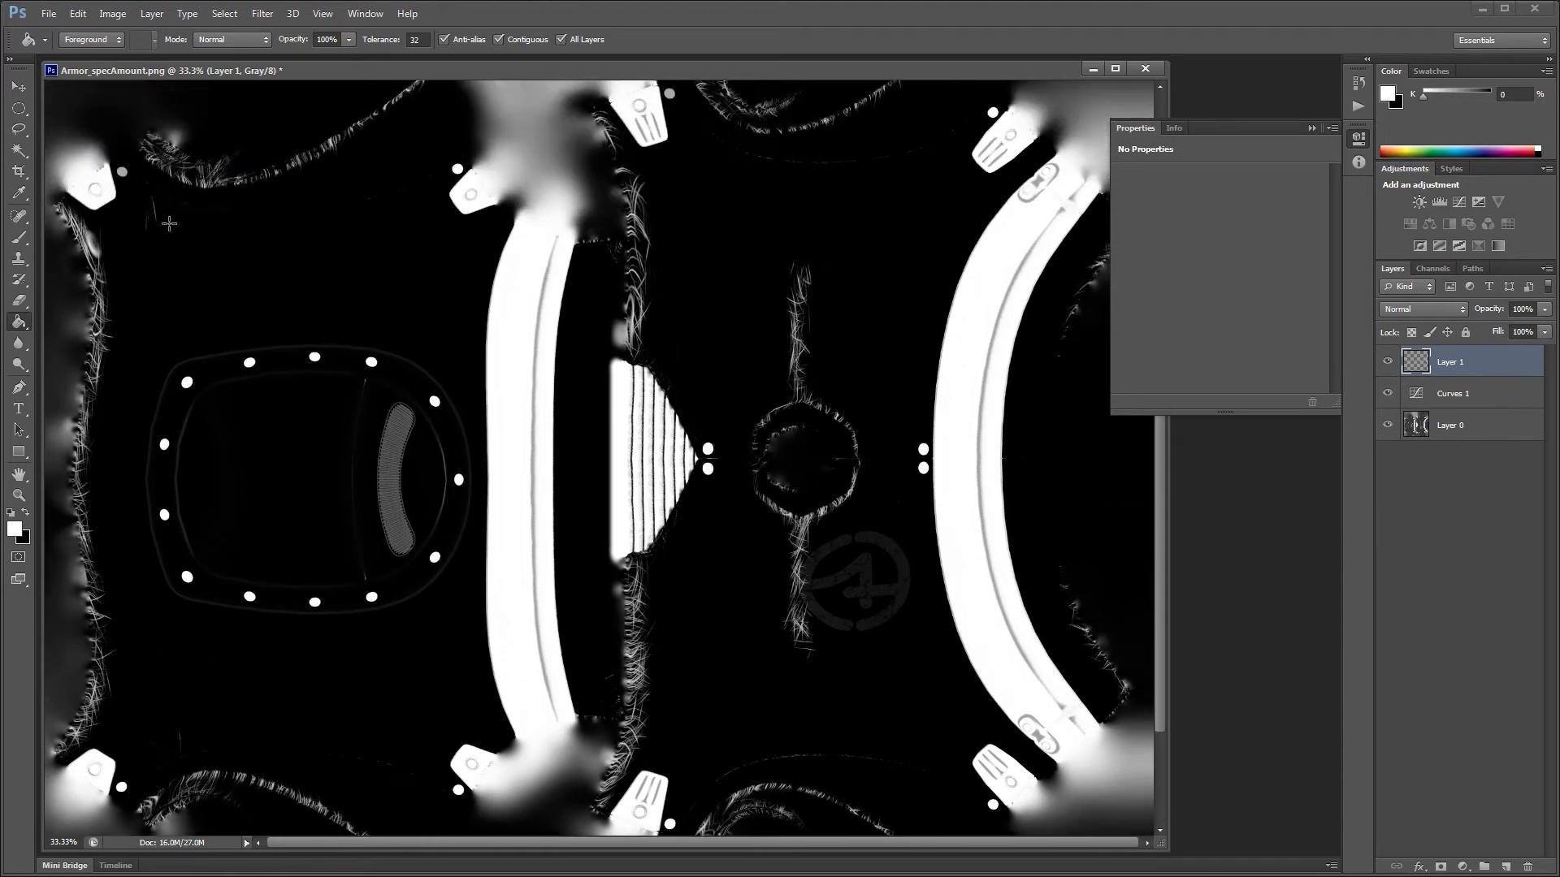
{"action": "left_click", "coordinate": [123, 173]}
{"action": "left_click", "coordinate": [670, 94]}
{"action": "left_click_drag", "start_coordinate": [759, 402], "coordinate": [748, 319]}
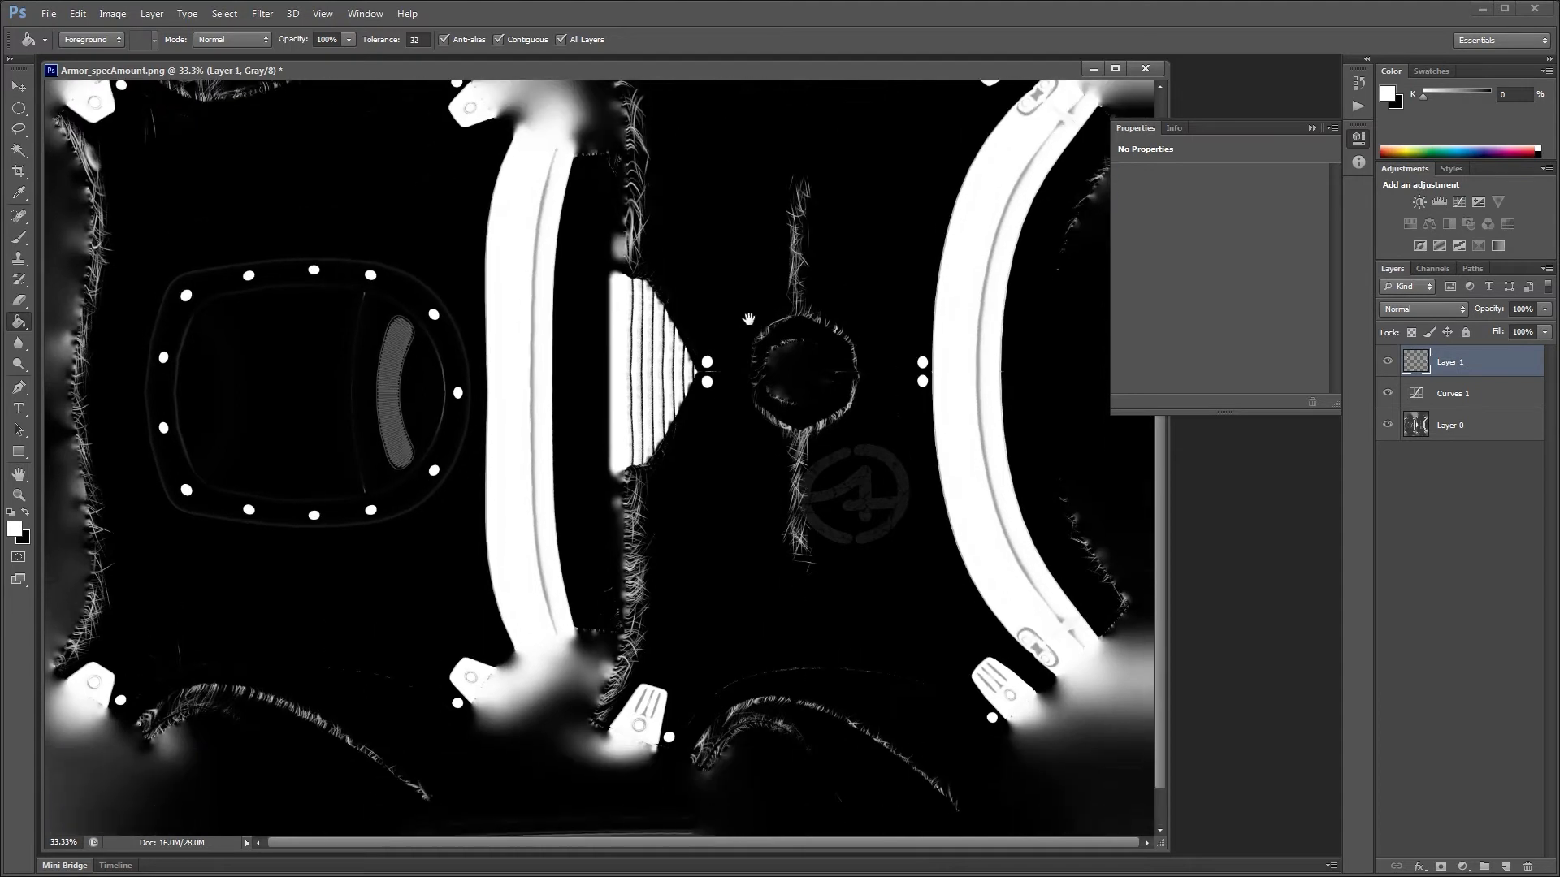
Step: Save a PNG copy of the corrected specular map as Armor_metallic.png in the BakedTextures folder
{"action": "key", "text": "ctrl+minus"}
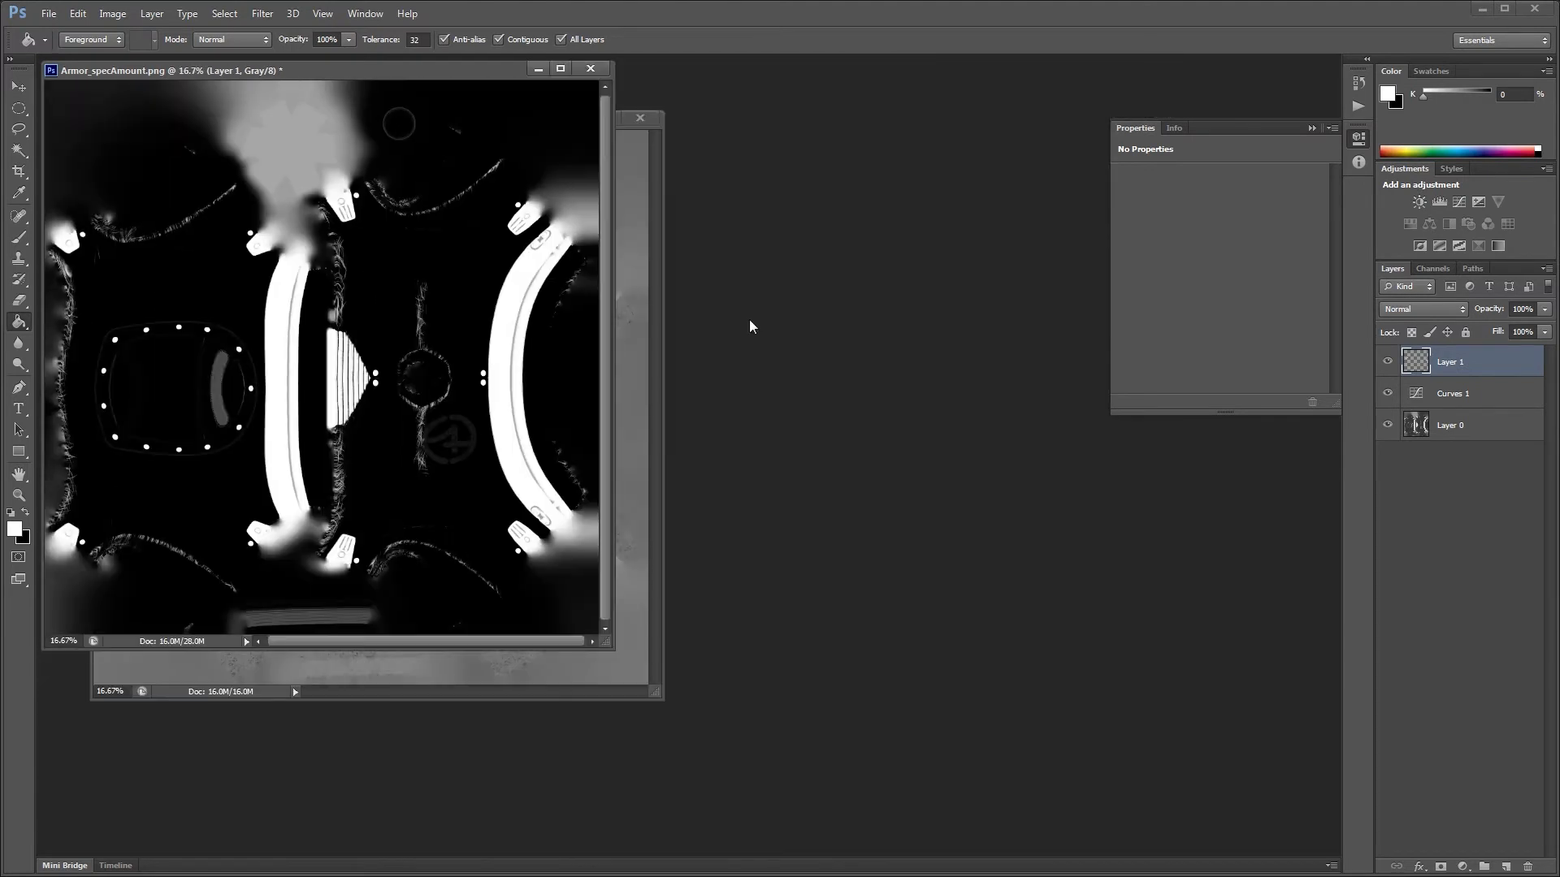
{"action": "left_click_drag", "start_coordinate": [344, 79], "coordinate": [766, 217]}
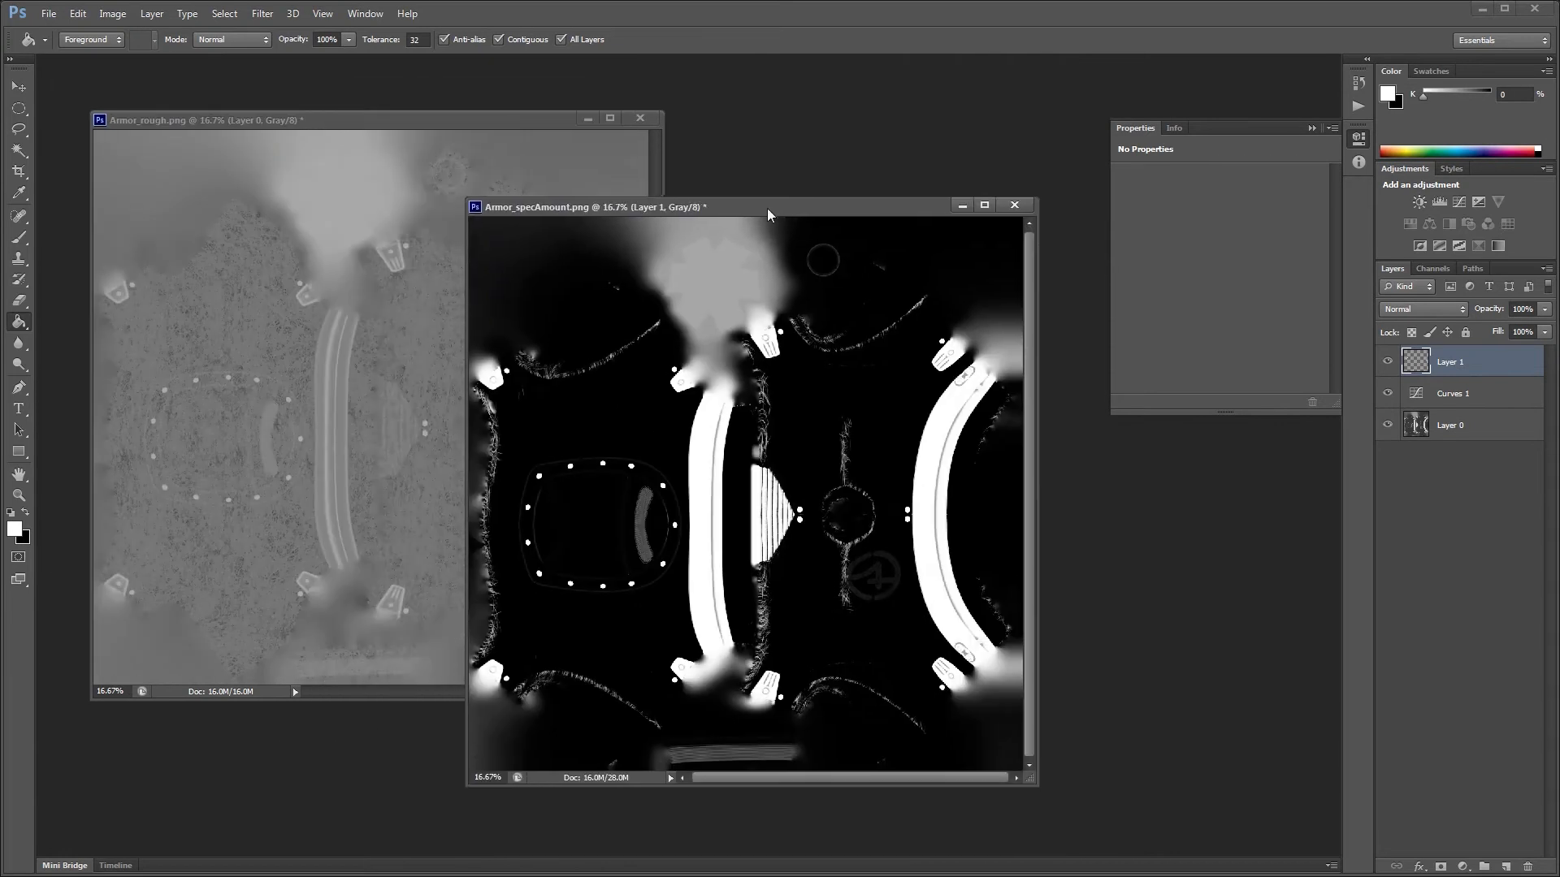
{"action": "left_click", "coordinate": [42, 14]}
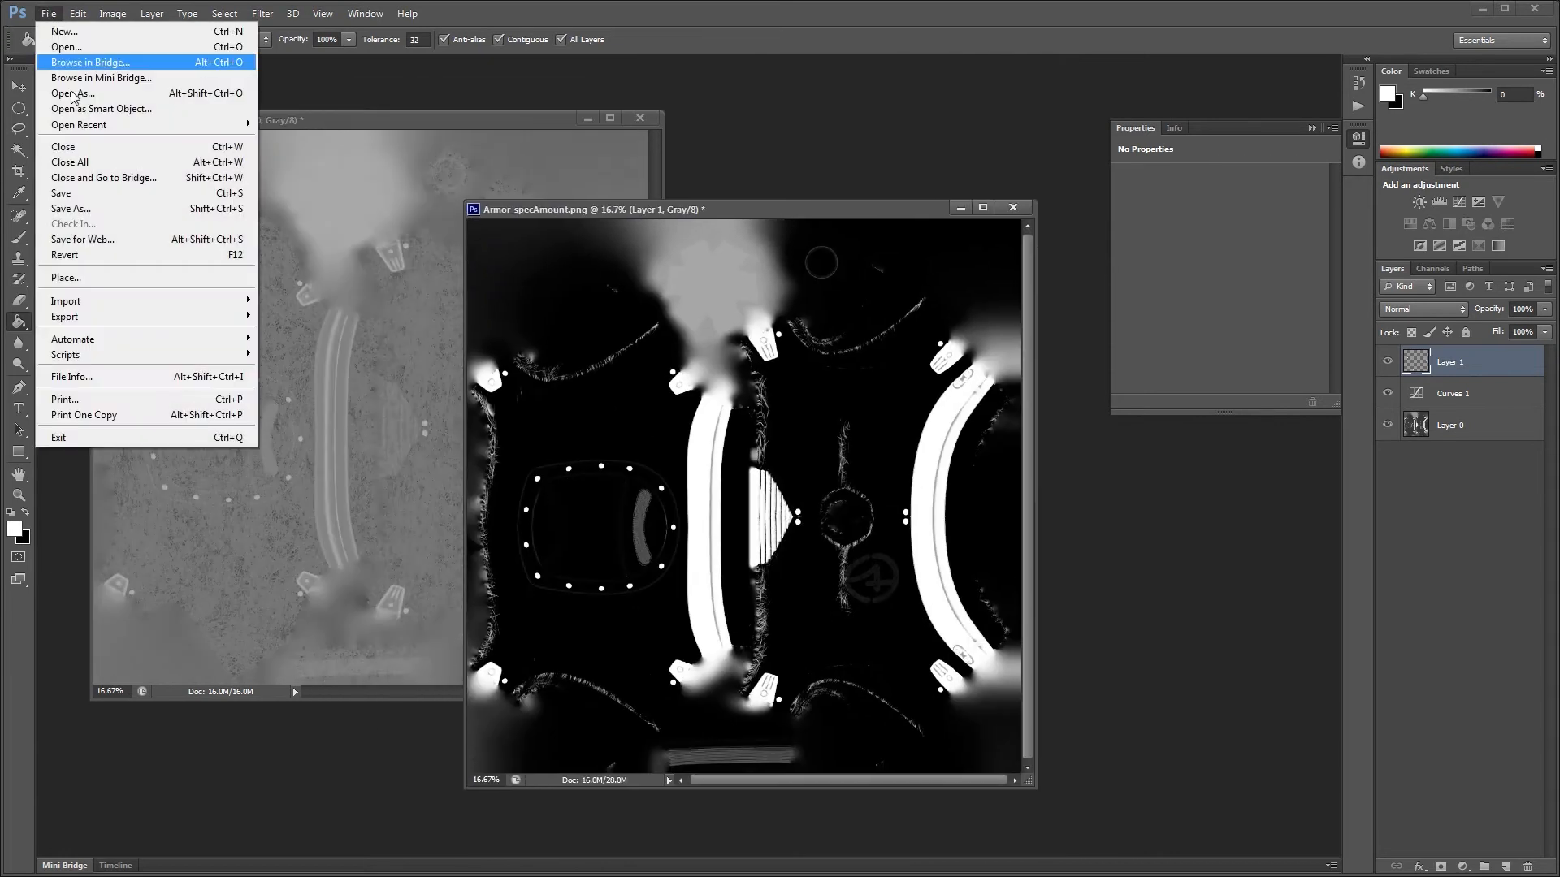
{"action": "left_click", "coordinate": [90, 208]}
{"action": "left_click_drag", "start_coordinate": [698, 180], "coordinate": [649, 177]}
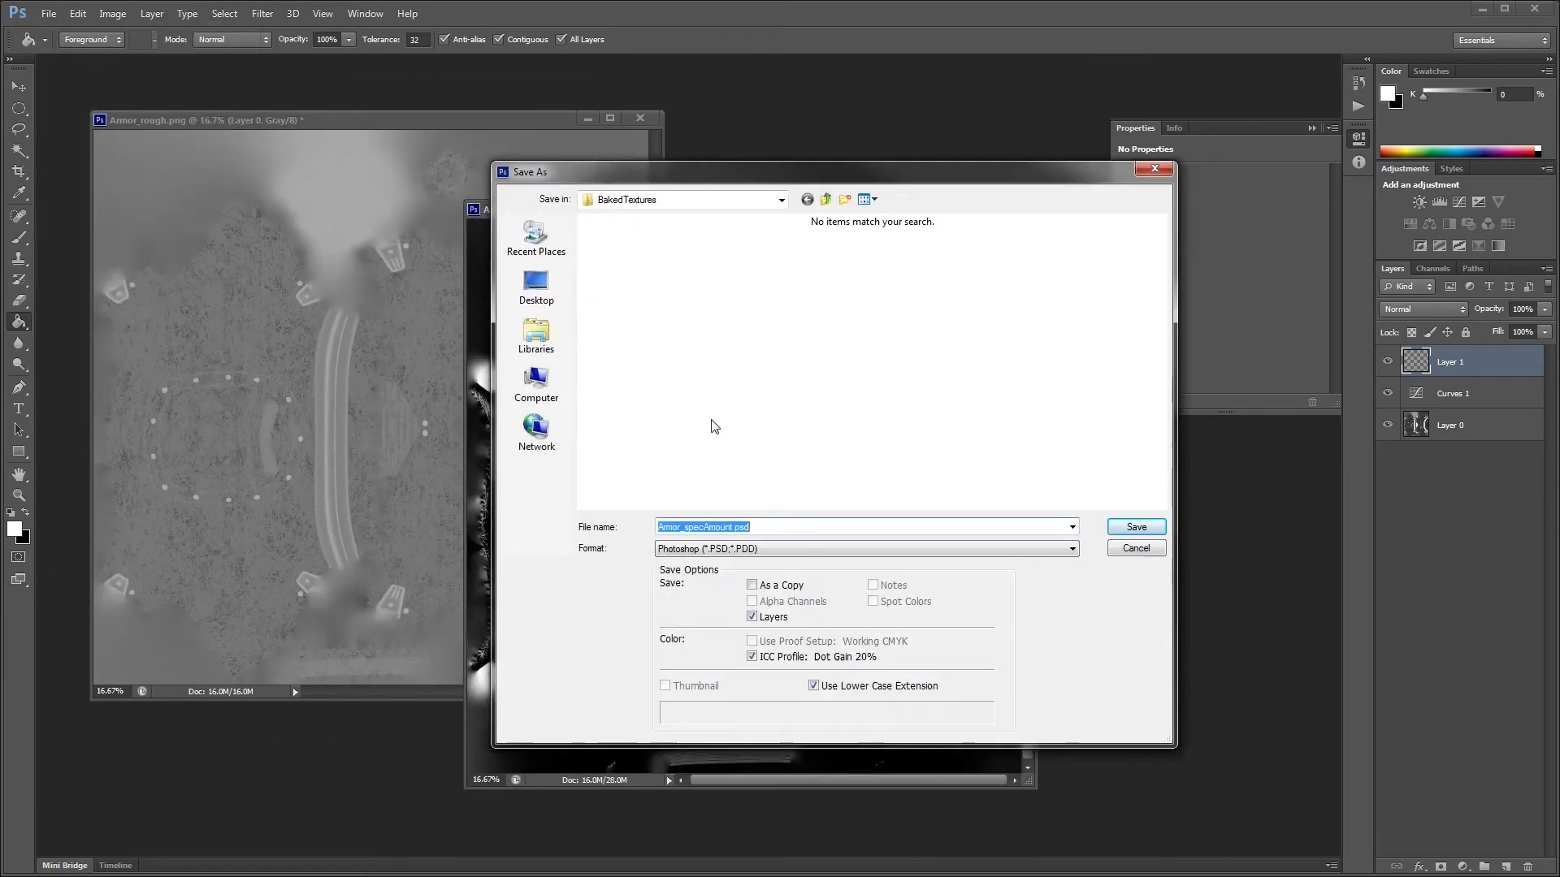
{"action": "left_click", "coordinate": [732, 549]}
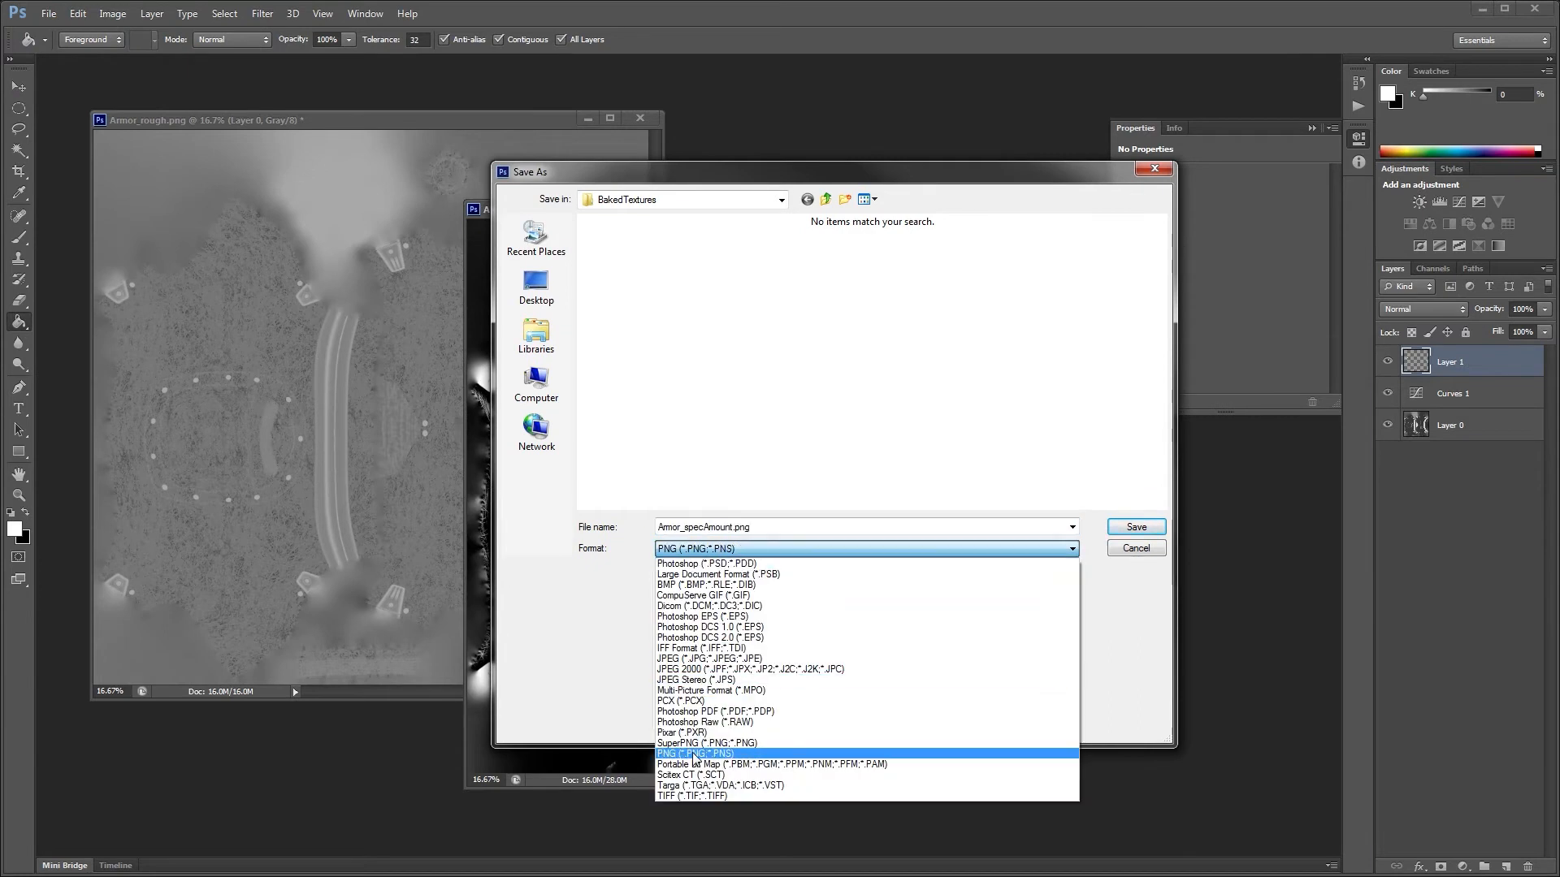
{"action": "left_click", "coordinate": [699, 753]}
{"action": "left_click_drag", "start_coordinate": [685, 529], "coordinate": [720, 529]}
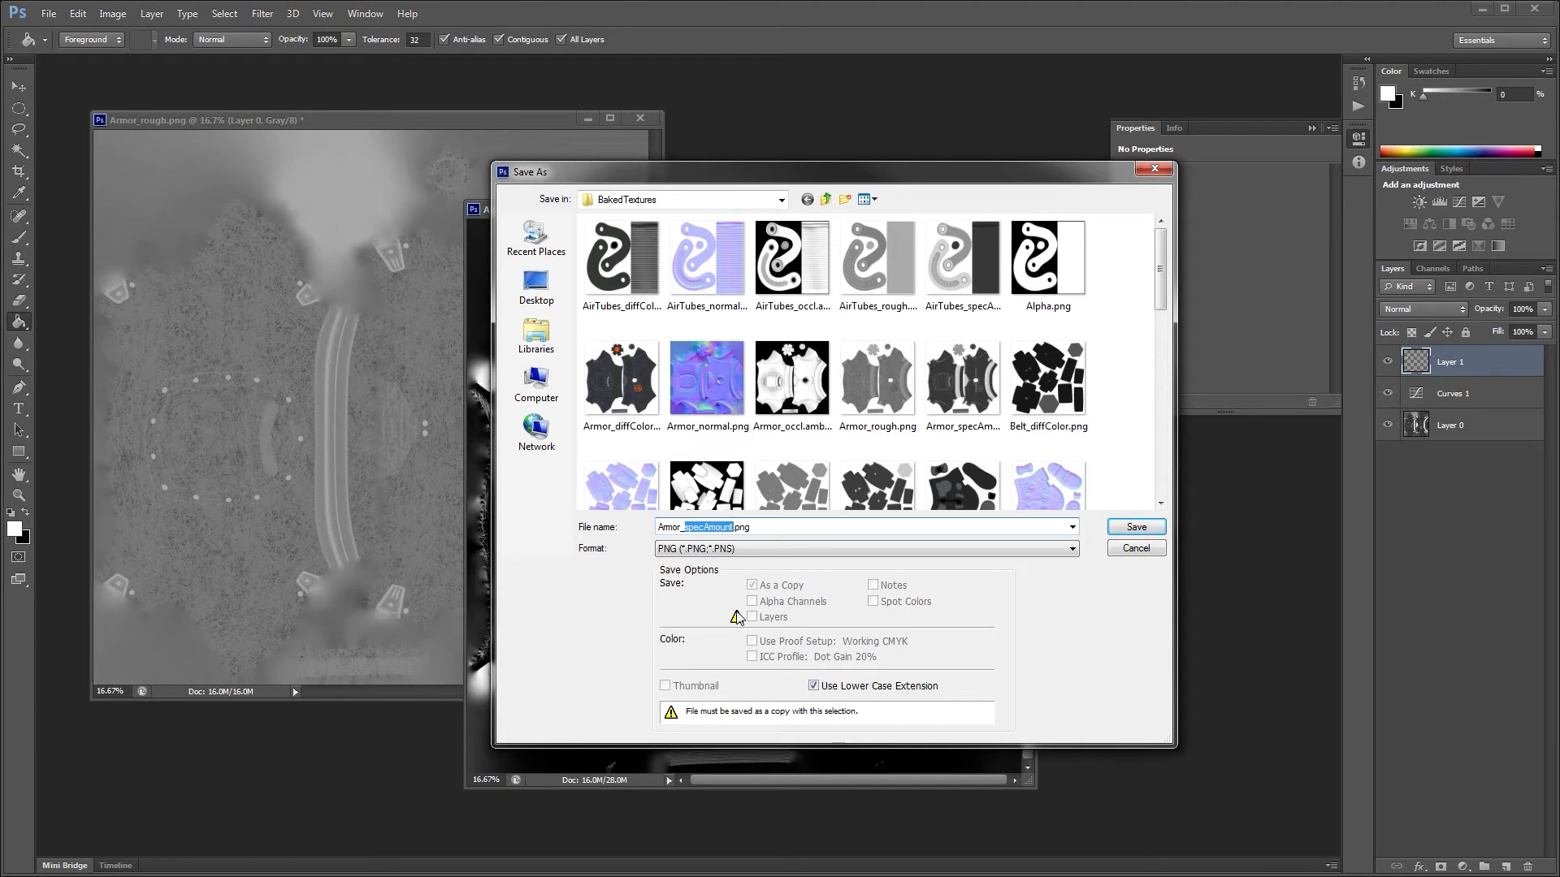
{"action": "type", "text": "metallic"}
{"action": "left_click", "coordinate": [1115, 528]}
{"action": "left_click", "coordinate": [939, 301]}
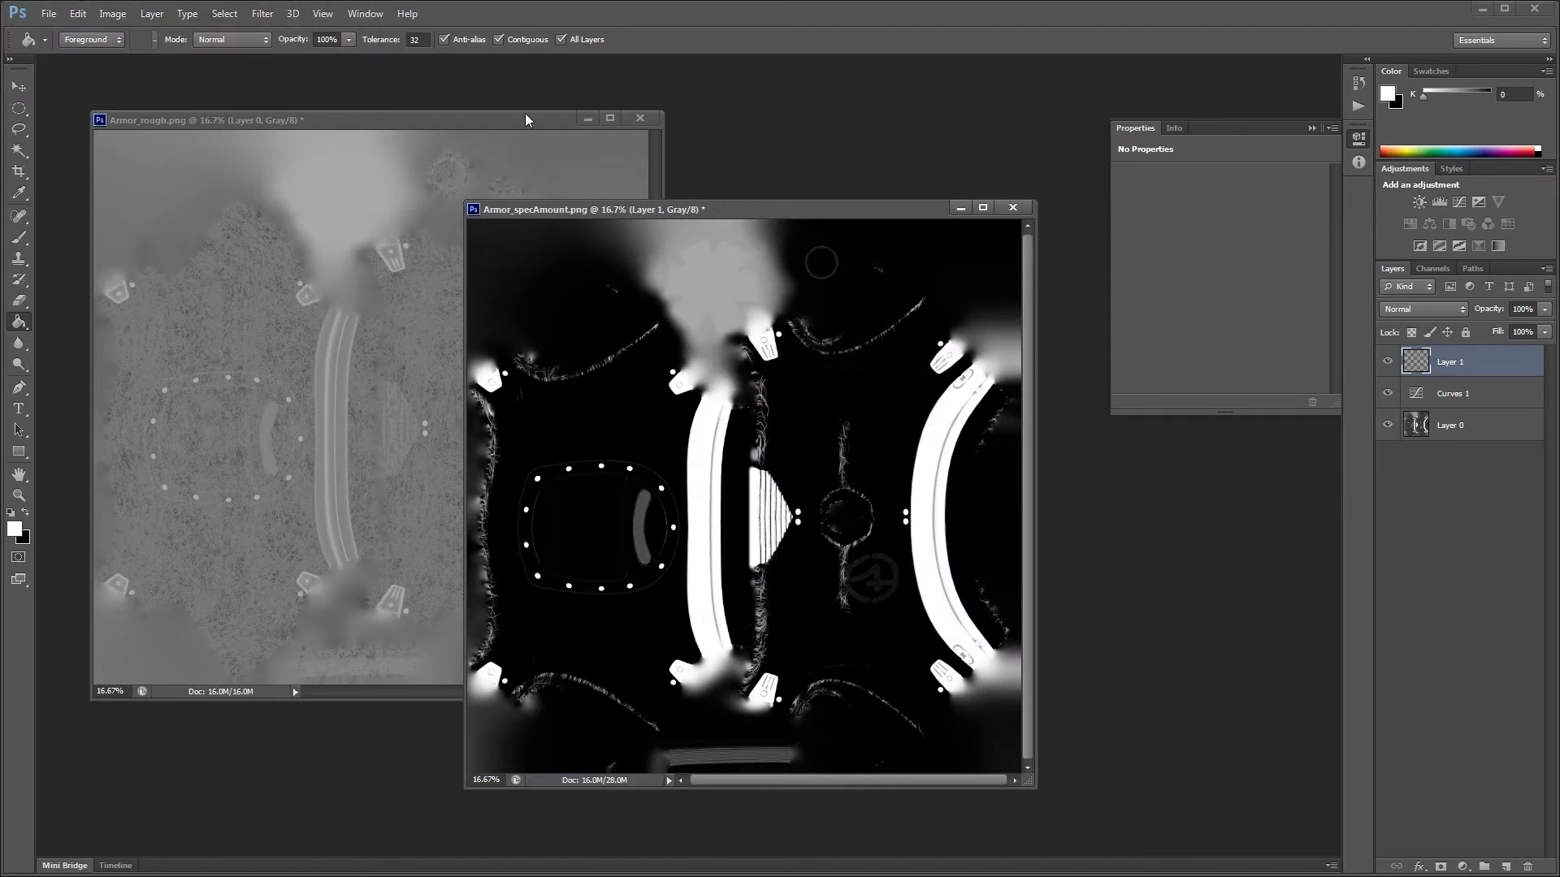
Step: Switch to MODO, reload the changed specular image and add Armor_metallic.png as an image map in the Bake_Armor material group
{"action": "key", "text": "alt+Tab"}
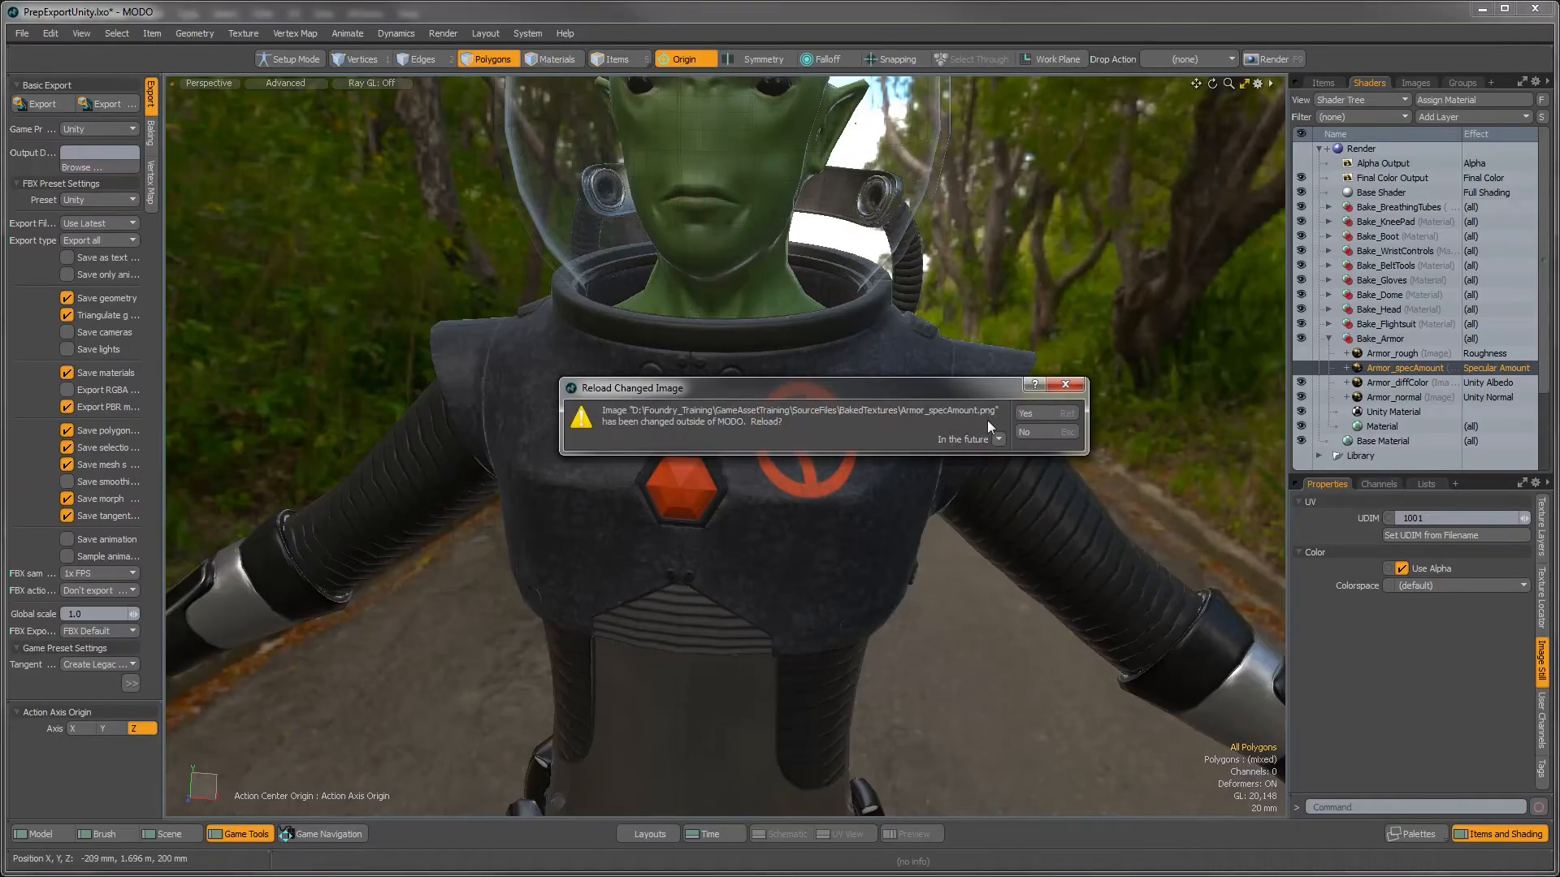
{"action": "left_click", "coordinate": [1048, 414]}
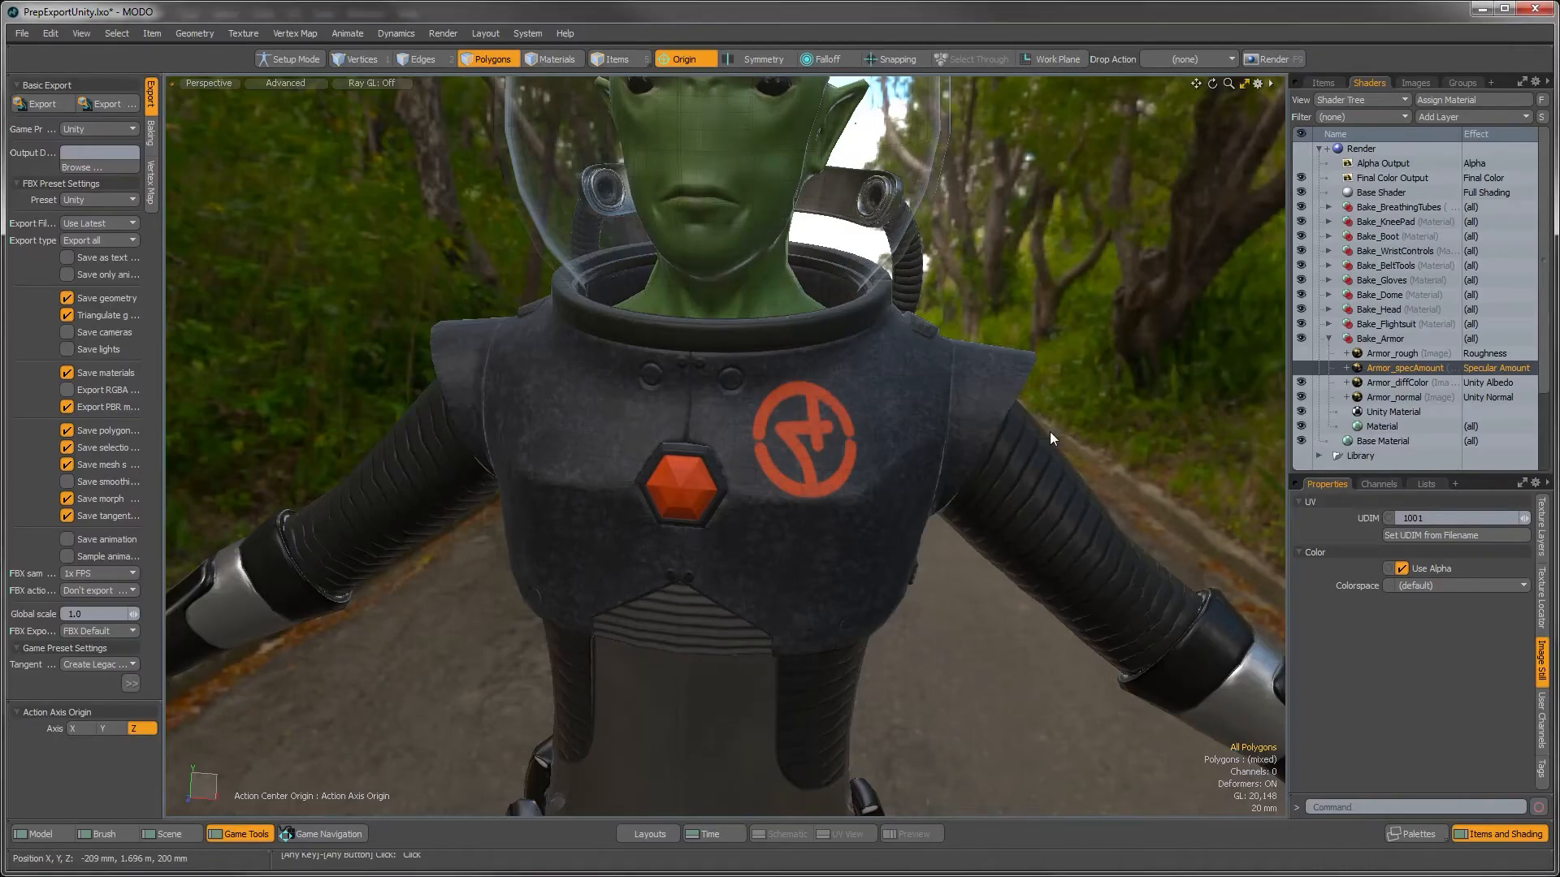
{"action": "left_click", "coordinate": [1377, 382]}
{"action": "left_click", "coordinate": [1433, 118]}
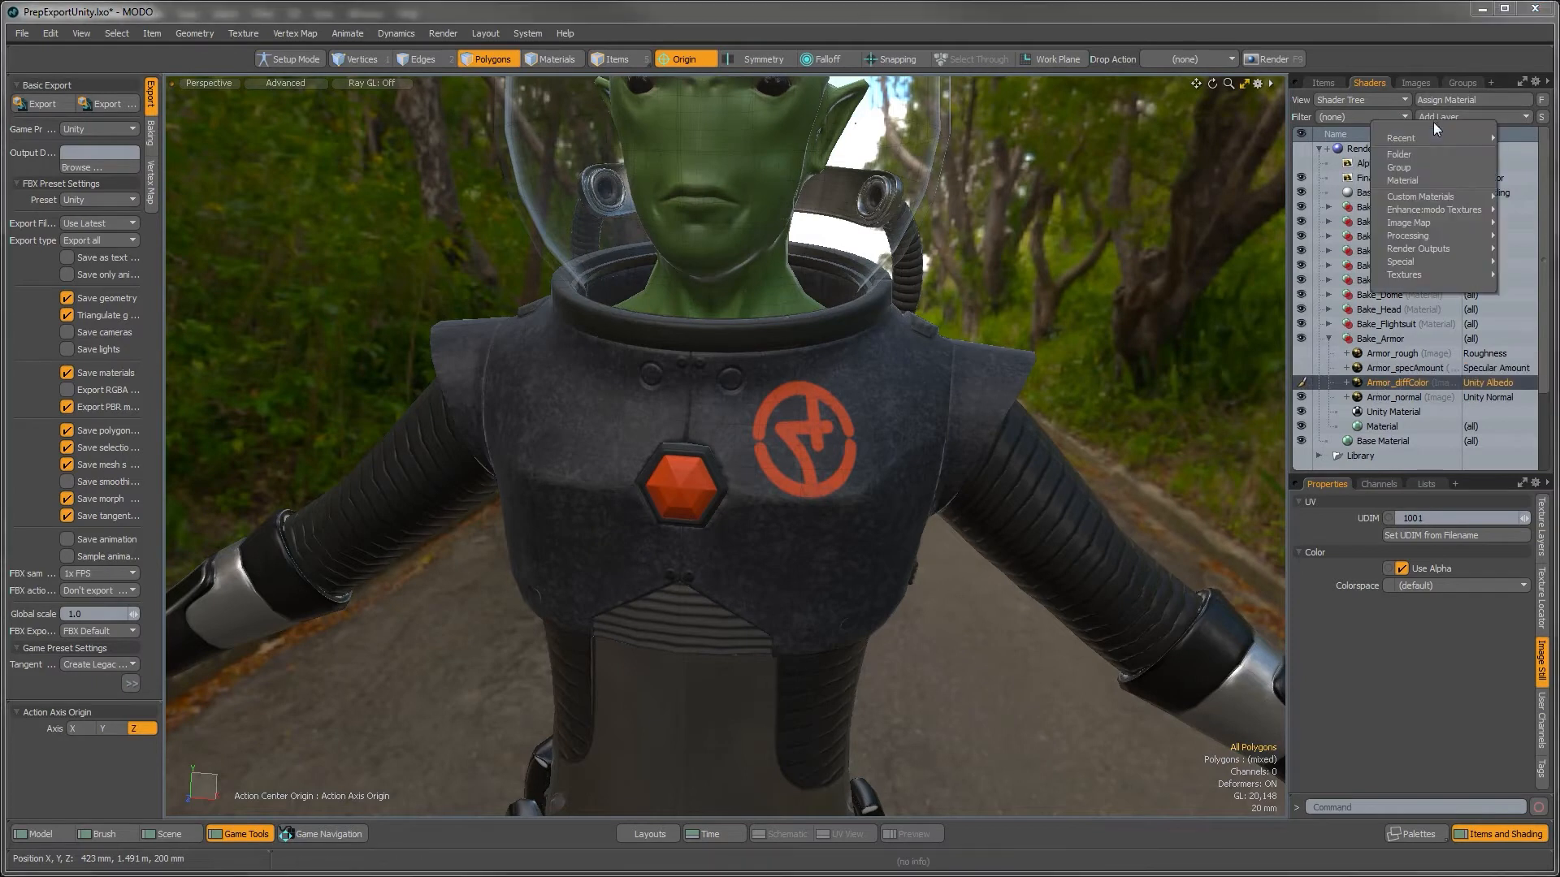
{"action": "mouse_move", "coordinate": [1409, 220]}
{"action": "left_click", "coordinate": [1540, 223]}
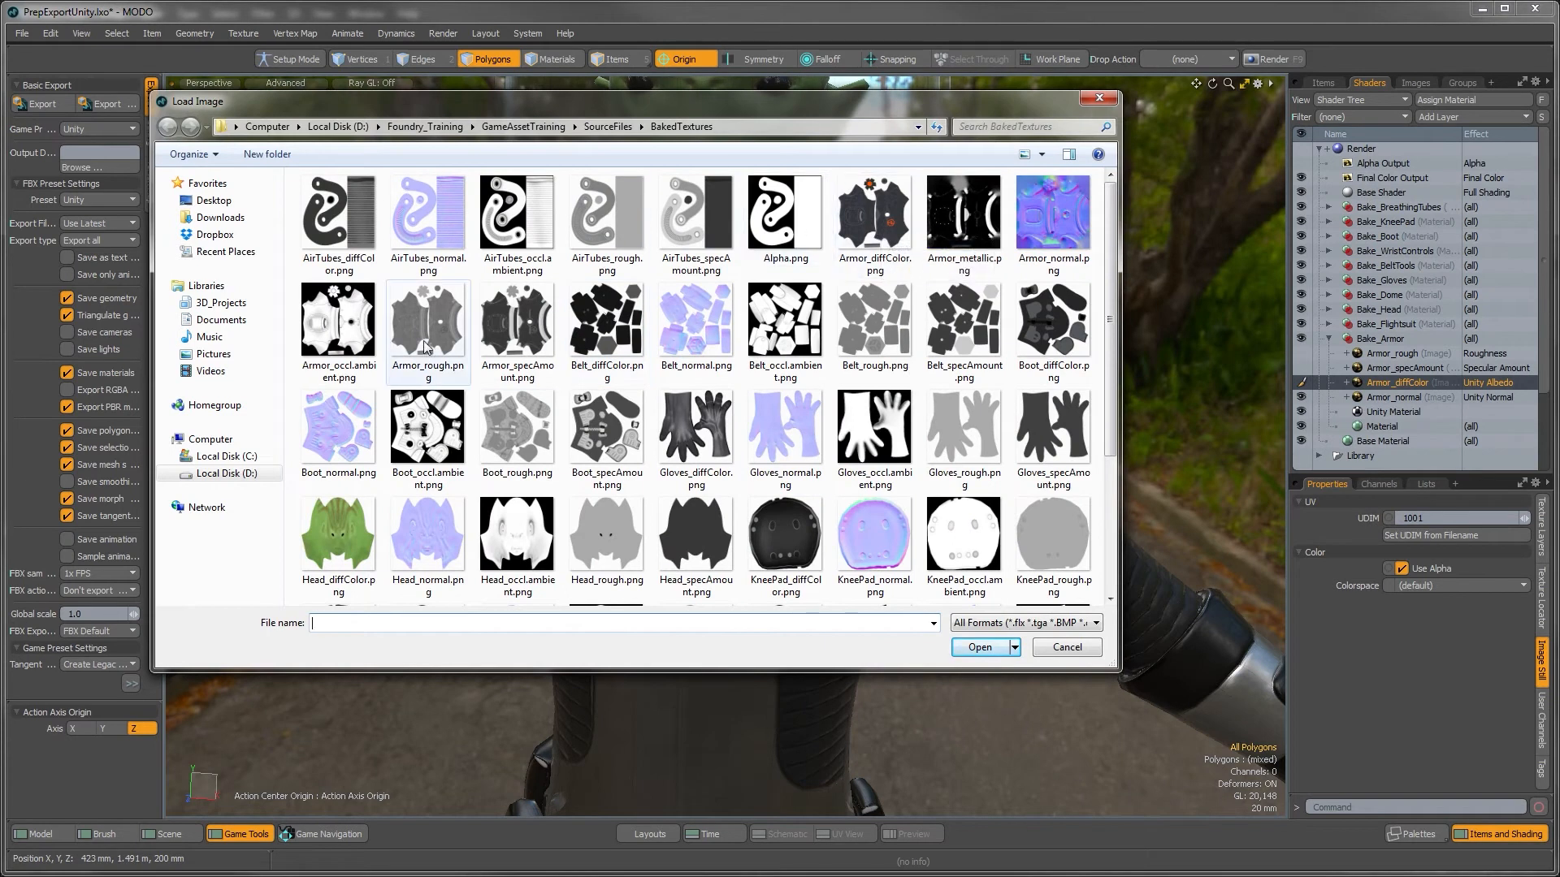
{"action": "left_click", "coordinate": [964, 213]}
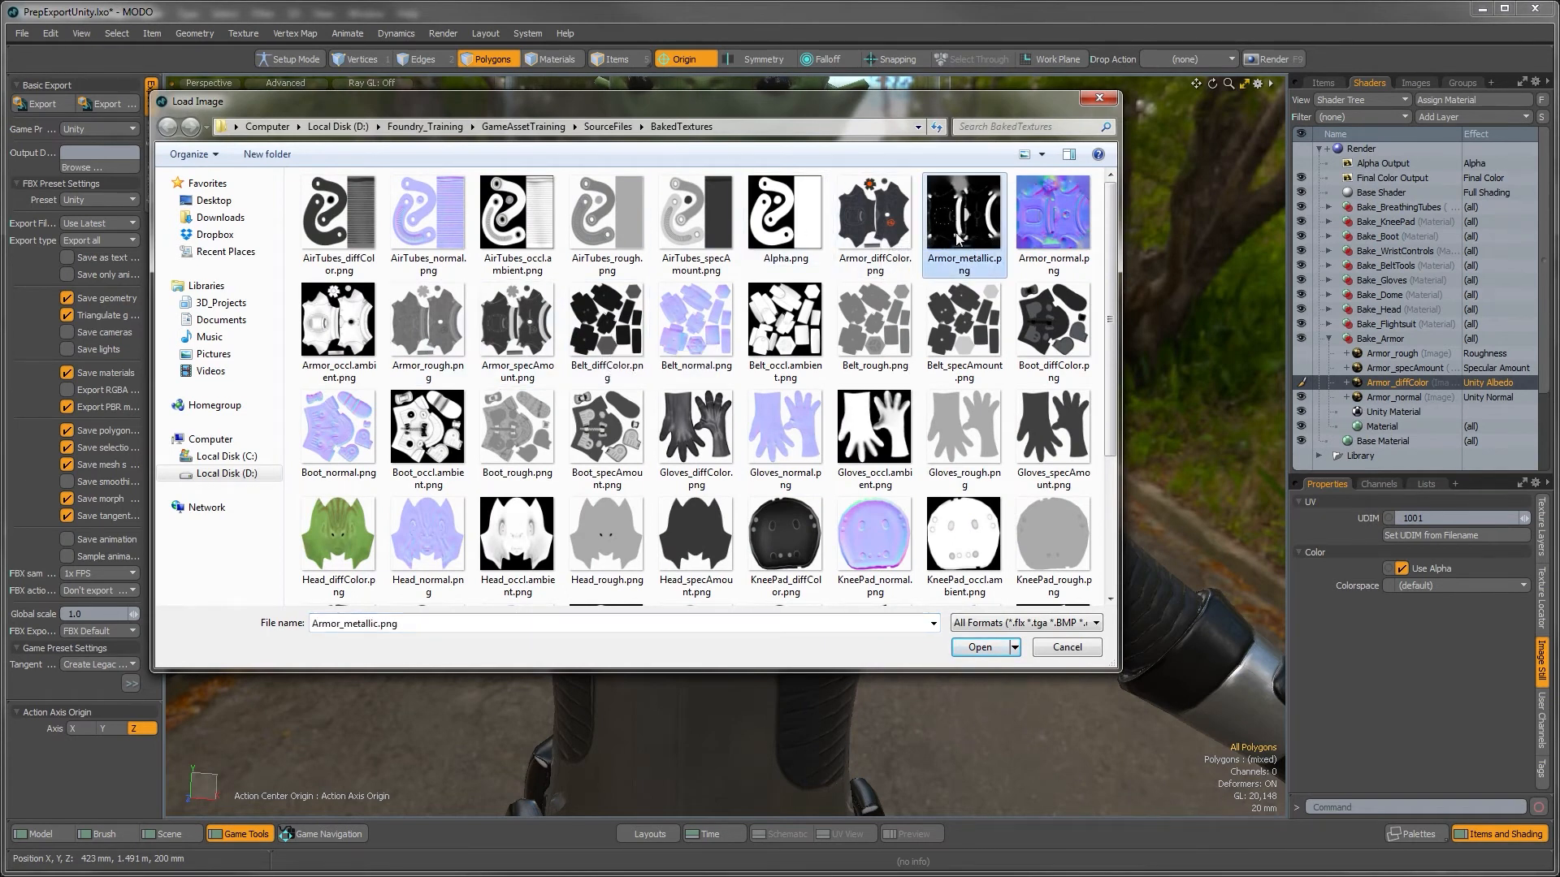
{"action": "left_click", "coordinate": [974, 649]}
Step: Set the effect of the Armor_metallic image layer to Unity Metallic
{"action": "left_click_drag", "start_coordinate": [905, 595], "coordinate": [1106, 288], "text": "alt"}
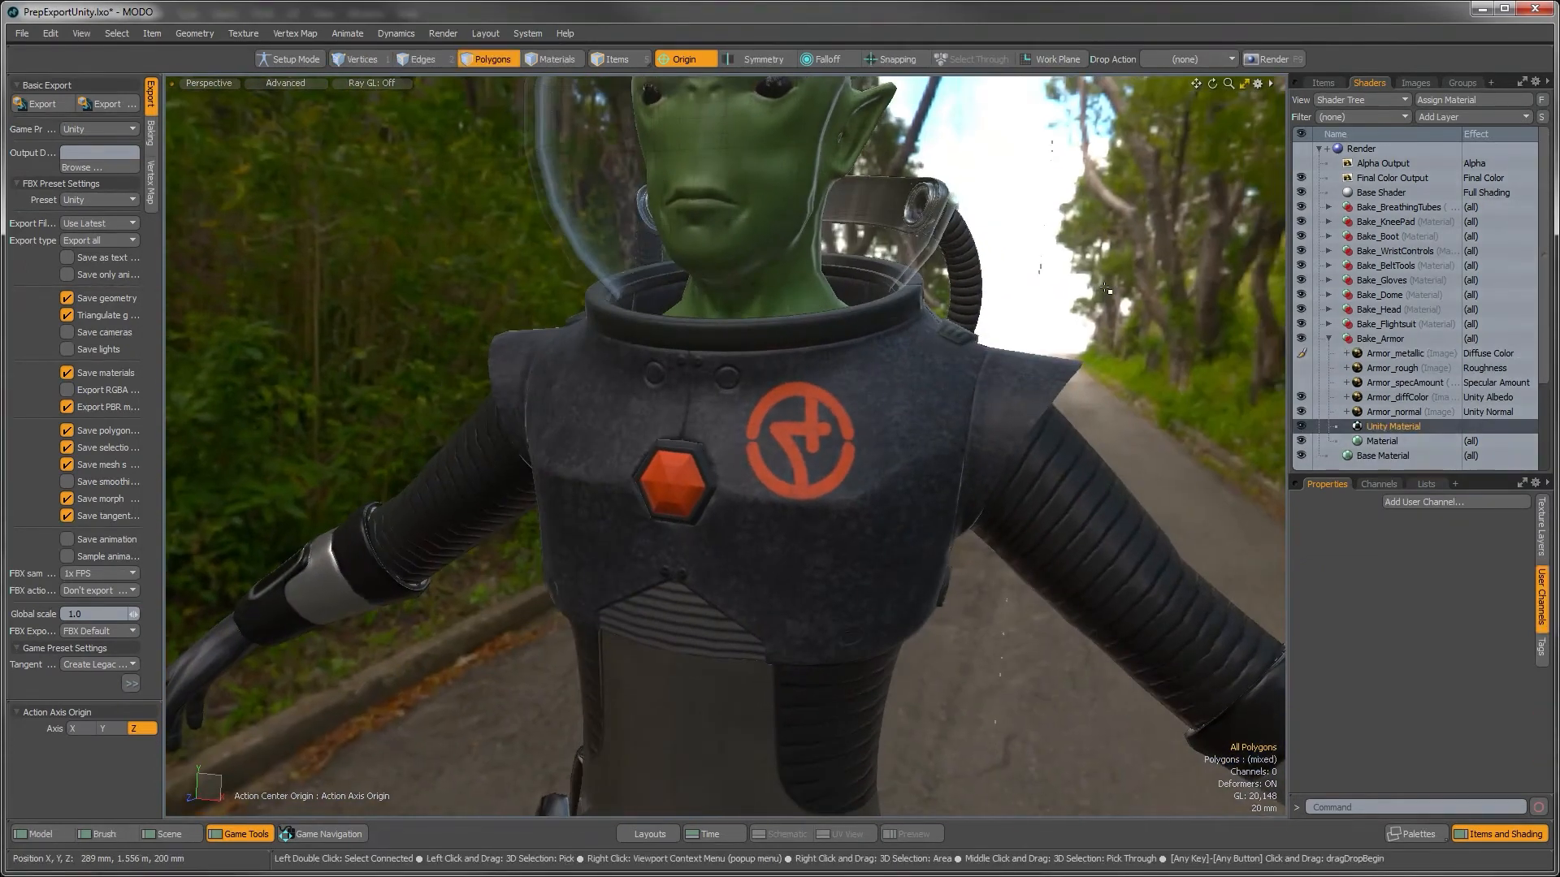
{"action": "right_click", "coordinate": [1480, 353]}
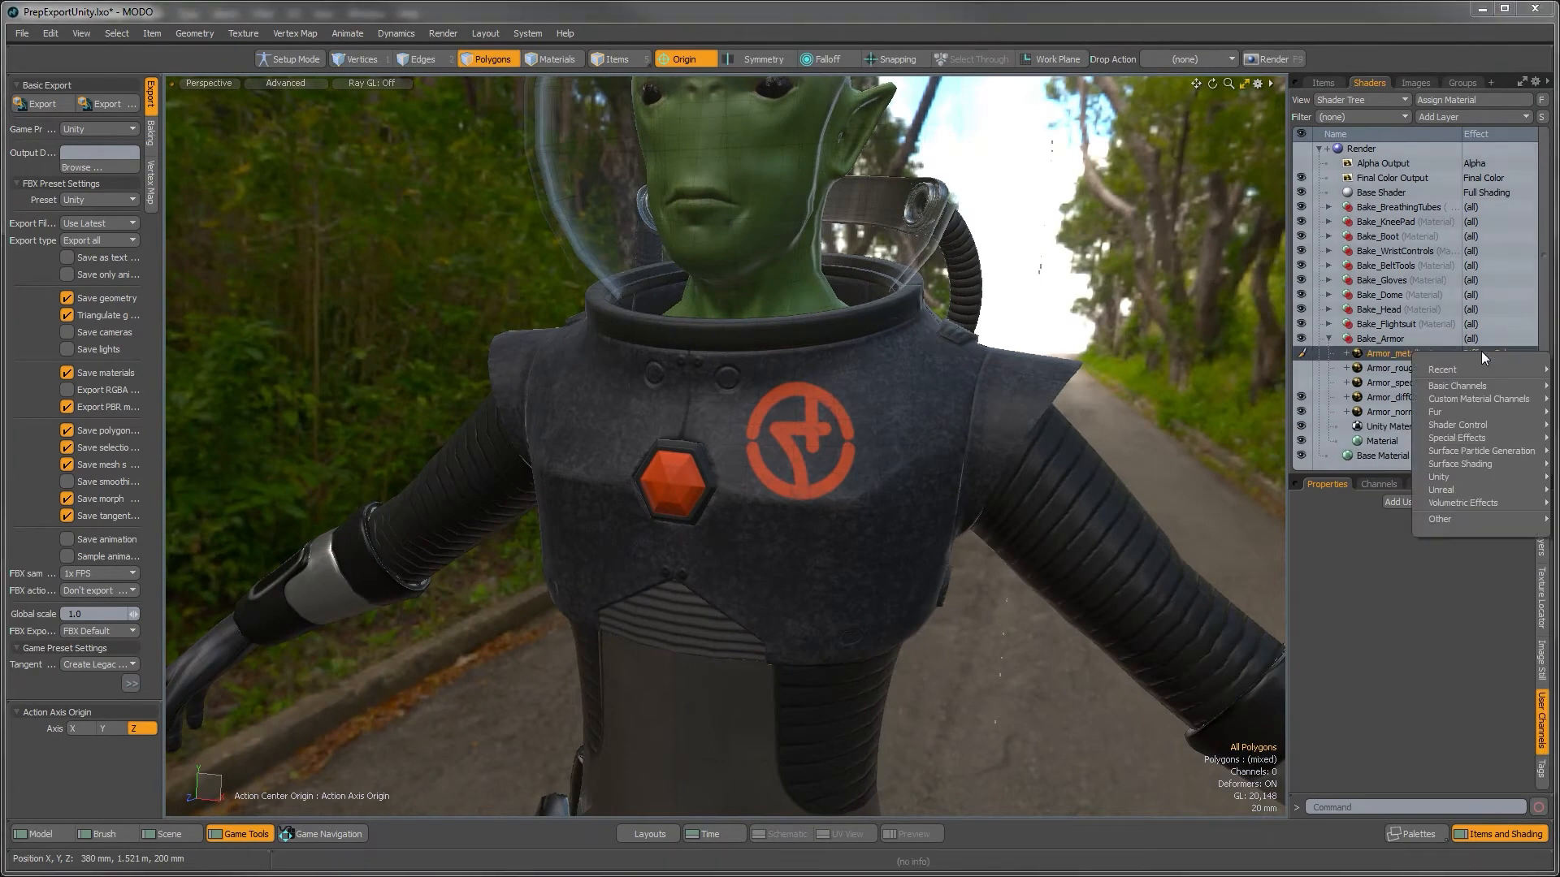
{"action": "mouse_move", "coordinate": [1440, 479]}
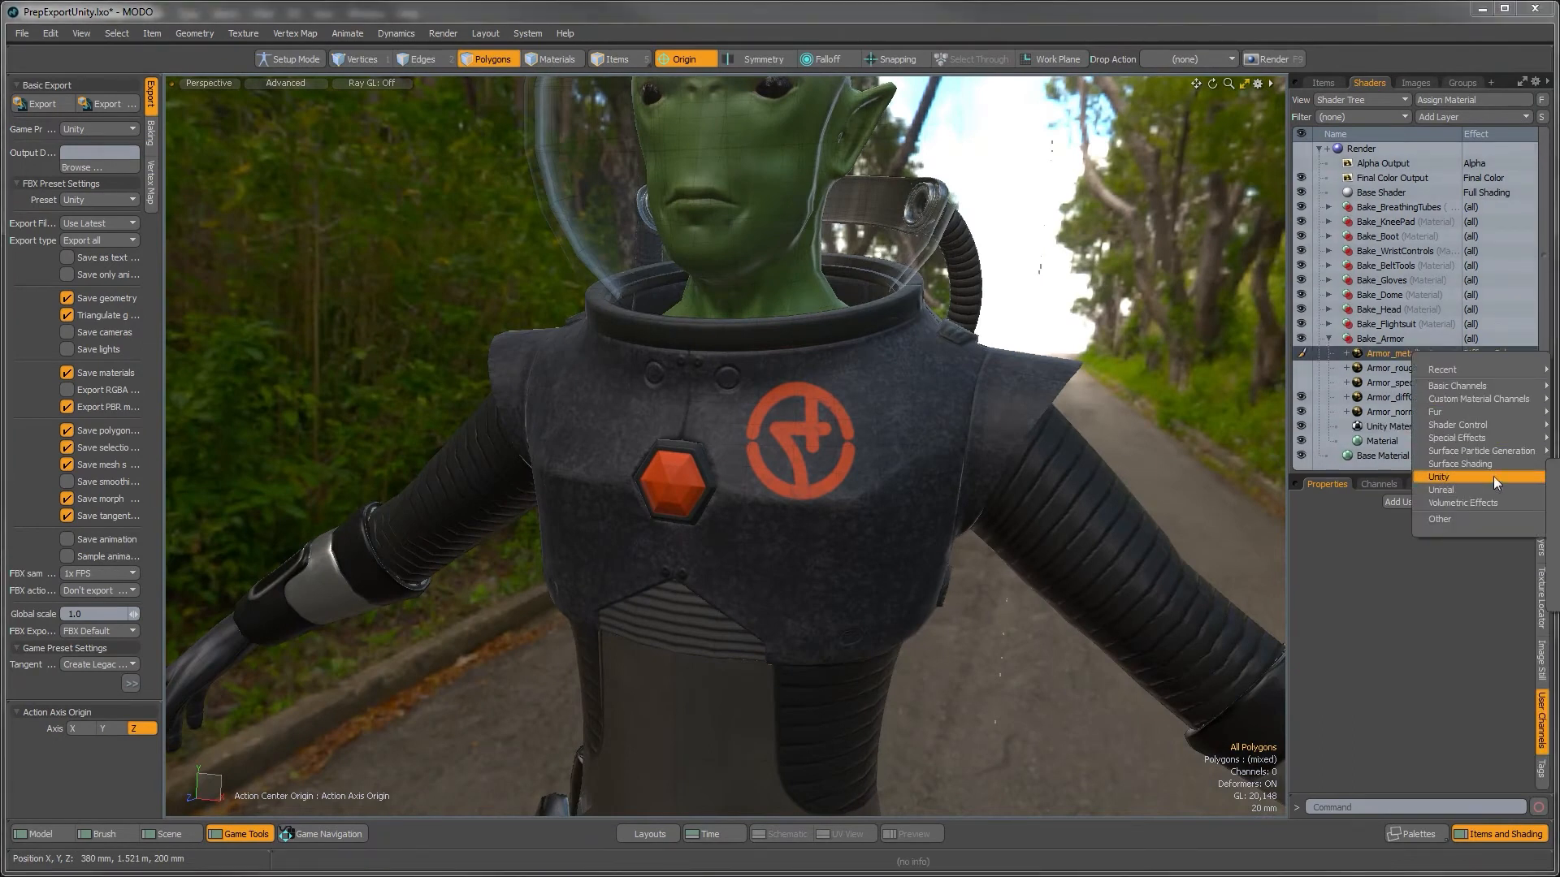
{"action": "left_click", "coordinate": [1552, 569]}
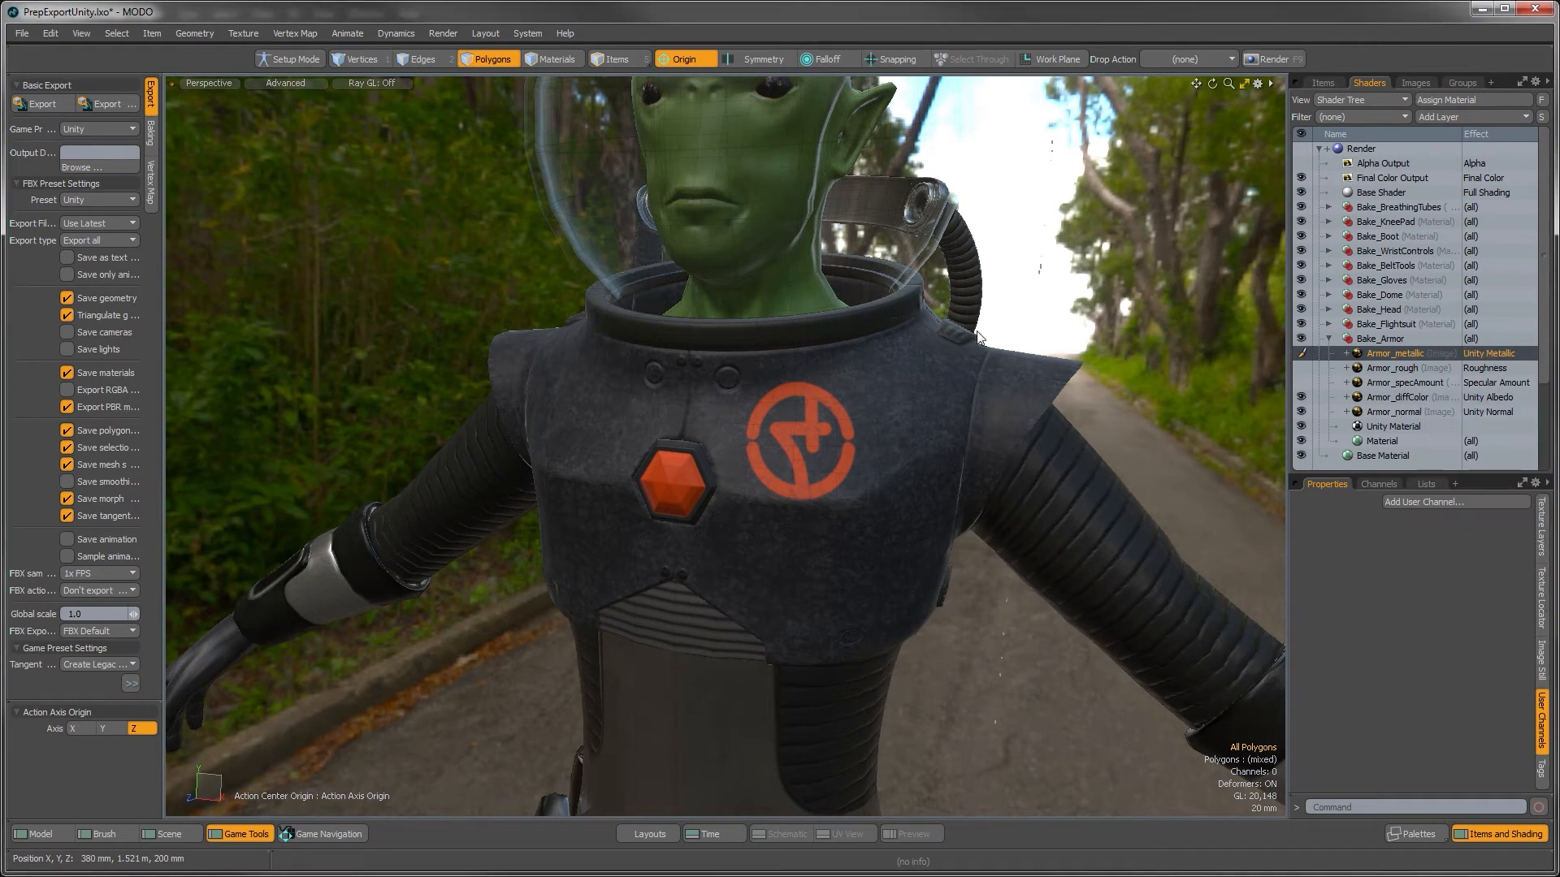
{"action": "key", "text": "alt"}
{"action": "left_click_drag", "start_coordinate": [958, 338], "coordinate": [1003, 328], "text": "alt"}
{"action": "left_click_drag", "start_coordinate": [1003, 328], "coordinate": [985, 313], "text": "alt"}
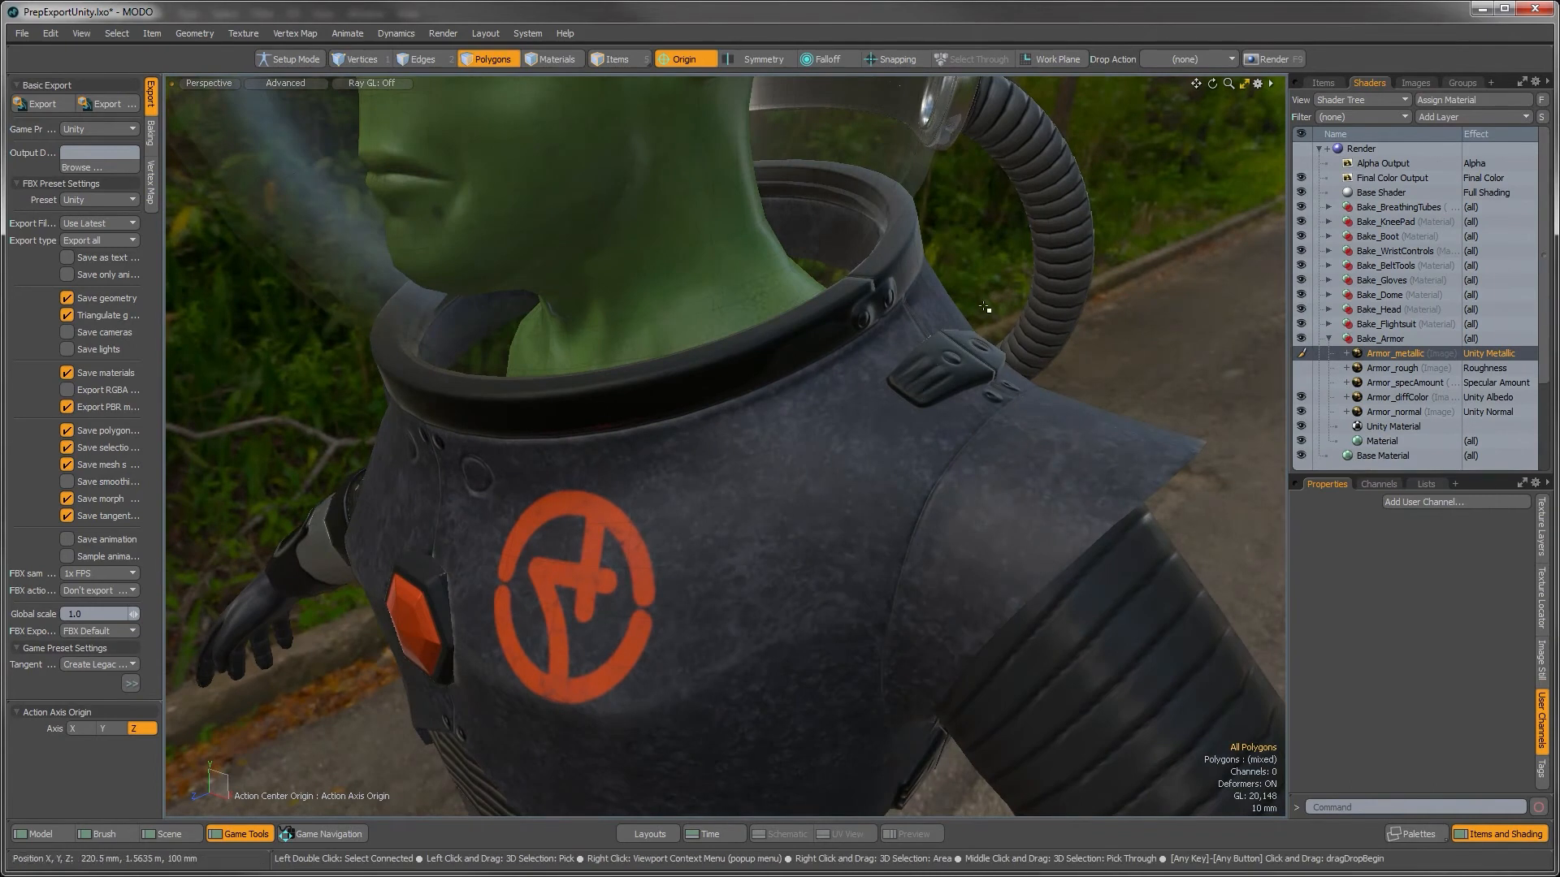
{"action": "left_click_drag", "start_coordinate": [847, 385], "coordinate": [924, 284], "text": "alt+shift"}
{"action": "left_click_drag", "start_coordinate": [1043, 341], "coordinate": [812, 481], "text": "alt"}
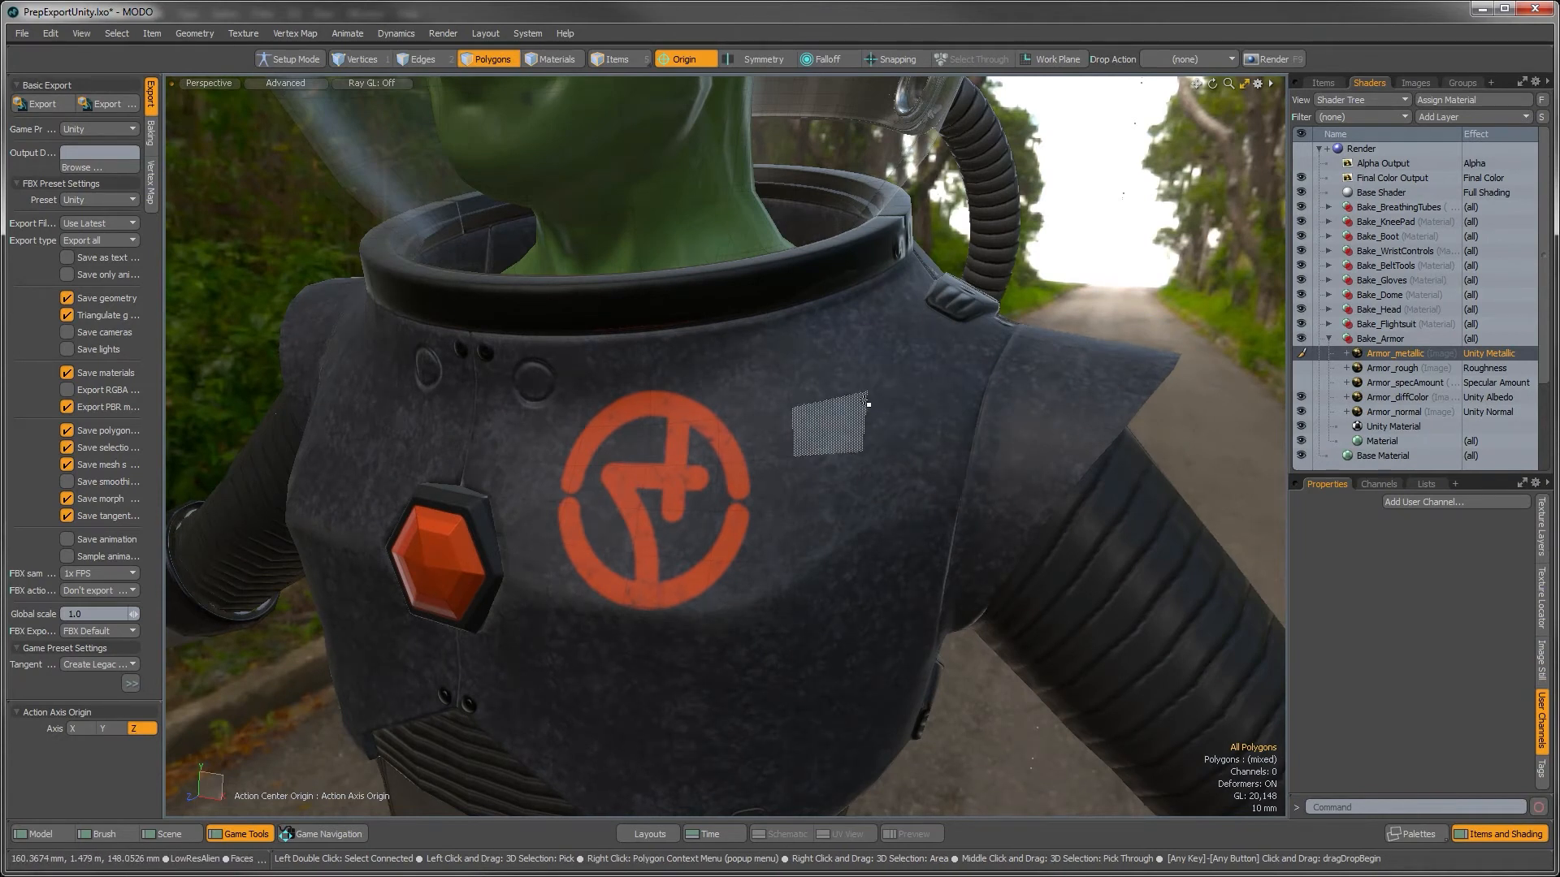
Step: Switch to Photoshop and open Armor_diffColor.png from the BakedTextures folder
{"action": "key", "text": "alt+Tab"}
{"action": "key", "text": "alt+Tab"}
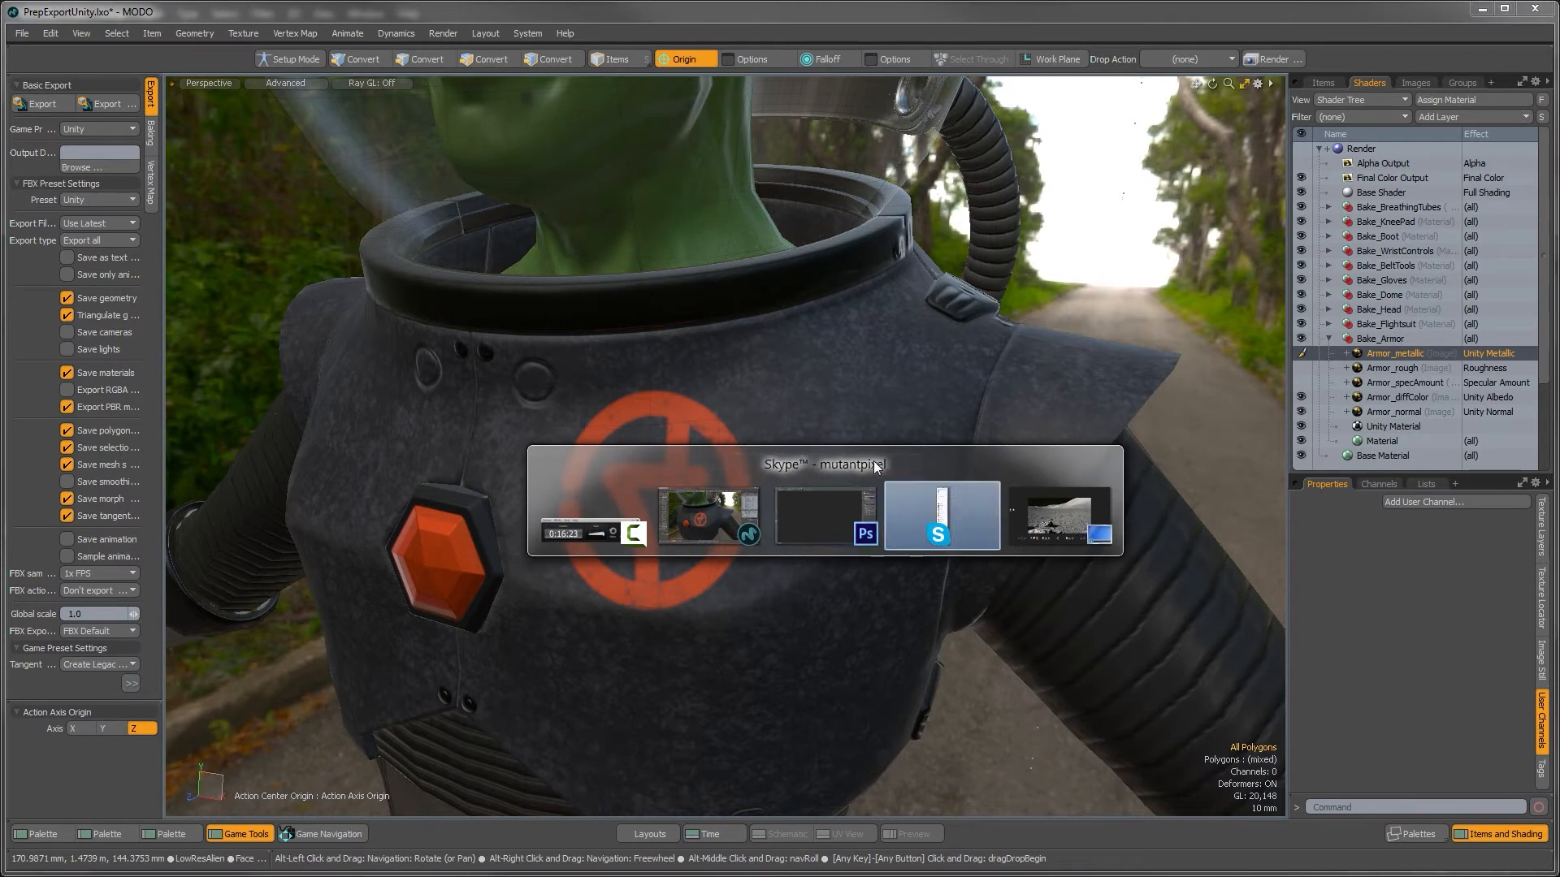
{"action": "key", "text": "alt+Tab"}
{"action": "key", "text": "alt+Tab"}
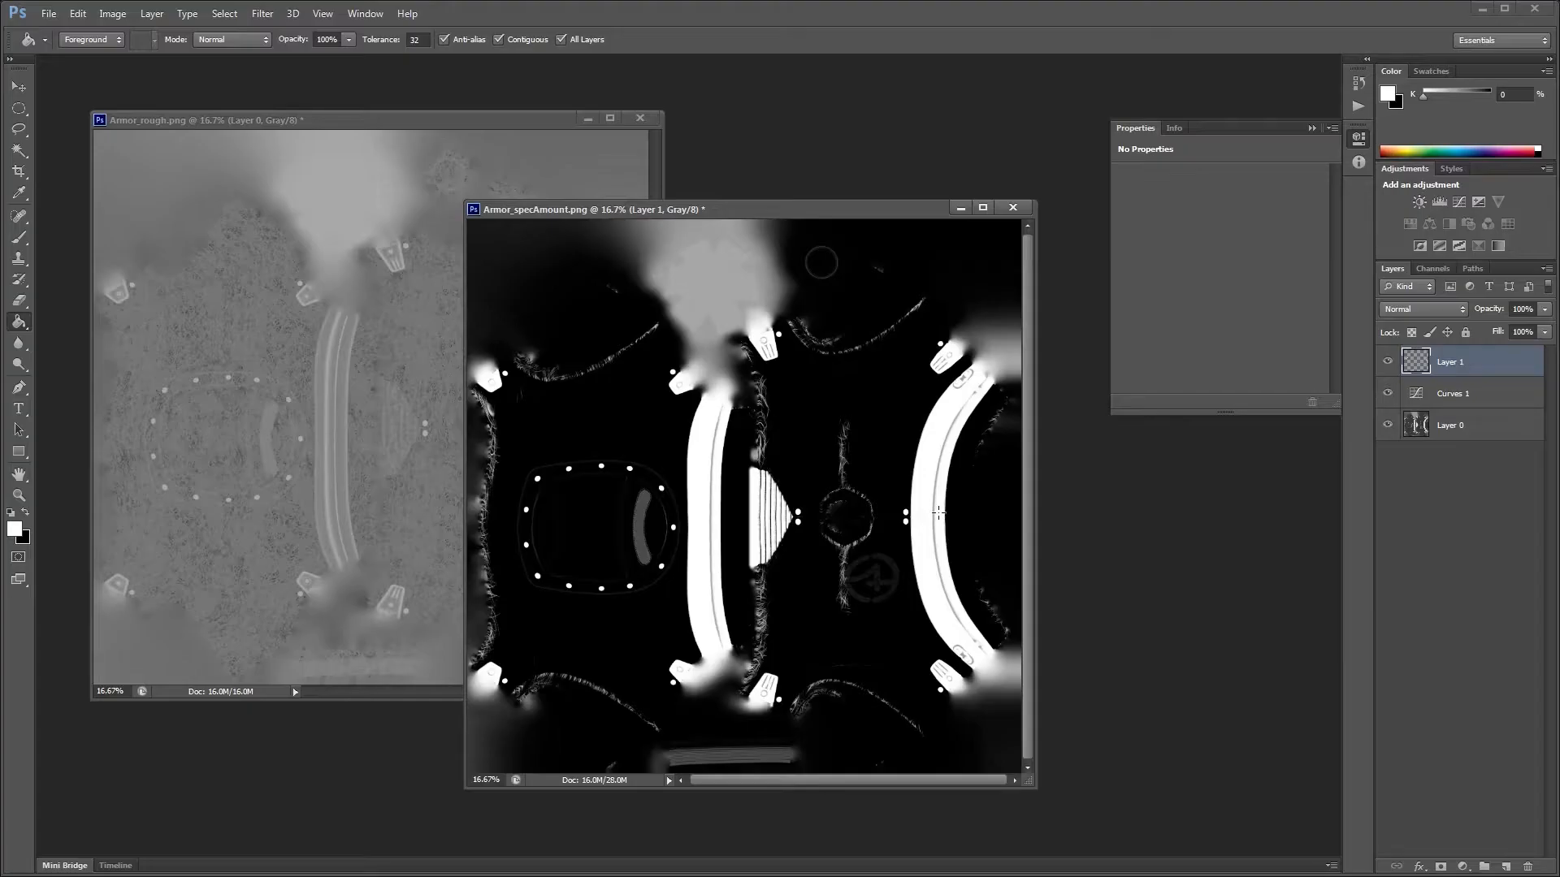
{"action": "double_click", "coordinate": [730, 162]}
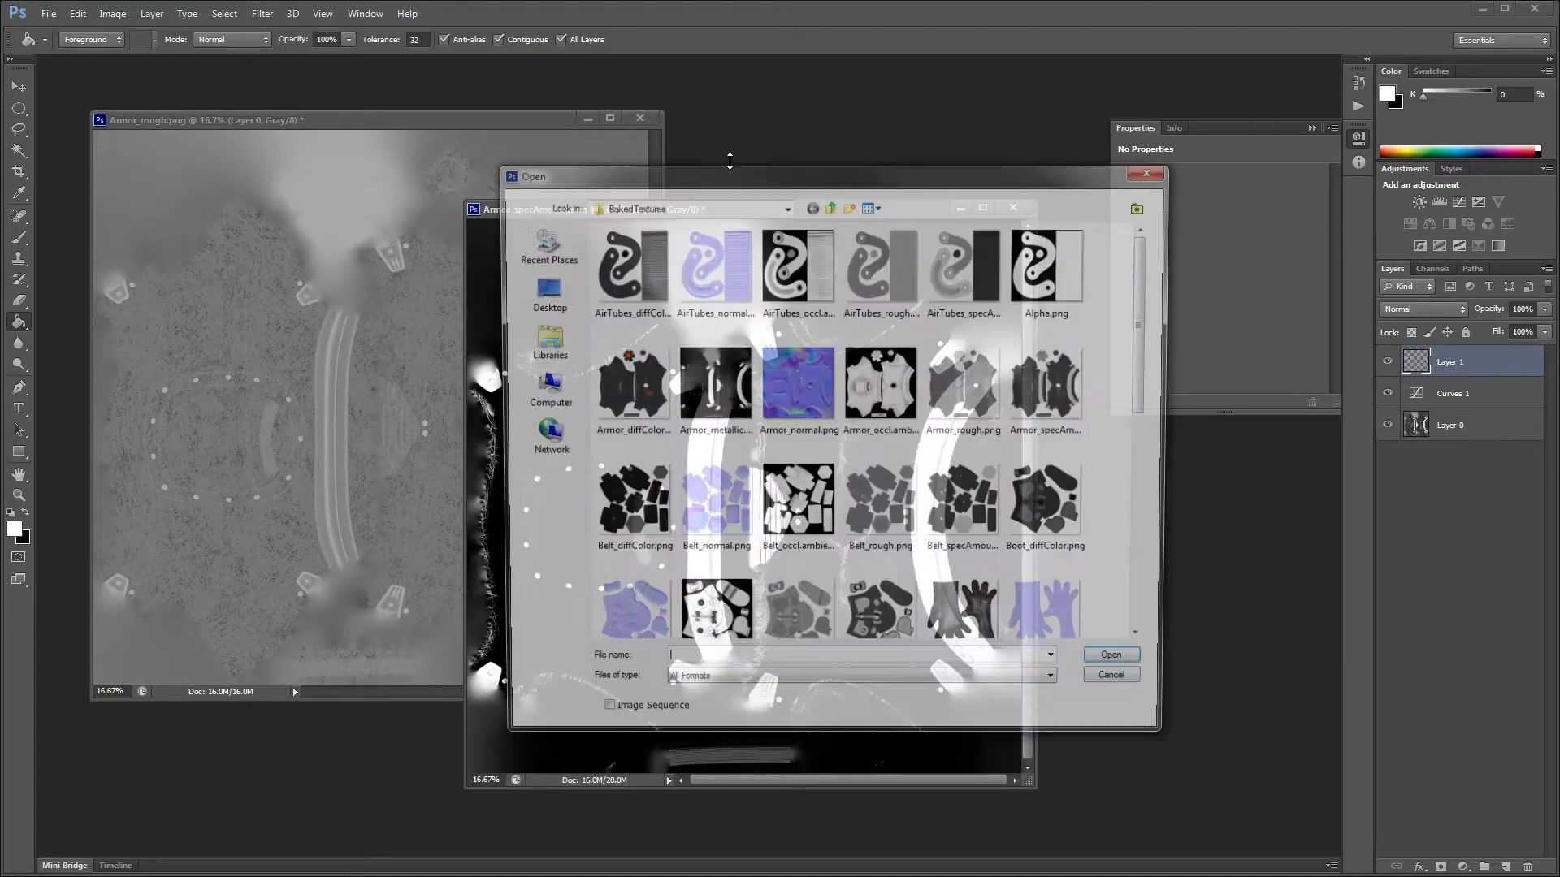
{"action": "double_click", "coordinate": [630, 386]}
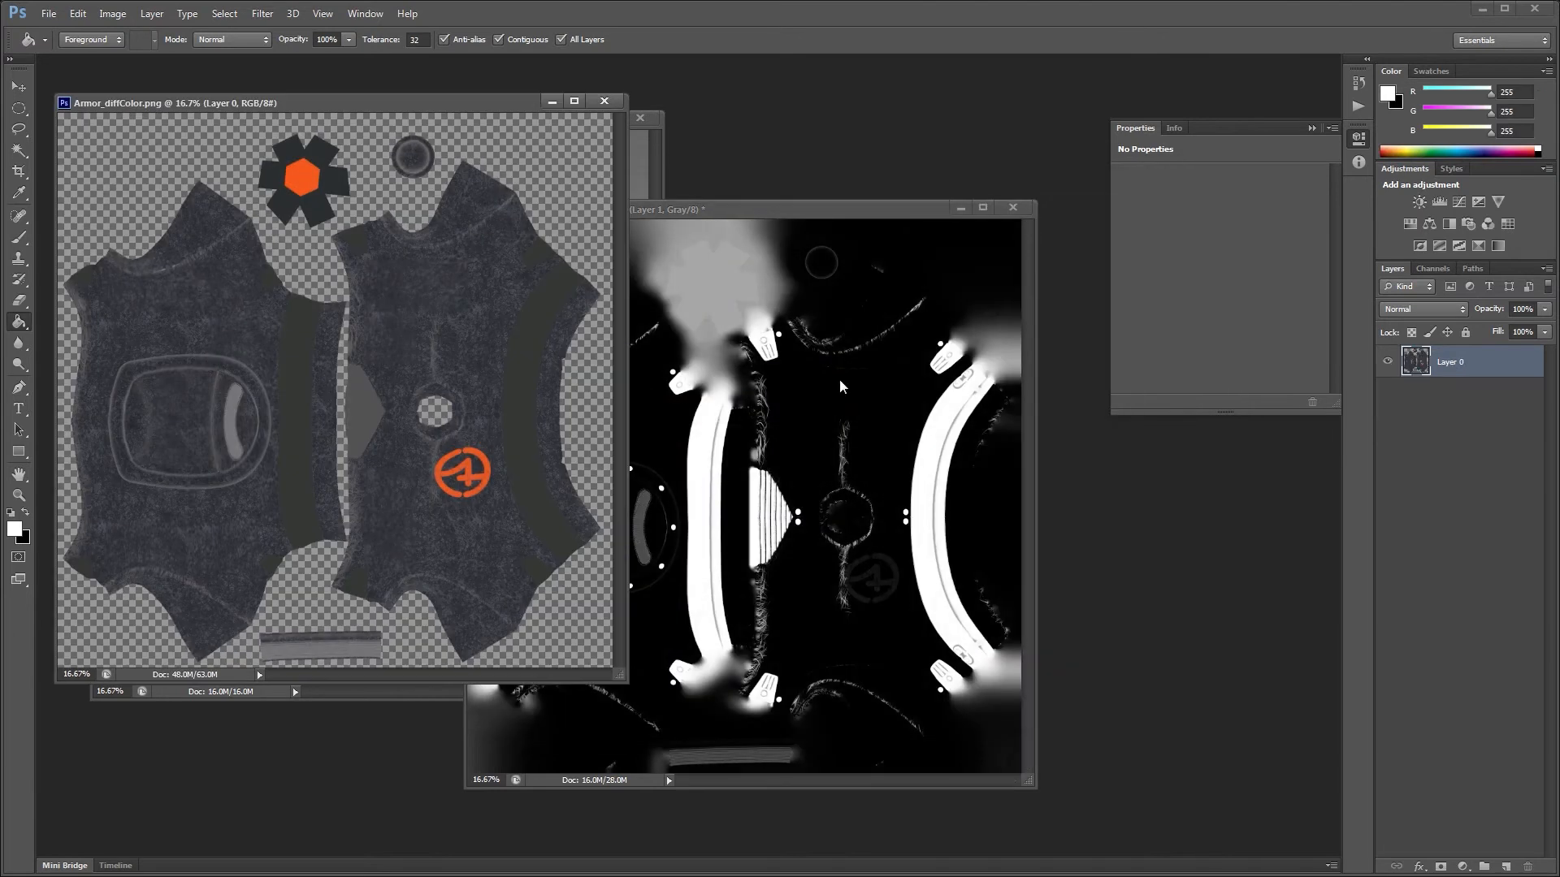
{"action": "left_click_drag", "start_coordinate": [479, 108], "coordinate": [588, 172]}
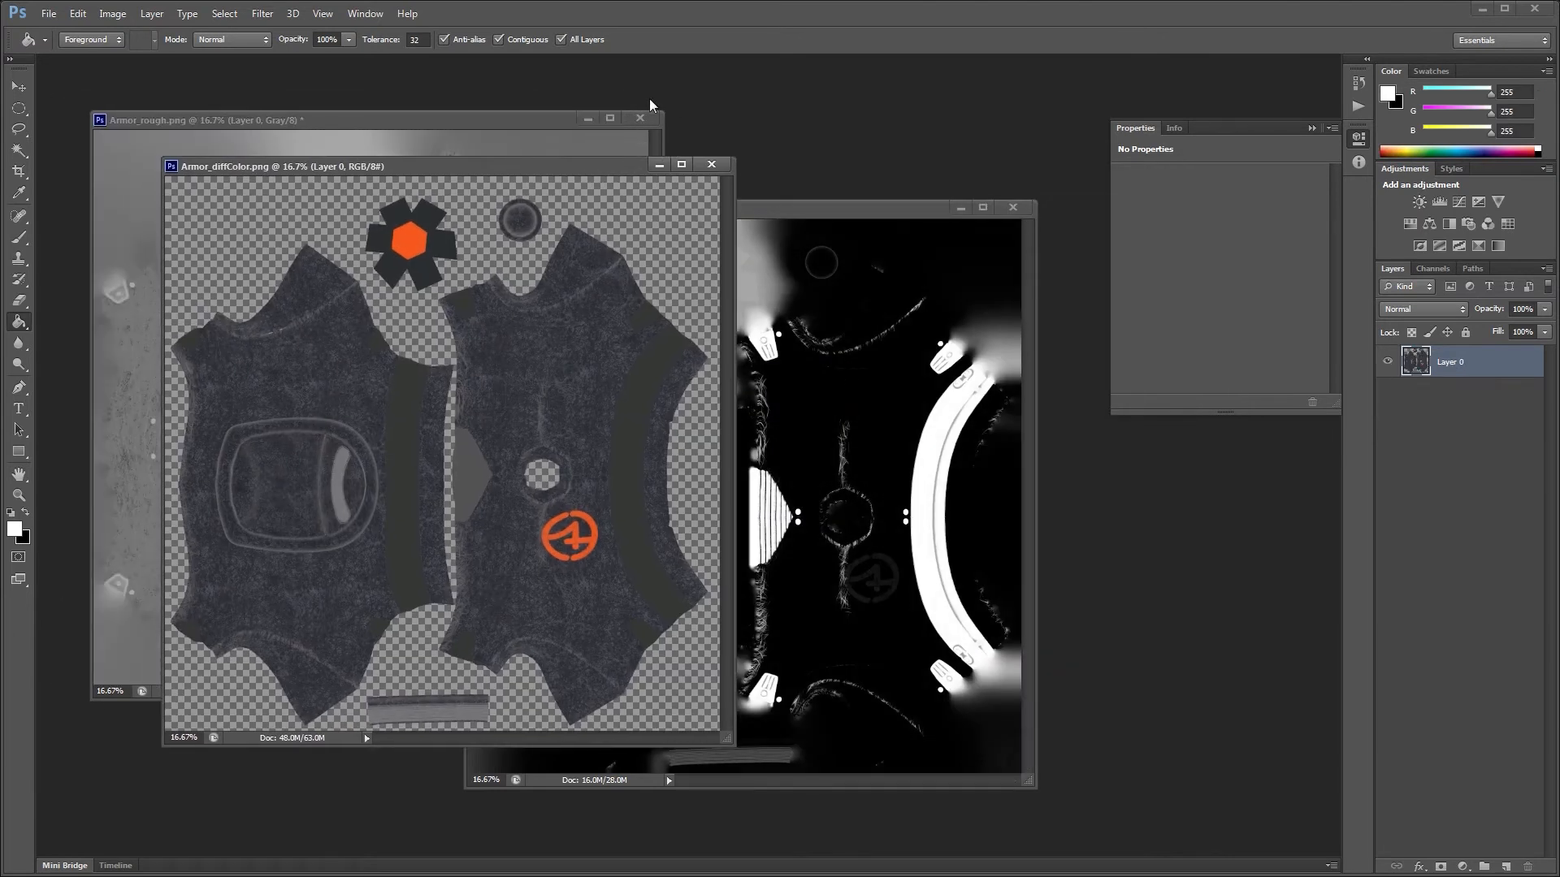
Step: Reapply the last filter to fill the transparent areas around the armor's color islands, and flatten the image
{"action": "left_click", "coordinate": [262, 14]}
{"action": "left_click", "coordinate": [284, 31]}
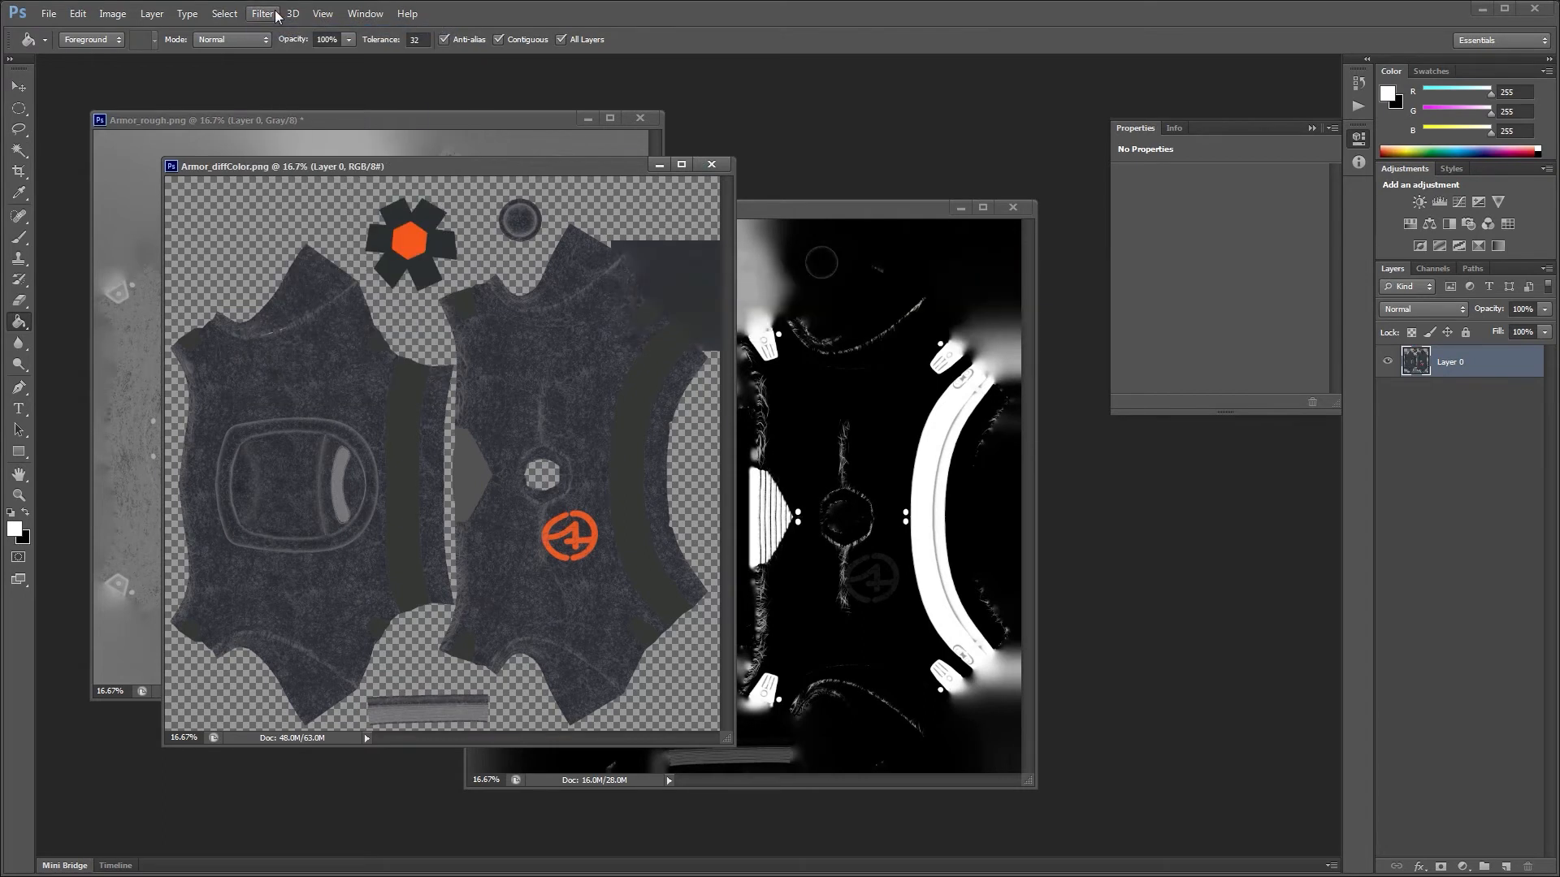
{"action": "left_click", "coordinate": [1542, 271]}
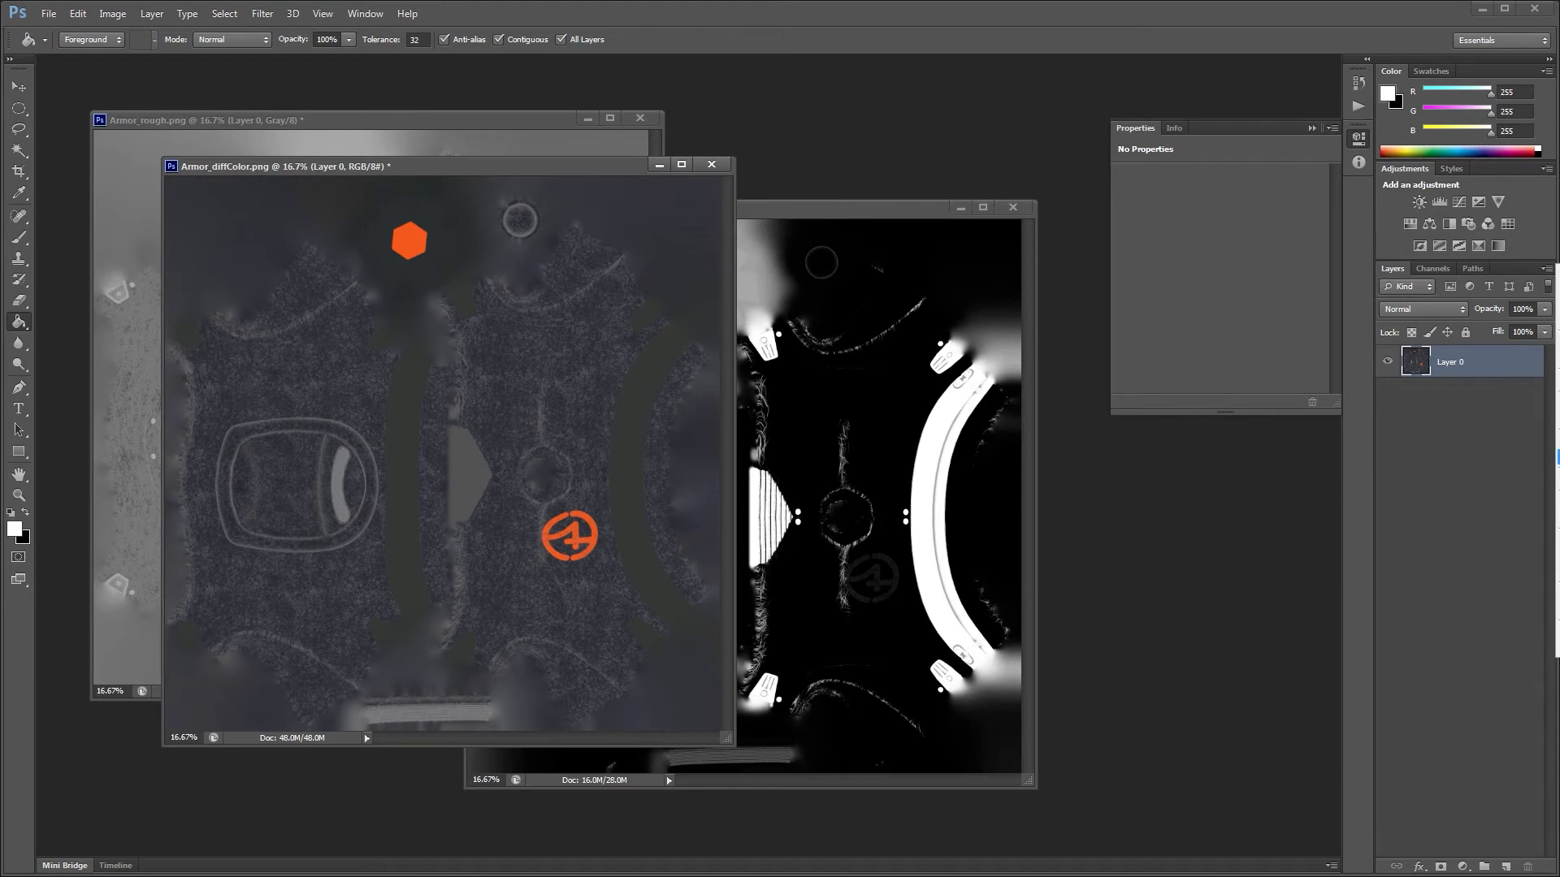
{"action": "left_click", "coordinate": [1558, 570]}
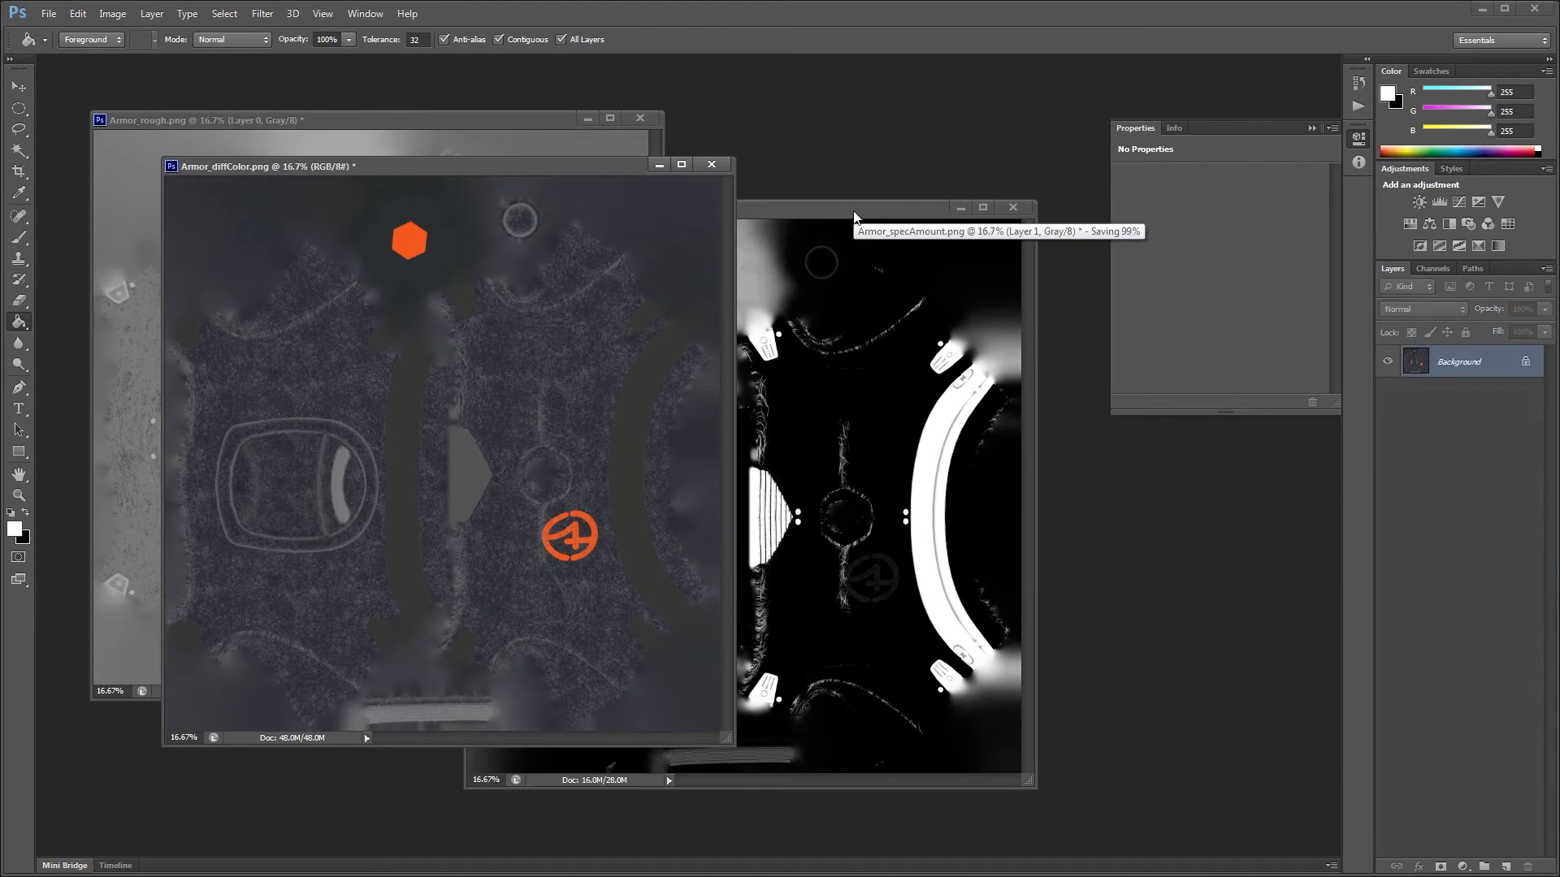
Step: Paste a merged copy of the corrected specular map over the Armor_diffColor background and set its blend mode to Linear Dodge (Add)
{"action": "left_click_drag", "start_coordinate": [854, 217], "coordinate": [884, 233]}
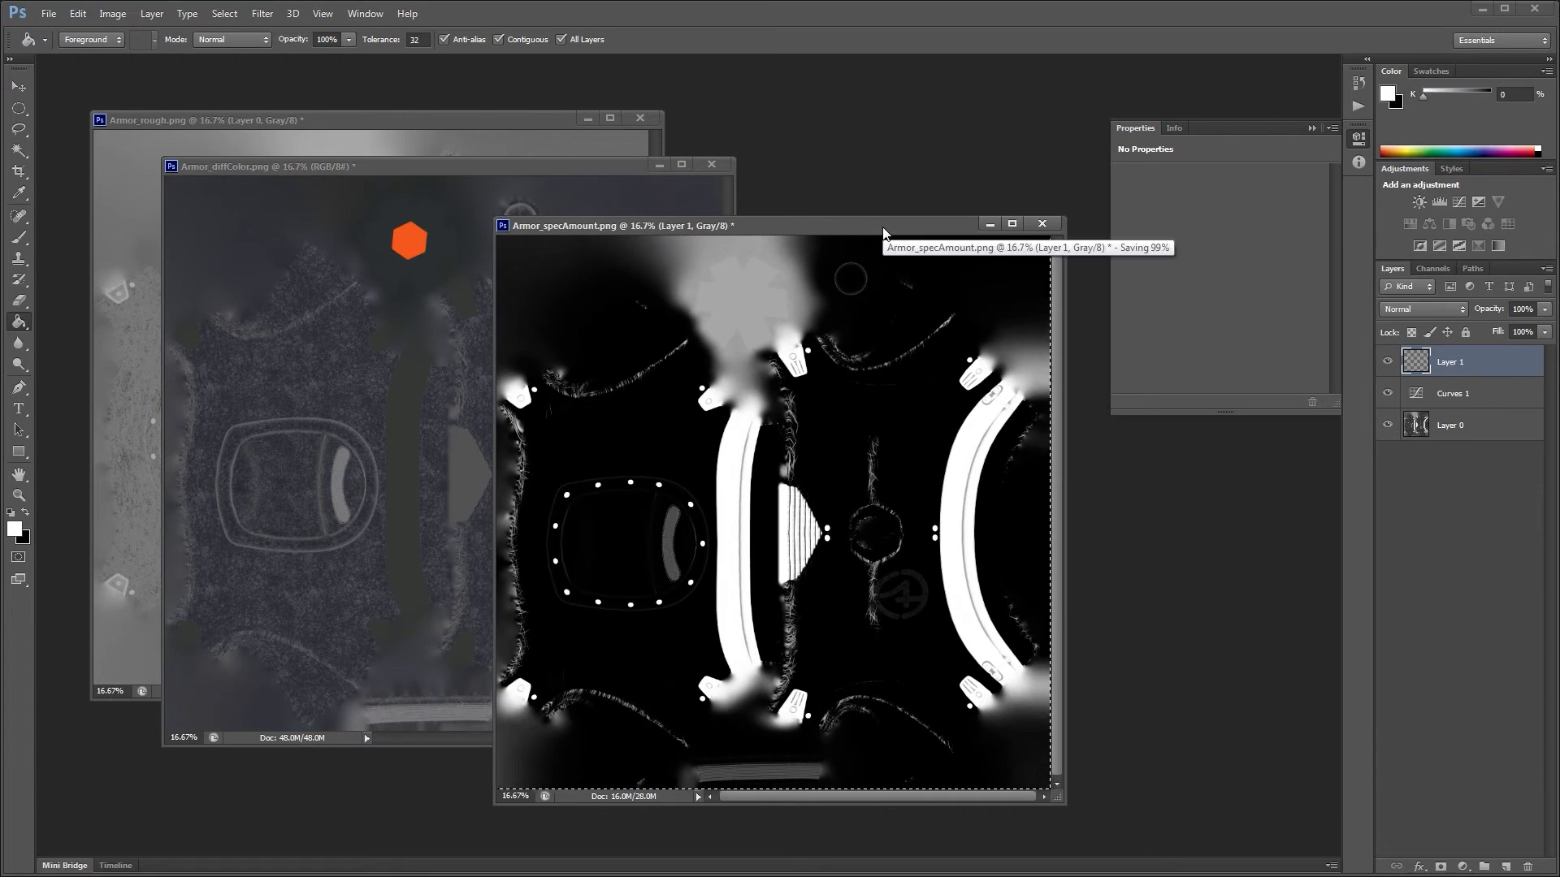
{"action": "left_click_drag", "start_coordinate": [498, 173], "coordinate": [464, 168]}
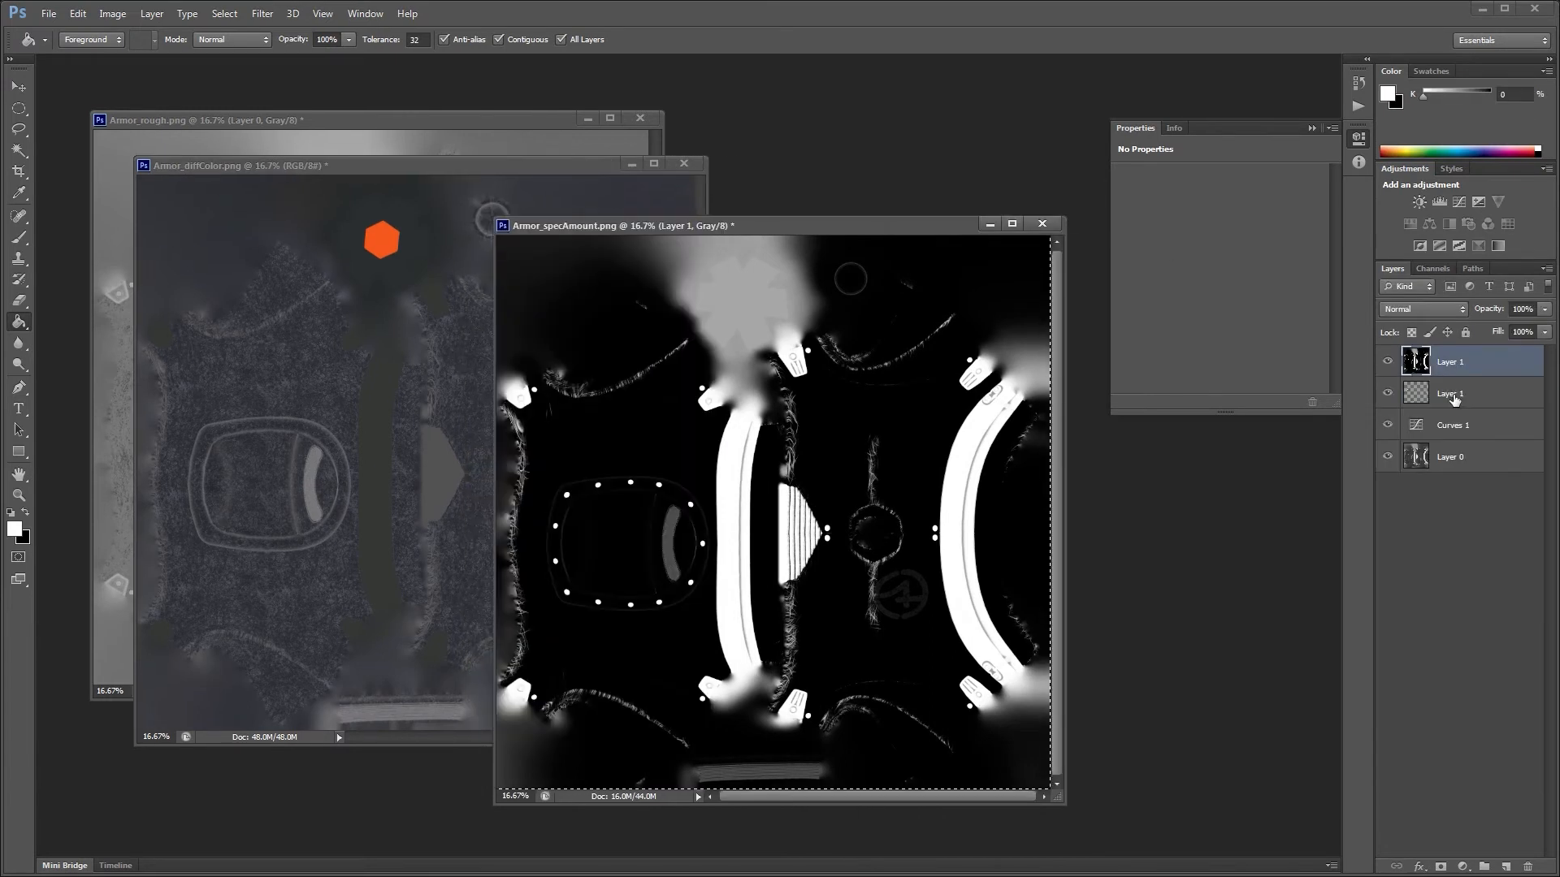
{"action": "left_click_drag", "start_coordinate": [485, 165], "coordinate": [506, 171]}
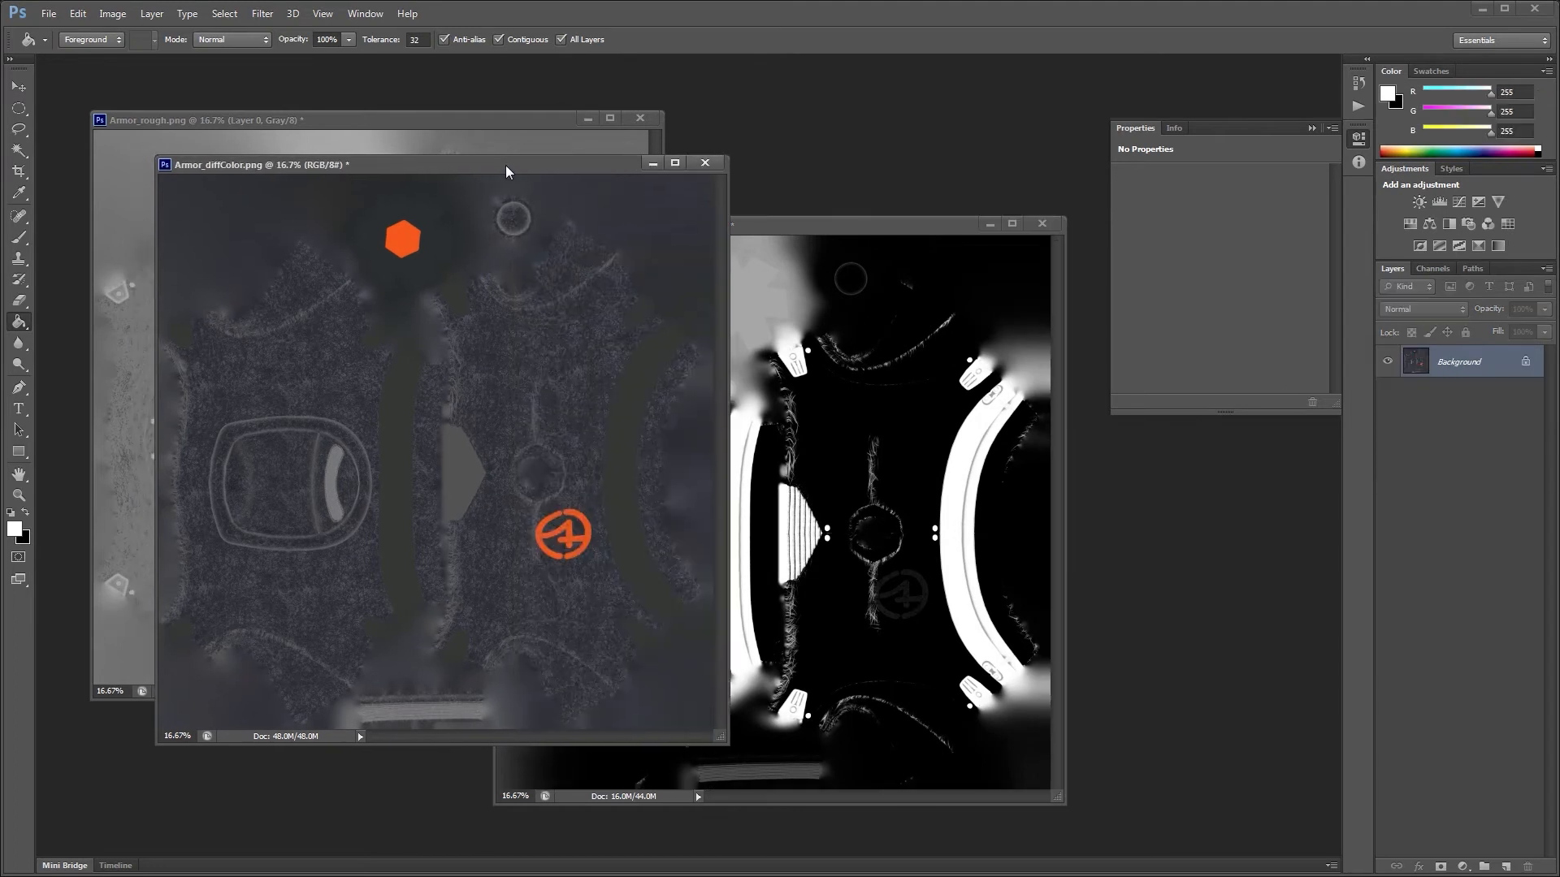
{"action": "key", "text": "ctrl+v"}
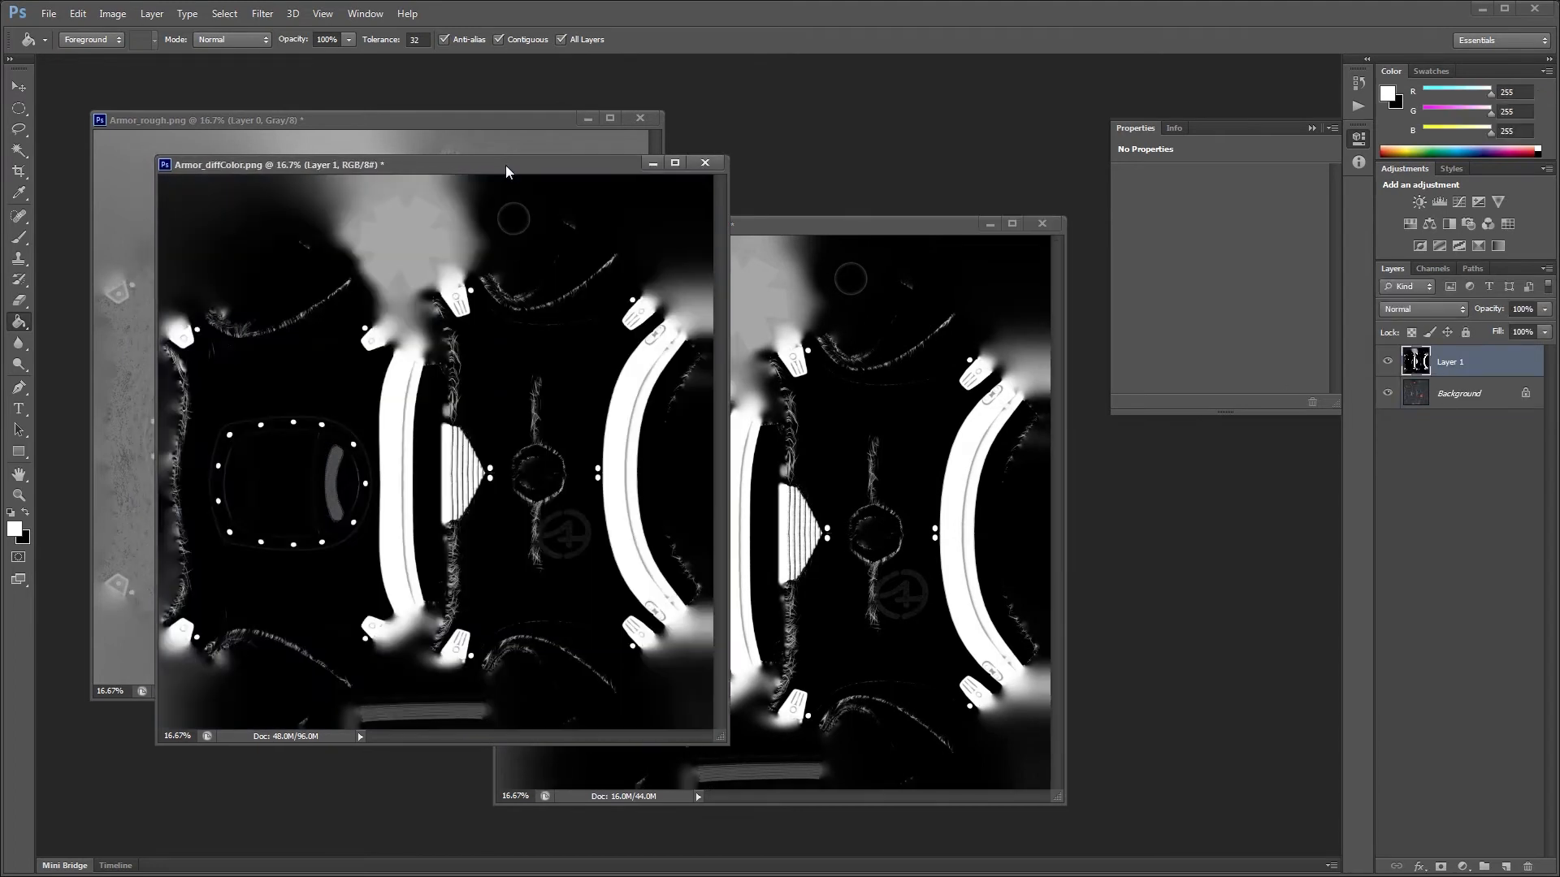
{"action": "left_click", "coordinate": [1434, 310]}
{"action": "left_click", "coordinate": [1432, 483]}
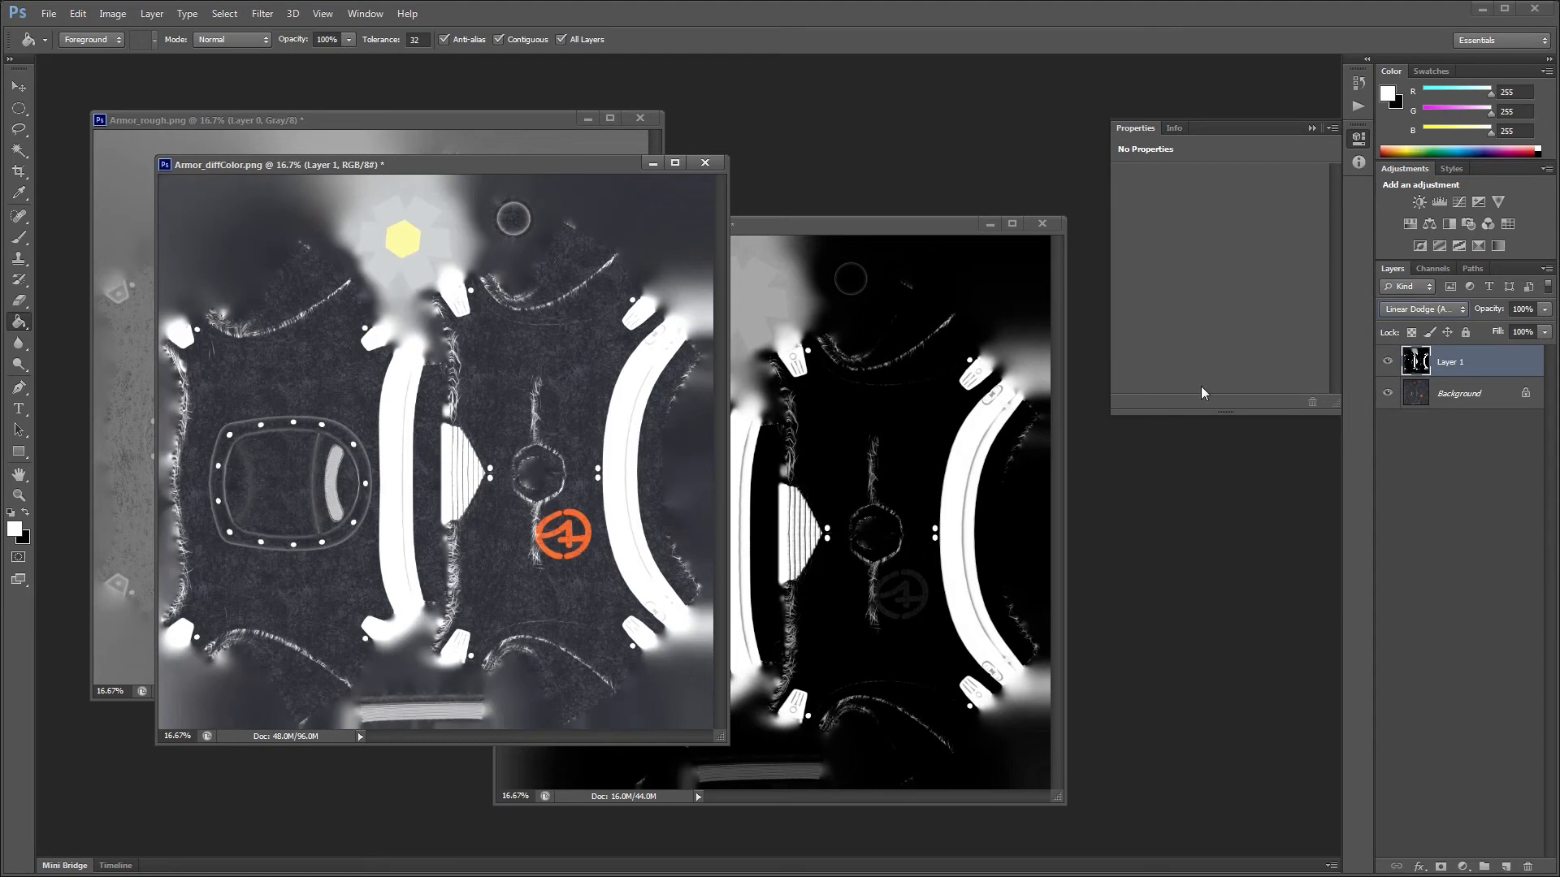
Step: Lower the opacity of the pasted specular layer in Armor_diffColor.png to 75%
{"action": "left_click", "coordinate": [1543, 311]}
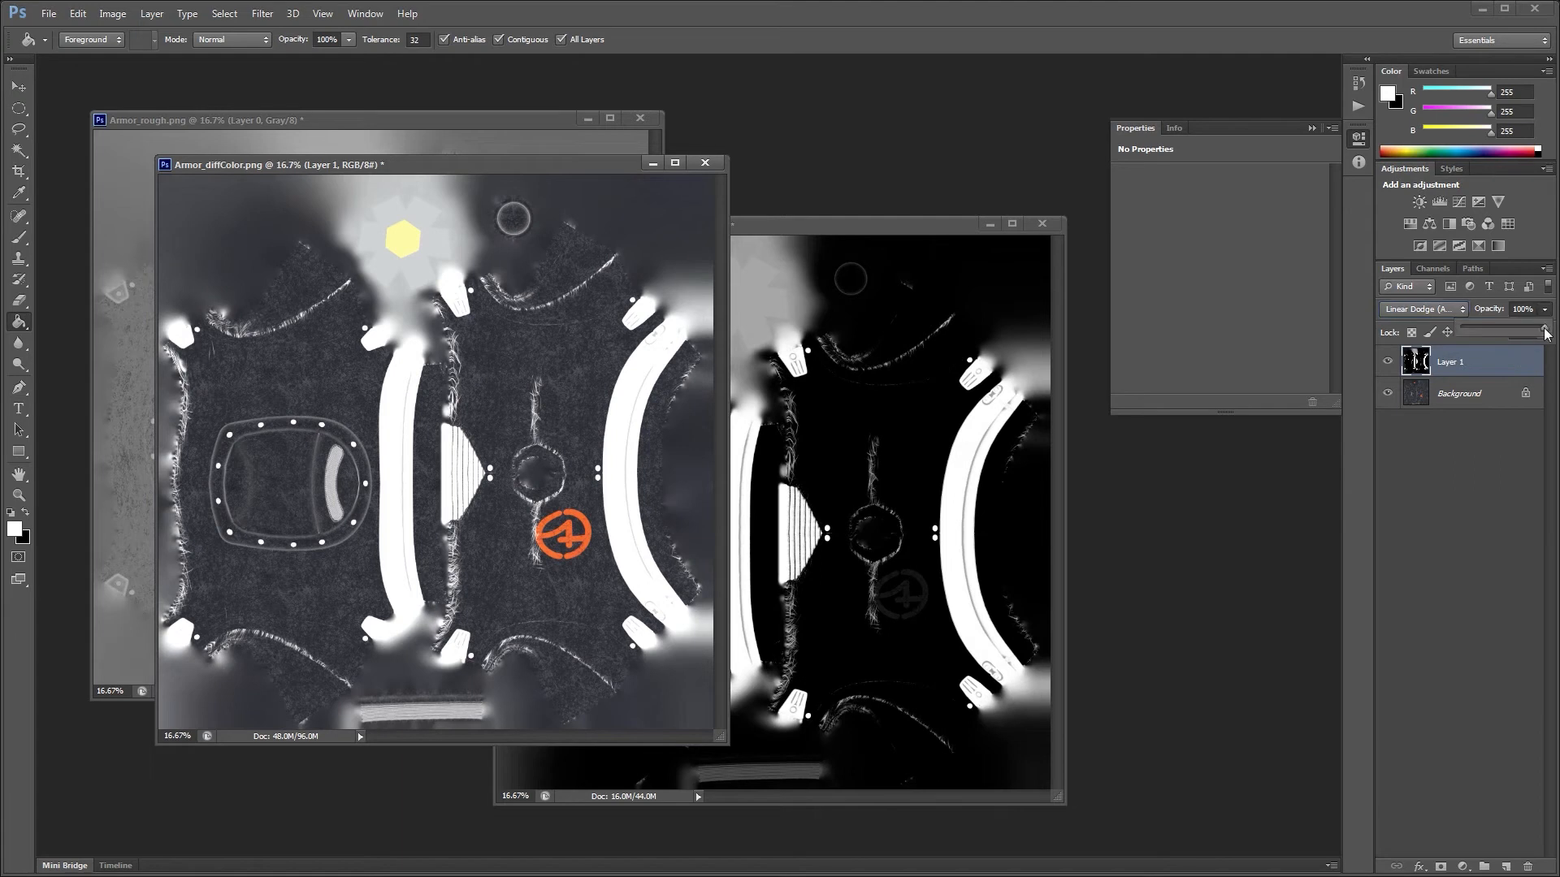
{"action": "left_click_drag", "start_coordinate": [1535, 335], "coordinate": [1528, 334]}
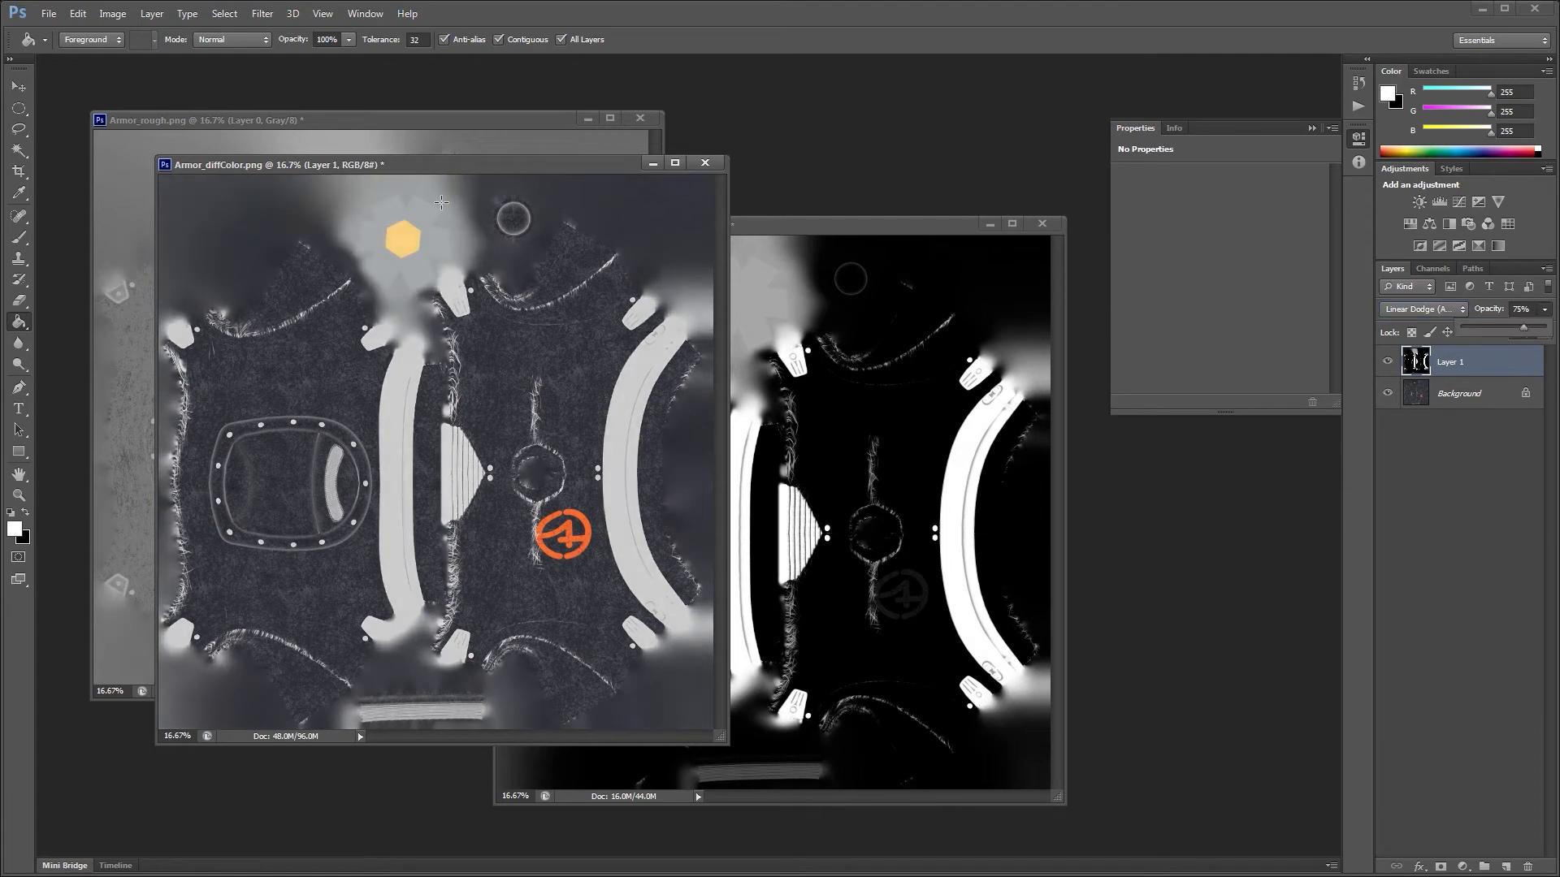
{"action": "left_click_drag", "start_coordinate": [452, 173], "coordinate": [470, 173]}
Step: Hide Layer 1 and select the orange hexagon on the Background layer with the Magic Wand
{"action": "key", "text": "z"}
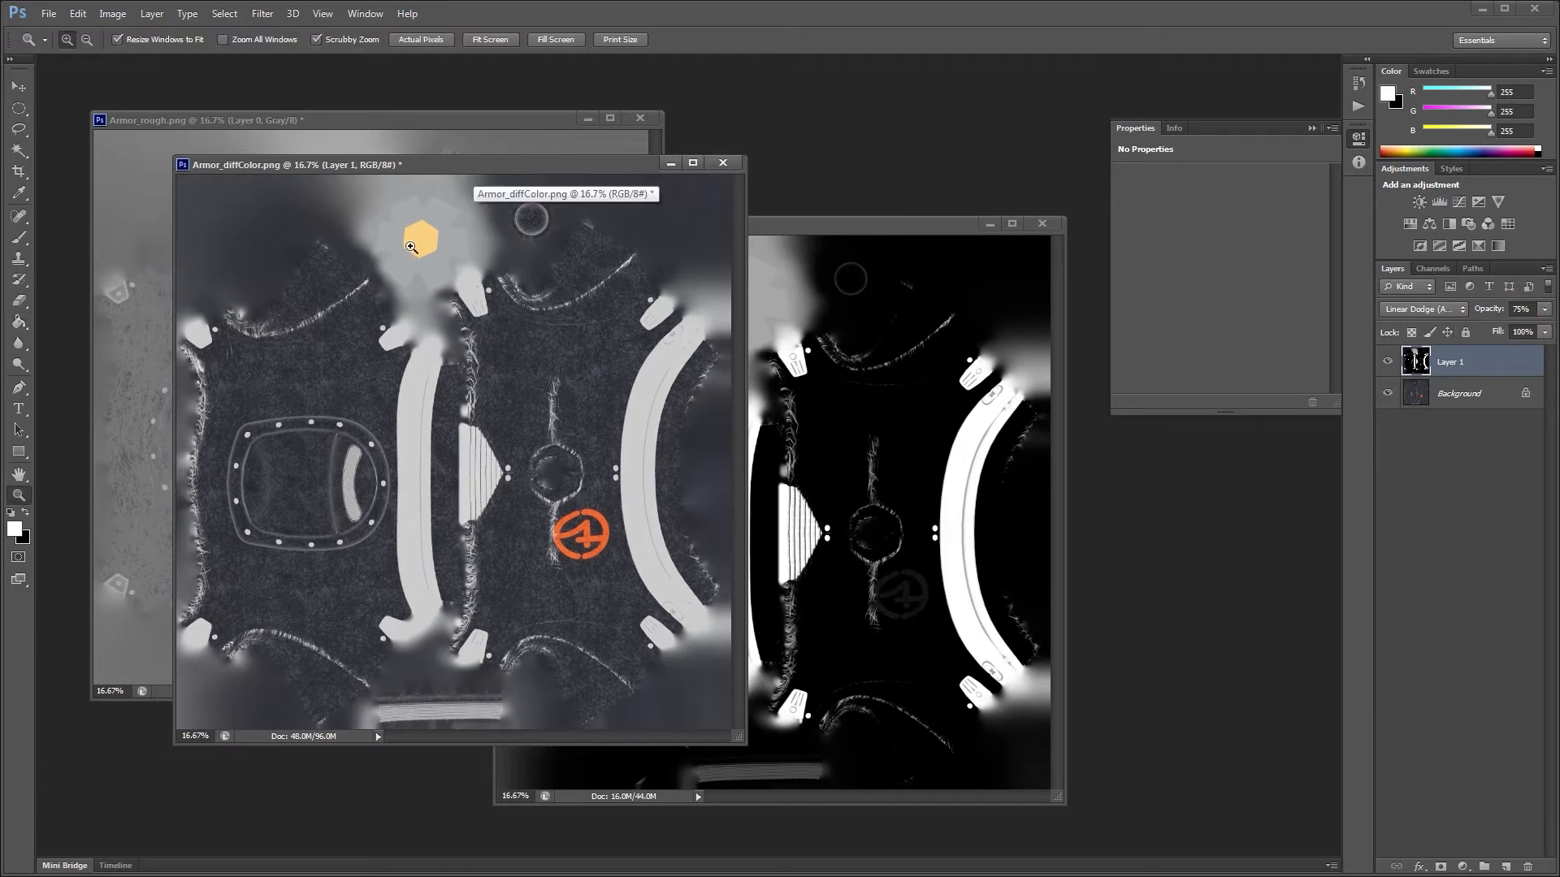
{"action": "left_click", "coordinate": [432, 249]}
{"action": "left_click", "coordinate": [524, 195]}
{"action": "left_click", "coordinate": [689, 192]}
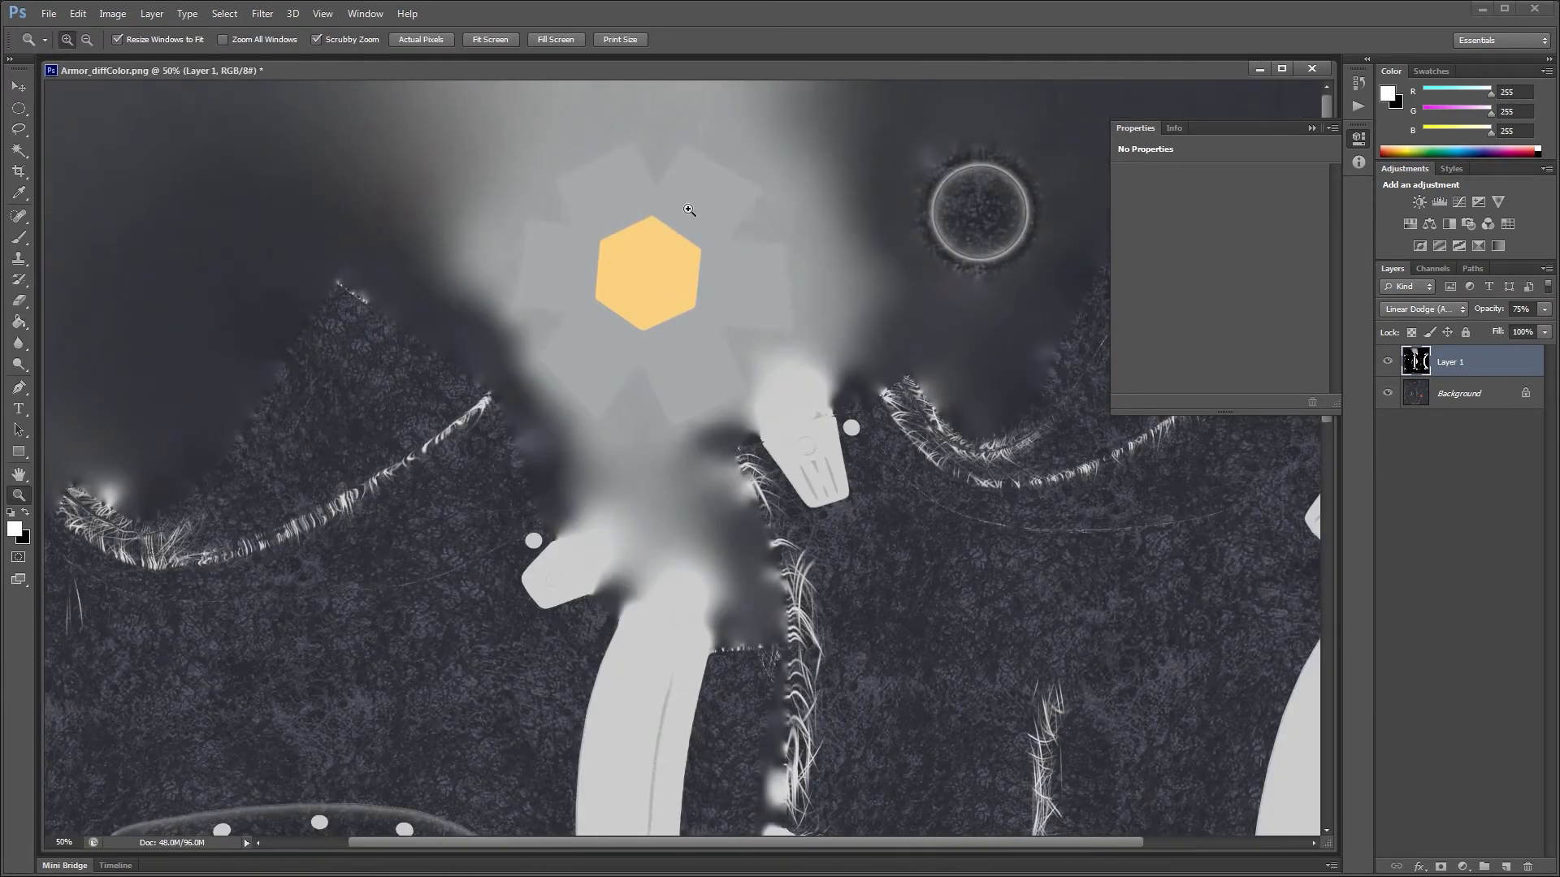
{"action": "left_click", "coordinate": [672, 294]}
{"action": "left_click", "coordinate": [1391, 364]}
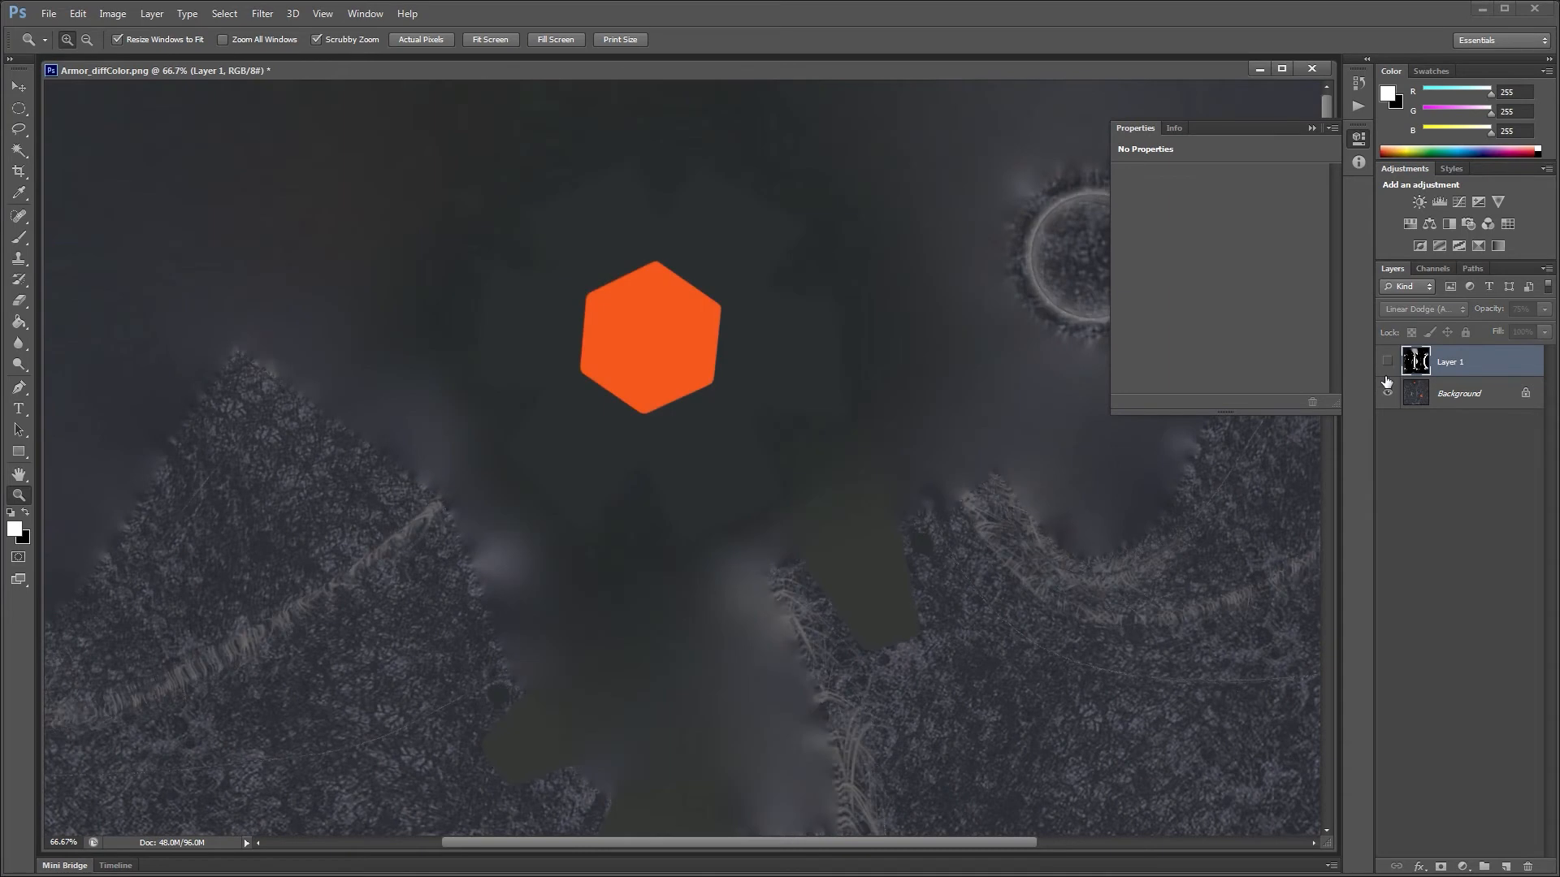
{"action": "left_click", "coordinate": [18, 150]}
{"action": "left_click", "coordinate": [629, 309]}
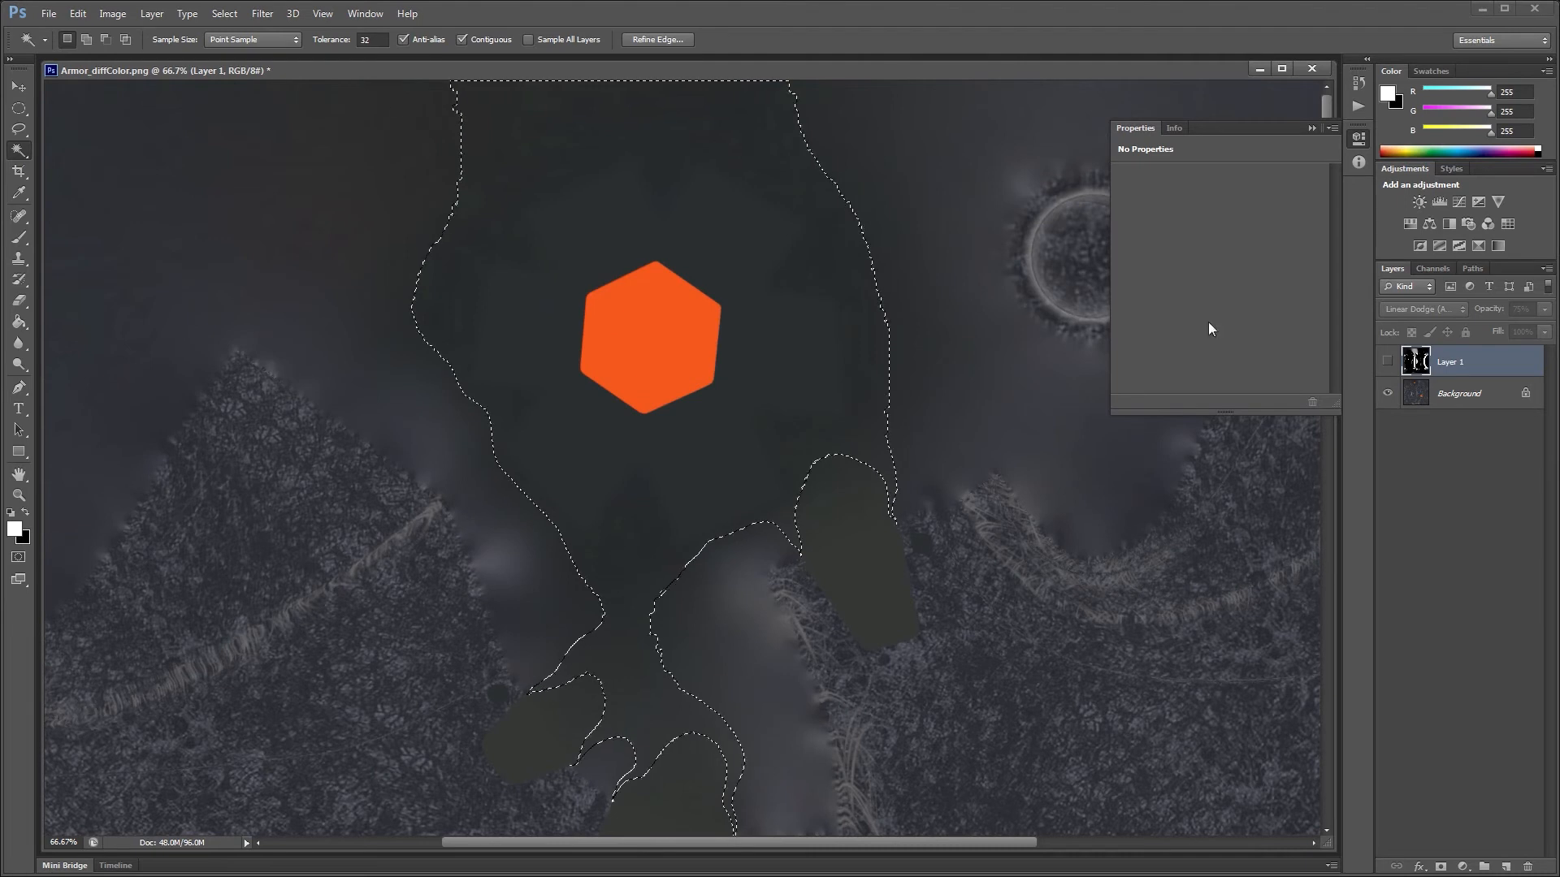
{"action": "left_click", "coordinate": [1459, 393]}
{"action": "key", "text": "ctrl+d"}
{"action": "left_click", "coordinate": [605, 321]}
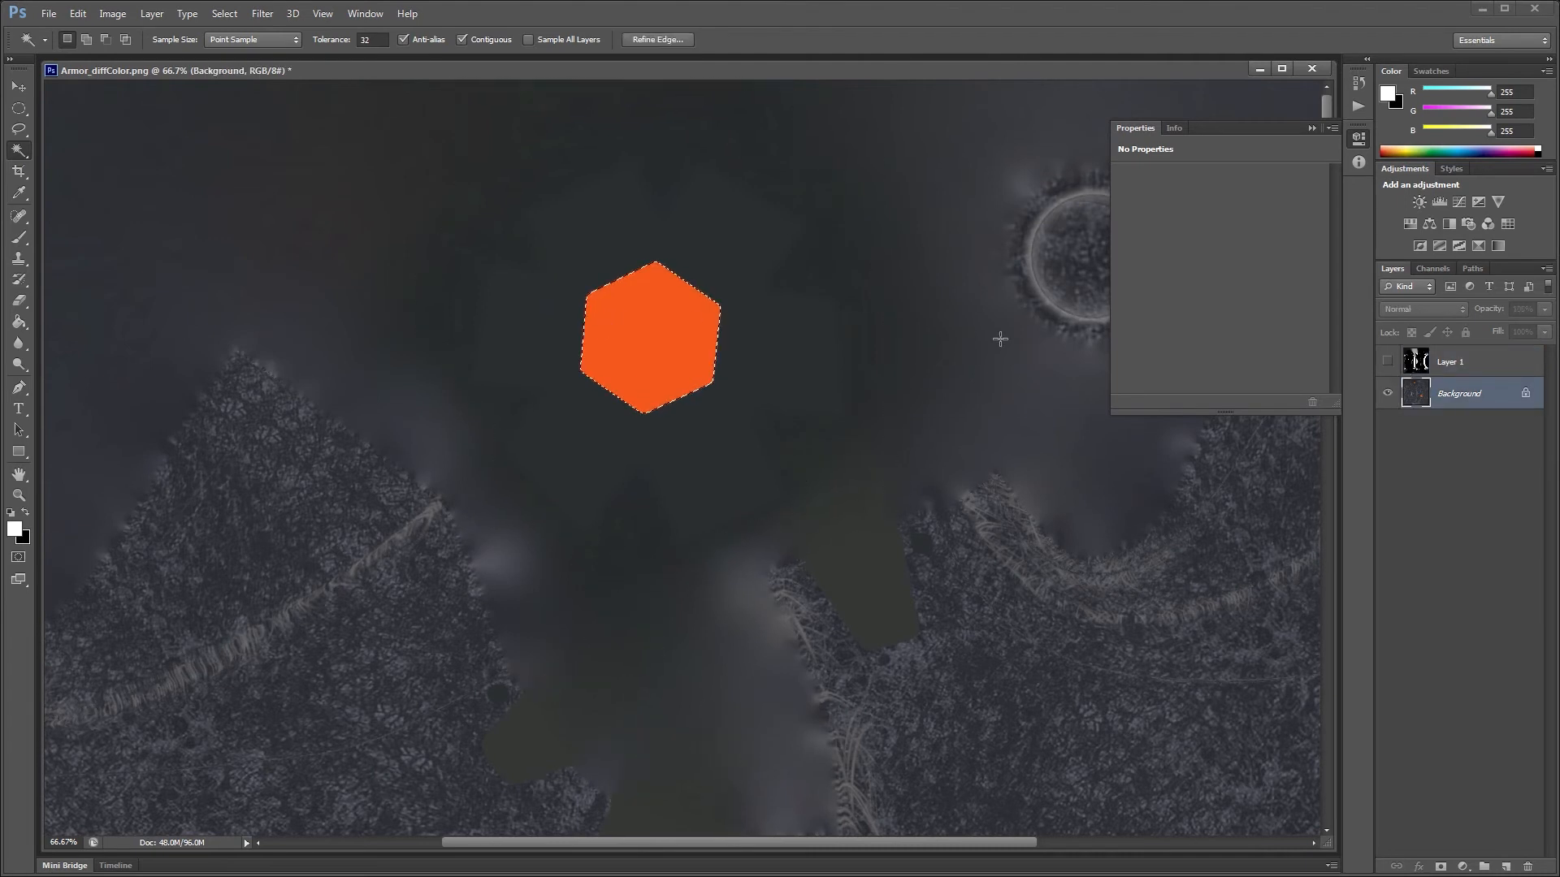
Step: Show Layer 1 again, delete its pixels inside the hexagon selection, and deselect
{"action": "left_click", "coordinate": [1435, 363]}
{"action": "left_click", "coordinate": [1387, 362]}
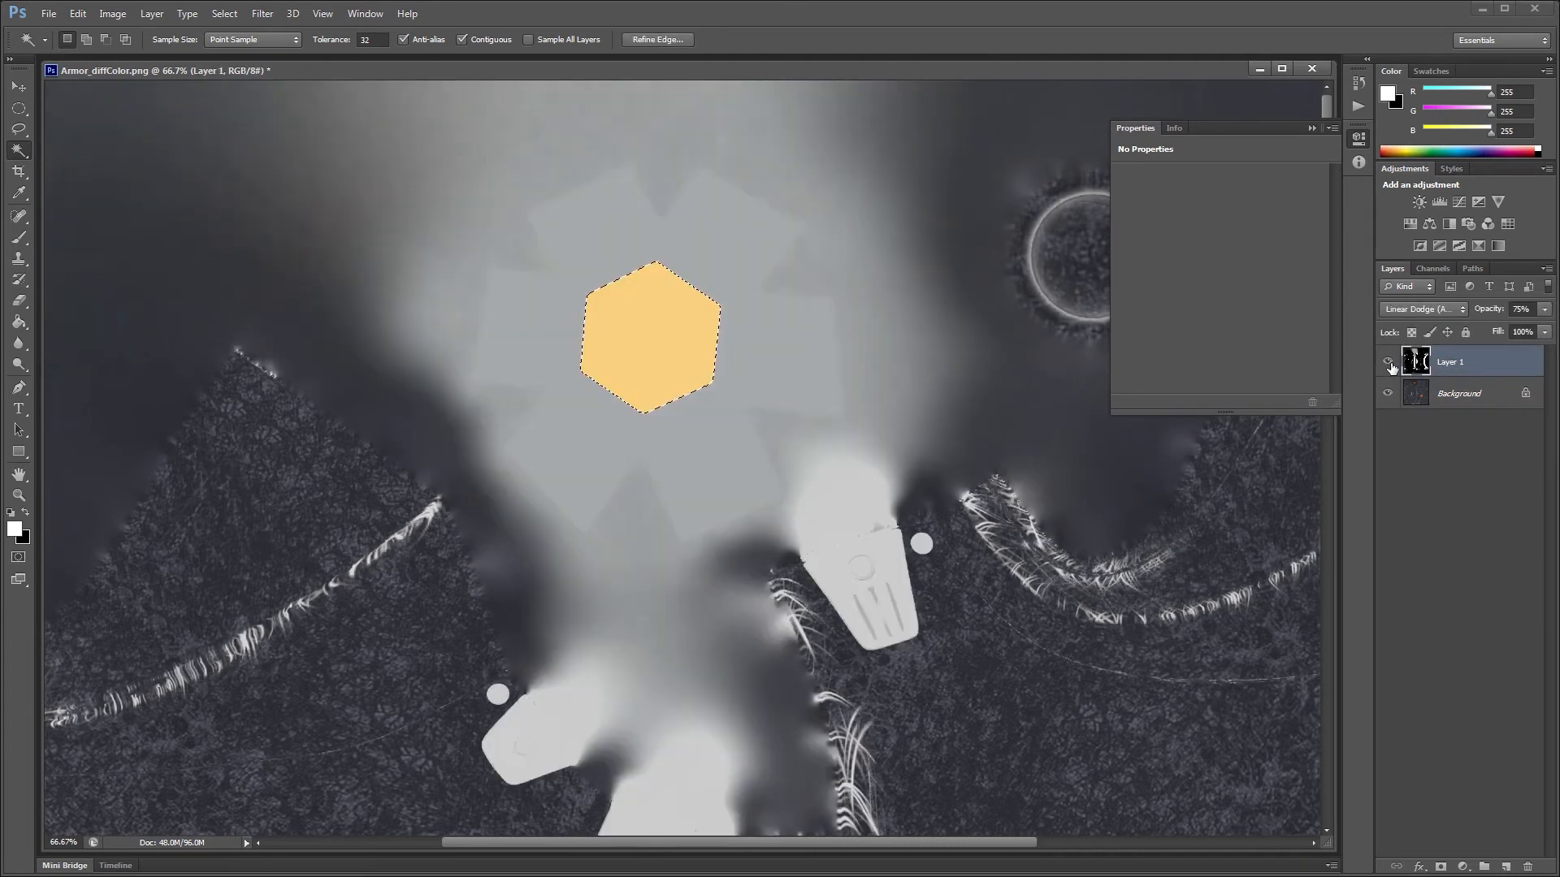
{"action": "key", "text": "ctrl+d"}
{"action": "key", "text": "ctrl+minus"}
{"action": "key", "text": "ctrl+minus"}
{"action": "key", "text": "ctrl+minus"}
{"action": "key", "text": "ctrl+minus"}
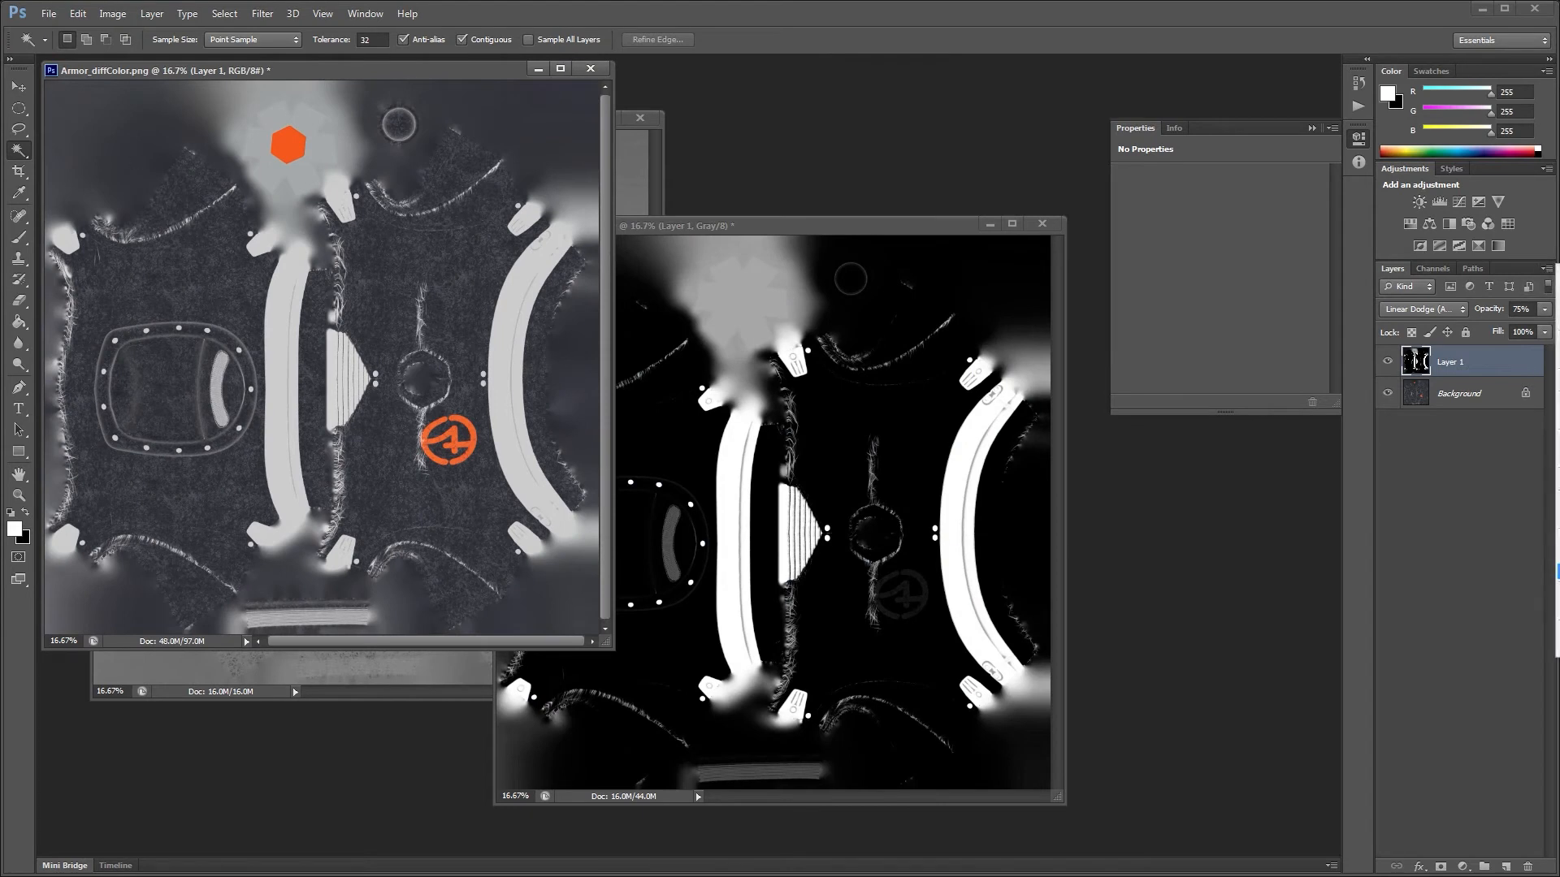
Step: Merge the specular layer into the Armor_diffColor background, save the file, and switch to MODO to reload the changed image
{"action": "key", "text": "ctrl+e"}
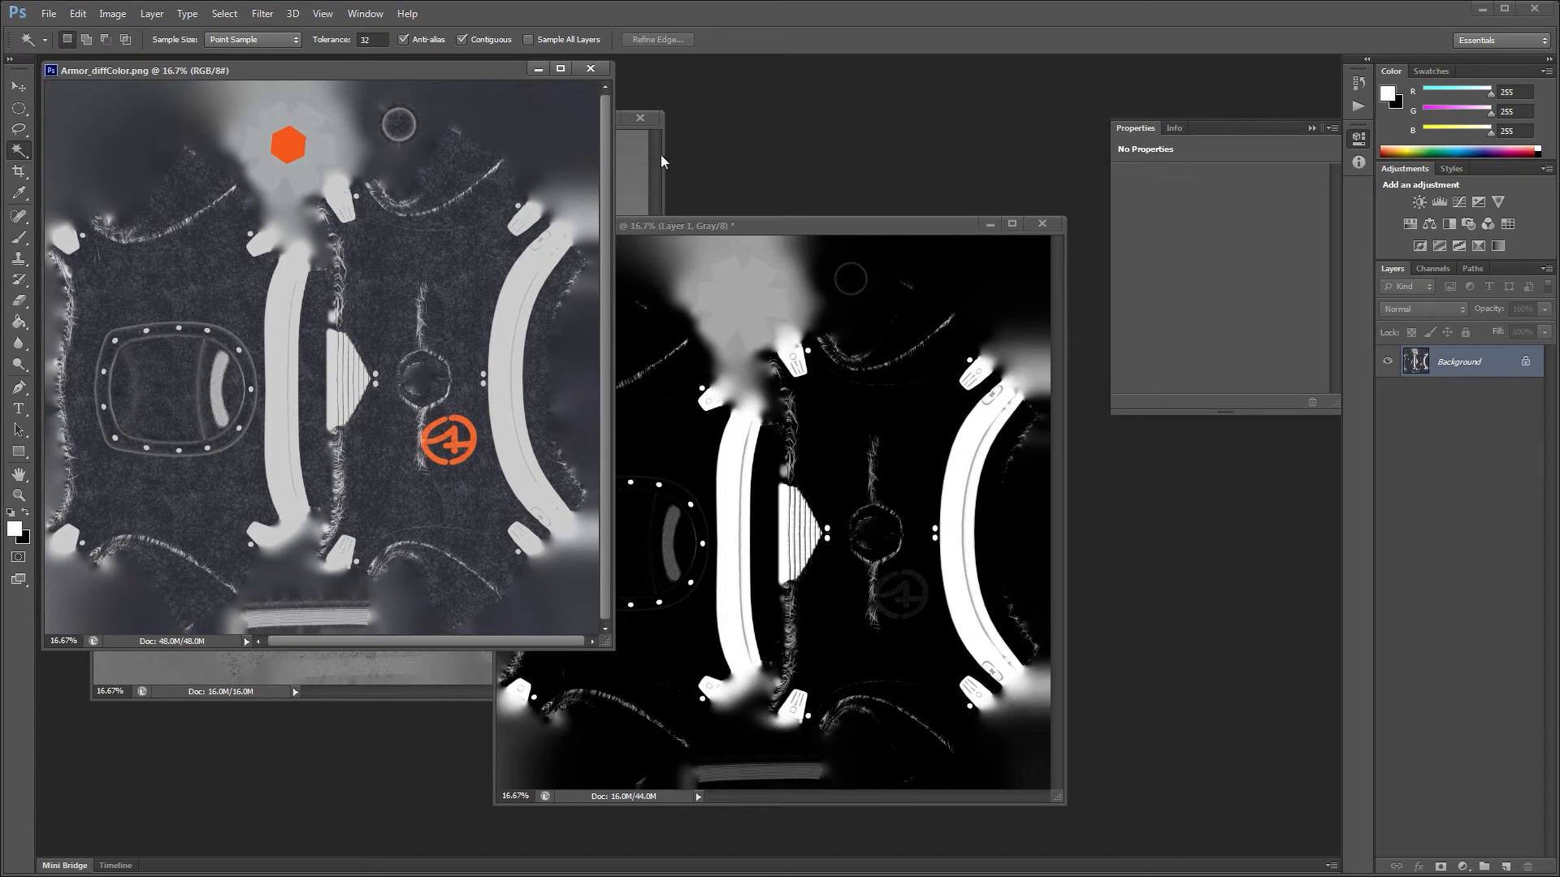
{"action": "key", "text": "alt+Tab"}
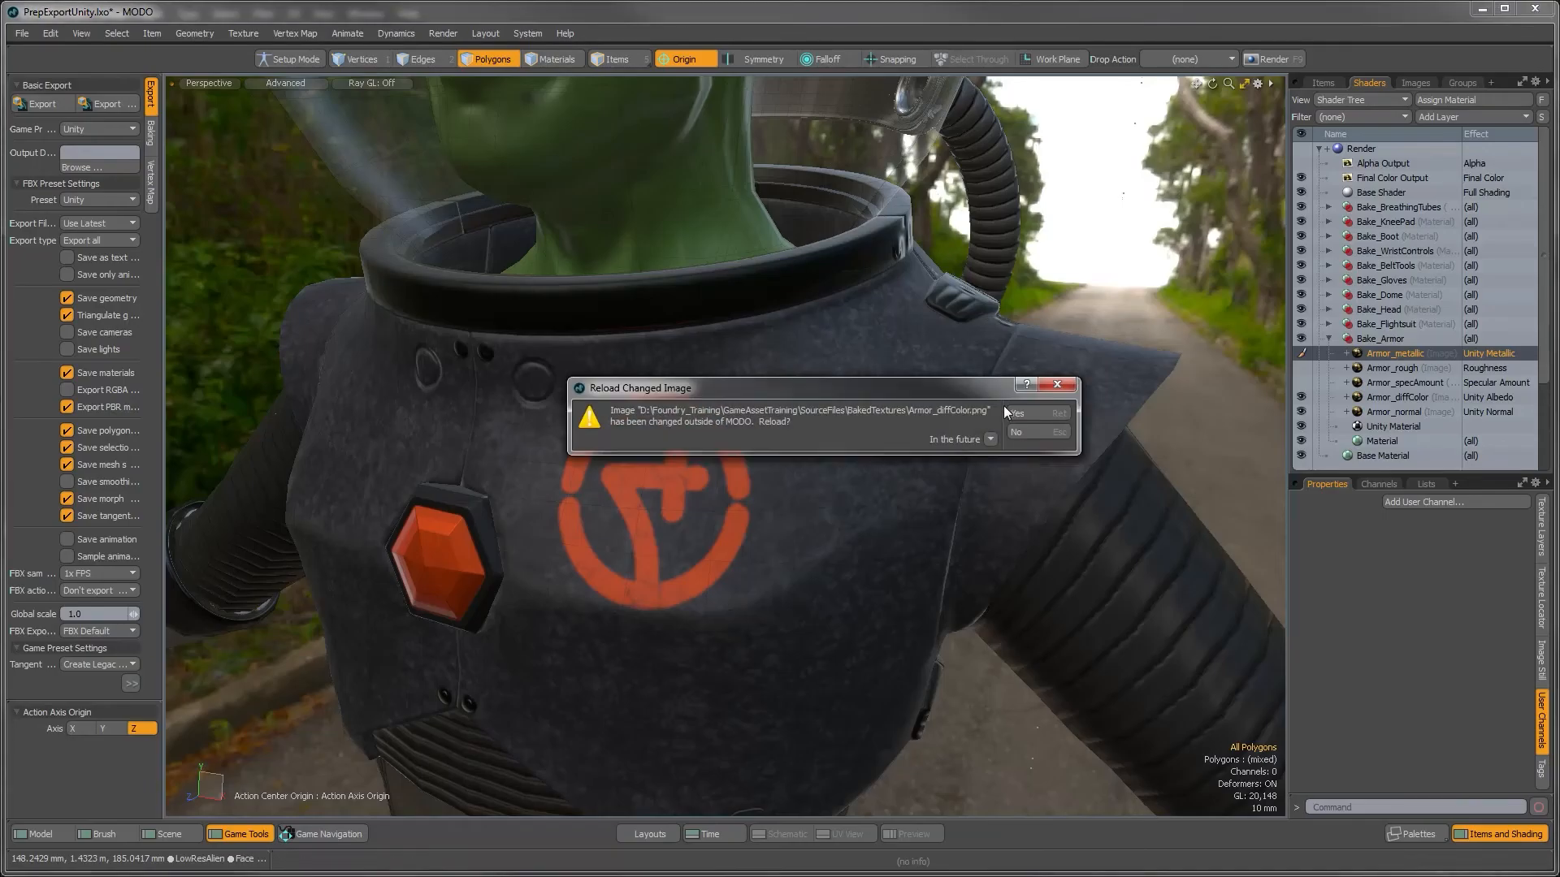
{"action": "left_click", "coordinate": [1016, 413]}
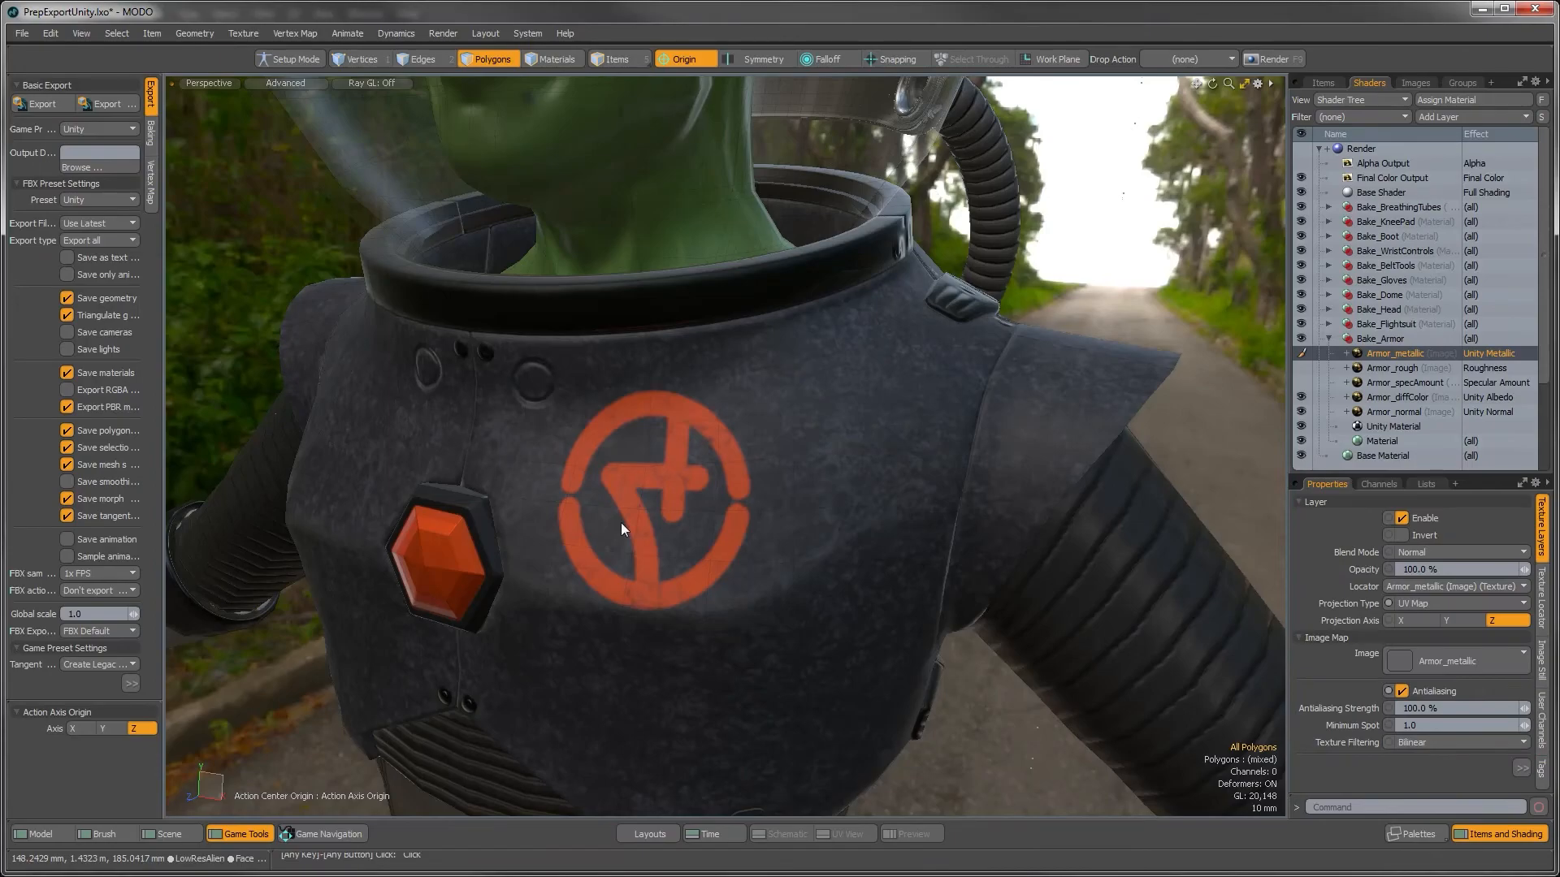
{"action": "key", "text": "alt+Tab"}
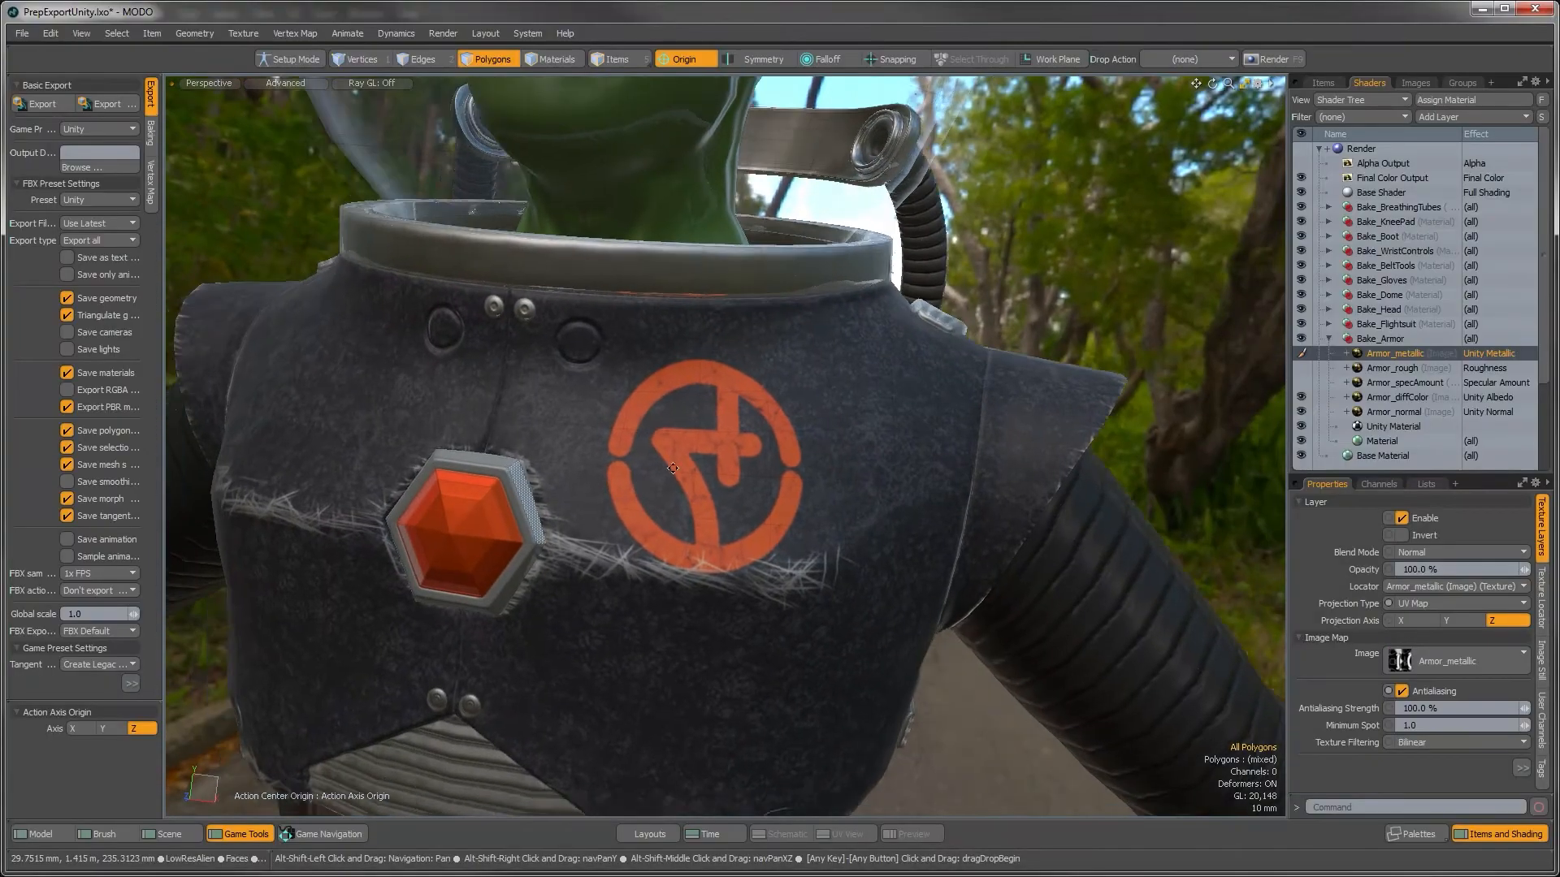
Step: Set the Smoothness of the armor's Unity Material to 110% and inspect the armor's reflections from several angles
{"action": "left_click_drag", "start_coordinate": [649, 519], "coordinate": [679, 532], "text": "alt"}
{"action": "left_click_drag", "start_coordinate": [467, 493], "coordinate": [620, 481], "text": "alt+shift"}
{"action": "left_click_drag", "start_coordinate": [524, 457], "coordinate": [504, 520], "text": "alt"}
{"action": "left_click_drag", "start_coordinate": [504, 520], "coordinate": [455, 524], "text": "ctrl+alt"}
{"action": "left_click_drag", "start_coordinate": [991, 553], "coordinate": [971, 423], "text": "alt"}
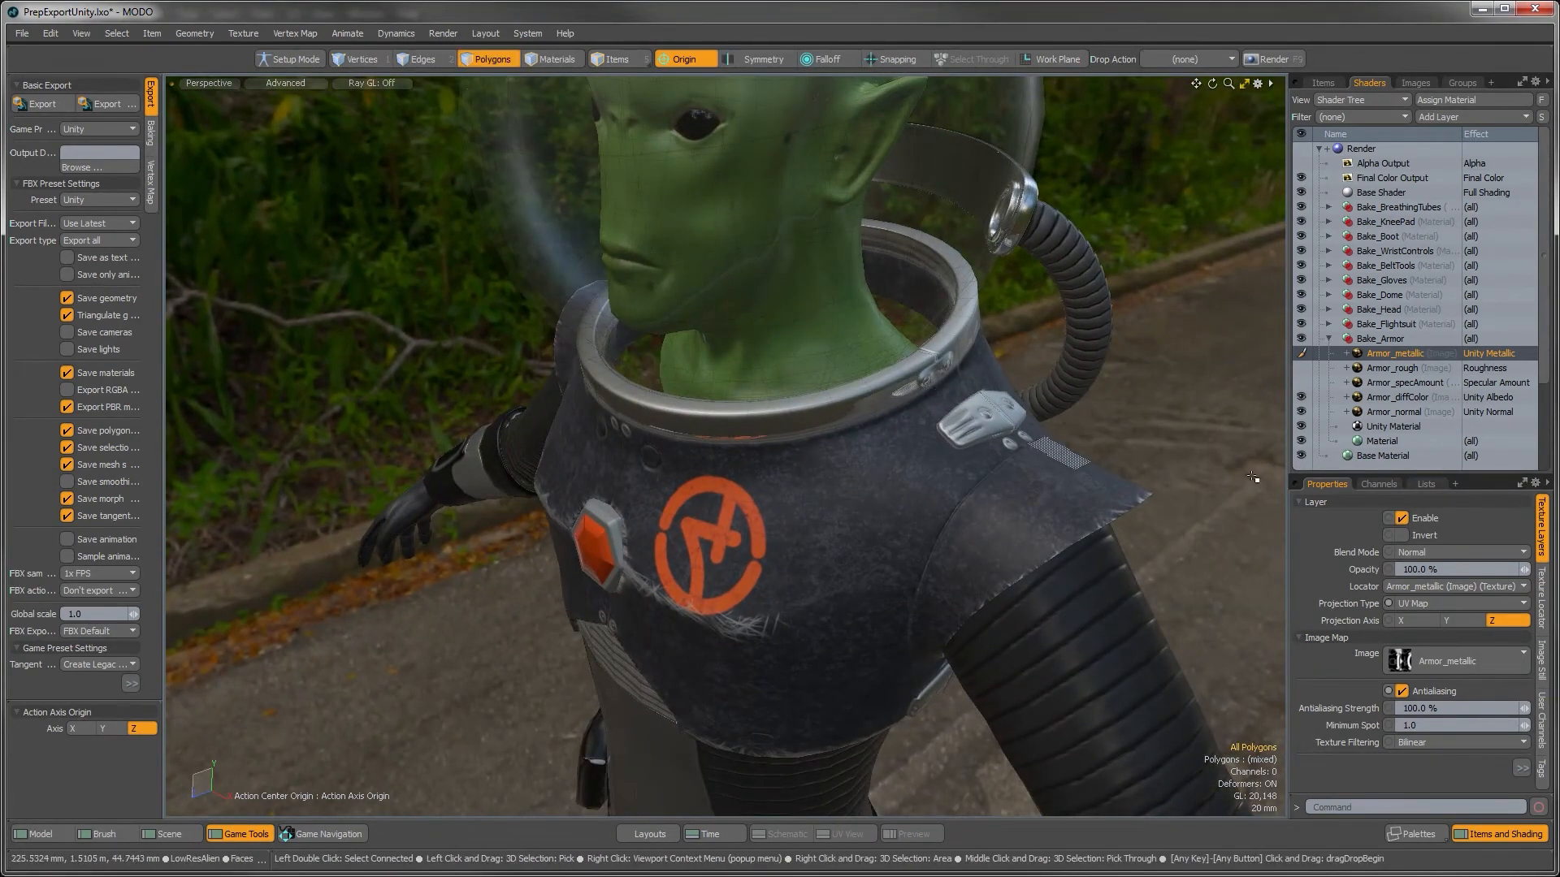
{"action": "left_click", "coordinate": [1379, 425]}
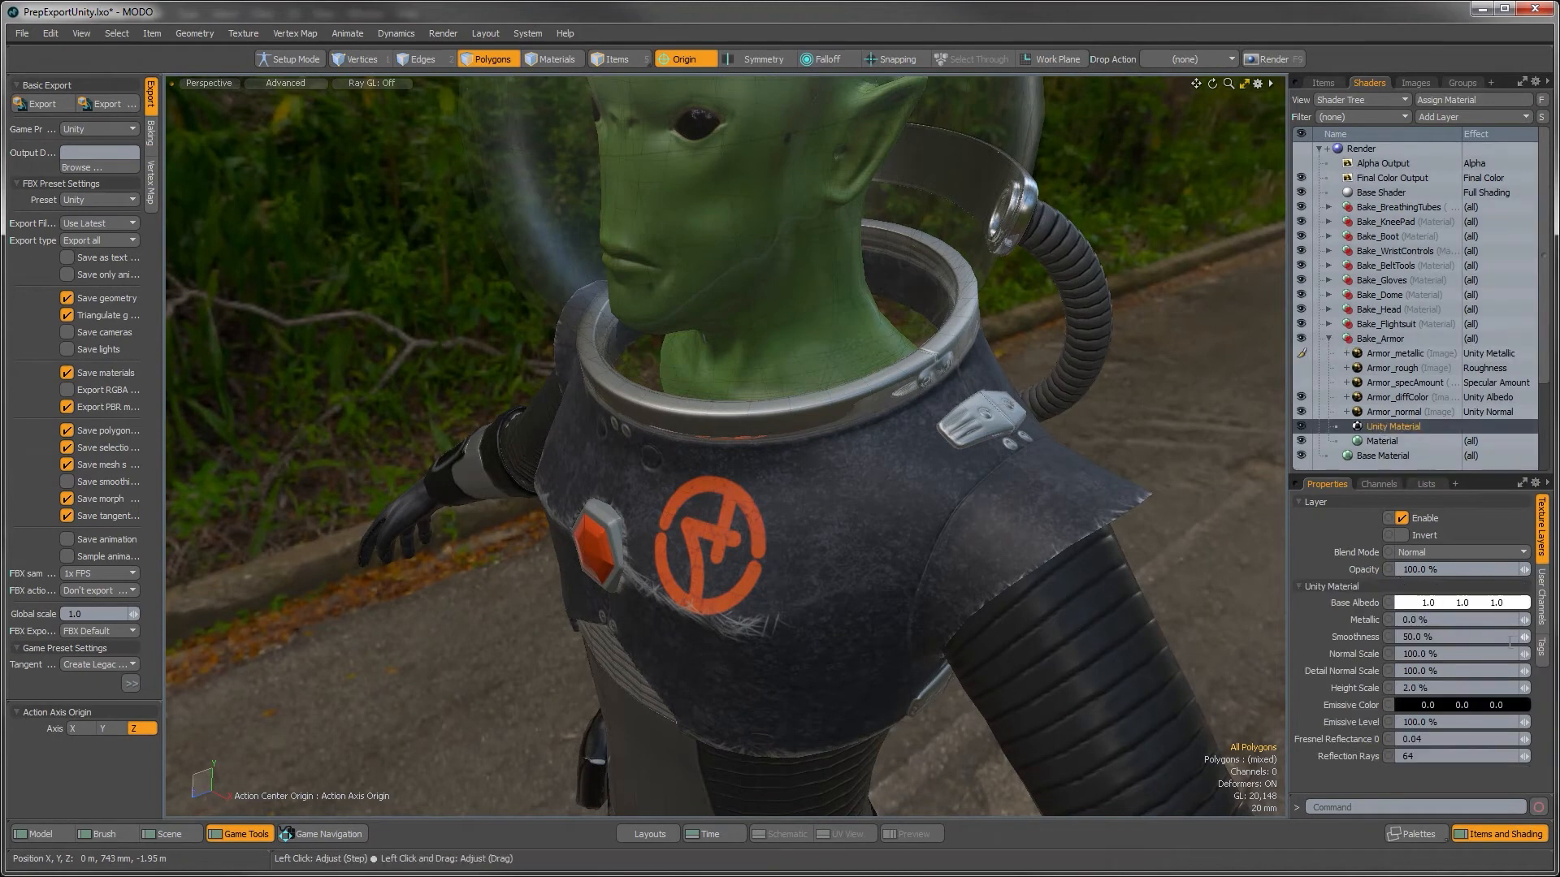
{"action": "left_click_drag", "start_coordinate": [1524, 639], "coordinate": [1547, 638]}
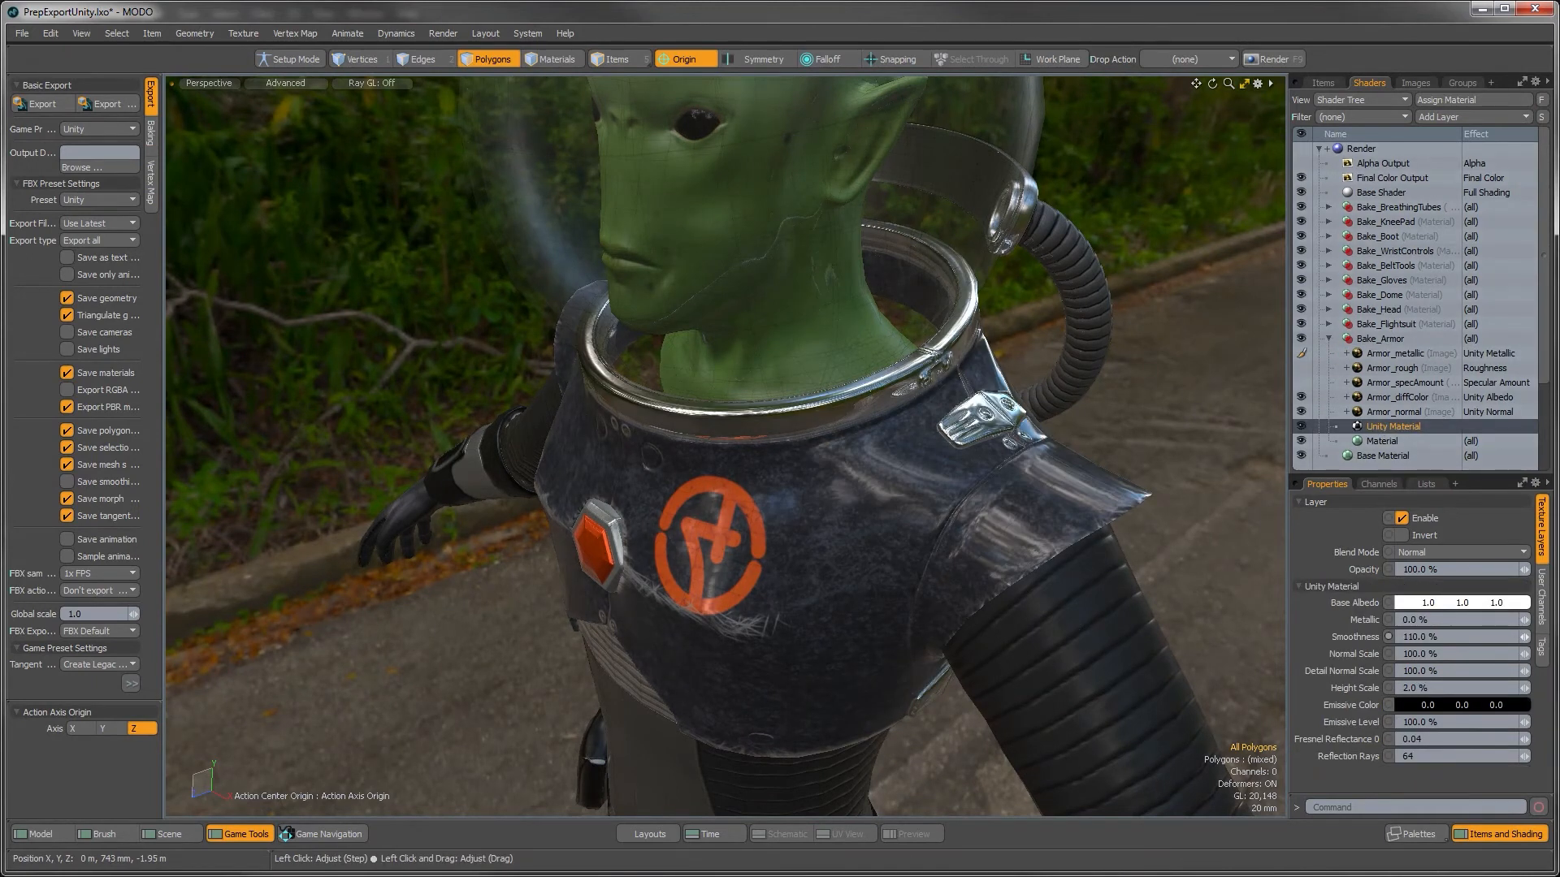
{"action": "left_click_drag", "start_coordinate": [756, 504], "coordinate": [952, 402], "text": "alt"}
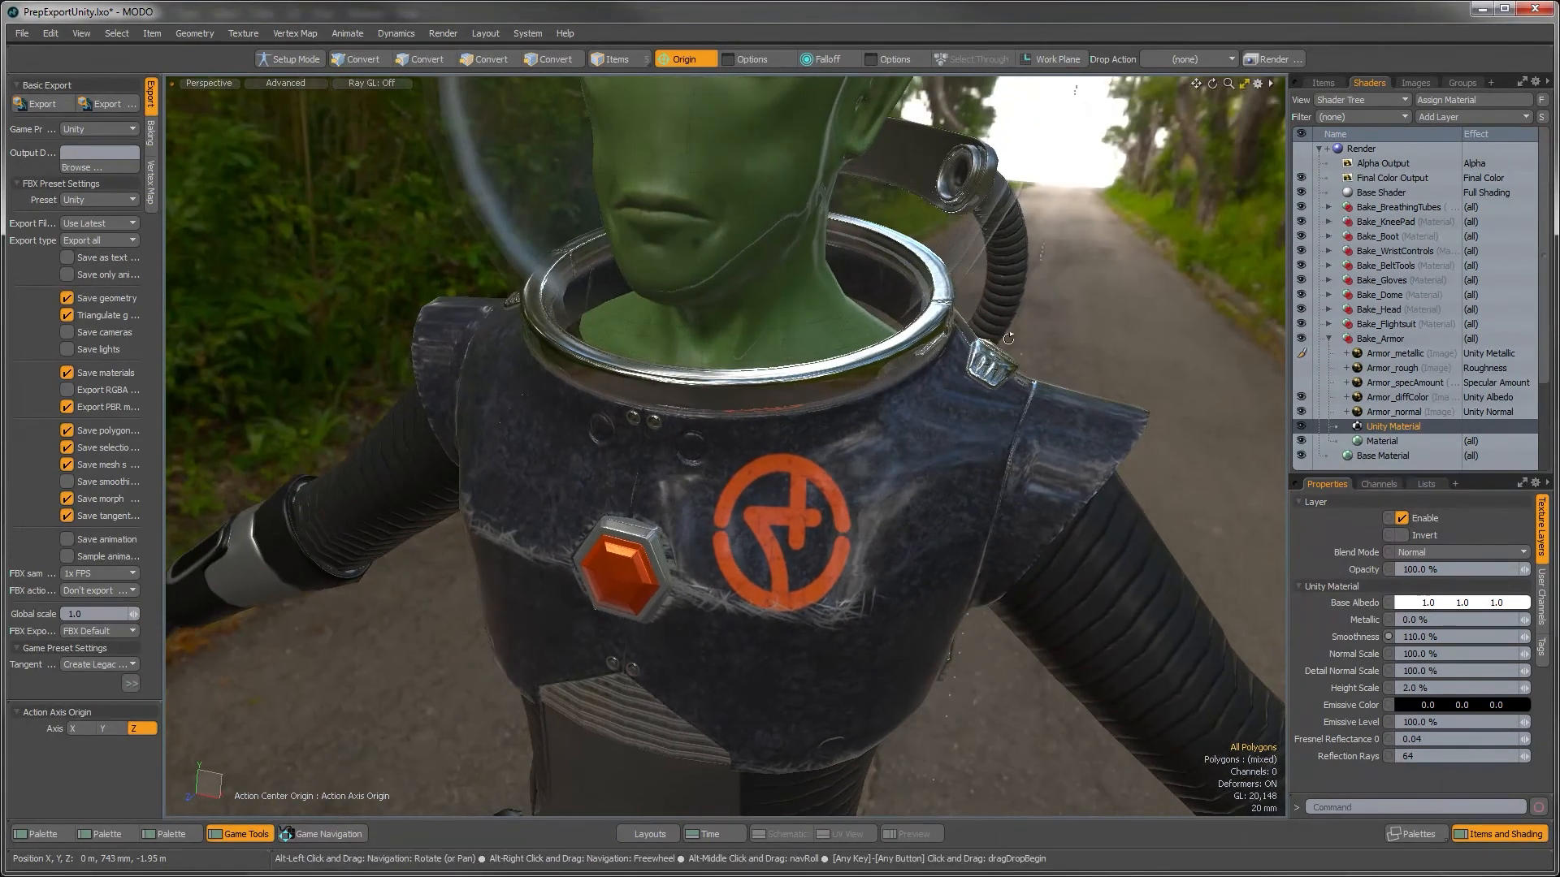
{"action": "left_click_drag", "start_coordinate": [1002, 339], "coordinate": [766, 542], "text": "alt"}
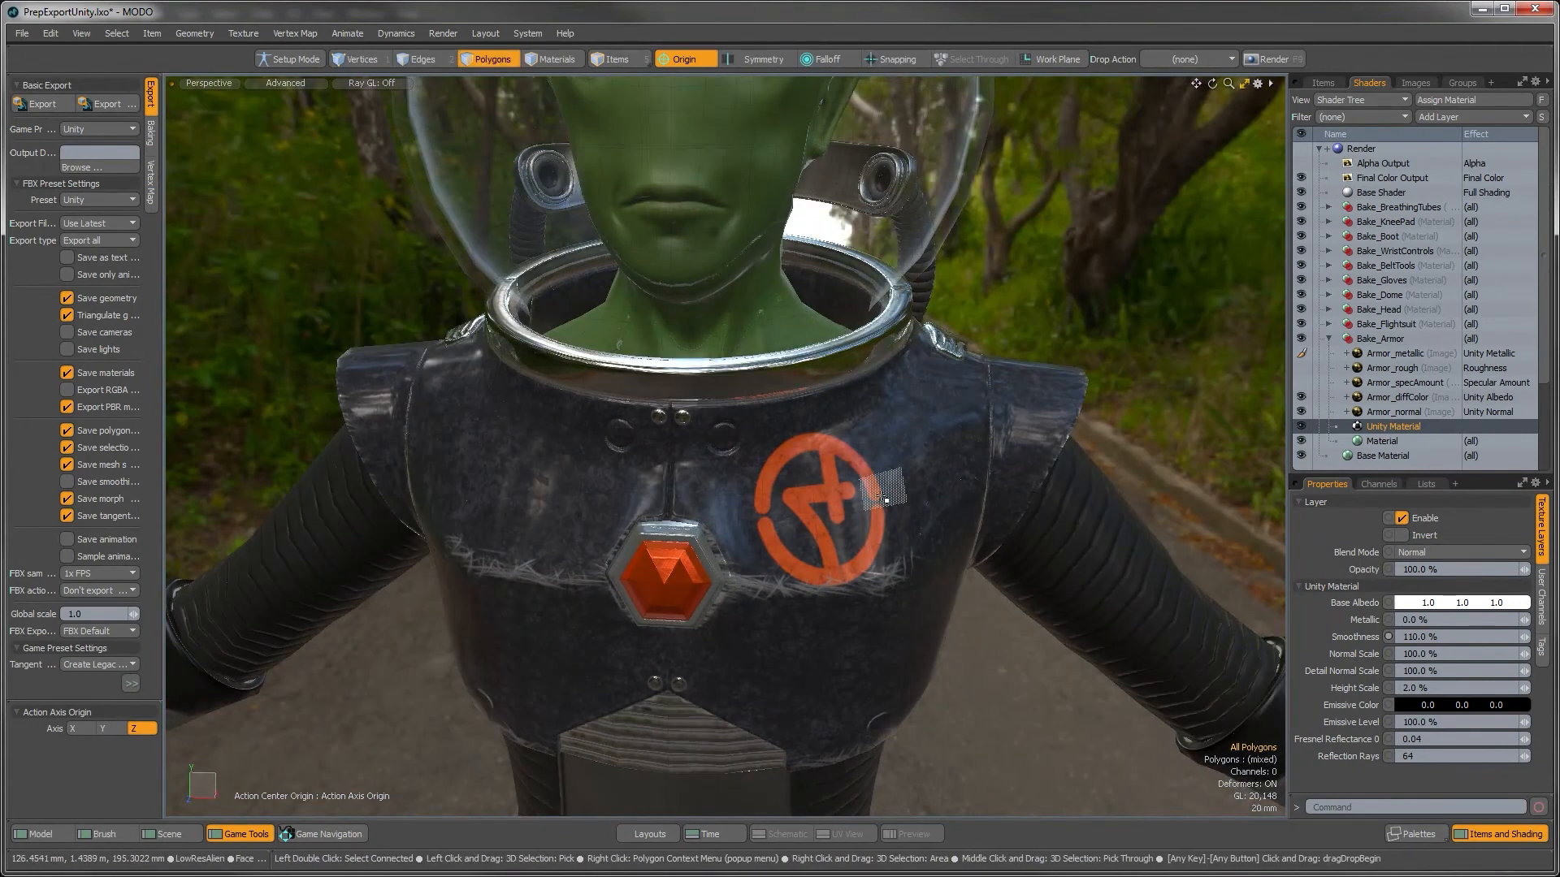
{"action": "left_click_drag", "start_coordinate": [885, 499], "coordinate": [719, 525], "text": "alt"}
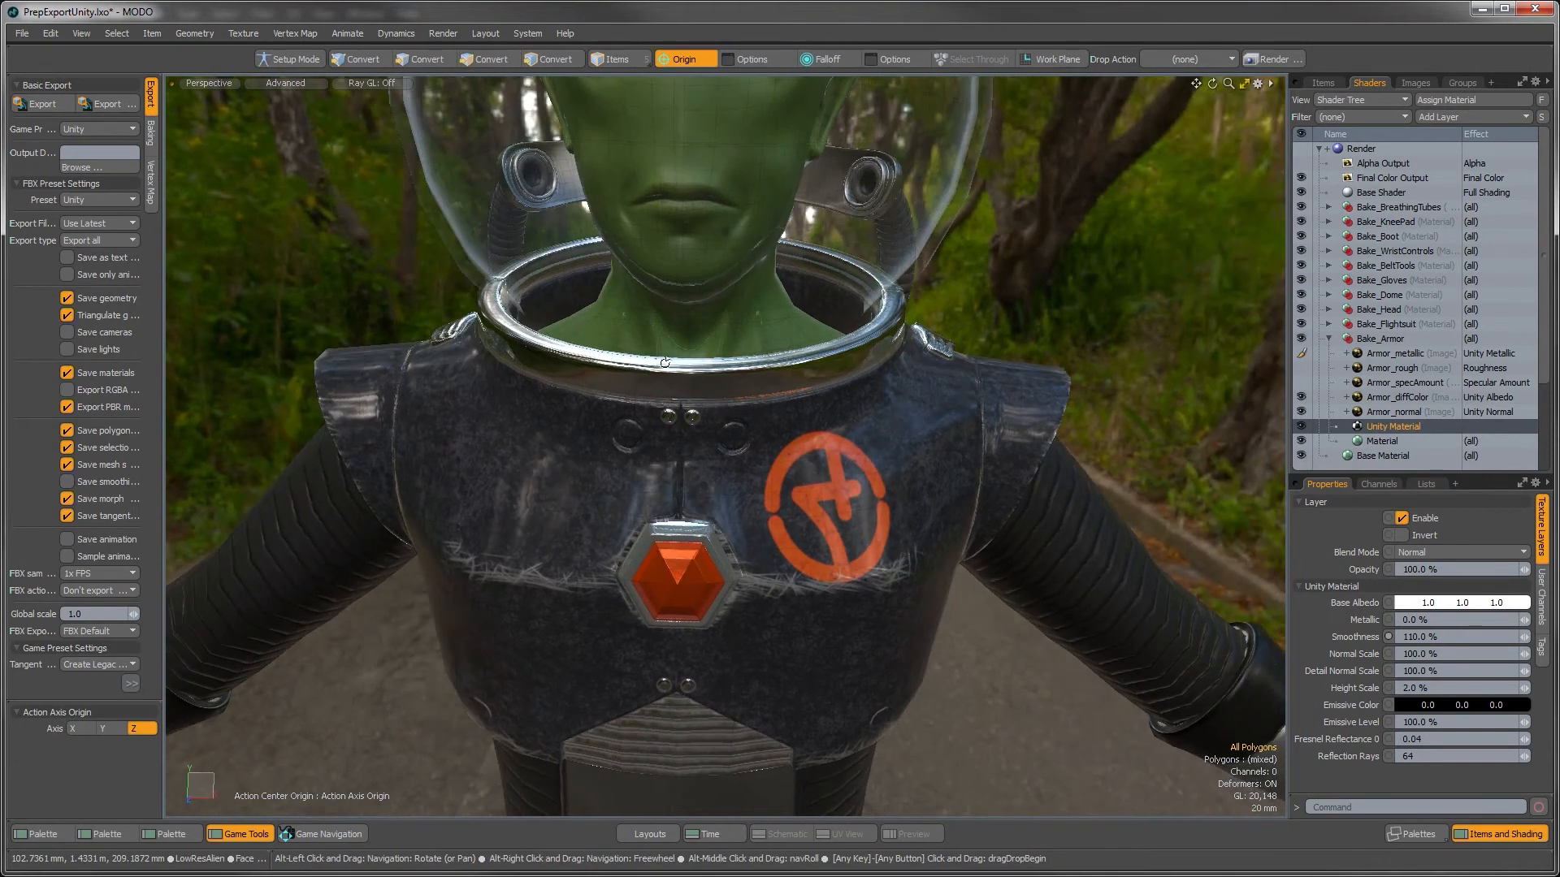
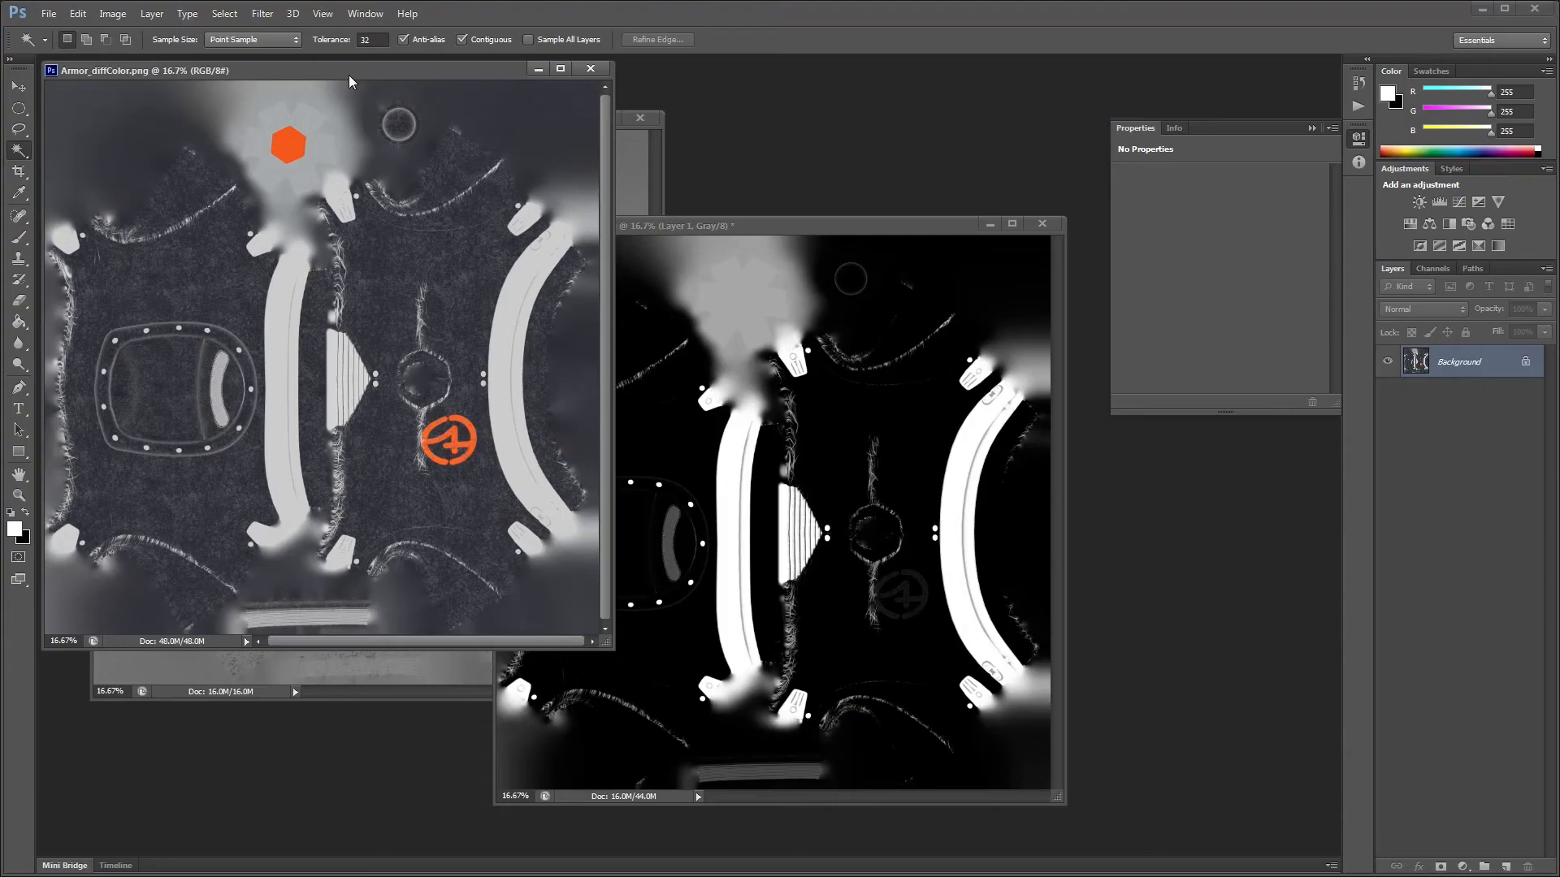
Step: Switch to Photoshop, bring Armor_rough.png to the front, and invert its grayscale values
{"action": "left_click_drag", "start_coordinate": [349, 81], "coordinate": [450, 207]}
{"action": "left_click_drag", "start_coordinate": [371, 126], "coordinate": [507, 107]}
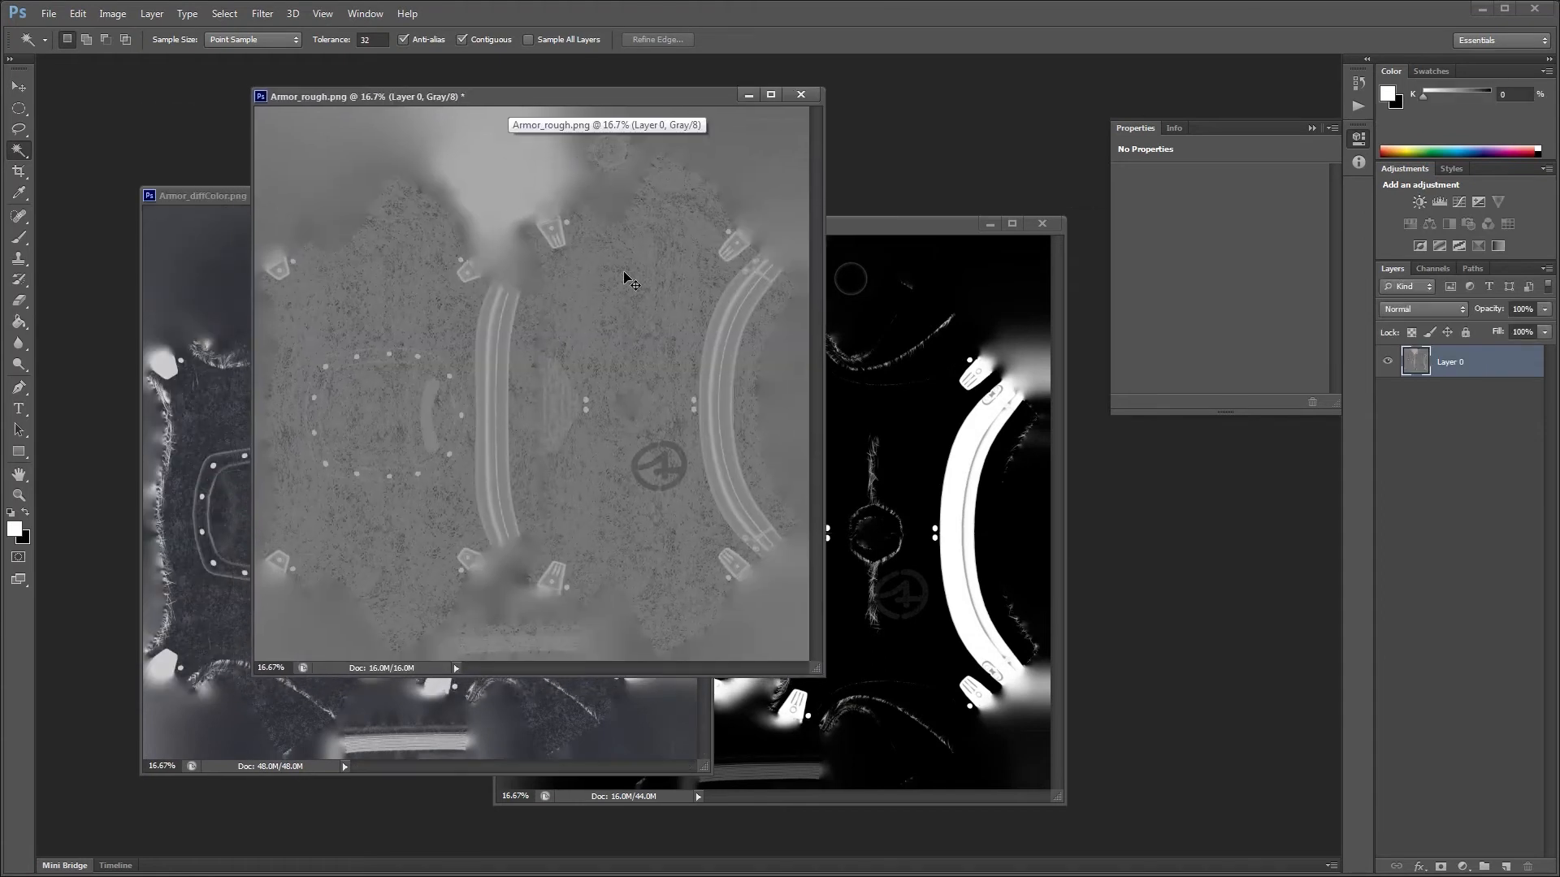
{"action": "key", "text": "ctrl+i"}
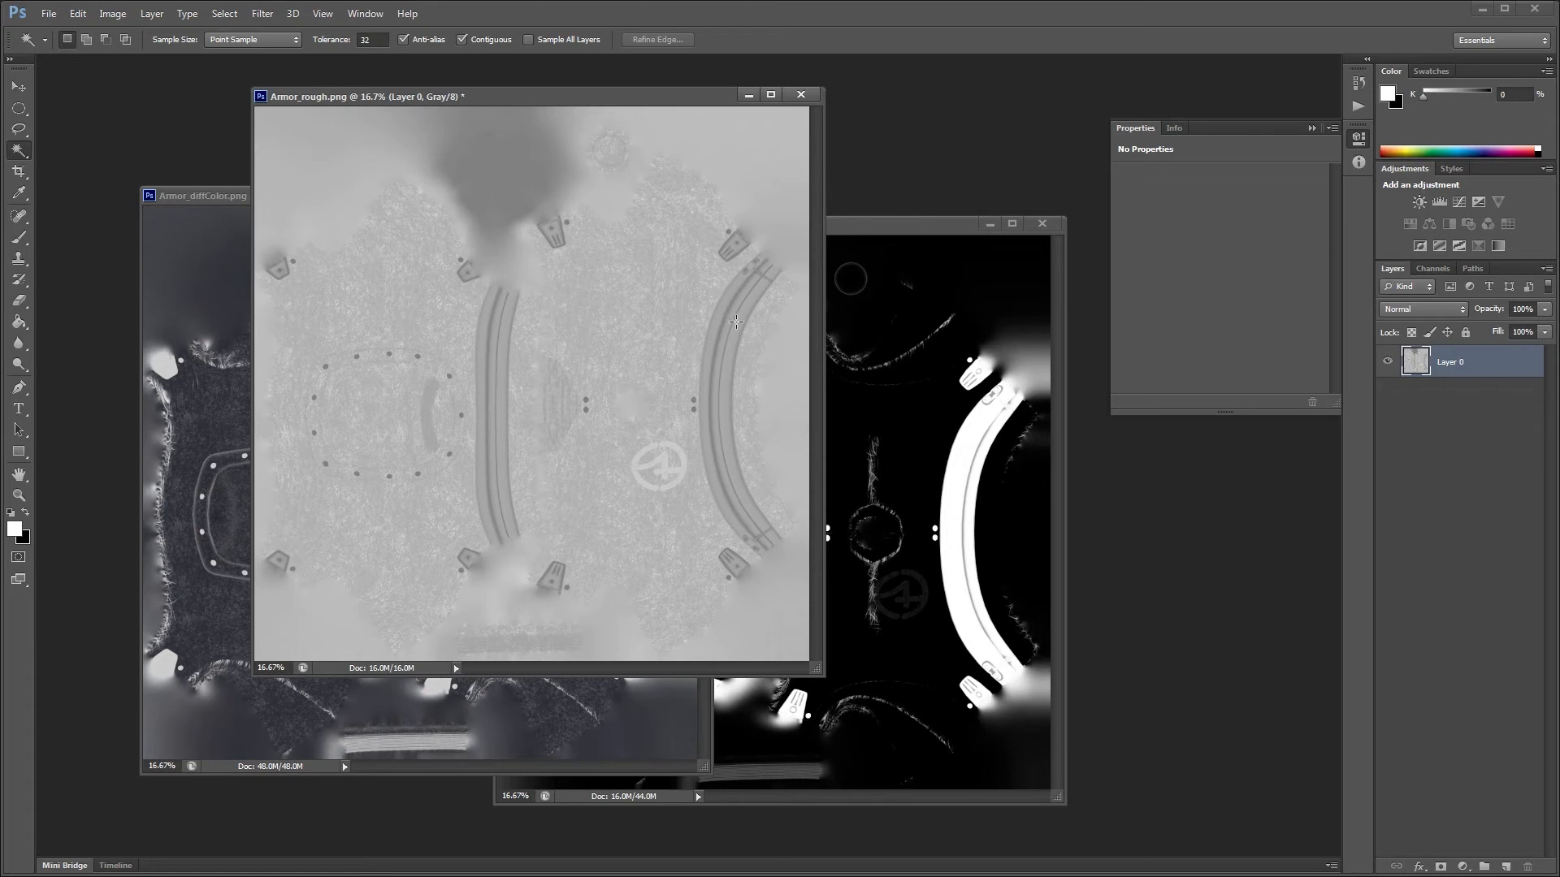
Step: Paste the corrected specular map over the inverted Armor_rough image and set its blend mode to Linear Dodge (Add)
{"action": "key", "text": "z"}
{"action": "left_click_drag", "start_coordinate": [742, 325], "coordinate": [742, 325]}
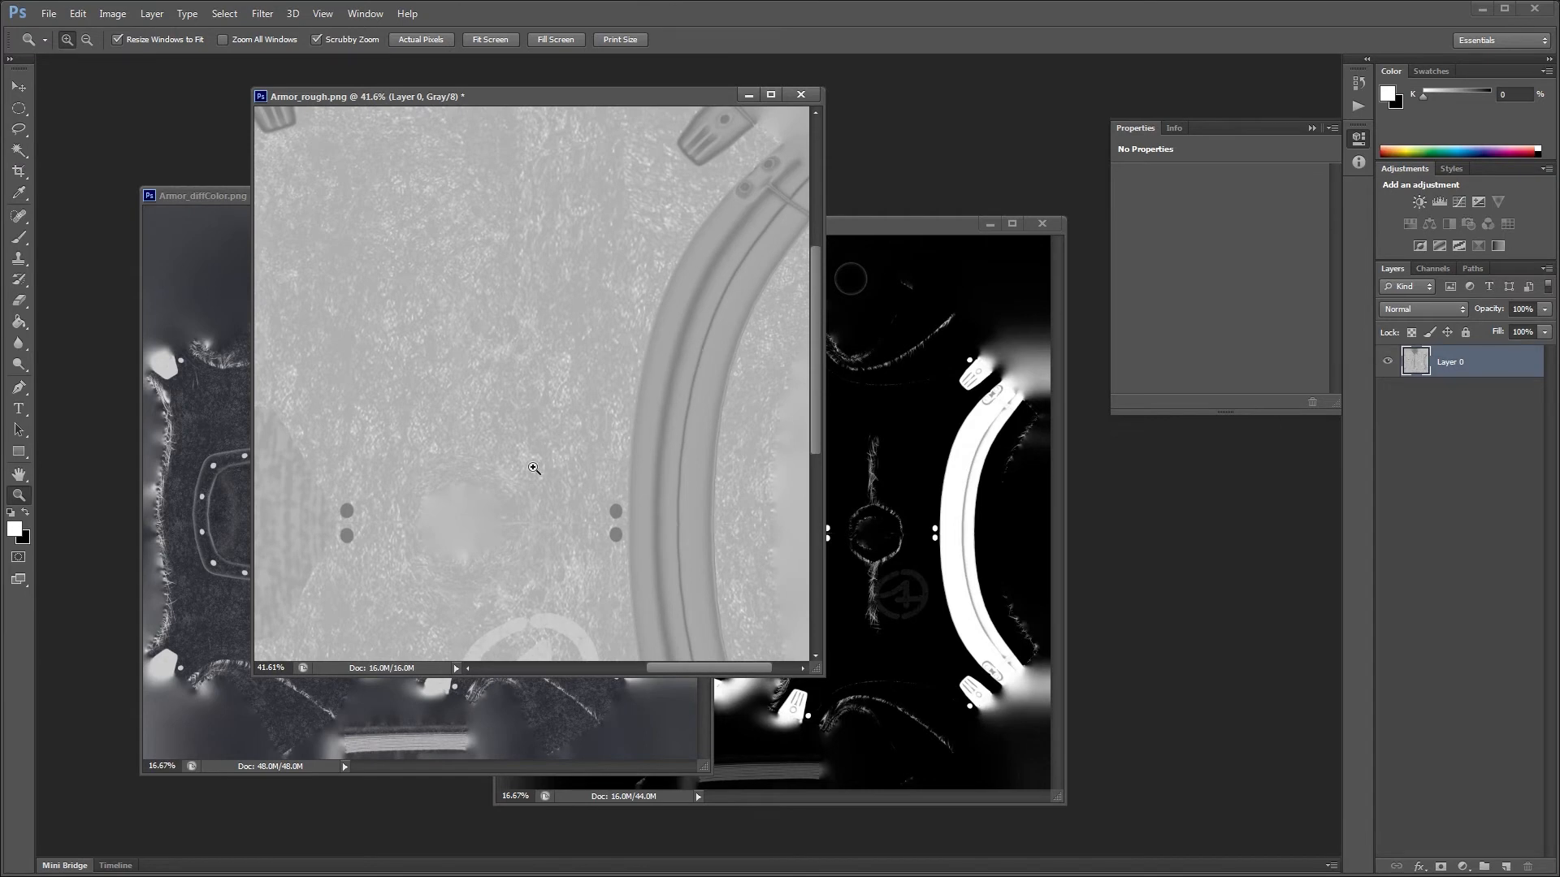
{"action": "left_click", "coordinate": [877, 228]}
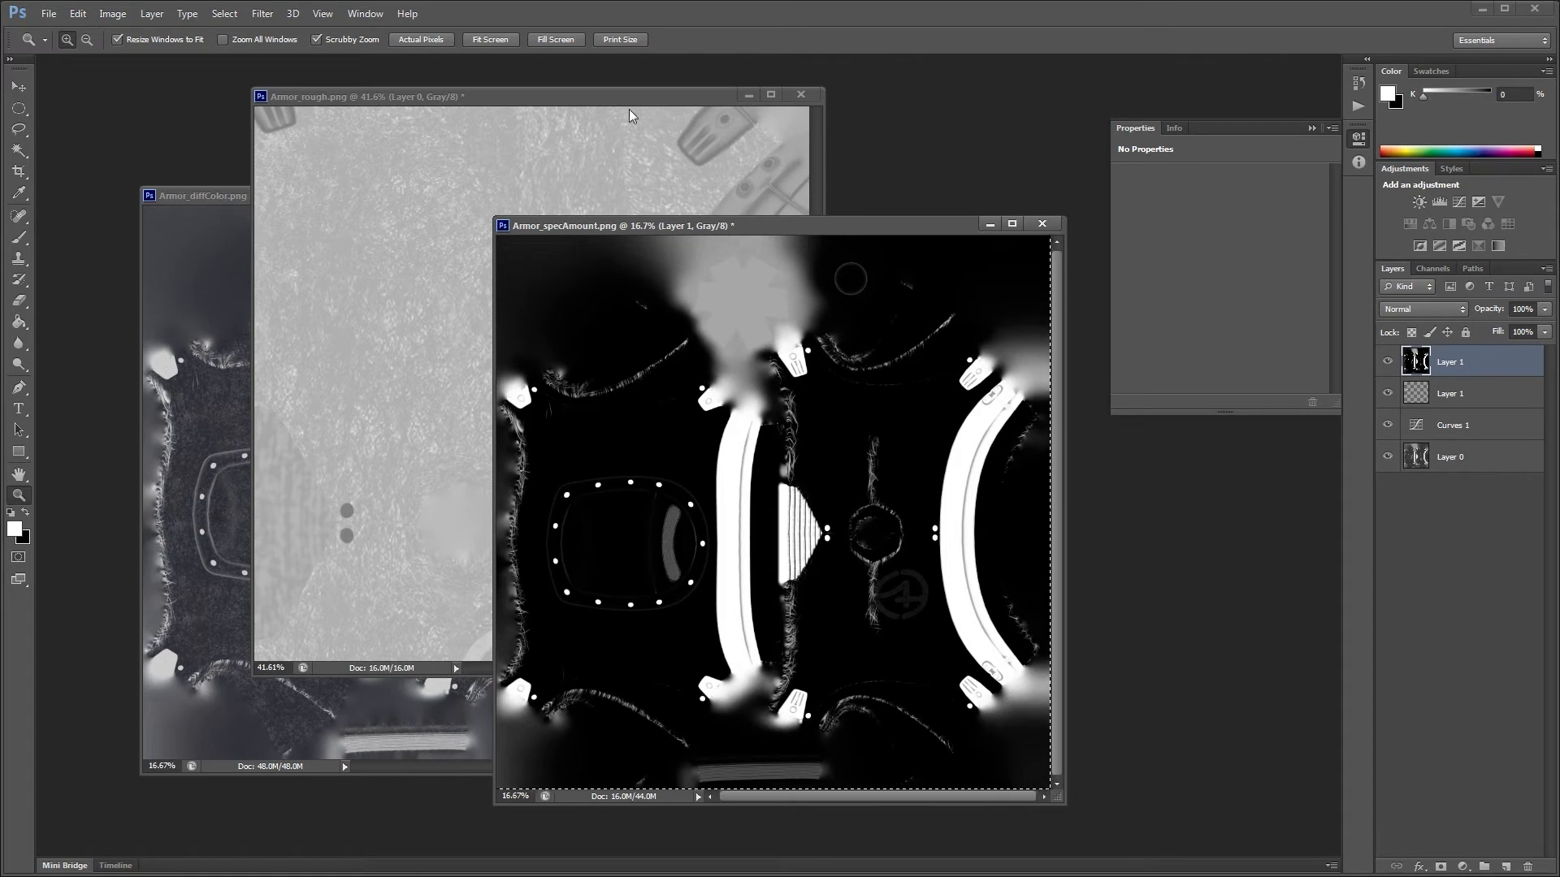
{"action": "left_click_drag", "start_coordinate": [627, 100], "coordinate": [689, 95]}
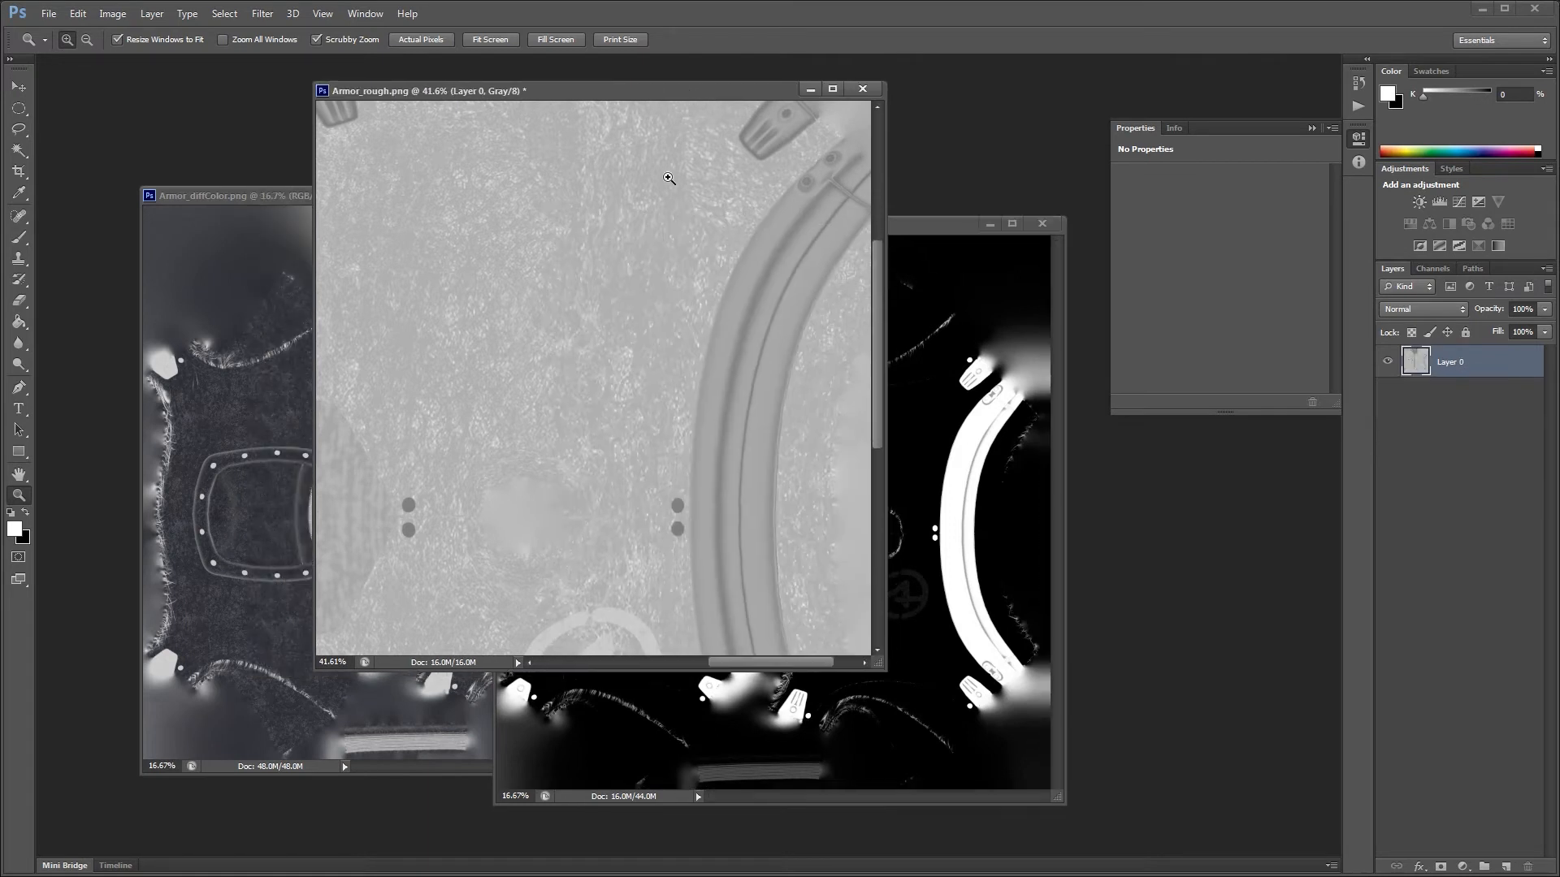
{"action": "key", "text": "ctrl+v"}
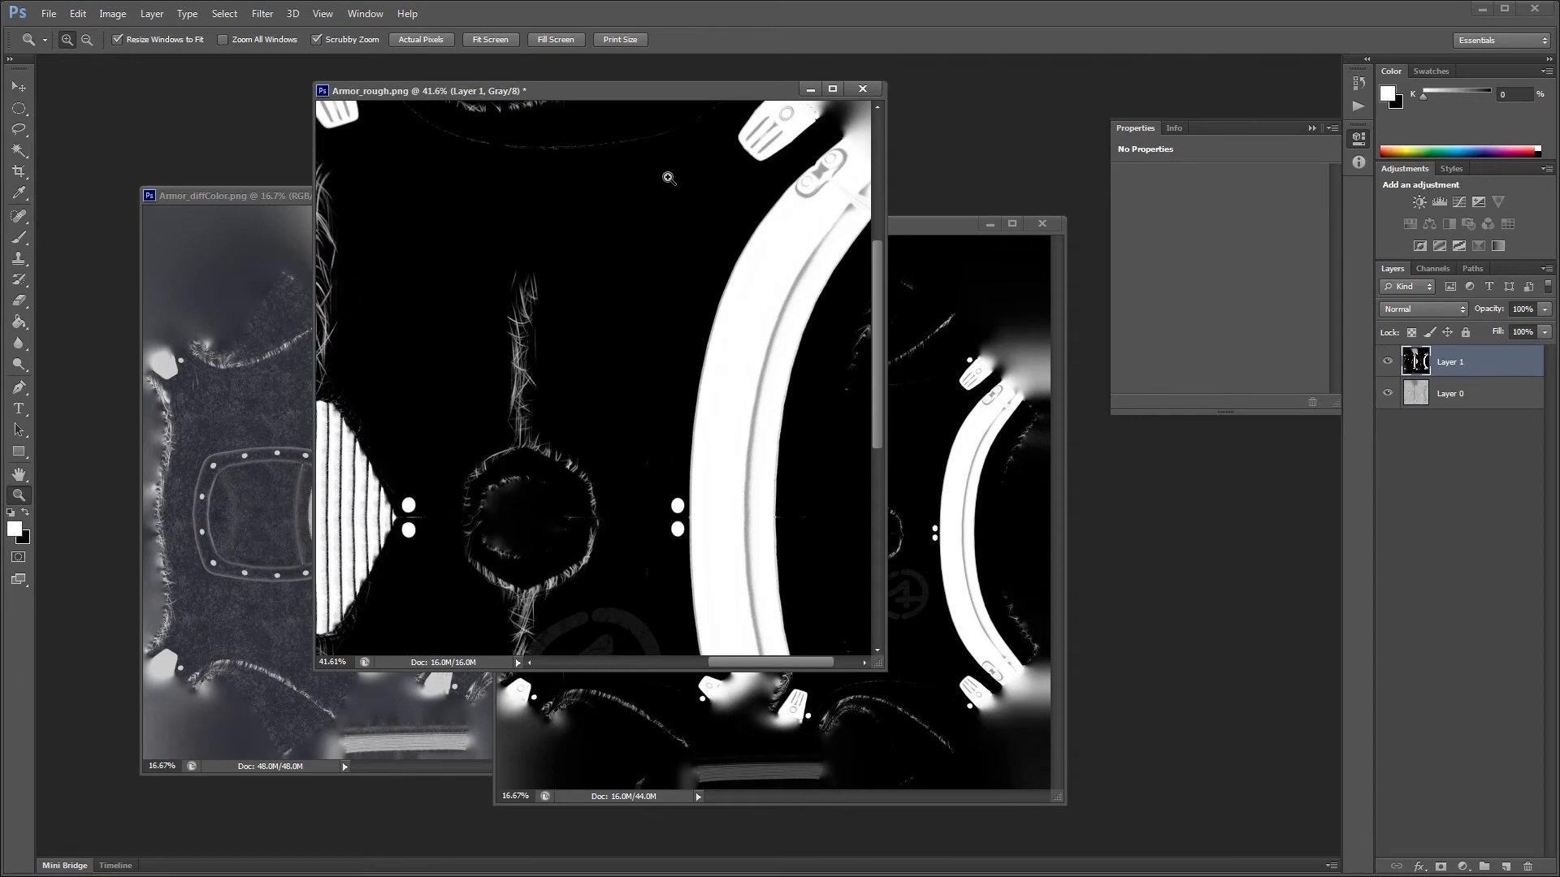
{"action": "left_click", "coordinate": [1423, 309]}
{"action": "left_click", "coordinate": [1417, 481]}
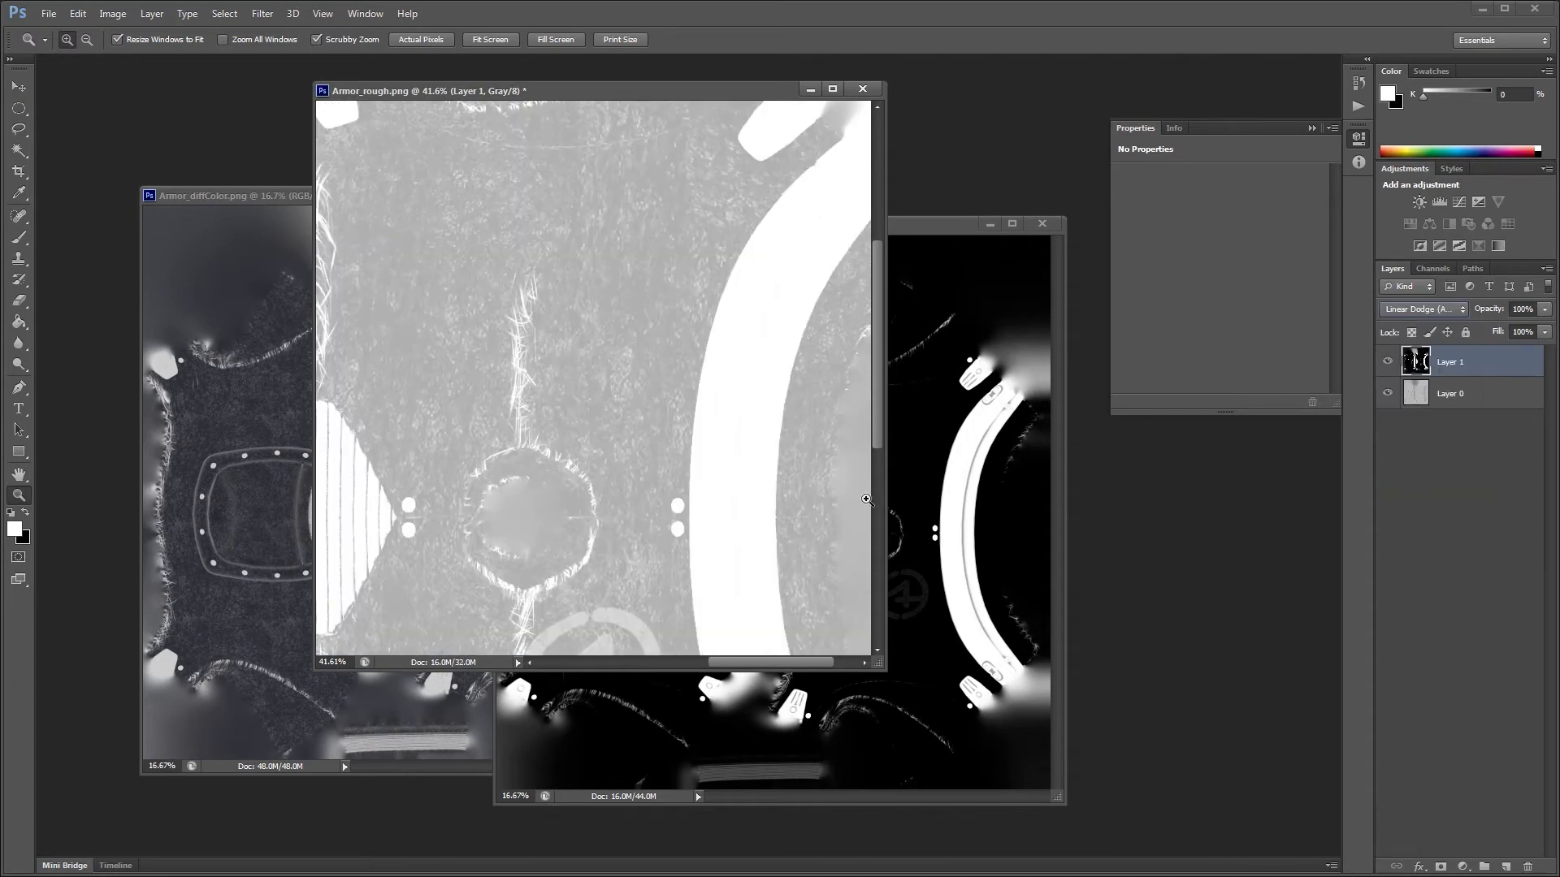
Step: Compare the roughness map with and without the pasted layer, and lower that layer's opacity to 80%
{"action": "key", "text": "ctrl+minus"}
{"action": "key", "text": "ctrl+minus"}
{"action": "key", "text": "ctrl+minus"}
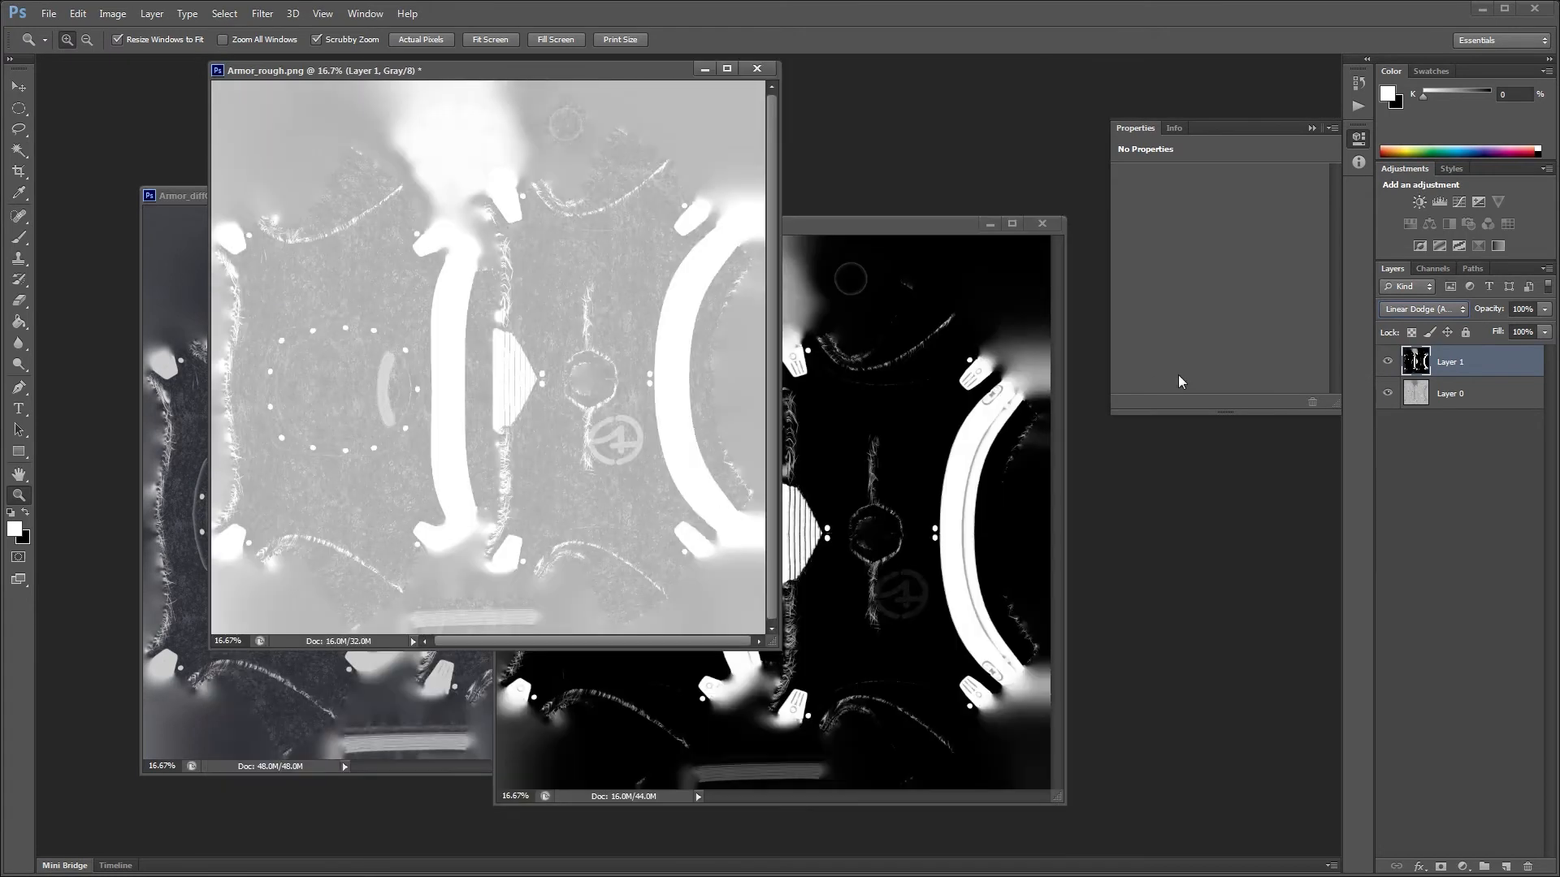
{"action": "left_click", "coordinate": [1387, 363]}
{"action": "left_click", "coordinate": [1387, 363]}
{"action": "left_click", "coordinate": [1544, 309]}
{"action": "left_click_drag", "start_coordinate": [1543, 331], "coordinate": [1530, 339]}
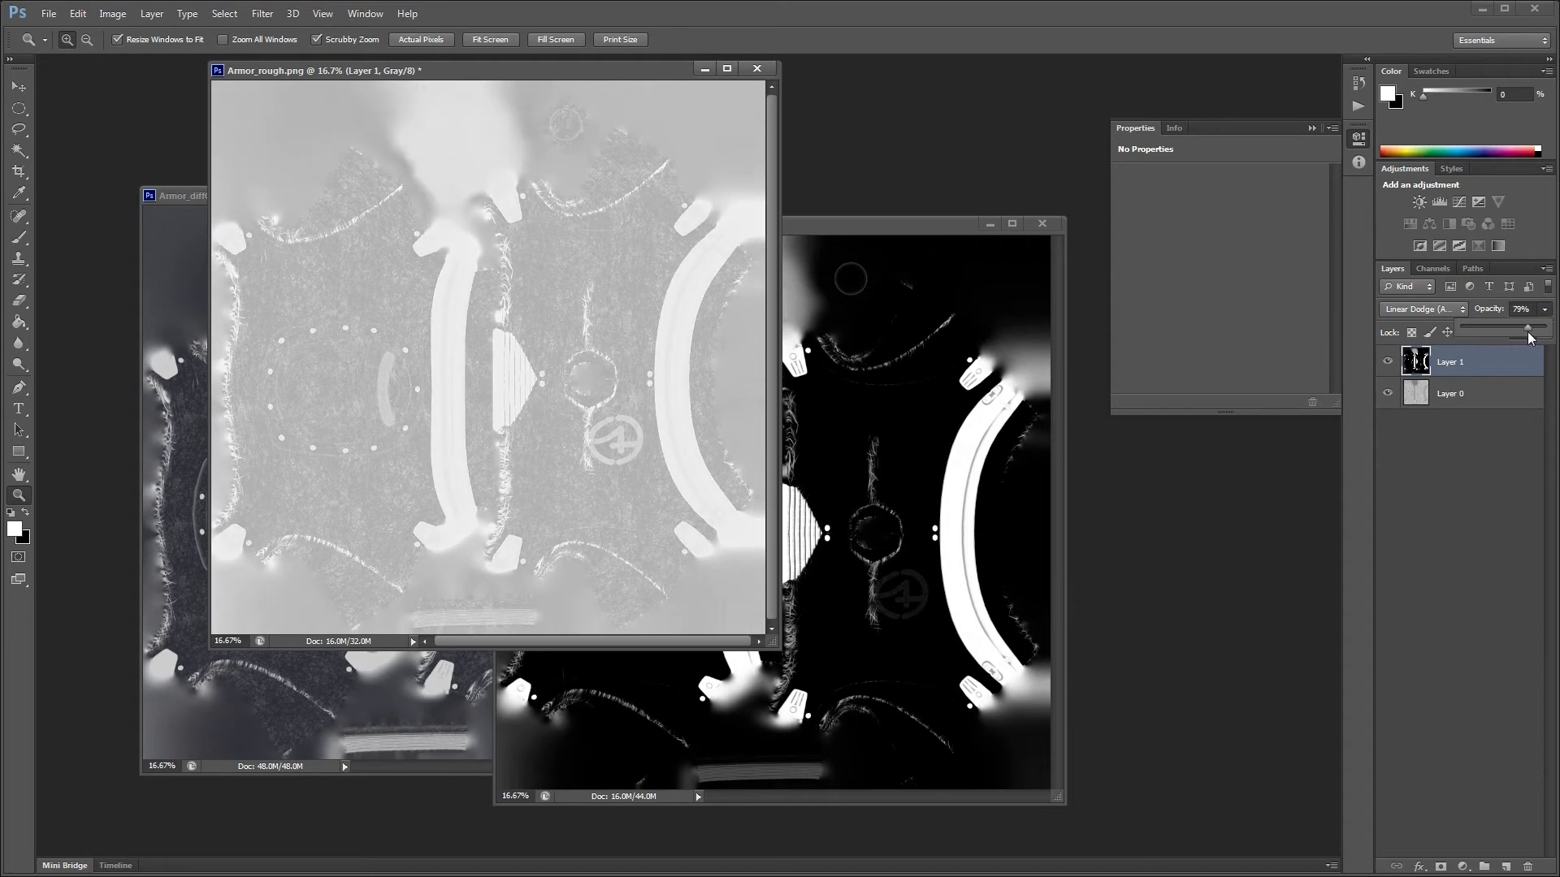
{"action": "left_click", "coordinate": [499, 403]}
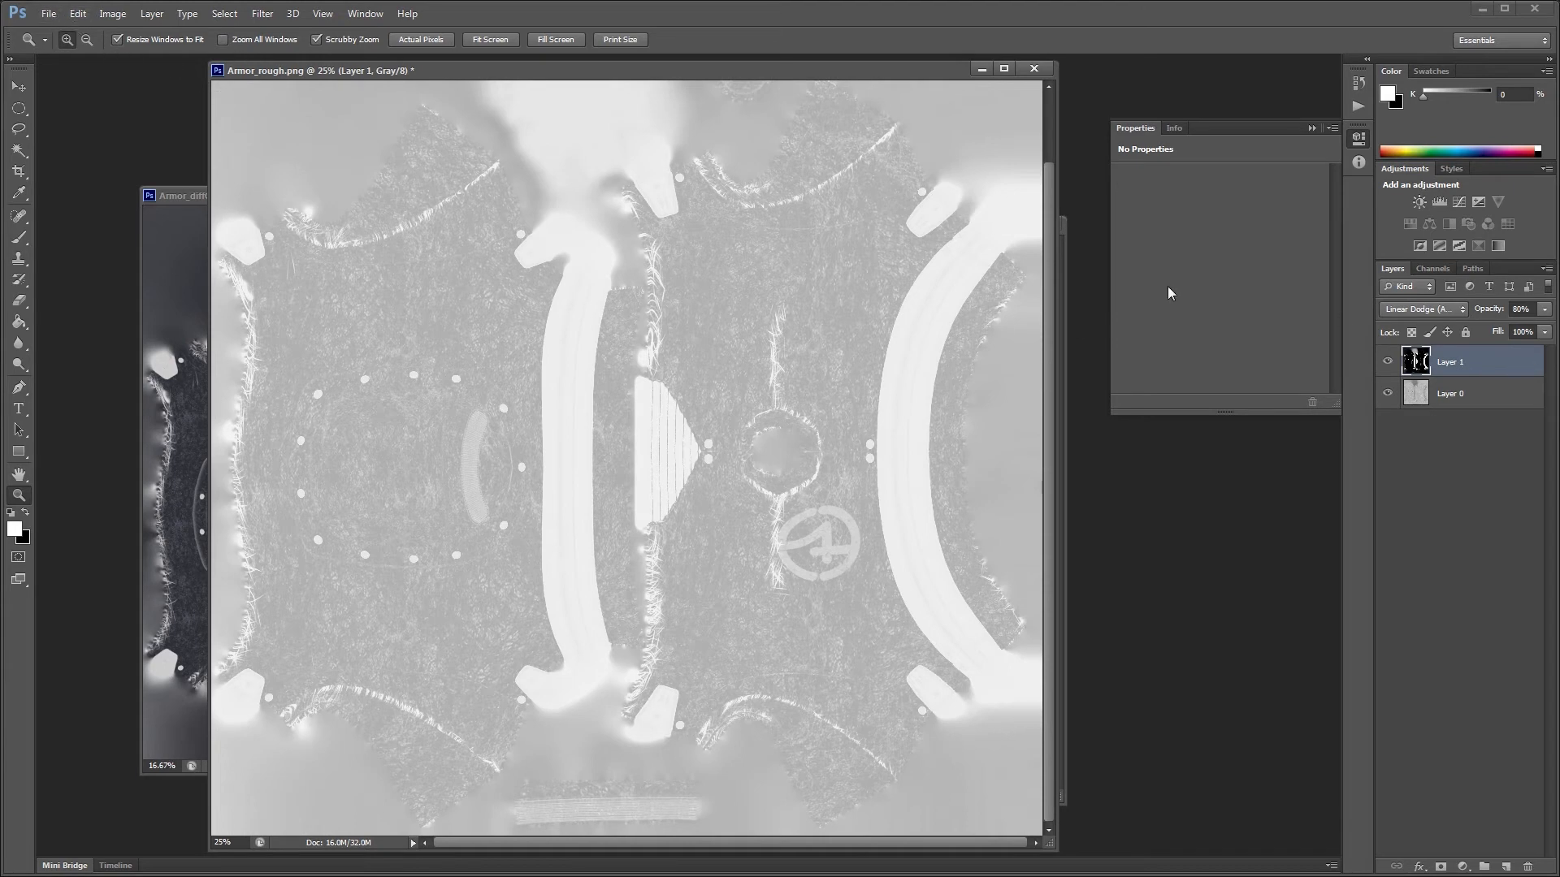
Step: Save the roughness map in PNG format over the existing Armor_rough.png in the BakedTextures folder
{"action": "left_click", "coordinate": [48, 14]}
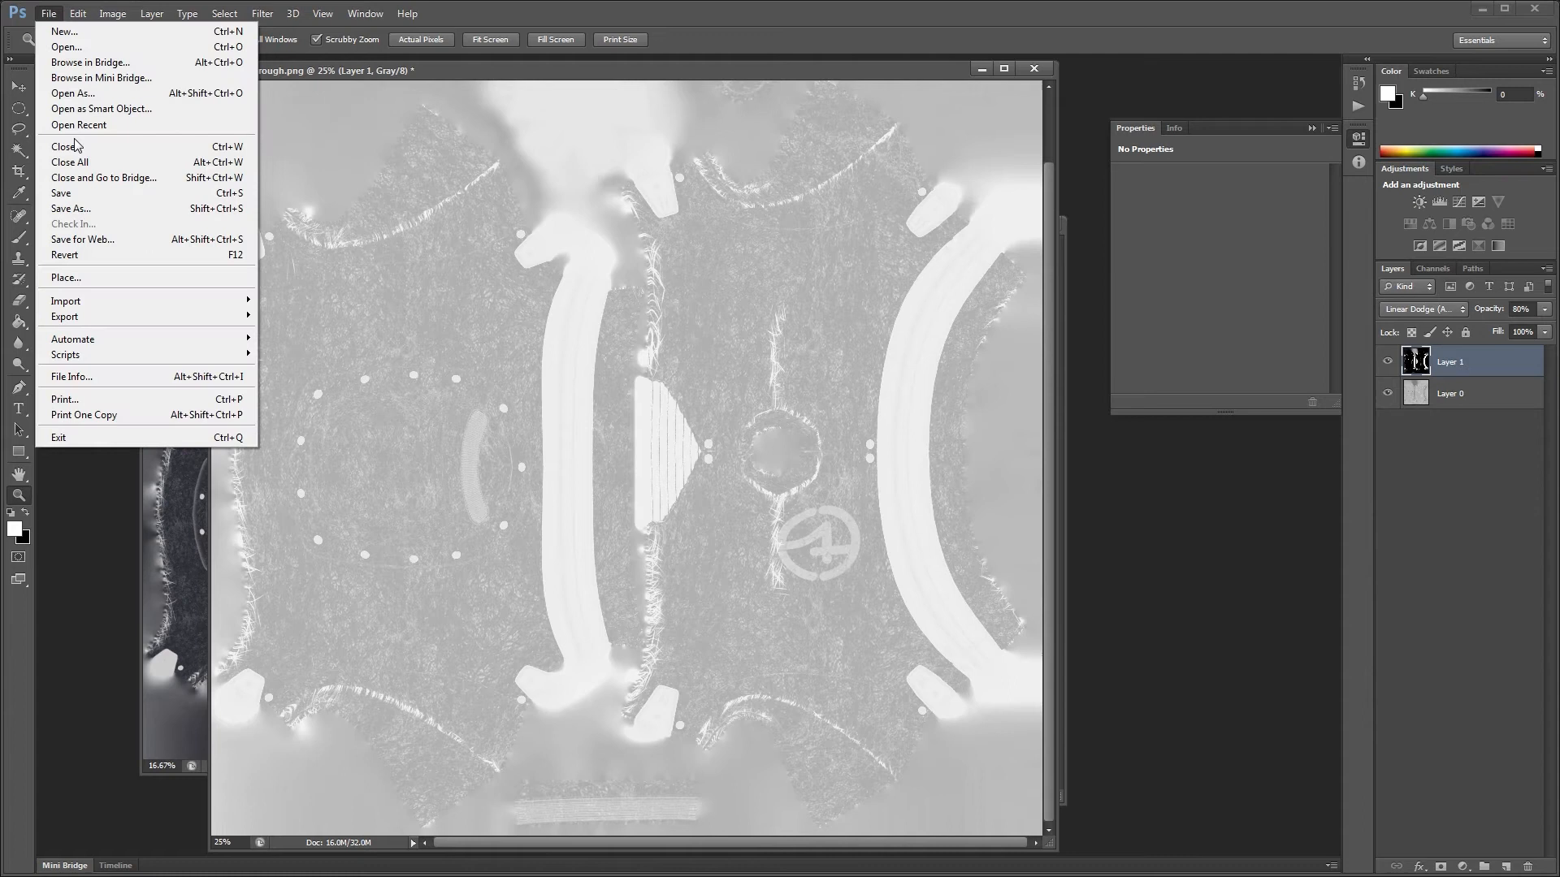
{"action": "left_click", "coordinate": [81, 208]}
{"action": "left_click", "coordinate": [706, 548]}
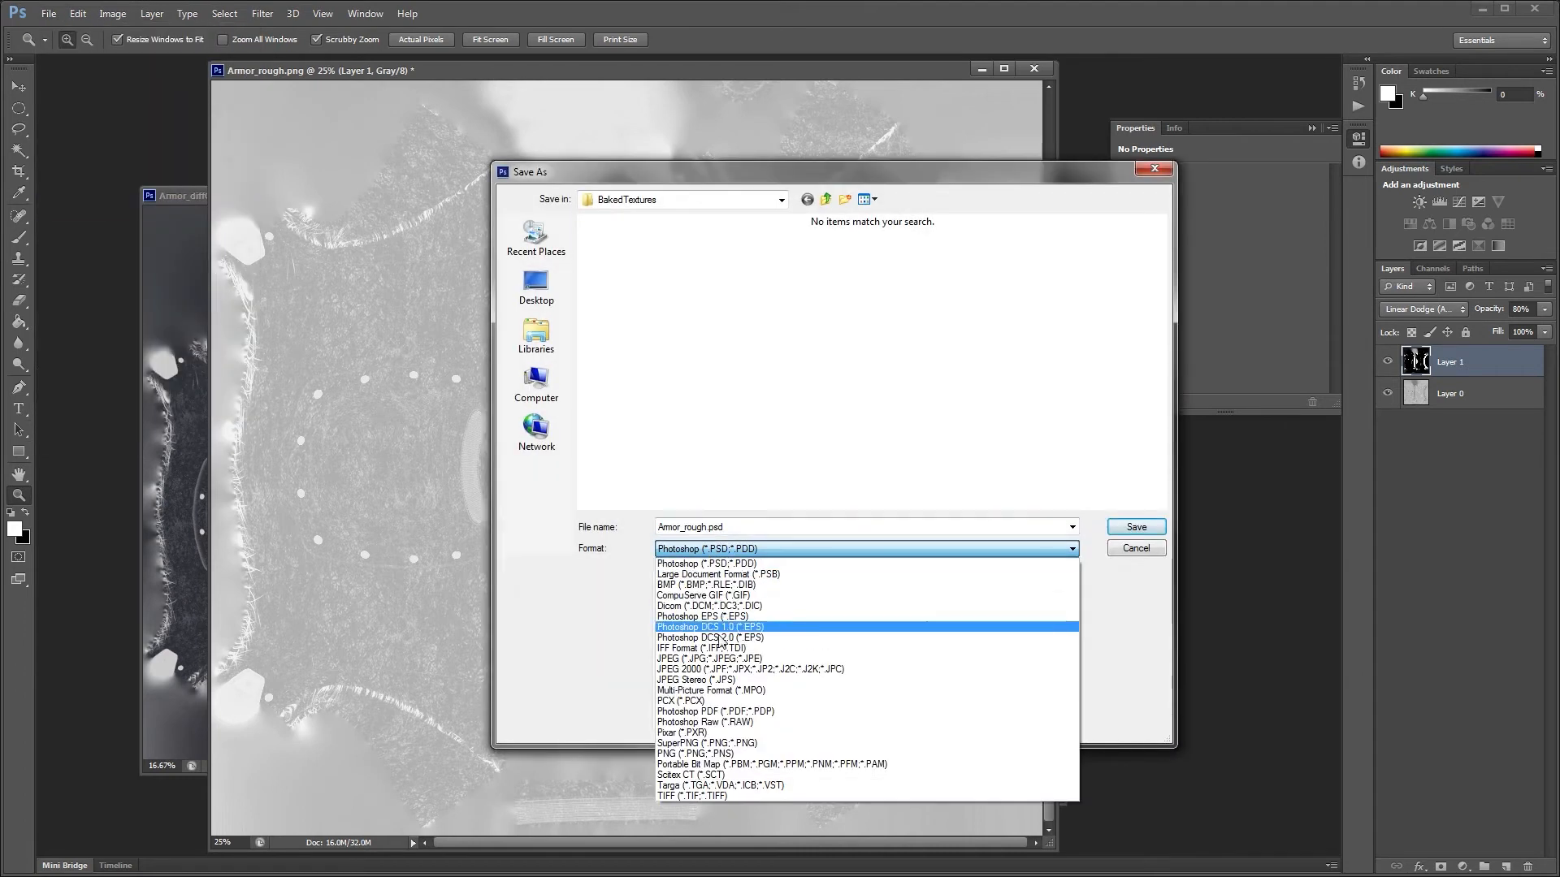
{"action": "left_click", "coordinate": [707, 754]}
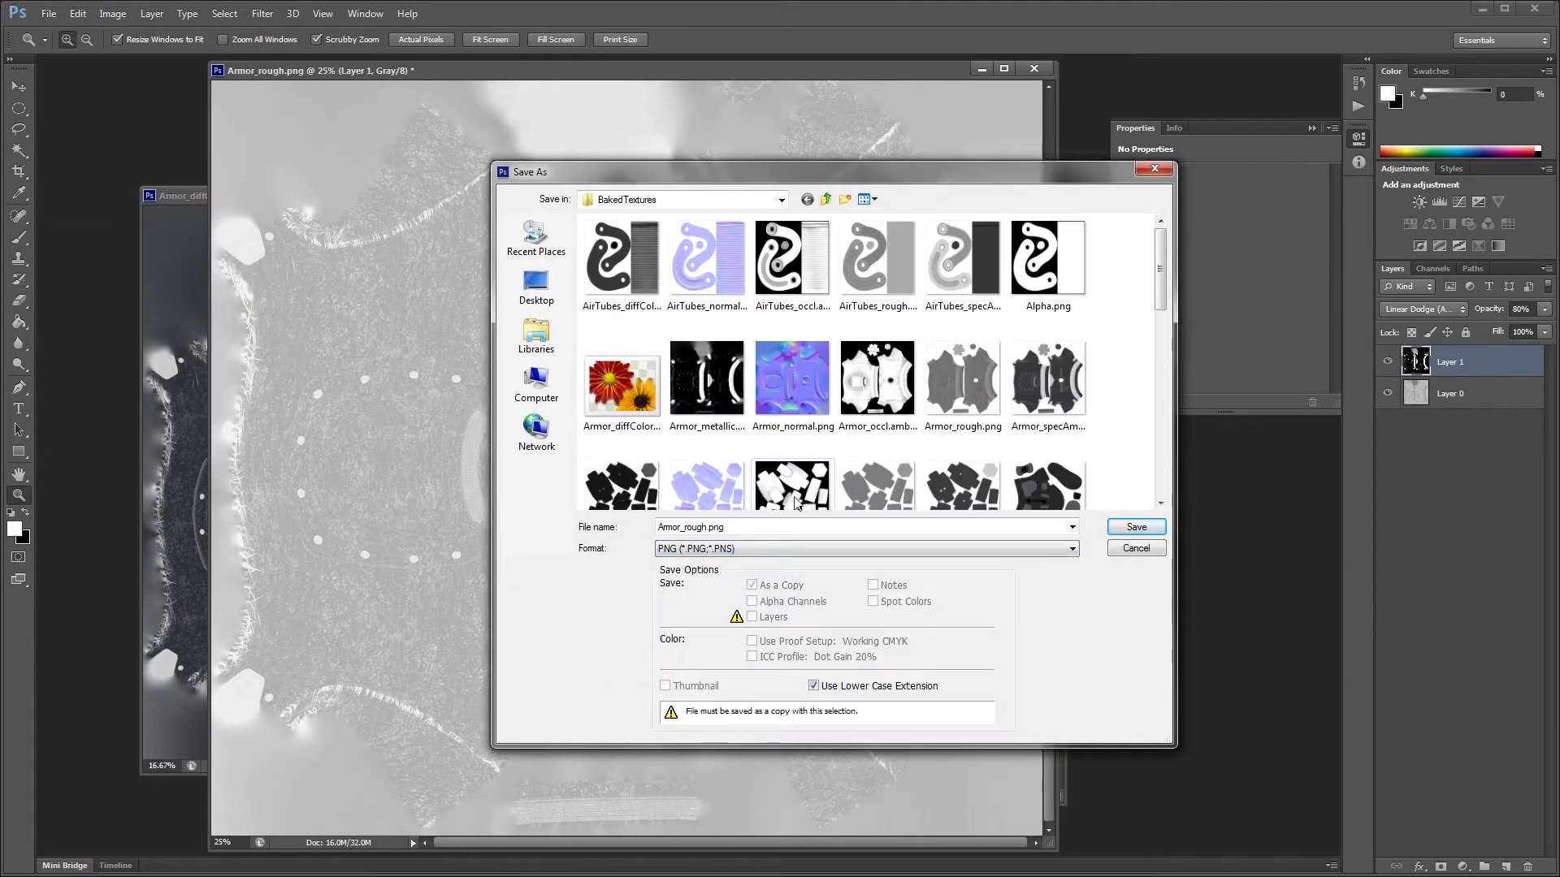
{"action": "left_click", "coordinate": [969, 395]}
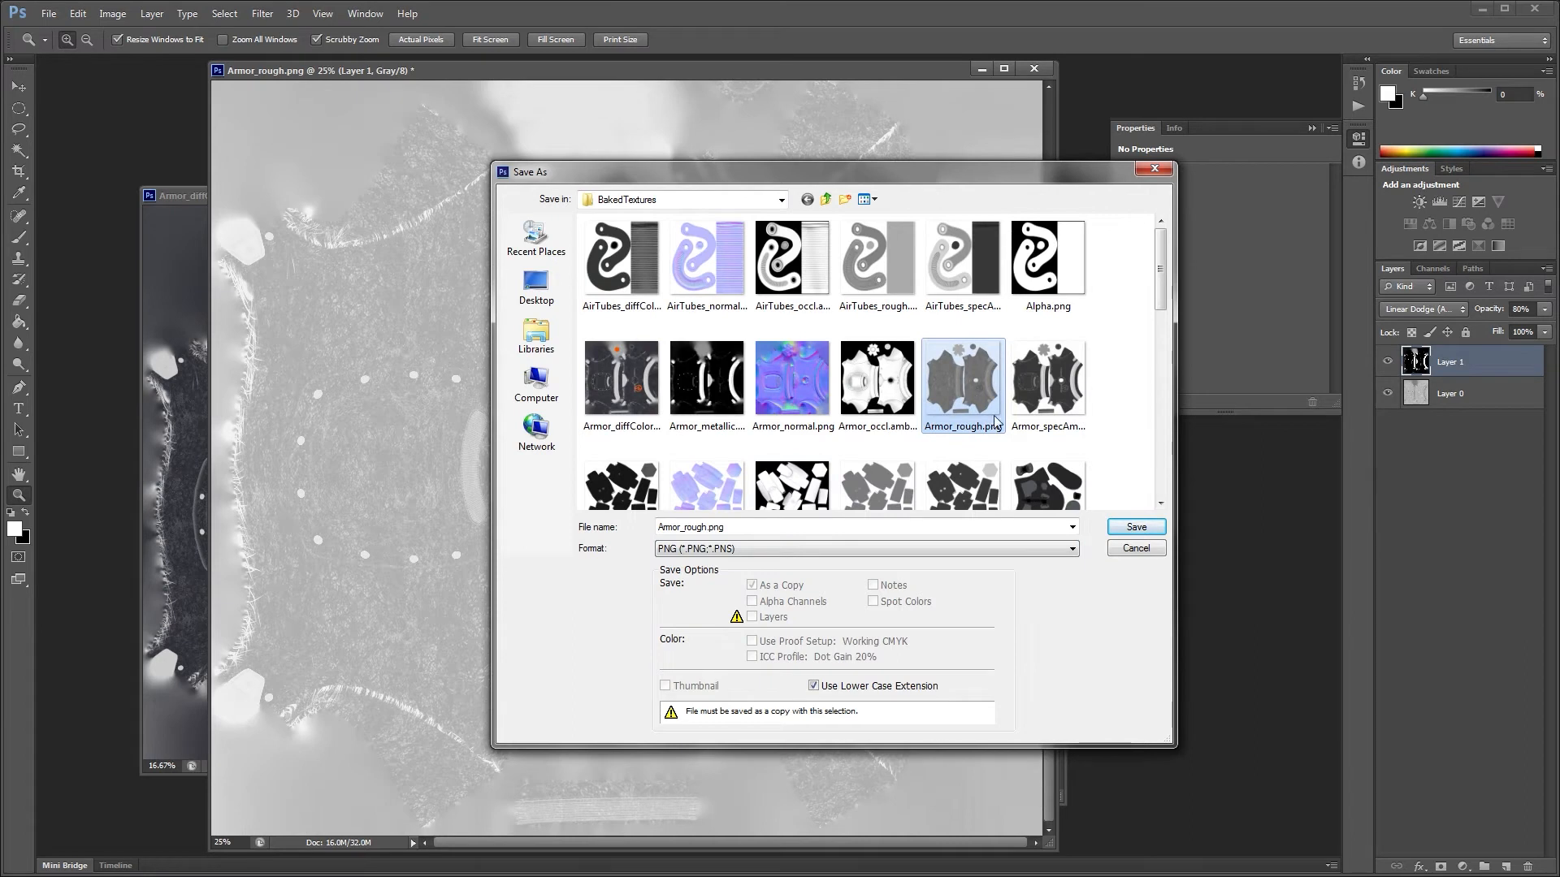
{"action": "left_click", "coordinate": [1147, 529]}
{"action": "left_click", "coordinate": [767, 323]}
{"action": "left_click", "coordinate": [860, 306]}
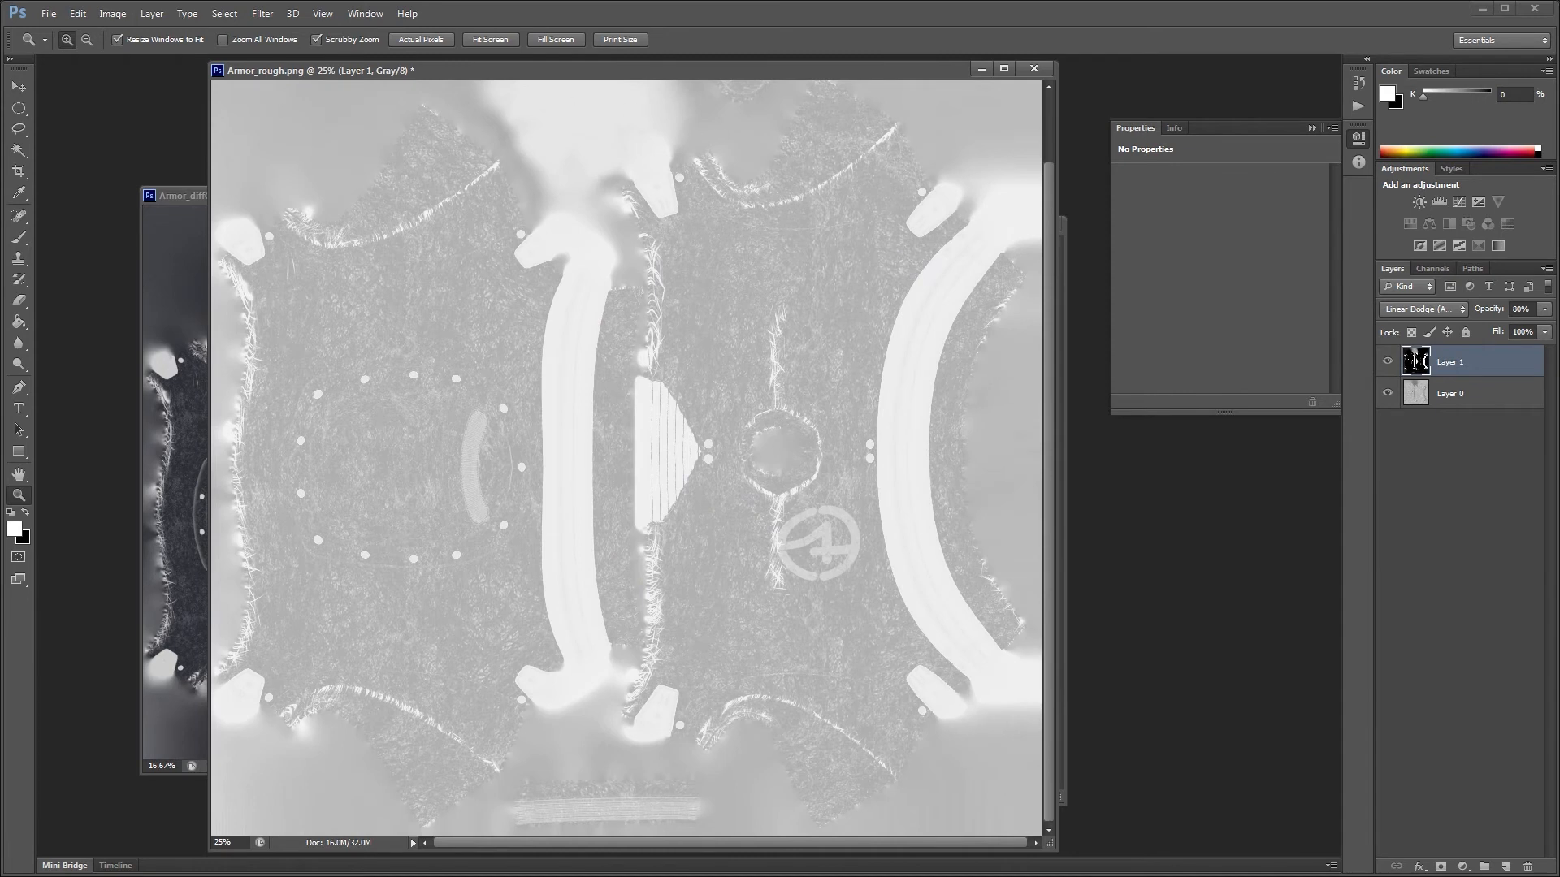
Step: Switch to MODO, reload the changed roughness image, and set the Armor_rough layer's effect to Unity Smoothness
{"action": "key", "text": "alt+Tab"}
{"action": "left_click", "coordinate": [1018, 415]}
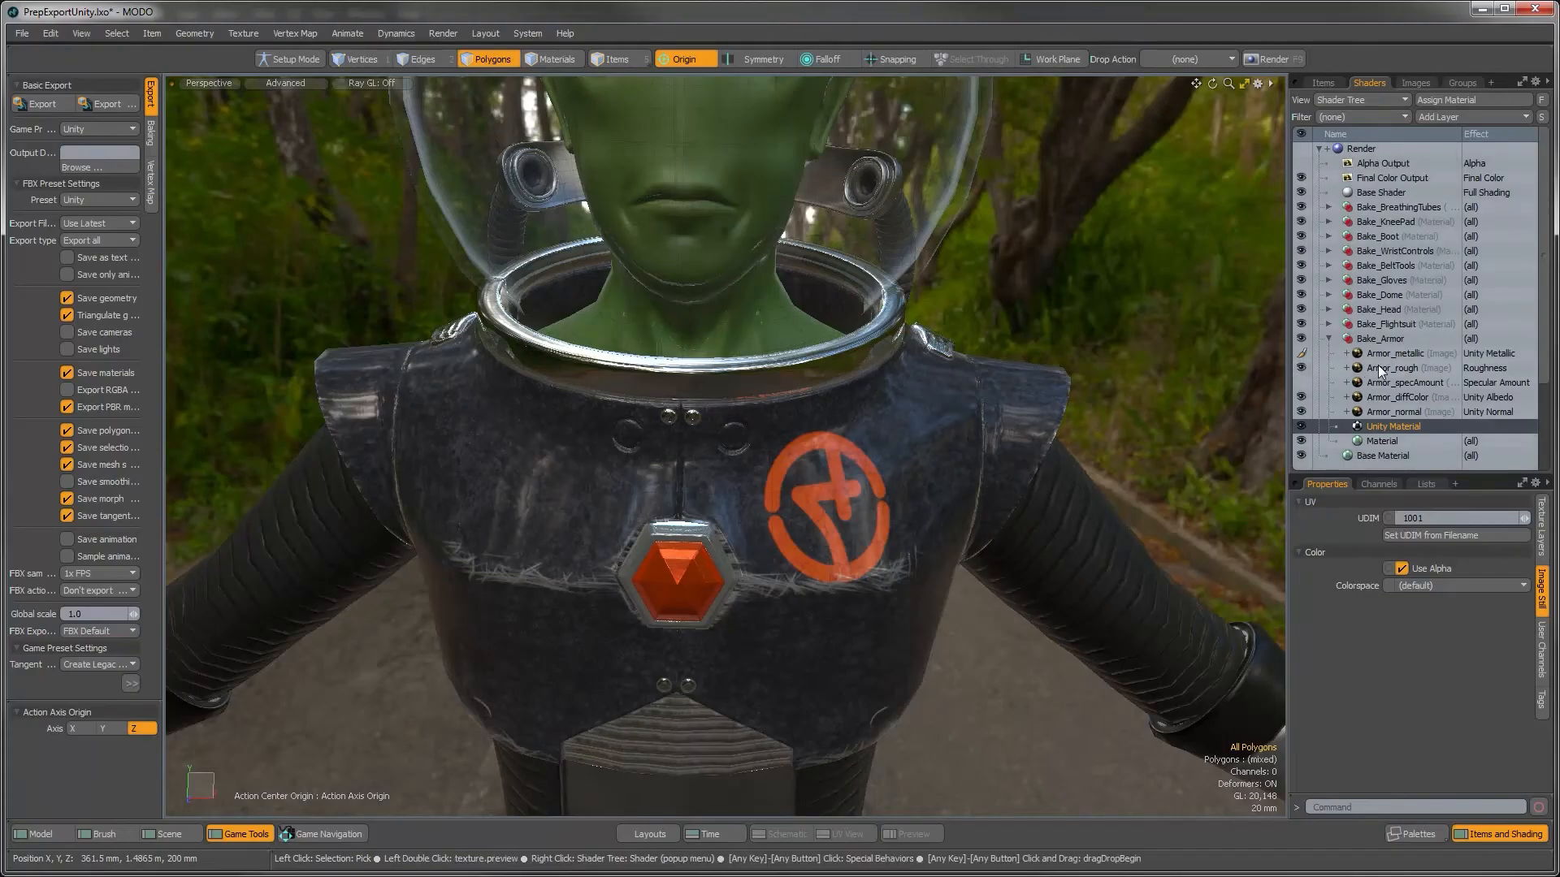
{"action": "left_click", "coordinate": [1373, 368]}
{"action": "left_click", "coordinate": [1493, 368]}
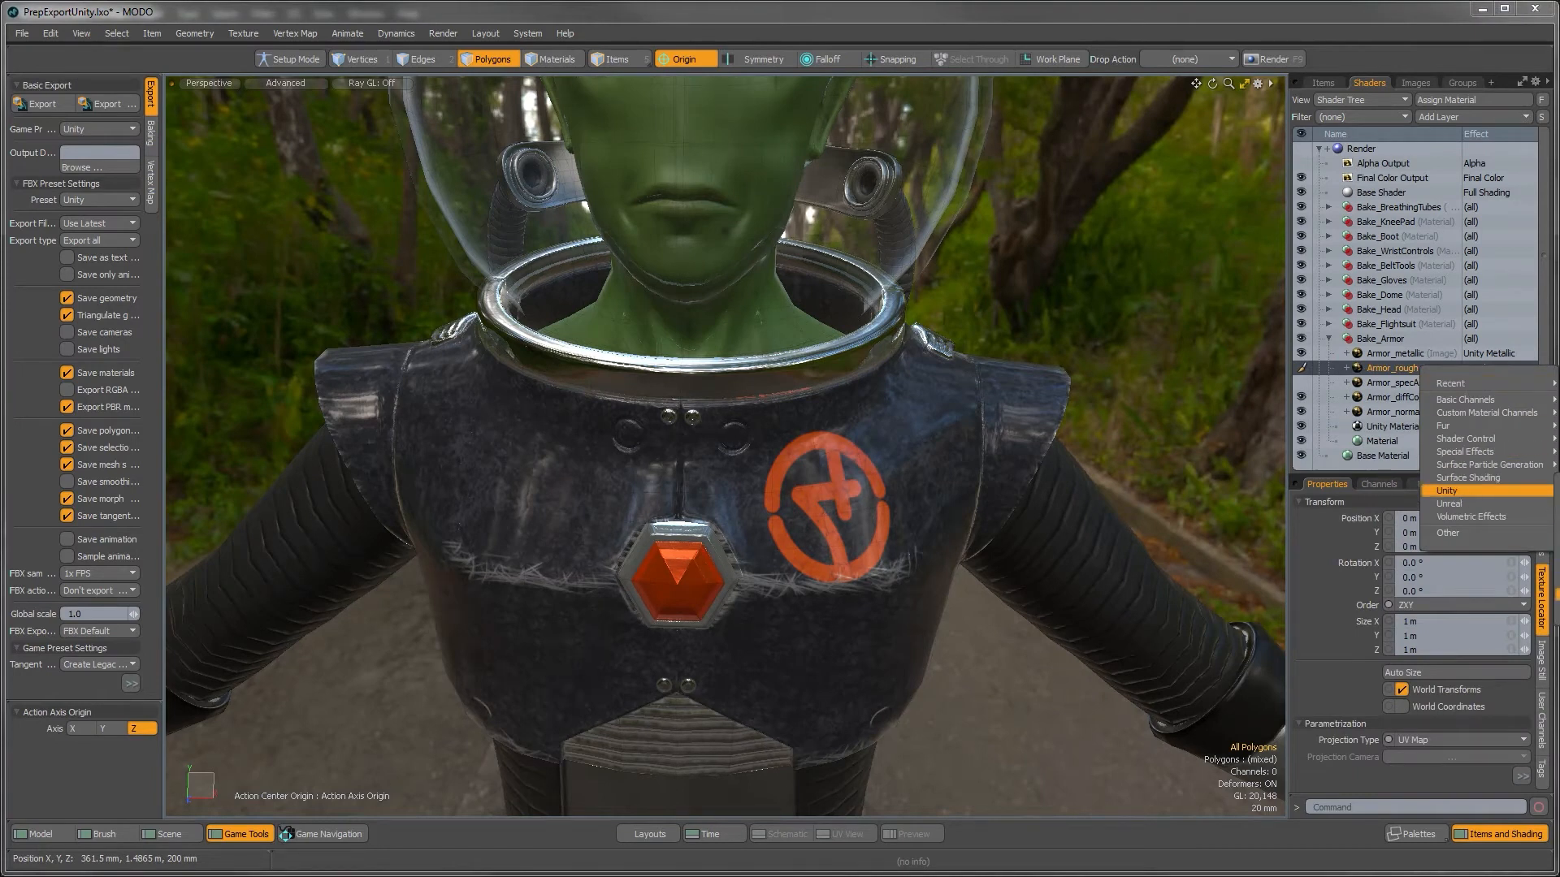
{"action": "left_click", "coordinate": [1557, 607]}
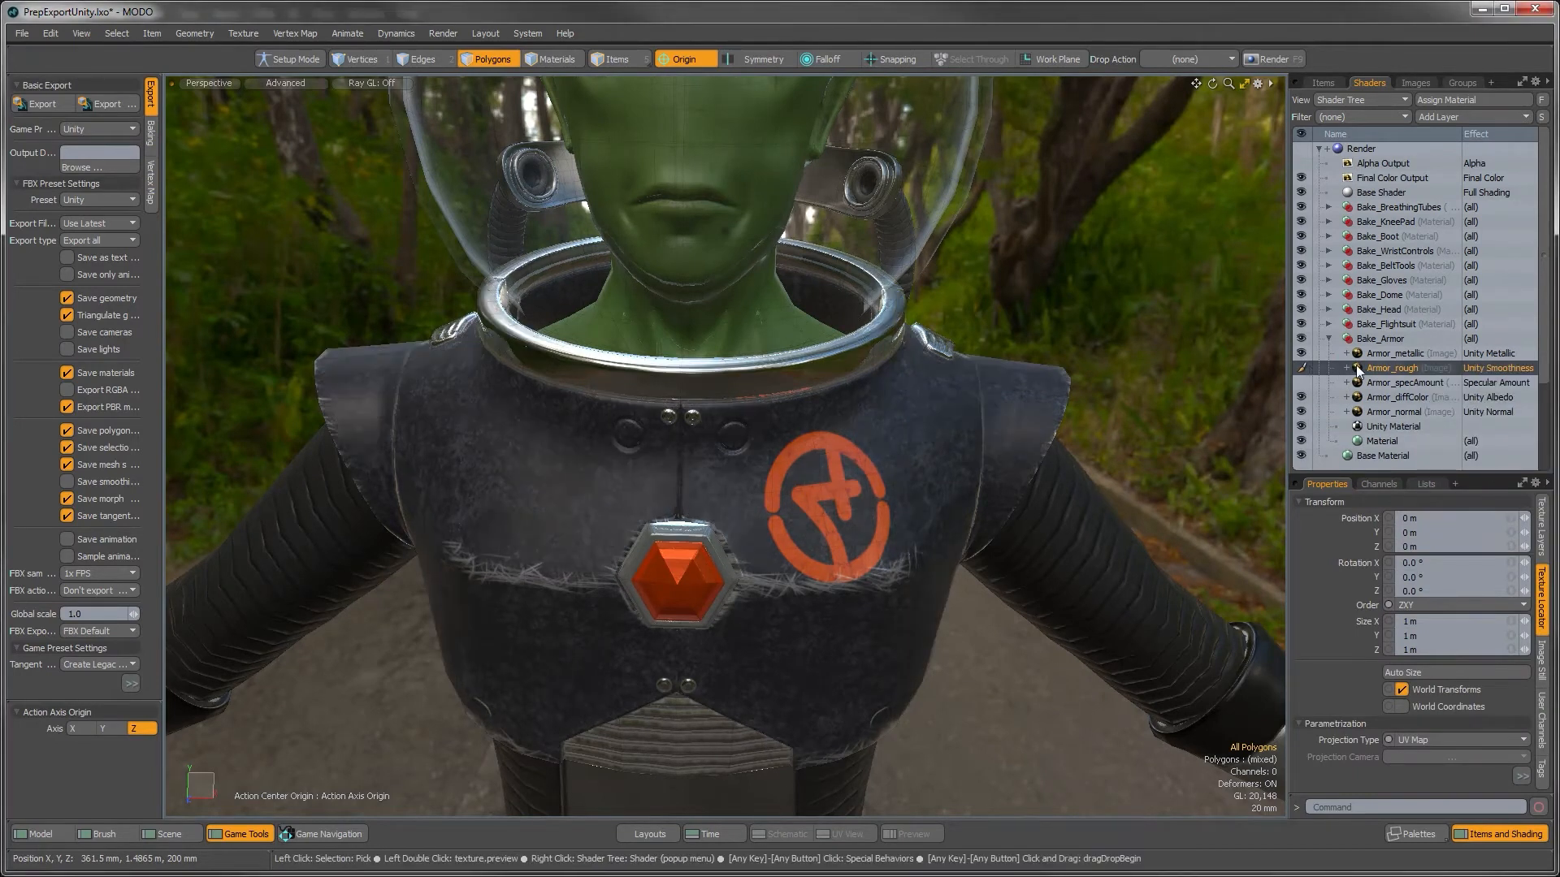
Step: Compare the armor's shading with the Armor_rough layer shown and hidden, viewing the chest from several angles
{"action": "left_click_drag", "start_coordinate": [1031, 488], "coordinate": [708, 386], "text": "alt"}
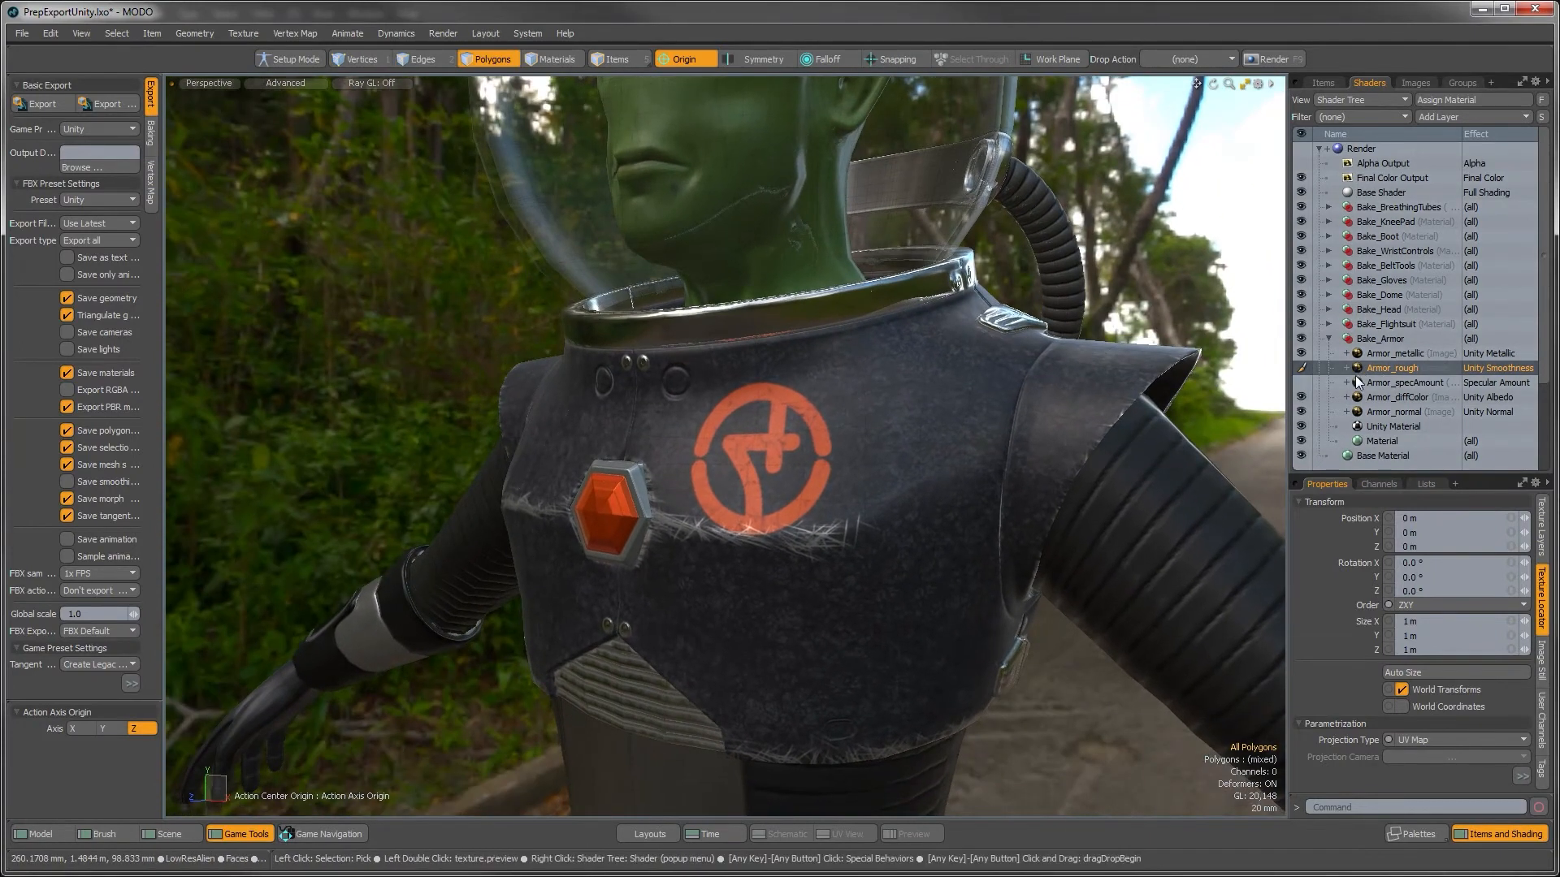
{"action": "left_click", "coordinate": [1300, 368]}
{"action": "left_click", "coordinate": [1300, 368]}
{"action": "left_click", "coordinate": [1300, 368]}
{"action": "left_click", "coordinate": [1300, 368]}
{"action": "left_click_drag", "start_coordinate": [1064, 365], "coordinate": [1131, 335], "text": "alt"}
{"action": "left_click_drag", "start_coordinate": [780, 459], "coordinate": [918, 479], "text": "alt"}
{"action": "key", "text": "alt+Tab"}
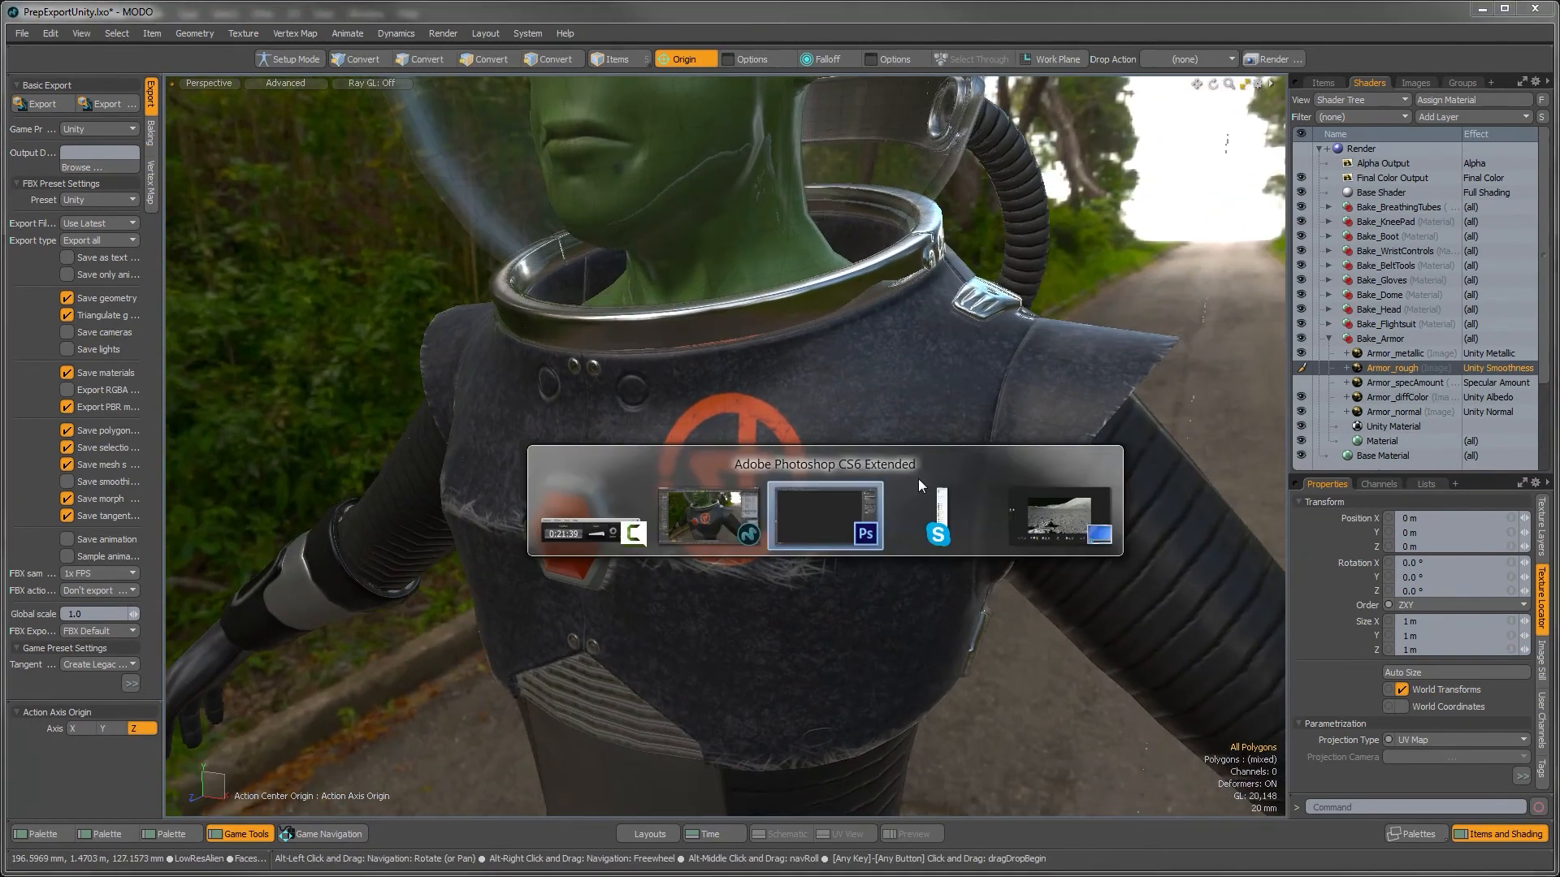
{"action": "left_click", "coordinate": [733, 502]}
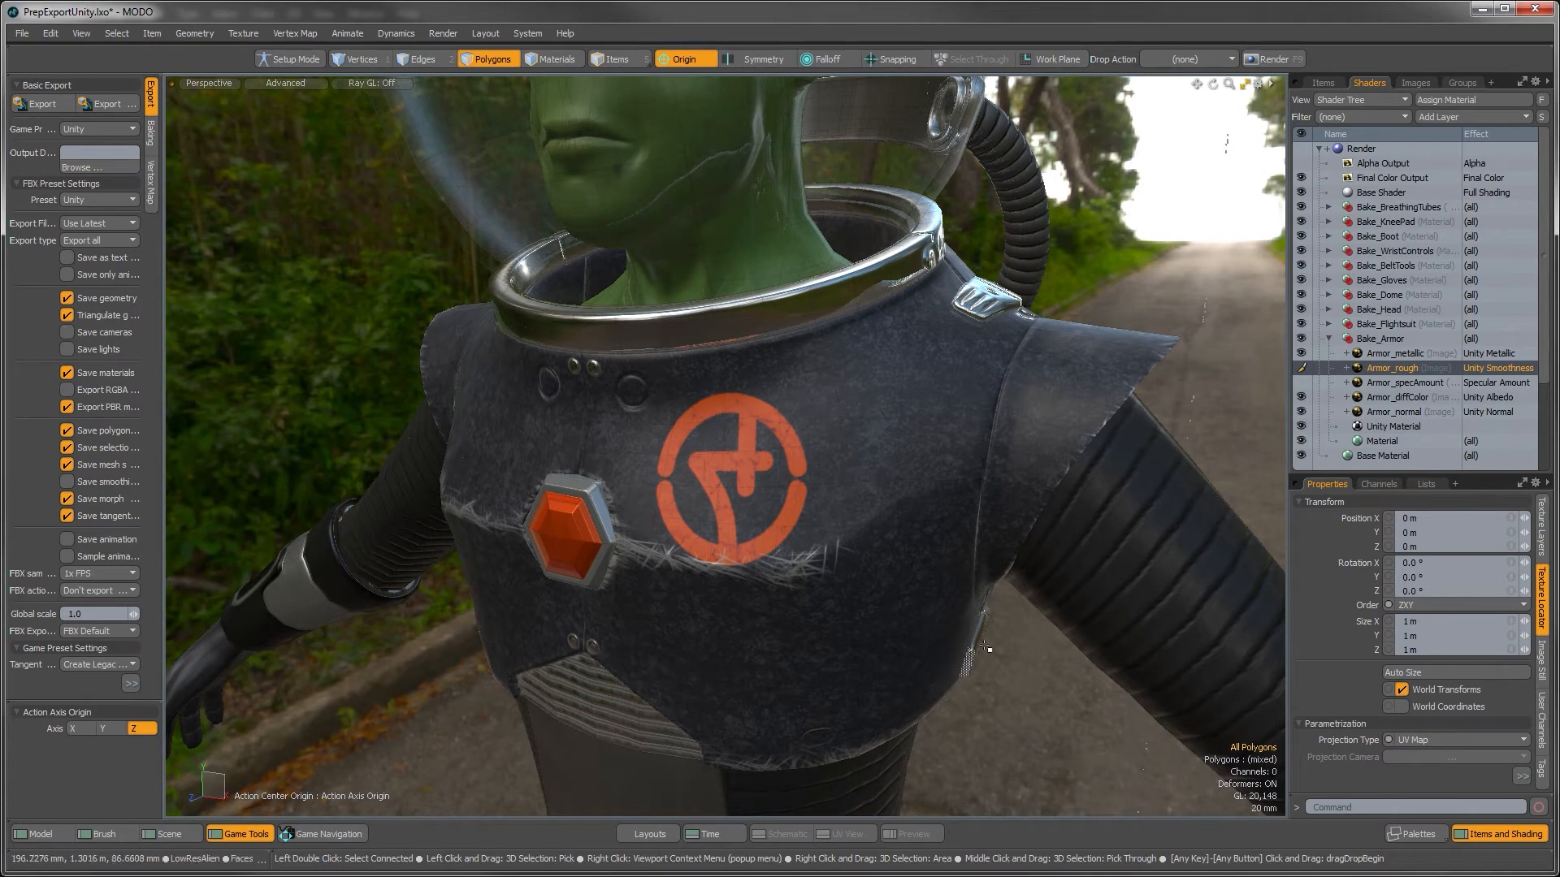
{"action": "left_click_drag", "start_coordinate": [743, 546], "coordinate": [884, 568], "text": "alt"}
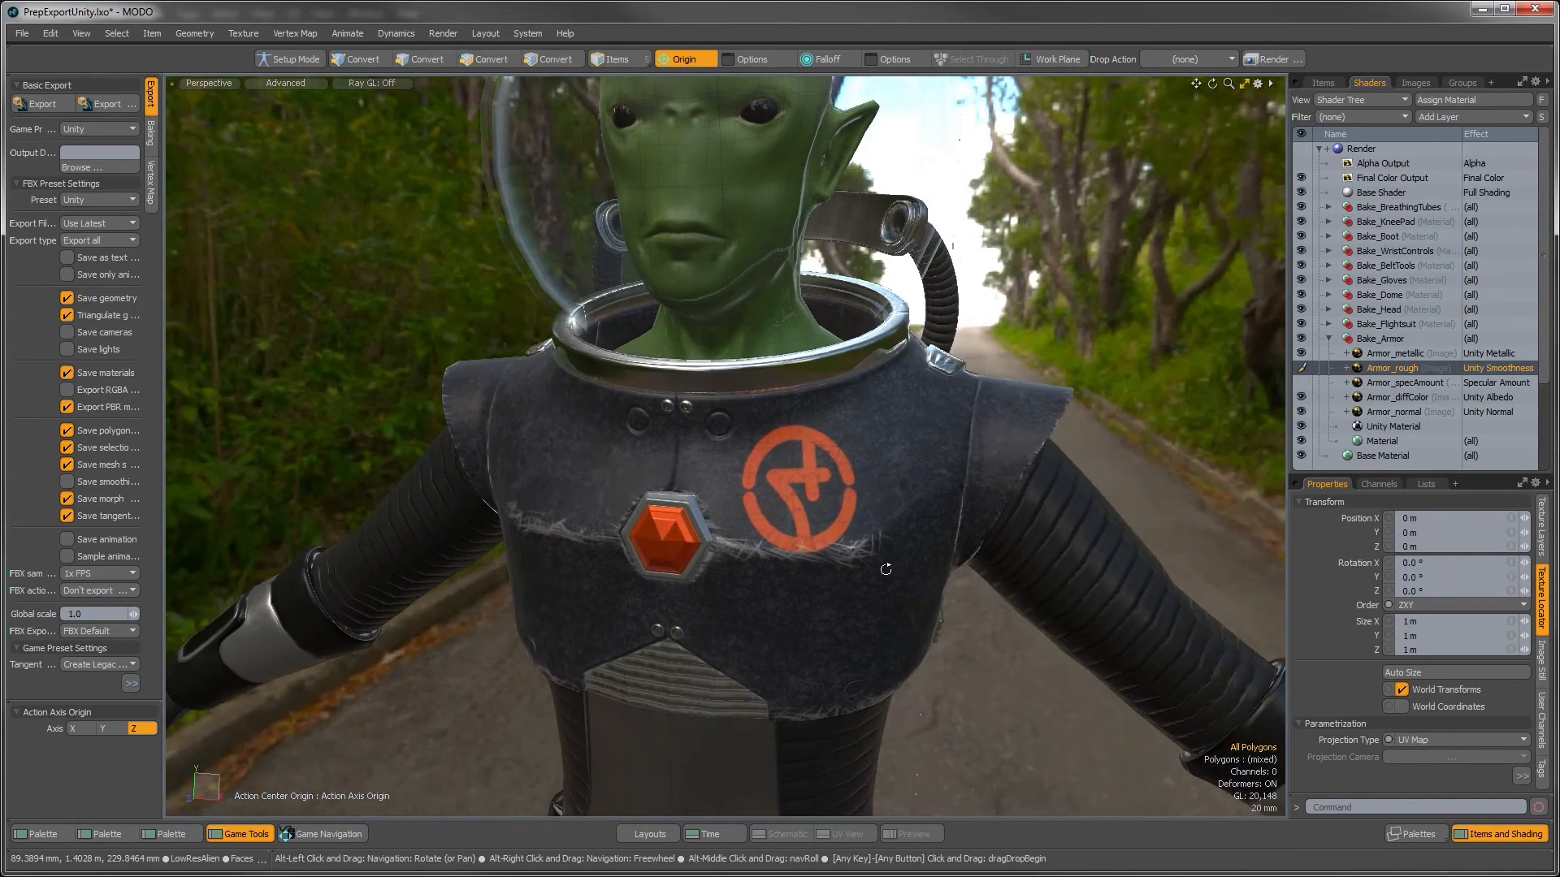
Step: In Photoshop, add a Curves adjustment above Layer 0 that raises the black point and brightens the midtones, and compare the layers' contributions
{"action": "key", "text": "alt+Tab"}
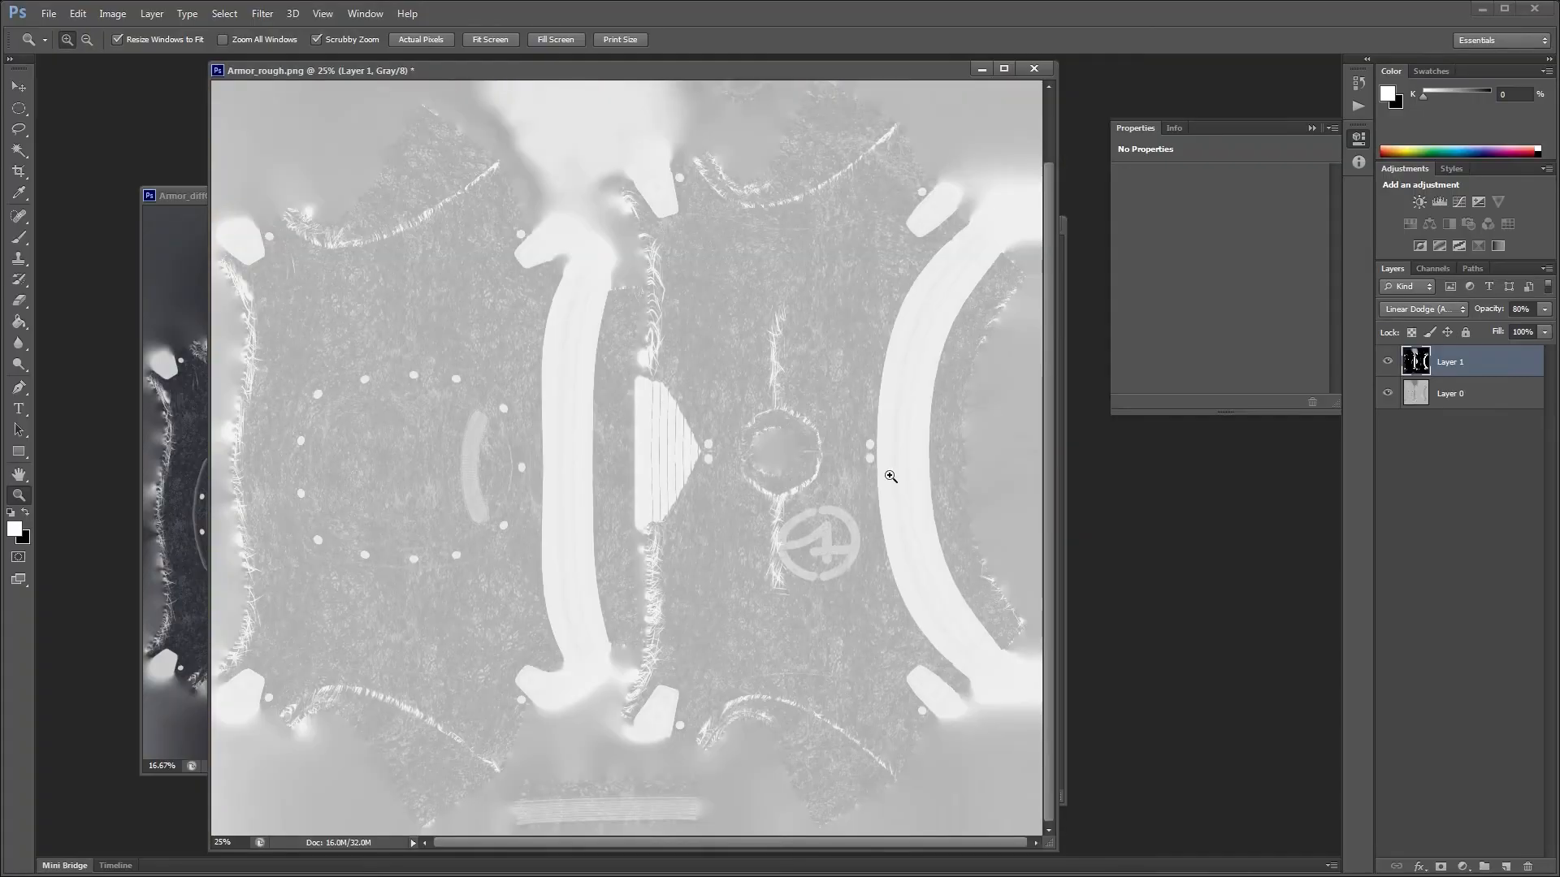
{"action": "left_click", "coordinate": [1441, 402]}
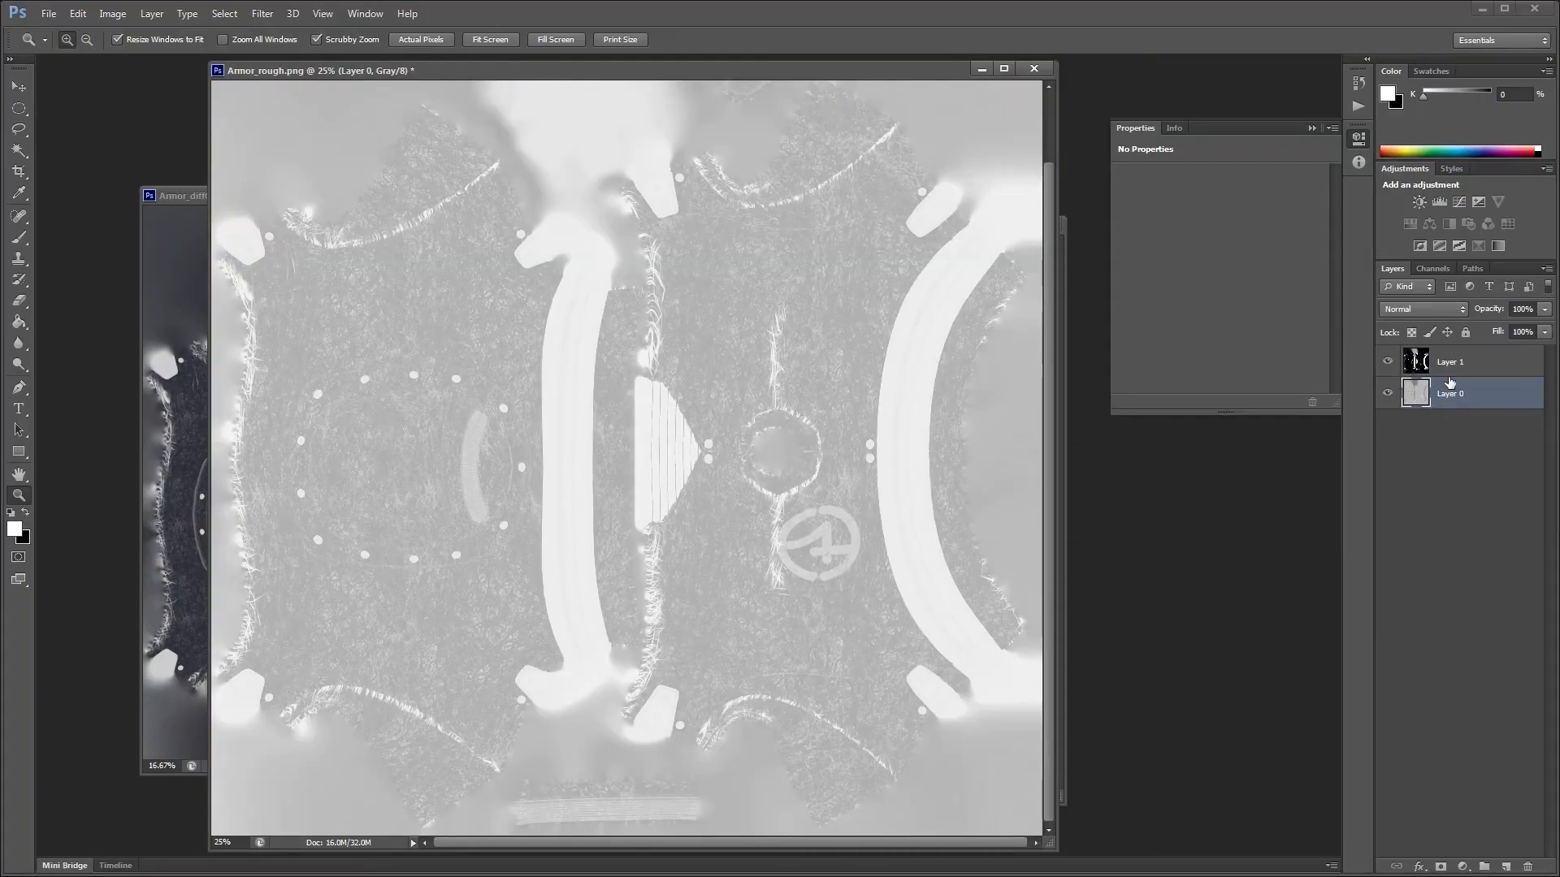
{"action": "left_click", "coordinate": [1460, 202]}
{"action": "left_click_drag", "start_coordinate": [1208, 311], "coordinate": [1270, 428]}
{"action": "left_click", "coordinate": [1178, 319]}
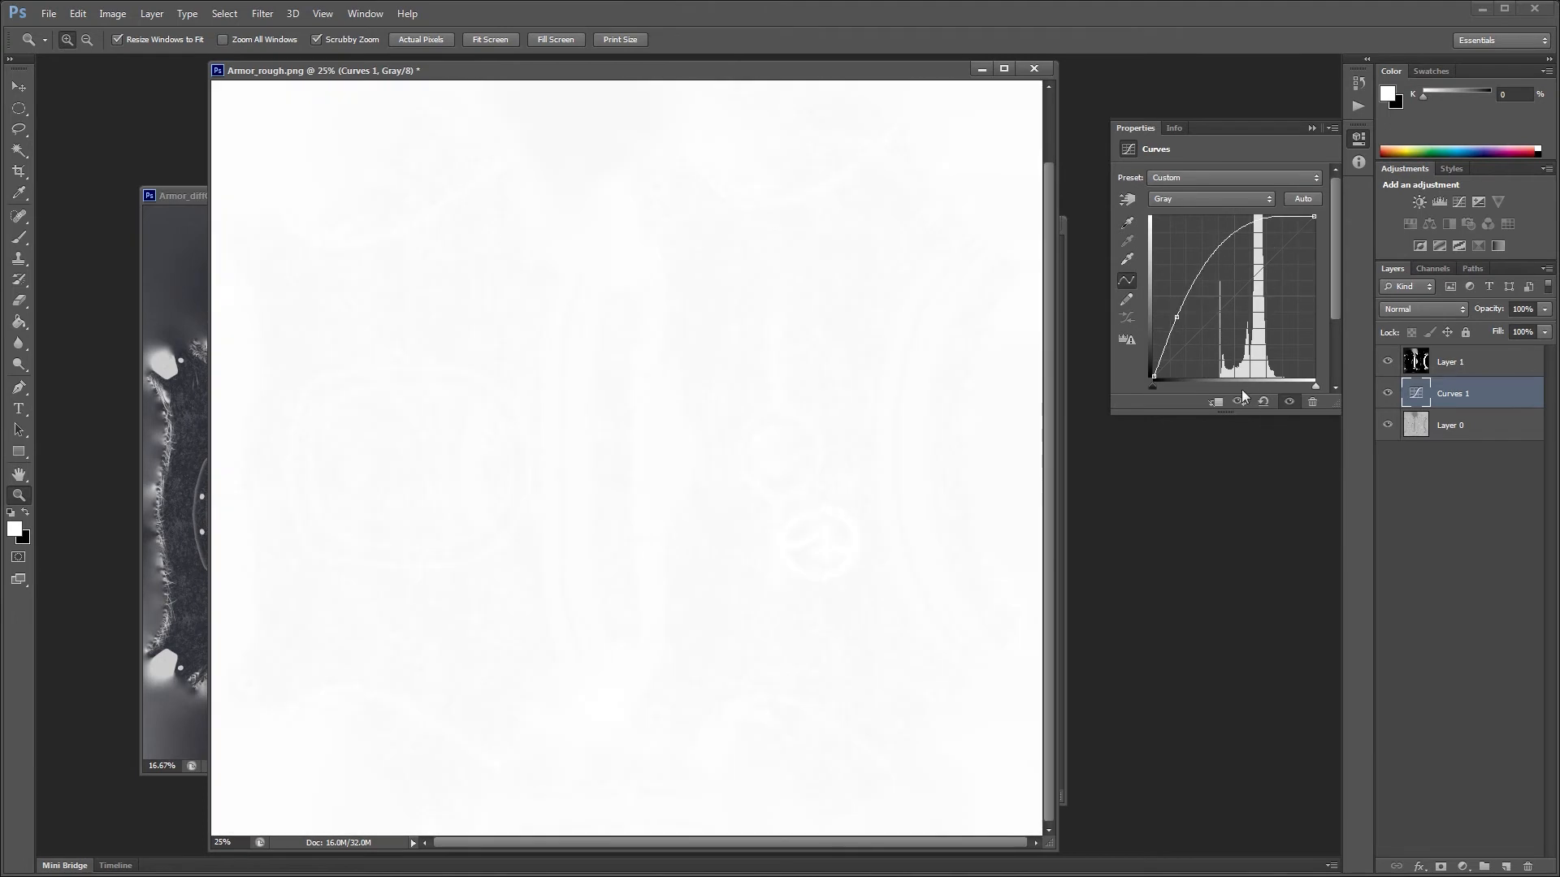
{"action": "left_click_drag", "start_coordinate": [1177, 318], "coordinate": [1204, 389]}
{"action": "mouse_move", "coordinate": [1232, 324]}
{"action": "left_mouse_down"}
{"action": "mouse_move", "coordinate": [1218, 284]}
{"action": "mouse_move", "coordinate": [1225, 305]}
{"action": "left_mouse_up"}
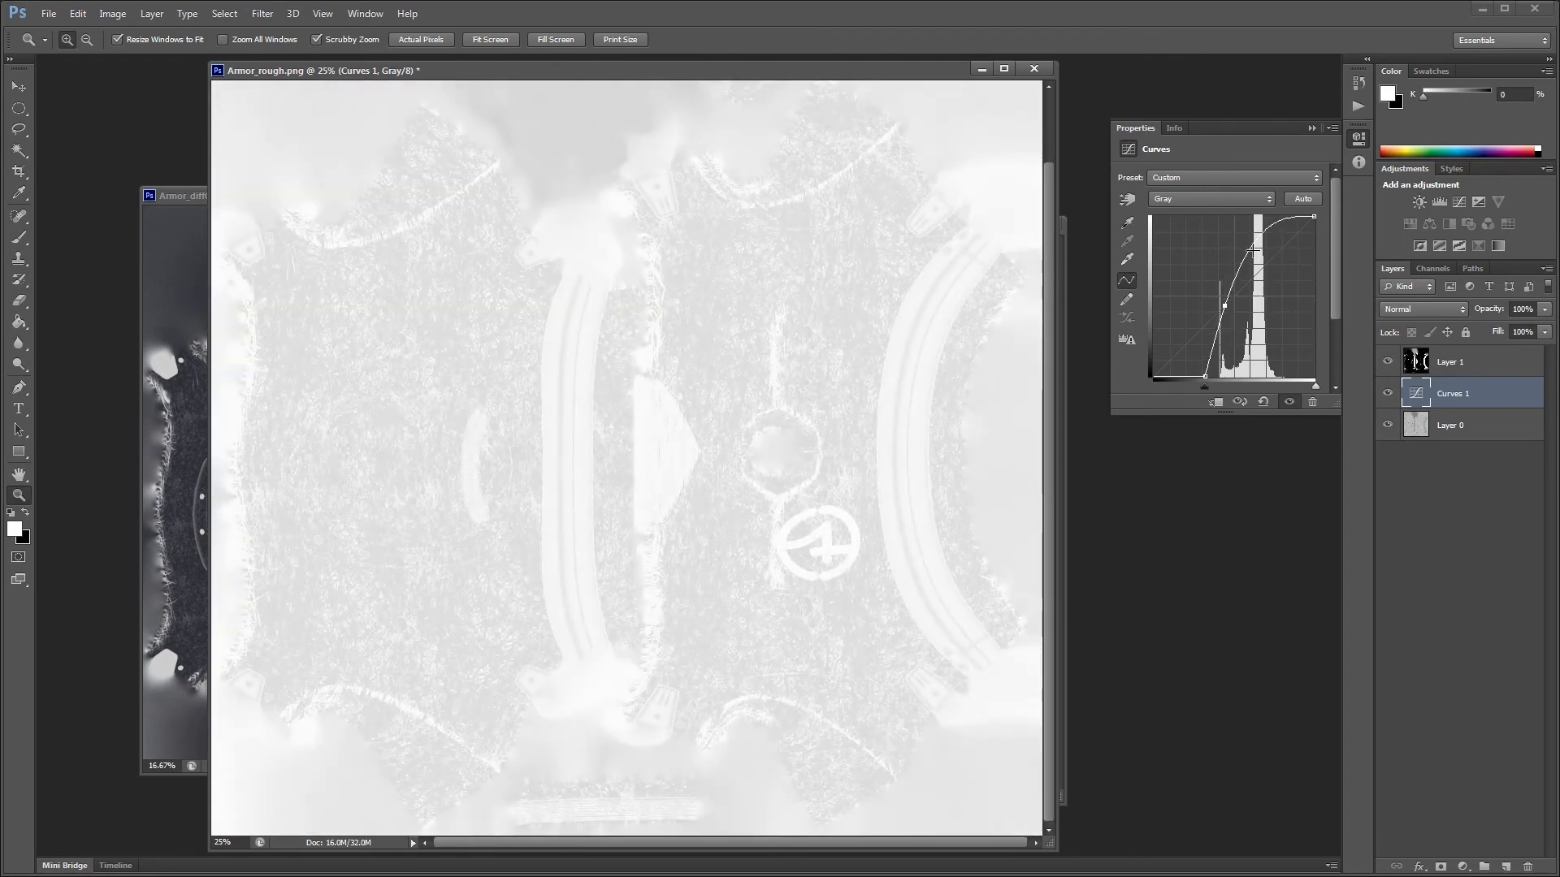
{"action": "left_click", "coordinate": [1389, 393]}
{"action": "left_click", "coordinate": [1389, 393]}
{"action": "left_click", "coordinate": [1388, 362]}
{"action": "left_click", "coordinate": [1389, 362]}
{"action": "left_click", "coordinate": [1388, 362]}
Step: Save the curves-adjusted map in PNG format over Armor_rough.png in the BakedTextures folder with the default PNG options
{"action": "key", "text": "ctrl+shift+s"}
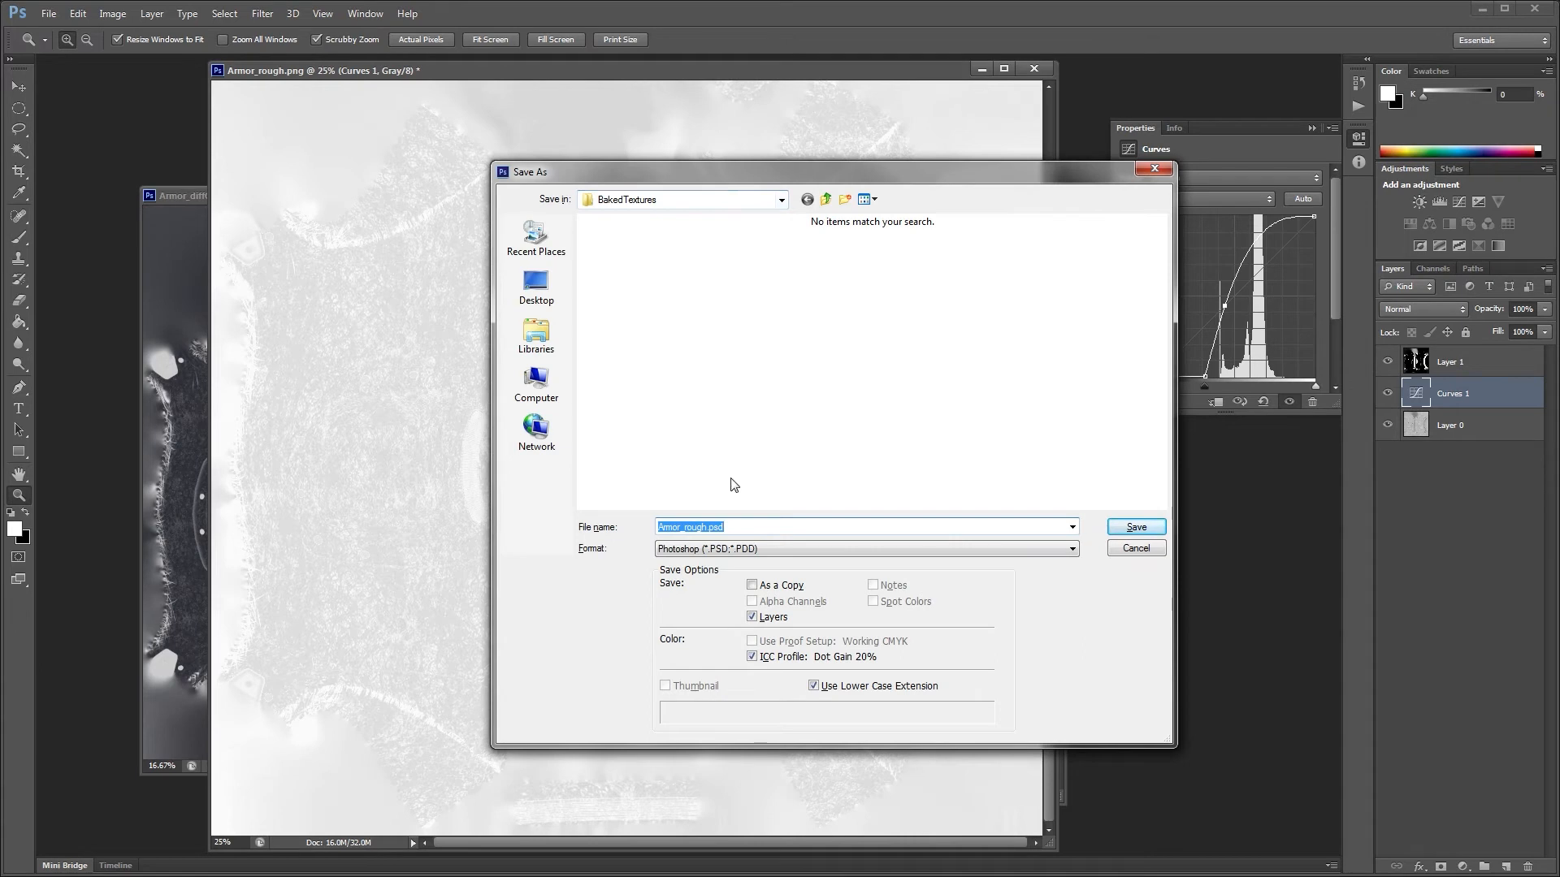
{"action": "left_click", "coordinate": [725, 550]}
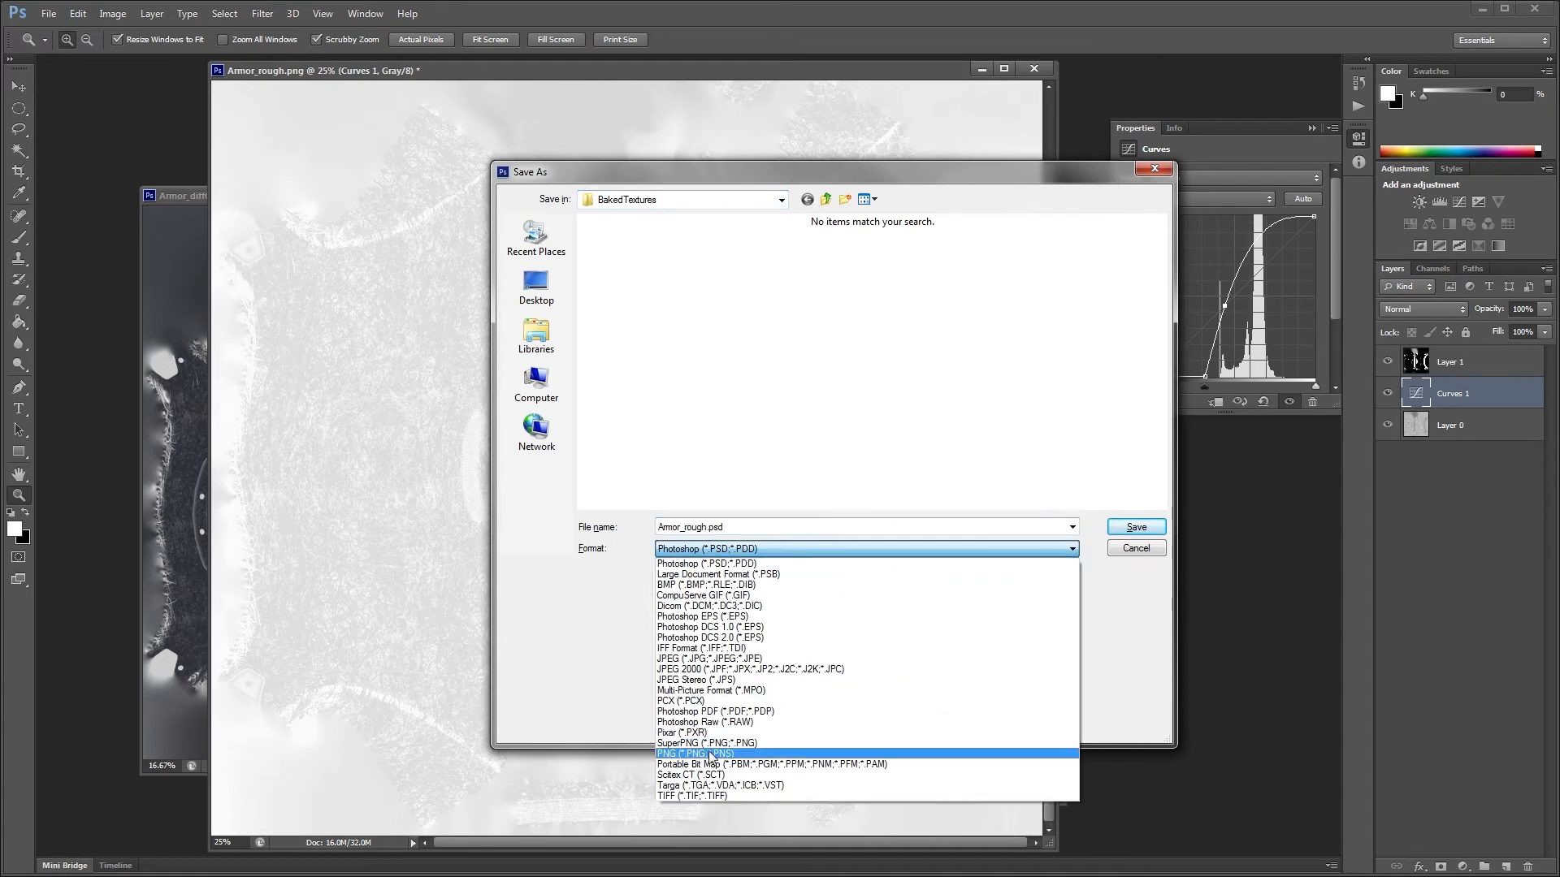
{"action": "left_click", "coordinate": [705, 714]}
{"action": "left_click", "coordinate": [966, 376]}
{"action": "left_click", "coordinate": [1136, 527]}
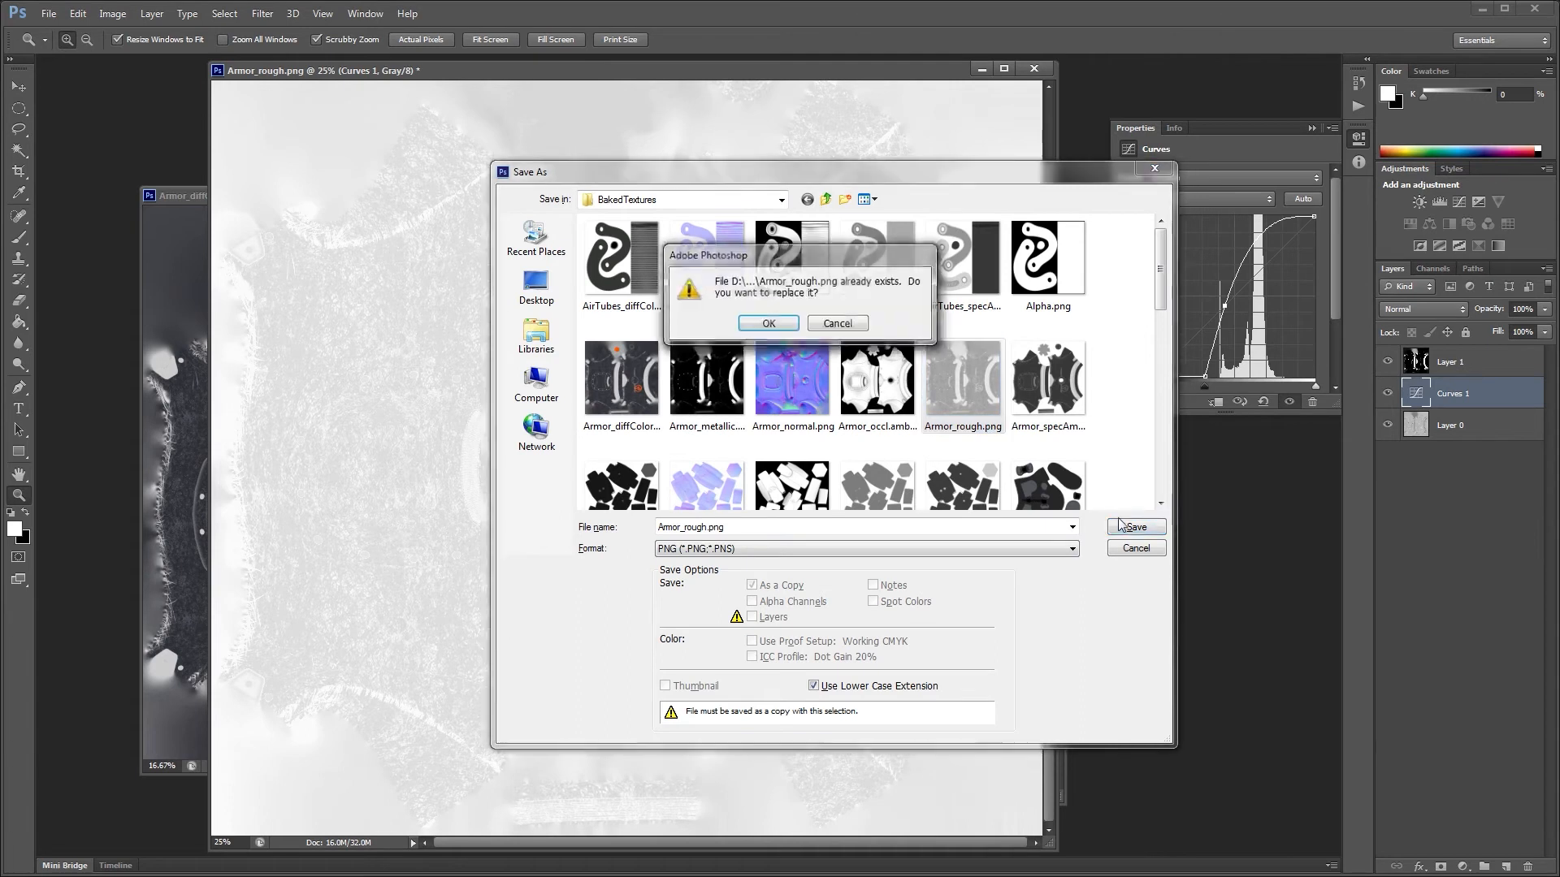
{"action": "left_click", "coordinate": [761, 323]}
{"action": "key", "text": "Return"}
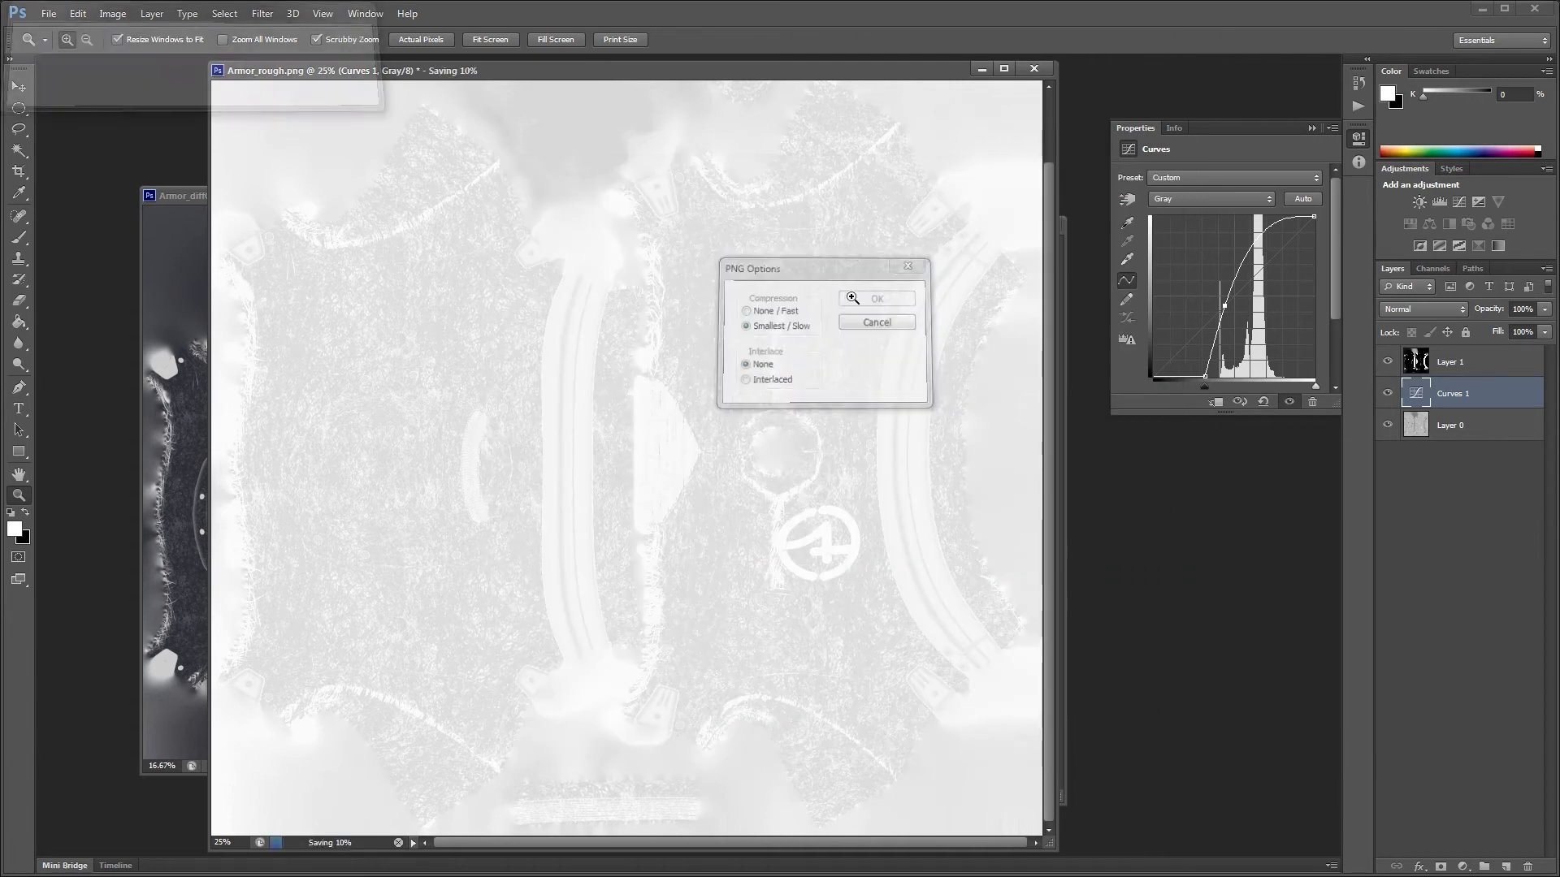
Step: Switch to MODO, reload the changed Armor_rough.png, and inspect the armor's reflections from several angles
{"action": "key", "text": "alt+Tab"}
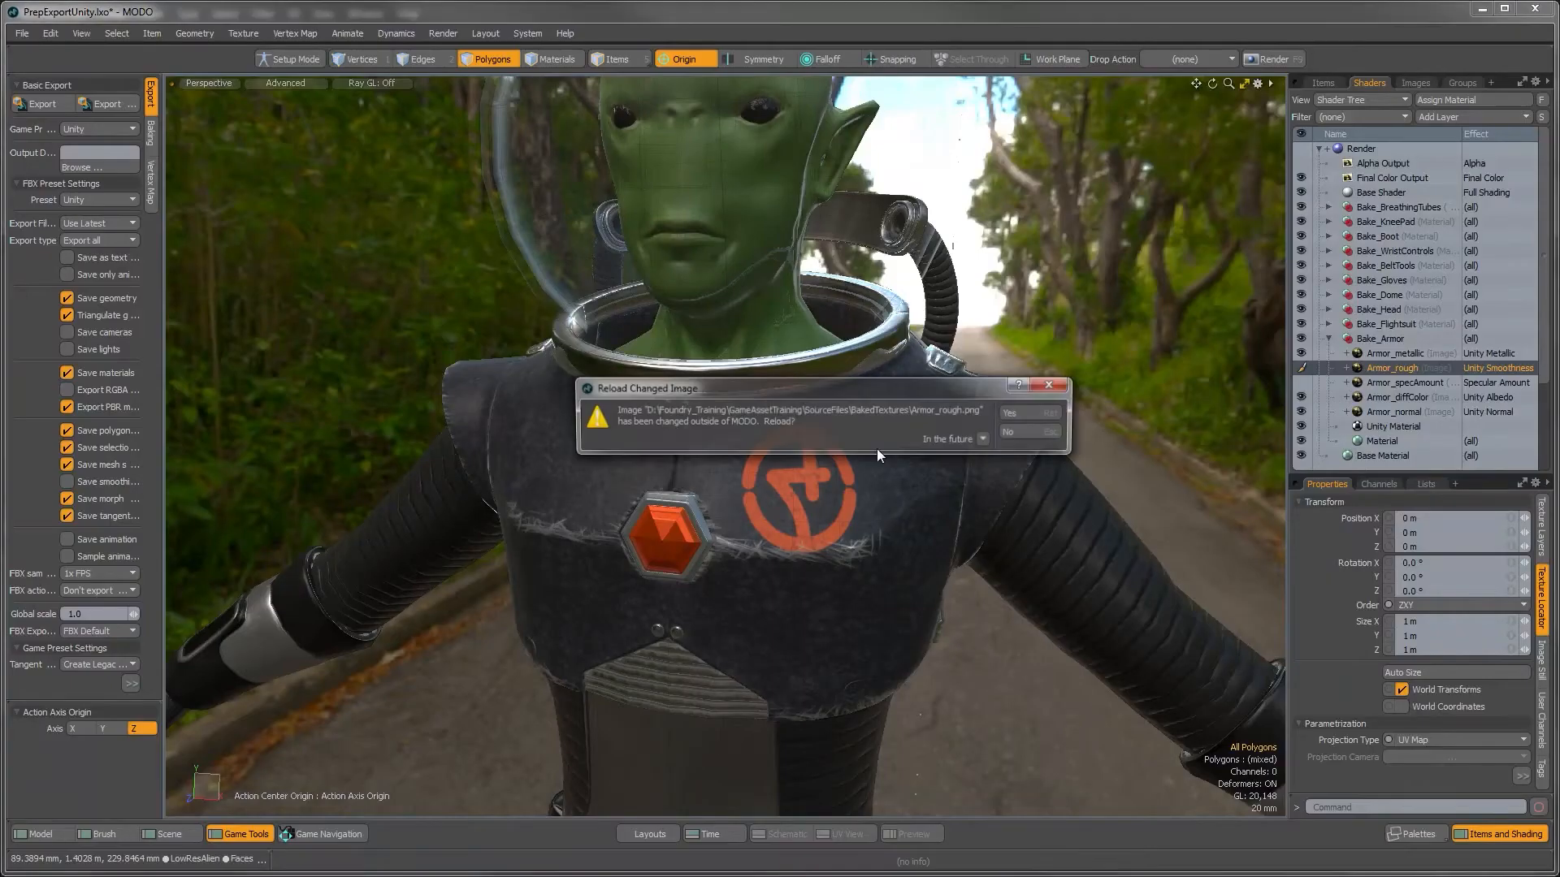
{"action": "left_click", "coordinate": [1010, 411]}
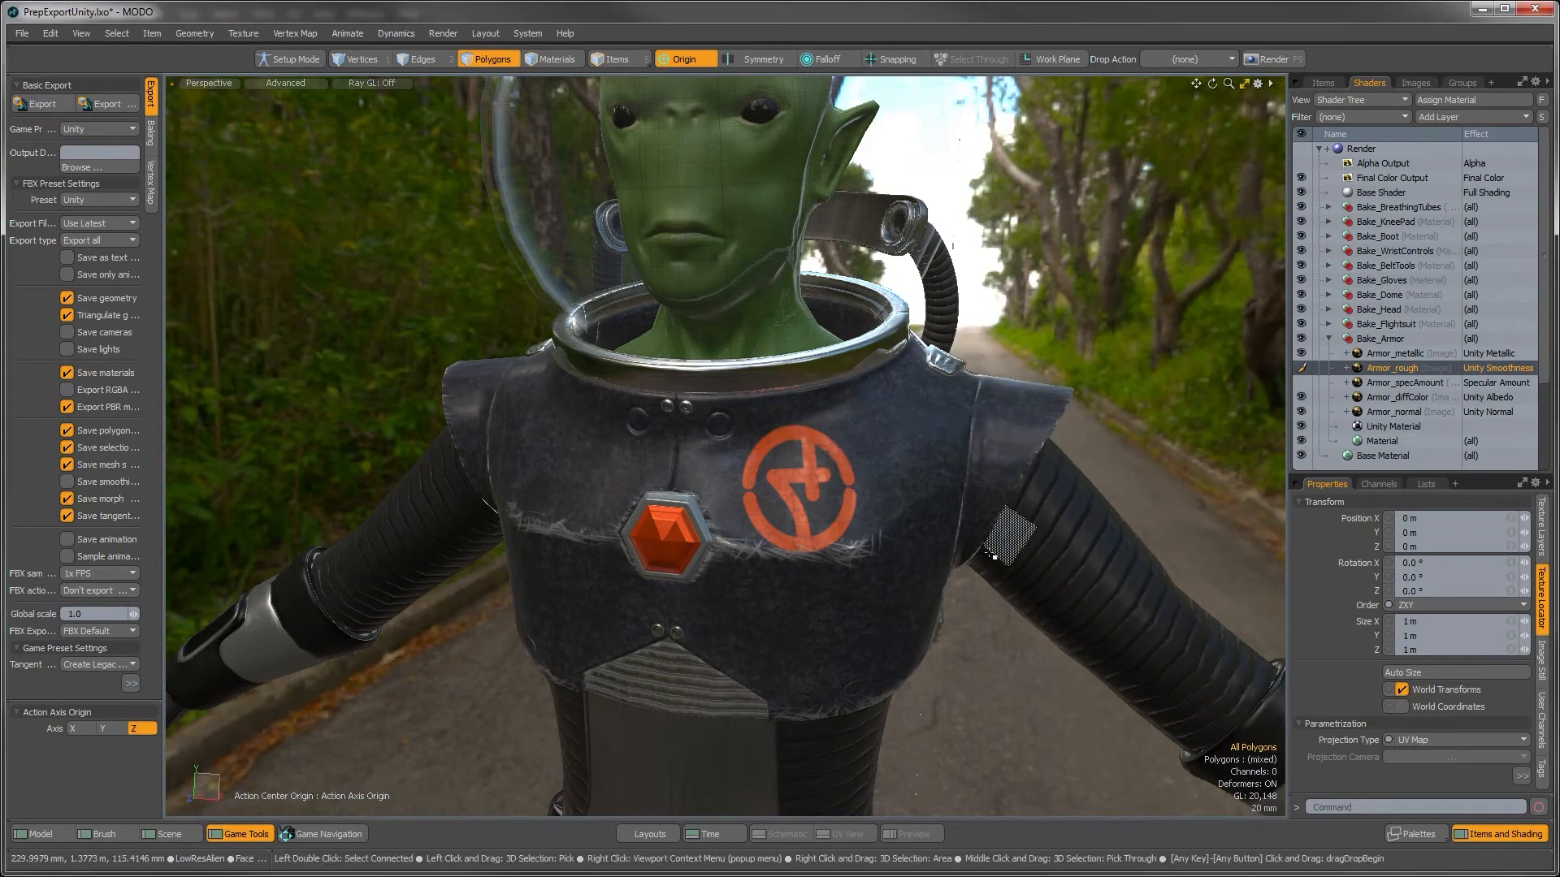
{"action": "left_click_drag", "start_coordinate": [920, 619], "coordinate": [695, 471], "text": "alt"}
{"action": "scroll", "coordinate": [854, 450], "scroll_direction": "up", "scroll_amount": 4}
{"action": "left_click_drag", "start_coordinate": [746, 437], "coordinate": [658, 549], "text": "alt"}
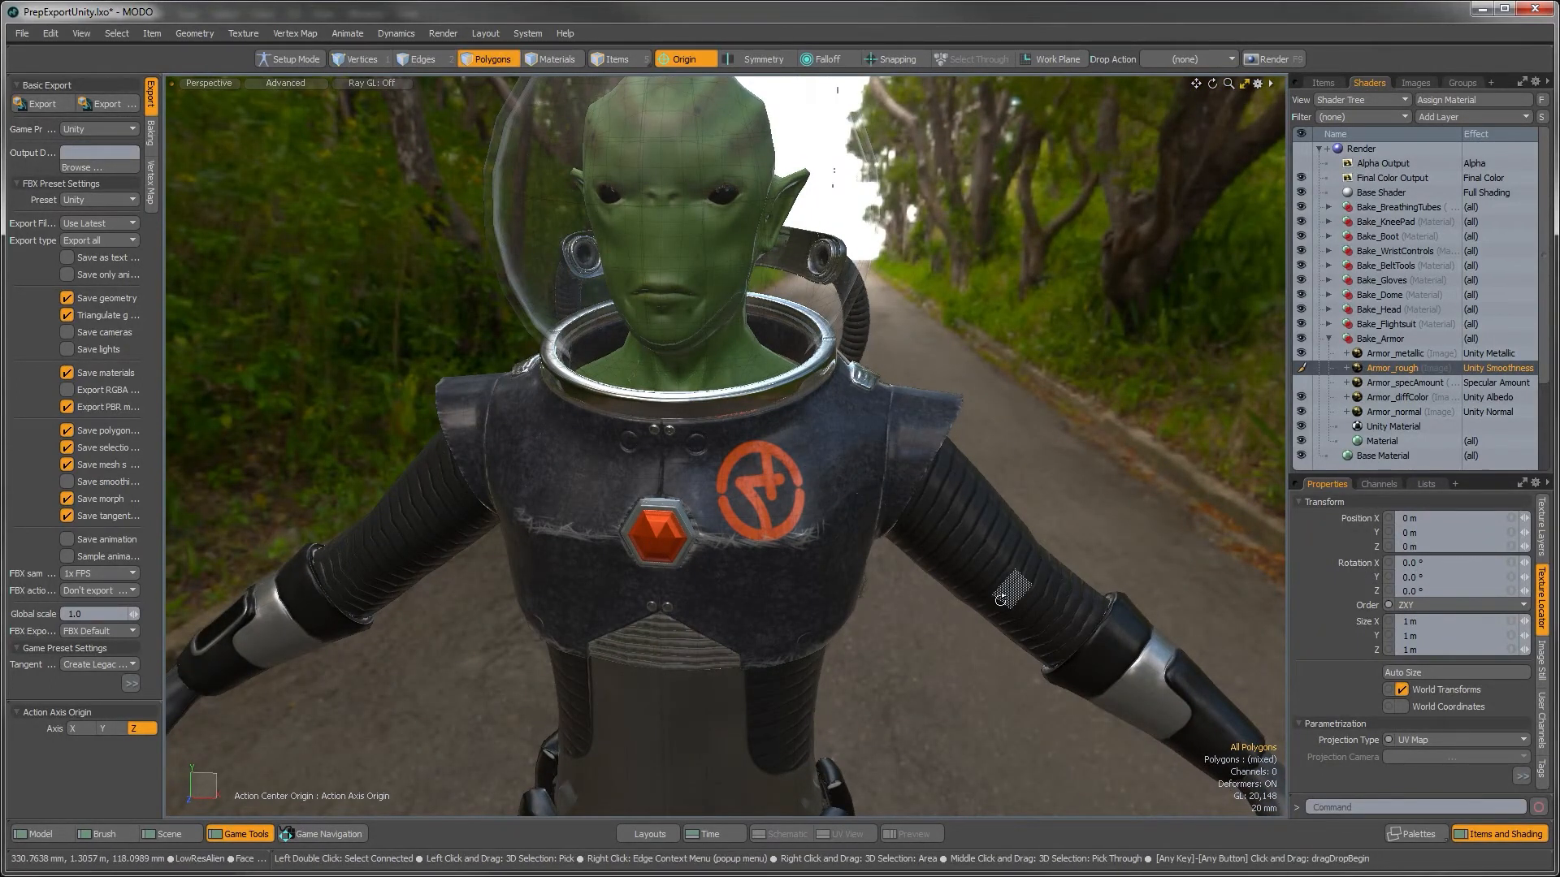
Step: Return to Photoshop, minimize the open texture documents, and open Armor_occl.ambient.png from the BakedTextures folder
{"action": "key", "text": "alt+Tab"}
{"action": "key", "text": "alt+Tab"}
{"action": "left_click", "coordinate": [772, 511]}
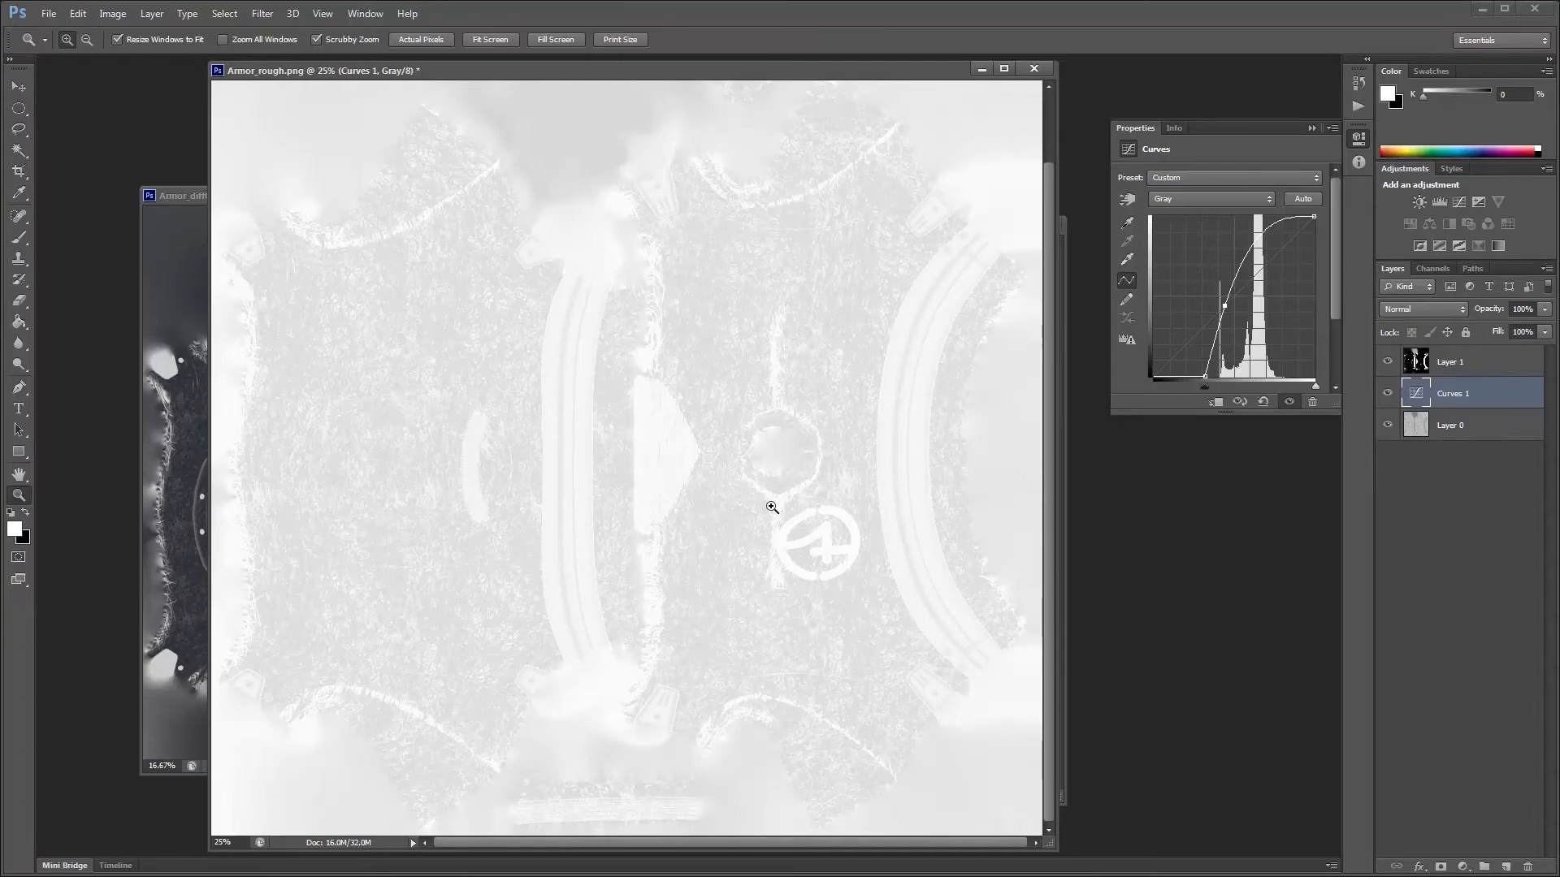
{"action": "left_click", "coordinate": [988, 72]}
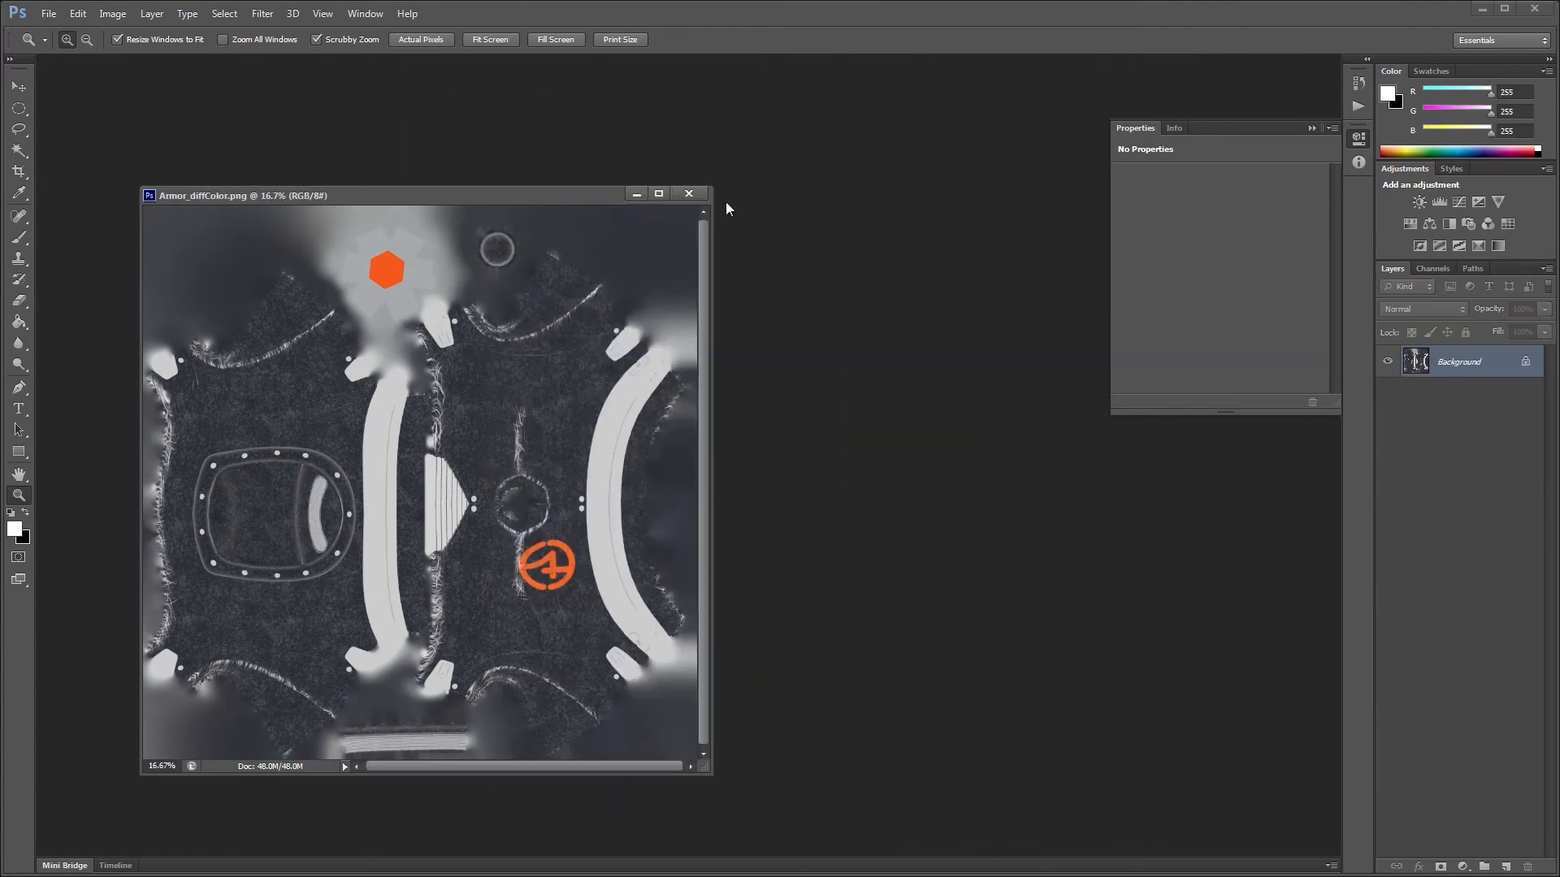
{"action": "left_click", "coordinate": [637, 194]}
{"action": "key", "text": "ctrl+o"}
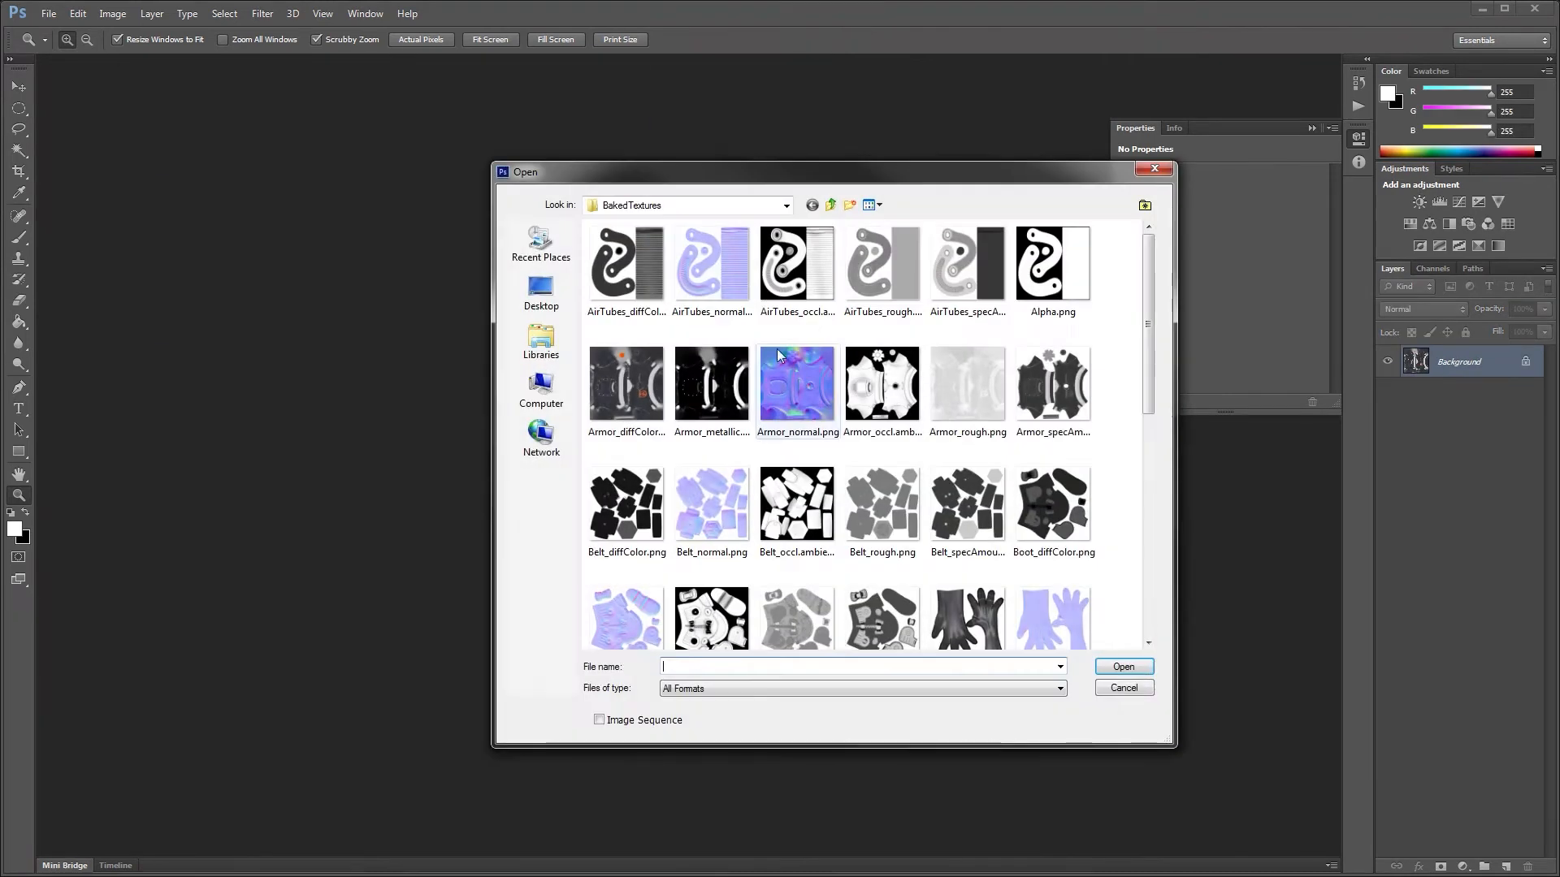
{"action": "double_click", "coordinate": [858, 363]}
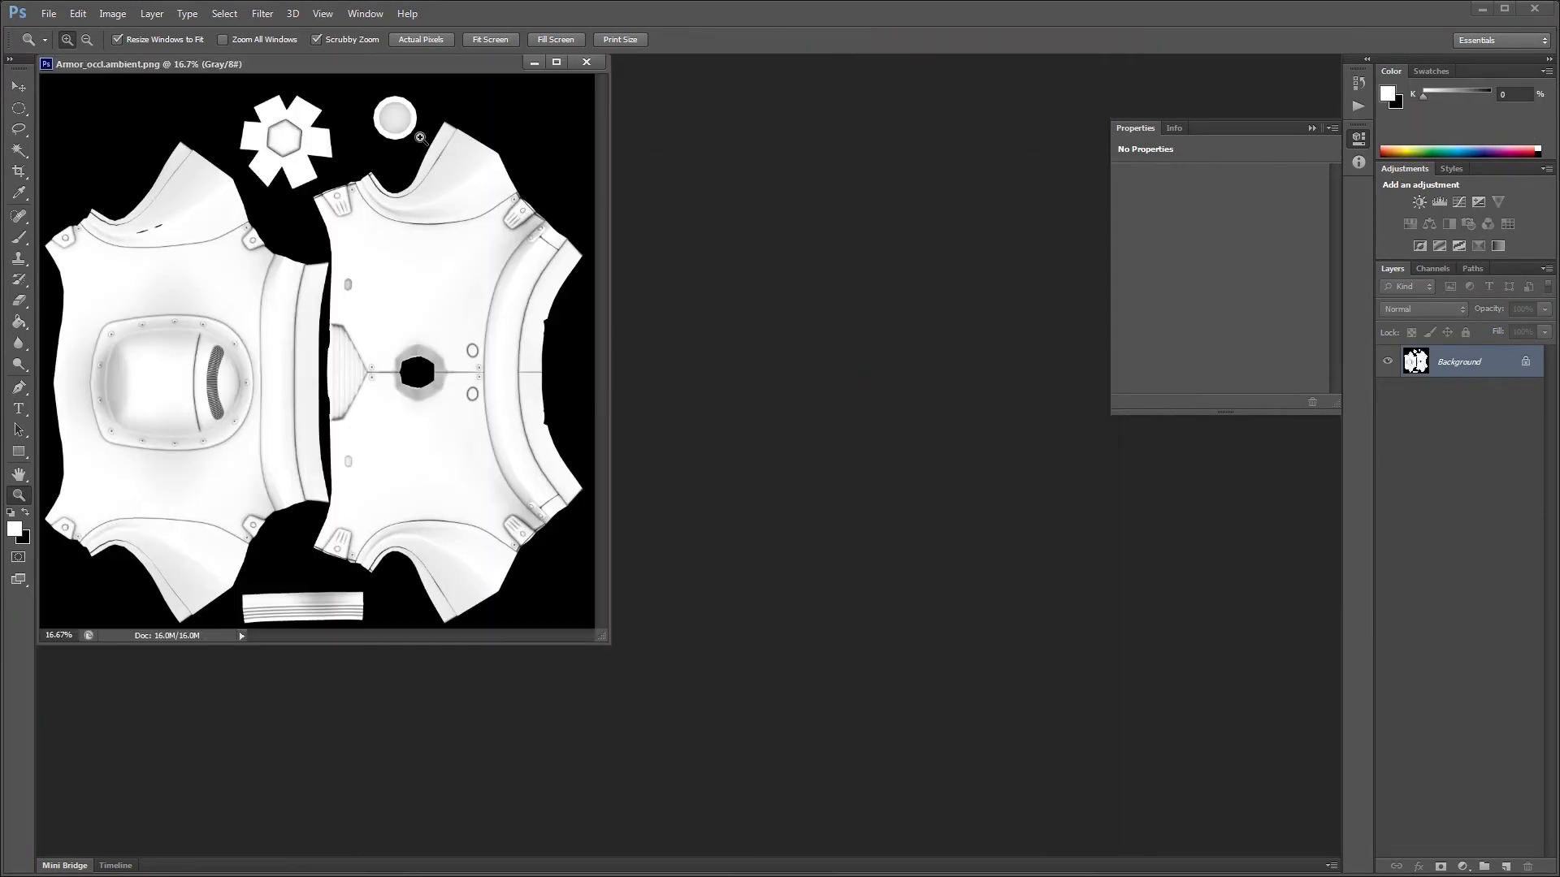
Step: Examine the UV island edges and the black background of the ambient occlusion map up close
{"action": "left_click_drag", "start_coordinate": [429, 68], "coordinate": [497, 87]}
{"action": "left_click", "coordinate": [475, 166]}
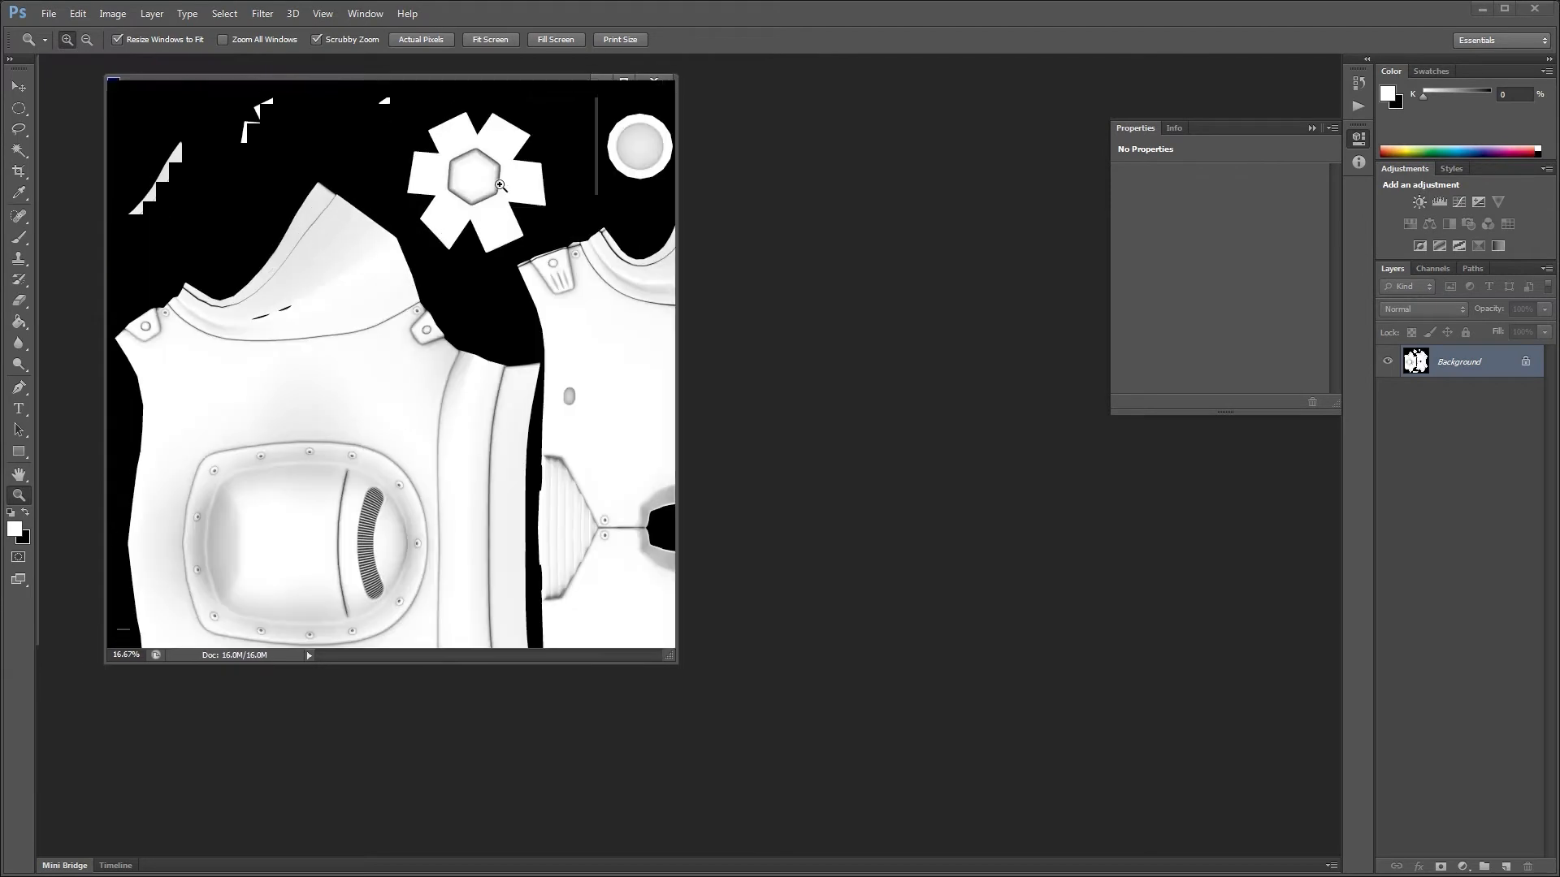
{"action": "left_click", "coordinate": [617, 228]}
{"action": "left_click", "coordinate": [804, 300]}
{"action": "left_click", "coordinate": [793, 338]}
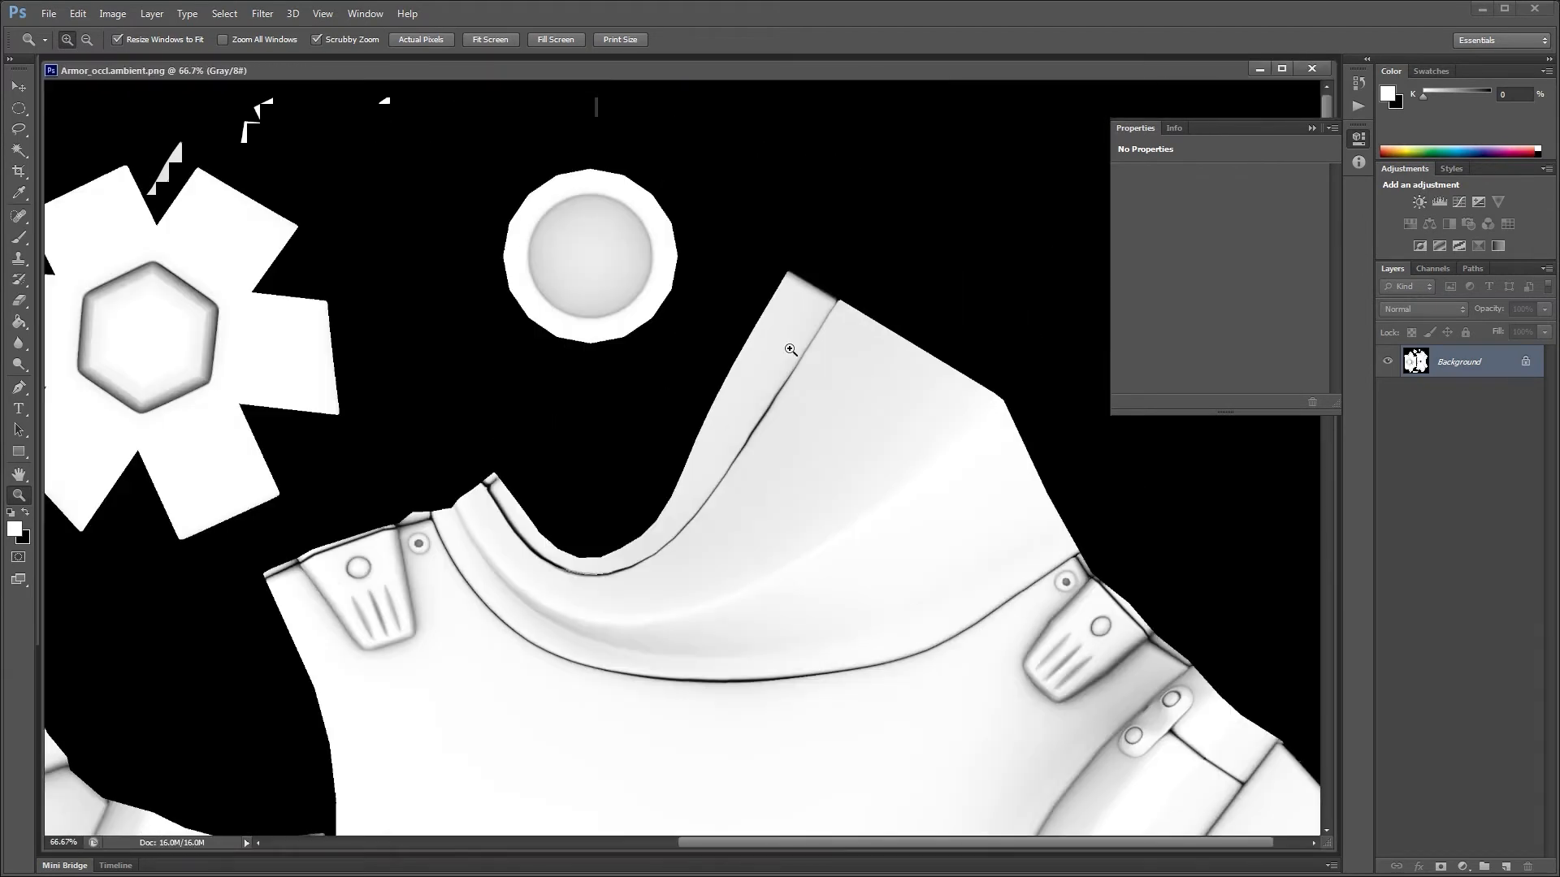
{"action": "left_click", "coordinate": [708, 409]}
{"action": "left_click", "coordinate": [663, 476]}
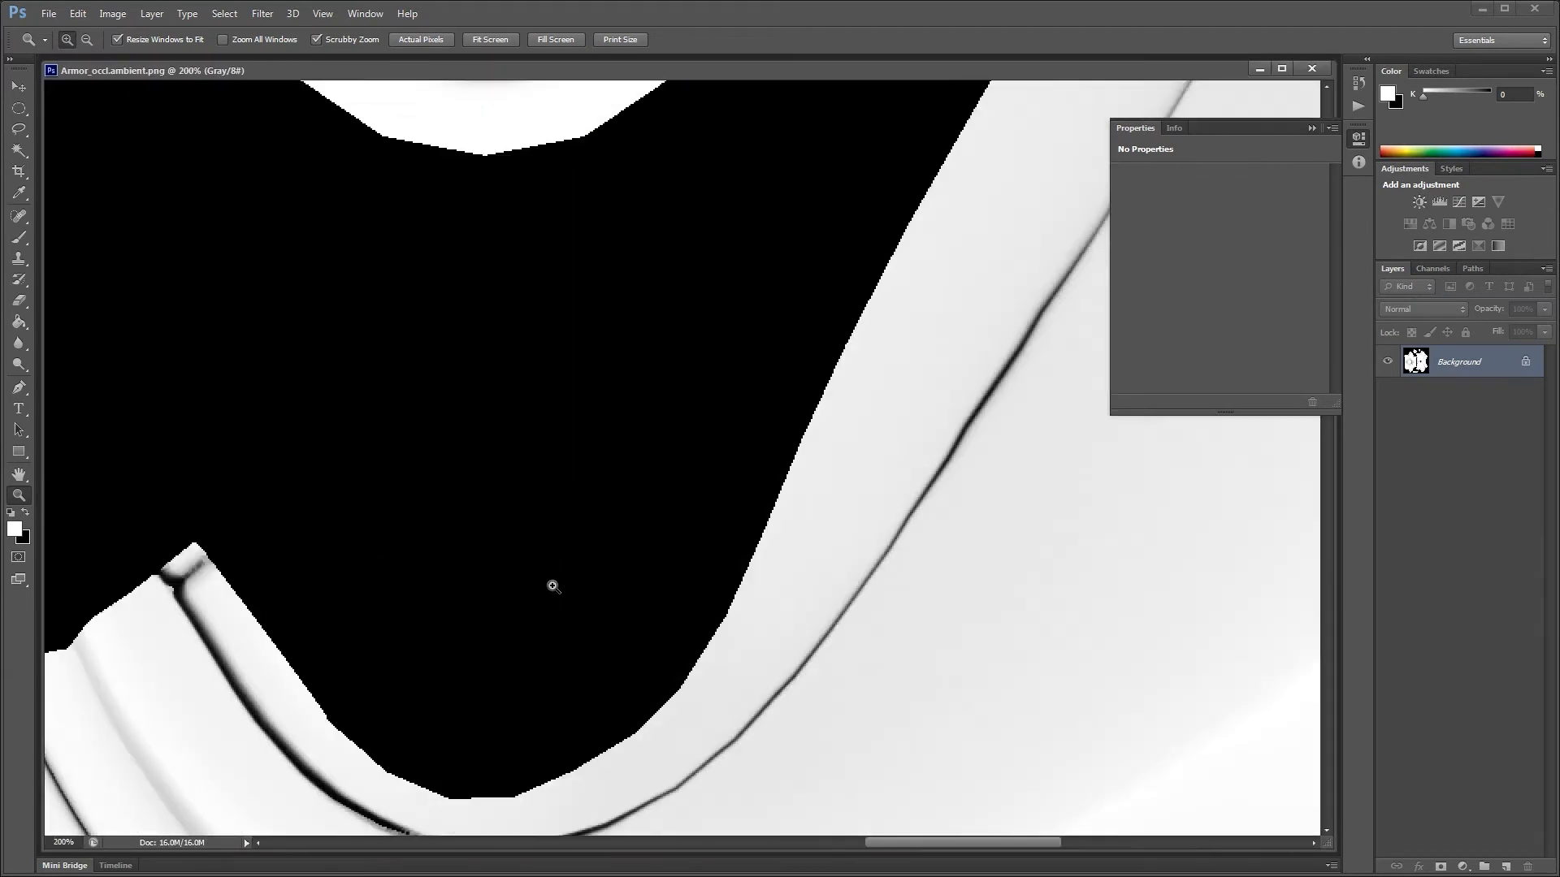
{"action": "double_click", "coordinate": [23, 493]}
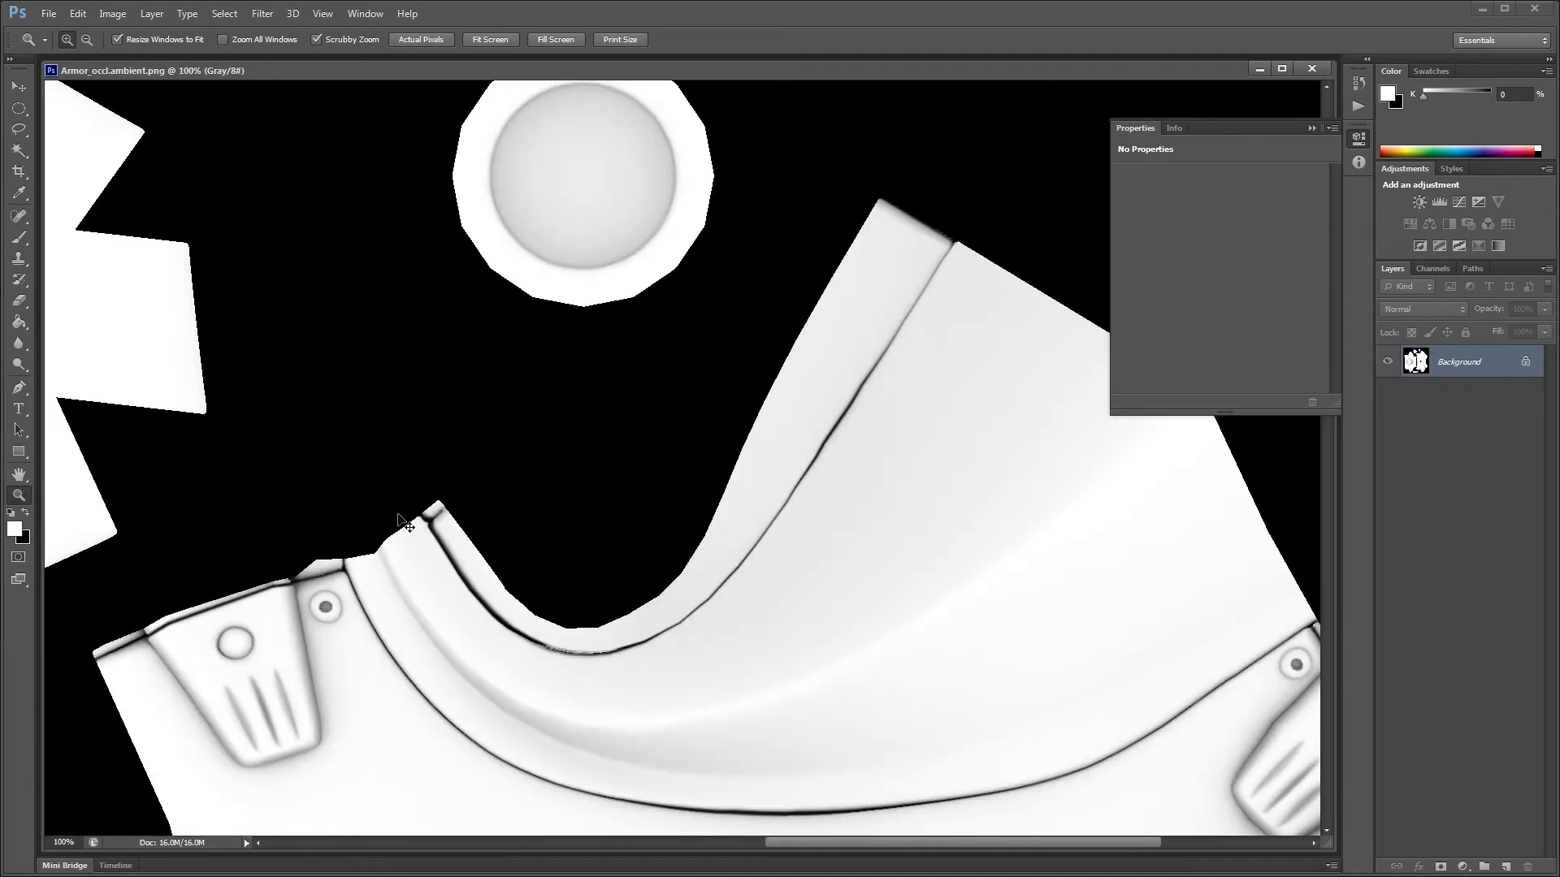
{"action": "key", "text": "ctrl+minus"}
{"action": "key", "text": "ctrl+minus"}
{"action": "key", "text": "ctrl+minus"}
{"action": "key", "text": "ctrl+minus"}
{"action": "key", "text": "ctrl+minus"}
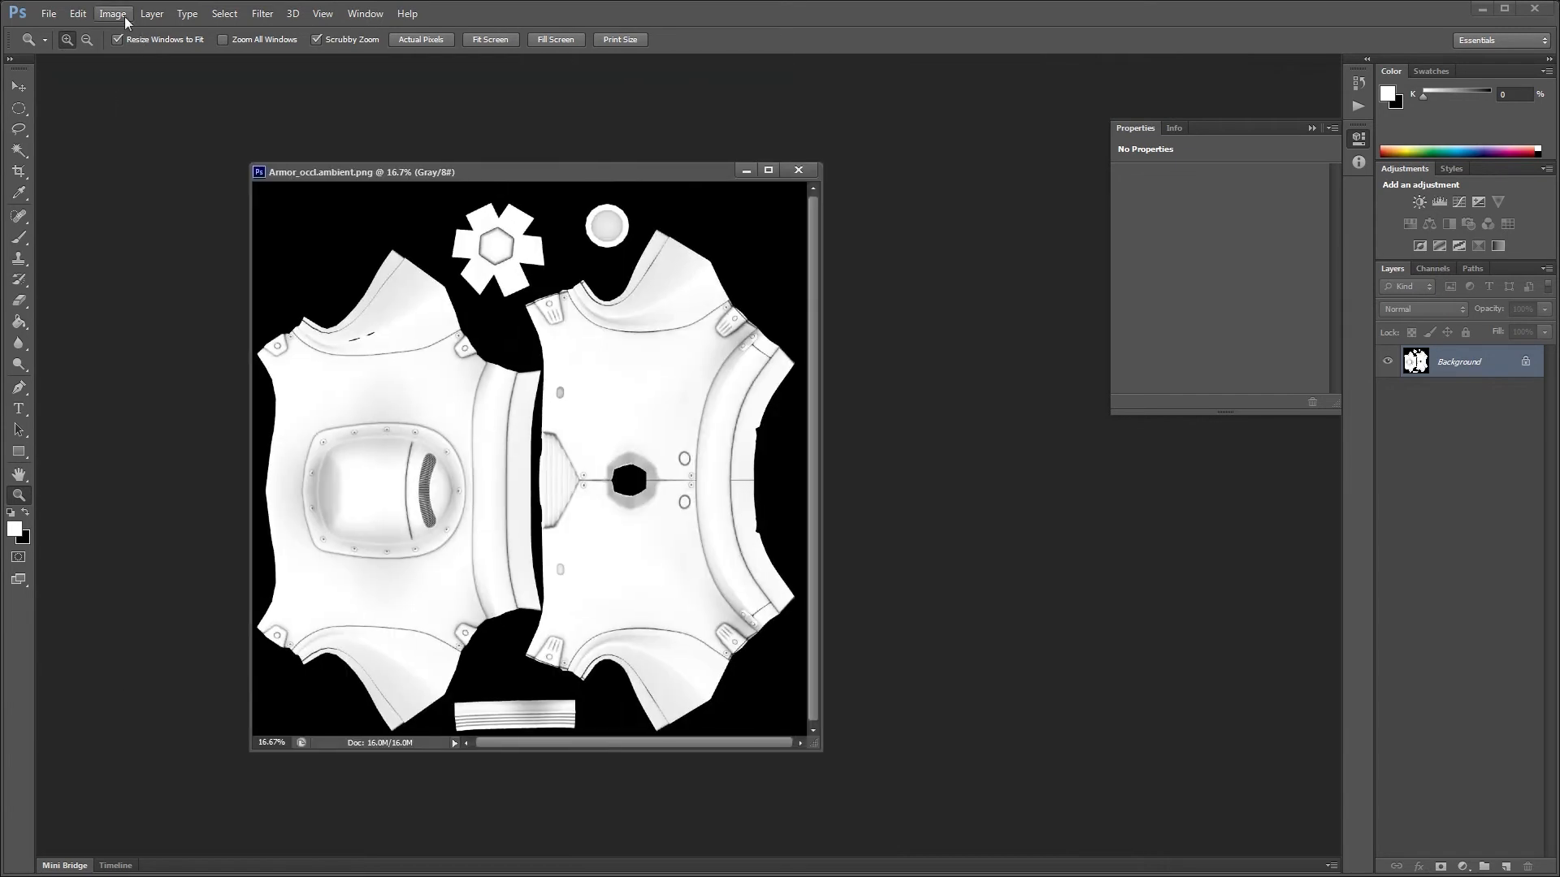
Step: Select the black background of the occlusion map using Color Range with sampled colors and a fuzziness of 0
{"action": "left_click", "coordinate": [113, 14]}
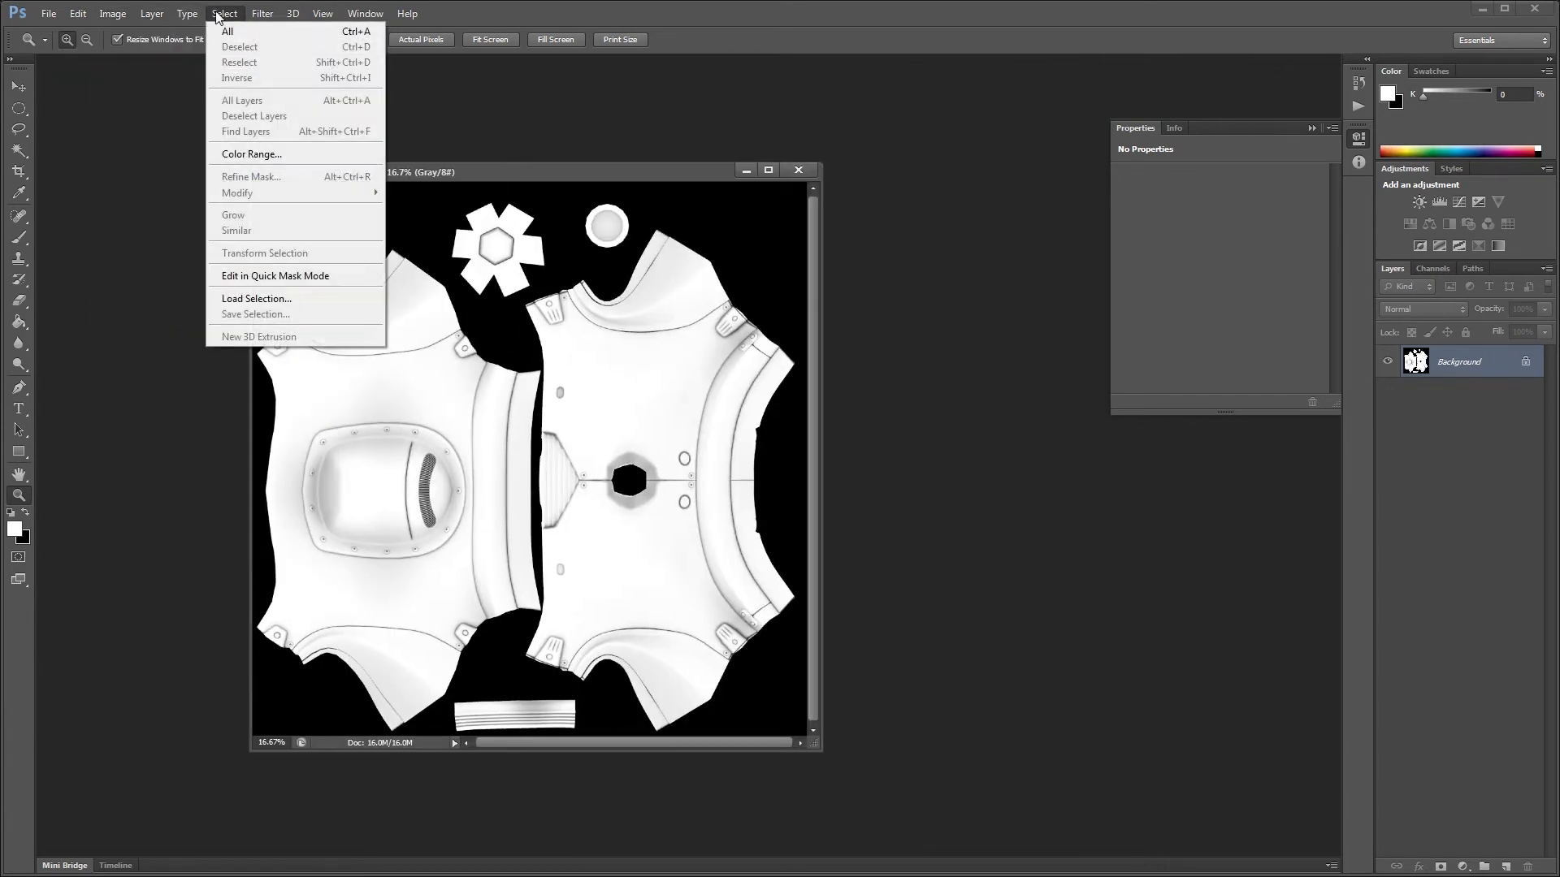
{"action": "left_click", "coordinate": [241, 154]}
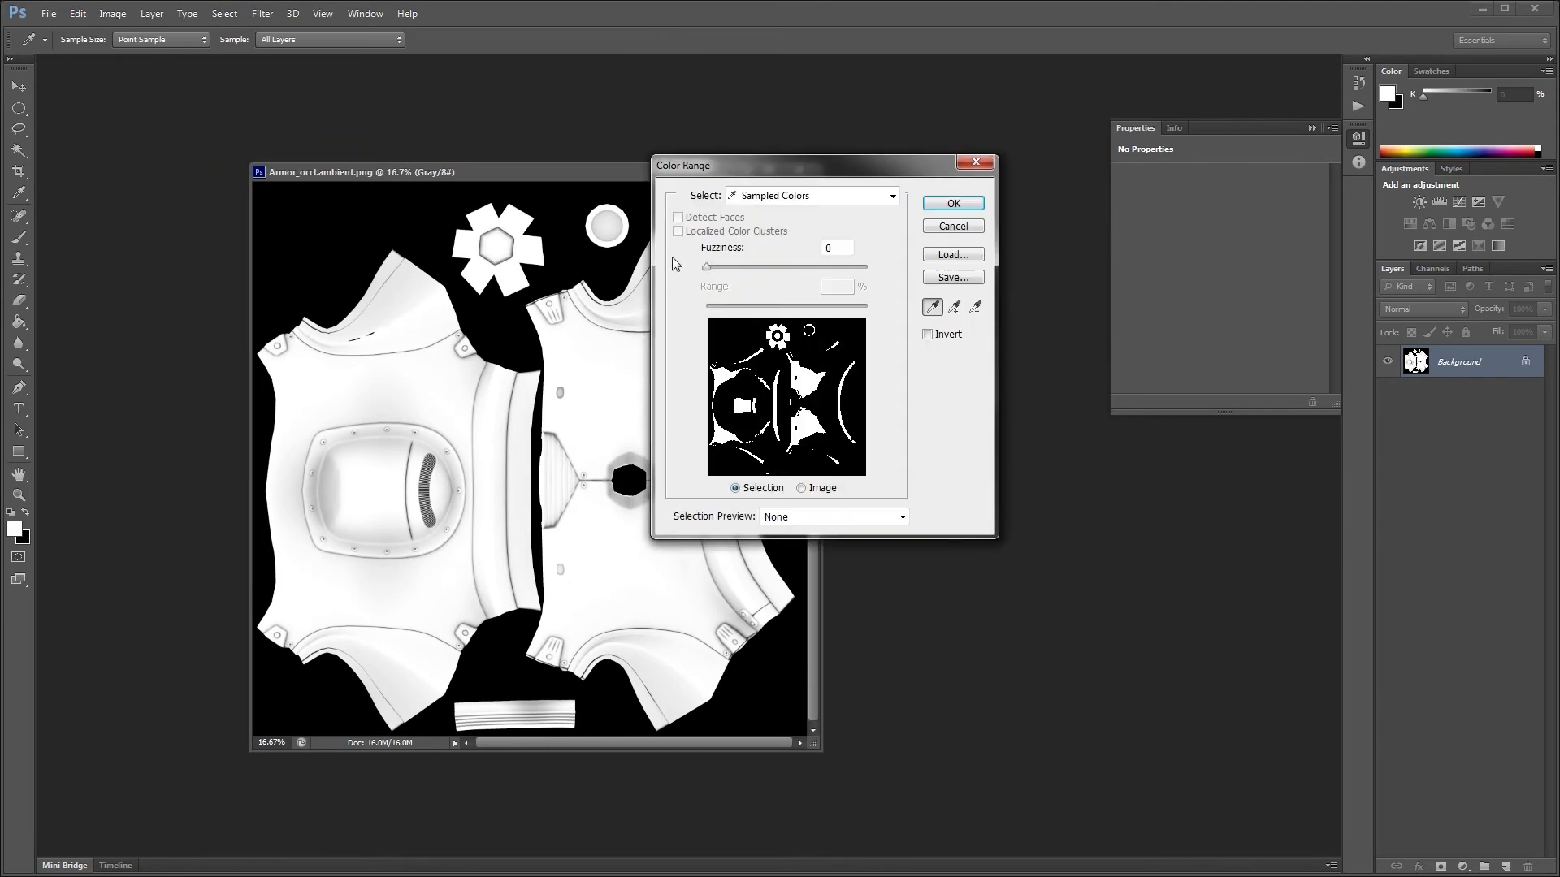
{"action": "left_click", "coordinate": [294, 221]}
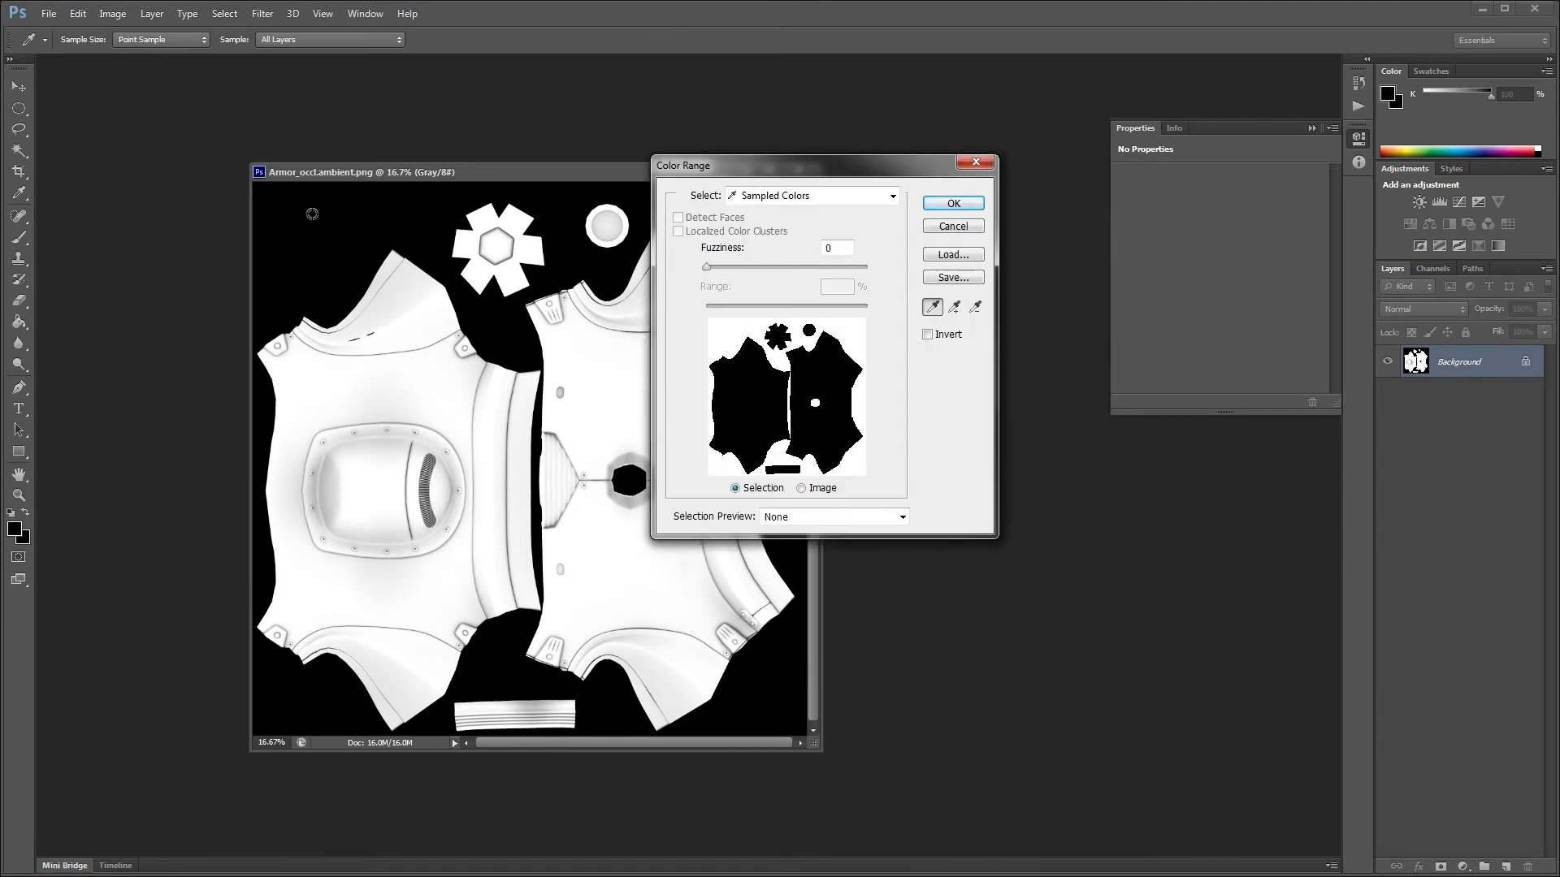
{"action": "left_click", "coordinate": [953, 203]}
{"action": "key", "text": "z"}
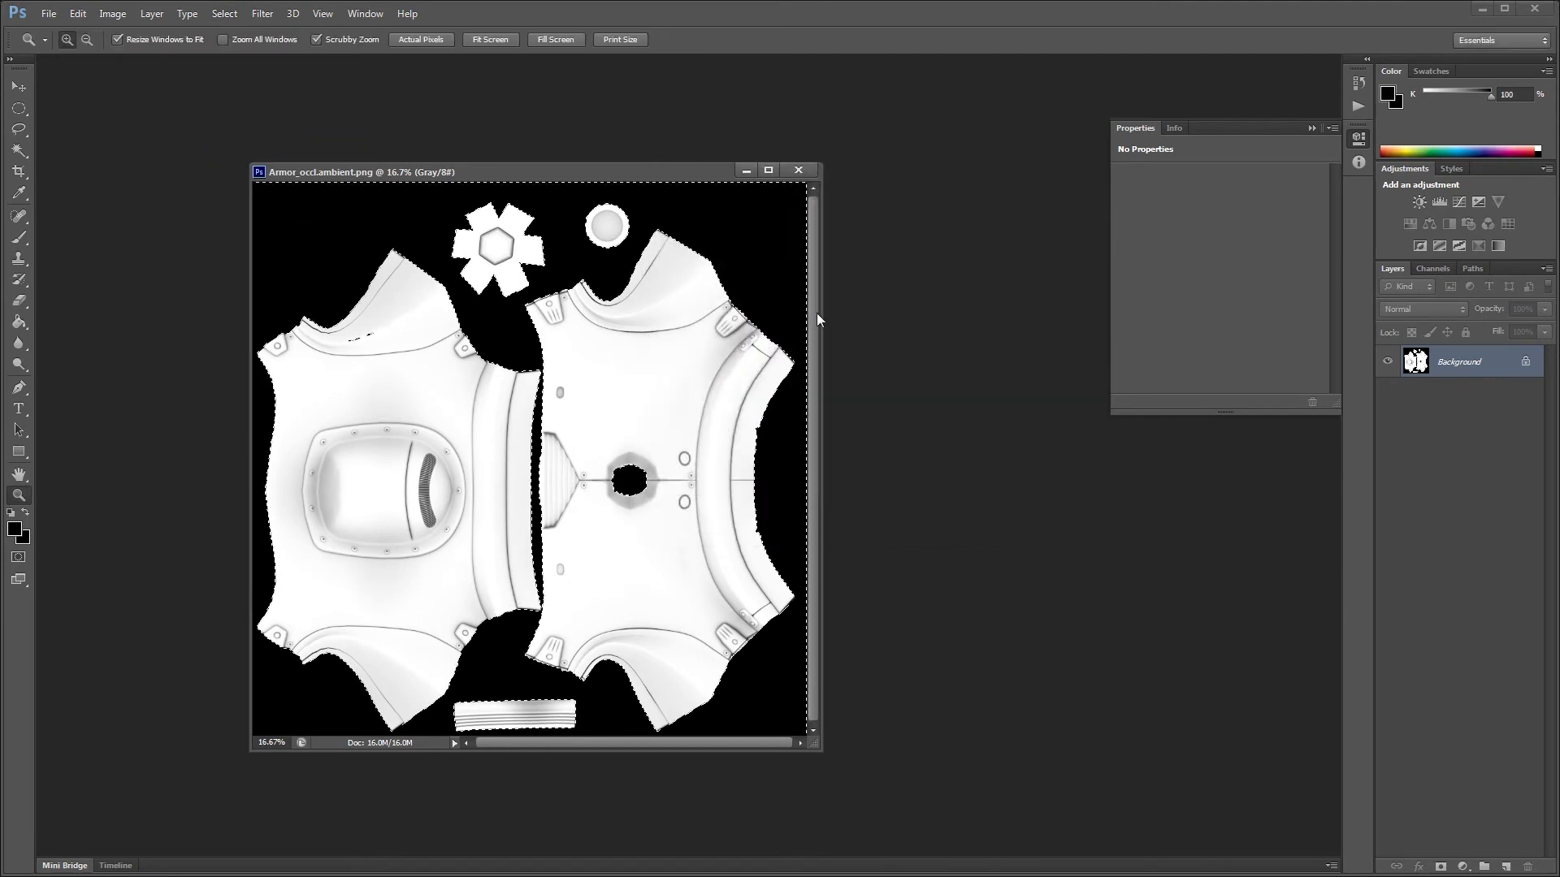
Step: Invert the selection to cover the UV islands and cut them onto a new layer
{"action": "left_click_drag", "start_coordinate": [814, 748], "coordinate": [856, 785]}
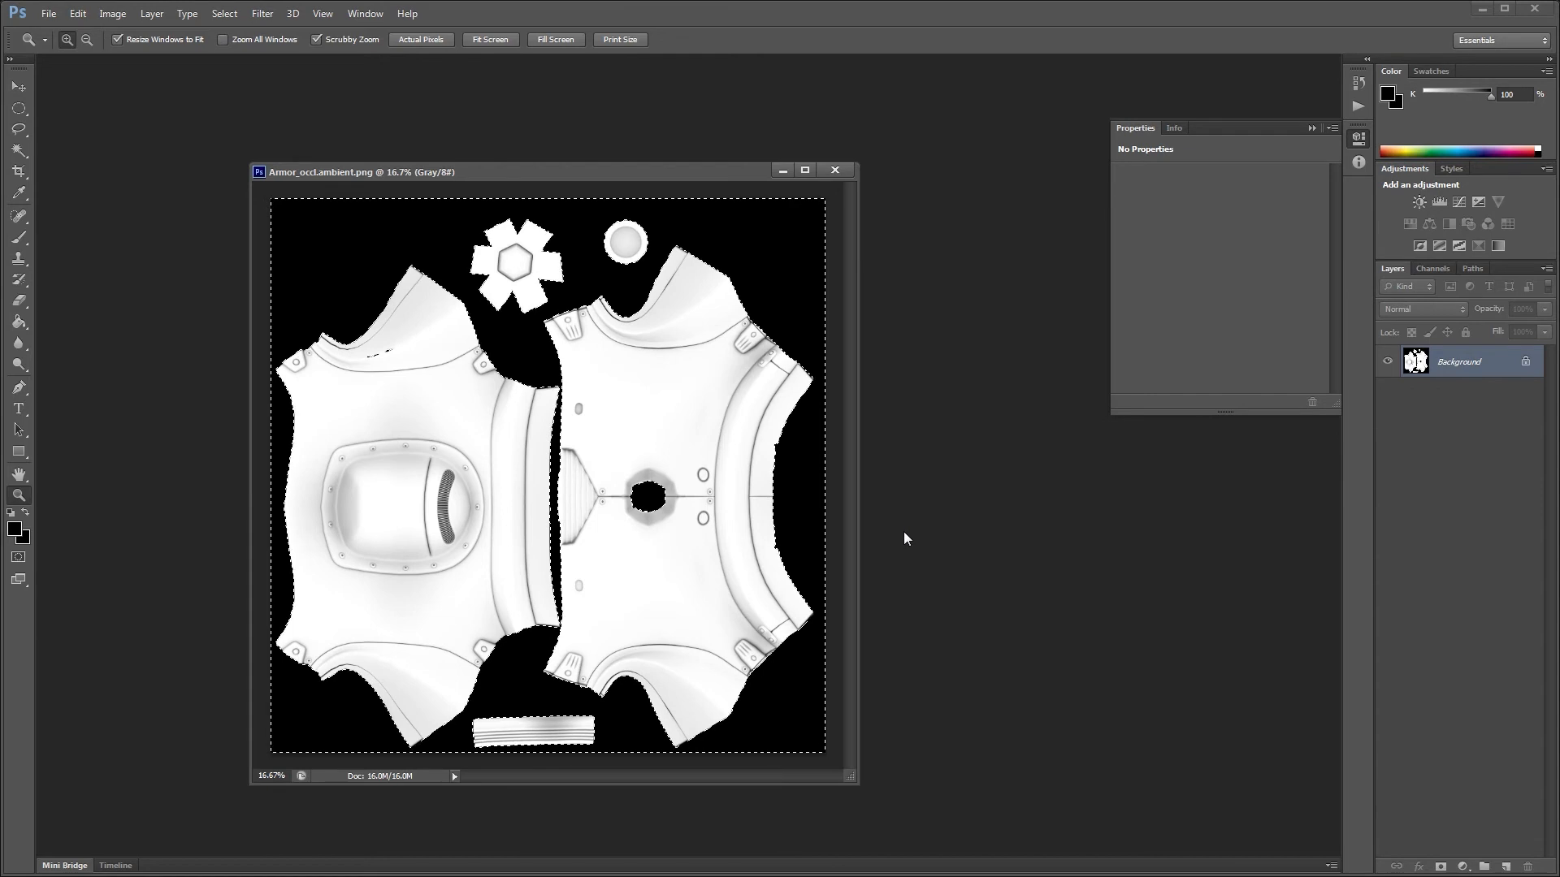
{"action": "key", "text": "ctrl+shift+i"}
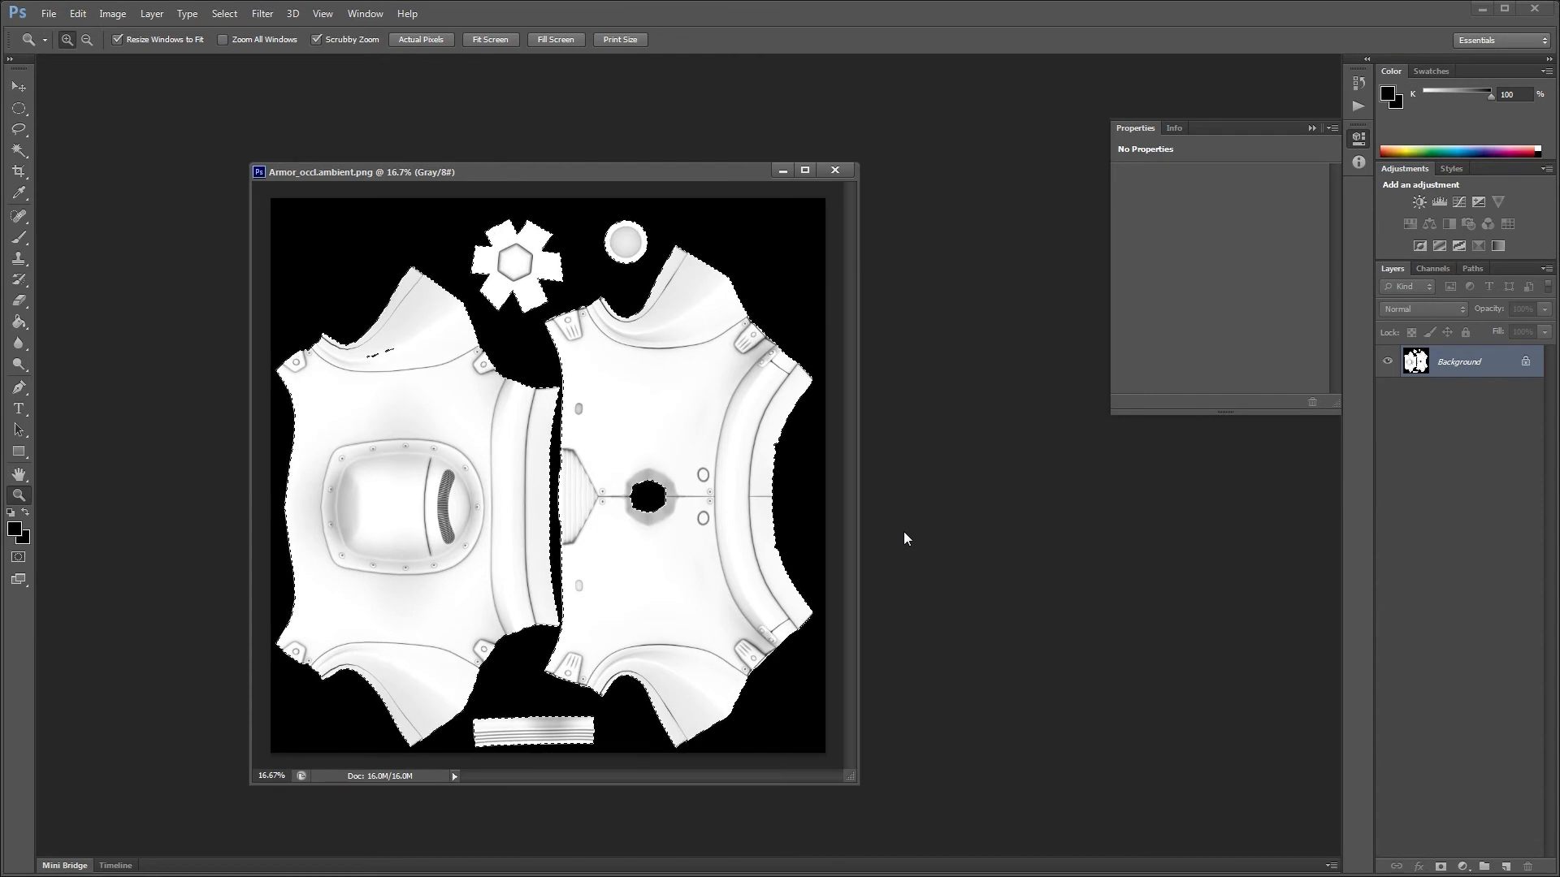
{"action": "key", "text": "ctrl+shift+j"}
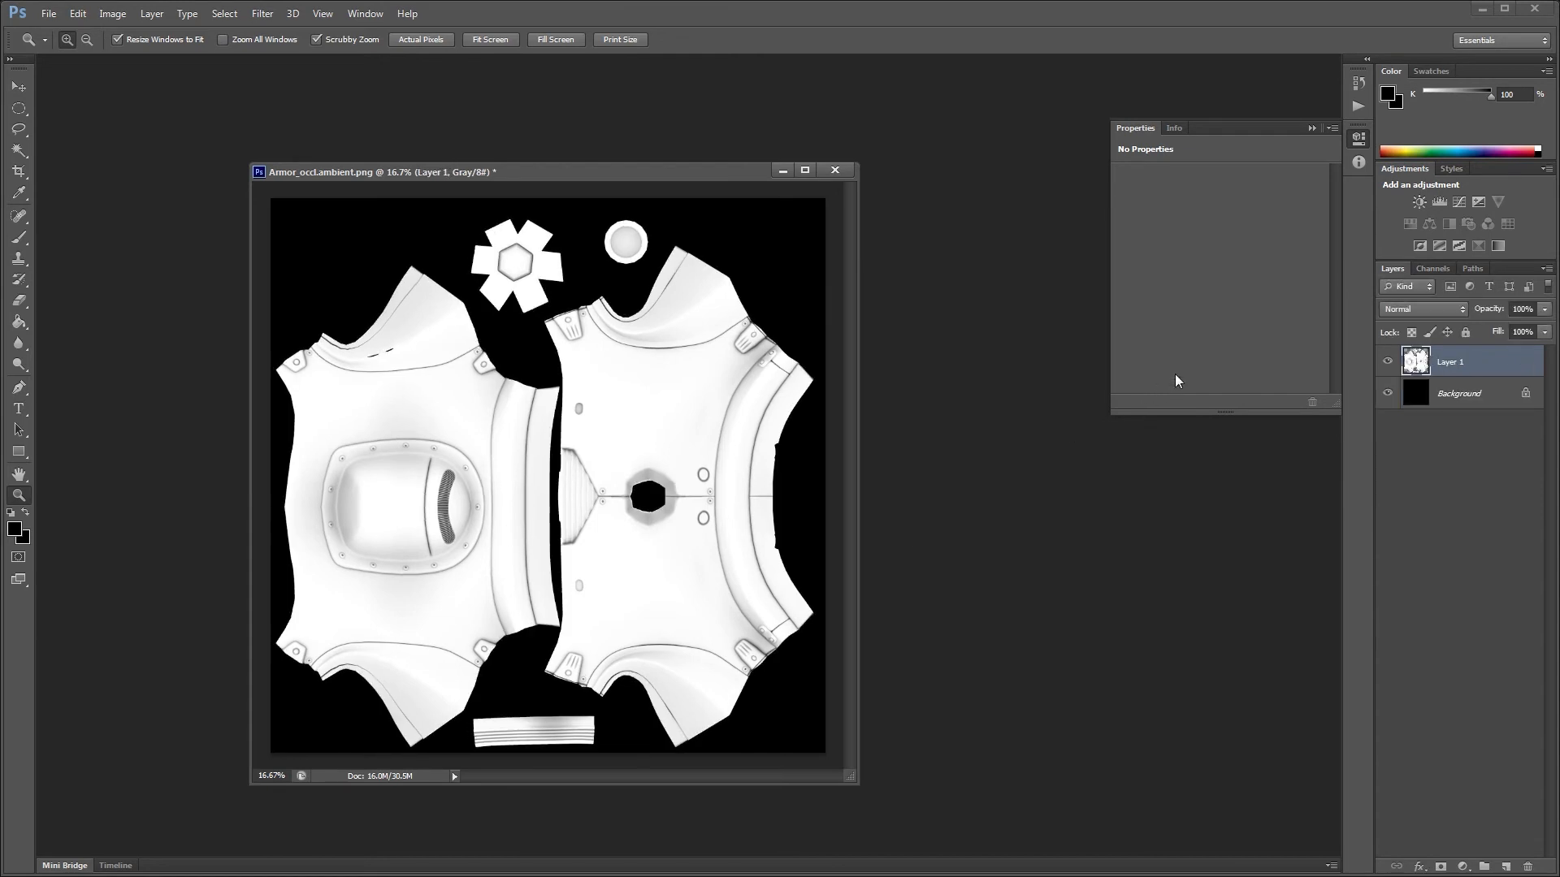
Step: Check the background layer's visibility, and apply a filter to Layer 1 that extends the island edge tones across the empty areas
{"action": "left_click", "coordinate": [1387, 394]}
{"action": "left_click", "coordinate": [1388, 394]}
{"action": "left_click", "coordinate": [261, 13]}
{"action": "key", "text": "Escape"}
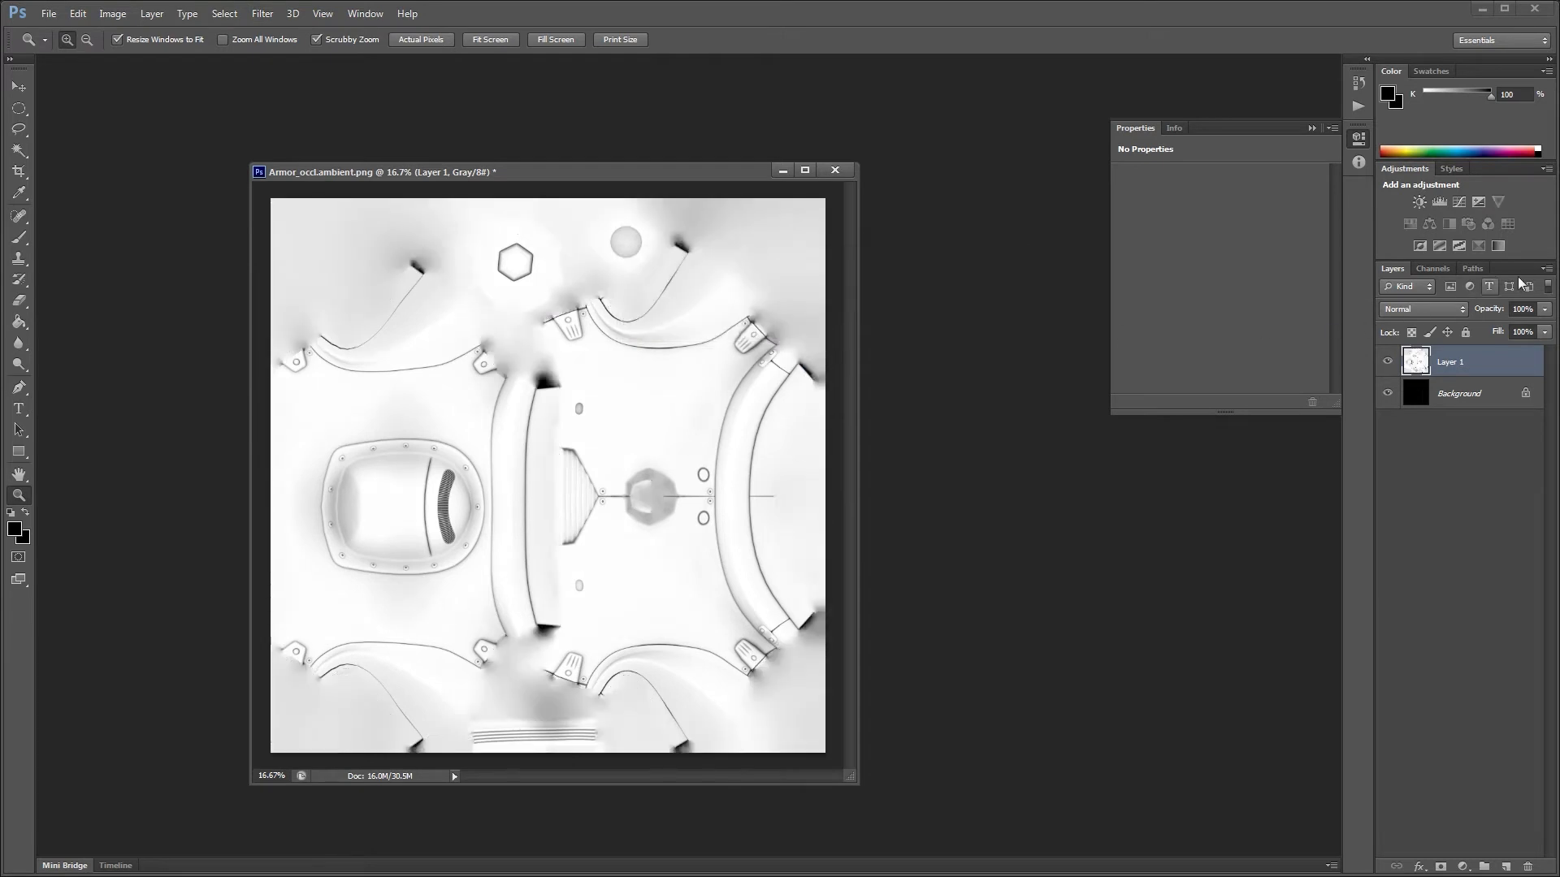
Step: Merge the ambient occlusion map into a single background layer, save it, and switch to MODO
{"action": "key", "text": "ctrl+e"}
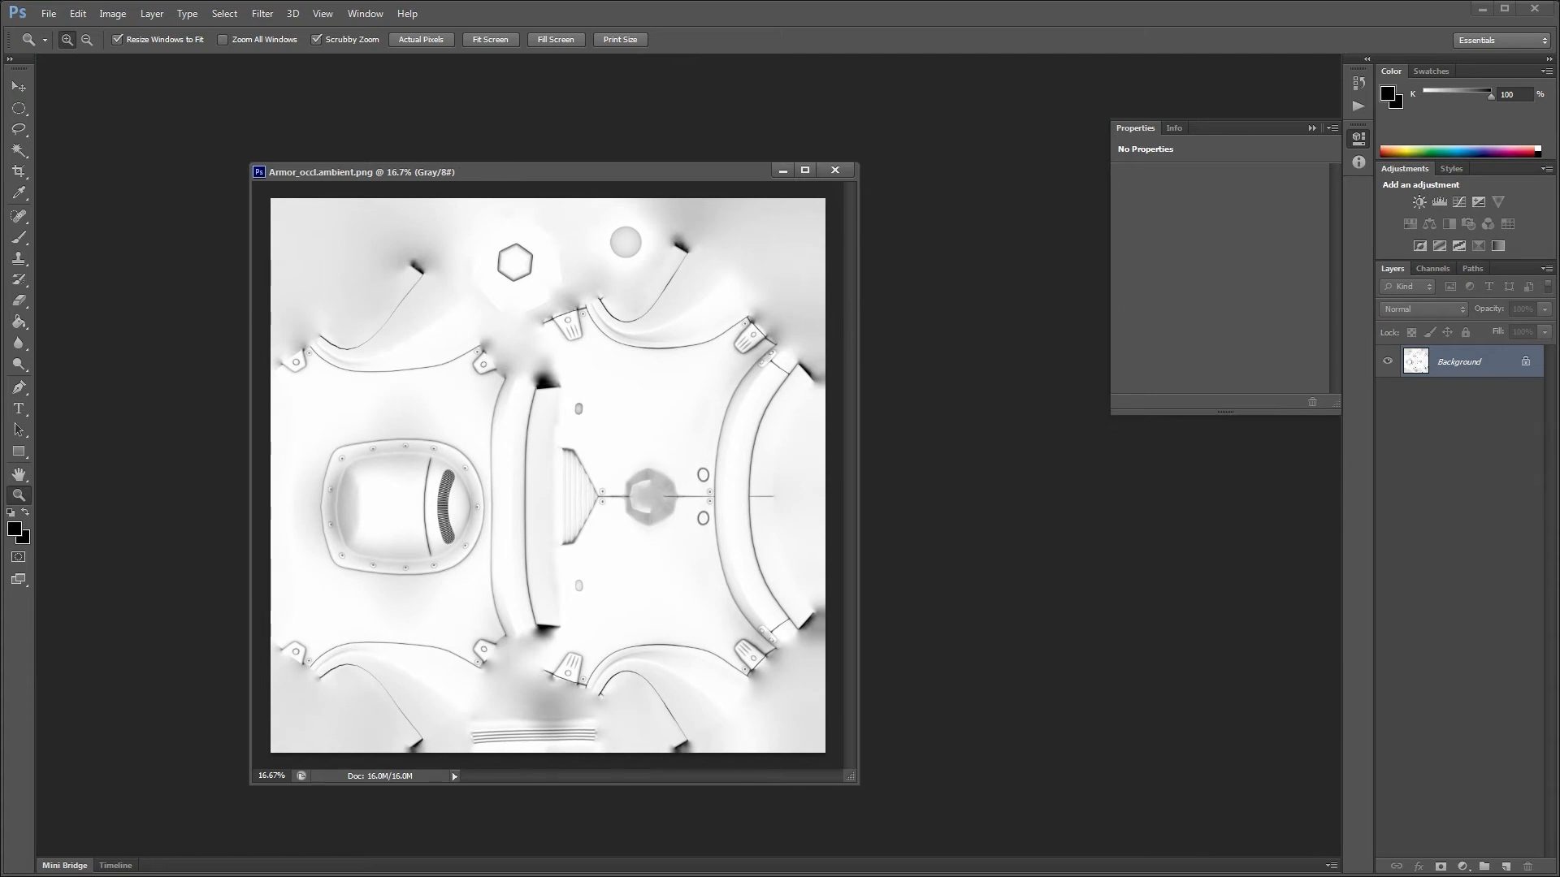
{"action": "key", "text": "alt+Tab"}
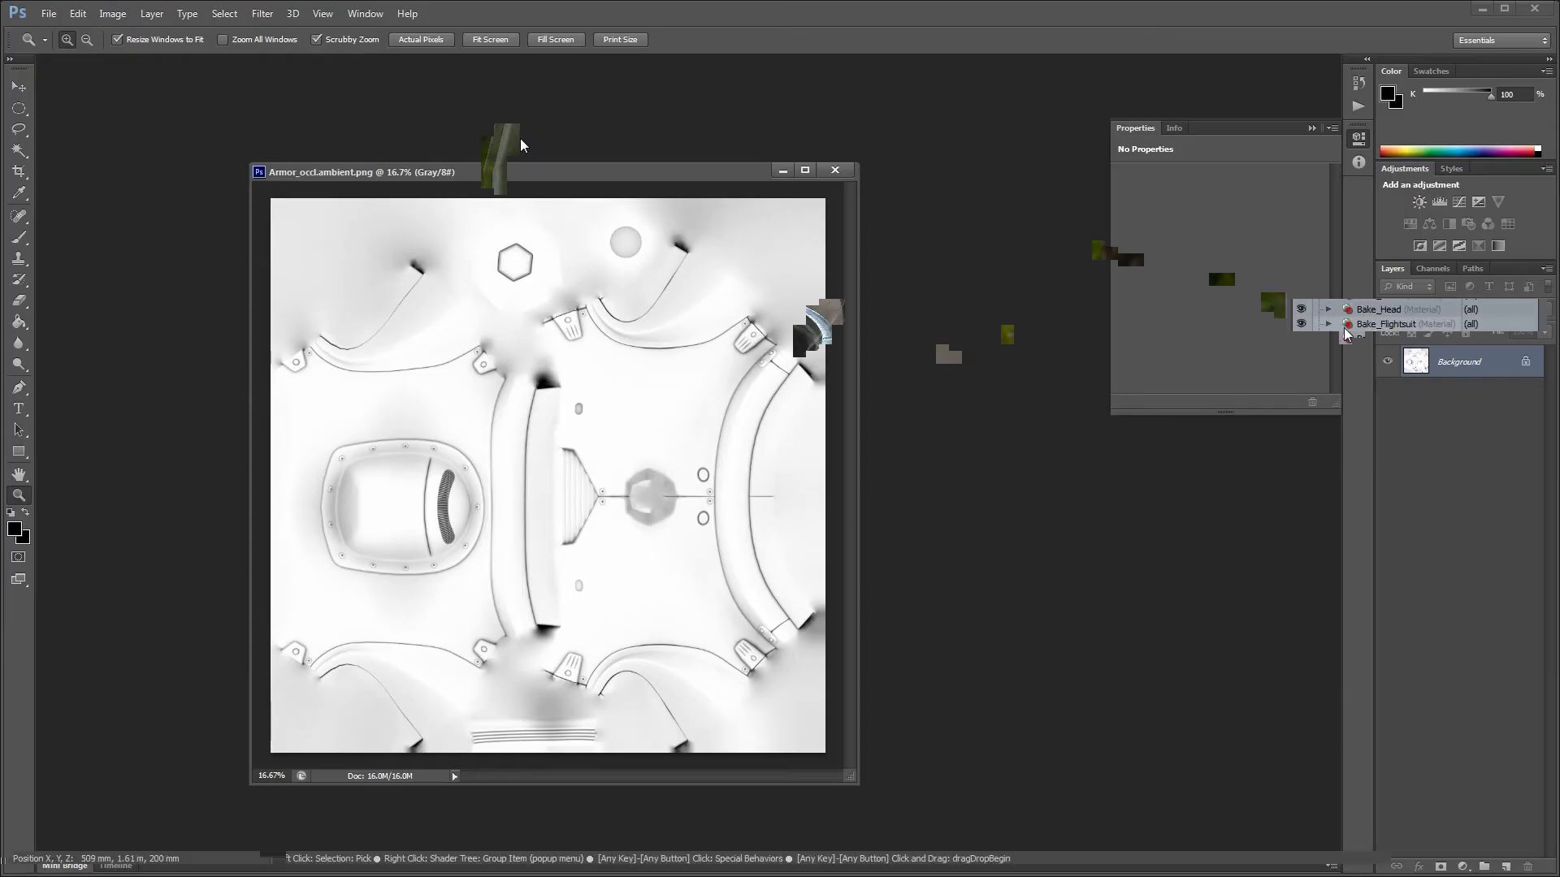
Step: Load Armor_occl.ambient.png as an image map in the Bake_Armor material and set its effect to Unity ambient occlusion
{"action": "left_click", "coordinate": [1379, 339]}
{"action": "left_click", "coordinate": [1466, 116]}
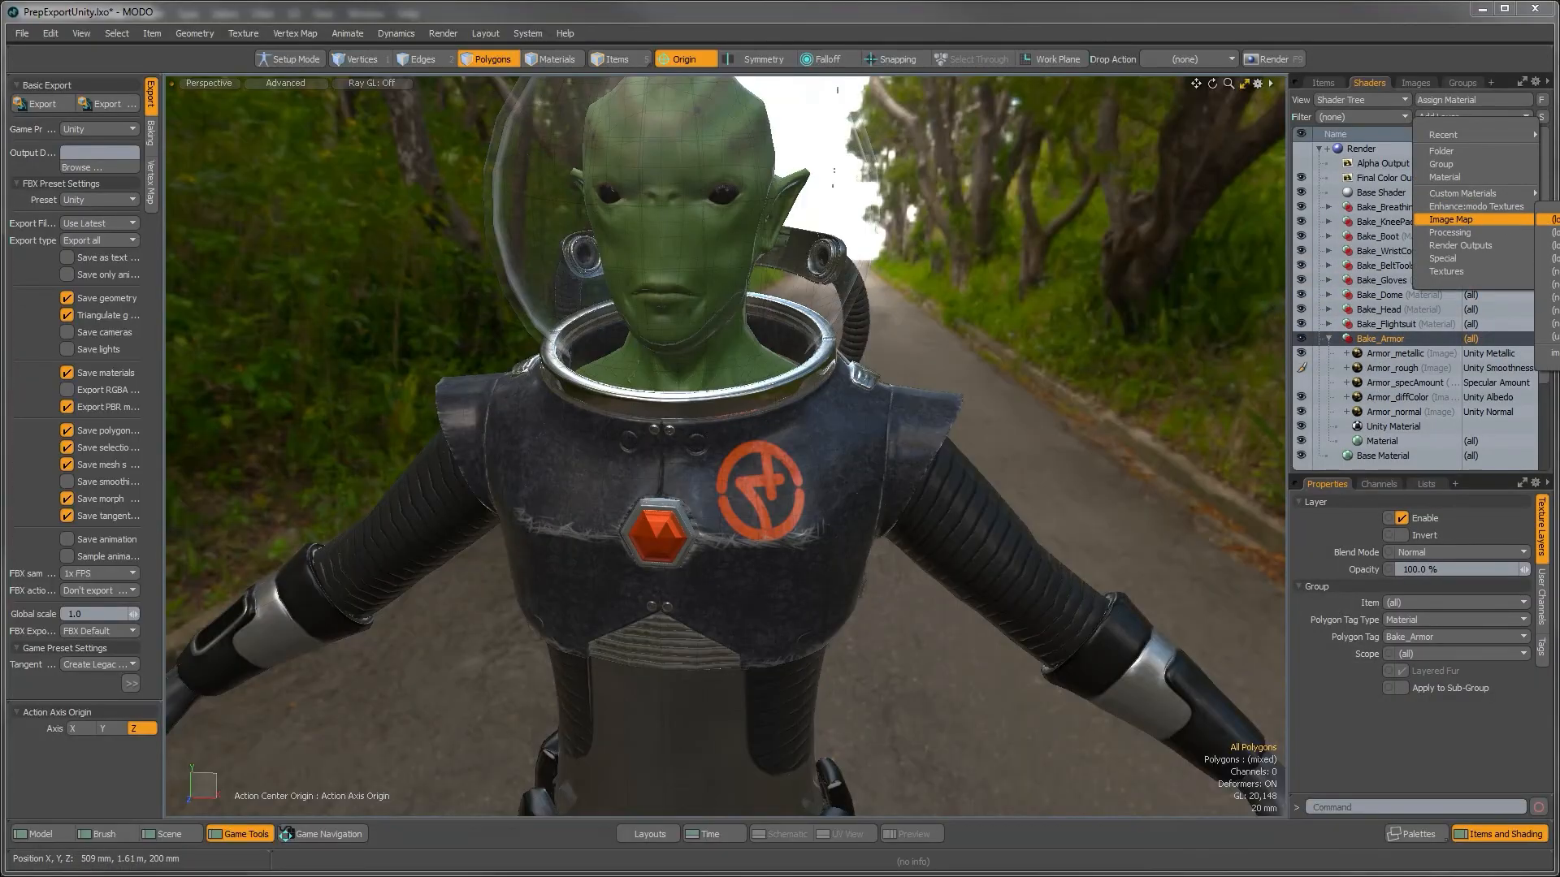
{"action": "left_click", "coordinate": [1548, 219]}
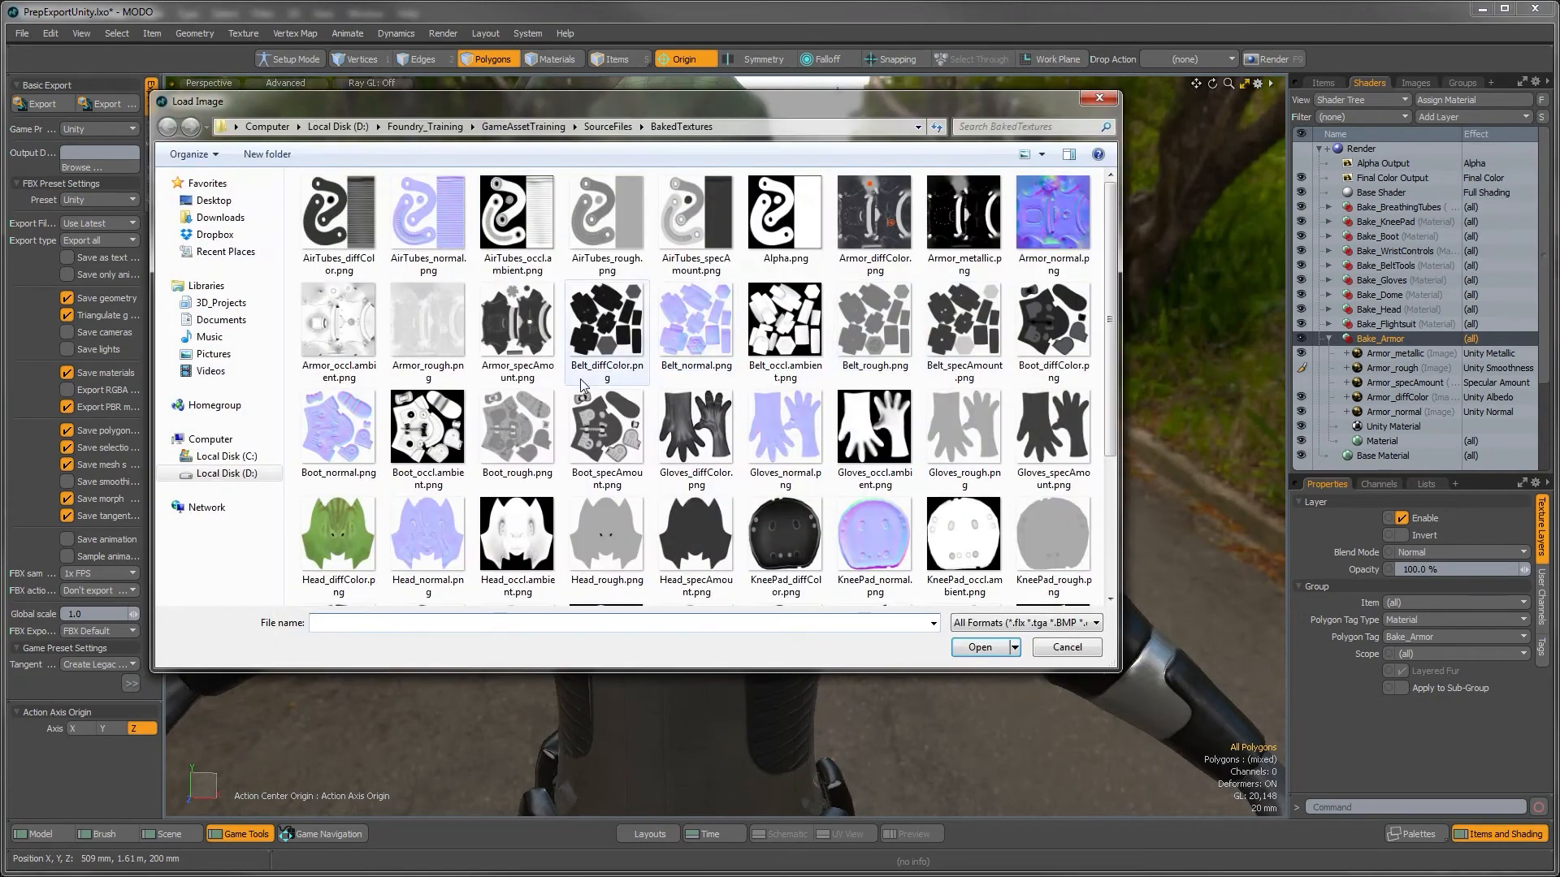
{"action": "left_click", "coordinate": [339, 325]}
{"action": "left_click", "coordinate": [975, 647]}
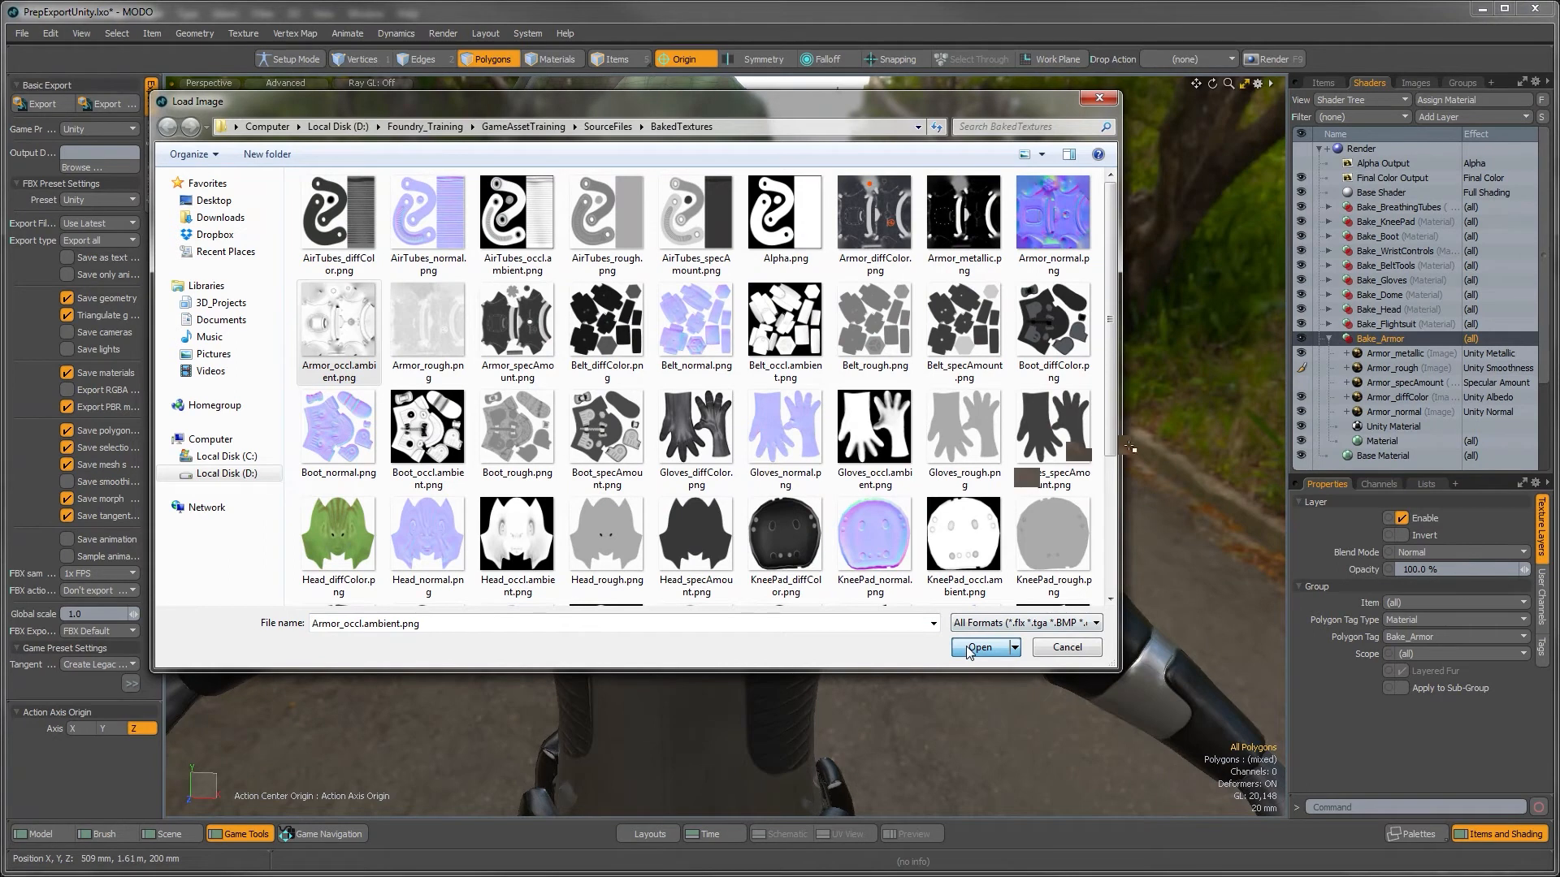
{"action": "left_click", "coordinate": [1483, 355]}
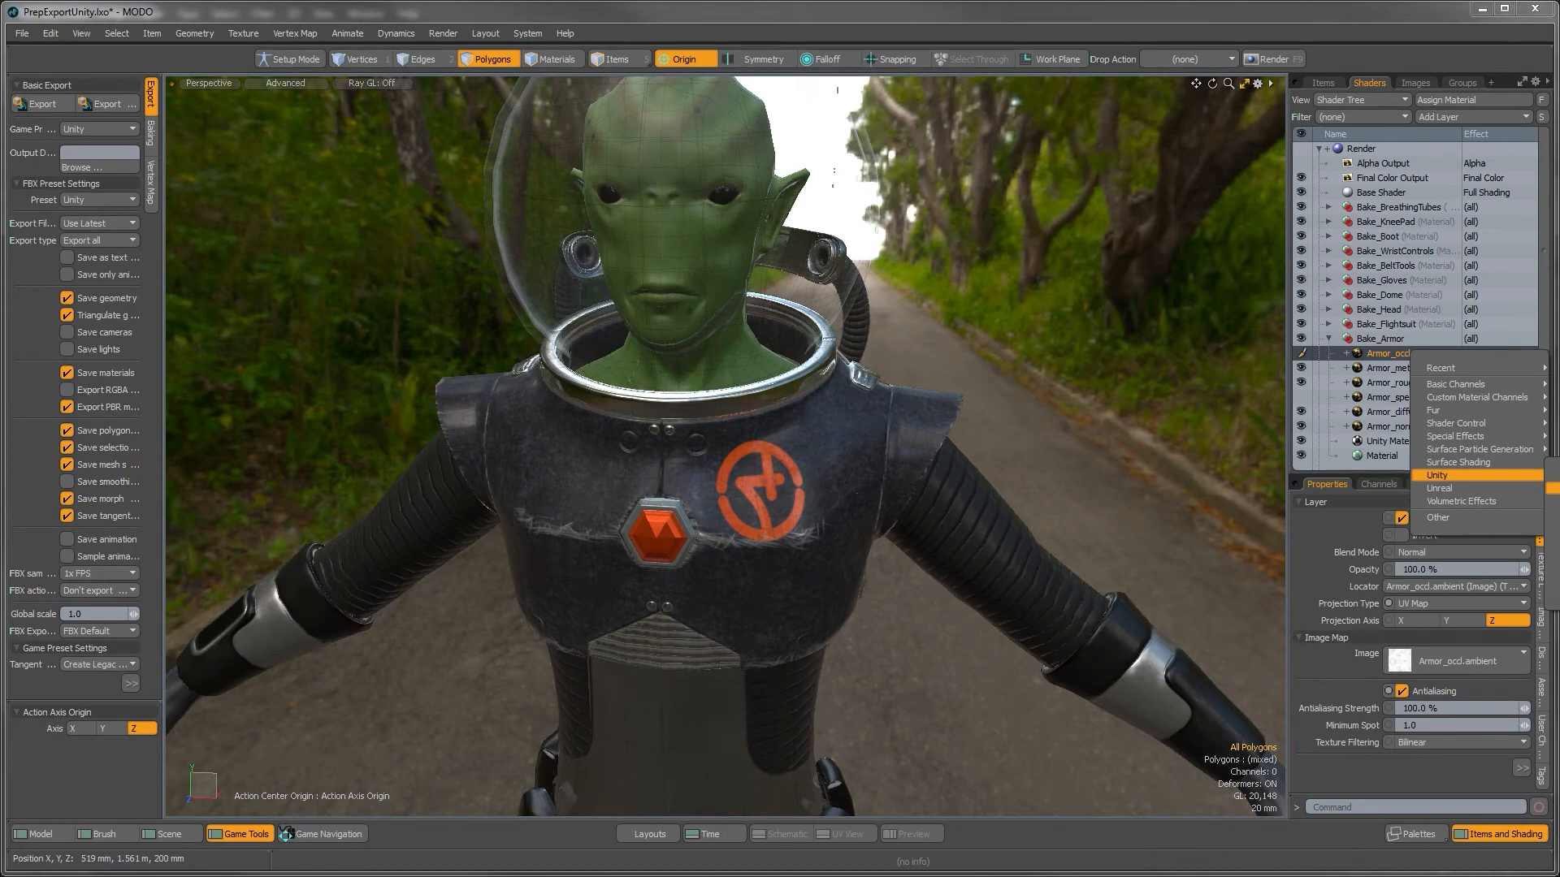
{"action": "left_click", "coordinate": [1553, 488]}
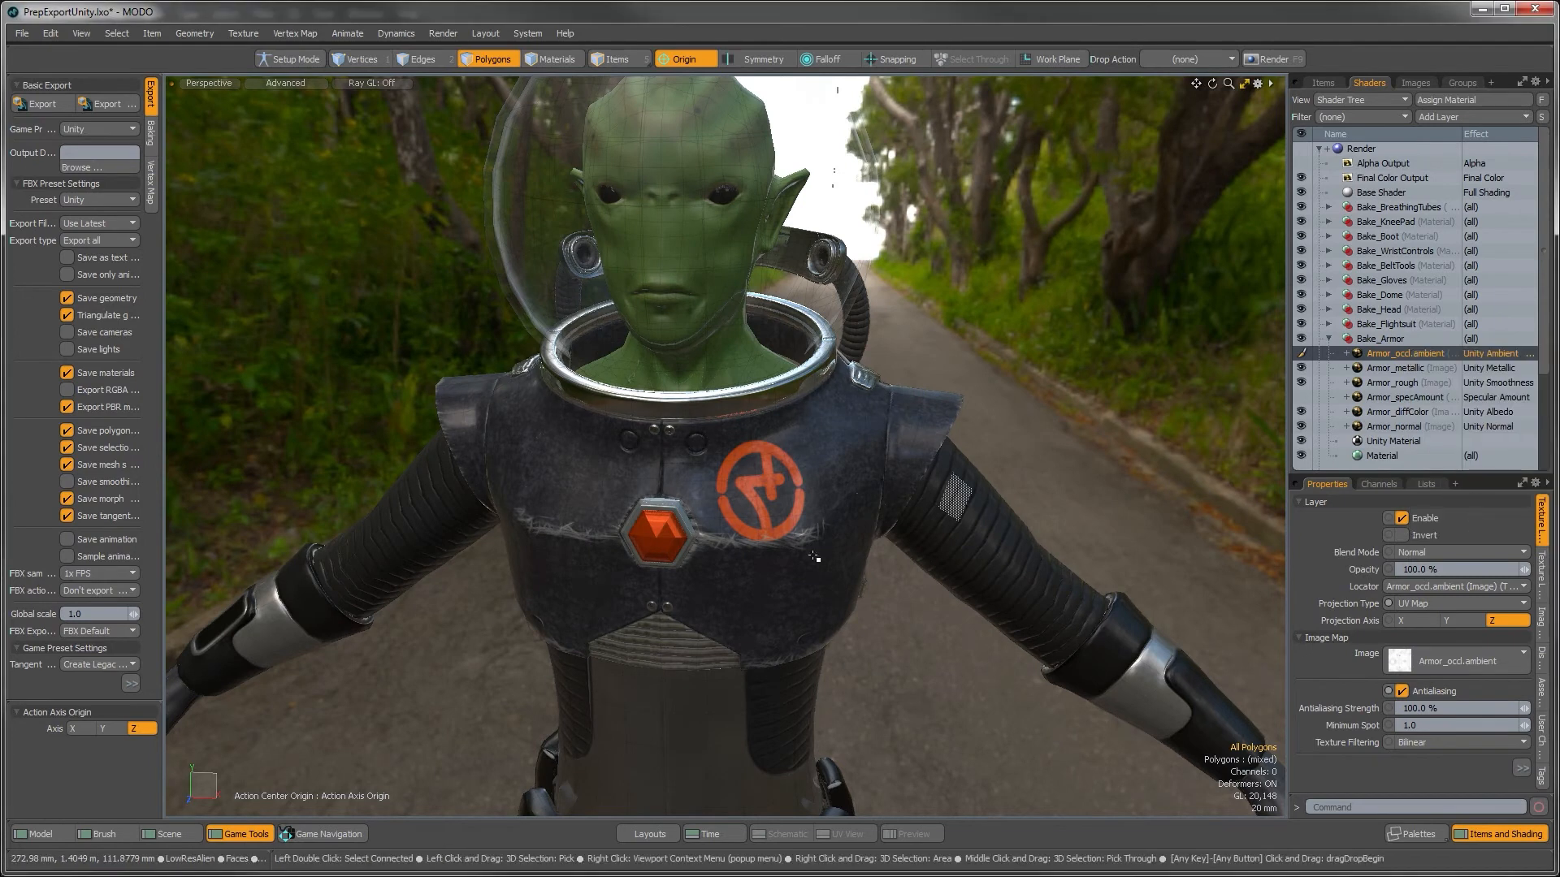
Step: Compare the armor's shading with the occlusion layer off and on, viewing the chest from several angles
{"action": "left_click_drag", "start_coordinate": [651, 579], "coordinate": [870, 514], "text": "alt"}
{"action": "scroll", "coordinate": [686, 546], "scroll_direction": "up", "scroll_amount": 4}
{"action": "left_click_drag", "start_coordinate": [561, 560], "coordinate": [650, 536], "text": "alt"}
{"action": "scroll", "coordinate": [683, 546], "scroll_direction": "down", "scroll_amount": 2}
{"action": "left_click", "coordinate": [1300, 354]}
{"action": "left_click", "coordinate": [1302, 354]}
{"action": "left_click", "coordinate": [1301, 354]}
{"action": "left_click", "coordinate": [1302, 353]}
{"action": "left_click", "coordinate": [1302, 352]}
{"action": "left_click", "coordinate": [1301, 352]}
{"action": "left_click_drag", "start_coordinate": [731, 641], "coordinate": [569, 645], "text": "alt"}
{"action": "left_click_drag", "start_coordinate": [755, 528], "coordinate": [788, 557], "text": "alt"}
{"action": "left_click_drag", "start_coordinate": [895, 463], "coordinate": [826, 500], "text": "alt"}
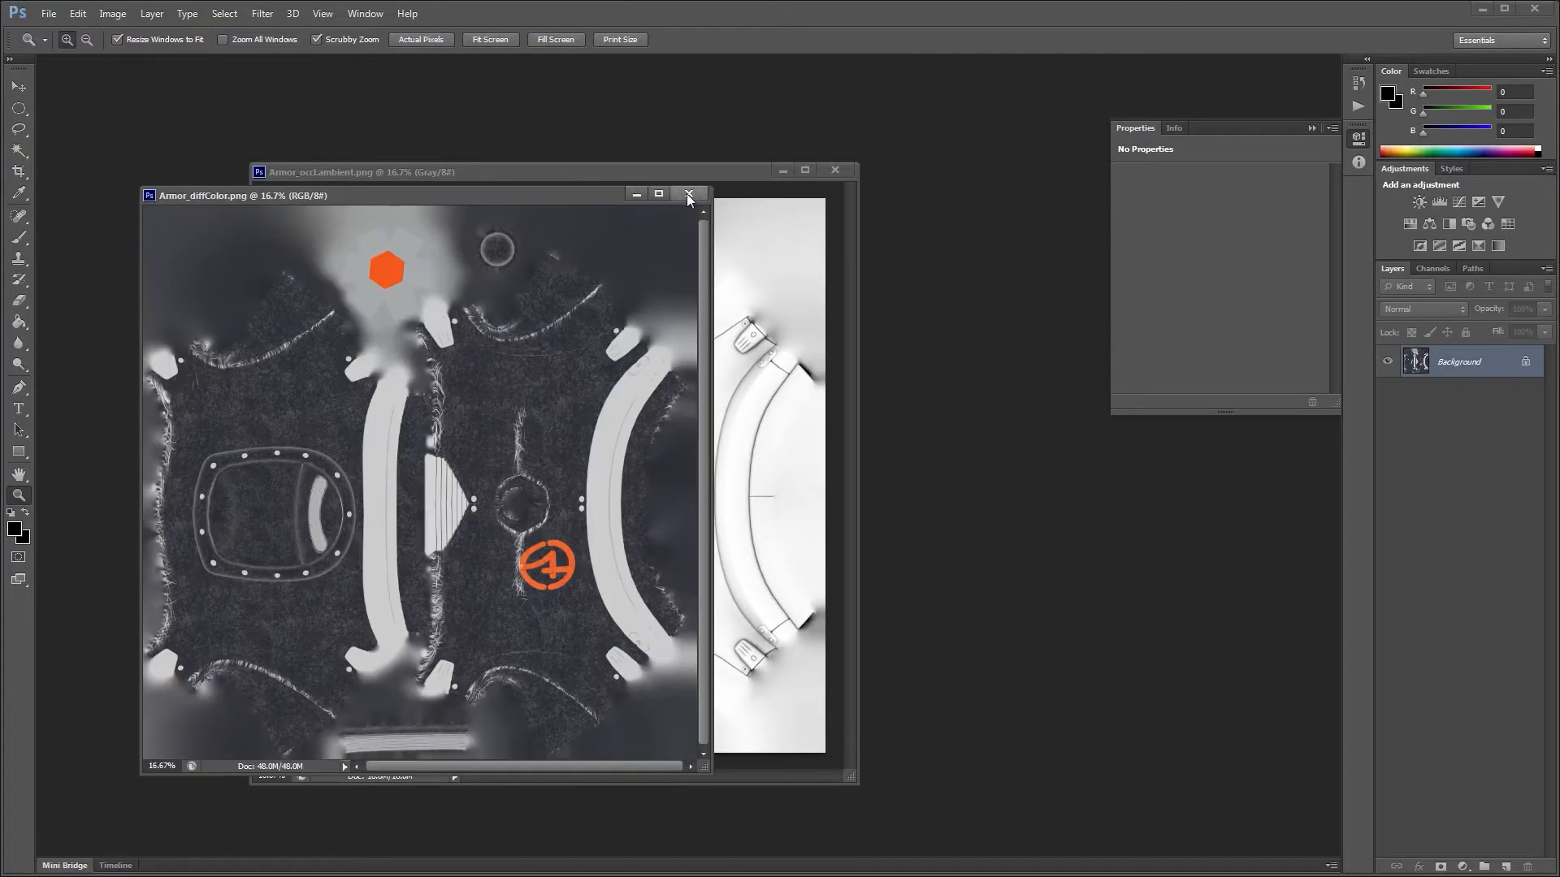
Step: In Photoshop, select the orange hexagon in Armor_diffColor.png with the Magic Wand and fill it with black on a new layer
{"action": "left_click_drag", "start_coordinate": [557, 196], "coordinate": [496, 136]}
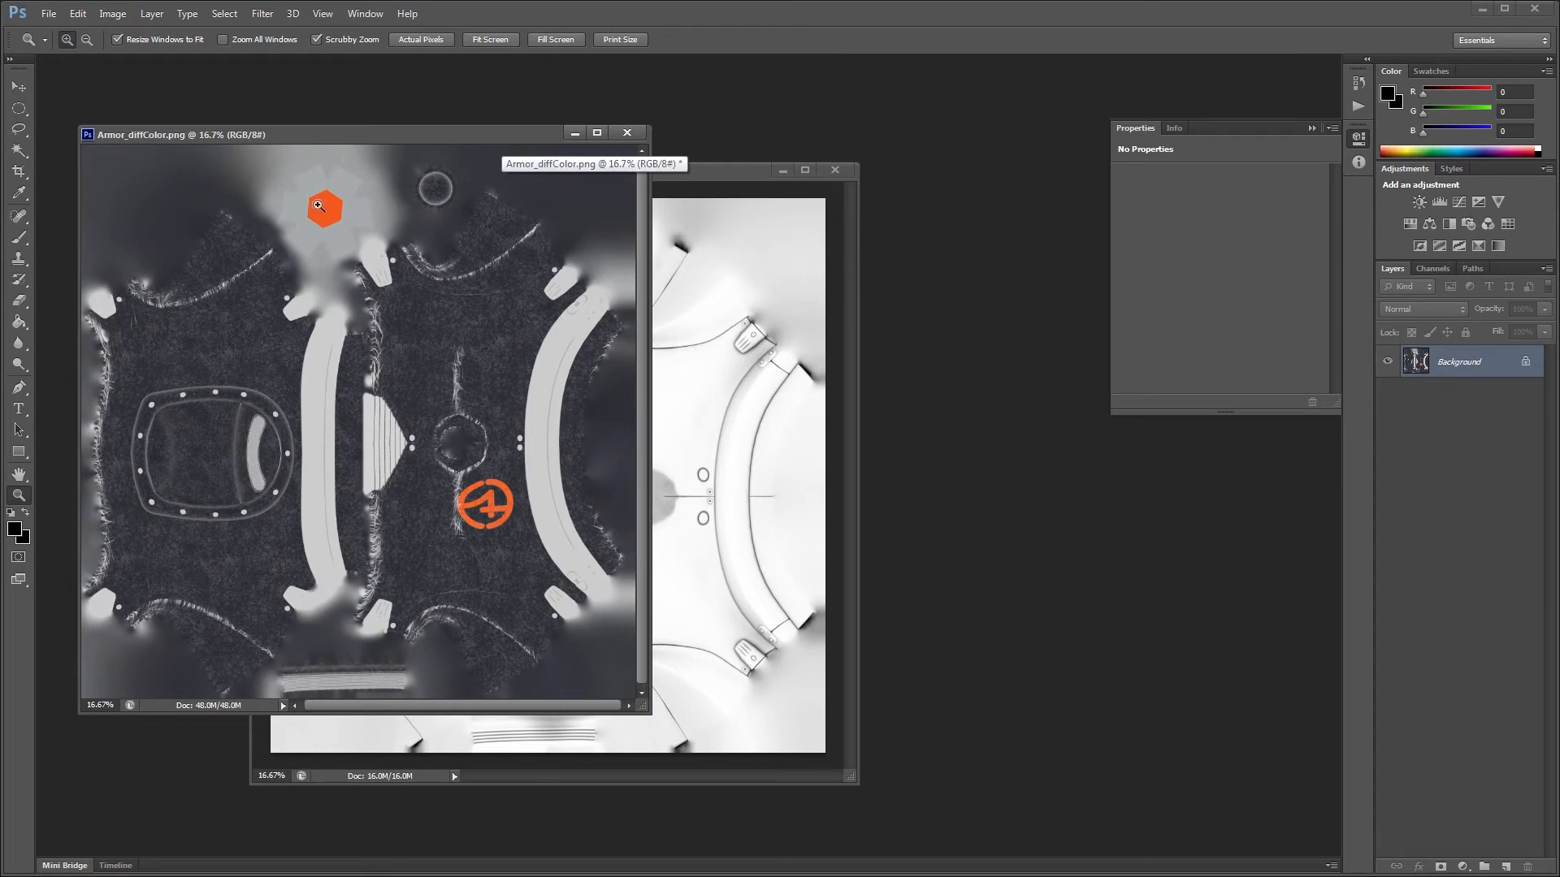
{"action": "left_click", "coordinate": [17, 153]}
{"action": "left_click", "coordinate": [329, 216]}
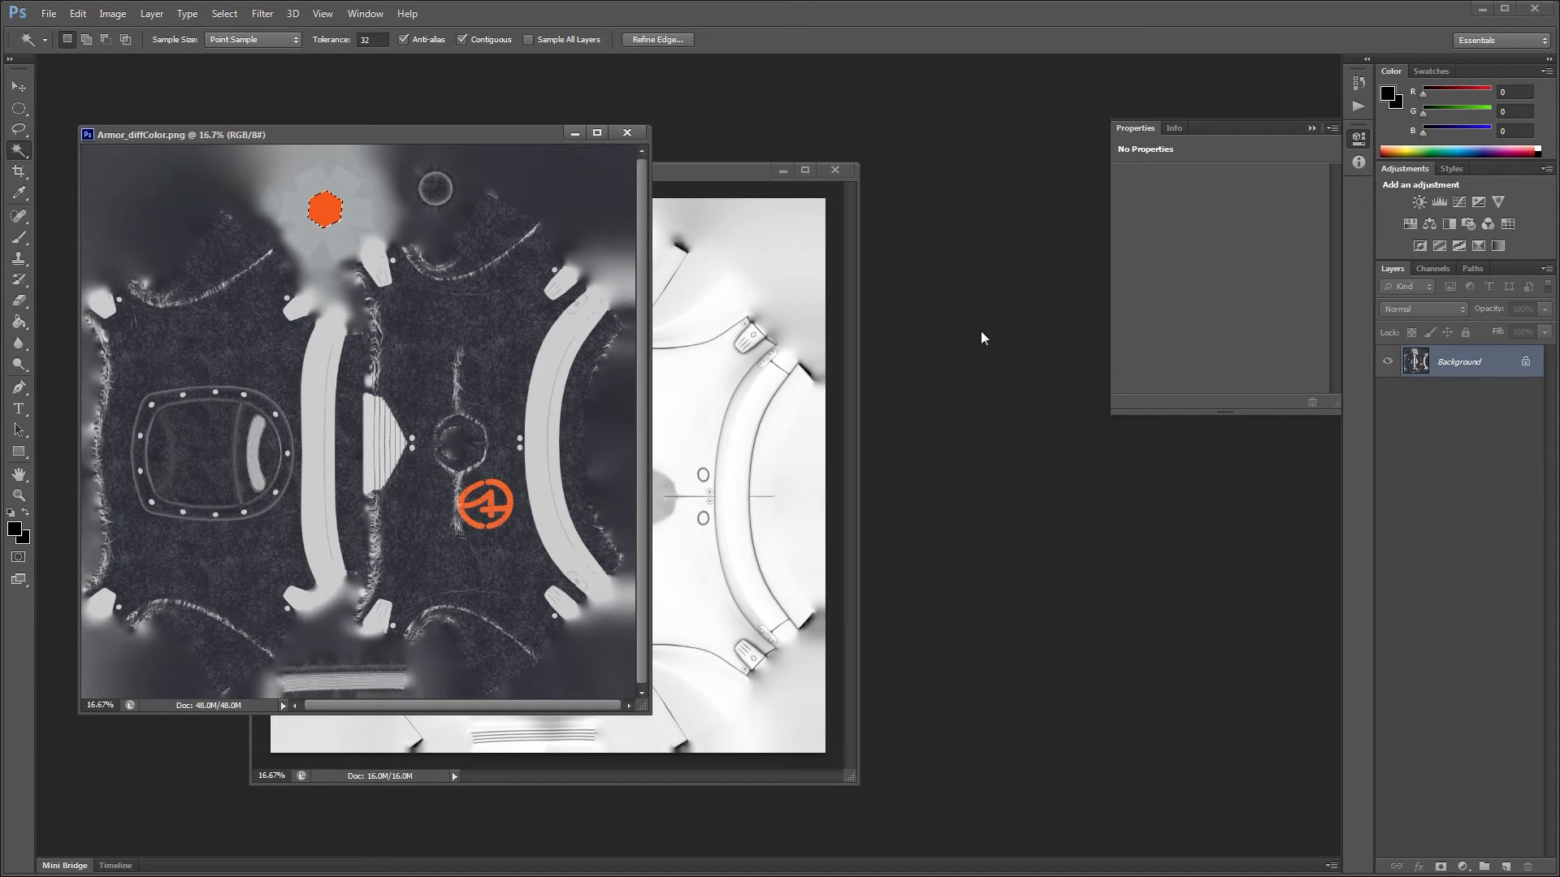
{"action": "left_click", "coordinate": [1505, 868]}
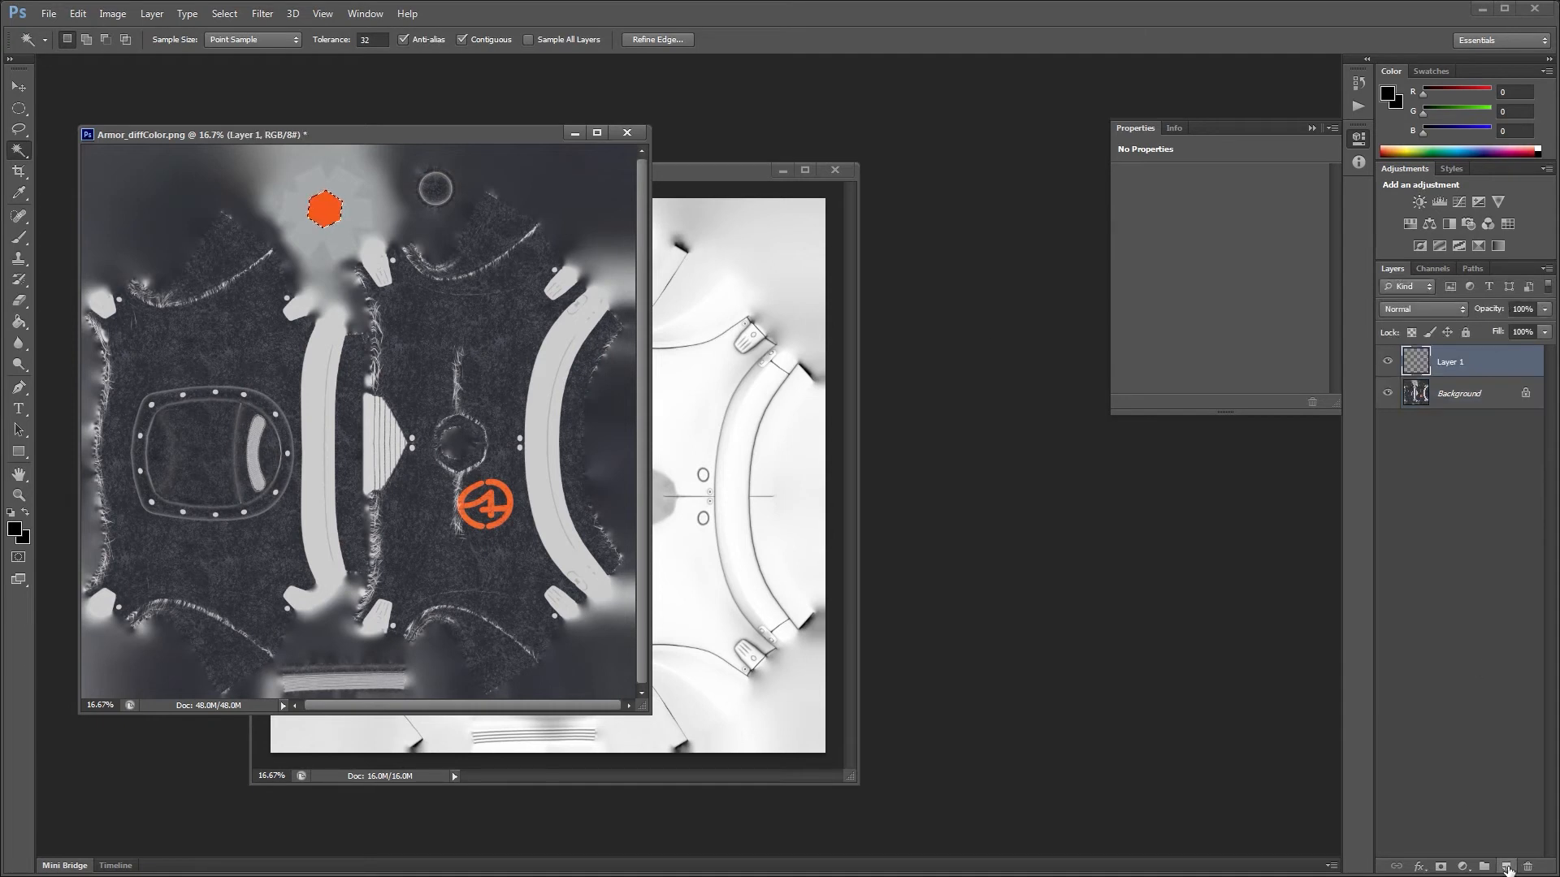
{"action": "key", "text": "d"}
{"action": "key", "text": "alt+BackSpace"}
{"action": "key", "text": "ctrl+d"}
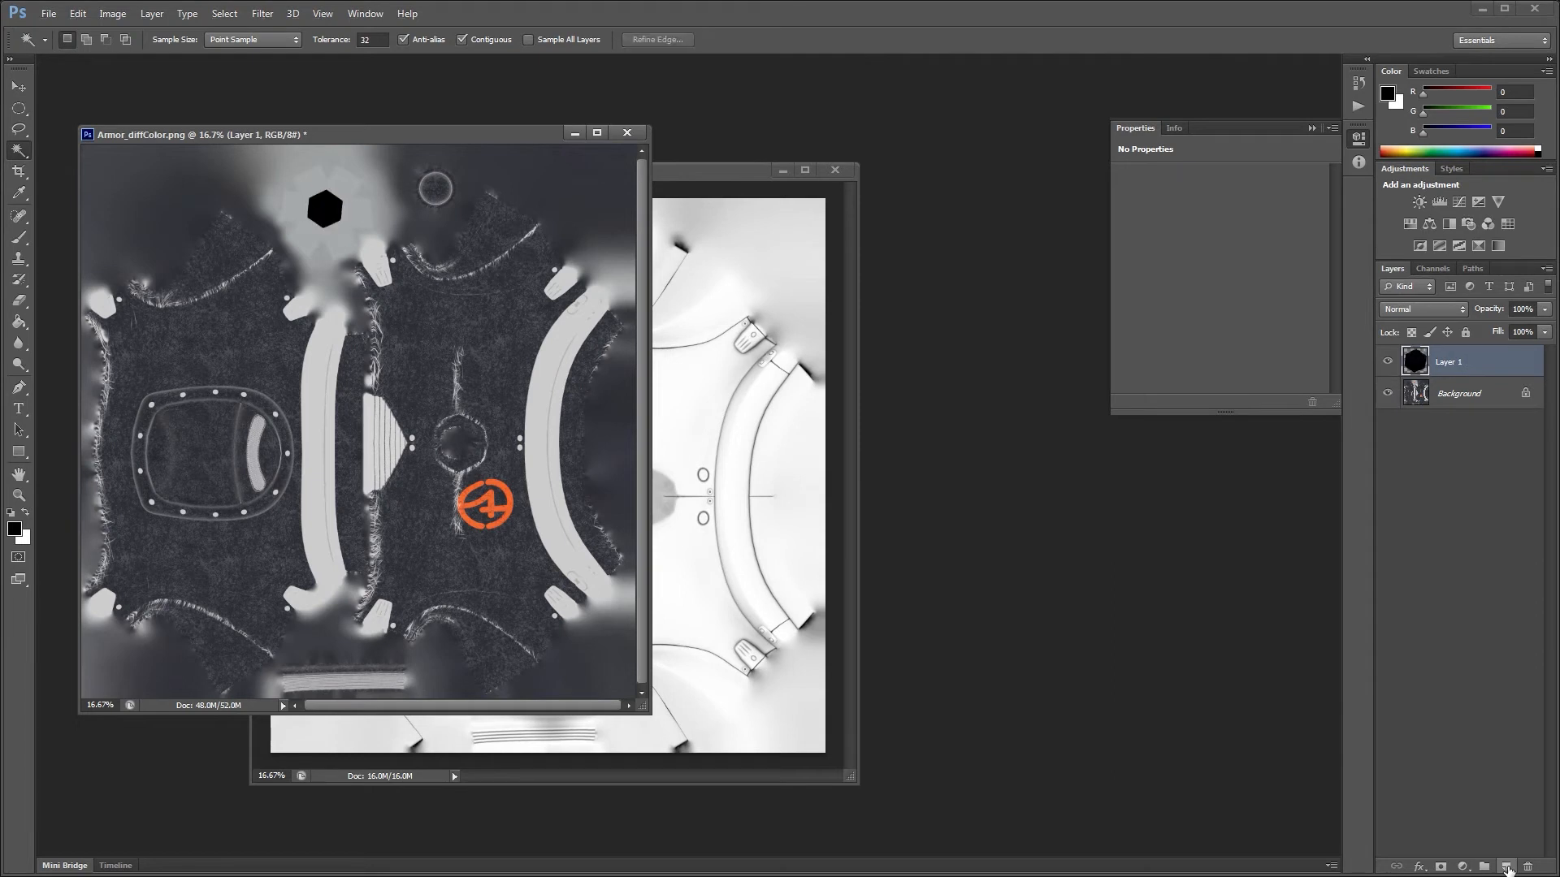
Step: Add a white-filled layer beneath the black hexagon, merge the two into one mask layer, and cut its contents
{"action": "left_click", "coordinate": [1504, 868], "text": "ctrl"}
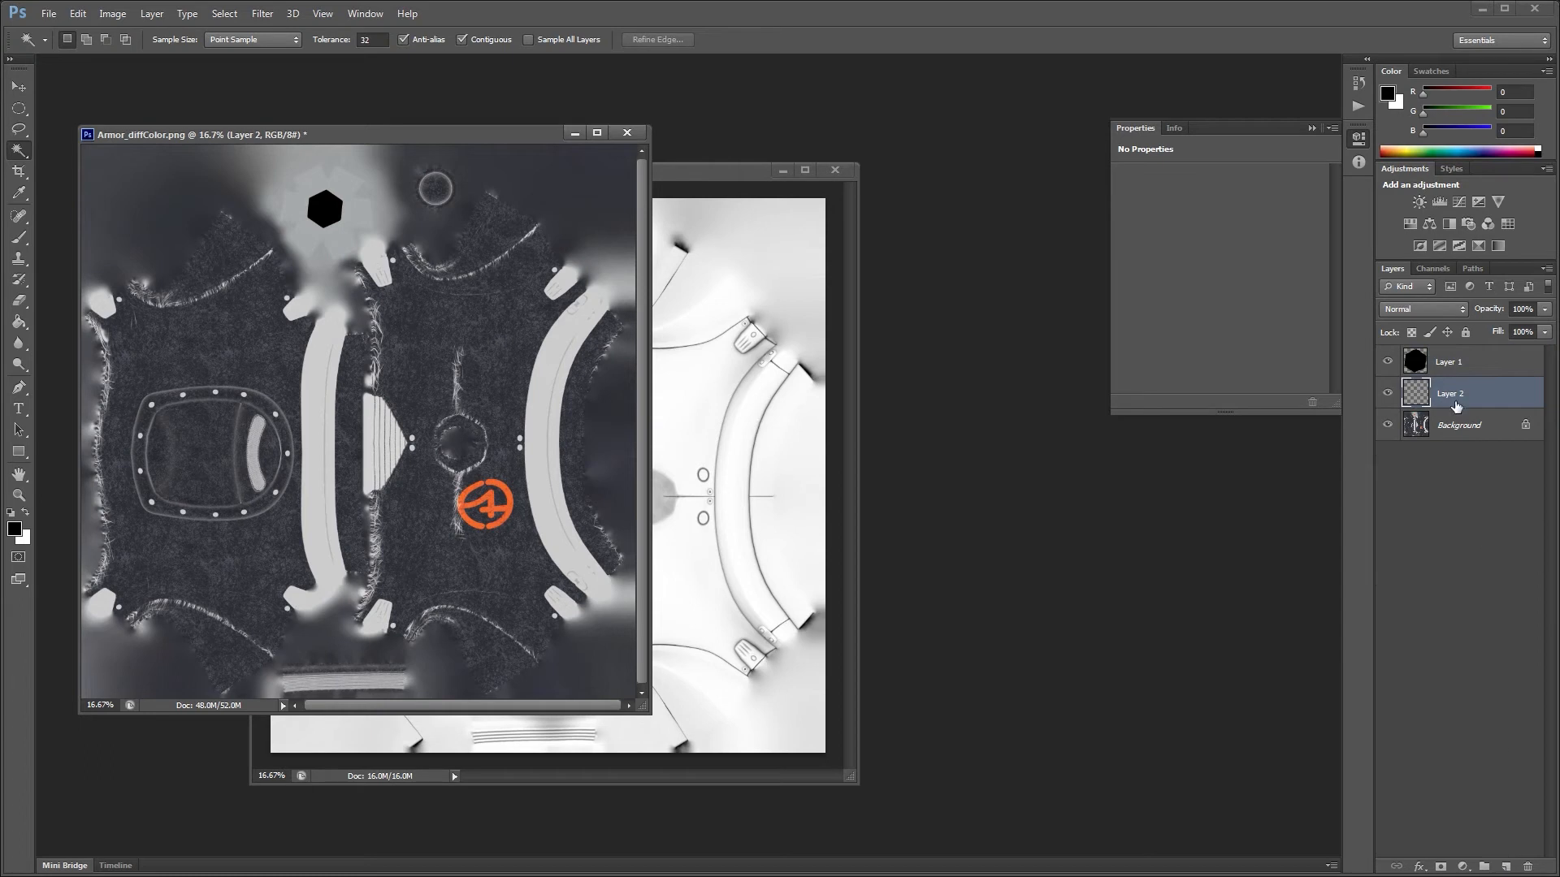
{"action": "key", "text": "ctrl+BackSpace"}
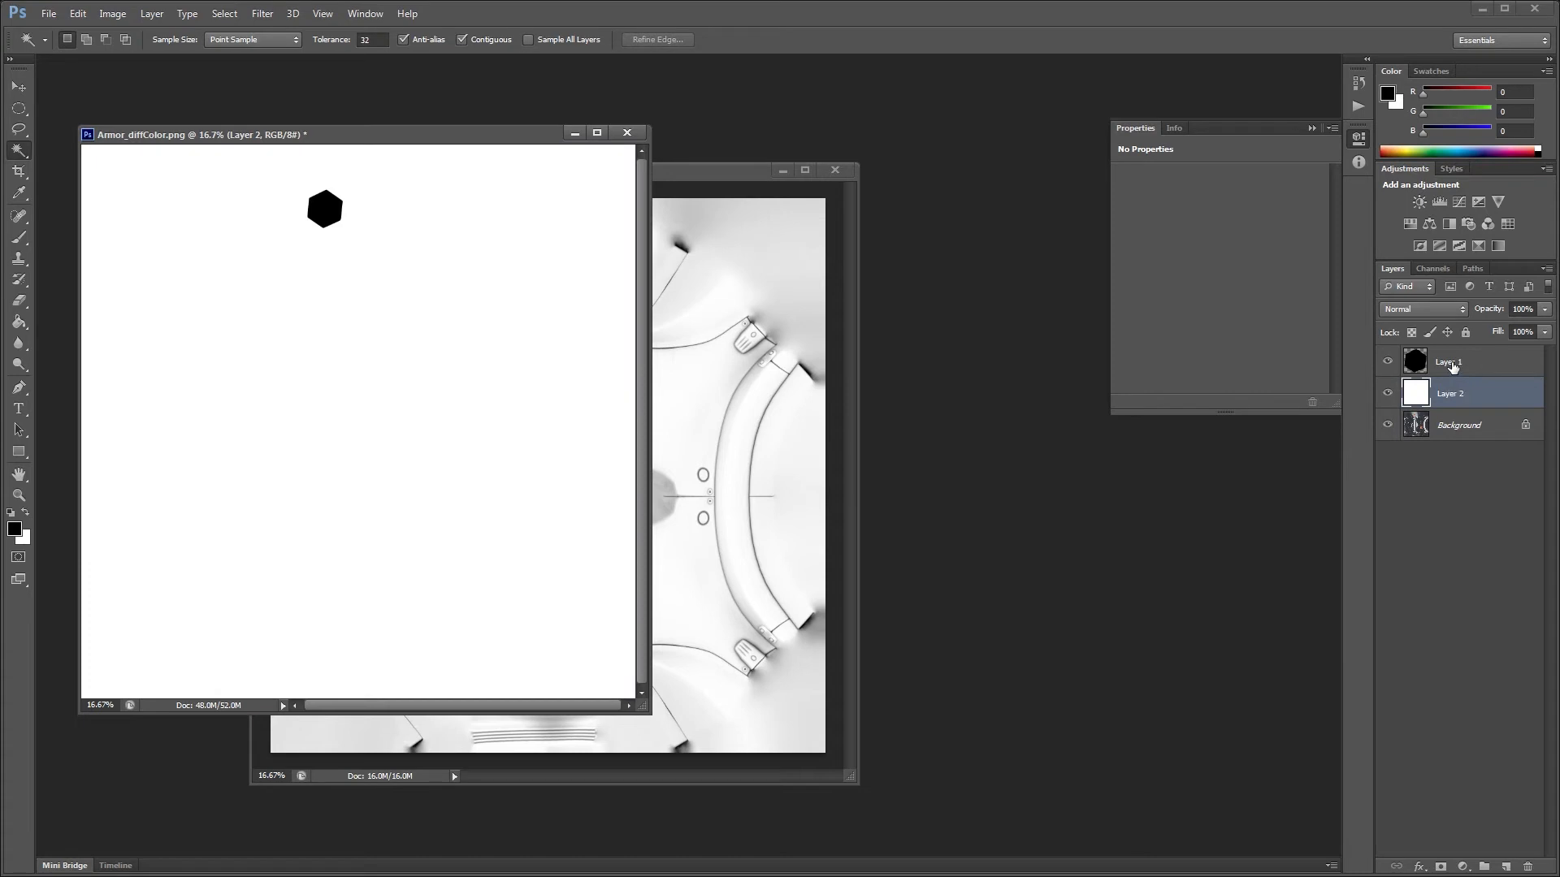
{"action": "left_click", "coordinate": [1451, 367], "text": "ctrl"}
{"action": "key", "text": "ctrl+e"}
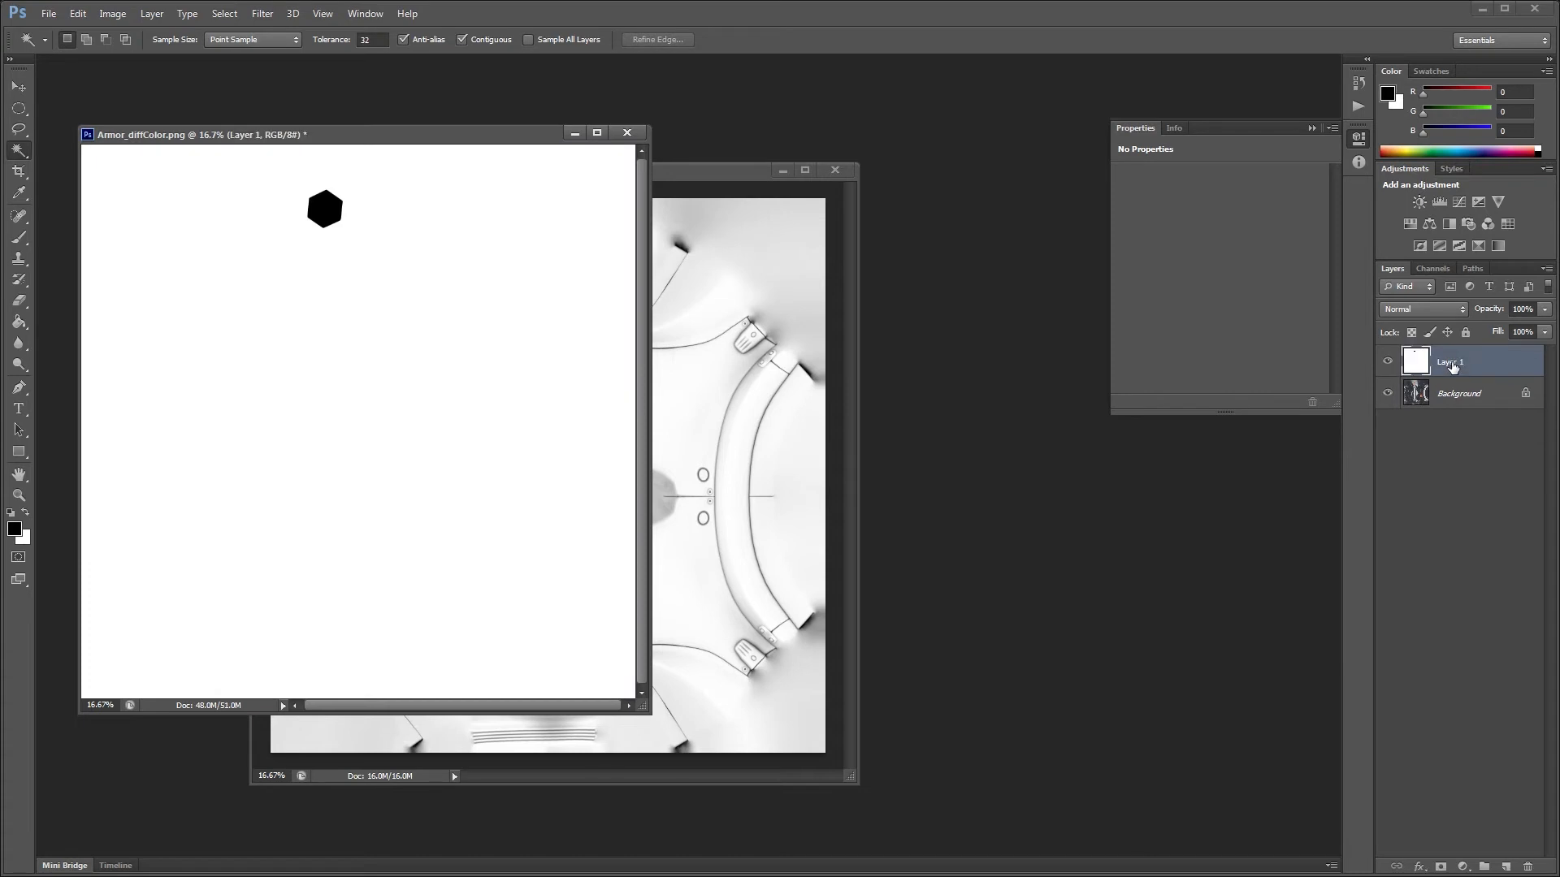
{"action": "key", "text": "ctrl+a"}
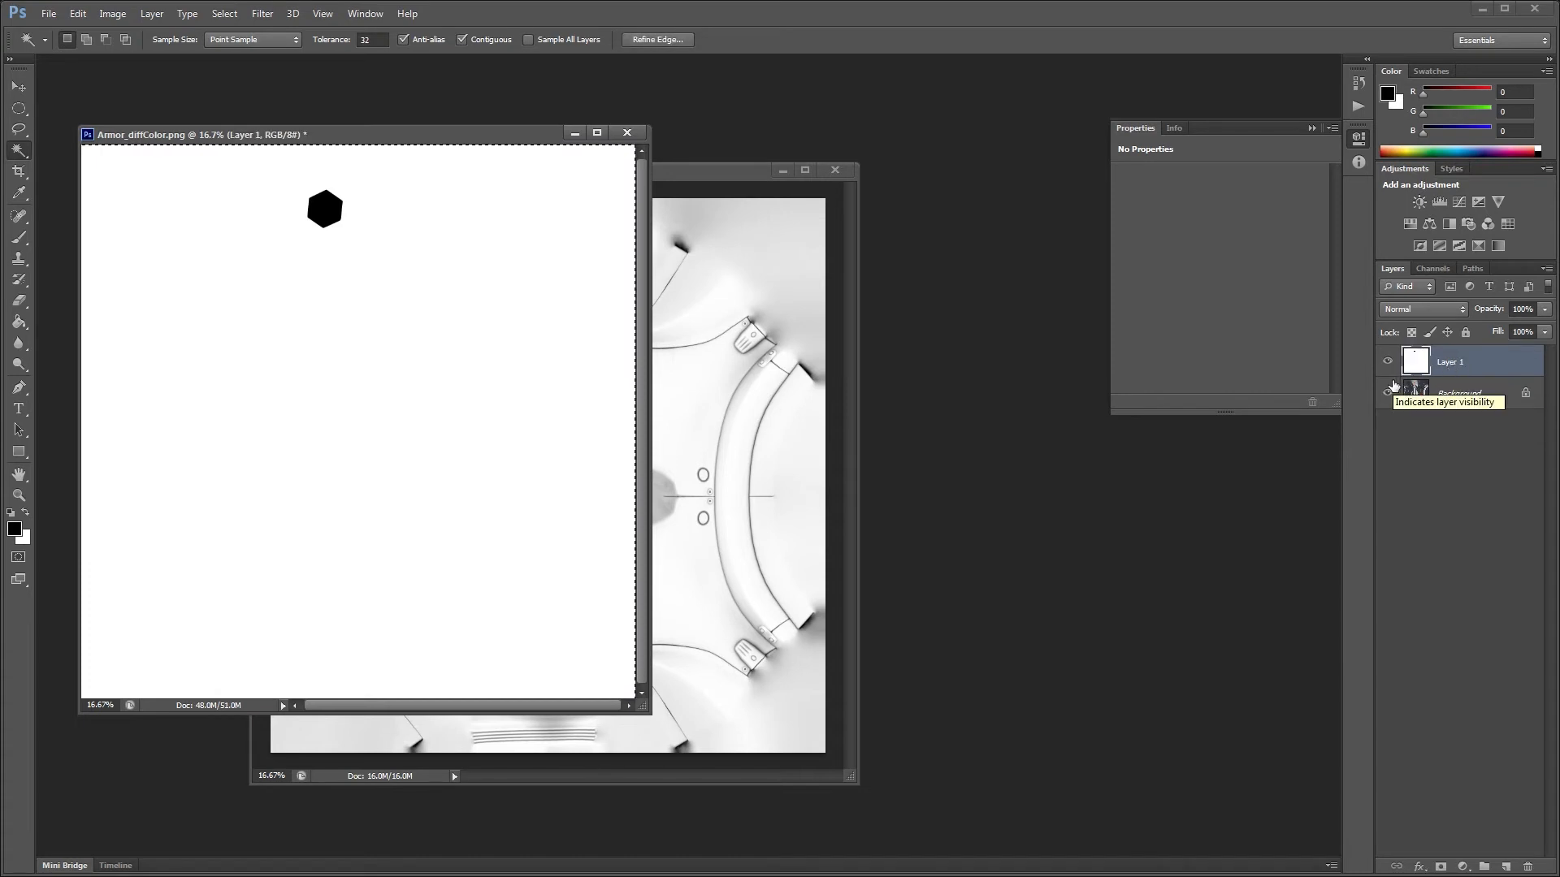
{"action": "key", "text": "Delete"}
{"action": "key", "text": "ctrl+d"}
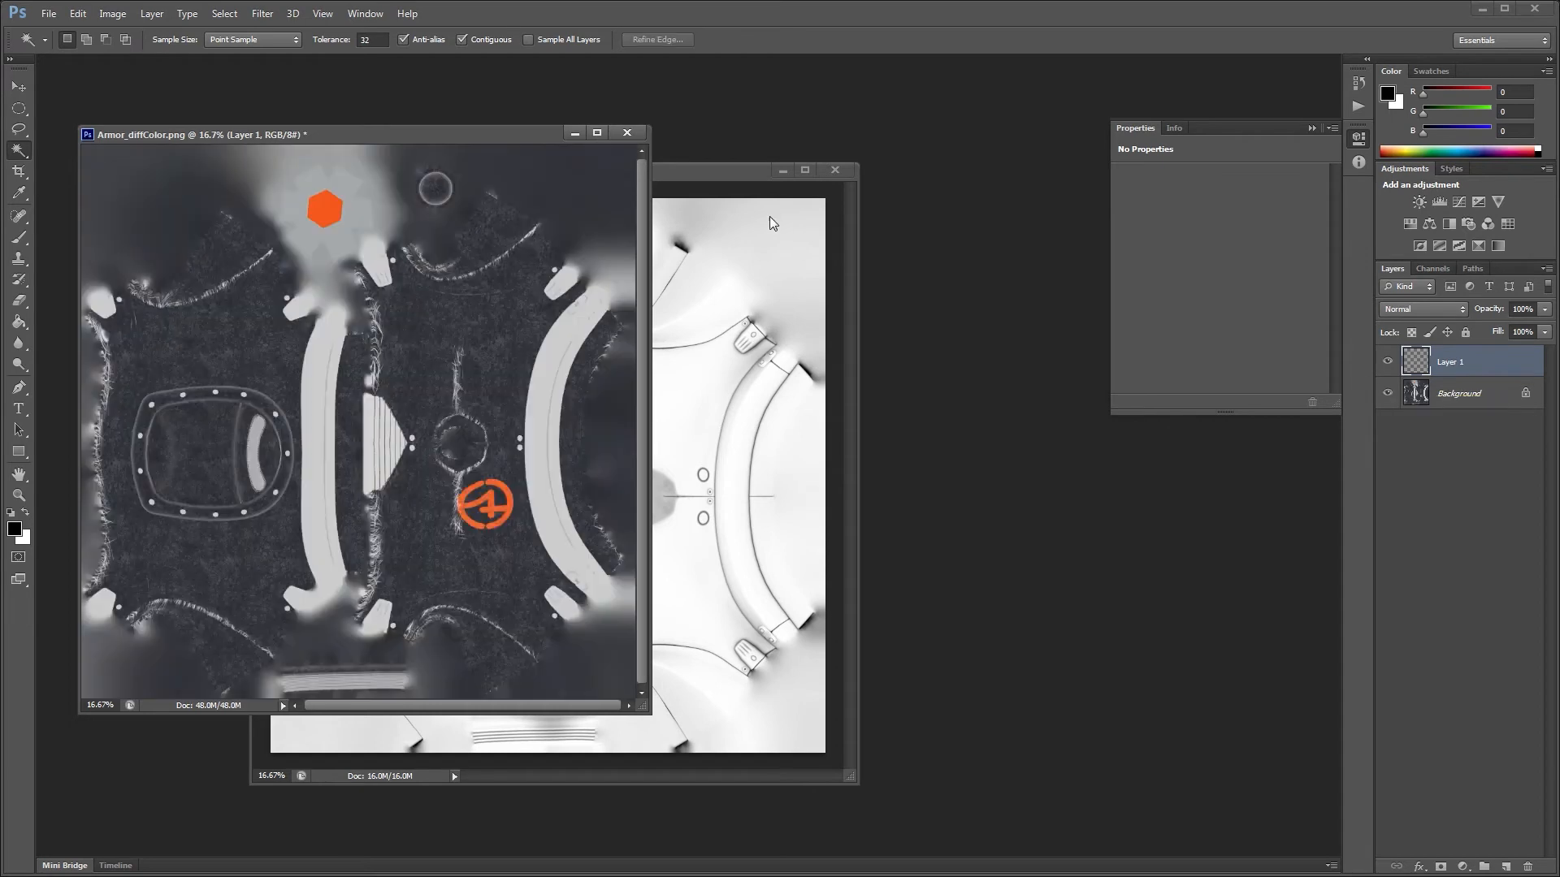
Step: Open Armor_metallic.png, paste the hexagon mask as a new layer, and set its blend mode to Multiply
{"action": "key", "text": "alt+Tab"}
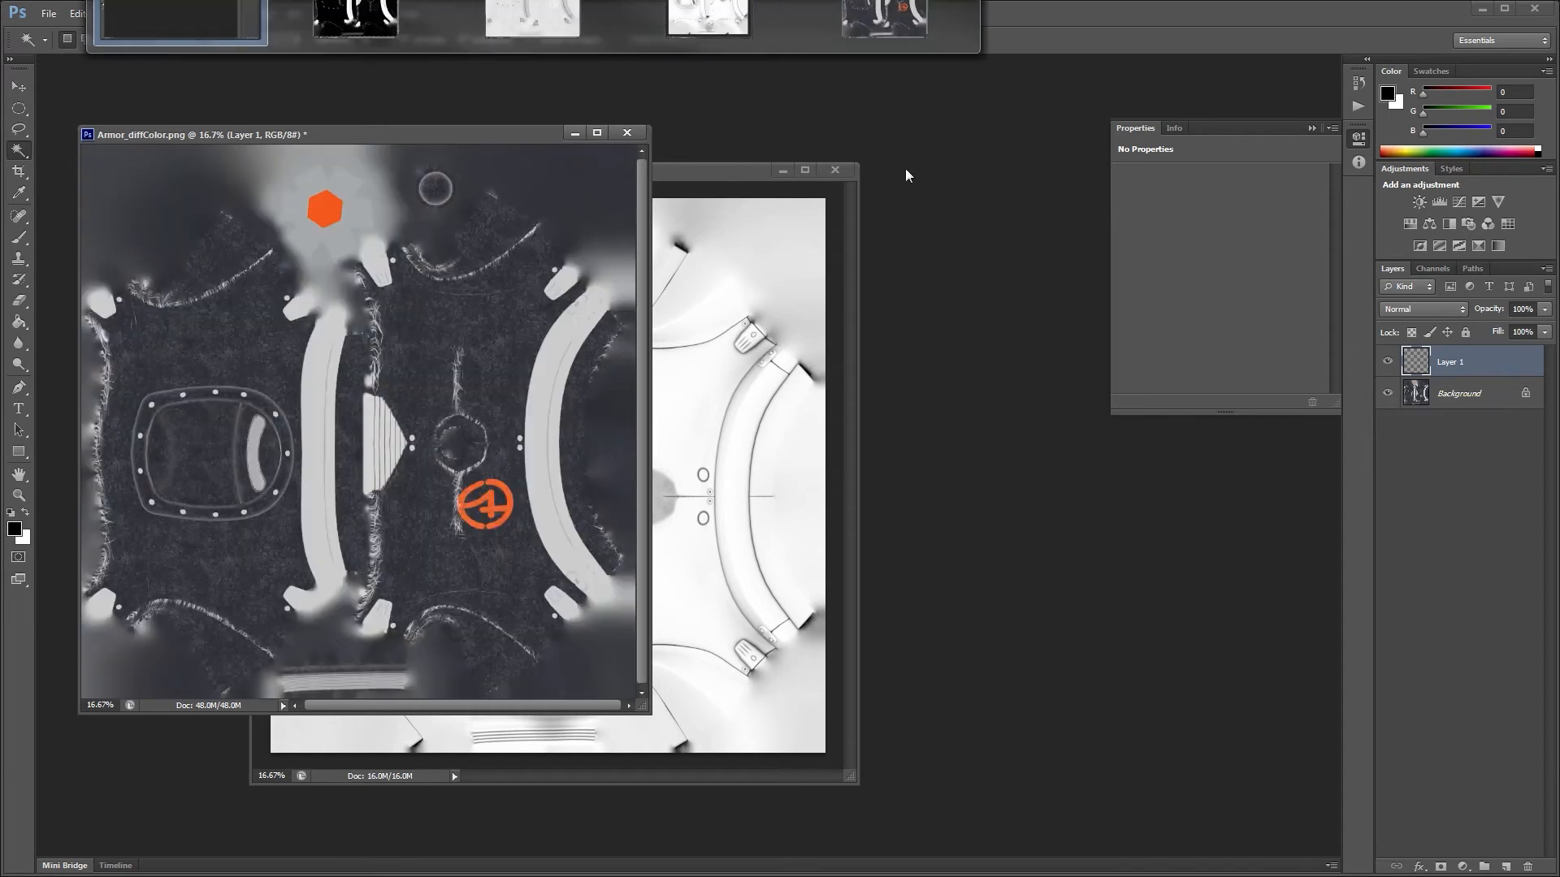
{"action": "key", "text": "ctrl+o"}
{"action": "double_click", "coordinate": [713, 391]}
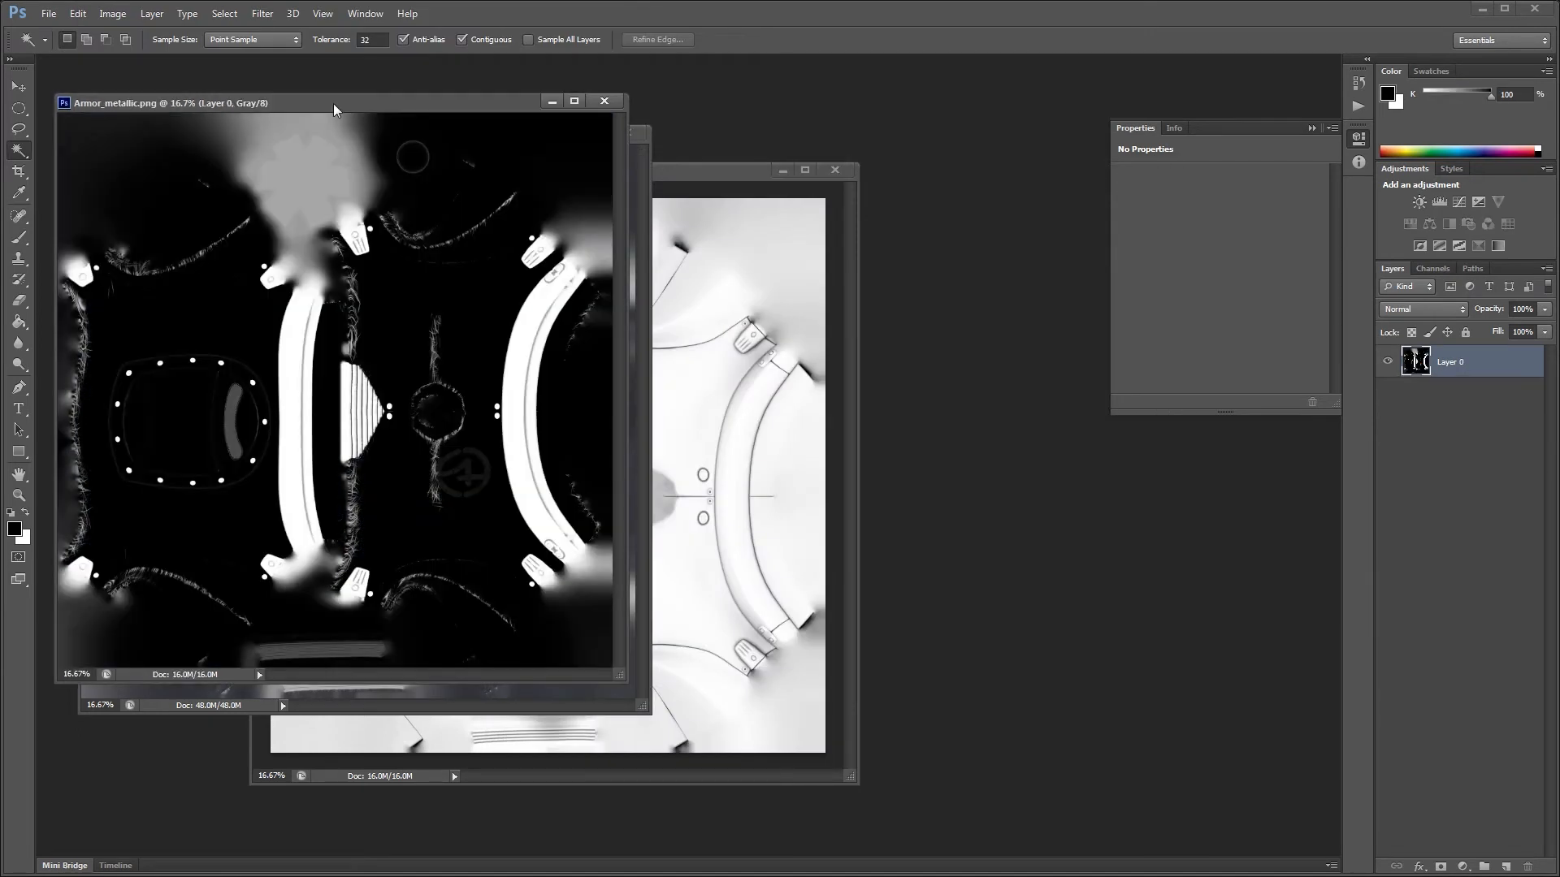
{"action": "left_click_drag", "start_coordinate": [333, 109], "coordinate": [507, 156]}
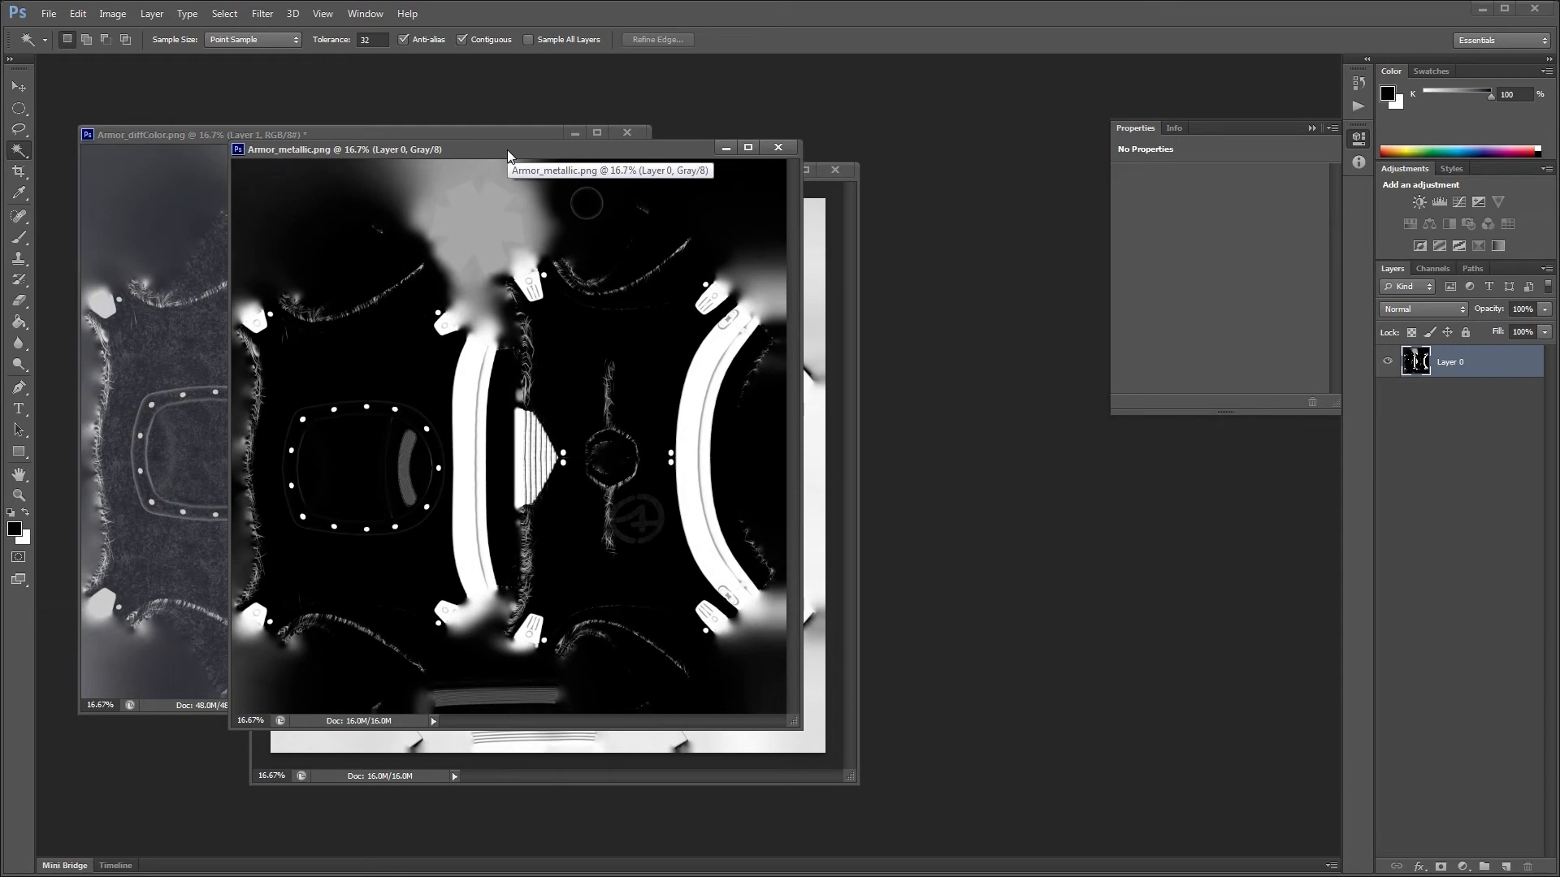
{"action": "key", "text": "ctrl+v"}
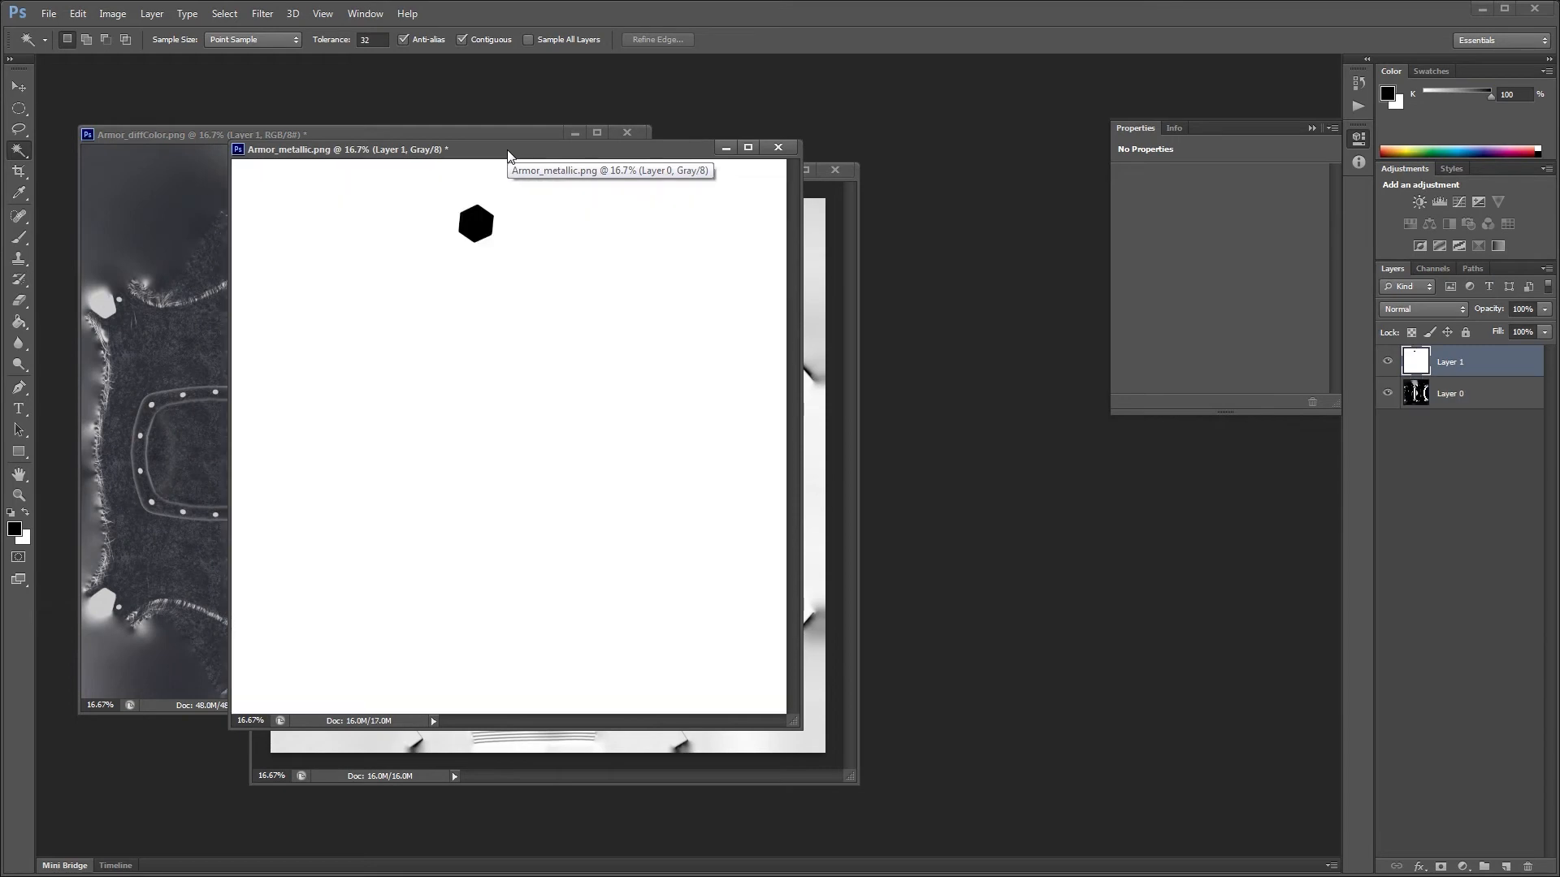
{"action": "left_click", "coordinate": [1423, 310]}
{"action": "left_click", "coordinate": [1410, 386]}
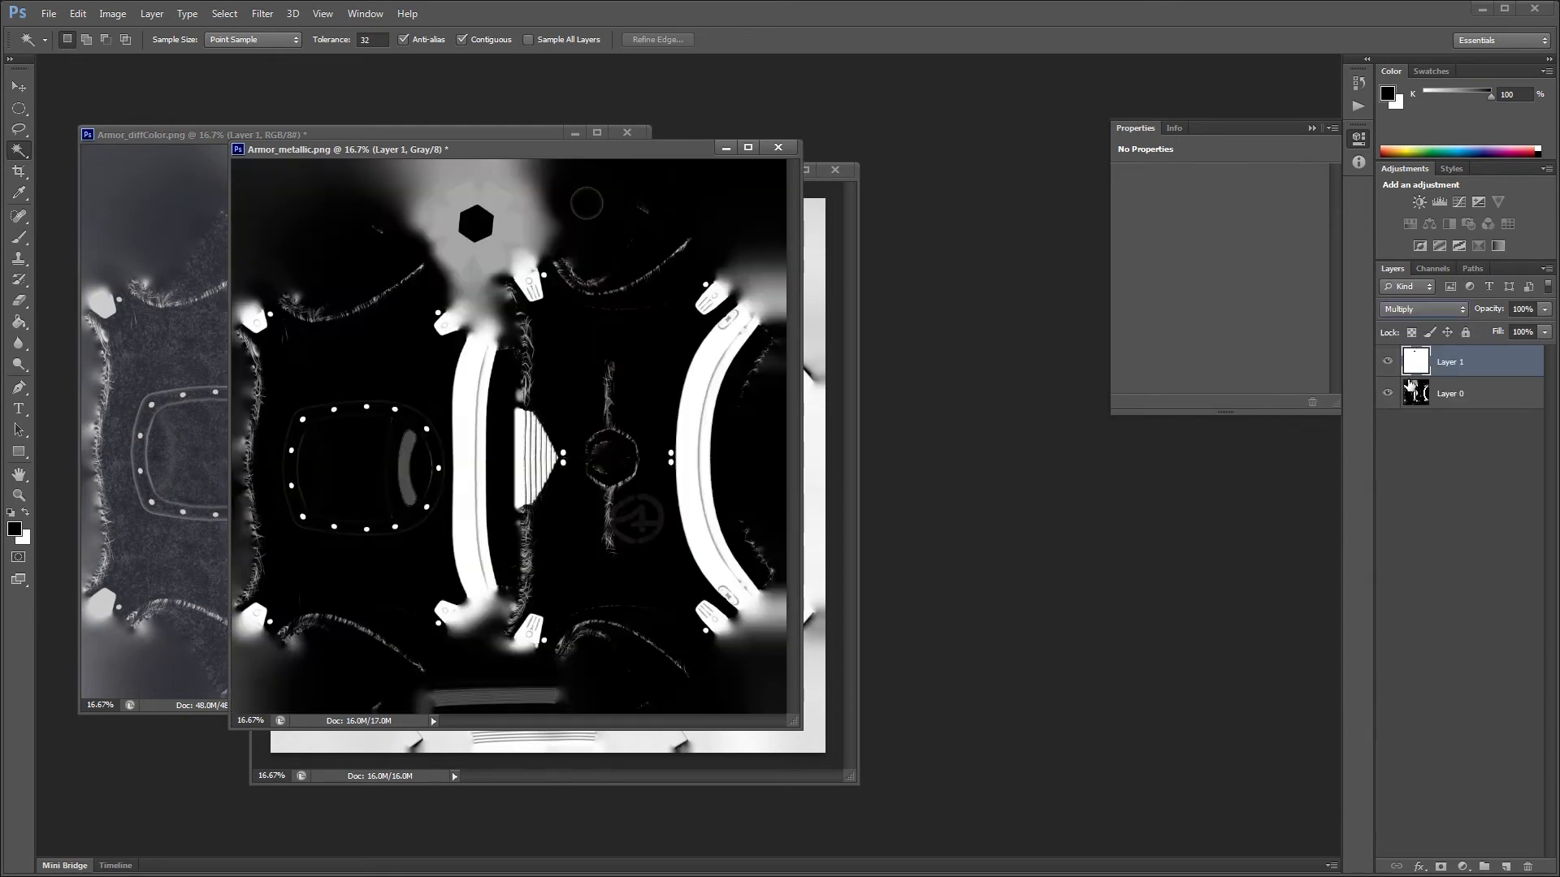
Step: Flatten the metallic map with its hexagon mask and save Armor_metallic.png
{"action": "left_click", "coordinate": [471, 224]}
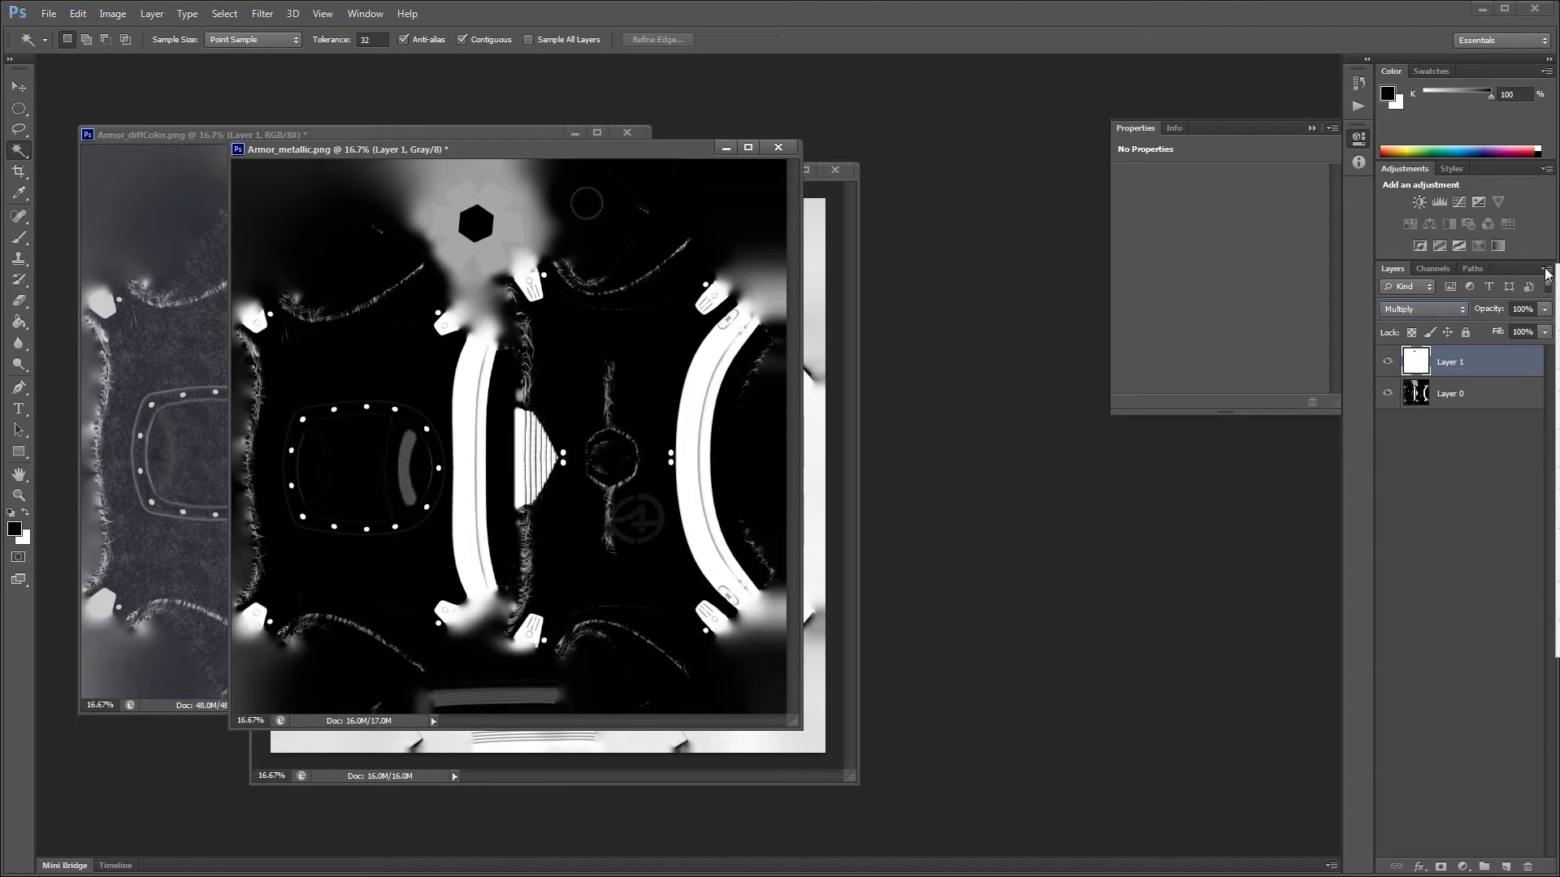
{"action": "left_click", "coordinate": [1558, 571]}
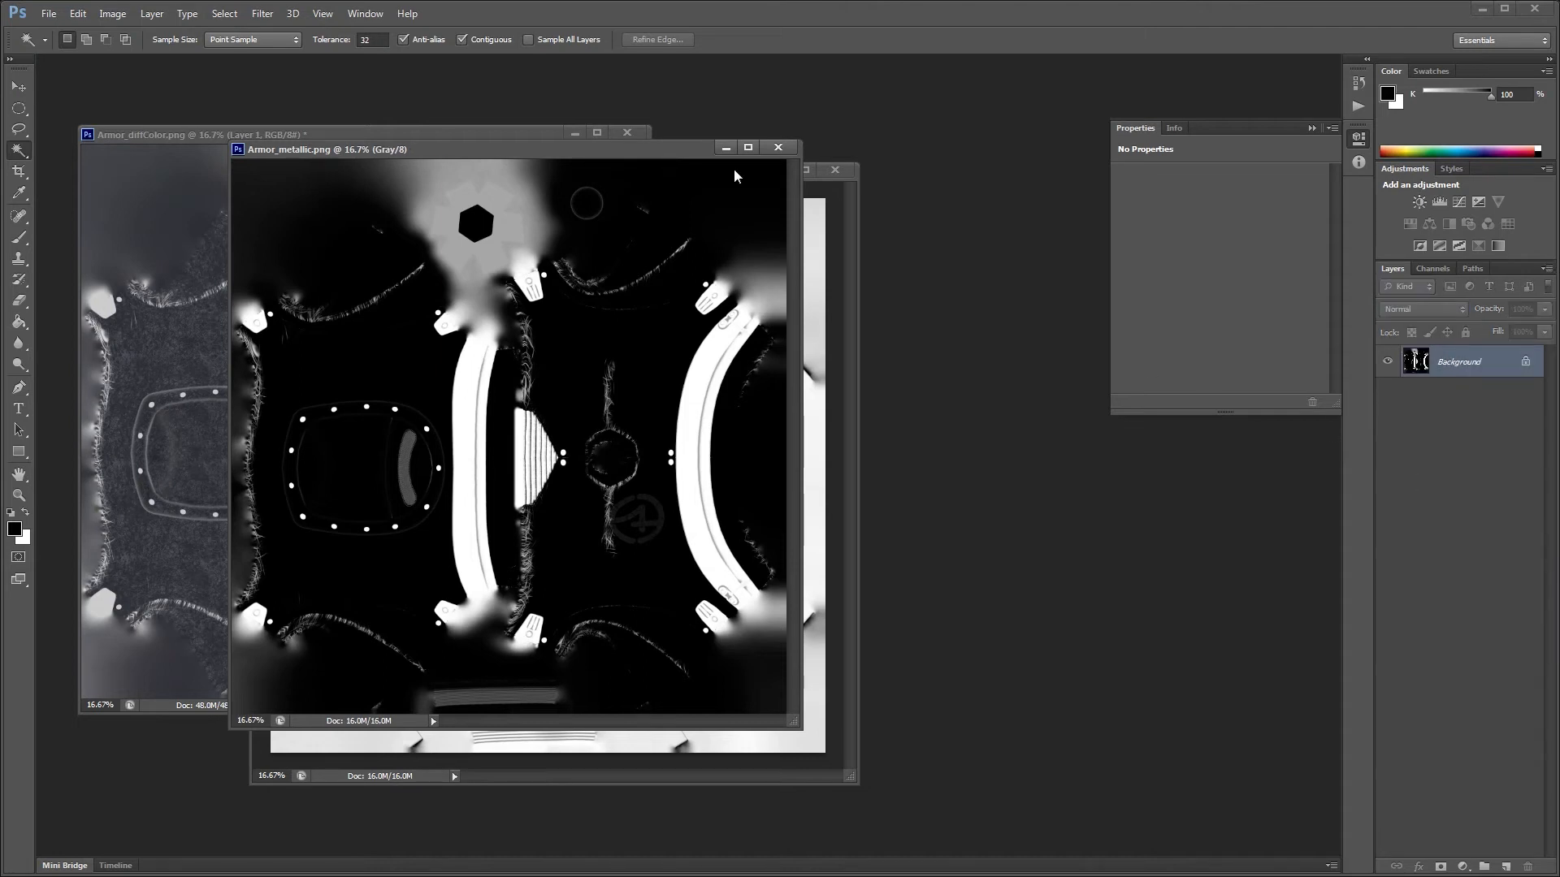
{"action": "left_click_drag", "start_coordinate": [694, 155], "coordinate": [780, 168]}
Step: Switch to MODO, check the chest gem's shading, and delete the Armor_specAmount layer from the Bake_Armor material
{"action": "key", "text": "alt+Tab"}
{"action": "left_click", "coordinate": [1027, 414]}
{"action": "left_click_drag", "start_coordinate": [735, 519], "coordinate": [782, 517], "text": "alt"}
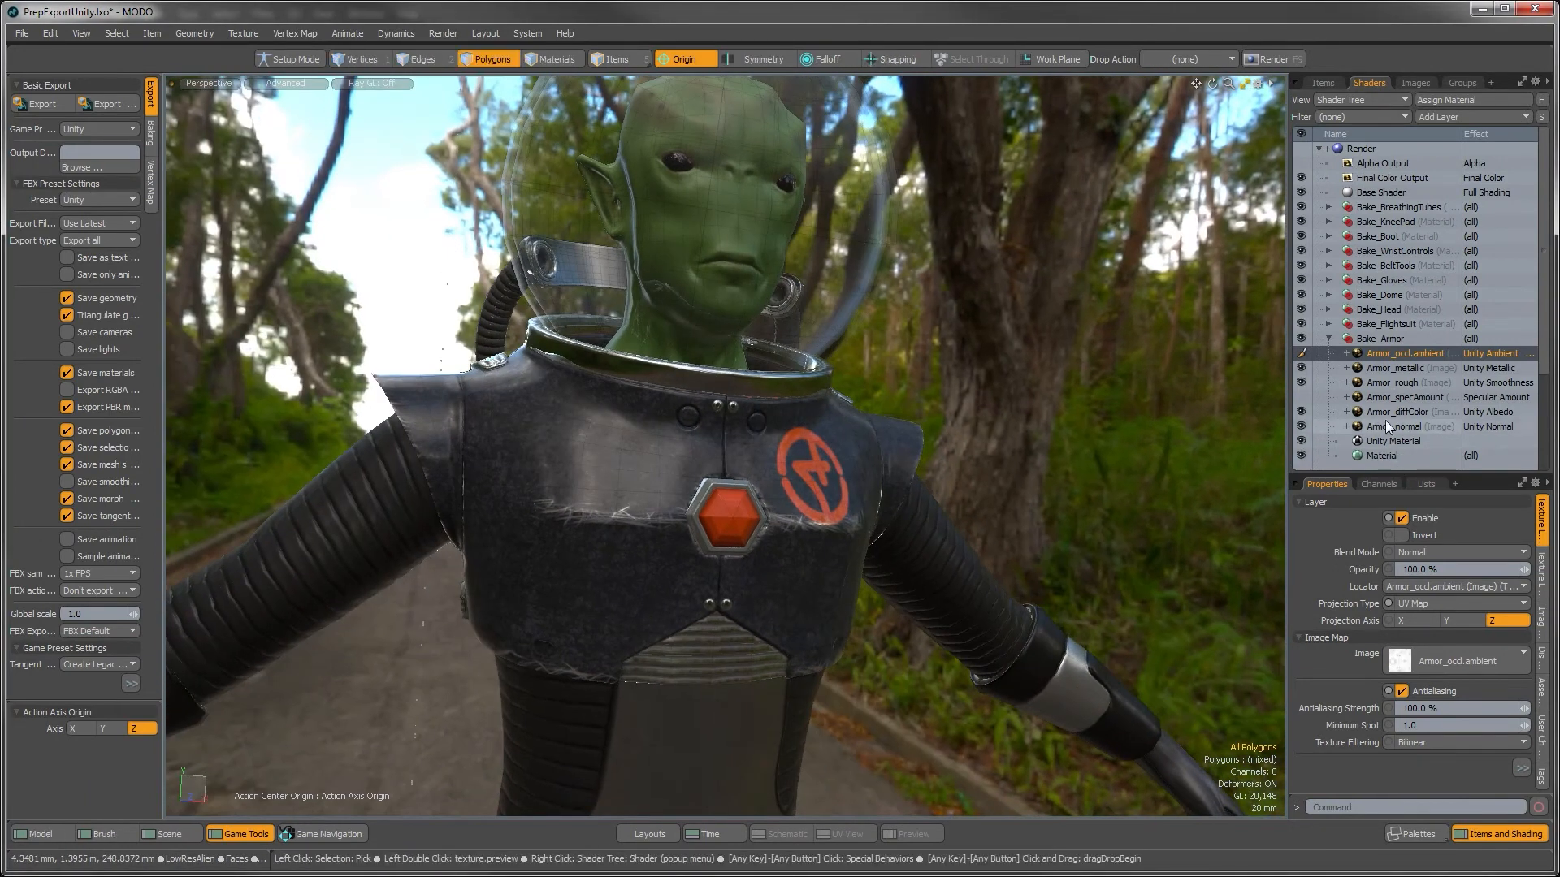
{"action": "left_click", "coordinate": [1383, 400]}
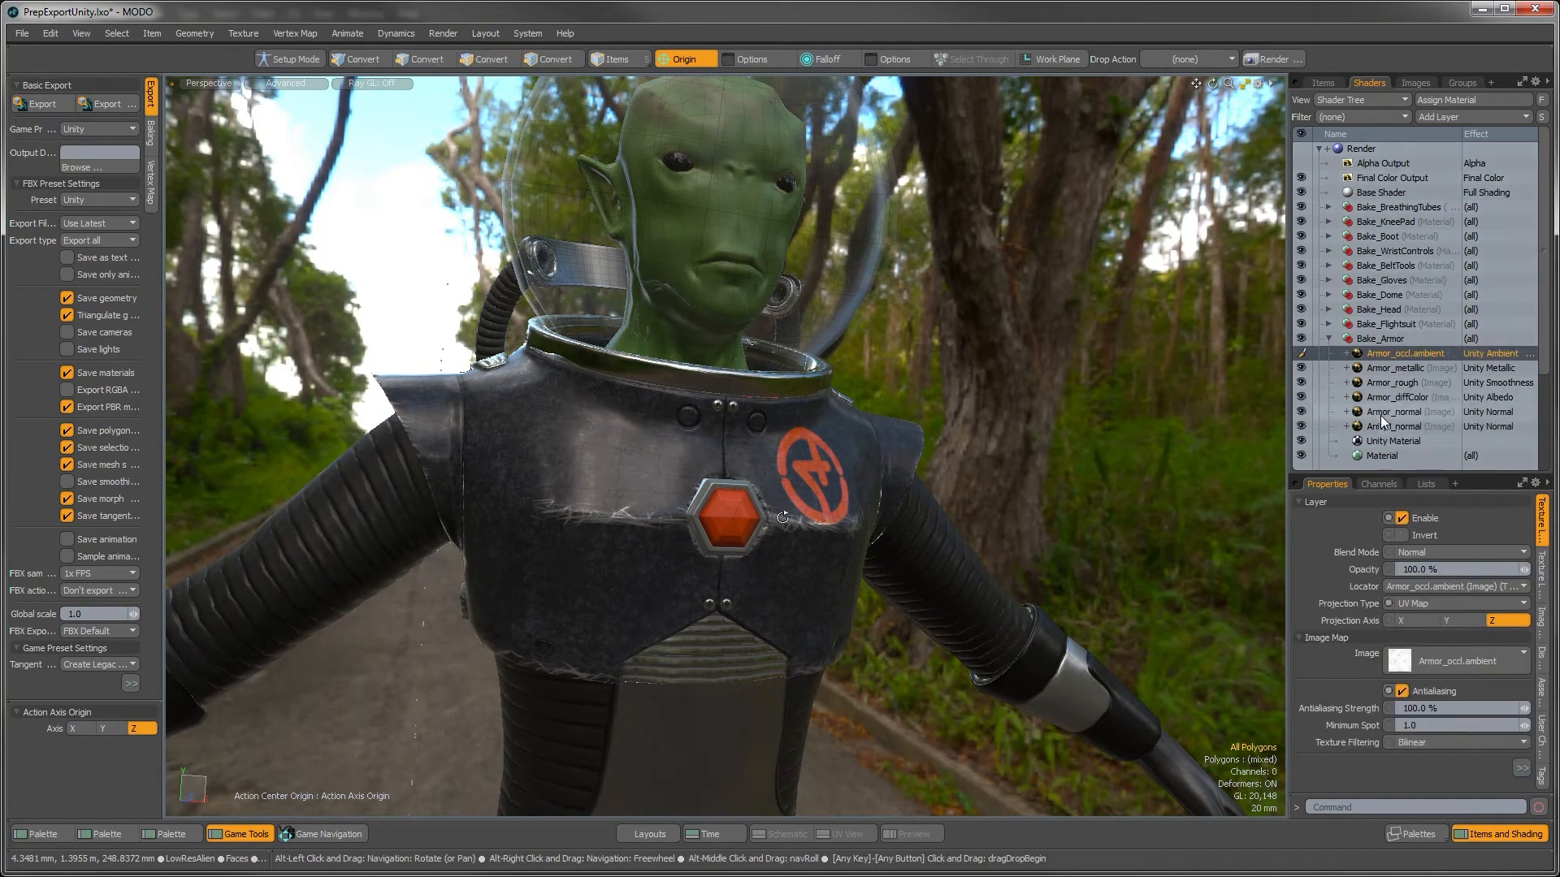
Step: Review the armor's albedo, smoothness, metallic, occlusion and normal layers, and inspect the armor under a rotated view and environment
{"action": "left_click", "coordinate": [1381, 416]}
{"action": "left_click", "coordinate": [1382, 402]}
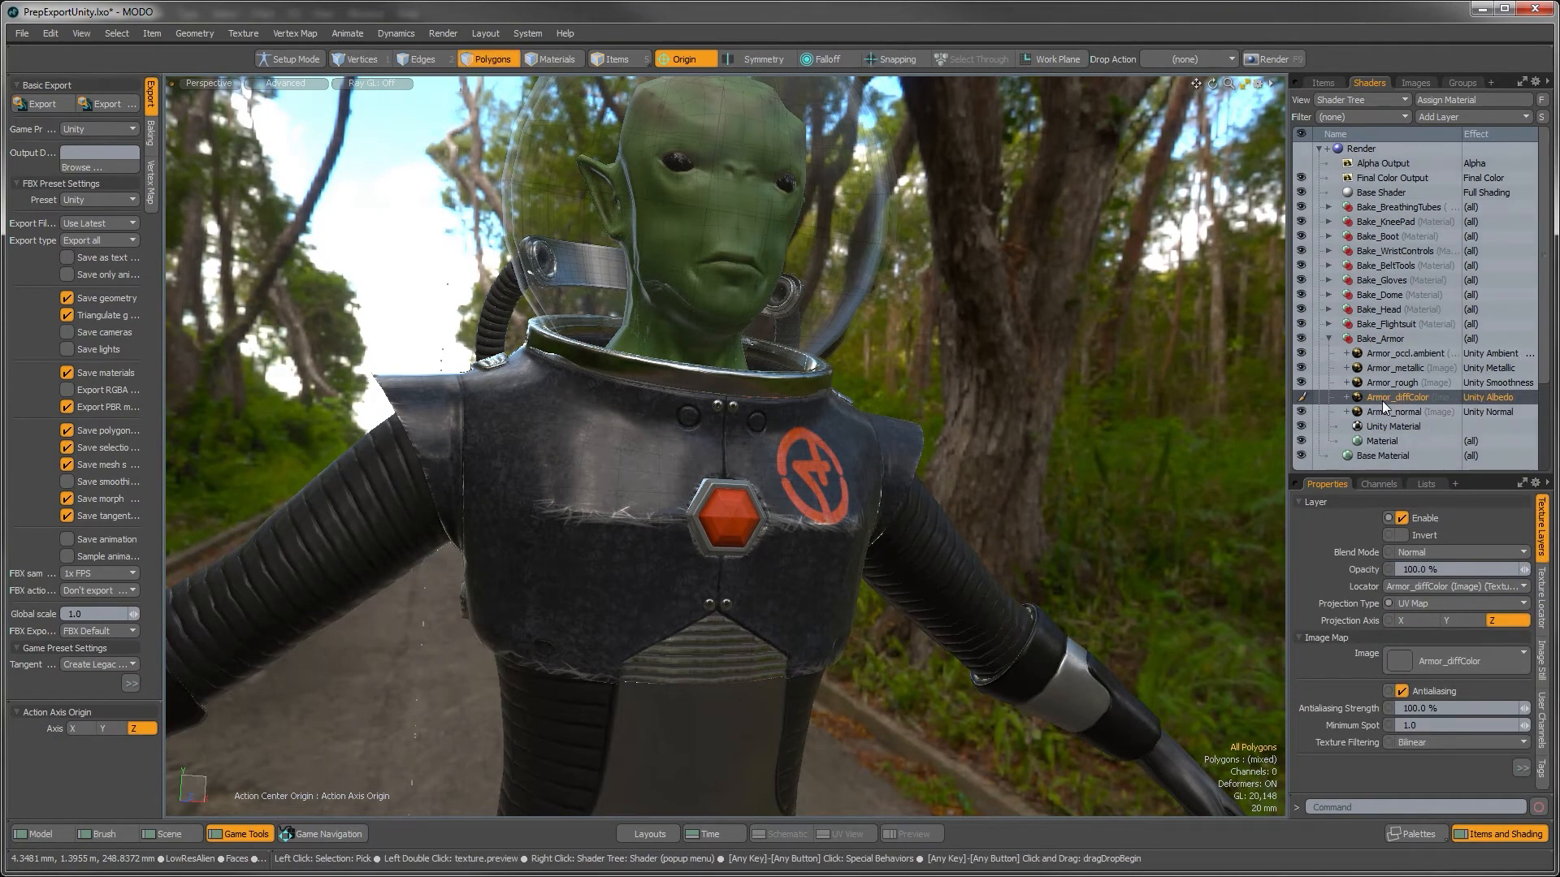
{"action": "left_click", "coordinate": [1386, 387]}
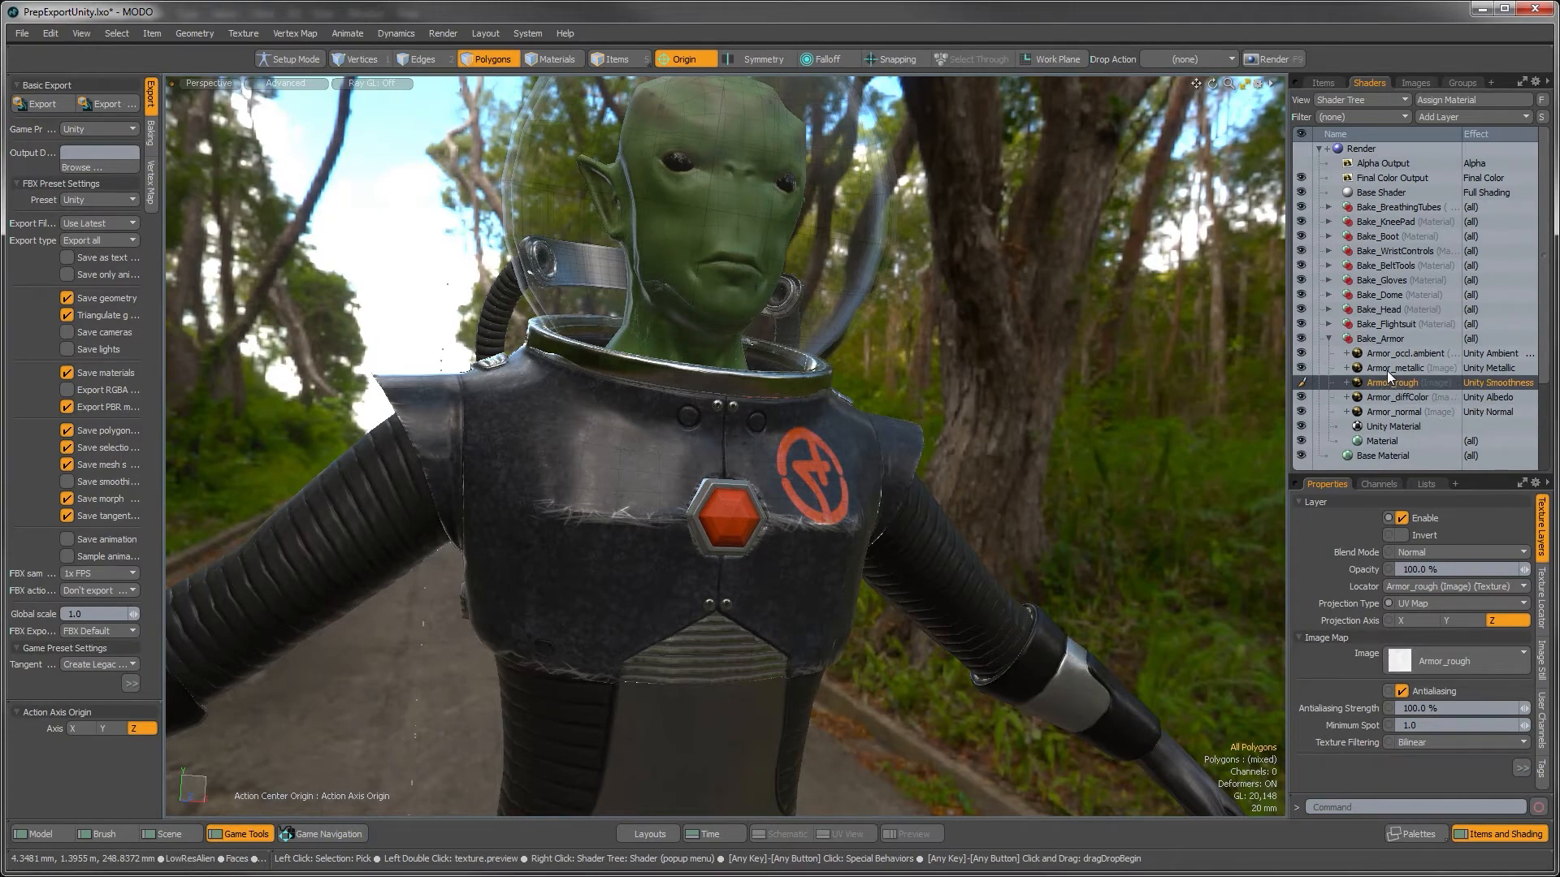
{"action": "left_click", "coordinate": [1386, 369]}
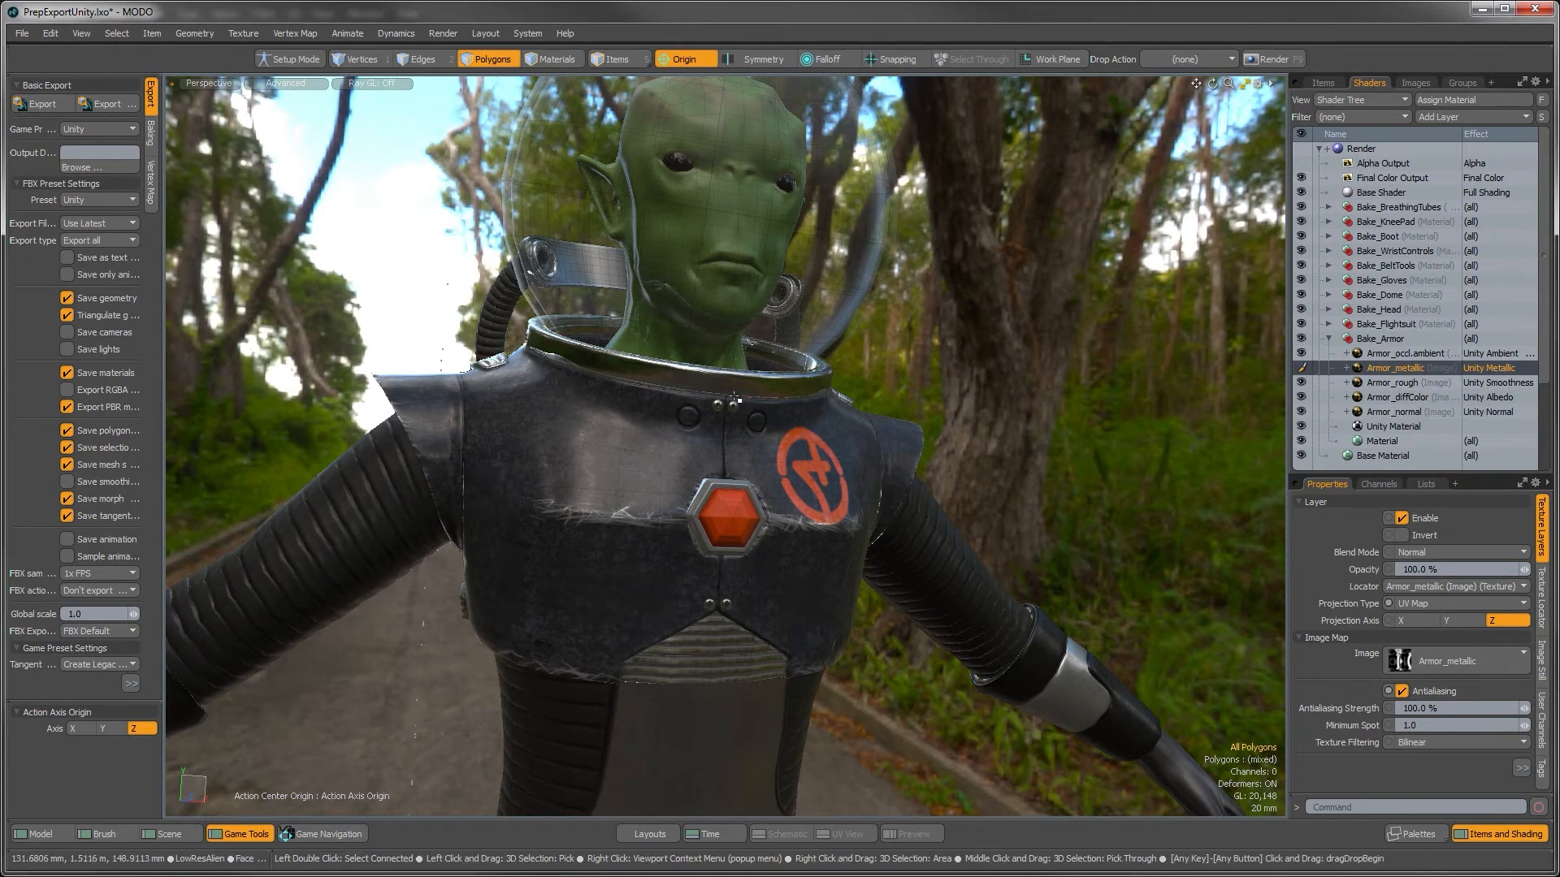
{"action": "left_click", "coordinate": [1391, 355]}
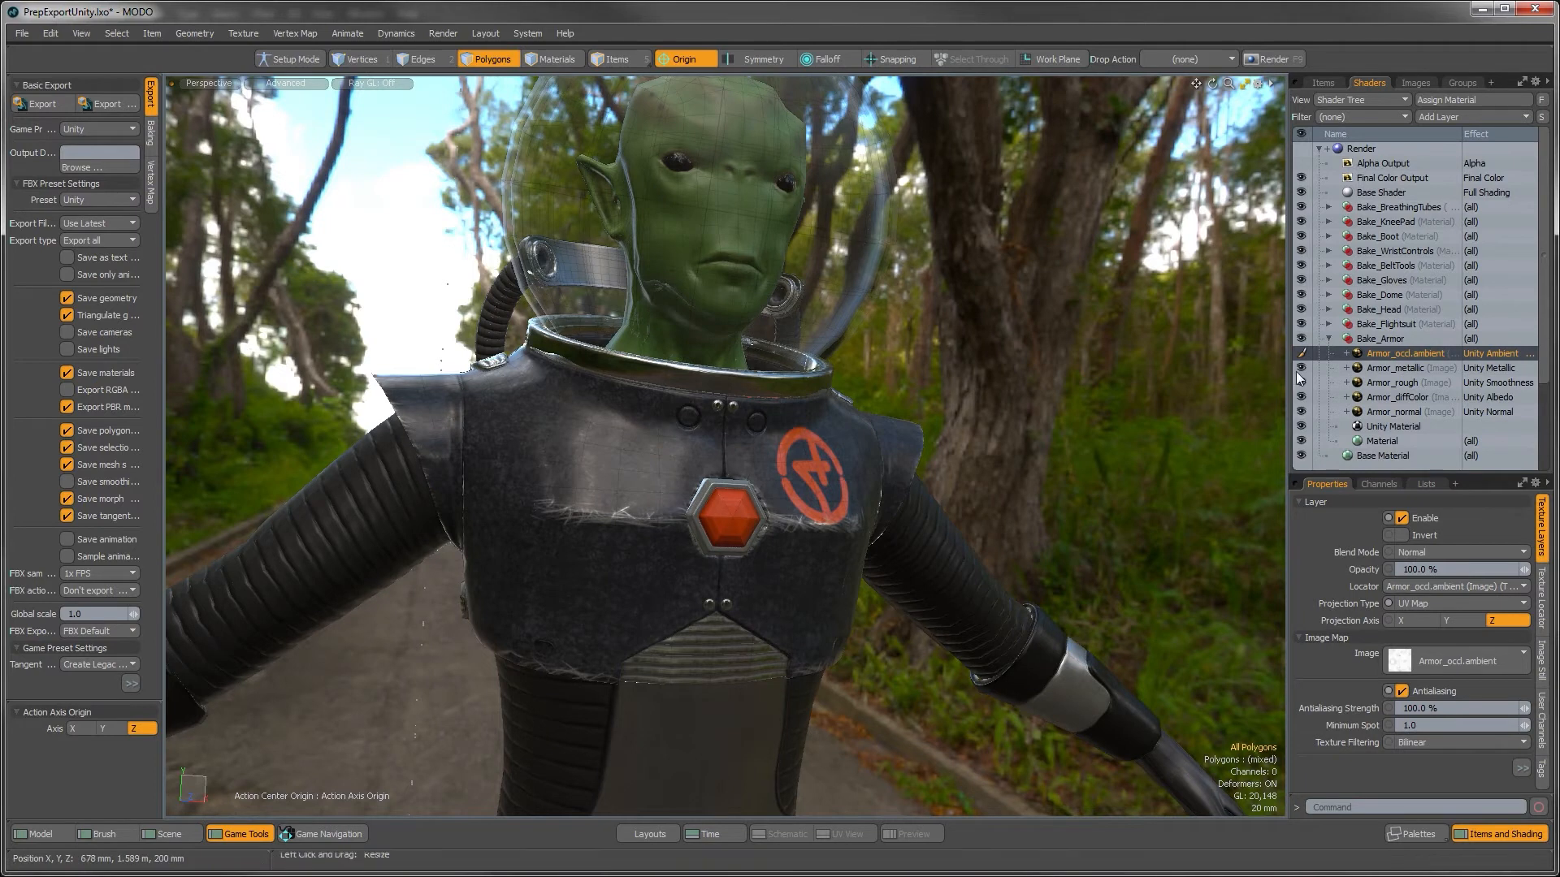
{"action": "left_click", "coordinate": [1378, 412]}
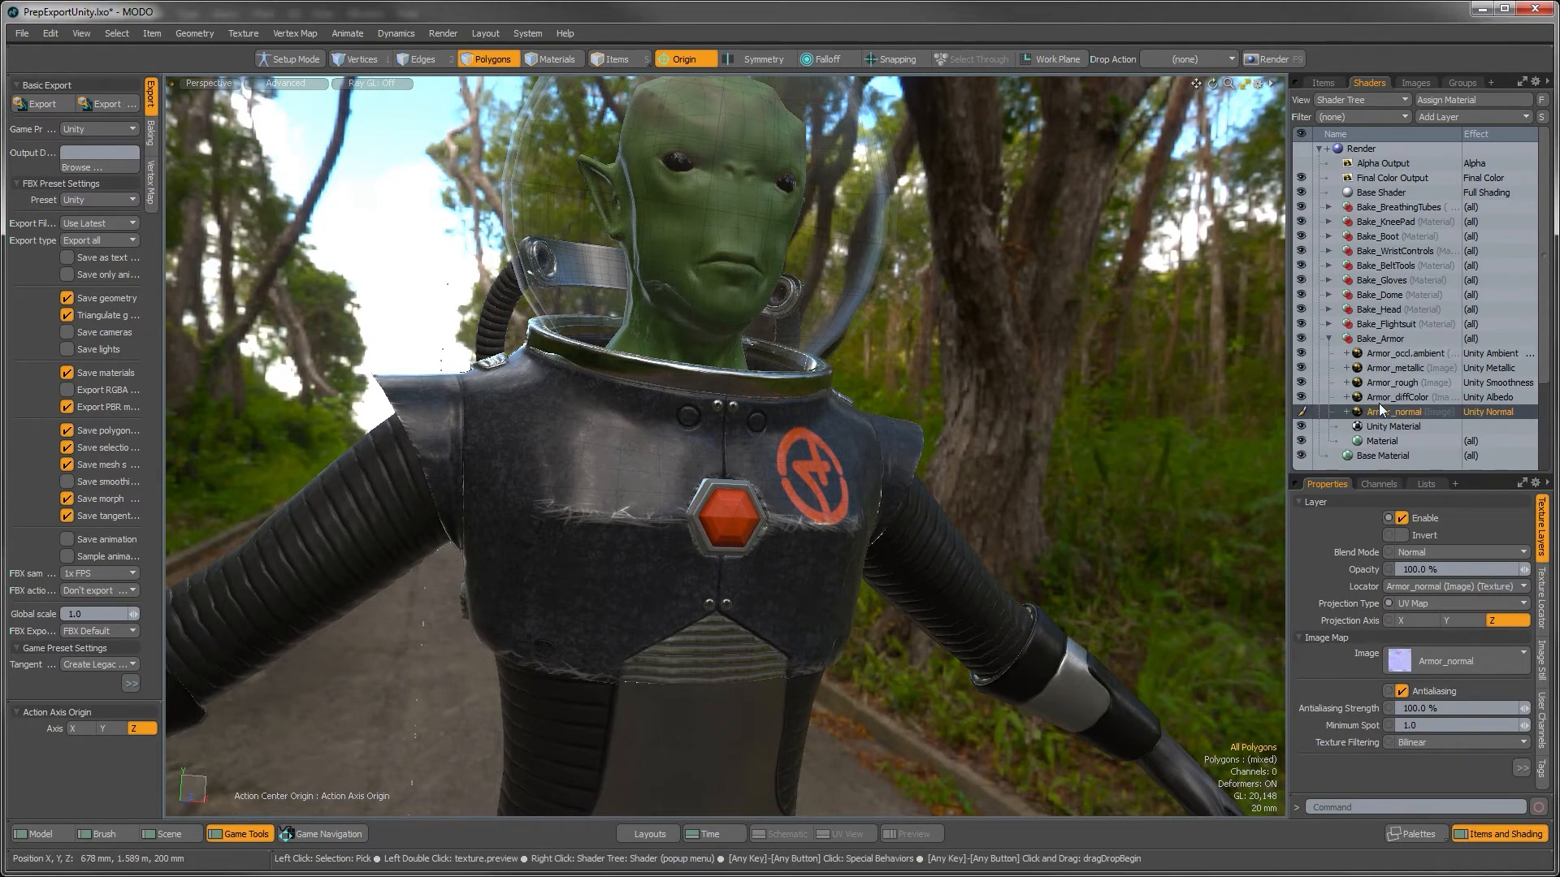
{"action": "left_click_drag", "start_coordinate": [767, 382], "coordinate": [753, 538], "text": "alt"}
{"action": "left_click_drag", "start_coordinate": [773, 525], "coordinate": [982, 587], "text": "ctrl+alt"}
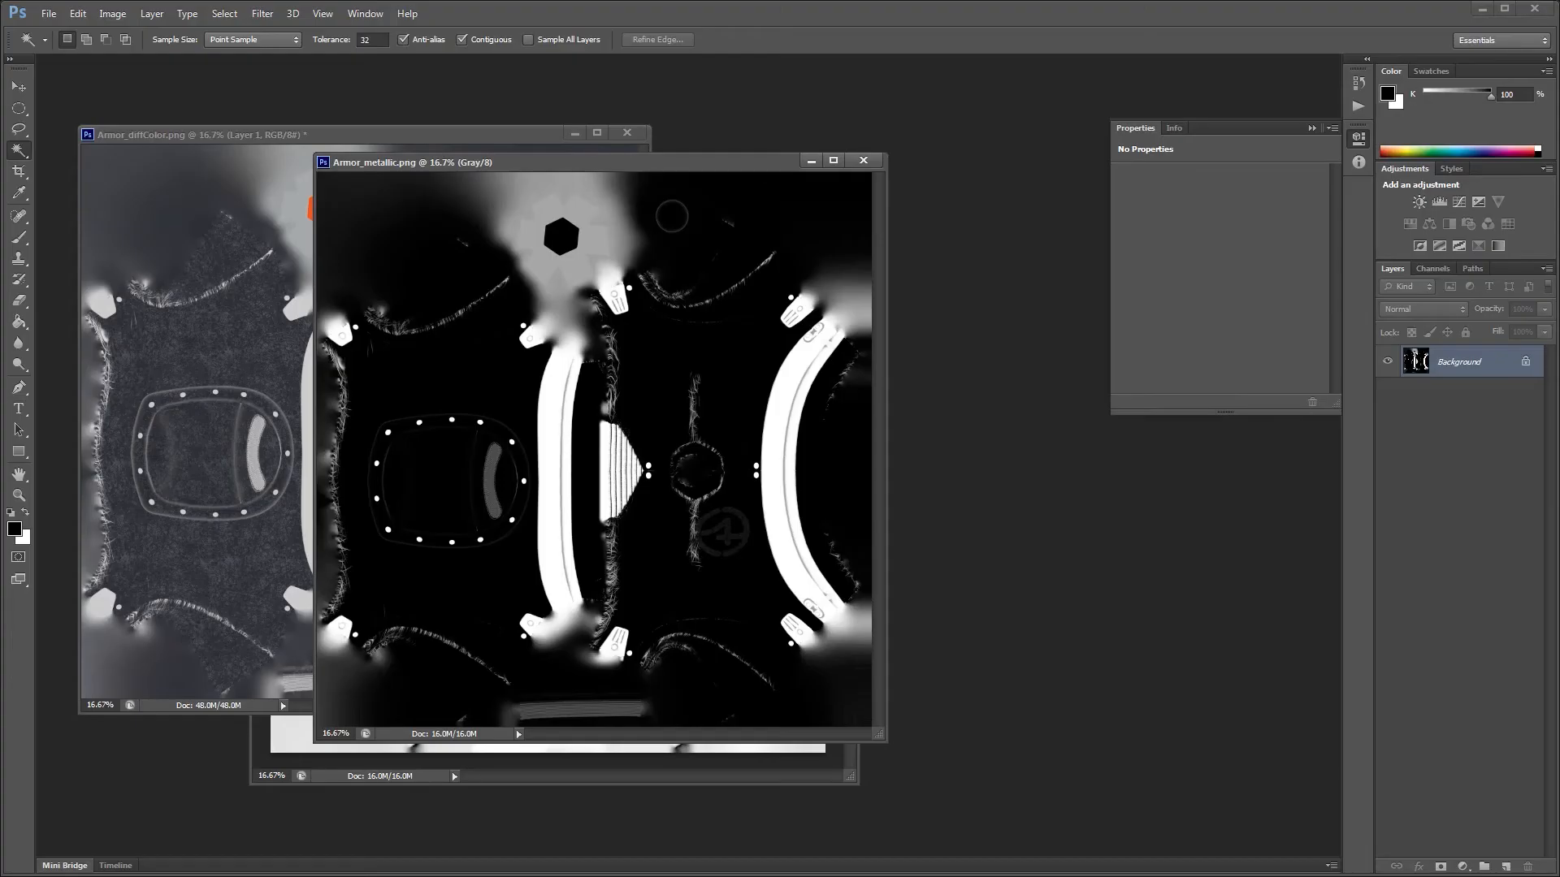
Step: Bring Armor_diffColor.png to the front and add a Curves adjustment layer that darkens the shadows and midtones while holding the highlights
{"action": "left_click_drag", "start_coordinate": [663, 168], "coordinate": [834, 155]}
{"action": "left_click_drag", "start_coordinate": [411, 134], "coordinate": [506, 139]}
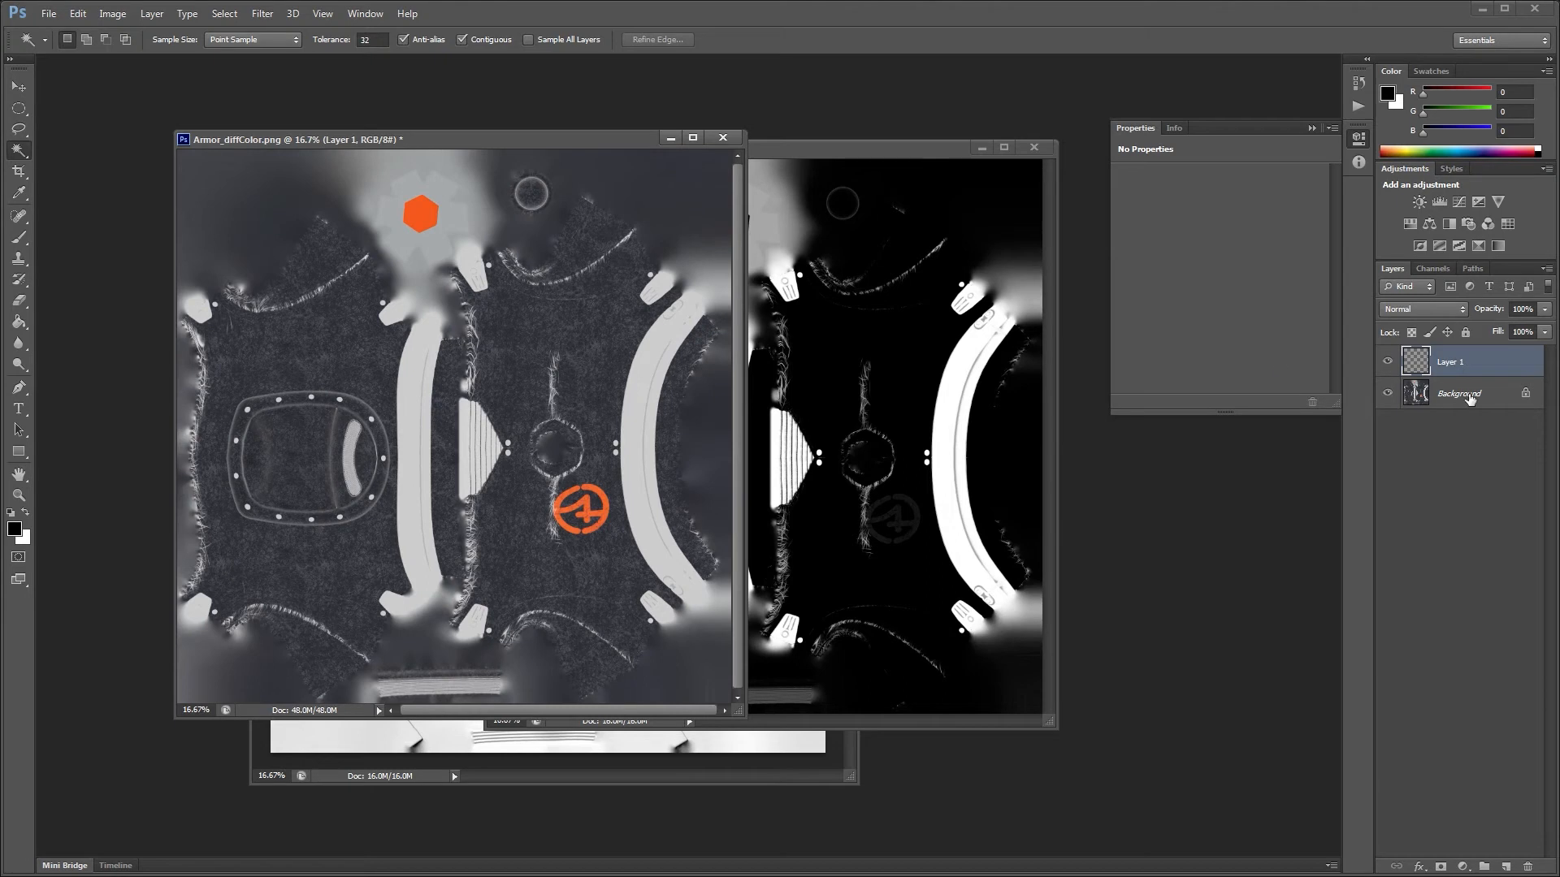
{"action": "left_click", "coordinate": [1459, 202]}
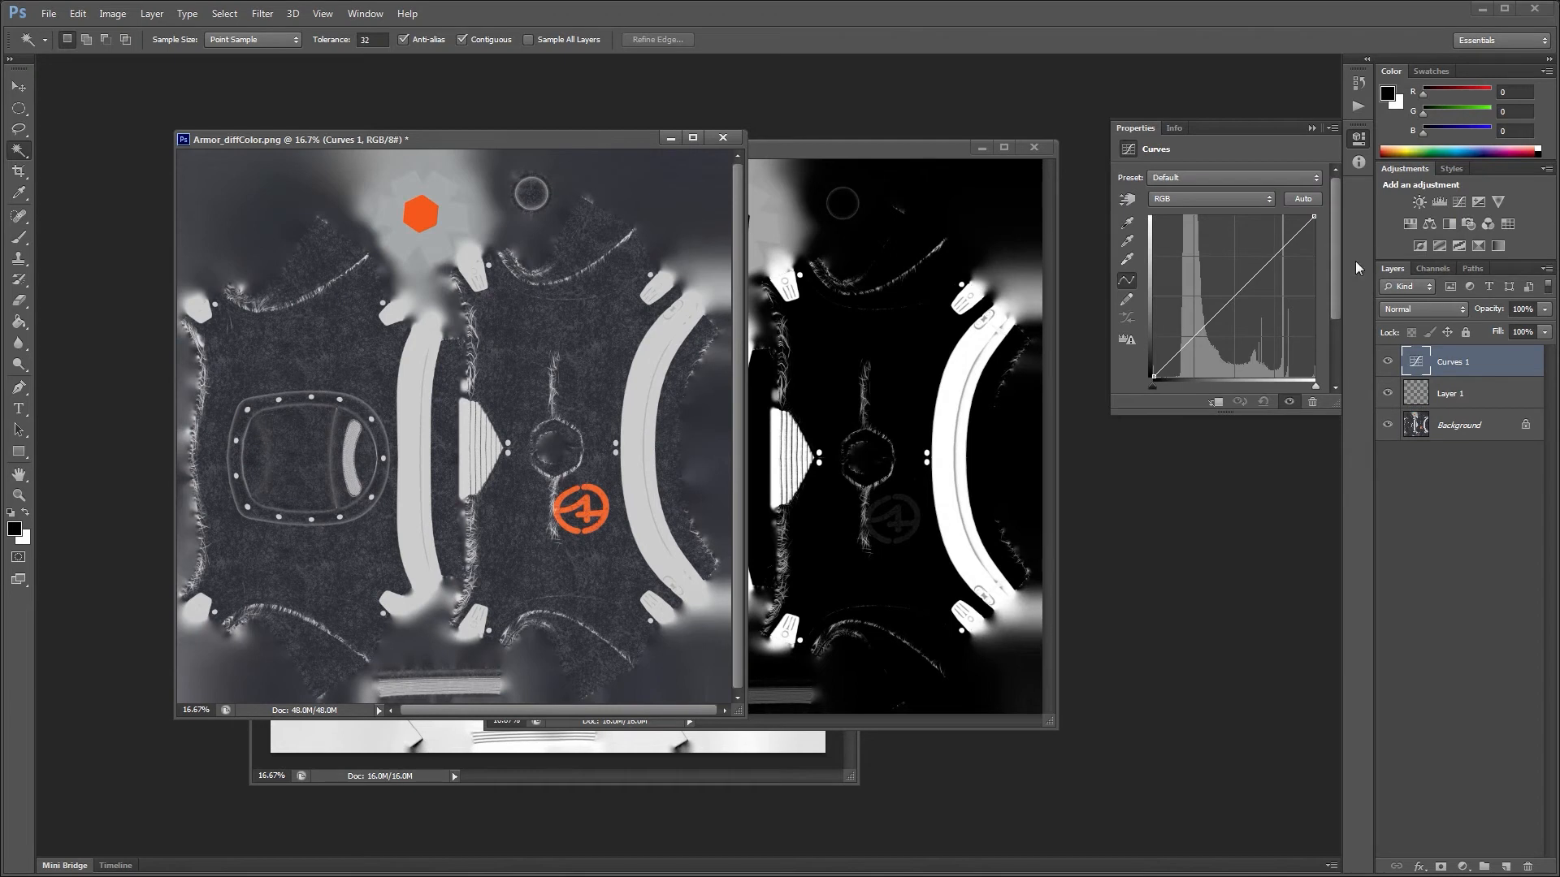
{"action": "left_click", "coordinate": [1126, 203]}
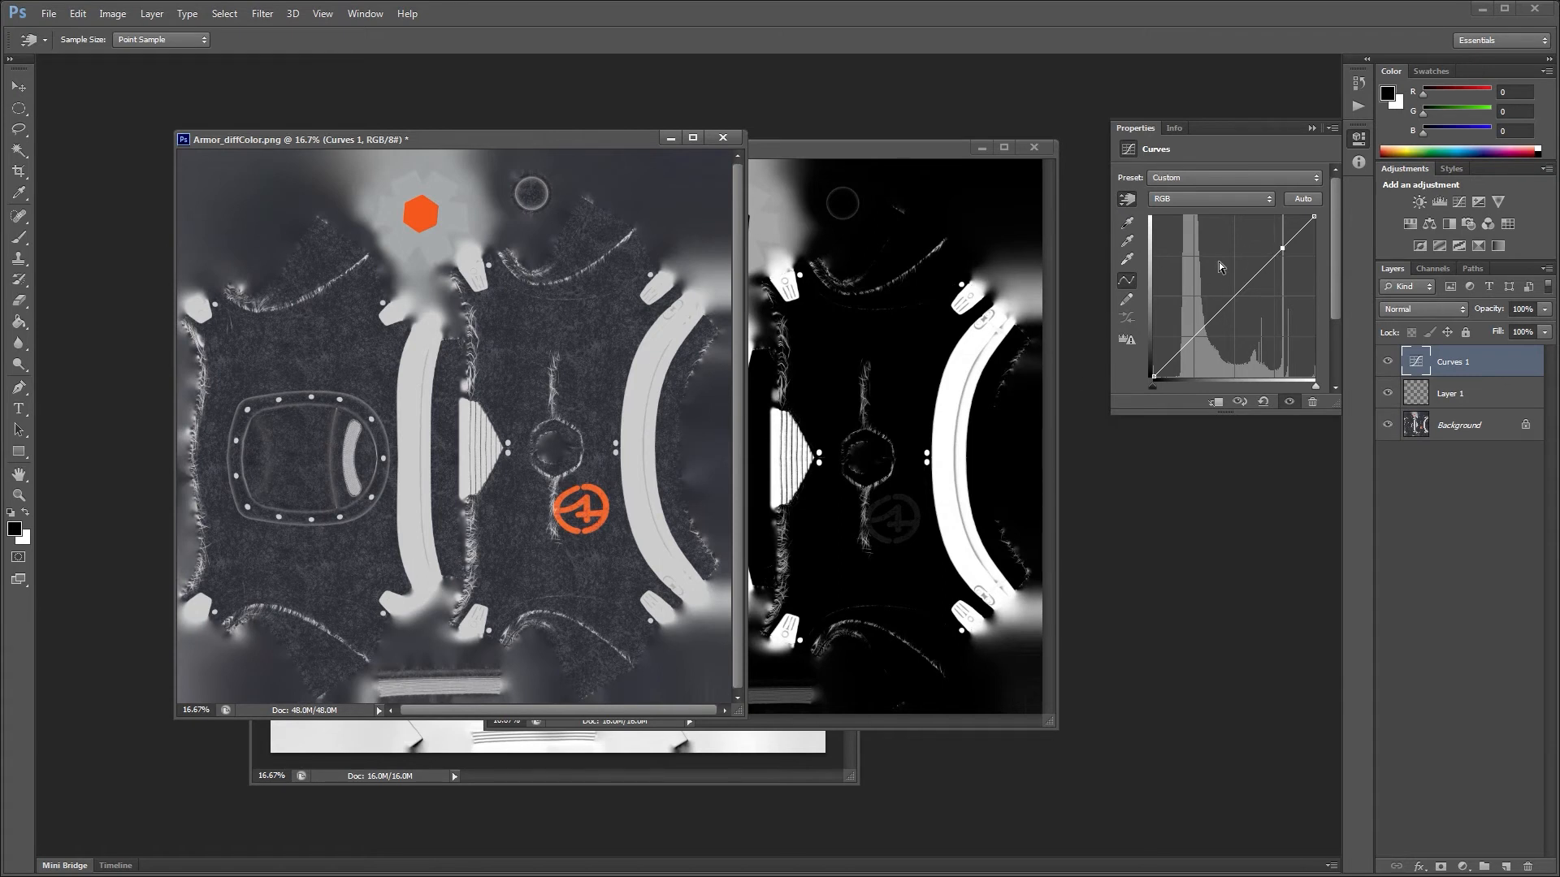
{"action": "left_click_drag", "start_coordinate": [1221, 297], "coordinate": [1228, 324]}
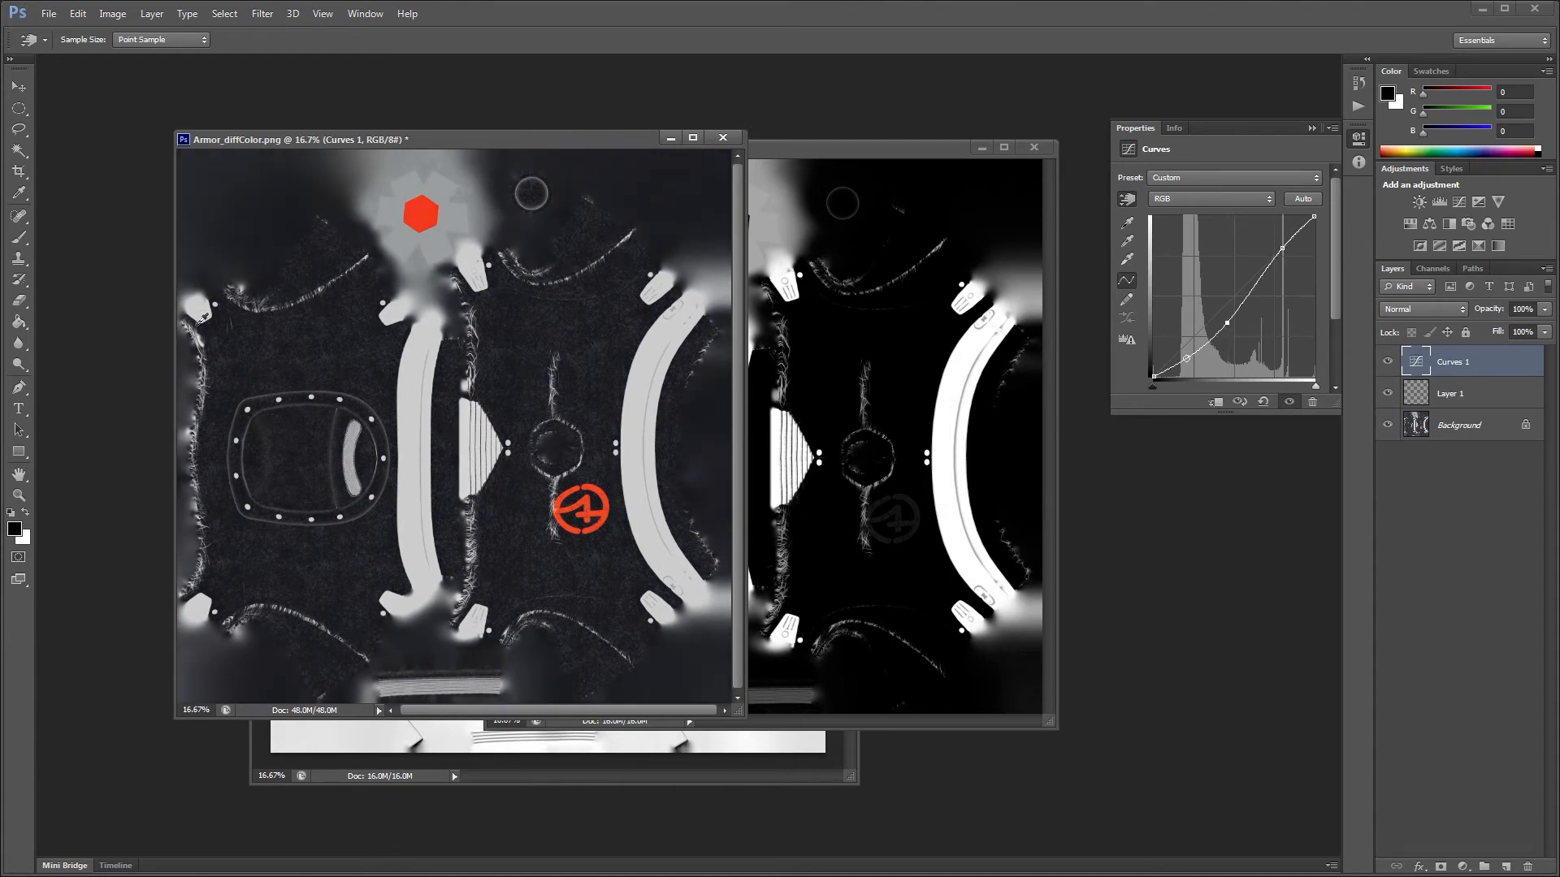
Step: Hide the Curves layer and select the orange hexagon and logo on the Background layer using the Magic Wand with Contiguous off
{"action": "left_click", "coordinate": [1386, 361]}
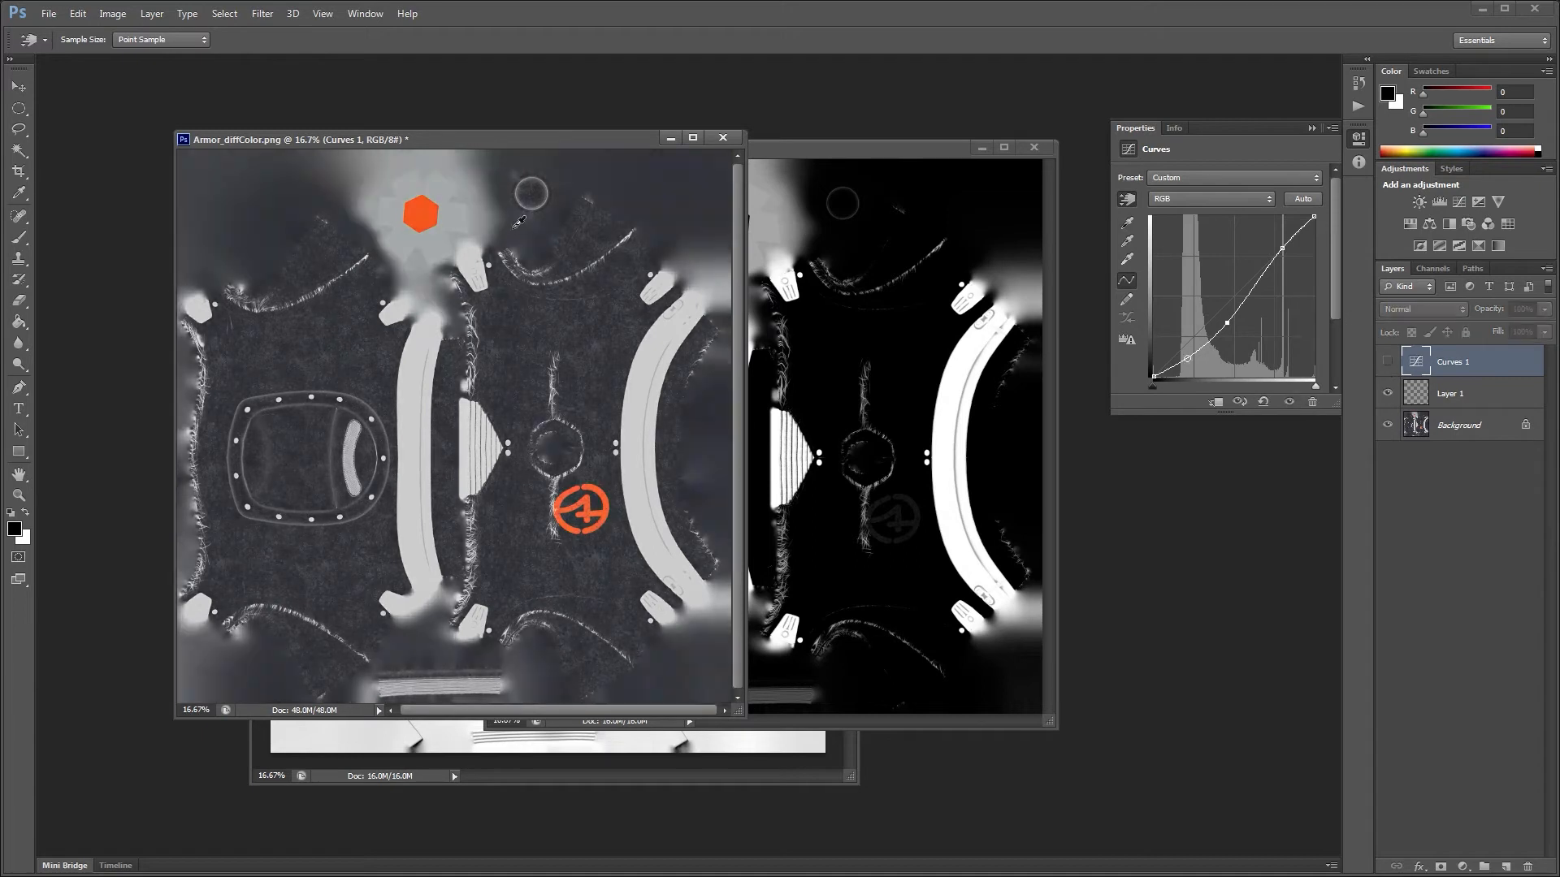
{"action": "left_click", "coordinate": [19, 150]}
{"action": "left_click", "coordinate": [420, 212]}
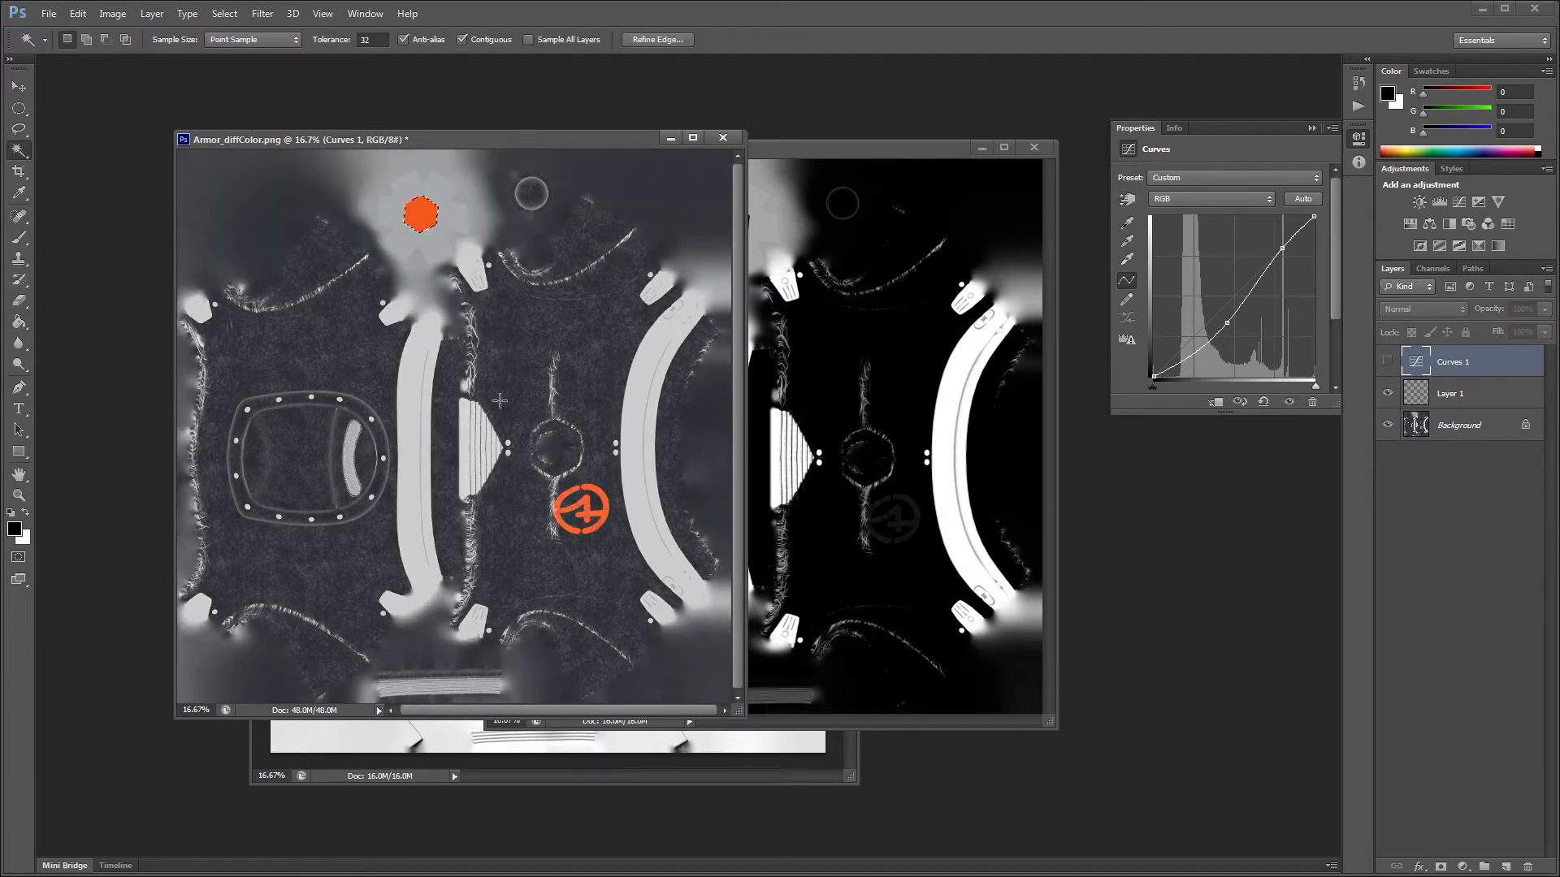
{"action": "left_click", "coordinate": [1459, 420]}
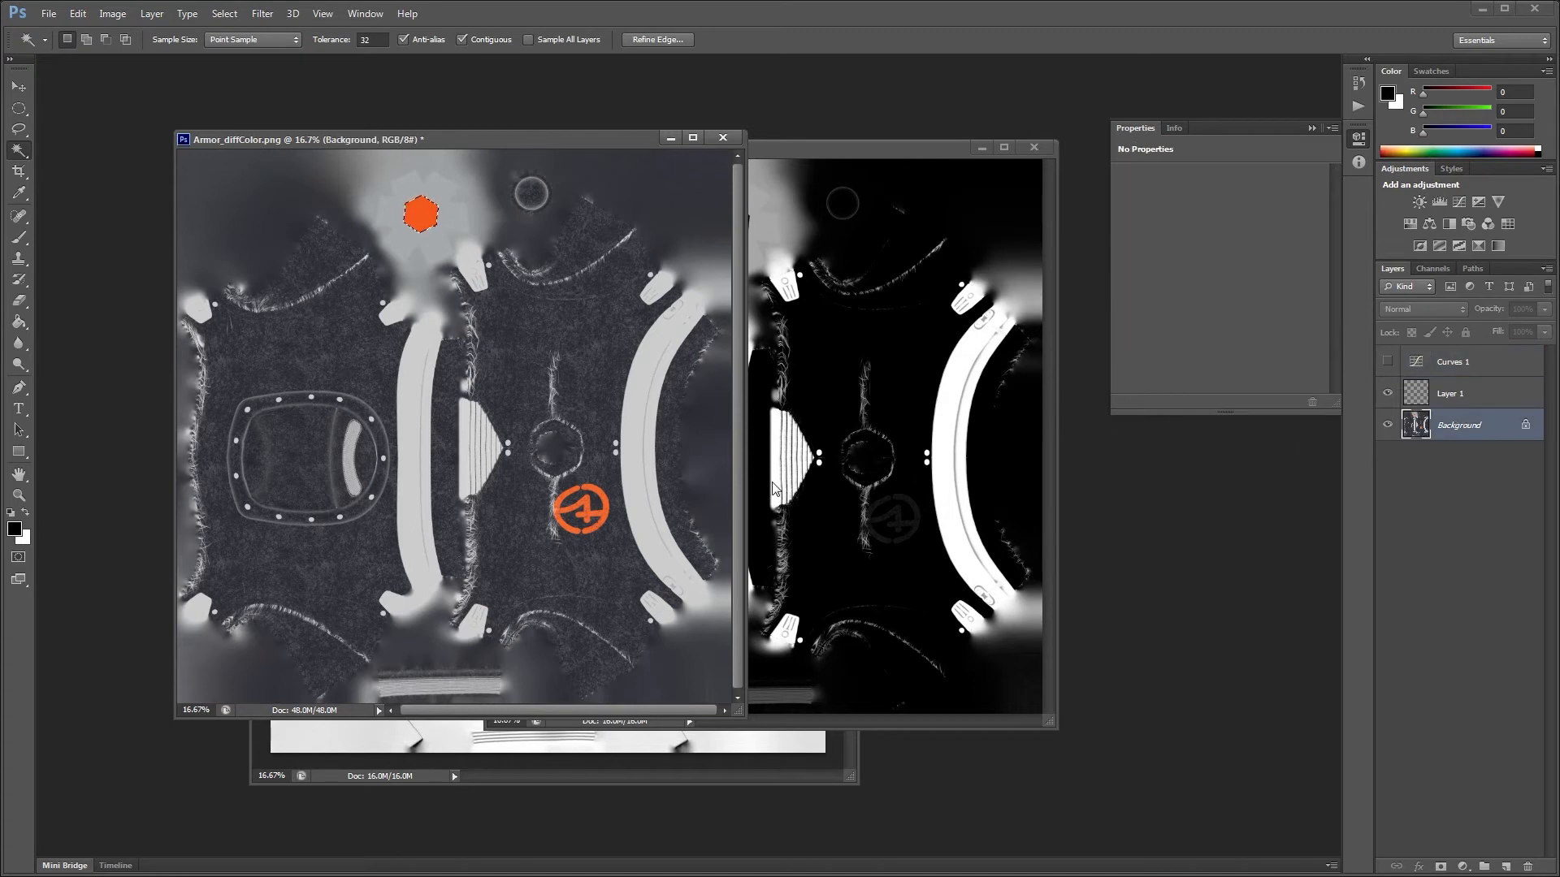
{"action": "left_click", "coordinate": [601, 504]}
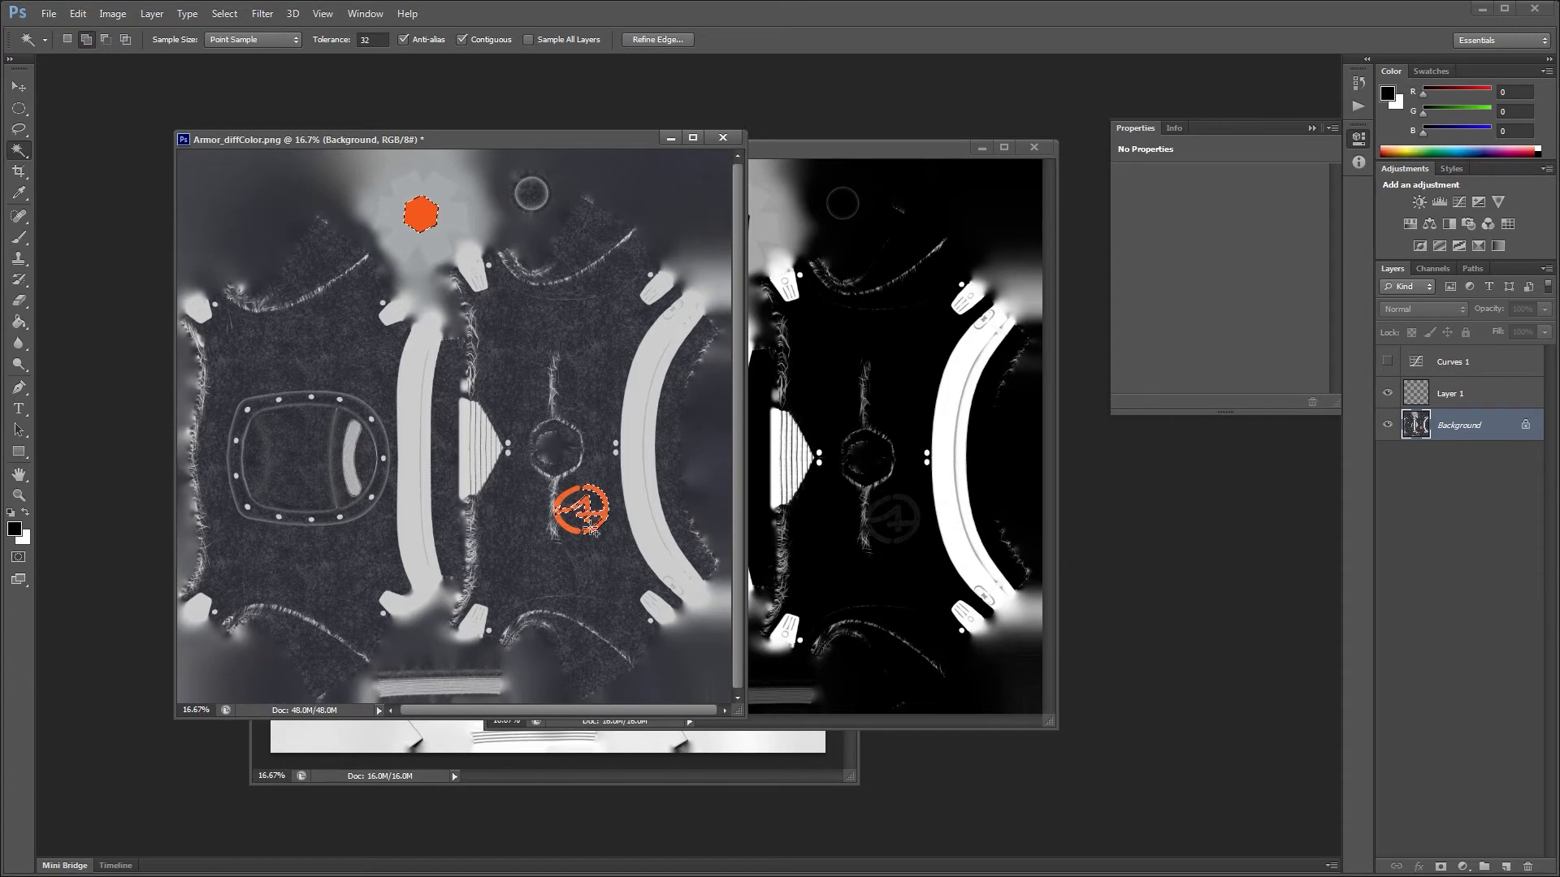
{"action": "left_click", "coordinate": [462, 39]}
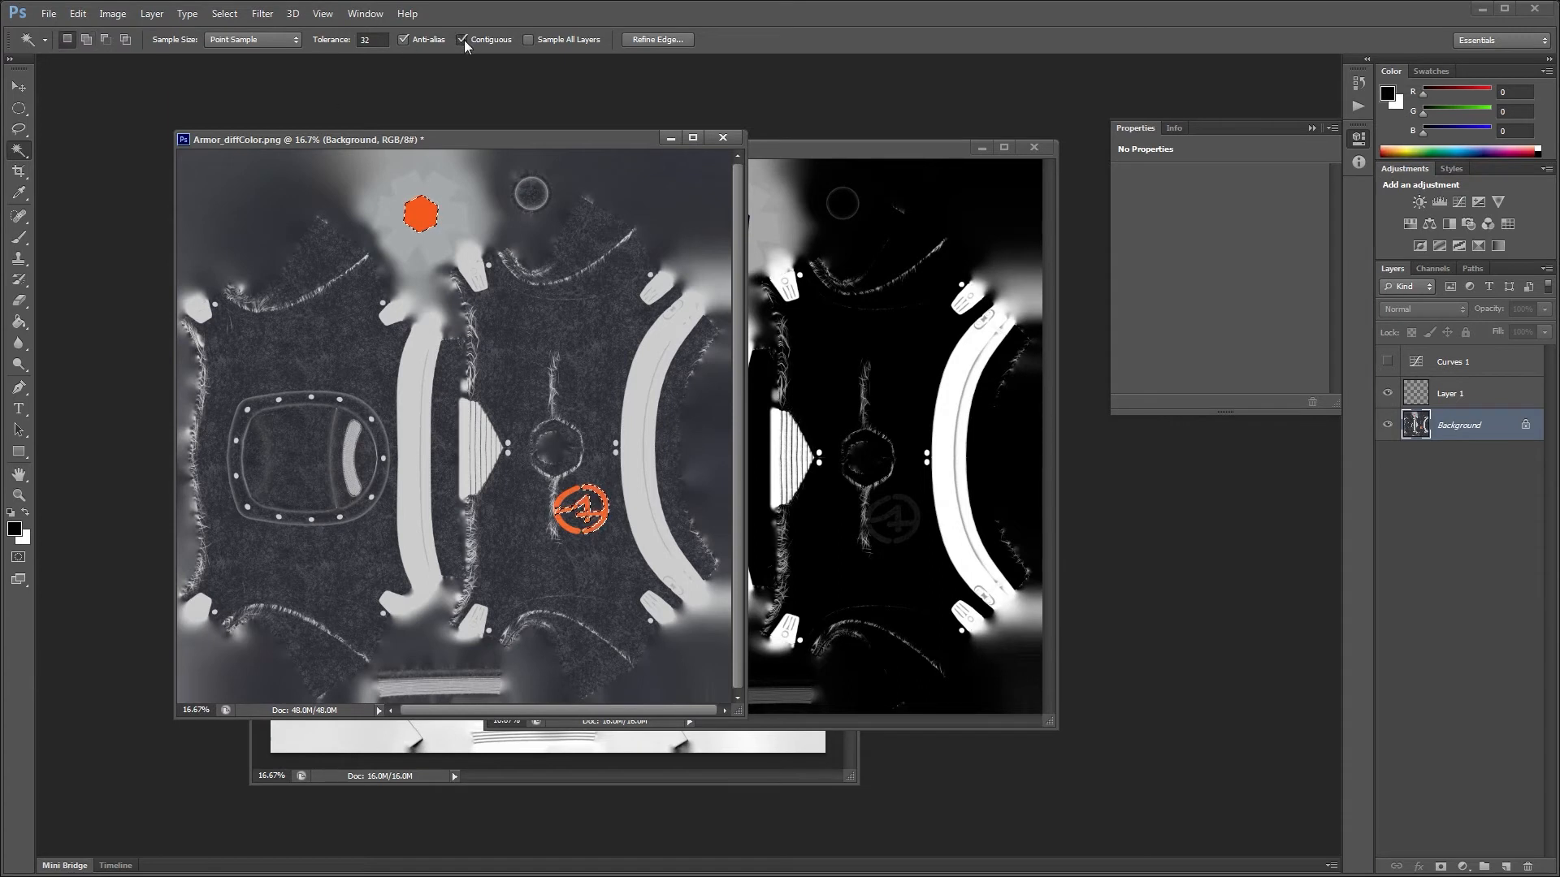
{"action": "key", "text": "ctrl+d"}
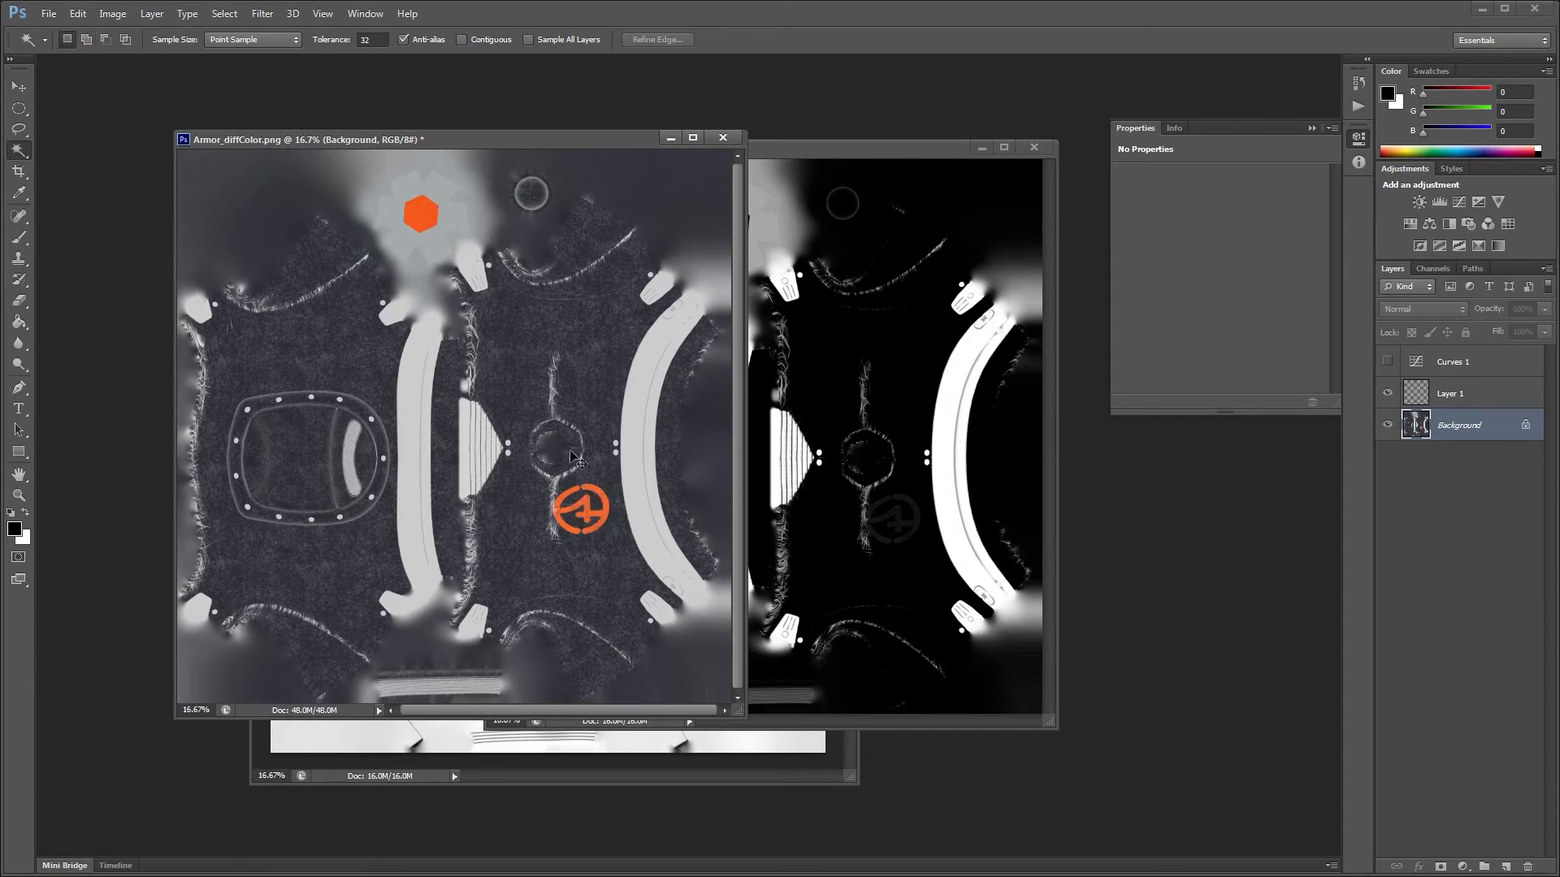
{"action": "left_click", "coordinate": [584, 503]}
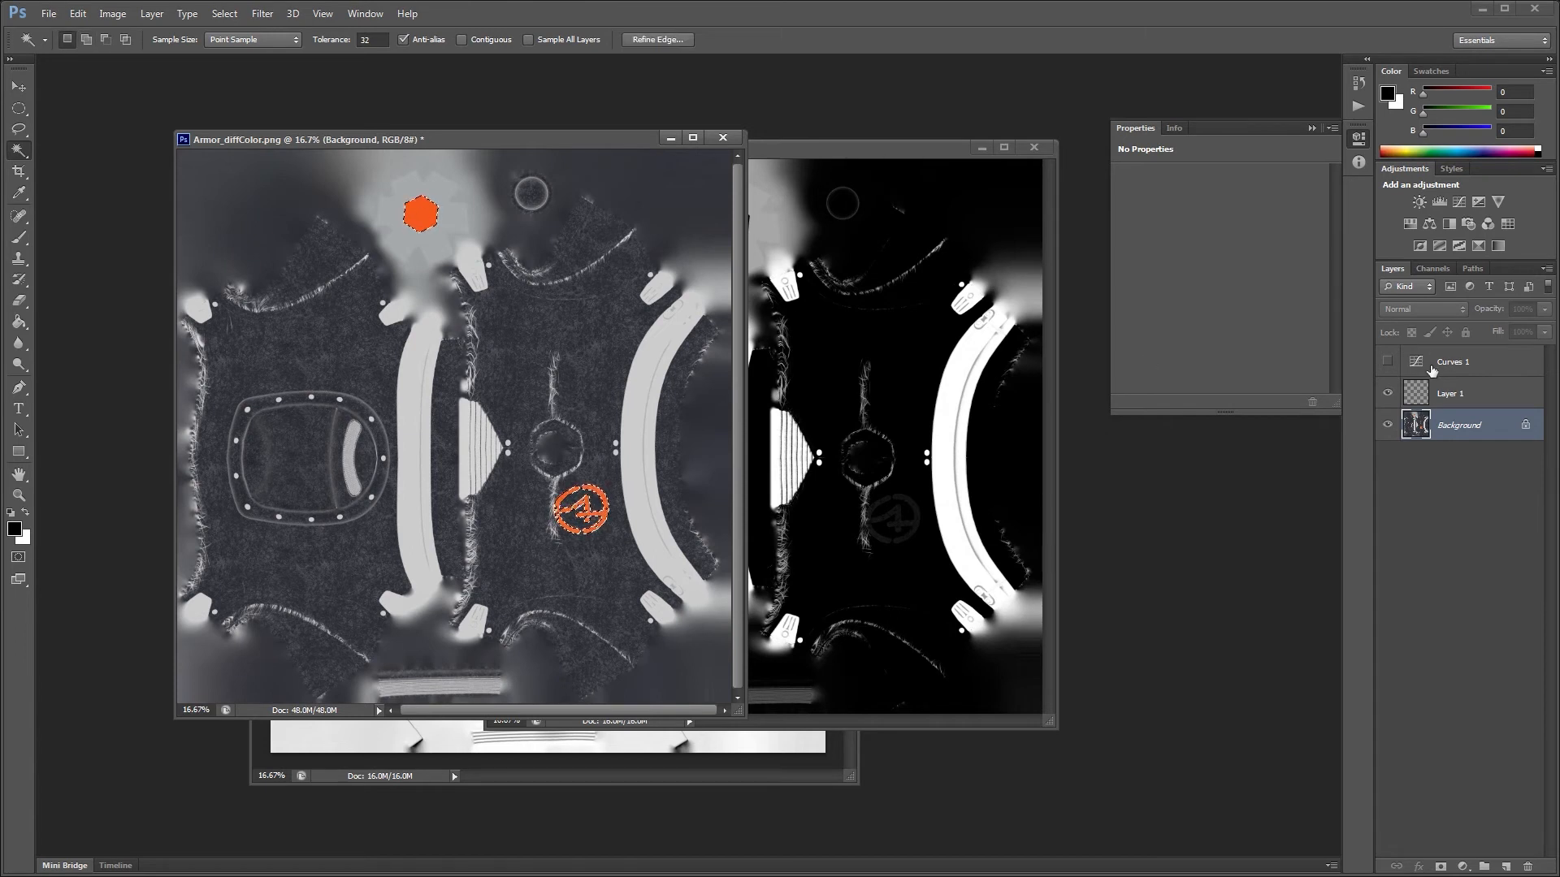
Step: Show the Curves layer again and add an inverted layer mask from the selection to exclude the orange hexagon and logo
{"action": "left_click", "coordinate": [1387, 362]}
{"action": "left_click", "coordinate": [1449, 363]}
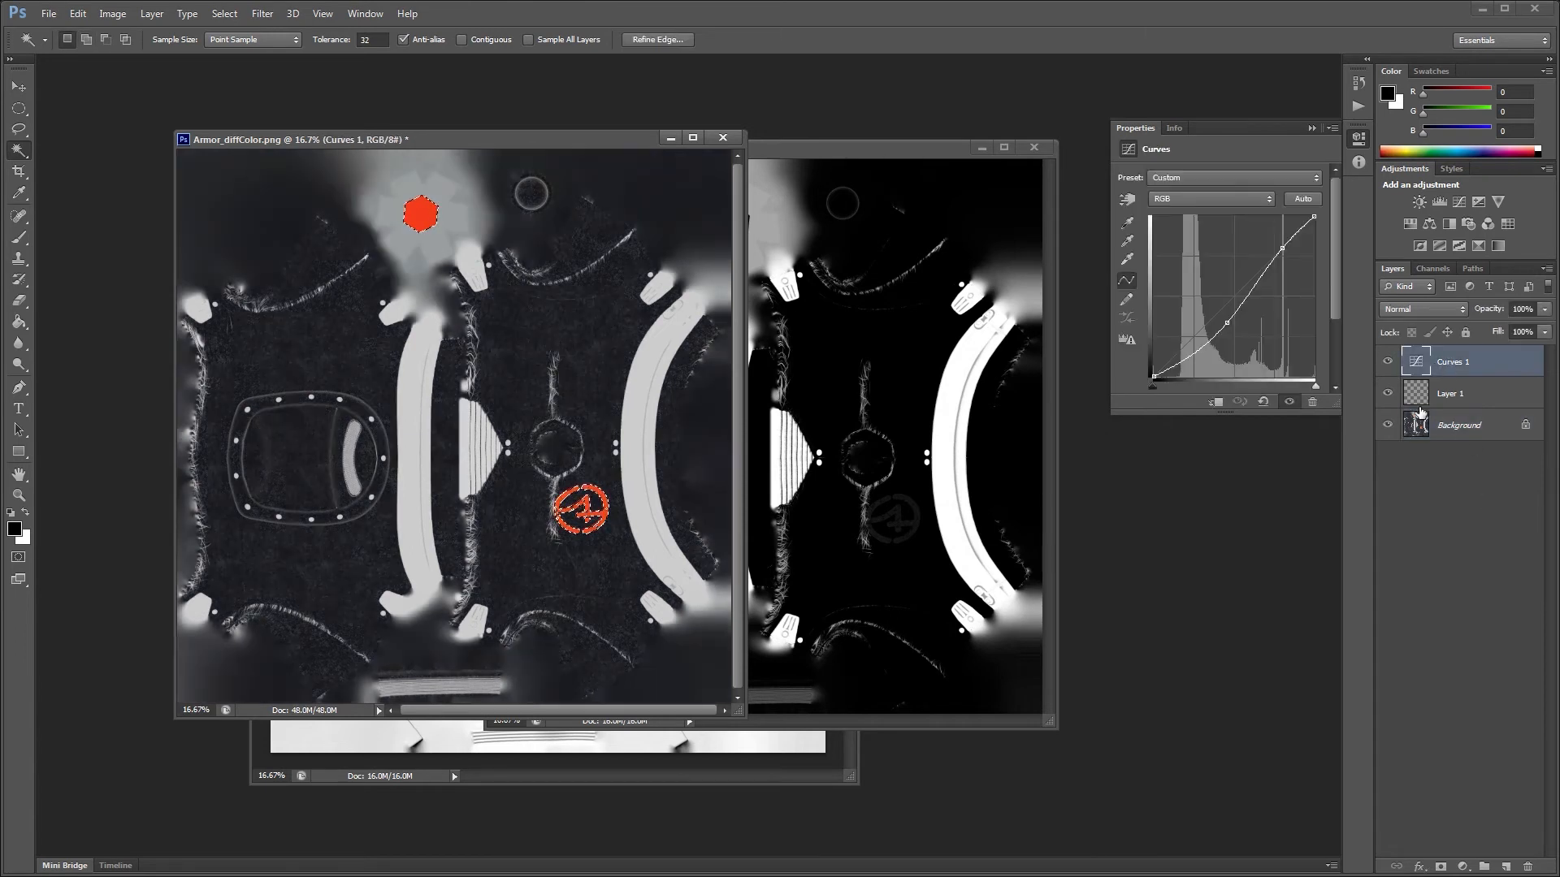
{"action": "left_click", "coordinate": [1440, 867]}
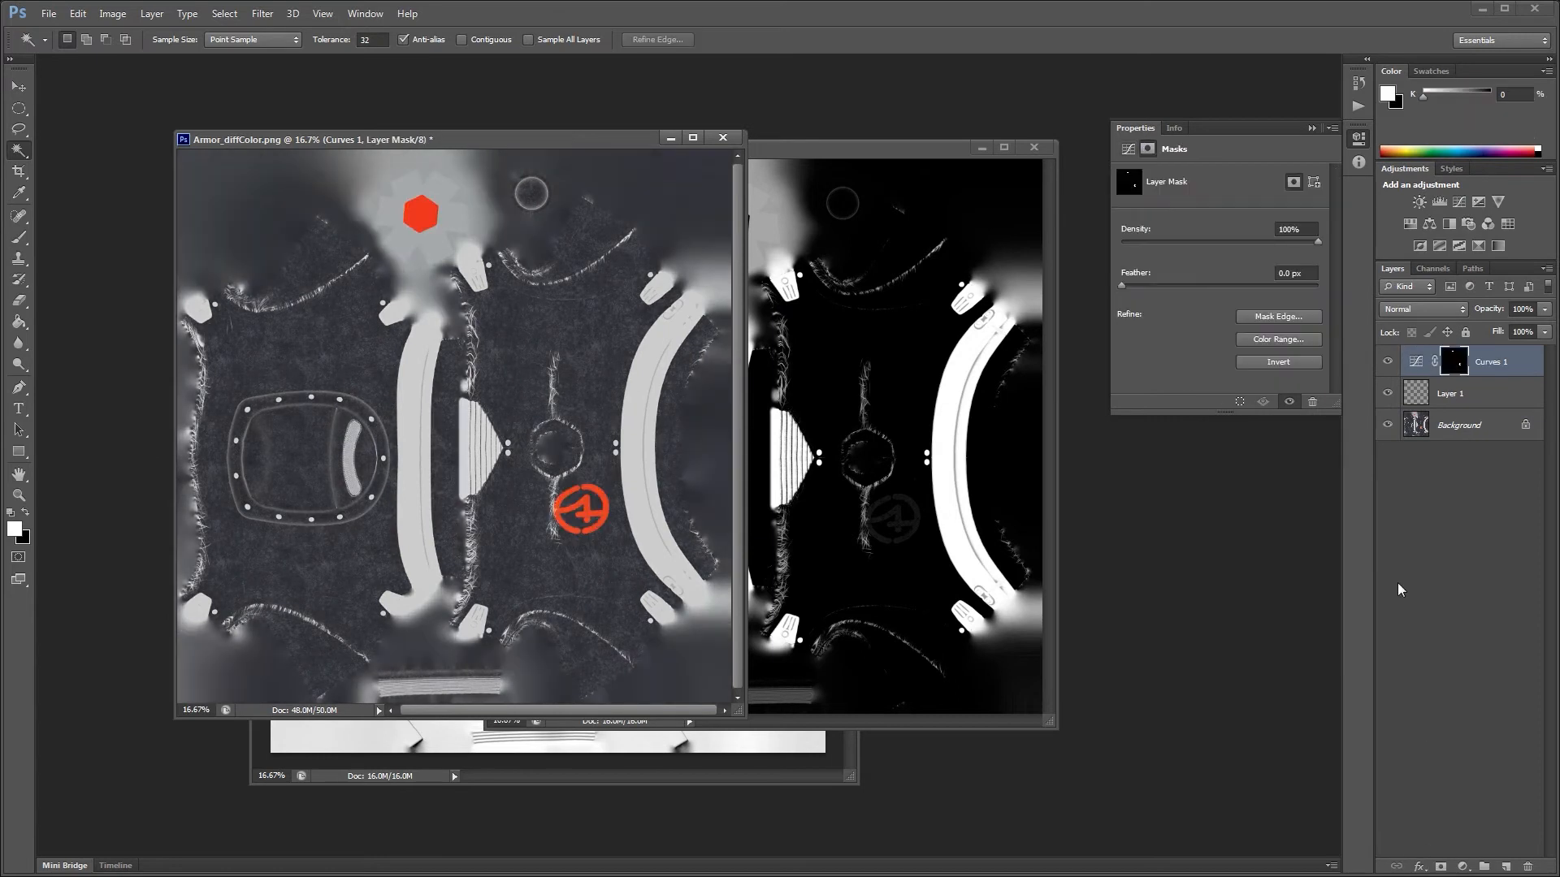
{"action": "key", "text": "ctrl+i"}
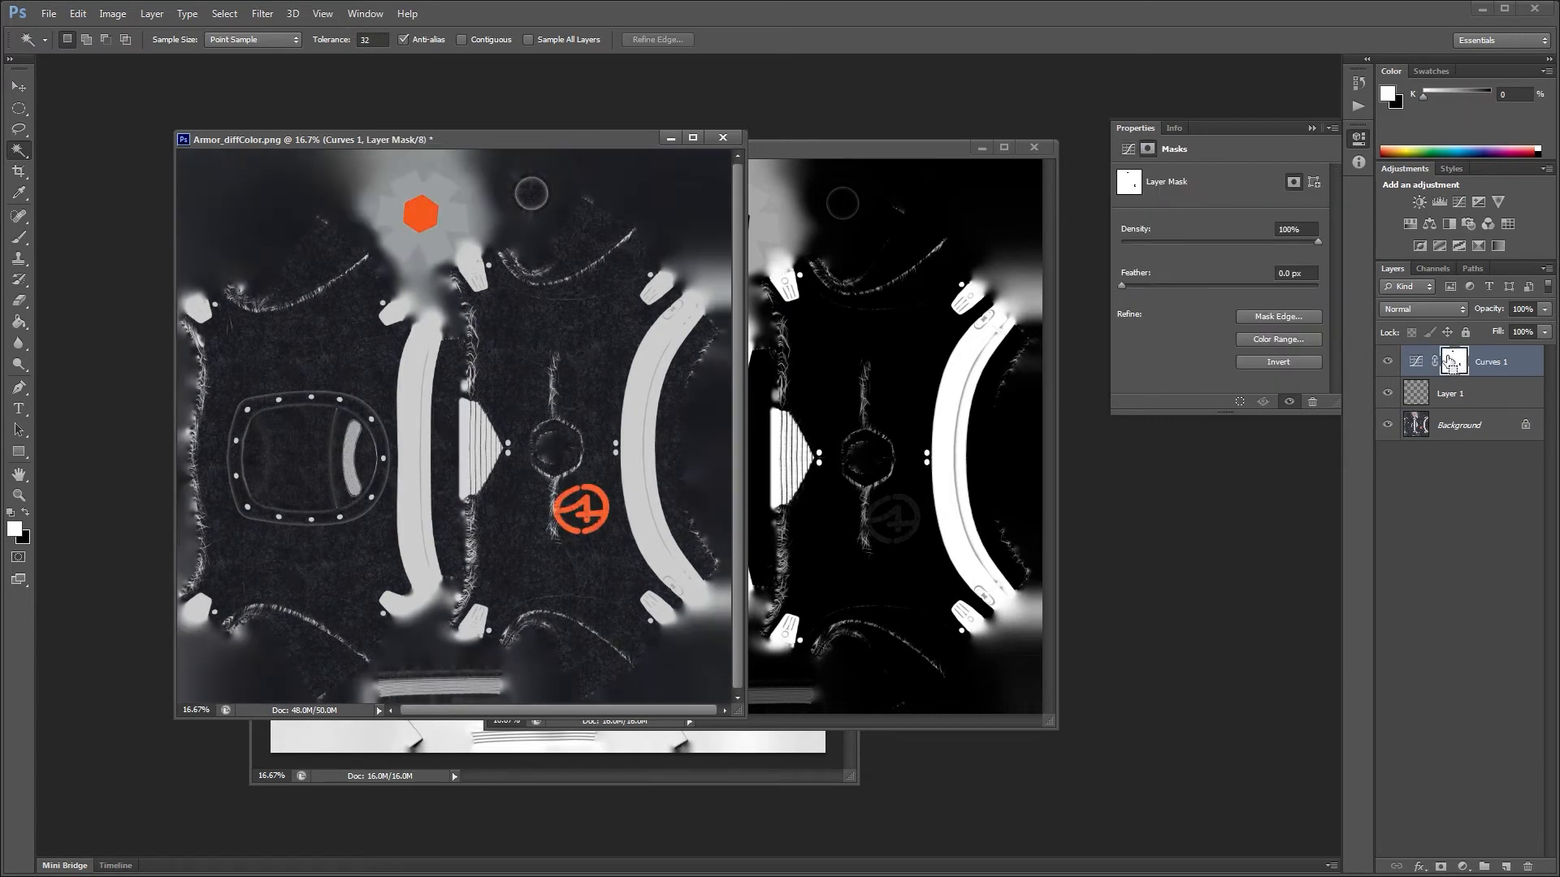
Step: Compare the diffuse map with and without the masked Curves adjustment, and merge all visible layers into the Background
{"action": "left_click", "coordinate": [1388, 362]}
{"action": "left_click", "coordinate": [1389, 361]}
{"action": "left_click", "coordinate": [1388, 362]}
{"action": "left_click", "coordinate": [1388, 361]}
{"action": "left_click", "coordinate": [1389, 362]}
{"action": "left_click", "coordinate": [1389, 361]}
{"action": "key", "text": "ctrl+shift+e"}
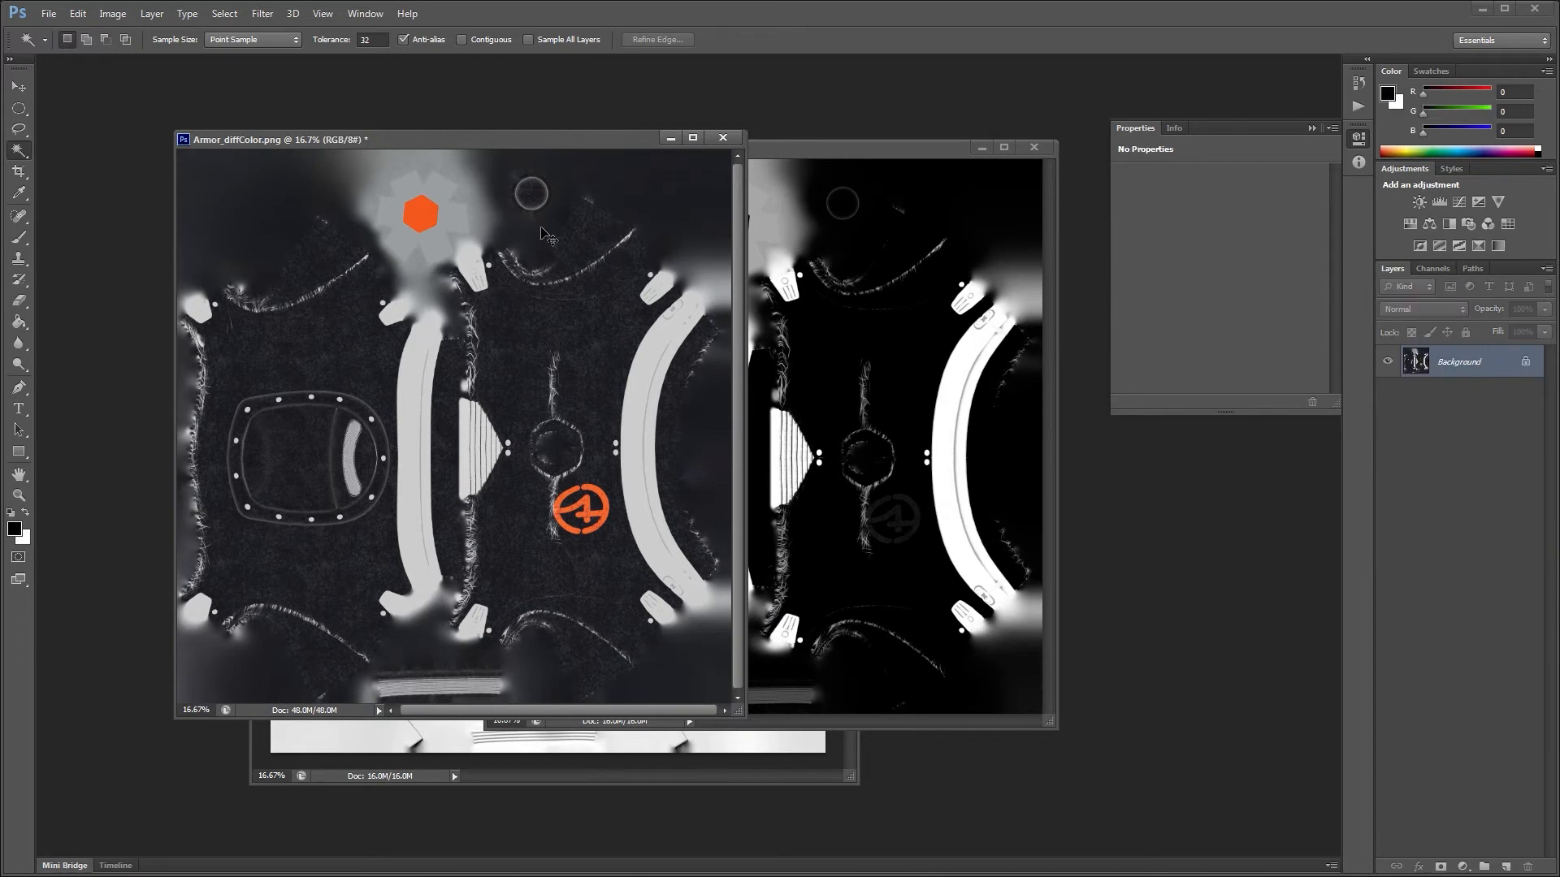
Step: Switch to MODO and examine the darkened armor, chest gem and orange logo from several angles
{"action": "key", "text": "alt+Tab"}
{"action": "left_click", "coordinate": [1025, 412]}
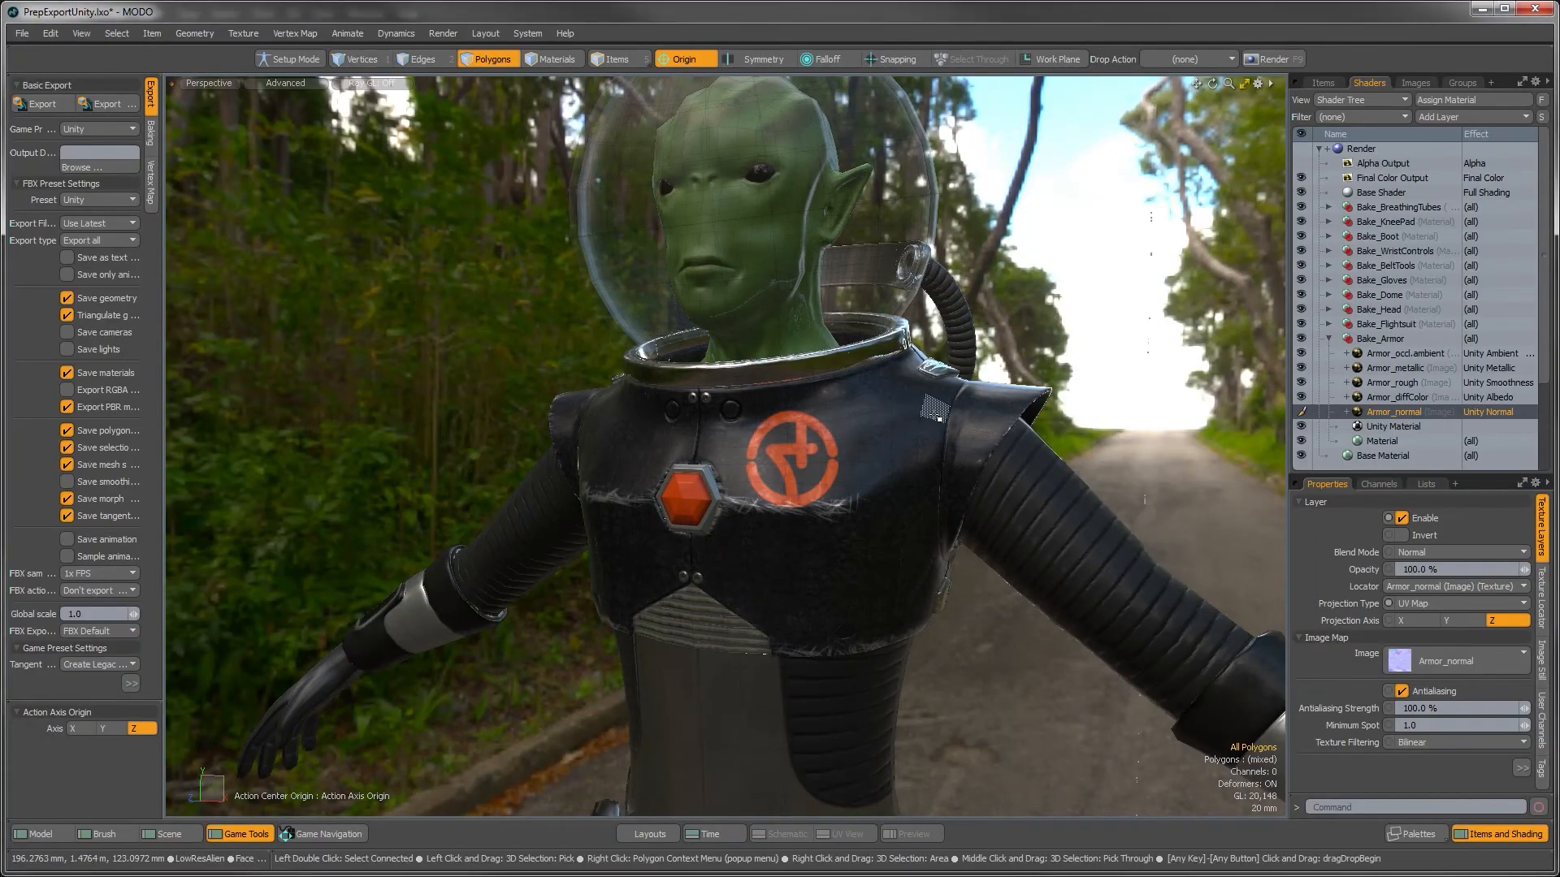
{"action": "left_click_drag", "start_coordinate": [818, 648], "coordinate": [715, 610], "text": "alt"}
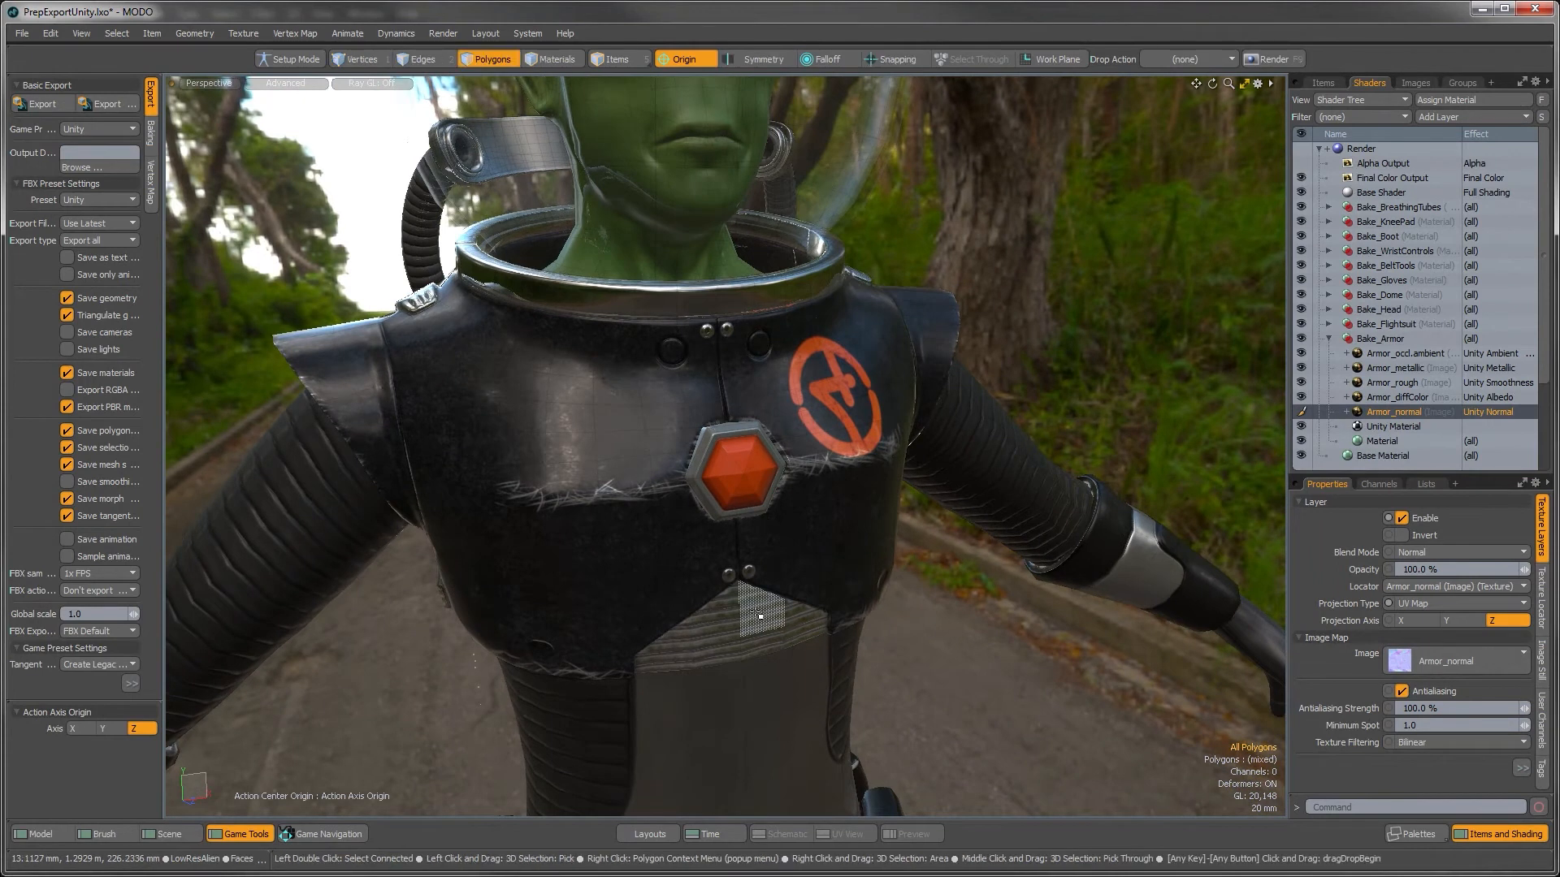
{"action": "left_click_drag", "start_coordinate": [760, 618], "coordinate": [661, 586], "text": "alt"}
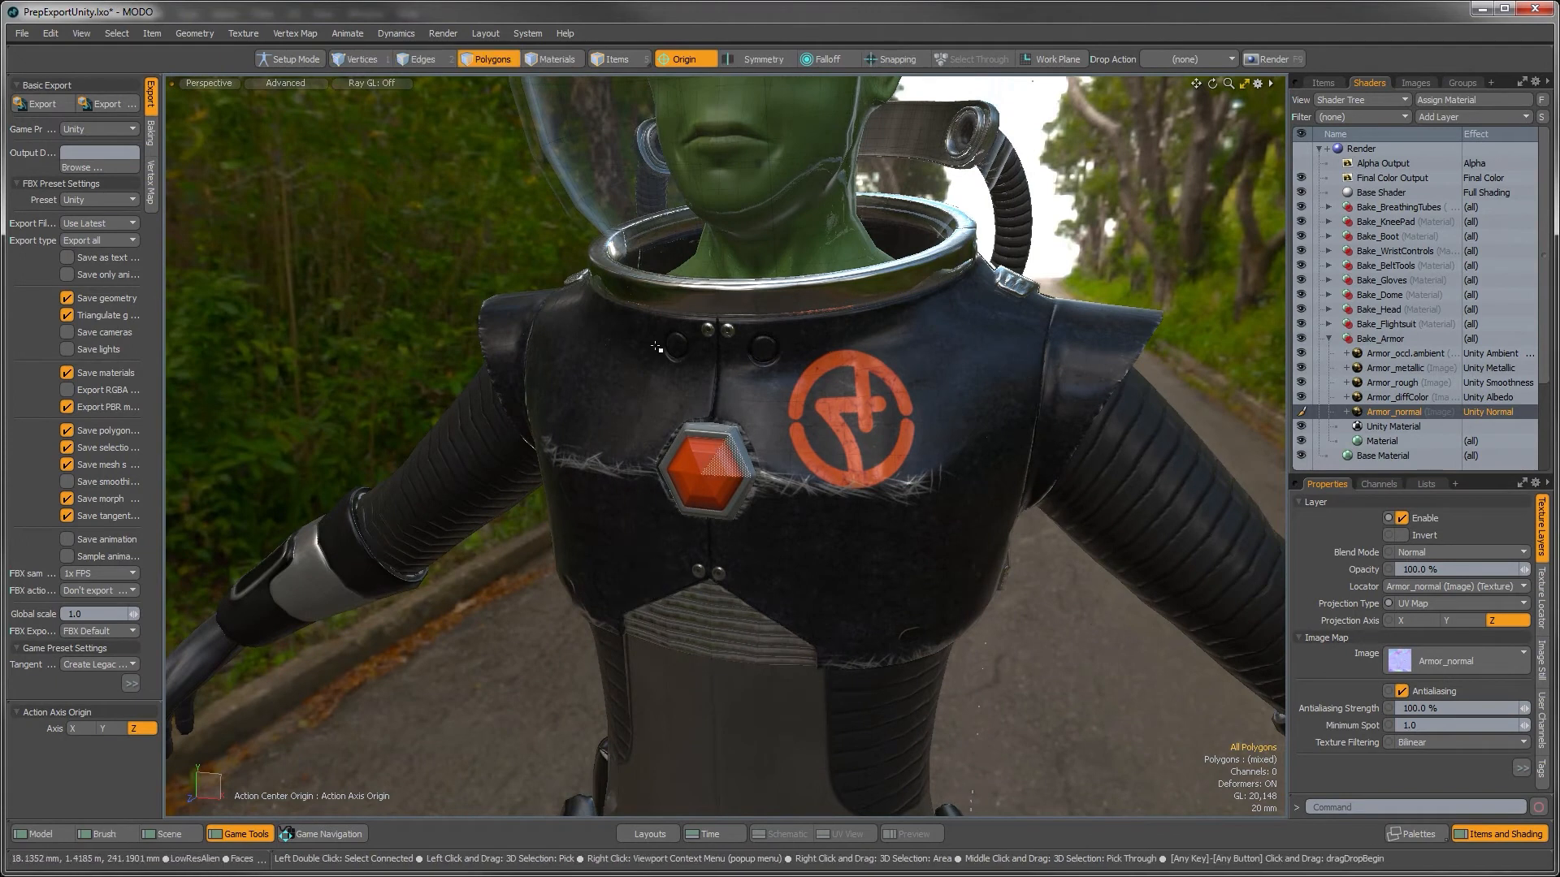
Step: Collapse the Bake_Armor group, expand Bake_Flightsuit and disable the visibility of its four Suit texture layers
{"action": "scroll", "coordinate": [950, 596], "scroll_direction": "down", "scroll_amount": 3}
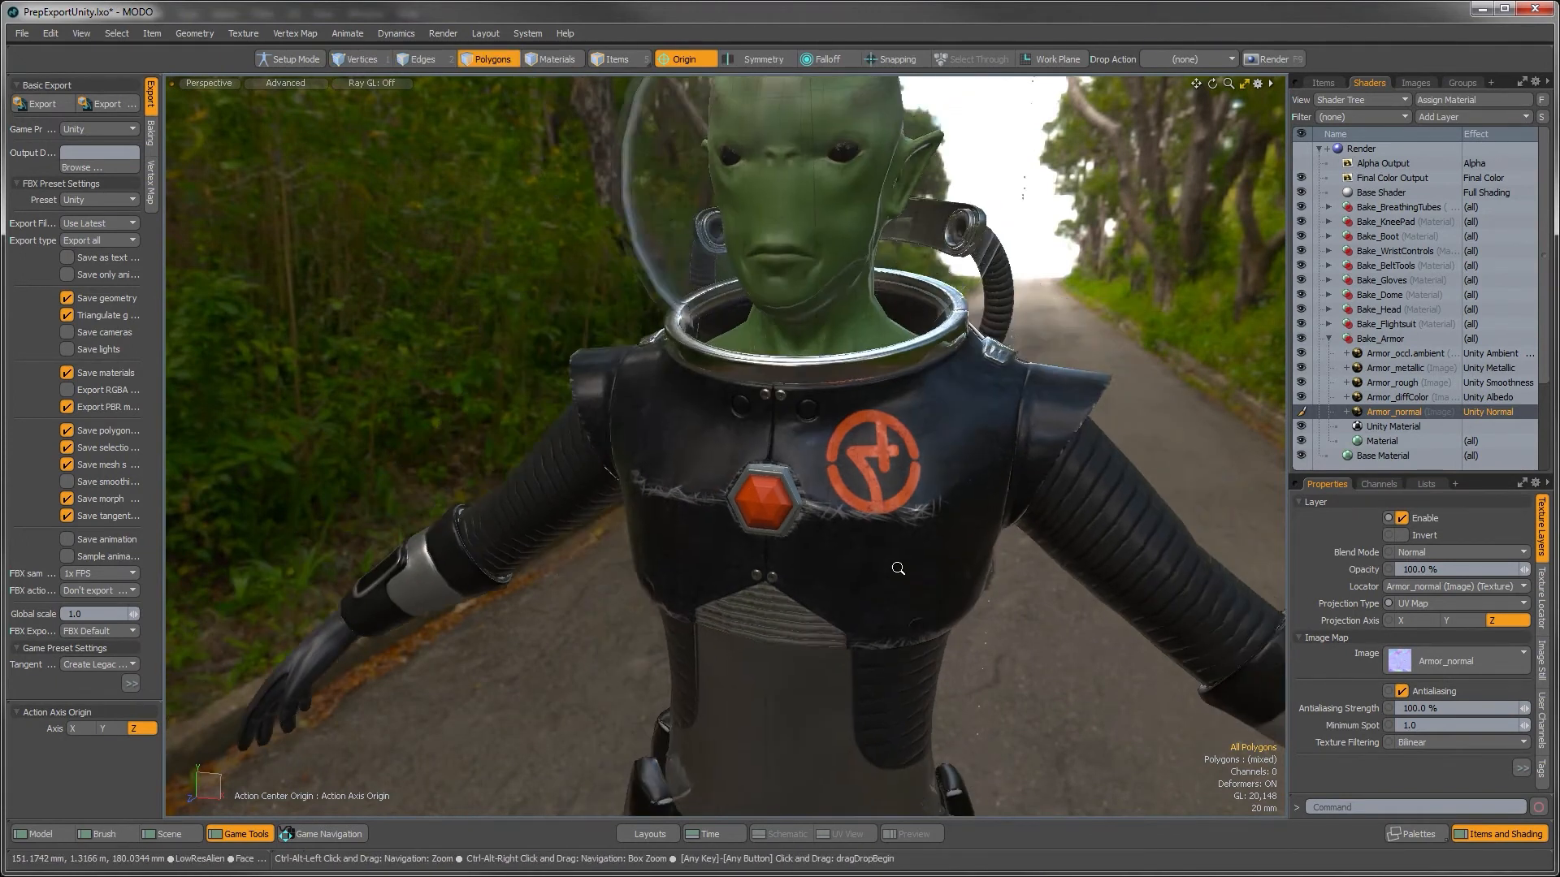
{"action": "left_click", "coordinate": [1328, 339]}
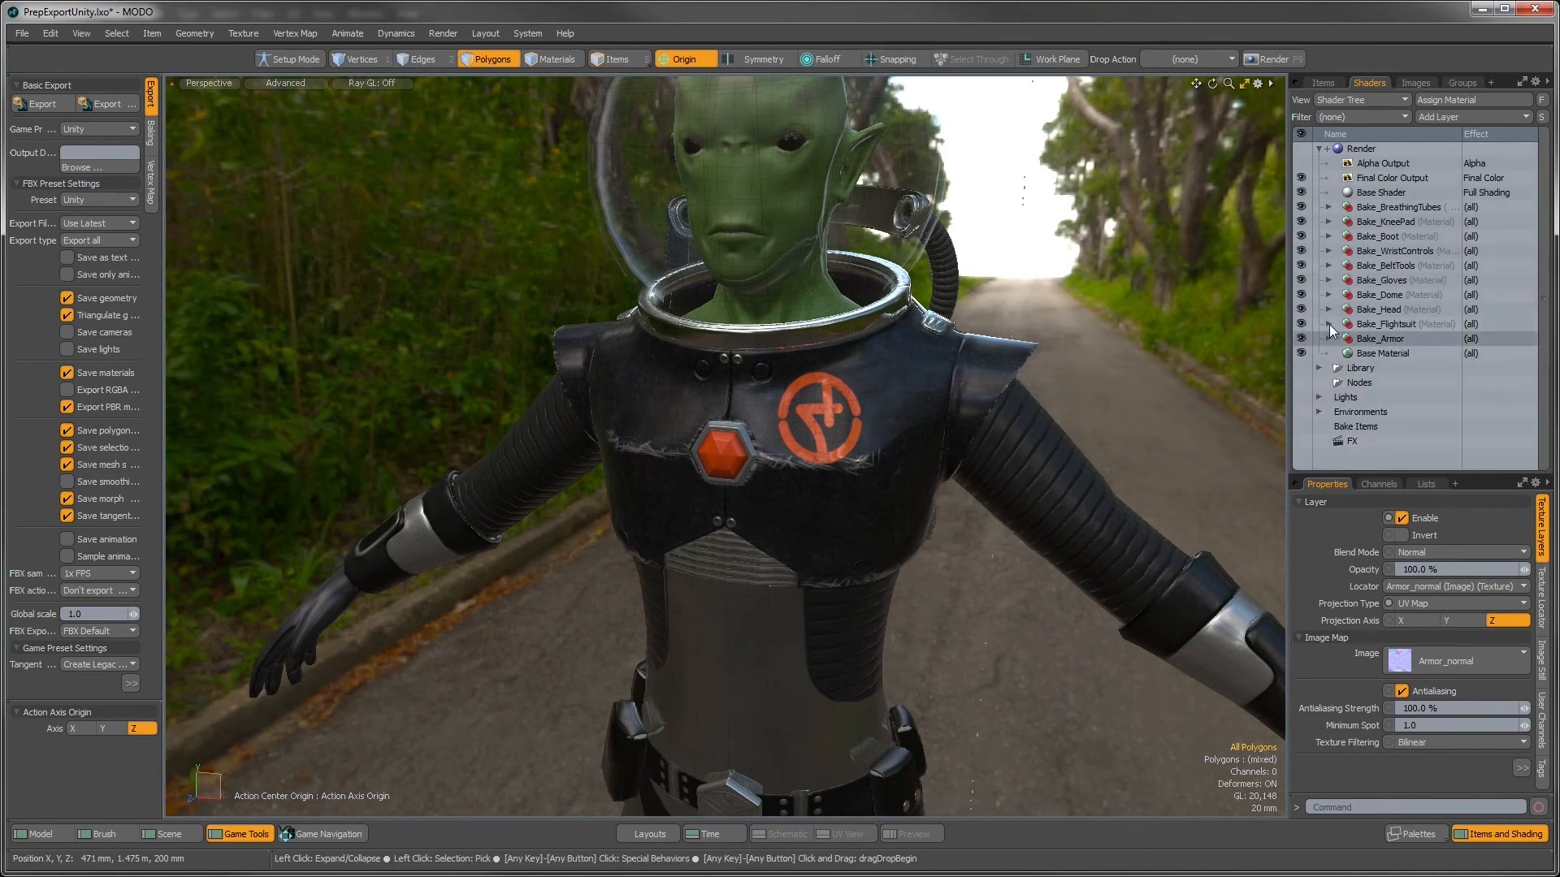
{"action": "left_click", "coordinate": [1329, 325]}
{"action": "left_click_drag", "start_coordinate": [1301, 383], "coordinate": [1302, 345]}
{"action": "left_click", "coordinate": [1302, 338]}
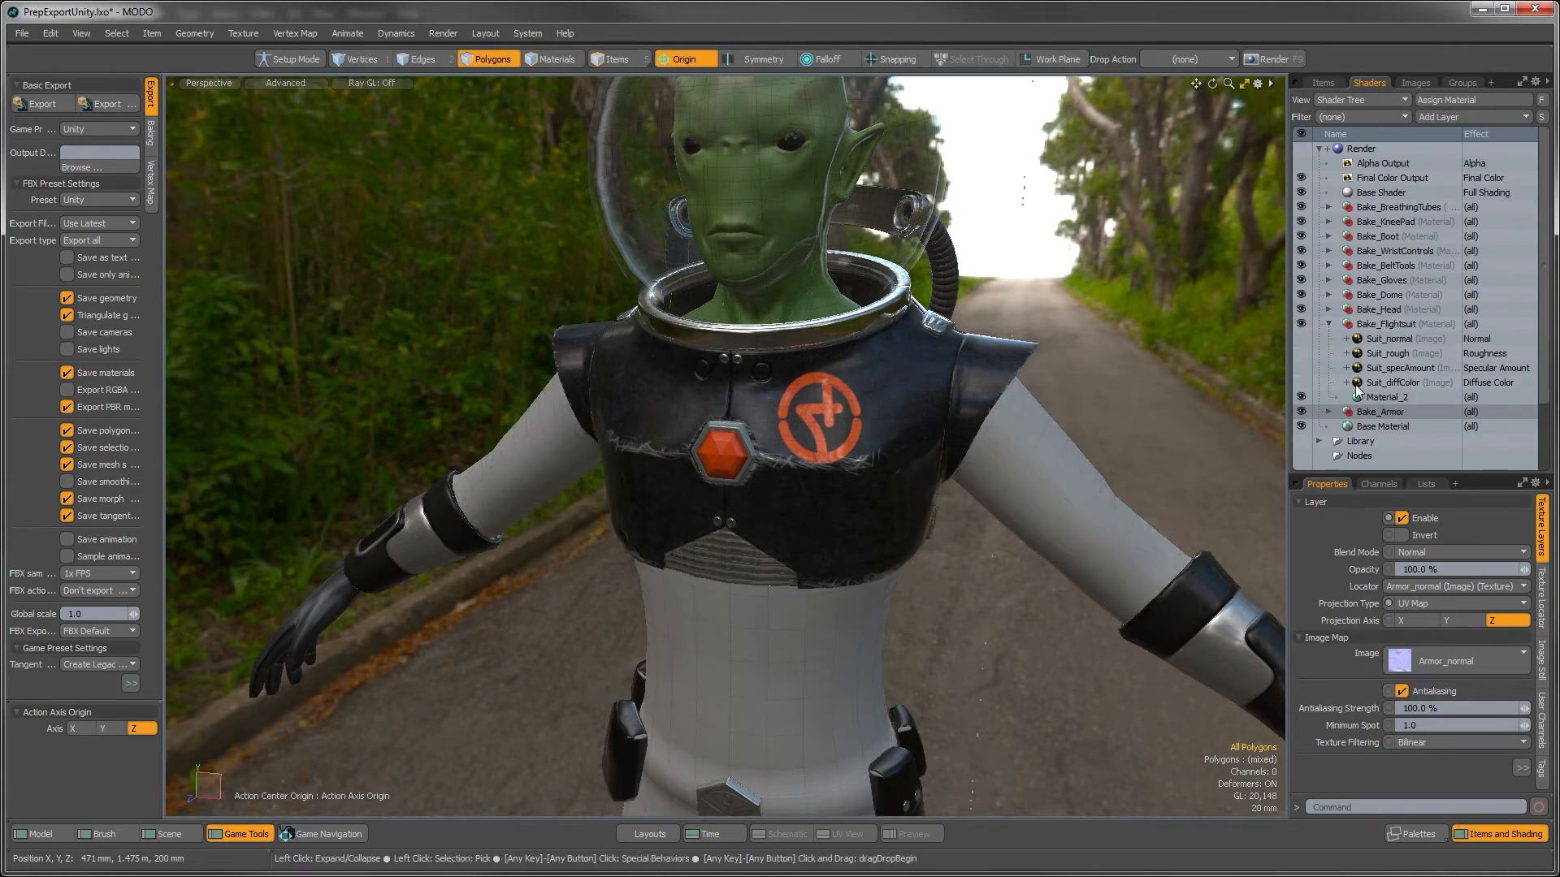
Step: Add a Unity Material to Bake_Flightsuit and place it directly above Material_2, below the suit textures
{"action": "left_click", "coordinate": [1373, 396]}
{"action": "left_click", "coordinate": [1428, 120]}
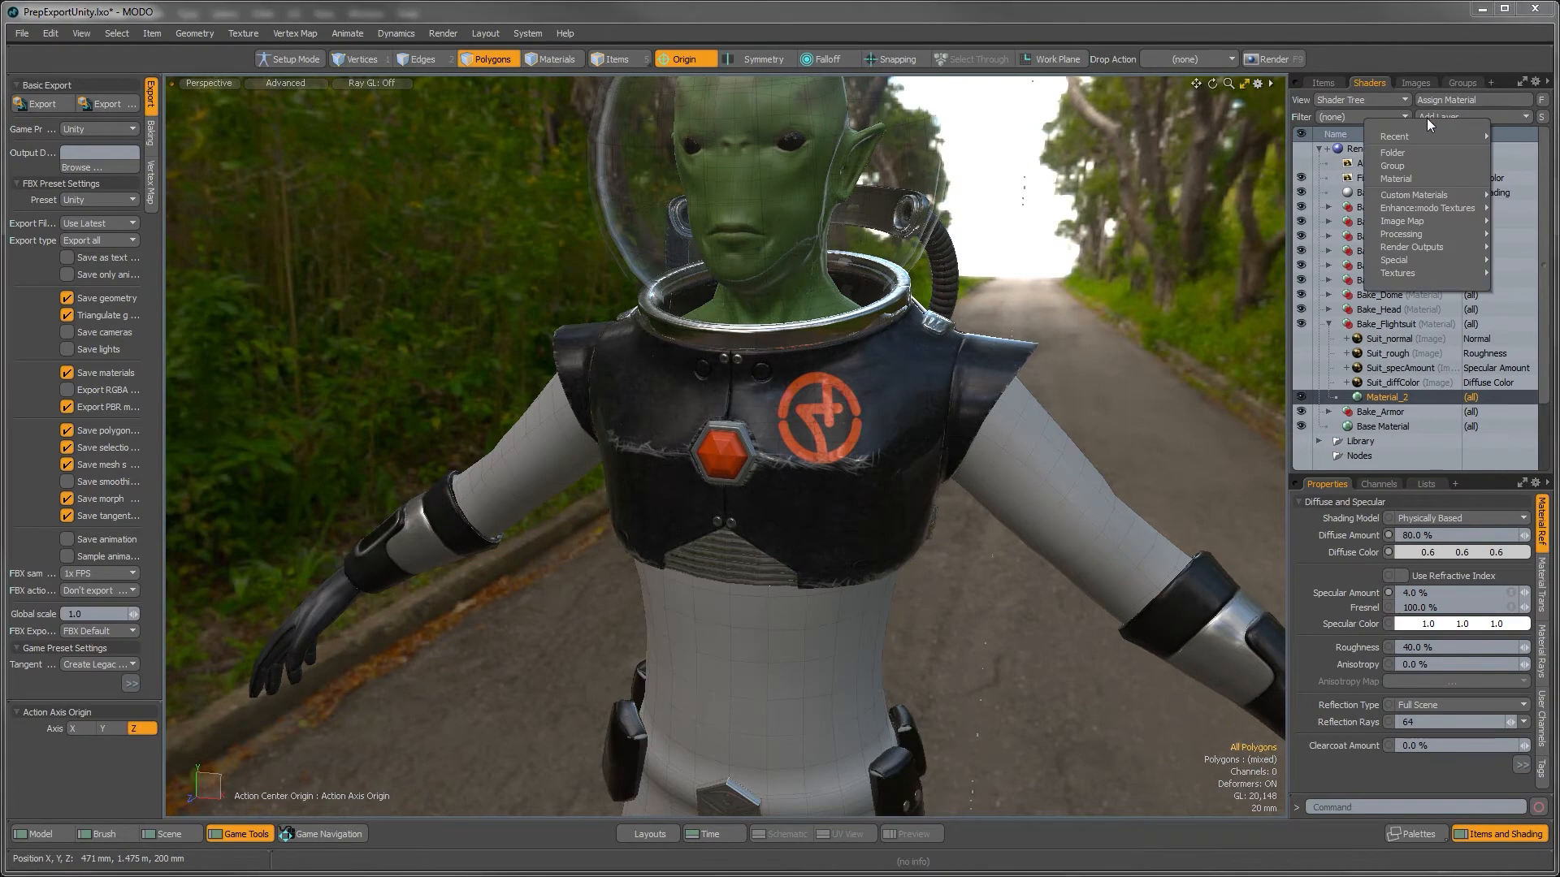
{"action": "mouse_move", "coordinate": [1420, 221]}
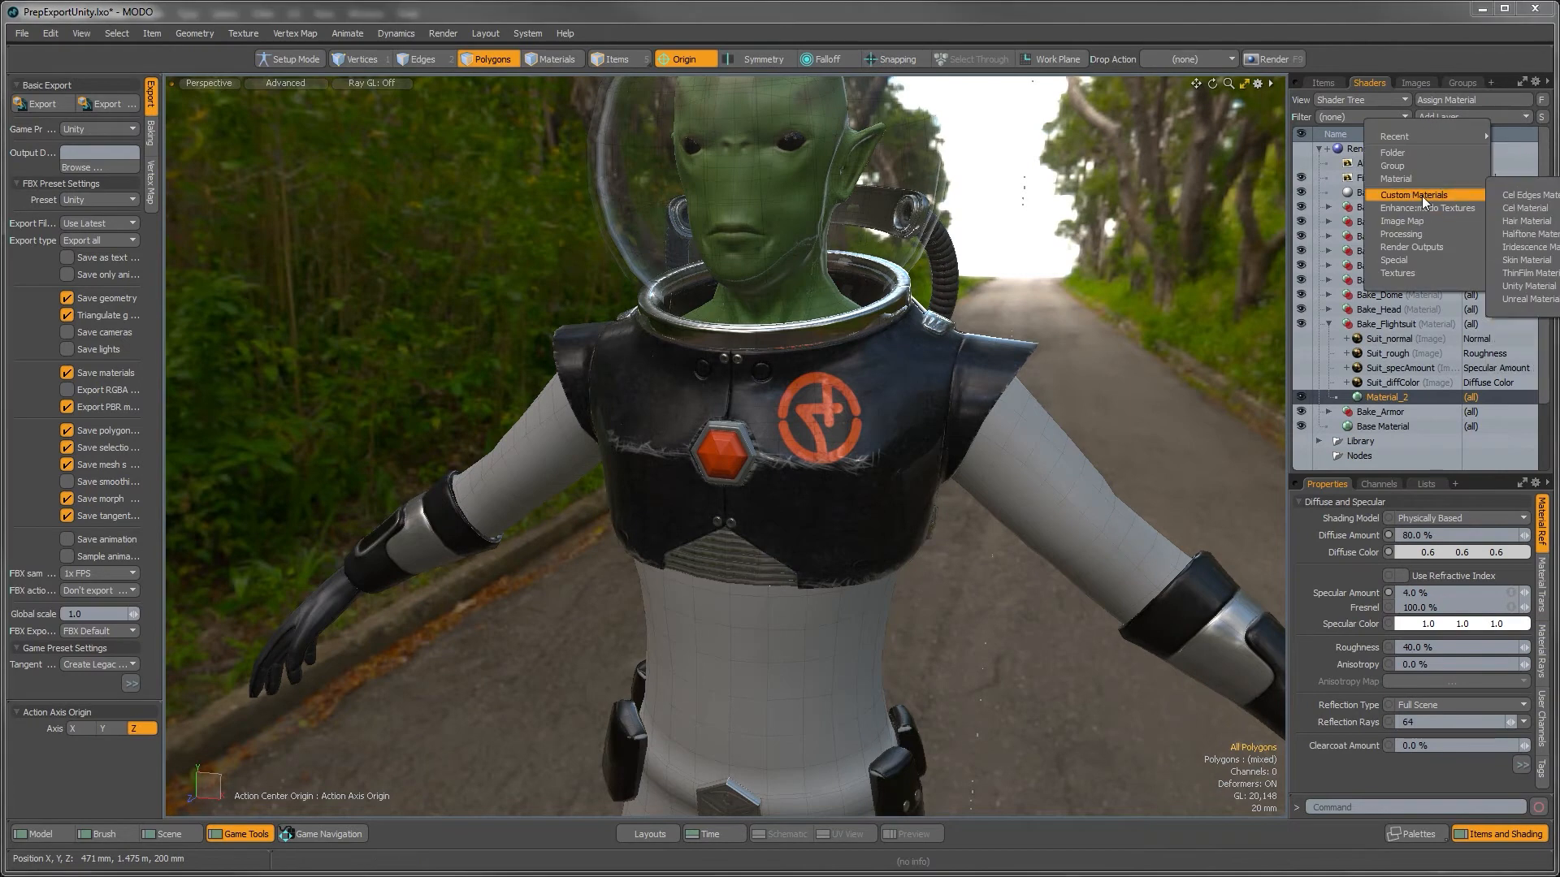
{"action": "left_click", "coordinate": [1520, 288]}
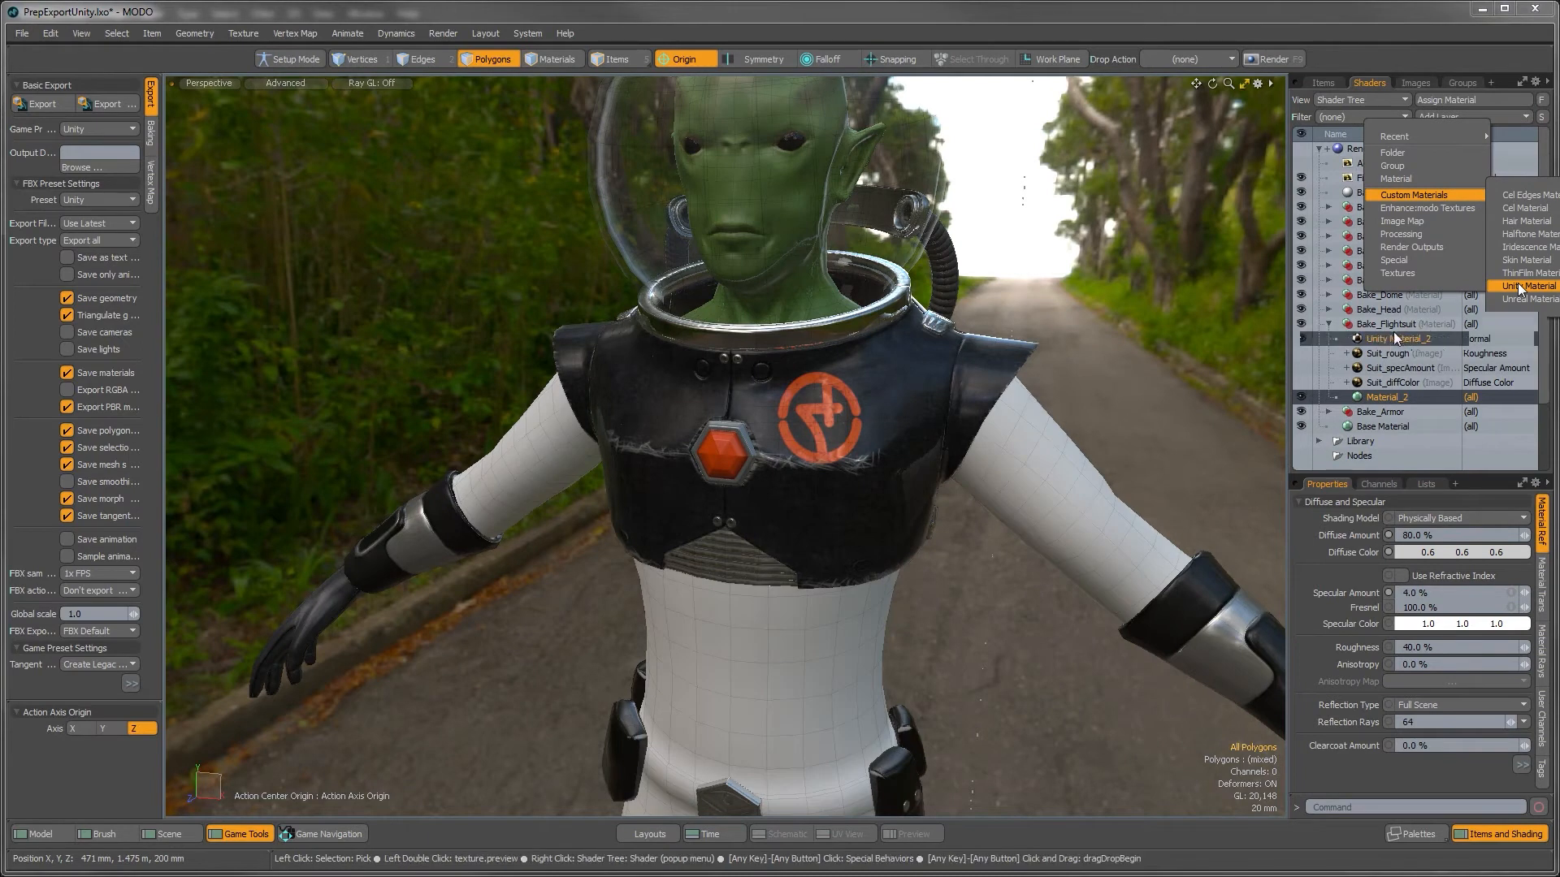
{"action": "left_click_drag", "start_coordinate": [1388, 340], "coordinate": [1404, 393]}
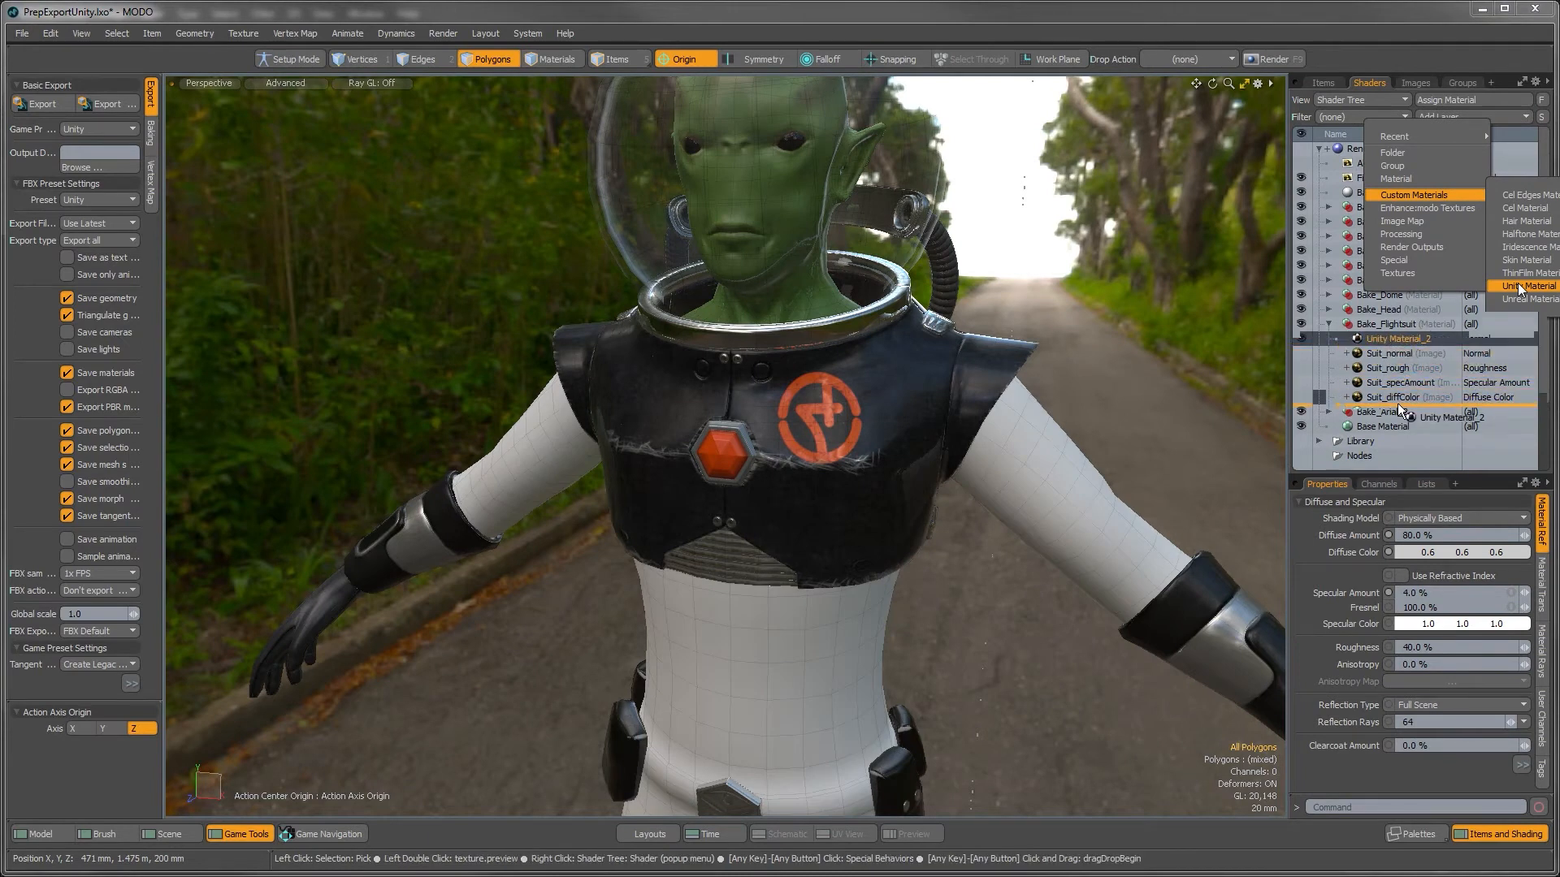
{"action": "left_click", "coordinate": [1520, 287]}
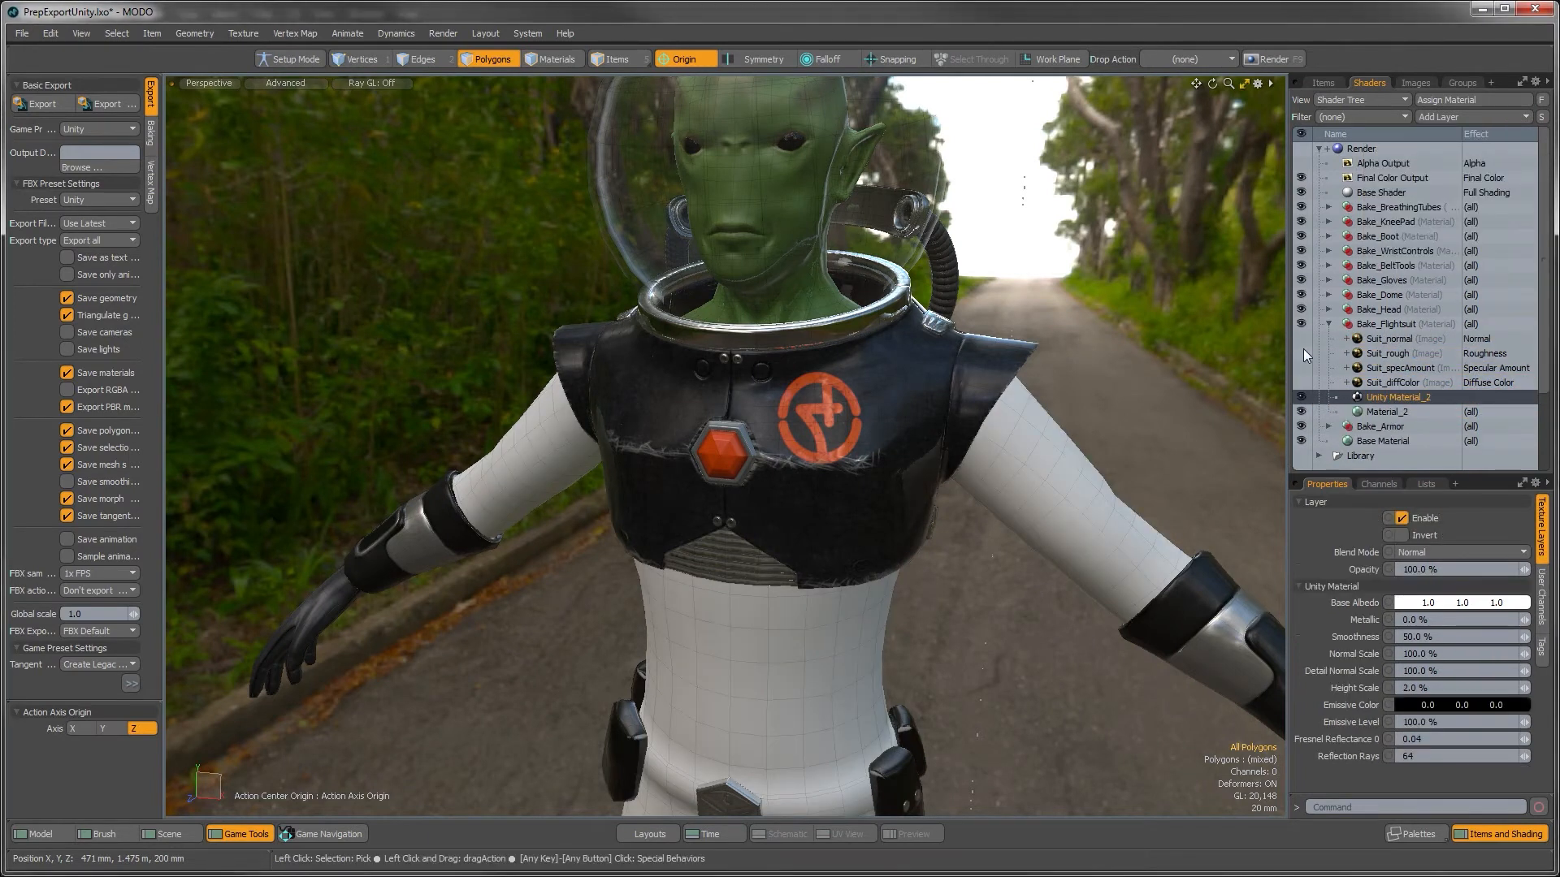
Step: Enable Suit_normal, move it directly above the Unity material and set its effect to Unity Normal, accepting removal of its color correction
{"action": "left_click", "coordinate": [1380, 338]}
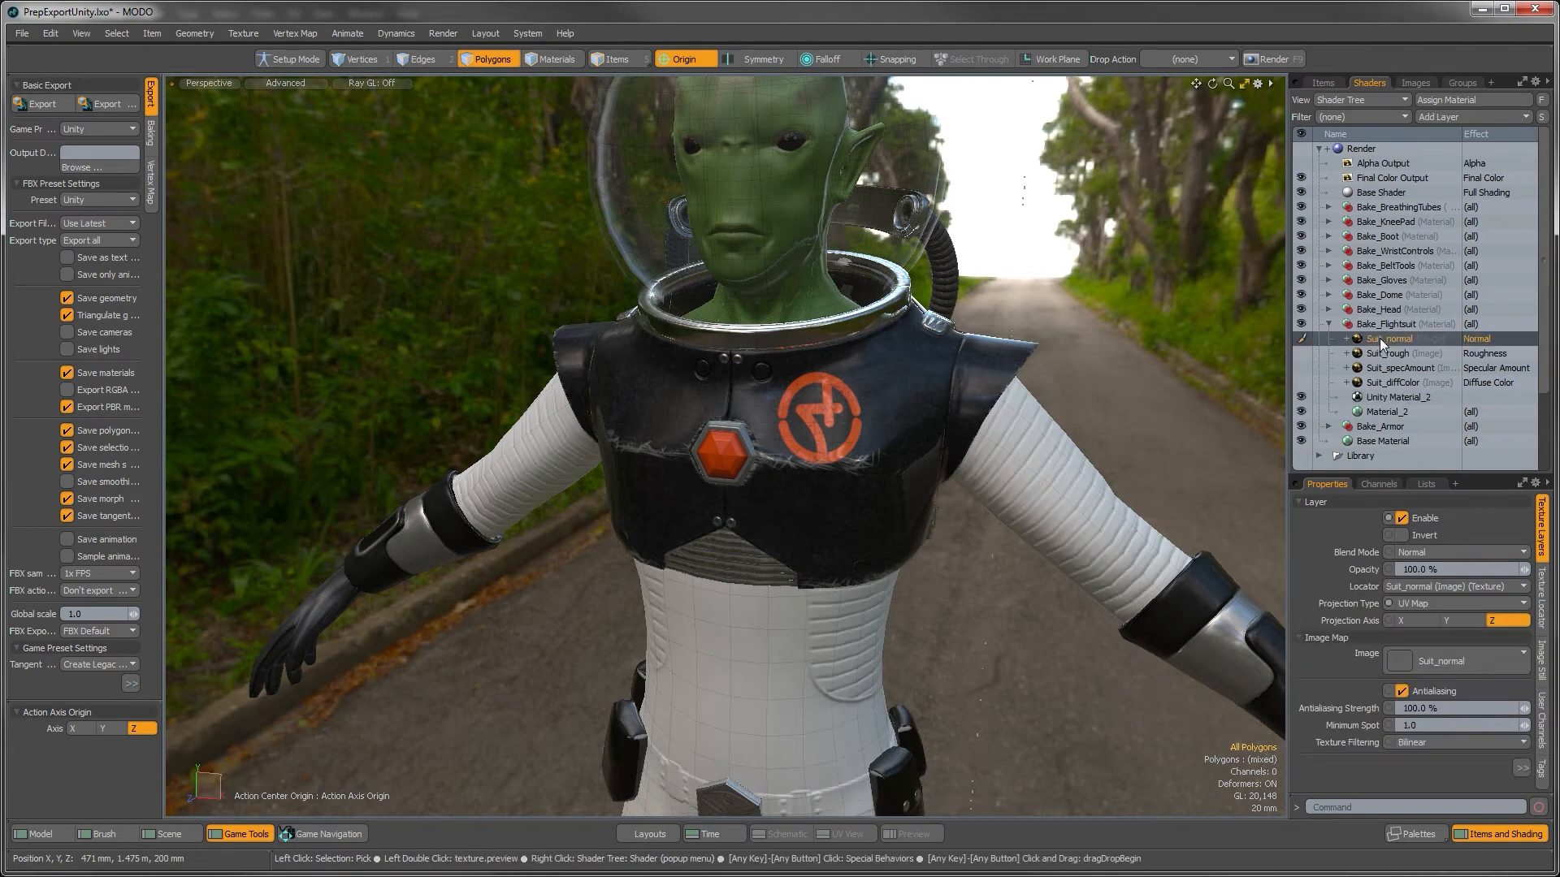
{"action": "left_click_drag", "start_coordinate": [1376, 338], "coordinate": [1389, 393]}
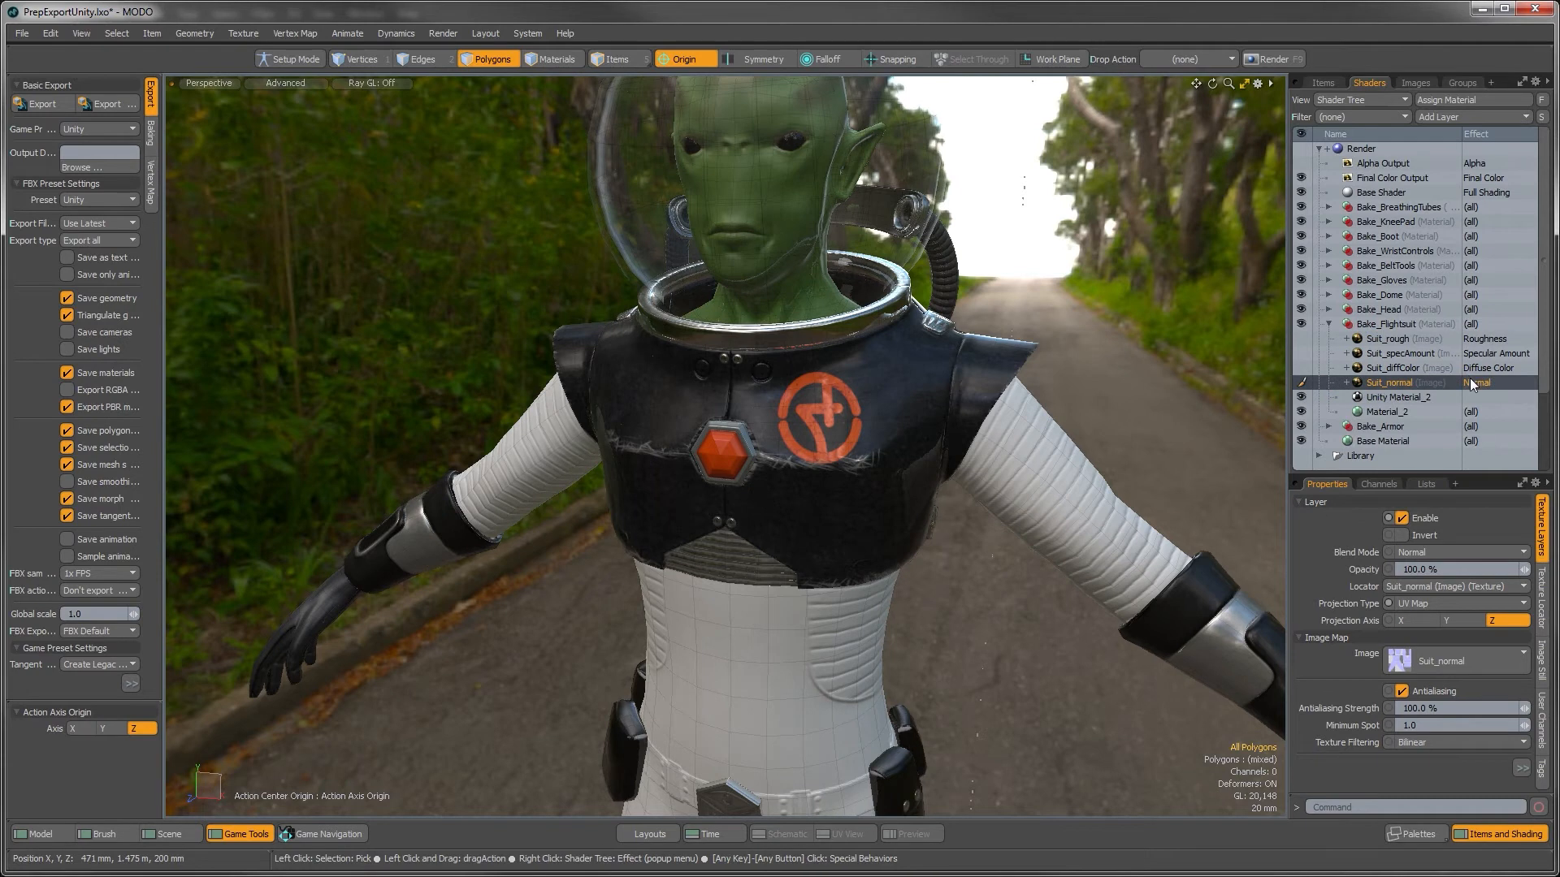
{"action": "left_click", "coordinate": [1470, 378]}
{"action": "mouse_move", "coordinate": [1440, 502]}
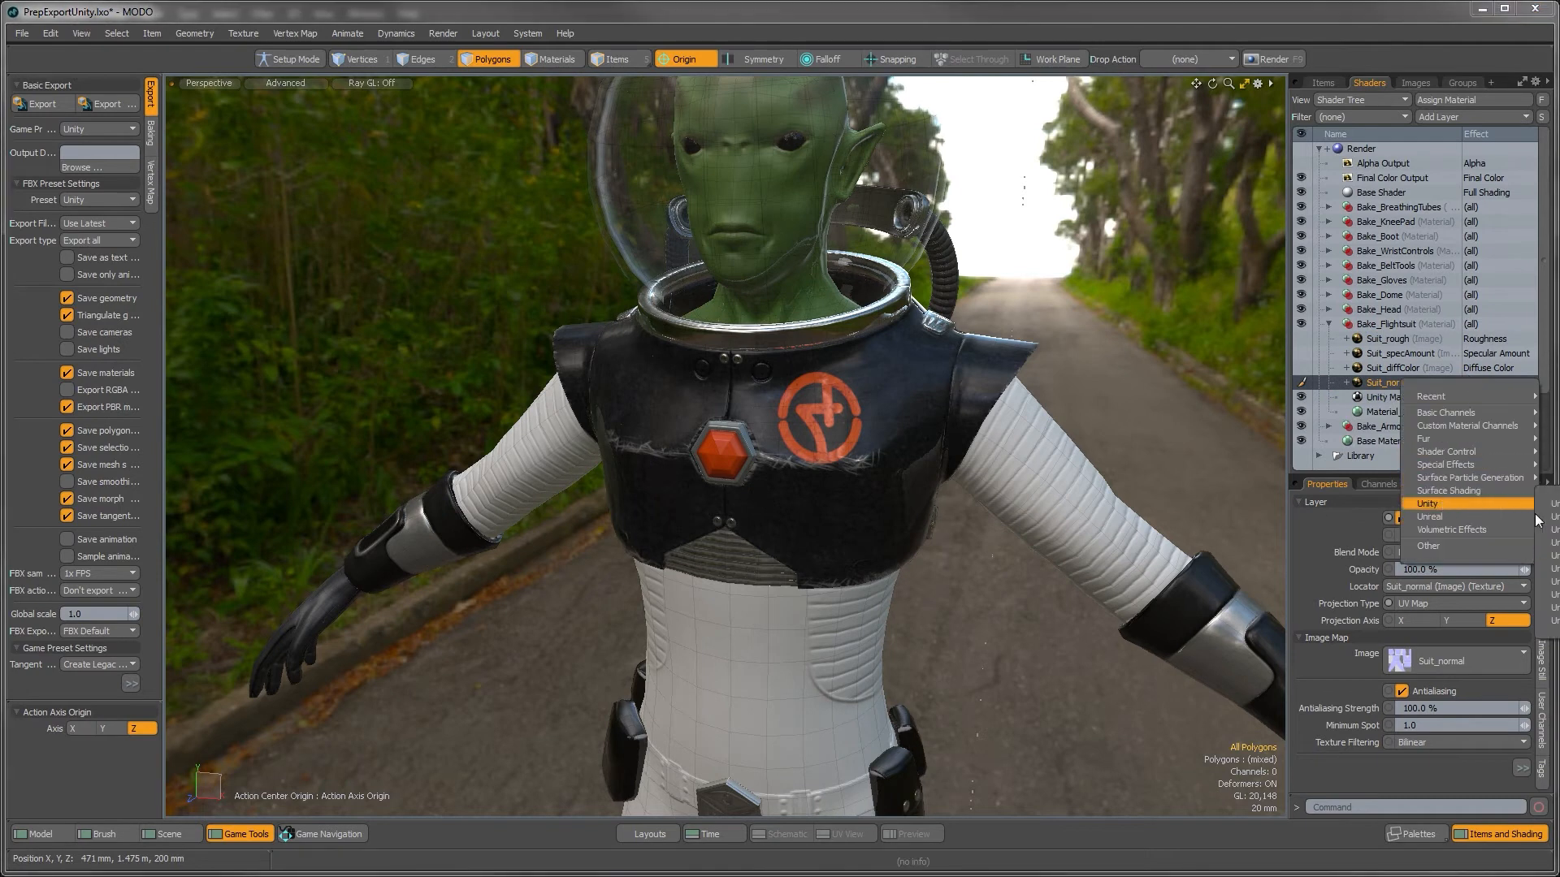
{"action": "left_click", "coordinate": [1551, 601]}
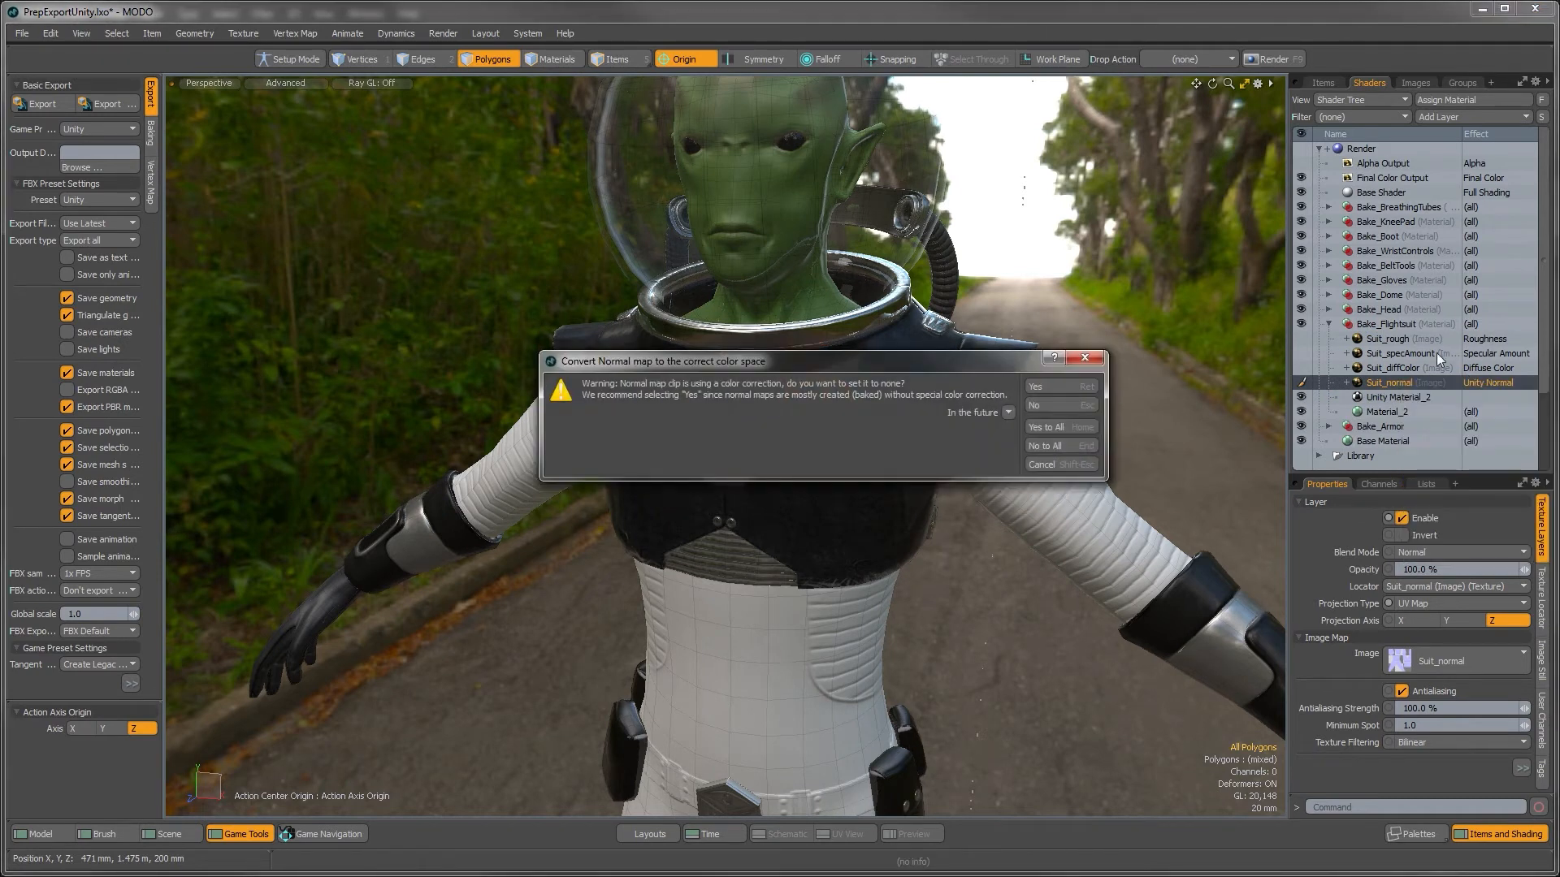
{"action": "left_click", "coordinate": [1044, 386]}
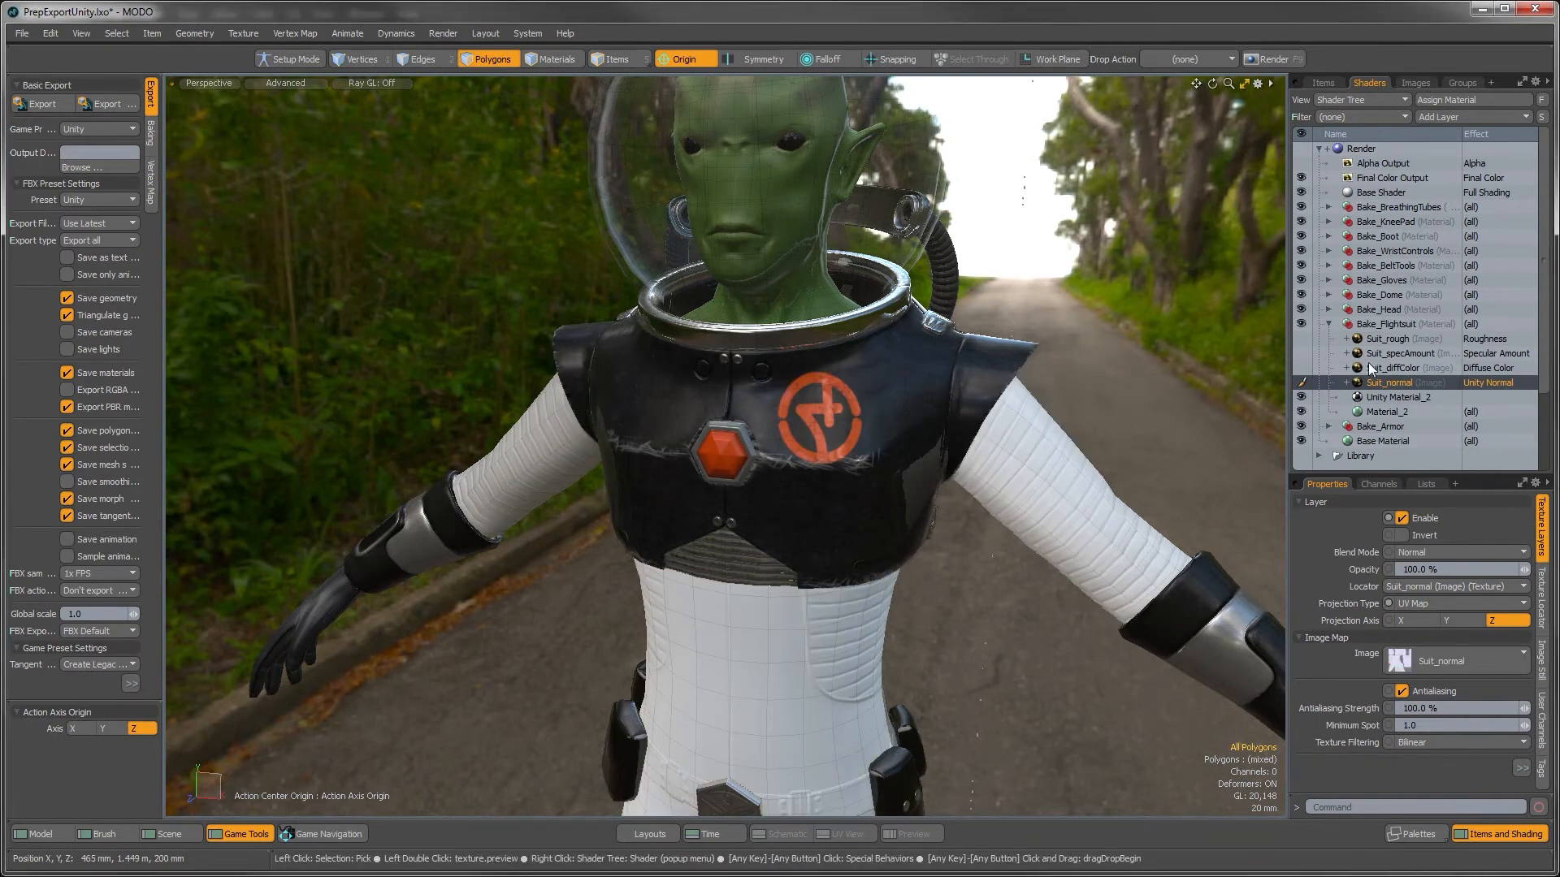
{"action": "left_click_drag", "start_coordinate": [596, 620], "coordinate": [804, 540], "text": "alt"}
{"action": "left_click_drag", "start_coordinate": [804, 540], "coordinate": [966, 467], "text": "alt+shift"}
{"action": "left_click_drag", "start_coordinate": [455, 650], "coordinate": [786, 353], "text": "alt"}
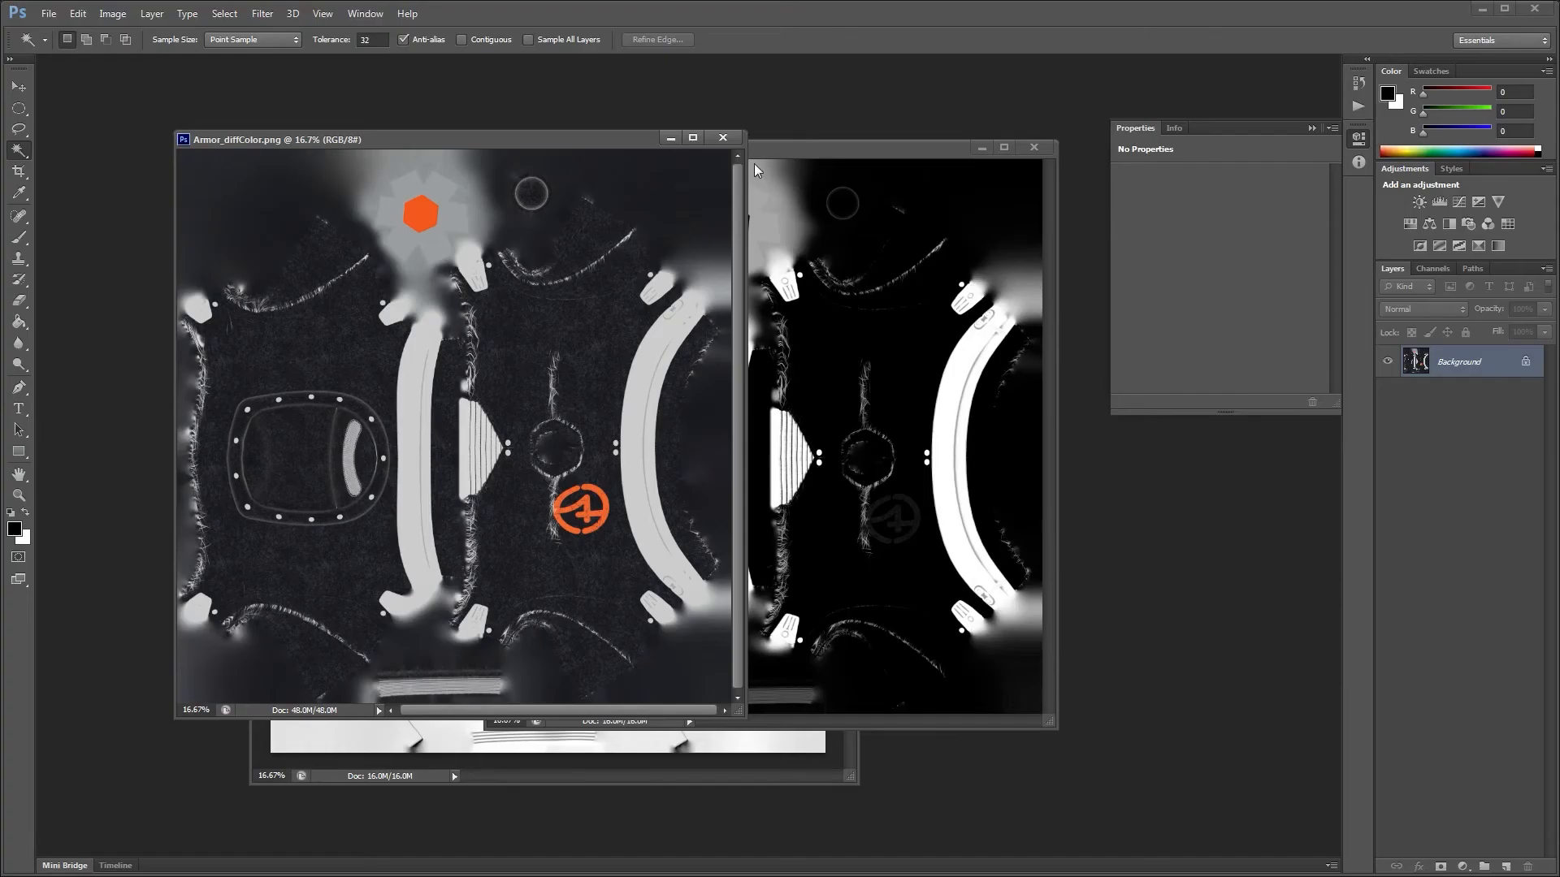
Step: Switch to Photoshop and close the open armor textures without saving their changes
{"action": "left_click", "coordinate": [720, 139]}
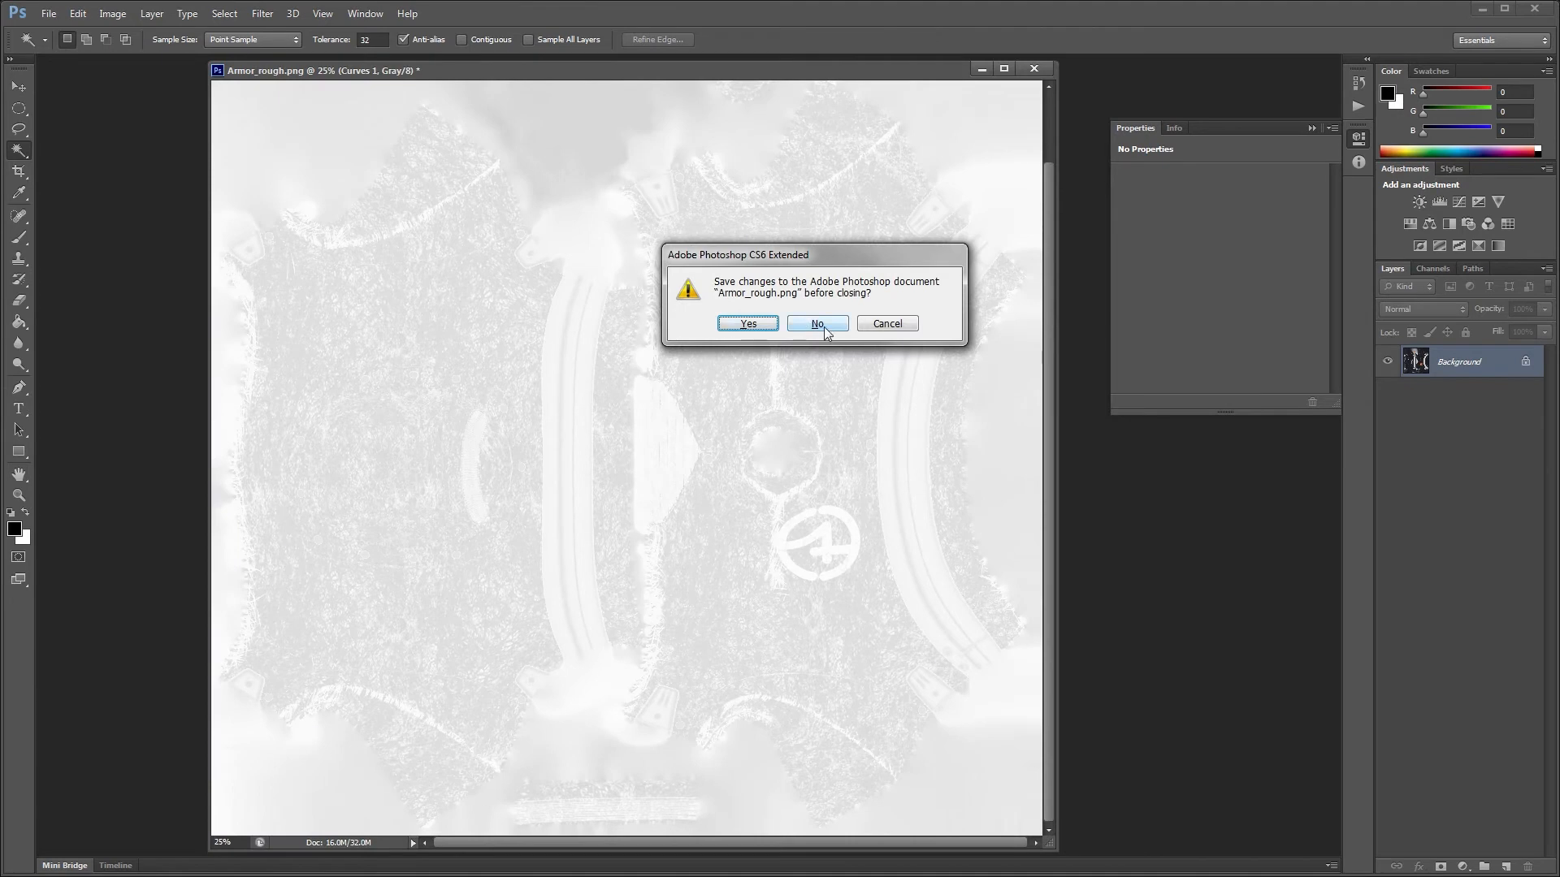
{"action": "left_click", "coordinate": [817, 324]}
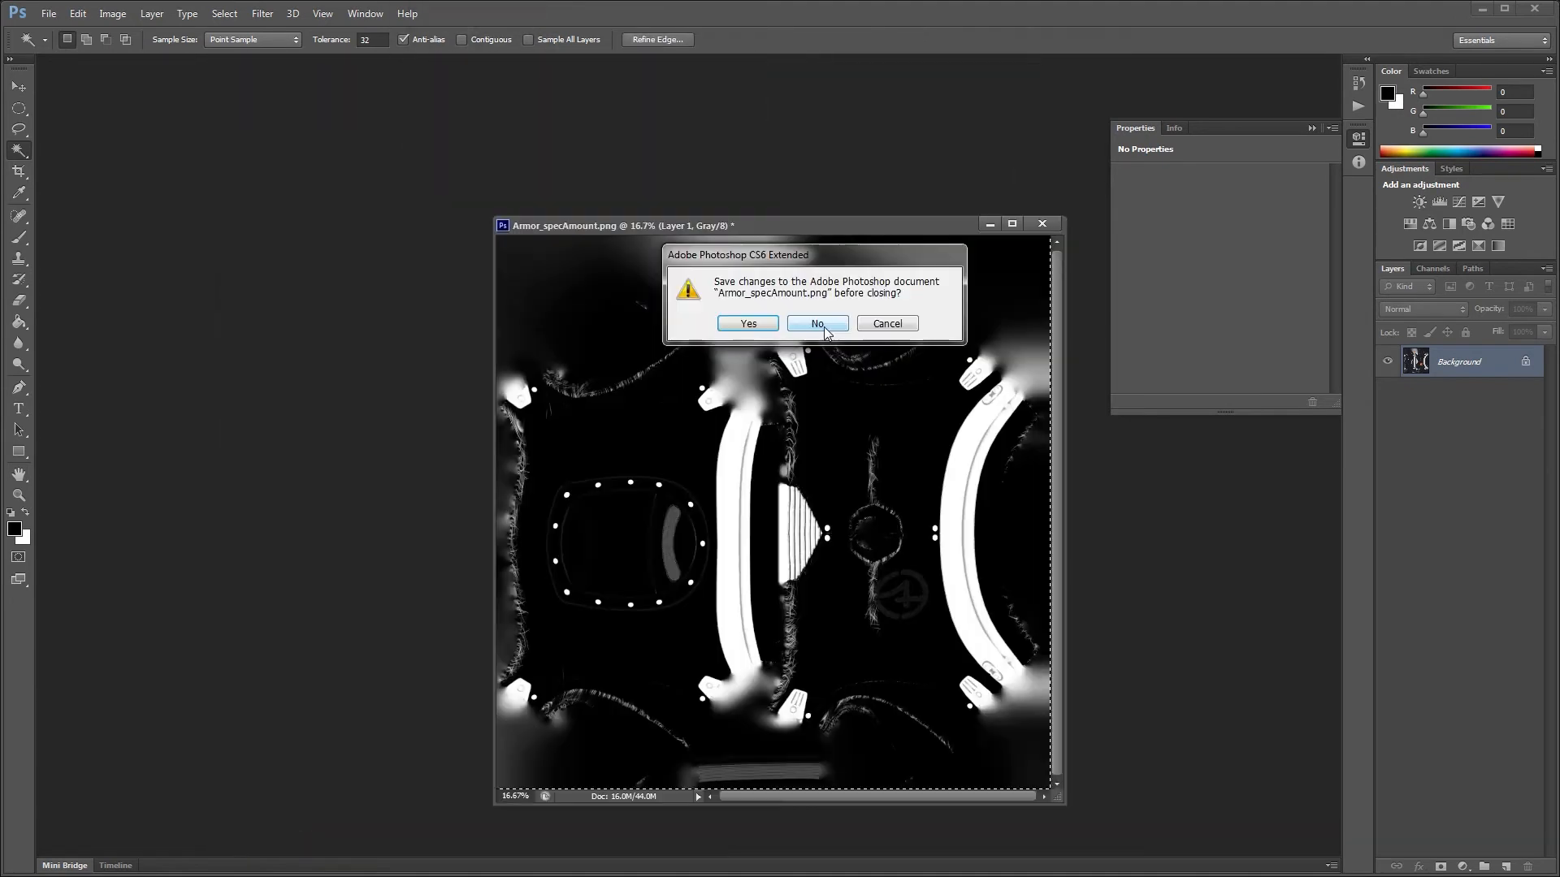
{"action": "left_click", "coordinate": [817, 324]}
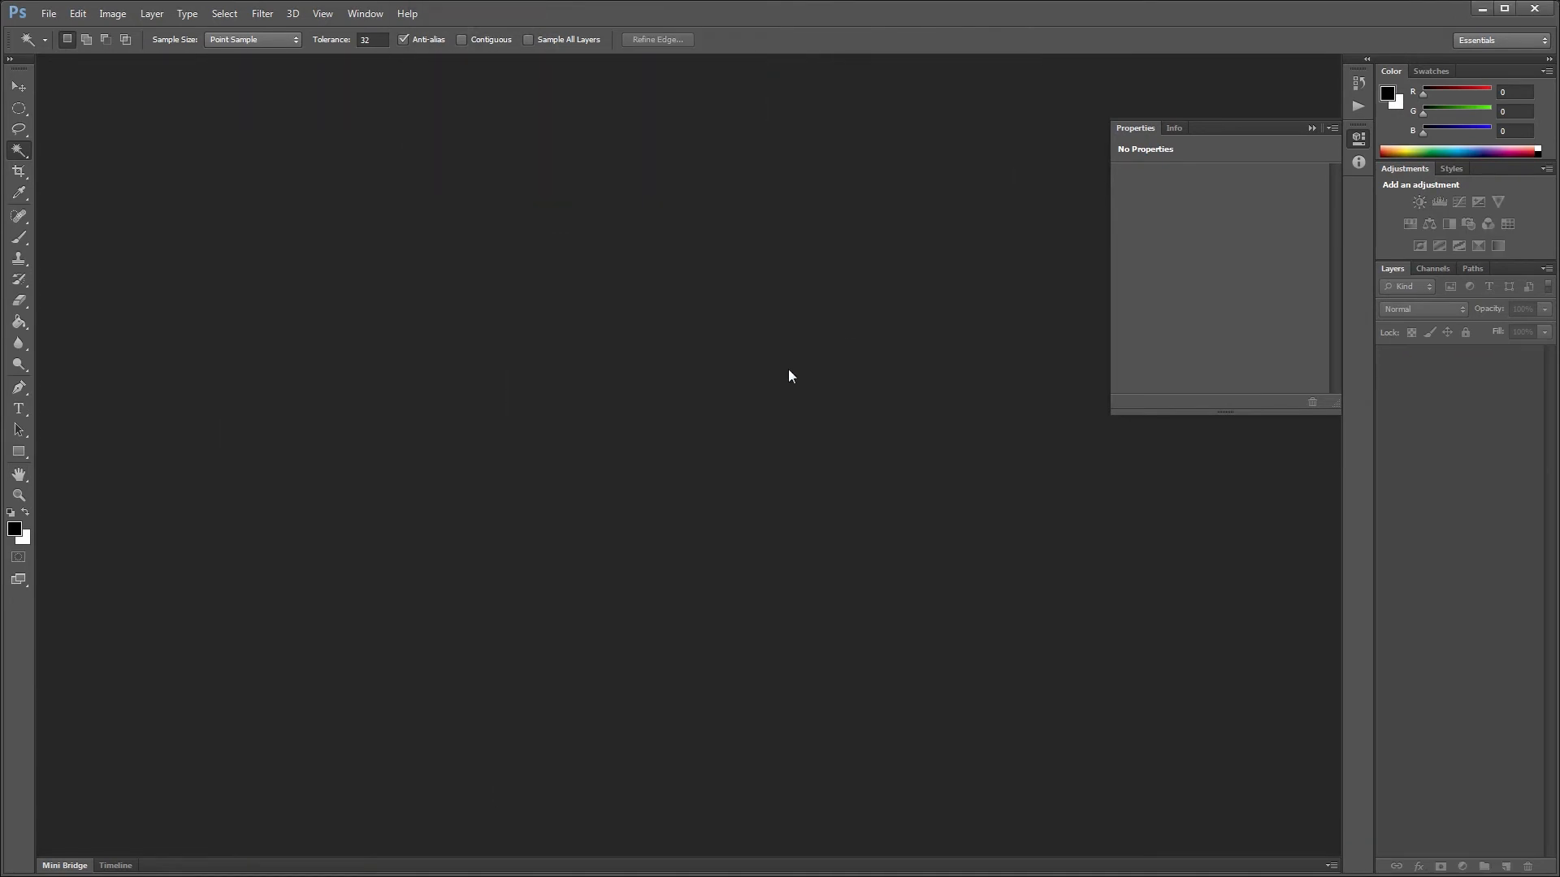
Step: Open Suit_normal.png from the BakedTextures folder
{"action": "key", "text": "ctrl+o"}
{"action": "left_click", "coordinate": [815, 504]}
{"action": "scroll", "coordinate": [815, 503], "scroll_direction": "down", "scroll_amount": 2}
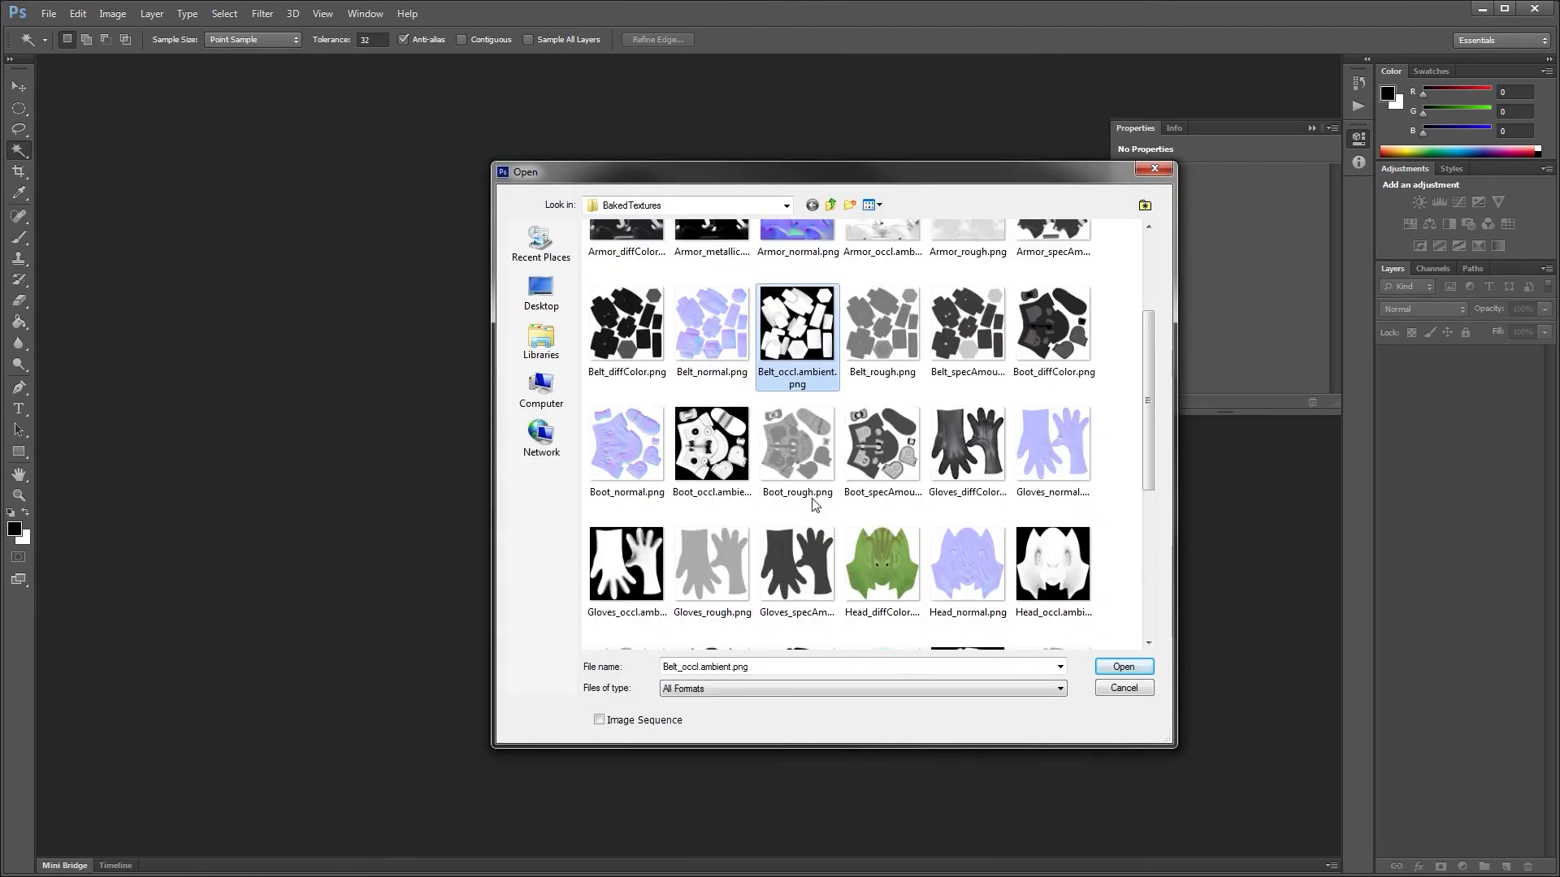
{"action": "scroll", "coordinate": [811, 498], "scroll_direction": "down", "scroll_amount": 2}
{"action": "scroll", "coordinate": [814, 460], "scroll_direction": "down", "scroll_amount": 1}
{"action": "double_click", "coordinate": [814, 460]}
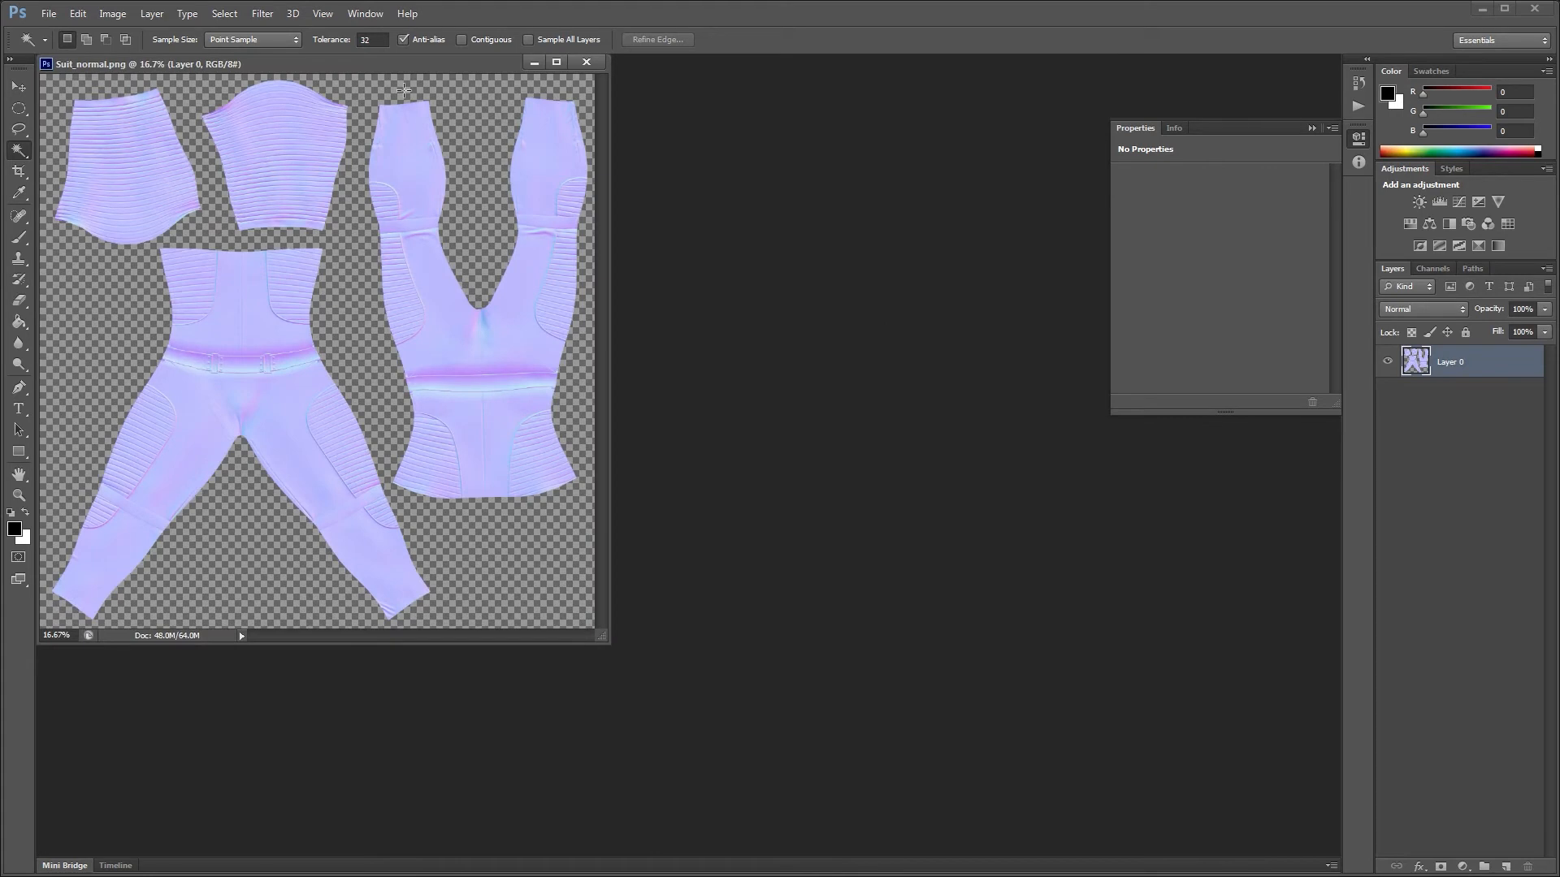
Step: Fill the transparent areas of Suit_normal.png with the Solidify A filter and flatten the image
{"action": "left_click_drag", "start_coordinate": [398, 74], "coordinate": [462, 126]}
{"action": "left_click", "coordinate": [264, 13]}
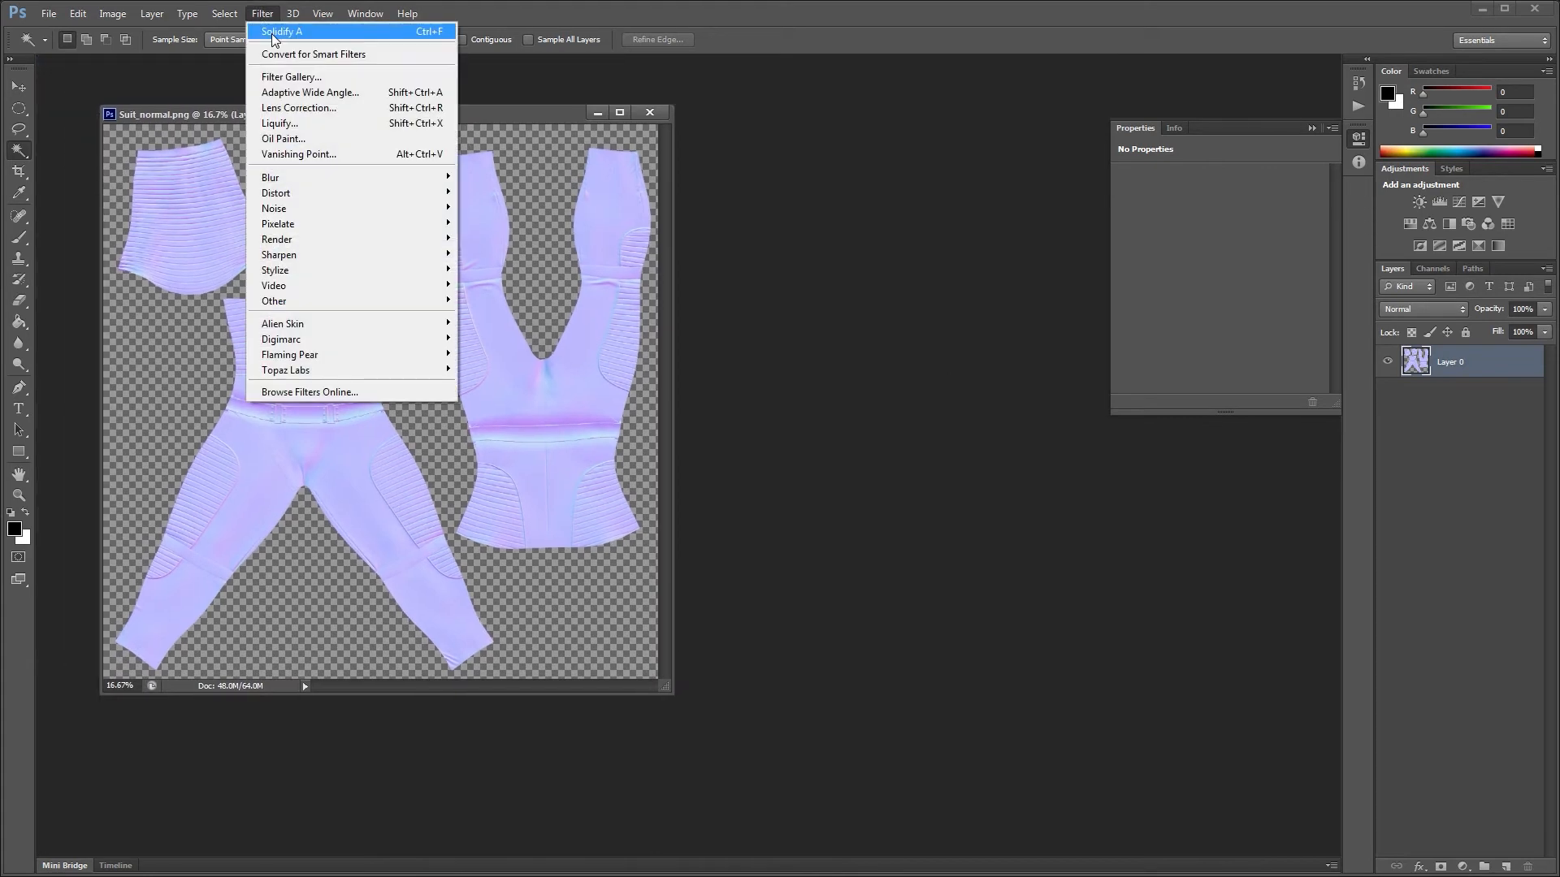
{"action": "left_click", "coordinate": [273, 31]}
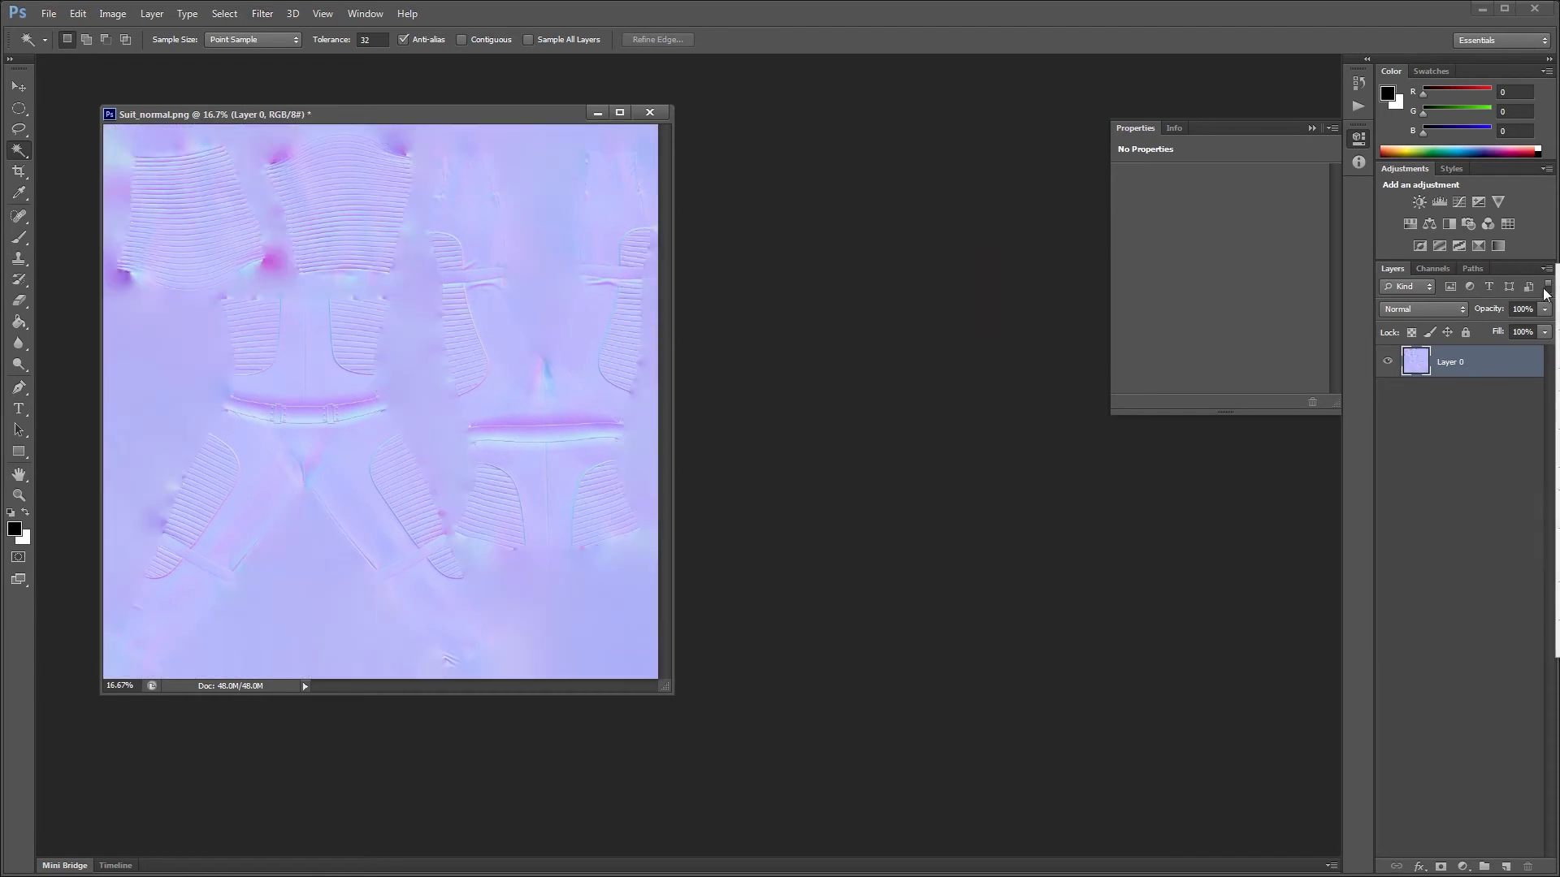
{"action": "left_click", "coordinate": [1558, 571]}
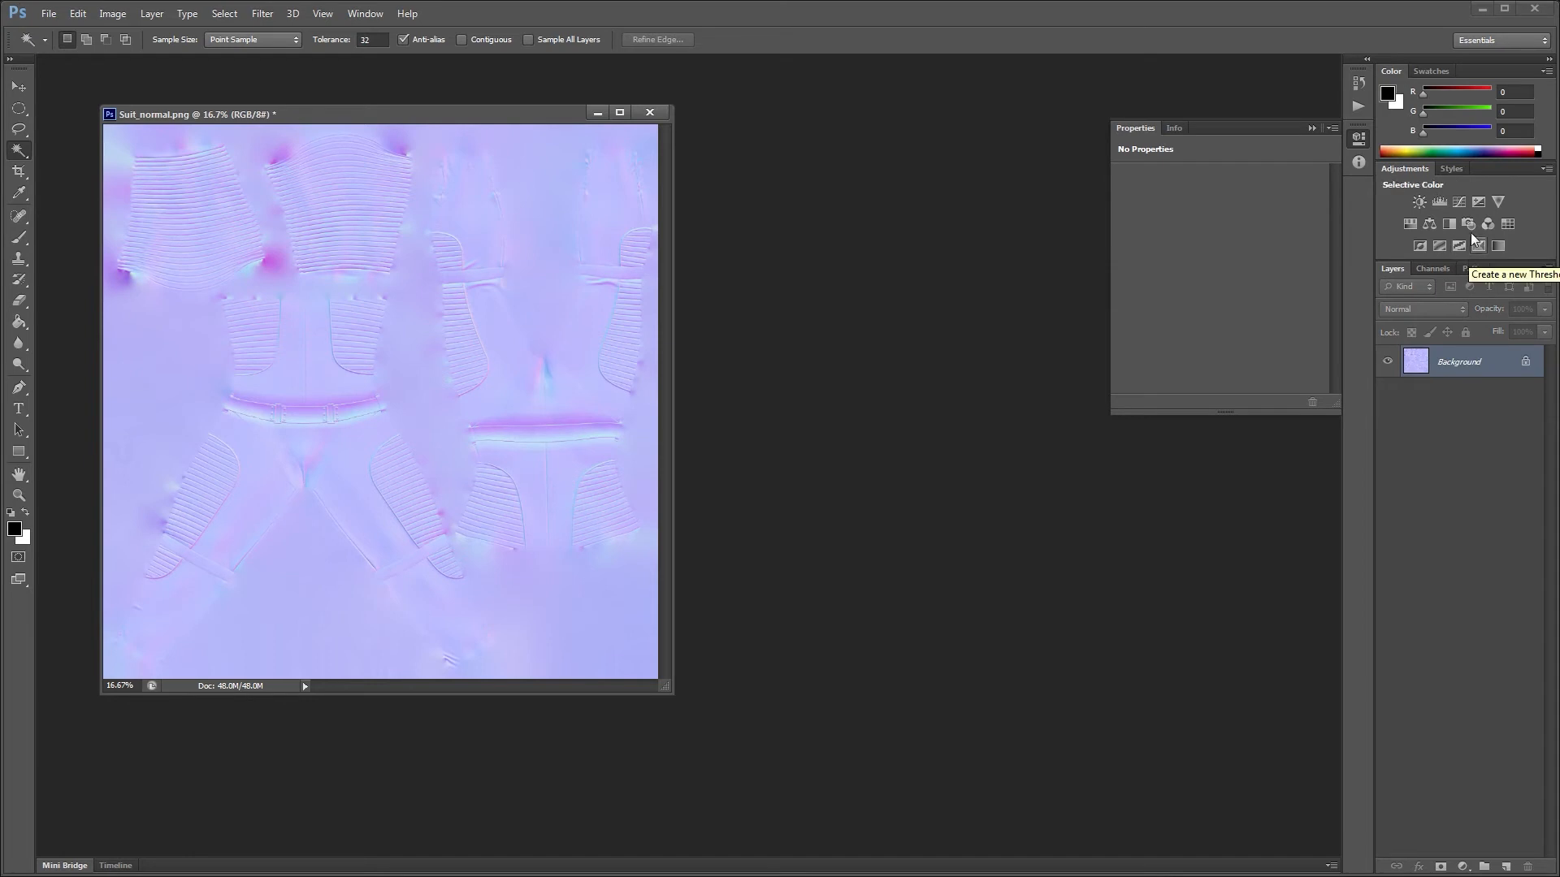
Step: Add an Exposure adjustment with a gamma correction of 0.4545 to the suit normal map, then merge it down and save the file
{"action": "left_click", "coordinate": [1478, 201]}
{"action": "left_click_drag", "start_coordinate": [1296, 270], "coordinate": [1267, 270]}
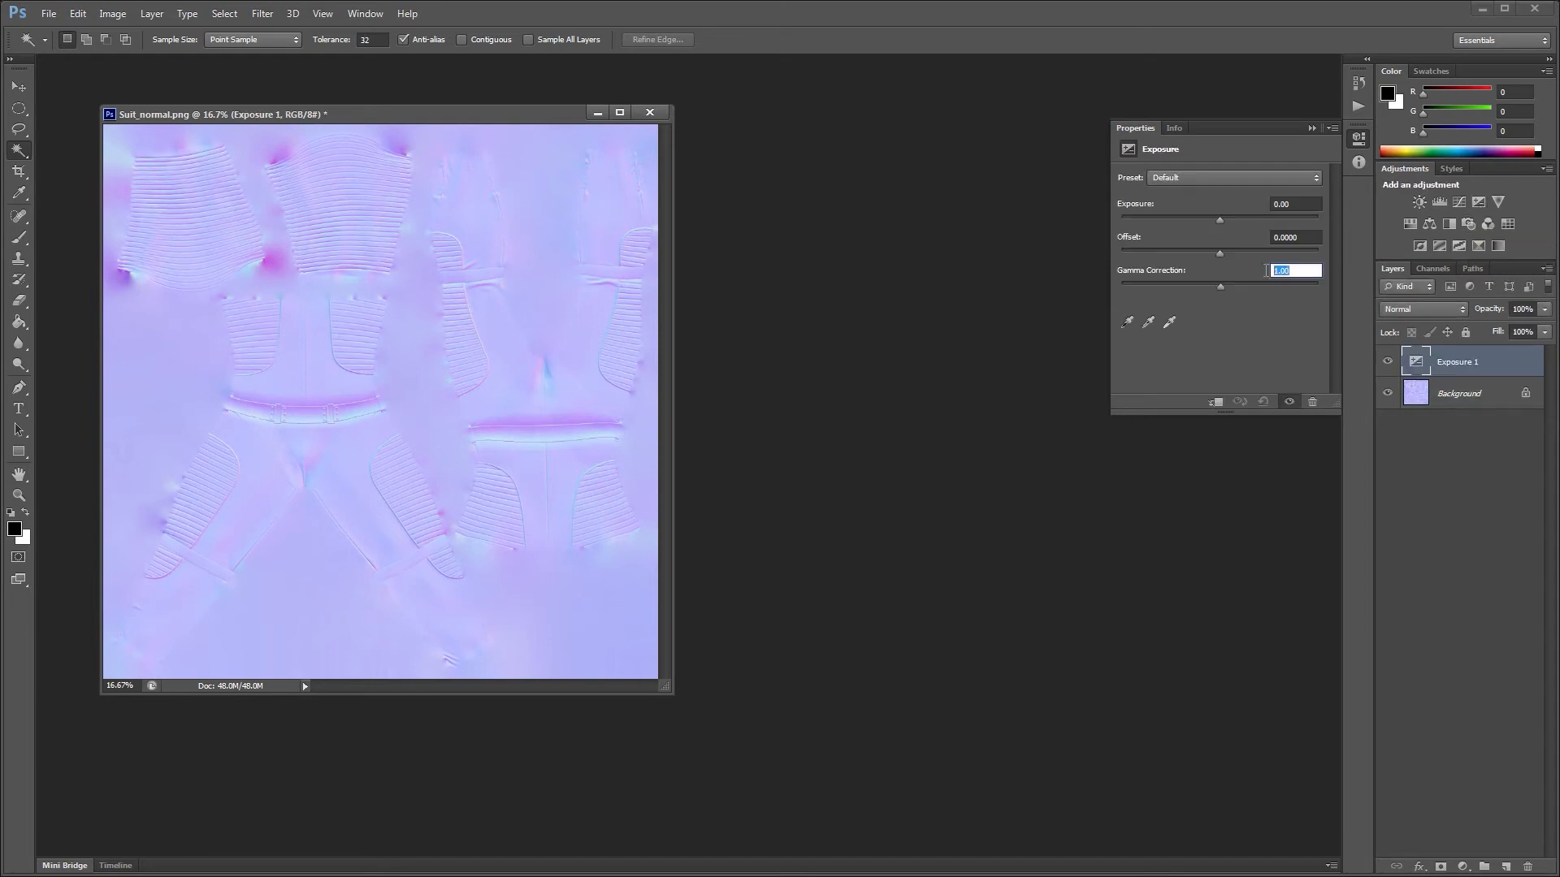
{"action": "type", "text": "0.4545"}
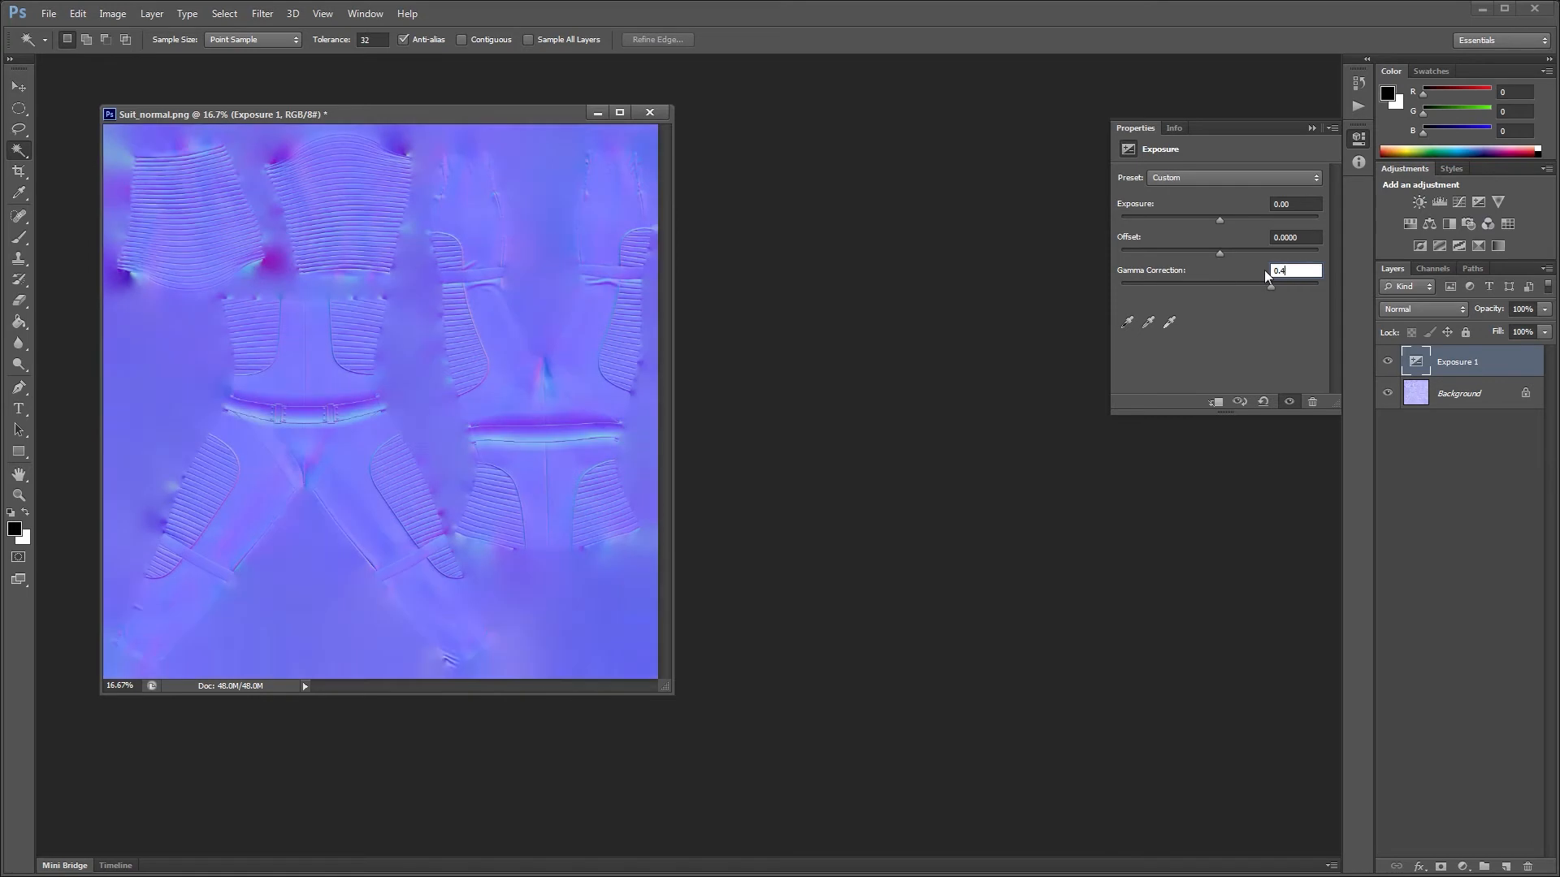
{"action": "key", "text": "Return"}
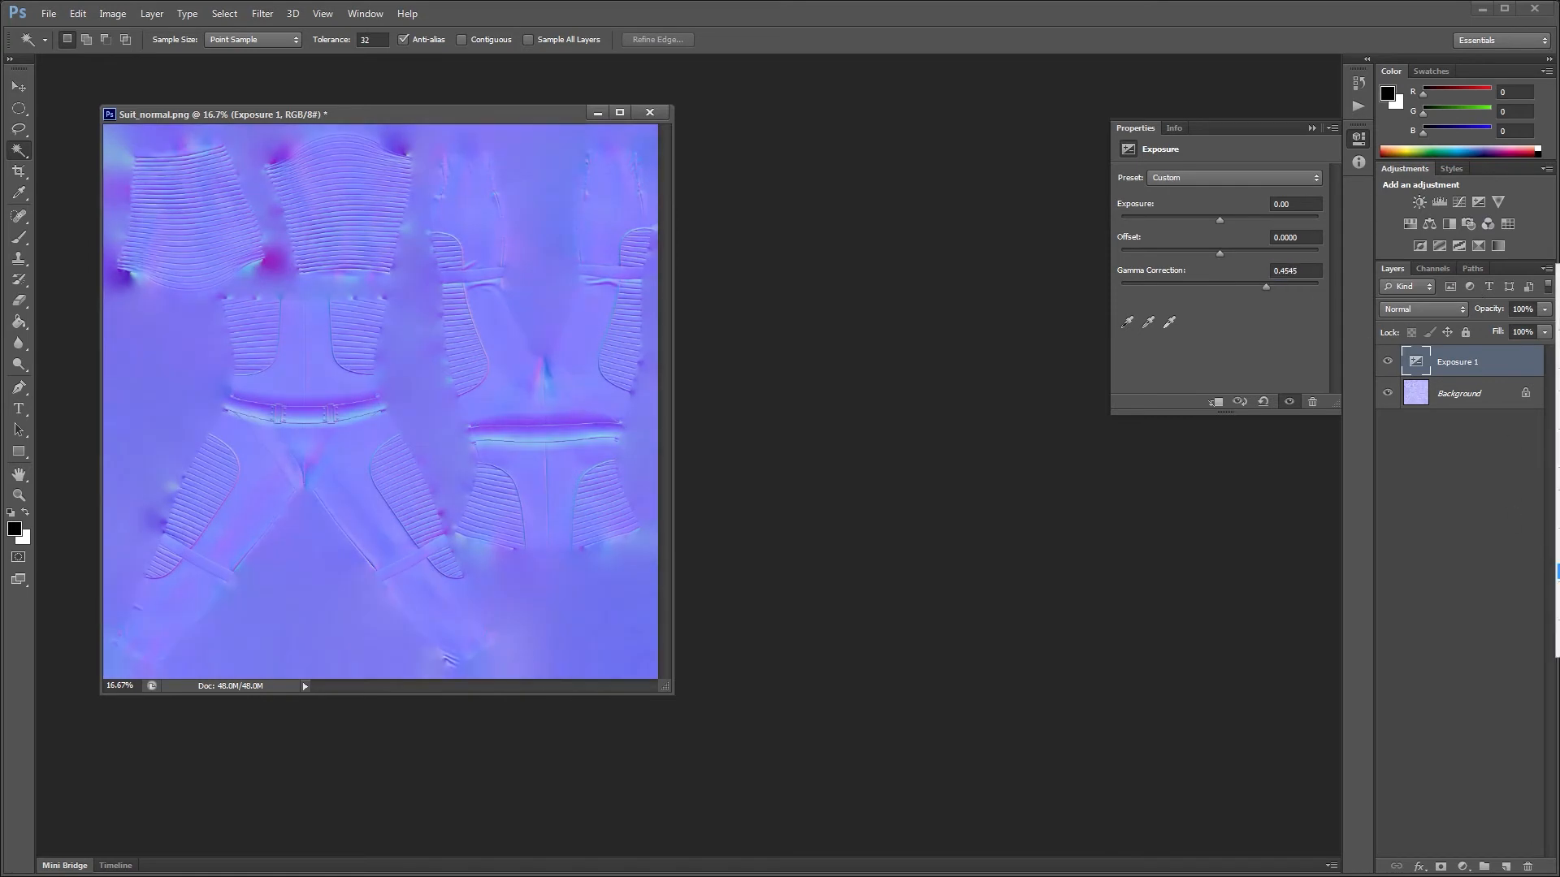
{"action": "key", "text": "ctrl+e"}
{"action": "left_click_drag", "start_coordinate": [495, 119], "coordinate": [607, 145]}
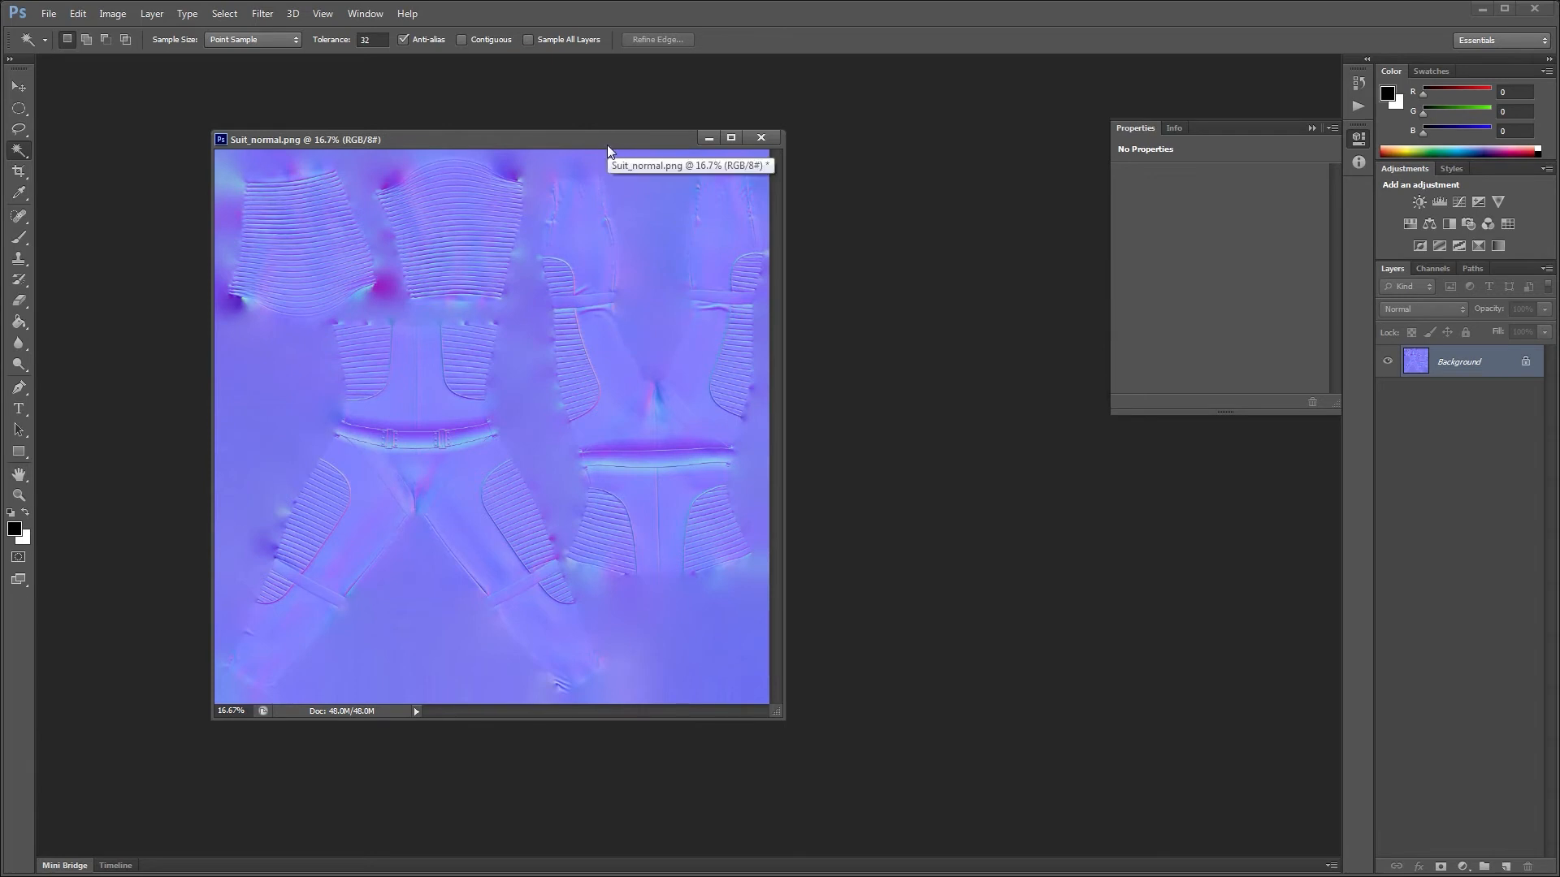
Step: Switch to MODO and reload the changed Suit_normal.png image
{"action": "key", "text": "alt+Tab"}
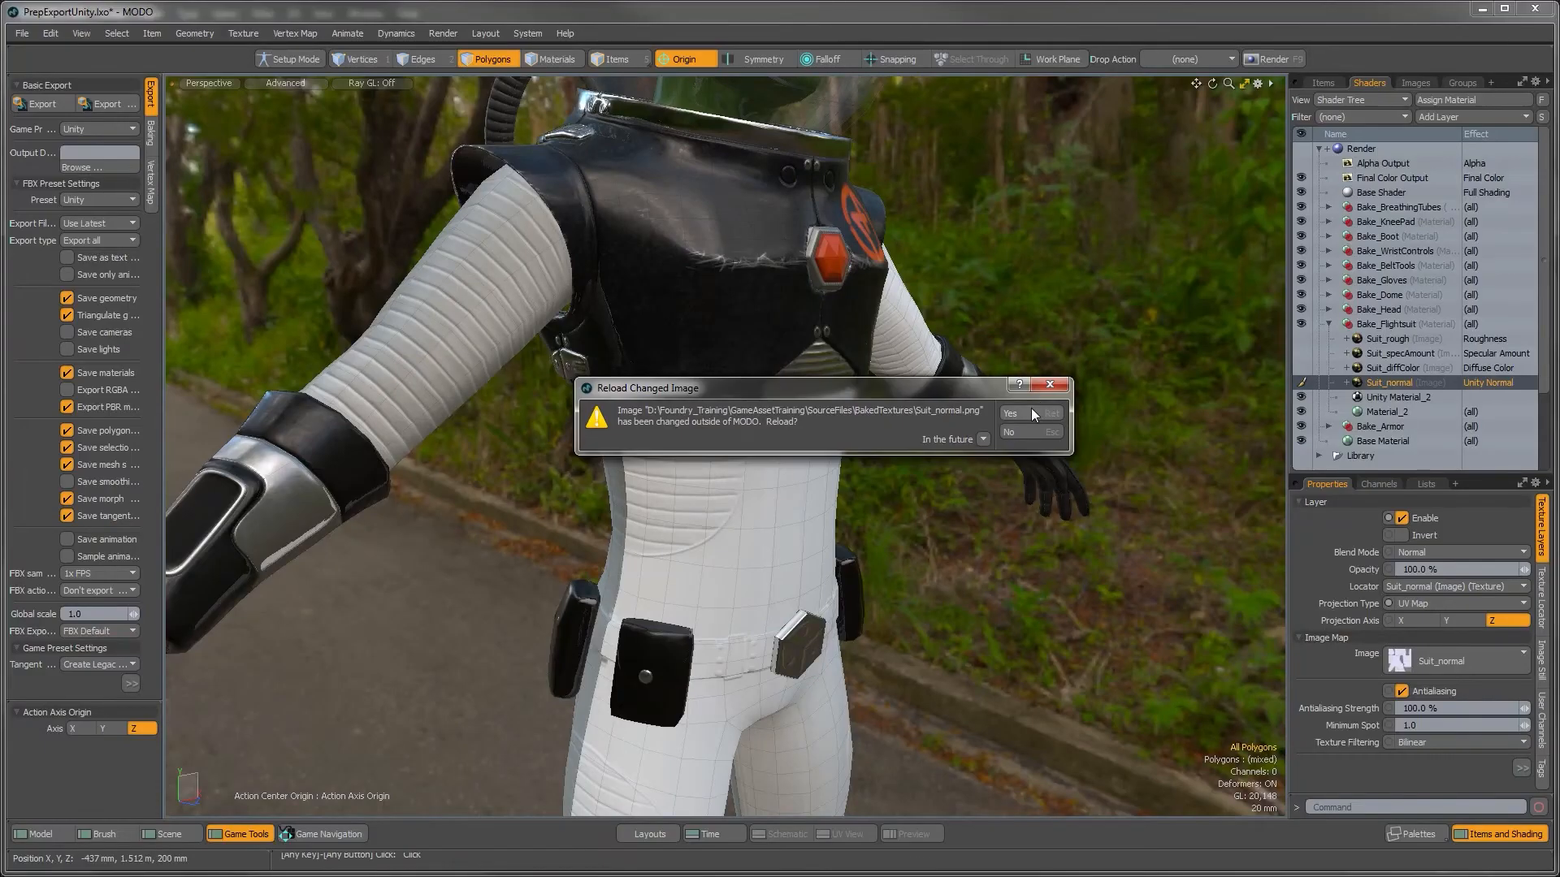
{"action": "left_click", "coordinate": [1032, 411]}
{"action": "mouse_move", "coordinate": [817, 524]}
{"action": "left_mouse_down", "text": "alt"}
{"action": "mouse_move", "coordinate": [1019, 532]}
{"action": "mouse_move", "coordinate": [723, 524]}
{"action": "mouse_move", "coordinate": [772, 528]}
{"action": "mouse_move", "coordinate": [828, 562]}
{"action": "mouse_move", "coordinate": [813, 552]}
{"action": "left_mouse_up", "text": "alt"}
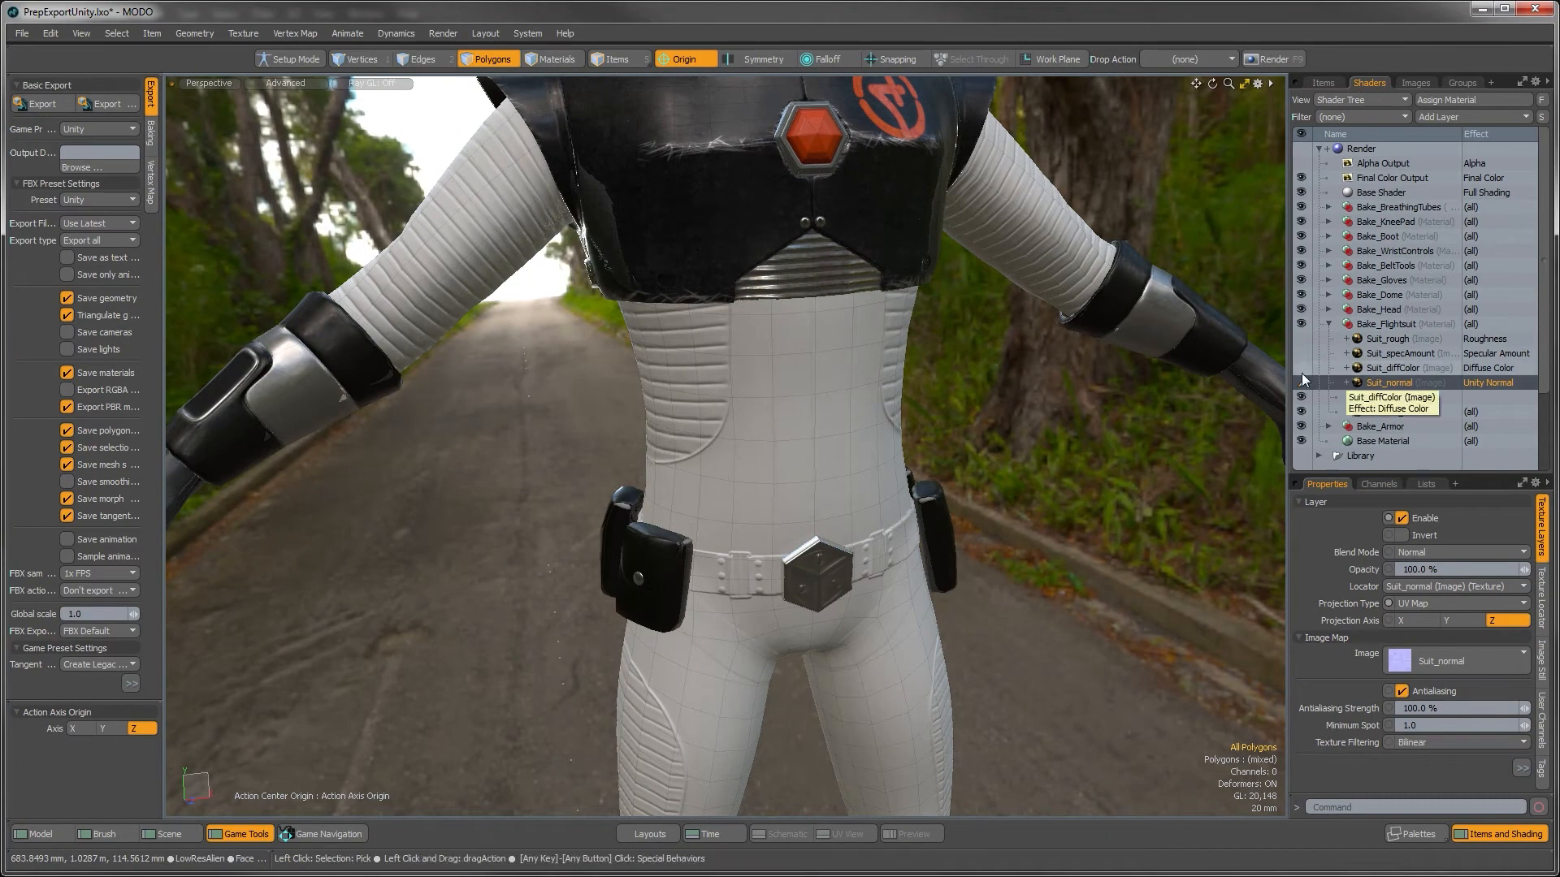
Step: Enable the Suit_diffColor layer in Bake_Flightsuit and set its effect to Unity Albedo
{"action": "left_click", "coordinate": [1370, 373]}
{"action": "right_click", "coordinate": [1398, 375]}
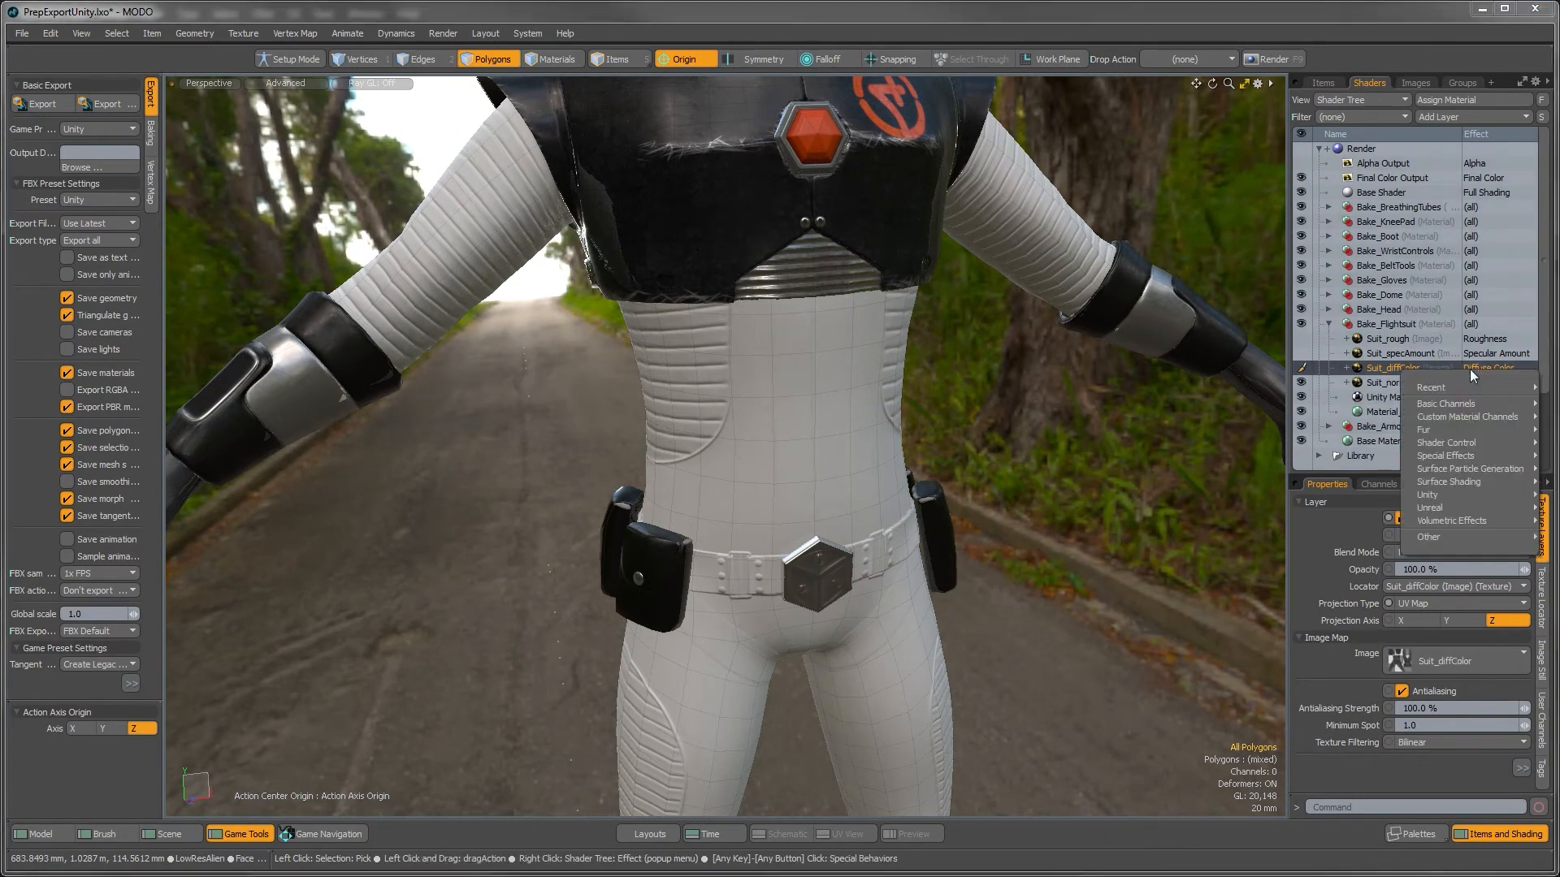
{"action": "mouse_move", "coordinate": [1447, 509]}
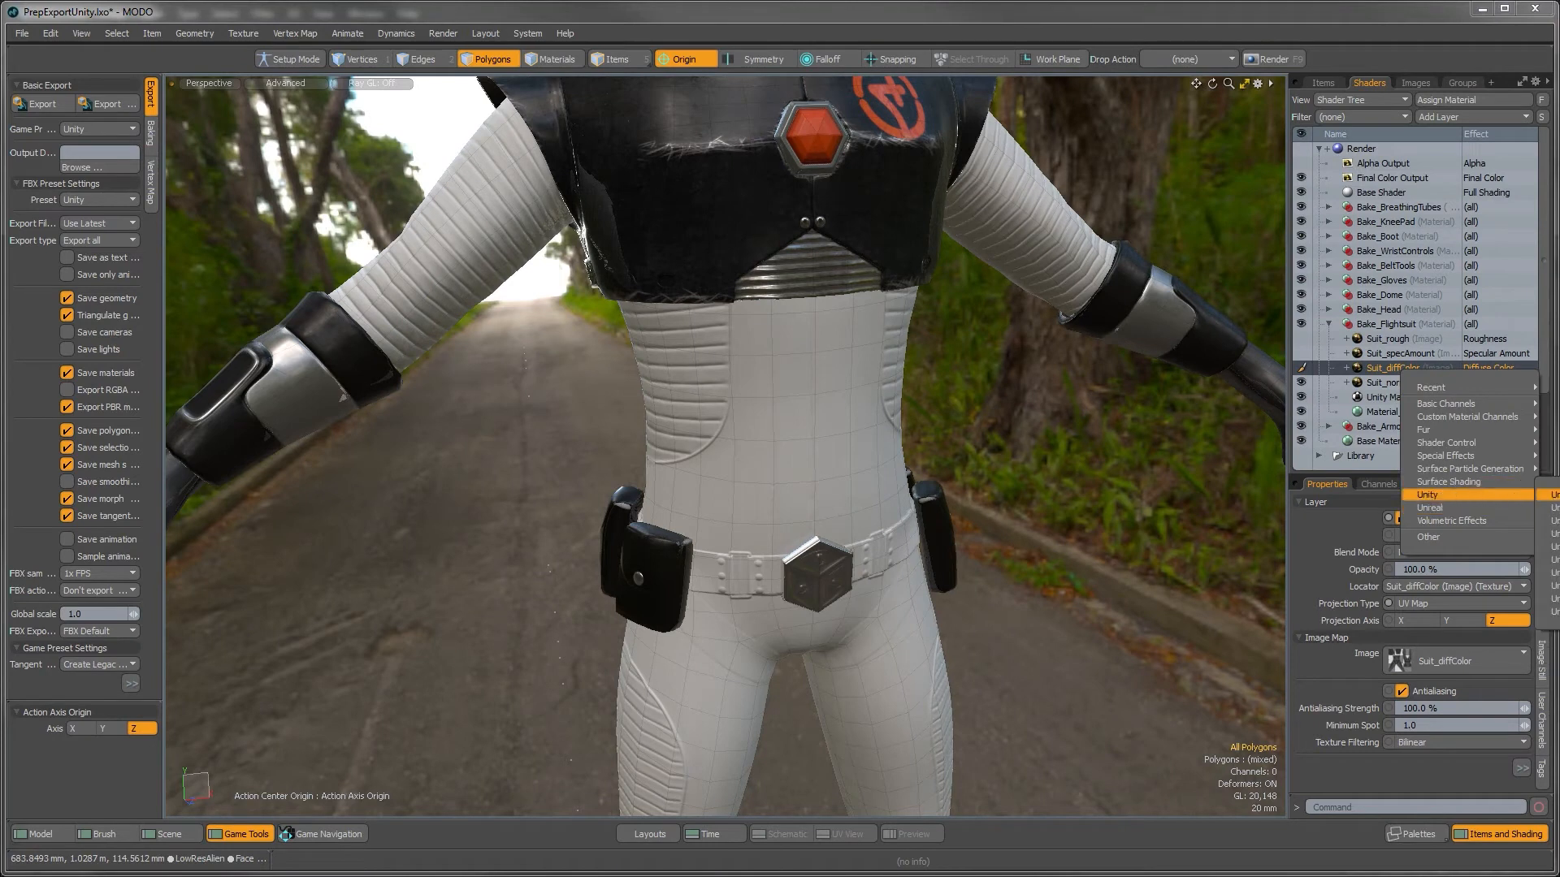
{"action": "left_click", "coordinate": [1553, 495]}
{"action": "left_click_drag", "start_coordinate": [800, 528], "coordinate": [749, 530], "text": "alt"}
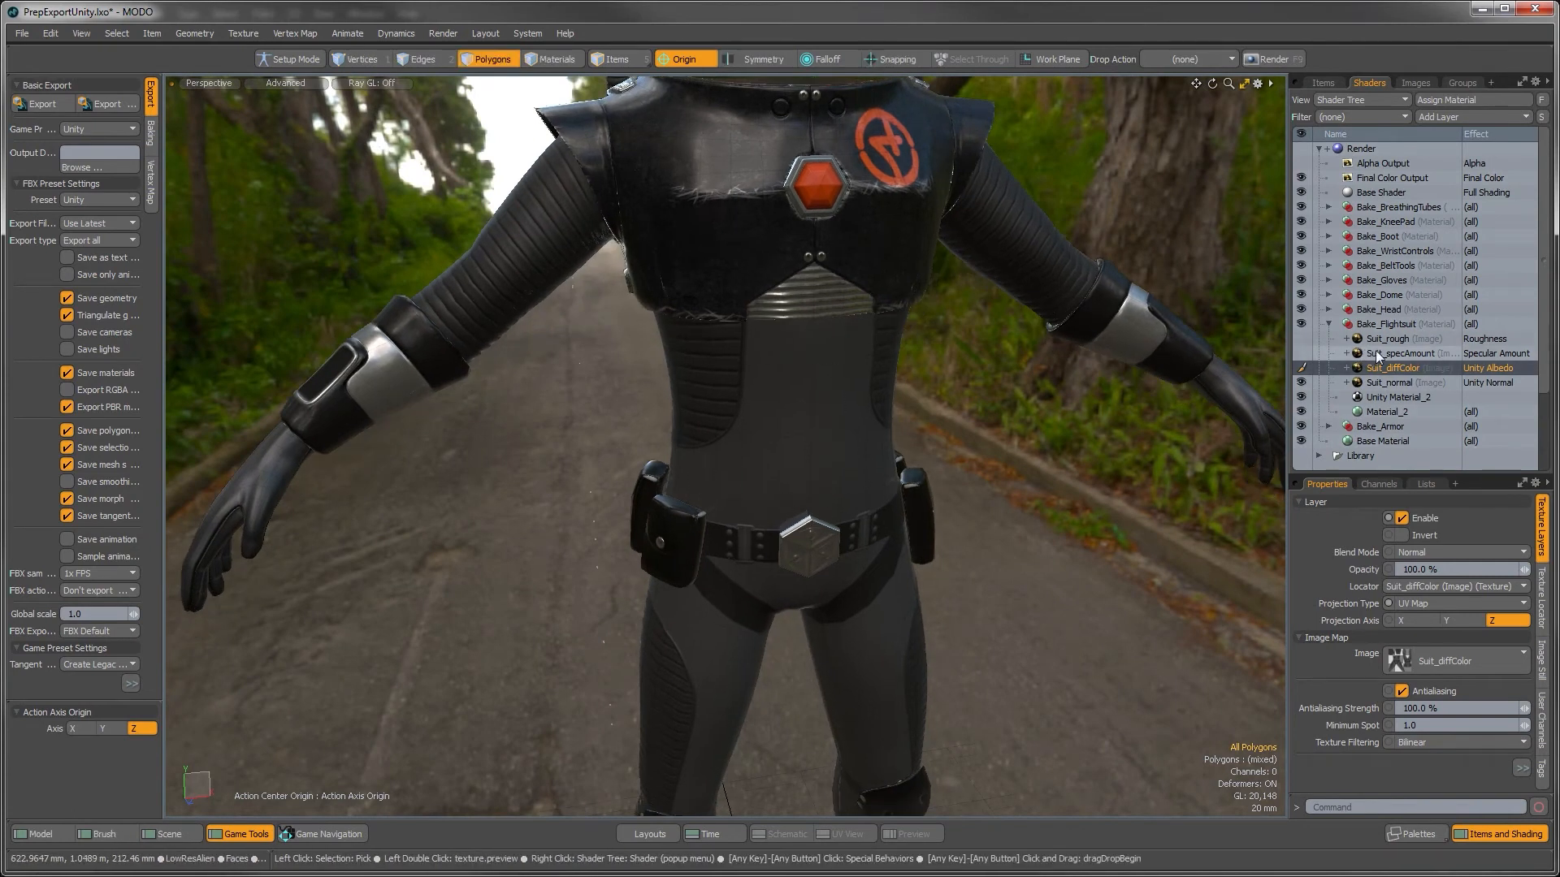
Step: Switch to Photoshop and close Suit_normal.png
{"action": "key", "text": "alt+Tab"}
{"action": "left_click", "coordinate": [827, 498]}
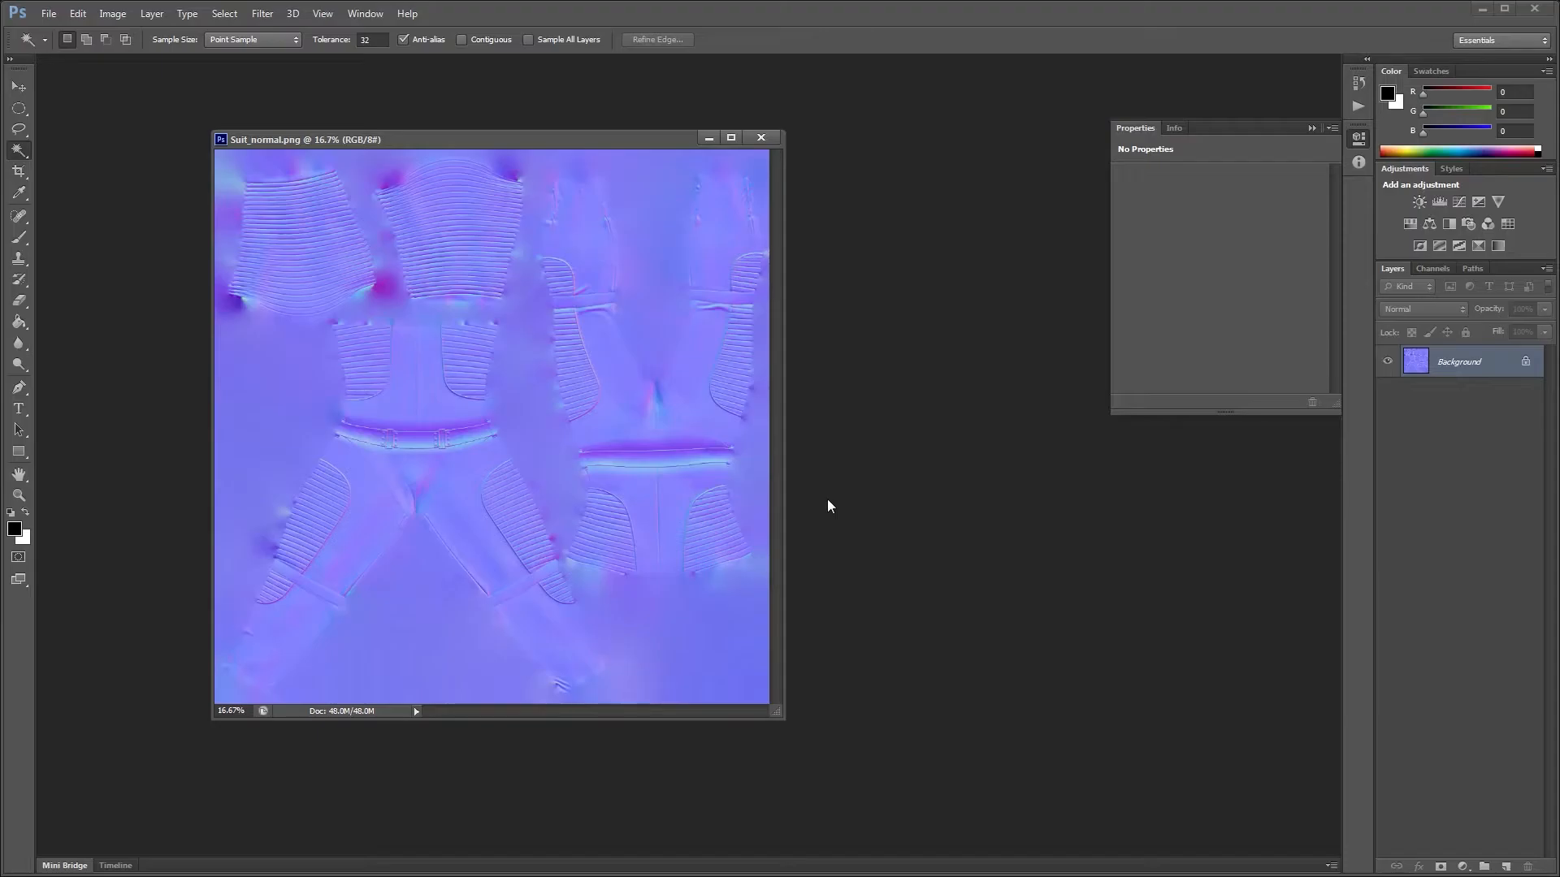
{"action": "left_click", "coordinate": [760, 137]}
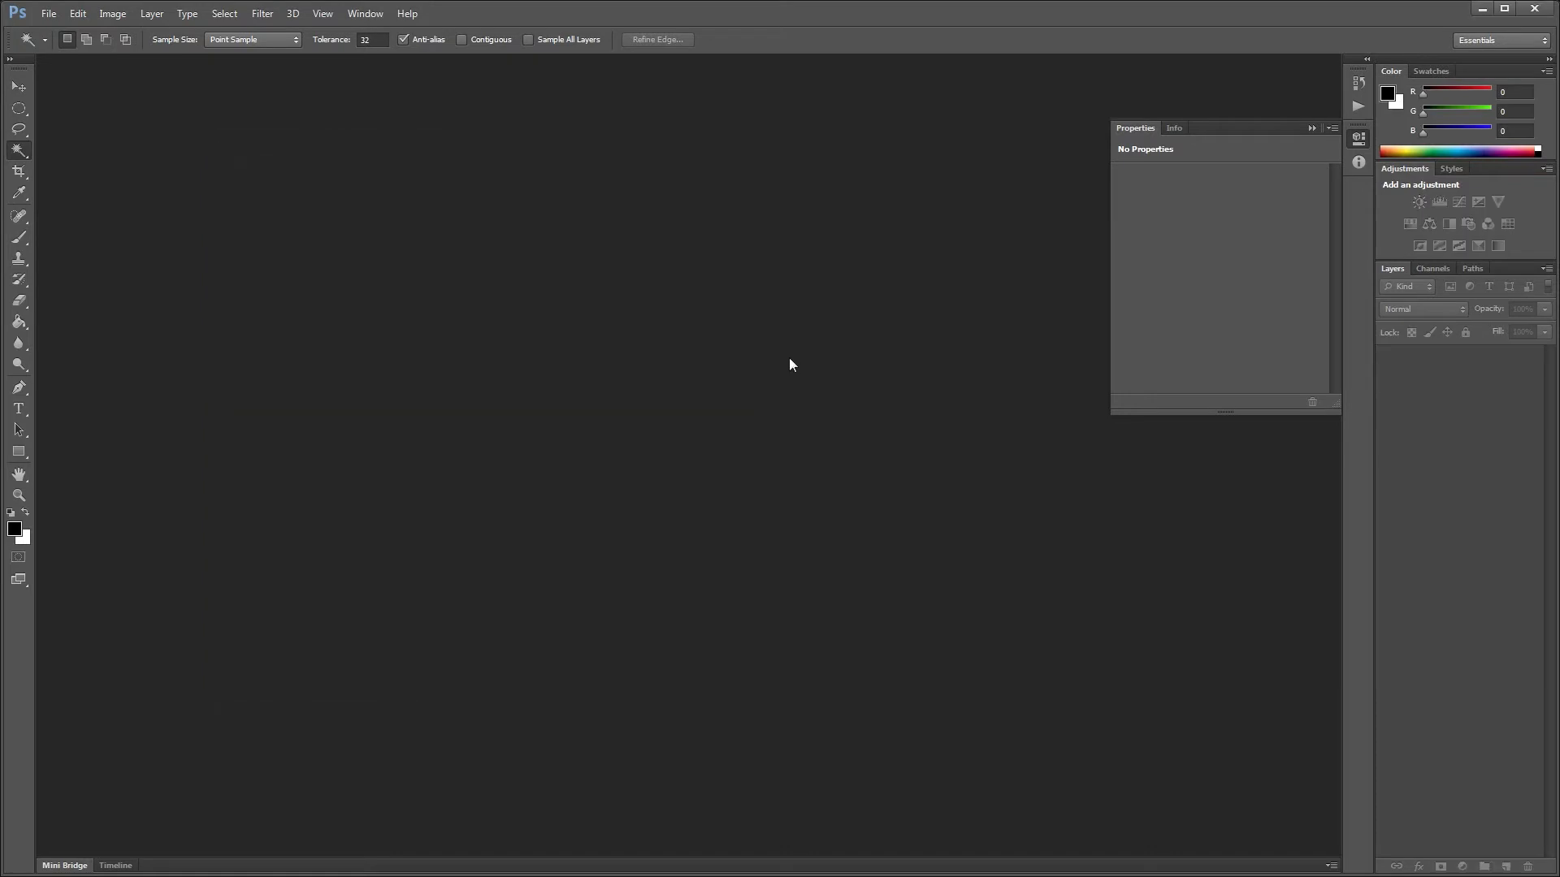
Step: Open Suit_rough.png and Suit_specAmount.png together from the BakedTextures folder
{"action": "double_click", "coordinate": [734, 407]}
{"action": "left_click", "coordinate": [800, 400]}
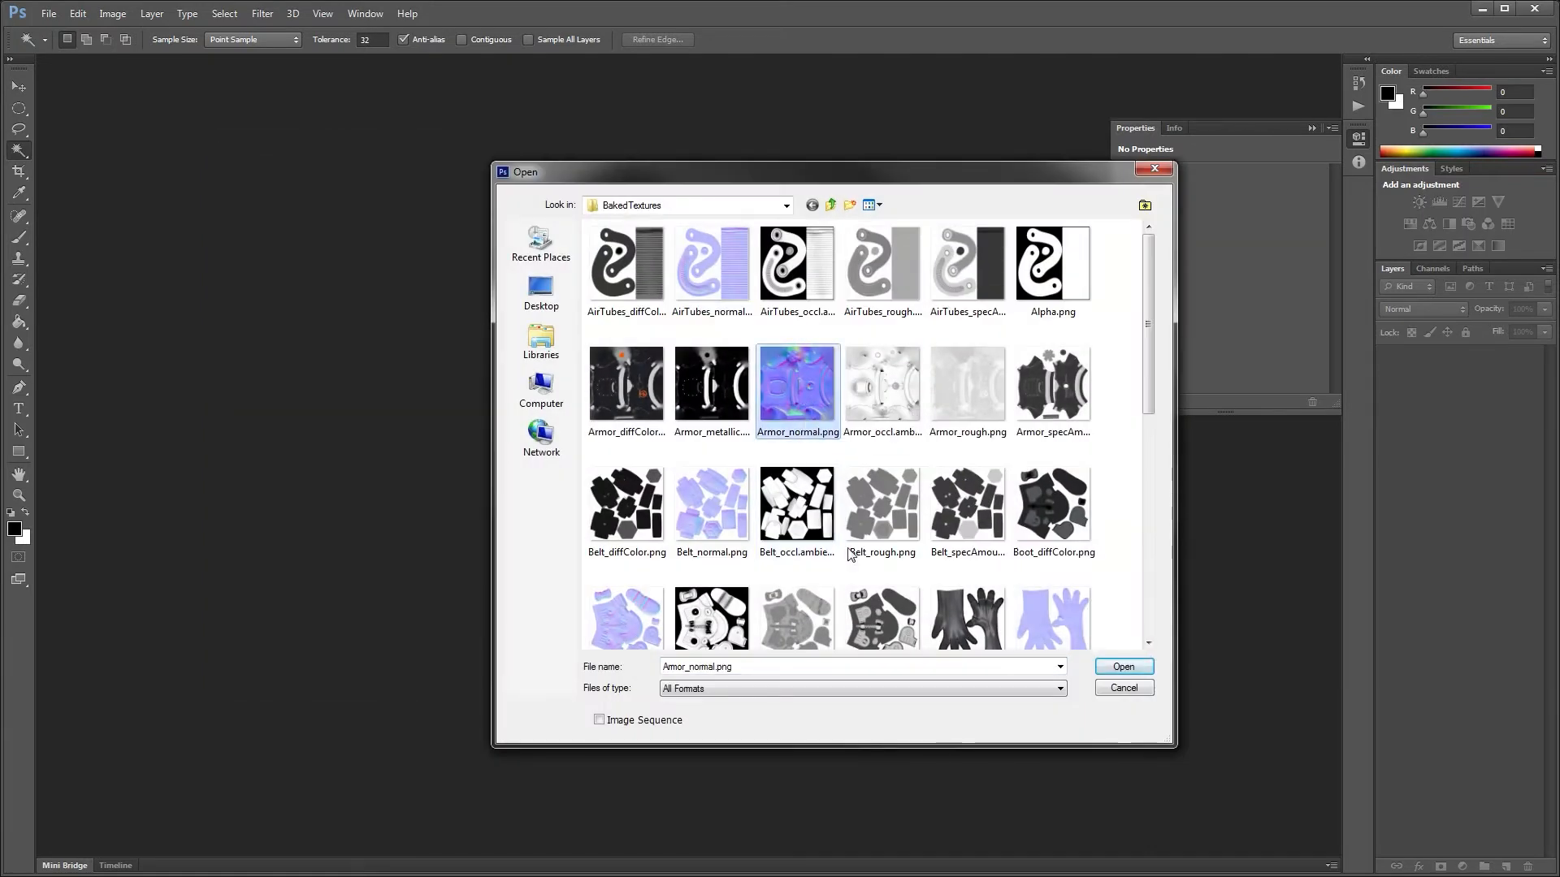
{"action": "scroll", "coordinate": [848, 549], "scroll_direction": "down", "scroll_amount": 3}
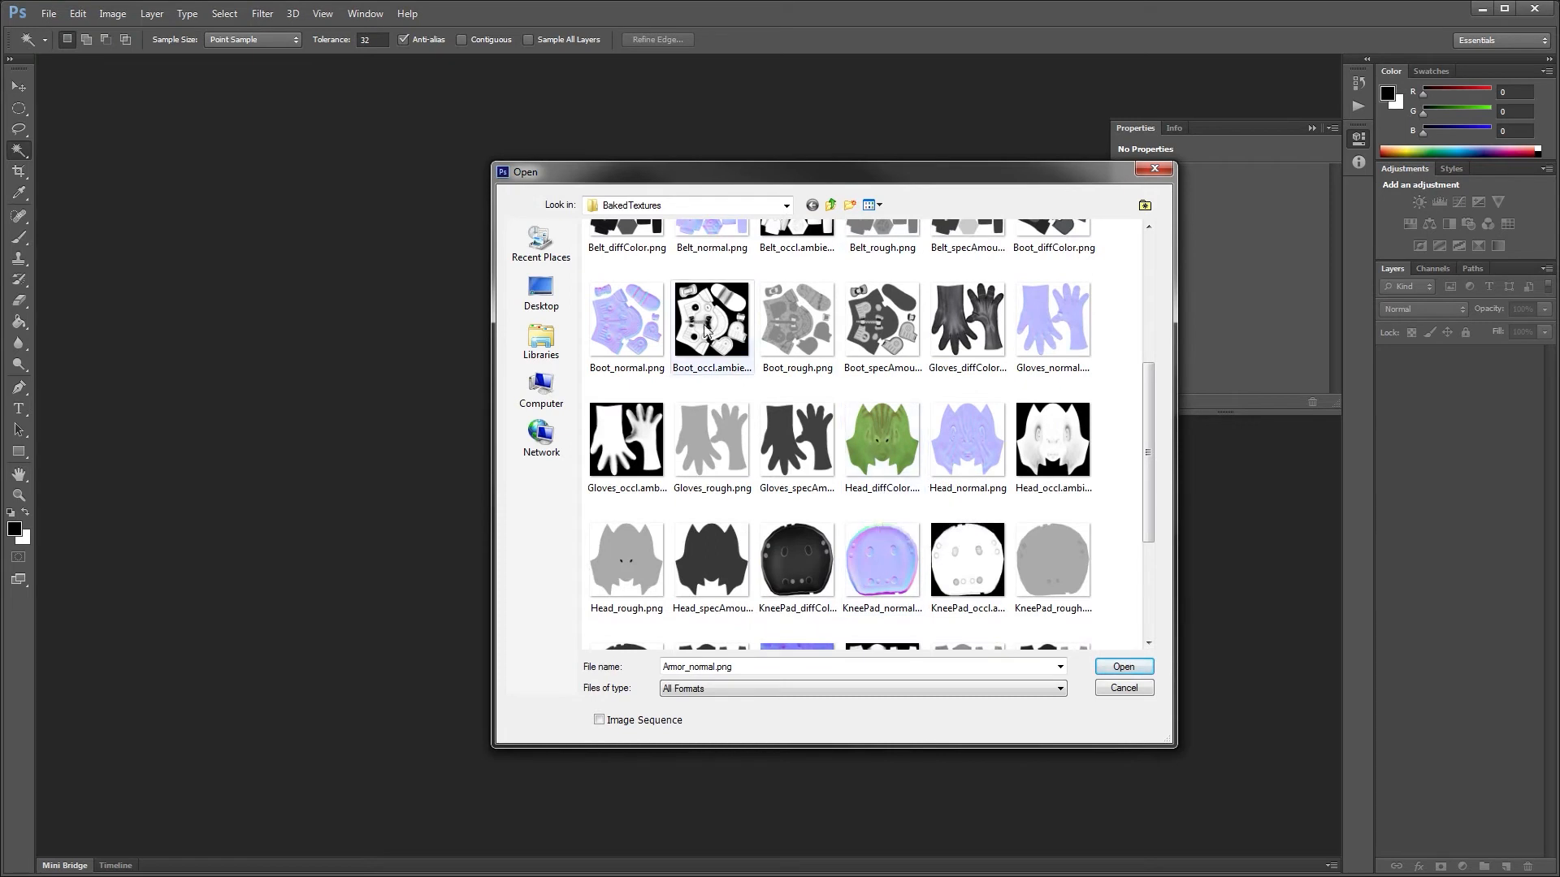
{"action": "scroll", "coordinate": [857, 549], "scroll_direction": "down", "scroll_amount": 2}
{"action": "scroll", "coordinate": [857, 549], "scroll_direction": "down", "scroll_amount": 1}
{"action": "left_click", "coordinate": [967, 469]}
{"action": "left_click", "coordinate": [1054, 478], "text": "ctrl"}
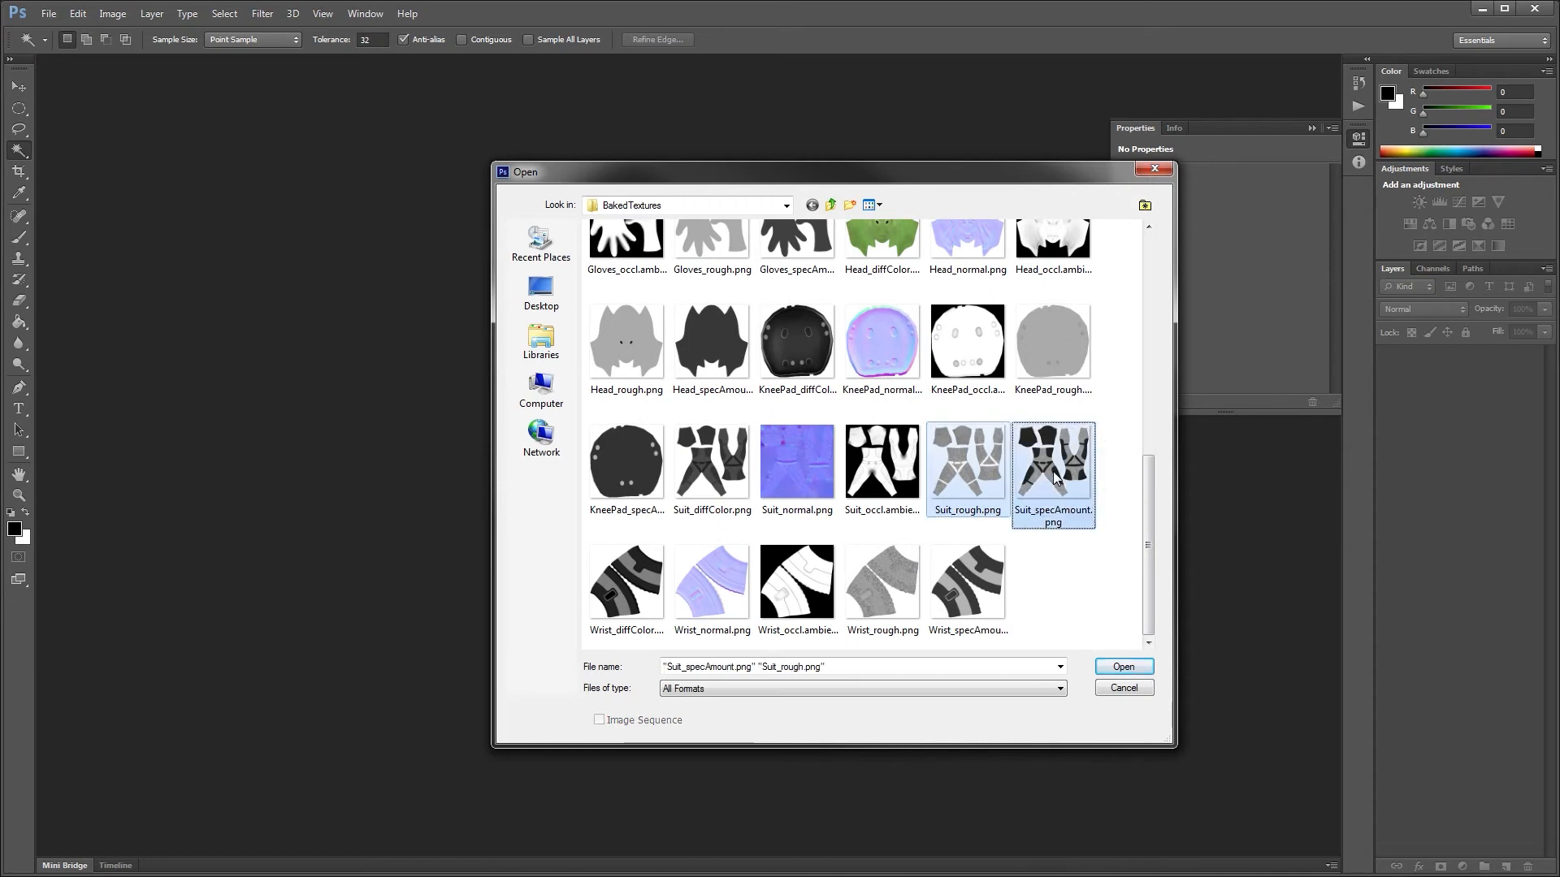
{"action": "left_click", "coordinate": [1113, 666]}
Step: Place Suit_specAmount.png beside the roughness map and apply the Solidify A filter to it
{"action": "left_click_drag", "start_coordinate": [351, 87], "coordinate": [919, 220]}
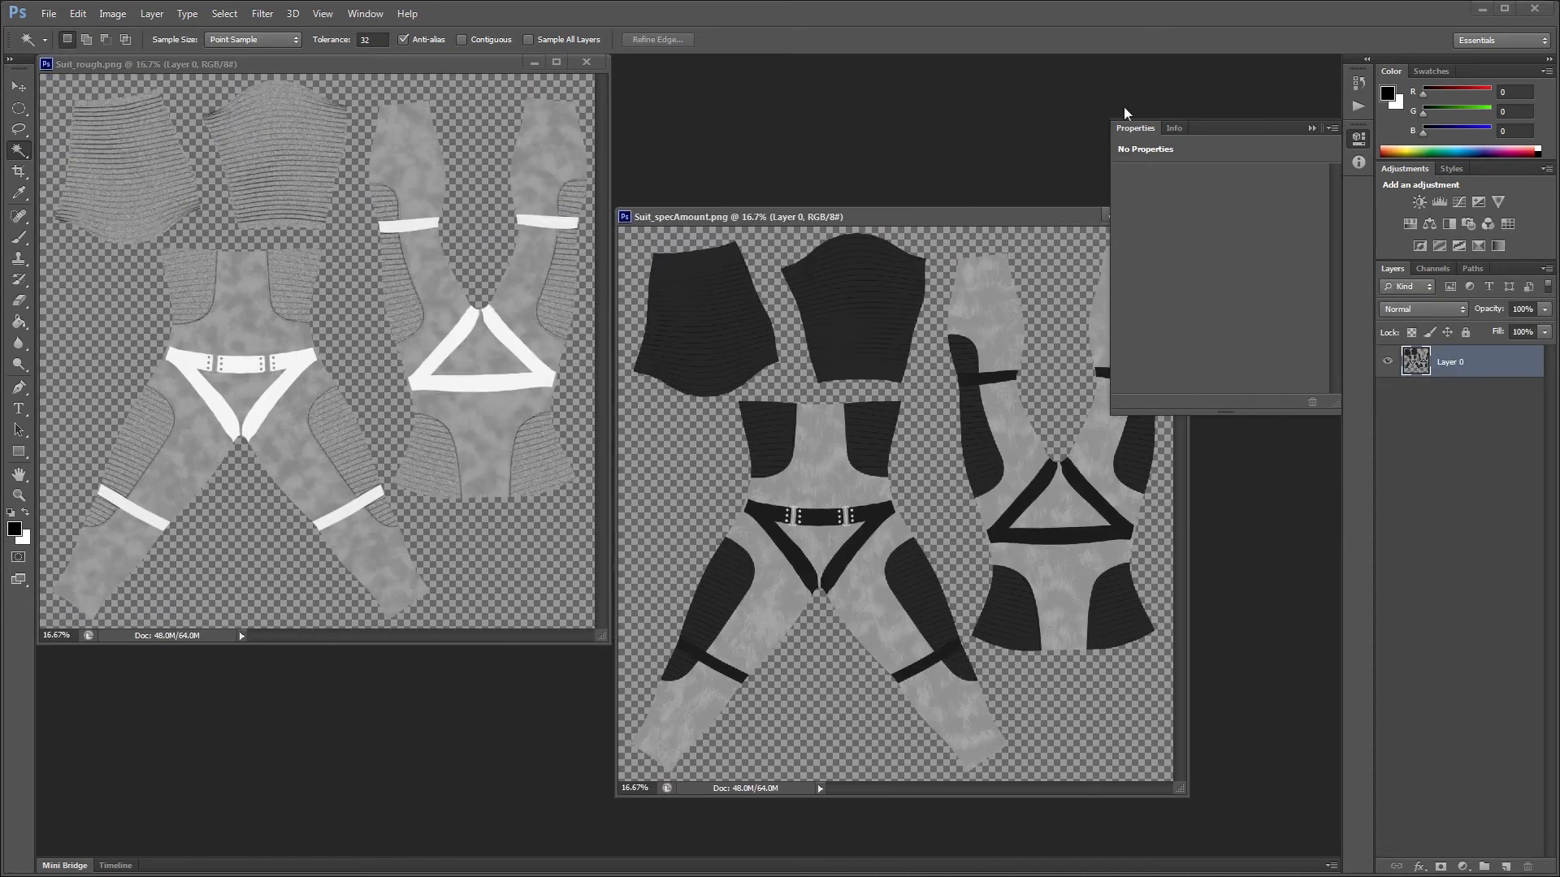
{"action": "left_click", "coordinate": [1312, 129]}
{"action": "left_click", "coordinate": [272, 15]}
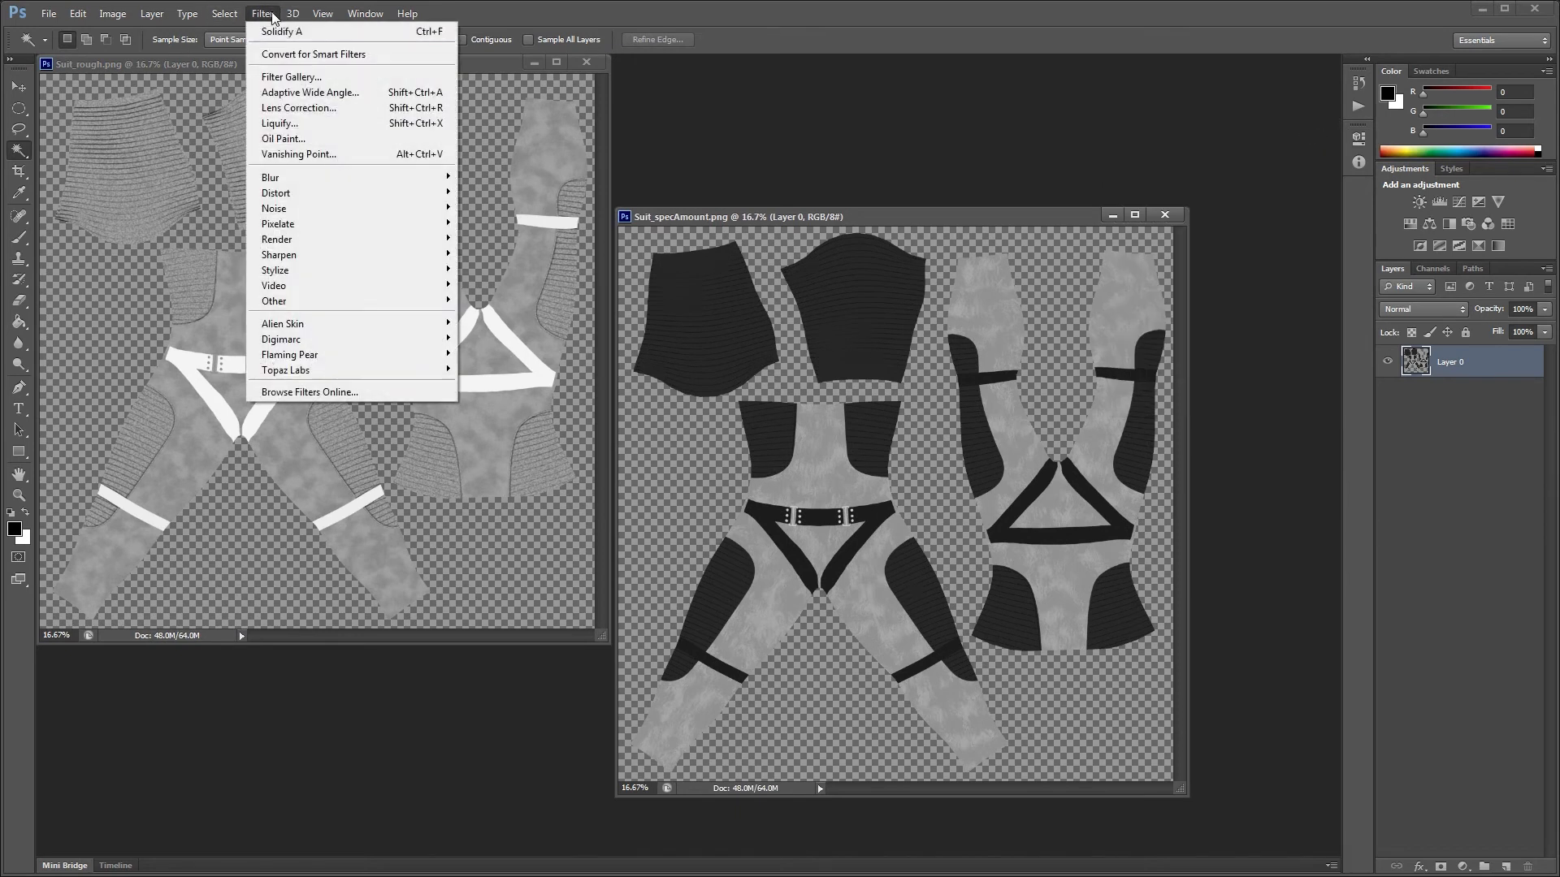
{"action": "left_click", "coordinate": [281, 31]}
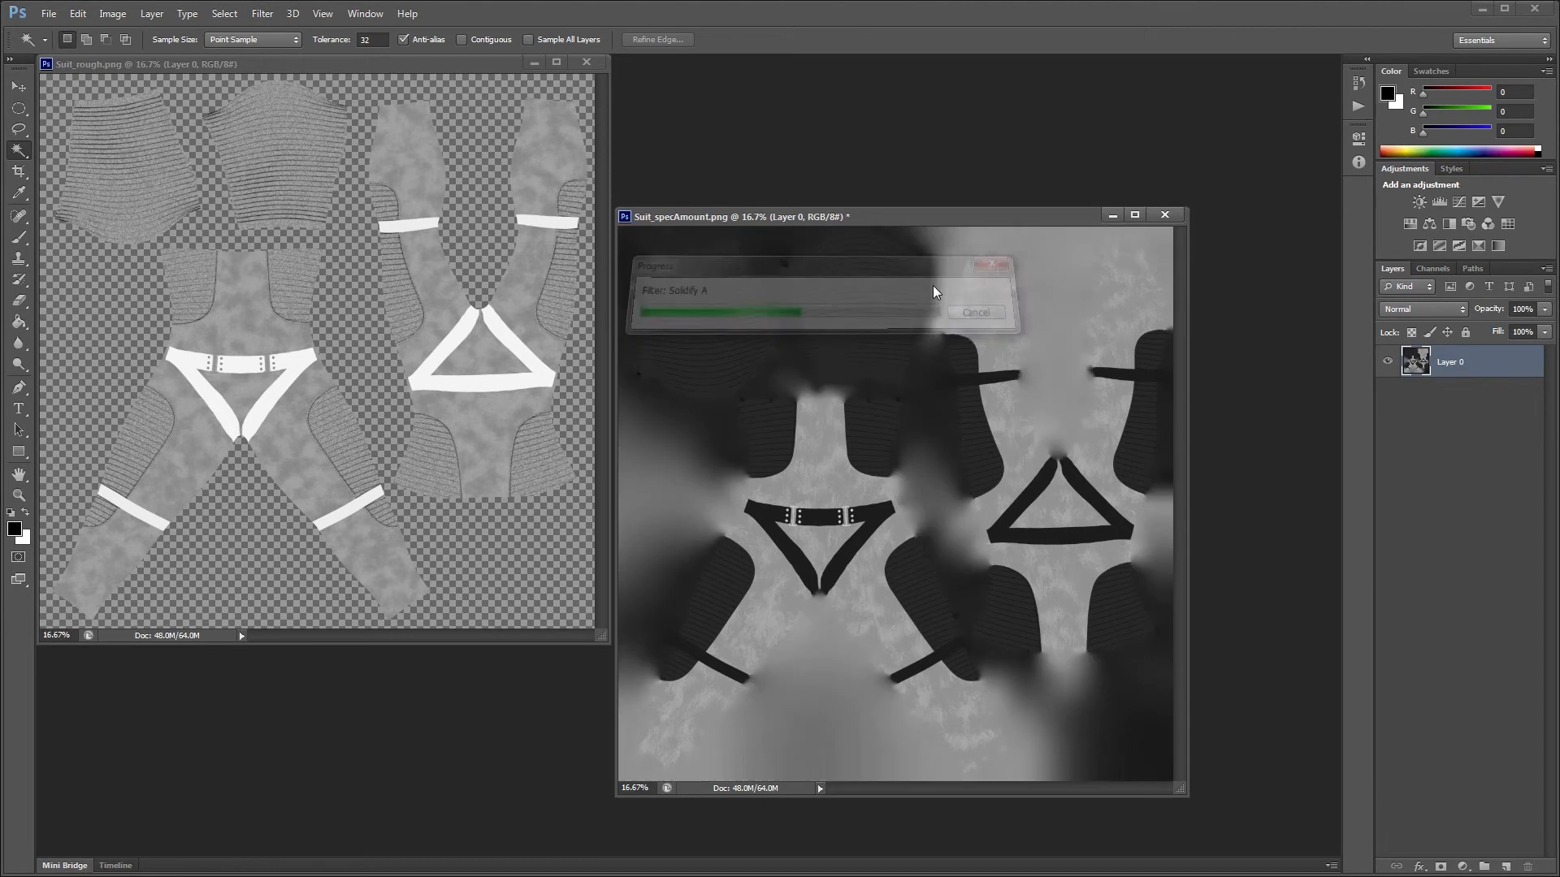
{"action": "left_click_drag", "start_coordinate": [922, 227], "coordinate": [995, 238]}
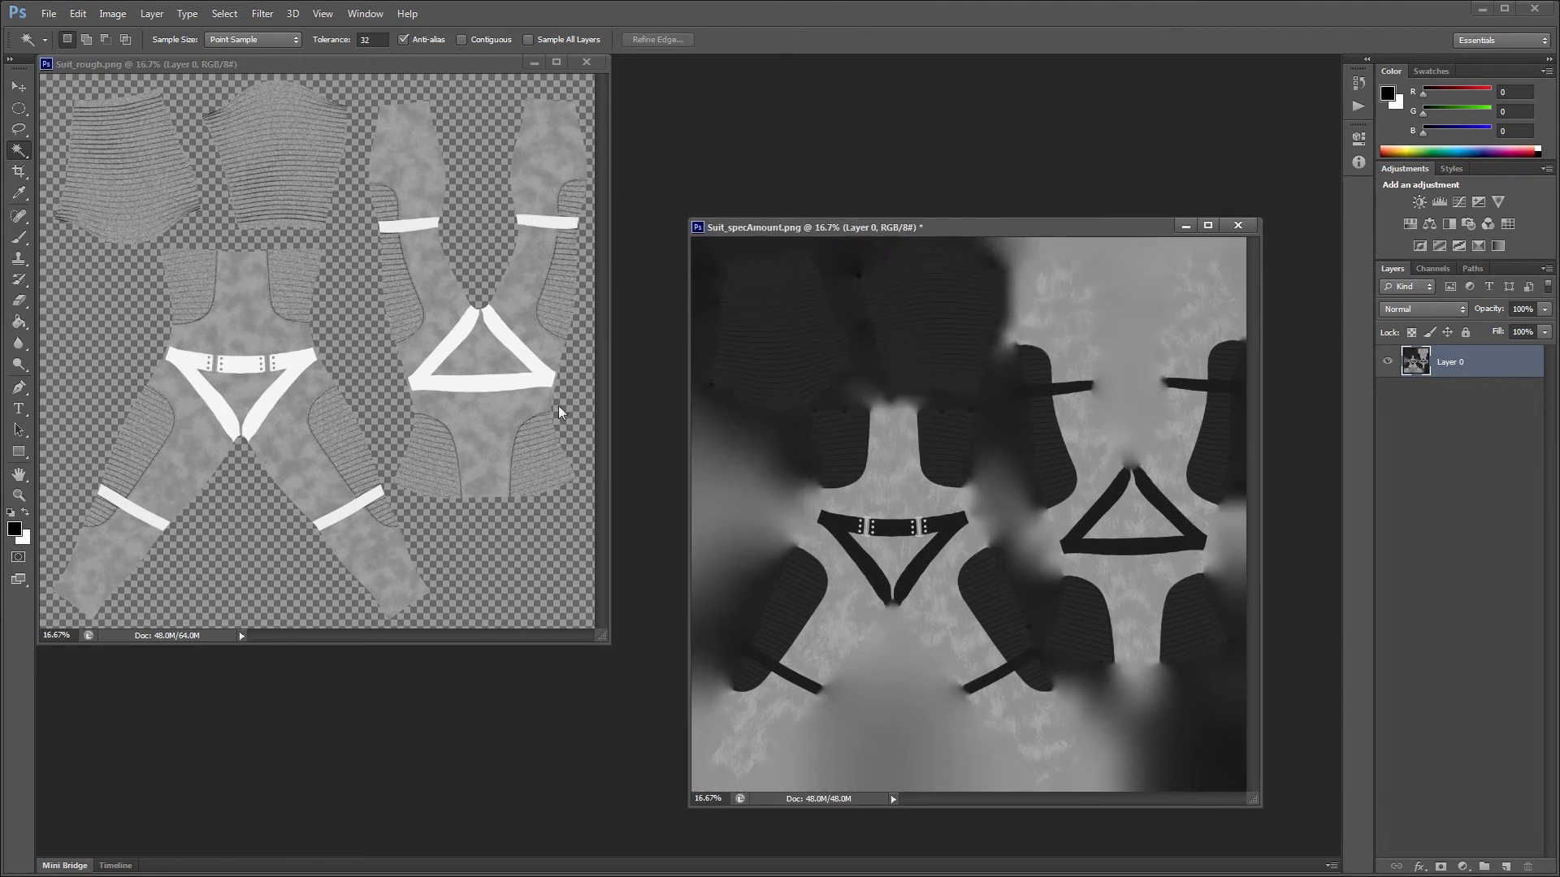
Step: Apply the Solidify A filter to Suit_rough.png
{"action": "left_click_drag", "start_coordinate": [387, 65], "coordinate": [409, 94]}
{"action": "left_click", "coordinate": [249, 18]}
{"action": "left_click", "coordinate": [272, 28]}
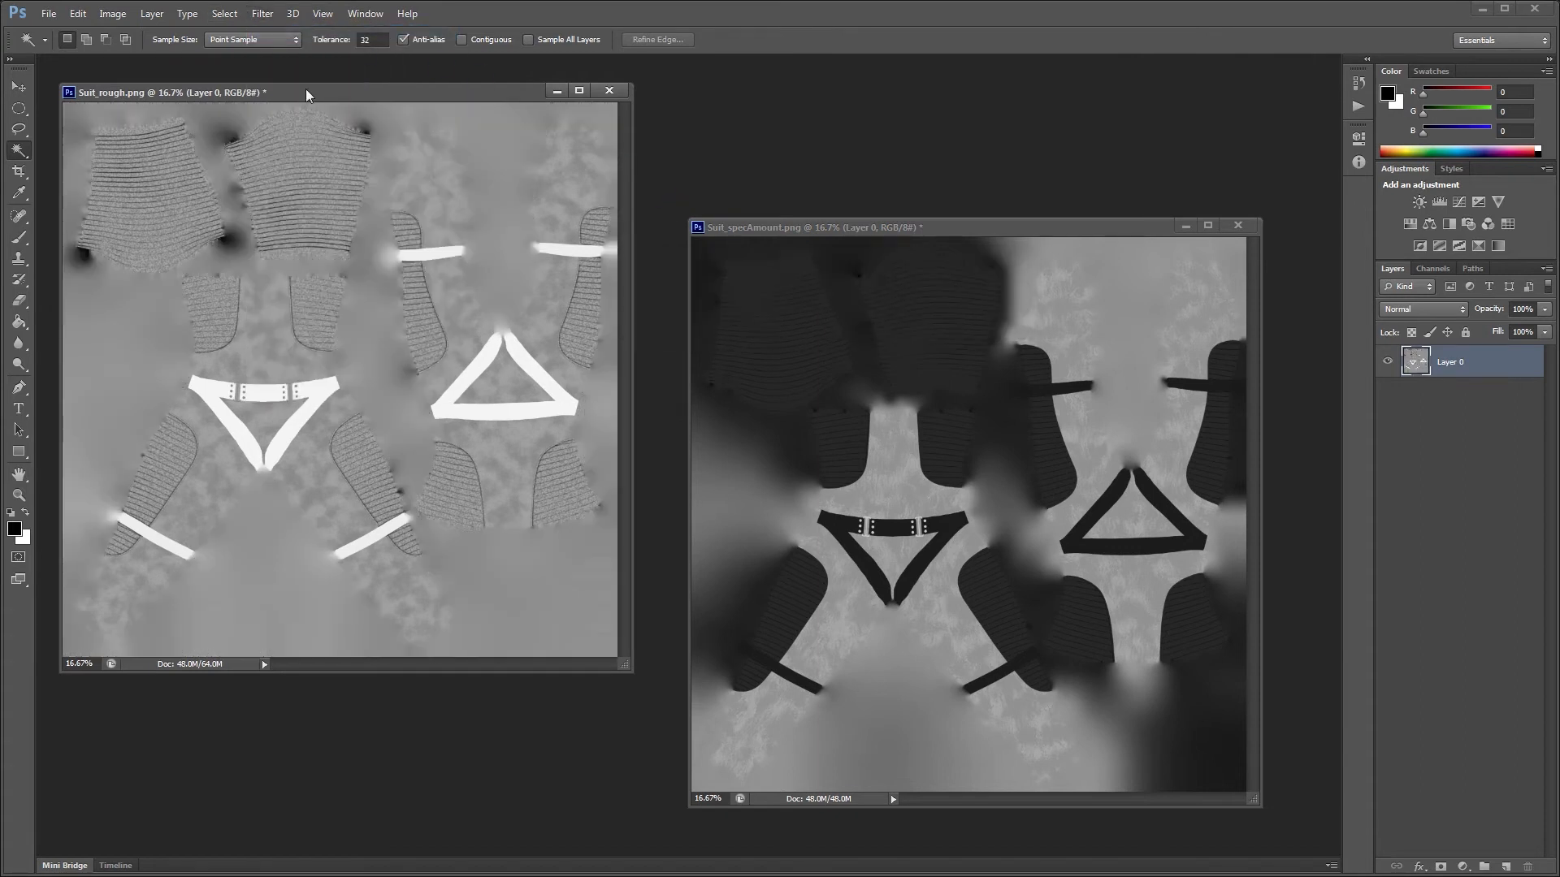
Step: Convert Suit_rough.png to Grayscale mode, discarding its color information
{"action": "left_click", "coordinate": [112, 14]}
{"action": "mouse_move", "coordinate": [203, 33]}
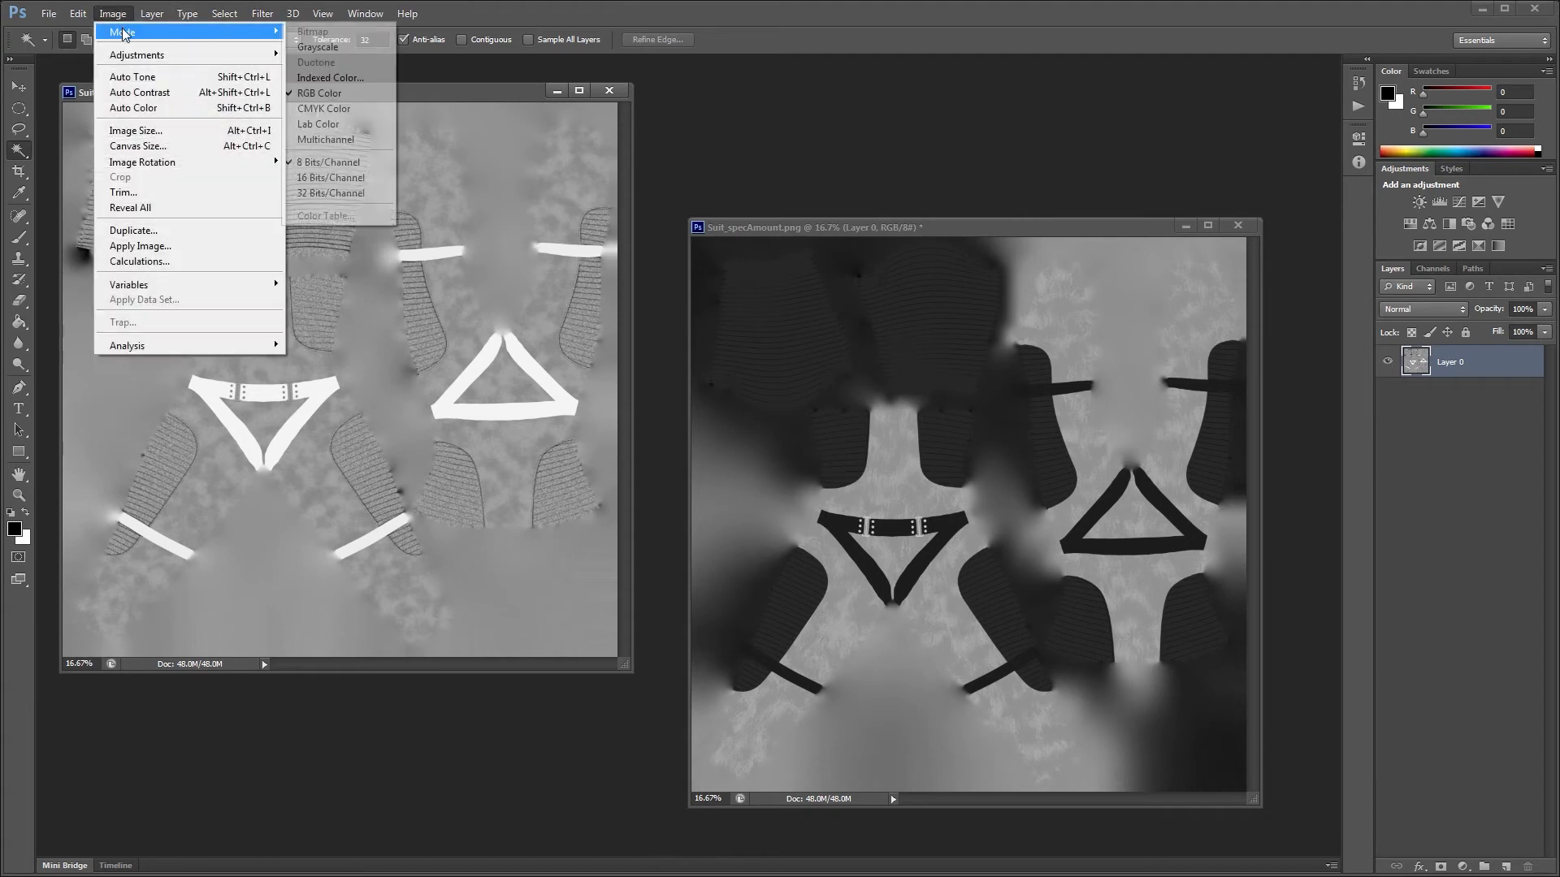
{"action": "left_click", "coordinate": [317, 46]}
{"action": "left_click", "coordinate": [740, 360]}
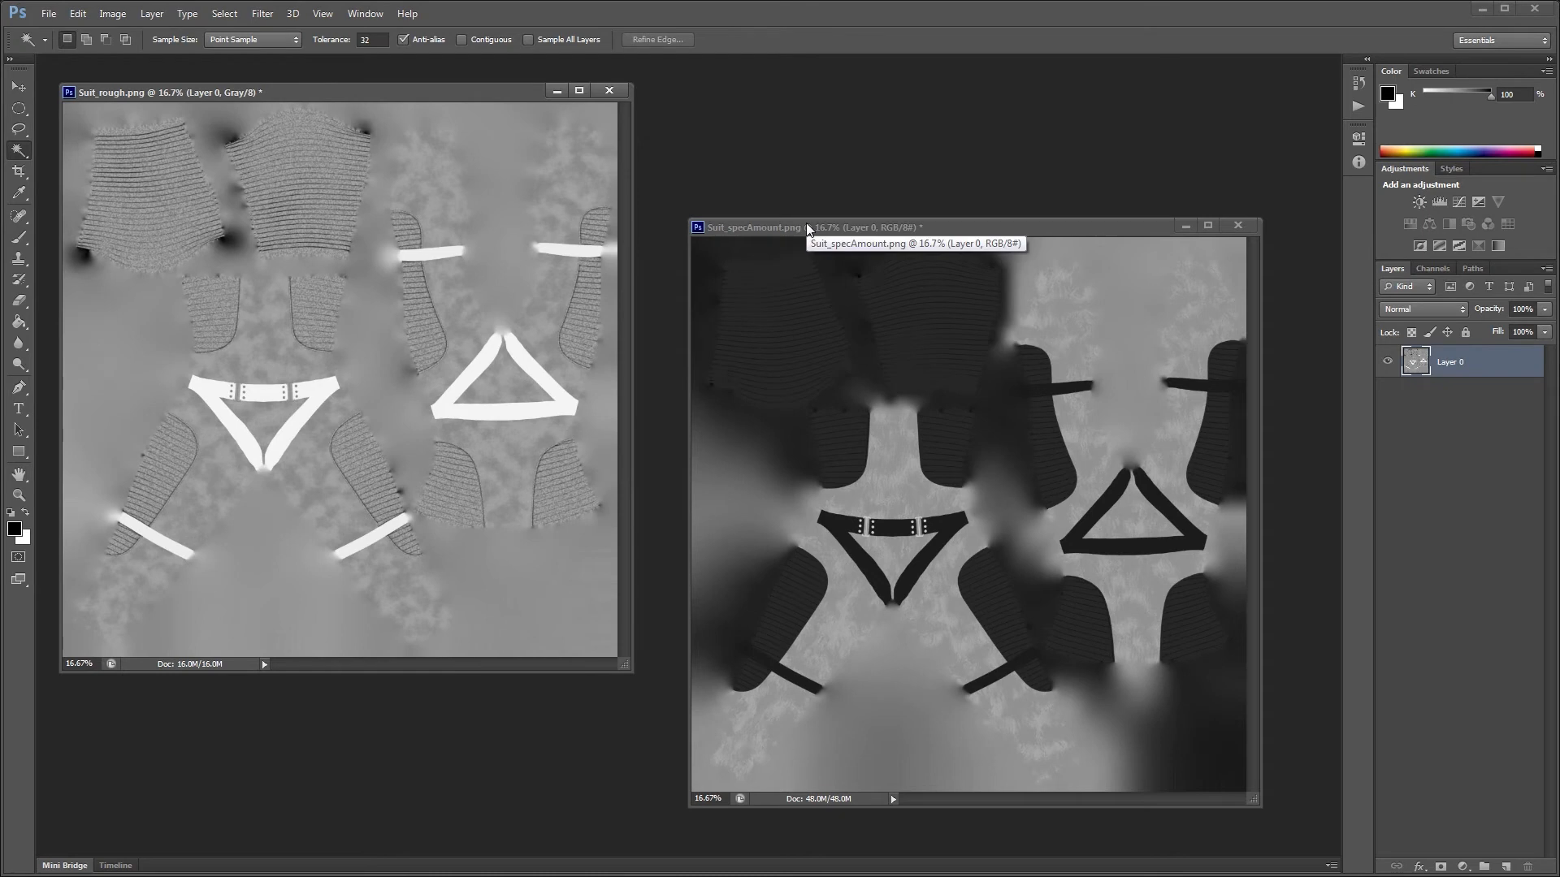
Step: Convert Suit_specAmount.png to Grayscale mode, discarding its color information
{"action": "left_click_drag", "start_coordinate": [813, 227], "coordinate": [801, 226]}
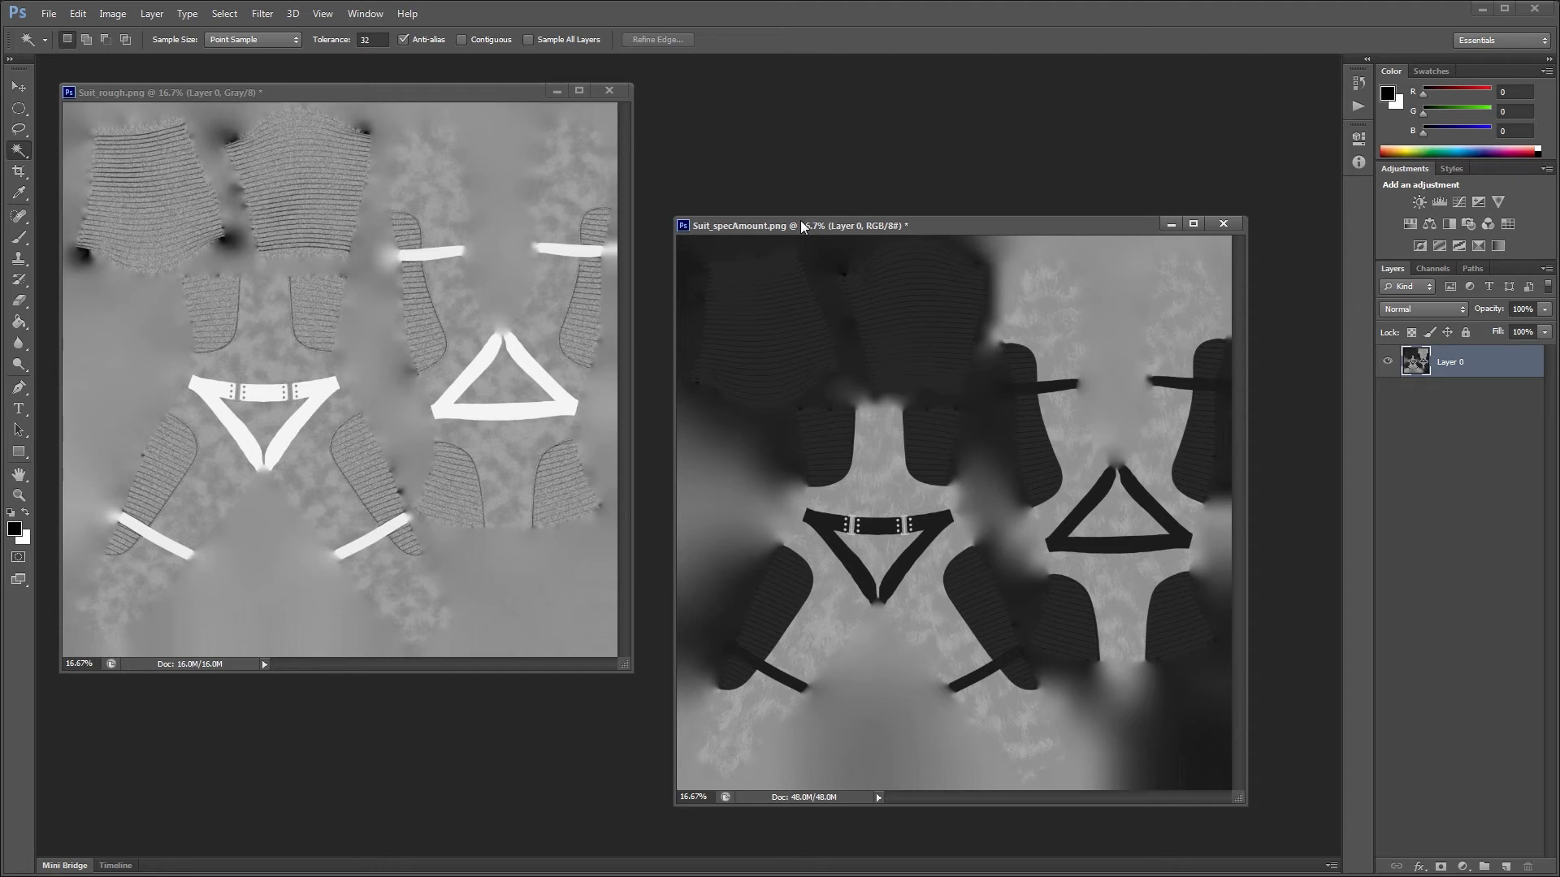
{"action": "left_click", "coordinate": [112, 14]}
{"action": "mouse_move", "coordinate": [241, 44]}
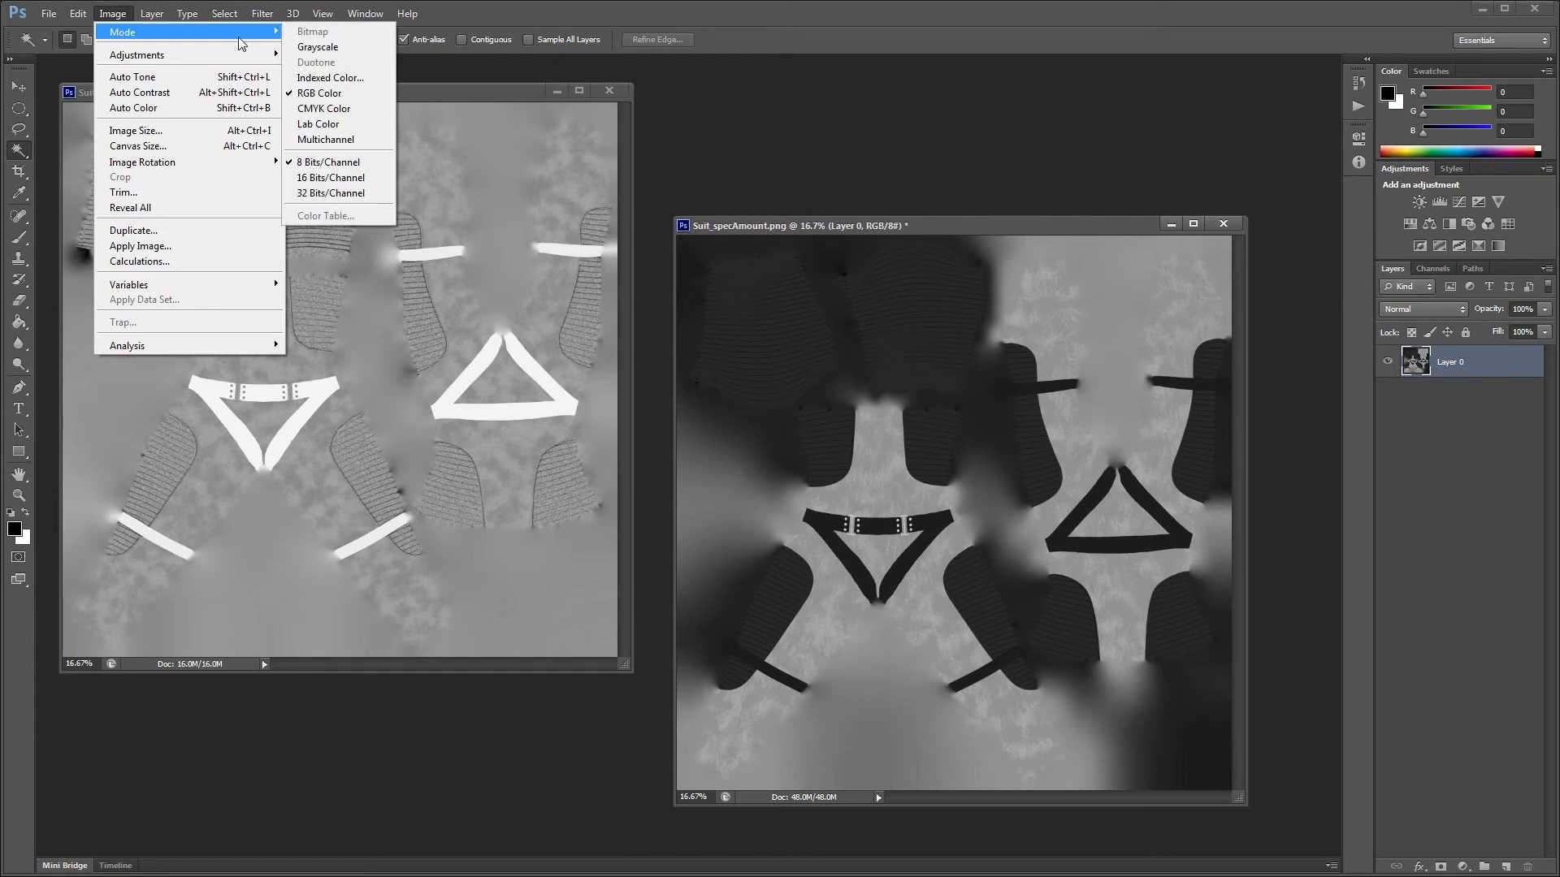
{"action": "left_click", "coordinate": [317, 46]}
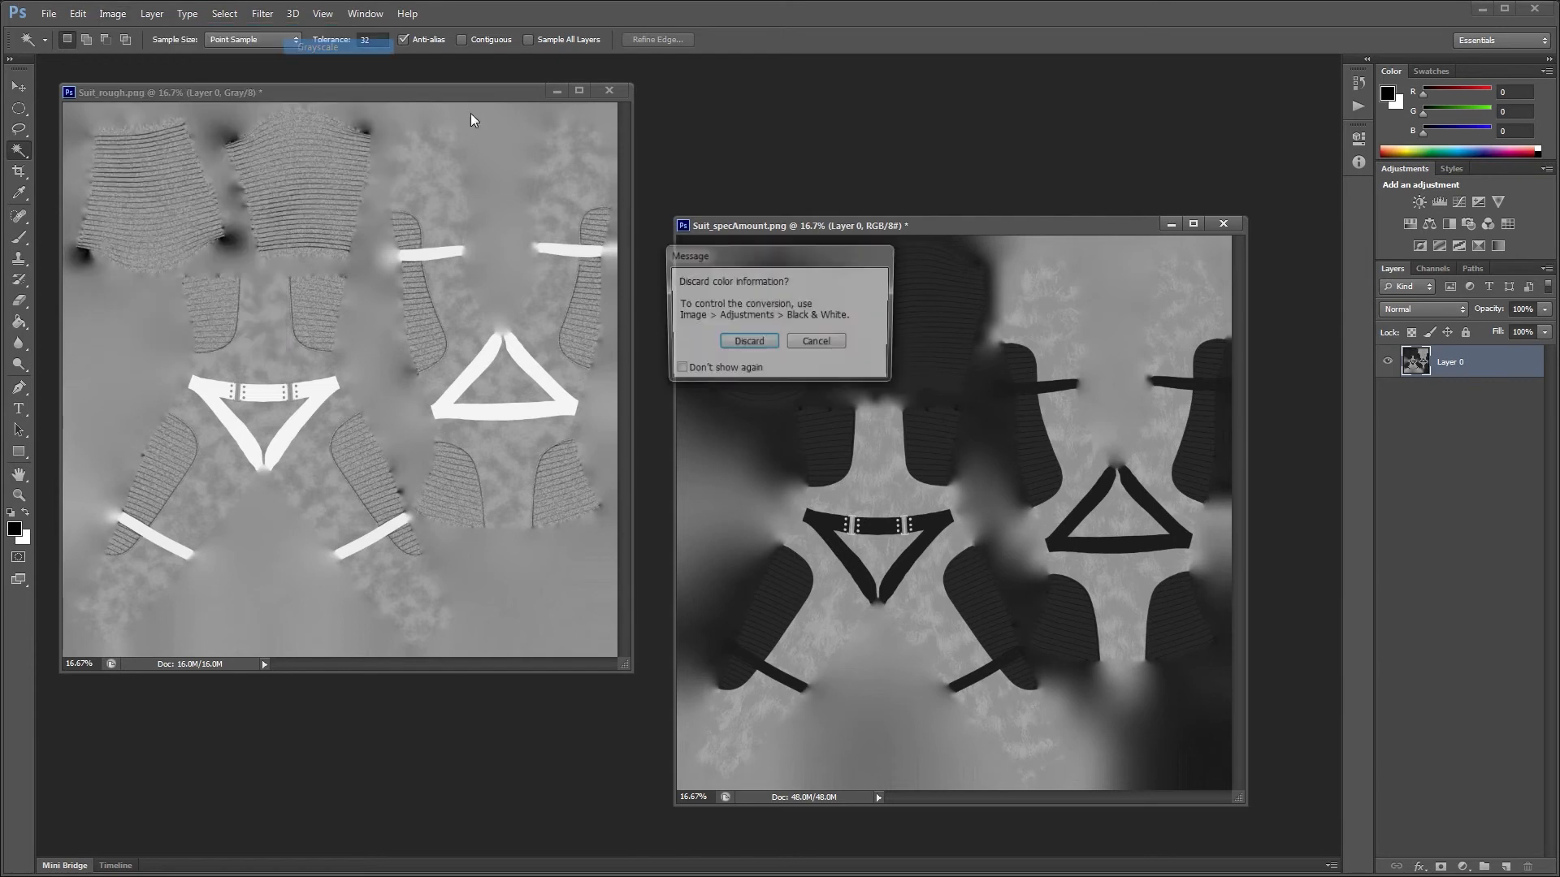
{"action": "left_click", "coordinate": [749, 343]}
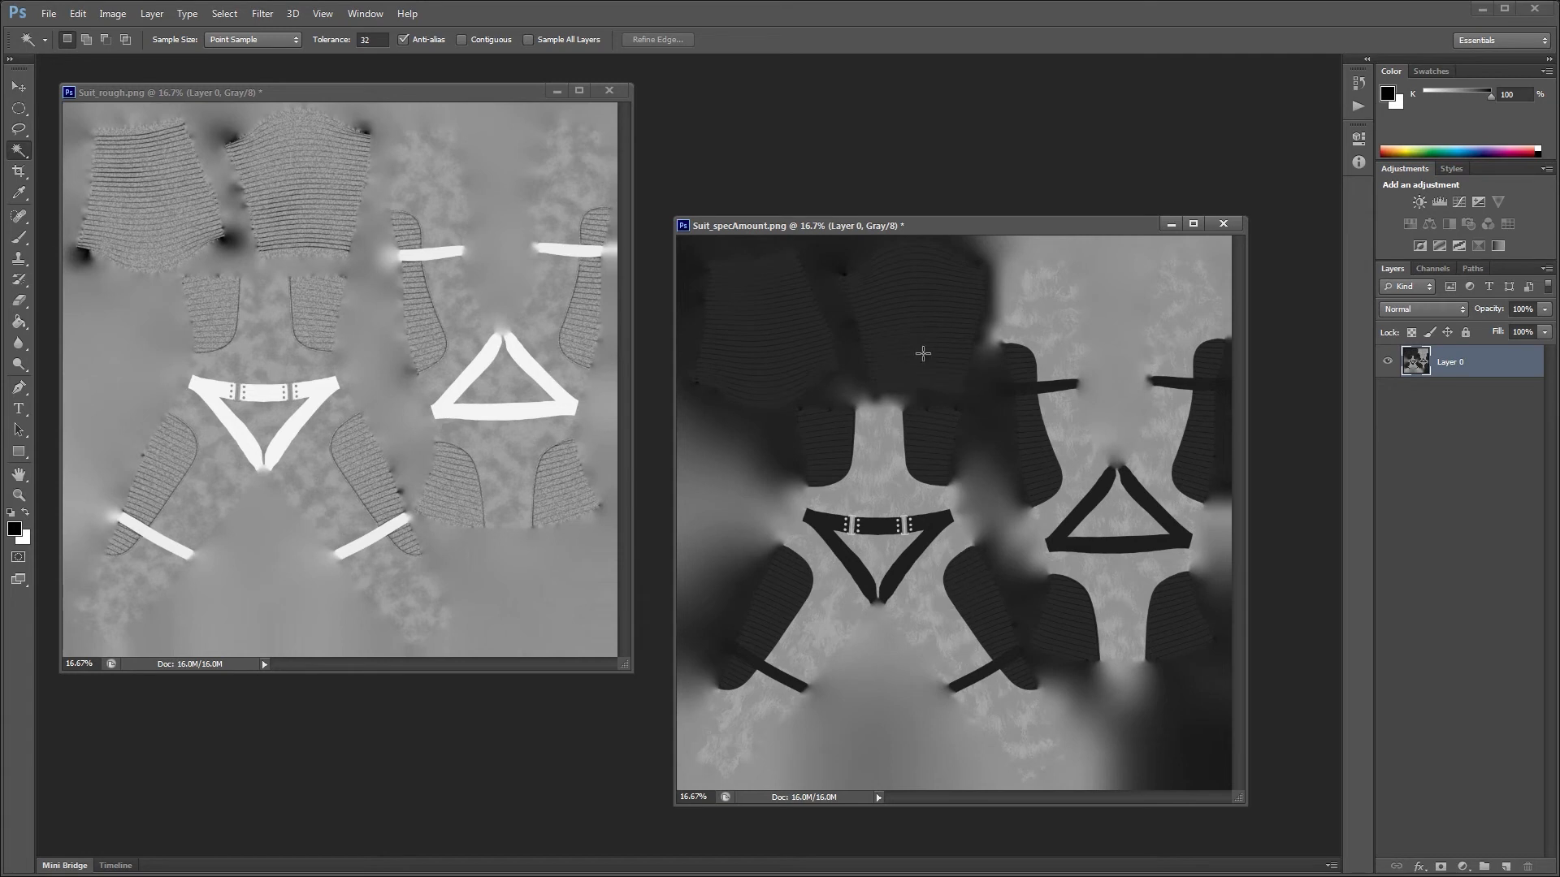
{"action": "left_click_drag", "start_coordinate": [928, 232], "coordinate": [929, 214]}
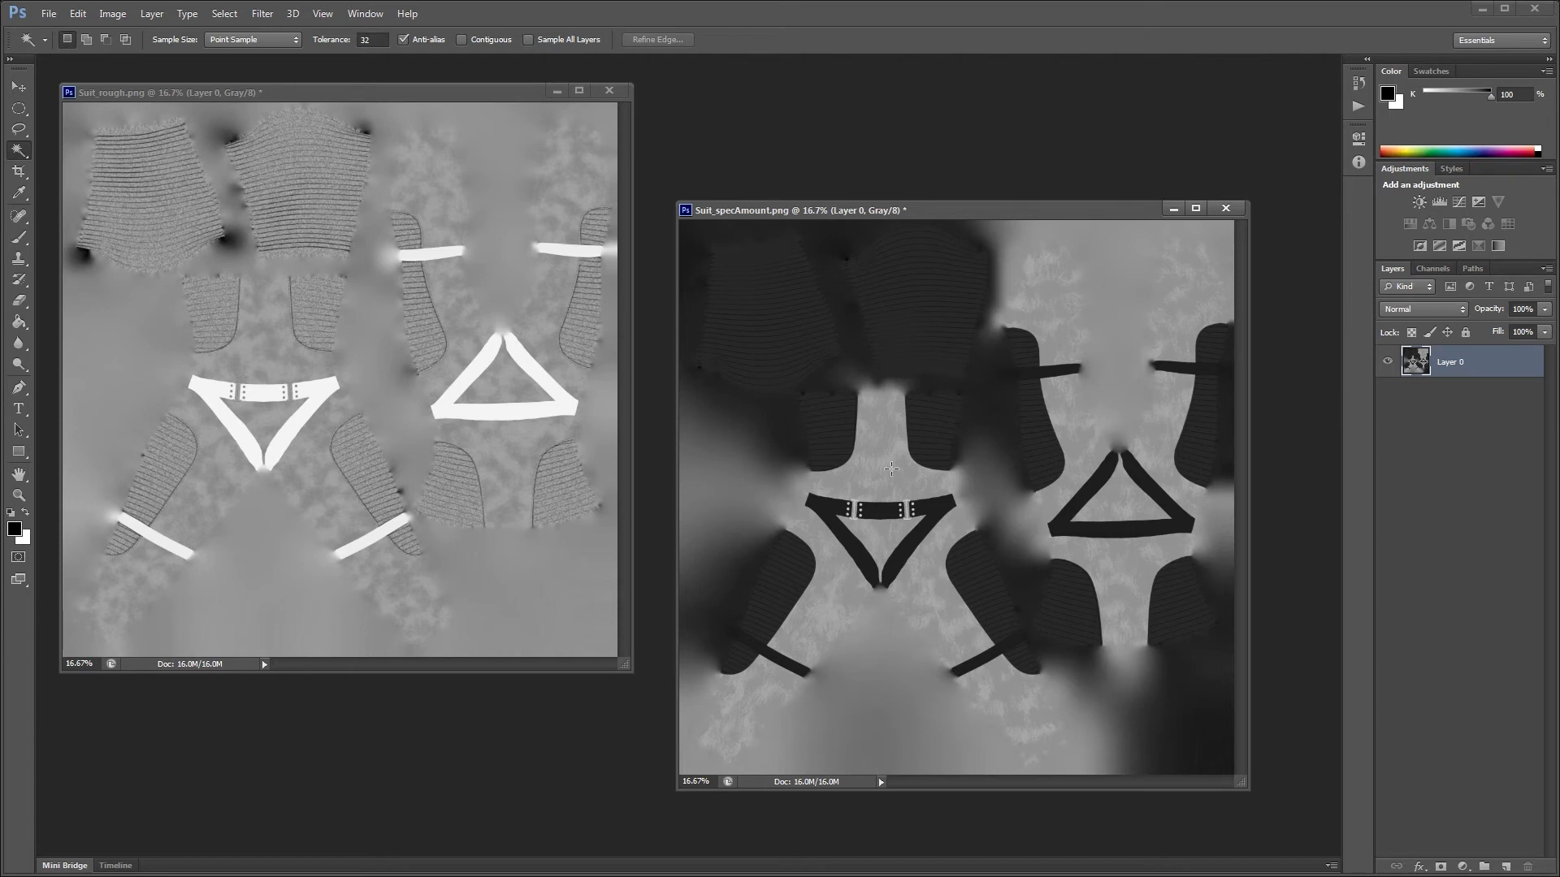
Step: Add a Curves adjustment to Suit_specAmount.png, sampling a belt rivet as the white point and the dark strap as the black point
{"action": "left_click", "coordinate": [18, 495]}
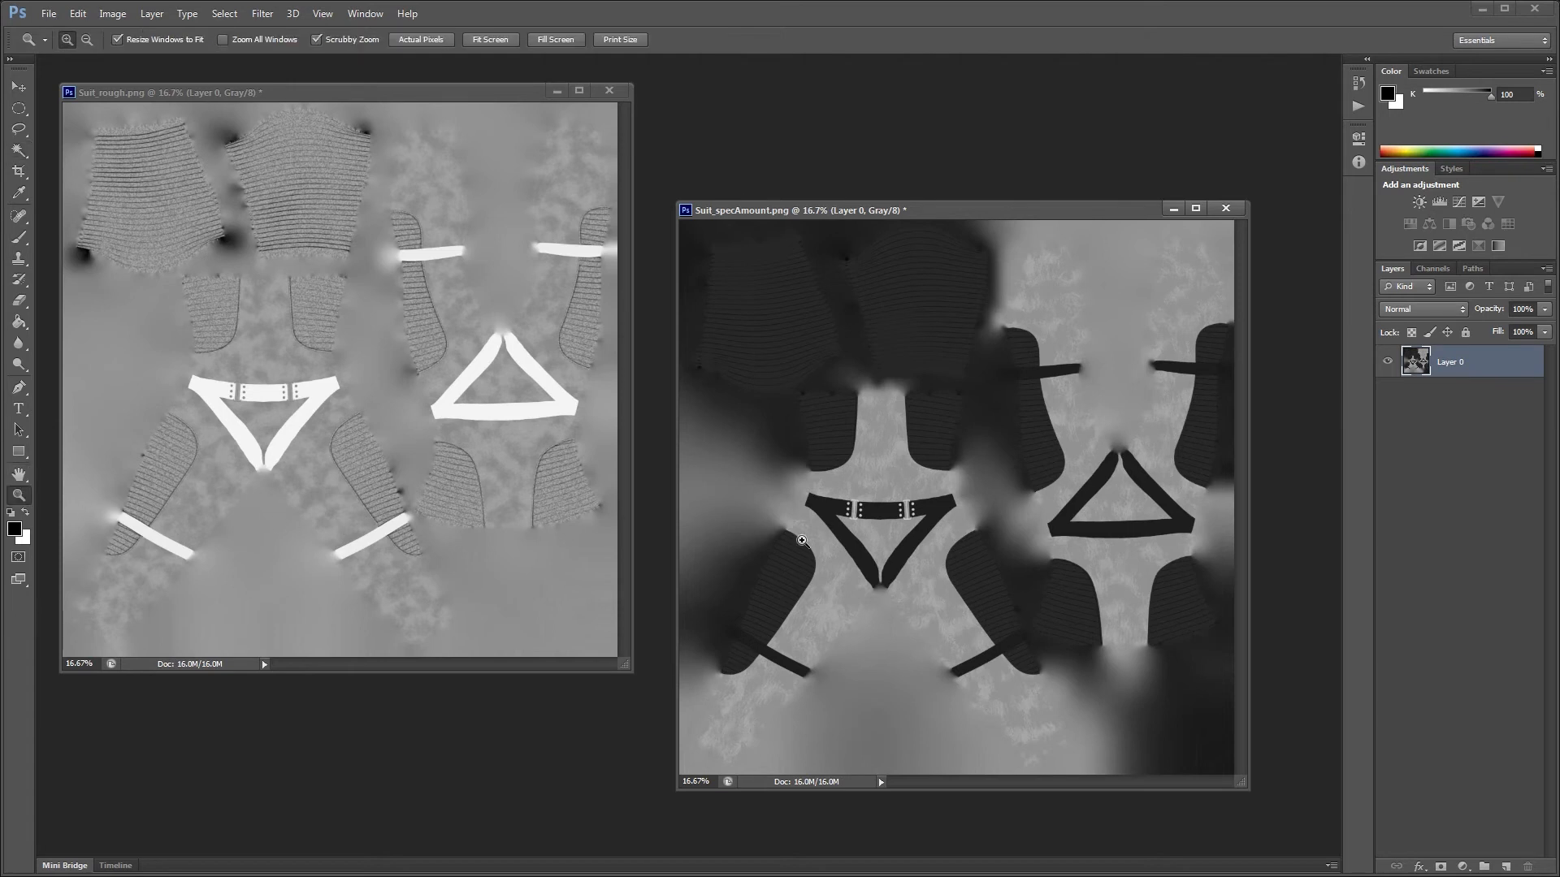
{"action": "left_click", "coordinate": [809, 541]}
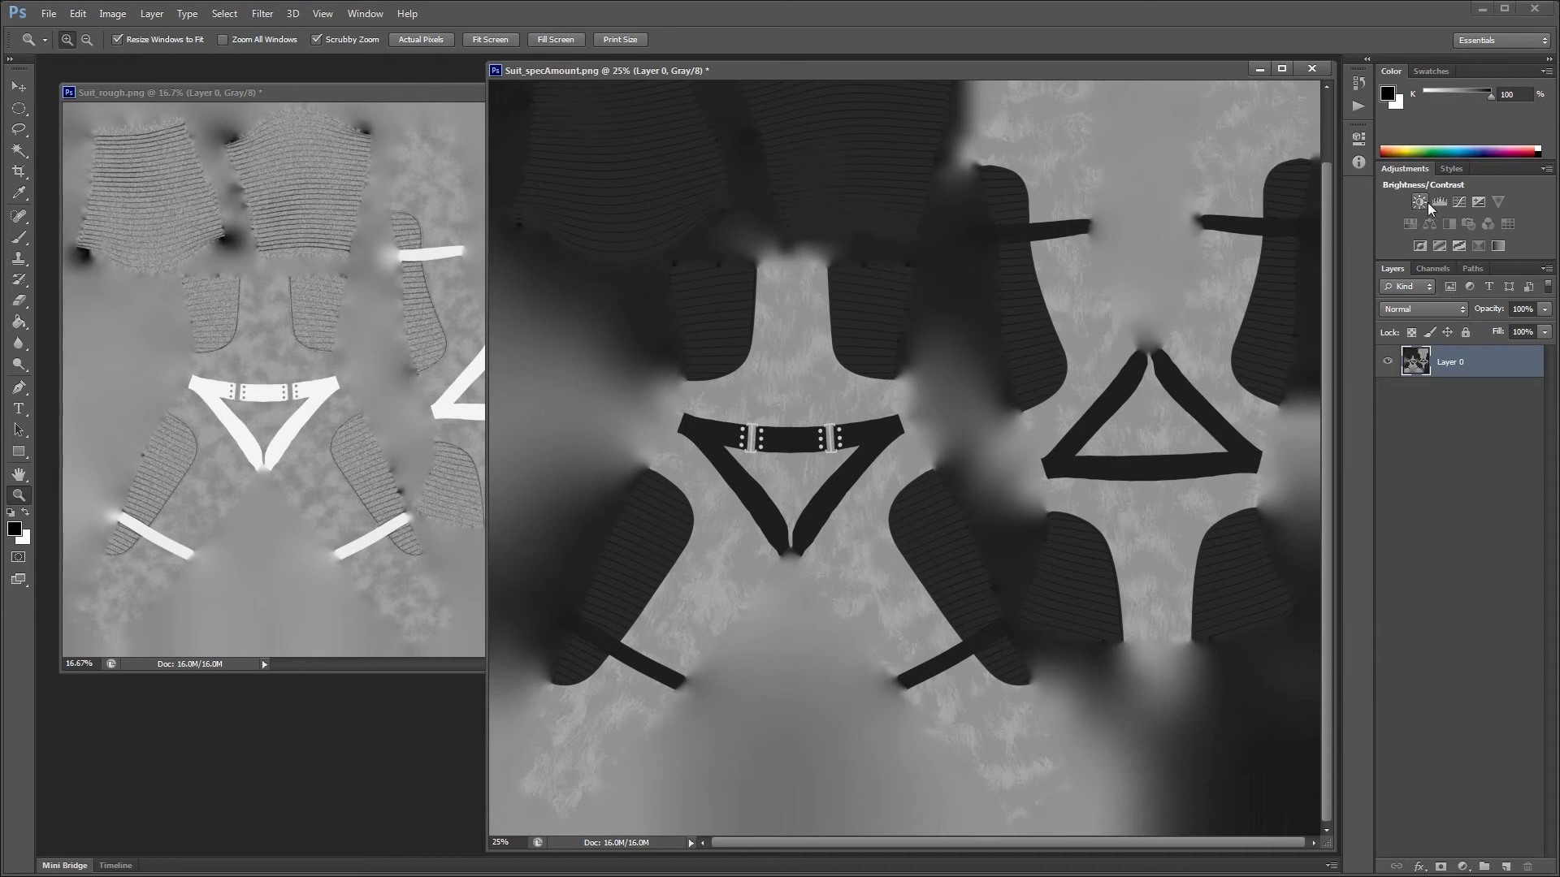
{"action": "left_click", "coordinate": [1454, 204]}
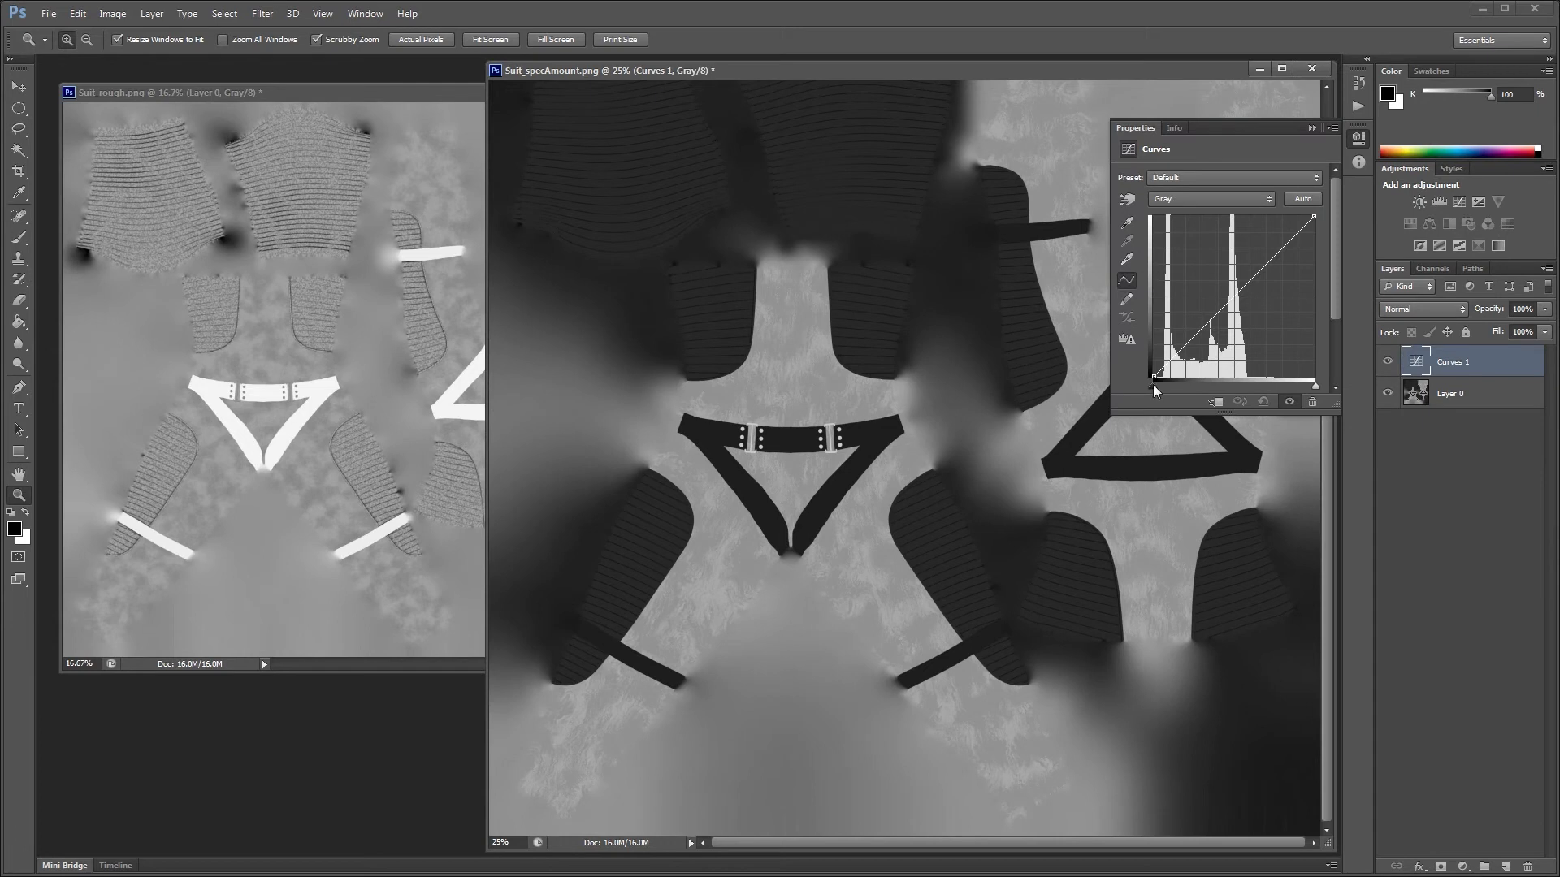
{"action": "left_click", "coordinate": [833, 445]}
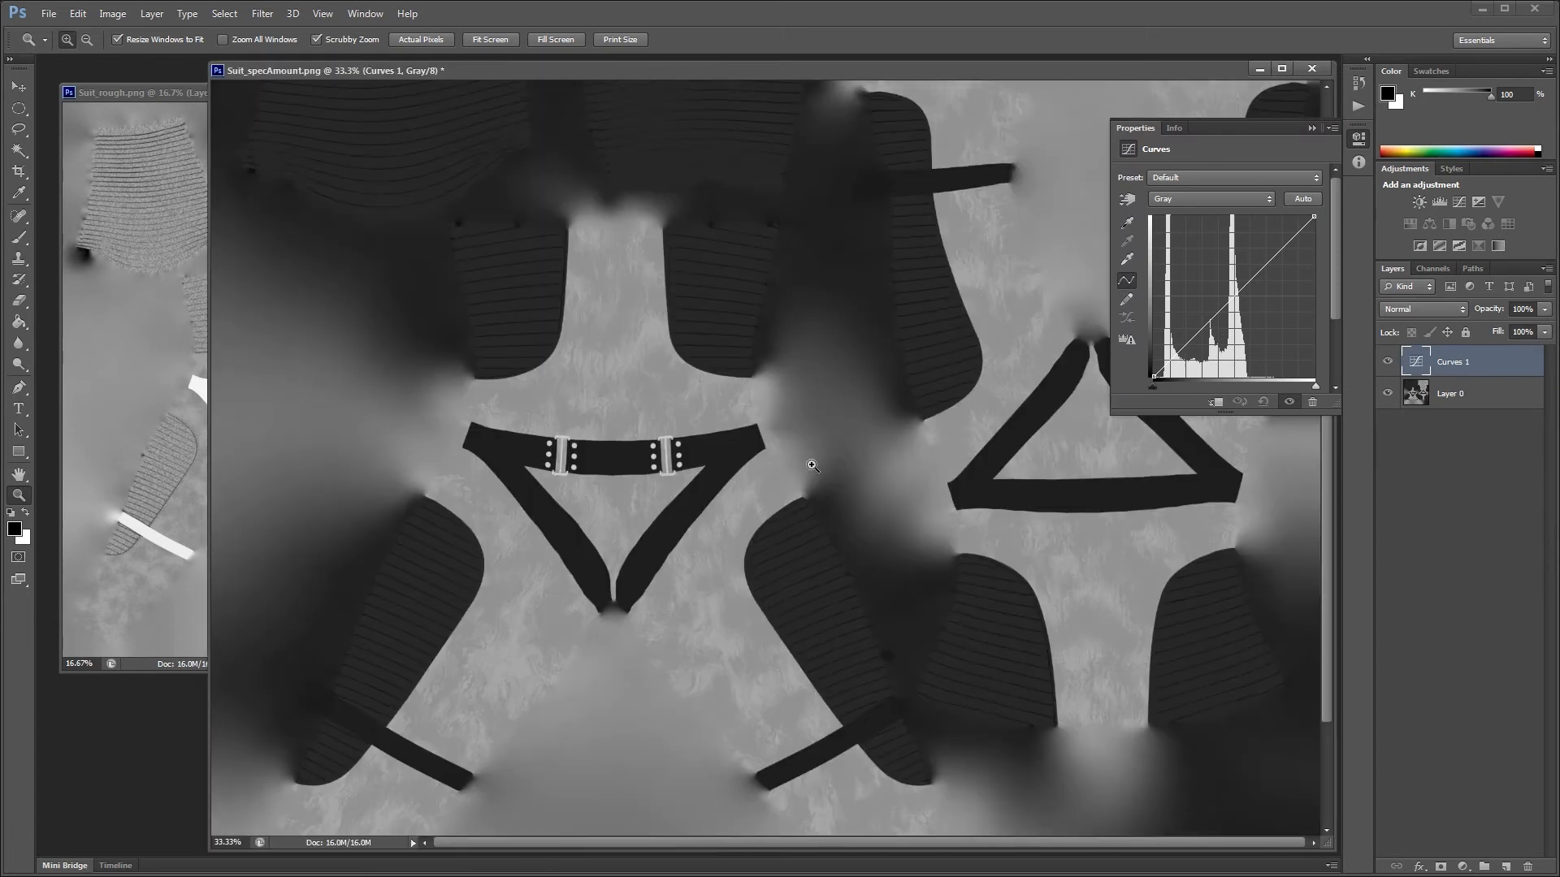
{"action": "left_click", "coordinate": [733, 446]}
{"action": "left_click", "coordinate": [610, 473]}
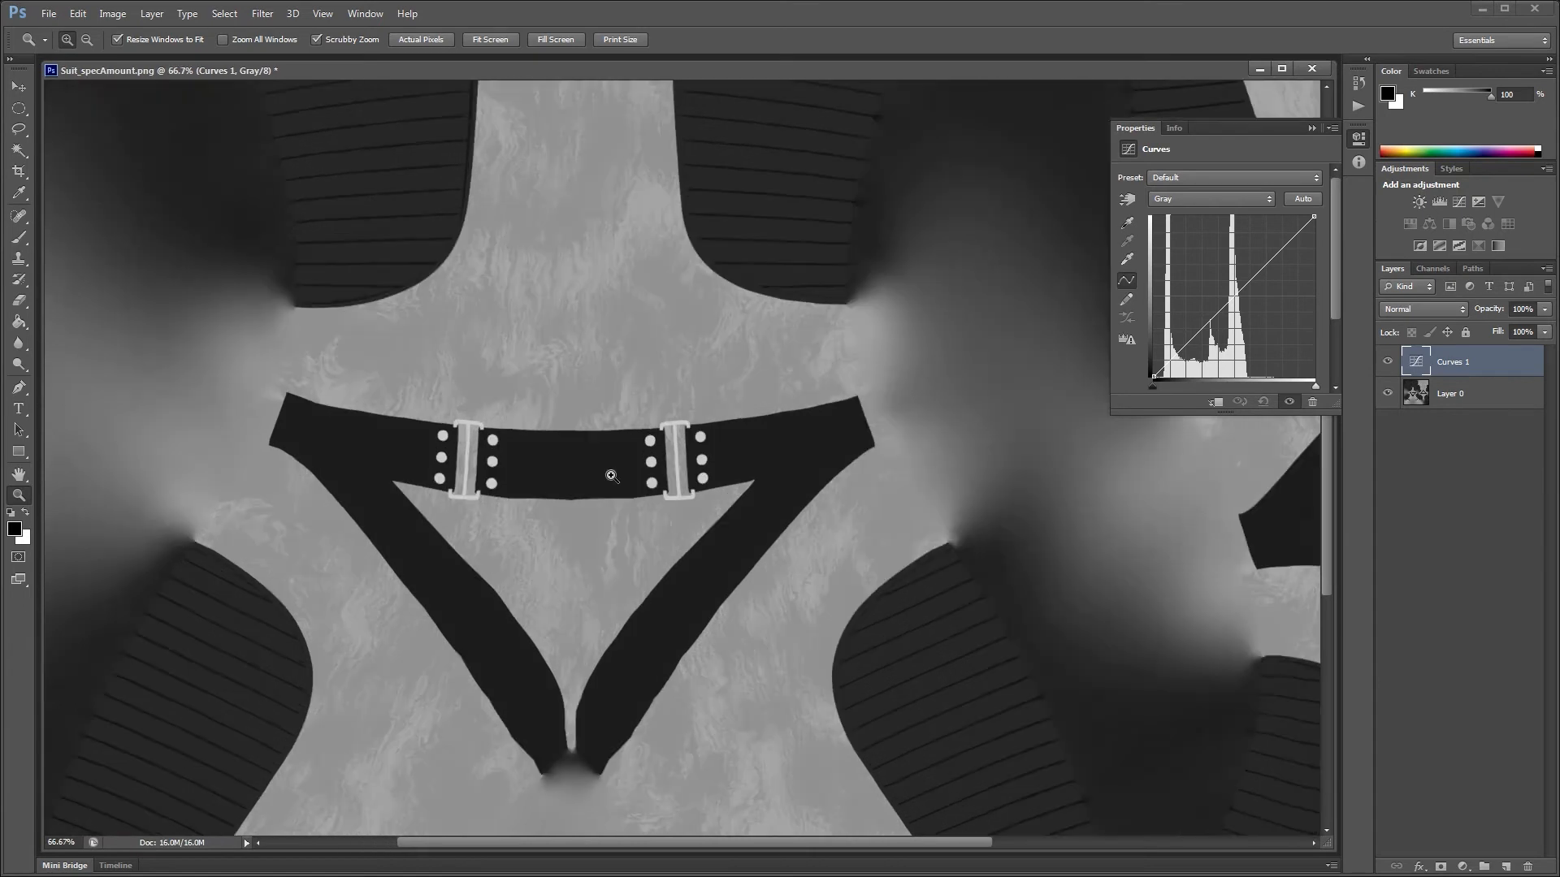
{"action": "left_click", "coordinate": [610, 475]}
{"action": "left_click", "coordinate": [734, 437]}
{"action": "left_click", "coordinate": [1127, 259]}
{"action": "left_click", "coordinate": [699, 400]}
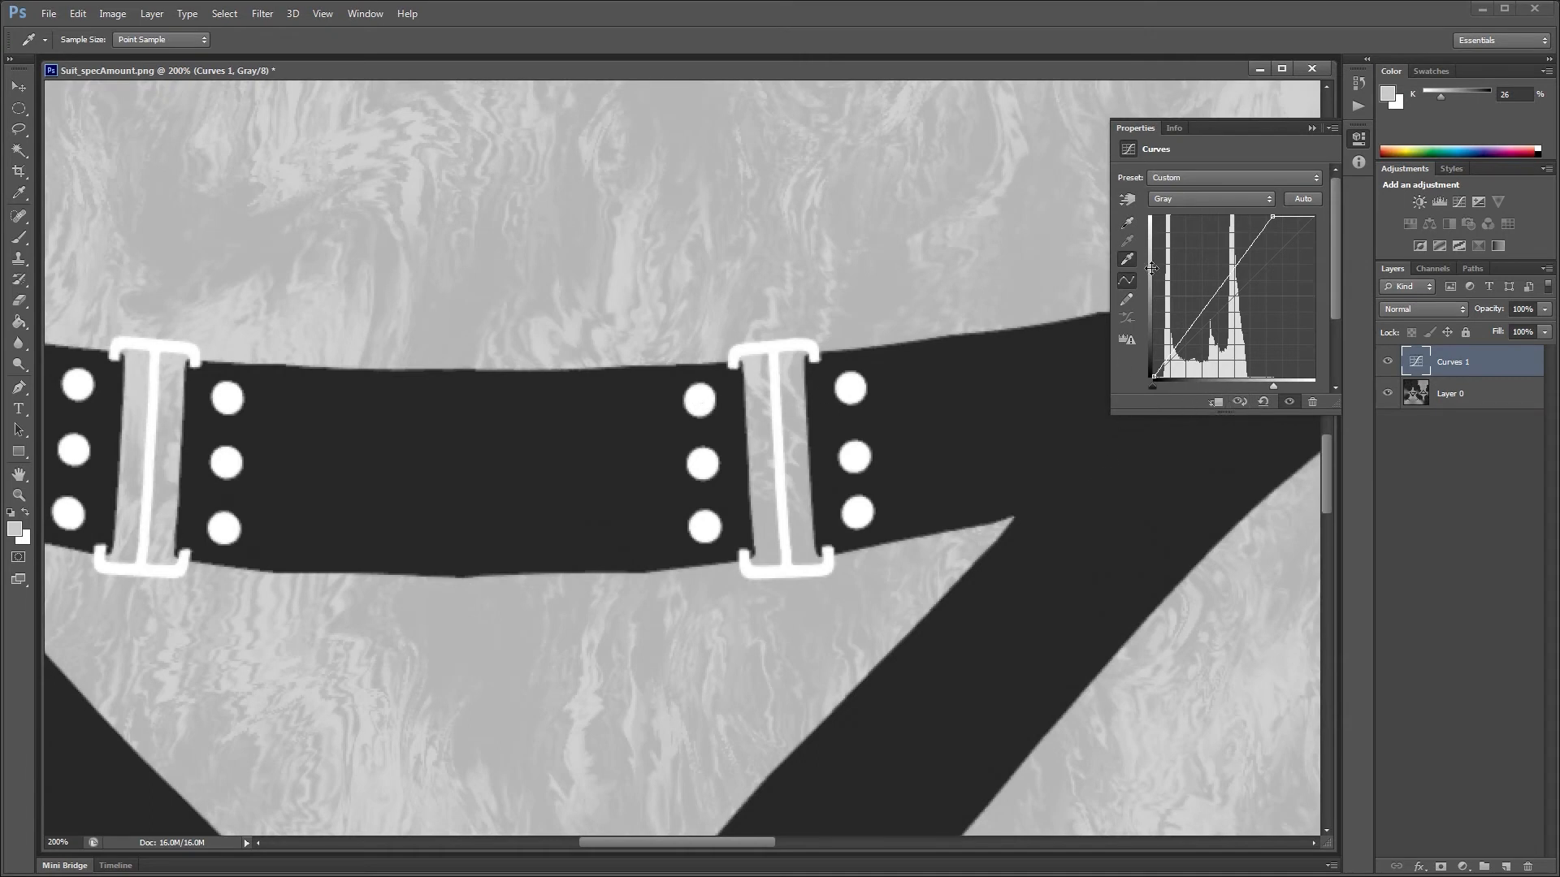
{"action": "left_click", "coordinate": [1127, 225]}
{"action": "left_click", "coordinate": [1068, 530]}
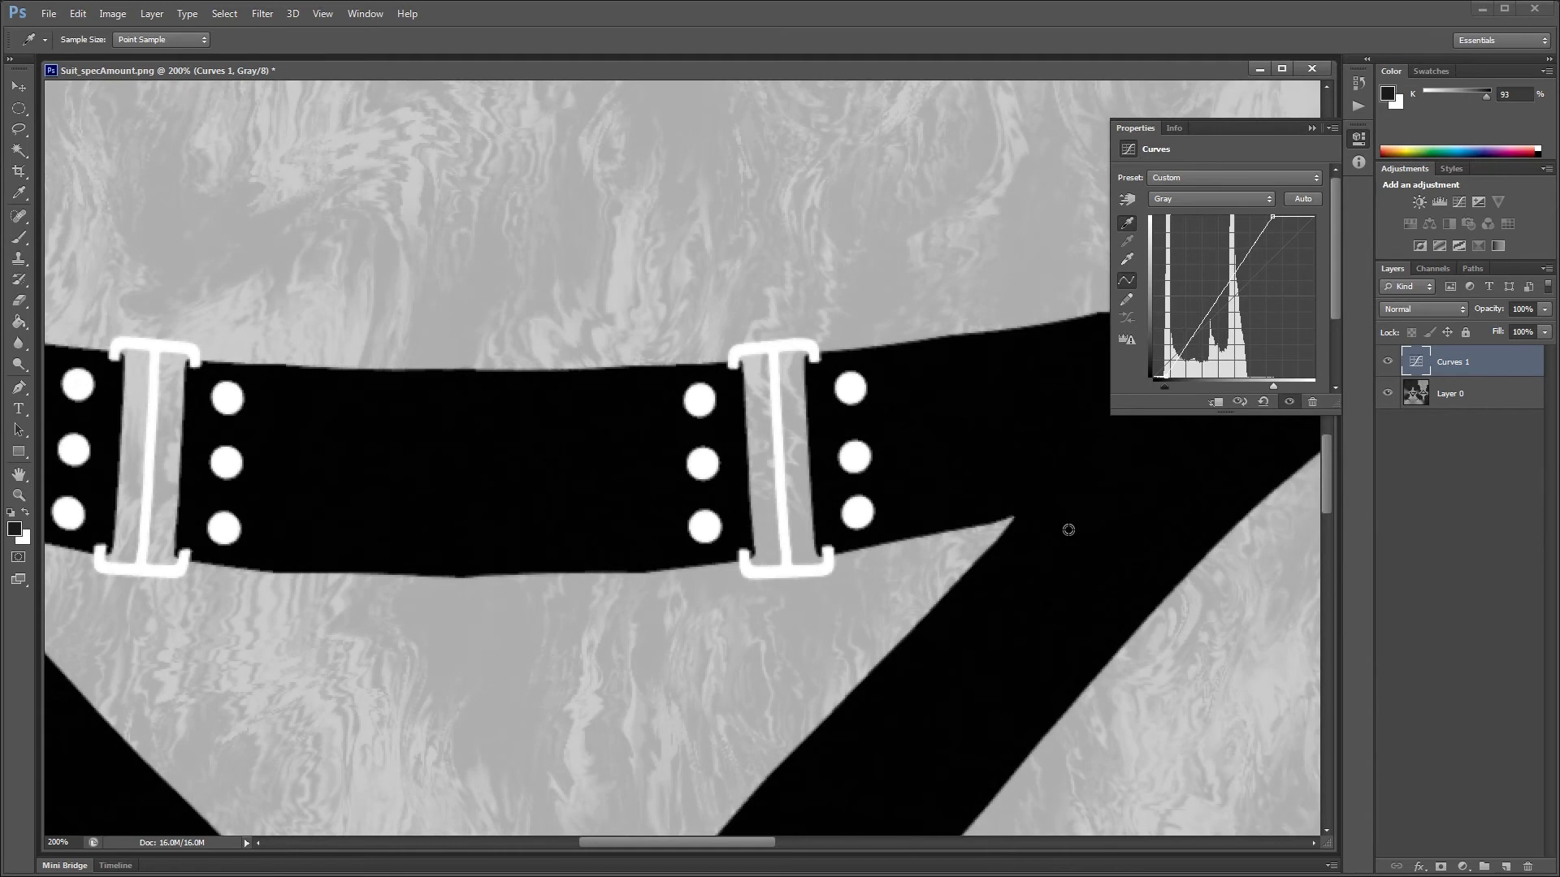
Step: Bend the specular map's curve into an S shape by lowering a shadow point and raising a highlight point for stronger contrast
{"action": "left_click_drag", "start_coordinate": [1188, 341], "coordinate": [1195, 363]}
{"action": "left_click_drag", "start_coordinate": [1228, 302], "coordinate": [1250, 234]}
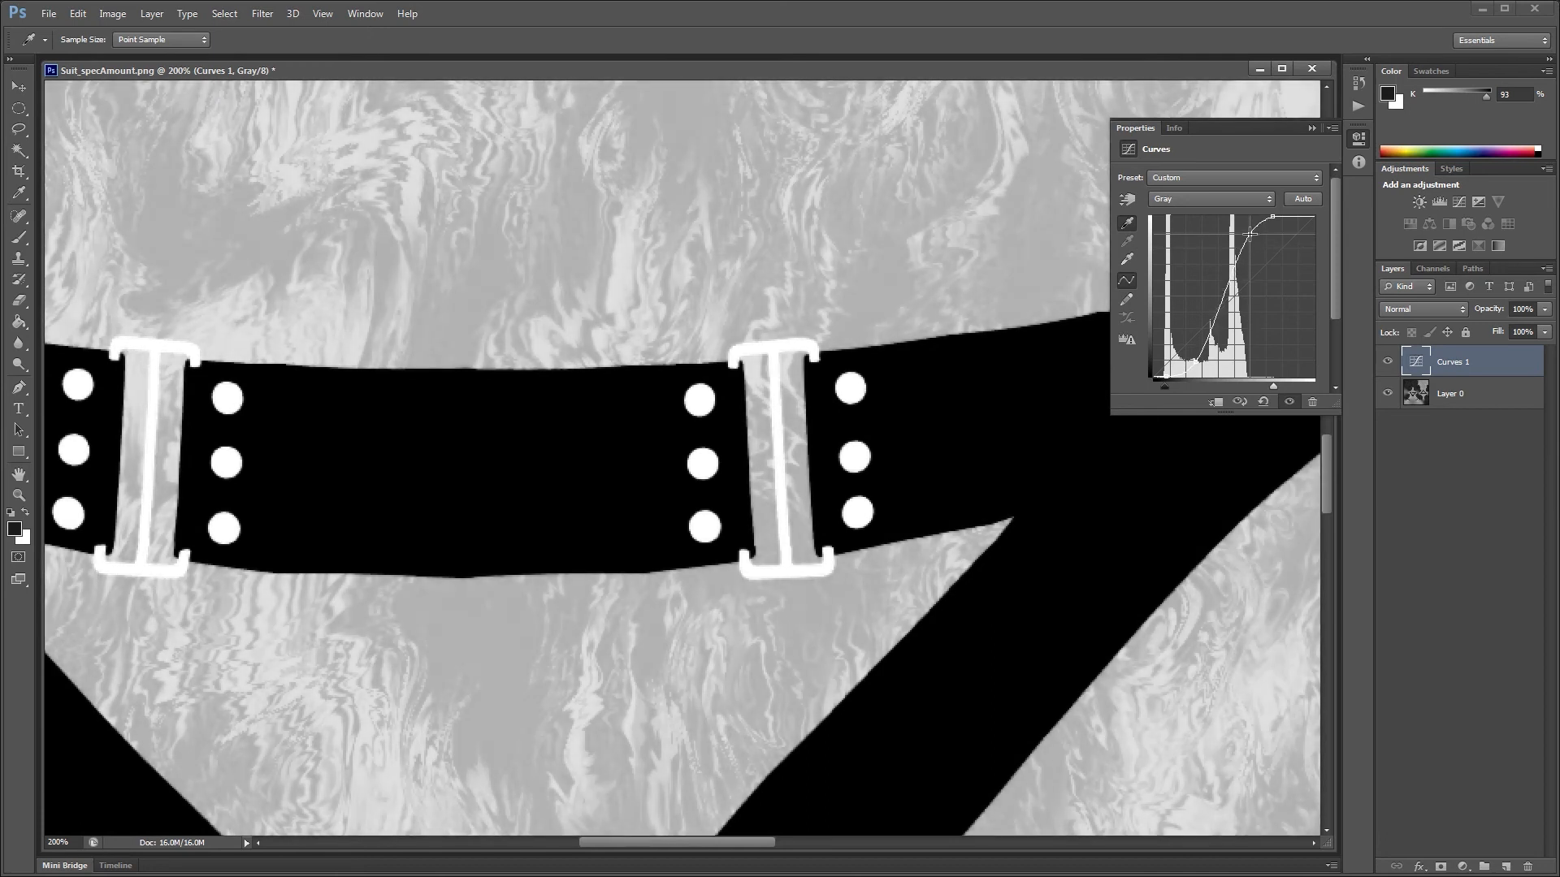
{"action": "left_click_drag", "start_coordinate": [1195, 362], "coordinate": [1197, 365]}
{"action": "key", "text": "ctrl+minus"}
{"action": "key", "text": "ctrl+minus"}
{"action": "key", "text": "ctrl+minus"}
{"action": "key", "text": "ctrl+minus"}
{"action": "key", "text": "ctrl+minus"}
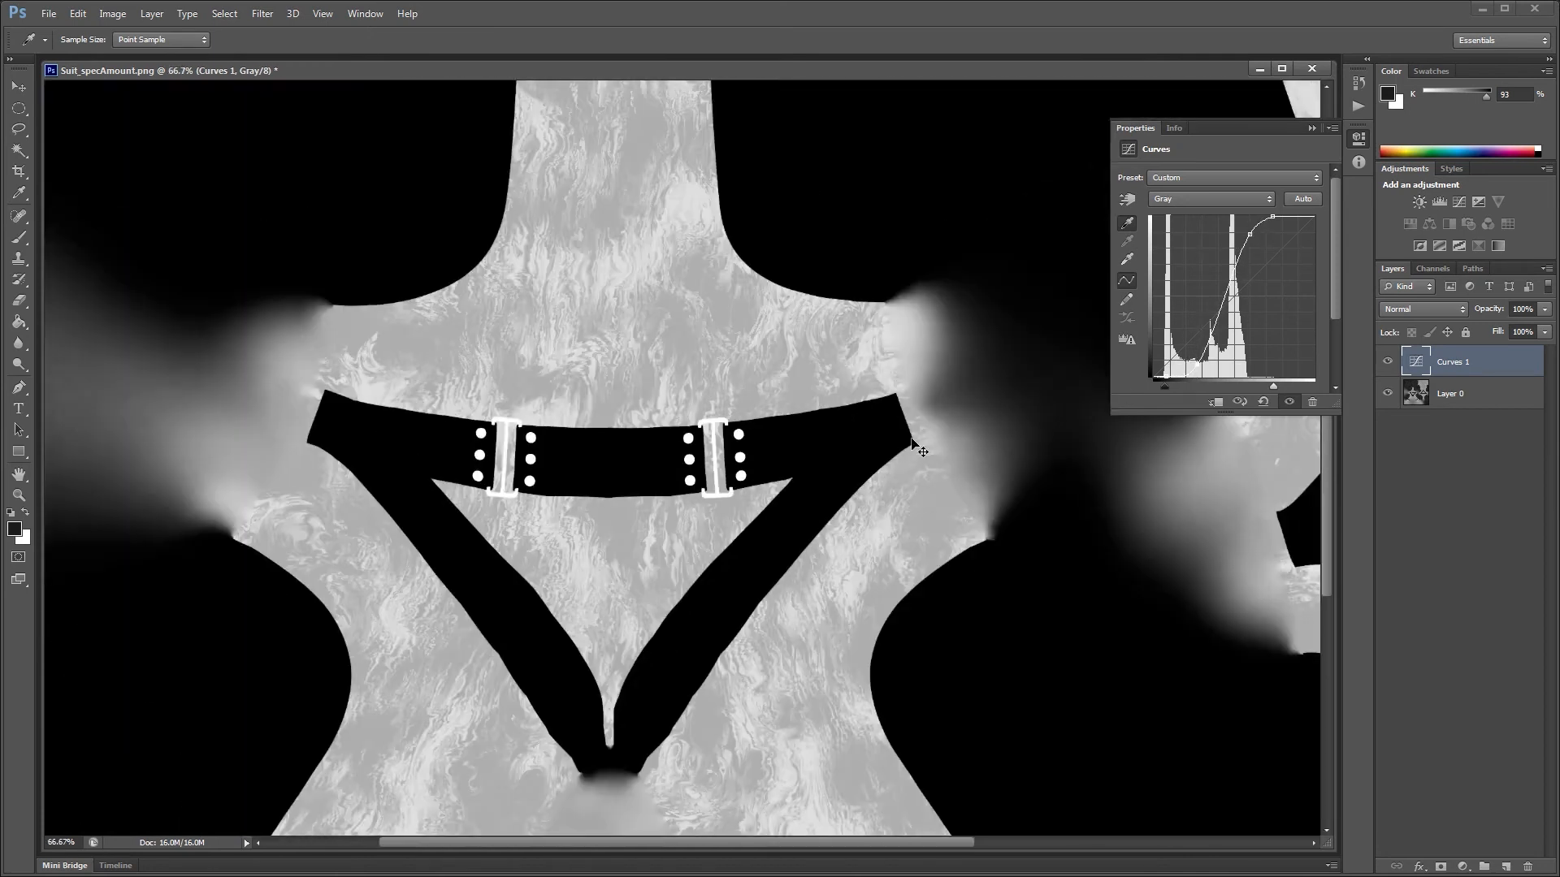
{"action": "key", "text": "ctrl+minus"}
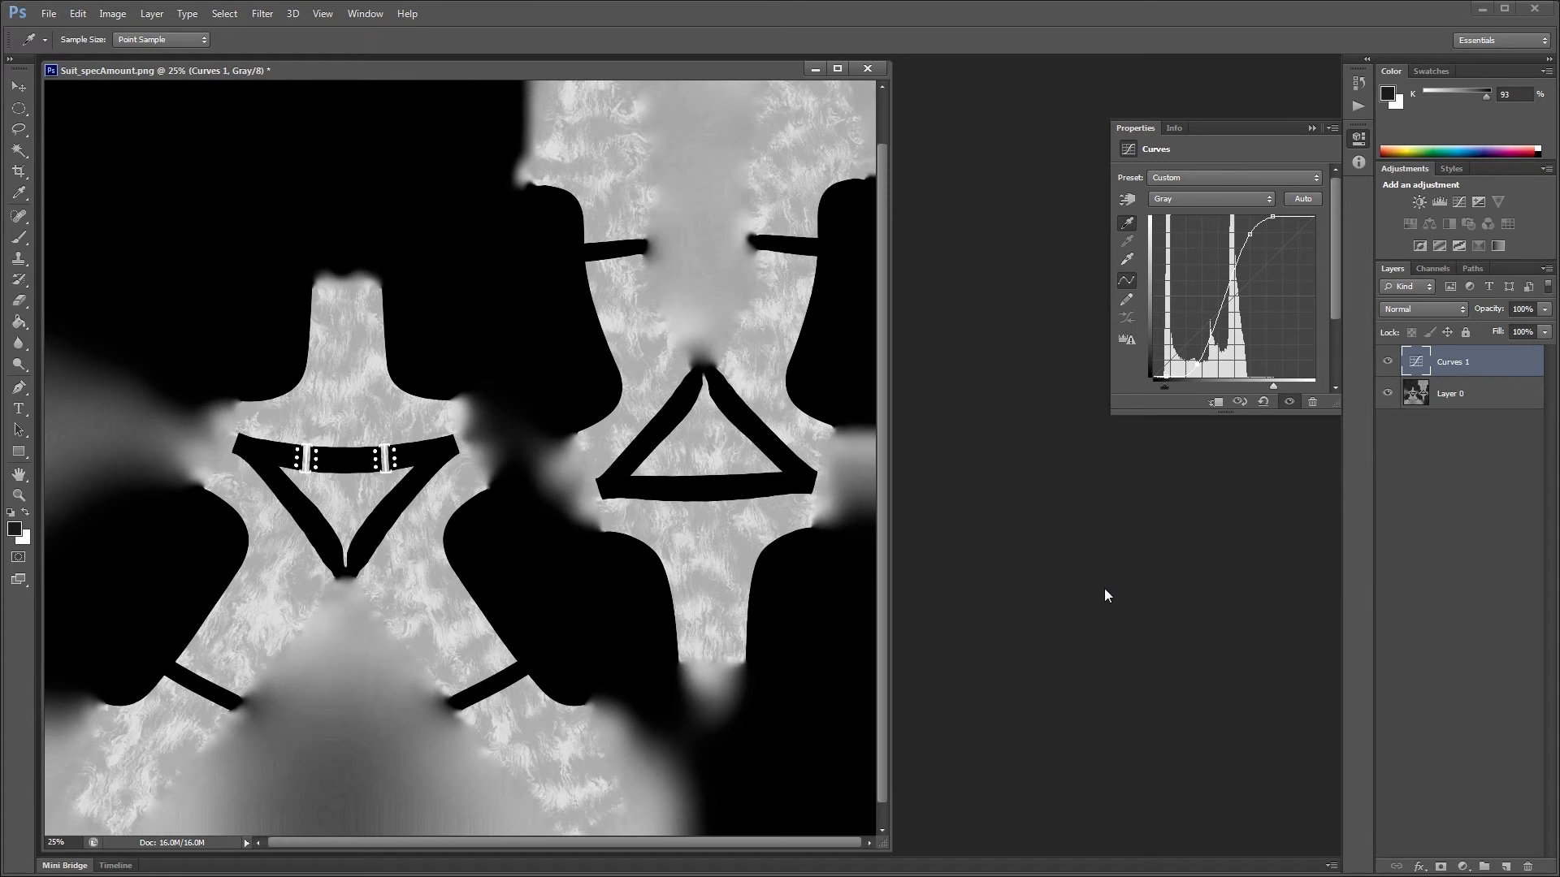
{"action": "key", "text": "ctrl+minus"}
{"action": "key", "text": "ctrl+minus"}
{"action": "left_click_drag", "start_coordinate": [328, 65], "coordinate": [926, 147]}
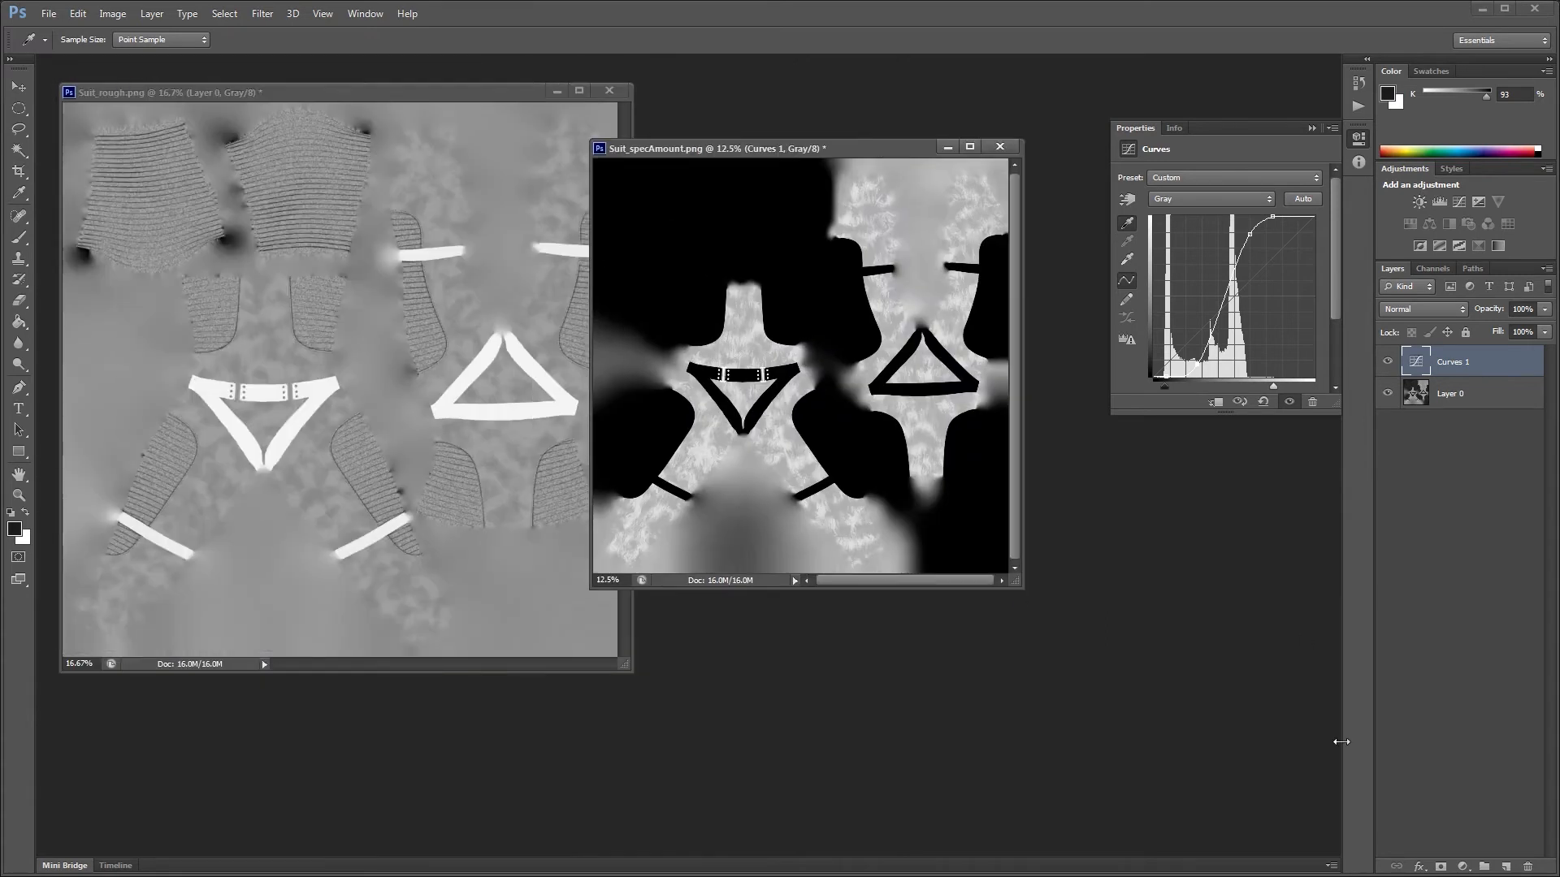
Step: Save the adjusted specular map as Suit_metallic.png in PNG format with Smallest / Slow compression and no interlacing
{"action": "left_click", "coordinate": [48, 14]}
{"action": "left_click", "coordinate": [65, 208]}
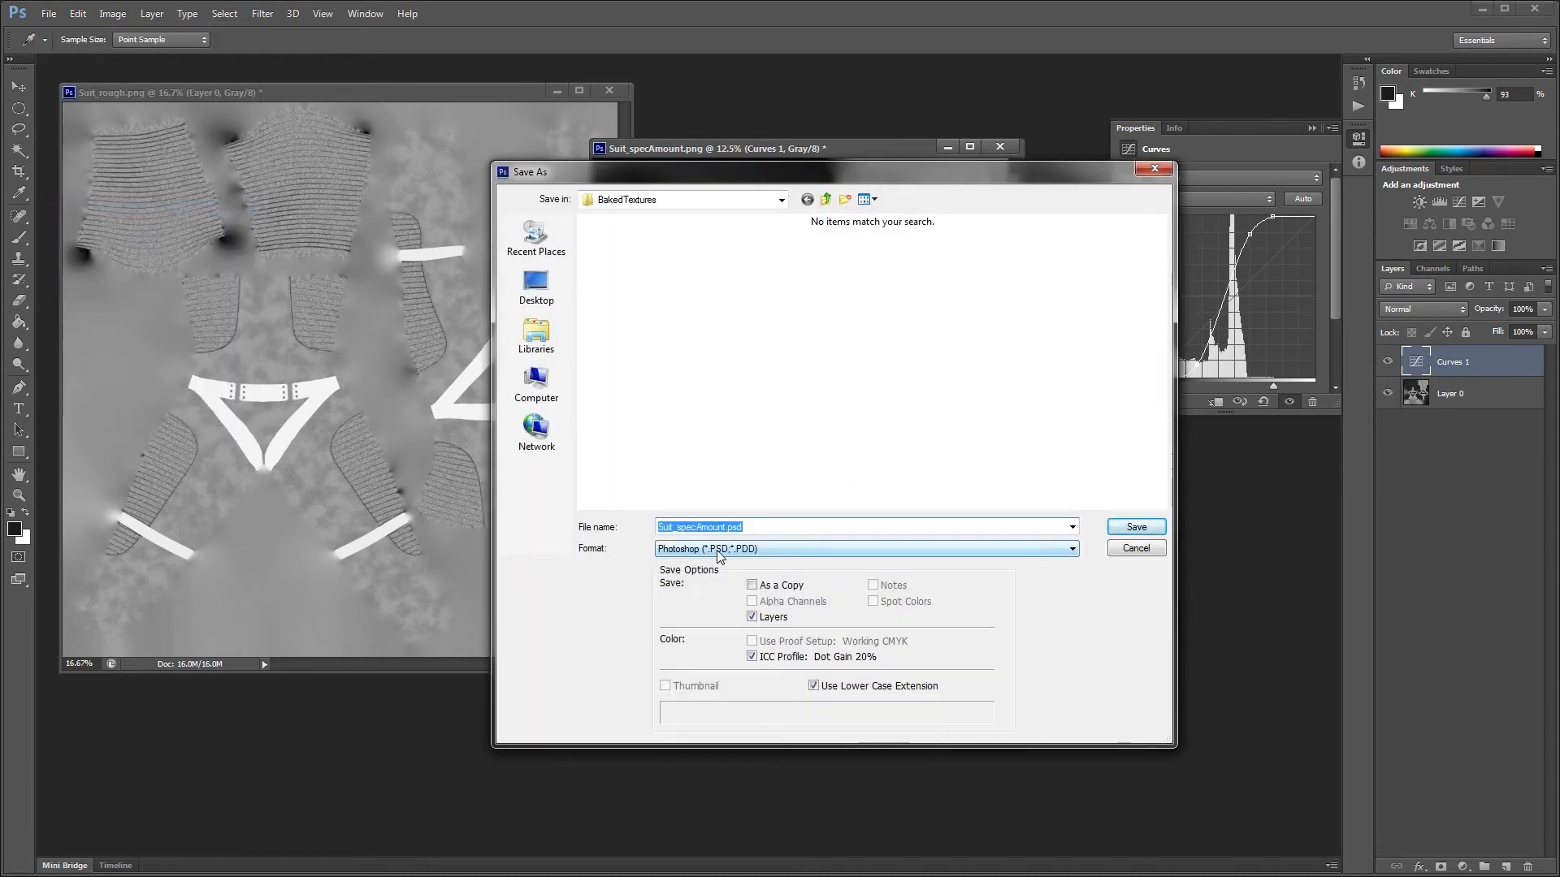
{"action": "left_click", "coordinate": [683, 530]}
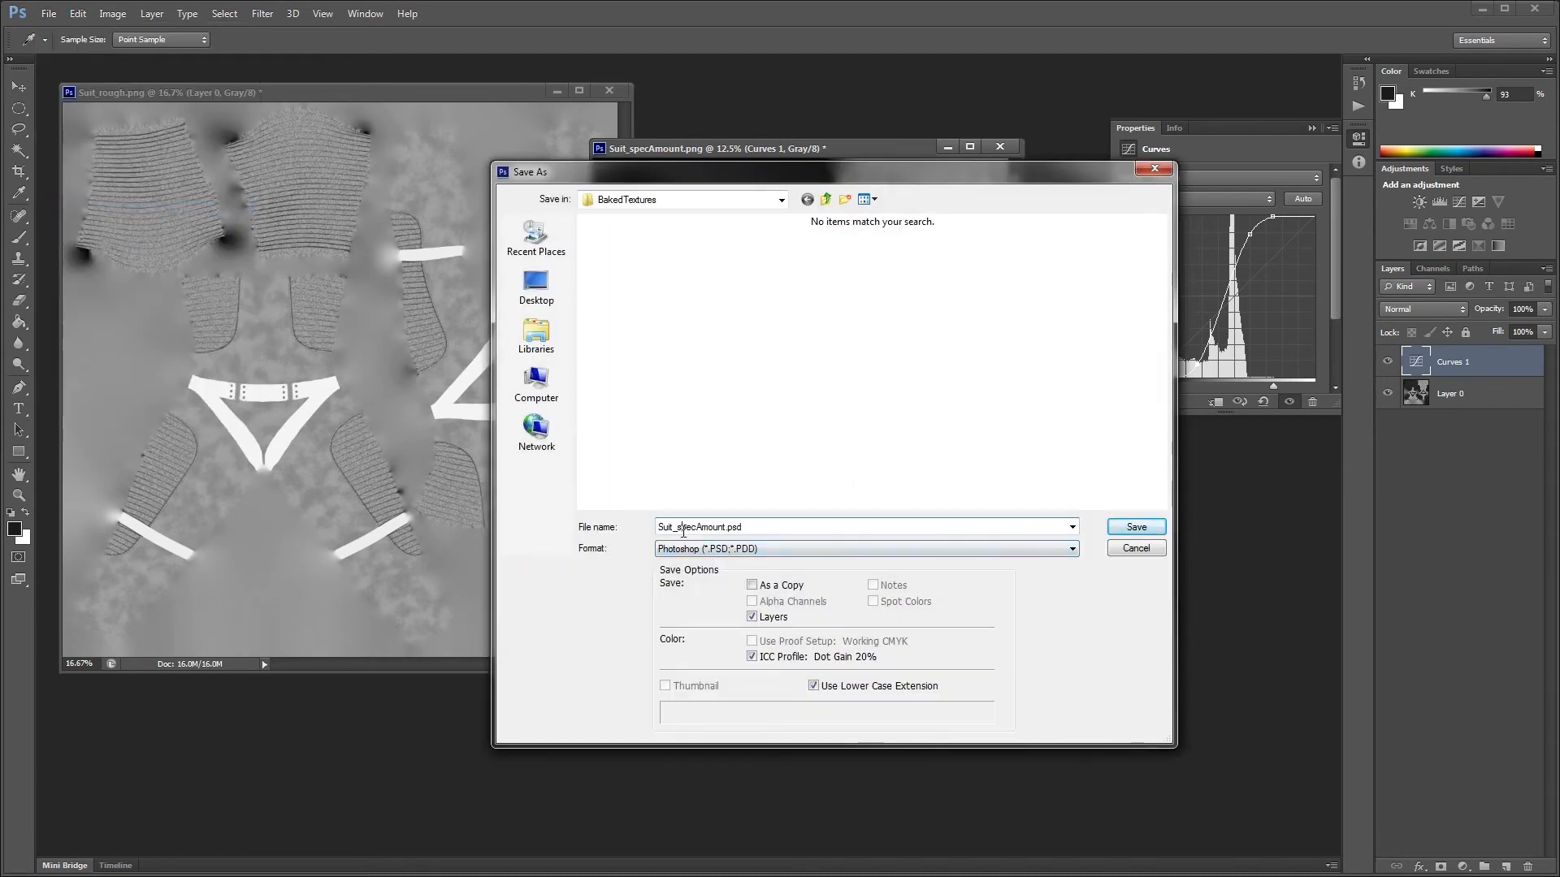
{"action": "left_click_drag", "start_coordinate": [677, 529], "coordinate": [725, 528]}
{"action": "type", "text": "metalli"}
{"action": "left_click", "coordinate": [796, 552]}
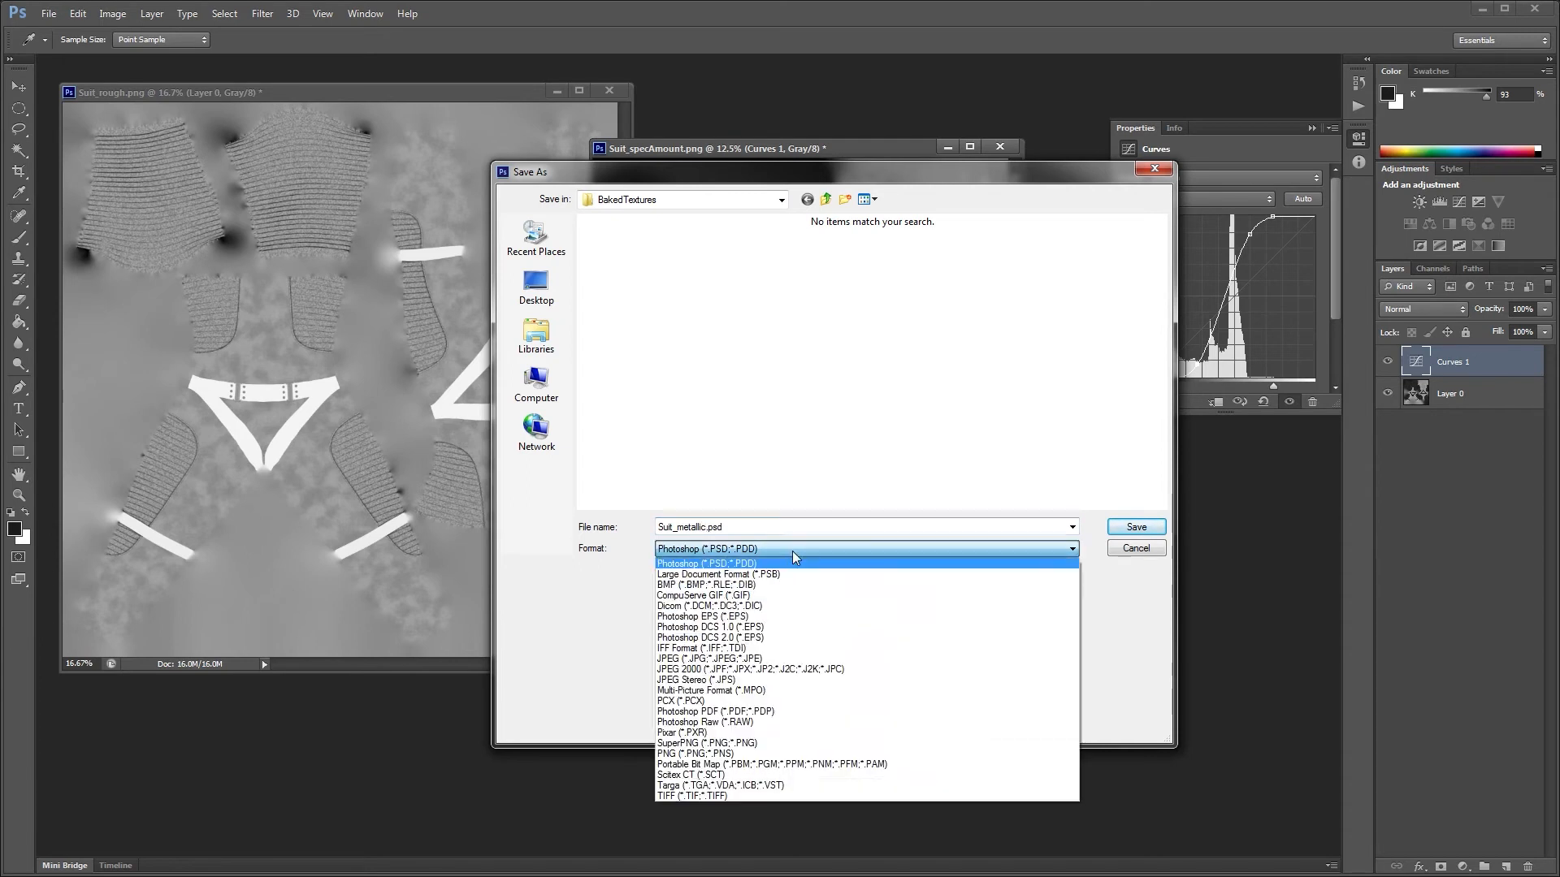
{"action": "left_click", "coordinate": [735, 753]}
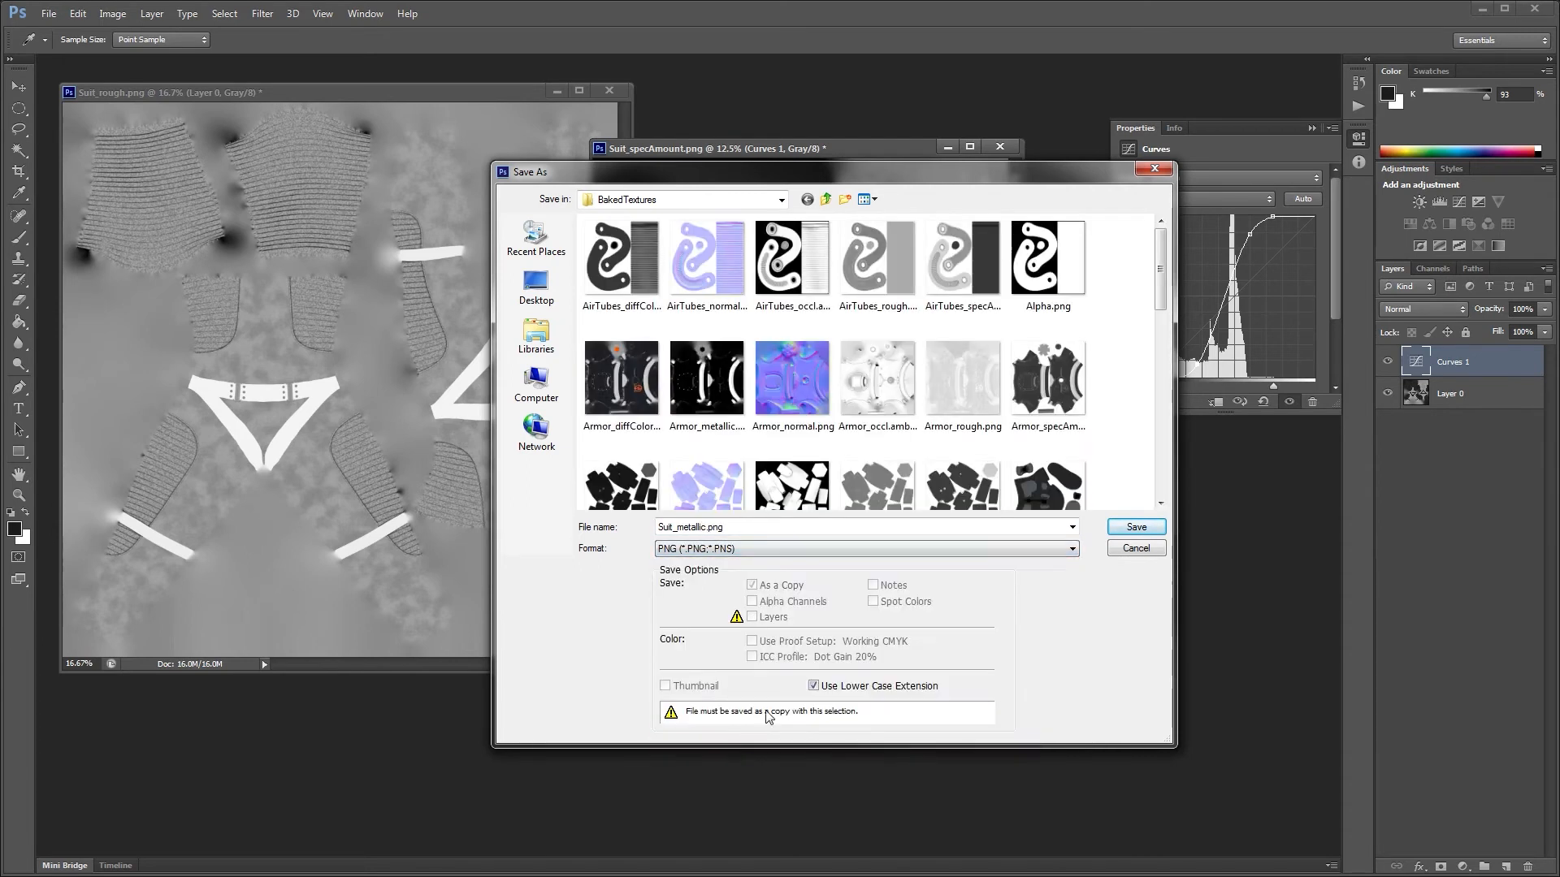
{"action": "left_click", "coordinate": [1136, 527]}
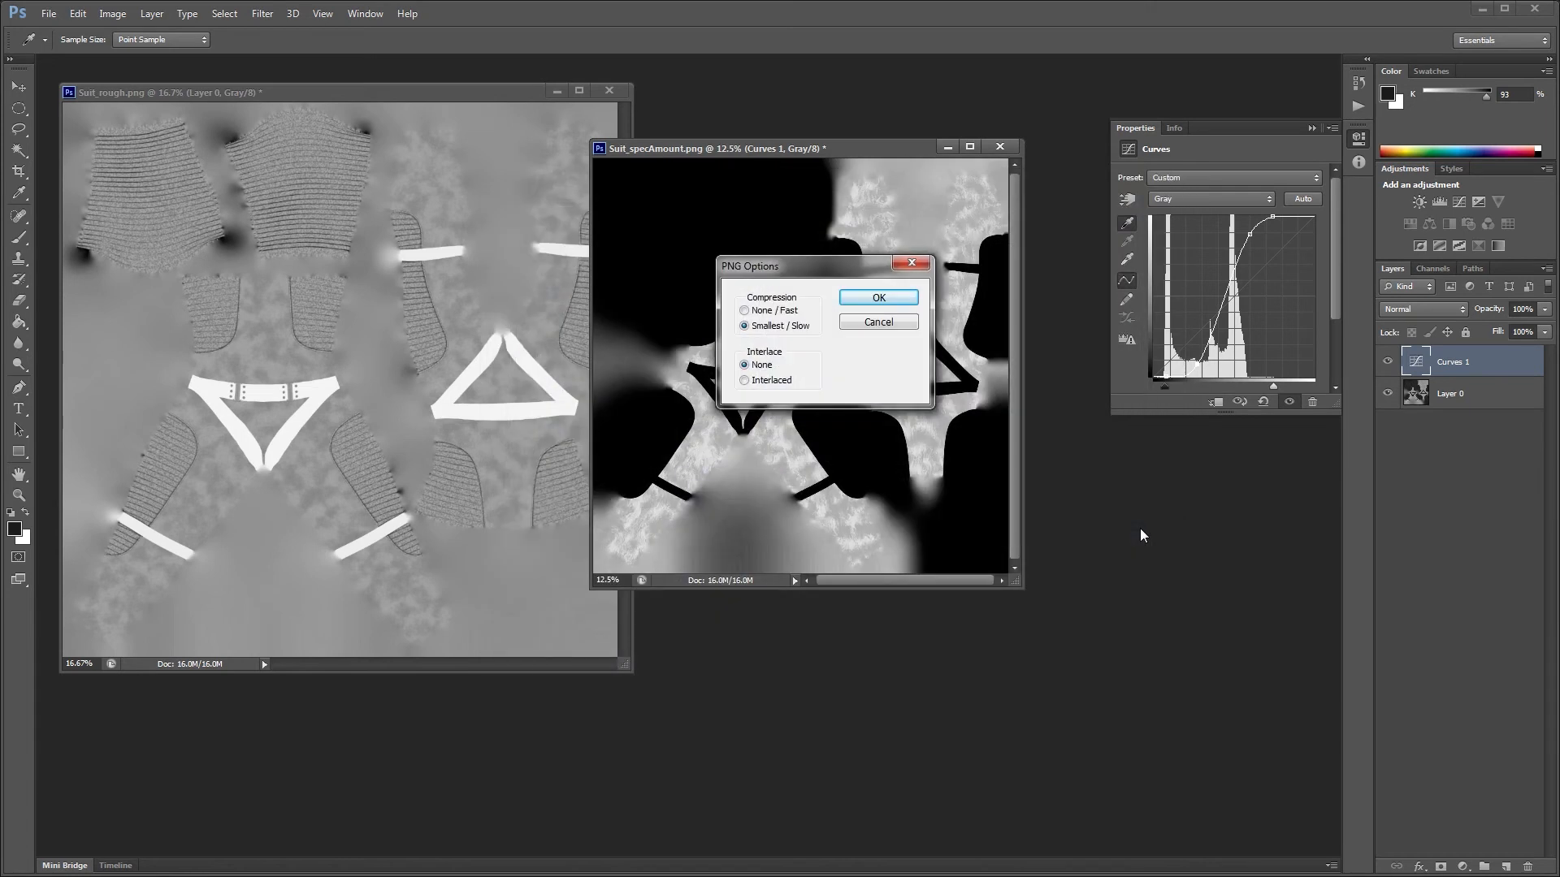
{"action": "left_click", "coordinate": [919, 295]}
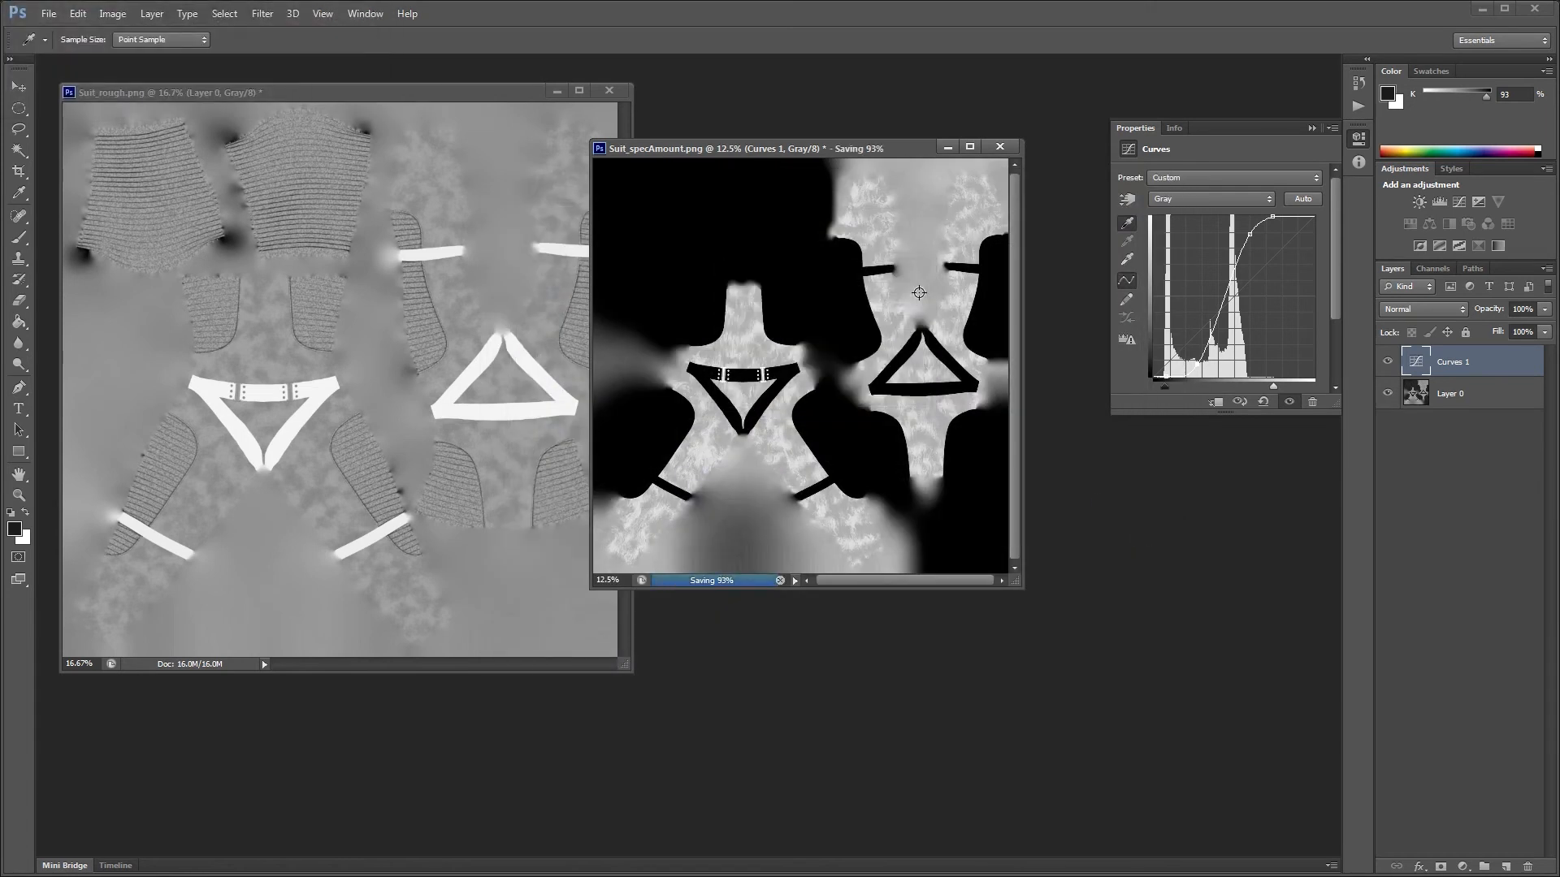
Step: Switch to MODO and reload the changed Suit_specAmount.png image
{"action": "key", "text": "alt+Tab"}
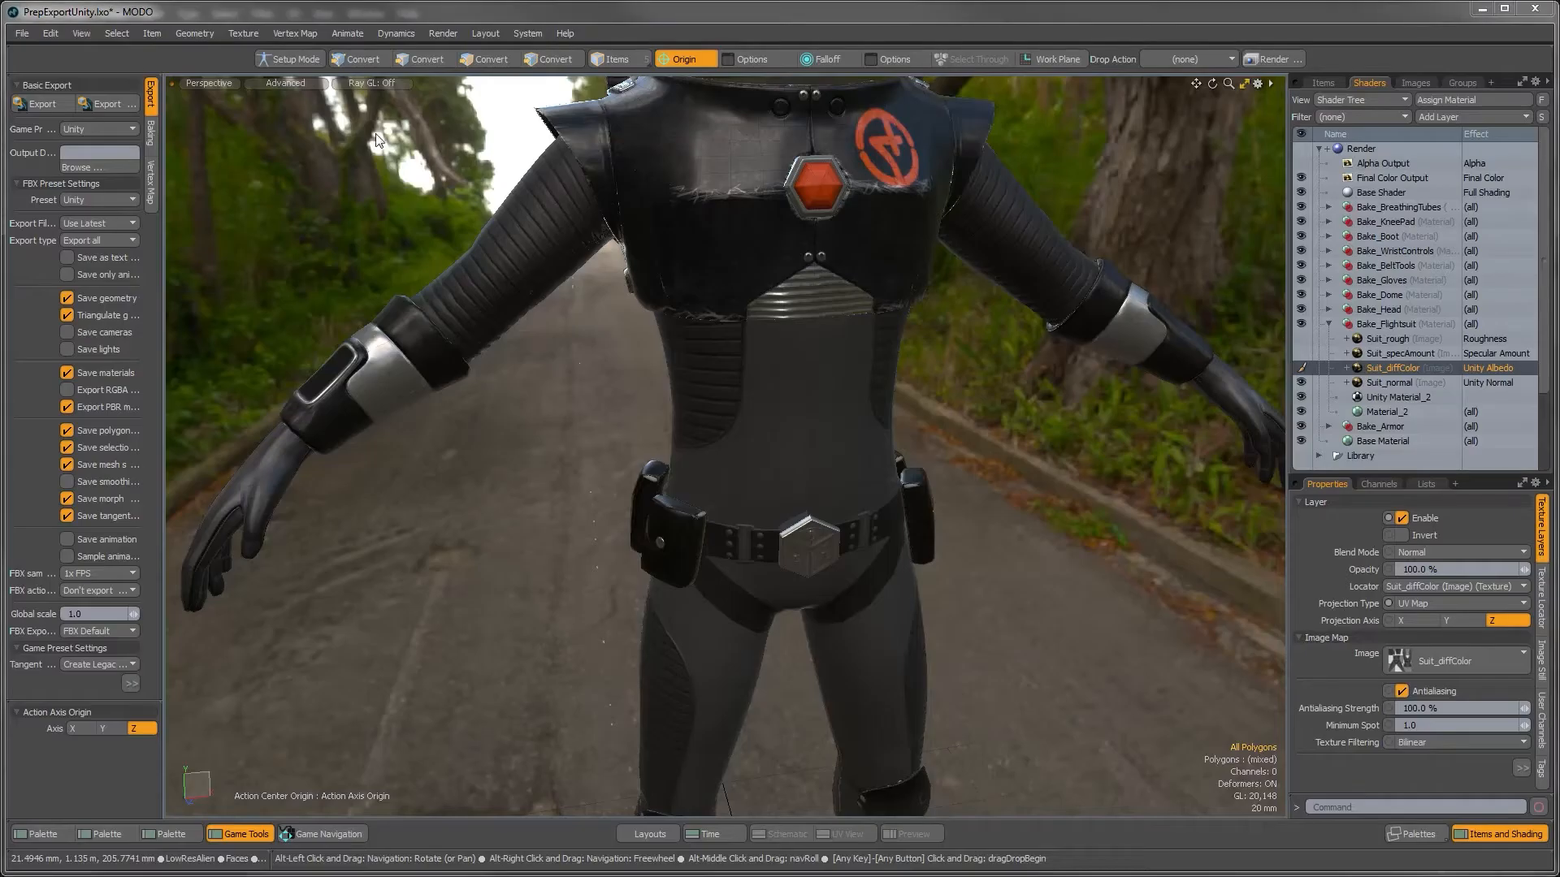
{"action": "left_click", "coordinate": [1034, 415]}
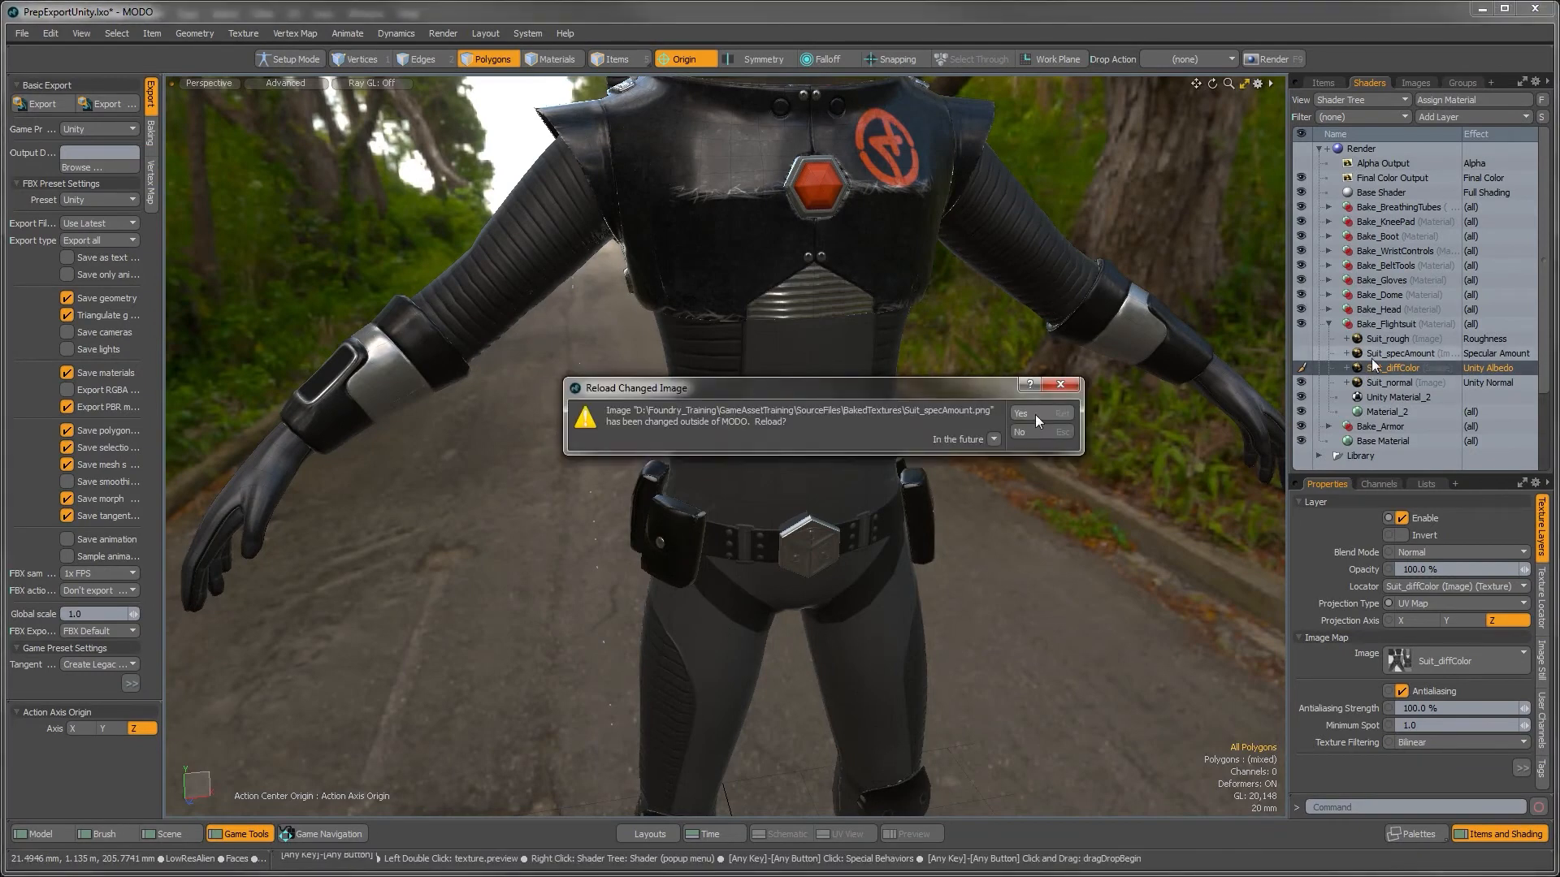
{"action": "left_click", "coordinate": [1035, 415]}
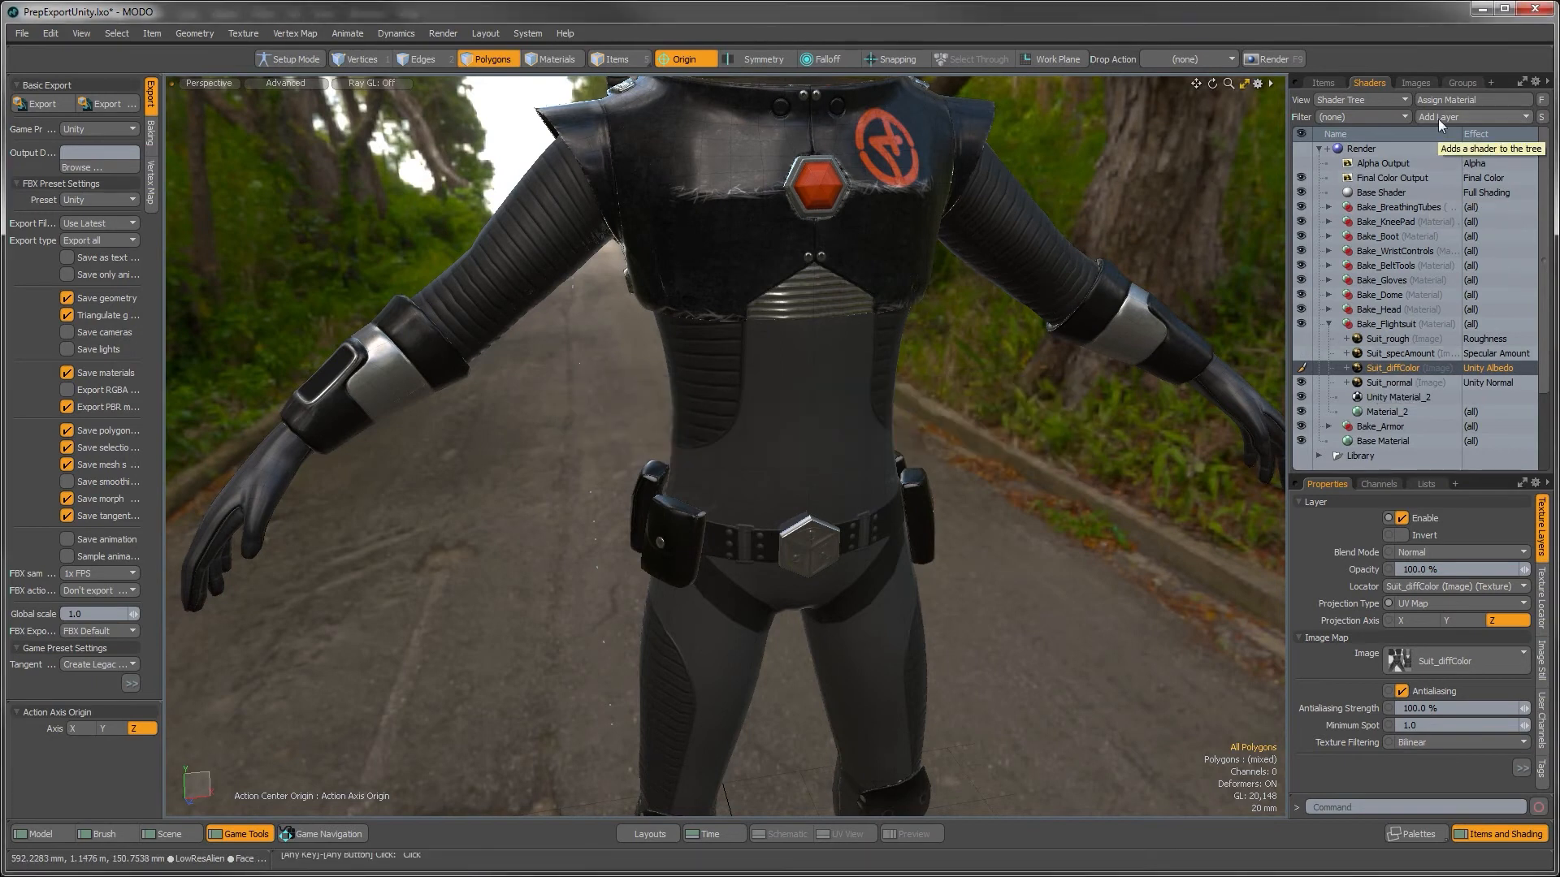
Step: Load Suit_metallic.png from the BakedTextures folder as a new image map layer in the Bake_Flightsuit material
{"action": "left_click", "coordinate": [1438, 119]}
{"action": "mouse_move", "coordinate": [1428, 220]}
{"action": "left_click", "coordinate": [1517, 221]}
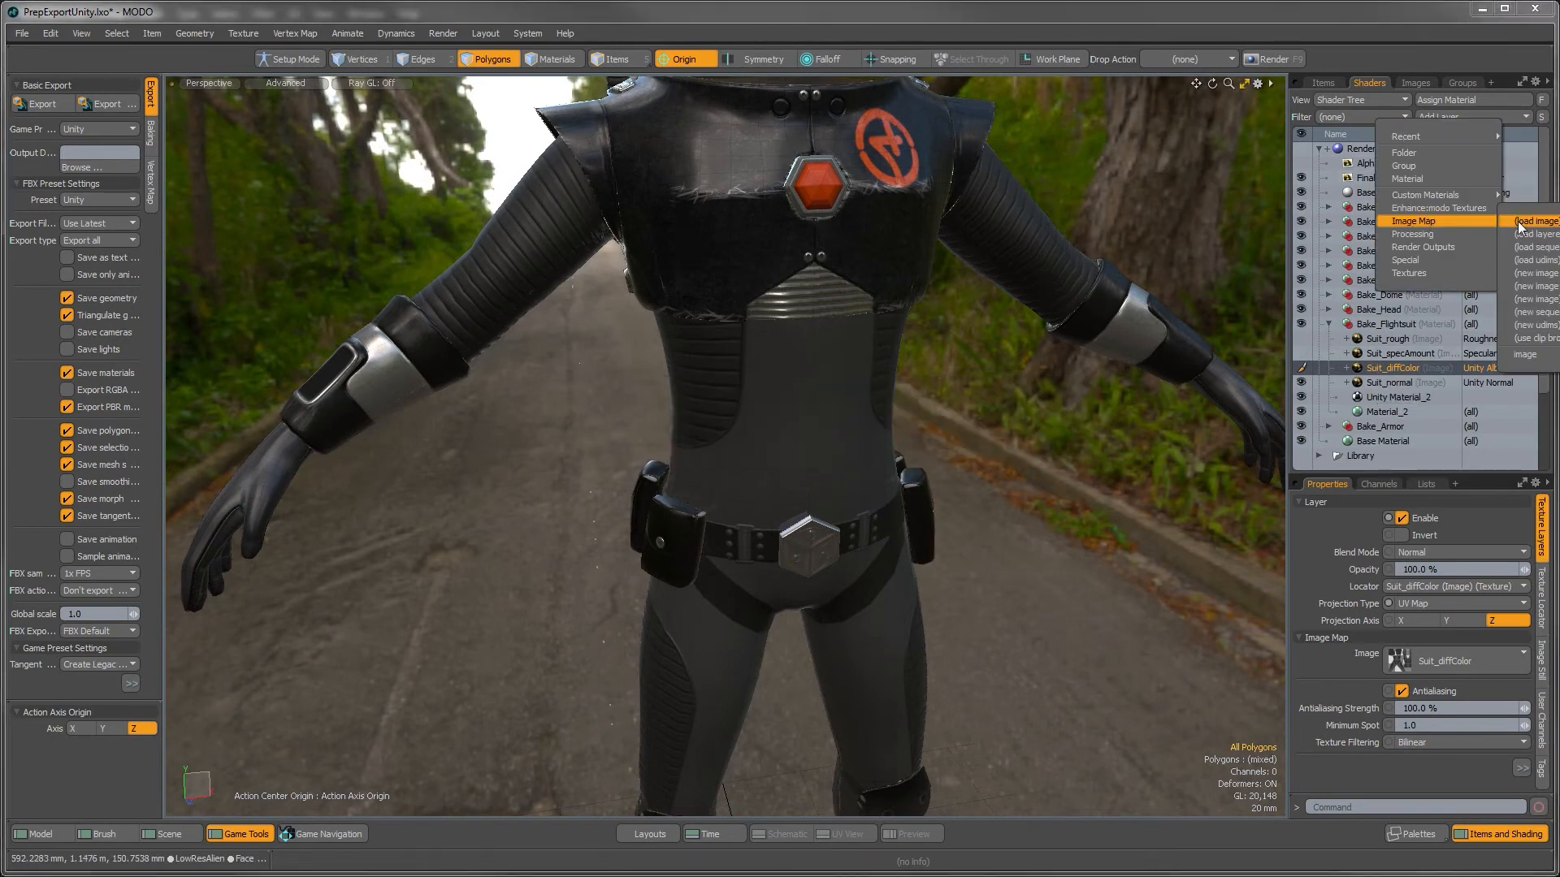
{"action": "left_click", "coordinate": [785, 439]}
{"action": "scroll", "coordinate": [794, 358], "scroll_direction": "down", "scroll_amount": 2}
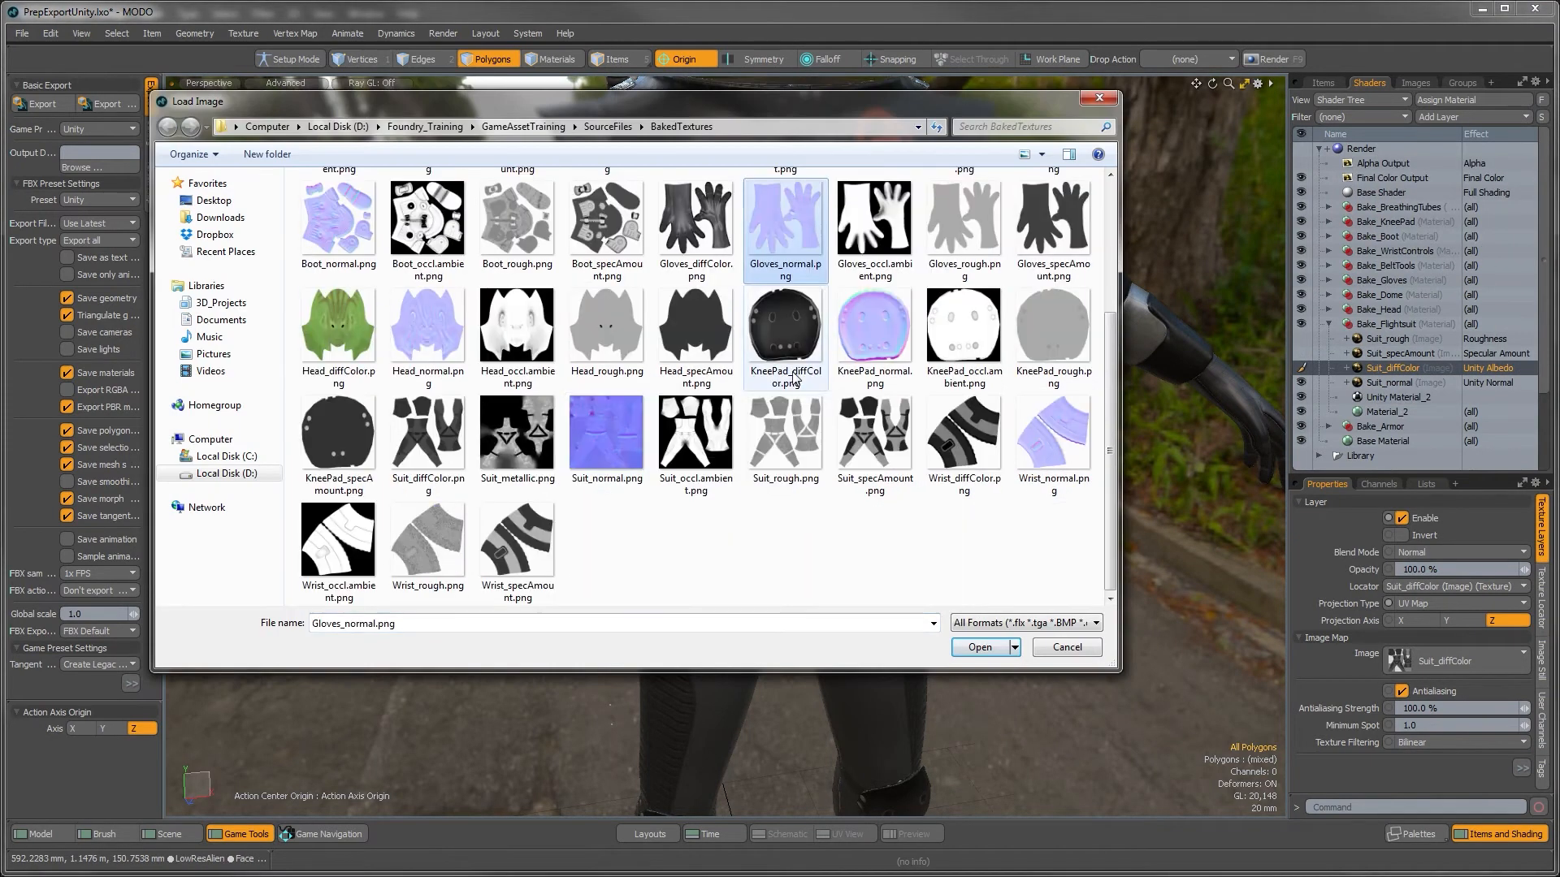
{"action": "left_click", "coordinate": [512, 439]}
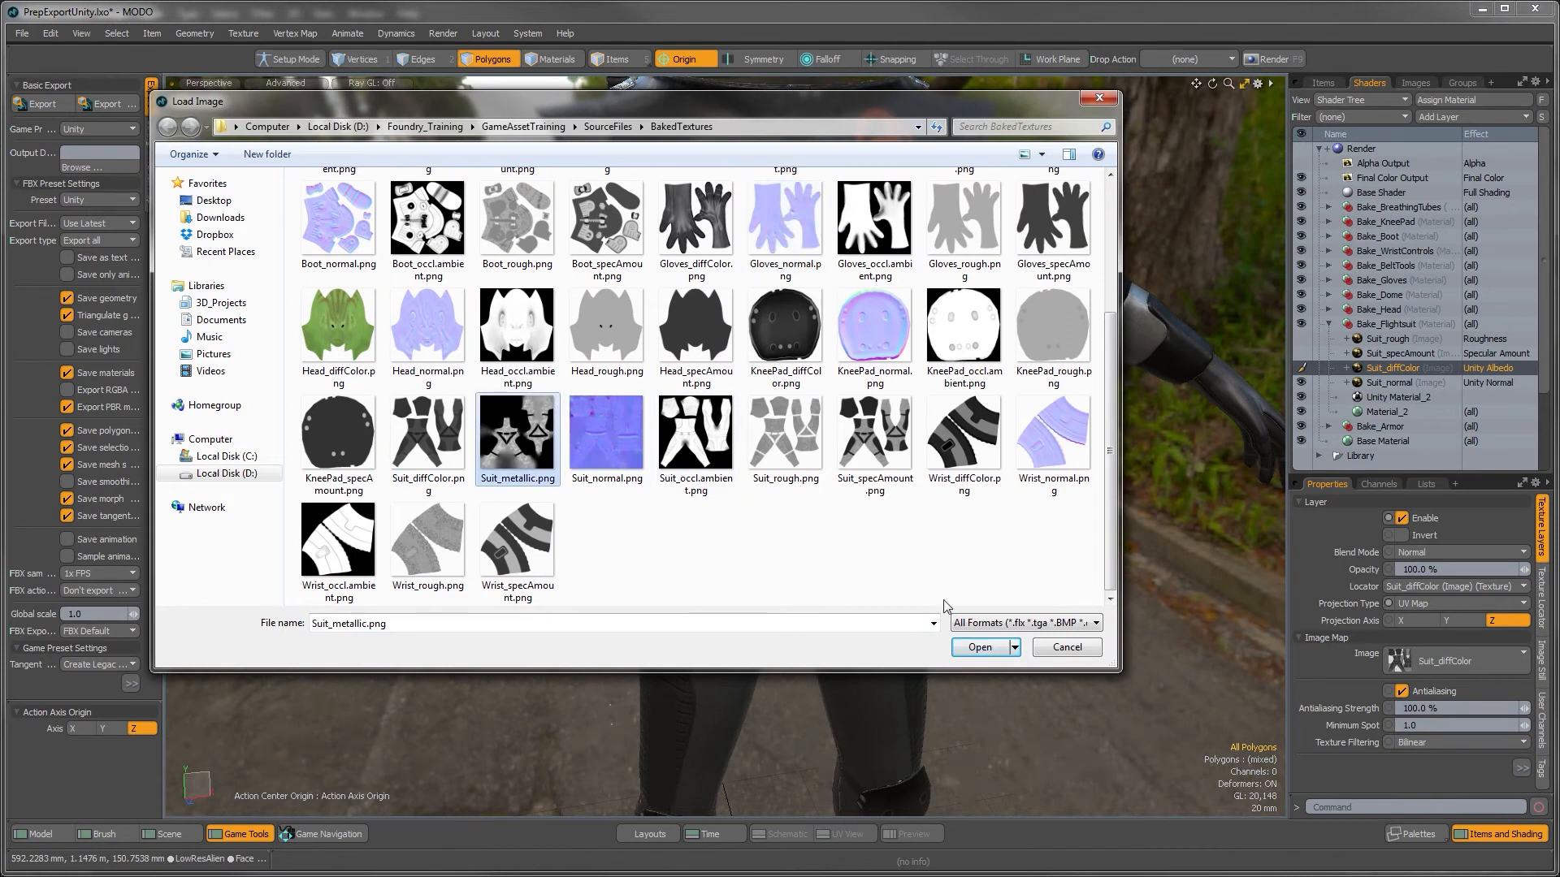
{"action": "left_click", "coordinate": [980, 647]}
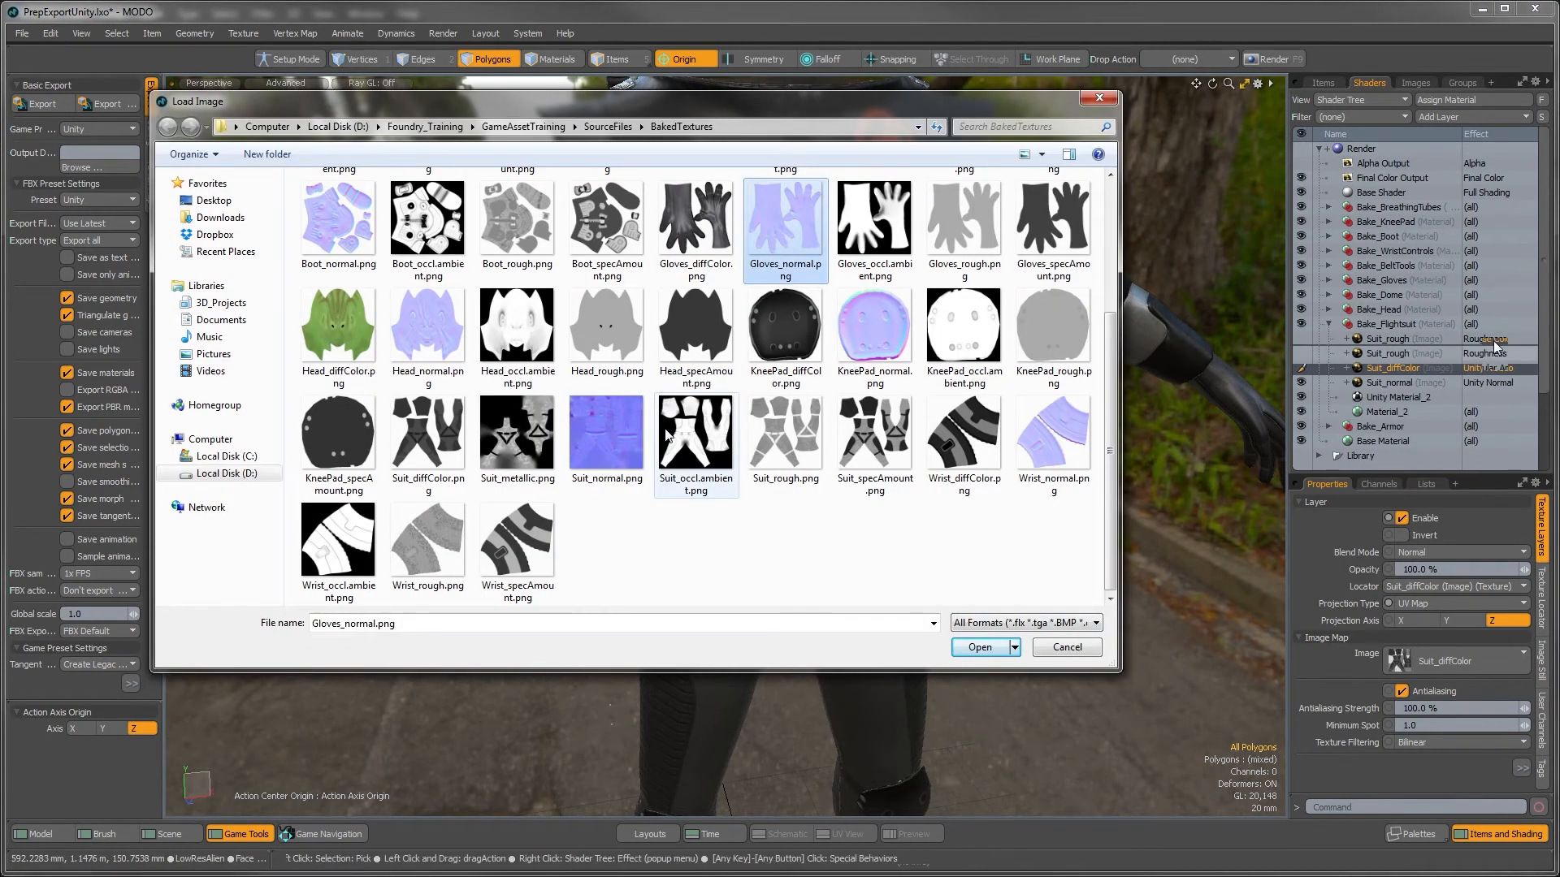
Step: Set the Suit_metallic layer's effect to Unity Metallic and place it between Suit_specAmount and Suit_diffColor, checking the suit's reflections
{"action": "left_click", "coordinate": [1493, 337]}
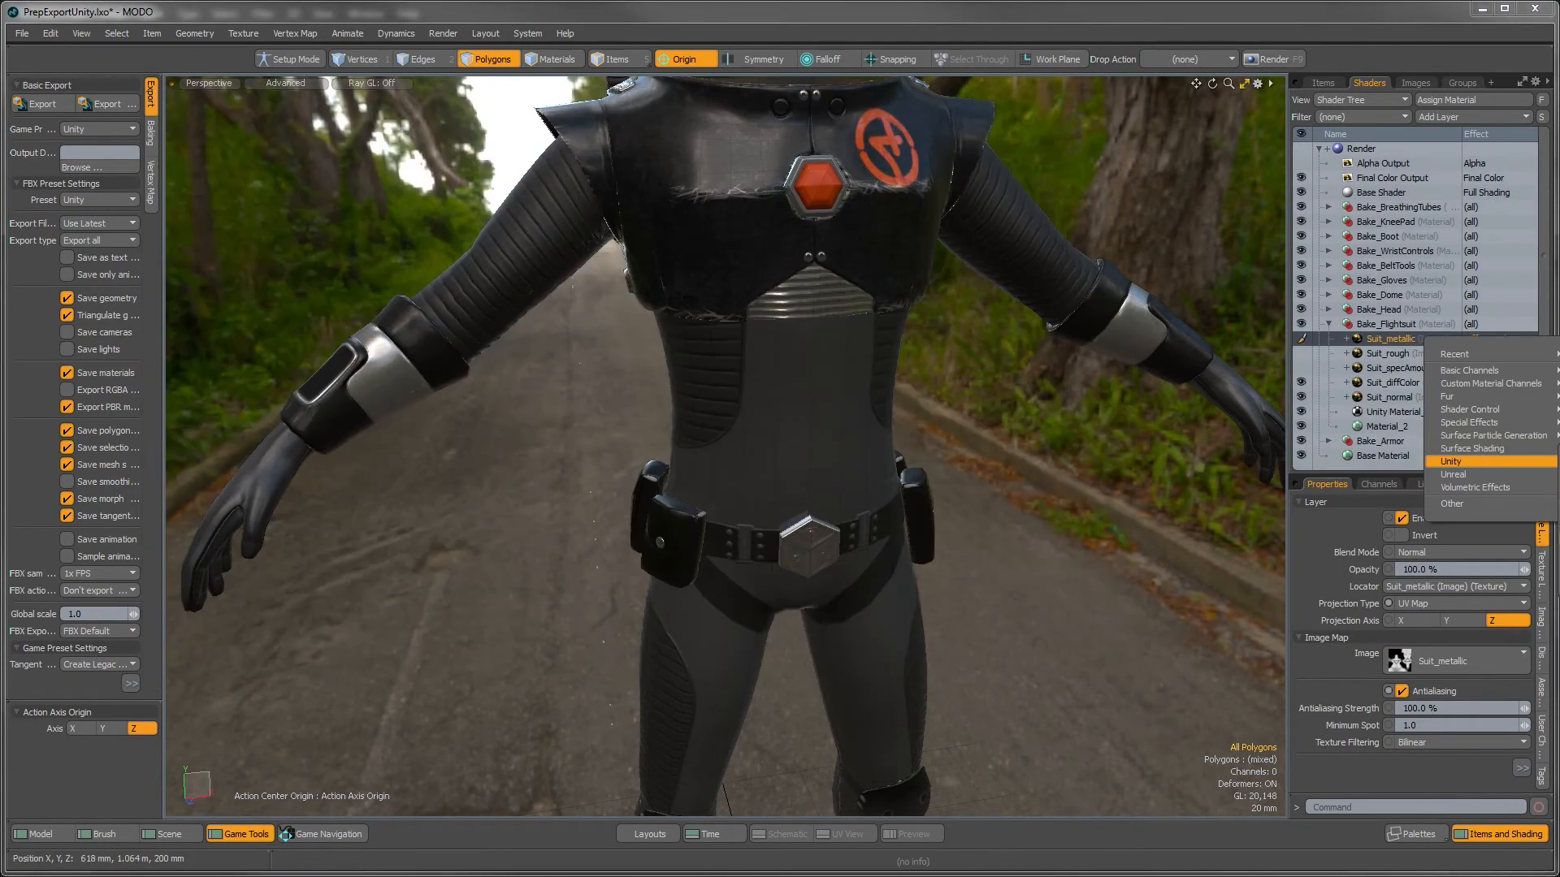
{"action": "left_click", "coordinate": [1557, 495]}
{"action": "left_click_drag", "start_coordinate": [1379, 339], "coordinate": [1389, 373]}
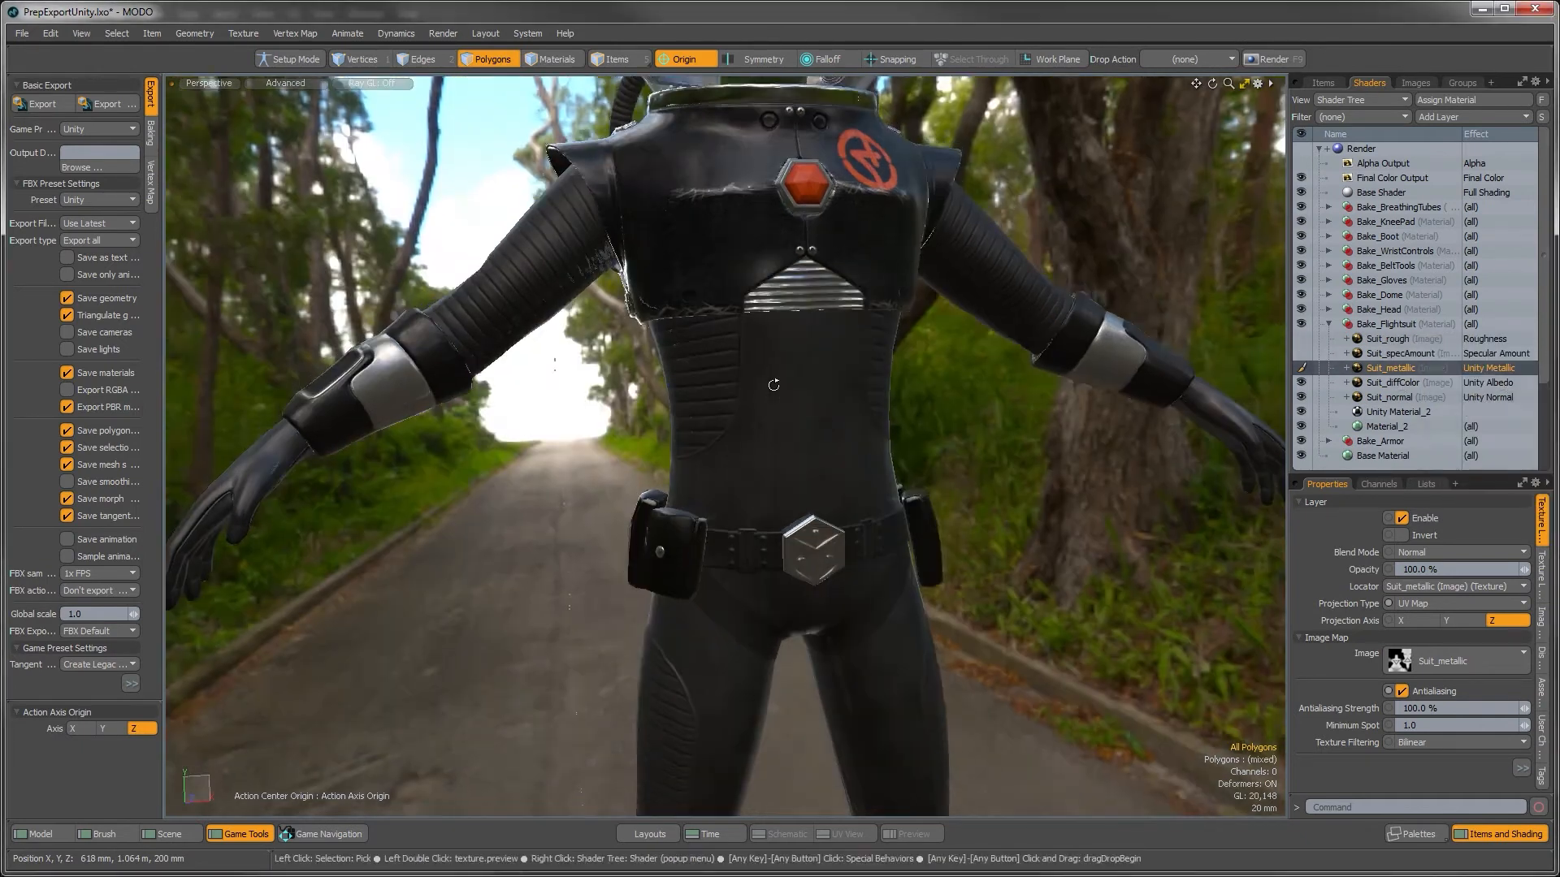
{"action": "left_click_drag", "start_coordinate": [772, 383], "coordinate": [1056, 398], "text": "alt"}
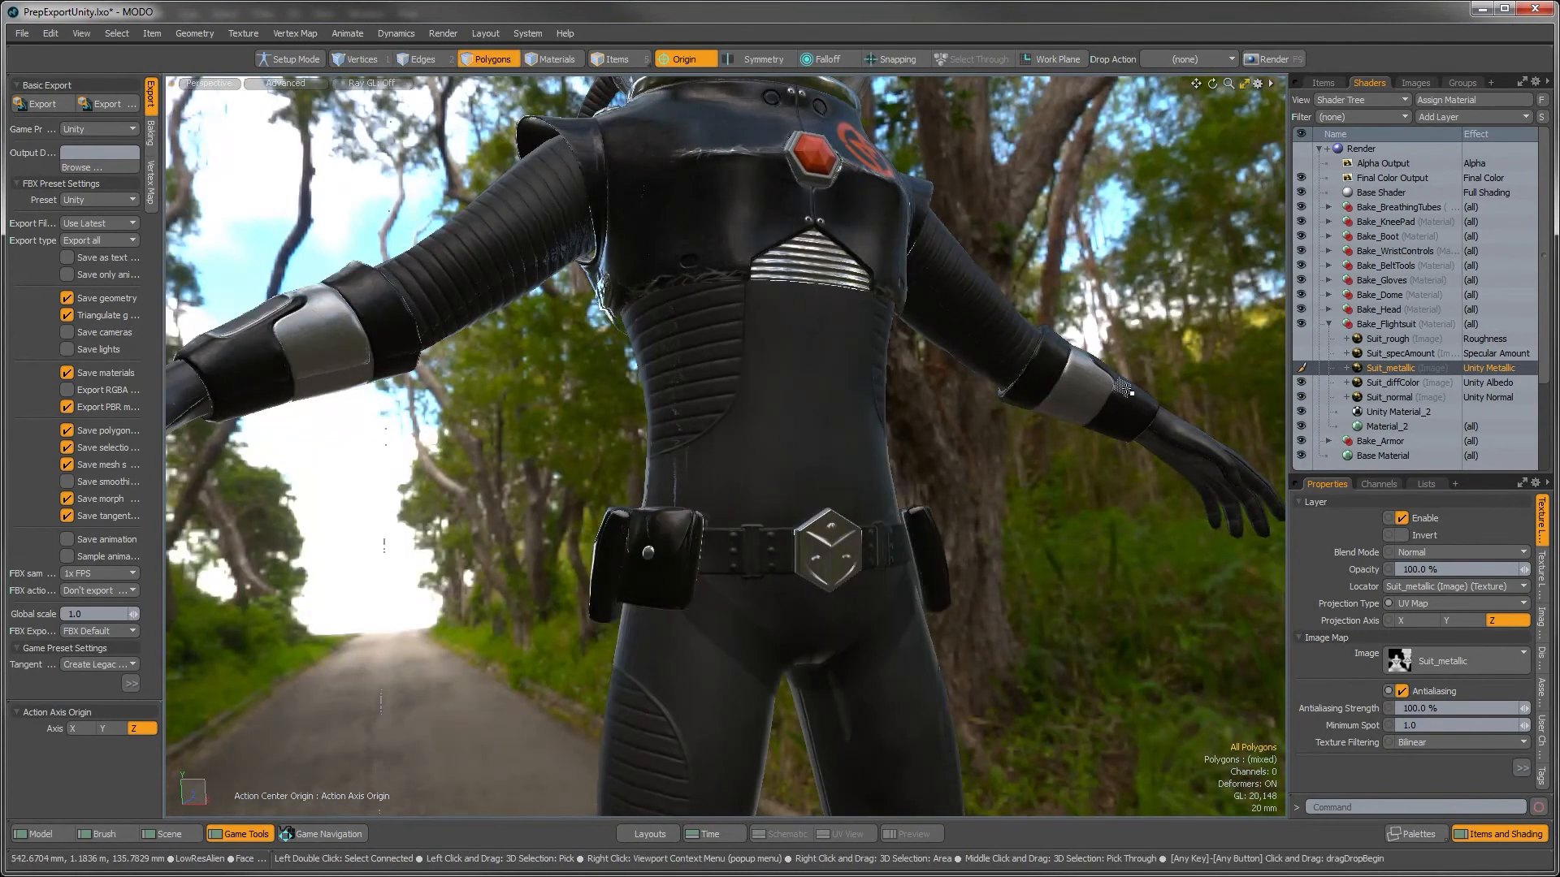
Step: Toggle the Suit_diffColor layer off and on to compare the suit without its albedo texture
{"action": "left_click", "coordinate": [1389, 383]}
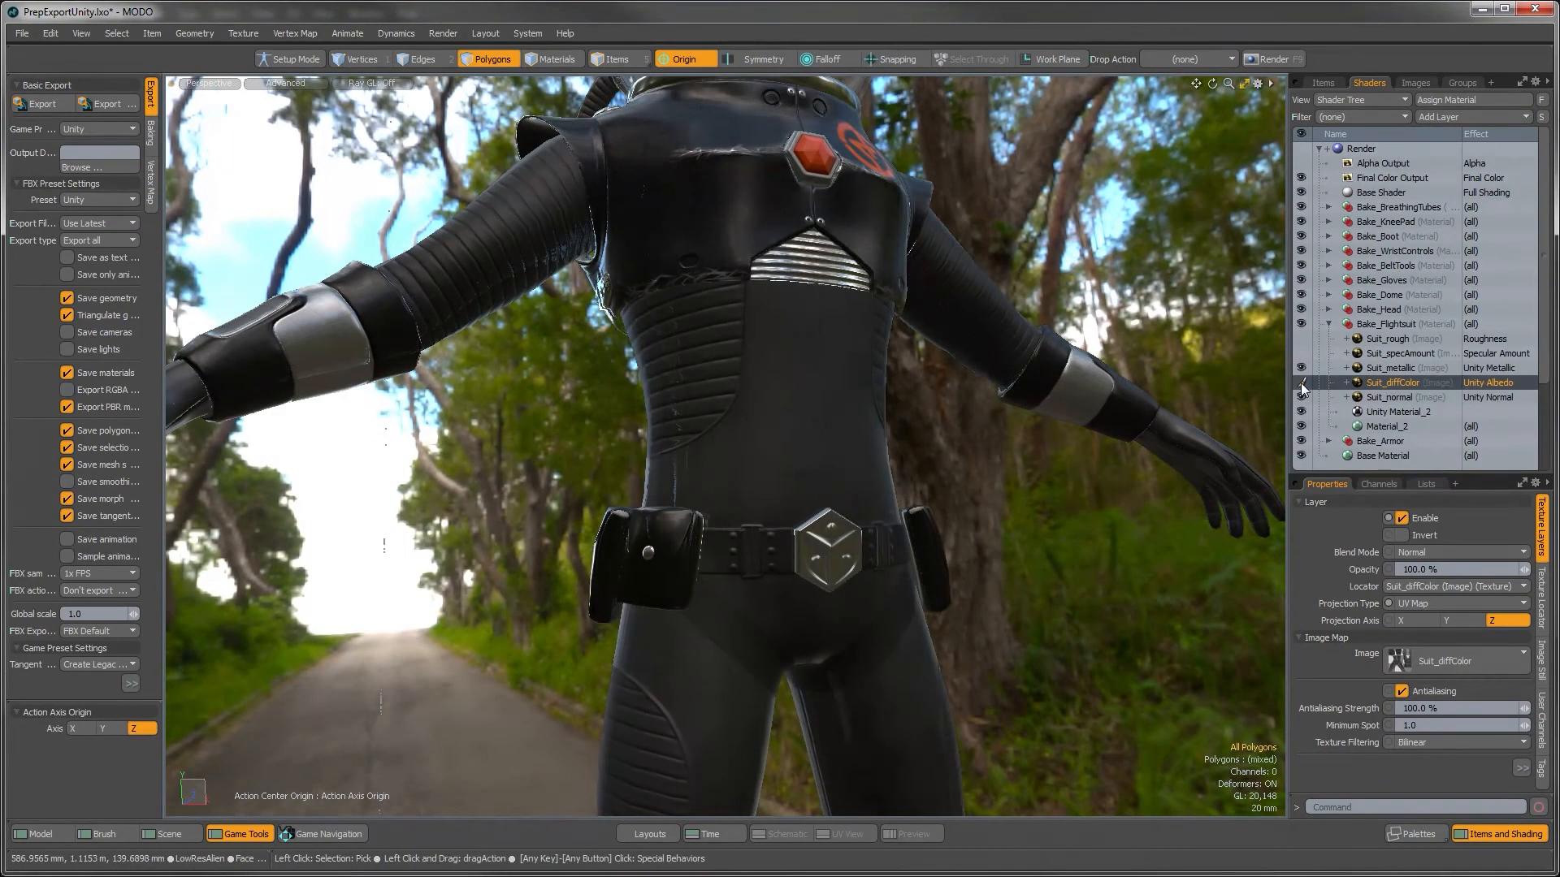
{"action": "left_click", "coordinate": [1301, 383]}
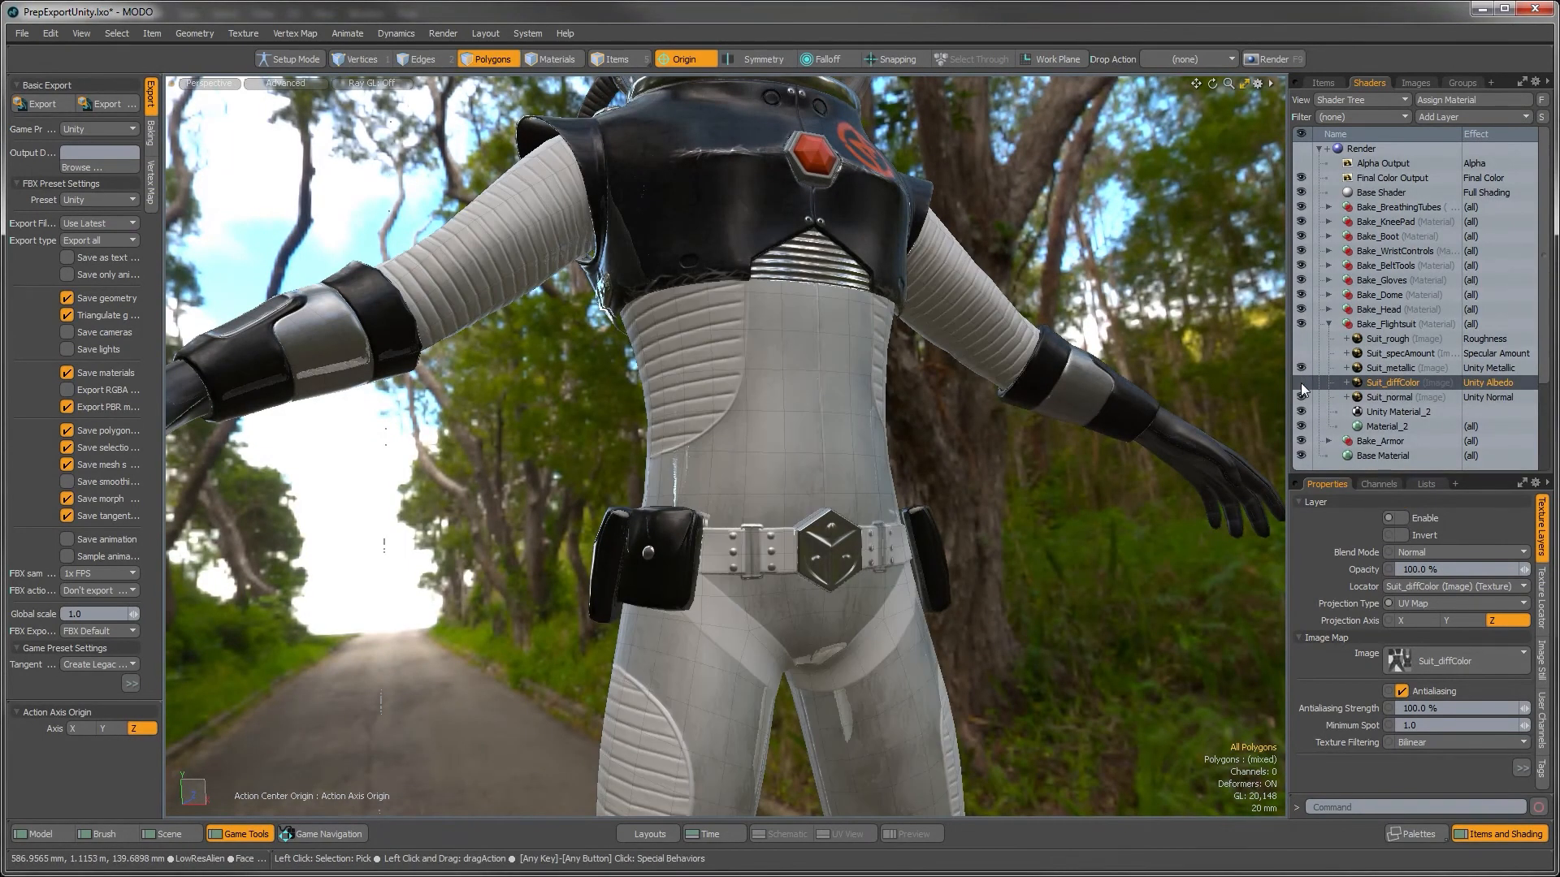
{"action": "left_click", "coordinate": [1301, 384]}
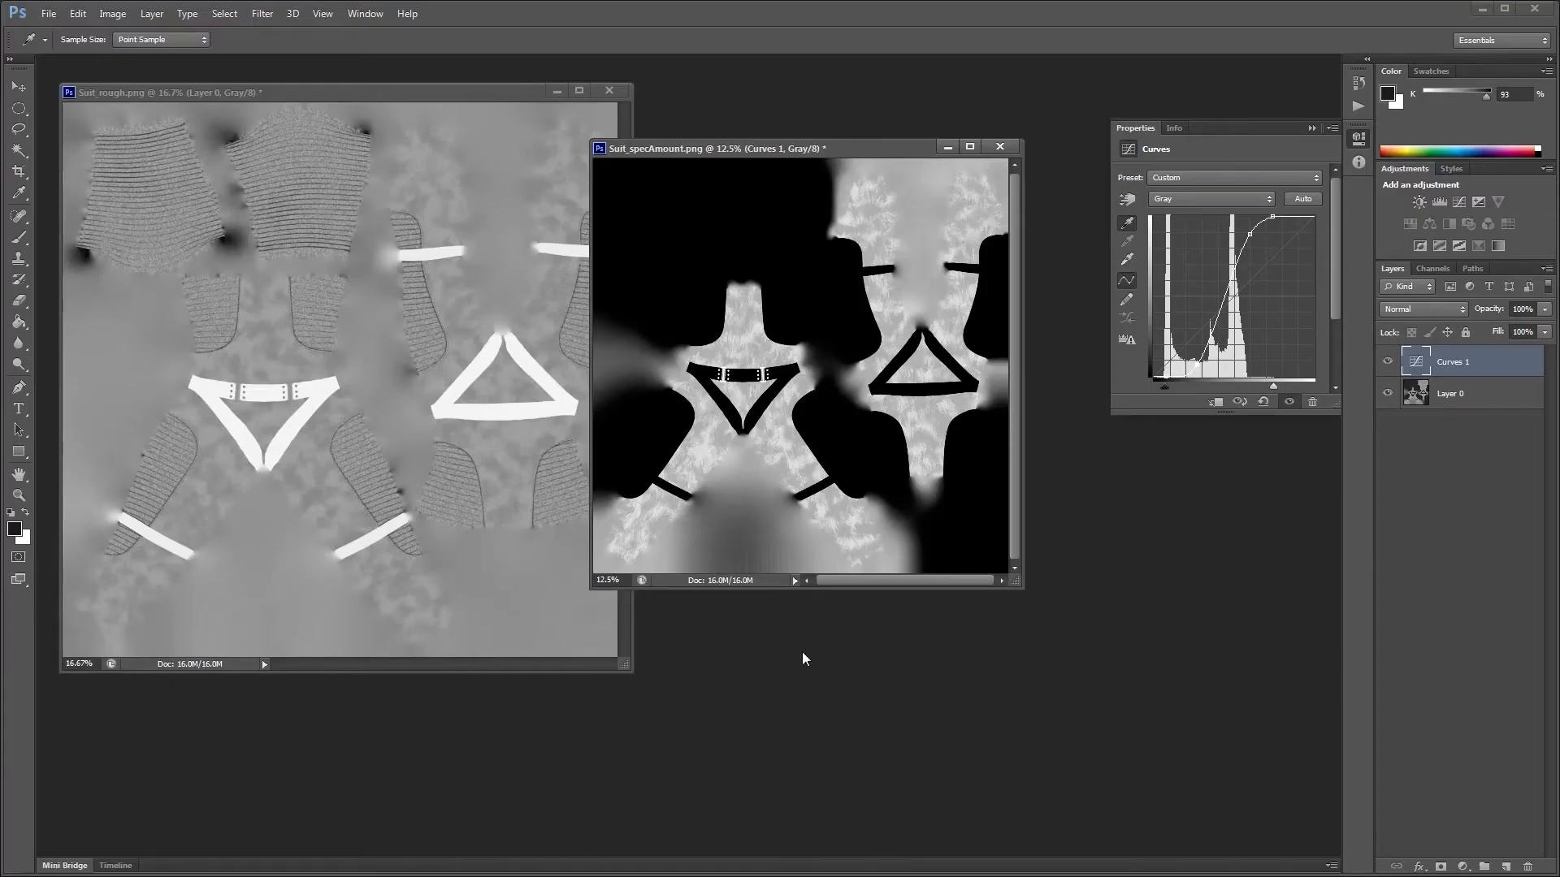
Step: Switch to Photoshop and open Suit_diffColor.png from the BakedTextures folder
{"action": "key", "text": "ctrl+o"}
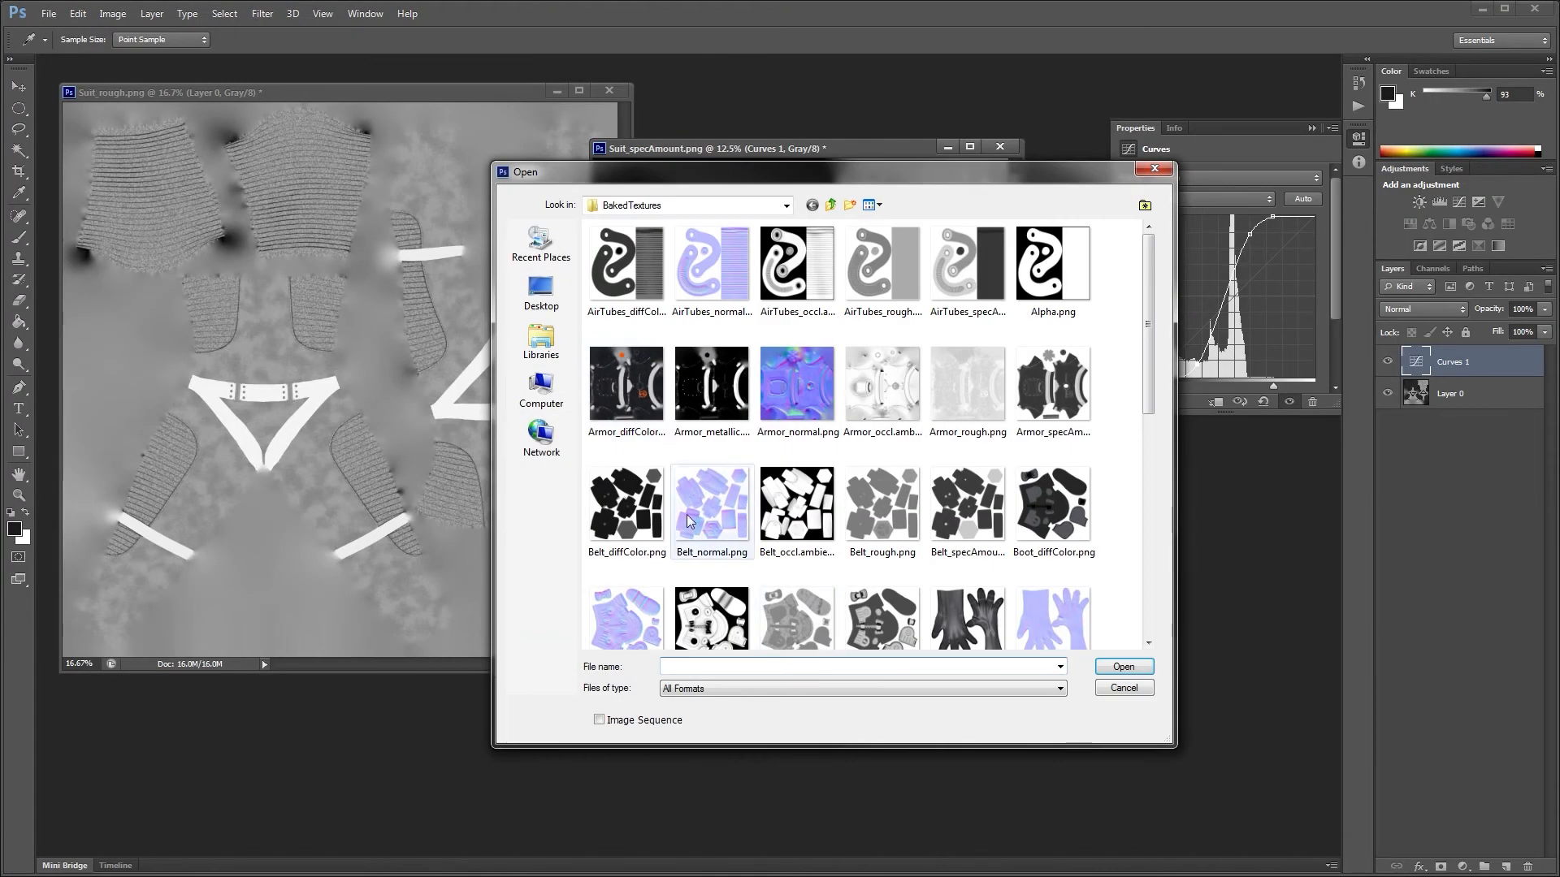
{"action": "left_click", "coordinate": [626, 508]}
{"action": "scroll", "coordinate": [650, 540], "scroll_direction": "down", "scroll_amount": 3}
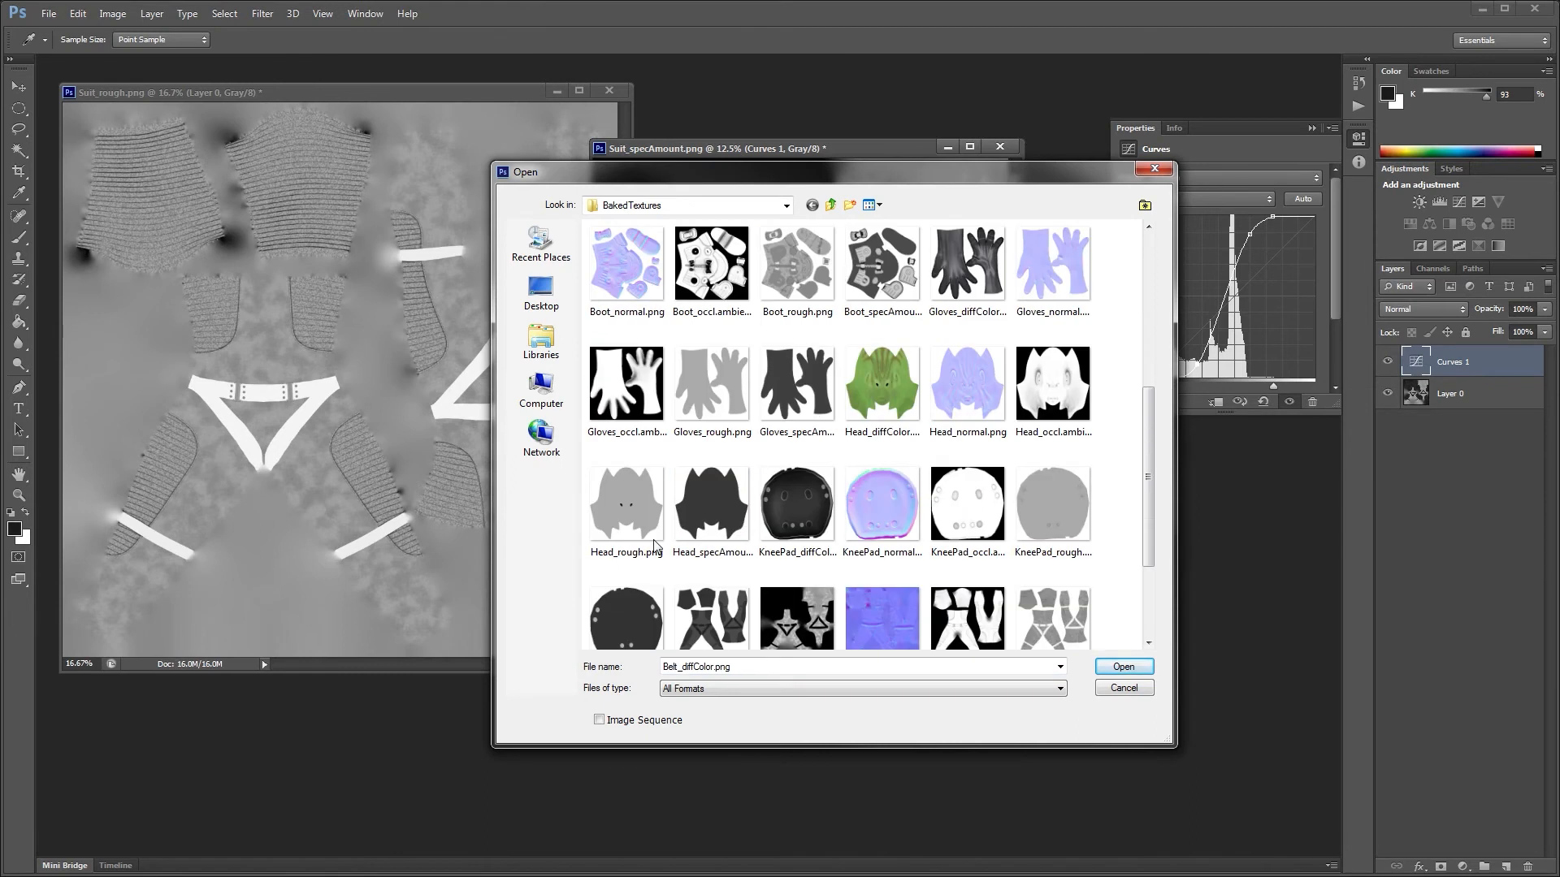
{"action": "scroll", "coordinate": [655, 546], "scroll_direction": "down", "scroll_amount": 3}
{"action": "double_click", "coordinate": [710, 485]}
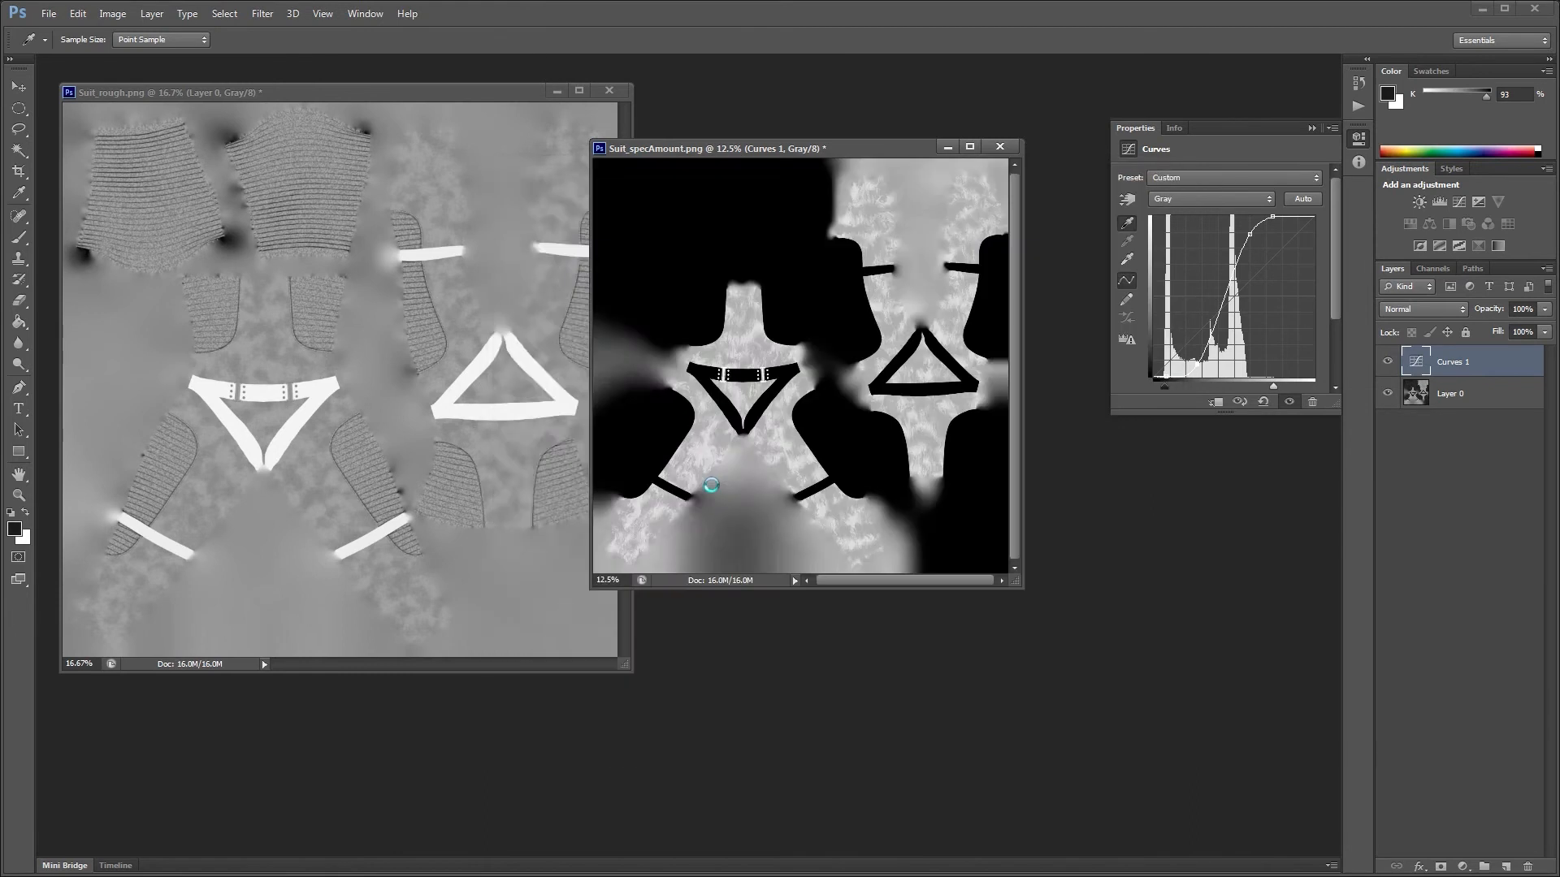
Step: Fill the transparent areas of Suit_diffColor.png with the Solidify A filter and flatten the image
{"action": "key", "text": "z"}
{"action": "left_click_drag", "start_coordinate": [262, 101], "coordinate": [339, 212]}
{"action": "left_click", "coordinate": [262, 13]}
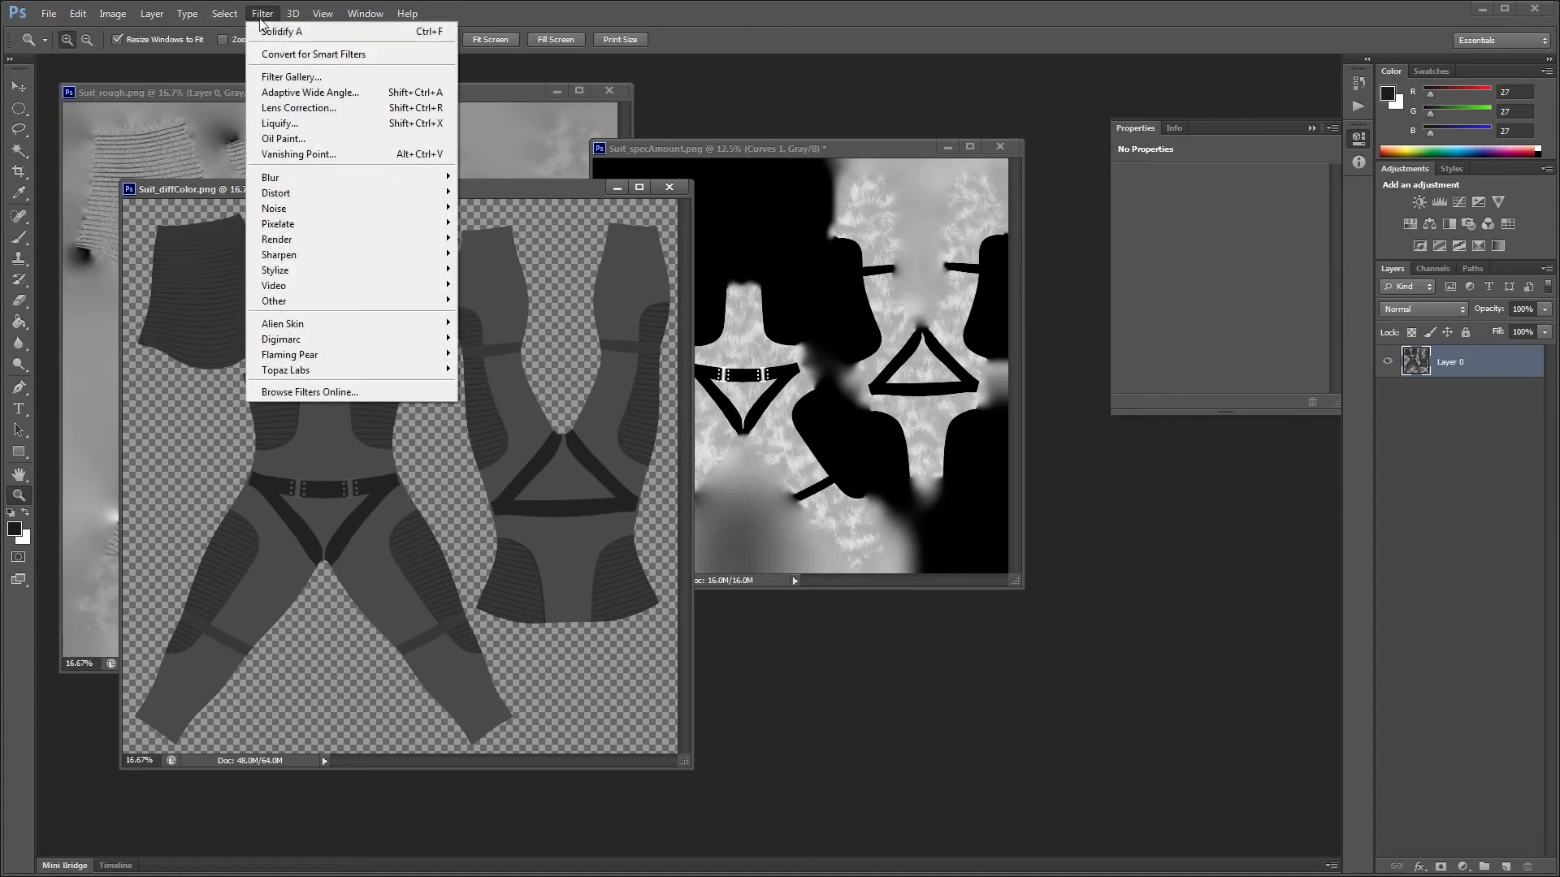
{"action": "key", "text": "Escape"}
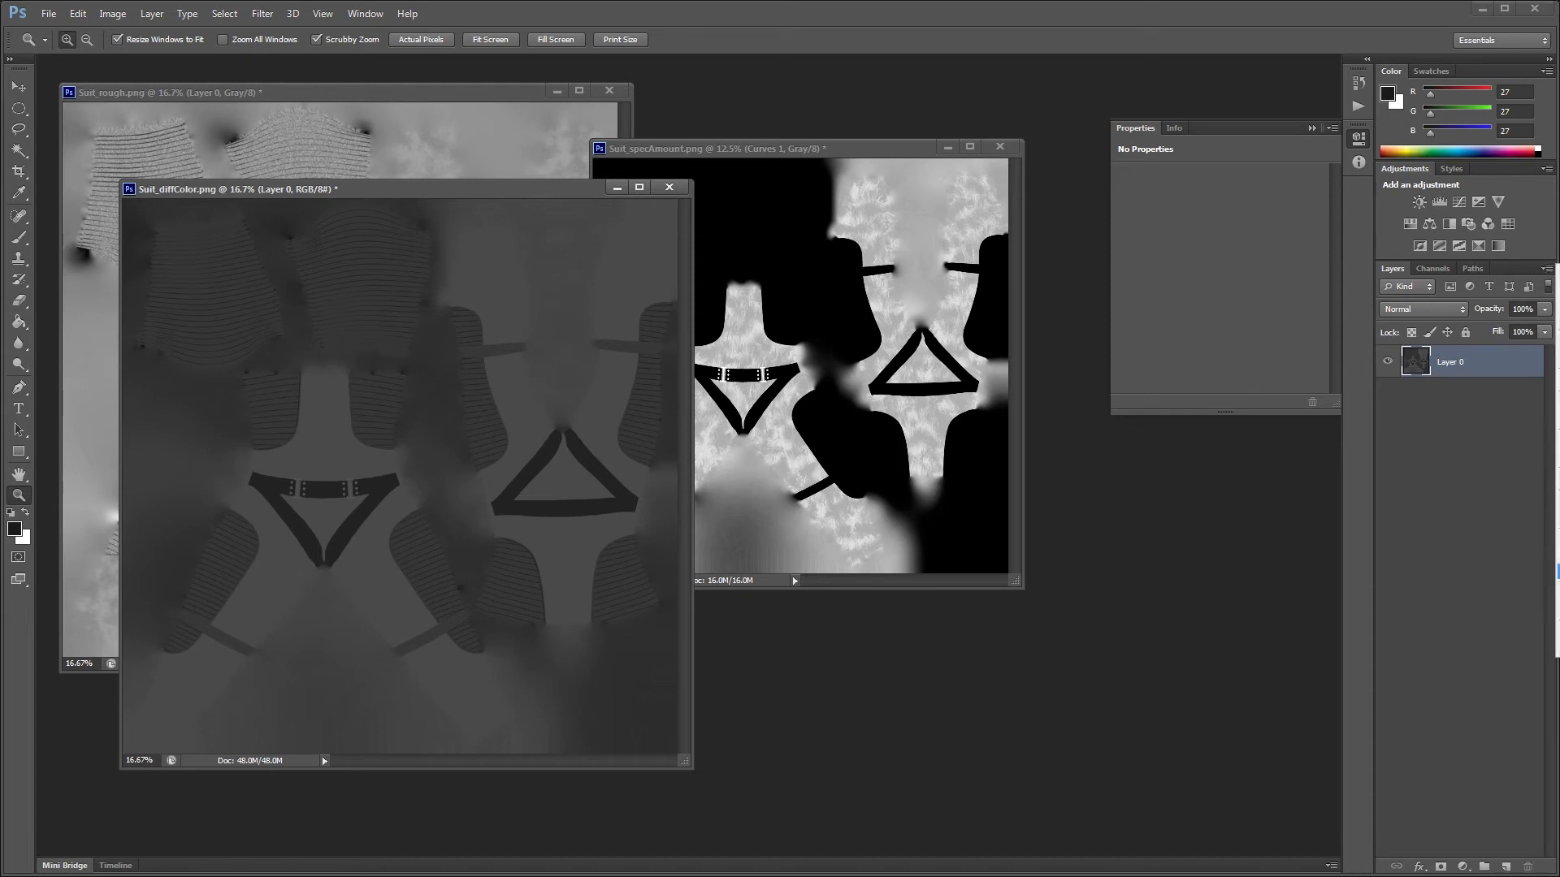
{"action": "left_click", "coordinate": [1558, 571]}
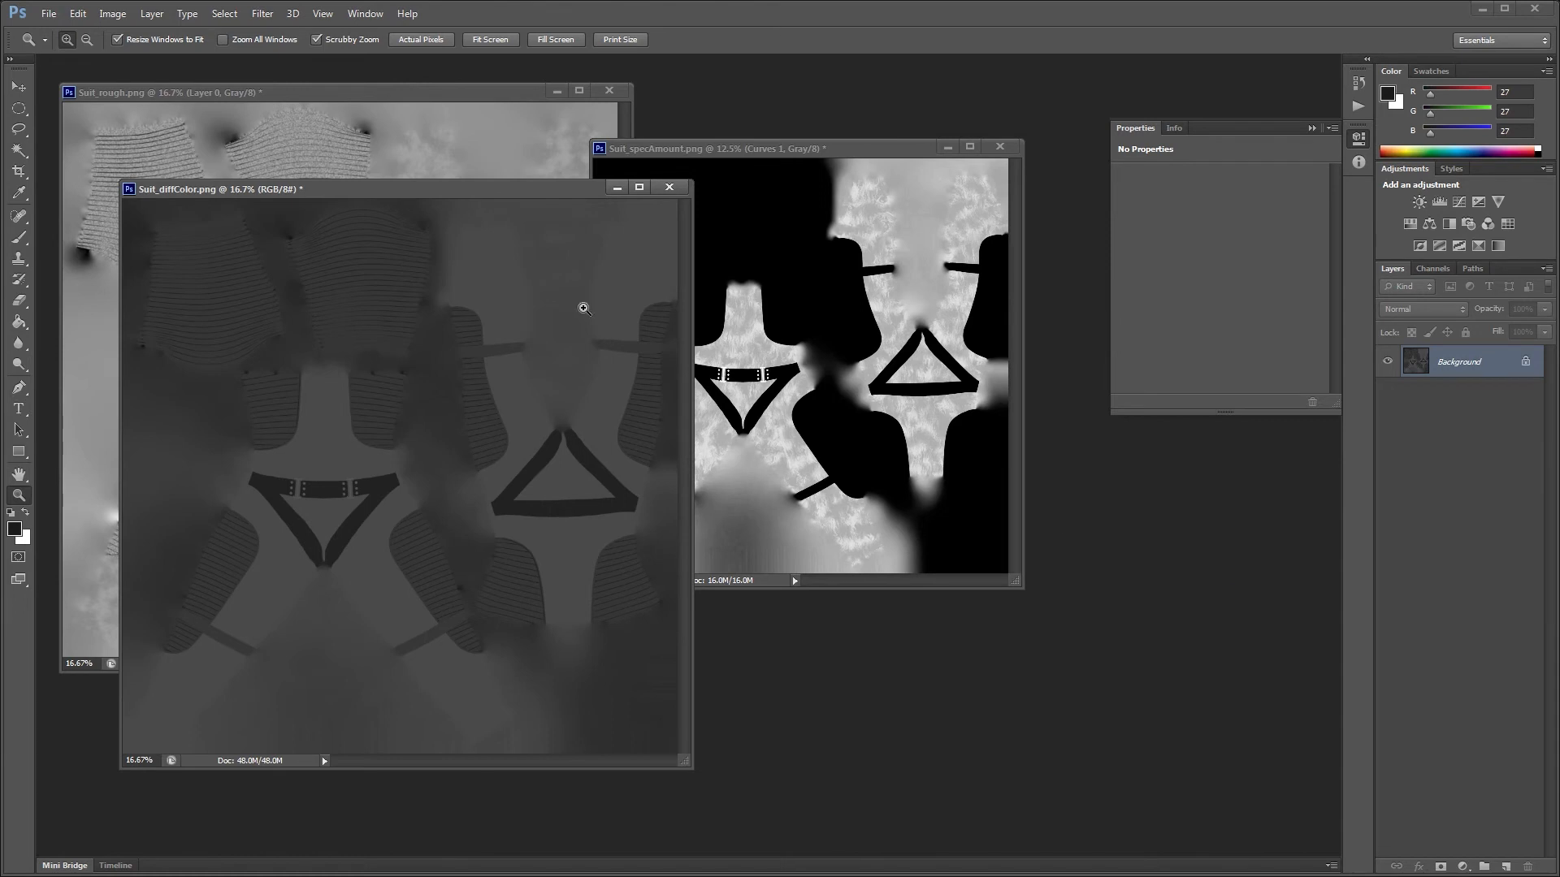
{"action": "left_click_drag", "start_coordinate": [484, 193], "coordinate": [530, 203]}
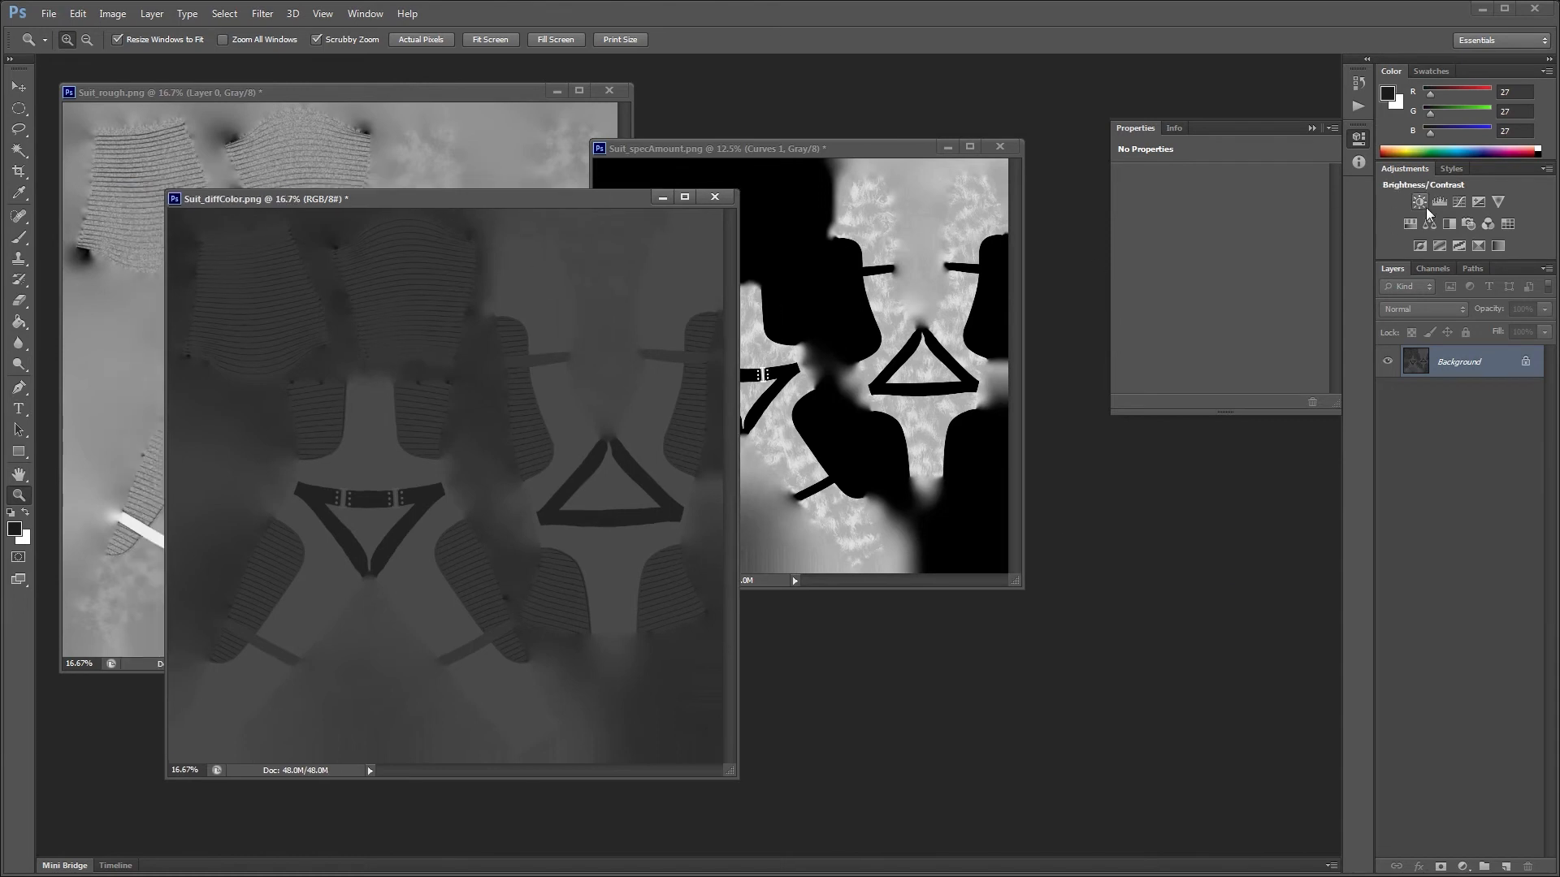
Step: Add a Curves adjustment to Suit_diffColor.png, raising a highlight point and lowering a shadow point into an S shape
{"action": "left_click", "coordinate": [1459, 201]}
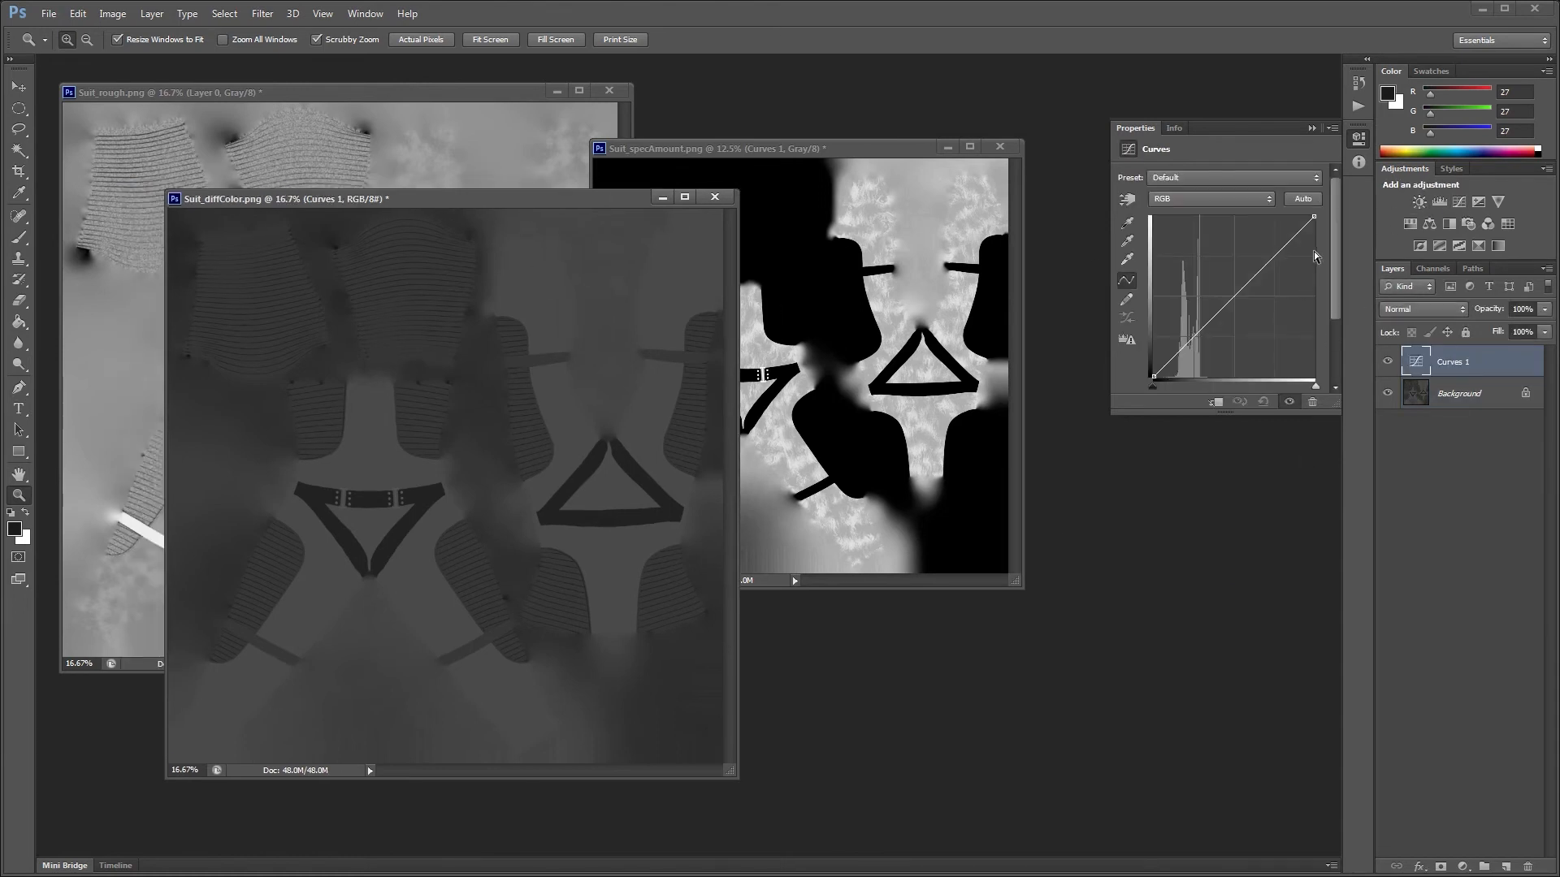
{"action": "left_click_drag", "start_coordinate": [1290, 242], "coordinate": [1272, 226]}
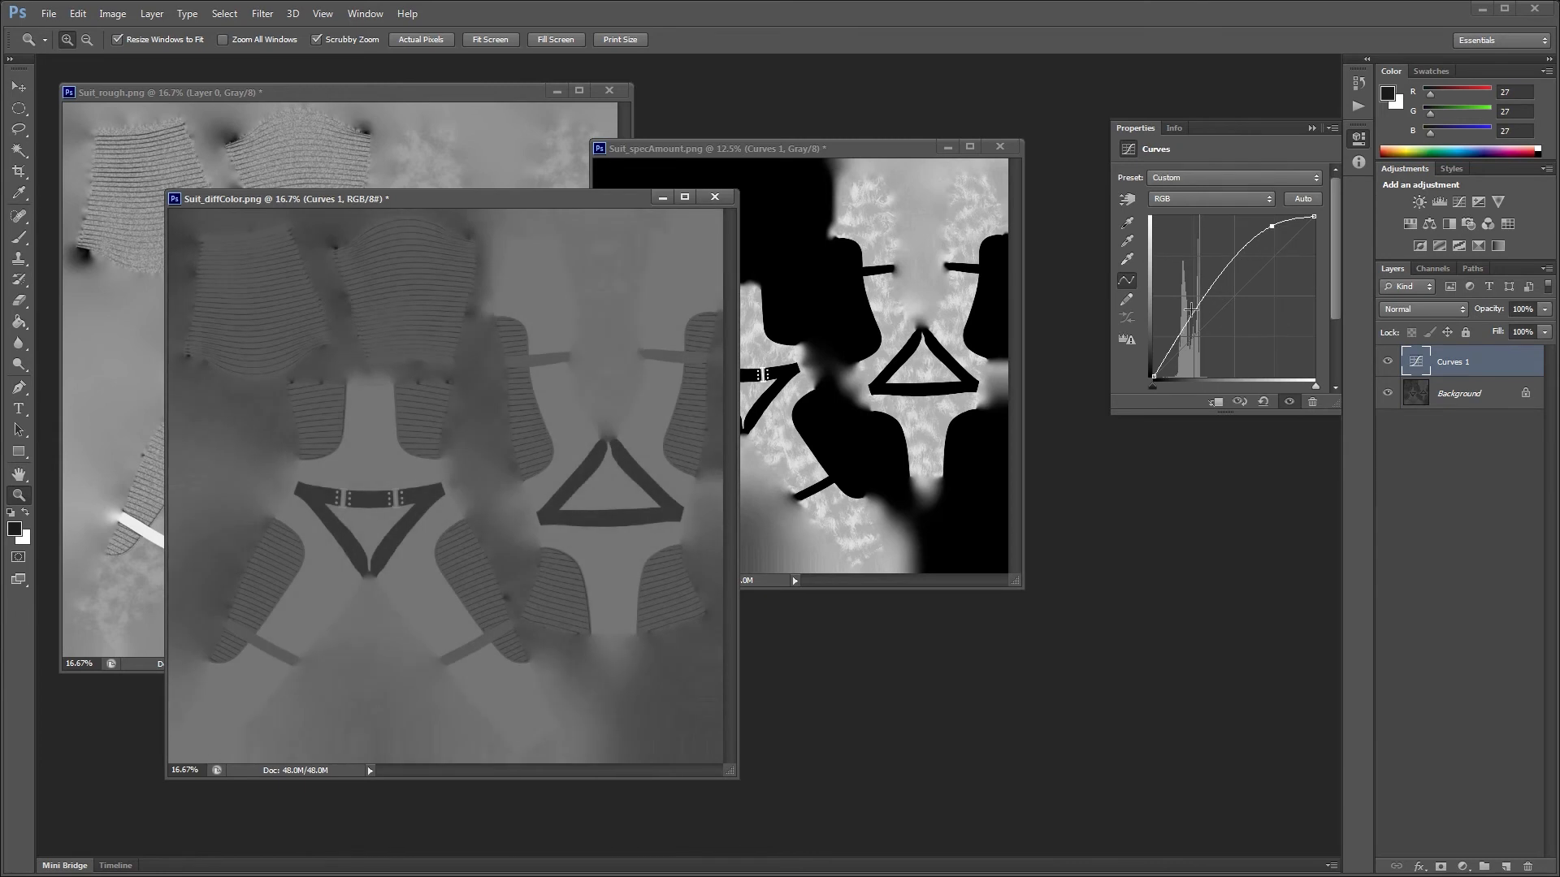
{"action": "left_click_drag", "start_coordinate": [1163, 351], "coordinate": [1176, 358]}
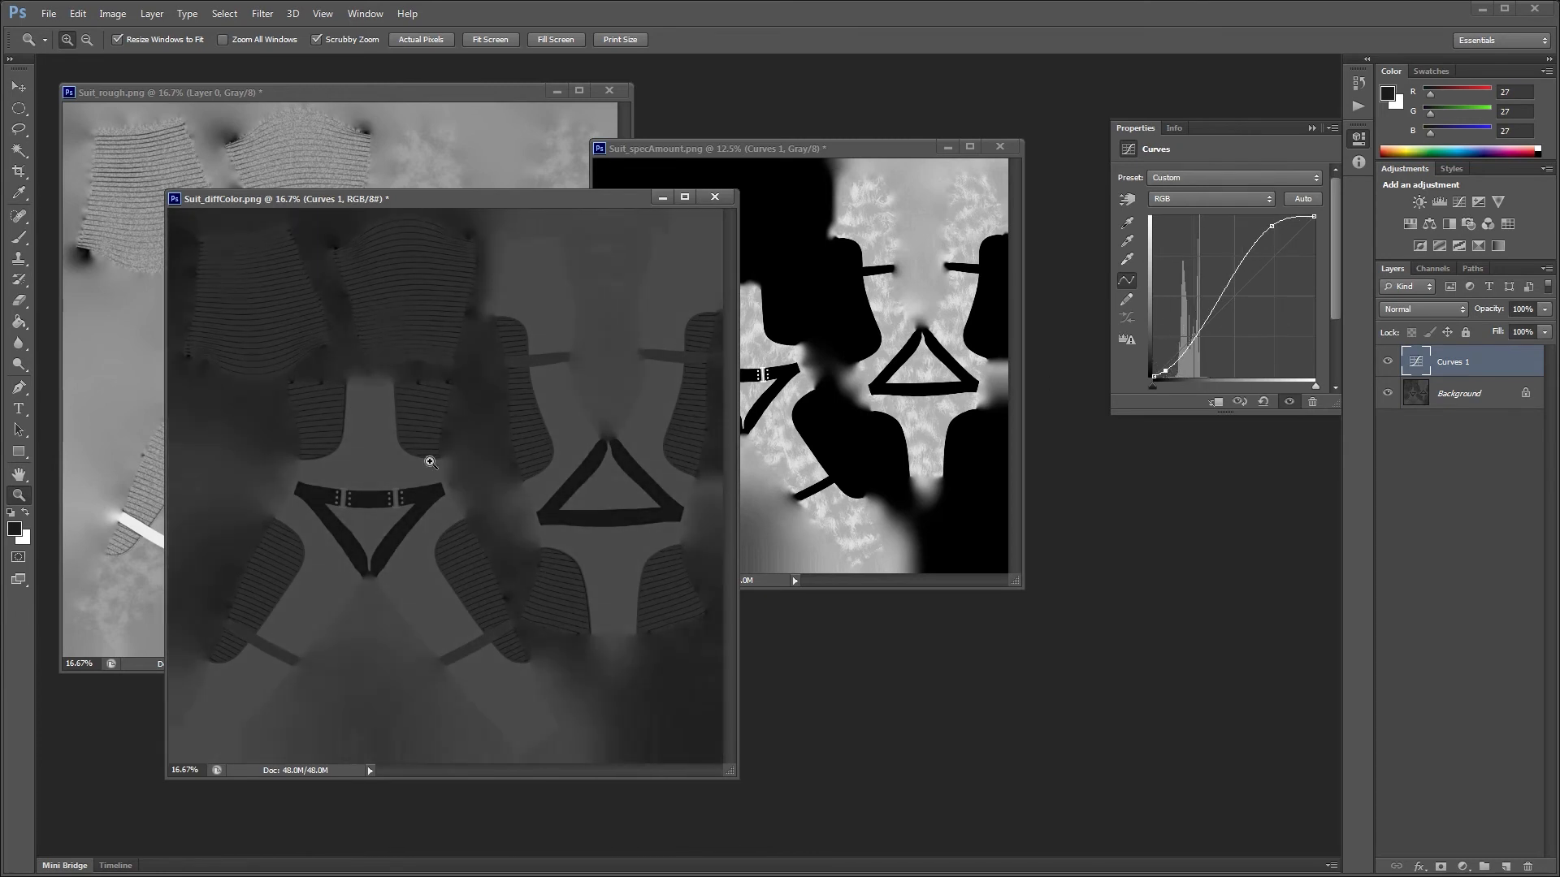
{"action": "left_click_drag", "start_coordinate": [1212, 301], "coordinate": [1300, 386]}
Step: Brighten the plain grey fabric with the on-image curve adjustment and refine the shadow and highlight points to darken straps and ribbed panels
{"action": "left_click", "coordinate": [1126, 199]}
{"action": "left_click_drag", "start_coordinate": [658, 397], "coordinate": [656, 339]}
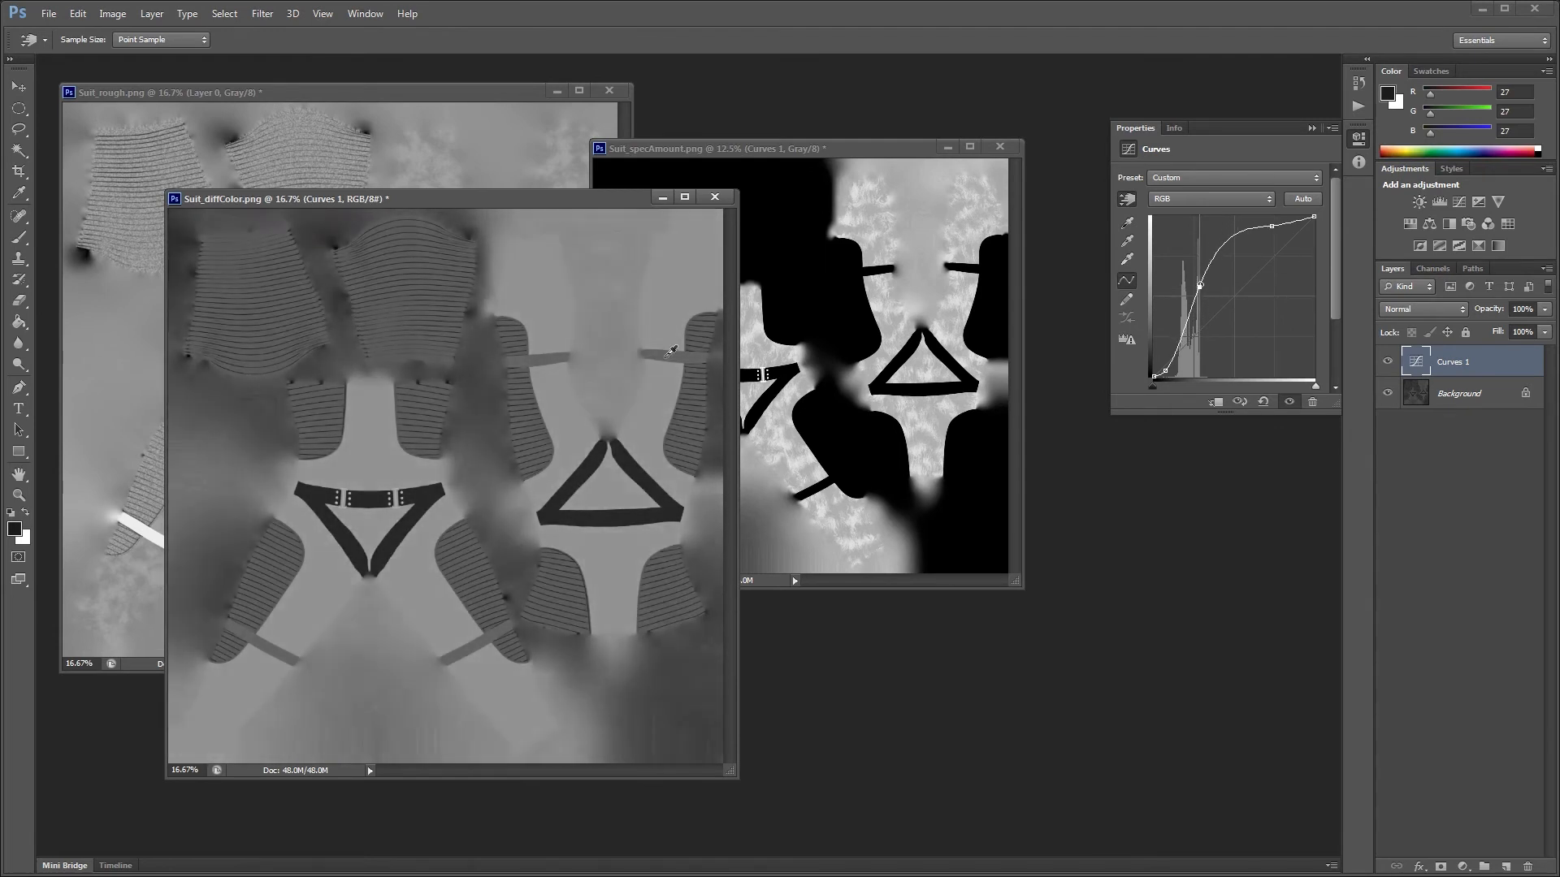
{"action": "left_click_drag", "start_coordinate": [1164, 372], "coordinate": [1183, 372]}
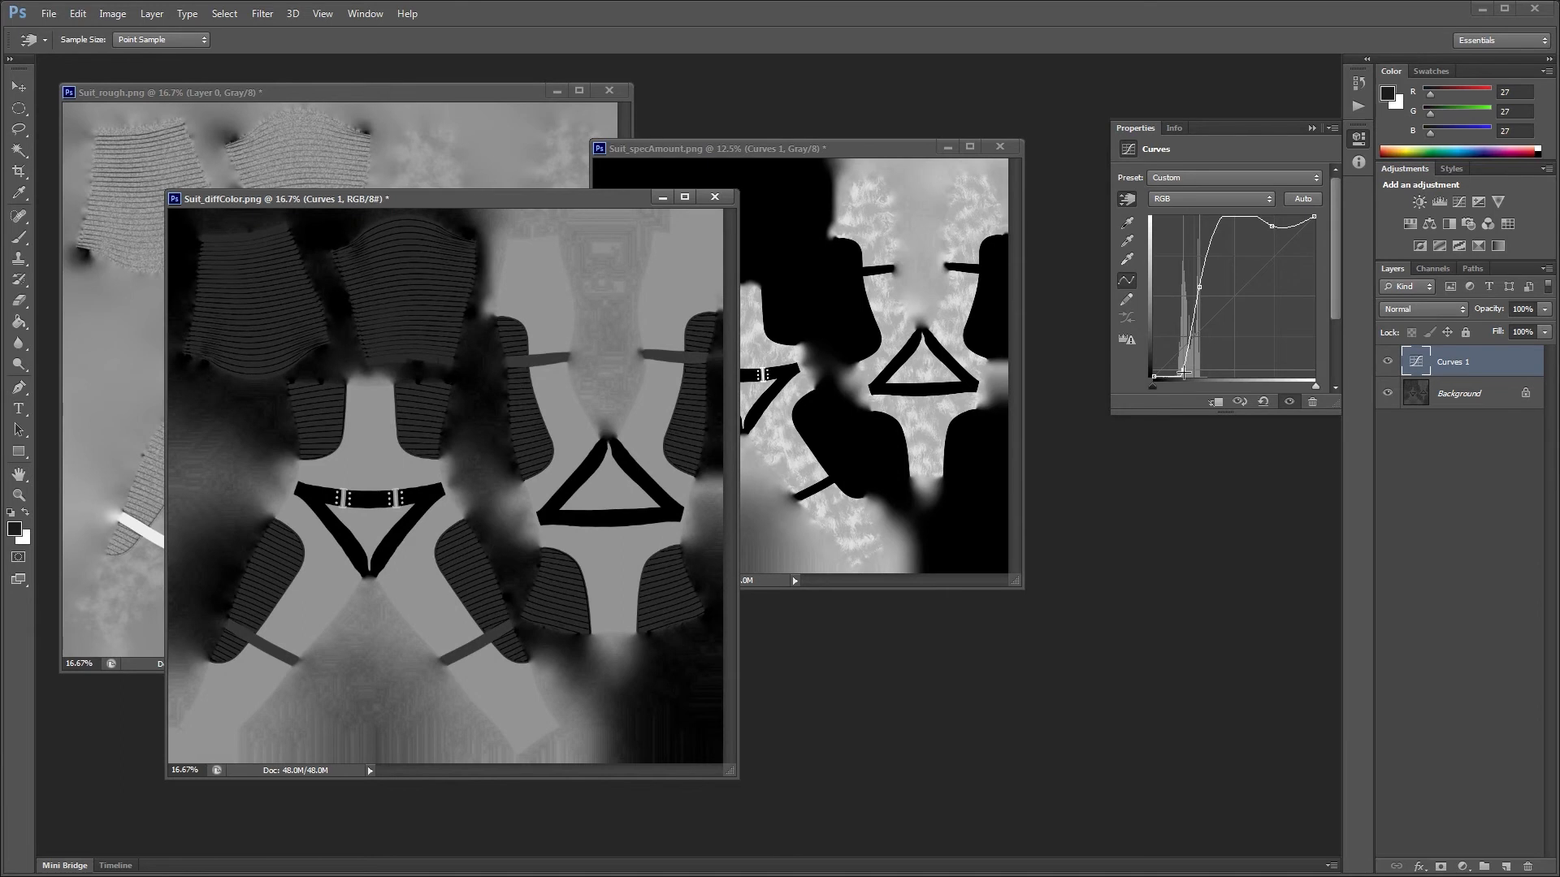
{"action": "left_click_drag", "start_coordinate": [1184, 372], "coordinate": [1185, 372]}
{"action": "left_click", "coordinate": [1193, 338]}
{"action": "left_click_drag", "start_coordinate": [1220, 218], "coordinate": [1272, 222]}
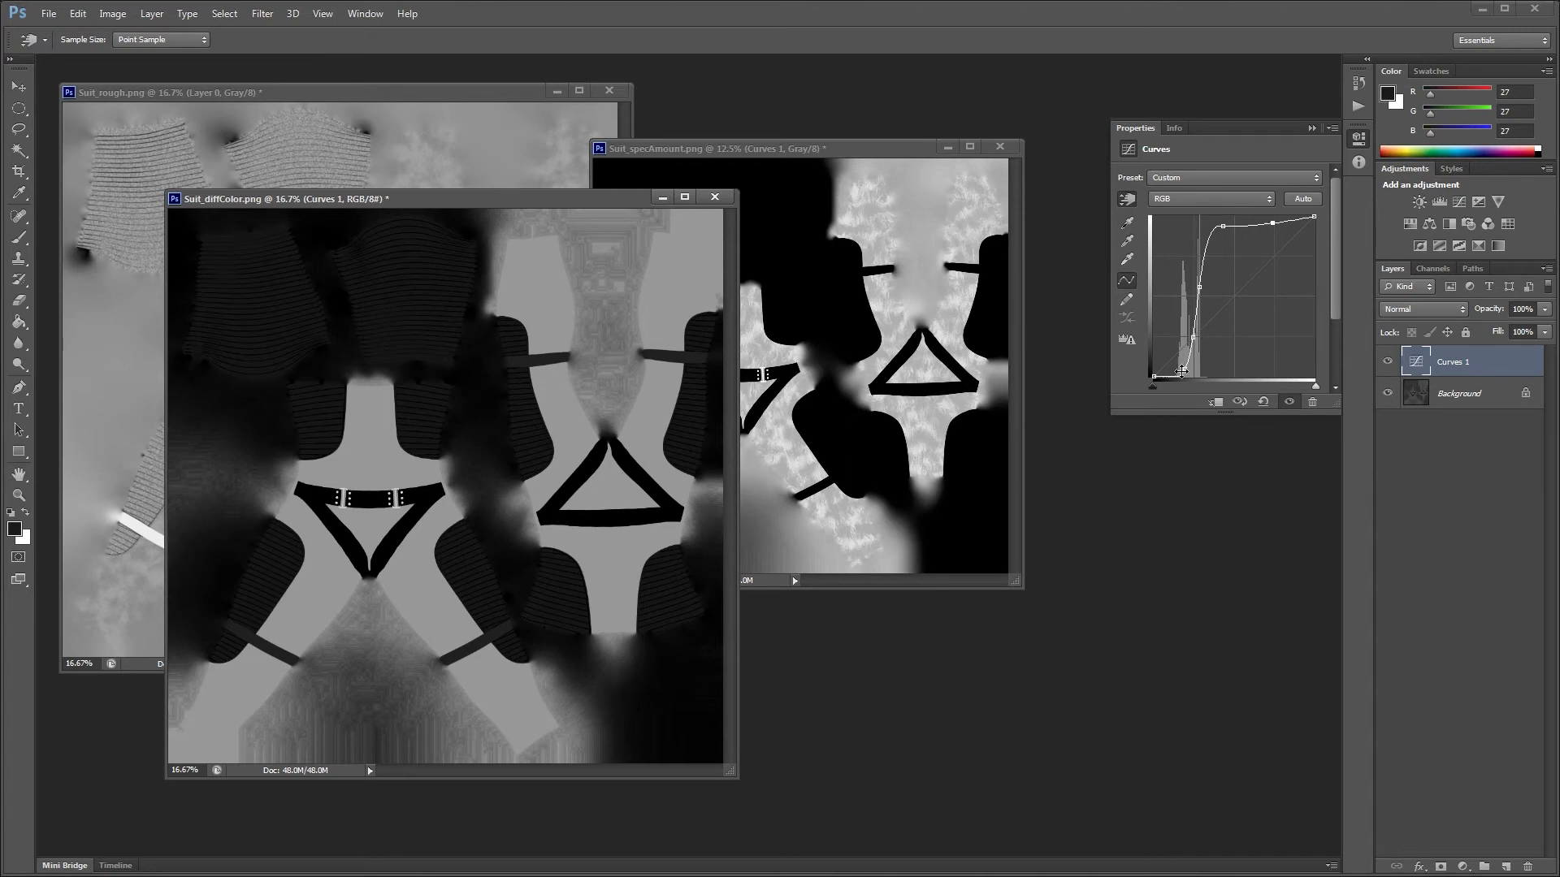
{"action": "left_click_drag", "start_coordinate": [1181, 375], "coordinate": [1181, 370]}
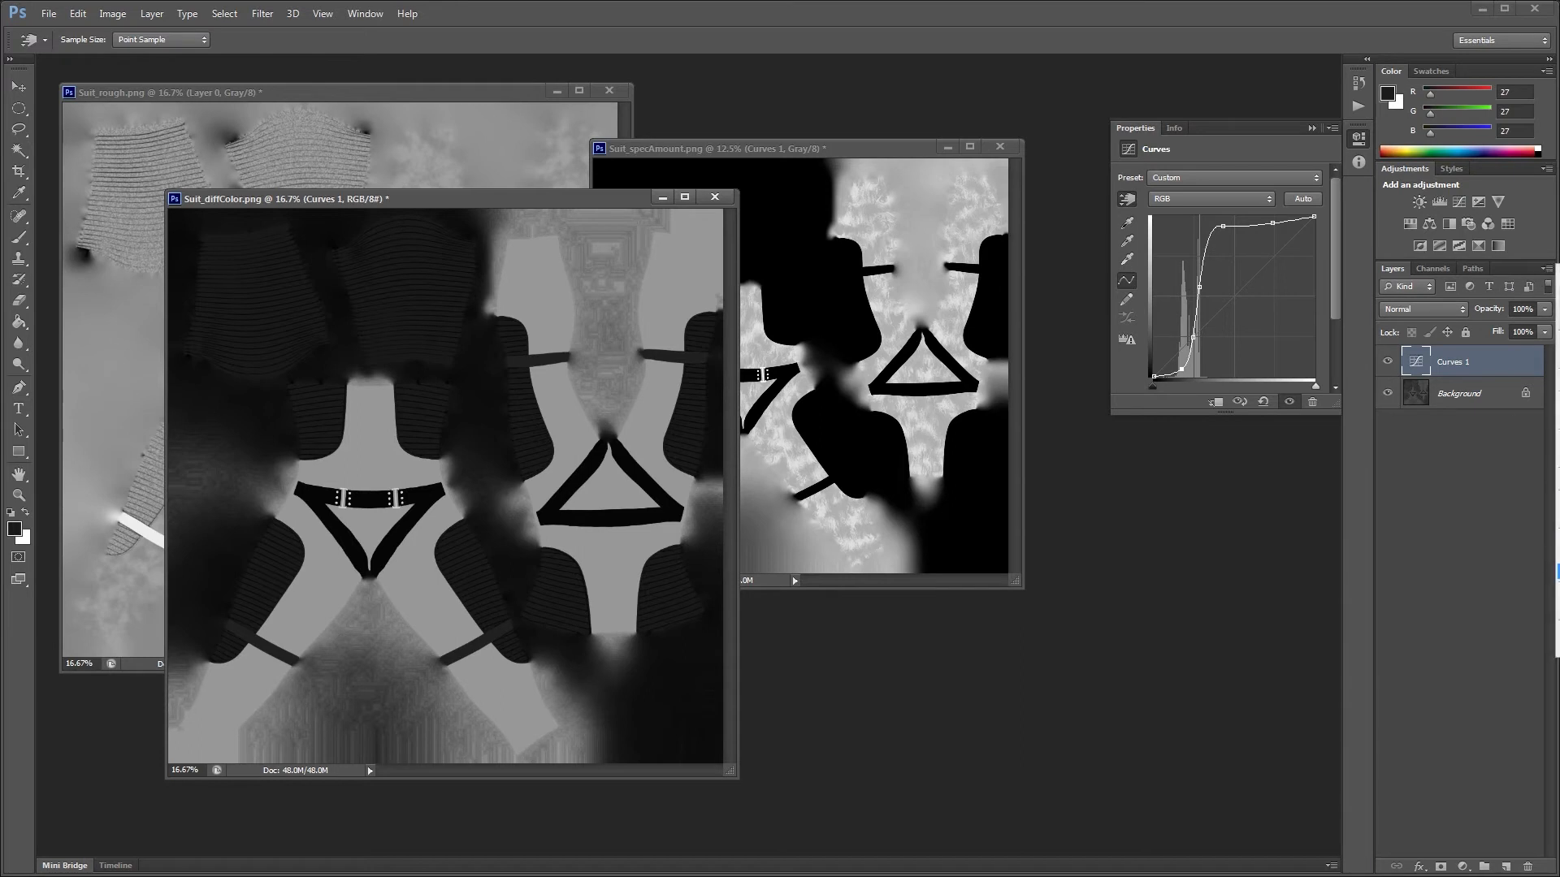
Step: Flatten and save Suit_diffColor.png, and reload it in MODO to check the brightened suit
{"action": "key", "text": "Delete"}
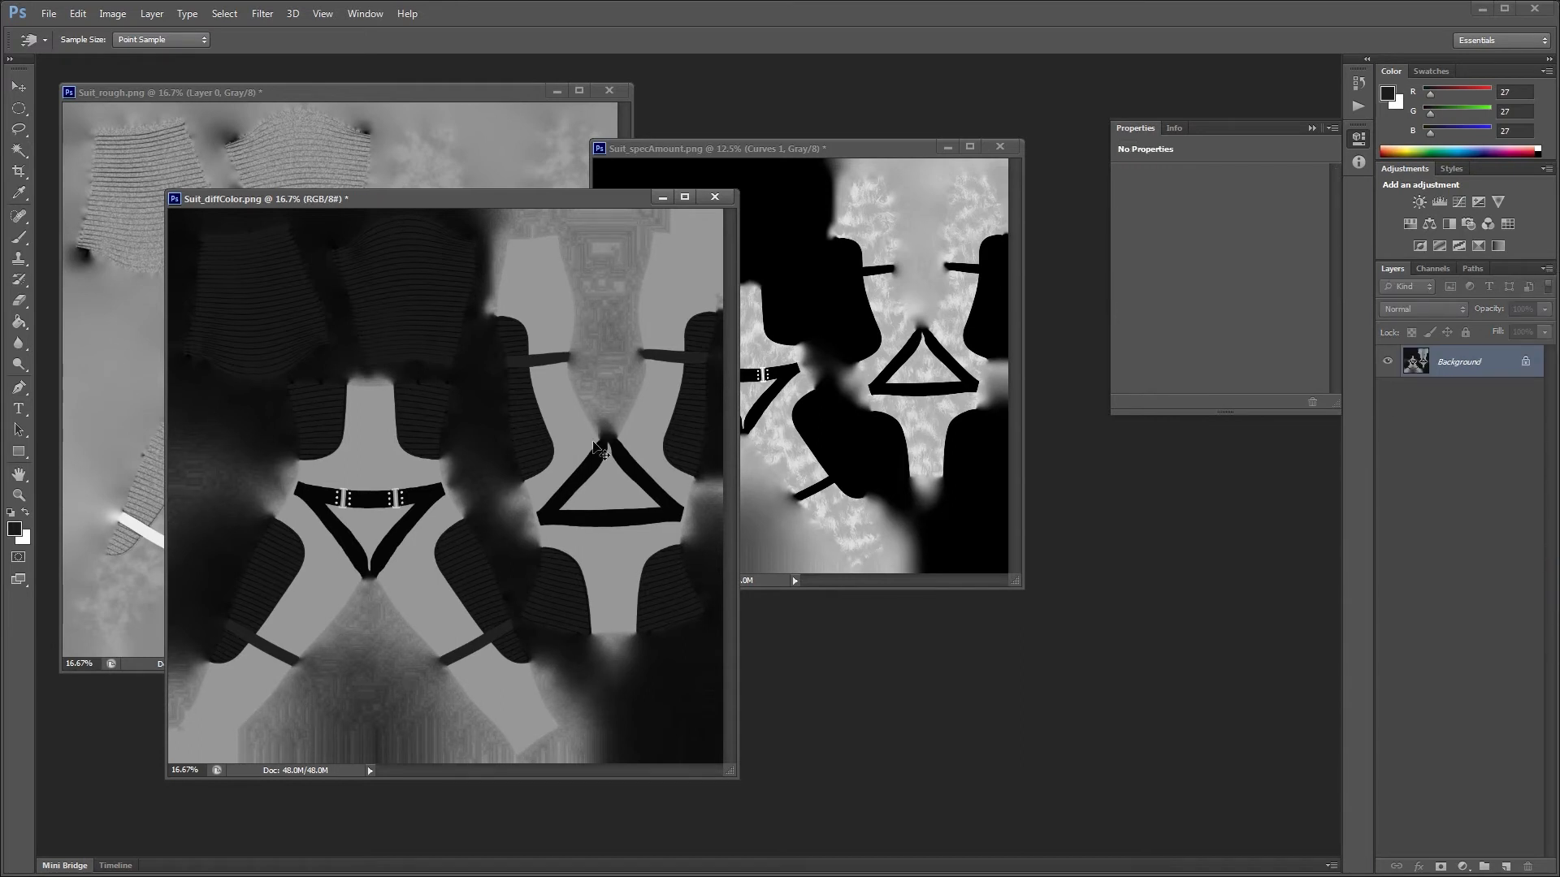
{"action": "key", "text": "alt+Tab"}
{"action": "key", "text": "alt+Tab"}
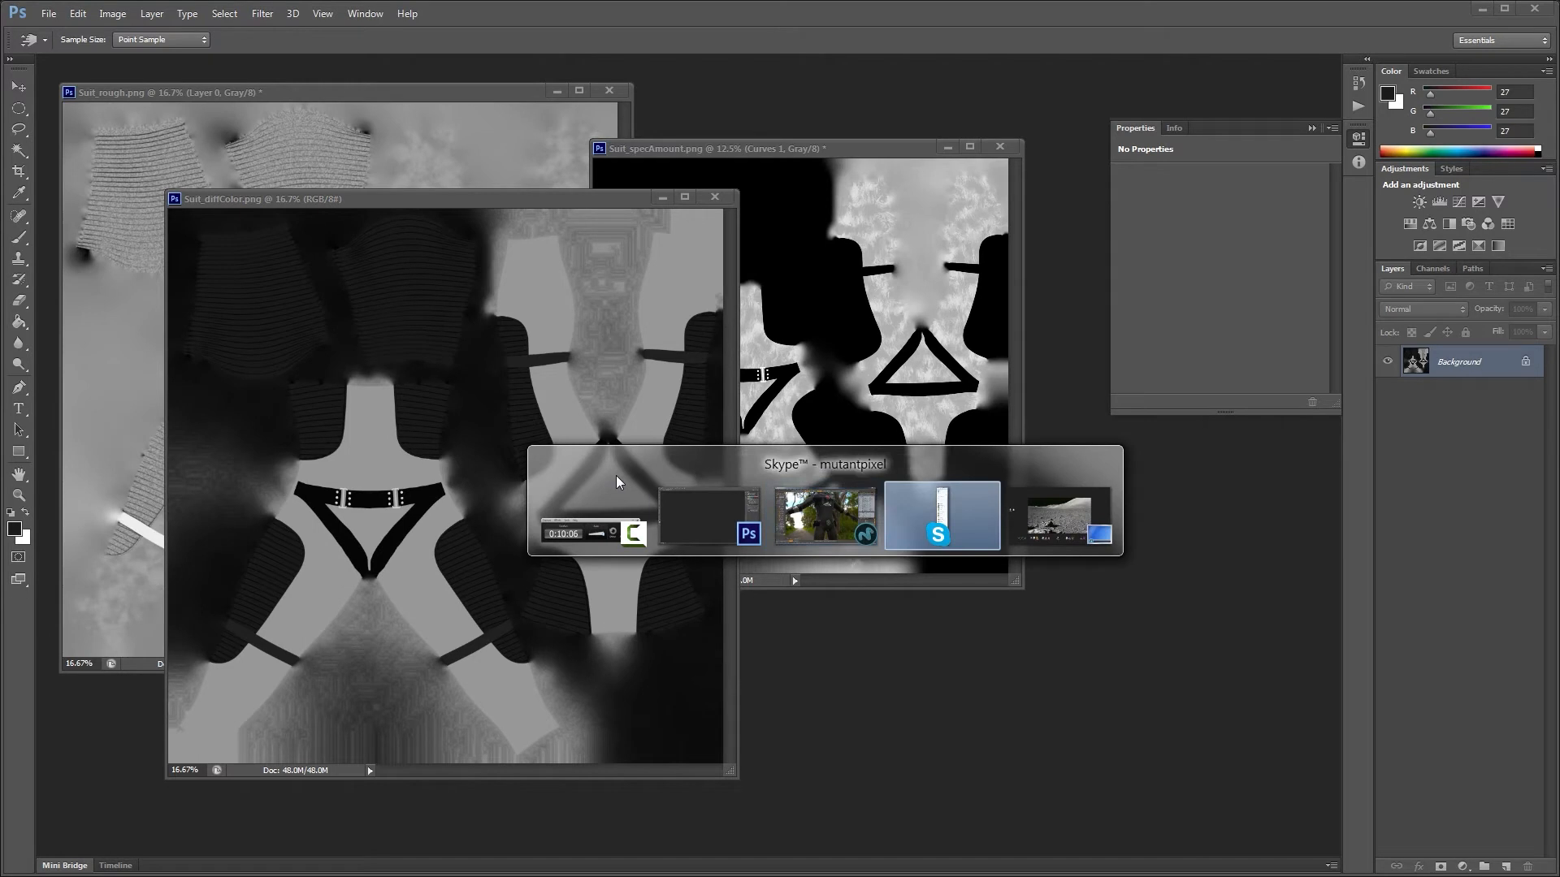
{"action": "left_click", "coordinate": [812, 499], "text": "alt"}
{"action": "left_click", "coordinate": [1030, 413]}
{"action": "left_click_drag", "start_coordinate": [892, 467], "coordinate": [706, 504], "text": "alt"}
{"action": "scroll", "coordinate": [763, 470], "scroll_direction": "down", "scroll_amount": 3}
Step: Return to Photoshop, undo the flattening of Suit_diffColor.png and set the Curves adjustment's opacity to 75%
{"action": "key", "text": "alt+Tab"}
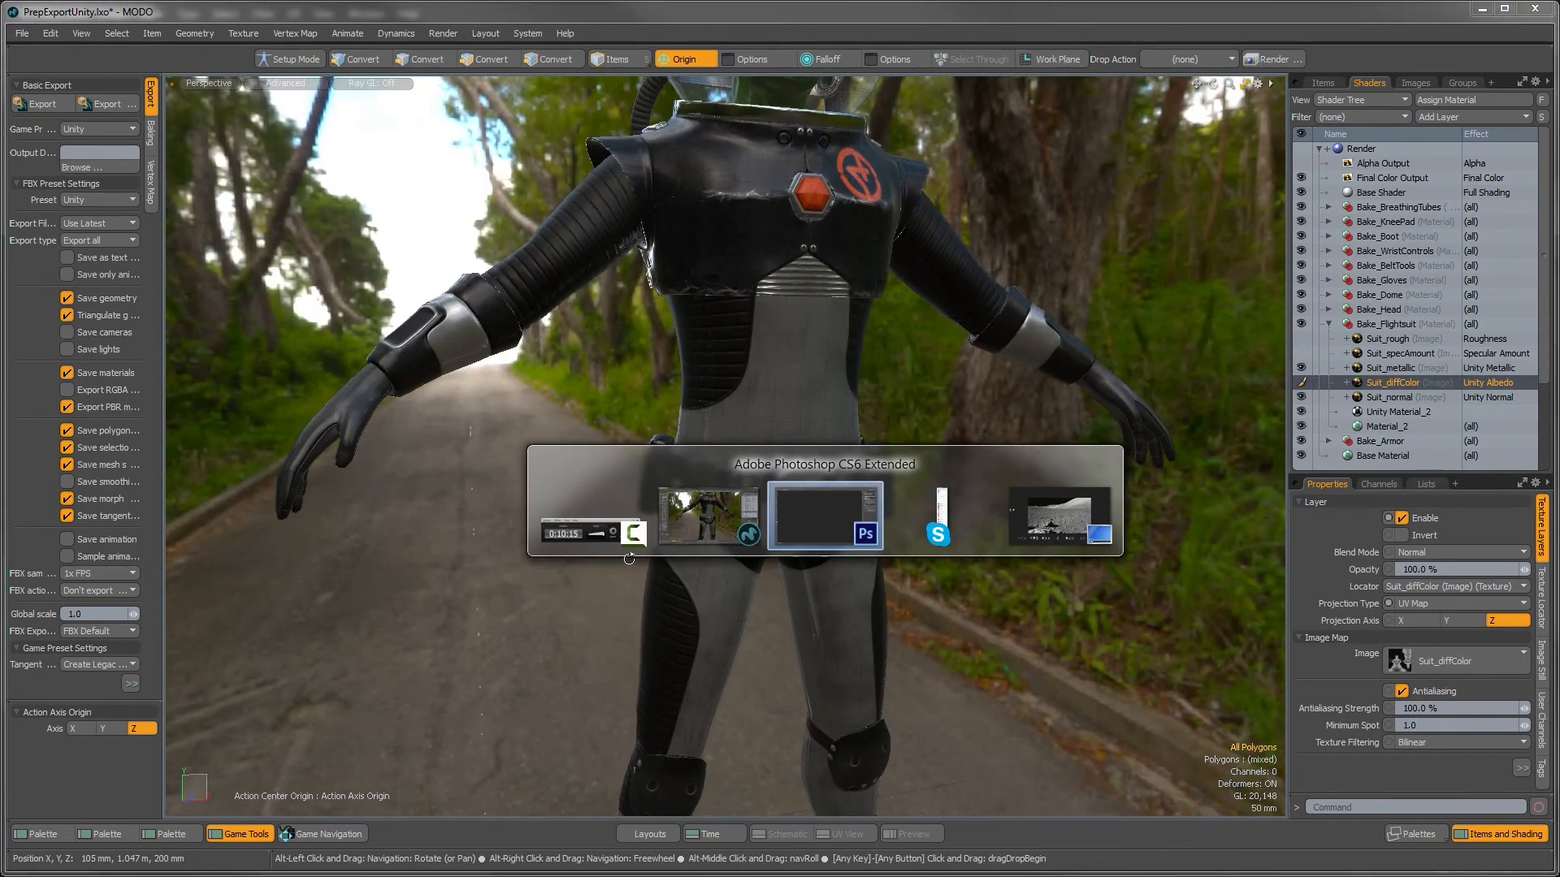
{"action": "left_click", "coordinate": [801, 514]}
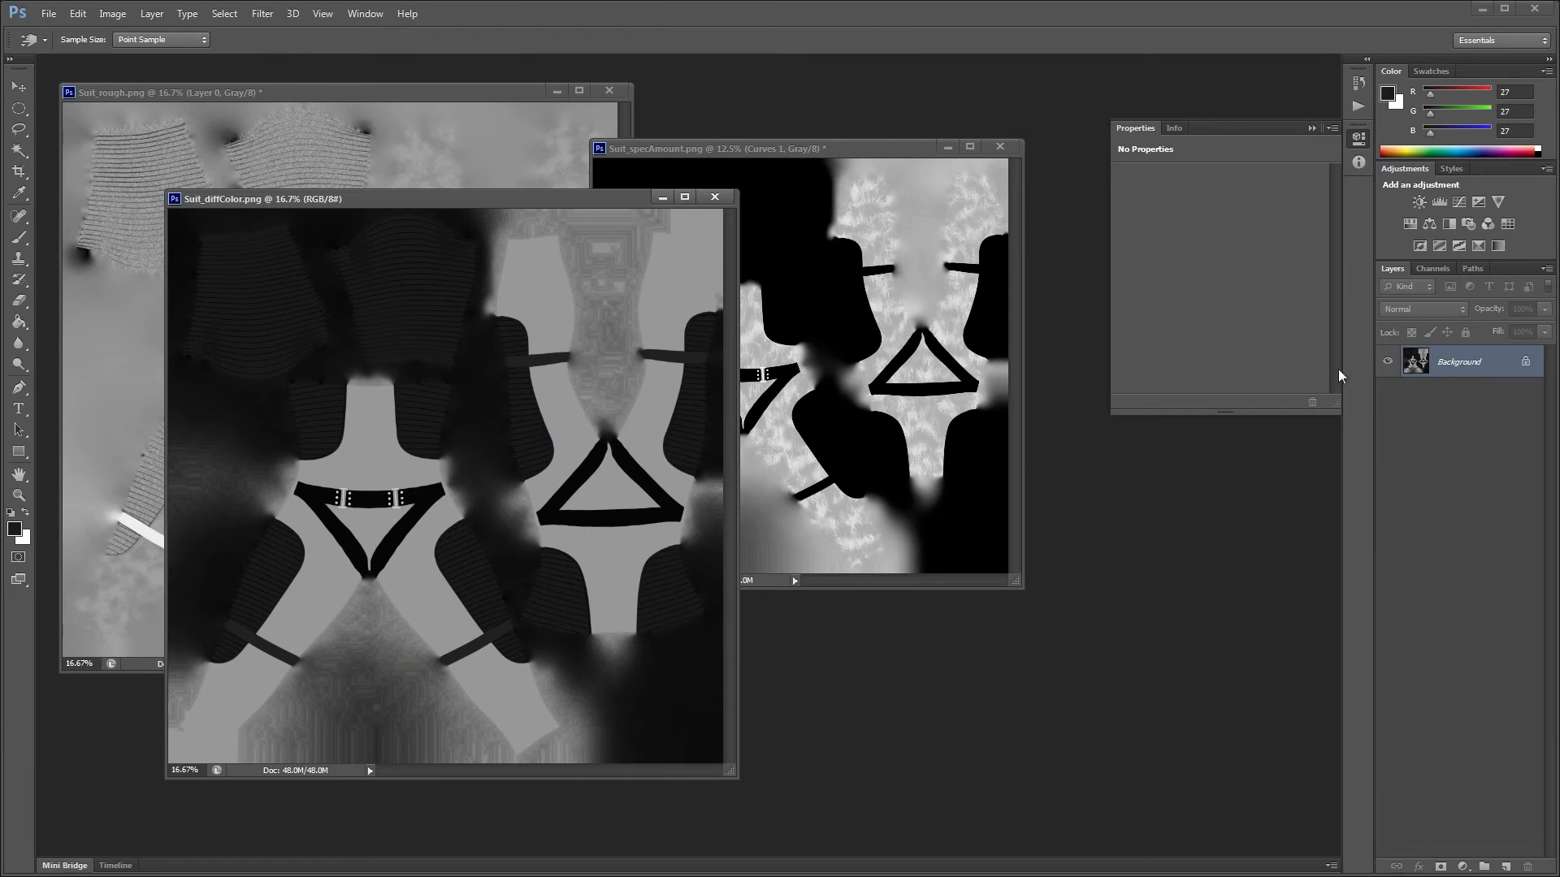
{"action": "key", "text": "ctrl+z"}
{"action": "left_click", "coordinate": [1545, 309]}
{"action": "left_click_drag", "start_coordinate": [1545, 329], "coordinate": [1525, 333]}
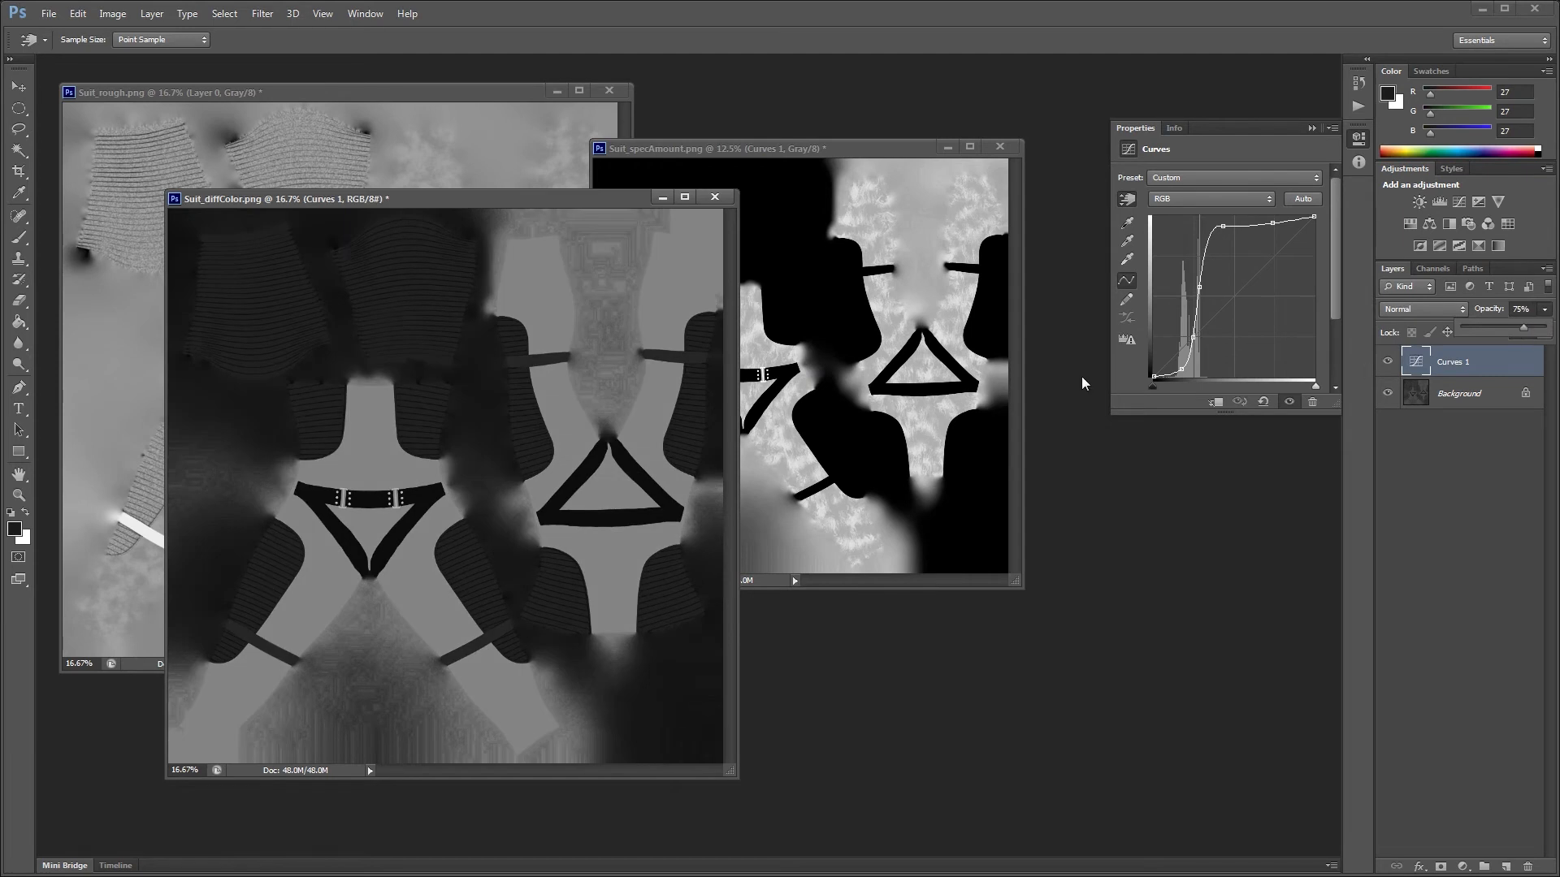
Step: Flatten and save the toned-down Suit_diffColor.png, and reload the changed image in MODO
{"action": "left_click", "coordinate": [1547, 269]}
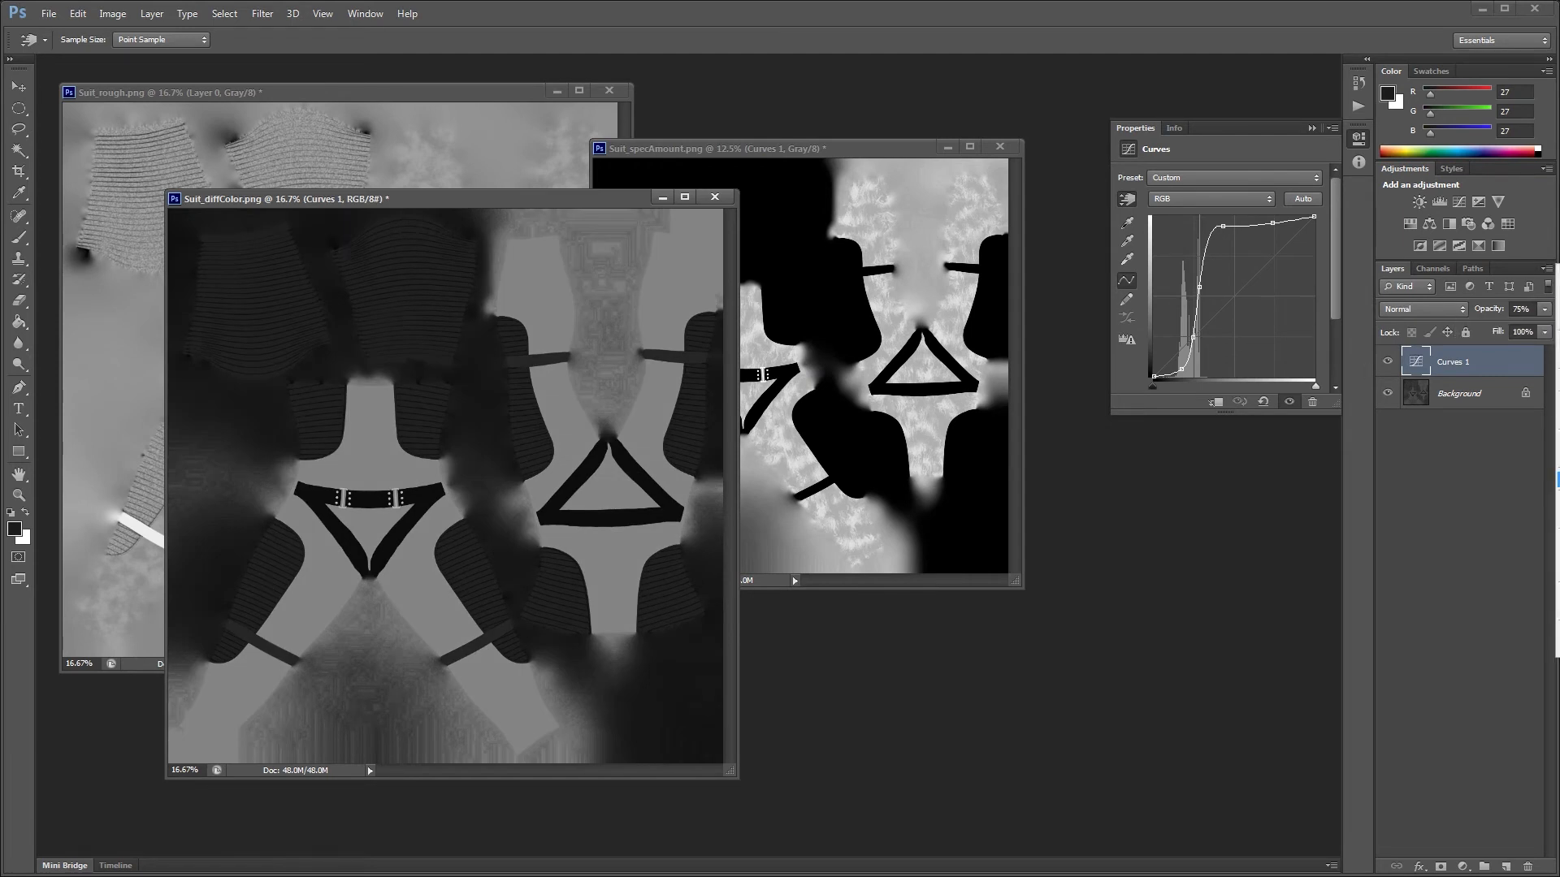
{"action": "left_click", "coordinate": [1556, 571]}
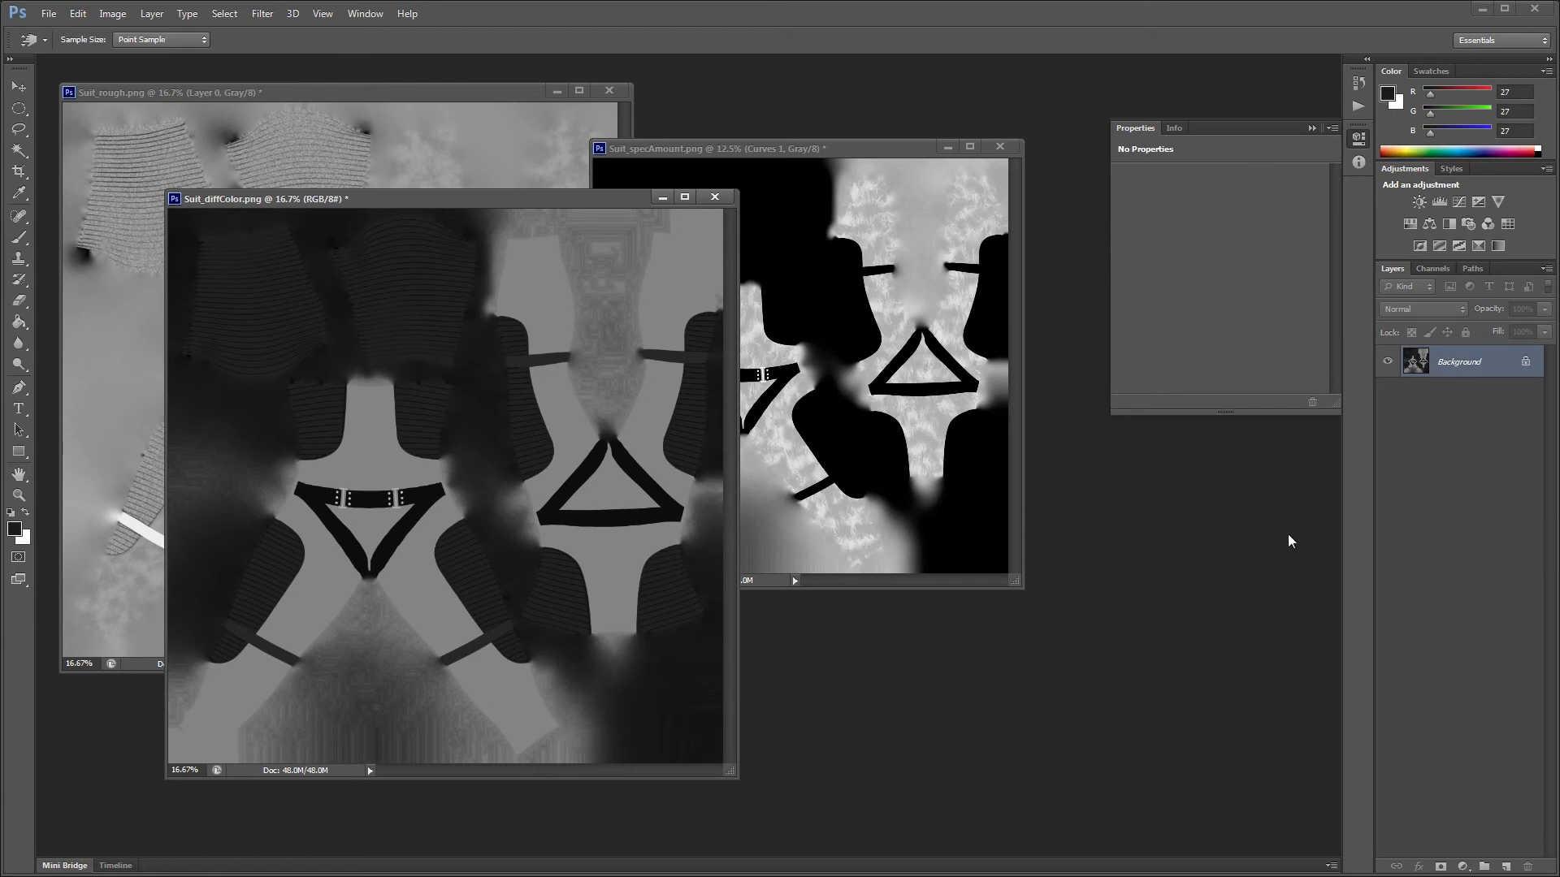
{"action": "key", "text": "ctrl+s"}
{"action": "key", "text": "alt+Tab"}
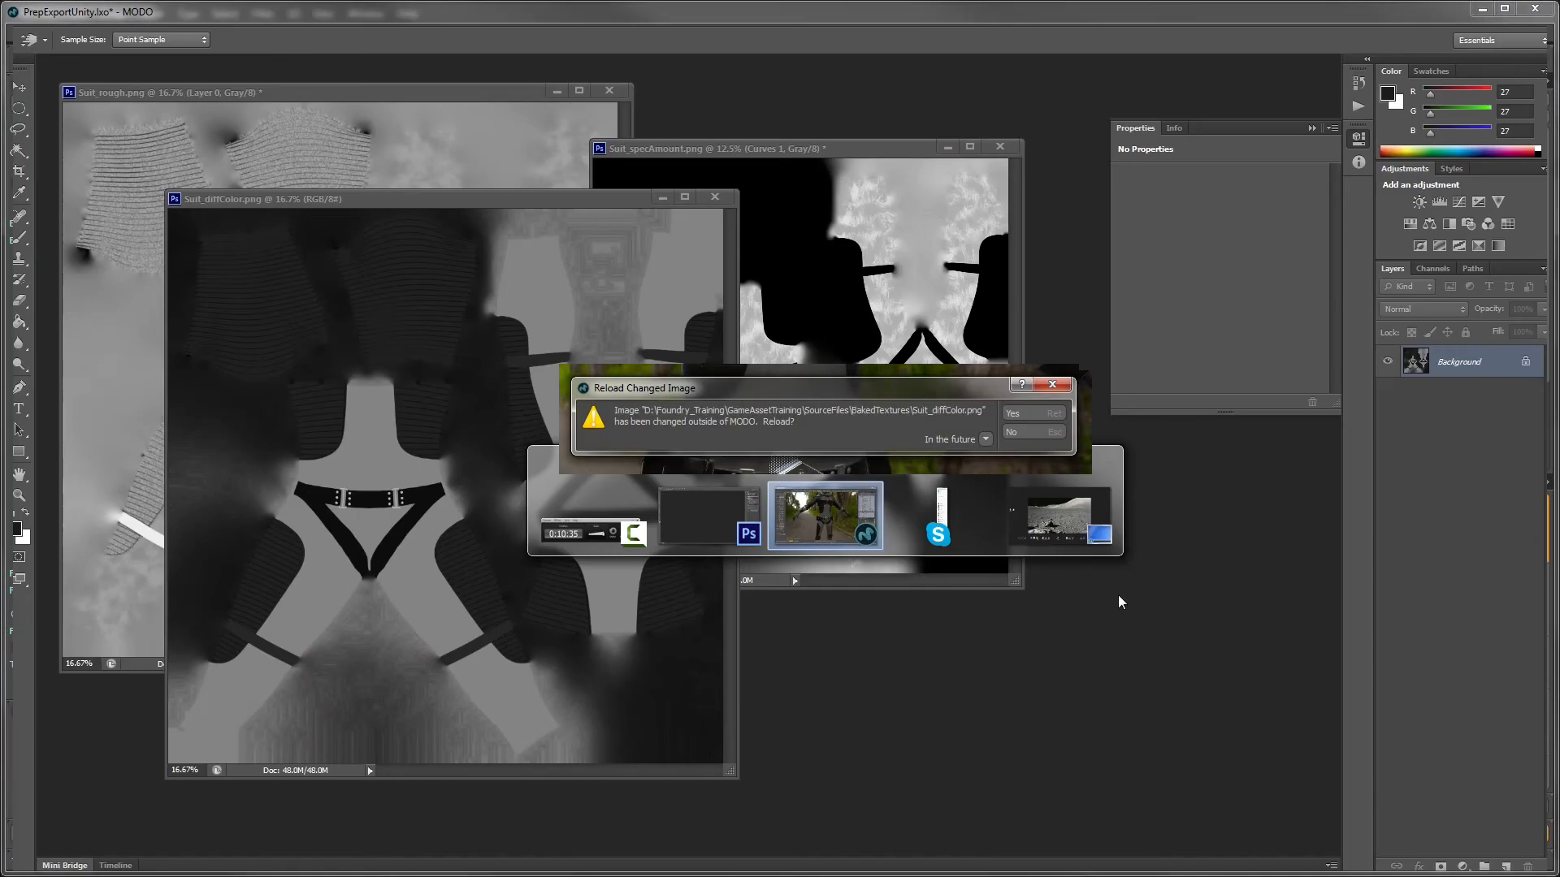
{"action": "left_click", "coordinate": [1019, 414]}
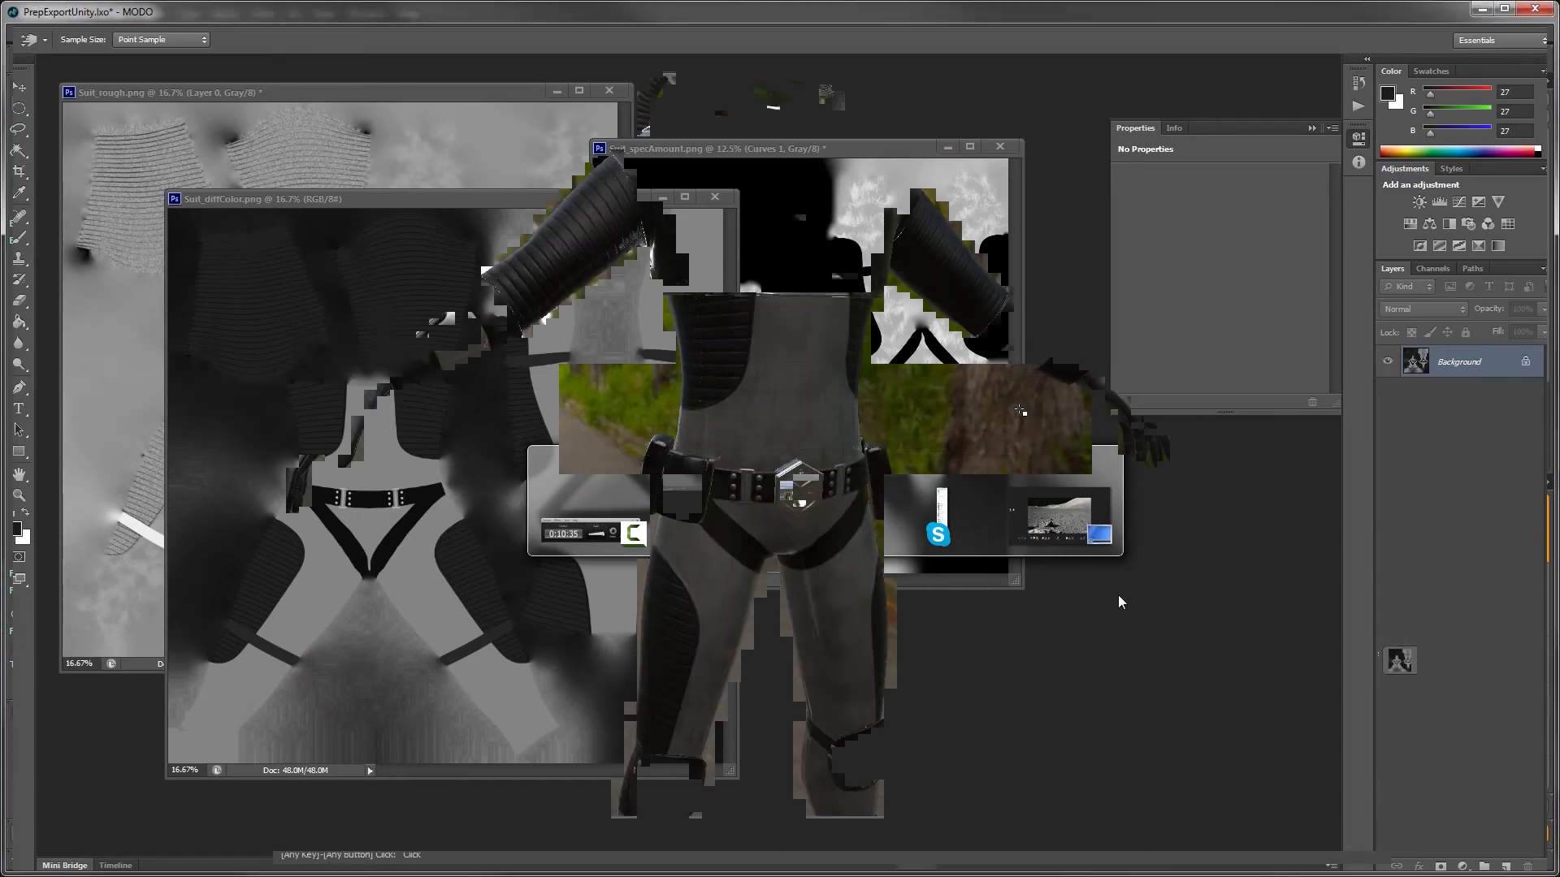
Step: Switch to MODO and reload the Suit_diffColor image used by the Bake_Flightsuit material
{"action": "key", "text": "alt+Tab"}
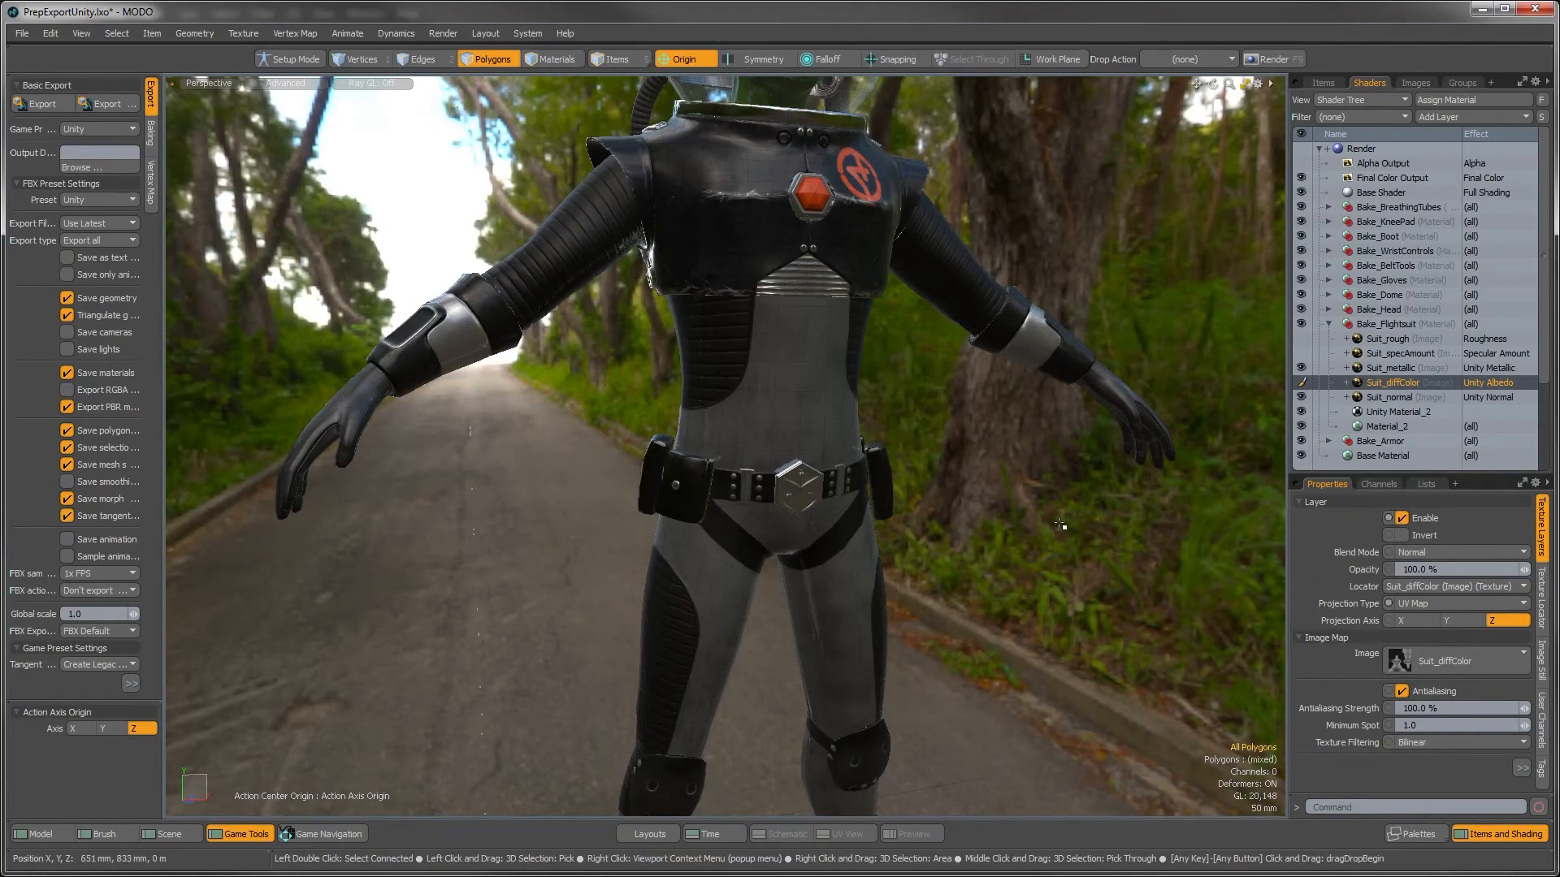
{"action": "right_click", "coordinate": [1397, 382]}
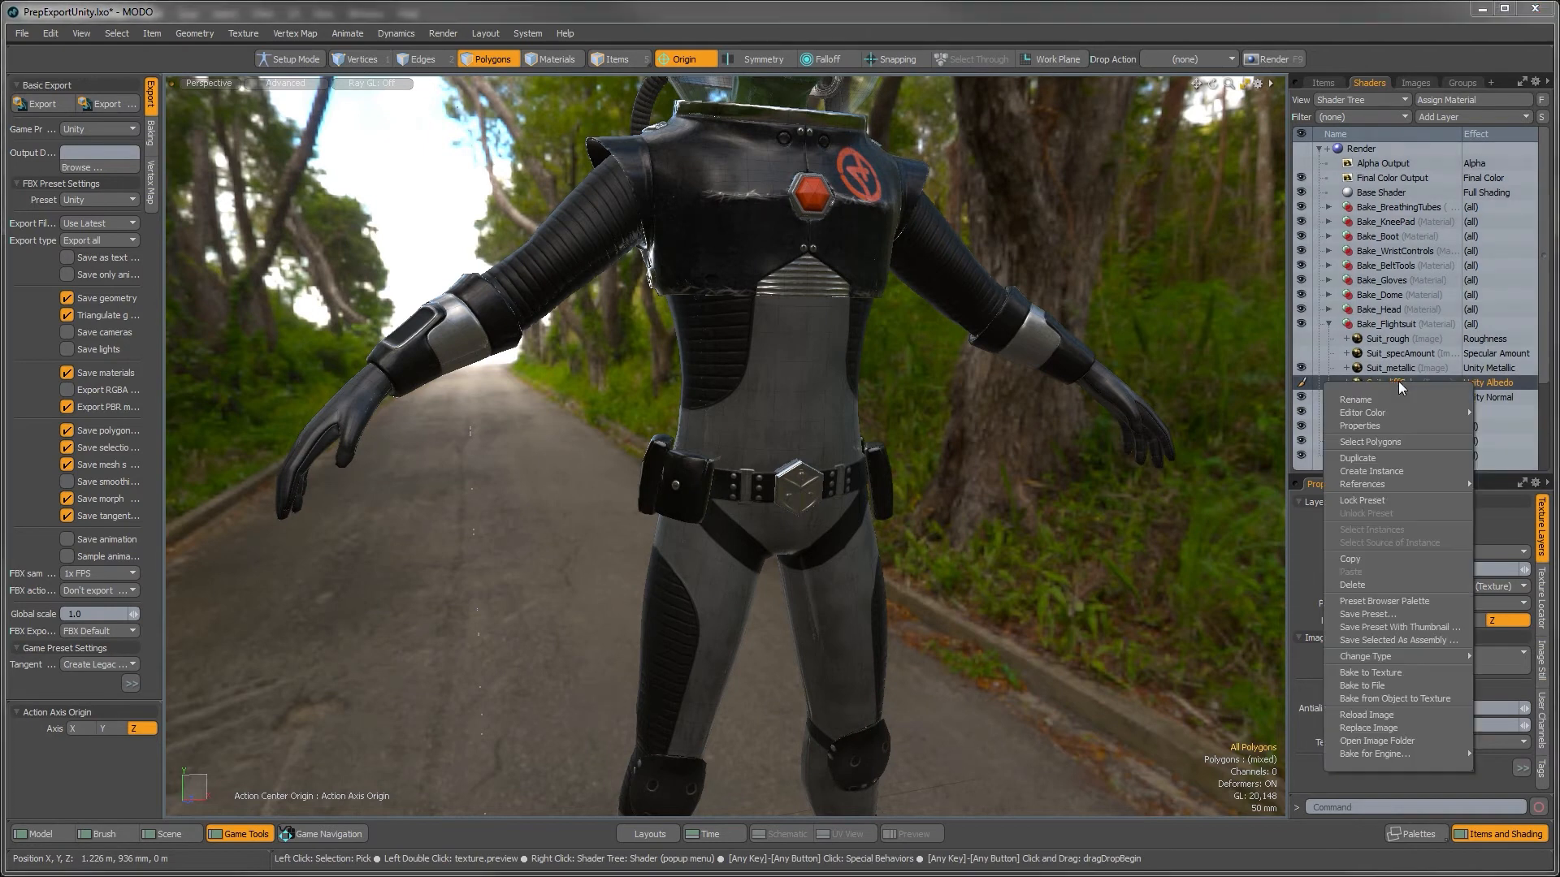
{"action": "left_click", "coordinate": [1390, 715]}
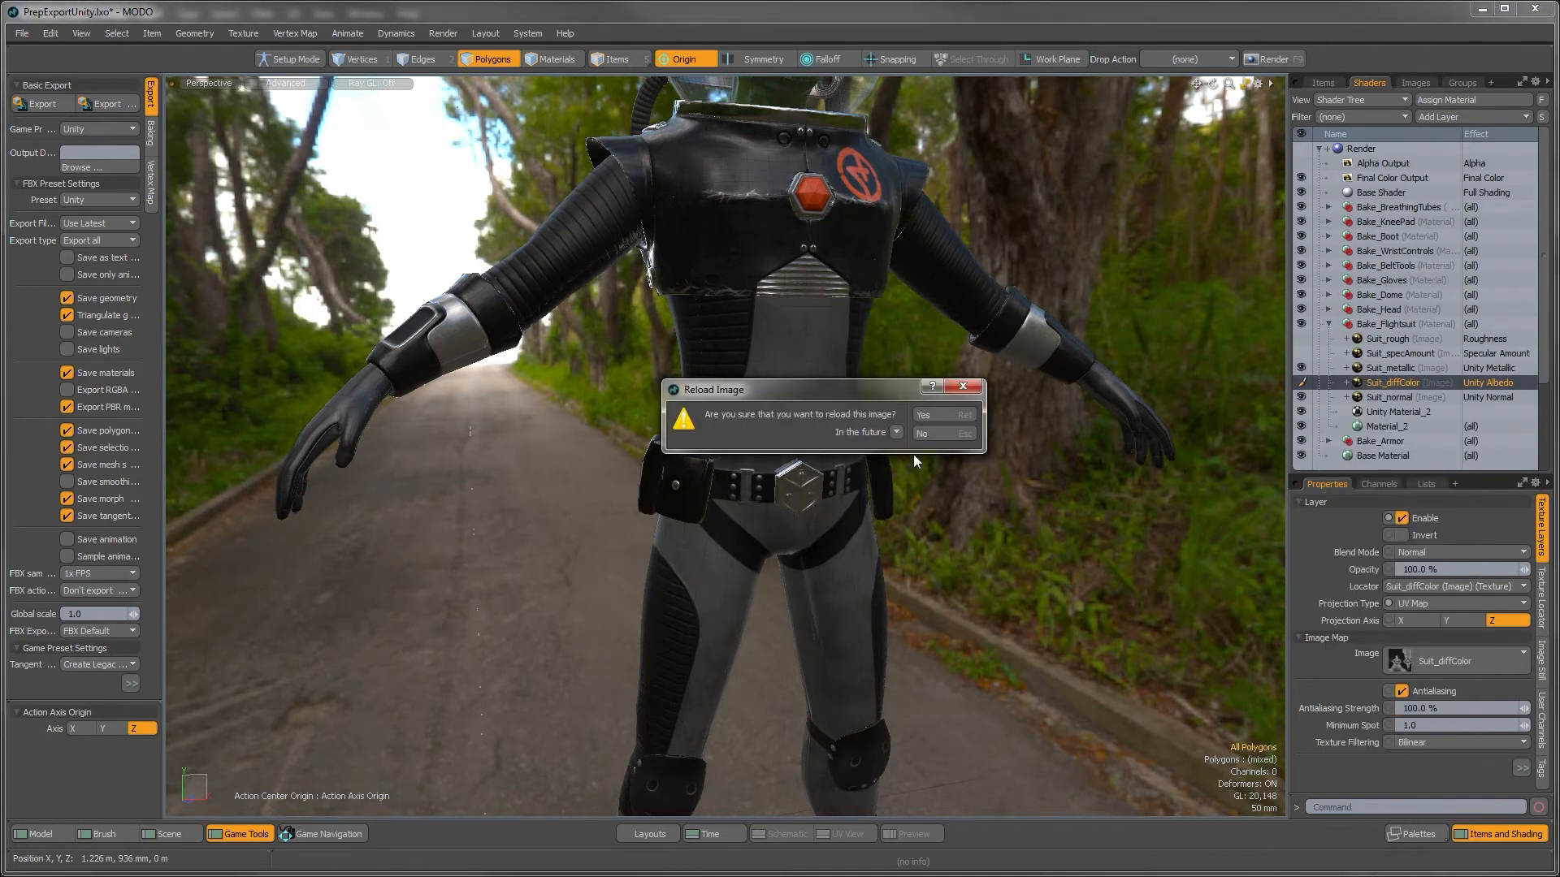
{"action": "left_click", "coordinate": [932, 414]}
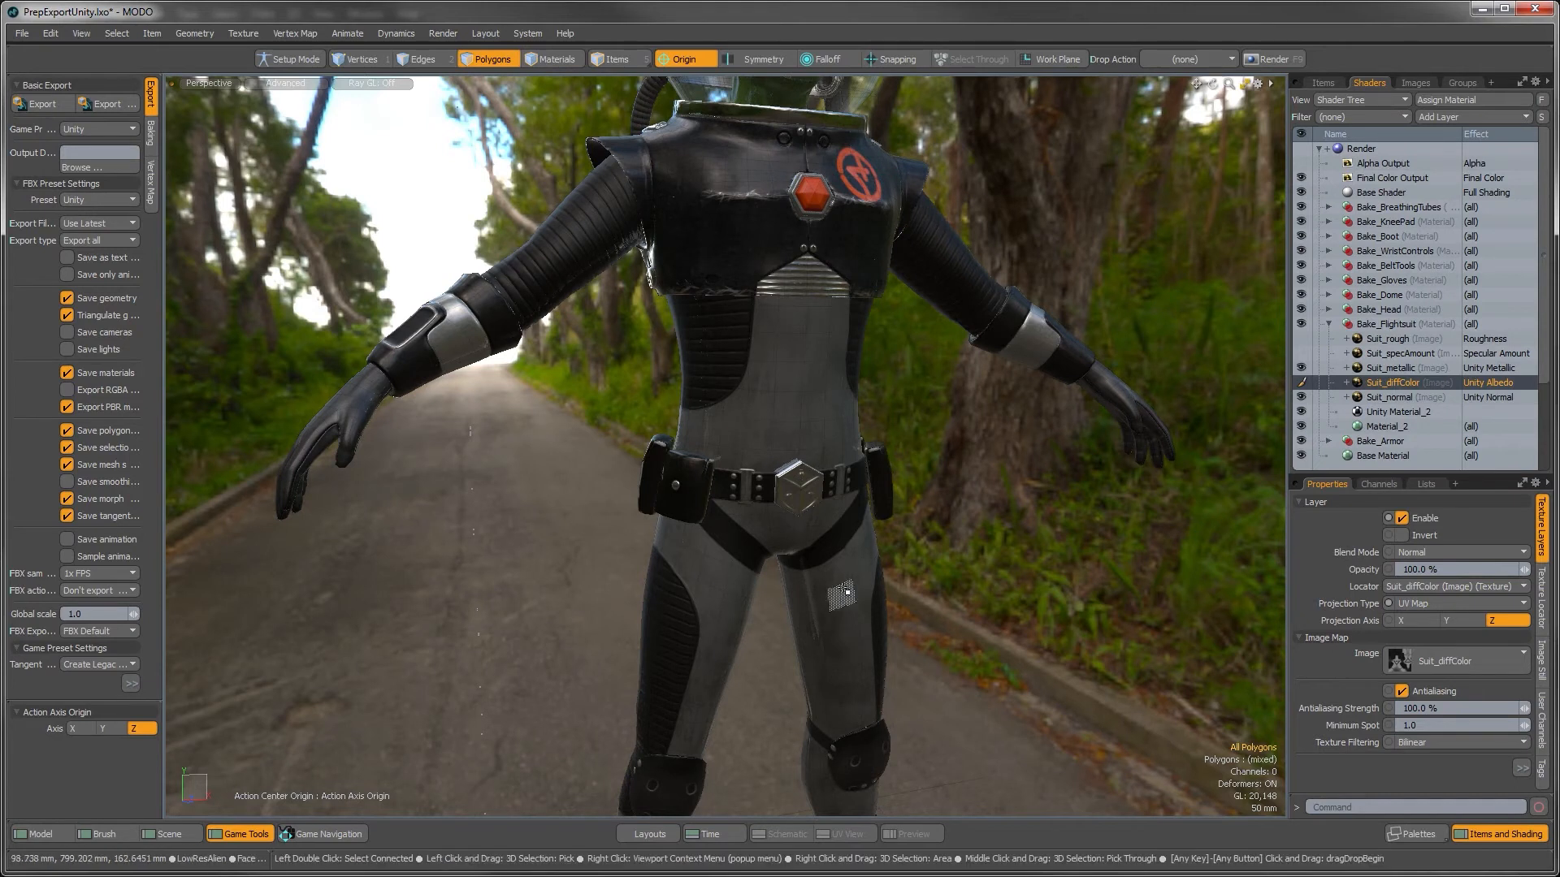
Step: Remove the old Suit_specAmount and Suit_rough image layers from the Bake_Flightsuit material
{"action": "left_click_drag", "start_coordinate": [837, 577], "coordinate": [942, 512], "text": "alt"}
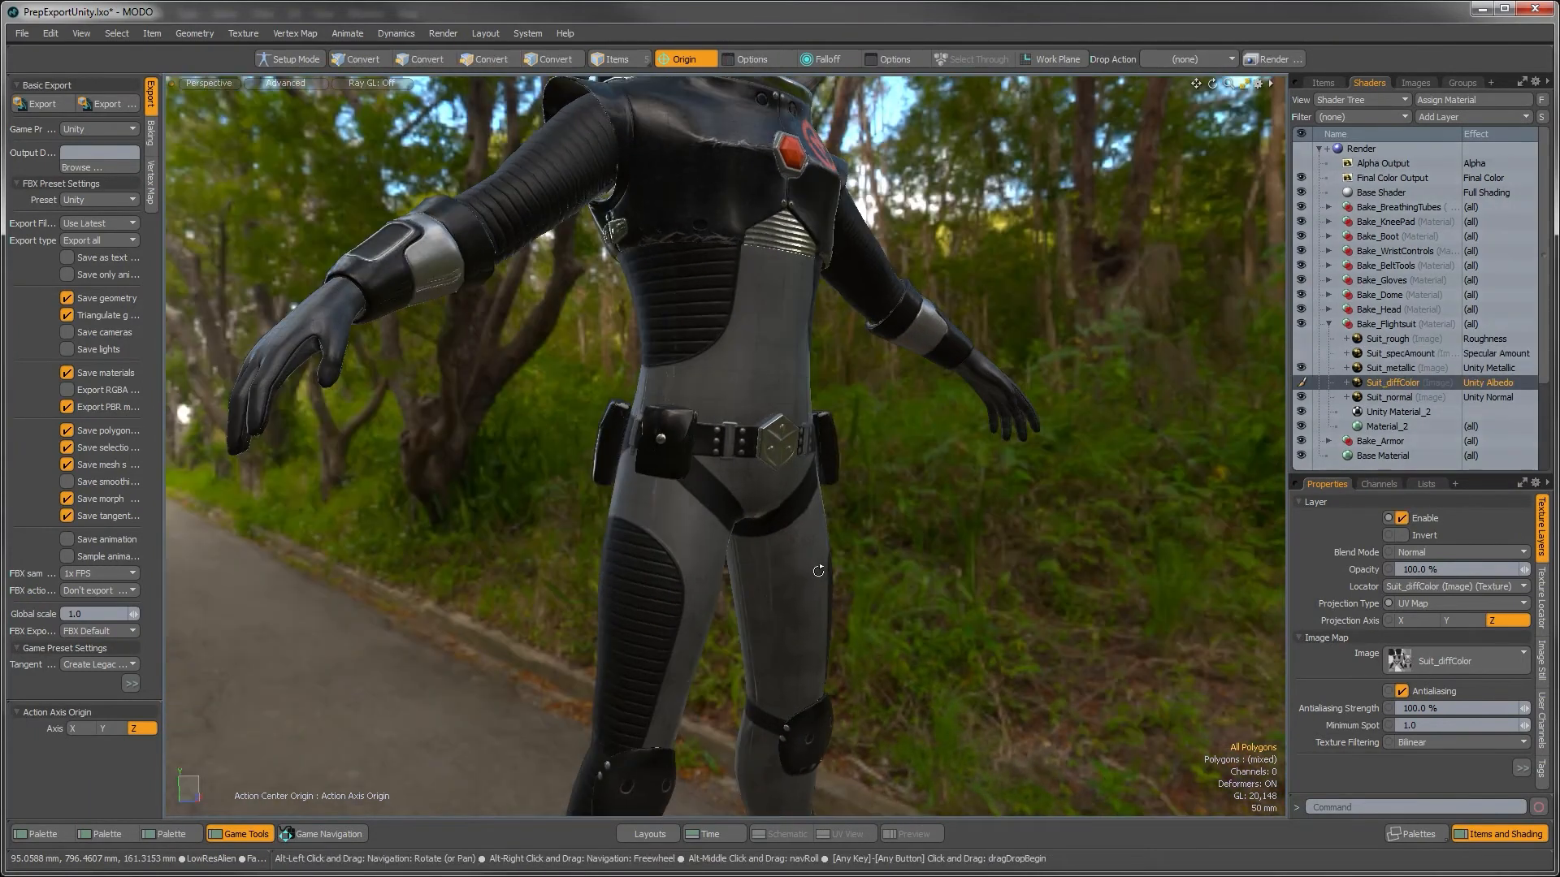
{"action": "left_click", "coordinate": [1382, 352]}
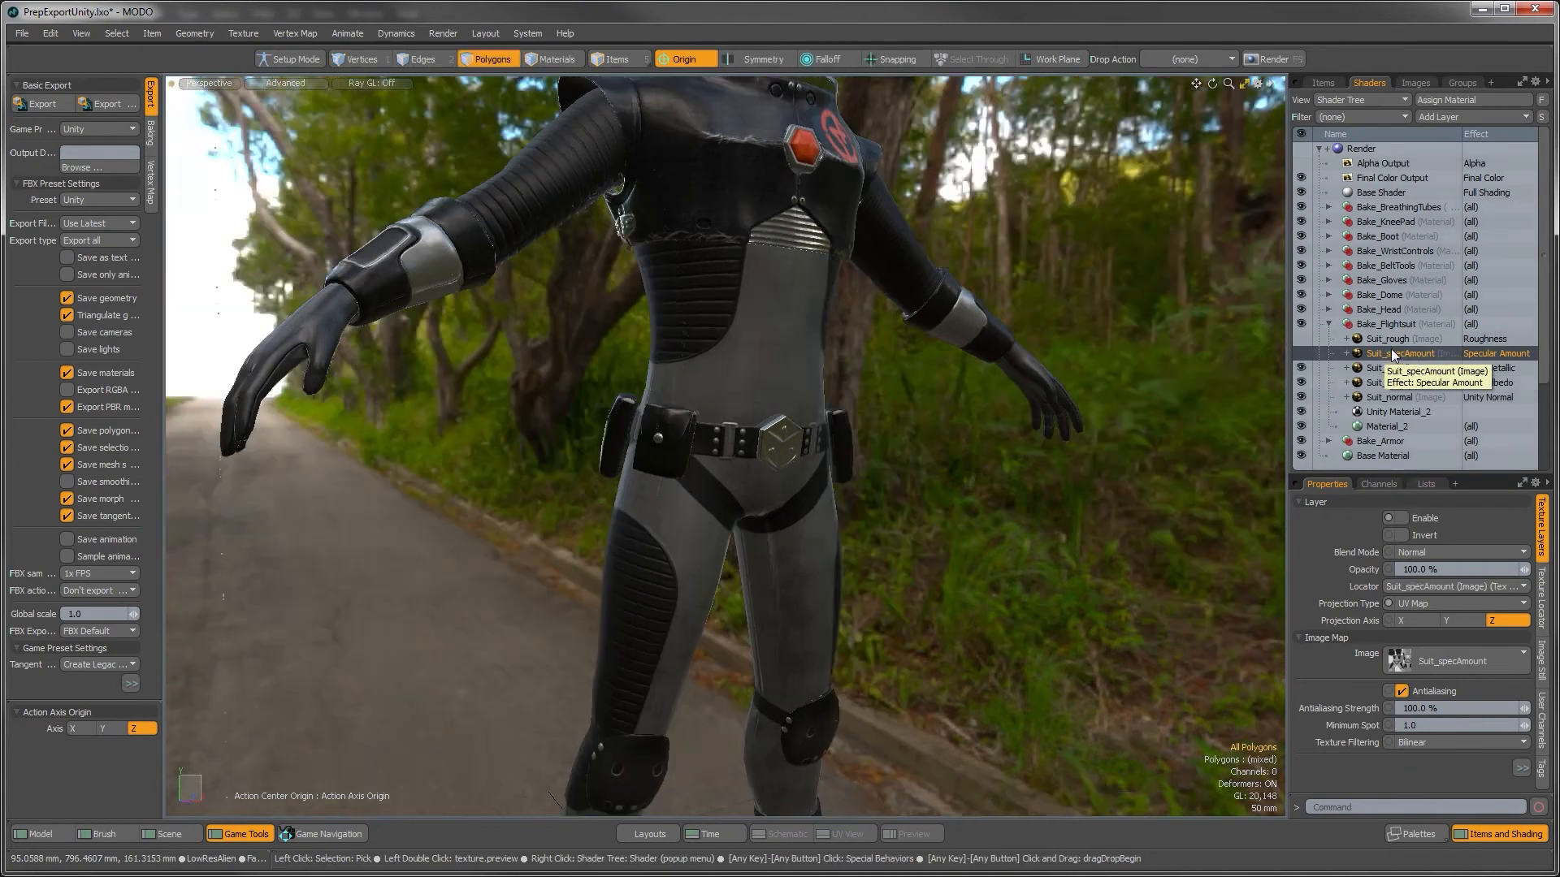
{"action": "left_click", "coordinate": [1387, 339]}
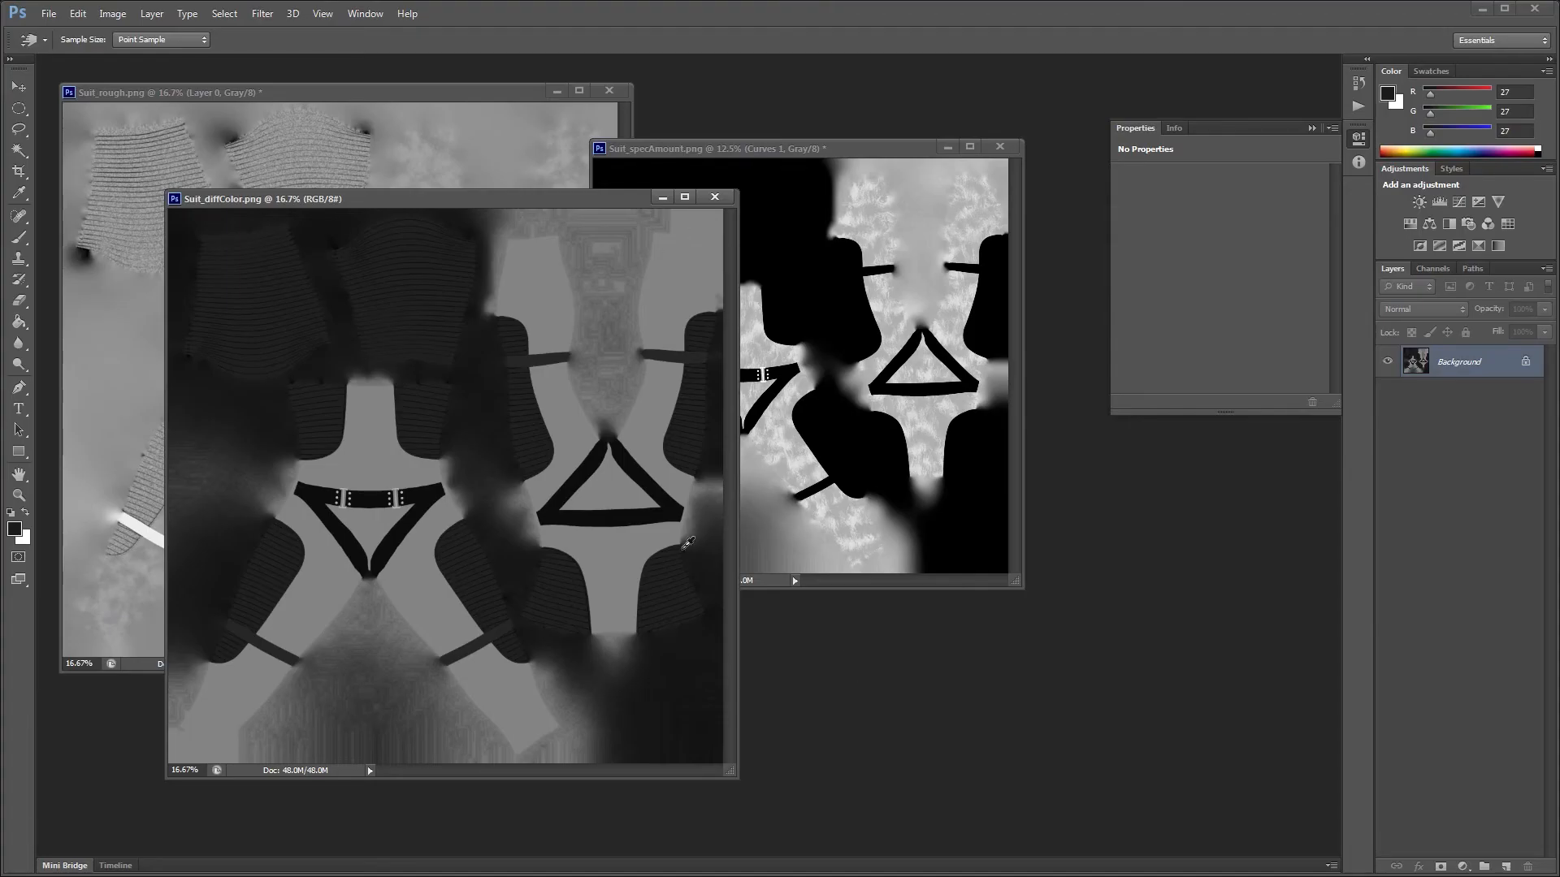
Step: Invert Suit_rough.png in Photoshop and add a Curves adjustment that brightens the fabric and darkens the straps
{"action": "left_click_drag", "start_coordinate": [262, 93], "coordinate": [411, 119]}
{"action": "key", "text": "ctrl+i"}
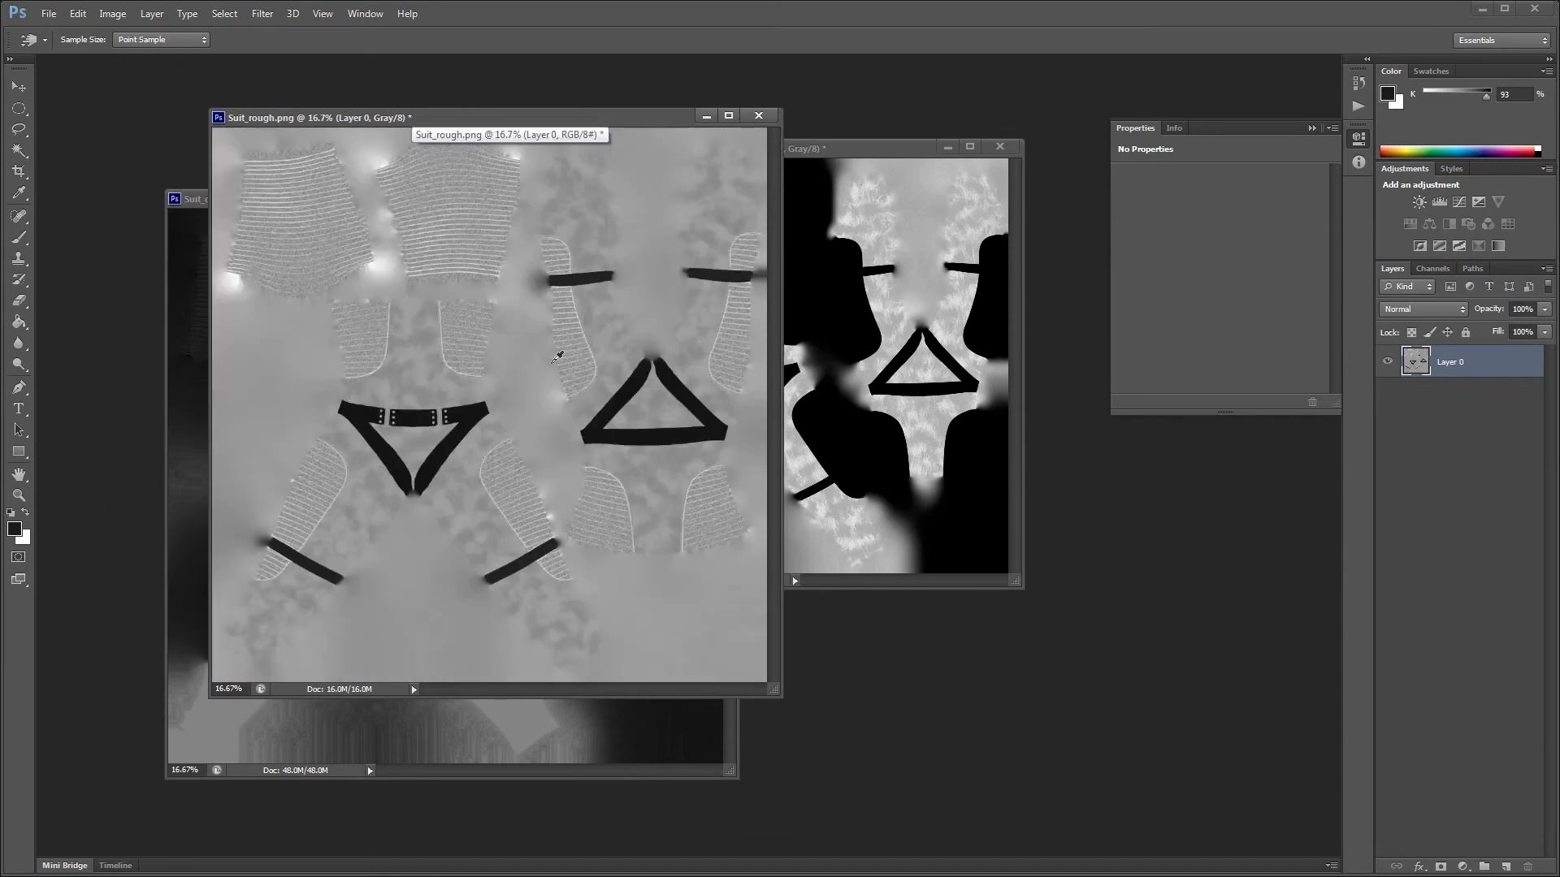
{"action": "left_click", "coordinate": [1458, 201]}
{"action": "left_click_drag", "start_coordinate": [1256, 274], "coordinate": [1243, 231]}
{"action": "left_click_drag", "start_coordinate": [1170, 351], "coordinate": [1176, 367]}
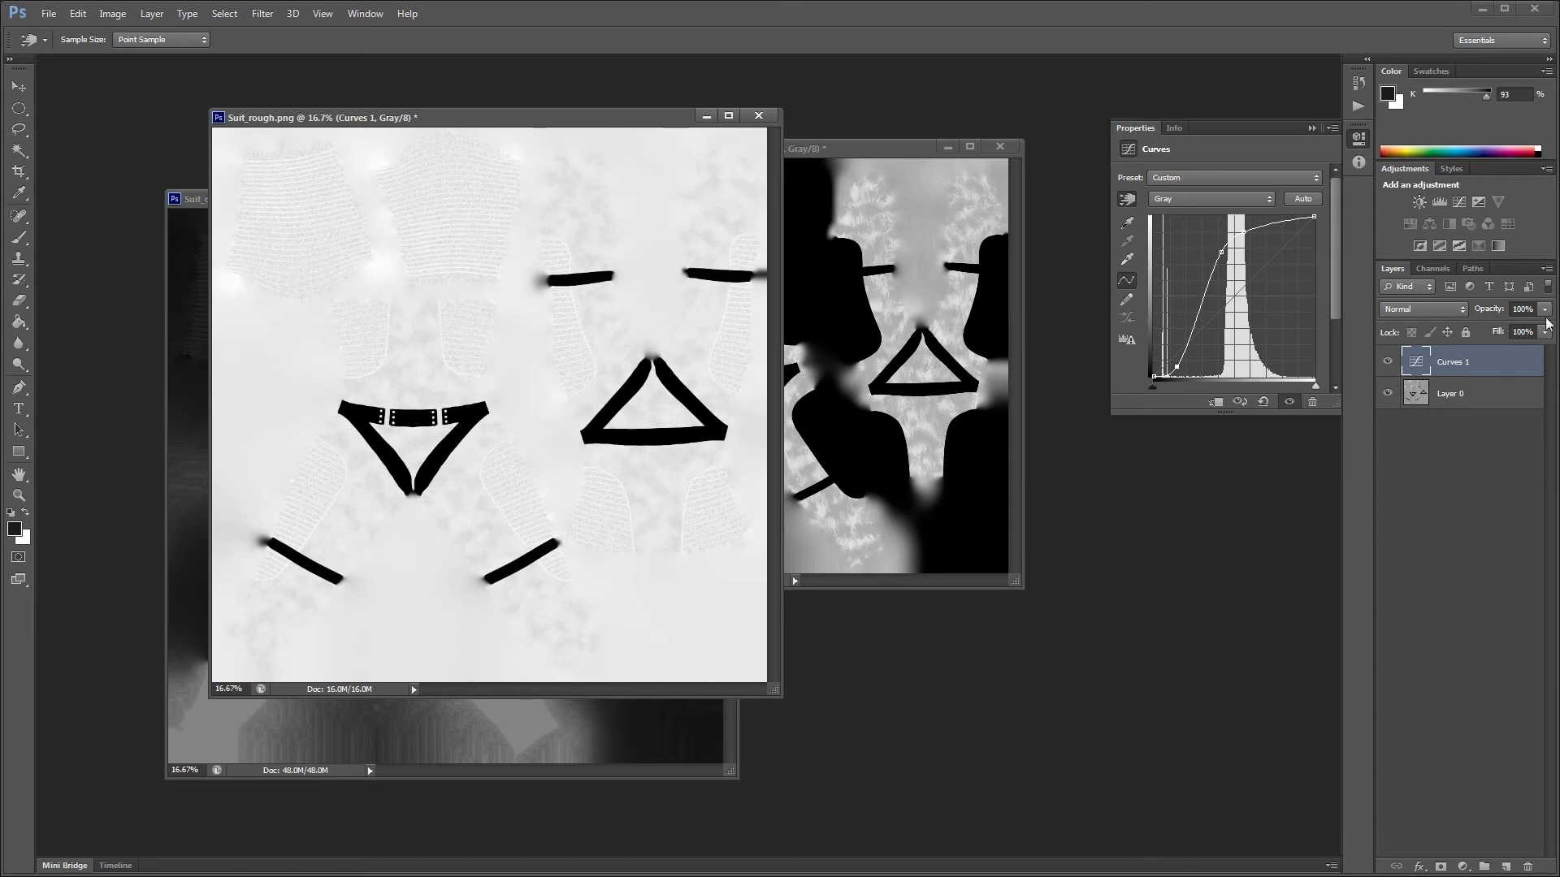
Step: Flatten the inverted roughness texture and save it in BakedTextures as Suit_smoothness.png
{"action": "left_click", "coordinate": [1546, 269]}
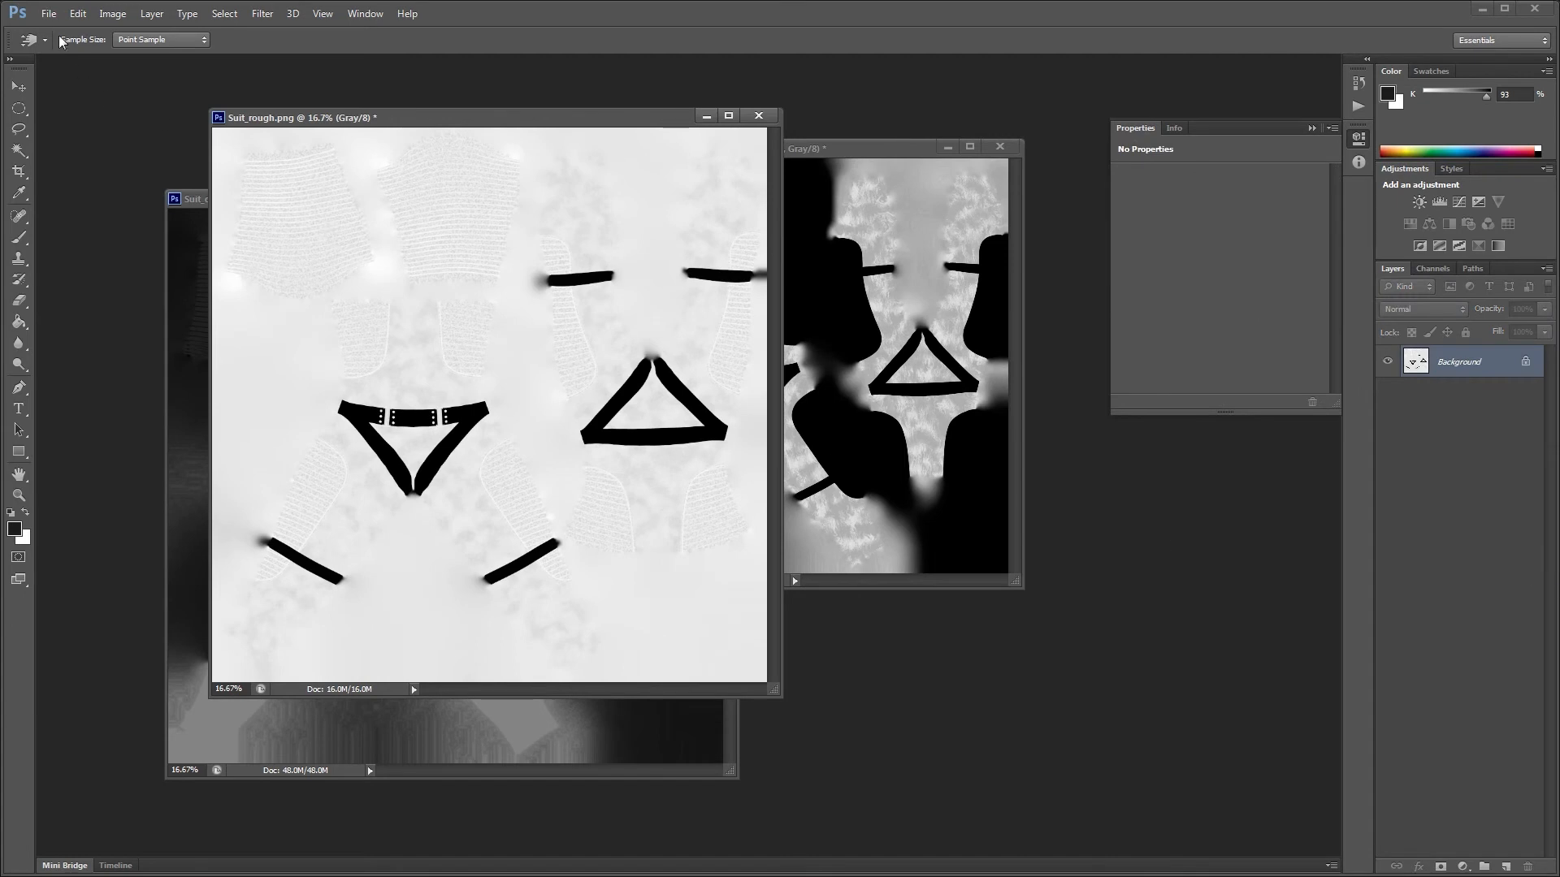
{"action": "left_click", "coordinate": [49, 15]}
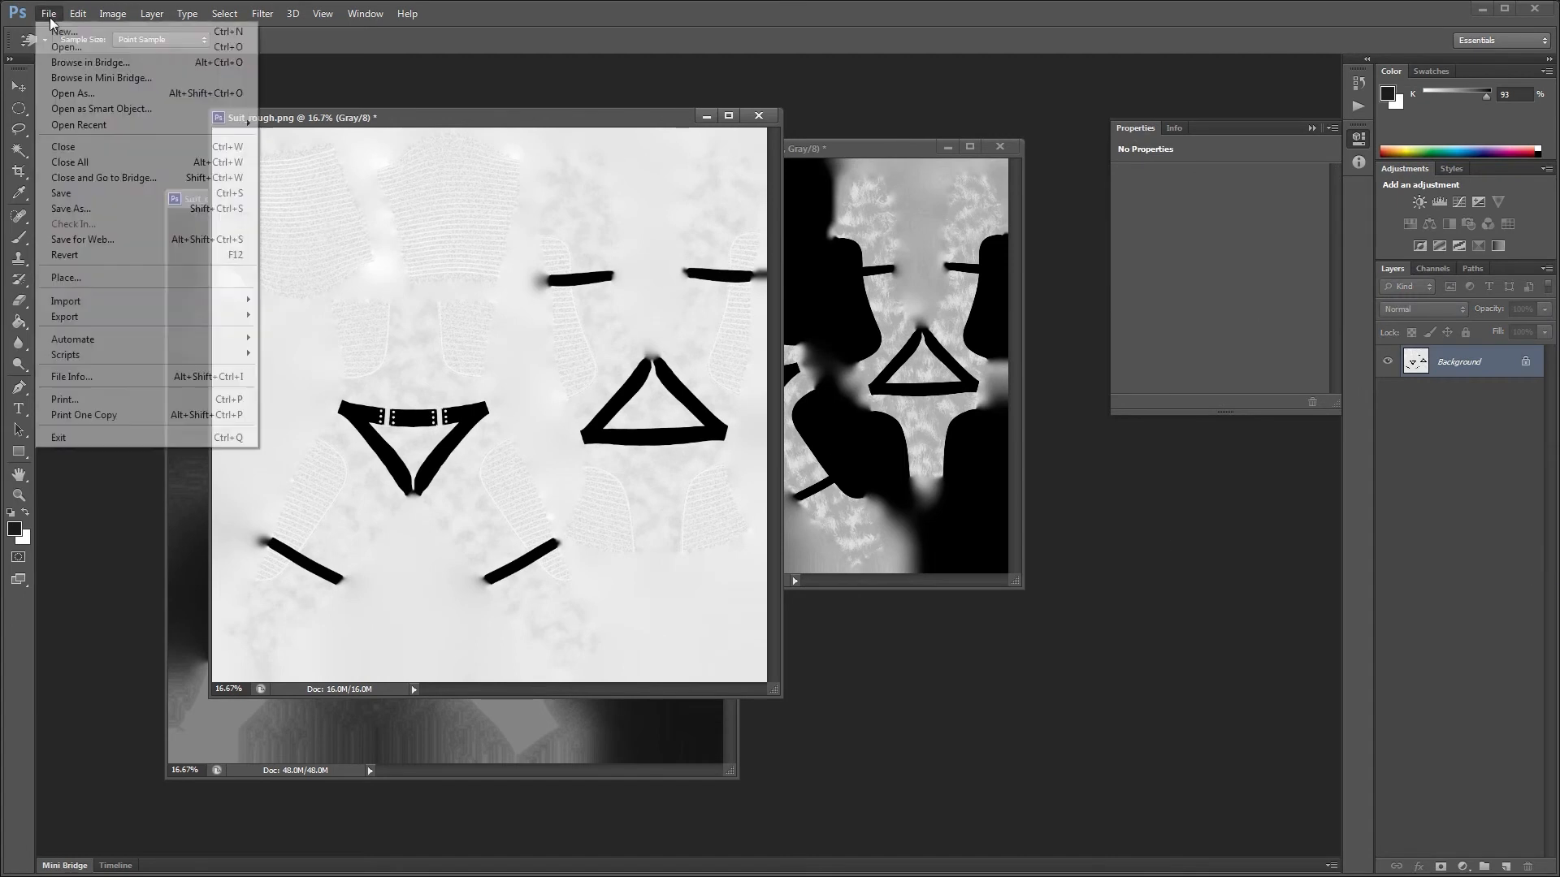
{"action": "left_click", "coordinate": [69, 209]}
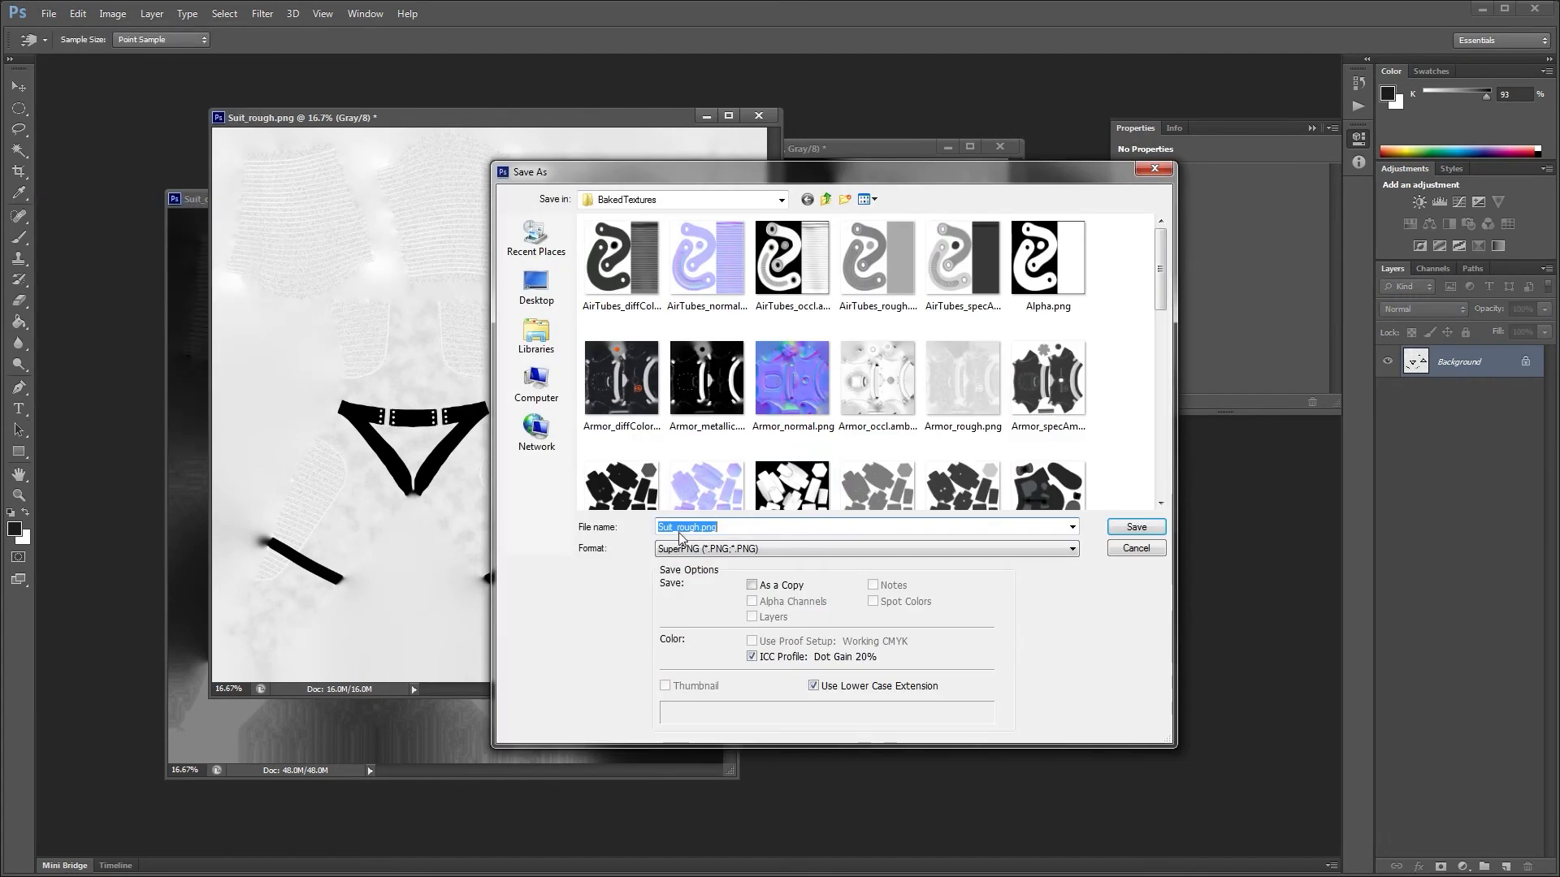
{"action": "left_click", "coordinate": [681, 526]}
{"action": "left_click_drag", "start_coordinate": [699, 527], "coordinate": [685, 527]}
{"action": "type", "text": "smoothness"}
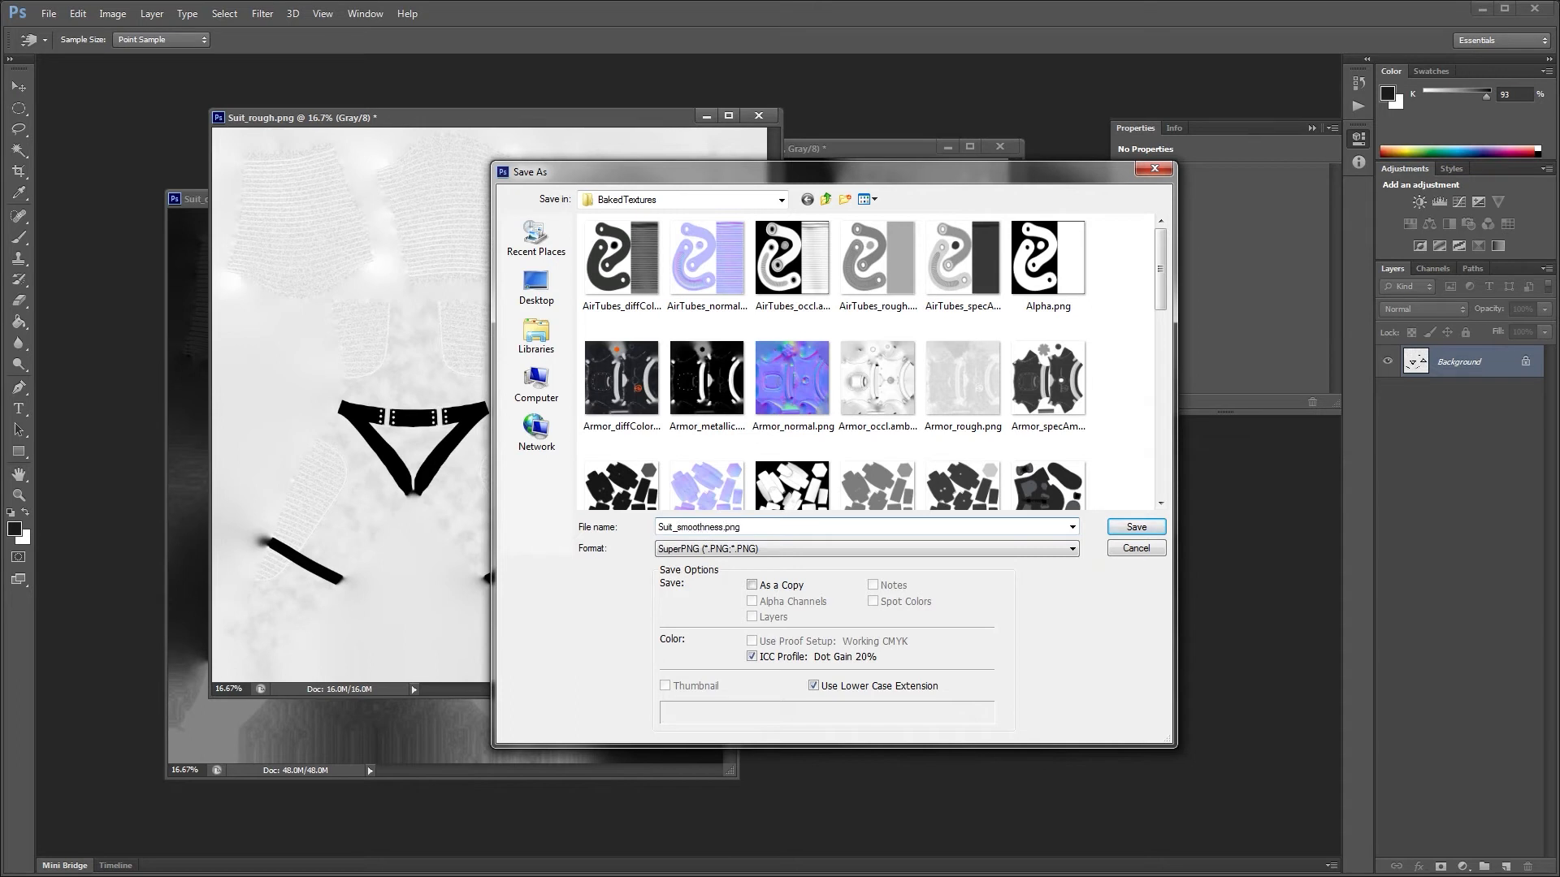
{"action": "left_click", "coordinate": [1135, 528]}
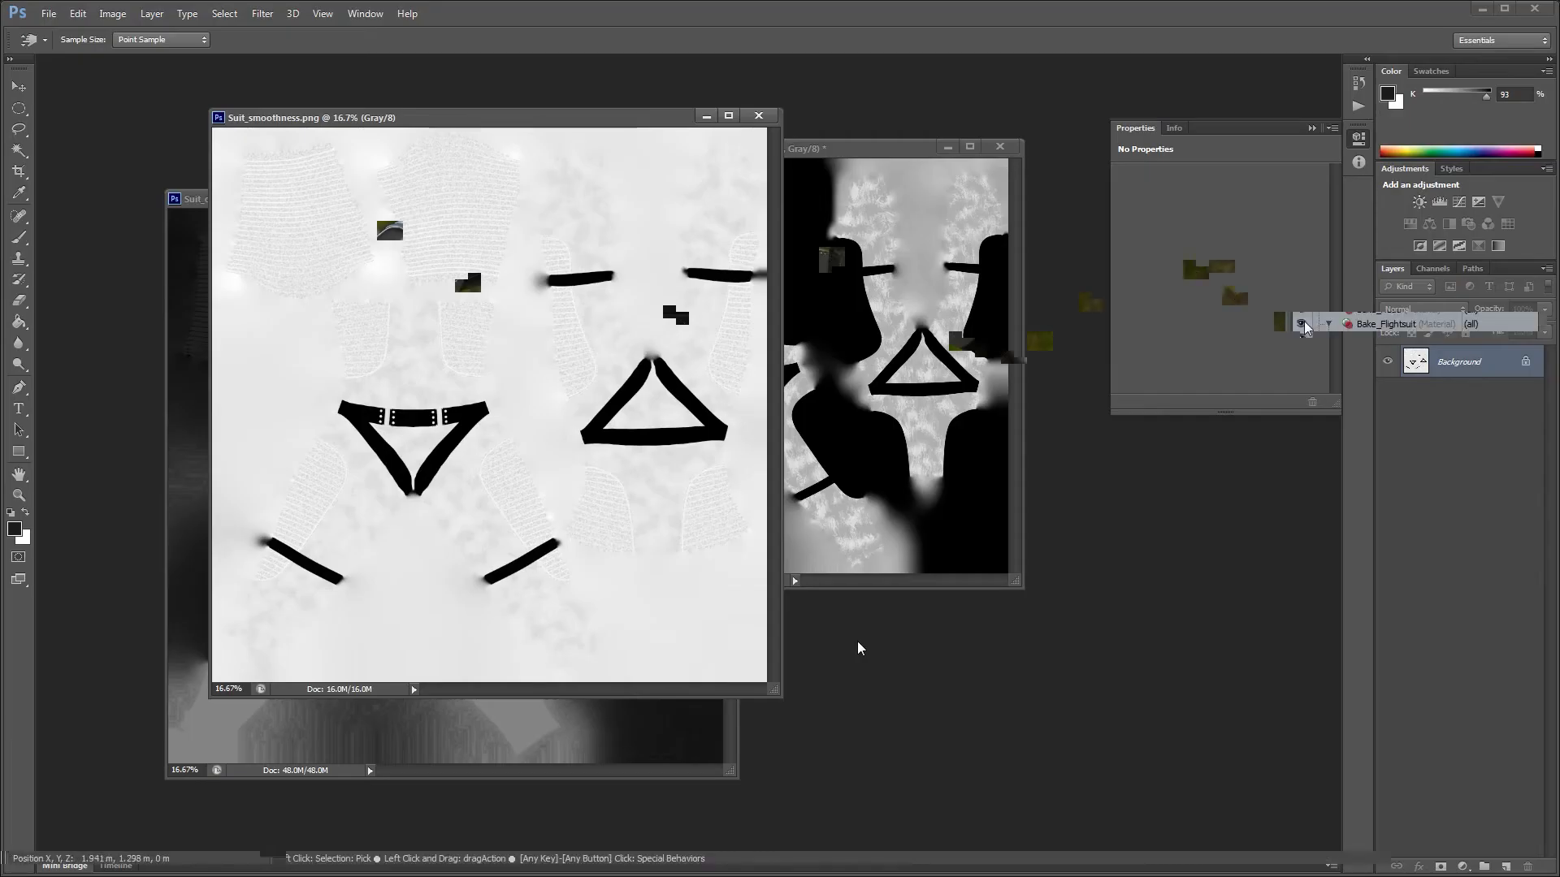
Step: Load Suit_smoothness.png from BakedTextures as a new image layer in MODO's Bake_Flightsuit material
{"action": "left_click", "coordinate": [1359, 325]}
{"action": "left_click", "coordinate": [1455, 120]}
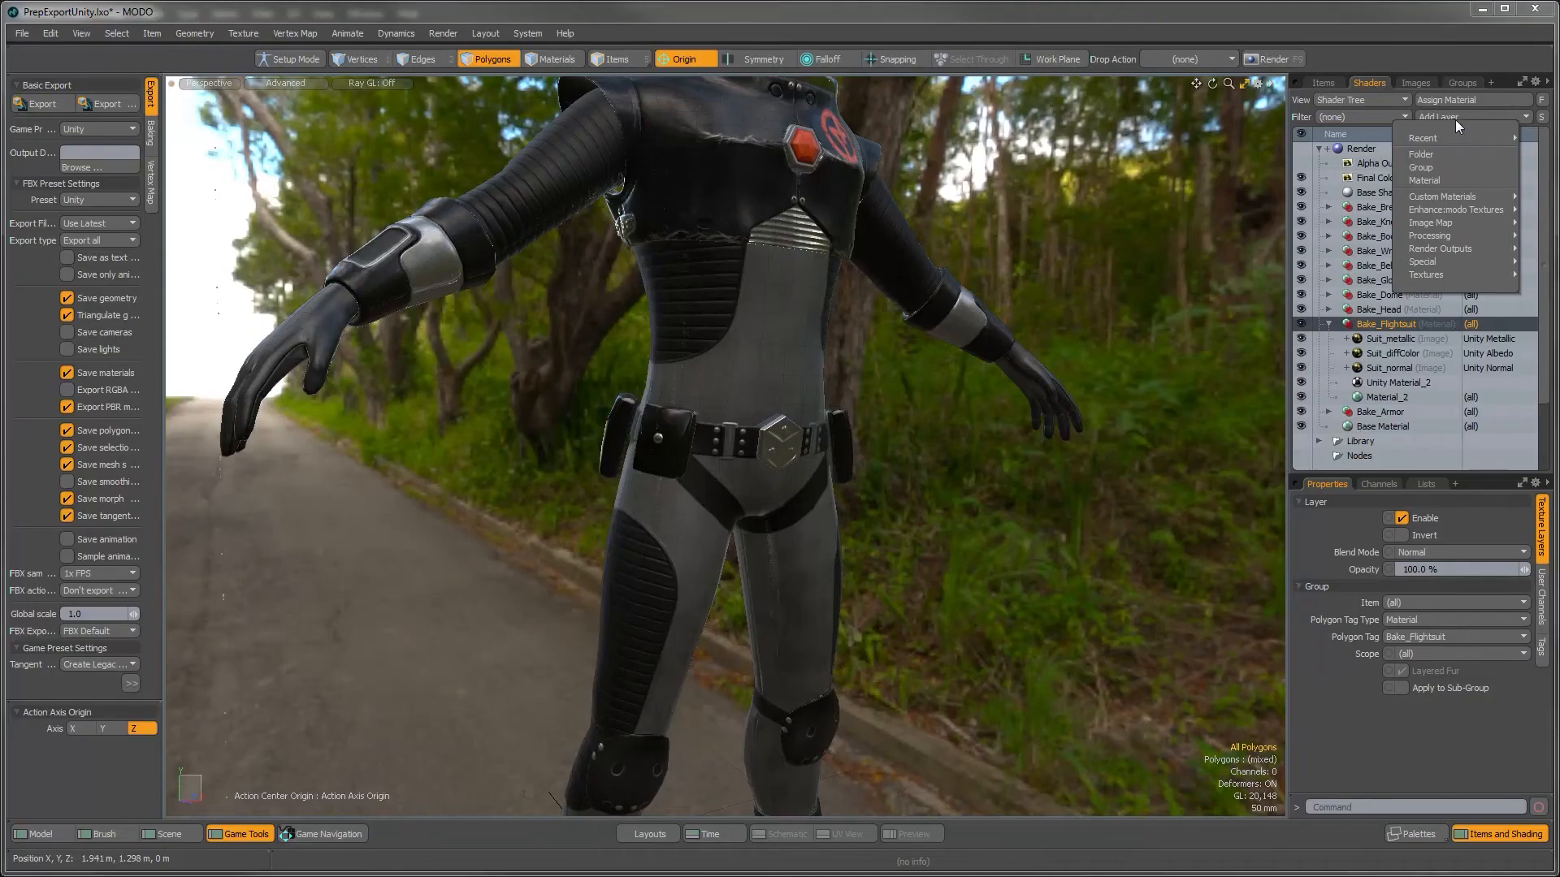
{"action": "mouse_move", "coordinate": [1449, 135]}
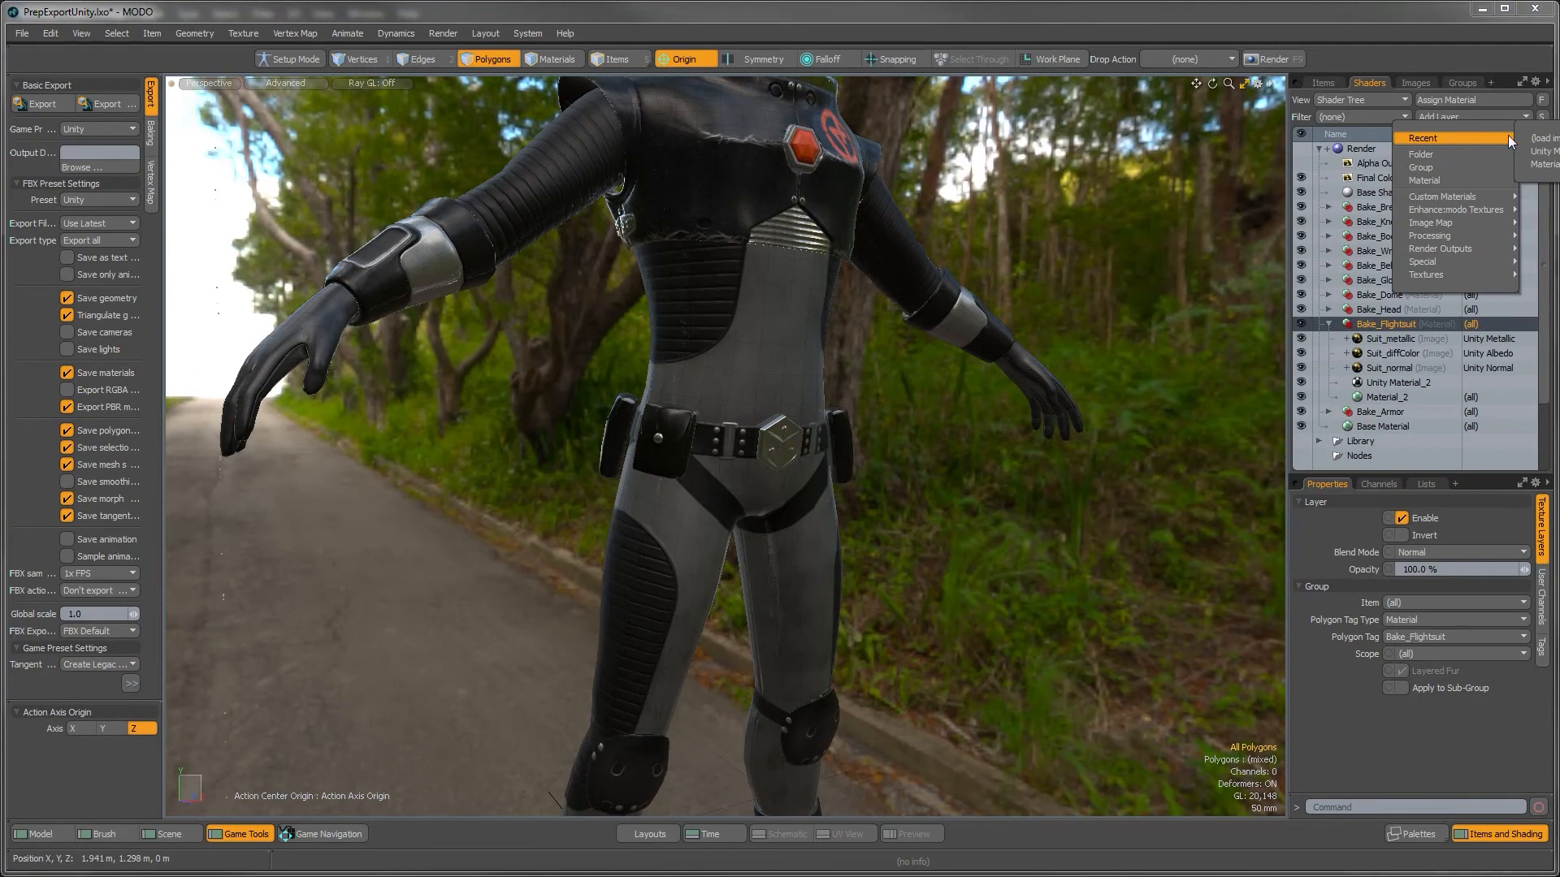
{"action": "left_click", "coordinate": [1543, 139]}
{"action": "left_click", "coordinate": [638, 427]}
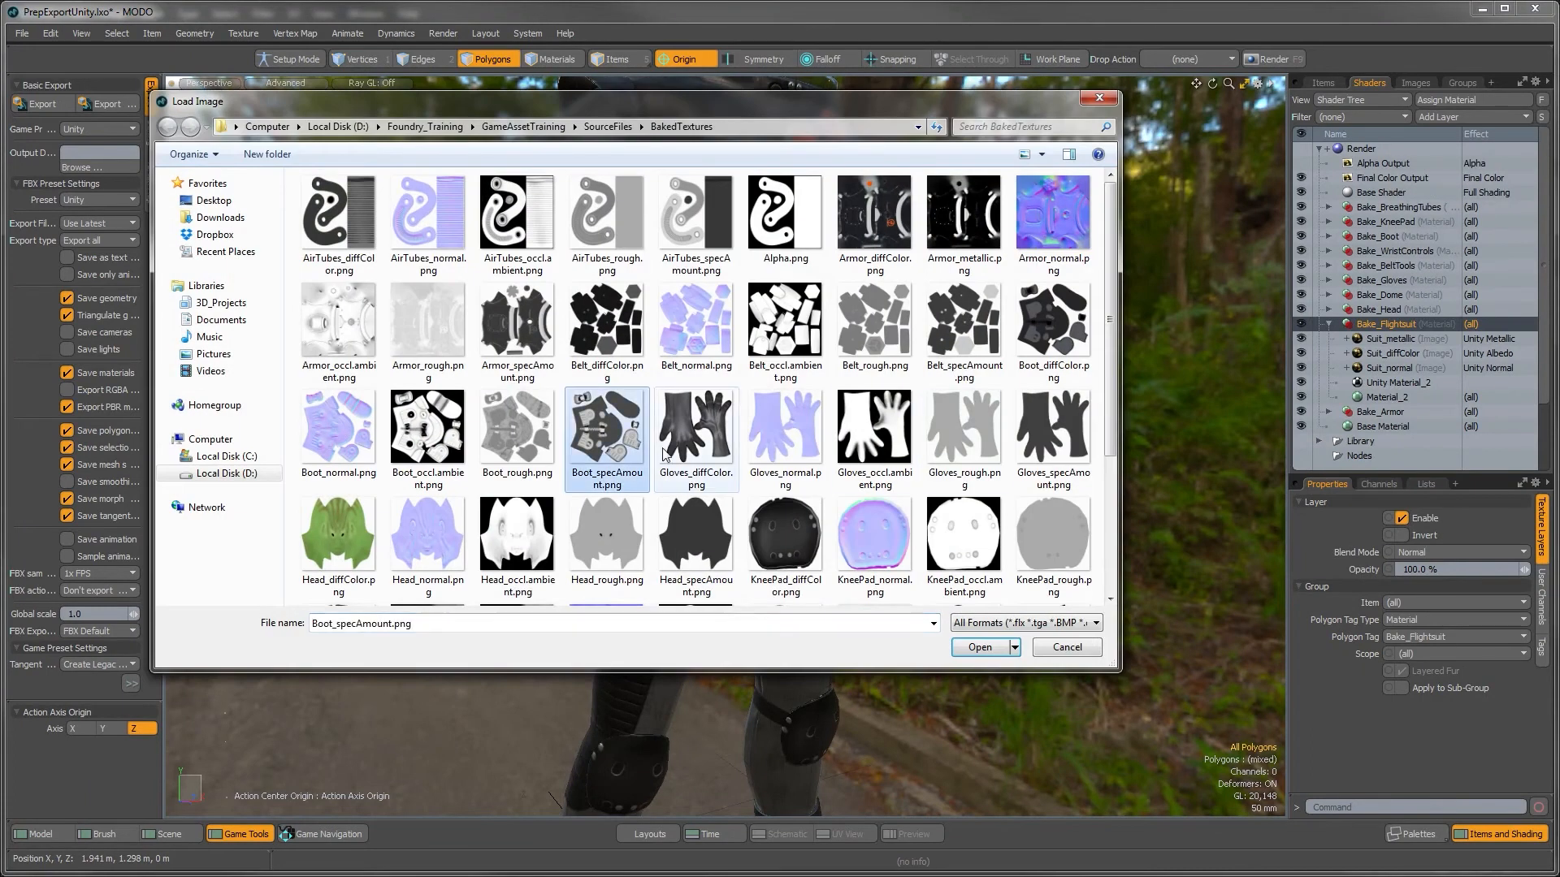
{"action": "scroll", "coordinate": [698, 422], "scroll_direction": "down", "scroll_amount": 2}
{"action": "left_click", "coordinate": [707, 416]}
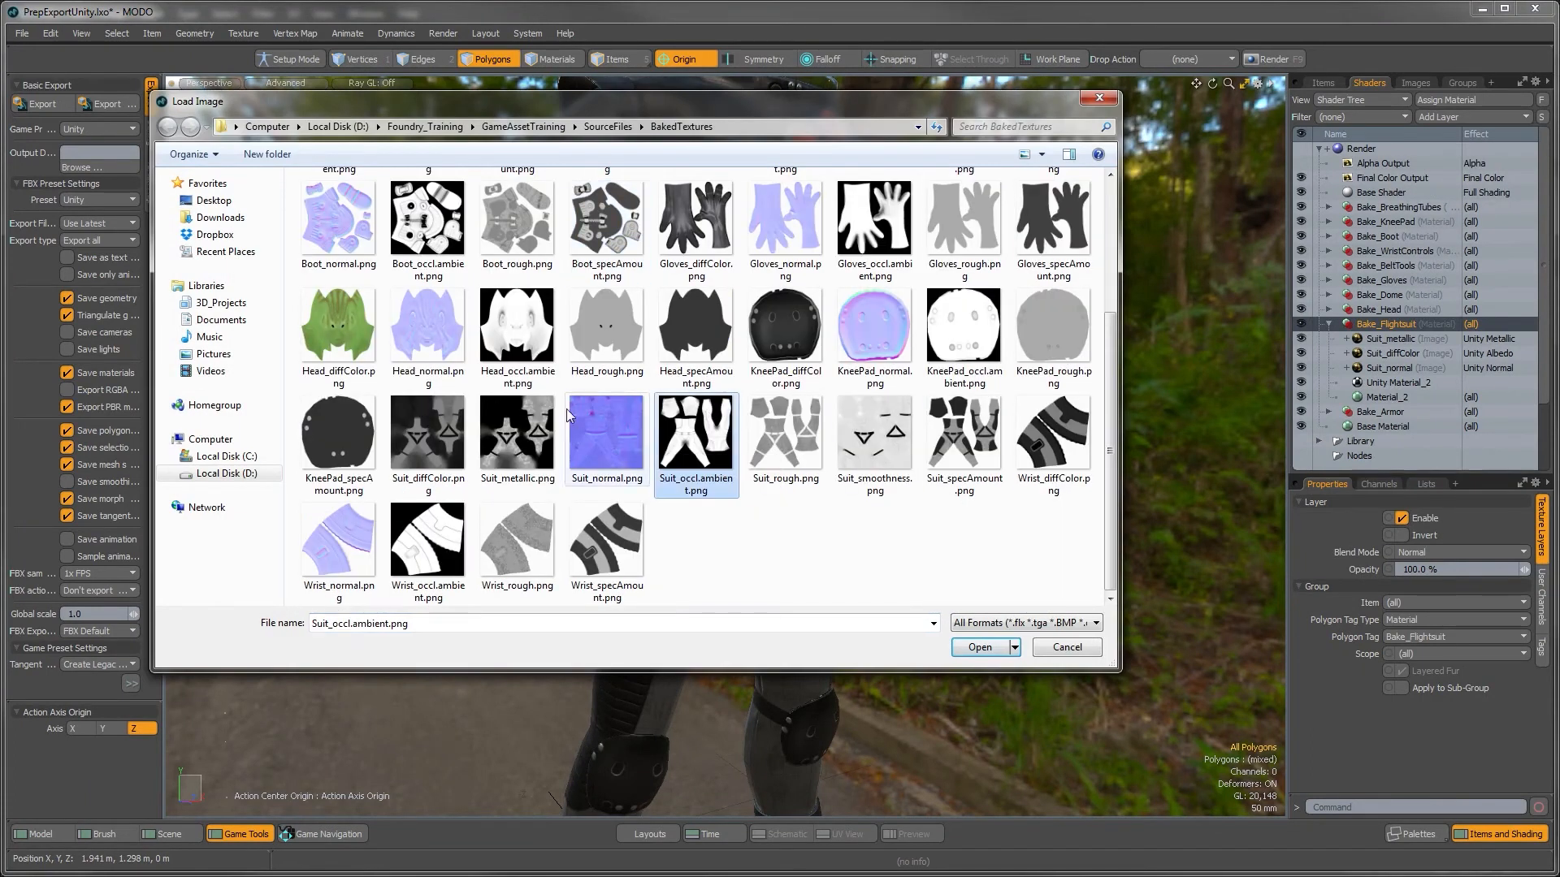
{"action": "left_click", "coordinate": [853, 439]}
{"action": "left_click", "coordinate": [979, 648]}
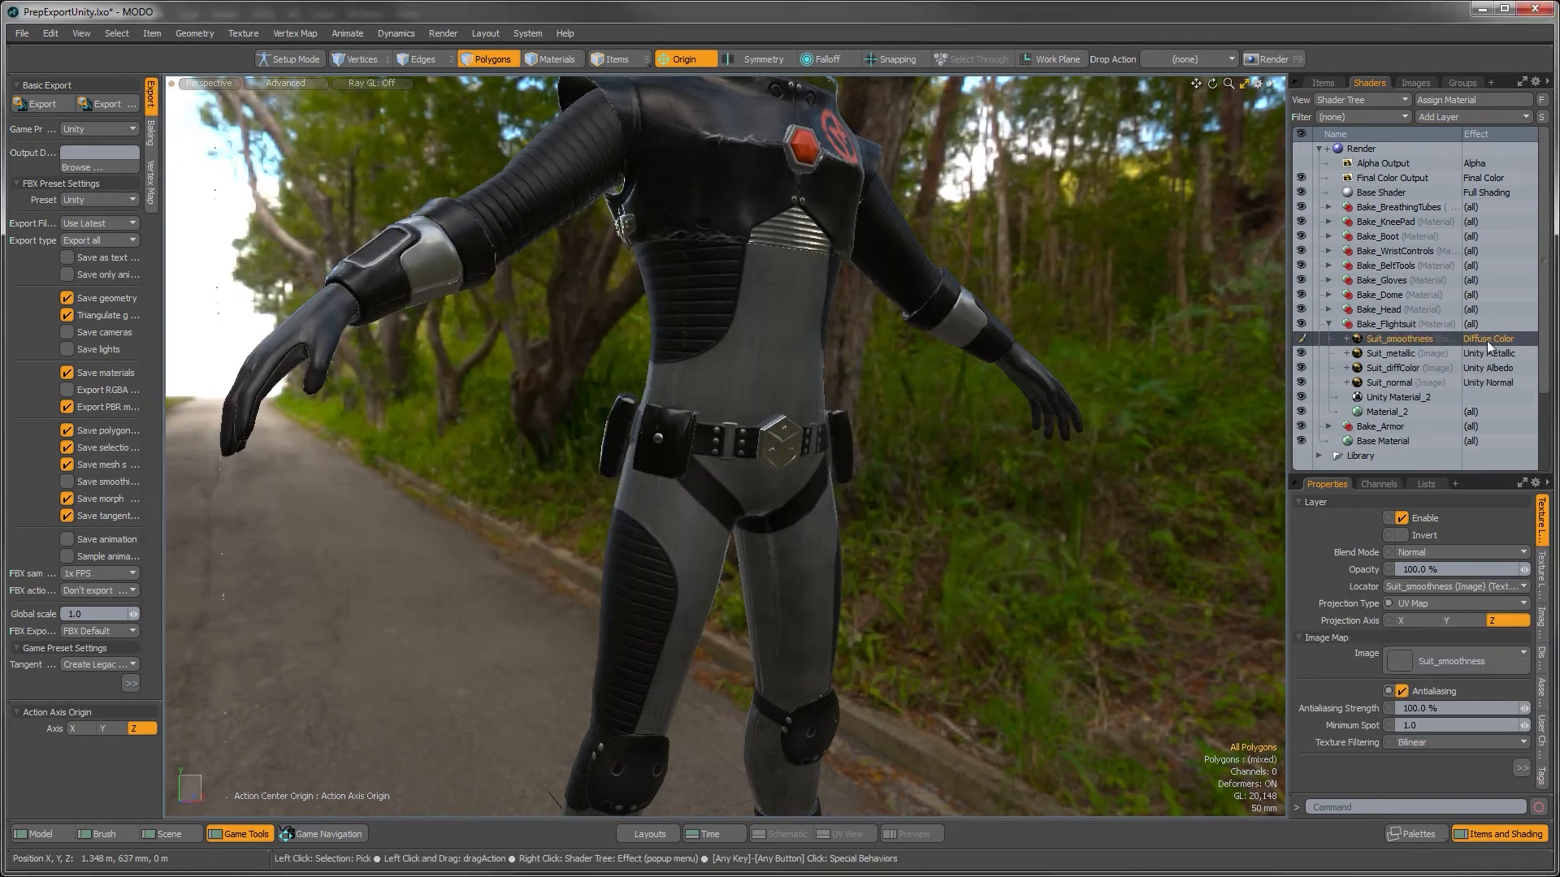
Step: Set the effect of the Suit_smoothness layer to Unity Smoothness
{"action": "left_click", "coordinate": [1480, 340]}
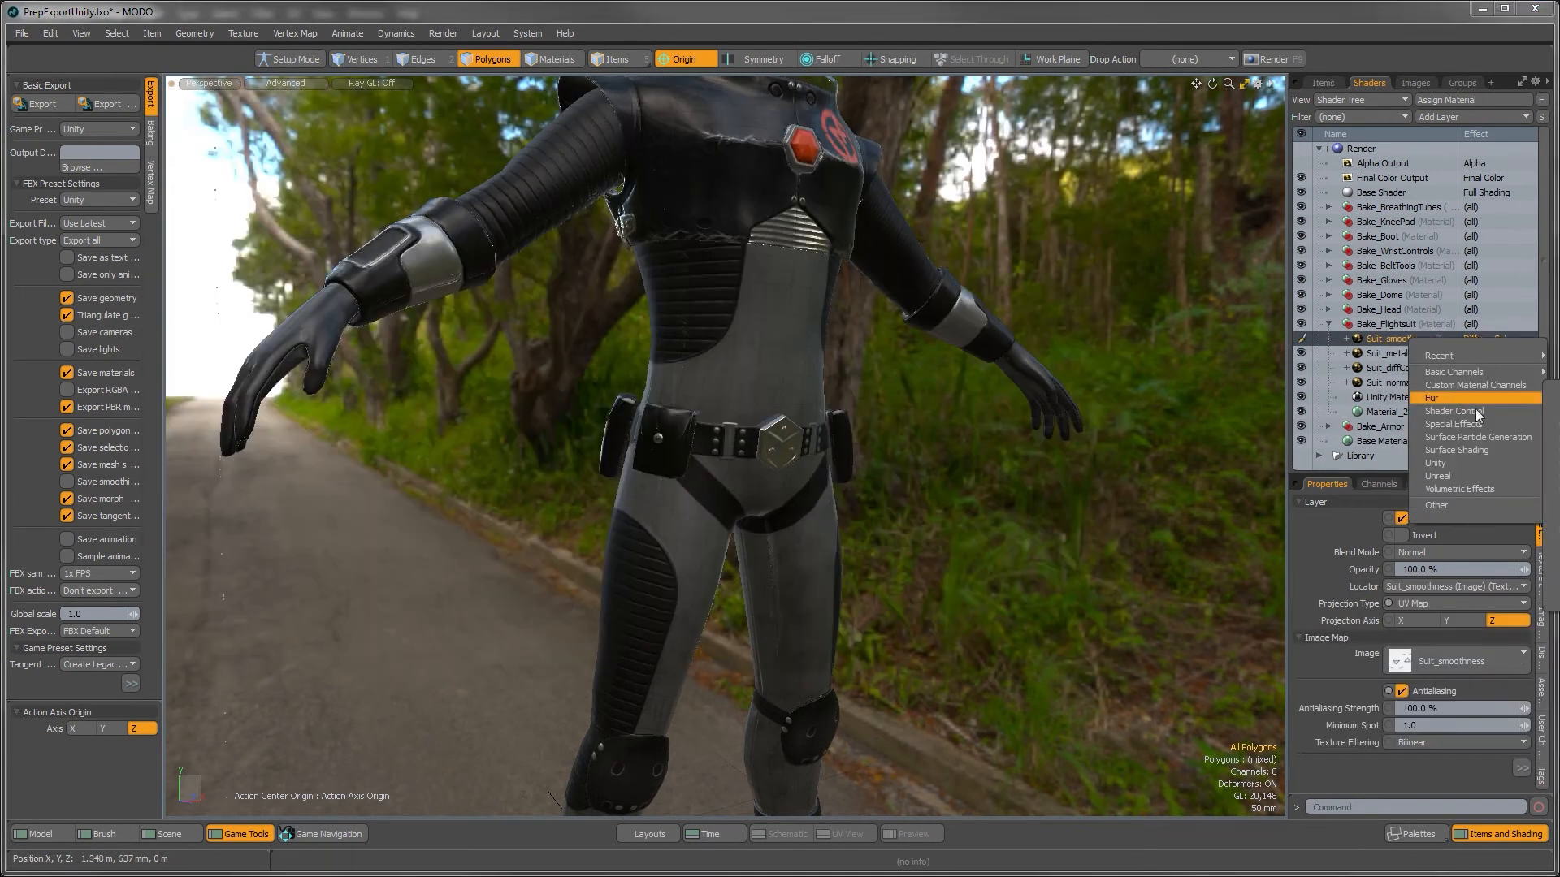
{"action": "mouse_move", "coordinate": [1462, 465]}
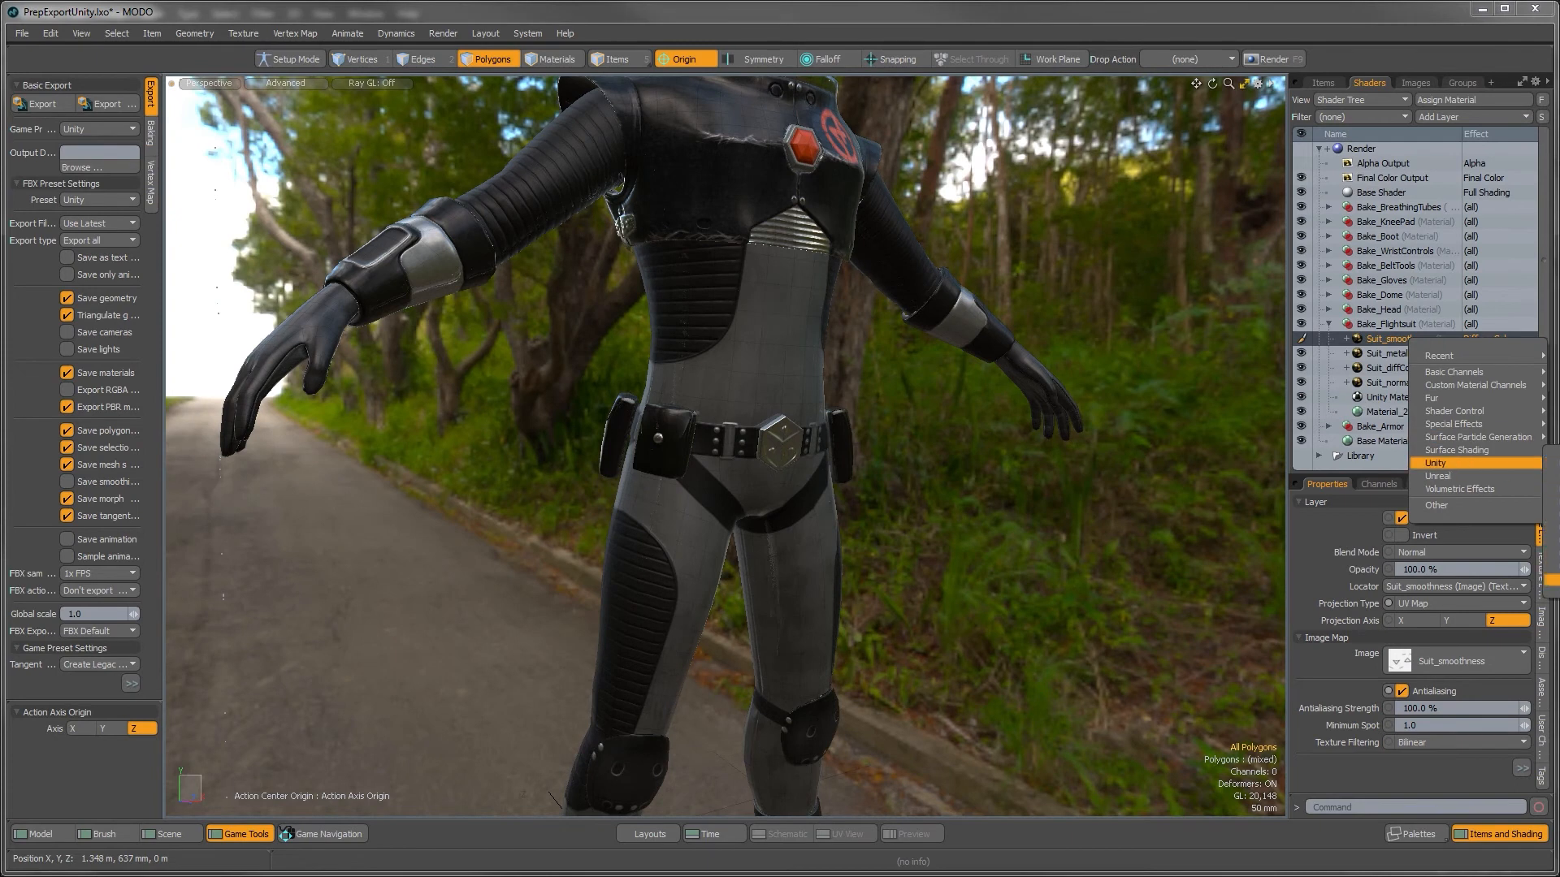
{"action": "left_click", "coordinate": [1549, 580]}
Step: Examine the suit's reflections on the whole character from several angles and distances
{"action": "left_click_drag", "start_coordinate": [666, 305], "coordinate": [695, 284], "text": "alt"}
{"action": "left_click_drag", "start_coordinate": [695, 285], "coordinate": [680, 400], "text": "alt+shift"}
{"action": "mouse_move", "coordinate": [572, 283]}
{"action": "left_mouse_down", "text": "ctrl+alt"}
{"action": "mouse_move", "coordinate": [682, 262]}
{"action": "mouse_move", "coordinate": [568, 272]}
{"action": "left_mouse_up", "text": "ctrl+alt"}
{"action": "mouse_move", "coordinate": [698, 325]}
{"action": "left_mouse_down", "text": "alt"}
{"action": "mouse_move", "coordinate": [641, 342]}
{"action": "mouse_move", "coordinate": [687, 349]}
{"action": "left_mouse_up", "text": "alt"}
{"action": "left_click_drag", "start_coordinate": [796, 357], "coordinate": [759, 362], "text": "ctrl+alt"}
{"action": "left_click_drag", "start_coordinate": [760, 361], "coordinate": [876, 334], "text": "alt"}
{"action": "left_click_drag", "start_coordinate": [853, 445], "coordinate": [743, 553], "text": "ctrl+alt"}
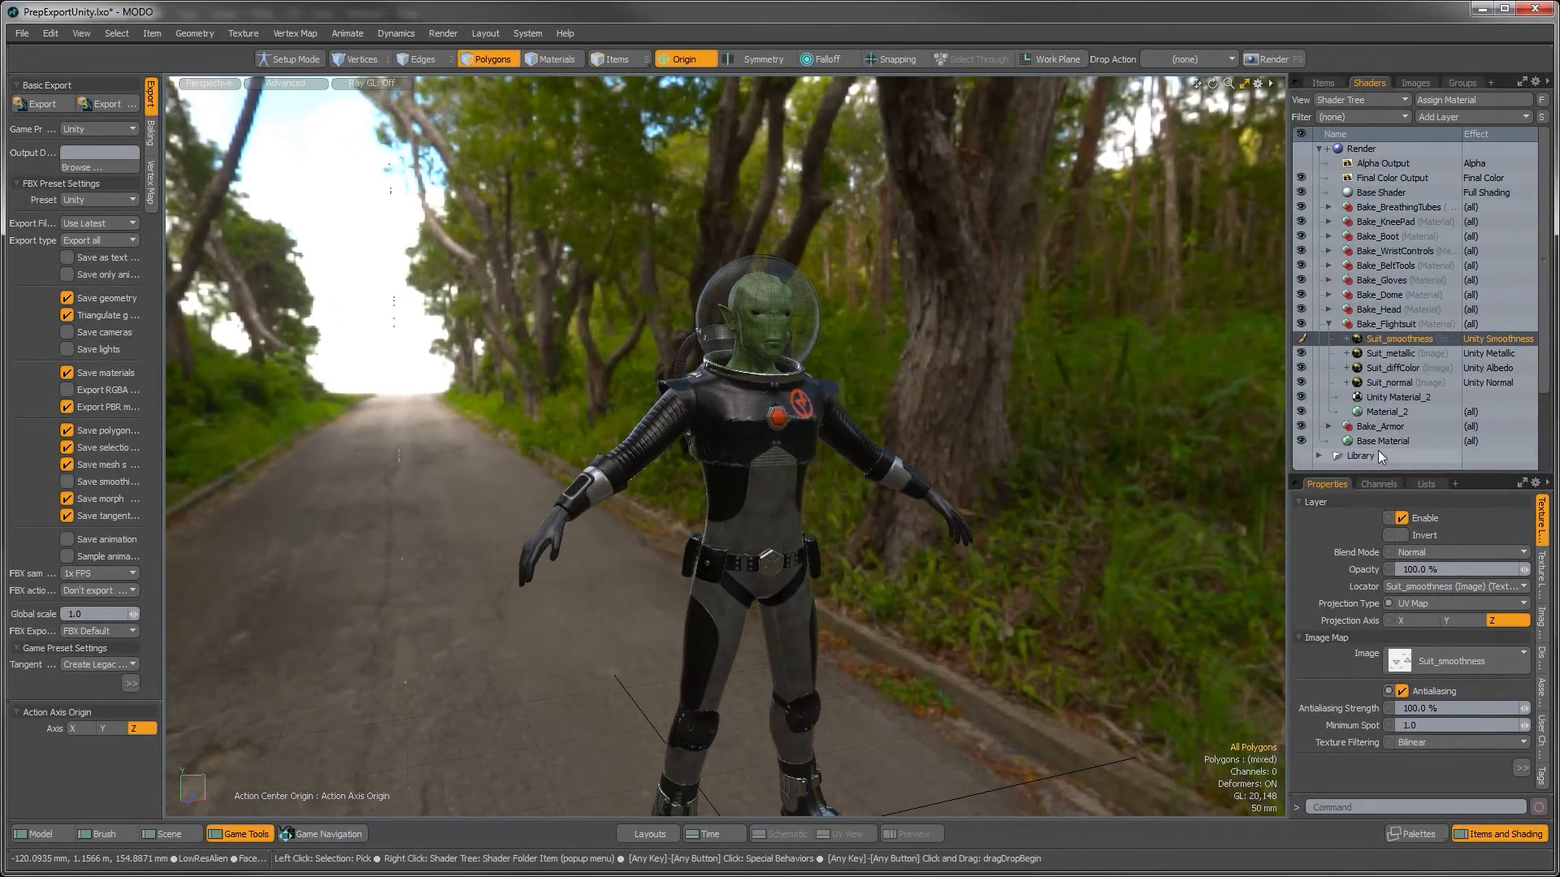
{"action": "left_click_drag", "start_coordinate": [820, 407], "coordinate": [804, 447], "text": "alt"}
{"action": "left_click_drag", "start_coordinate": [804, 447], "coordinate": [893, 443], "text": "ctrl+alt"}
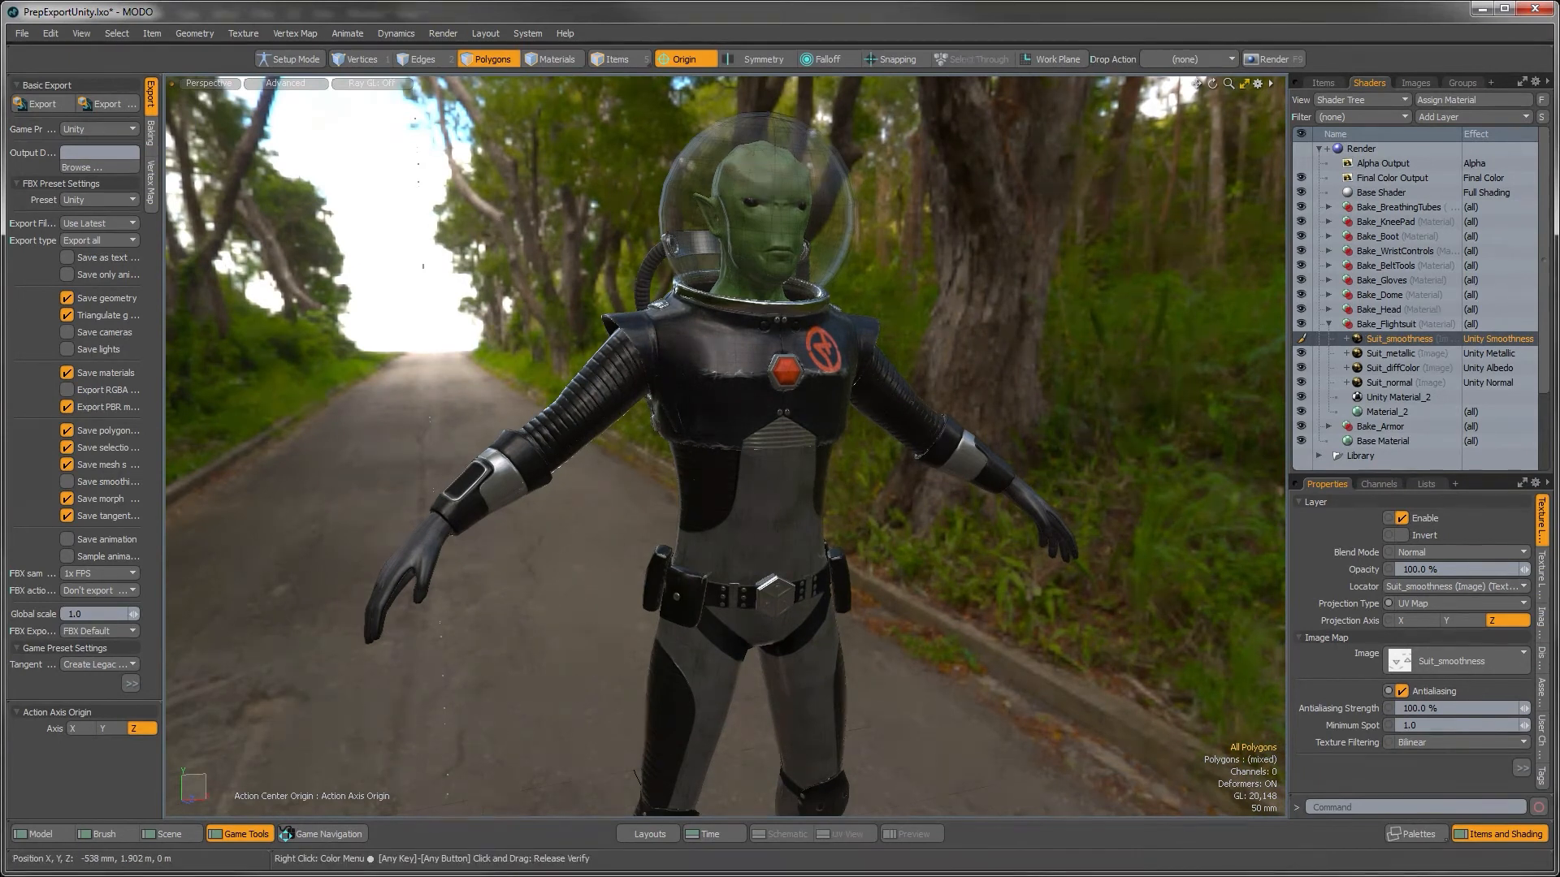
Step: Switch to Photoshop and open Suit_occl.ambient.png from the BakedTextures folder, moving its window clear of the other textures
{"action": "key", "text": "alt+Tab"}
{"action": "key", "text": "ctrl+o"}
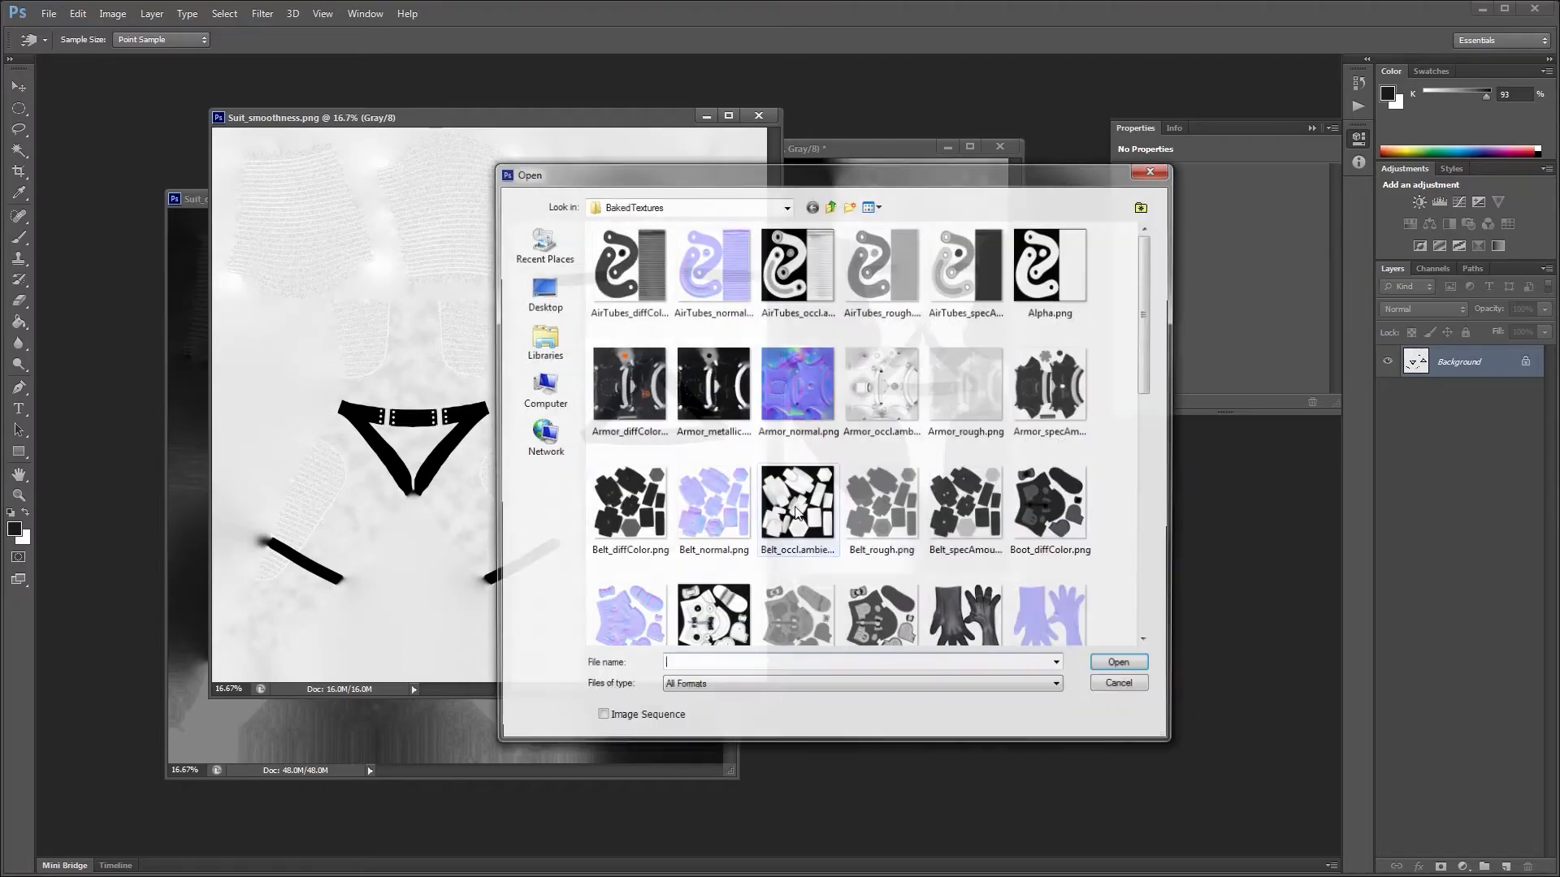
{"action": "scroll", "coordinate": [806, 538], "scroll_direction": "down", "scroll_amount": 2}
{"action": "scroll", "coordinate": [807, 538], "scroll_direction": "down", "scroll_amount": 4}
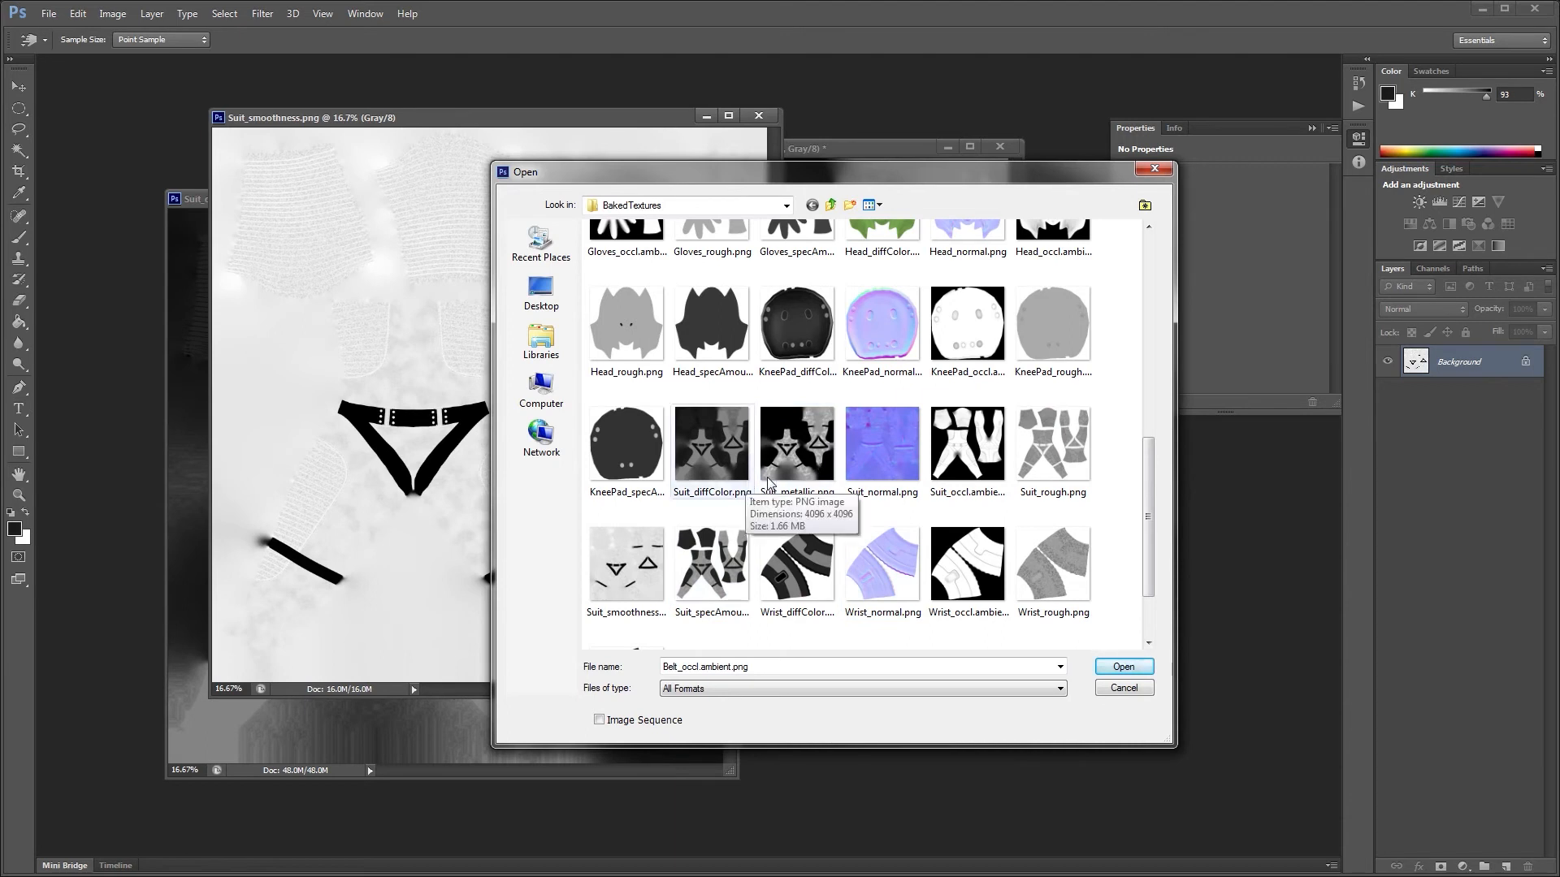
{"action": "double_click", "coordinate": [951, 475]}
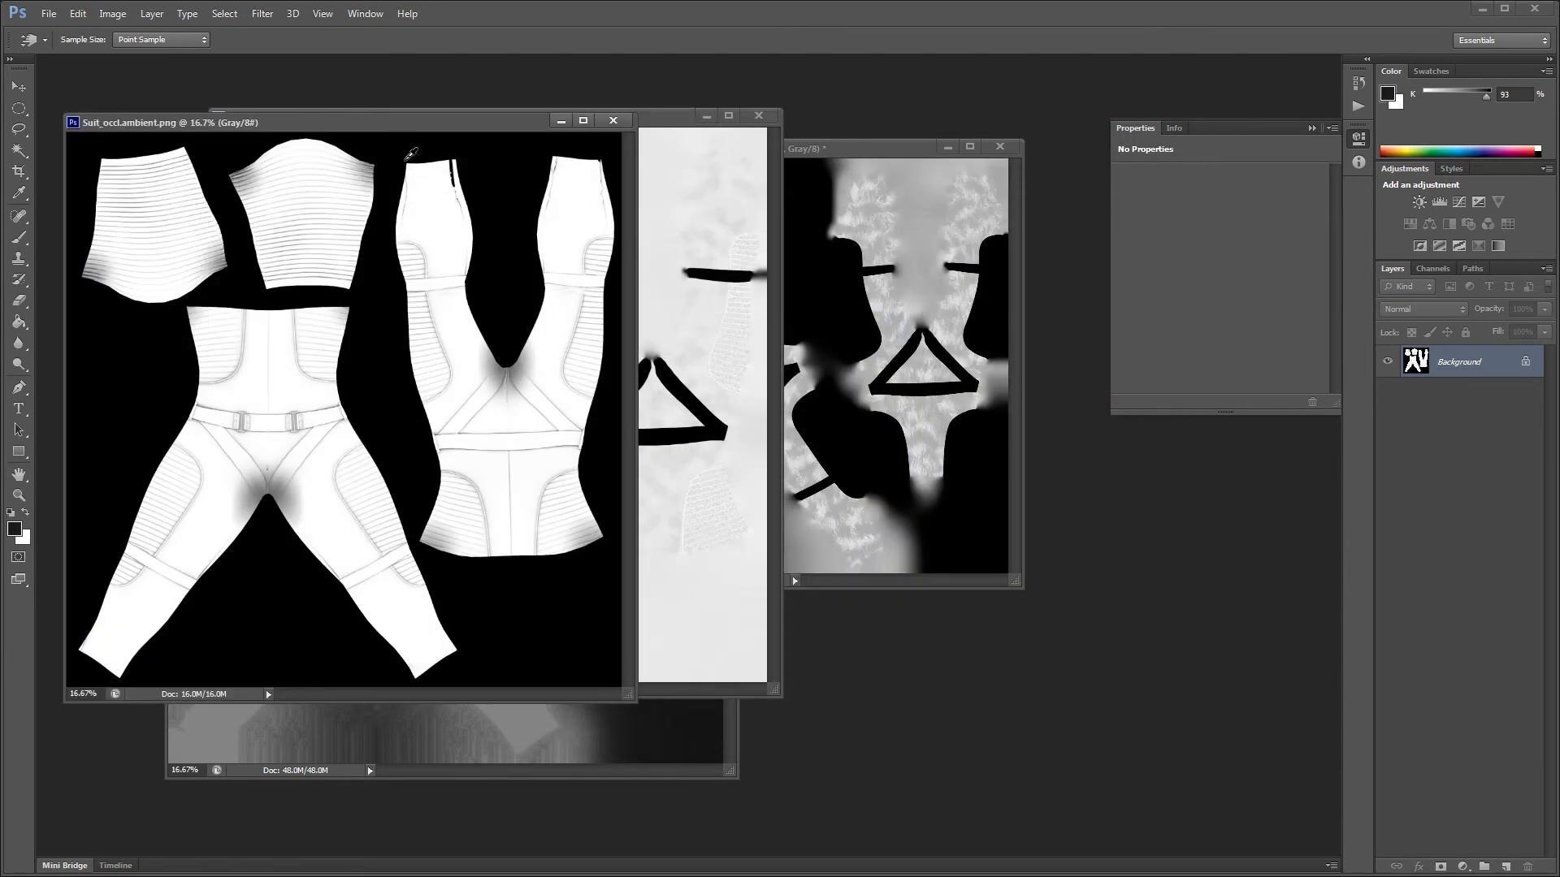
{"action": "left_click_drag", "start_coordinate": [401, 127], "coordinate": [668, 219]}
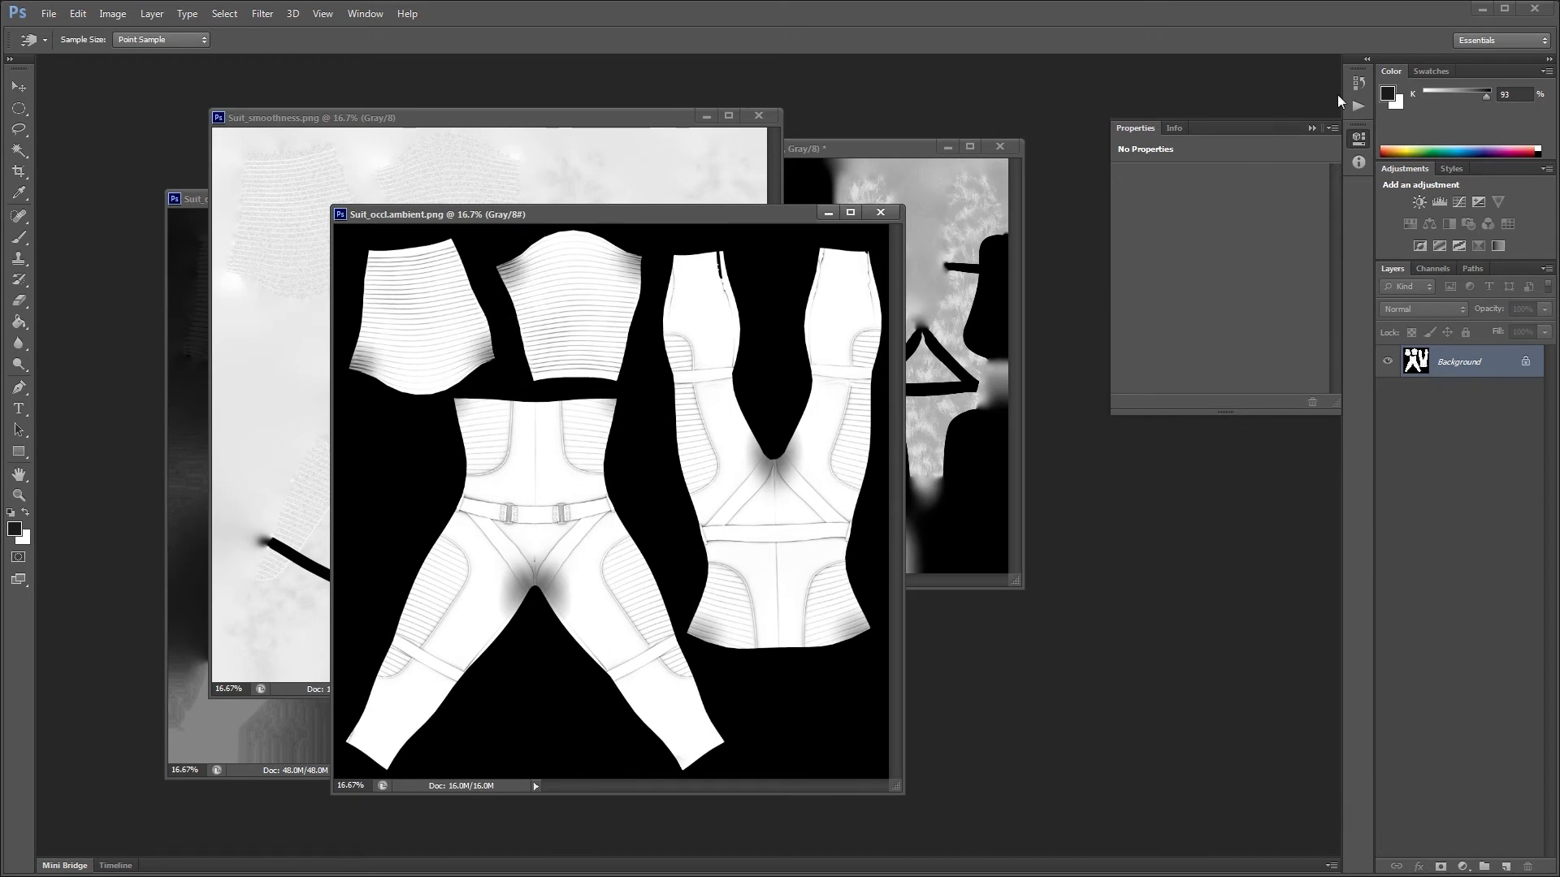
Step: Run the Remove Black from AO action on Suit_occl.ambient.png and save the texture
{"action": "left_click", "coordinate": [1358, 82]}
{"action": "left_click", "coordinate": [1358, 107]}
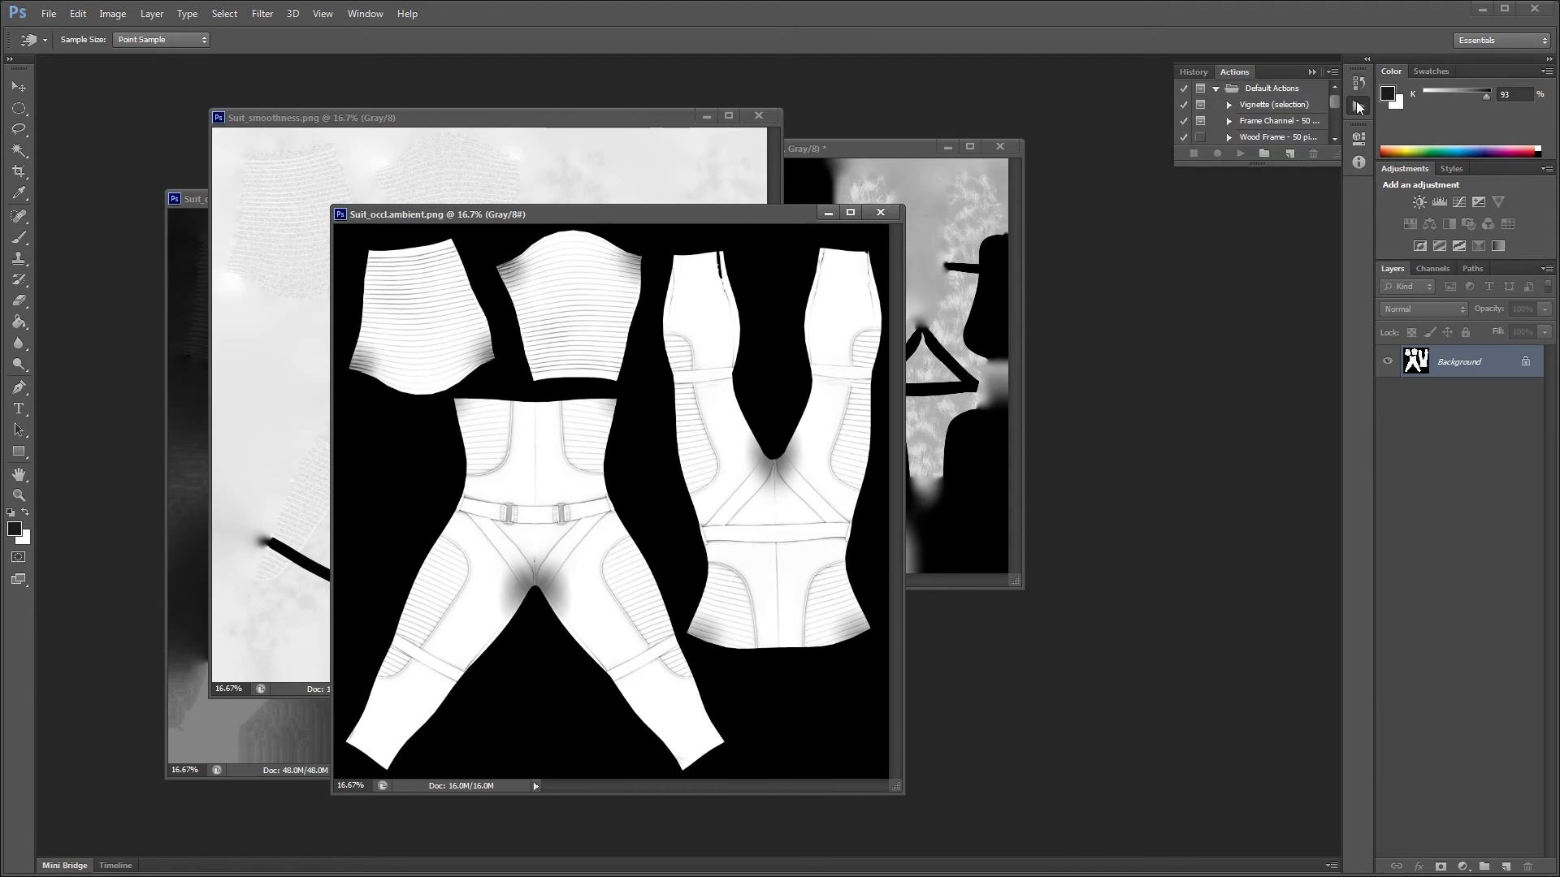
{"action": "left_click_drag", "start_coordinate": [1274, 165], "coordinate": [1280, 534]}
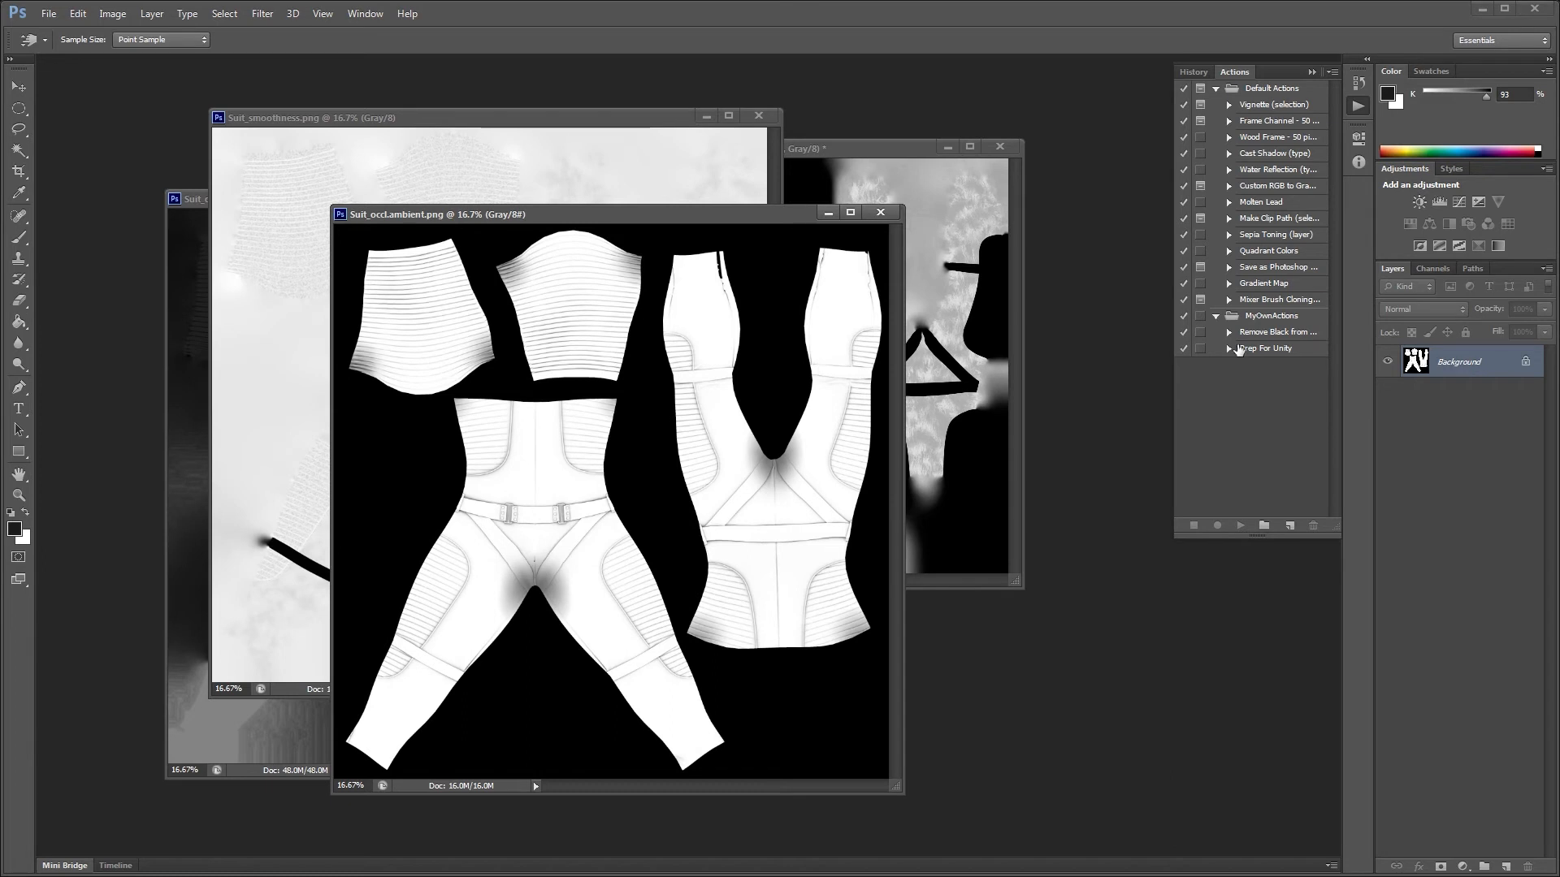
{"action": "left_click", "coordinate": [1255, 334]}
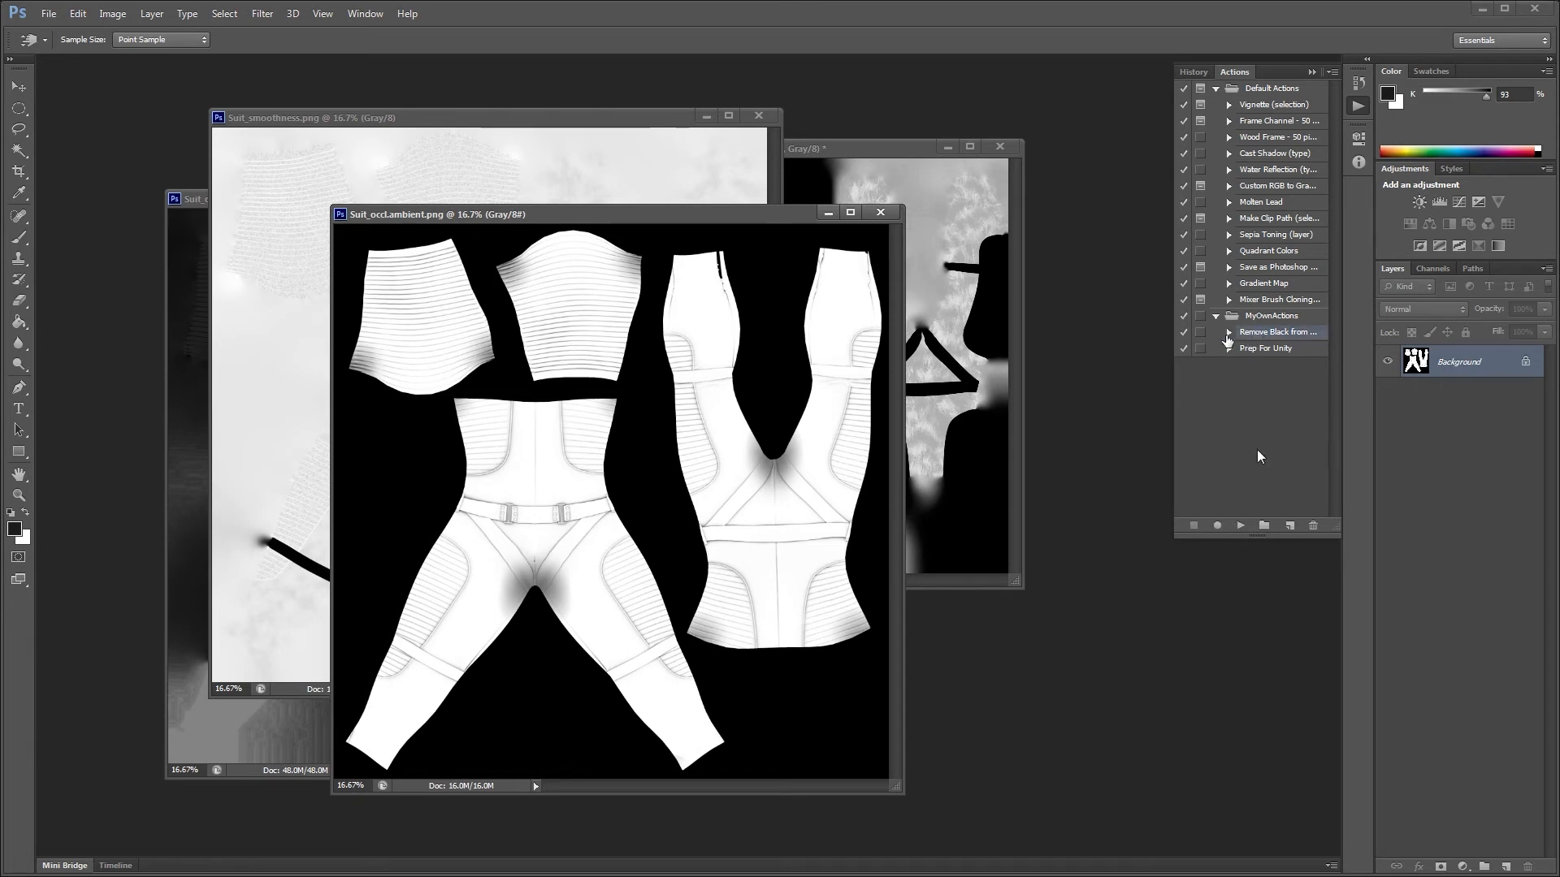
{"action": "left_click_drag", "start_coordinate": [1172, 336], "coordinate": [1138, 336]}
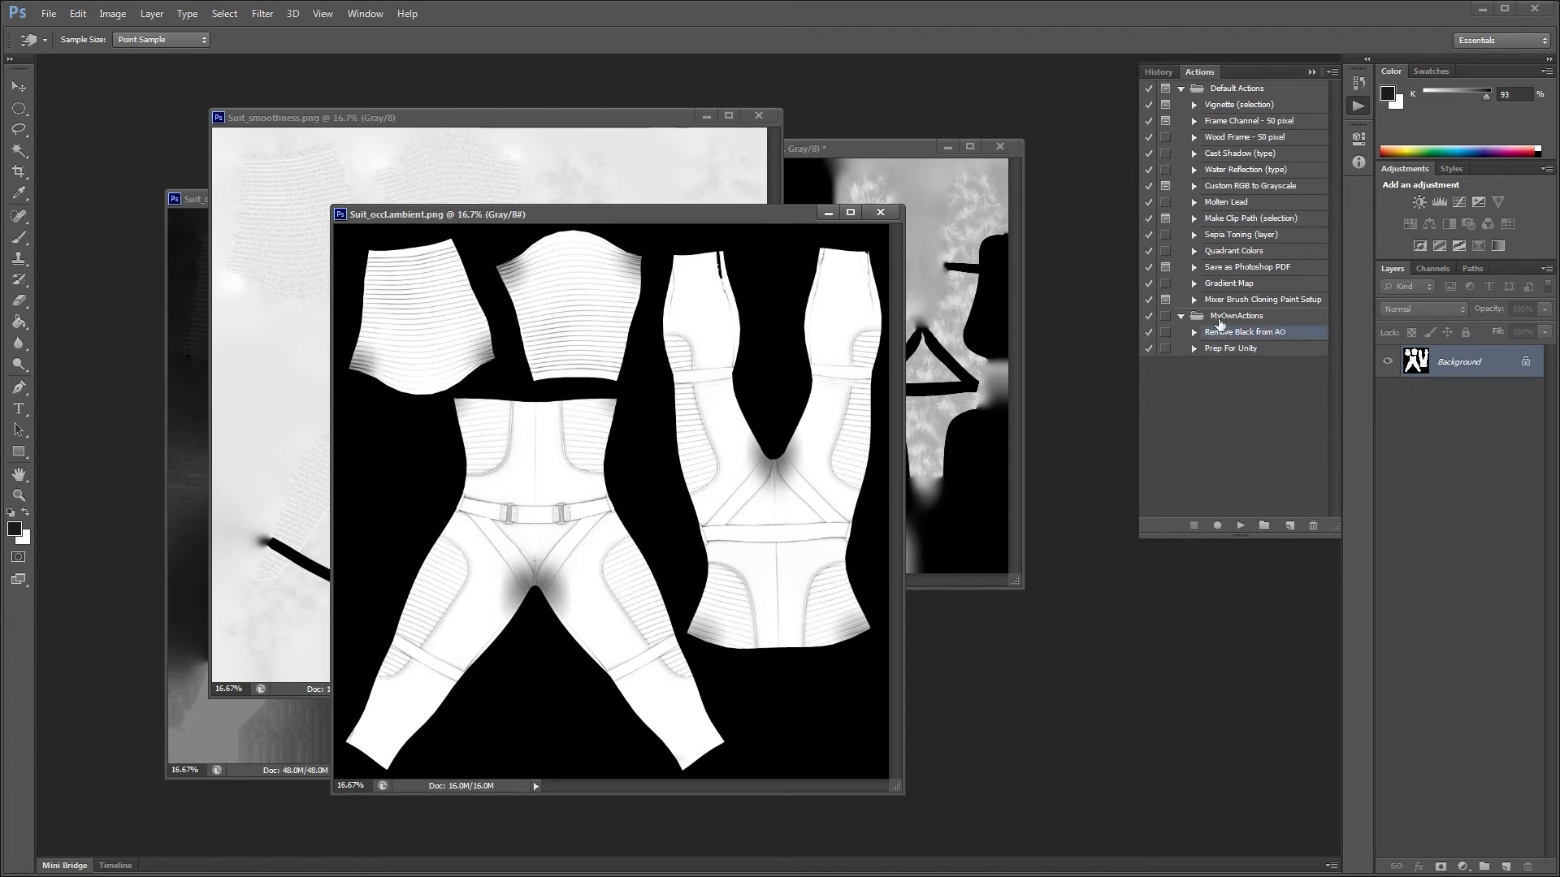
{"action": "left_click", "coordinate": [1237, 524]}
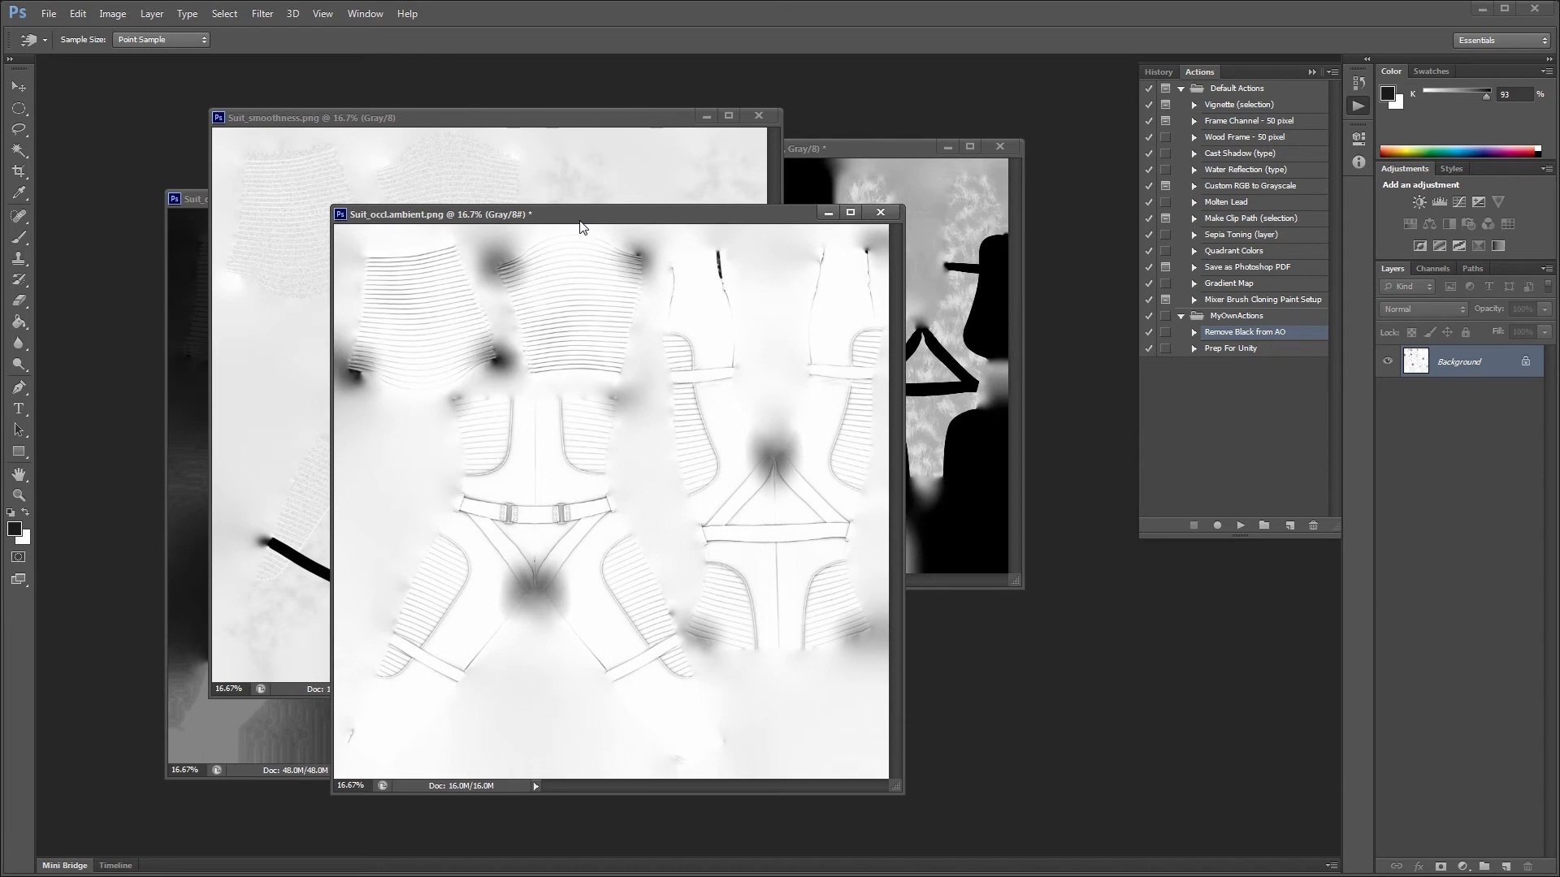
{"action": "key", "text": "ctrl+s"}
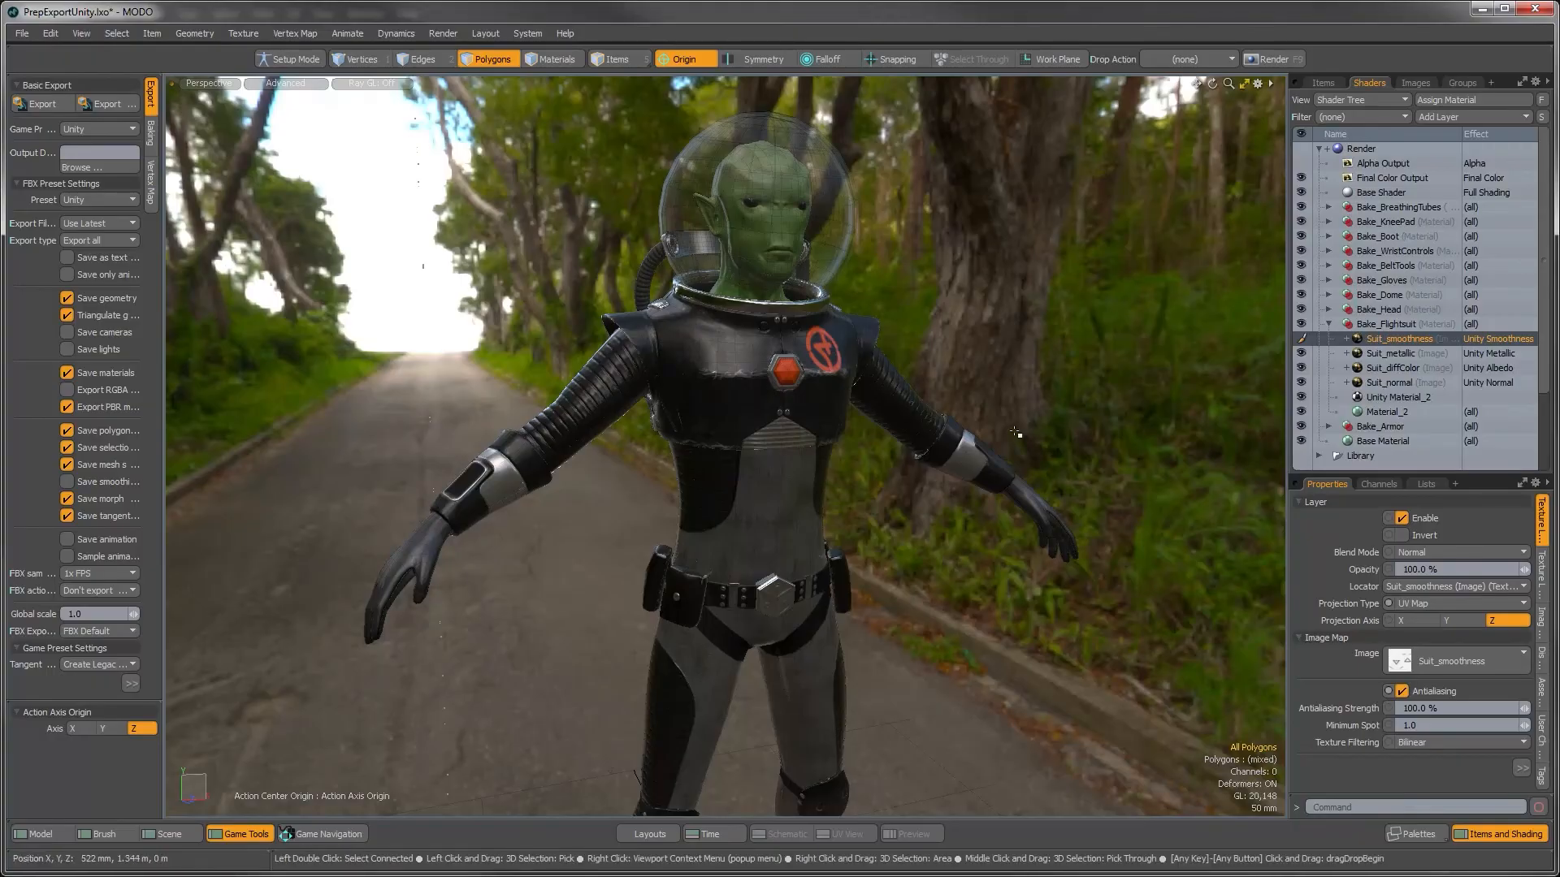
Step: Load Suit_occl.ambient.png from the BakedTextures folder as an image map layer in the Bake_Flightsuit material
{"action": "left_click", "coordinate": [1446, 115]}
{"action": "mouse_move", "coordinate": [1431, 219]}
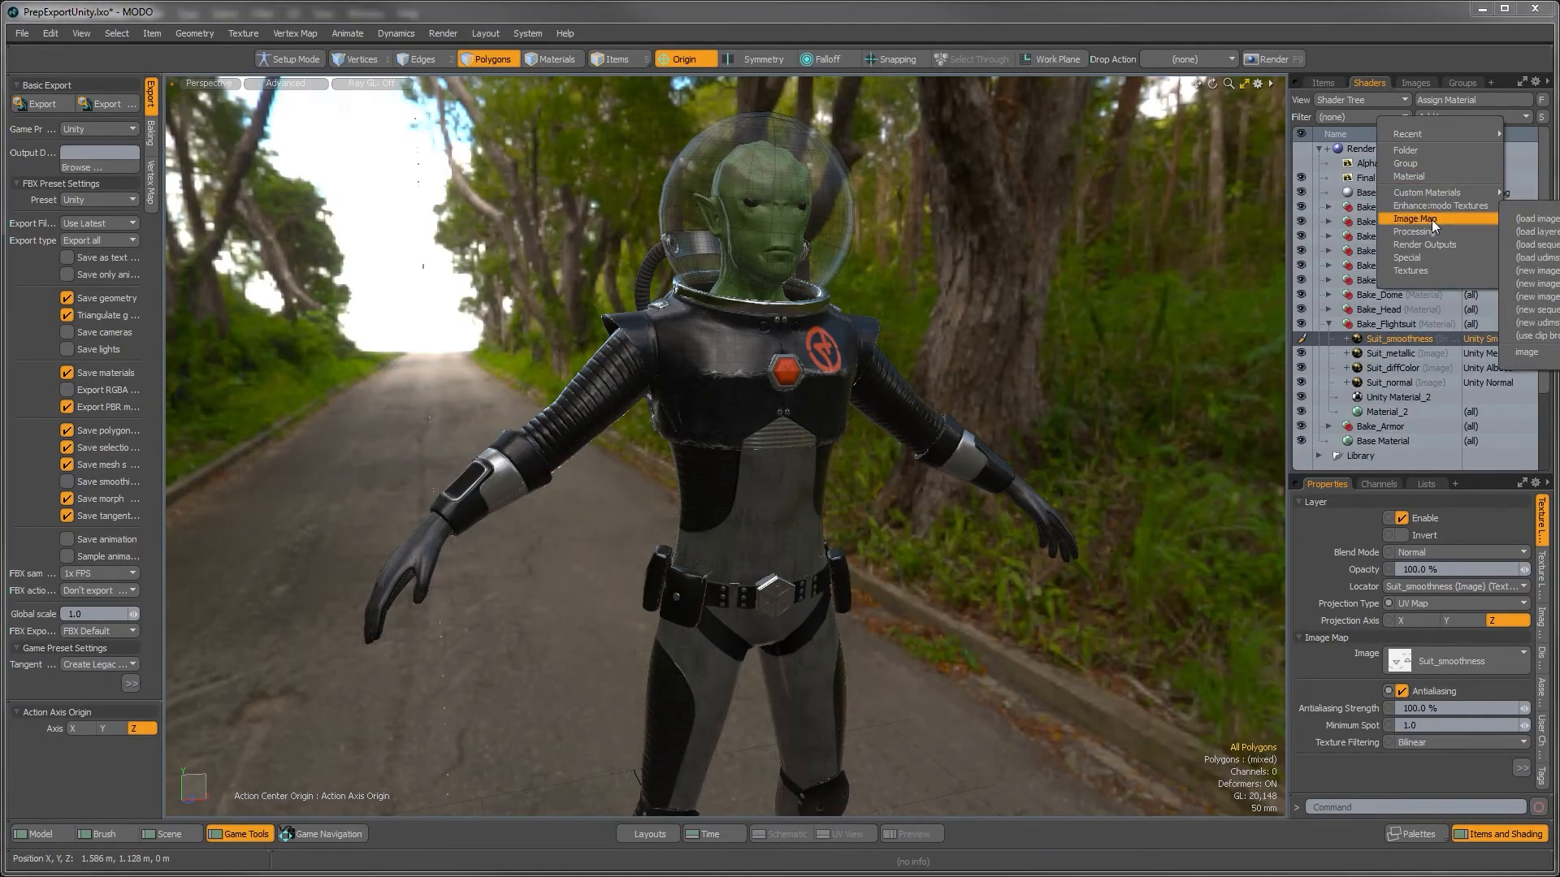
{"action": "left_click", "coordinate": [1513, 219]}
{"action": "left_click", "coordinate": [690, 528]}
{"action": "scroll", "coordinate": [708, 546], "scroll_direction": "down", "scroll_amount": 1}
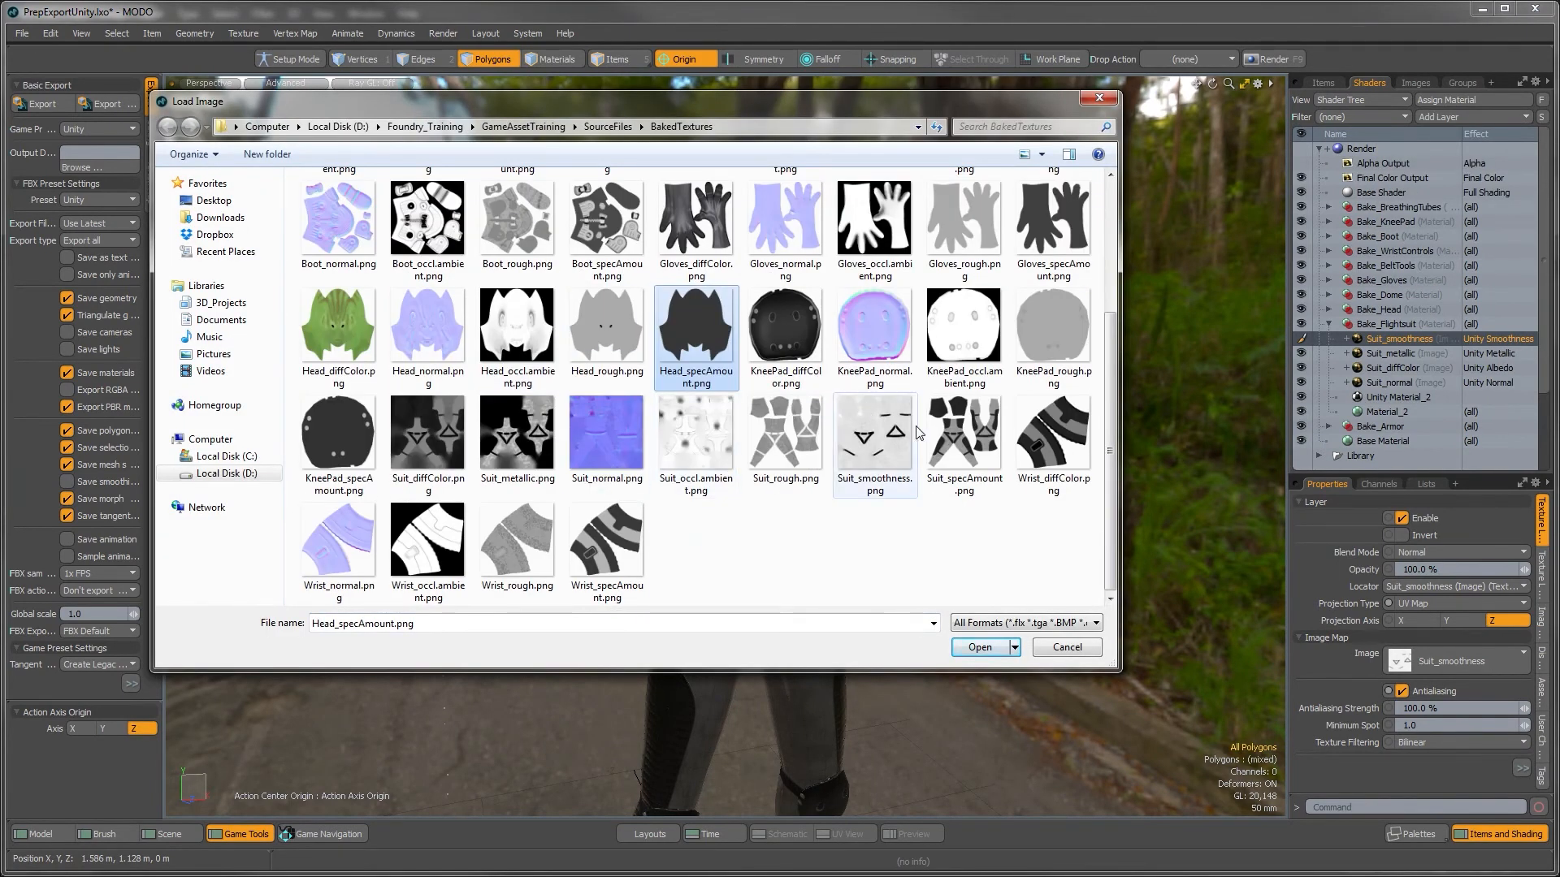
{"action": "left_click", "coordinate": [697, 443]}
{"action": "left_click", "coordinate": [980, 647]}
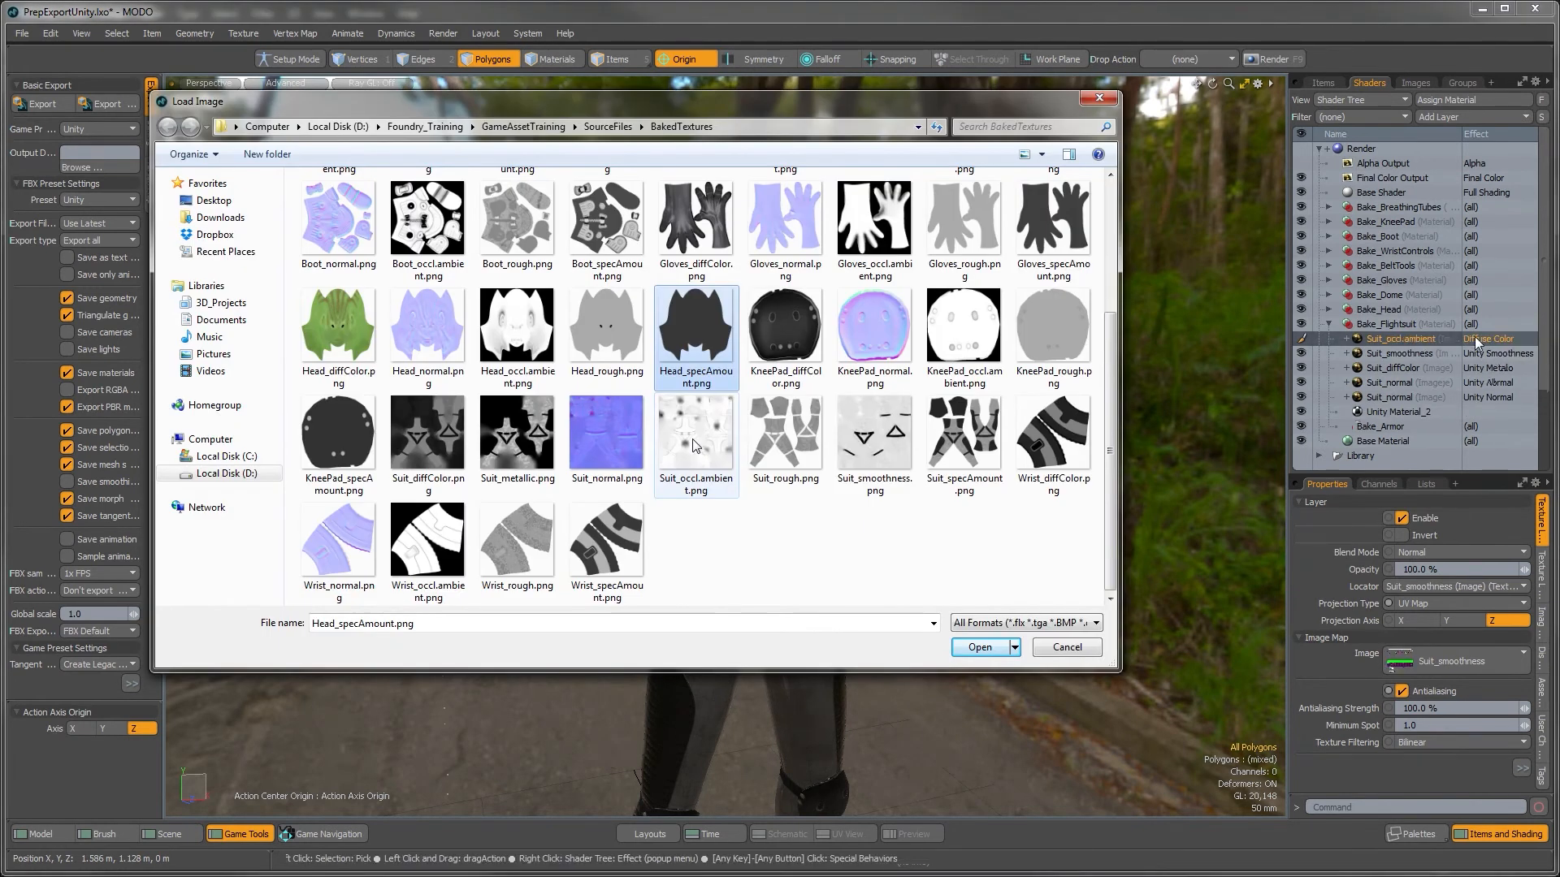
Step: Set the effect of the Suit_occl.ambient layer to Unity Ambient Occlusion
{"action": "right_click", "coordinate": [1475, 337]}
{"action": "mouse_move", "coordinate": [1435, 462]}
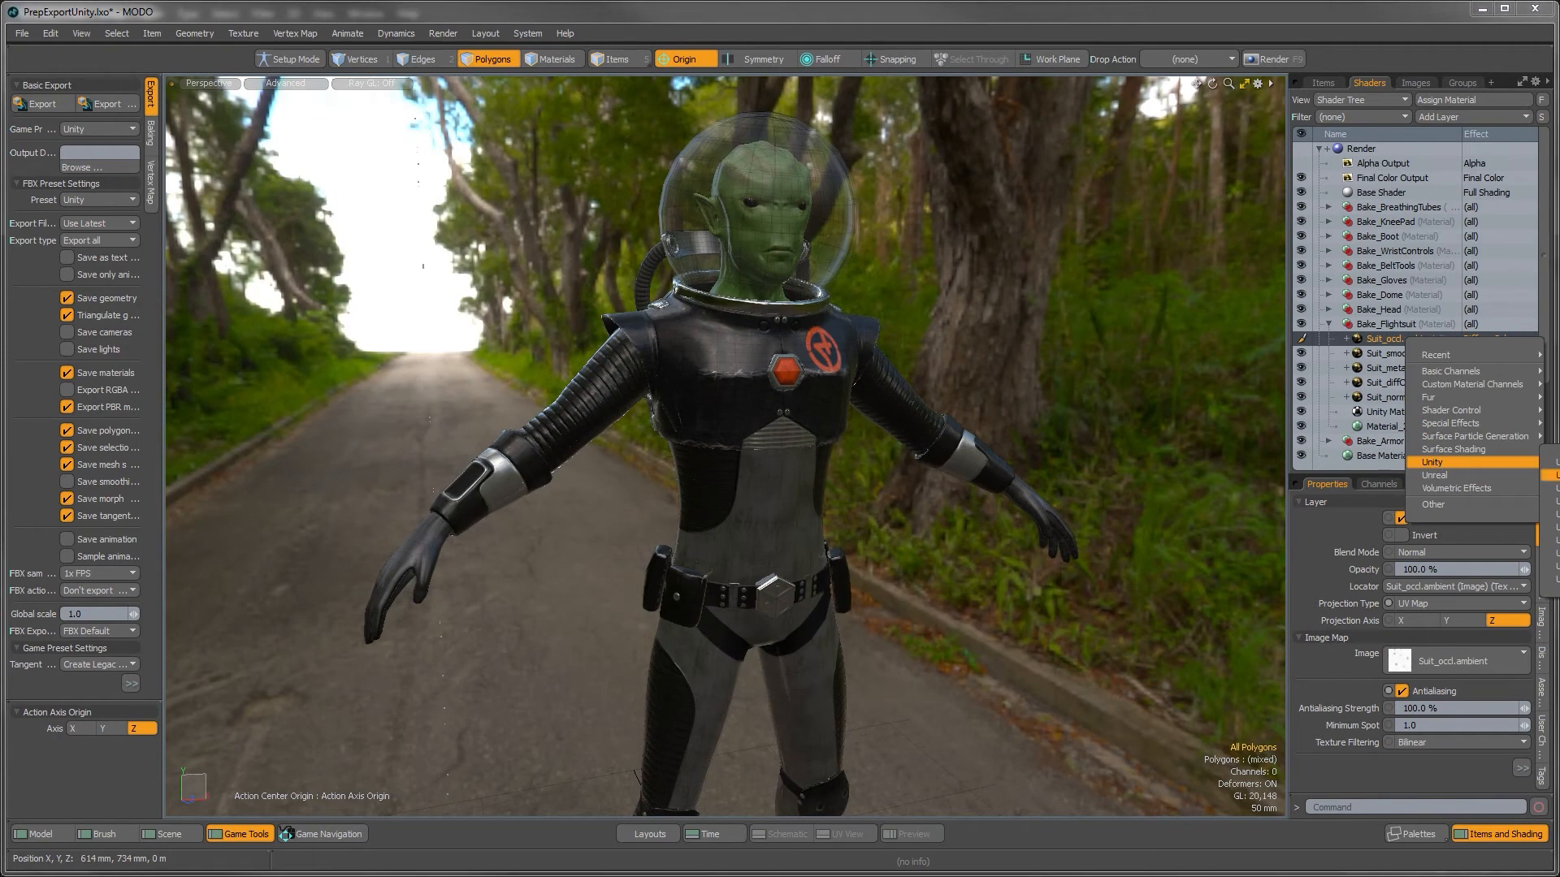
{"action": "left_click", "coordinate": [1552, 475]}
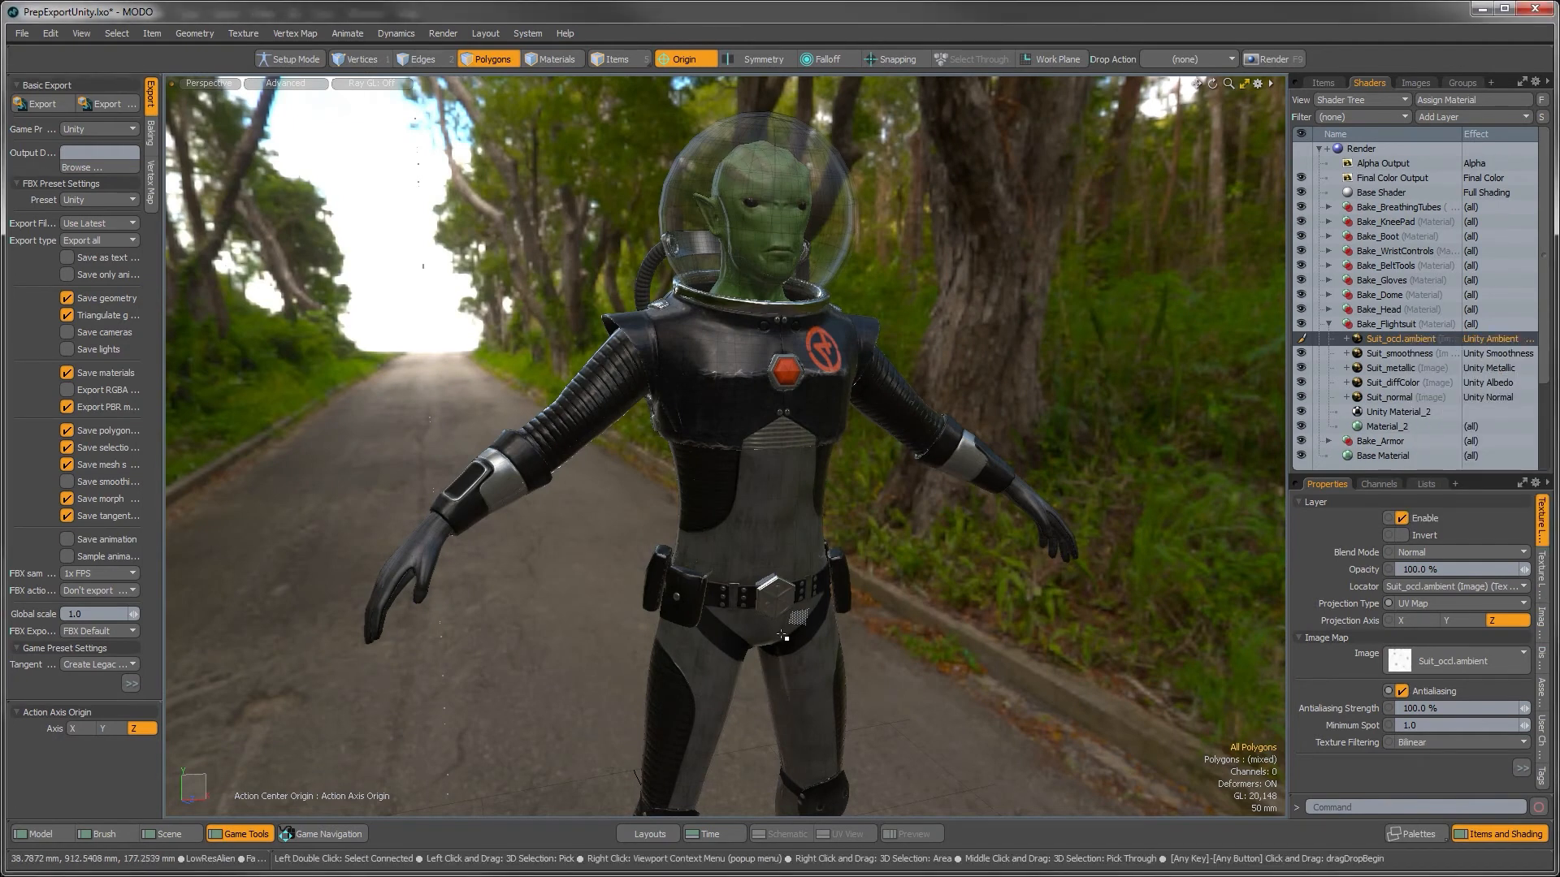
Step: Compare the suit around the torso and belt with the Suit_occl.ambient layer's visibility off and on
{"action": "left_click_drag", "start_coordinate": [777, 641], "coordinate": [819, 318], "text": "alt"}
{"action": "scroll", "coordinate": [734, 511], "scroll_direction": "up", "scroll_amount": 5}
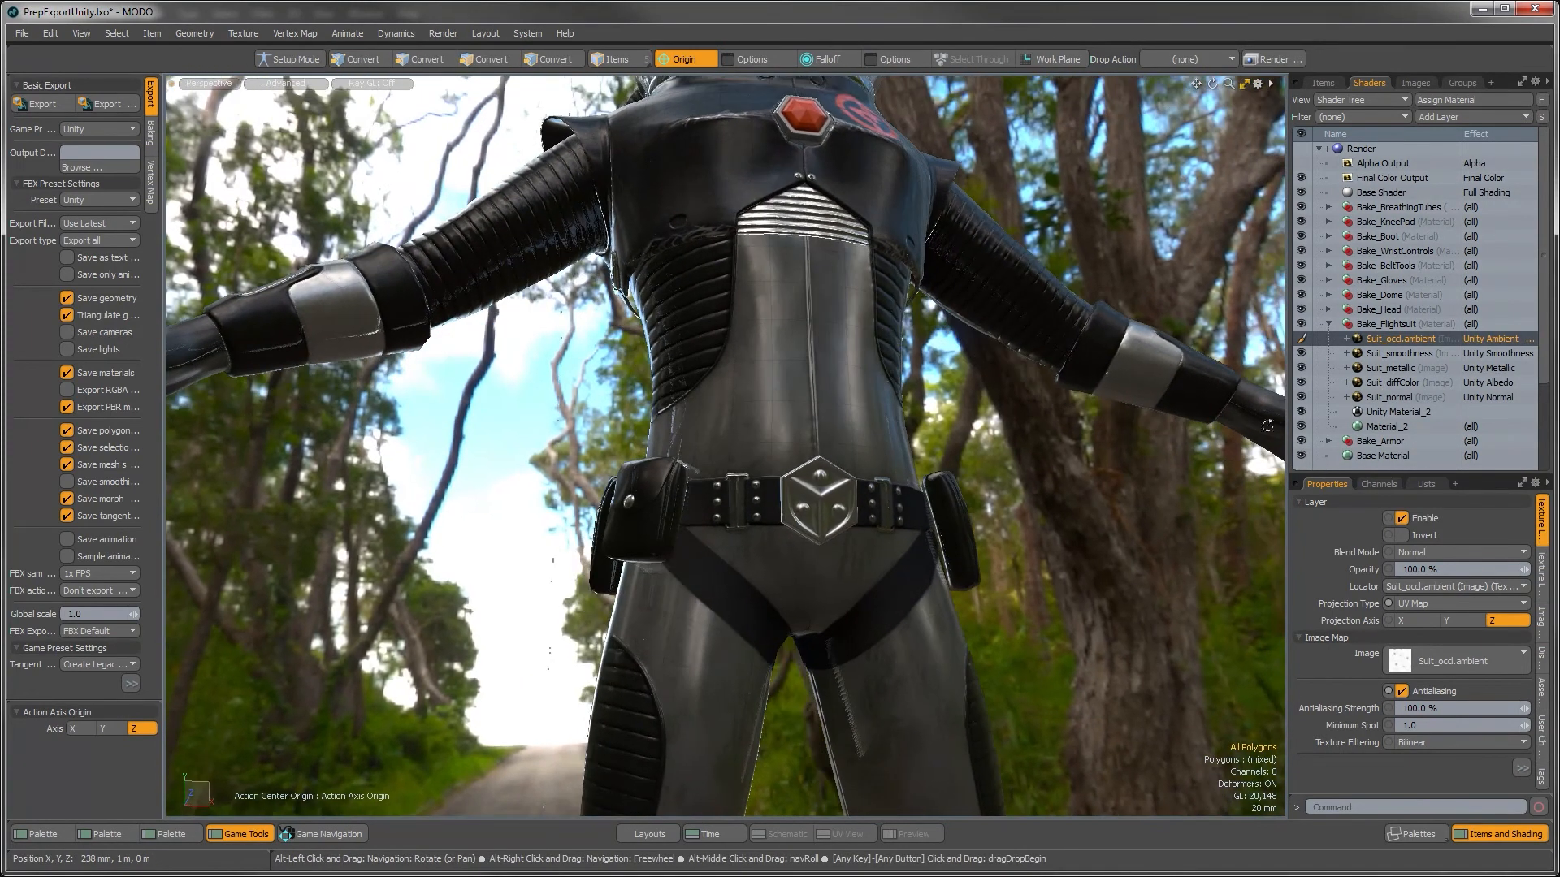
{"action": "left_click", "coordinate": [1302, 340]}
{"action": "left_click", "coordinate": [1302, 339]}
{"action": "left_click", "coordinate": [1302, 339]}
{"action": "left_click", "coordinate": [1302, 339]}
{"action": "left_click", "coordinate": [1302, 339]}
{"action": "left_click", "coordinate": [1302, 339]}
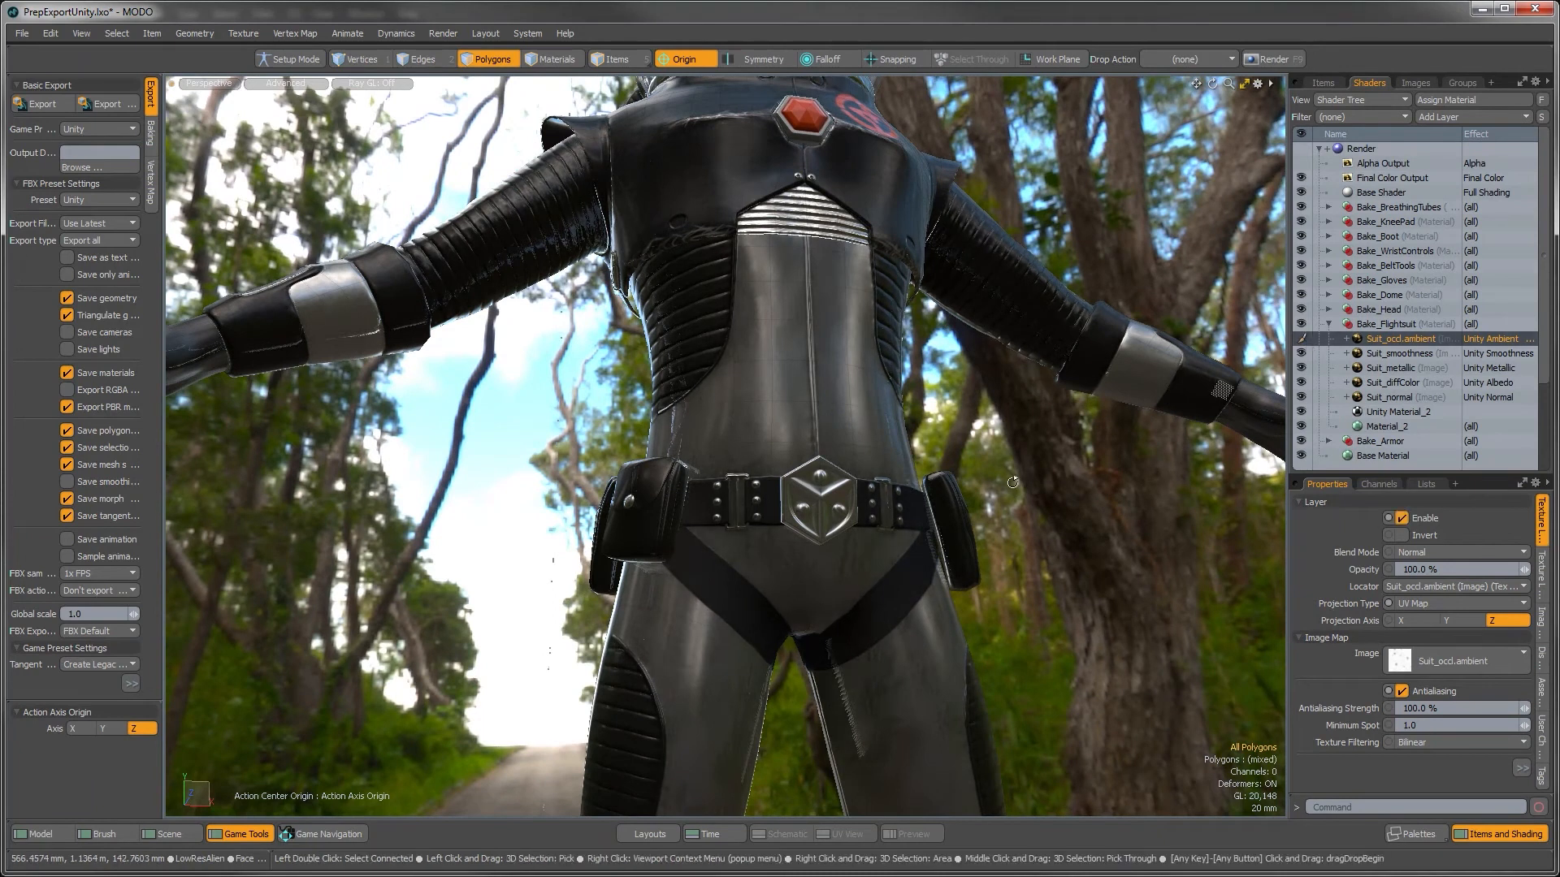
Step: Select the Suit_normal layer, inspect the textured suit on the whole character and save the scene
{"action": "left_click_drag", "start_coordinate": [780, 454], "coordinate": [762, 601], "text": "alt"}
{"action": "mouse_move", "coordinate": [796, 536]}
{"action": "left_mouse_down", "text": "ctrl+alt"}
{"action": "mouse_move", "coordinate": [733, 517]}
{"action": "mouse_move", "coordinate": [721, 560]}
{"action": "left_mouse_up", "text": "ctrl+alt"}
{"action": "left_click", "coordinate": [1389, 397]}
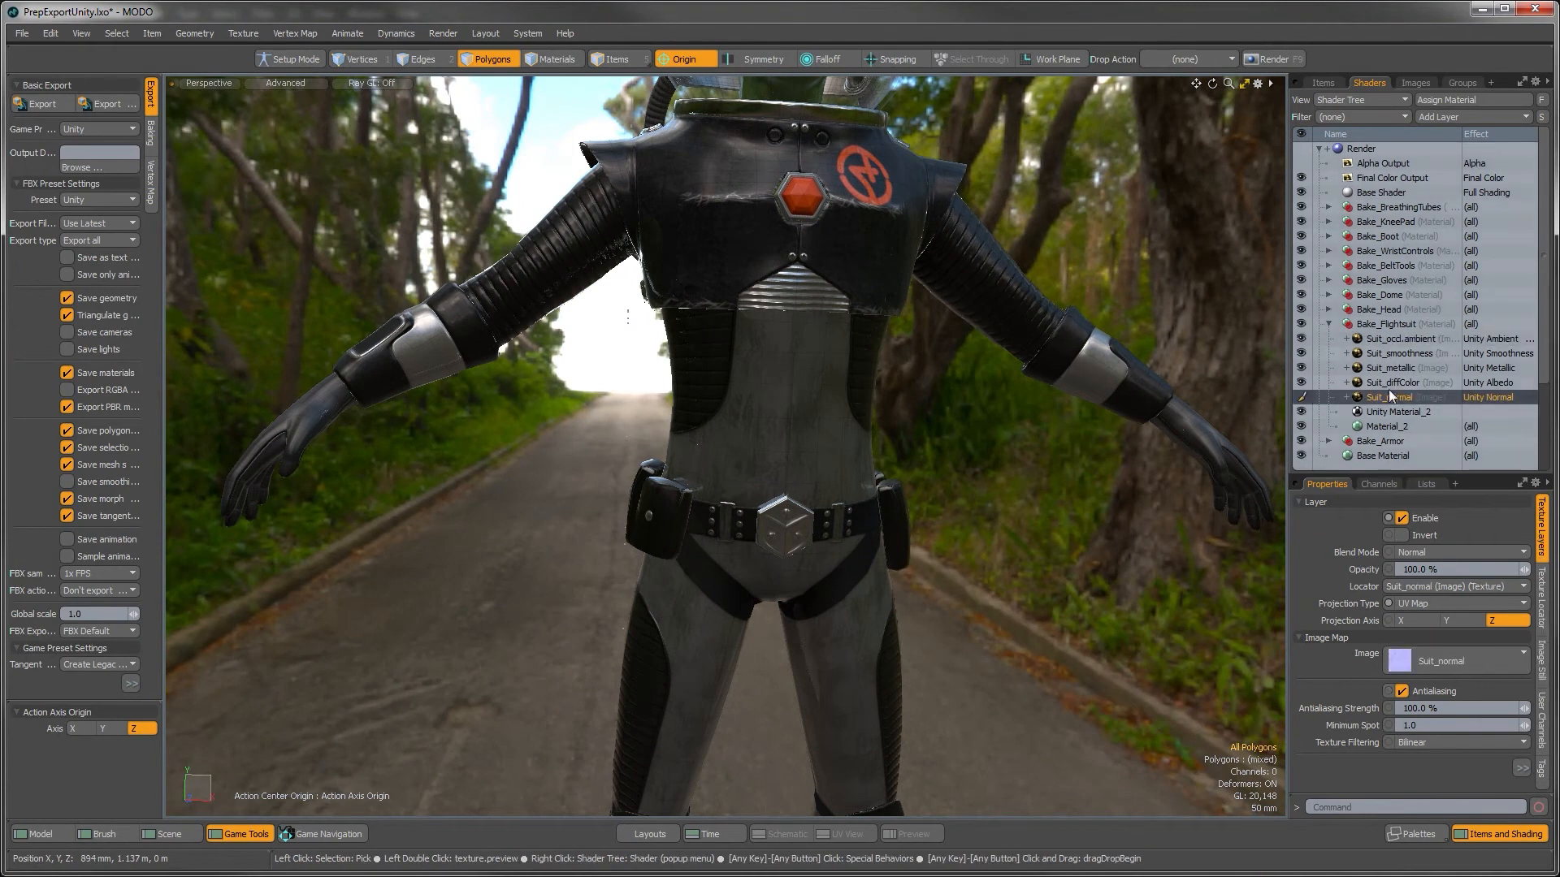
{"action": "left_click_drag", "start_coordinate": [865, 520], "coordinate": [589, 480], "text": "alt"}
{"action": "left_click_drag", "start_coordinate": [601, 528], "coordinate": [707, 524], "text": "alt"}
{"action": "left_click_drag", "start_coordinate": [640, 264], "coordinate": [725, 518], "text": "alt+shift"}
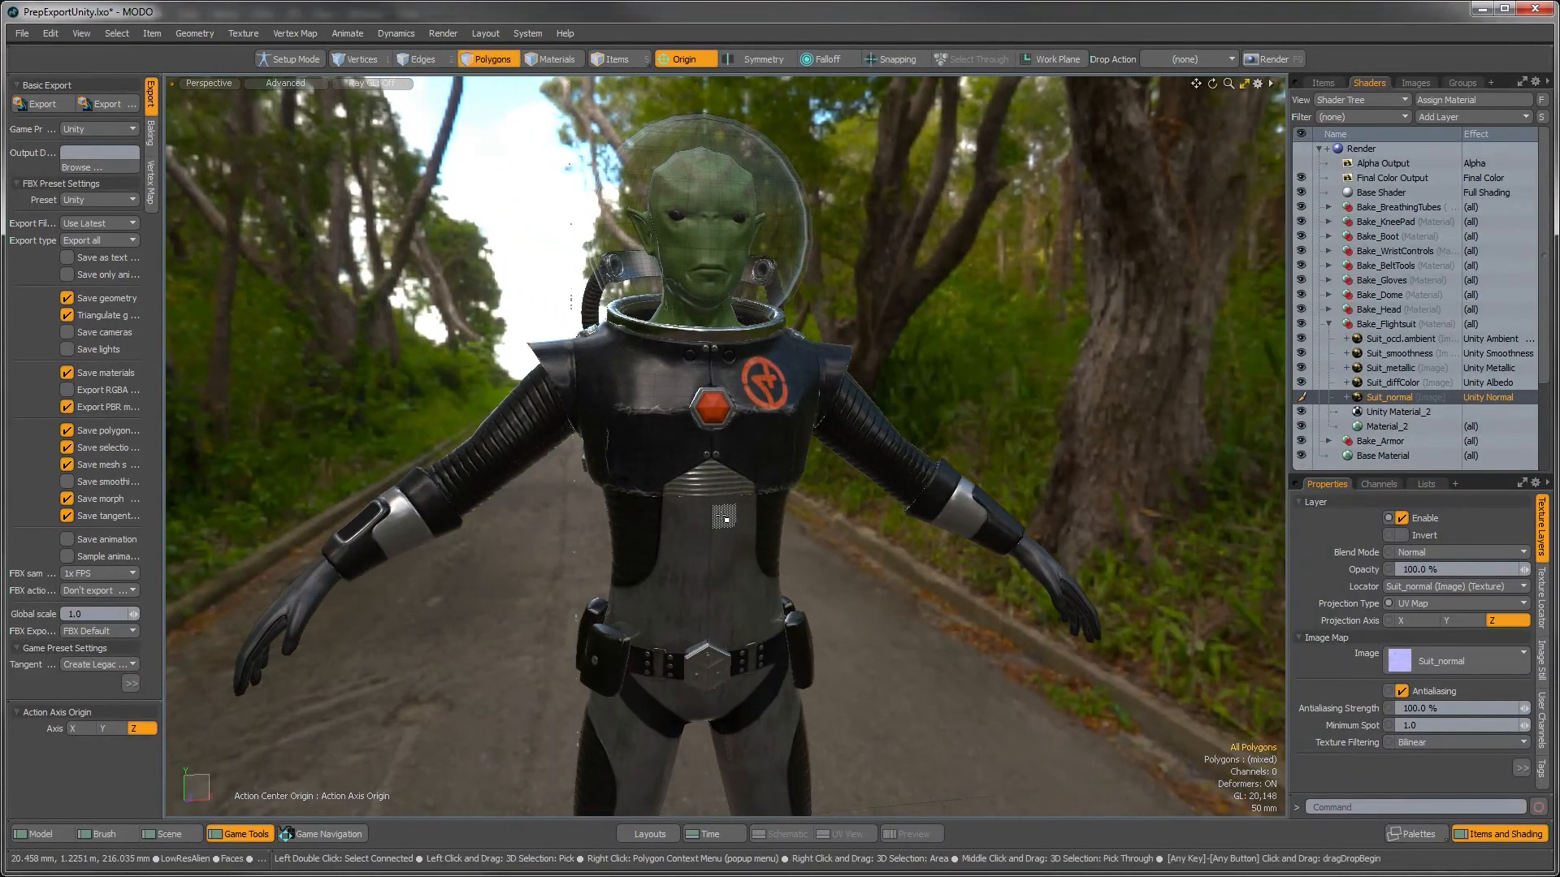
{"action": "key", "text": "ctrl"}
{"action": "key", "text": "ctrl+s"}
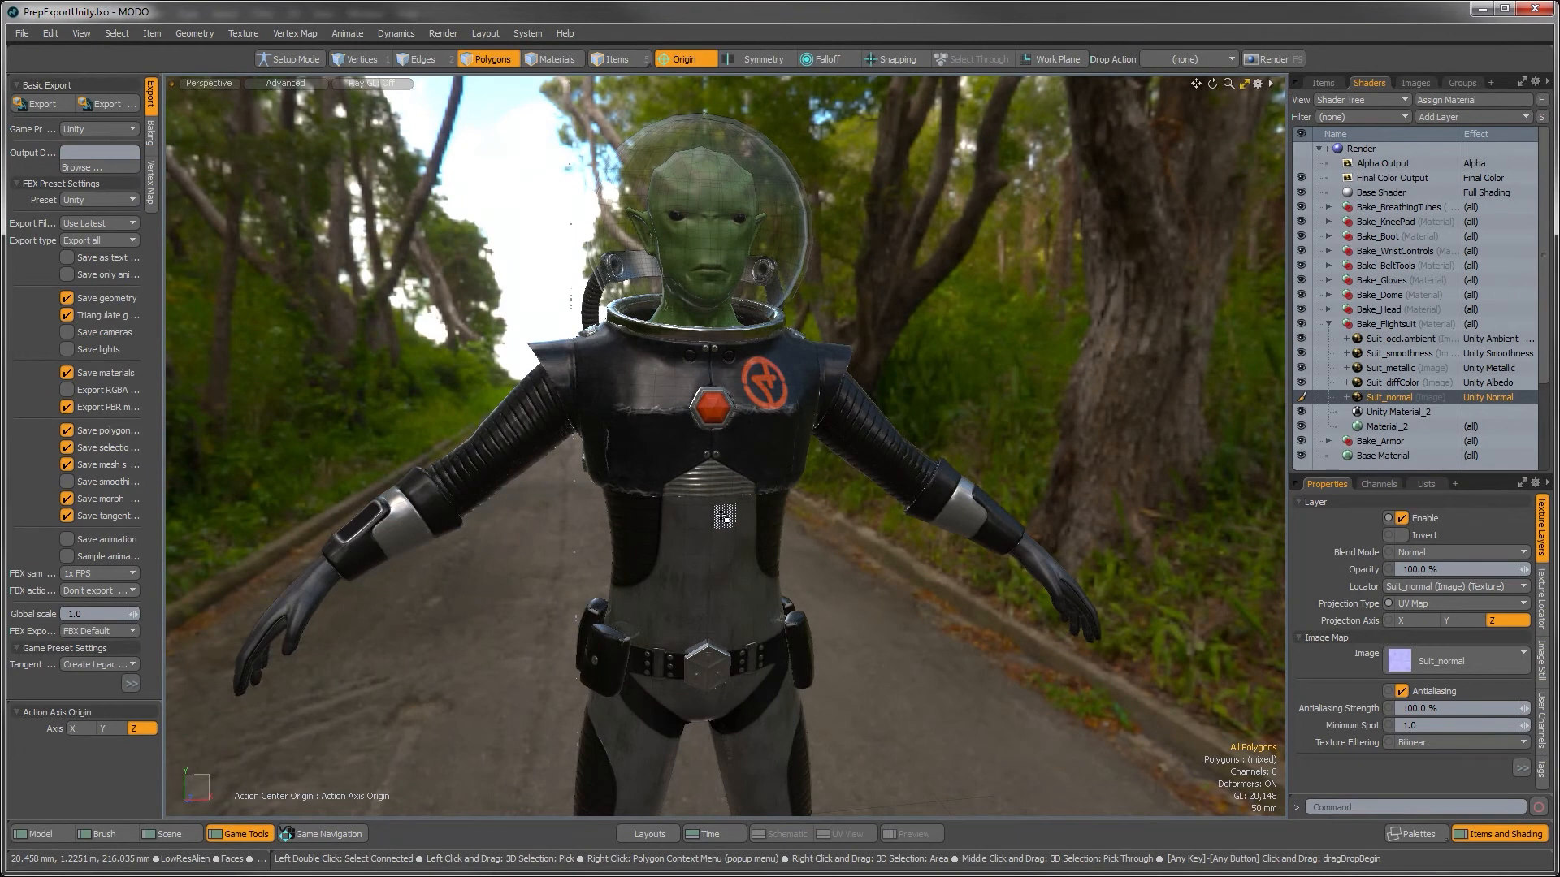
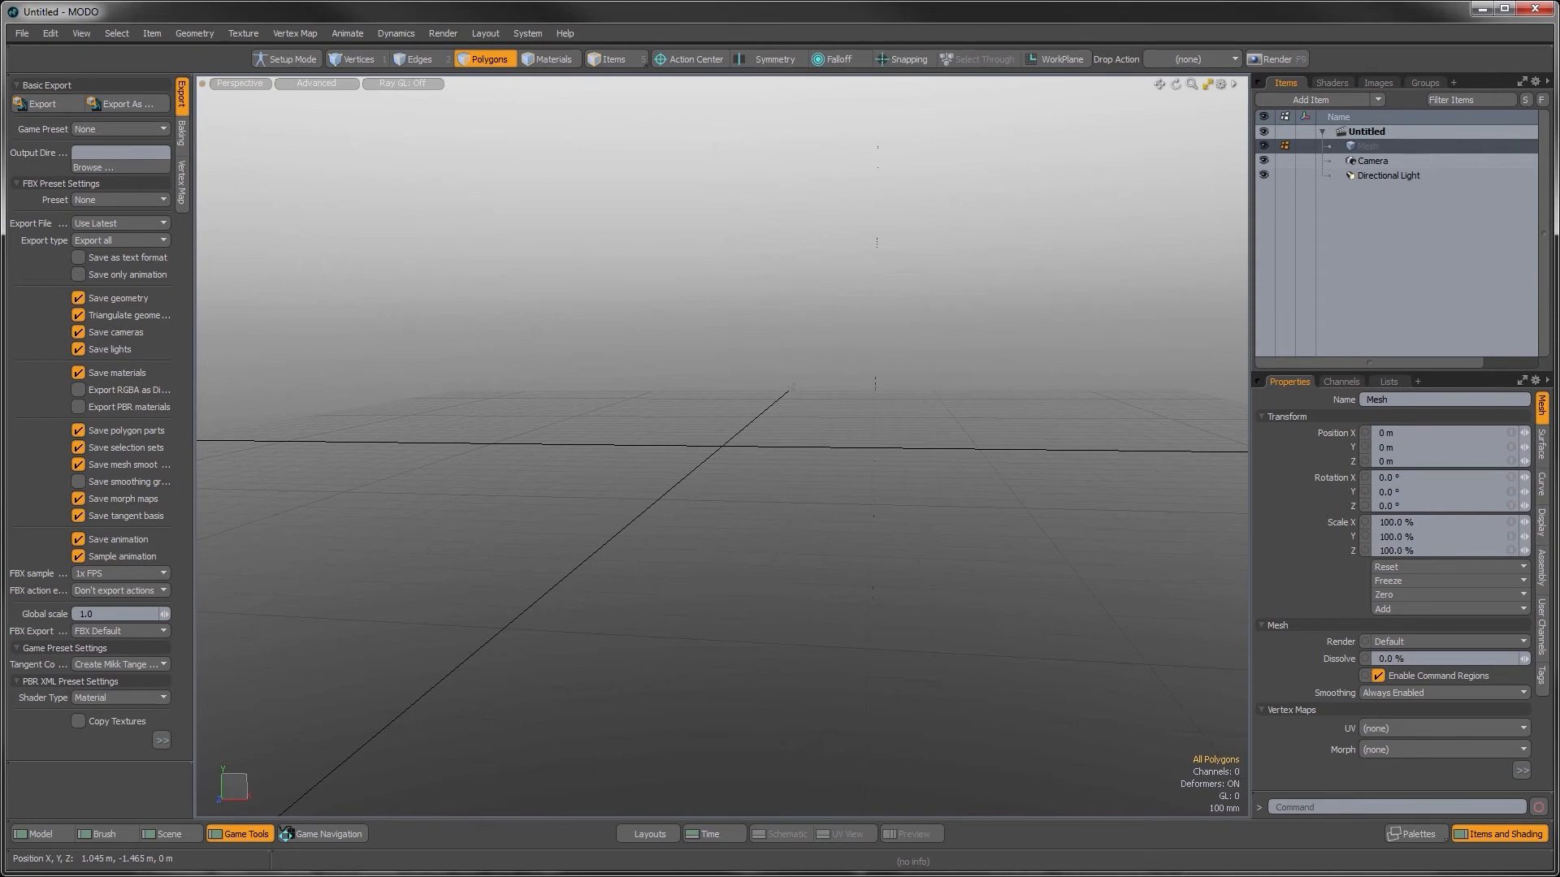
Step: Open TextureBakingComplete.lxo from the Video_09_Unreal4 folder and frame the character's upper body
{"action": "left_click", "coordinate": [21, 33]}
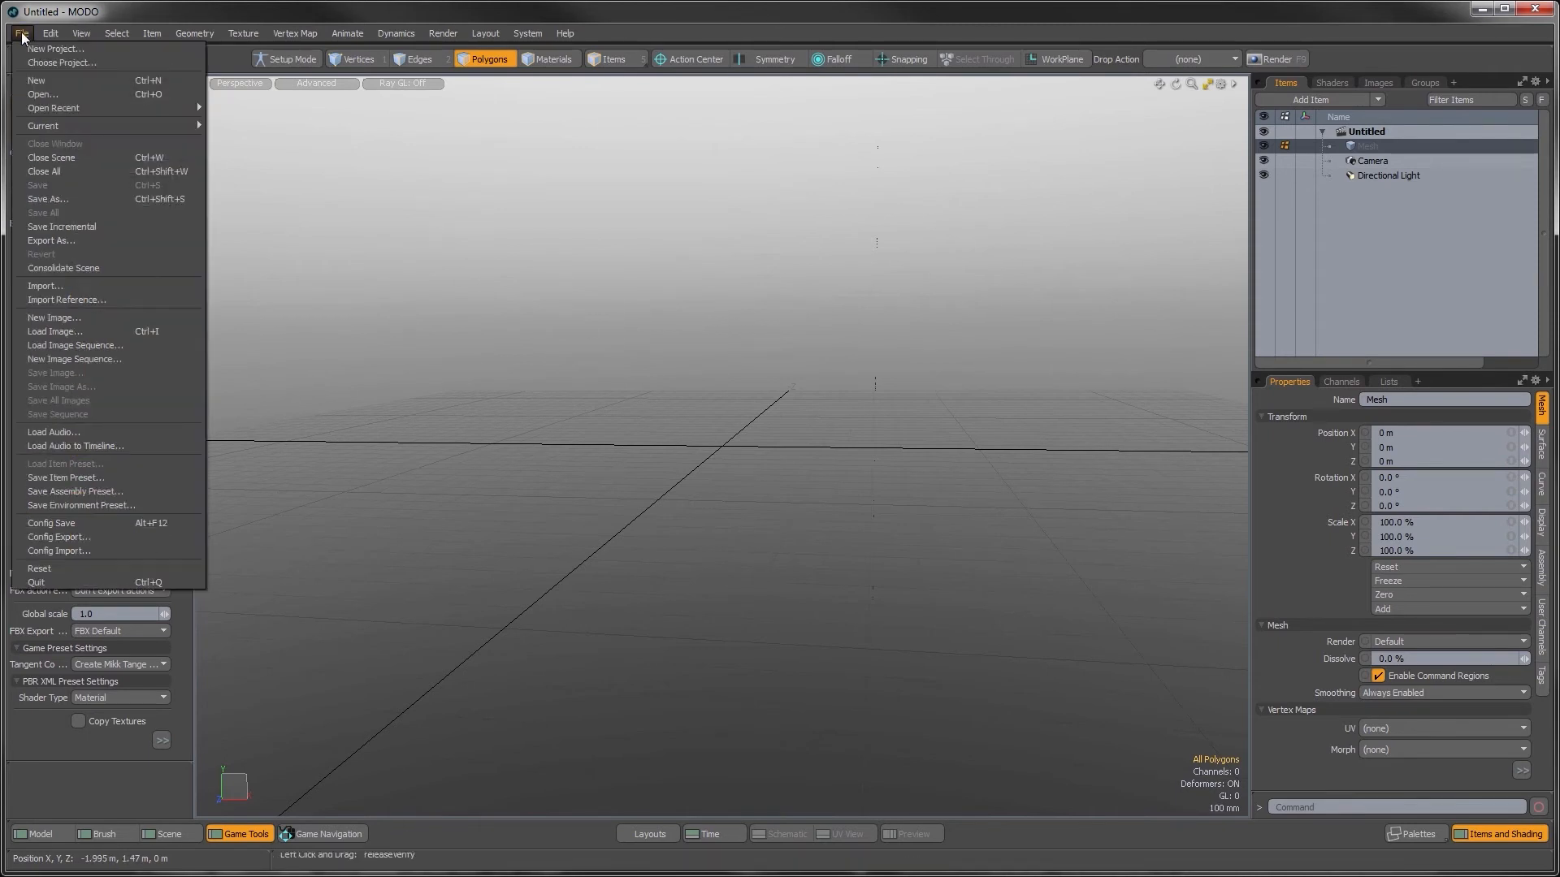
{"action": "left_click", "coordinate": [39, 95]}
{"action": "left_click", "coordinate": [226, 154]}
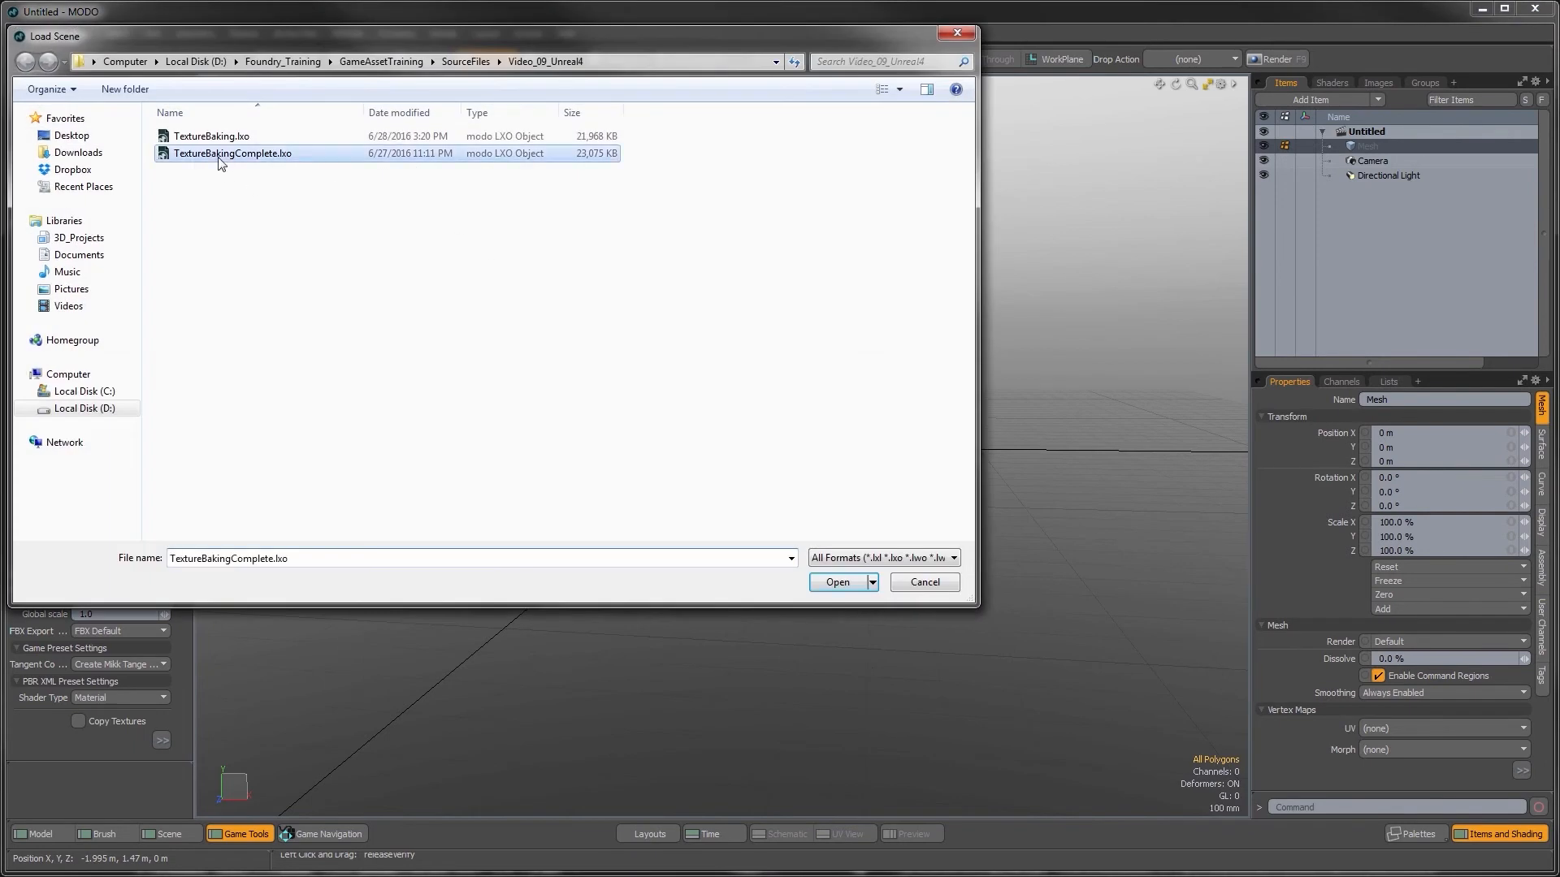
{"action": "left_click", "coordinate": [837, 583]}
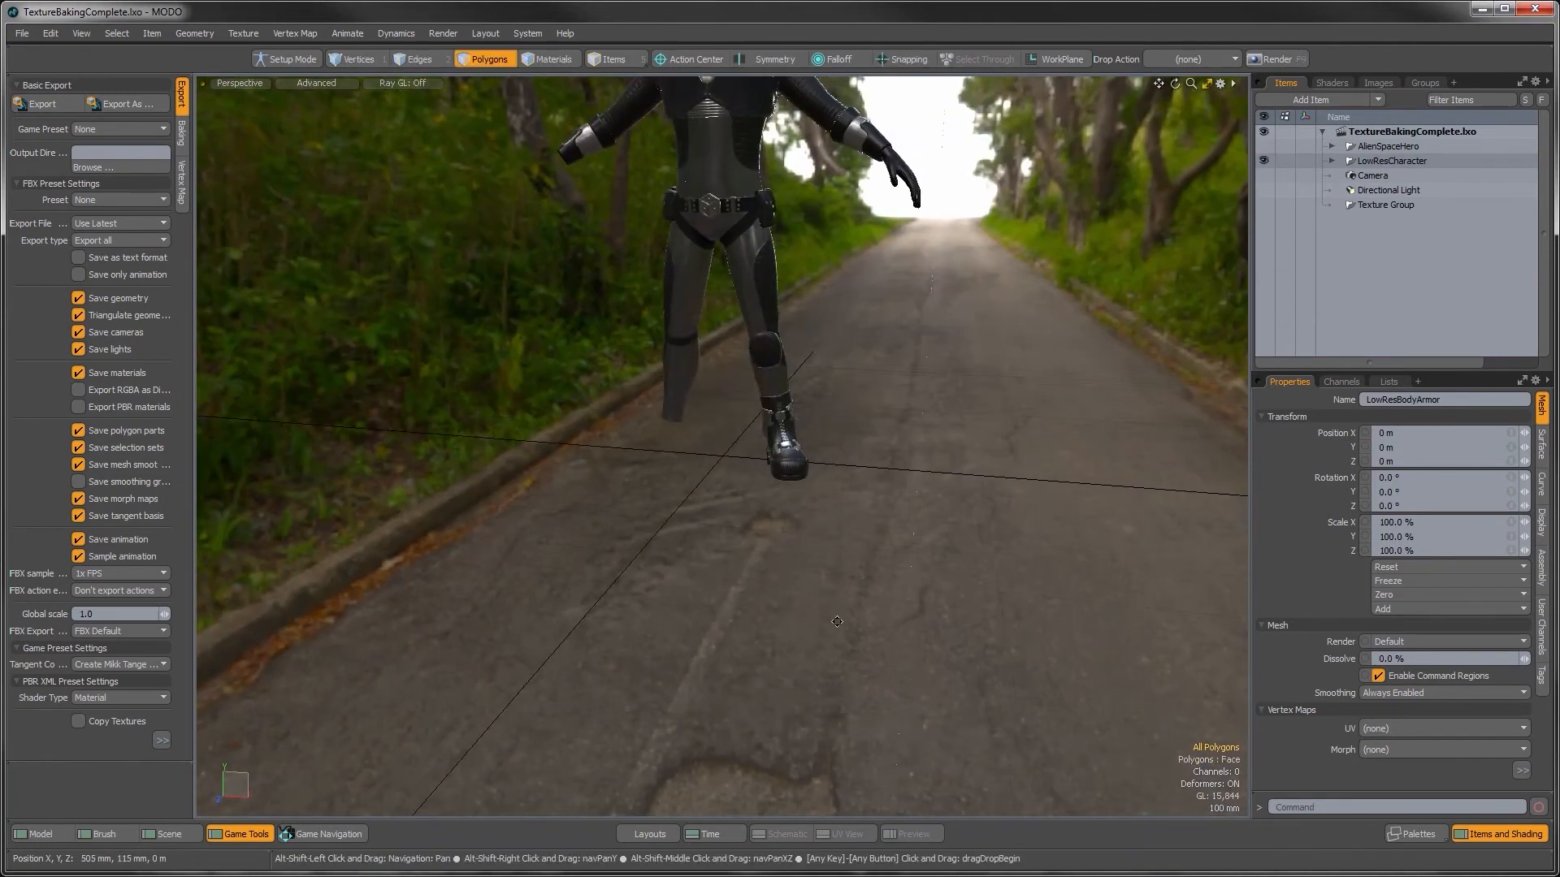
{"action": "left_click_drag", "start_coordinate": [836, 621], "coordinate": [847, 682], "text": "alt+shift"}
{"action": "left_click_drag", "start_coordinate": [666, 415], "coordinate": [738, 484], "text": "ctrl+alt"}
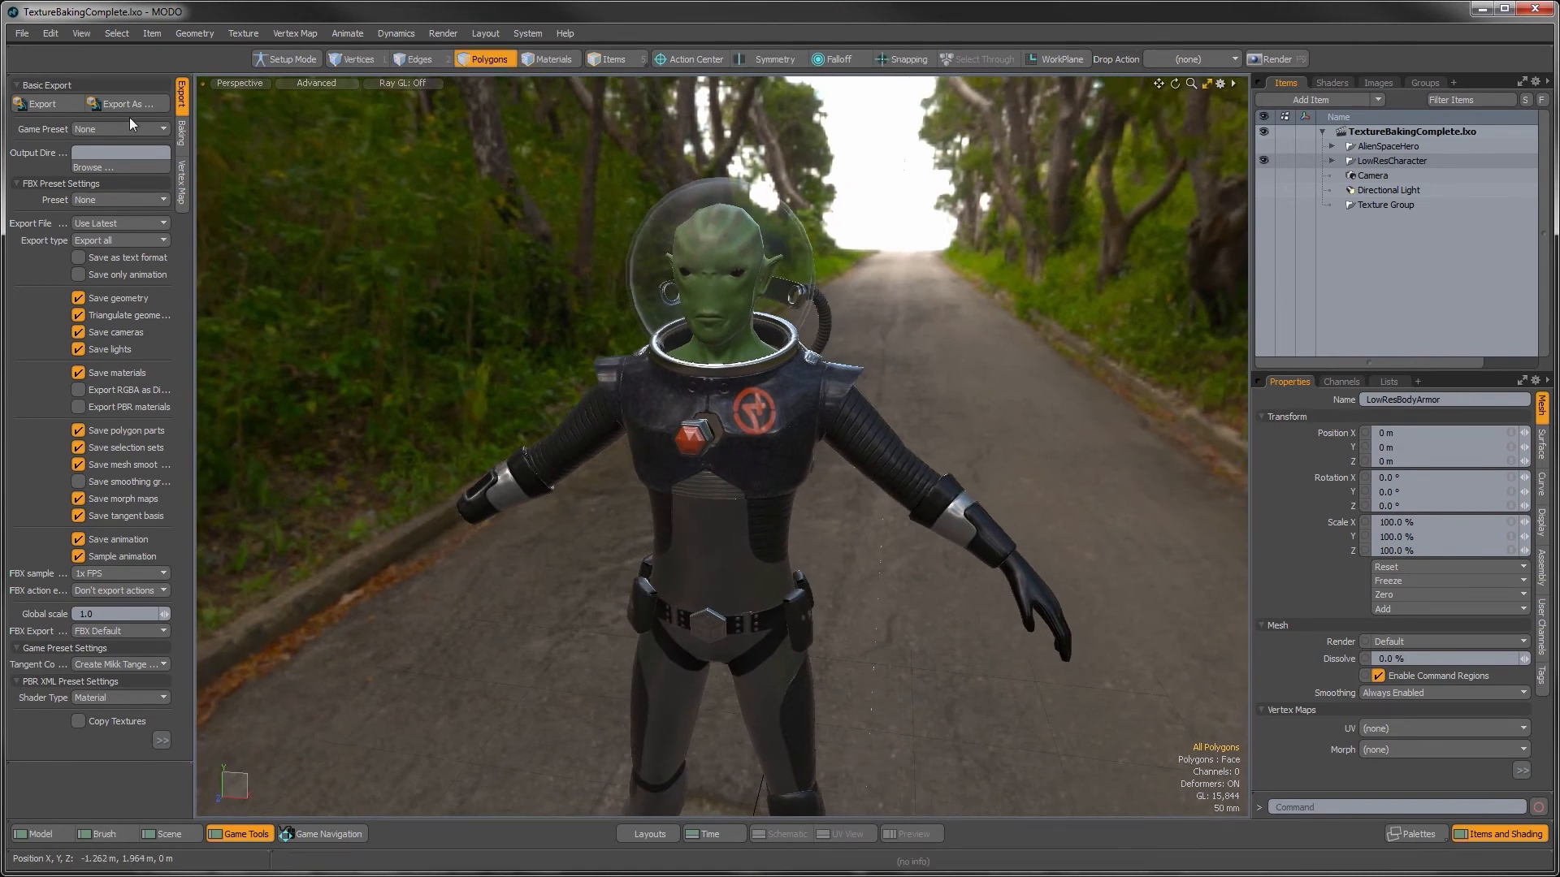
Step: Start saving the scene under a new name and create a Video_10_Unreal4 folder in SourceFiles as its destination
{"action": "left_click", "coordinate": [22, 34]}
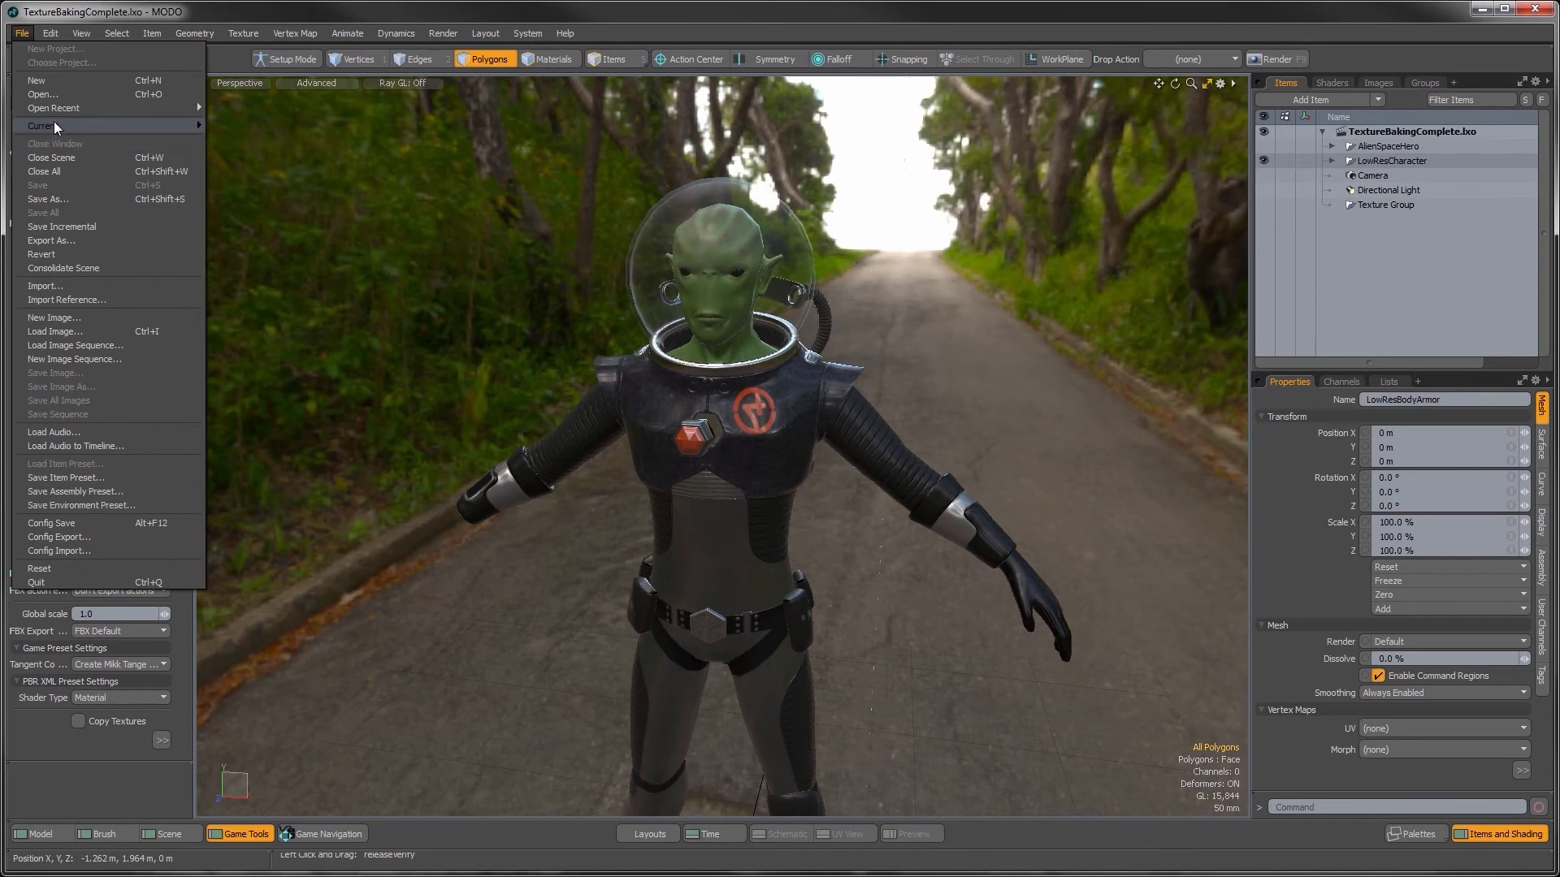
{"action": "left_click", "coordinate": [42, 198]}
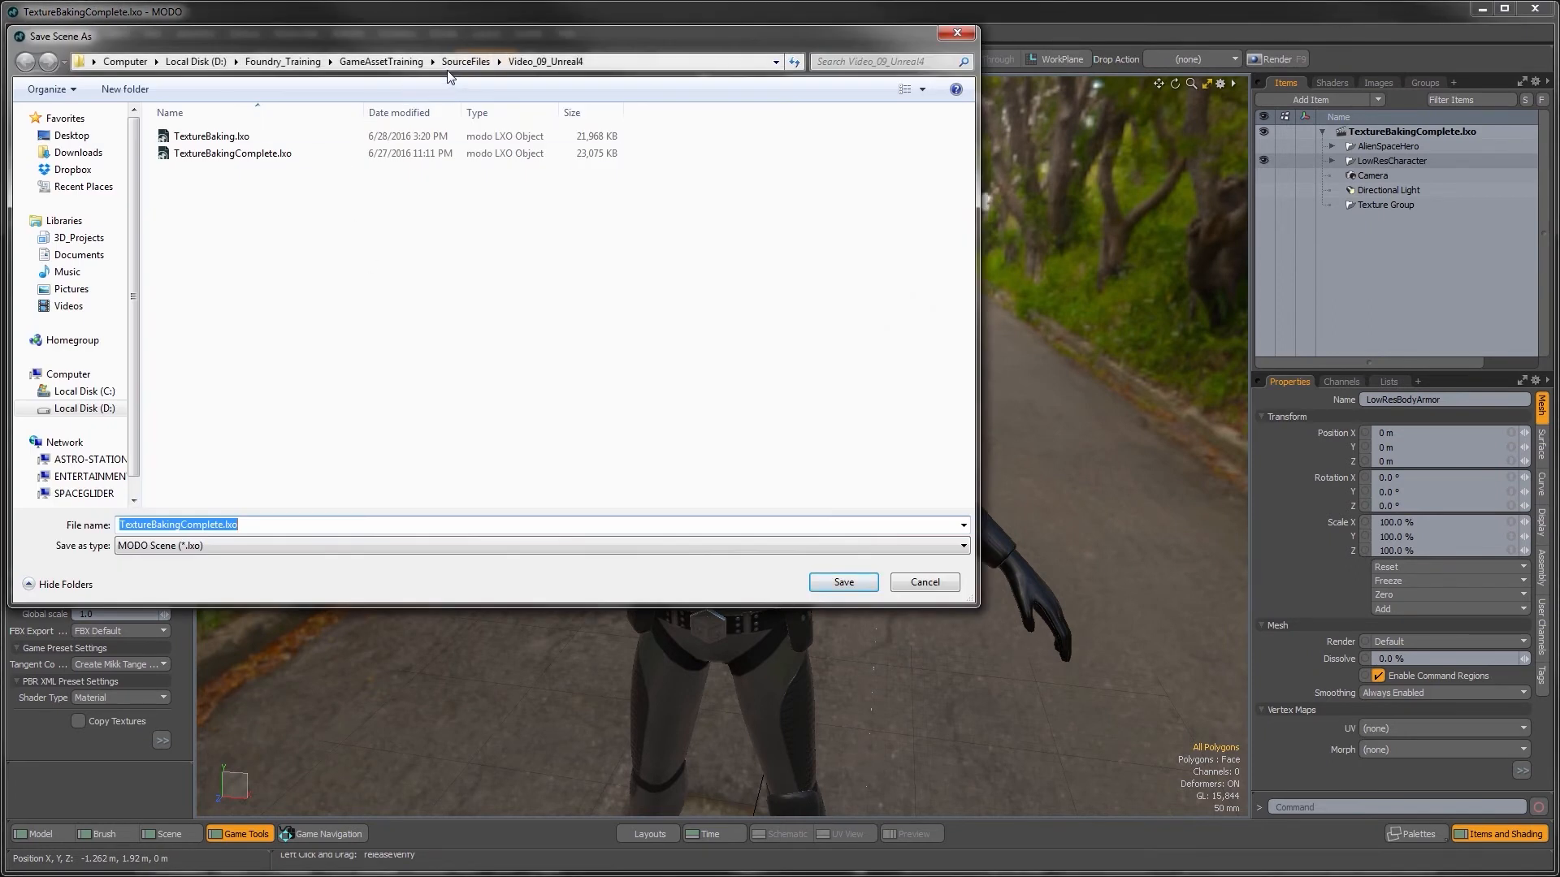
{"action": "left_click", "coordinate": [459, 63]}
{"action": "left_click", "coordinate": [126, 89]}
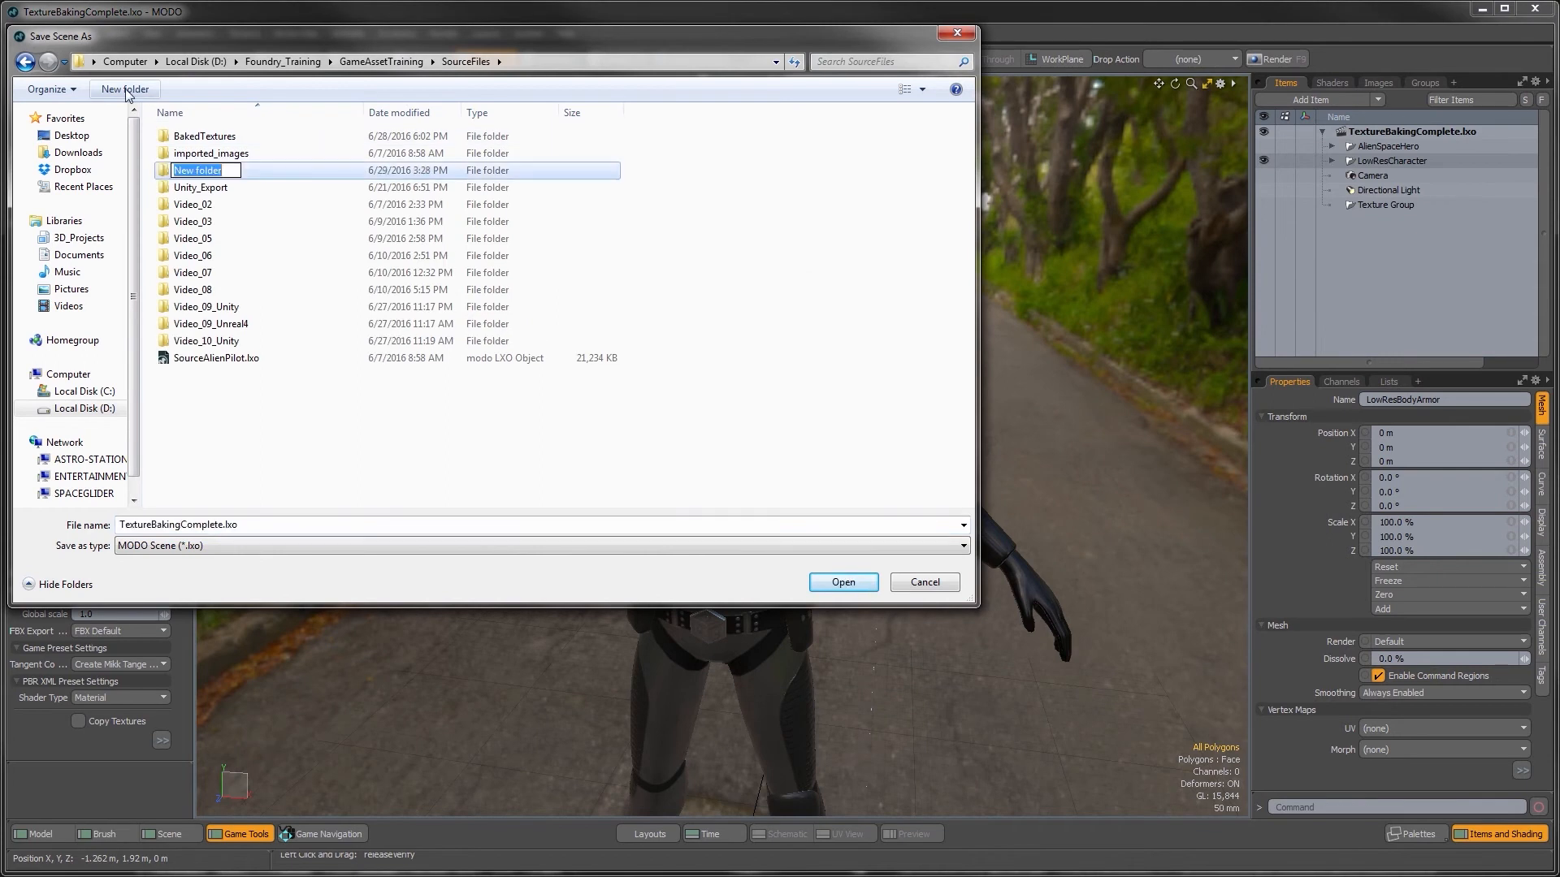
{"action": "type", "text": "Video10"}
{"action": "key", "text": "BackSpace"}
{"action": "key", "text": "BackSpace"}
{"action": "type", "text": "_10_Unreal4"}
{"action": "key", "text": "Return"}
{"action": "key", "text": "Return"}
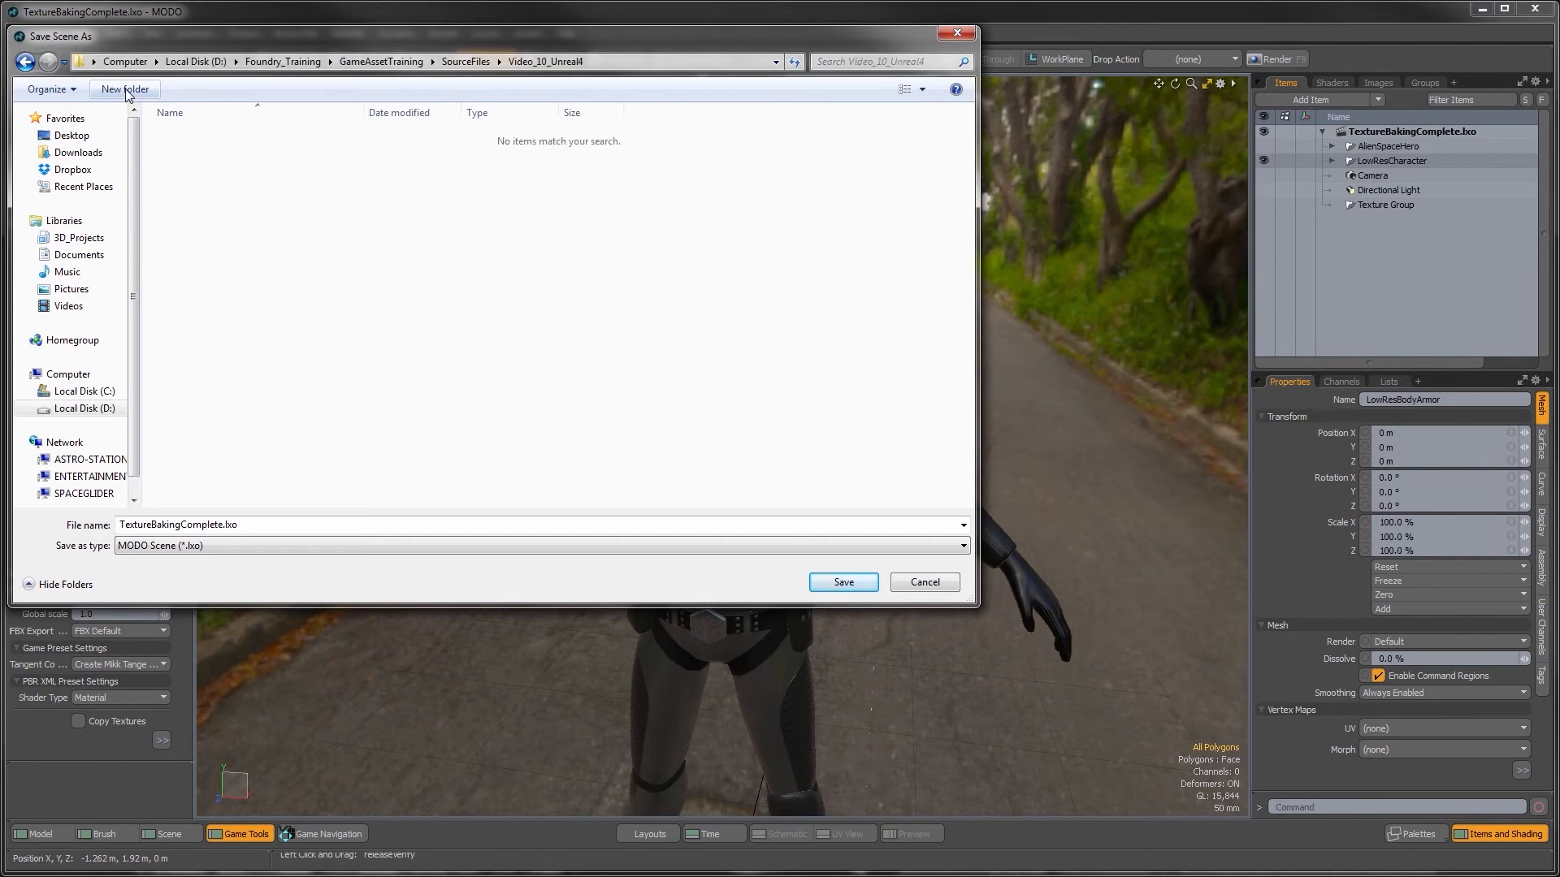
Step: Name the scene LookDev and save it as a MODO scene in the Video_10_Unreal4 folder
{"action": "double_click", "coordinate": [215, 524]}
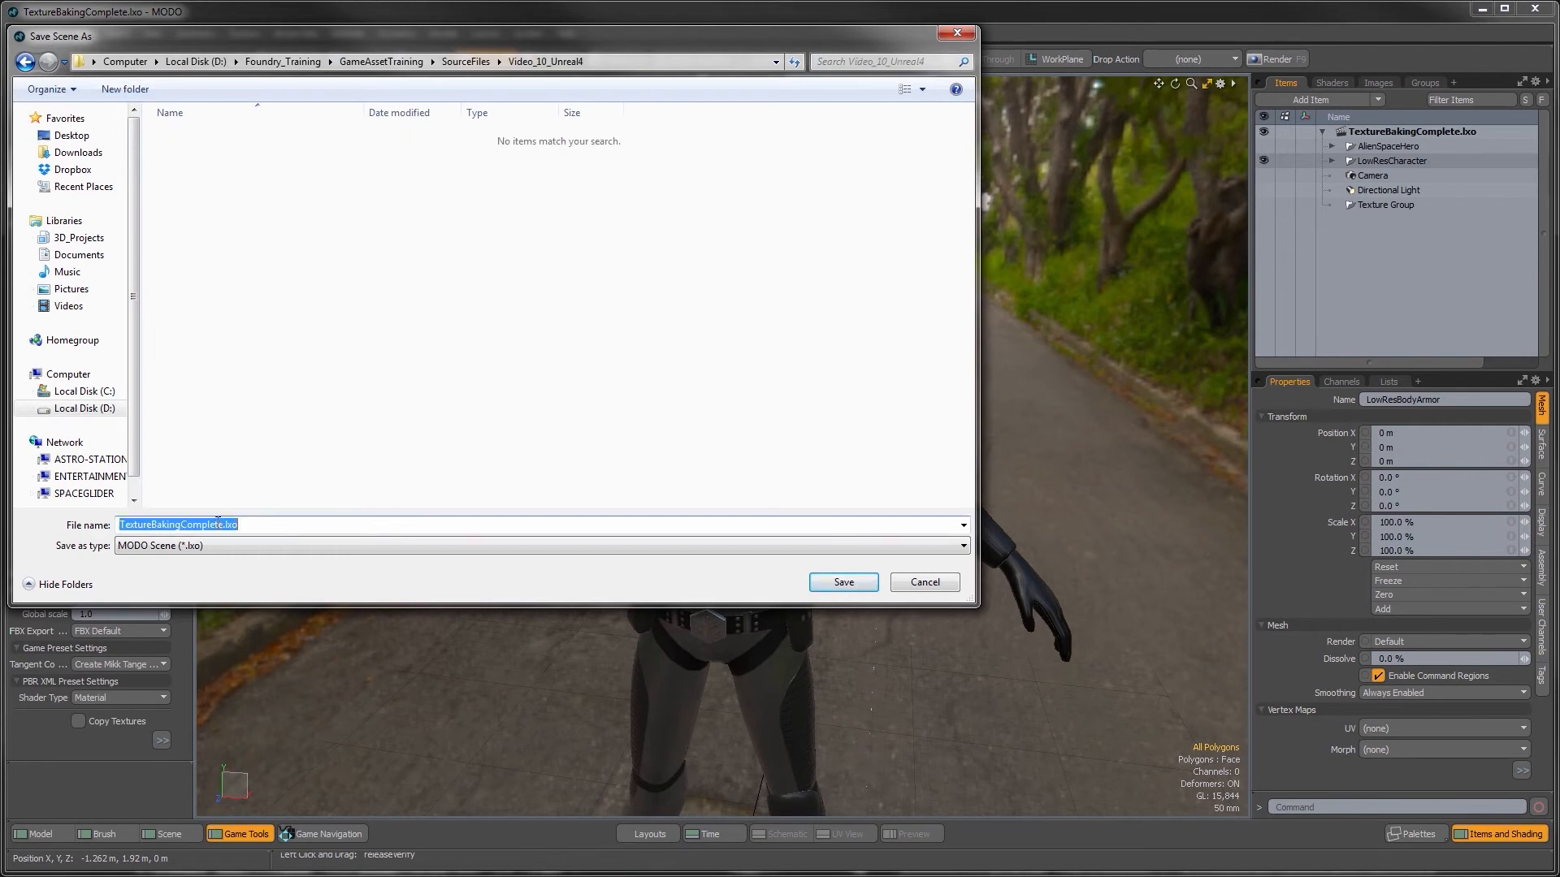
{"action": "left_click_drag", "start_coordinate": [223, 526], "coordinate": [95, 518]}
{"action": "type", "text": "LookDev"}
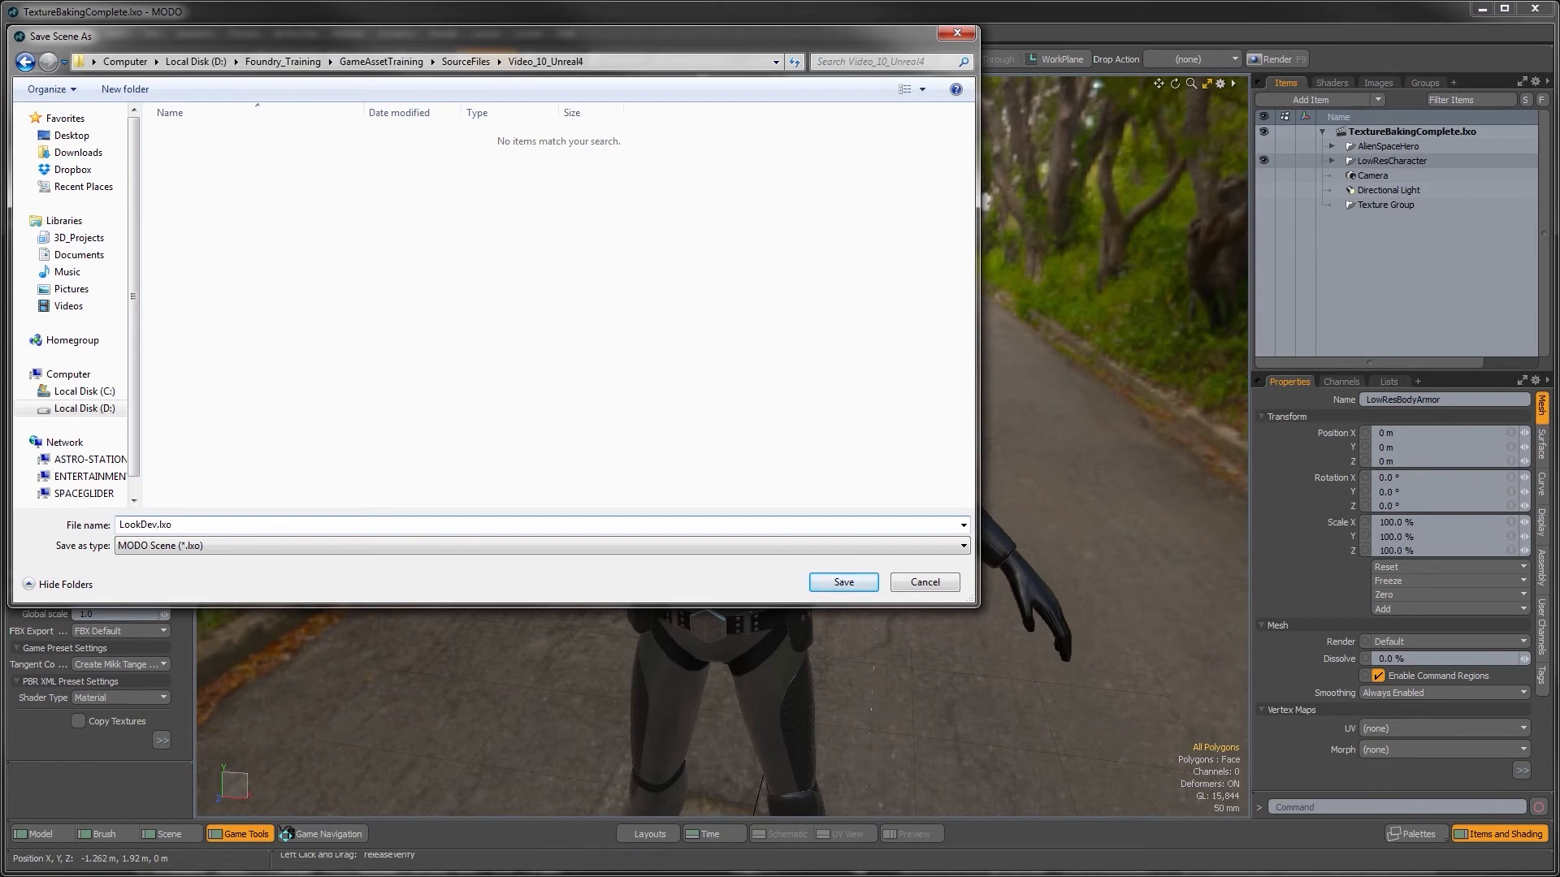
{"action": "key", "text": "Return"}
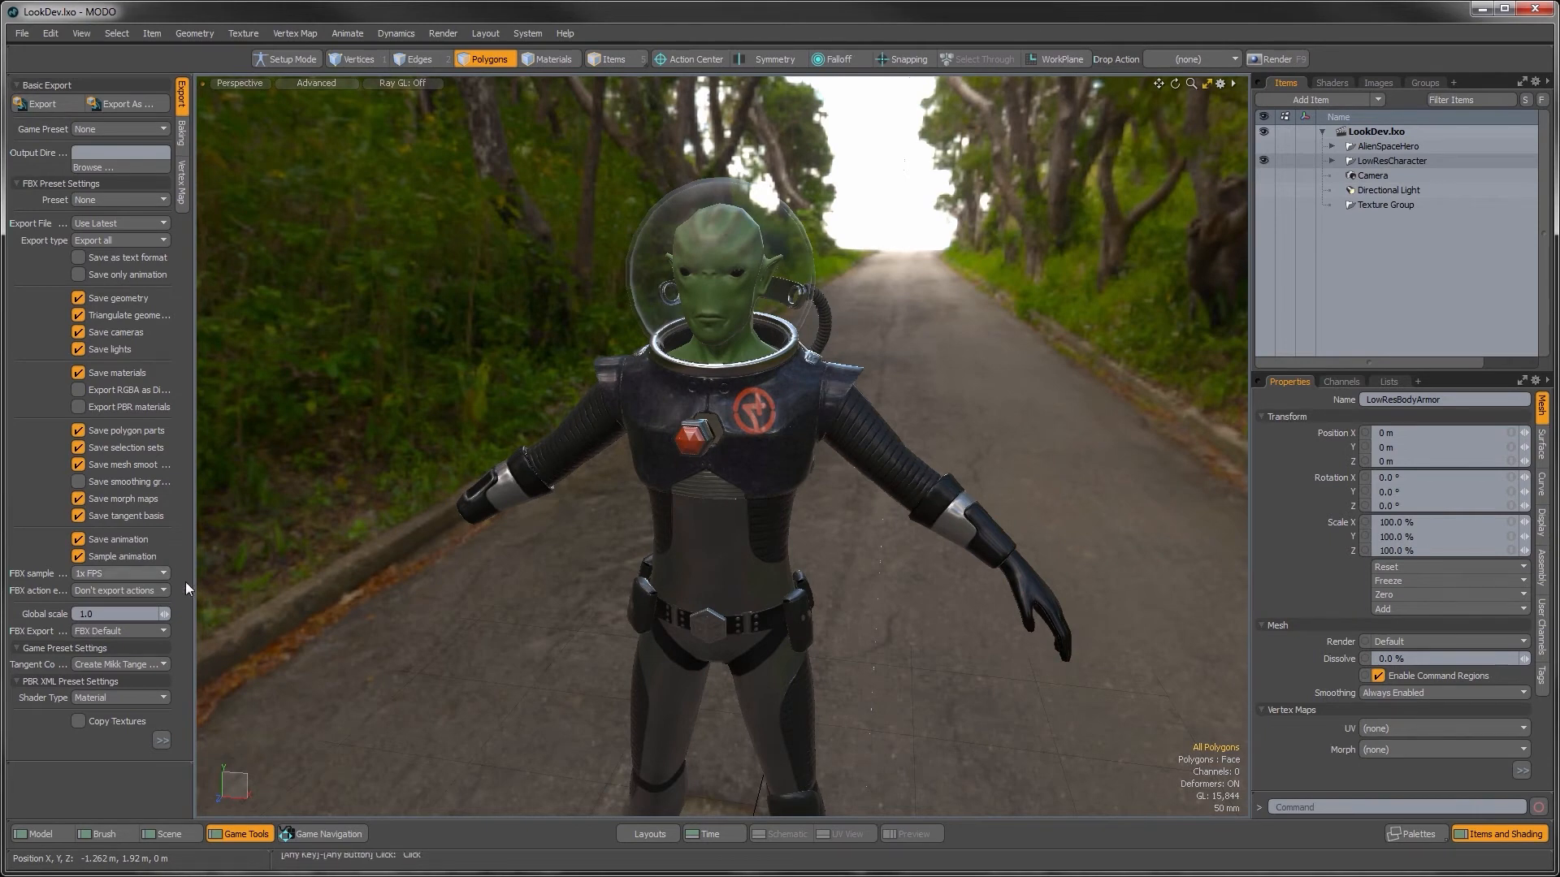
Step: Switch to the file explorer and duplicate the BakedTextures folder within SourceFiles
{"action": "key", "text": "alt+Tab"}
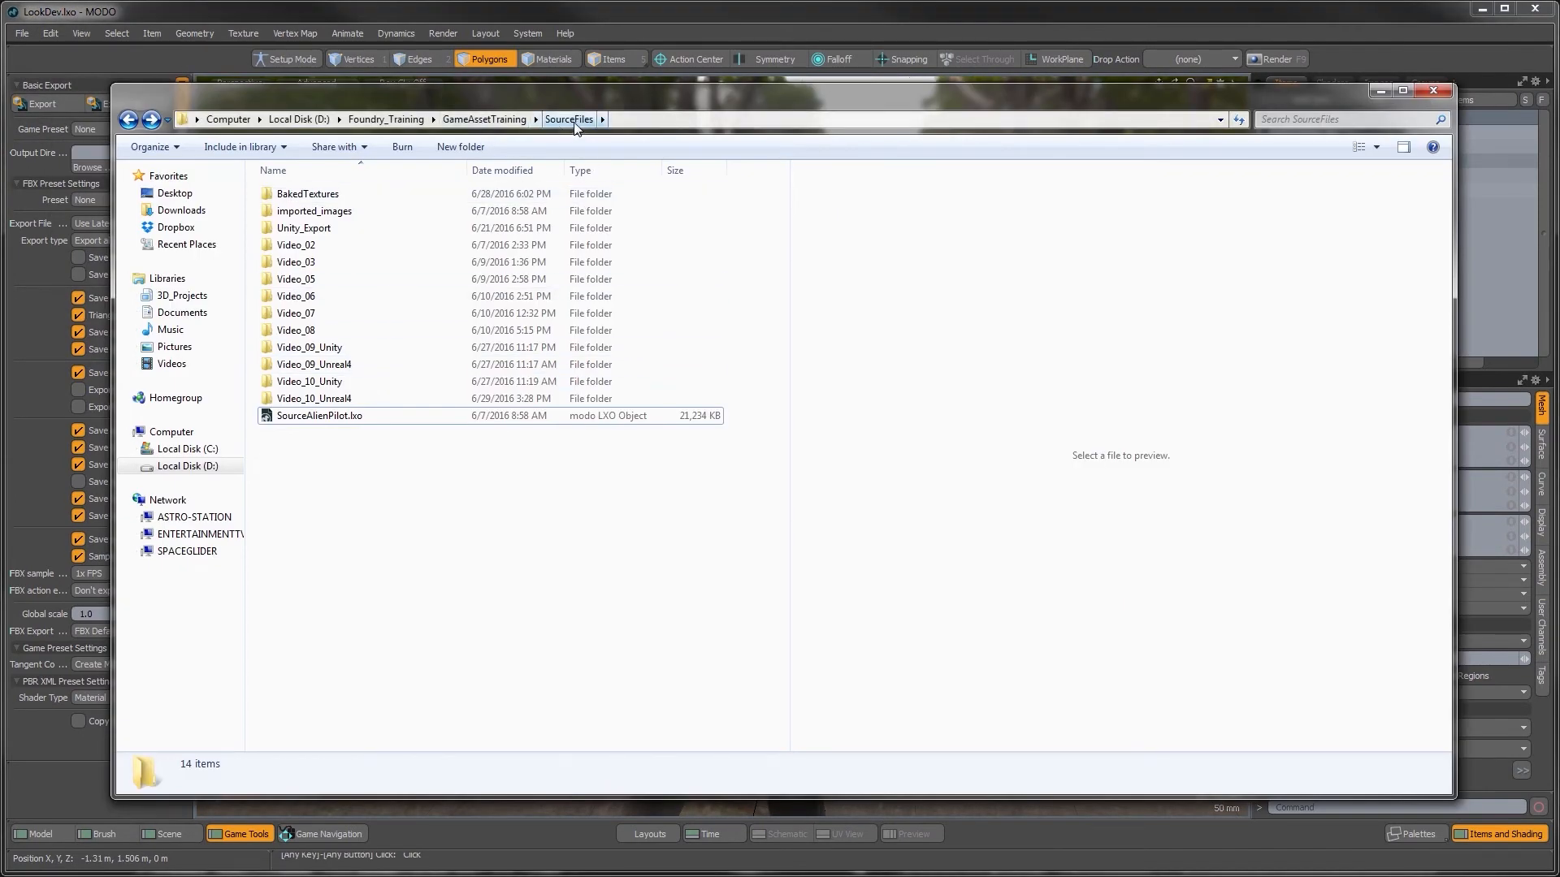
{"action": "left_click", "coordinate": [301, 198]}
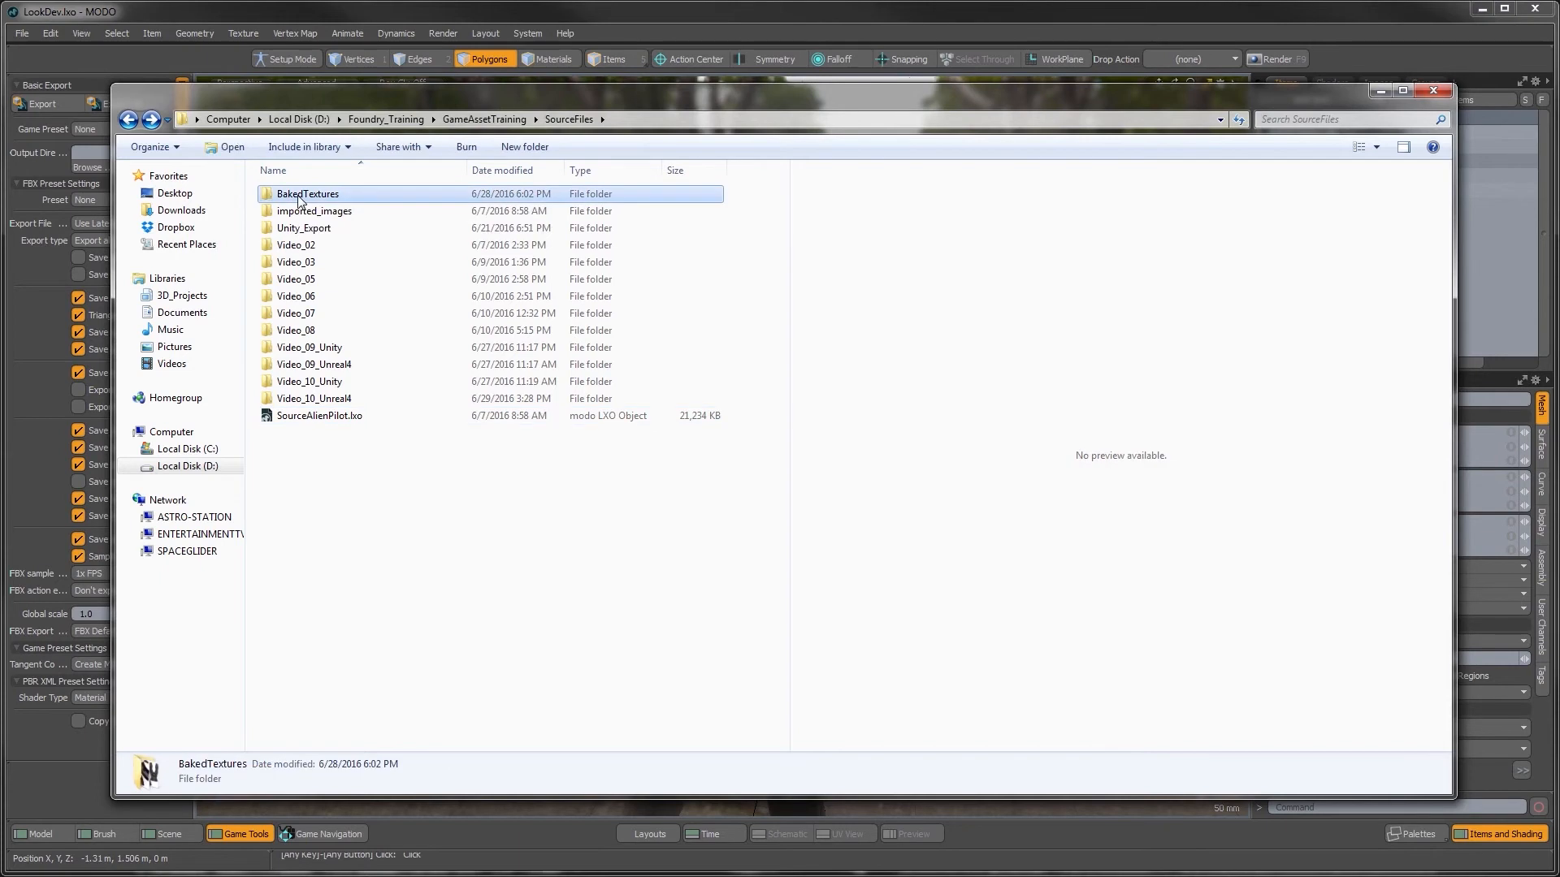
{"action": "right_click", "coordinate": [299, 196]}
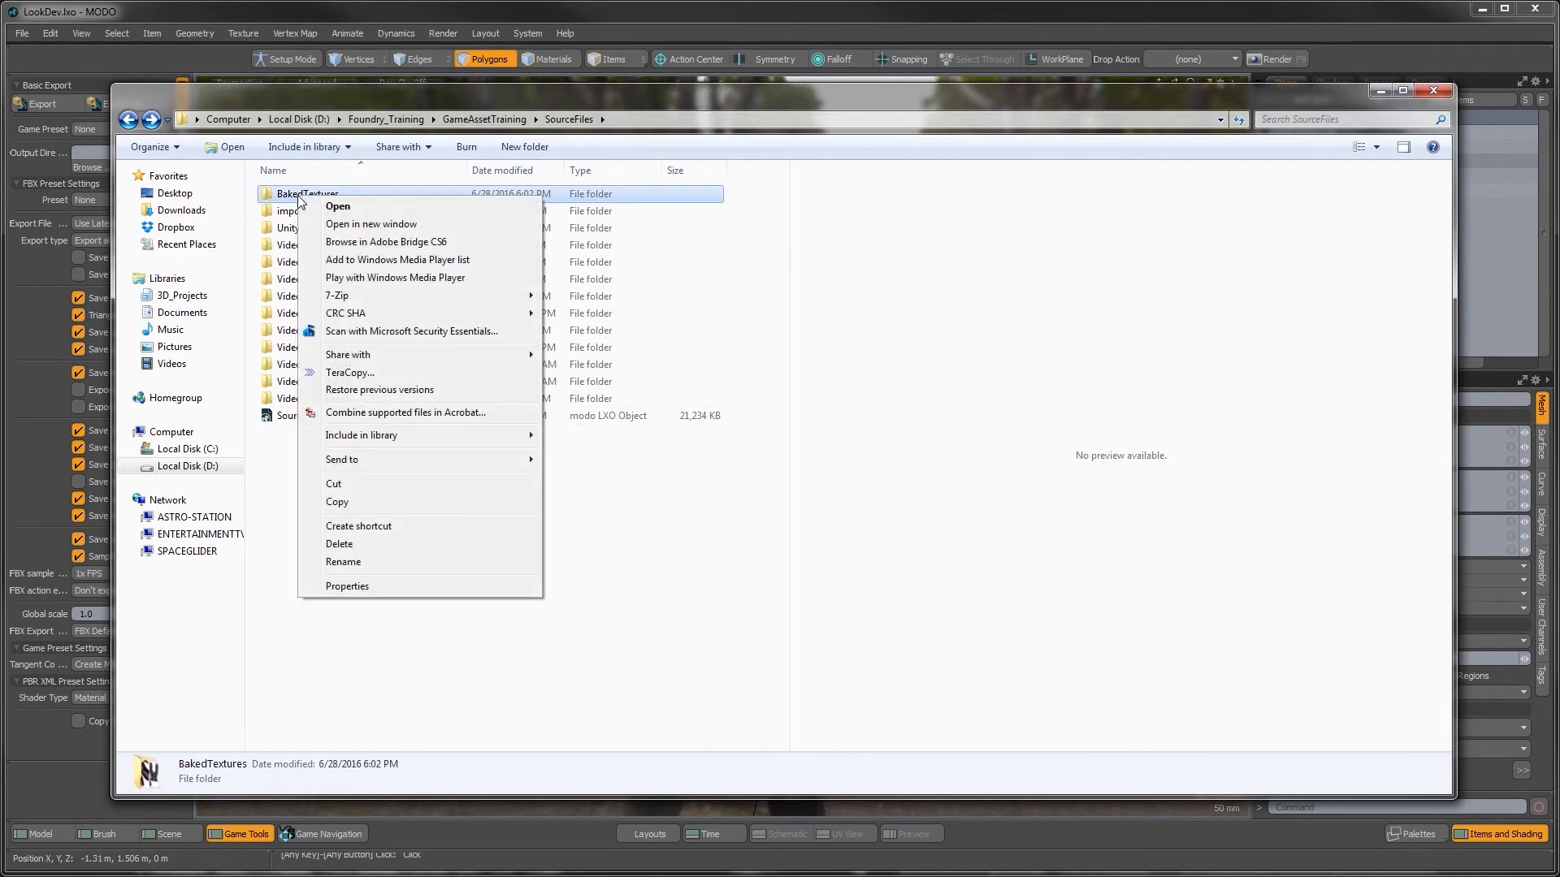
{"action": "left_click", "coordinate": [337, 503]}
{"action": "left_click", "coordinate": [325, 506]}
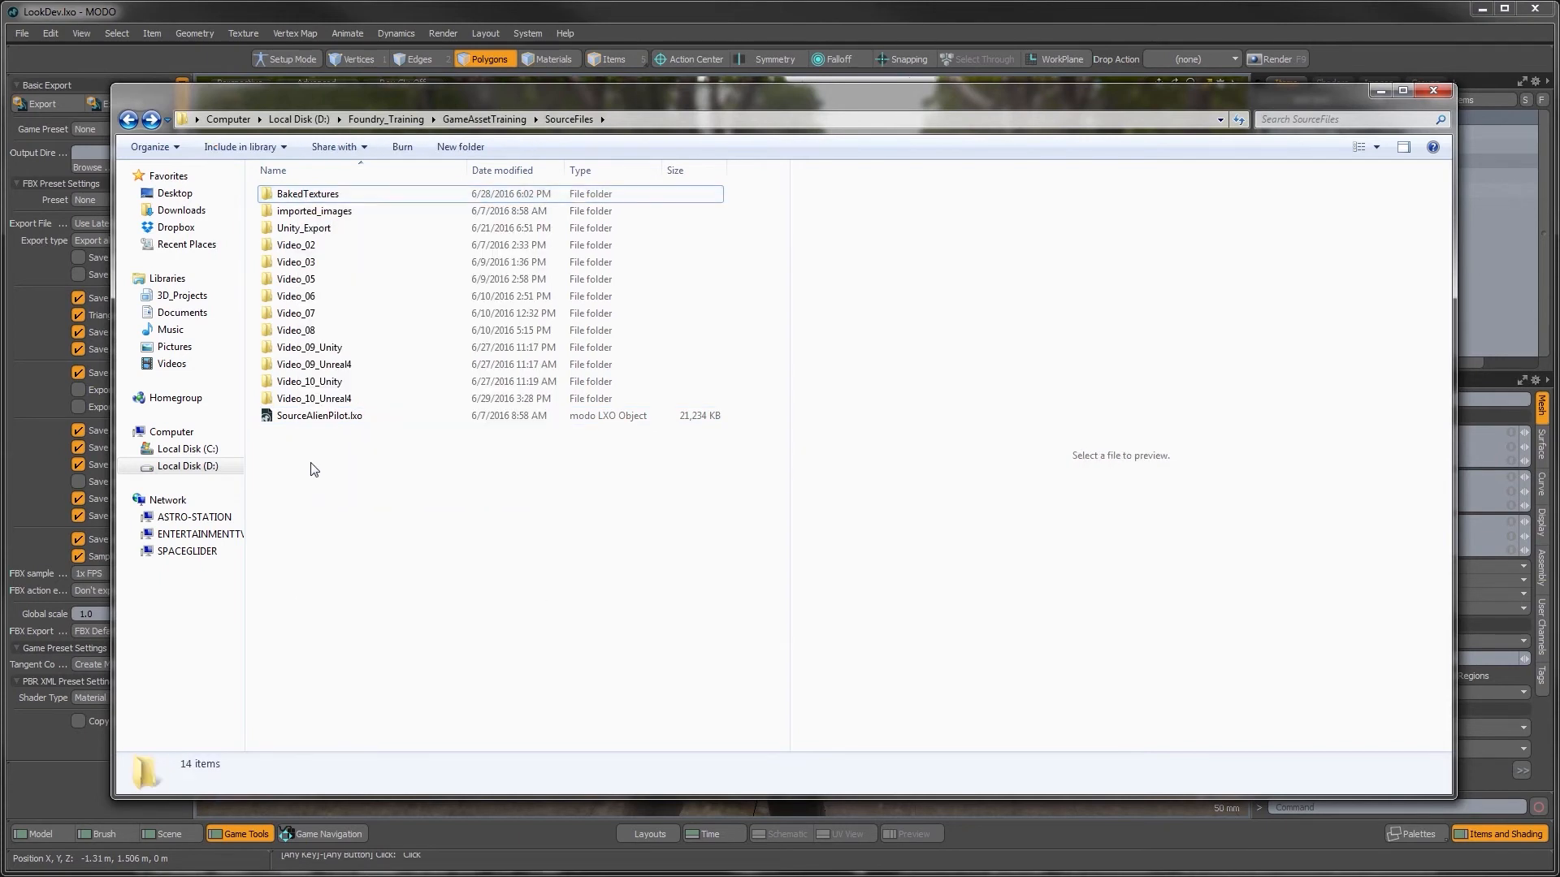
{"action": "right_click", "coordinate": [313, 463]}
{"action": "left_click", "coordinate": [351, 576]}
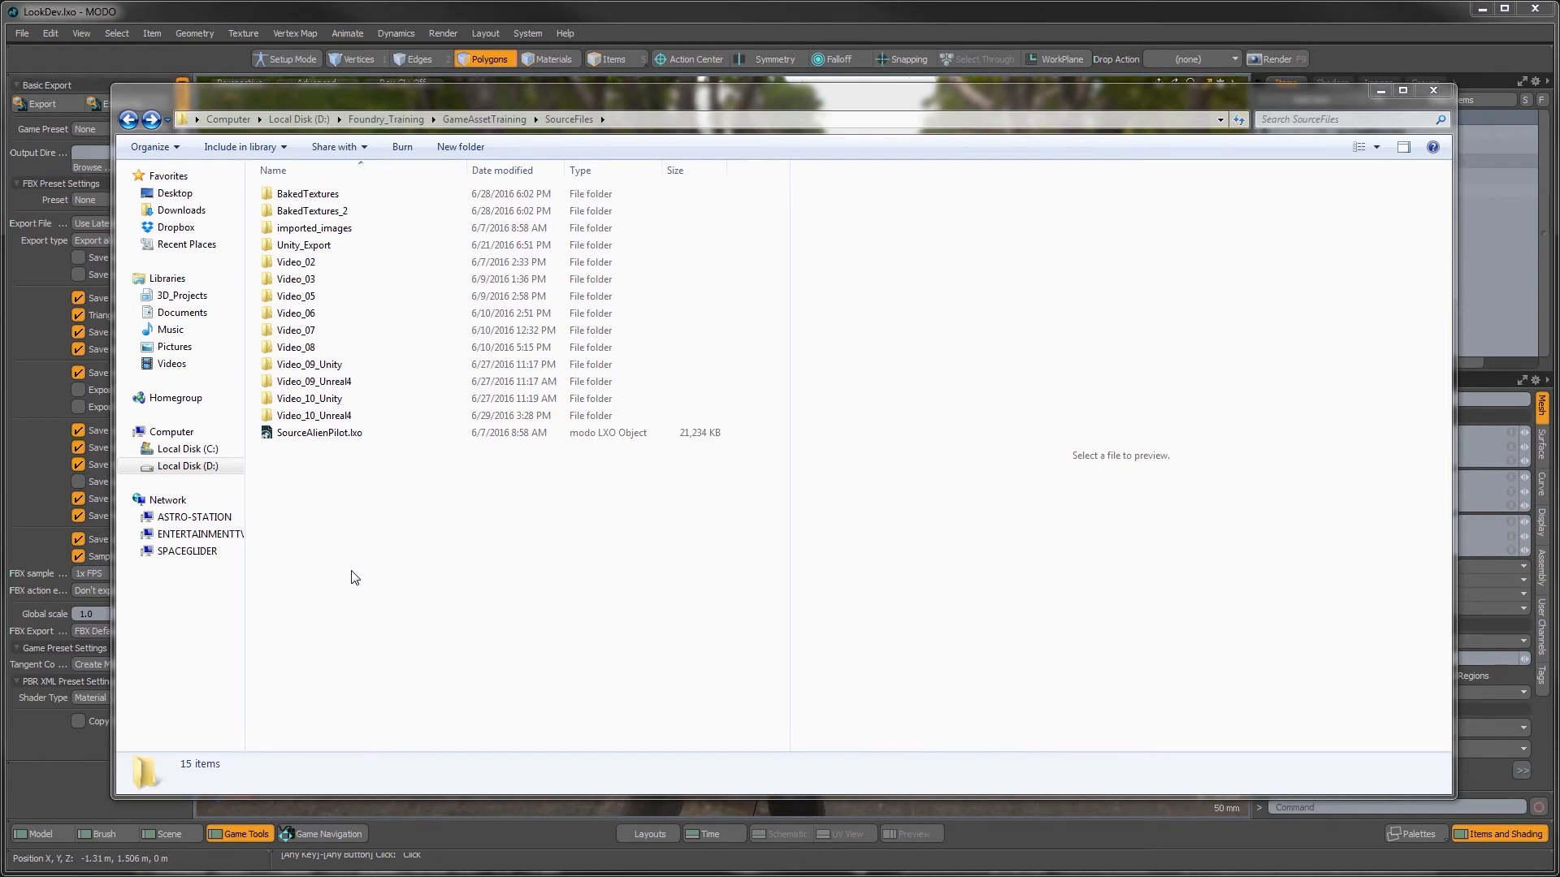
Step: Check the contents of the BakedTextures and BakedTextures_2 folders, and switch back to MODO to view the character
{"action": "double_click", "coordinate": [308, 193]}
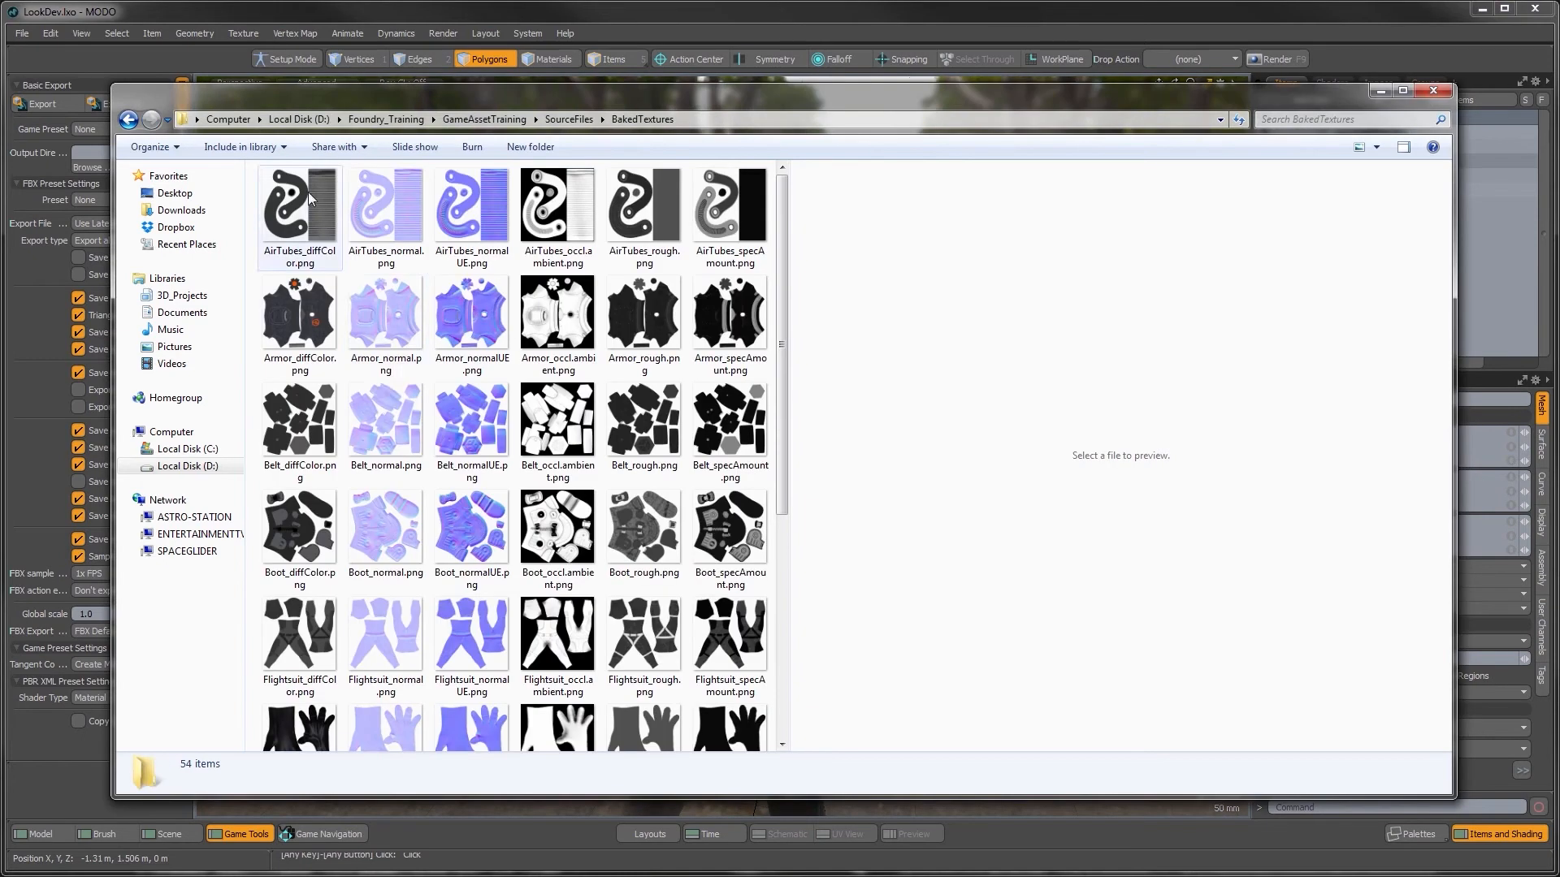
{"action": "key", "text": "BackSpace"}
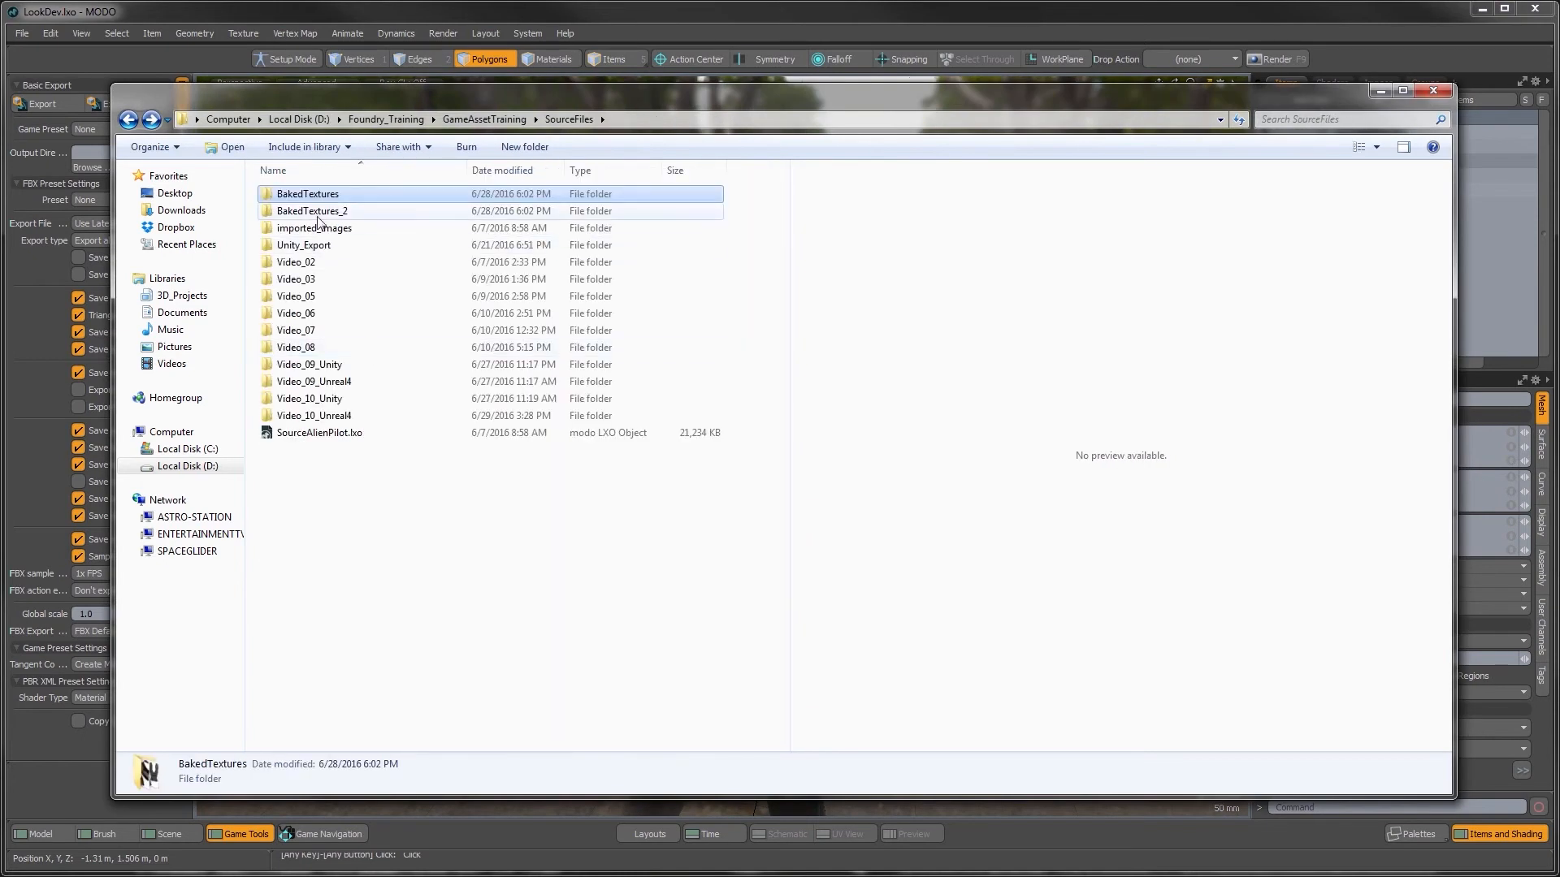
{"action": "double_click", "coordinate": [312, 211]}
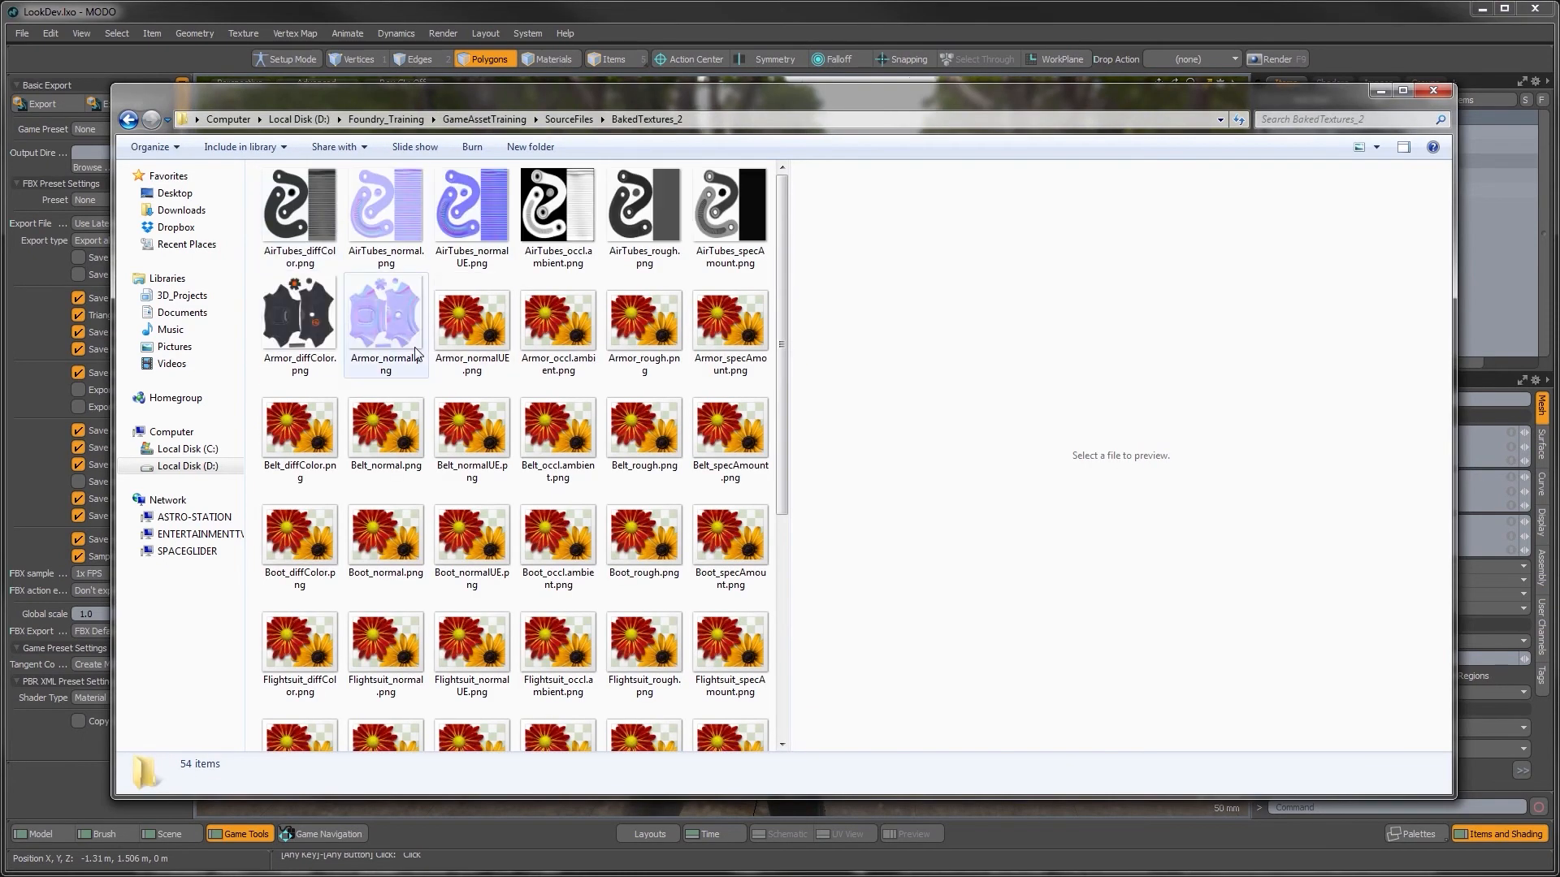
{"action": "key", "text": "BackSpace"}
{"action": "left_click", "coordinate": [288, 207]}
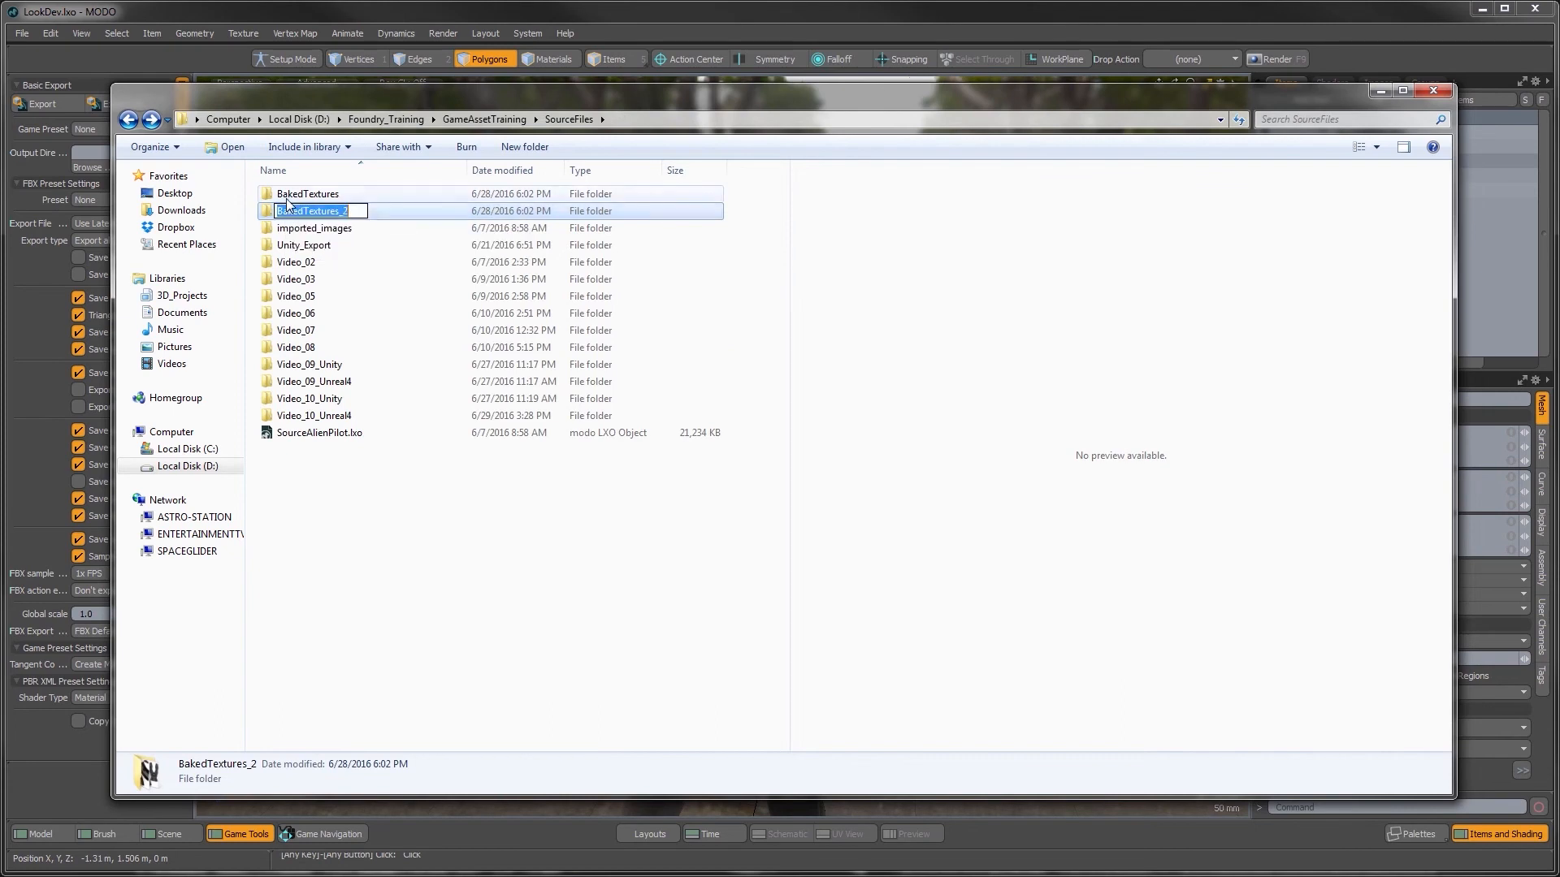
{"action": "left_click", "coordinate": [287, 198]}
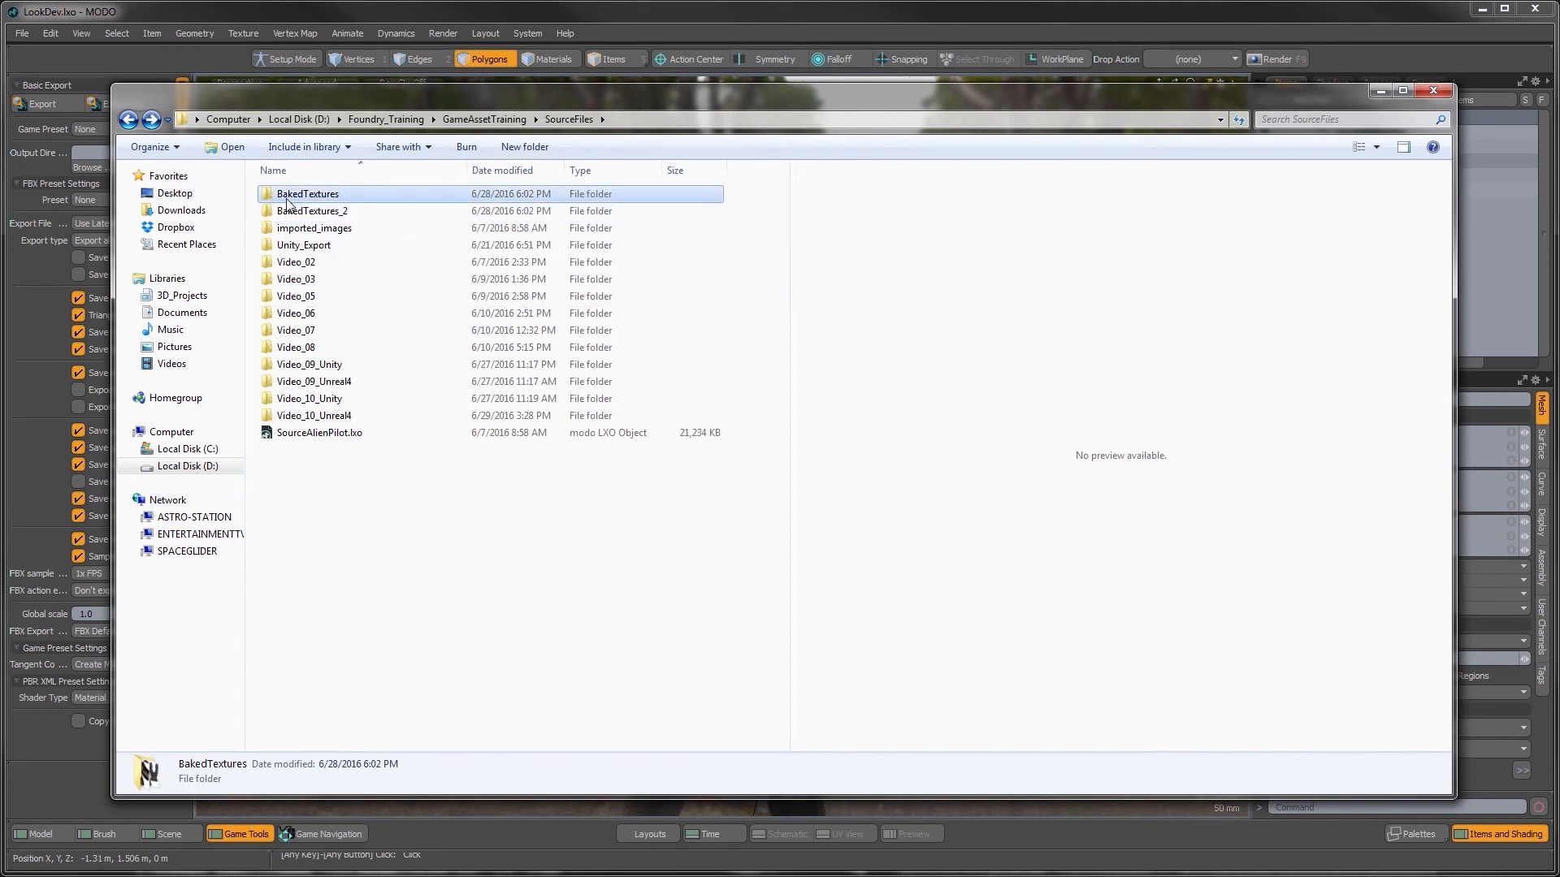
{"action": "left_click", "coordinate": [356, 528]}
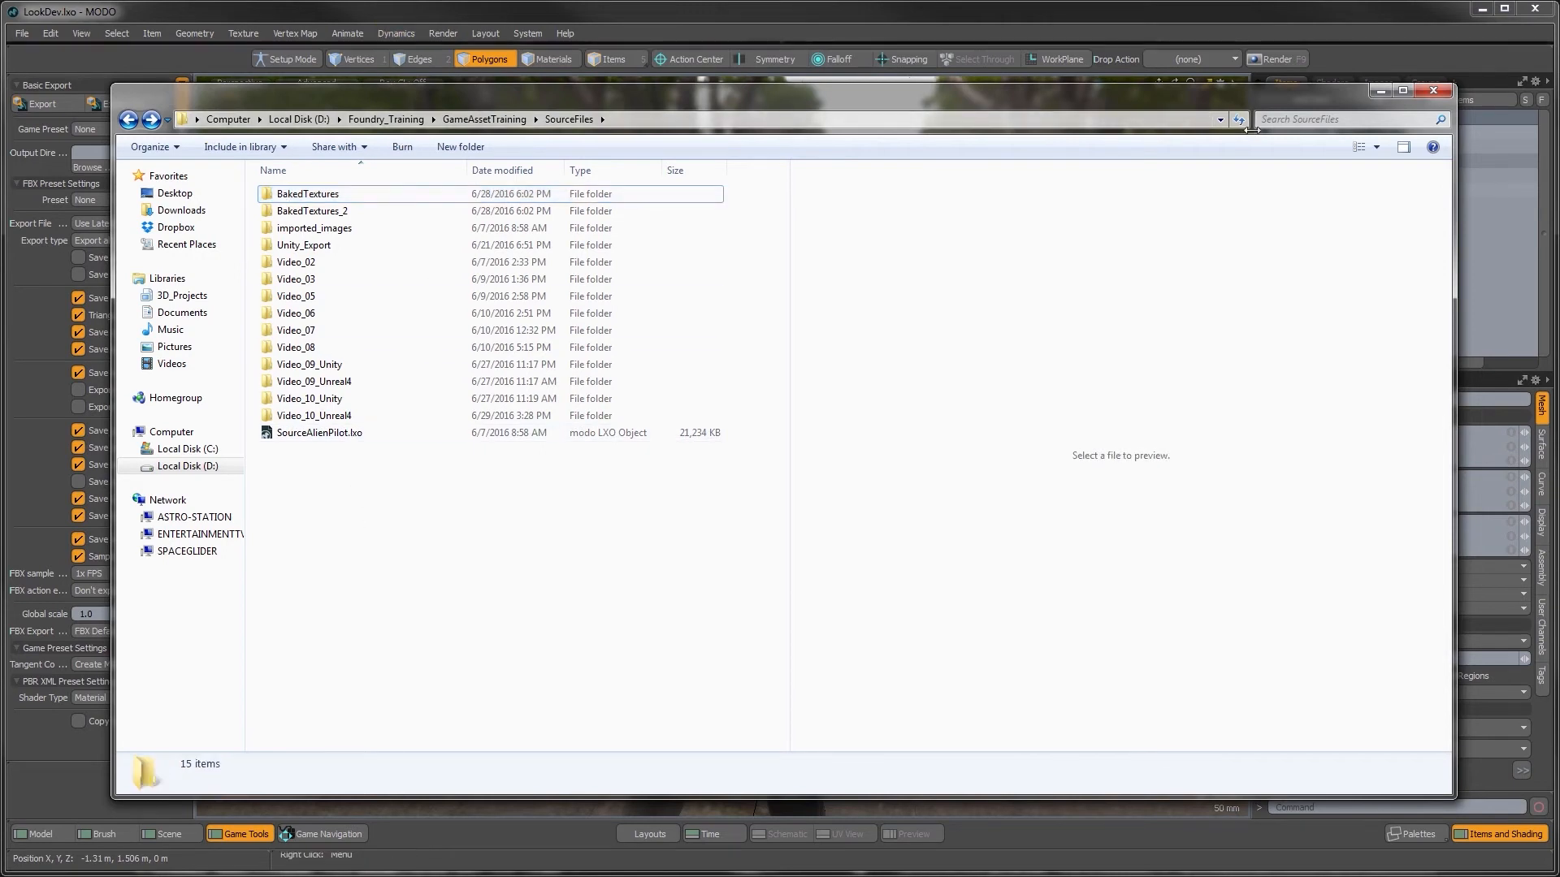
{"action": "left_click", "coordinate": [1379, 92]}
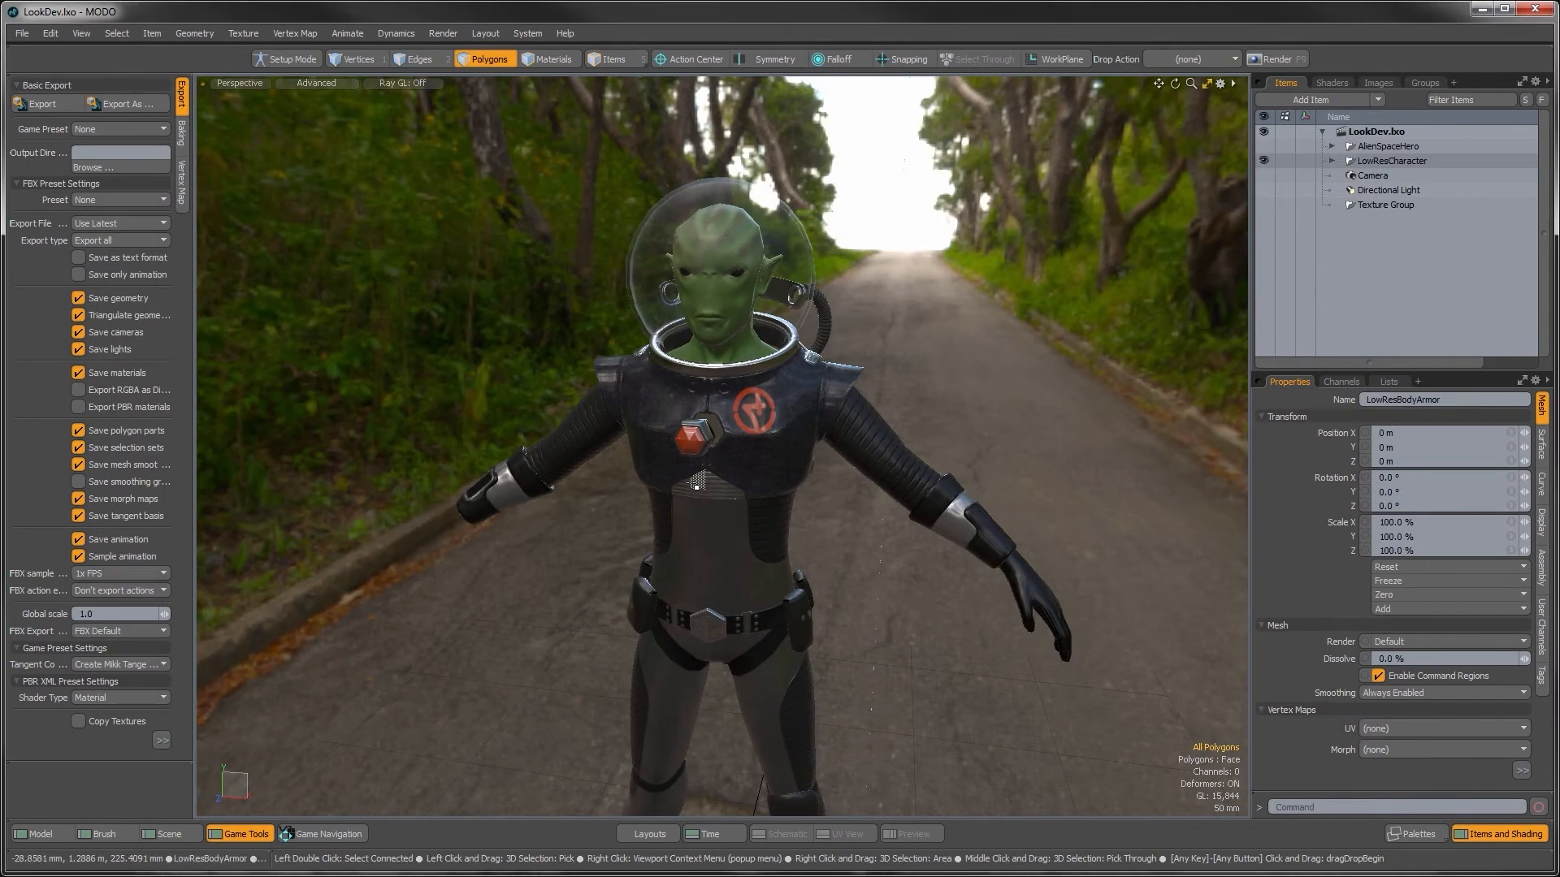
{"action": "left_click_drag", "start_coordinate": [690, 537], "coordinate": [766, 501], "text": "alt"}
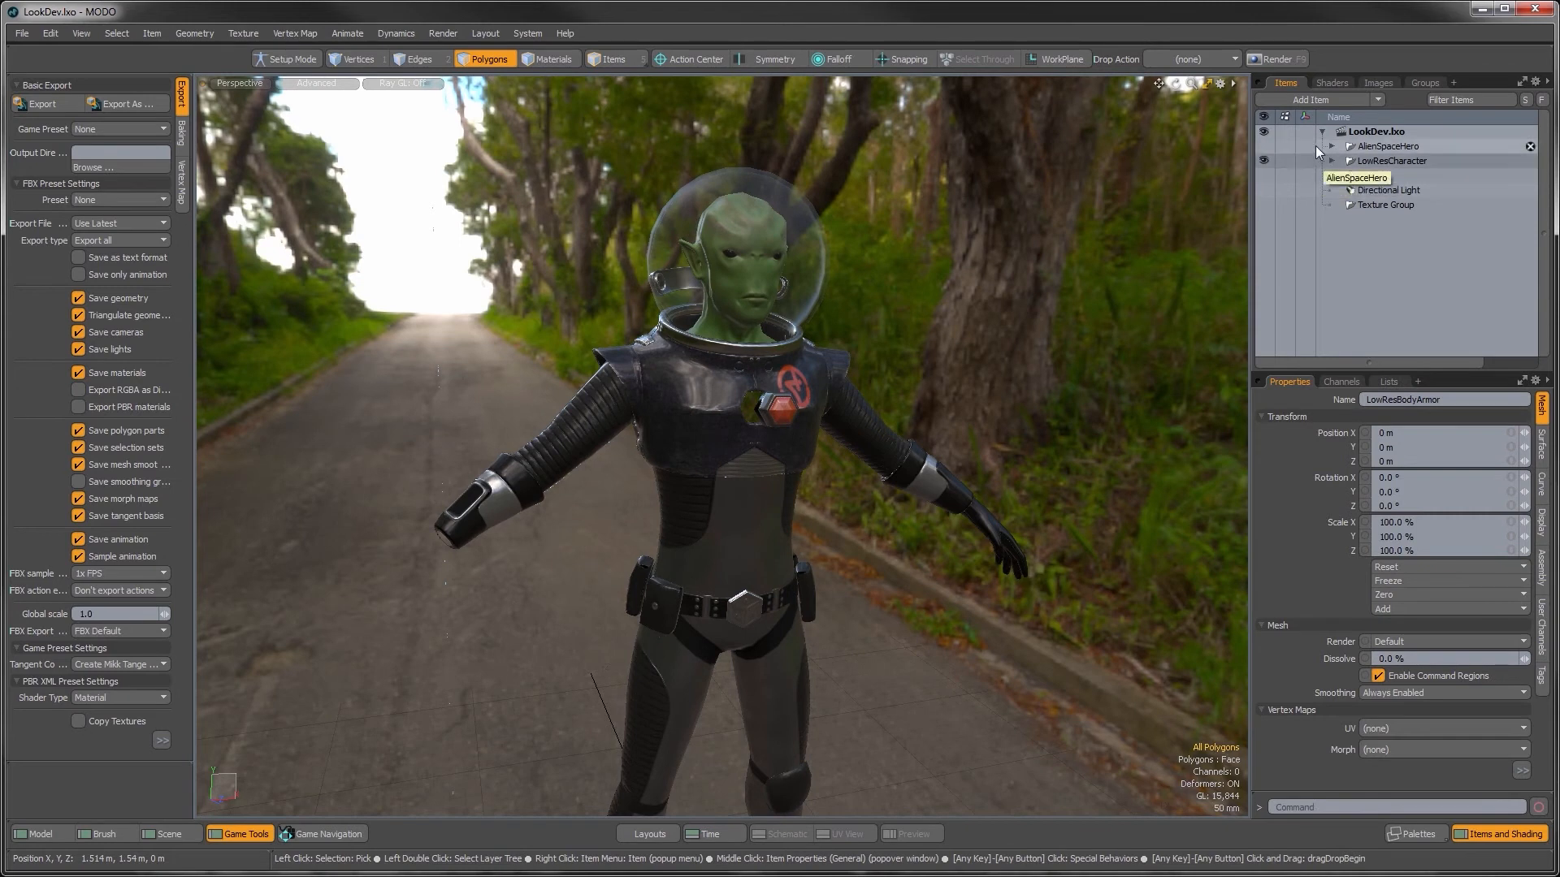
Step: Delete the AlienSpaceHero group from the scene and make the LowResCharacter group visible
{"action": "left_click", "coordinate": [1267, 146]}
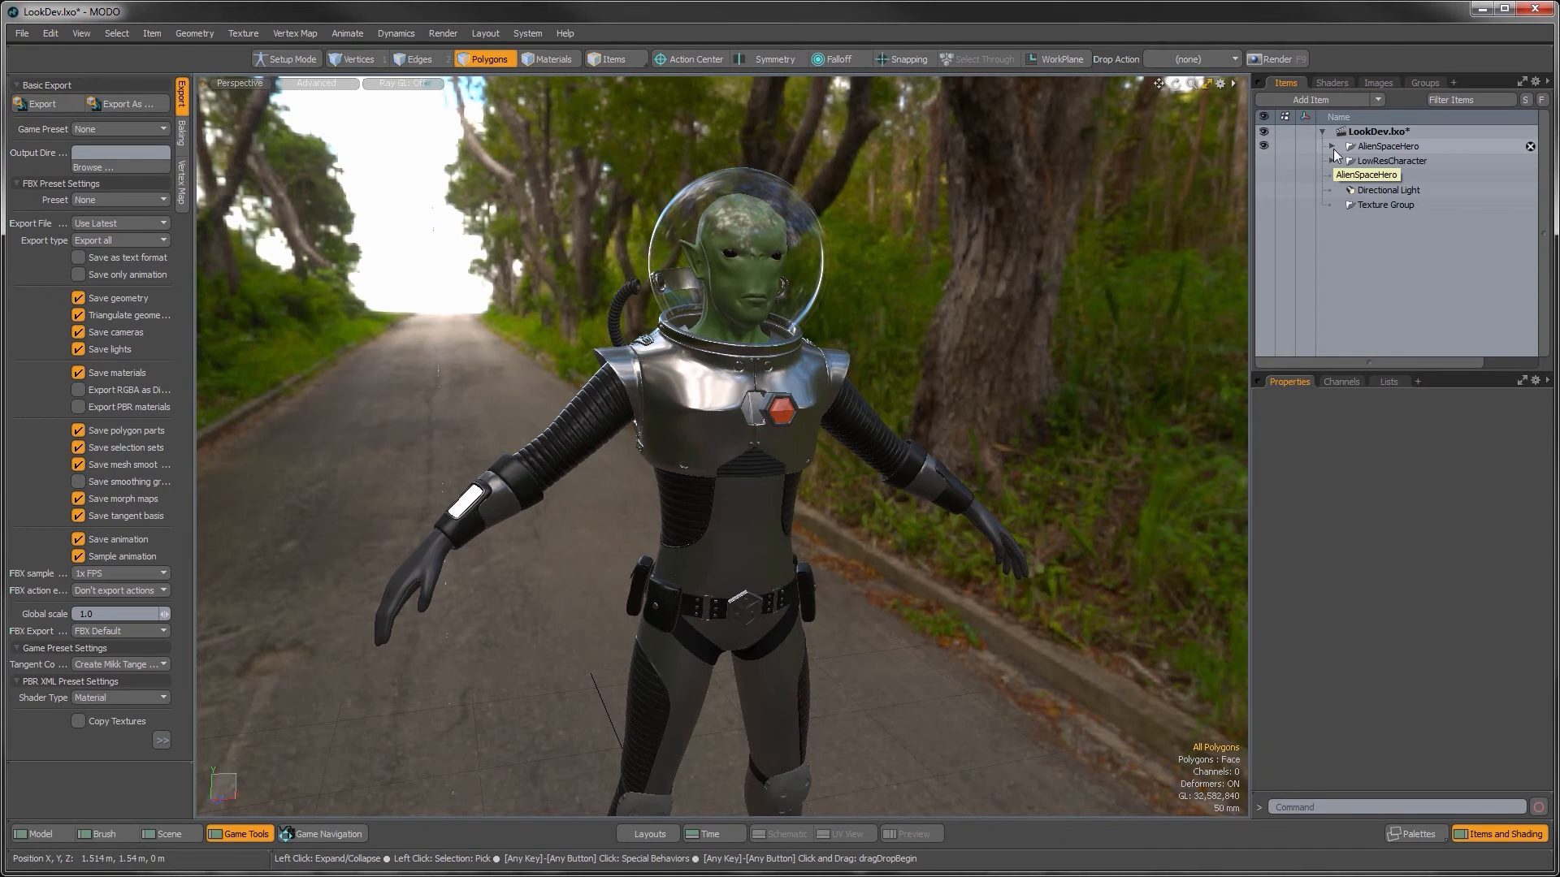
{"action": "left_click", "coordinate": [1376, 149]}
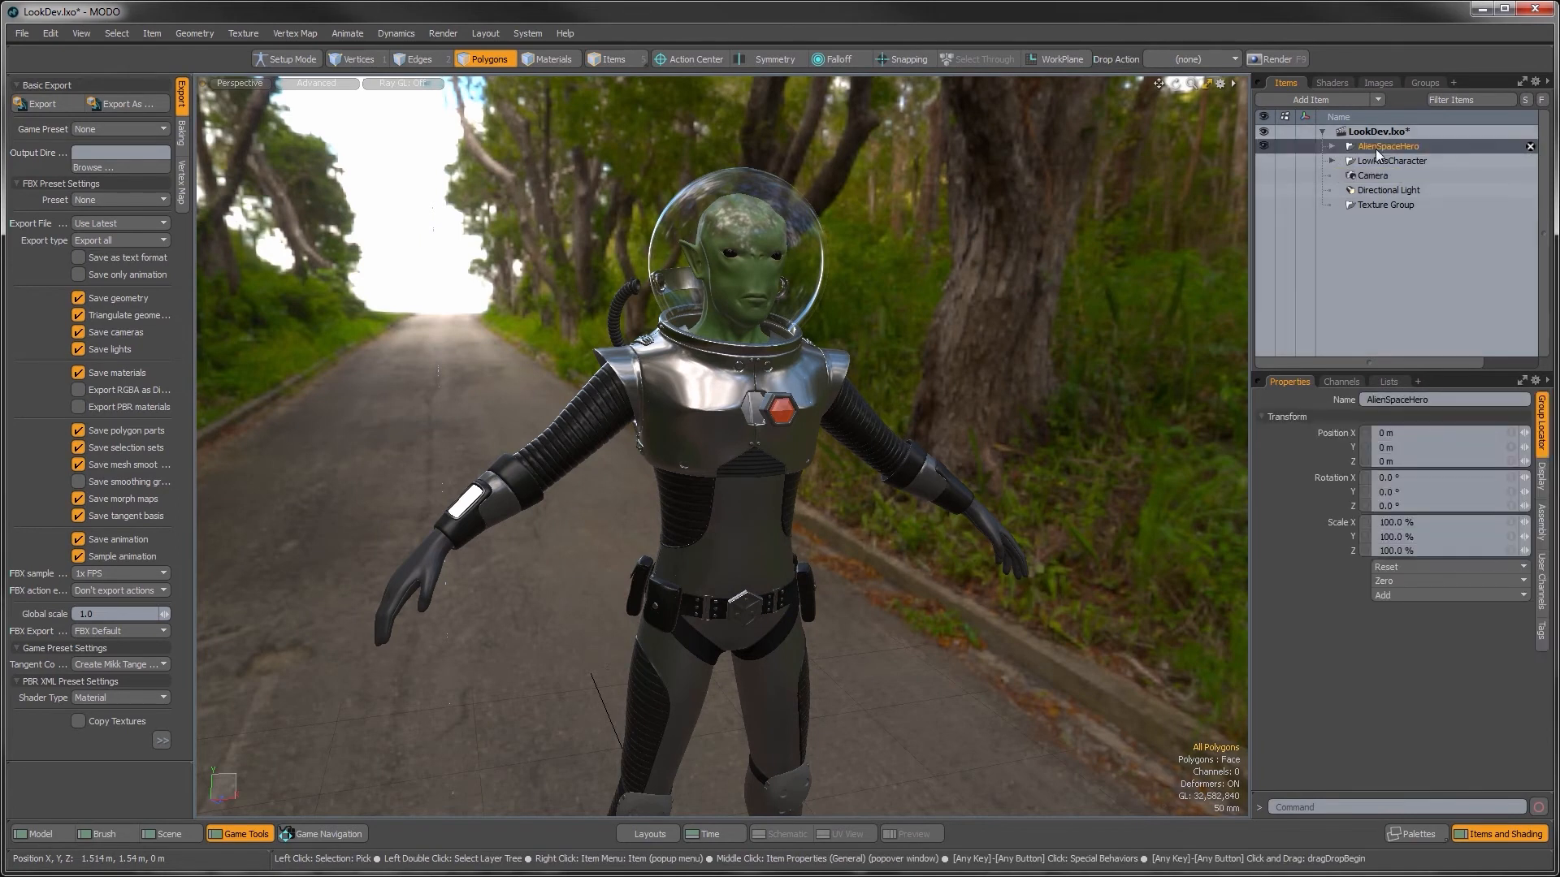
{"action": "key", "text": "Delete"}
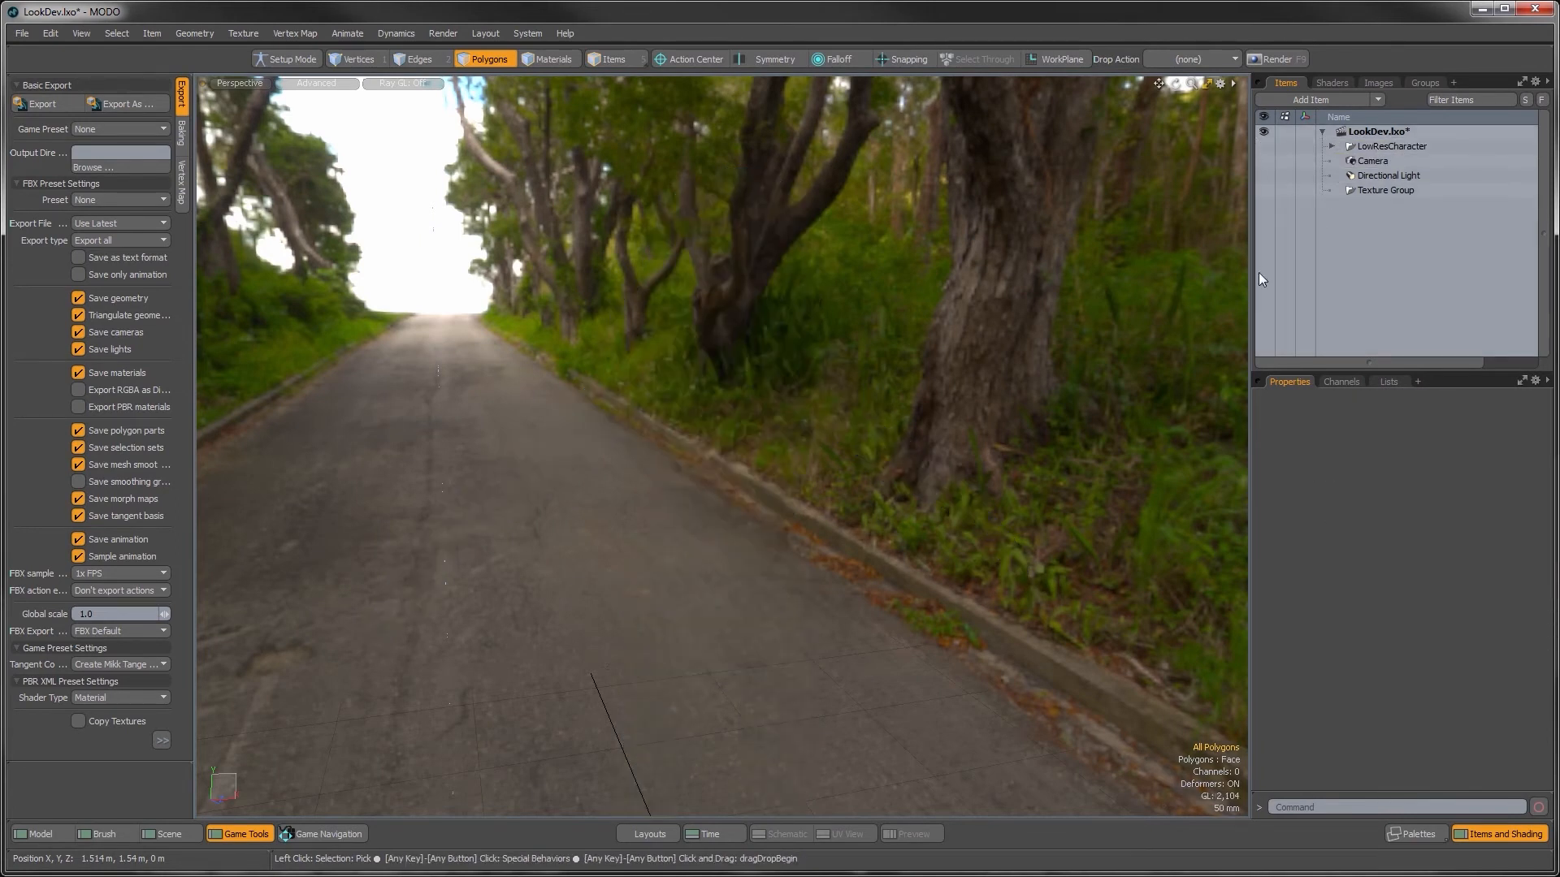
{"action": "left_click", "coordinate": [1264, 145]}
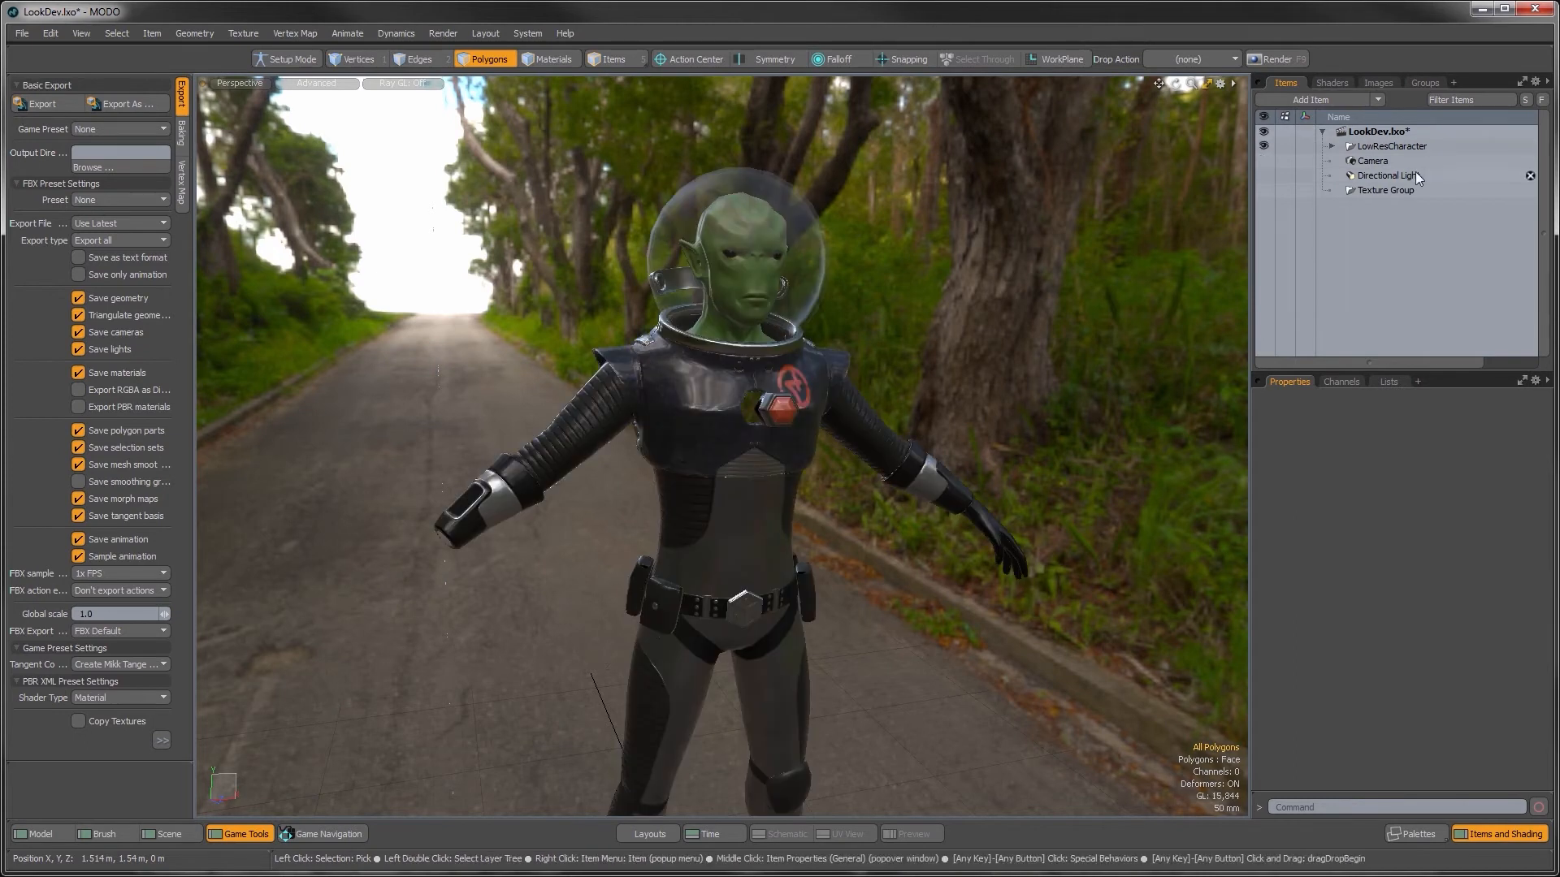
Step: Delete the high-res alien material group and all the Bake Wizard groups from the shader tree
{"action": "left_click", "coordinate": [1342, 85]}
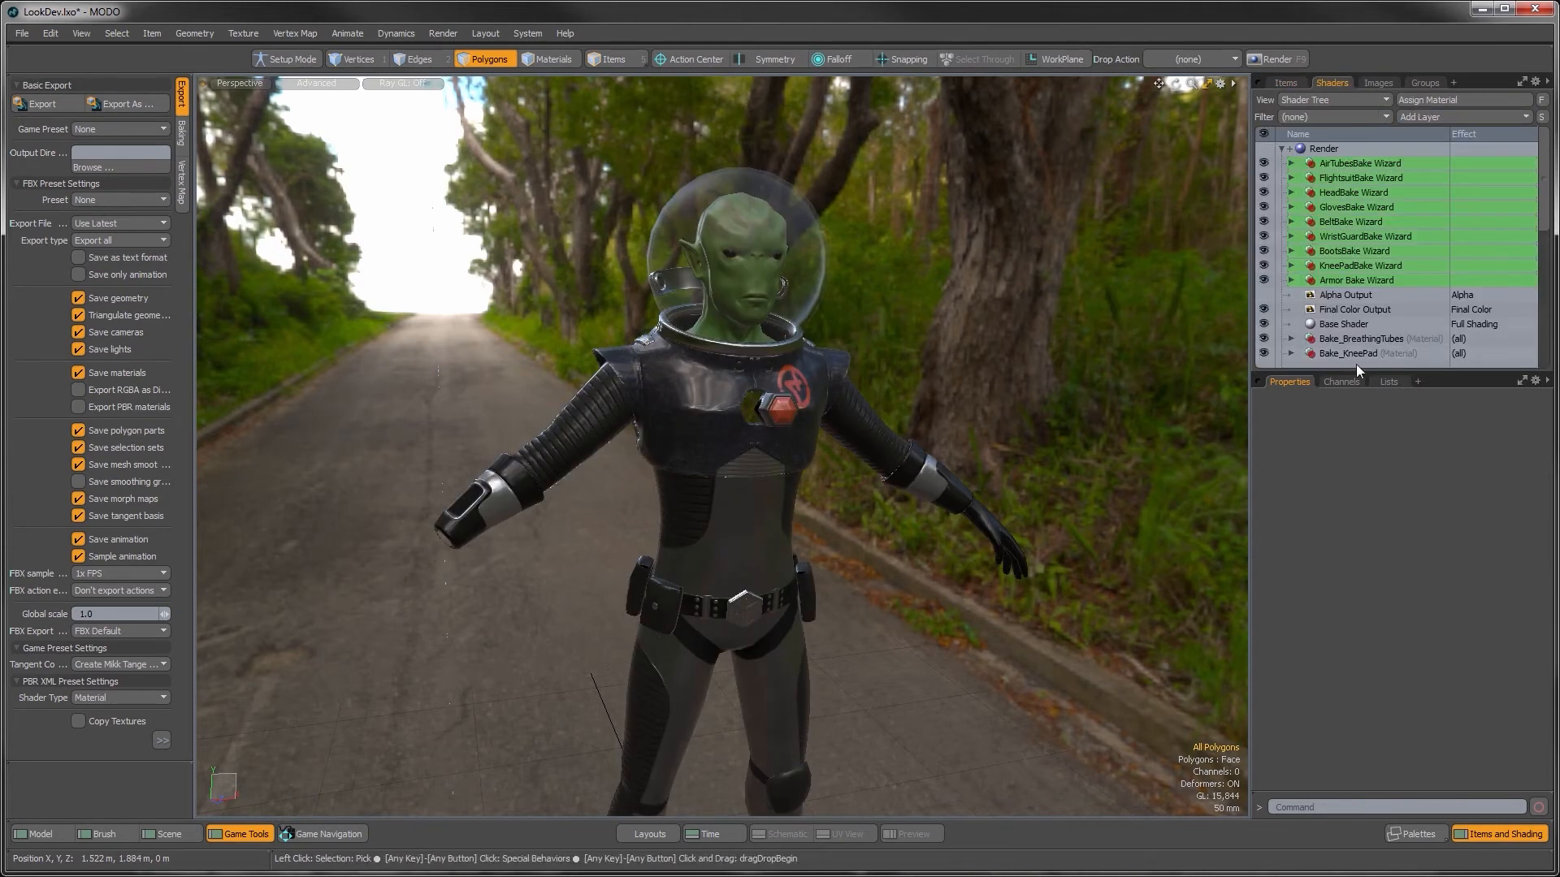
{"action": "left_click_drag", "start_coordinate": [1354, 370], "coordinate": [1354, 615]}
{"action": "left_click", "coordinate": [1347, 483]}
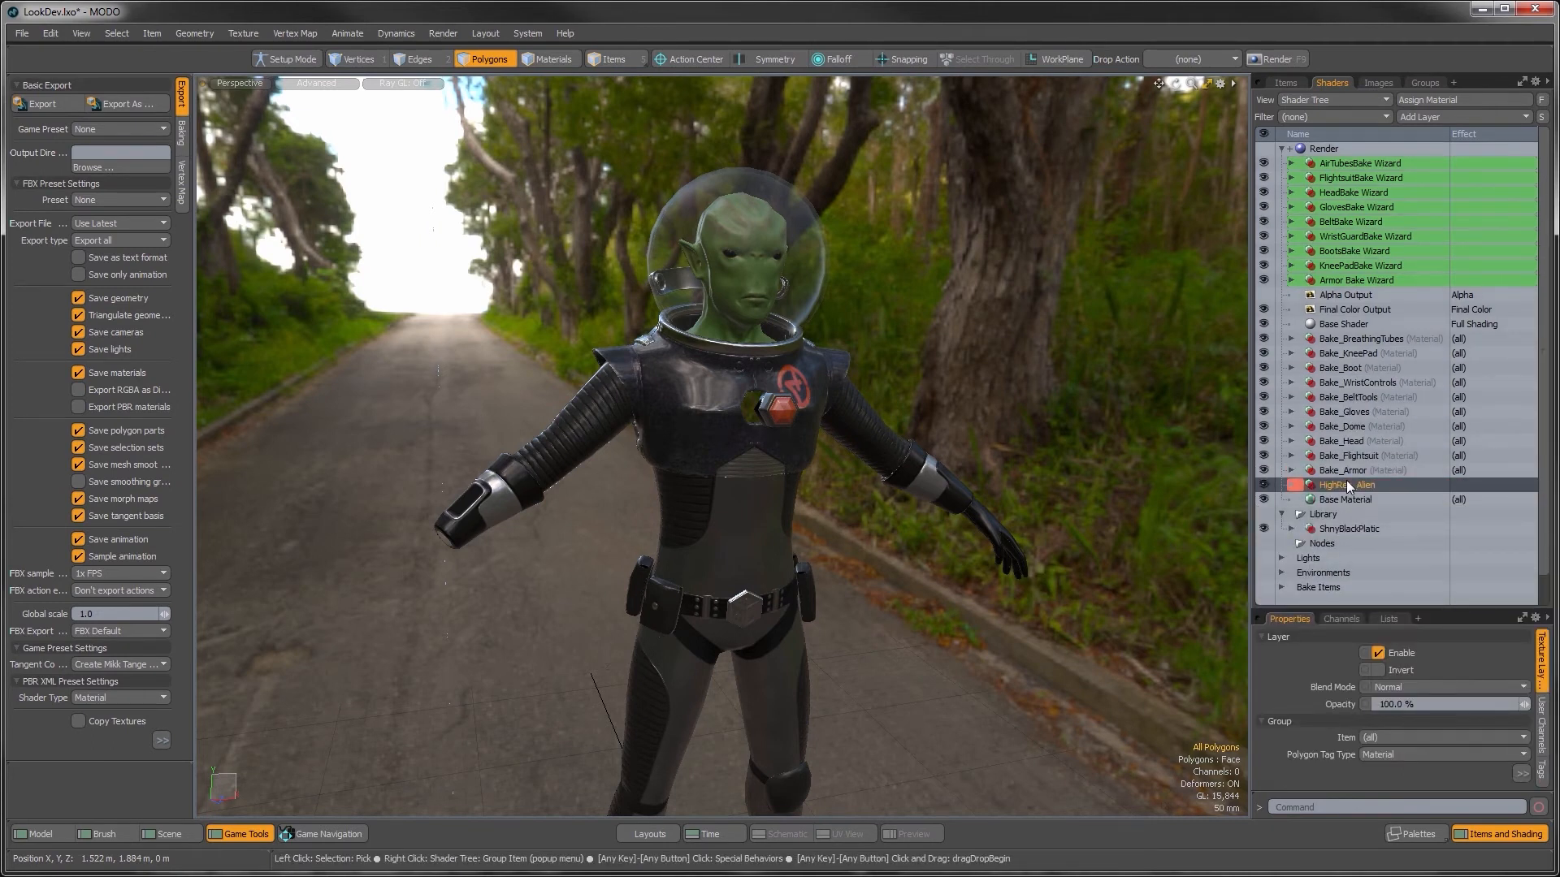
{"action": "key", "text": "Delete"}
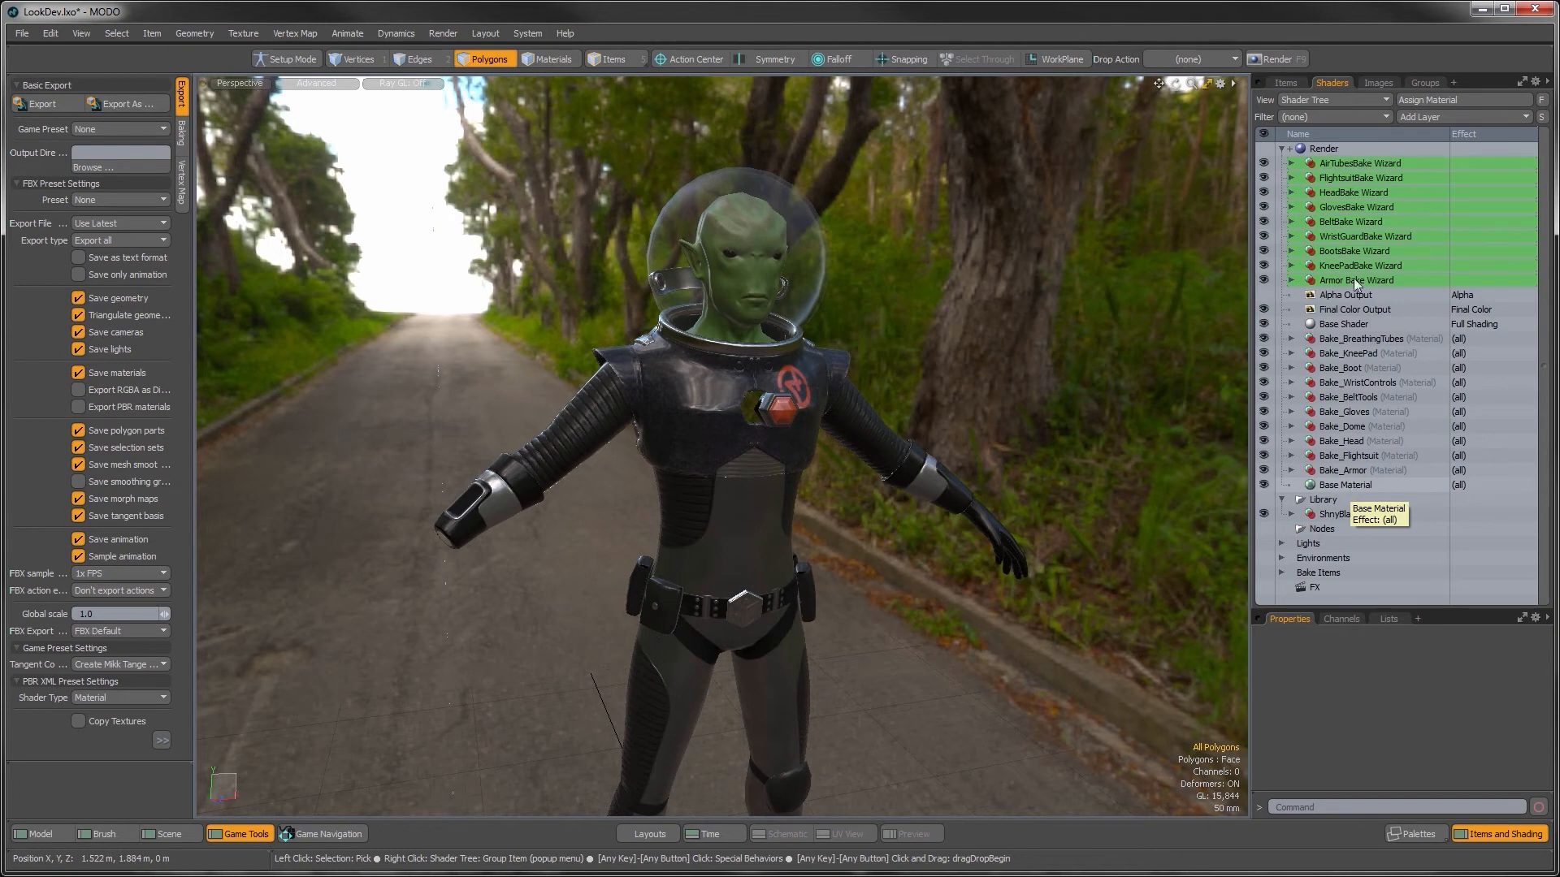
{"action": "left_click", "coordinate": [1352, 160]}
{"action": "left_click_drag", "start_coordinate": [1329, 278], "coordinate": [1329, 278]}
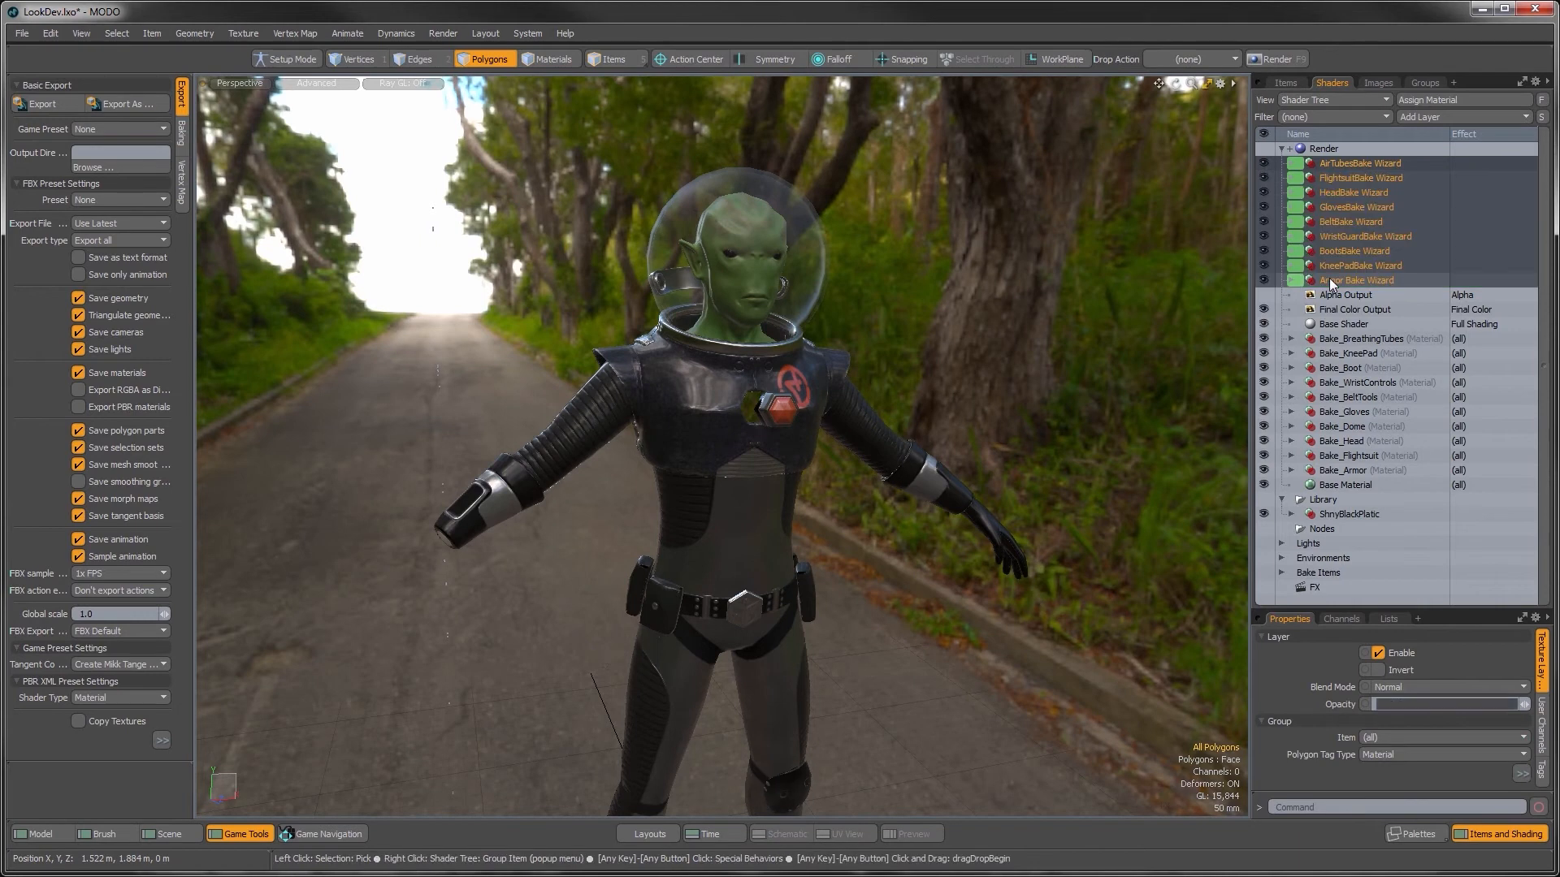
{"action": "key", "text": "Delete"}
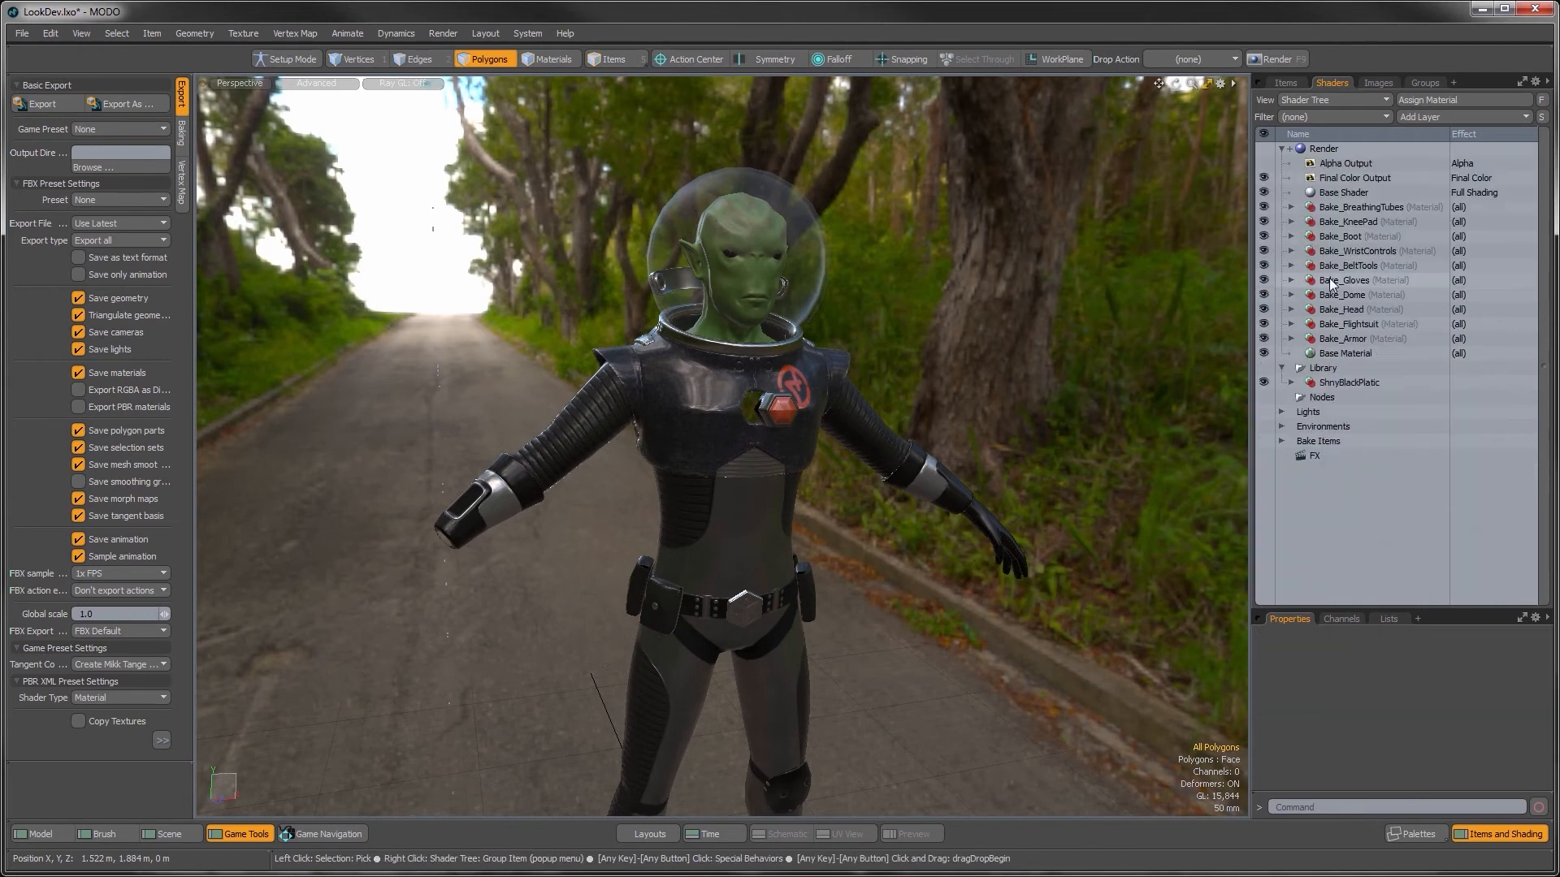
Step: Delete all the bake items, from Output Baking through AirTubesTexture Baking, from the shader tree
{"action": "left_click", "coordinate": [1280, 441]}
{"action": "scroll", "coordinate": [1316, 459], "scroll_direction": "down", "scroll_amount": 3}
{"action": "left_click", "coordinate": [1337, 455]}
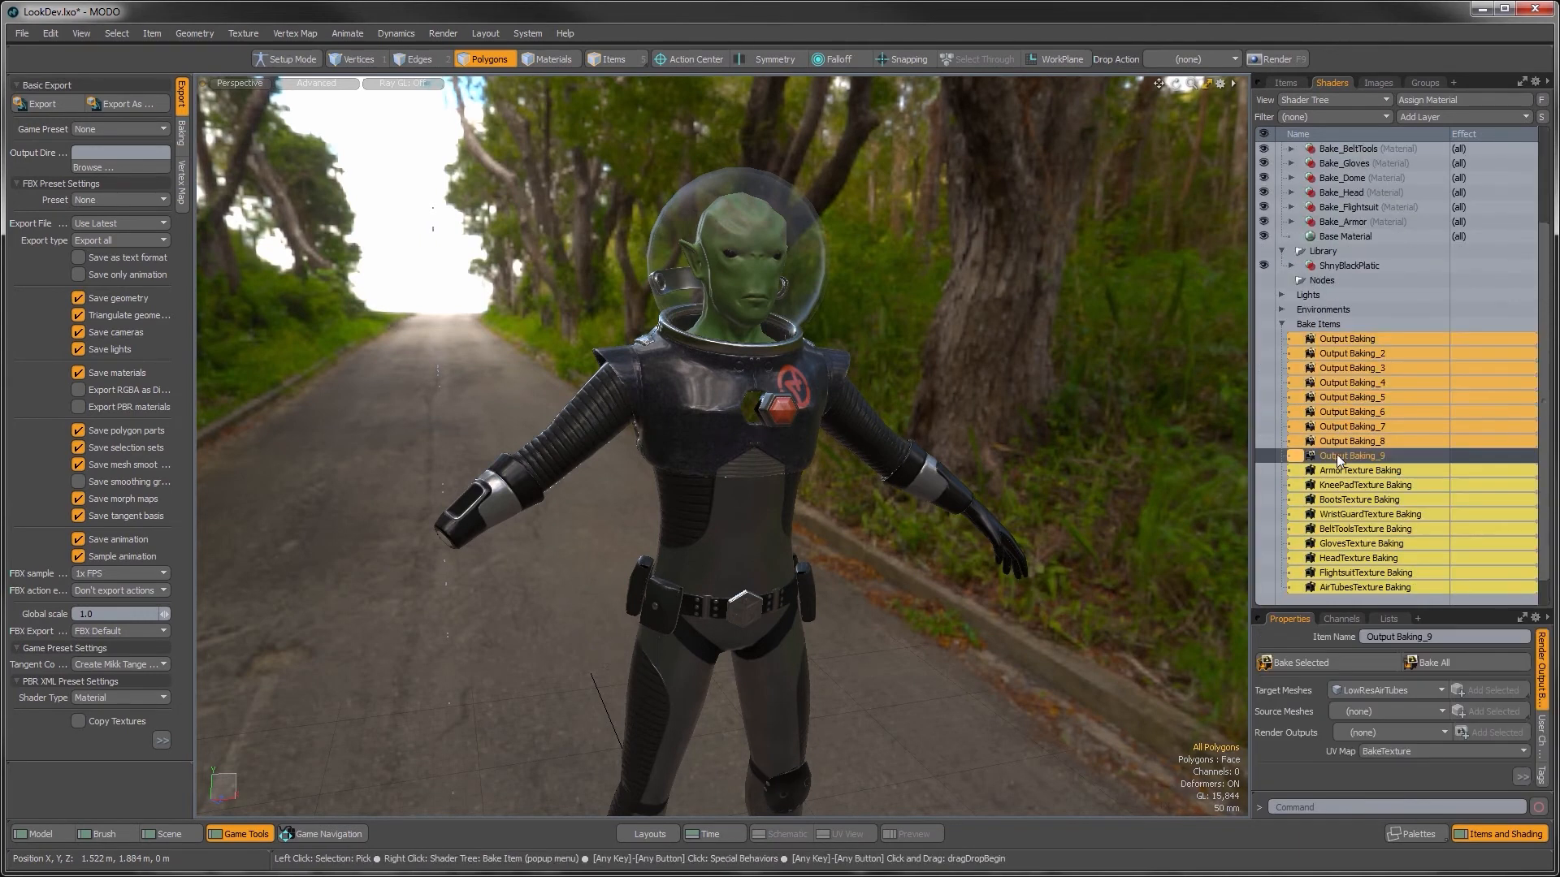
{"action": "left_click", "coordinate": [1340, 338]}
{"action": "scroll", "coordinate": [1340, 337], "scroll_direction": "down", "scroll_amount": 1}
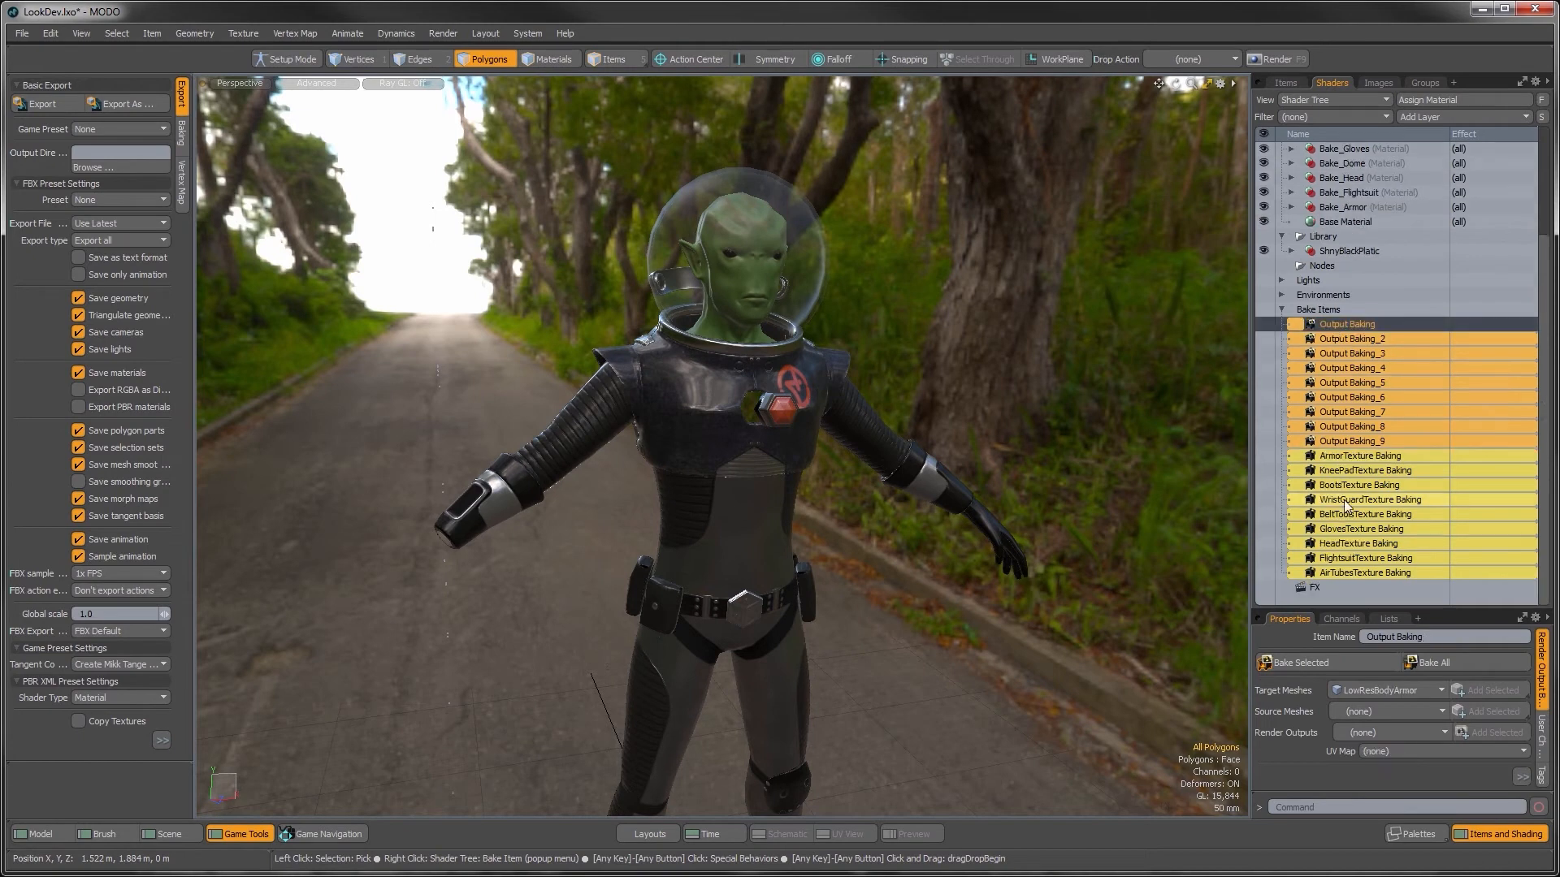
{"action": "left_click", "coordinate": [1340, 572], "text": "shift"}
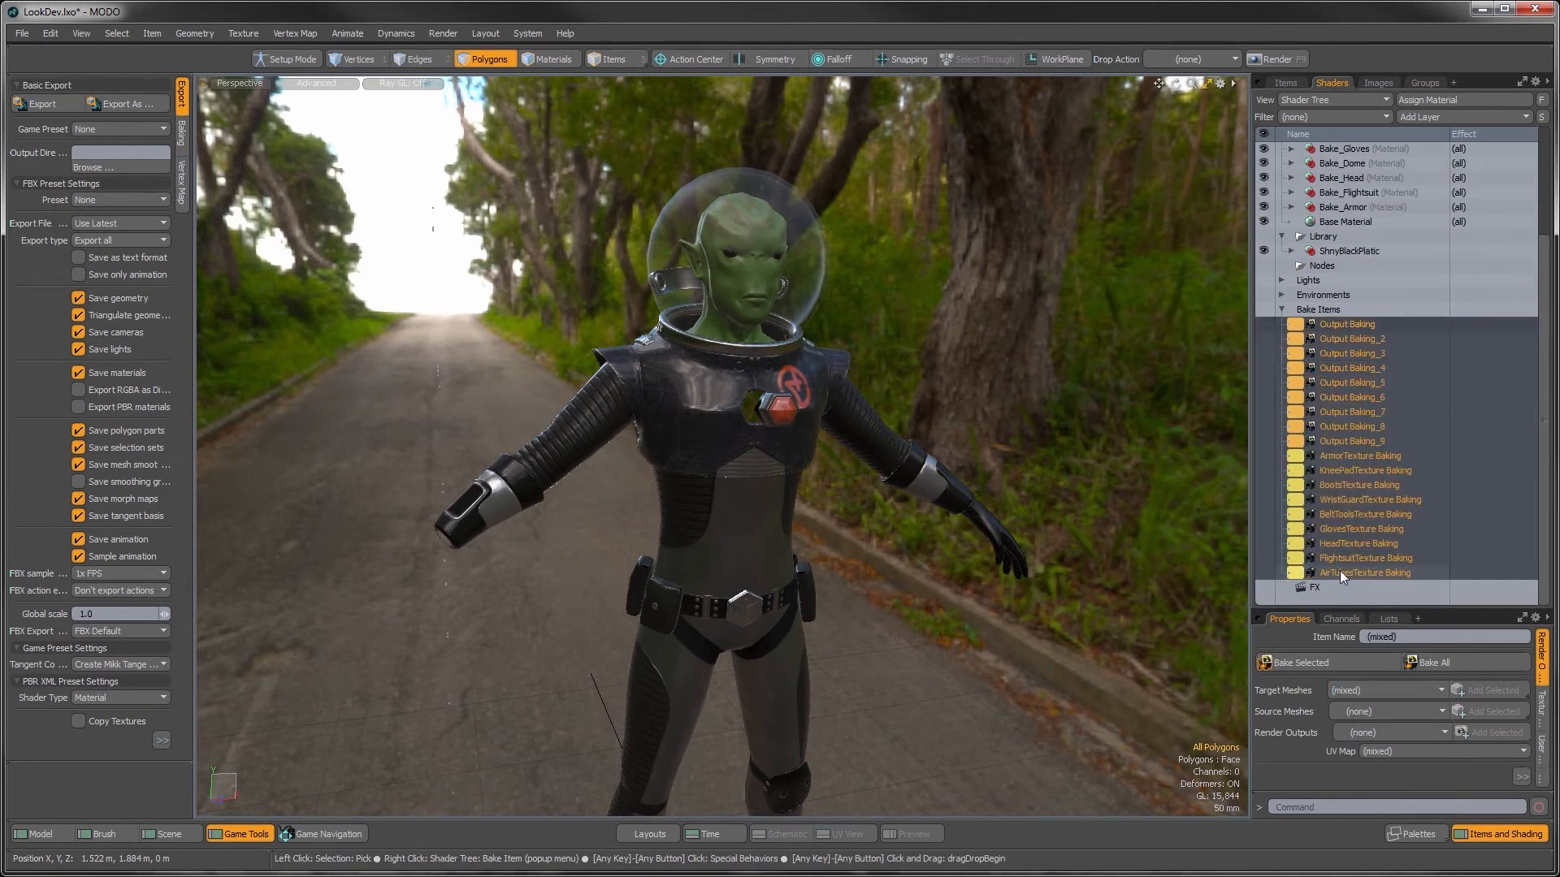
{"action": "key", "text": "Delete"}
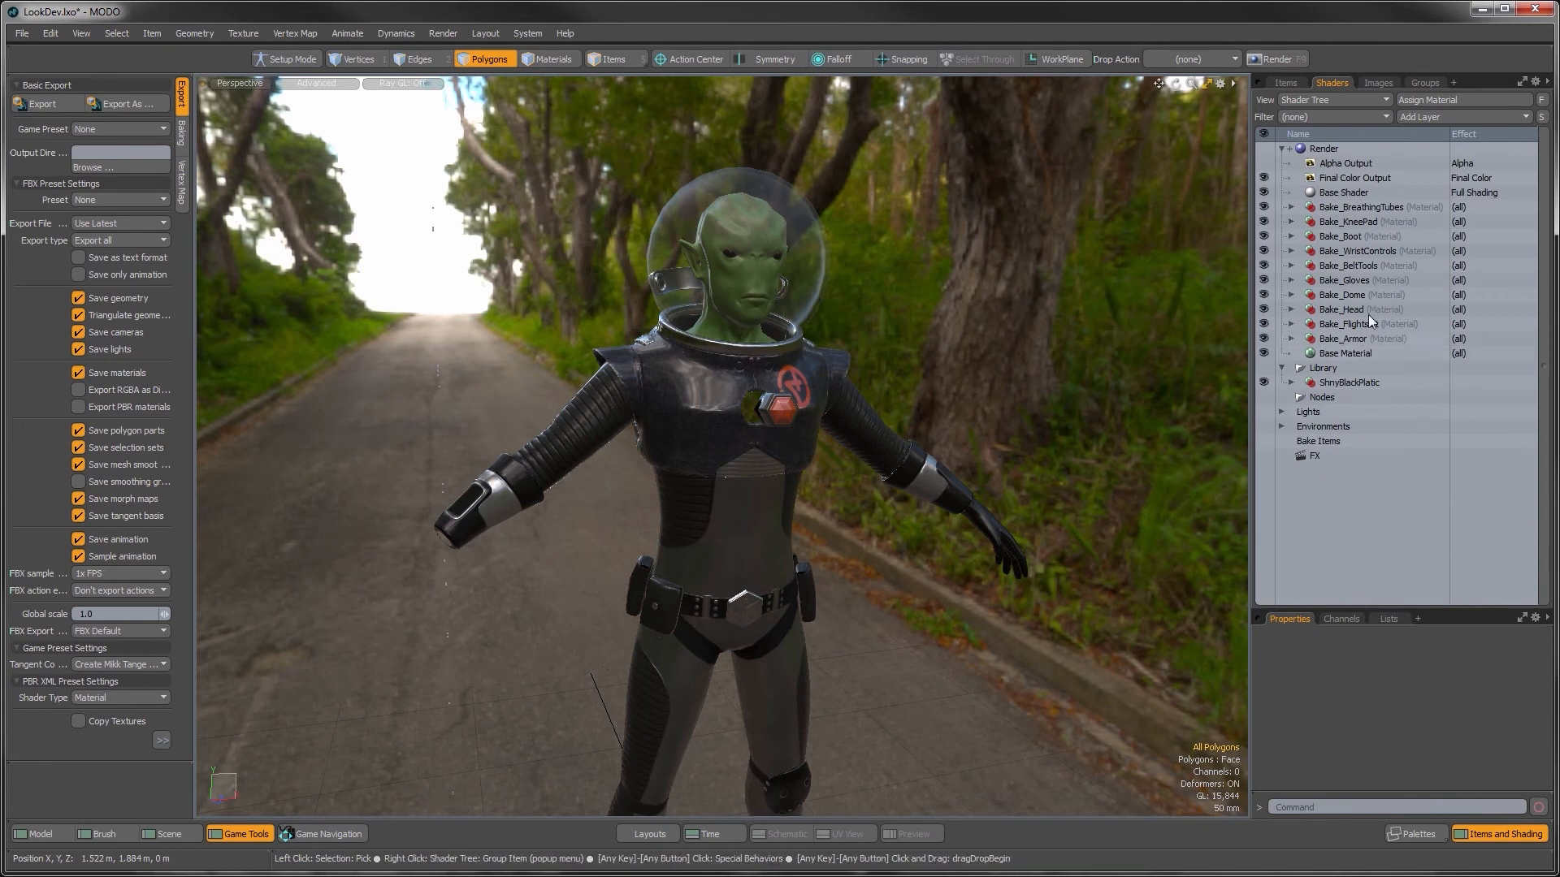
Step: Delete the imported image clips from StrapDisp through Seamless_leather_bumpLarge, keeping CherryHill-Road_3k and the baked textures, and save the scene
{"action": "left_click", "coordinate": [1376, 82]}
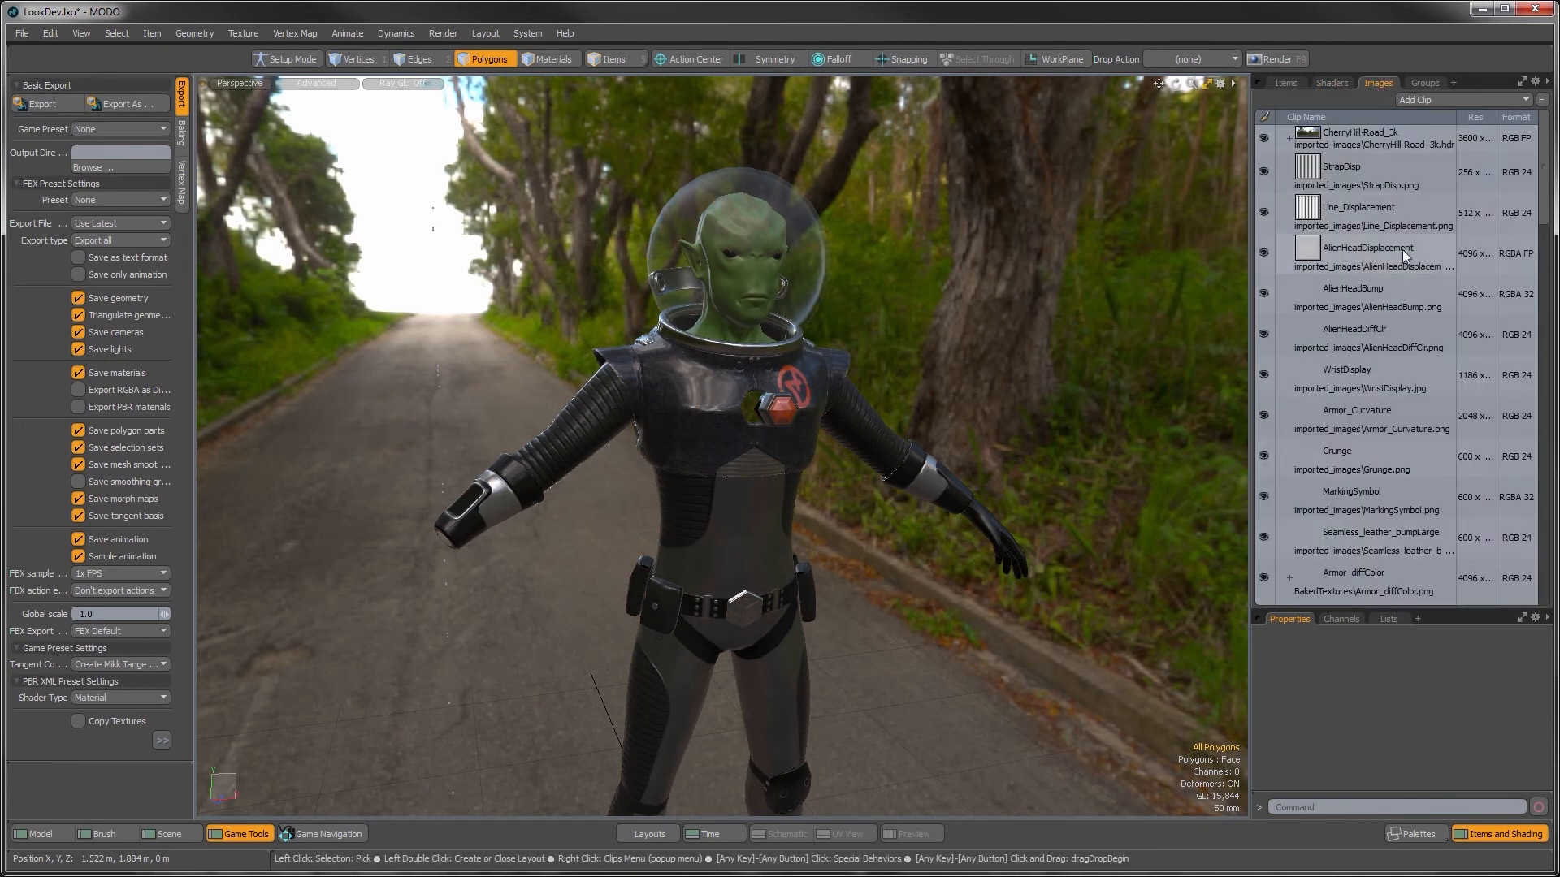
{"action": "left_click", "coordinate": [1363, 164]}
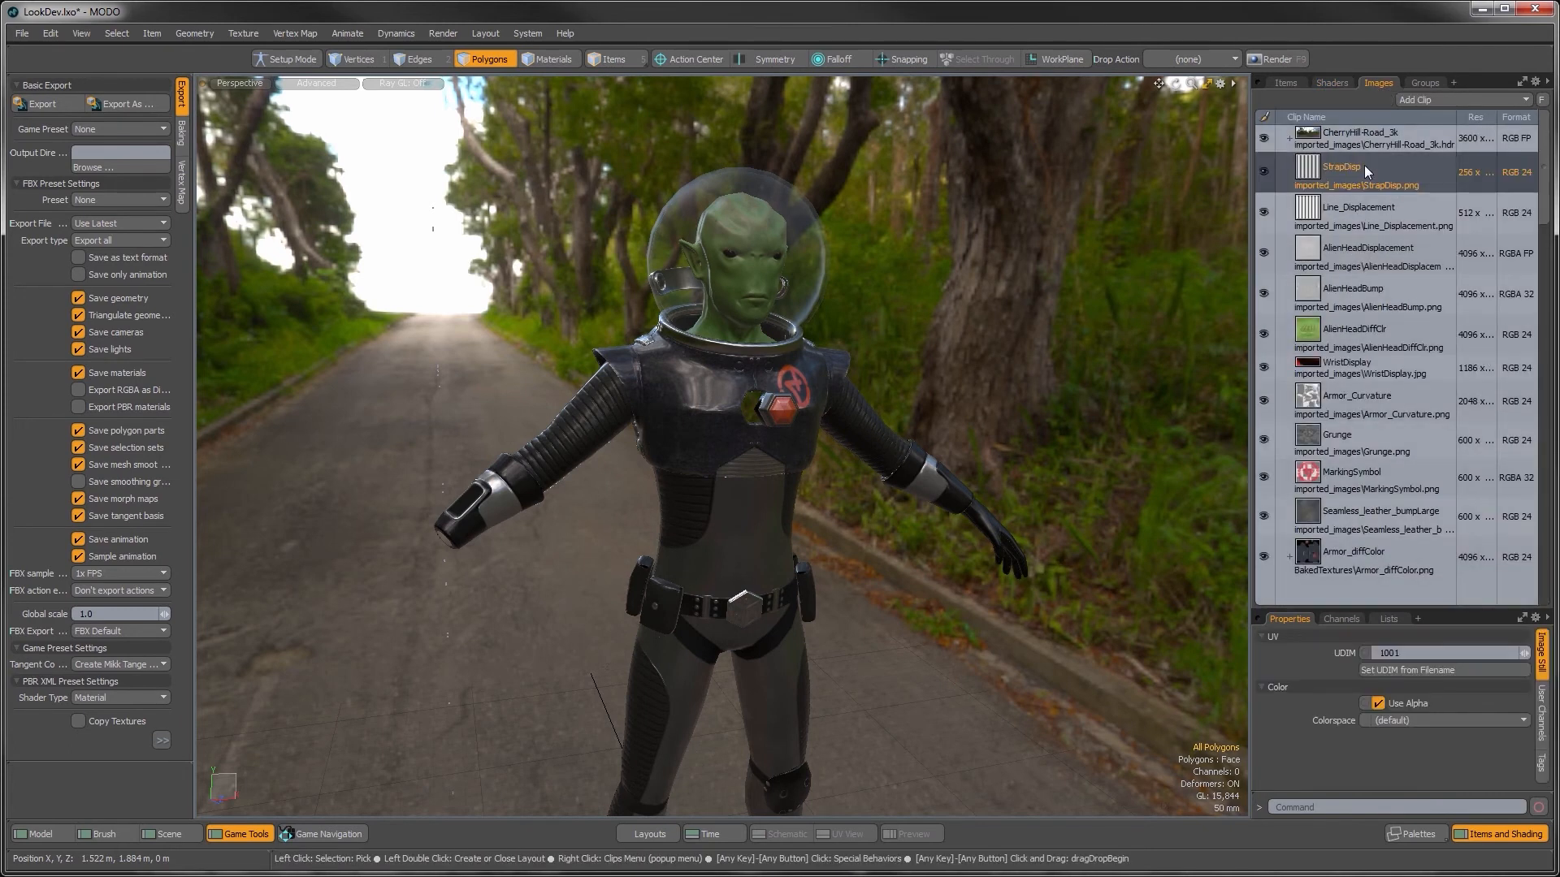
{"action": "left_click", "coordinate": [1352, 513], "text": "shift"}
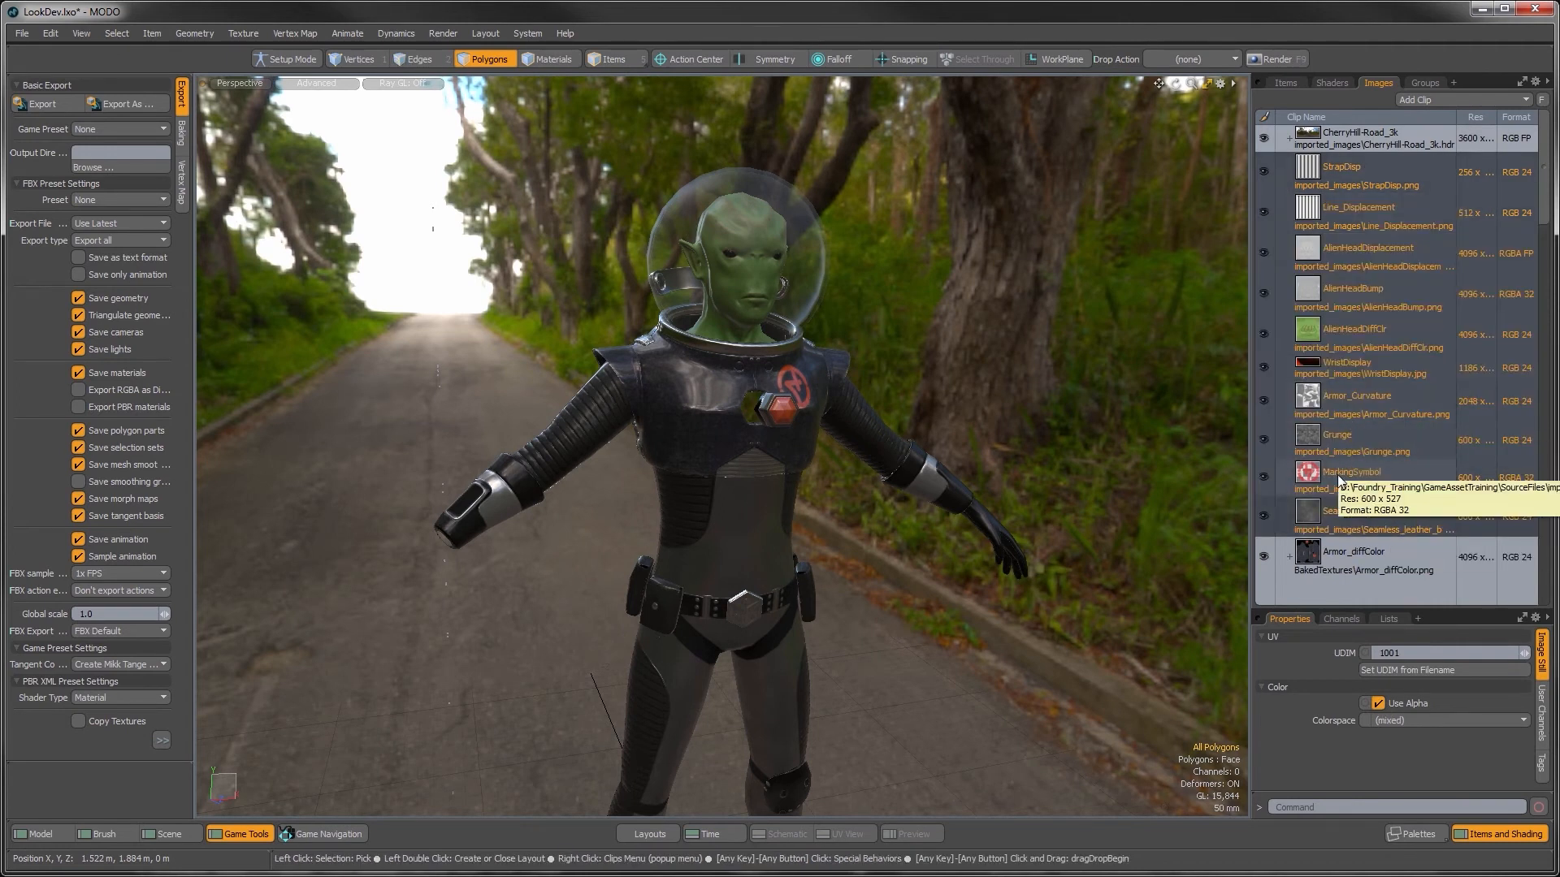
{"action": "key", "text": "Delete"}
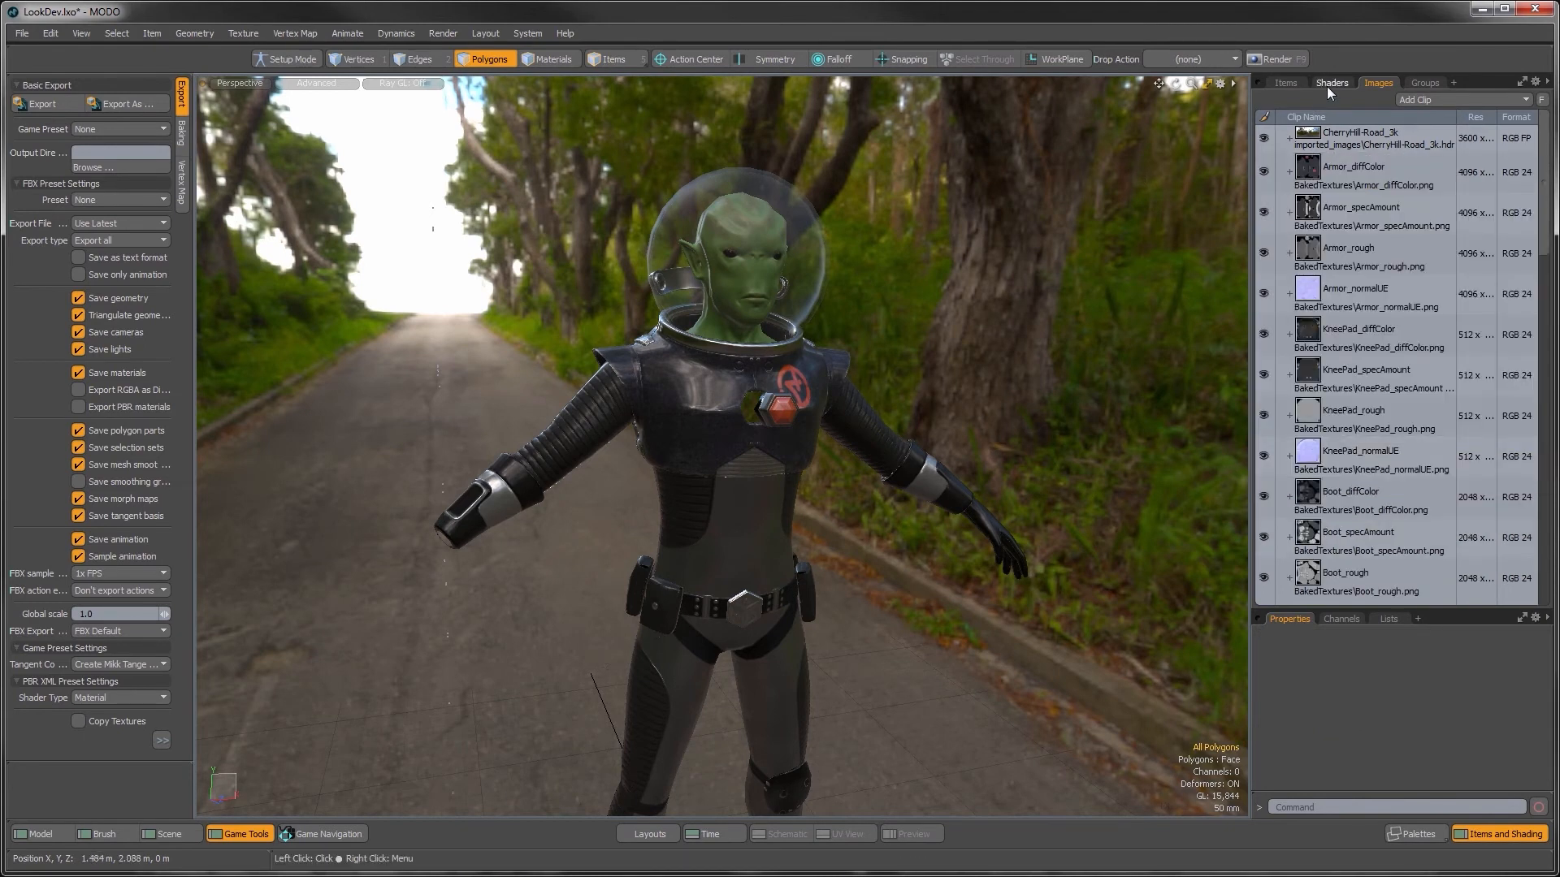
{"action": "left_click", "coordinate": [24, 34]}
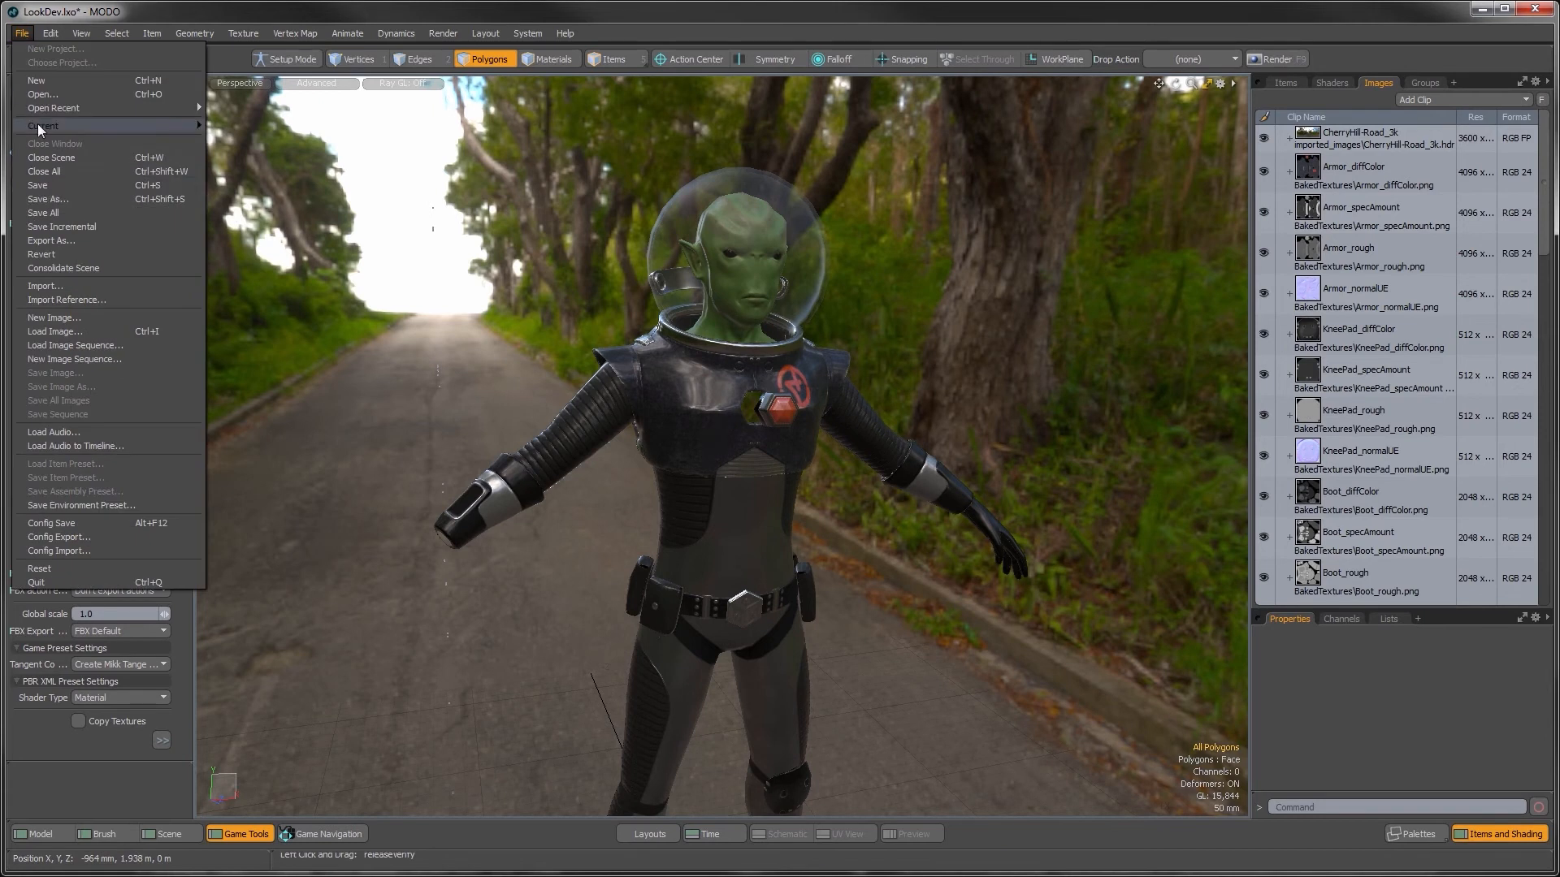
{"action": "left_click", "coordinate": [47, 189]}
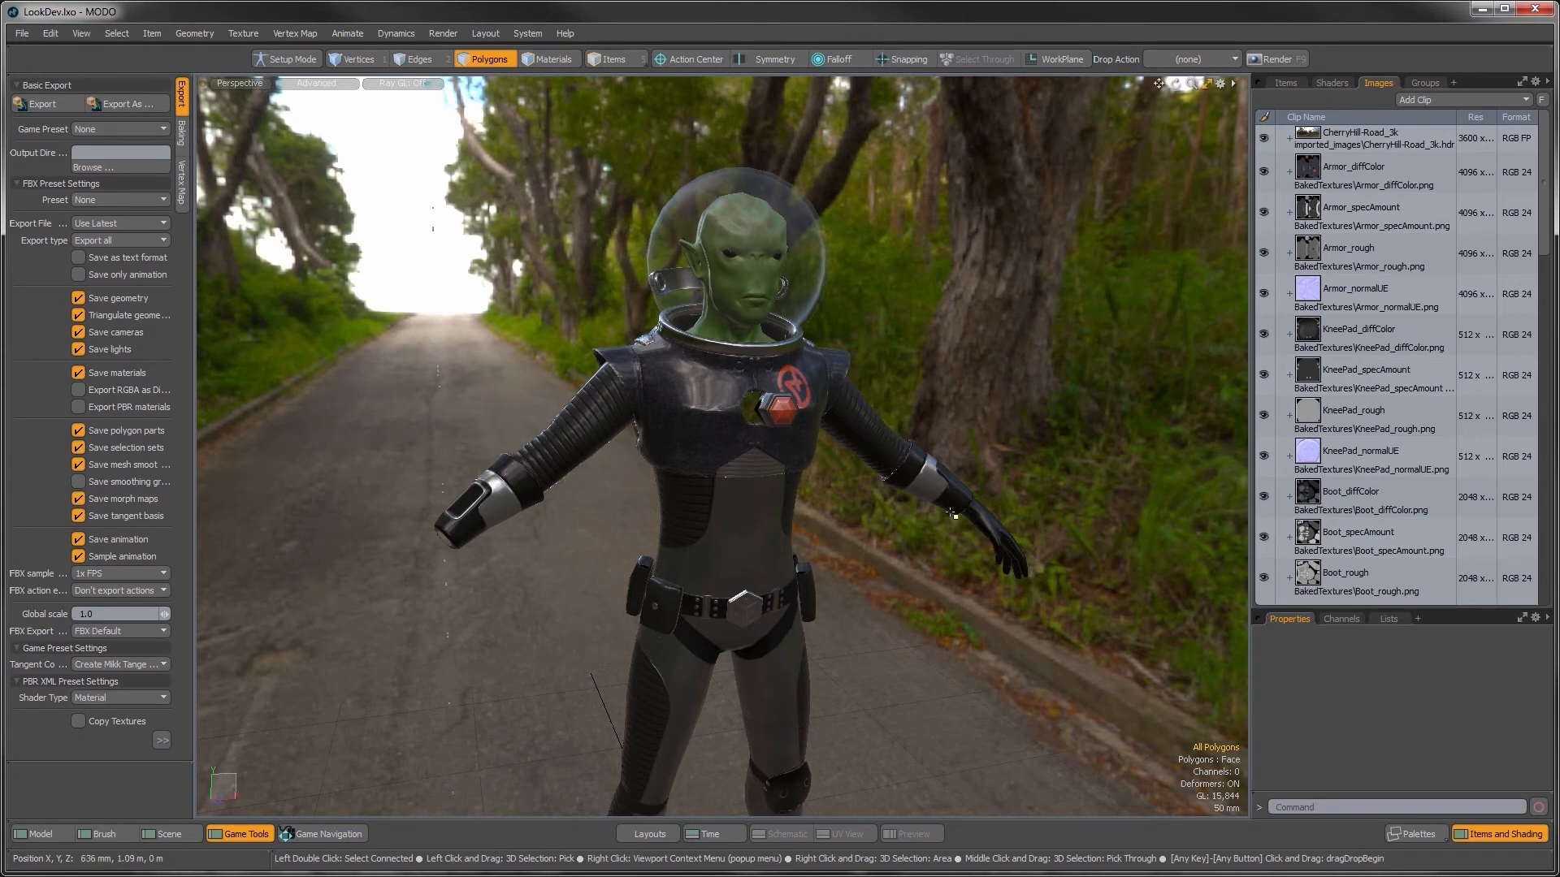
Step: Expand the LowResCharacter group in the item list and make the LowResAirTubes mesh active
{"action": "left_click_drag", "start_coordinate": [930, 543], "coordinate": [657, 568], "text": "alt"}
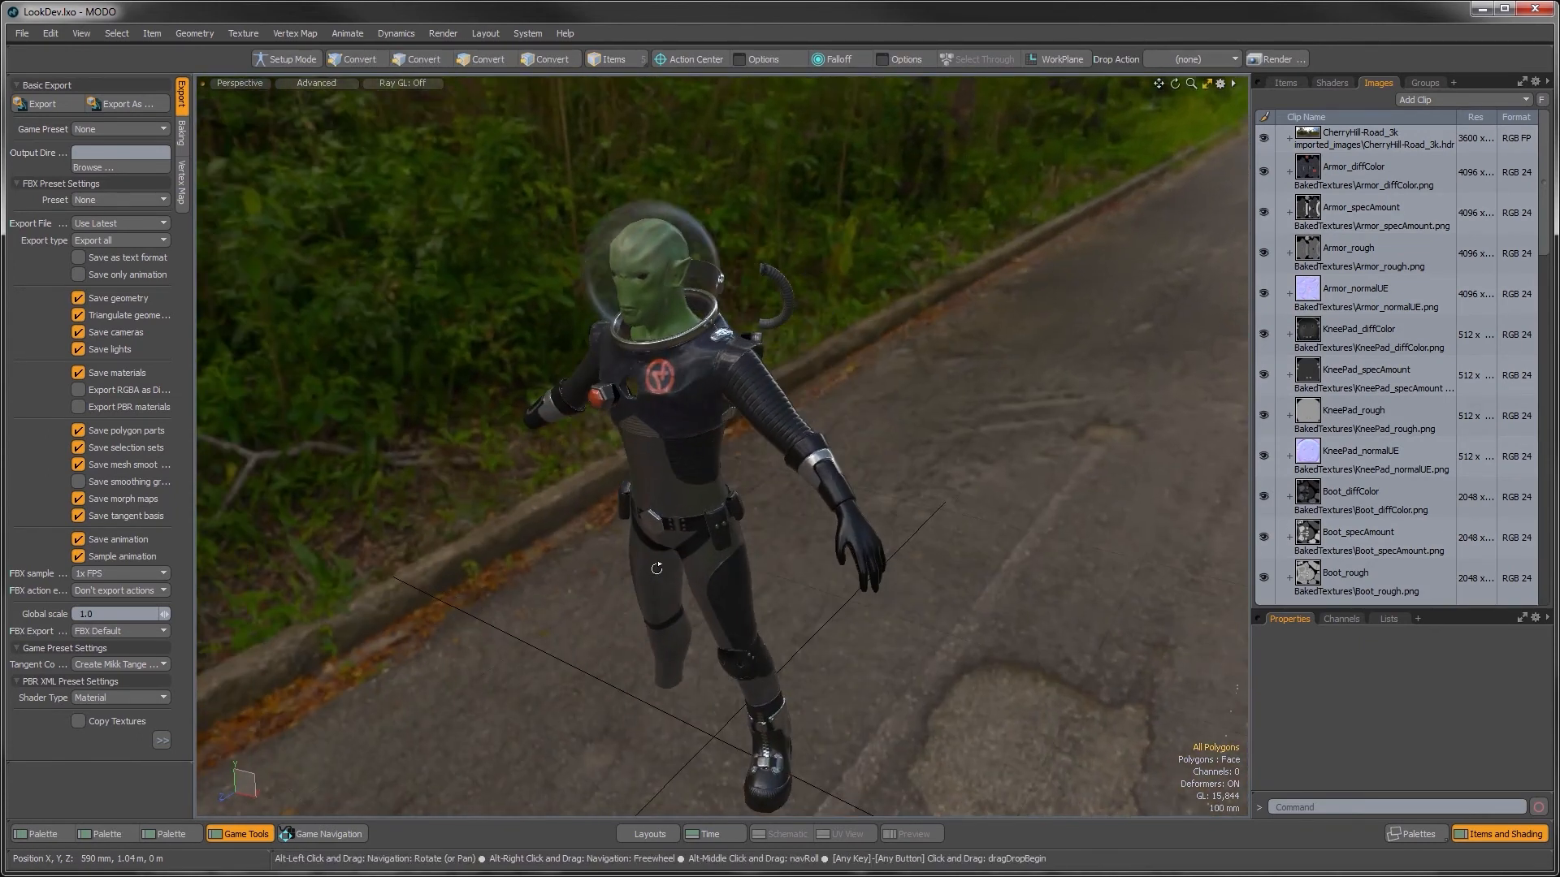
{"action": "left_click", "coordinate": [1280, 86]}
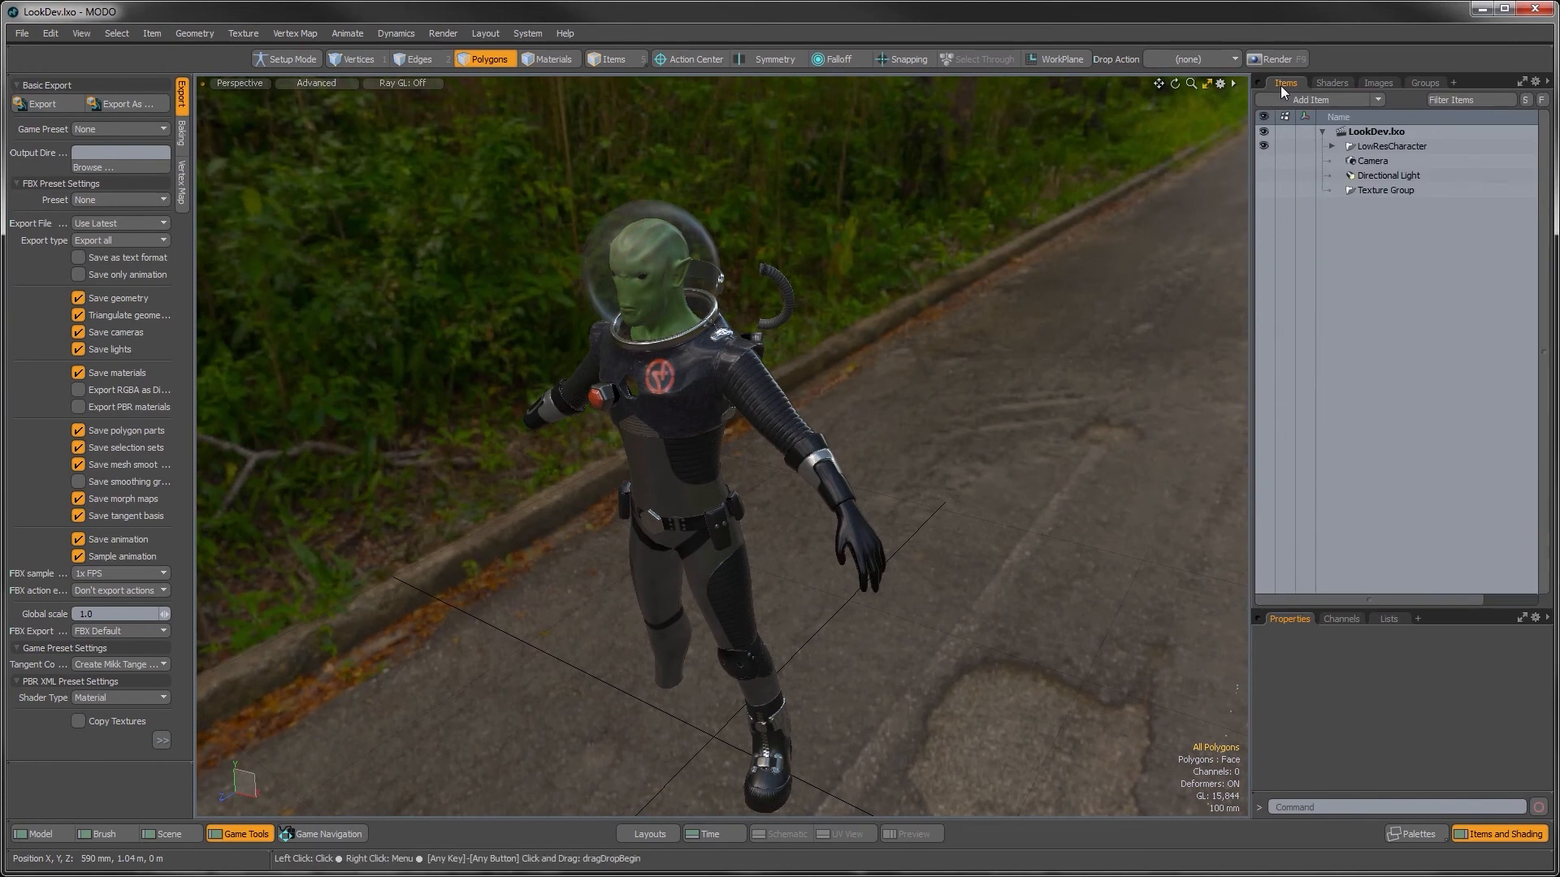
{"action": "left_click_drag", "start_coordinate": [1005, 392], "coordinate": [835, 547], "text": "alt"}
{"action": "left_click_drag", "start_coordinate": [800, 725], "coordinate": [802, 551], "text": "alt"}
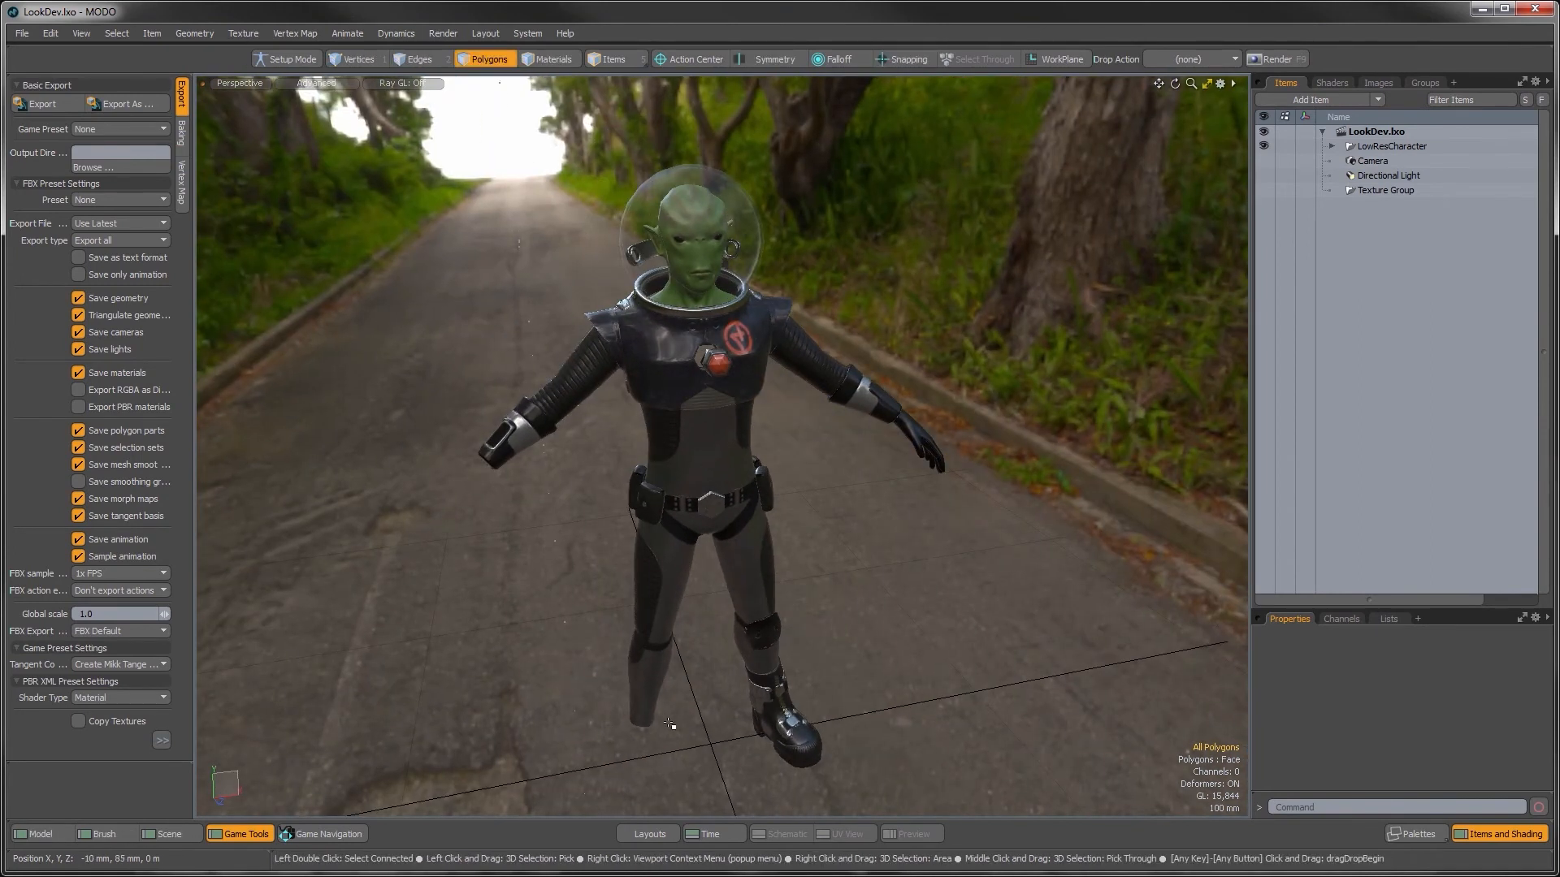
{"action": "left_click_drag", "start_coordinate": [761, 727], "coordinate": [747, 657], "text": "alt"}
{"action": "left_click", "coordinate": [1330, 146]}
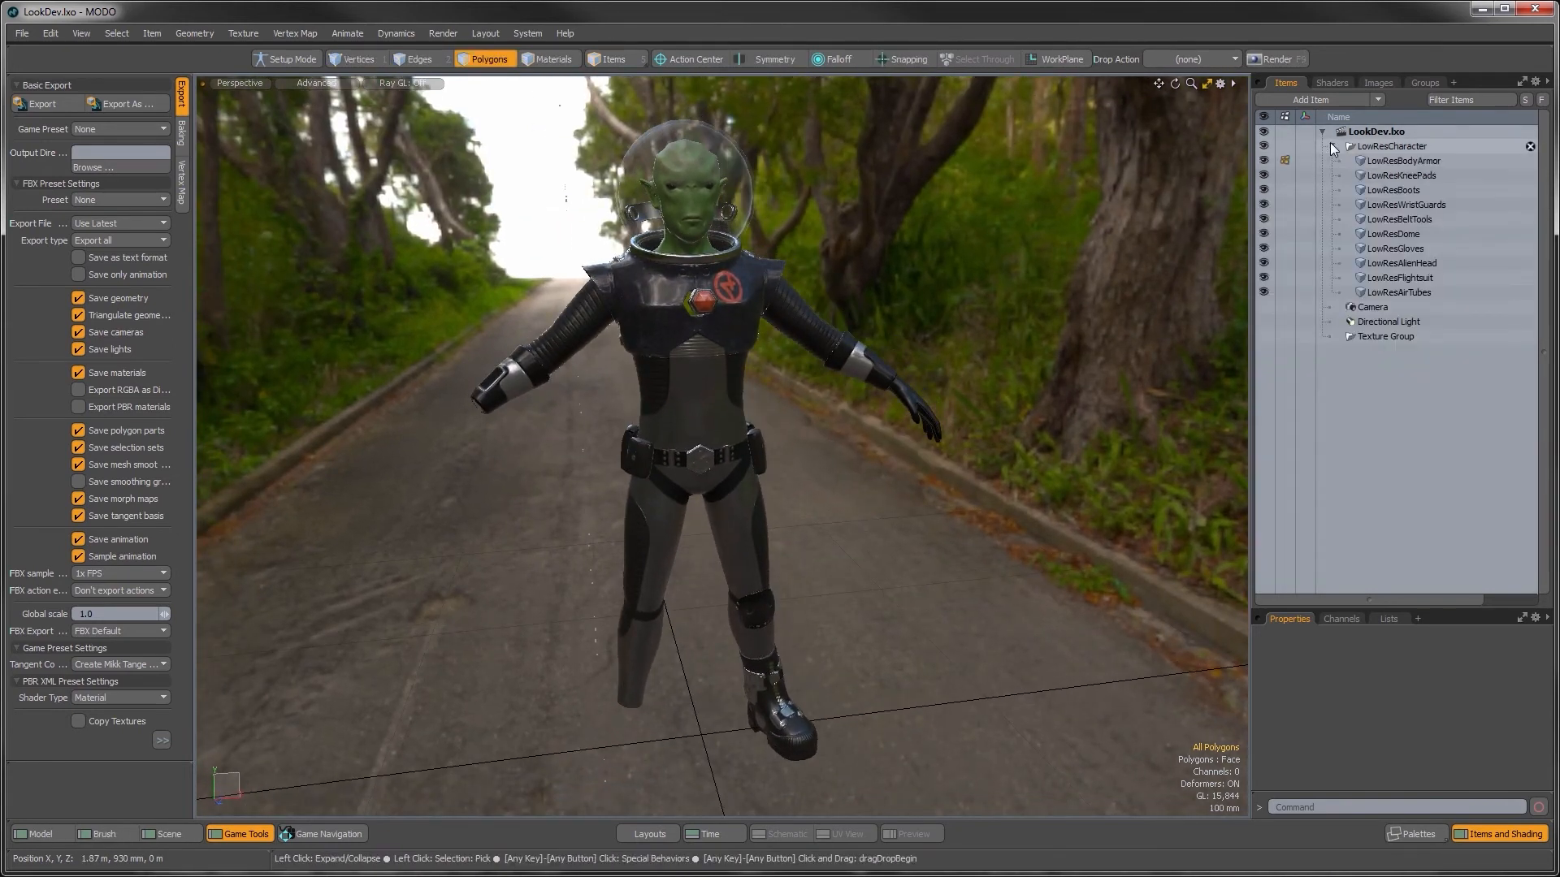
{"action": "left_click", "coordinate": [1391, 290]}
Step: Set the action center to Origin and mirror the connected air tube polygons across the X axis to the character's other side
{"action": "left_click_drag", "start_coordinate": [715, 698], "coordinate": [821, 650], "text": "alt"}
{"action": "left_click_drag", "start_coordinate": [820, 406], "coordinate": [812, 446], "text": "alt+shift"}
{"action": "left_click_drag", "start_coordinate": [812, 447], "coordinate": [838, 438], "text": "alt"}
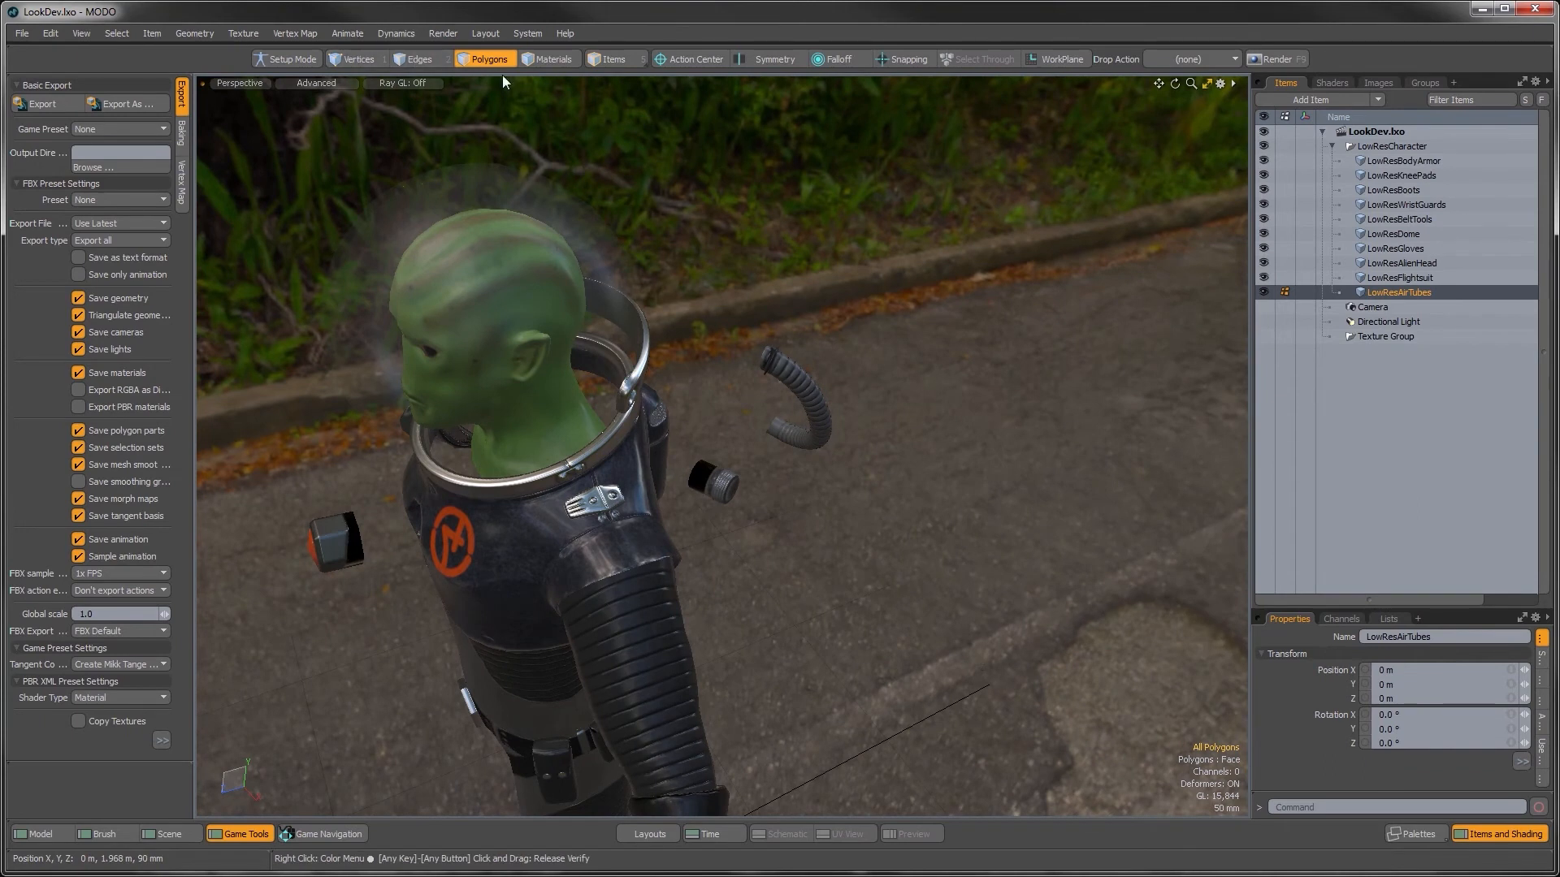
{"action": "double_click", "coordinate": [792, 365]}
{"action": "left_click_drag", "start_coordinate": [719, 424], "coordinate": [712, 391], "text": "alt"}
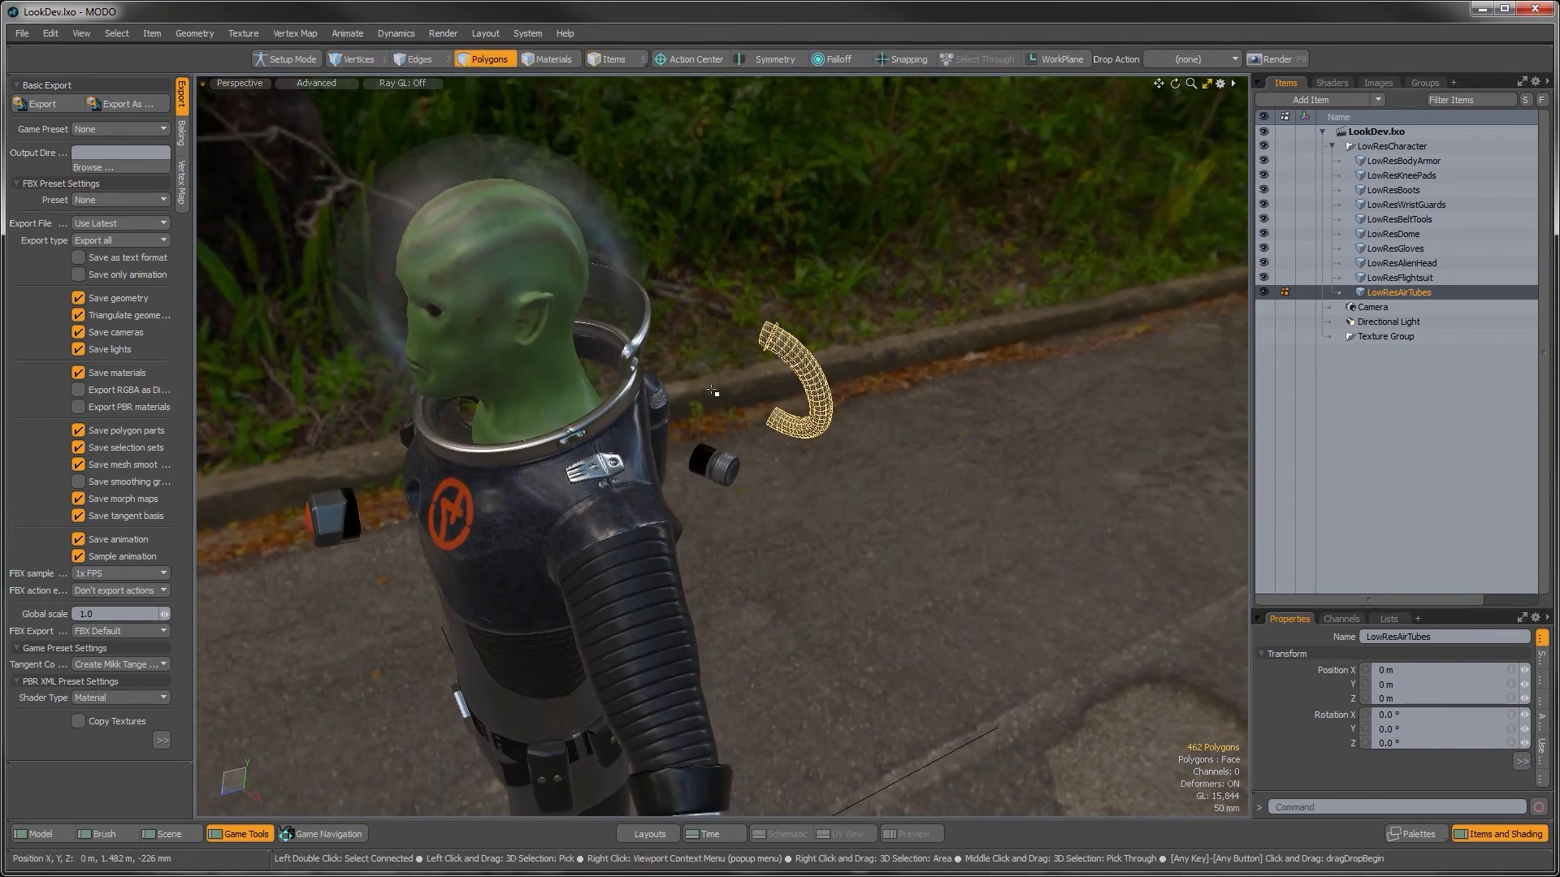
{"action": "key", "text": "alt+o"}
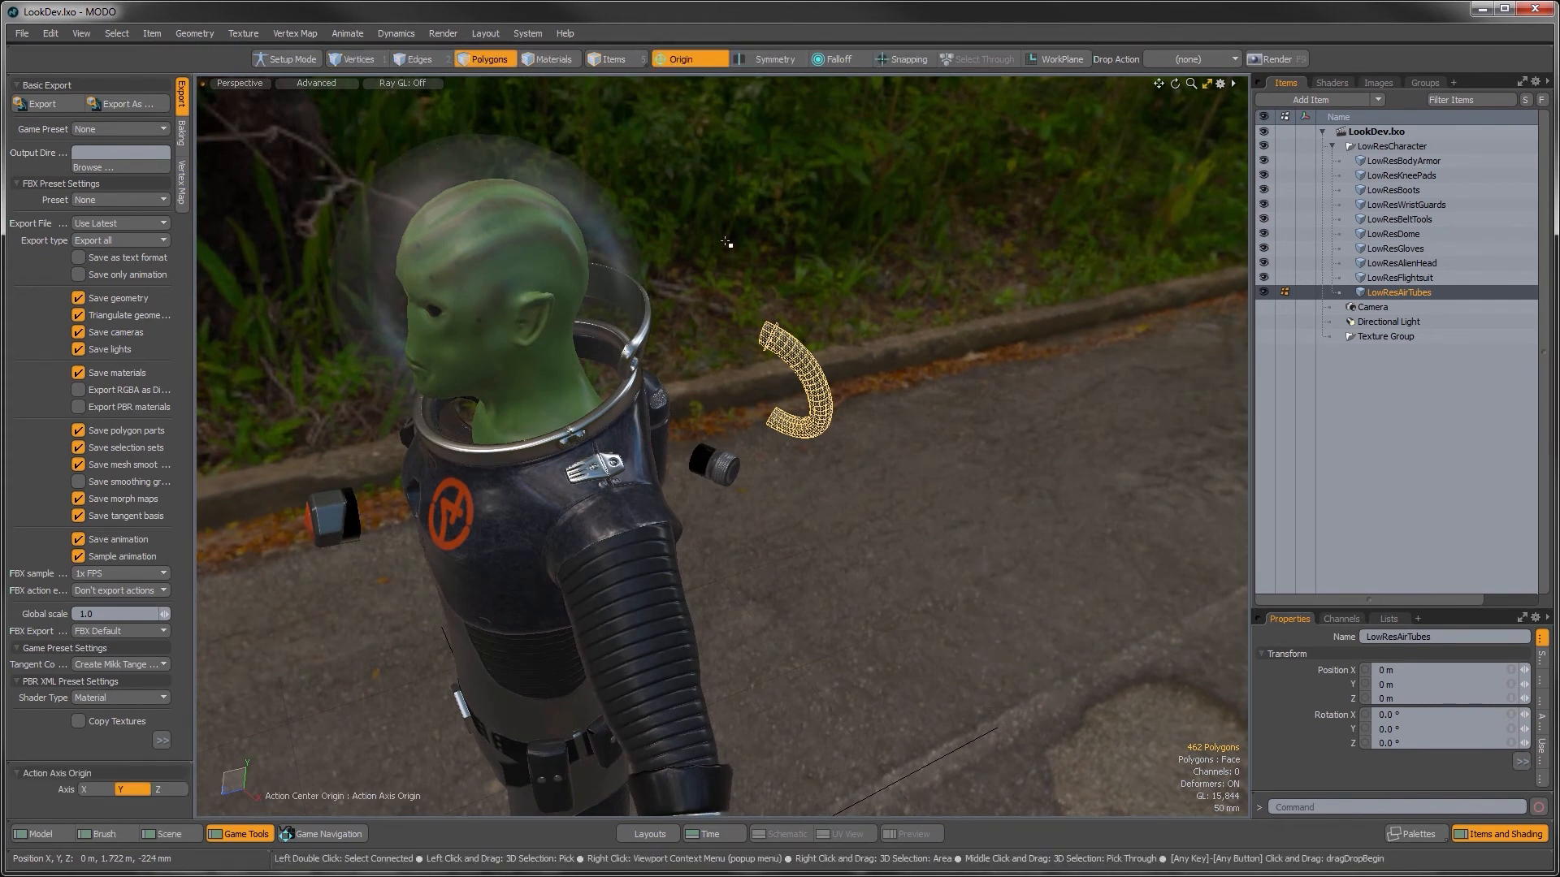
{"action": "key", "text": "shift+v"}
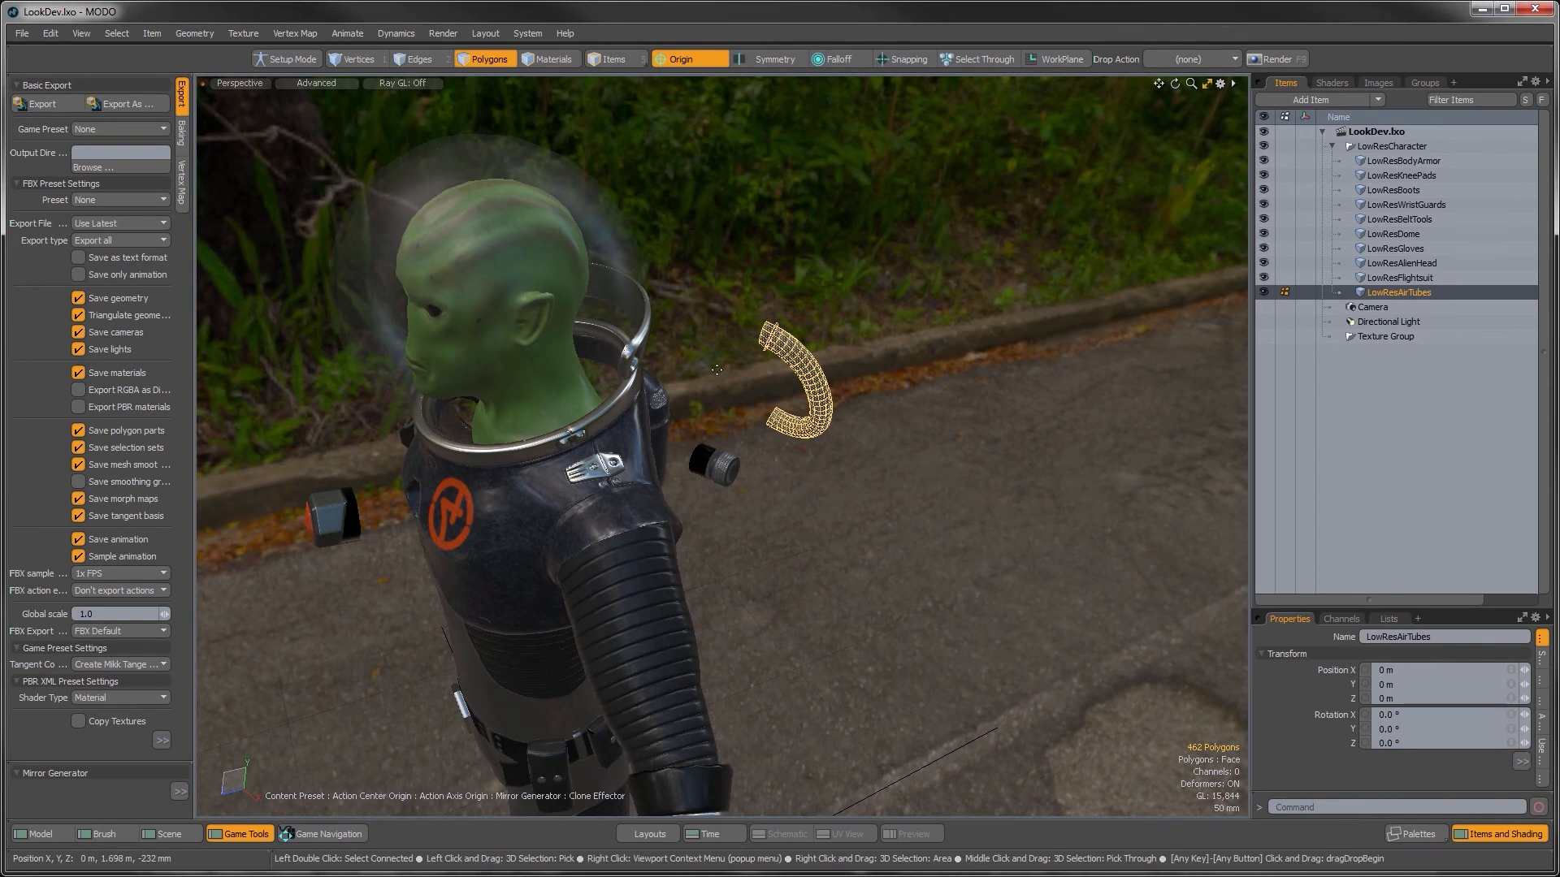
{"action": "left_click", "coordinate": [716, 370]}
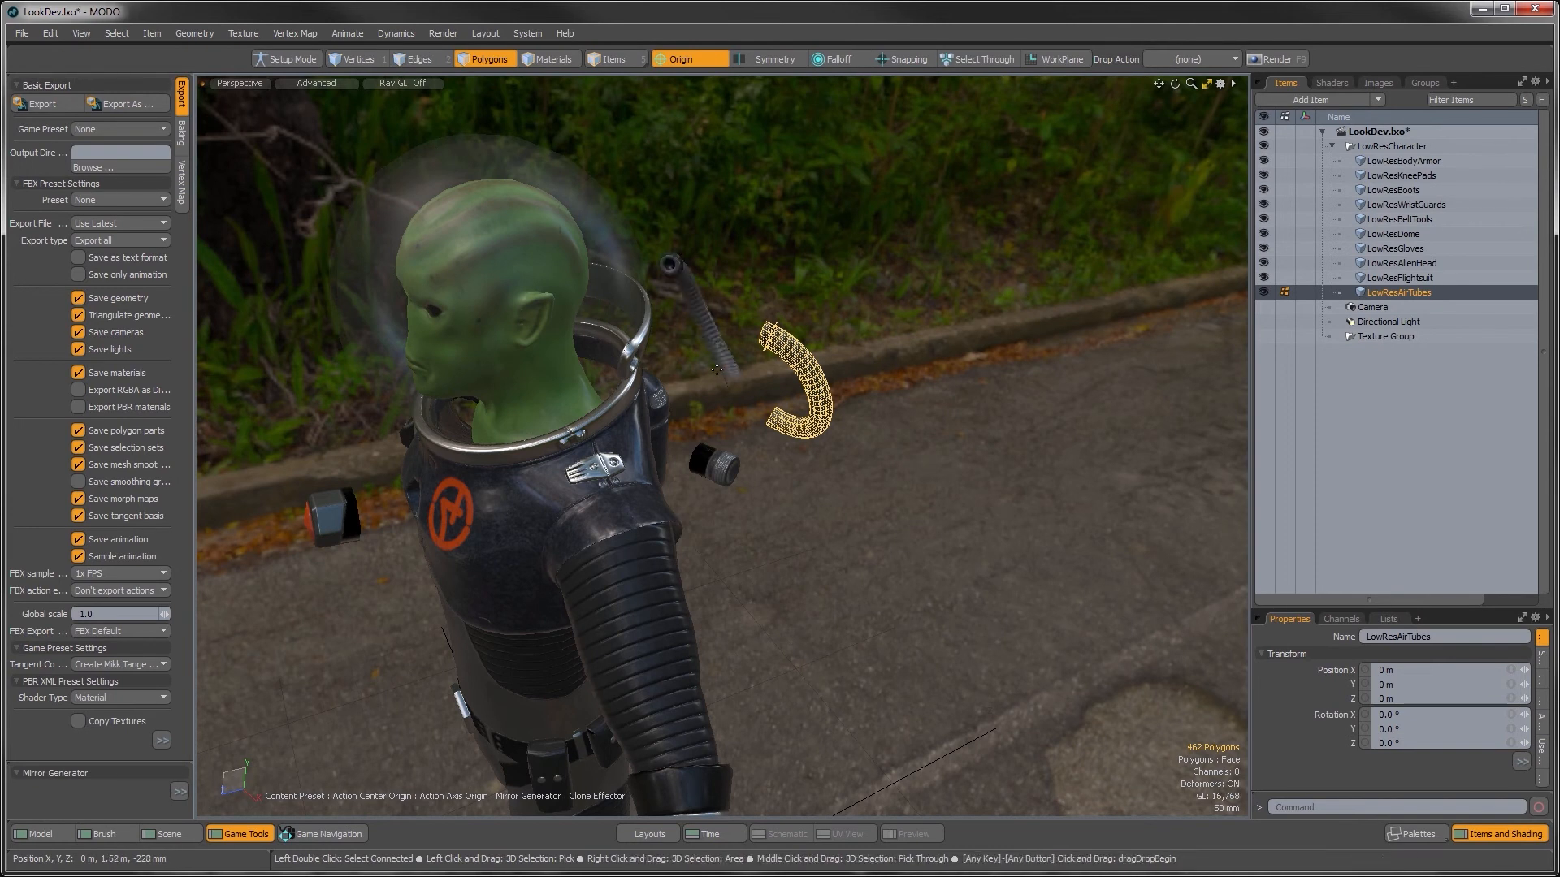
{"action": "left_click_drag", "start_coordinate": [780, 467], "coordinate": [855, 333], "text": "alt"}
{"action": "key", "text": "space"}
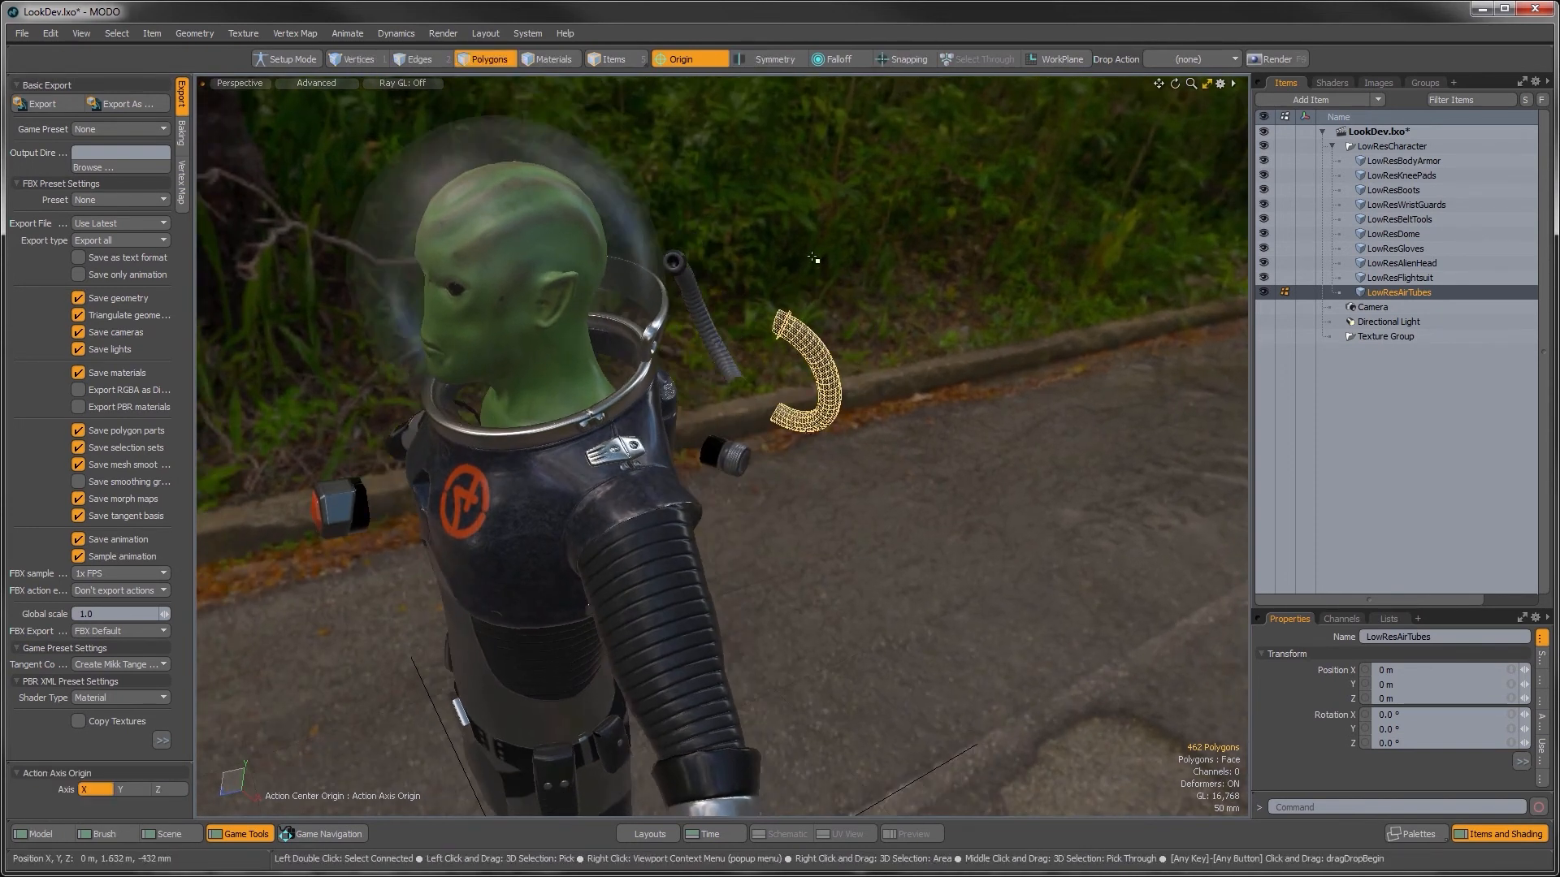
Step: Mirror the air tube's cylindrical connector in the LowResBodyArmor mesh across the X axis about the origin
{"action": "left_click_drag", "start_coordinate": [745, 461], "coordinate": [750, 412], "text": "alt+shift"}
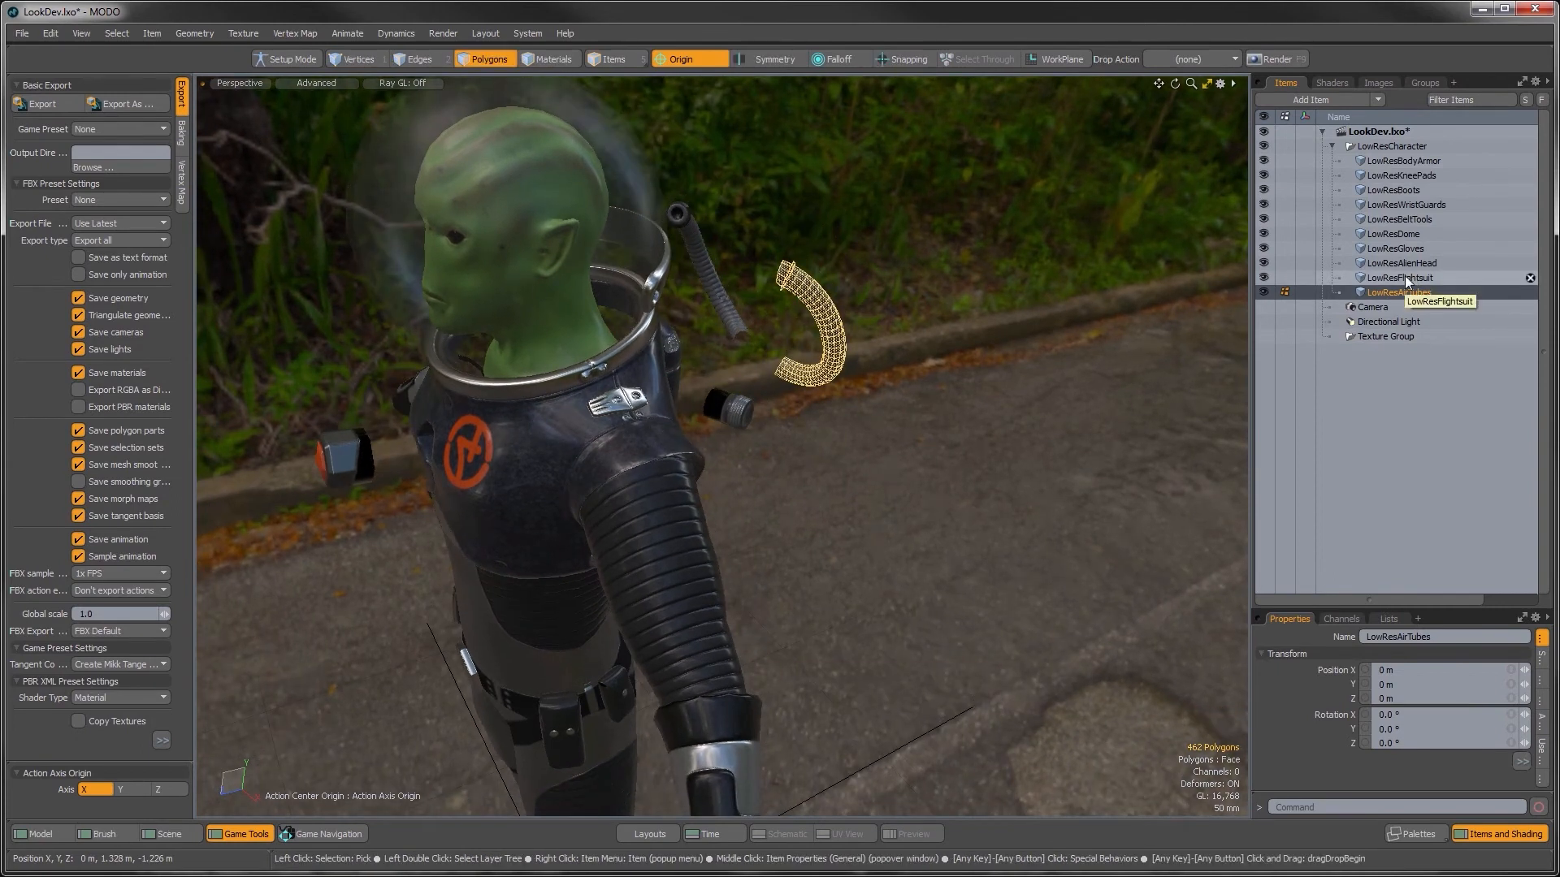
{"action": "left_click", "coordinate": [1396, 164]}
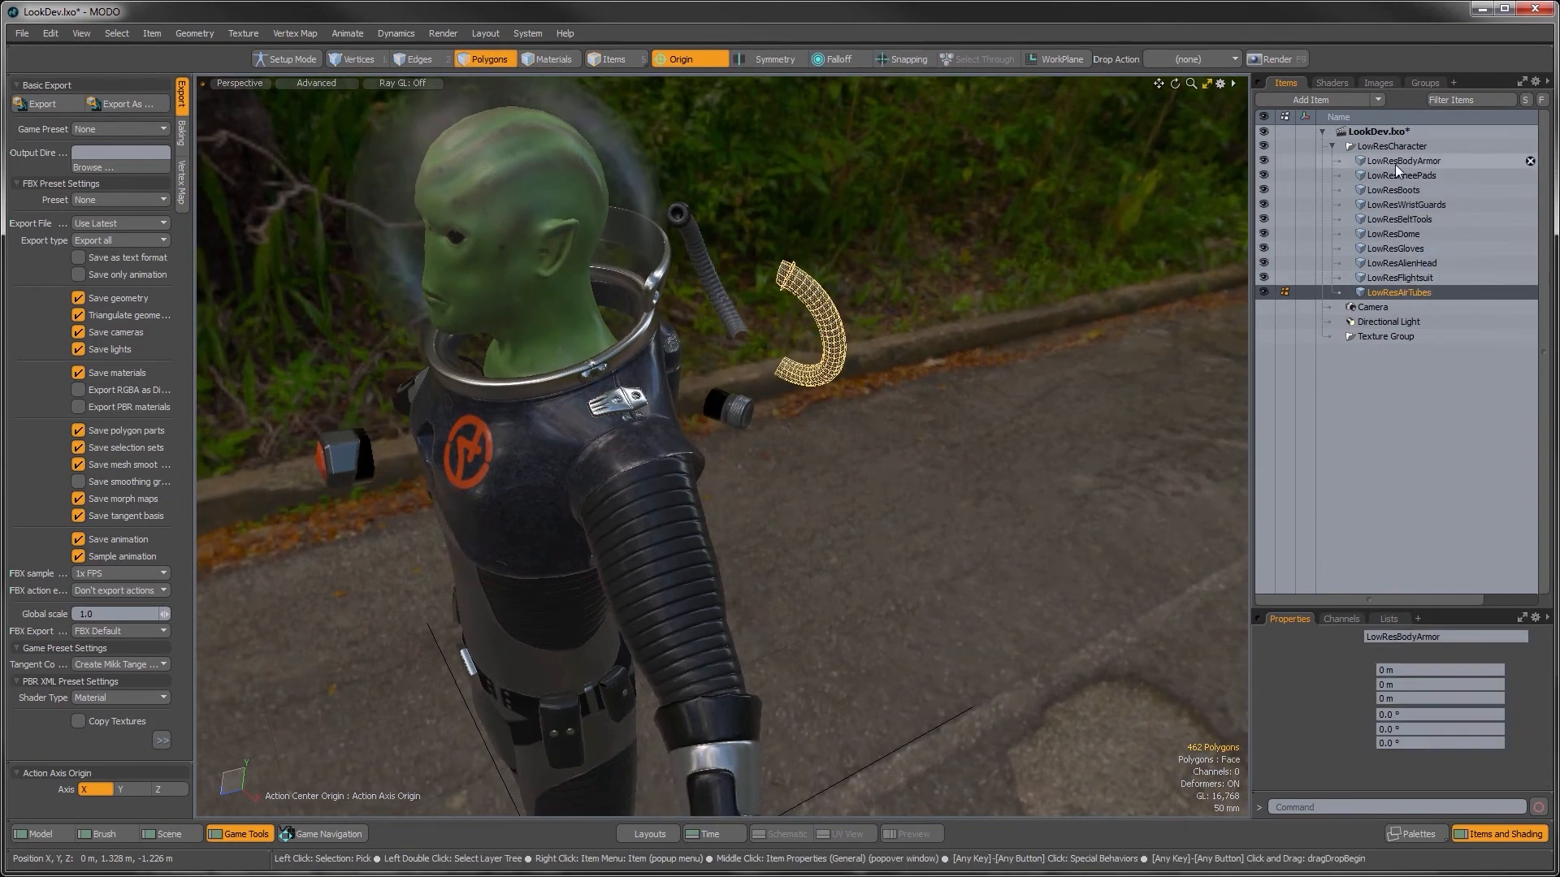
{"action": "double_click", "coordinate": [733, 411]}
{"action": "left_click_drag", "start_coordinate": [735, 413], "coordinate": [749, 381], "text": "alt"}
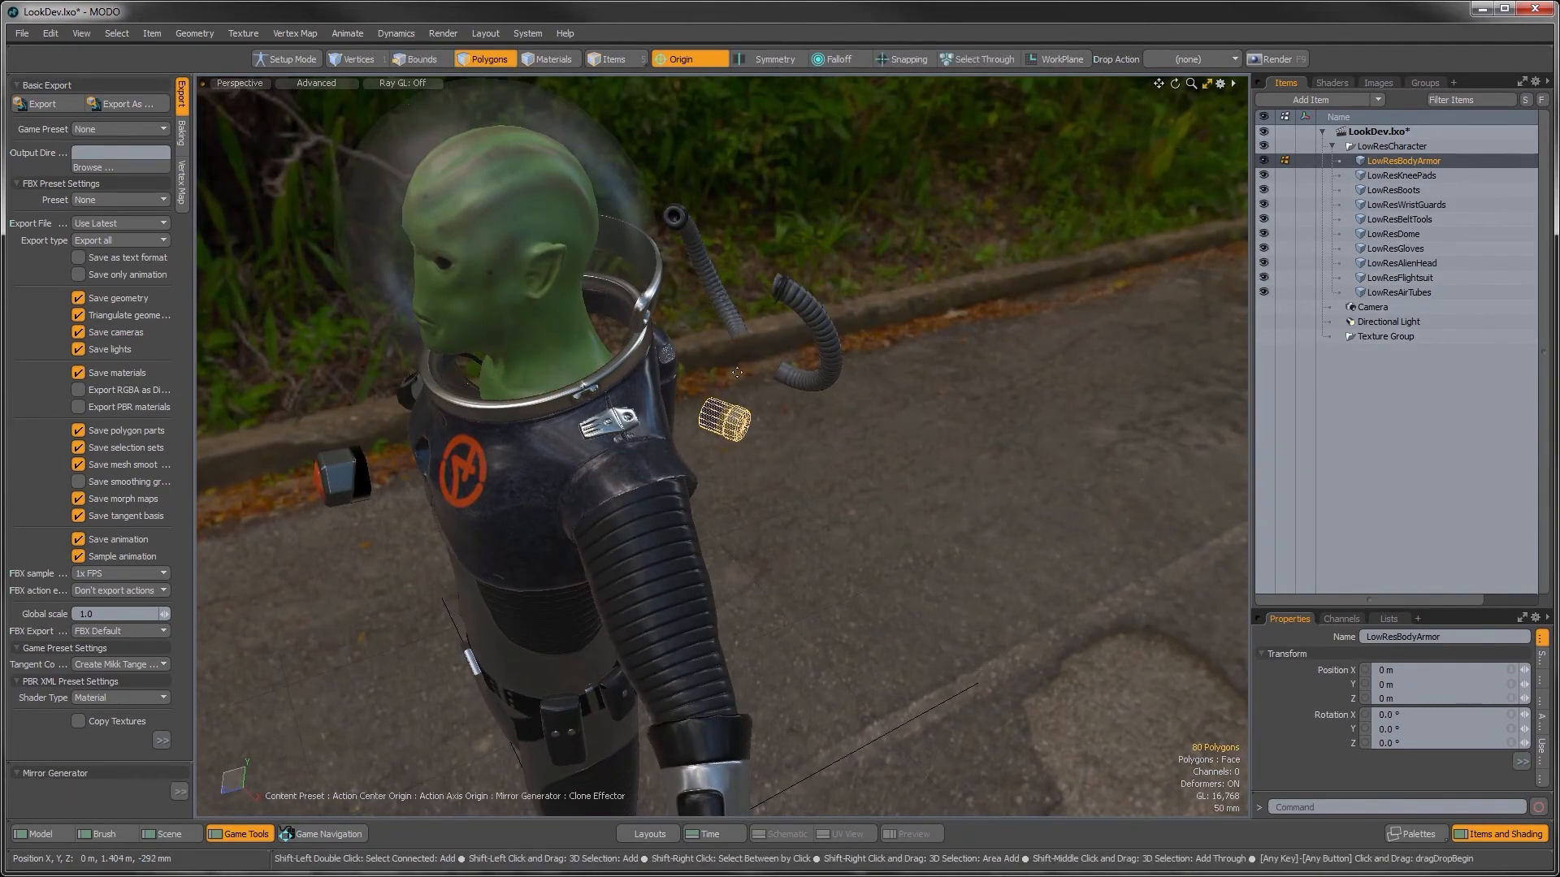
{"action": "left_click_drag", "start_coordinate": [749, 381], "coordinate": [912, 481], "text": "alt"}
{"action": "key", "text": "q"}
{"action": "left_click_drag", "start_coordinate": [911, 481], "coordinate": [1092, 418], "text": "alt"}
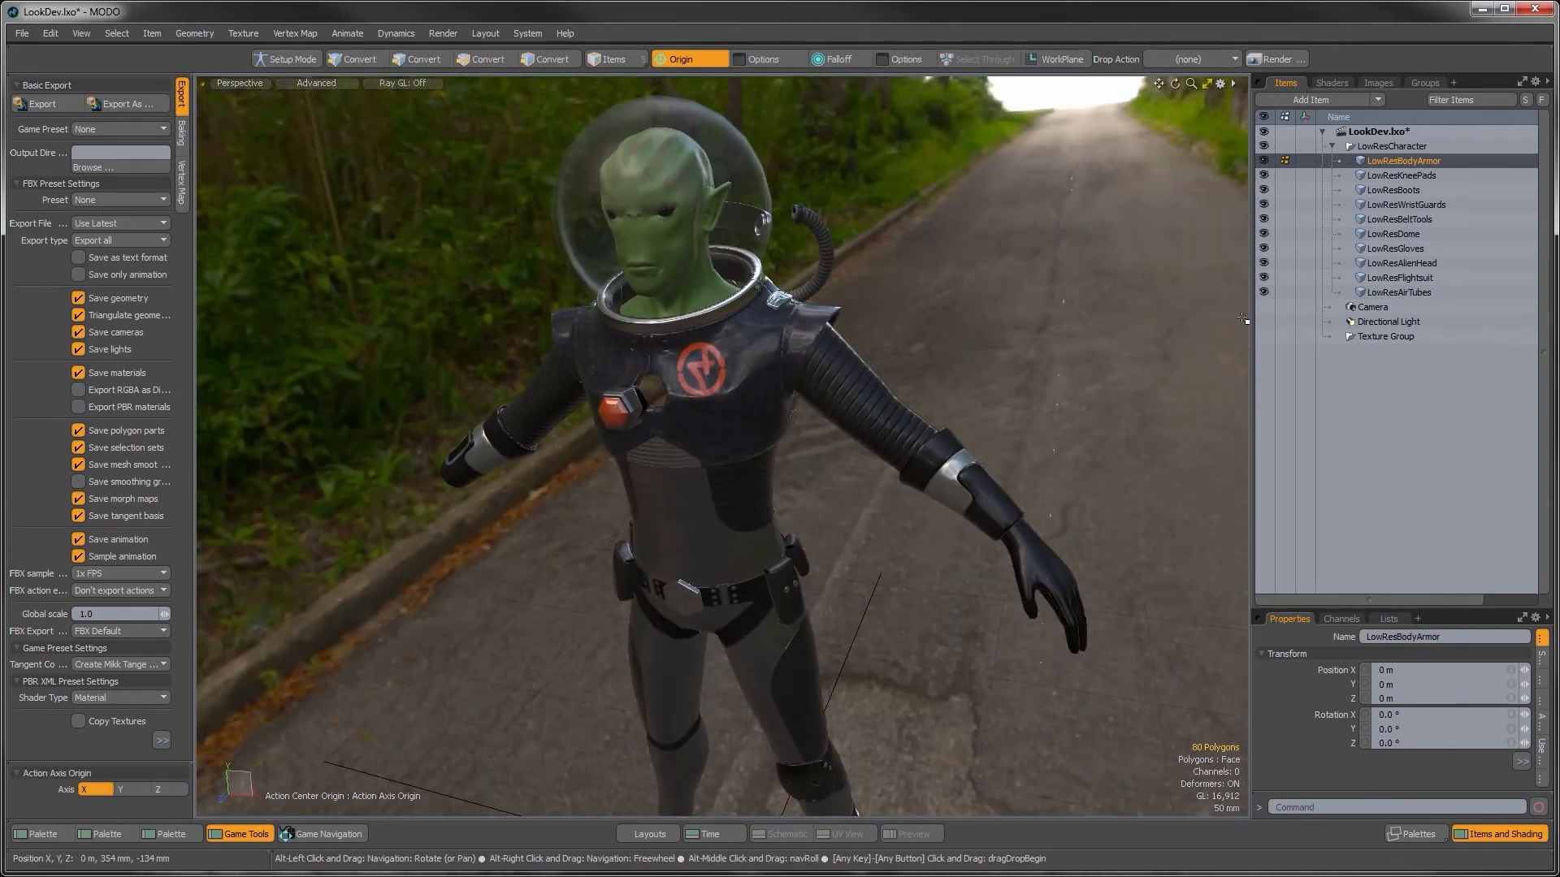
Step: Mirror the LowResGloves mesh about the origin onto the character's bare arm
{"action": "left_click", "coordinate": [1386, 247]}
{"action": "left_click_drag", "start_coordinate": [806, 531], "coordinate": [884, 471], "text": "alt+shift"}
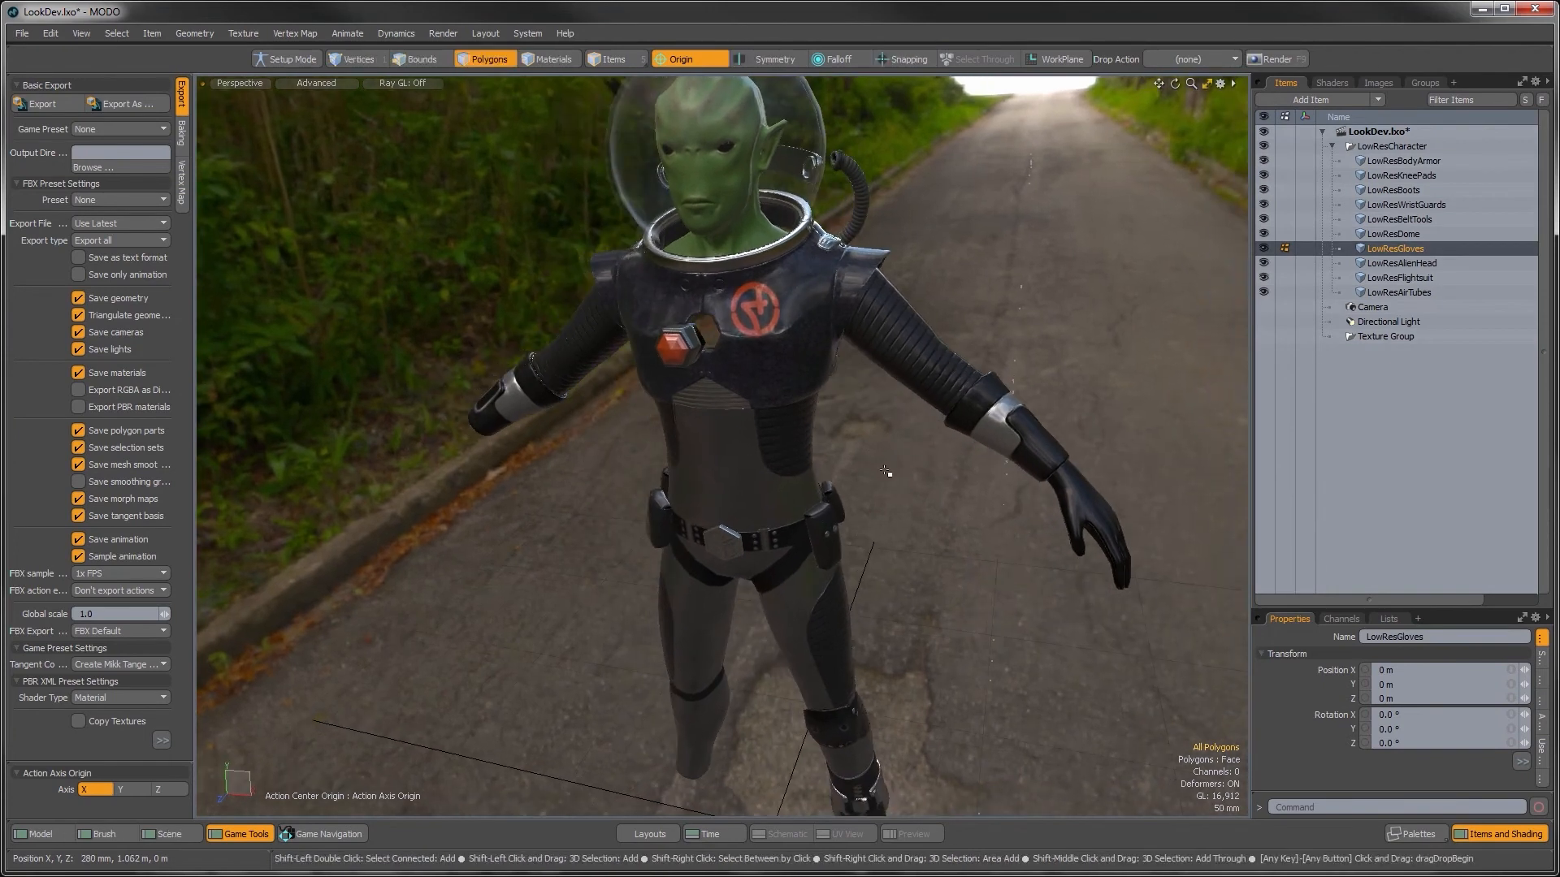
{"action": "key", "text": "shift+v"}
{"action": "left_click", "coordinate": [885, 472]}
{"action": "left_click_drag", "start_coordinate": [812, 602], "coordinate": [827, 569], "text": "alt"}
{"action": "left_click_drag", "start_coordinate": [827, 569], "coordinate": [894, 351], "text": "alt+shift"}
{"action": "key", "text": "q"}
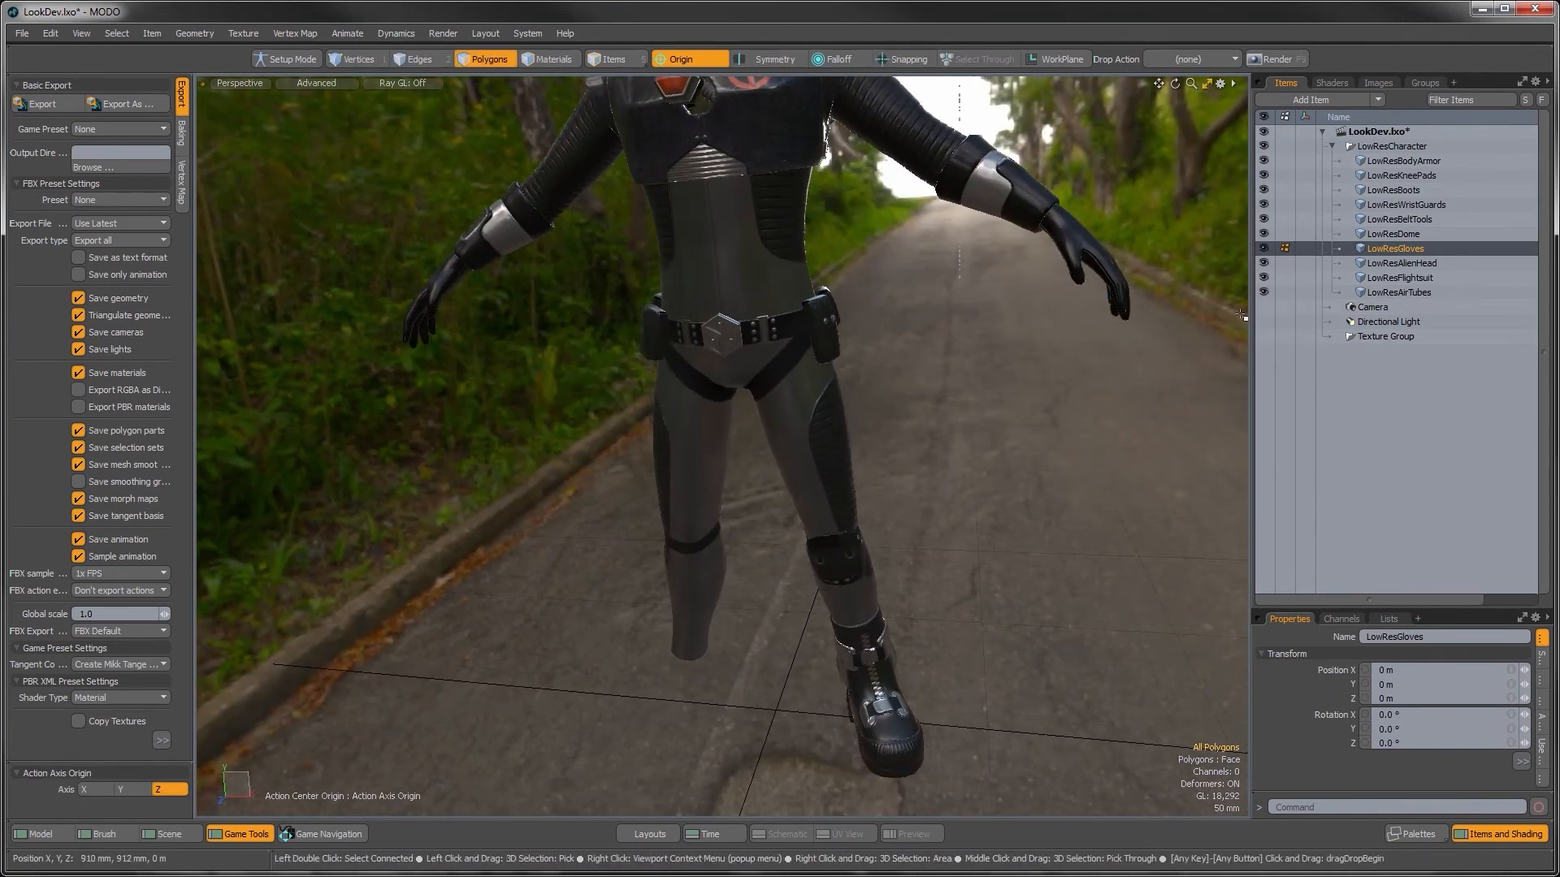
Step: Mirror the LowResBoots mesh about the origin onto the character's bare leg
{"action": "left_click", "coordinate": [1387, 188]}
{"action": "left_click_drag", "start_coordinate": [871, 667], "coordinate": [861, 611], "text": "alt+shift"}
{"action": "left_click_drag", "start_coordinate": [861, 611], "coordinate": [869, 622], "text": "alt"}
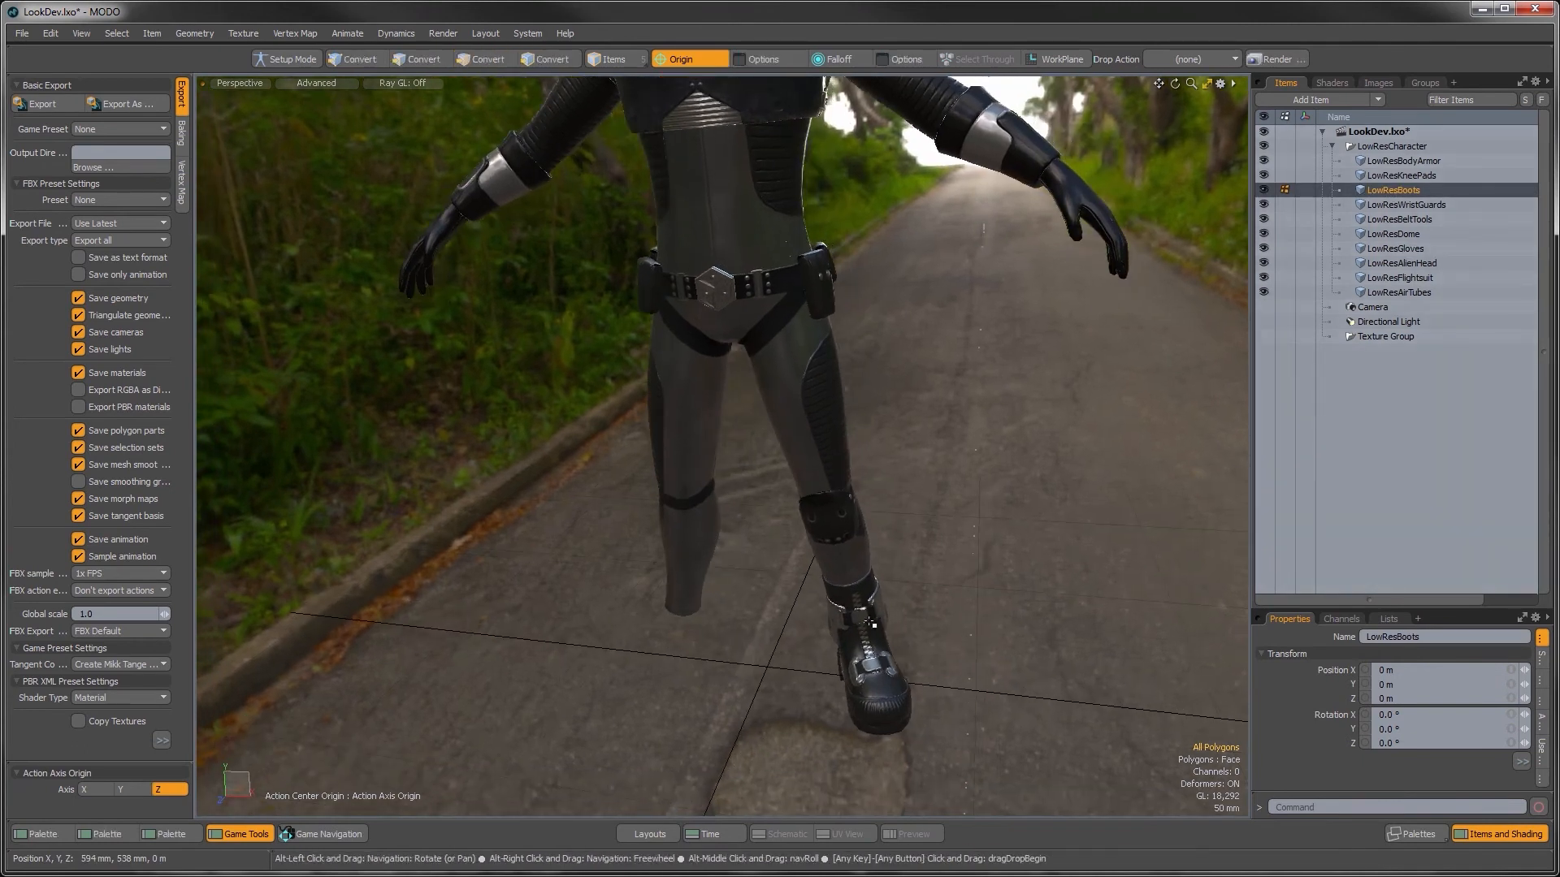
{"action": "key", "text": "shift+v"}
{"action": "left_click", "coordinate": [763, 610]}
{"action": "left_click_drag", "start_coordinate": [768, 610], "coordinate": [819, 642], "text": "alt"}
{"action": "left_click_drag", "start_coordinate": [818, 641], "coordinate": [831, 752], "text": "alt+shift"}
{"action": "left_click_drag", "start_coordinate": [832, 751], "coordinate": [908, 524], "text": "alt"}
{"action": "key", "text": "q"}
Step: Apply the BasePosition morph at 100% to the LowResBodyArmor mesh
{"action": "left_click_drag", "start_coordinate": [909, 524], "coordinate": [819, 666], "text": "alt+shift"}
{"action": "left_click_drag", "start_coordinate": [1187, 369], "coordinate": [1047, 422], "text": "alt"}
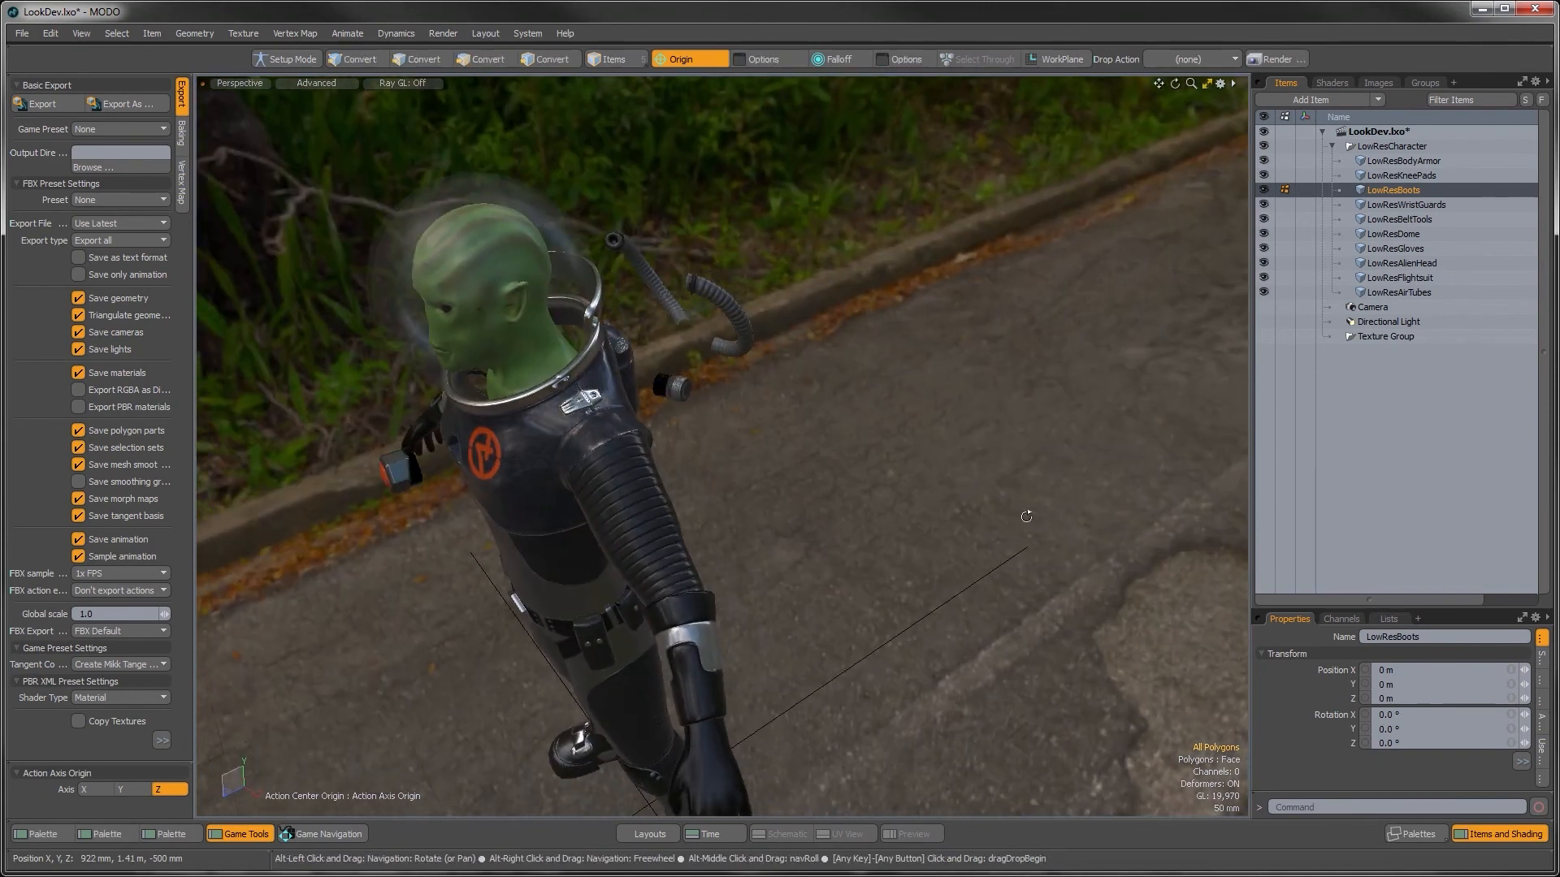
{"action": "left_click", "coordinate": [1397, 164]}
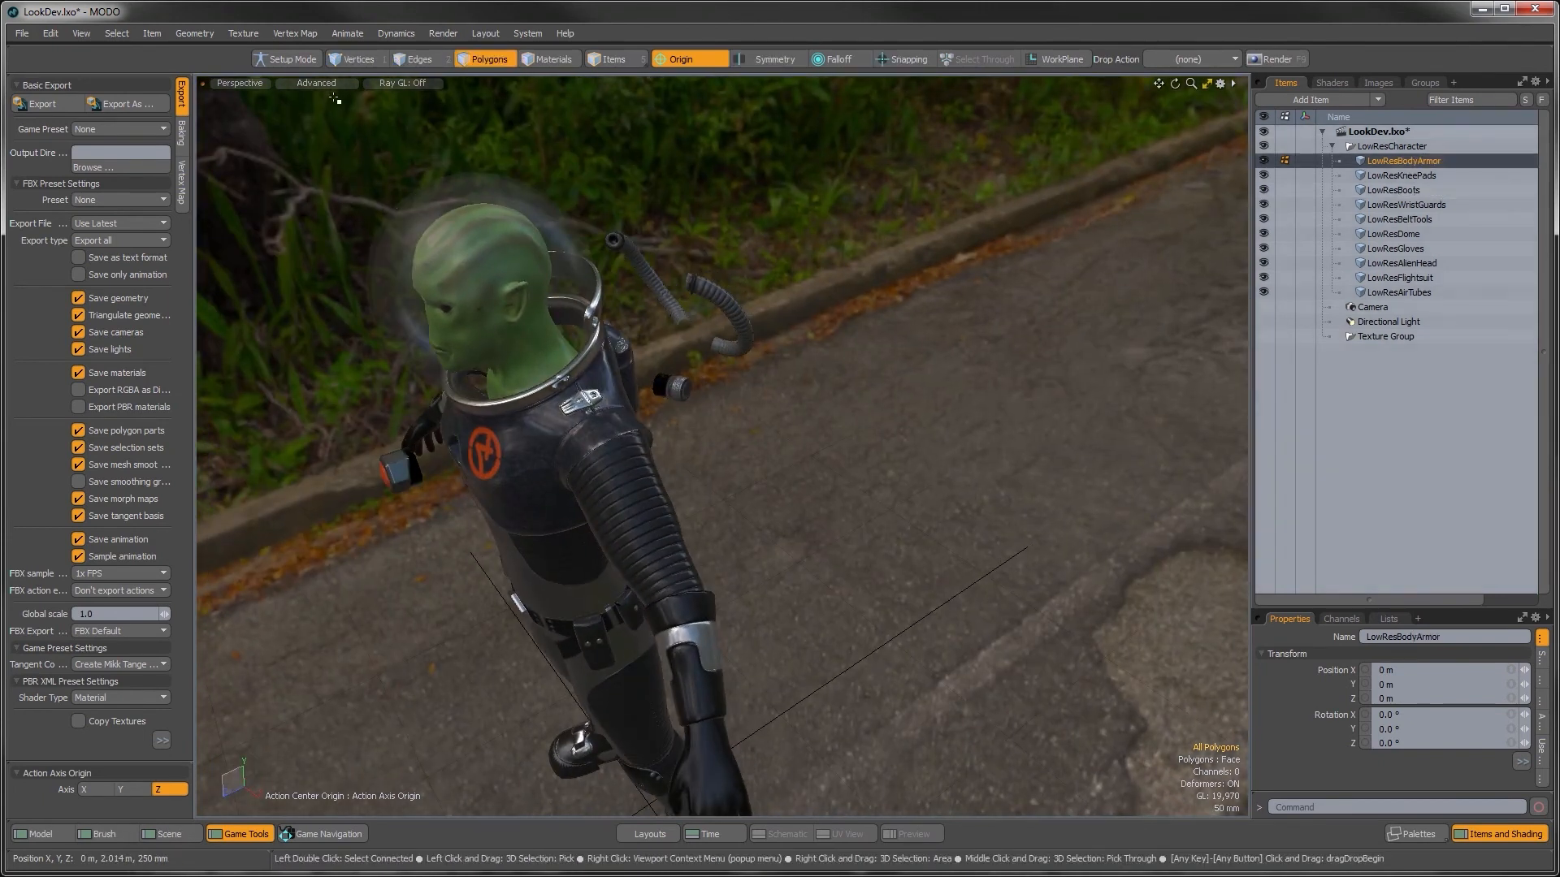
{"action": "left_click", "coordinate": [301, 34]}
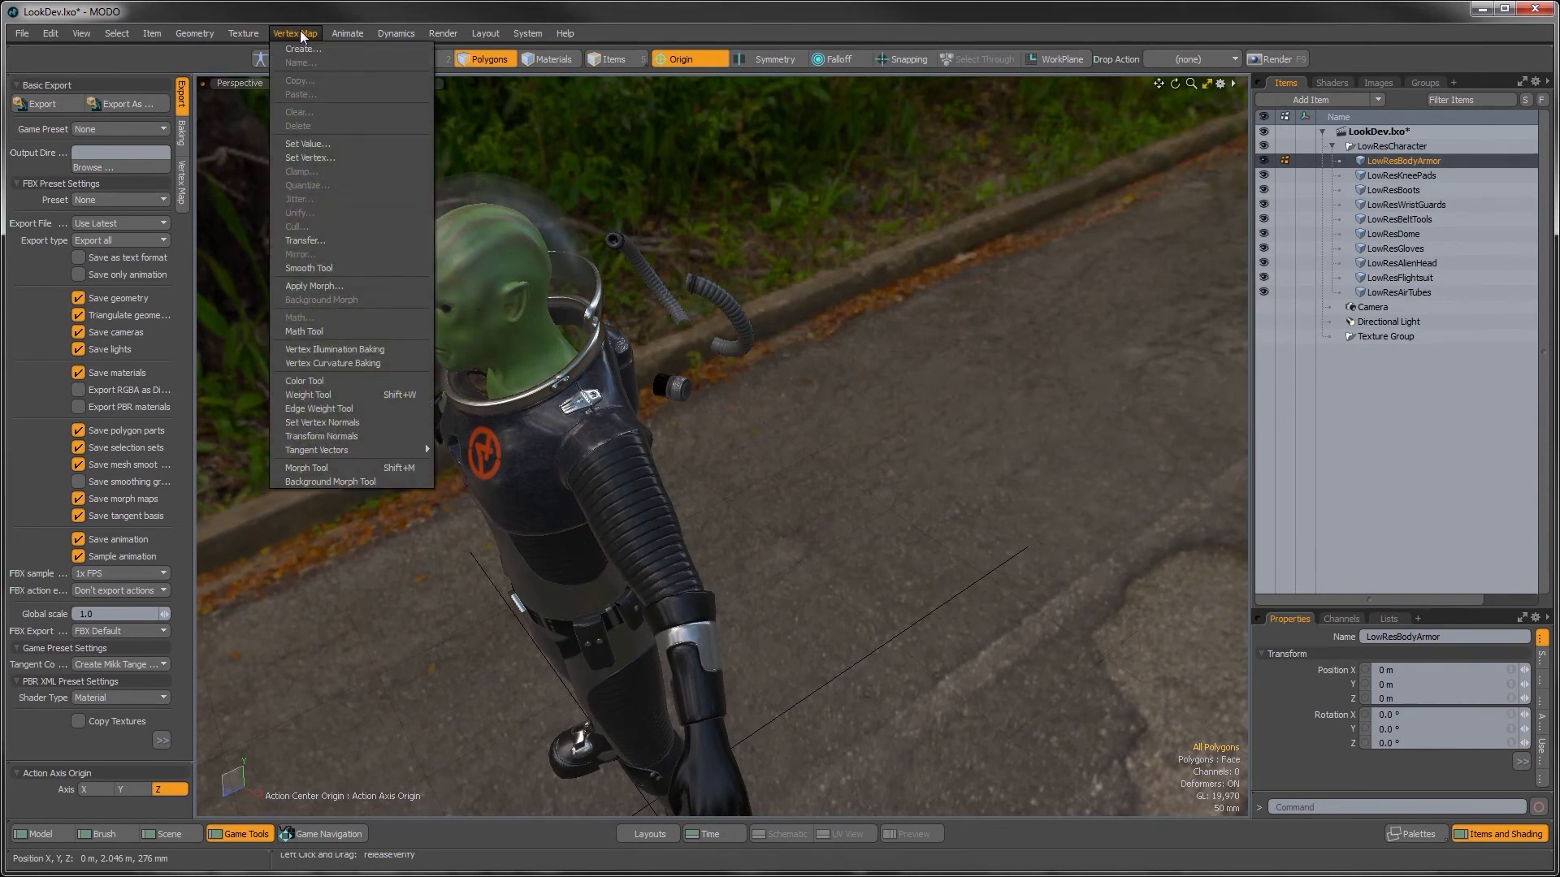
{"action": "left_click", "coordinate": [308, 286]}
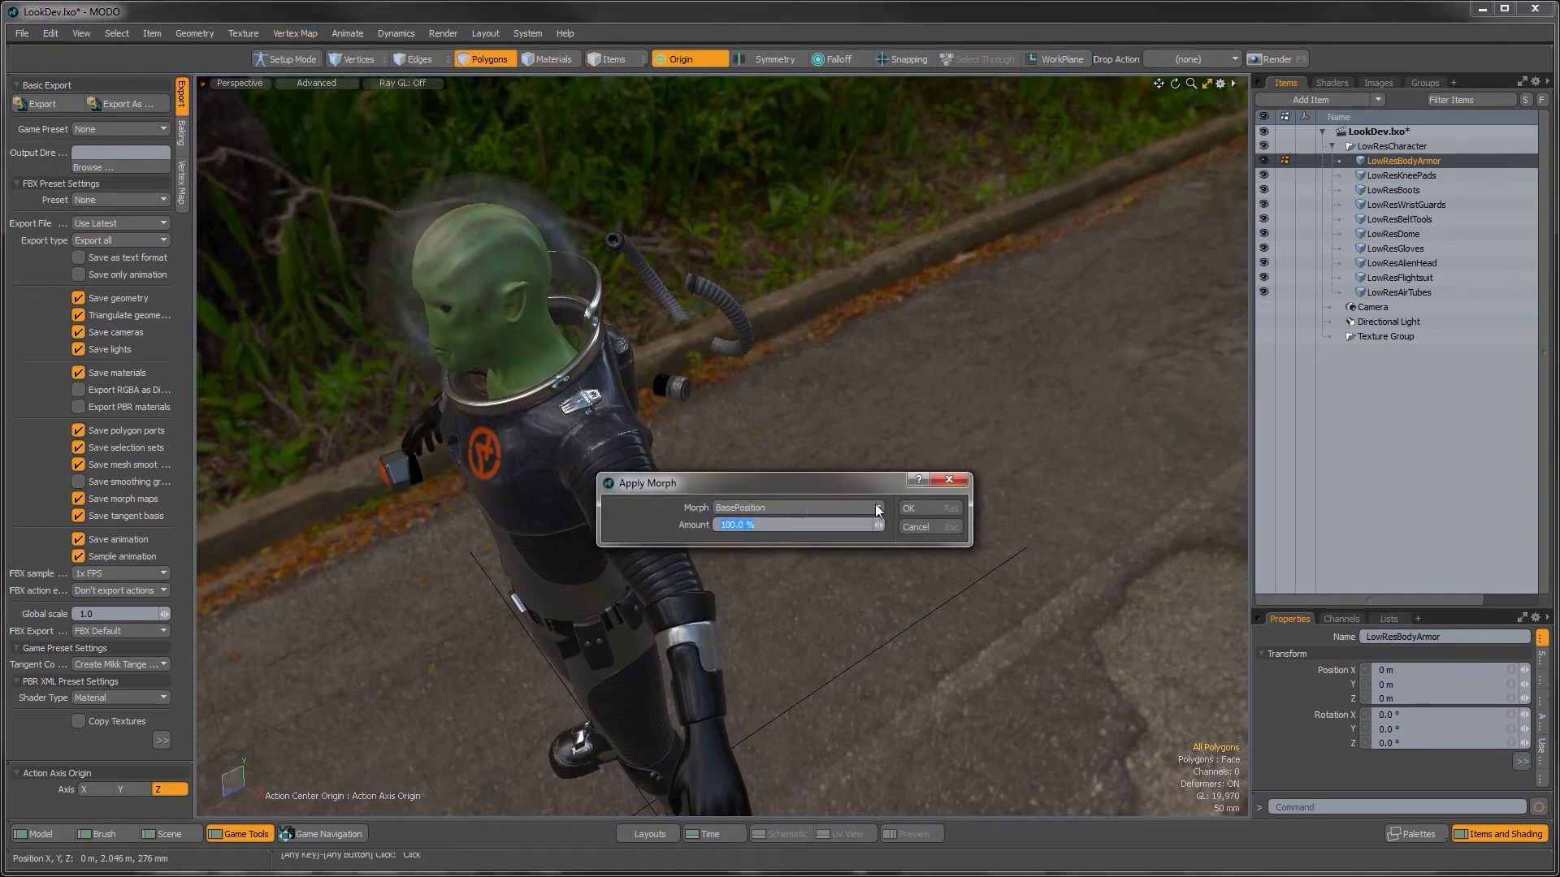
{"action": "left_click", "coordinate": [936, 504]}
{"action": "left_click_drag", "start_coordinate": [935, 504], "coordinate": [748, 552], "text": "alt"}
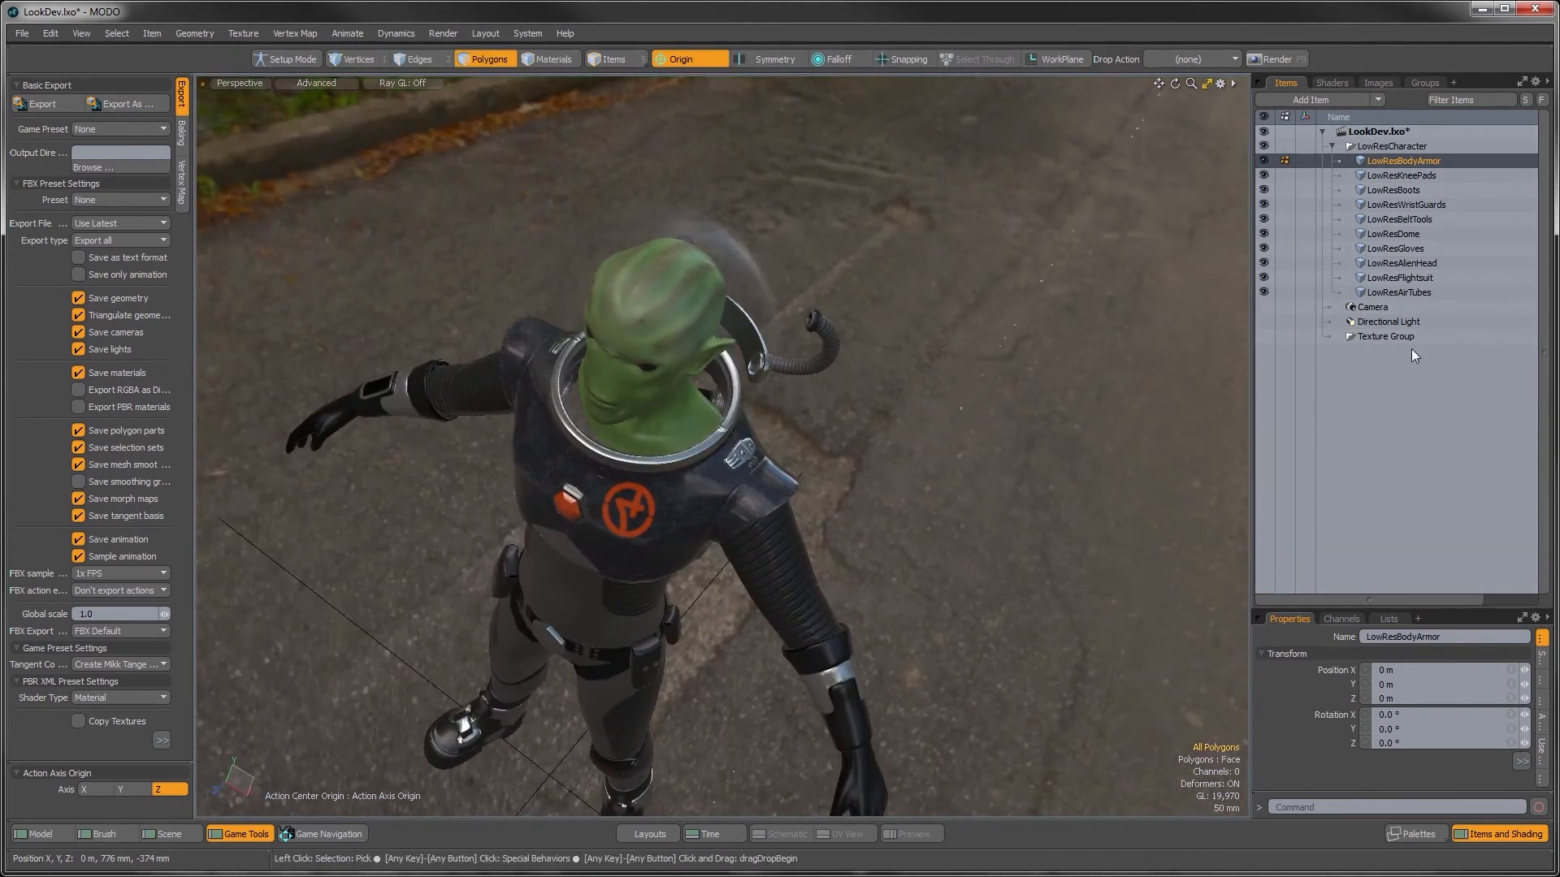
Step: Apply the BasePosition morph at 100% to the LowResAirTubes mesh
{"action": "left_click", "coordinate": [1398, 294]}
{"action": "left_click_drag", "start_coordinate": [909, 268], "coordinate": [674, 162], "text": "alt"}
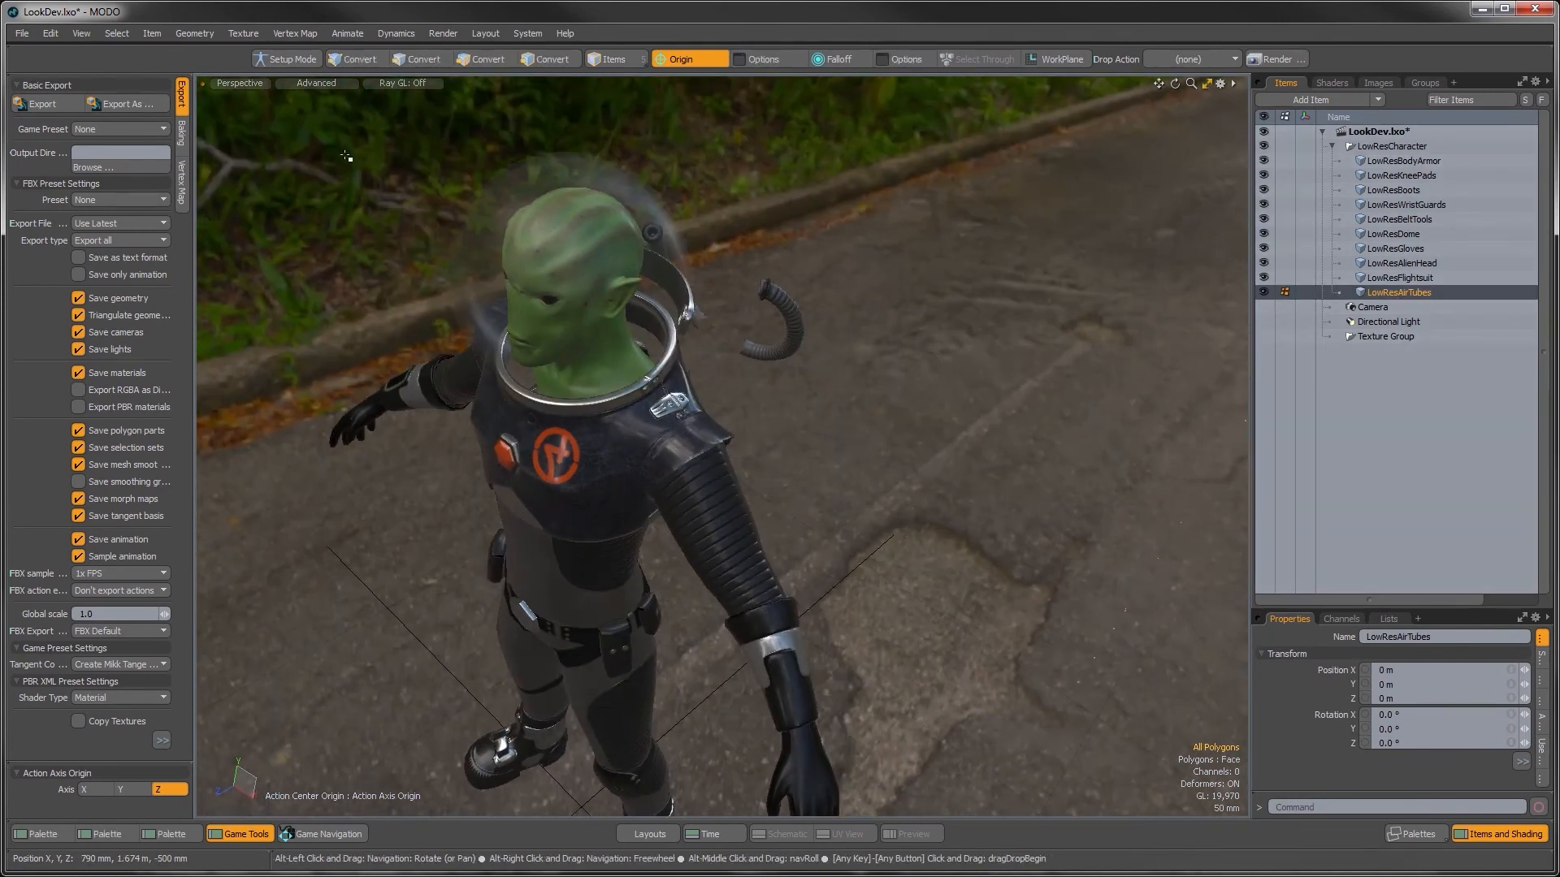
{"action": "left_click", "coordinate": [282, 34]}
{"action": "left_click", "coordinate": [312, 284]}
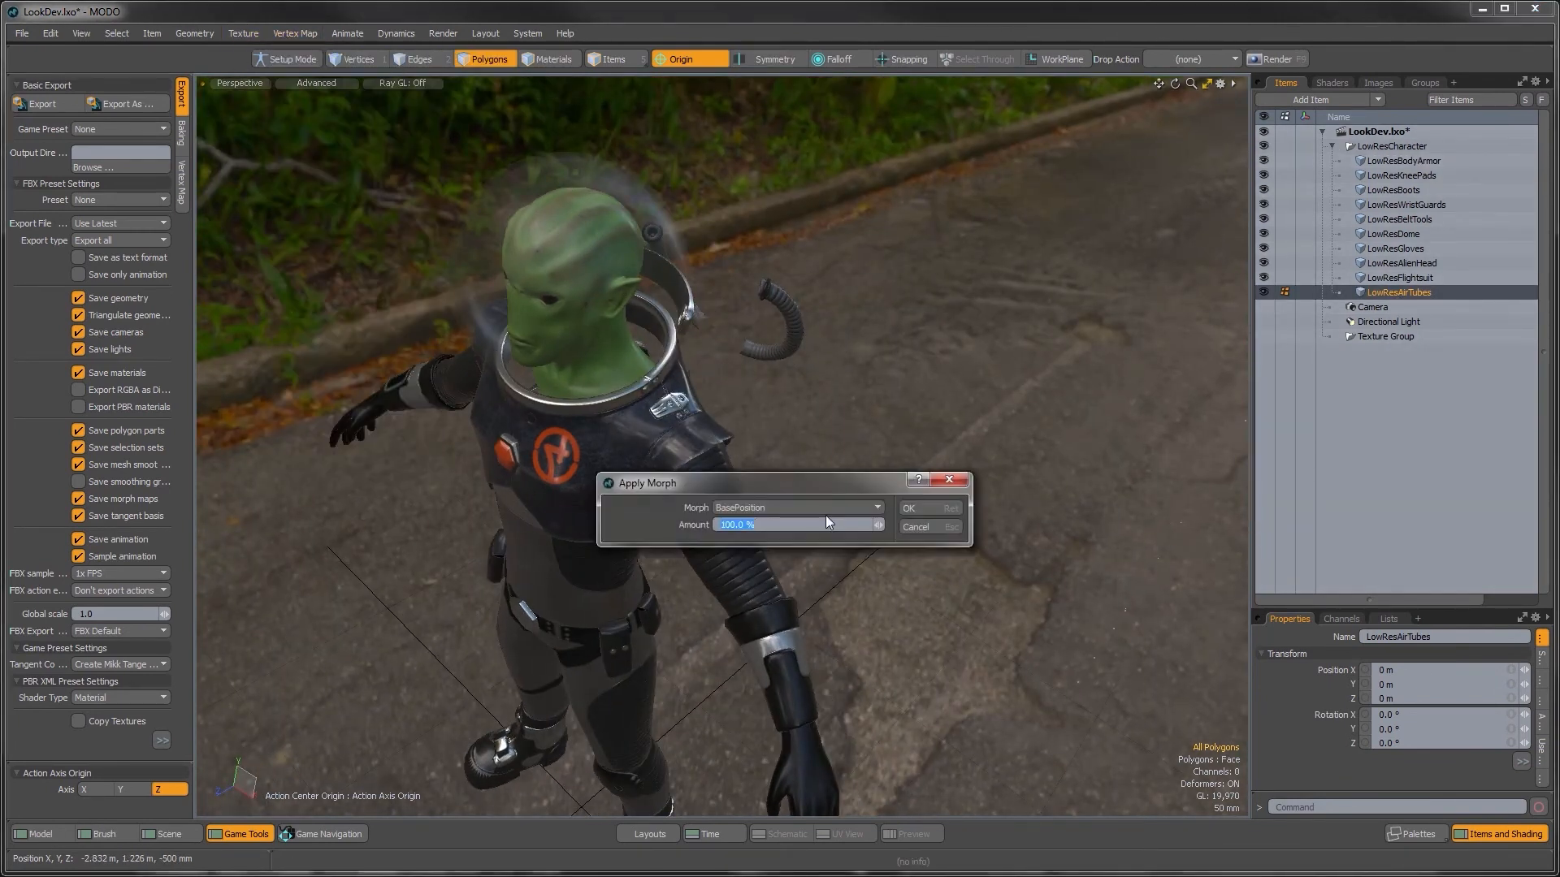
{"action": "left_click", "coordinate": [929, 510]}
{"action": "left_click_drag", "start_coordinate": [829, 520], "coordinate": [795, 555], "text": "alt"}
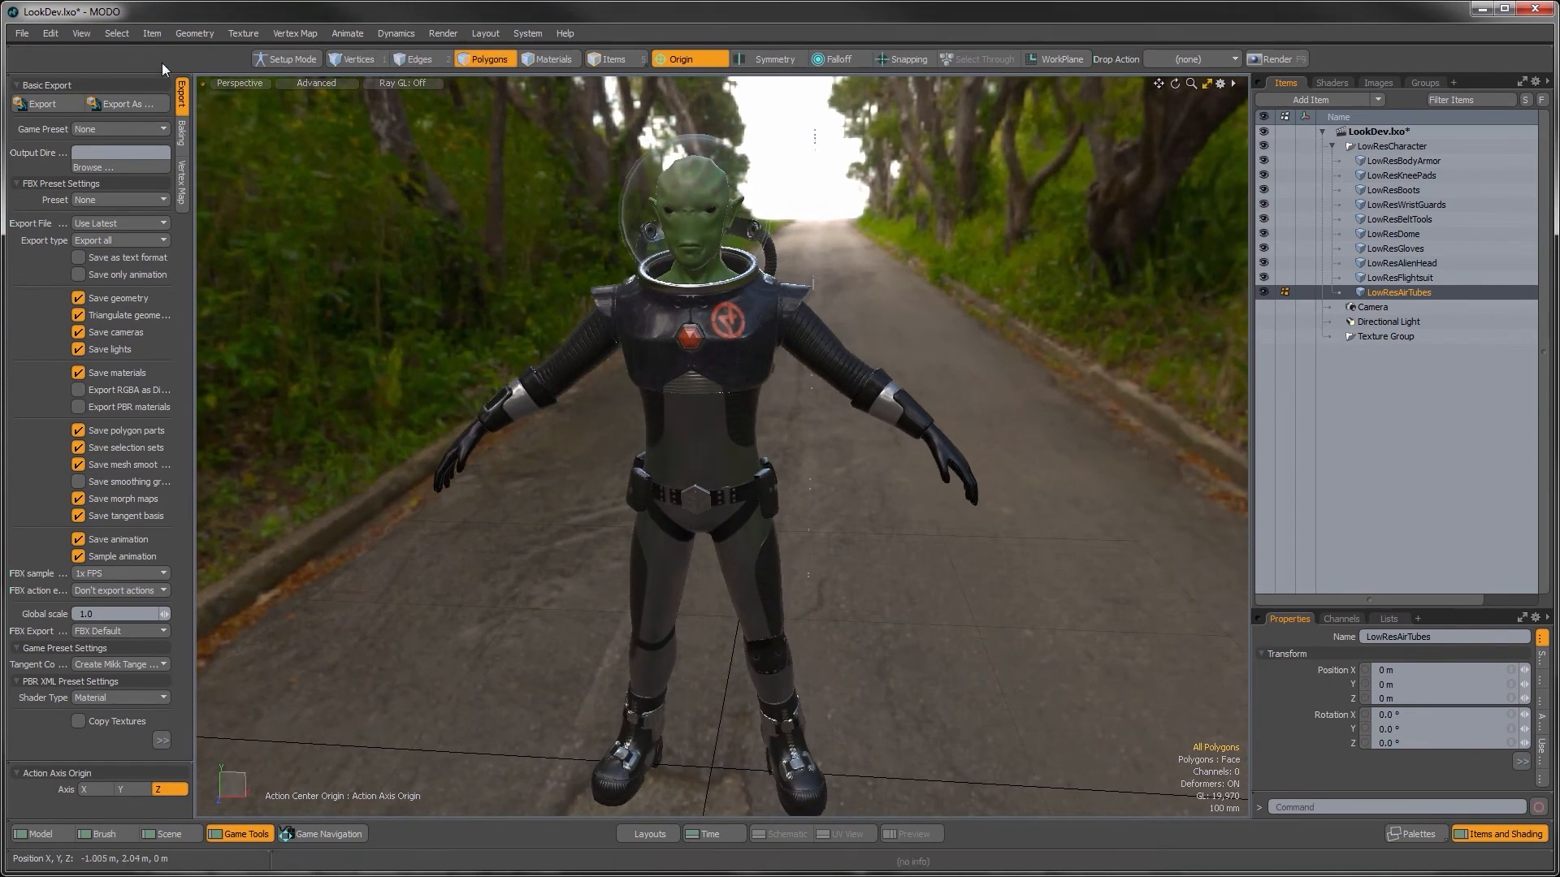
Step: Save the LookDev scene and view the character's upper body up close
{"action": "left_click", "coordinate": [22, 33]}
{"action": "left_click", "coordinate": [38, 185]}
{"action": "left_click_drag", "start_coordinate": [707, 414], "coordinate": [719, 479], "text": "ctrl+alt"}
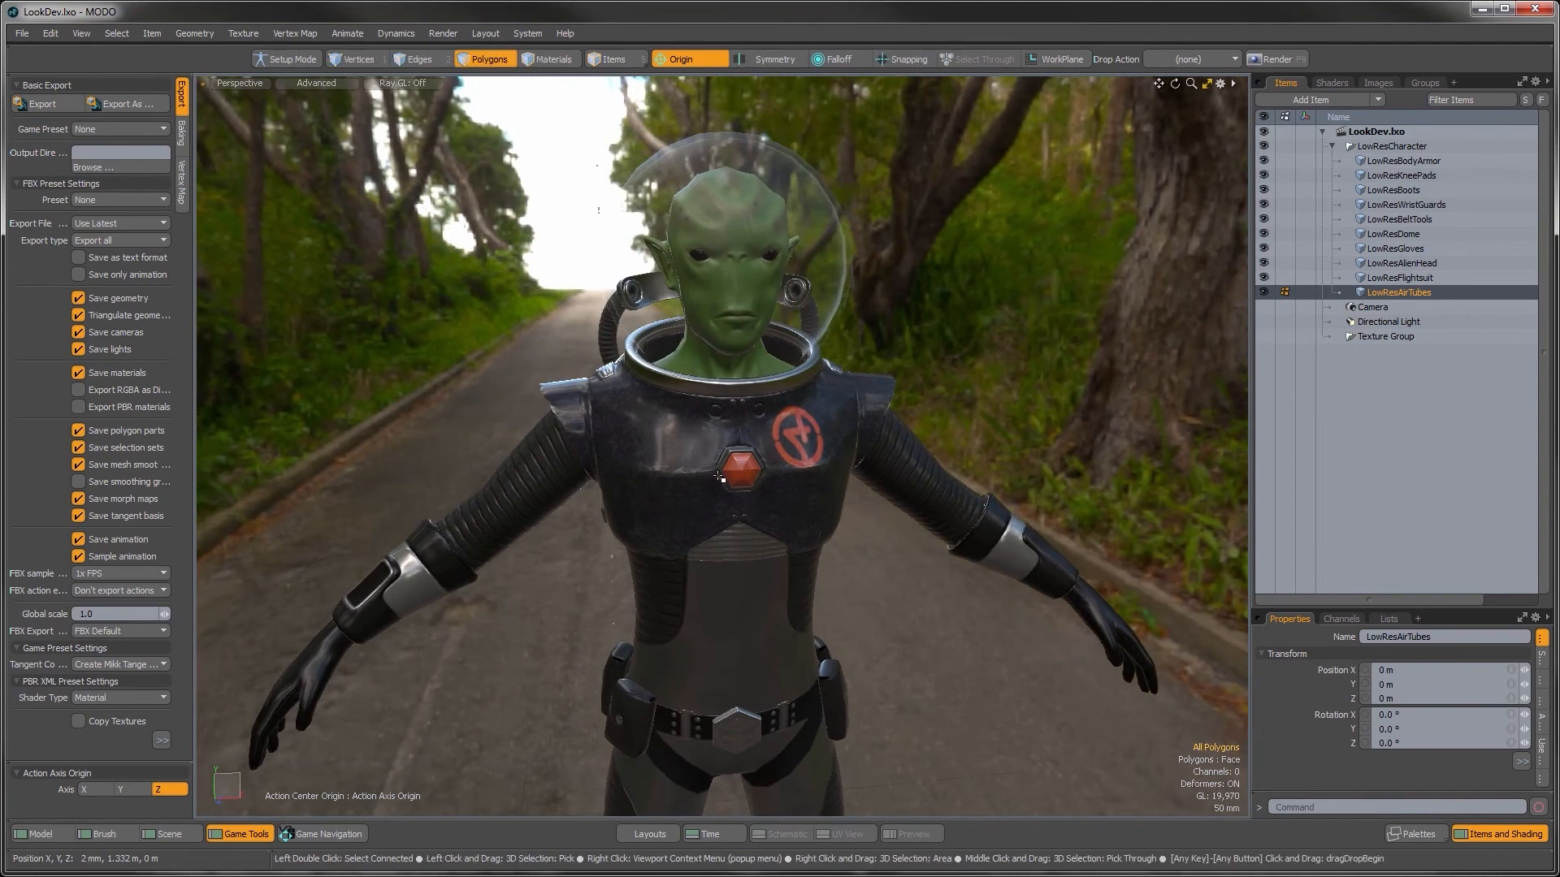
{"action": "left_click_drag", "start_coordinate": [961, 485], "coordinate": [975, 552], "text": "alt"}
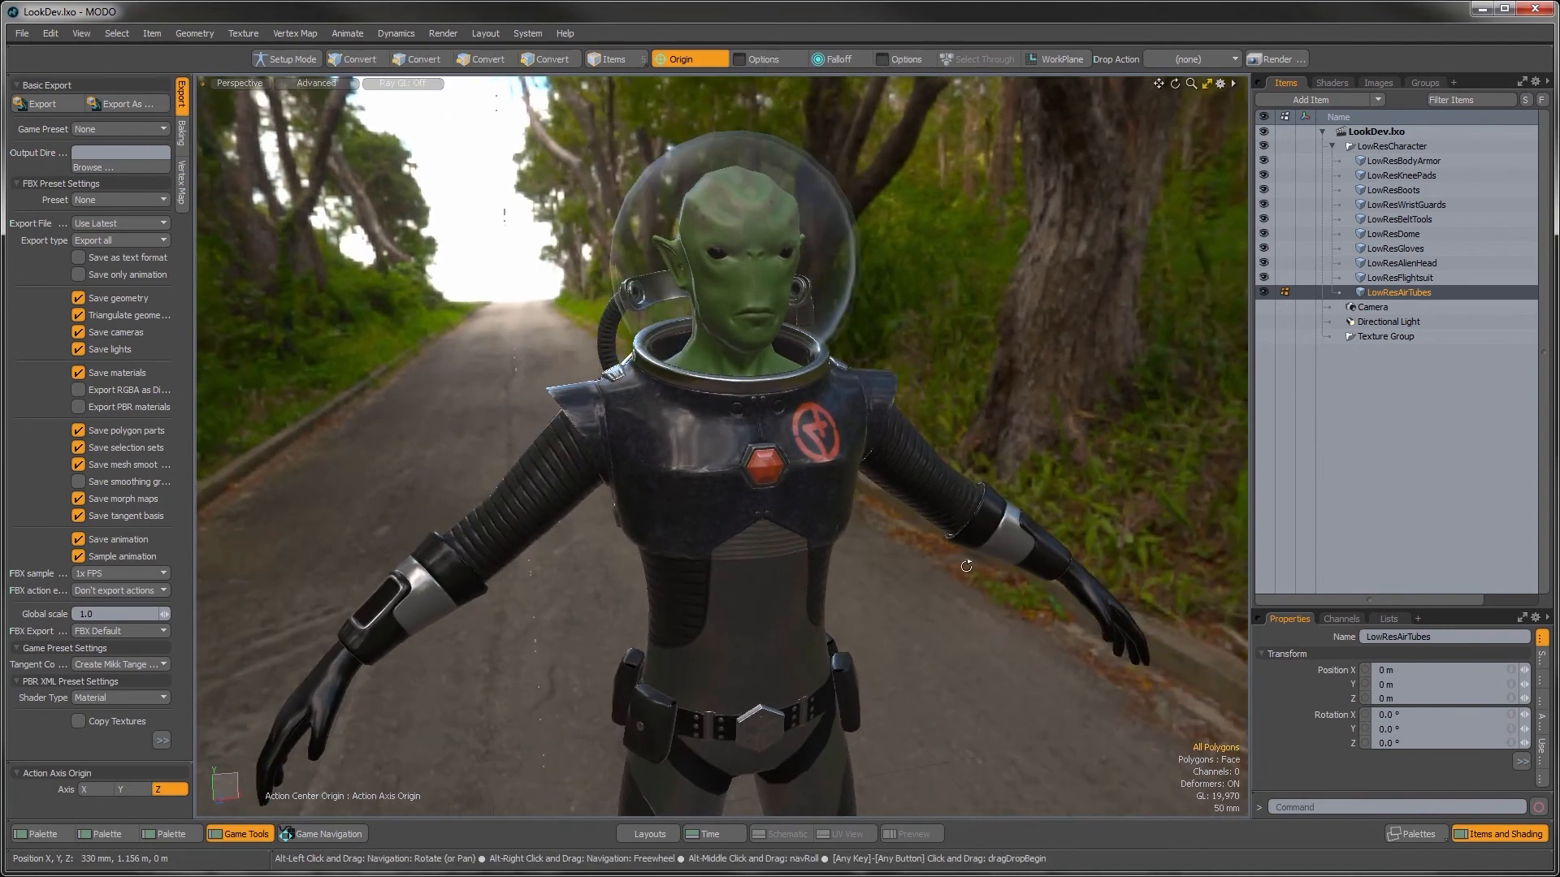
Step: Expand the Bake_Armor material in the shader tree and disable its normal, roughness, specular amount and diffuse color image layers
{"action": "left_click", "coordinate": [1336, 85]}
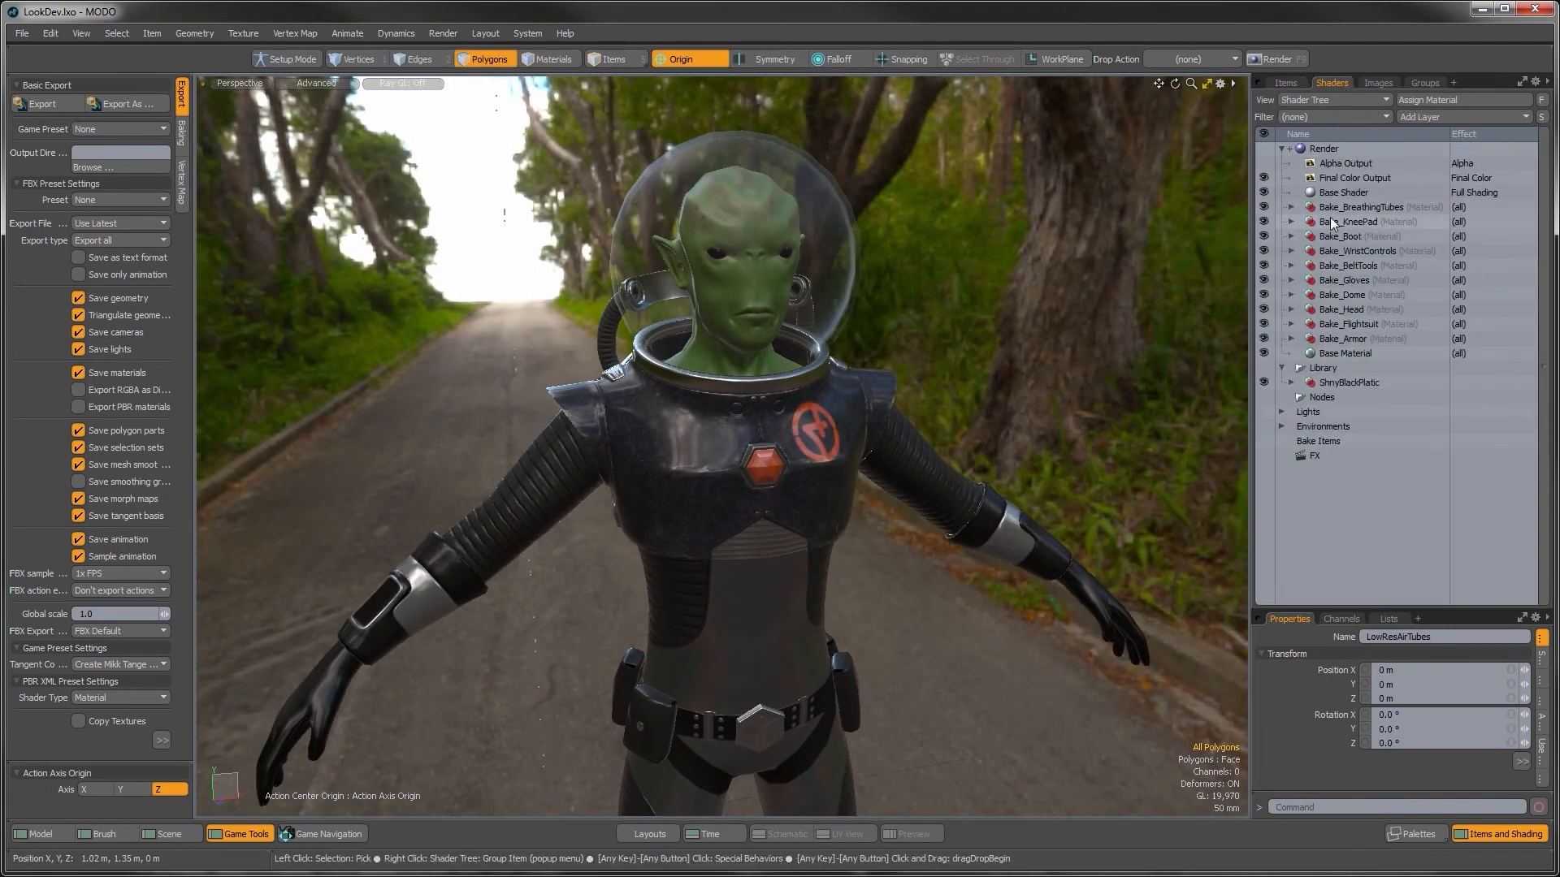
{"action": "left_click", "coordinate": [1291, 339]}
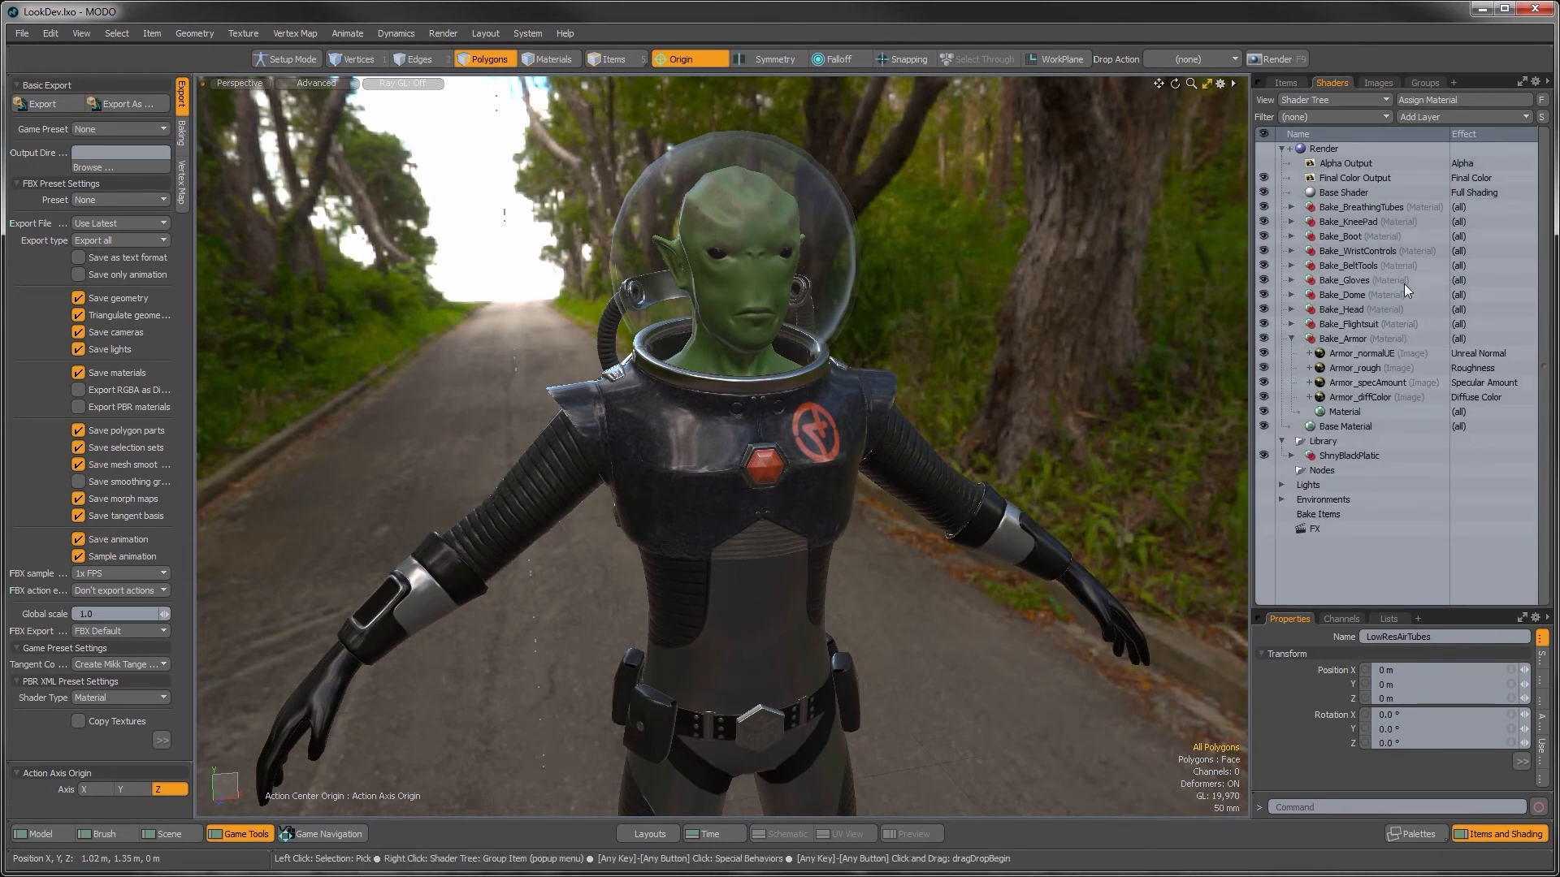
{"action": "left_click_drag", "start_coordinate": [861, 457], "coordinate": [1131, 394], "text": "alt"}
{"action": "left_click_drag", "start_coordinate": [1264, 398], "coordinate": [1264, 355]}
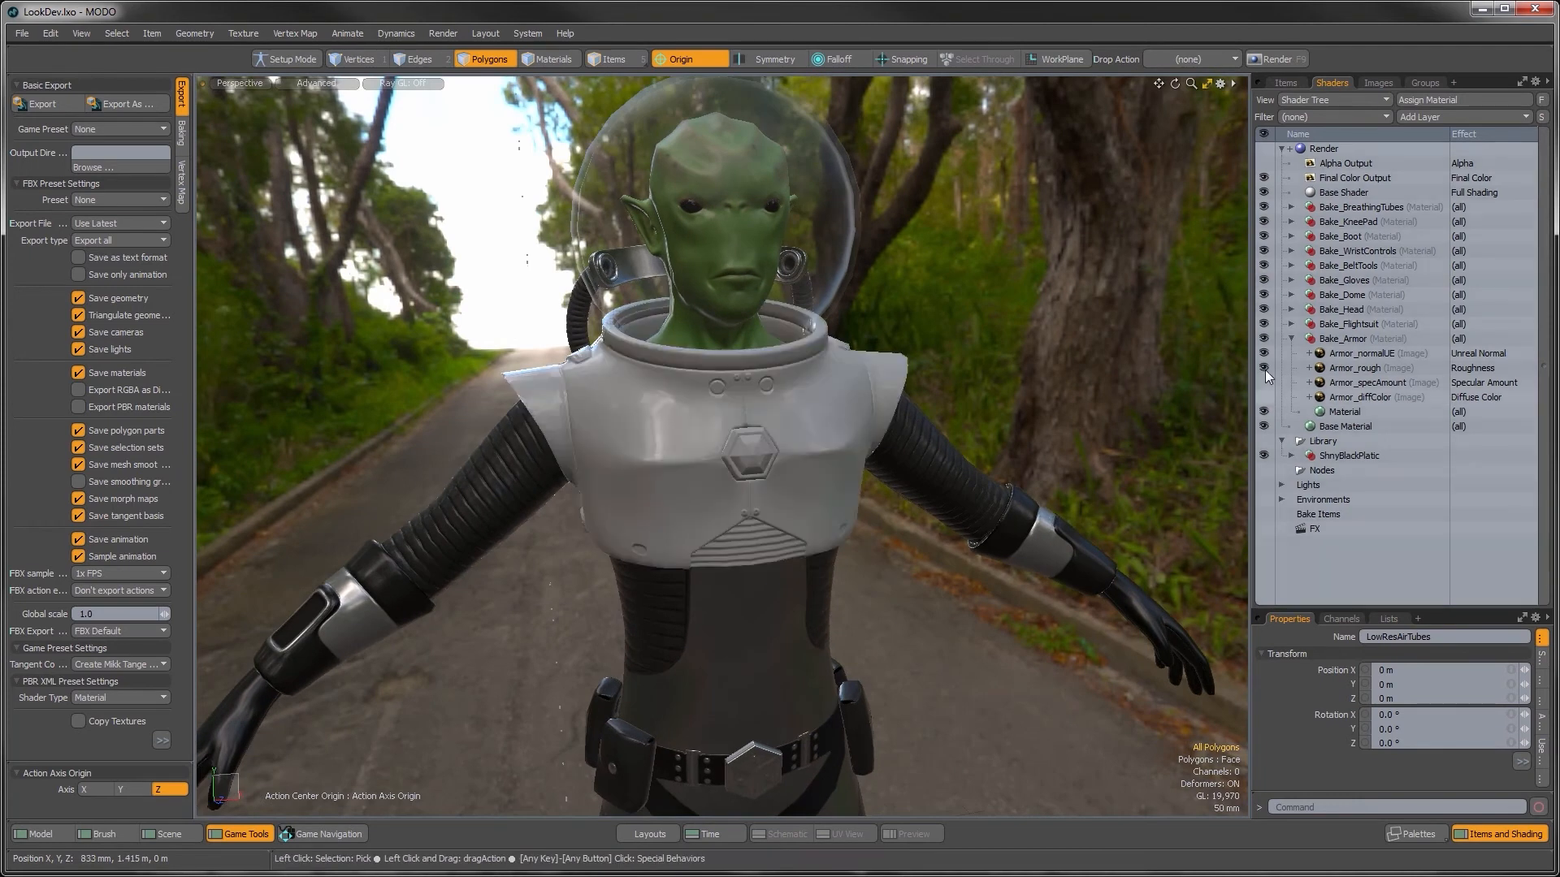
{"action": "left_click", "coordinate": [1265, 354]}
{"action": "left_click_drag", "start_coordinate": [906, 480], "coordinate": [867, 485], "text": "alt"}
{"action": "left_click_drag", "start_coordinate": [867, 485], "coordinate": [875, 461], "text": "alt+shift"}
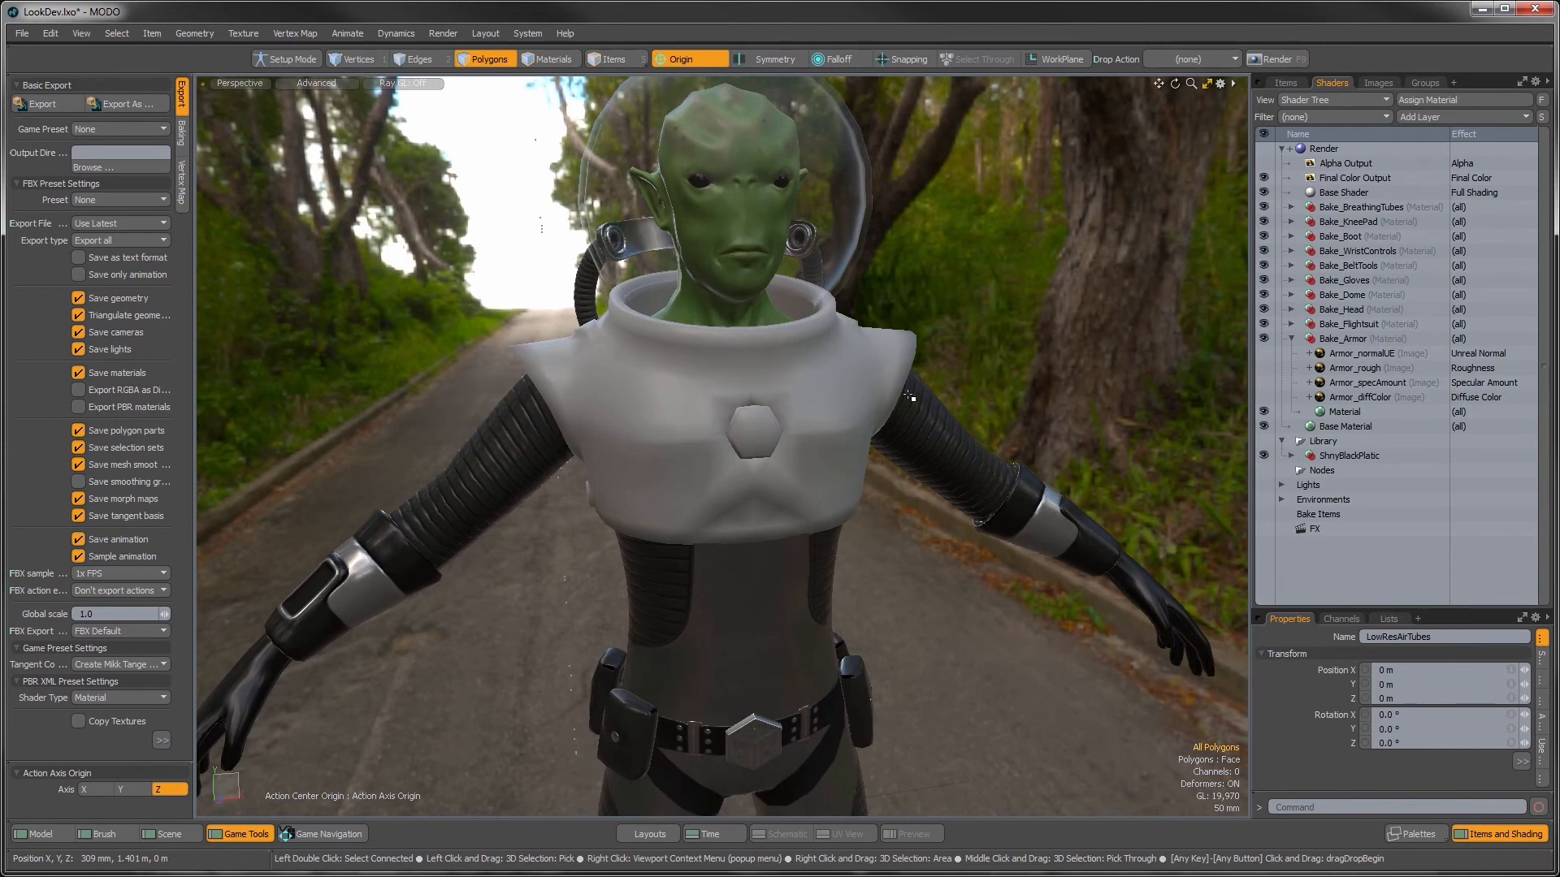
Step: Add an Unreal Material to the Bake_Armor group and place it directly above the base Material, below the image maps
{"action": "left_click", "coordinate": [1351, 411]}
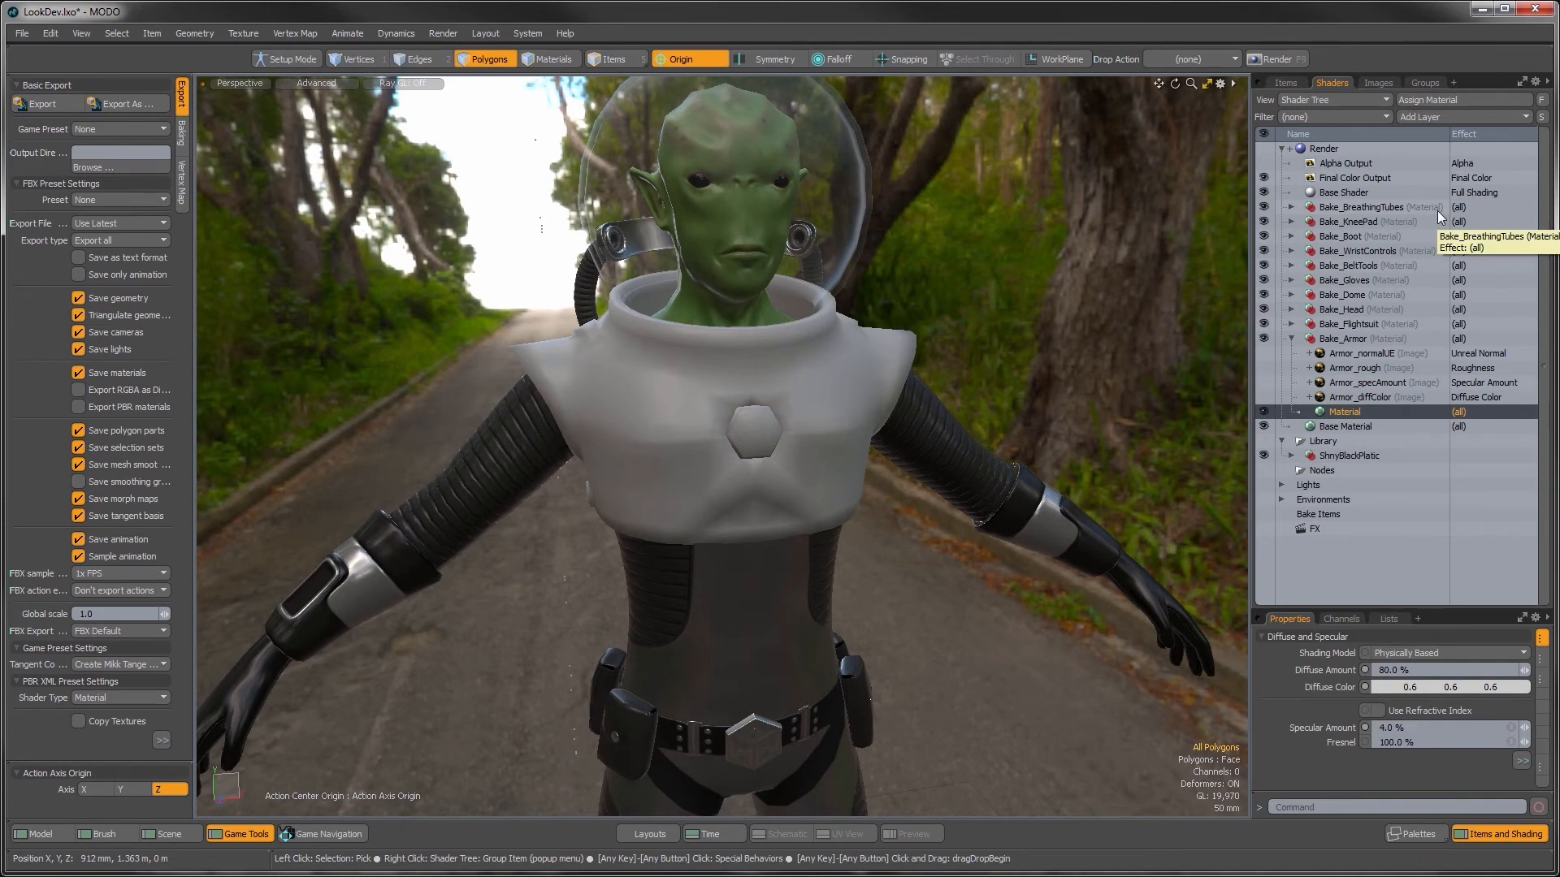
{"action": "left_click", "coordinate": [1407, 116]}
{"action": "mouse_move", "coordinate": [1395, 190]}
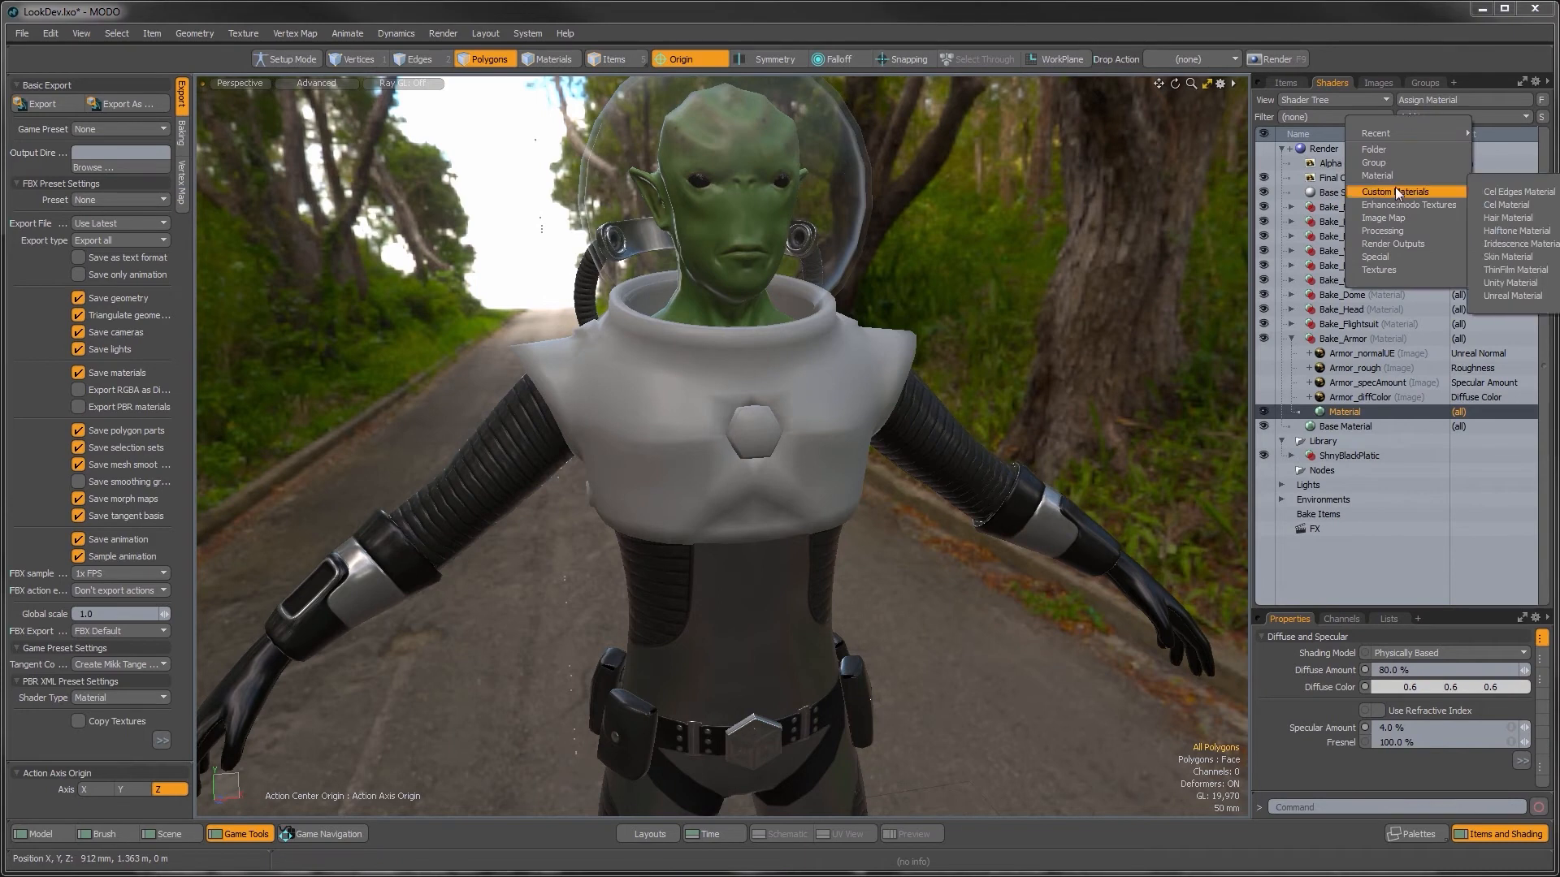
{"action": "left_click", "coordinate": [1491, 296]}
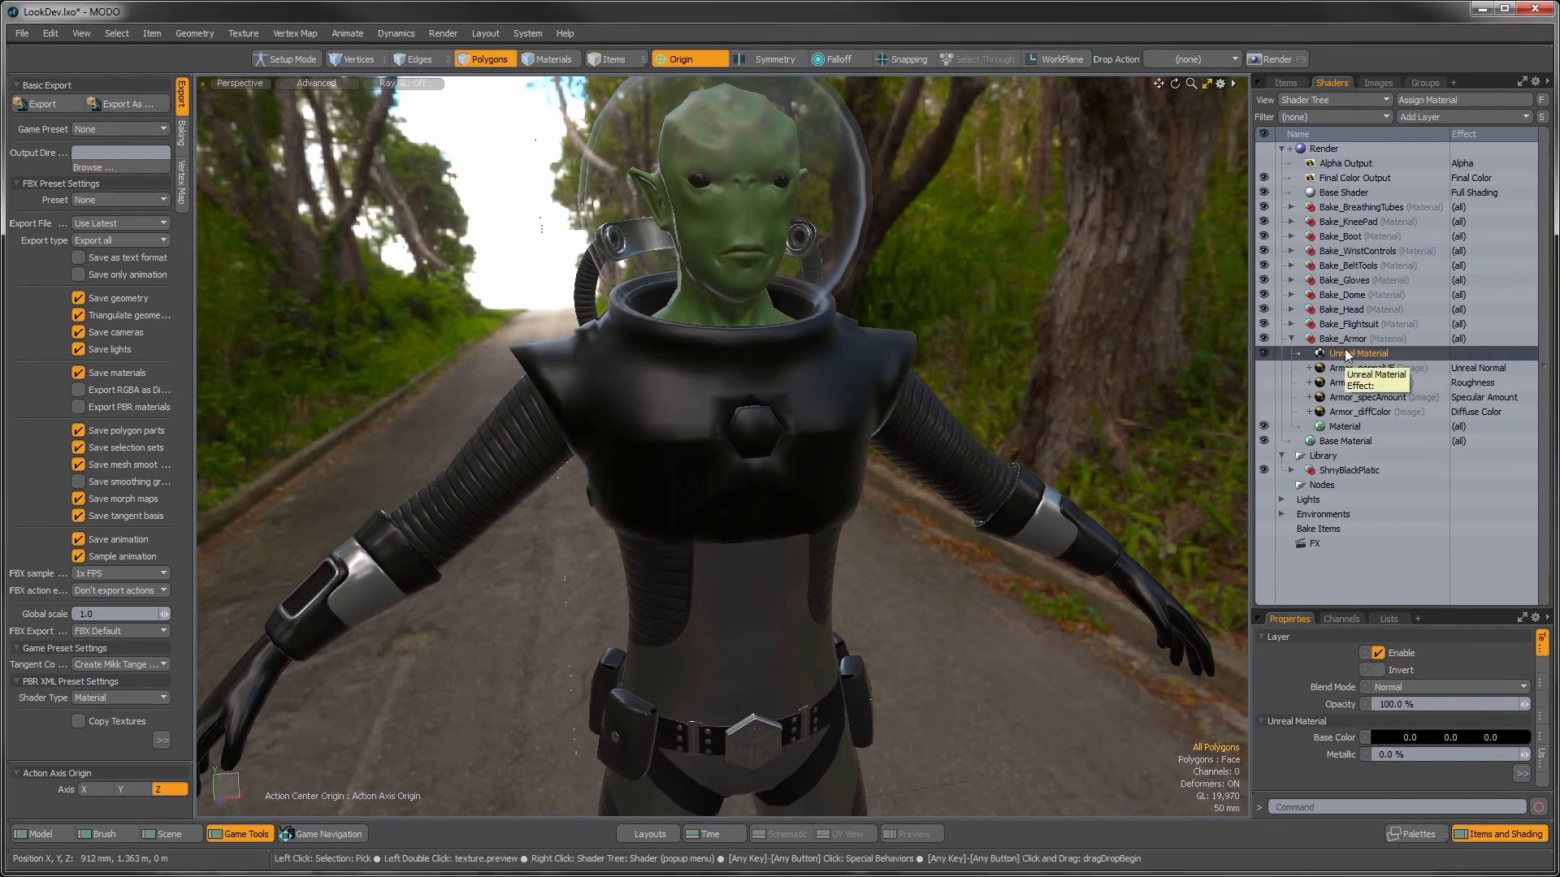
{"action": "left_click_drag", "start_coordinate": [1347, 354], "coordinate": [1343, 417]}
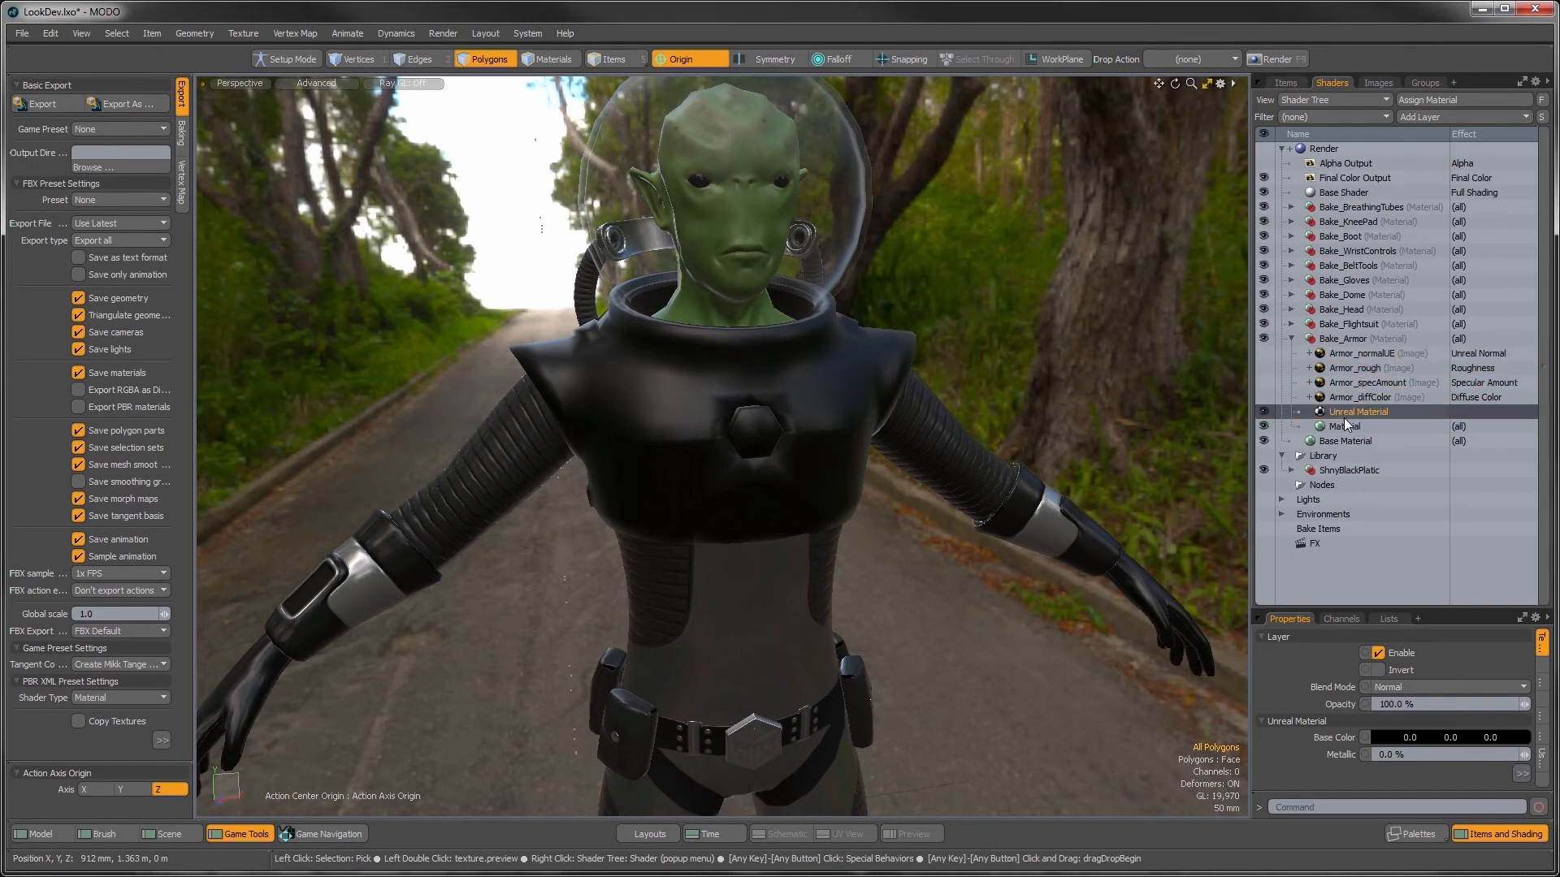
Step: Move the Armor_normalUE image directly above the Unreal Material and enable it
{"action": "left_click", "coordinate": [1352, 354]}
{"action": "left_click_drag", "start_coordinate": [1344, 355], "coordinate": [1361, 409]}
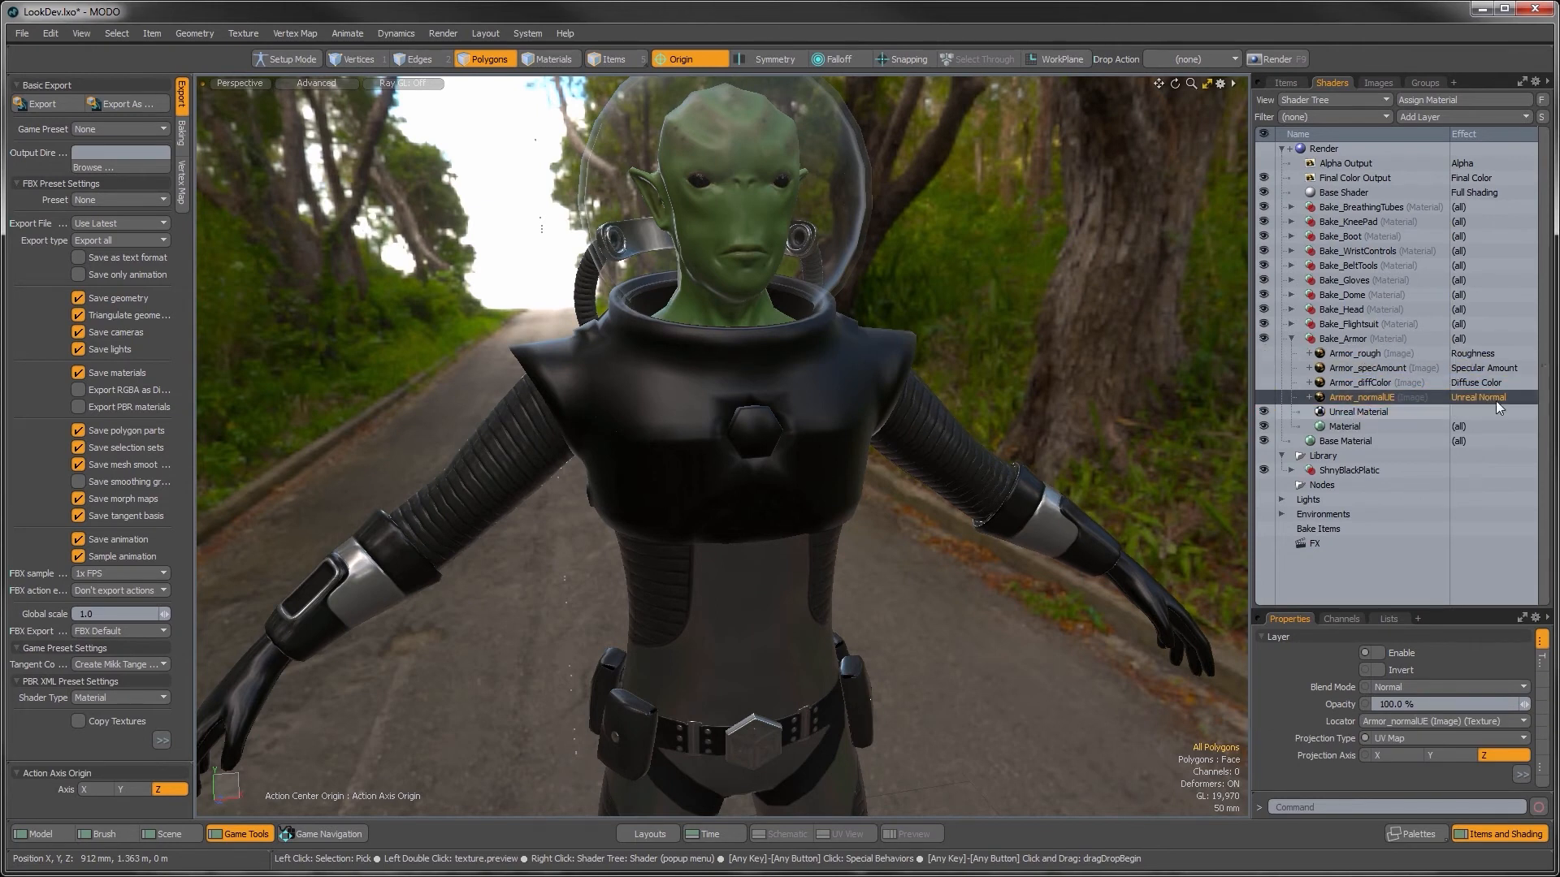
{"action": "left_click", "coordinate": [1269, 398]}
{"action": "left_click_drag", "start_coordinate": [759, 420], "coordinate": [718, 447], "text": "alt"}
{"action": "left_click_drag", "start_coordinate": [718, 447], "coordinate": [863, 507], "text": "alt"}
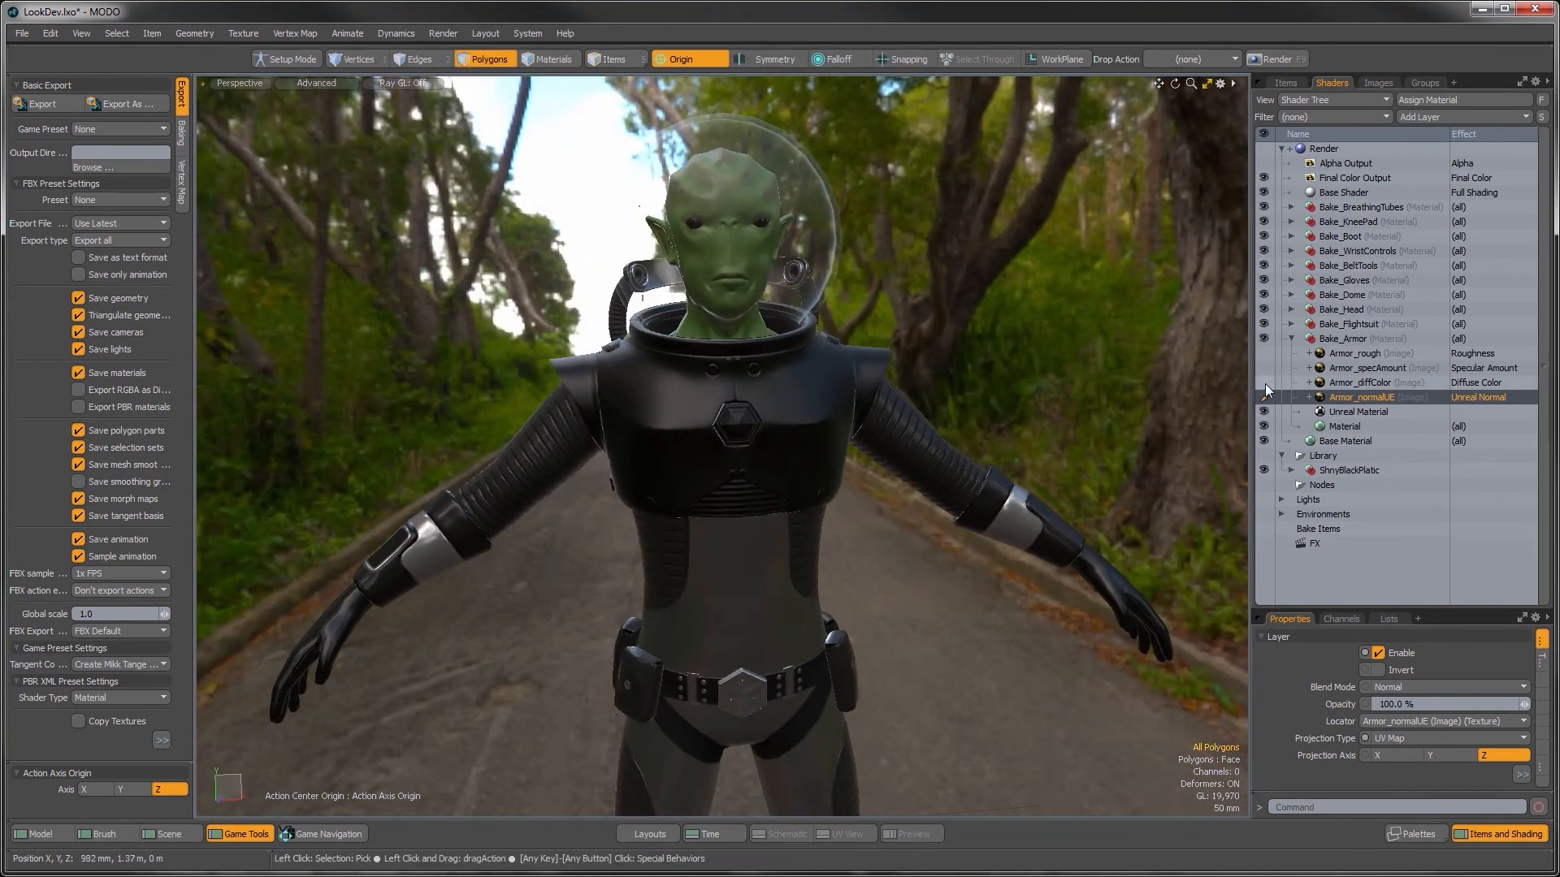
Step: Enable the Armor_diffColor image and set its effect to Unreal Base Color
{"action": "left_click", "coordinate": [1338, 383]}
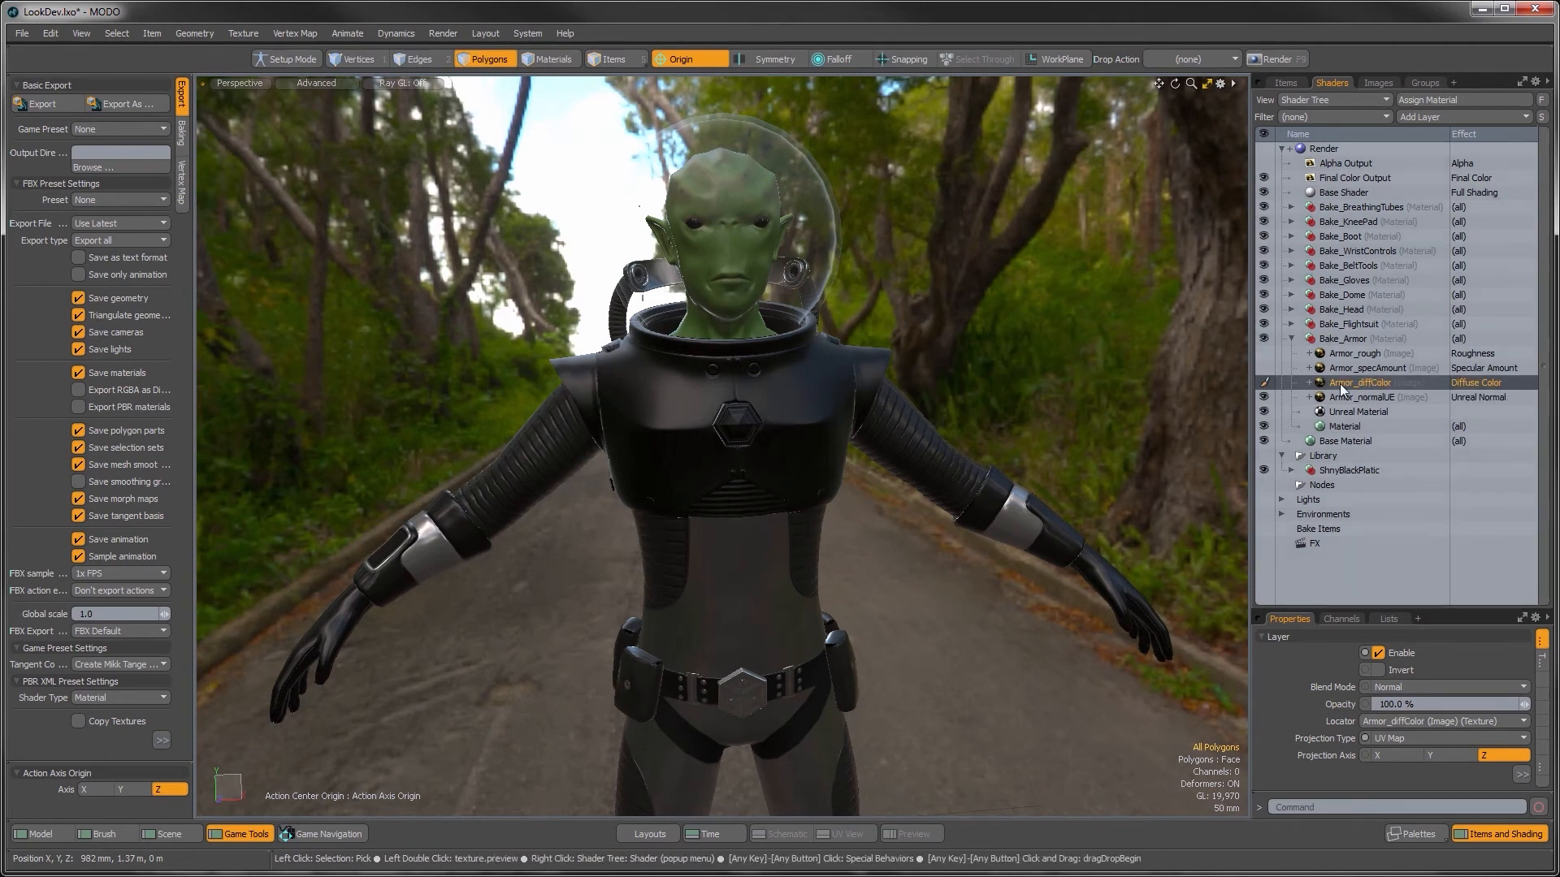
{"action": "left_click_drag", "start_coordinate": [883, 433], "coordinate": [780, 488], "text": "alt"}
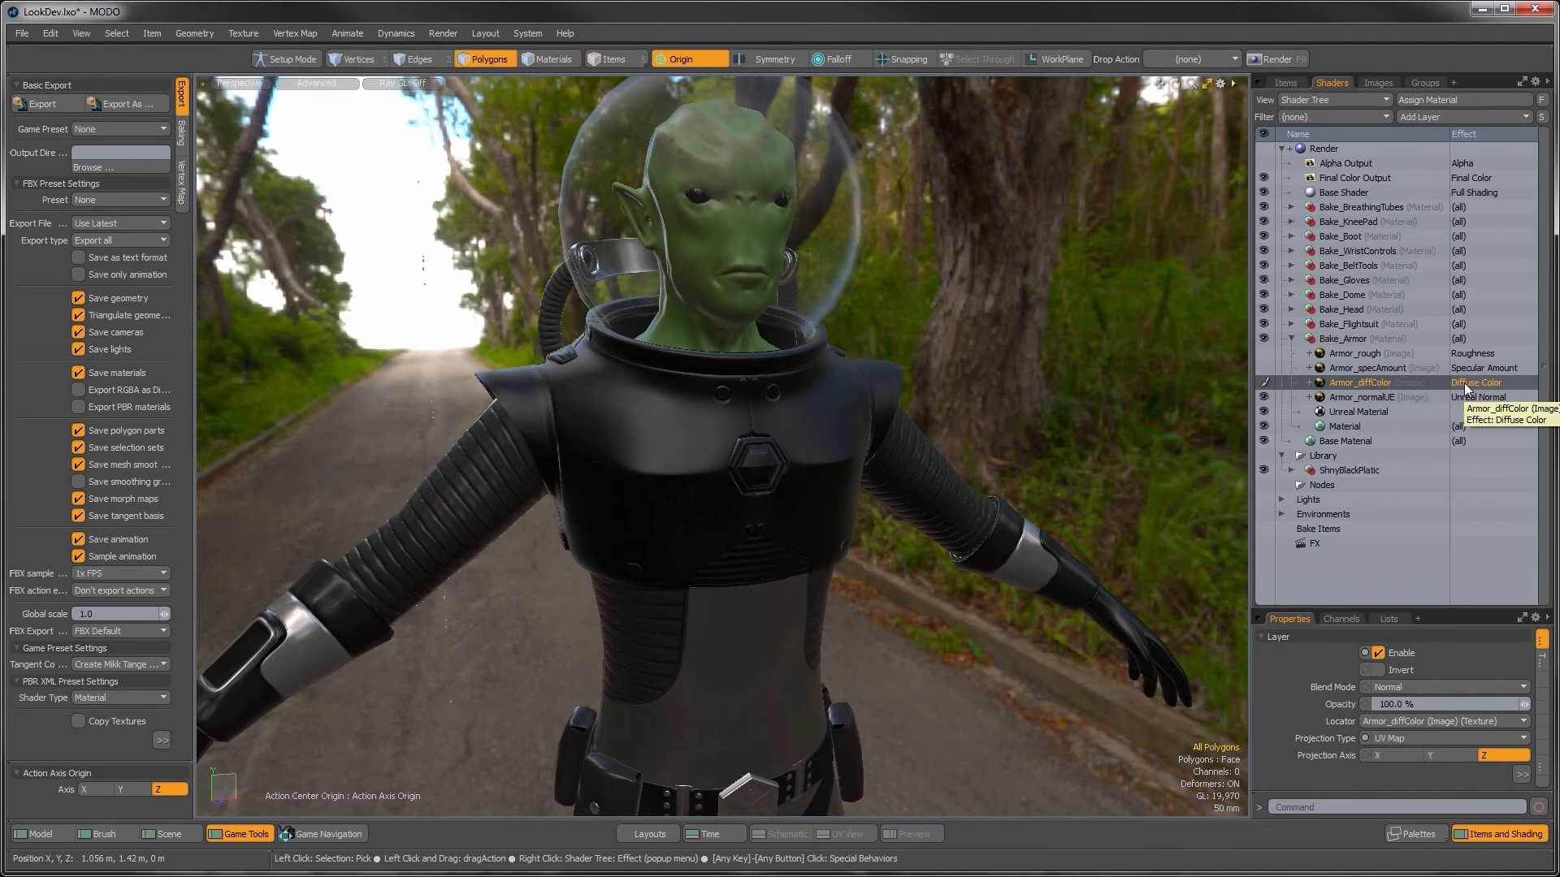
{"action": "mouse_move", "coordinate": [1431, 523]}
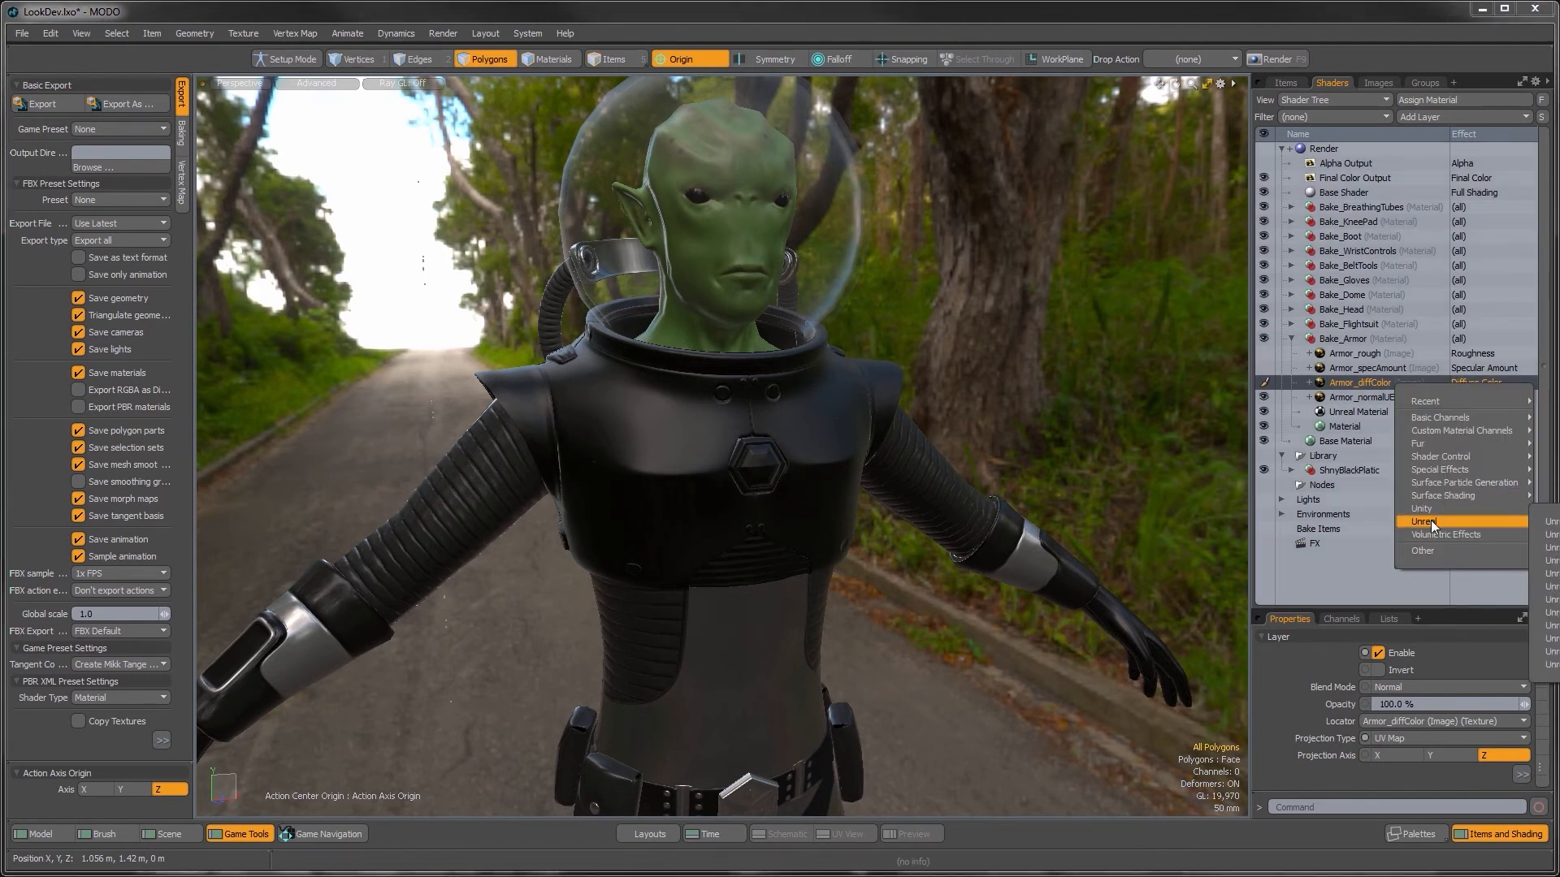
{"action": "left_click", "coordinate": [1551, 535]}
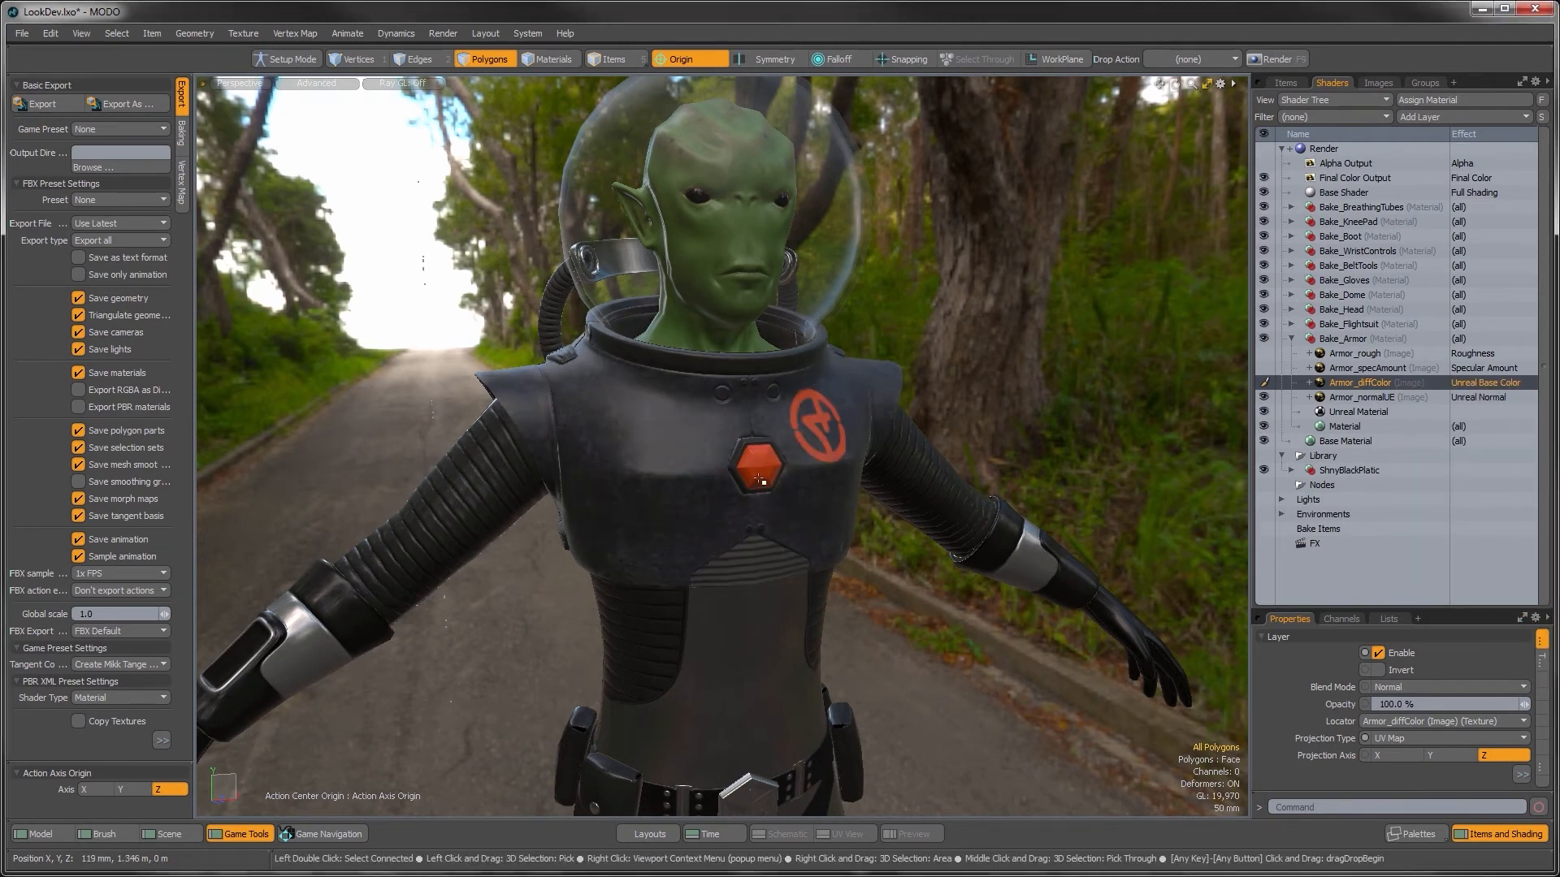
{"action": "mouse_move", "coordinate": [756, 484]}
{"action": "left_mouse_down", "text": "ctrl+alt"}
{"action": "mouse_move", "coordinate": [816, 464]}
{"action": "mouse_move", "coordinate": [623, 494]}
{"action": "mouse_move", "coordinate": [866, 480]}
{"action": "mouse_move", "coordinate": [746, 483]}
{"action": "left_mouse_up", "text": "ctrl+alt"}
{"action": "left_click_drag", "start_coordinate": [746, 483], "coordinate": [777, 475], "text": "alt+shift"}
{"action": "left_click_drag", "start_coordinate": [777, 476], "coordinate": [780, 497], "text": "alt"}
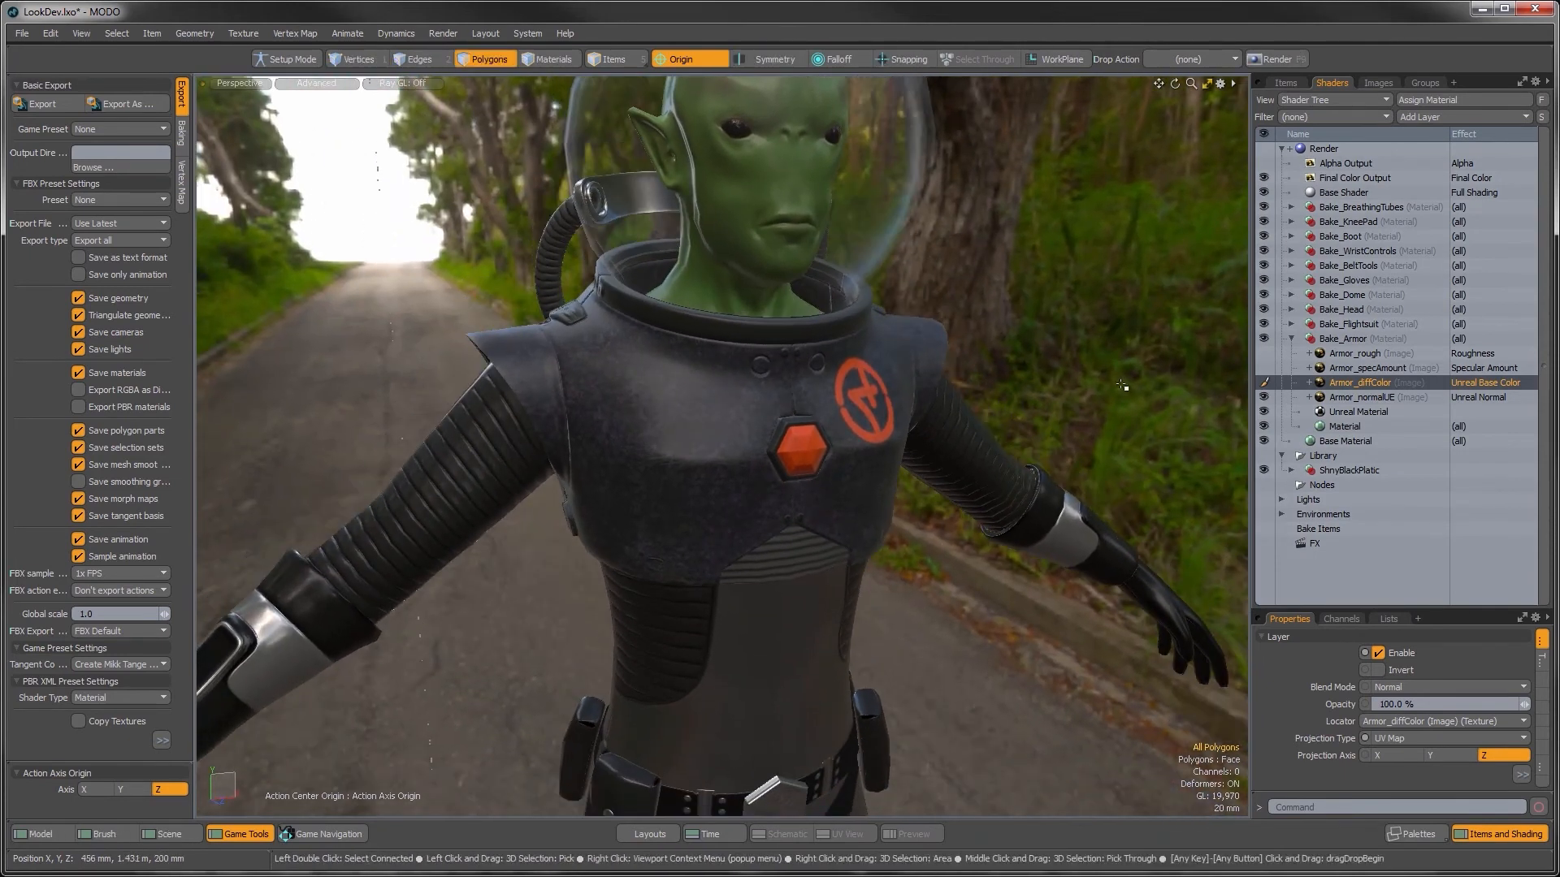
Step: Examine the Unreal Material's full property list and the Armor_specAmount image layer against the armor's look
{"action": "left_click", "coordinate": [1381, 368]}
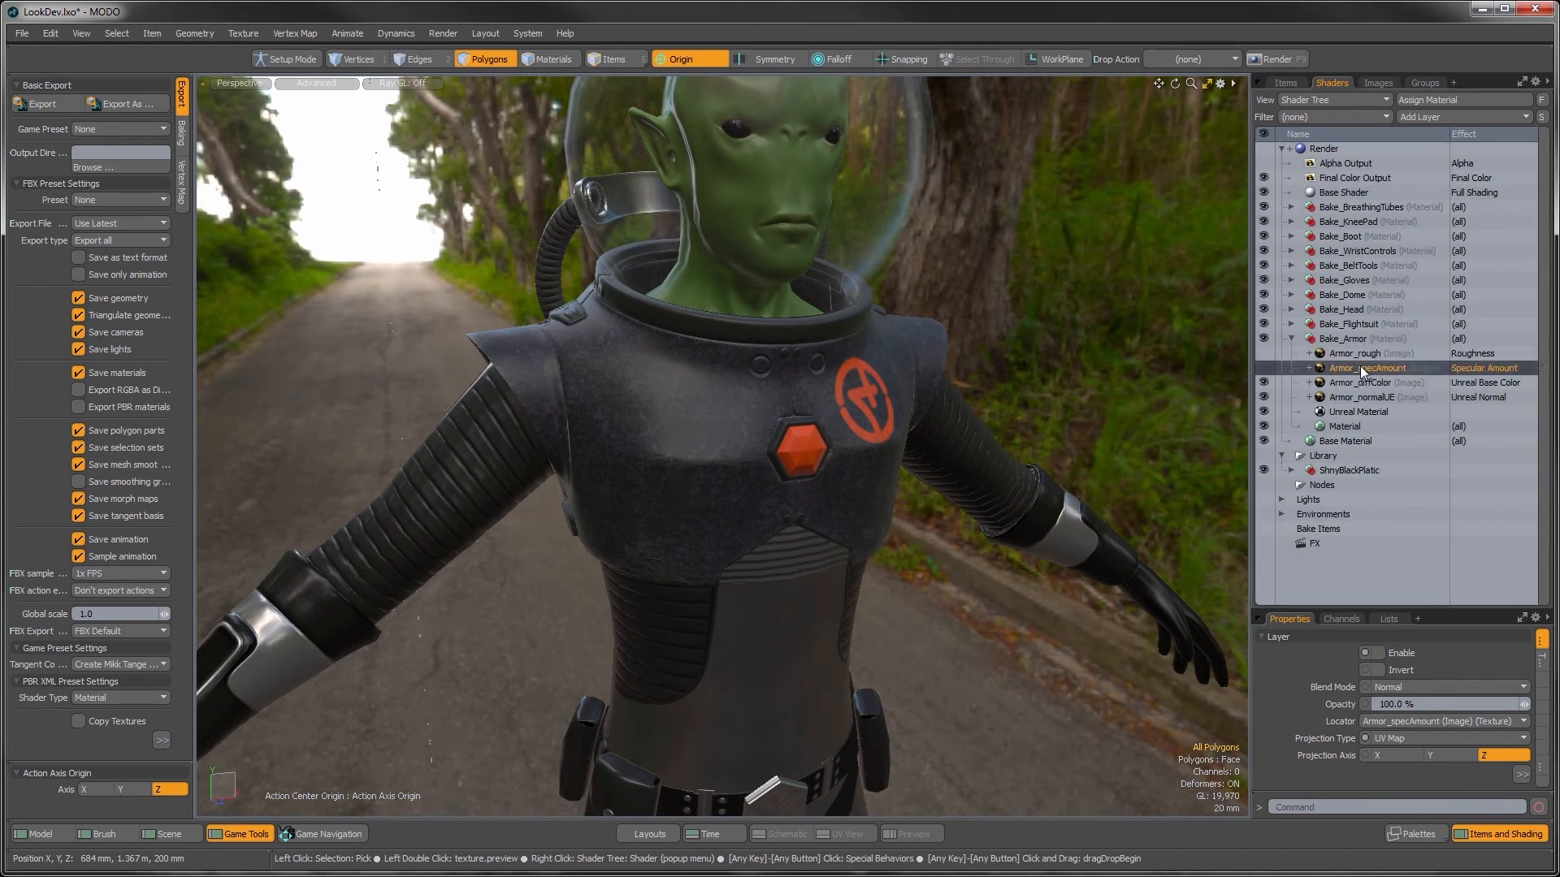
{"action": "left_click", "coordinate": [1336, 412]}
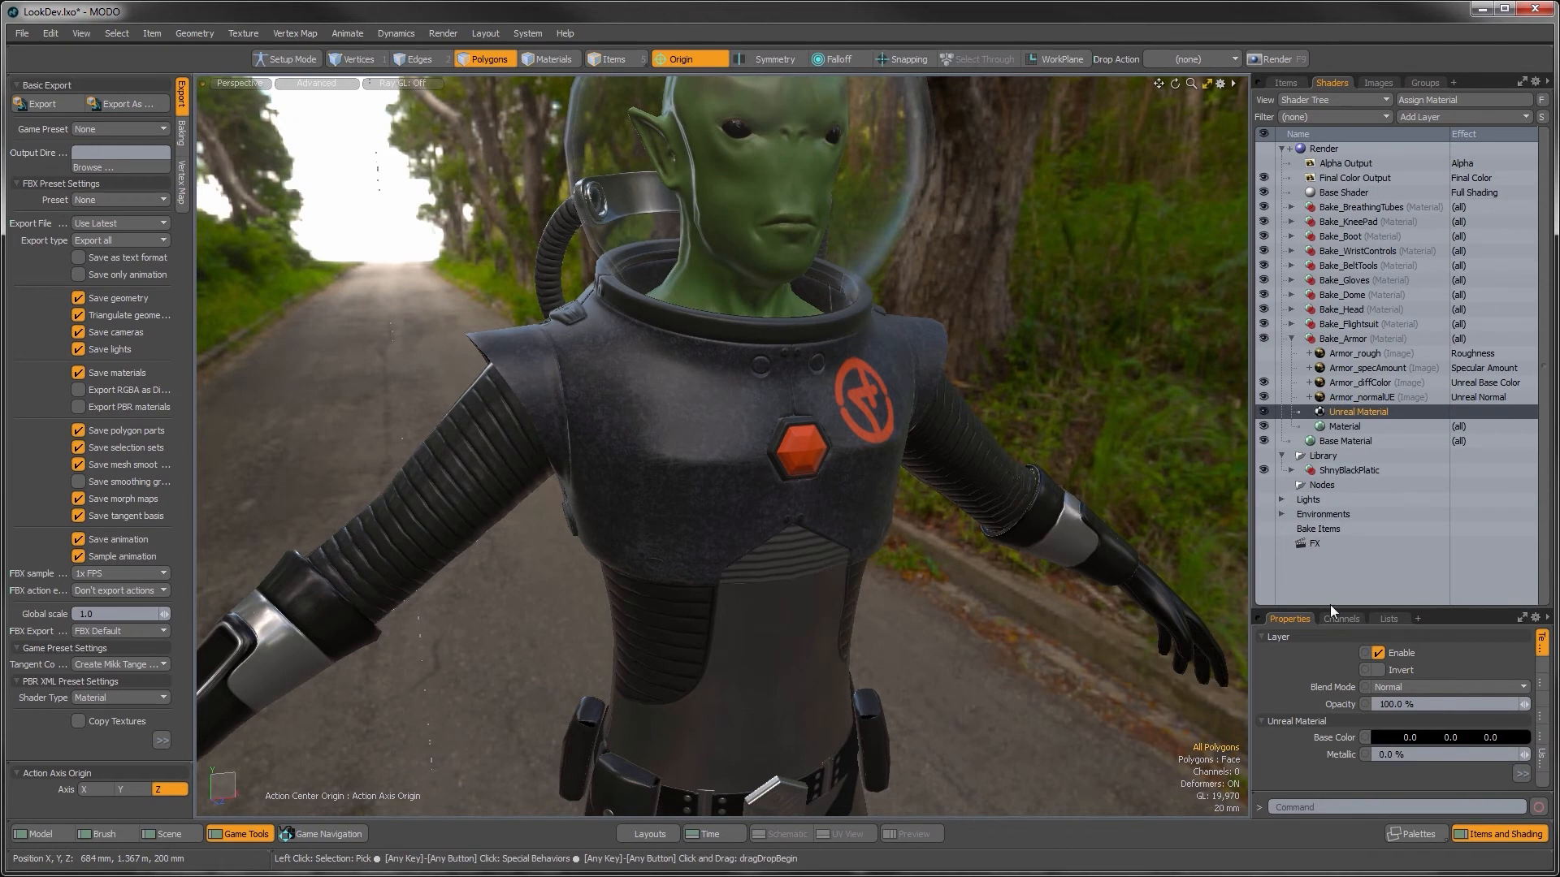
{"action": "left_click_drag", "start_coordinate": [1330, 608], "coordinate": [1334, 467]}
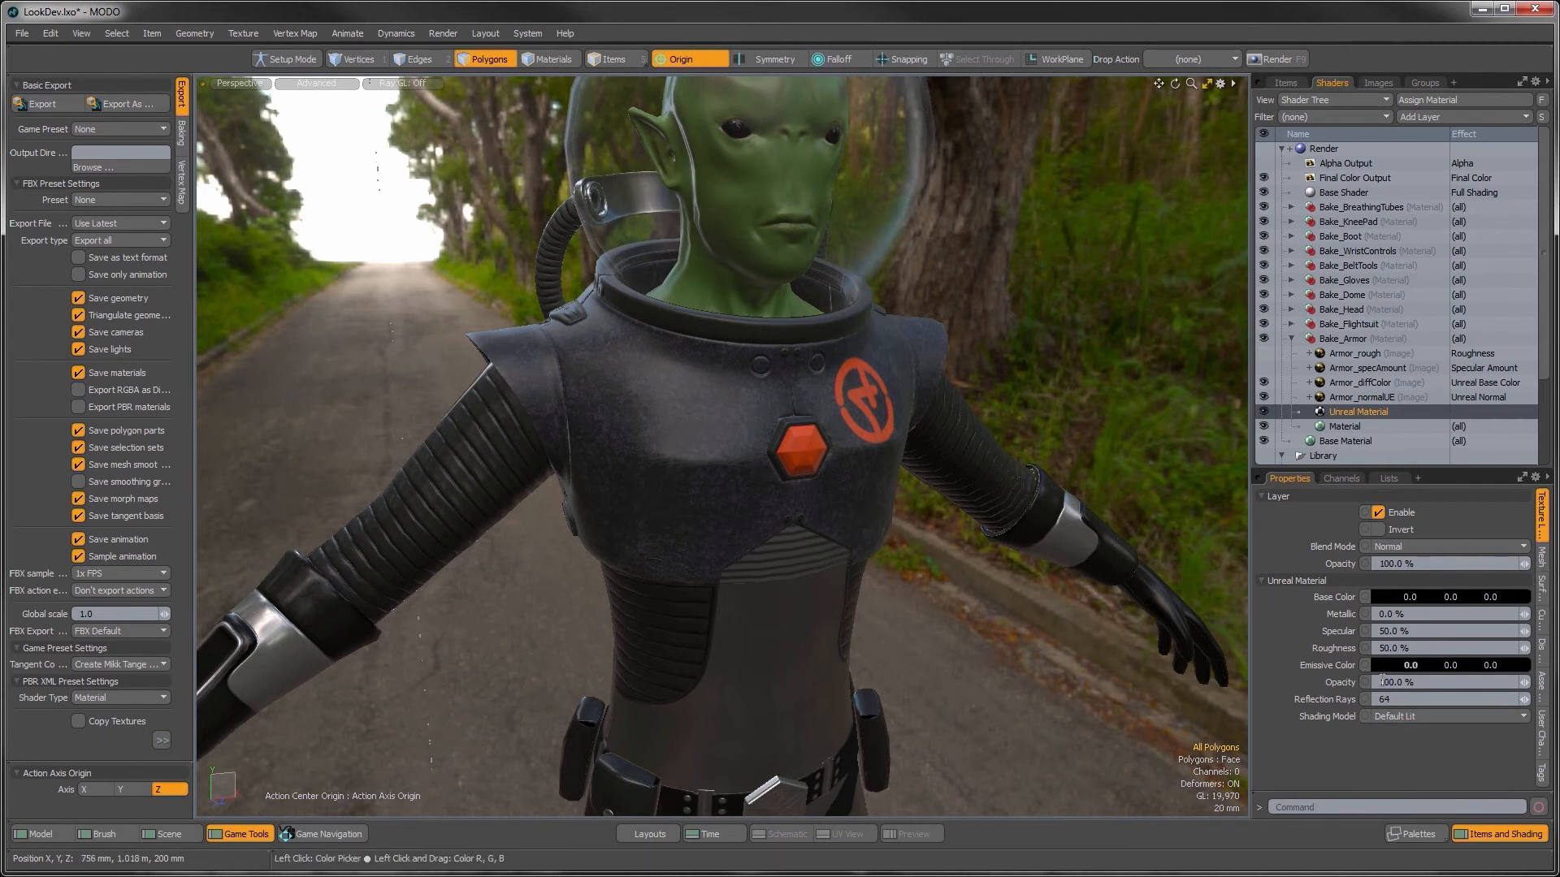
{"action": "left_click", "coordinate": [1358, 368]}
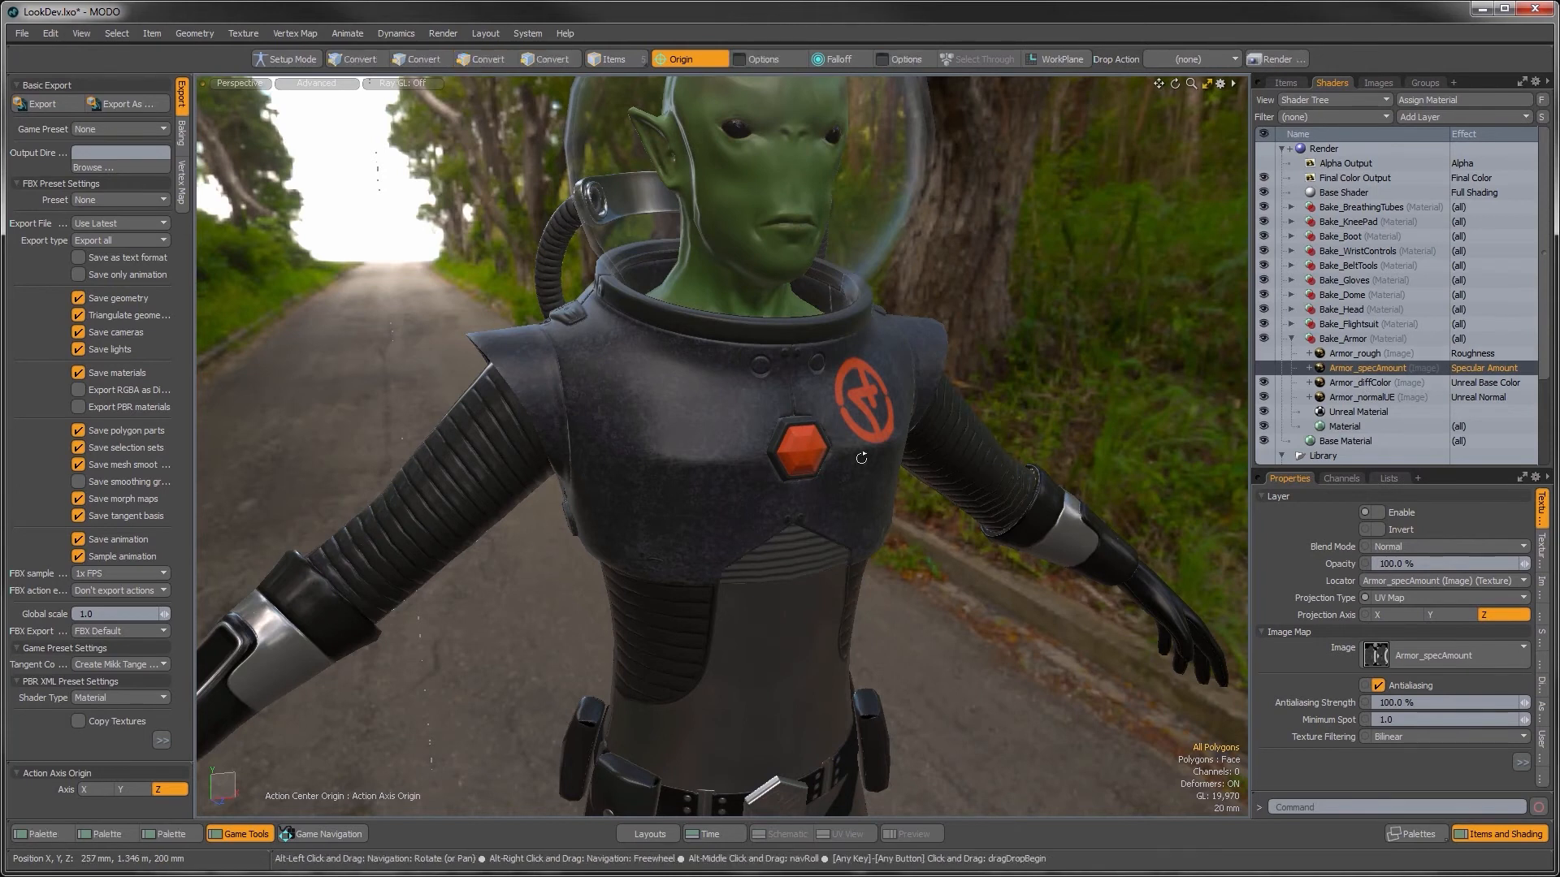
{"action": "scroll", "coordinate": [842, 425], "scroll_direction": "up", "scroll_amount": 4}
{"action": "left_click_drag", "start_coordinate": [842, 425], "coordinate": [716, 396], "text": "alt"}
{"action": "scroll", "coordinate": [650, 398], "scroll_direction": "down", "scroll_amount": 4}
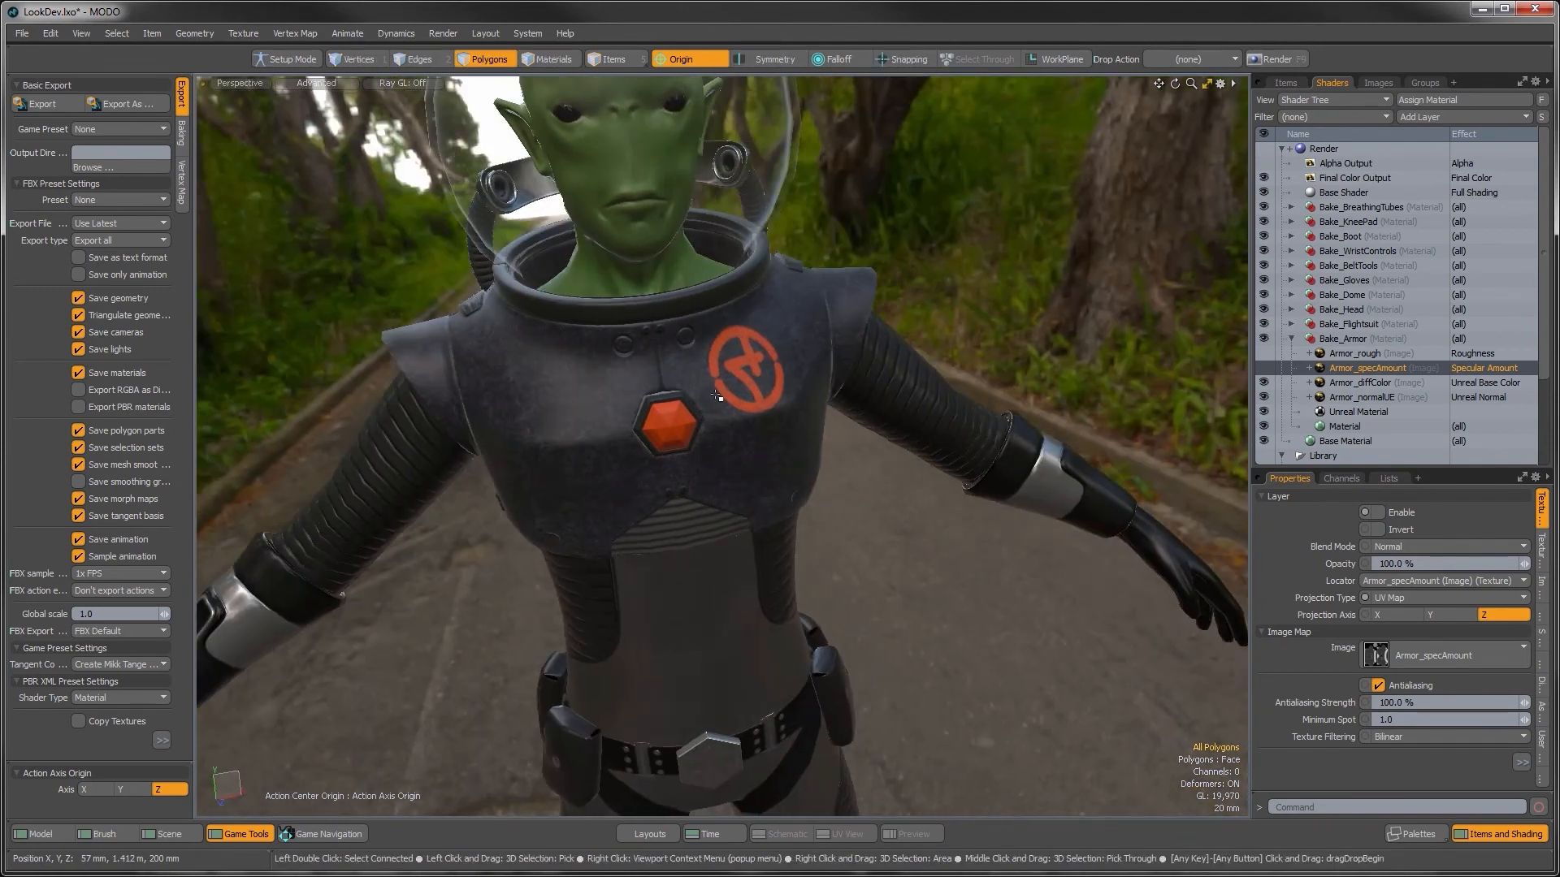
{"action": "left_click_drag", "start_coordinate": [705, 422], "coordinate": [633, 435], "text": "alt"}
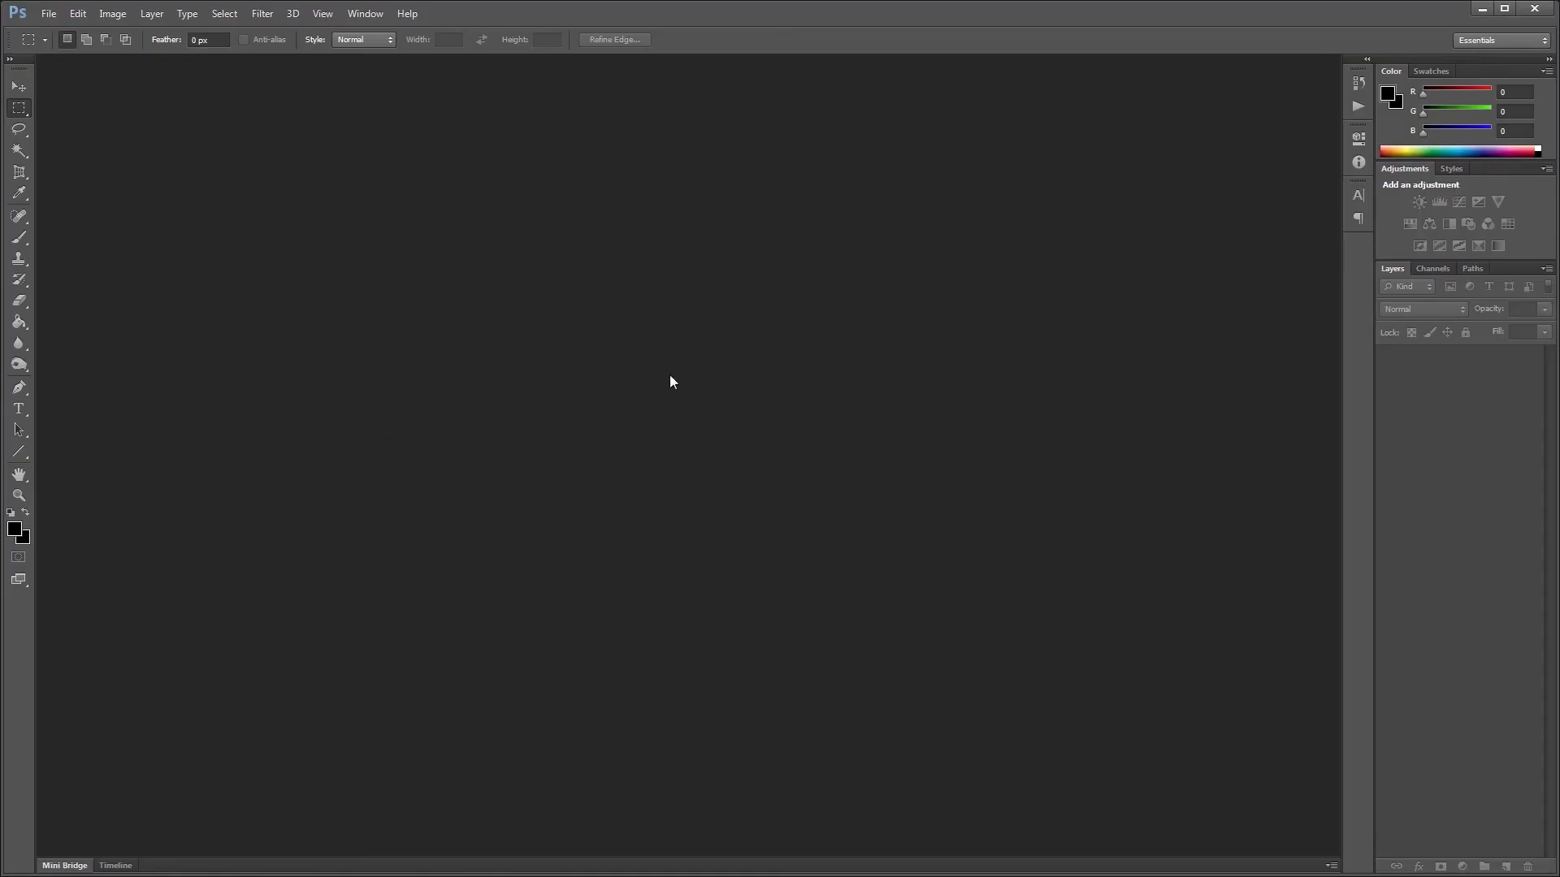
Step: Open Armor_rough.png and Armor_specAmount.png together from the BakedTextures folder
{"action": "double_click", "coordinate": [670, 382]}
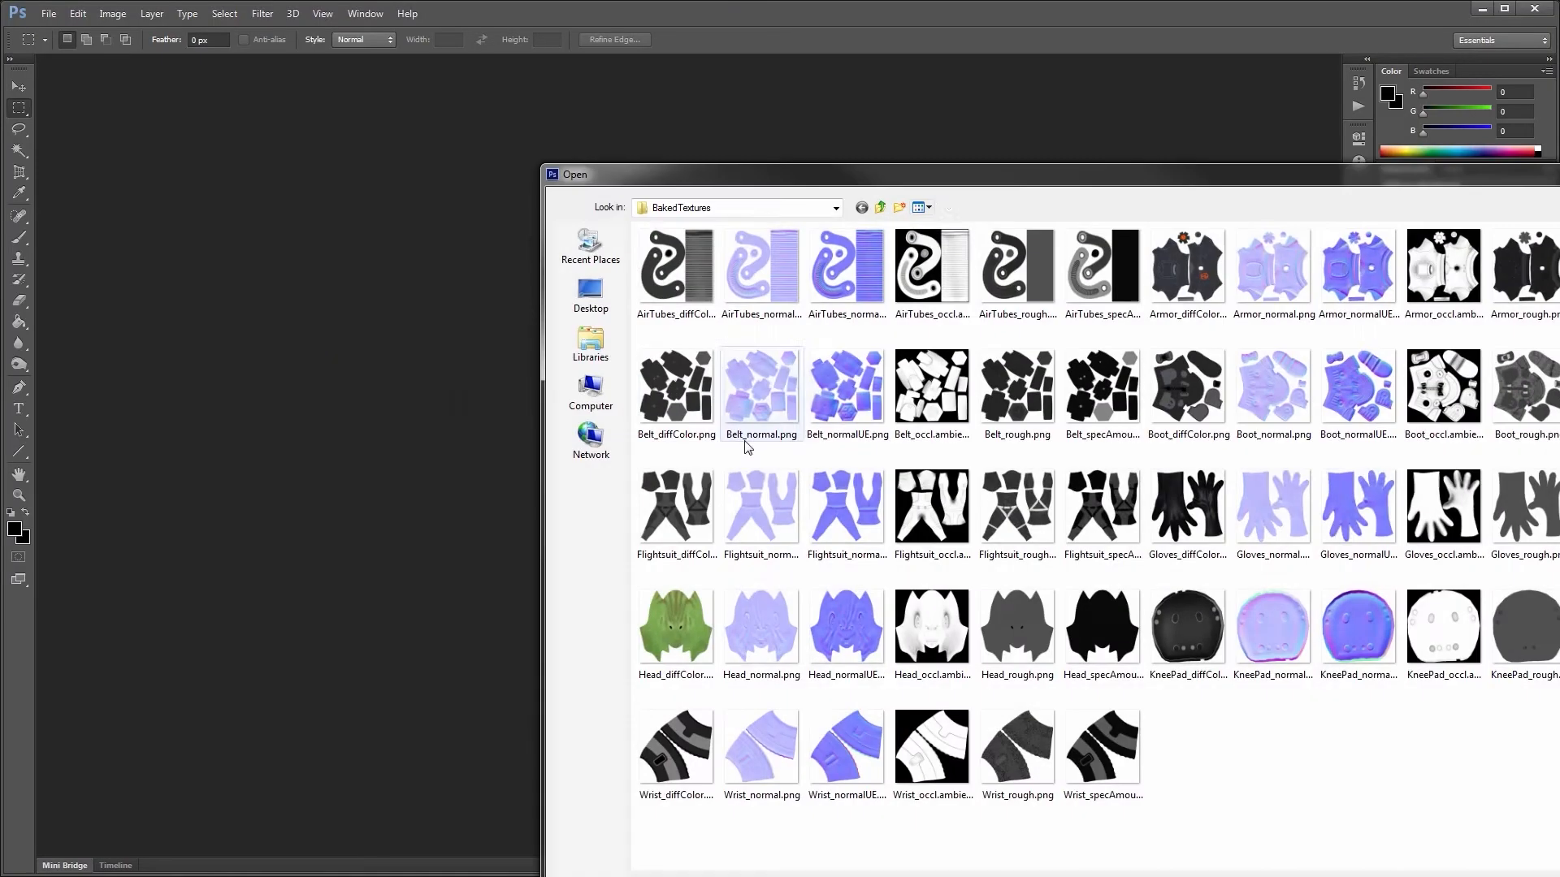
{"action": "left_click_drag", "start_coordinate": [935, 178], "coordinate": [537, 57]}
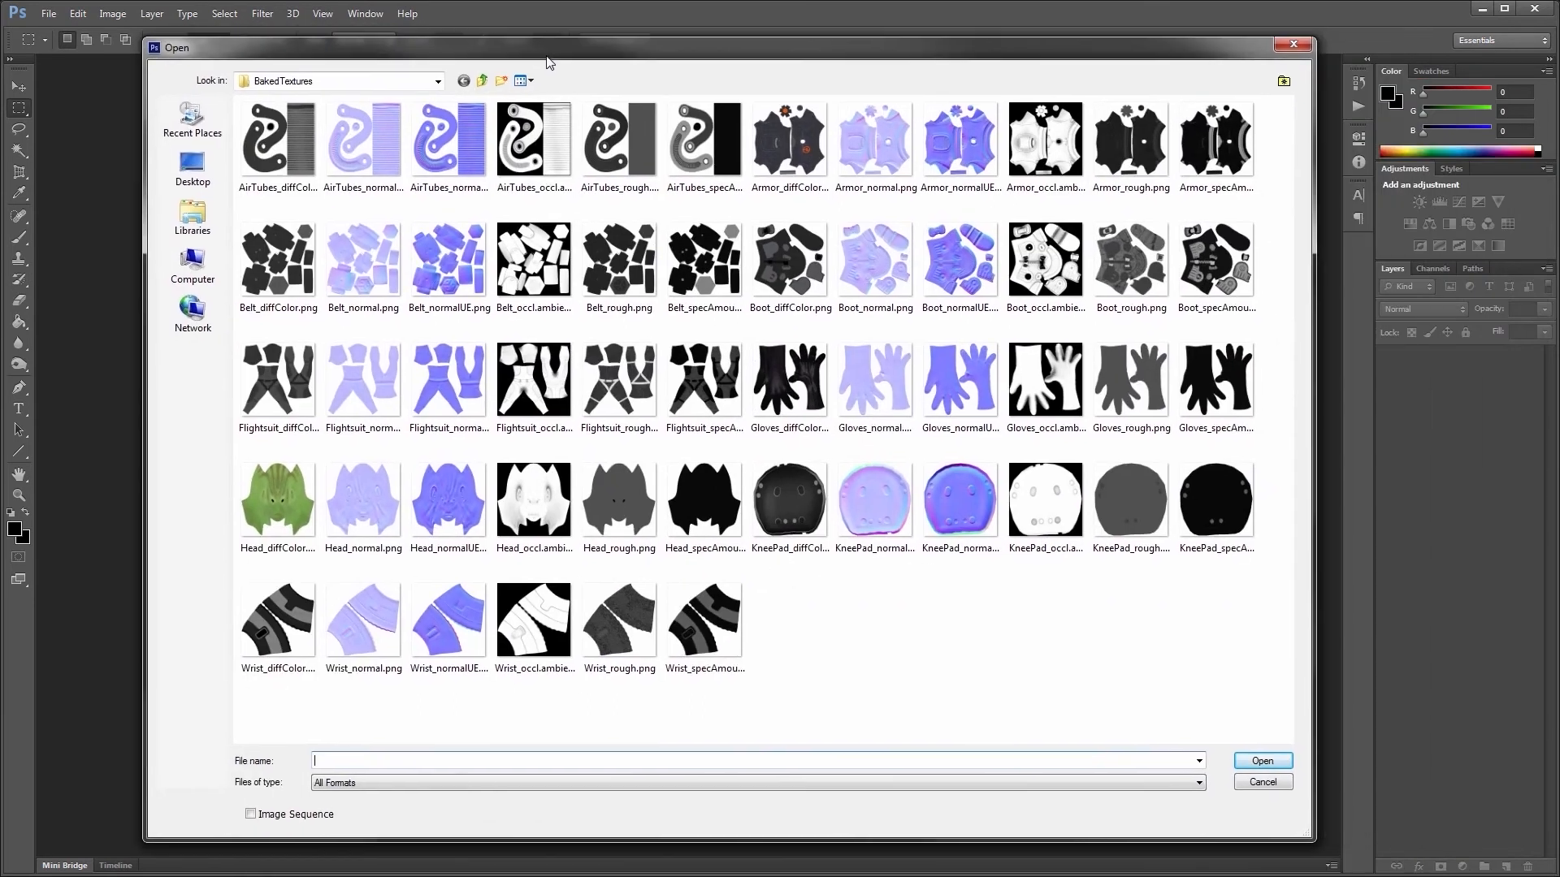
{"action": "left_click", "coordinate": [1132, 146]}
{"action": "left_click", "coordinate": [1217, 158], "text": "ctrl"}
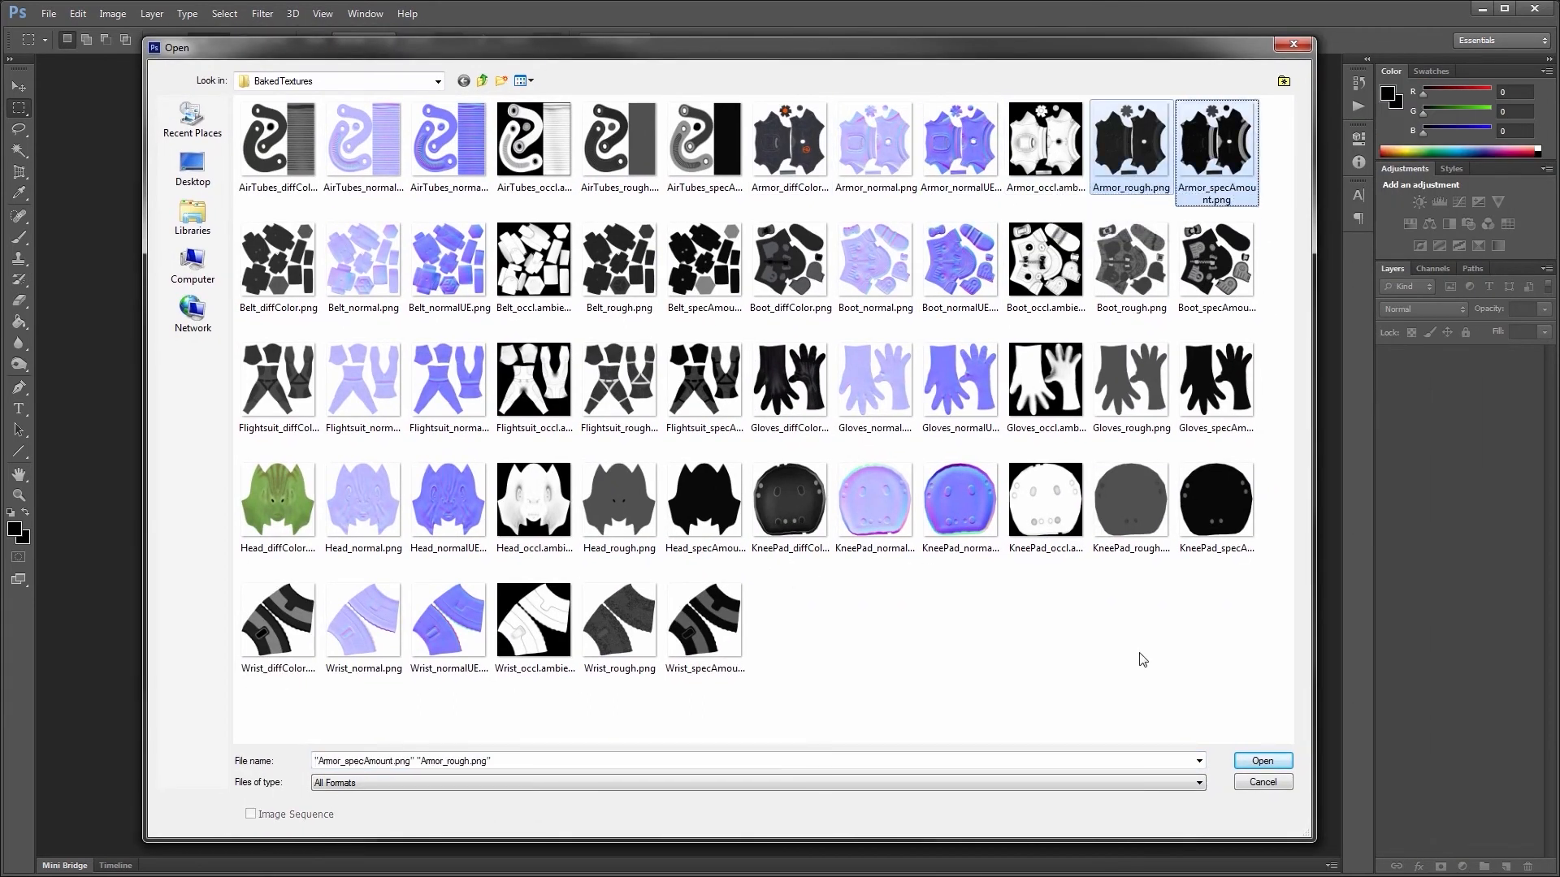
{"action": "left_click", "coordinate": [1263, 760]}
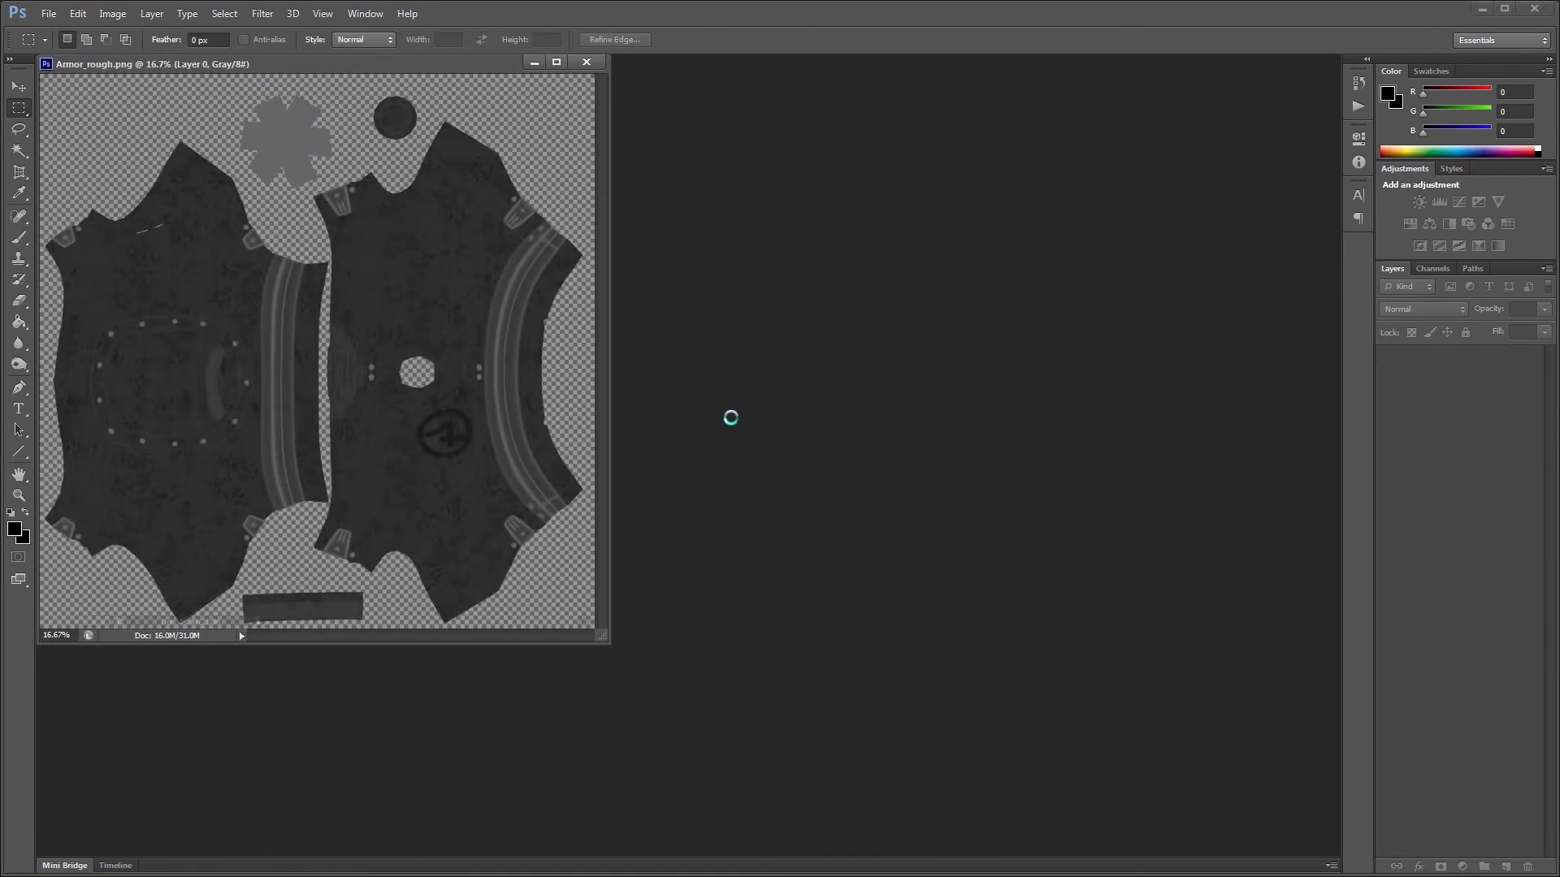
Step: Arrange the Armor_rough and Armor_specAmount images side by side so both maps can be compared
{"action": "left_click_drag", "start_coordinate": [407, 85], "coordinate": [1010, 174]}
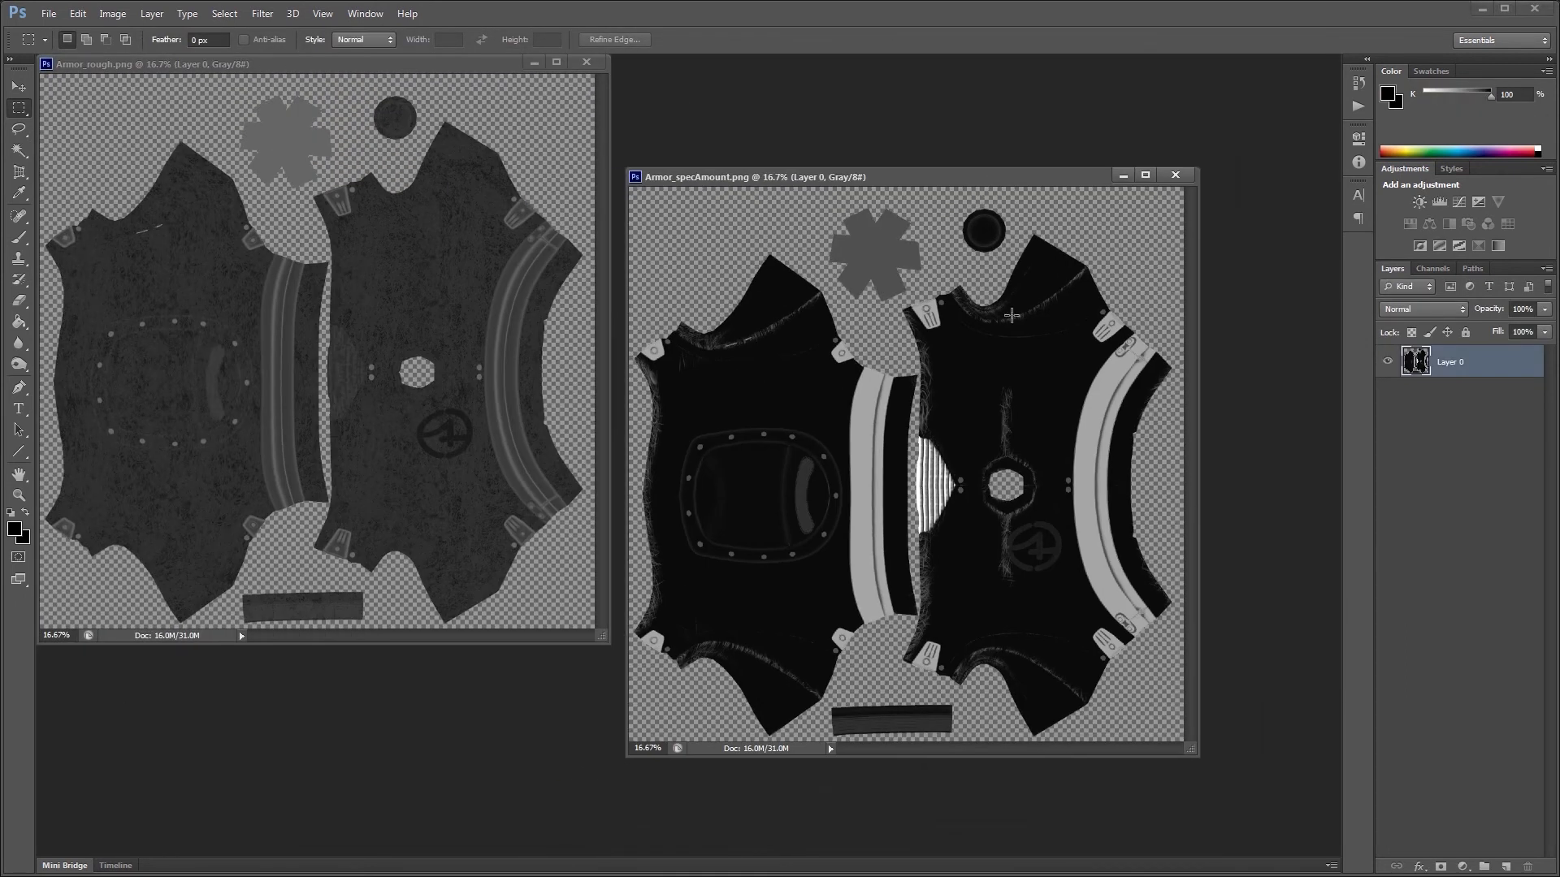
{"action": "left_click_drag", "start_coordinate": [333, 64], "coordinate": [355, 106]}
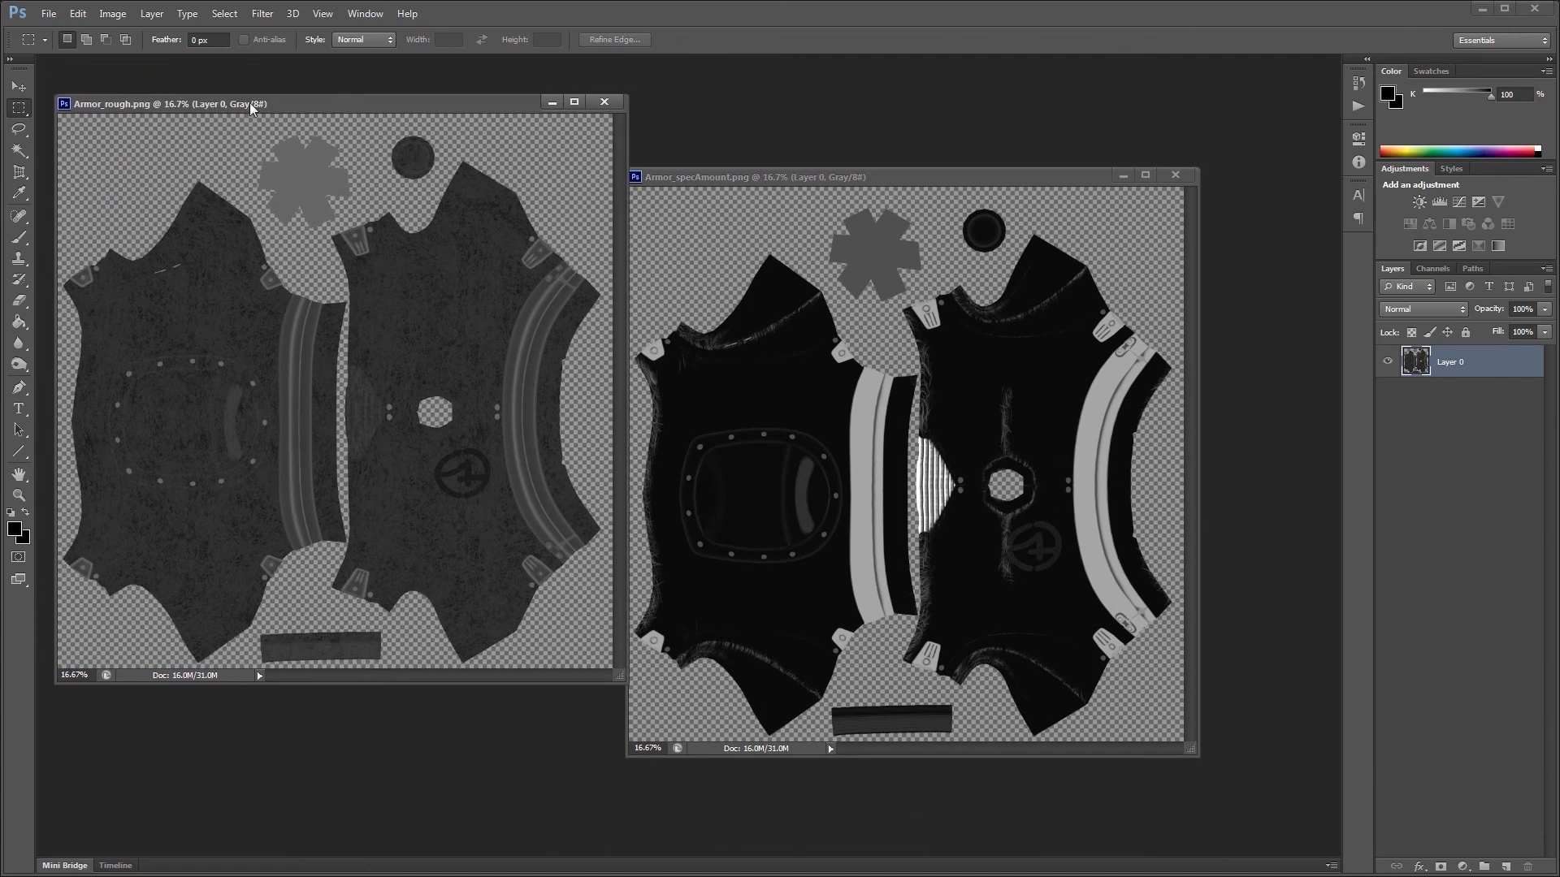
{"action": "left_click", "coordinate": [741, 177]}
{"action": "left_click_drag", "start_coordinate": [741, 178], "coordinate": [773, 184]}
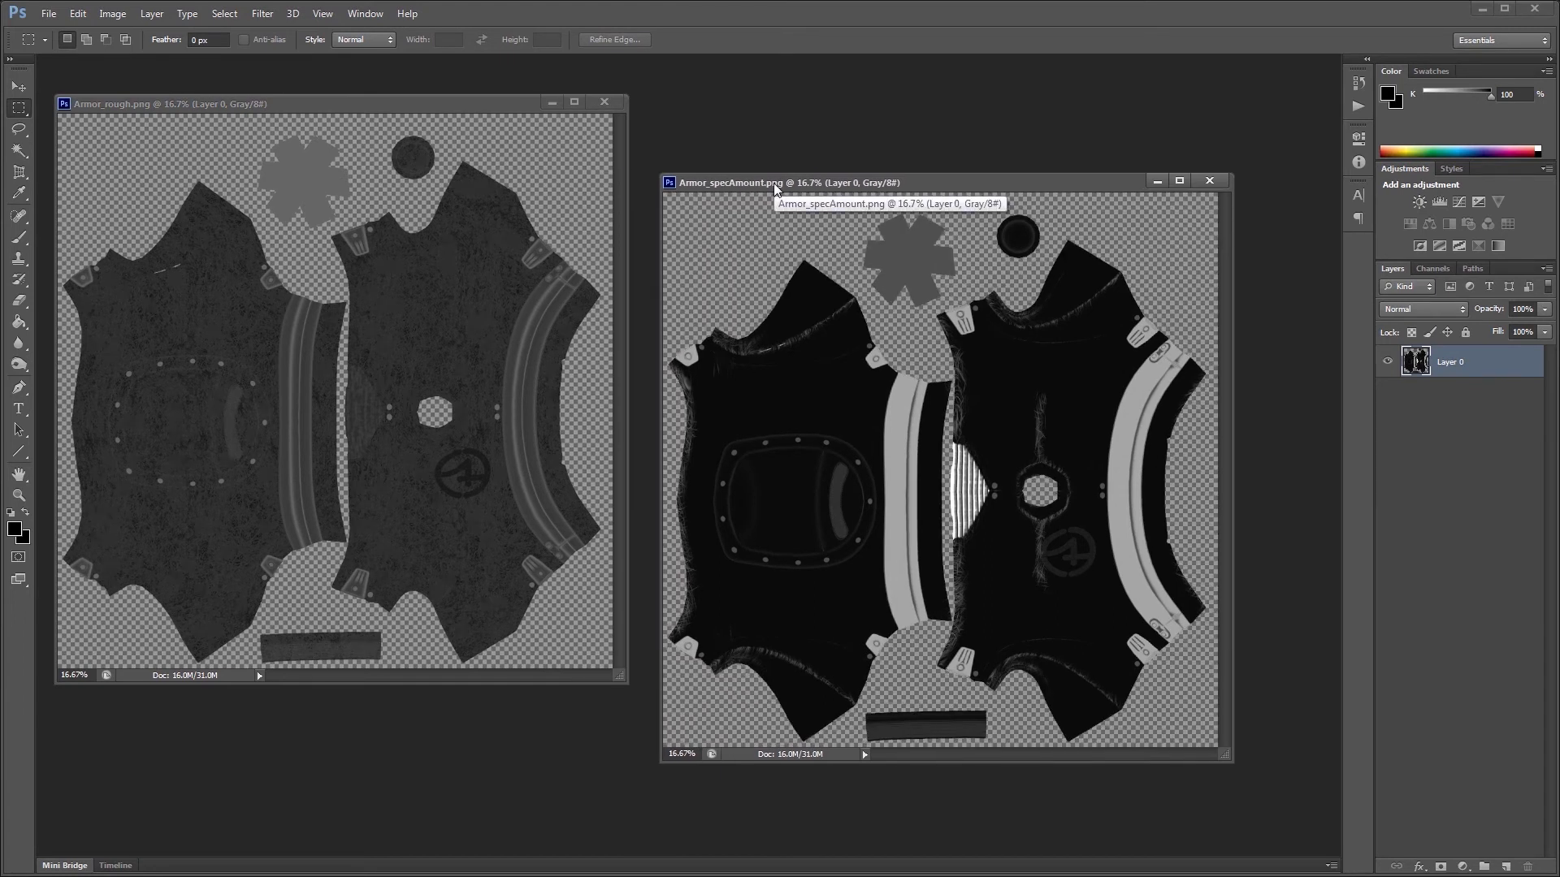
{"action": "mouse_move", "coordinate": [772, 182]}
{"action": "left_mouse_down"}
{"action": "mouse_move", "coordinate": [814, 177]}
{"action": "mouse_move", "coordinate": [794, 171]}
{"action": "left_mouse_up"}
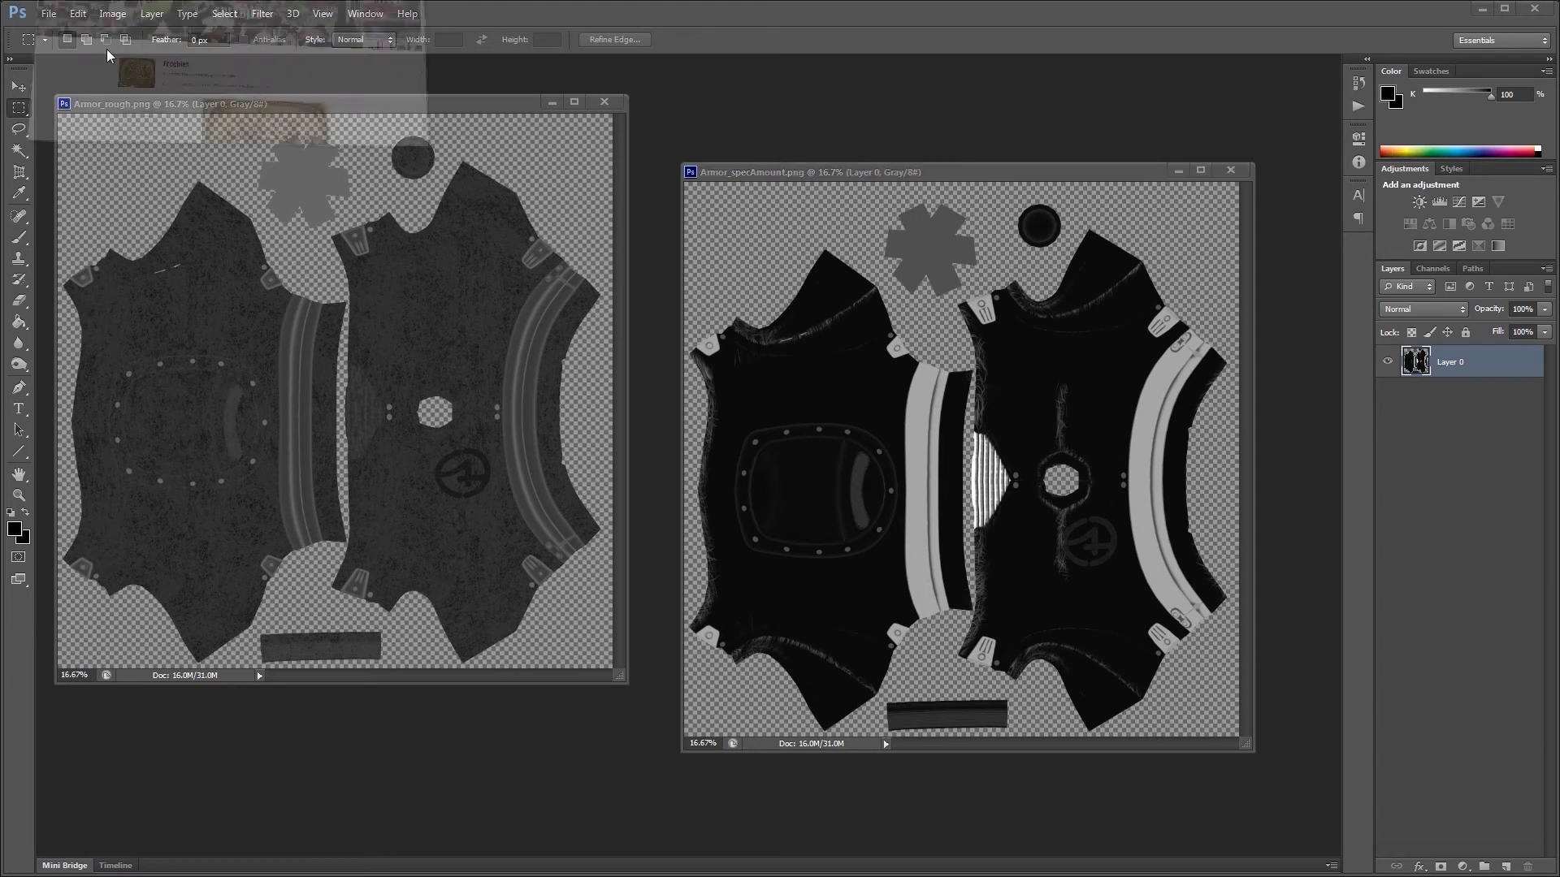
Step: Switch to the browser and look through the Flaming Pear freebies page for the free Photoshop plug-ins
{"action": "key", "text": "alt+Tab"}
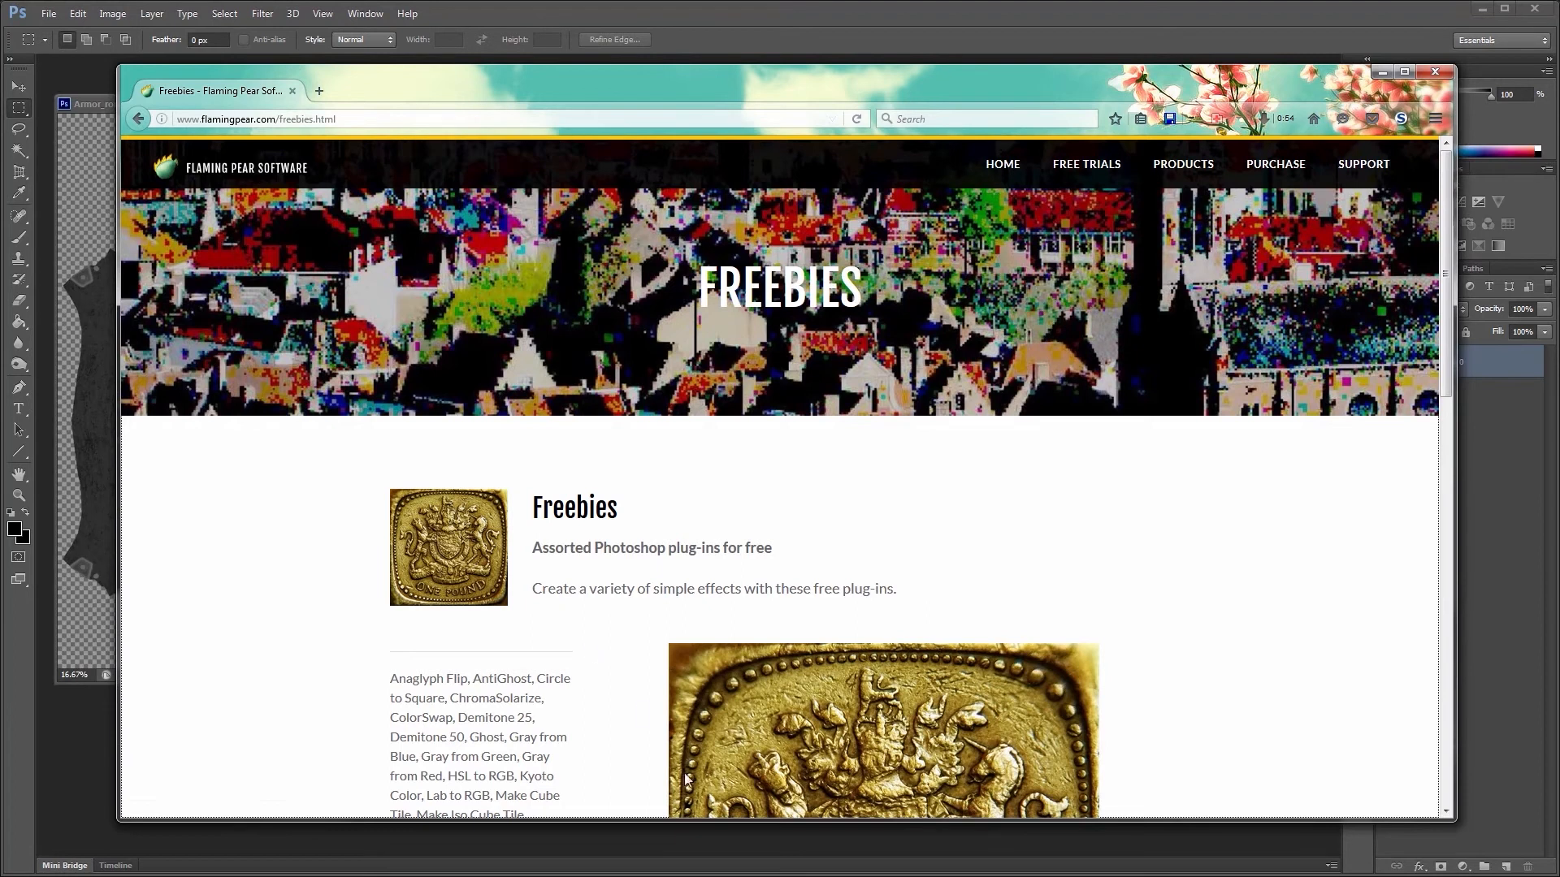
{"action": "left_click_drag", "start_coordinate": [714, 820], "coordinate": [714, 655]}
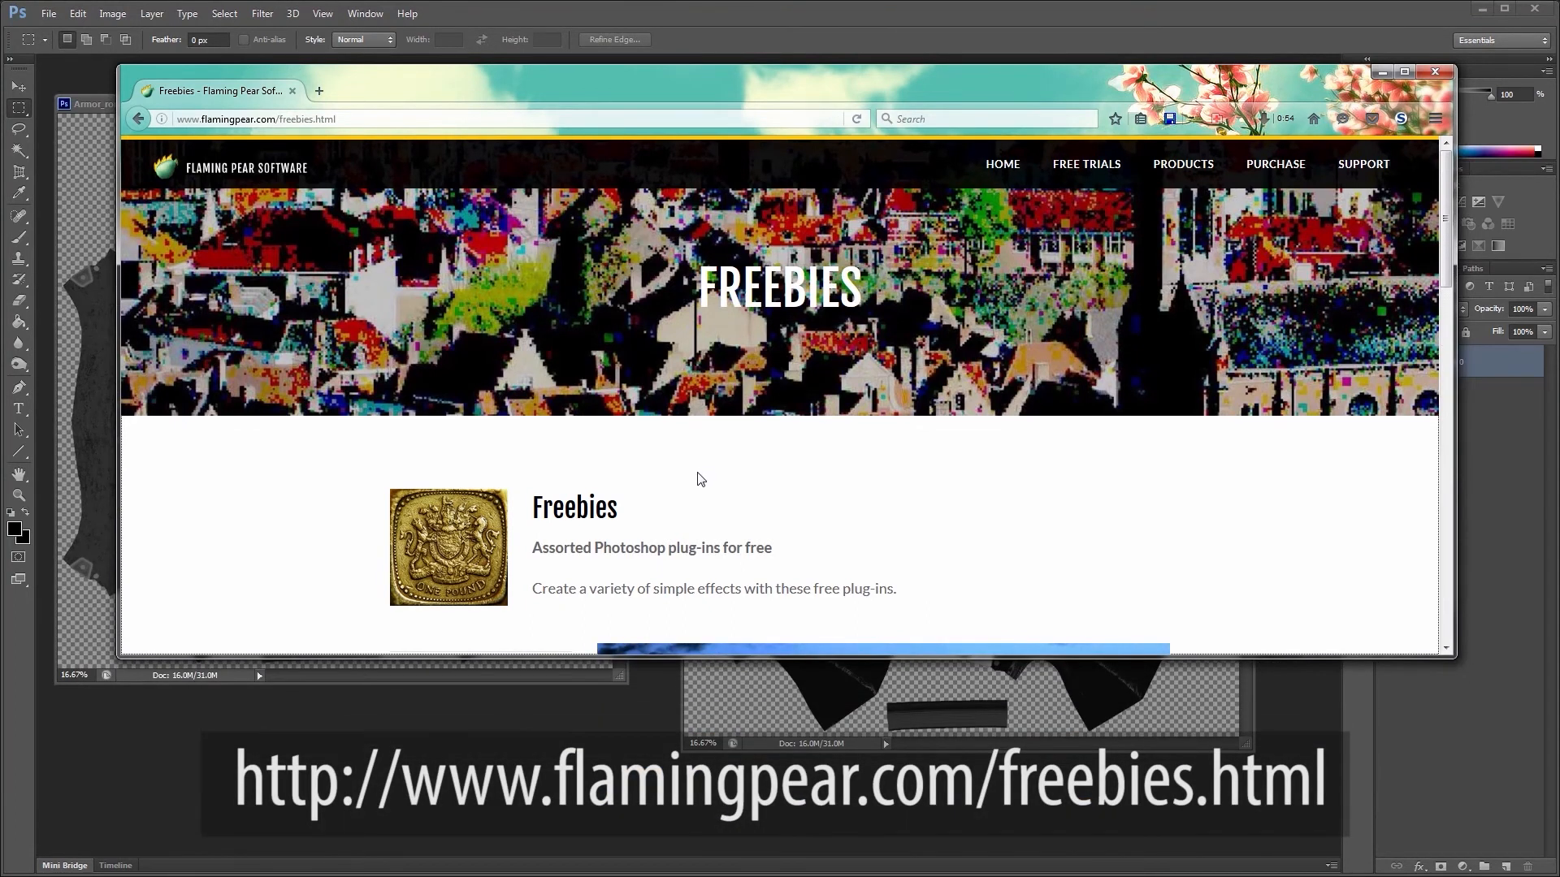
{"action": "scroll", "coordinate": [703, 471], "scroll_direction": "down", "scroll_amount": 5}
{"action": "scroll", "coordinate": [703, 472], "scroll_direction": "down", "scroll_amount": 4}
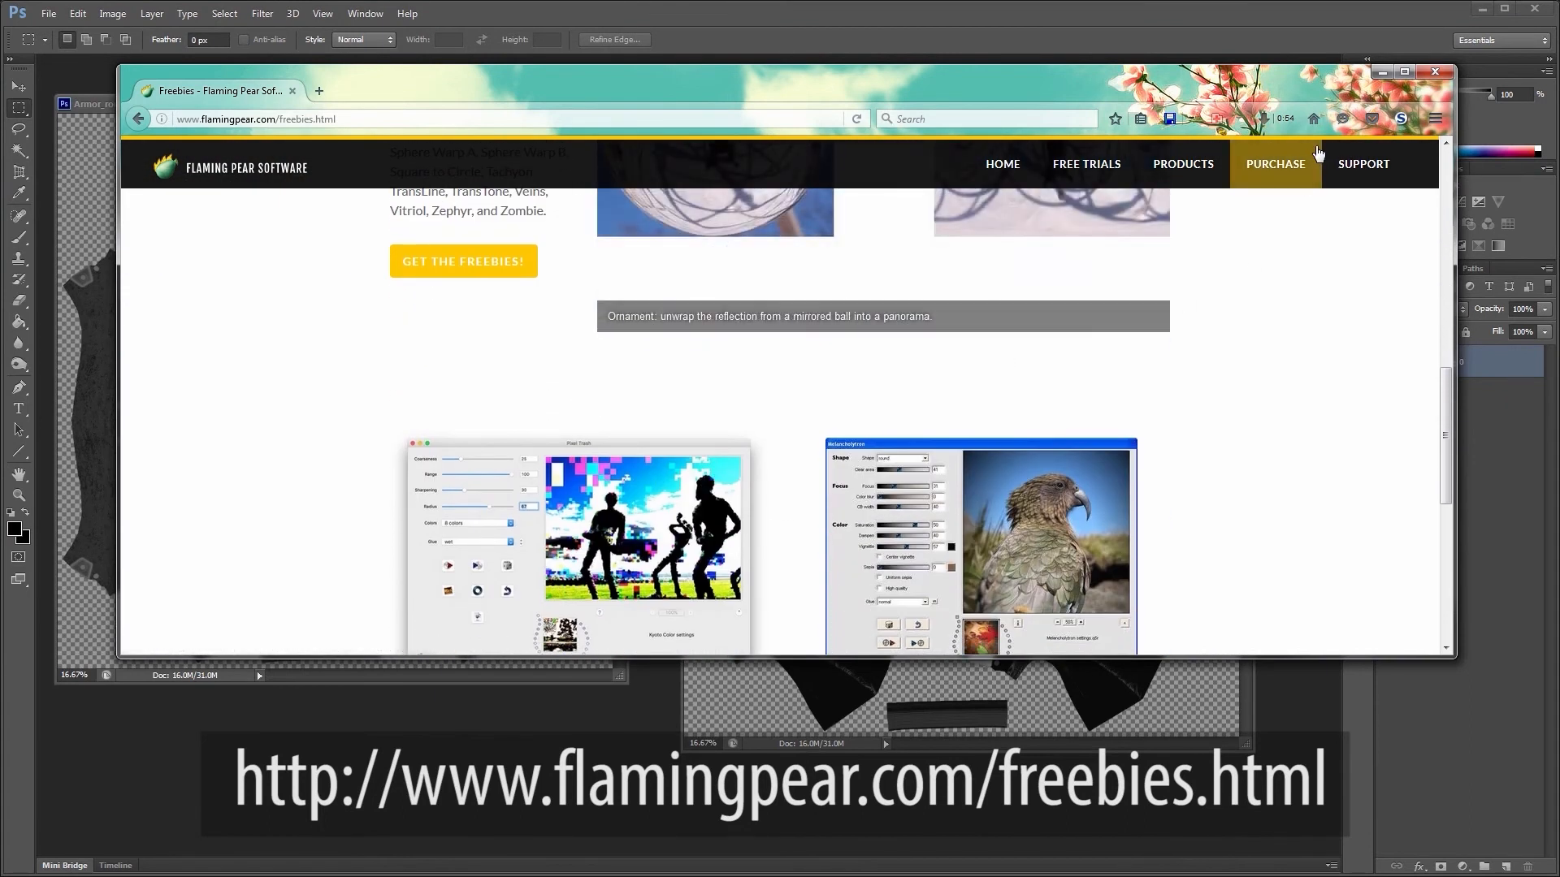
{"action": "left_click", "coordinate": [1381, 73]}
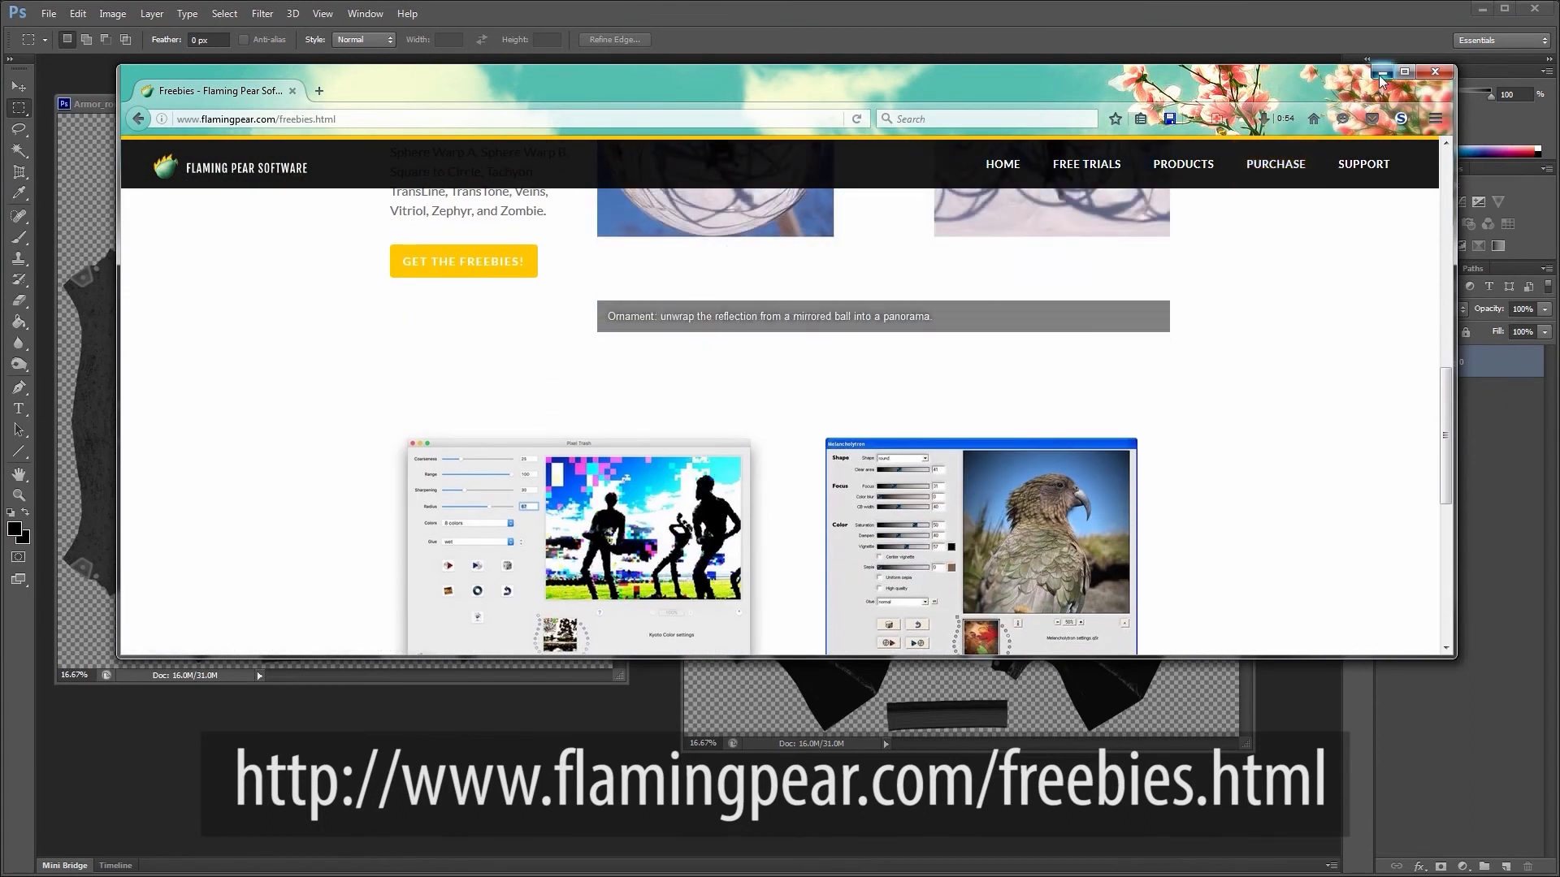
Step: Apply the Flaming Pear Solidify A filter to the Armor_specAmount image to fill its transparent areas
{"action": "left_click_drag", "start_coordinate": [747, 173], "coordinate": [751, 170]}
{"action": "left_click", "coordinate": [256, 17]}
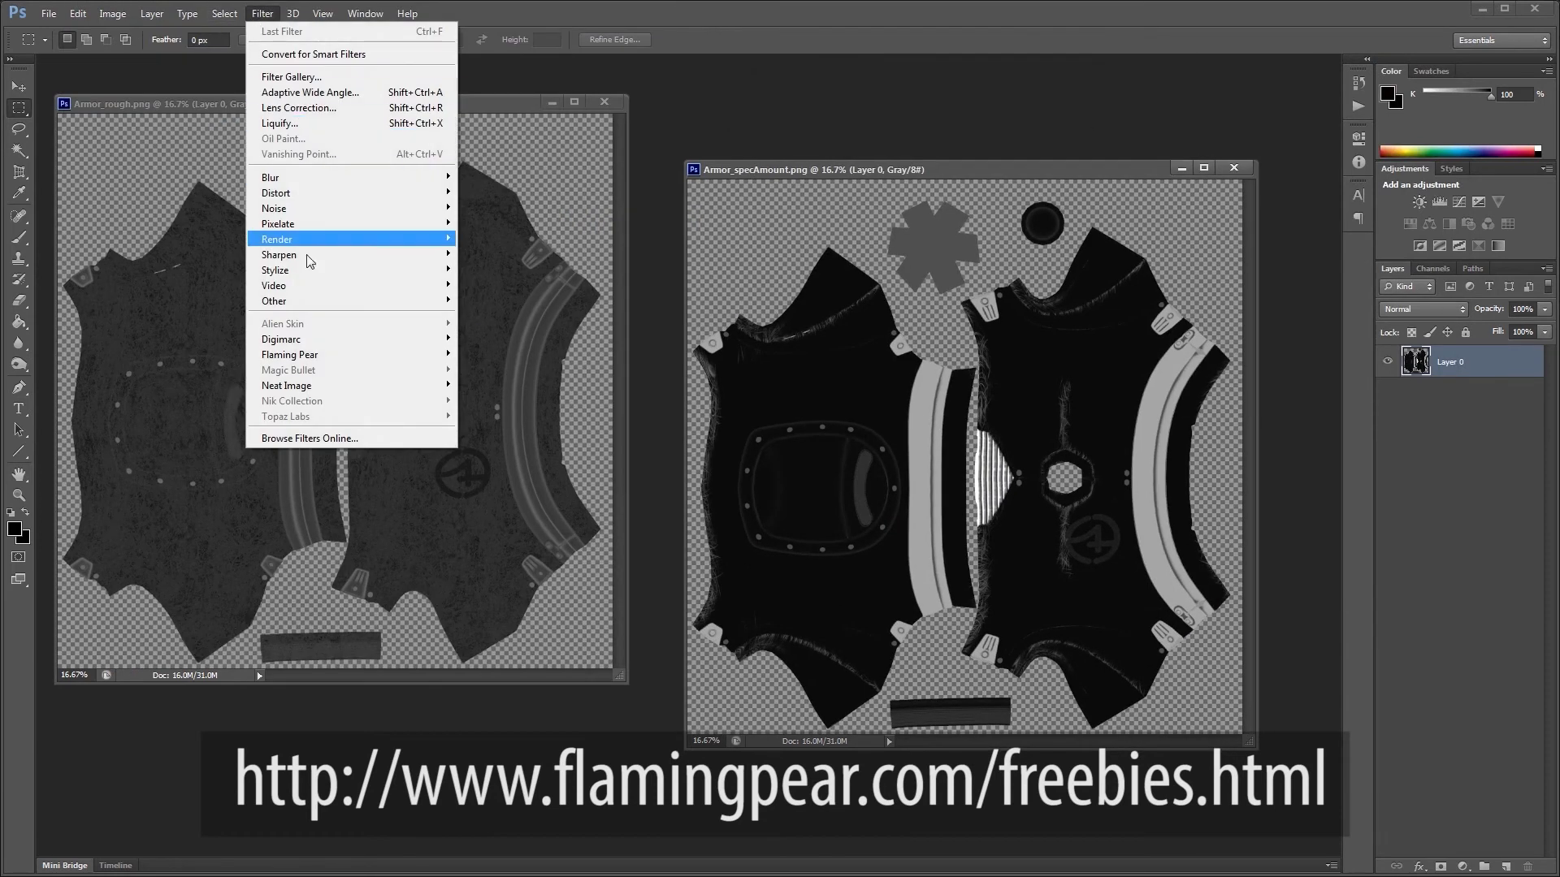
{"action": "mouse_move", "coordinate": [430, 355]}
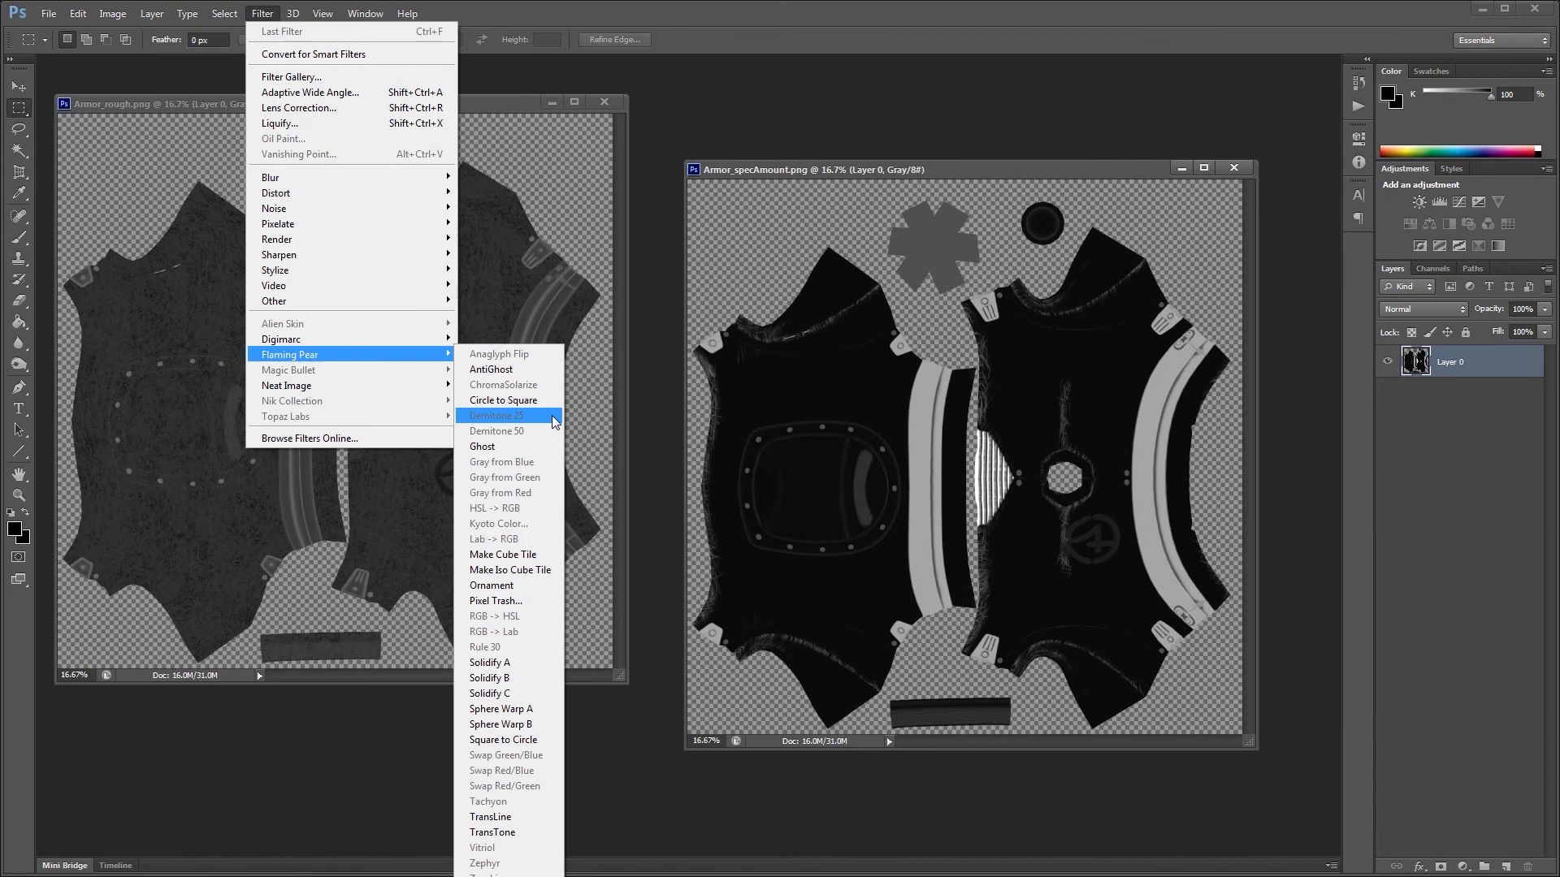
{"action": "left_click", "coordinate": [523, 665]}
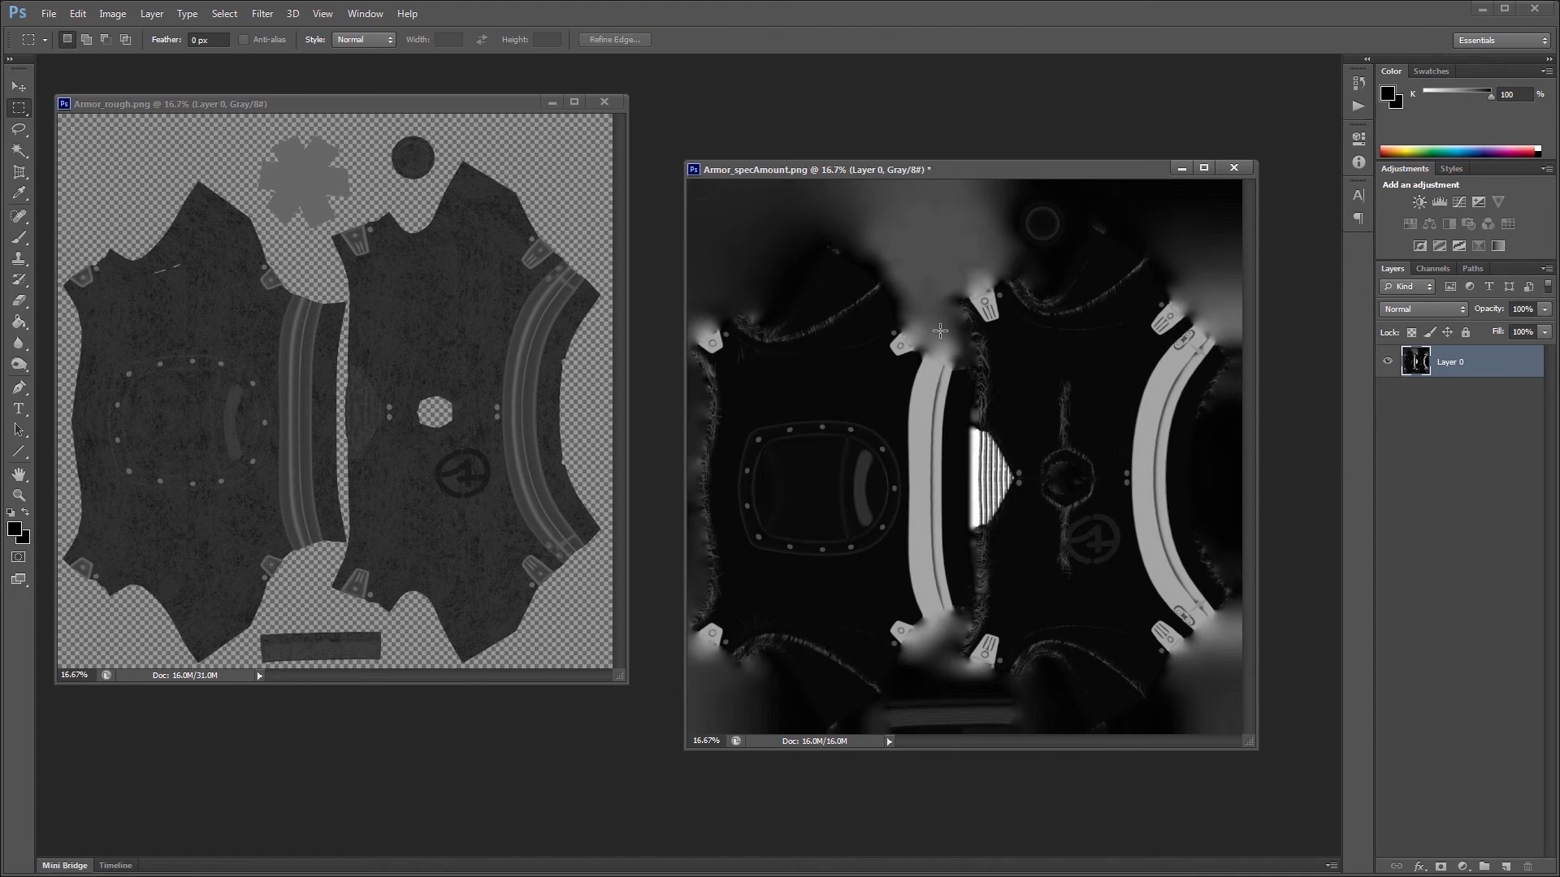
Step: Apply the same Solidify A filter to the Armor_rough image
{"action": "left_click_drag", "start_coordinate": [496, 103], "coordinate": [510, 127]}
{"action": "left_click", "coordinate": [262, 14]}
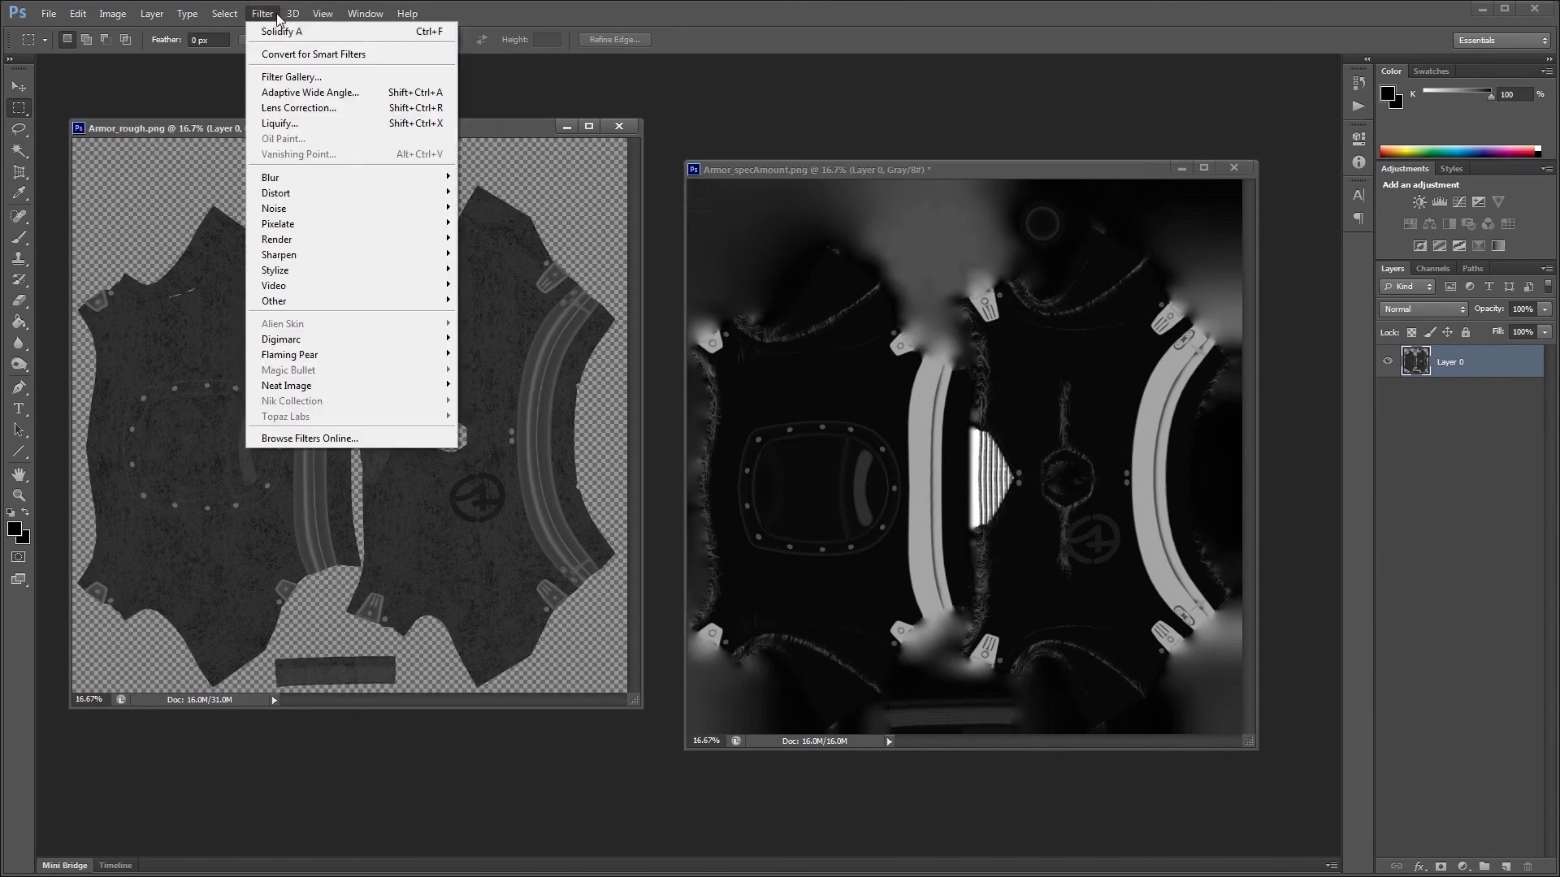
{"action": "left_click", "coordinate": [276, 29]}
Step: Add a Curves adjustment to Armor_specAmount and sample its white point from the light curved trim band
{"action": "mouse_move", "coordinate": [836, 171]}
{"action": "left_mouse_down"}
{"action": "mouse_move", "coordinate": [859, 172]}
{"action": "mouse_move", "coordinate": [848, 168]}
{"action": "left_mouse_up"}
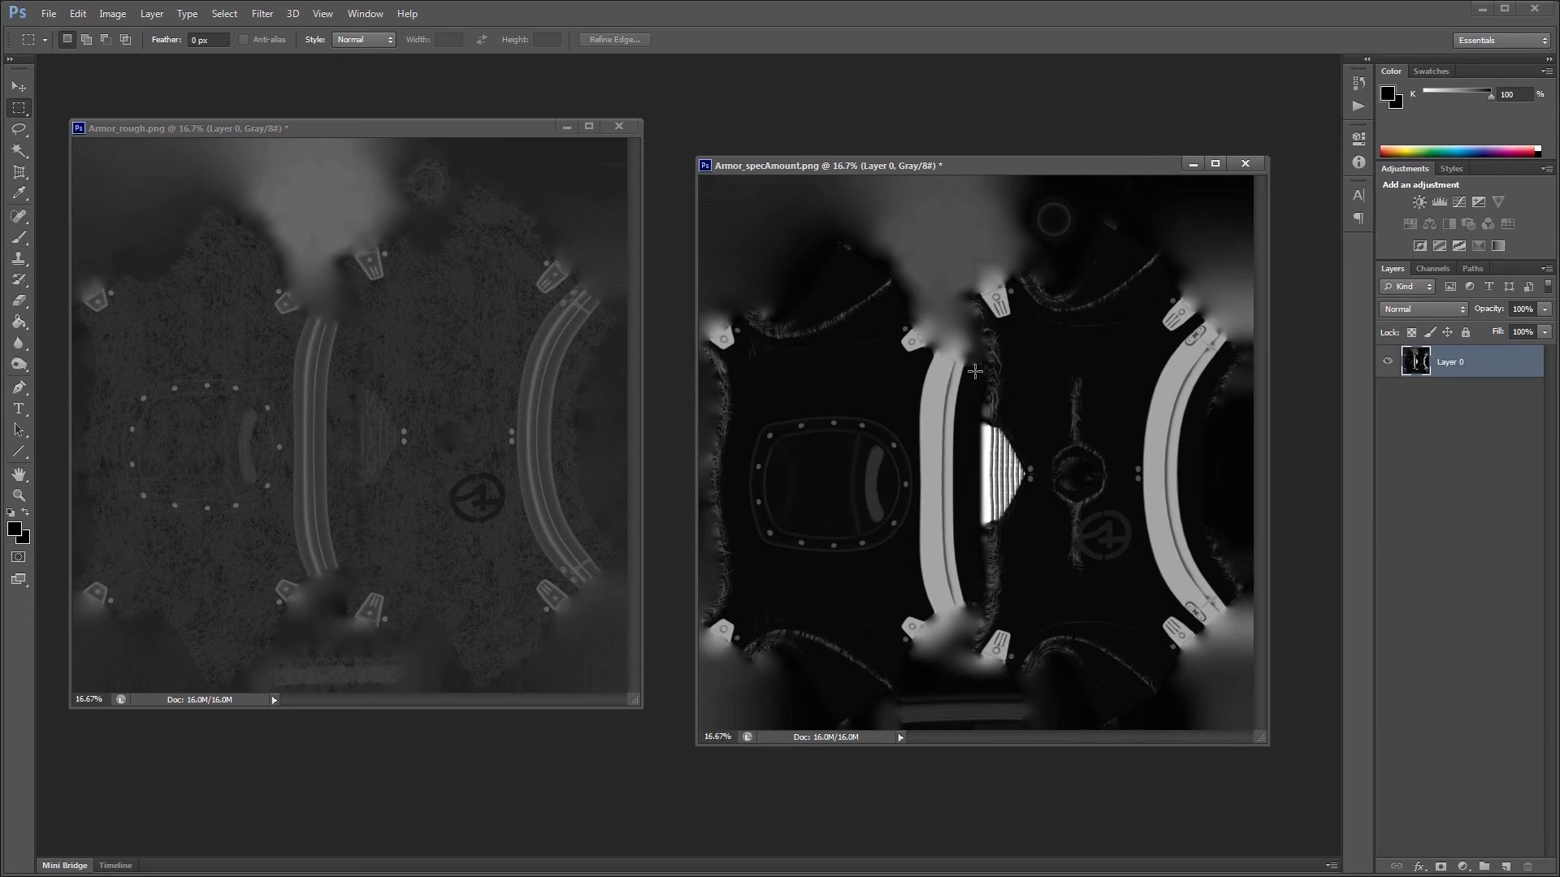
{"action": "left_click_drag", "start_coordinate": [694, 172], "coordinate": [367, 203]}
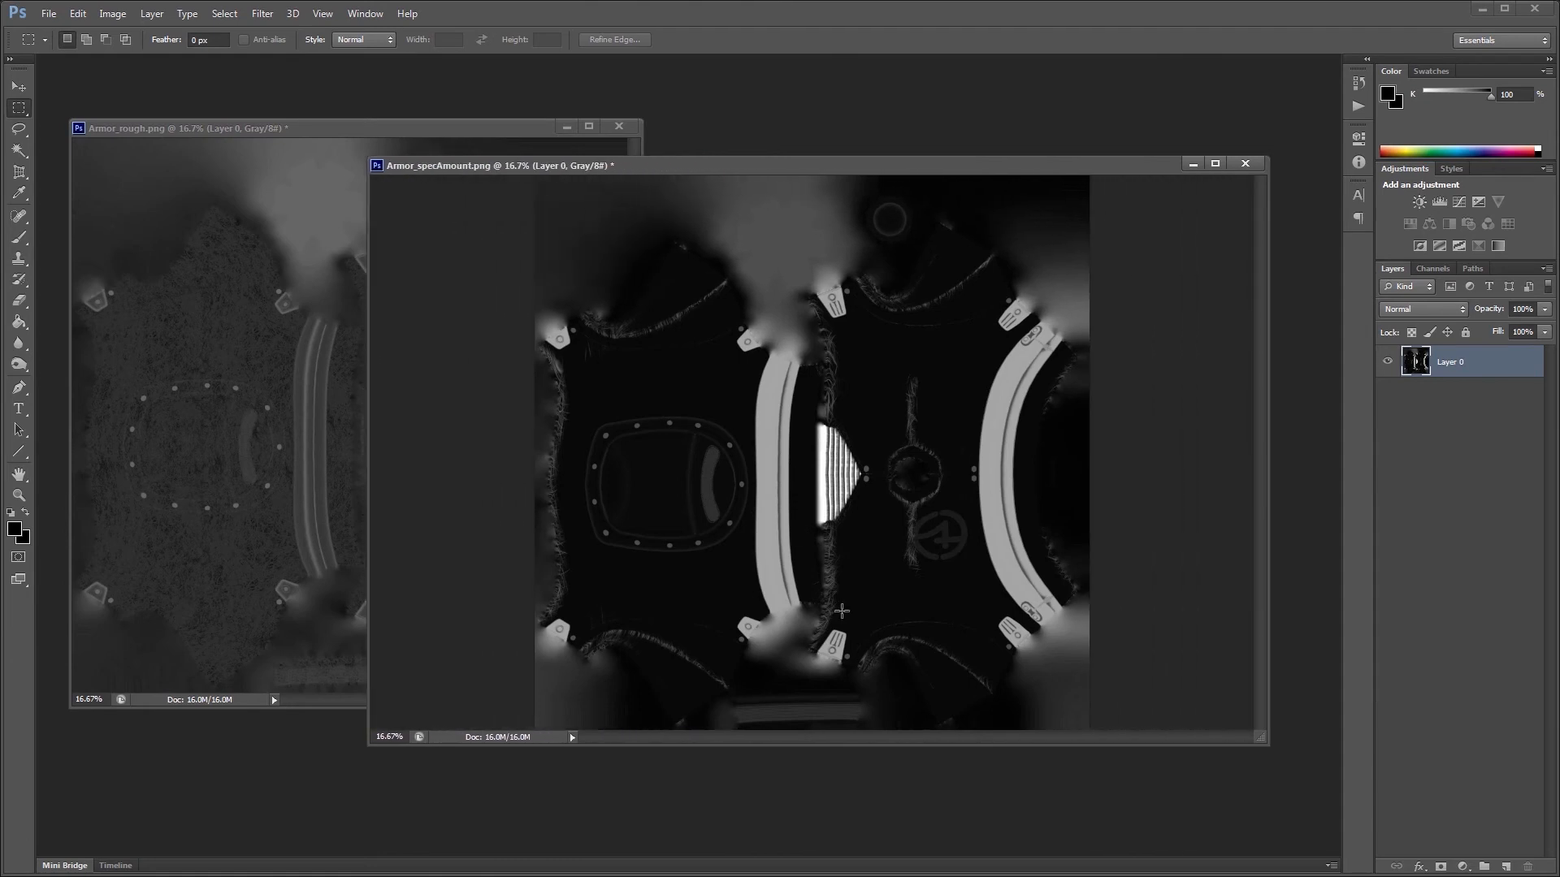
{"action": "key", "text": "ctrl+plus"}
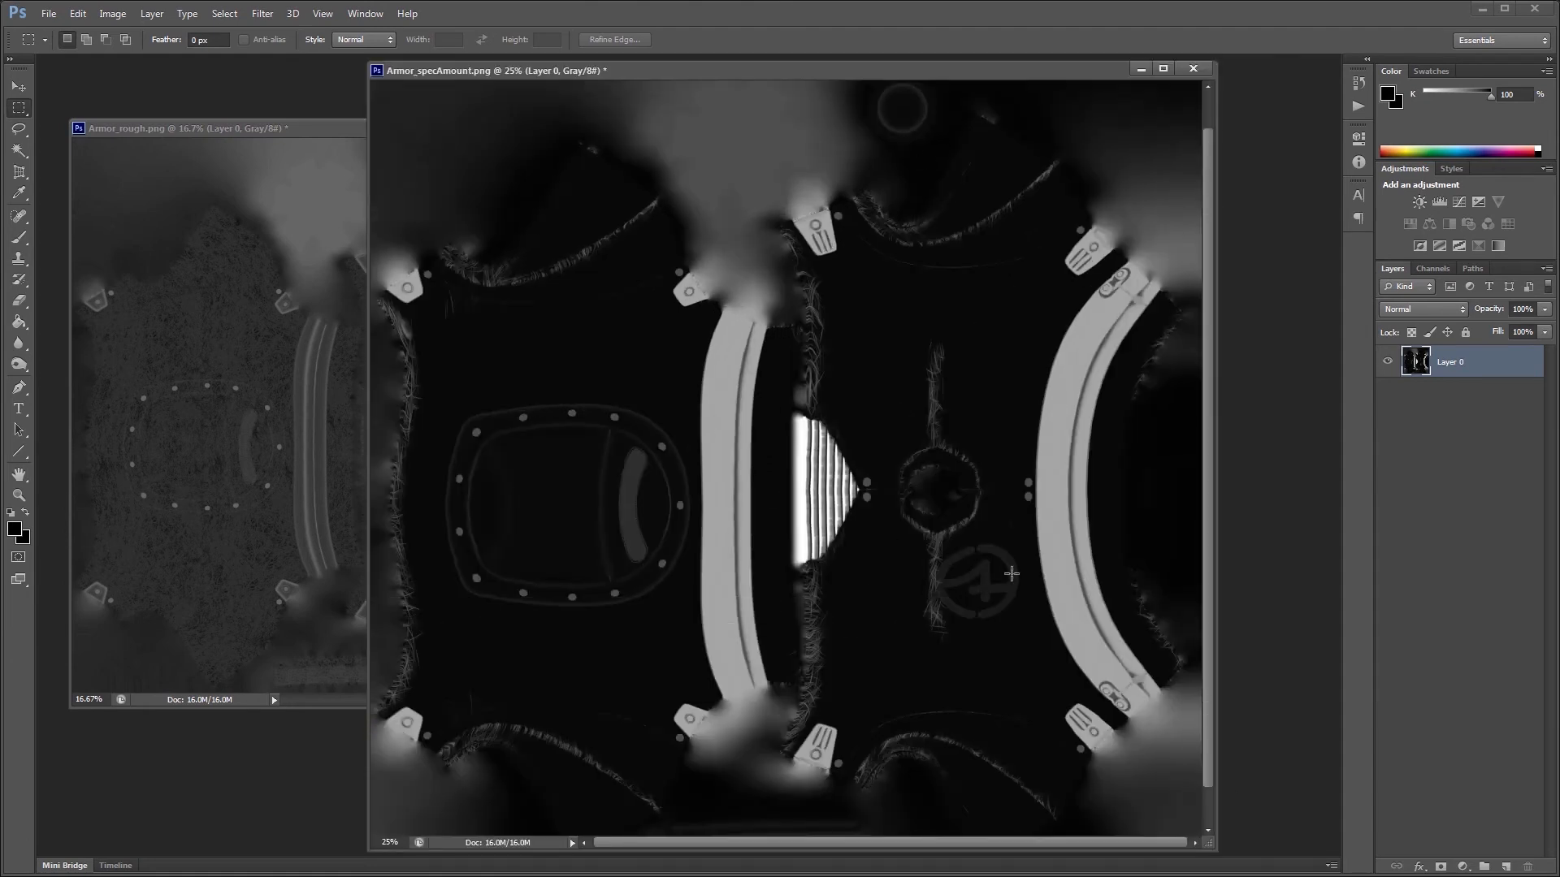
{"action": "left_click", "coordinate": [1459, 202]}
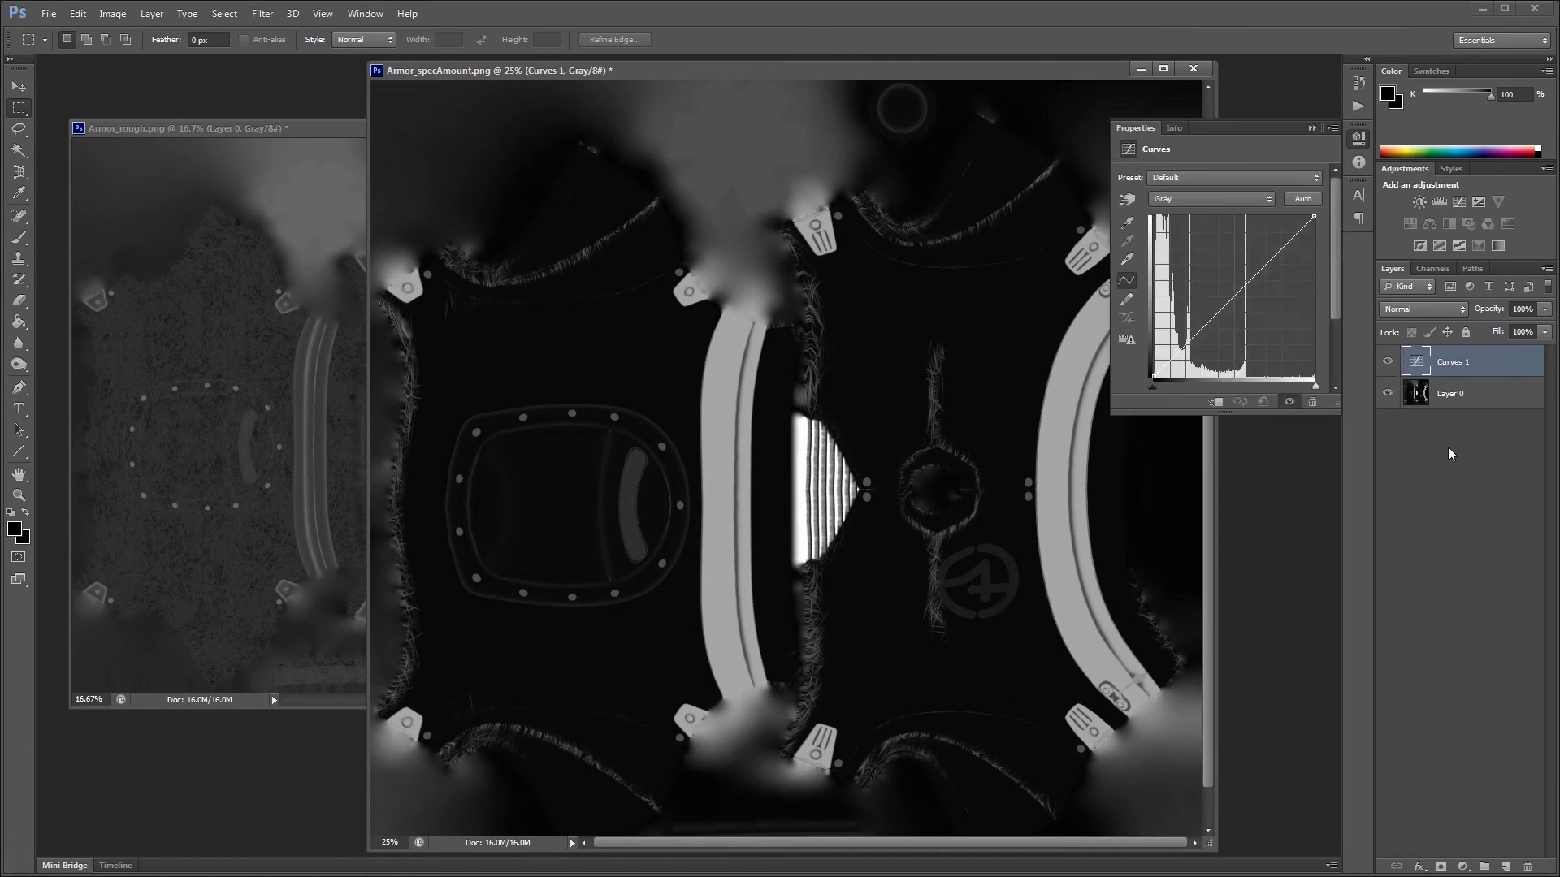
{"action": "left_click", "coordinate": [1128, 260]}
{"action": "left_click", "coordinate": [1062, 411]}
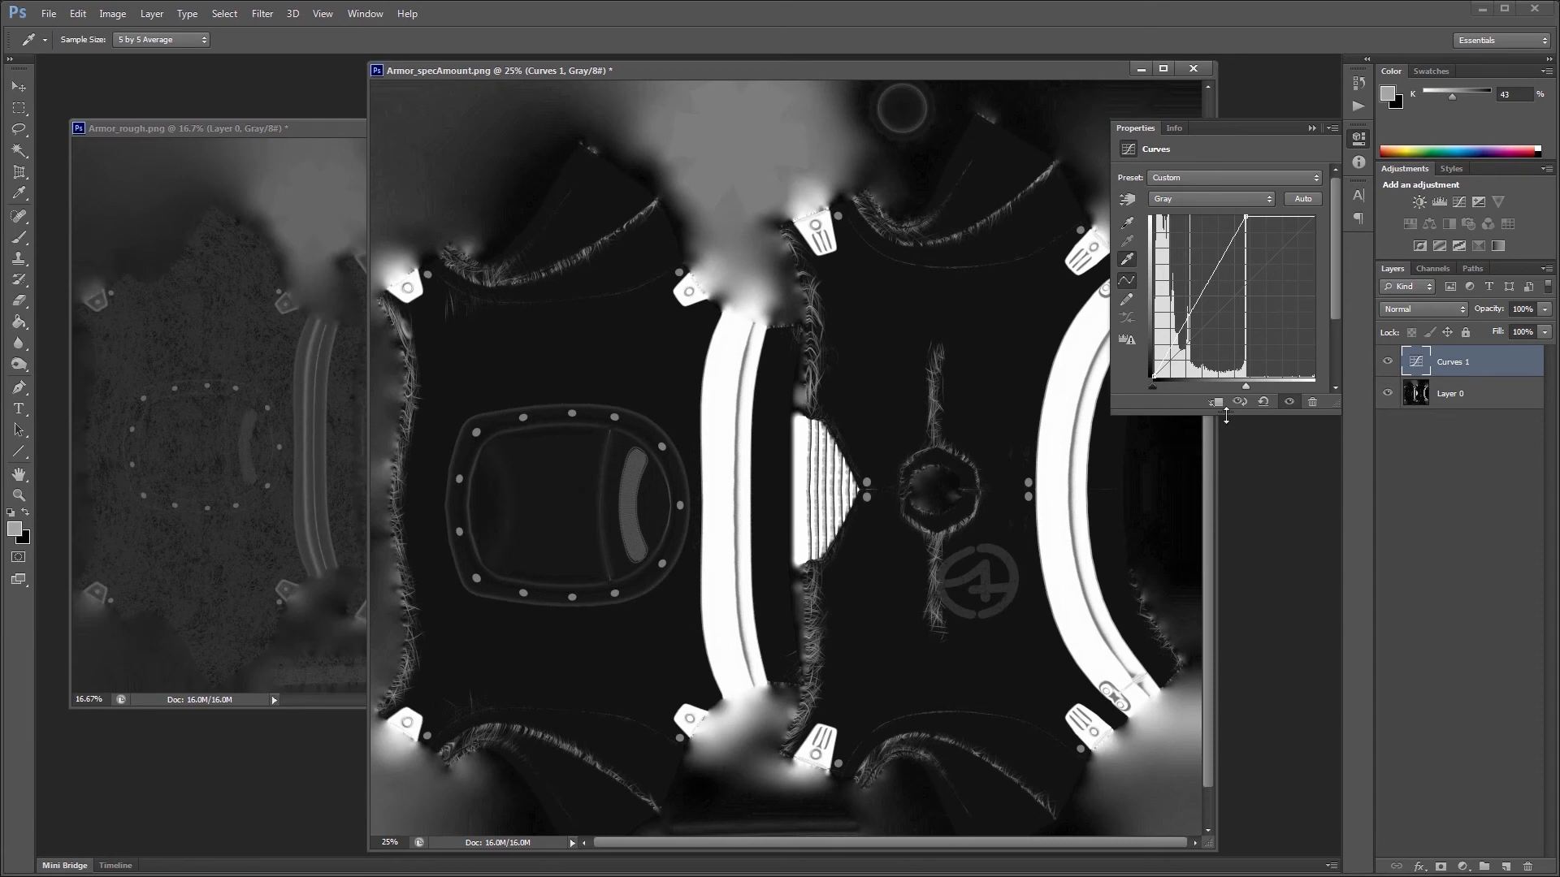
Step: Sample the Curves black point from the dark armor area and reshape the curve to darken the faint grey details
{"action": "left_click", "coordinate": [1127, 225]}
{"action": "left_click", "coordinate": [870, 312]}
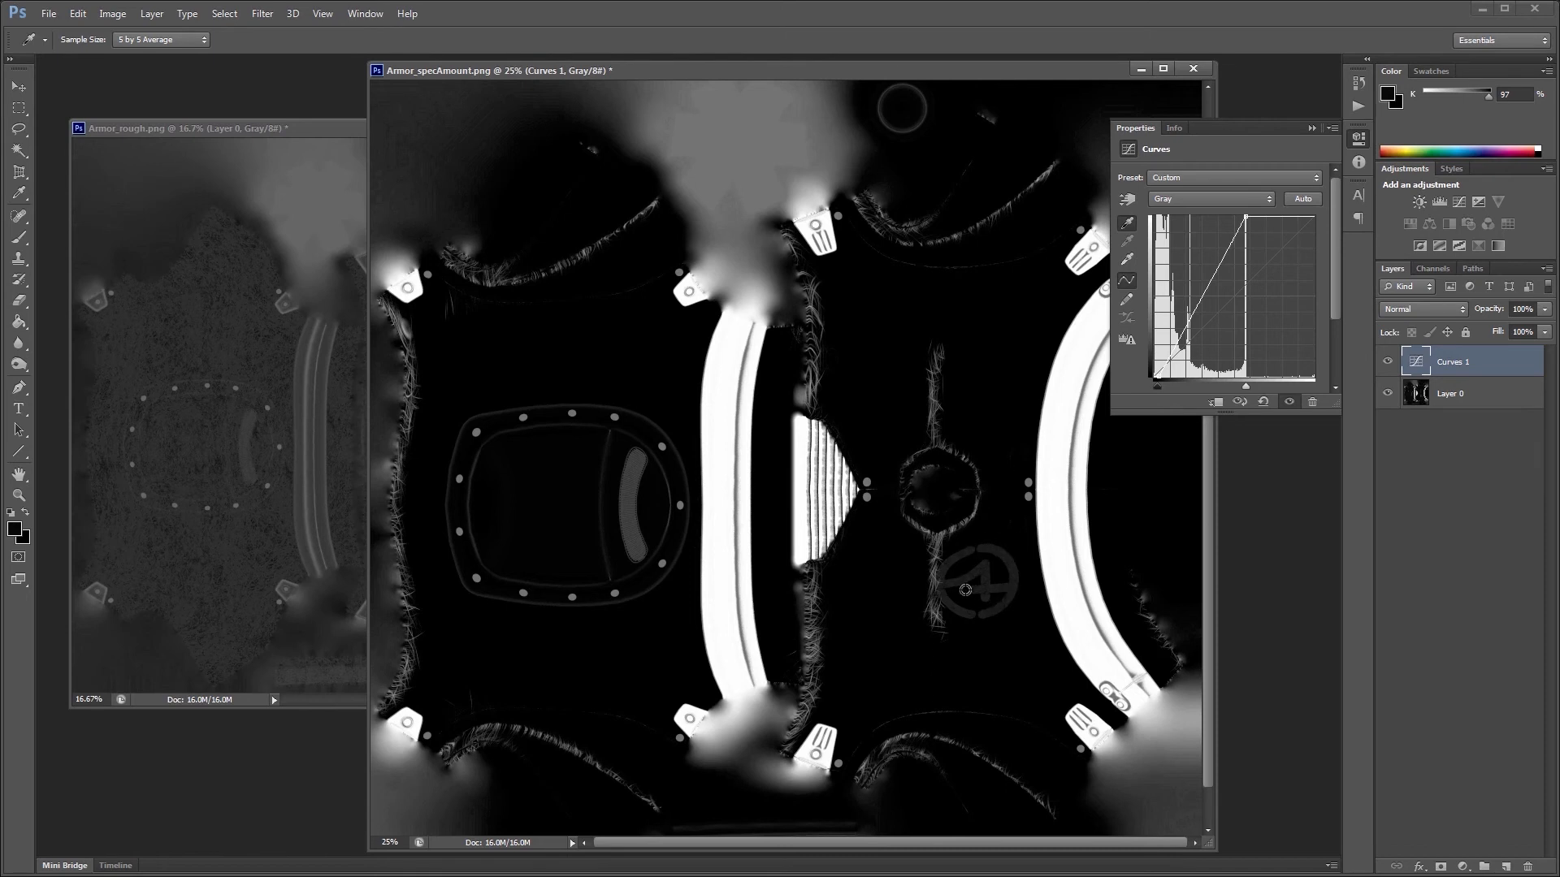
{"action": "left_click_drag", "start_coordinate": [1175, 354], "coordinate": [1189, 331]}
{"action": "left_click_drag", "start_coordinate": [1221, 253], "coordinate": [1231, 238]}
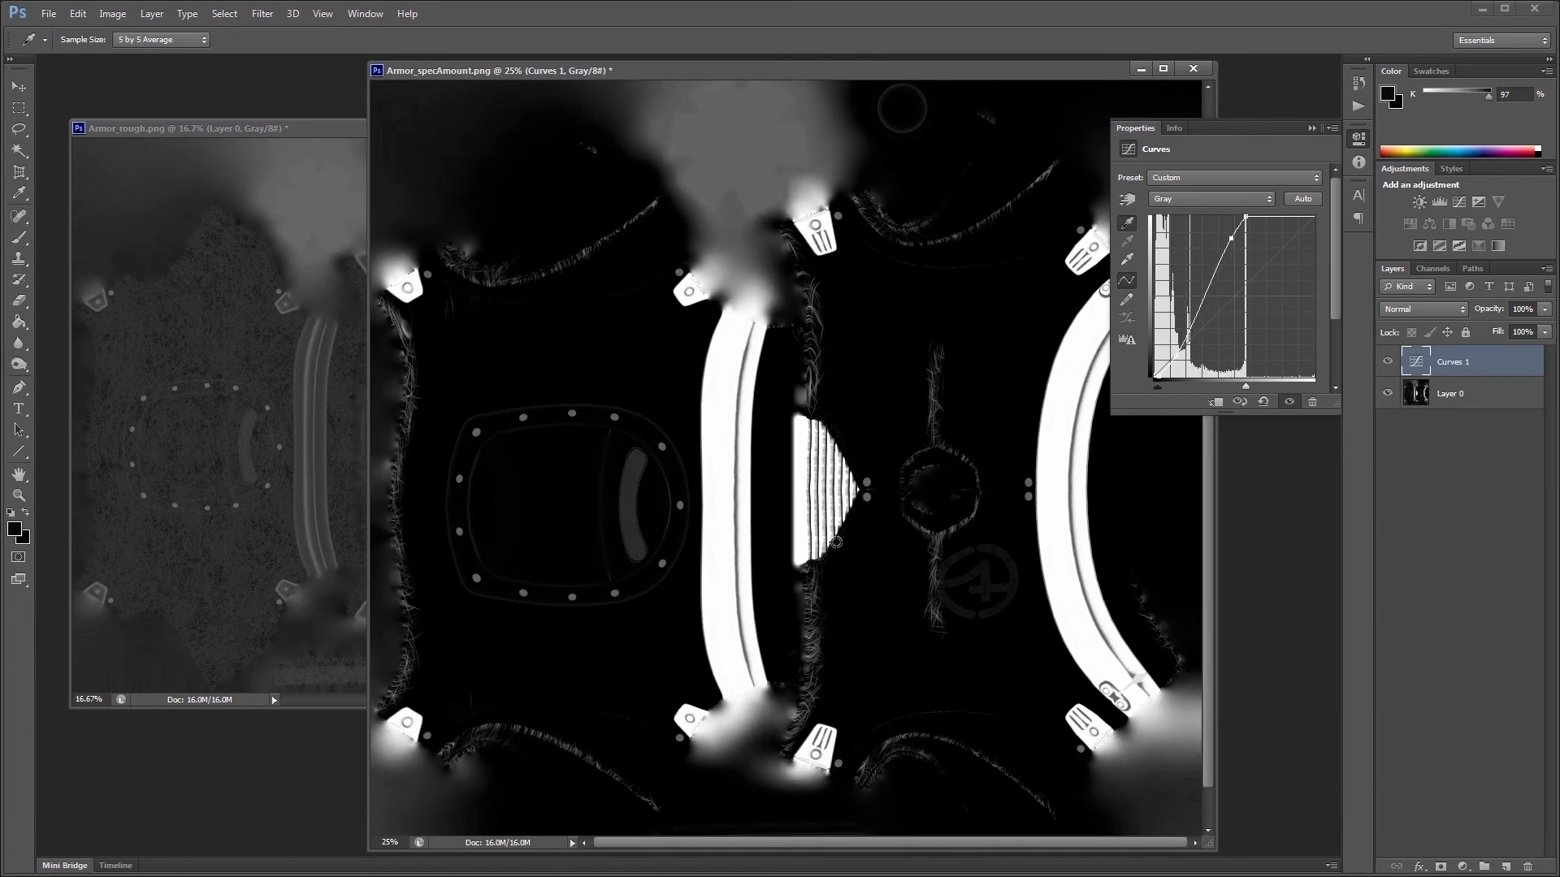
{"action": "key", "text": "m"}
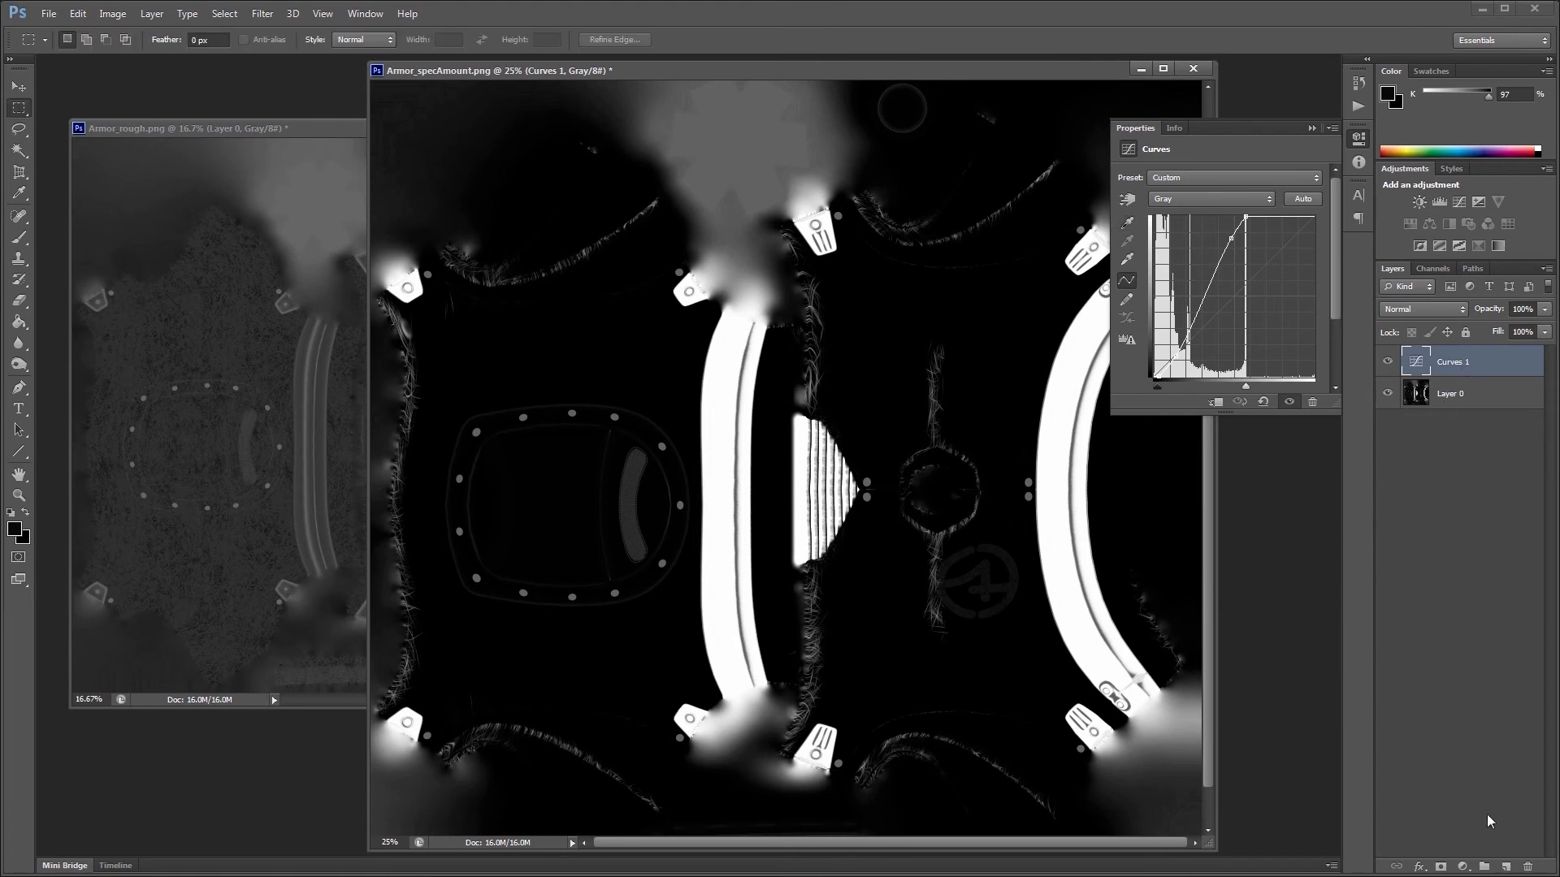
Step: Add a new empty layer above the Curves adjustment in Armor_specAmount
{"action": "left_click", "coordinate": [1506, 867]}
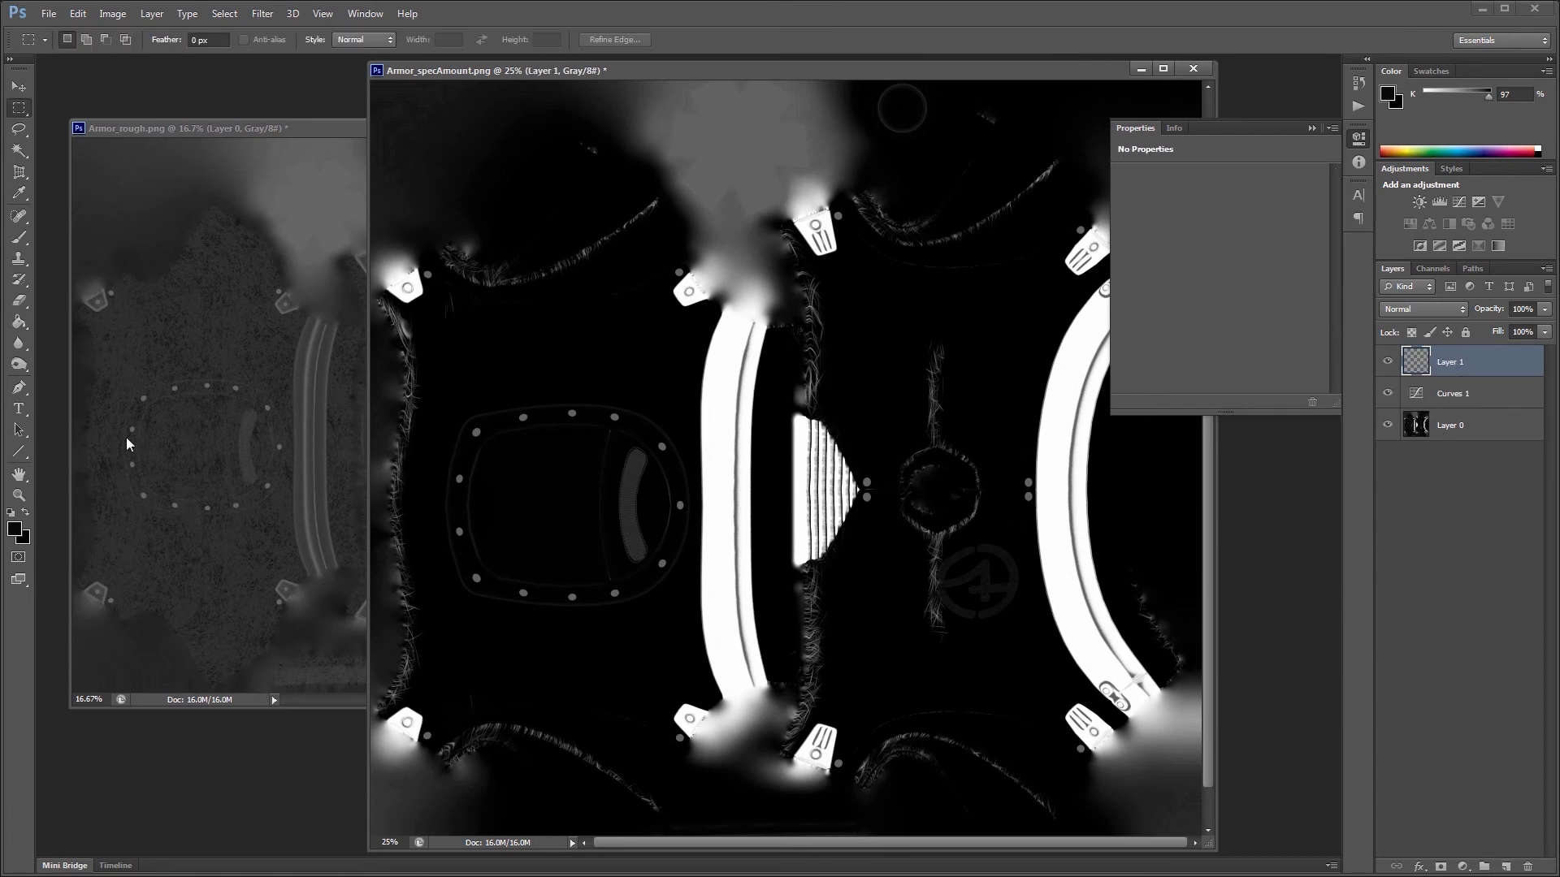
{"action": "left_click", "coordinate": [18, 495]}
{"action": "left_click_drag", "start_coordinate": [510, 453], "coordinate": [582, 460]}
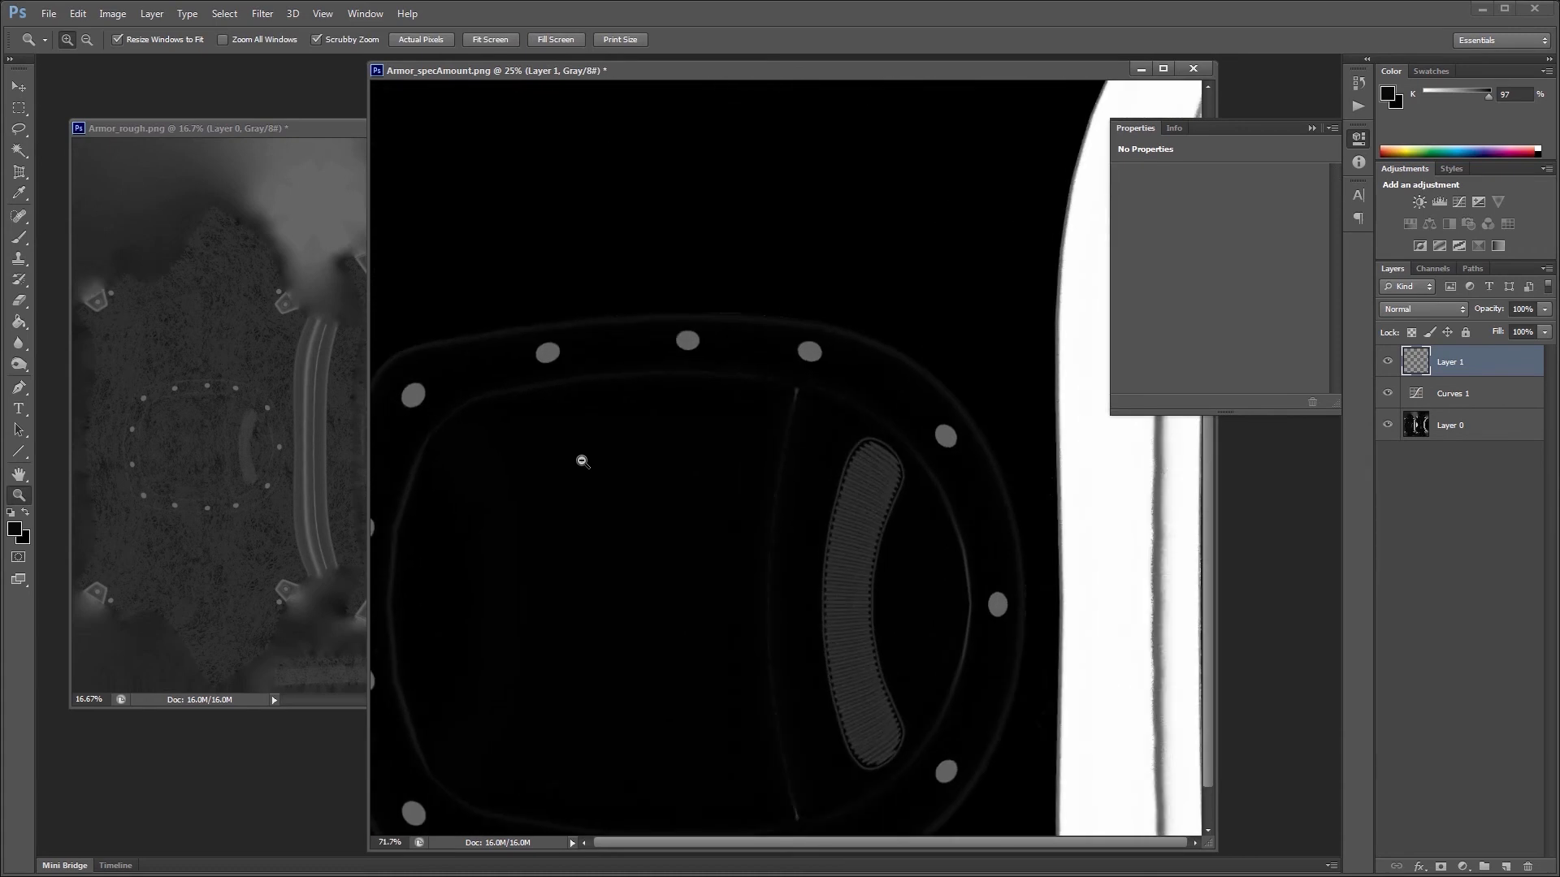
{"action": "left_click_drag", "start_coordinate": [503, 489], "coordinate": [643, 387]}
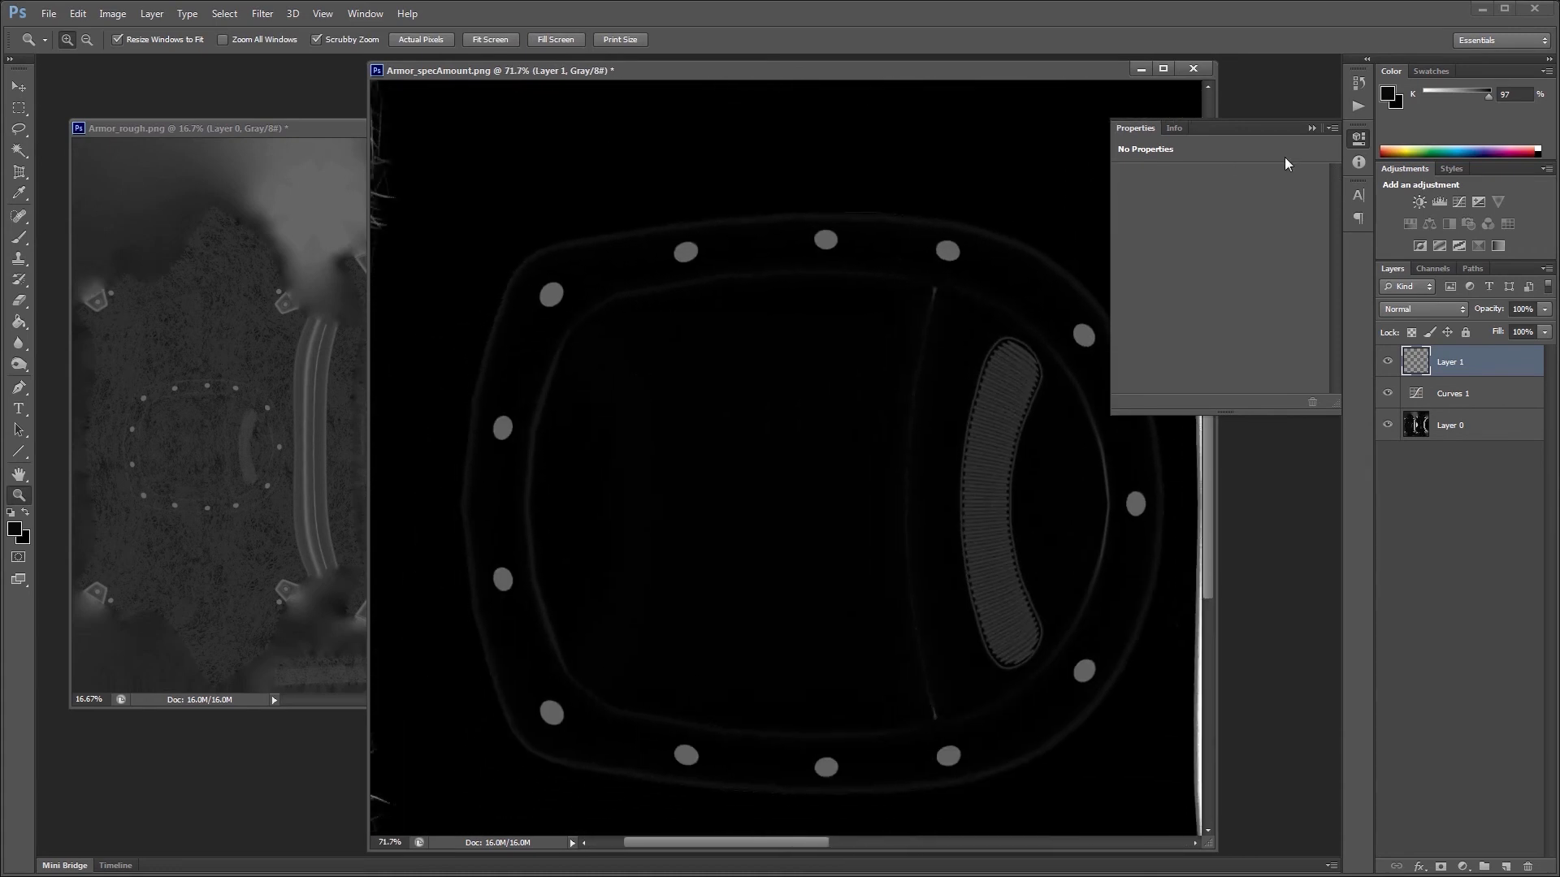
{"action": "left_click", "coordinate": [1311, 128]}
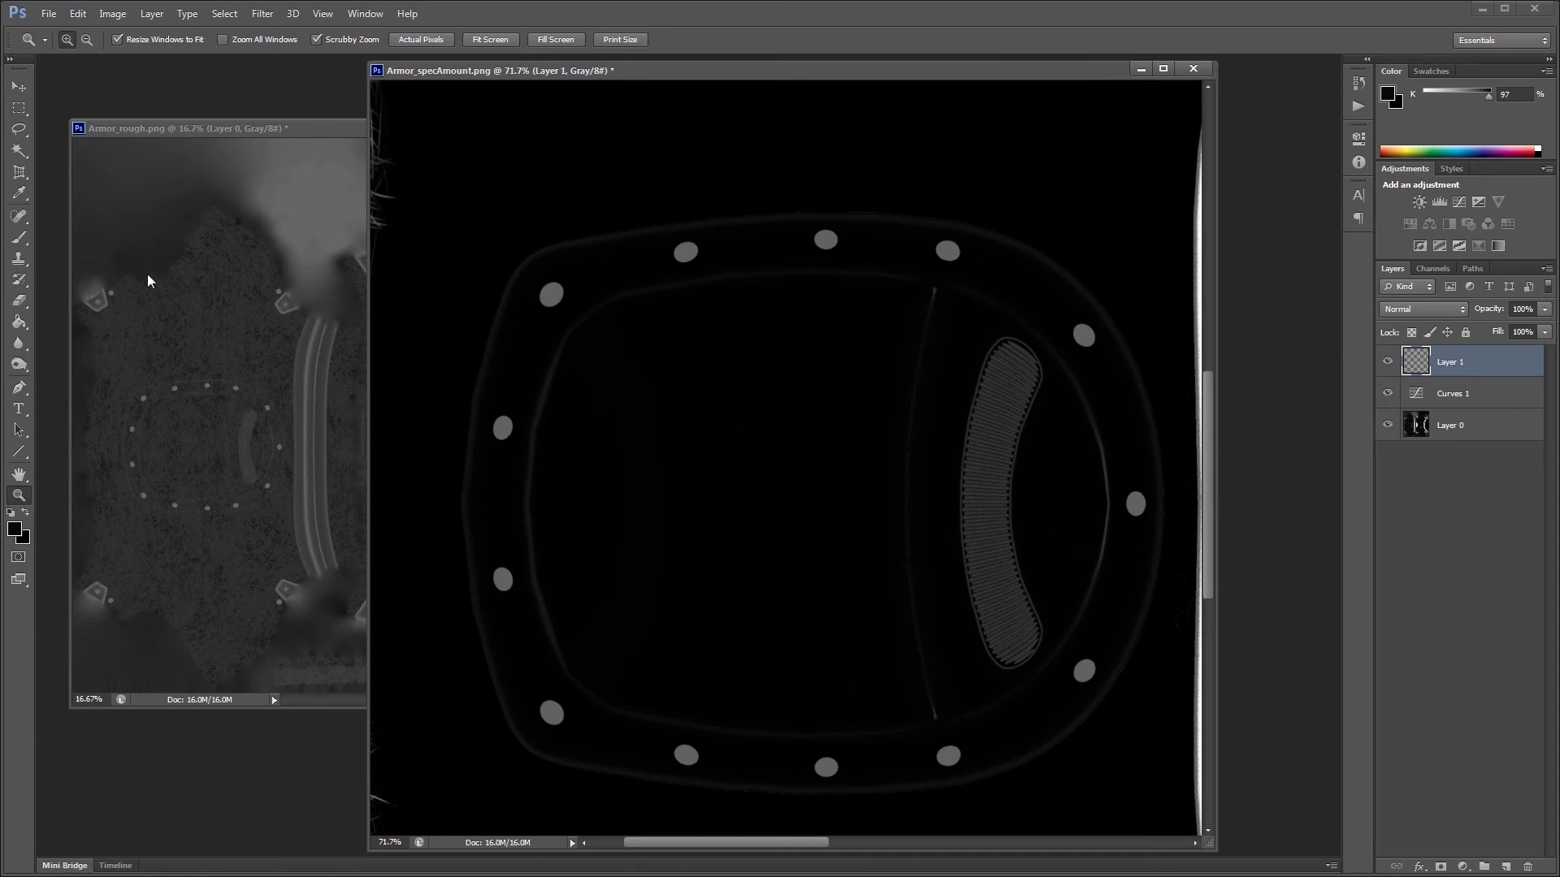
Step: Fill every grey rivet around the large rounded chest panel with white on the new layer, using the Paint Bucket
{"action": "left_click", "coordinate": [20, 325]}
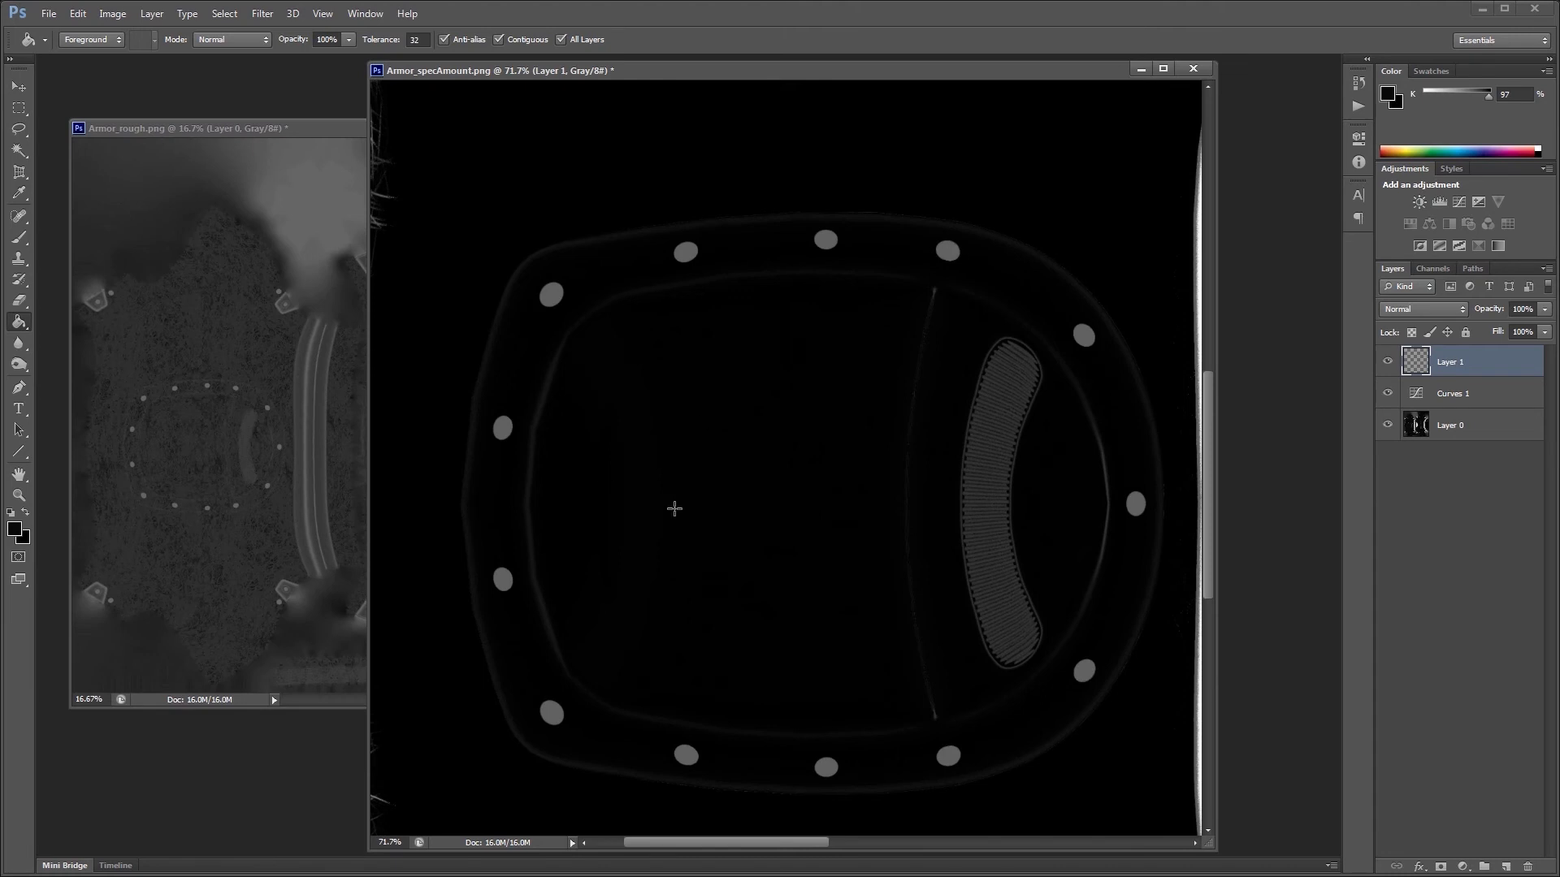
{"action": "key", "text": "d"}
{"action": "key", "text": "x"}
{"action": "left_click", "coordinate": [547, 298]}
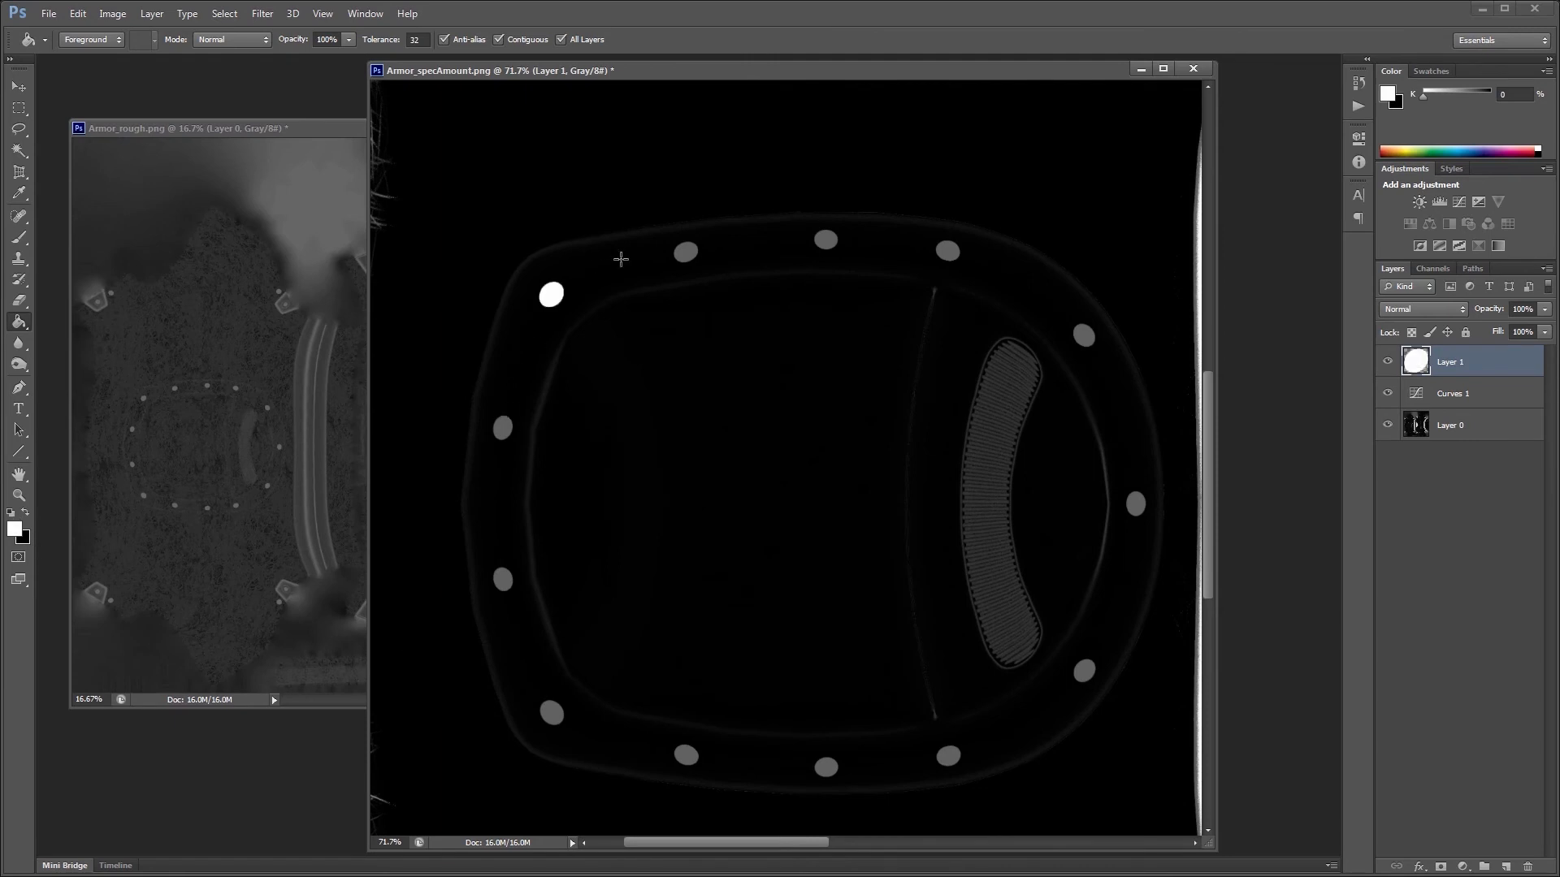
{"action": "left_click", "coordinate": [685, 249]}
{"action": "left_click", "coordinate": [835, 240]}
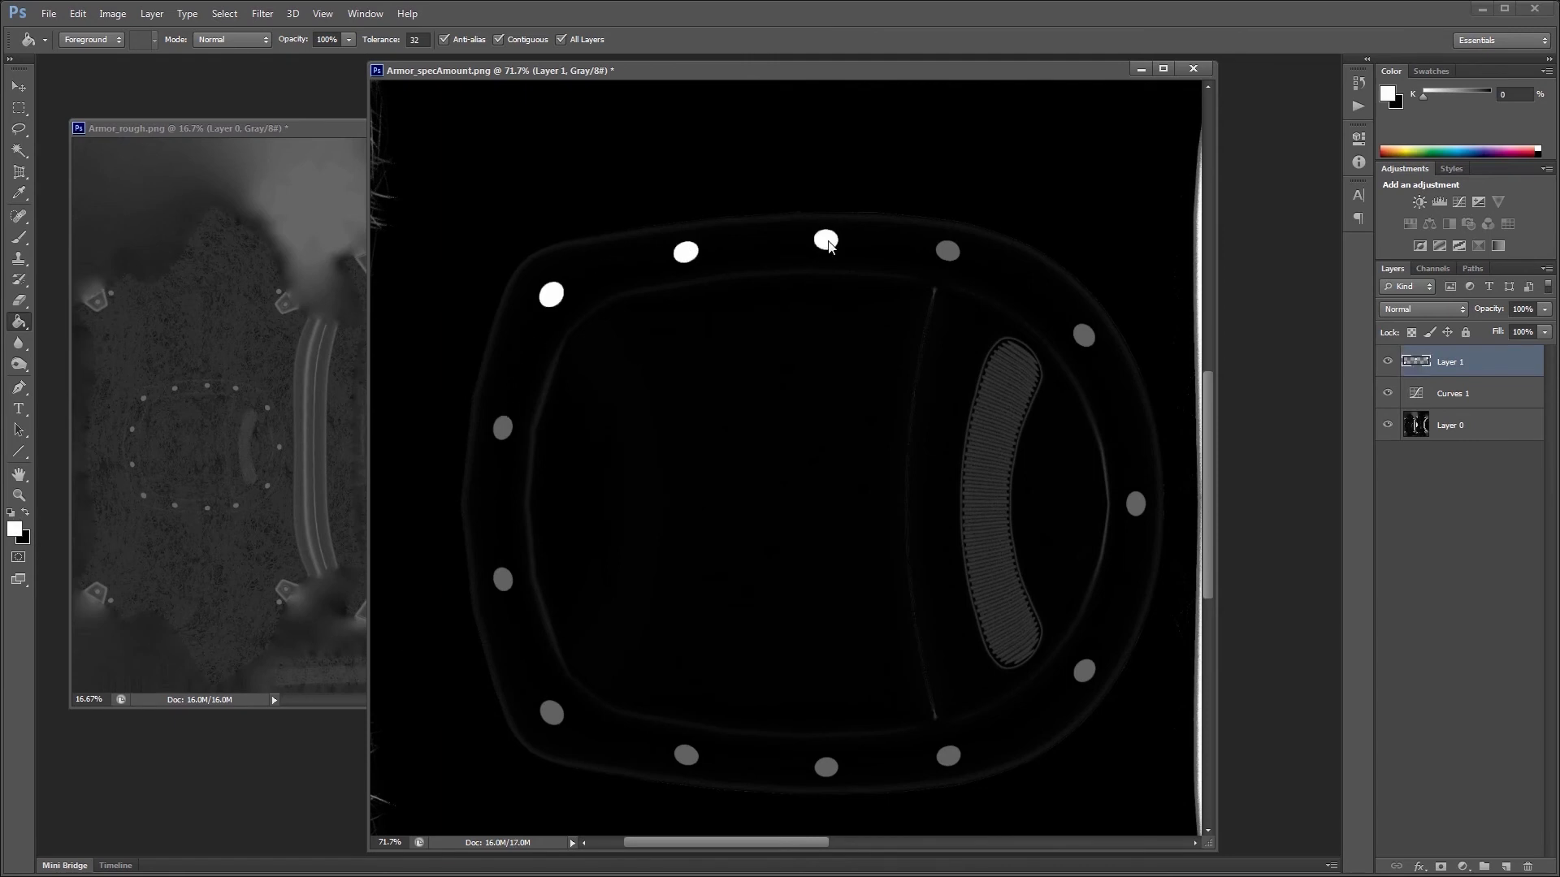
{"action": "left_click", "coordinate": [945, 249]}
{"action": "left_click", "coordinate": [1086, 334]}
{"action": "left_click", "coordinate": [1133, 497]}
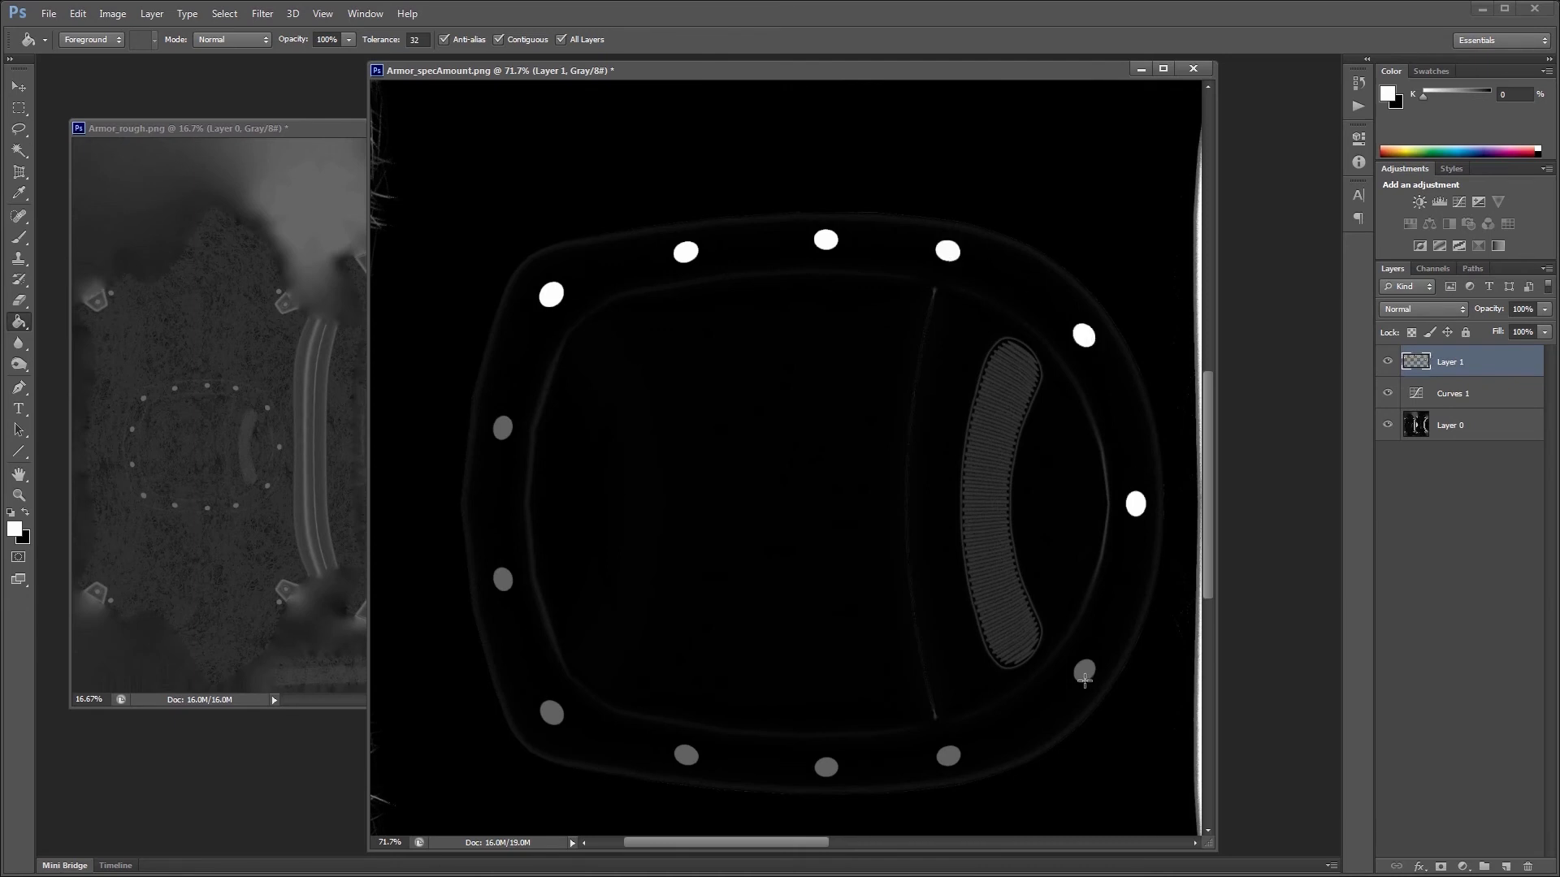
{"action": "left_click", "coordinate": [1084, 674]}
{"action": "left_click", "coordinate": [951, 756]}
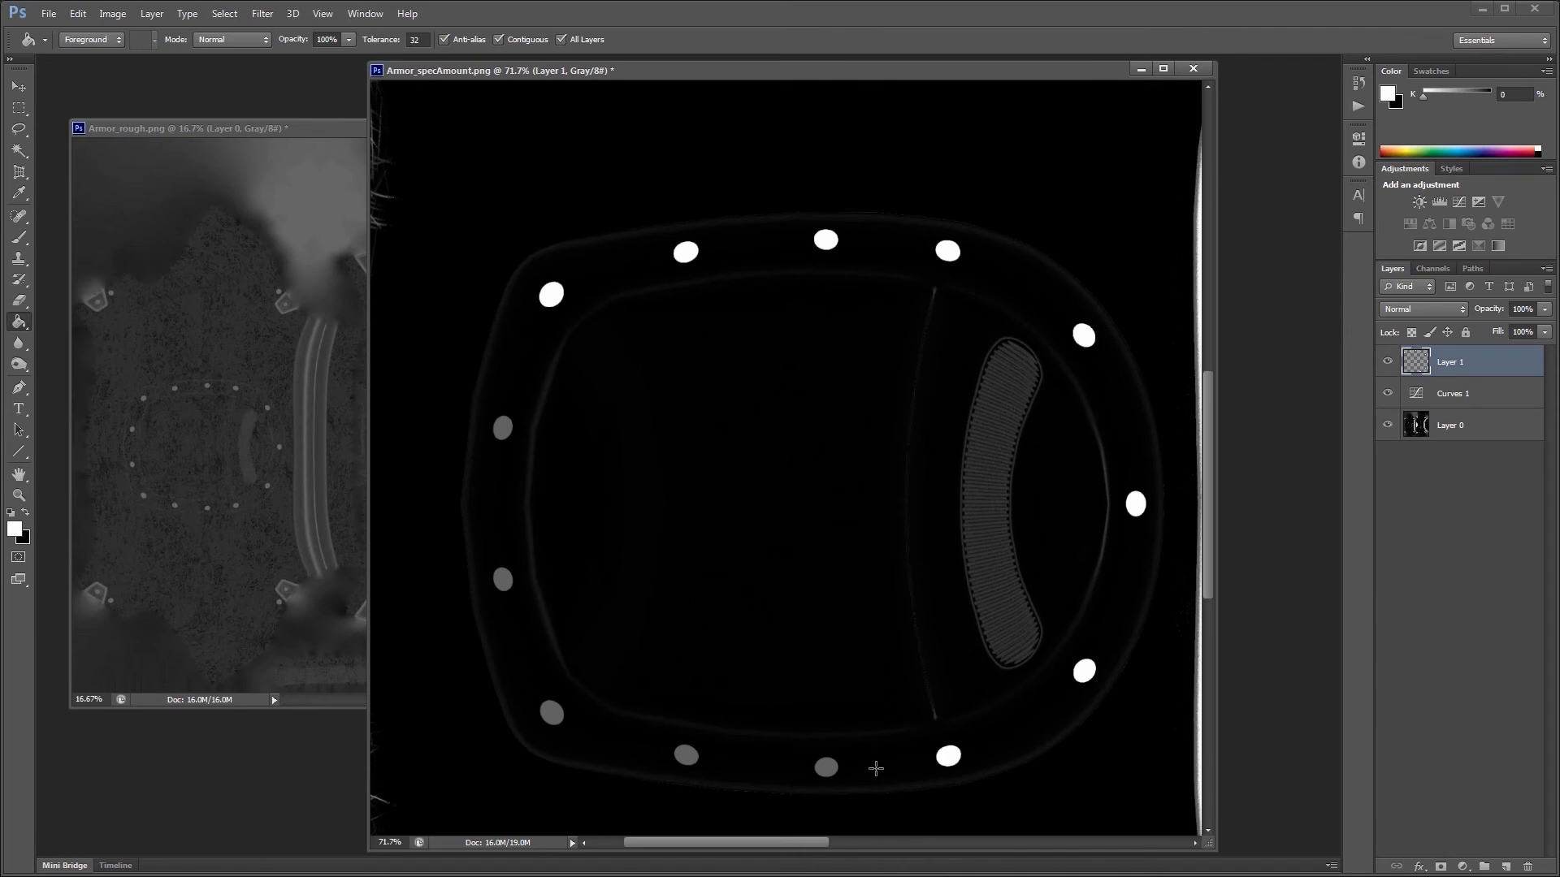
{"action": "left_click", "coordinate": [825, 766]}
{"action": "left_click", "coordinate": [689, 758]}
{"action": "left_click", "coordinate": [550, 713]}
{"action": "left_click", "coordinate": [502, 581]}
{"action": "left_click", "coordinate": [505, 428]}
Step: Fill the grey rivets beside the four upper armor clips with white on the new layer, using the Paint Bucket
{"action": "left_click_drag", "start_coordinate": [543, 401], "coordinate": [664, 520]}
{"action": "left_click_drag", "start_coordinate": [730, 357], "coordinate": [732, 728]}
{"action": "left_click", "coordinate": [537, 343]}
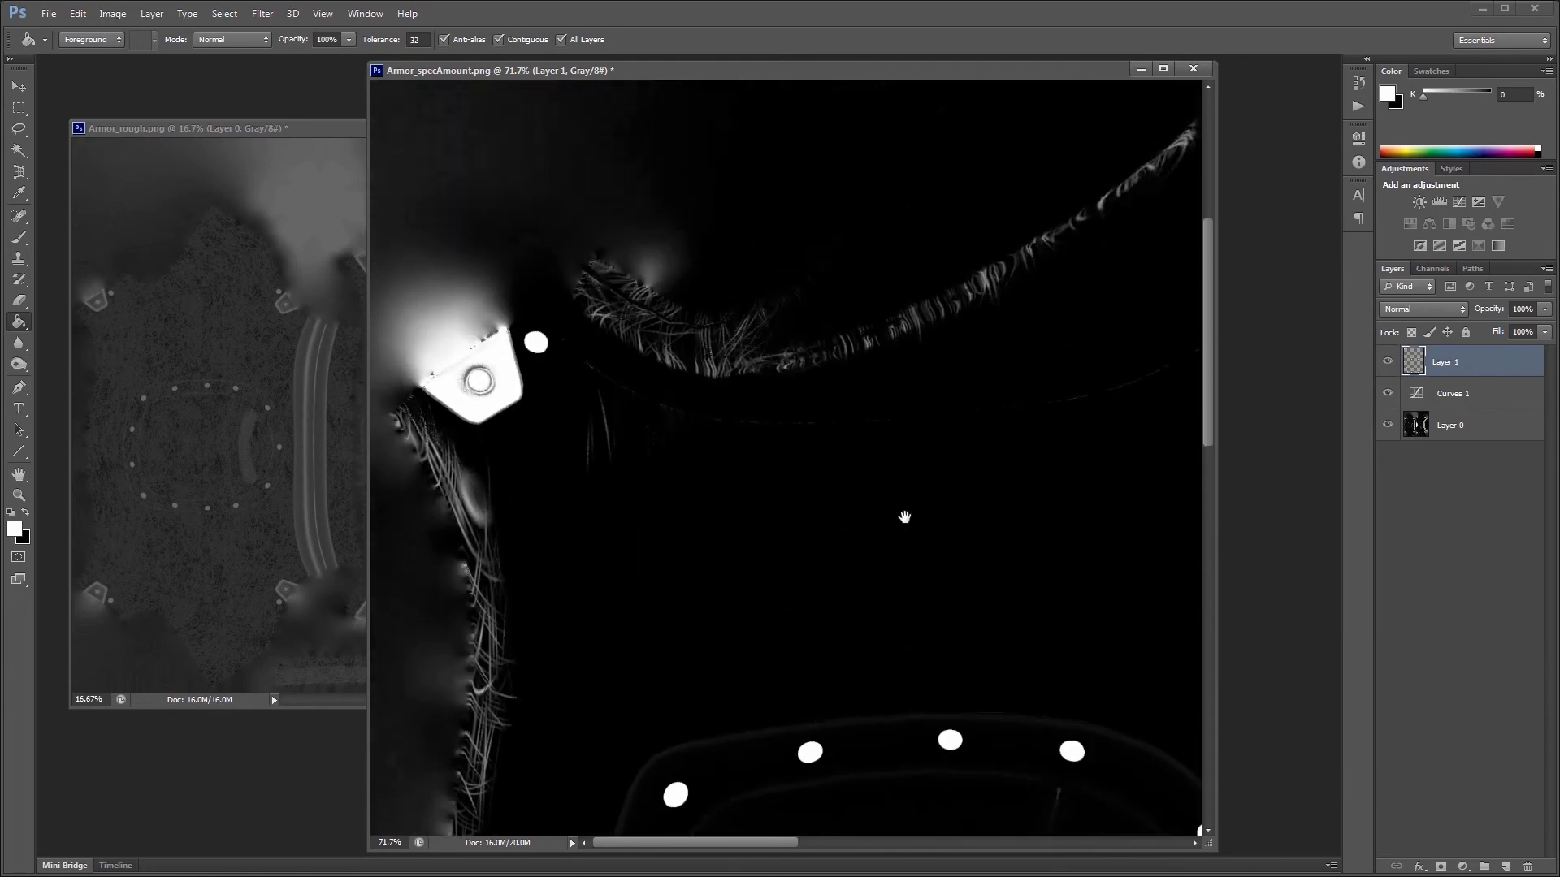
{"action": "left_click_drag", "start_coordinate": [905, 515], "coordinate": [690, 592]}
{"action": "left_click", "coordinate": [720, 481]}
{"action": "left_click_drag", "start_coordinate": [1126, 558], "coordinate": [602, 602]}
{"action": "left_click", "coordinate": [660, 363]}
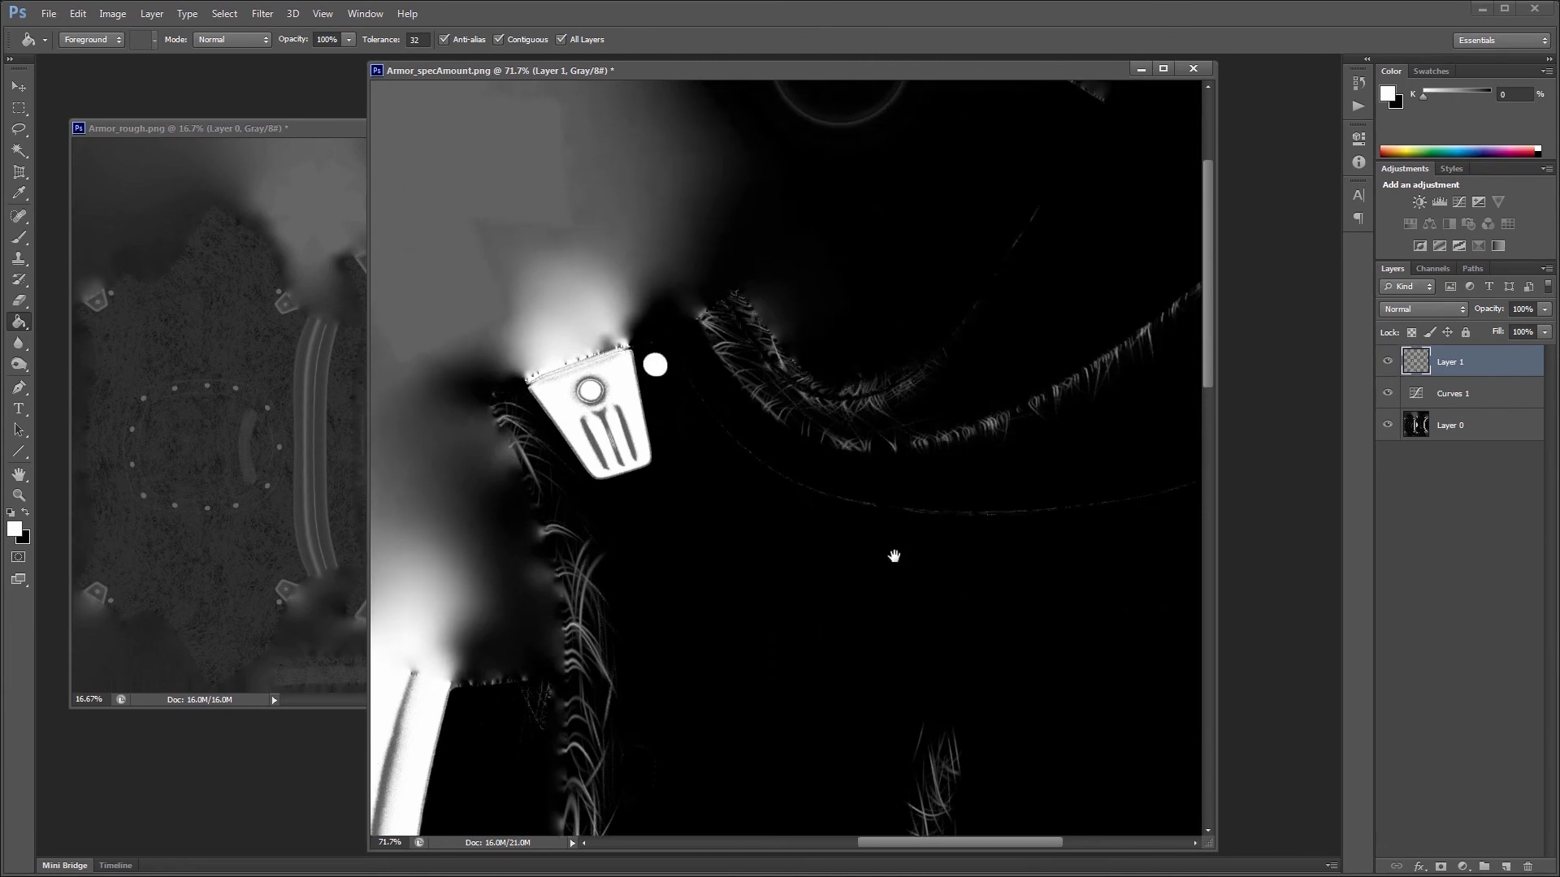
{"action": "left_click_drag", "start_coordinate": [894, 550], "coordinate": [655, 550]}
{"action": "left_click", "coordinate": [847, 375]}
Step: Fill the two pairs of grey rivets at mid-height of the front armor piece with white
{"action": "left_click_drag", "start_coordinate": [849, 374], "coordinate": [848, 529]}
{"action": "left_click", "coordinate": [588, 471]}
{"action": "left_click", "coordinate": [591, 515]}
{"action": "left_click", "coordinate": [1049, 473]}
{"action": "left_click", "coordinate": [1054, 514]}
Step: Fill the grey rivets beside the lower armor clips with white and check the surrounding areas for missed ones
{"action": "left_click_drag", "start_coordinate": [1002, 731], "coordinate": [895, 543]}
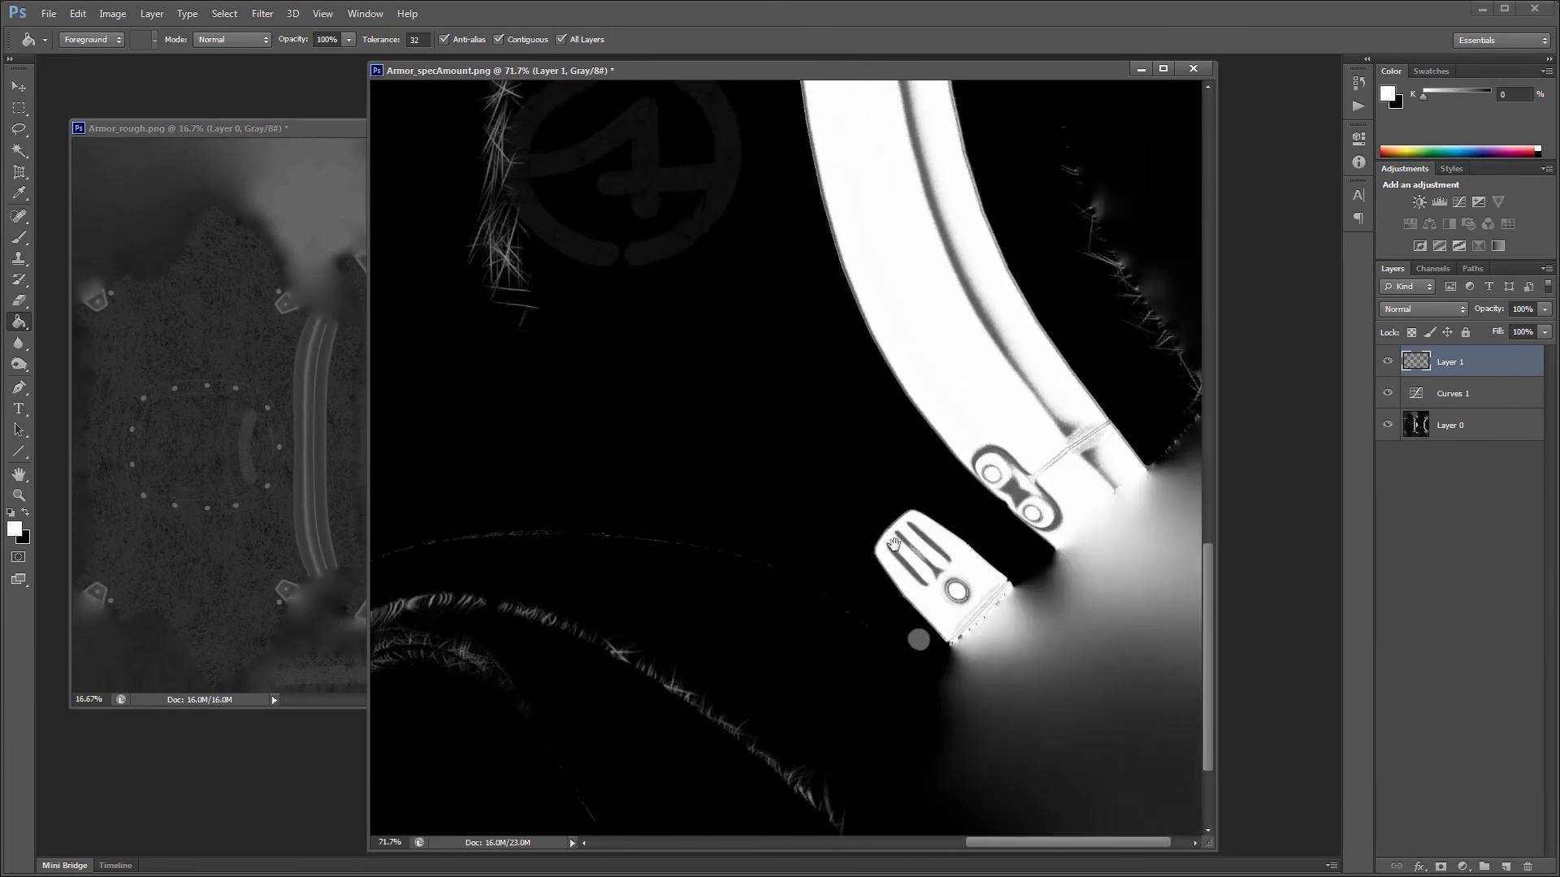
{"action": "left_click", "coordinate": [918, 639]}
{"action": "left_click_drag", "start_coordinate": [770, 641], "coordinate": [975, 646]}
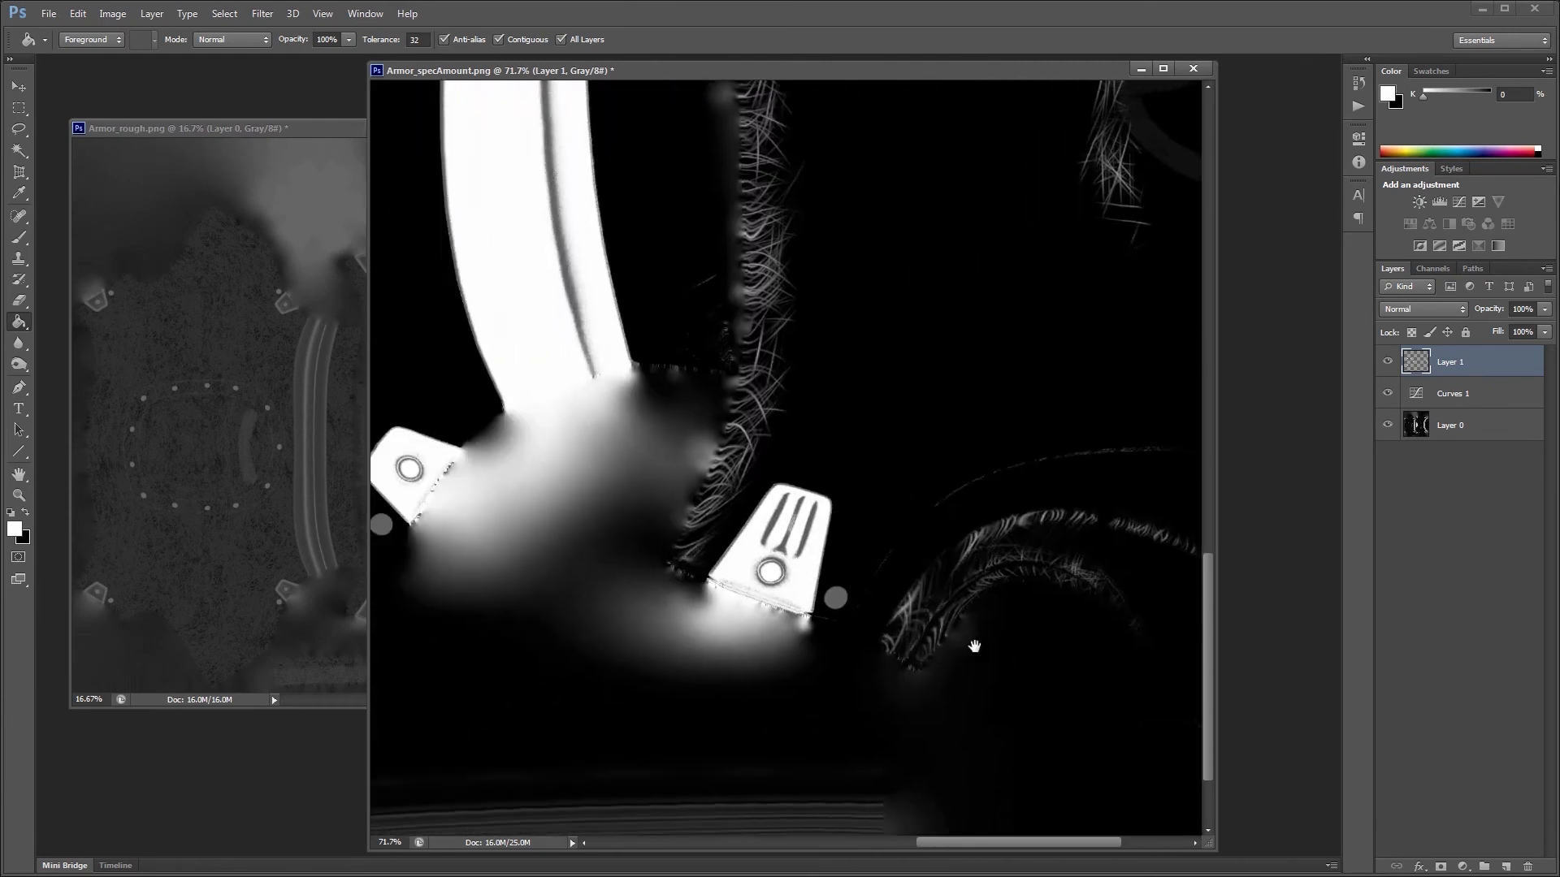
{"action": "left_click", "coordinate": [843, 596]}
{"action": "left_click_drag", "start_coordinate": [632, 575], "coordinate": [997, 617]}
{"action": "left_click", "coordinate": [754, 564]}
{"action": "left_click_drag", "start_coordinate": [607, 573], "coordinate": [1016, 661]}
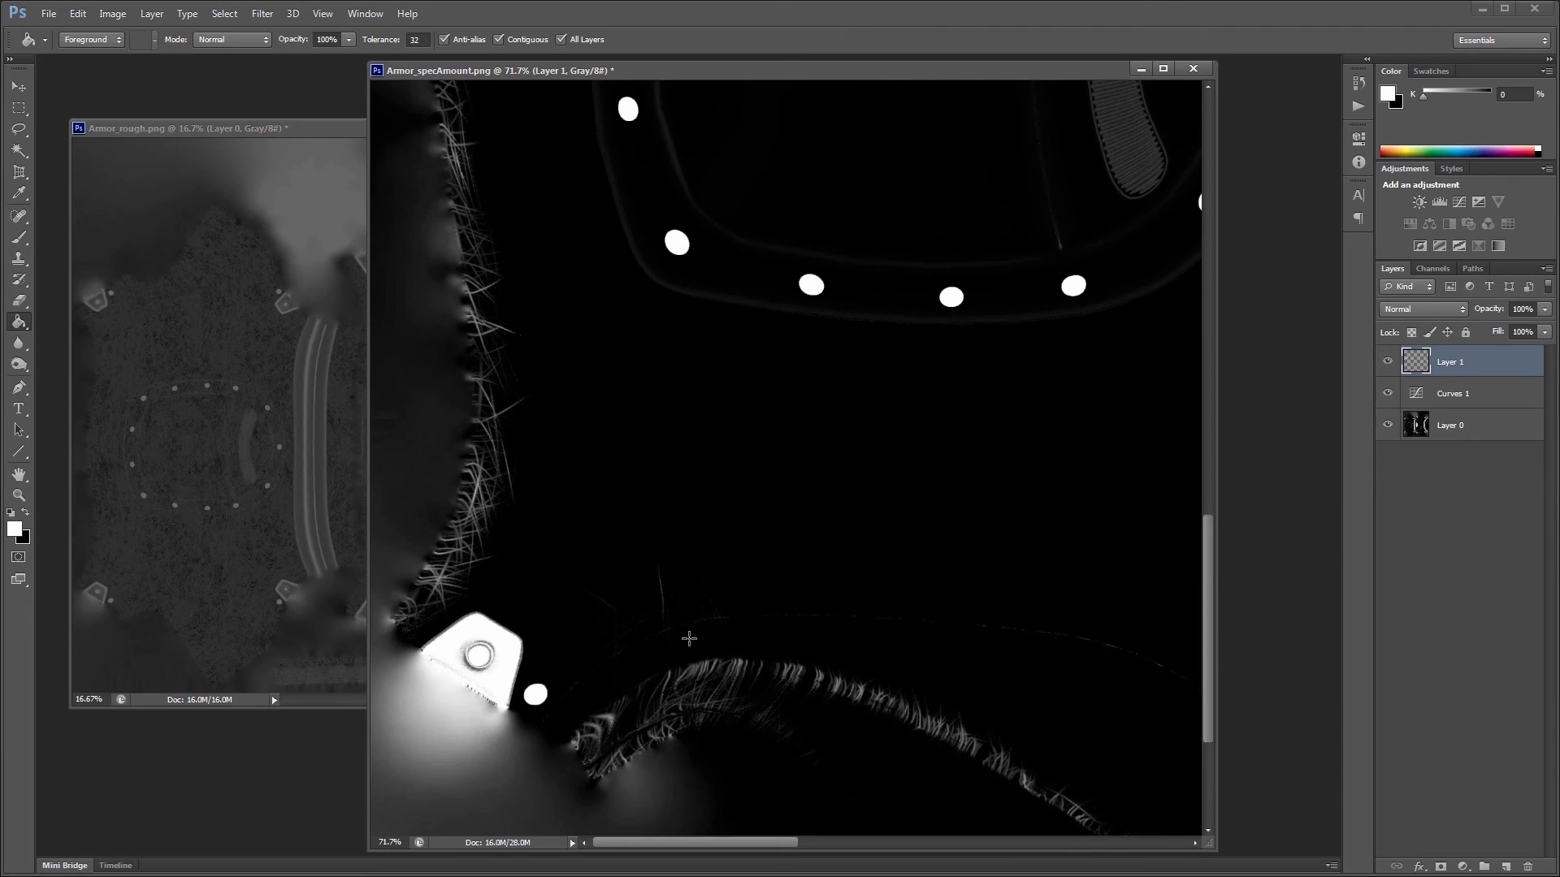
{"action": "left_click_drag", "start_coordinate": [965, 560], "coordinate": [829, 675]}
{"action": "left_click_drag", "start_coordinate": [902, 561], "coordinate": [735, 816]}
{"action": "left_click_drag", "start_coordinate": [821, 675], "coordinate": [818, 474]}
{"action": "left_click_drag", "start_coordinate": [832, 644], "coordinate": [776, 321]}
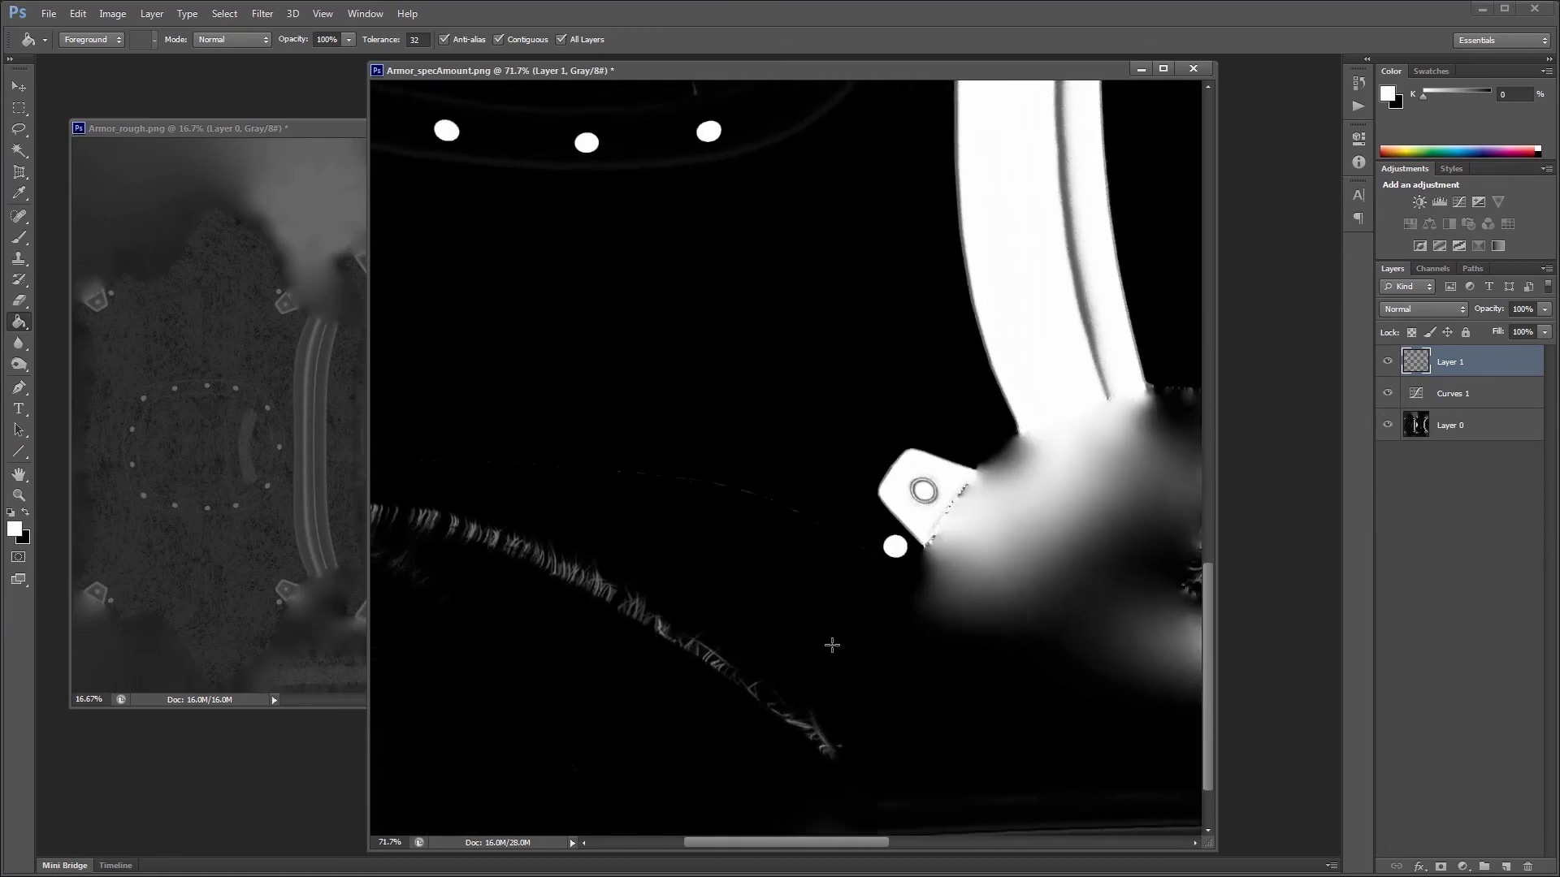
Step: Fit the whole Armor_specAmount map in view at 16.67% and place its window beside Armor_rough
{"action": "key", "text": "ctrl+minus"}
{"action": "key", "text": "ctrl+minus"}
{"action": "key", "text": "ctrl+minus"}
{"action": "key", "text": "ctrl+minus"}
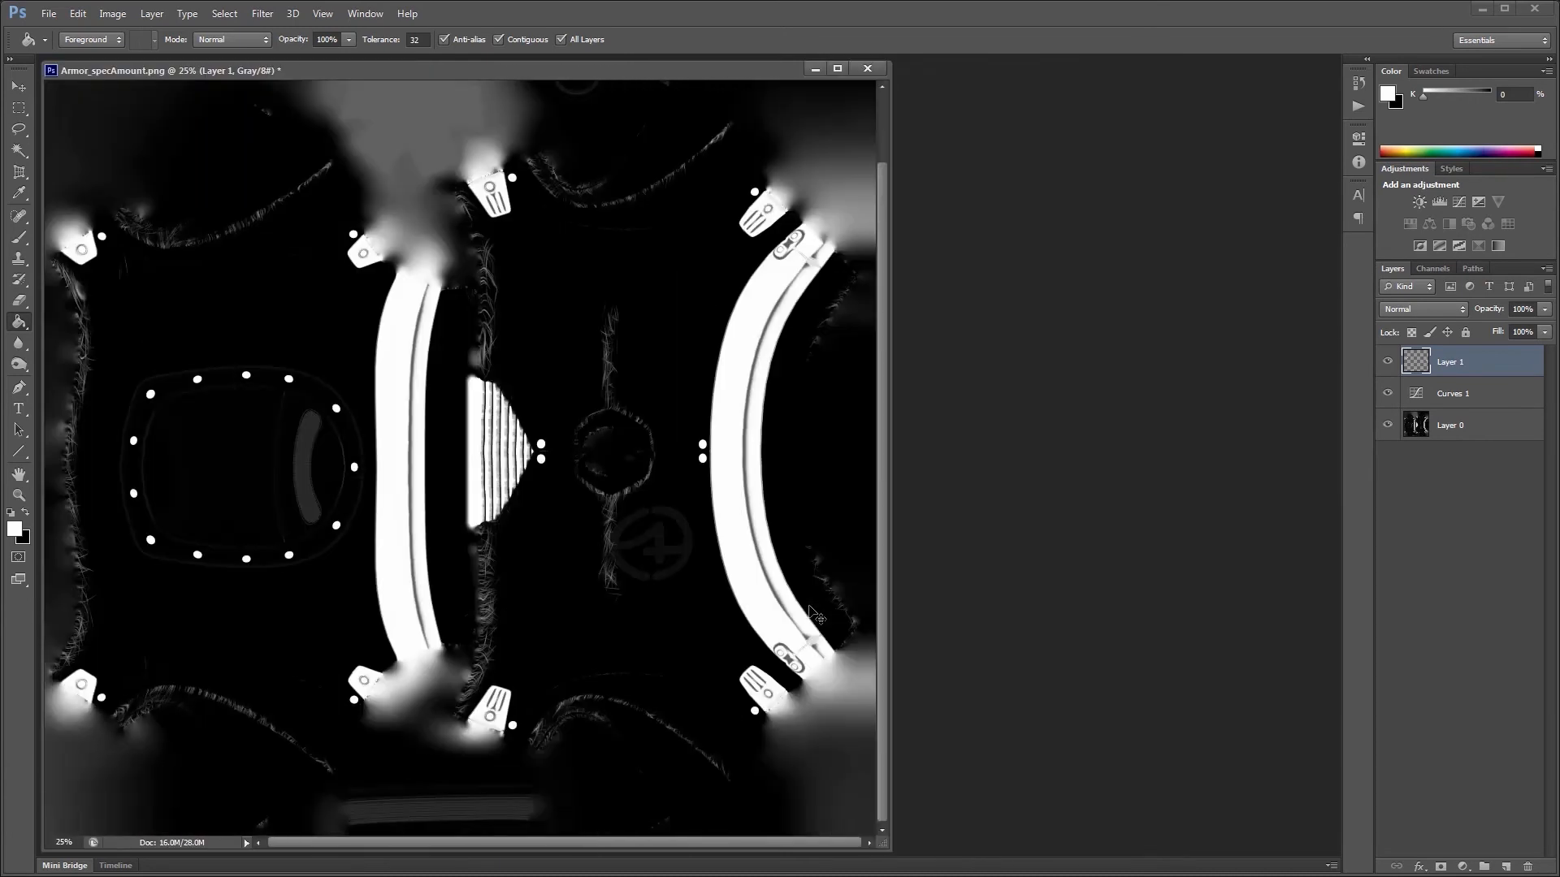
{"action": "key", "text": "ctrl+minus"}
{"action": "left_click_drag", "start_coordinate": [396, 73], "coordinate": [1005, 132]}
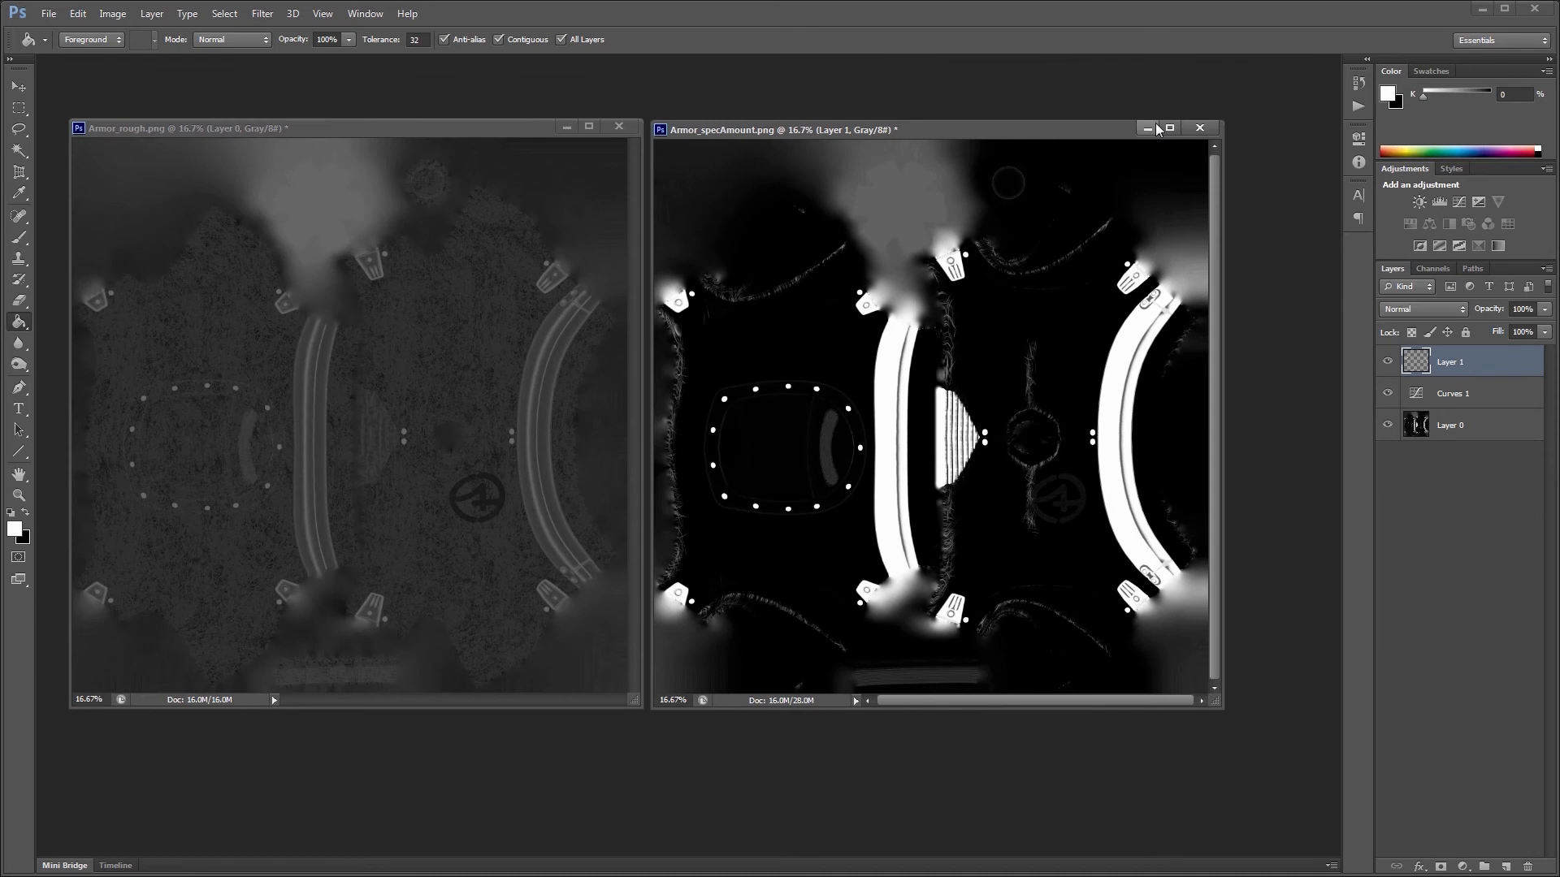
Step: Save a PNG copy of the edited specular map as Armor_metallic.png in BakedTextures, with smallest compression and no interlacing
{"action": "left_click", "coordinate": [50, 13]}
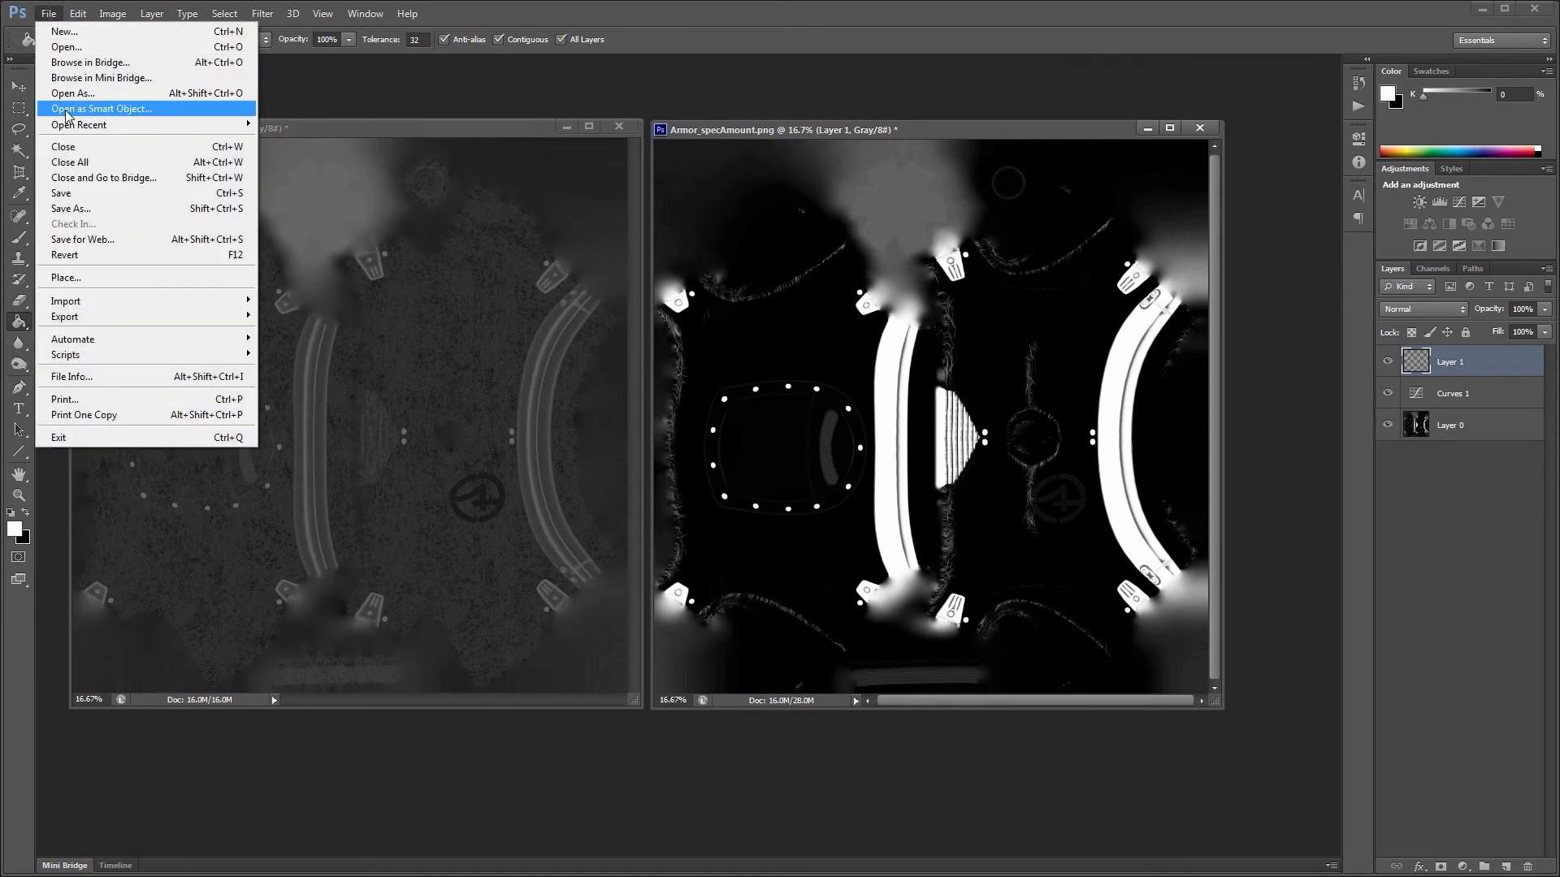
{"action": "left_click", "coordinate": [91, 215]}
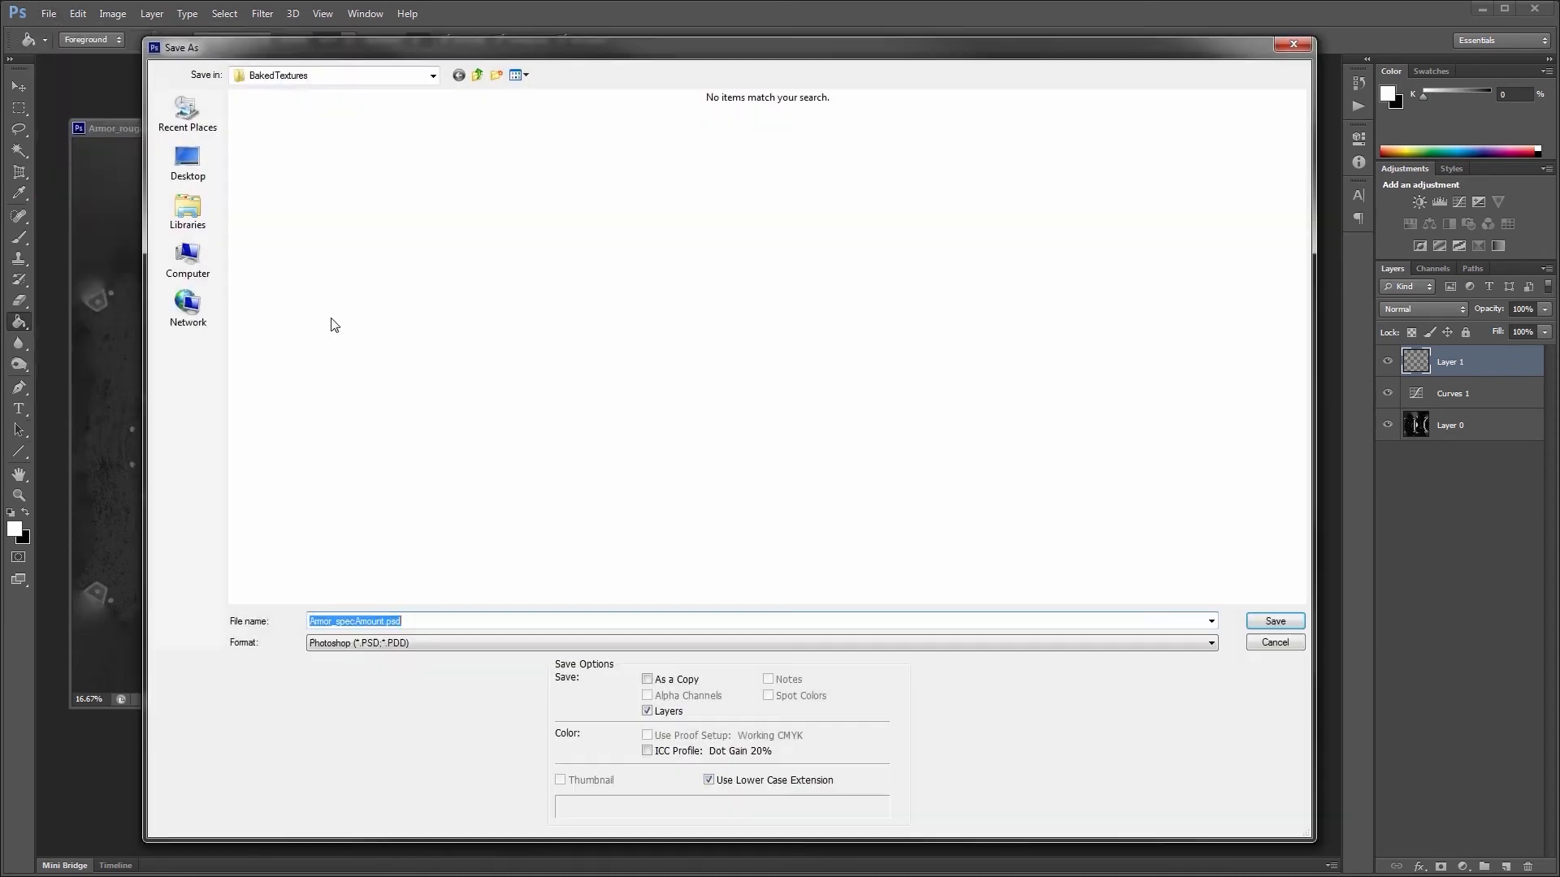
{"action": "left_click", "coordinate": [416, 642]}
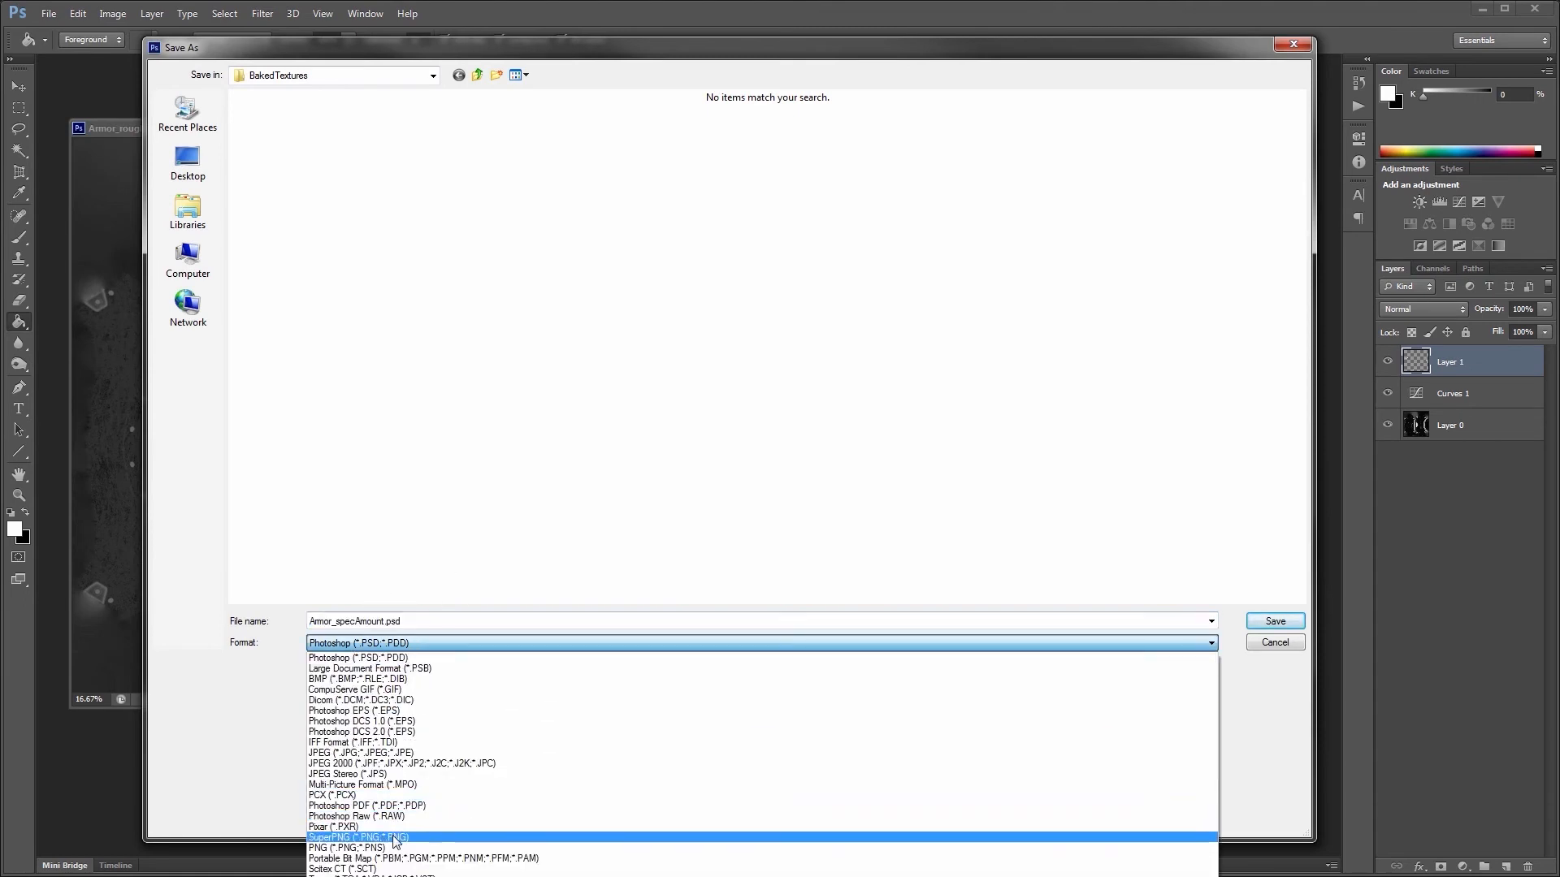
{"action": "left_click", "coordinate": [386, 847]}
{"action": "double_click", "coordinate": [365, 622]}
{"action": "left_click_drag", "start_coordinate": [335, 626], "coordinate": [382, 627]}
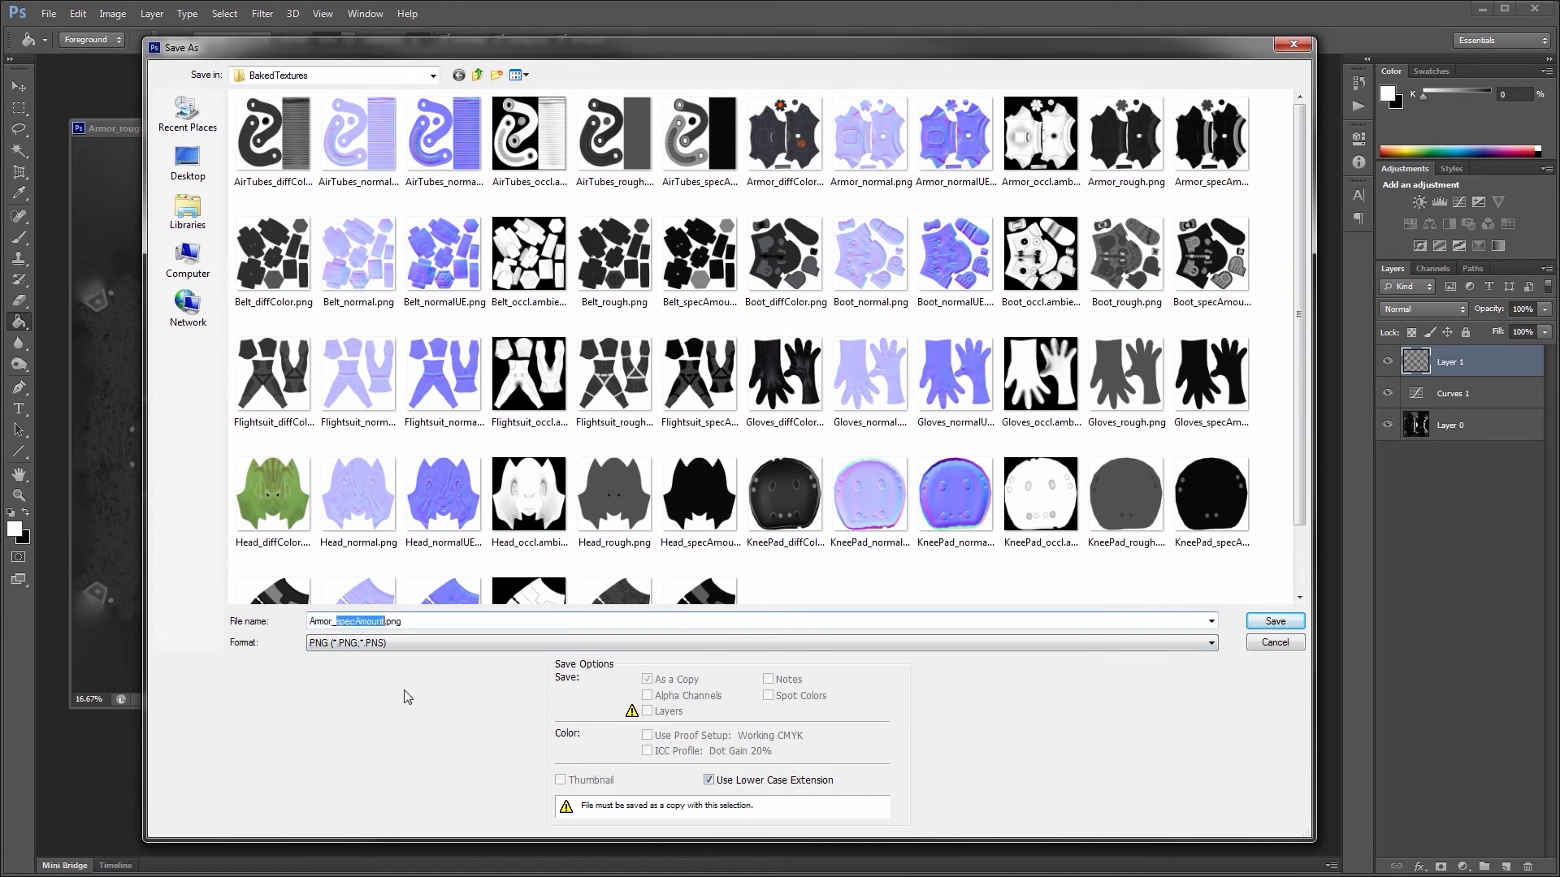
{"action": "type", "text": "me"}
{"action": "left_click", "coordinate": [1273, 622]}
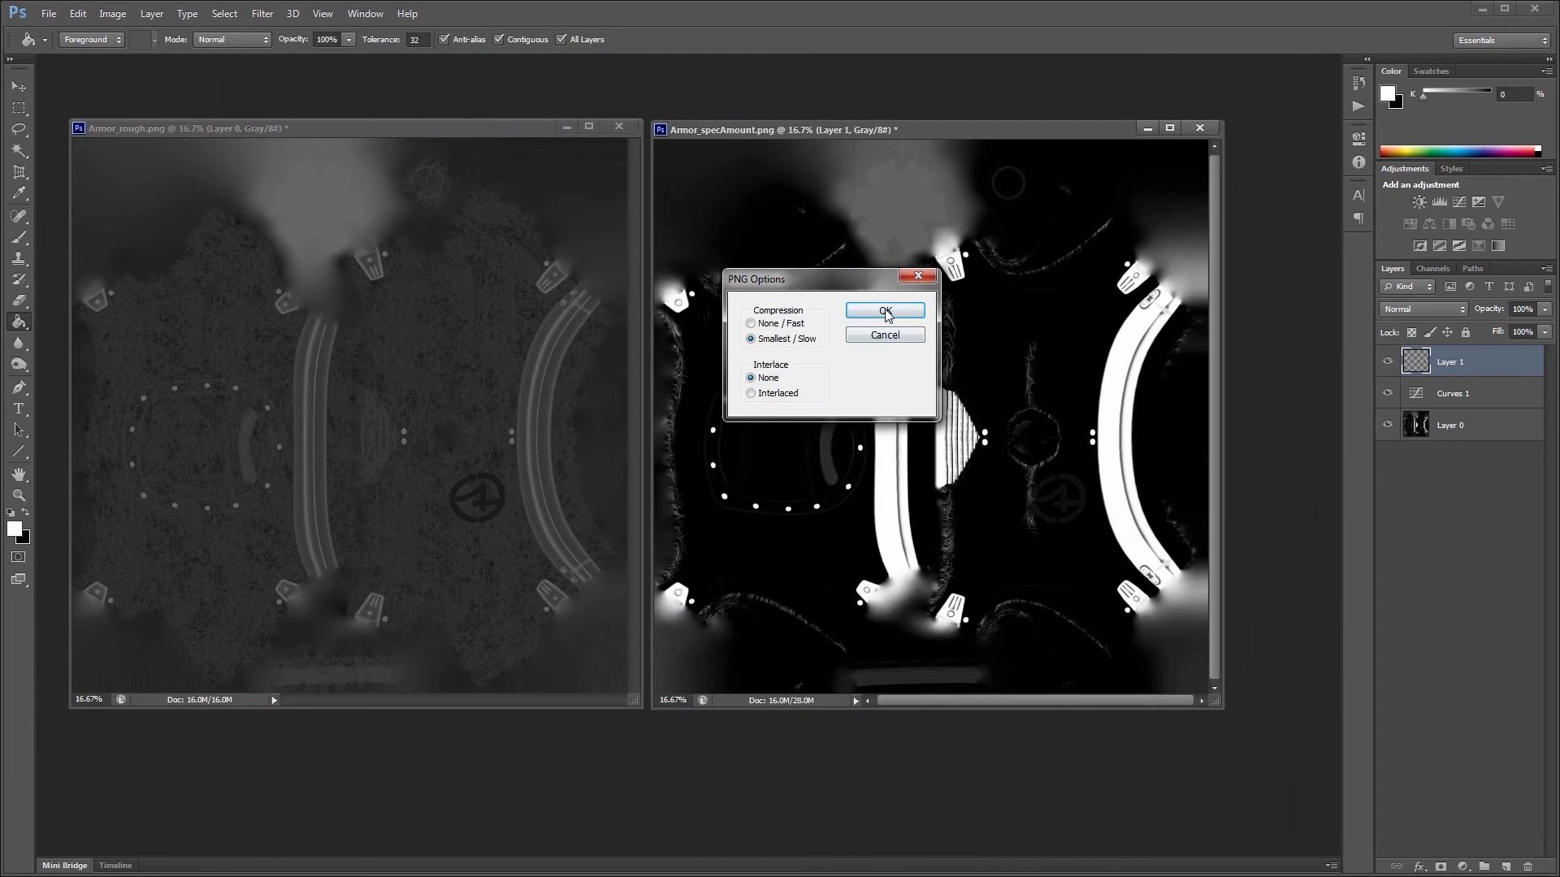
{"action": "left_click", "coordinate": [884, 311]}
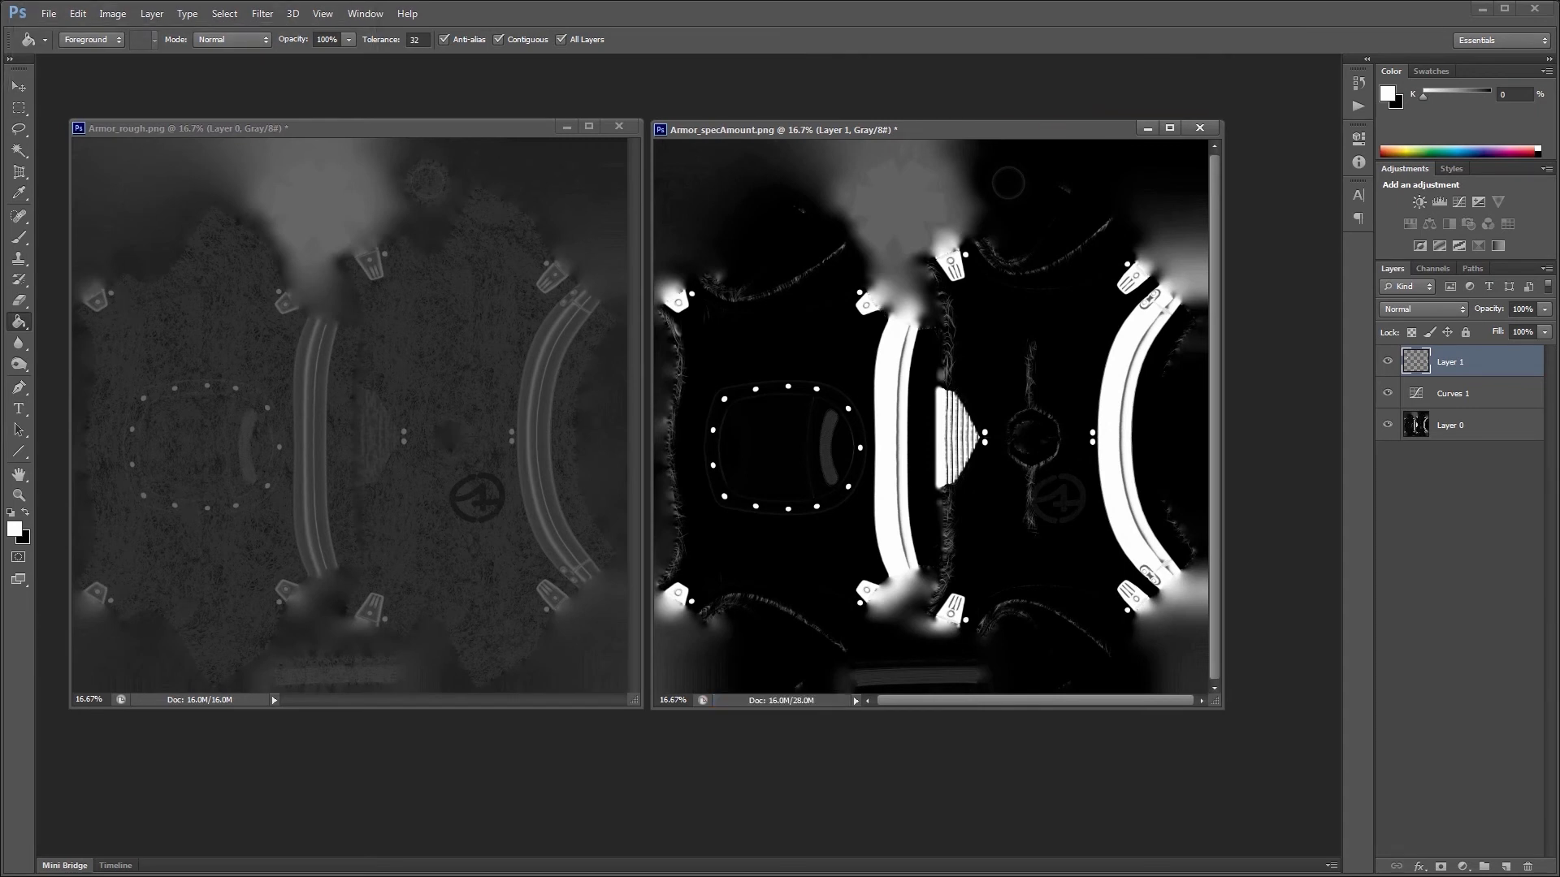
Step: Switch to MODO, decline reloading the changed image, and load Armor_metallic.png as an image layer above Armor_diffColor
{"action": "key", "text": "alt+Tab"}
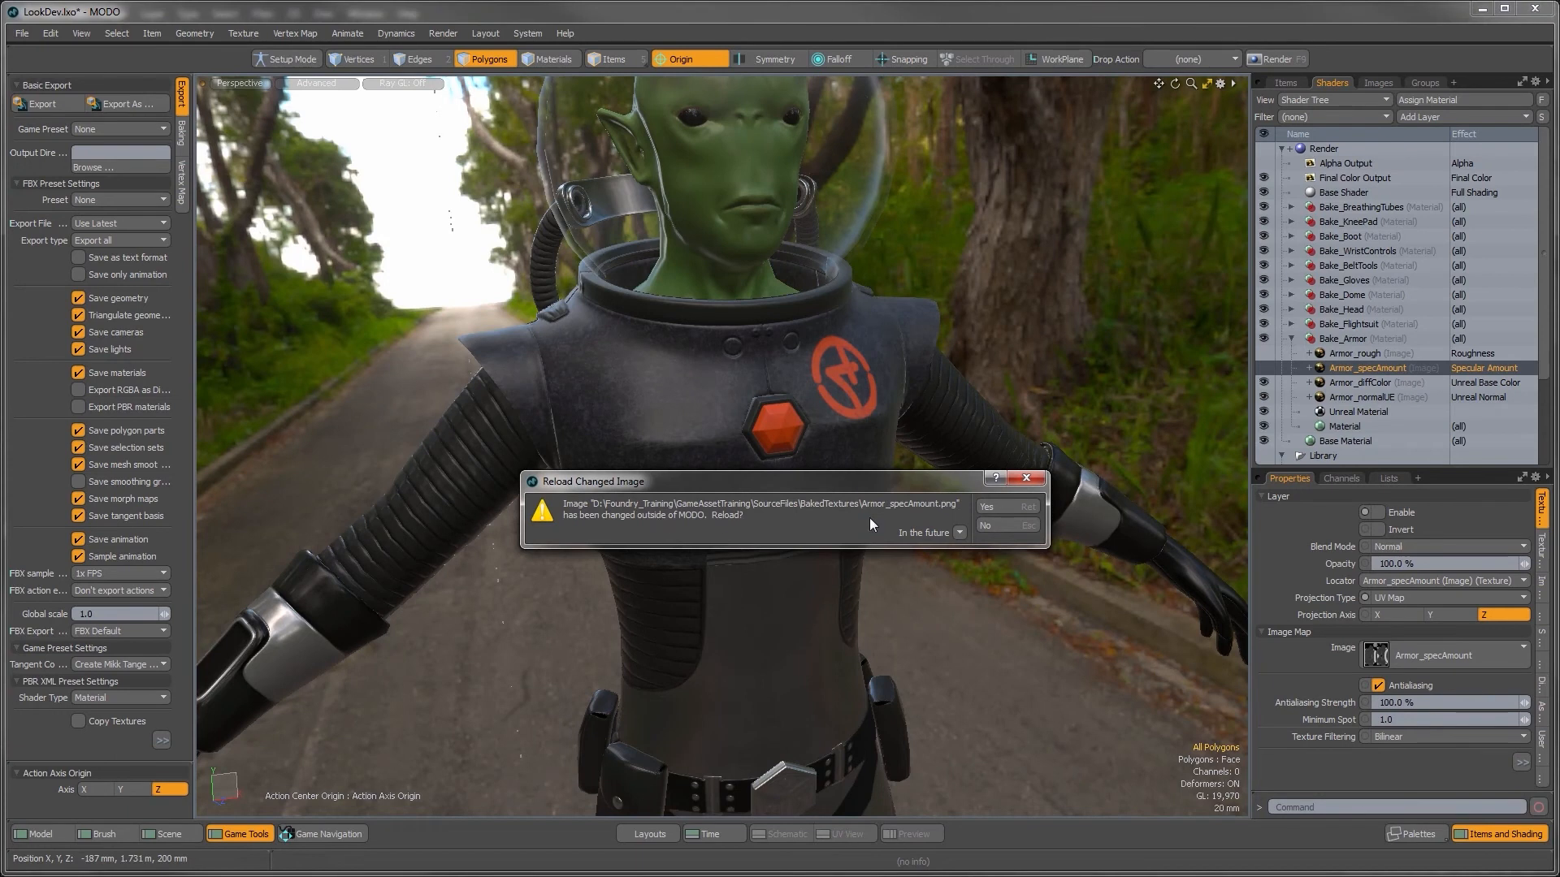
{"action": "left_click", "coordinate": [1007, 524]}
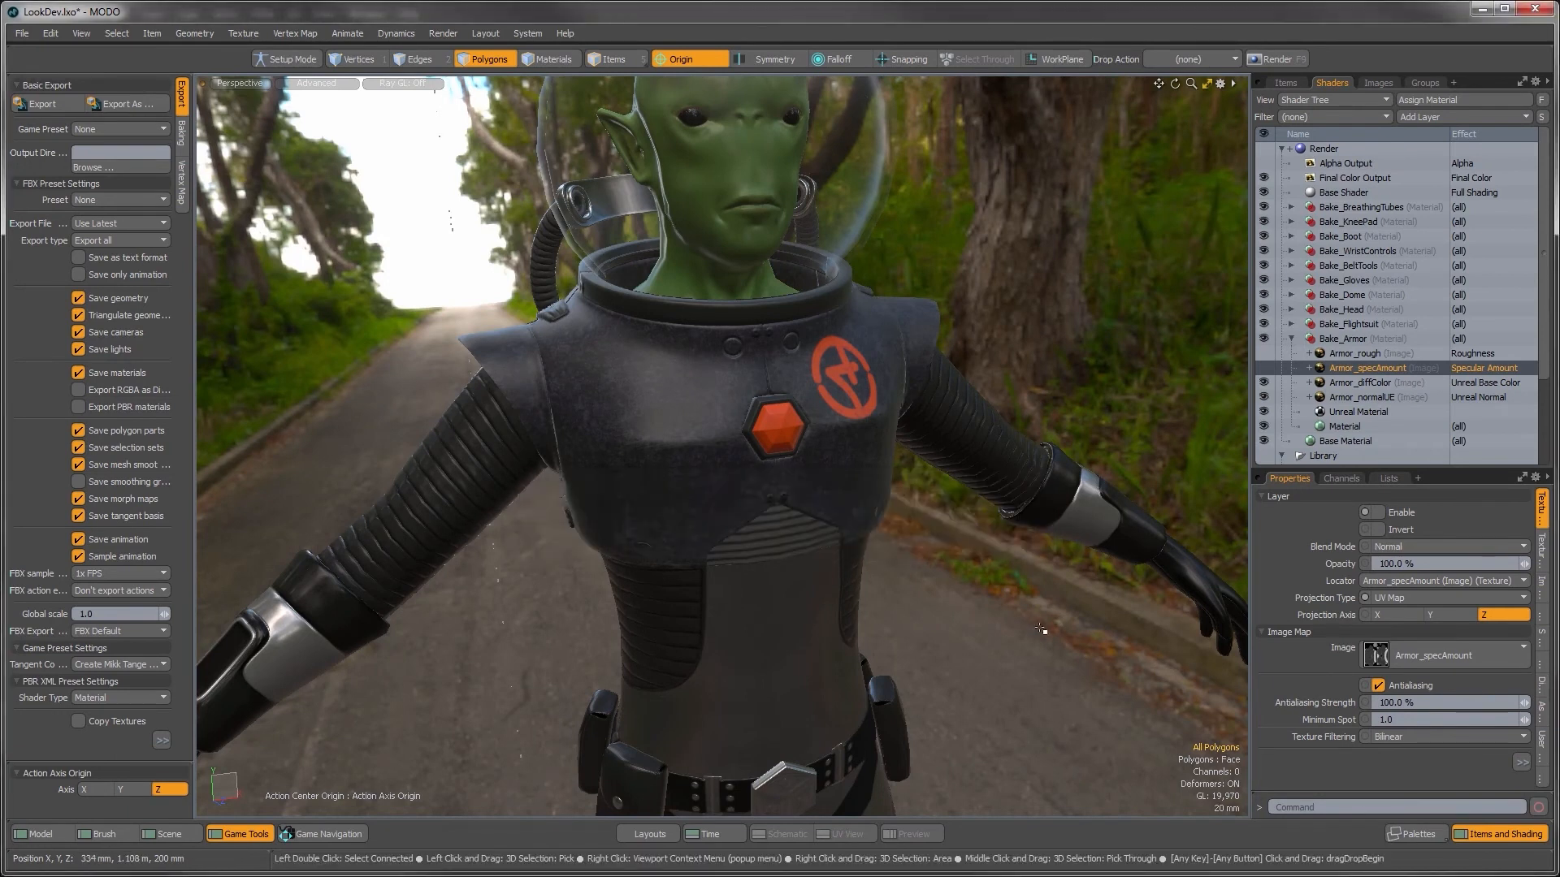
{"action": "left_click", "coordinate": [1353, 383]}
{"action": "left_click", "coordinate": [1431, 120]}
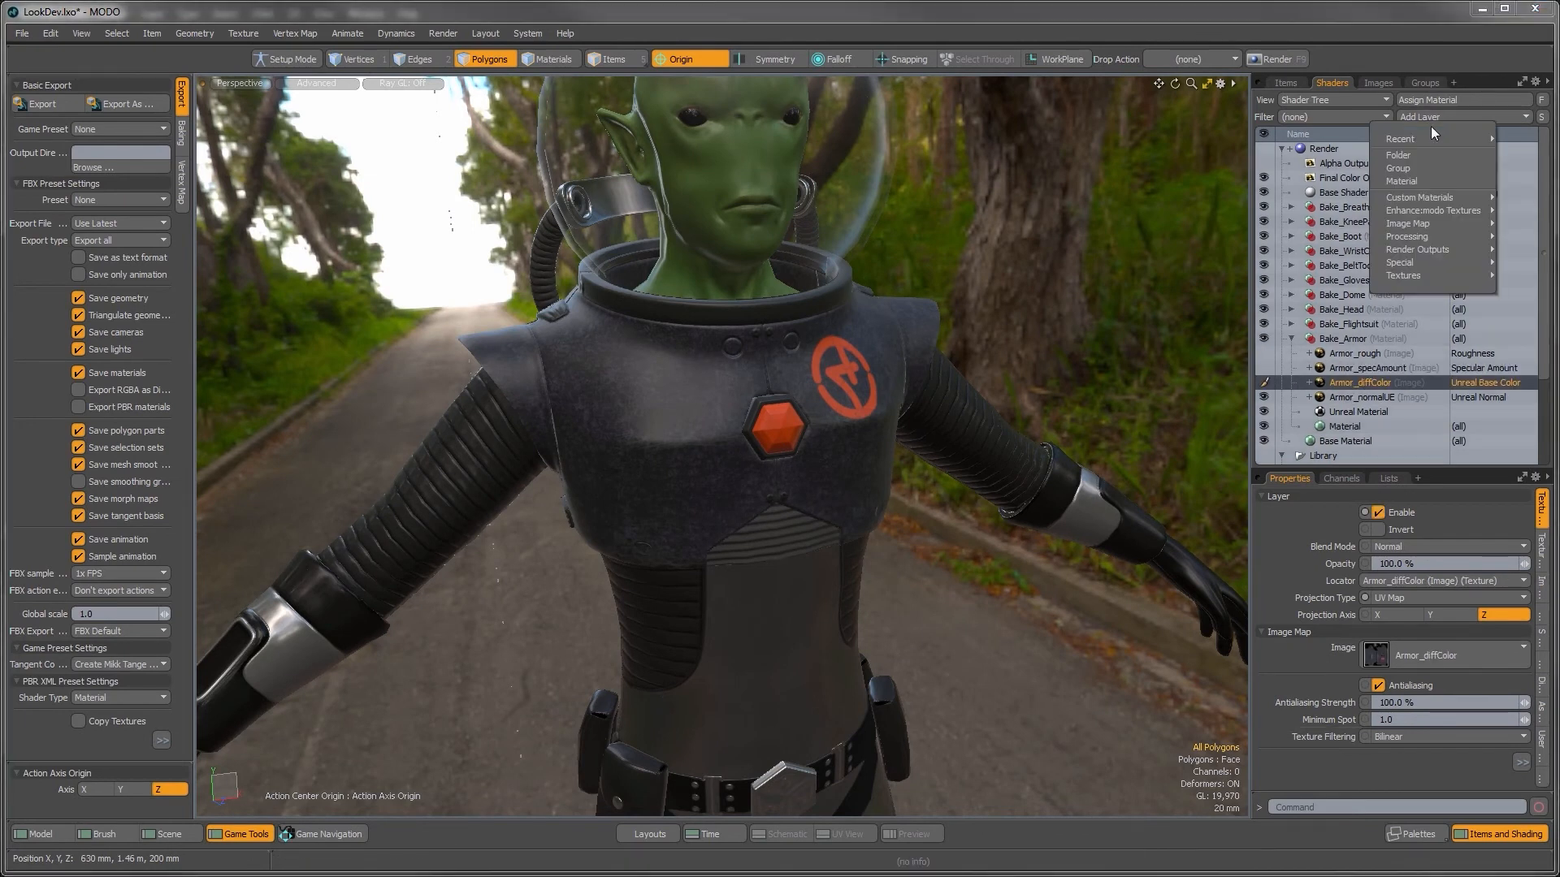
{"action": "mouse_move", "coordinate": [1411, 218]}
{"action": "left_click", "coordinate": [1531, 223]}
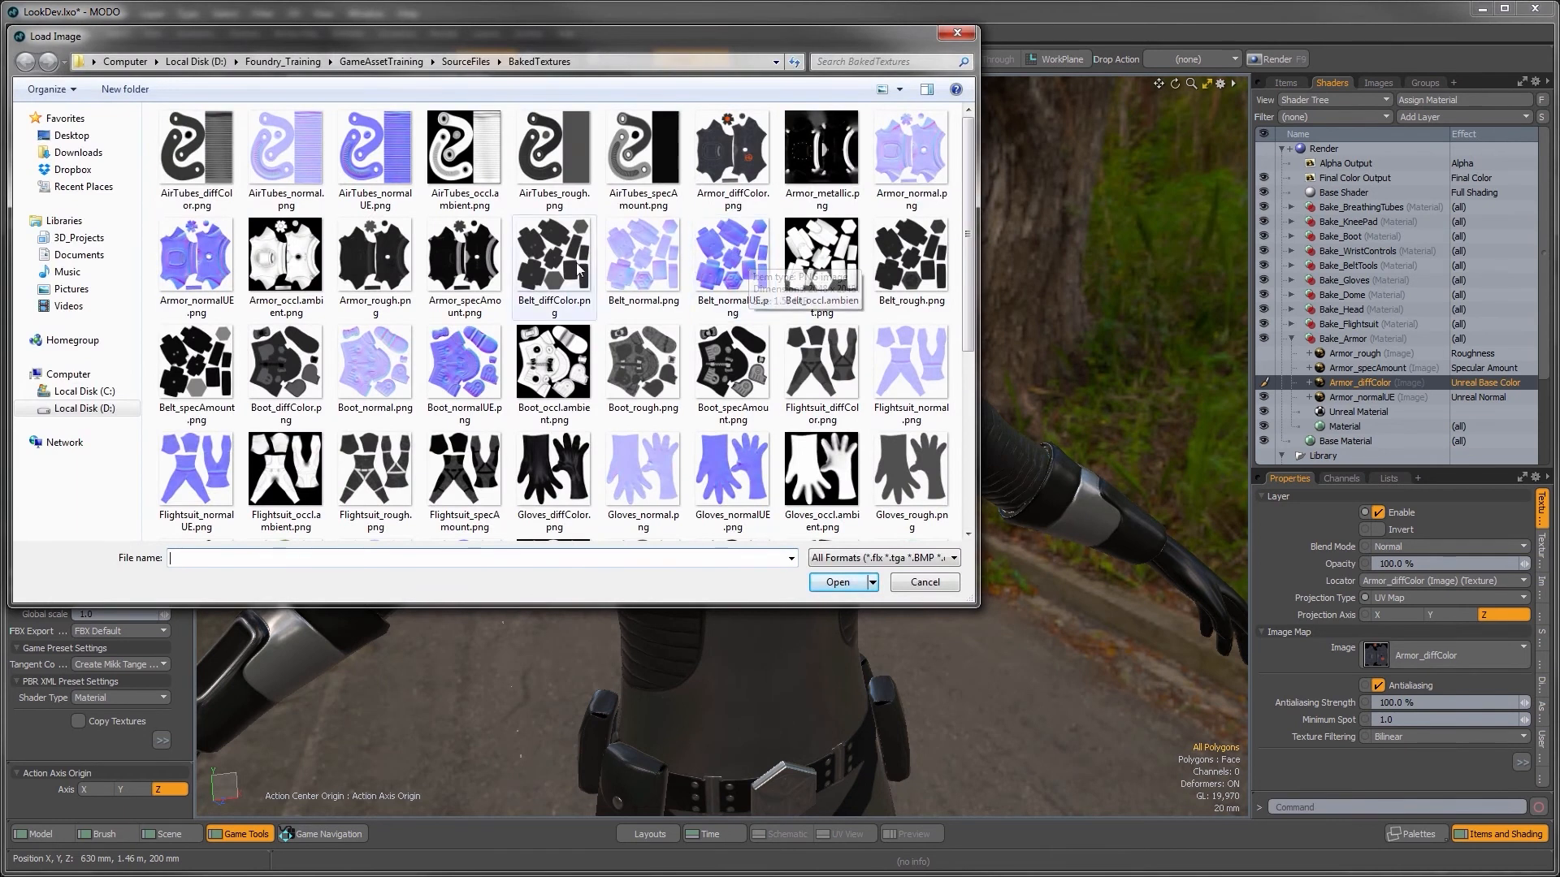
{"action": "left_click", "coordinate": [808, 149]}
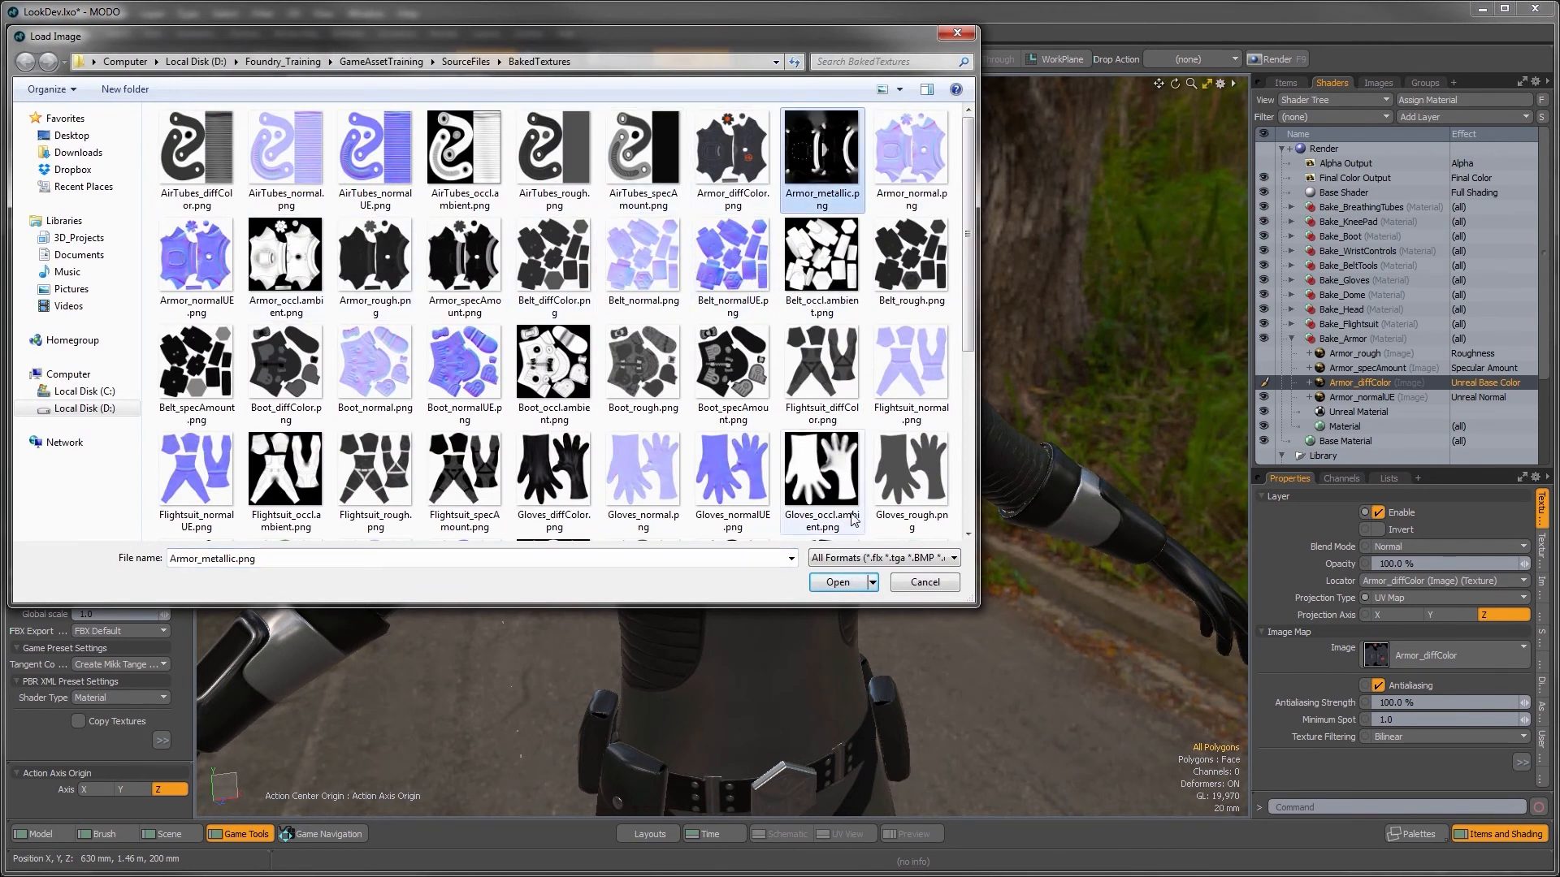
{"action": "left_click", "coordinate": [837, 582]}
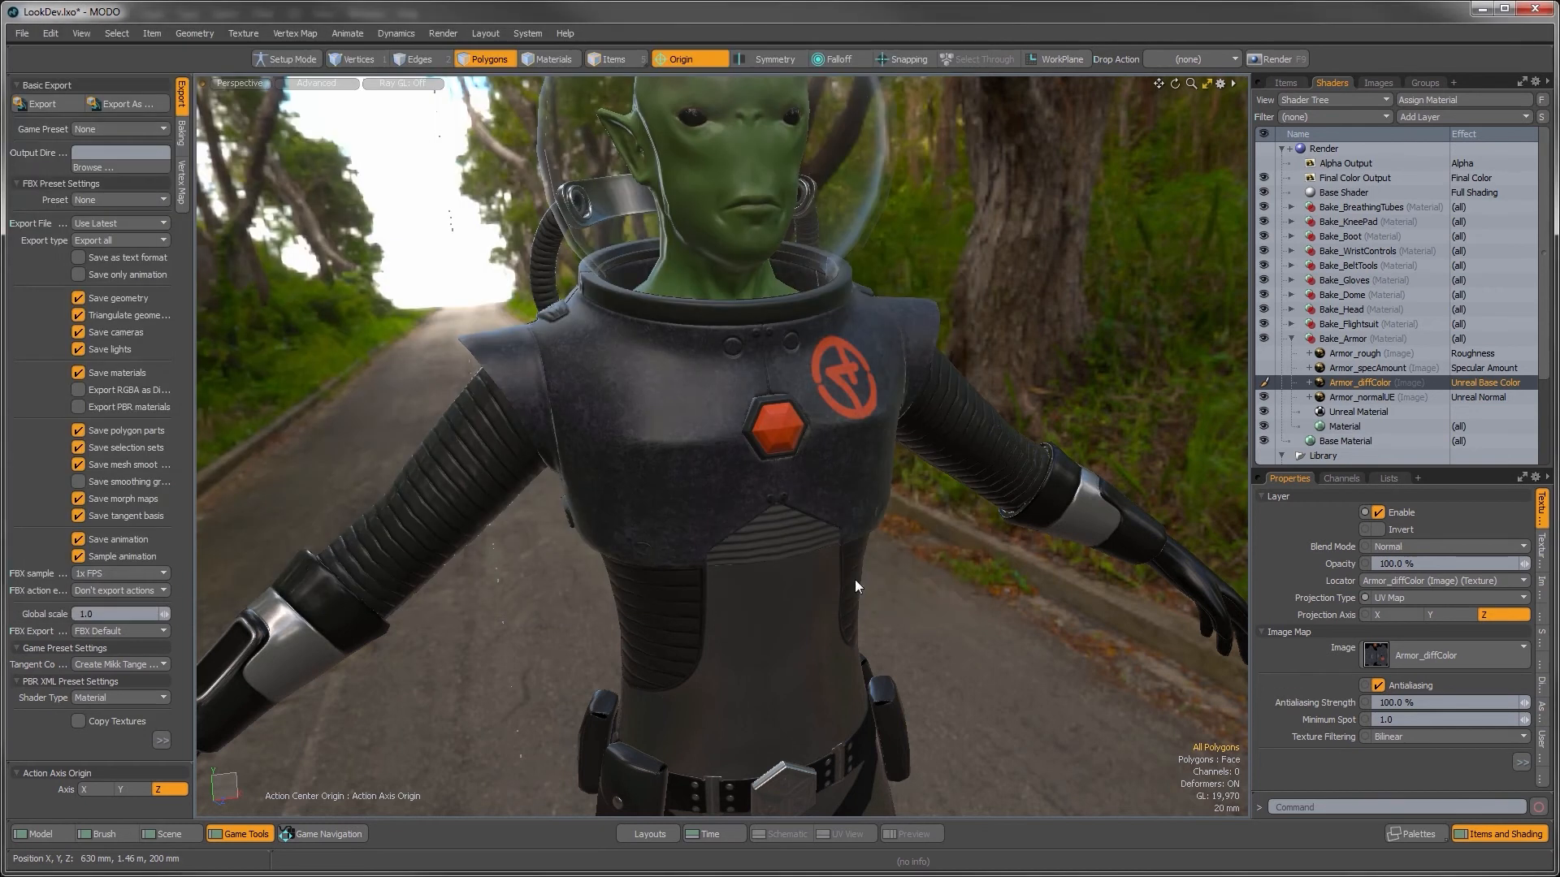
Step: Set the effect of the Armor_metallic layer to Unreal Metallic
{"action": "left_click_drag", "start_coordinate": [1361, 354], "coordinate": [1369, 394]}
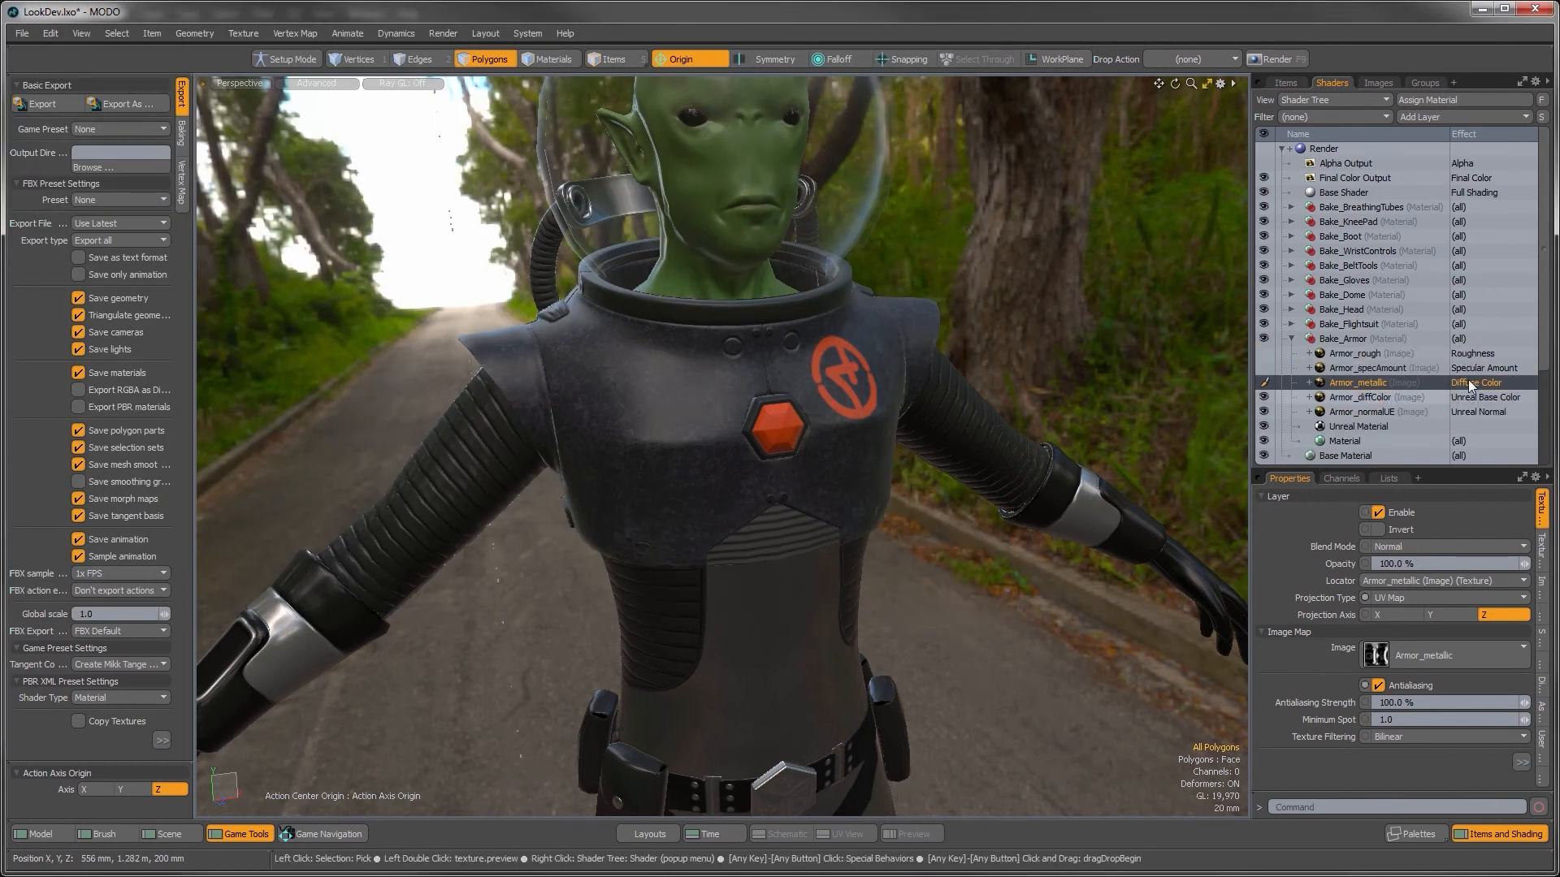
{"action": "left_click", "coordinate": [1471, 383]}
{"action": "mouse_move", "coordinate": [1441, 517]}
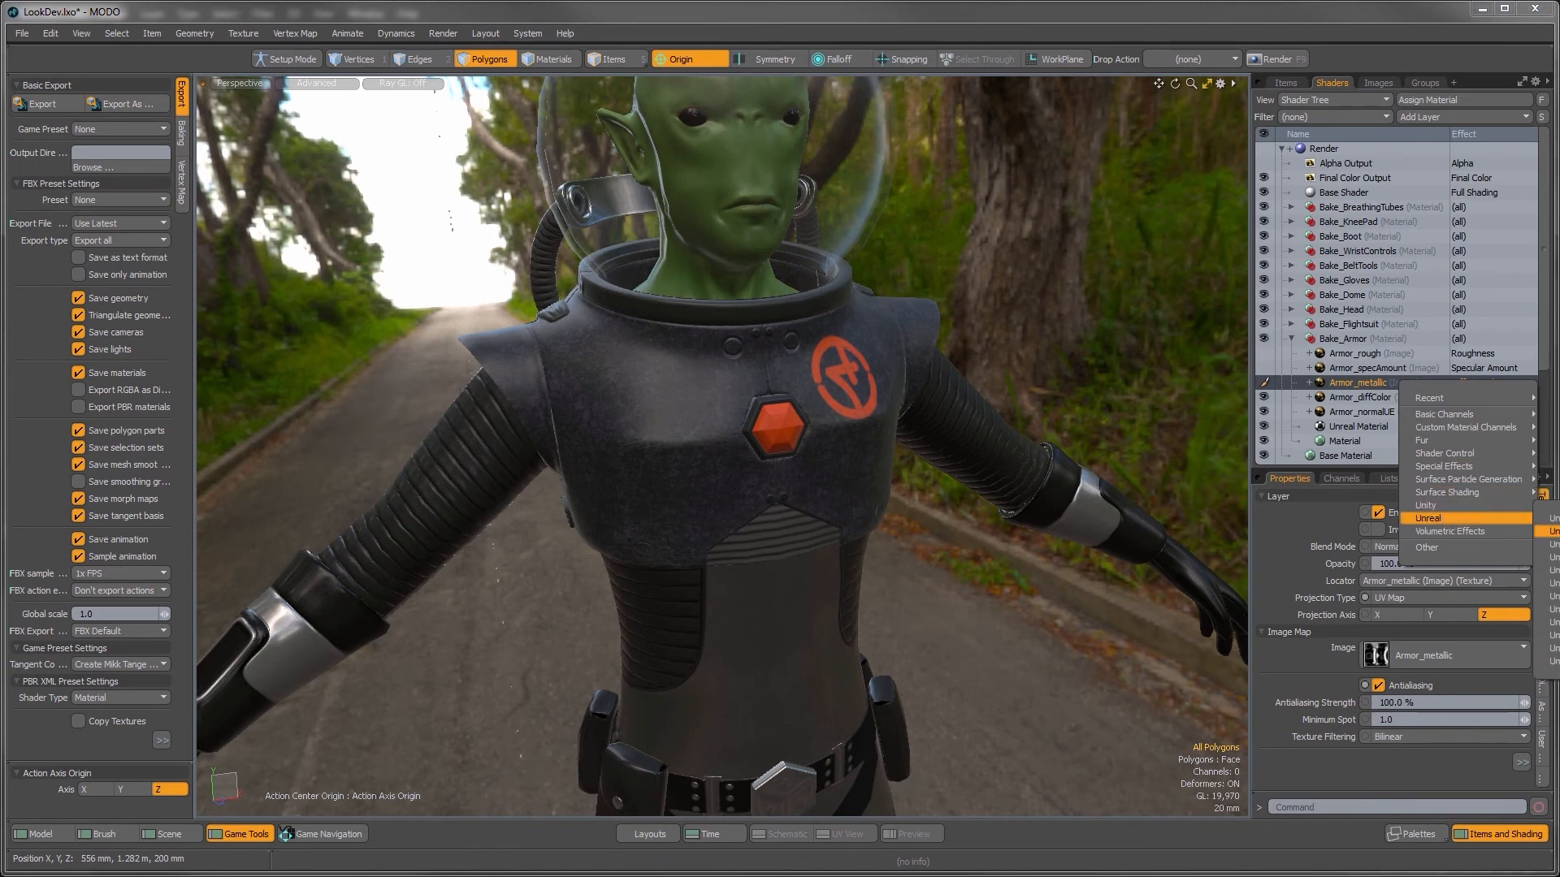
{"action": "left_click", "coordinate": [1547, 585]}
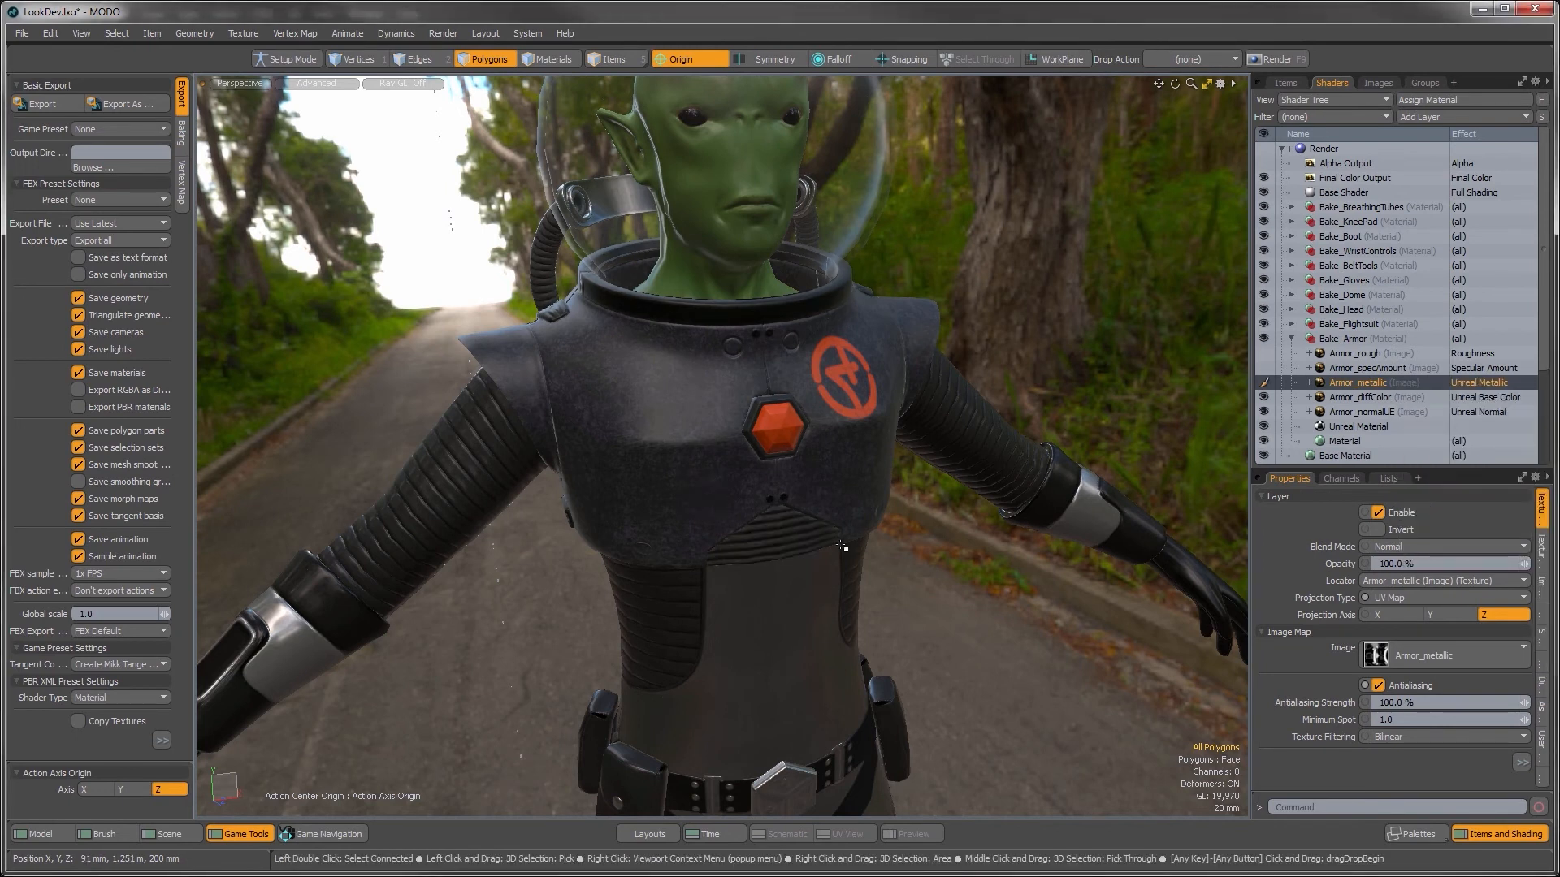
Step: Examine the chest armor and its rivets from several angles to judge the metallic map
{"action": "left_click_drag", "start_coordinate": [455, 313], "coordinate": [668, 347], "text": "alt"}
{"action": "left_click_drag", "start_coordinate": [528, 244], "coordinate": [613, 405], "text": "alt+shift"}
{"action": "left_click_drag", "start_coordinate": [518, 396], "coordinate": [634, 460], "text": "alt"}
{"action": "left_click_drag", "start_coordinate": [634, 460], "coordinate": [799, 559], "text": "ctrl+alt"}
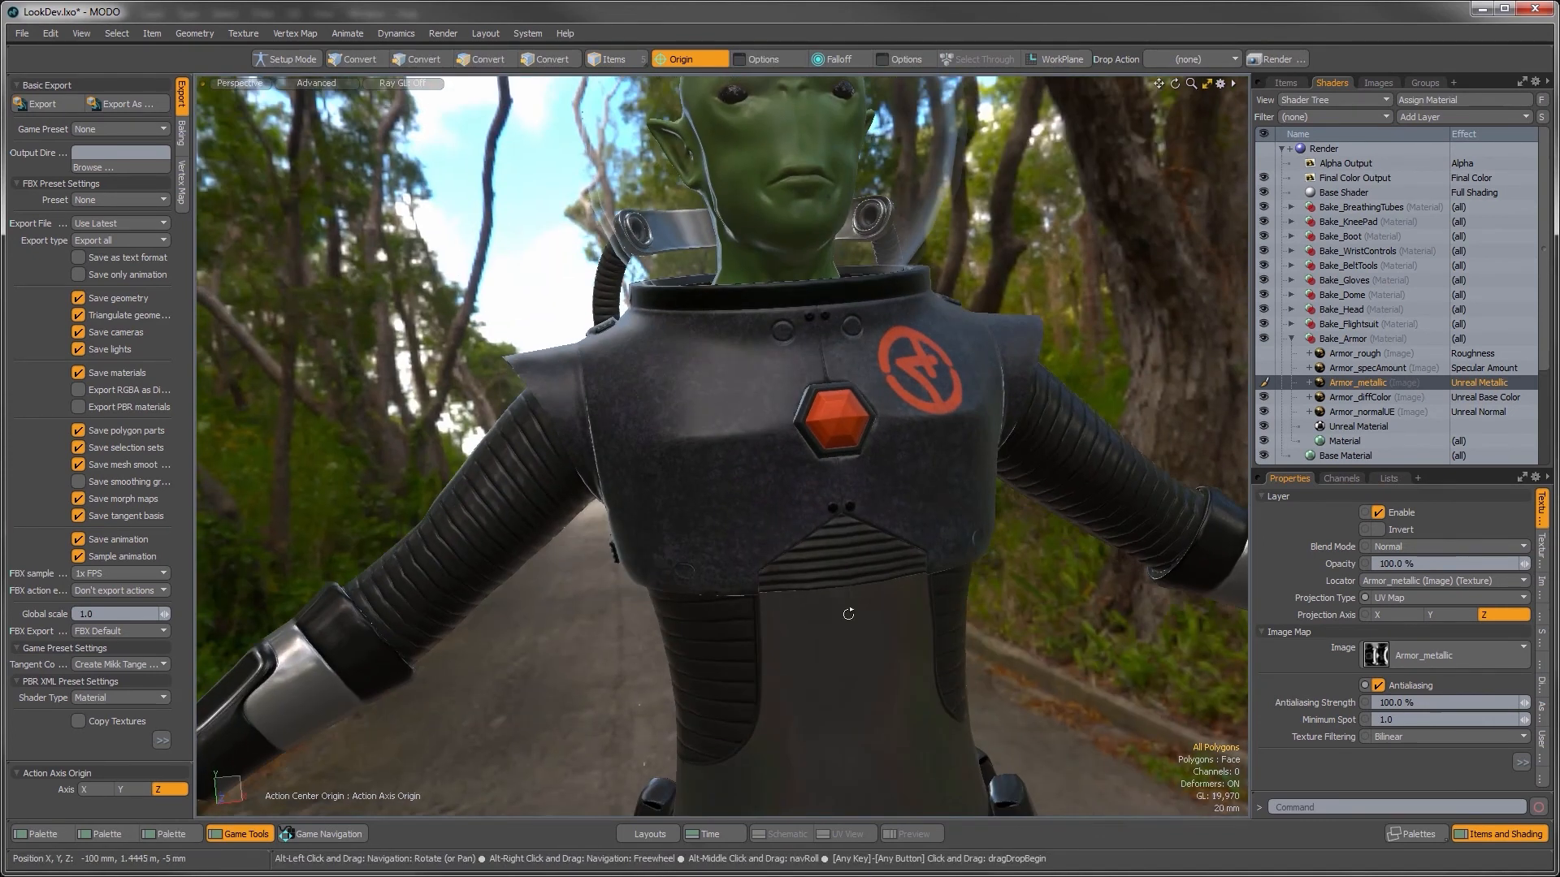
{"action": "left_click_drag", "start_coordinate": [901, 557], "coordinate": [700, 461], "text": "alt"}
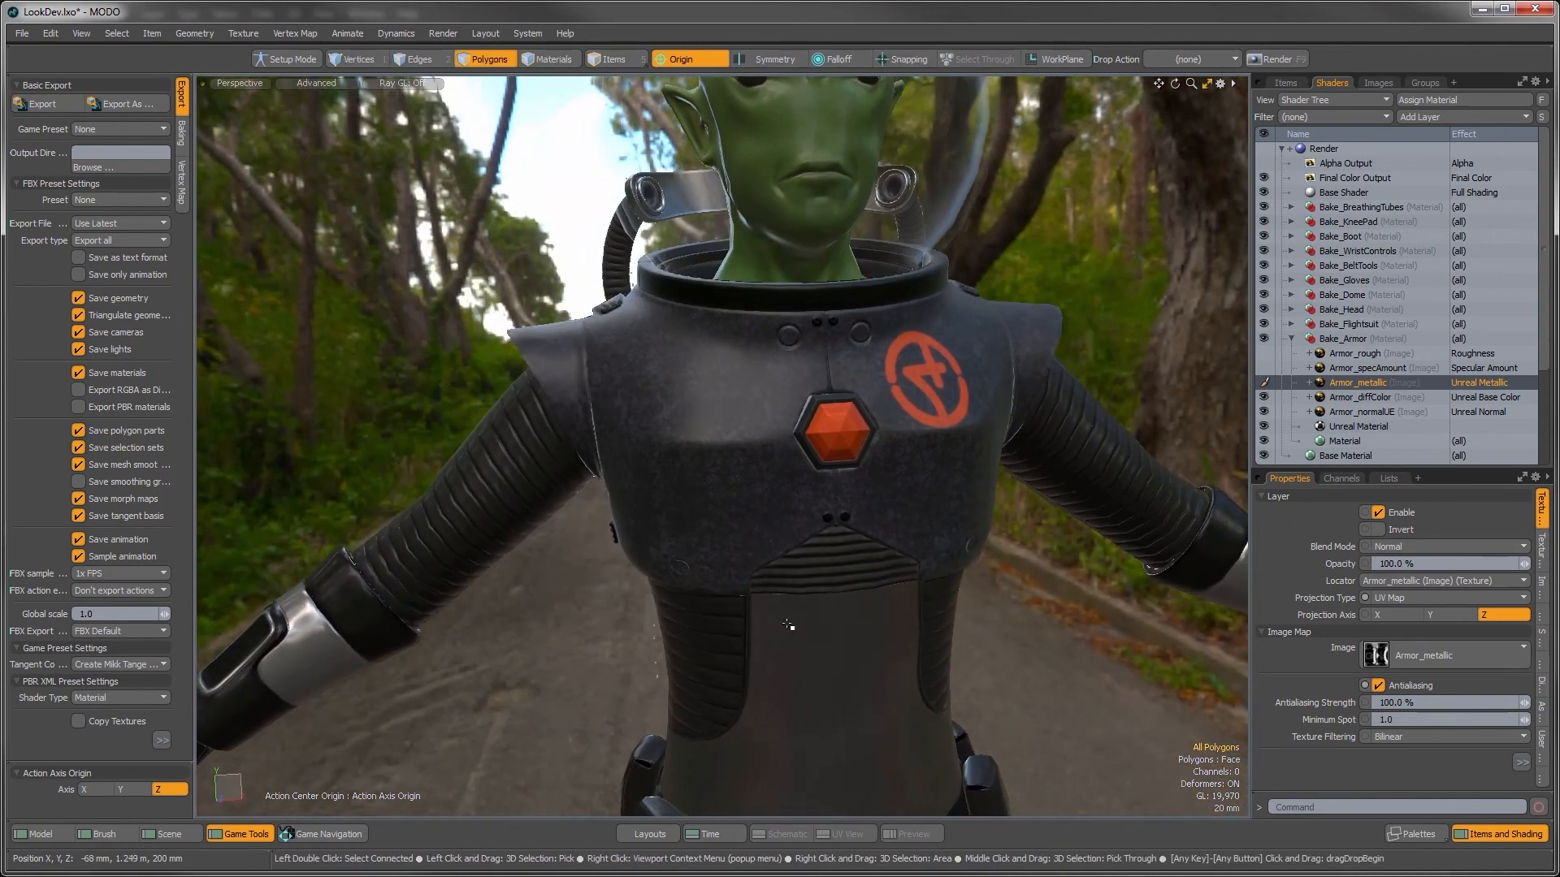
{"action": "left_click_drag", "start_coordinate": [789, 574], "coordinate": [739, 284], "text": "alt"}
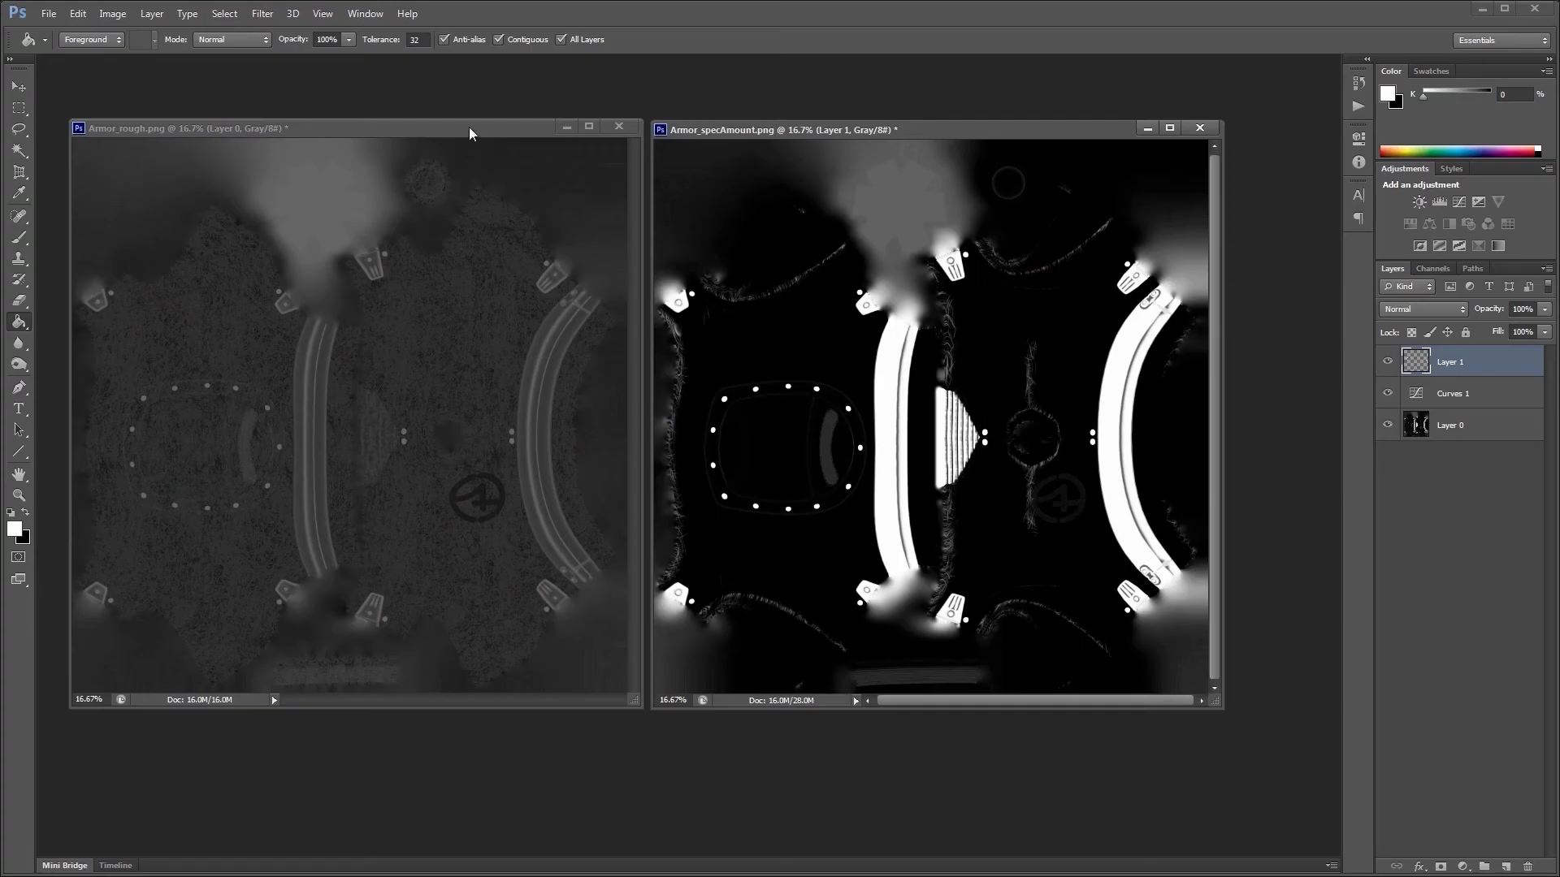
Step: Switch to Photoshop, open Armor_diffColor.png from BakedTextures, and place its window in front of Armor_rough
{"action": "left_click_drag", "start_coordinate": [470, 127], "coordinate": [460, 133]}
{"action": "double_click", "coordinate": [474, 106]}
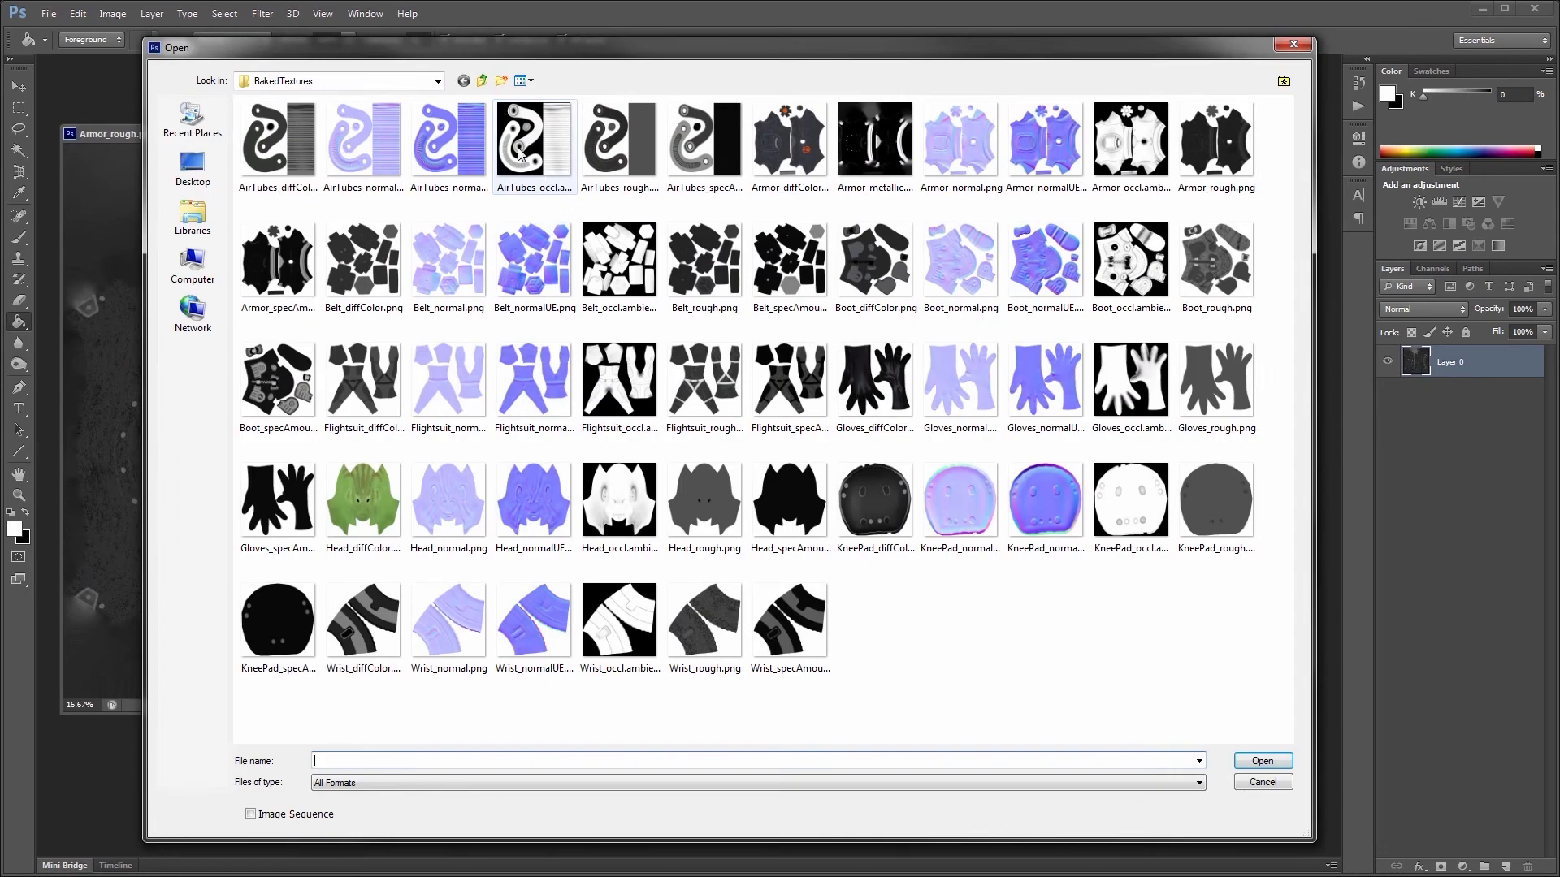
{"action": "left_click", "coordinate": [791, 136]}
{"action": "double_click", "coordinate": [791, 132]}
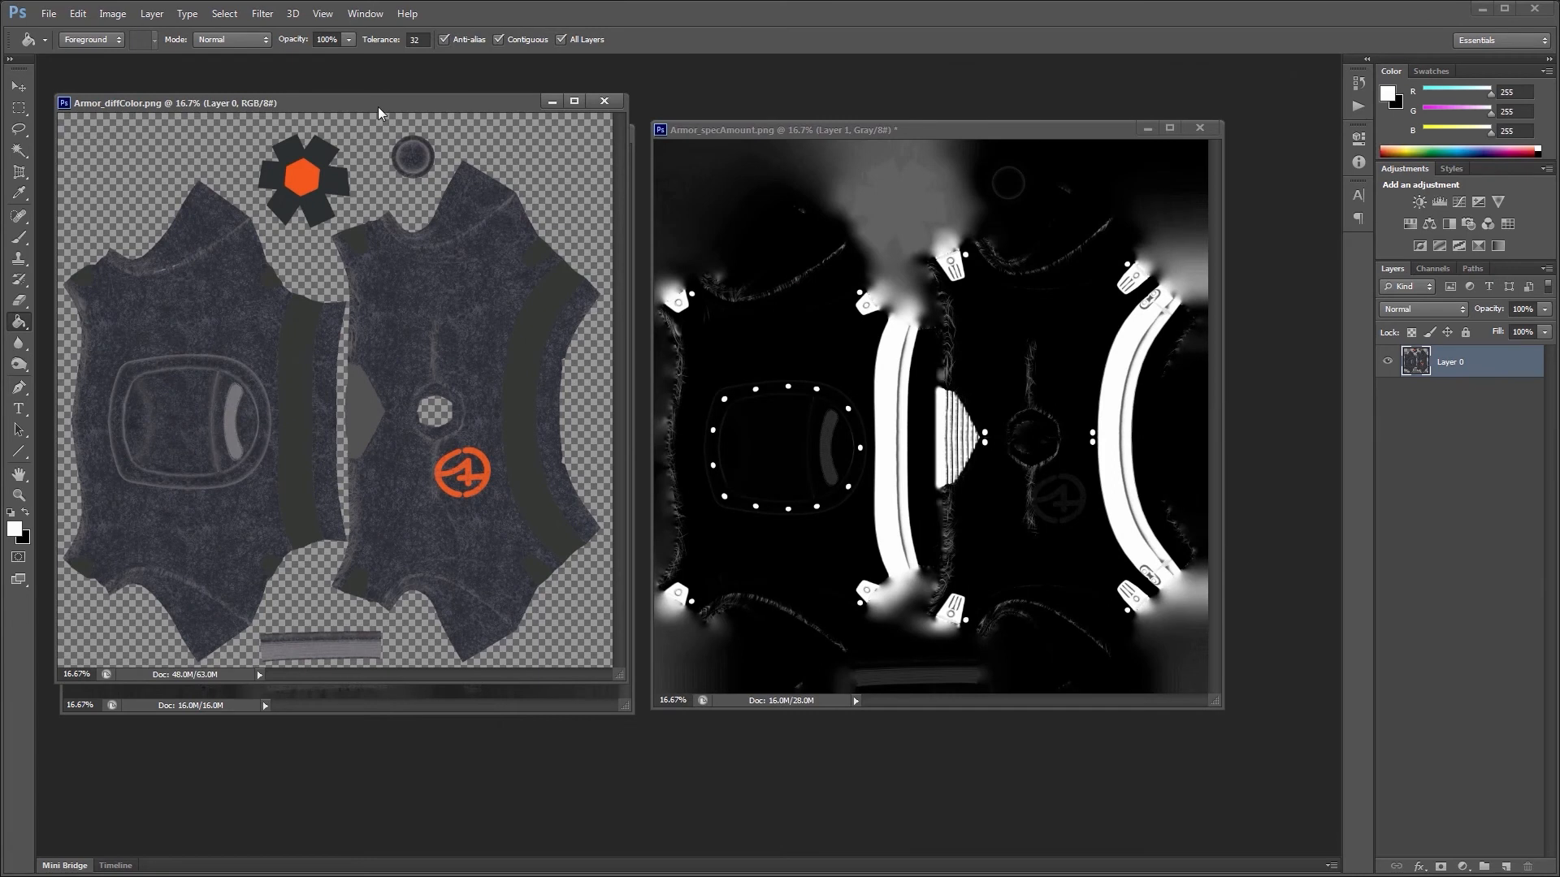
{"action": "left_click_drag", "start_coordinate": [377, 106], "coordinate": [551, 213]}
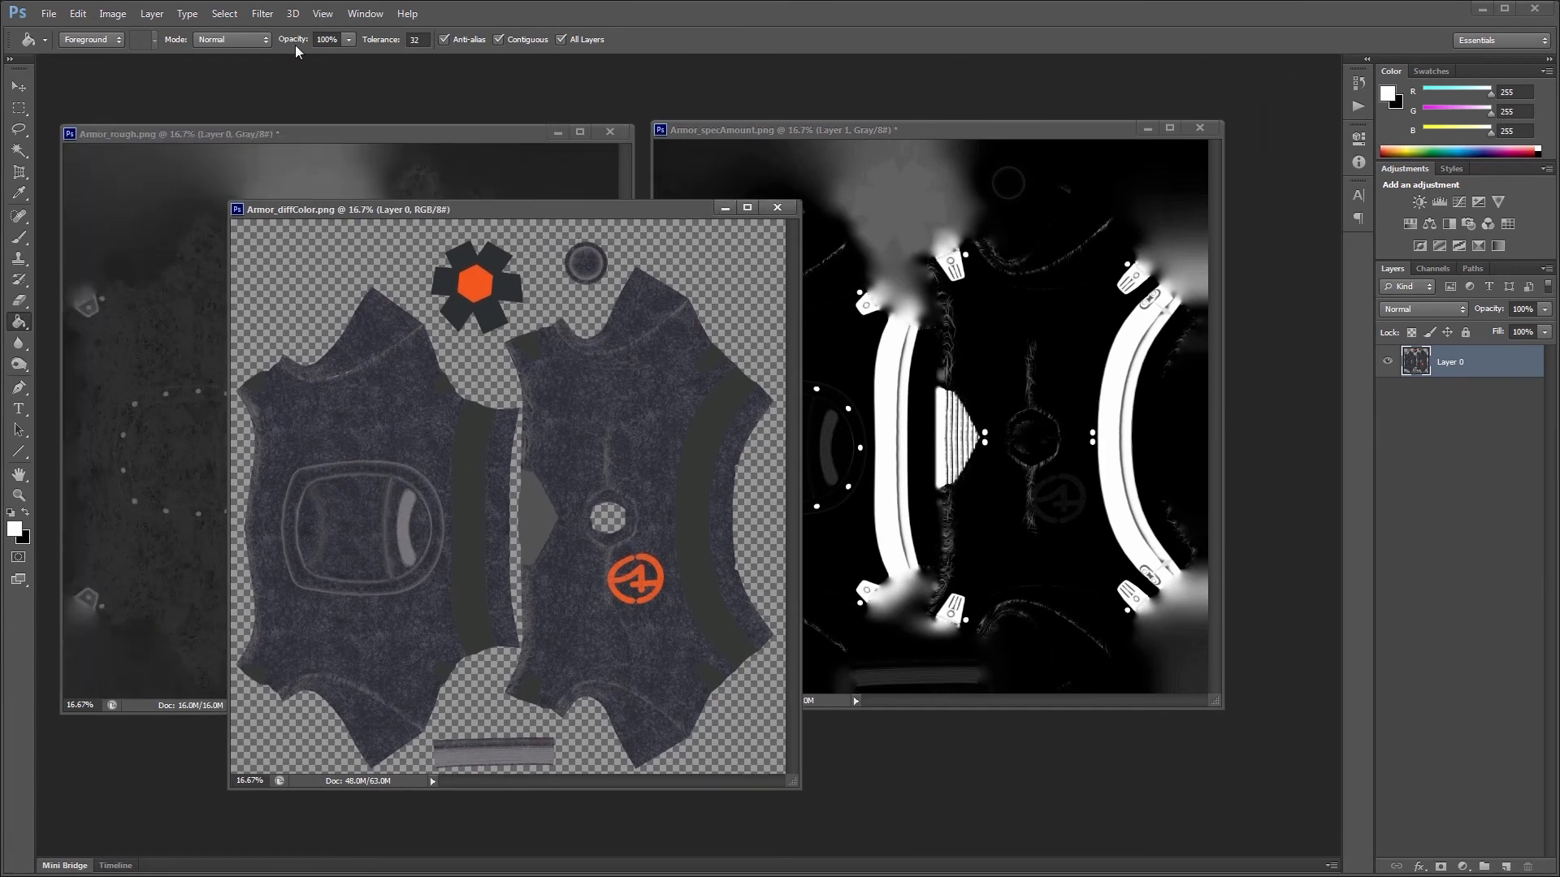
Step: Apply the Solidify A filter to Armor_diffColor and flatten the image
{"action": "left_click", "coordinate": [263, 14]}
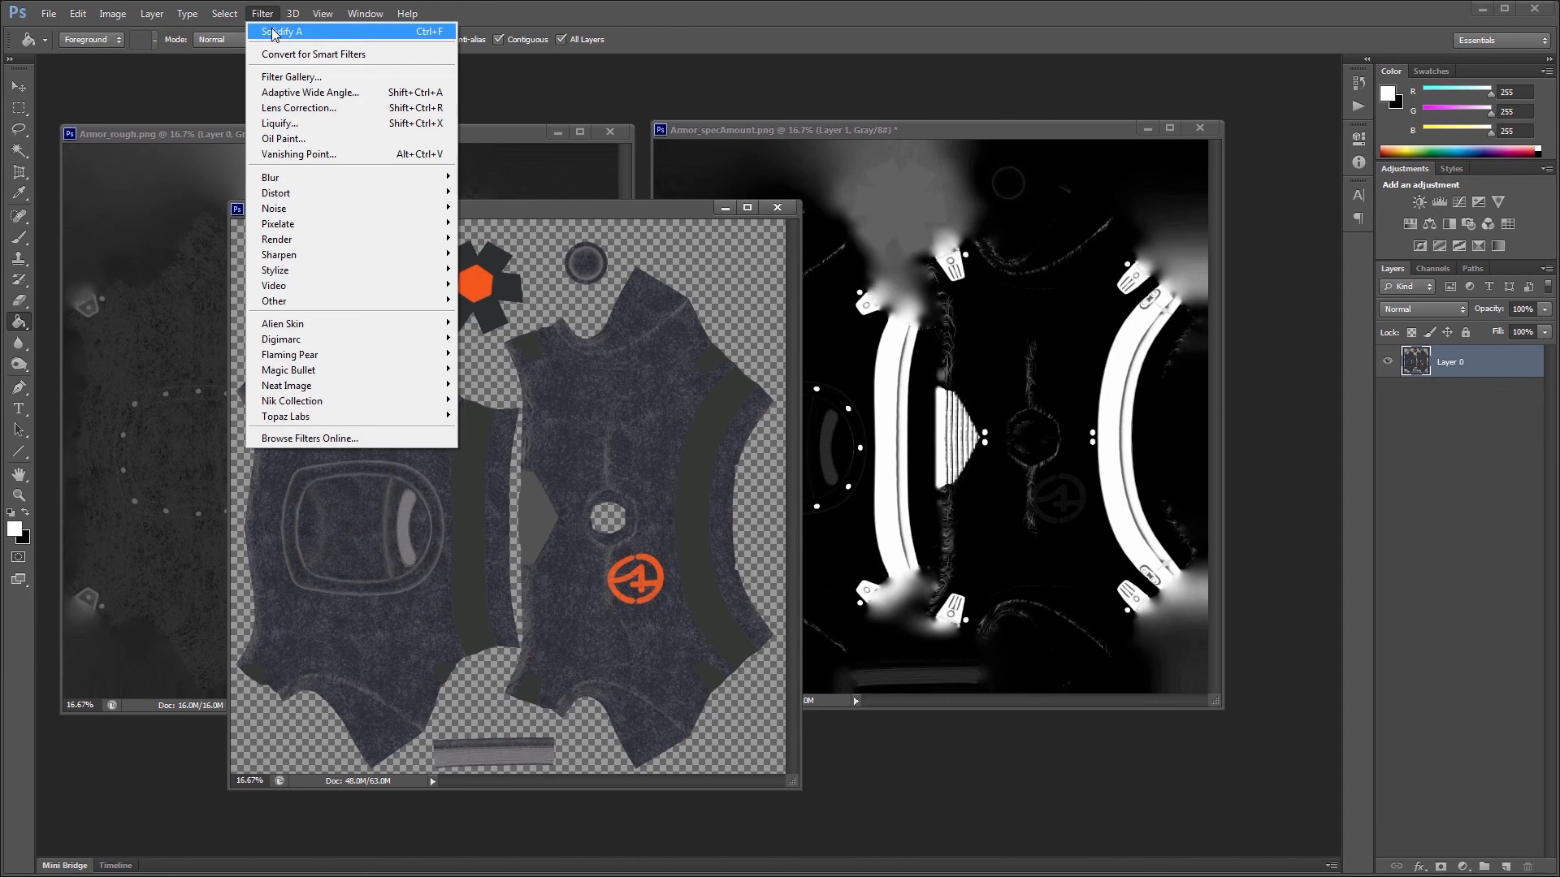
{"action": "left_click", "coordinate": [273, 32]}
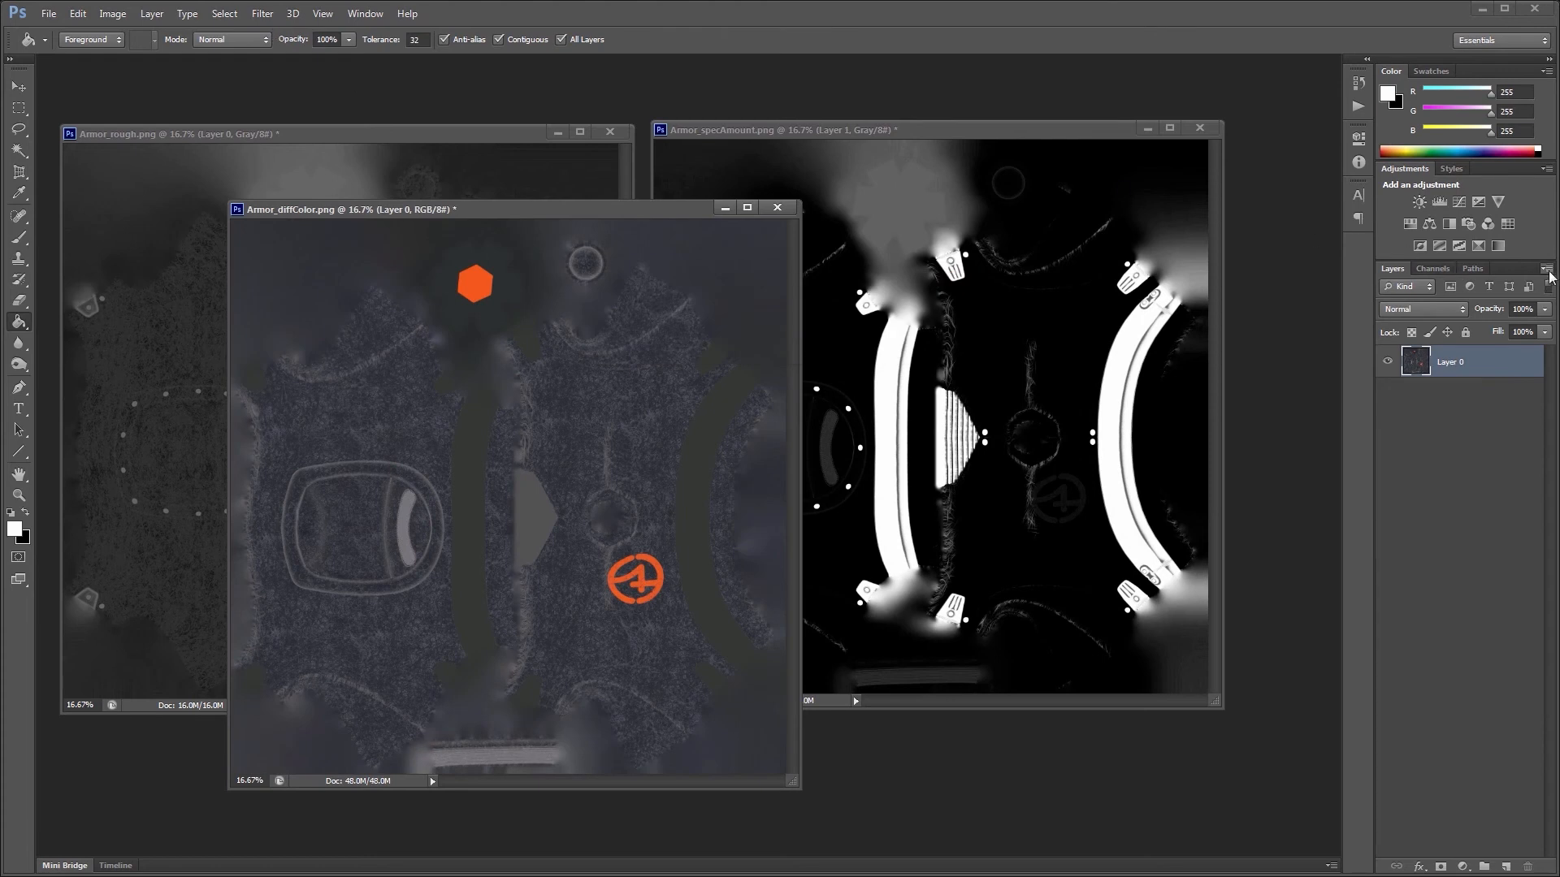
{"action": "left_click", "coordinate": [1558, 572]}
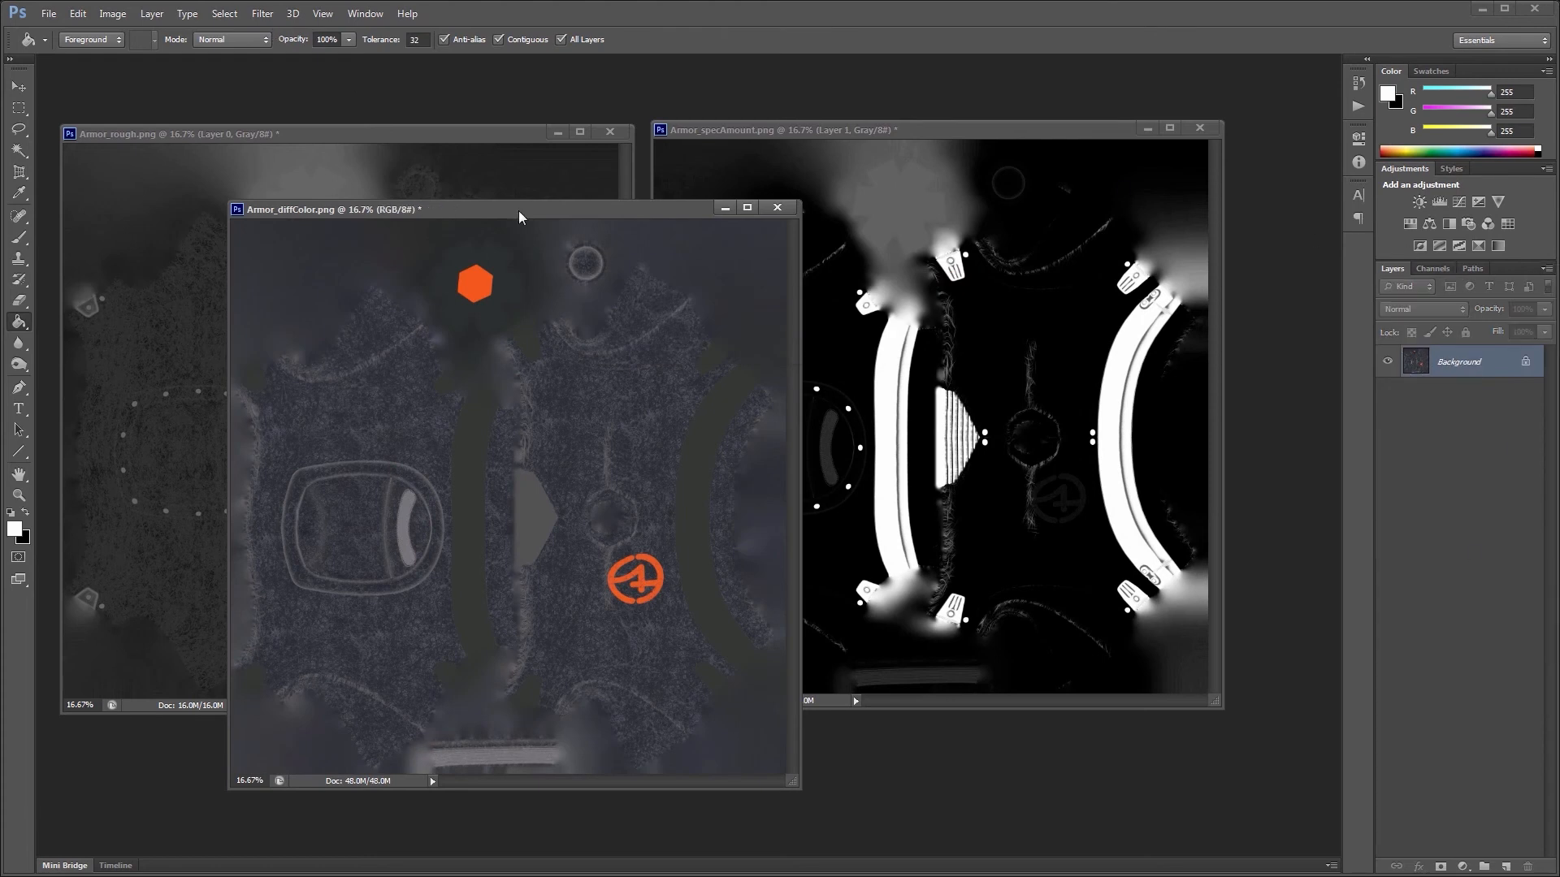
Step: Arrange the Armor_diffColor and Armor_specAmount windows side by side without overlap
{"action": "left_click_drag", "start_coordinate": [520, 209], "coordinate": [448, 224]}
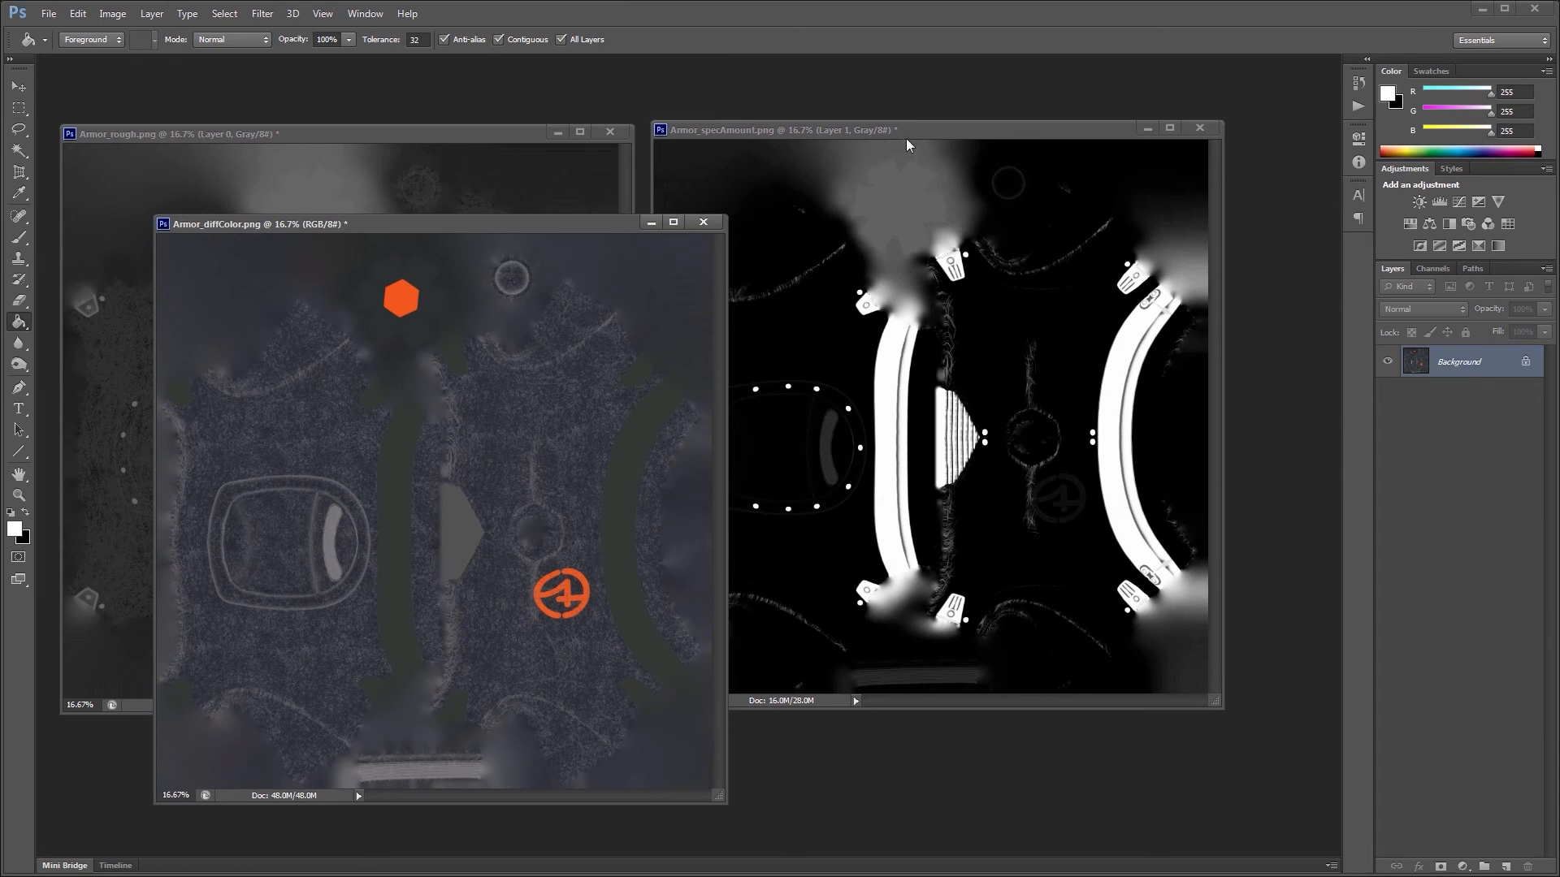
{"action": "left_click_drag", "start_coordinate": [898, 130], "coordinate": [928, 119]}
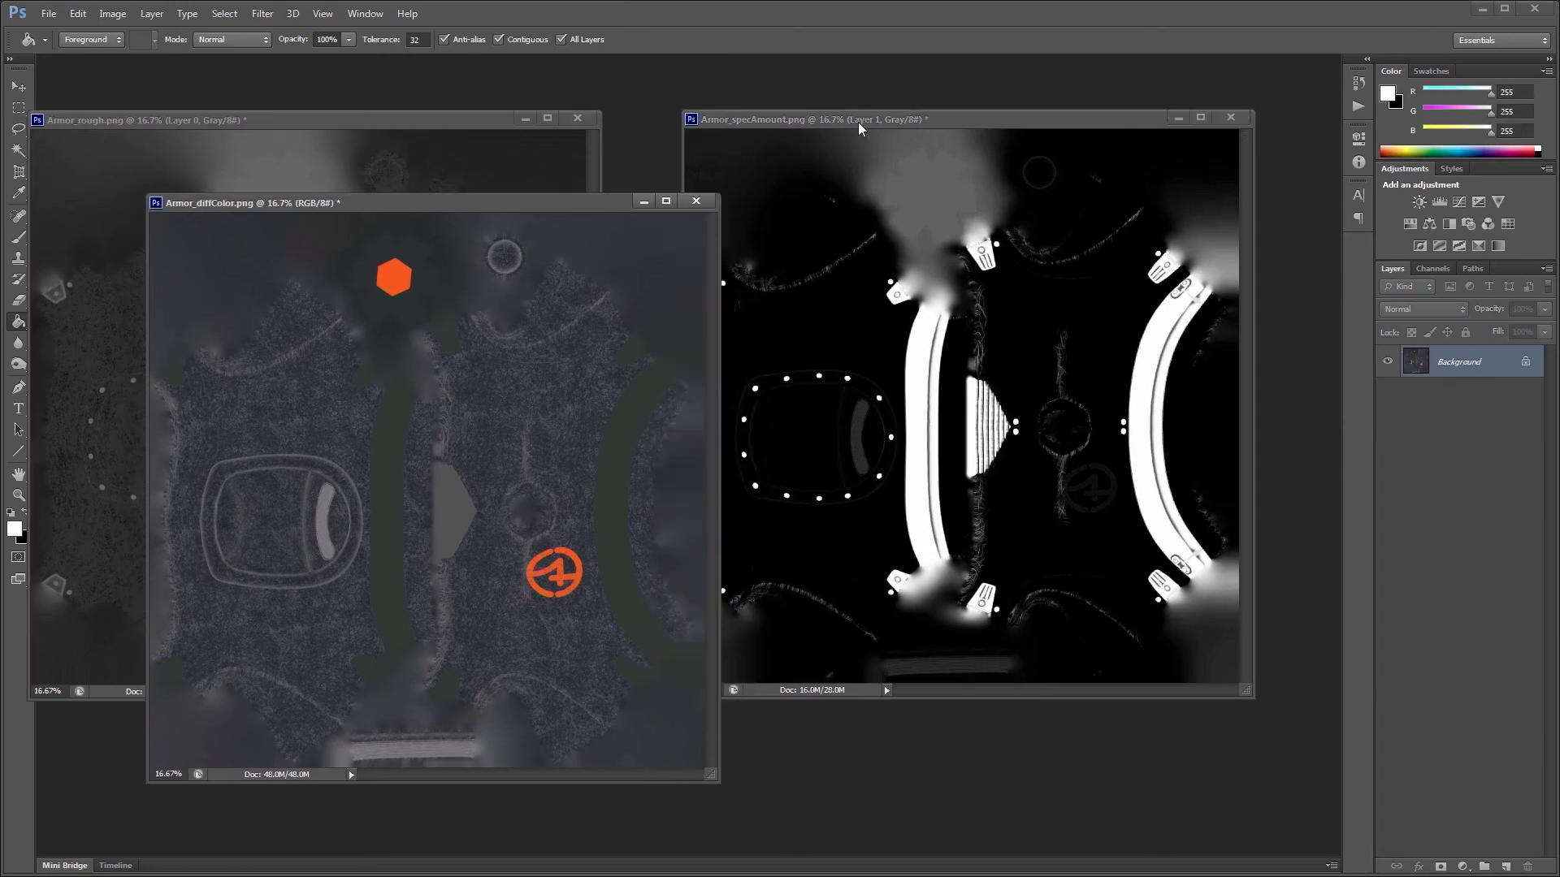
{"action": "left_click_drag", "start_coordinate": [857, 122], "coordinate": [920, 120]}
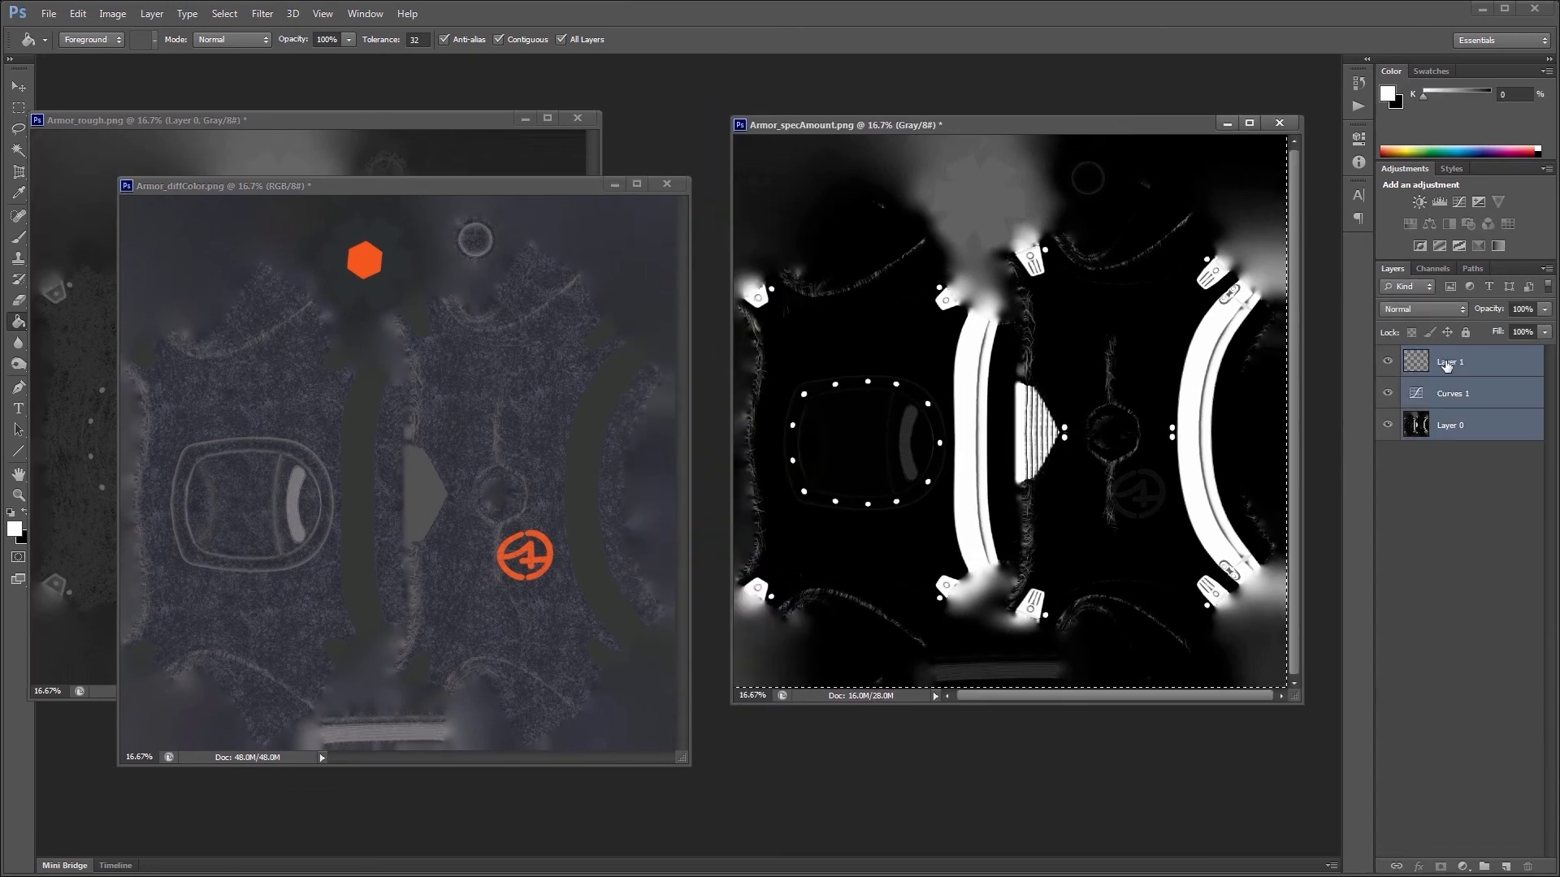
Step: Duplicate all three Armor_specAmount layers, merge the copies into one layer, and cut its content to the clipboard
{"action": "left_click_drag", "start_coordinate": [1527, 372], "coordinate": [1505, 866]}
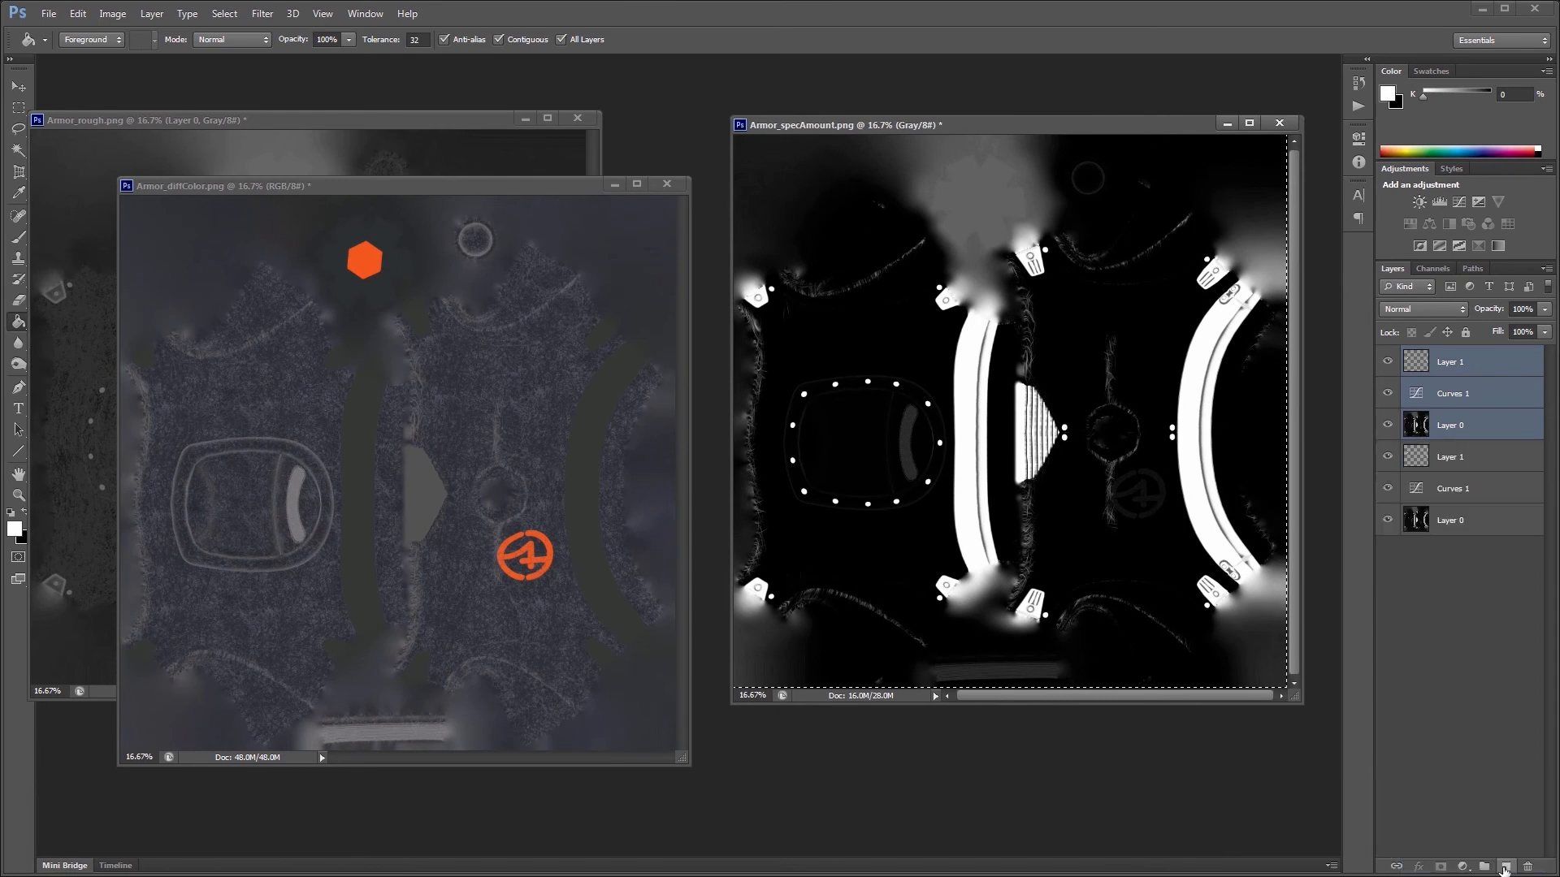
{"action": "key", "text": "ctrl+e"}
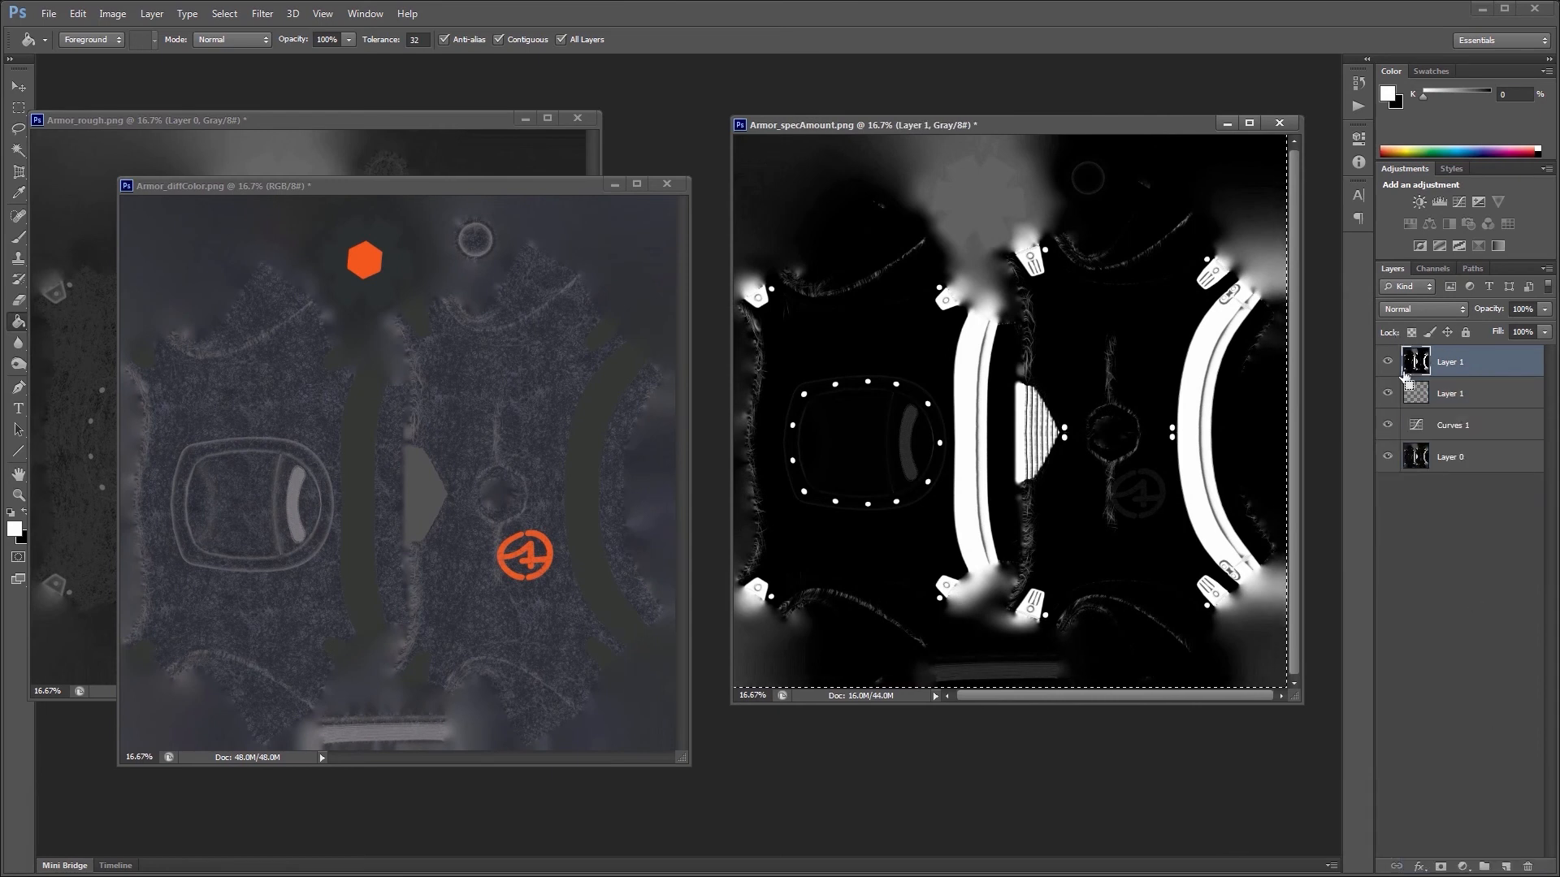
{"action": "key", "text": "ctrl+x"}
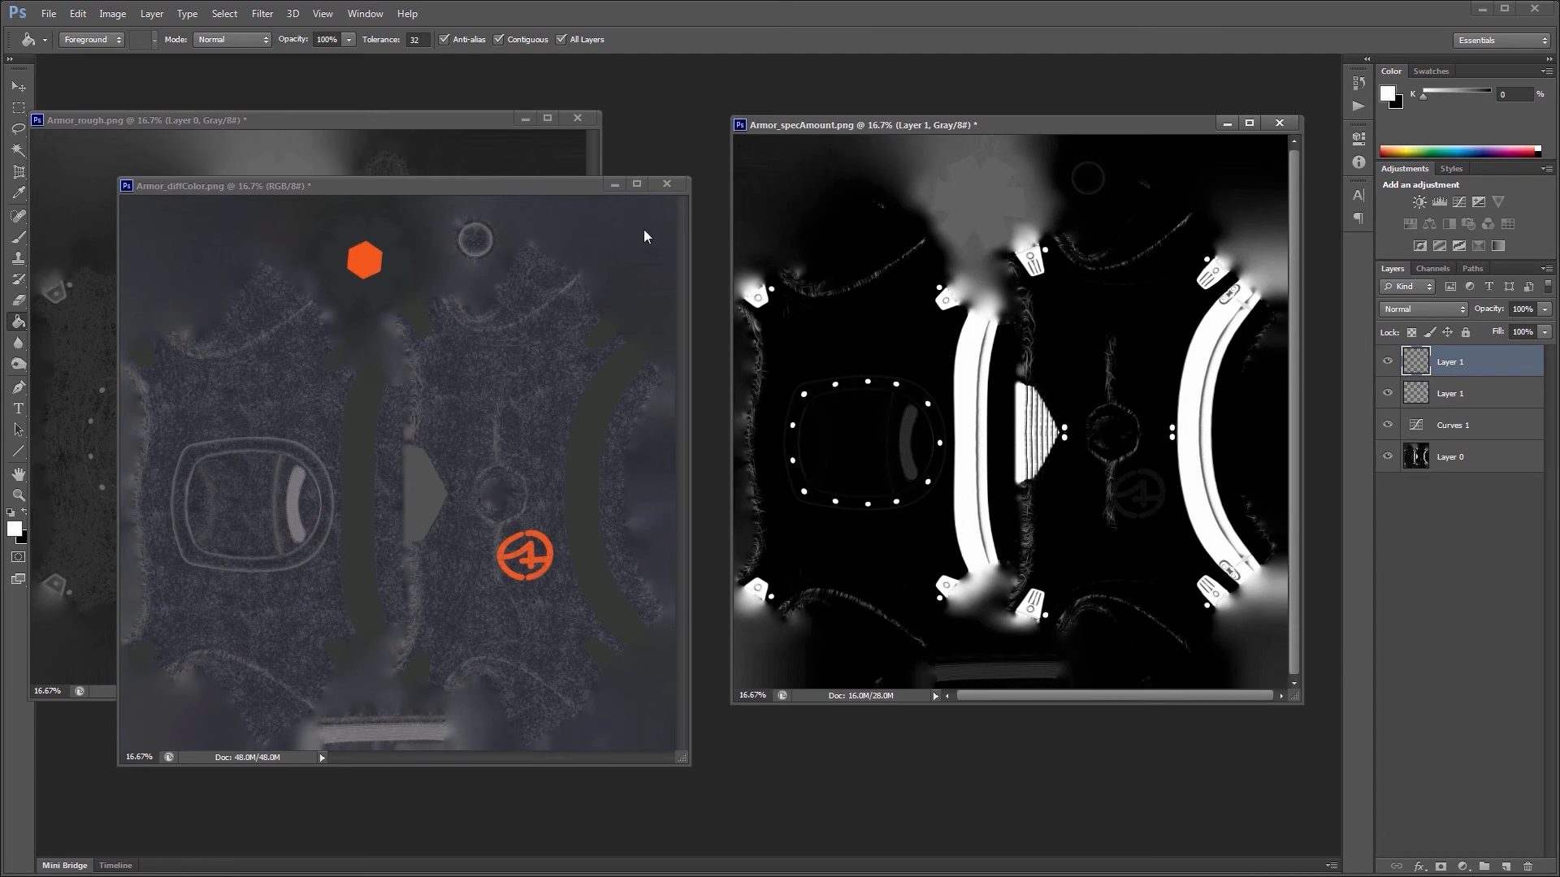
Step: Paste the merged specular map into Armor_diffColor as a new layer and set its blending mode to Screen
{"action": "left_click", "coordinate": [491, 186]}
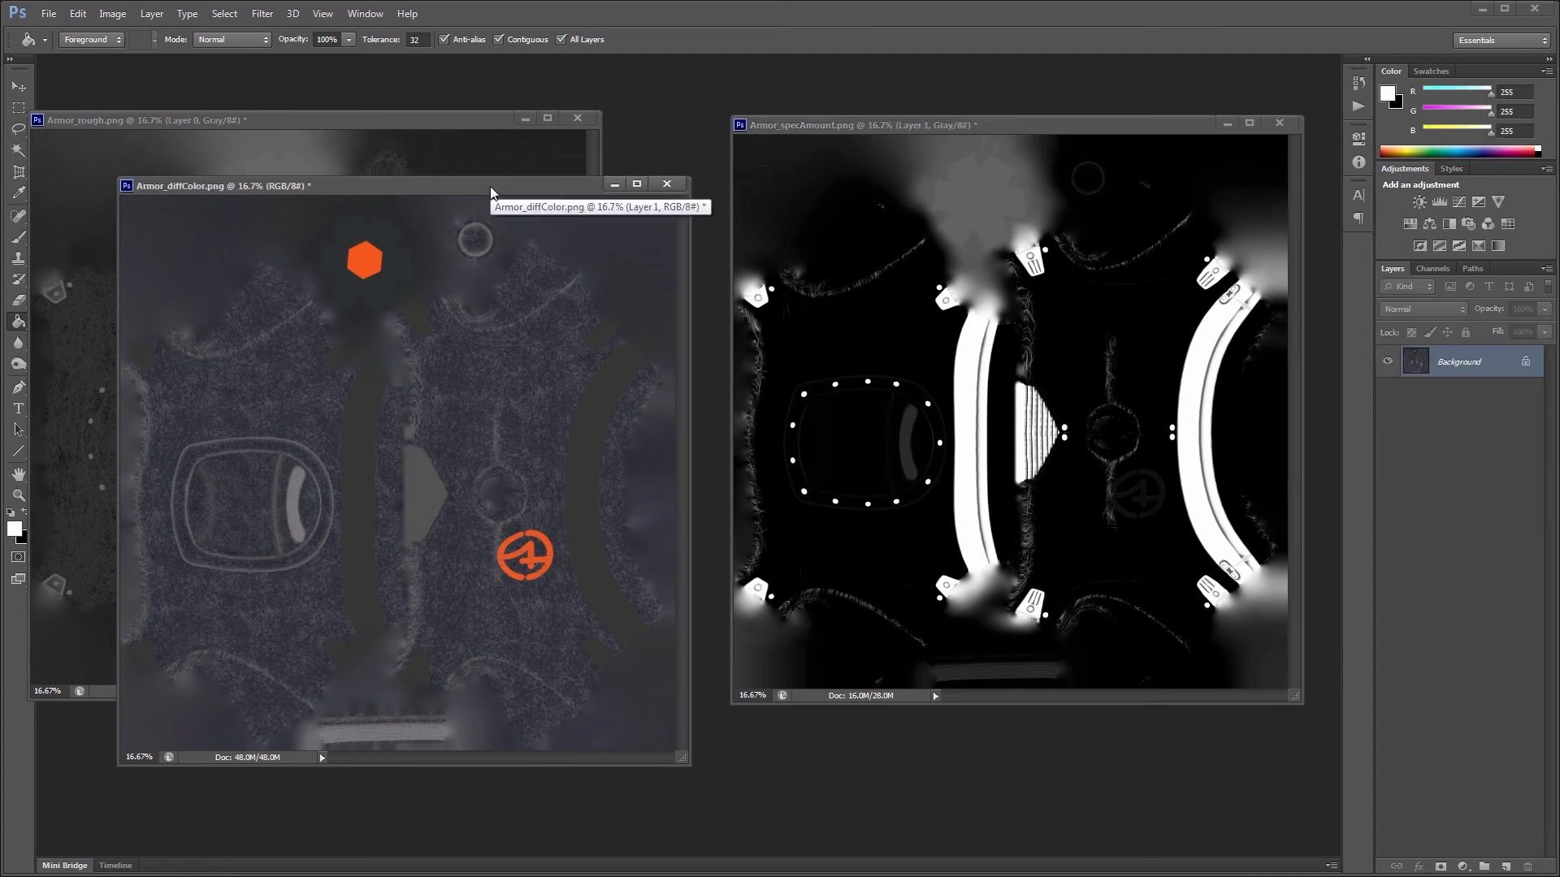
{"action": "key", "text": "ctrl+v"}
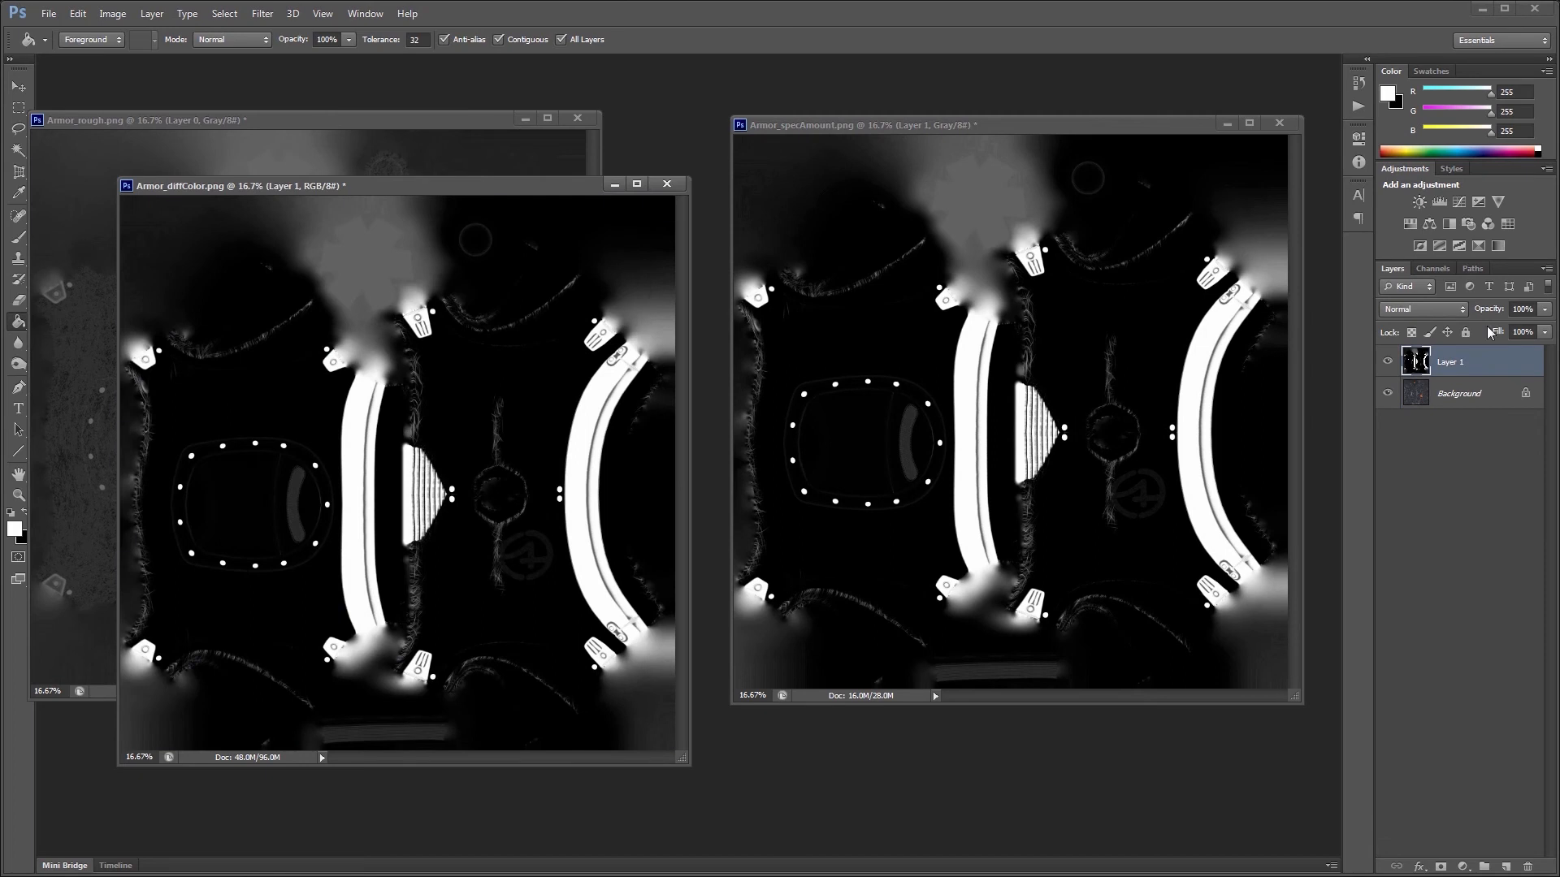
{"action": "left_click", "coordinate": [1430, 309]}
{"action": "left_click", "coordinate": [1417, 436]}
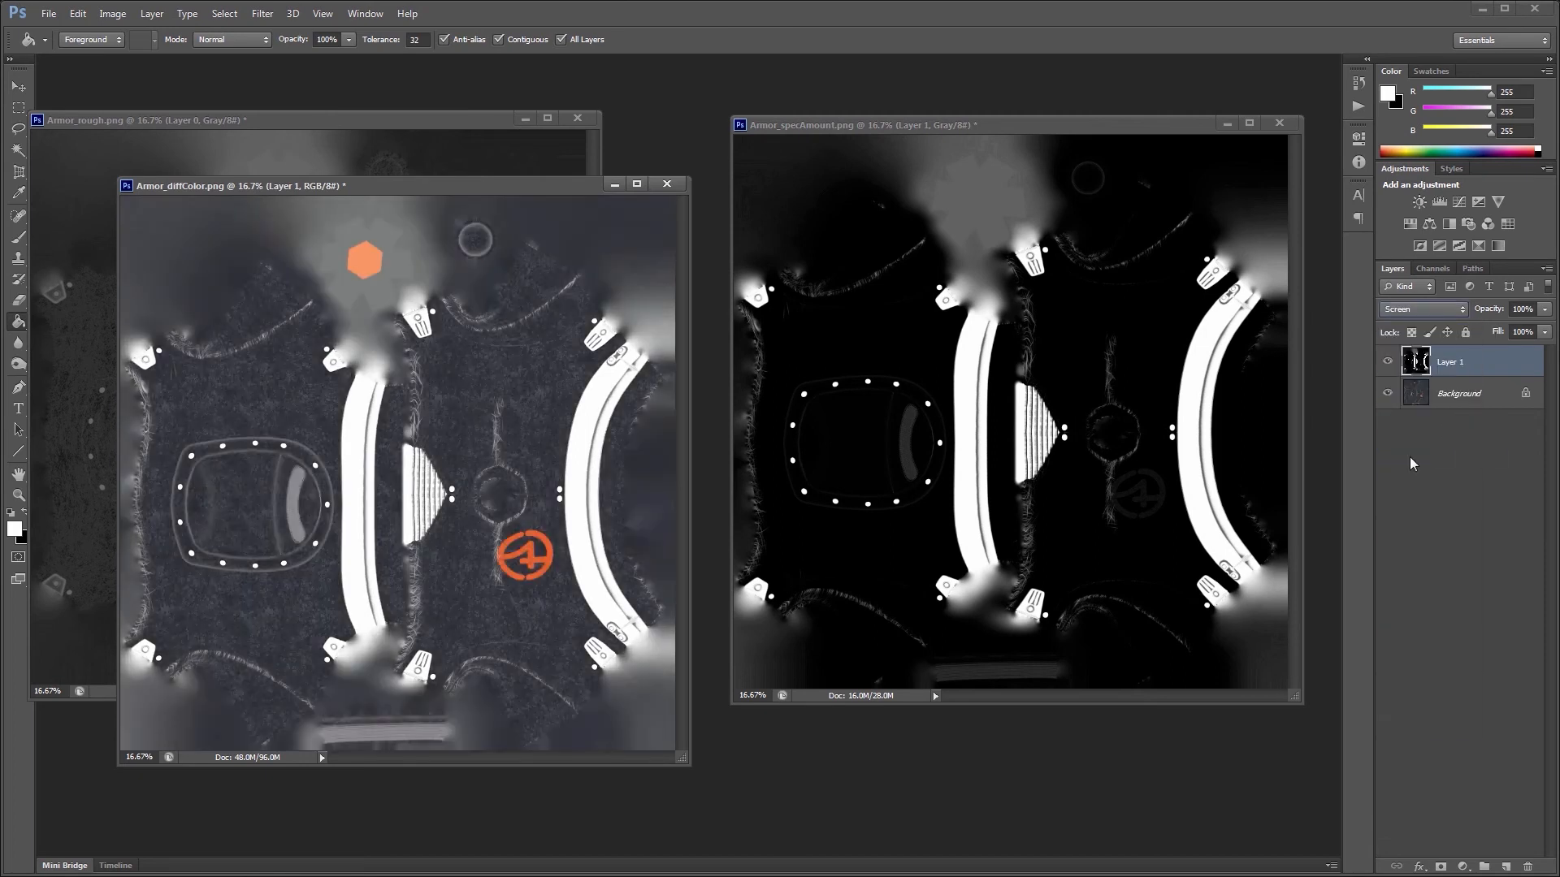
Step: Compare the armor's base color with and without the specular layer by repeatedly toggling Layer 1's visibility
{"action": "left_click", "coordinate": [1385, 362]}
{"action": "left_click", "coordinate": [1385, 362]}
{"action": "left_click", "coordinate": [1385, 362]}
{"action": "left_click", "coordinate": [1385, 362]}
{"action": "left_click", "coordinate": [1385, 362]}
{"action": "left_click", "coordinate": [1384, 362]}
{"action": "left_click", "coordinate": [1385, 362]}
{"action": "left_click", "coordinate": [1385, 363]}
{"action": "left_click", "coordinate": [1385, 363]}
{"action": "left_click", "coordinate": [1385, 362]}
Step: Select the orange areas of the base color with the Magic Wand, erase them from the specular layer, and deselect
{"action": "key", "text": "z"}
{"action": "left_click_drag", "start_coordinate": [366, 262], "coordinate": [459, 296]}
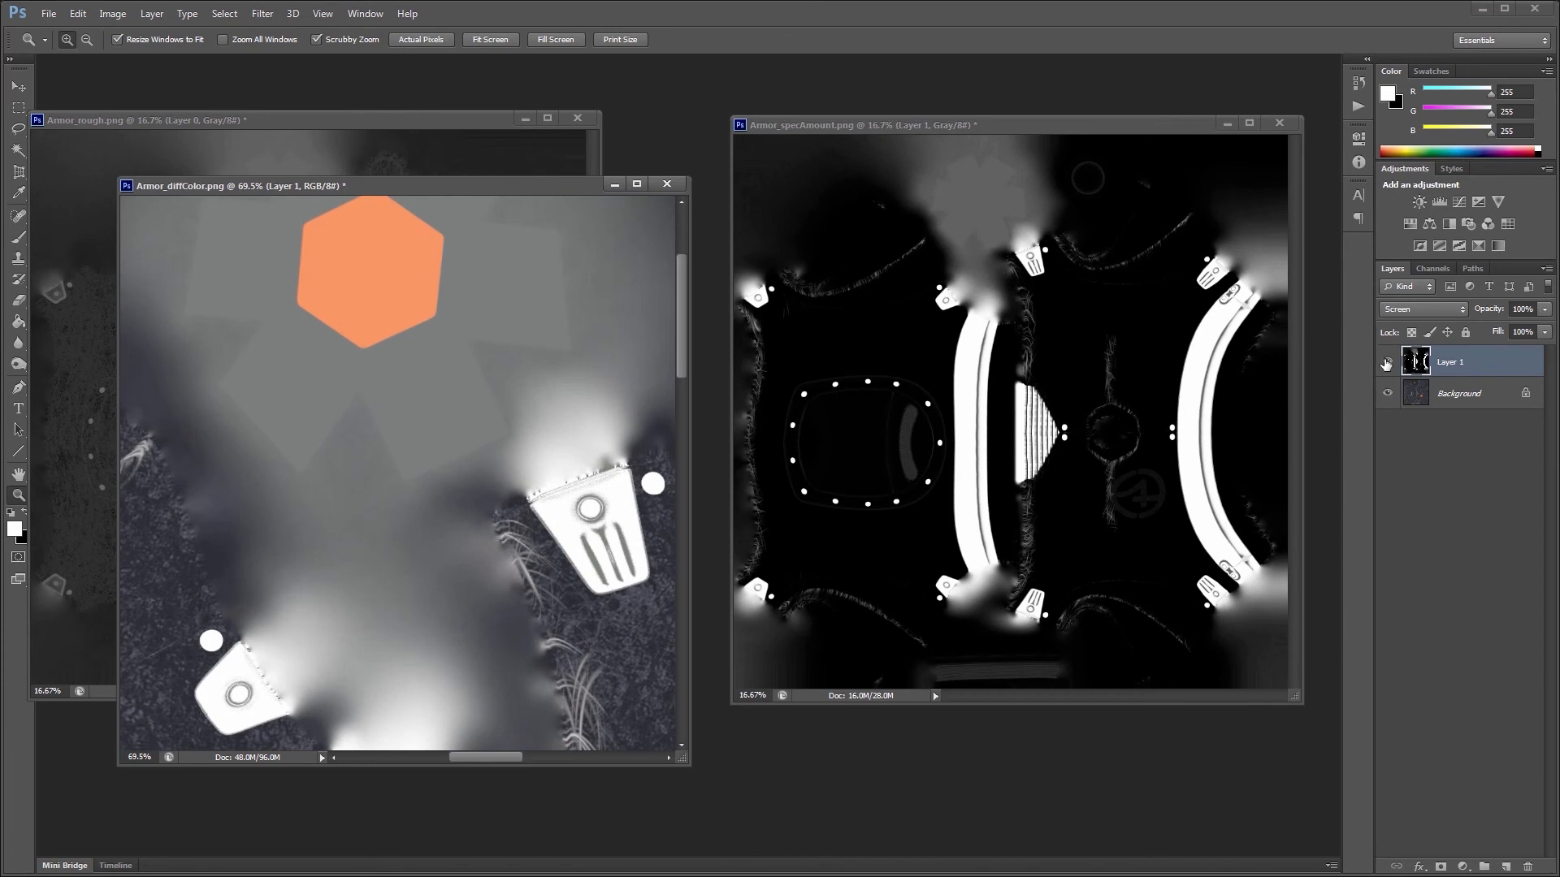
{"action": "left_click", "coordinate": [1385, 362]}
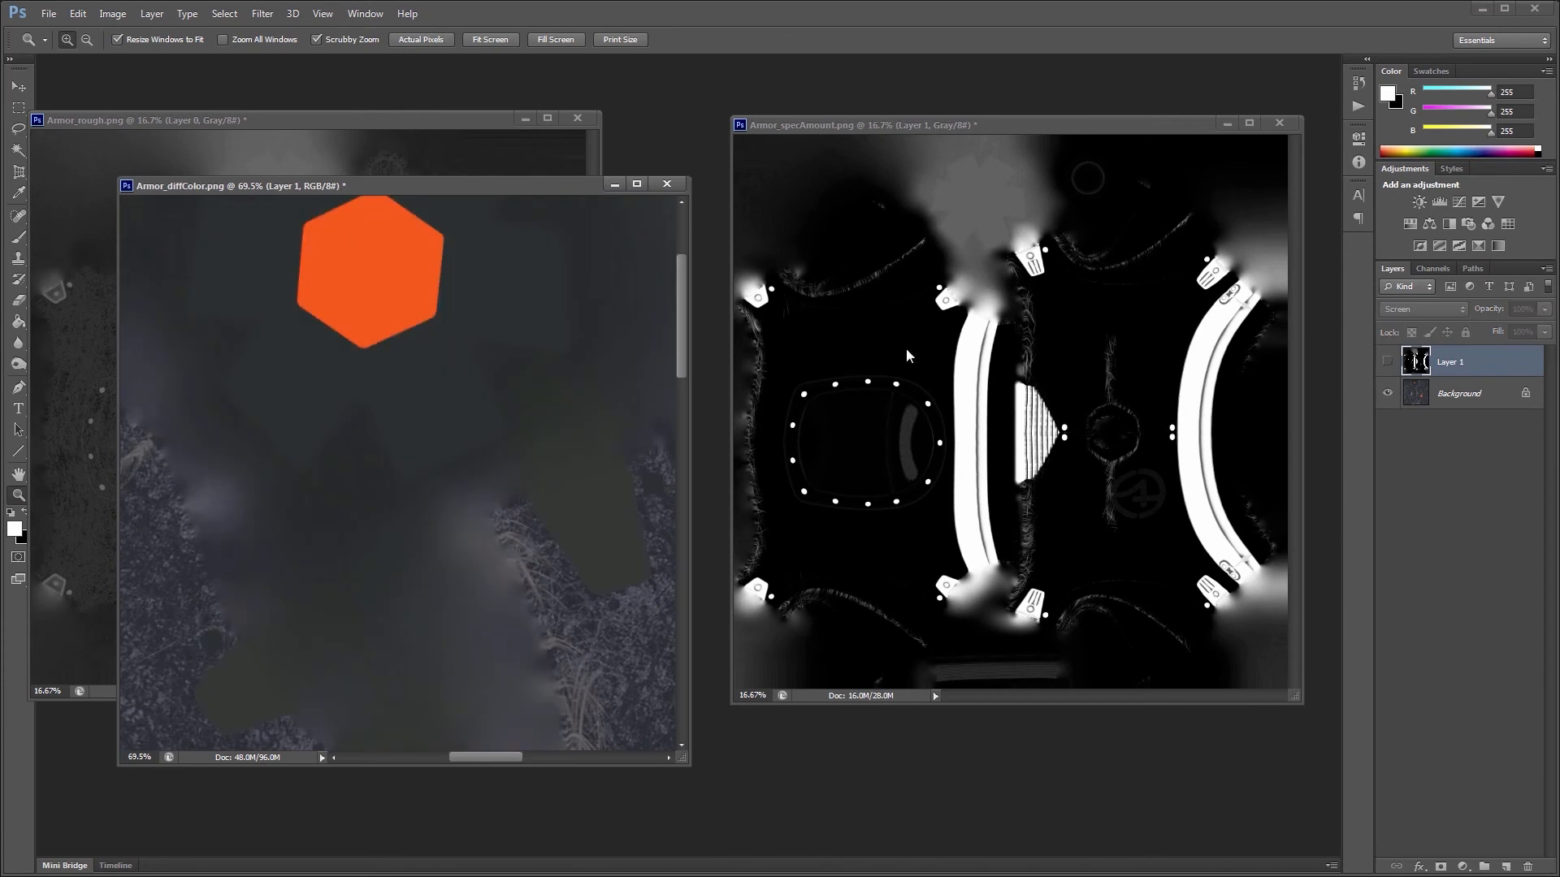
{"action": "left_click", "coordinate": [17, 151]}
{"action": "left_click", "coordinate": [318, 271]}
{"action": "scroll", "coordinate": [404, 306], "scroll_direction": "up", "scroll_amount": 3}
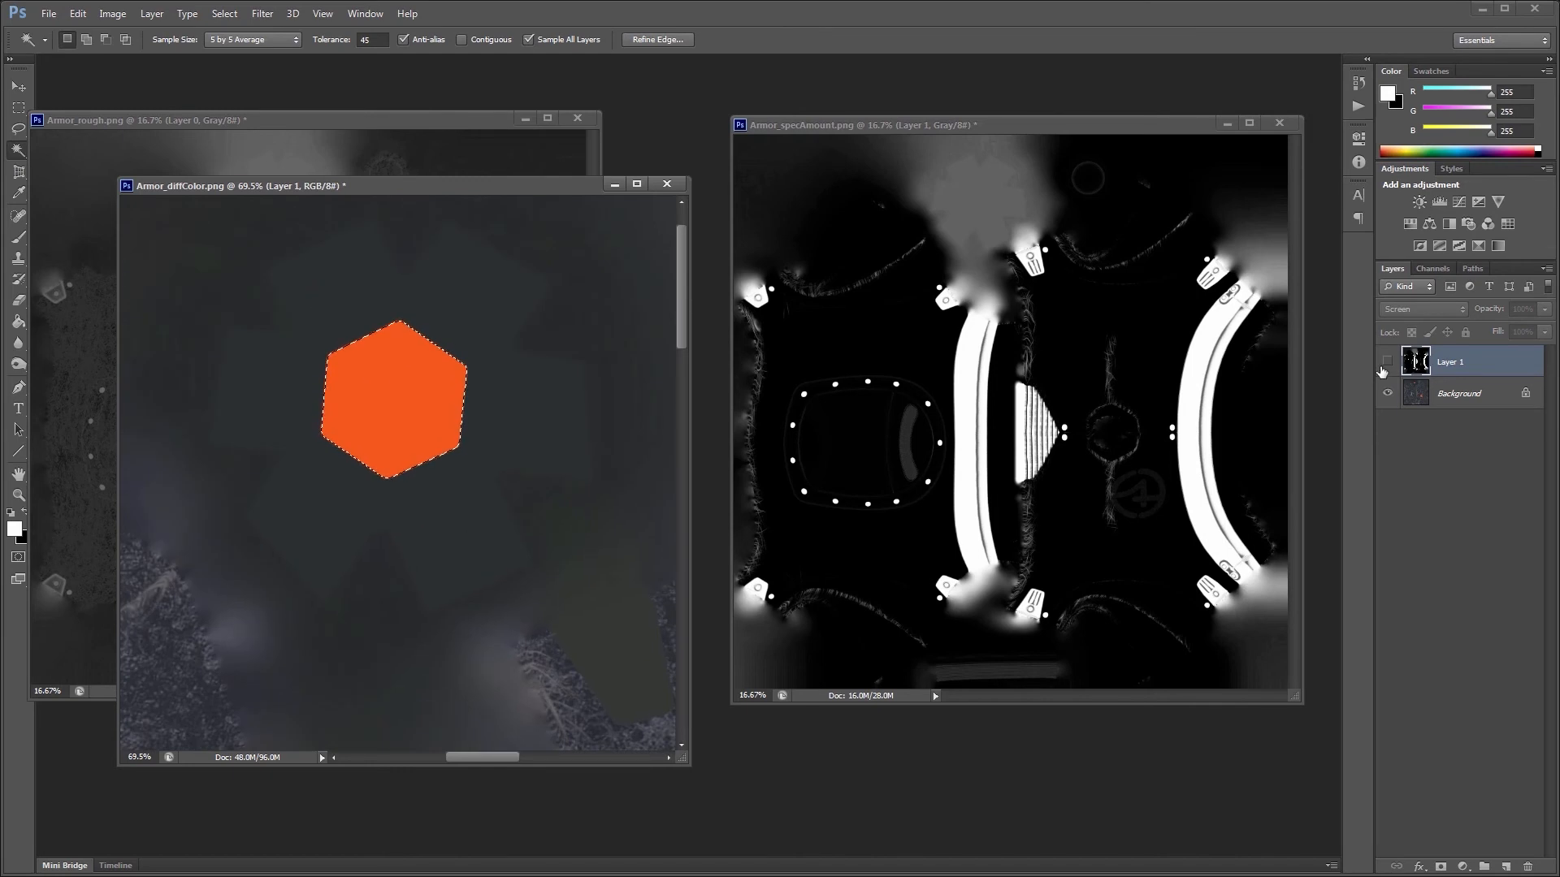
{"action": "left_click", "coordinate": [1385, 363]}
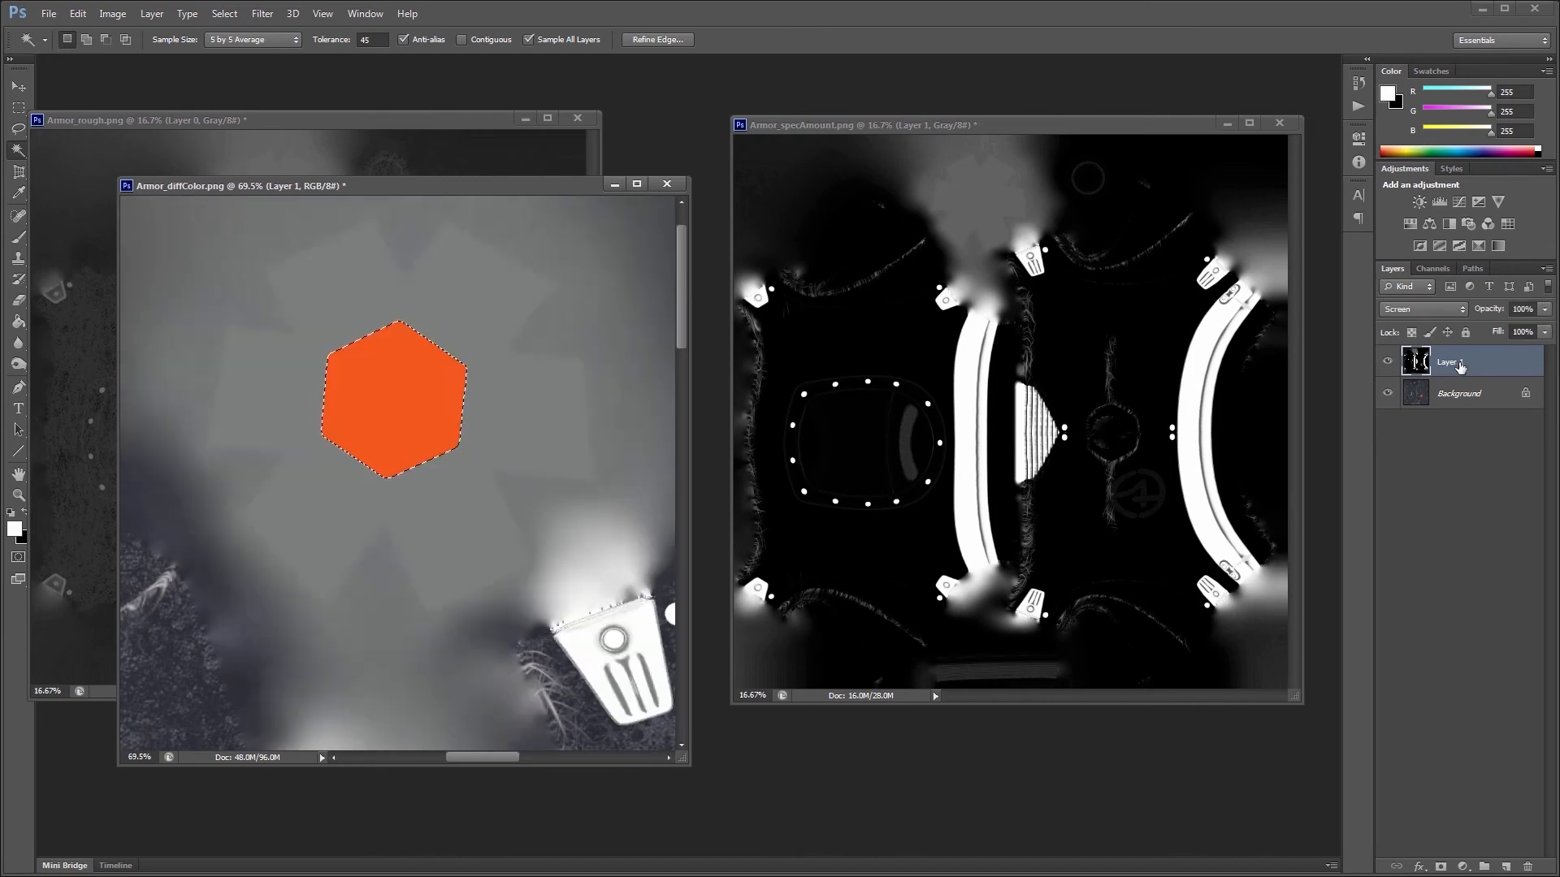
{"action": "key", "text": "ctrl+d"}
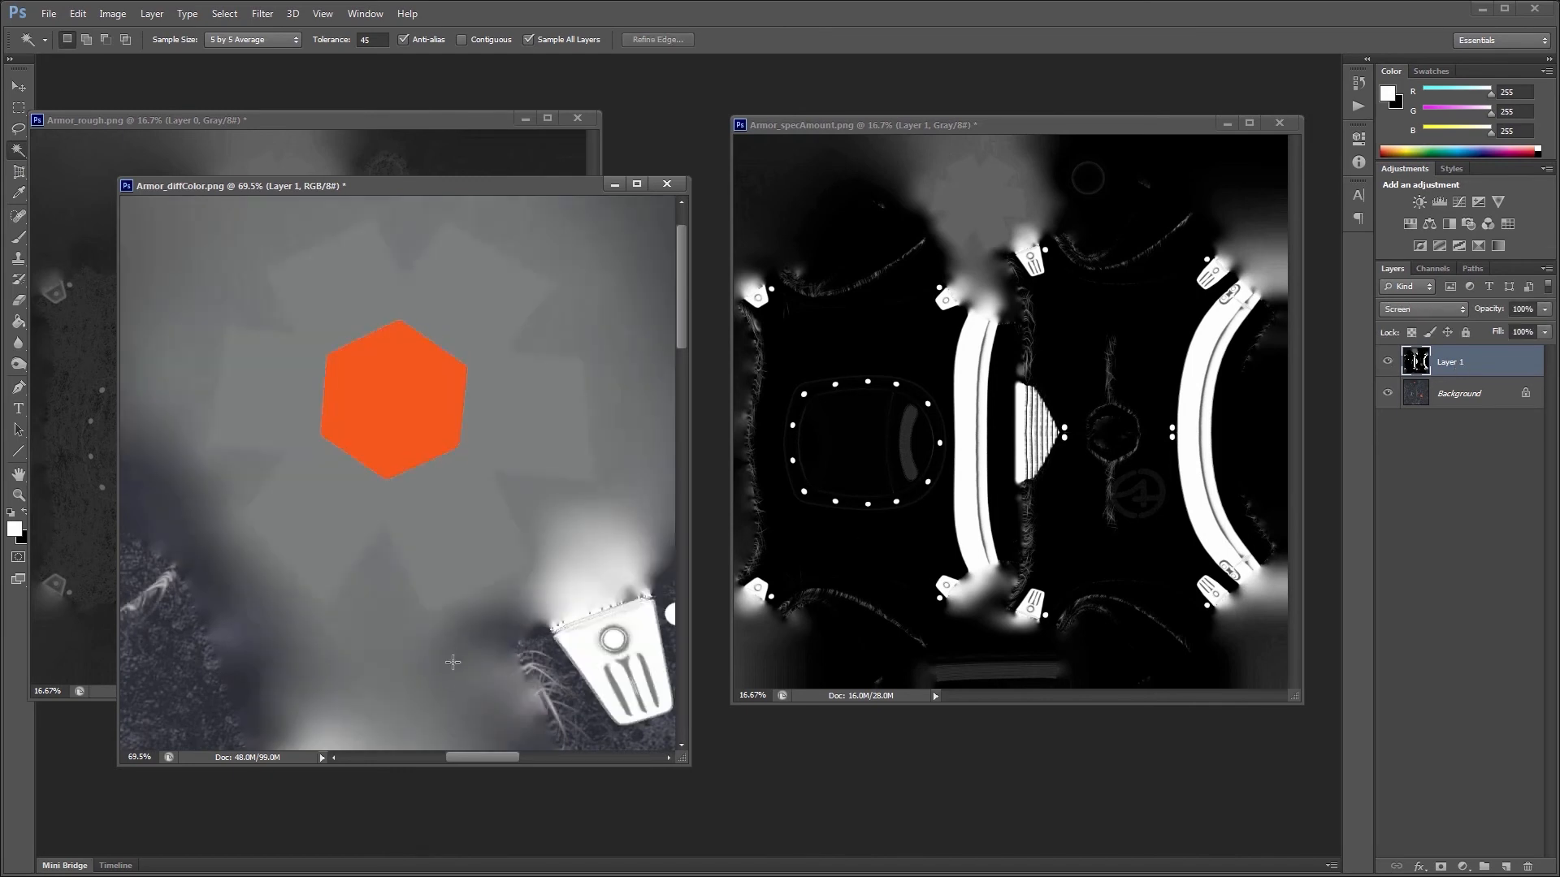
Step: Save the combined base color map in PNG format as Armor_diffColor.png in the BakedTextures folder
{"action": "key", "text": "ctrl+minus"}
{"action": "key", "text": "ctrl+minus"}
{"action": "key", "text": "ctrl+minus"}
{"action": "key", "text": "ctrl+minus"}
{"action": "key", "text": "ctrl+minus"}
{"action": "key", "text": "ctrl+minus"}
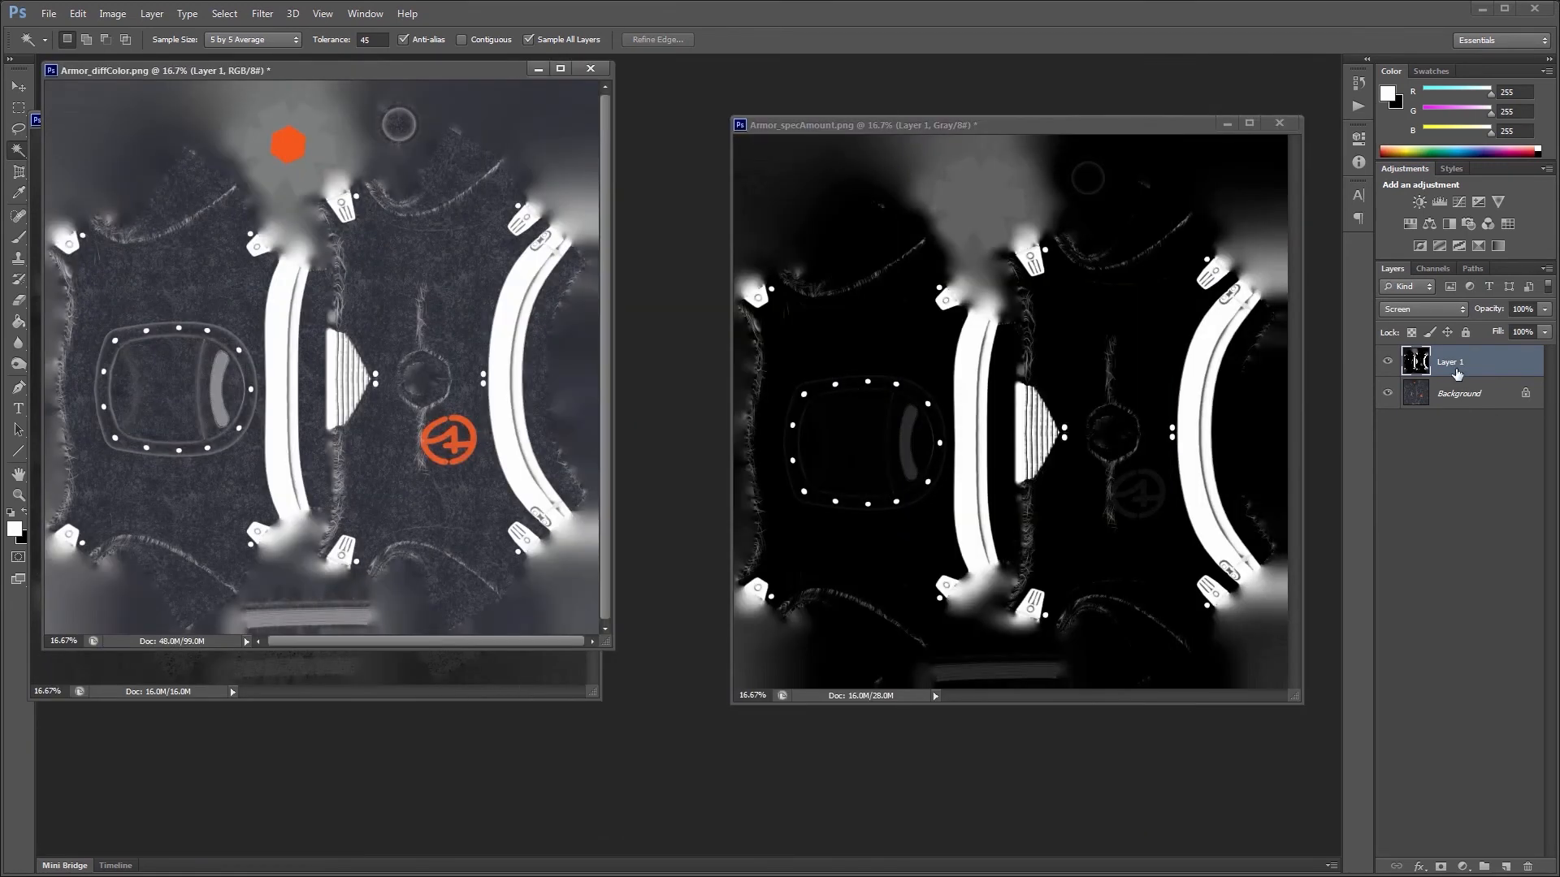
{"action": "left_click_drag", "start_coordinate": [427, 75], "coordinate": [495, 209]}
{"action": "left_click", "coordinate": [49, 13]}
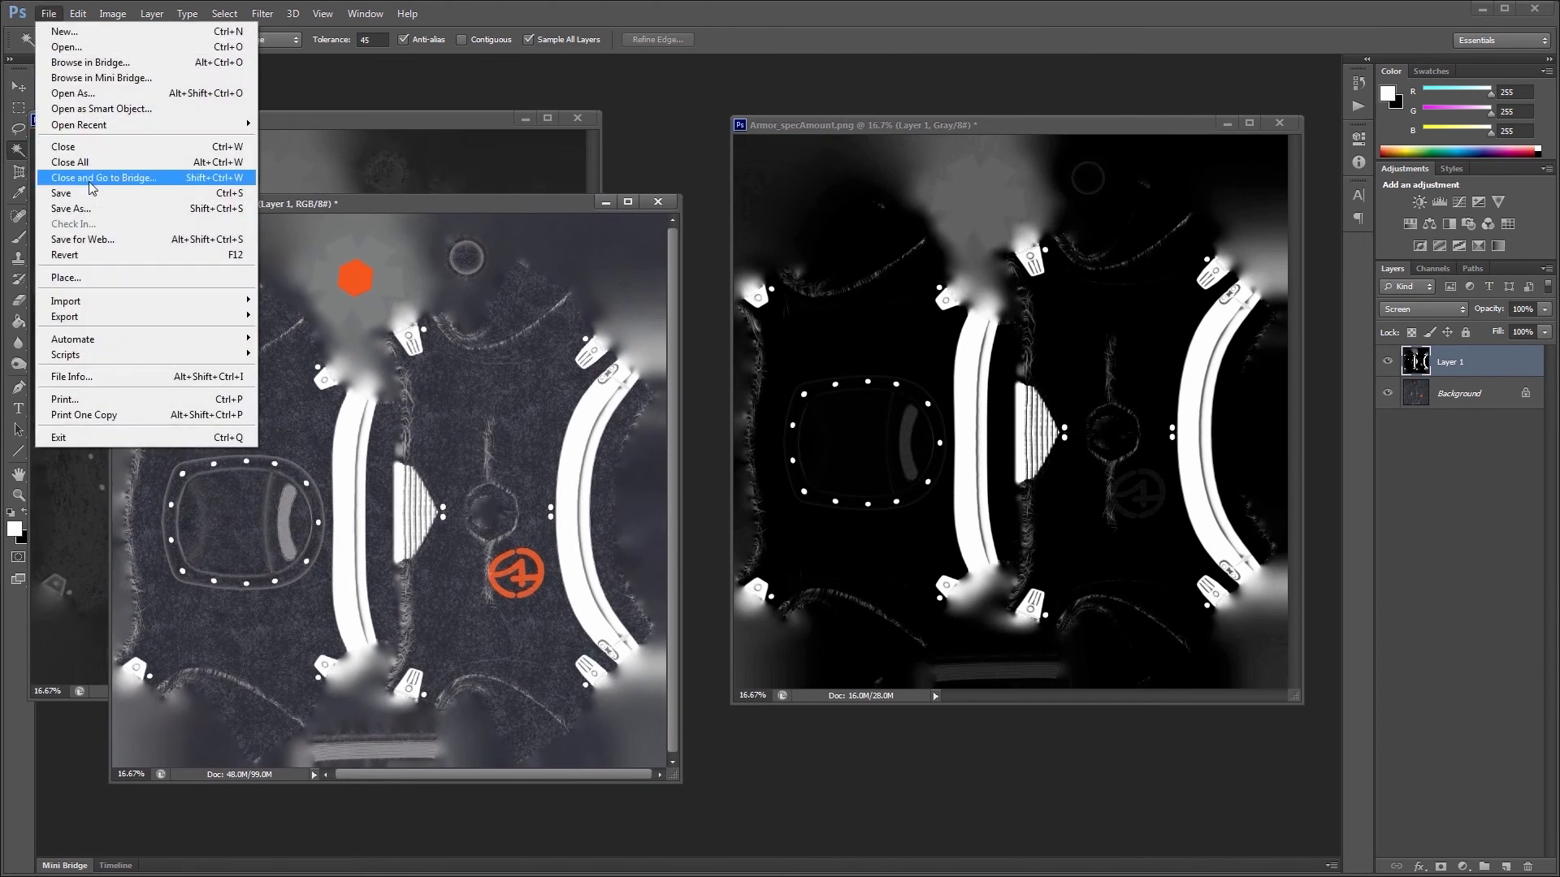
{"action": "left_click", "coordinate": [92, 209]}
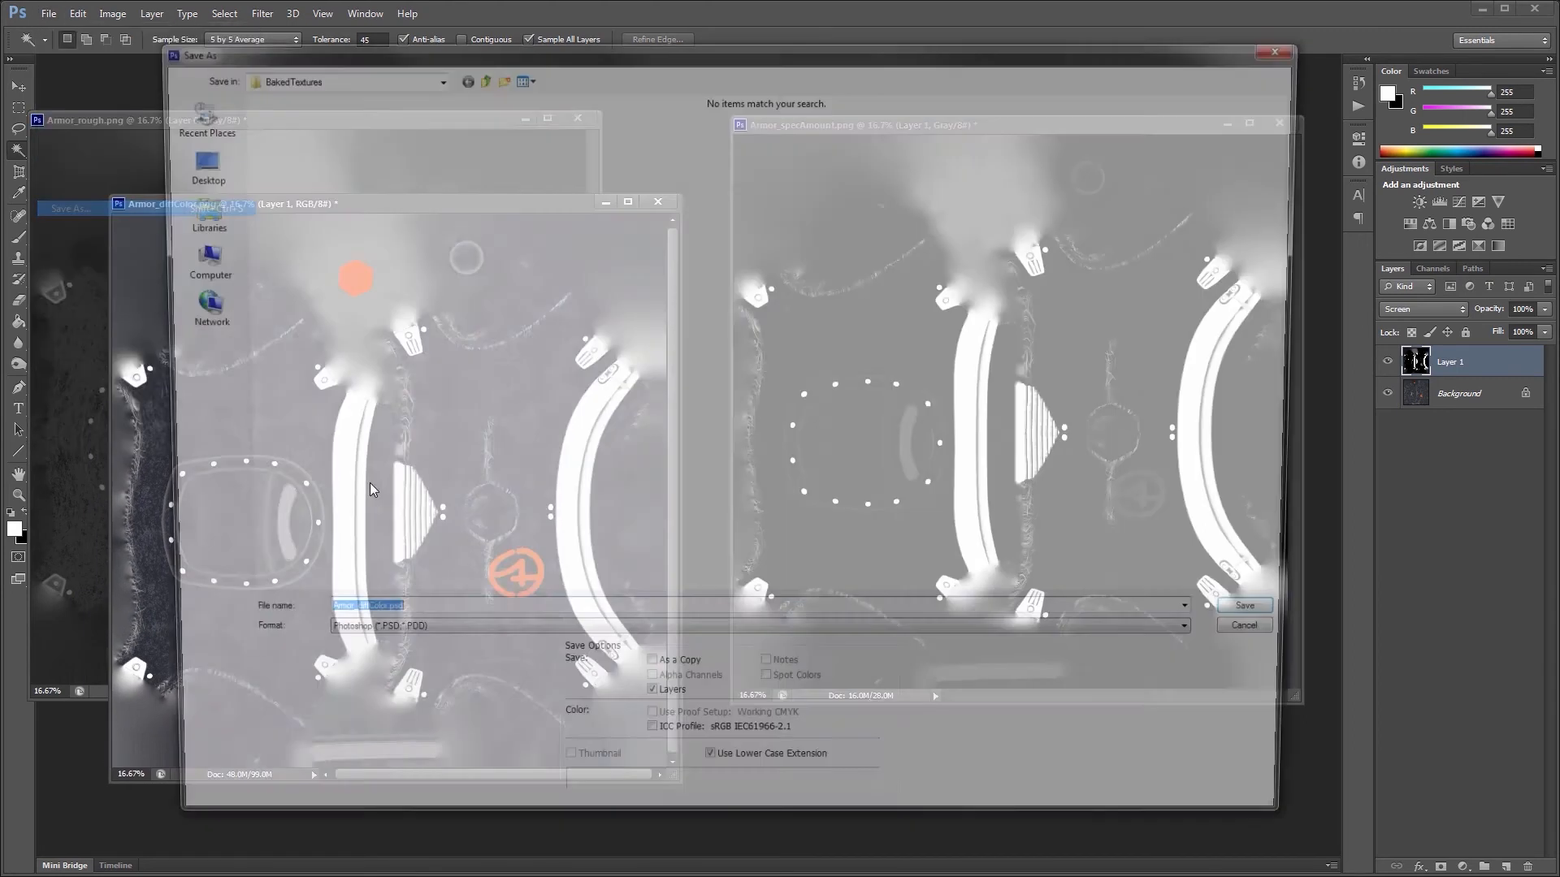
{"action": "left_click", "coordinate": [365, 643]}
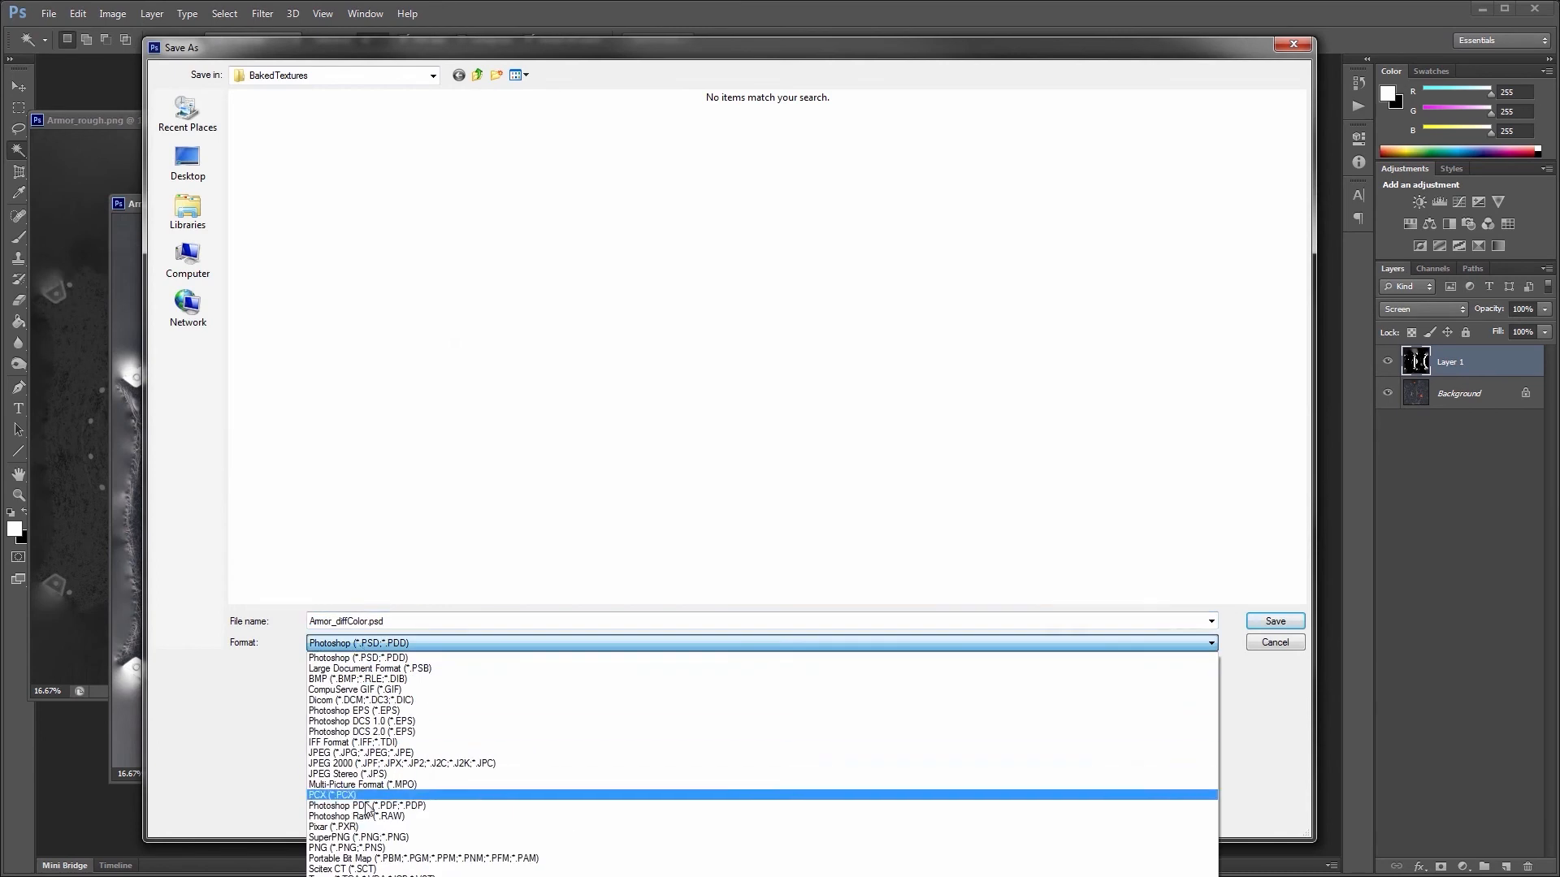
{"action": "left_click", "coordinate": [348, 848]}
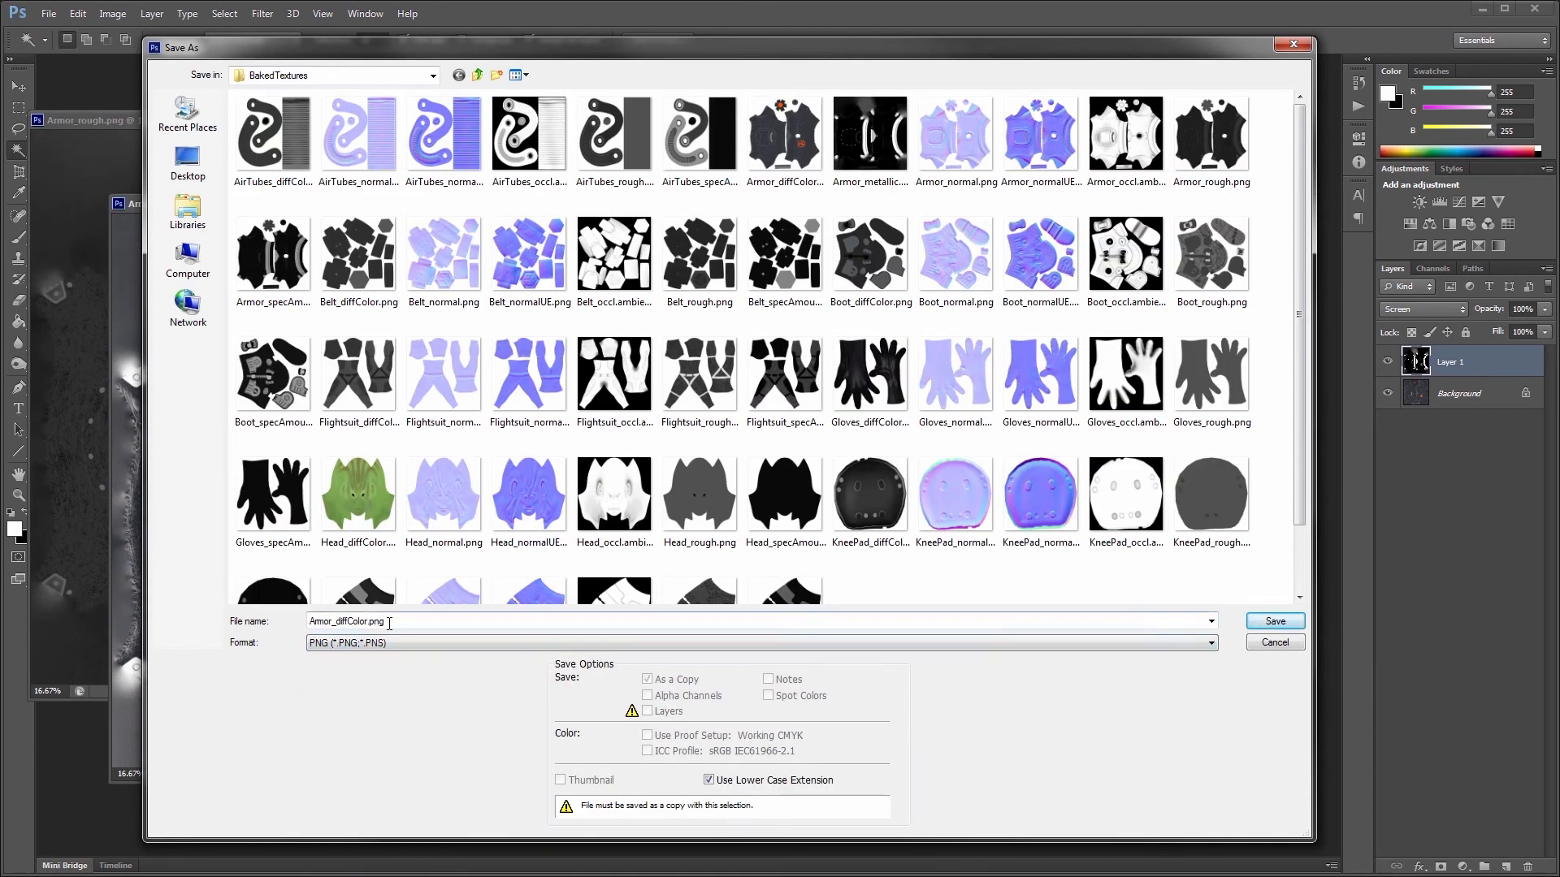
{"action": "left_click", "coordinate": [1271, 623]}
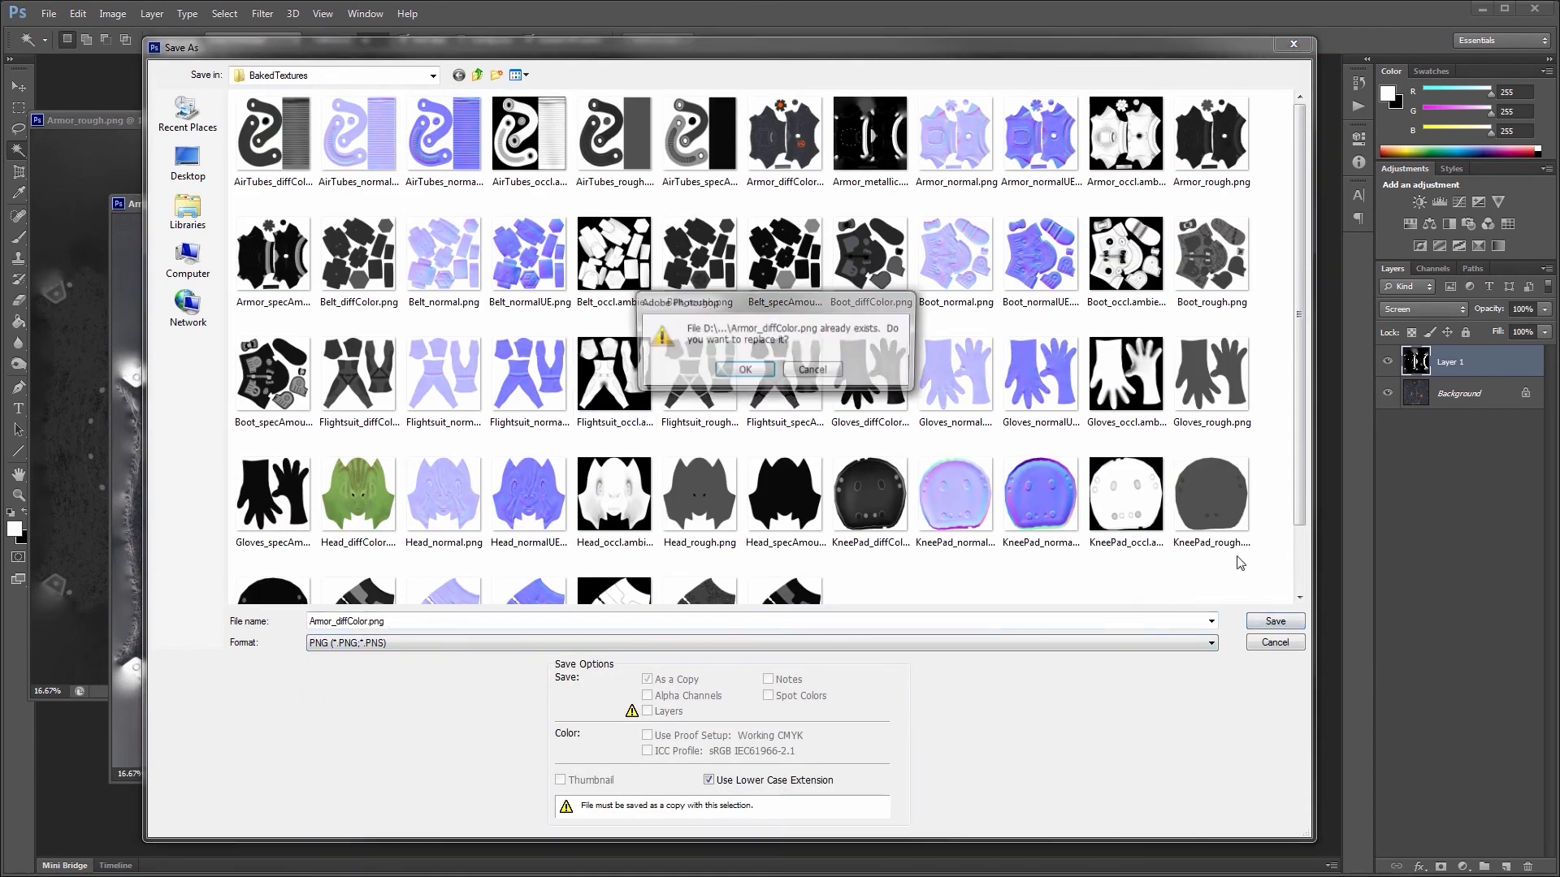
Step: Save over Armor_diffColor.png with Smallest / Slow compression and no interlacing, and reload the changed image in MODO
{"action": "left_click", "coordinate": [727, 378]}
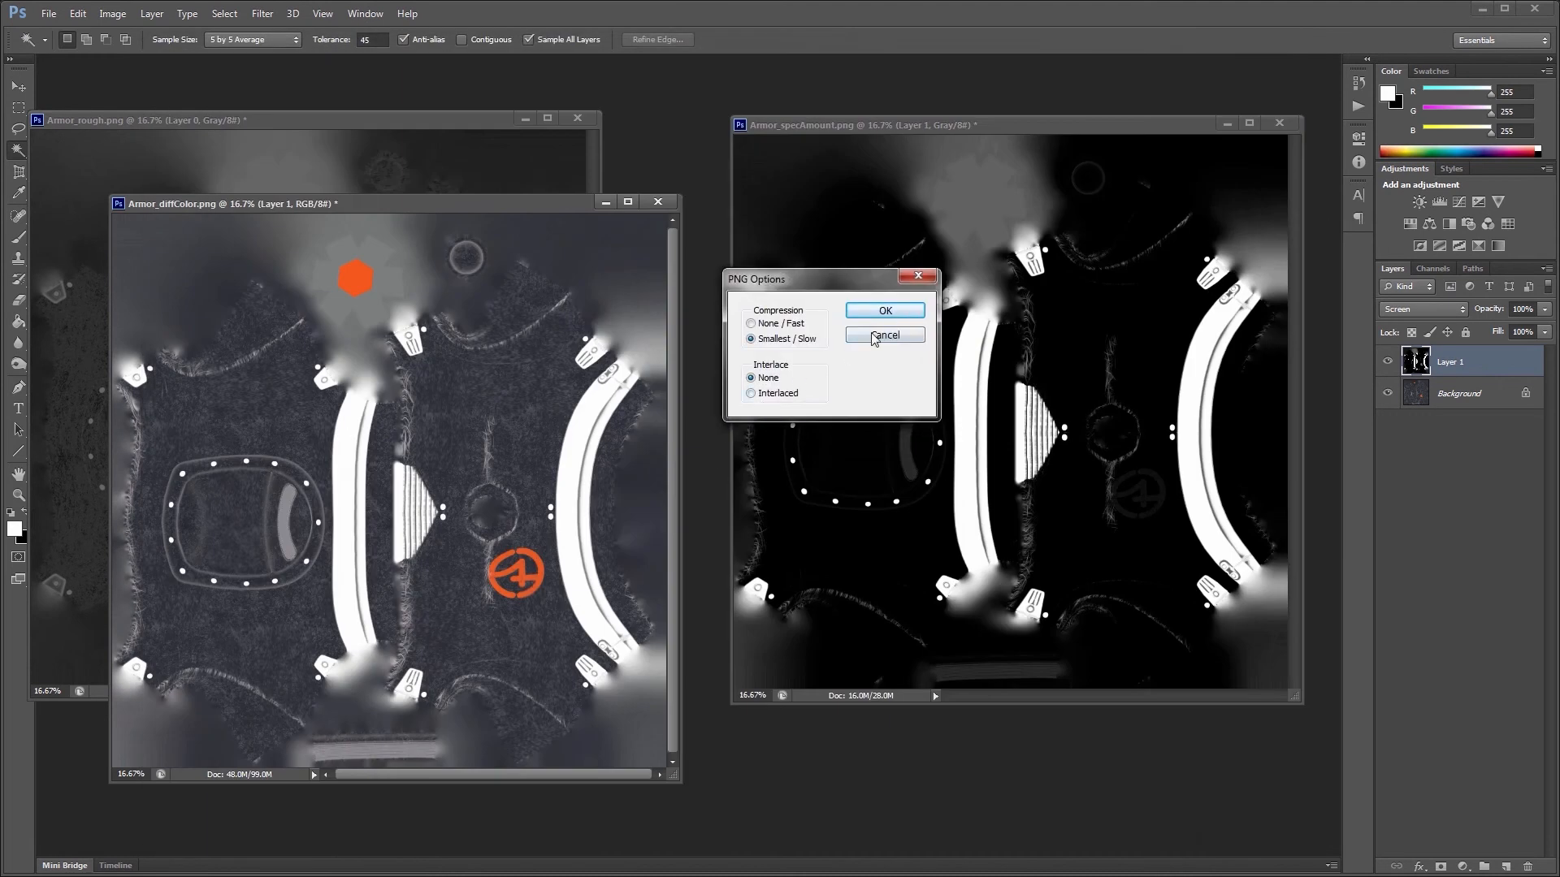
{"action": "left_click", "coordinate": [900, 311]}
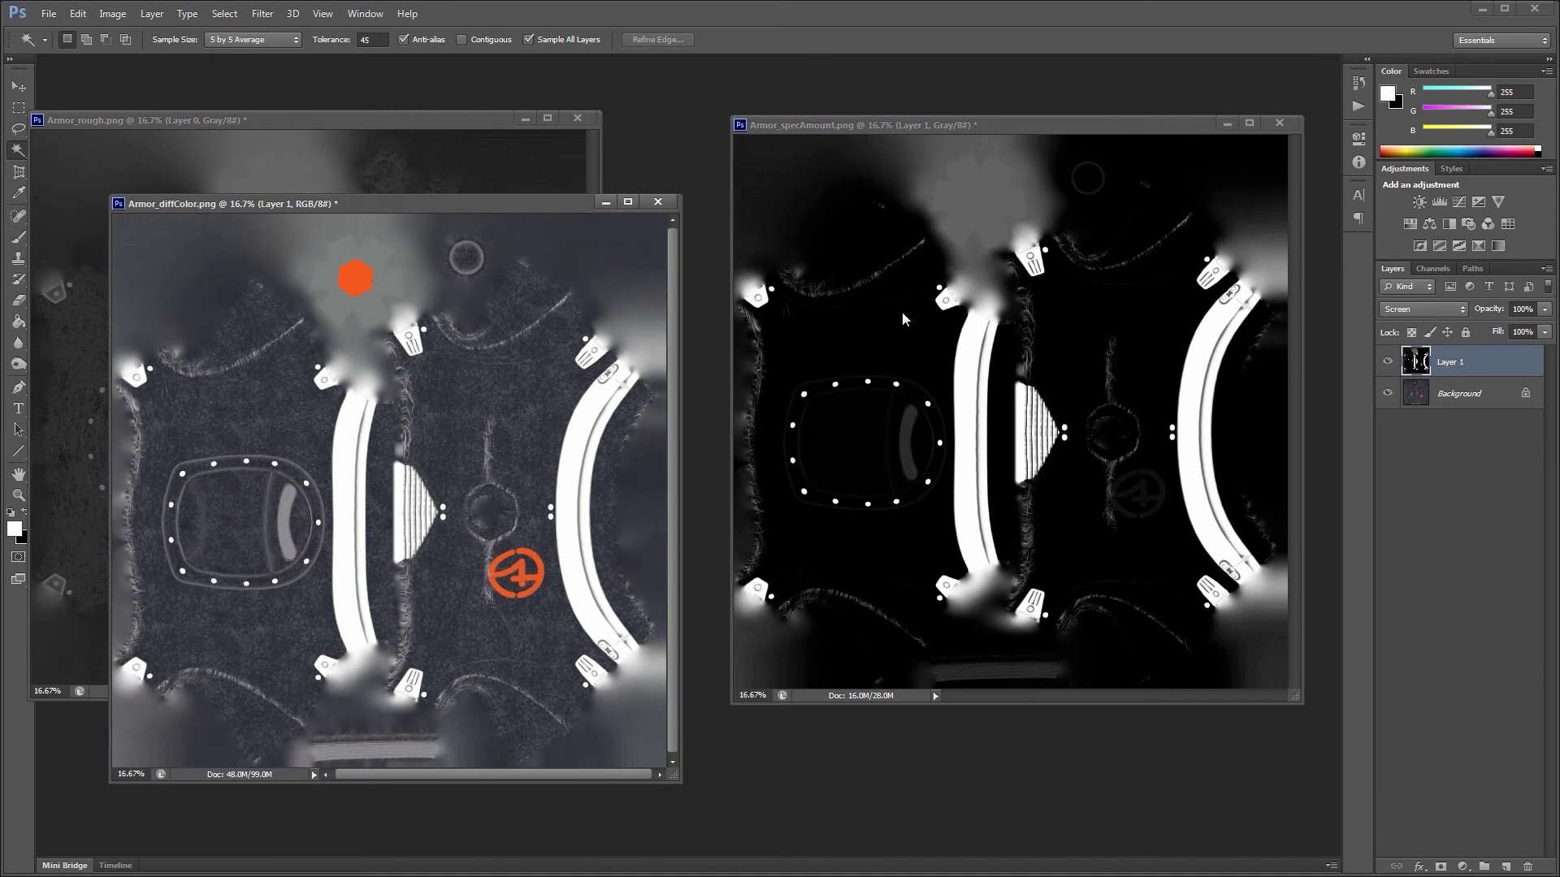
{"action": "key", "text": "alt+Tab"}
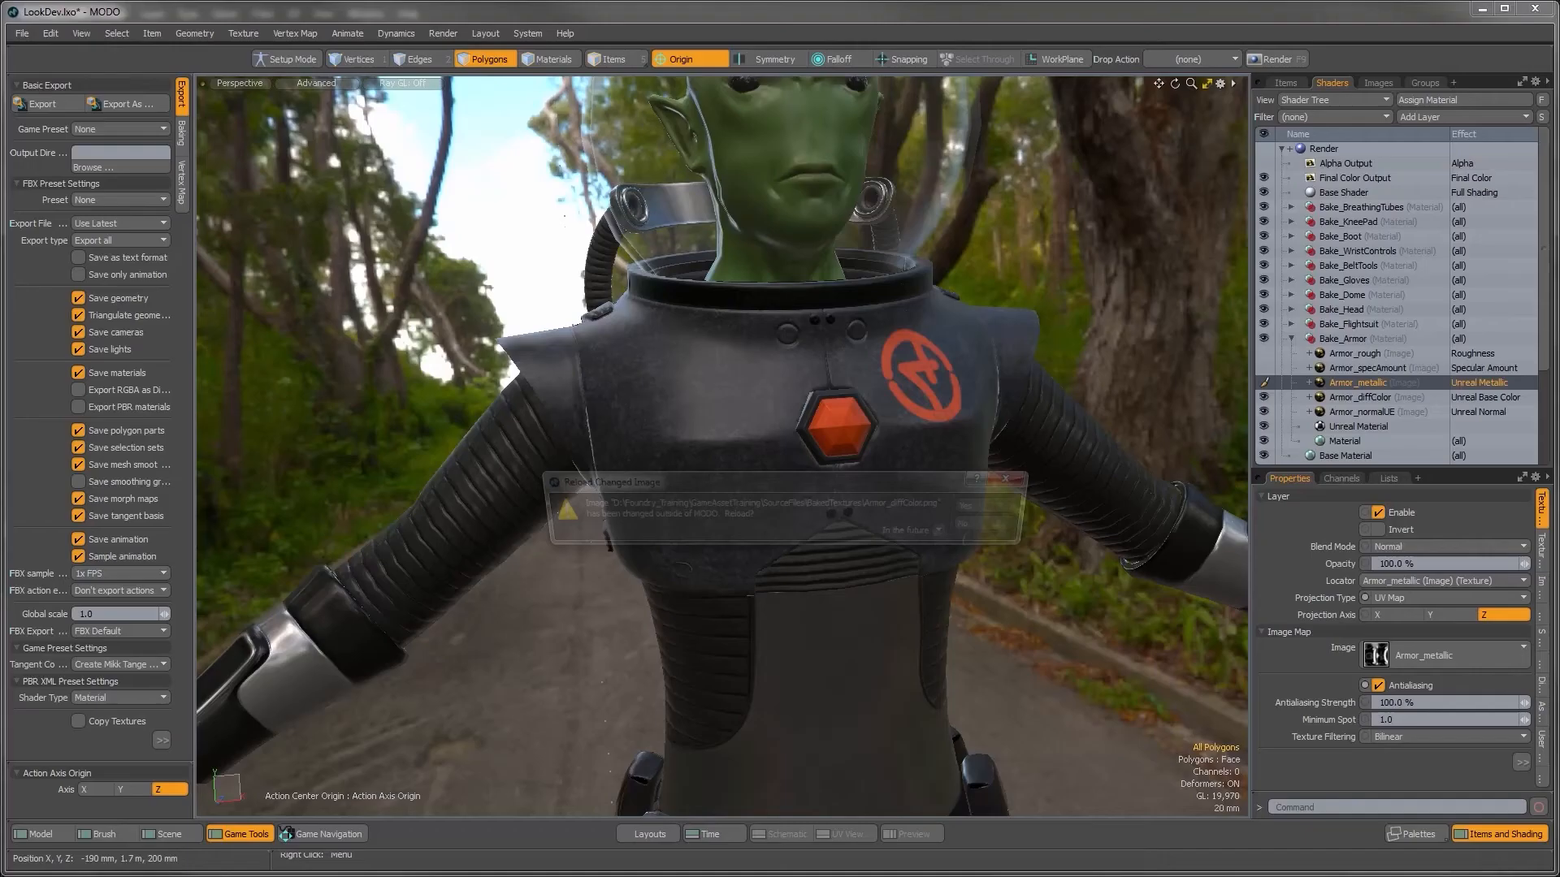
{"action": "left_click", "coordinate": [986, 505]}
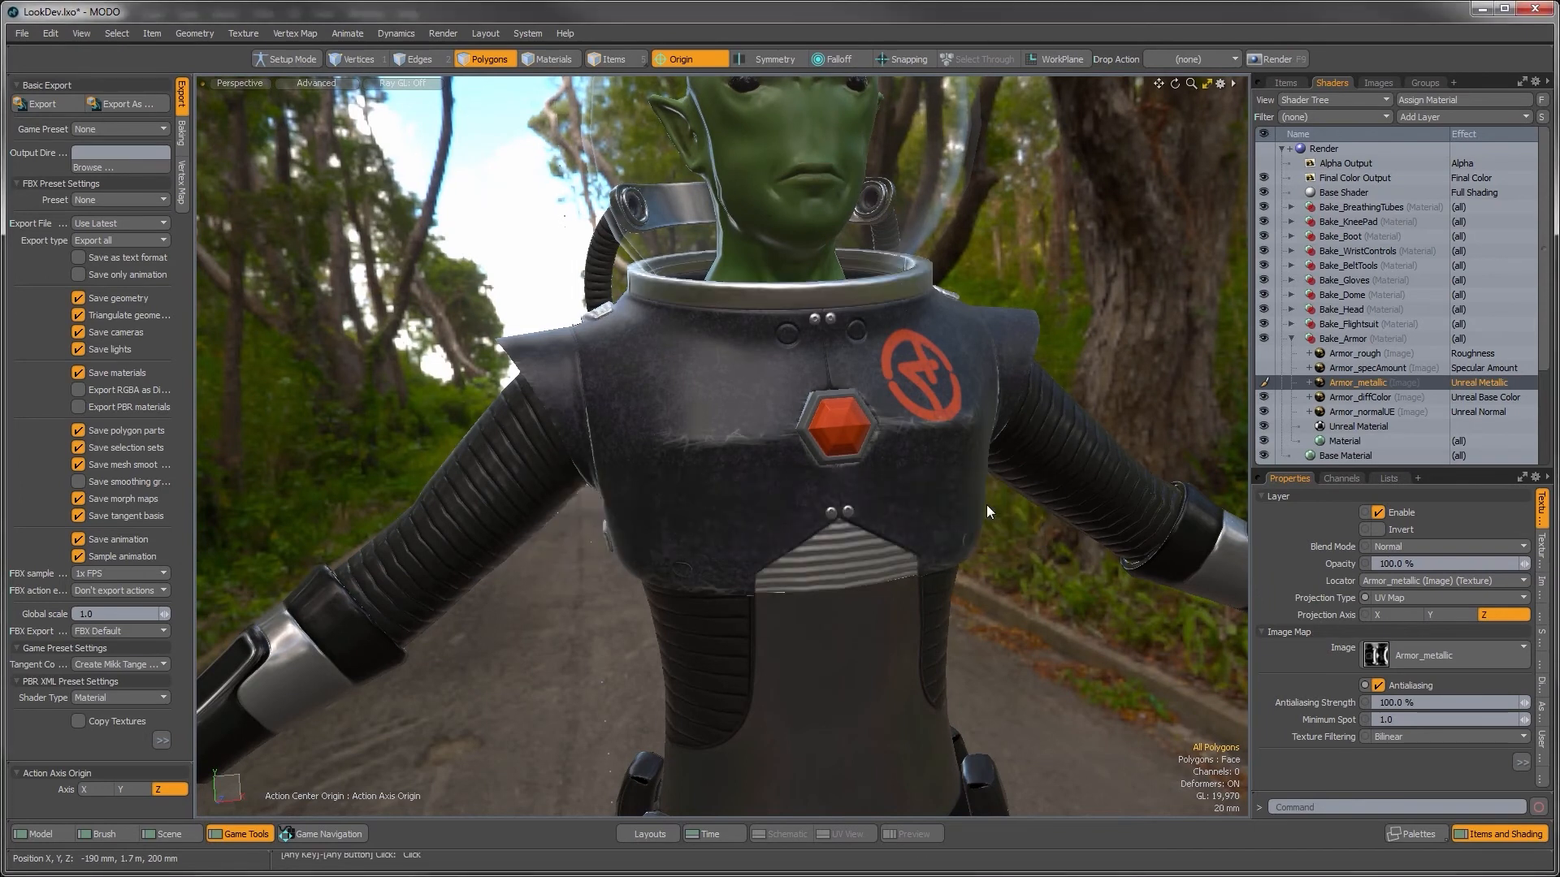
Step: Set the roughness of the Bake_Armor Unreal Material to 0% and inspect the chest armor's reflections from several angles
{"action": "left_click_drag", "start_coordinate": [691, 403], "coordinate": [804, 452], "text": "alt"}
{"action": "left_click", "coordinate": [1340, 428]}
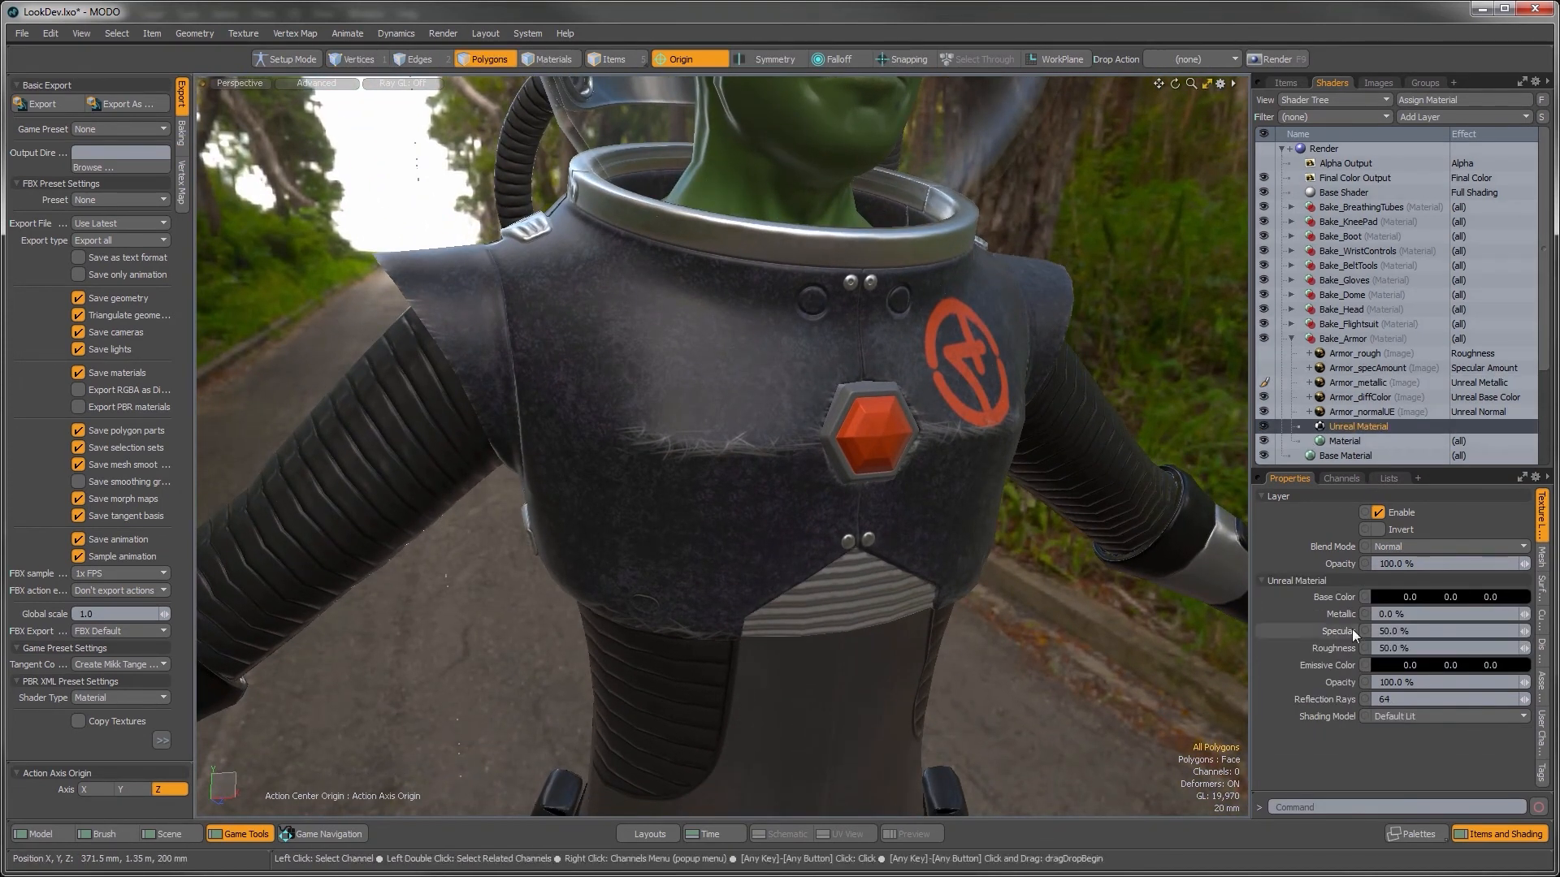
{"action": "left_click_drag", "start_coordinate": [1524, 649], "coordinate": [1480, 649]}
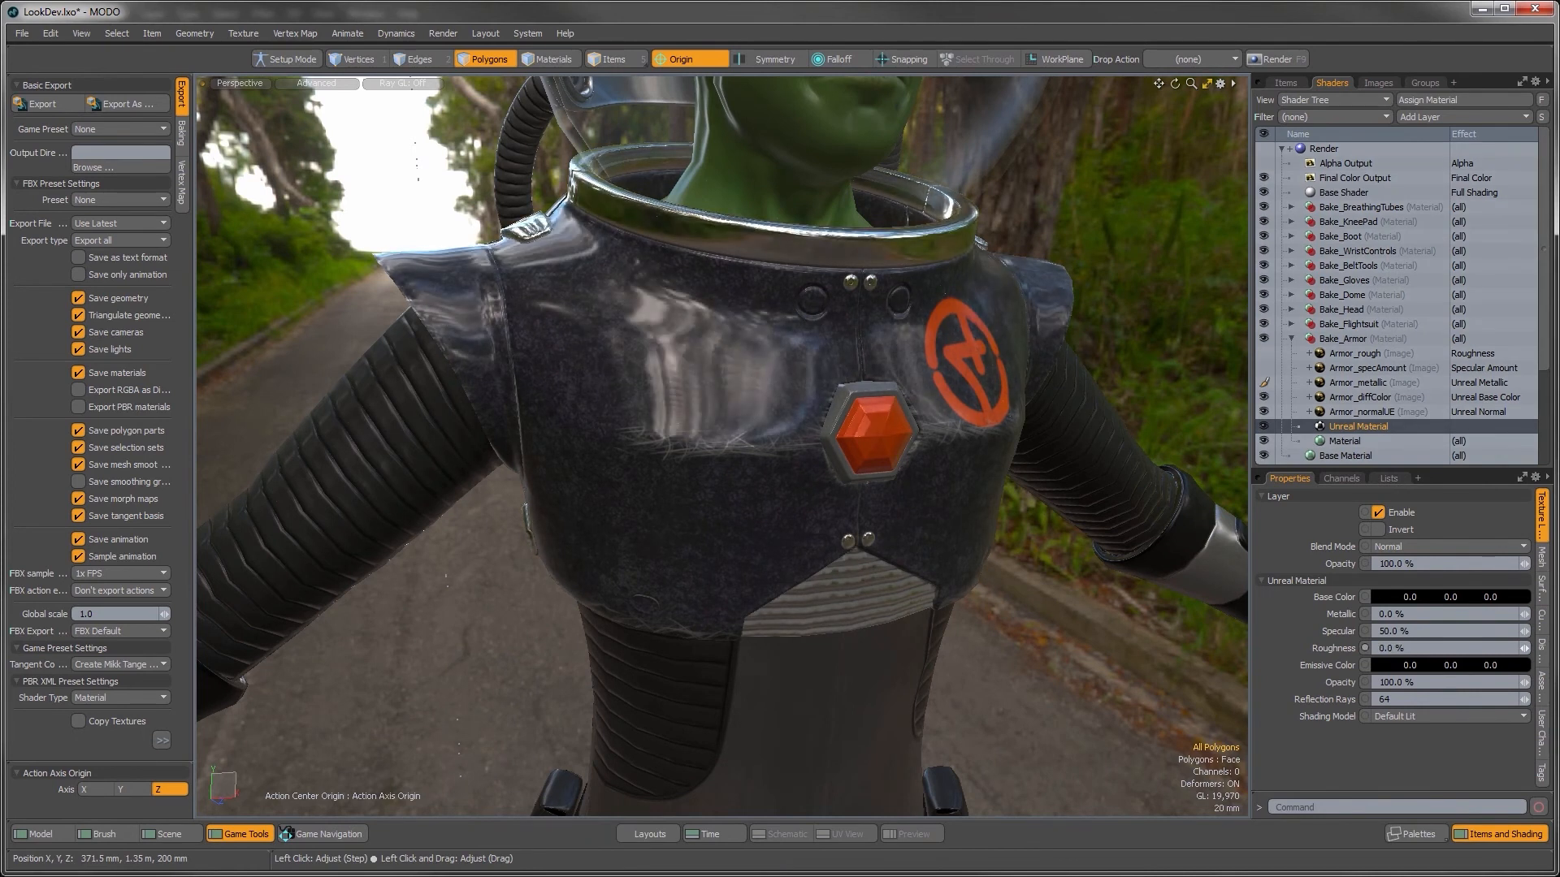
{"action": "left_click_drag", "start_coordinate": [760, 489], "coordinate": [583, 478], "text": "alt"}
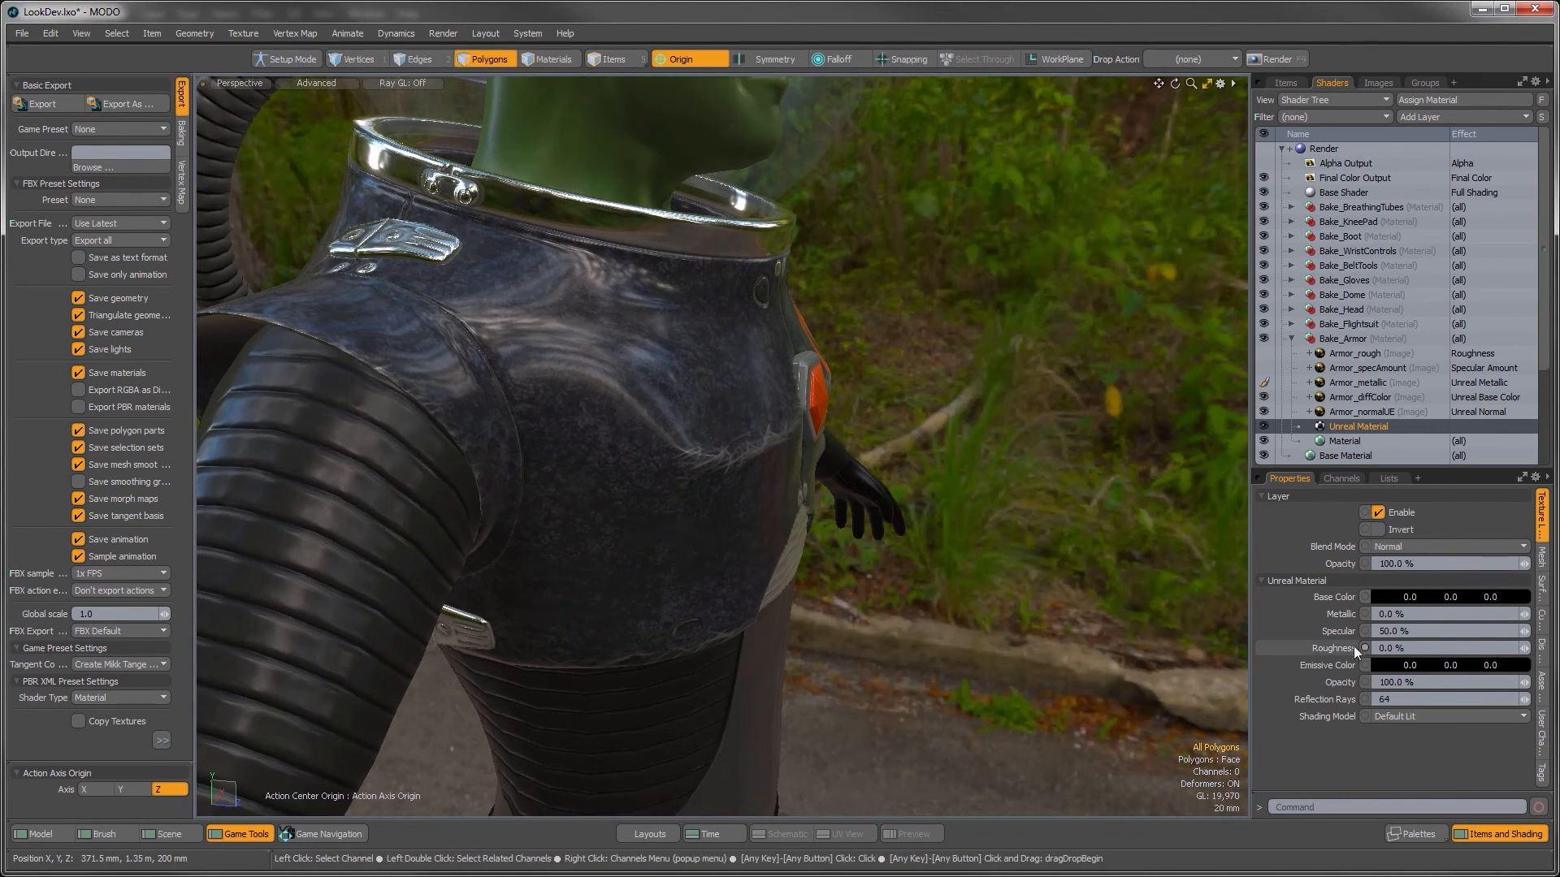
{"action": "left_click_drag", "start_coordinate": [581, 424], "coordinate": [909, 518], "text": "alt"}
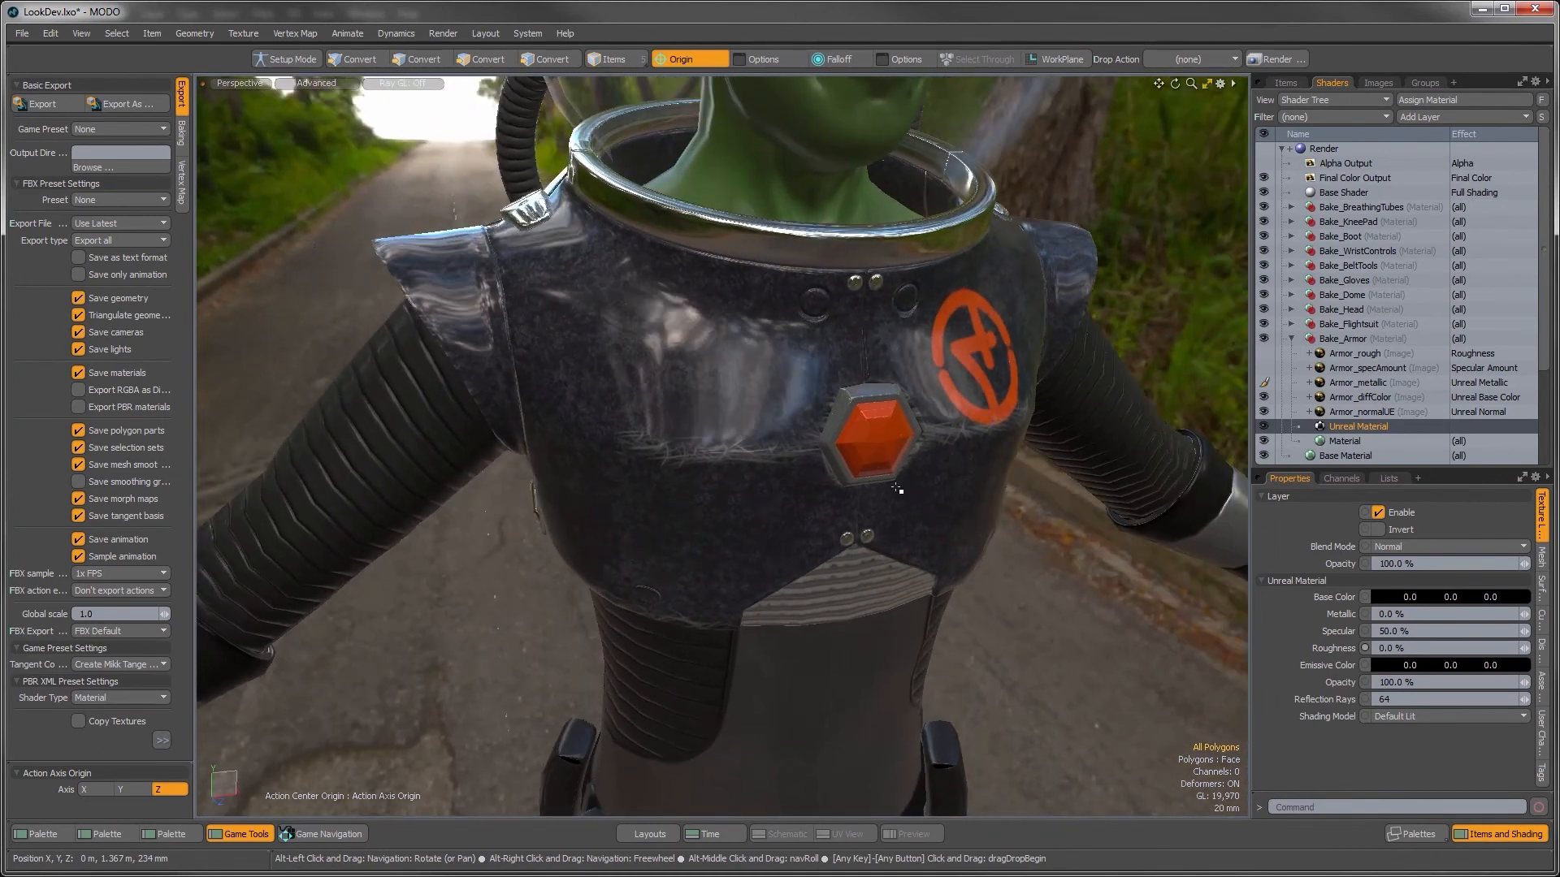
{"action": "left_click_drag", "start_coordinate": [880, 463], "coordinate": [779, 425], "text": "alt"}
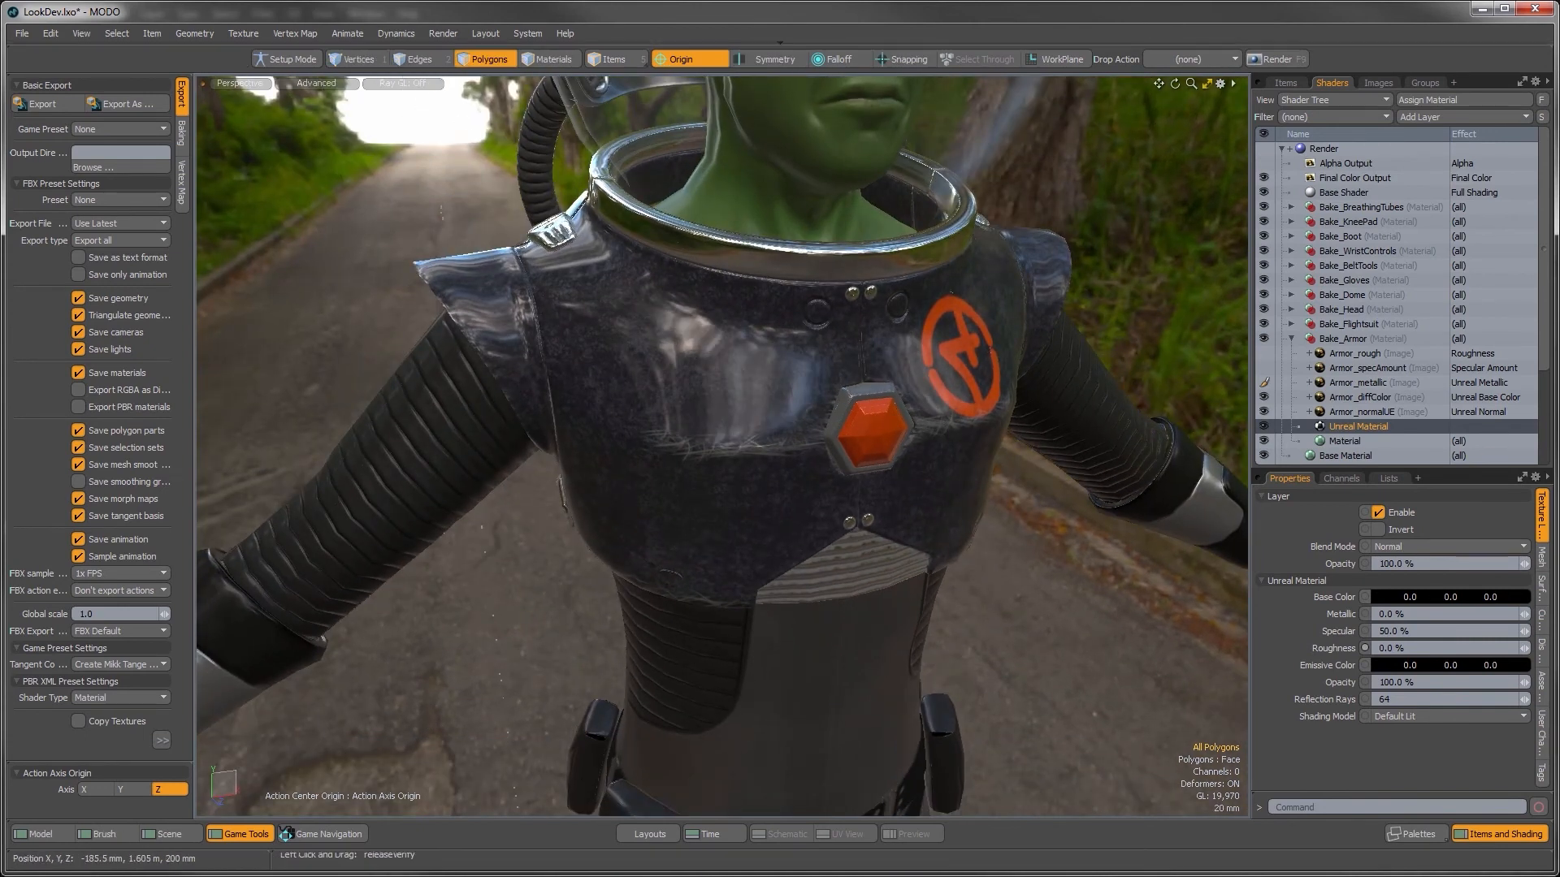
Step: Switch to Photoshop, hide Layer 1 of Armor_diffColor.png, and fill the orange hexagon and logo with black on a new layer
{"action": "key", "text": "alt+Tab"}
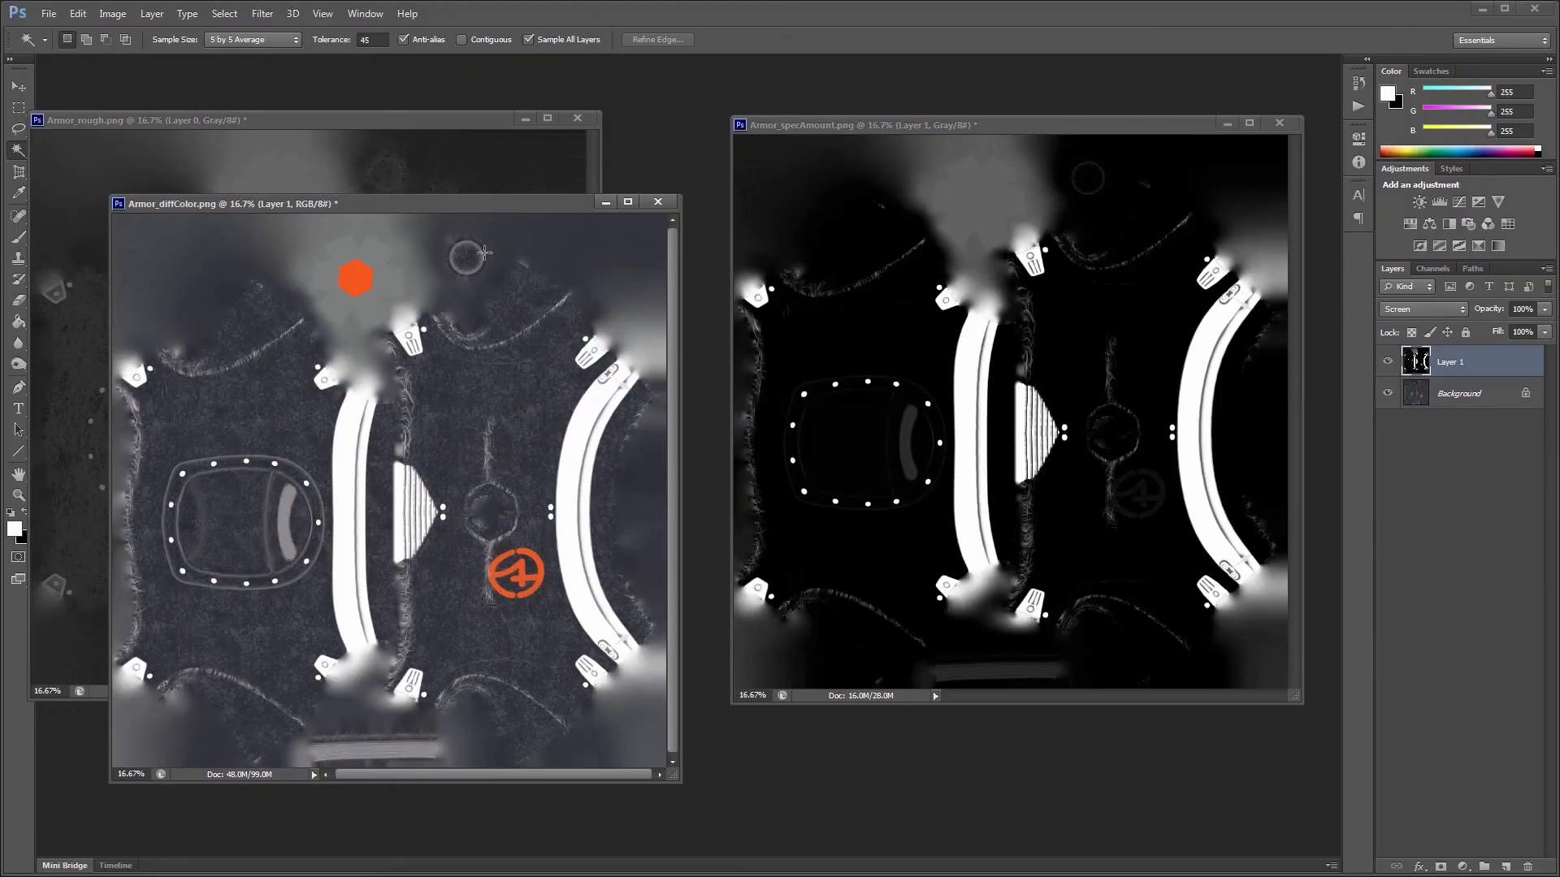
{"action": "left_click_drag", "start_coordinate": [449, 207], "coordinate": [439, 197]}
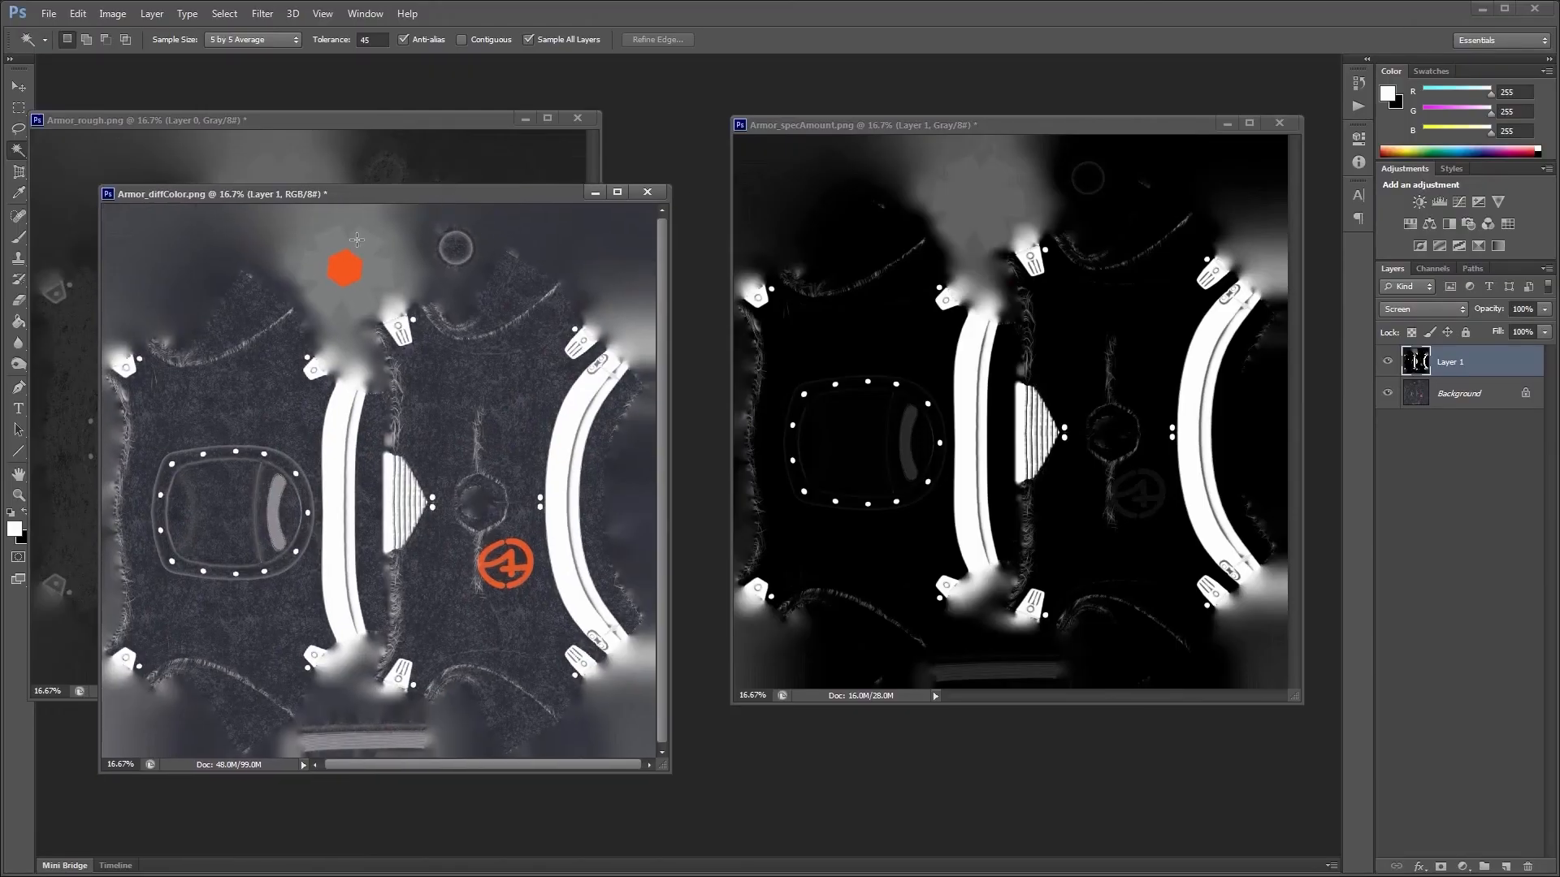
{"action": "left_click", "coordinate": [1387, 362]}
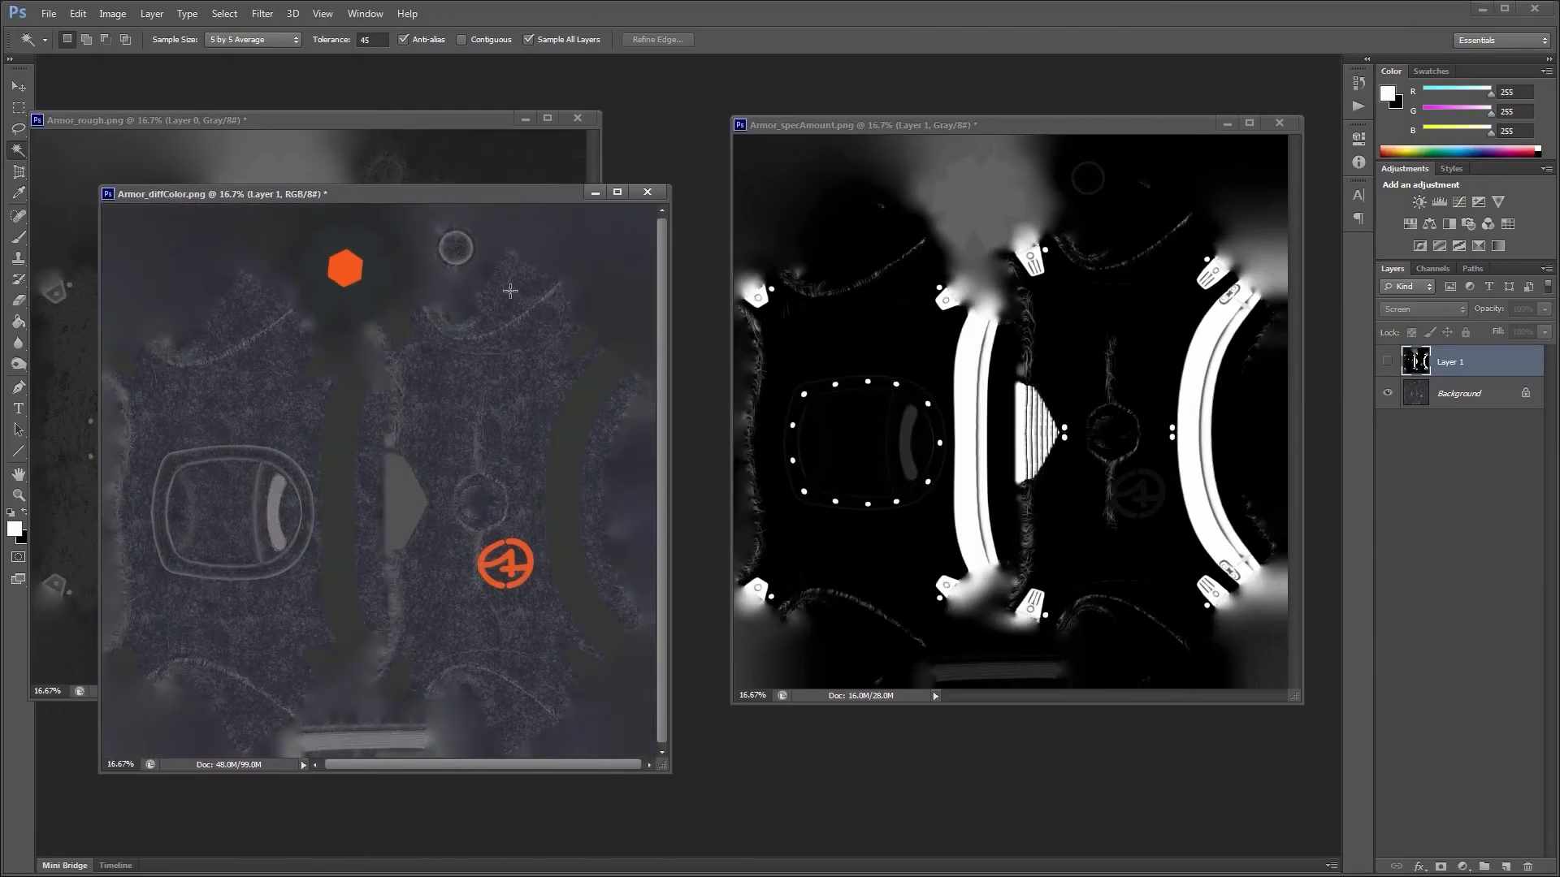
{"action": "left_click", "coordinate": [345, 269]}
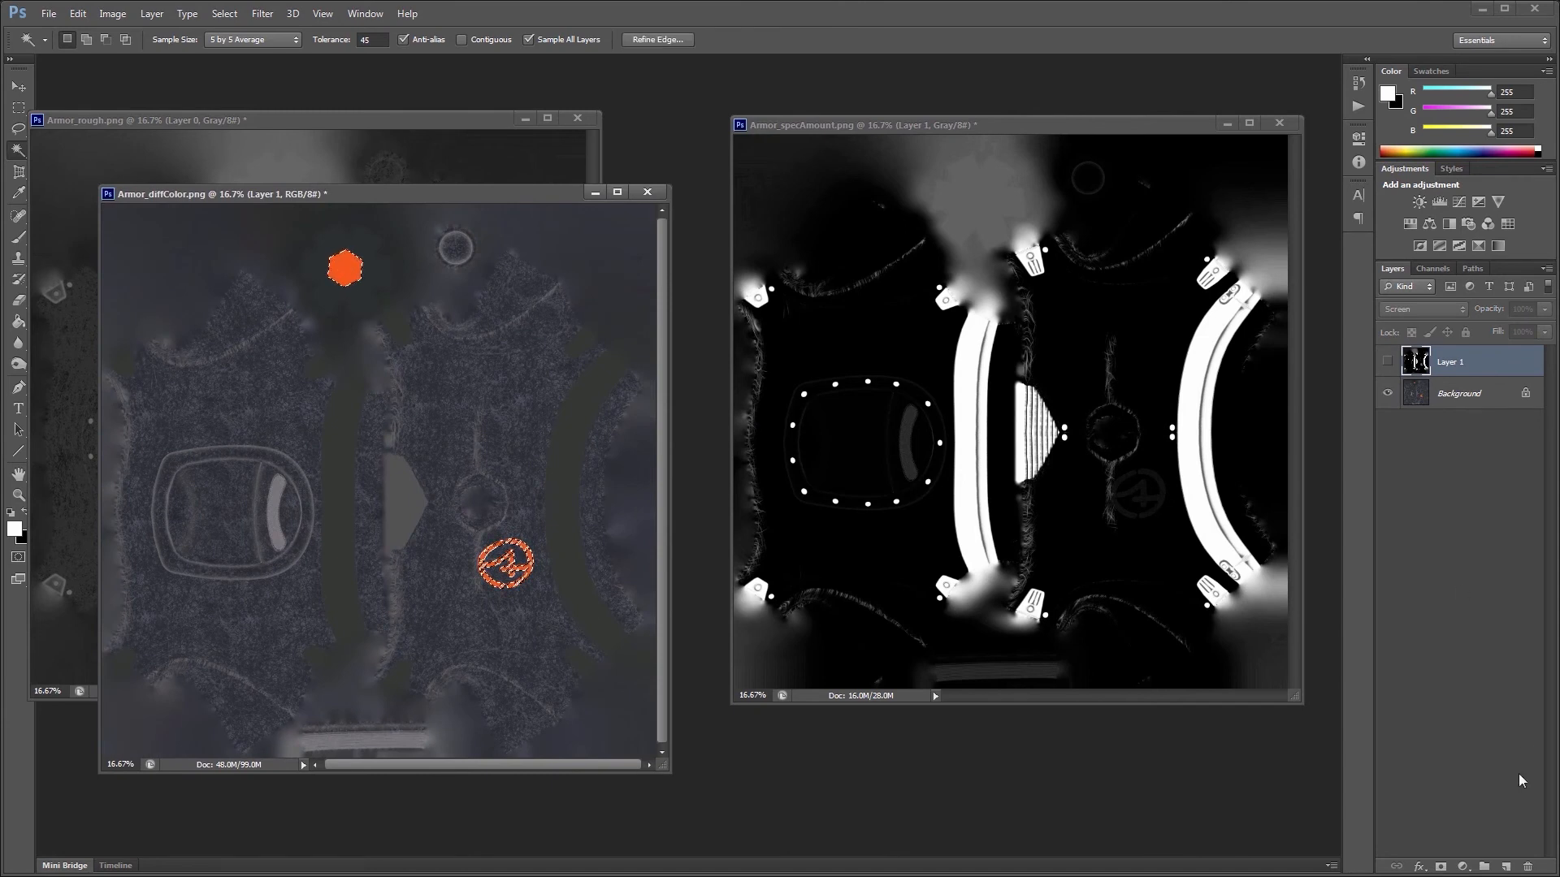
{"action": "left_click", "coordinate": [1506, 867]}
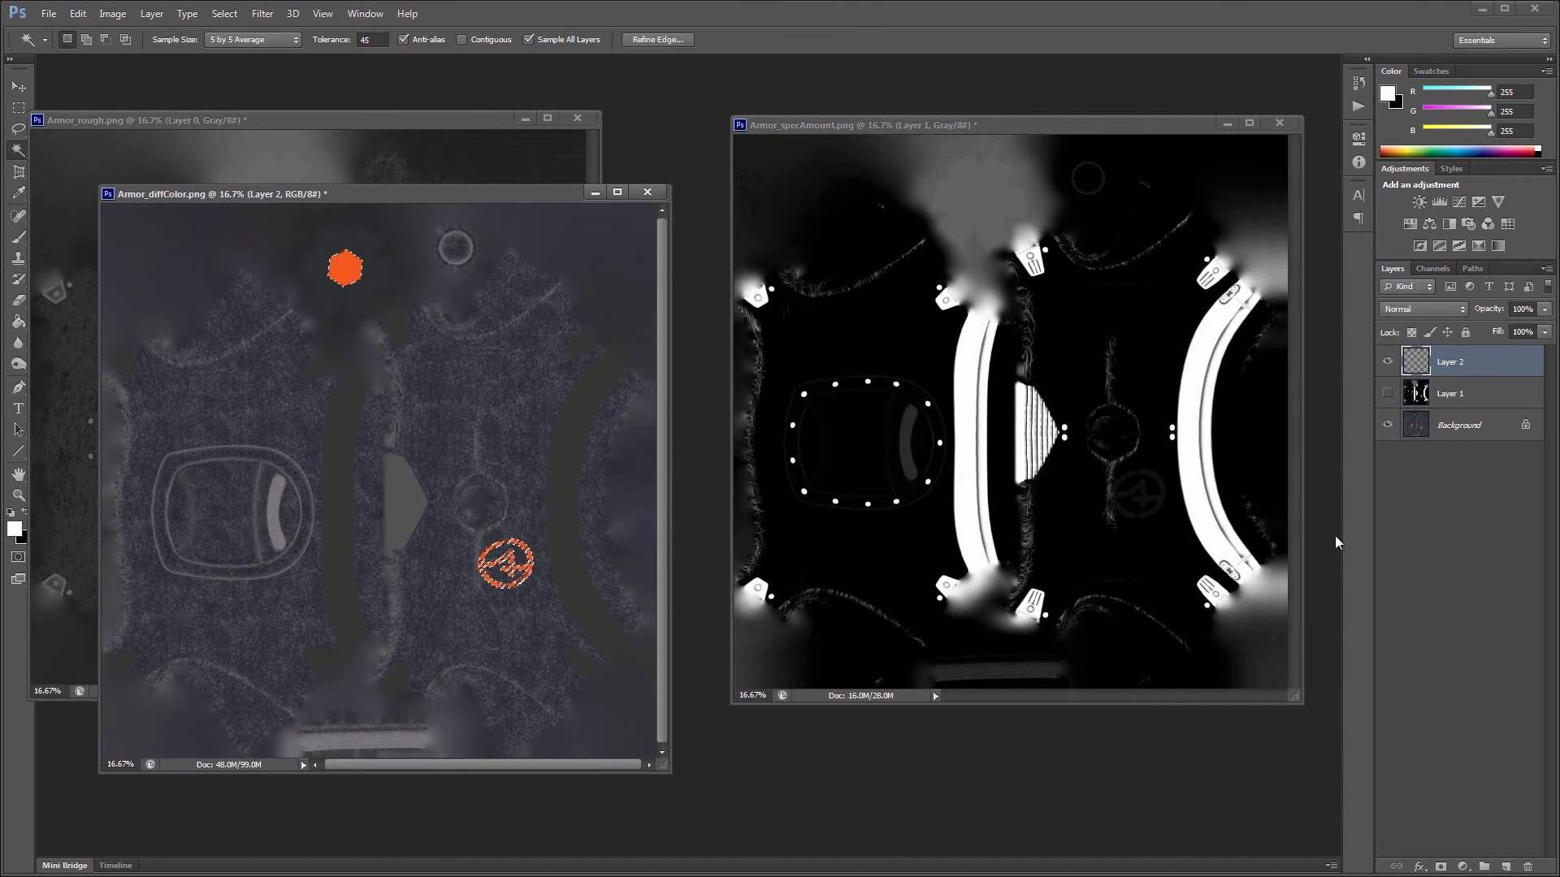
{"action": "key", "text": "ctrl+BackSpace"}
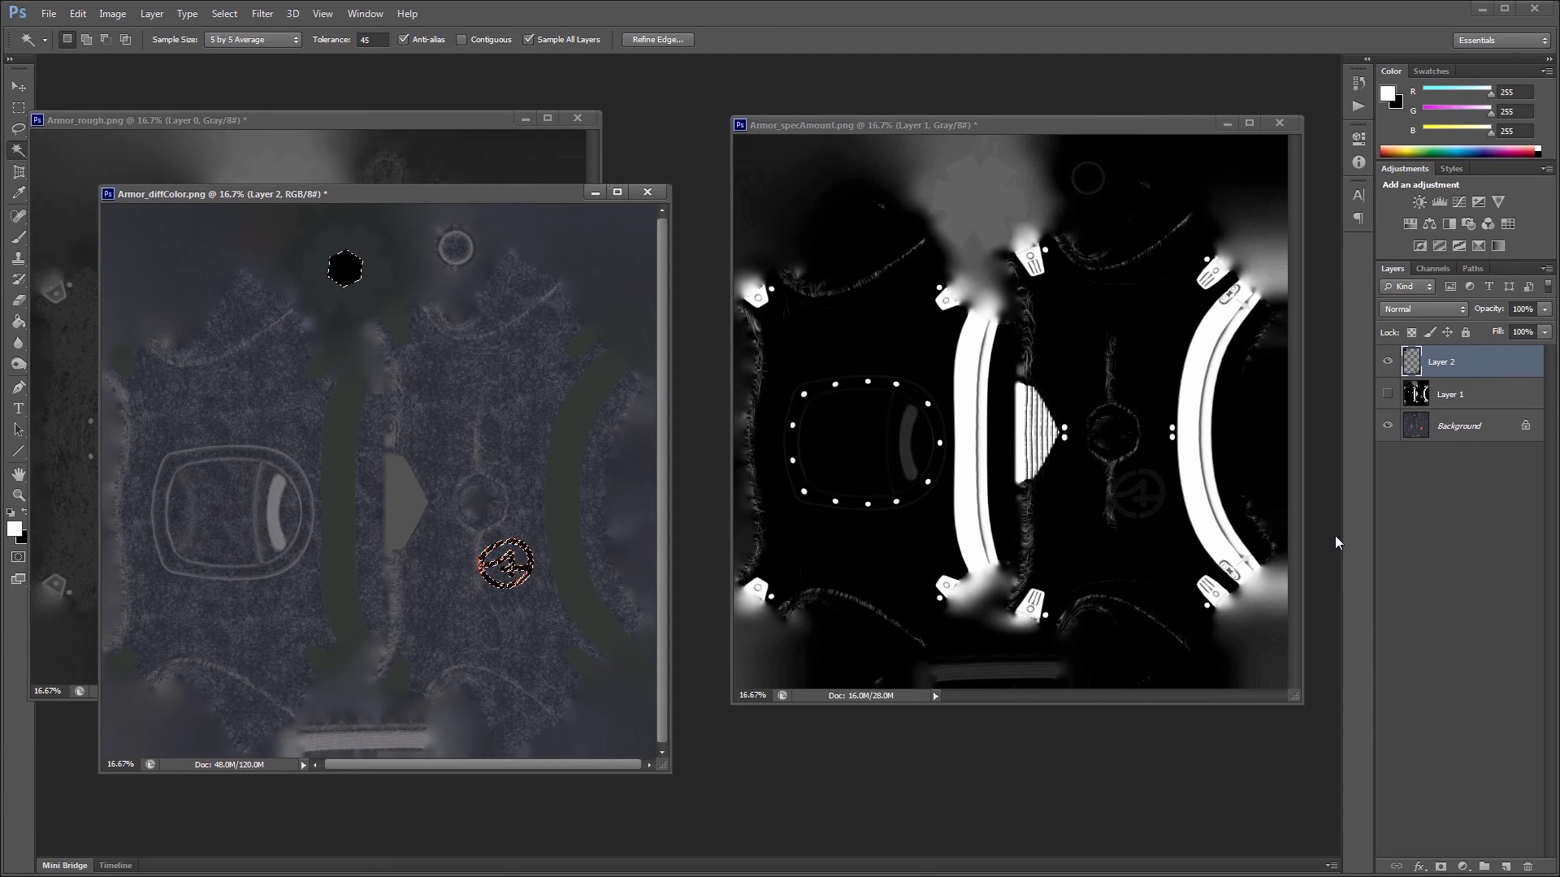
{"action": "key", "text": "ctrl+d"}
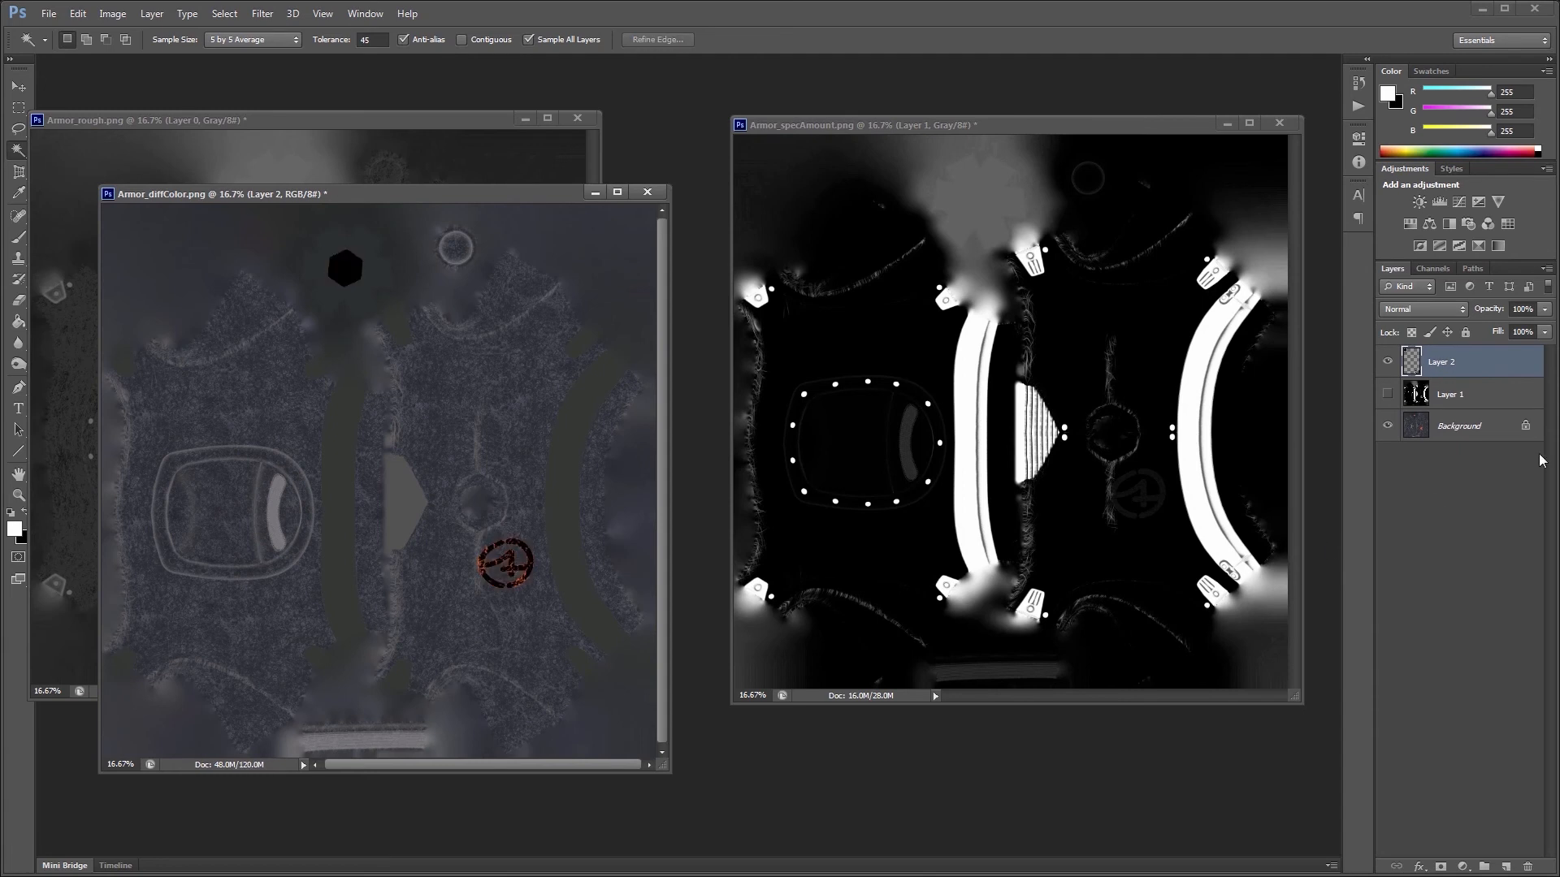
Step: Add a white-filled layer beneath the black shapes and delete the circular logo from Layer 2, leaving only the hexagon
{"action": "left_click", "coordinate": [1504, 867]}
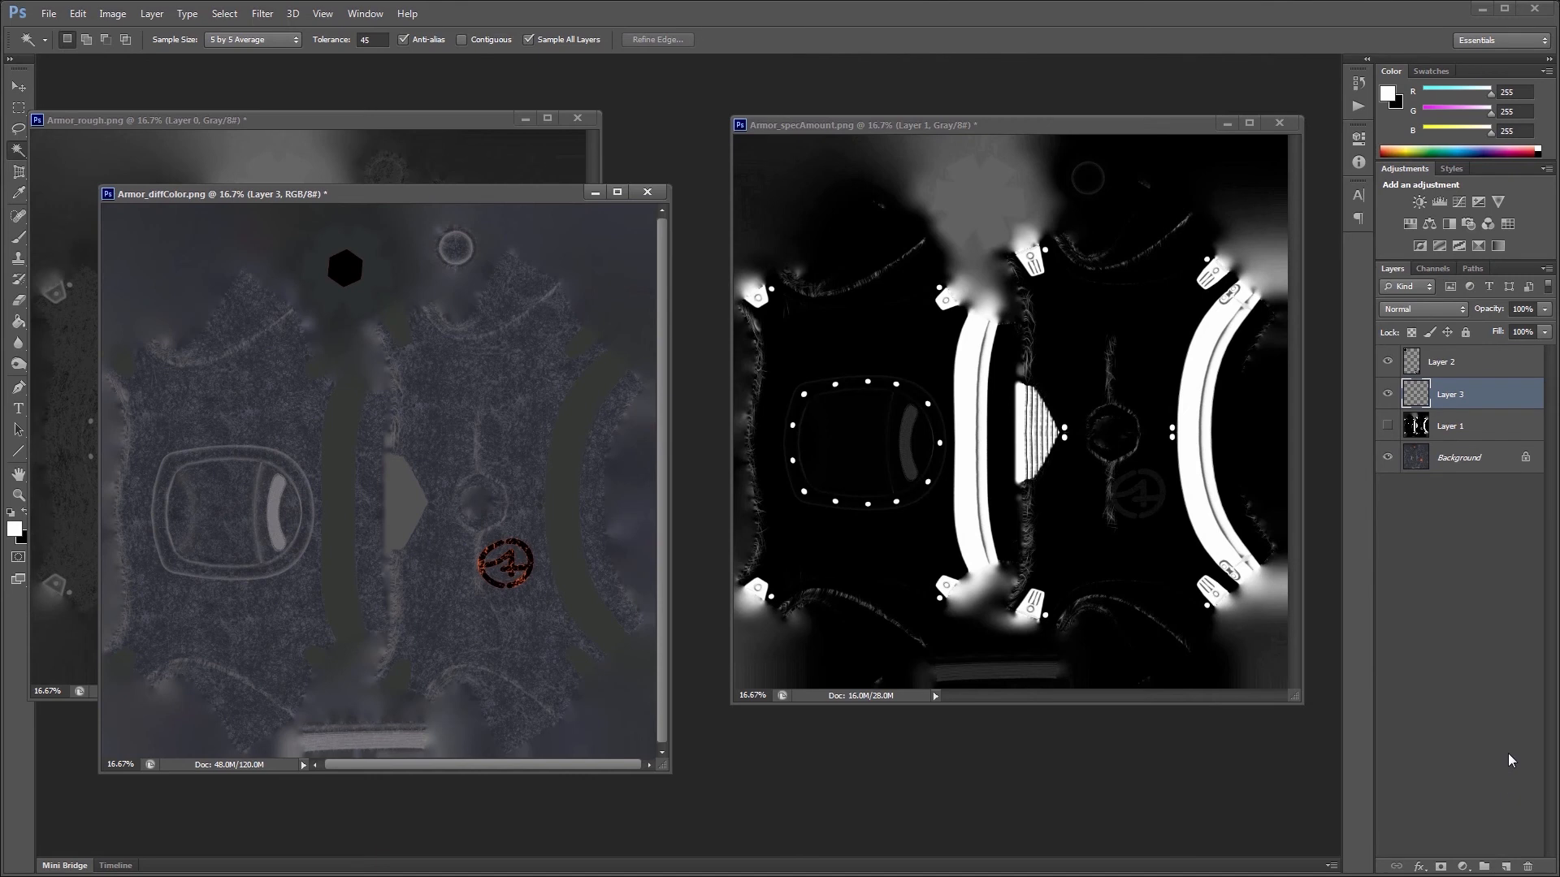
{"action": "key", "text": "alt+BackSpace"}
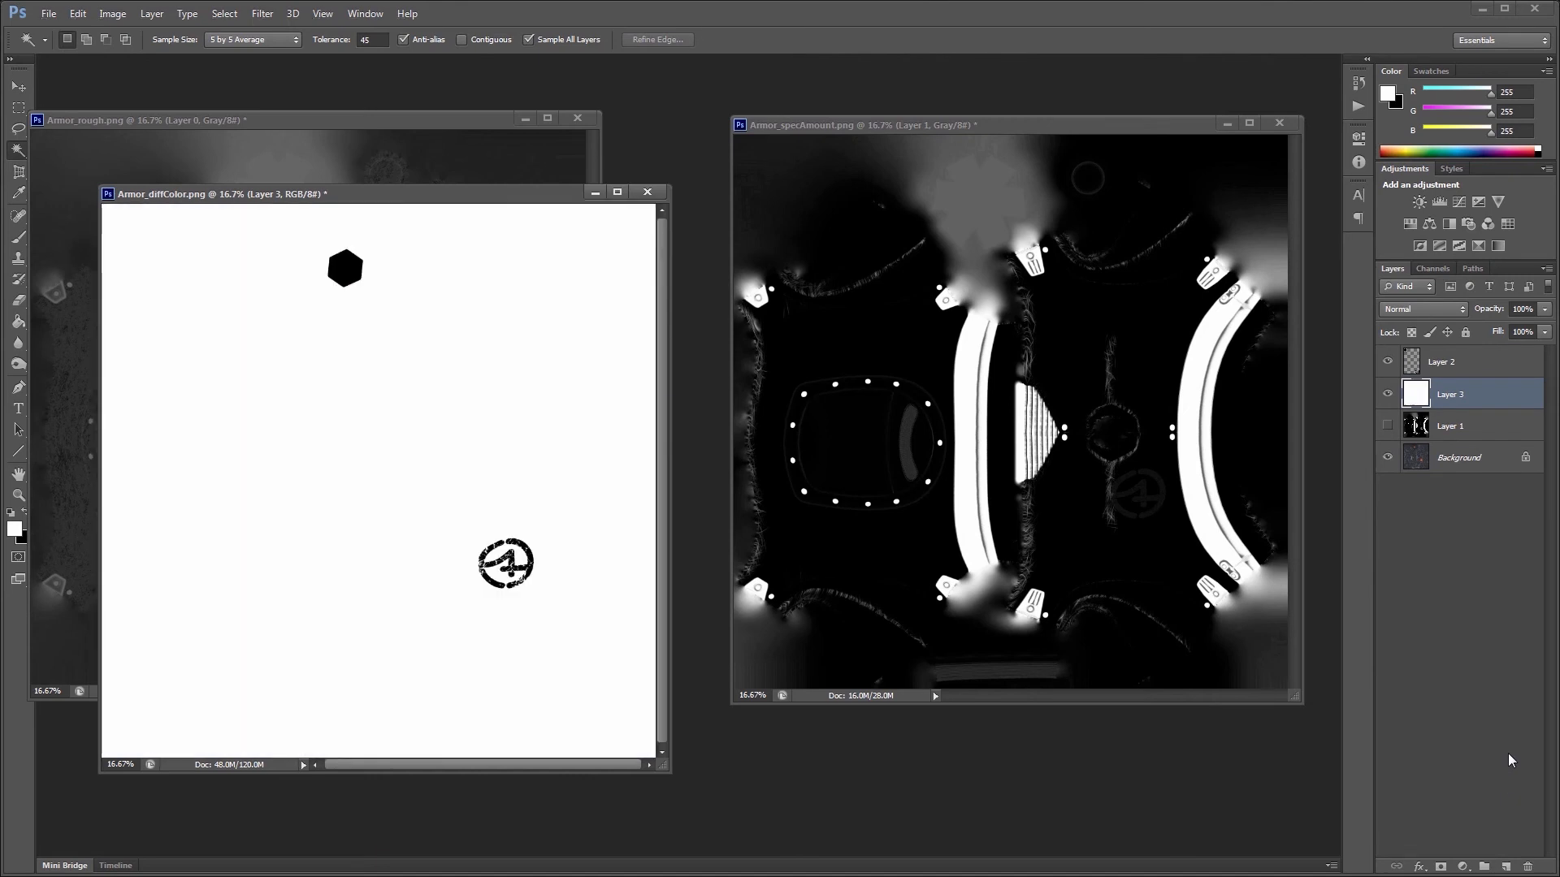
{"action": "left_click", "coordinate": [1445, 364]}
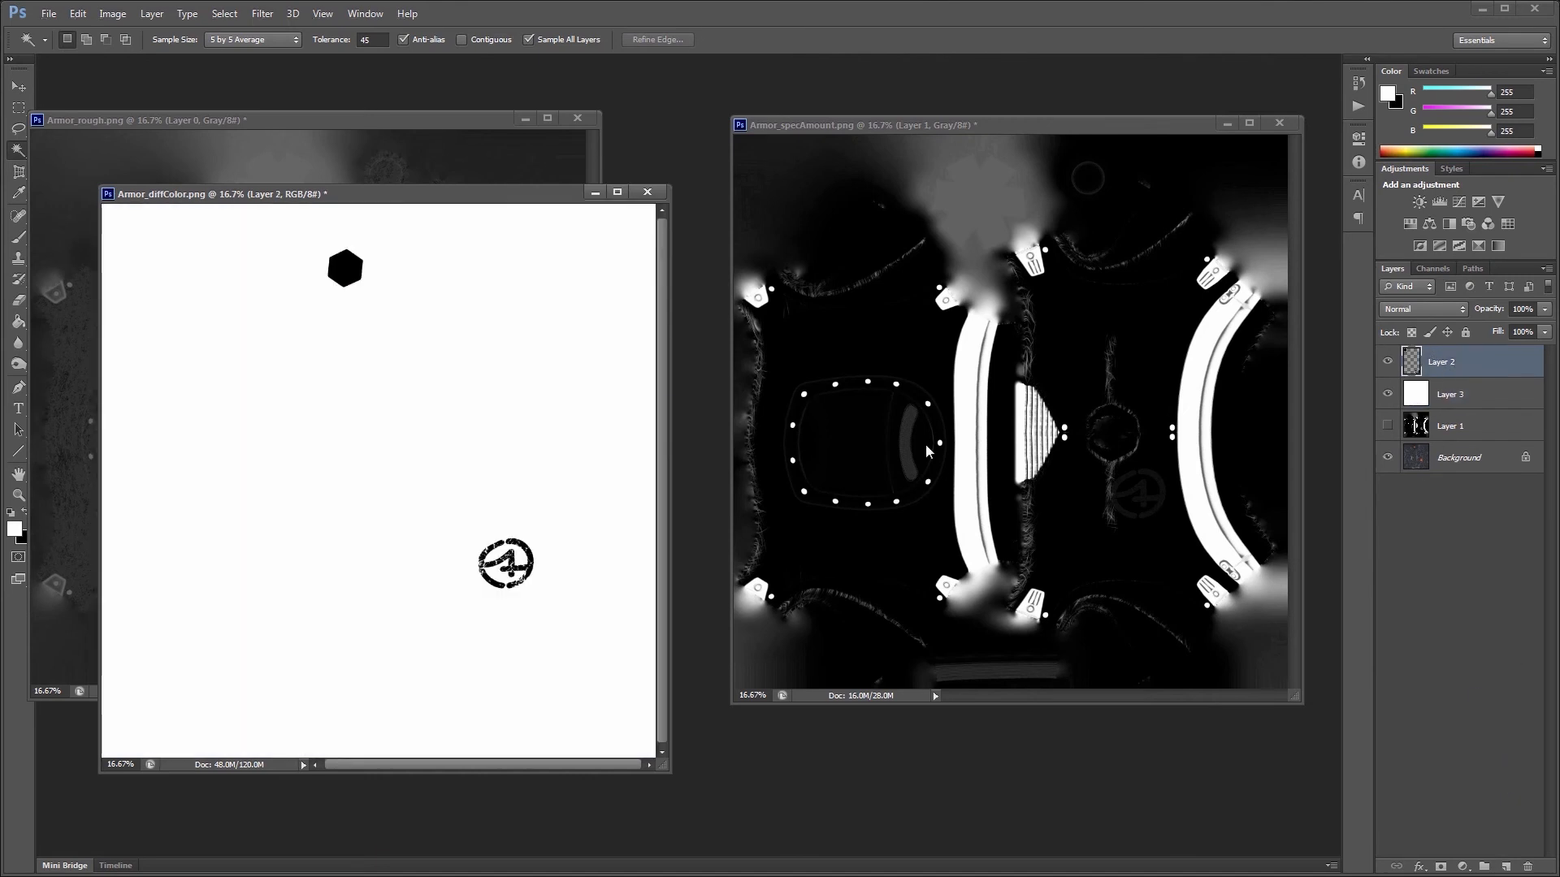
{"action": "key", "text": "m"}
{"action": "left_click_drag", "start_coordinate": [455, 520], "coordinate": [557, 609]}
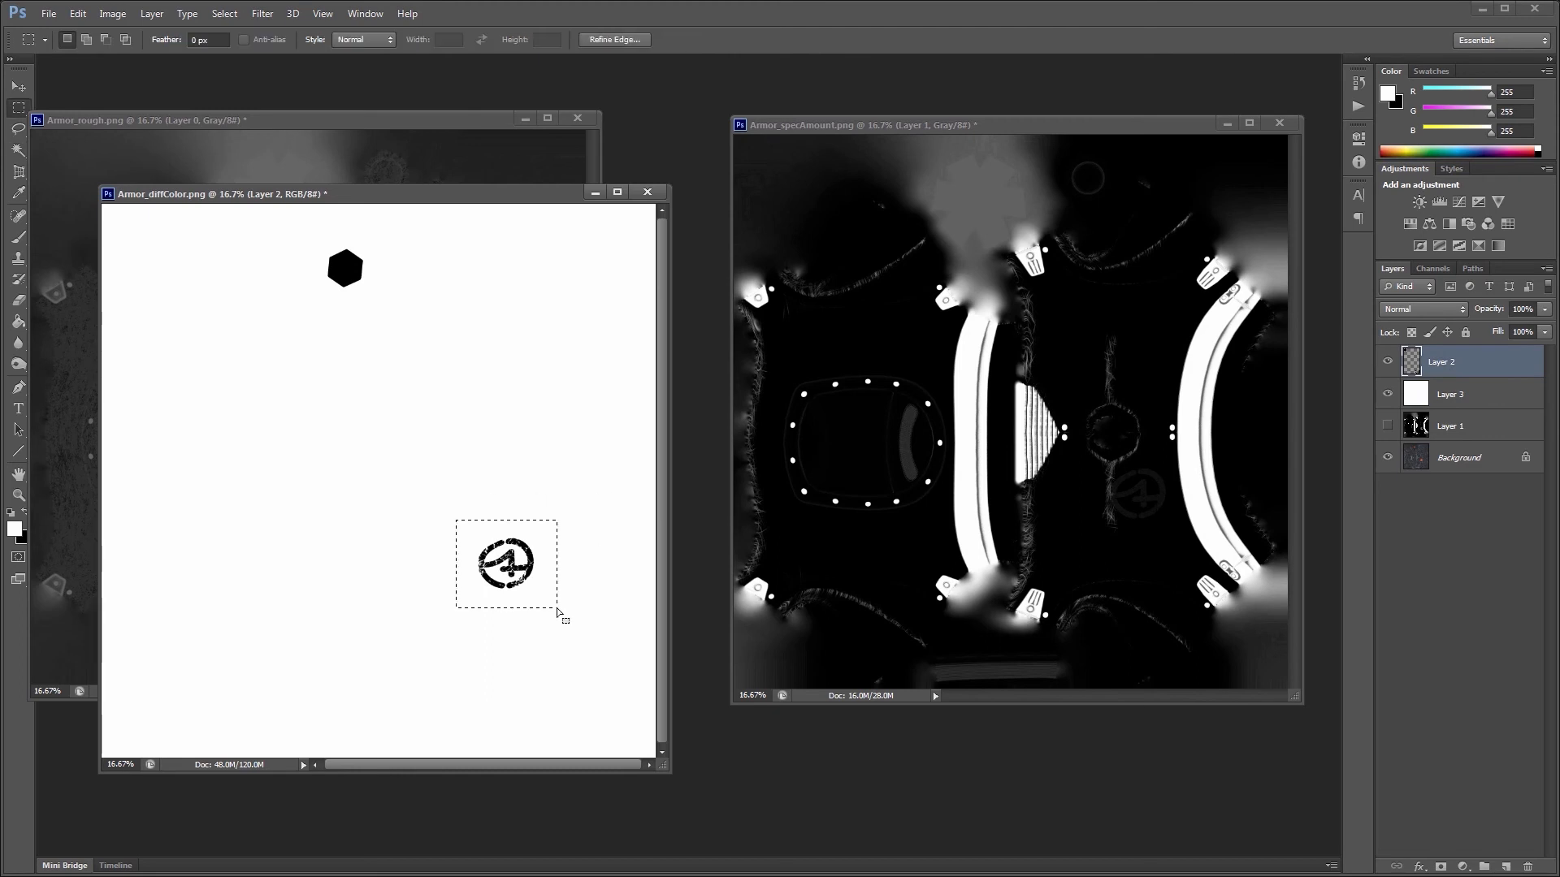
{"action": "key", "text": "Delete"}
{"action": "key", "text": "ctrl+d"}
Step: Merge Layer 2 and Layer 3 and move the resulting hexagon mask into Armor_specAmount.png
{"action": "left_click", "coordinate": [1448, 394], "text": "shift"}
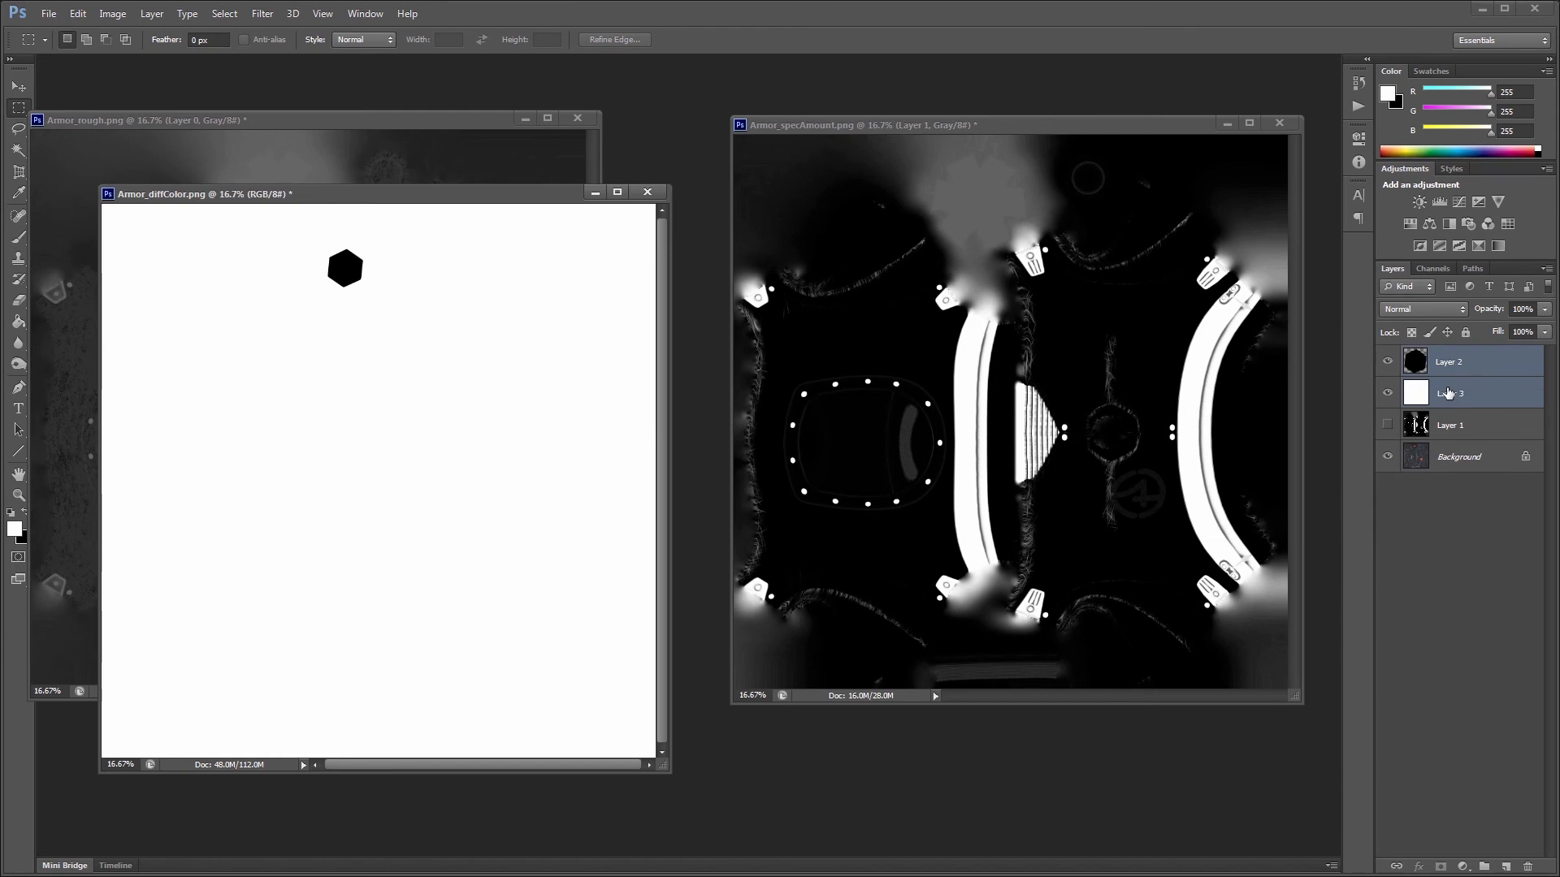
{"action": "key", "text": "ctrl+e"}
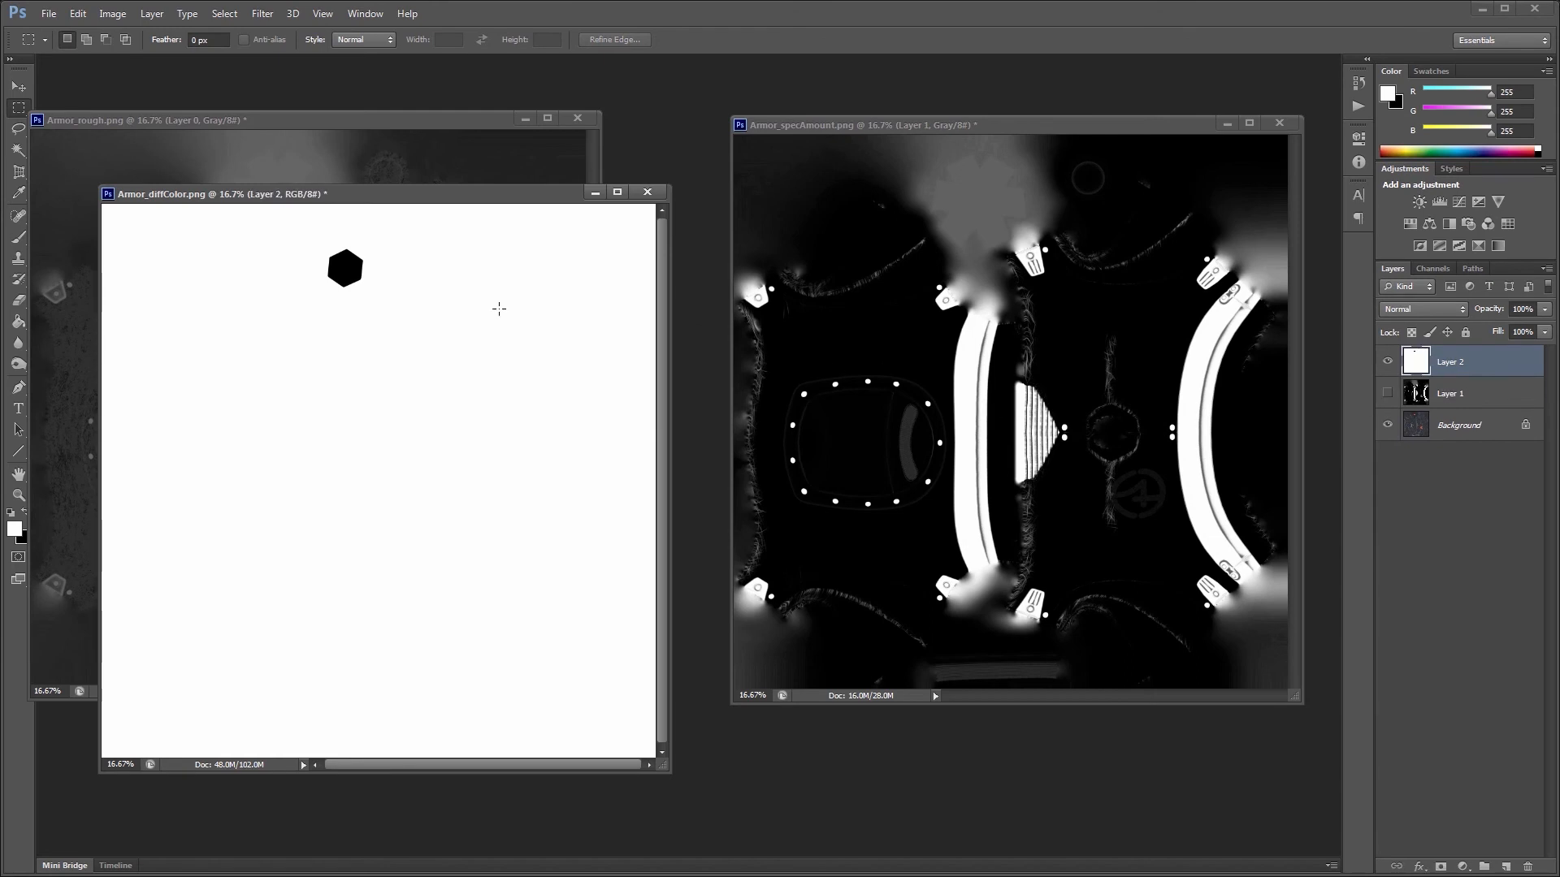
{"action": "key", "text": "ctrl+a"}
{"action": "key", "text": "ctrl+x"}
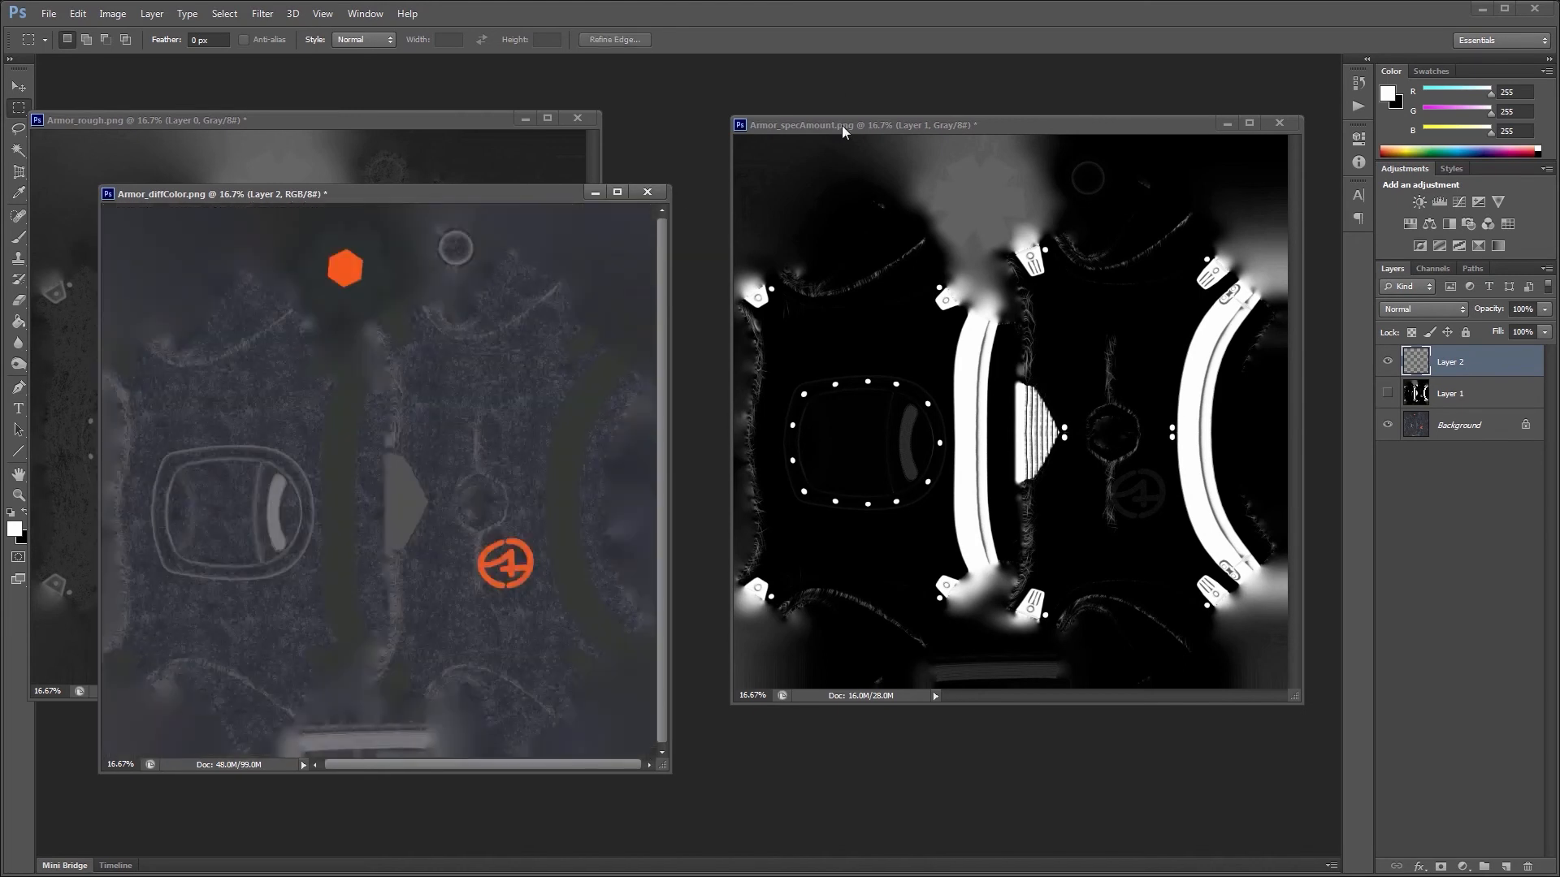
{"action": "left_click_drag", "start_coordinate": [842, 125], "coordinate": [827, 130]}
{"action": "key", "text": "ctrl+v"}
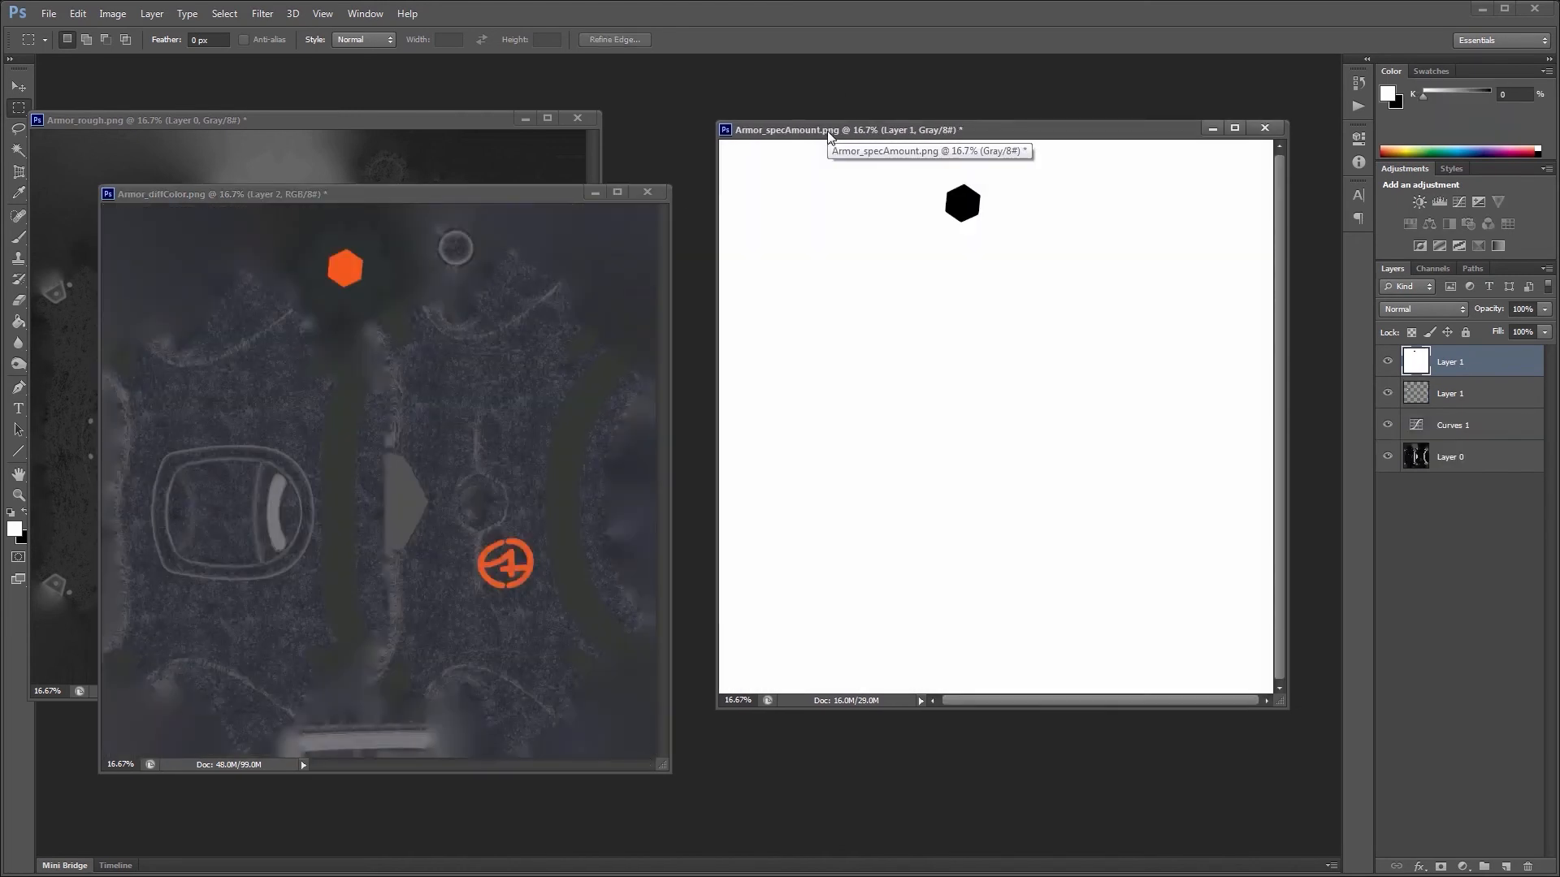
Step: Set the blend mode of the pasted hexagon mask layer to Multiply
{"action": "left_click", "coordinate": [1427, 393]}
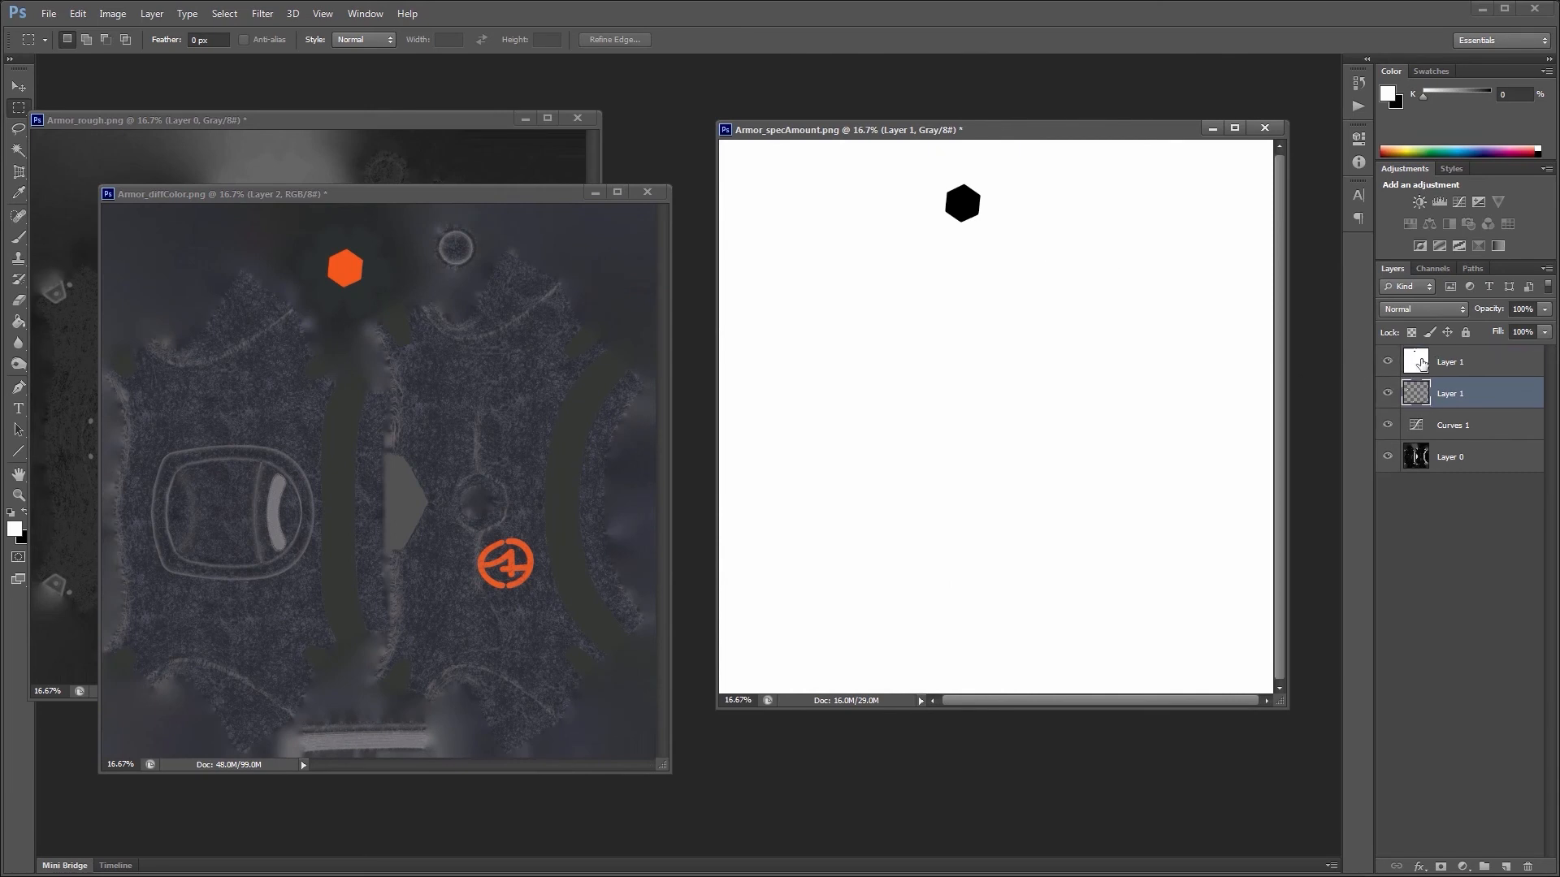
{"action": "left_click", "coordinate": [1423, 361]}
{"action": "left_click", "coordinate": [1418, 309]}
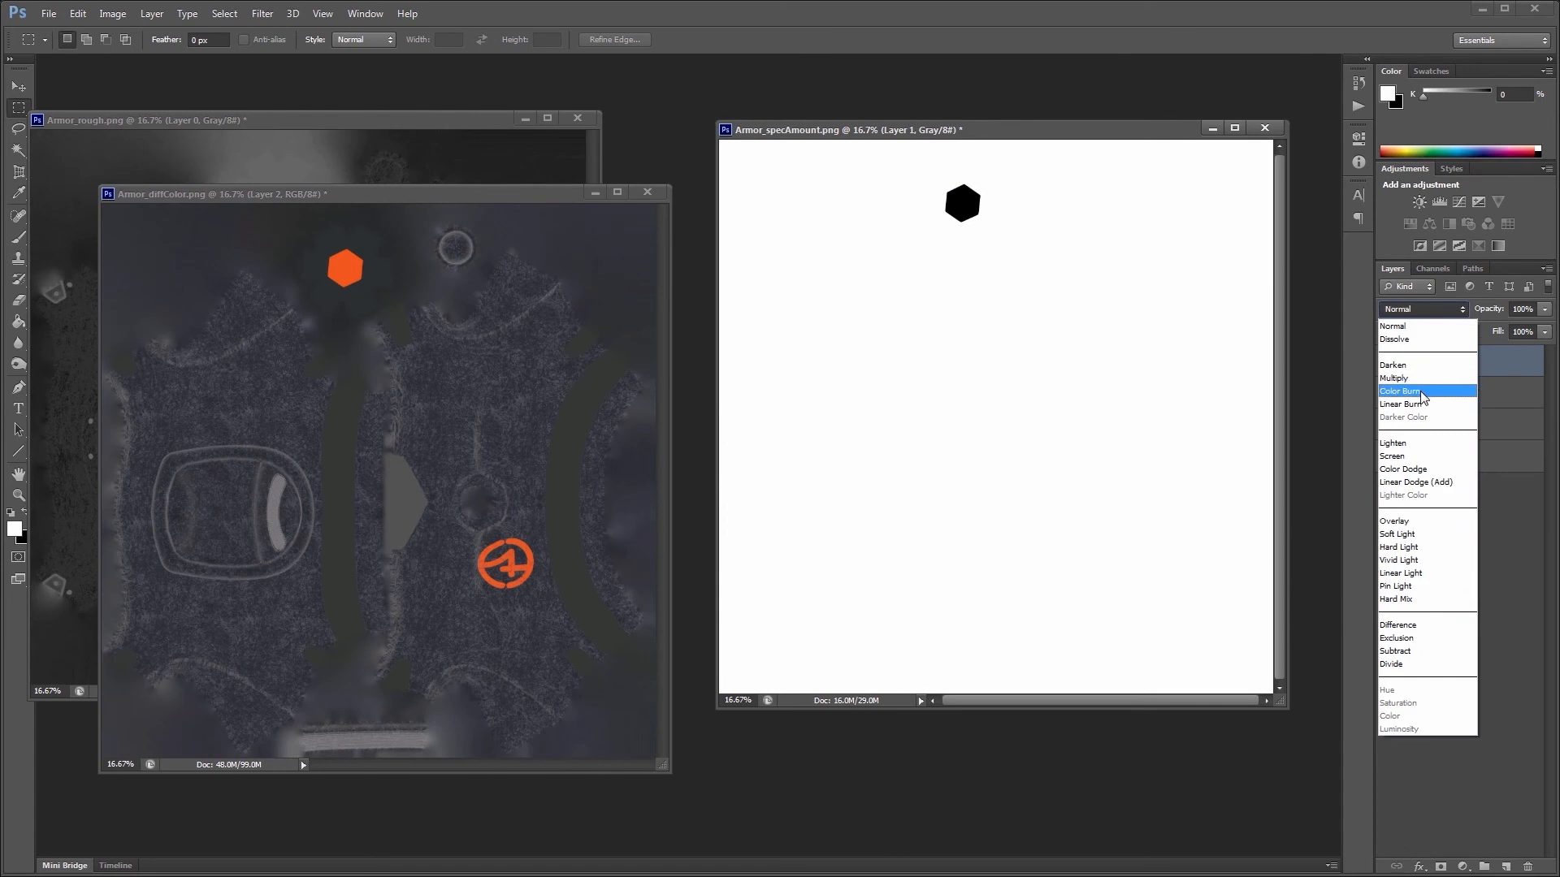
{"action": "left_click", "coordinate": [1418, 378]}
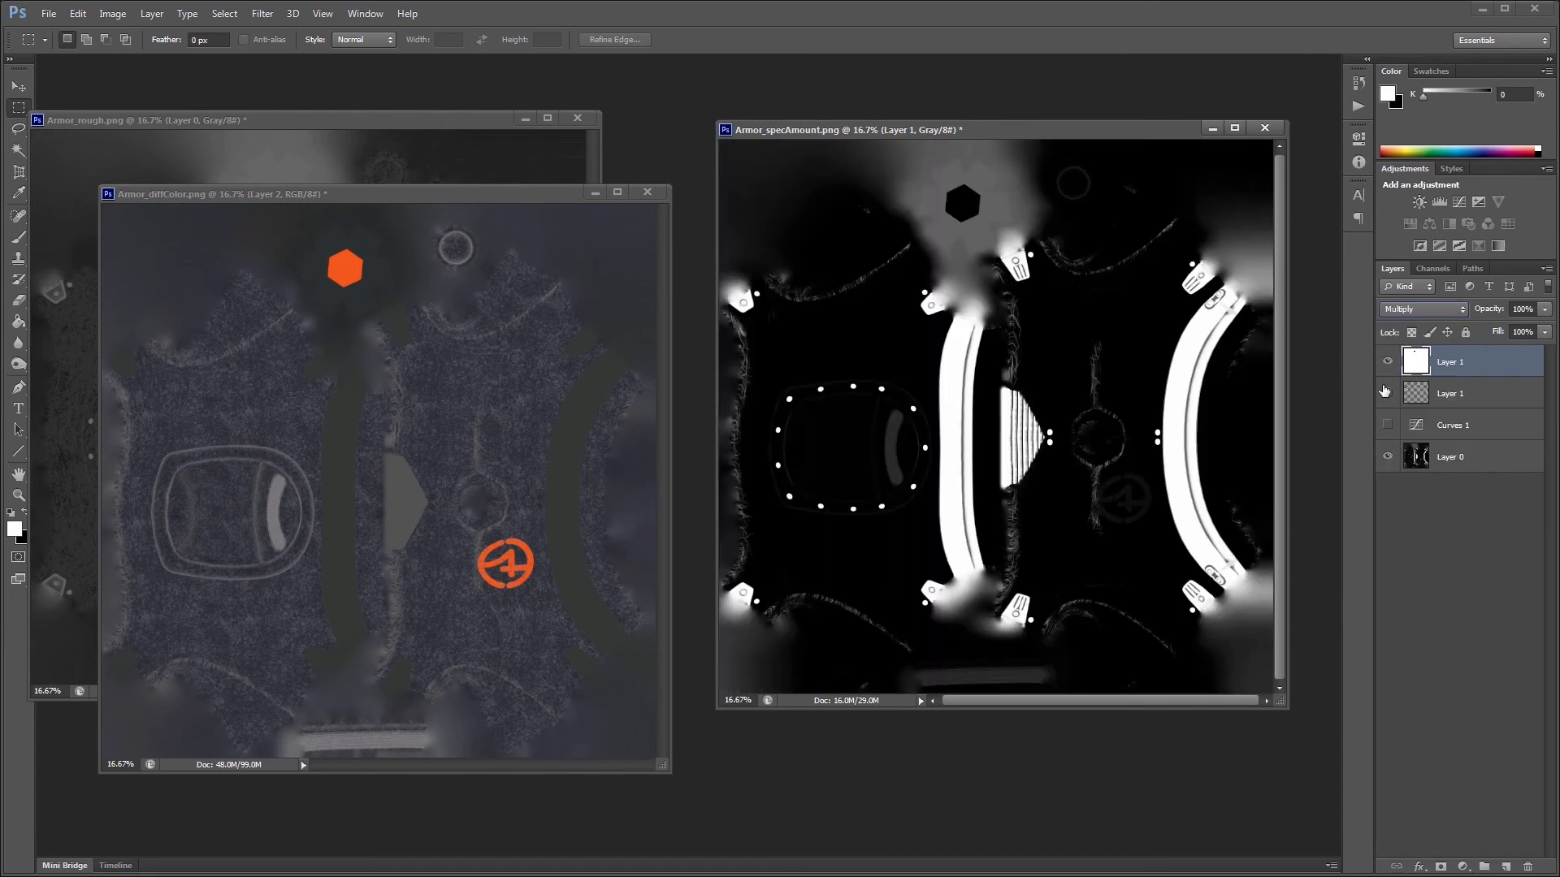
Step: Hide every layer above Layer 0 and try filling the gray area around the hexagon's location with white
{"action": "left_click_drag", "start_coordinate": [1386, 363], "coordinate": [1414, 430]}
{"action": "left_click", "coordinate": [1452, 459]}
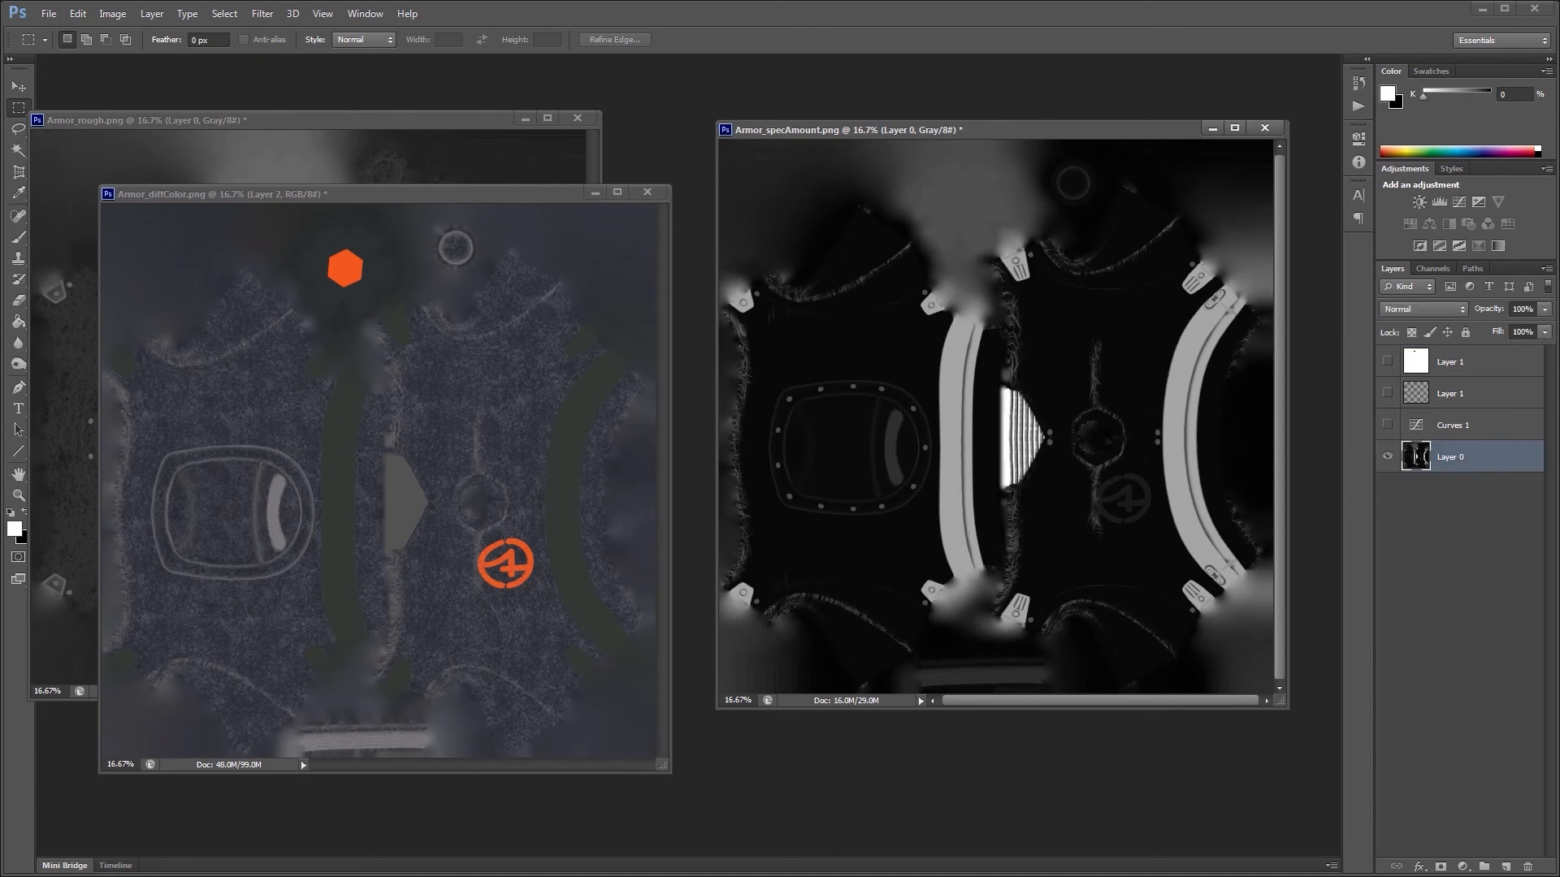
{"action": "left_click", "coordinate": [18, 321]}
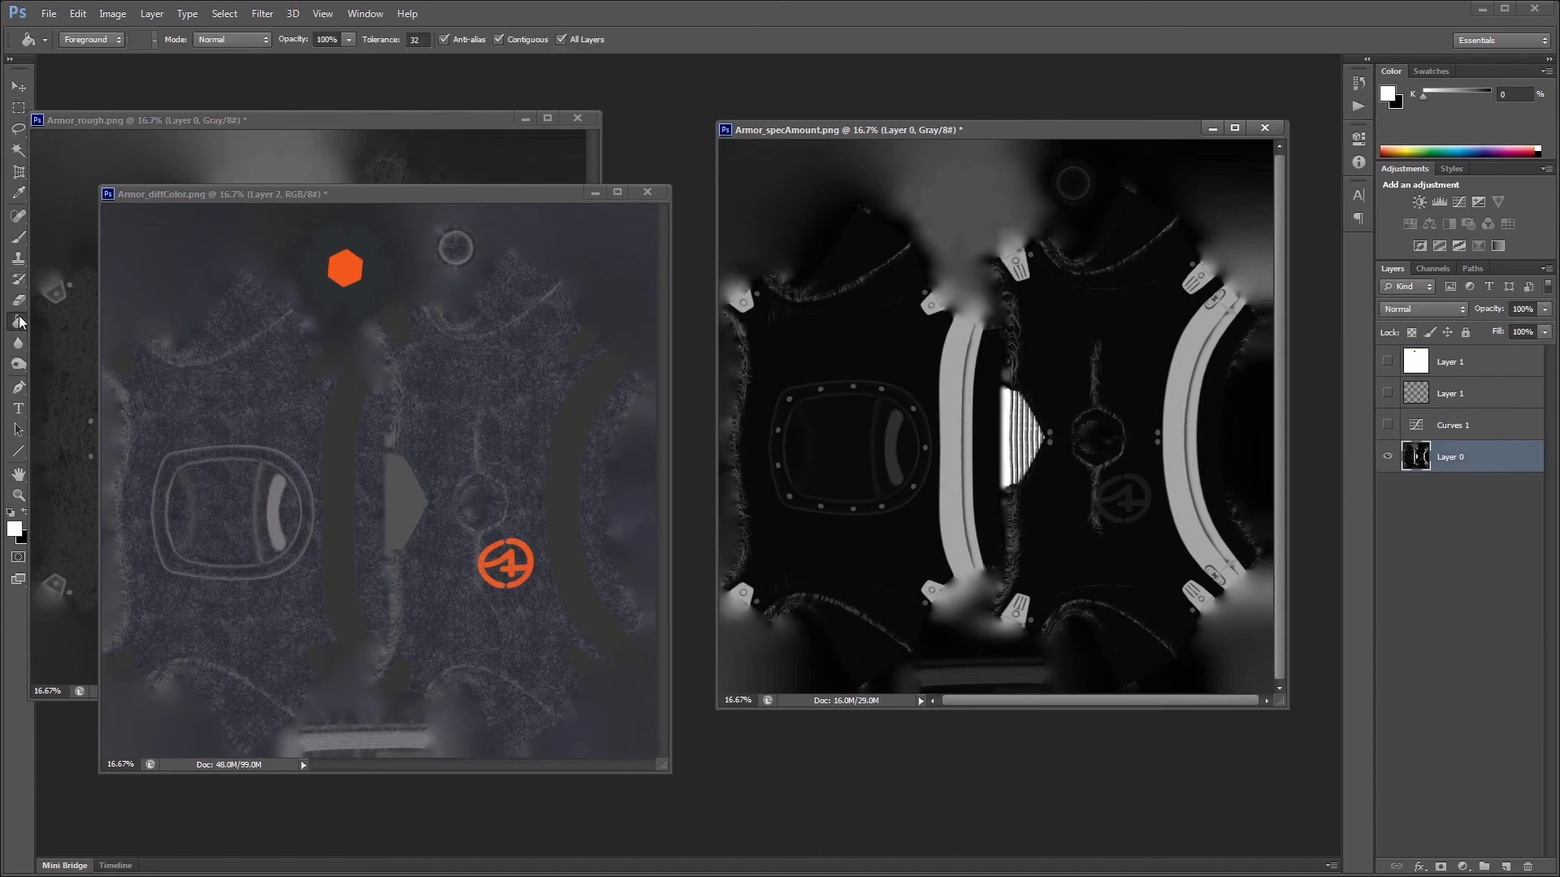
{"action": "left_click", "coordinate": [959, 207]}
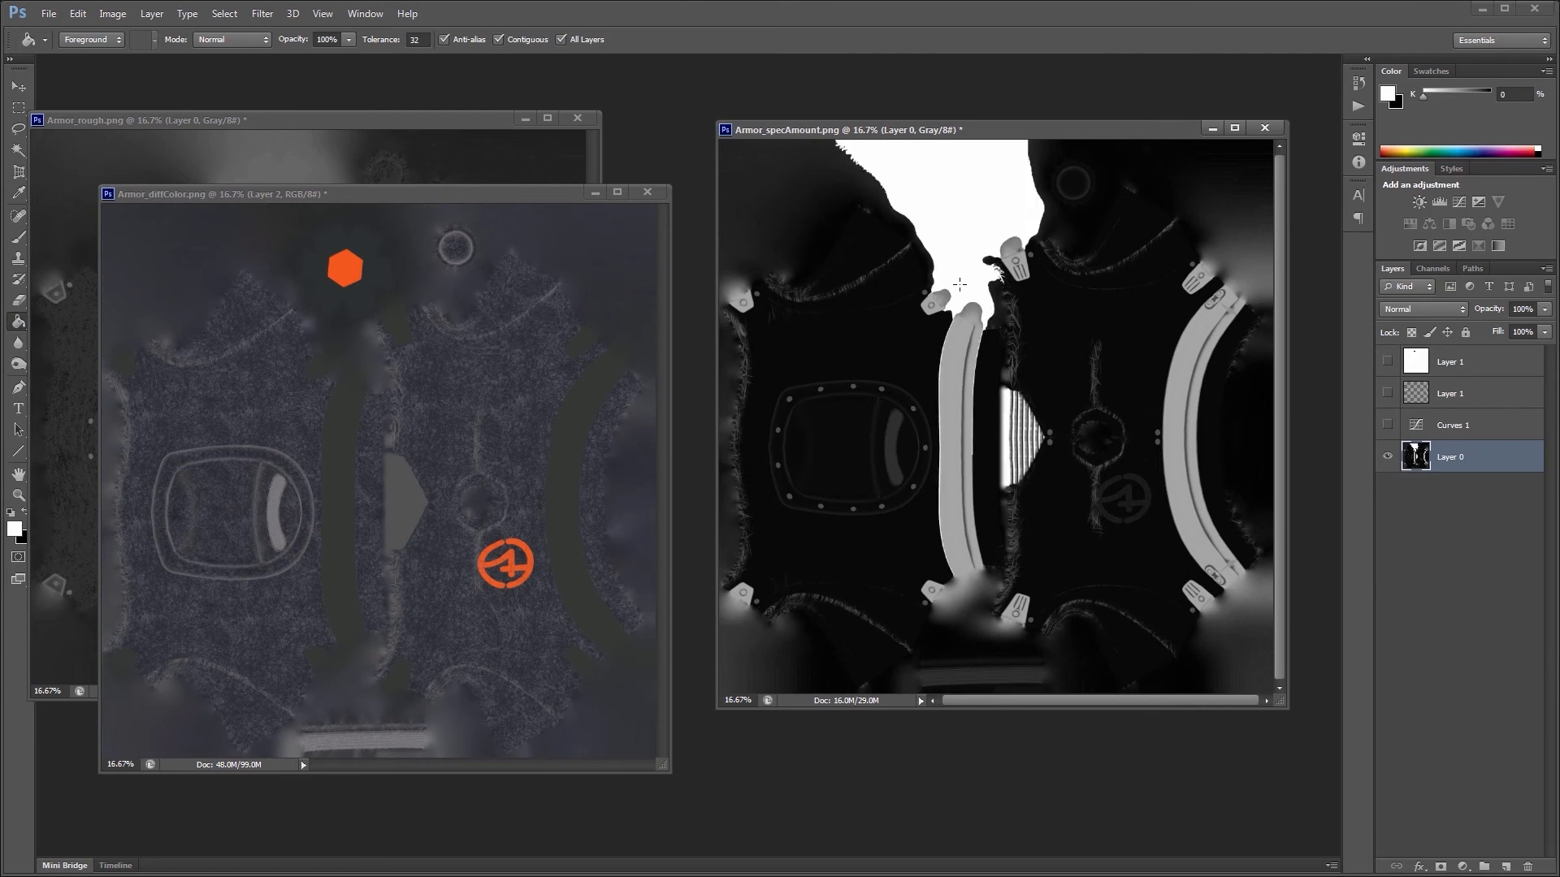
{"action": "key", "text": "ctrl+z"}
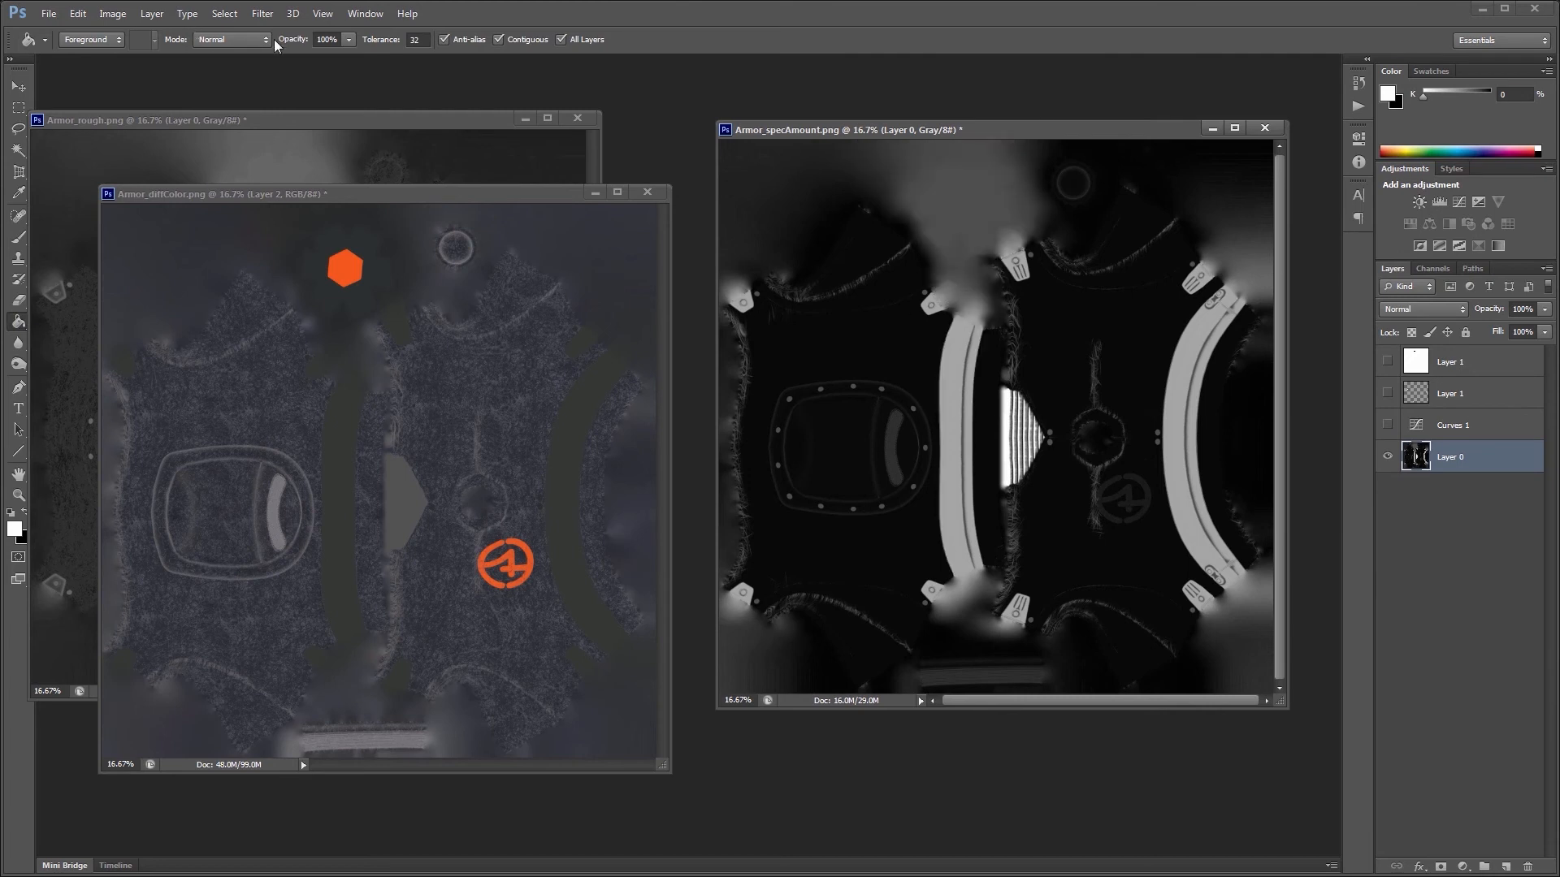
Step: Set the Paint Bucket tolerance to 3 and try the white fill directly on Layer 0
{"action": "left_click", "coordinate": [427, 41]}
{"action": "type", "text": "3"}
{"action": "left_click", "coordinate": [955, 199]}
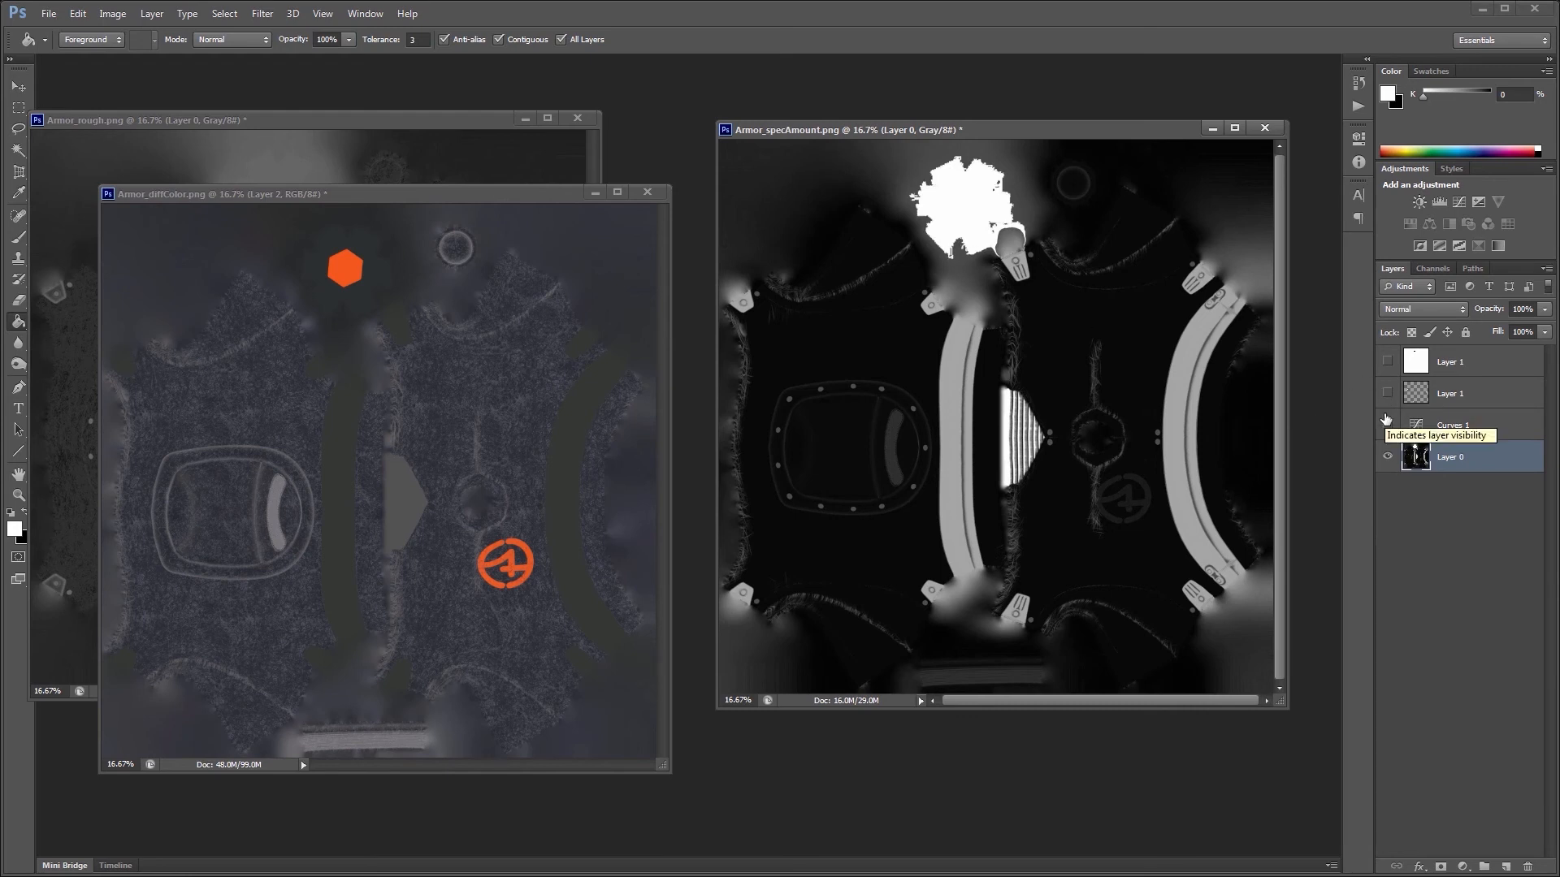
{"action": "key", "text": "ctrl+z"}
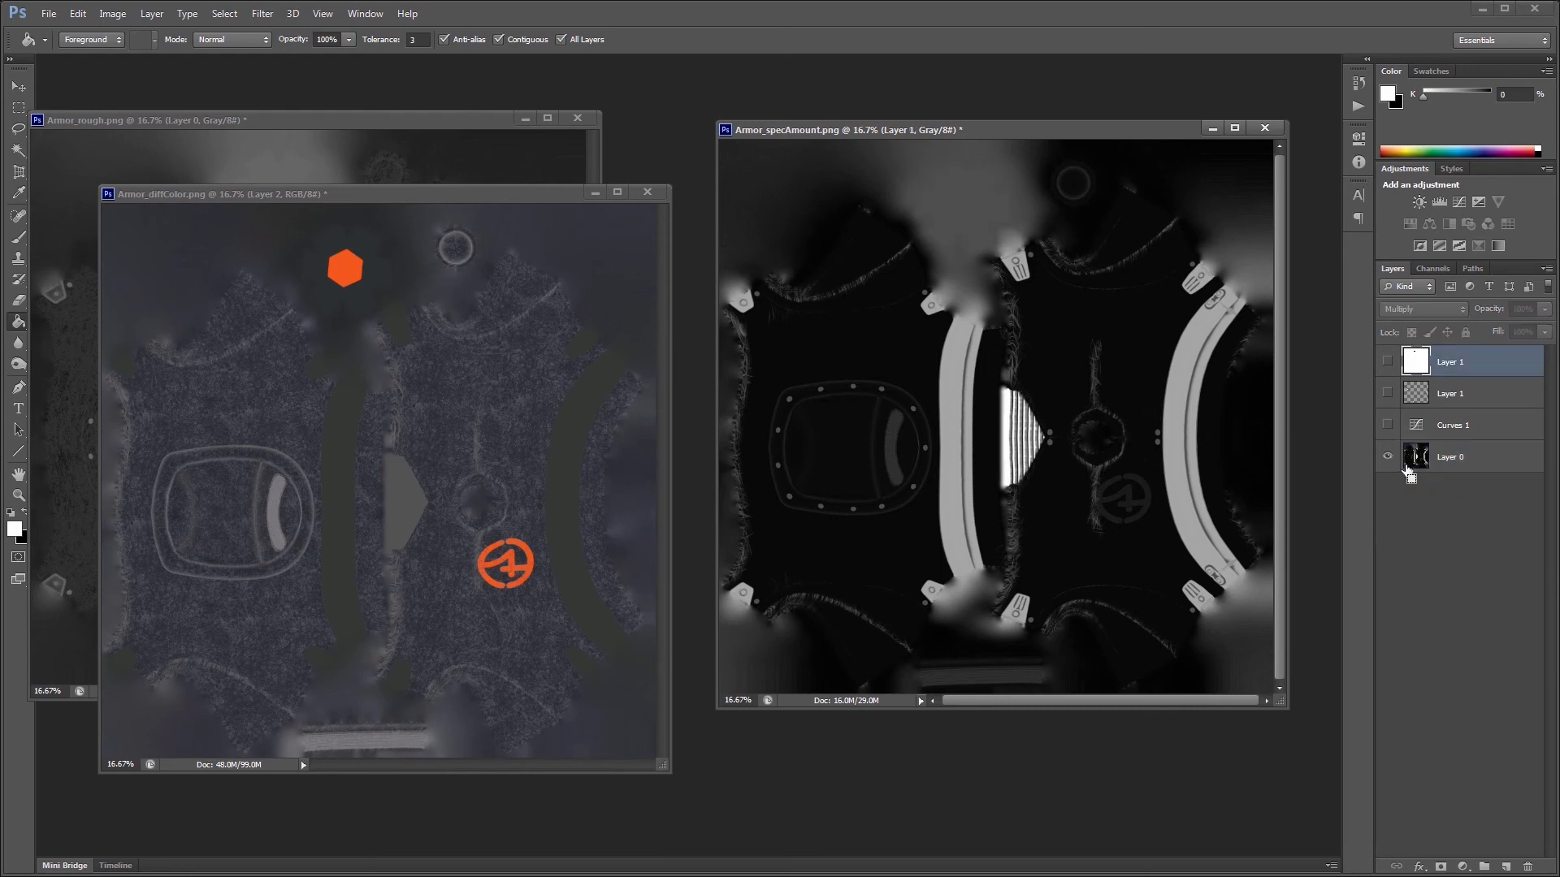
Step: Add a new layer directly below the hexagon mask layer and fill the gray area at the hexagon's location with white
{"action": "left_click", "coordinate": [1459, 396]}
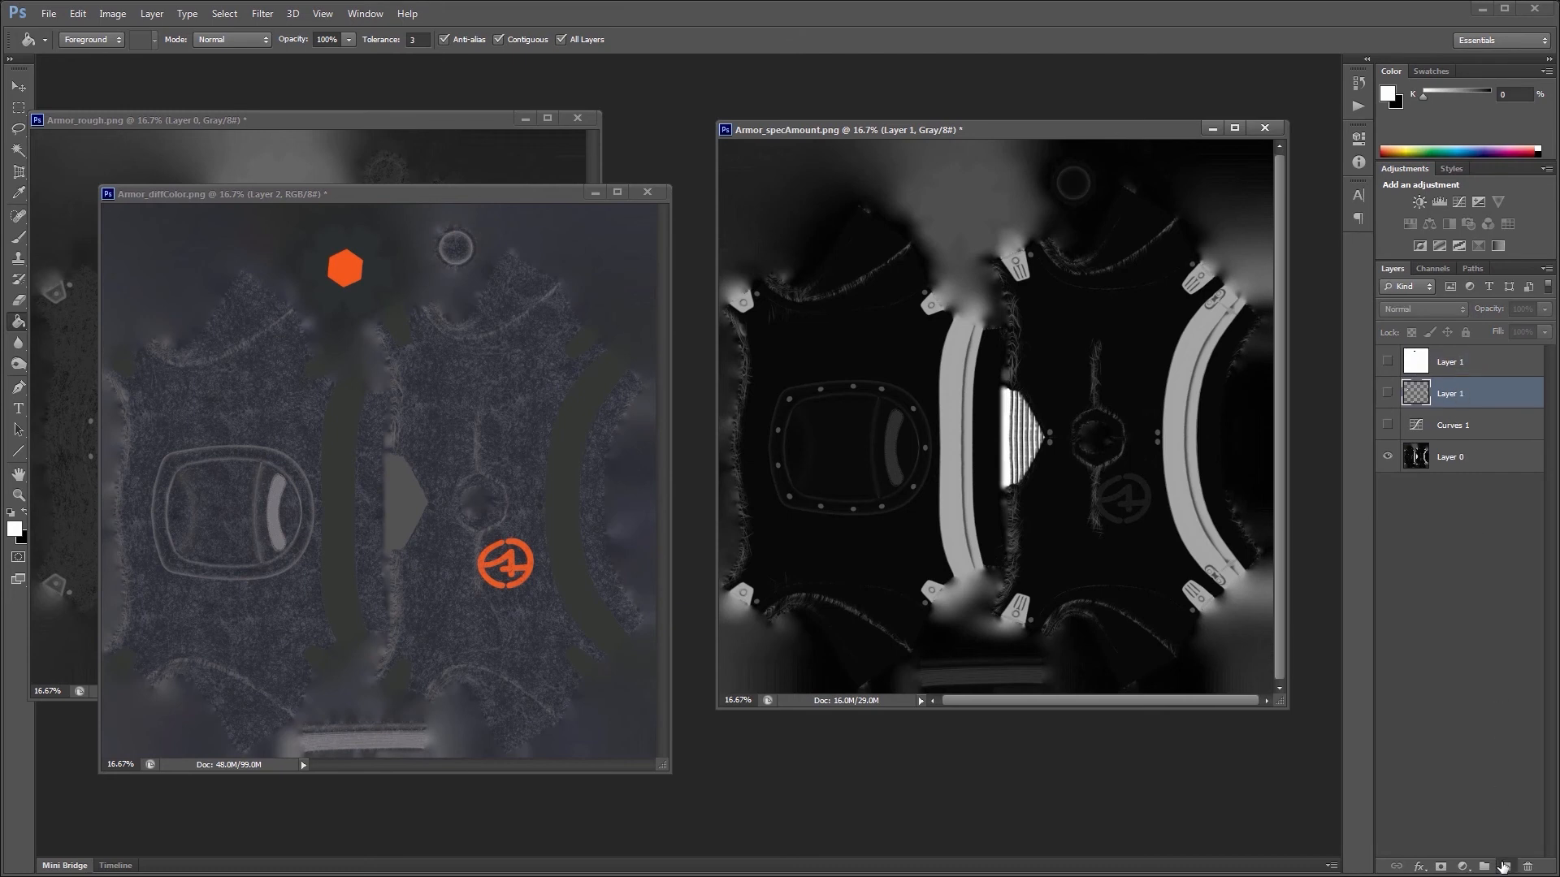
{"action": "left_click", "coordinate": [1505, 867]}
{"action": "left_click", "coordinate": [975, 213]}
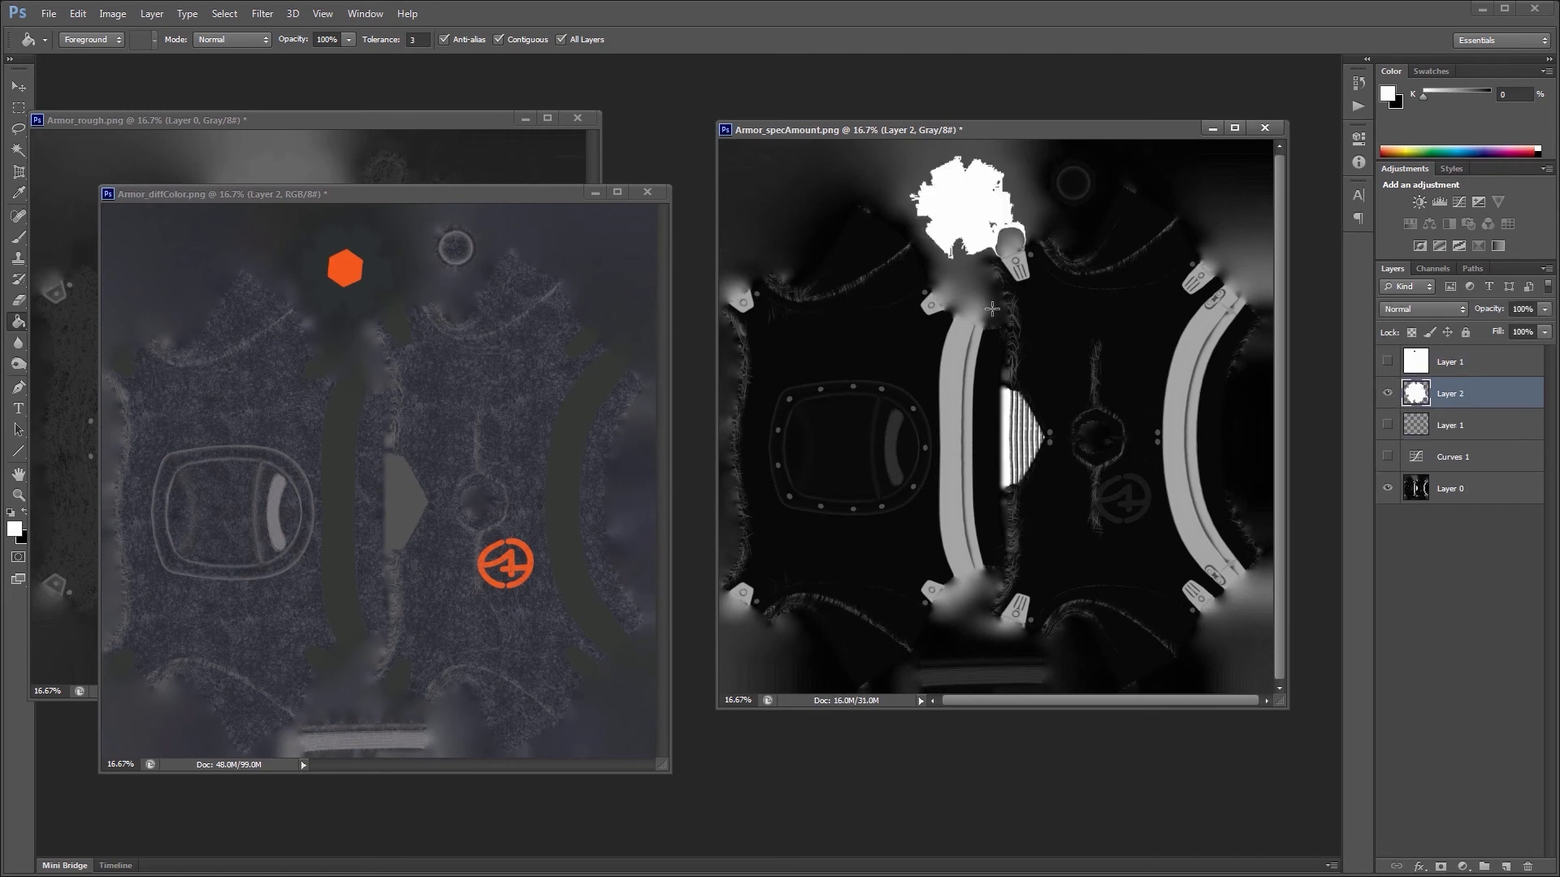
Step: Enlarge the Eraser brush to 80 and make all the hidden layers of Armor_specAmount.png visible again
{"action": "key", "text": "e"}
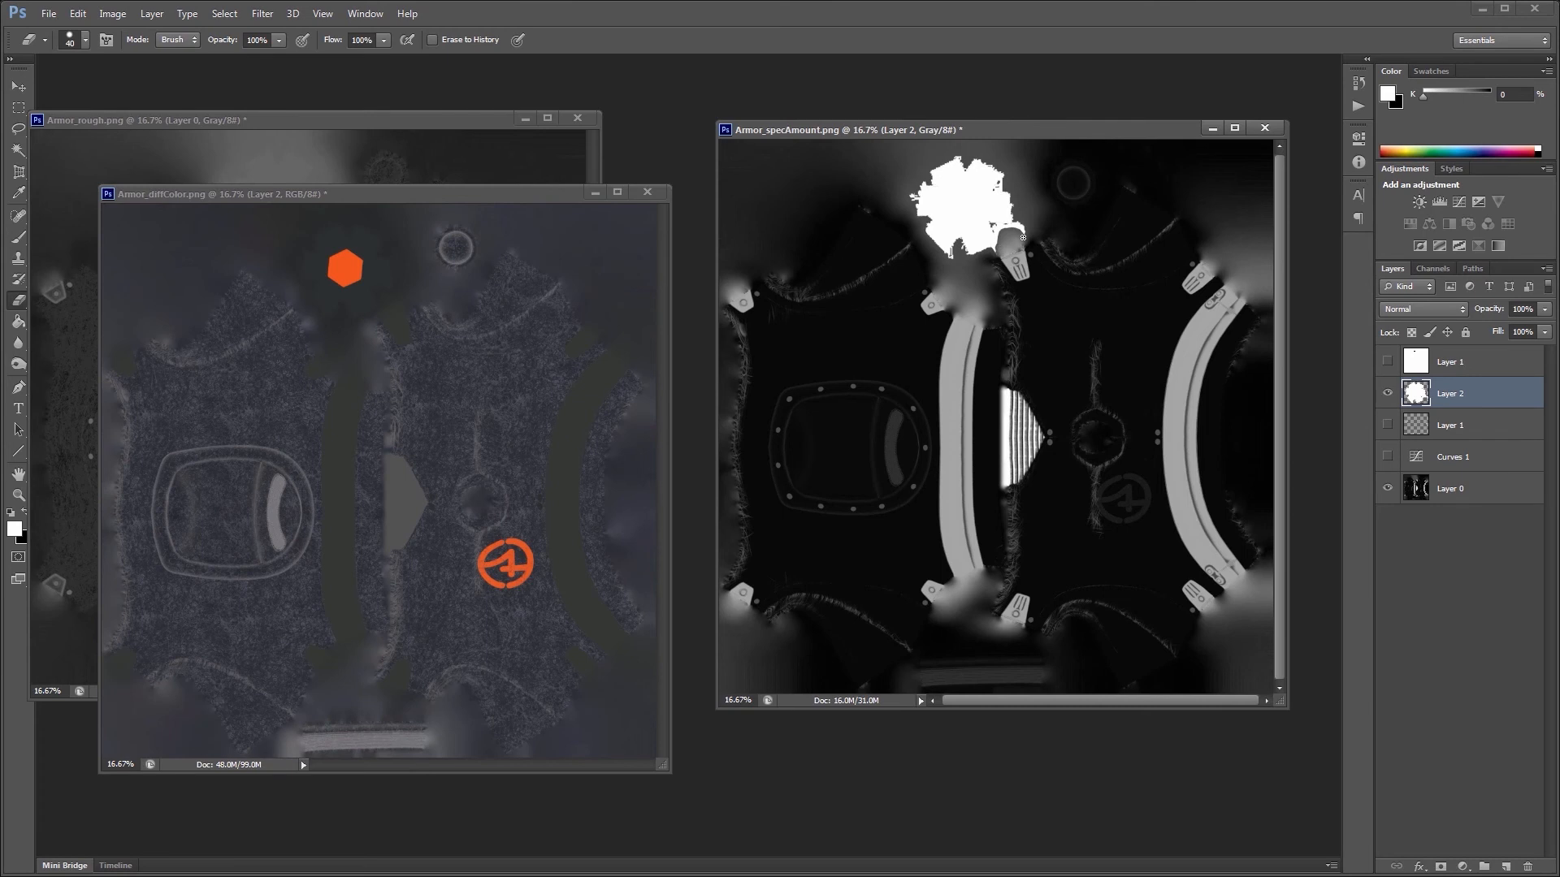
{"action": "key", "text": "bracketright"}
{"action": "key", "text": "bracketright"}
{"action": "key", "text": "bracketright"}
{"action": "left_click", "coordinate": [1385, 363]}
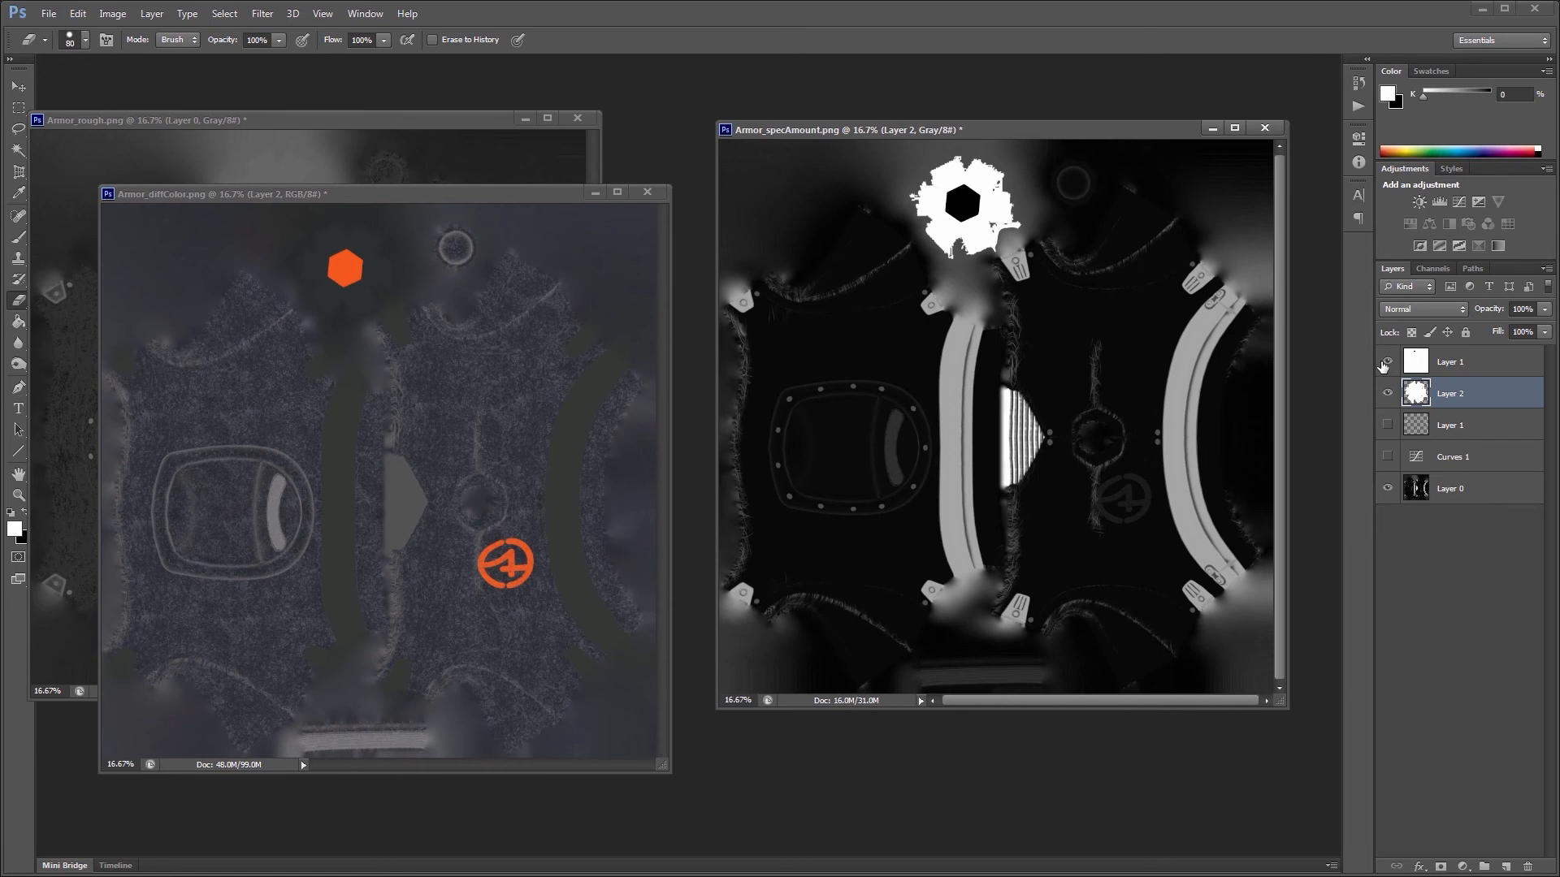
{"action": "left_click", "coordinate": [1388, 424]}
{"action": "left_click", "coordinate": [1387, 456]}
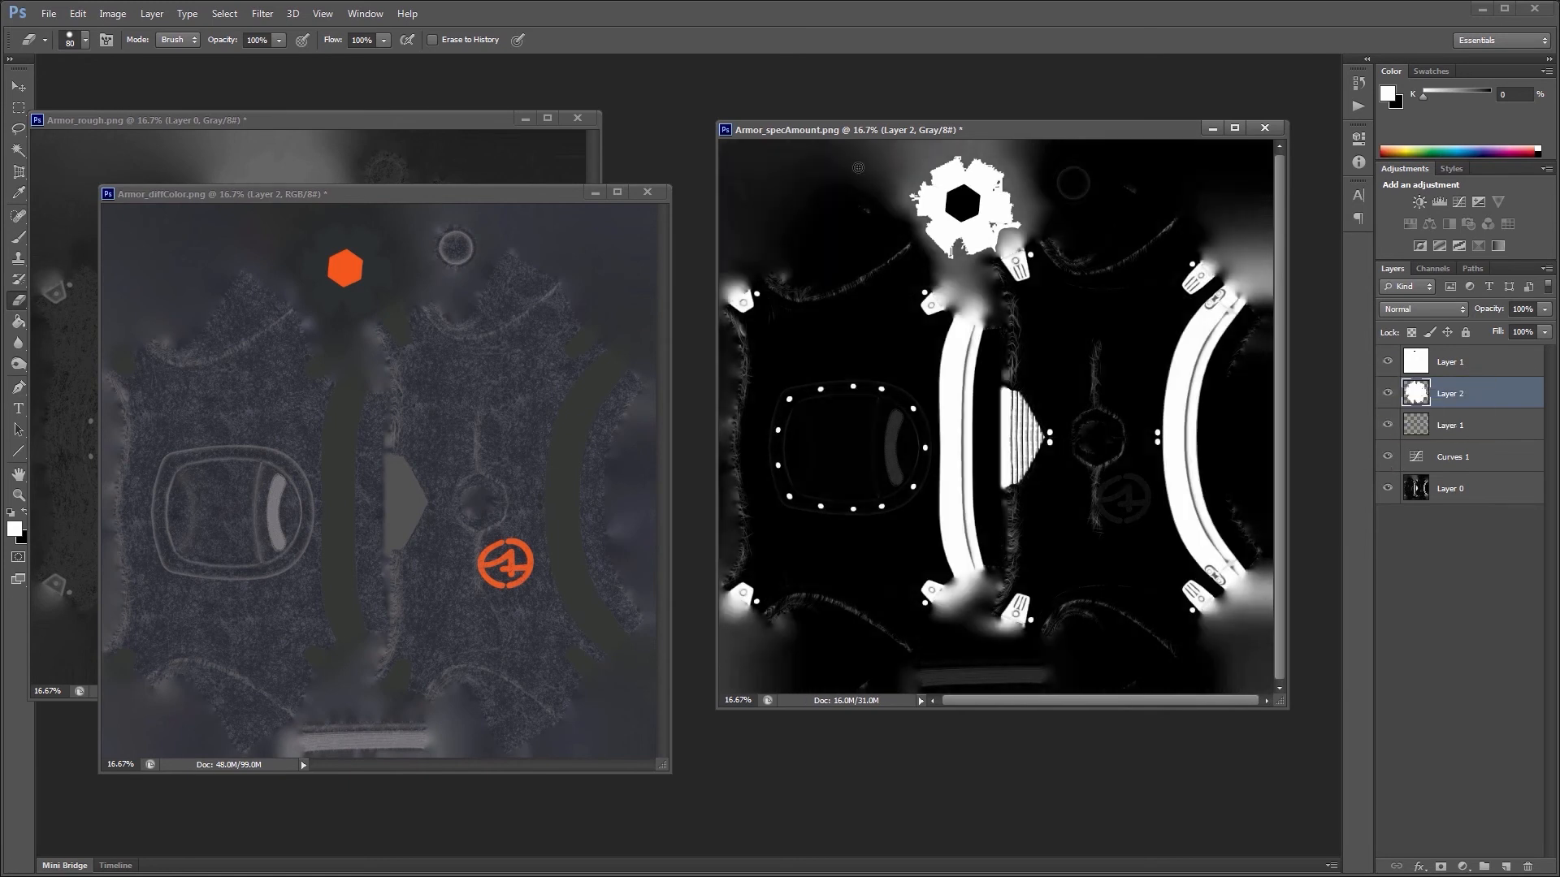
{"action": "left_click_drag", "start_coordinate": [856, 133], "coordinate": [853, 133]}
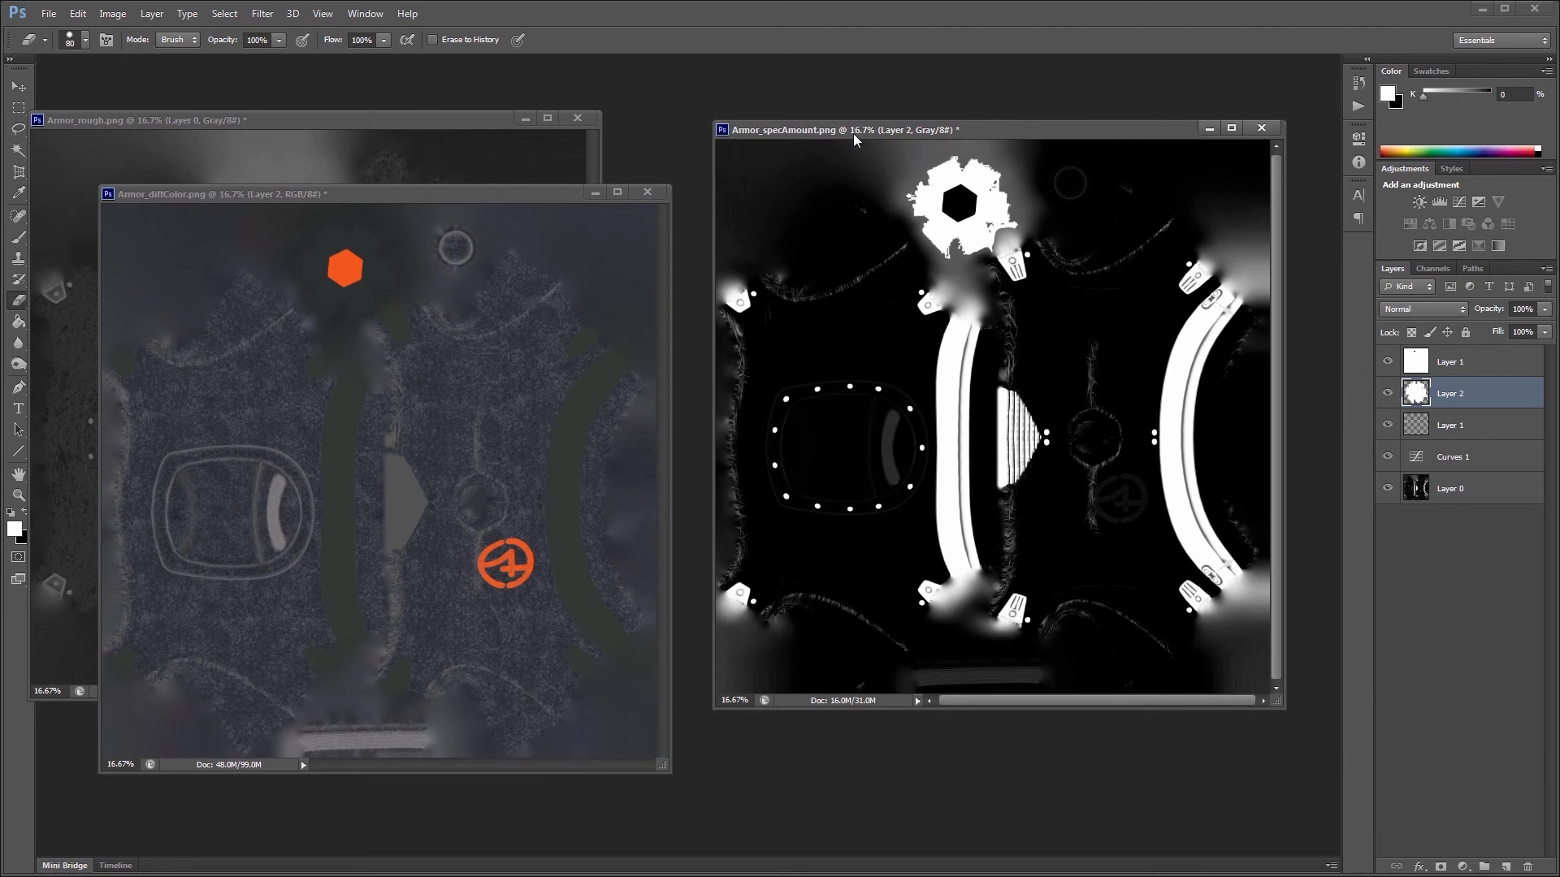
Step: Save a PNG copy of the edited specular map over Armor_metallic.png in the BakedTextures folder, accepting the default PNG options
{"action": "key", "text": "ctrl+shift+s"}
{"action": "left_click", "coordinate": [410, 643]}
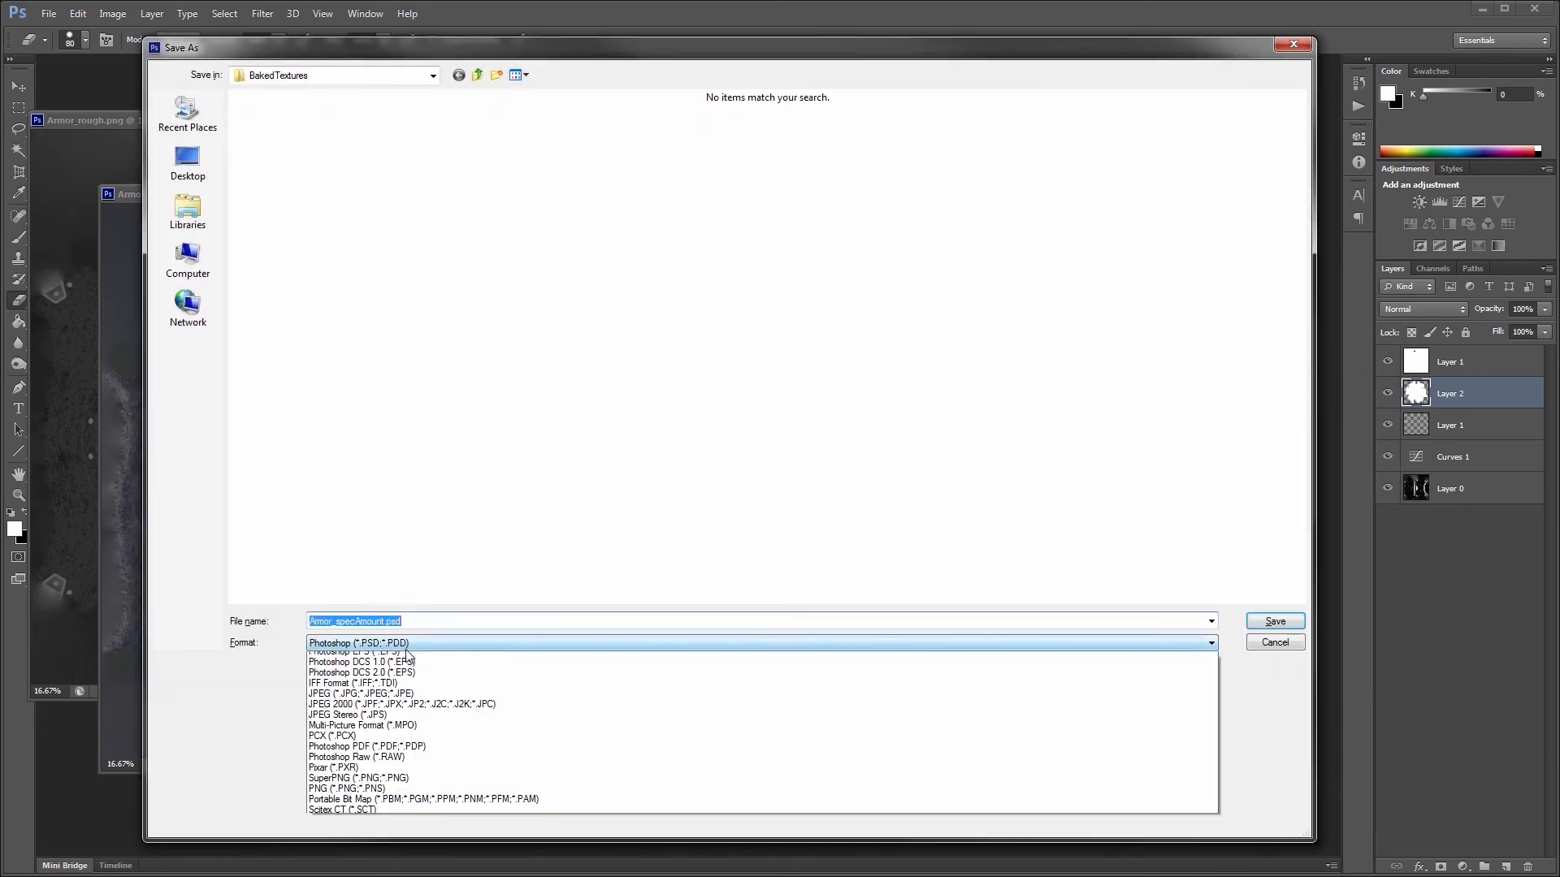
{"action": "left_click", "coordinate": [378, 845]}
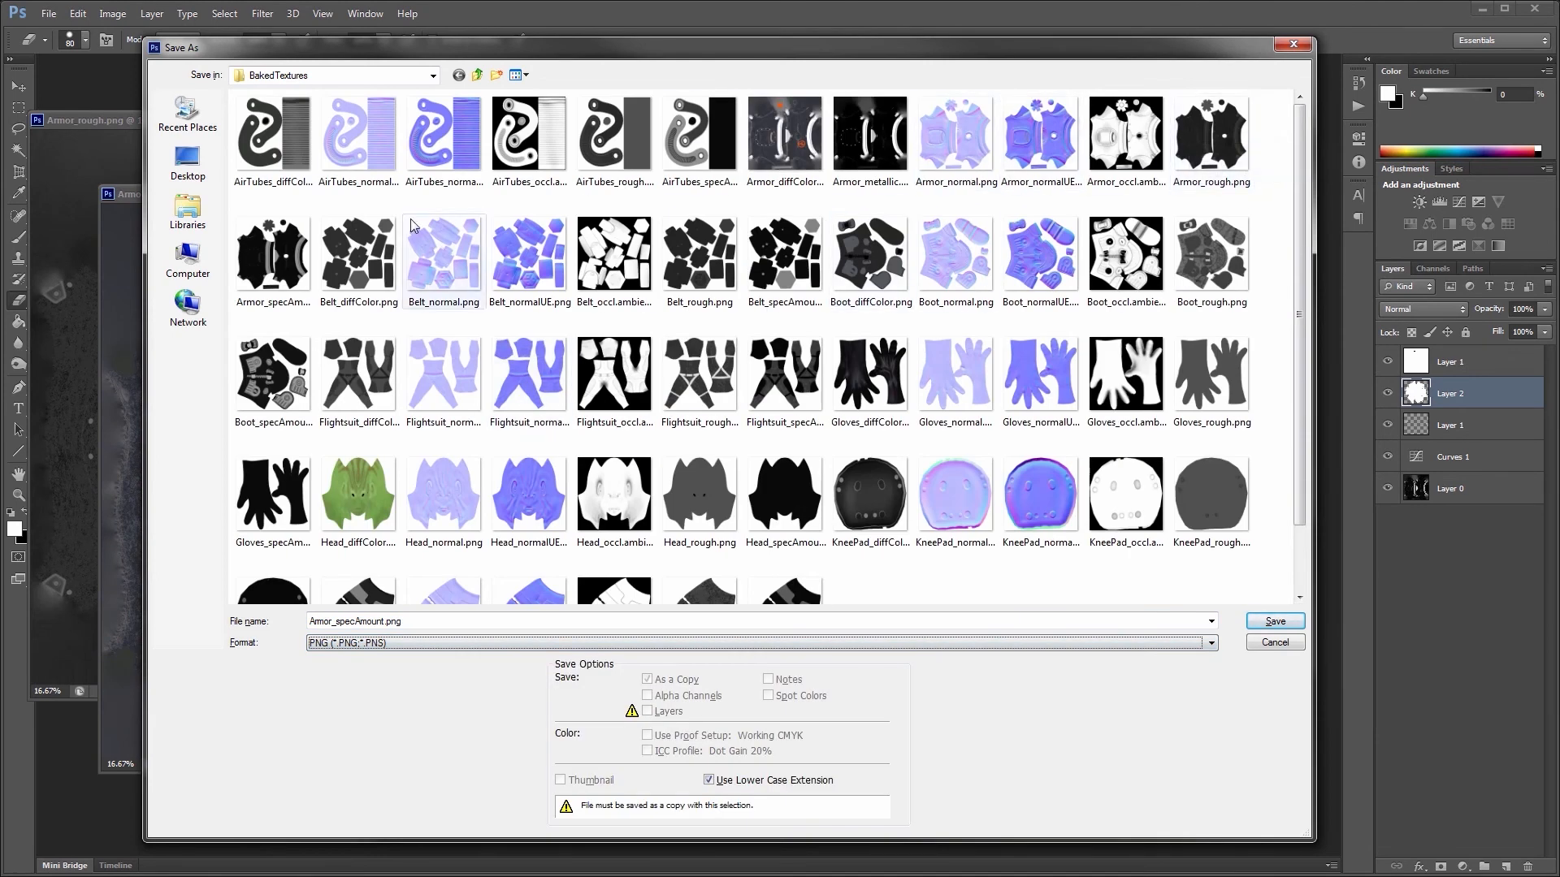
{"action": "left_click", "coordinate": [870, 163]}
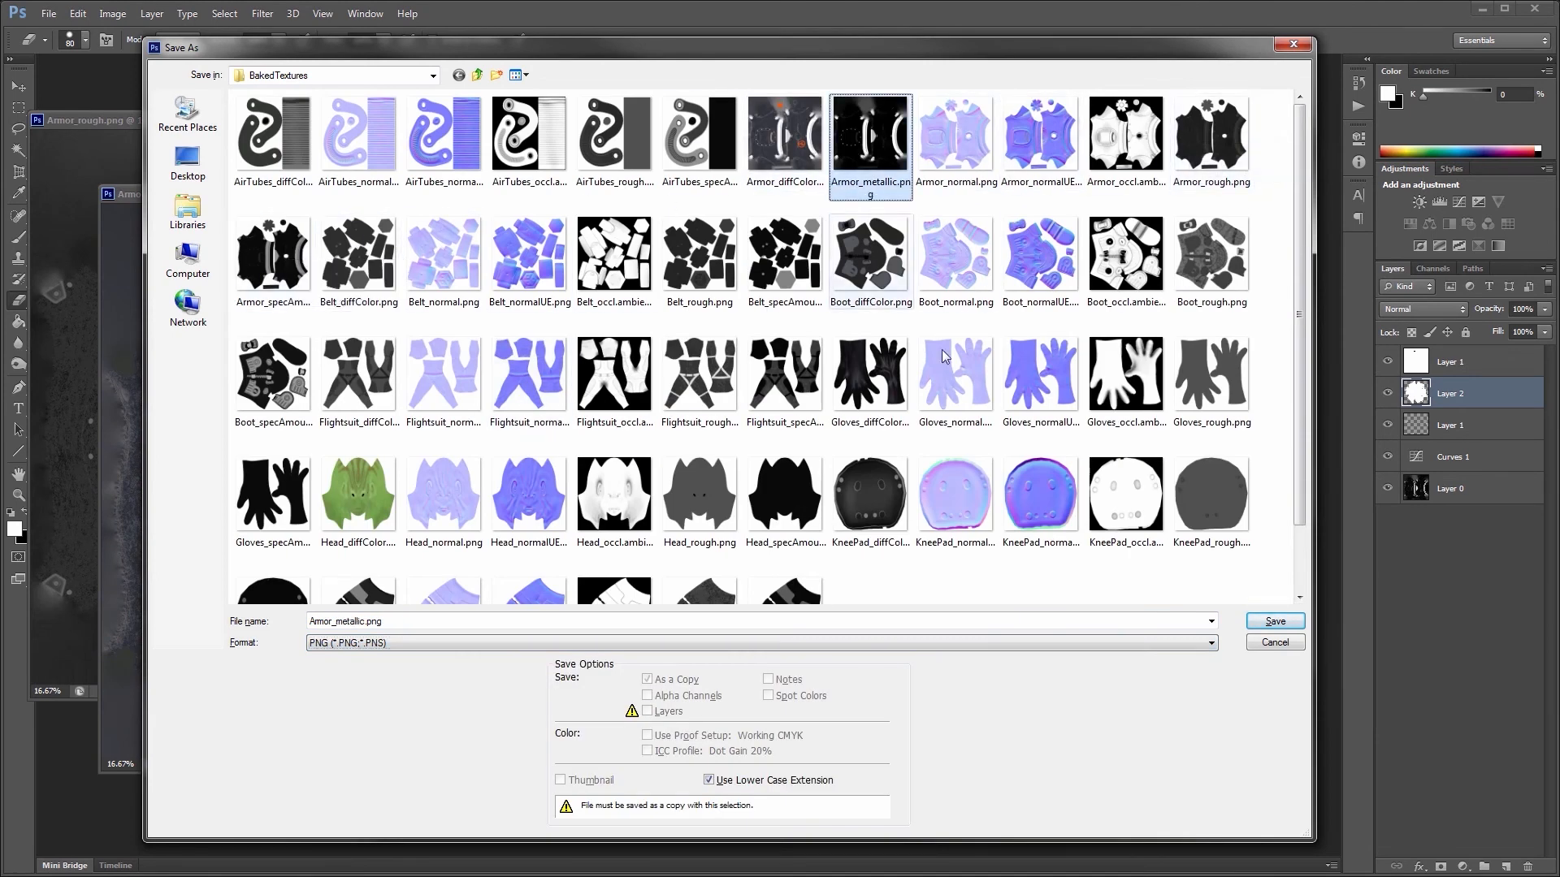
{"action": "left_click", "coordinate": [1275, 621]}
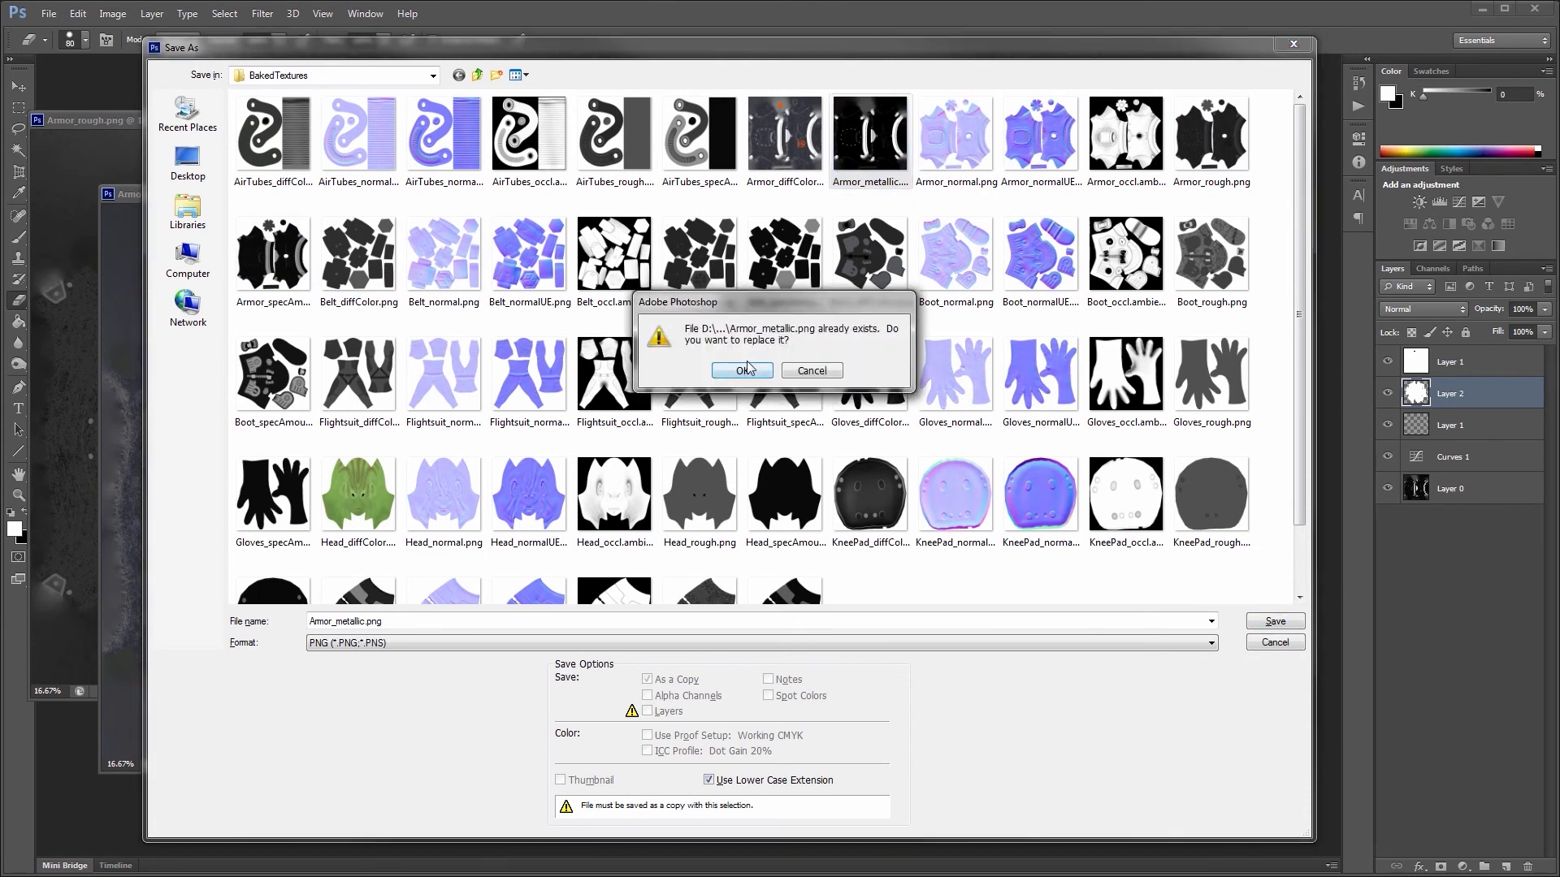
{"action": "left_click", "coordinate": [745, 369]}
{"action": "left_click", "coordinate": [873, 313]}
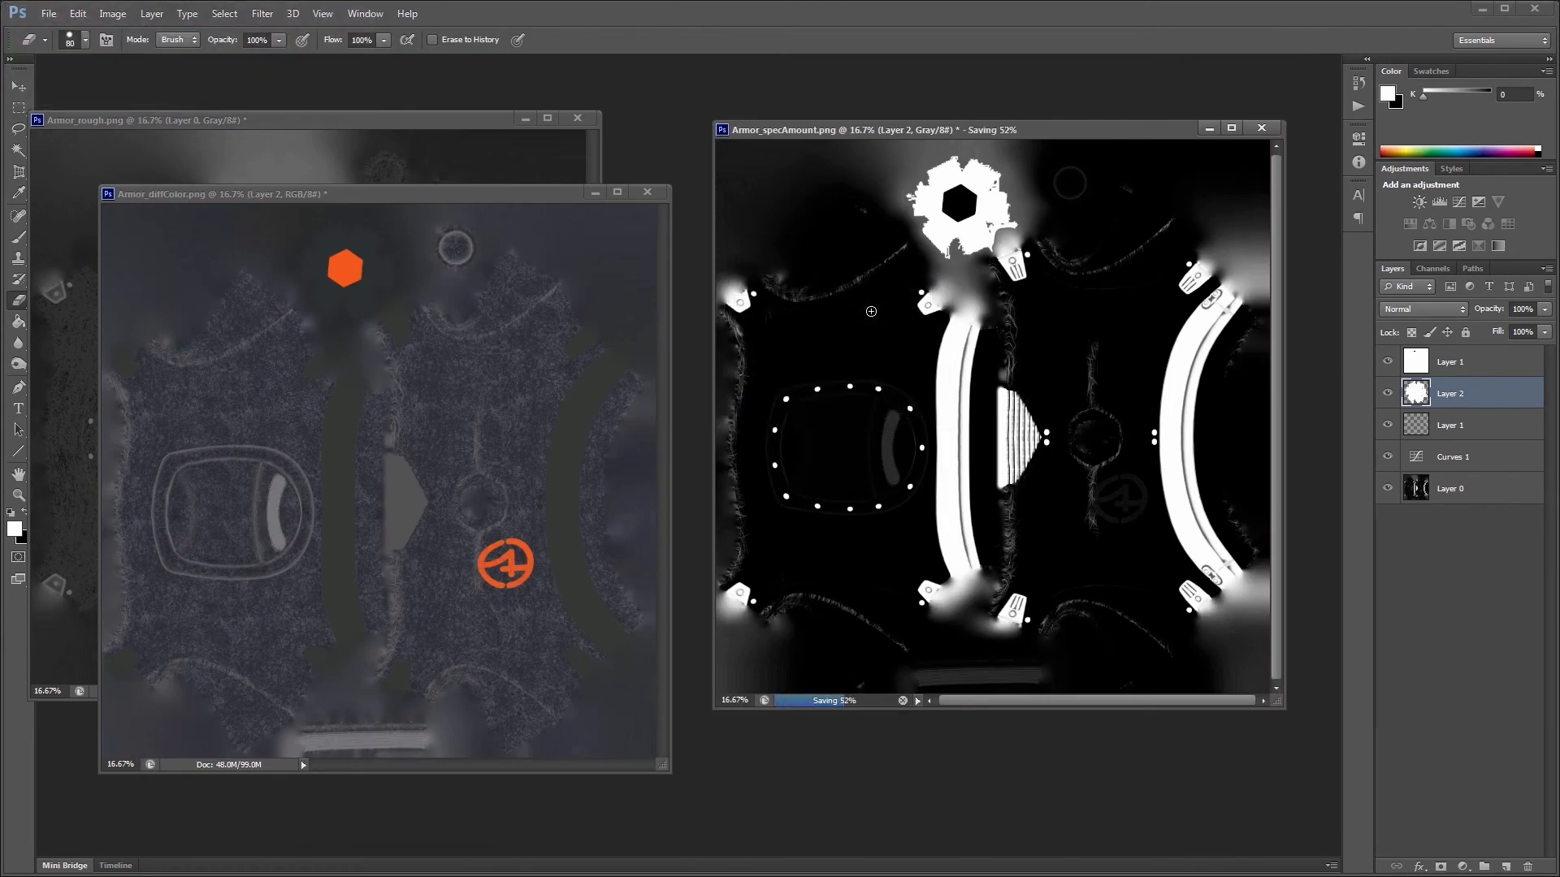
Step: Switch to MODO, reload the changed Armor_metallic.png, and inspect the metal rim around the orange hexagon
{"action": "left_click_drag", "start_coordinate": [499, 194], "coordinate": [517, 222]}
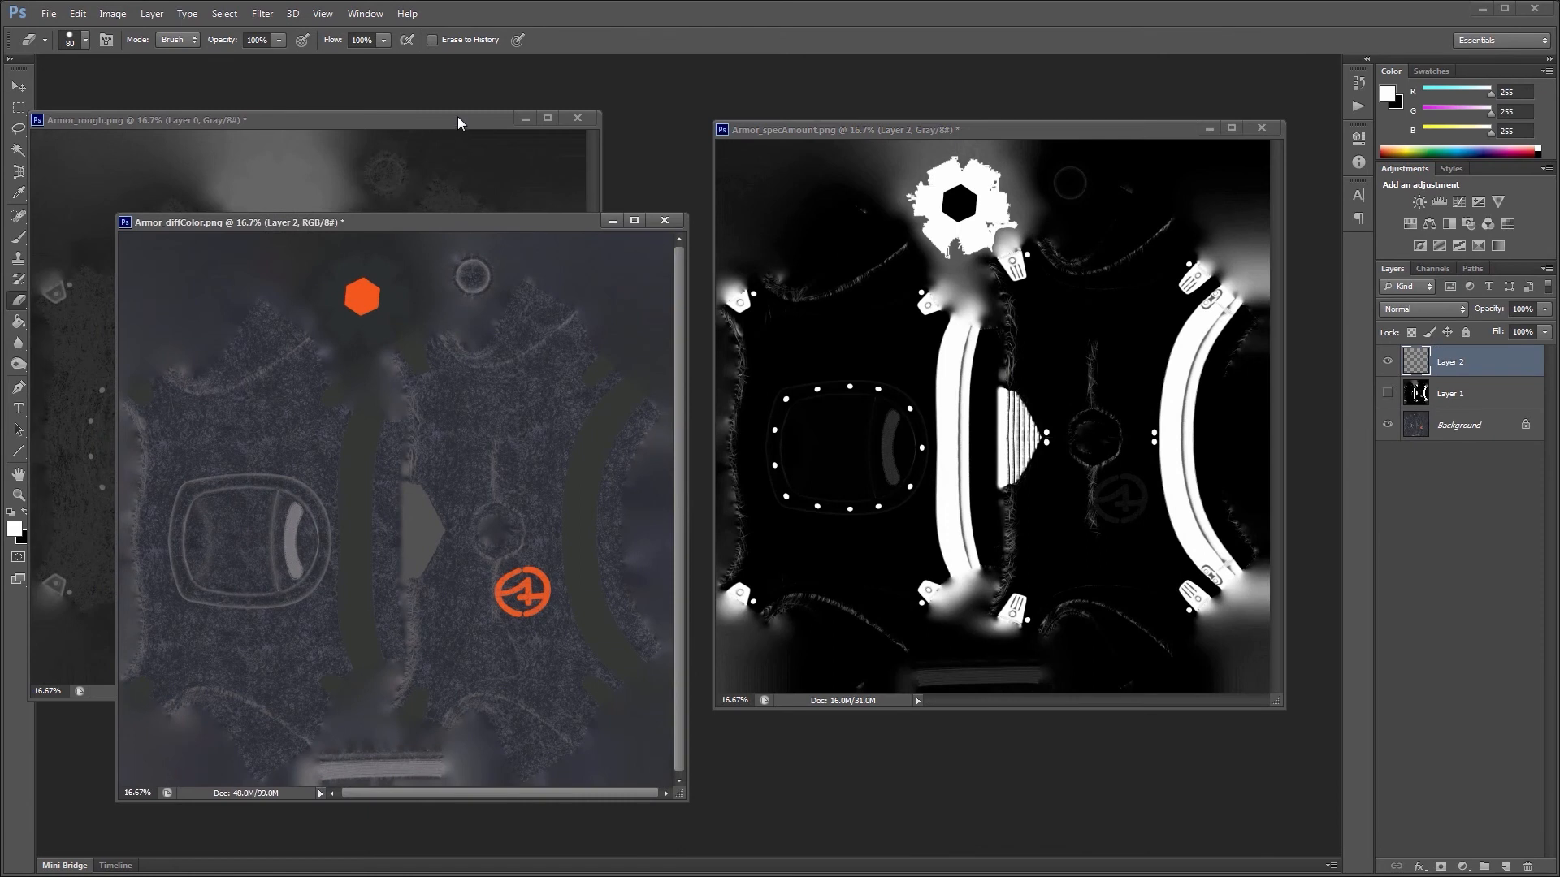
{"action": "left_click_drag", "start_coordinate": [456, 119], "coordinate": [491, 88]}
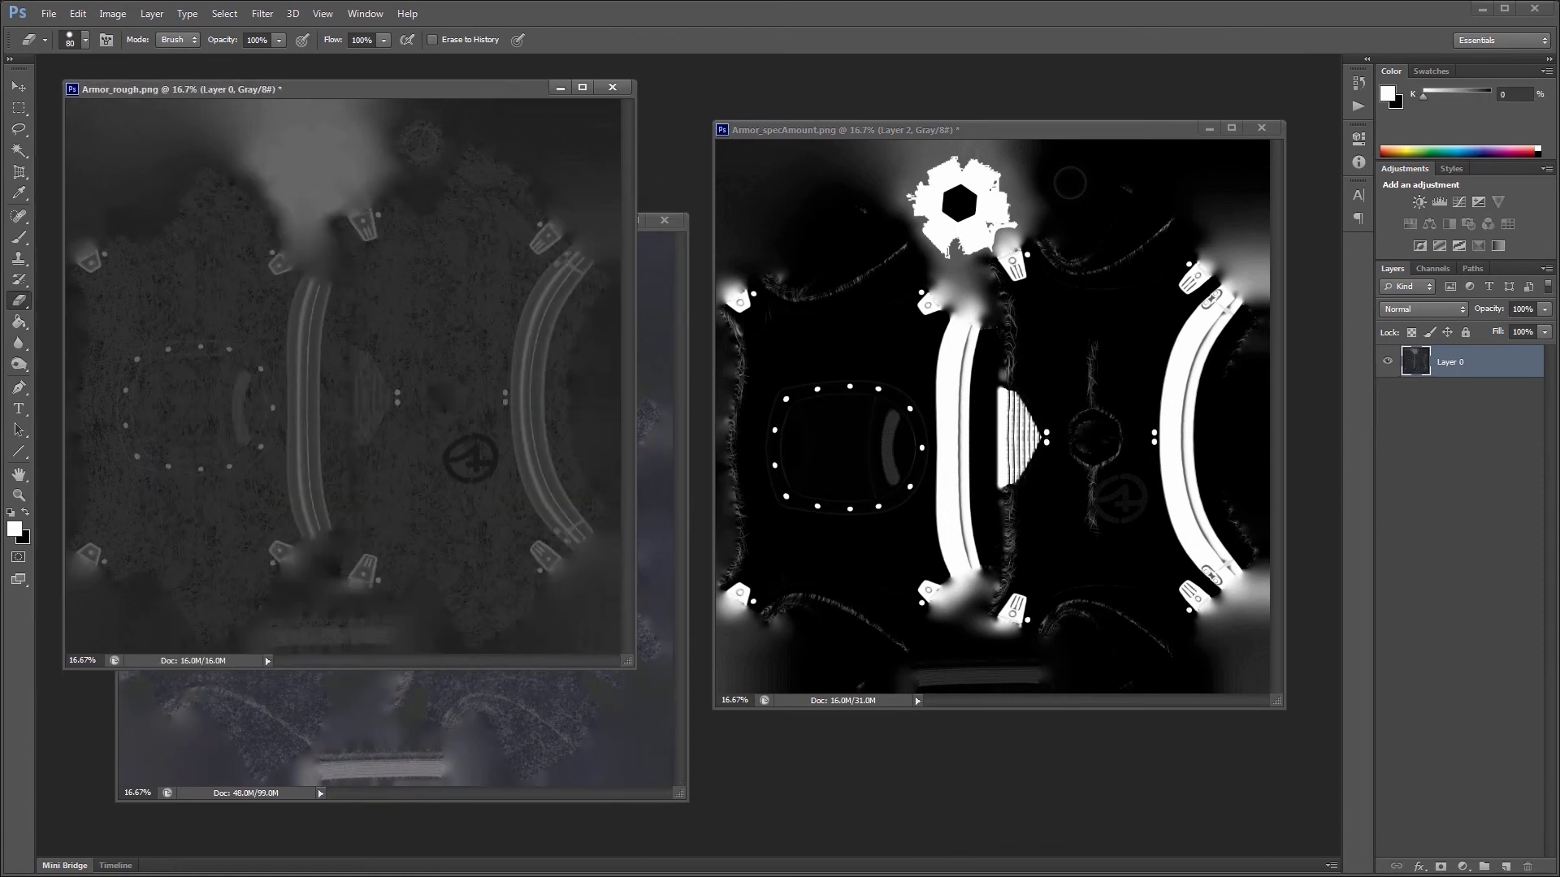
{"action": "key", "text": "alt+Tab"}
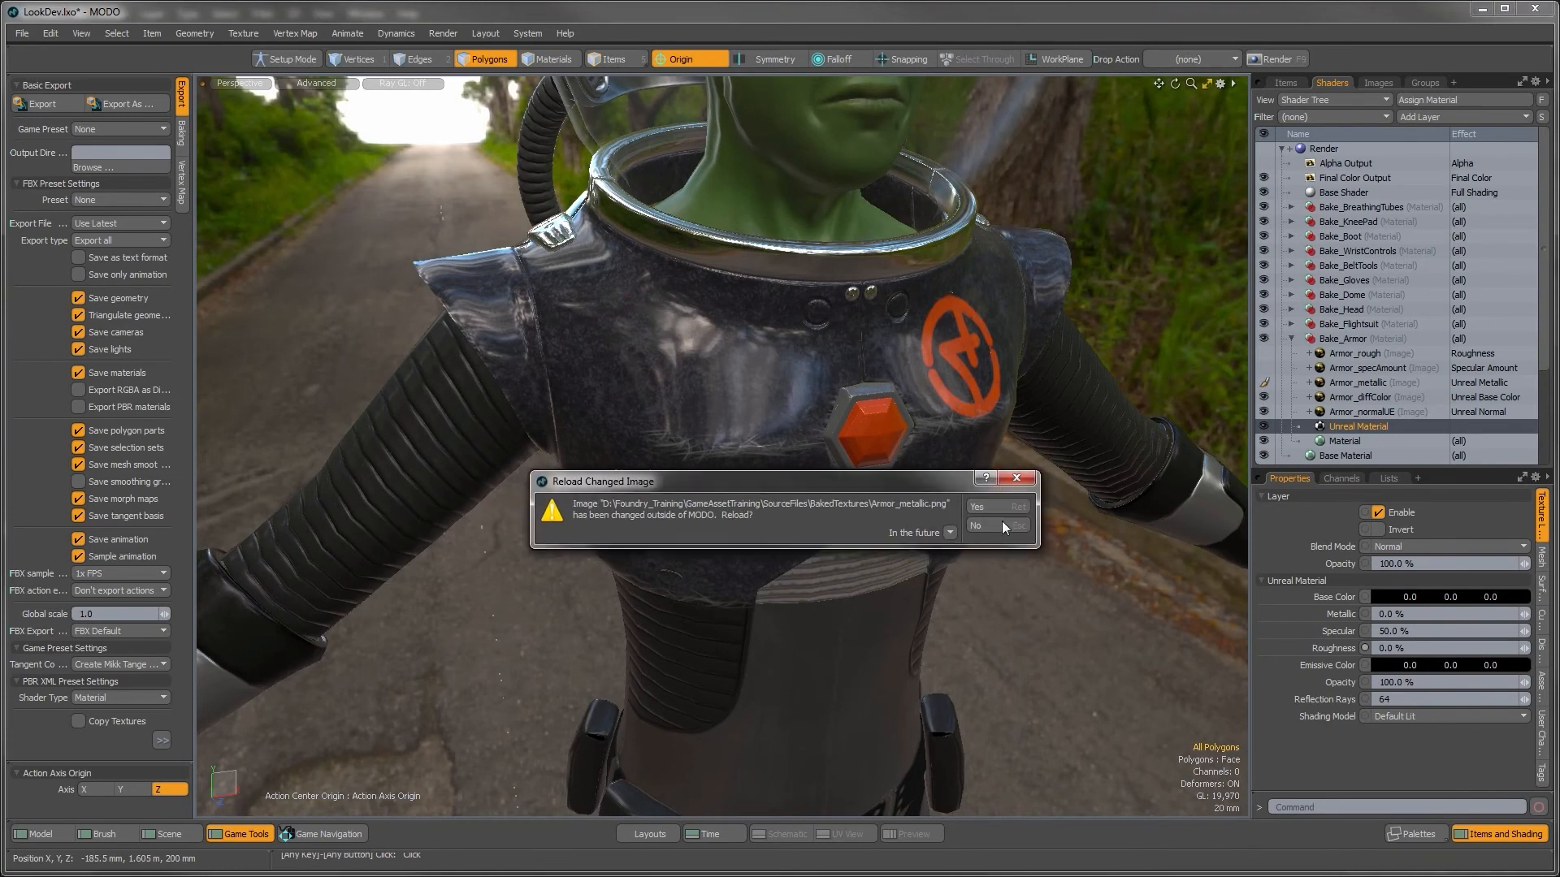
{"action": "left_click", "coordinate": [1002, 507]}
{"action": "left_click_drag", "start_coordinate": [910, 493], "coordinate": [903, 452], "text": "alt"}
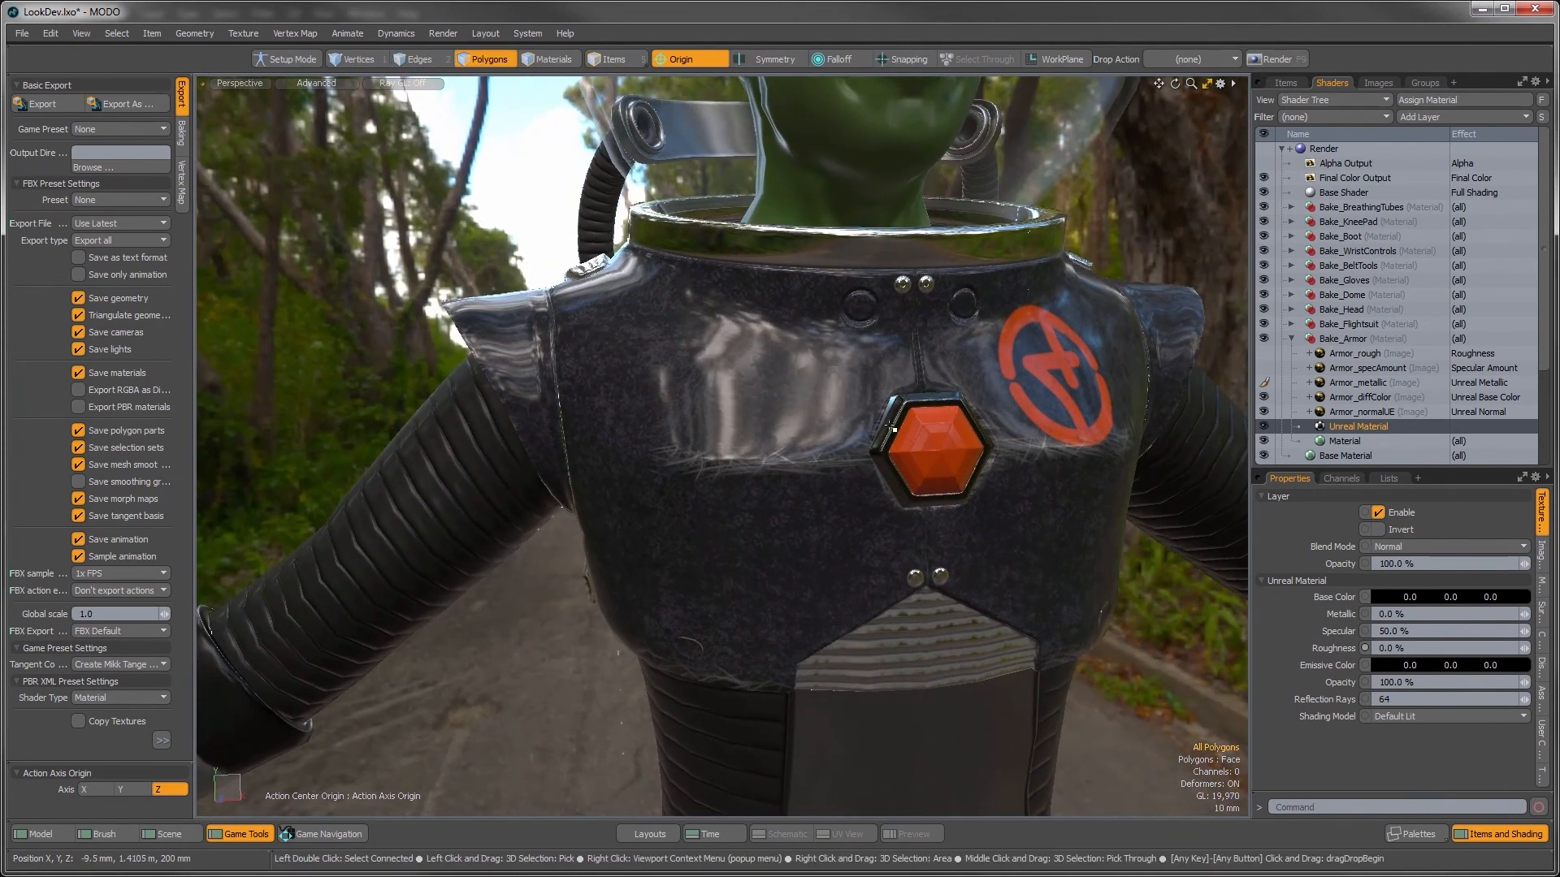
Step: Return to Photoshop and show the hidden Layer 1 in Armor_diffColor.png
{"action": "key", "text": "alt+Tab"}
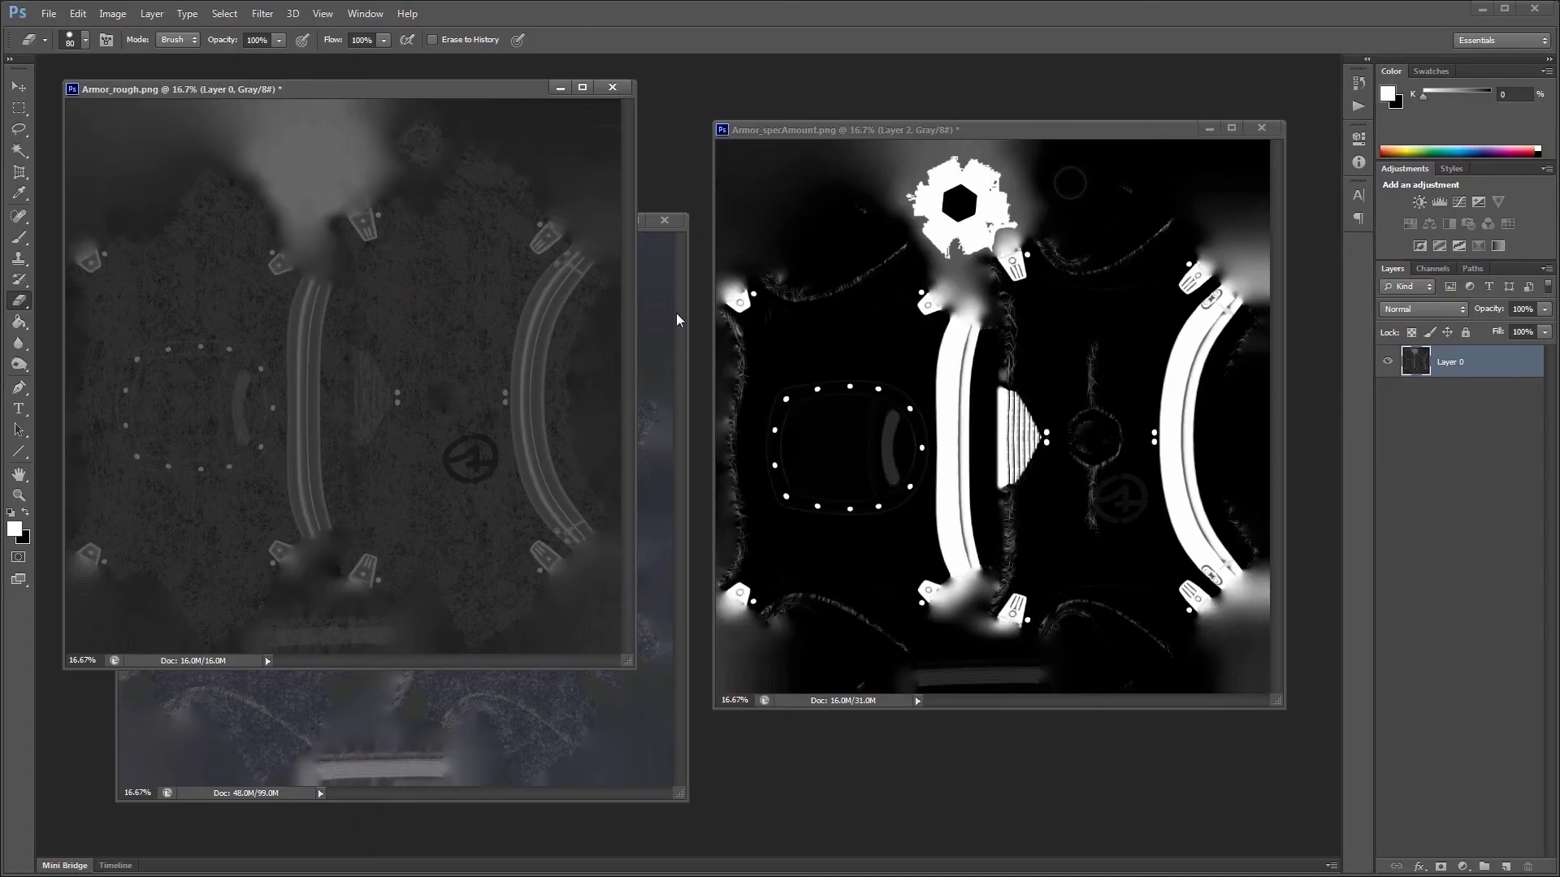
{"action": "left_click", "coordinate": [650, 237]}
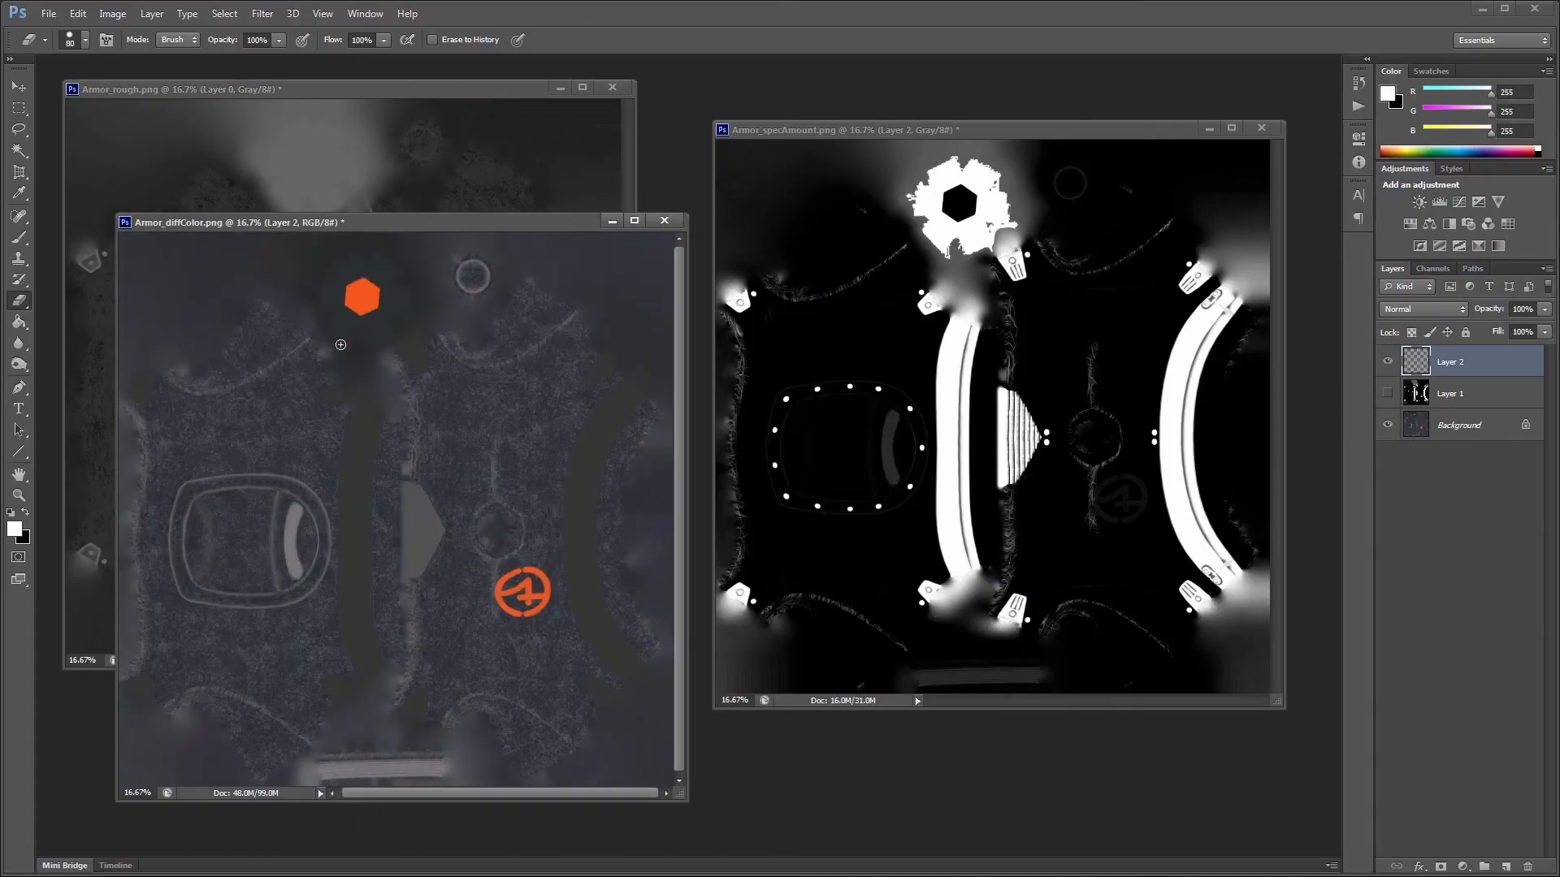
{"action": "left_click_drag", "start_coordinate": [453, 224], "coordinate": [457, 214]}
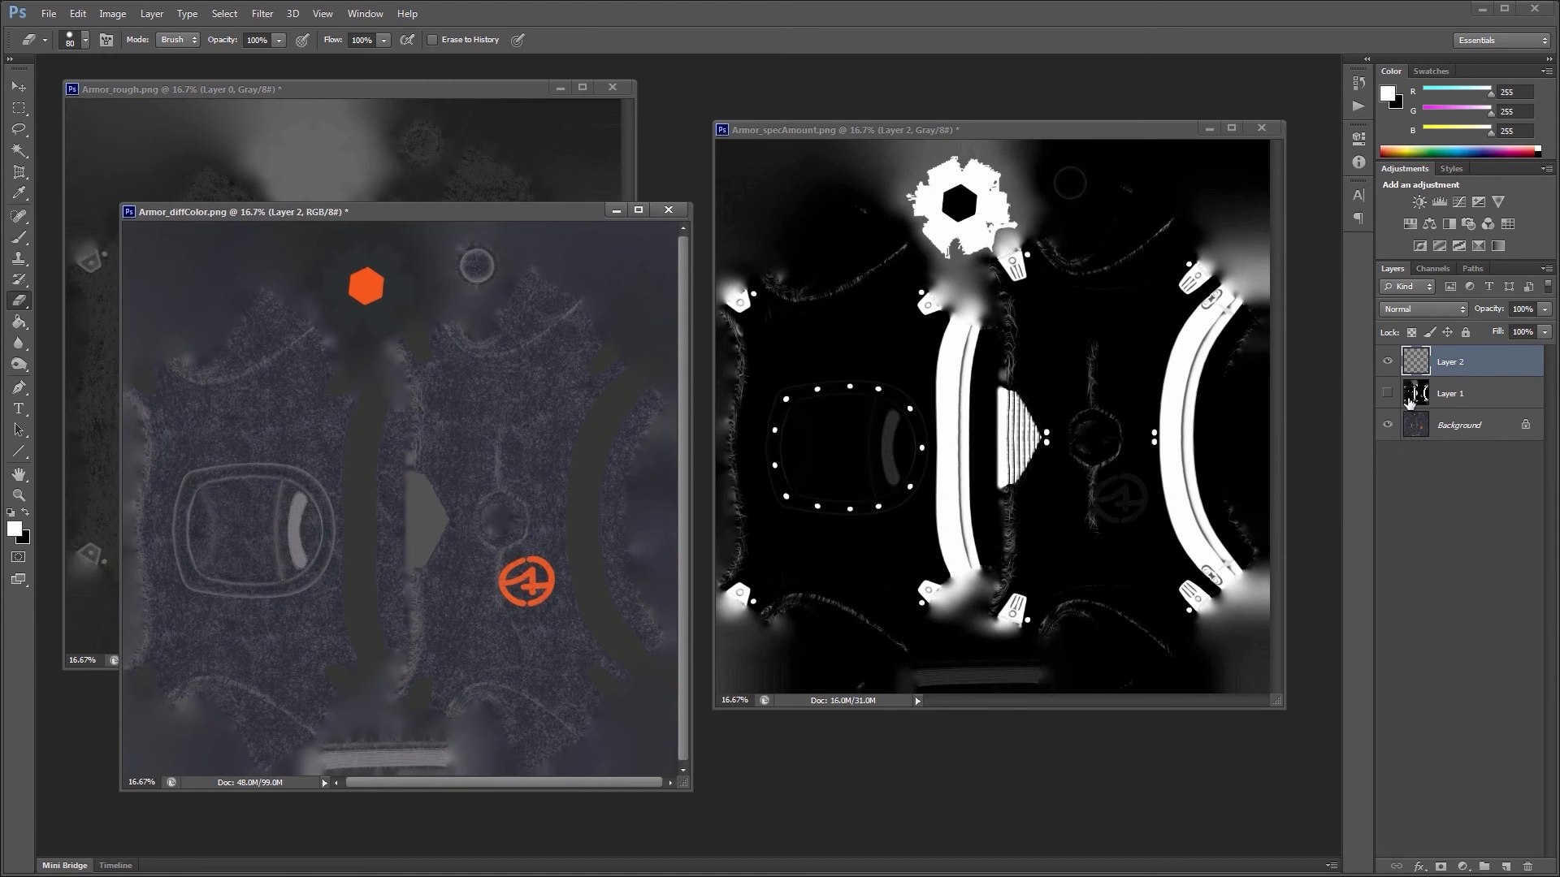
{"action": "left_click", "coordinate": [1387, 393]}
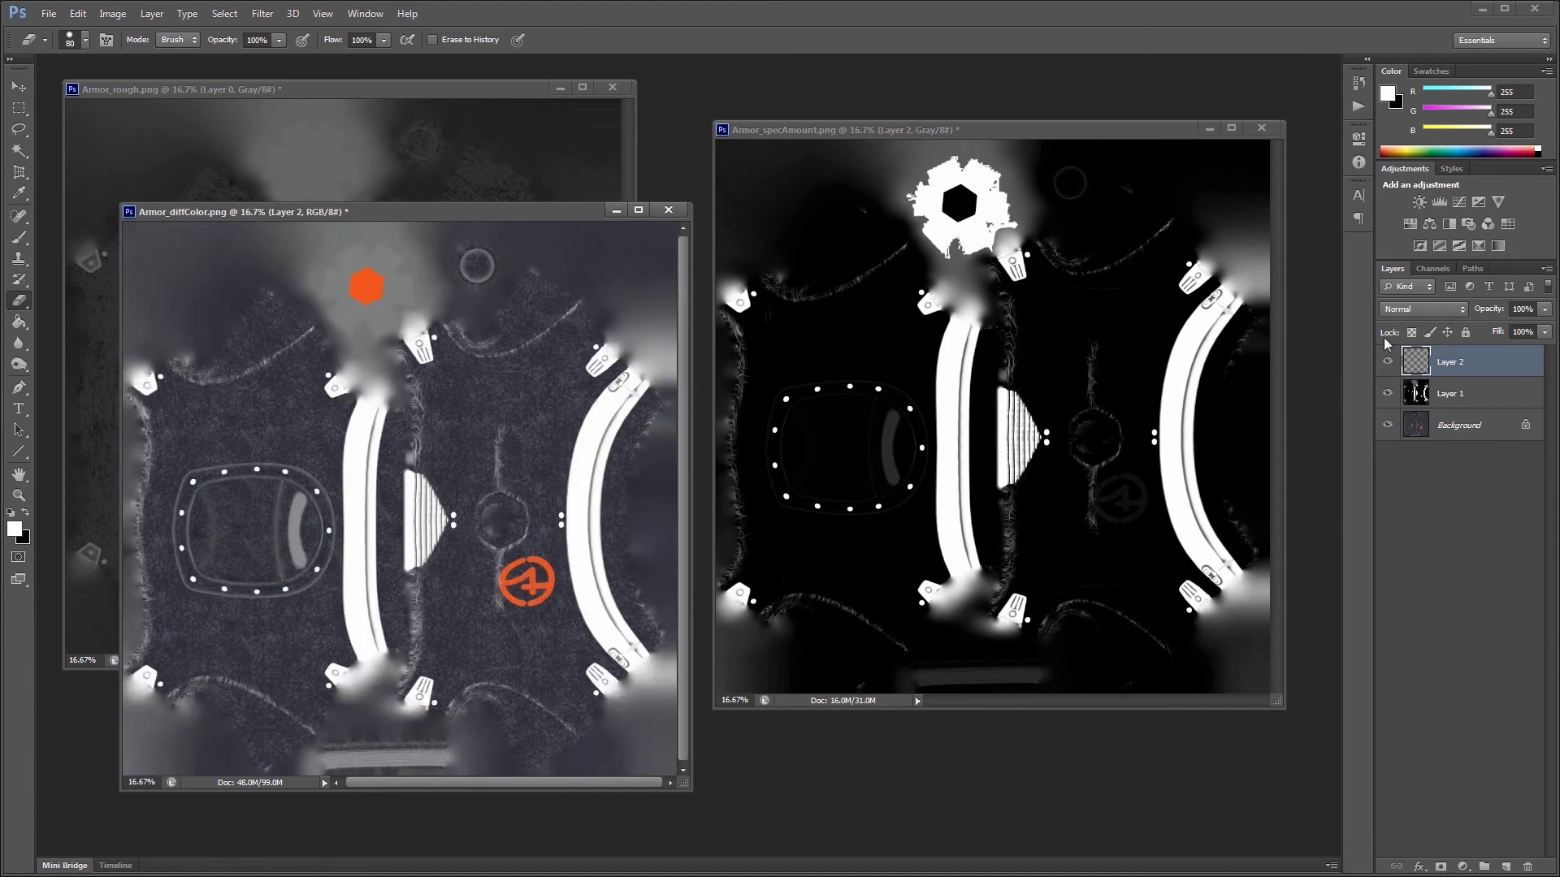
Step: Duplicate all layers of Armor_specAmount.png, merge the duplicates, copy the merged image, and remove the merged layer
{"action": "left_click_drag", "start_coordinate": [984, 125], "coordinate": [994, 111]}
{"action": "left_click", "coordinate": [1454, 362]}
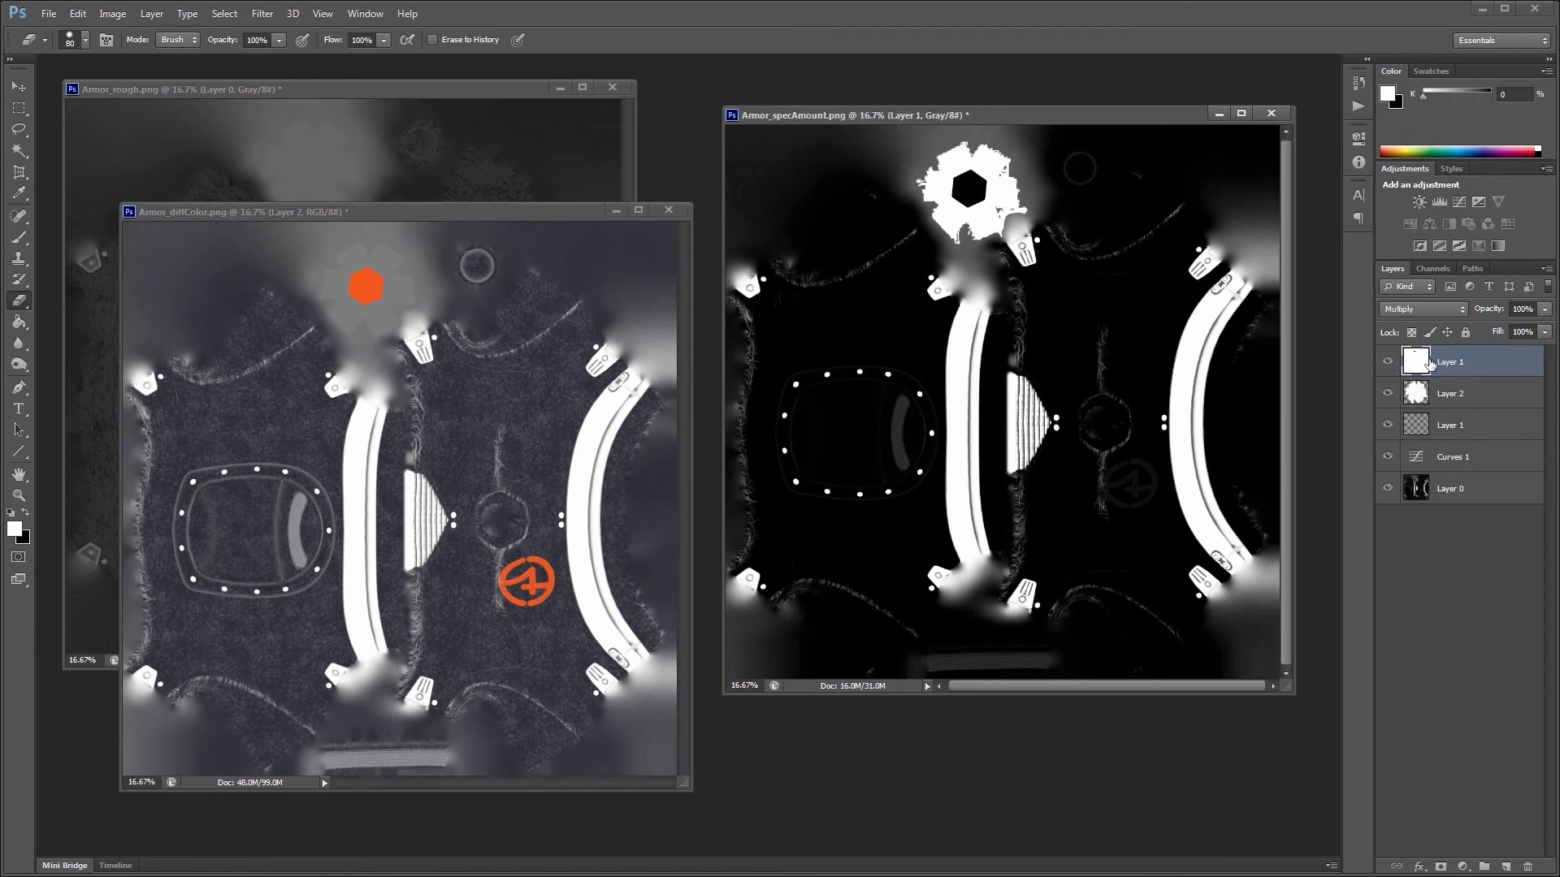
{"action": "left_click", "coordinate": [1454, 488], "text": "shift"}
{"action": "left_click_drag", "start_coordinate": [1460, 377], "coordinate": [1504, 866]}
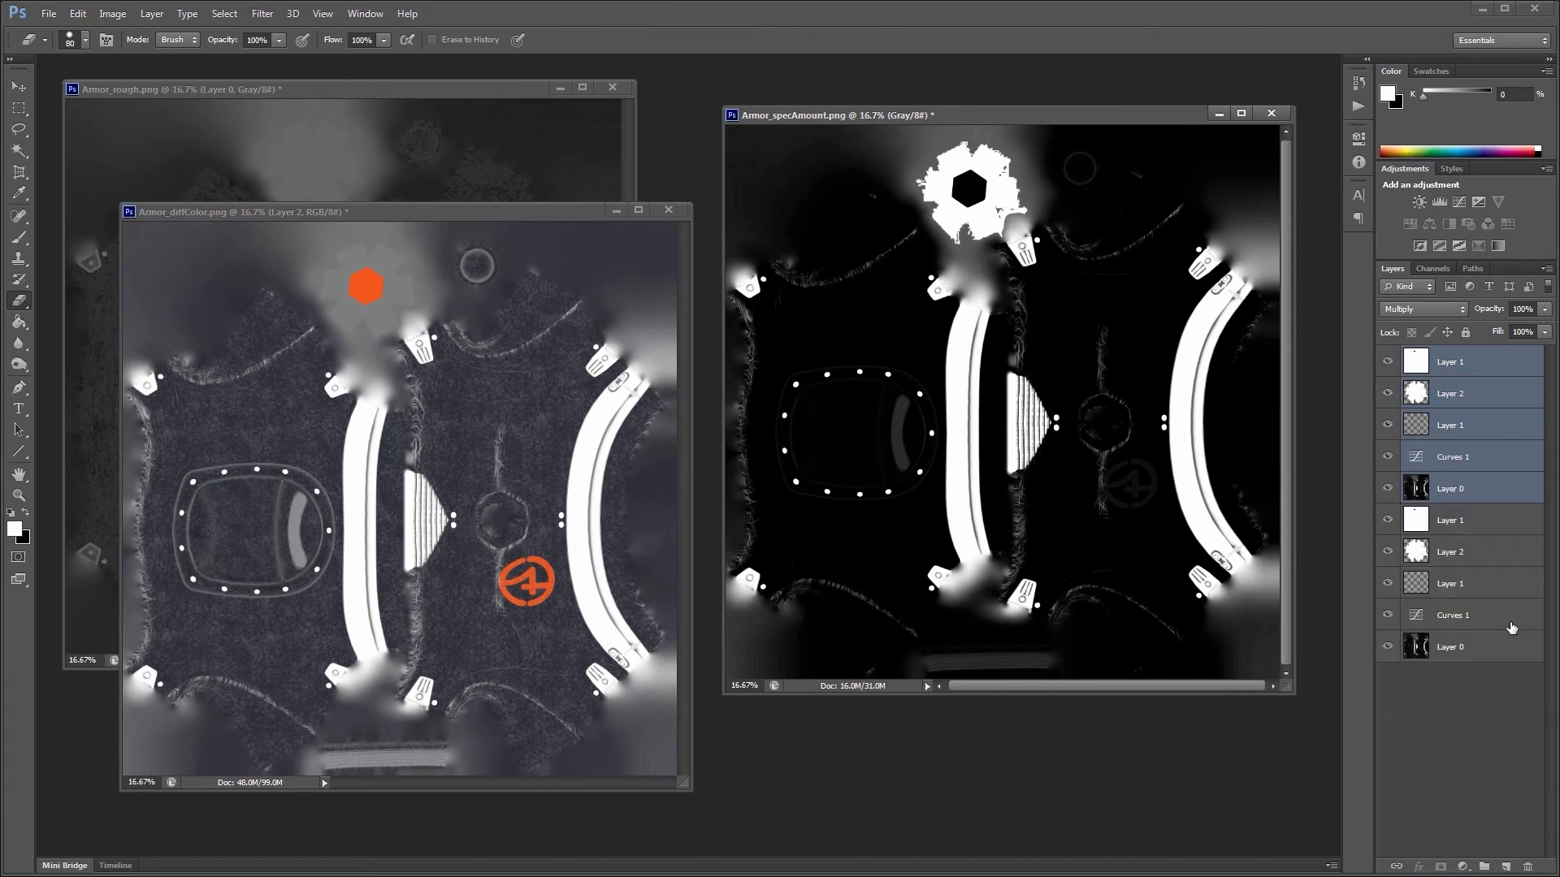
{"action": "key", "text": "ctrl+e"}
{"action": "key", "text": "ctrl+d"}
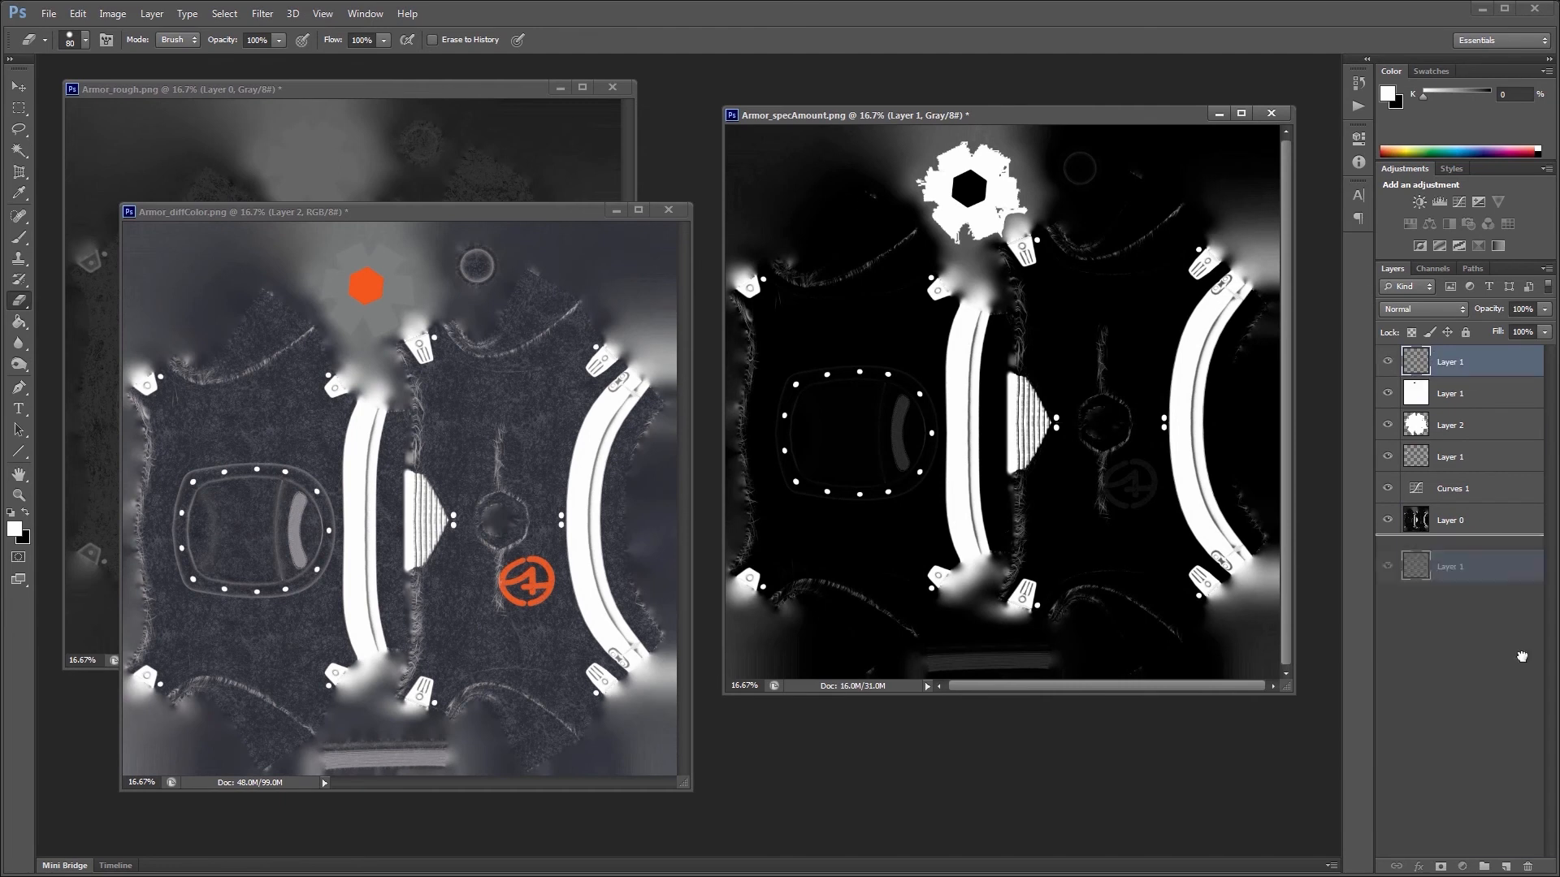
{"action": "key", "text": "ctrl+e"}
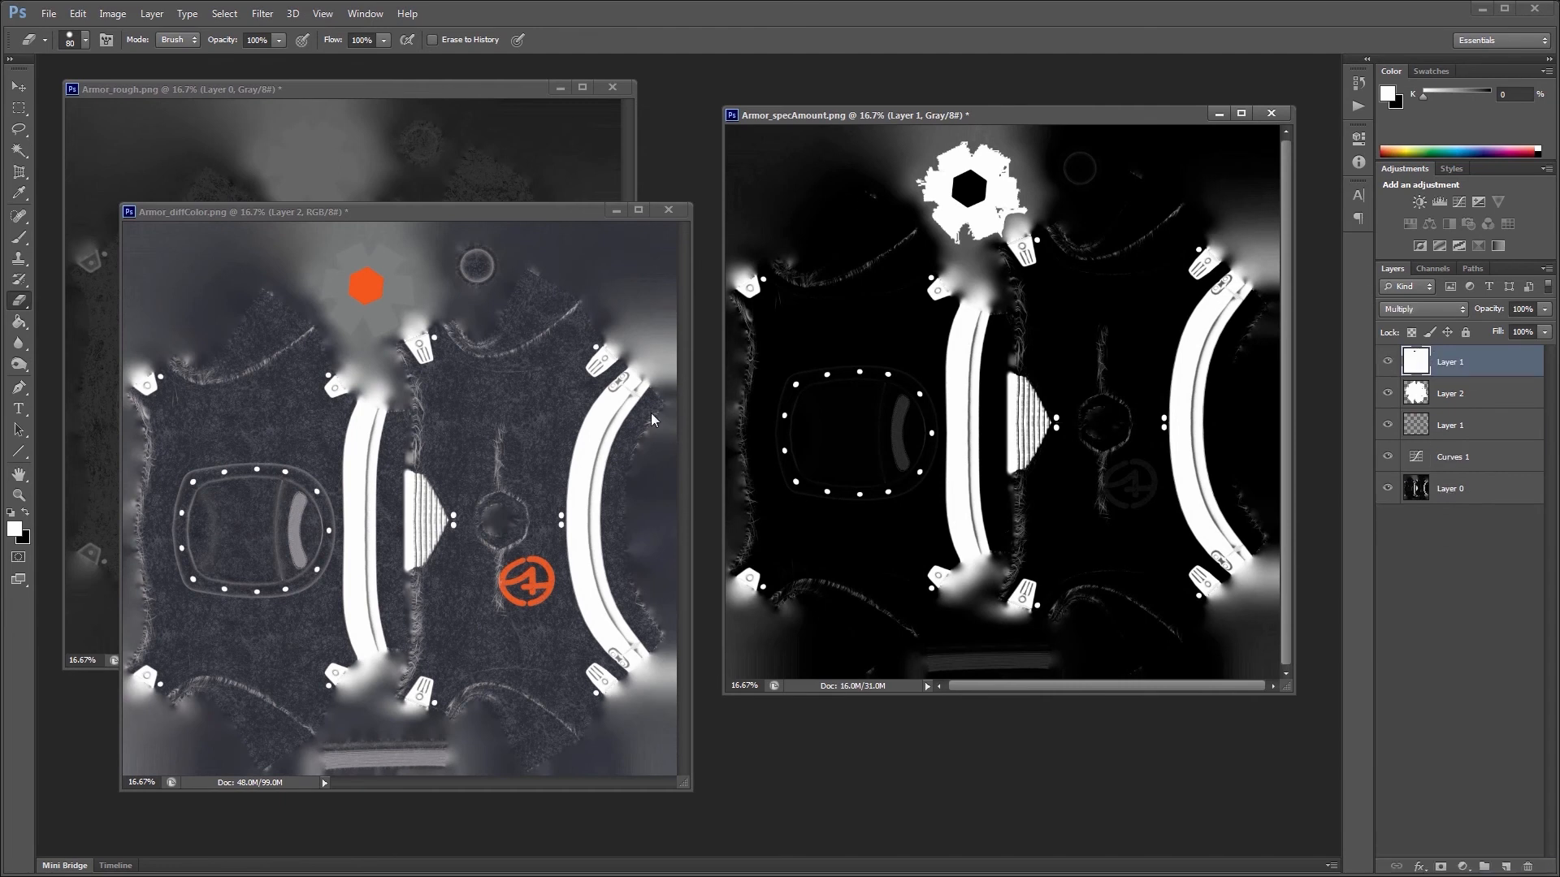
Step: Paste the copied metallic map as a new layer directly above Layer 1 in Armor_diffColor.png
{"action": "left_click", "coordinate": [553, 218]}
{"action": "left_click", "coordinate": [1429, 396]}
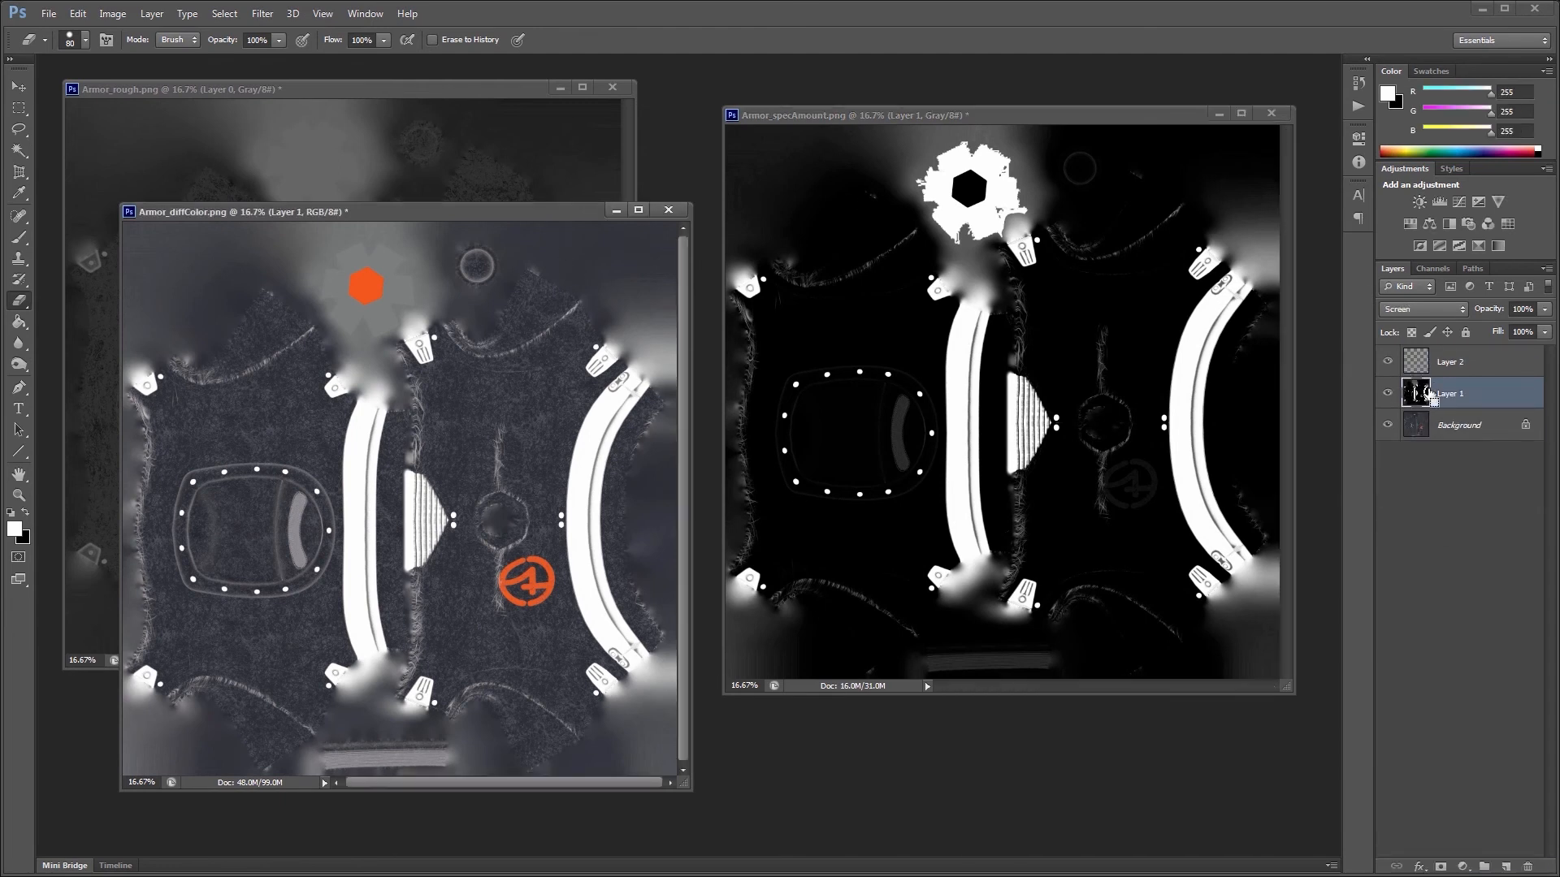
{"action": "key", "text": "ctrl+v"}
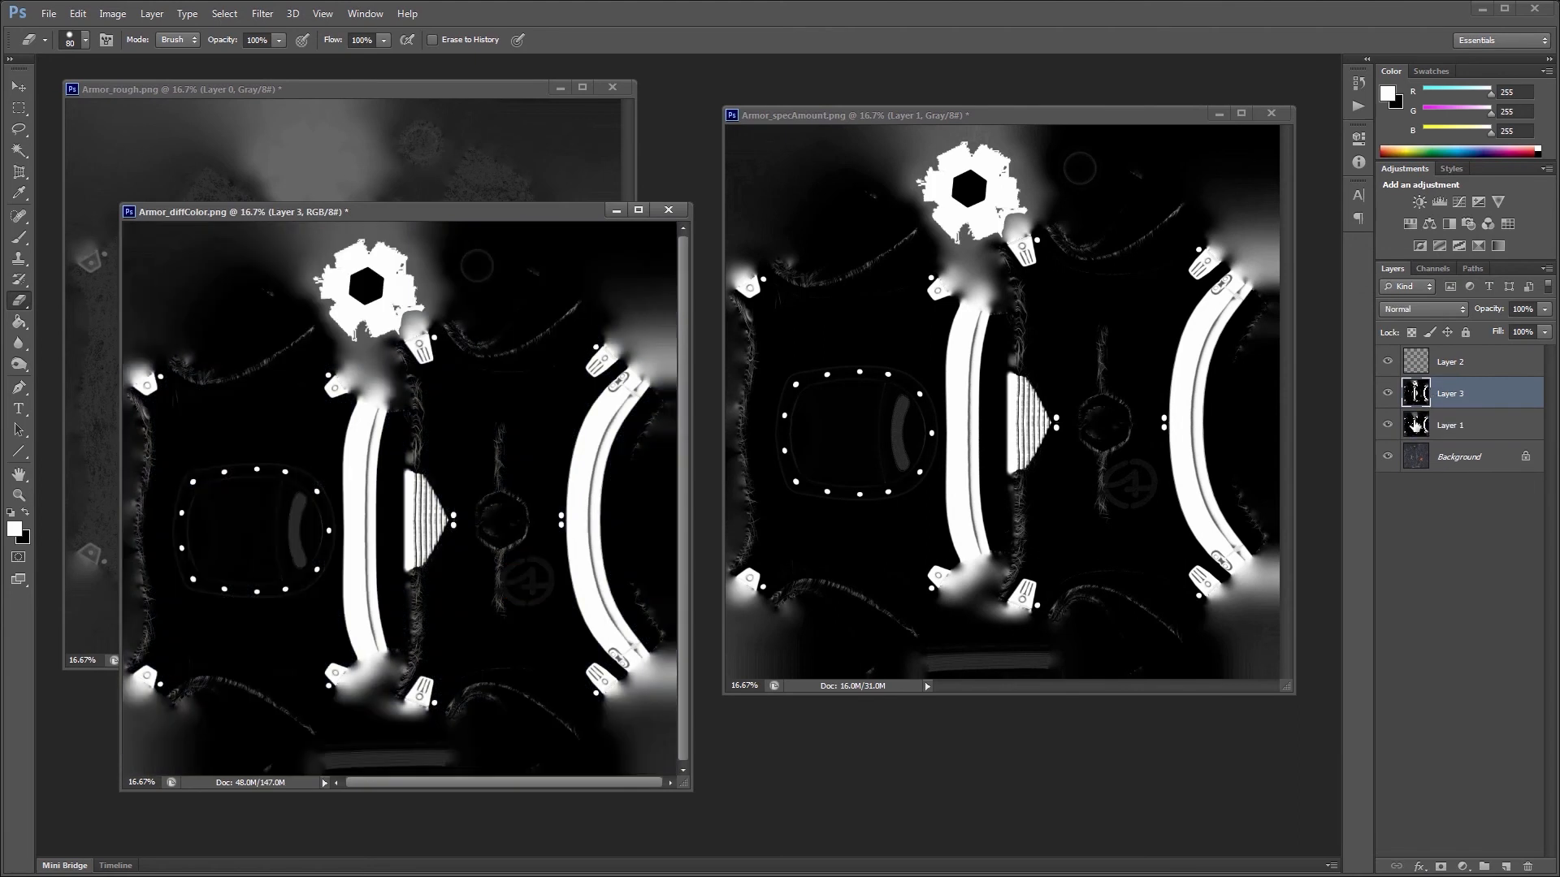
Step: Set the pasted layer's blend mode to Screen and delete the old Layer 1 beneath it
{"action": "left_click", "coordinate": [1427, 308]}
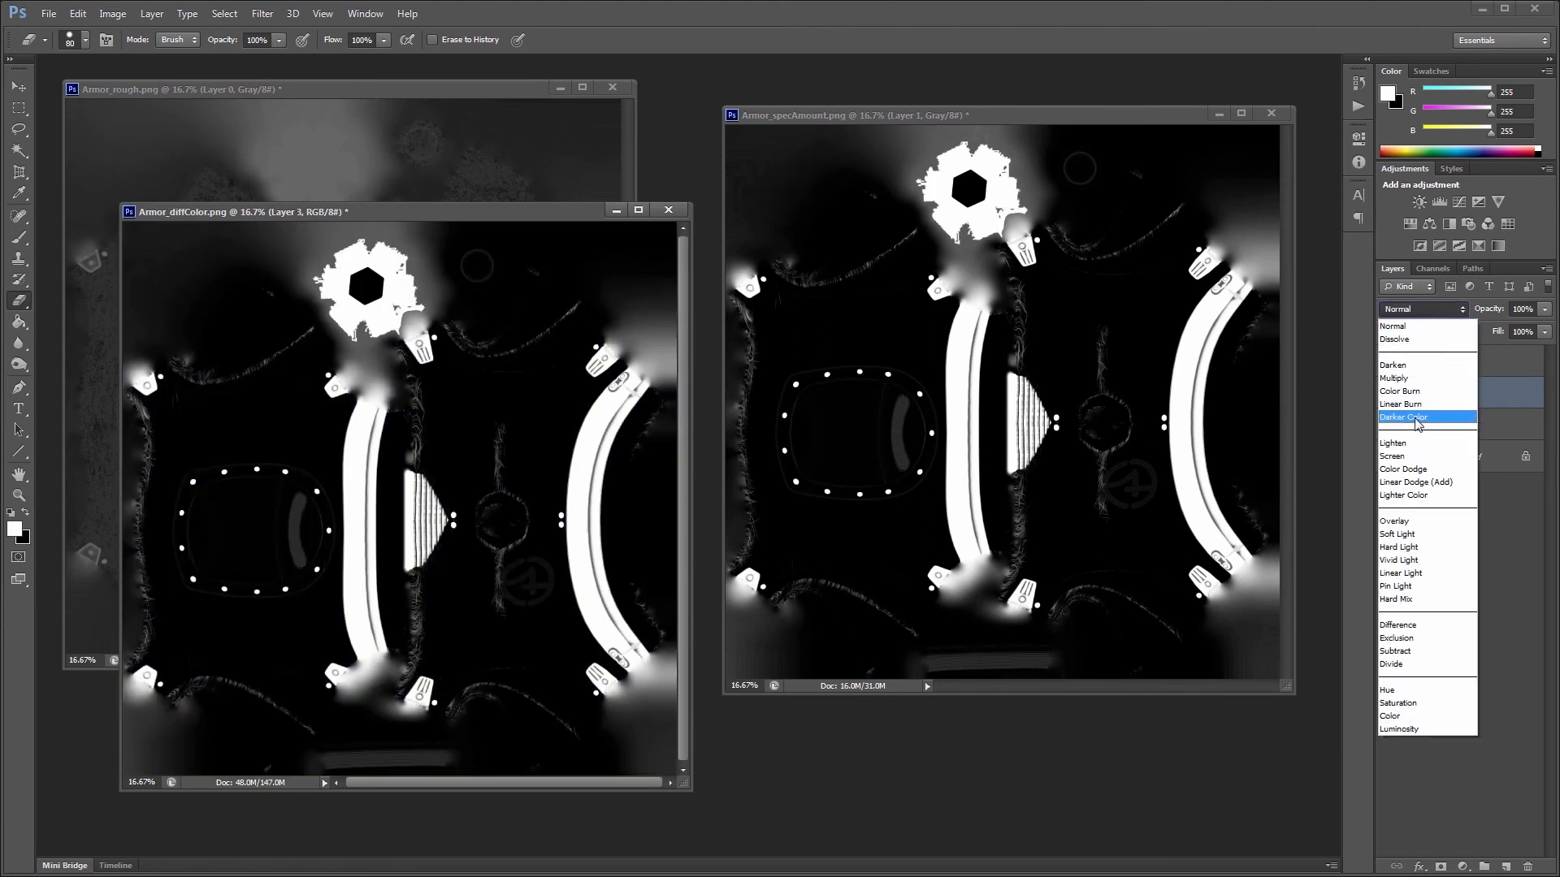
{"action": "left_click", "coordinate": [1414, 458]}
{"action": "left_click_drag", "start_coordinate": [1420, 425], "coordinate": [1528, 866]}
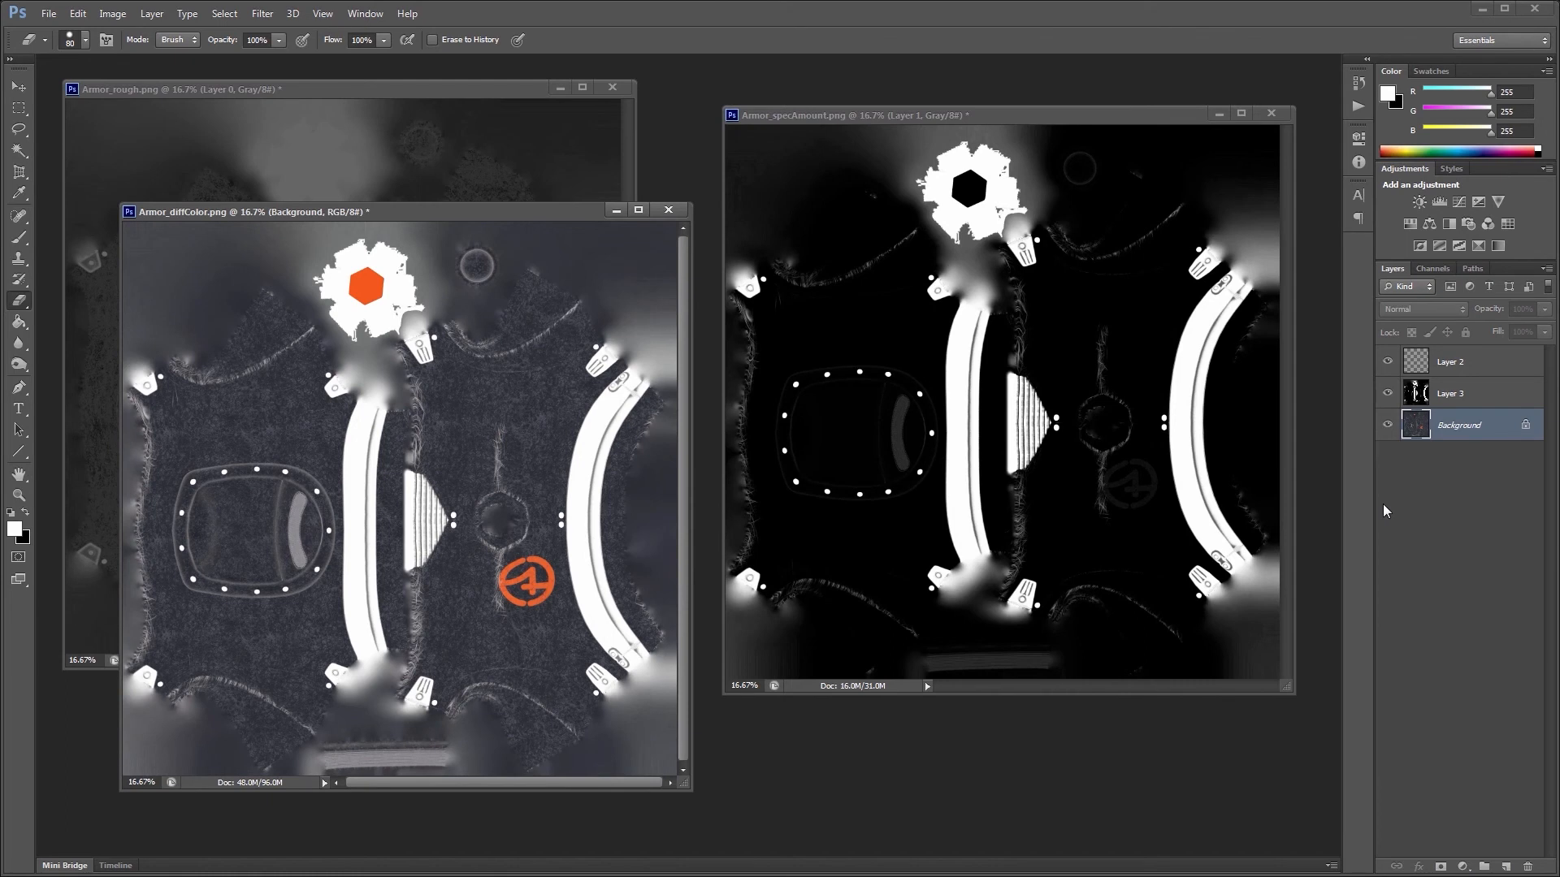
{"action": "left_click_drag", "start_coordinate": [572, 216], "coordinate": [577, 204]}
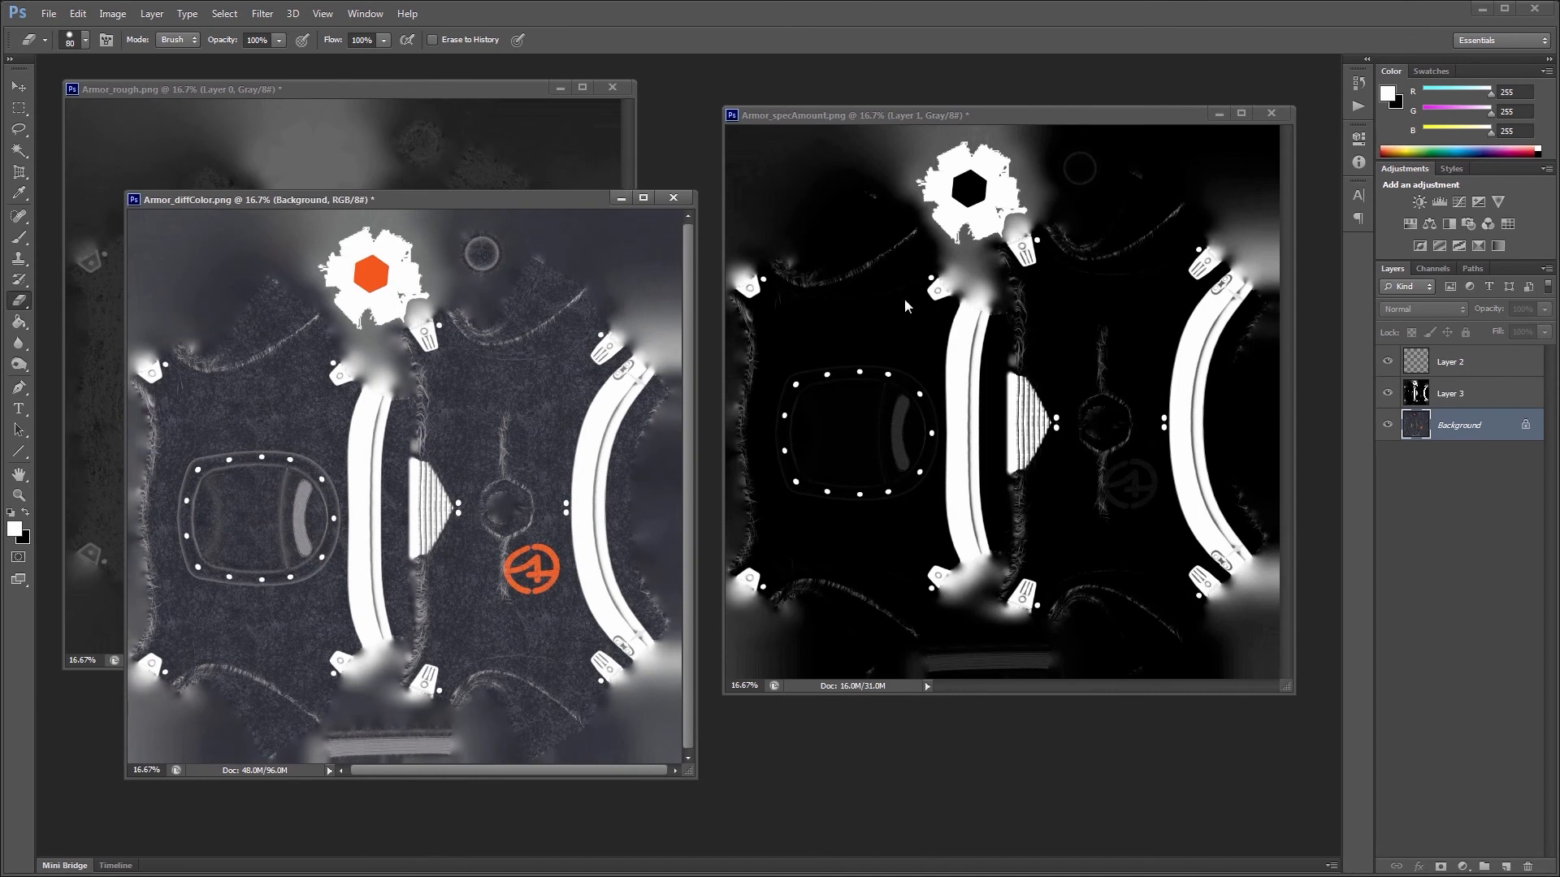
Step: Save a PNG copy of the diffuse map over the existing Armor_diffColor.png, using Smallest / Slow compression and no interlacing
{"action": "left_click", "coordinate": [49, 14]}
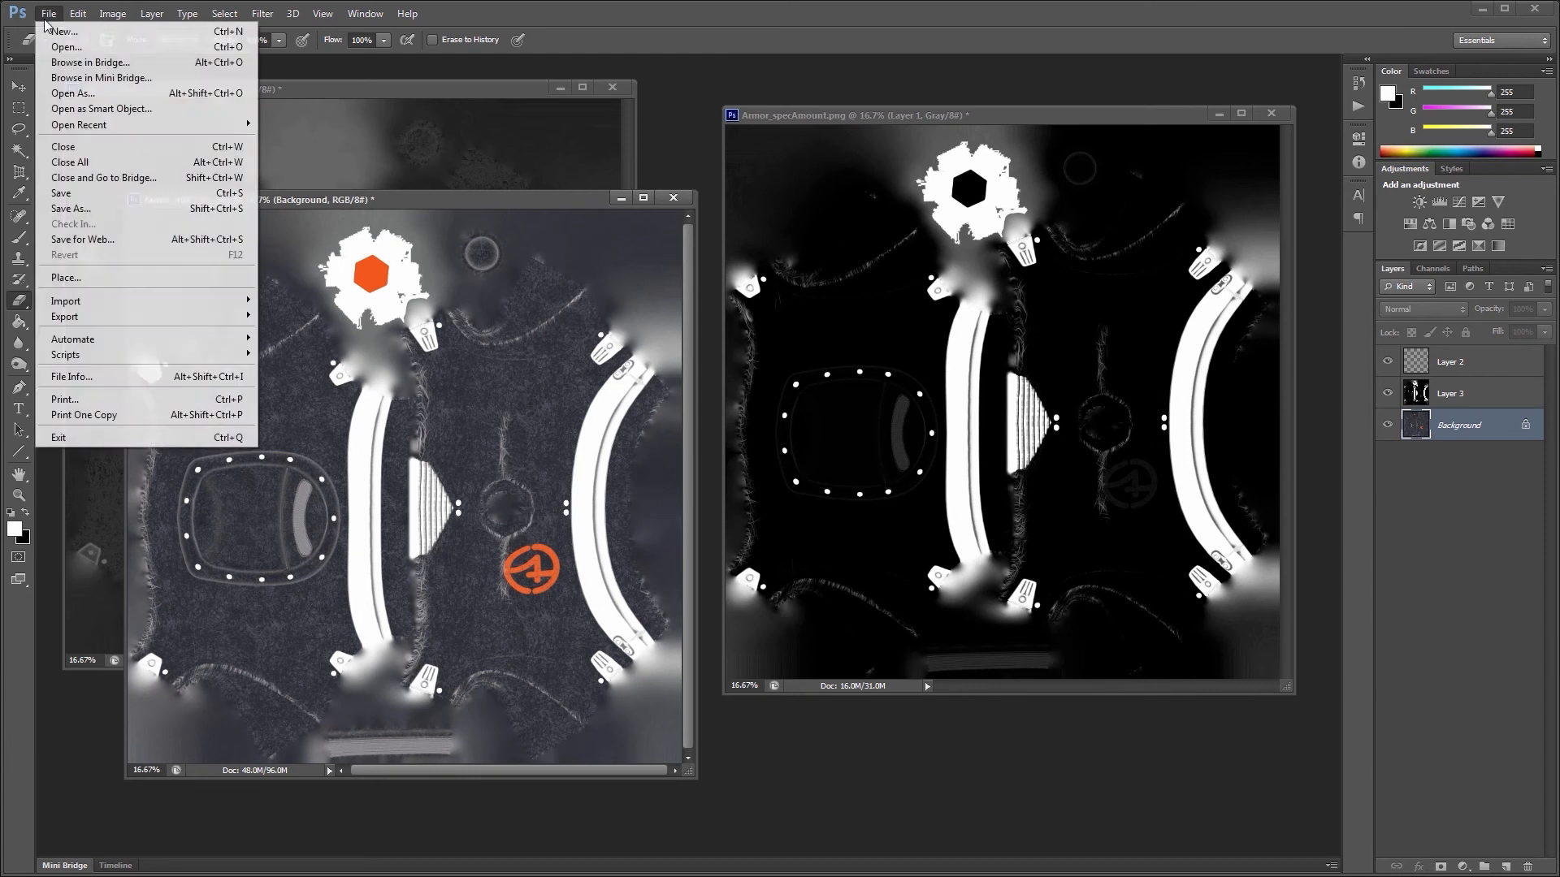
{"action": "left_click", "coordinate": [81, 209]}
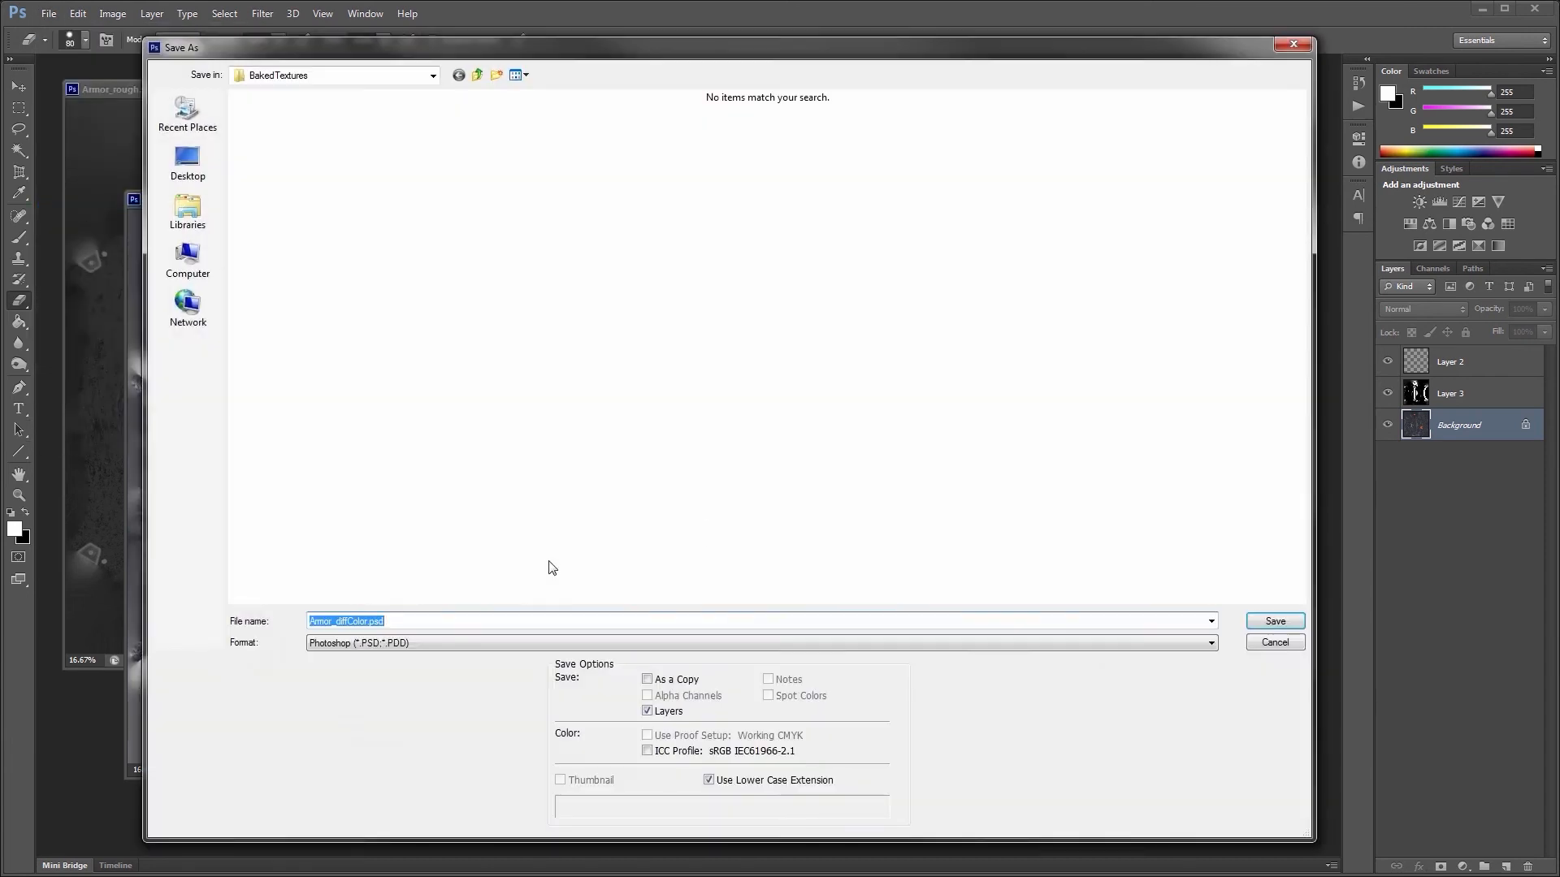
{"action": "left_click", "coordinate": [376, 644]}
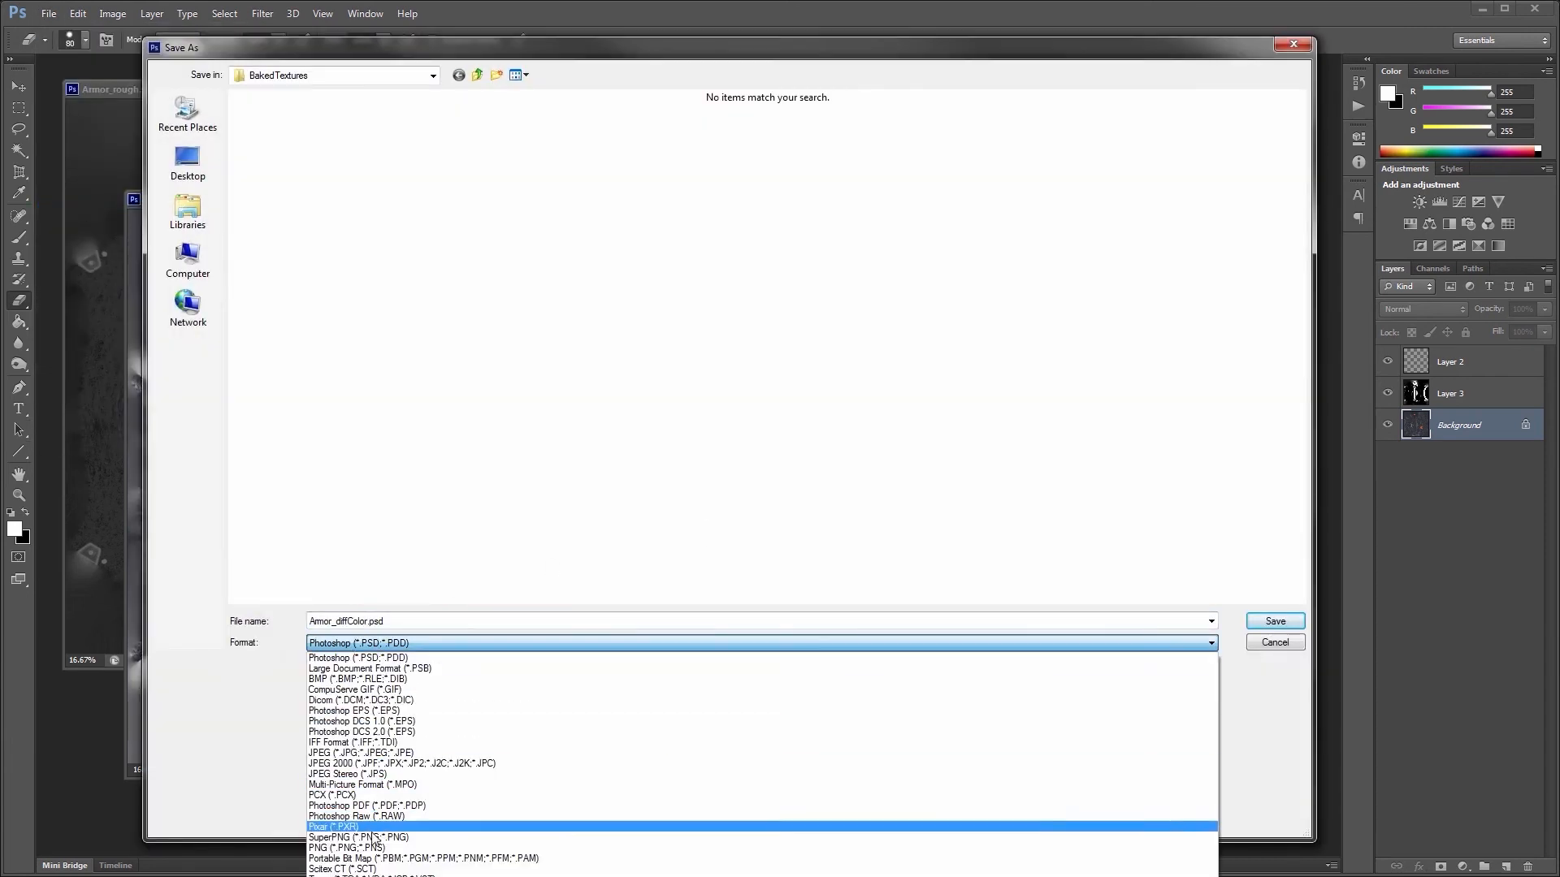
{"action": "left_click", "coordinate": [438, 849]}
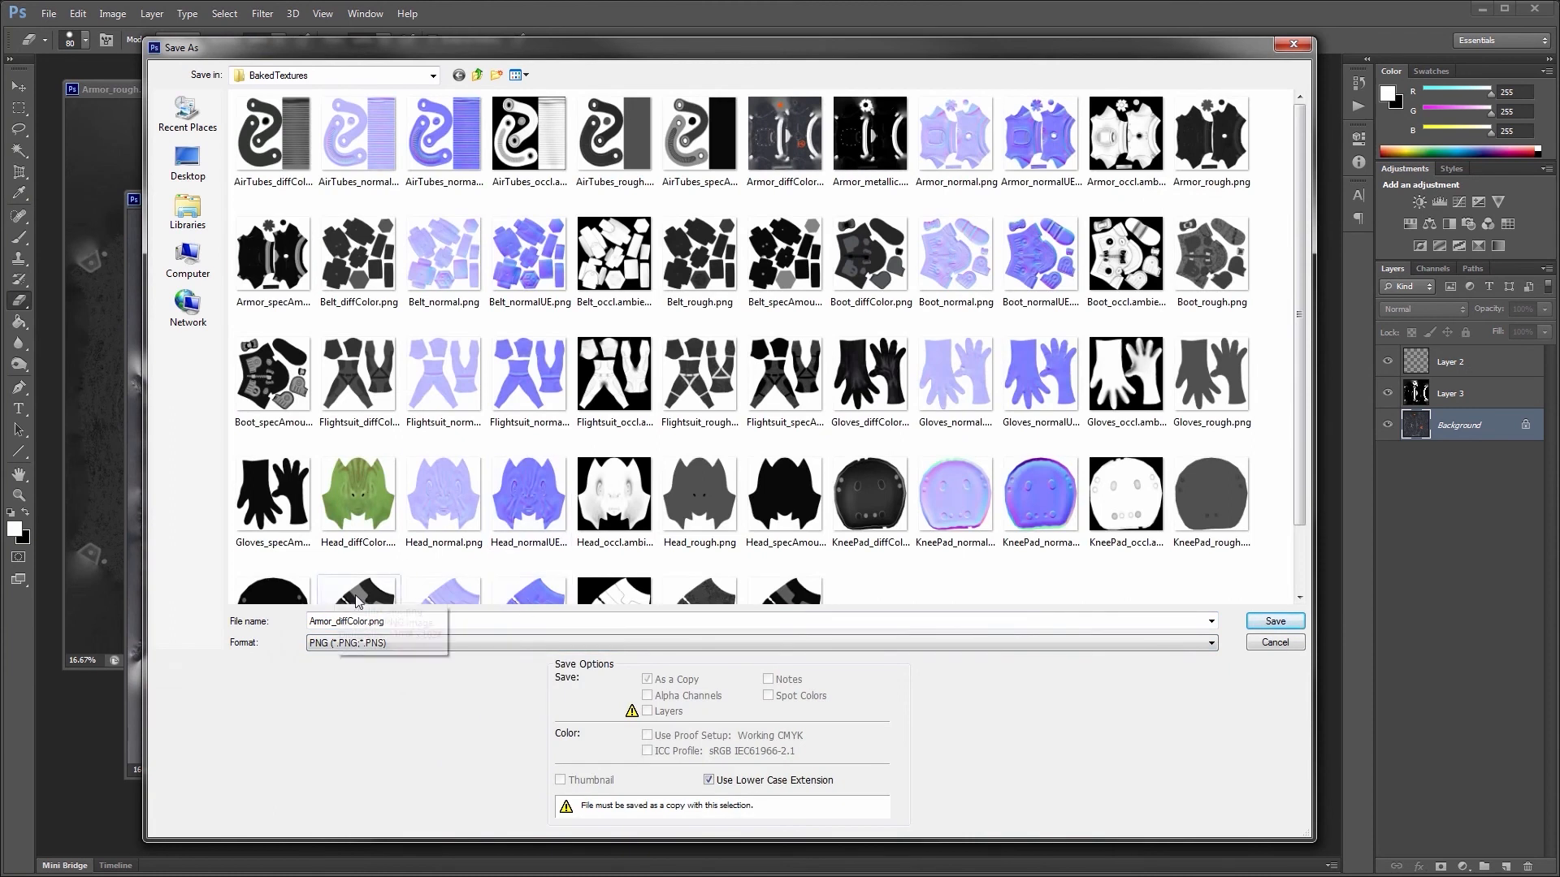
{"action": "left_click", "coordinate": [1277, 622]}
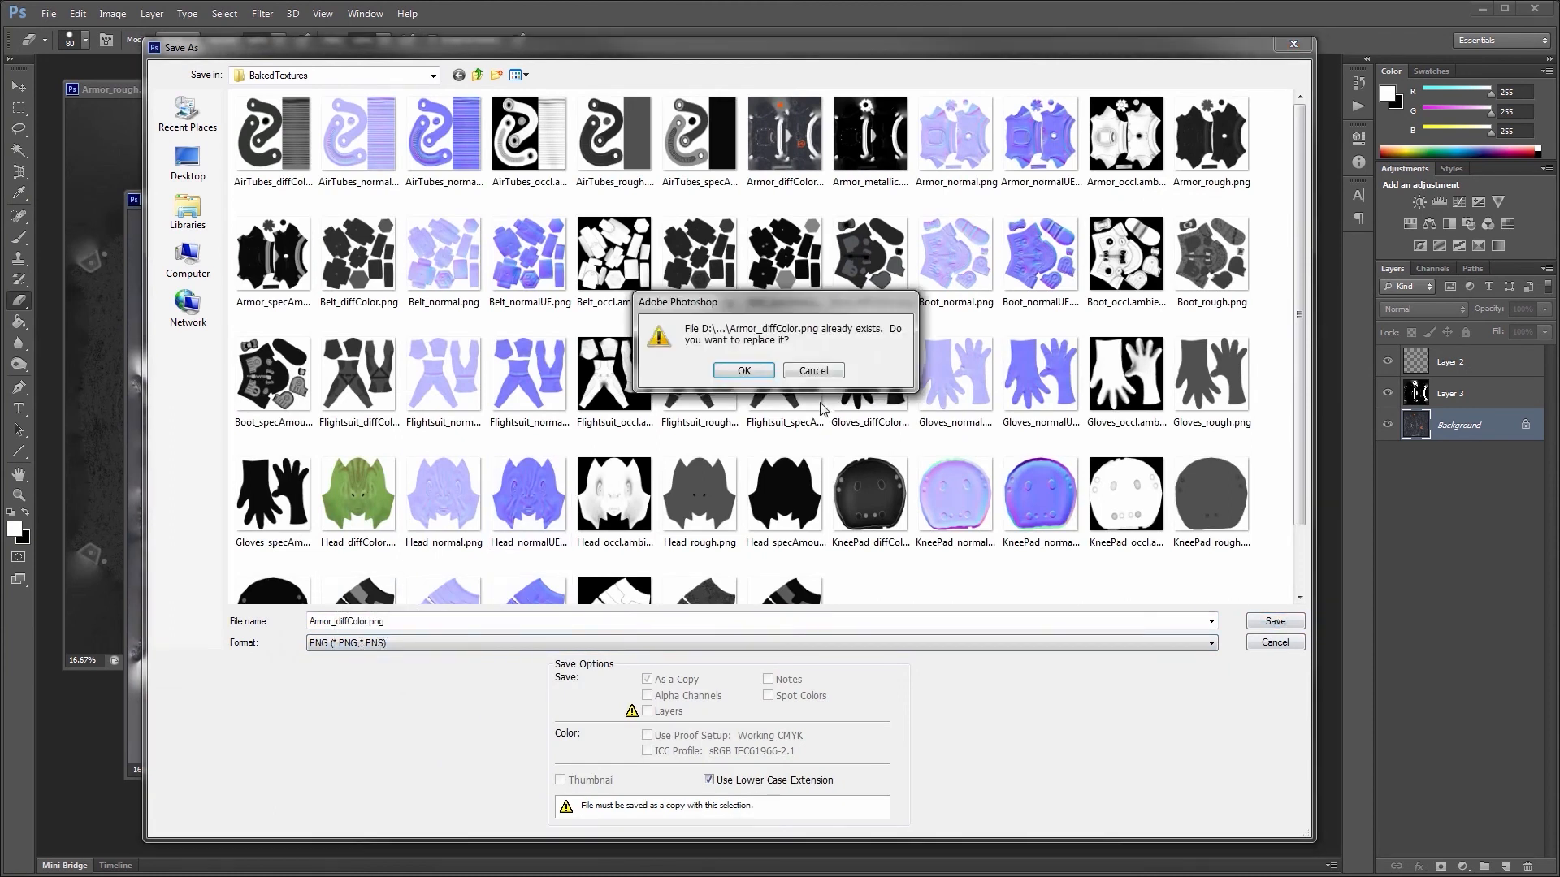
{"action": "left_click", "coordinate": [756, 372]}
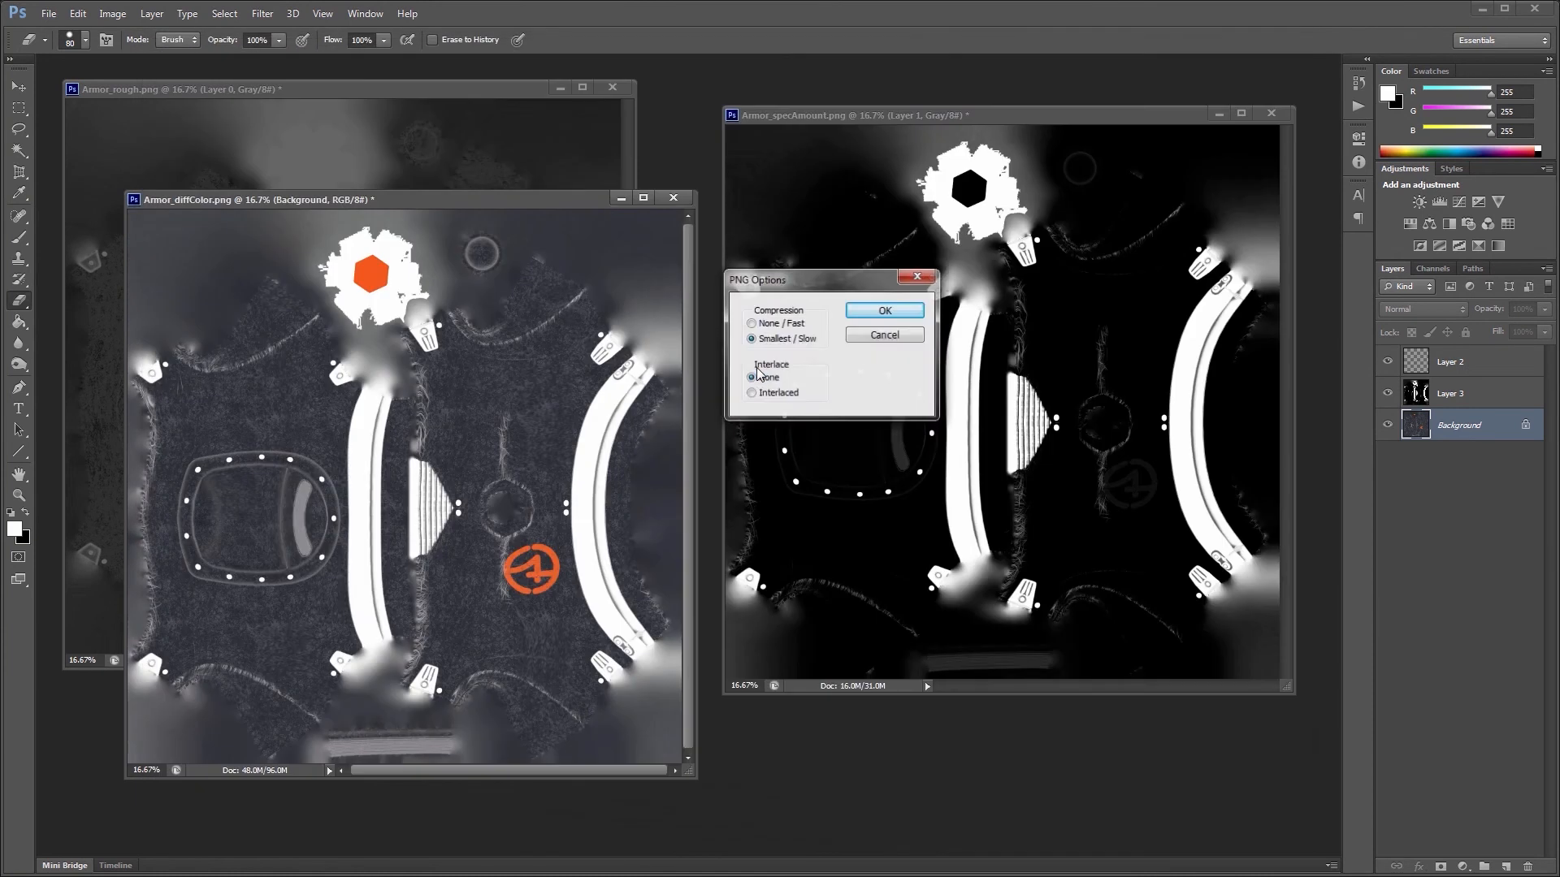
{"action": "left_click", "coordinate": [865, 311]}
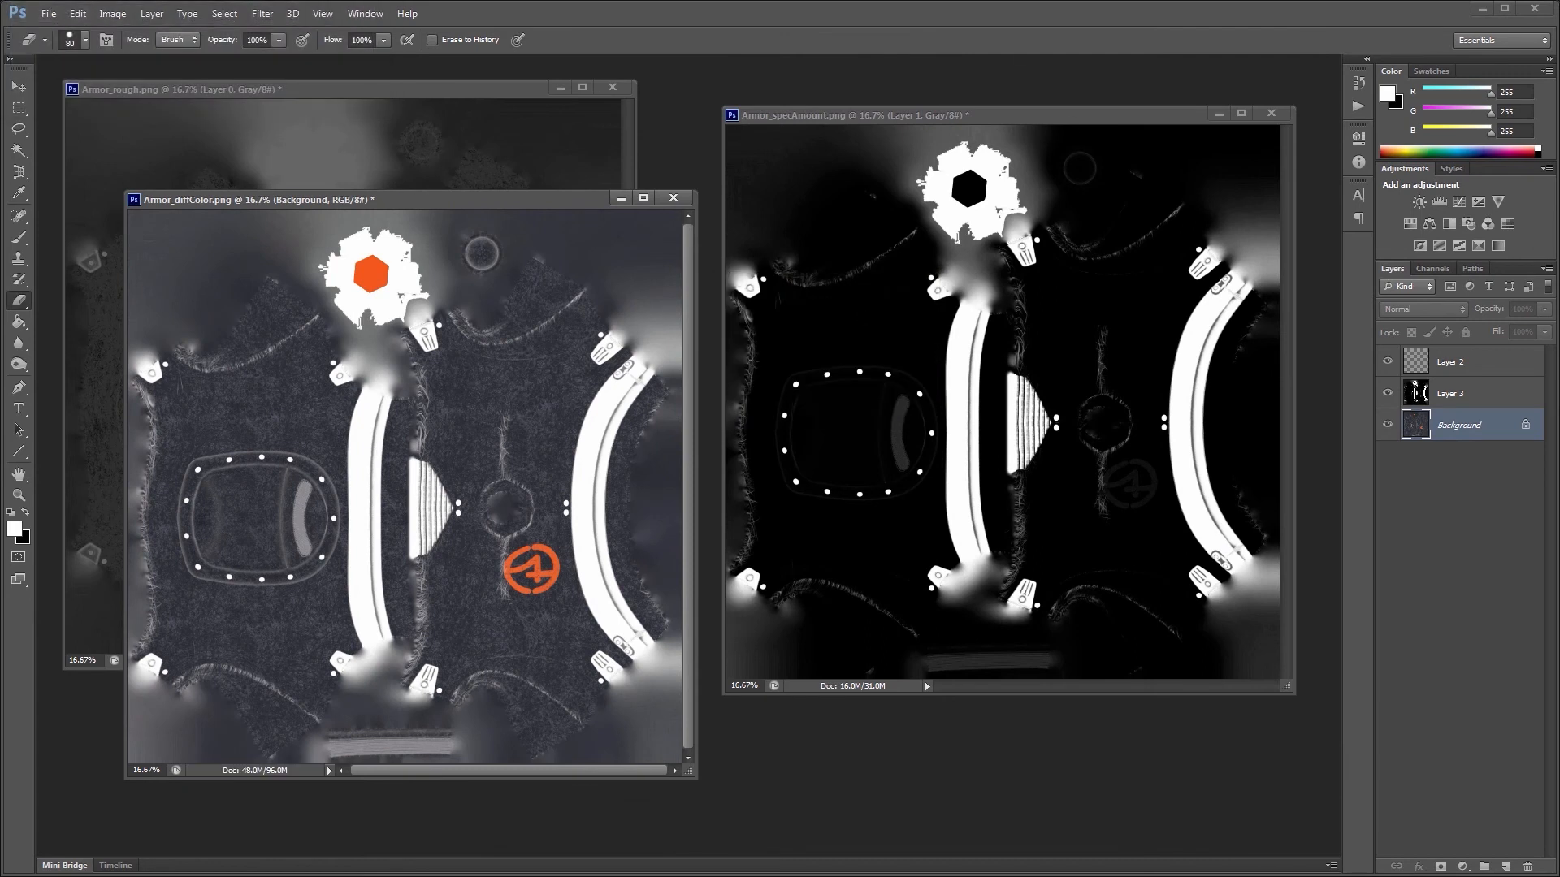
Step: Switch to MODO, reload the changed diffuse texture, and inspect the armor's hexagon and metal parts
{"action": "key", "text": "alt+Tab"}
{"action": "left_click", "coordinate": [991, 503]}
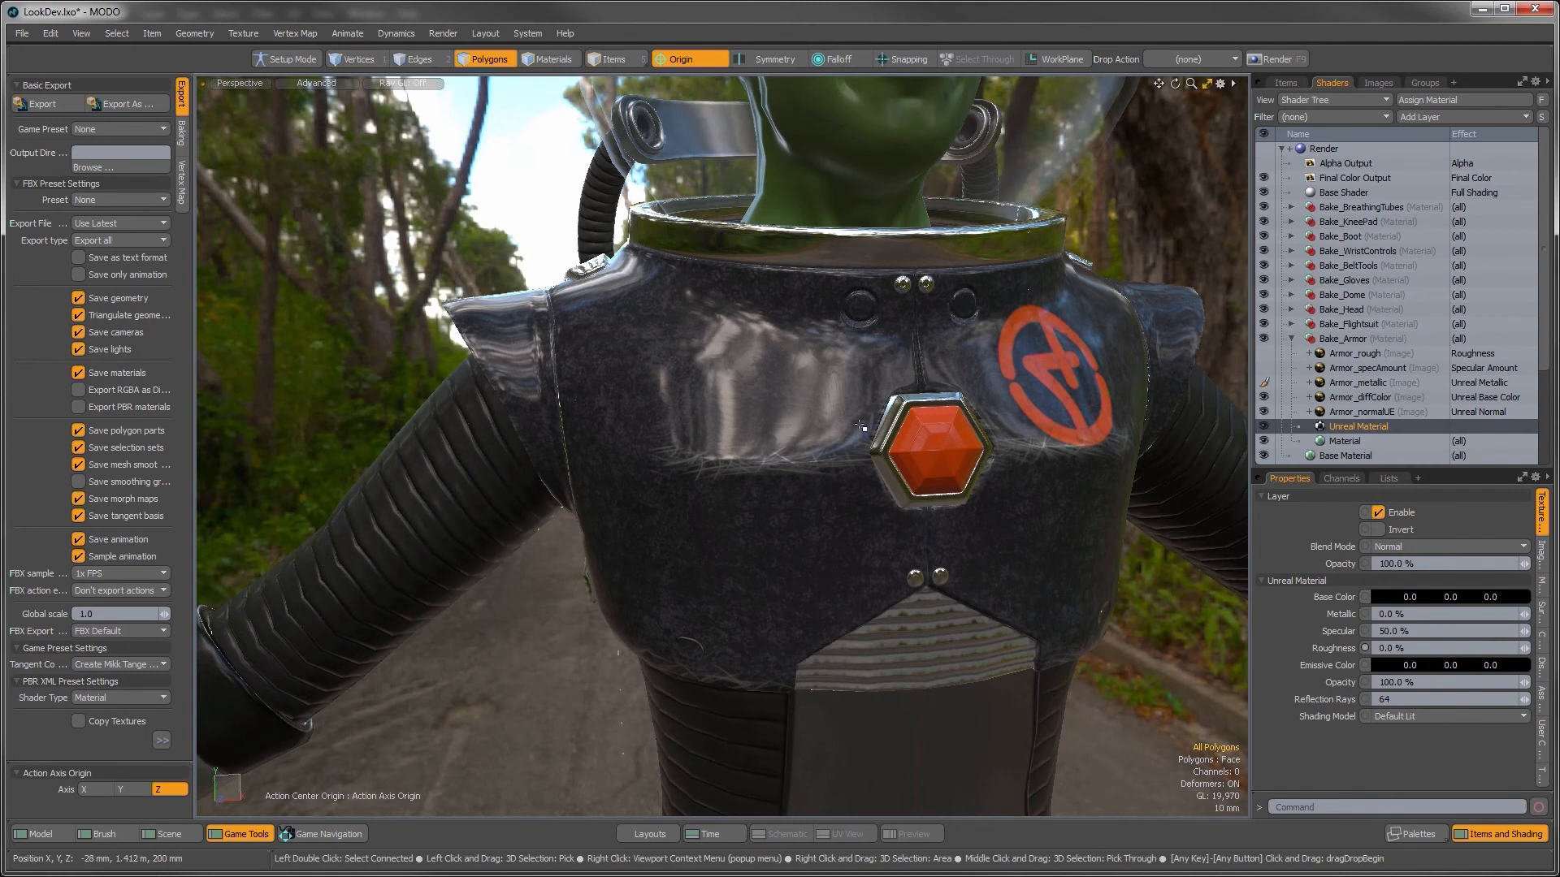
{"action": "left_click_drag", "start_coordinate": [859, 448], "coordinate": [601, 524], "text": "alt"}
{"action": "left_click_drag", "start_coordinate": [804, 532], "coordinate": [766, 565], "text": "alt+shift"}
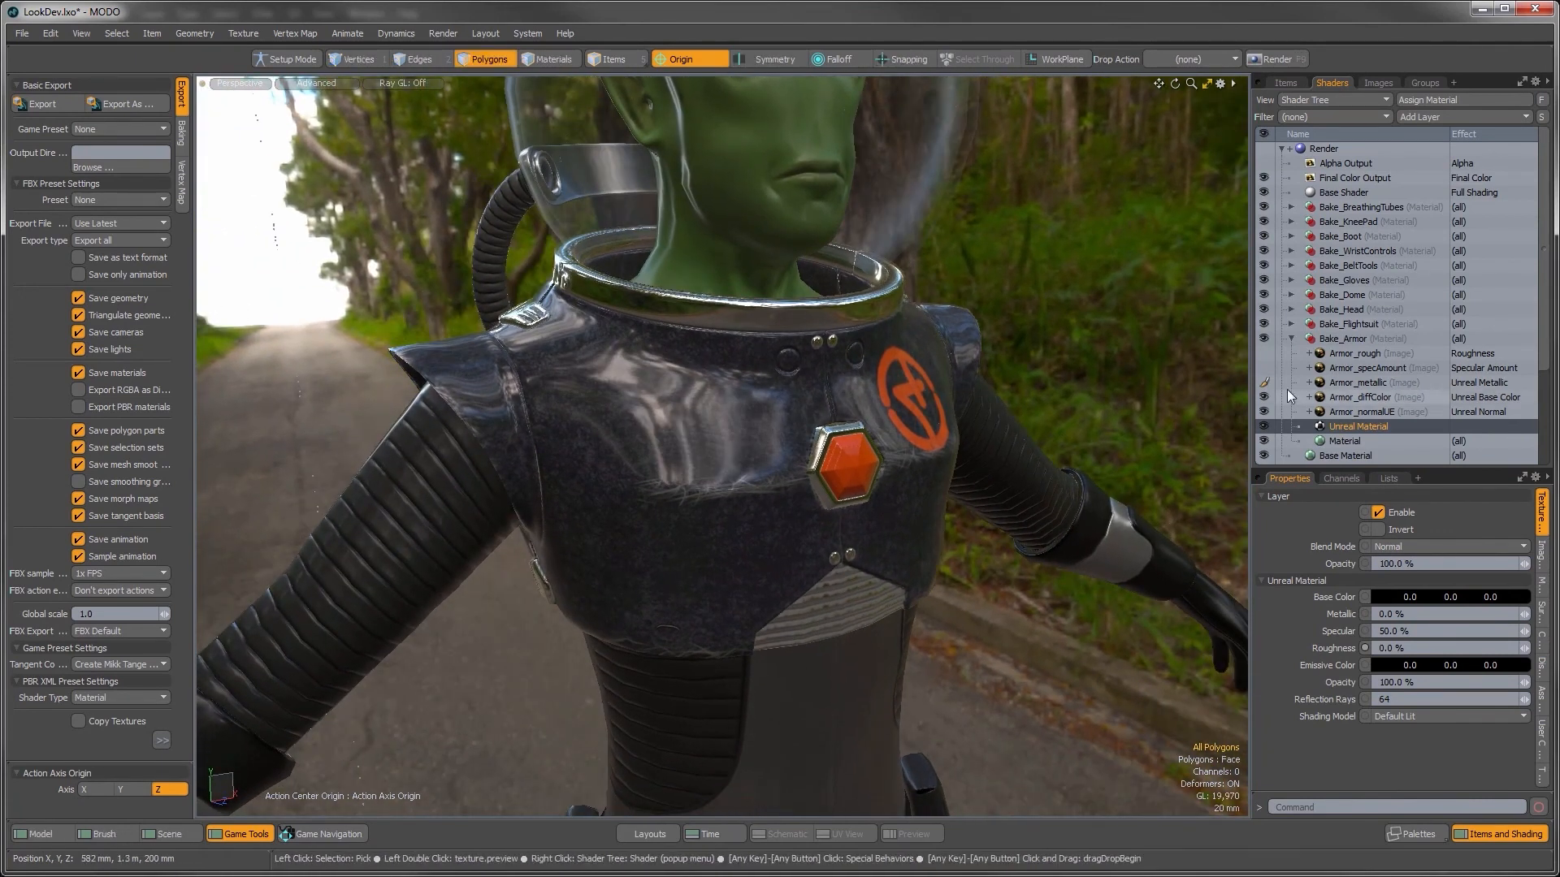
Step: Set the effect of the Armor_specAmount image layer under Bake_Armor to Unreal Specular and check the armor
{"action": "left_click", "coordinate": [1351, 369]}
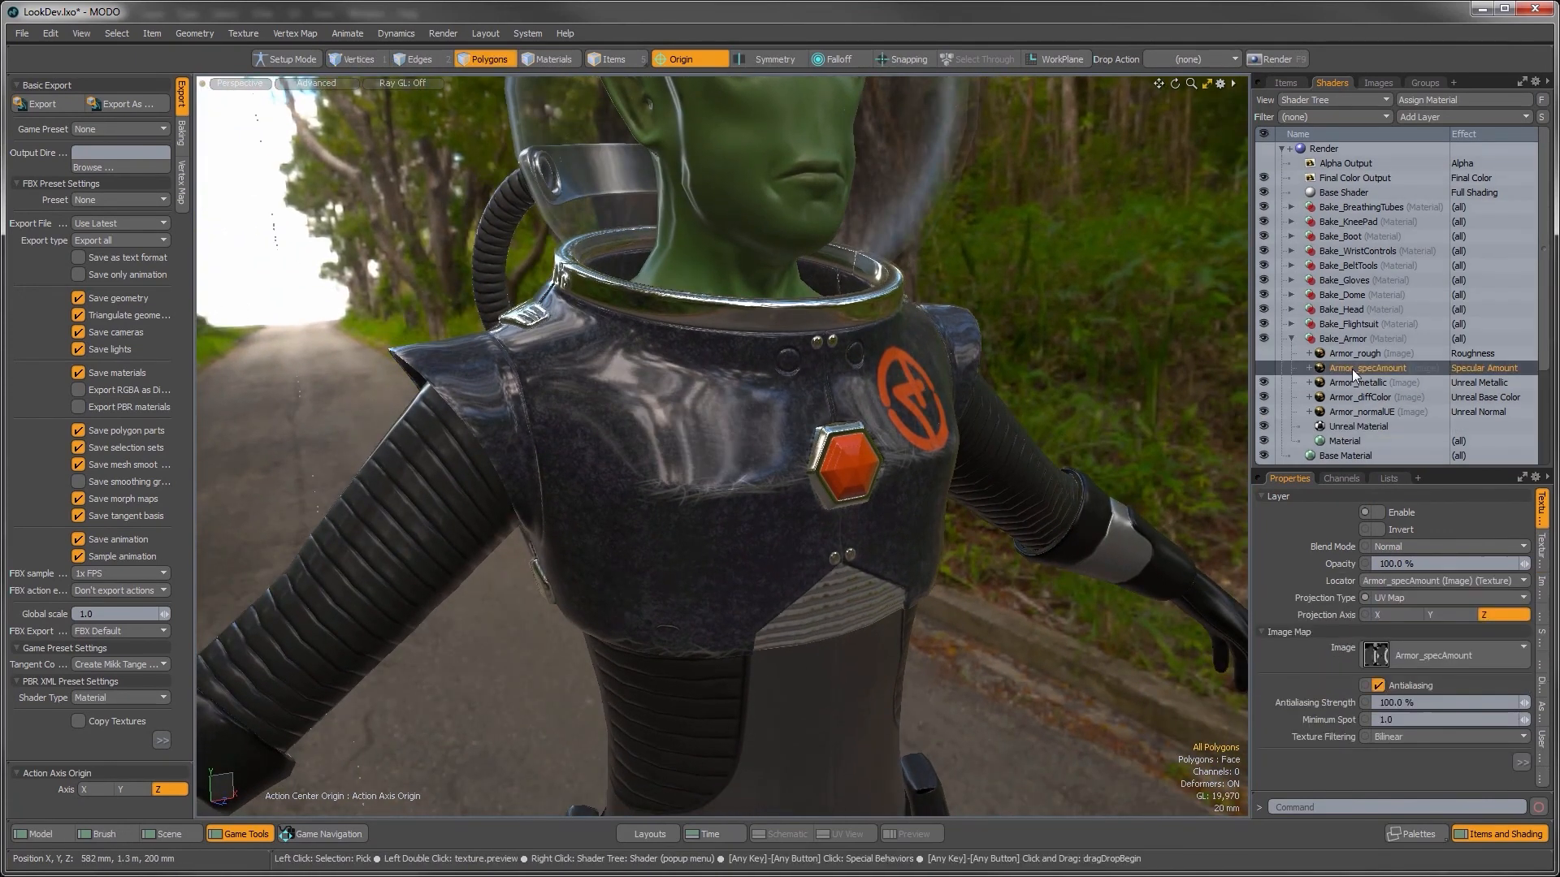
{"action": "left_click", "coordinate": [1478, 369]}
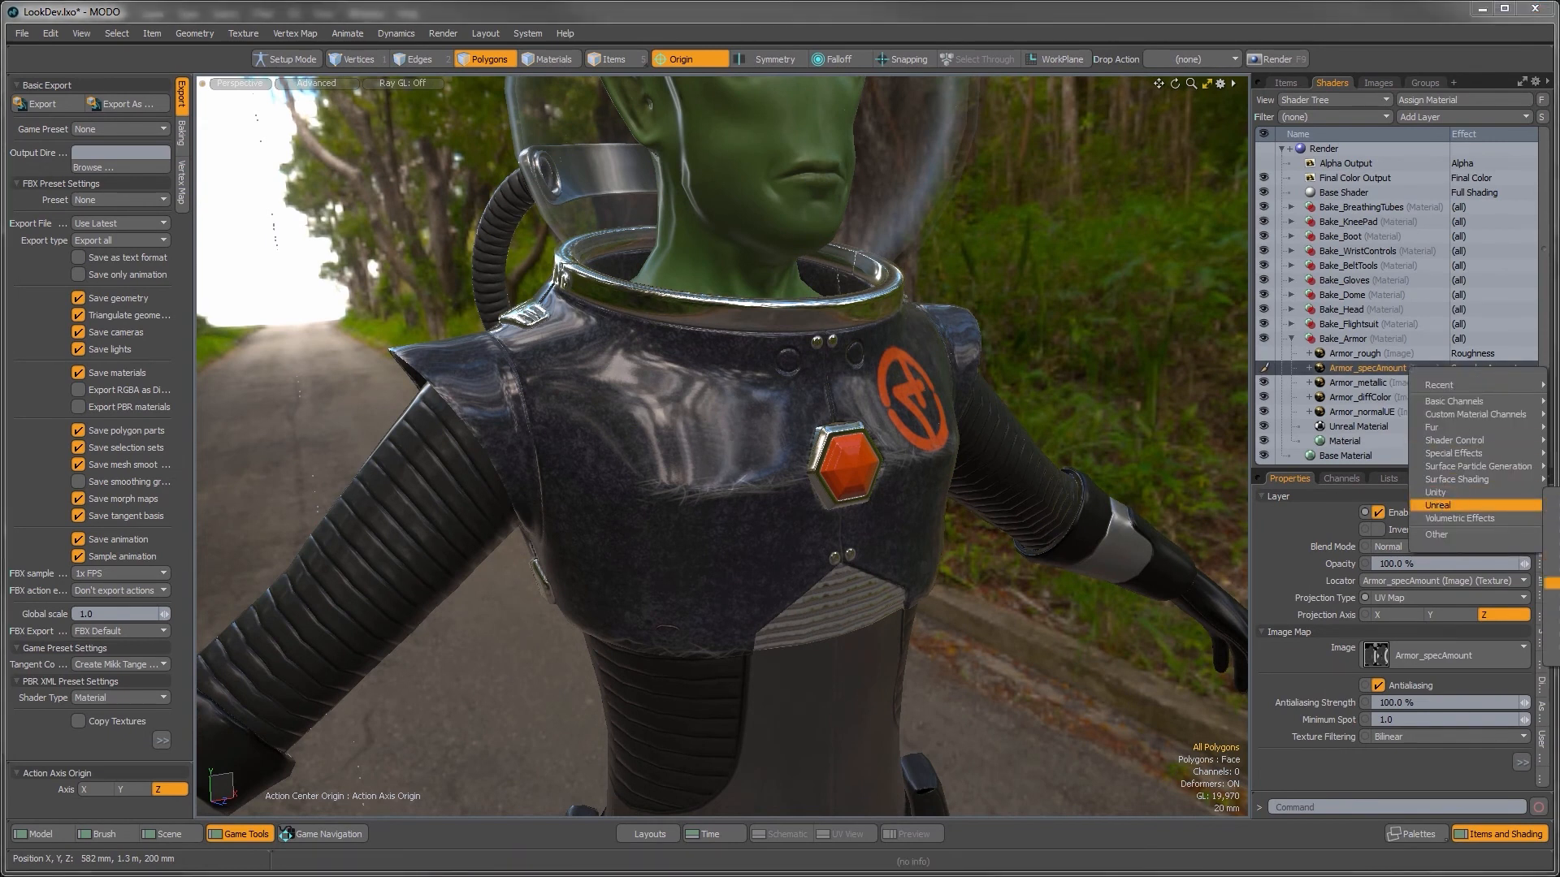
{"action": "left_click", "coordinate": [1550, 619]}
{"action": "left_click_drag", "start_coordinate": [731, 533], "coordinate": [768, 458], "text": "alt"}
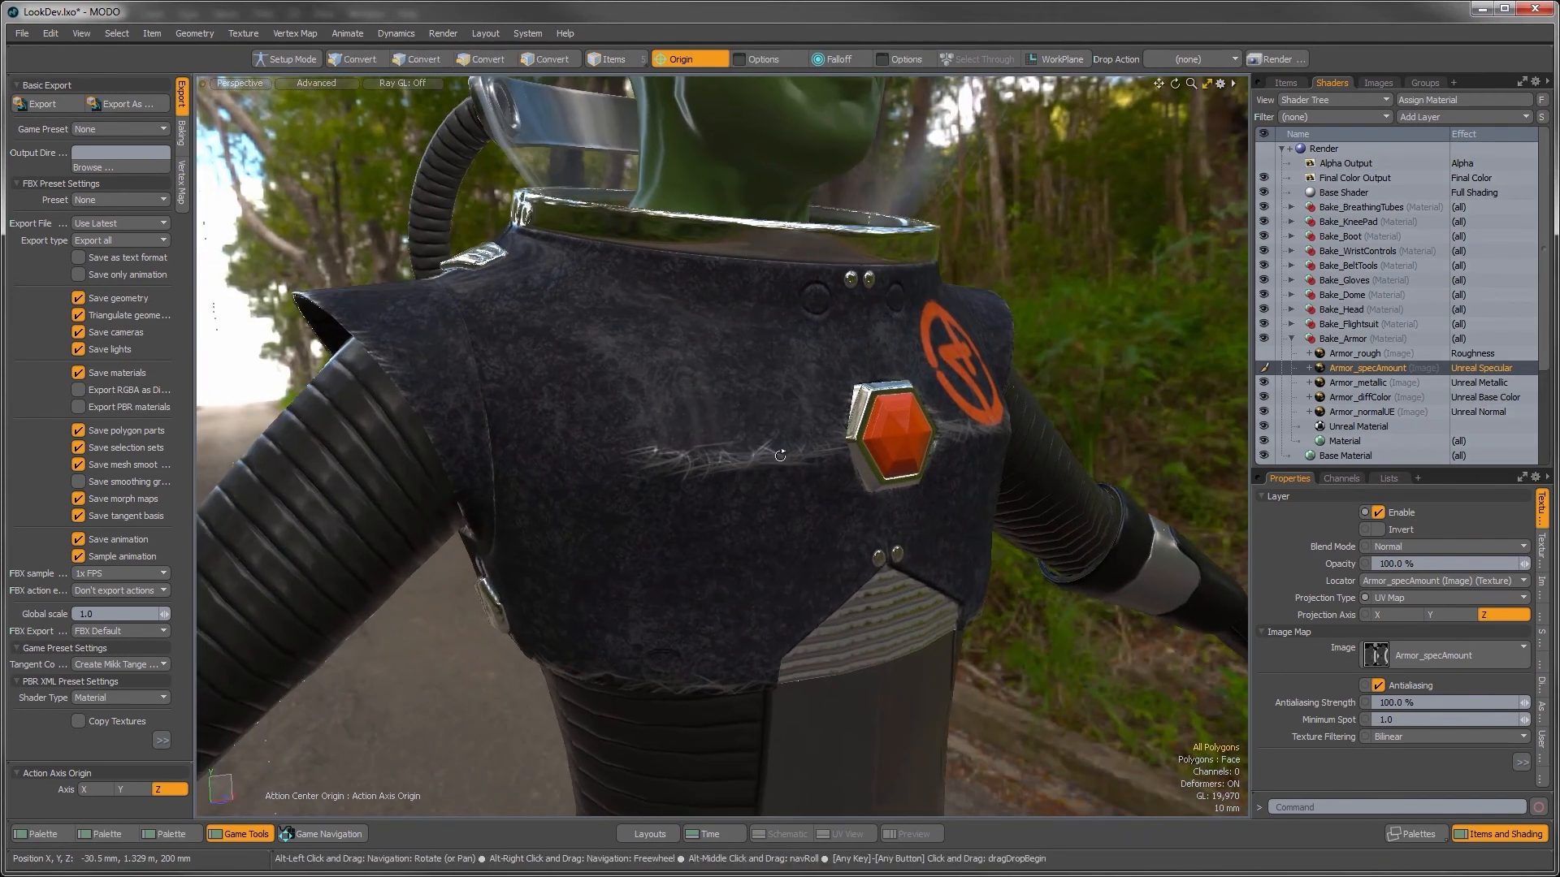
Step: Compare the armor with the Armor_specAmount layer hidden and shown, leaving the layer enabled
{"action": "left_click", "coordinate": [1264, 368]}
{"action": "left_click", "coordinate": [1264, 368]}
{"action": "left_click", "coordinate": [1264, 368]}
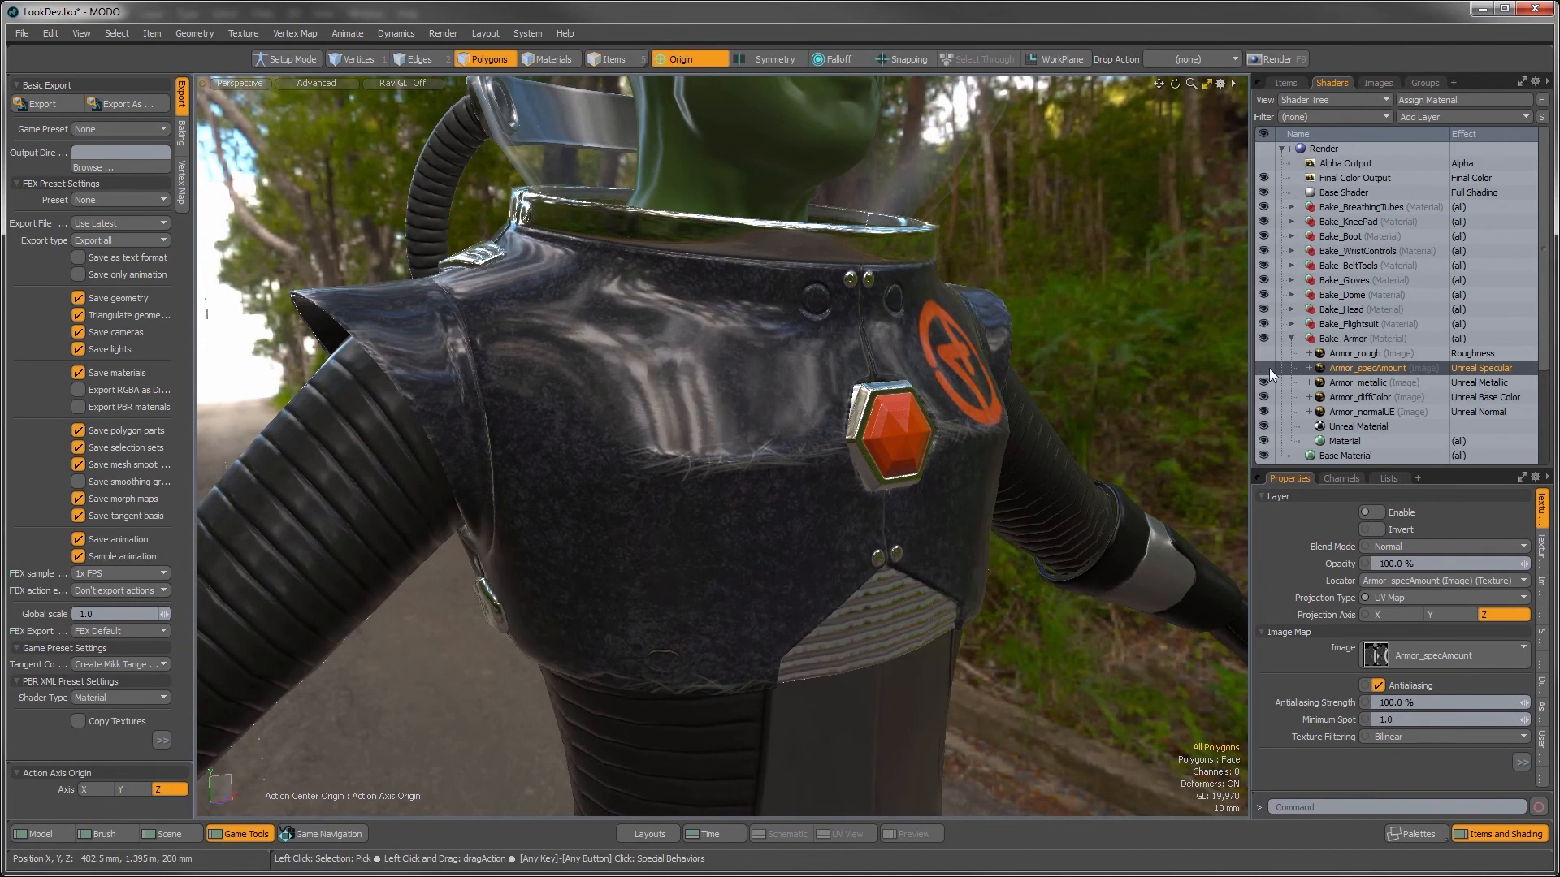
{"action": "left_click_drag", "start_coordinate": [1007, 455], "coordinate": [1036, 434], "text": "alt"}
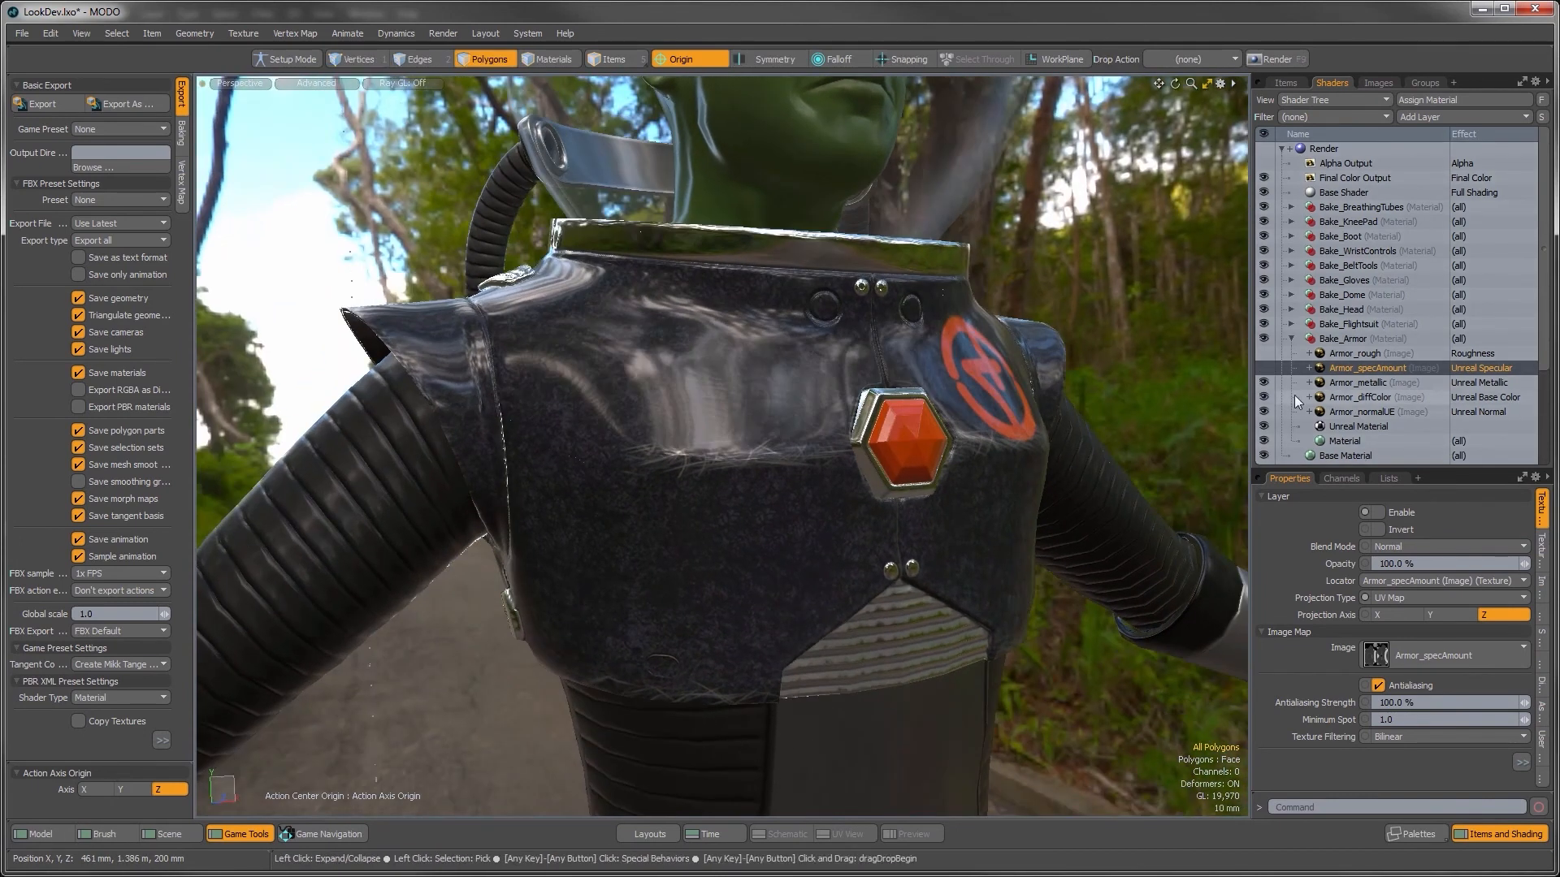
{"action": "left_click", "coordinate": [1266, 368]}
Step: Try inverting the Armor_specAmount layer in the material and compare the armor with the layer on and off
{"action": "left_click", "coordinate": [1384, 532]}
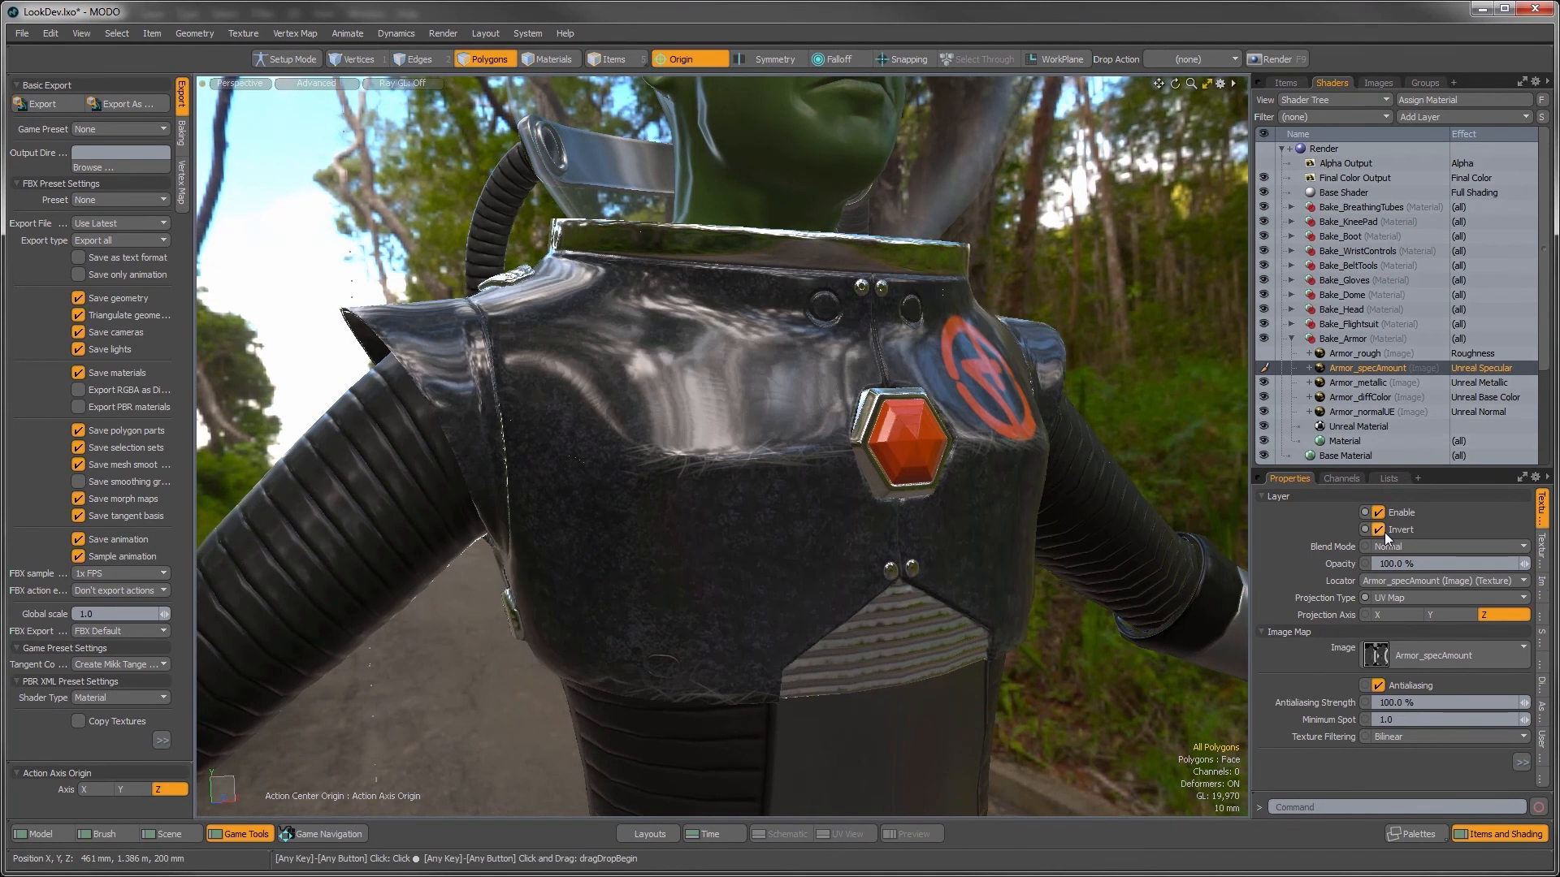
{"action": "left_click_drag", "start_coordinate": [910, 463], "coordinate": [1121, 385], "text": "alt"}
{"action": "left_click", "coordinate": [1259, 374]}
{"action": "left_click", "coordinate": [1260, 374]}
{"action": "left_click", "coordinate": [1264, 370]}
{"action": "left_click", "coordinate": [1264, 370]}
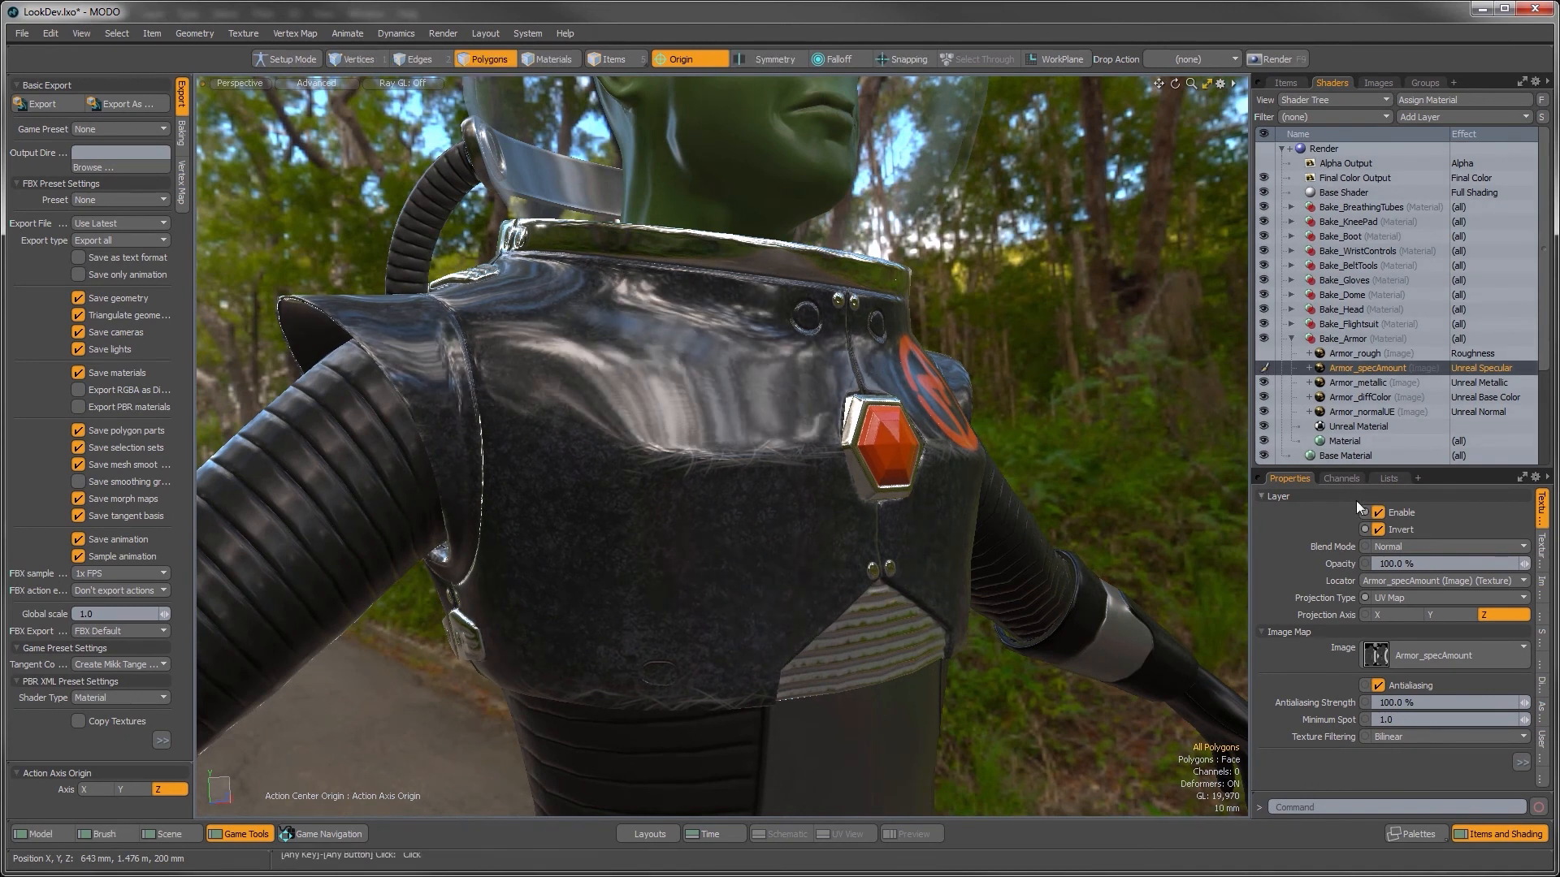
{"action": "left_click", "coordinate": [1378, 530]}
{"action": "left_click", "coordinate": [1353, 385]}
{"action": "left_click", "coordinate": [1358, 365]}
{"action": "left_click_drag", "start_coordinate": [788, 382], "coordinate": [731, 407], "text": "alt"}
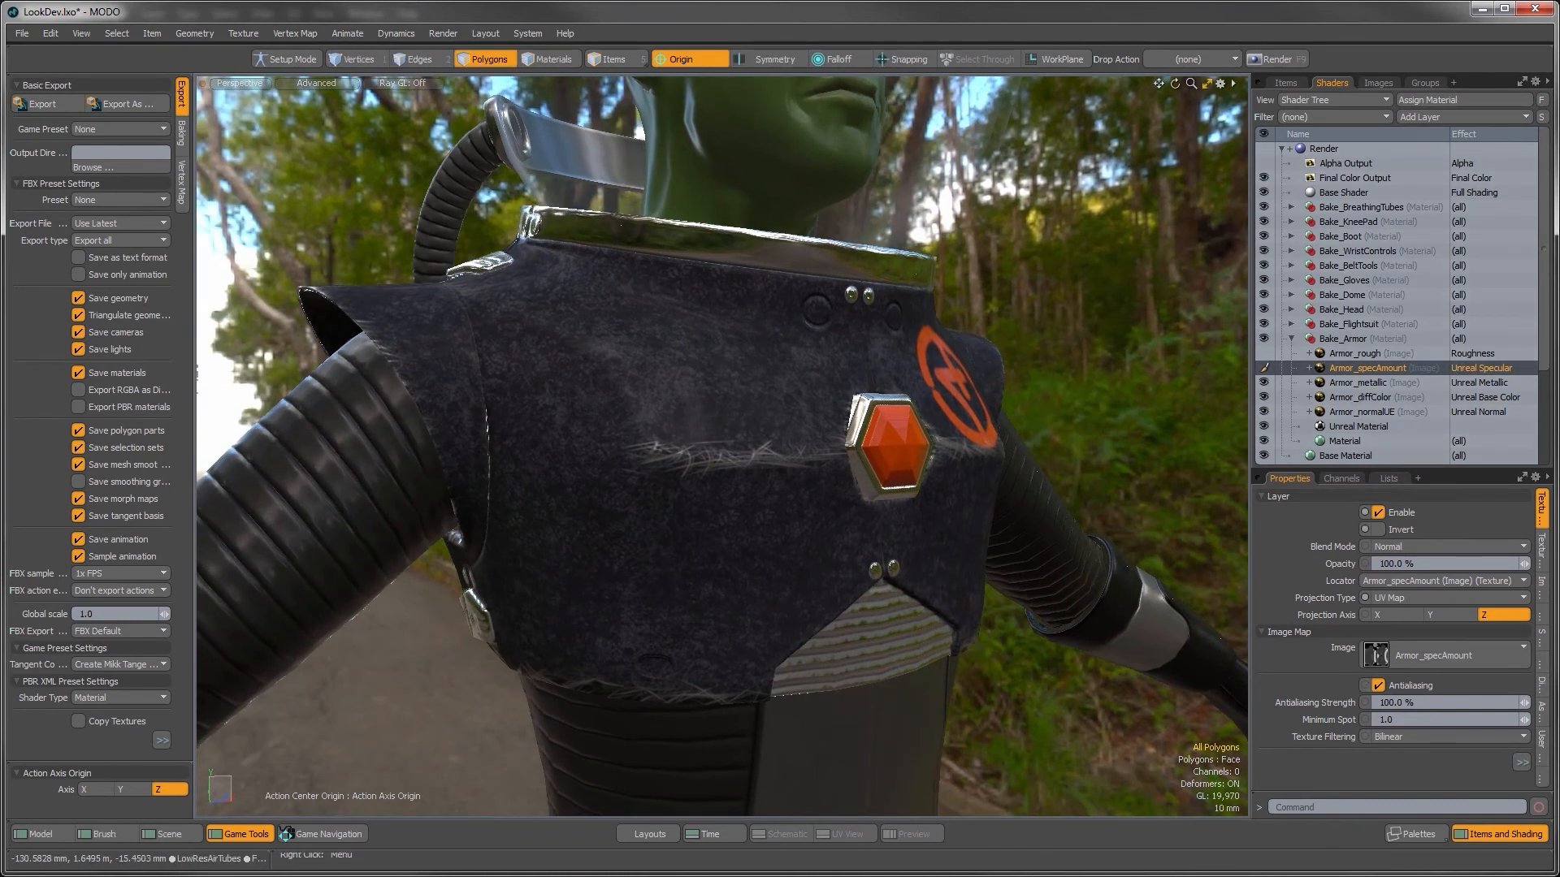
Step: Switch to Photoshop, duplicate the Armor_specAmount.png document under the suggested name, and place the original beside the copy
{"action": "key", "text": "alt+Tab"}
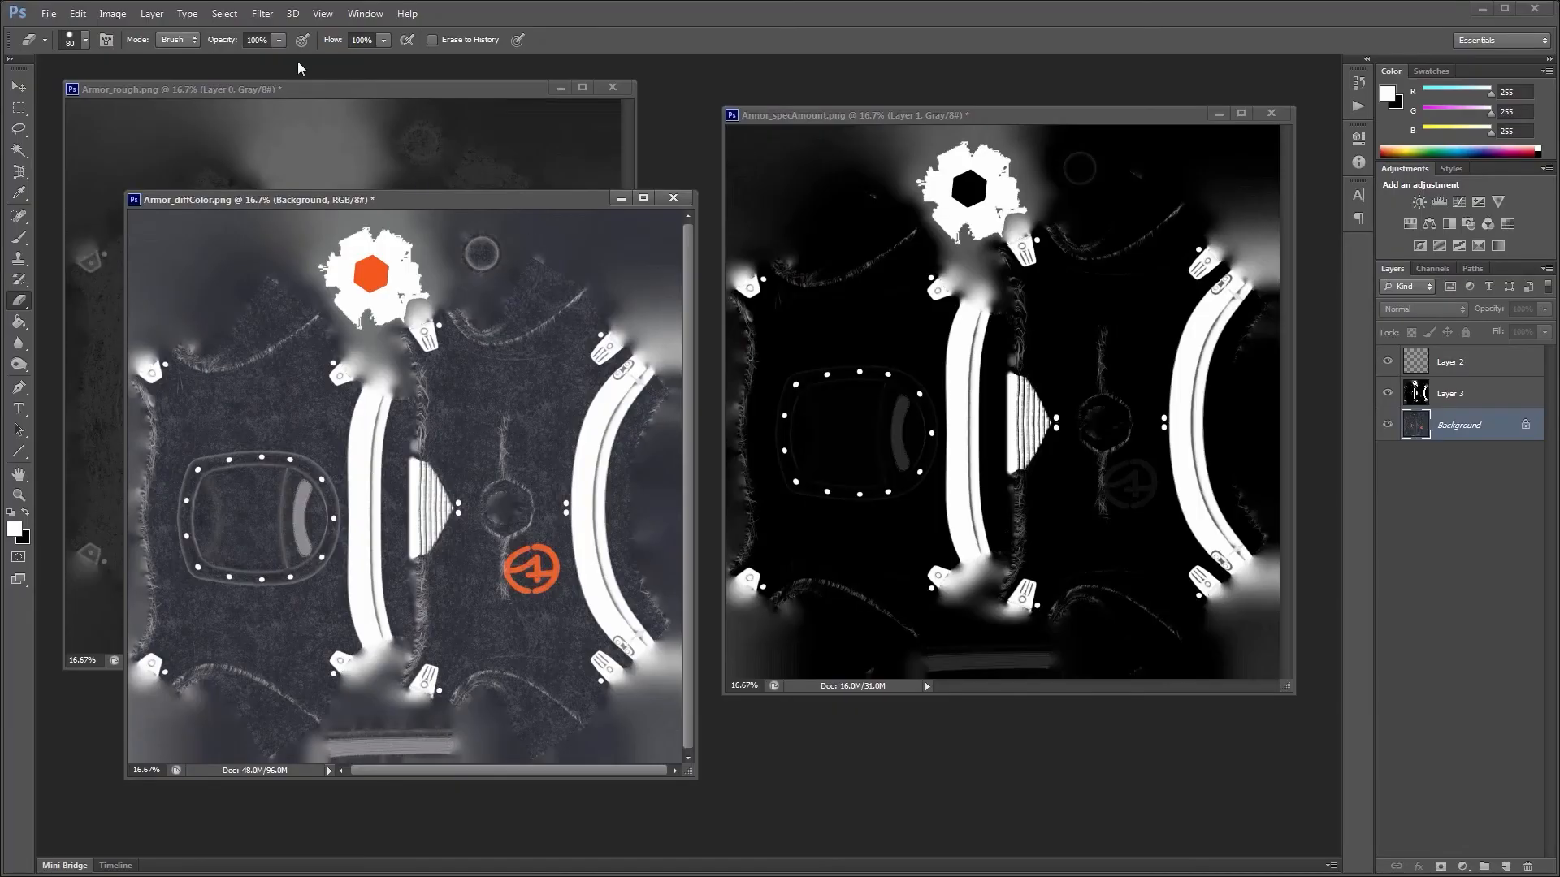
{"action": "left_click_drag", "start_coordinate": [800, 120], "coordinate": [651, 164]}
{"action": "right_click", "coordinate": [651, 164]}
{"action": "left_click", "coordinate": [704, 177]}
{"action": "left_click", "coordinate": [915, 304]}
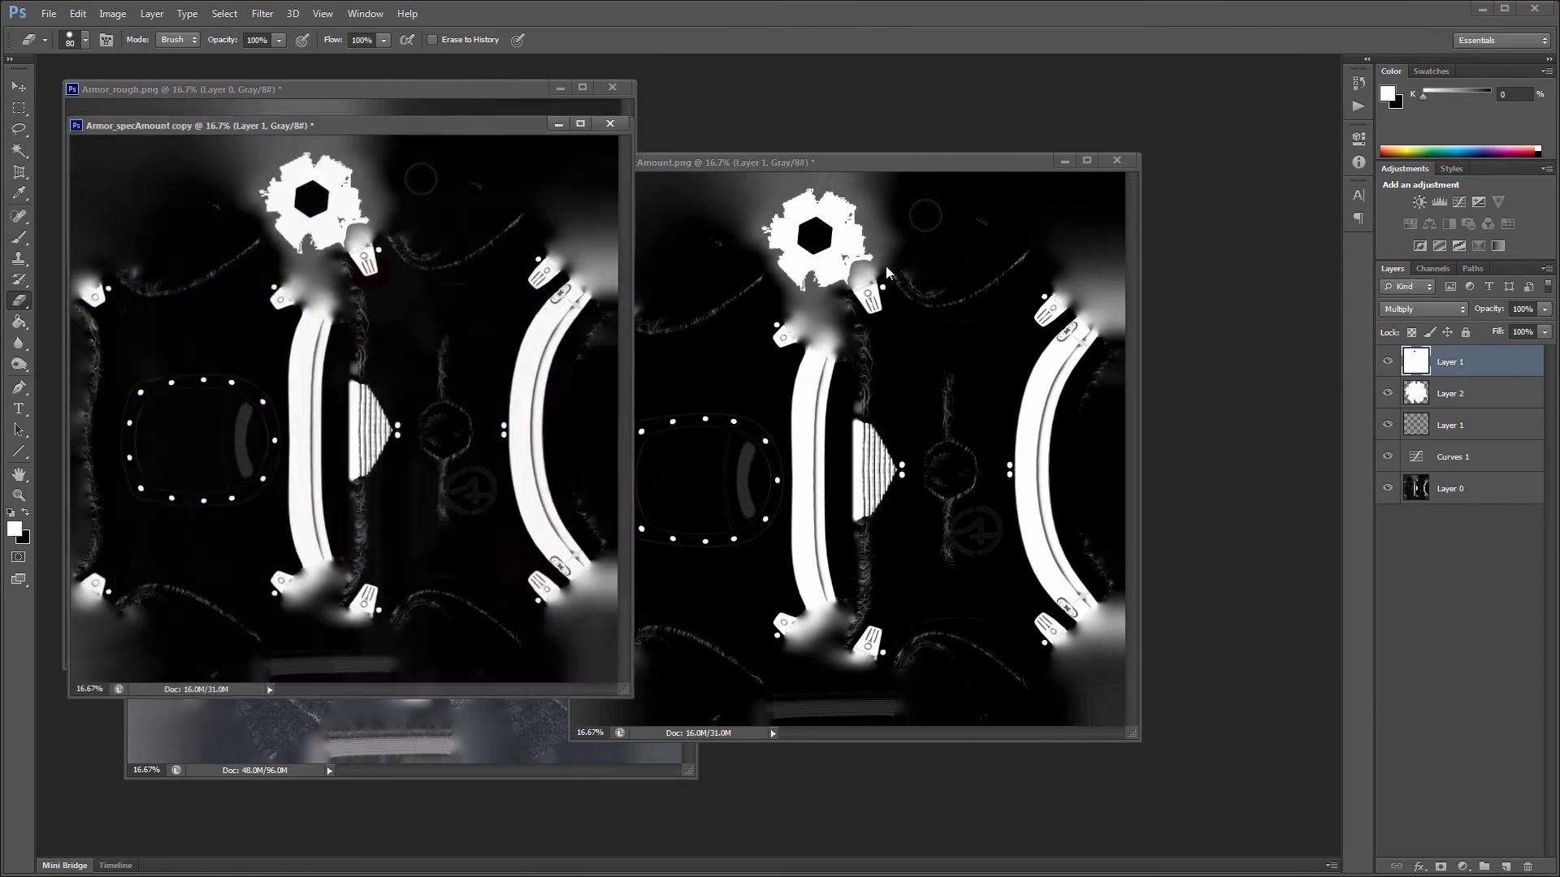
{"action": "left_click_drag", "start_coordinate": [830, 169], "coordinate": [922, 157]}
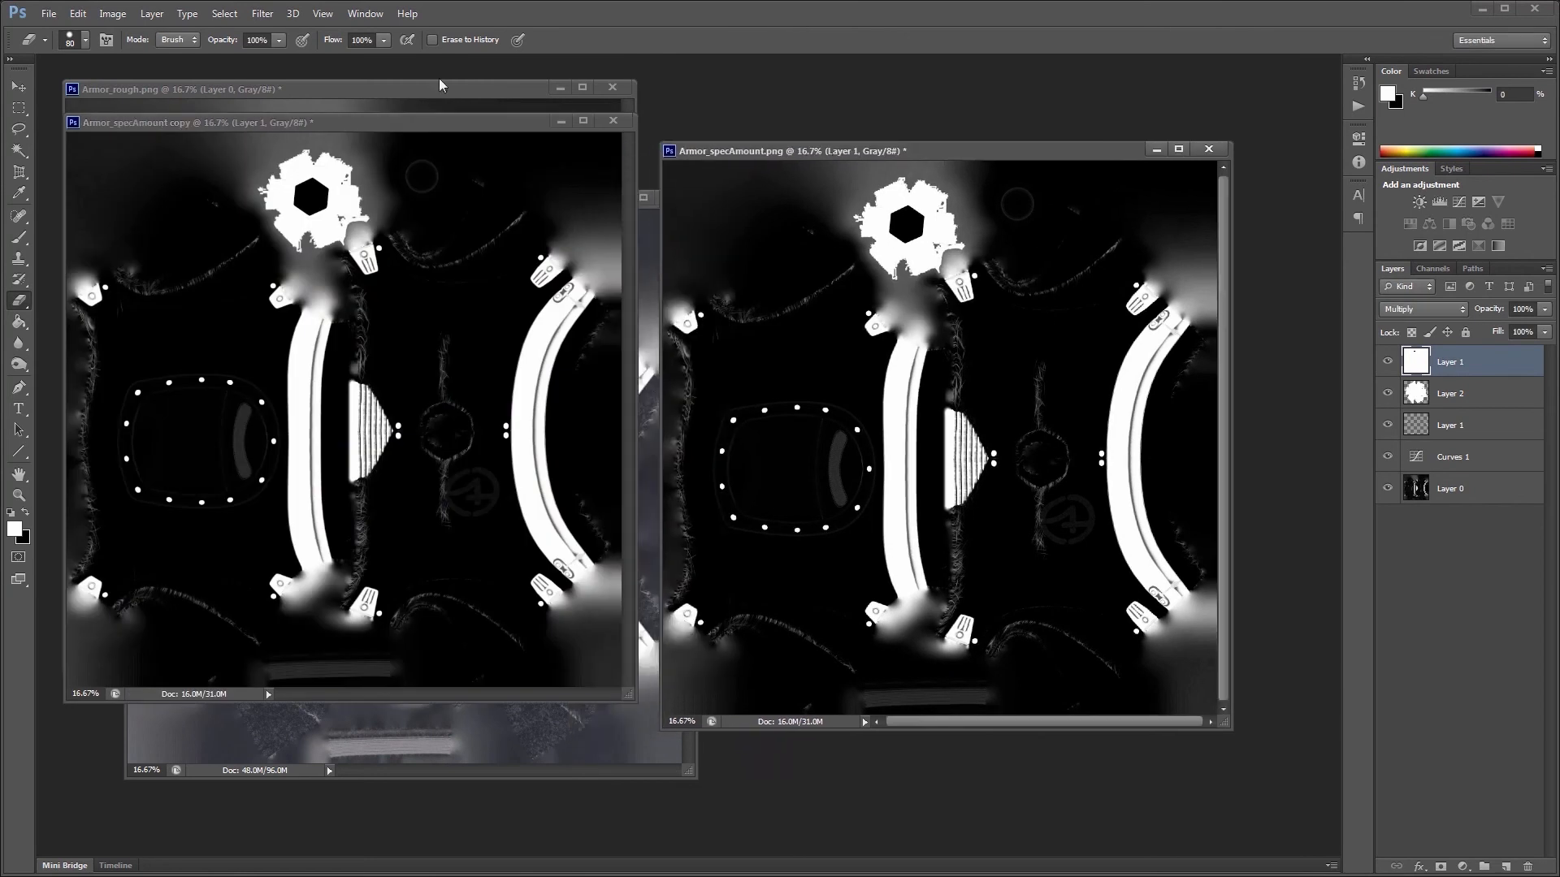
Step: Revert the original Armor_specAmount.png to its saved state and reapply the last-used filter to it
{"action": "left_click", "coordinate": [49, 13]}
{"action": "left_click", "coordinate": [84, 256]}
{"action": "left_click", "coordinate": [262, 14]}
{"action": "left_click", "coordinate": [280, 31]}
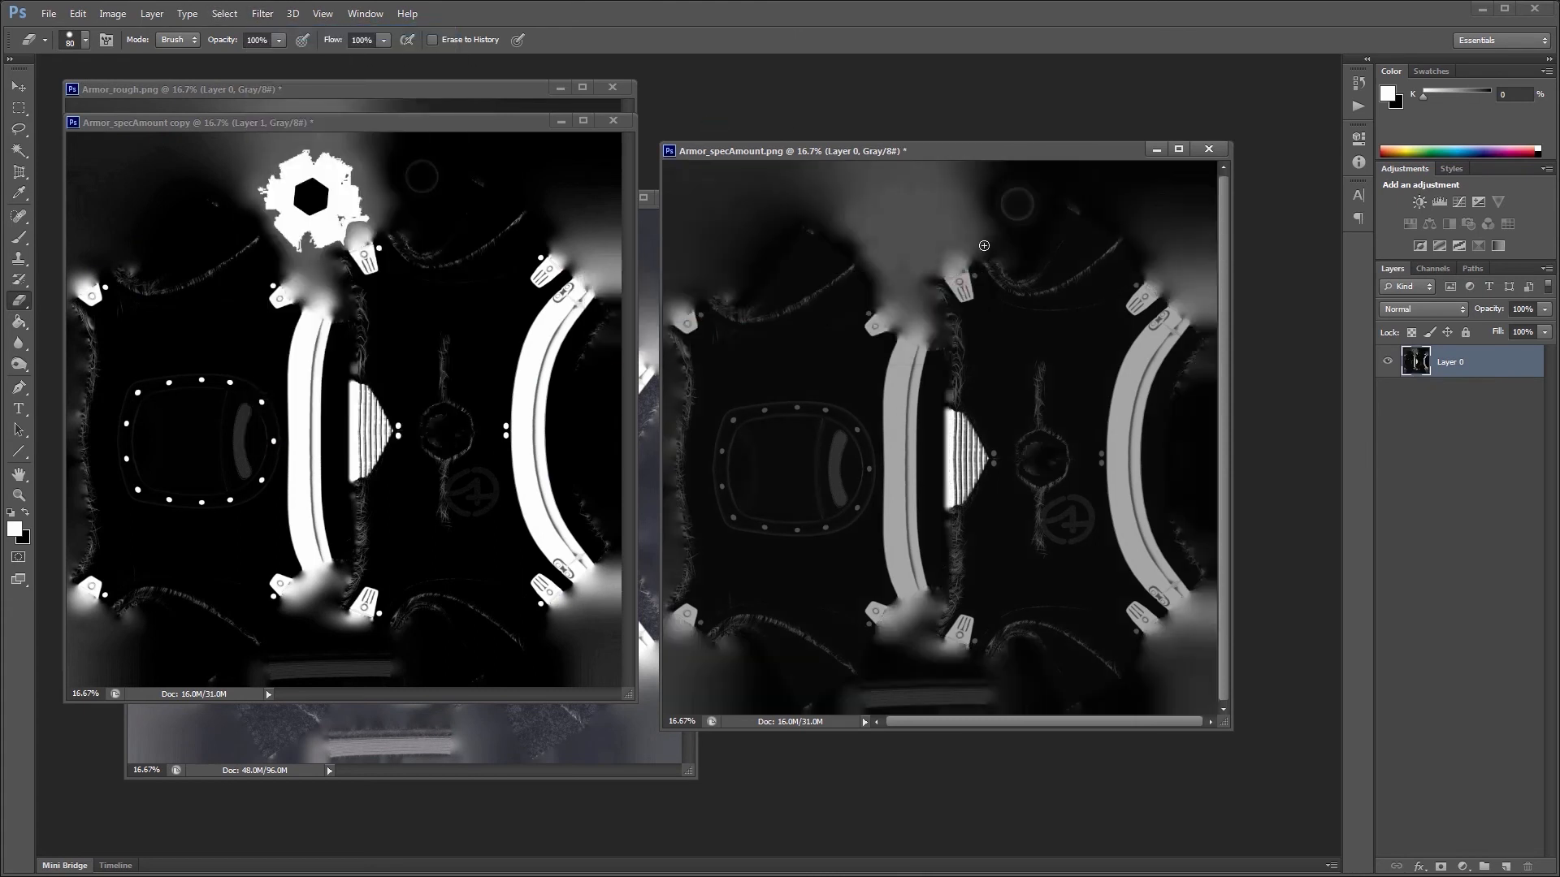
Step: Invert the tones of Layer 0 in the original Armor_specAmount.png
{"action": "left_click", "coordinate": [112, 14]}
{"action": "mouse_move", "coordinate": [163, 32]}
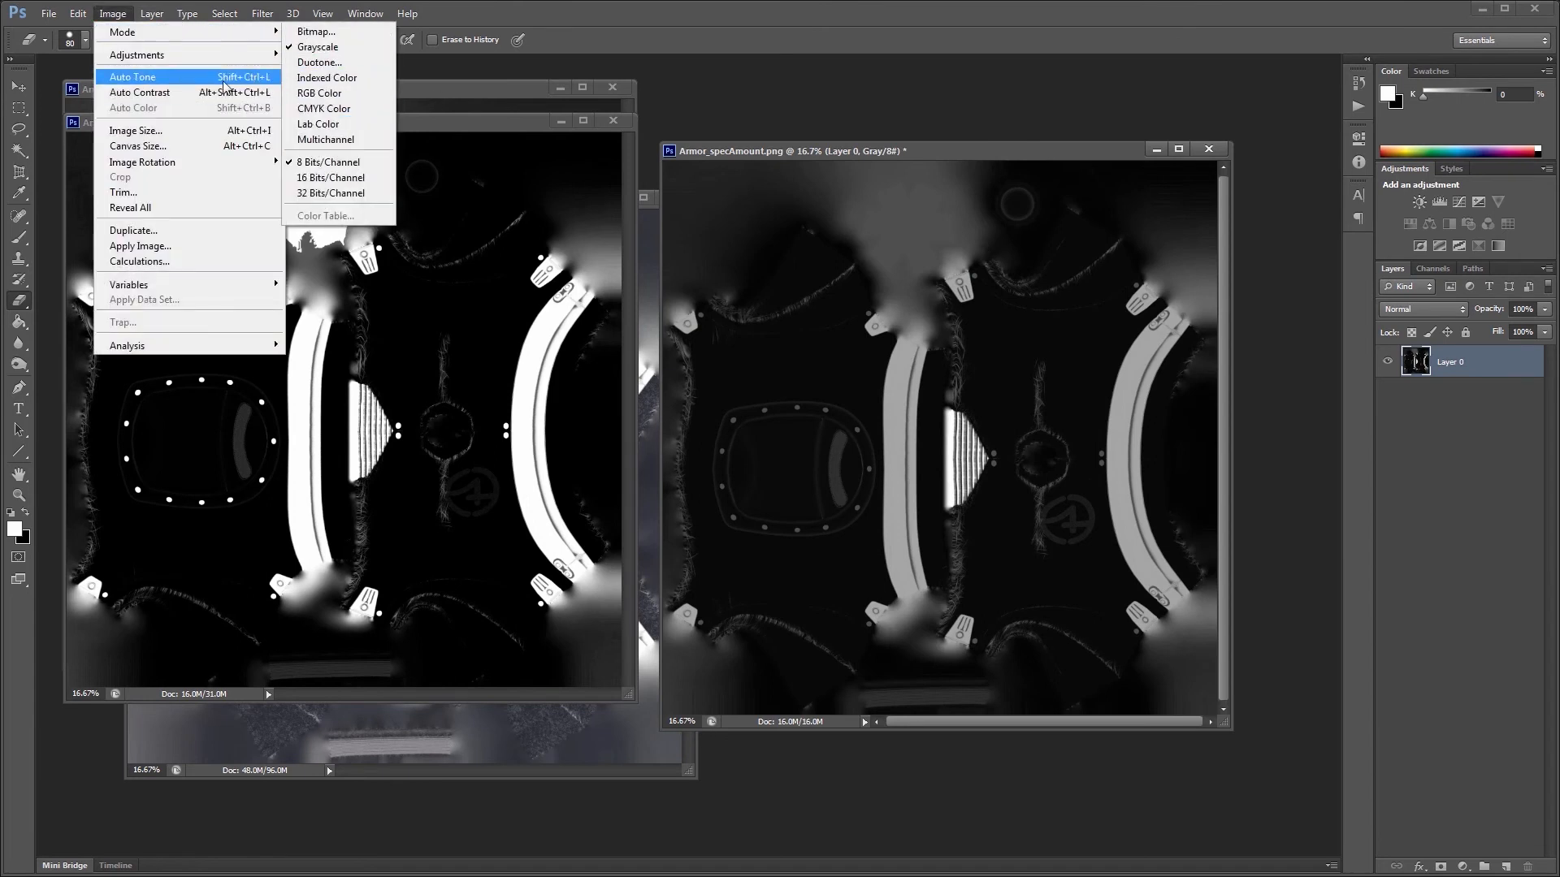
{"action": "mouse_move", "coordinate": [195, 55]}
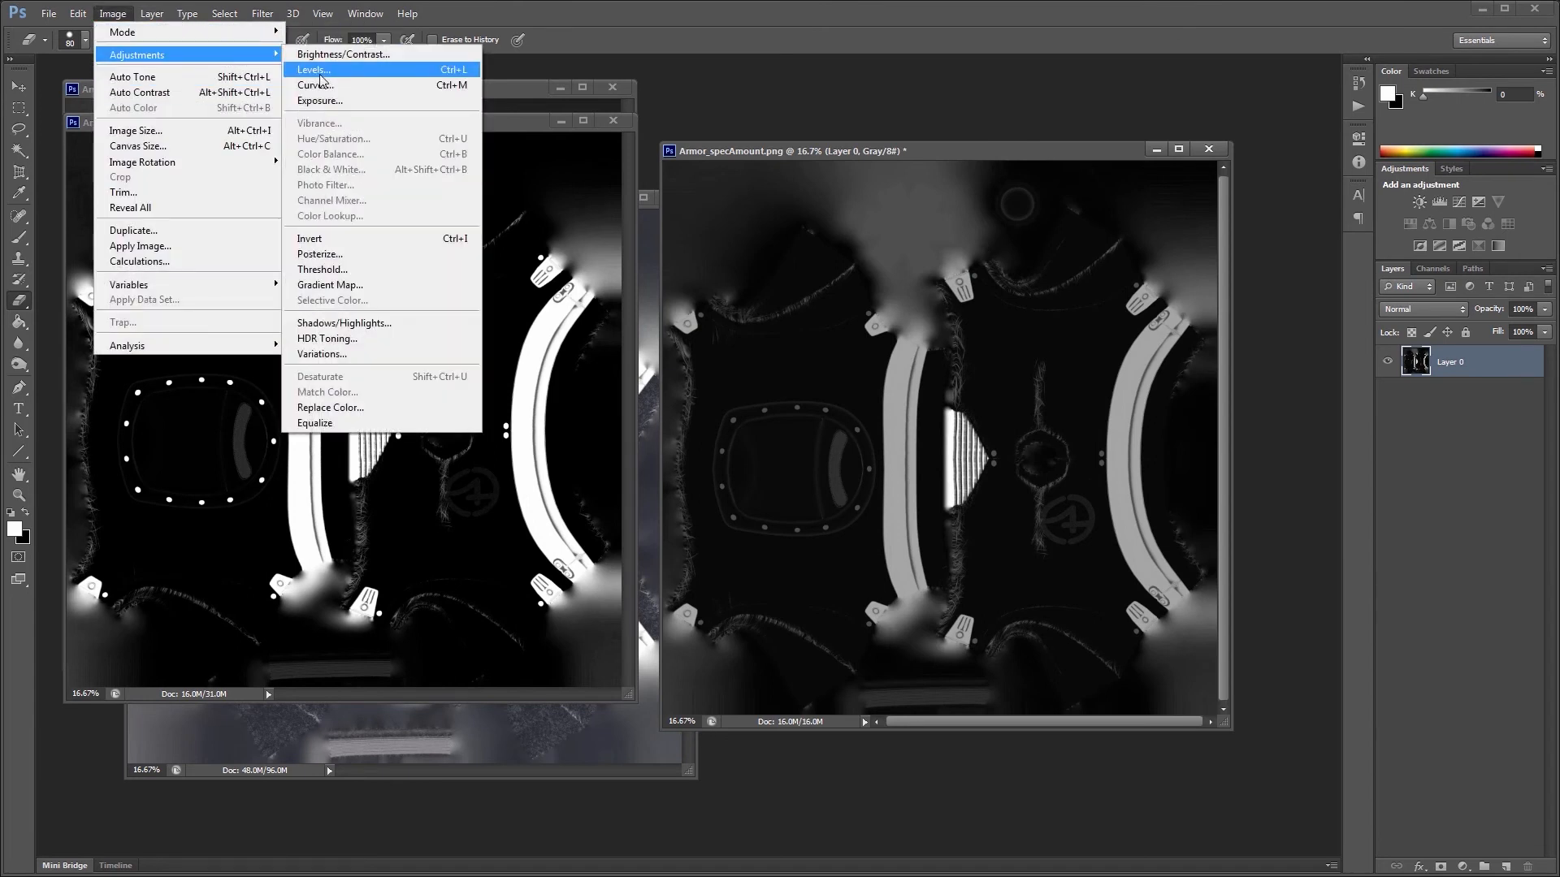
{"action": "left_click", "coordinate": [326, 238]}
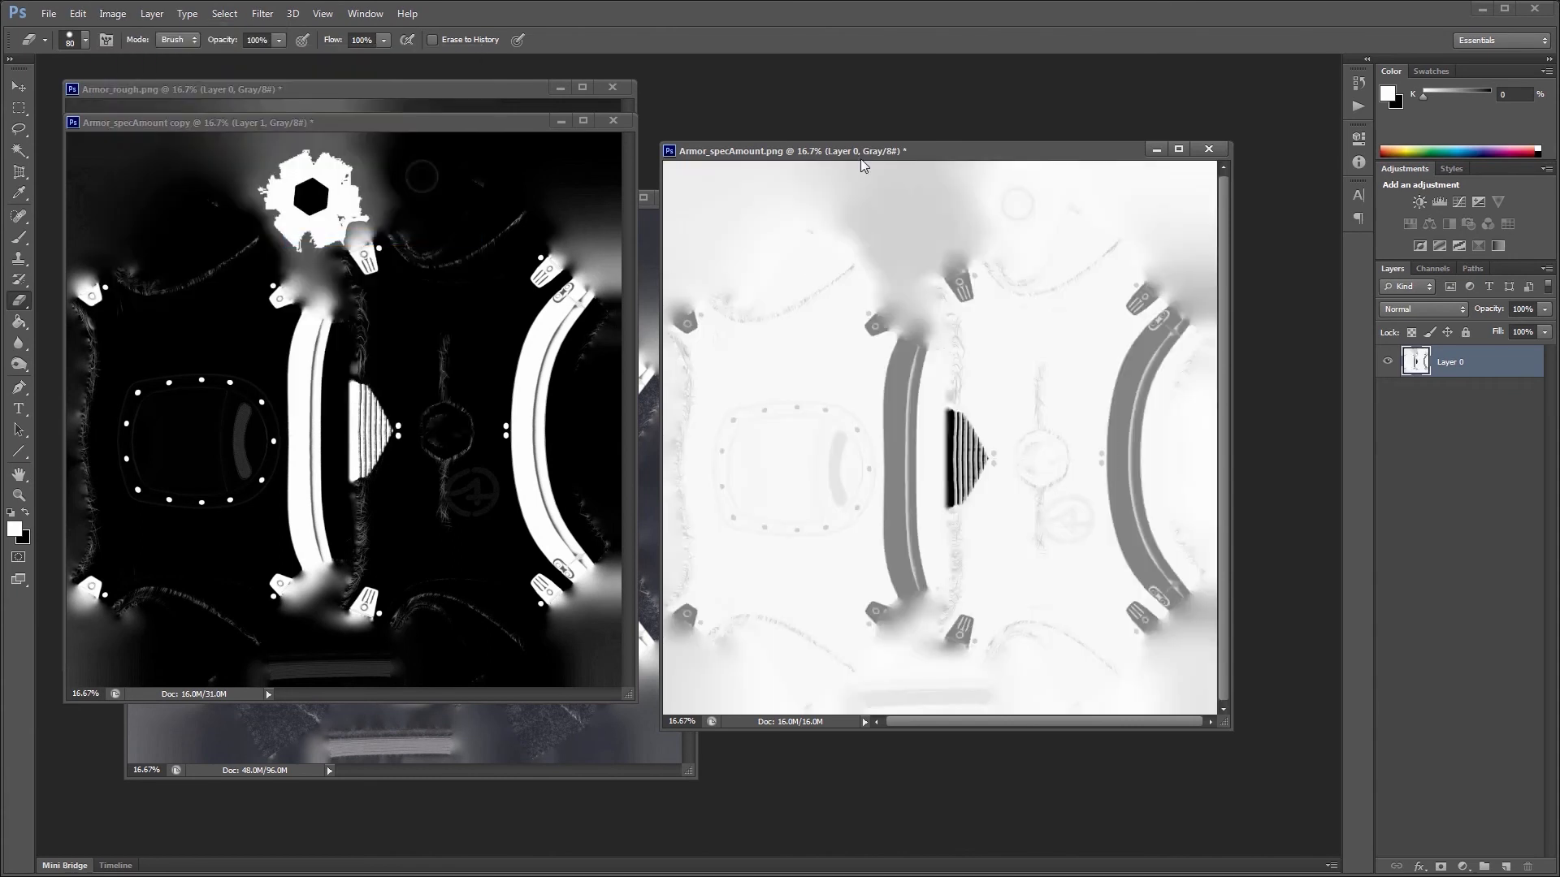
{"action": "left_click_drag", "start_coordinate": [871, 154], "coordinate": [889, 138]}
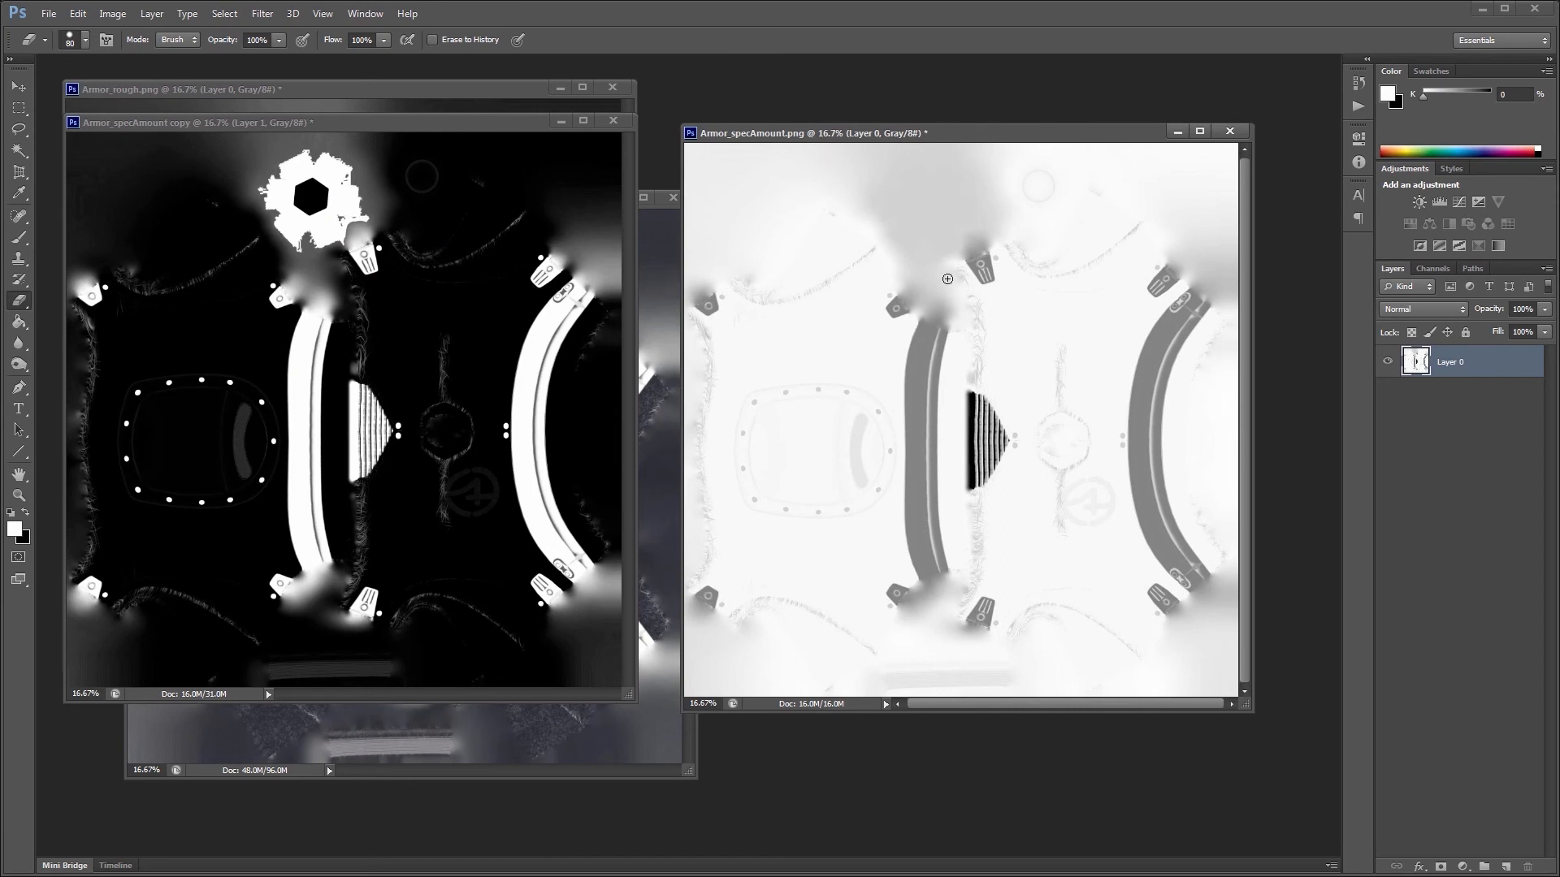
Step: Save the inverted specular map as a PNG copy in BakedTextures, replacing the existing Armor_specAmount.png
{"action": "left_click", "coordinate": [48, 14]}
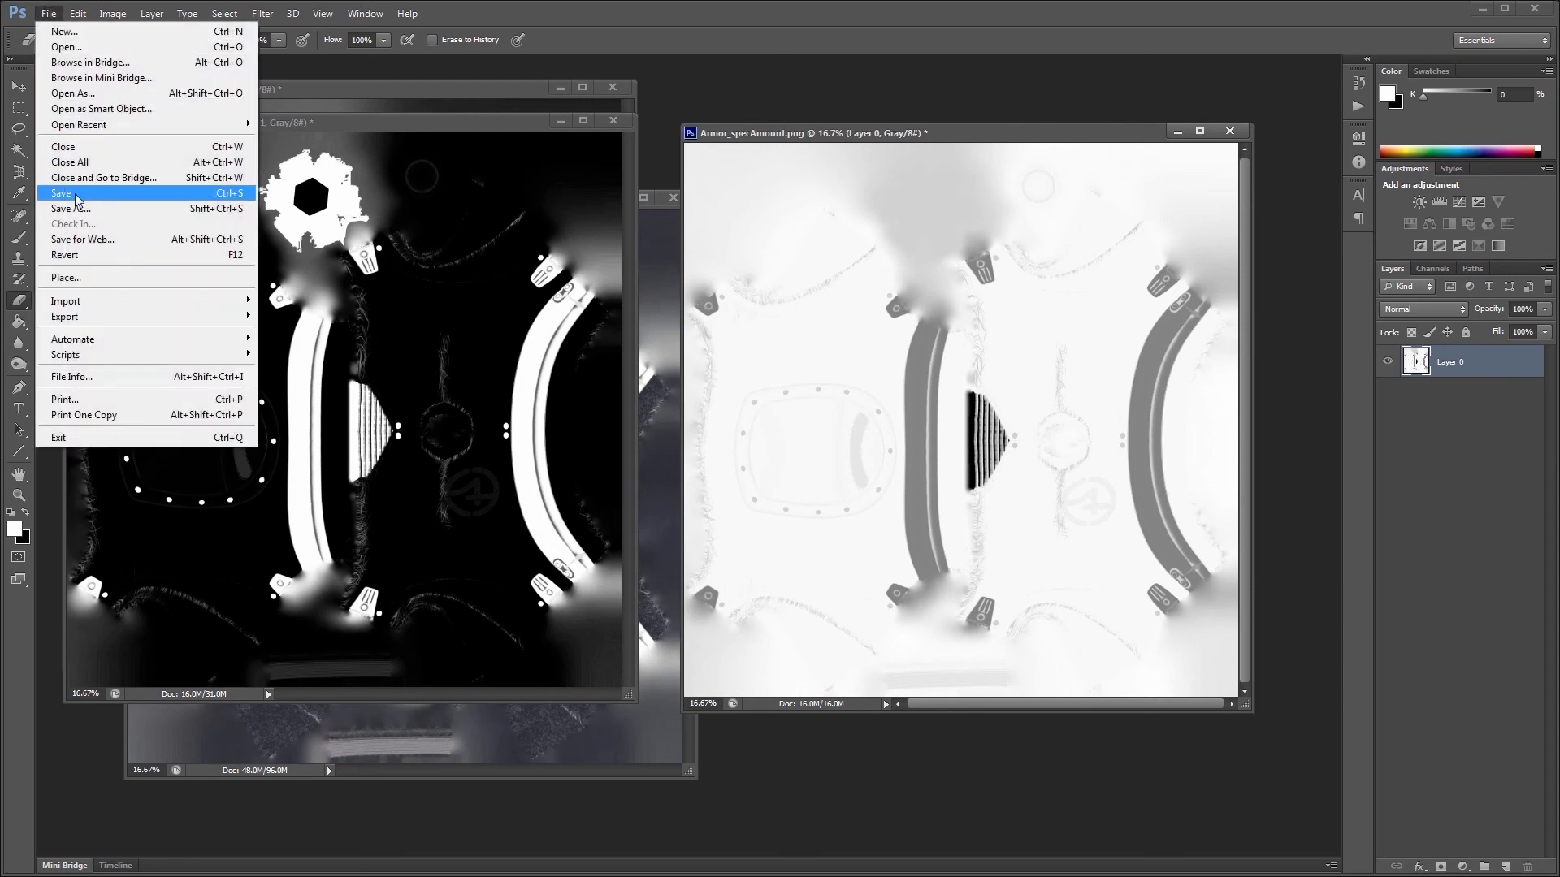
{"action": "left_click", "coordinate": [77, 198]}
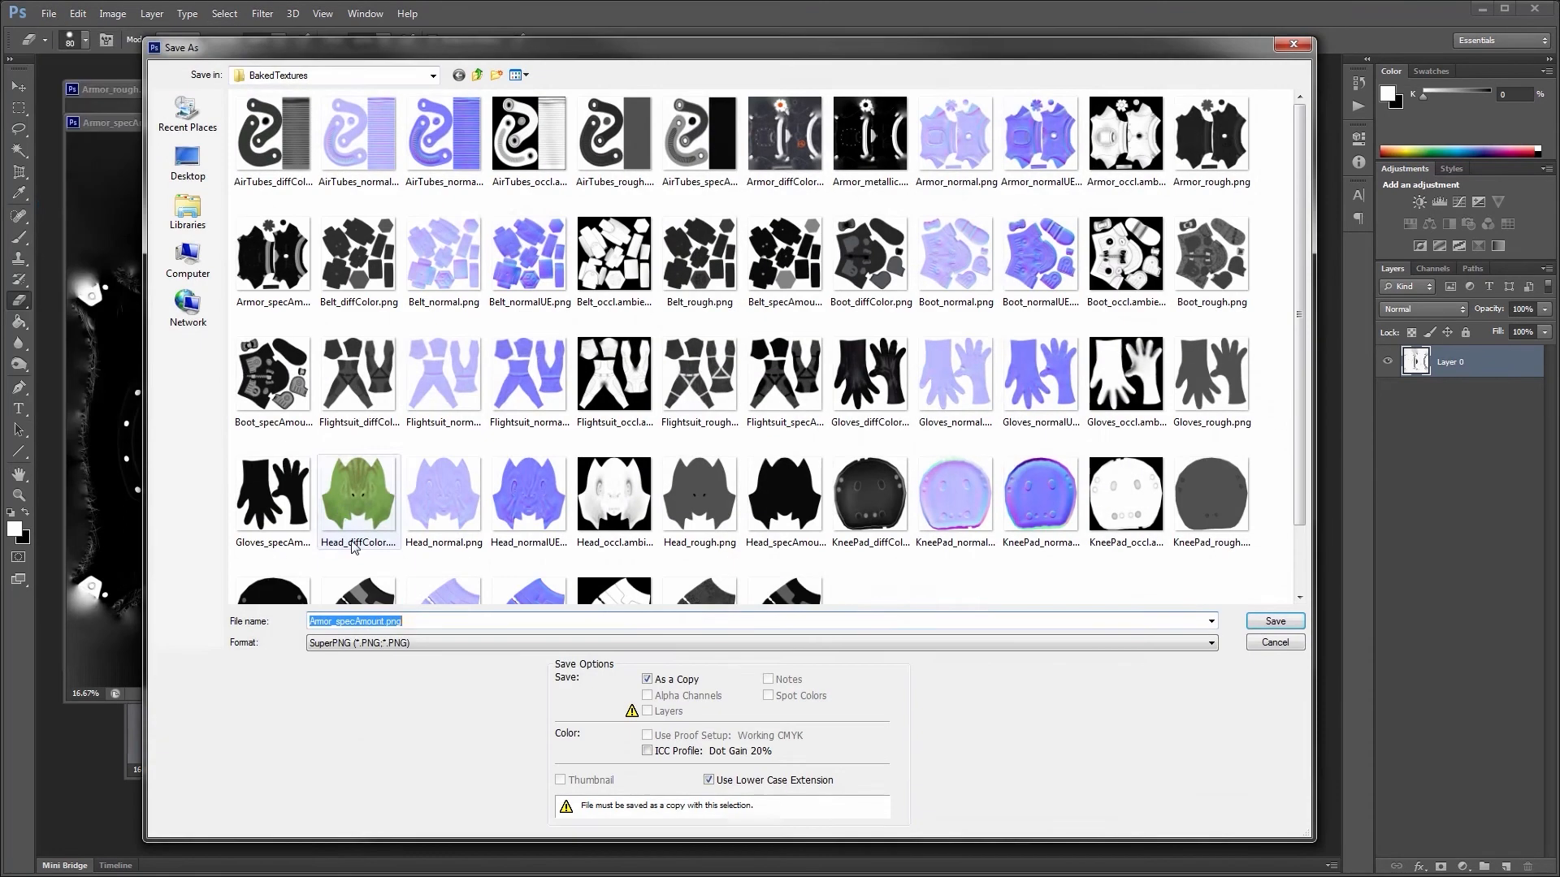
{"action": "left_click", "coordinate": [378, 644]}
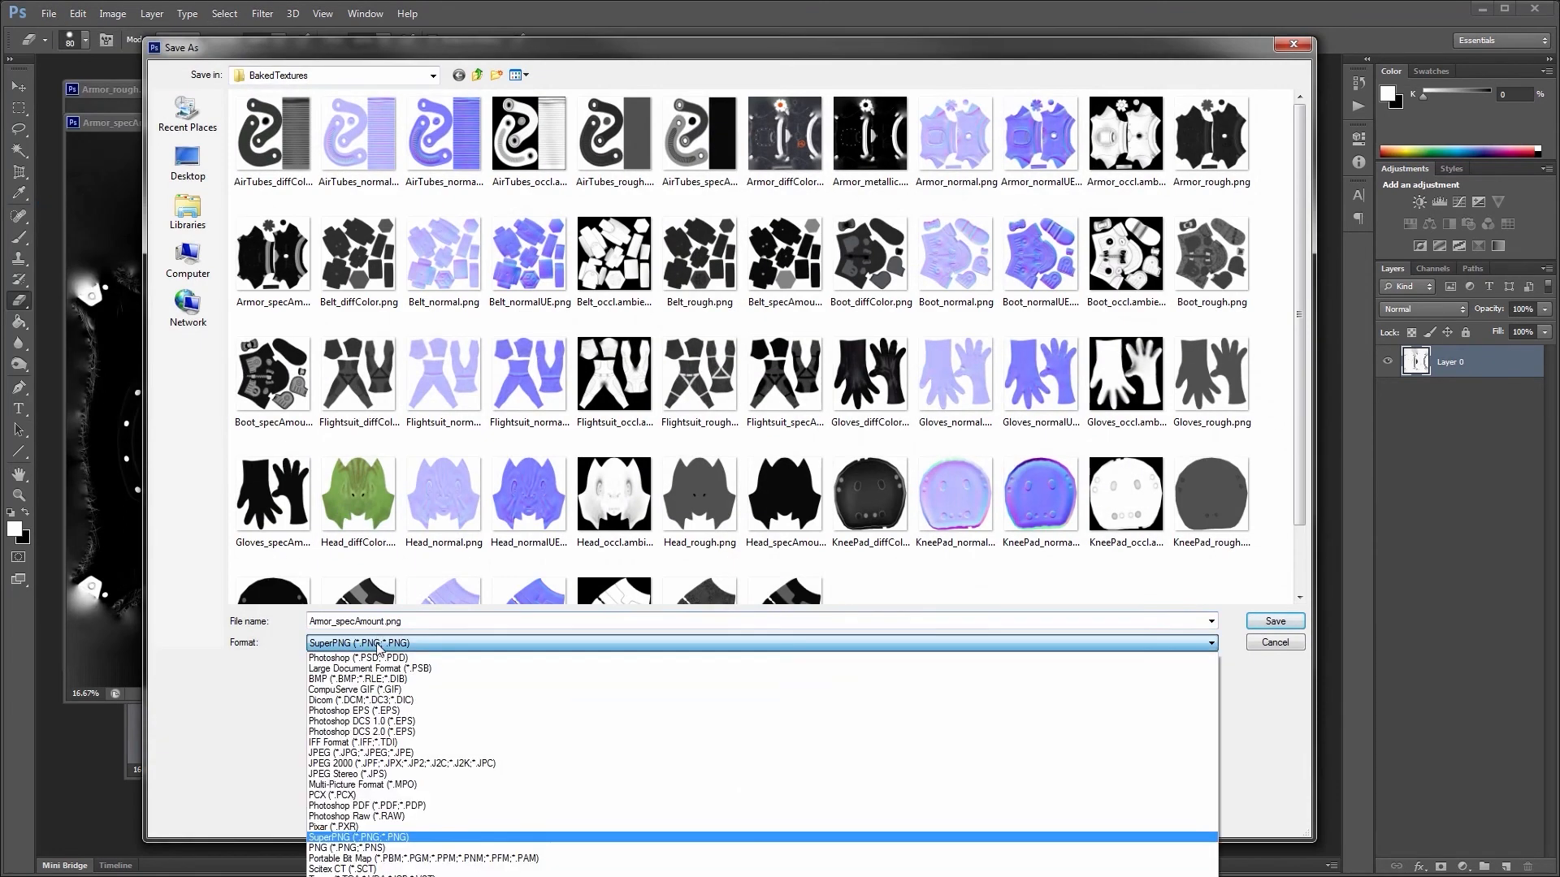
{"action": "left_click", "coordinate": [347, 847]}
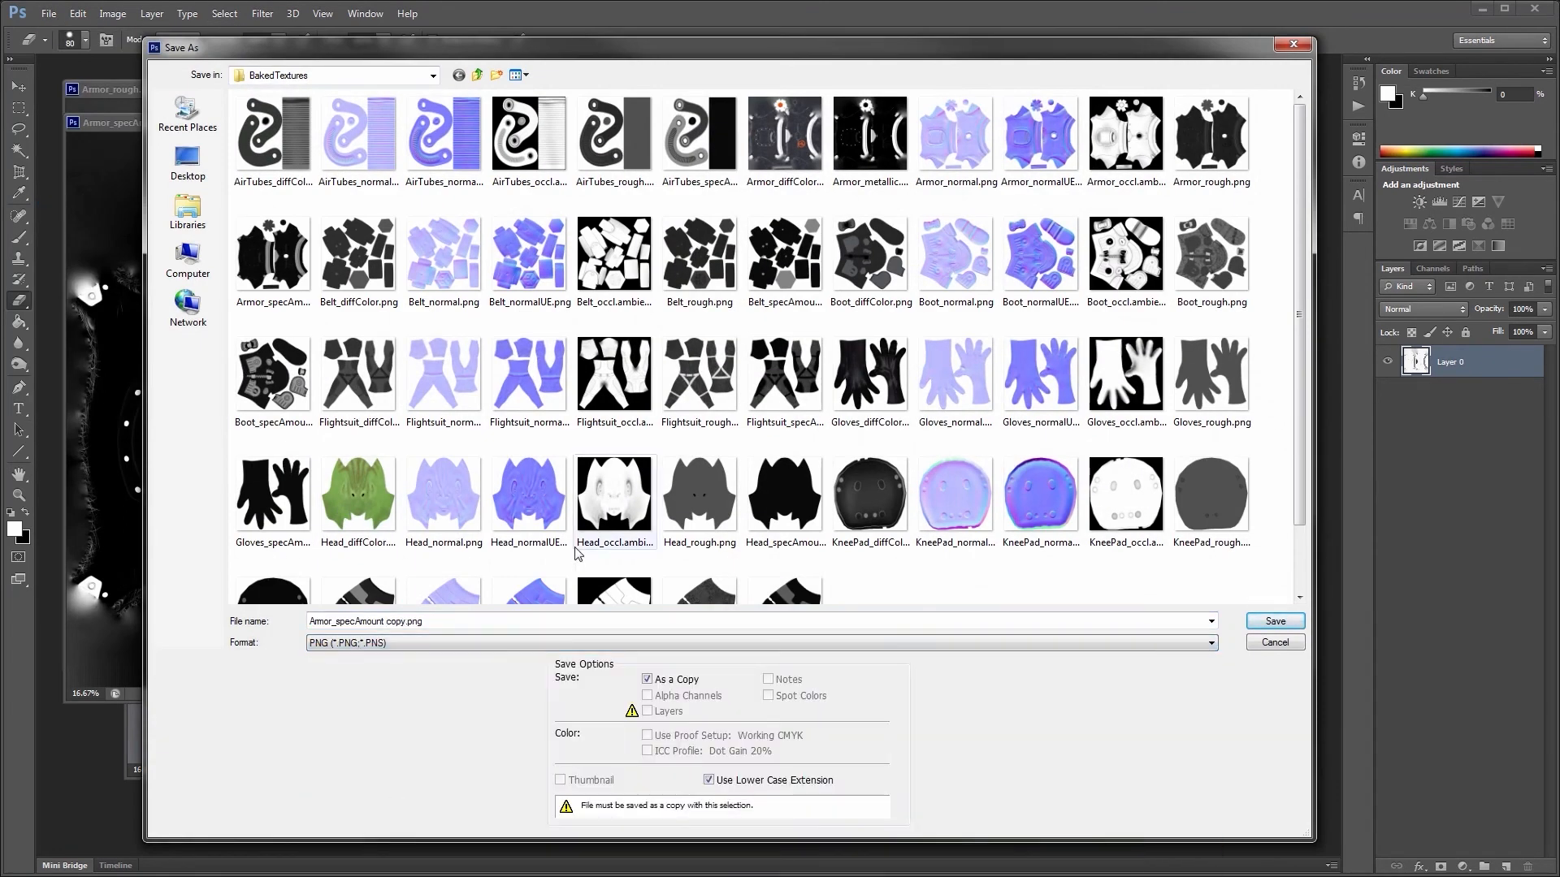
{"action": "left_click", "coordinate": [405, 623]}
{"action": "double_click", "coordinate": [405, 623]}
{"action": "left_click", "coordinate": [406, 623]}
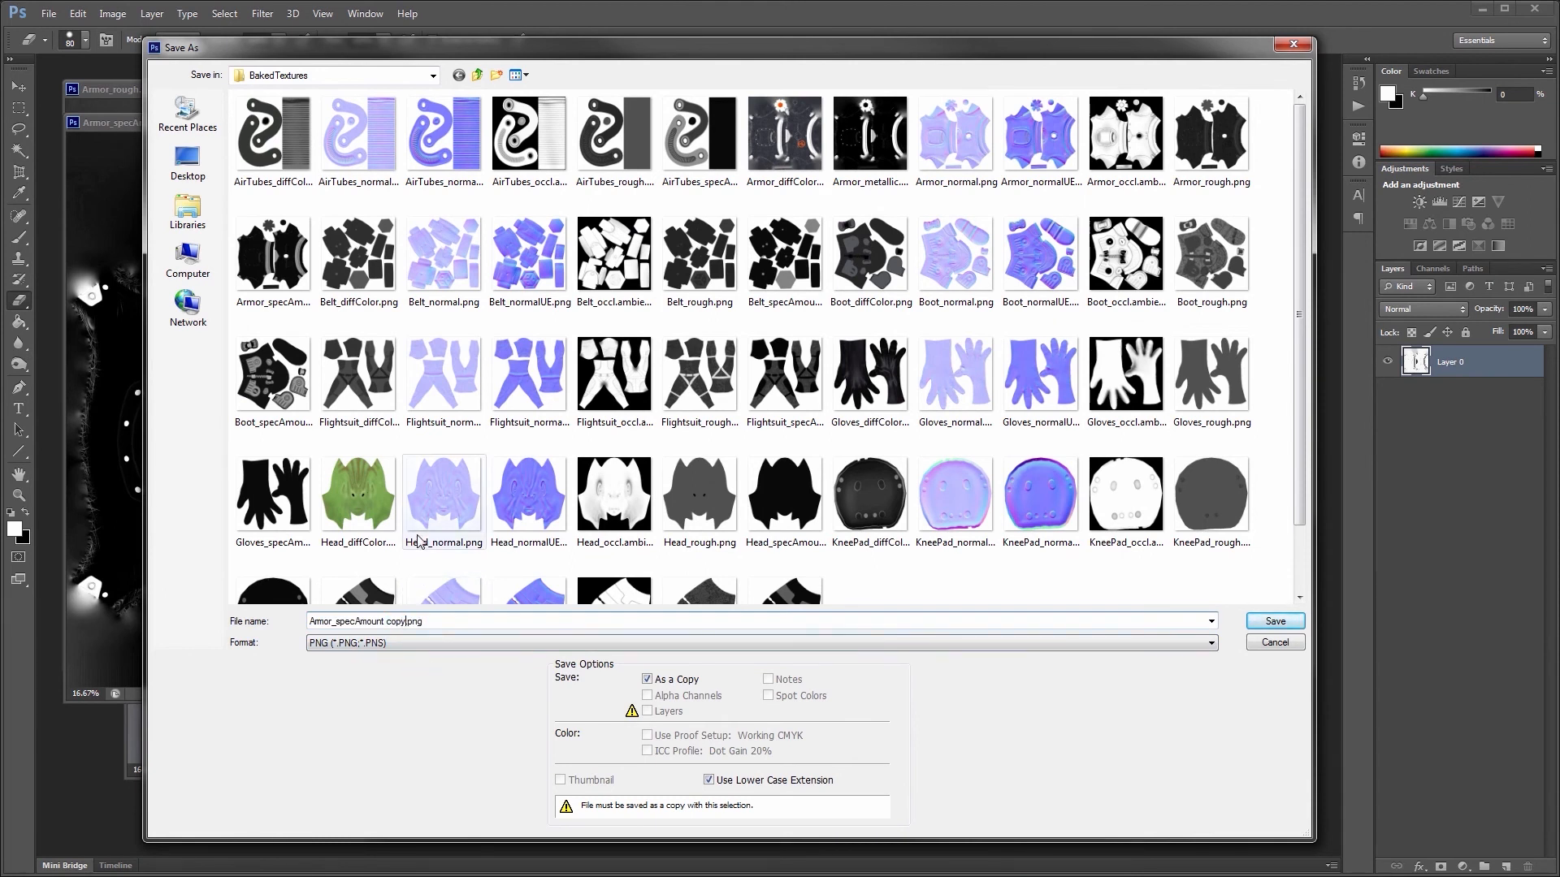
{"action": "key", "text": "BackSpace"}
{"action": "key", "text": "BackSpace"}
{"action": "key", "text": "BackSpace"}
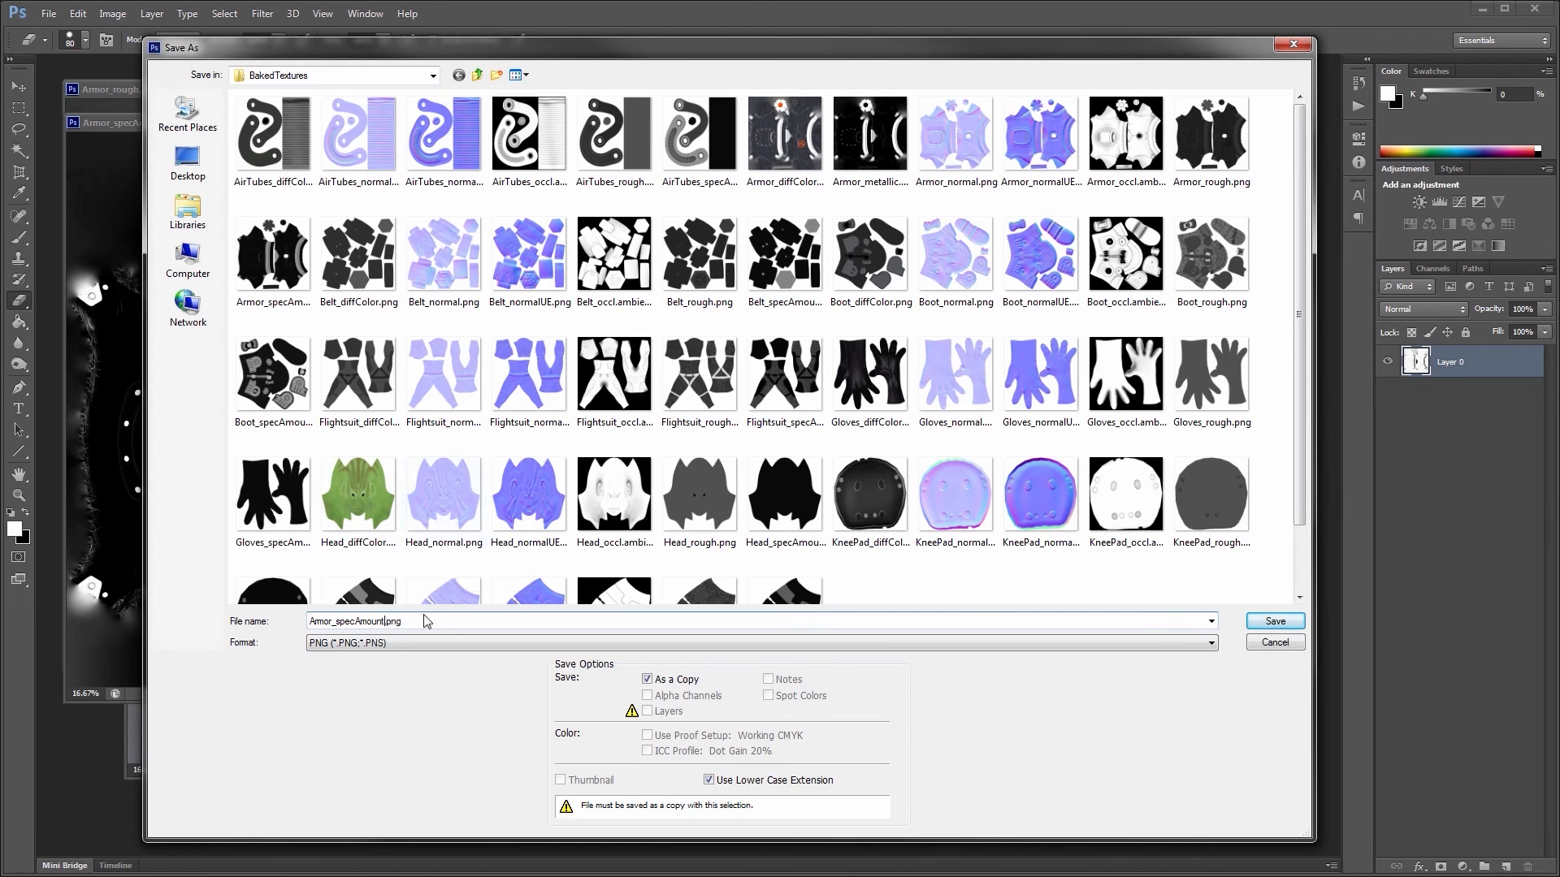
{"action": "left_click", "coordinate": [1274, 623]}
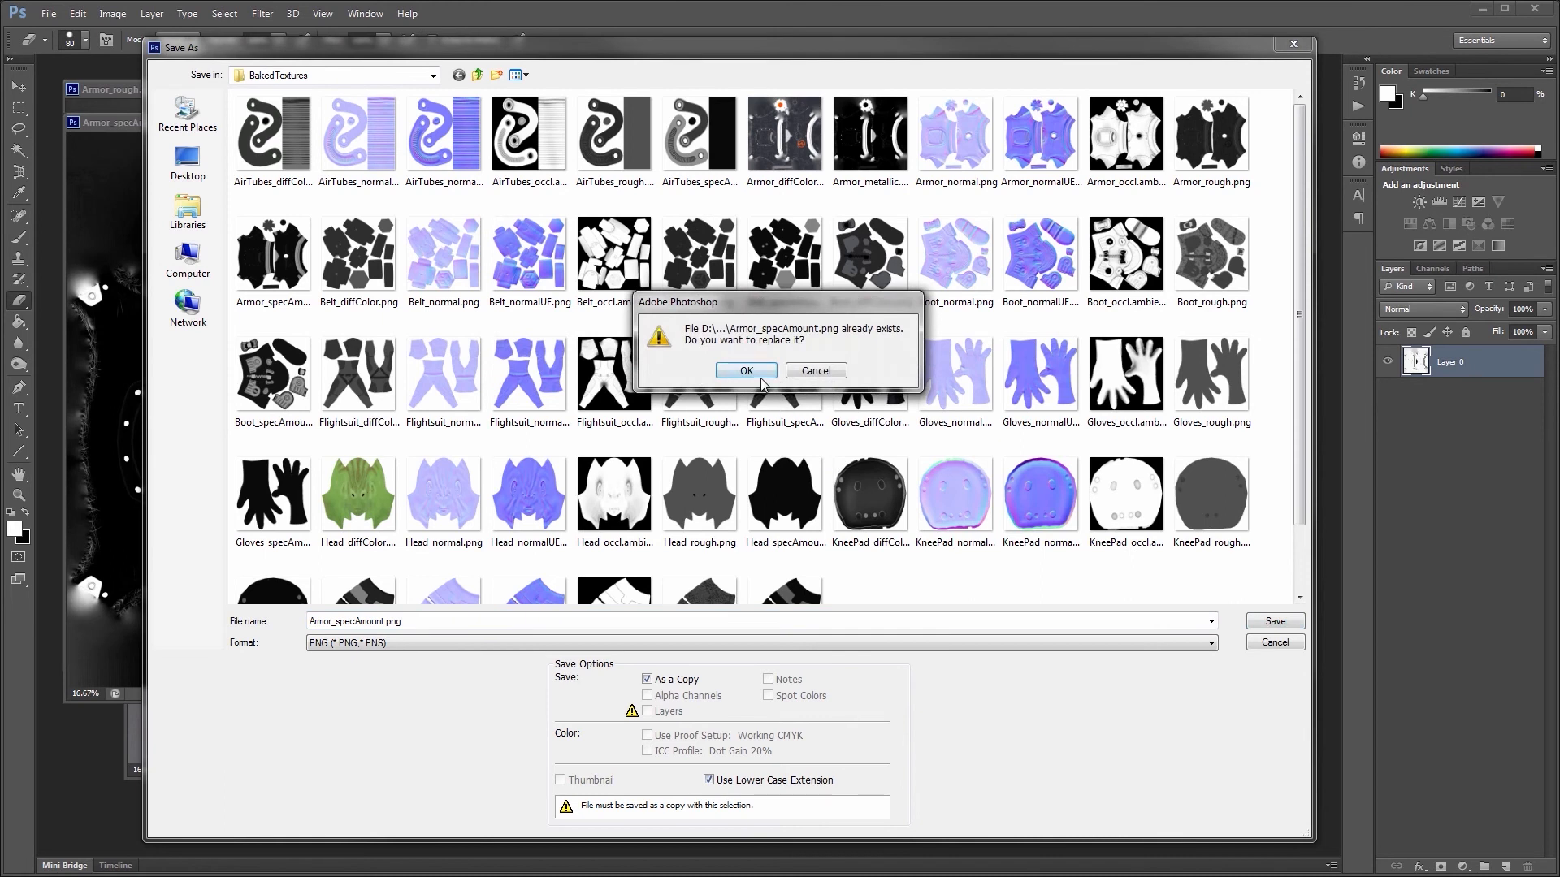
{"action": "left_click", "coordinate": [761, 376]}
{"action": "left_click", "coordinate": [870, 314]}
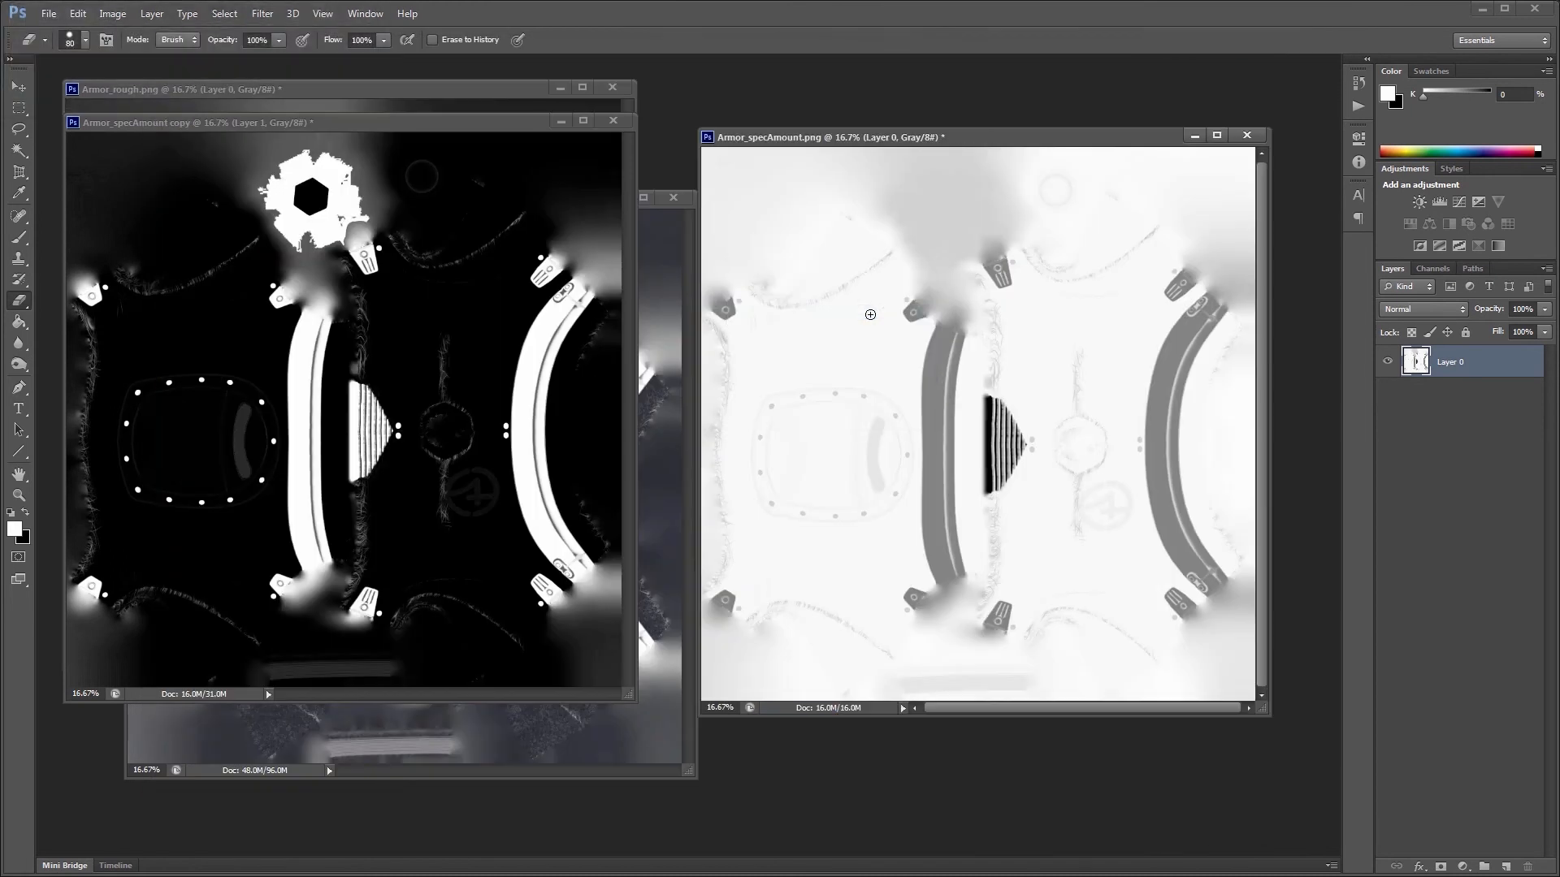
Step: Switch to MODO, reload the changed Armor_specAmount.png, and inspect the reflections on the armor
{"action": "key", "text": "alt+Tab"}
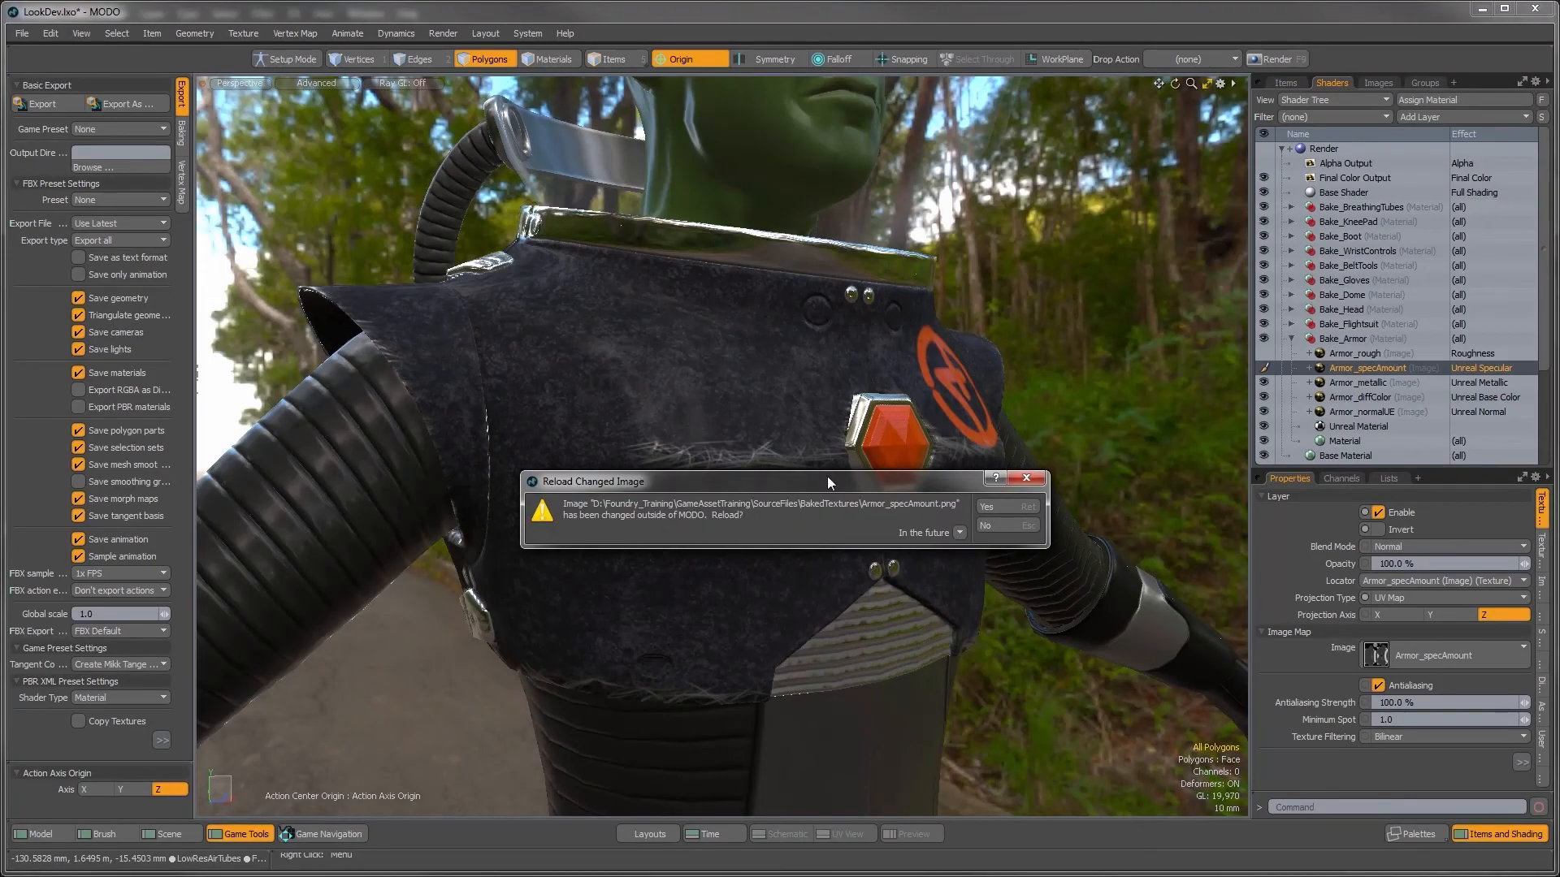
{"action": "left_click", "coordinate": [1020, 505]}
{"action": "left_click_drag", "start_coordinate": [934, 508], "coordinate": [800, 514], "text": "alt"}
{"action": "mouse_move", "coordinate": [756, 514]}
{"action": "left_mouse_down", "text": "alt"}
{"action": "mouse_move", "coordinate": [770, 517]}
{"action": "mouse_move", "coordinate": [755, 522]}
{"action": "left_mouse_up", "text": "alt"}
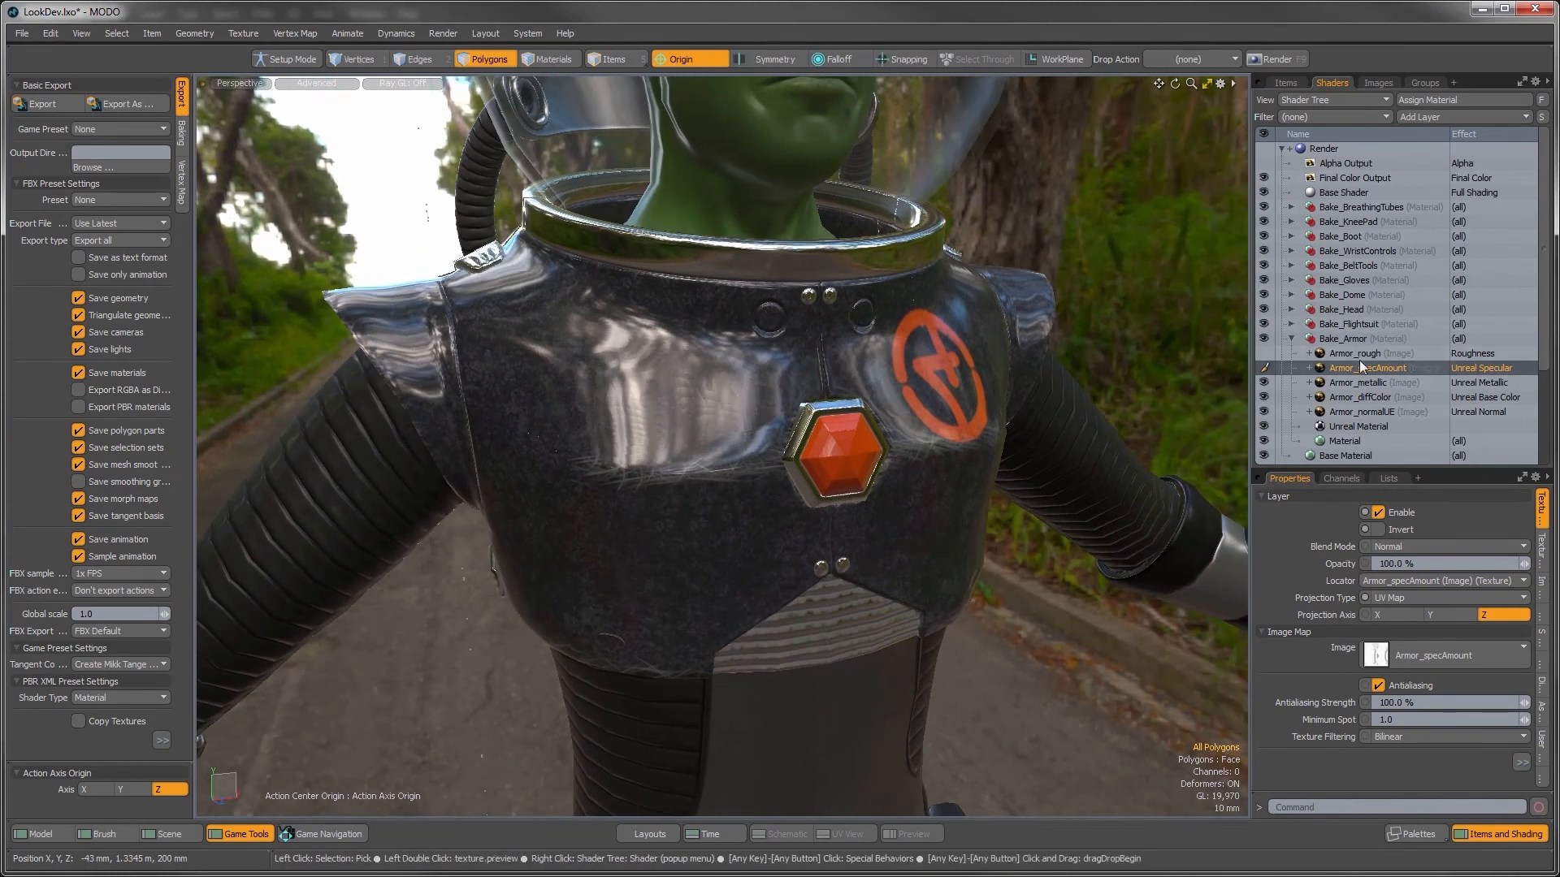
Step: Set the Armor_rough layer's effect to Unreal Roughness and inspect the armor's surface from several angles
{"action": "left_click", "coordinate": [1397, 355]}
{"action": "left_click", "coordinate": [1471, 354]}
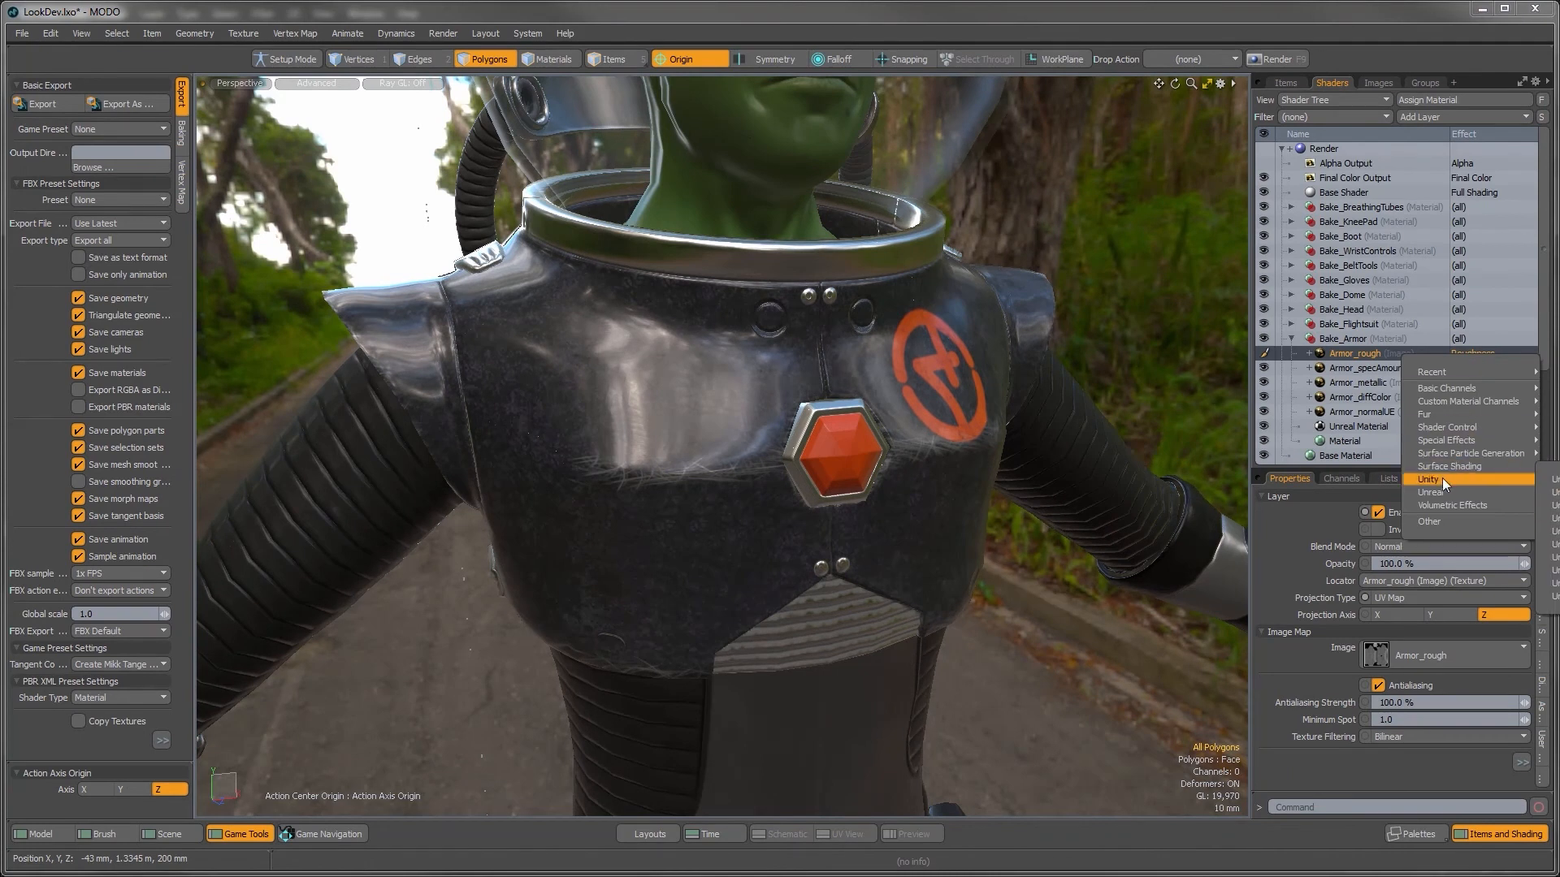
{"action": "mouse_move", "coordinate": [1443, 492]}
{"action": "left_click", "coordinate": [1552, 609]}
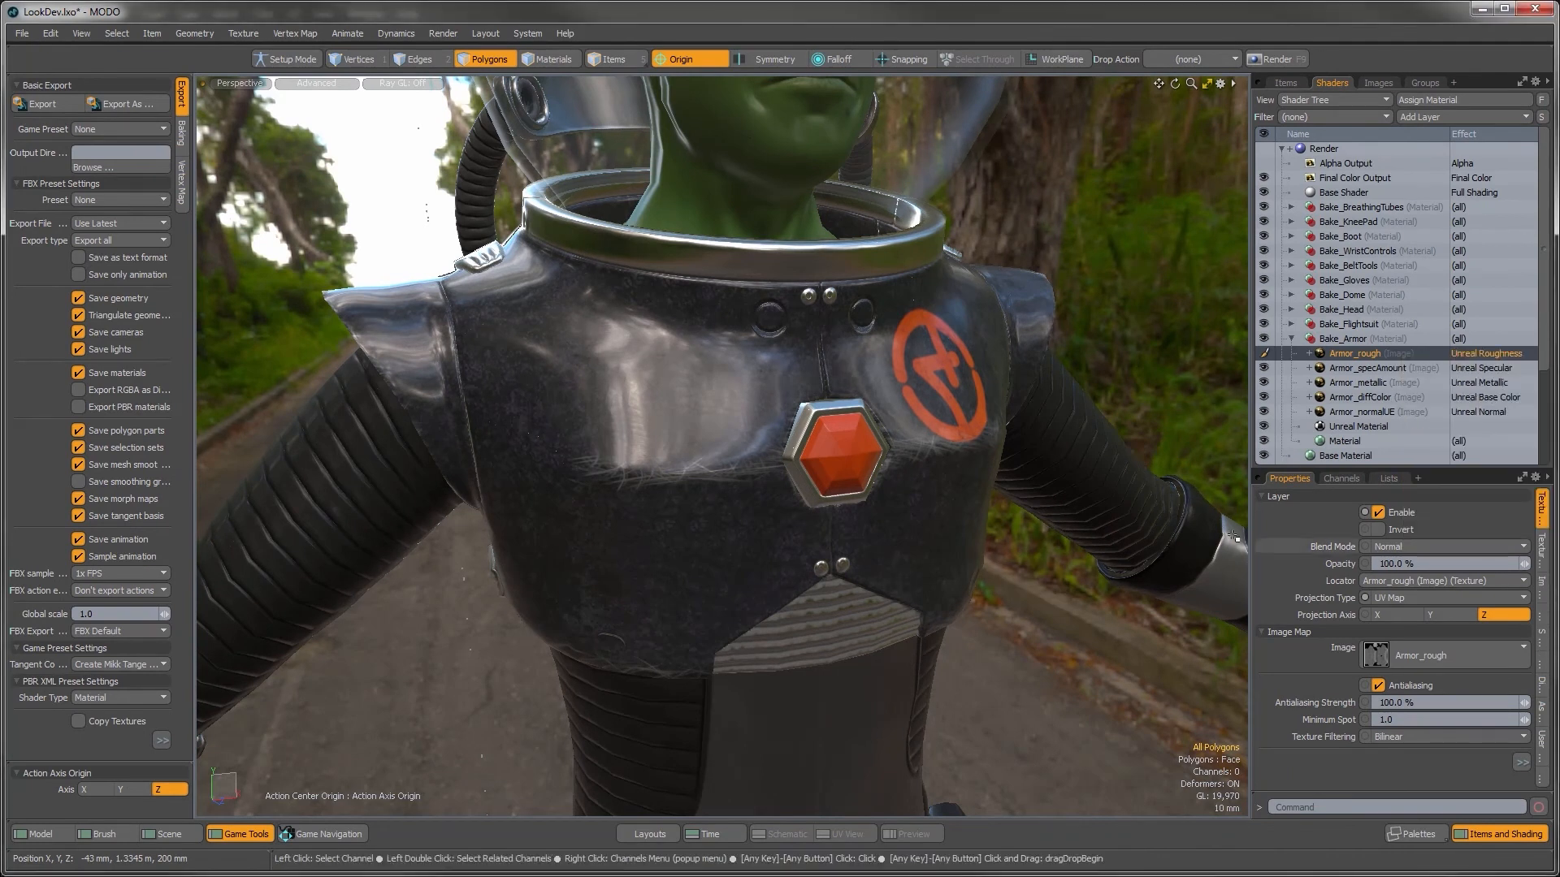
{"action": "left_click_drag", "start_coordinate": [1012, 528], "coordinate": [861, 317], "text": "alt"}
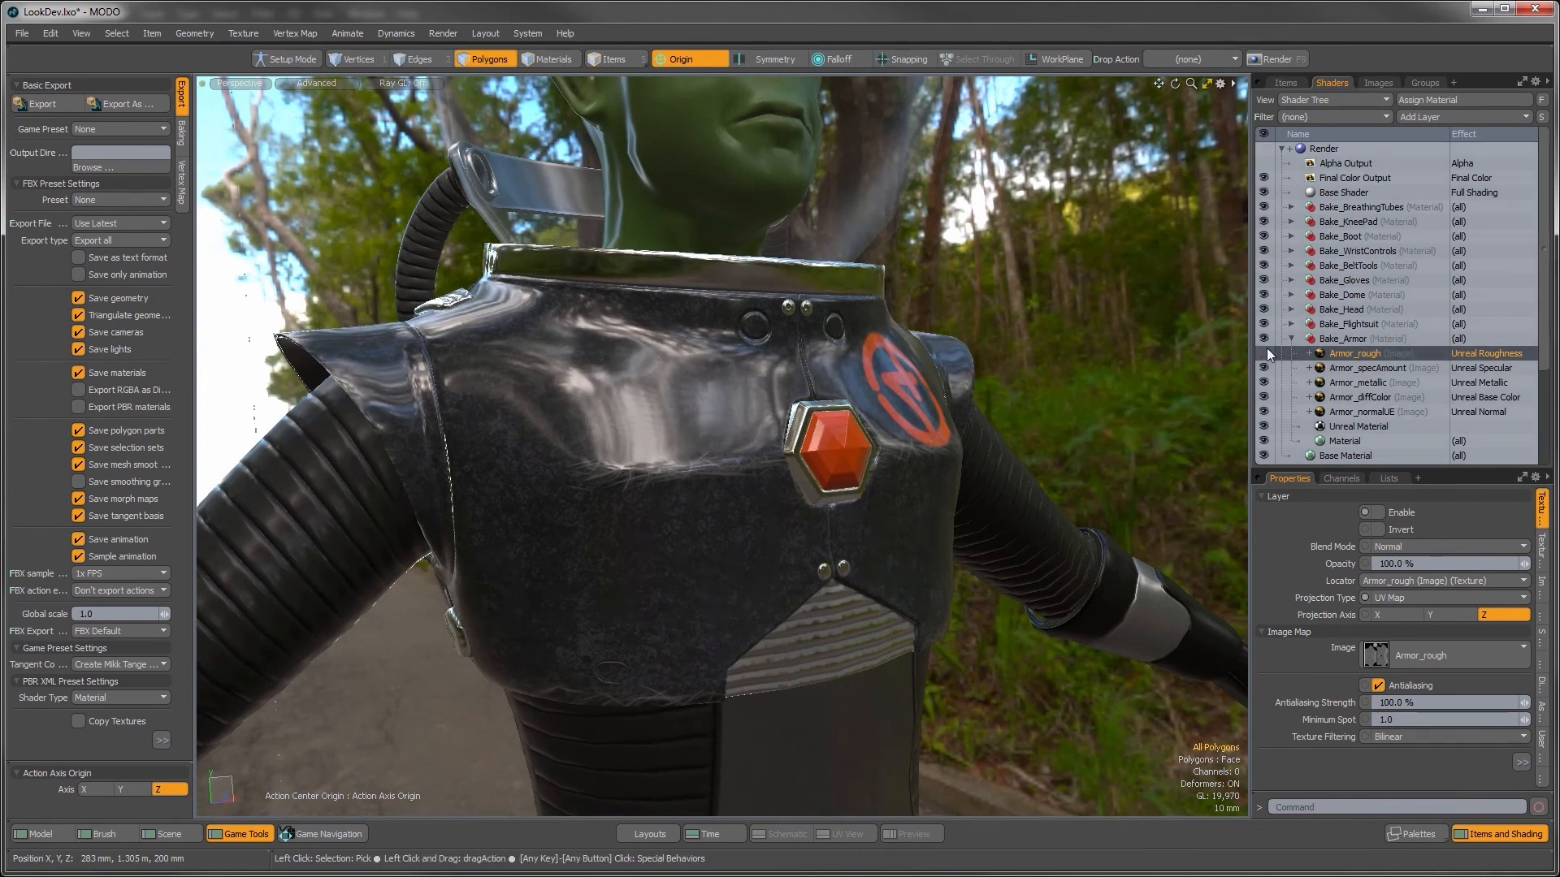
{"action": "left_click_drag", "start_coordinate": [716, 437], "coordinate": [775, 447], "text": "ctrl+alt"}
{"action": "left_click_drag", "start_coordinate": [775, 447], "coordinate": [845, 573], "text": "ctrl+alt"}
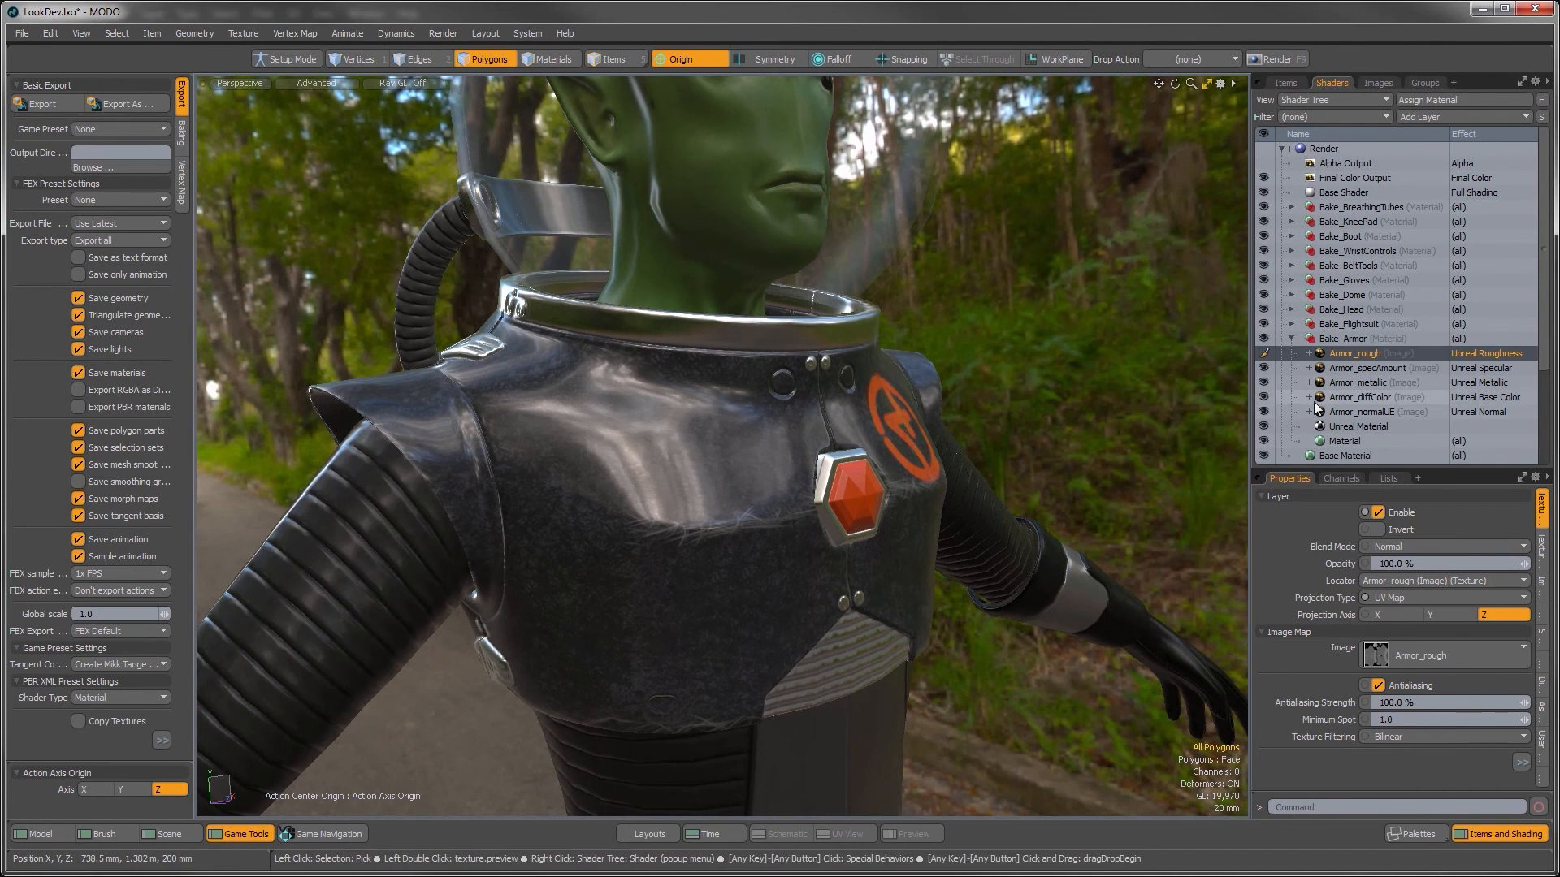
{"action": "left_click_drag", "start_coordinate": [970, 496], "coordinate": [845, 583], "text": "alt"}
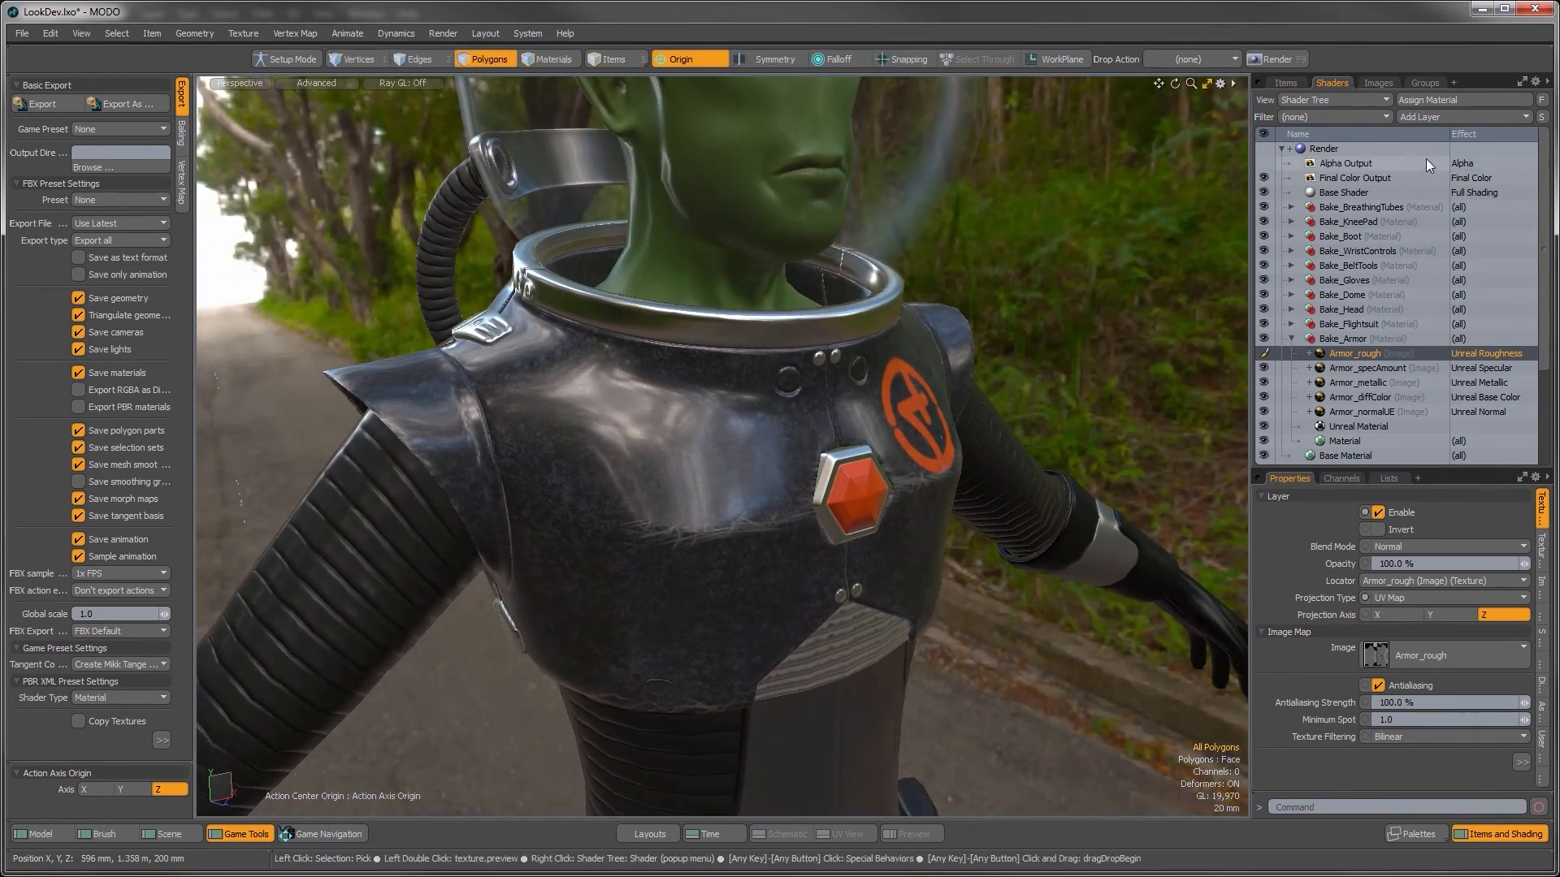
Step: Load Armor_occl.ambient.png from BakedTextures as a new image map layer above Armor_rough
{"action": "left_click", "coordinate": [1421, 114]}
{"action": "mouse_move", "coordinate": [1414, 216]}
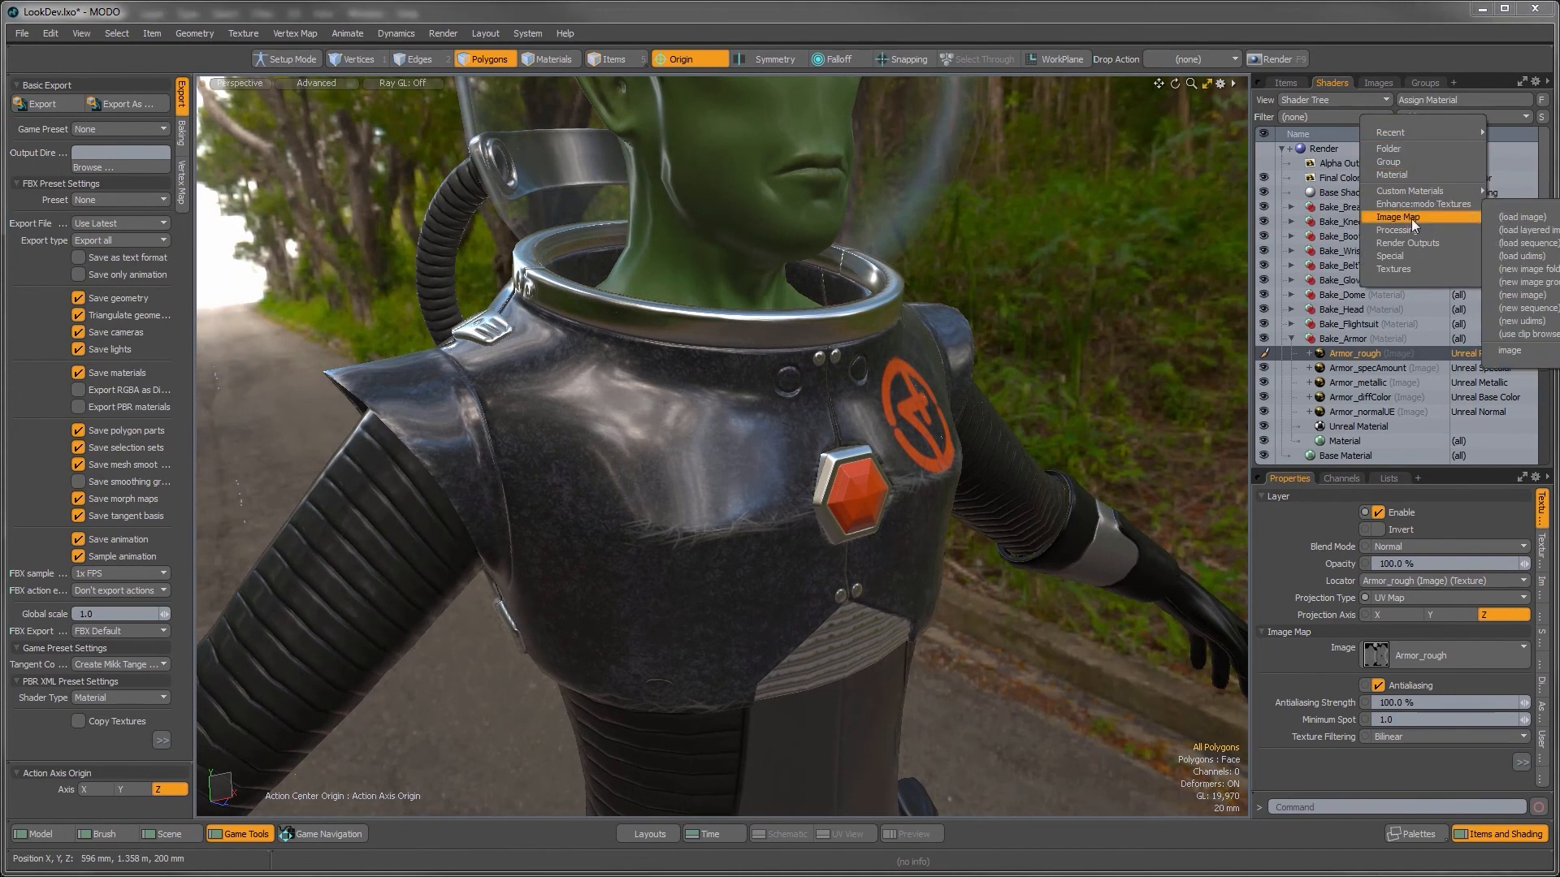
{"action": "left_click", "coordinate": [1508, 217]}
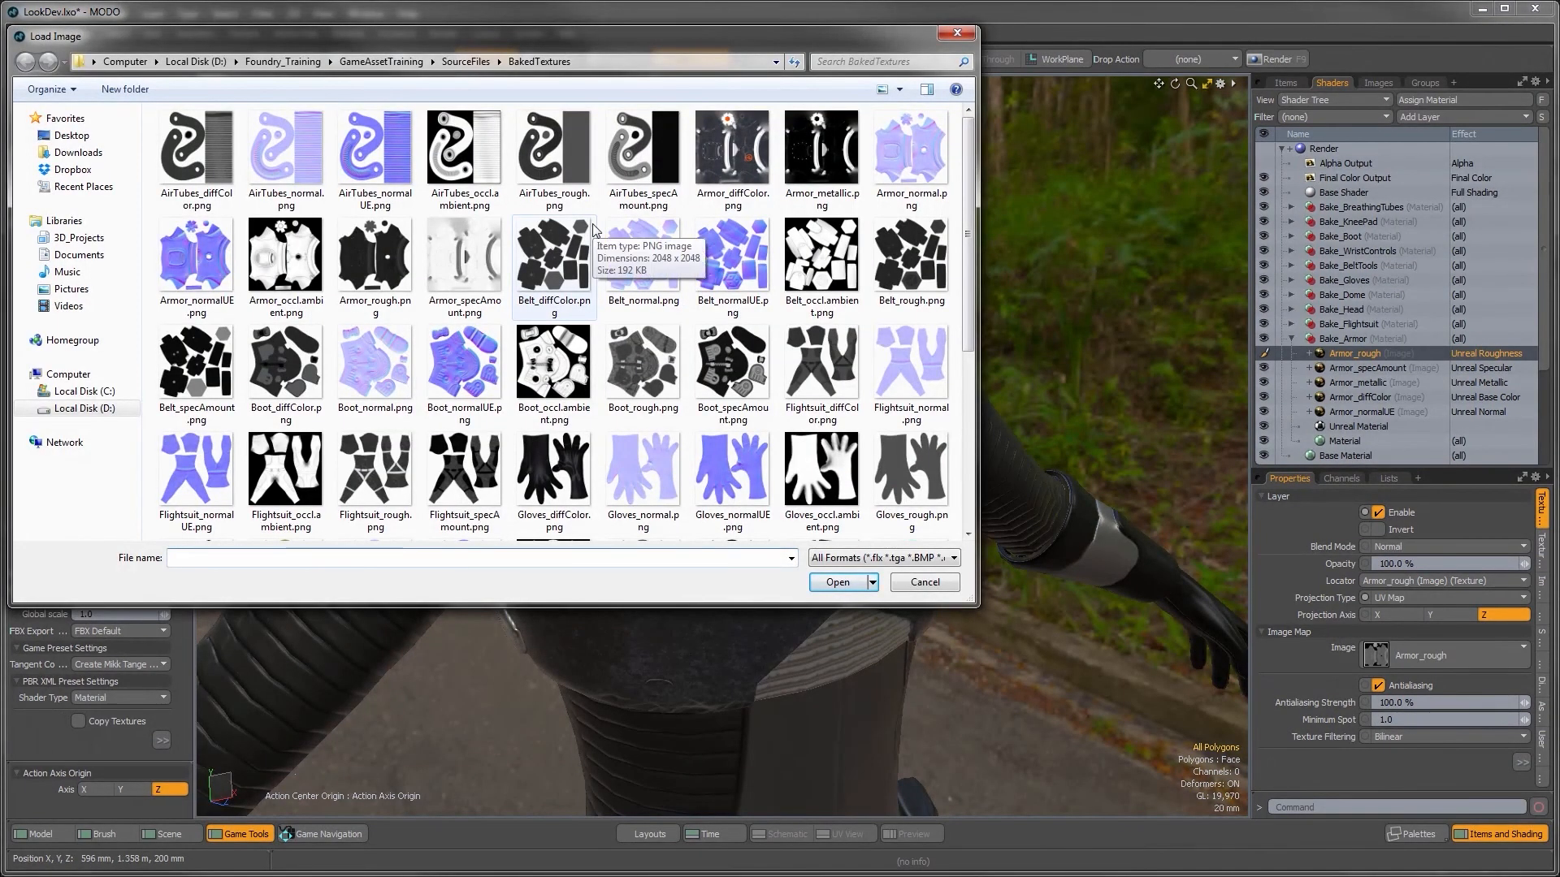
{"action": "left_click", "coordinate": [286, 259]}
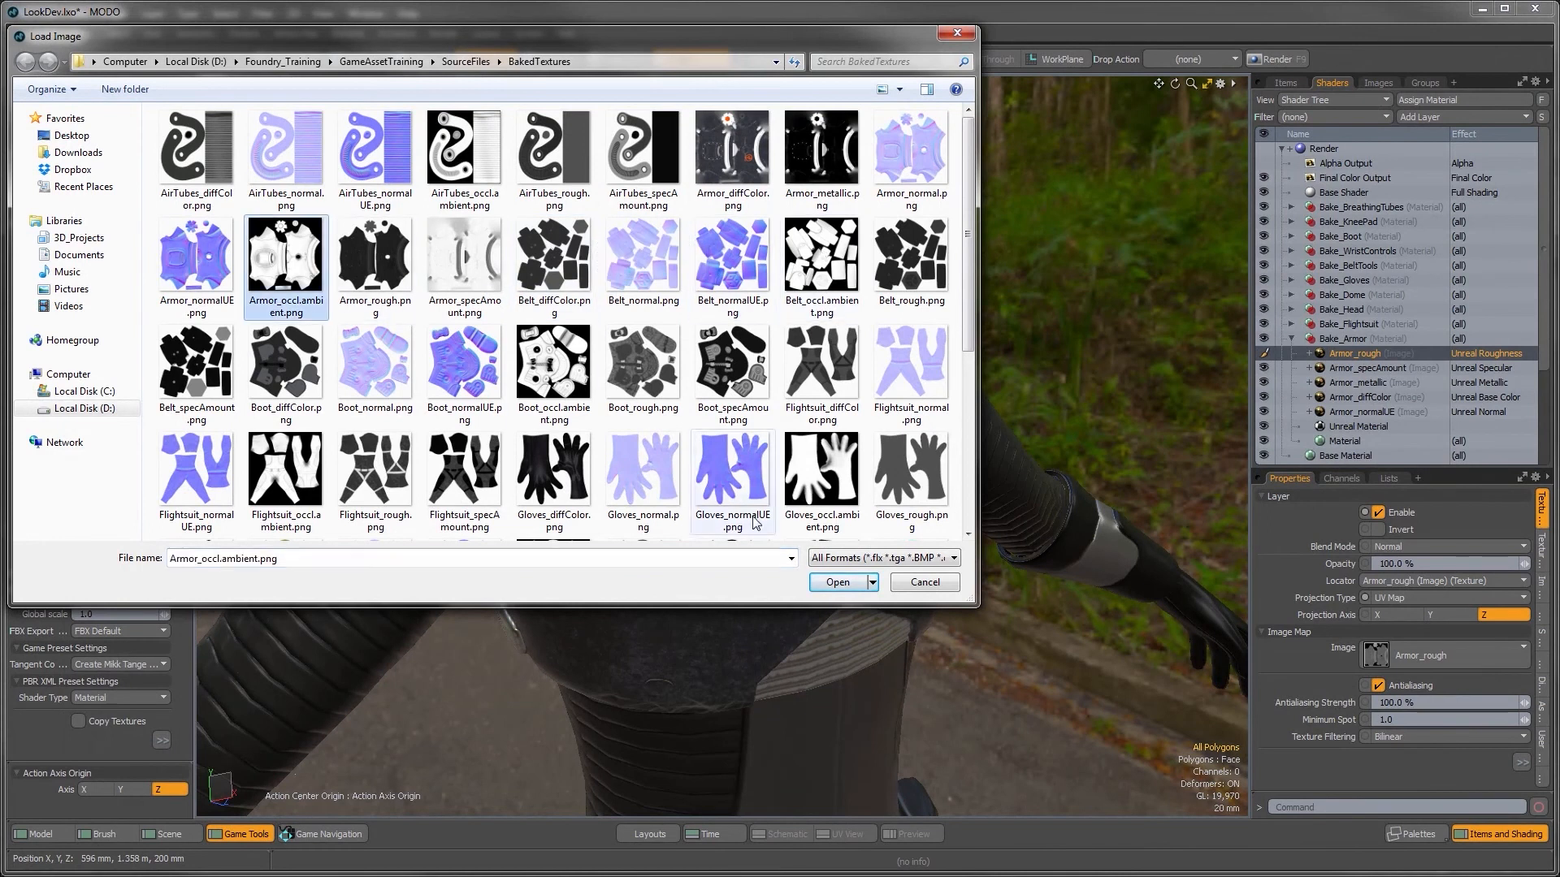
{"action": "left_click", "coordinate": [829, 582]}
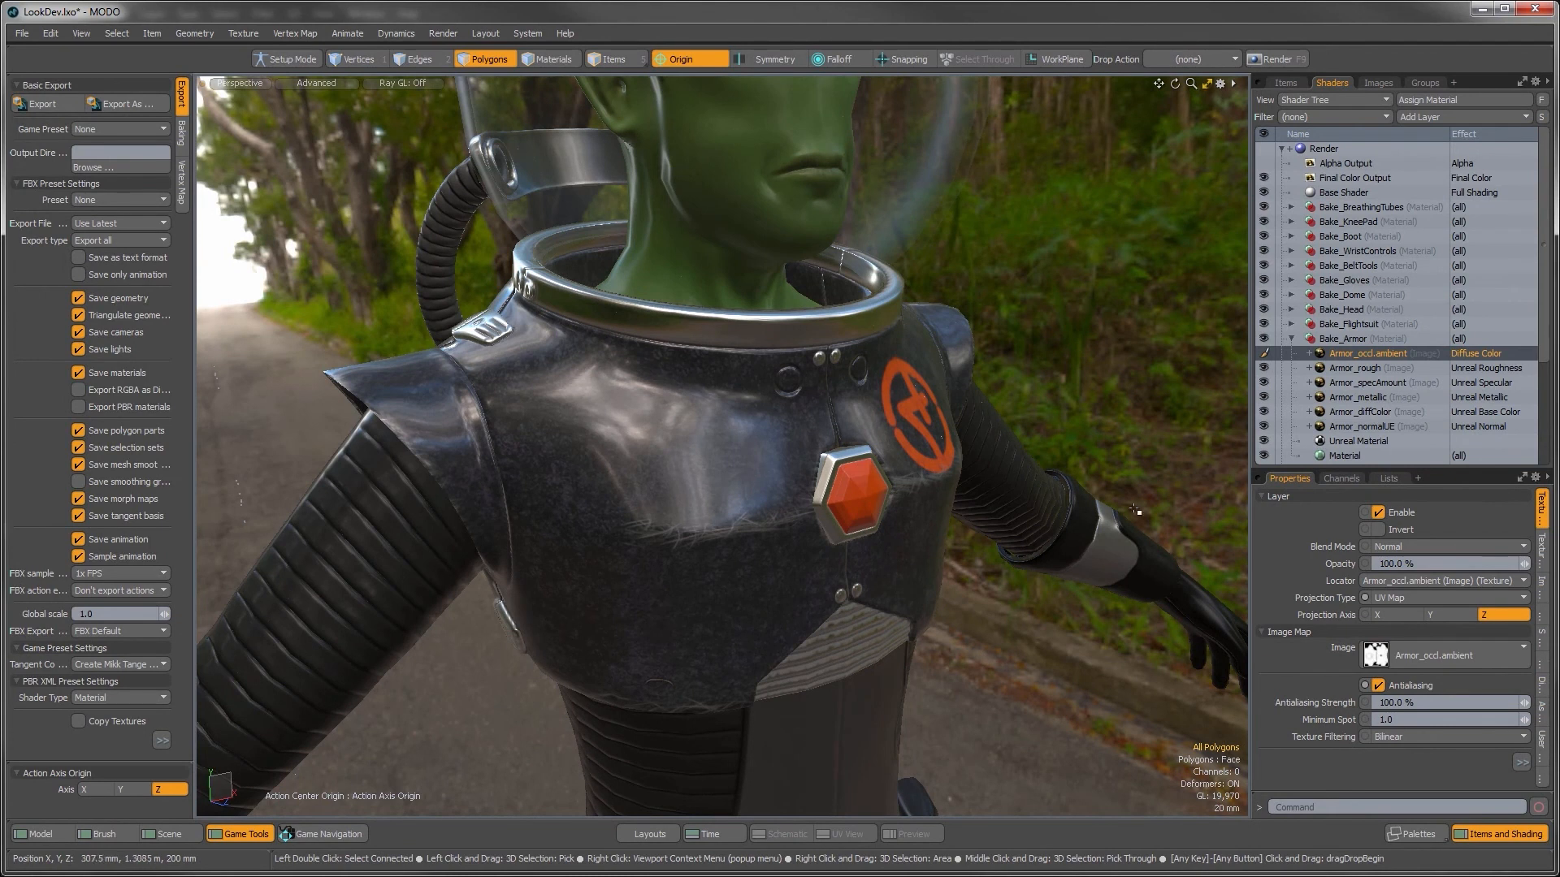
Step: Set the Armor_occl.ambient layer's effect to Unreal Ambient Occlusion and toggle its visibility to compare the shading on the armor
{"action": "left_click", "coordinate": [1465, 354]}
{"action": "mouse_move", "coordinate": [1479, 494]}
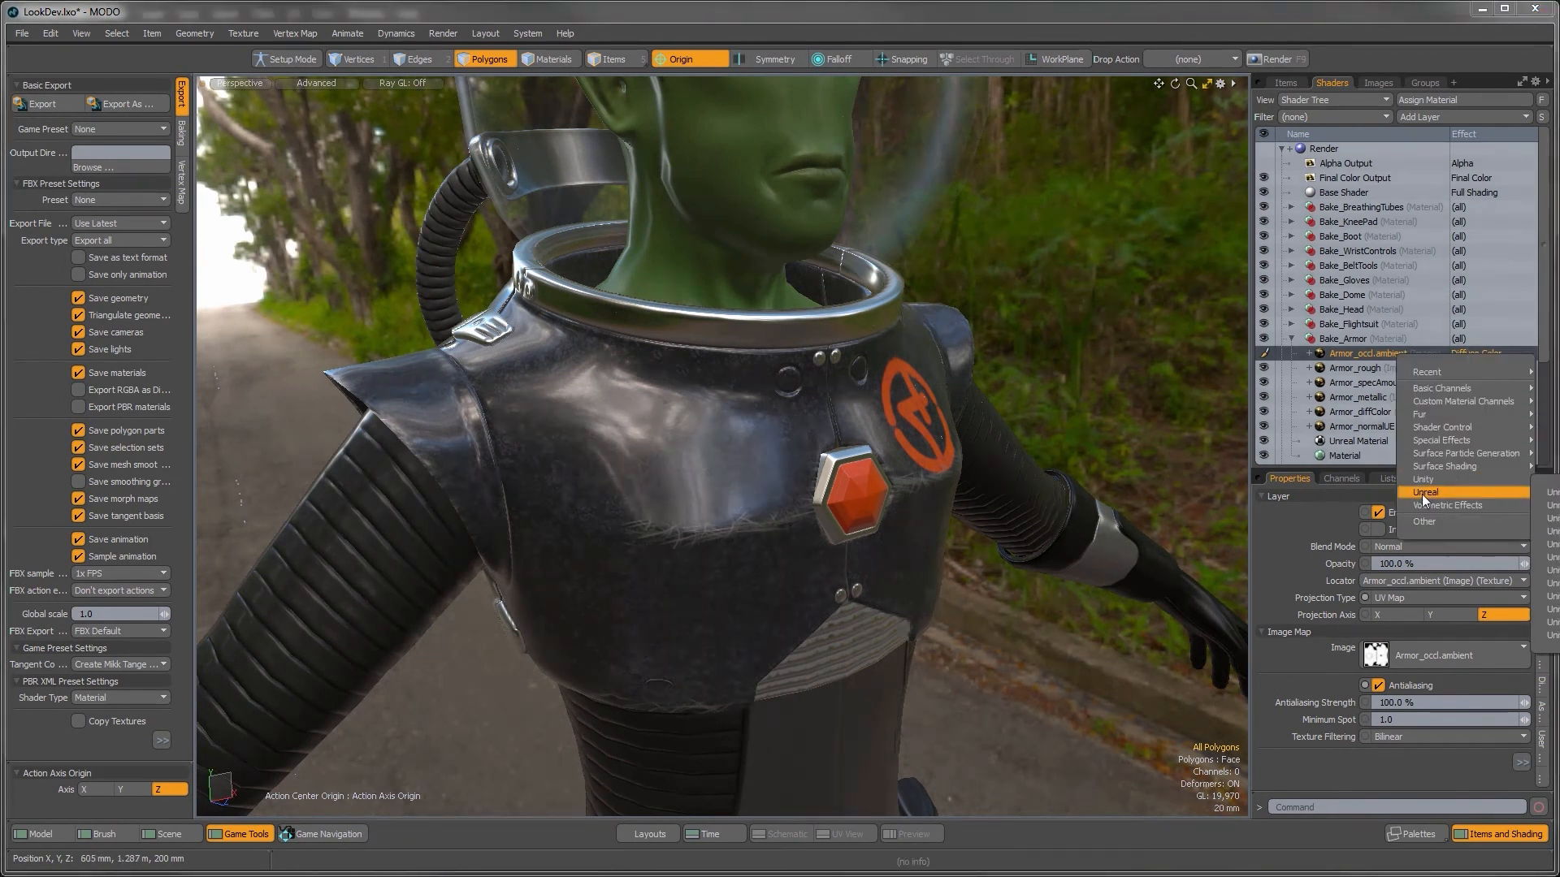
{"action": "left_click", "coordinate": [1548, 492]}
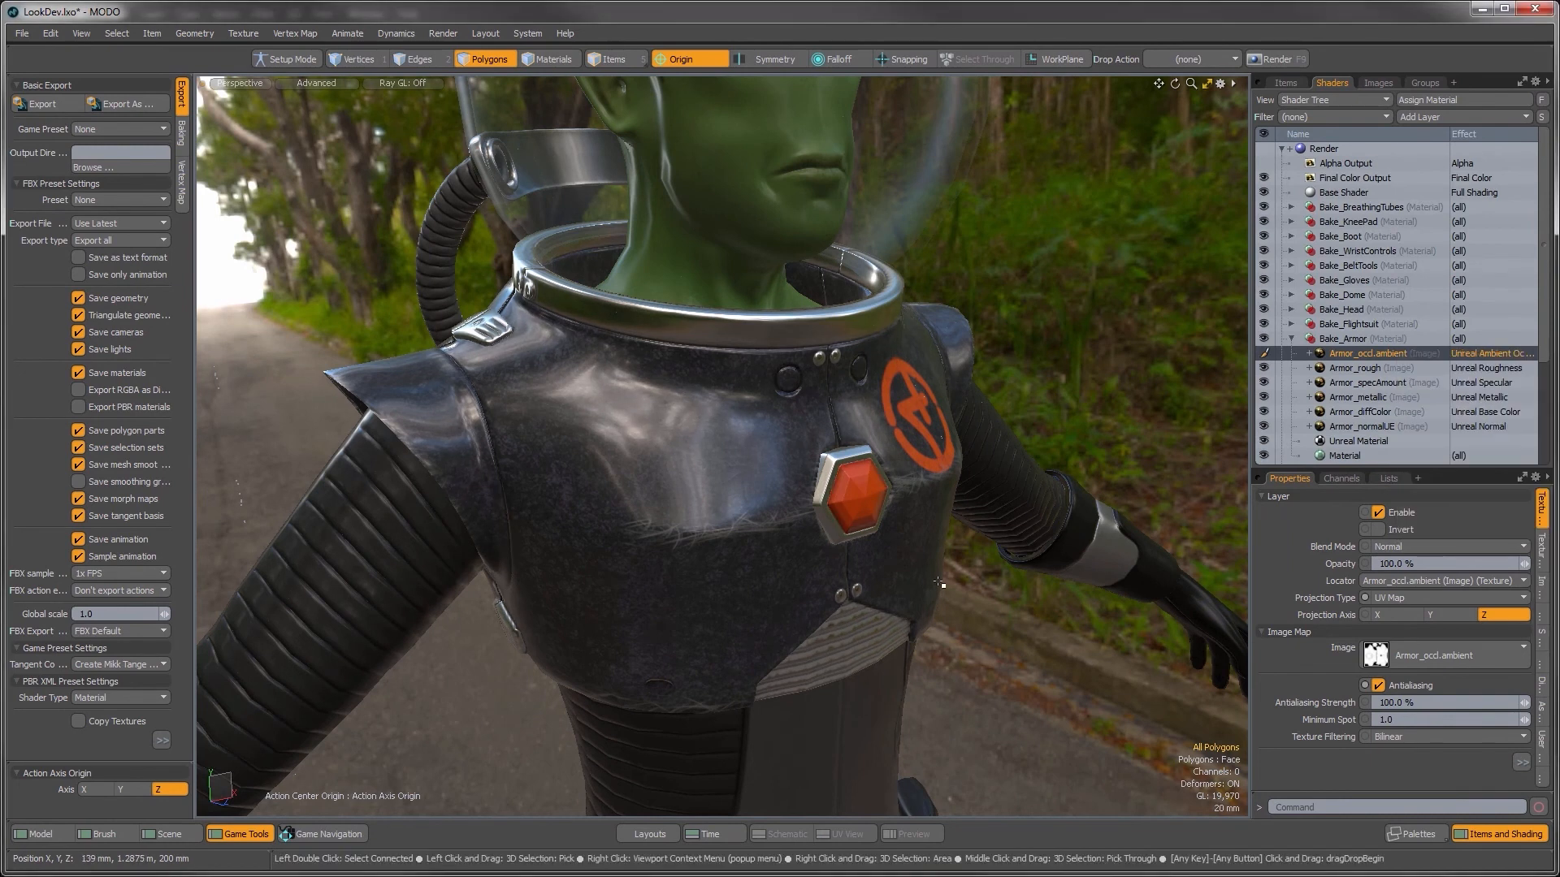
{"action": "left_click_drag", "start_coordinate": [923, 529], "coordinate": [1191, 360], "text": "alt"}
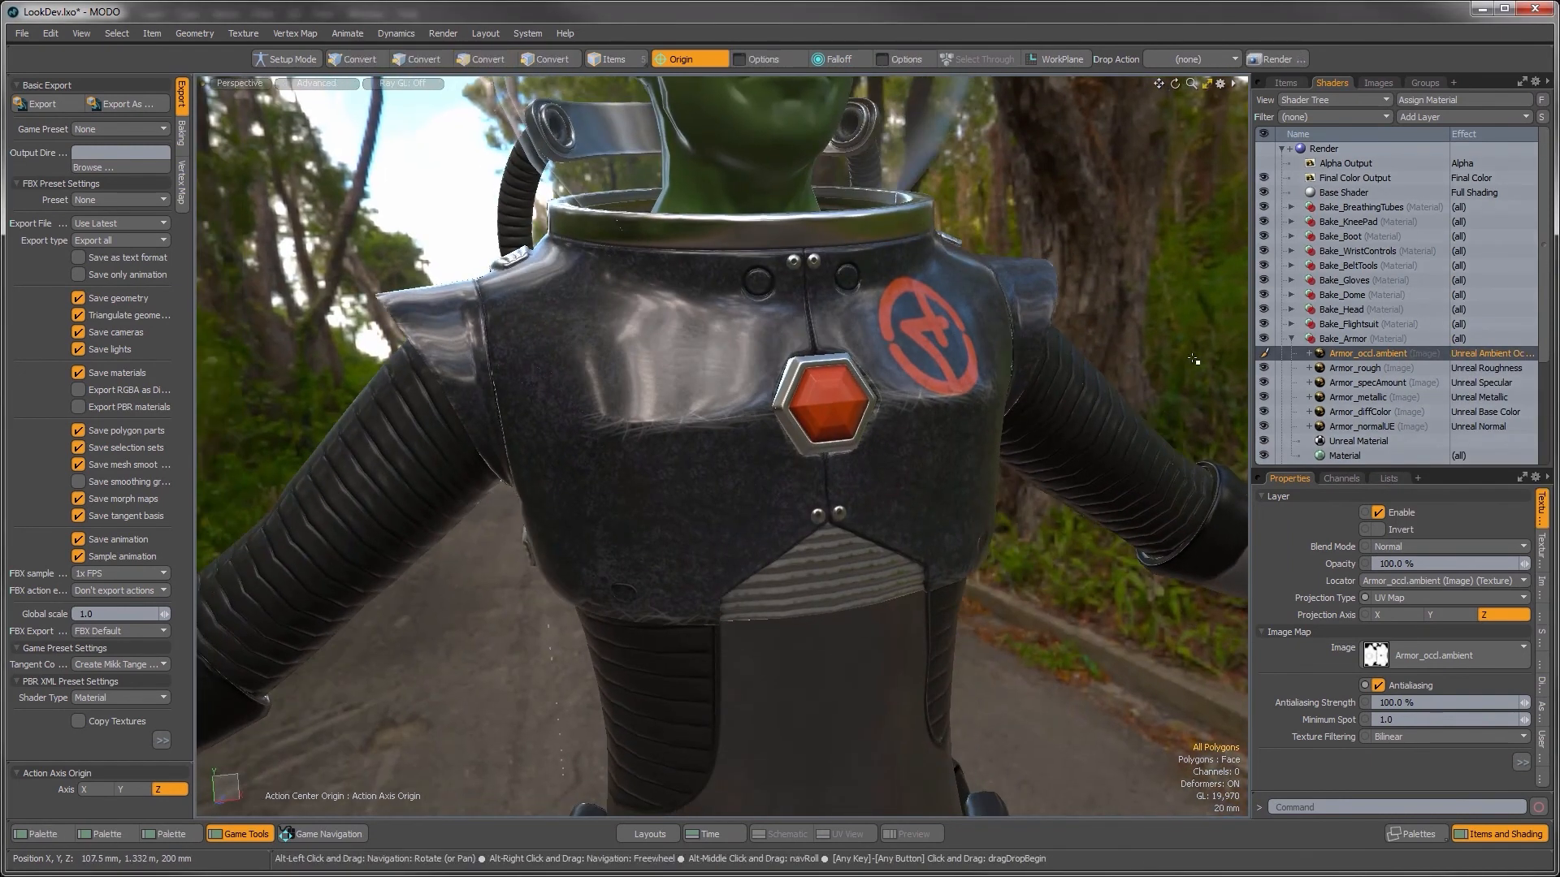
{"action": "left_click", "coordinate": [1268, 354]}
{"action": "left_click", "coordinate": [1267, 354]}
{"action": "mouse_move", "coordinate": [840, 528]}
{"action": "left_mouse_down", "text": "alt"}
{"action": "mouse_move", "coordinate": [860, 455]}
{"action": "mouse_move", "coordinate": [629, 522]}
{"action": "mouse_move", "coordinate": [714, 515]}
{"action": "mouse_move", "coordinate": [730, 531]}
{"action": "mouse_move", "coordinate": [554, 368]}
{"action": "mouse_move", "coordinate": [756, 410]}
{"action": "mouse_move", "coordinate": [731, 394]}
{"action": "mouse_move", "coordinate": [756, 411]}
{"action": "mouse_move", "coordinate": [661, 426]}
{"action": "mouse_move", "coordinate": [758, 608]}
{"action": "mouse_move", "coordinate": [711, 524]}
{"action": "mouse_move", "coordinate": [755, 446]}
{"action": "mouse_move", "coordinate": [766, 456]}
{"action": "mouse_move", "coordinate": [749, 473]}
{"action": "left_mouse_up", "text": "alt"}
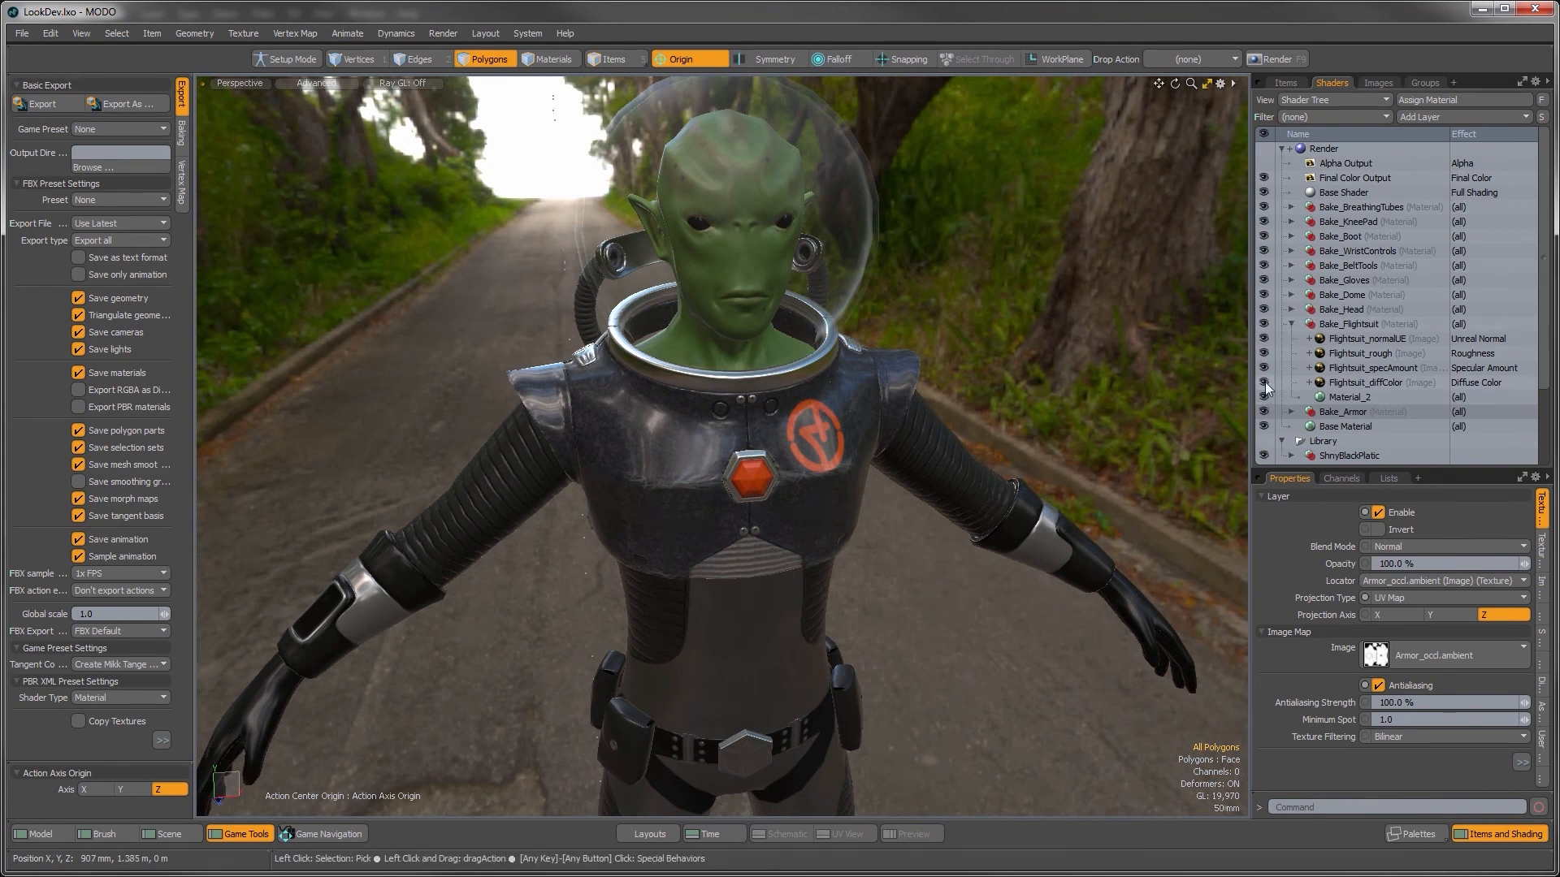
Step: Hide the four Flightsuit image layers and add an Unreal Material above Material_2 in the Bake_Flightsuit group
{"action": "left_click_drag", "start_coordinate": [1265, 382], "coordinate": [1264, 347]}
{"action": "left_click", "coordinate": [1263, 338]}
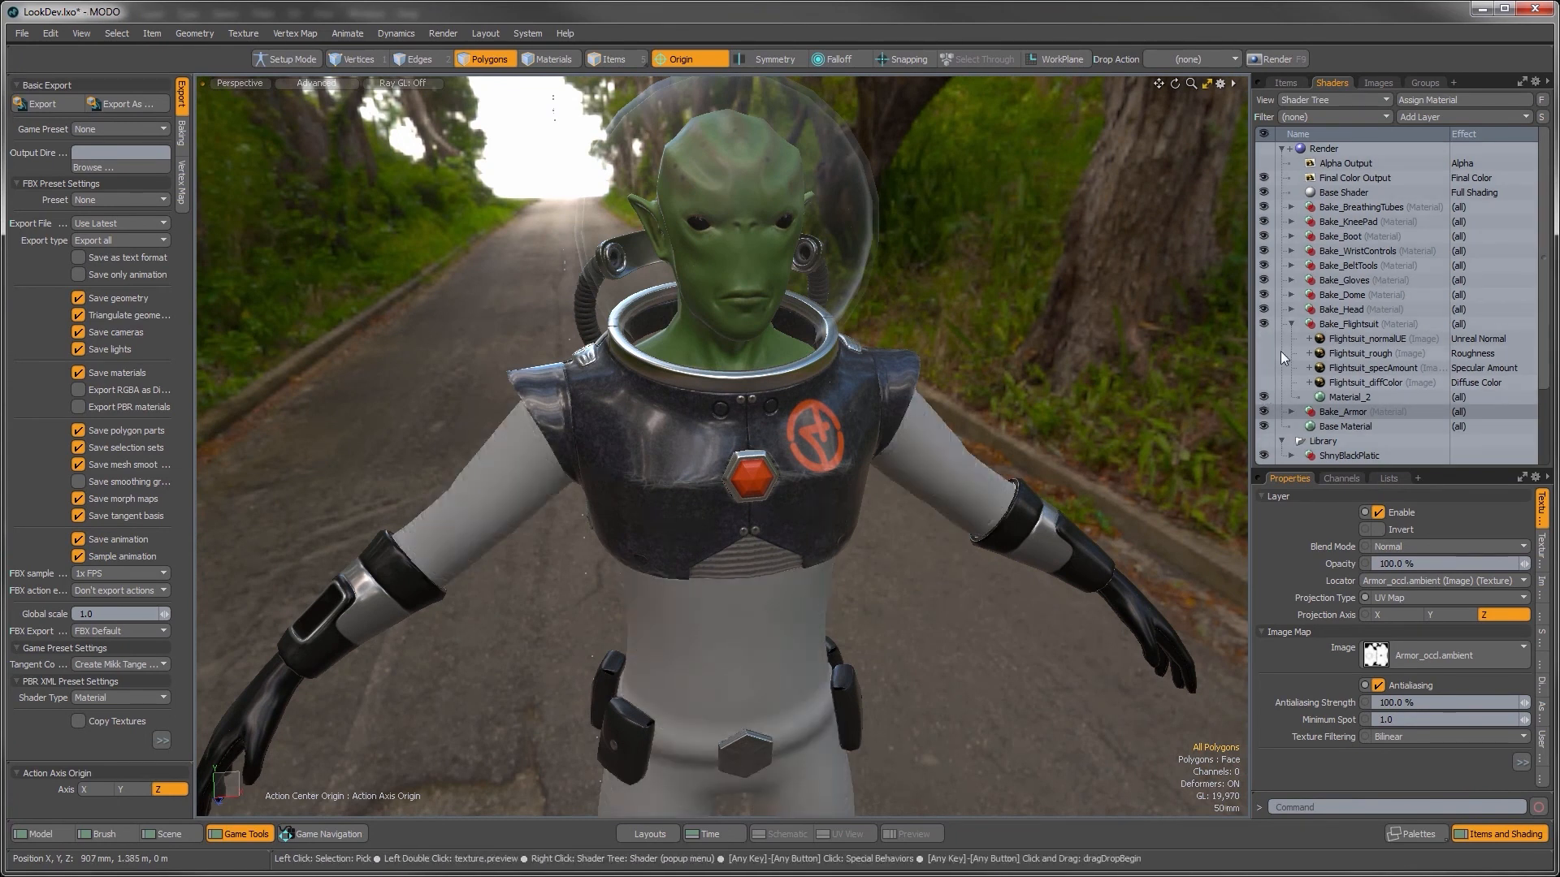
{"action": "left_click", "coordinate": [1333, 395]}
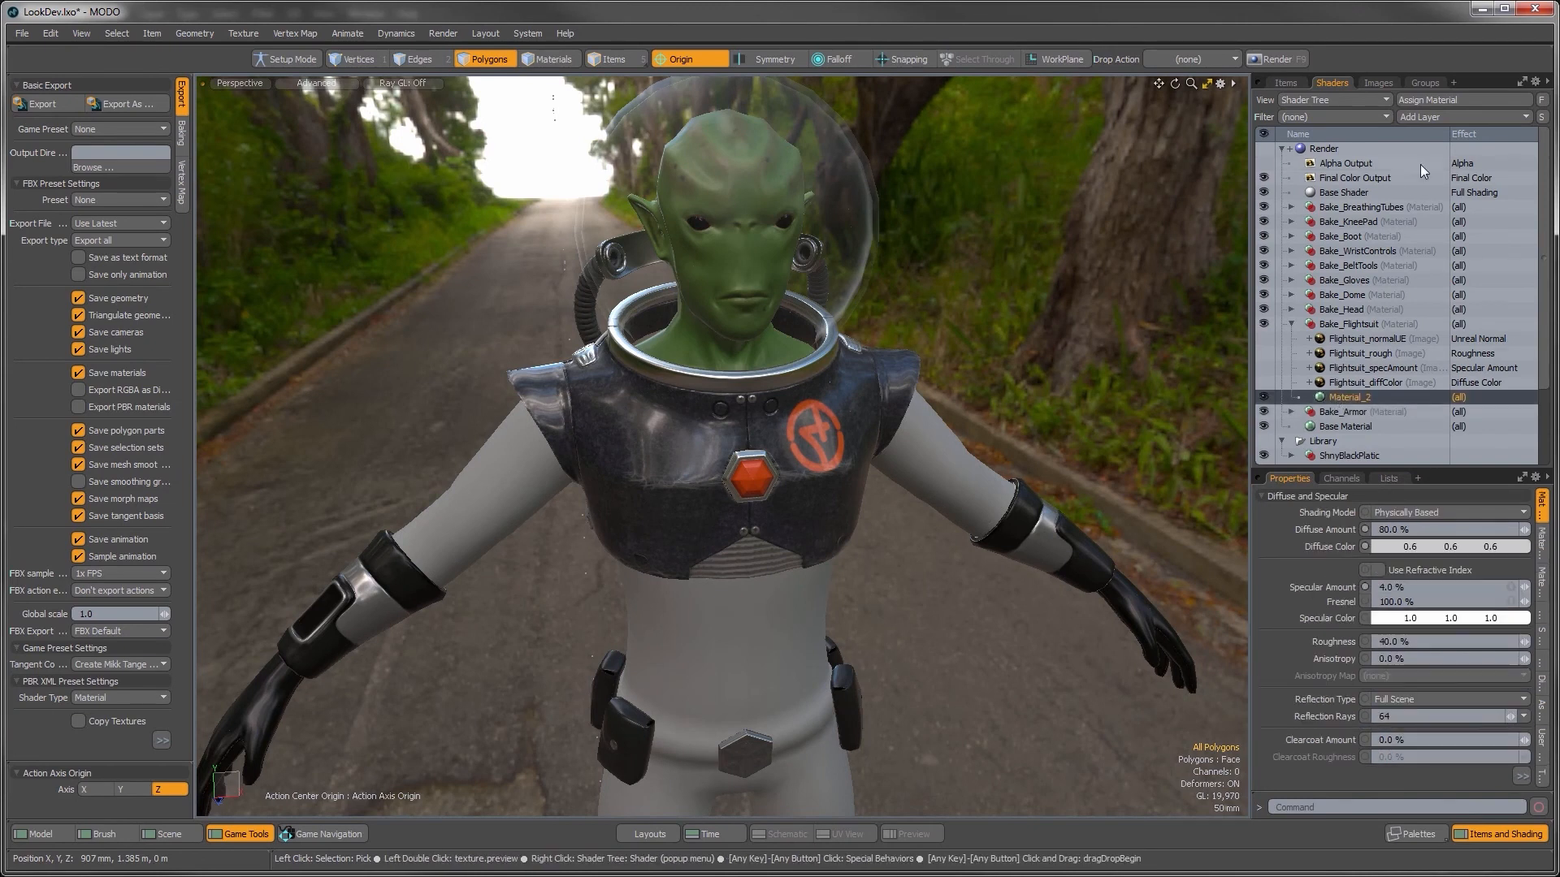
{"action": "left_click", "coordinate": [1460, 116]}
{"action": "mouse_move", "coordinate": [1450, 191]}
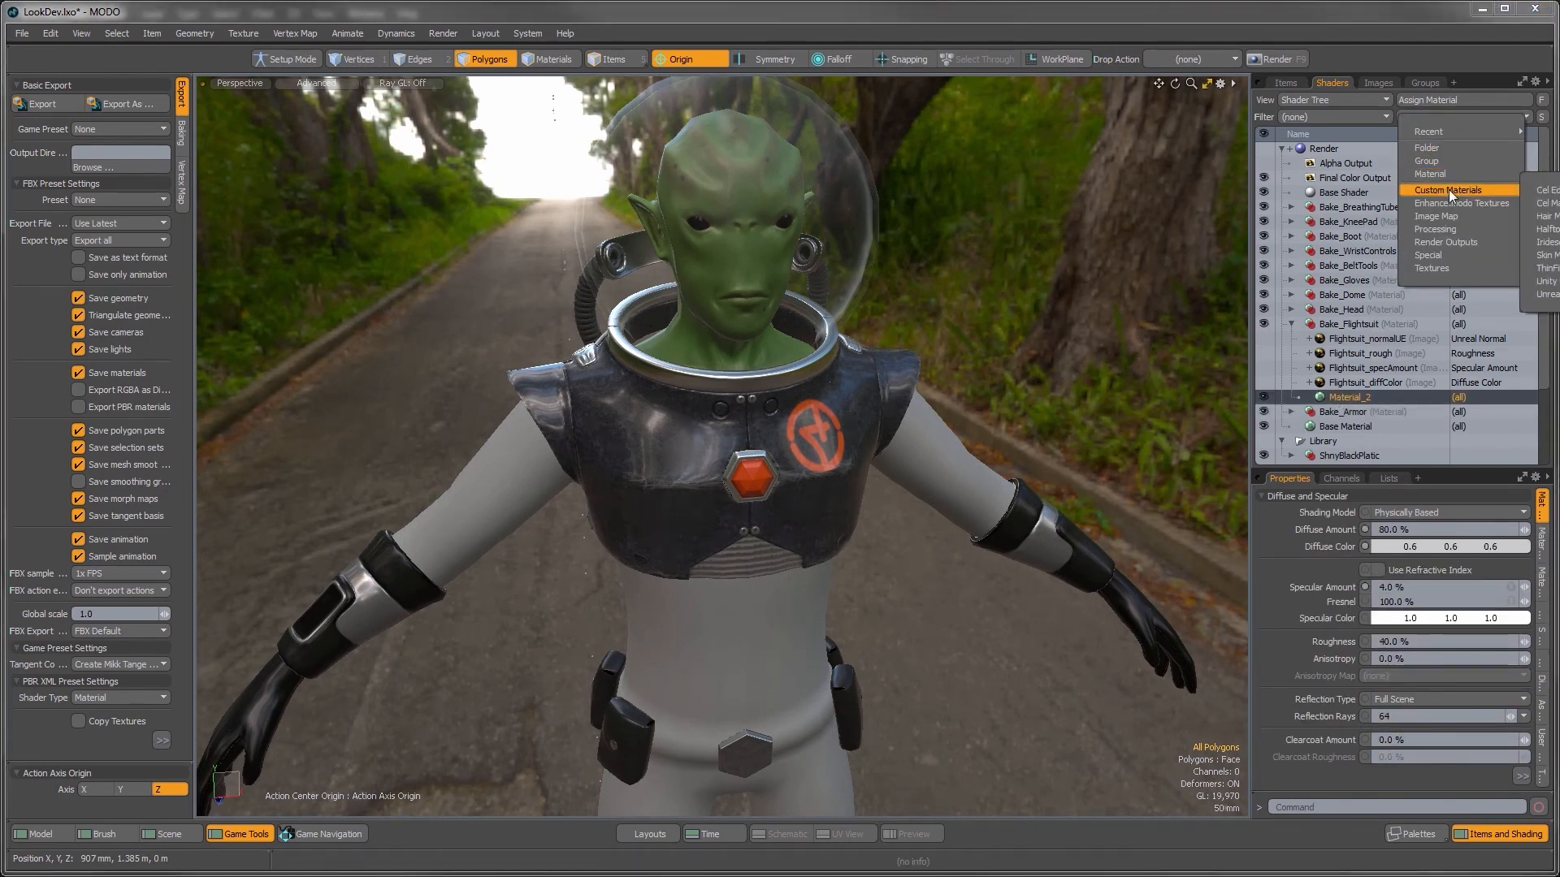
{"action": "left_click", "coordinate": [1543, 294]}
{"action": "left_click_drag", "start_coordinate": [1319, 338], "coordinate": [1343, 402]}
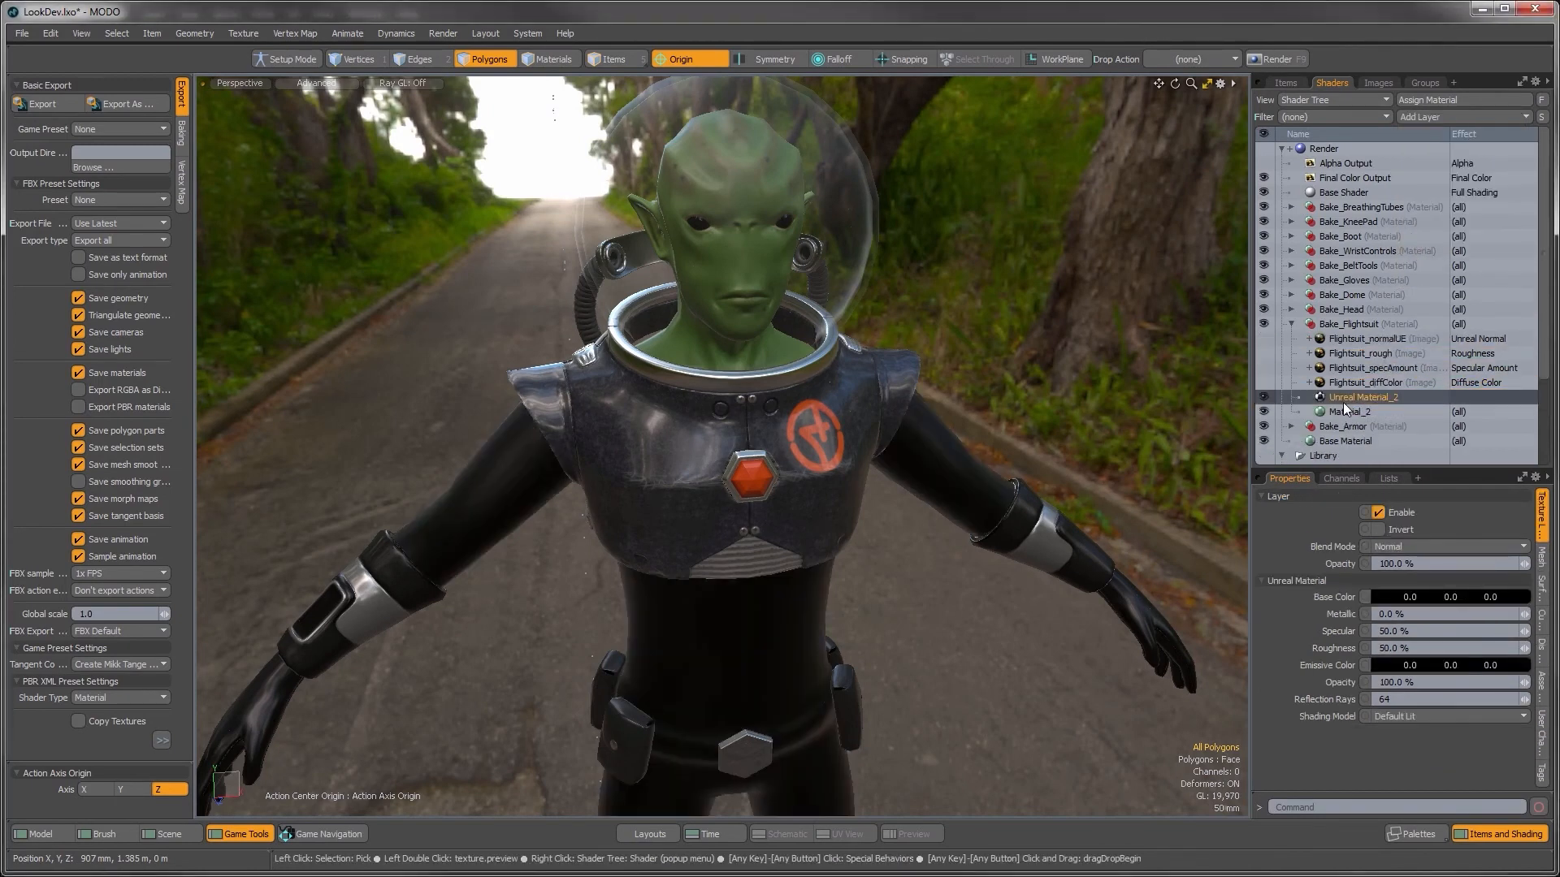
Step: Make the Flightsuit_diffColor layer visible and set its effect to Unreal Base Color
{"action": "left_click", "coordinate": [1263, 381]}
{"action": "left_click", "coordinate": [1347, 382]}
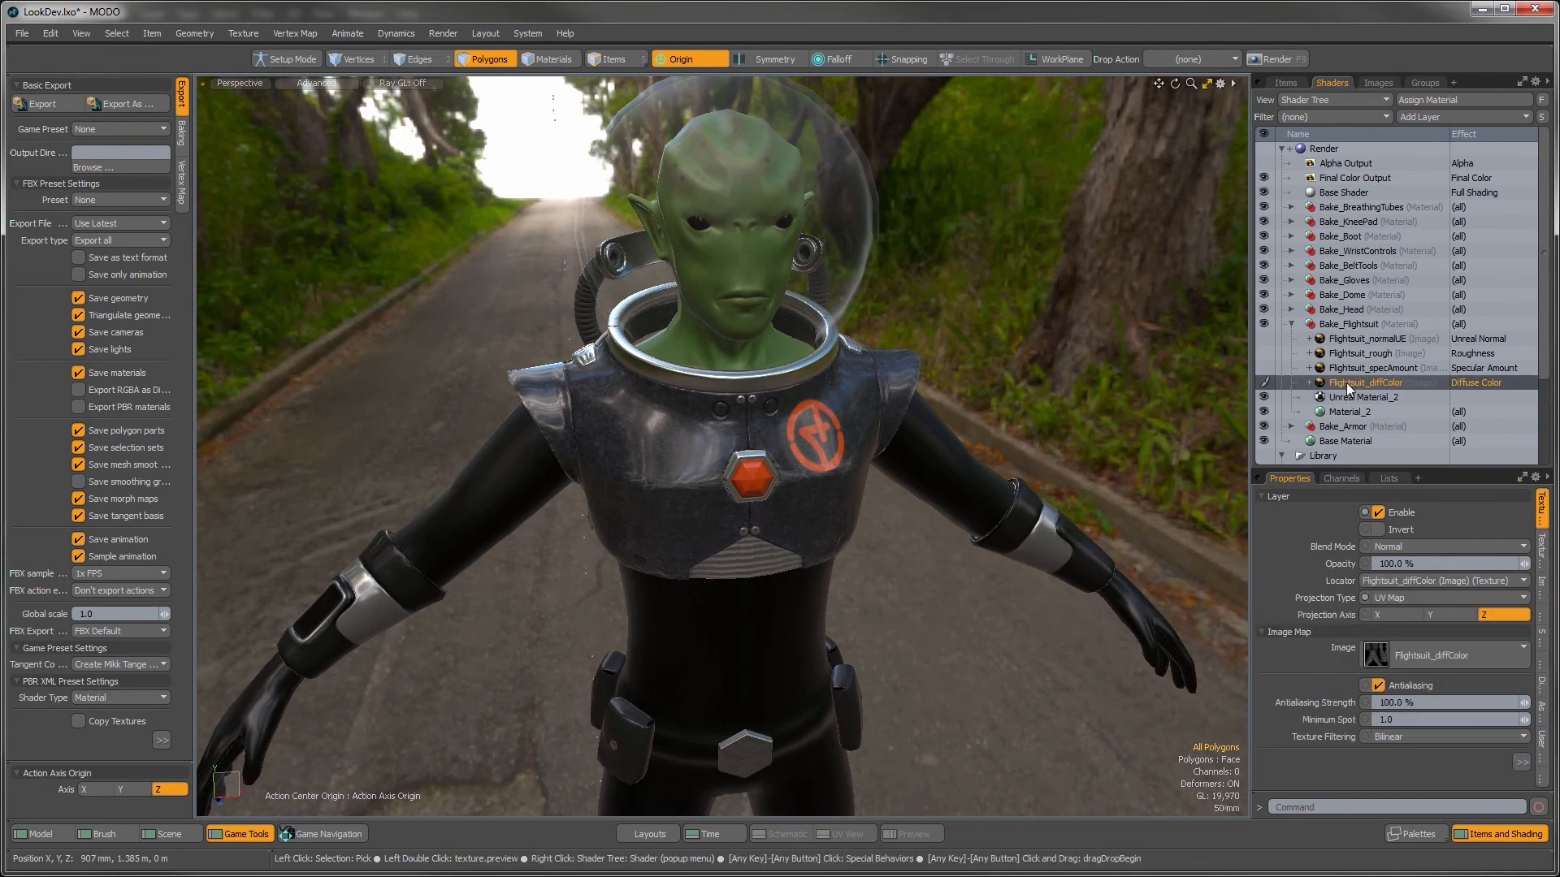
{"action": "left_click", "coordinate": [1462, 381]}
{"action": "mouse_move", "coordinate": [1431, 515]}
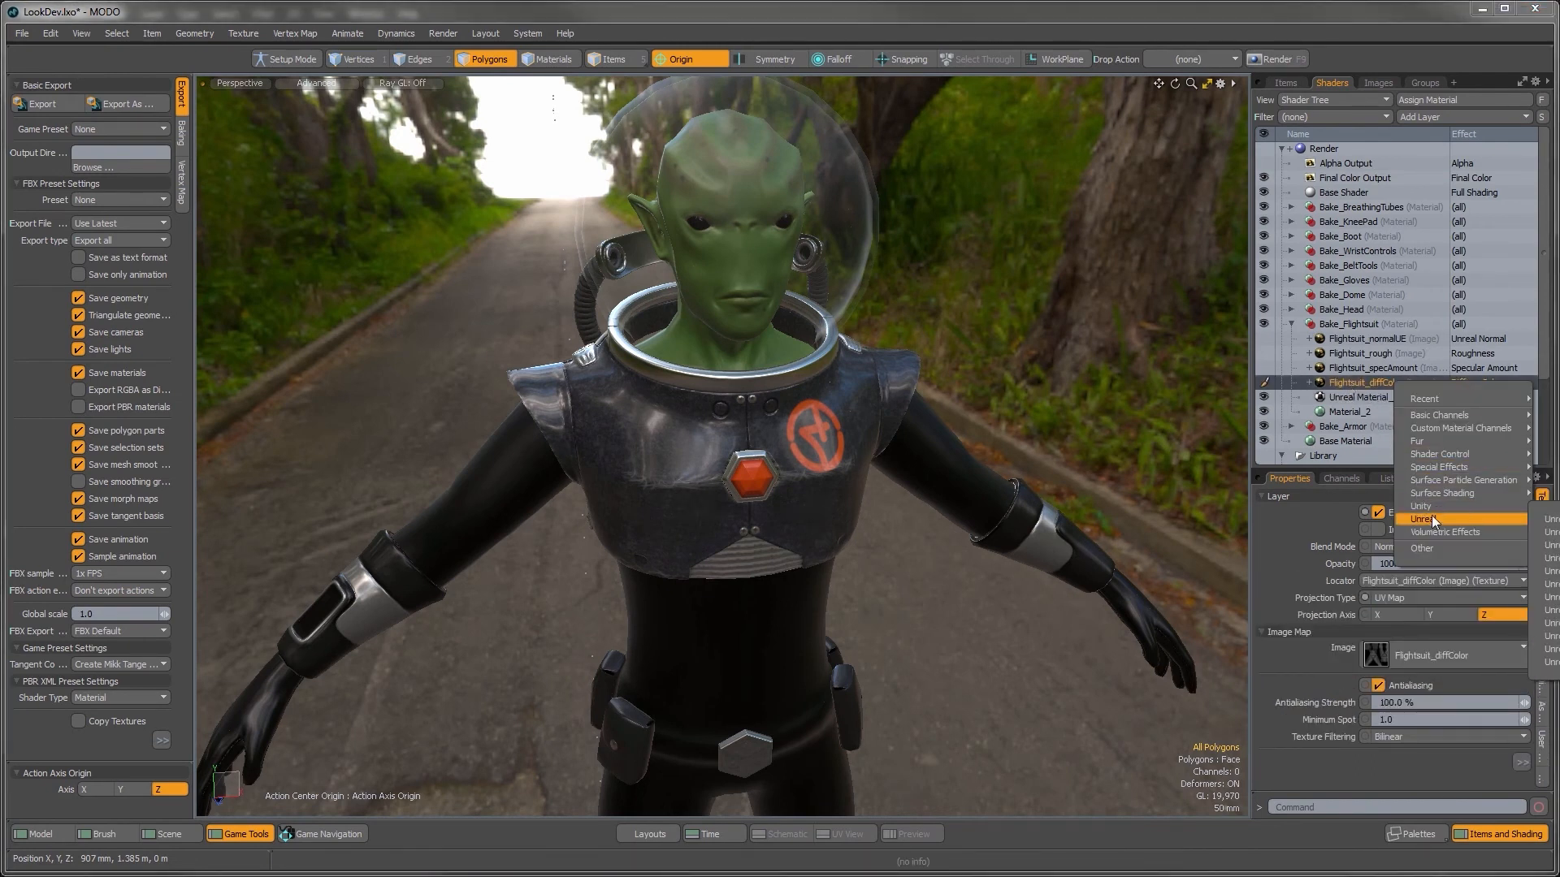
{"action": "left_click", "coordinate": [1547, 532]}
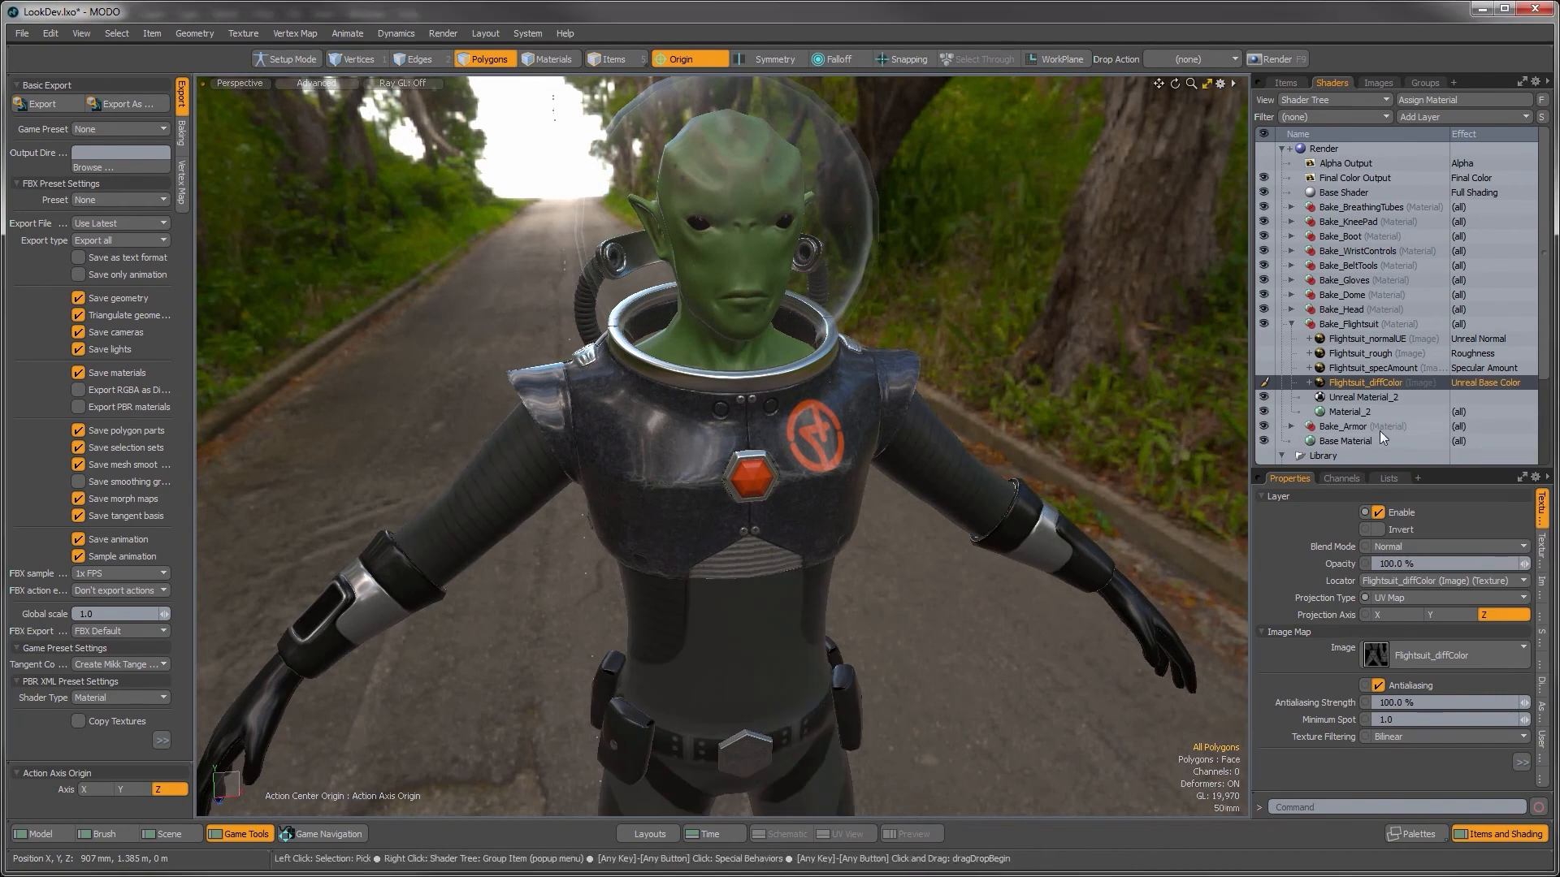
Step: Move Flightsuit_normalUE directly above Flightsuit_diffColor, make it visible, and inspect the suit from several angles
{"action": "left_click", "coordinate": [1351, 338]}
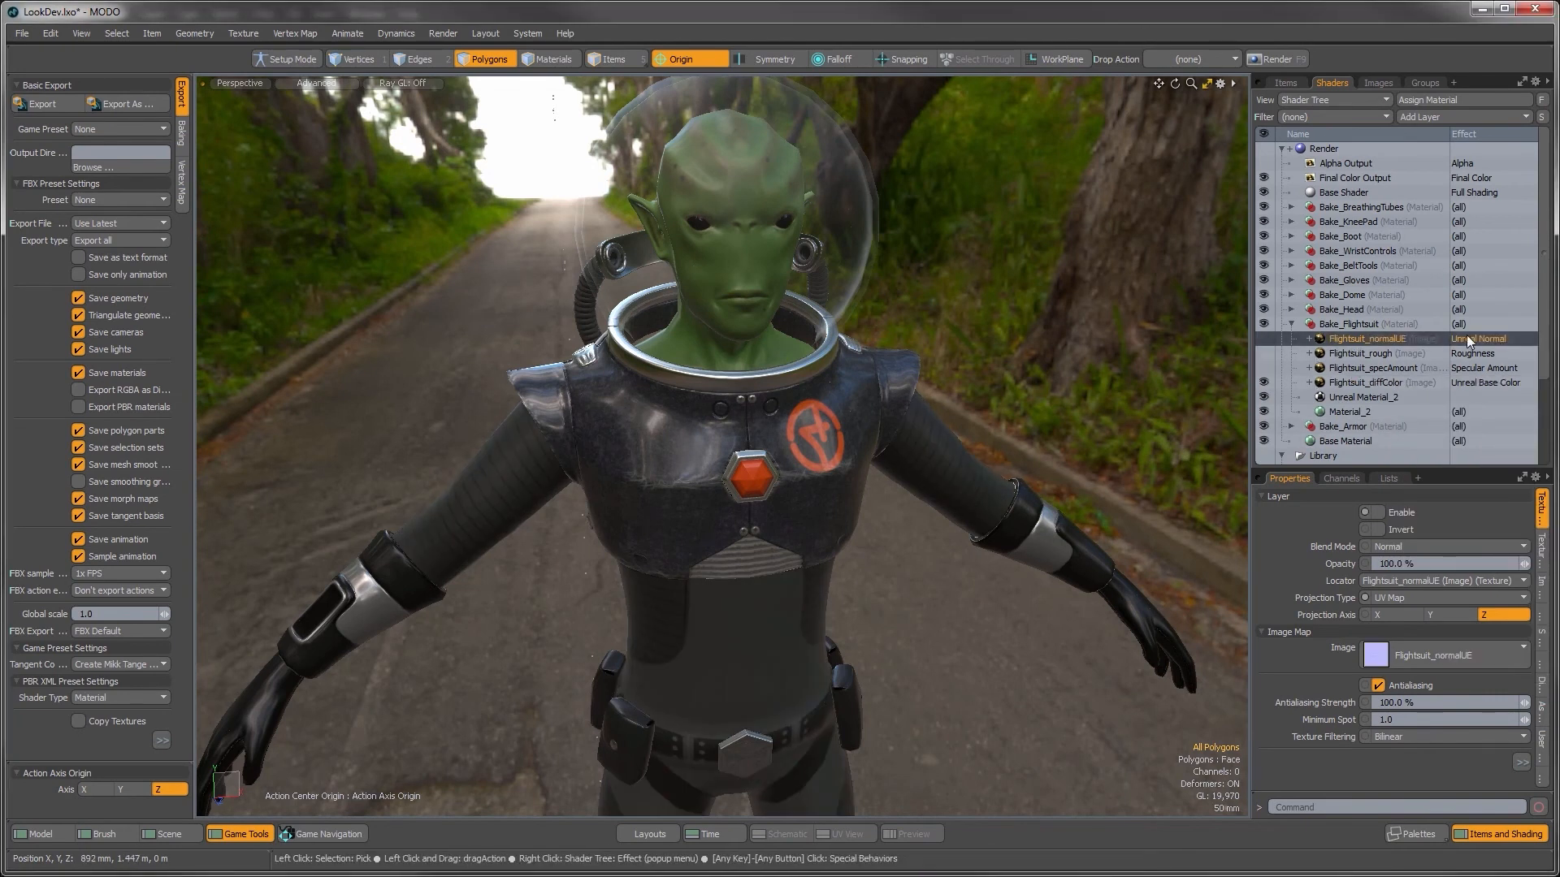
{"action": "left_click", "coordinate": [1456, 338]}
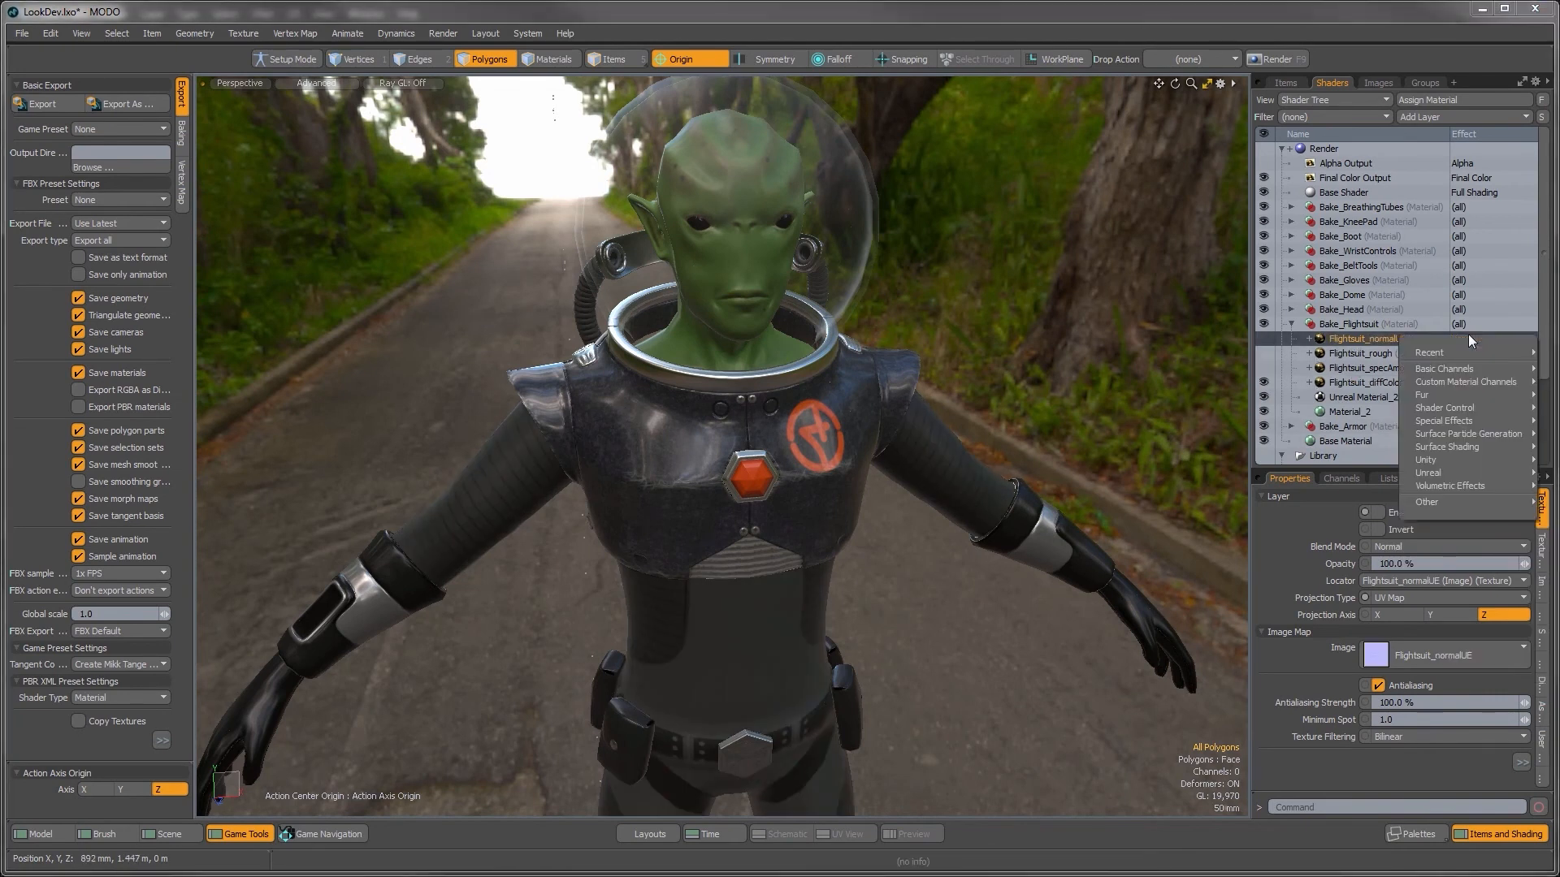
{"action": "left_click", "coordinate": [1344, 341]}
{"action": "left_click_drag", "start_coordinate": [1343, 340], "coordinate": [1346, 376]}
{"action": "left_click", "coordinate": [1264, 368]}
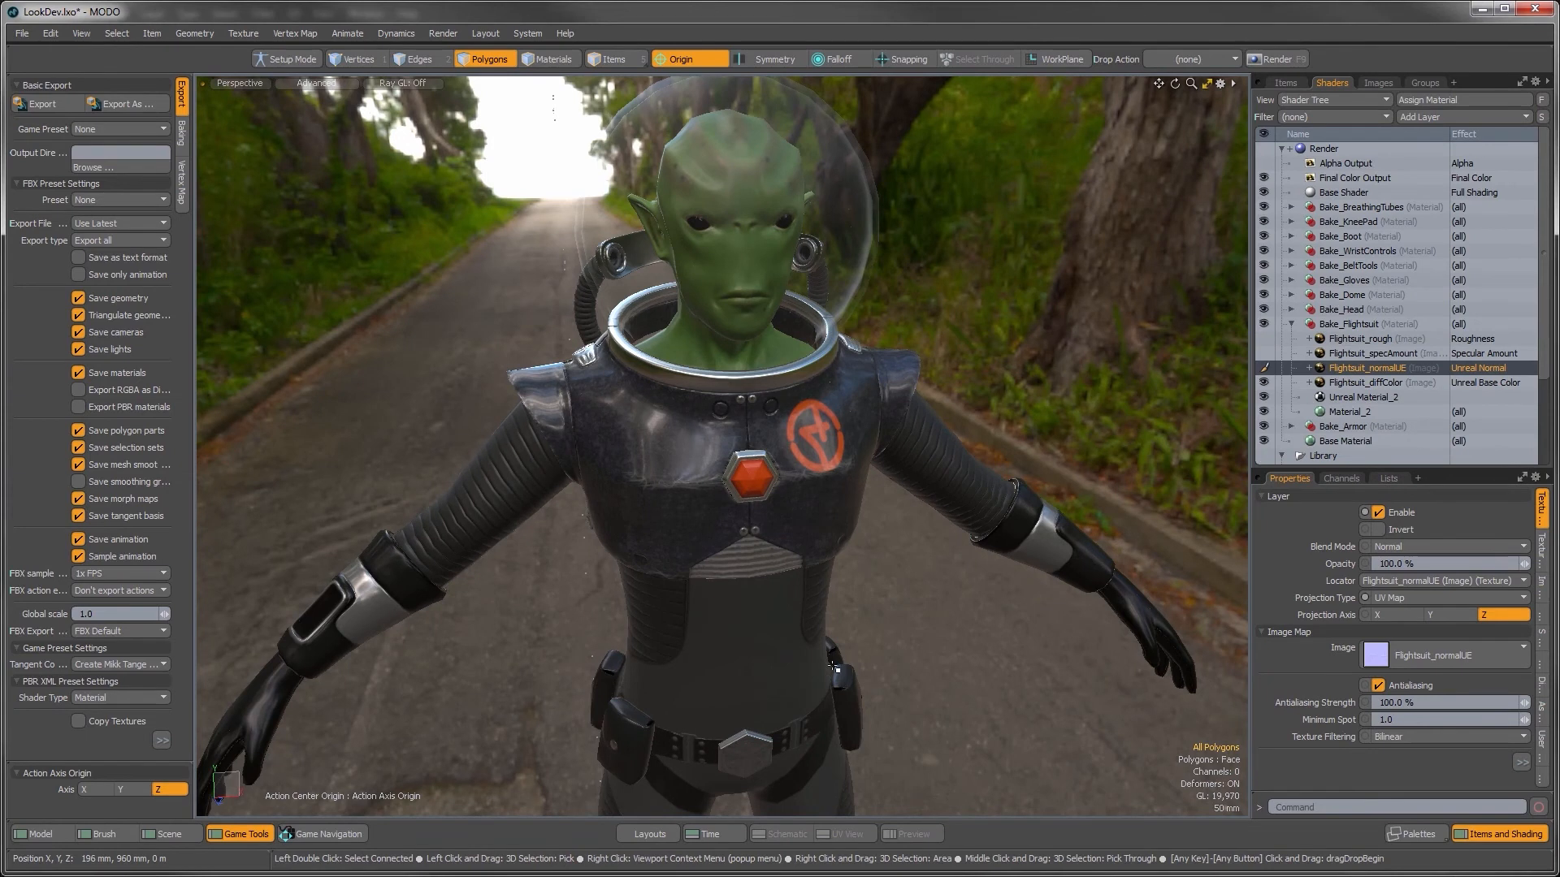
{"action": "left_click_drag", "start_coordinate": [777, 594], "coordinate": [755, 637], "text": "alt"}
{"action": "left_click_drag", "start_coordinate": [756, 638], "coordinate": [796, 561], "text": "ctrl+alt"}
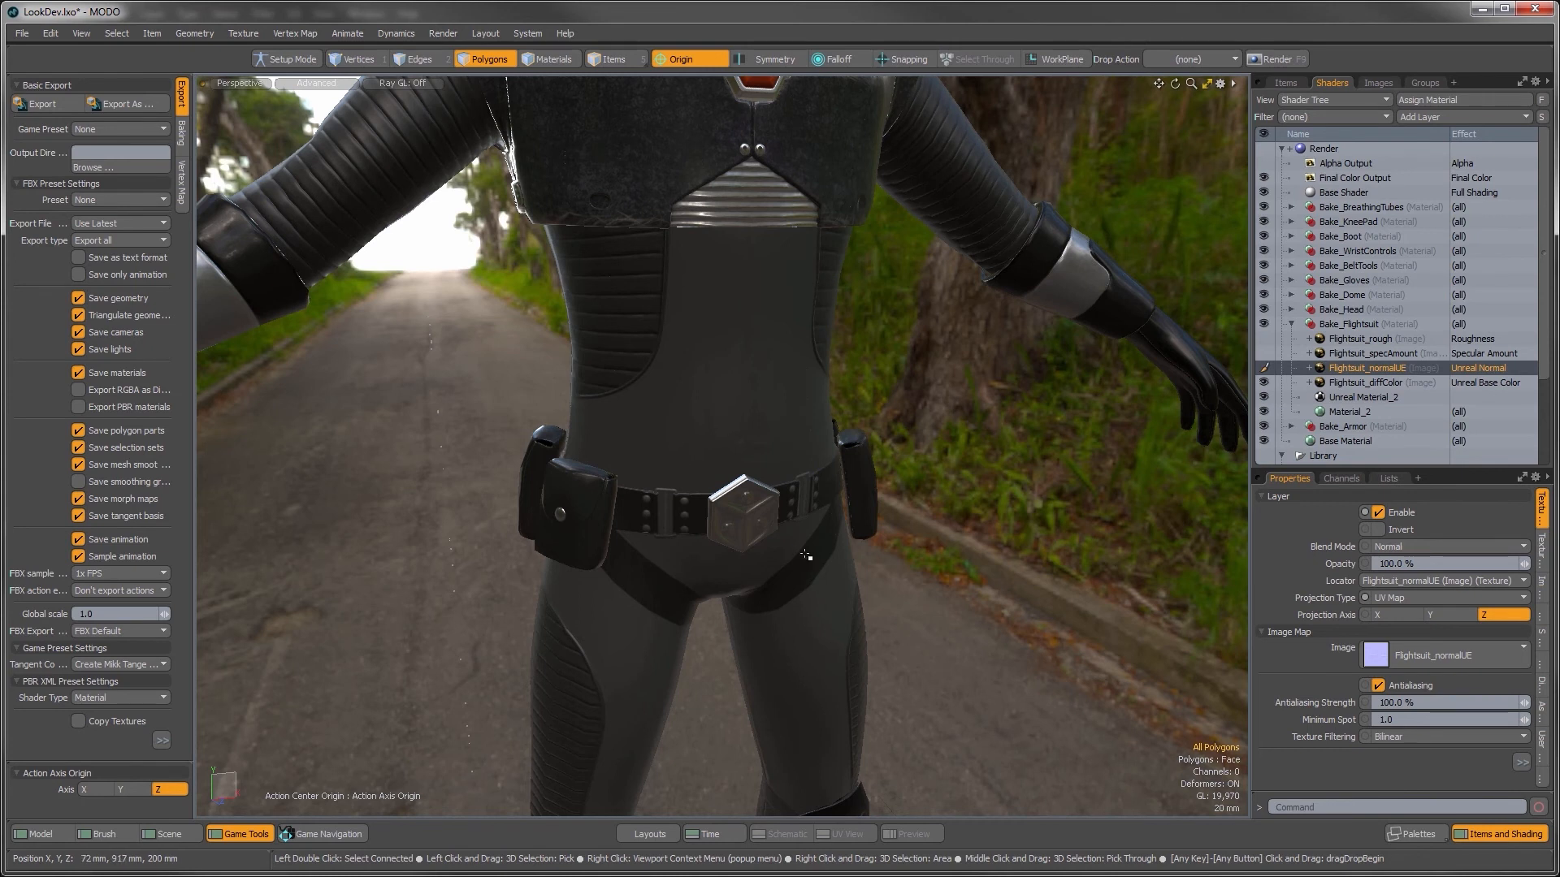
{"action": "left_click_drag", "start_coordinate": [761, 439], "coordinate": [721, 487], "text": "ctrl+alt"}
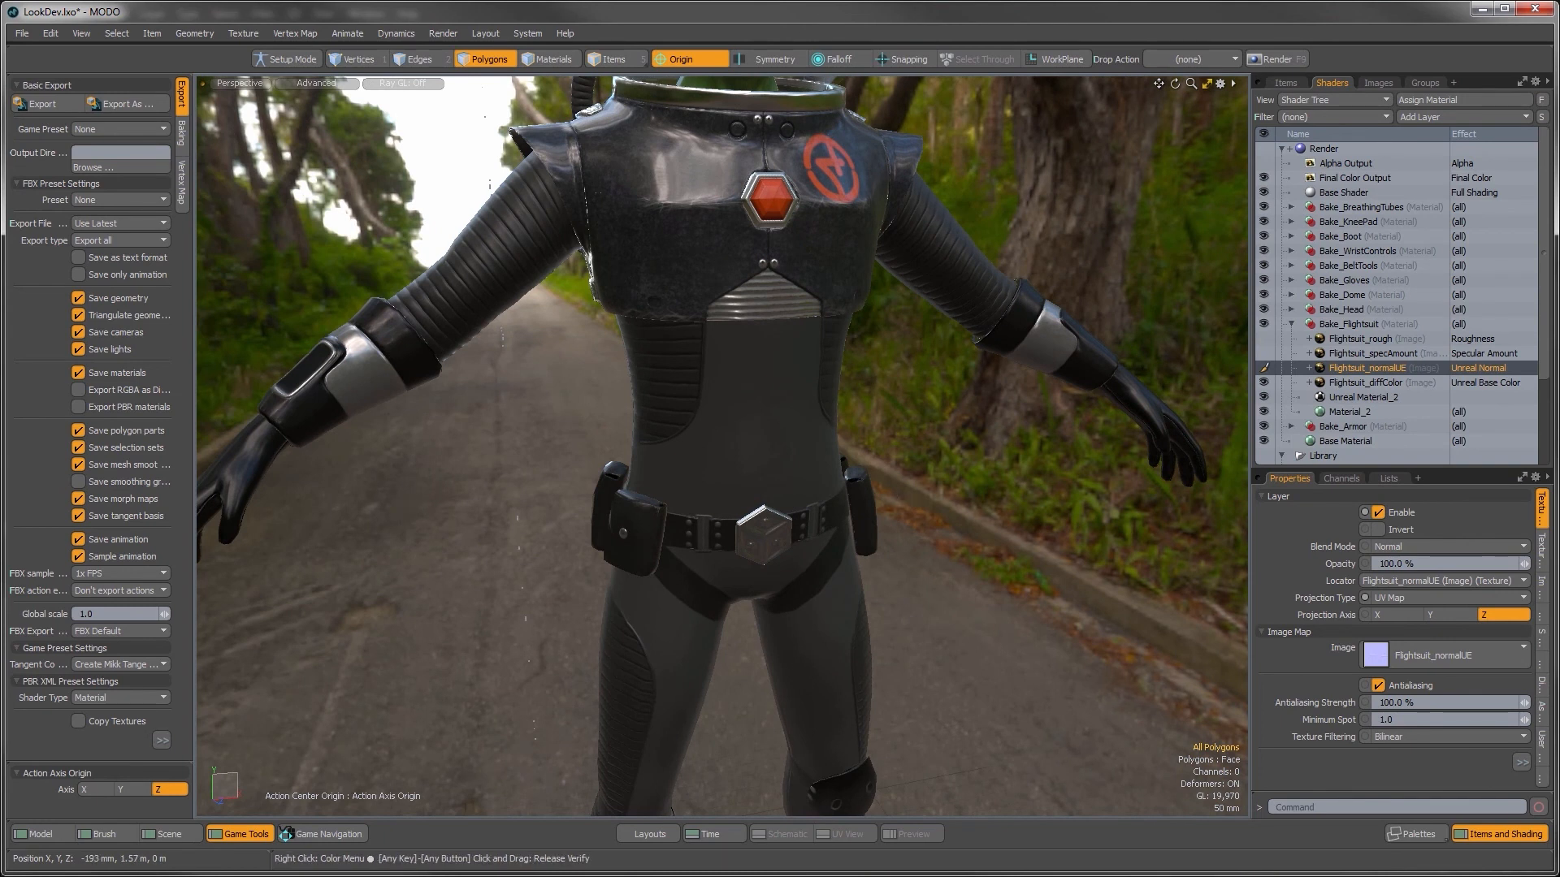
Step: Switch to Photoshop and close the open Flightsuit texture documents without saving their changes
{"action": "right_click", "coordinate": [455, 0]}
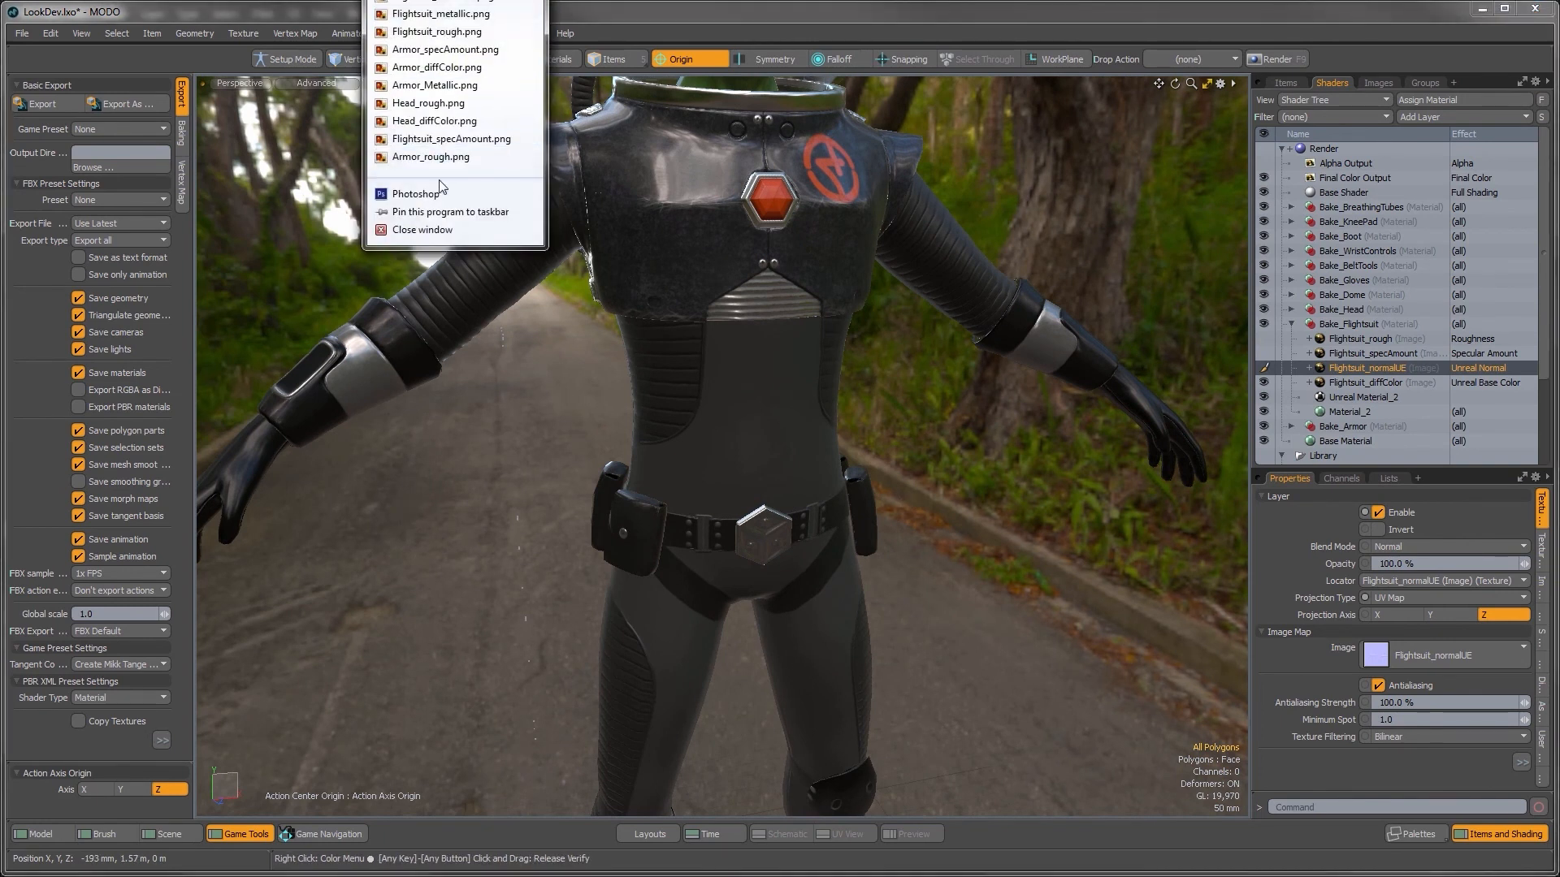
{"action": "left_click", "coordinate": [433, 230]}
{"action": "left_click", "coordinate": [788, 370]}
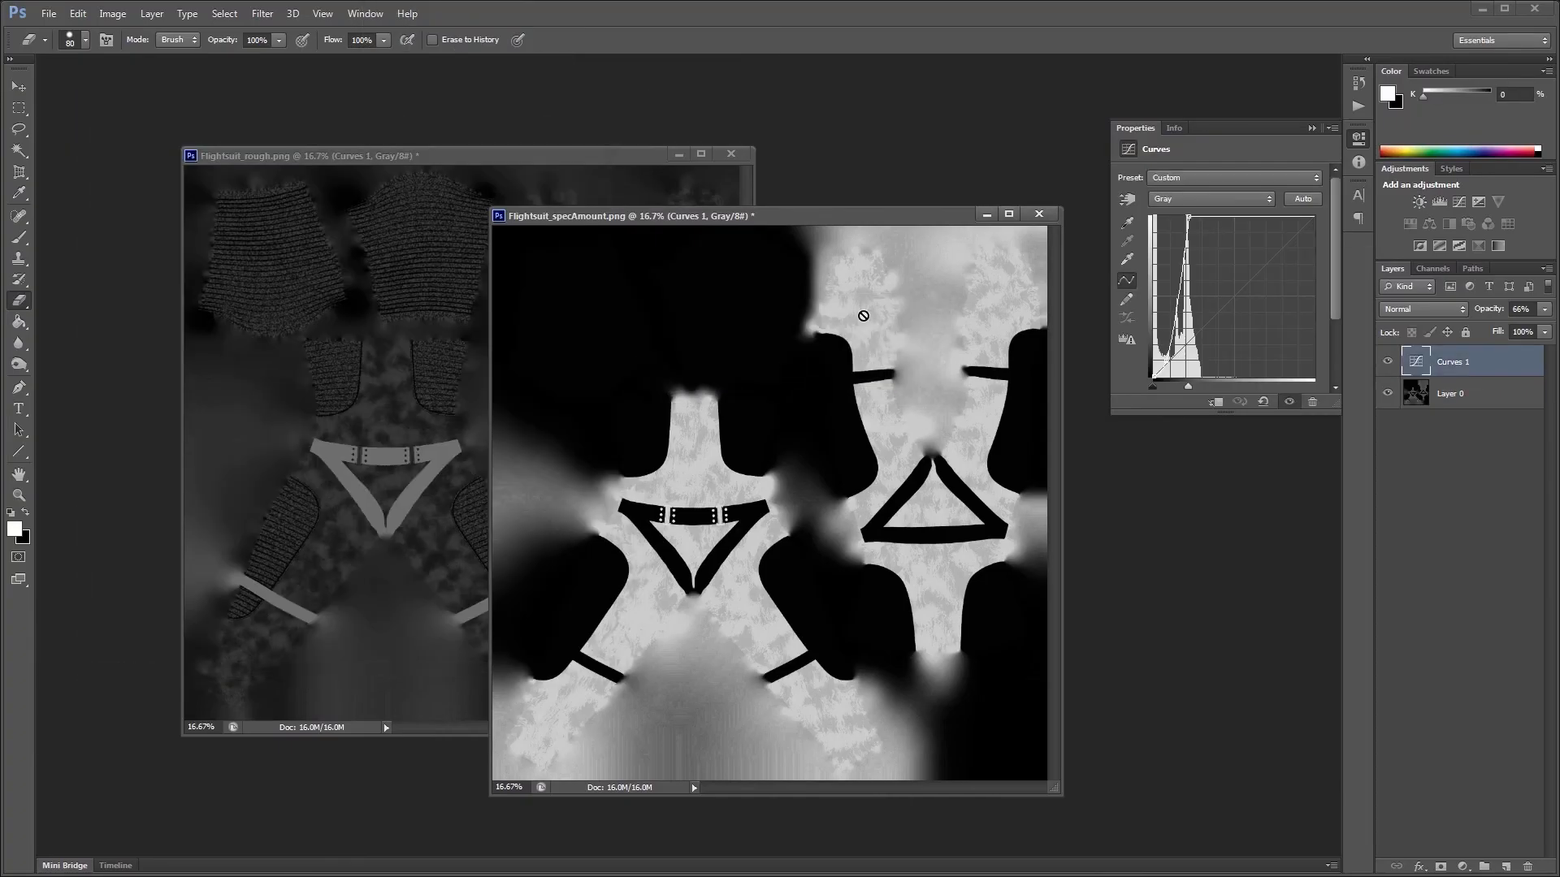
{"action": "left_click", "coordinate": [816, 372]}
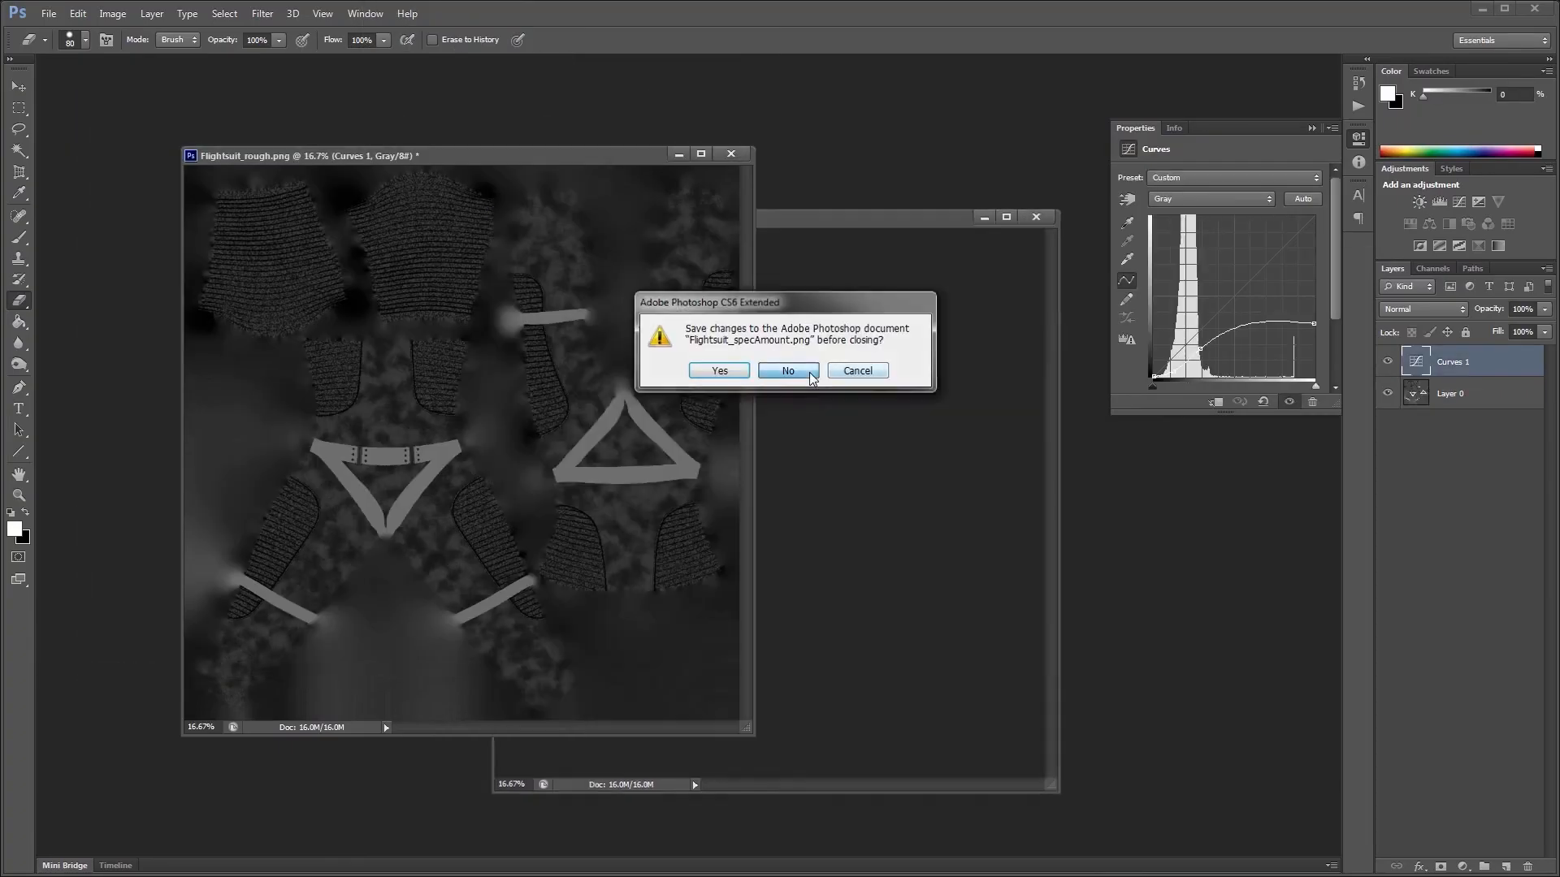
{"action": "left_click", "coordinate": [792, 371]}
{"action": "left_click", "coordinate": [1312, 128]}
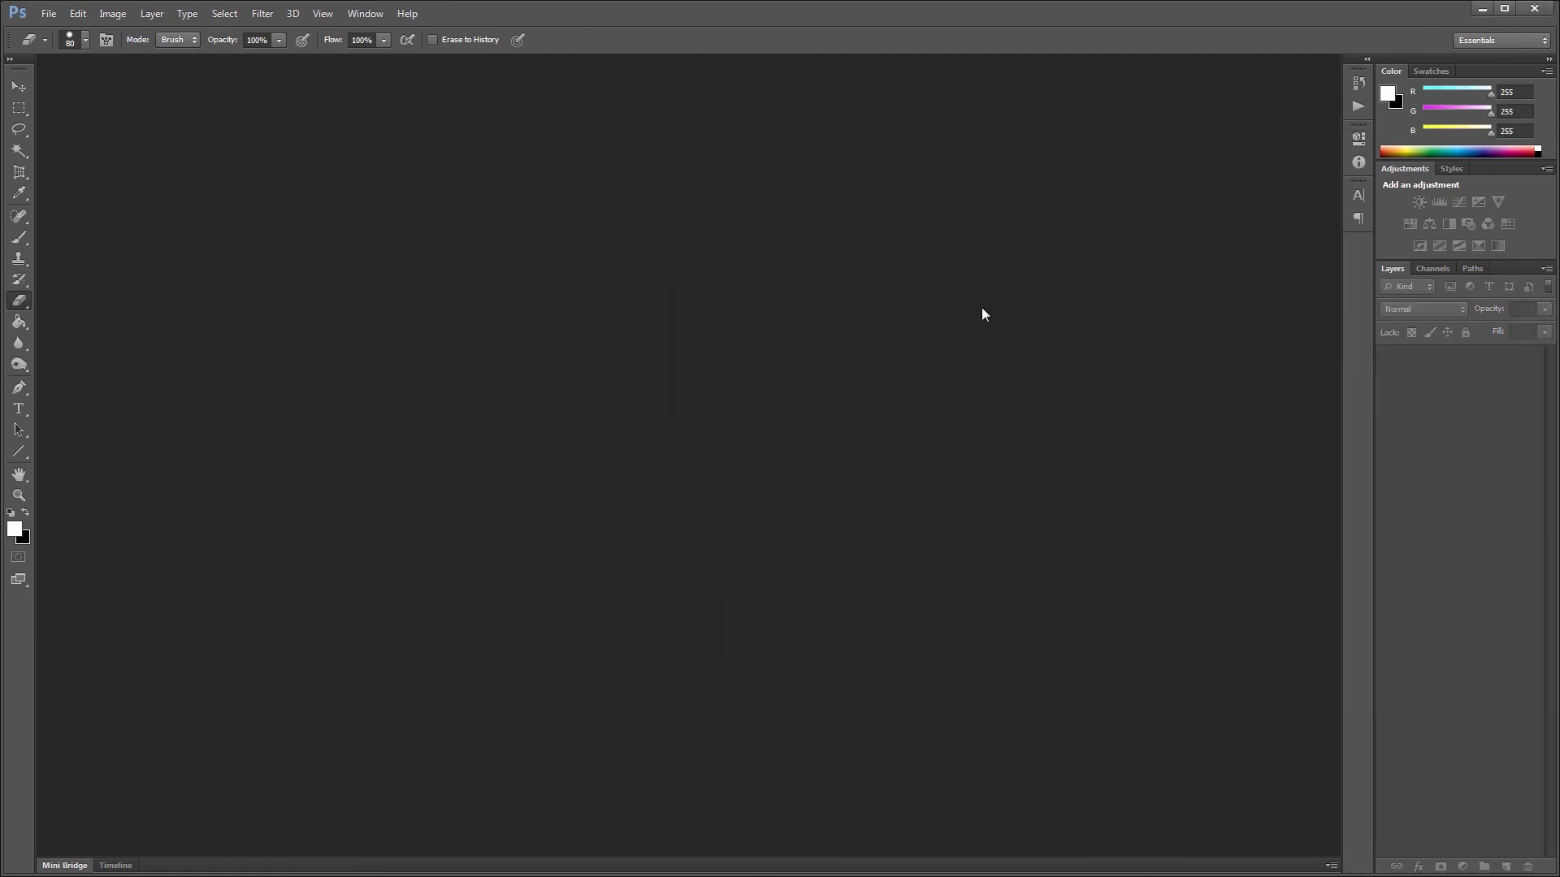
Step: Open Flightsuit_diffColor.png, Flightsuit_rough.png and Flightsuit_specAmount.png together from the BakedTextures folder in Photoshop
{"action": "key", "text": "alt+Tab"}
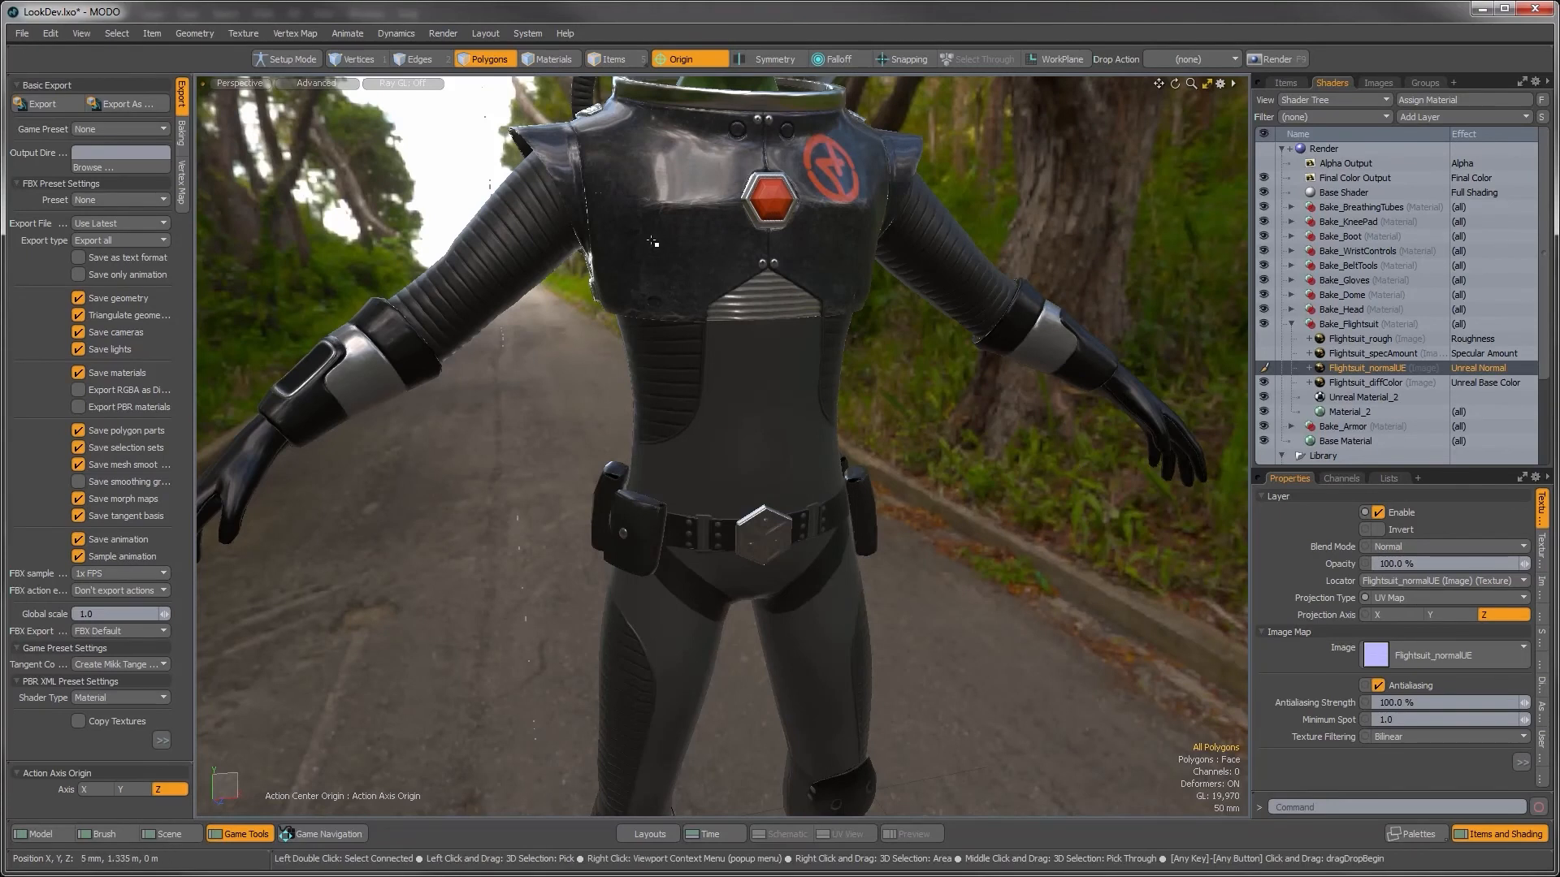
{"action": "key", "text": "alt+Tab"}
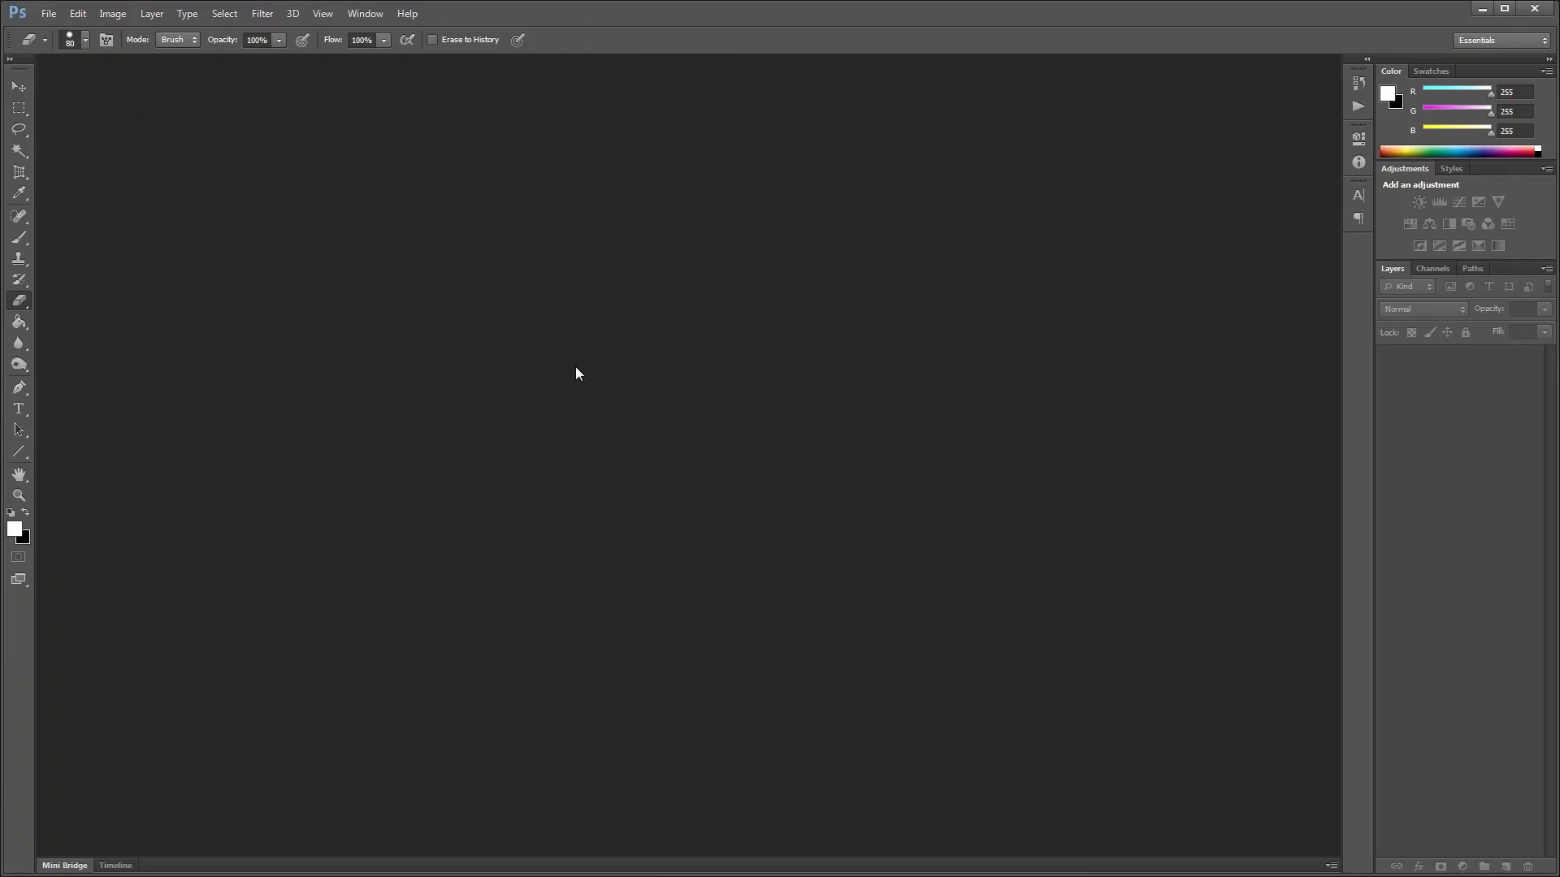
{"action": "key", "text": "ctrl+o"}
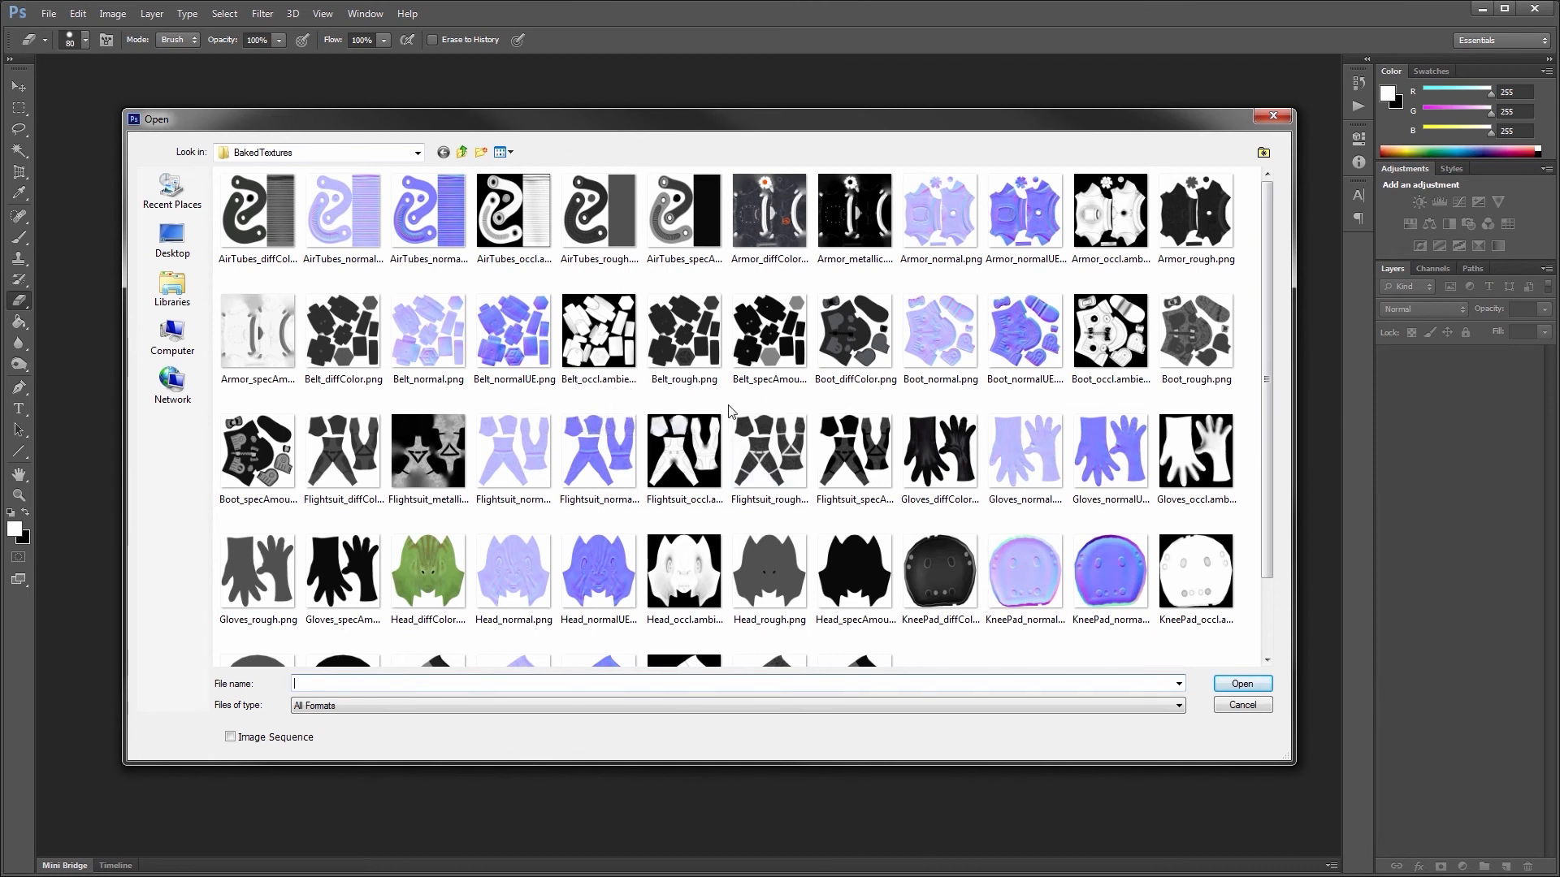
{"action": "left_click", "coordinate": [769, 452]}
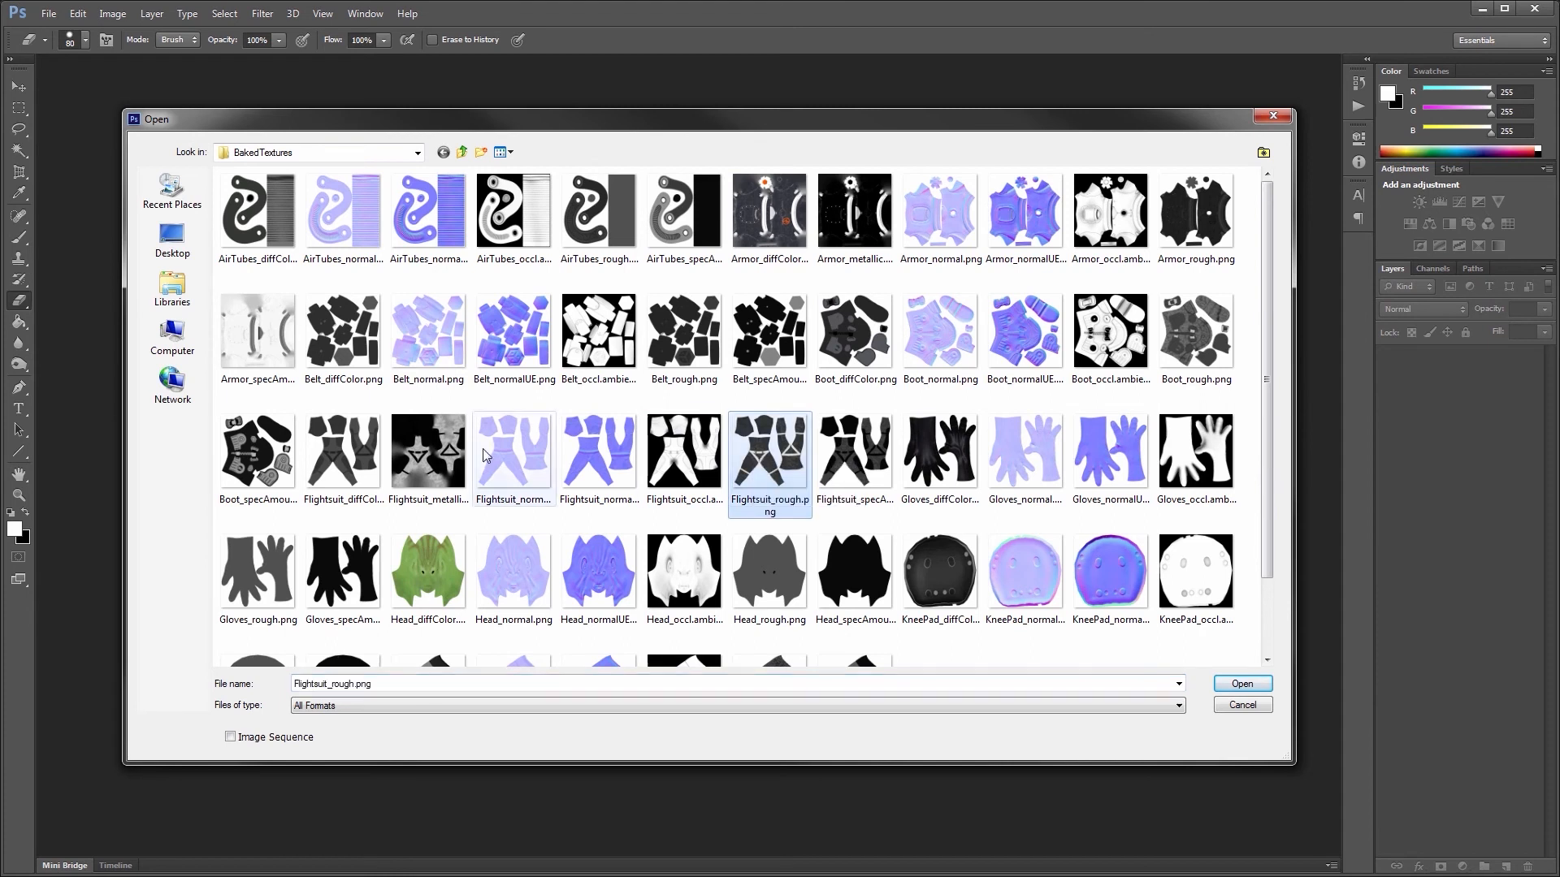
{"action": "left_click", "coordinate": [343, 451]}
{"action": "left_click", "coordinate": [760, 453], "text": "ctrl"}
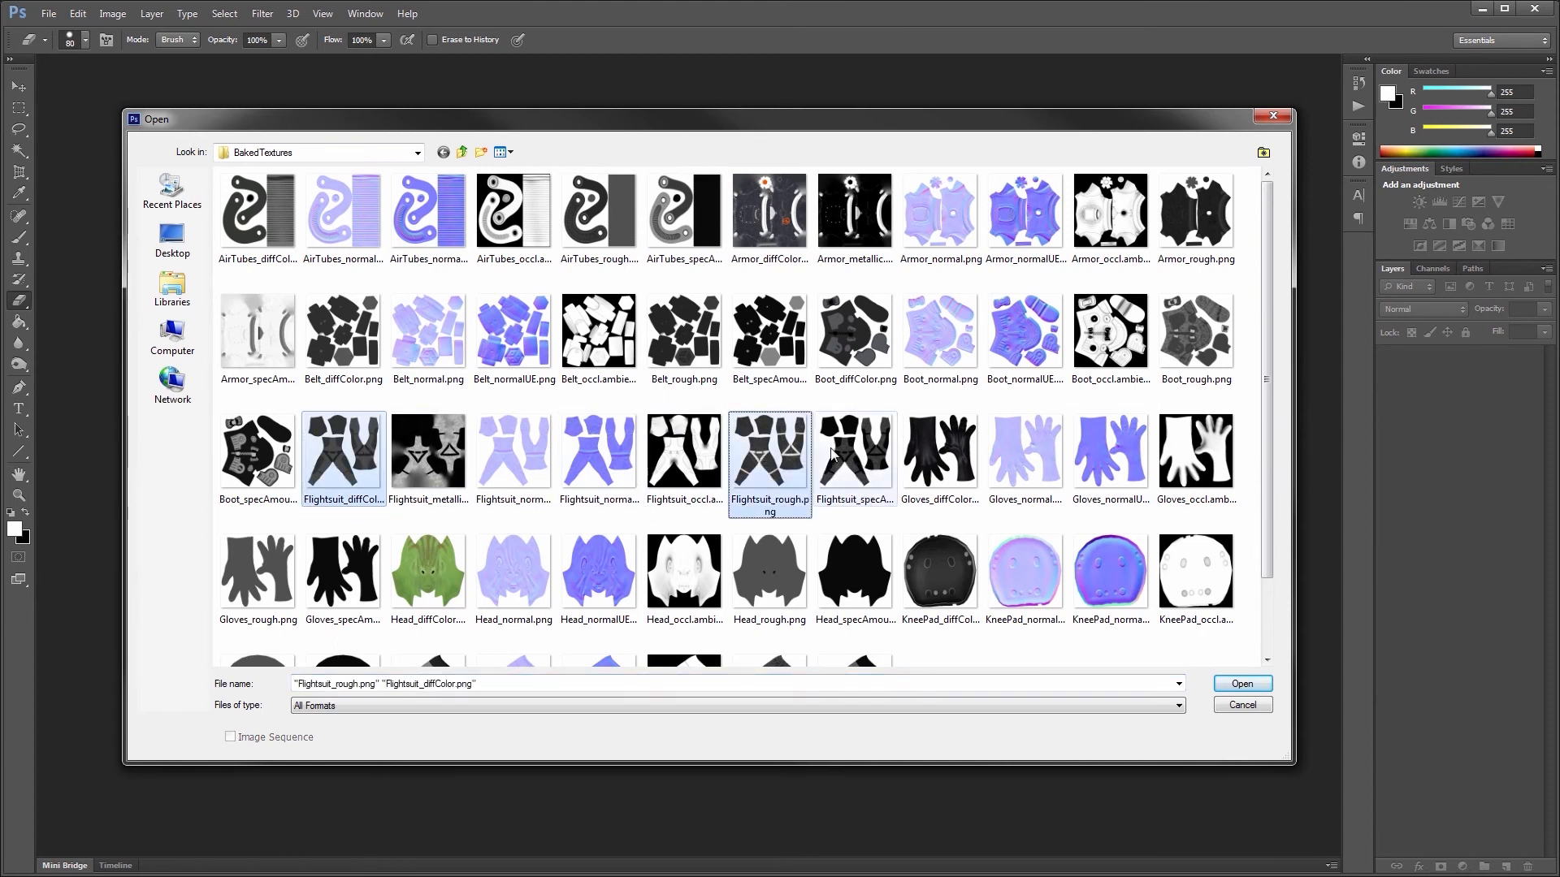
{"action": "left_click", "coordinate": [849, 453], "text": "ctrl"}
{"action": "left_click", "coordinate": [1234, 685]}
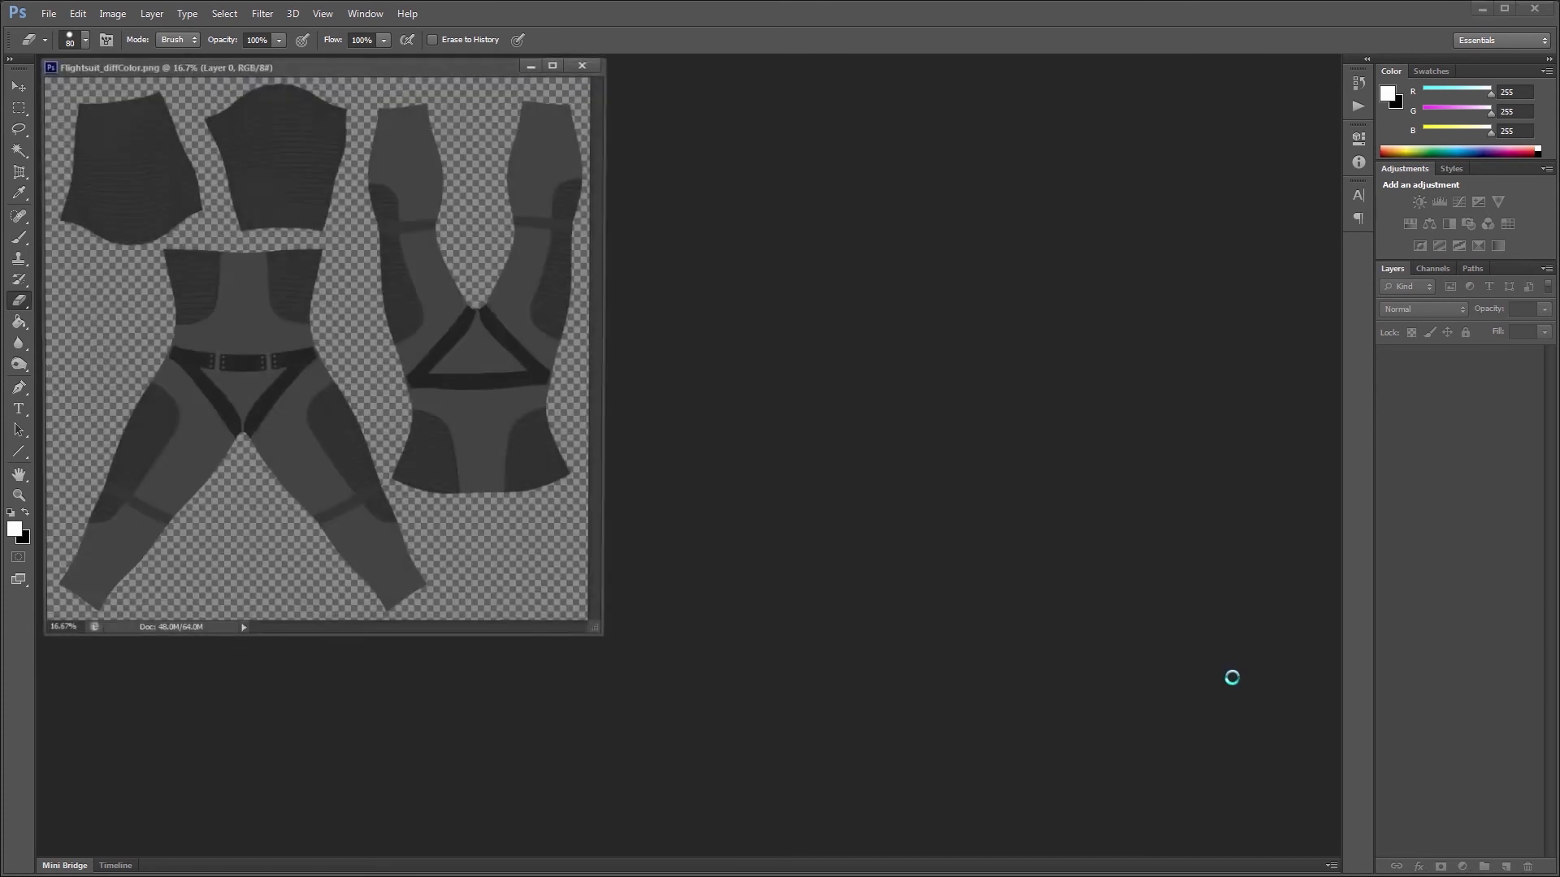
Step: Apply the Solidify A filter to the specular, roughness and diffuse color maps, spreading out their document windows
{"action": "left_click_drag", "start_coordinate": [374, 103], "coordinate": [1048, 196]}
{"action": "left_click", "coordinate": [262, 14]}
{"action": "key", "text": "Escape"}
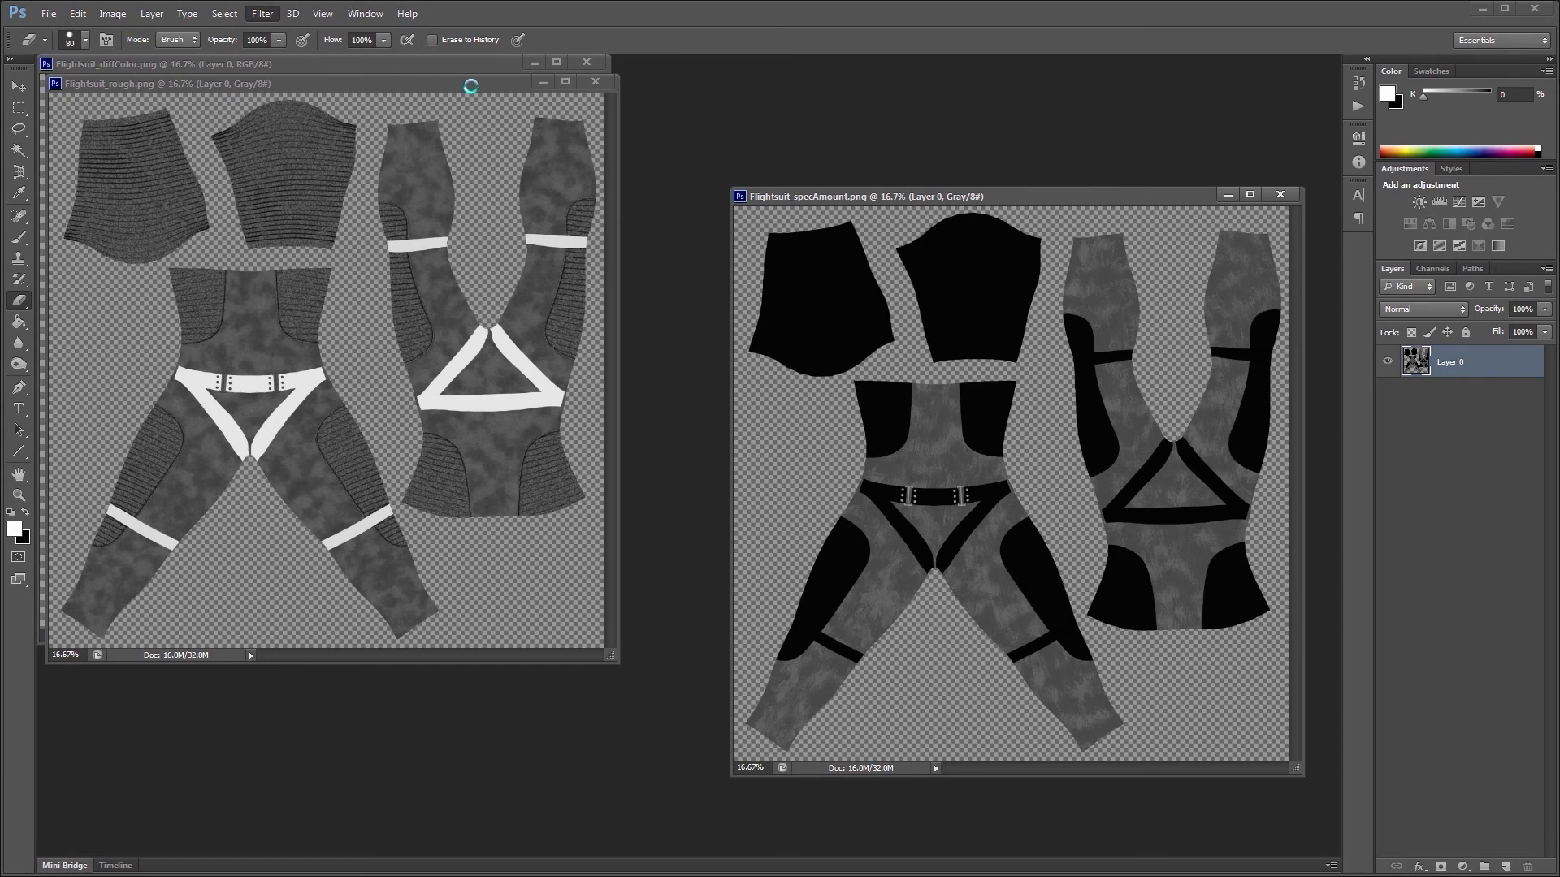
{"action": "left_click_drag", "start_coordinate": [470, 86], "coordinate": [537, 187]}
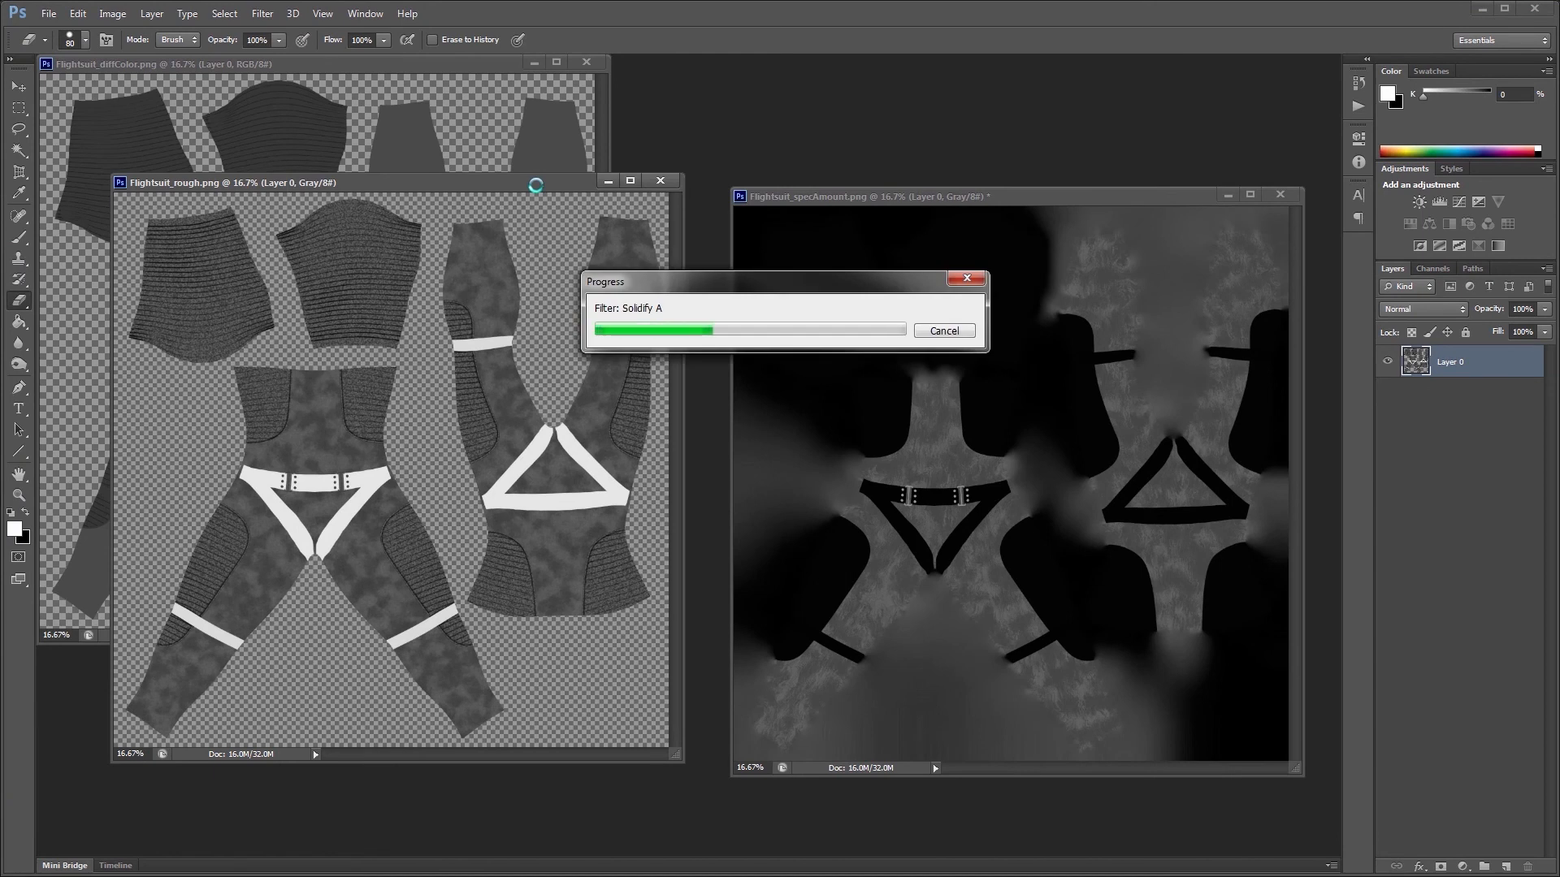
{"action": "left_click_drag", "start_coordinate": [417, 66], "coordinate": [457, 95]}
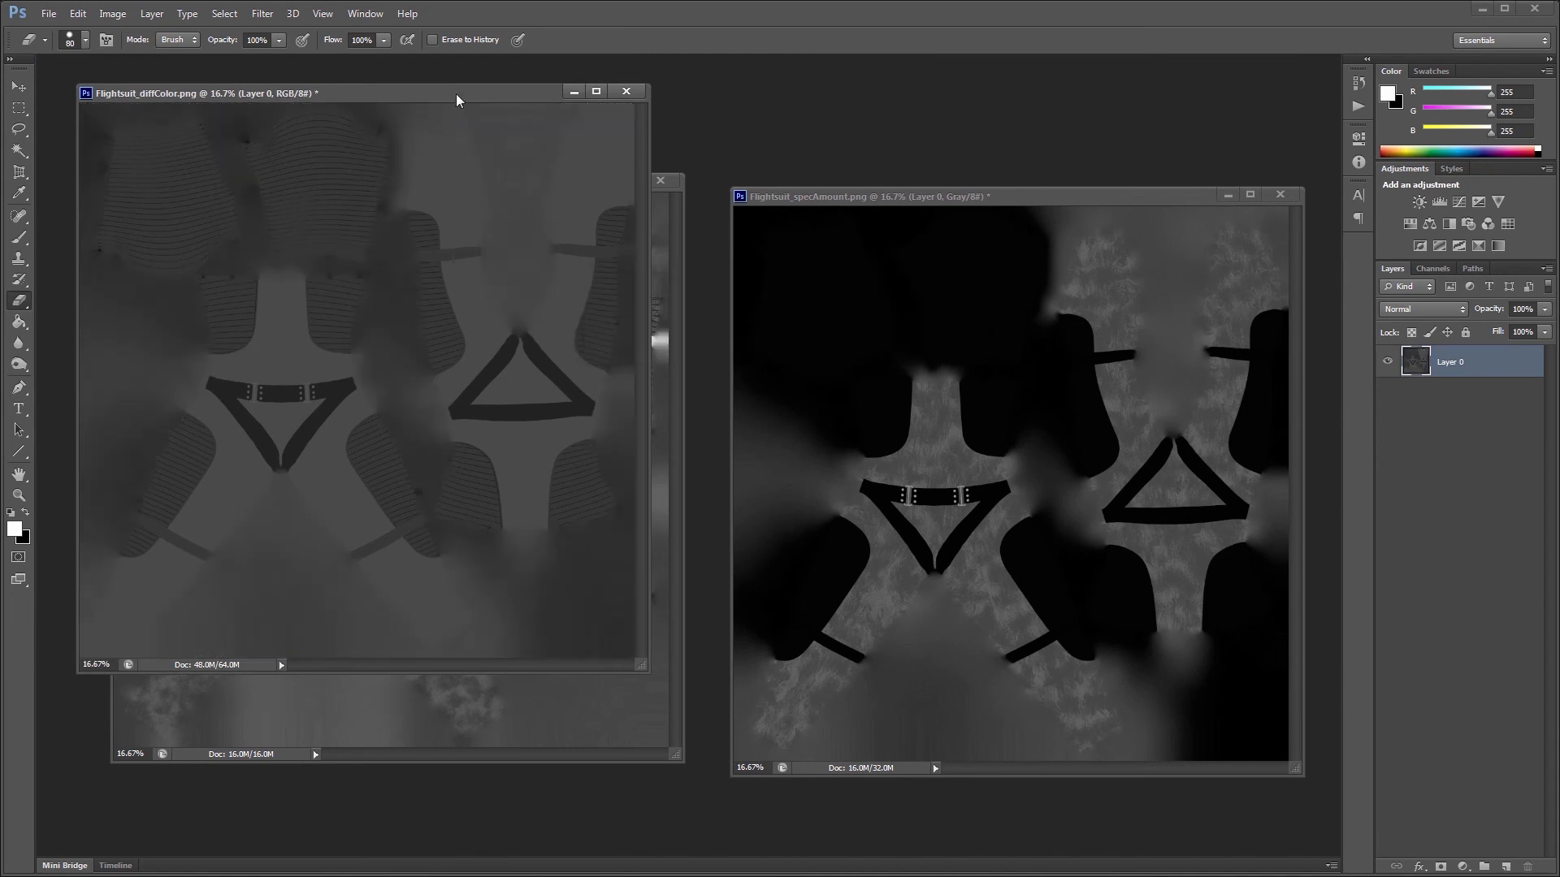
Step: Add a Curves adjustment layer to Flightsuit_specAmount.png, pulling in the white point and lowering the shadows to increase contrast
{"action": "left_click_drag", "start_coordinate": [945, 201], "coordinate": [937, 203]}
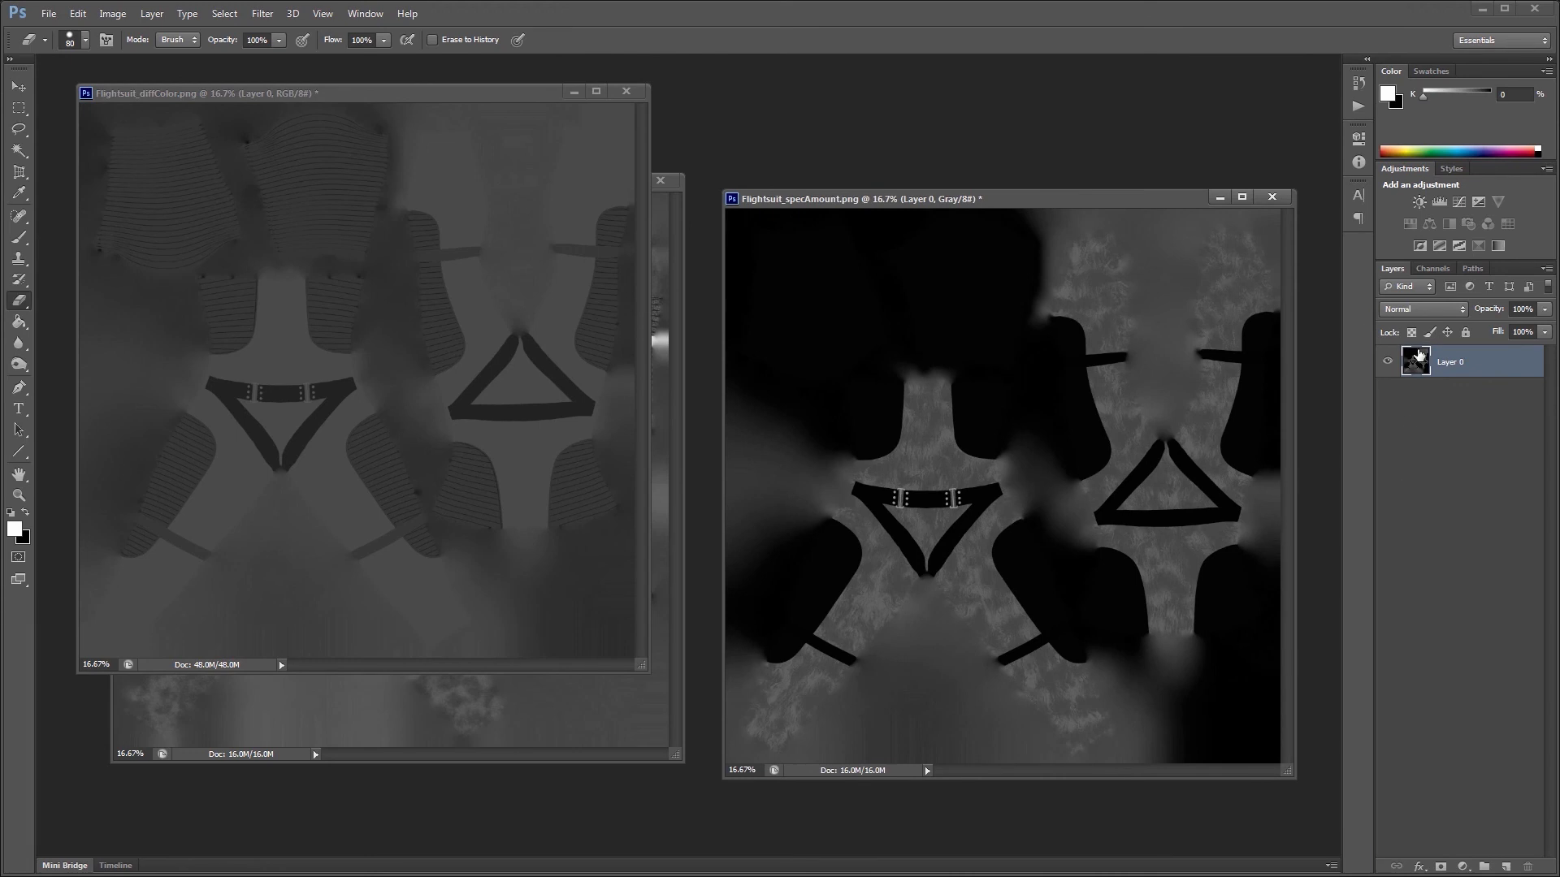
{"action": "left_click", "coordinate": [1459, 201]}
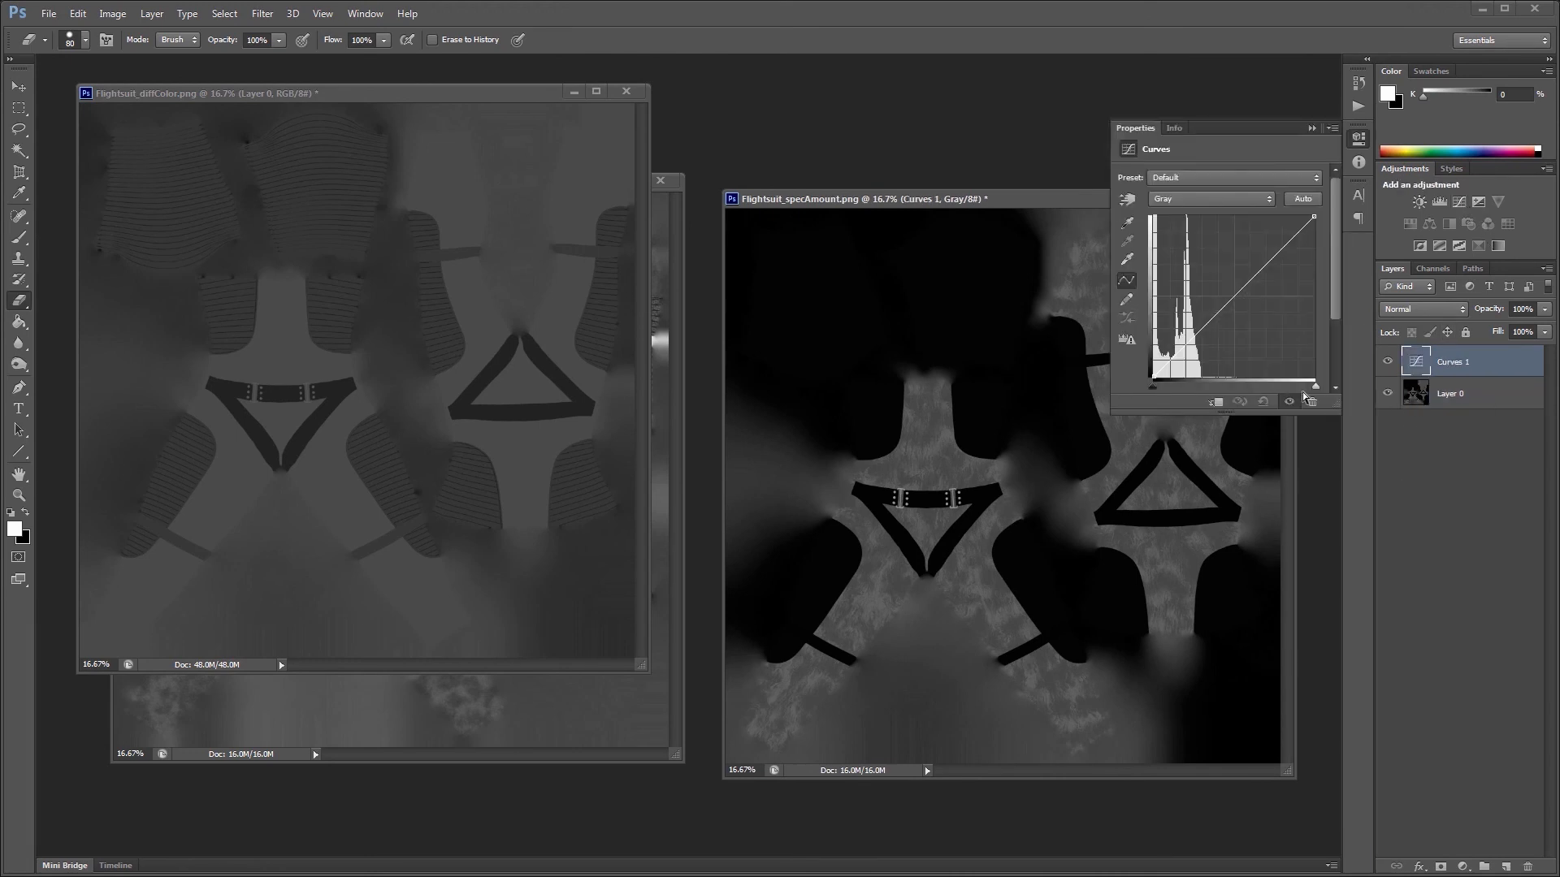
{"action": "left_click_drag", "start_coordinate": [1316, 388], "coordinate": [1216, 385]}
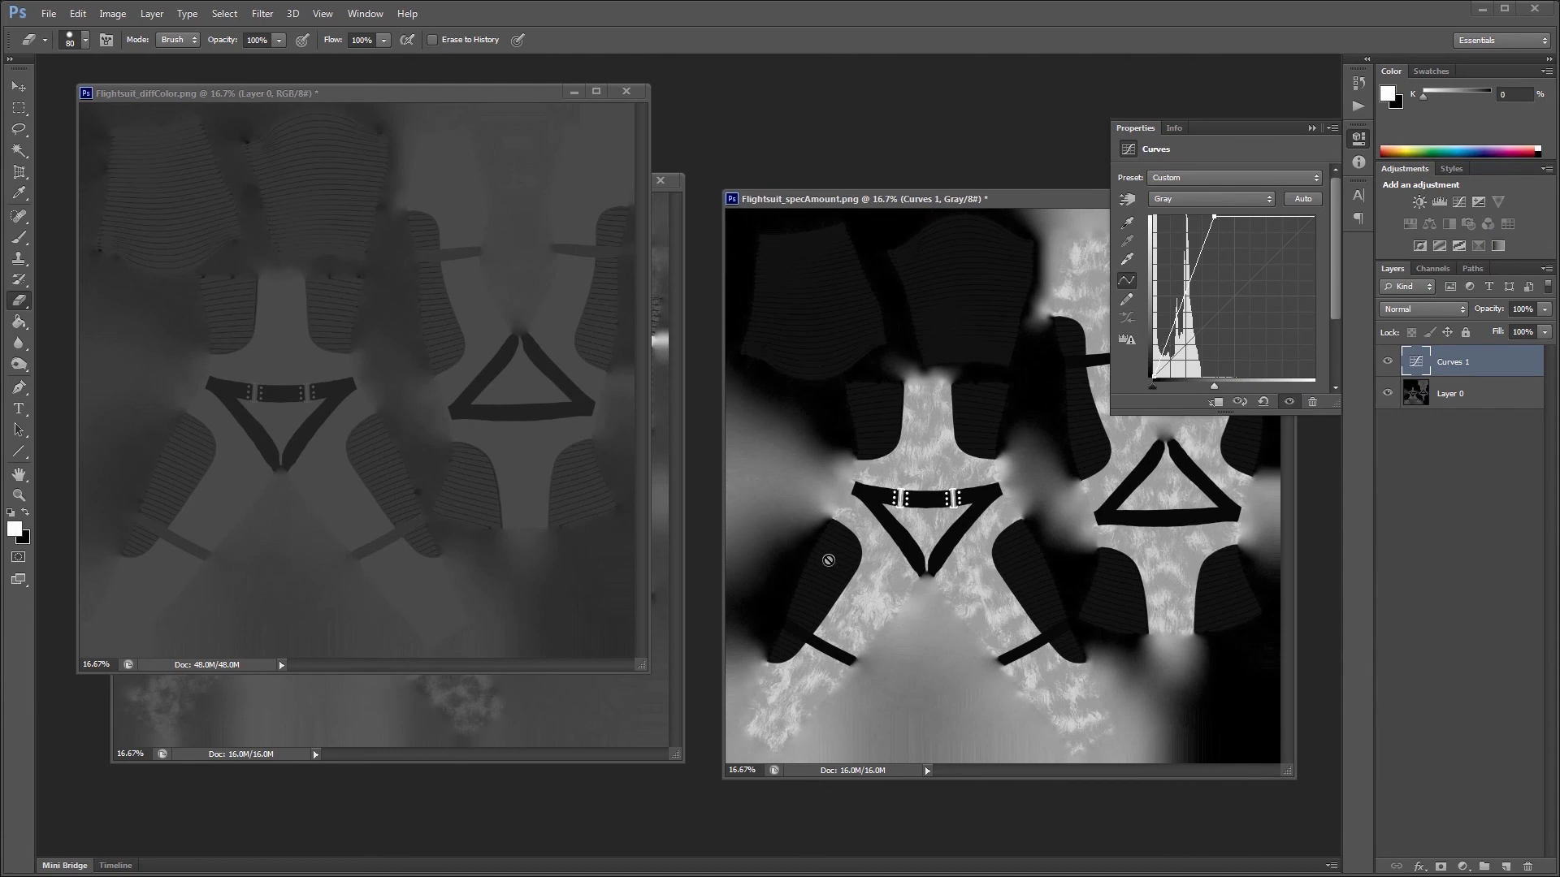
{"action": "left_click_drag", "start_coordinate": [1161, 365], "coordinate": [1158, 374]}
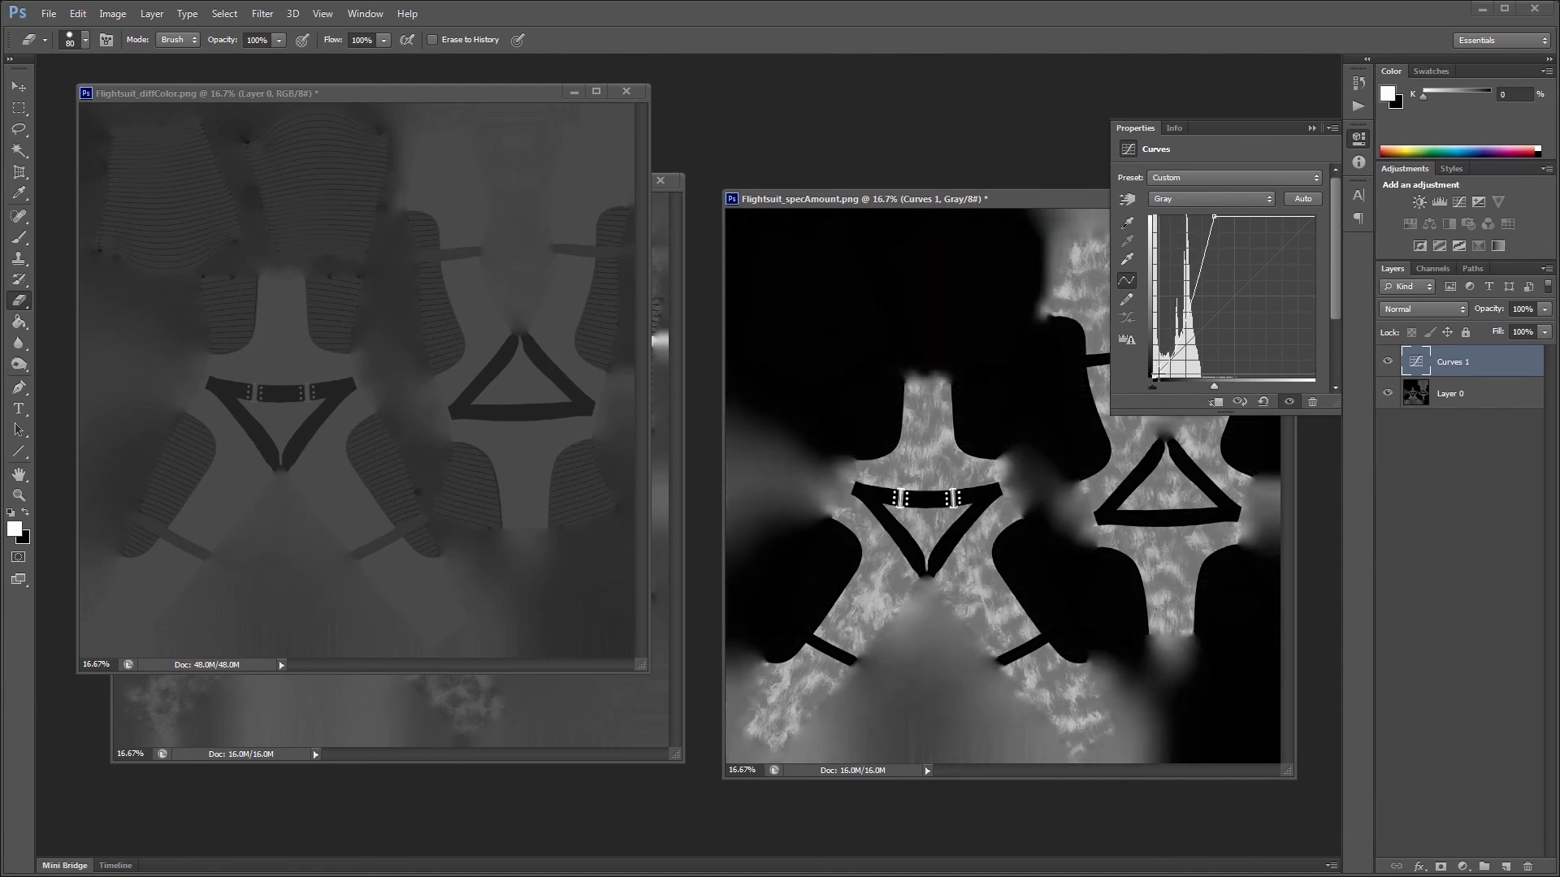
{"action": "left_click_drag", "start_coordinate": [1194, 304], "coordinate": [1179, 363]}
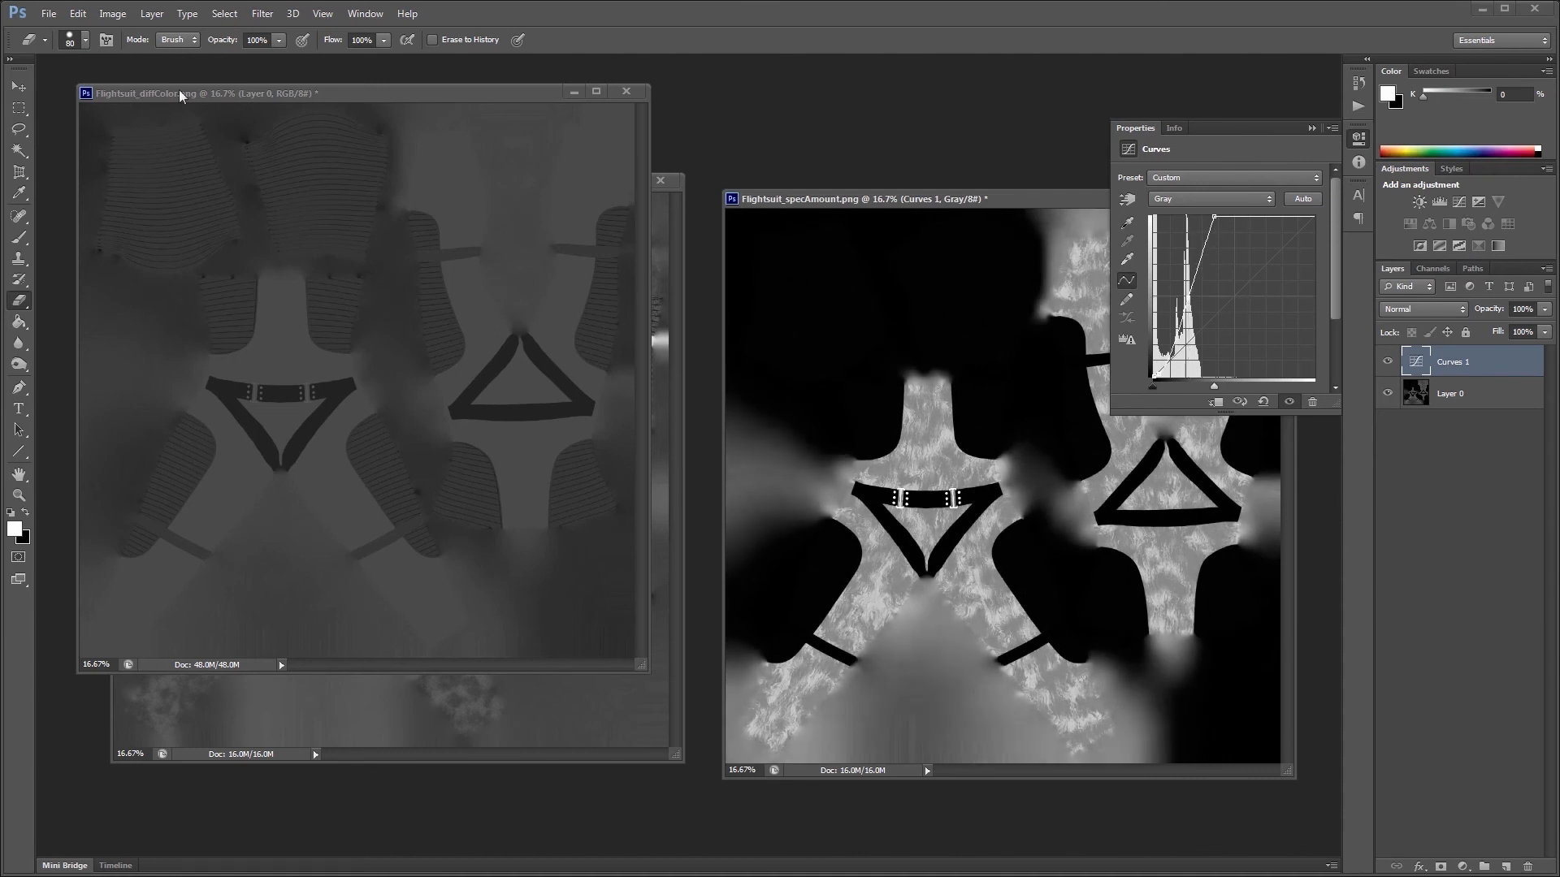
Step: Save the adjusted specular map as a PNG copy named Flightsuit_metallic.png in BakedTextures, replacing the existing file
{"action": "left_click", "coordinate": [49, 14]}
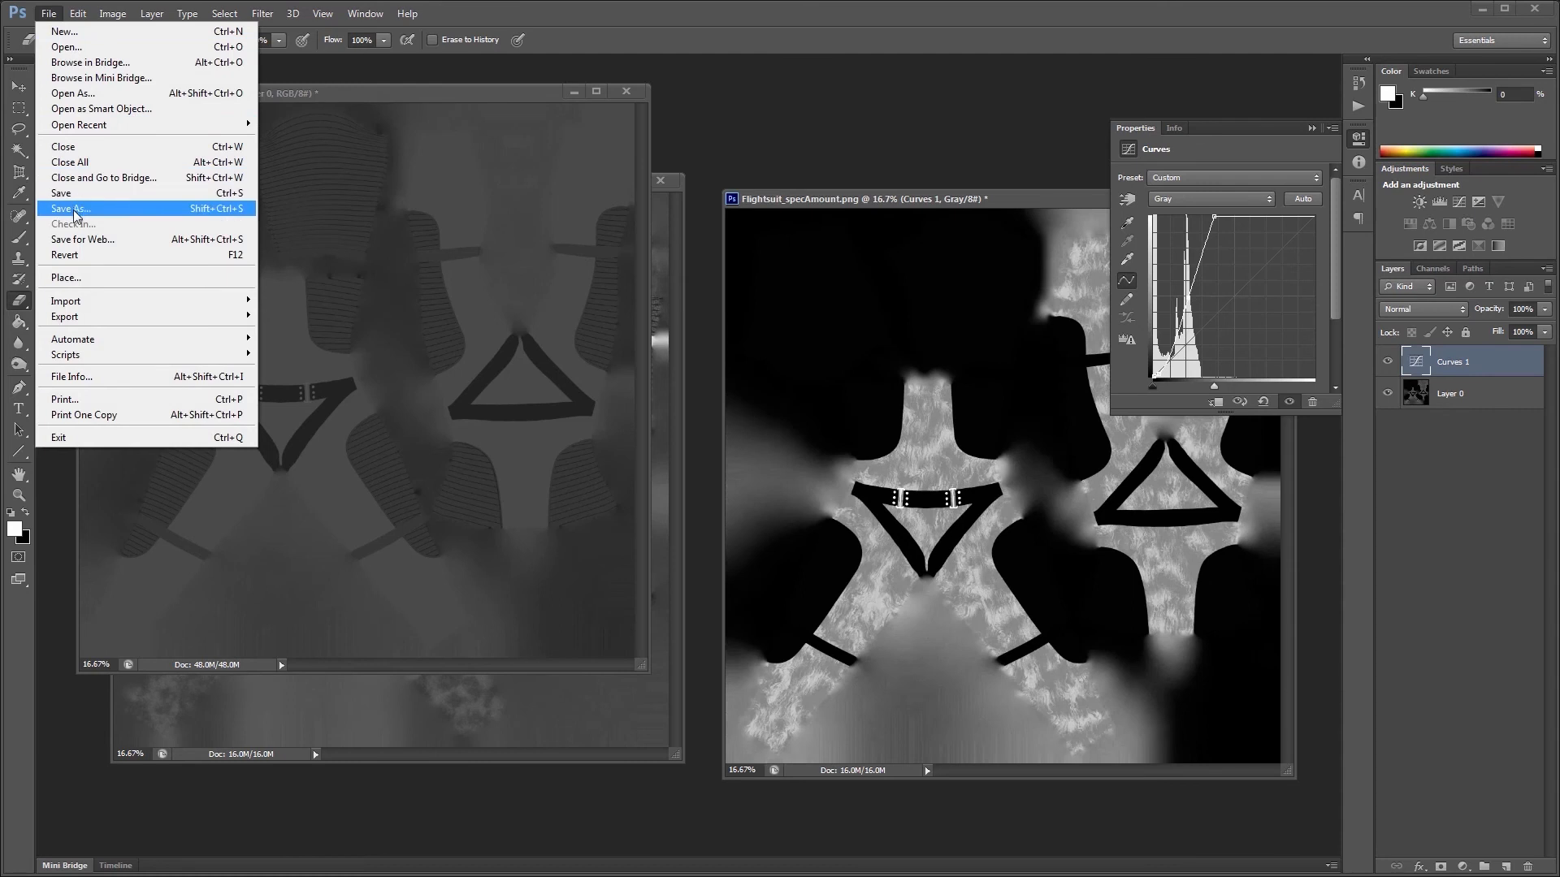
{"action": "left_click", "coordinate": [71, 209]}
{"action": "left_click", "coordinate": [365, 546]}
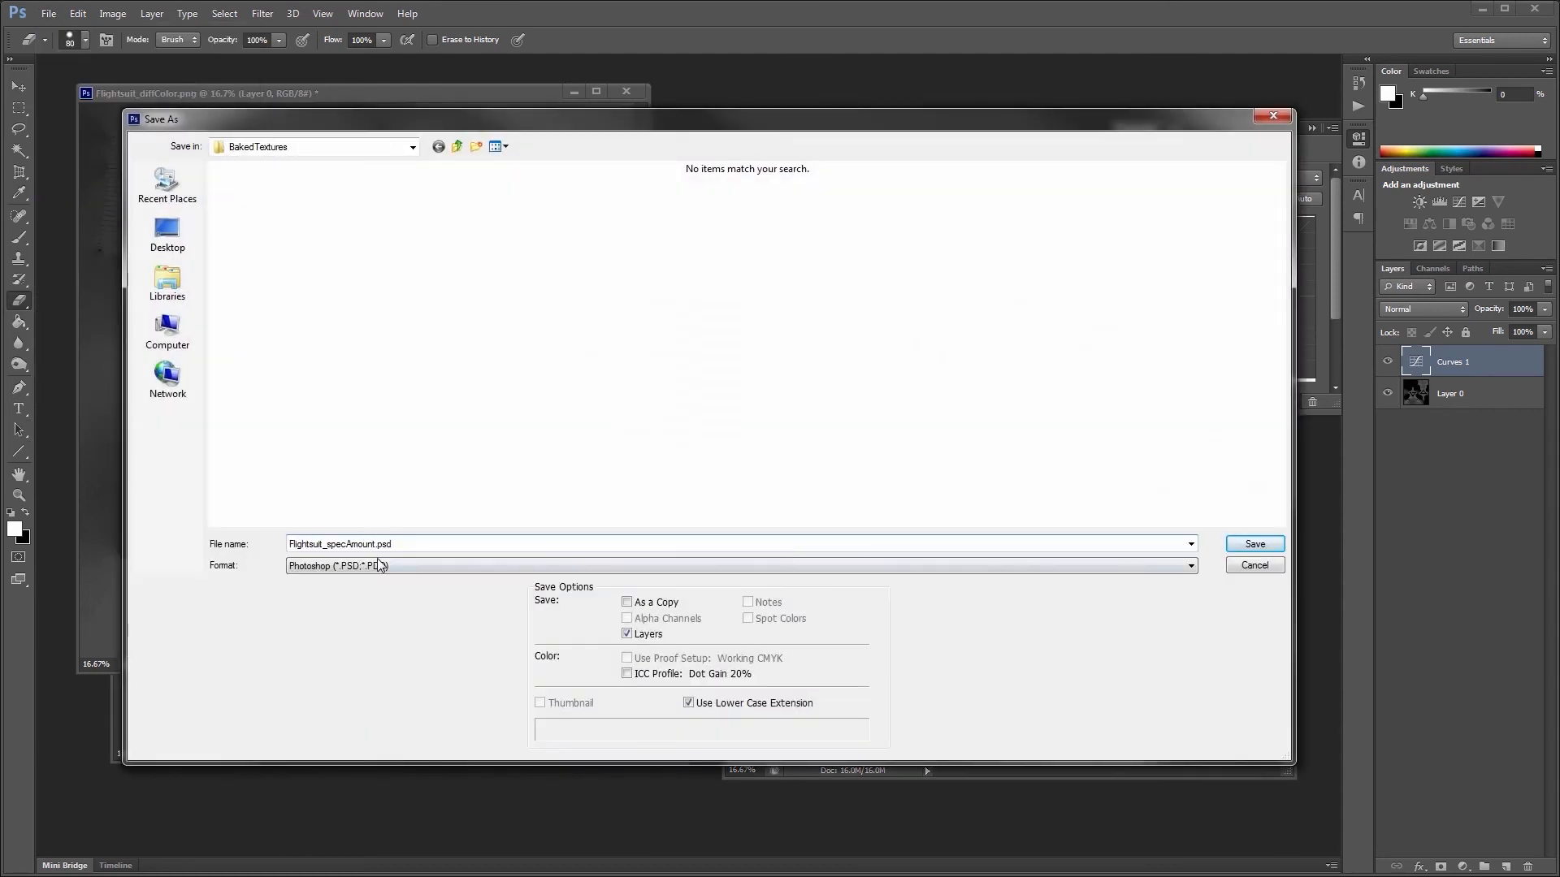
{"action": "left_click", "coordinate": [379, 564]}
{"action": "left_click", "coordinate": [341, 765]}
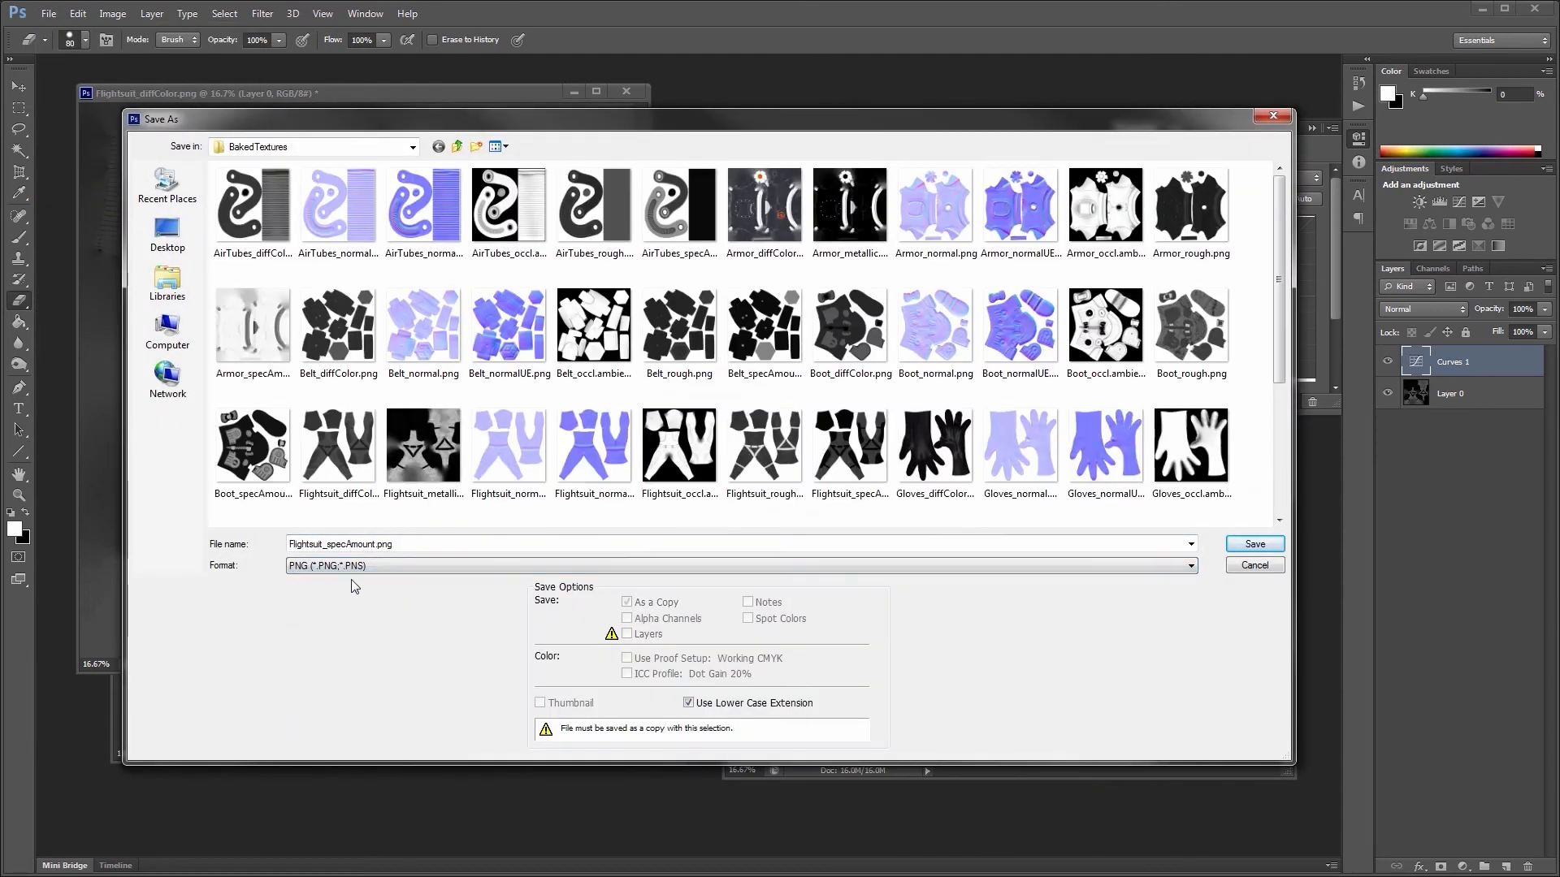
{"action": "left_click", "coordinate": [374, 546]}
{"action": "left_click", "coordinate": [377, 545]}
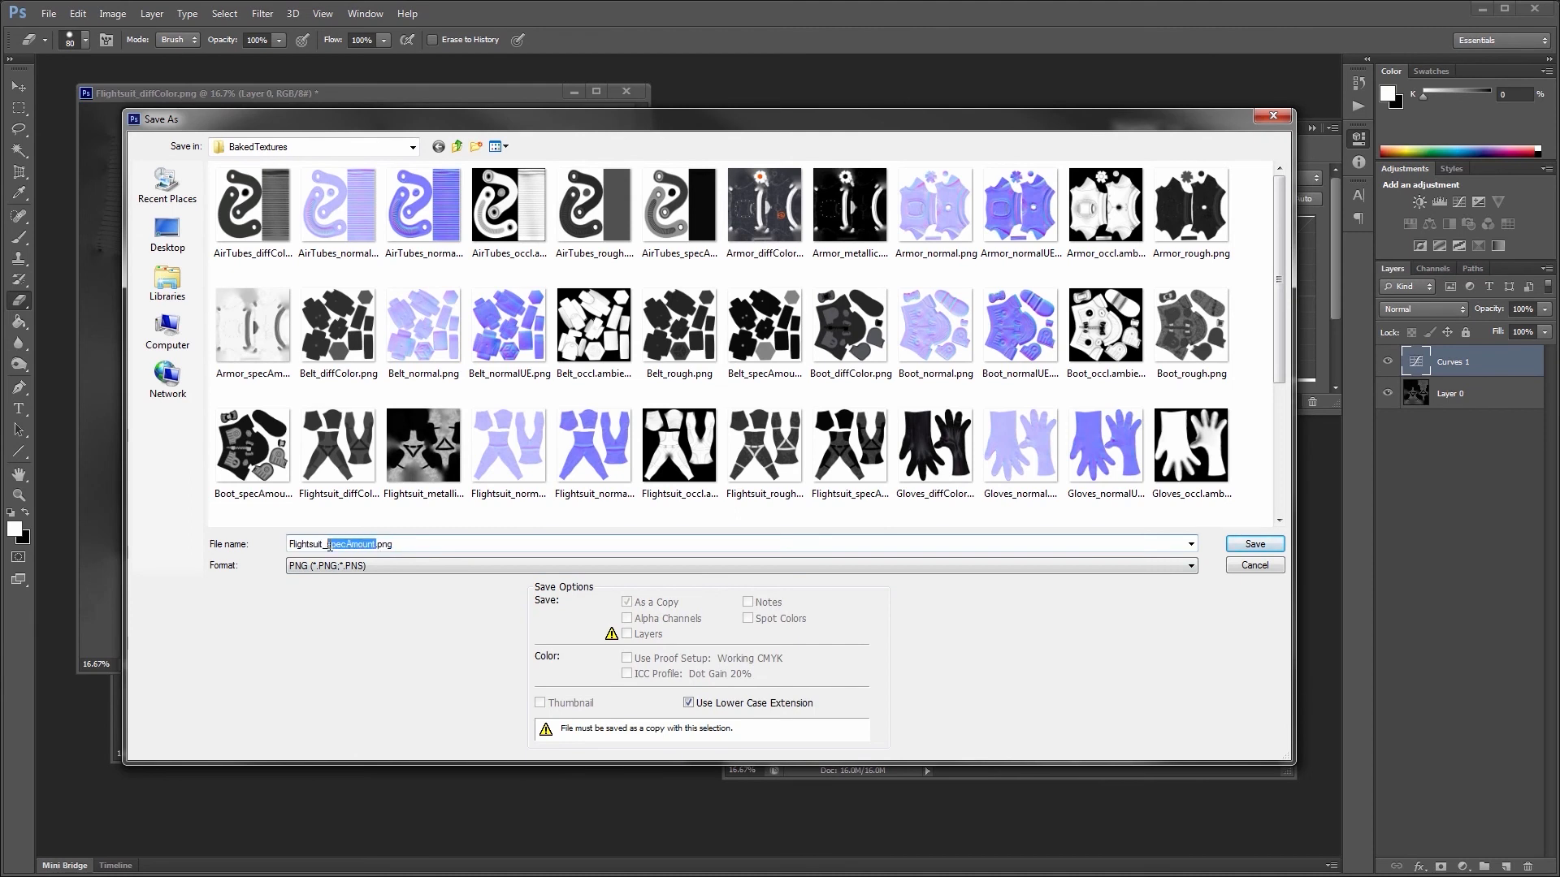
{"action": "type", "text": "metalli"}
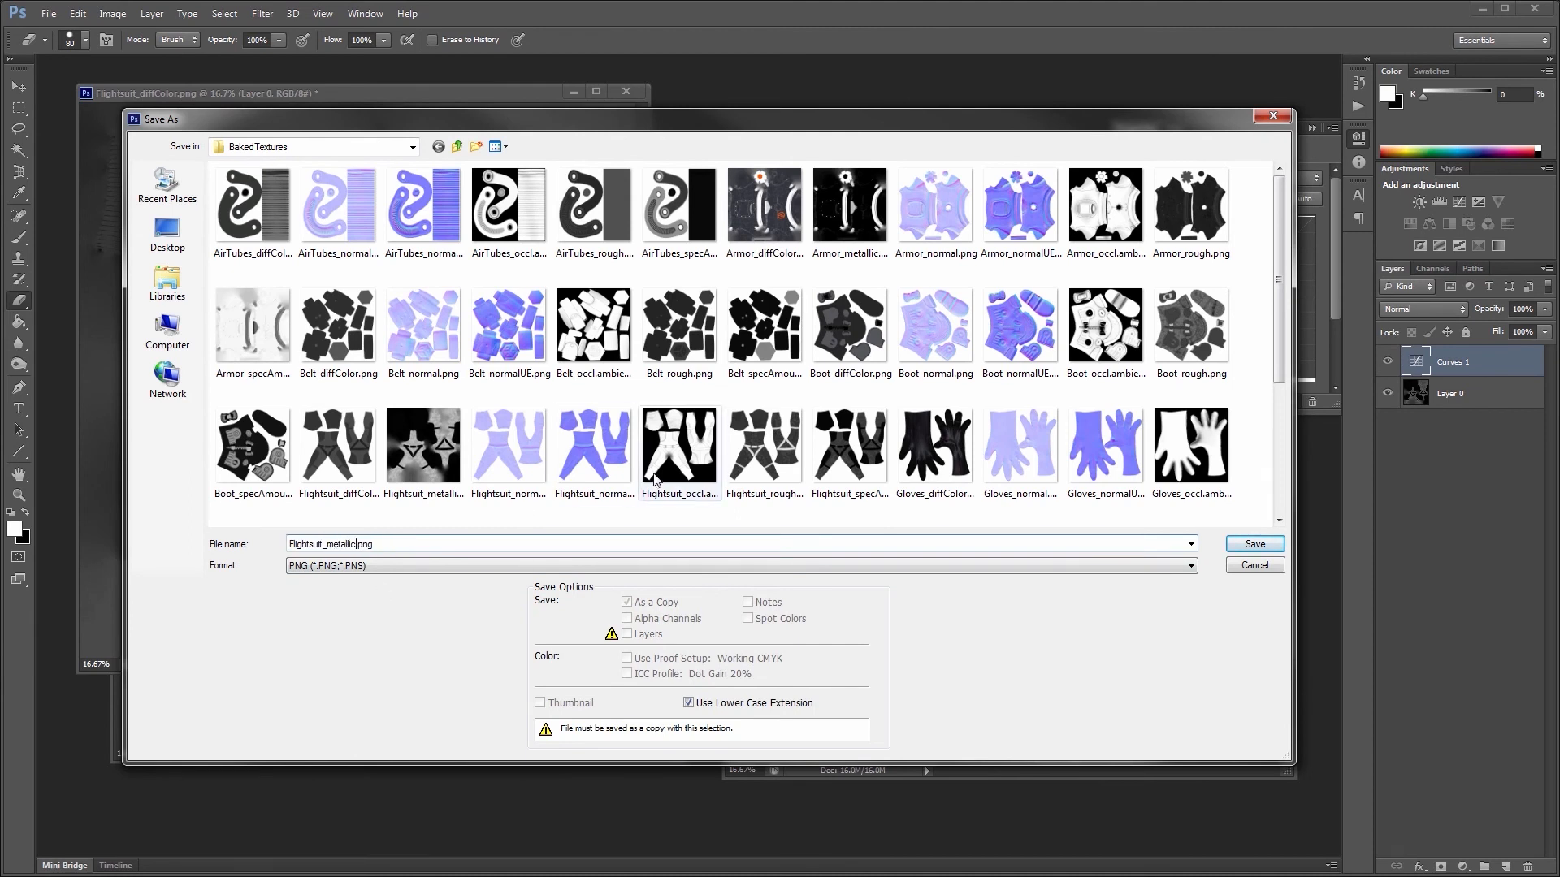
{"action": "left_click", "coordinate": [1229, 544]}
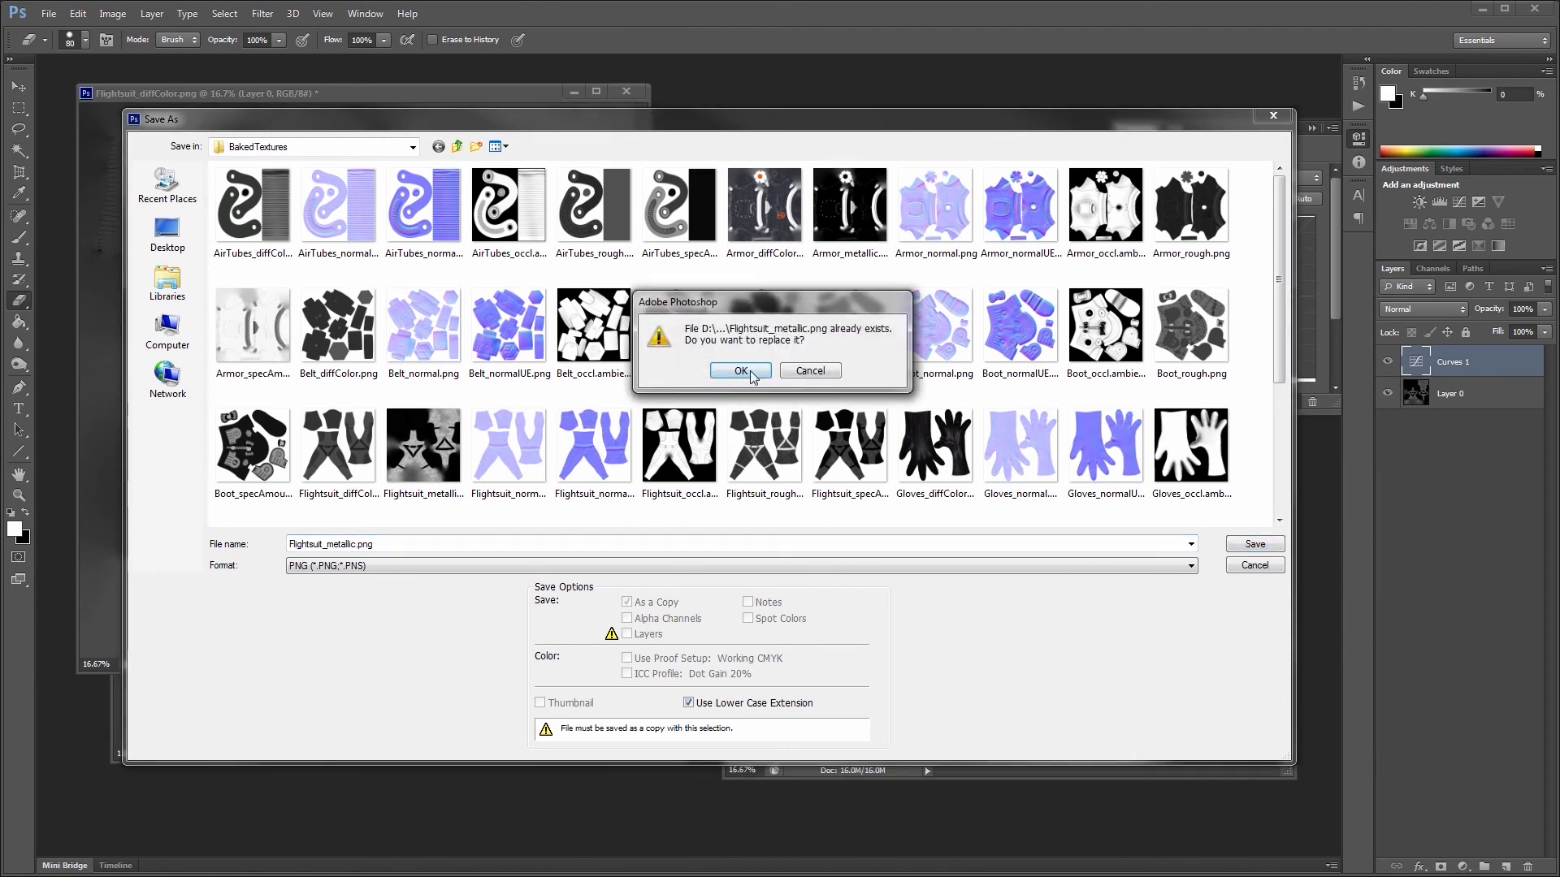
{"action": "left_click", "coordinate": [751, 372]}
{"action": "left_click", "coordinate": [874, 313]}
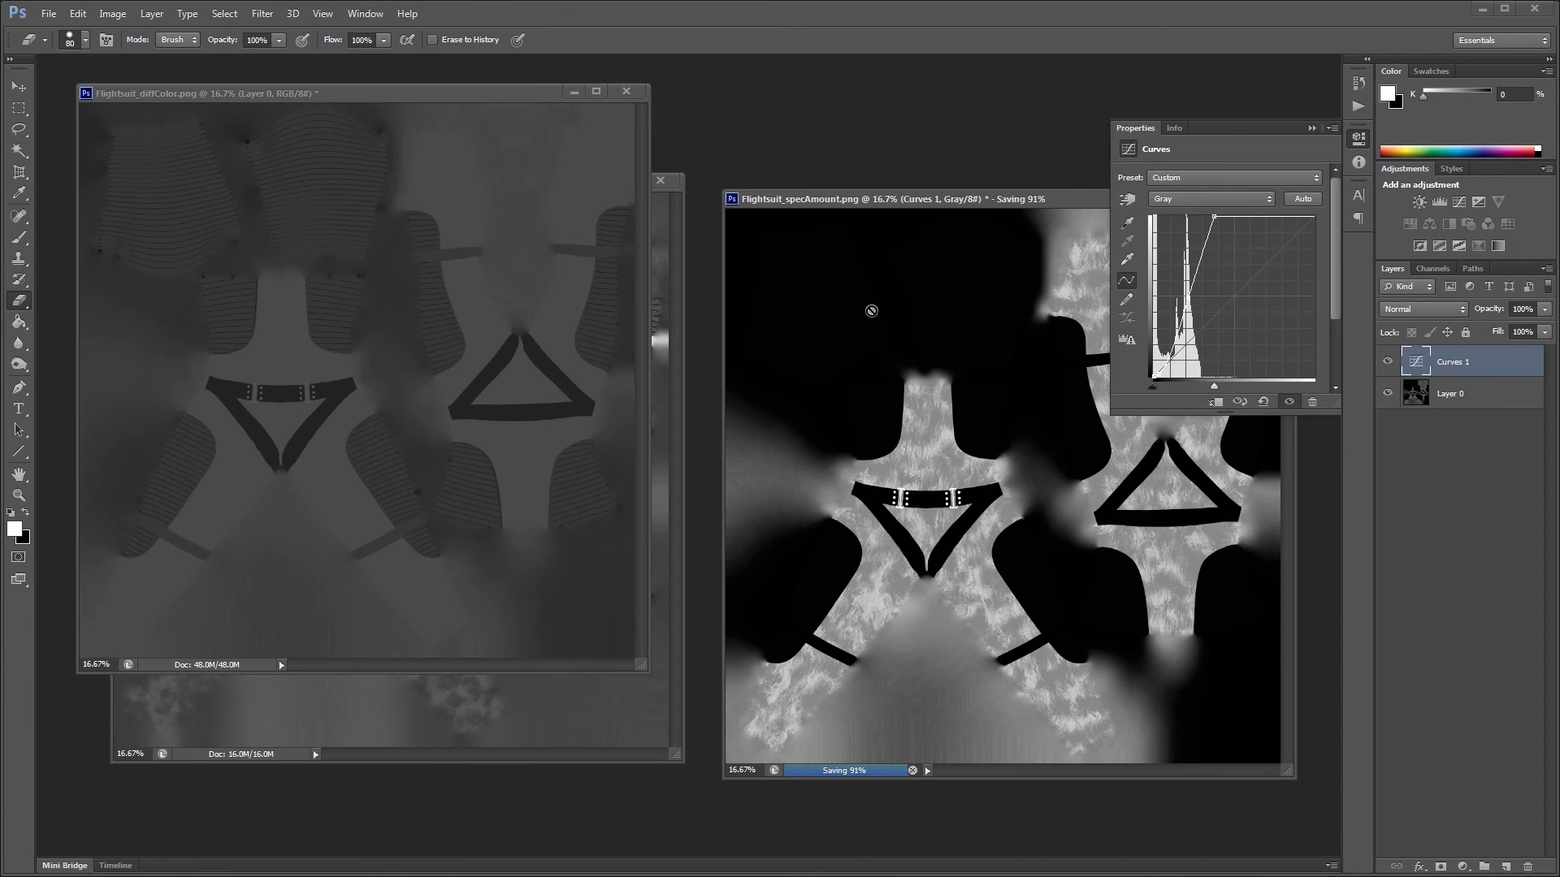
Step: Switch to MODO and load Flightsuit_metallic.png from BakedTextures as an image layer in the Bake_Flightsuit material
{"action": "key", "text": "alt+Tab"}
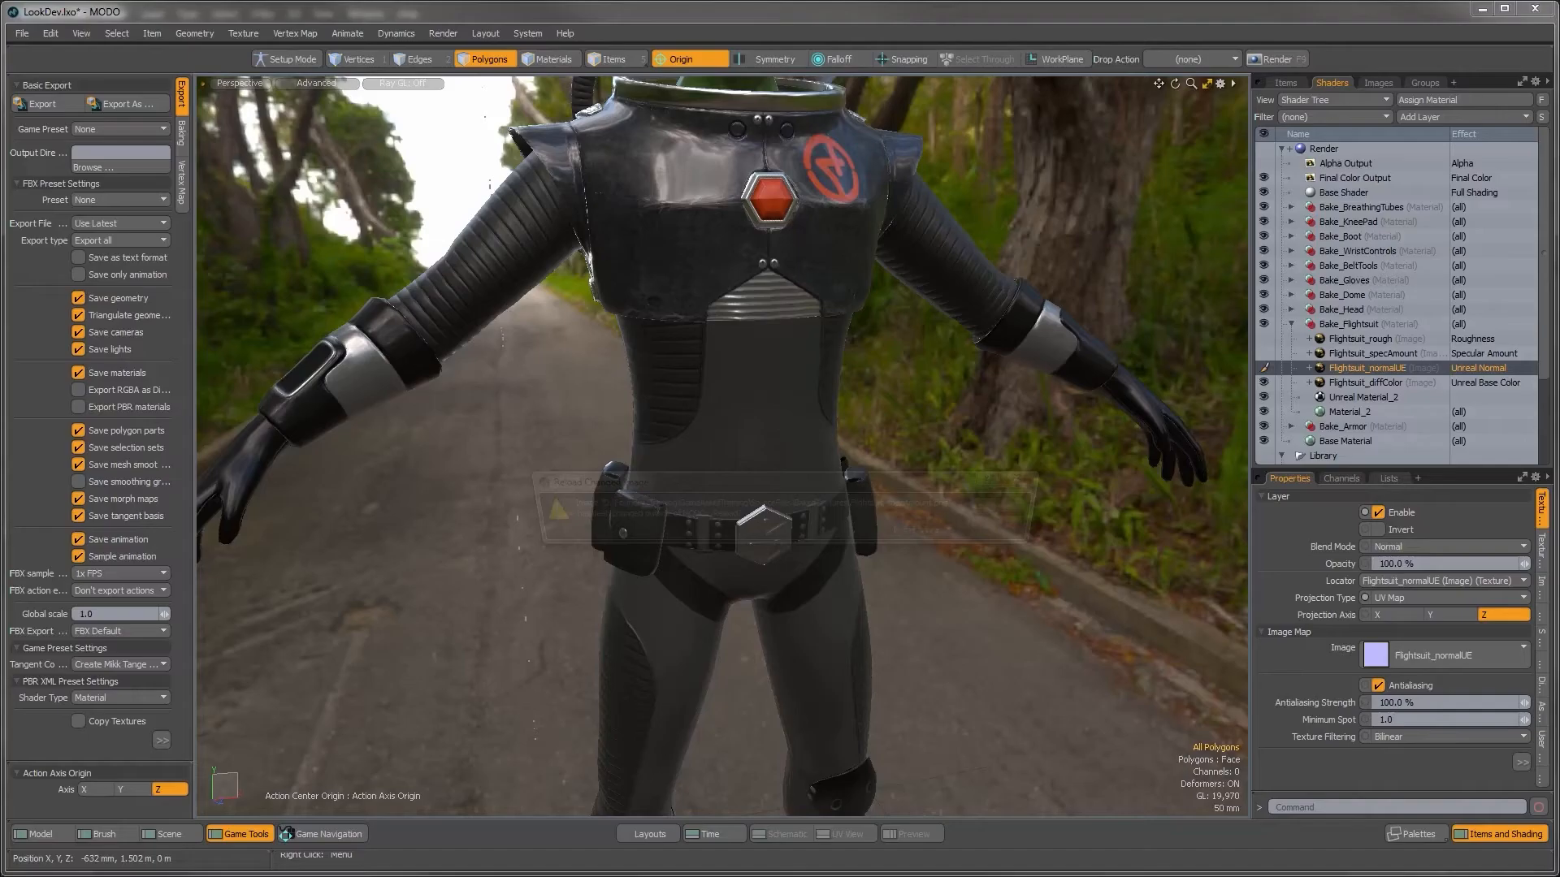
{"action": "left_click", "coordinate": [1008, 525]}
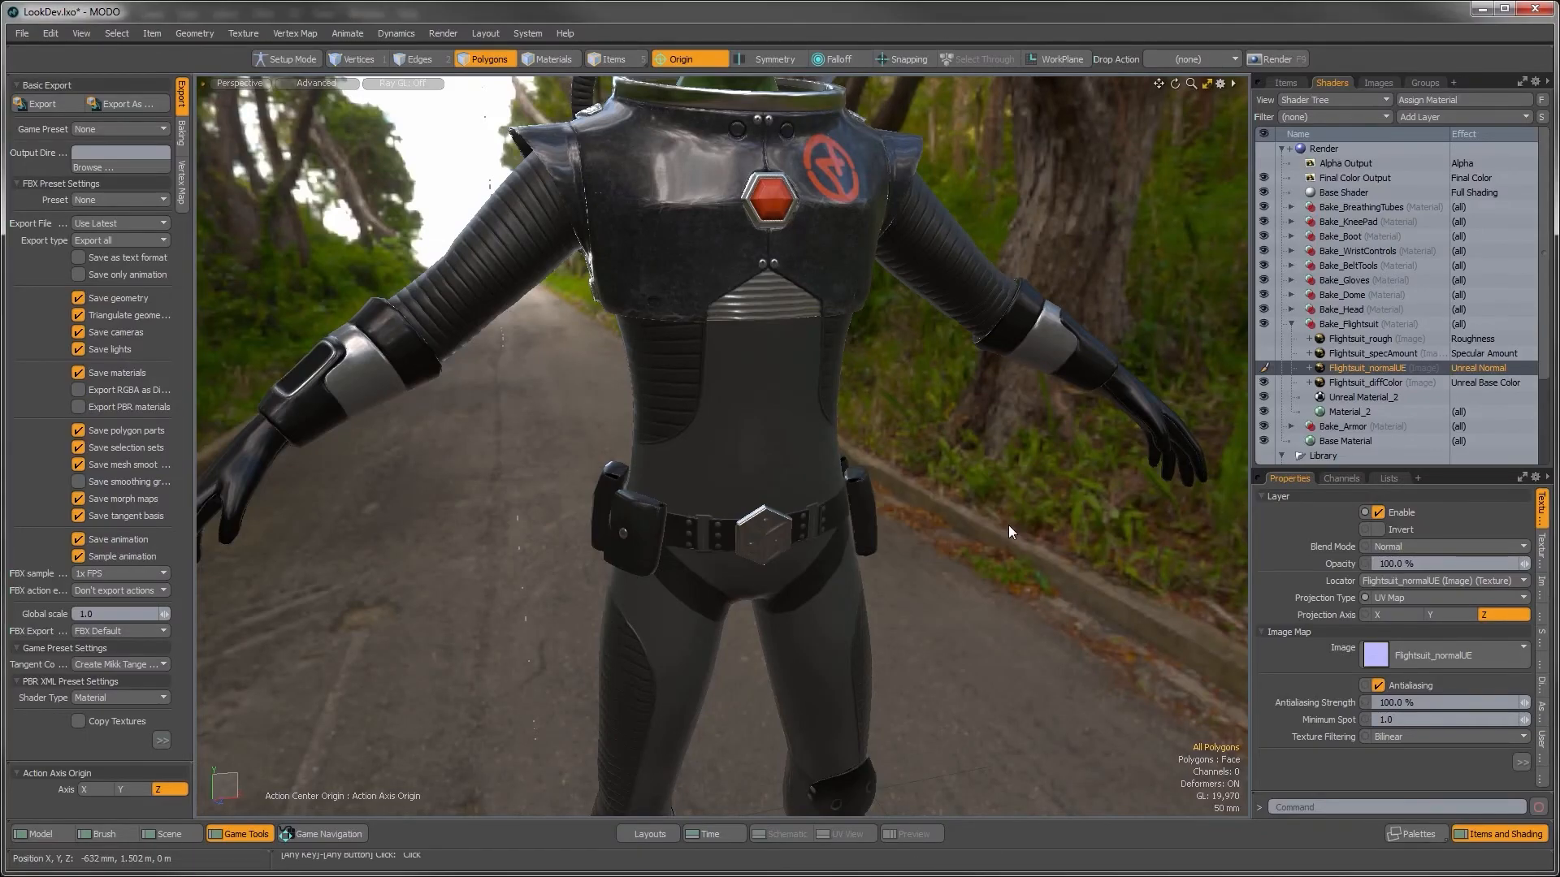
{"action": "left_click", "coordinate": [1431, 118]}
{"action": "mouse_move", "coordinate": [1431, 137]}
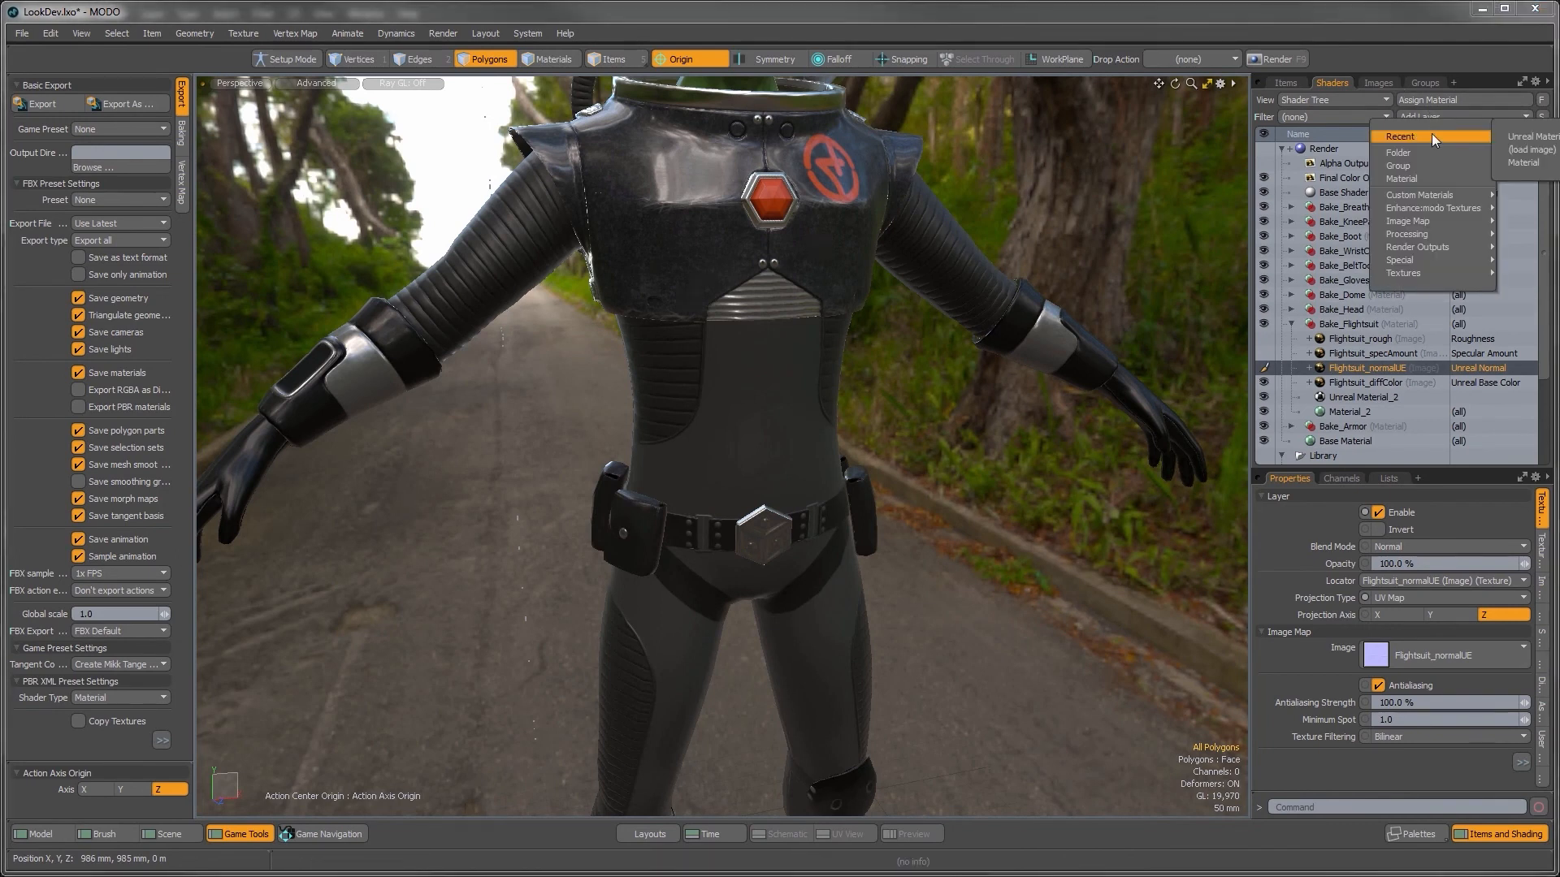
{"action": "left_click", "coordinate": [1514, 151]}
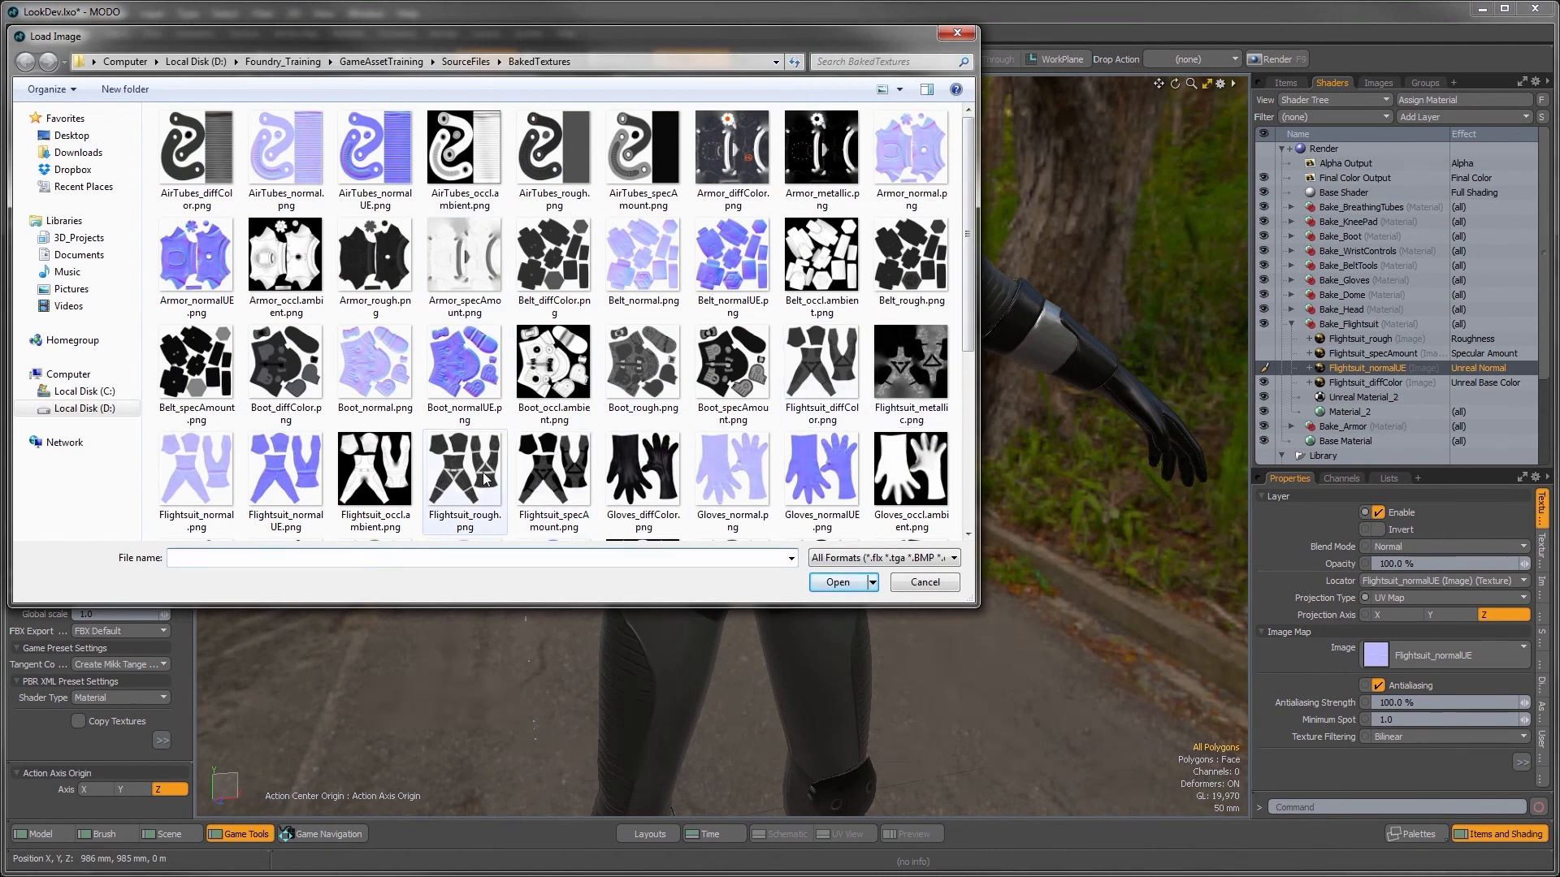
{"action": "left_click", "coordinate": [893, 377]}
{"action": "left_click", "coordinate": [842, 584]}
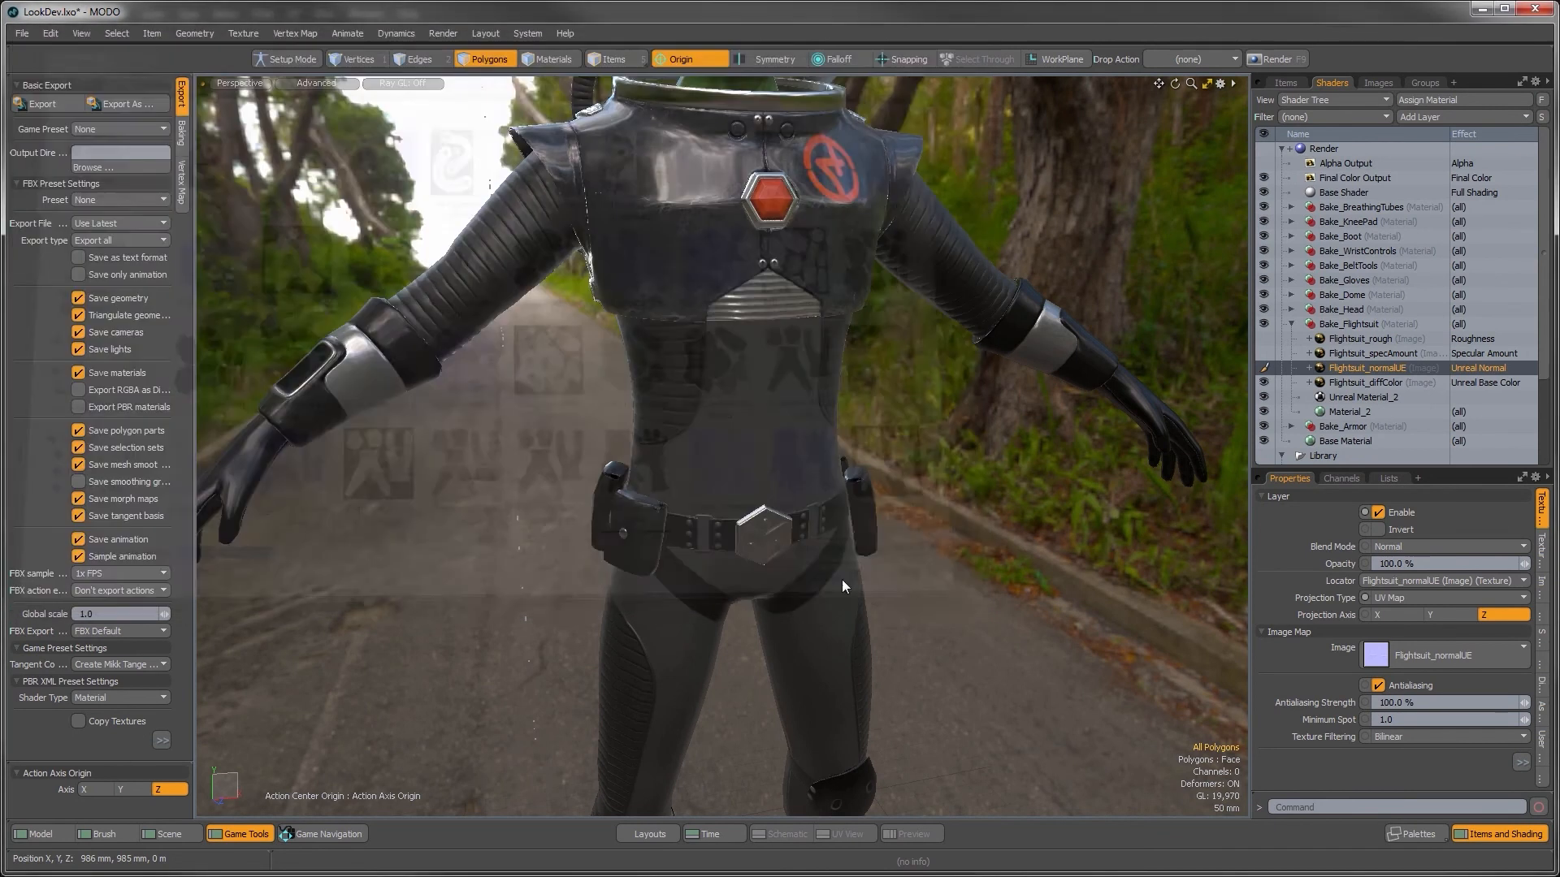
Step: Set the Flightsuit_metallic layer's effect to Unreal Metallic and check the suit around the belt
{"action": "left_click_drag", "start_coordinate": [1336, 344], "coordinate": [1450, 375]}
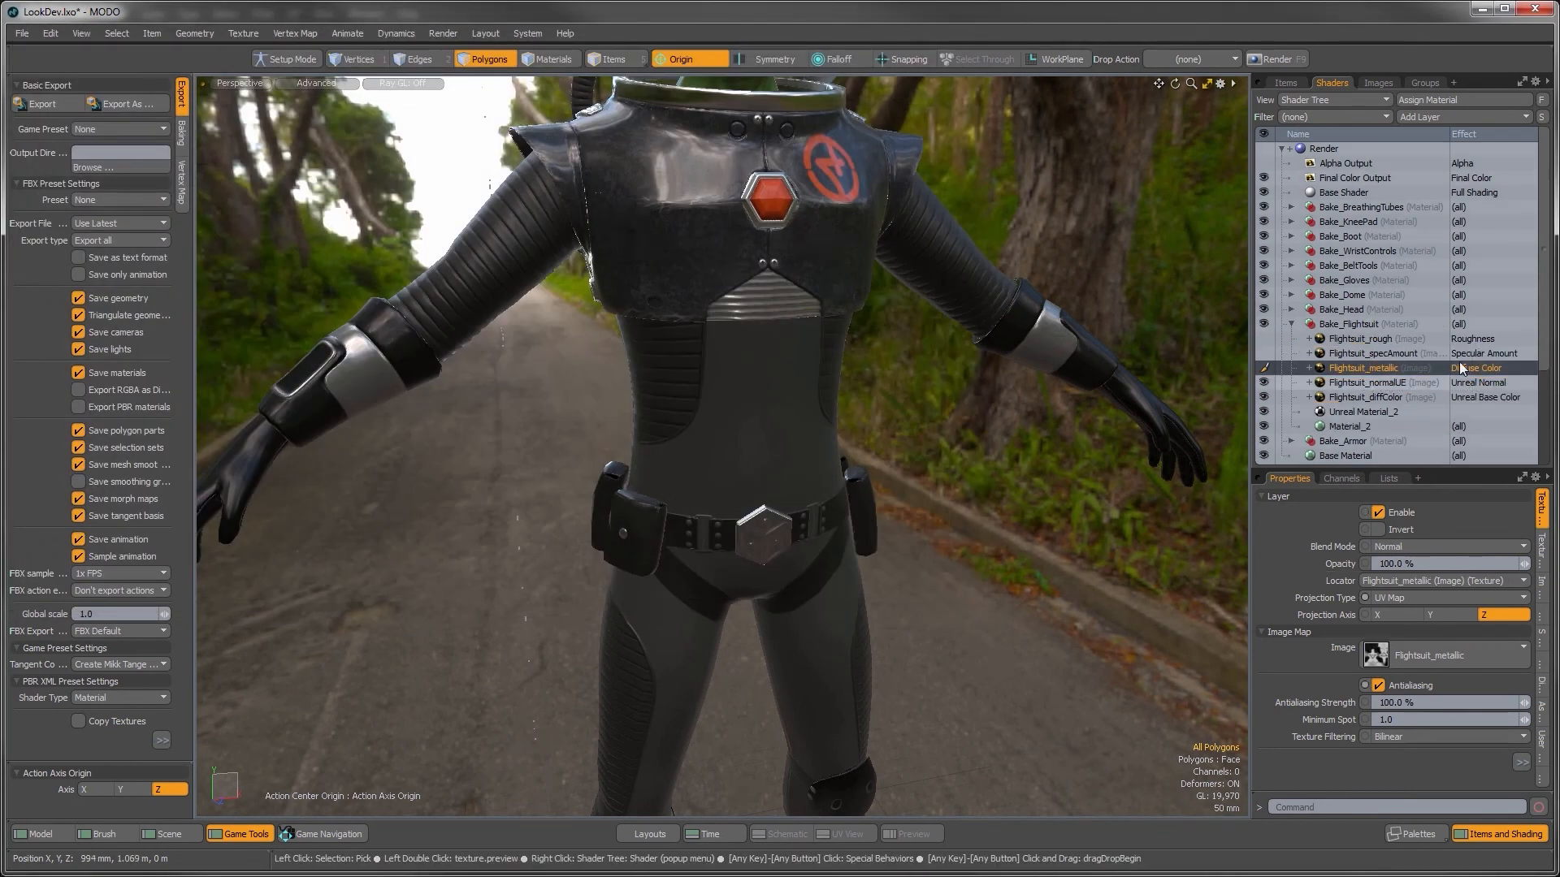
{"action": "left_click", "coordinate": [1462, 368]}
{"action": "mouse_move", "coordinate": [1440, 503]}
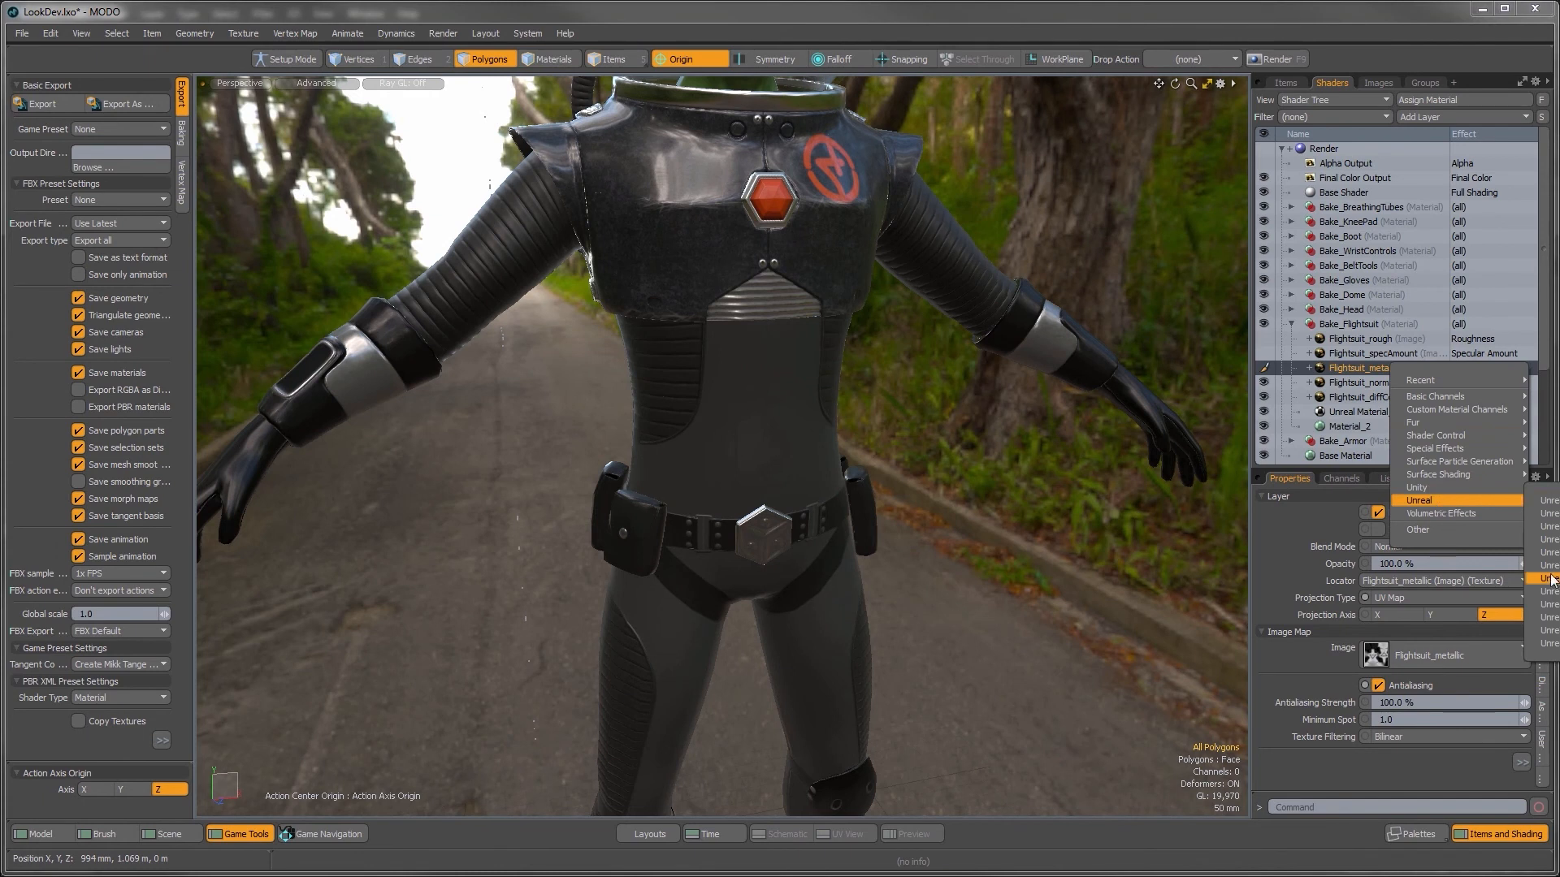
{"action": "left_click", "coordinate": [1549, 527]}
{"action": "left_click_drag", "start_coordinate": [766, 684], "coordinate": [861, 520], "text": "alt"}
{"action": "left_click_drag", "start_coordinate": [861, 520], "coordinate": [768, 502], "text": "alt"}
{"action": "left_click_drag", "start_coordinate": [776, 351], "coordinate": [794, 284], "text": "alt"}
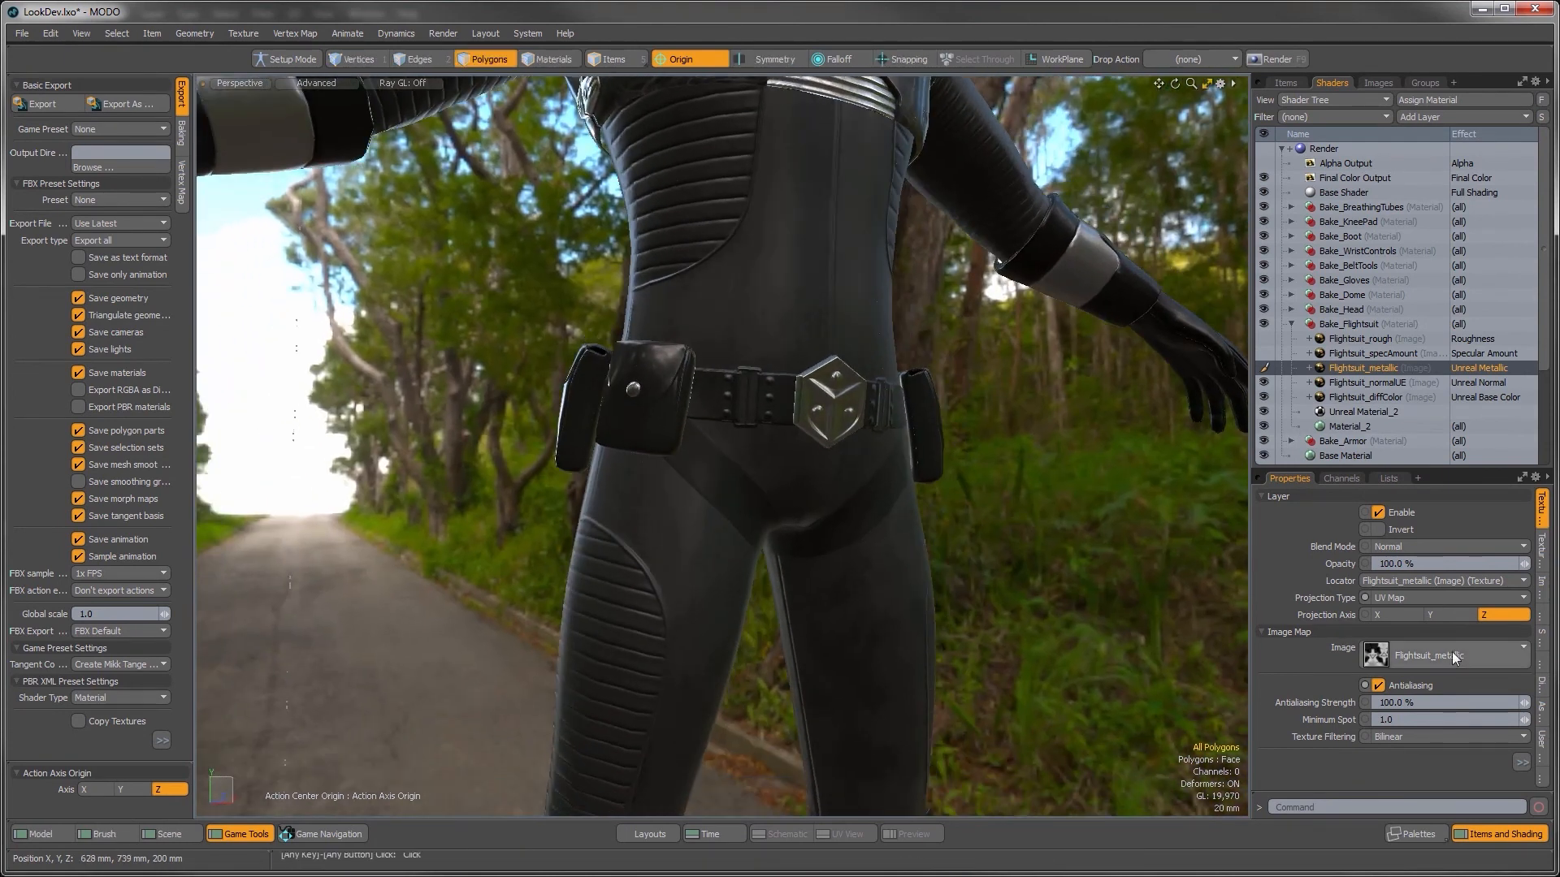
Step: Set the flightsuit's Unreal Material_2 to 80% specular and 5% roughness, and inspect the suit
{"action": "left_click", "coordinate": [1361, 412]}
{"action": "left_click_drag", "start_coordinate": [1381, 629], "coordinate": [1356, 625]}
{"action": "type", "text": "80"}
{"action": "key", "text": "Return"}
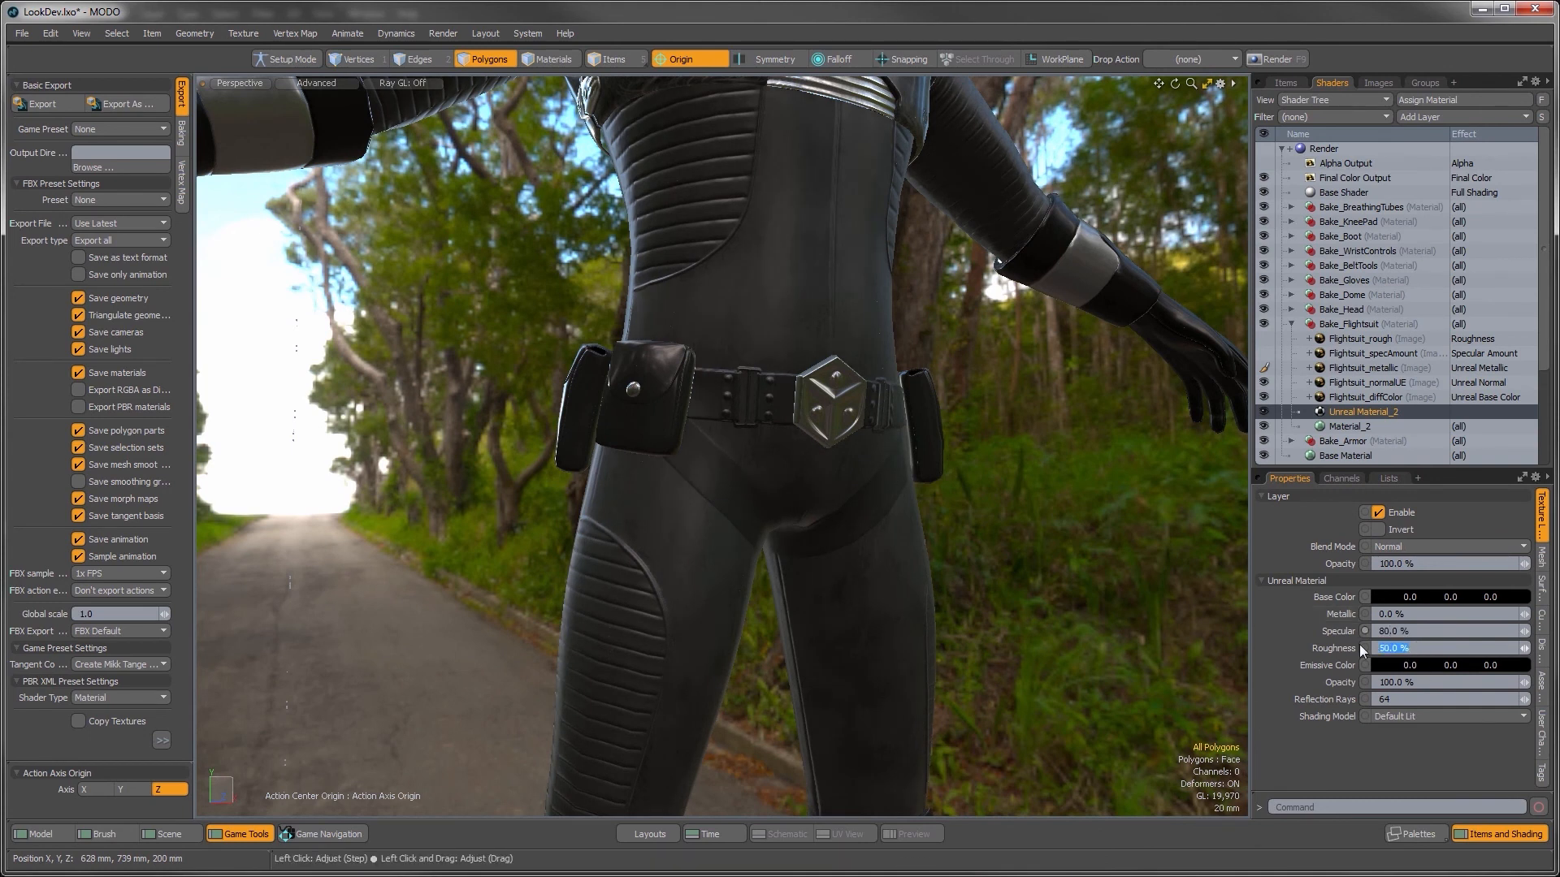
{"action": "key", "text": "Return"}
{"action": "left_click_drag", "start_coordinate": [887, 599], "coordinate": [835, 556], "text": "alt"}
{"action": "scroll", "coordinate": [831, 546], "scroll_direction": "down", "scroll_amount": 1}
{"action": "scroll", "coordinate": [831, 546], "scroll_direction": "up", "scroll_amount": 1}
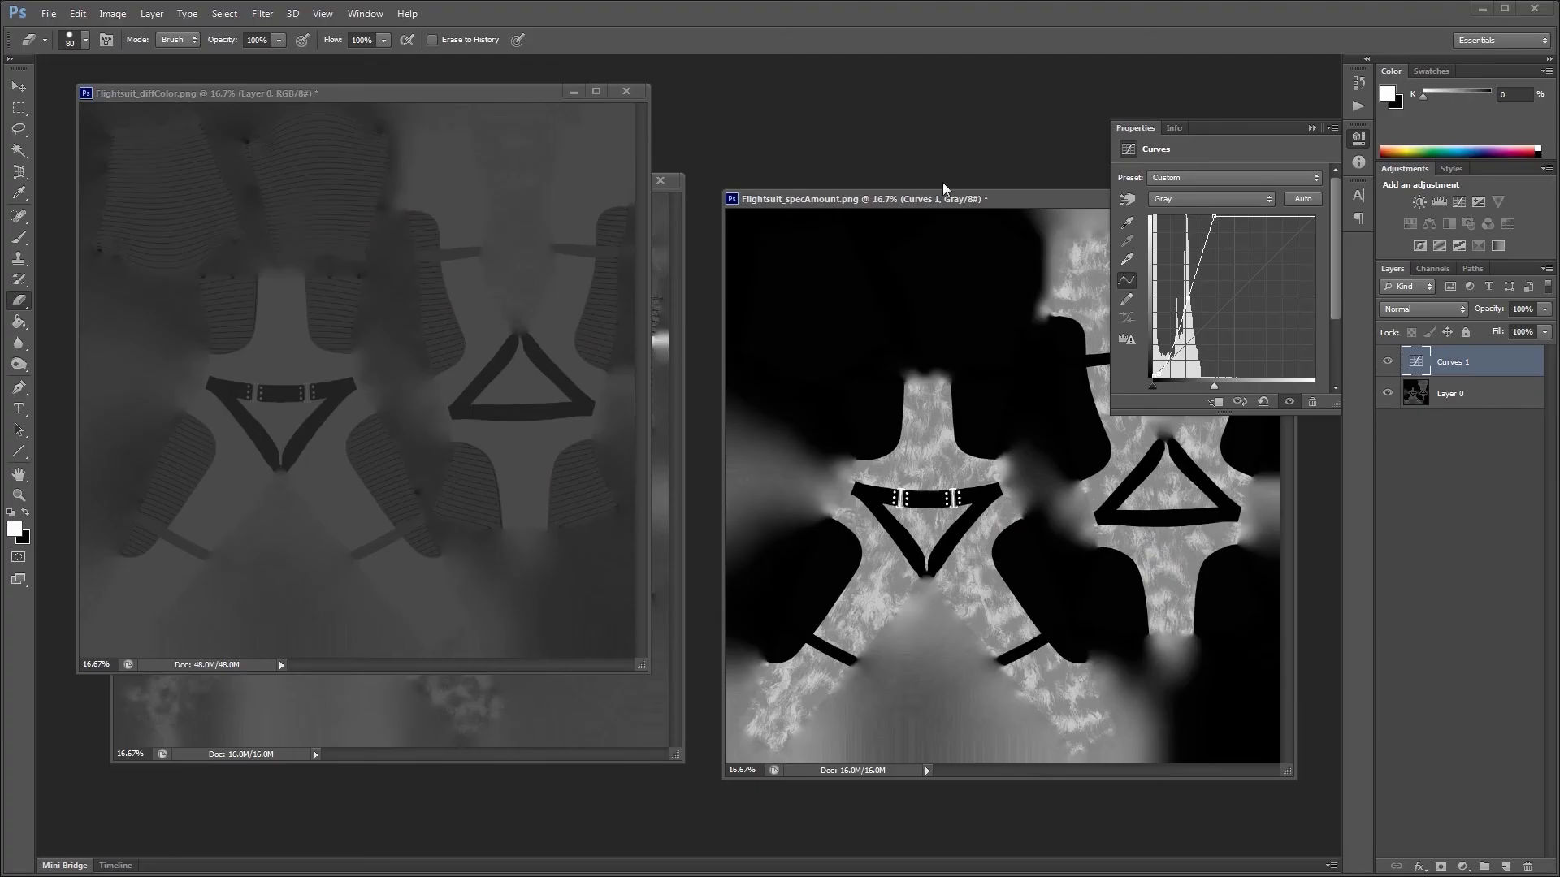
Step: In Photoshop, duplicate both Flightsuit_specAmount.png layers, merge the copies, cut the merged image to the clipboard and delete its emptied layer
{"action": "left_click", "coordinate": [1454, 393], "text": "shift"}
{"action": "left_click_drag", "start_coordinate": [1454, 393], "coordinate": [1504, 858]}
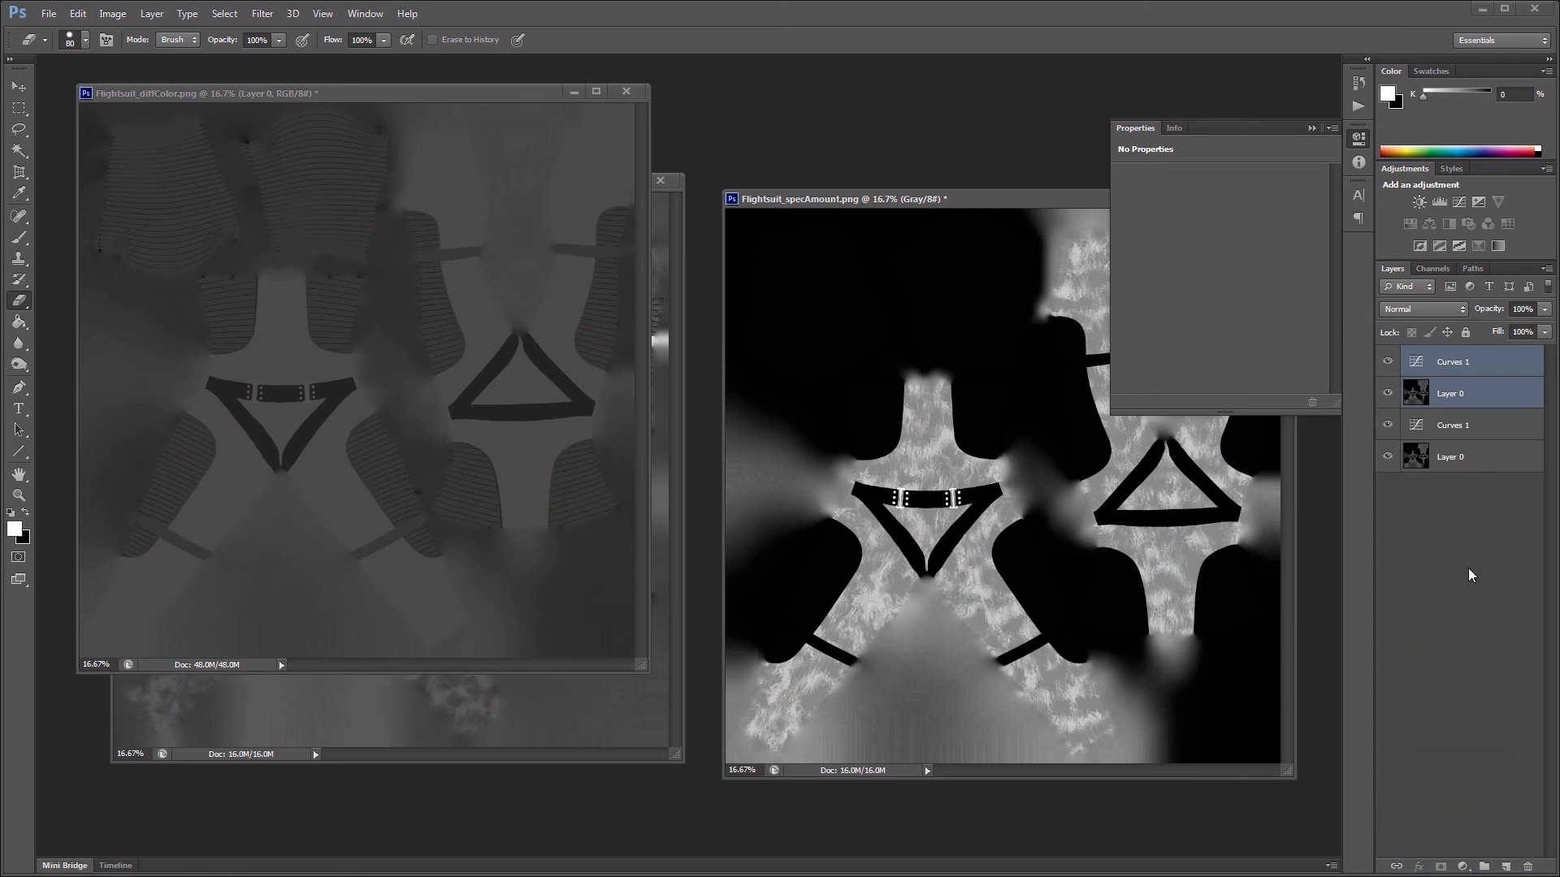
{"action": "key", "text": "ctrl+e"}
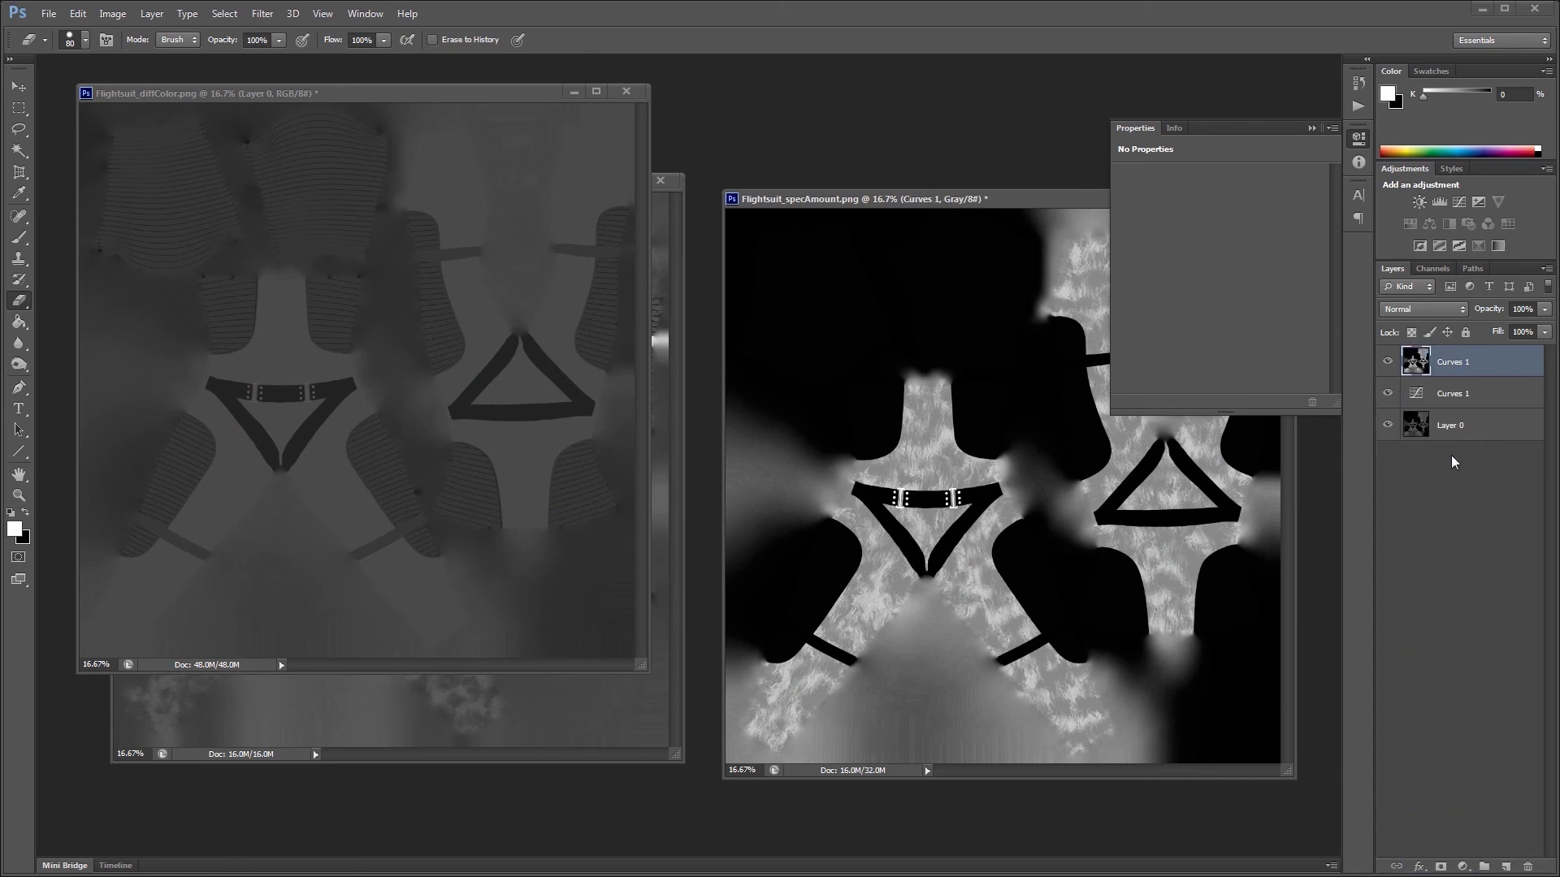
{"action": "key", "text": "ctrl+a"}
{"action": "key", "text": "ctrl+x"}
{"action": "left_click_drag", "start_coordinate": [1425, 365], "coordinate": [1527, 864]}
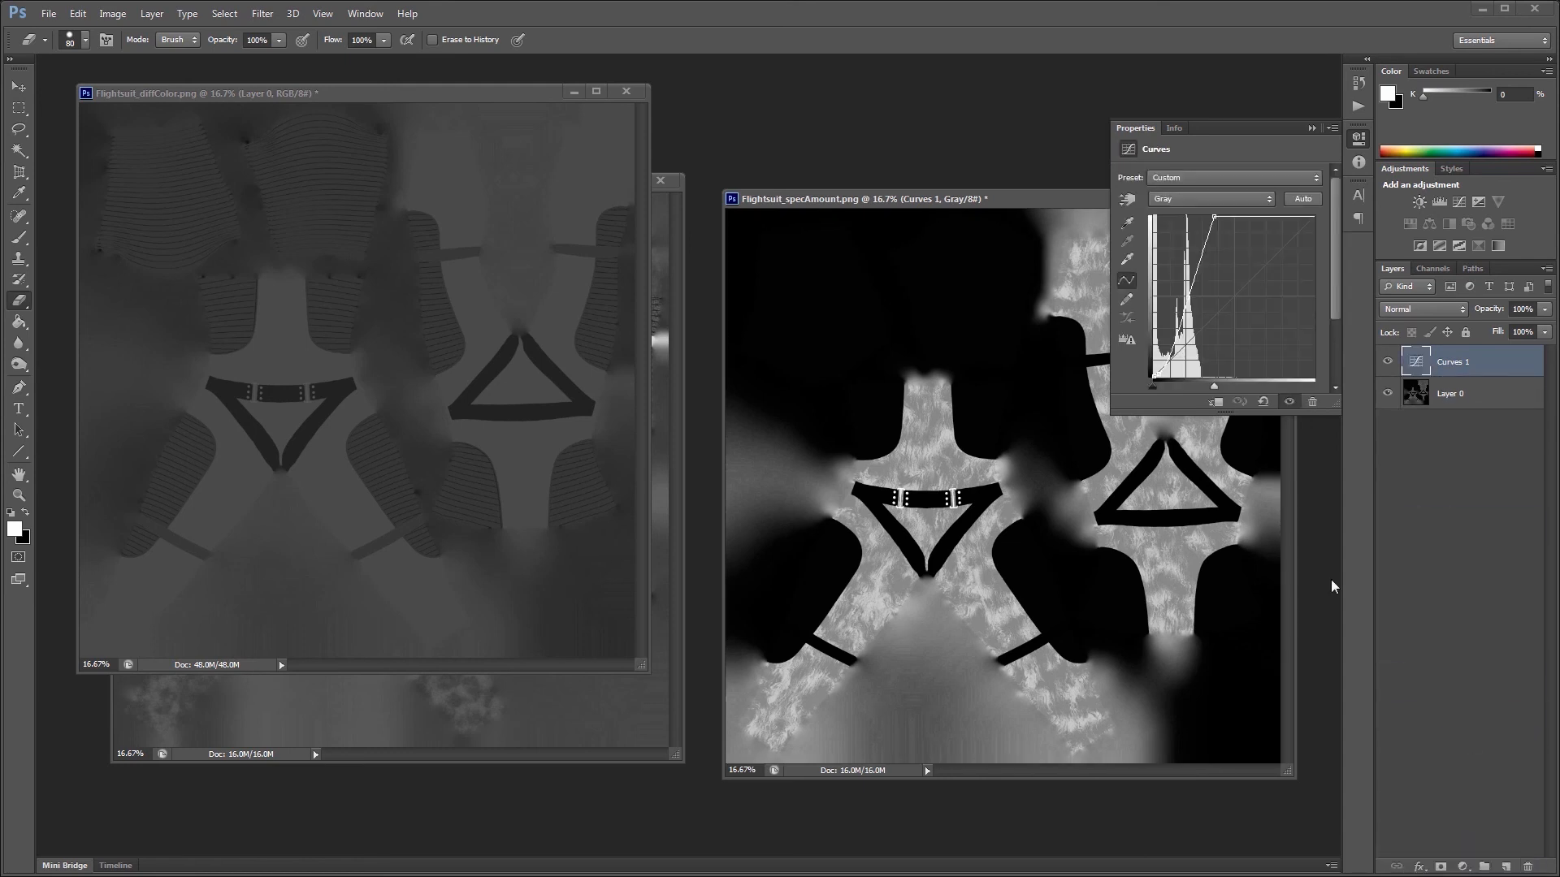
Step: Paste the copied metallic image into Flightsuit_diffColor.png as a new layer and set its blend mode to Screen
{"action": "left_click_drag", "start_coordinate": [390, 106], "coordinate": [393, 106]}
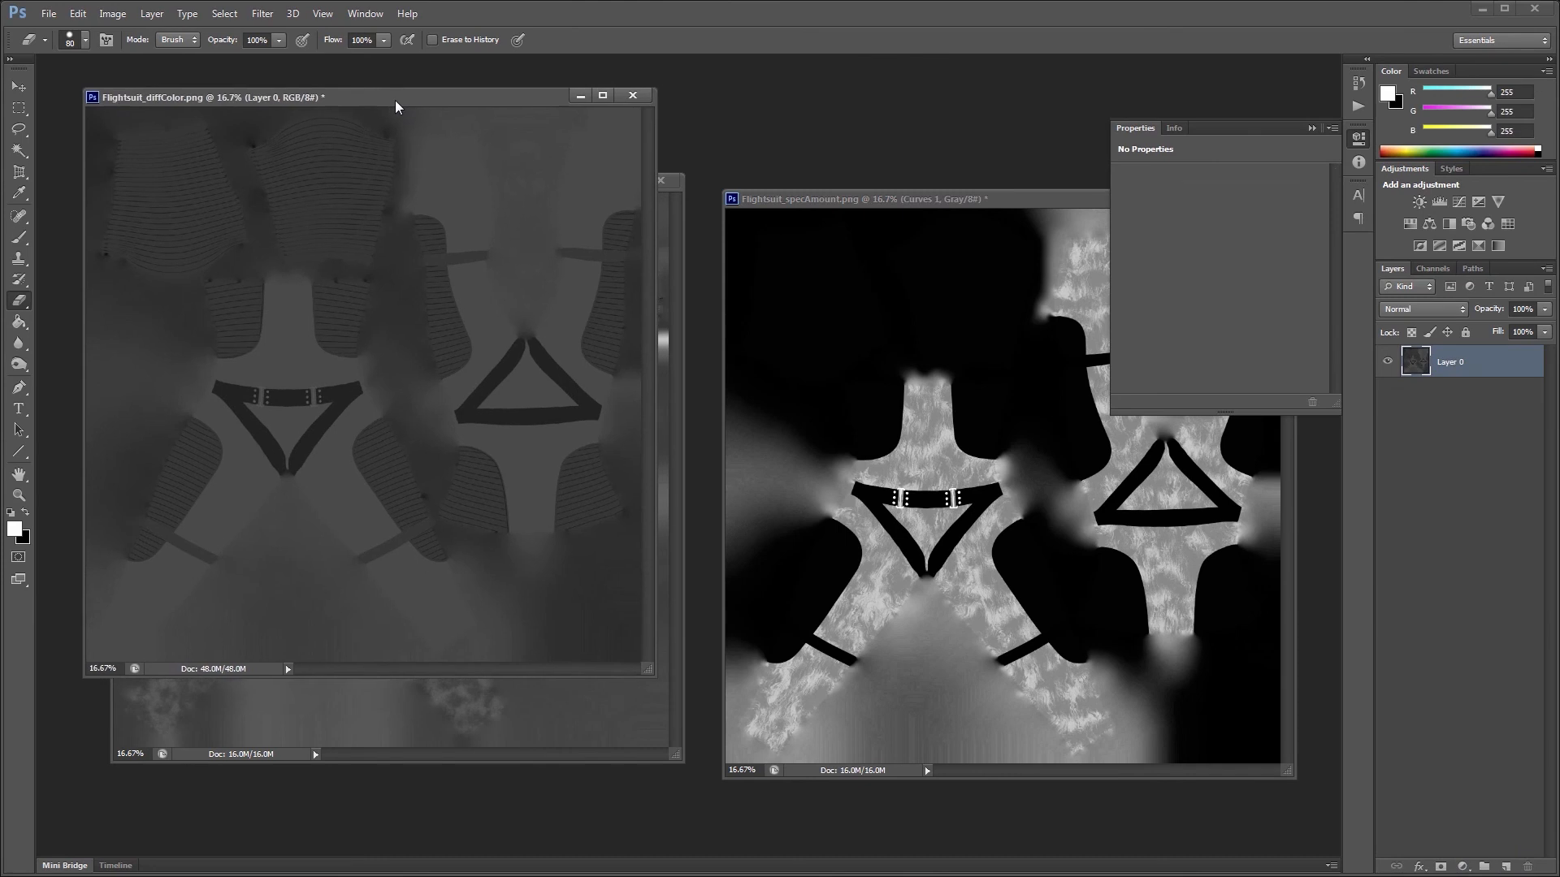
{"action": "left_click_drag", "start_coordinate": [516, 146], "coordinate": [518, 145]}
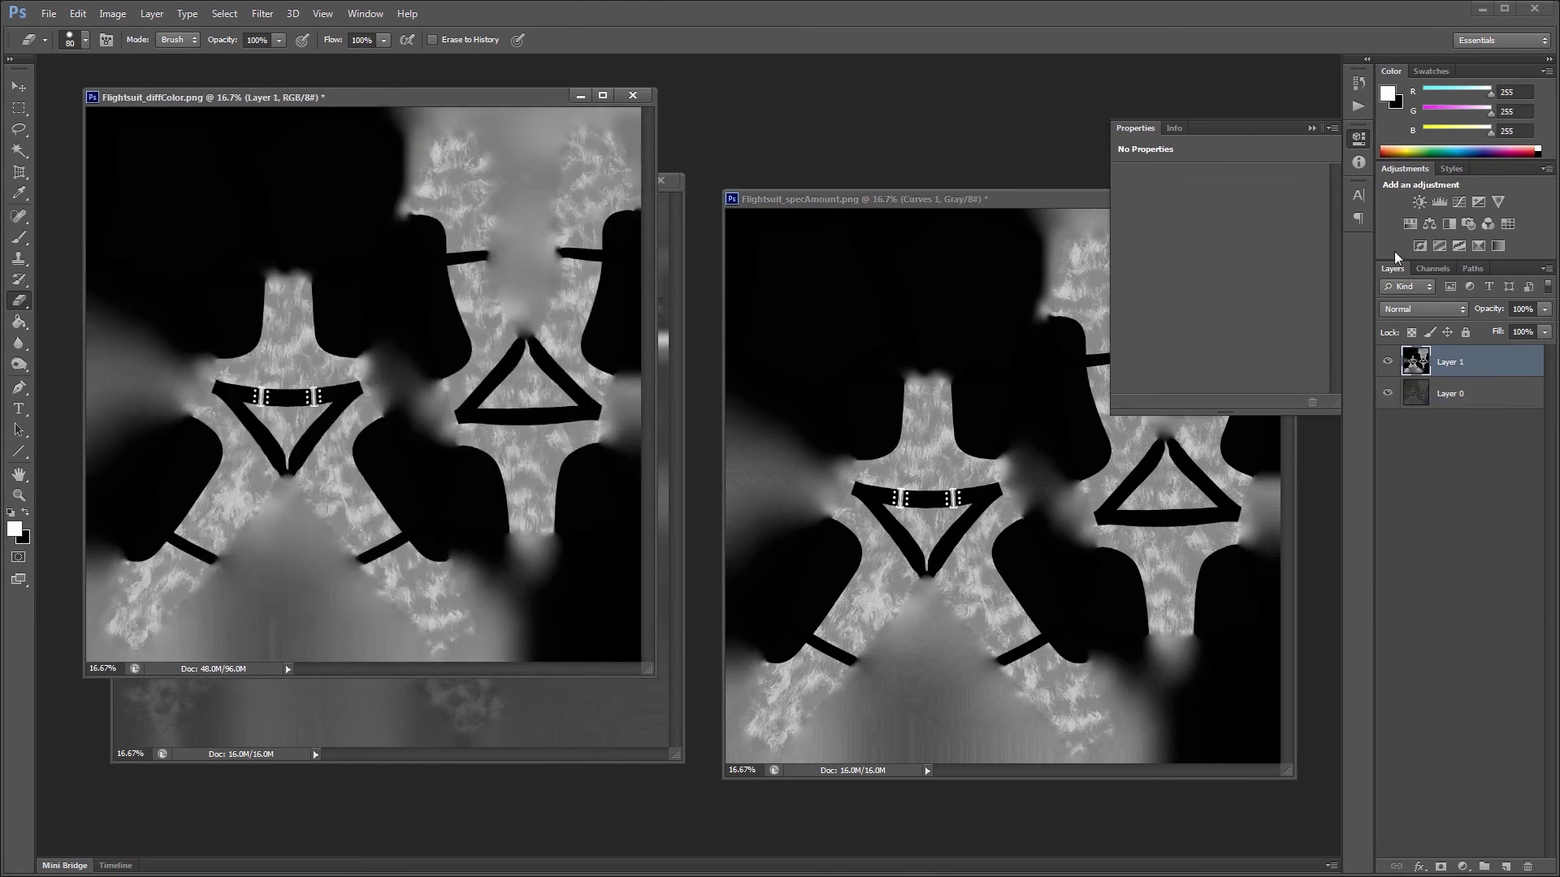
{"action": "left_click", "coordinate": [1419, 309]}
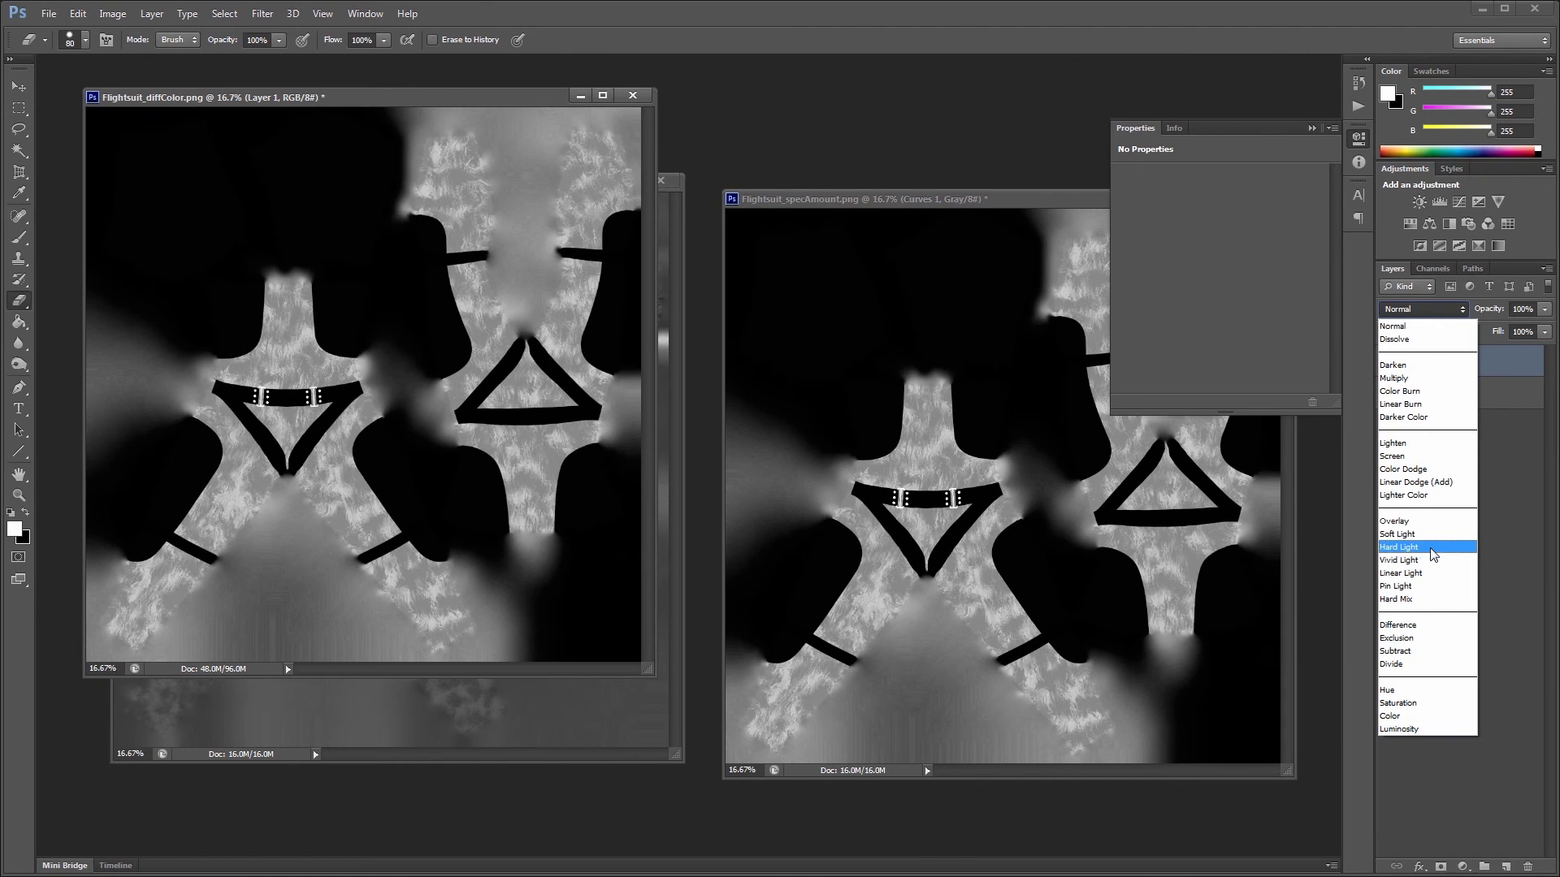
{"action": "left_click", "coordinate": [1423, 458]}
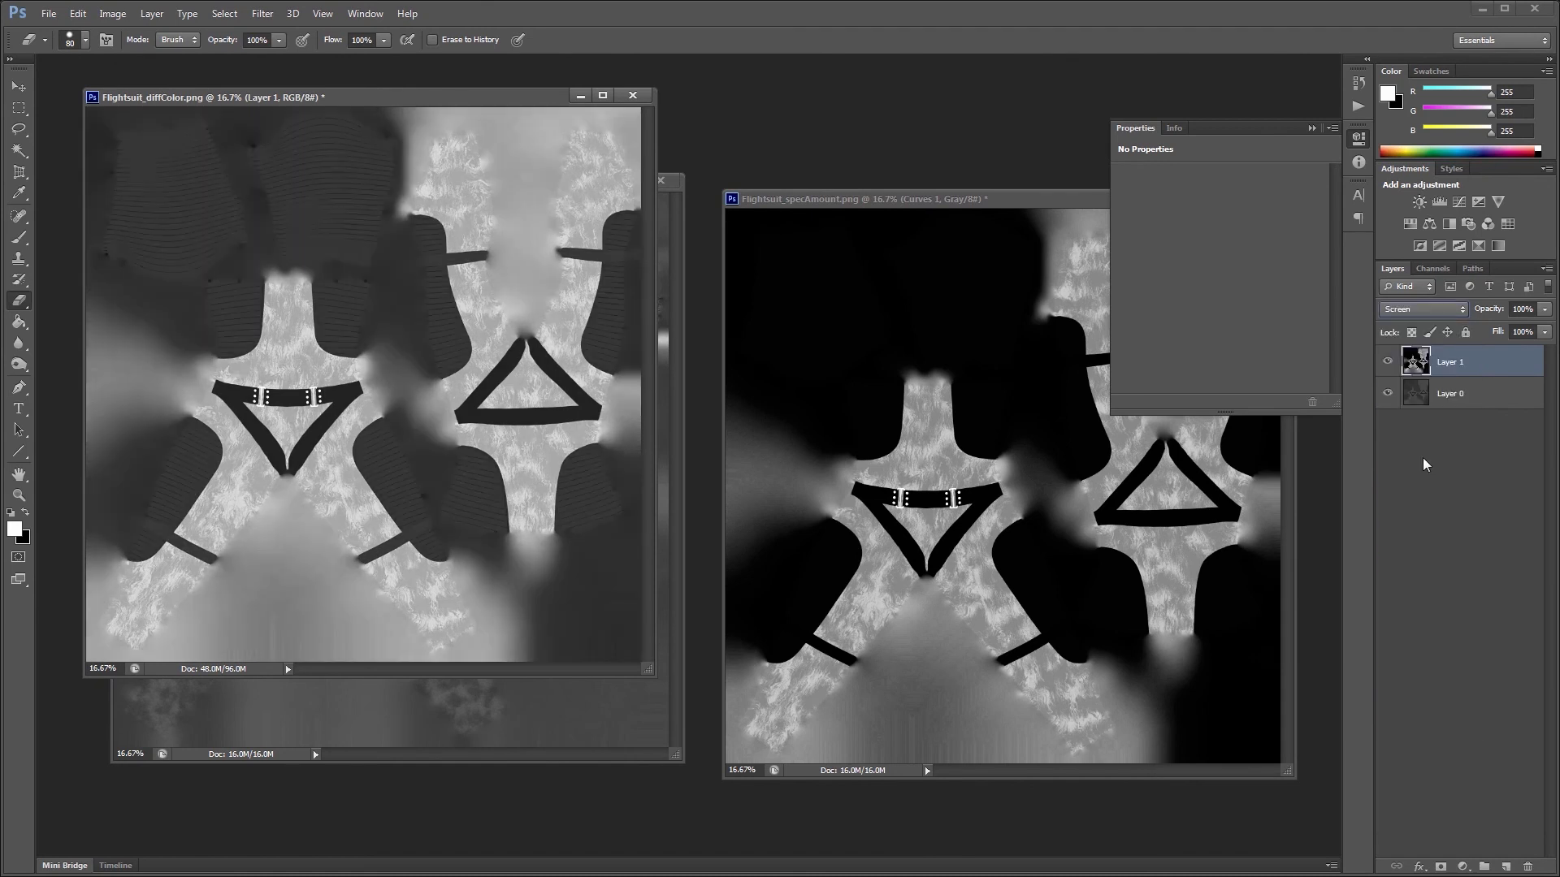
Step: Compare the diffuse color map with and without Layer 1, and reduce that layer's opacity to 48%
{"action": "left_click", "coordinate": [1388, 362]}
{"action": "left_click", "coordinate": [1388, 363]}
{"action": "left_click", "coordinate": [1388, 363]}
{"action": "left_click", "coordinate": [1388, 363]}
{"action": "left_click", "coordinate": [1540, 311]}
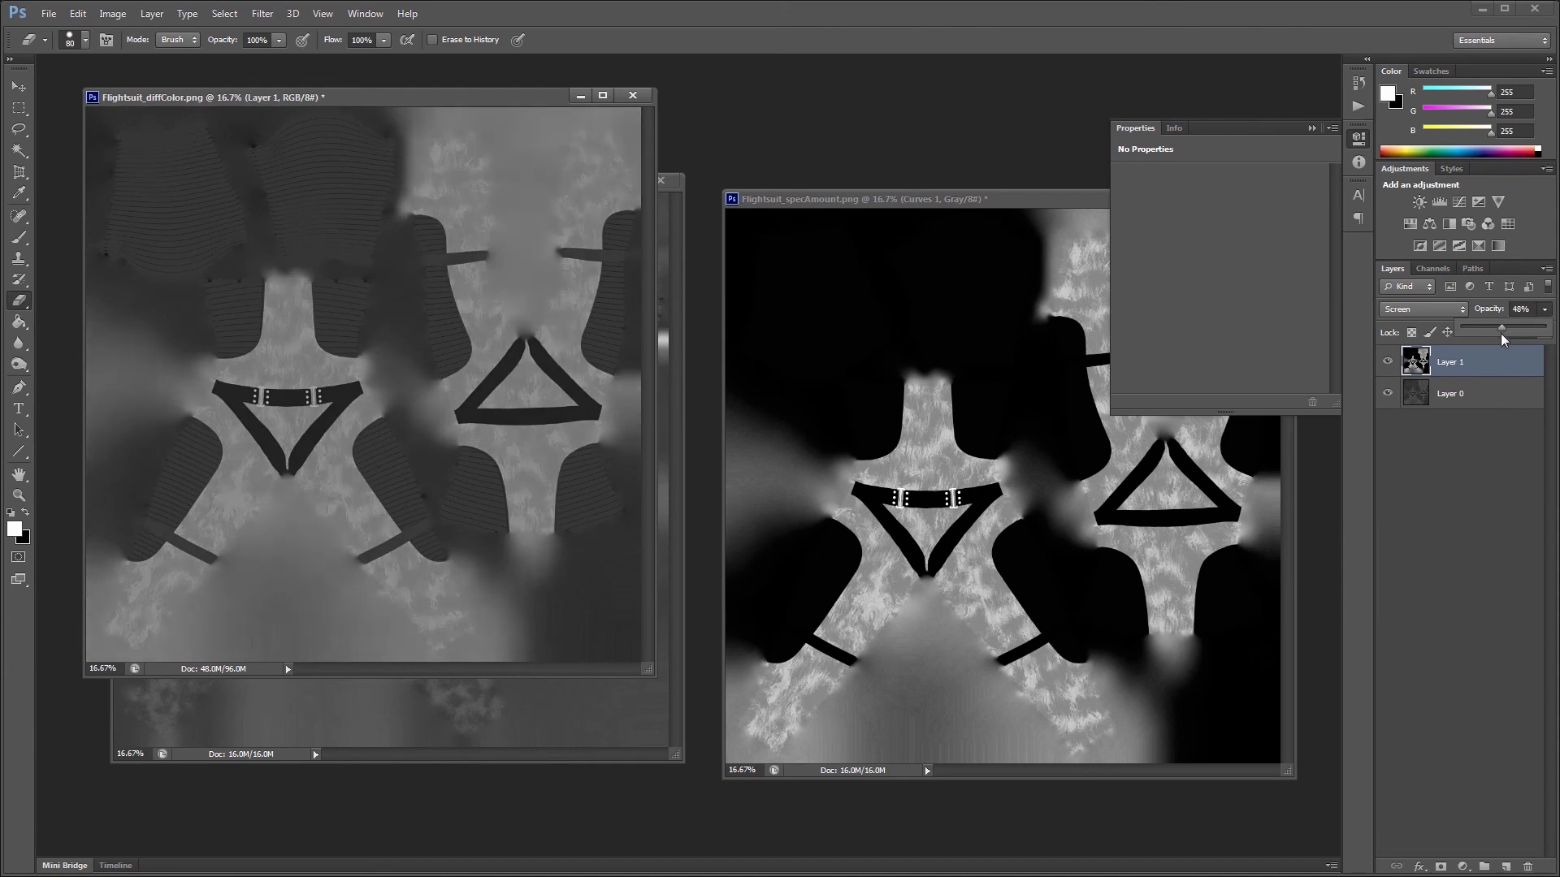
Step: Save the brightened diffuse color map as a PNG copy over Flightsuit_diffColor.png, keeping the default PNG options
{"action": "left_click", "coordinate": [49, 15]}
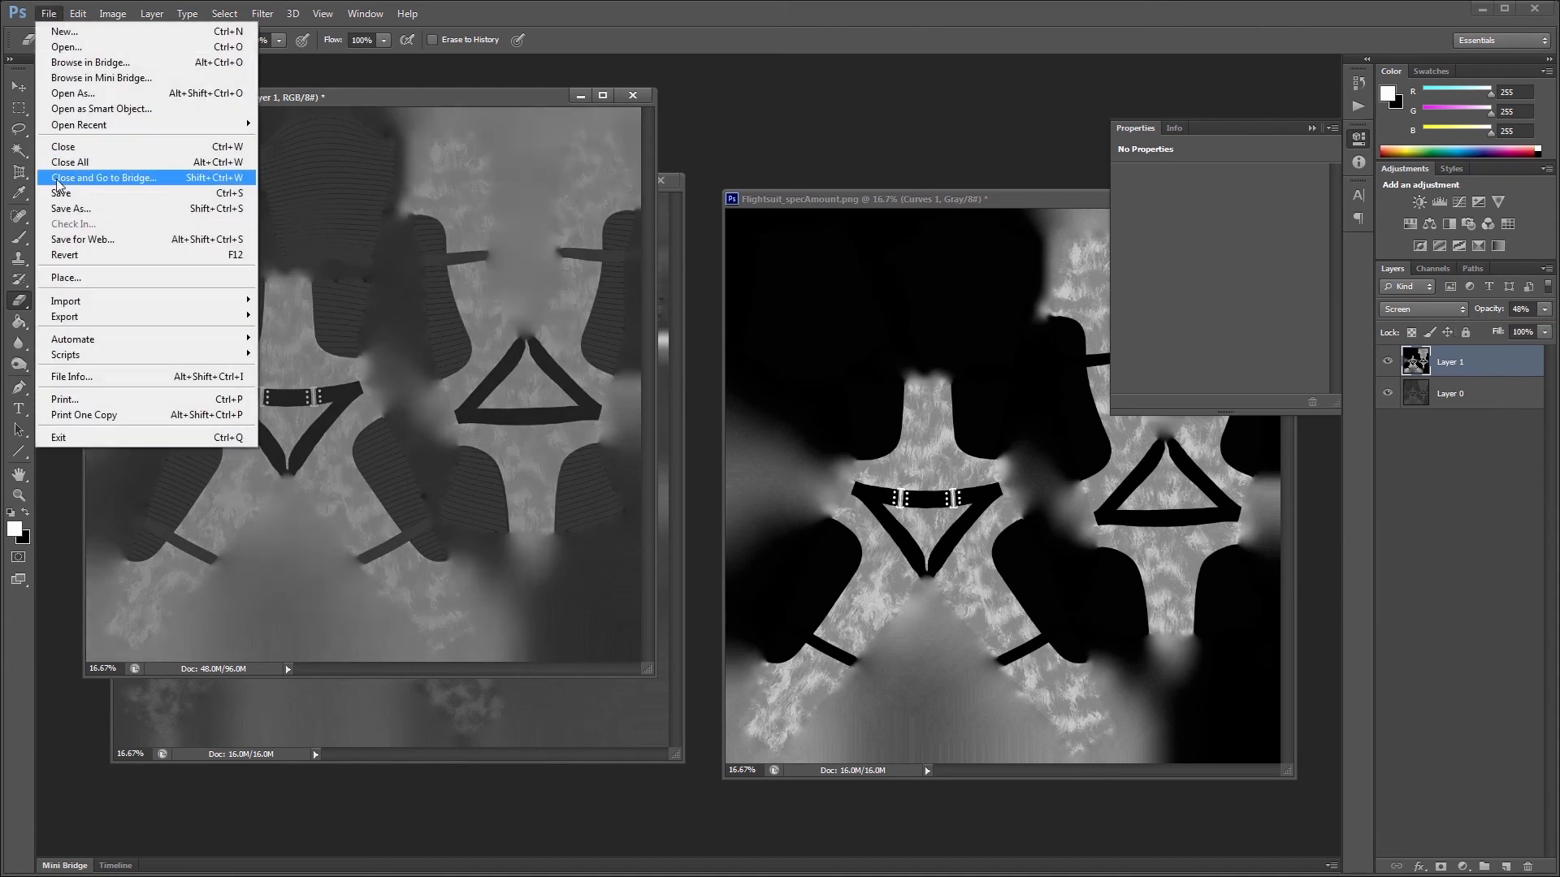
{"action": "left_click", "coordinate": [61, 217]}
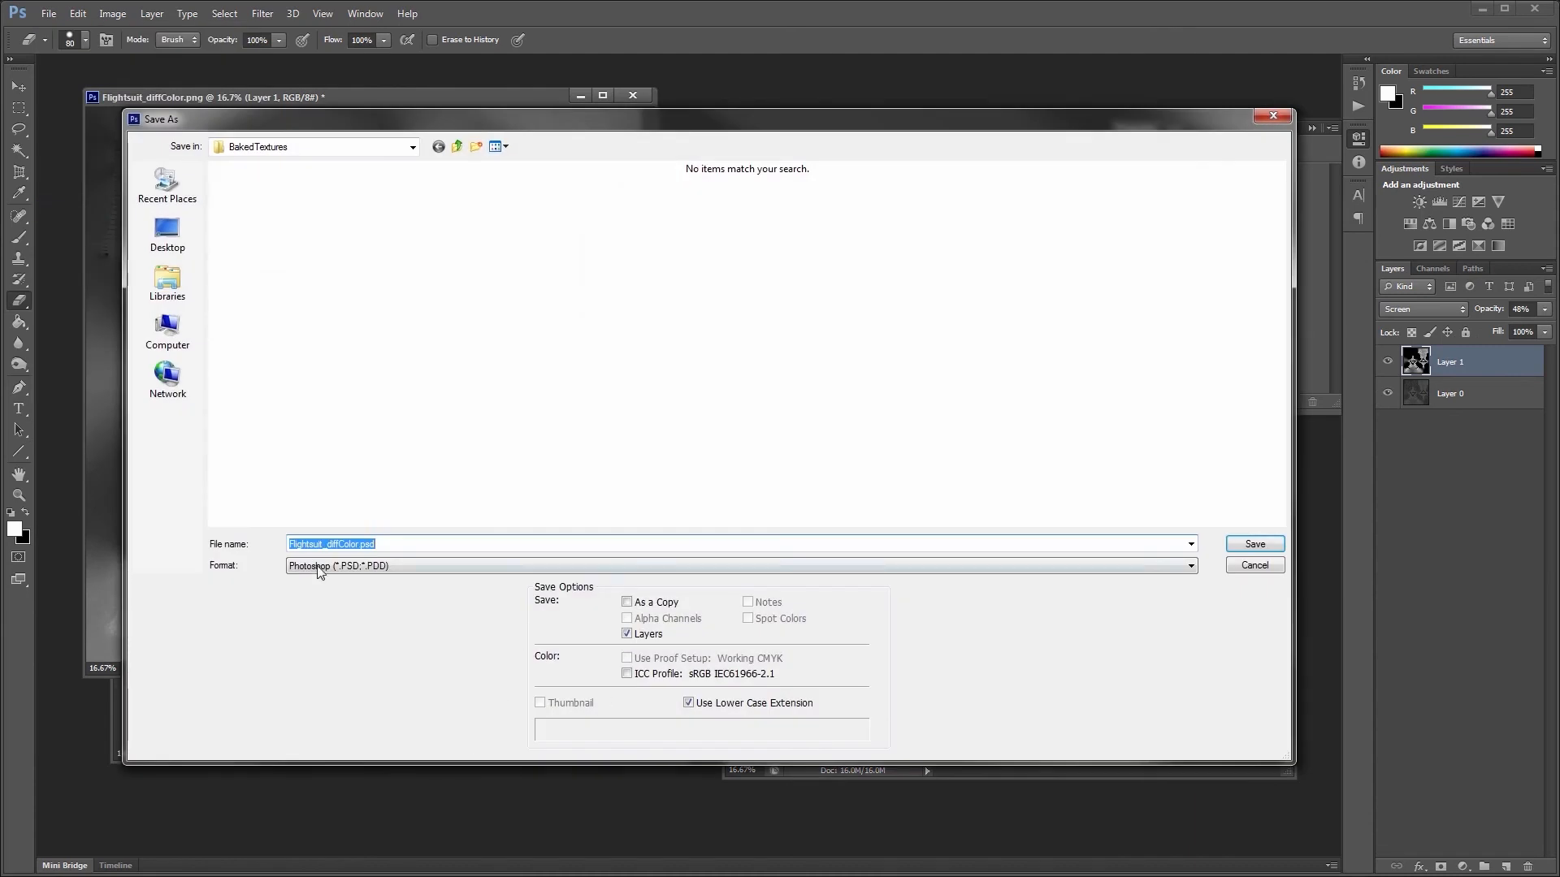
{"action": "left_click", "coordinate": [318, 572]}
{"action": "left_click", "coordinate": [345, 772]}
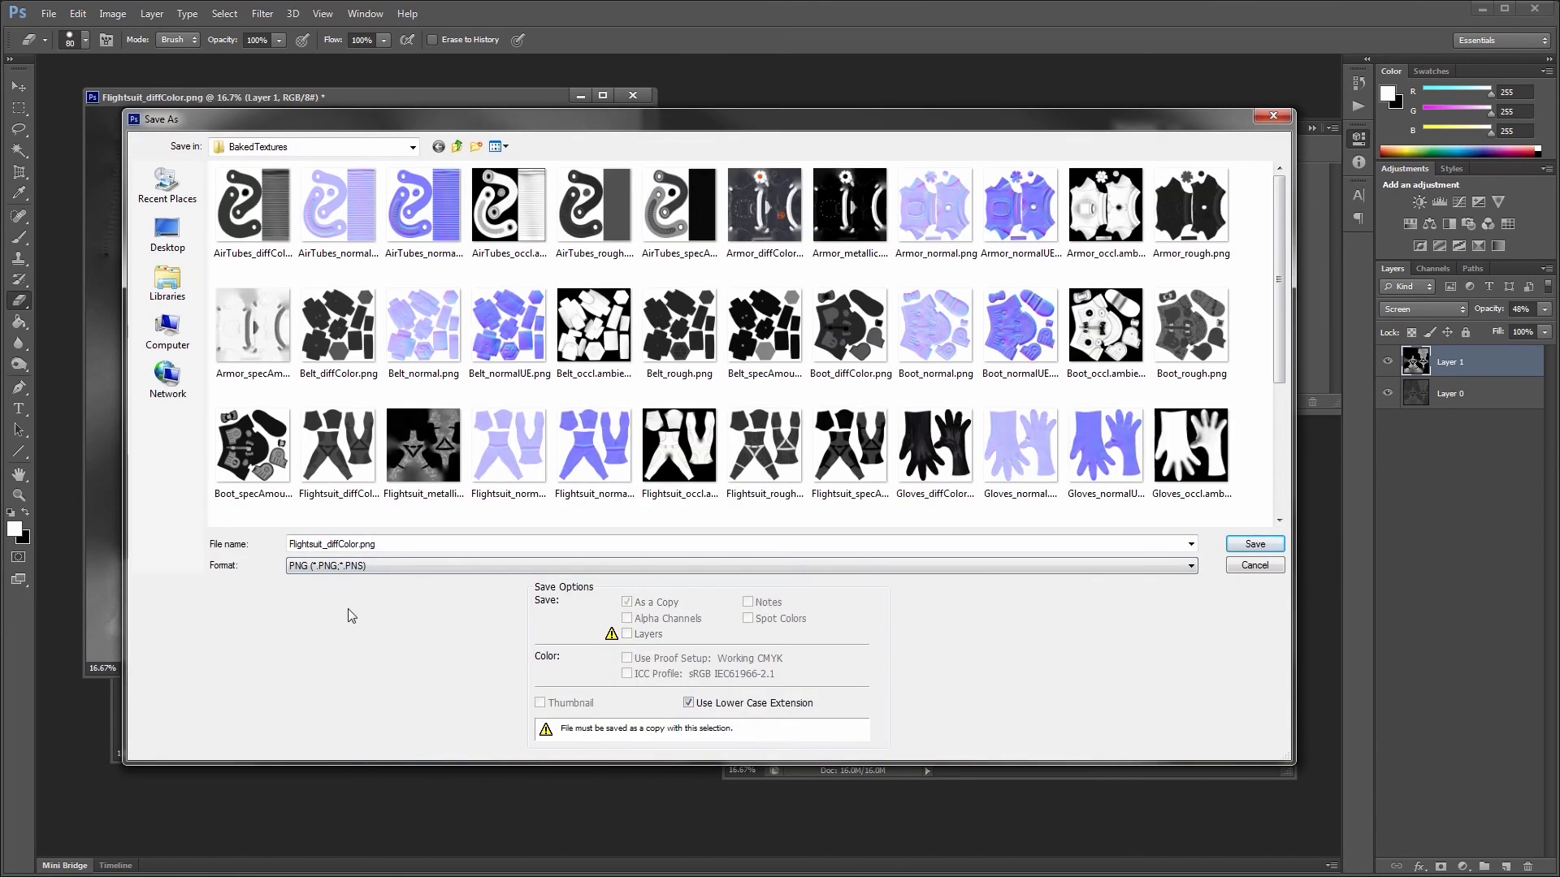
{"action": "left_click", "coordinate": [1231, 543]}
{"action": "left_click", "coordinate": [732, 371]}
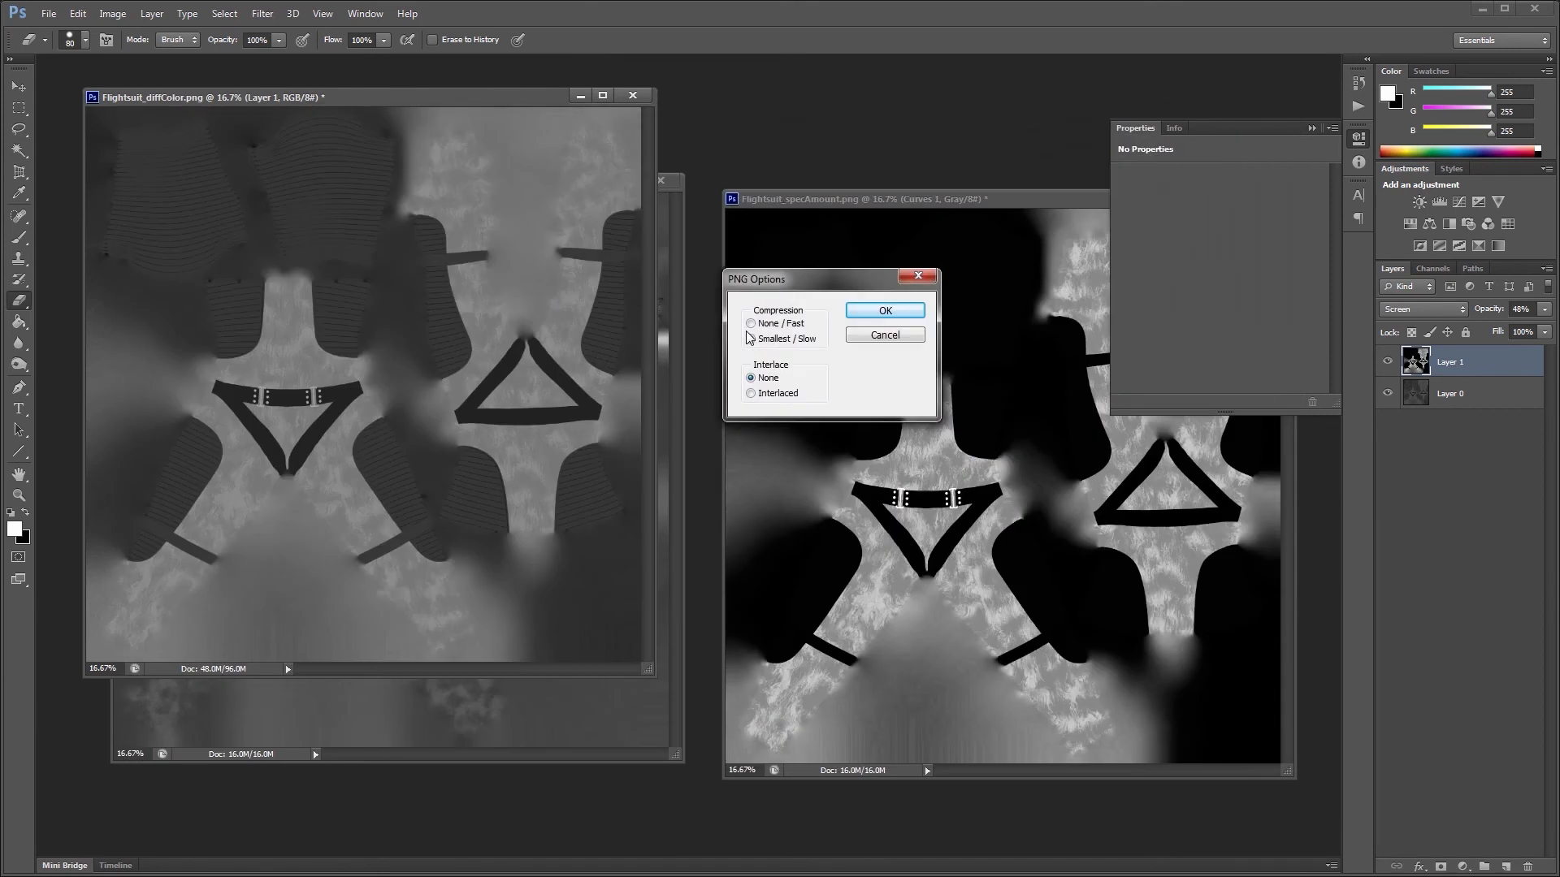
{"action": "left_click", "coordinate": [869, 314]}
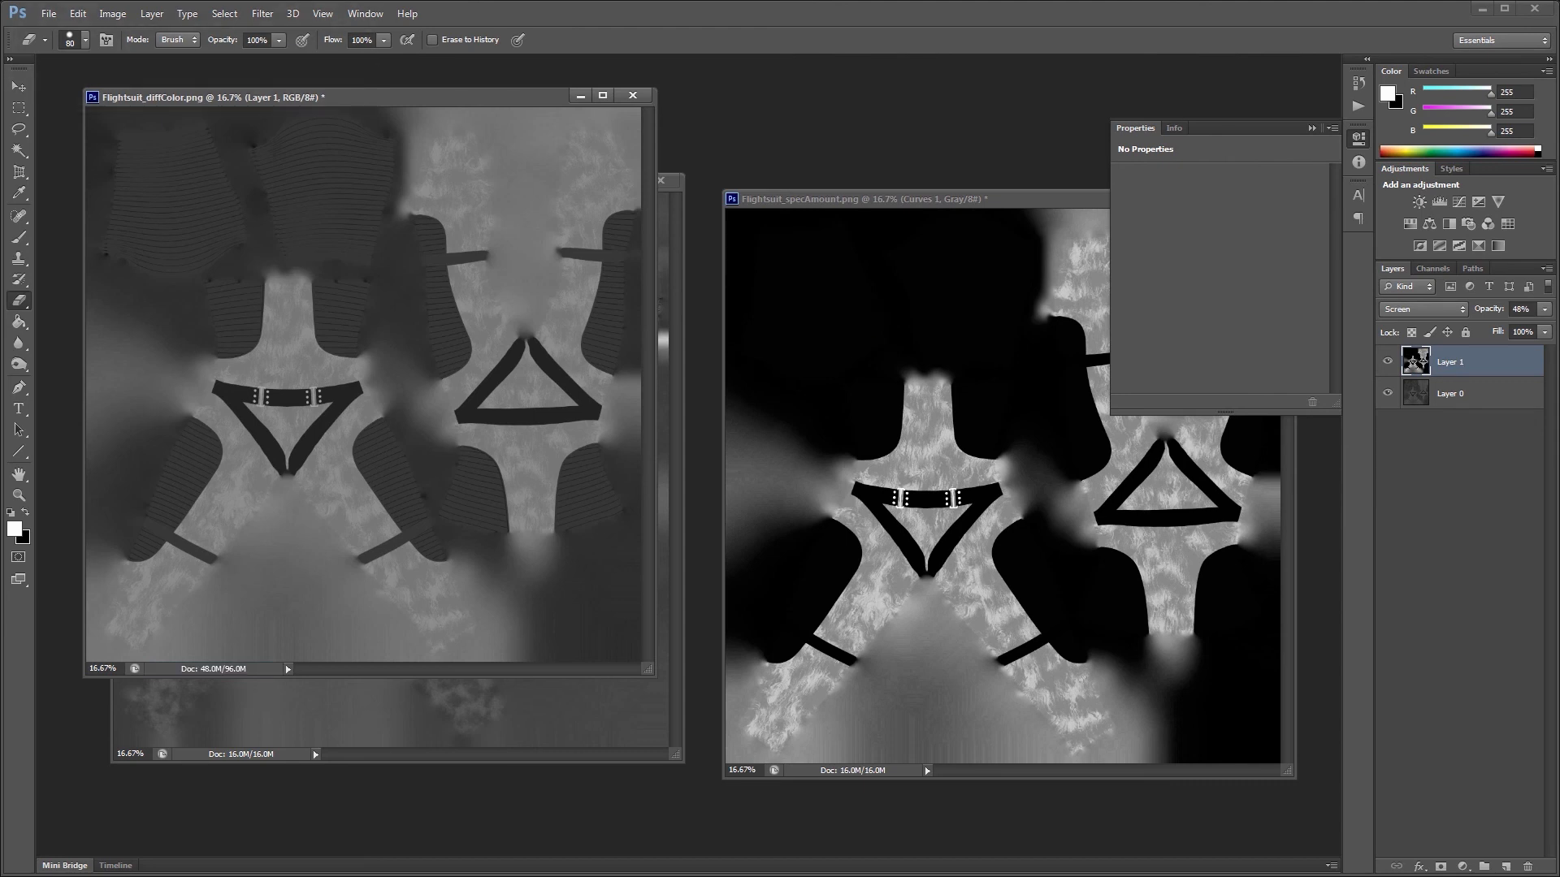
Step: Switch to MODO, reload the changed Flightsuit_diffColor.png image and look over the suit's updated surface
{"action": "key", "text": "alt+Tab"}
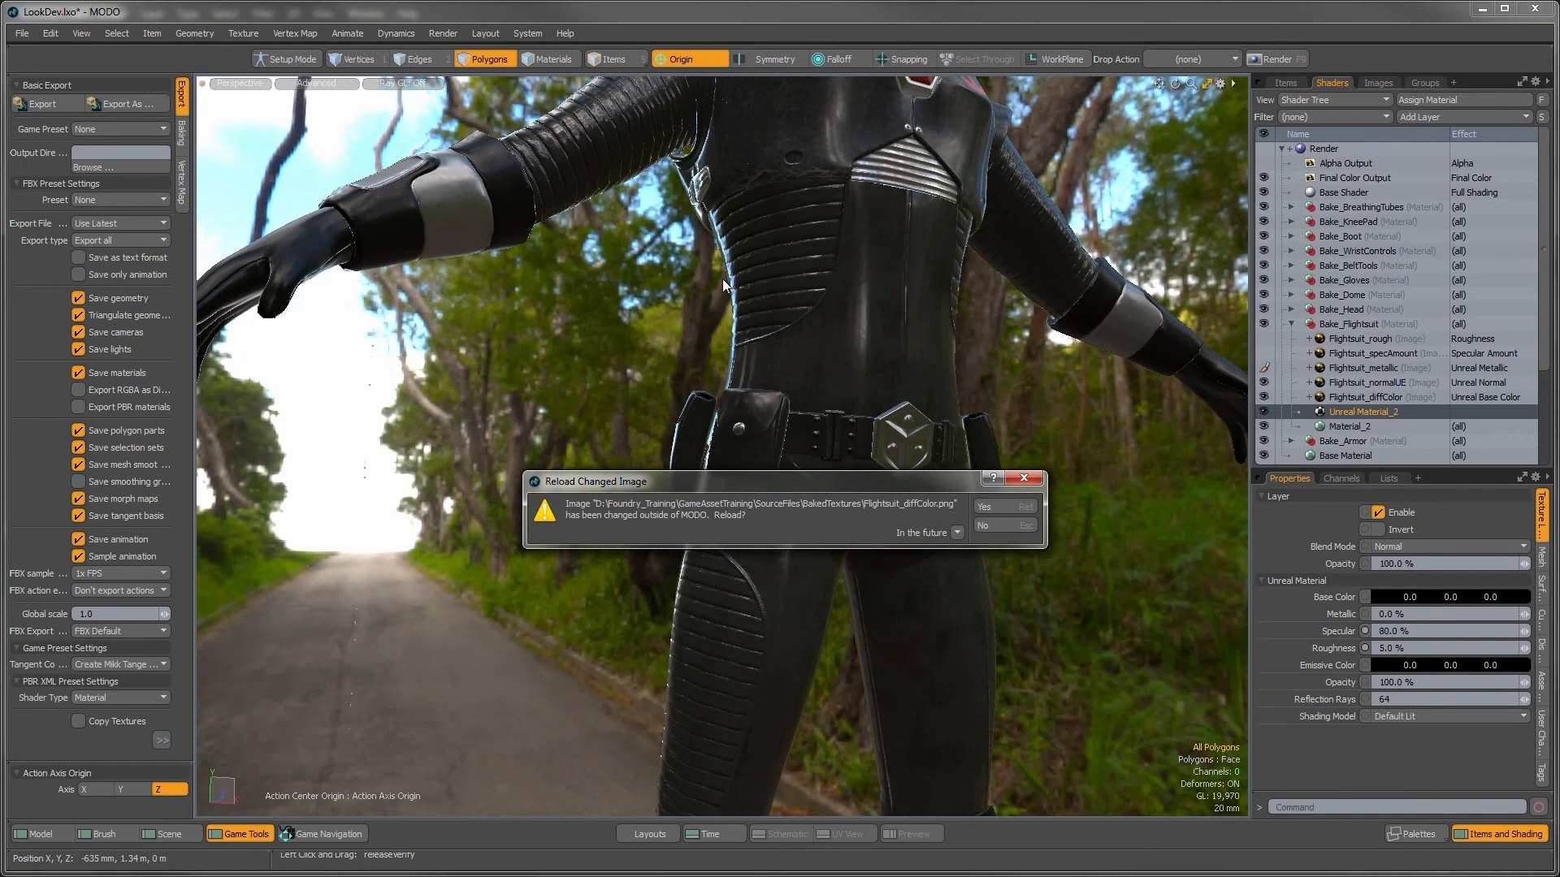
{"action": "left_click", "coordinate": [1001, 507]}
{"action": "left_click_drag", "start_coordinate": [955, 493], "coordinate": [731, 490], "text": "alt"}
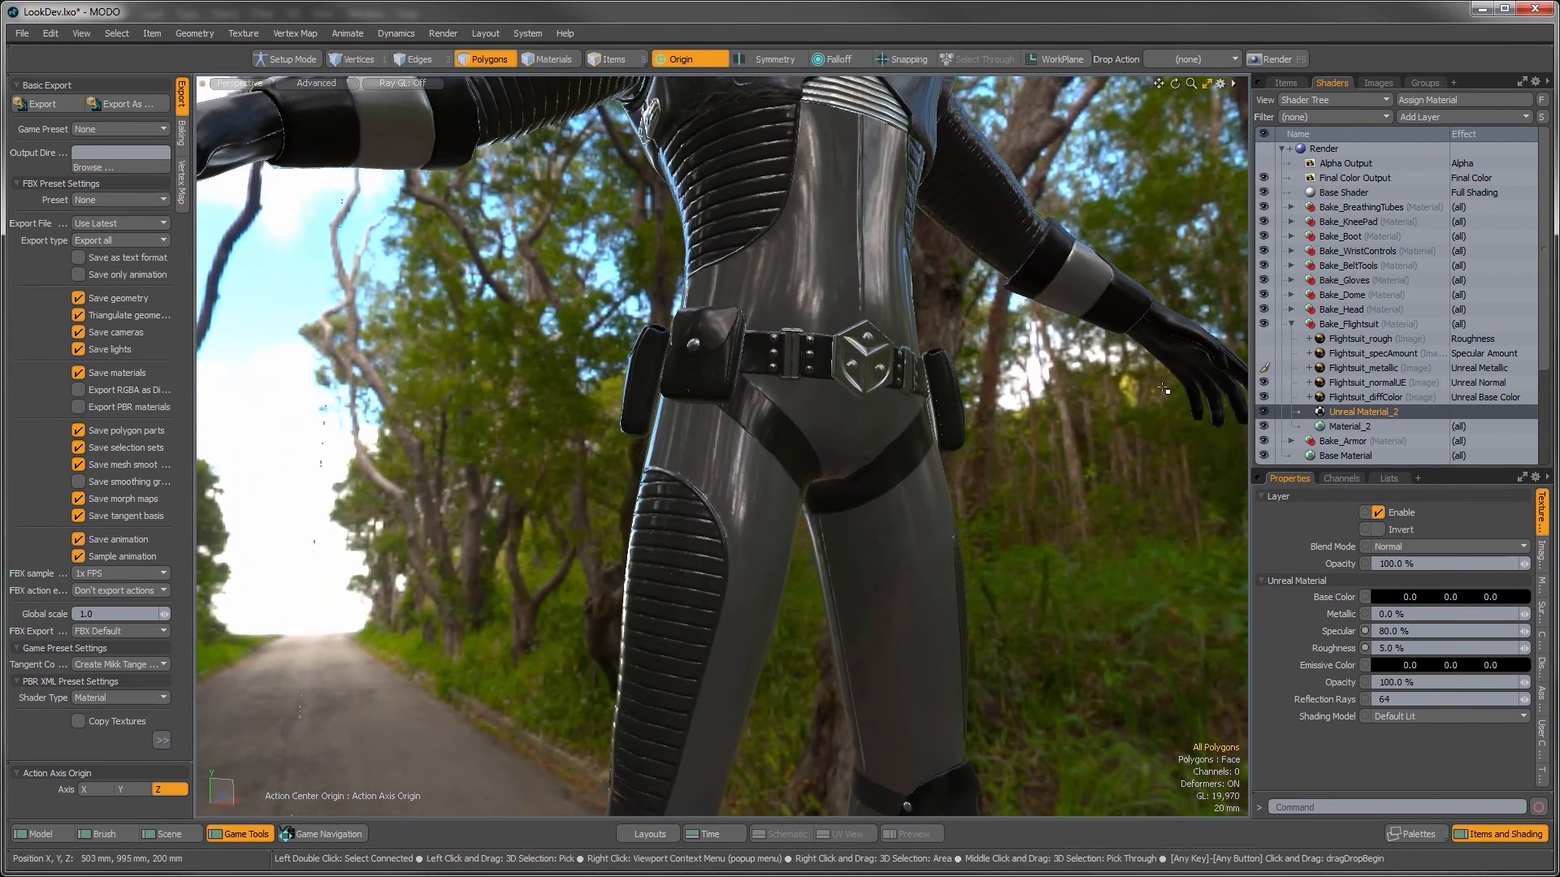
Step: Set the effect of the Flightsuit_specAmount image layer to Unreal Specular and inspect the suit around the belt
{"action": "left_click", "coordinate": [1477, 397]}
{"action": "left_click", "coordinate": [1474, 383]}
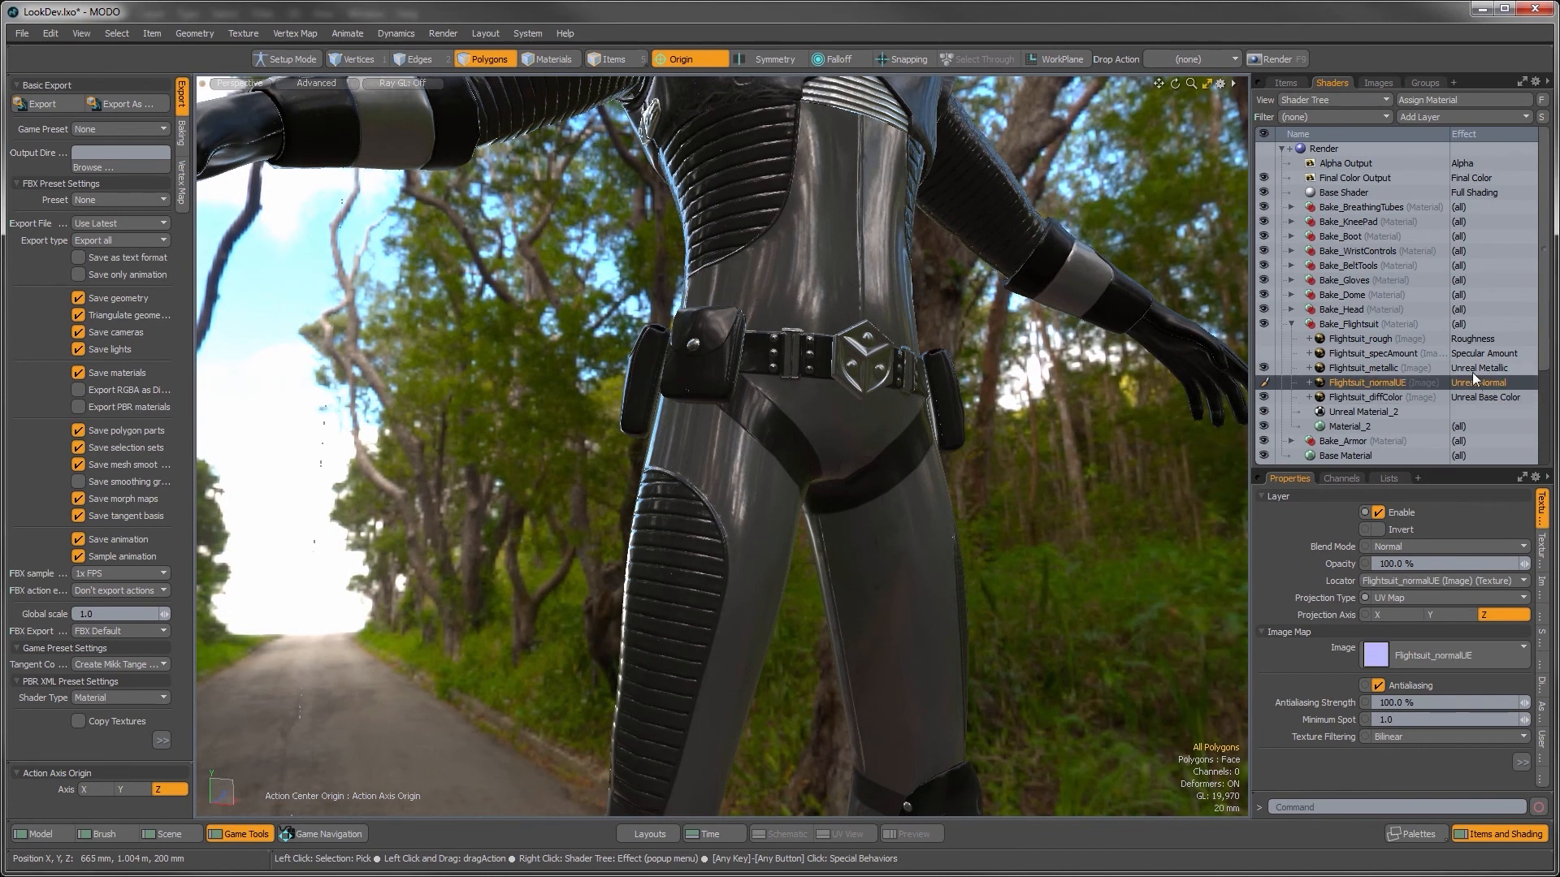
{"action": "left_click", "coordinate": [1472, 370]}
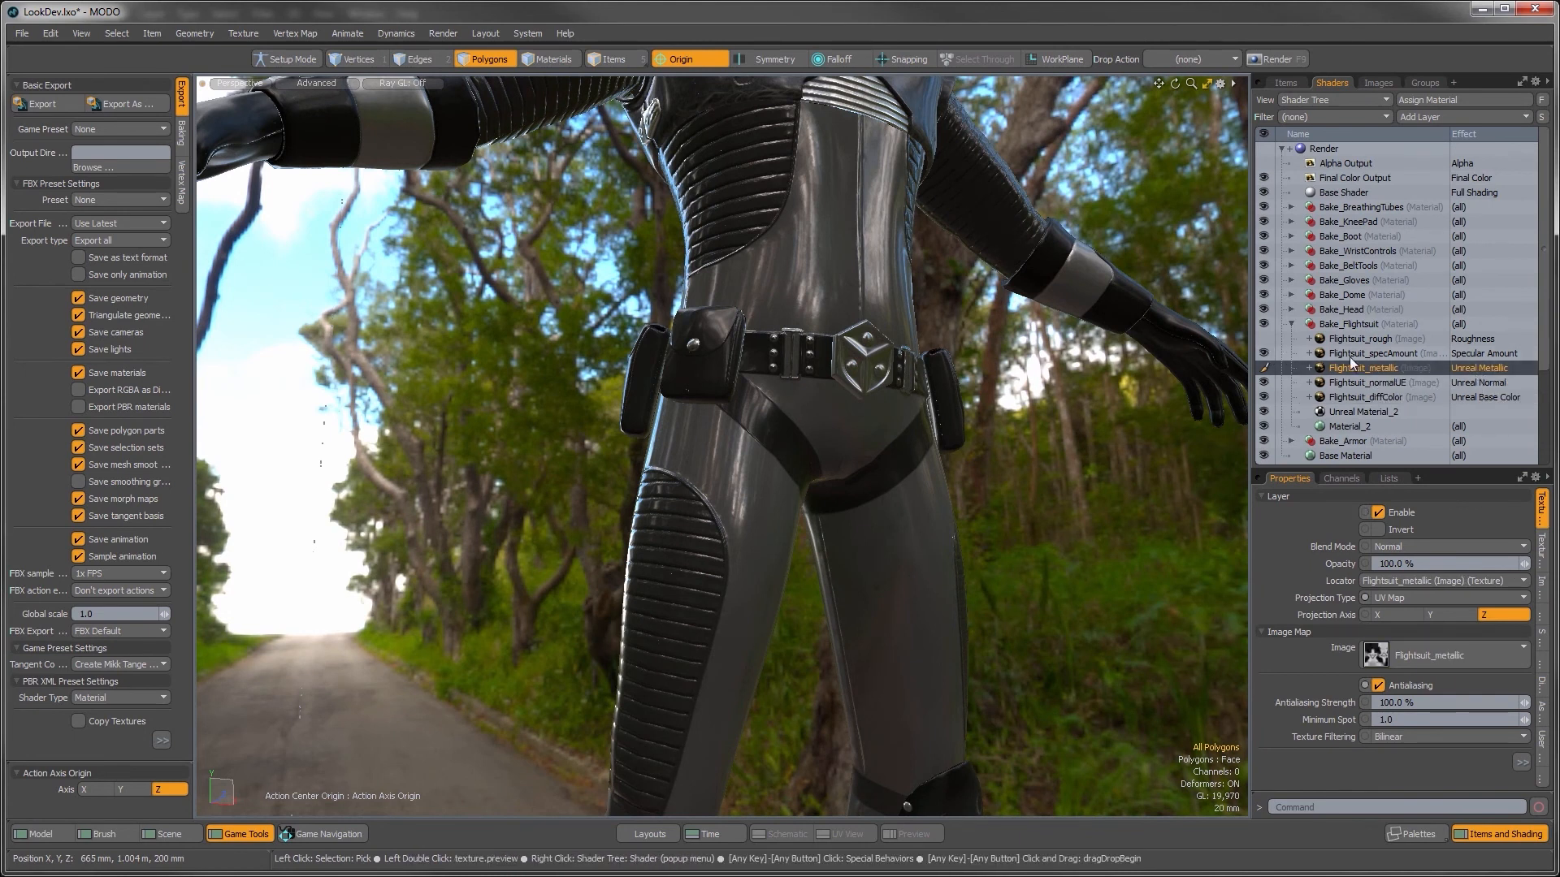
{"action": "left_click", "coordinate": [1399, 354]}
{"action": "right_click", "coordinate": [1402, 354]}
{"action": "mouse_move", "coordinate": [1419, 496]}
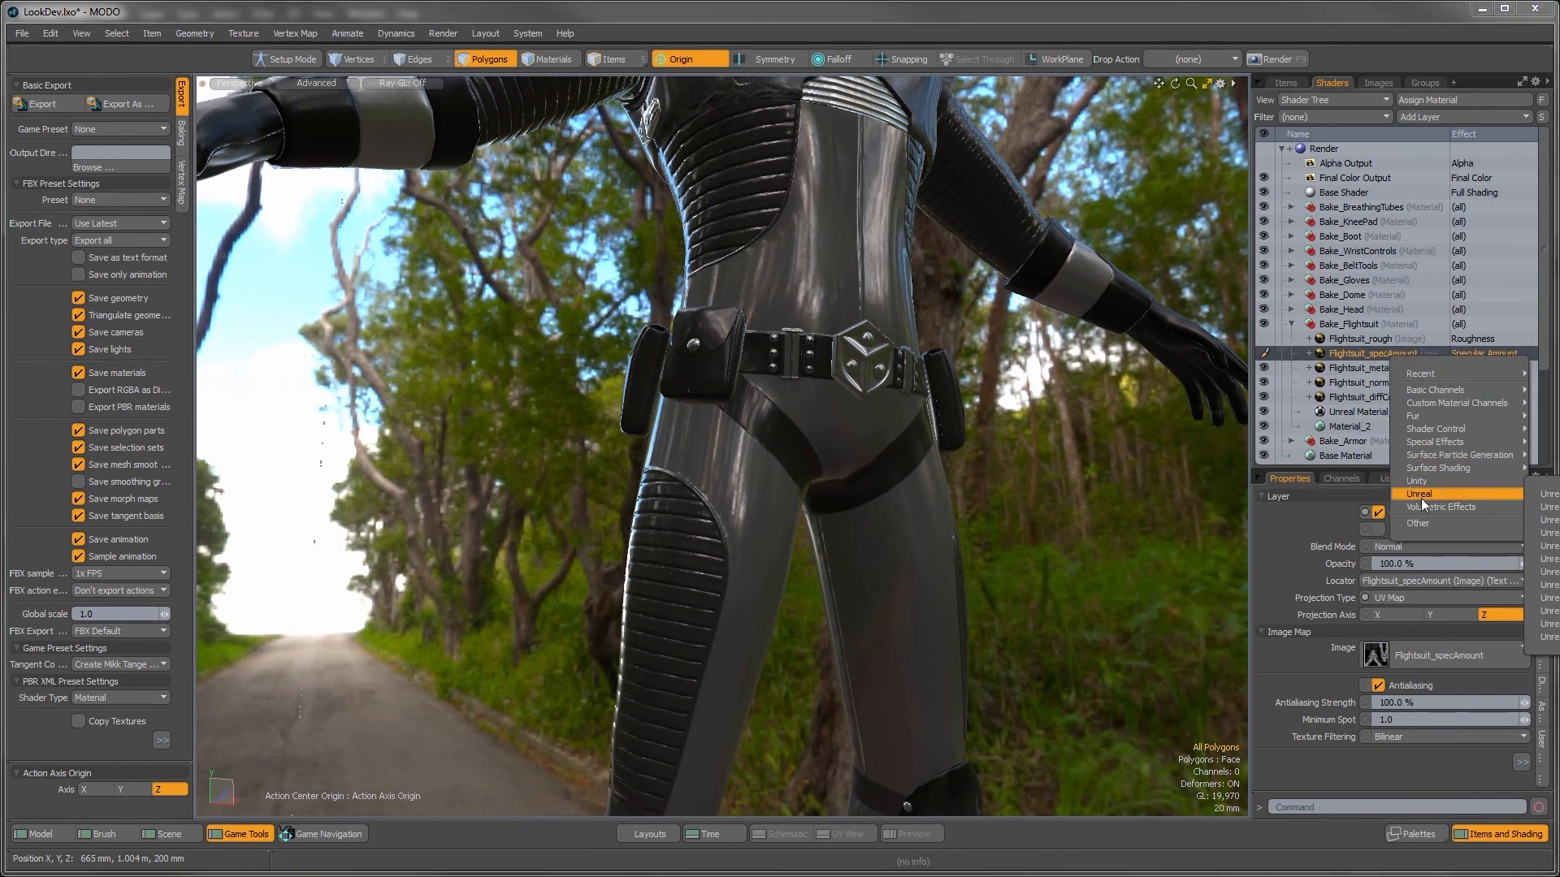
{"action": "left_click", "coordinate": [1548, 624]}
{"action": "left_click_drag", "start_coordinate": [1020, 539], "coordinate": [654, 410], "text": "alt"}
{"action": "left_click_drag", "start_coordinate": [618, 317], "coordinate": [406, 471], "text": "alt"}
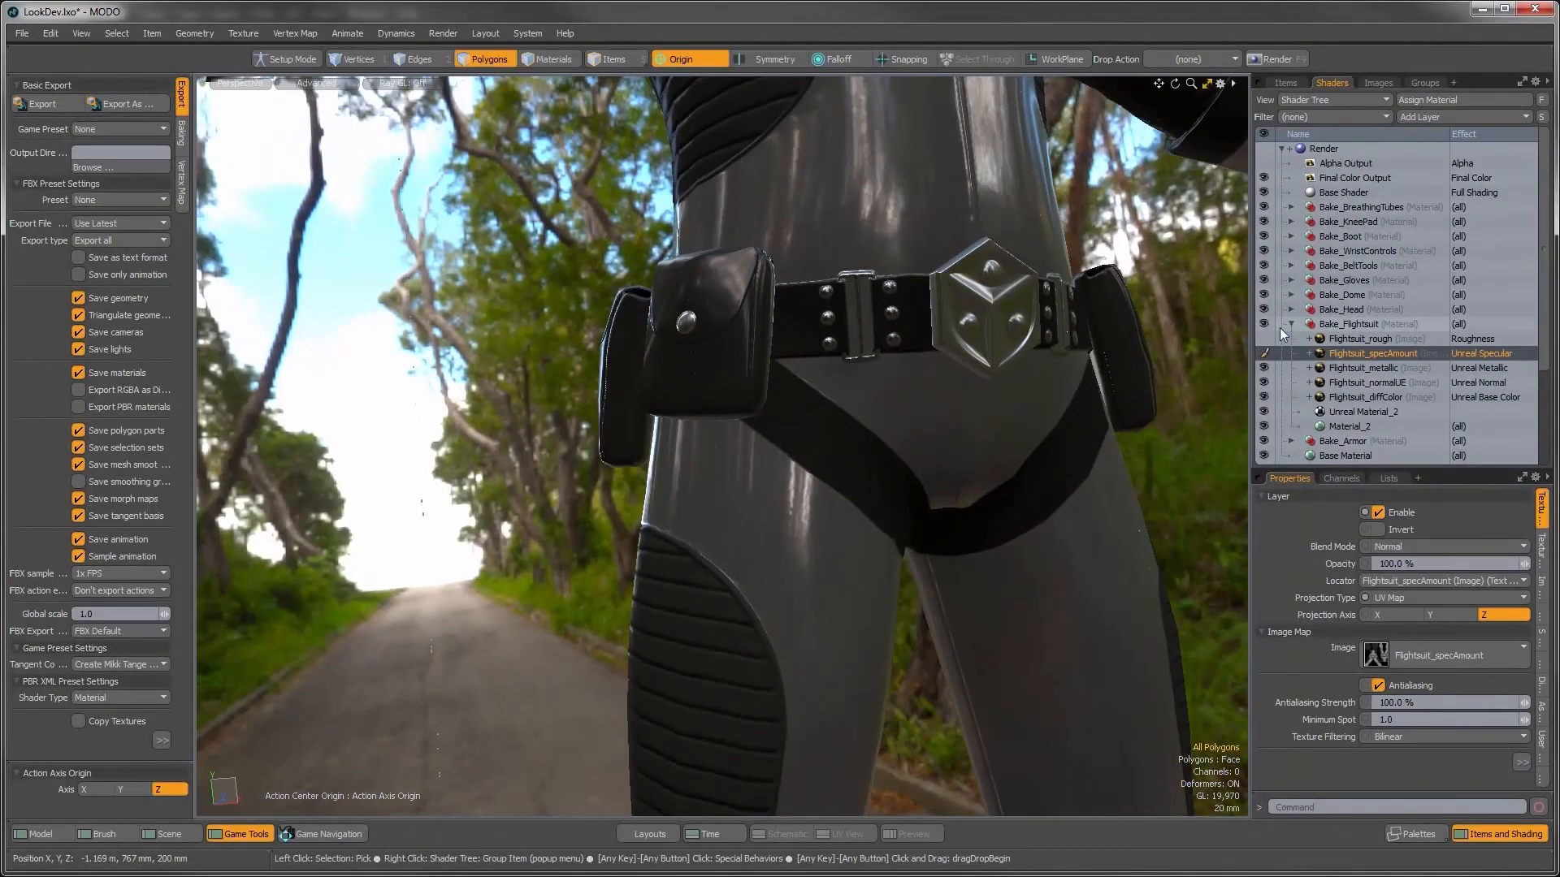
Step: Set the effect of the Flightsuit_rough image layer to Unreal Roughness and look over the suit's reflections
{"action": "left_click", "coordinate": [1365, 339]}
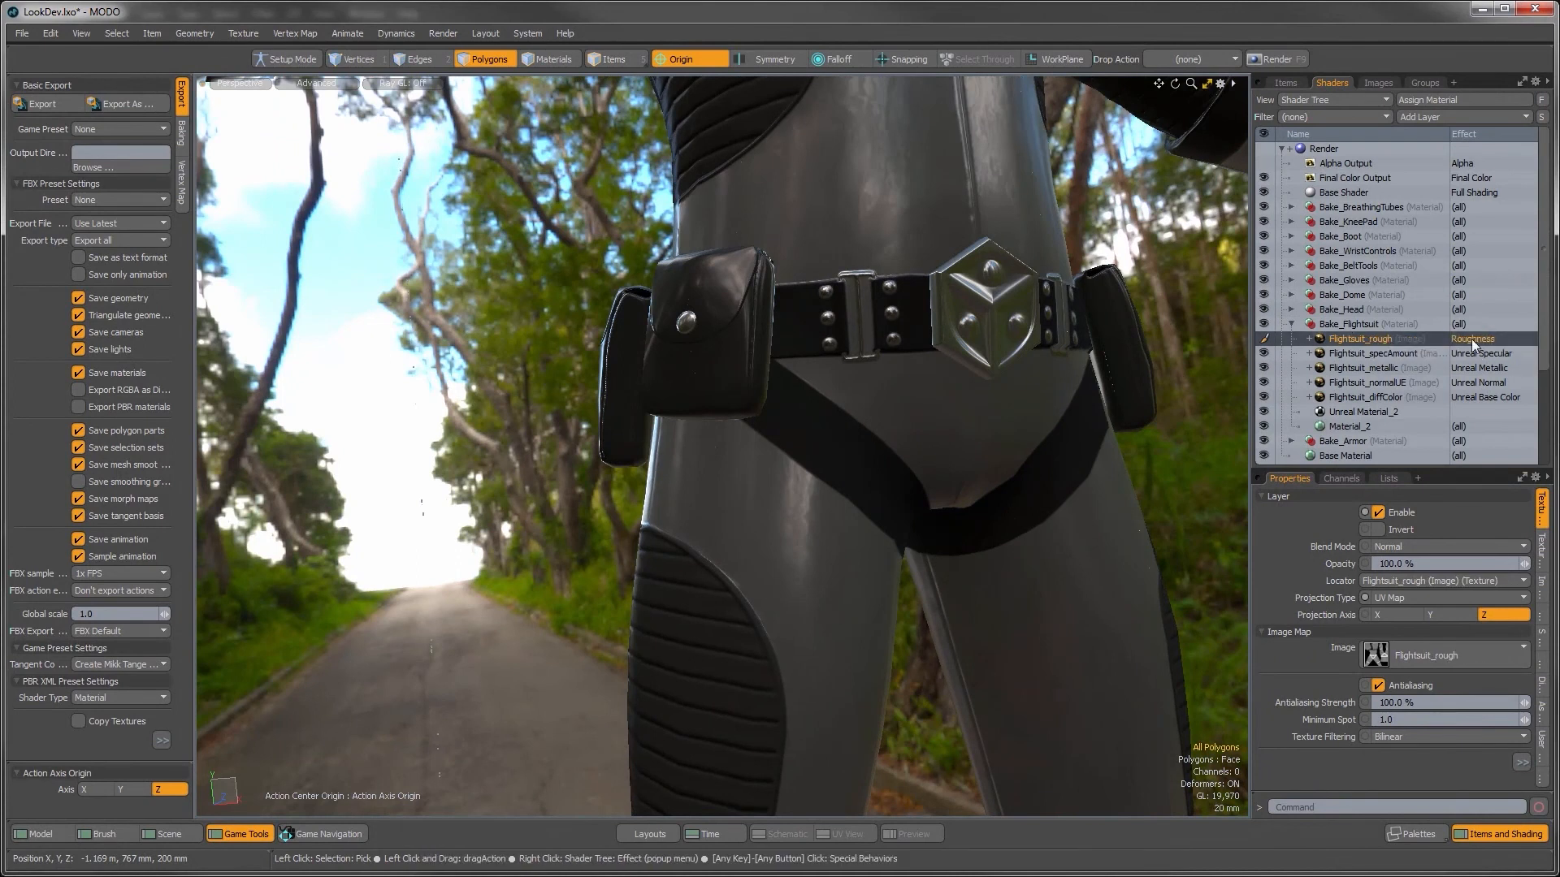
{"action": "left_click", "coordinate": [1464, 339]}
{"action": "mouse_move", "coordinate": [1439, 480]}
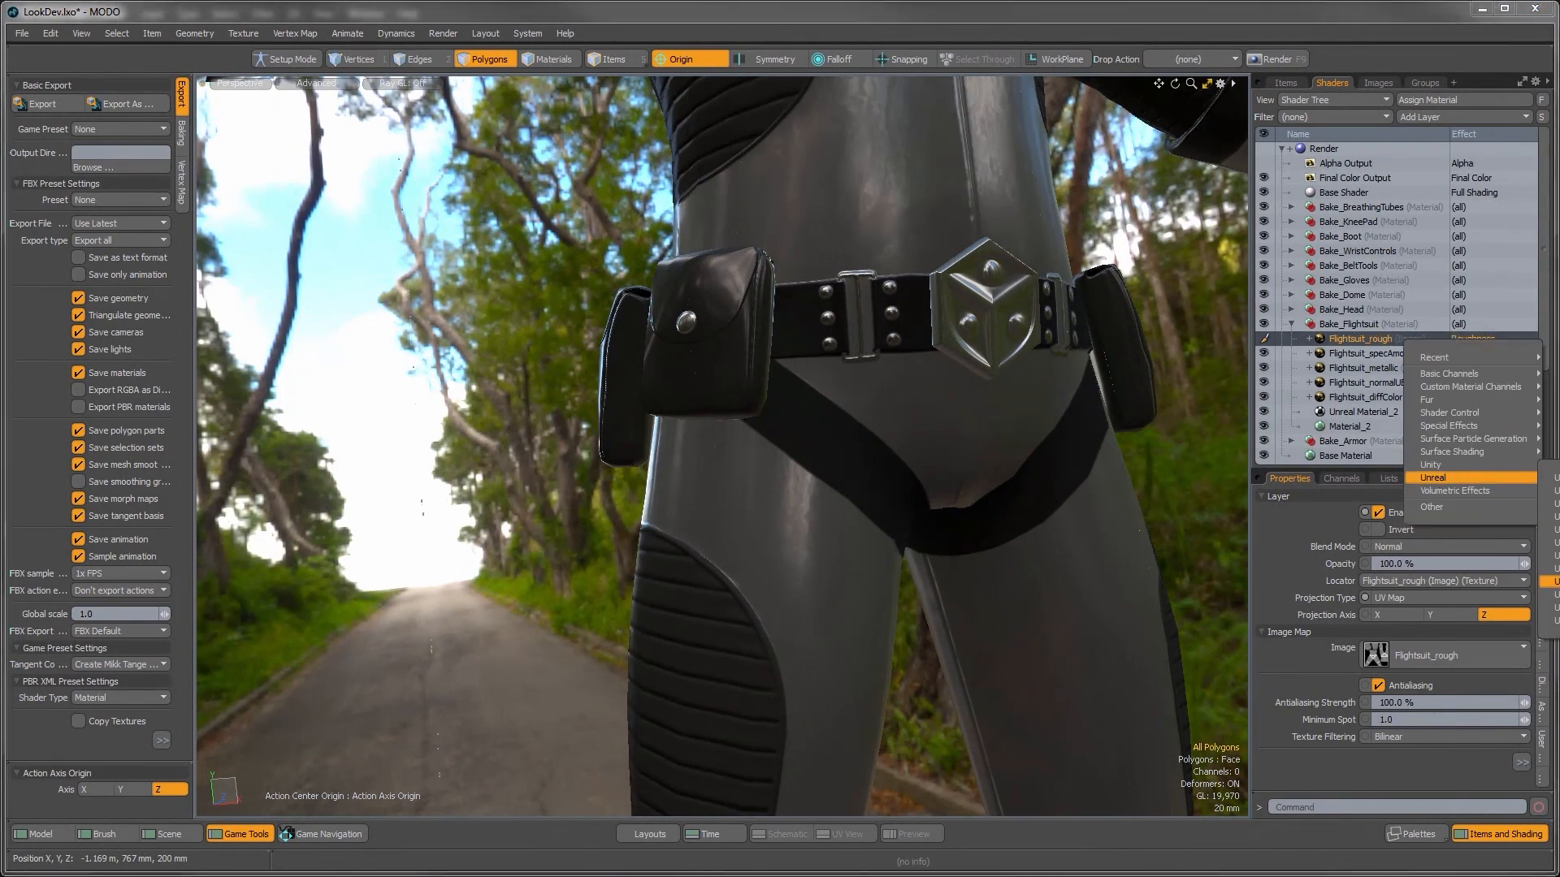
{"action": "left_click", "coordinate": [1548, 601]}
{"action": "left_click_drag", "start_coordinate": [861, 390], "coordinate": [784, 446], "text": "alt"}
{"action": "left_click_drag", "start_coordinate": [784, 446], "coordinate": [617, 480], "text": "ctrl+alt"}
{"action": "left_click_drag", "start_coordinate": [617, 479], "coordinate": [691, 475], "text": "alt"}
{"action": "left_click_drag", "start_coordinate": [829, 410], "coordinate": [730, 345], "text": "alt"}
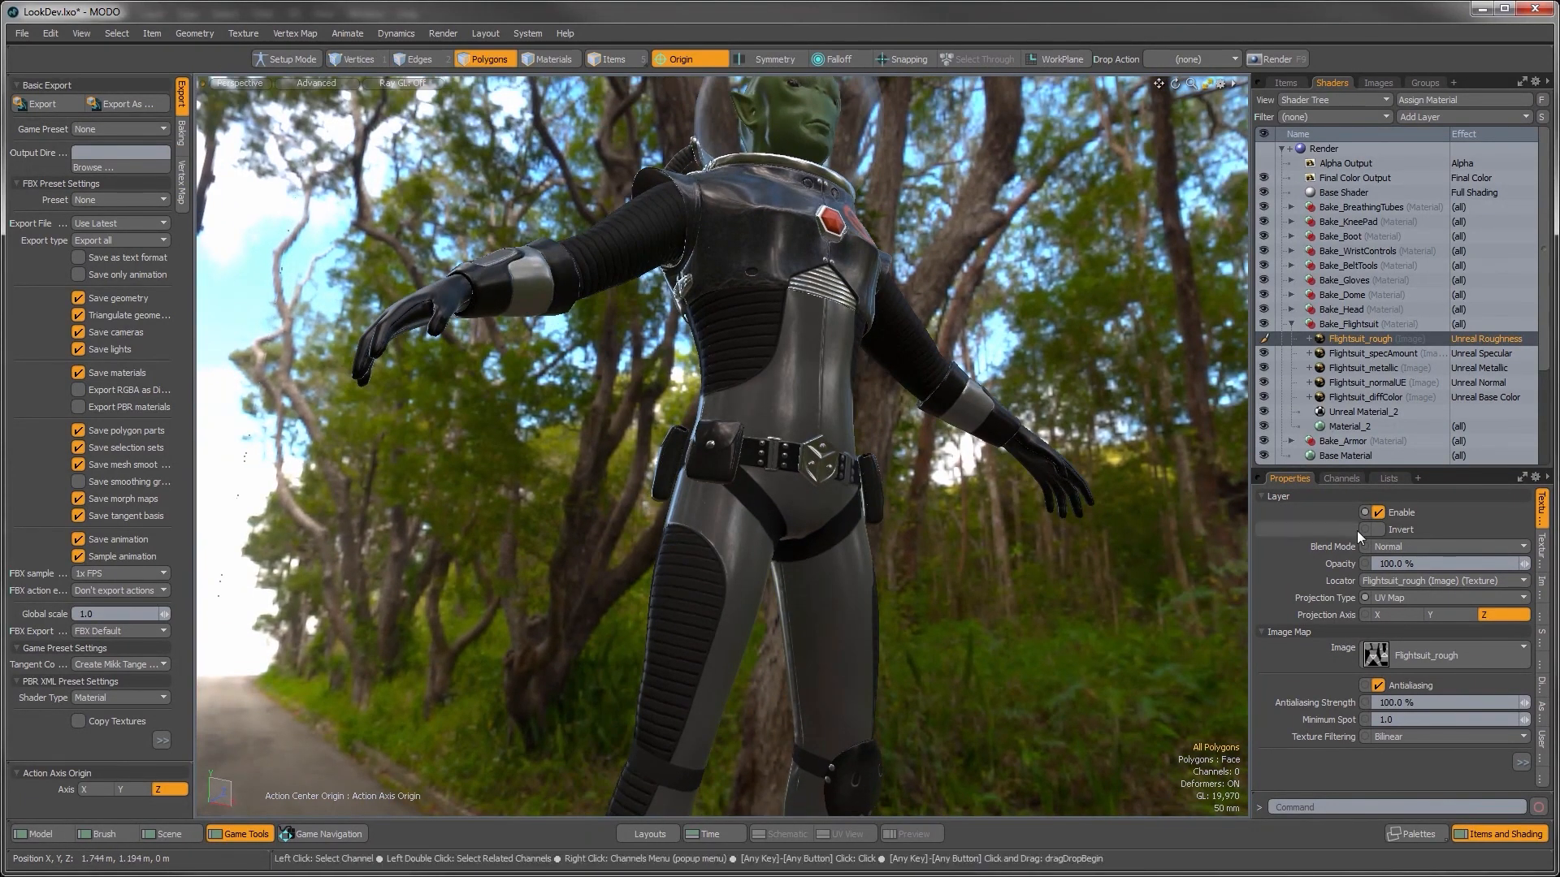
Step: Try inverting the Flightsuit_rough layer to judge the effect on the suit, and turn the inversion off again
{"action": "left_click", "coordinate": [1377, 529]}
{"action": "left_click_drag", "start_coordinate": [626, 501], "coordinate": [664, 549], "text": "ctrl+alt"}
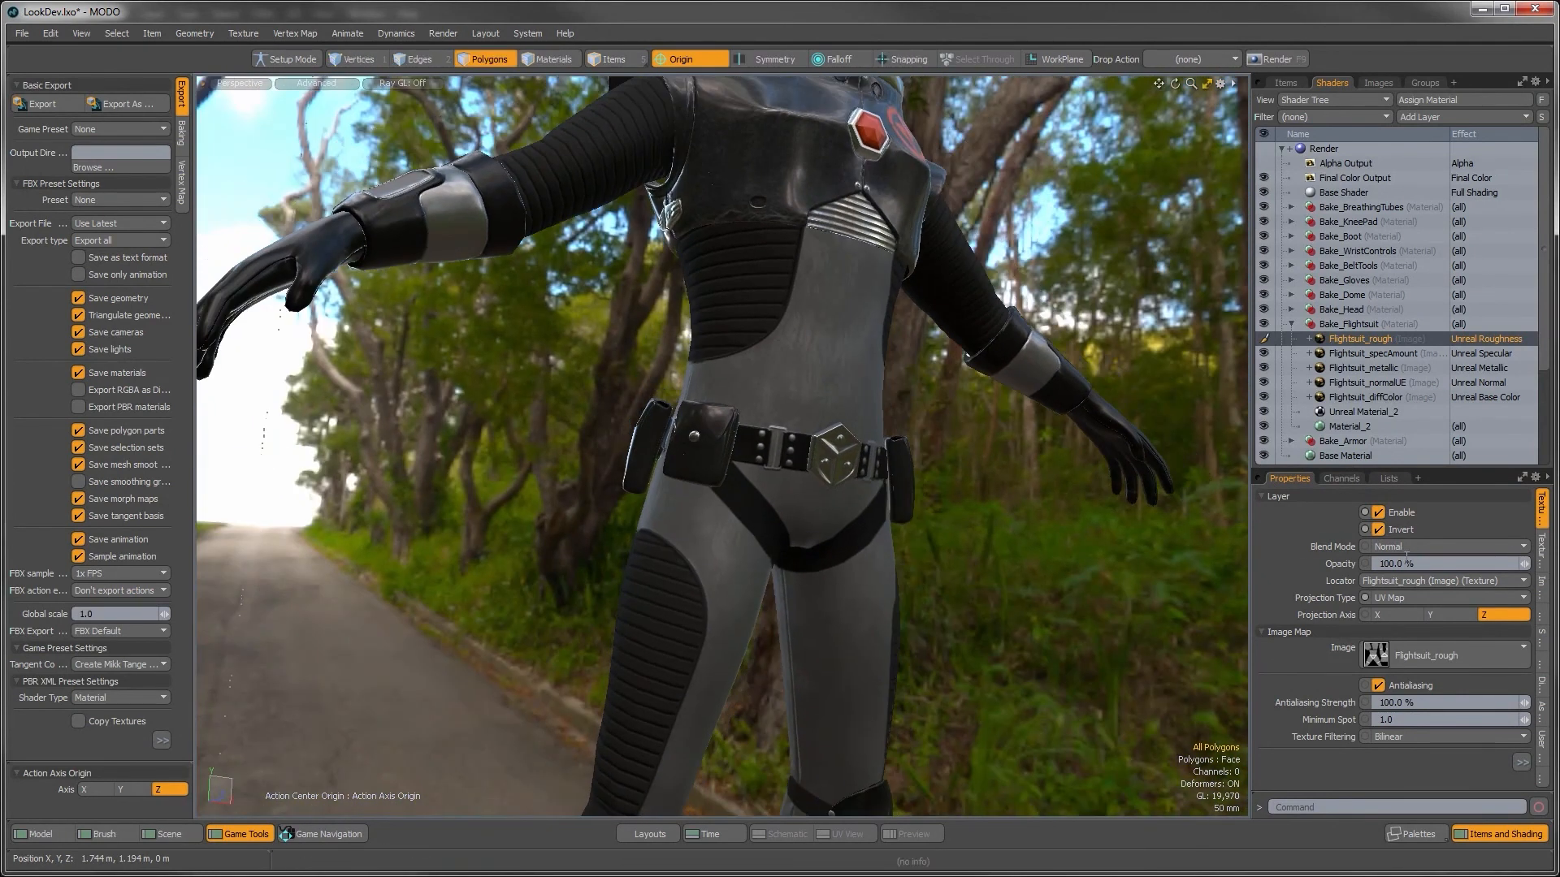
{"action": "left_click", "coordinate": [1377, 529]}
{"action": "left_click_drag", "start_coordinate": [812, 488], "coordinate": [865, 455], "text": "alt"}
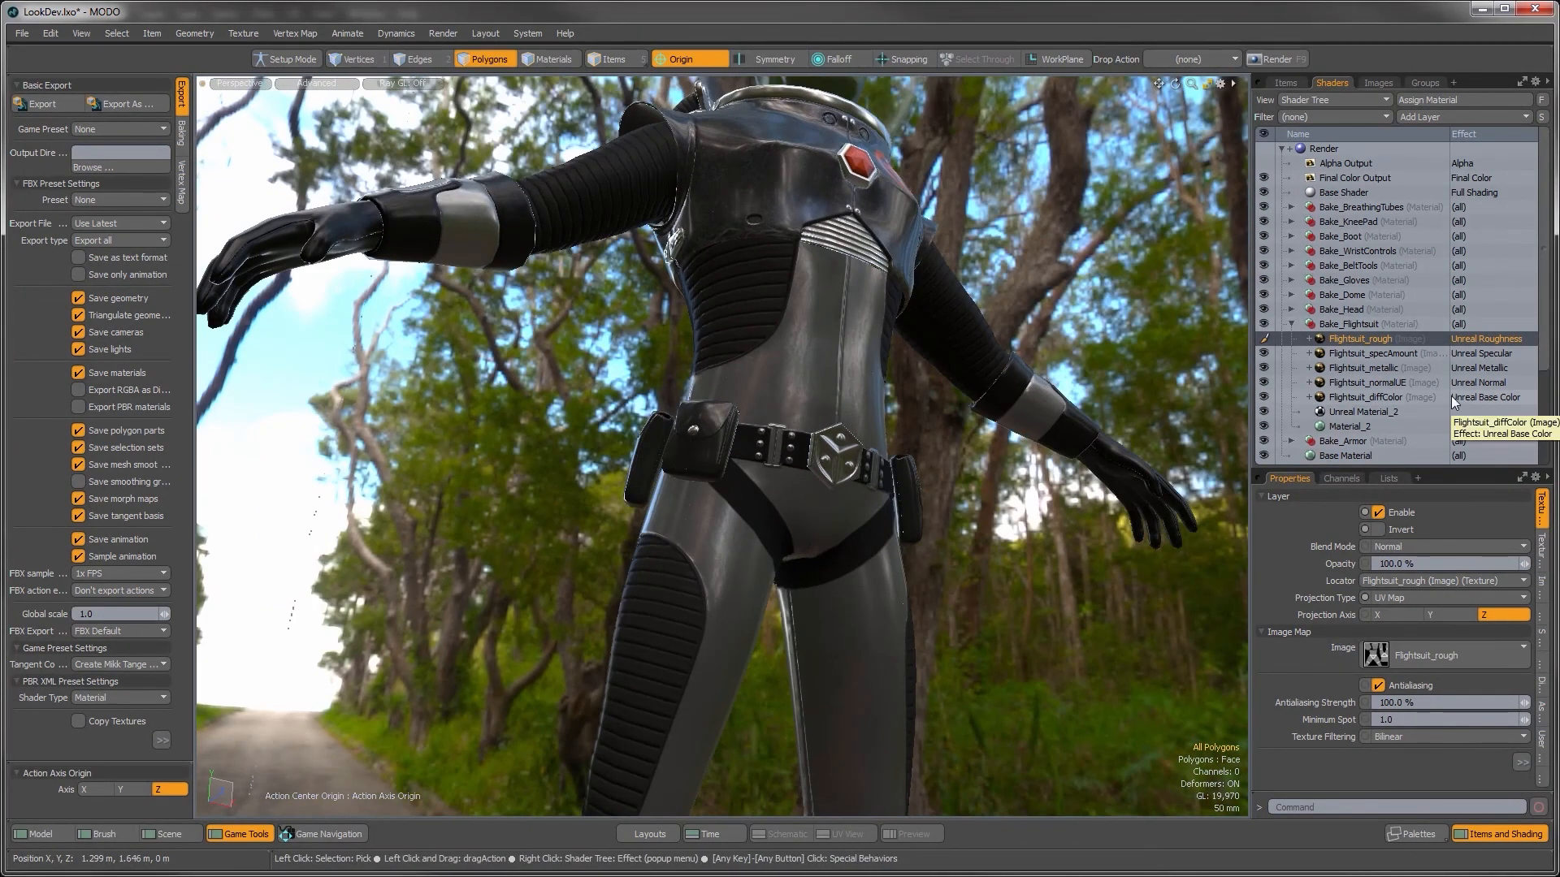
{"action": "left_click_drag", "start_coordinate": [812, 390], "coordinate": [772, 431], "text": "alt"}
Step: Switch to Photoshop and darken Flightsuit_rough.png with a Curves adjustment layer, lowering the white end and lifting a point in the shadows
{"action": "key", "text": "alt+Tab"}
{"action": "left_click_drag", "start_coordinate": [224, 101], "coordinate": [491, 182]}
{"action": "left_click_drag", "start_coordinate": [164, 184], "coordinate": [152, 119]}
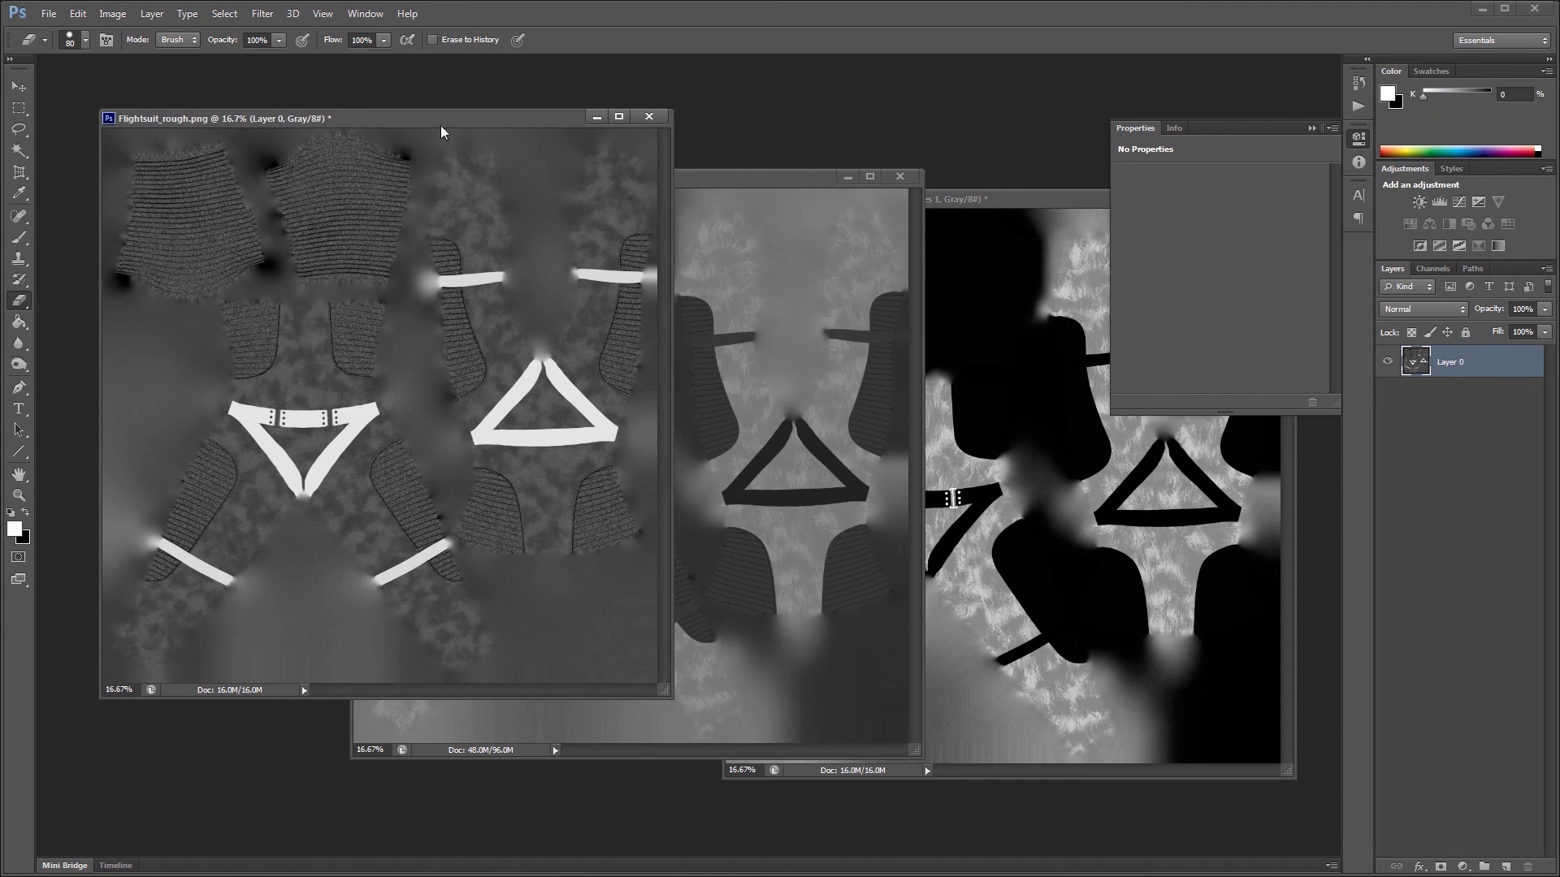
{"action": "left_click_drag", "start_coordinate": [449, 122], "coordinate": [464, 108]}
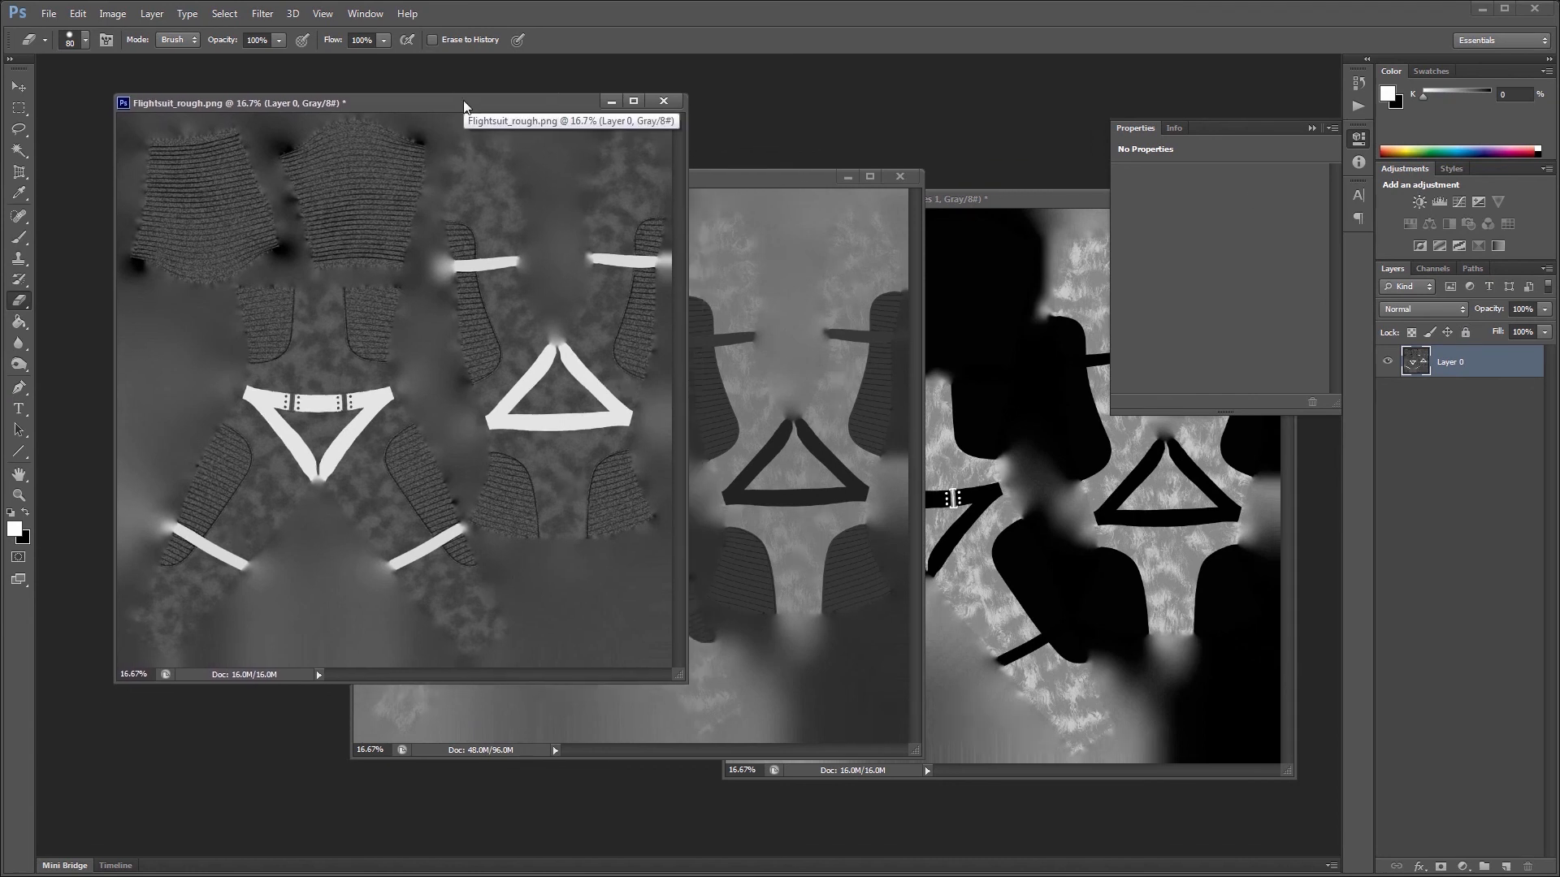
{"action": "left_click", "coordinate": [1459, 203]}
{"action": "left_click_drag", "start_coordinate": [1313, 225], "coordinate": [1348, 316]}
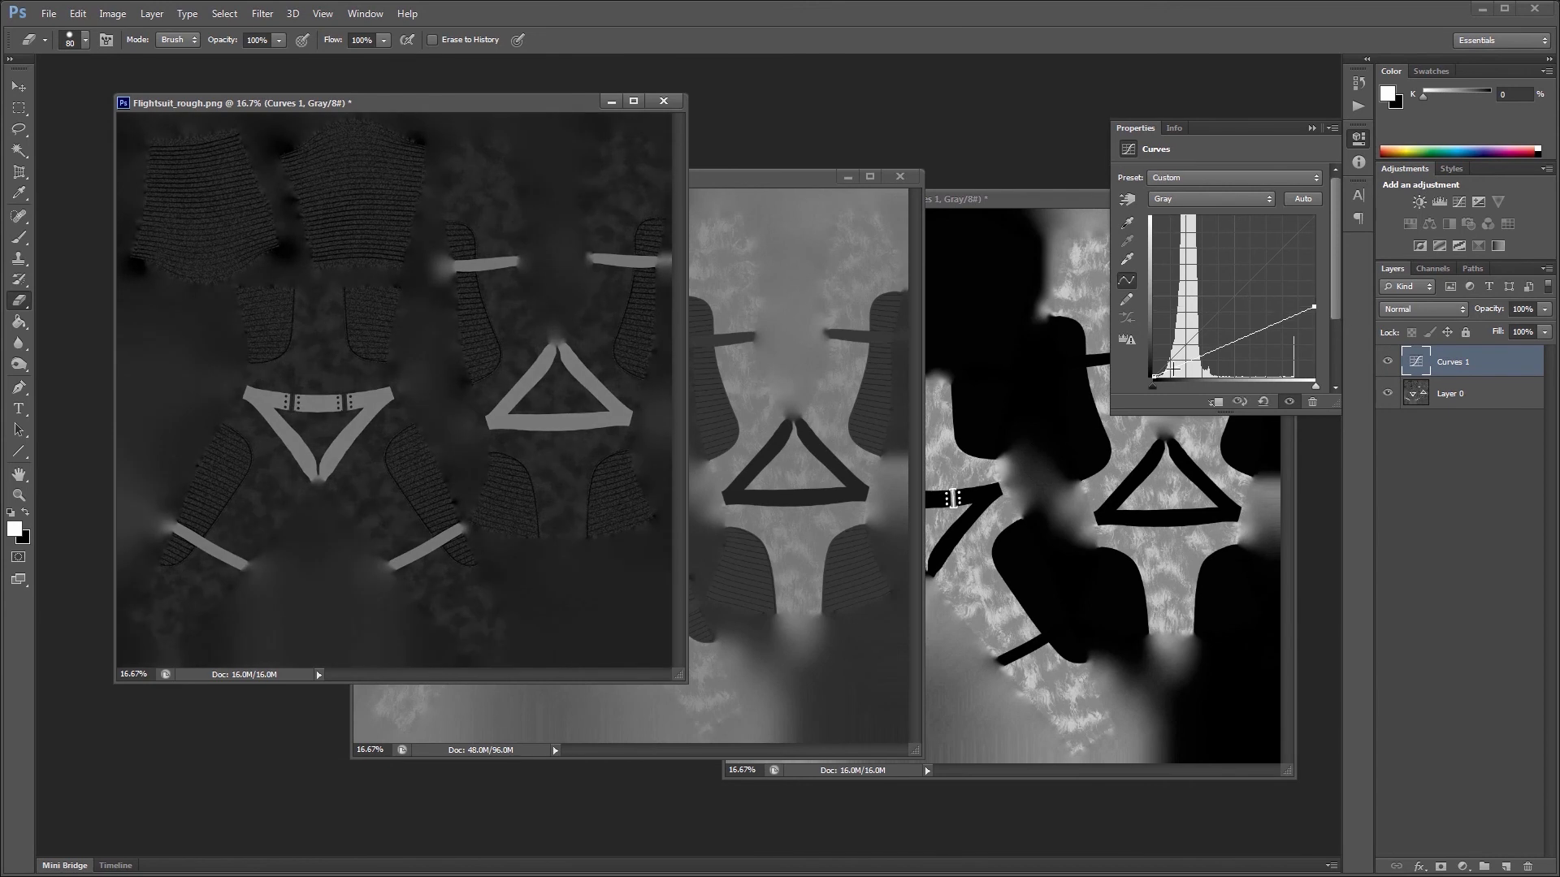
{"action": "left_click_drag", "start_coordinate": [1173, 370], "coordinate": [1210, 346]}
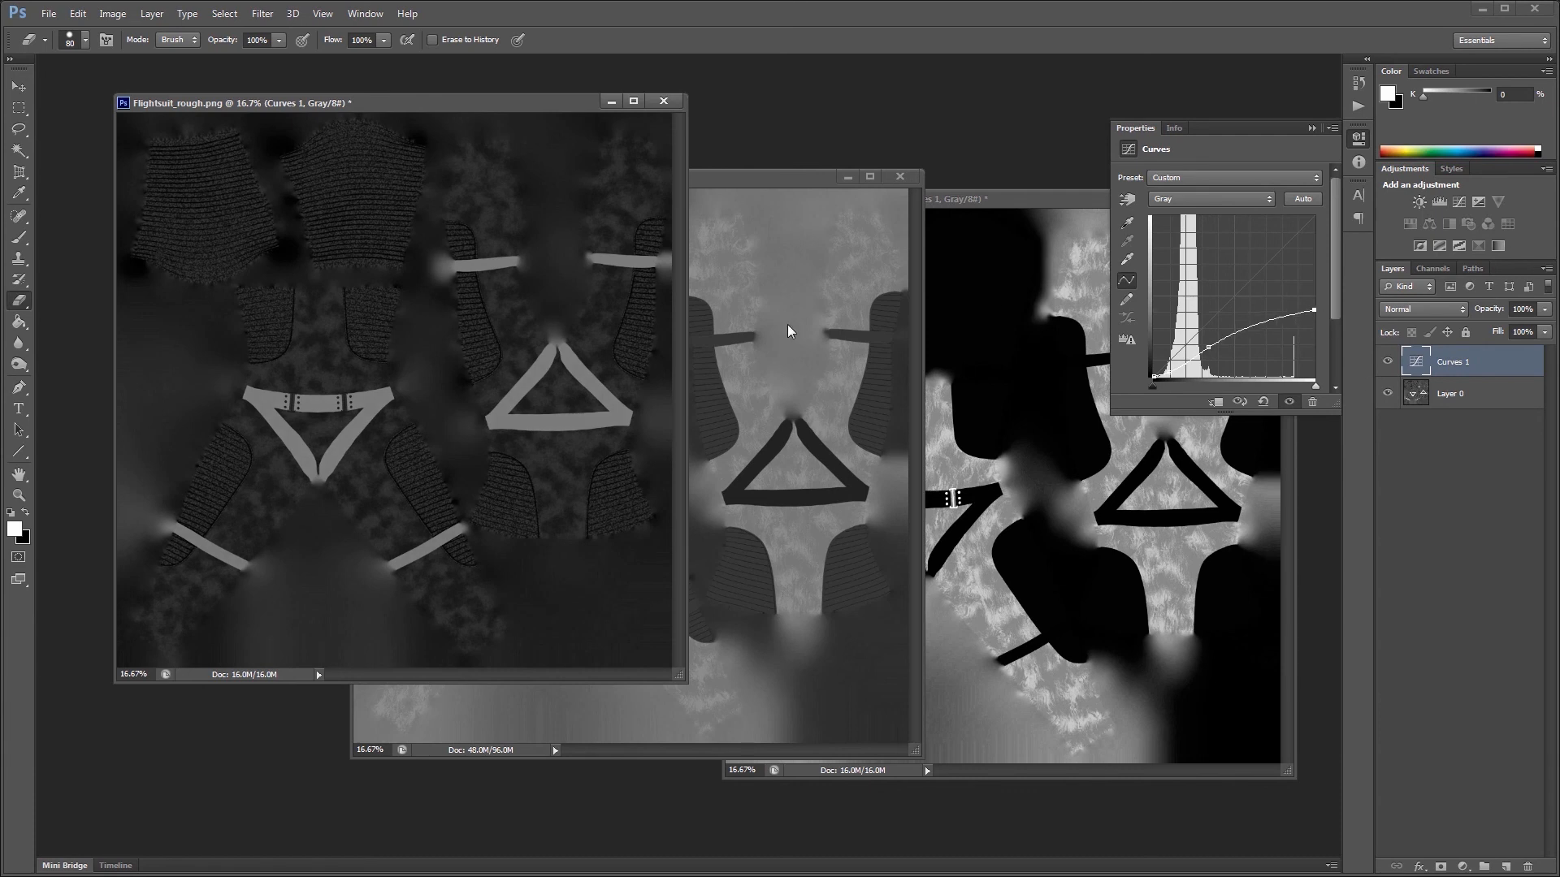
Step: Save the darkened roughness map as a PNG copy over Flightsuit_rough.png, keeping Smallest / Slow compression and no interlacing
{"action": "left_click", "coordinate": [49, 14]}
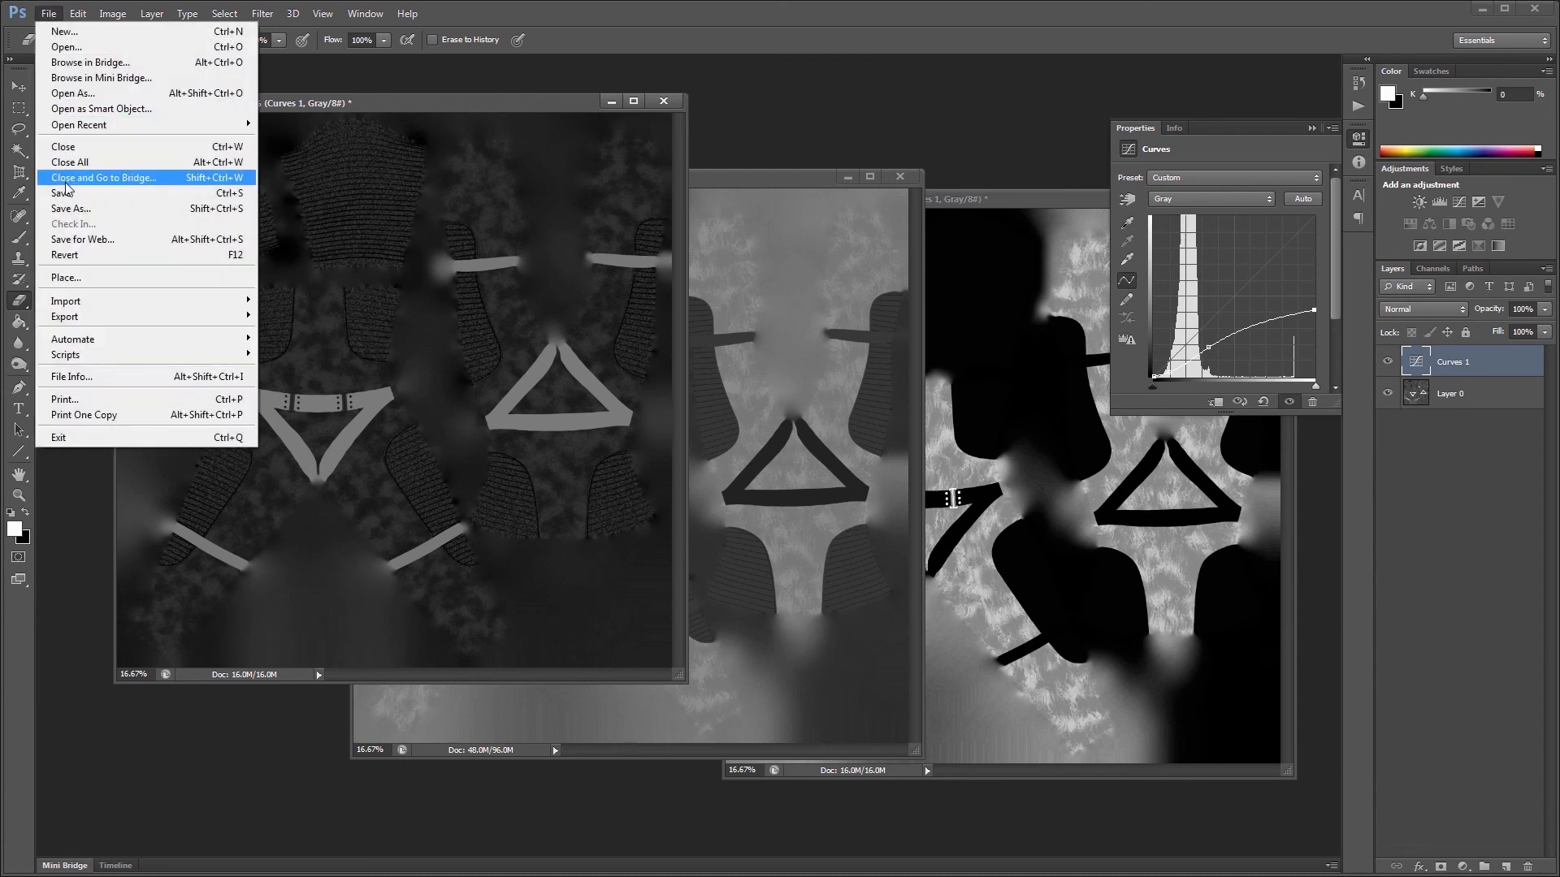
{"action": "left_click", "coordinate": [82, 205]}
{"action": "left_click", "coordinate": [480, 566]}
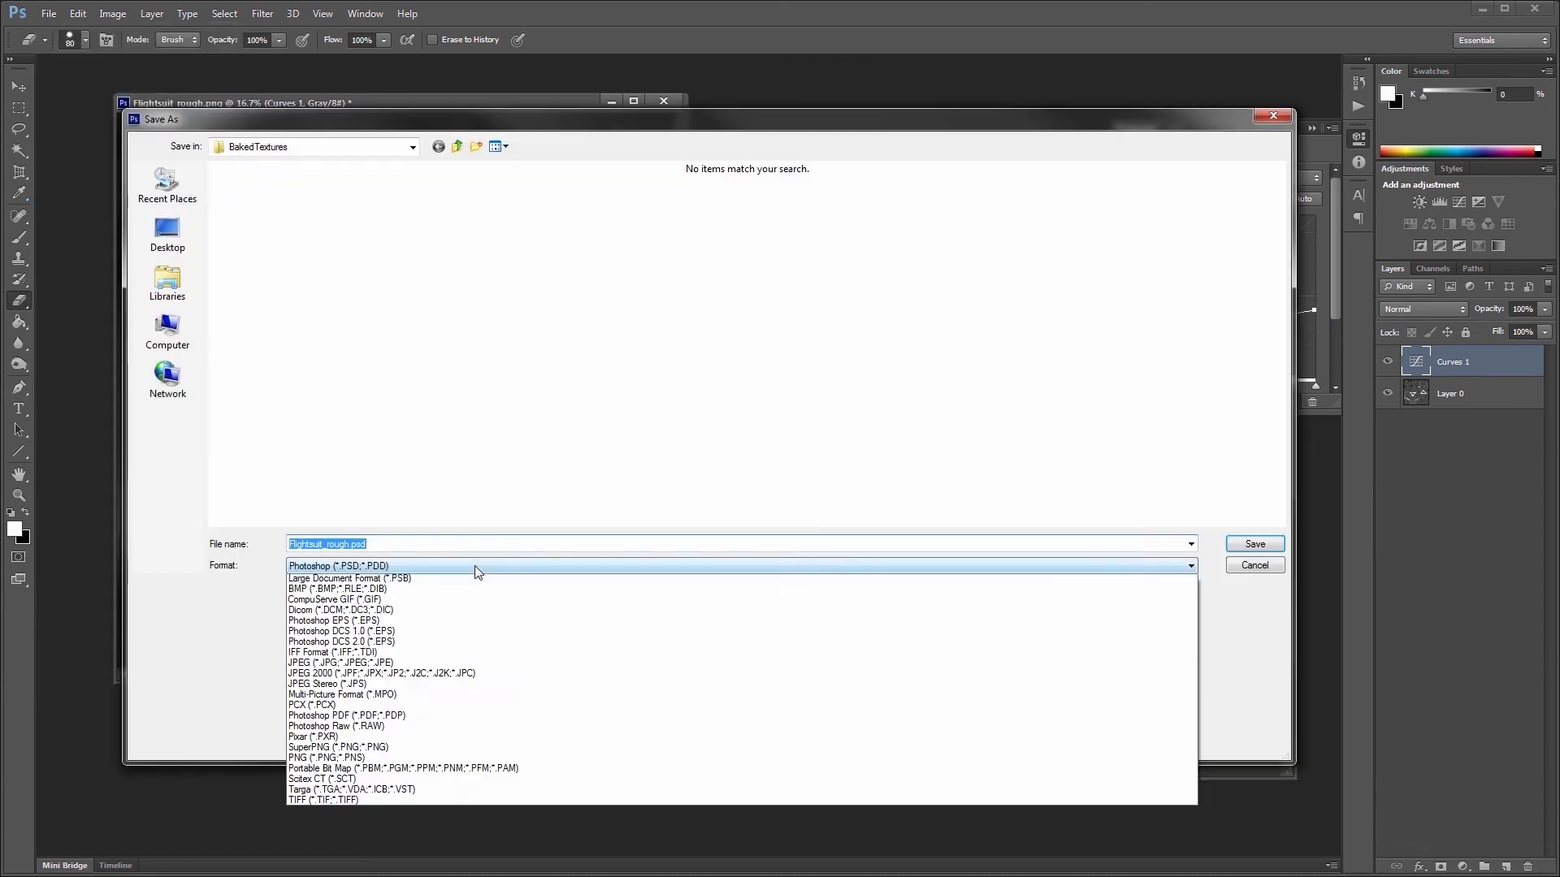
{"action": "left_click", "coordinate": [345, 770]}
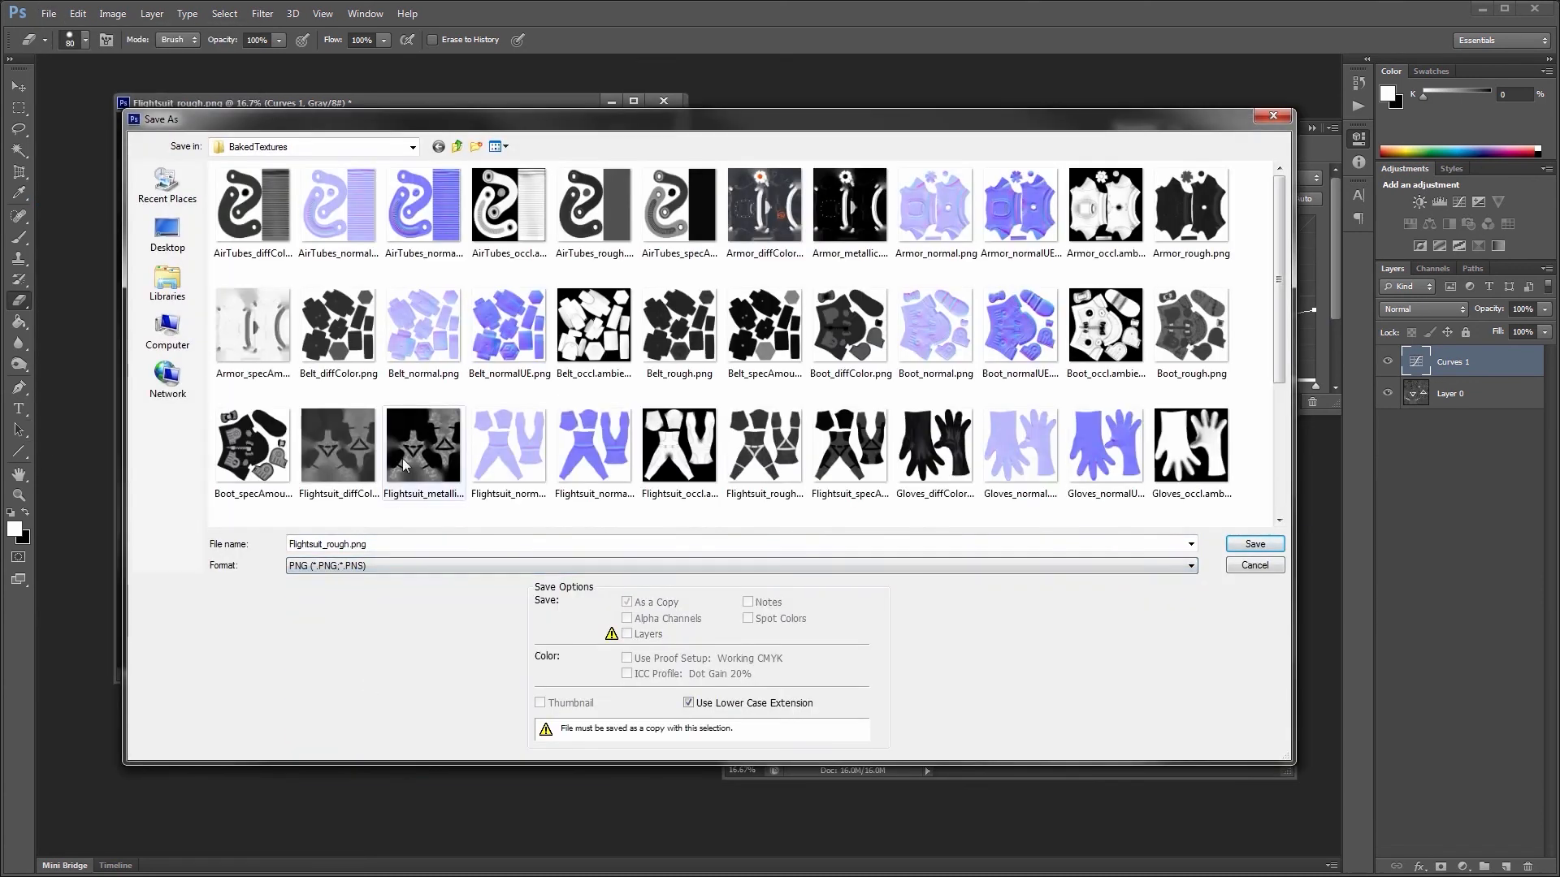
{"action": "left_click", "coordinate": [1241, 546]}
{"action": "left_click", "coordinate": [748, 373]}
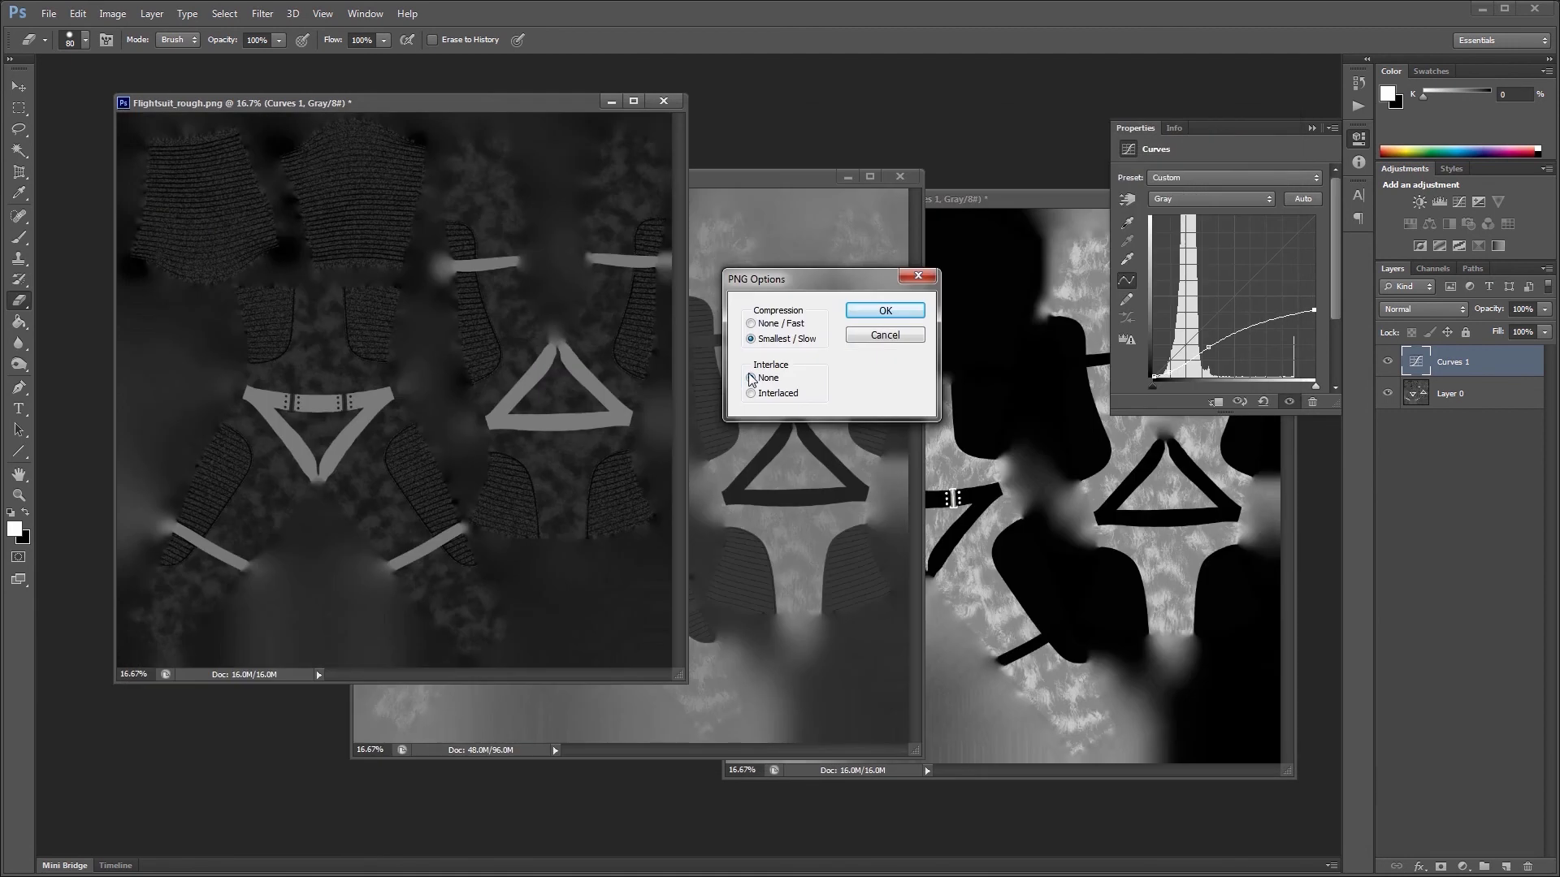
{"action": "left_click", "coordinate": [870, 317]}
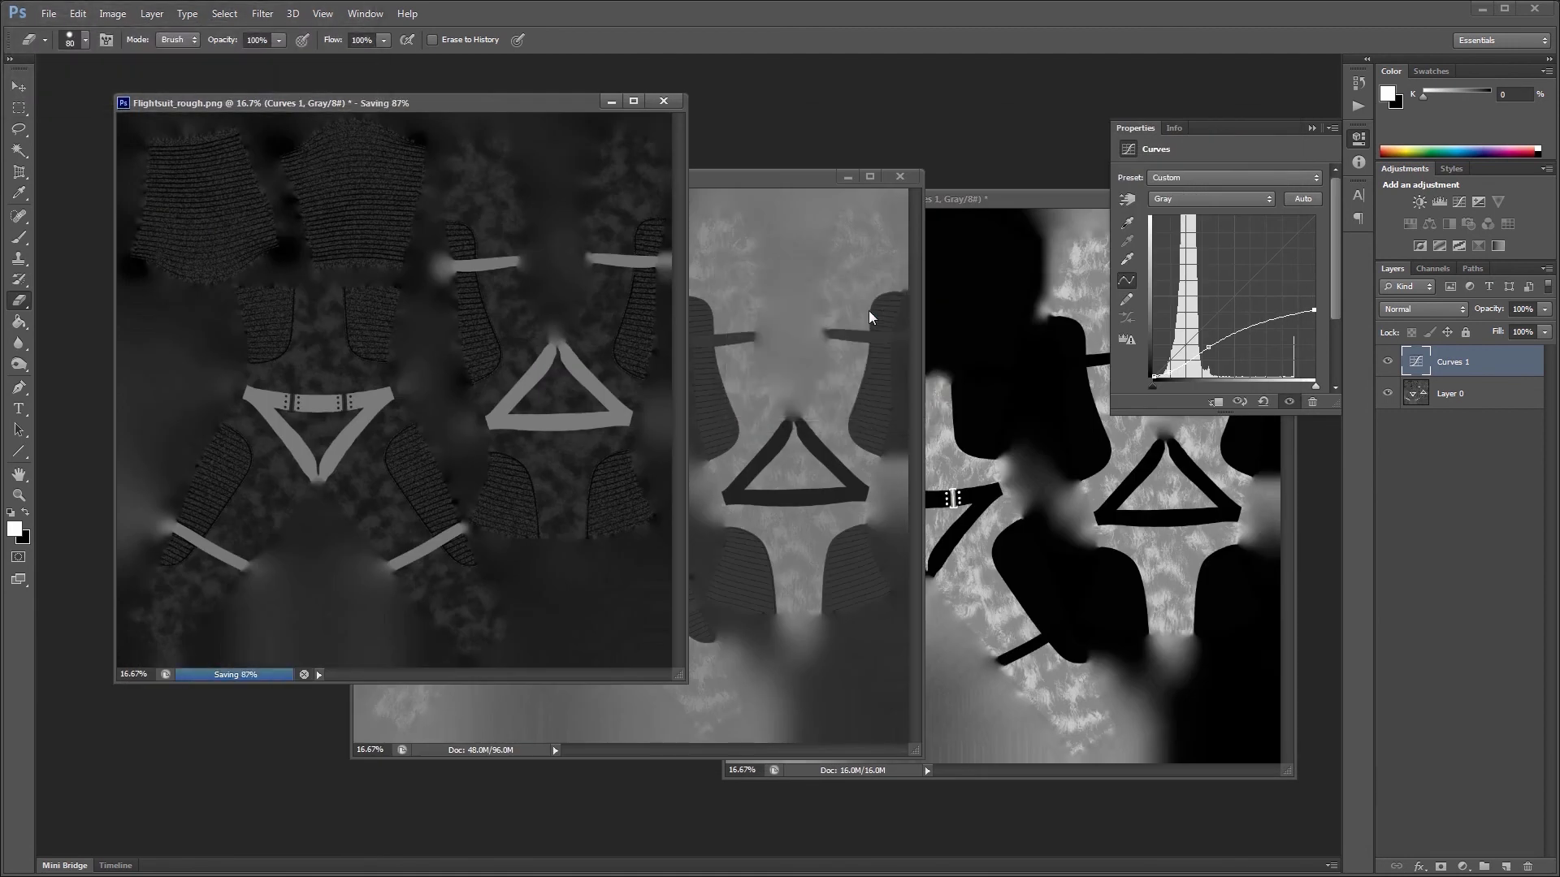
Step: Switch to MODO, reload the changed Flightsuit_rough.png image and look over the suit's updated reflections
{"action": "key", "text": "alt+Tab"}
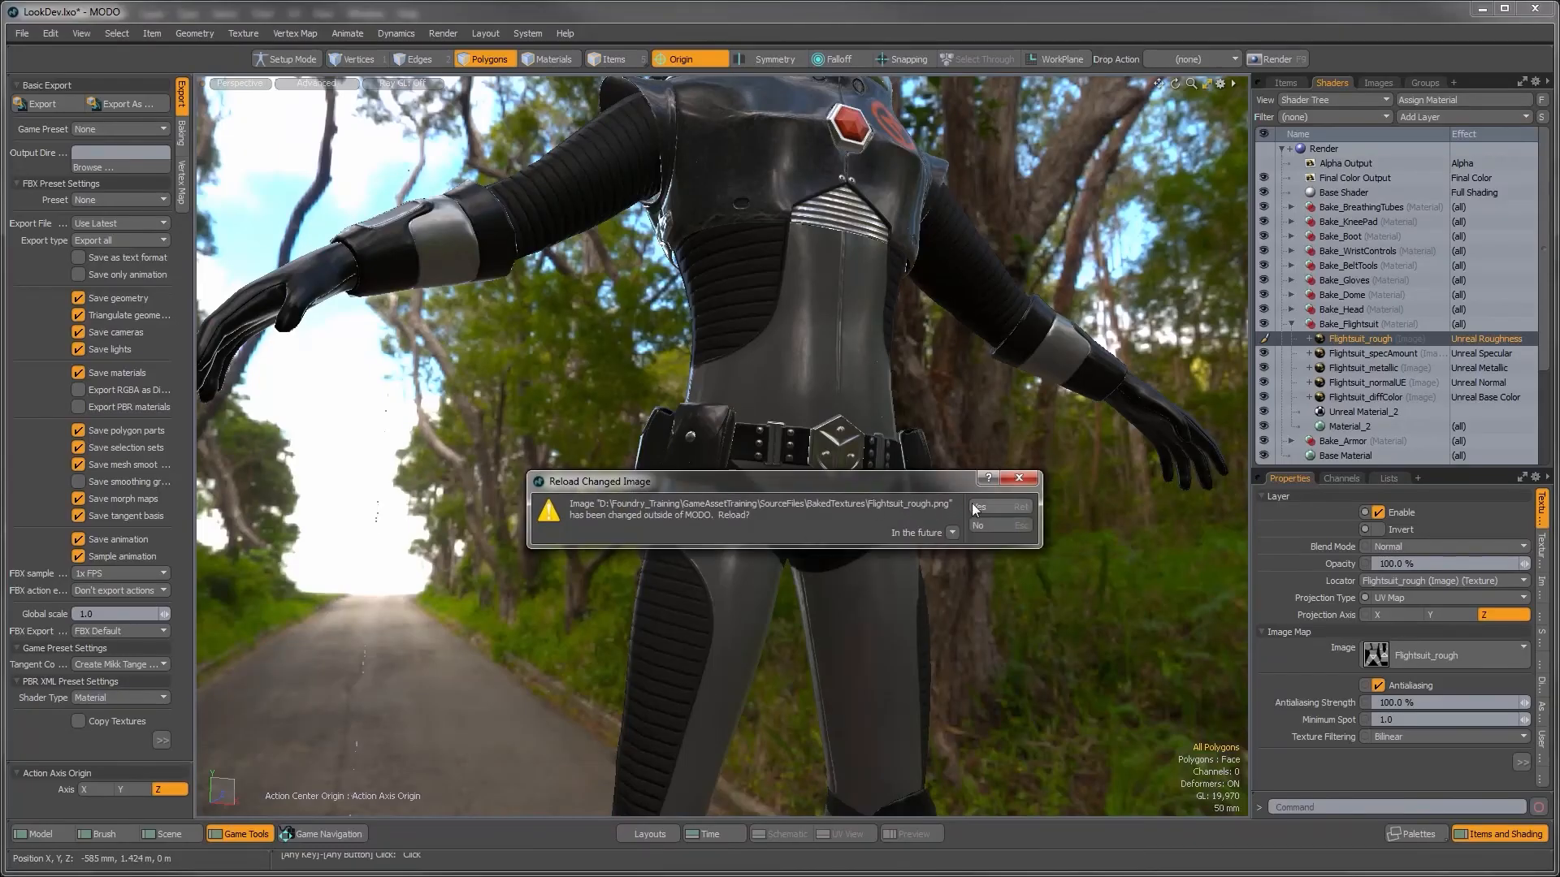
{"action": "left_click", "coordinate": [978, 507]}
{"action": "left_click_drag", "start_coordinate": [856, 506], "coordinate": [678, 520], "text": "alt"}
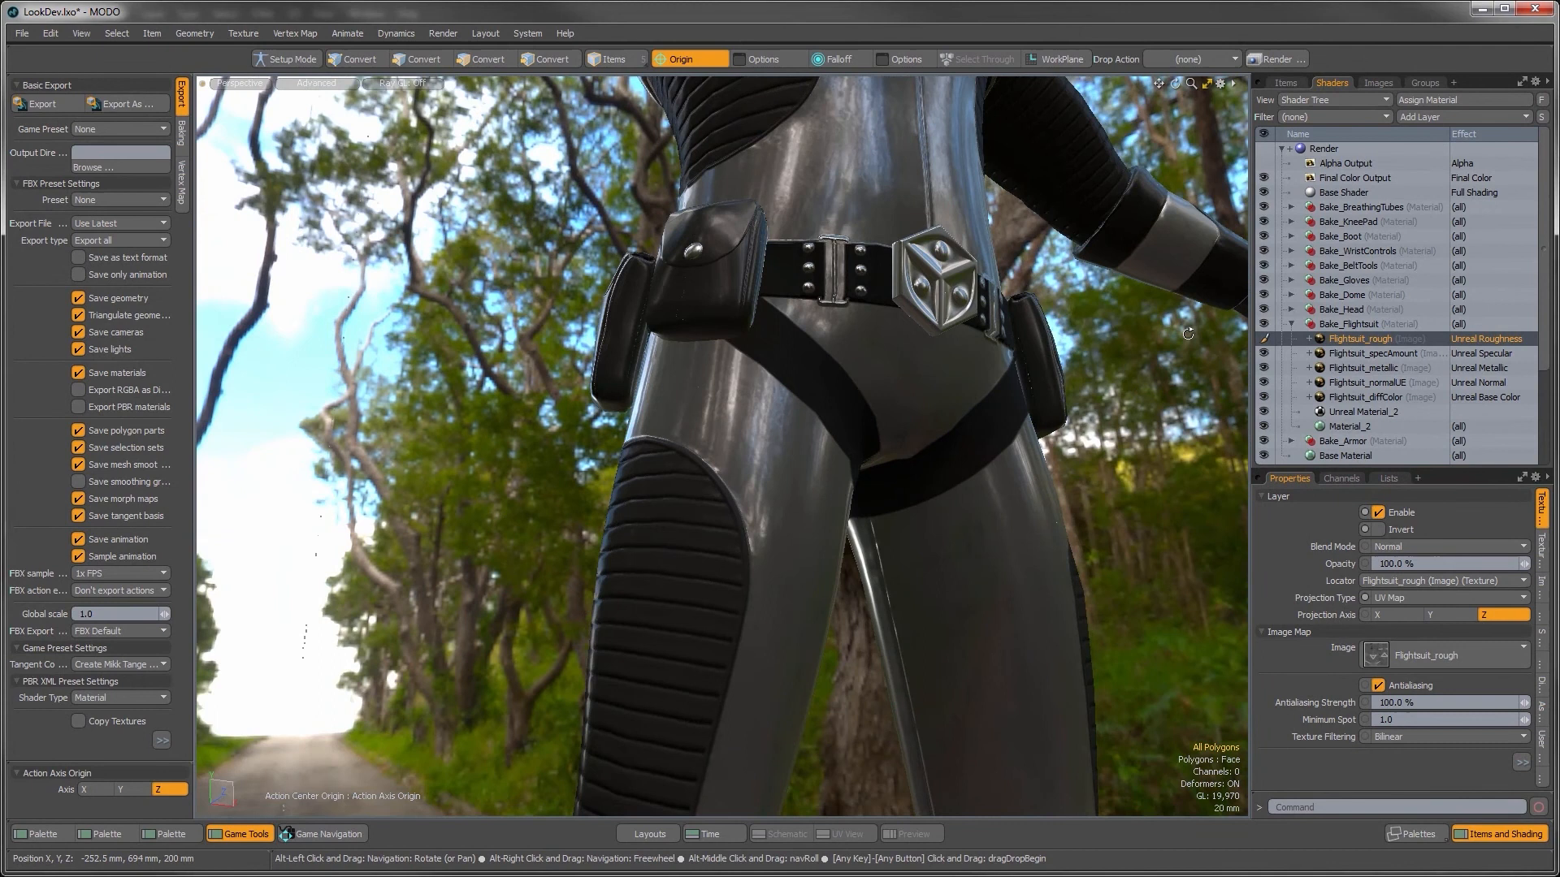
Step: Compare the suit's surface with the Flightsuit_specAmount layer hidden and shown
{"action": "left_click", "coordinate": [1262, 354]}
{"action": "left_click_drag", "start_coordinate": [845, 514], "coordinate": [800, 484], "text": "alt"}
{"action": "left_click_drag", "start_coordinate": [800, 485], "coordinate": [743, 426], "text": "alt+shift"}
{"action": "left_click", "coordinate": [1264, 353]}
Step: Try inverting the Flightsuit_specAmount layer to judge the suit's specular response, and turn the inversion off again
{"action": "left_click", "coordinate": [1344, 353]}
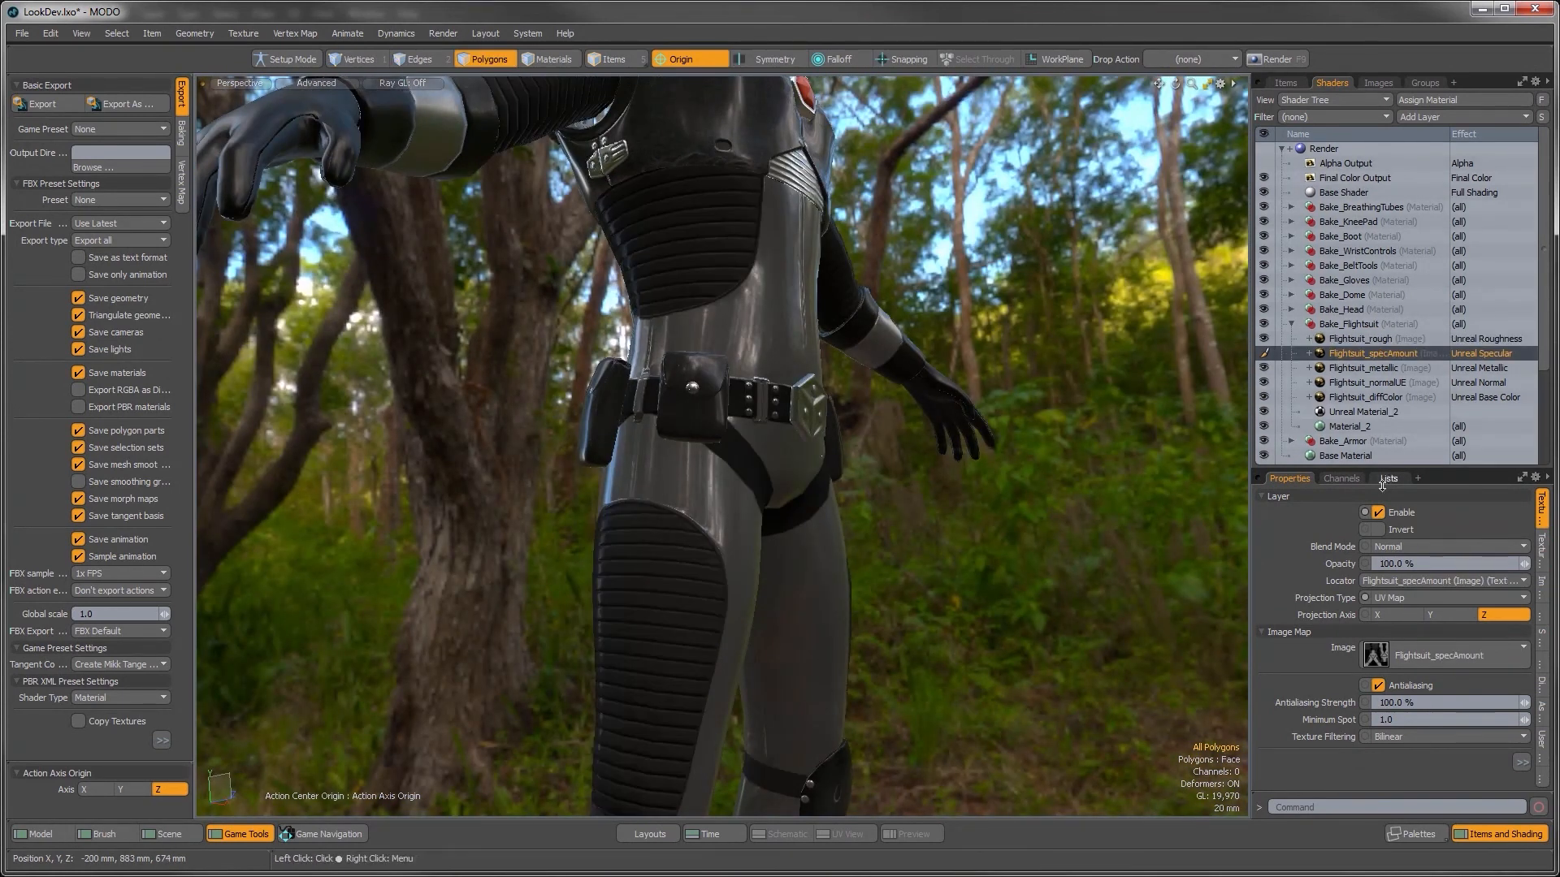
{"action": "left_click", "coordinate": [1378, 530]}
{"action": "mouse_move", "coordinate": [894, 455]}
{"action": "left_mouse_down", "text": "alt"}
{"action": "mouse_move", "coordinate": [448, 446]}
{"action": "mouse_move", "coordinate": [618, 550]}
{"action": "mouse_move", "coordinate": [665, 511]}
{"action": "mouse_move", "coordinate": [841, 471]}
{"action": "mouse_move", "coordinate": [668, 504]}
{"action": "mouse_move", "coordinate": [772, 491]}
{"action": "mouse_move", "coordinate": [690, 439]}
{"action": "mouse_move", "coordinate": [585, 455]}
{"action": "mouse_move", "coordinate": [698, 447]}
{"action": "left_mouse_up", "text": "alt"}
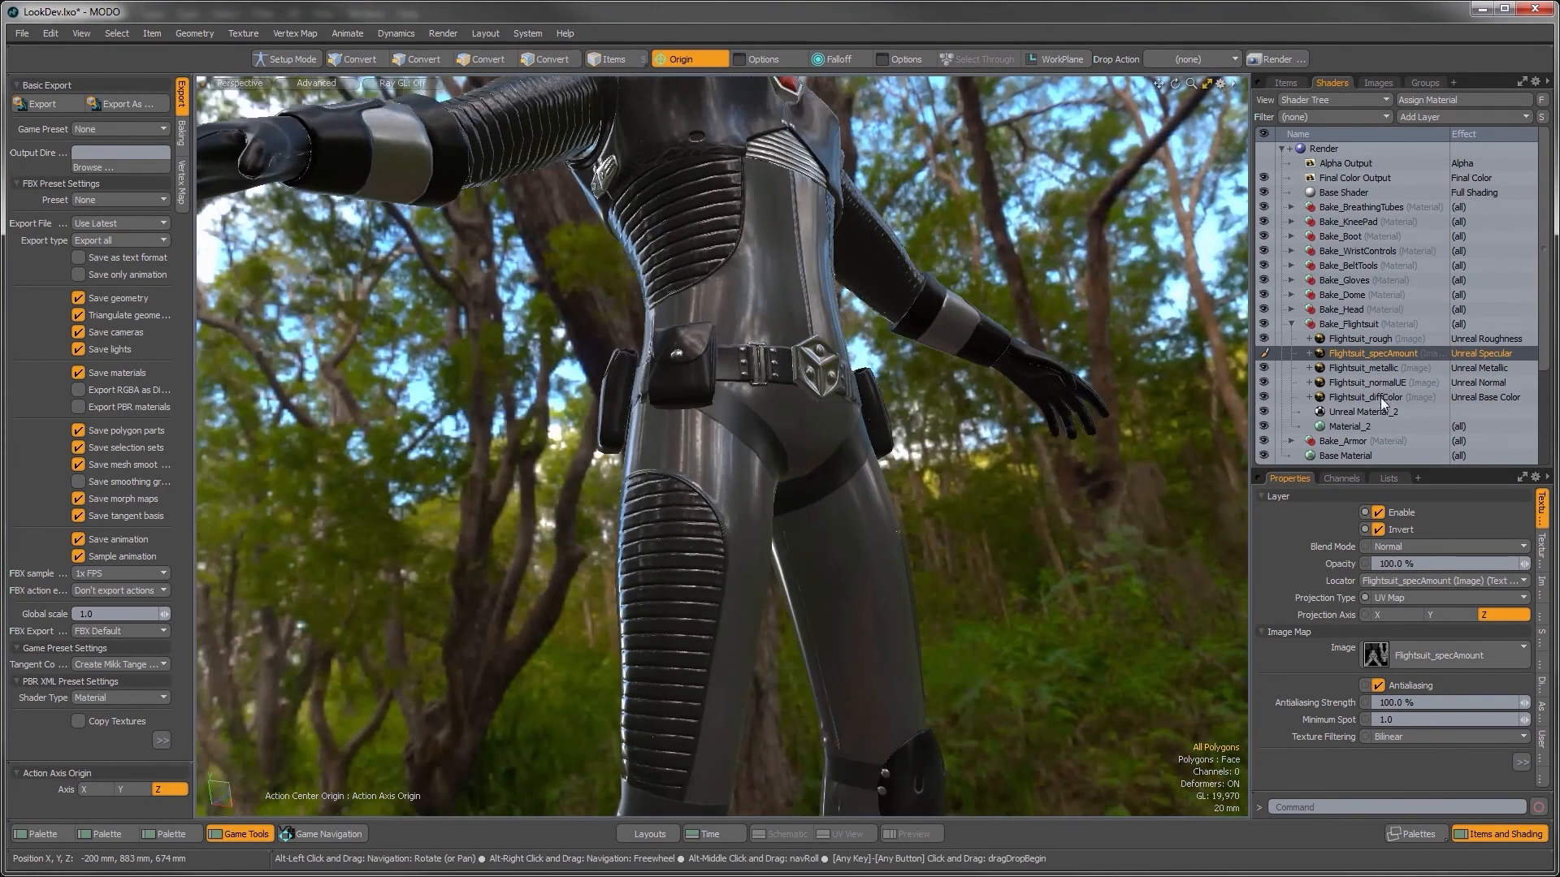
{"action": "left_click", "coordinate": [1378, 530]}
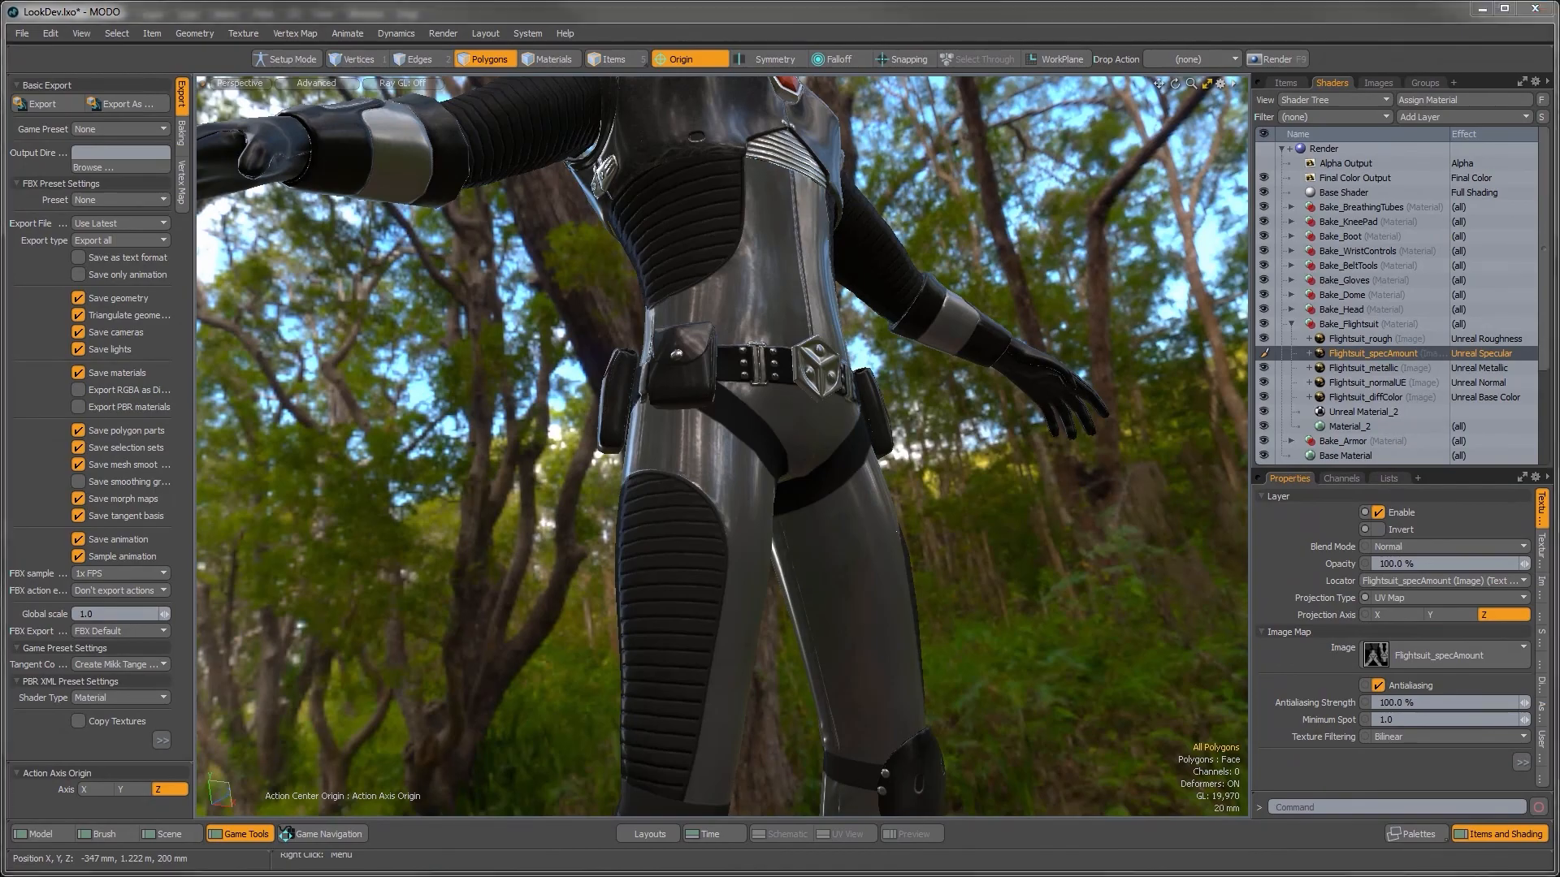
Step: Switch to Photoshop and duplicate Flightsuit_specAmount.png under the suggested copy name, keeping both image windows in view
{"action": "key", "text": "alt+Tab"}
{"action": "left_click_drag", "start_coordinate": [1032, 203], "coordinate": [725, 206]}
{"action": "right_click", "coordinate": [724, 205]}
{"action": "left_click", "coordinate": [774, 214]}
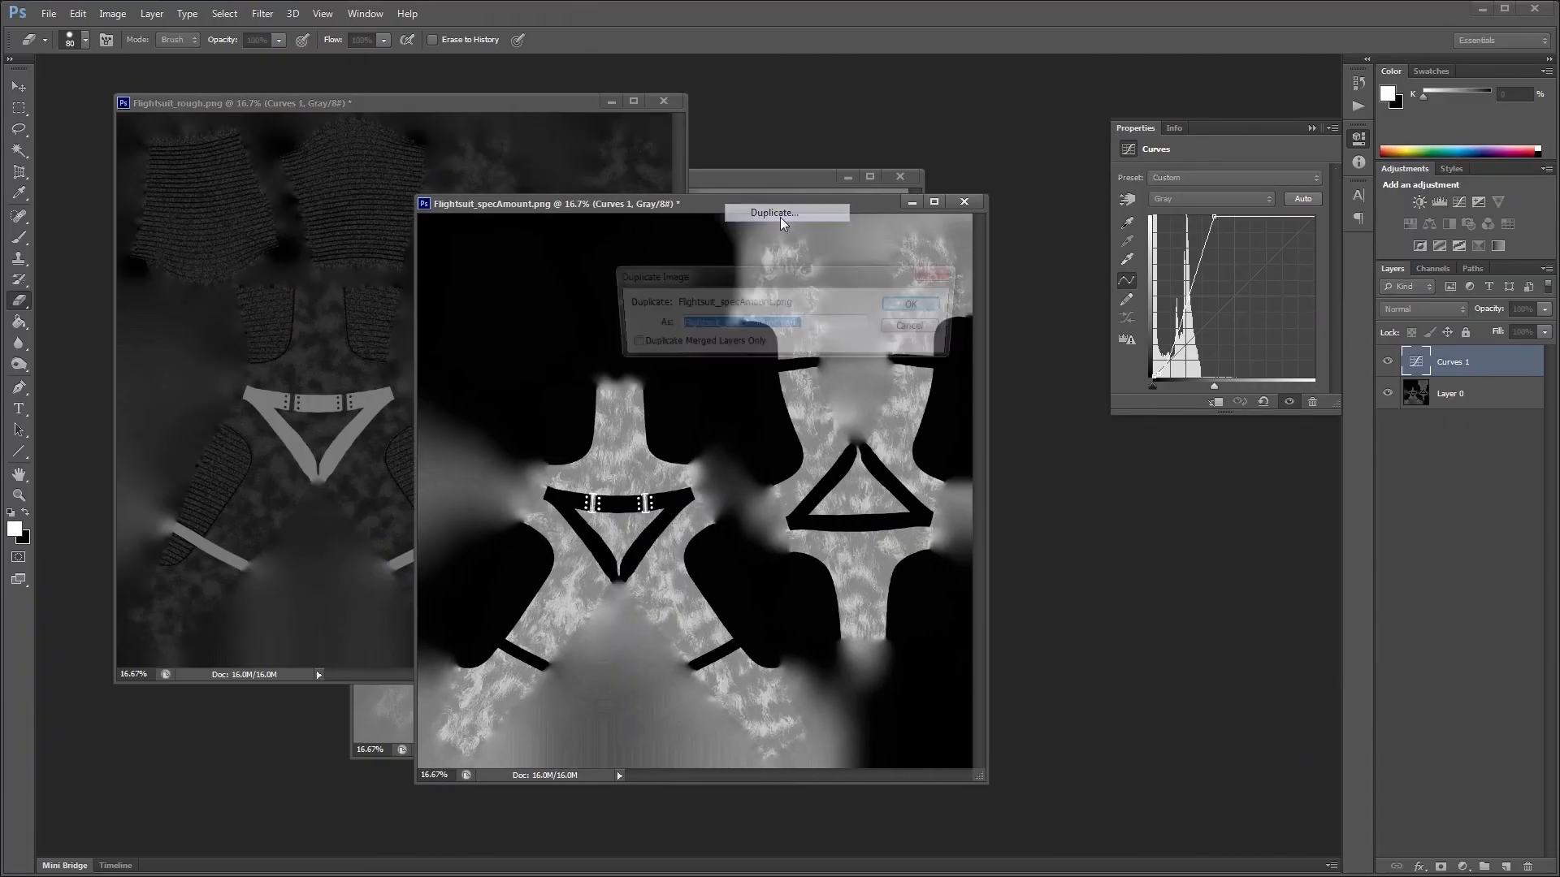
{"action": "left_click", "coordinate": [907, 306]}
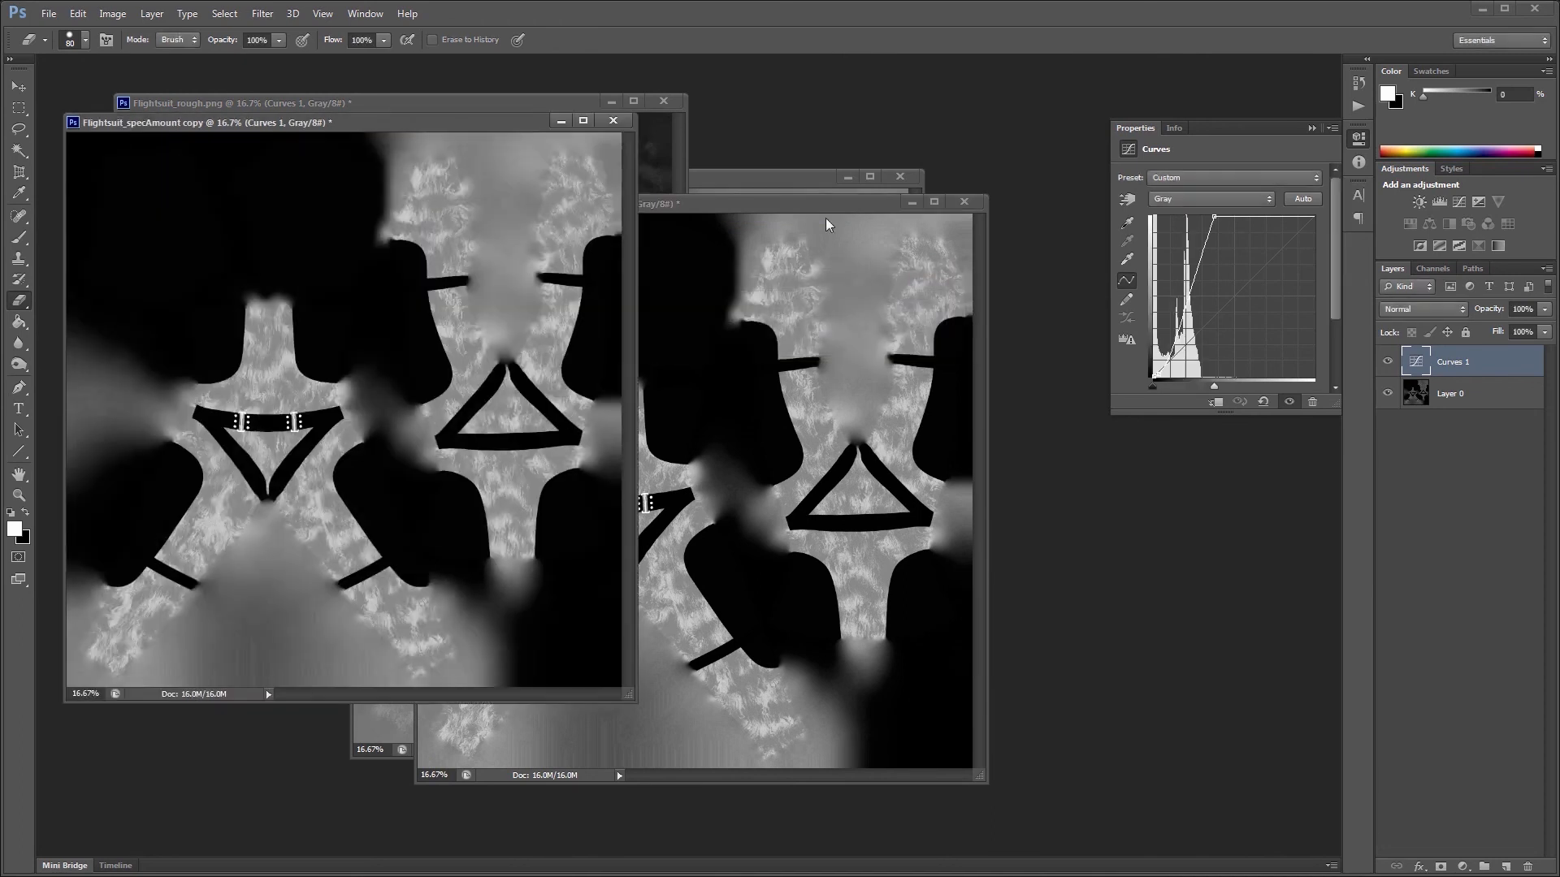
{"action": "left_click_drag", "start_coordinate": [819, 214], "coordinate": [862, 237]}
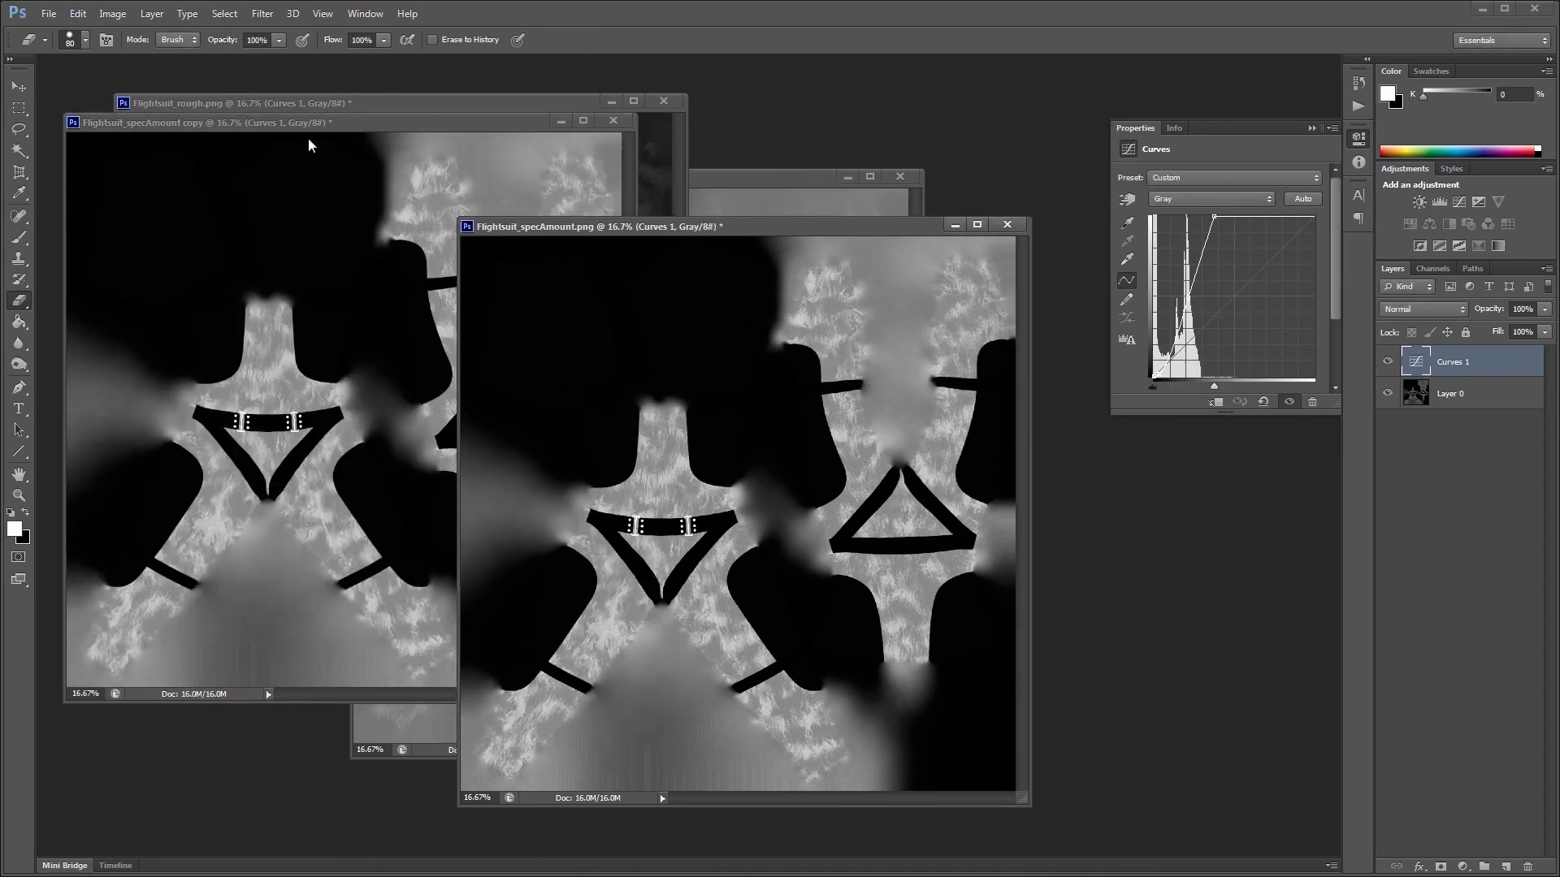
Step: Revert the original Flightsuit_specAmount.png to its saved version and invert its tones
{"action": "left_click", "coordinate": [48, 14]}
{"action": "left_click", "coordinate": [81, 259]}
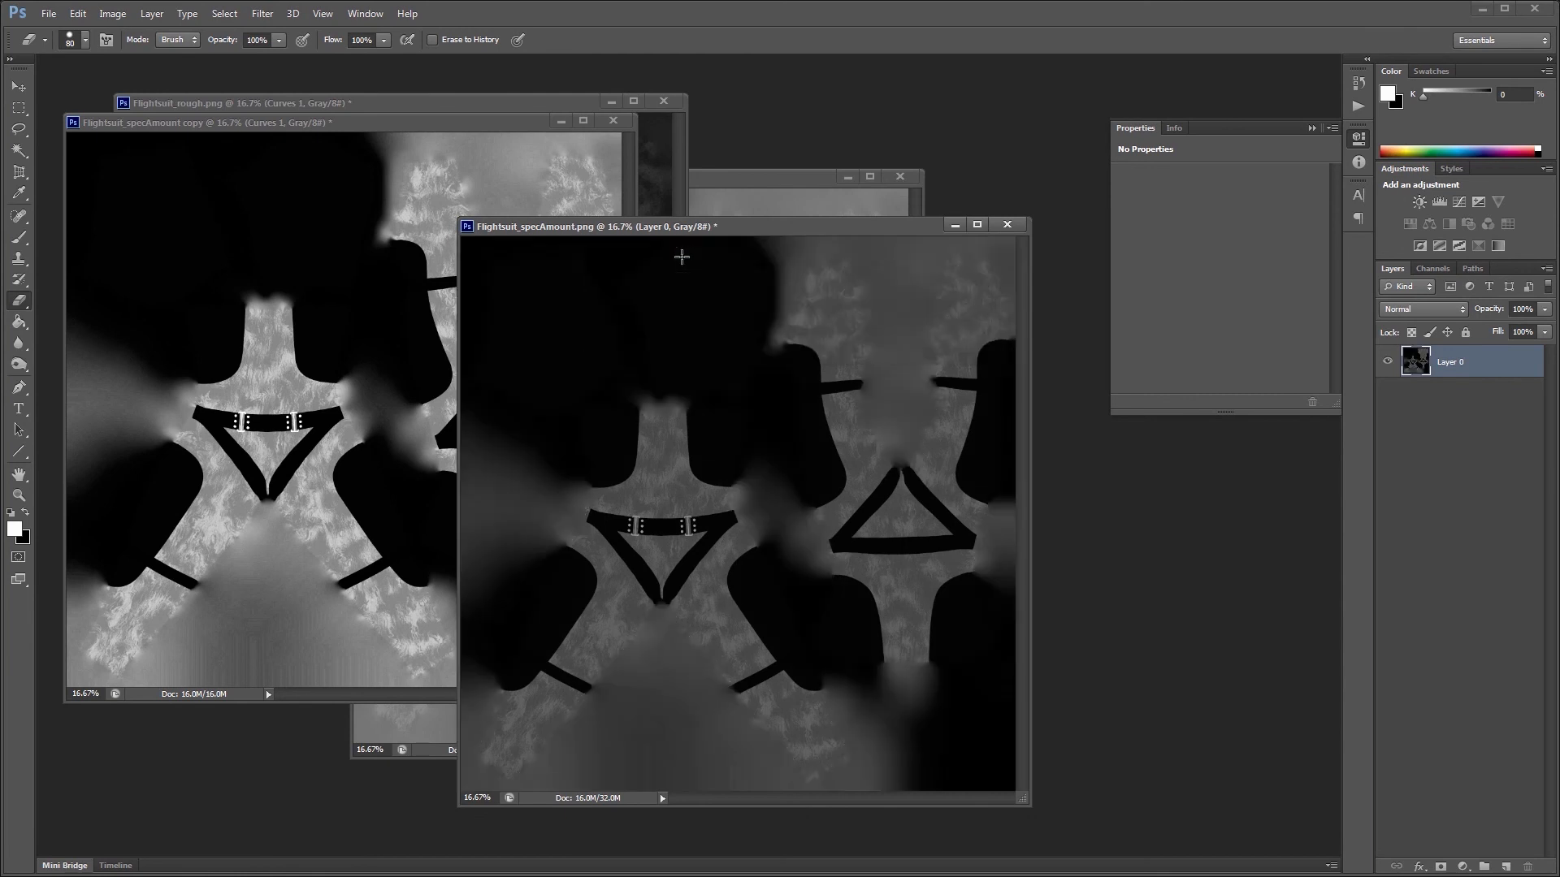
{"action": "key", "text": "ctrl+i"}
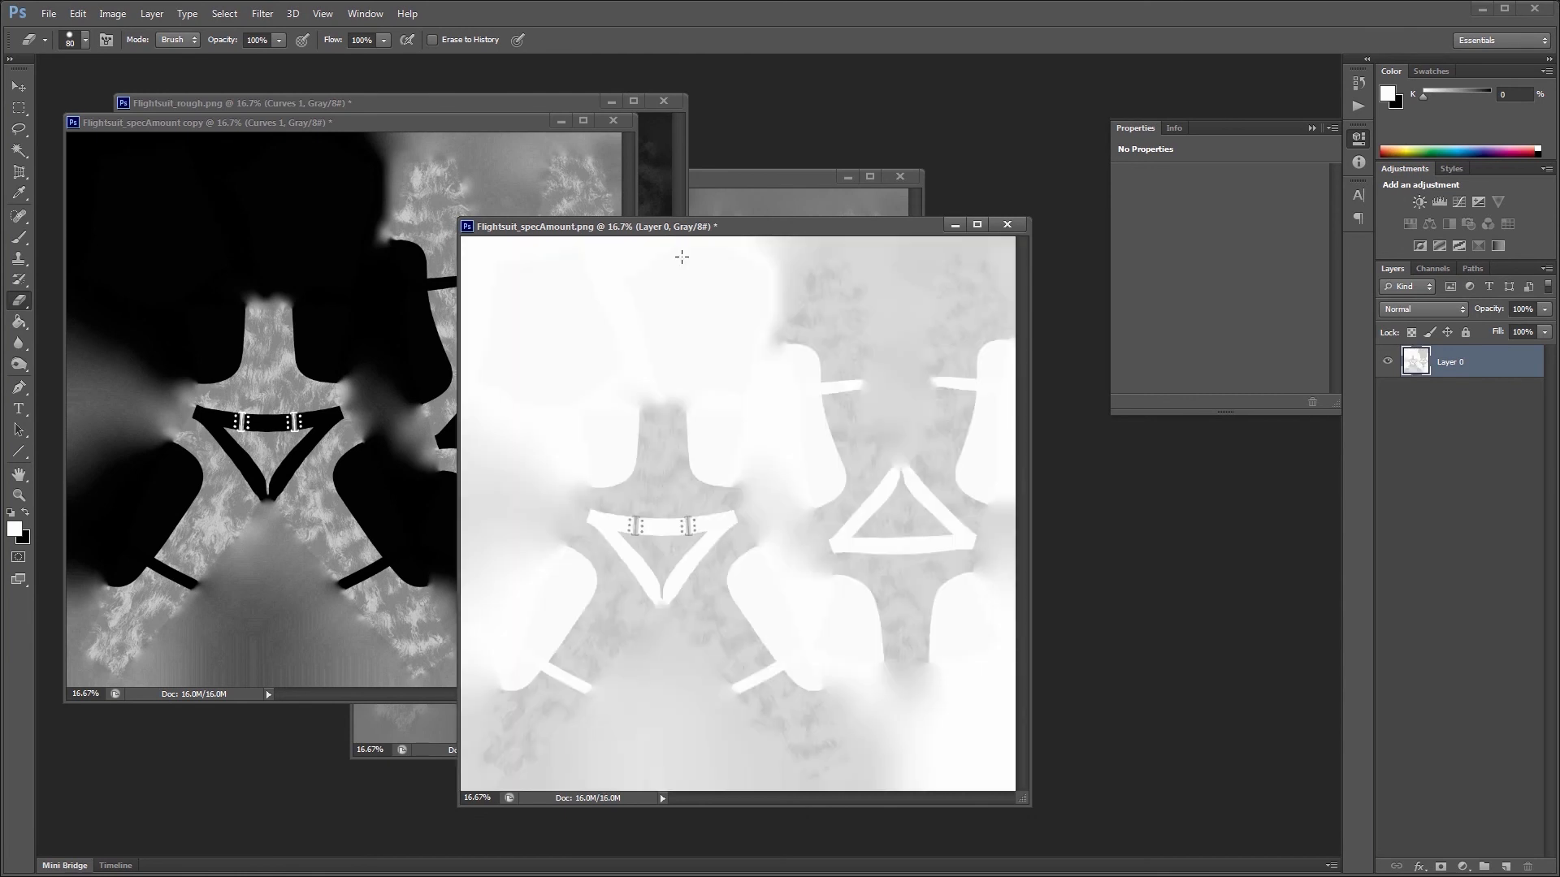
{"action": "left_click_drag", "start_coordinate": [704, 230], "coordinate": [699, 215]}
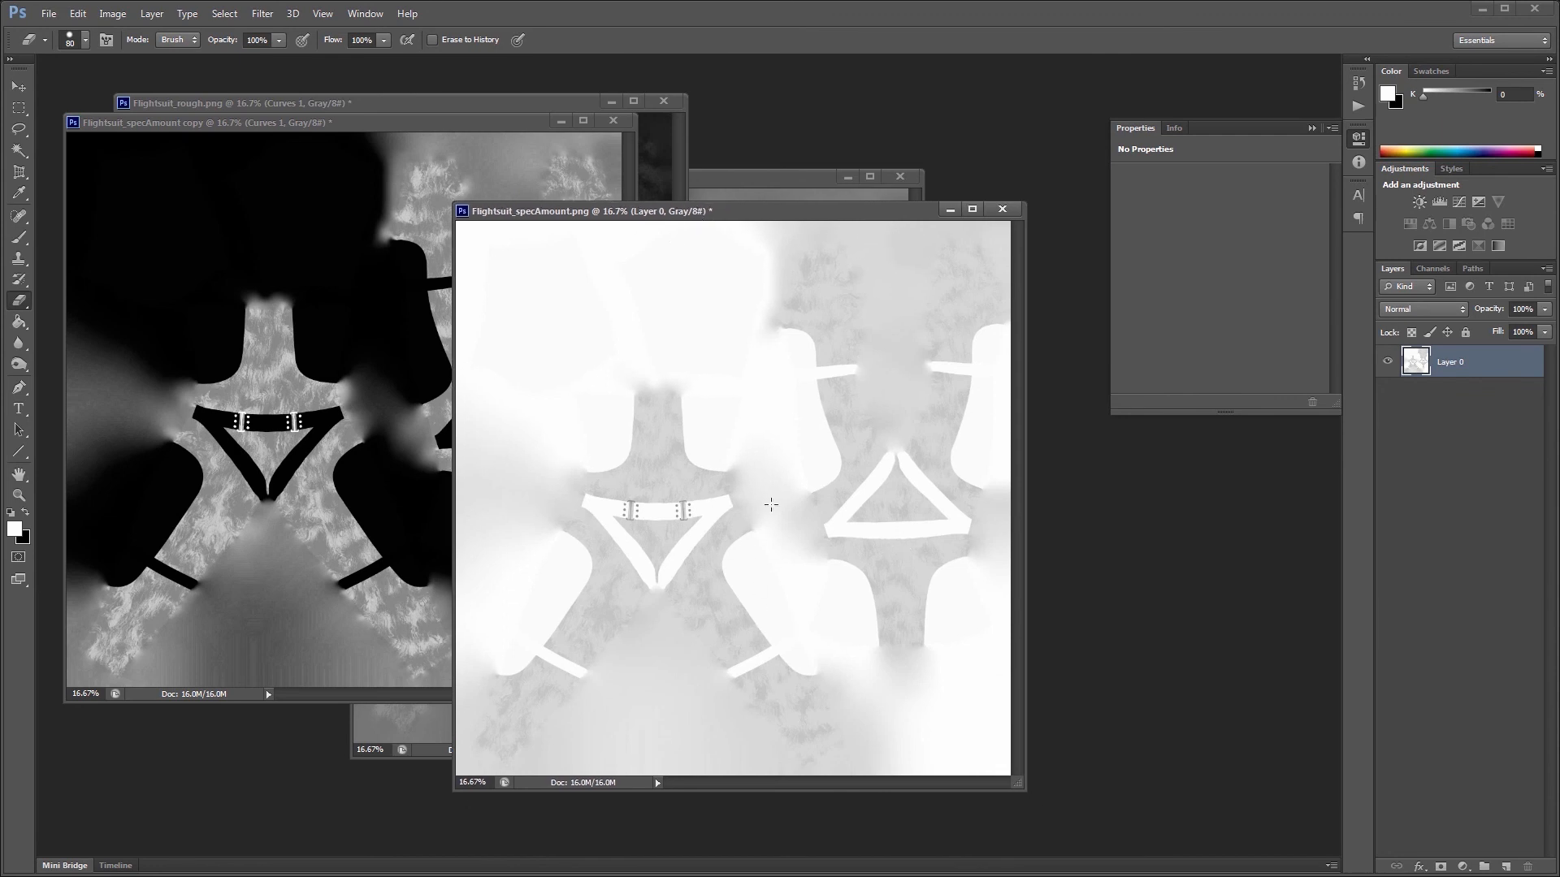
{"action": "mouse_move", "coordinate": [757, 221]}
{"action": "left_mouse_down"}
{"action": "mouse_move", "coordinate": [787, 219]}
{"action": "mouse_move", "coordinate": [749, 227]}
{"action": "left_mouse_up"}
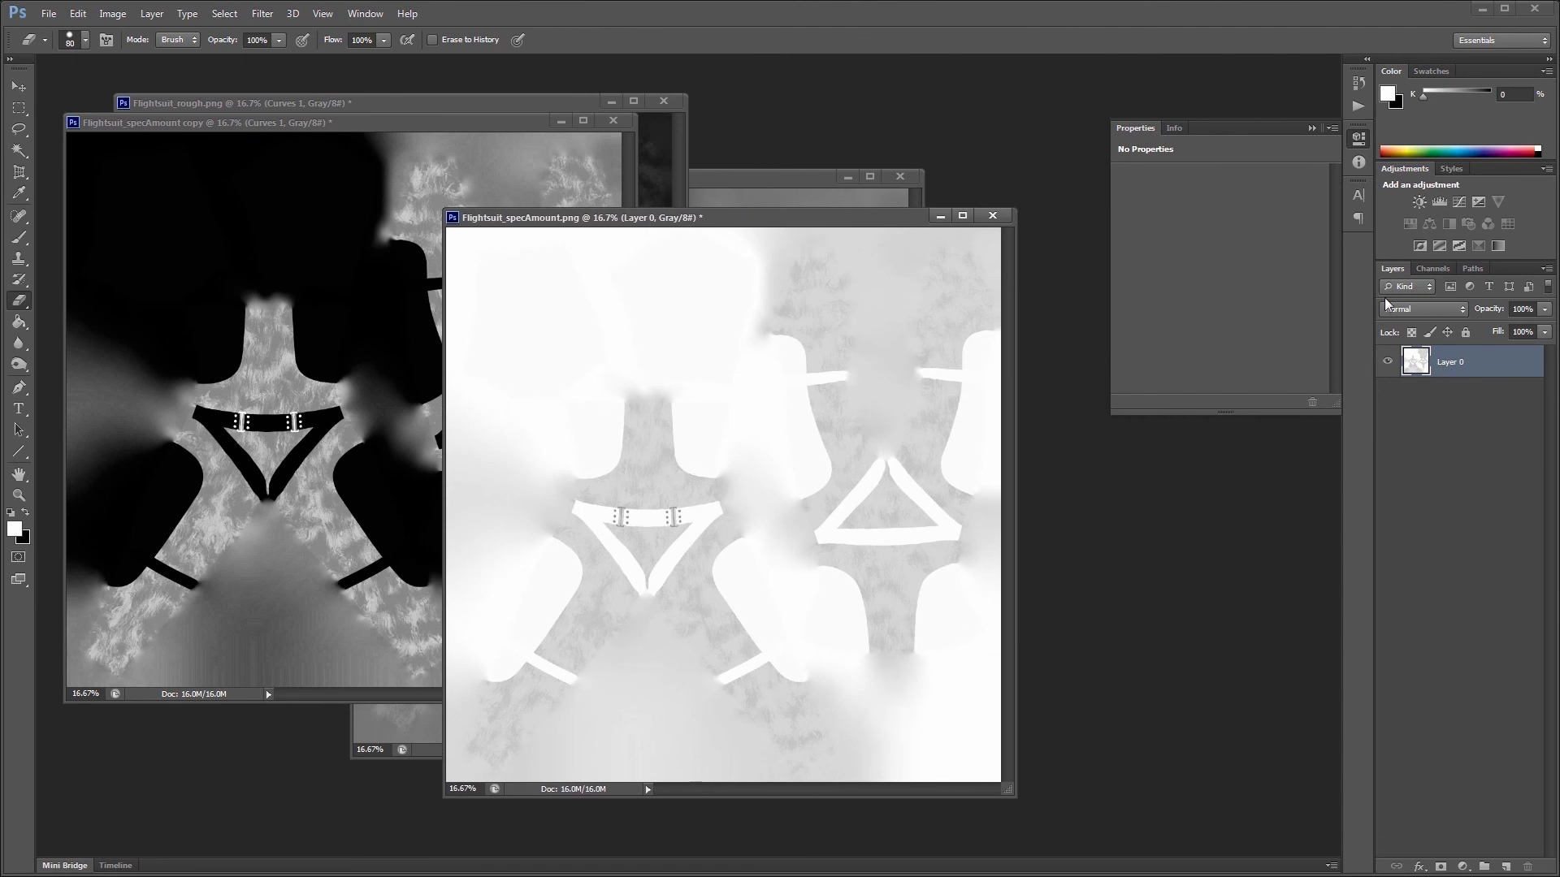
Step: Tone down the inverted specular map with a Curves adjustment layer, lowering the white end and slightly lifting the upper midtones, and flatten the image
{"action": "left_click", "coordinate": [1459, 202]}
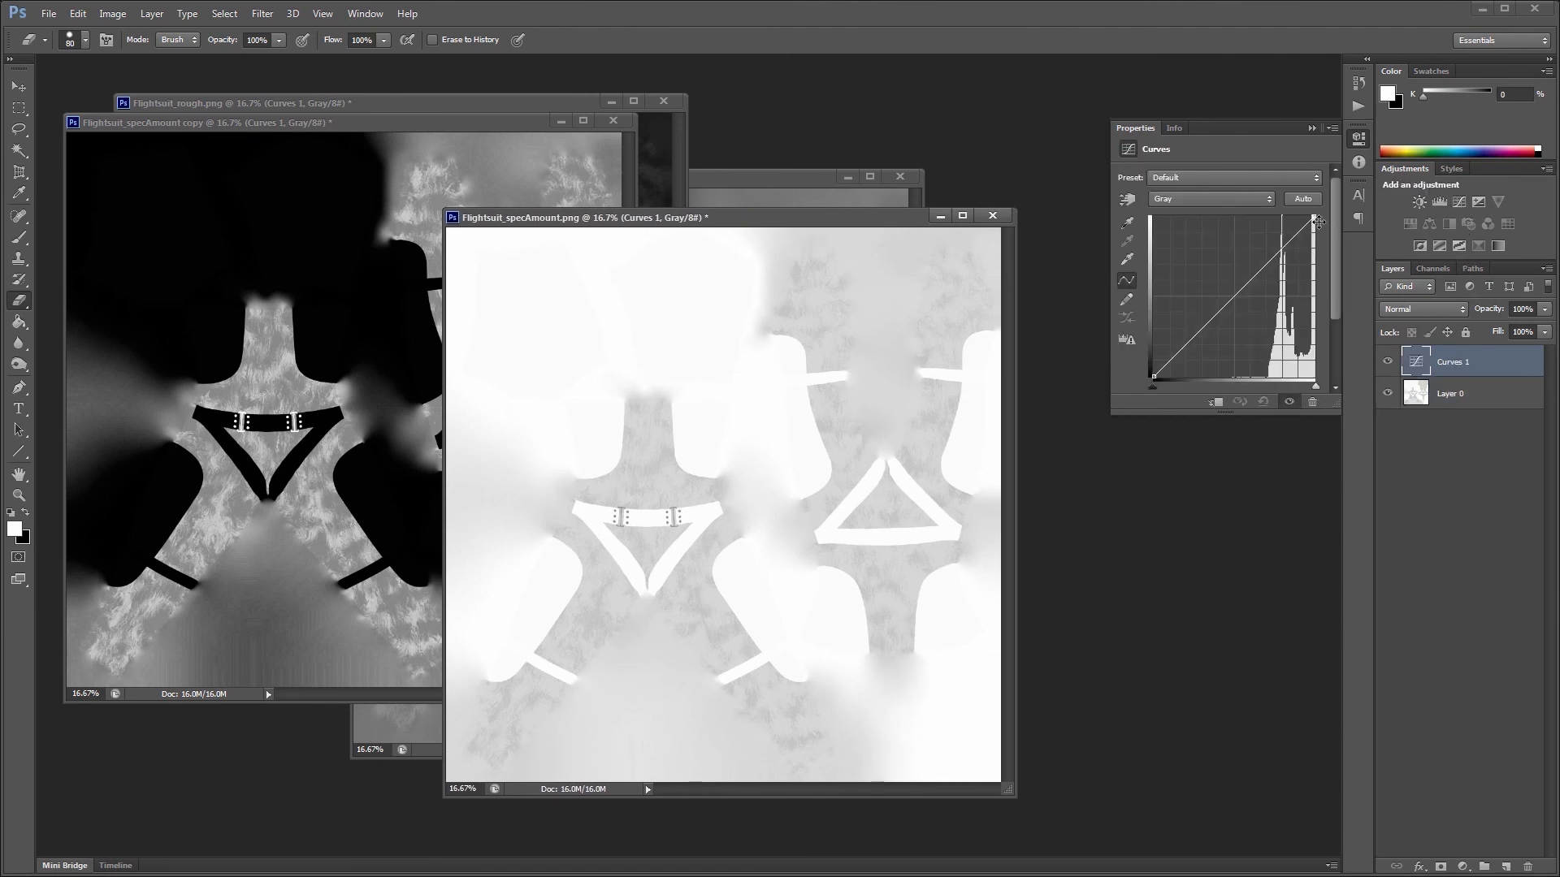
{"action": "left_click_drag", "start_coordinate": [1313, 217], "coordinate": [1344, 252]}
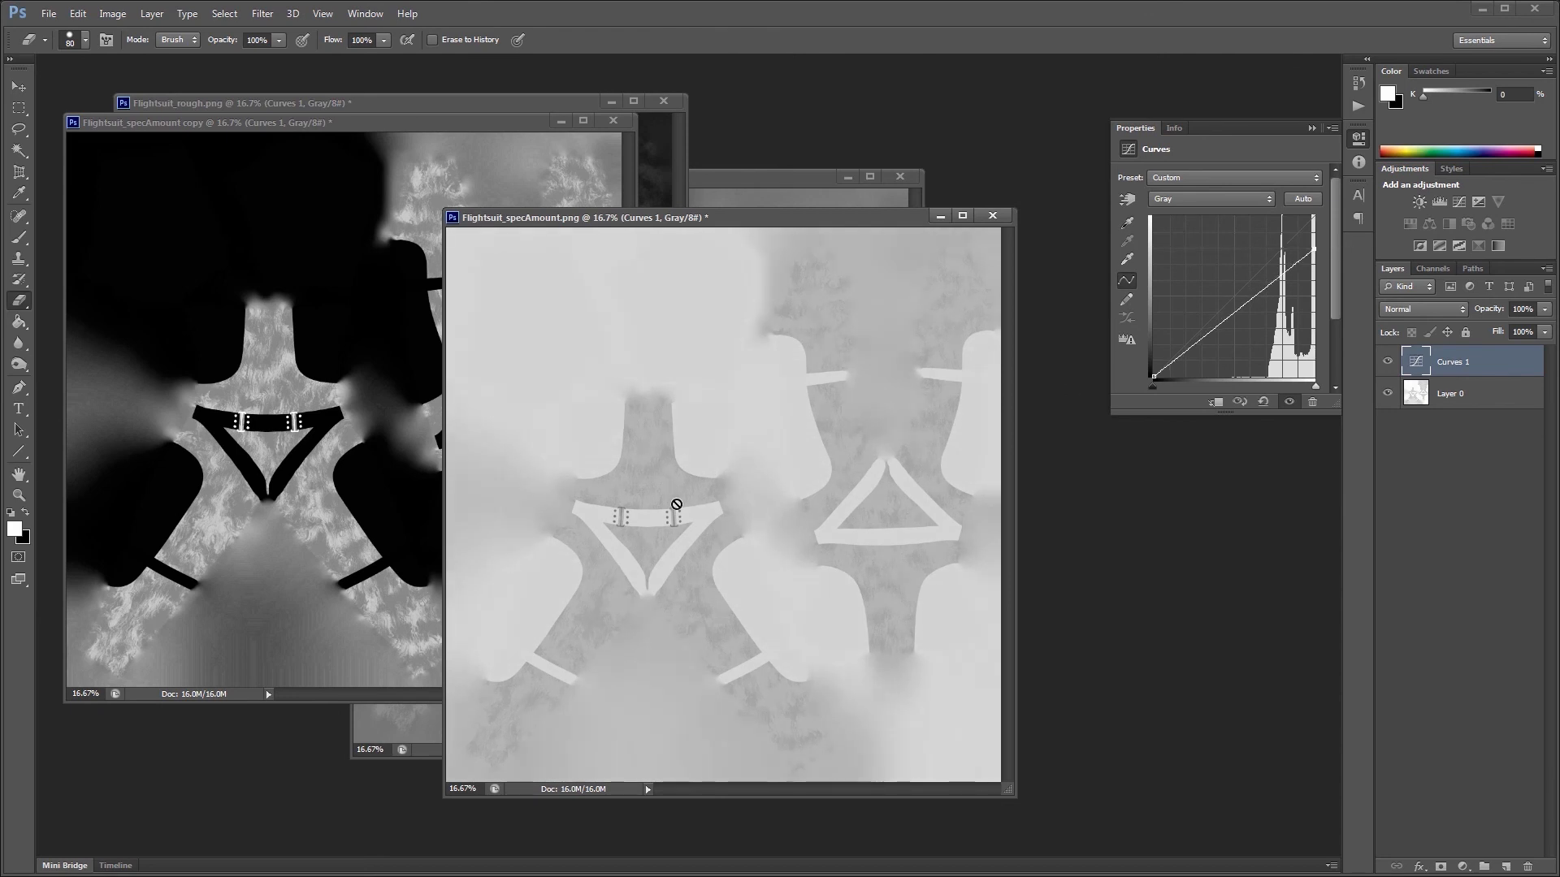
{"action": "left_click_drag", "start_coordinate": [1250, 292], "coordinate": [1255, 287]}
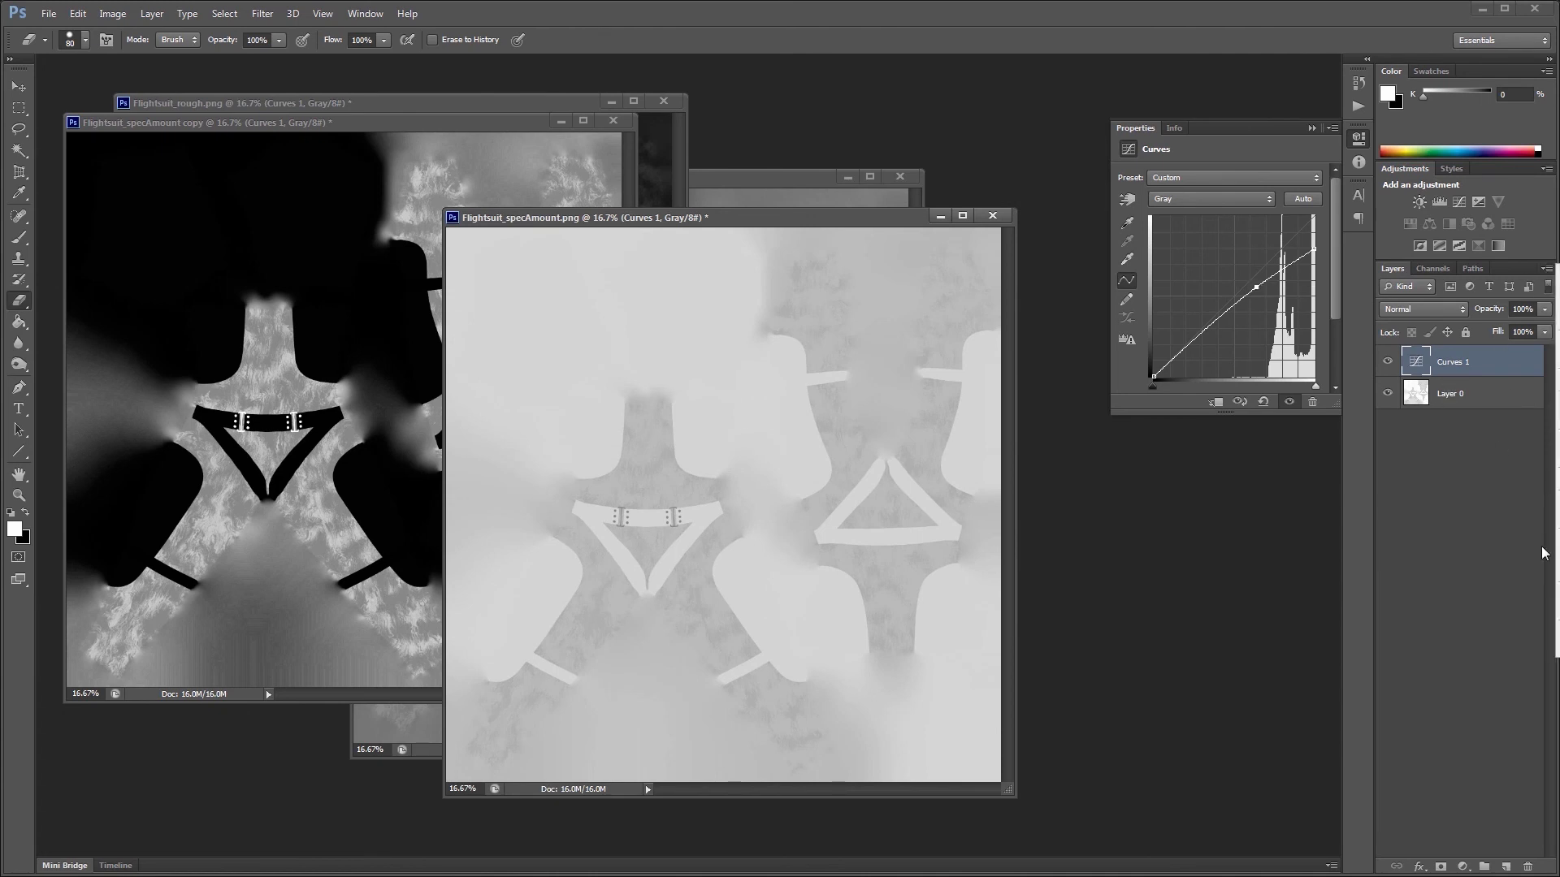
{"action": "left_click", "coordinate": [1558, 571]}
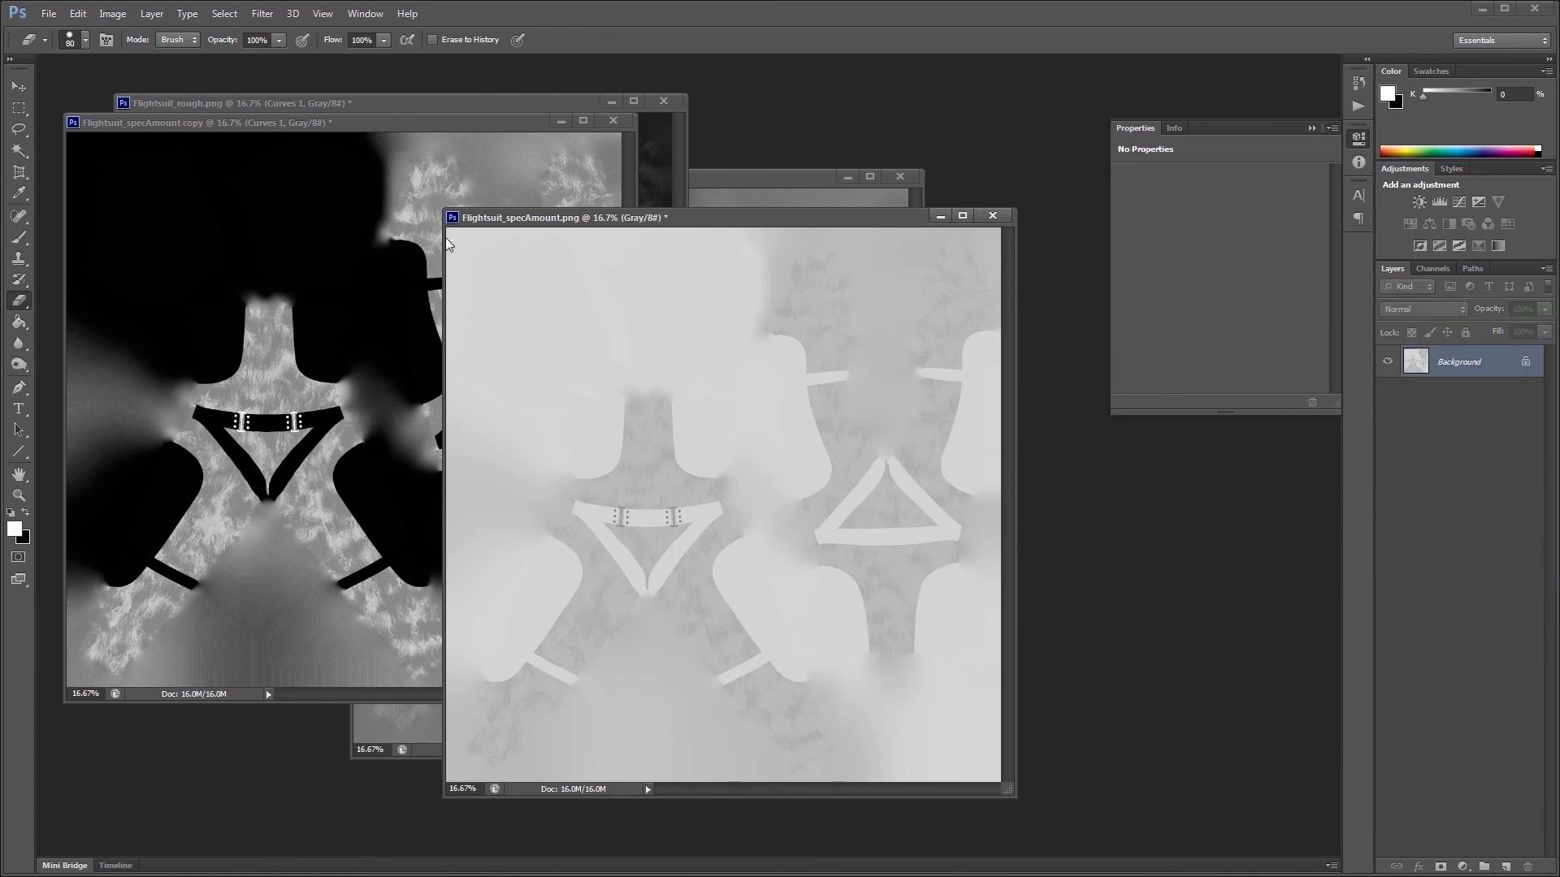
Step: Save the edited Flightsuit_specAmount.png, switch to MODO and reload the changed image
{"action": "left_click", "coordinate": [49, 14]}
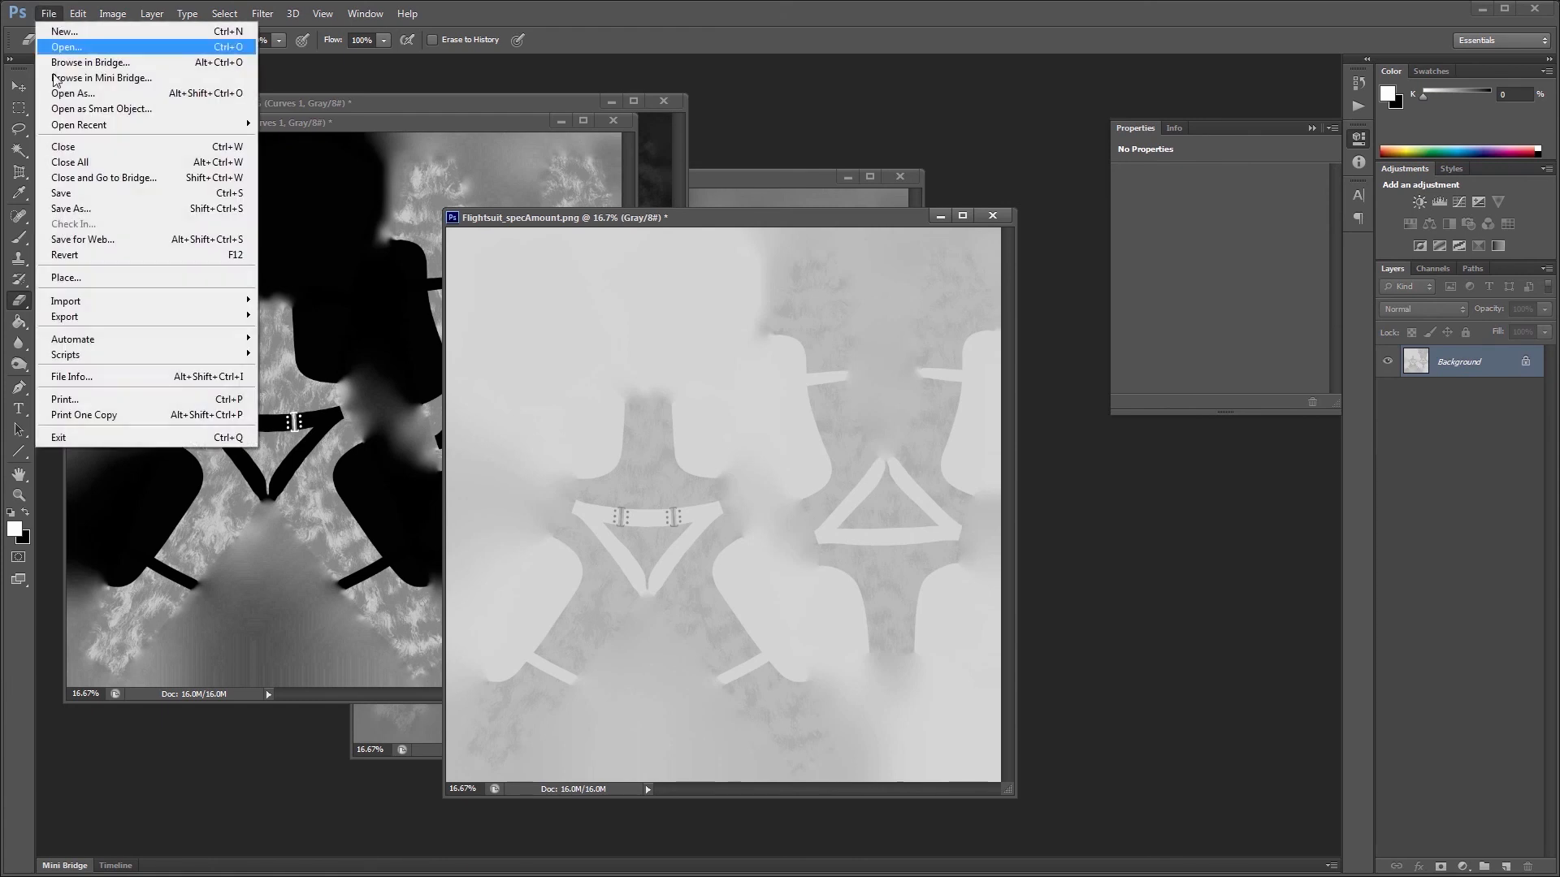
{"action": "left_click", "coordinate": [65, 193]}
{"action": "key", "text": "alt+Tab"}
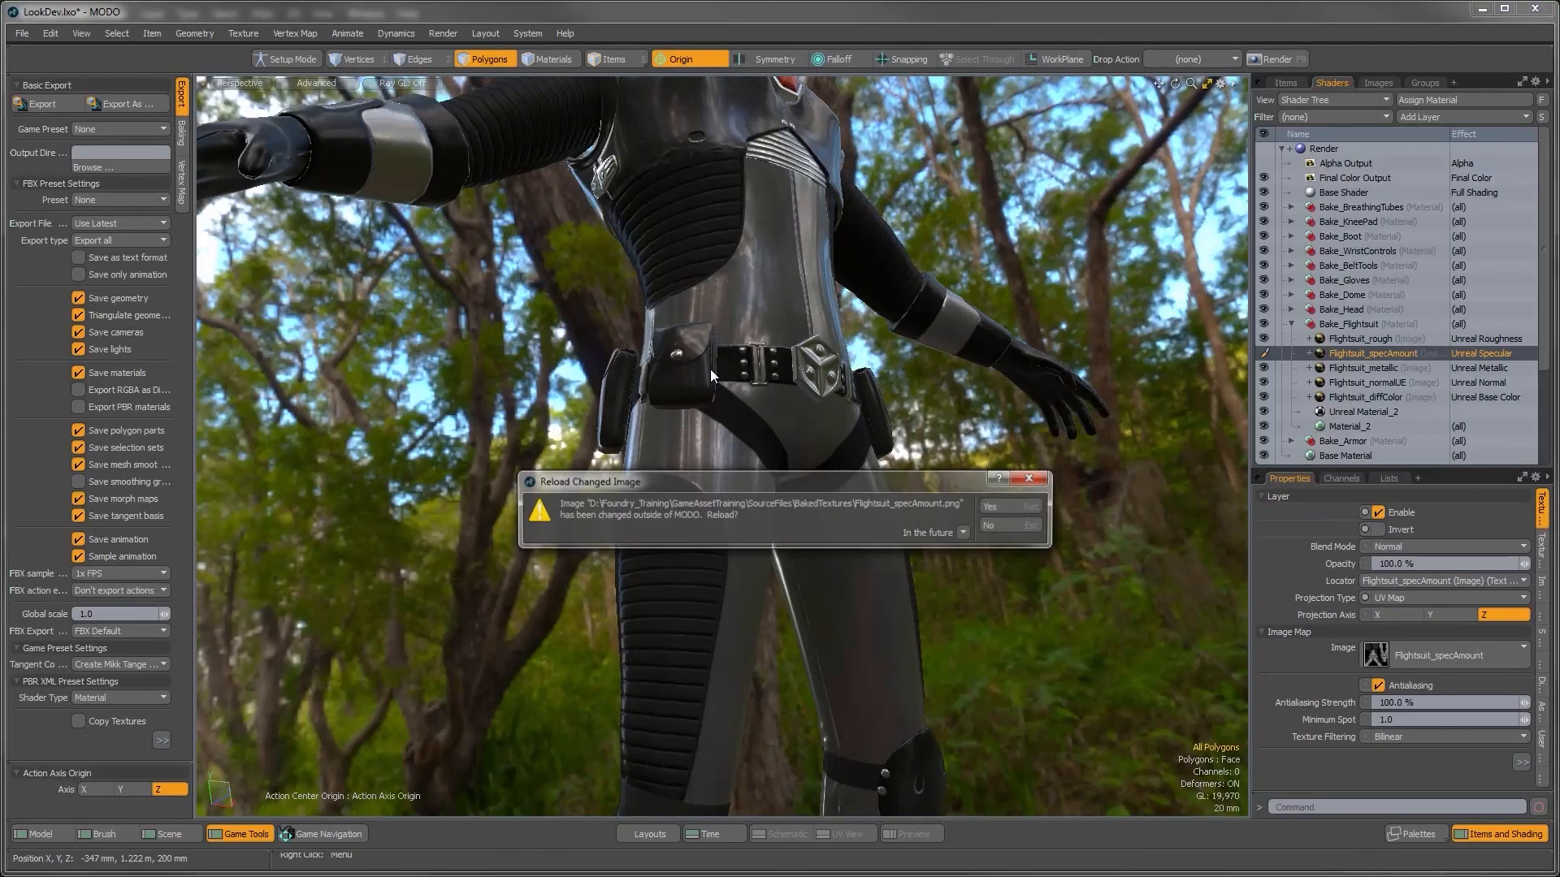
{"action": "left_click", "coordinate": [1001, 500]}
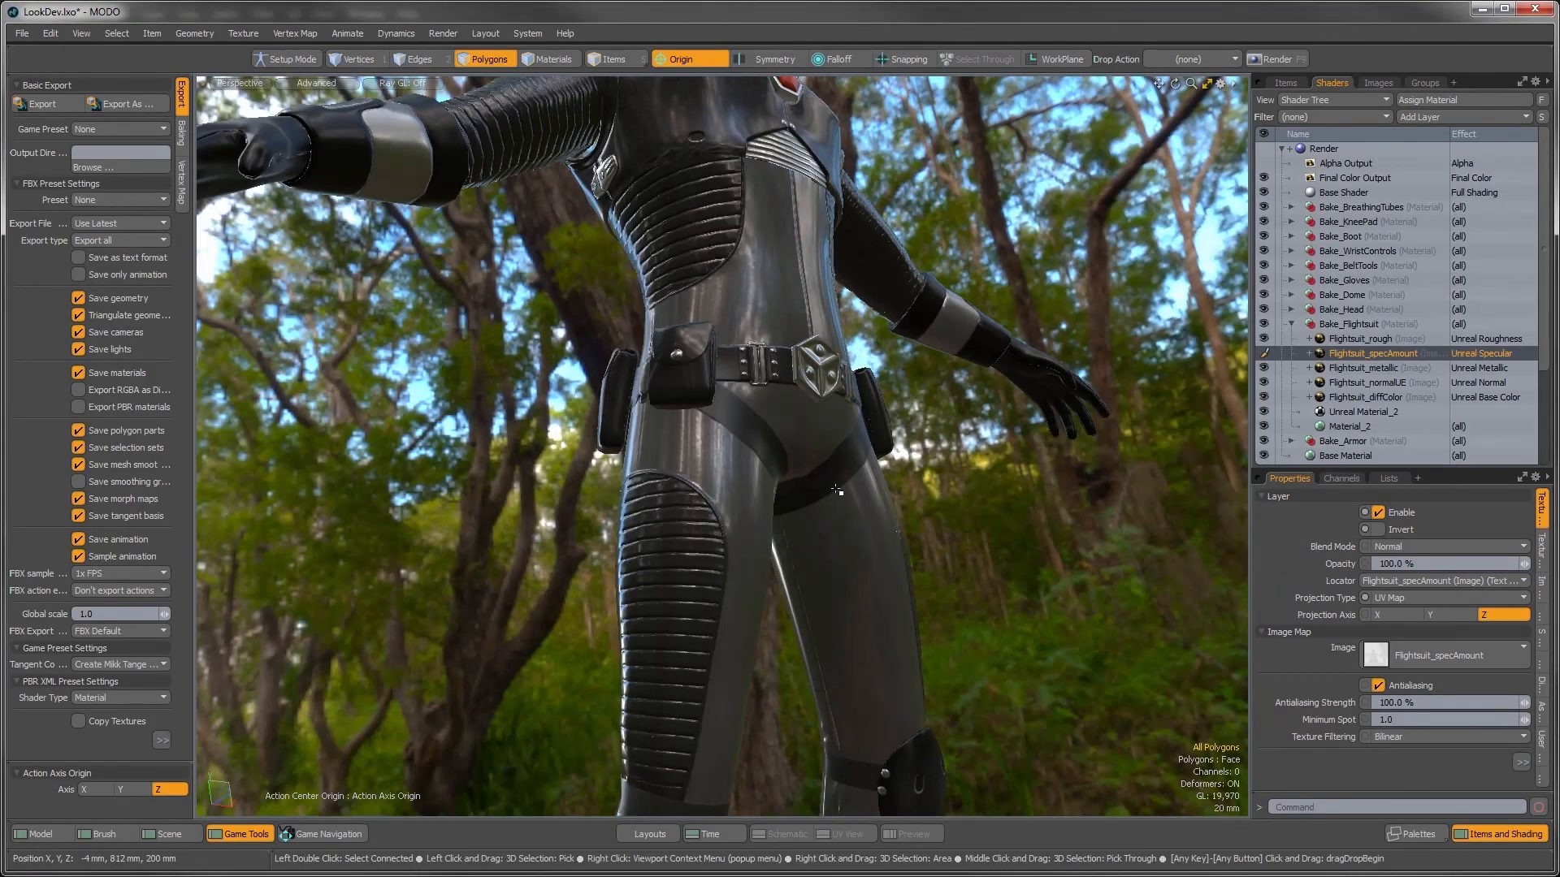
Step: Examine the flightsuit's specular response on the legs, belt and torso from several angles and distances
{"action": "left_click_drag", "start_coordinate": [756, 497], "coordinate": [704, 435], "text": "alt"}
{"action": "left_click_drag", "start_coordinate": [704, 435], "coordinate": [660, 398], "text": "ctrl+alt"}
{"action": "left_click_drag", "start_coordinate": [660, 398], "coordinate": [686, 443], "text": "alt"}
{"action": "left_click_drag", "start_coordinate": [686, 443], "coordinate": [715, 378], "text": "alt+shift"}
{"action": "left_click_drag", "start_coordinate": [715, 378], "coordinate": [722, 537], "text": "alt+shift"}
{"action": "left_click_drag", "start_coordinate": [721, 538], "coordinate": [694, 618], "text": "alt"}
{"action": "left_click_drag", "start_coordinate": [812, 619], "coordinate": [885, 620], "text": "alt"}
{"action": "left_click_drag", "start_coordinate": [885, 620], "coordinate": [772, 618], "text": "ctrl+alt"}
{"action": "left_click_drag", "start_coordinate": [772, 618], "coordinate": [714, 599], "text": "alt"}
{"action": "left_click_drag", "start_coordinate": [715, 600], "coordinate": [800, 443], "text": "alt+shift"}
{"action": "left_click_drag", "start_coordinate": [801, 443], "coordinate": [896, 429], "text": "alt"}
{"action": "left_click_drag", "start_coordinate": [799, 371], "coordinate": [680, 446], "text": "alt"}
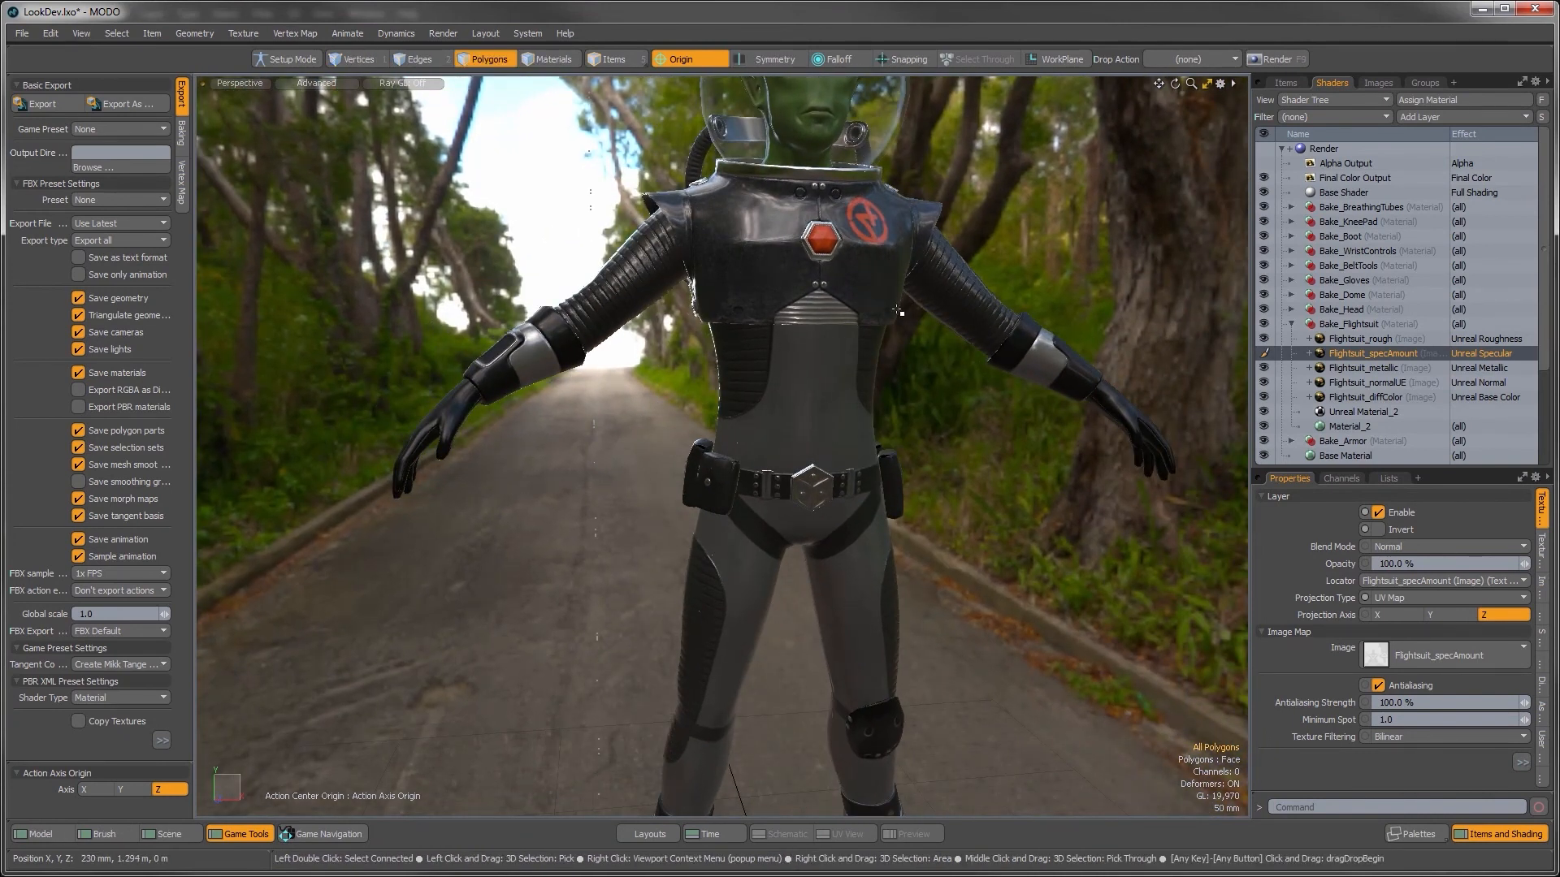
Step: Collapse the Bake_Flightsuit group and hide the normal, roughness, specular and diffuse image layers in the Bake_Head group
{"action": "left_click", "coordinate": [1291, 324]}
{"action": "left_click_drag", "start_coordinate": [864, 257], "coordinate": [810, 428], "text": "alt+shift"}
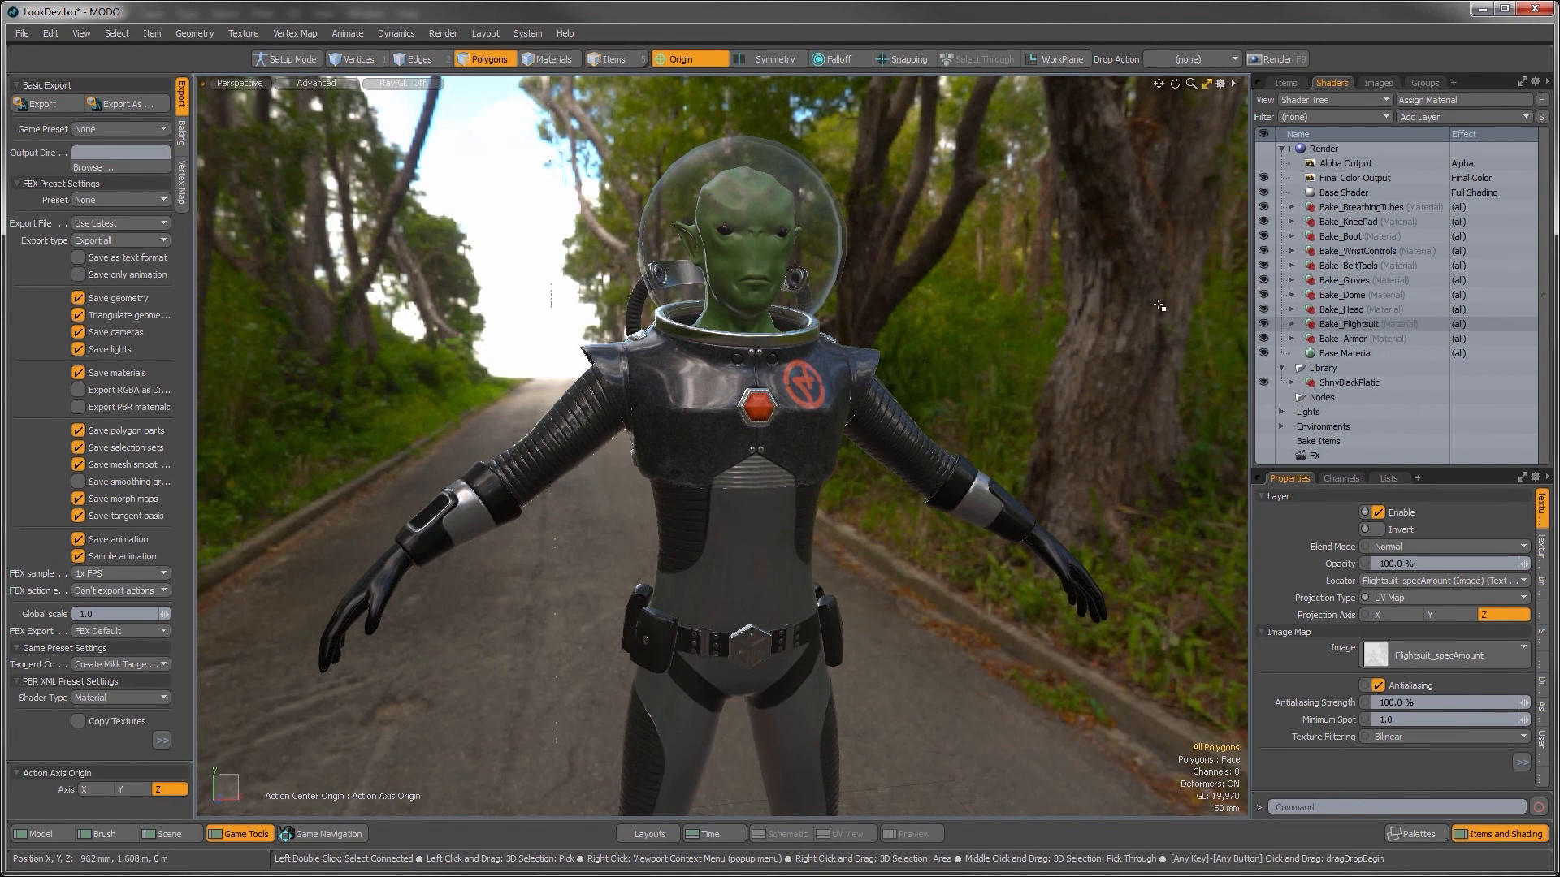
{"action": "left_click", "coordinate": [1291, 309]}
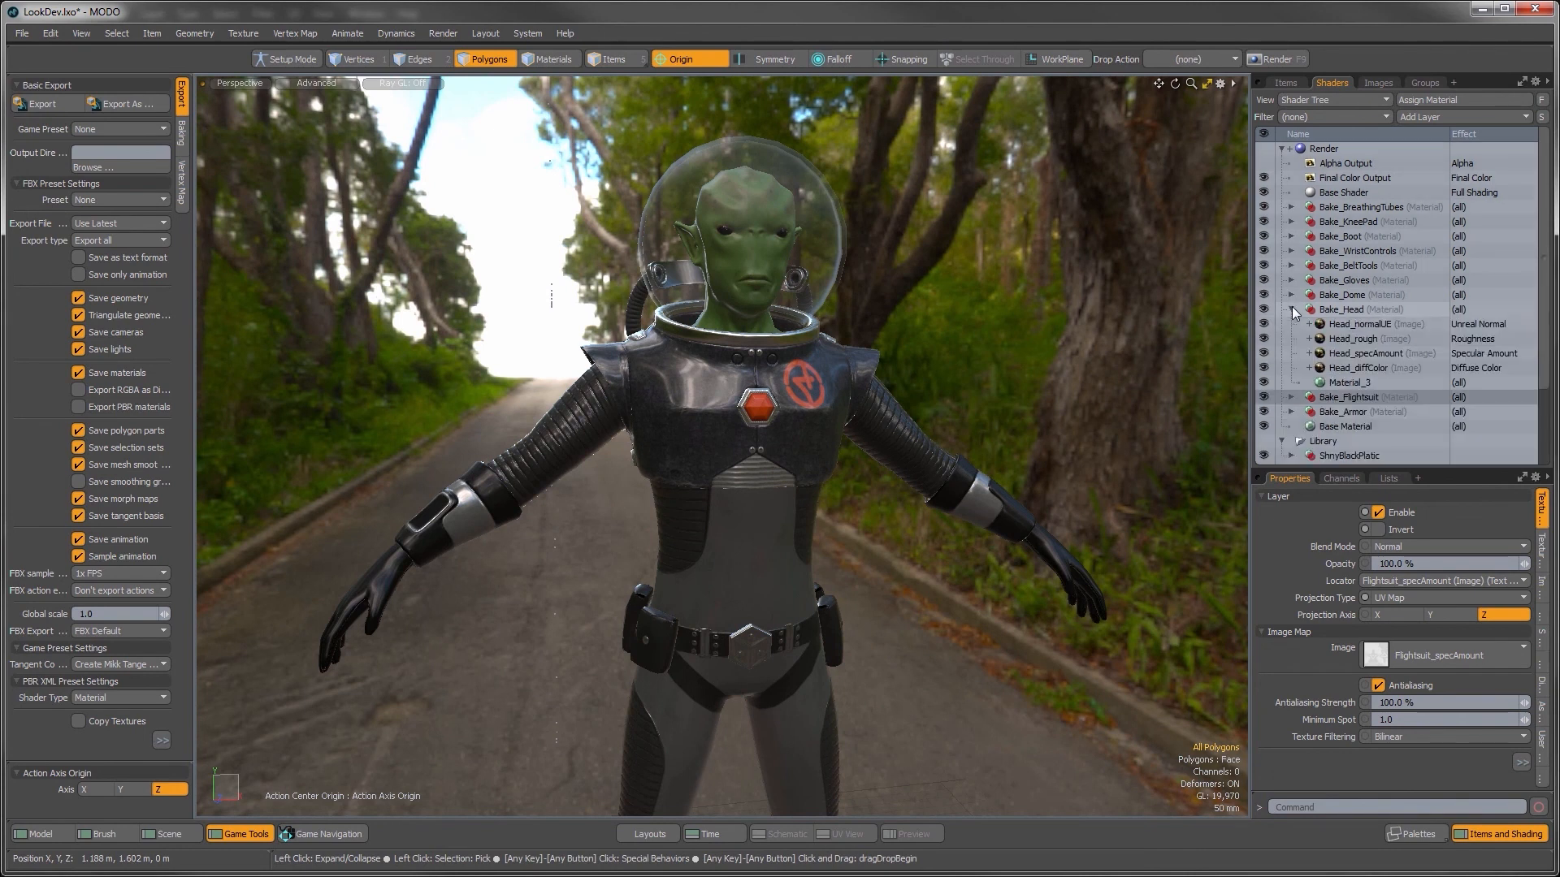
{"action": "left_click", "coordinate": [1336, 382]}
{"action": "left_click_drag", "start_coordinate": [1264, 368], "coordinate": [1261, 337]}
{"action": "left_click", "coordinate": [1264, 326]}
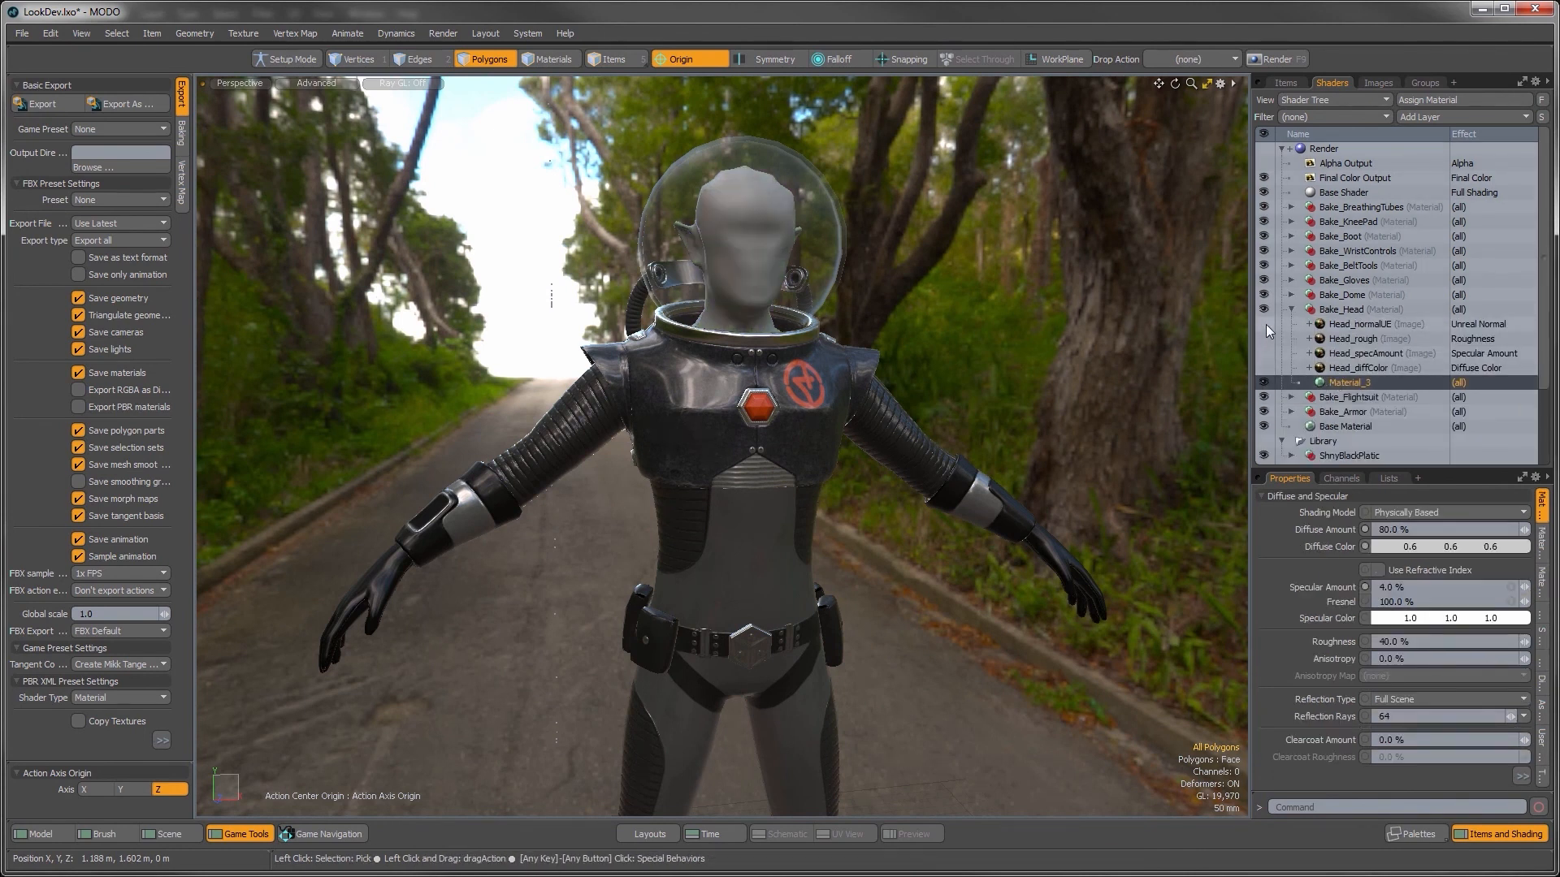
Step: Add an Unreal Material to the Bake_Head group and place it directly above Material_3
{"action": "left_click", "coordinate": [1422, 121]}
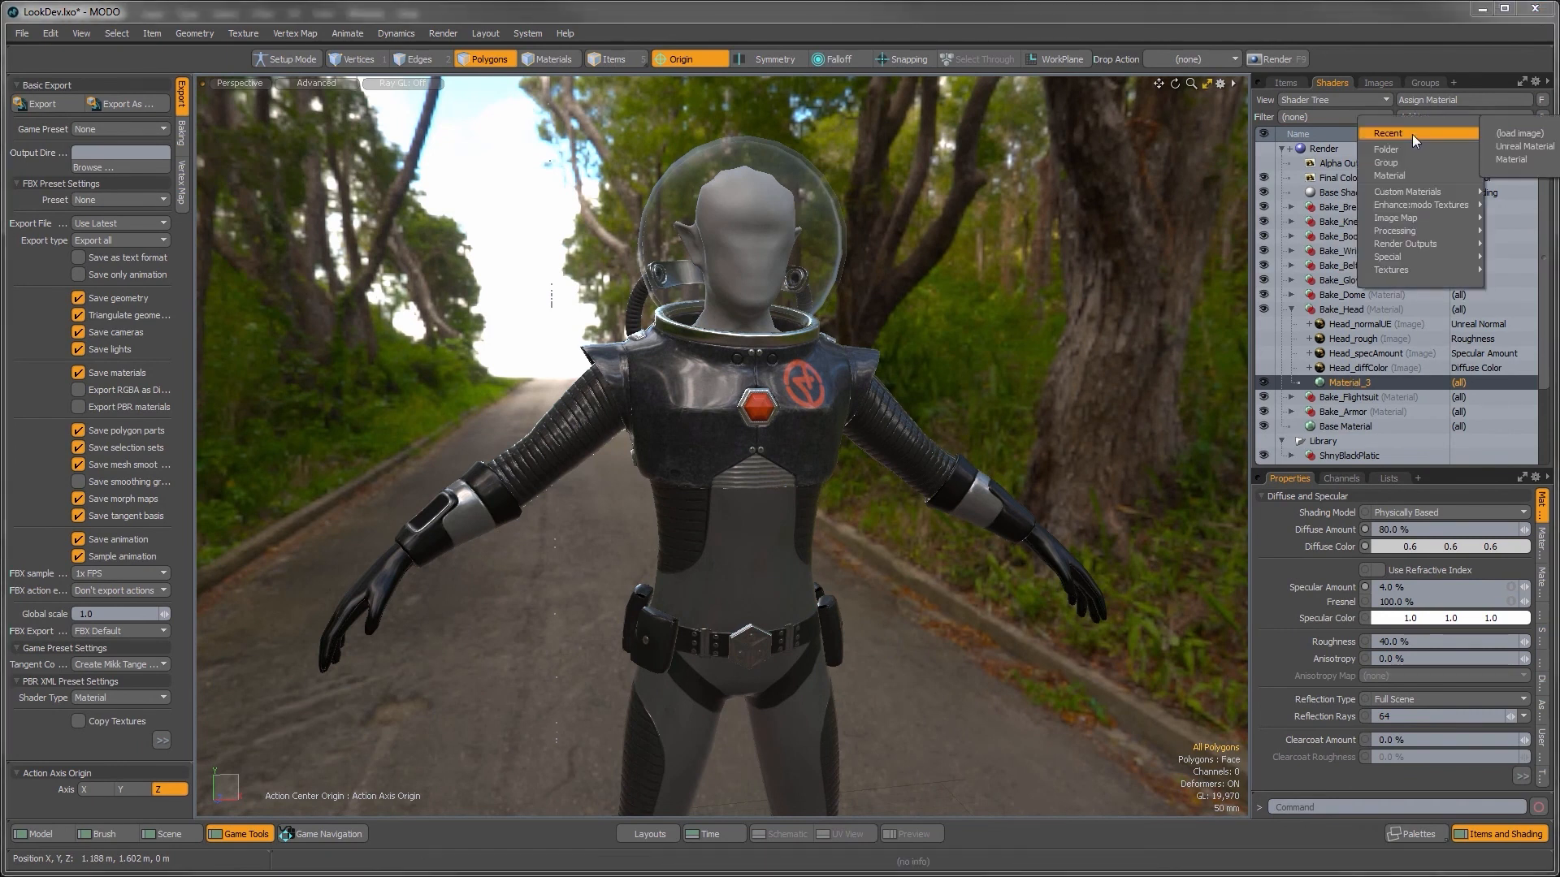
{"action": "left_click", "coordinate": [1495, 197]}
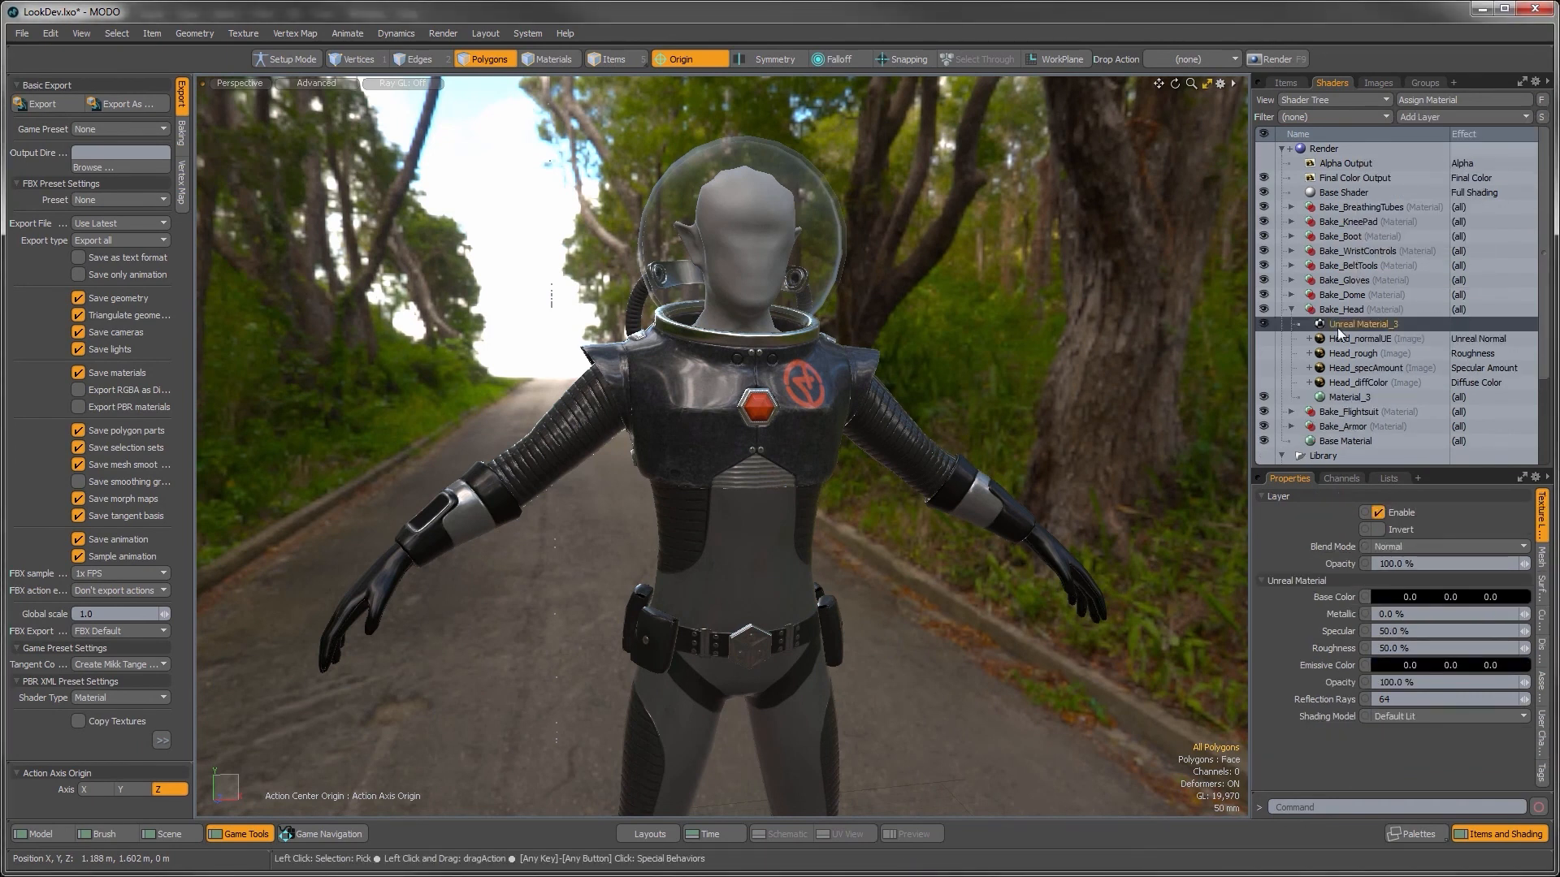
{"action": "left_click_drag", "start_coordinate": [1339, 329], "coordinate": [1346, 398]}
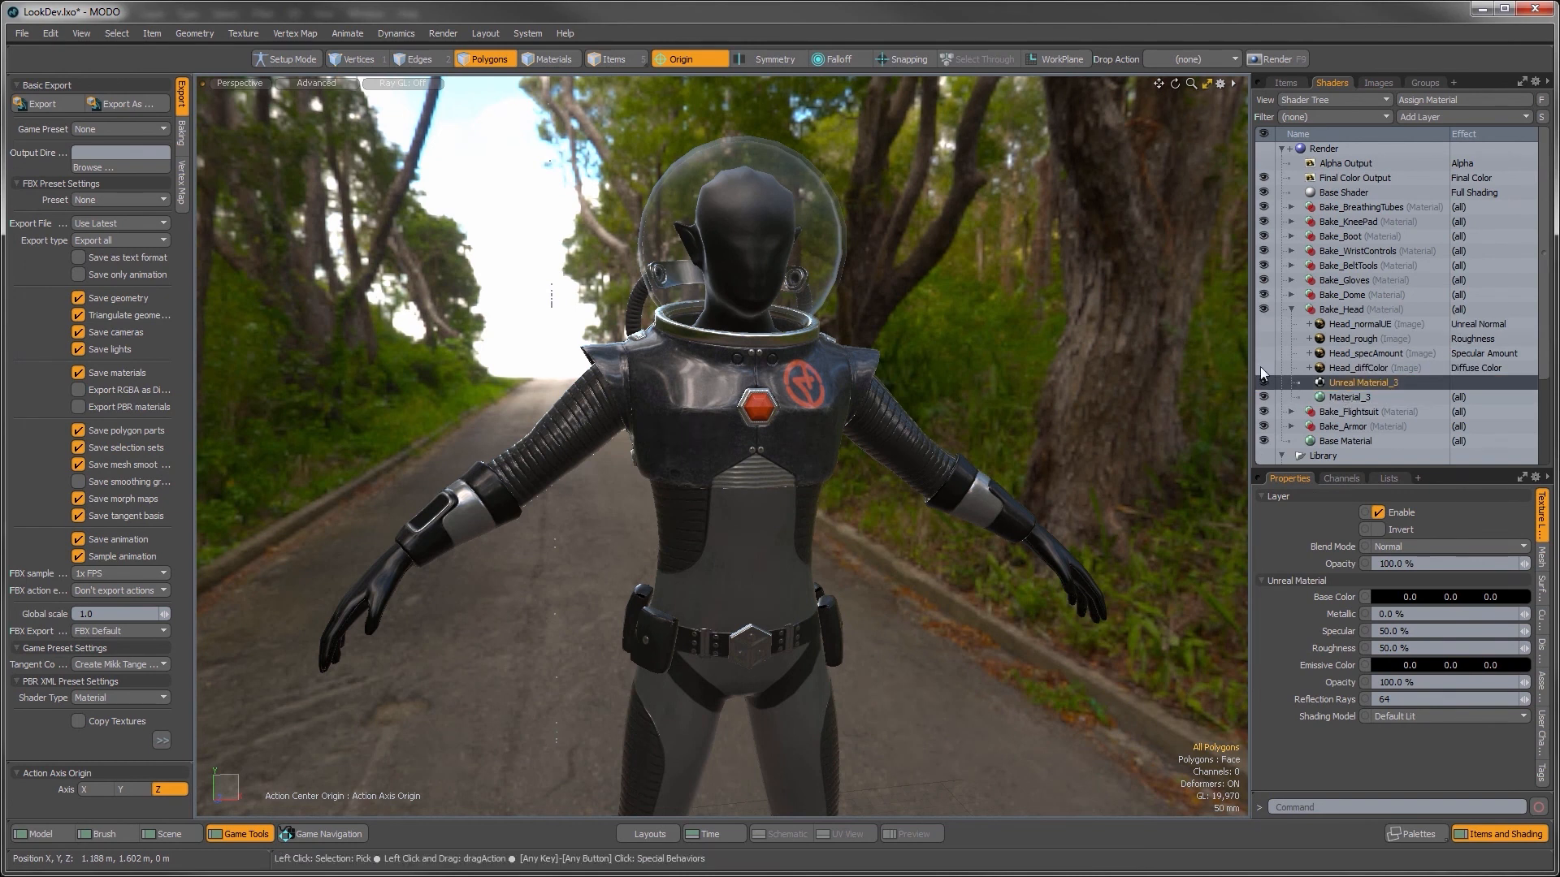
Step: Enable the Head_diffColor image layer and set its effect to Unreal Base Color
{"action": "left_click", "coordinate": [1348, 368]}
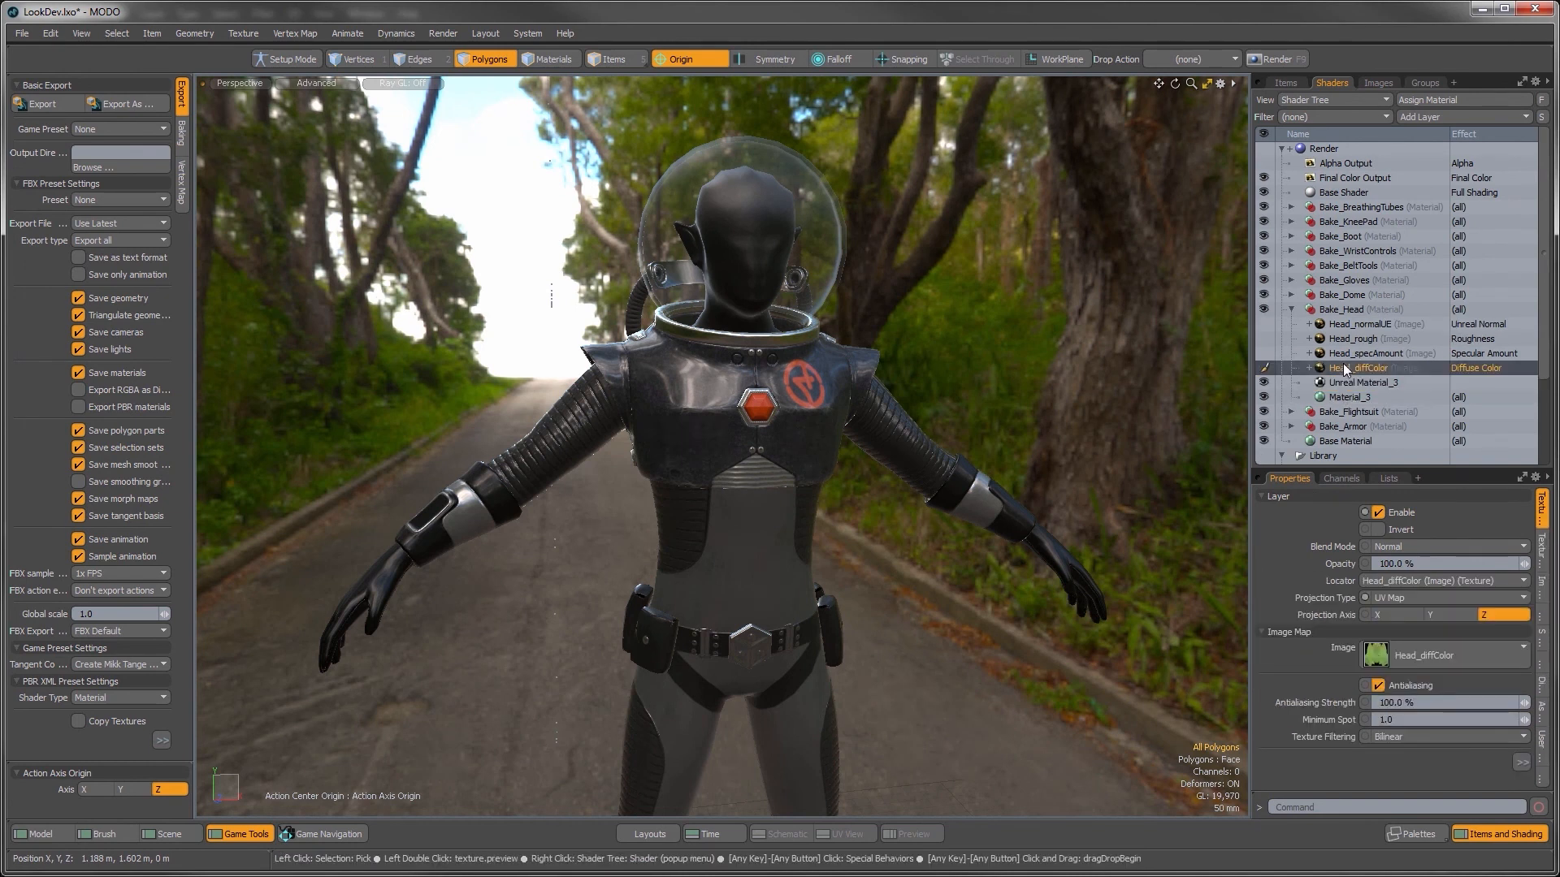
{"action": "right_click", "coordinate": [1485, 372]}
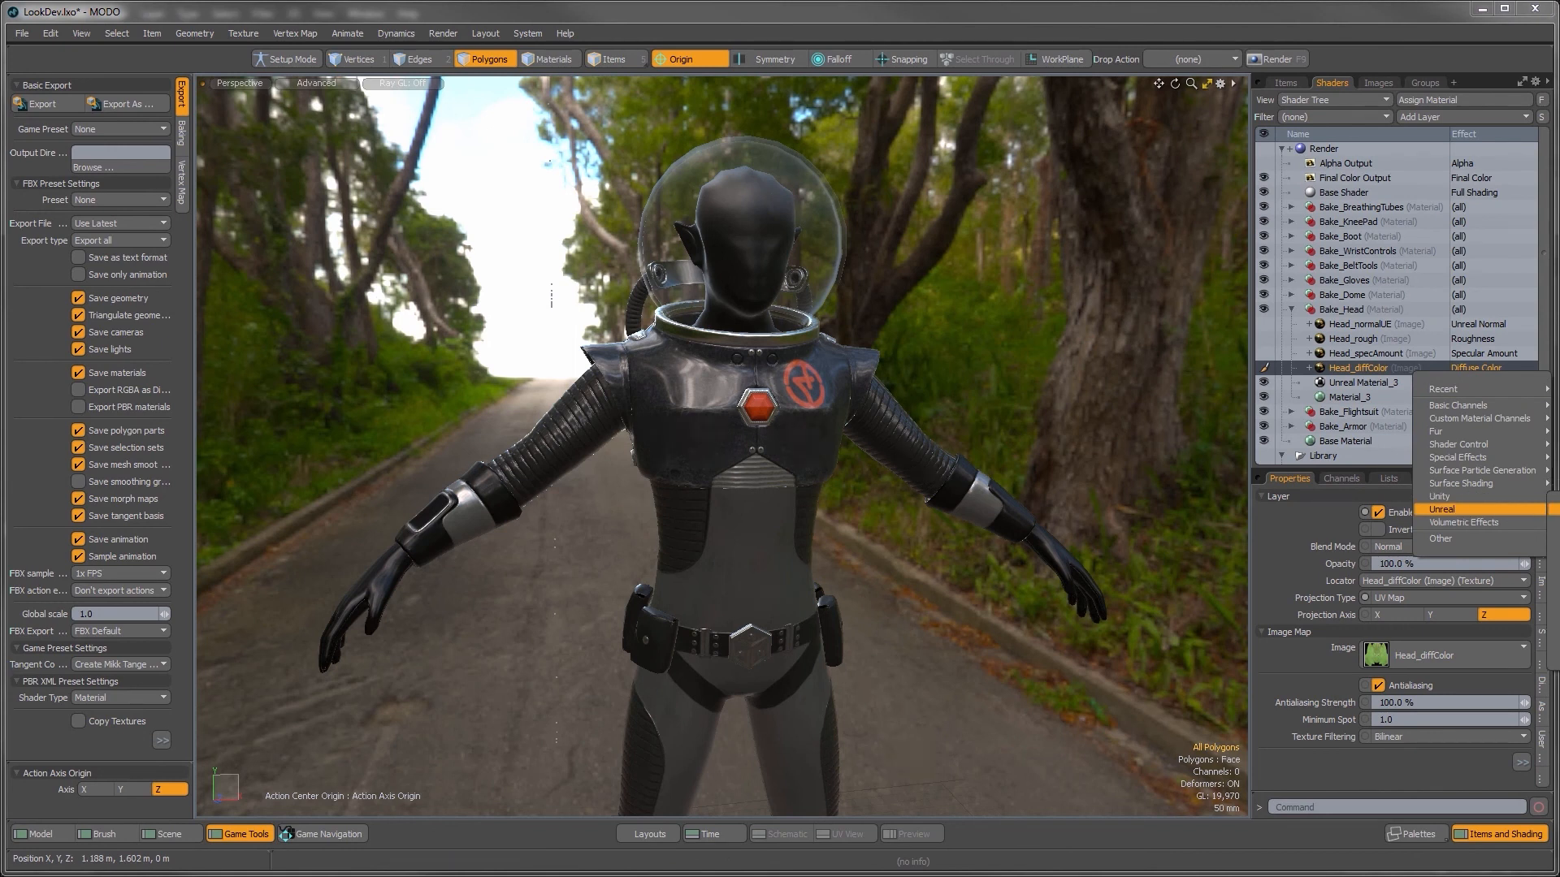
{"action": "left_click", "coordinate": [1556, 523]}
{"action": "left_click_drag", "start_coordinate": [697, 275], "coordinate": [801, 274], "text": "ctrl+alt"}
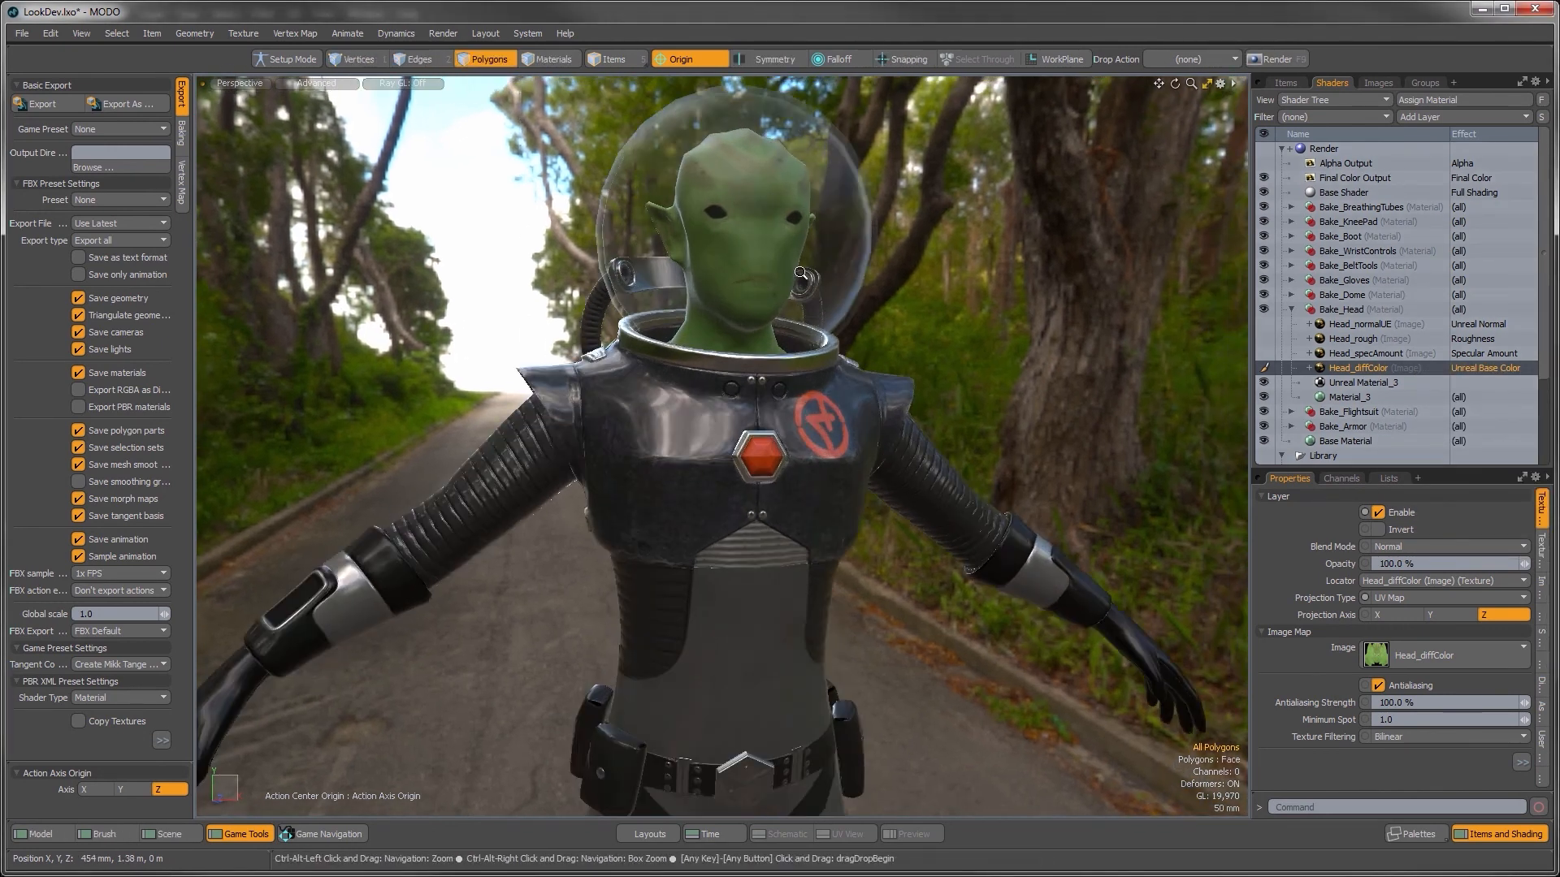
Step: Place the Head_normalUE layer directly above Head_diffColor, enable it and check the relief on the alien's head
{"action": "left_click_drag", "start_coordinate": [1349, 325], "coordinate": [1269, 361]}
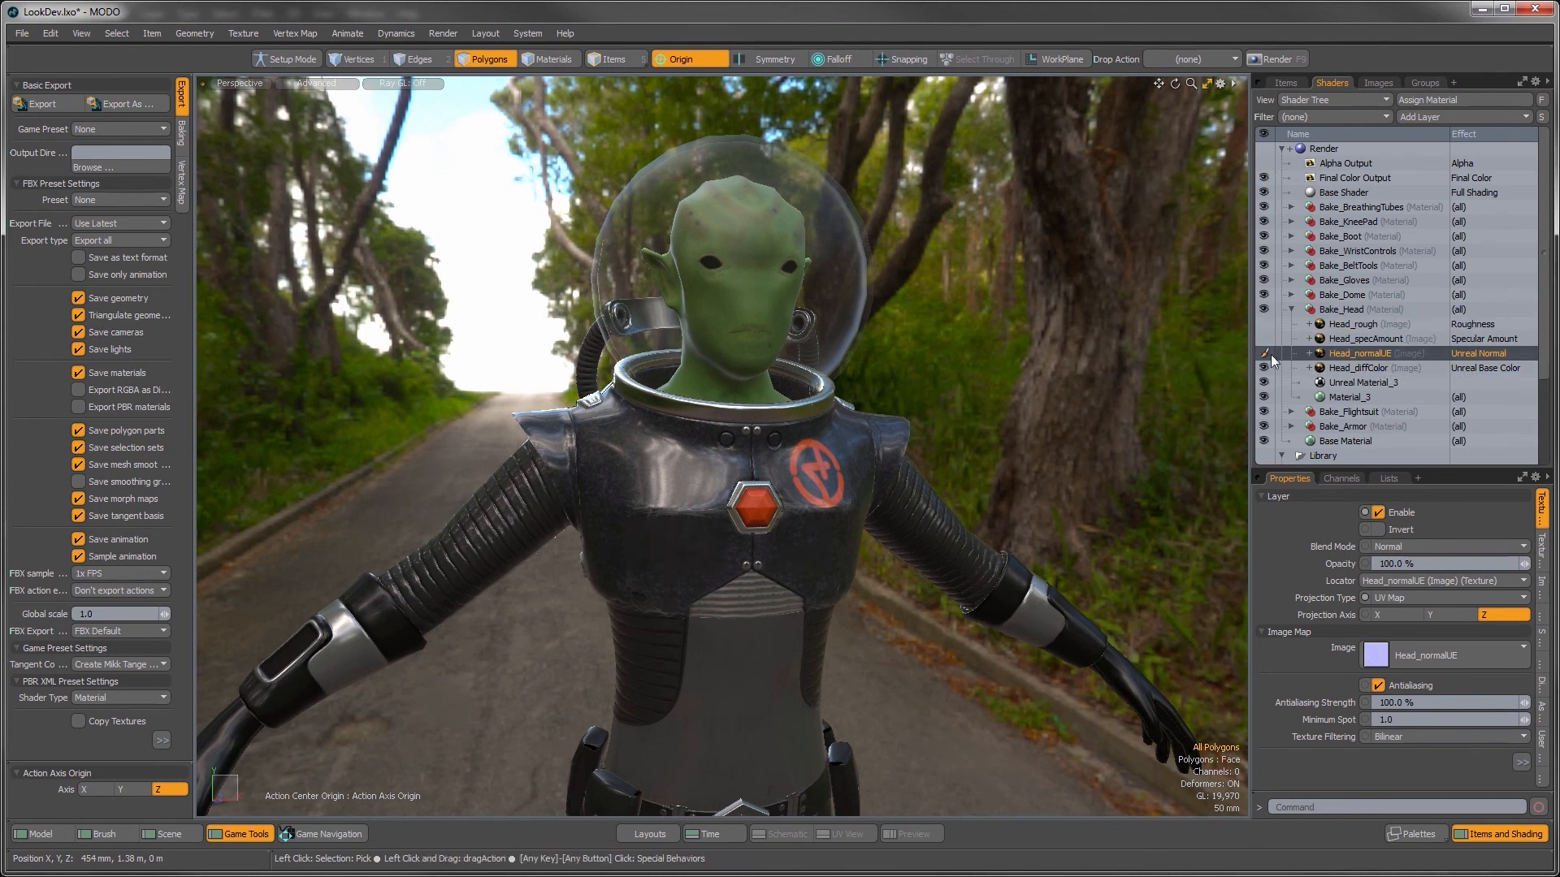
{"action": "left_click", "coordinate": [1267, 359]}
{"action": "left_click_drag", "start_coordinate": [698, 317], "coordinate": [779, 359], "text": "alt"}
{"action": "left_click_drag", "start_coordinate": [779, 359], "coordinate": [956, 279], "text": "alt+shift"}
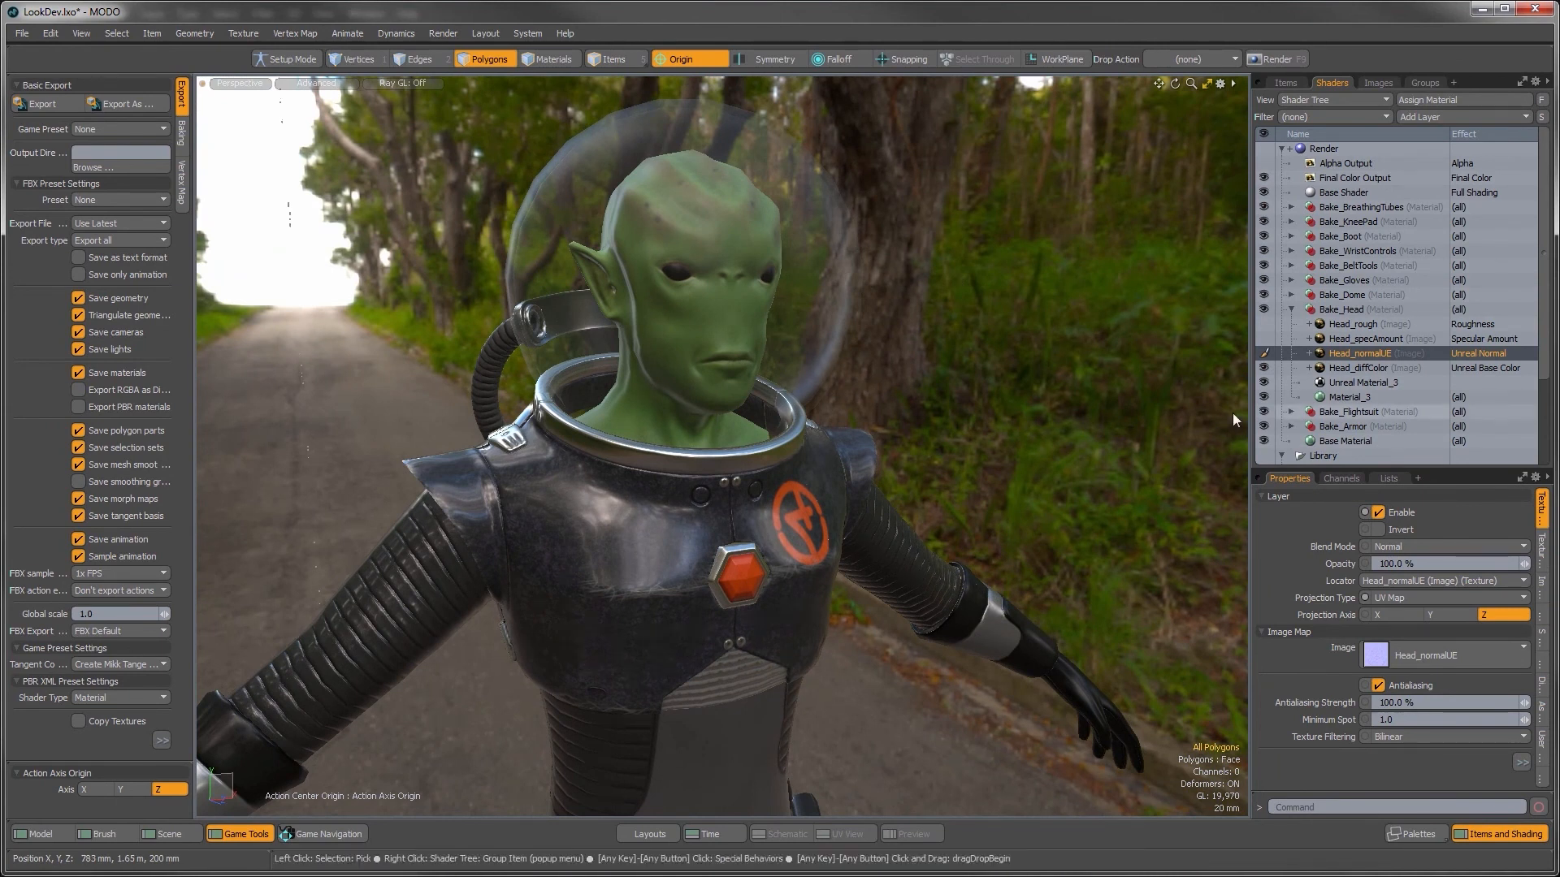
{"action": "left_click_drag", "start_coordinate": [729, 355], "coordinate": [671, 325], "text": "alt"}
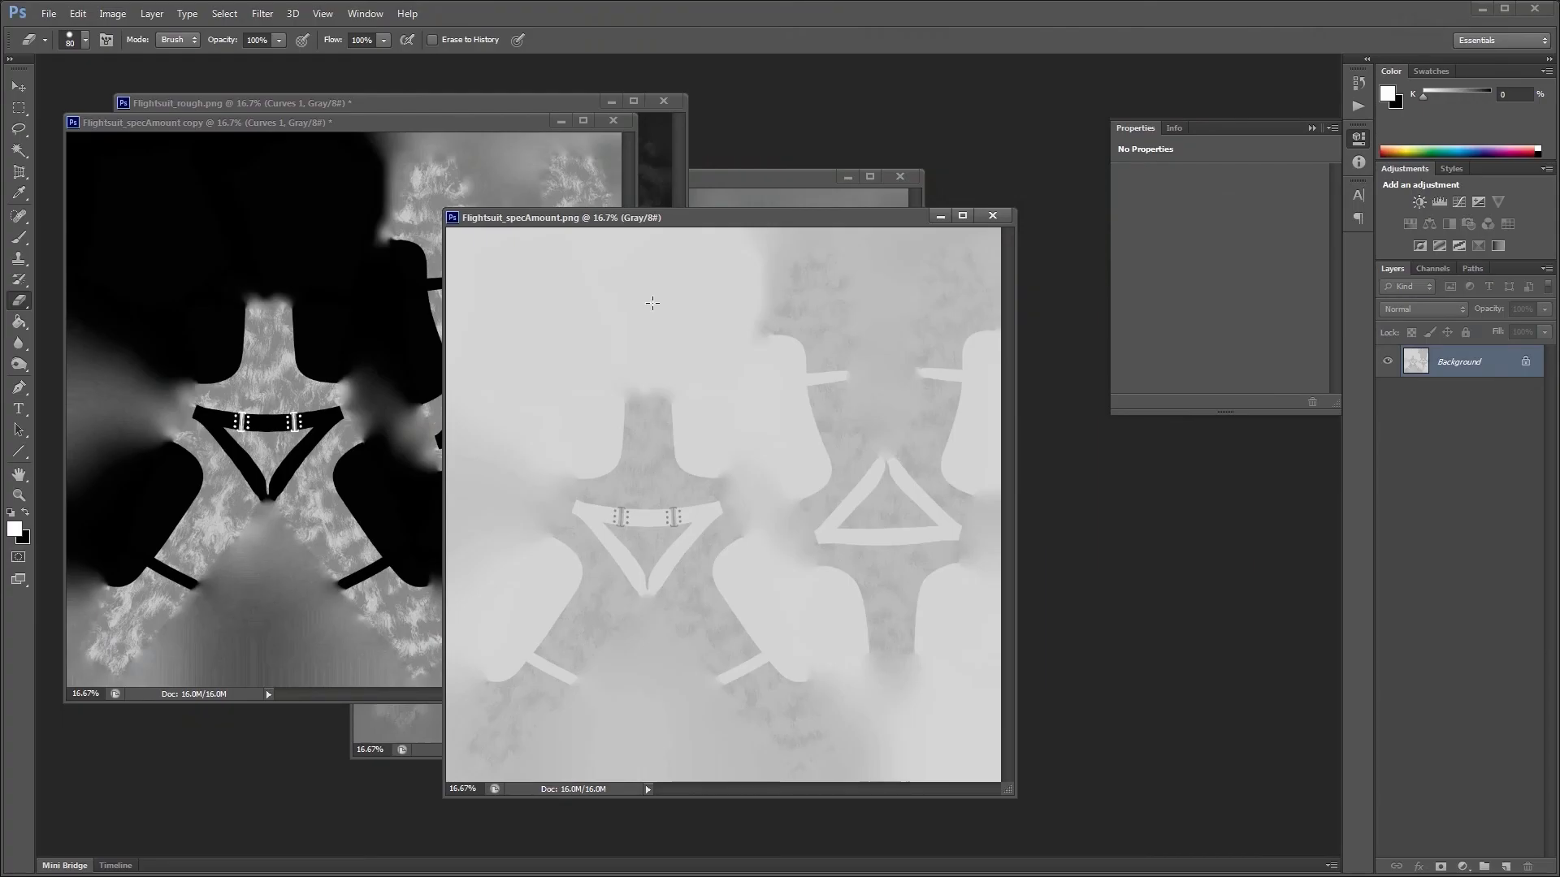
Step: In Photoshop, close all the open flightsuit images without saving the remaining changes
{"action": "left_click", "coordinate": [990, 222]}
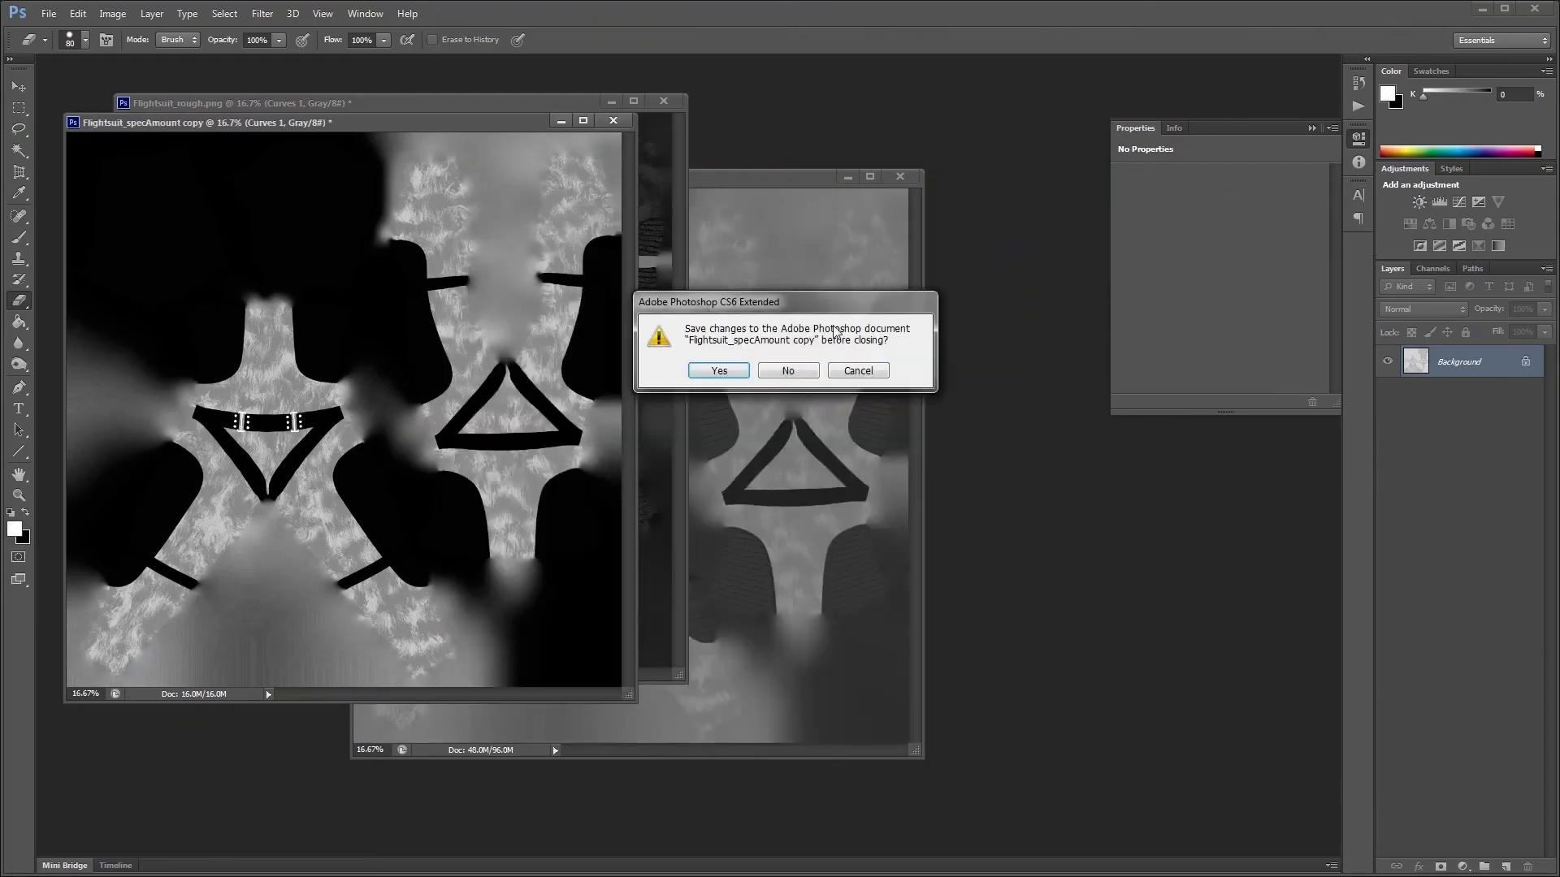
{"action": "left_click", "coordinate": [788, 371]}
{"action": "left_click", "coordinate": [788, 371]}
{"action": "left_click", "coordinate": [788, 371]}
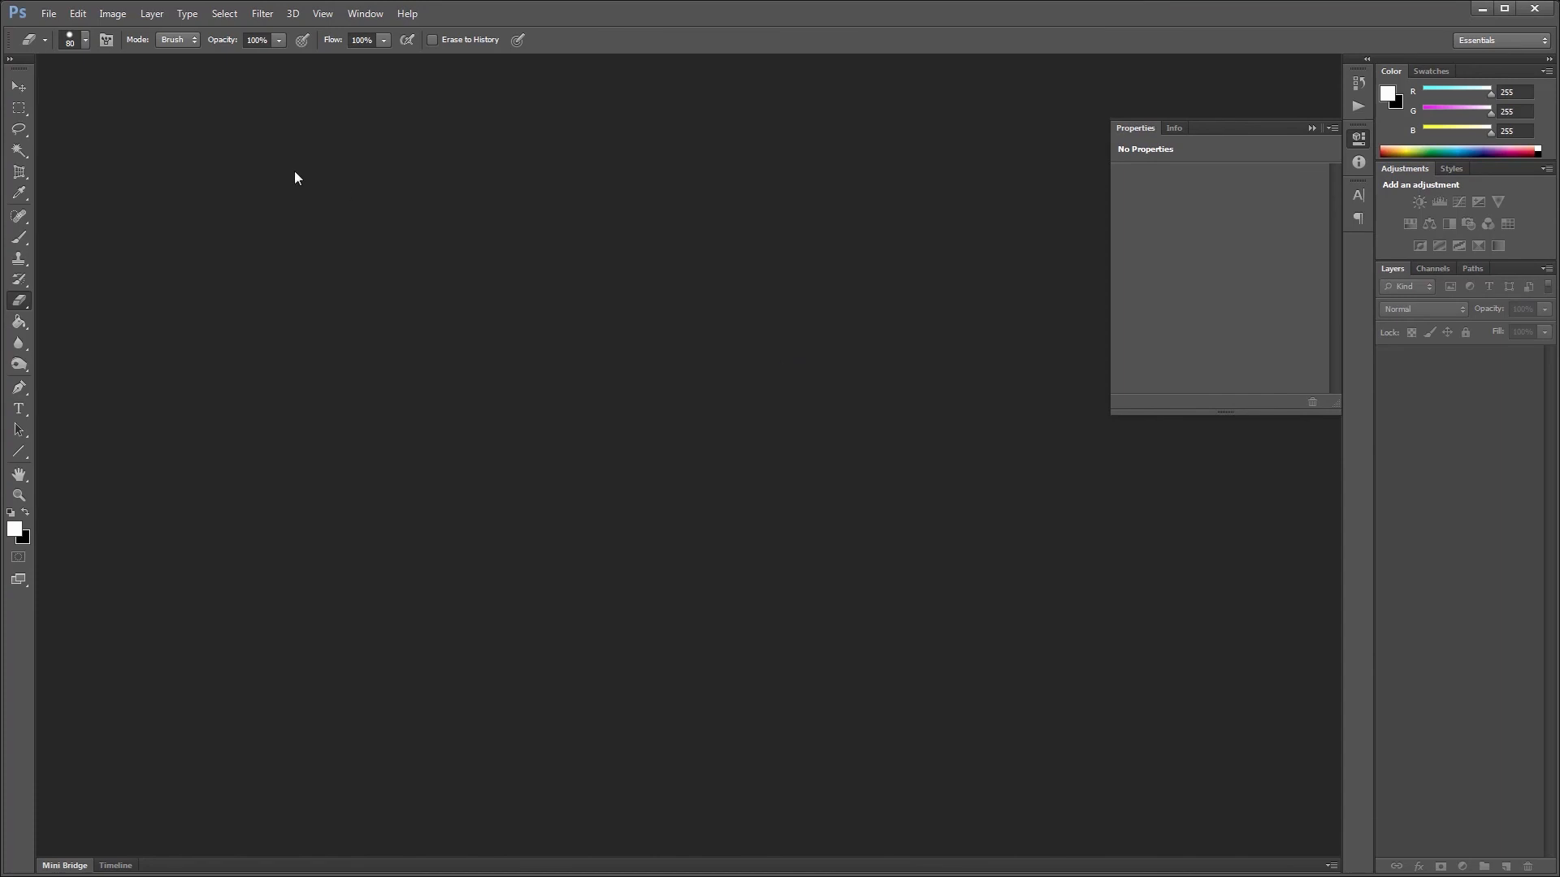
Step: Open Head_rough.png and Head_specAmount.png together from the BakedTextures folder
{"action": "left_click", "coordinate": [48, 14]}
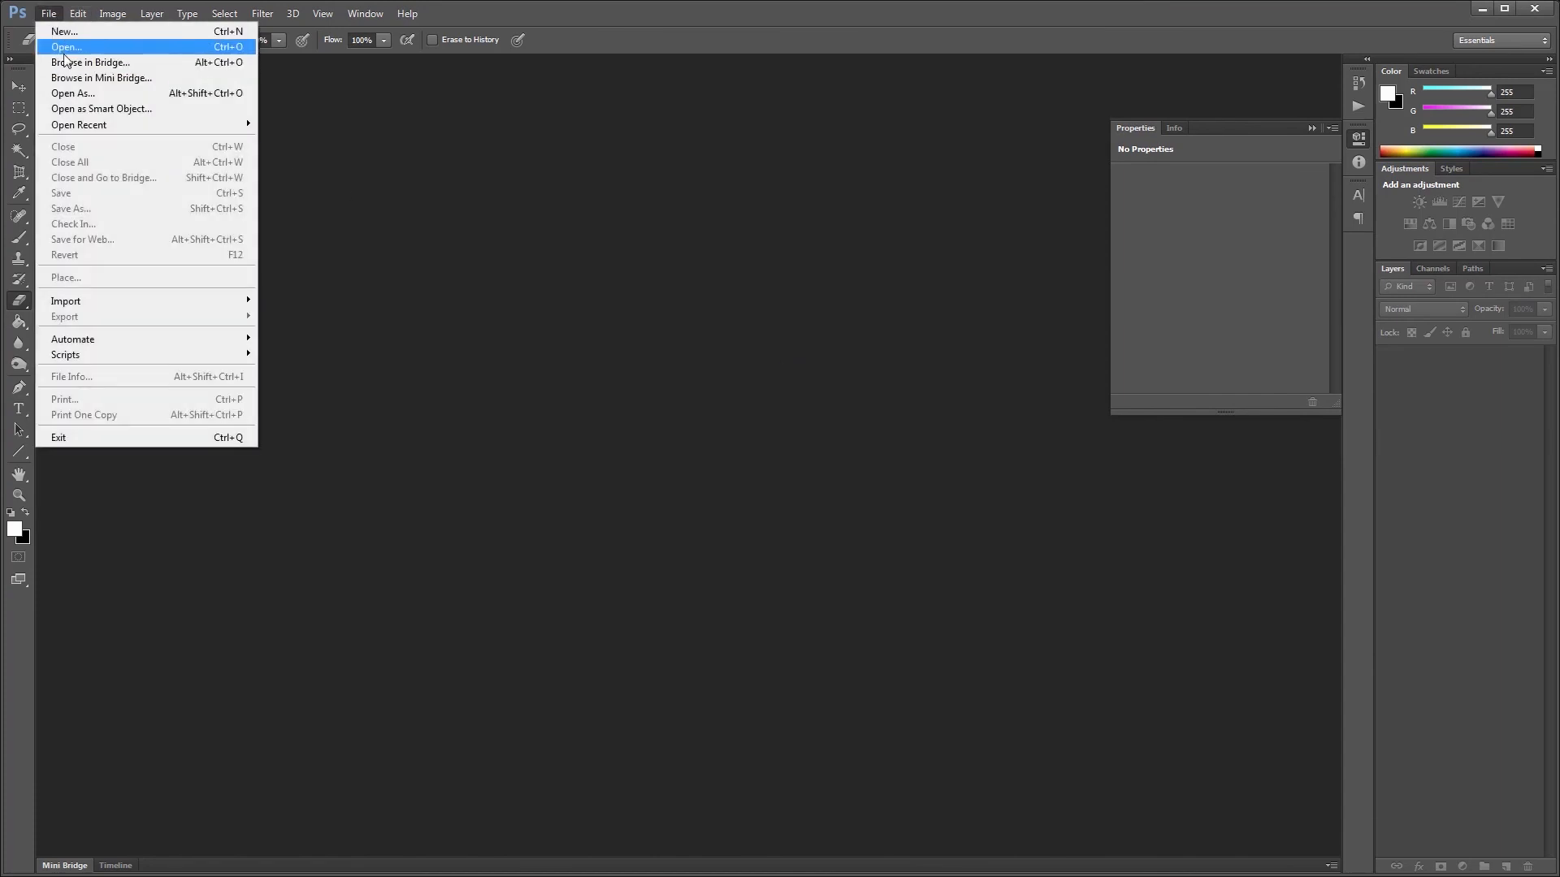
{"action": "left_click", "coordinate": [73, 46]}
{"action": "left_click", "coordinate": [768, 573]}
{"action": "left_click", "coordinate": [854, 573], "text": "ctrl"}
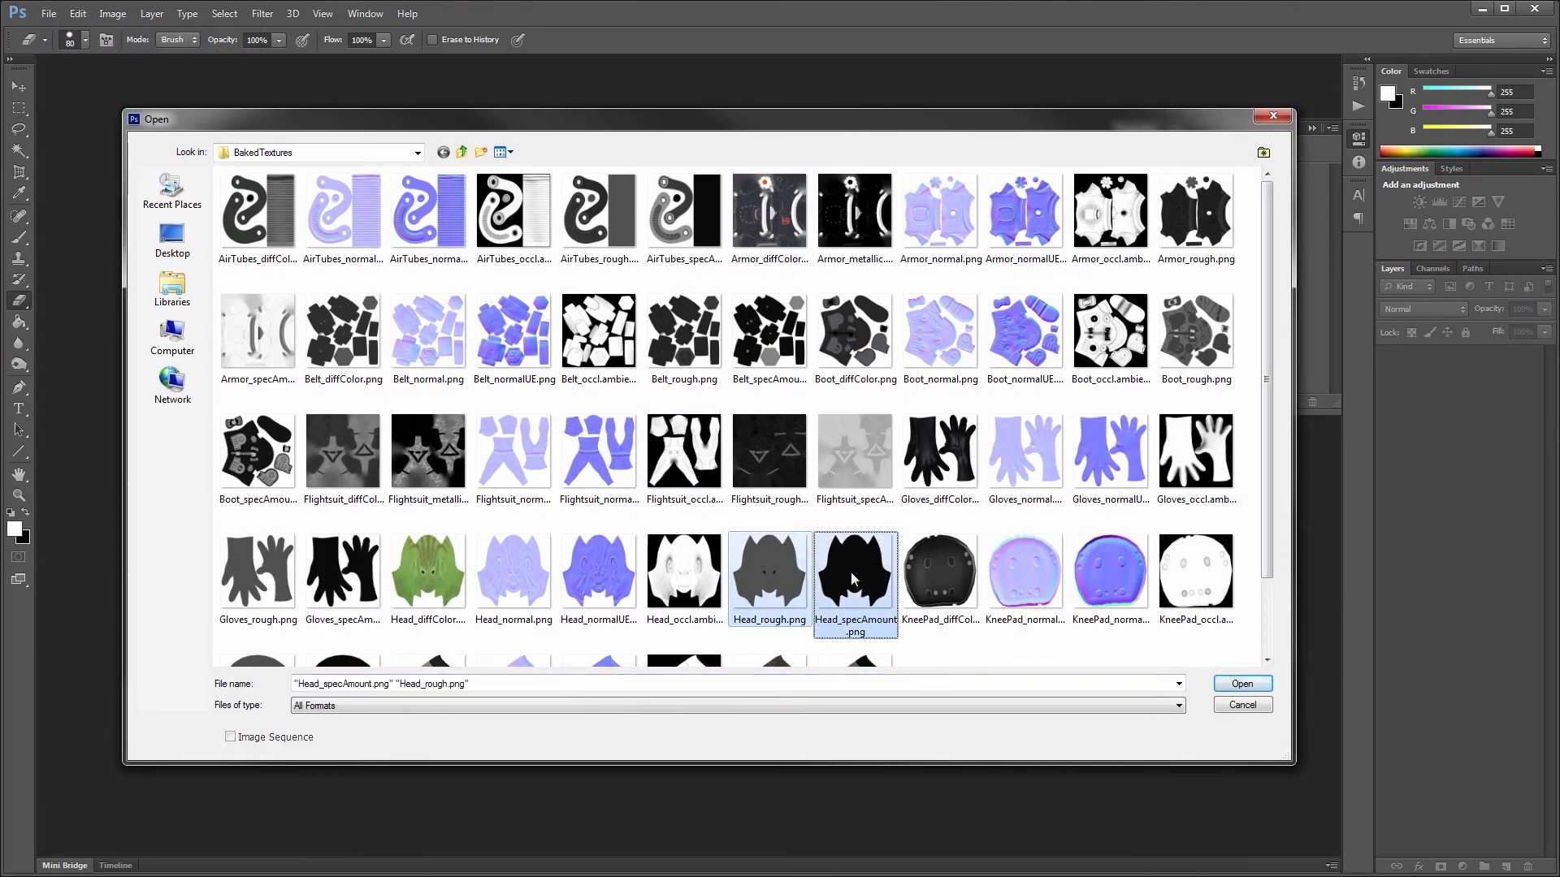
{"action": "left_click", "coordinate": [1236, 684]}
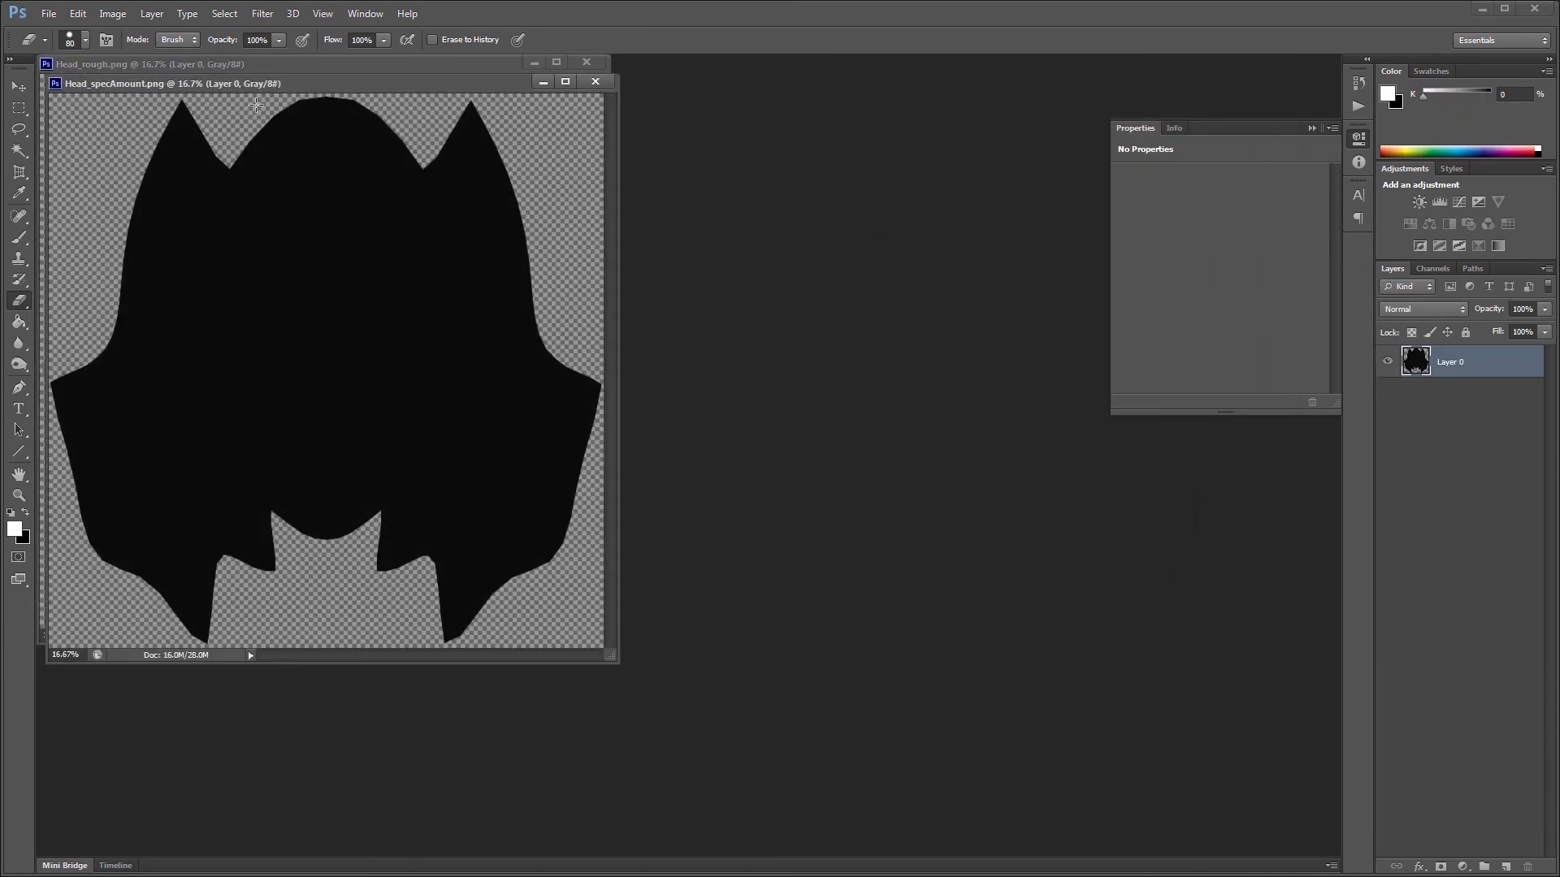
Step: Compare the two head maps side by side and close Head_specAmount.png
{"action": "left_click_drag", "start_coordinate": [265, 89], "coordinate": [732, 239]}
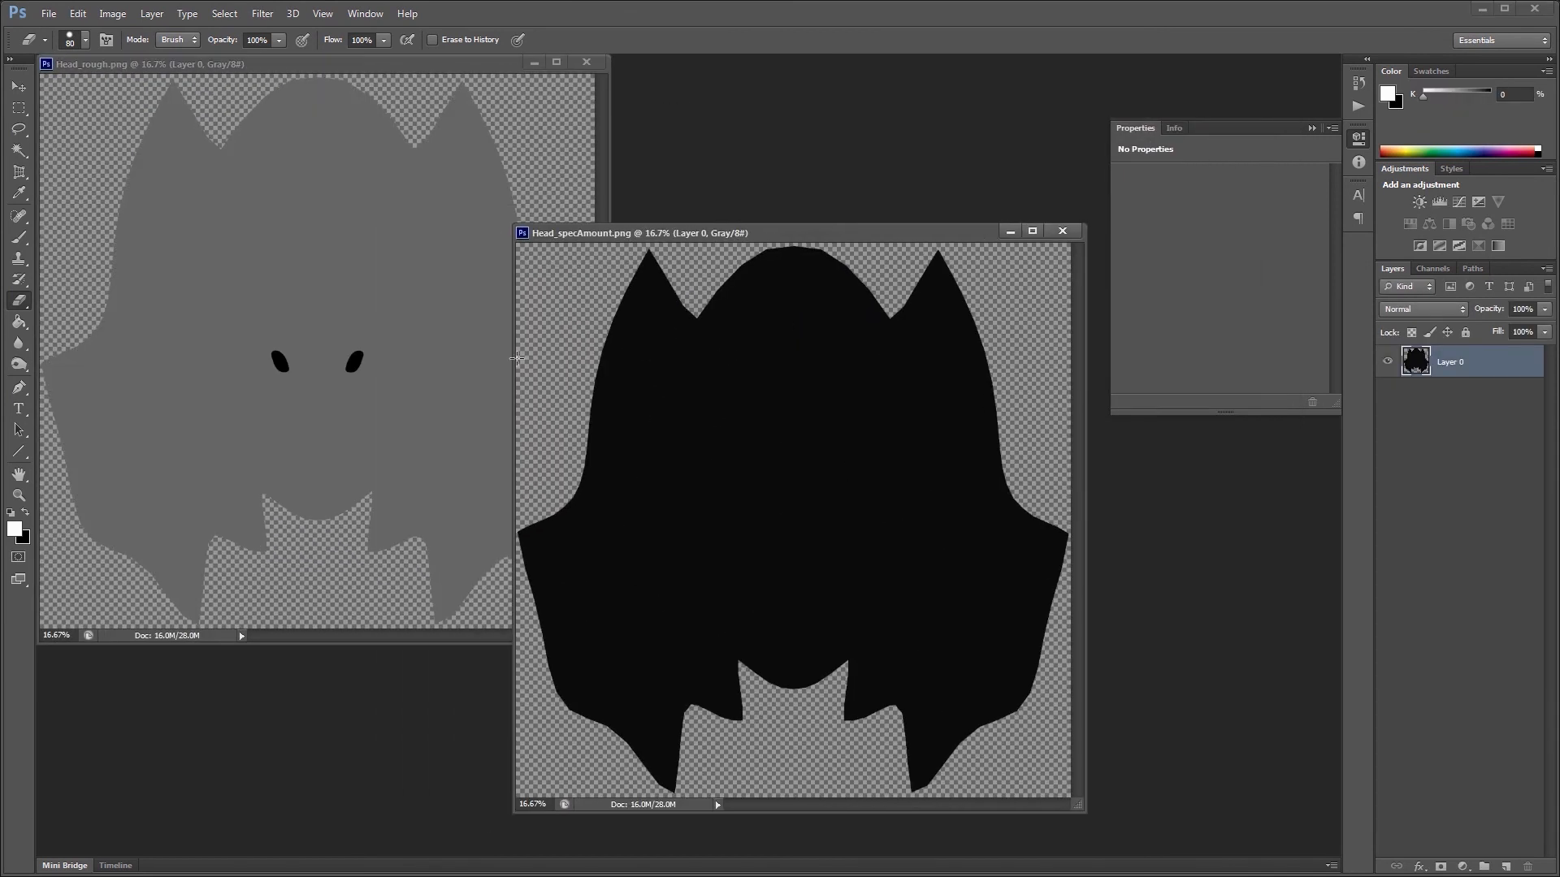
{"action": "left_click_drag", "start_coordinate": [601, 233], "coordinate": [481, 195]}
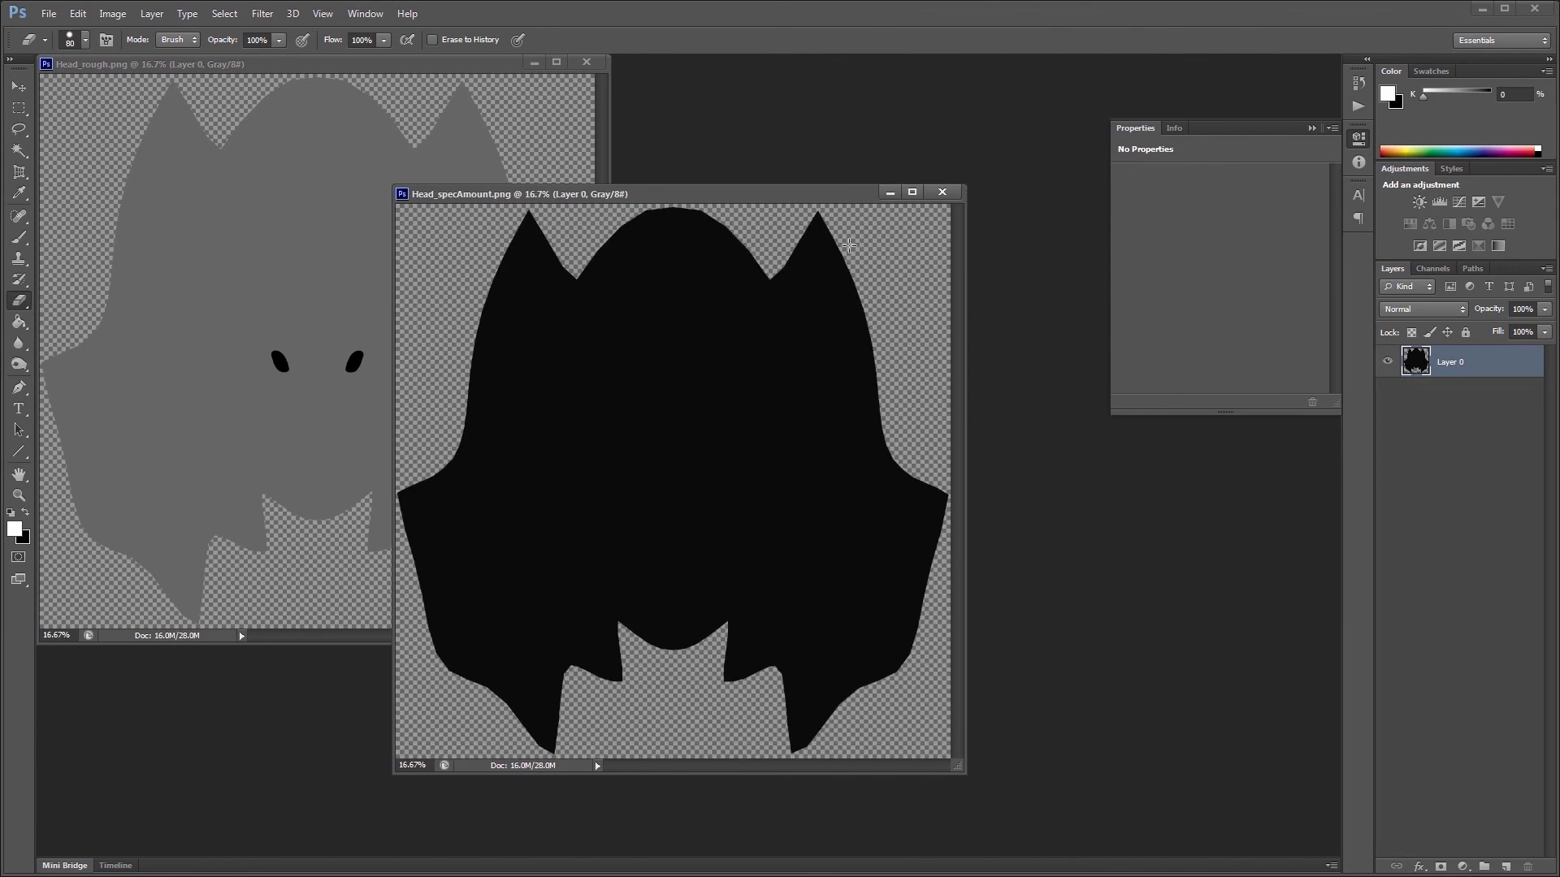
{"action": "left_click", "coordinate": [943, 193]}
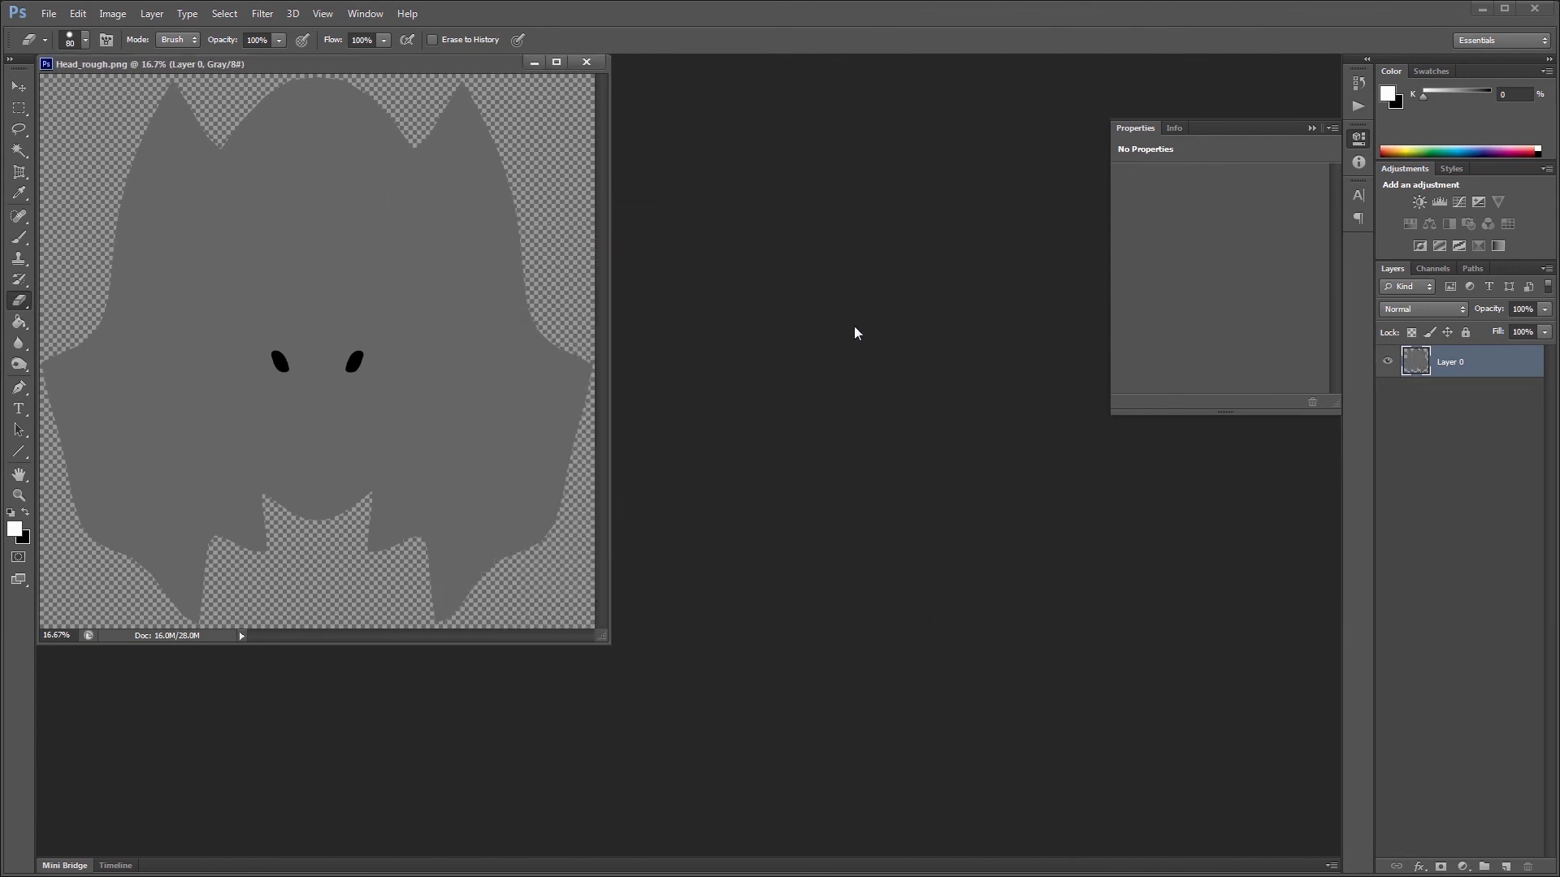
Step: Fill the transparent areas around the head in Head_rough.png with the Solidify A filter
{"action": "left_click_drag", "start_coordinate": [337, 65], "coordinate": [629, 170]}
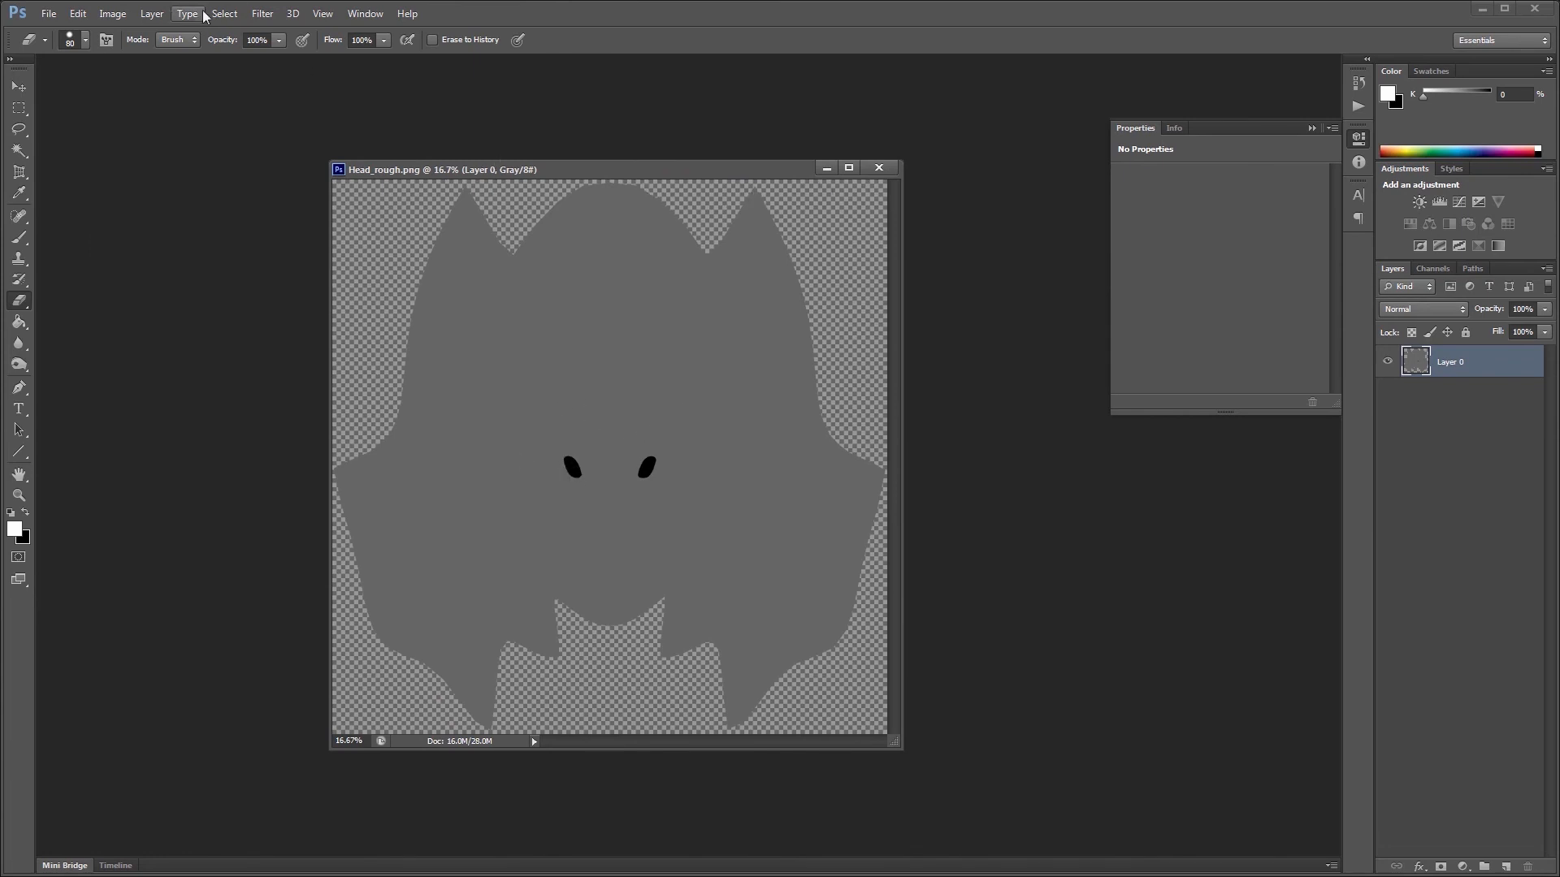
{"action": "left_click", "coordinate": [261, 14]}
{"action": "left_click", "coordinate": [305, 28]}
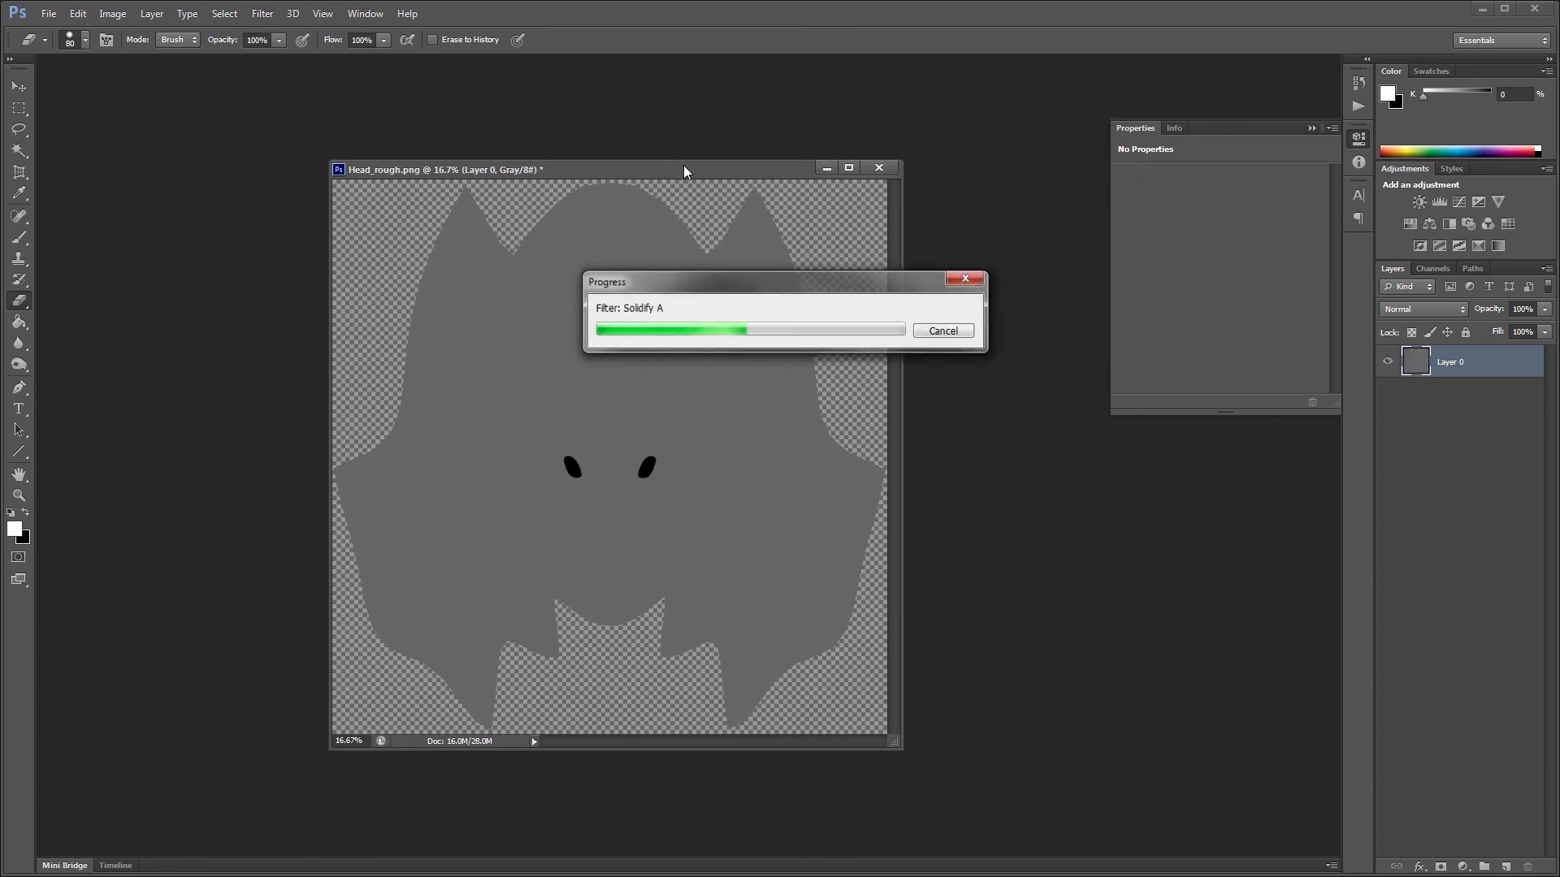
{"action": "left_click_drag", "start_coordinate": [685, 167], "coordinate": [512, 193]}
Step: Open Head_diffColor.png and place its window beside the head roughness map
{"action": "double_click", "coordinate": [791, 366]}
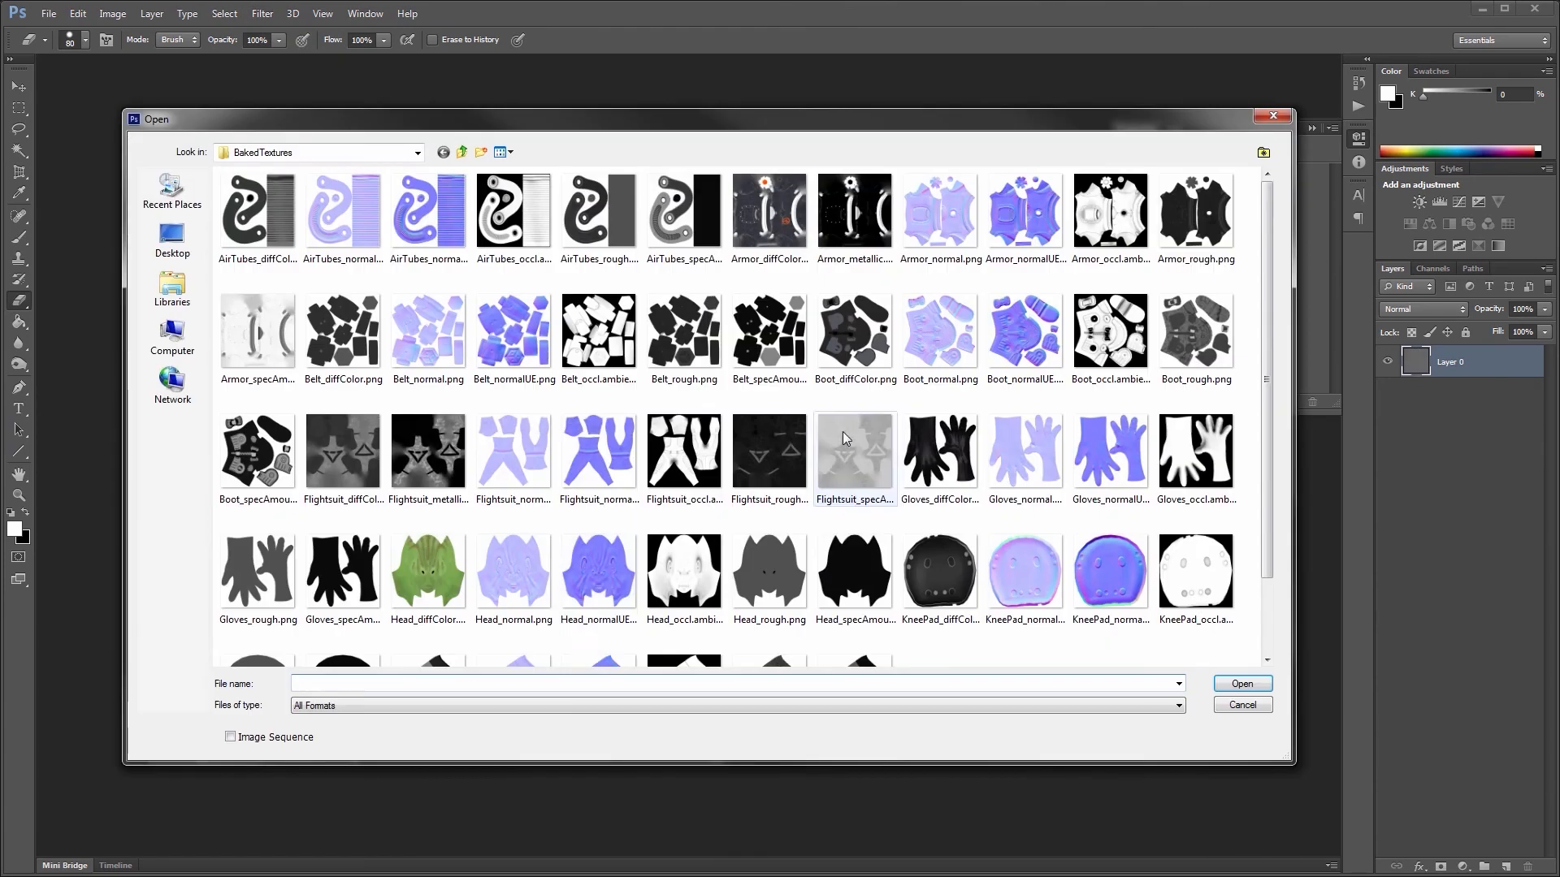
{"action": "double_click", "coordinate": [435, 582]}
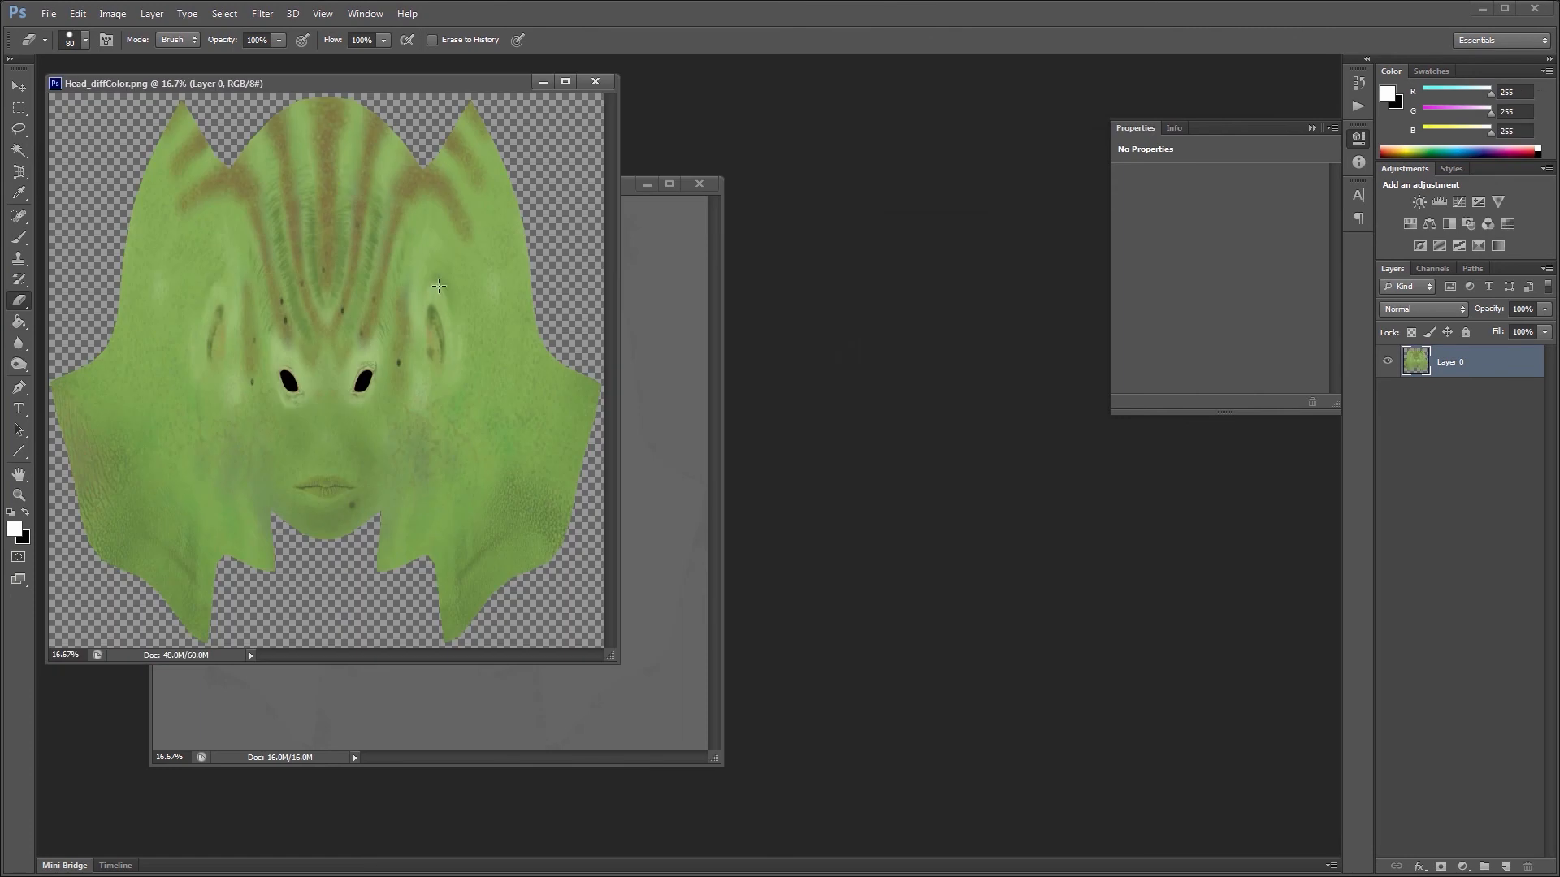
{"action": "left_click_drag", "start_coordinate": [316, 87], "coordinate": [699, 240]}
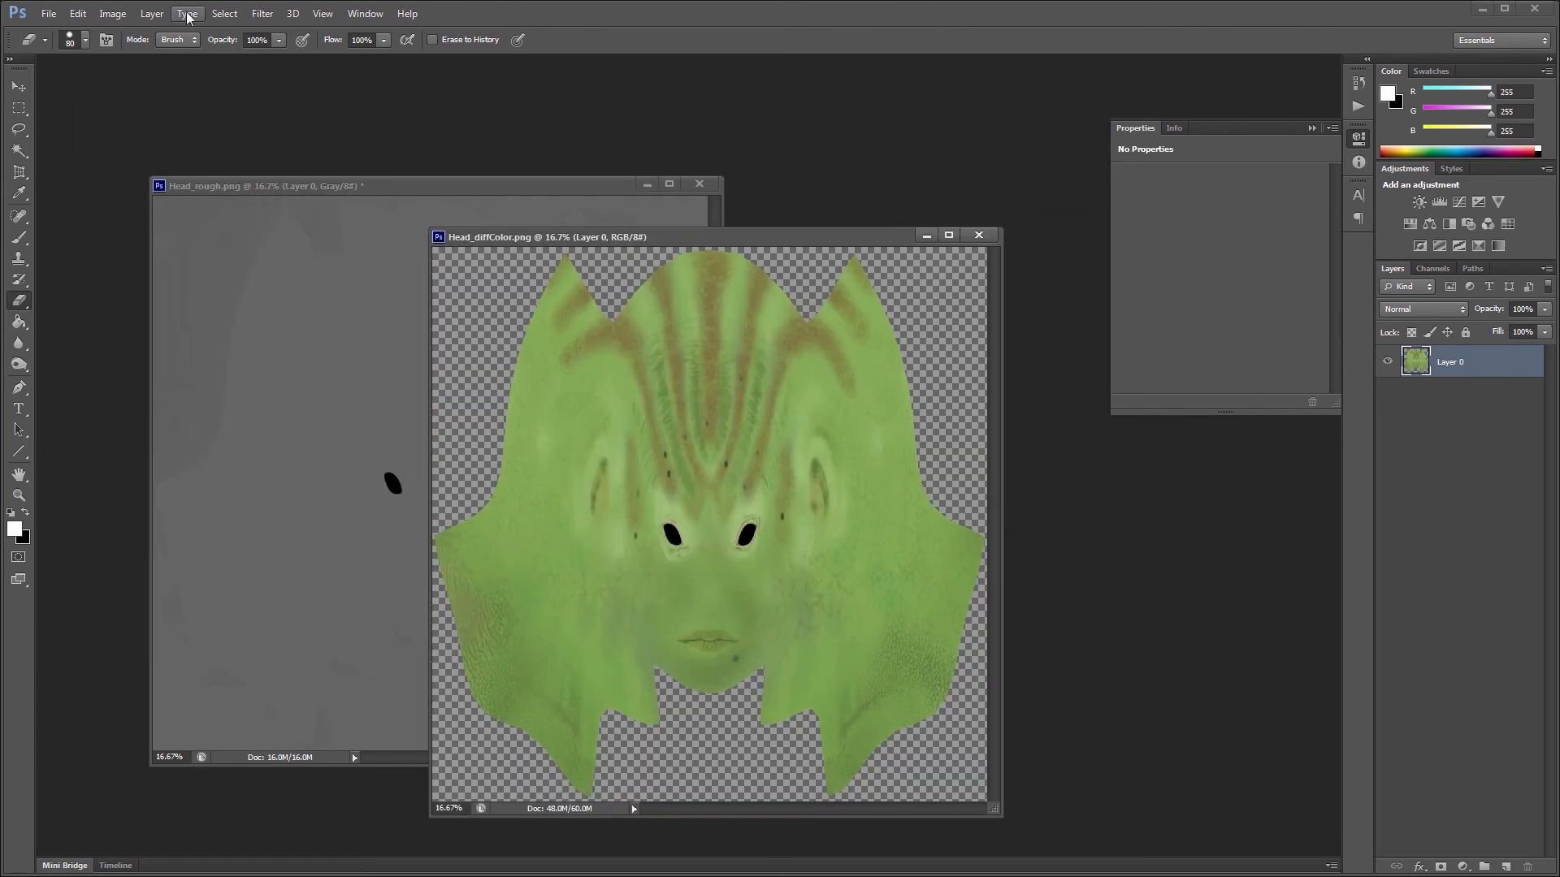
Step: Fill the transparent areas of Head_diffColor.png with the Solidify A filter and flatten the image
{"action": "left_click", "coordinate": [261, 14]}
{"action": "left_click", "coordinate": [292, 30]}
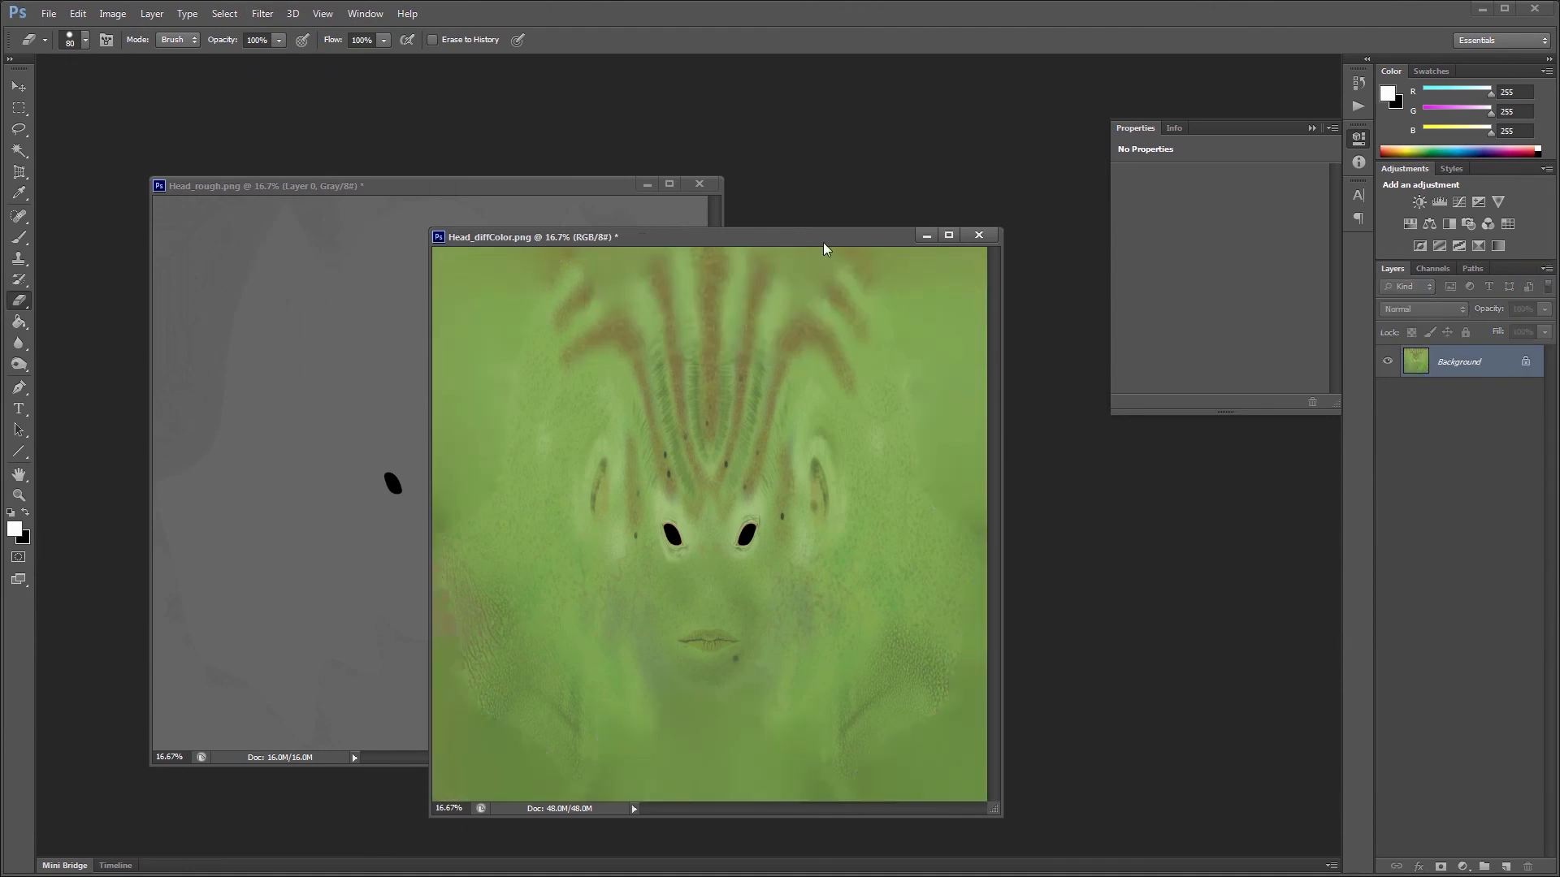
{"action": "left_click_drag", "start_coordinate": [824, 247], "coordinate": [900, 227]}
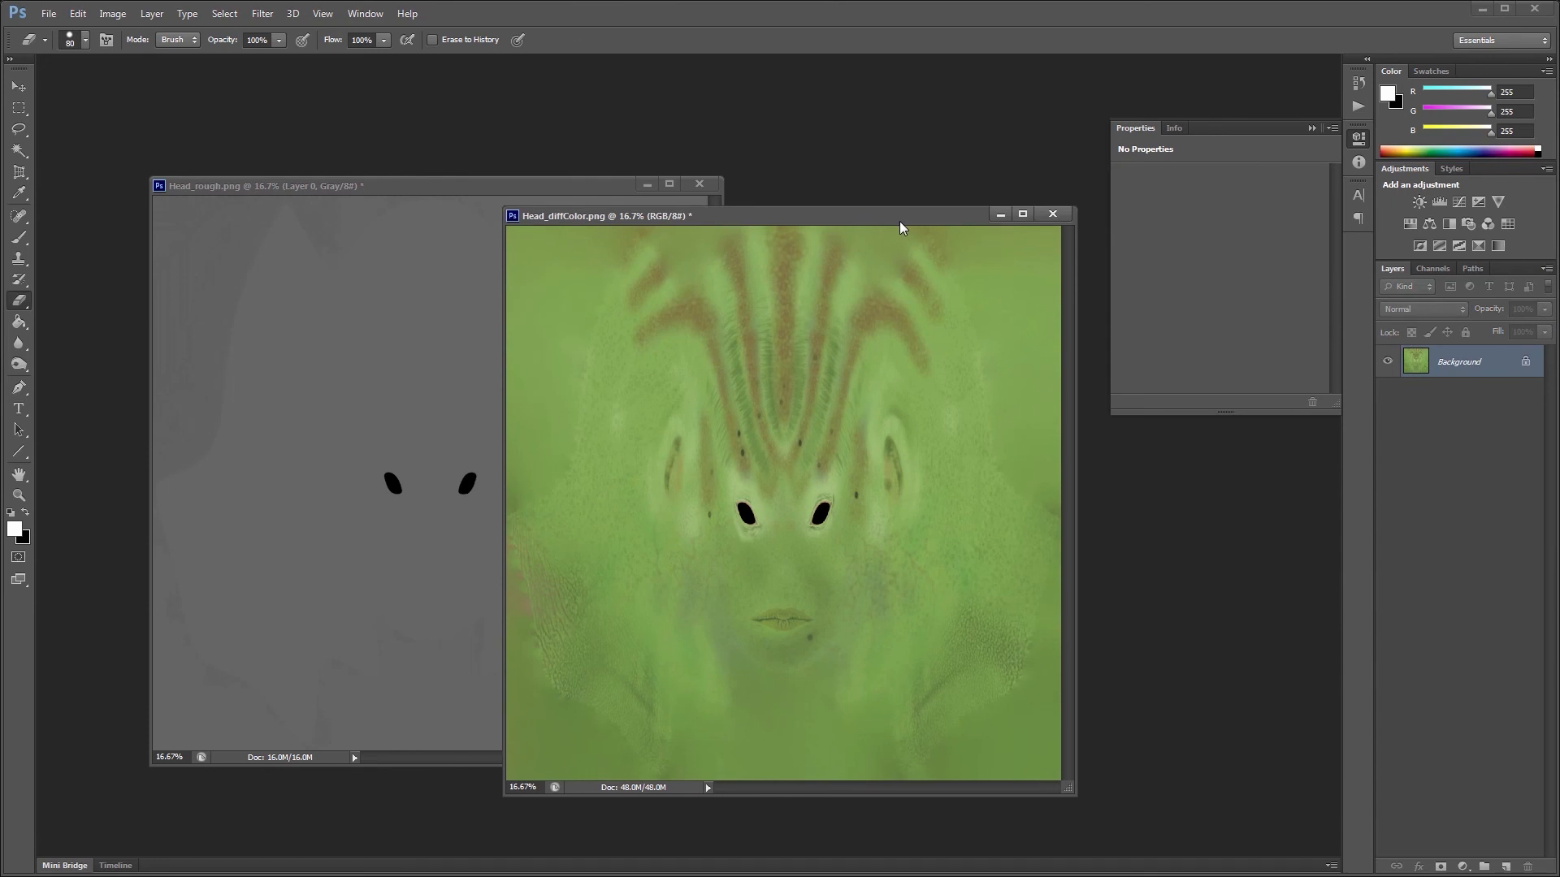
Step: Compare the red, green and blue channels of Head_diffColor.png, and select the entire canvas of the blue channel
{"action": "left_click", "coordinate": [1433, 269]}
{"action": "left_click", "coordinate": [1446, 333]}
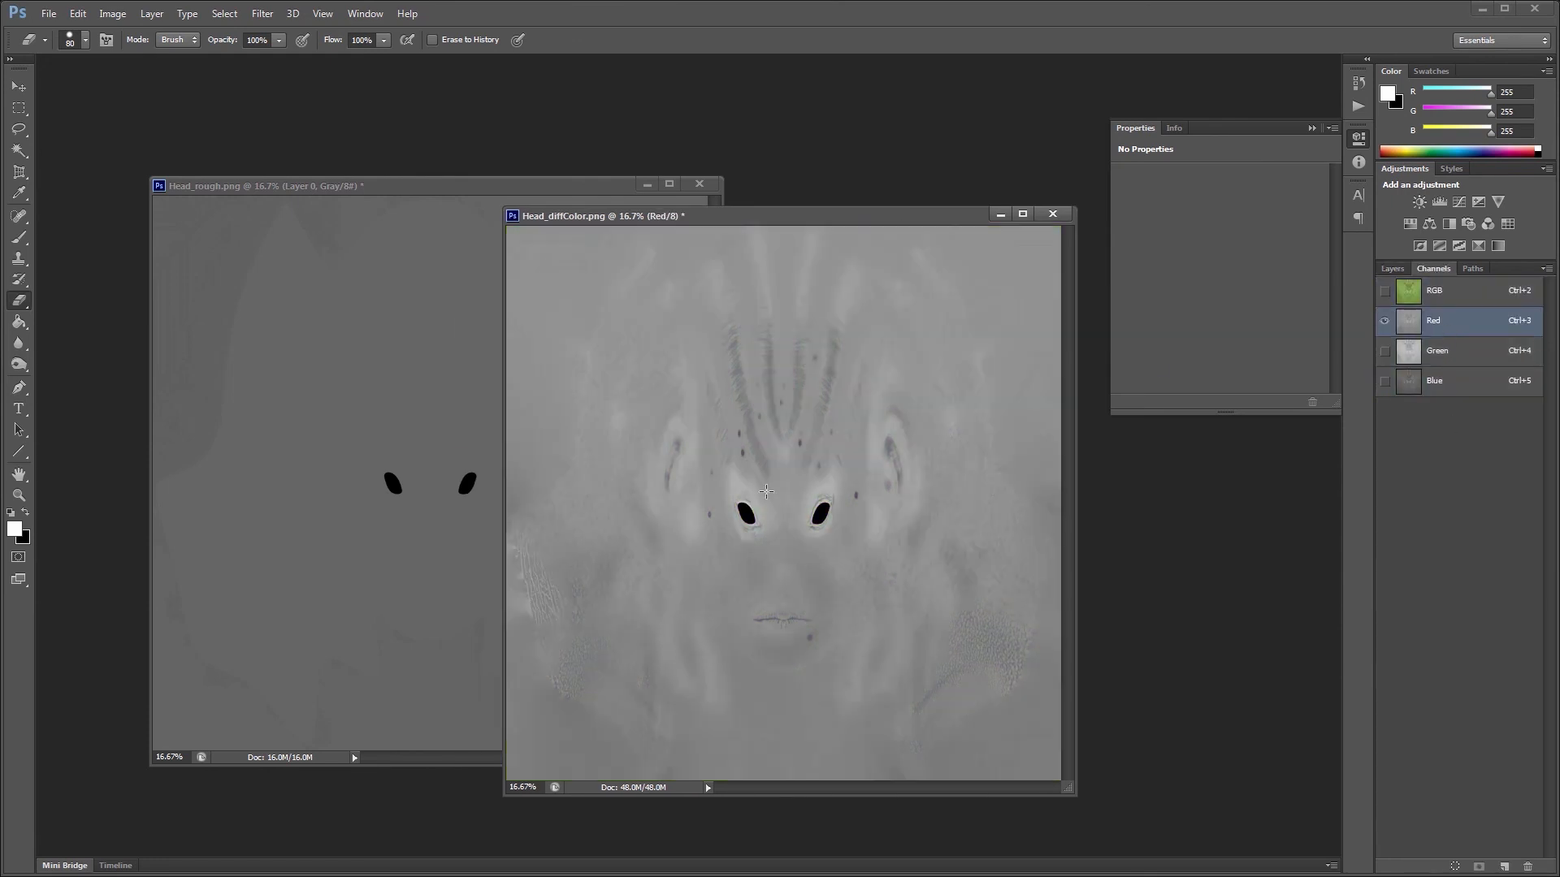
{"action": "left_click", "coordinate": [1465, 353]}
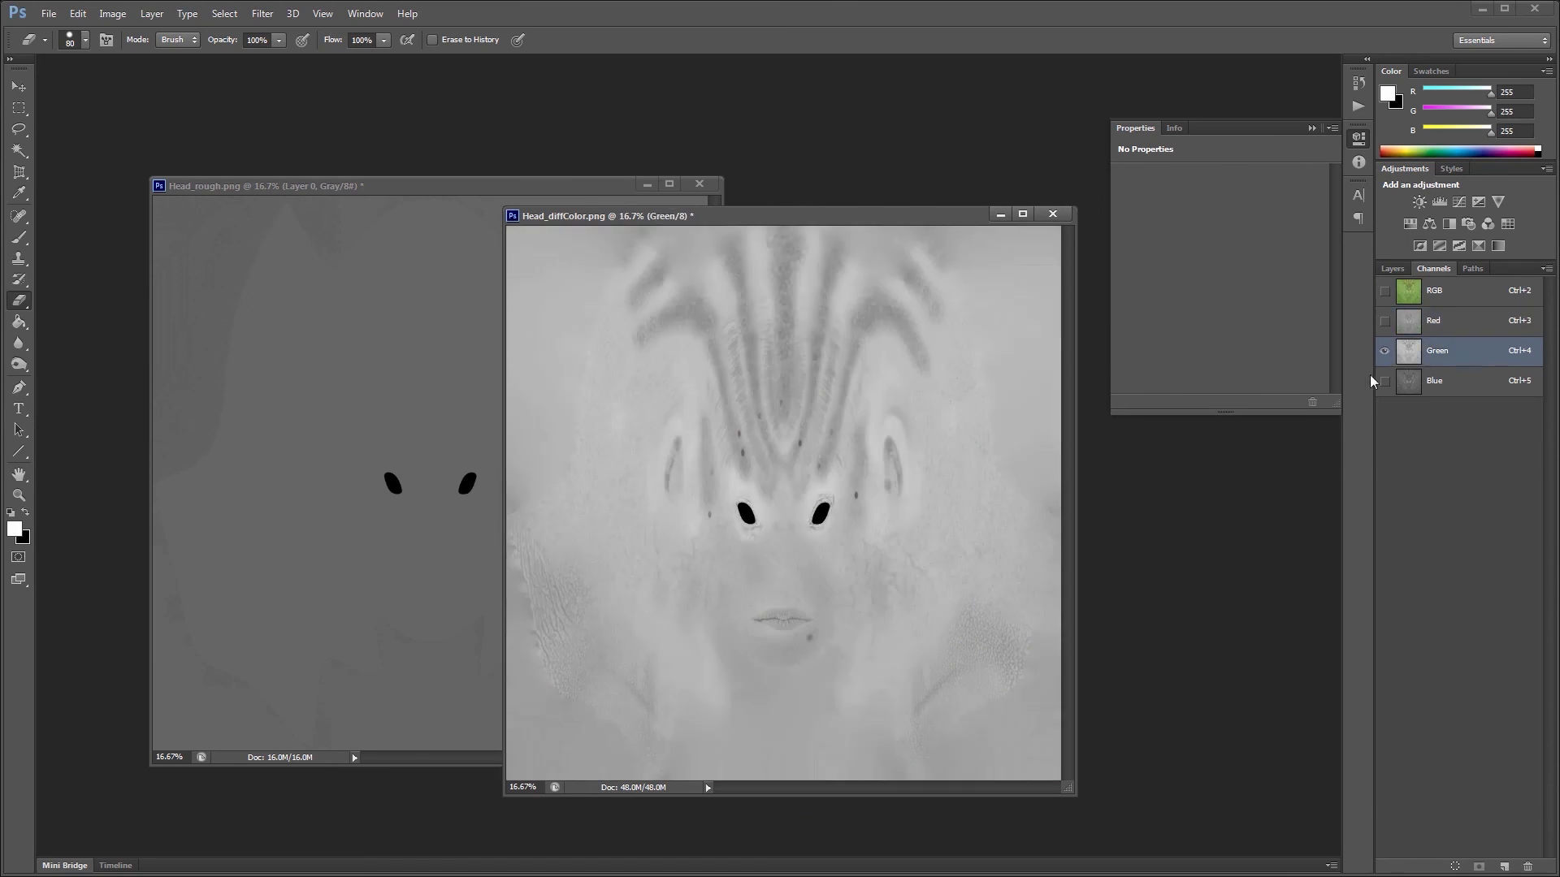
{"action": "left_click", "coordinate": [1440, 387]}
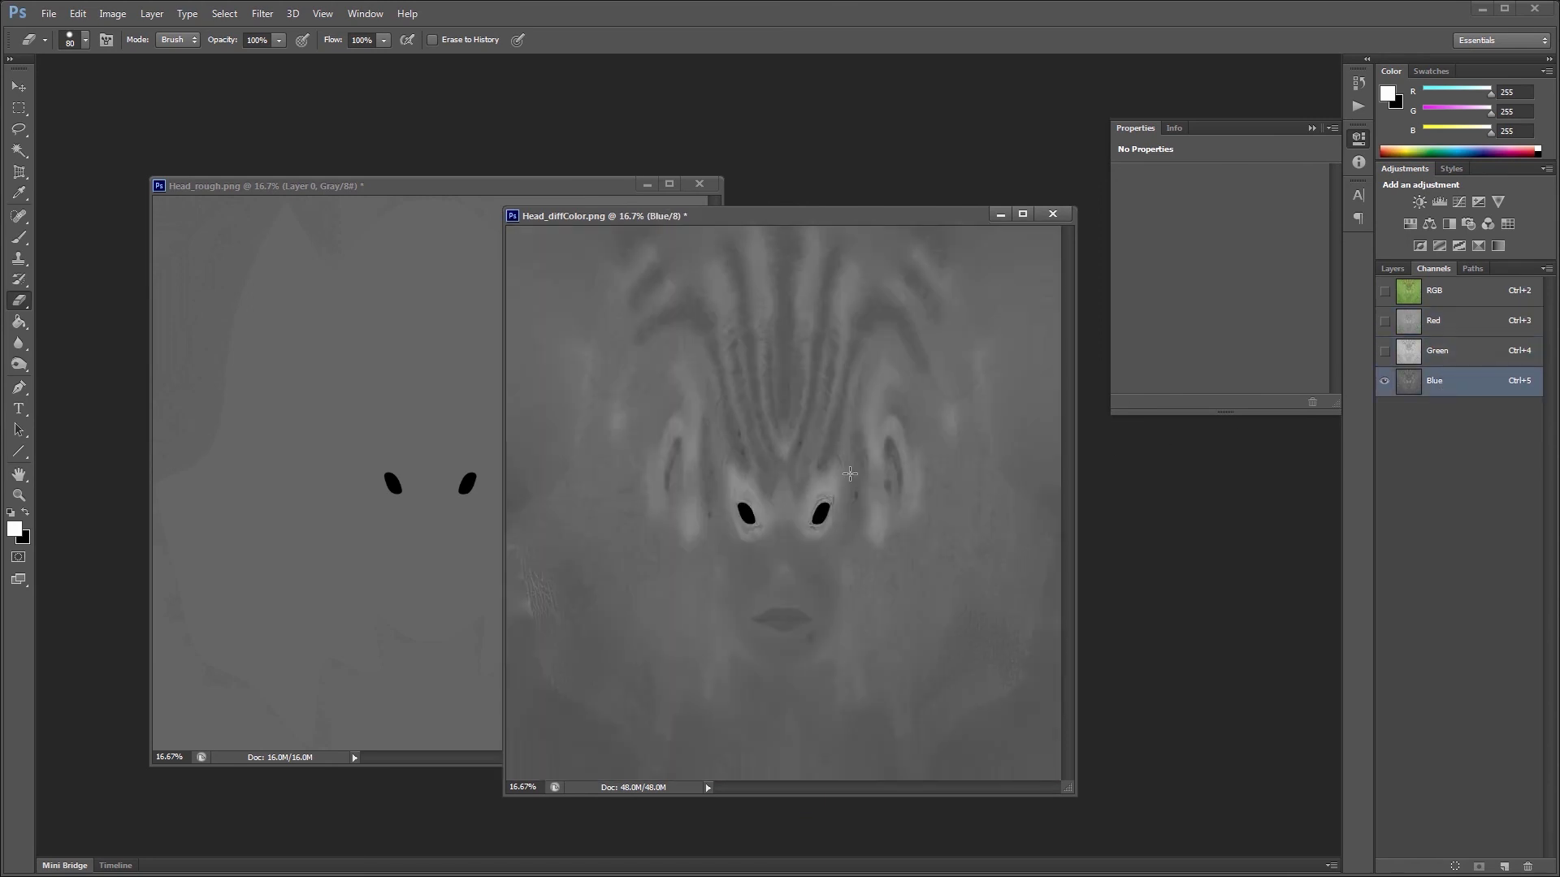
{"action": "left_click_drag", "start_coordinate": [816, 222], "coordinate": [793, 238]}
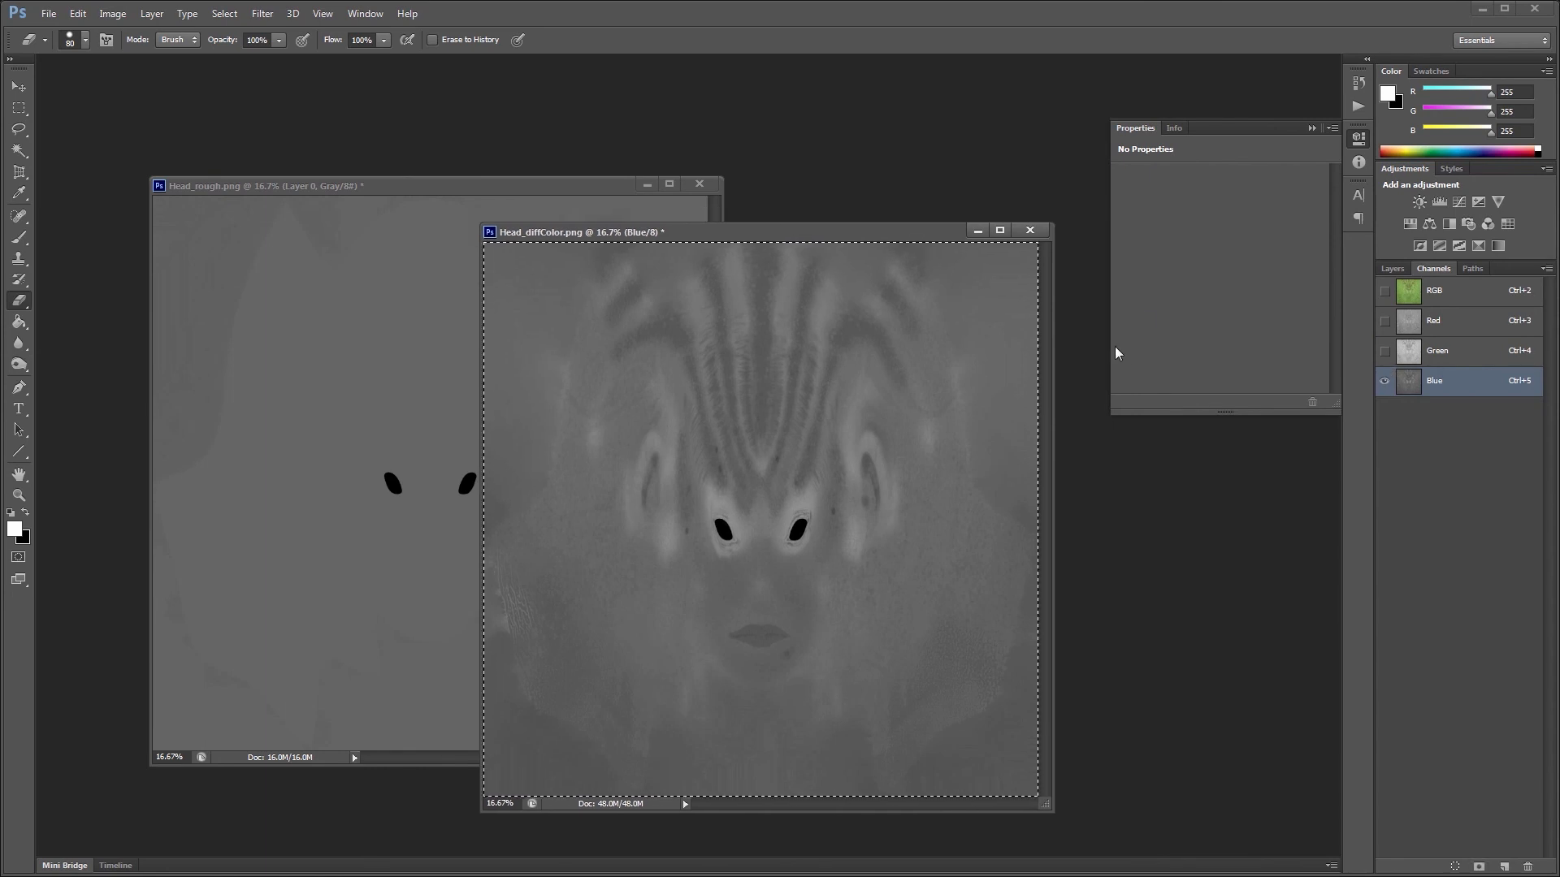
Step: Paste the copied blue channel of Head_diffColor.png into Head_rough.png as a new layer and show its layer stack
{"action": "left_click_drag", "start_coordinate": [540, 200], "coordinate": [549, 158]}
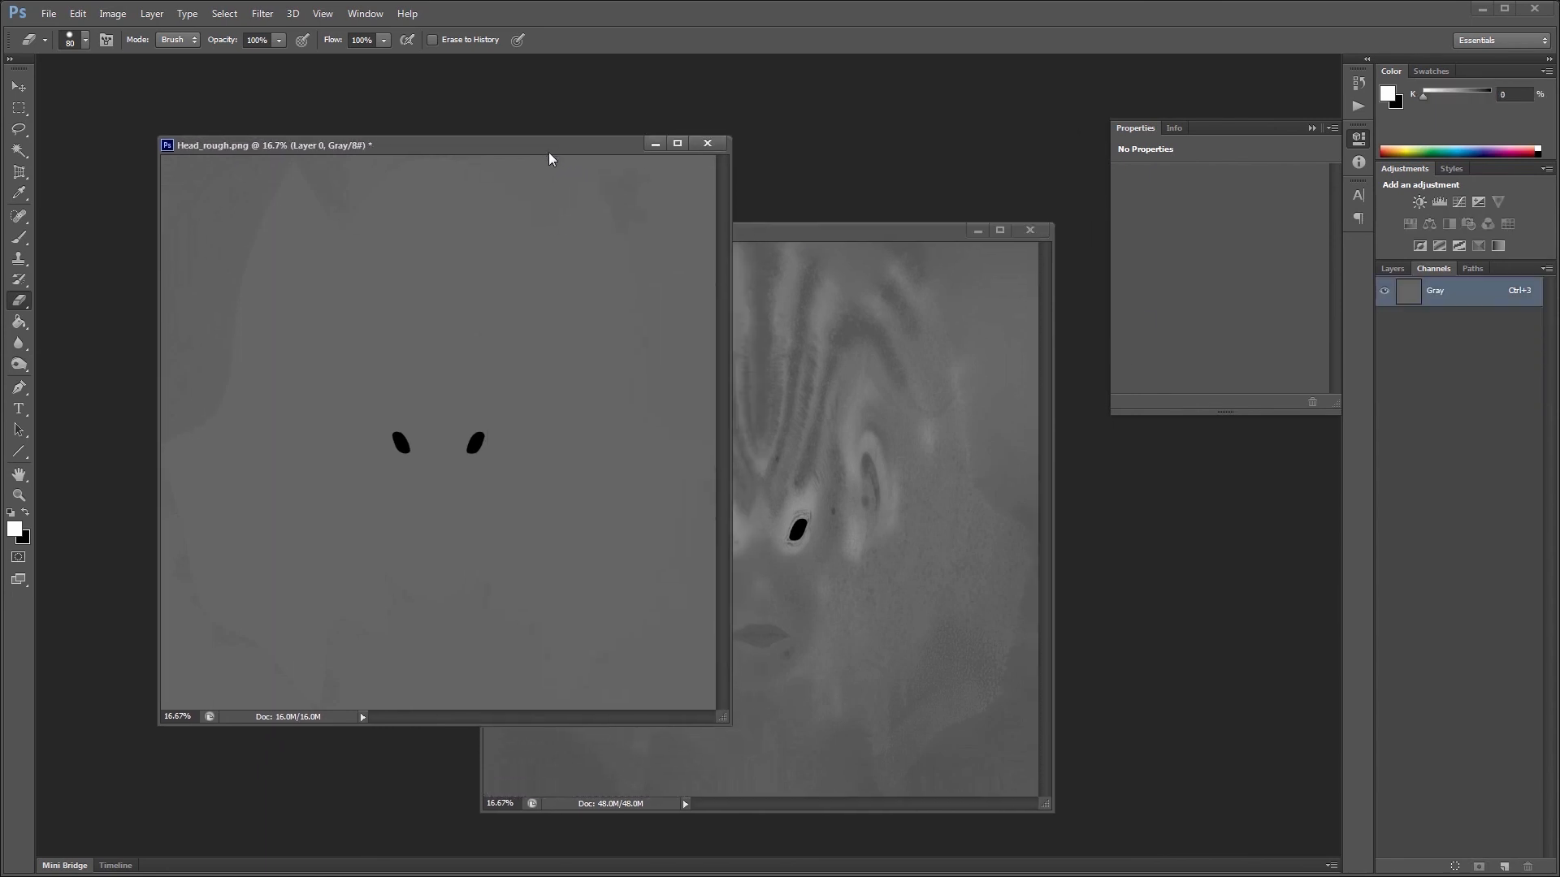
{"action": "key", "text": "ctrl+v"}
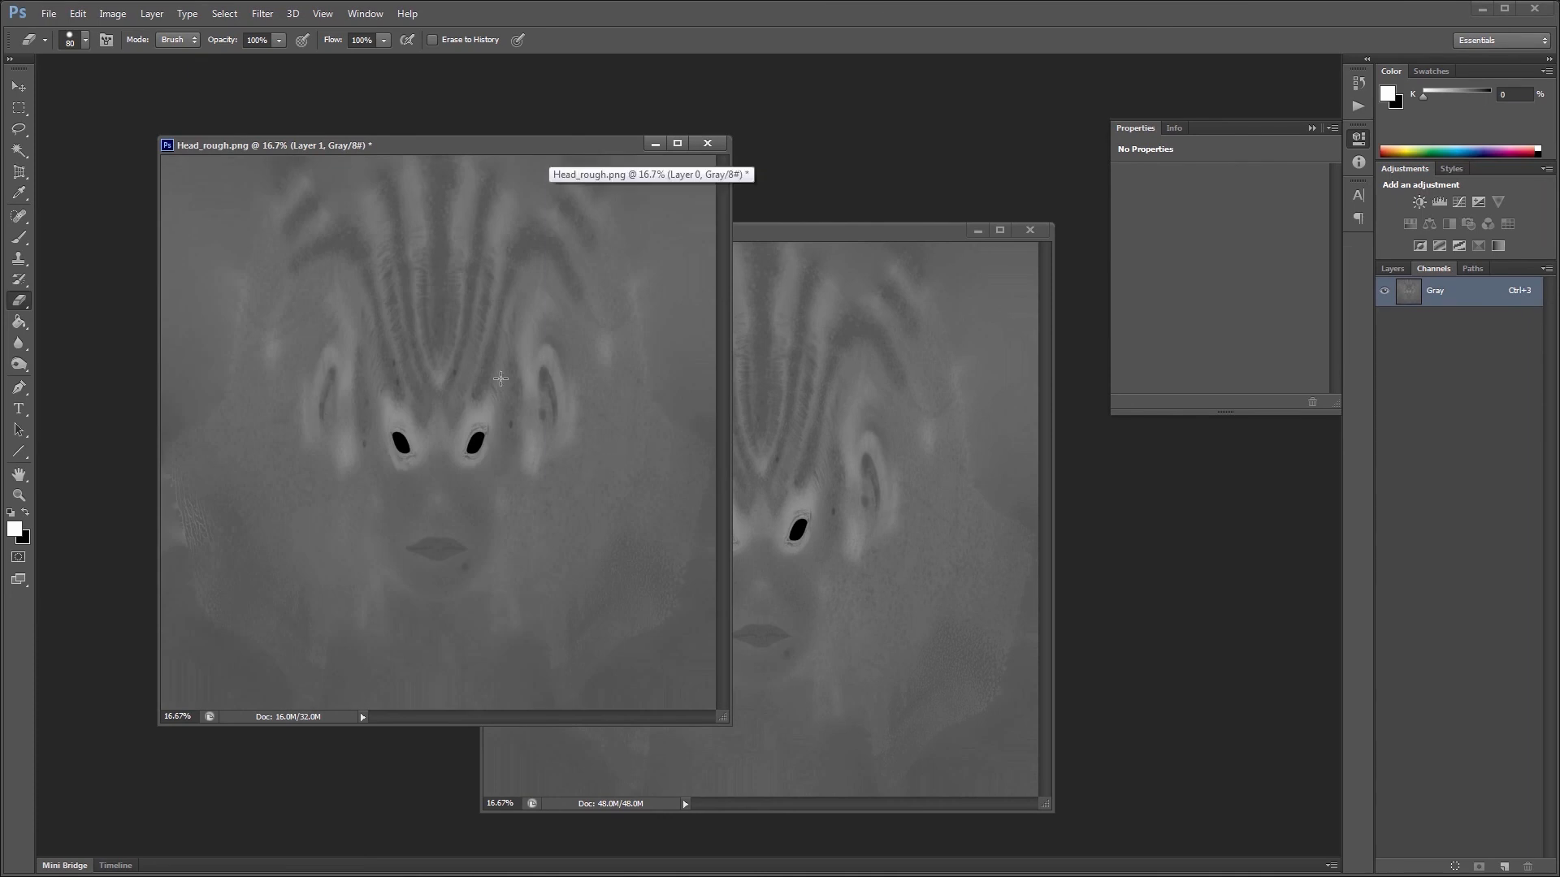
{"action": "left_click", "coordinate": [1393, 268]}
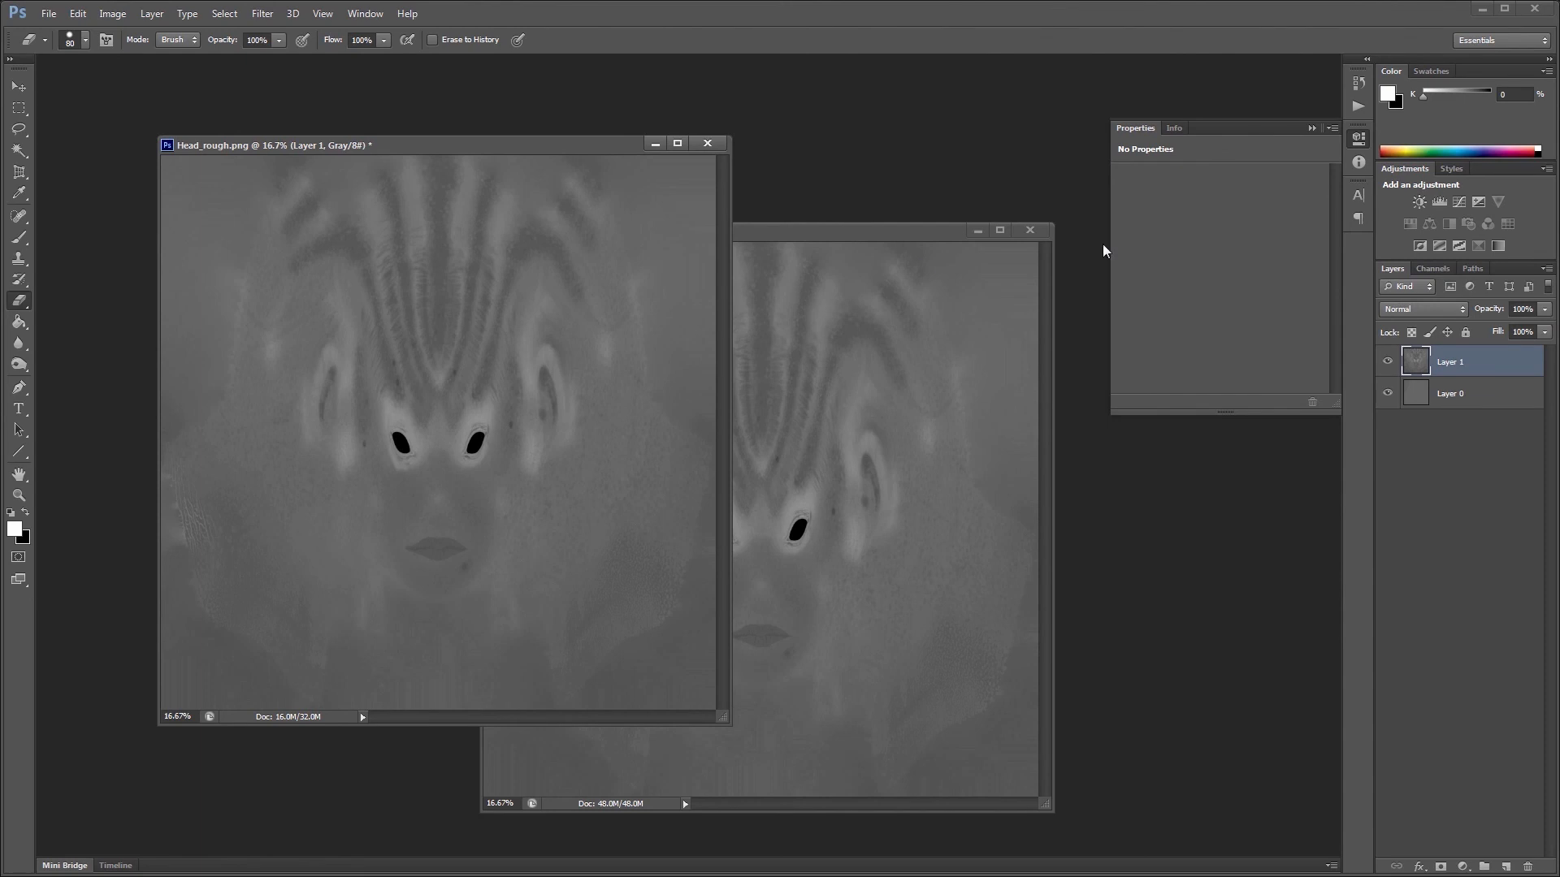
Step: Add a Curves adjustment to Head_rough.png, set the eye as black point, and darken the shadows while brightening the midtones for contrast
{"action": "left_click", "coordinate": [1460, 202]}
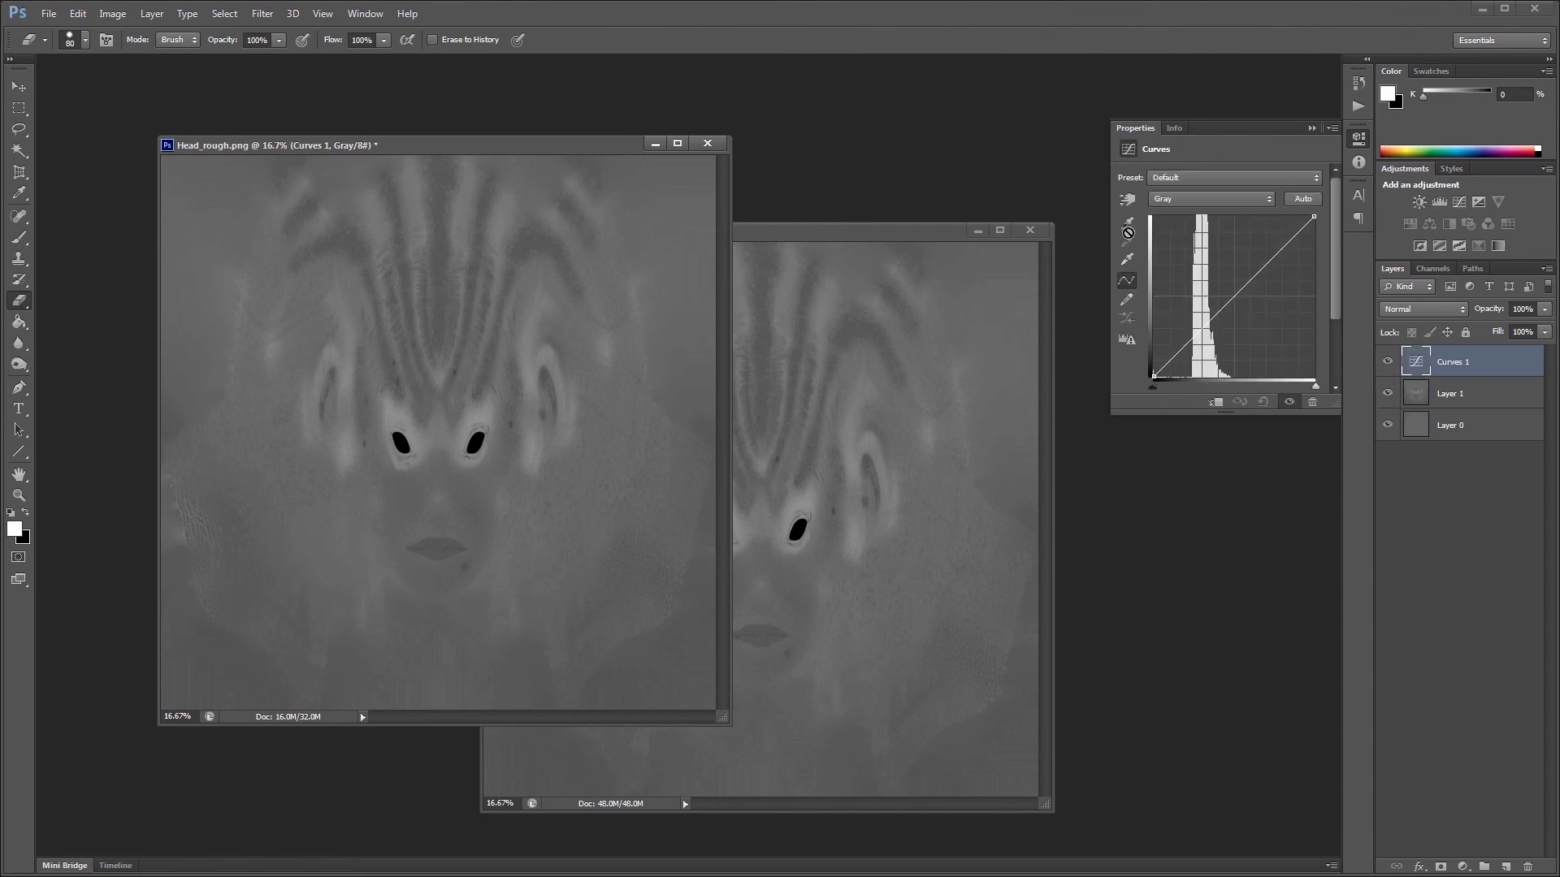
{"action": "left_click", "coordinate": [1127, 224]}
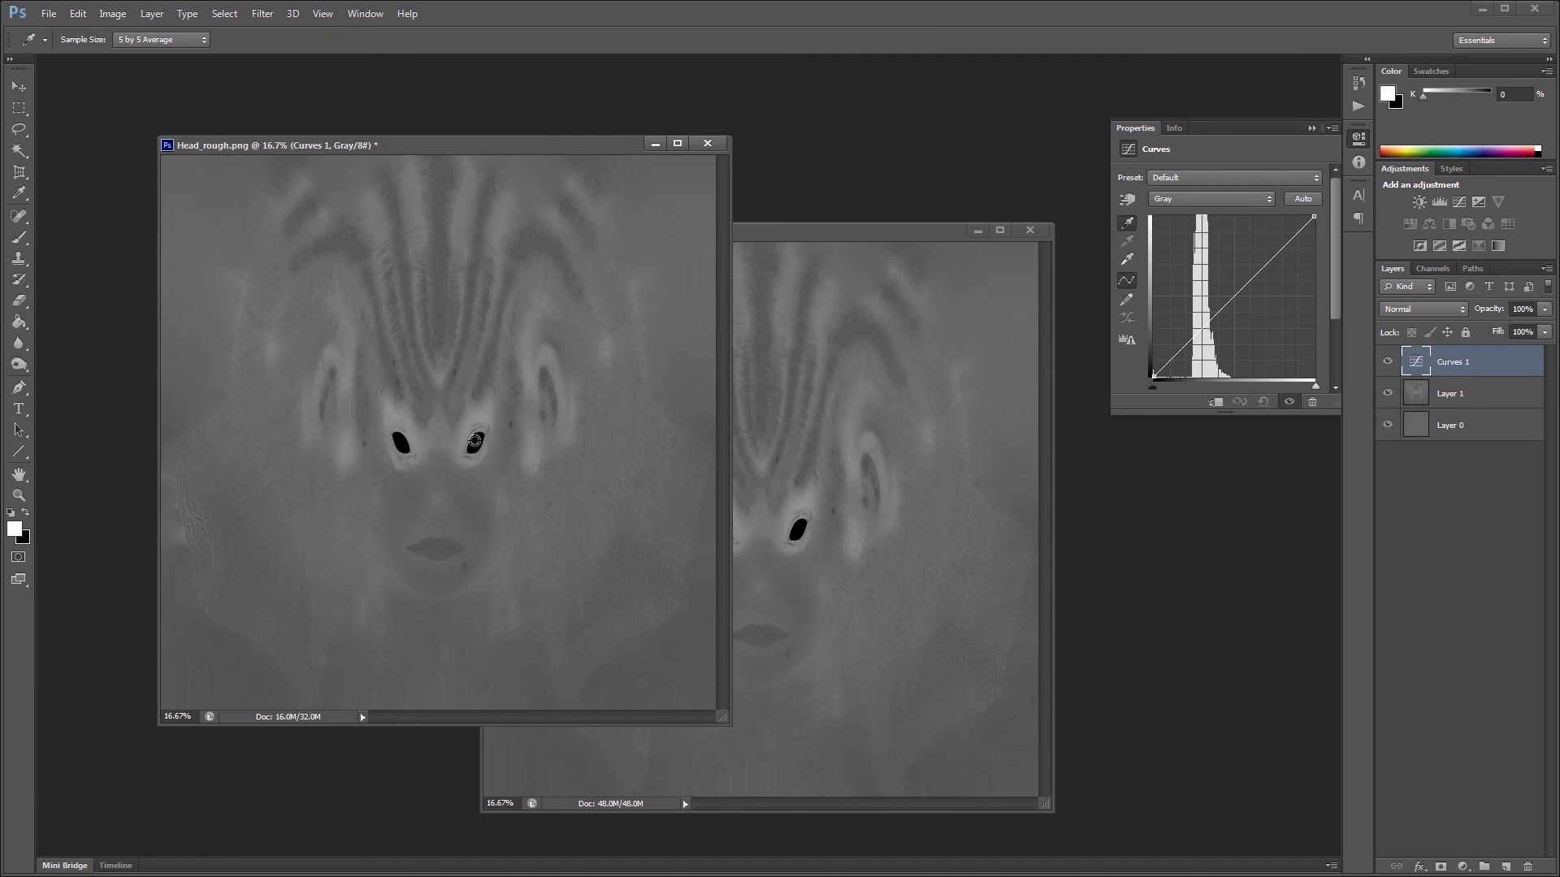
{"action": "left_click", "coordinate": [475, 440]}
{"action": "left_click_drag", "start_coordinate": [1184, 343], "coordinate": [1187, 350]}
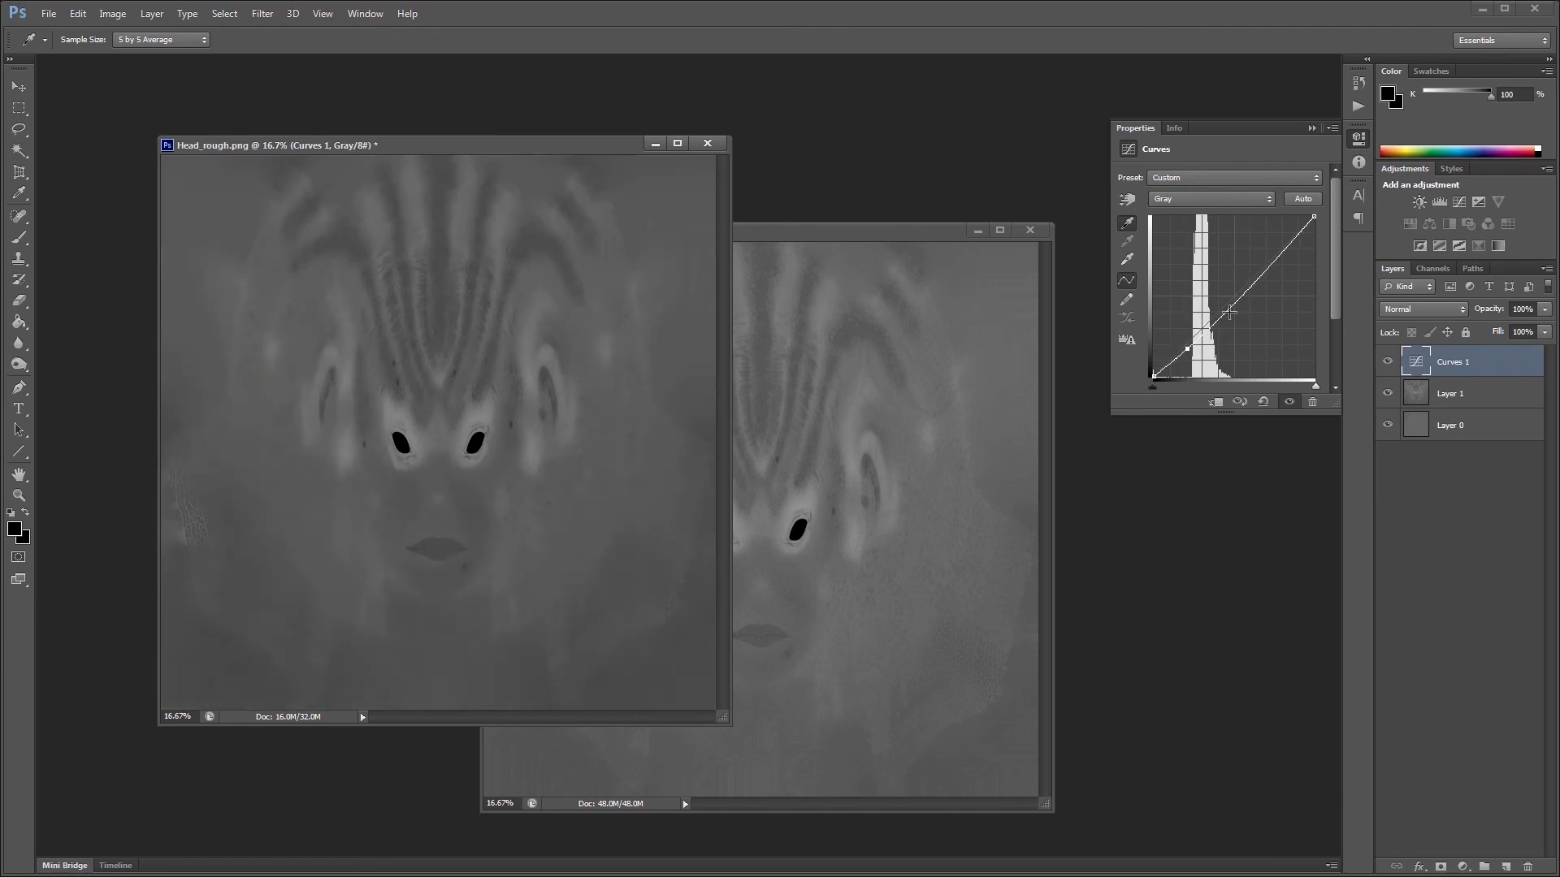
{"action": "left_click_drag", "start_coordinate": [1233, 300], "coordinate": [1229, 292]}
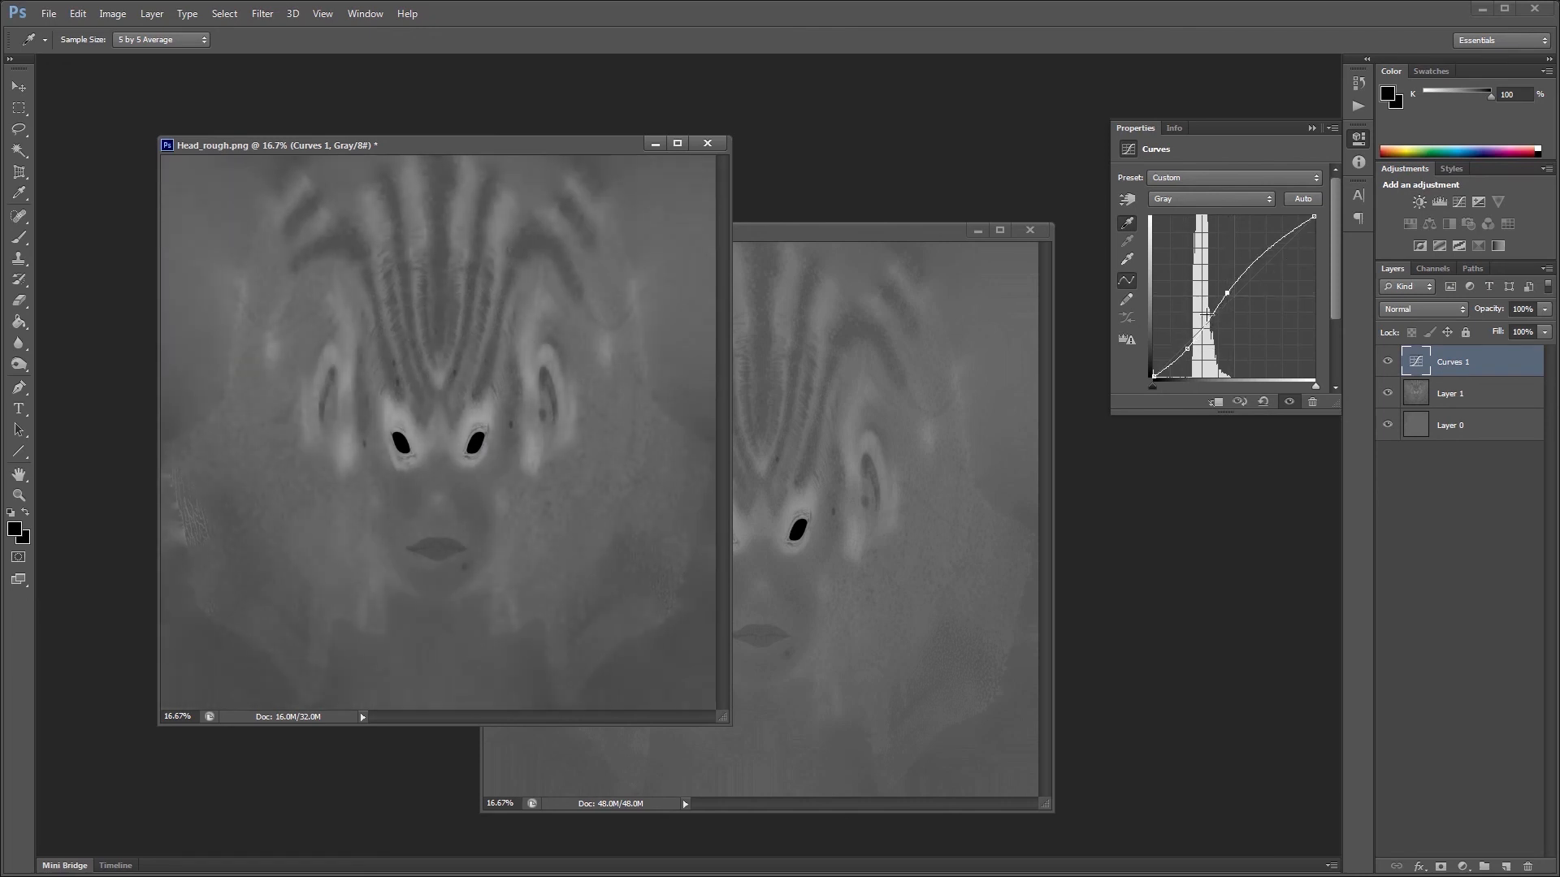
{"action": "left_click_drag", "start_coordinate": [1185, 351], "coordinate": [1189, 349]}
Step: Sharpen Layer 1 with Smart Sharpen at 394% amount and 3.9 px radius, removing Gaussian Blur, after previewing the eye
{"action": "left_click", "coordinate": [1442, 399]}
{"action": "key", "text": "e"}
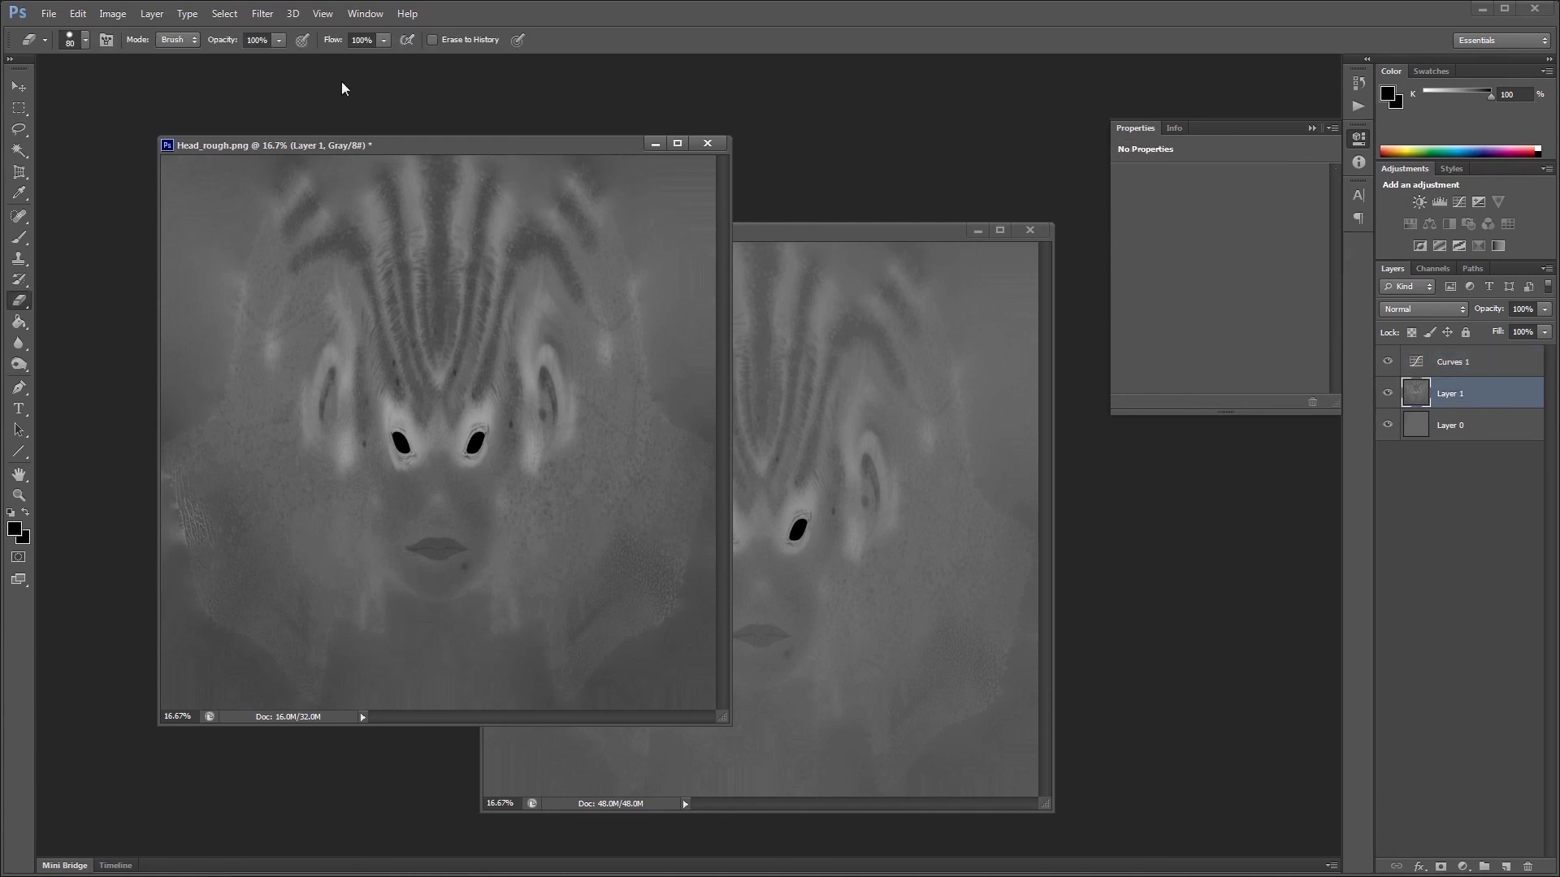
{"action": "left_click", "coordinate": [262, 13]}
{"action": "mouse_move", "coordinate": [322, 253]}
{"action": "left_click", "coordinate": [492, 300]}
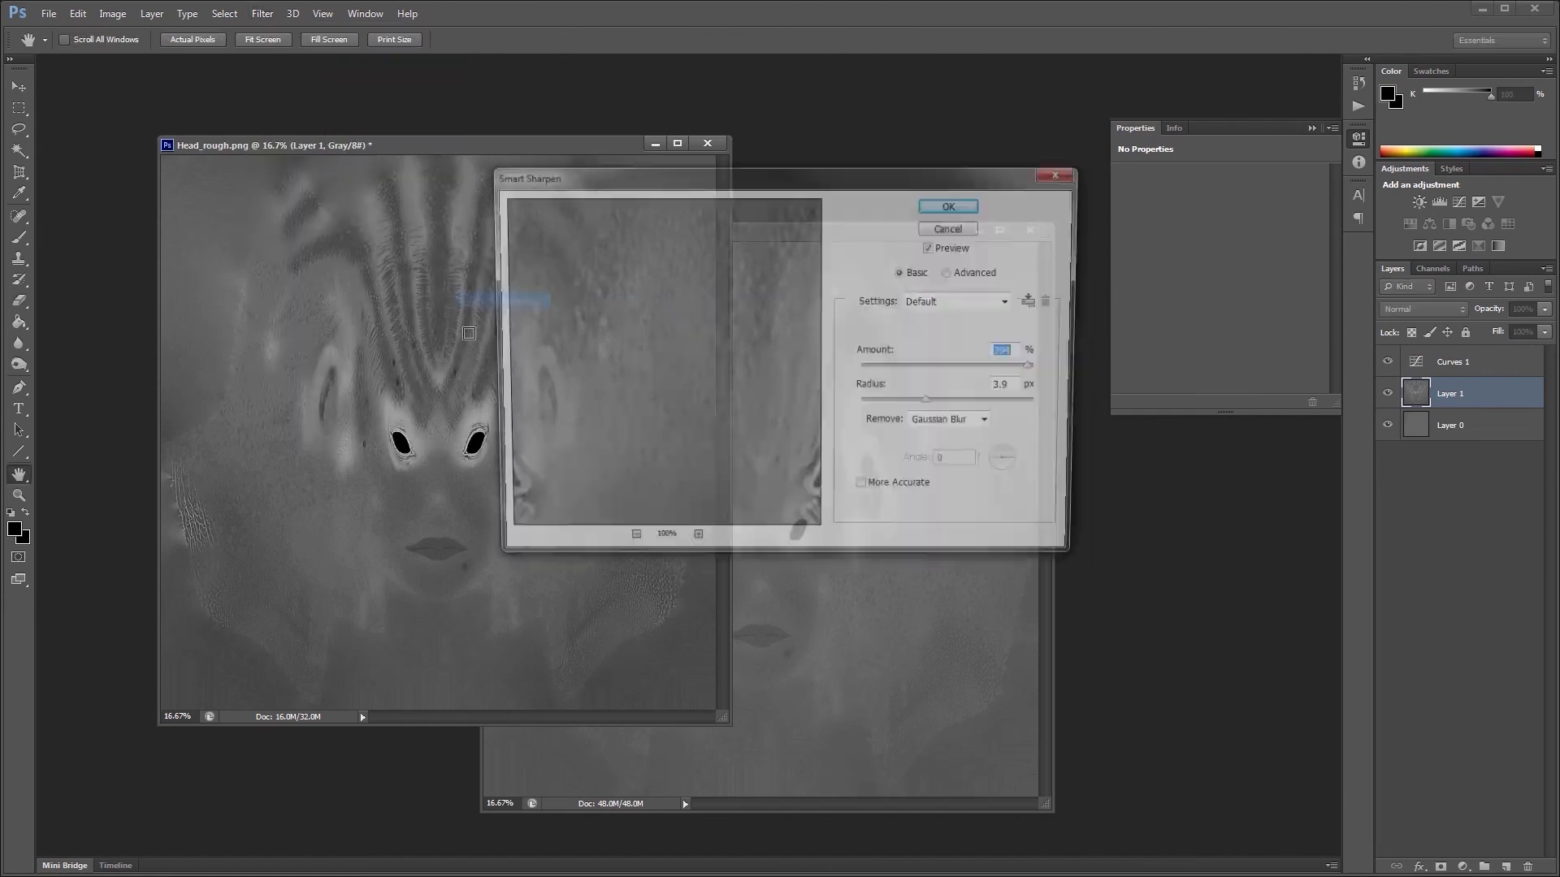
{"action": "left_click_drag", "start_coordinate": [596, 373], "coordinate": [642, 387]}
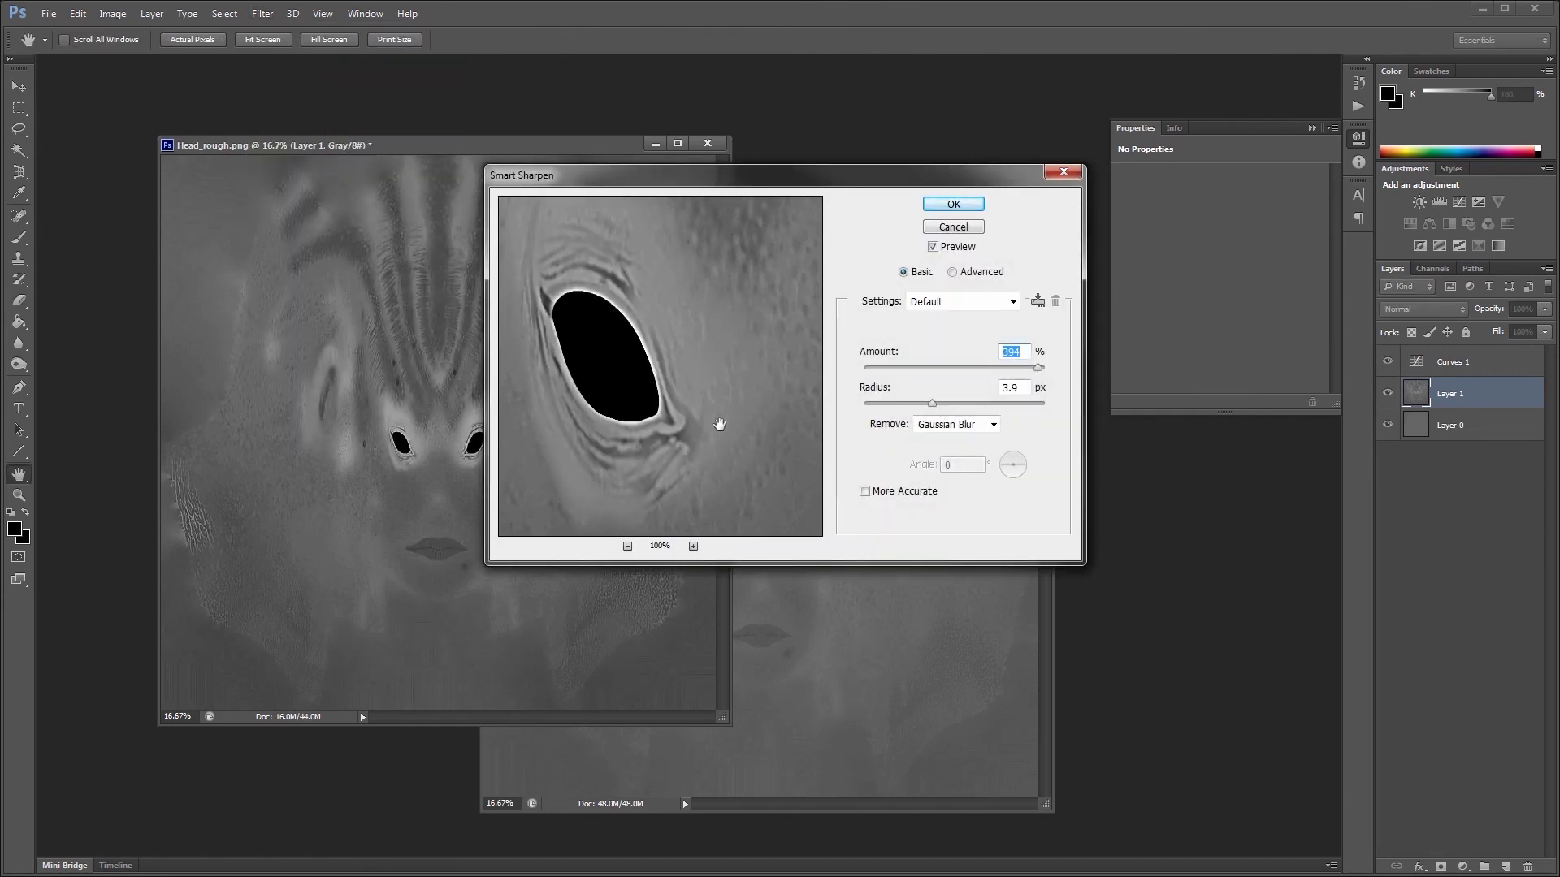
{"action": "left_click", "coordinate": [954, 204]}
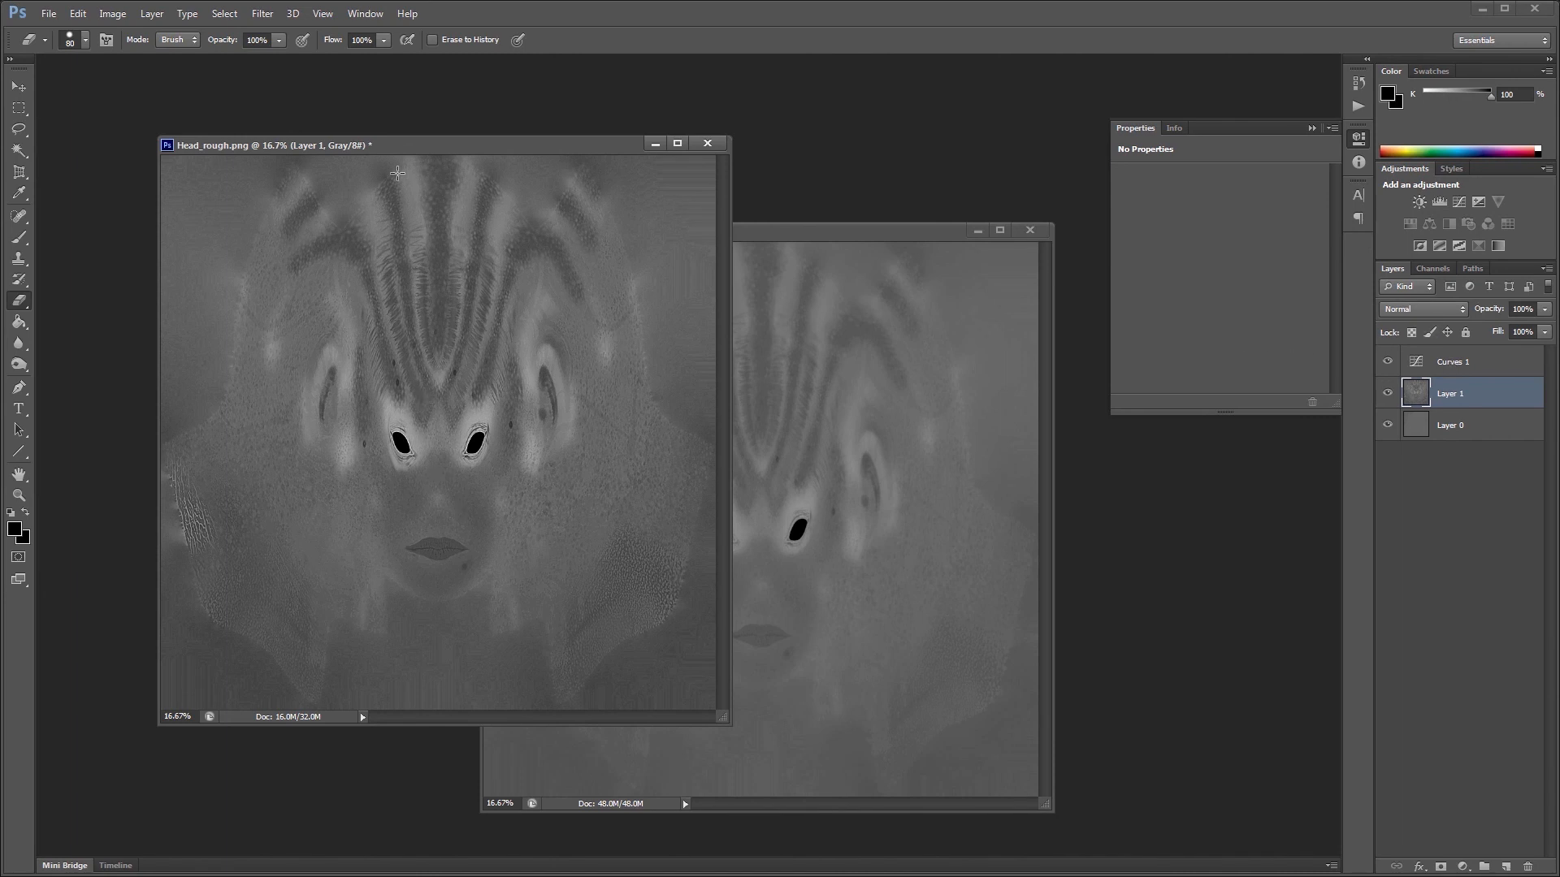
Step: Save a PNG copy as Head_rough.png in the BakedTextures folder, replacing the existing file
{"action": "left_click", "coordinate": [49, 14]}
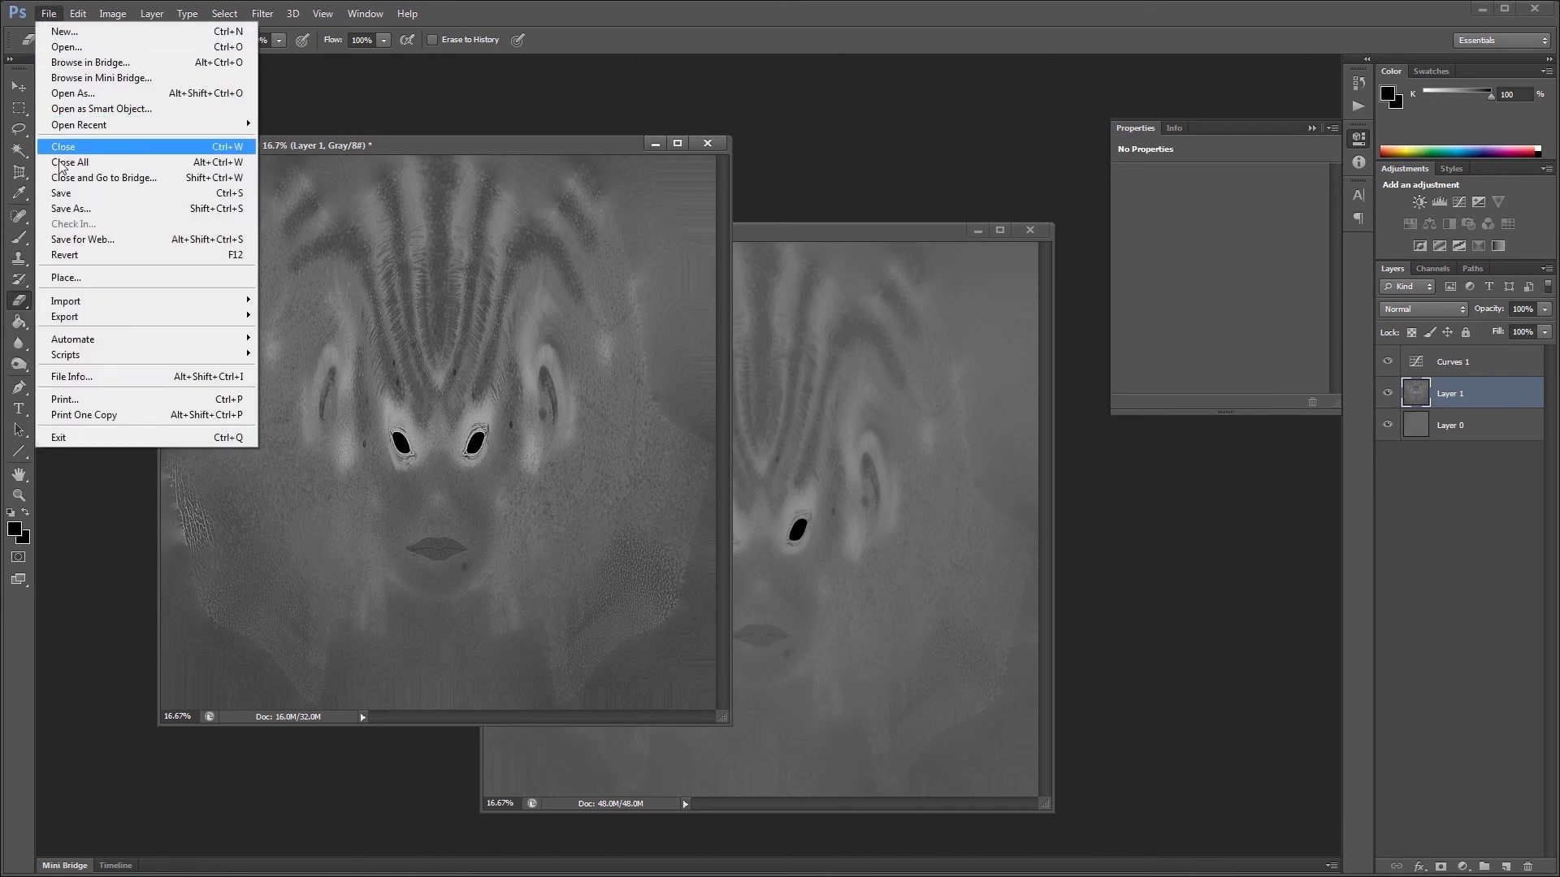
{"action": "left_click", "coordinate": [56, 209]}
{"action": "left_click", "coordinate": [383, 566]}
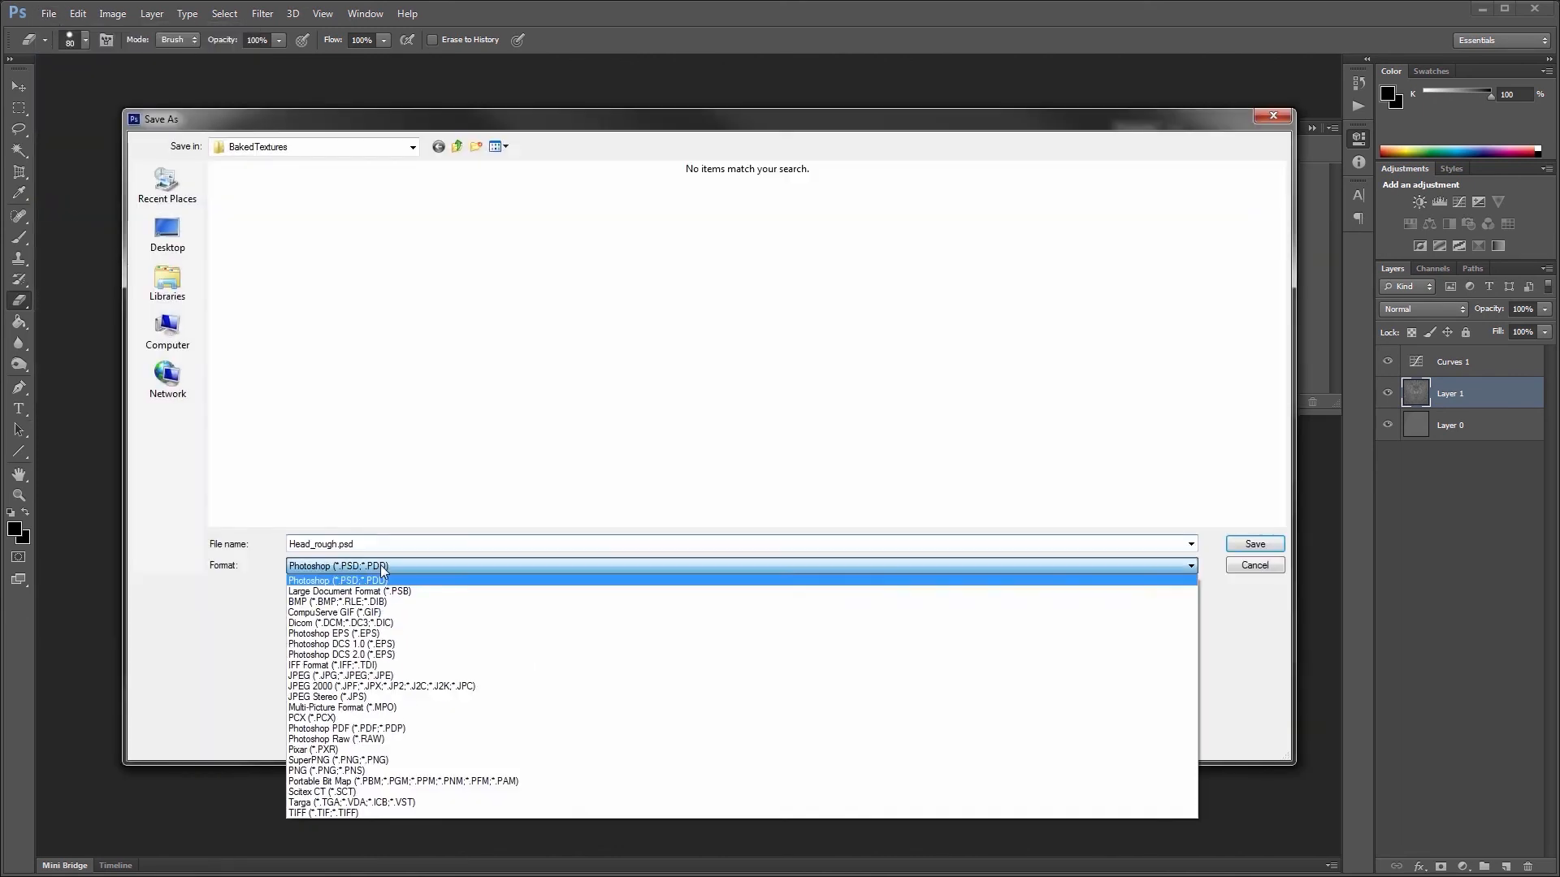
{"action": "left_click", "coordinate": [333, 755]}
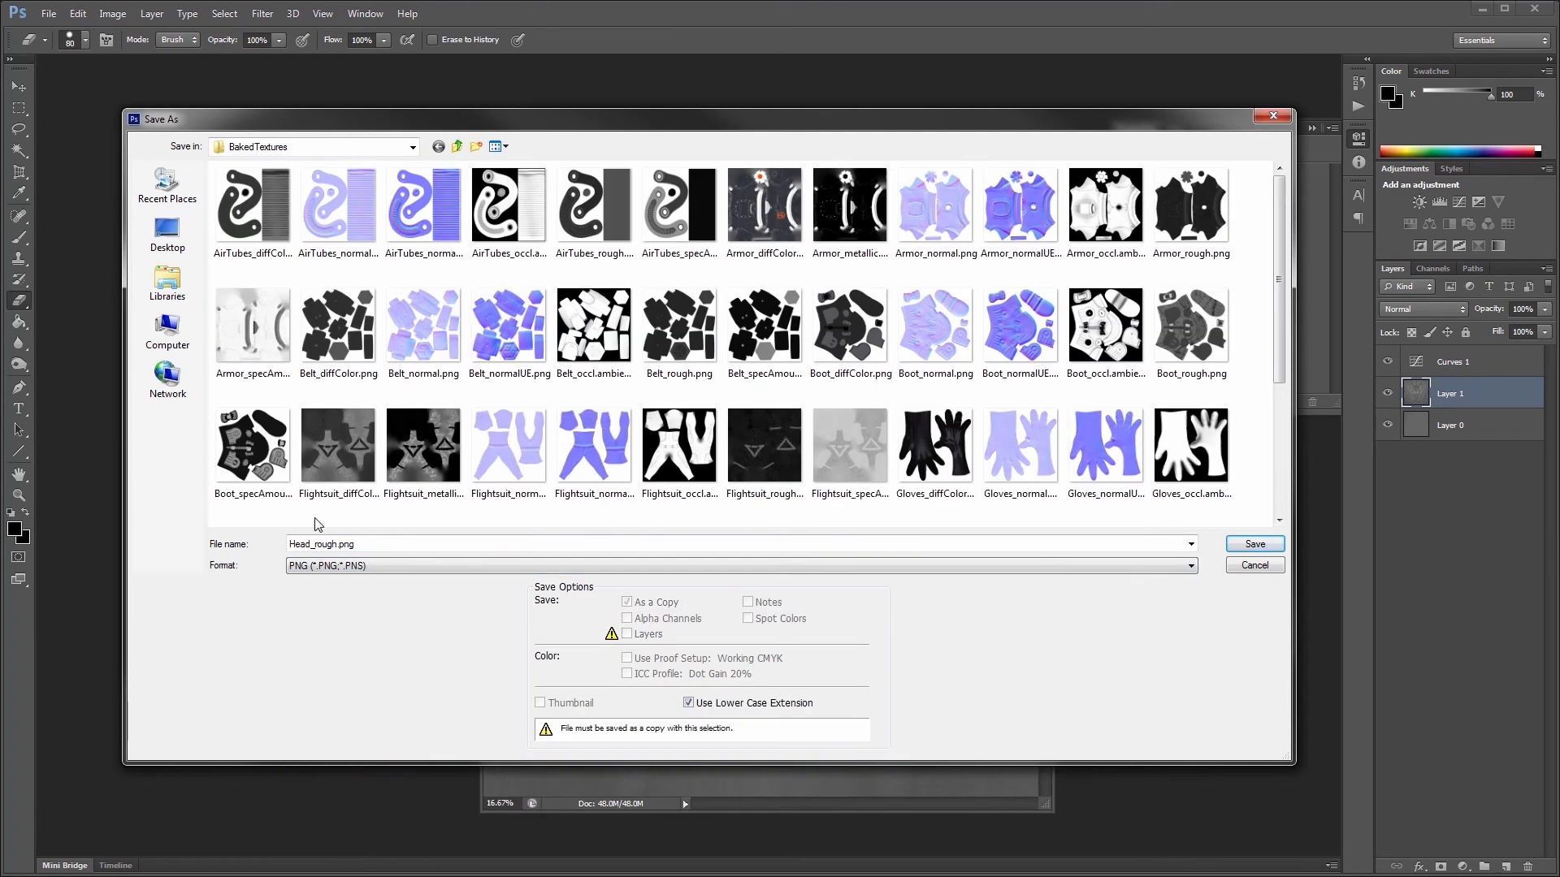
{"action": "left_click", "coordinate": [1235, 544]}
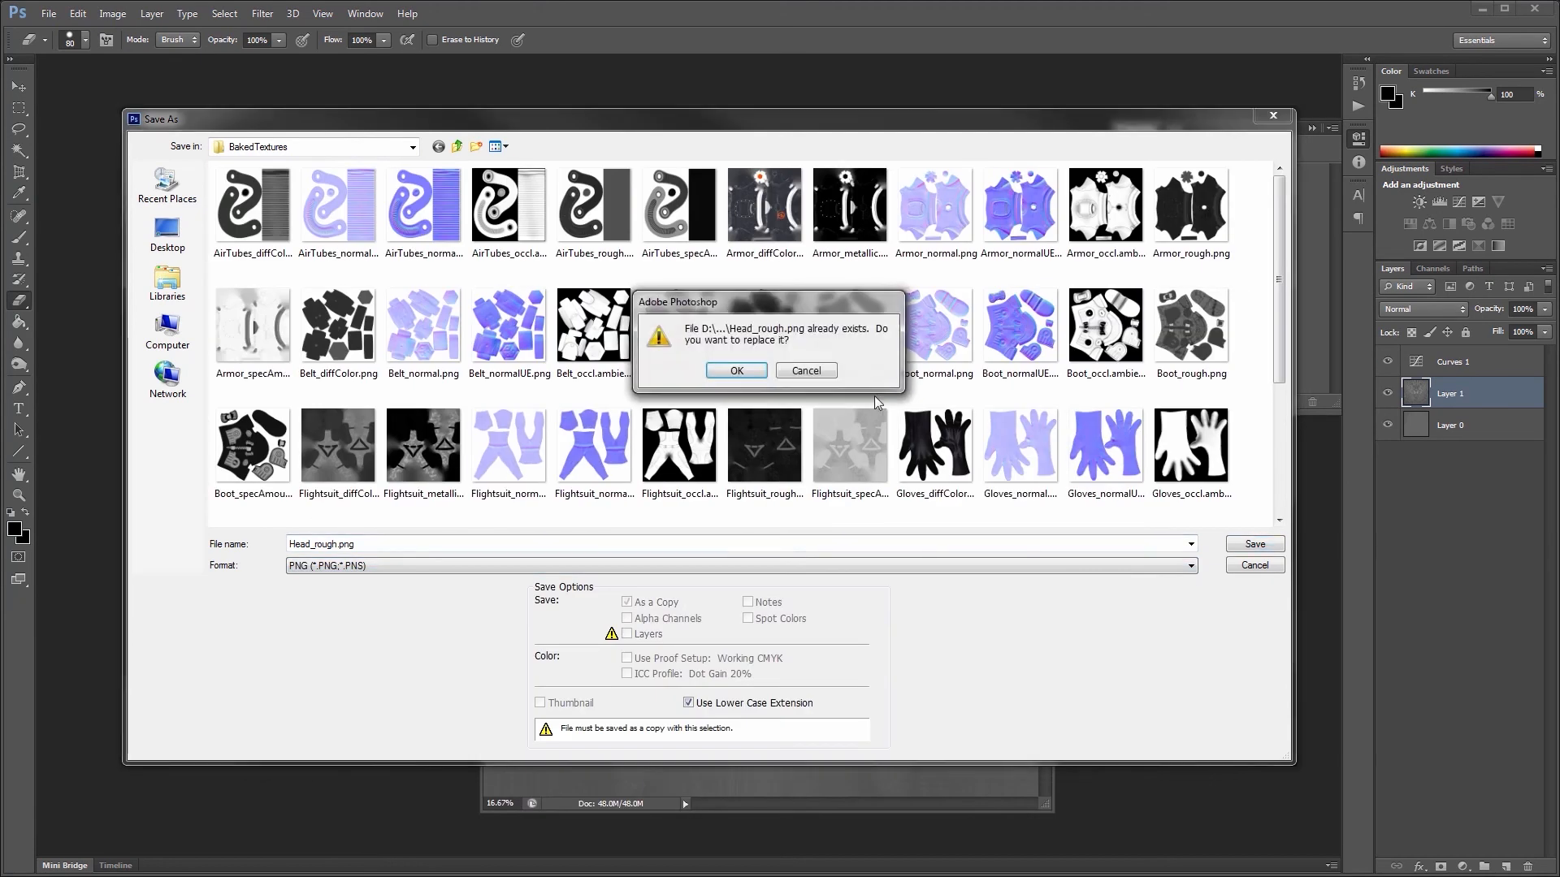
{"action": "left_click", "coordinate": [746, 374]}
{"action": "left_click", "coordinate": [877, 312]}
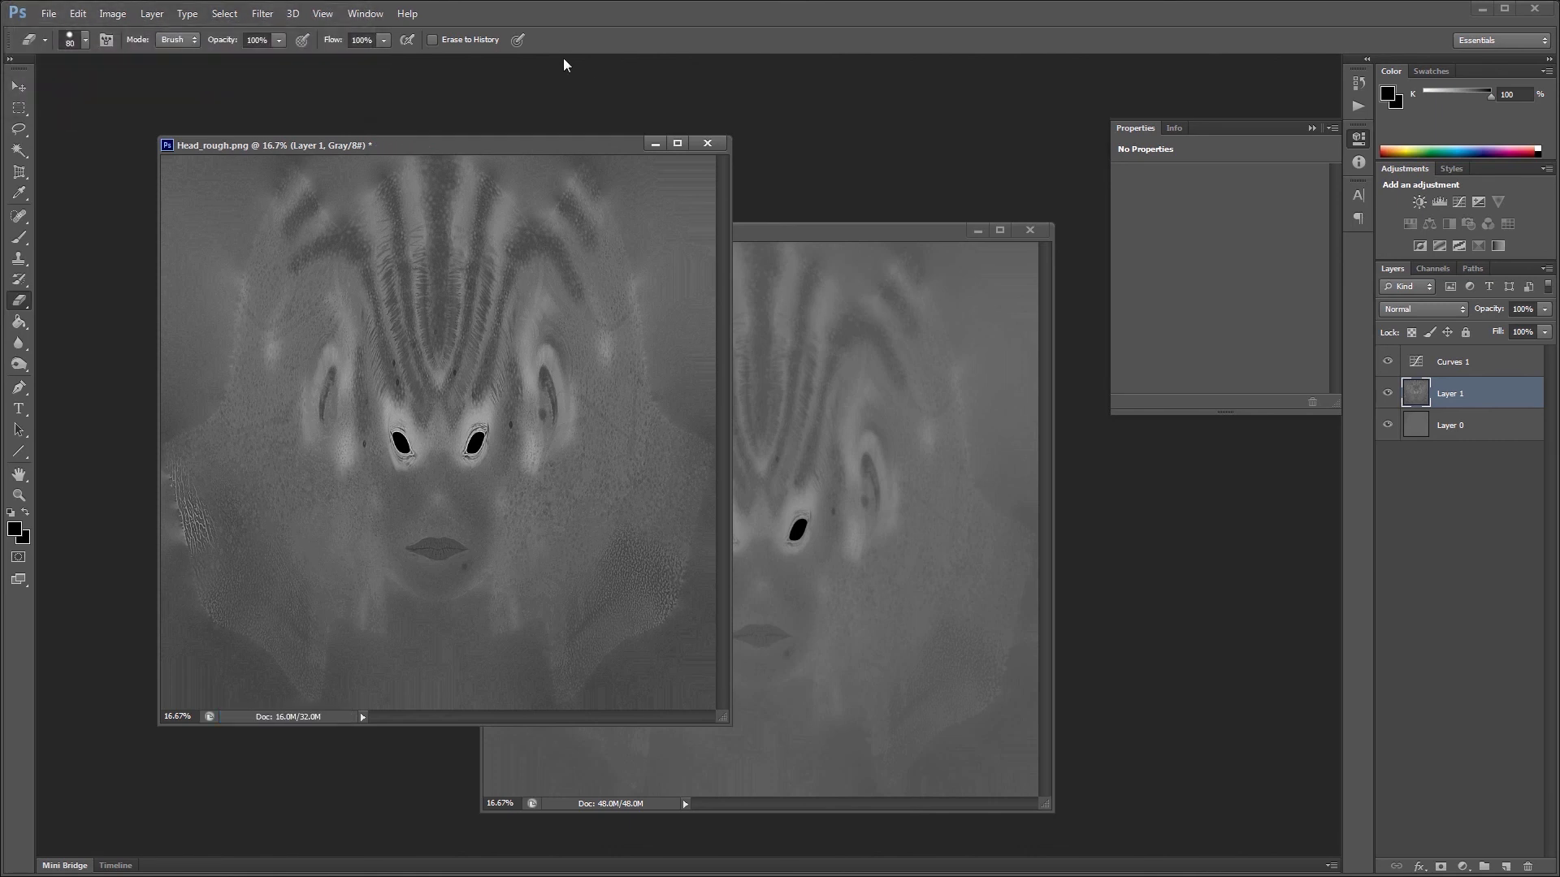
Step: Switch to MODO, reload the changed Head_rough.png, and set its layer to Unreal Roughness beneath Head_specAmount
{"action": "key", "text": "alt+Tab"}
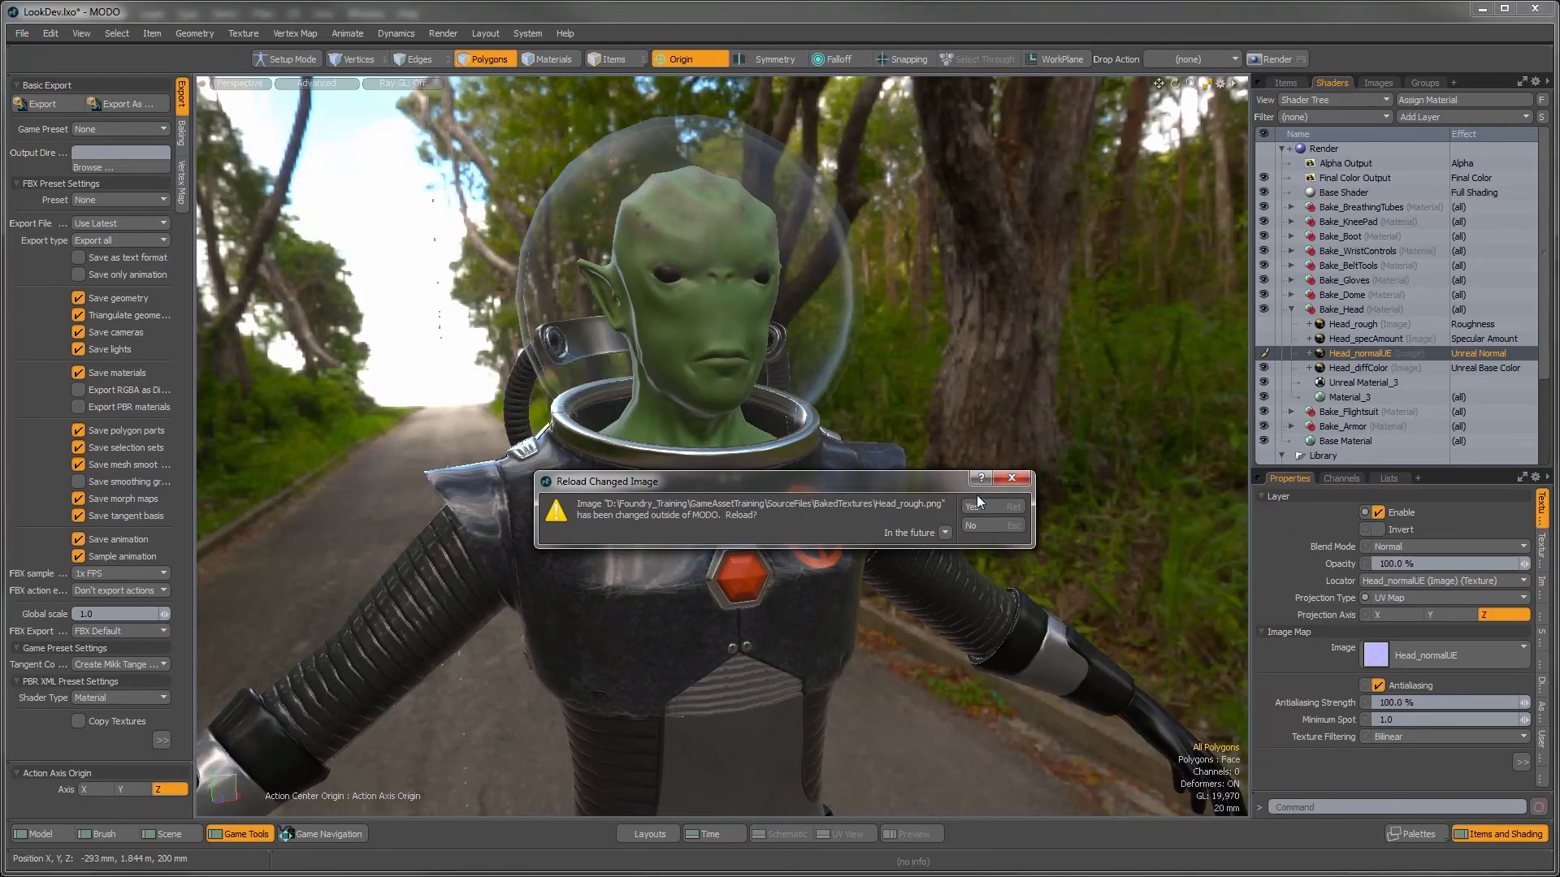
{"action": "left_click", "coordinate": [997, 510]}
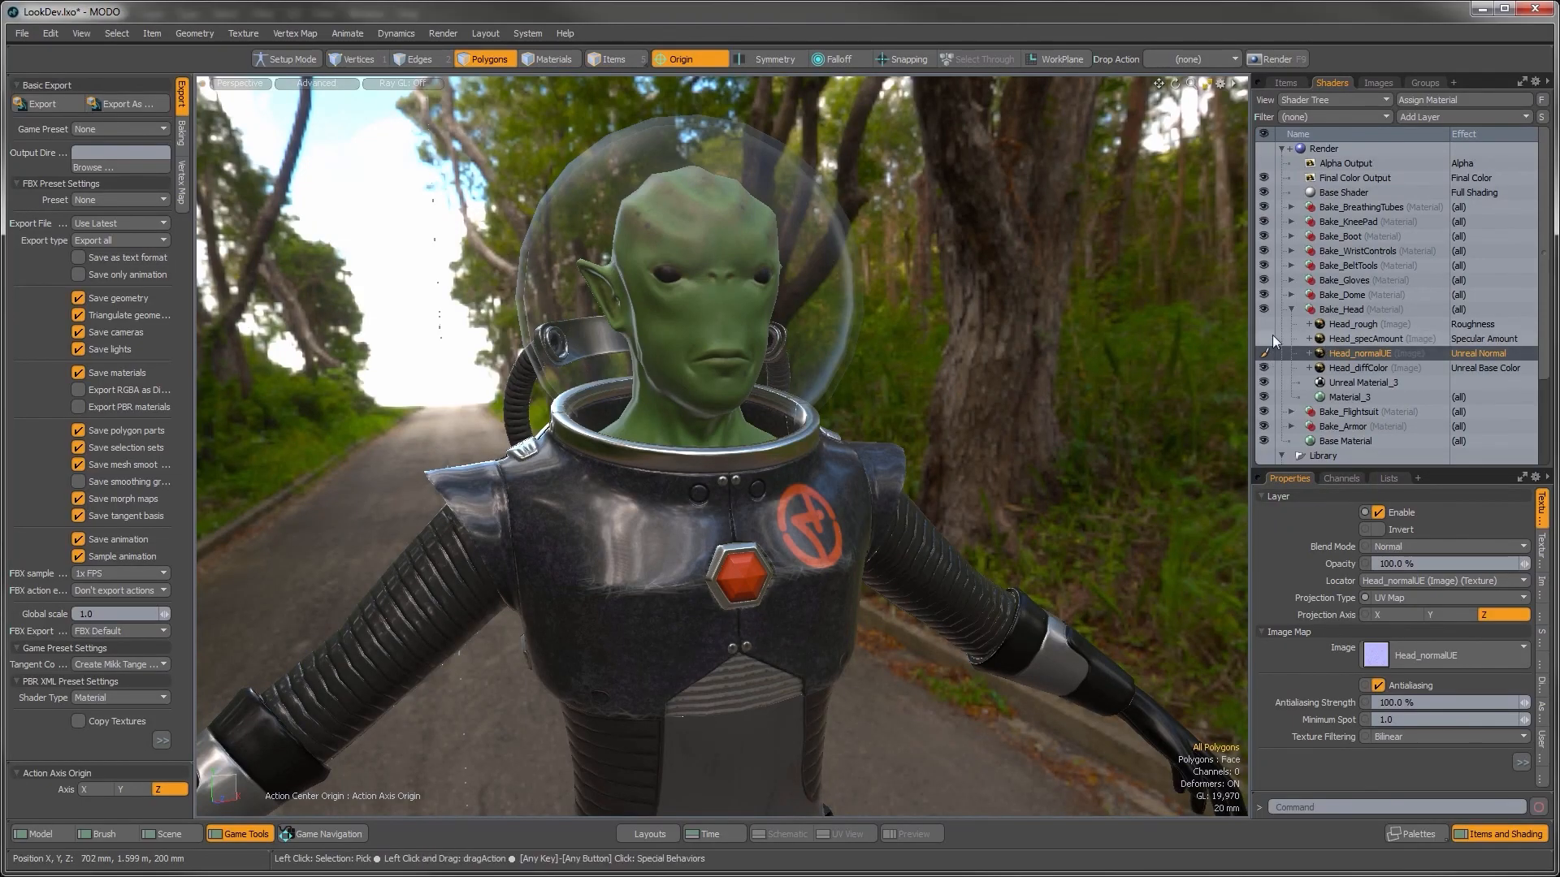
{"action": "left_click", "coordinate": [1341, 324]}
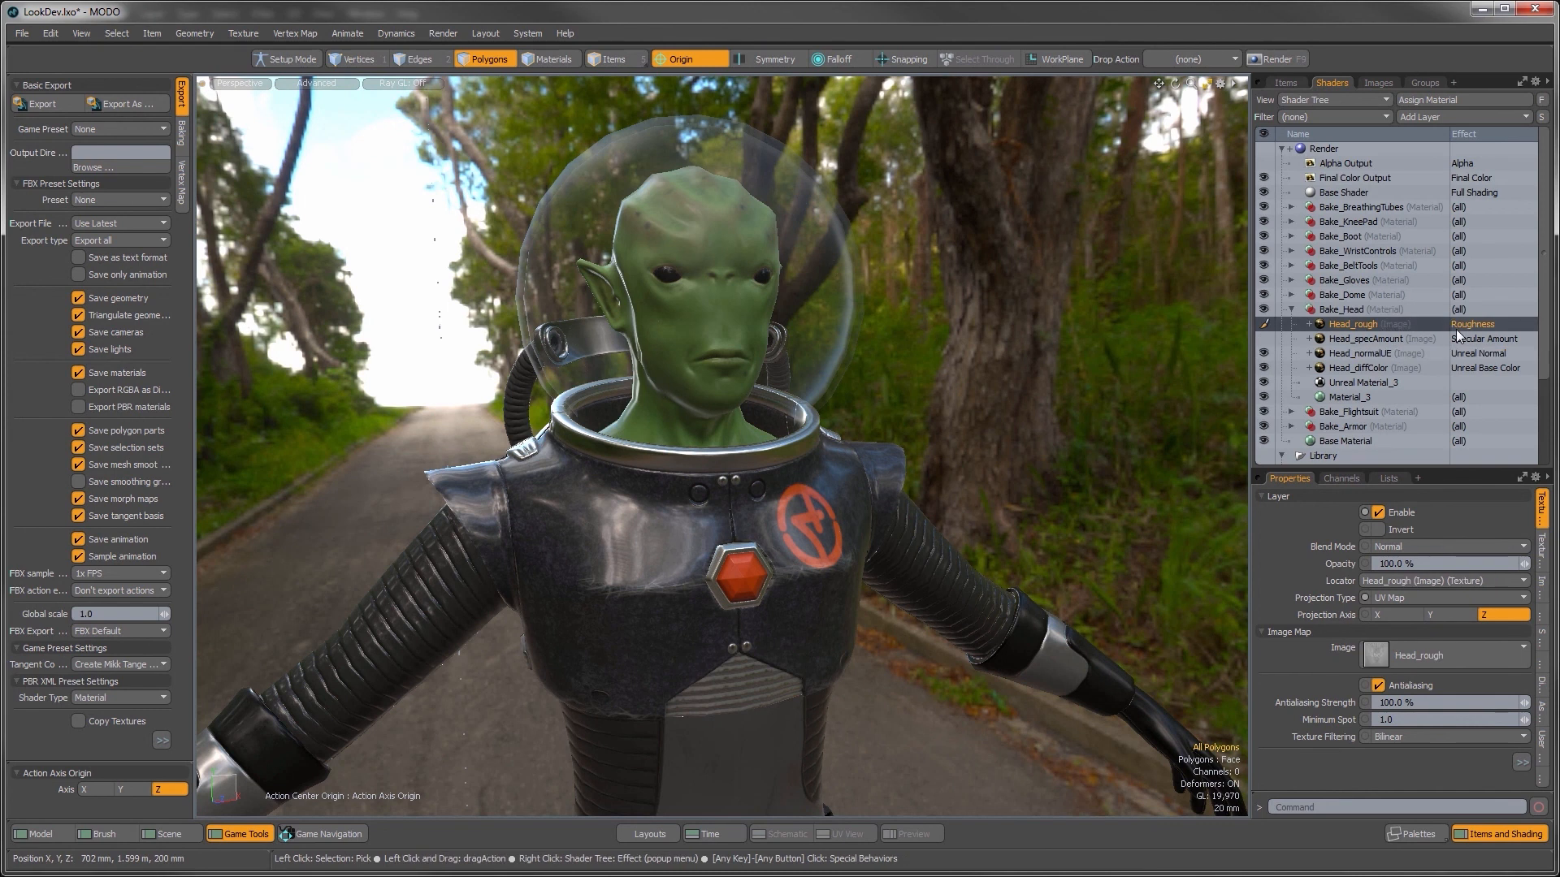
{"action": "left_click", "coordinate": [1466, 324]}
{"action": "mouse_move", "coordinate": [1433, 473]}
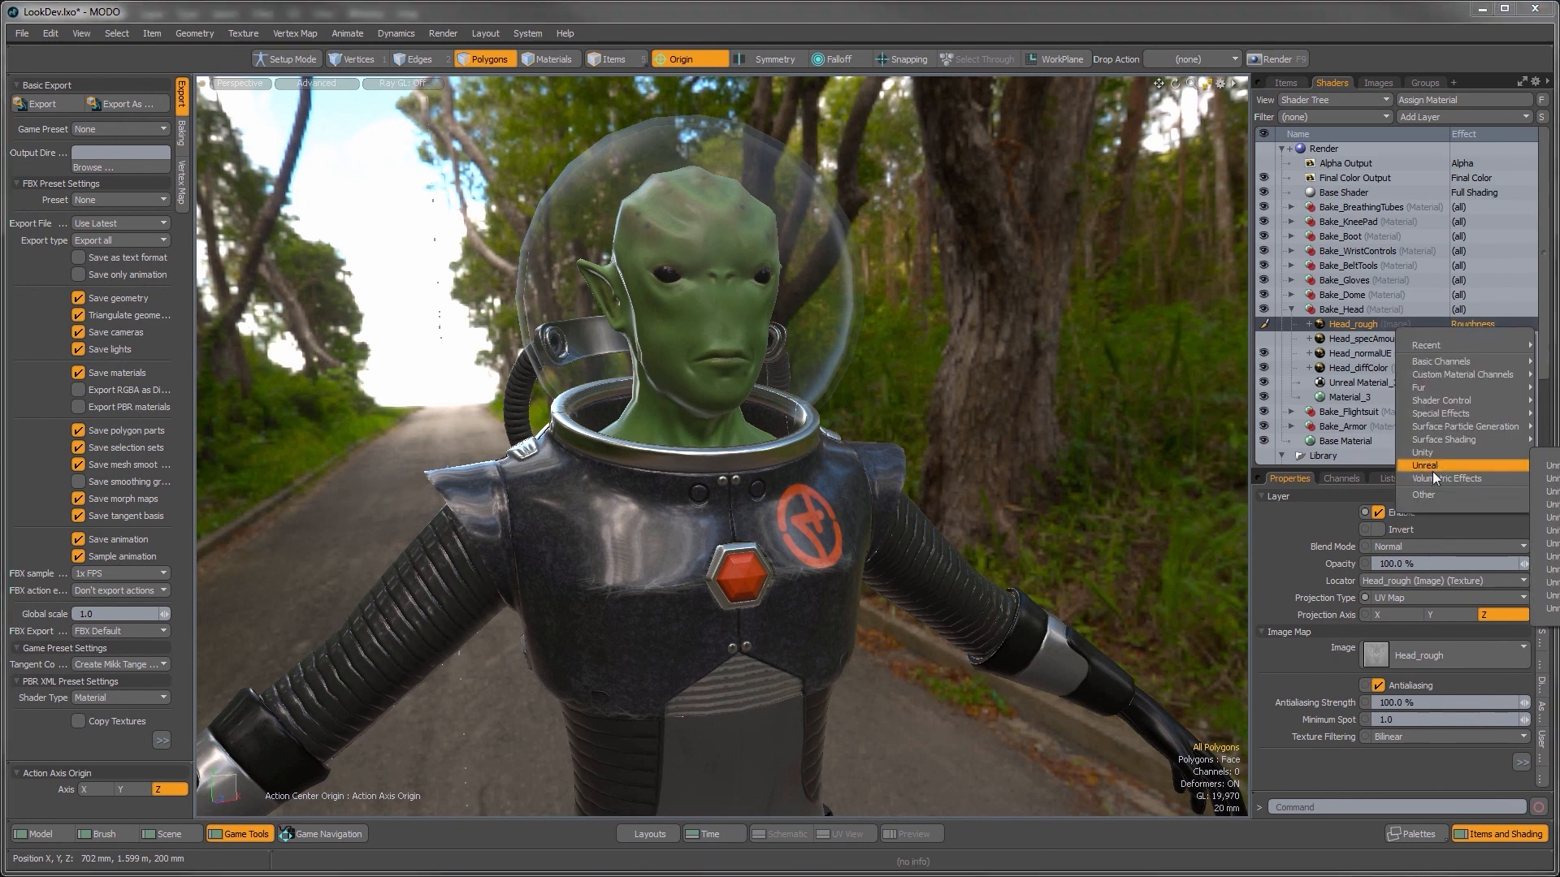
{"action": "left_click", "coordinate": [1544, 572]}
{"action": "left_click_drag", "start_coordinate": [1345, 325], "coordinate": [1351, 351]}
Step: Set the specular of the head's Unreal material to 25% and view the head from the front
{"action": "left_click_drag", "start_coordinate": [715, 296], "coordinate": [754, 421], "text": "alt"}
{"action": "scroll", "coordinate": [813, 278], "scroll_direction": "up", "scroll_amount": 5}
{"action": "scroll", "coordinate": [782, 215], "scroll_direction": "up", "scroll_amount": 3}
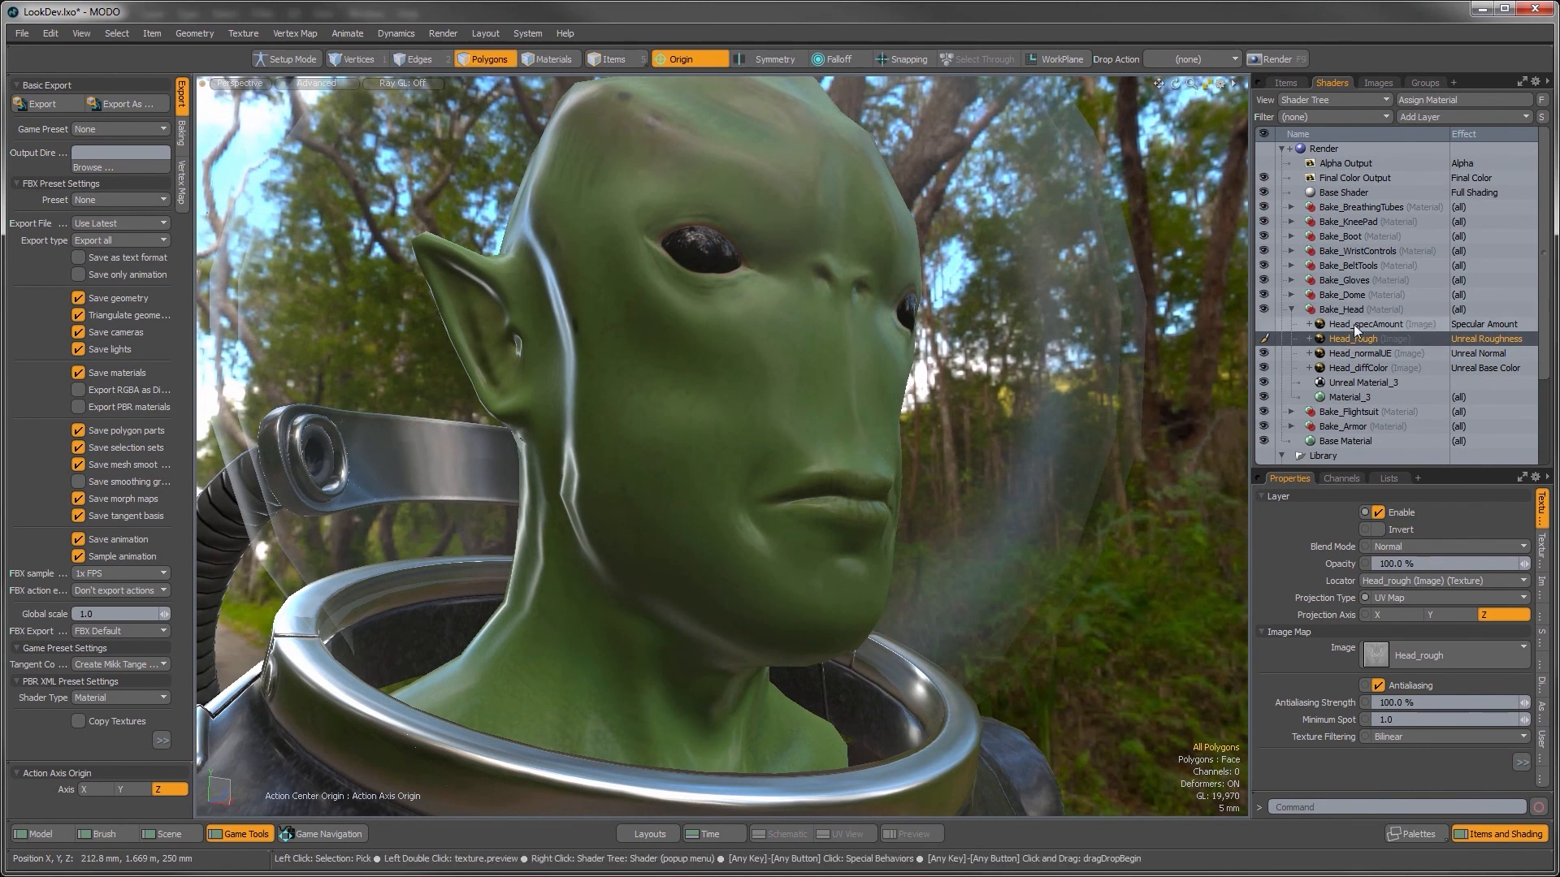
{"action": "left_click", "coordinate": [1345, 385]}
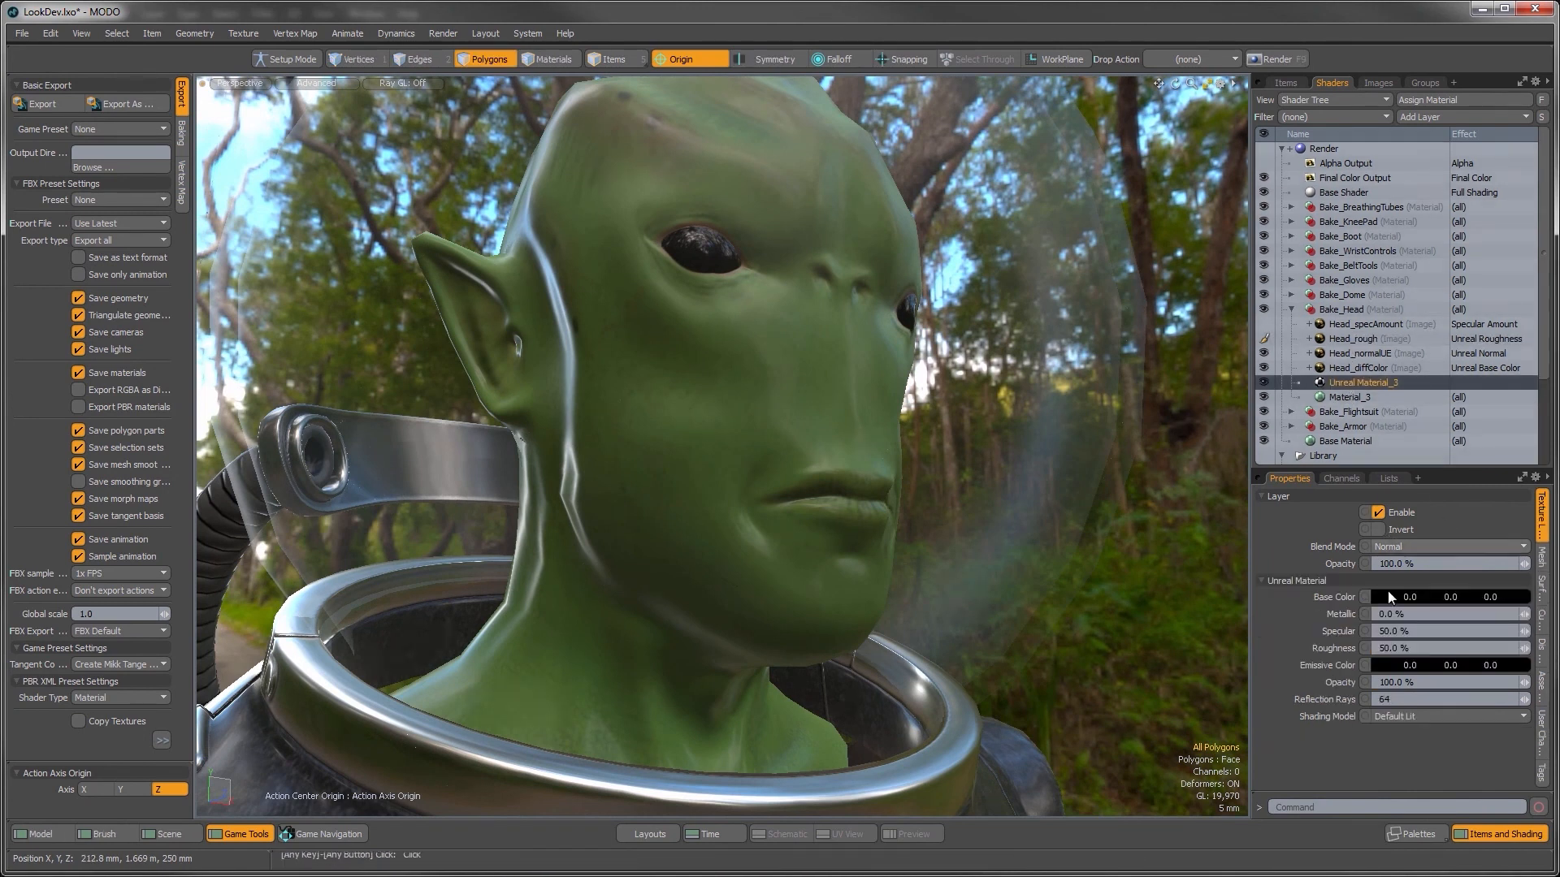
{"action": "left_click_drag", "start_coordinate": [1524, 631], "coordinate": [1433, 631]}
{"action": "left_click_drag", "start_coordinate": [714, 276], "coordinate": [630, 394], "text": "alt"}
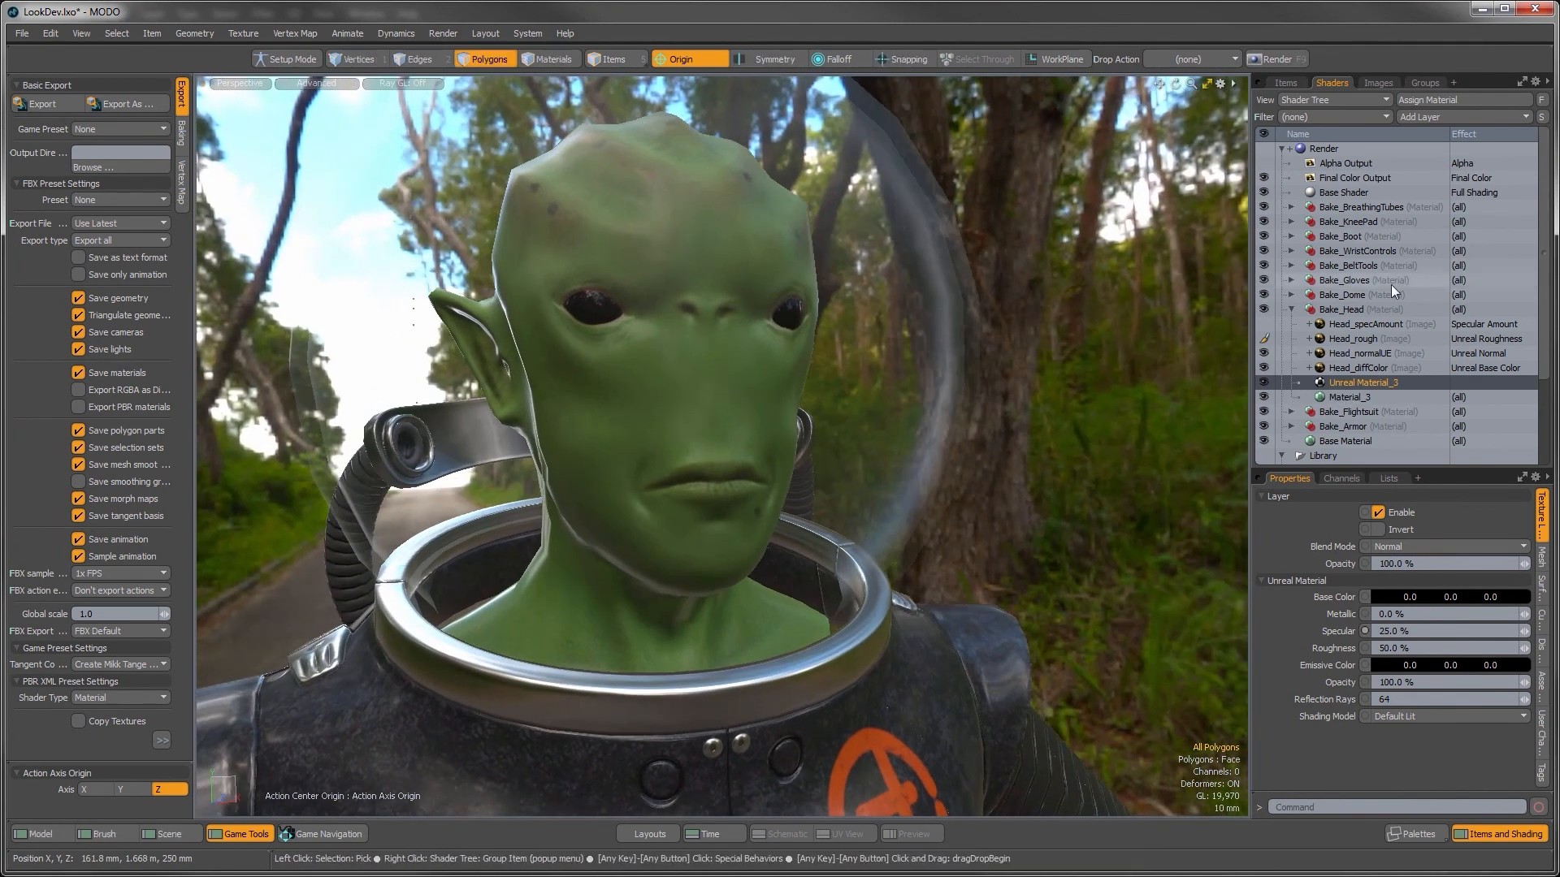
Step: Duplicate the Head_rough image layer, set the copy's effect to Unreal Specular, and invert it
{"action": "left_click", "coordinate": [1349, 338]}
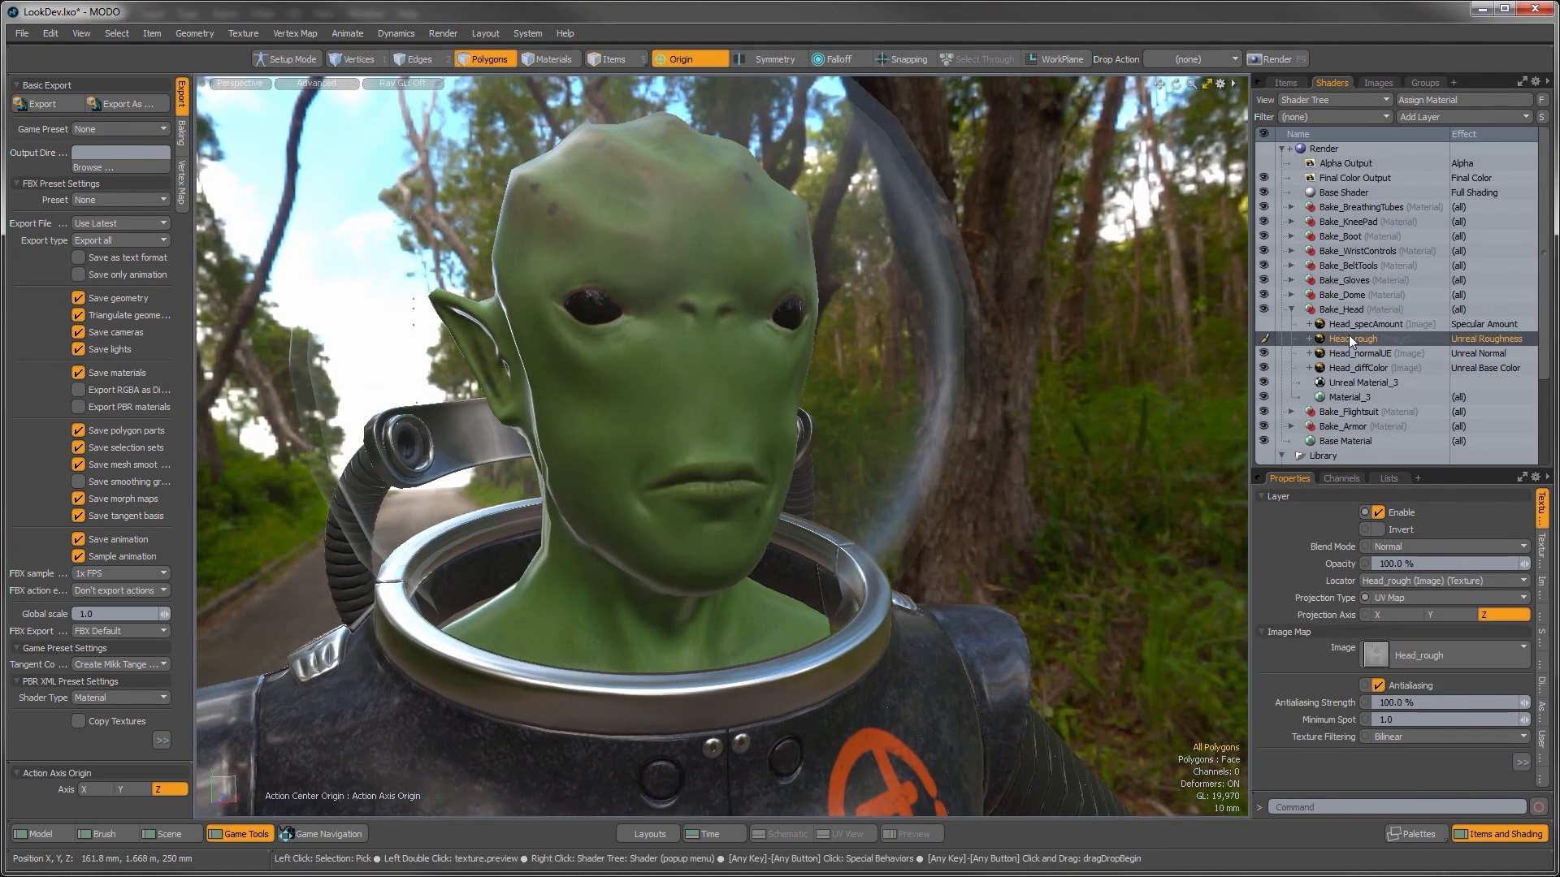
{"action": "right_click", "coordinate": [1348, 335]}
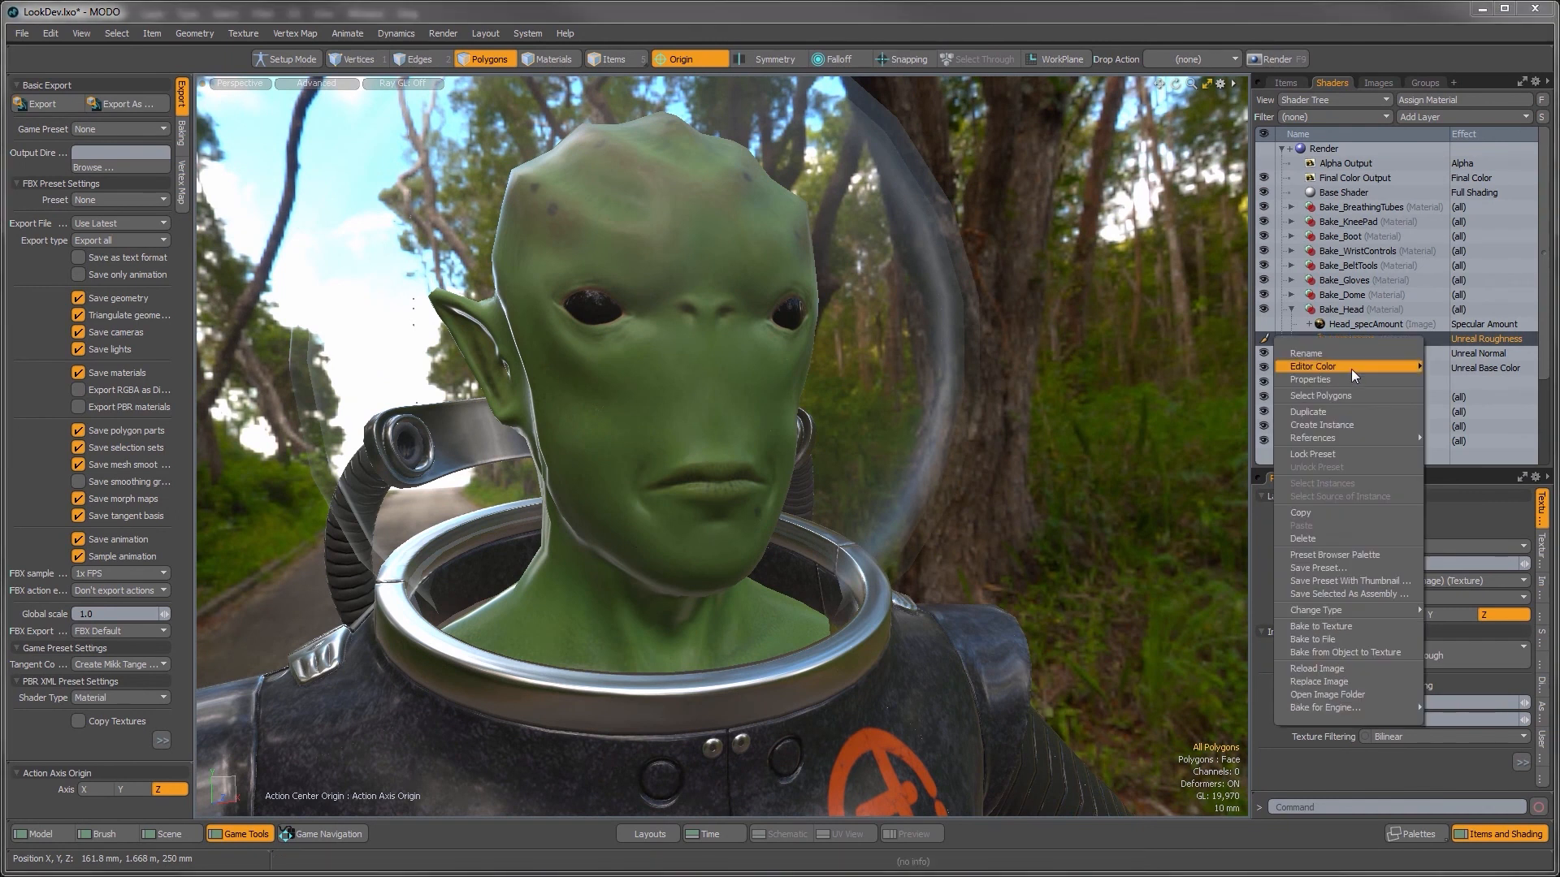
{"action": "left_click", "coordinate": [1339, 414]}
{"action": "left_click", "coordinate": [1491, 335]}
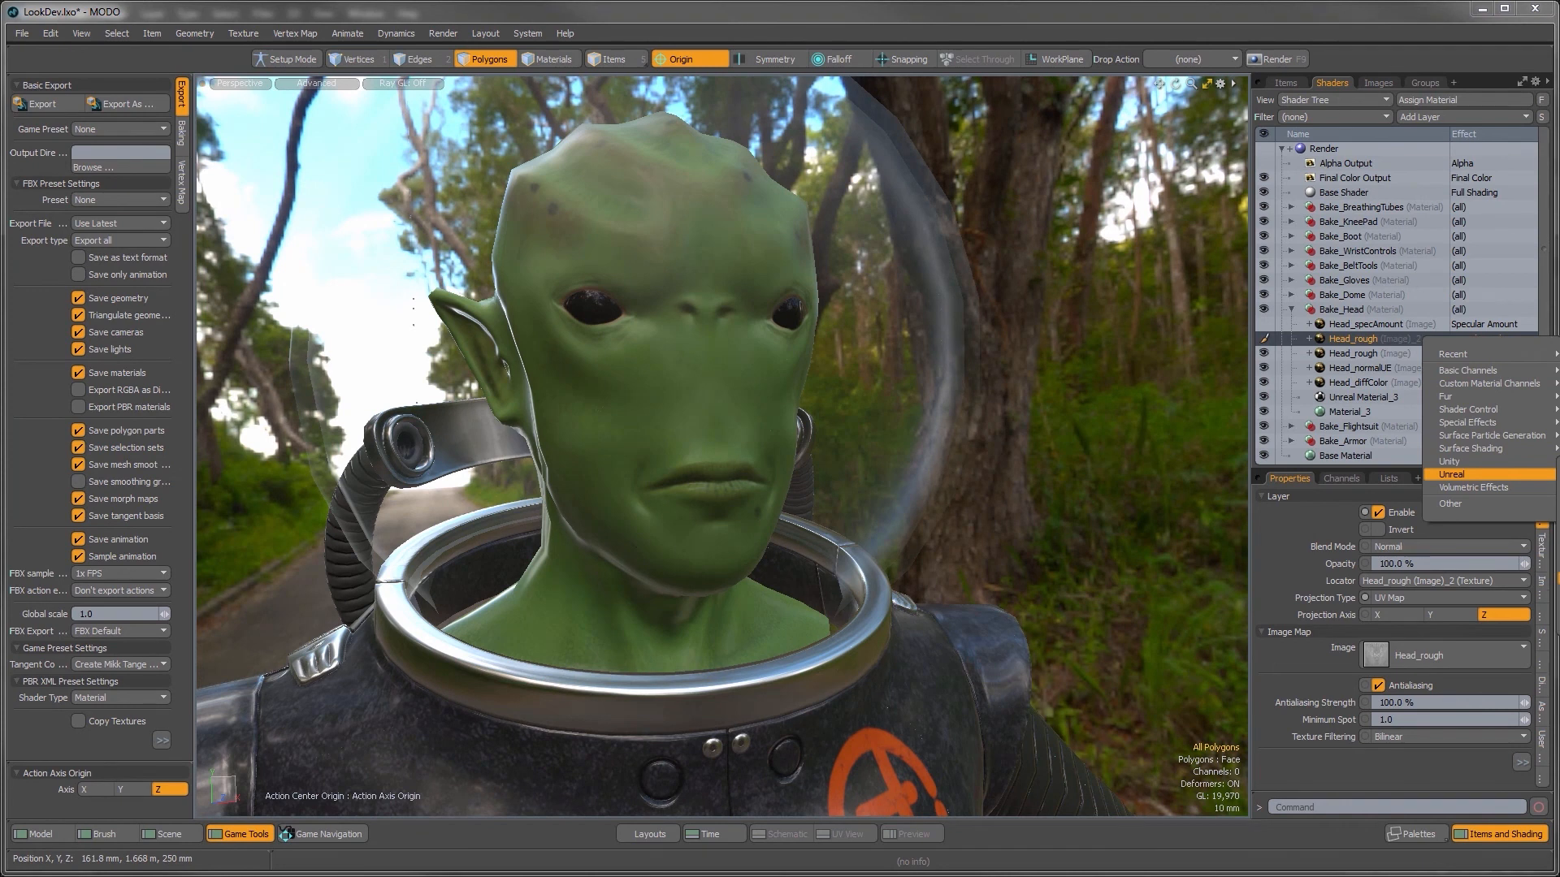
{"action": "left_click", "coordinate": [1380, 530]}
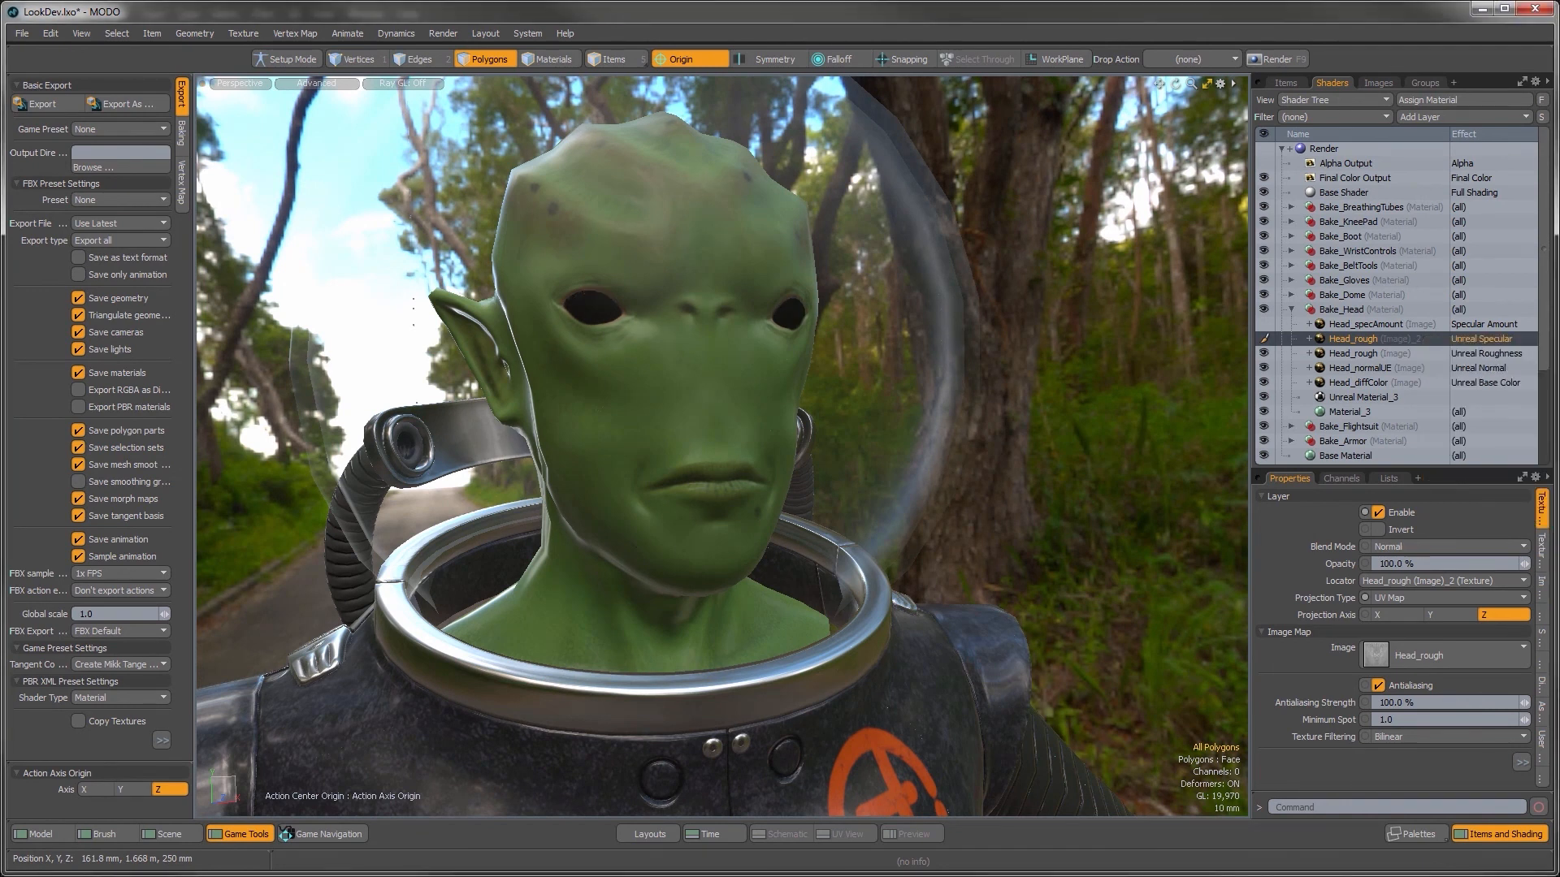
{"action": "left_click", "coordinate": [1379, 531]}
{"action": "left_click_drag", "start_coordinate": [532, 302], "coordinate": [729, 472], "text": "alt"}
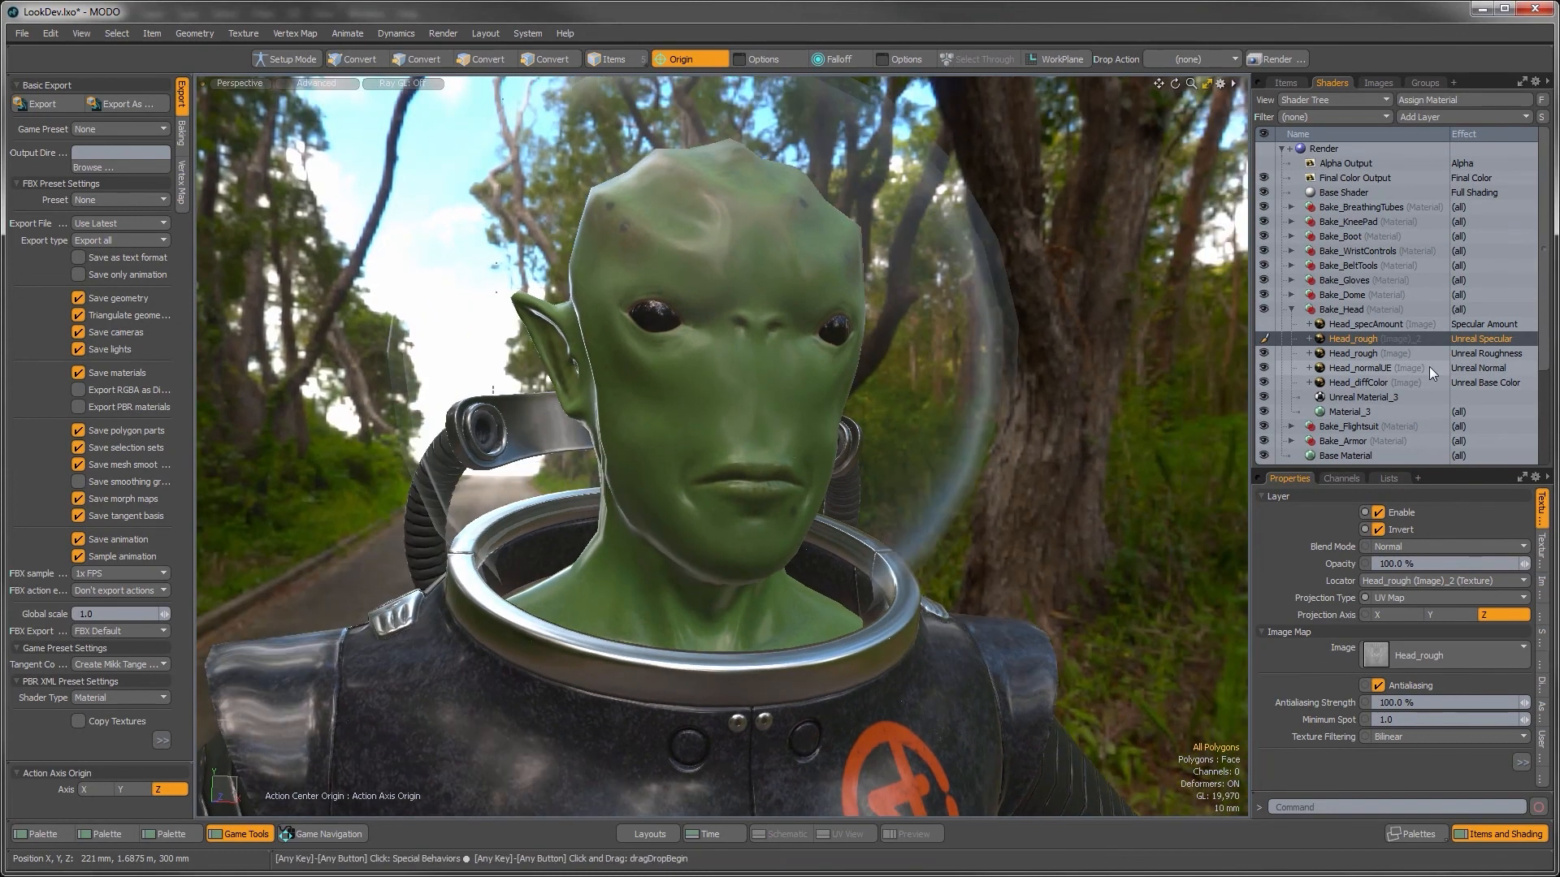
Step: Delete the Head_specAmount image layer from the Bake_Head material
{"action": "left_click", "coordinate": [1348, 322]}
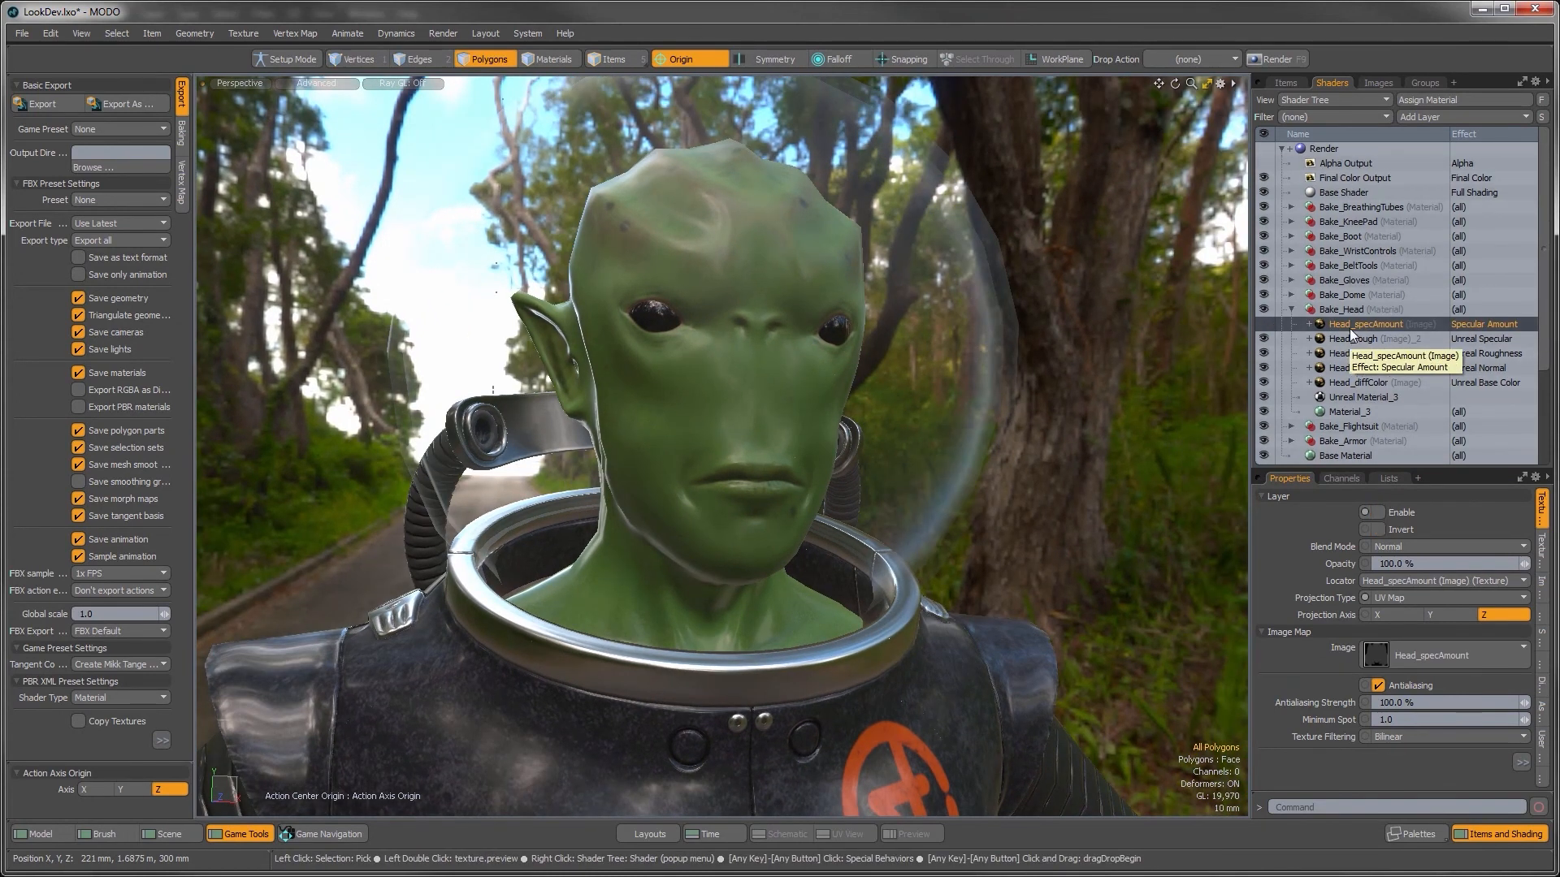
{"action": "key", "text": "Delete"}
{"action": "left_click", "coordinate": [1348, 326]}
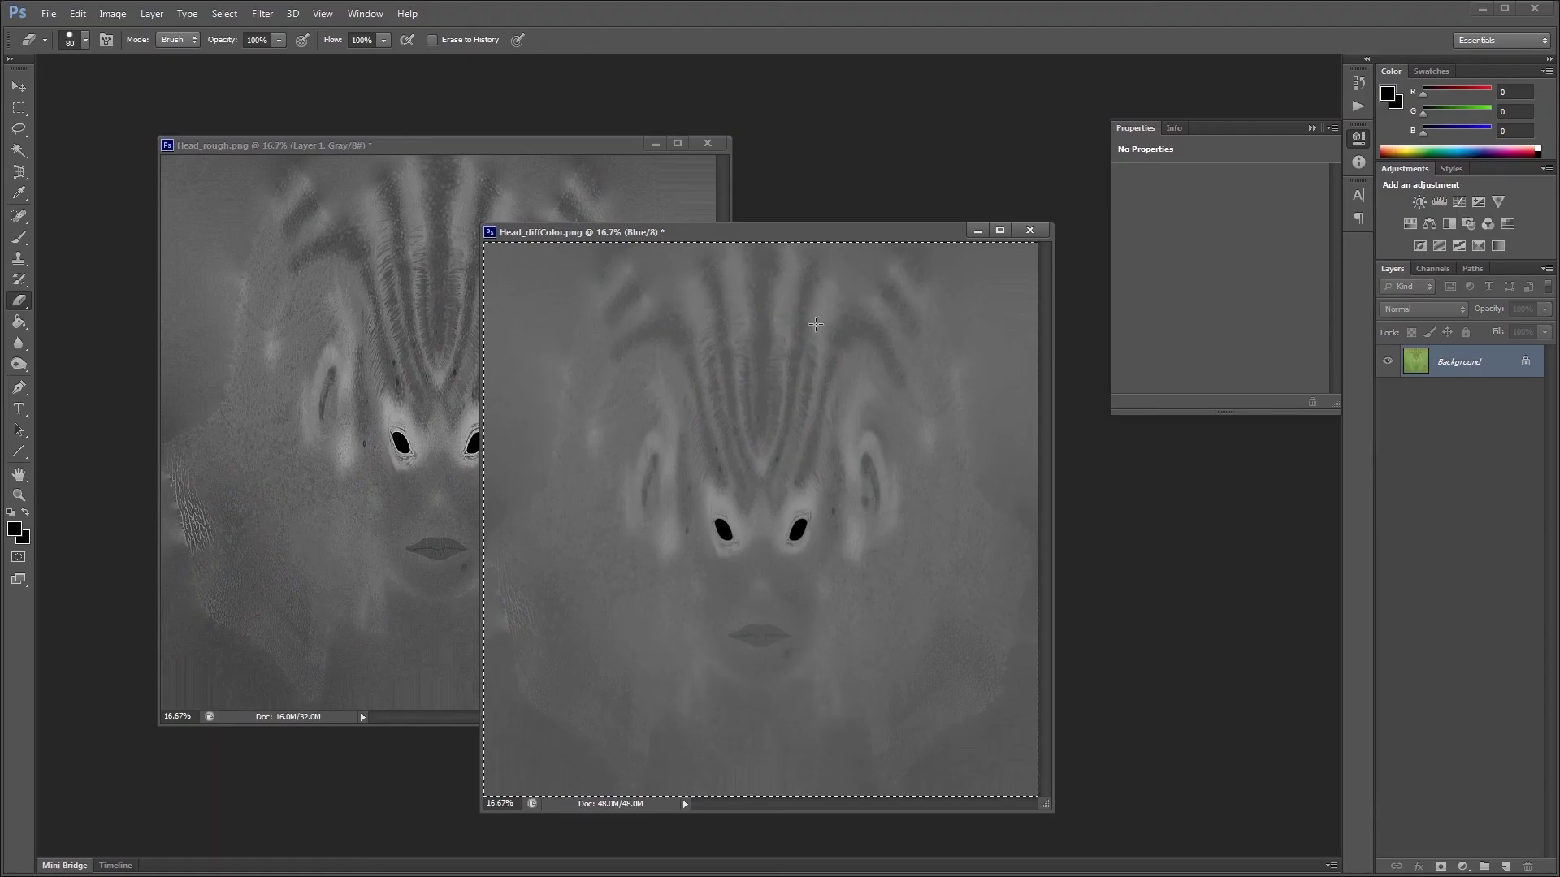
Step: Switch to Photoshop, merge copies of the three Head_rough.png layers into one layer, and invert it
{"action": "left_click_drag", "start_coordinate": [412, 148], "coordinate": [416, 140]}
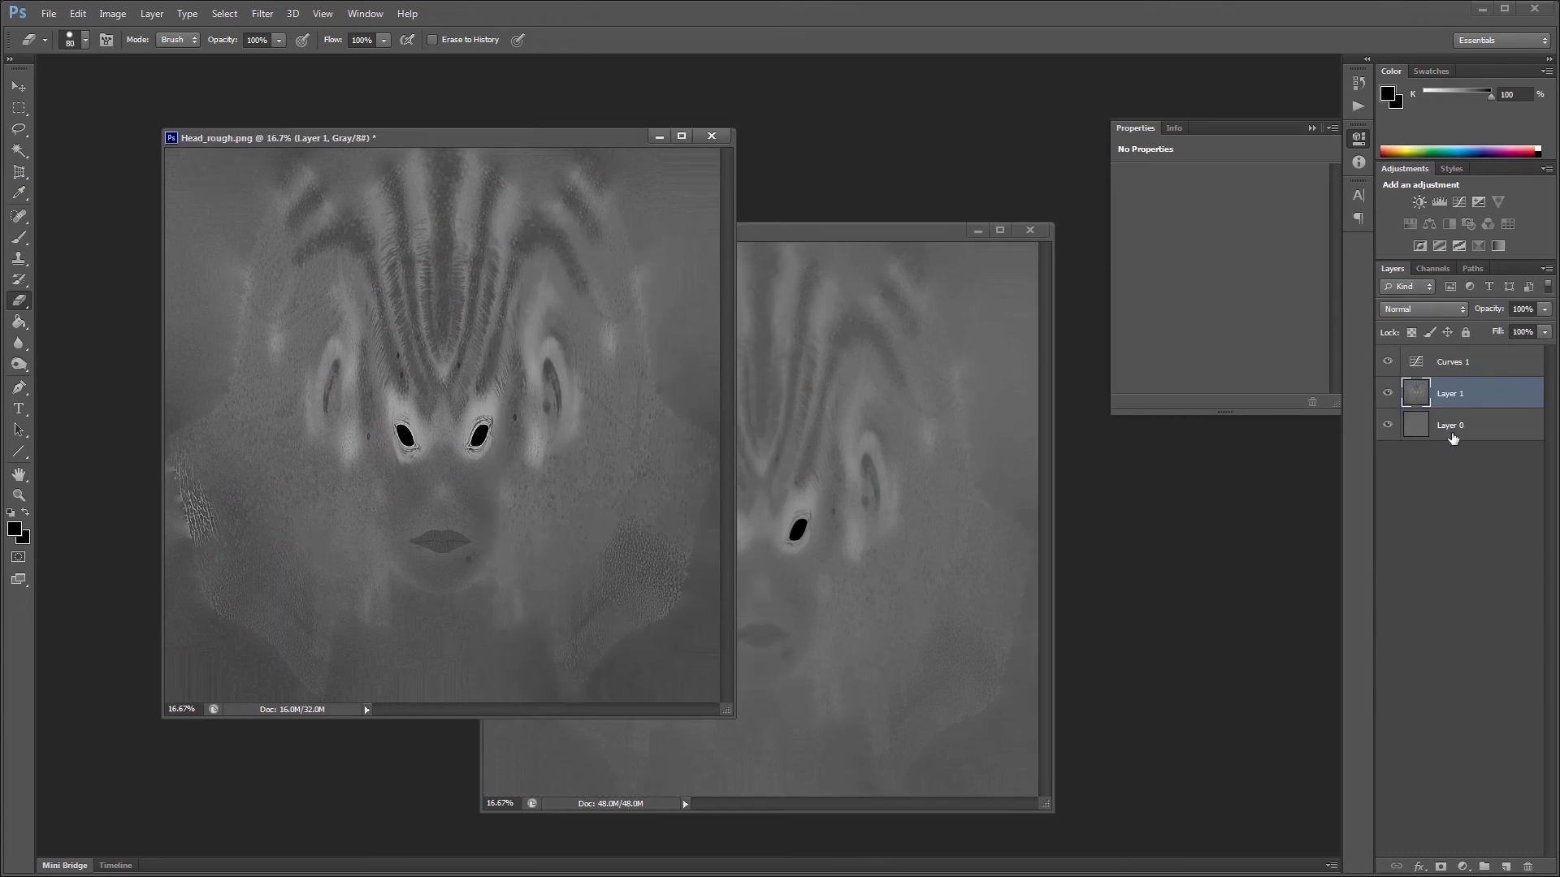
{"action": "left_click", "coordinate": [1460, 368]}
{"action": "left_click", "coordinate": [1466, 425], "text": "shift"}
{"action": "left_click_drag", "start_coordinate": [1479, 393], "coordinate": [1505, 866]}
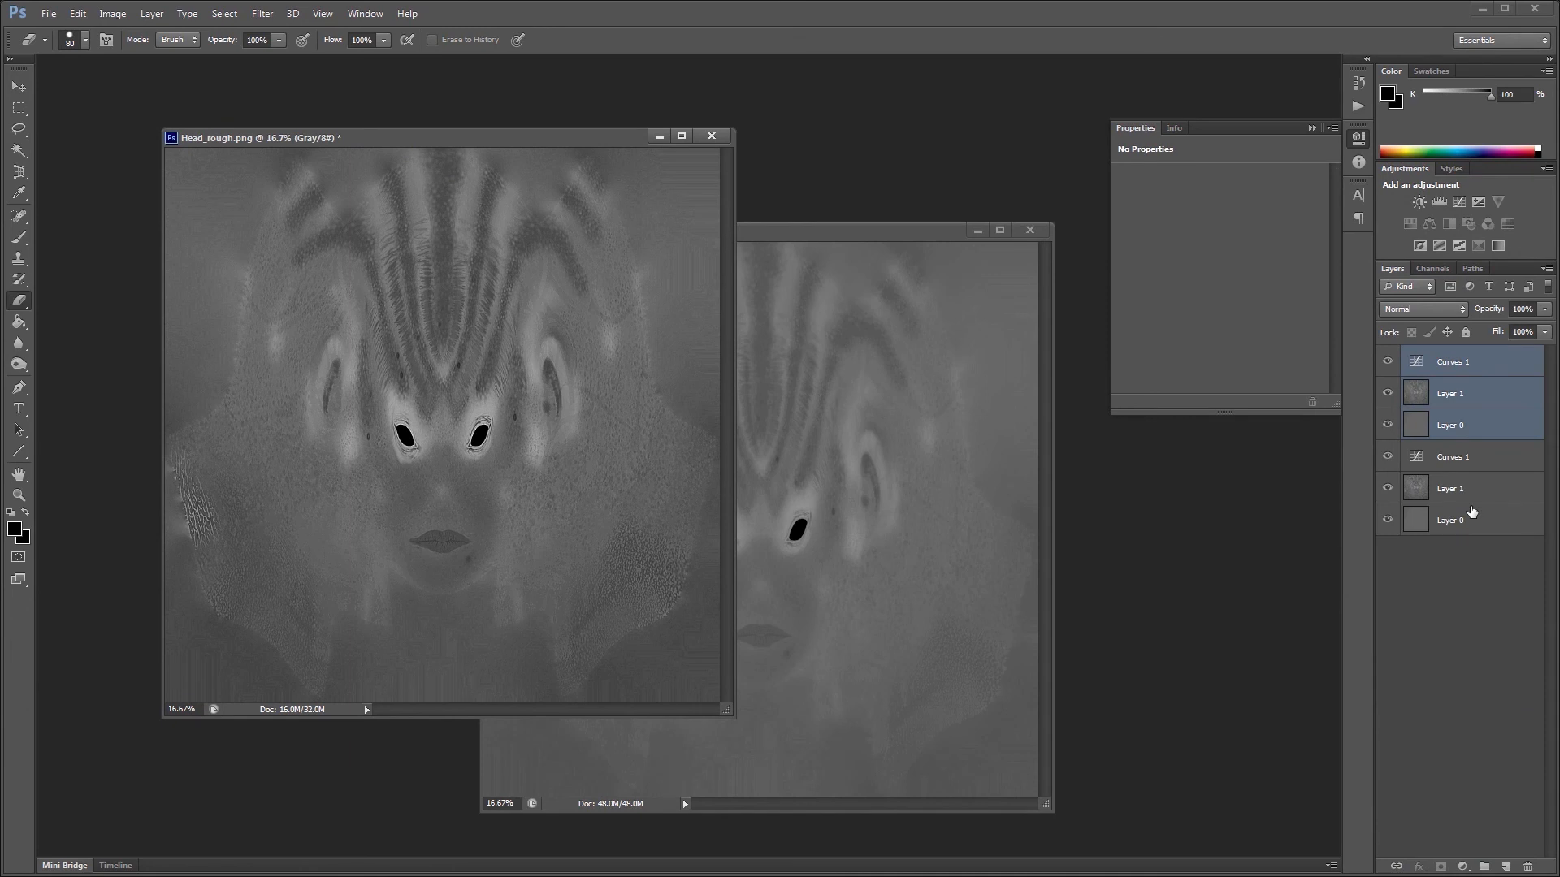
{"action": "key", "text": "ctrl+e"}
{"action": "key", "text": "ctrl+i"}
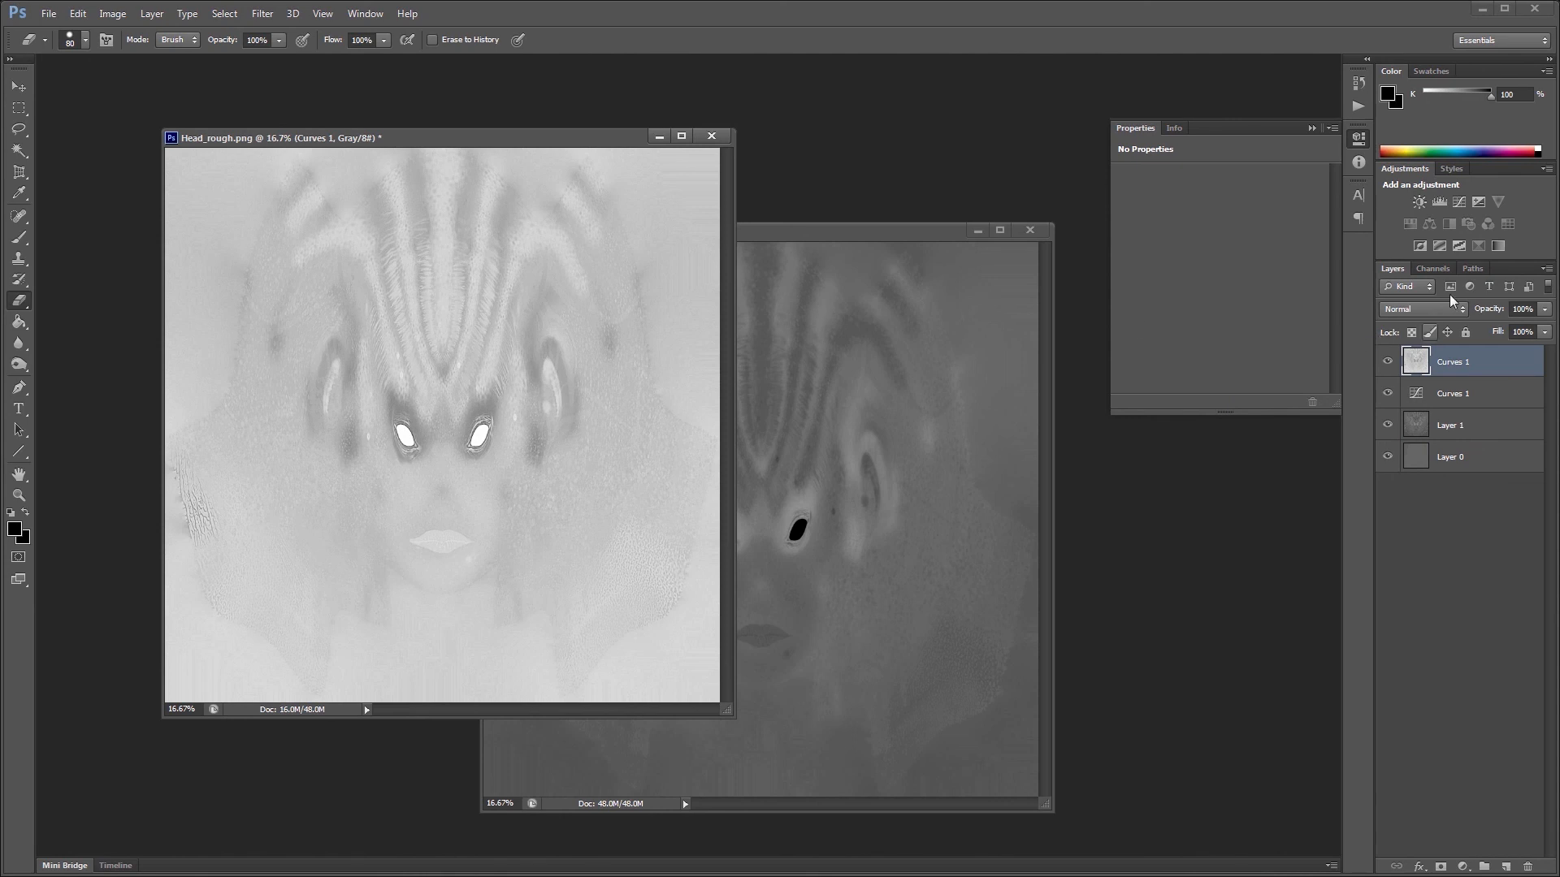
Step: Apply a Curves adjustment to the inverted roughness layer, darkening the lower tones and placing a highlight point at input 204, output 206
{"action": "left_click_drag", "start_coordinate": [481, 128], "coordinate": [446, 131]}
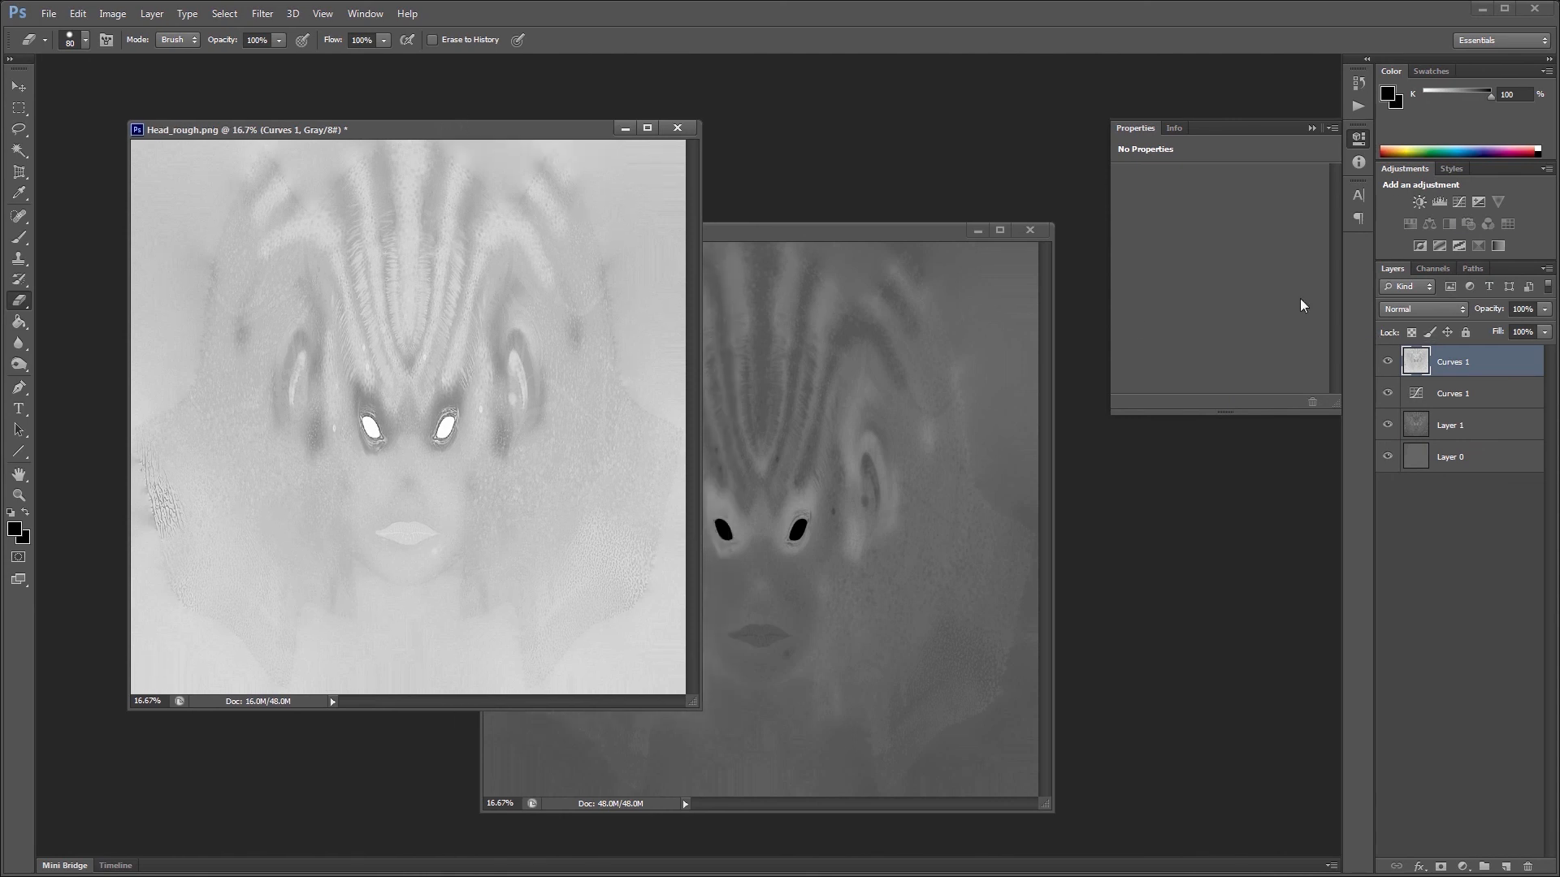
{"action": "left_click", "coordinate": [113, 14]}
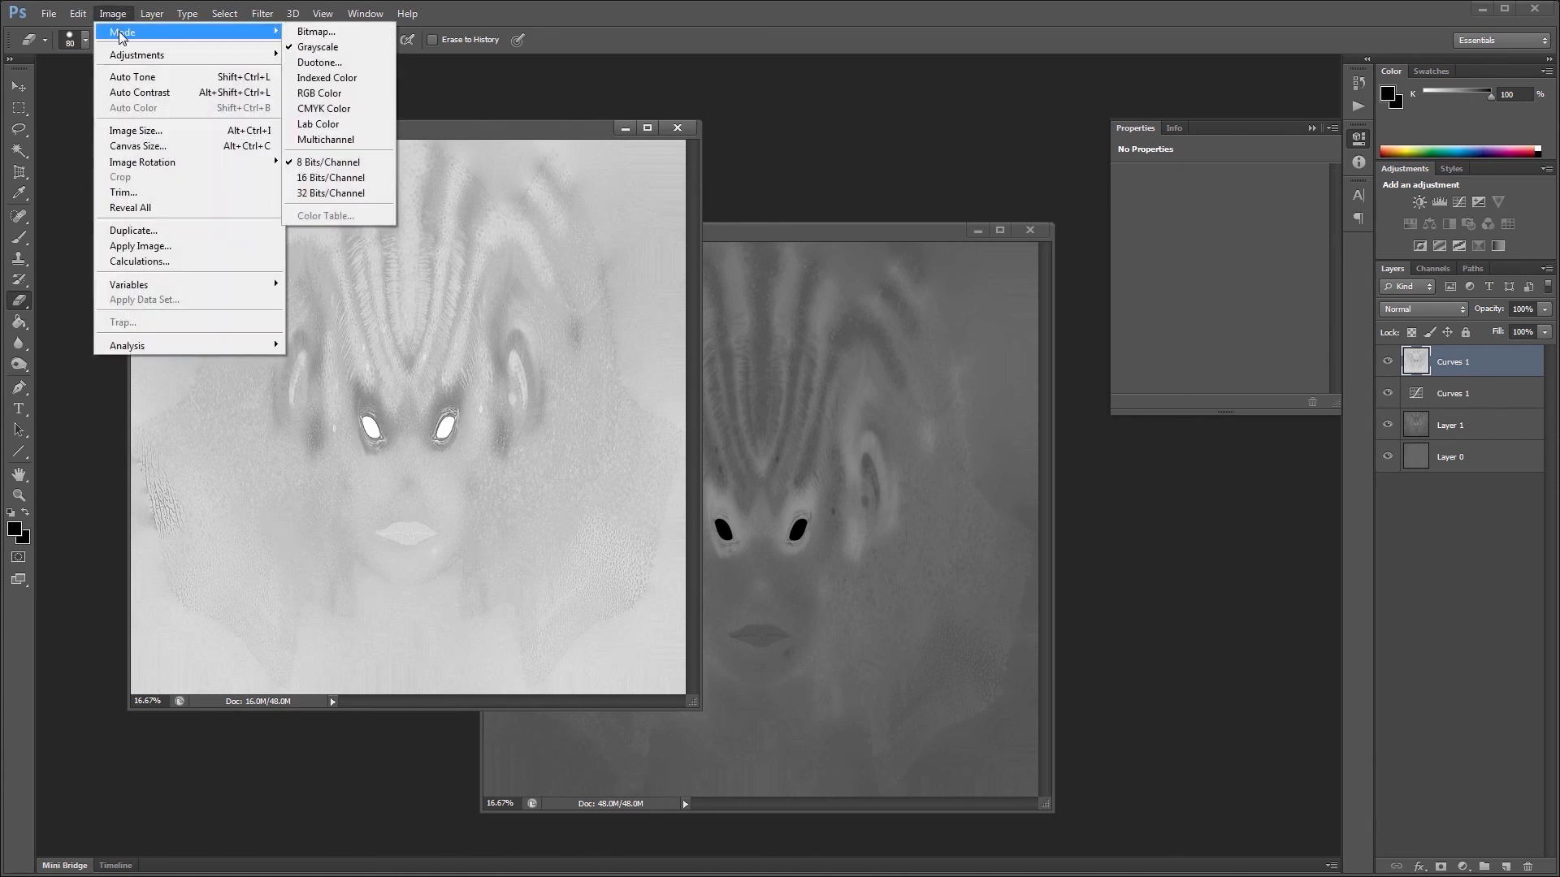
{"action": "mouse_move", "coordinate": [186, 58]}
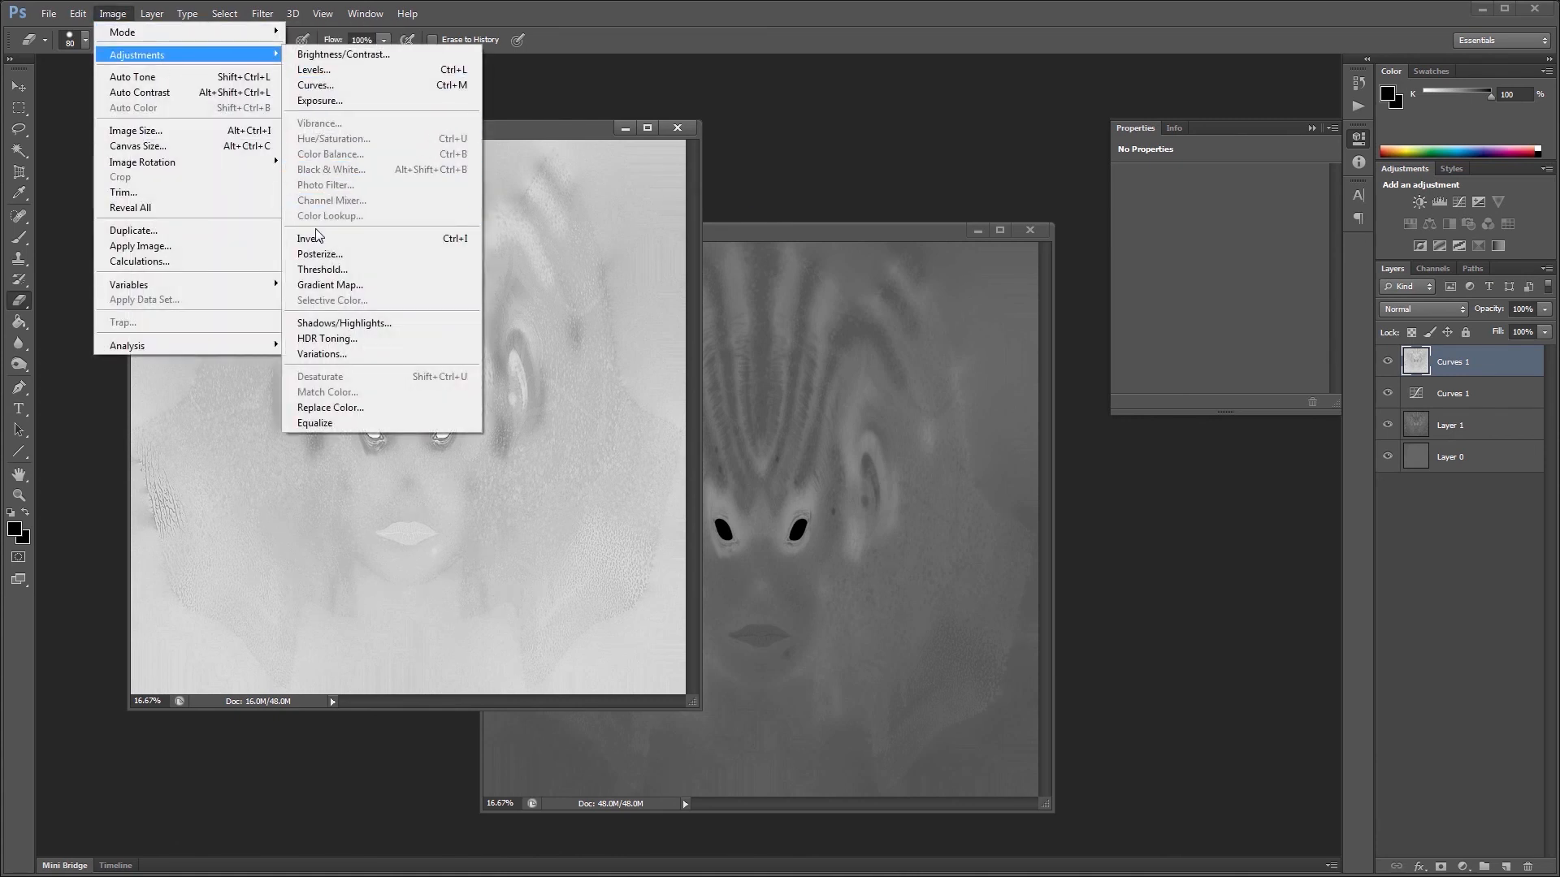
{"action": "left_click", "coordinate": [317, 85]}
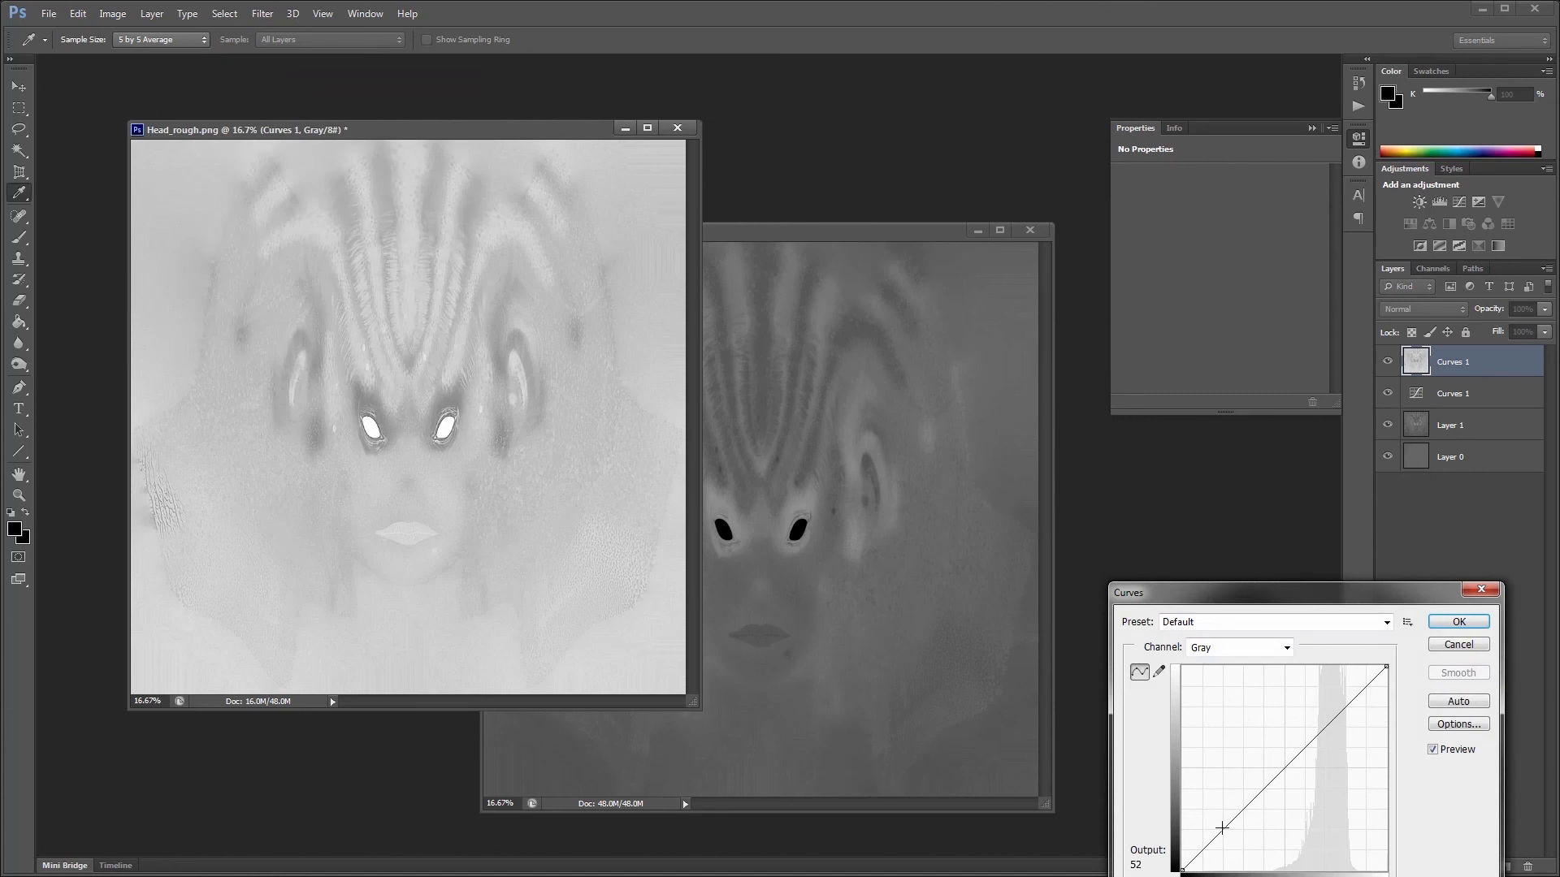
{"action": "left_click_drag", "start_coordinate": [1229, 605], "coordinate": [593, 250]}
{"action": "left_click_drag", "start_coordinate": [614, 437], "coordinate": [632, 456]}
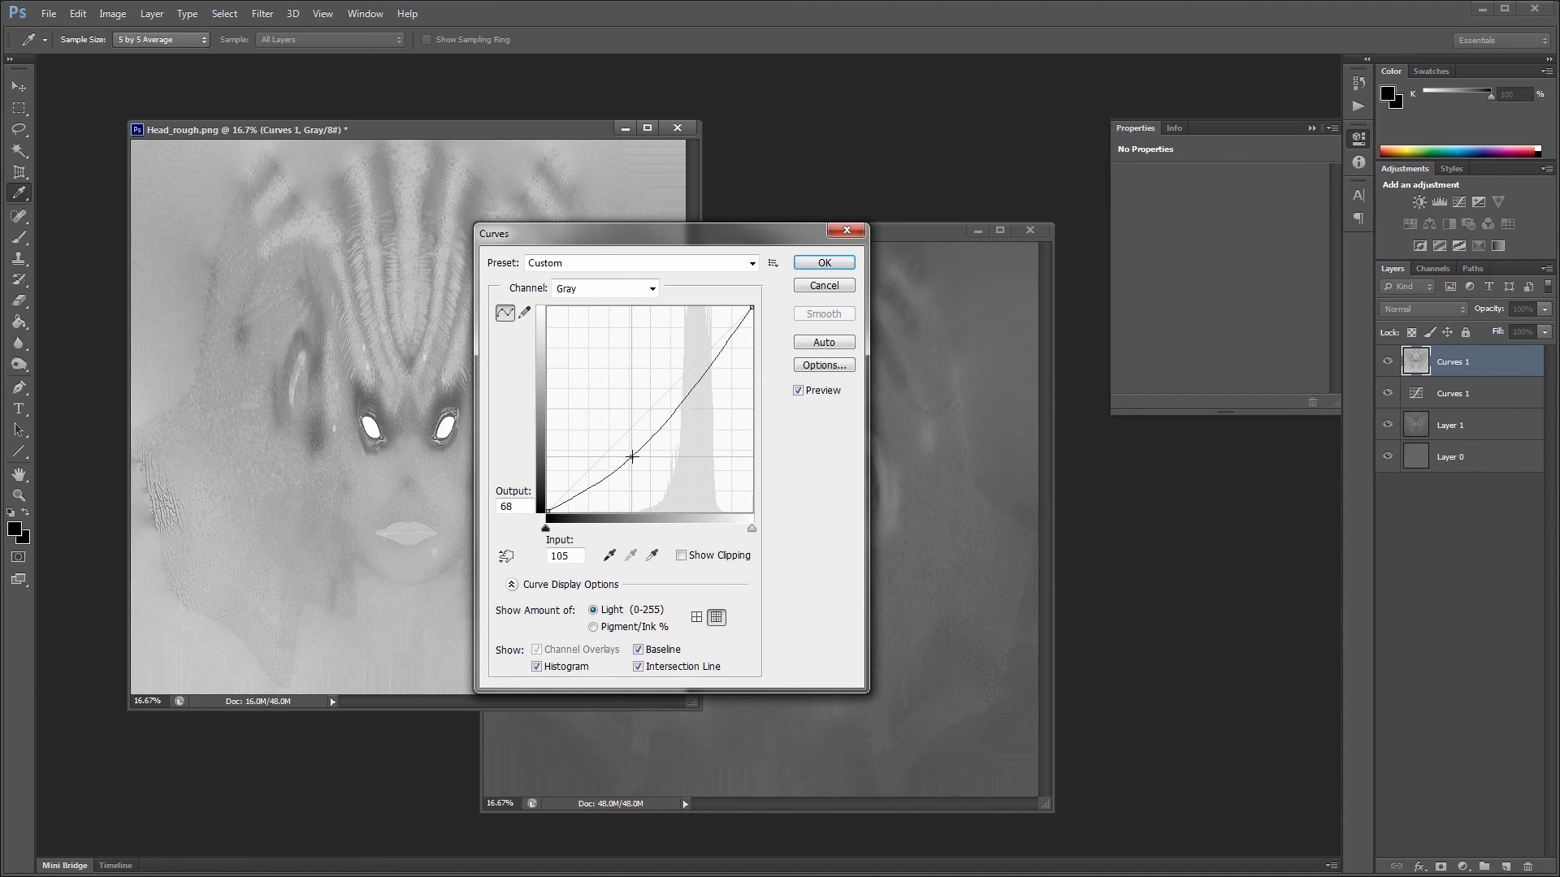
{"action": "left_click_drag", "start_coordinate": [632, 456], "coordinate": [625, 453]}
{"action": "left_click_drag", "start_coordinate": [710, 370], "coordinate": [711, 347]}
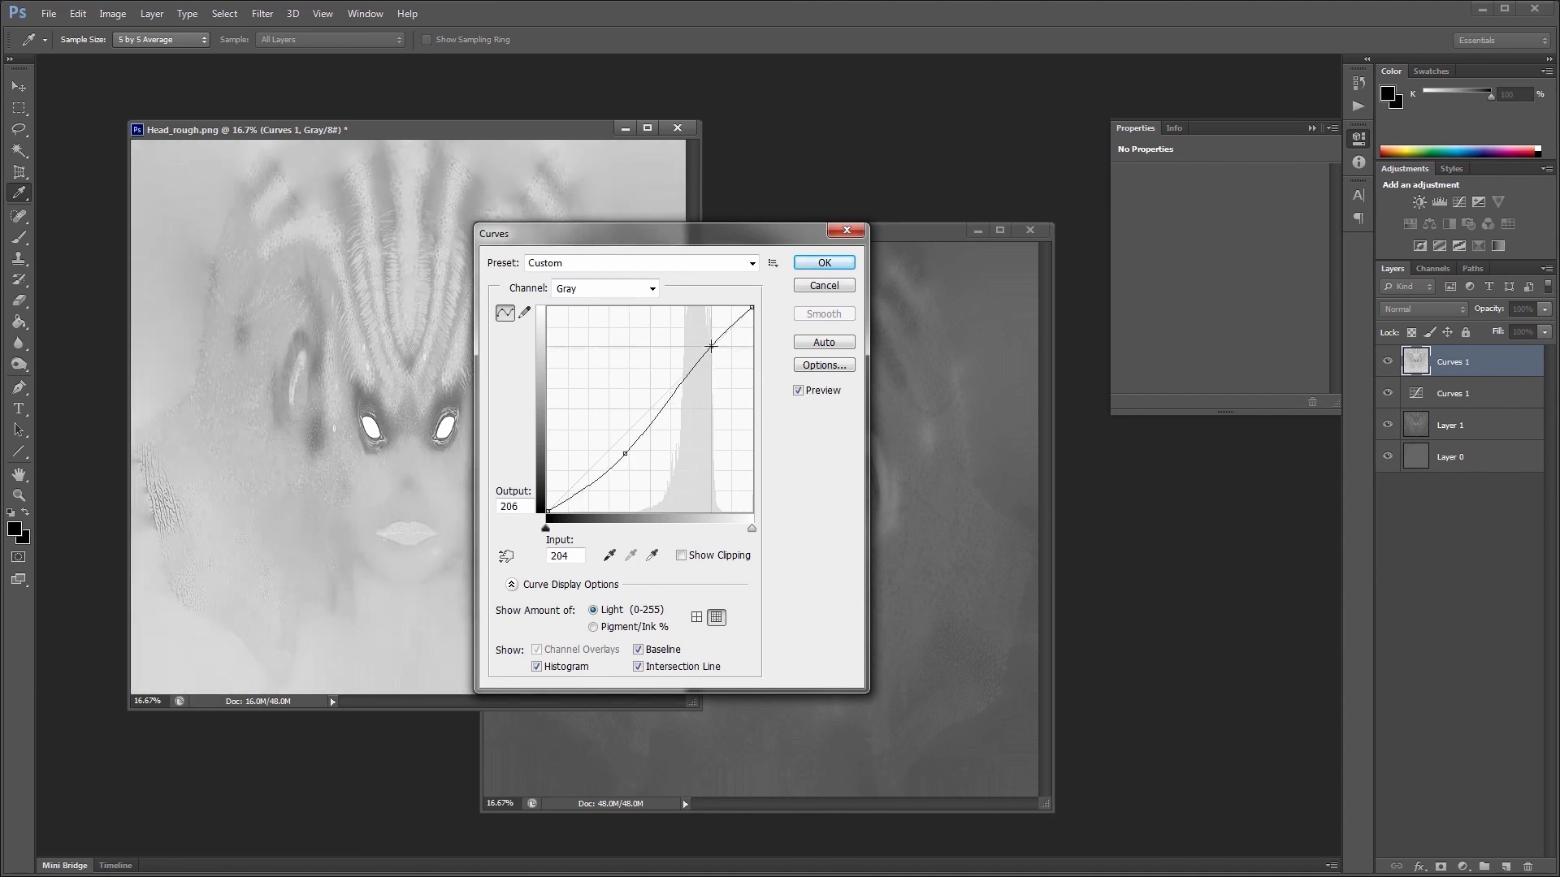
{"action": "left_click", "coordinate": [823, 262]}
{"action": "key", "text": "e"}
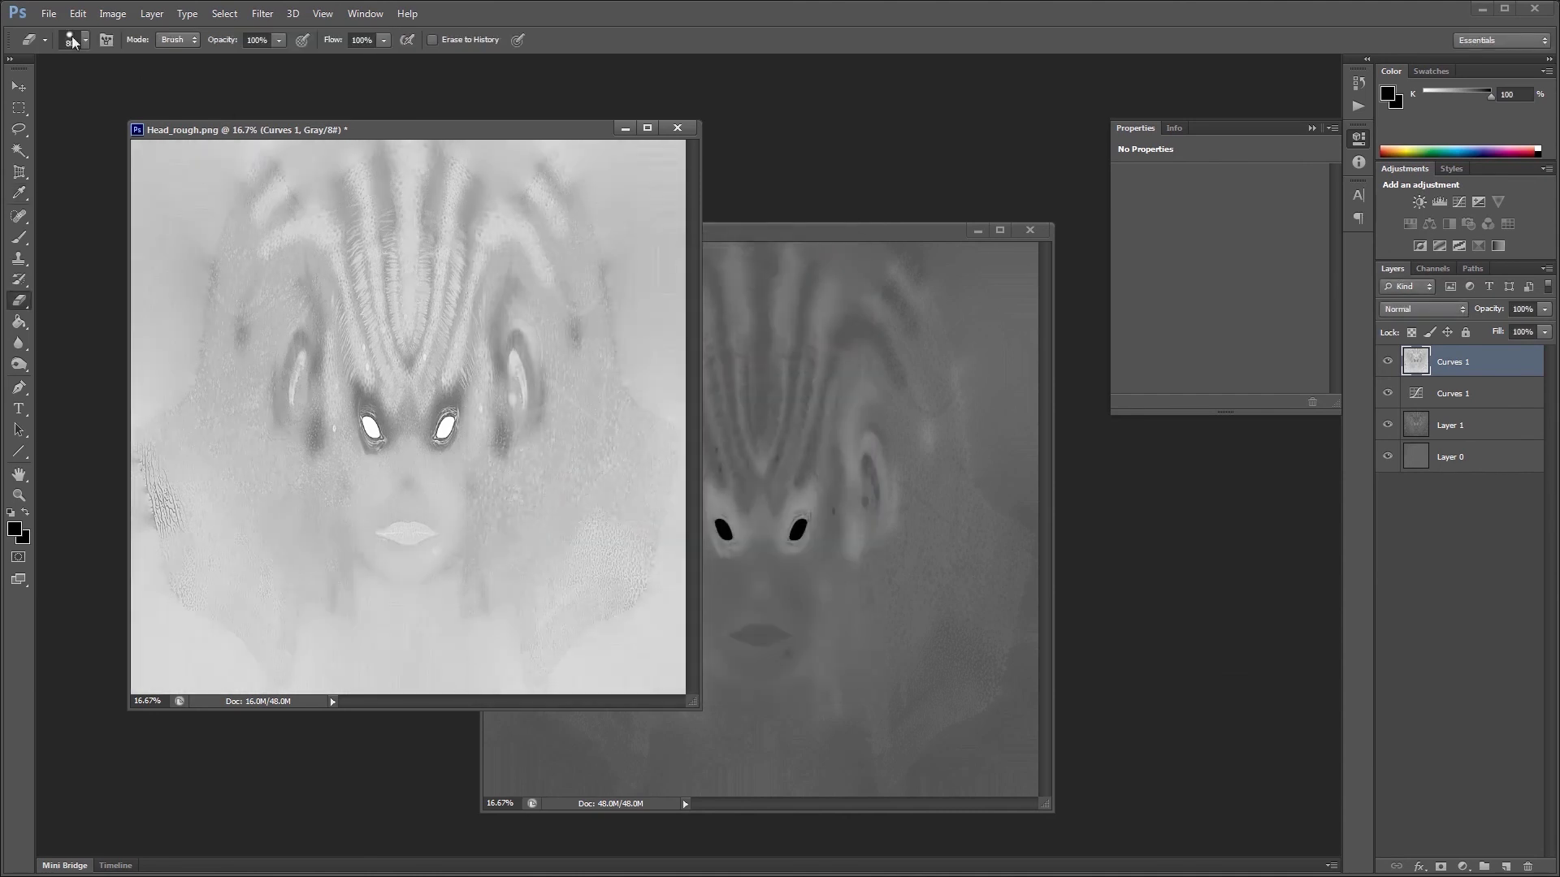
Step: Save the adjusted image as a PNG in BakedTextures, overwriting Head_specAmount.png, with Smallest / Slow compression and no interlacing
{"action": "left_click", "coordinate": [48, 14]}
{"action": "left_click", "coordinate": [80, 209]}
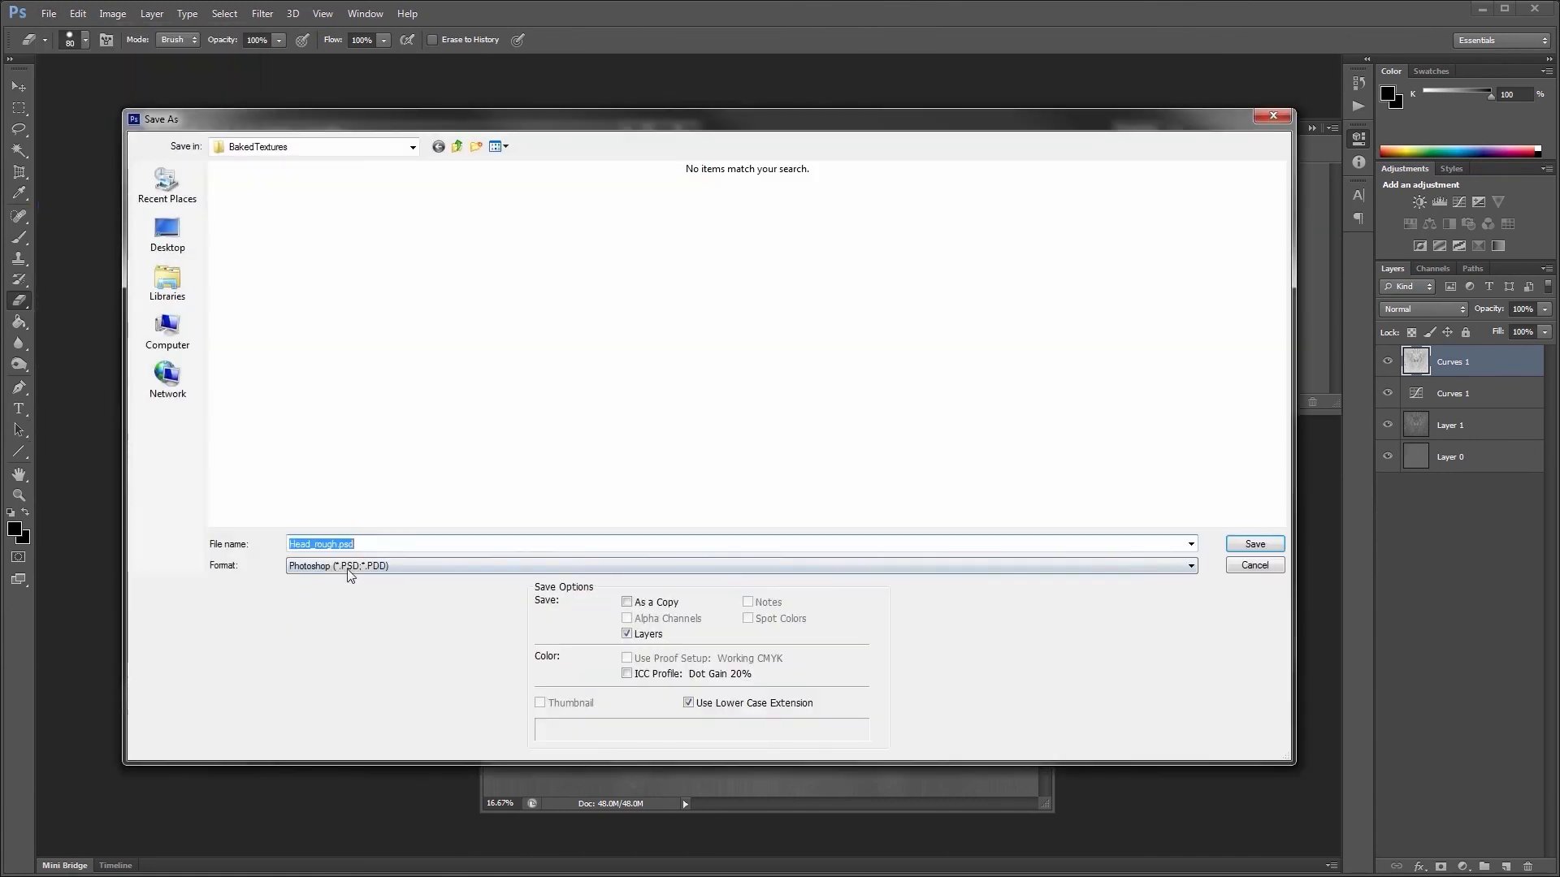
{"action": "left_click", "coordinate": [329, 566]}
{"action": "left_click", "coordinate": [366, 771]}
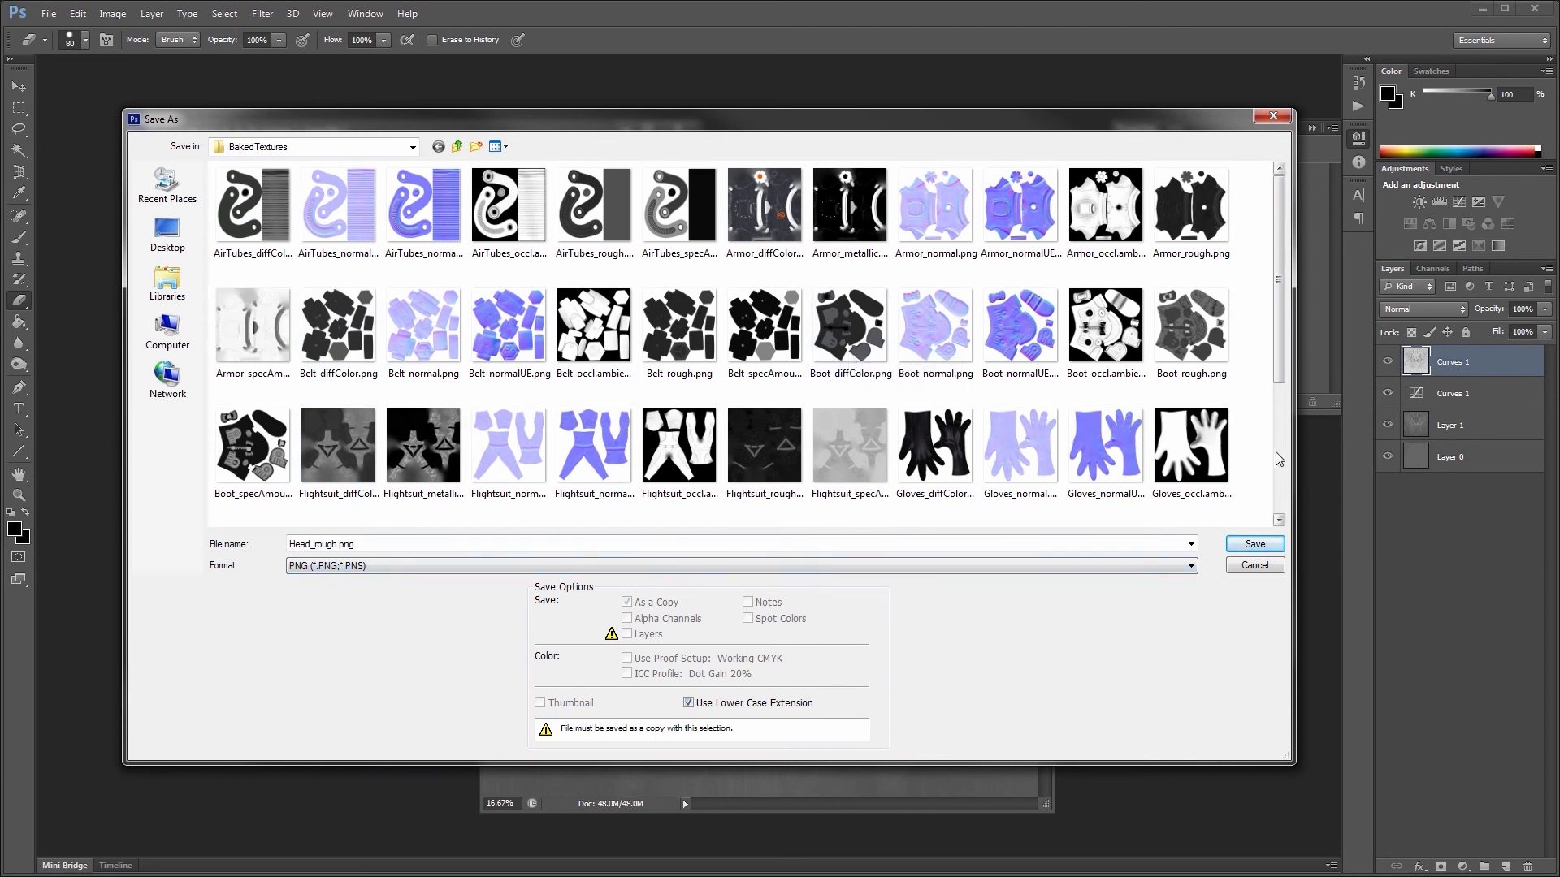
{"action": "scroll", "coordinate": [1276, 458], "scroll_direction": "down", "scroll_amount": 3}
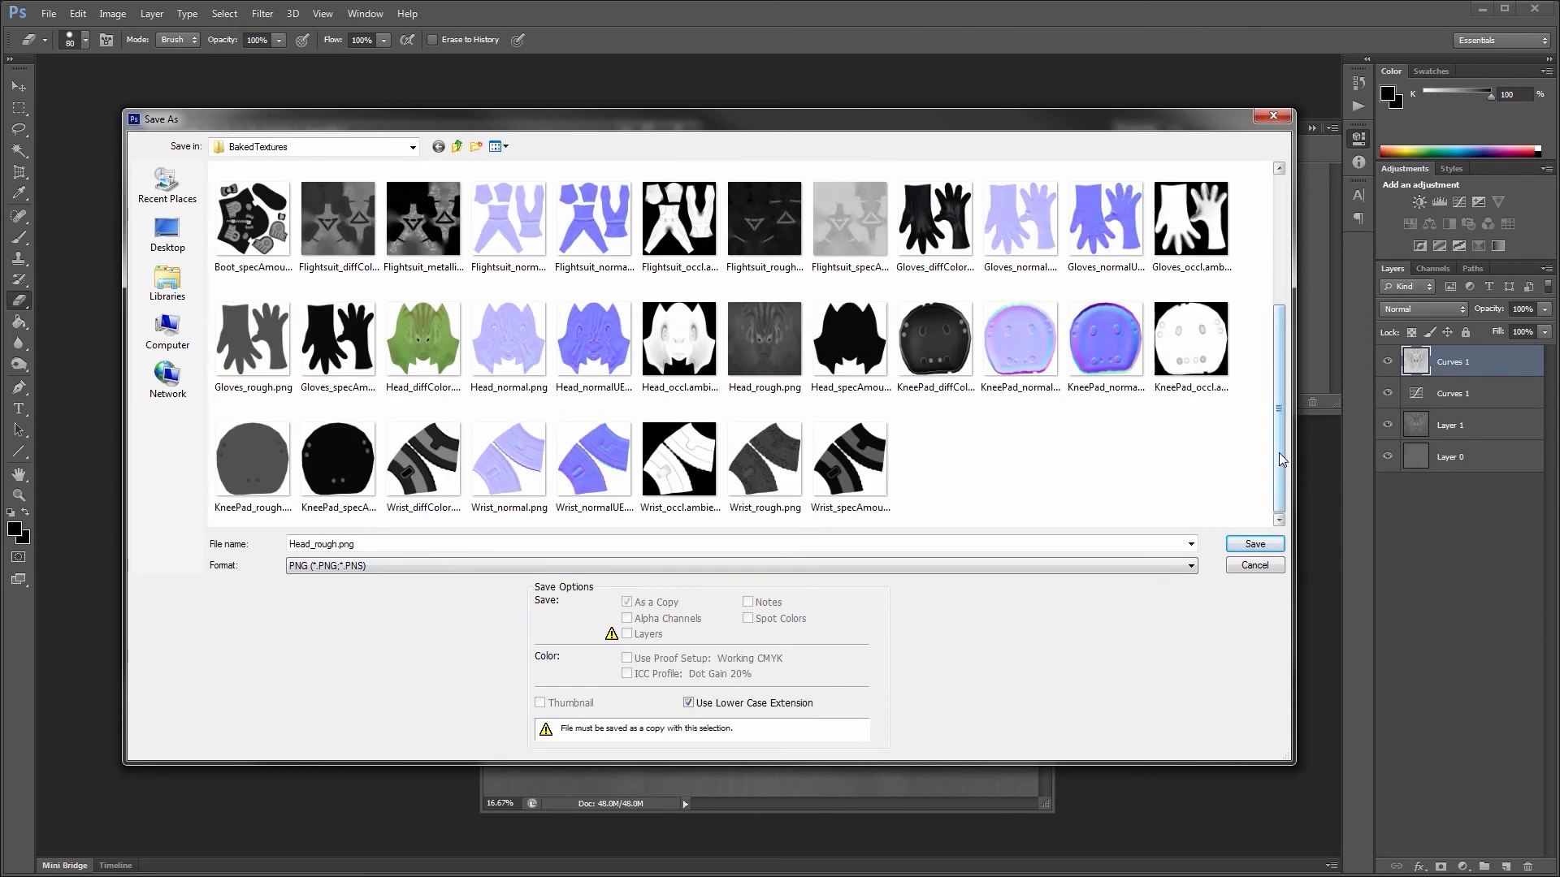
{"action": "left_click", "coordinate": [845, 347]}
{"action": "left_click", "coordinate": [1234, 543]}
{"action": "left_click", "coordinate": [744, 371]}
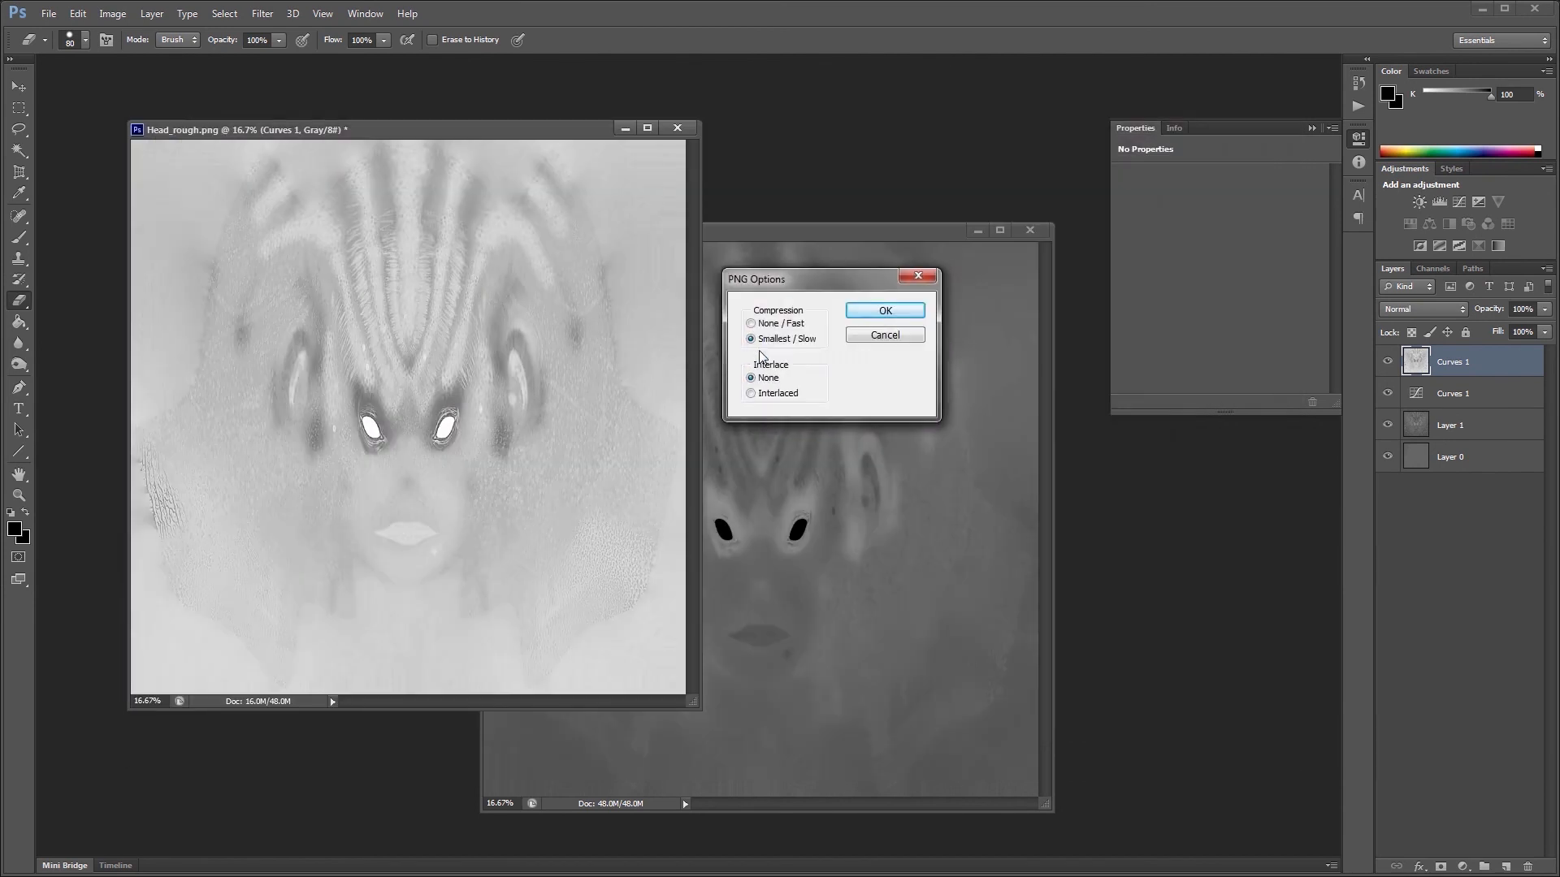
{"action": "left_click", "coordinate": [901, 313]}
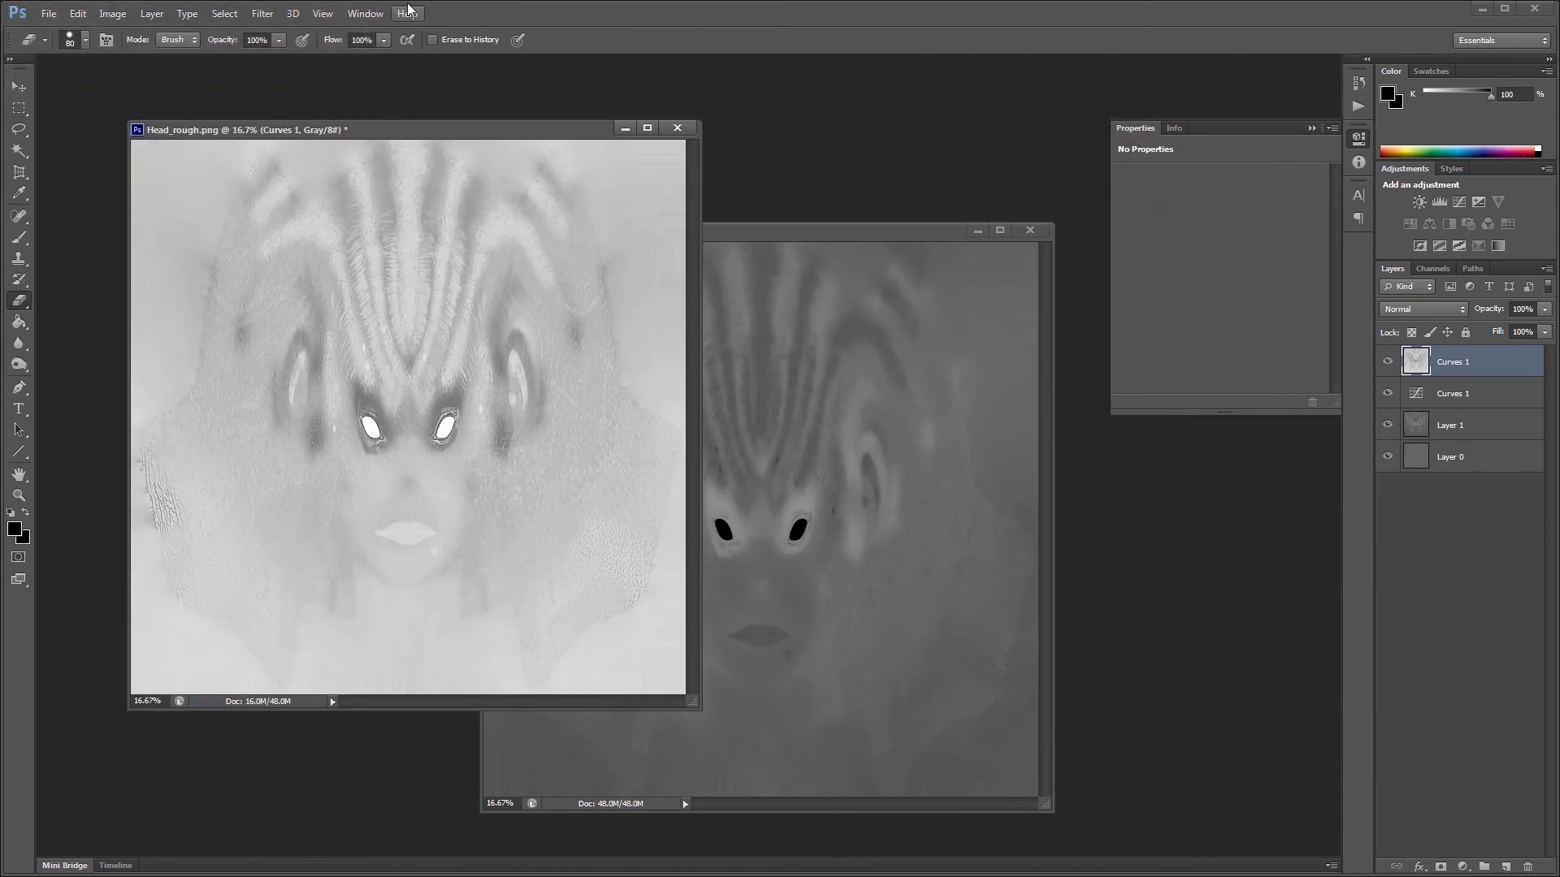
Step: Switch to MODO and reload the changed Head_specAmount.png and Head_rough.png images
{"action": "key", "text": "alt+Tab"}
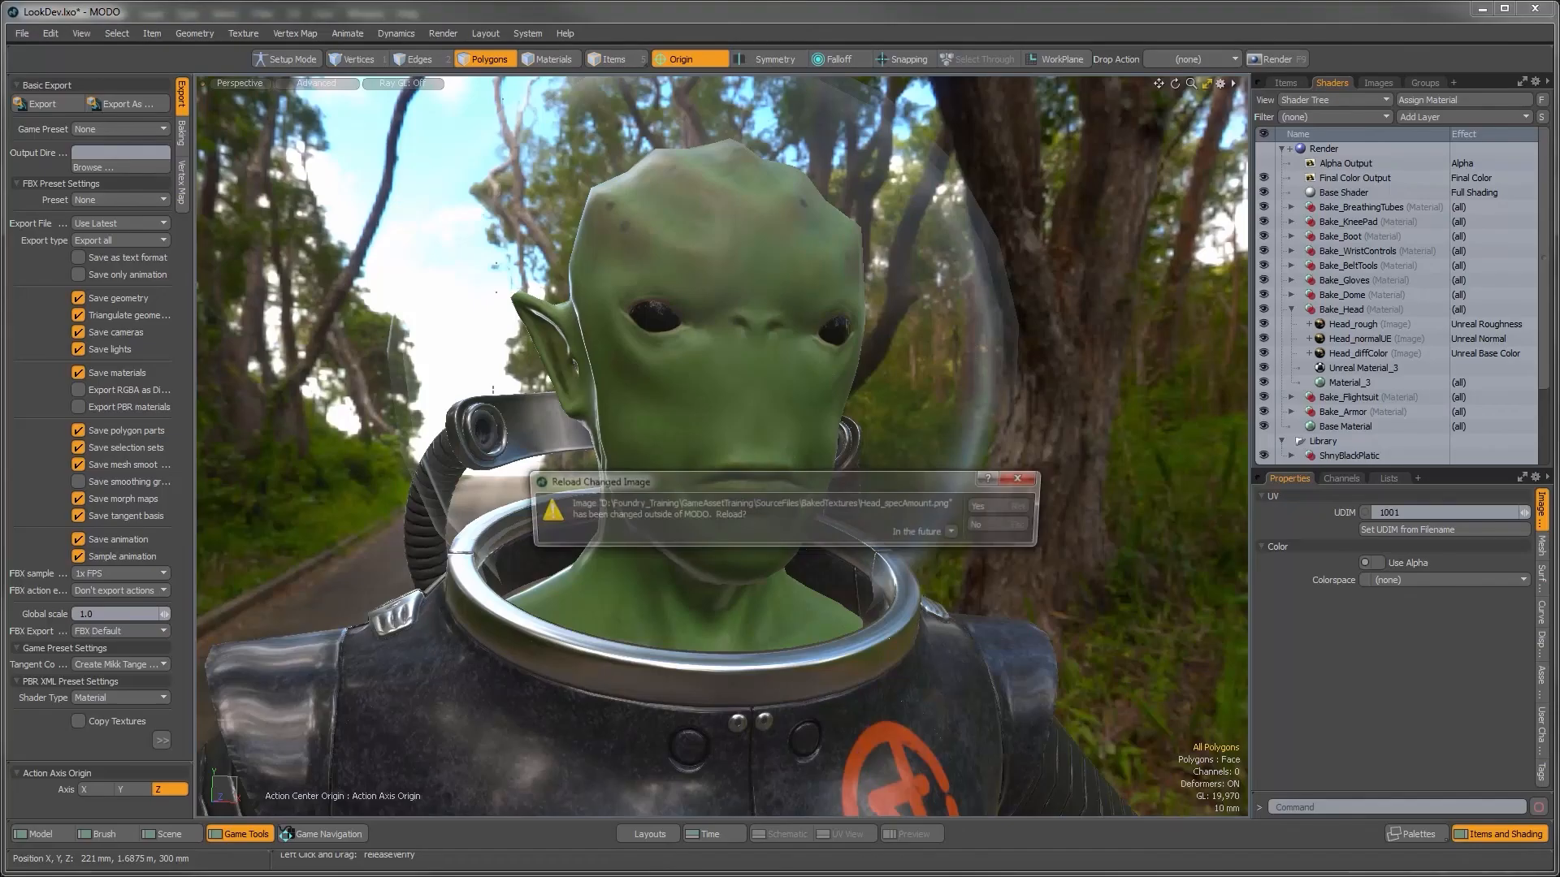
{"action": "left_click", "coordinate": [987, 506]}
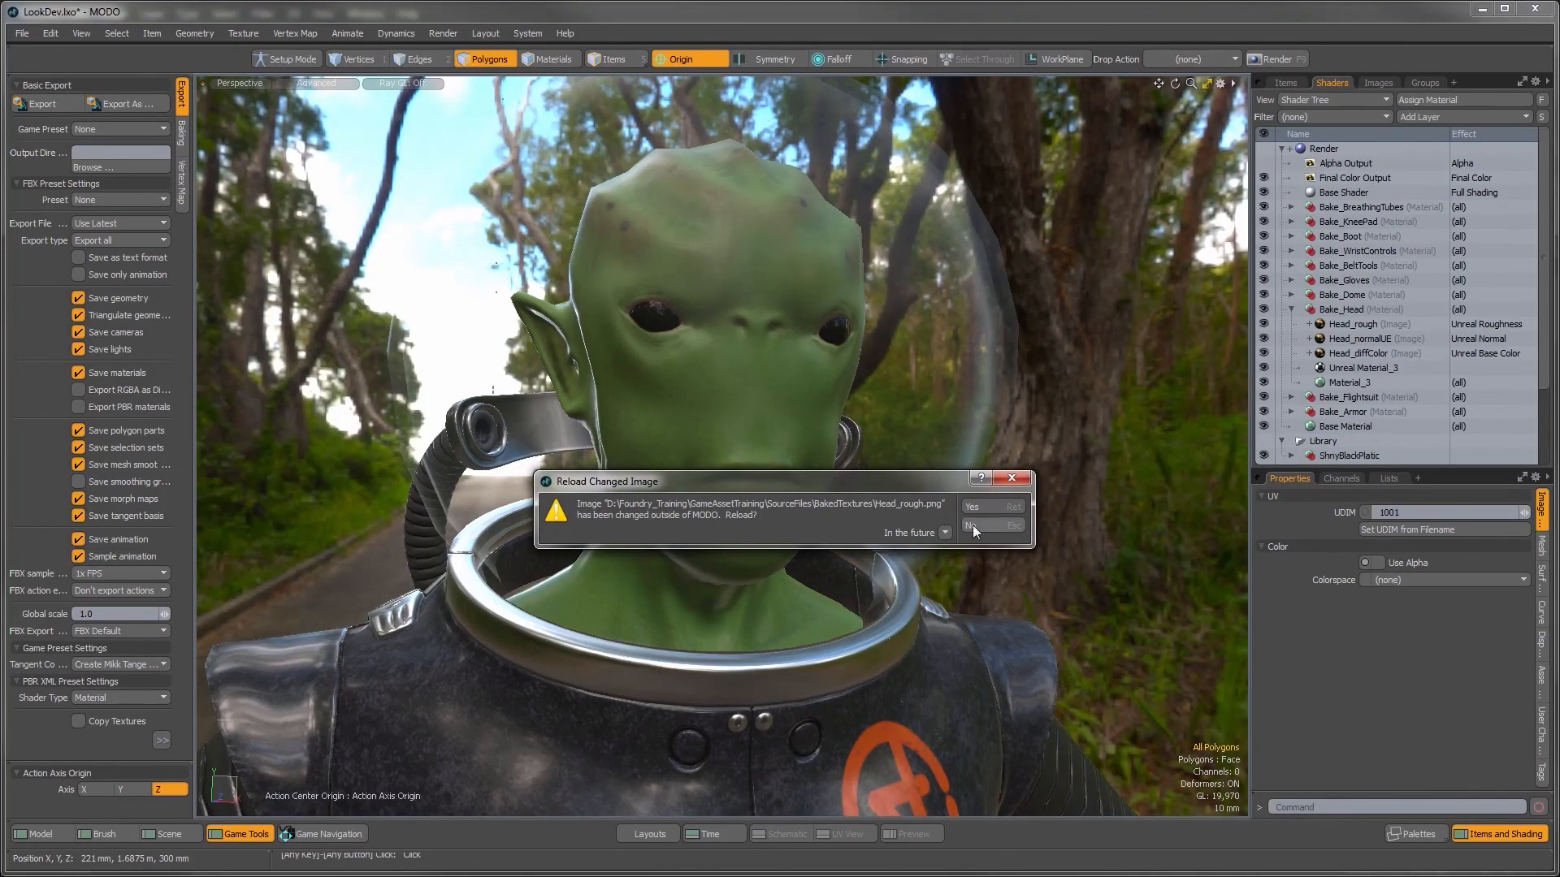
{"action": "left_click", "coordinate": [981, 505]}
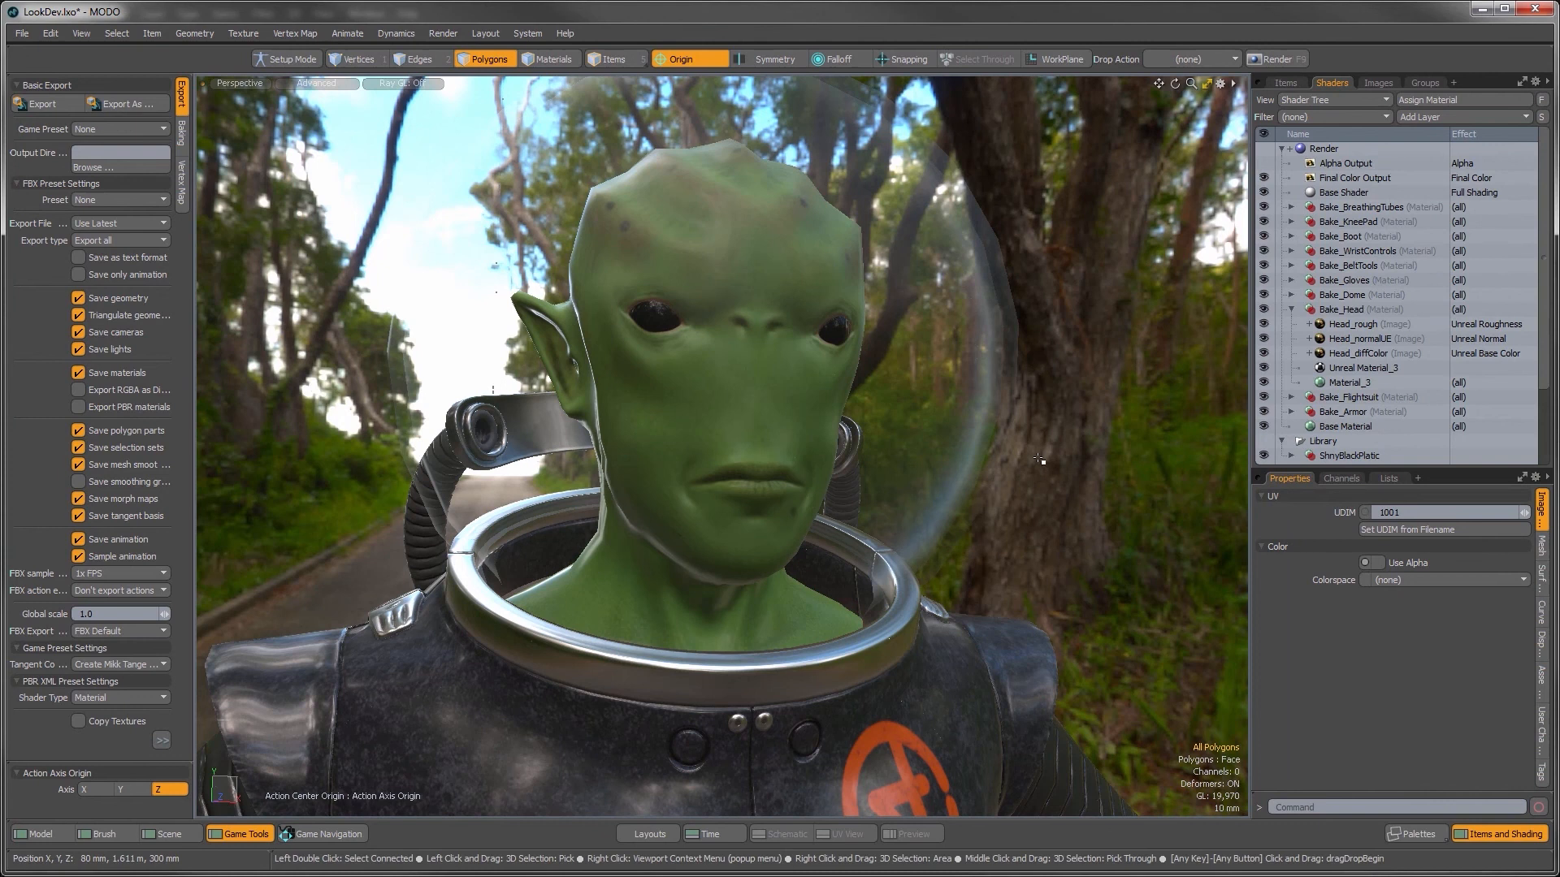
Step: Add Head_specAmount.png from the BakedTextures folder as an image map in the Bake_Head material
{"action": "left_click", "coordinate": [1335, 311]}
{"action": "left_click", "coordinate": [1420, 116]}
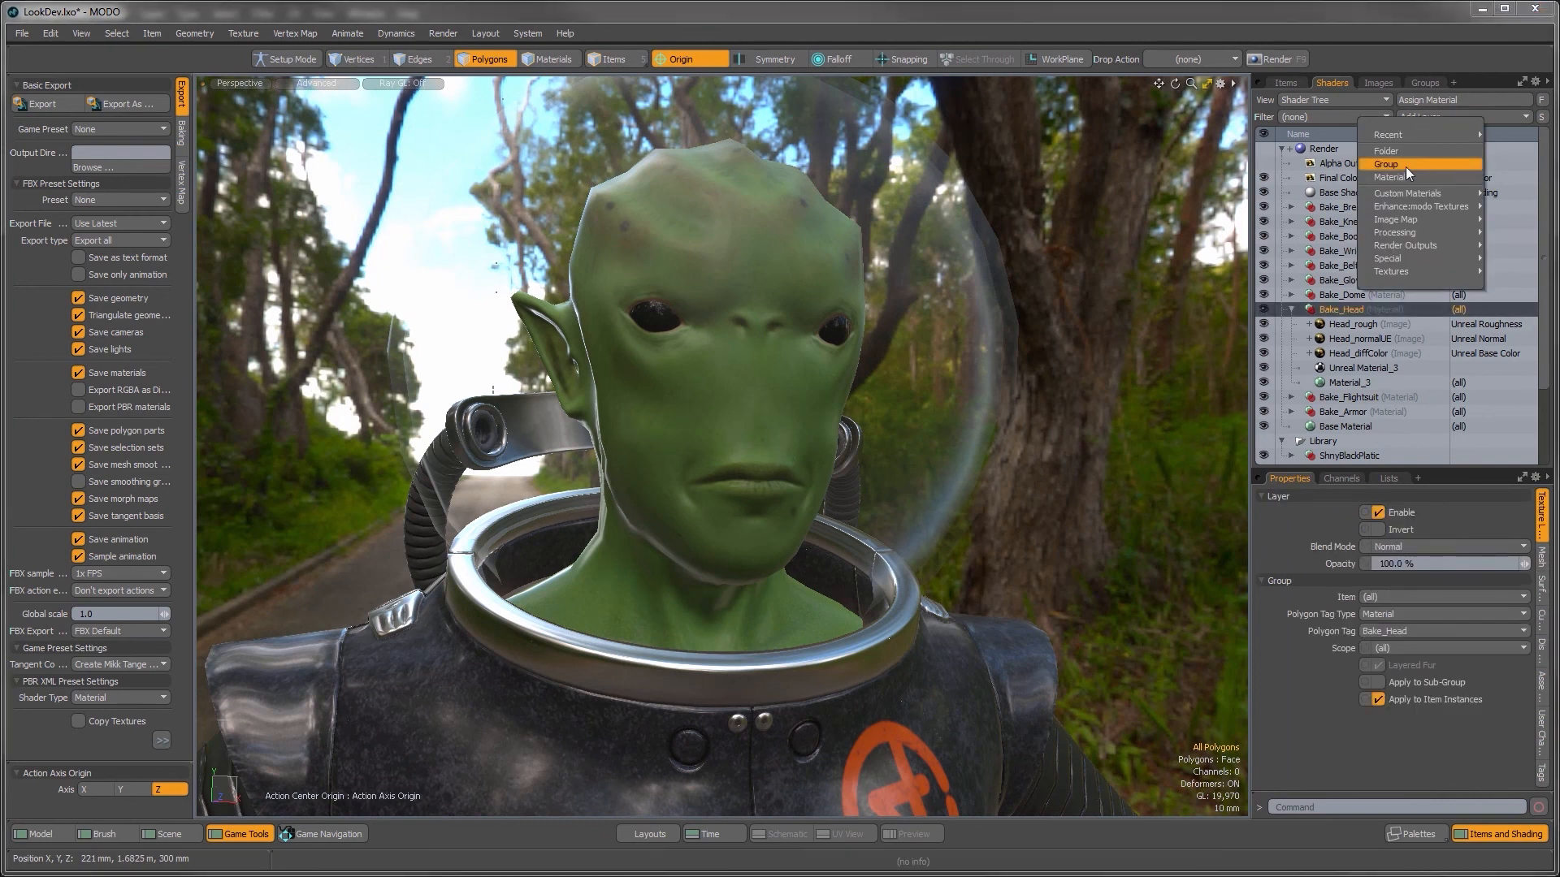
{"action": "left_click", "coordinate": [1428, 220]}
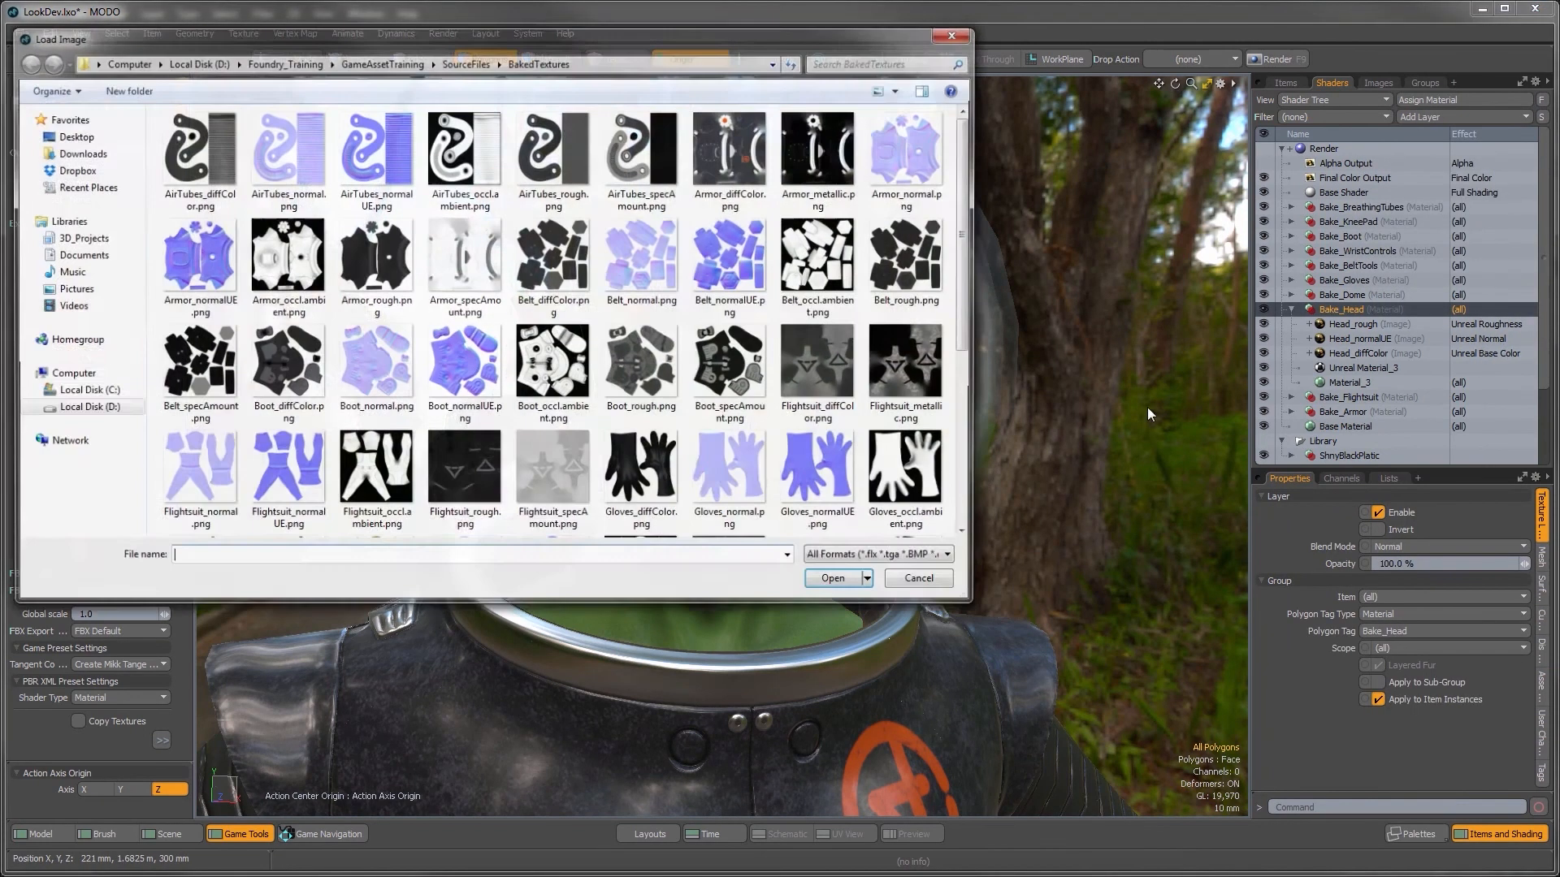
{"action": "left_click", "coordinate": [671, 452]}
{"action": "scroll", "coordinate": [671, 451], "scroll_direction": "down", "scroll_amount": 3}
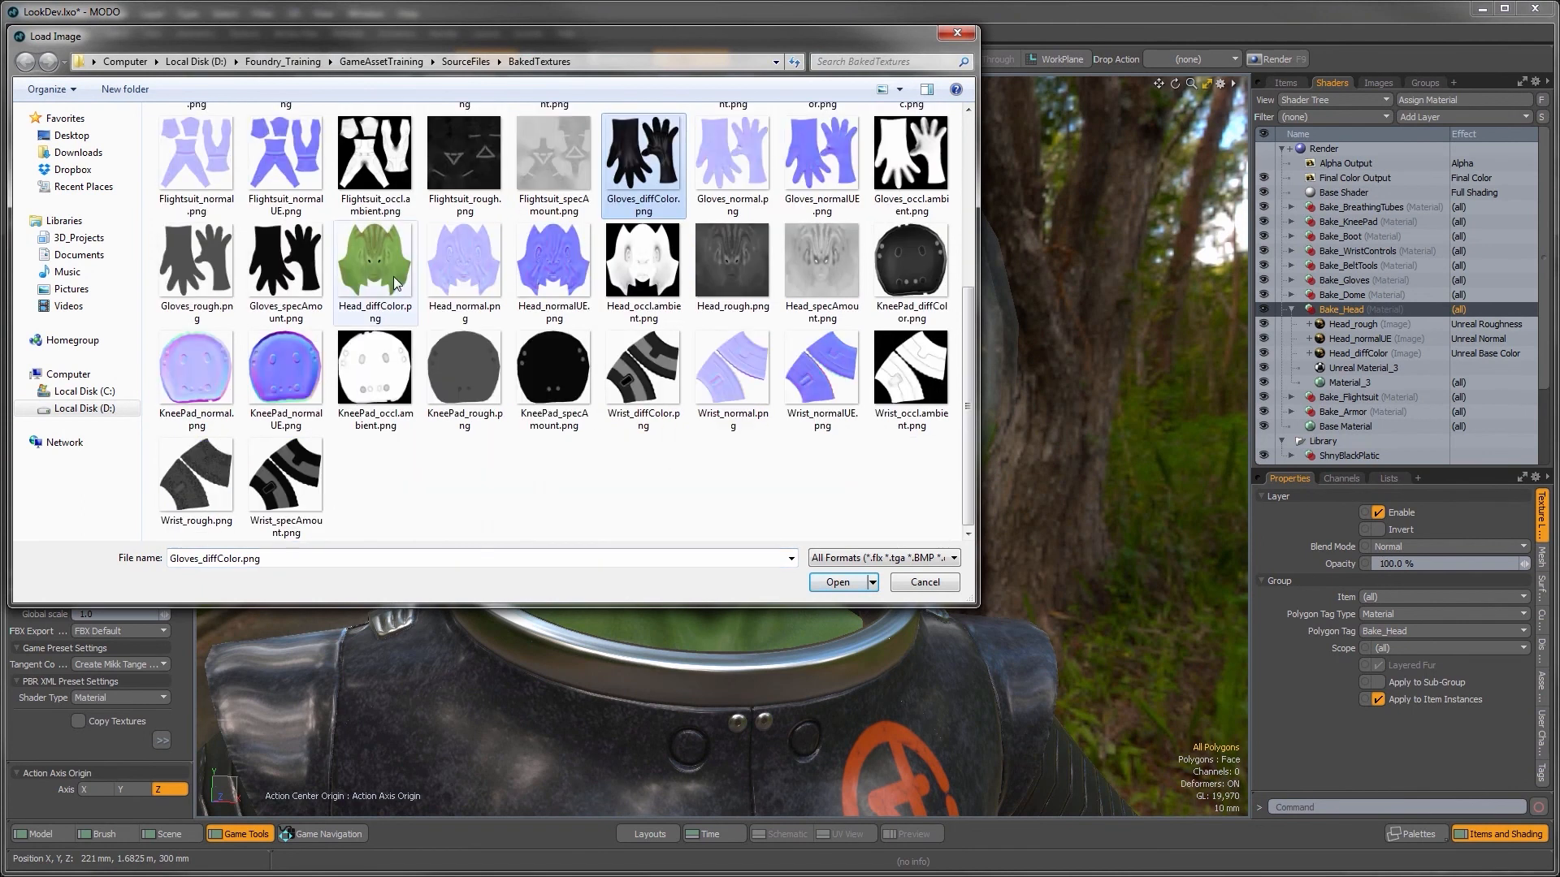
{"action": "left_click", "coordinate": [796, 253]}
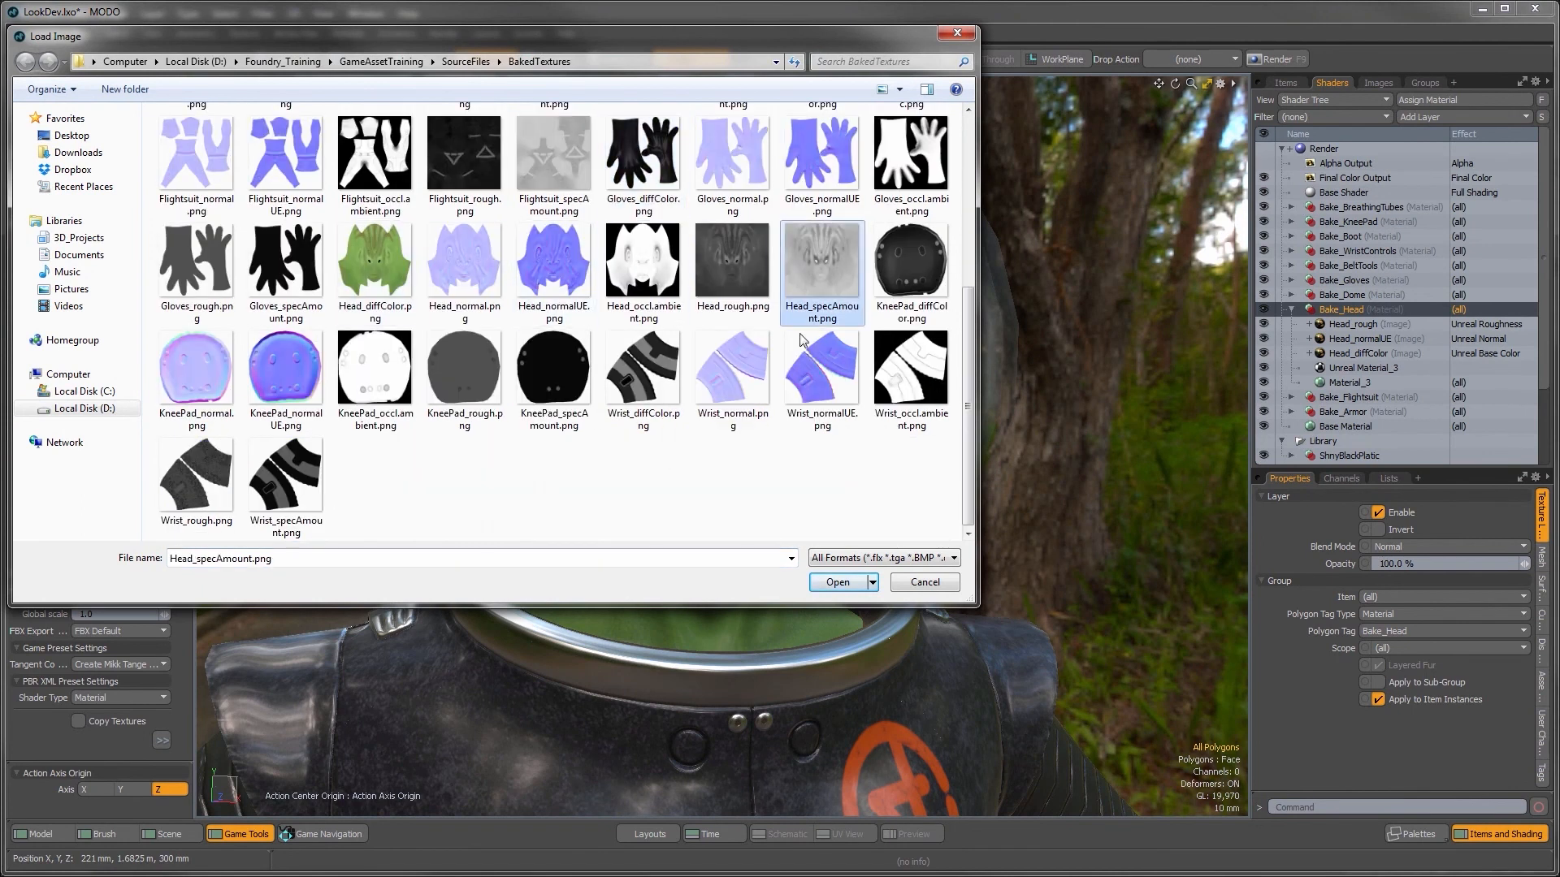
{"action": "left_click", "coordinate": [839, 582]}
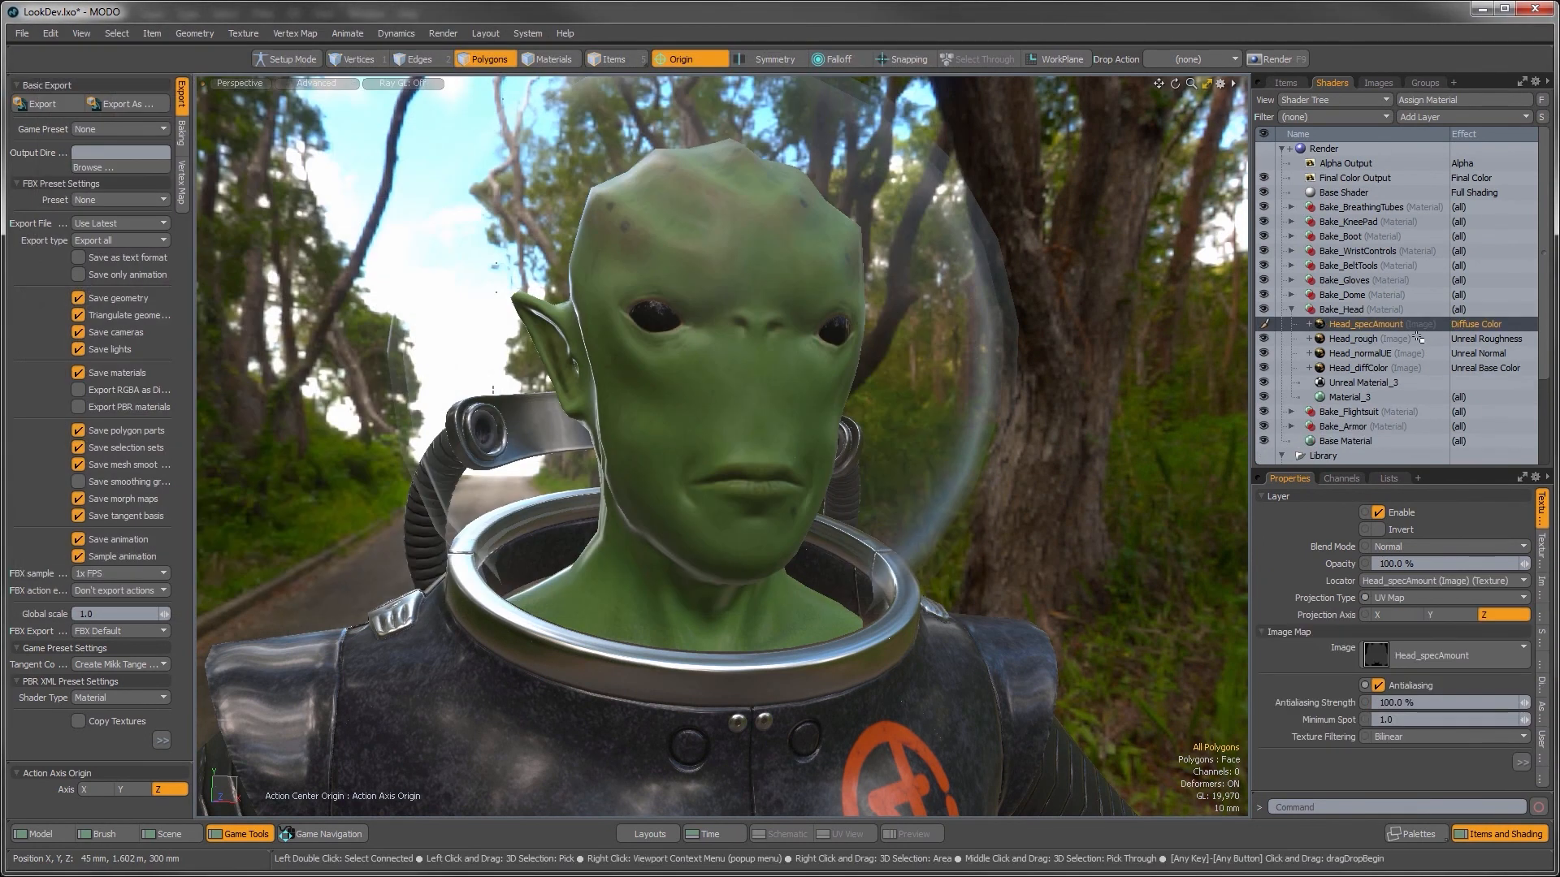
Step: Set the Head_specAmount layer's effect to Unreal Specular and view the head's highlights from several angles
{"action": "left_click", "coordinate": [1470, 324]}
{"action": "mouse_move", "coordinate": [1442, 461]}
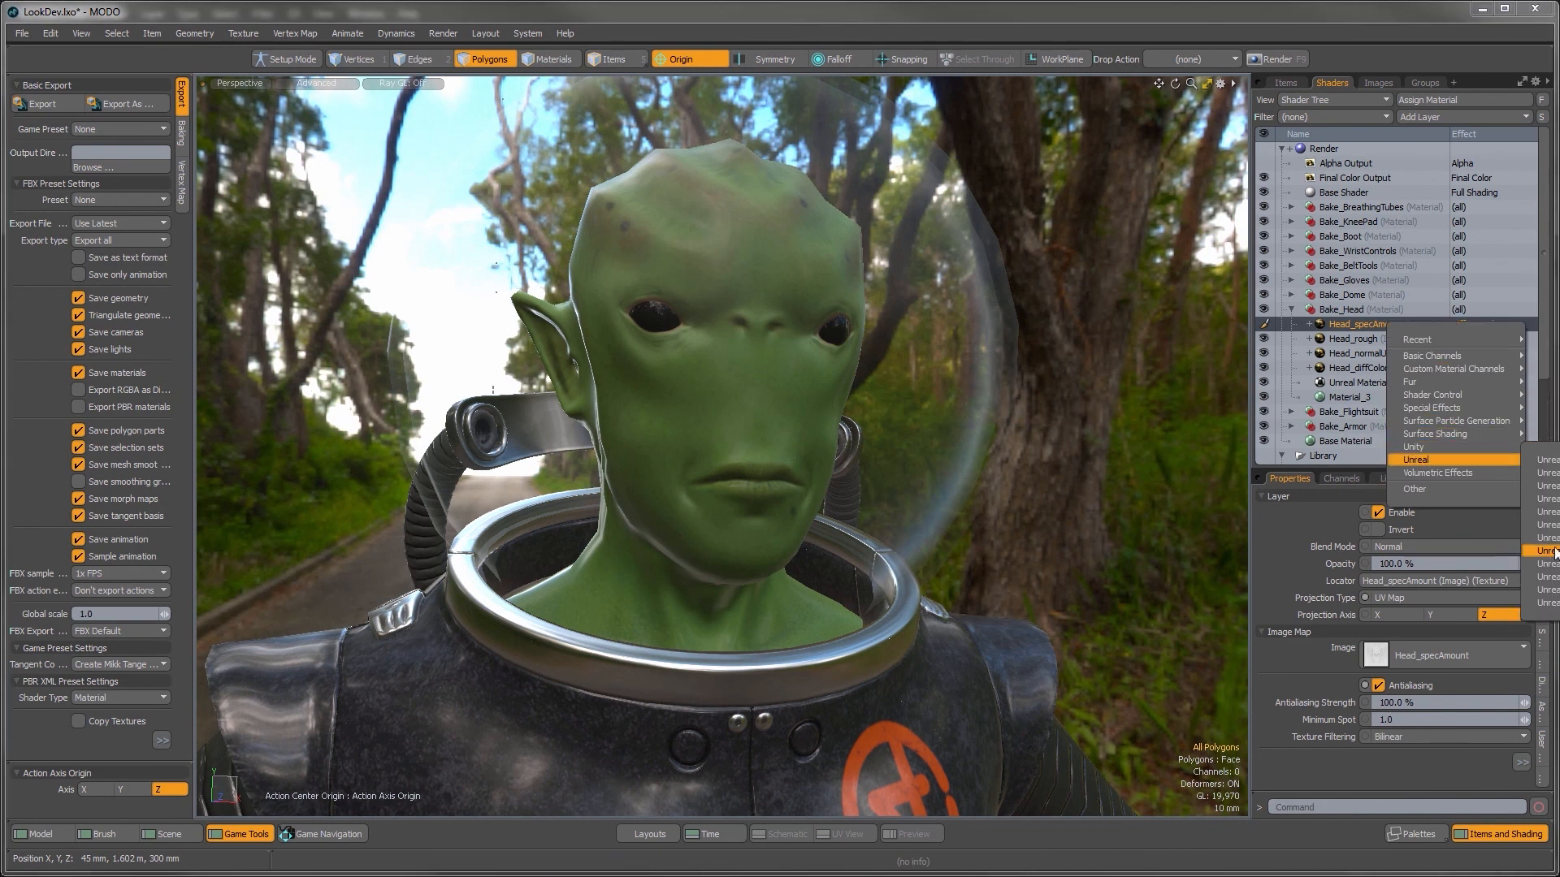
{"action": "left_click", "coordinate": [1540, 578]}
{"action": "mouse_move", "coordinate": [650, 467]}
{"action": "left_mouse_down", "text": "alt"}
{"action": "mouse_move", "coordinate": [776, 457]}
{"action": "mouse_move", "coordinate": [641, 488]}
{"action": "left_mouse_up", "text": "alt"}
{"action": "left_click_drag", "start_coordinate": [642, 487], "coordinate": [475, 578], "text": "alt"}
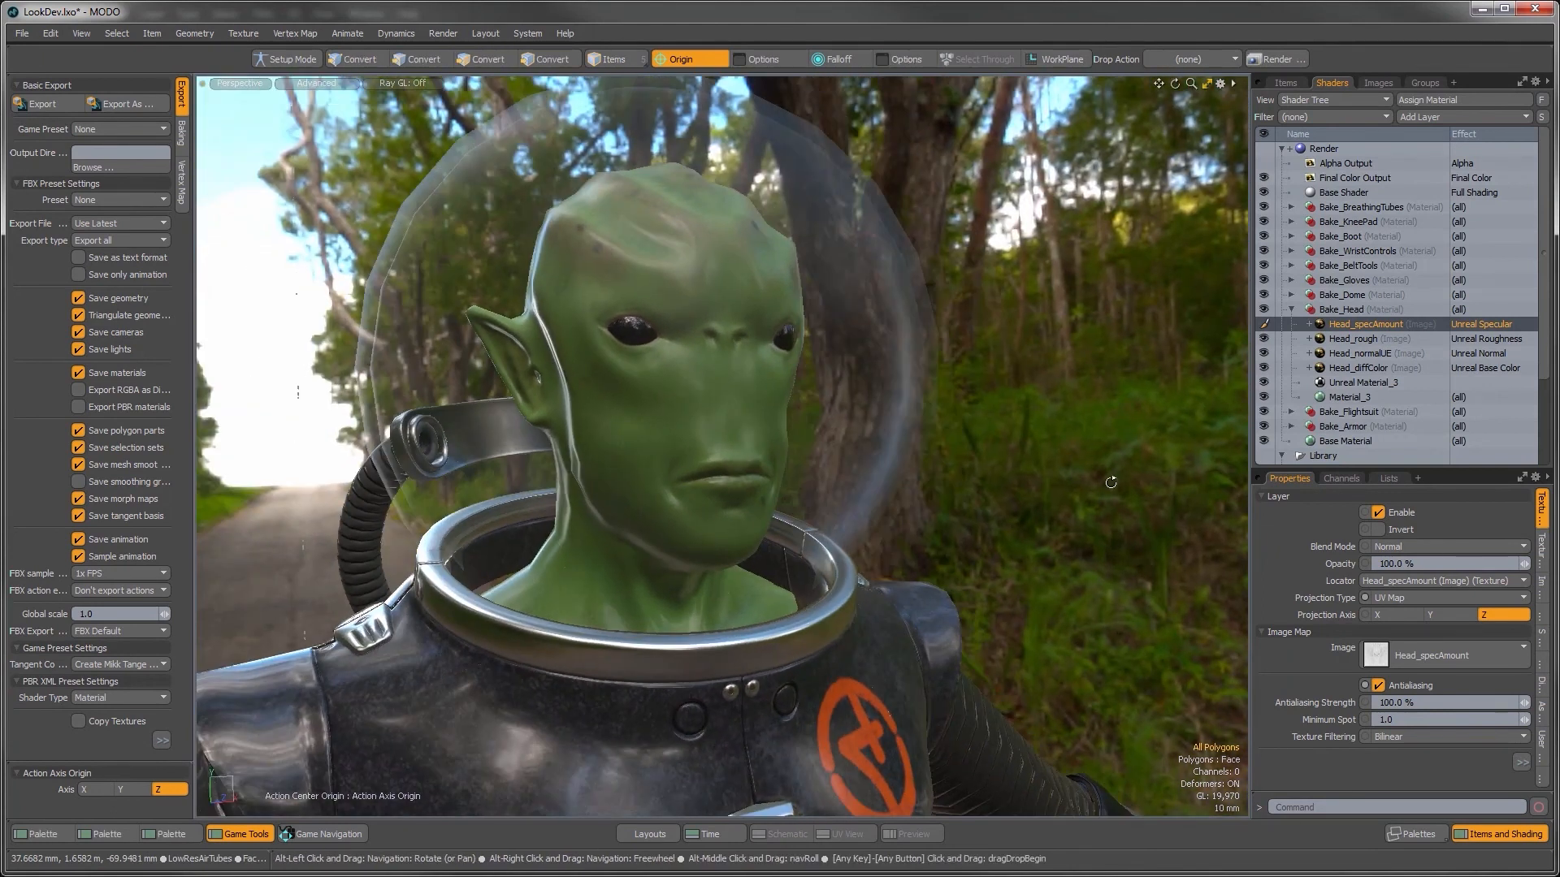
{"action": "left_click", "coordinate": [1350, 368]}
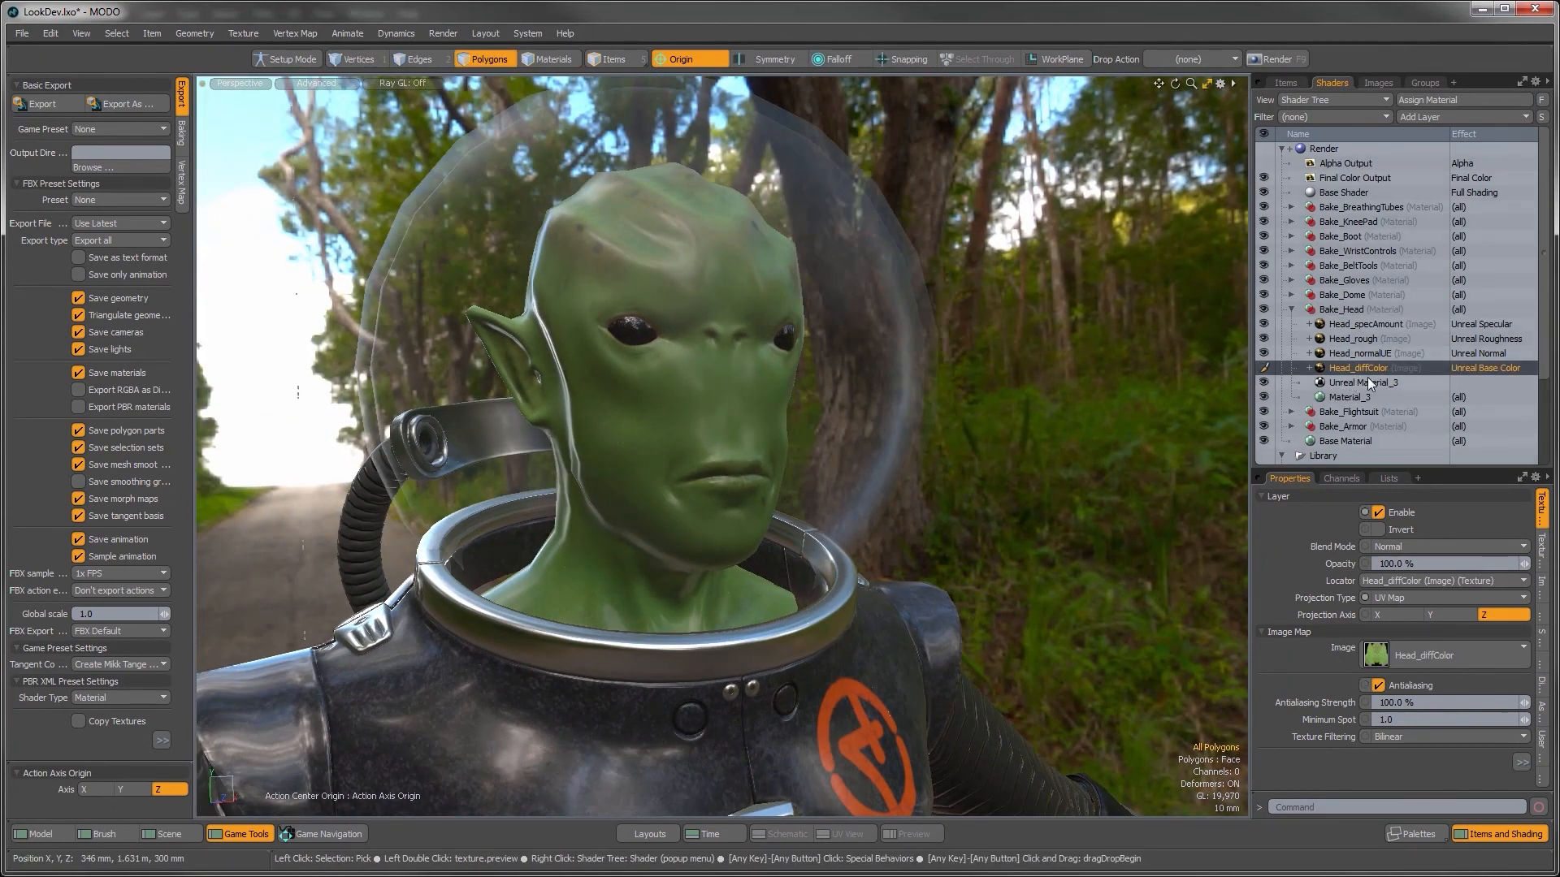
{"action": "left_click_drag", "start_coordinate": [532, 329], "coordinate": [820, 423], "text": "alt"}
{"action": "scroll", "coordinate": [800, 406], "scroll_direction": "up", "scroll_amount": 2}
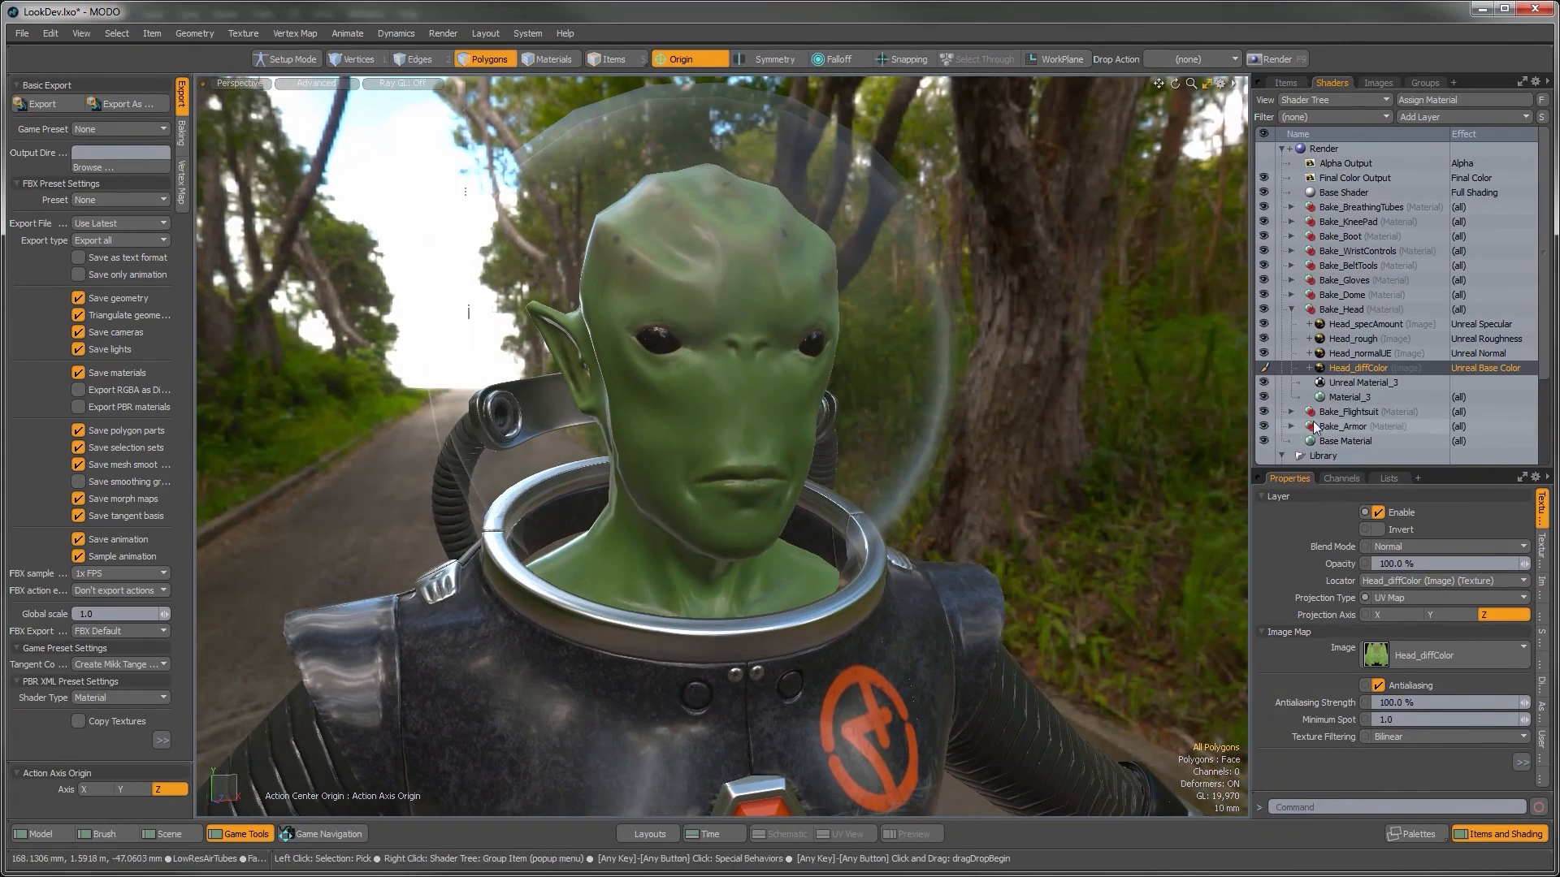
Step: Add Head_occl.ambient.png from the BakedTextures folder as an image map in the Bake_Head material
{"action": "left_click", "coordinate": [1343, 310]}
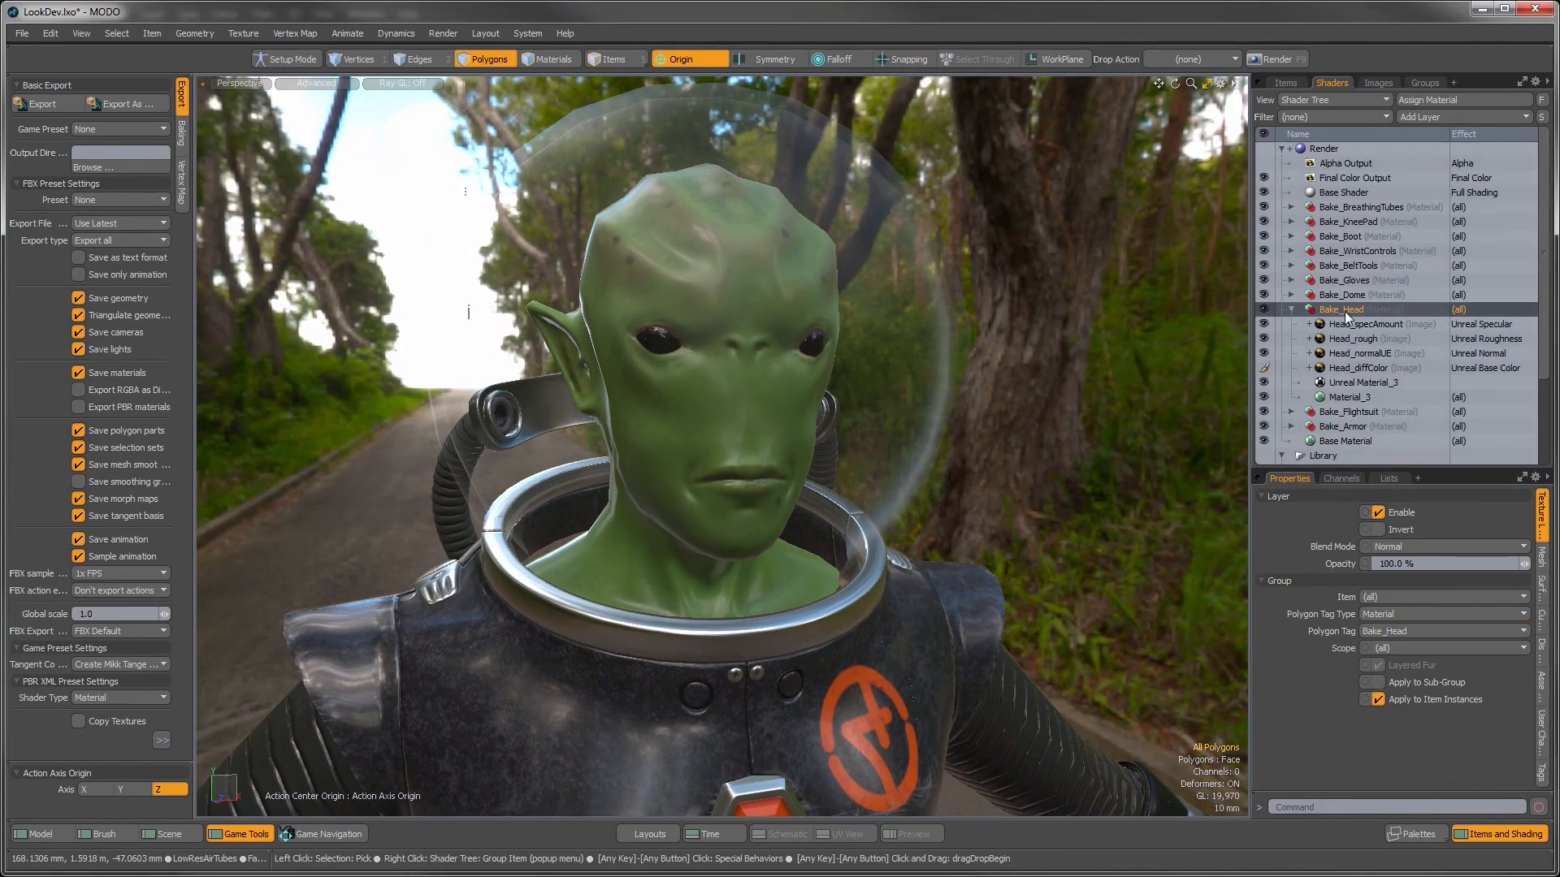
{"action": "left_click", "coordinate": [1412, 115]}
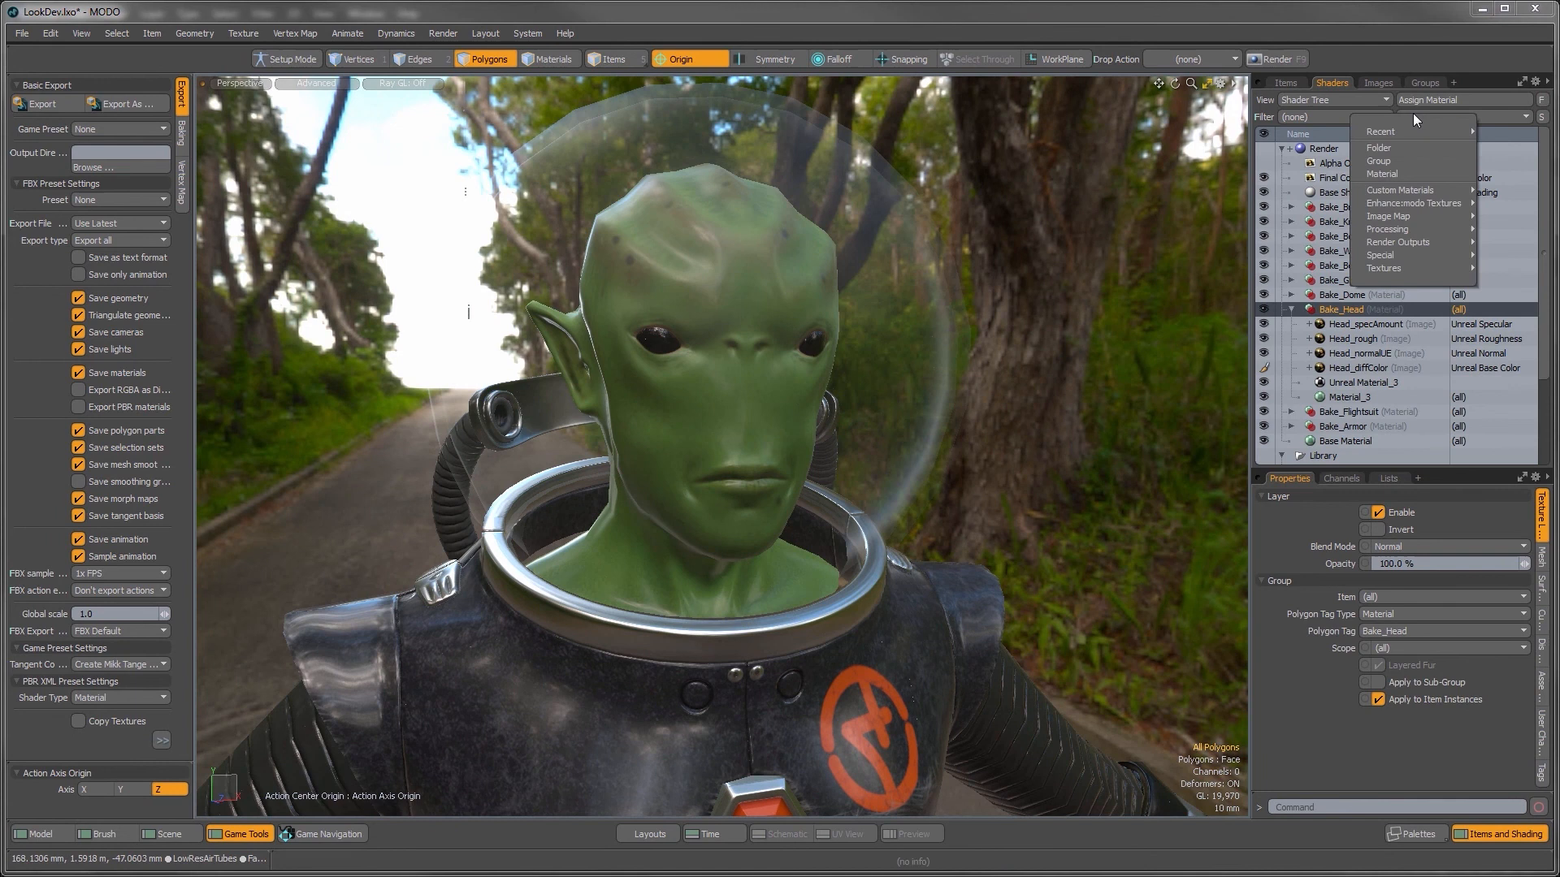
{"action": "left_click", "coordinate": [1391, 216]}
{"action": "left_click", "coordinate": [723, 447]}
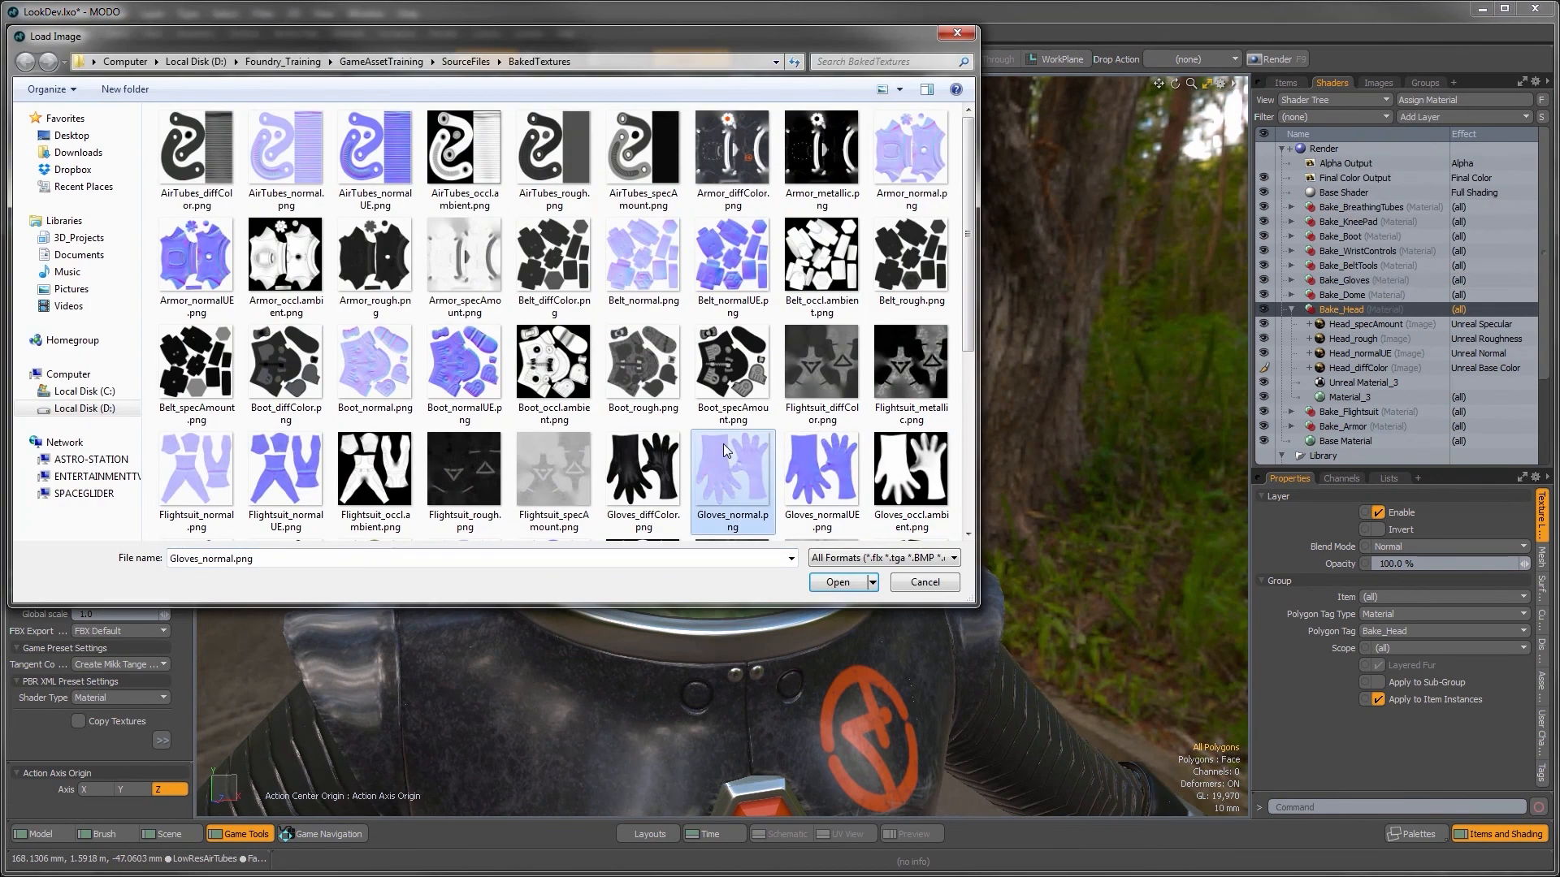
{"action": "scroll", "coordinate": [723, 443], "scroll_direction": "down", "scroll_amount": 3}
{"action": "left_click", "coordinate": [650, 285]}
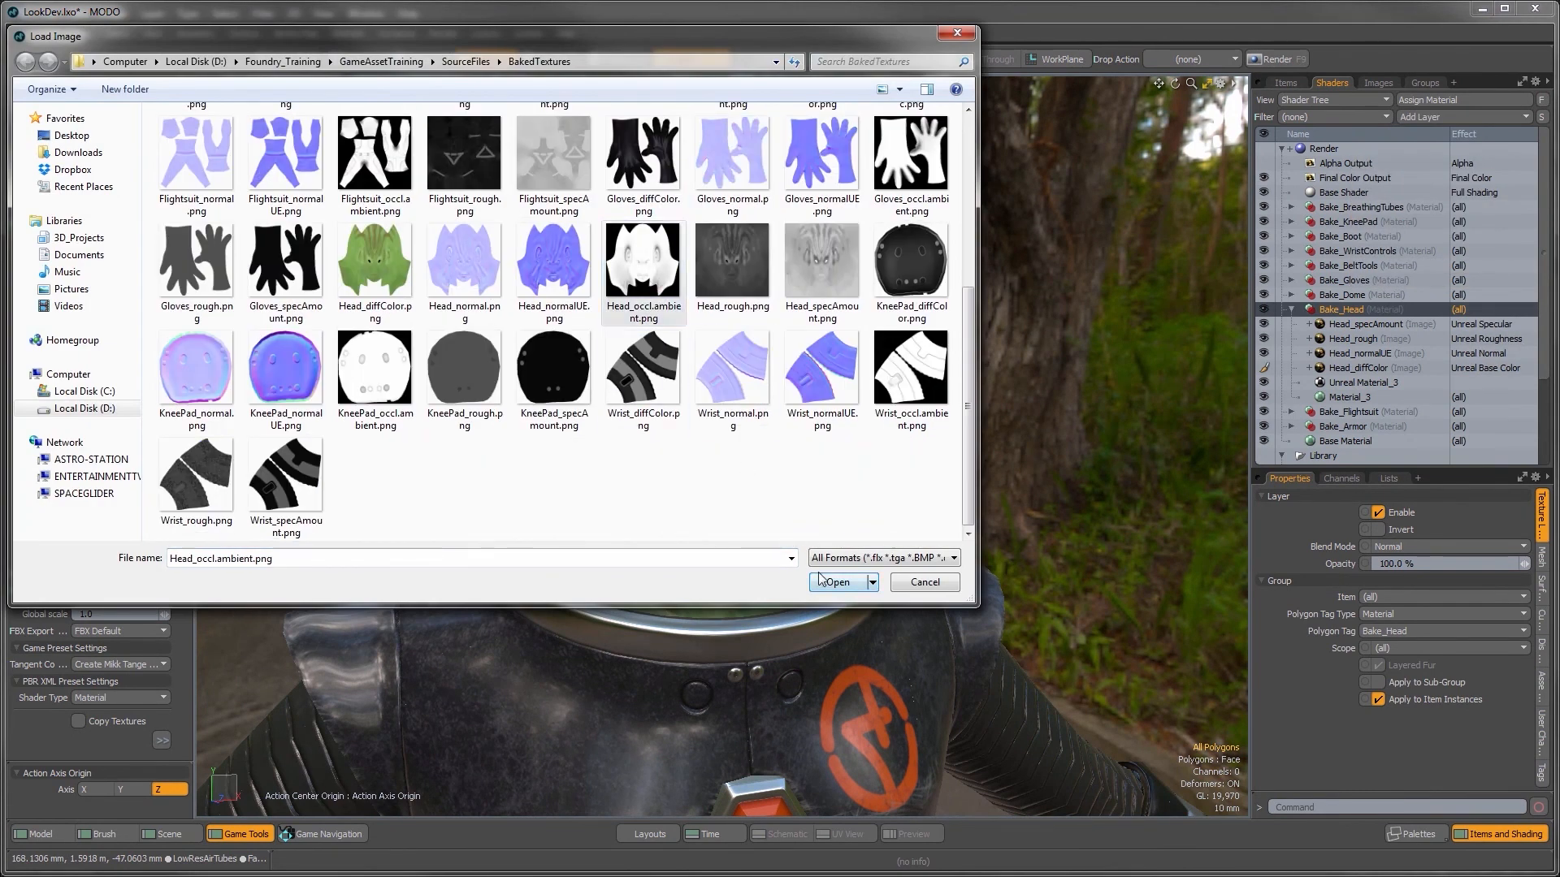
{"action": "left_click", "coordinate": [836, 582]}
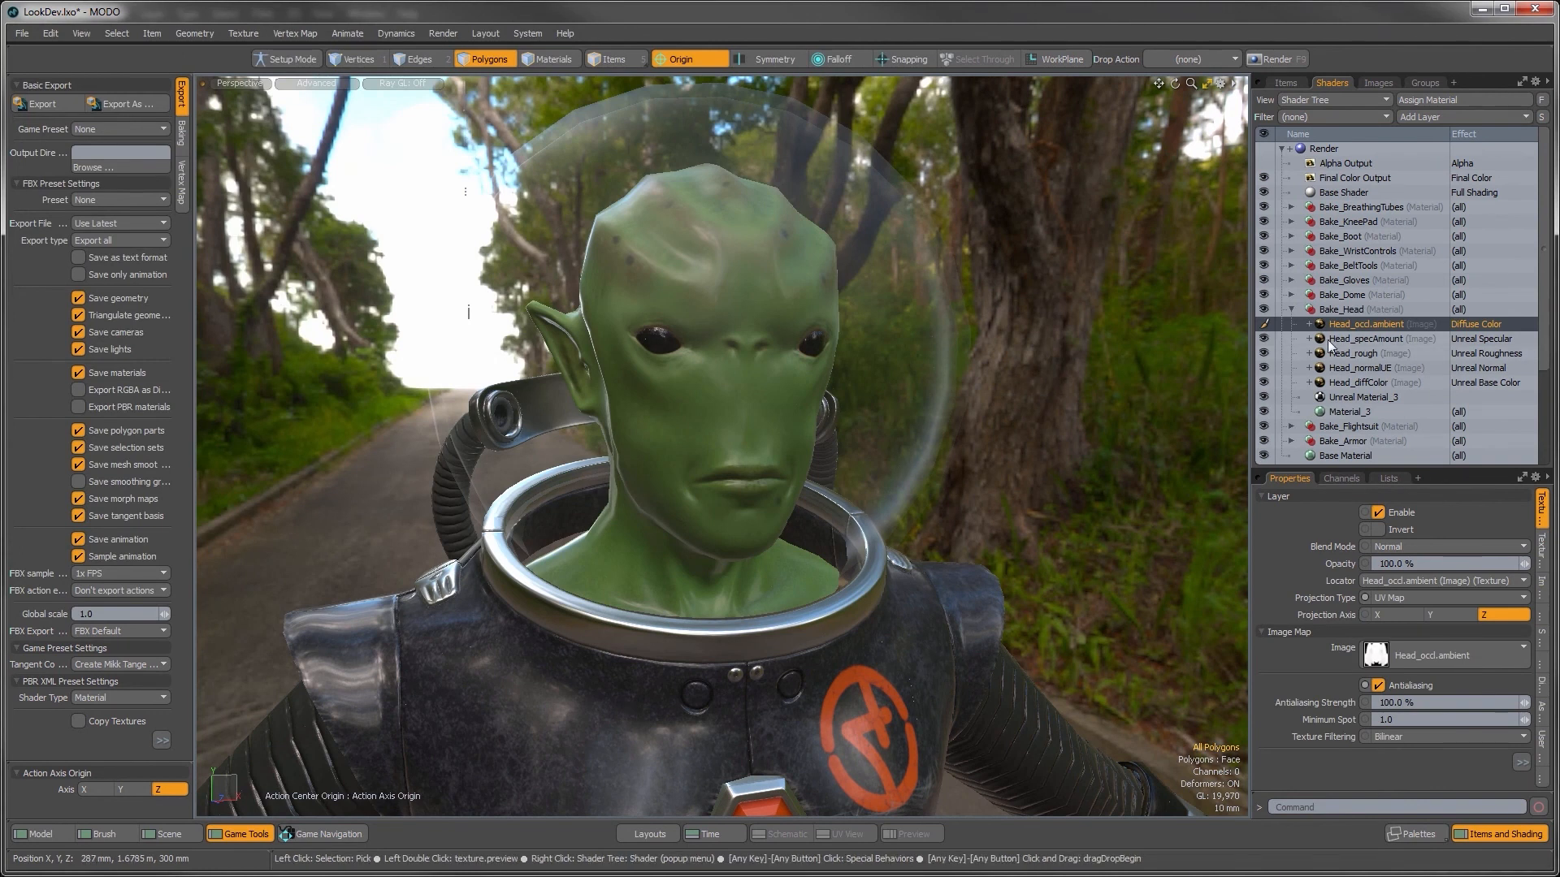
Step: Set the Head_occl.ambient layer's effect to Unreal Ambient Occlusion and view the whole character from the front
{"action": "left_click", "coordinate": [1446, 322]}
{"action": "mouse_move", "coordinate": [1436, 454]}
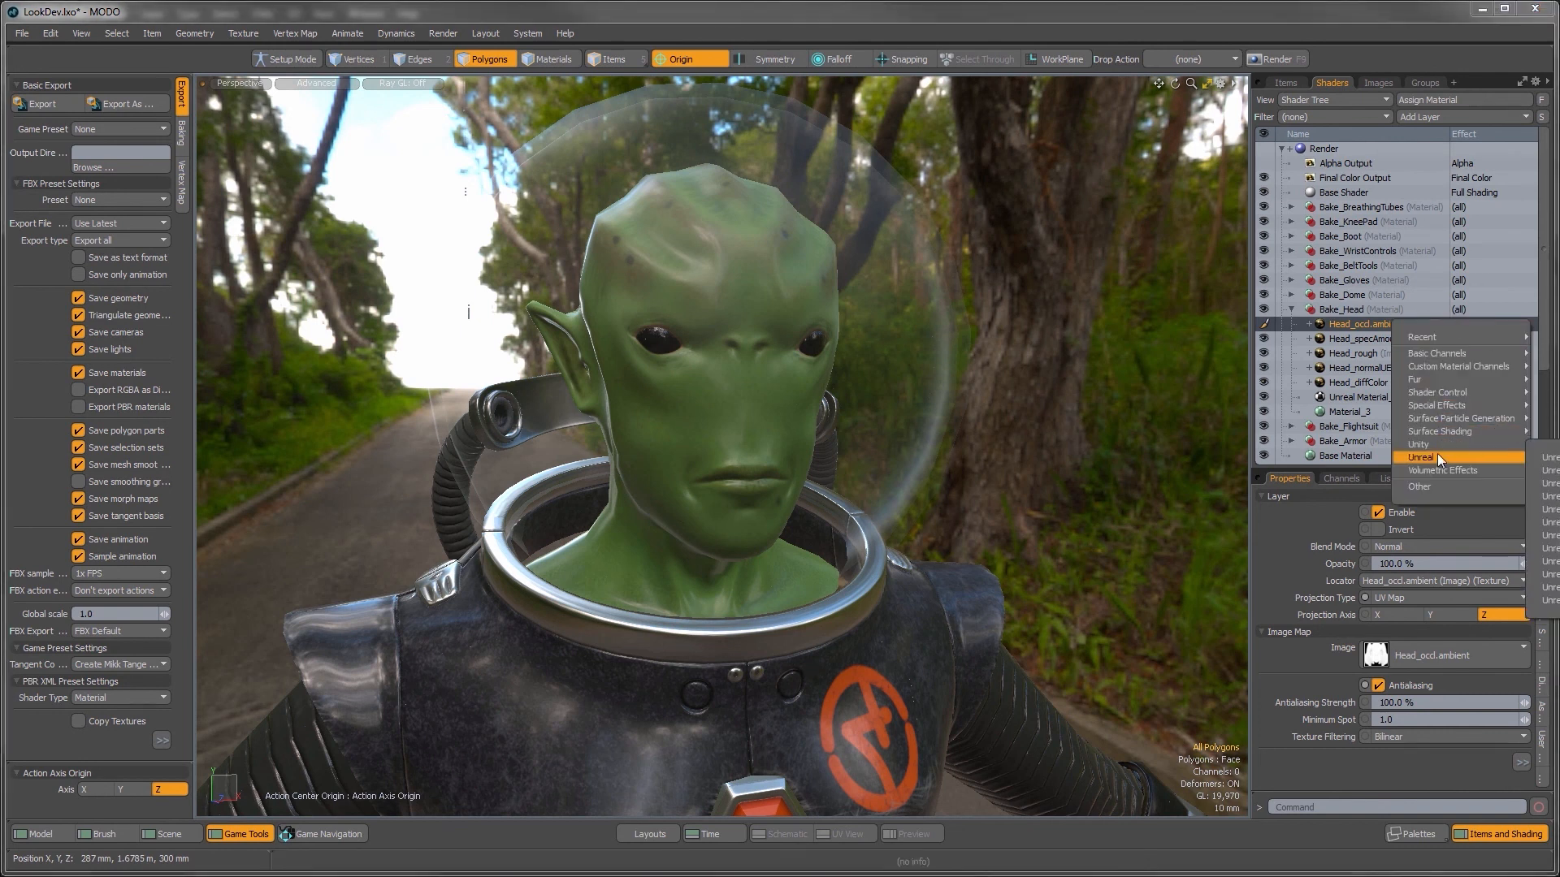
{"action": "left_click", "coordinate": [1543, 458]}
{"action": "left_click_drag", "start_coordinate": [845, 426], "coordinate": [675, 576], "text": "alt"}
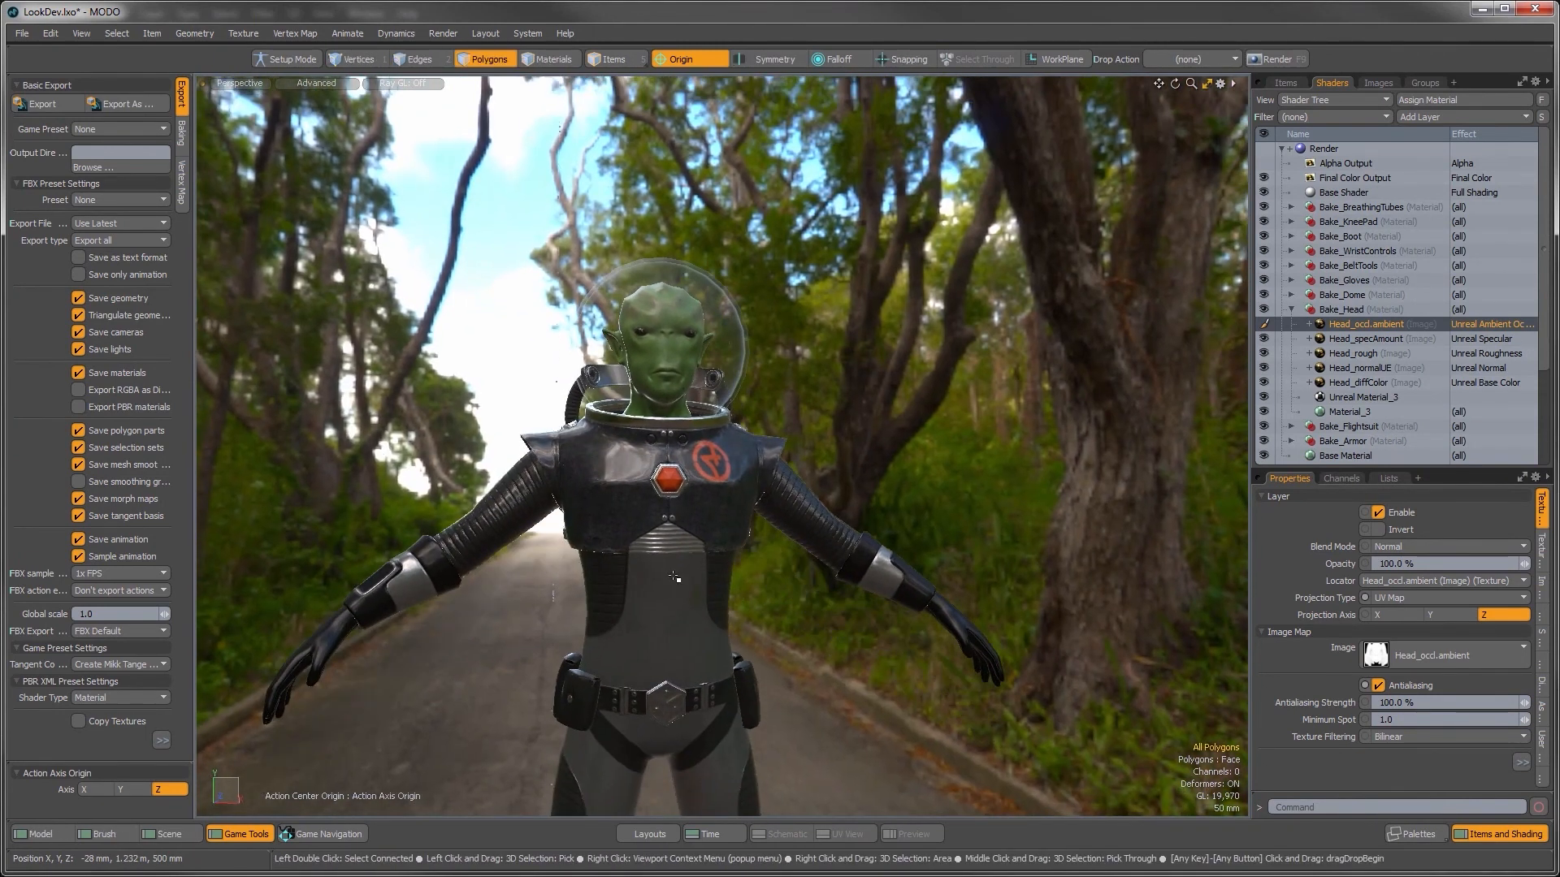
{"action": "left_click_drag", "start_coordinate": [663, 630], "coordinate": [650, 488], "text": "alt+shift"}
{"action": "left_click_drag", "start_coordinate": [650, 487], "coordinate": [659, 402], "text": "alt"}
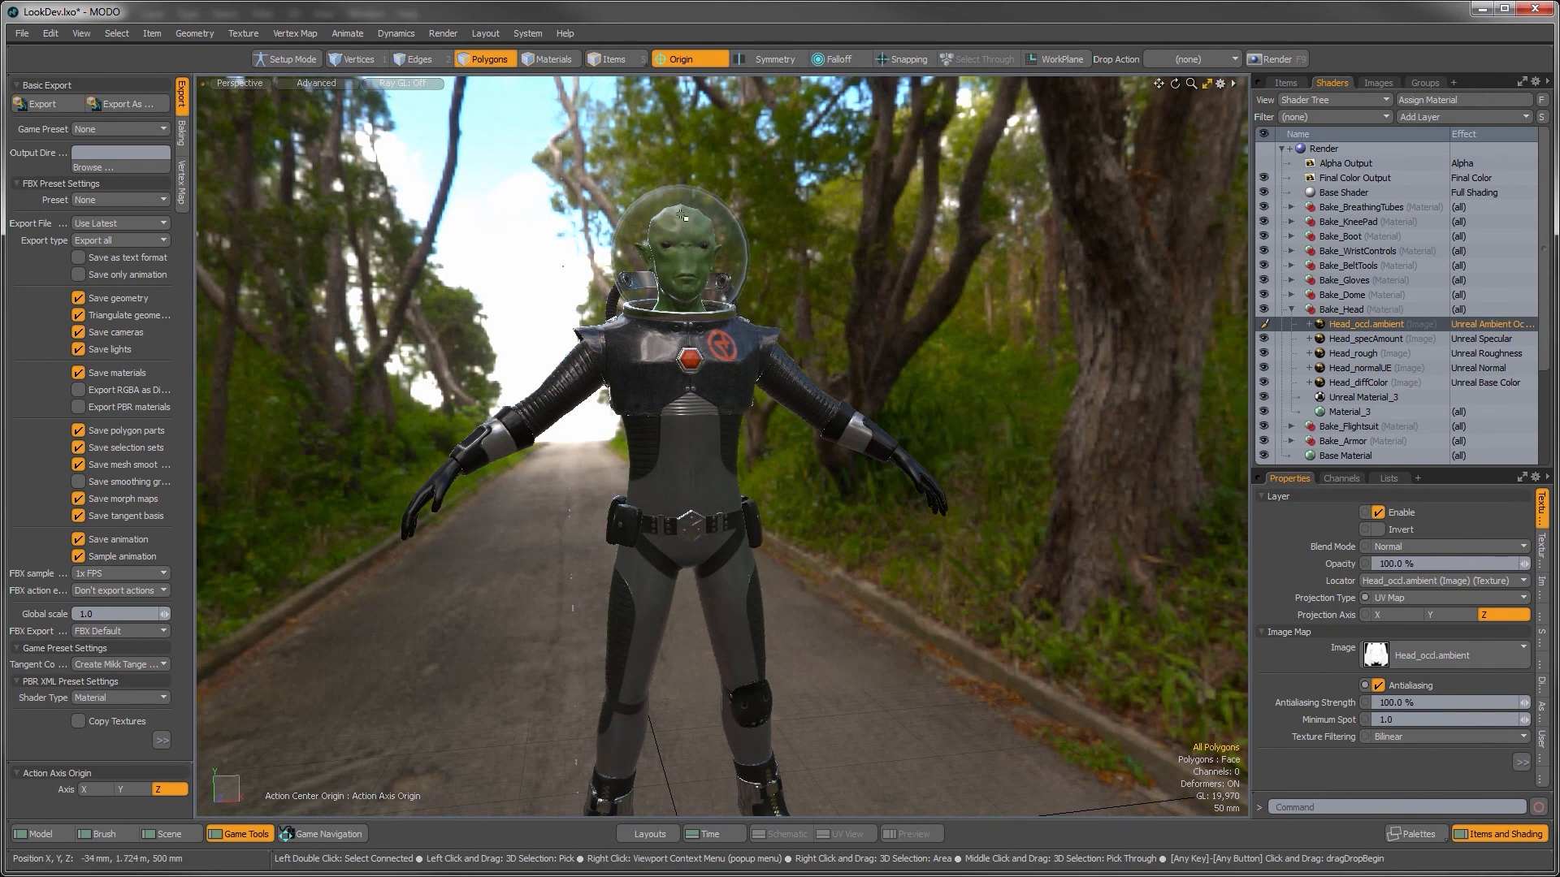
Step: Collapse the Bake_Head material, expand Bake_Dome, and add an Unreal material to it
{"action": "left_click", "coordinate": [1291, 309]}
{"action": "left_click", "coordinate": [1292, 294]}
{"action": "left_click", "coordinate": [1340, 295]}
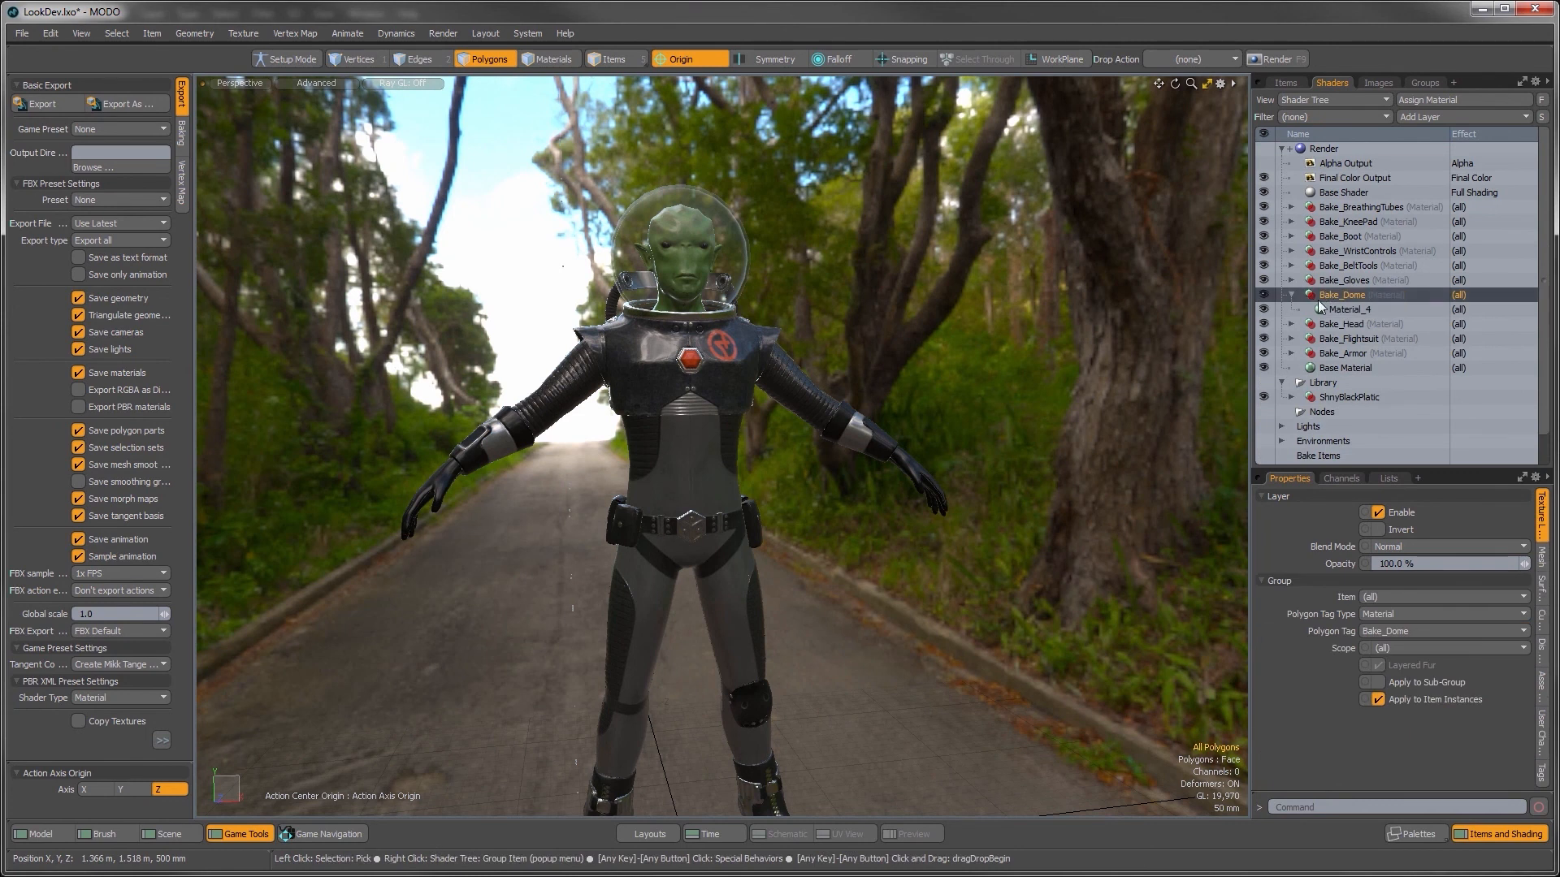
{"action": "left_click_drag", "start_coordinate": [688, 236], "coordinate": [820, 244], "text": "ctrl+alt"}
{"action": "left_click_drag", "start_coordinate": [820, 244], "coordinate": [908, 415], "text": "alt"}
{"action": "left_click", "coordinate": [1426, 112]}
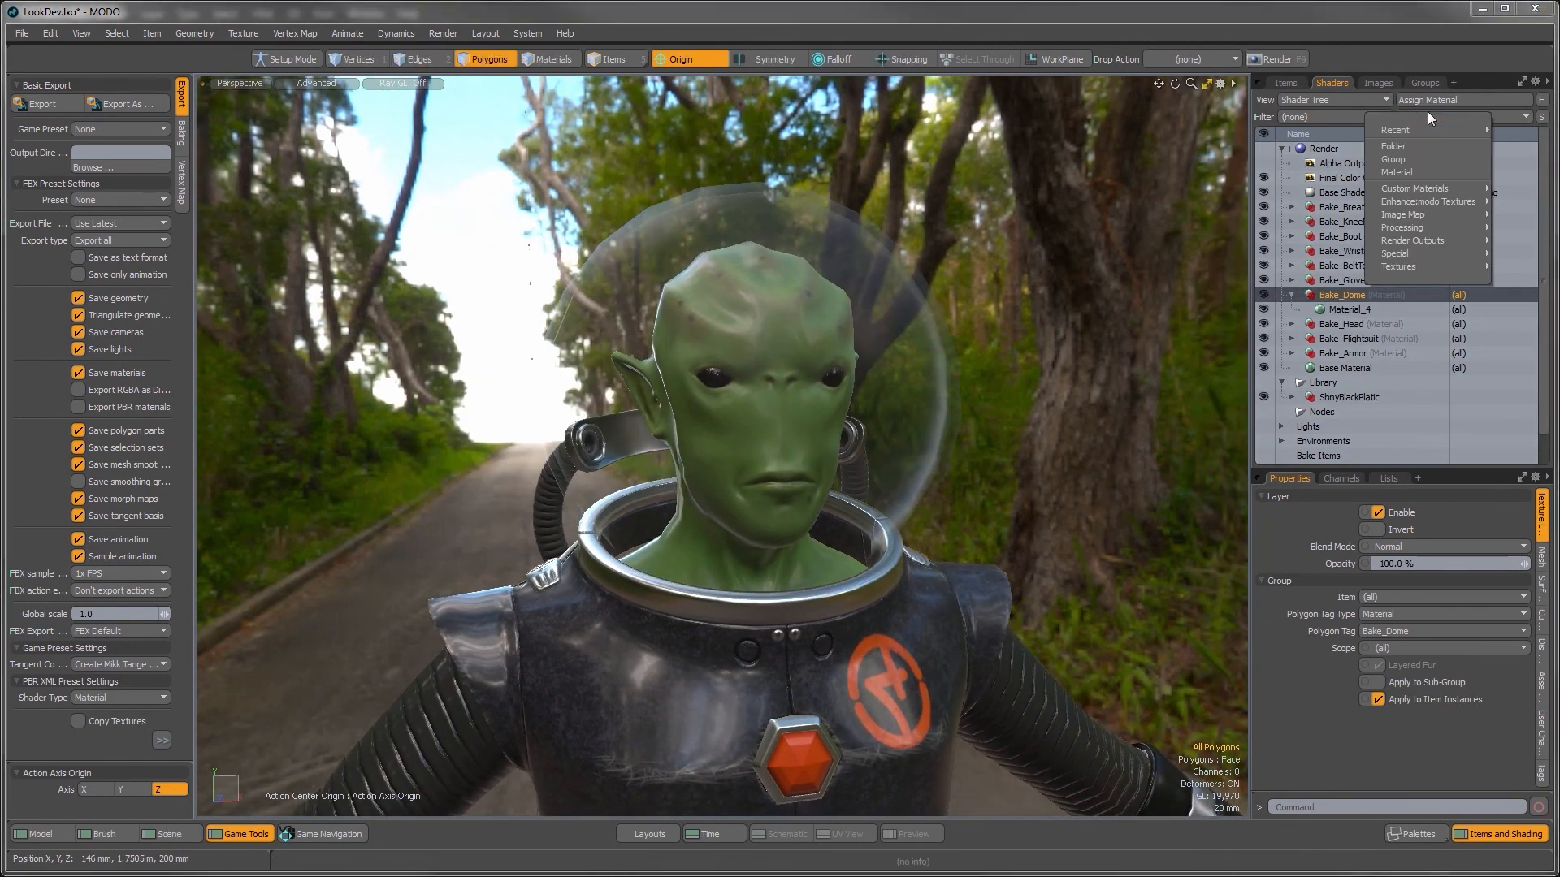
{"action": "mouse_move", "coordinate": [1421, 135]}
{"action": "left_click", "coordinate": [1523, 143]}
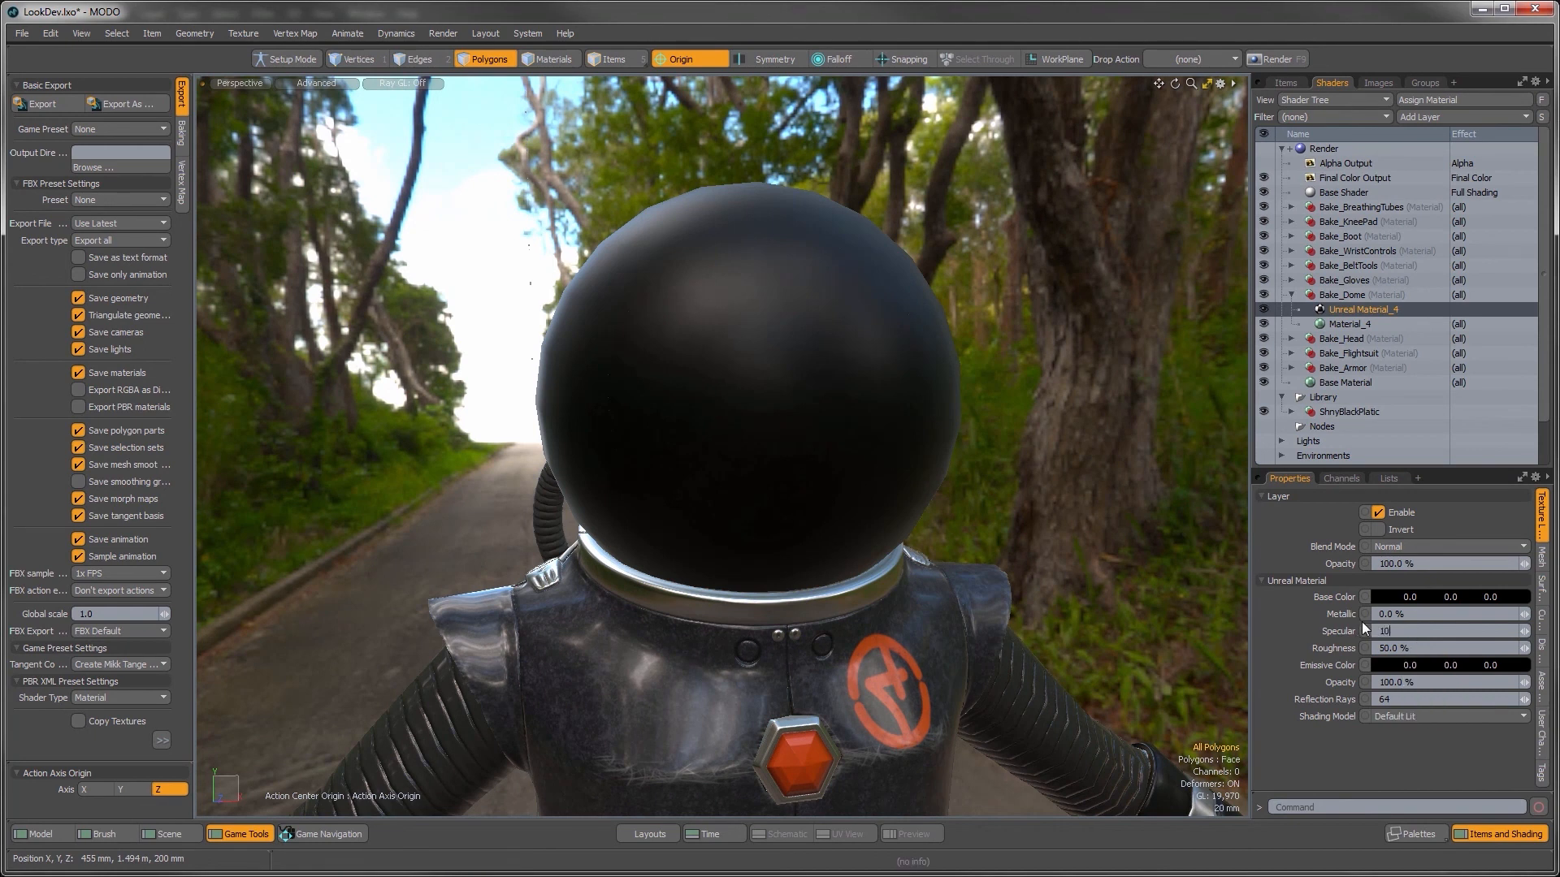
Step: Set the dome's Unreal material specular to 100% and roughness to 3%, and check the reflections on the dome
{"action": "key", "text": "Return"}
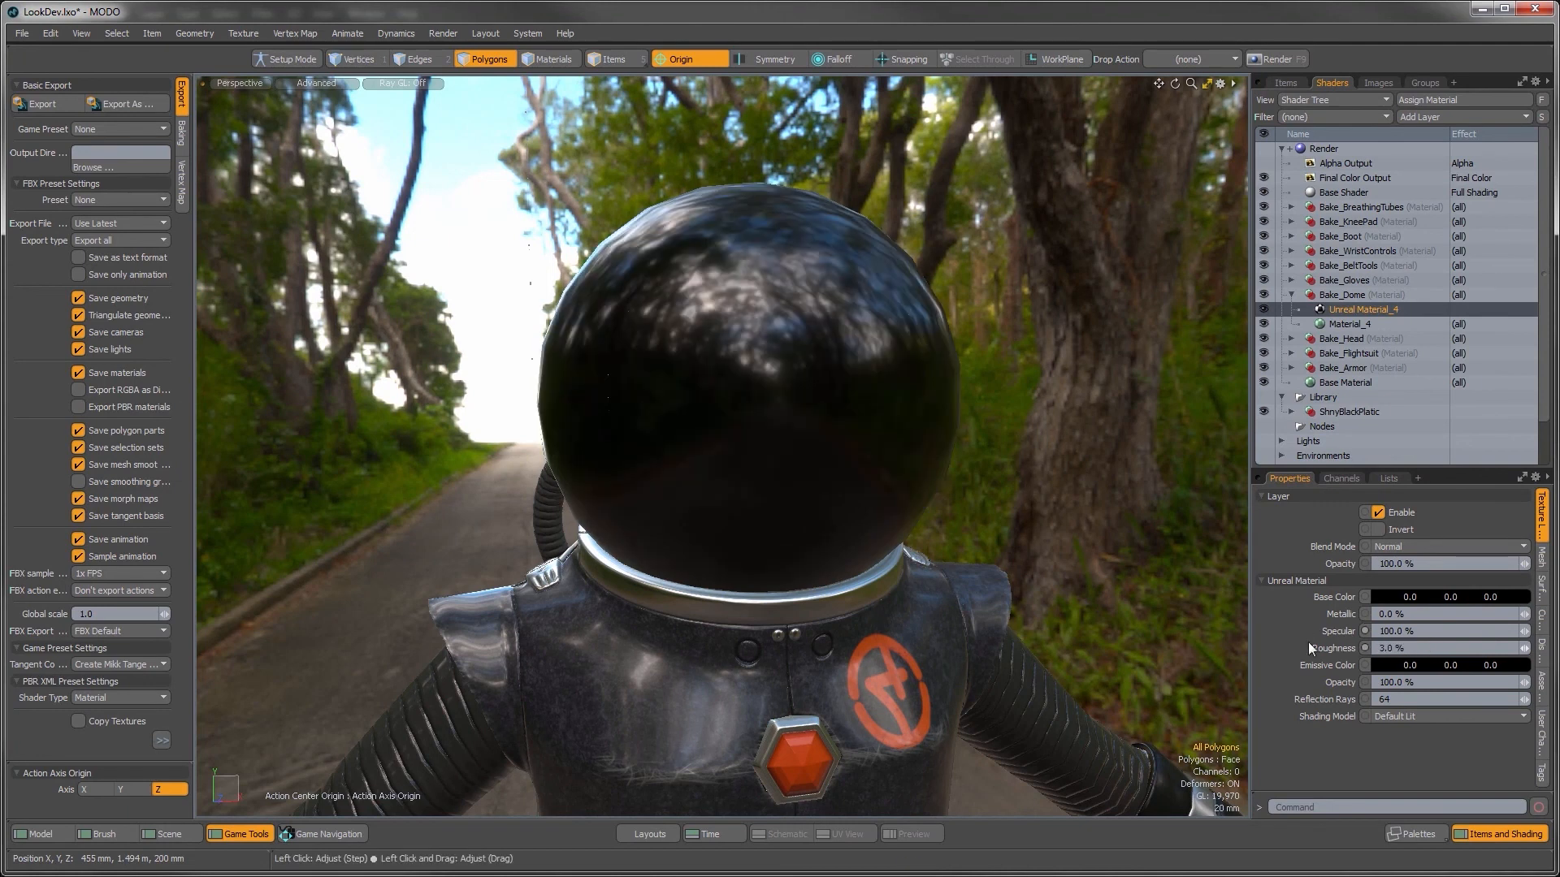
{"action": "left_click_drag", "start_coordinate": [818, 485], "coordinate": [787, 460], "text": "alt"}
{"action": "left_click_drag", "start_coordinate": [881, 557], "coordinate": [853, 519], "text": "alt+shift"}
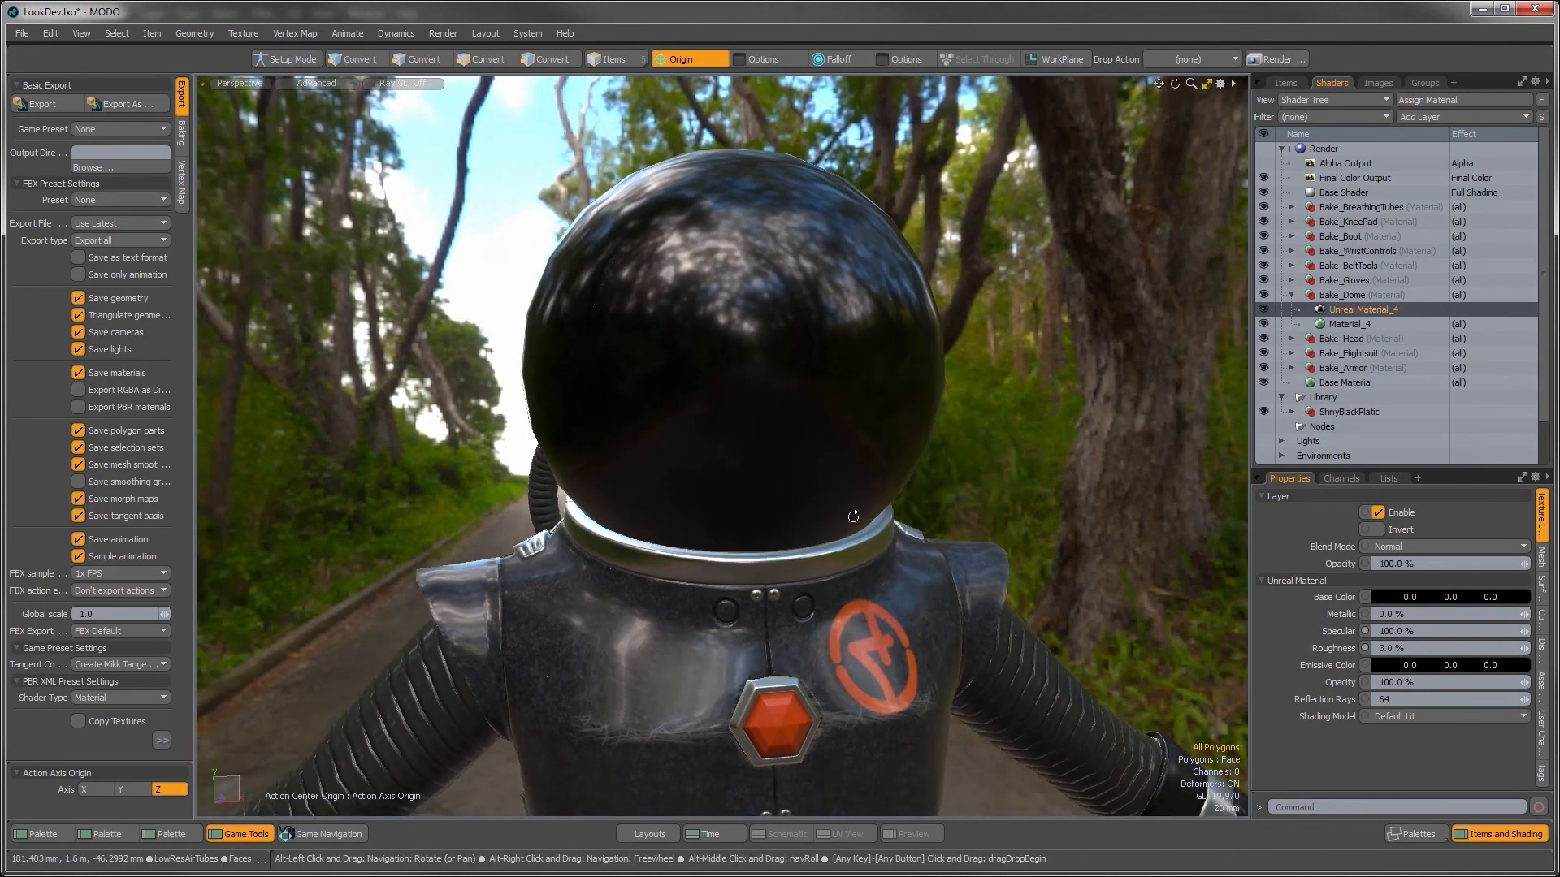
Step: Lower the dome's Unreal material opacity to 29.5% so the head shows through the glass
{"action": "left_click", "coordinate": [1406, 683]}
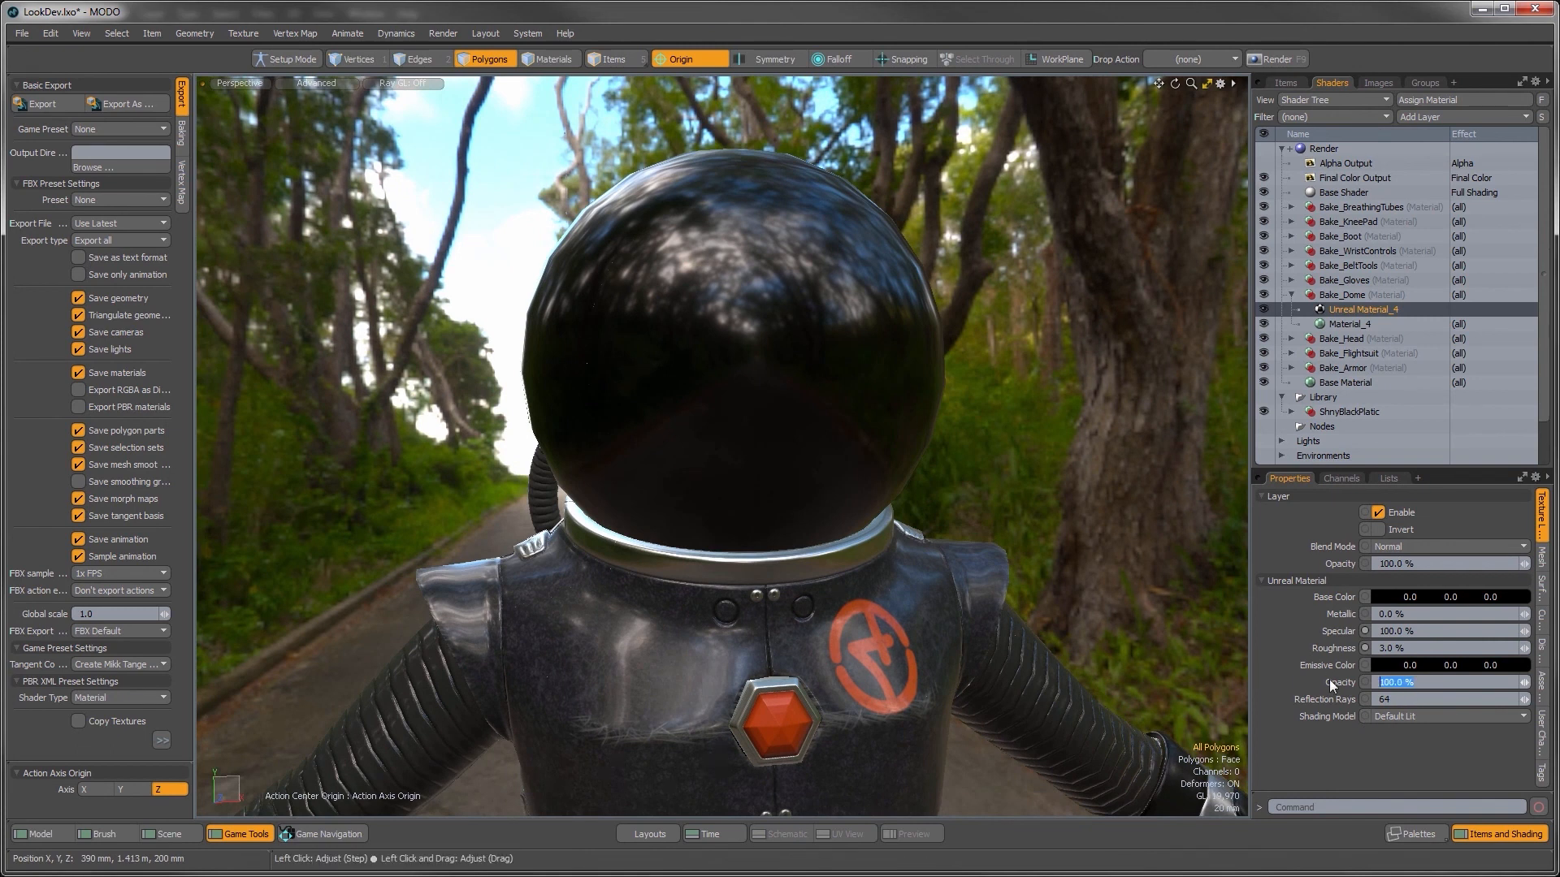
{"action": "type", "text": "4"}
{"action": "key", "text": "Return"}
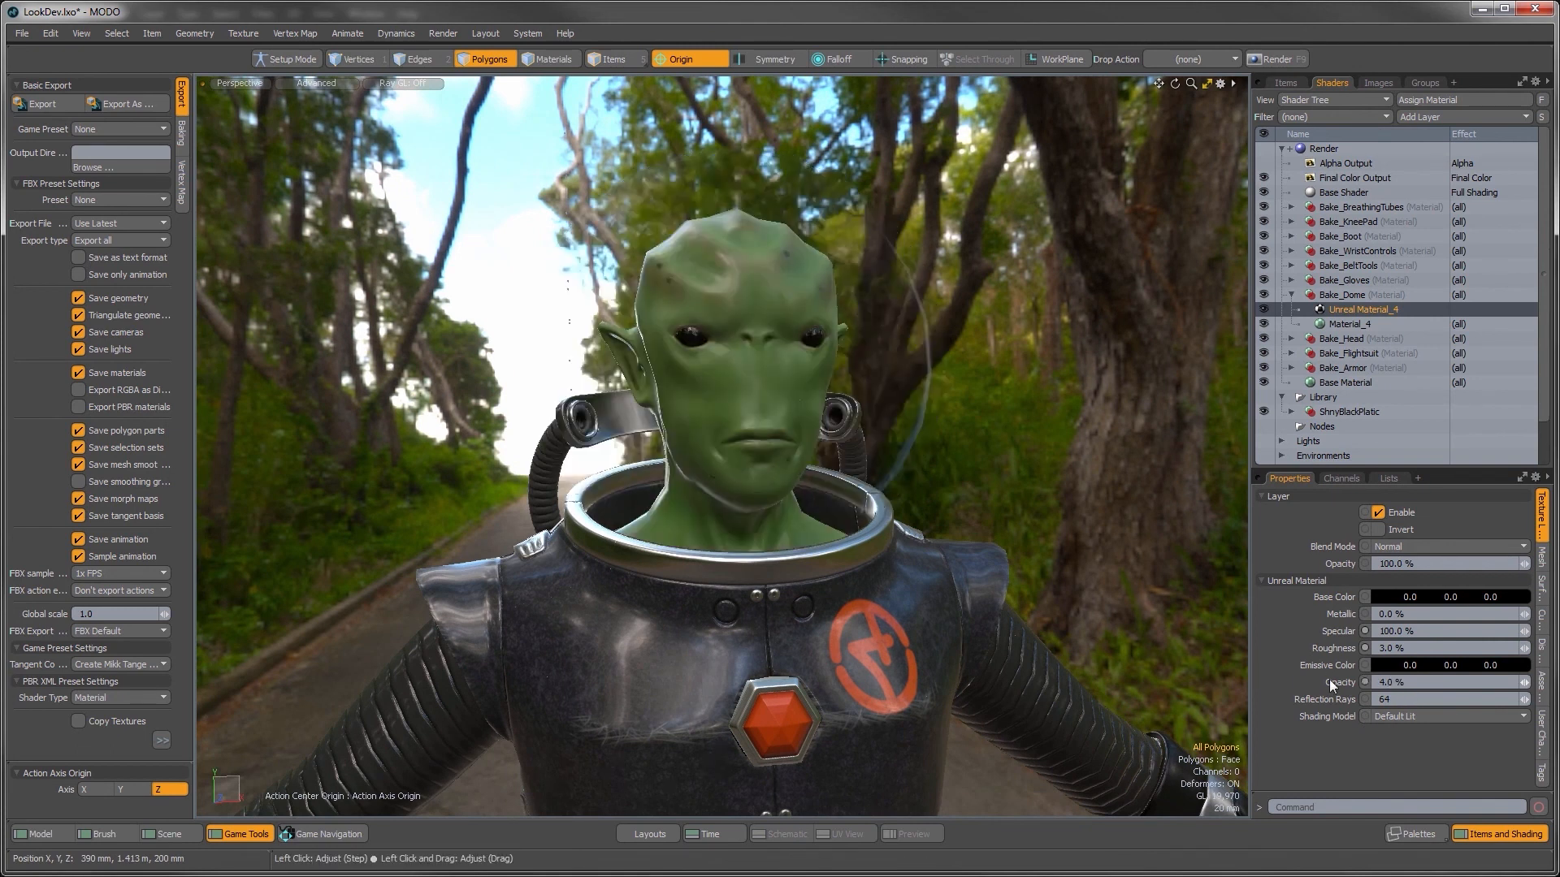
{"action": "left_click_drag", "start_coordinate": [661, 529], "coordinate": [773, 469], "text": "alt"}
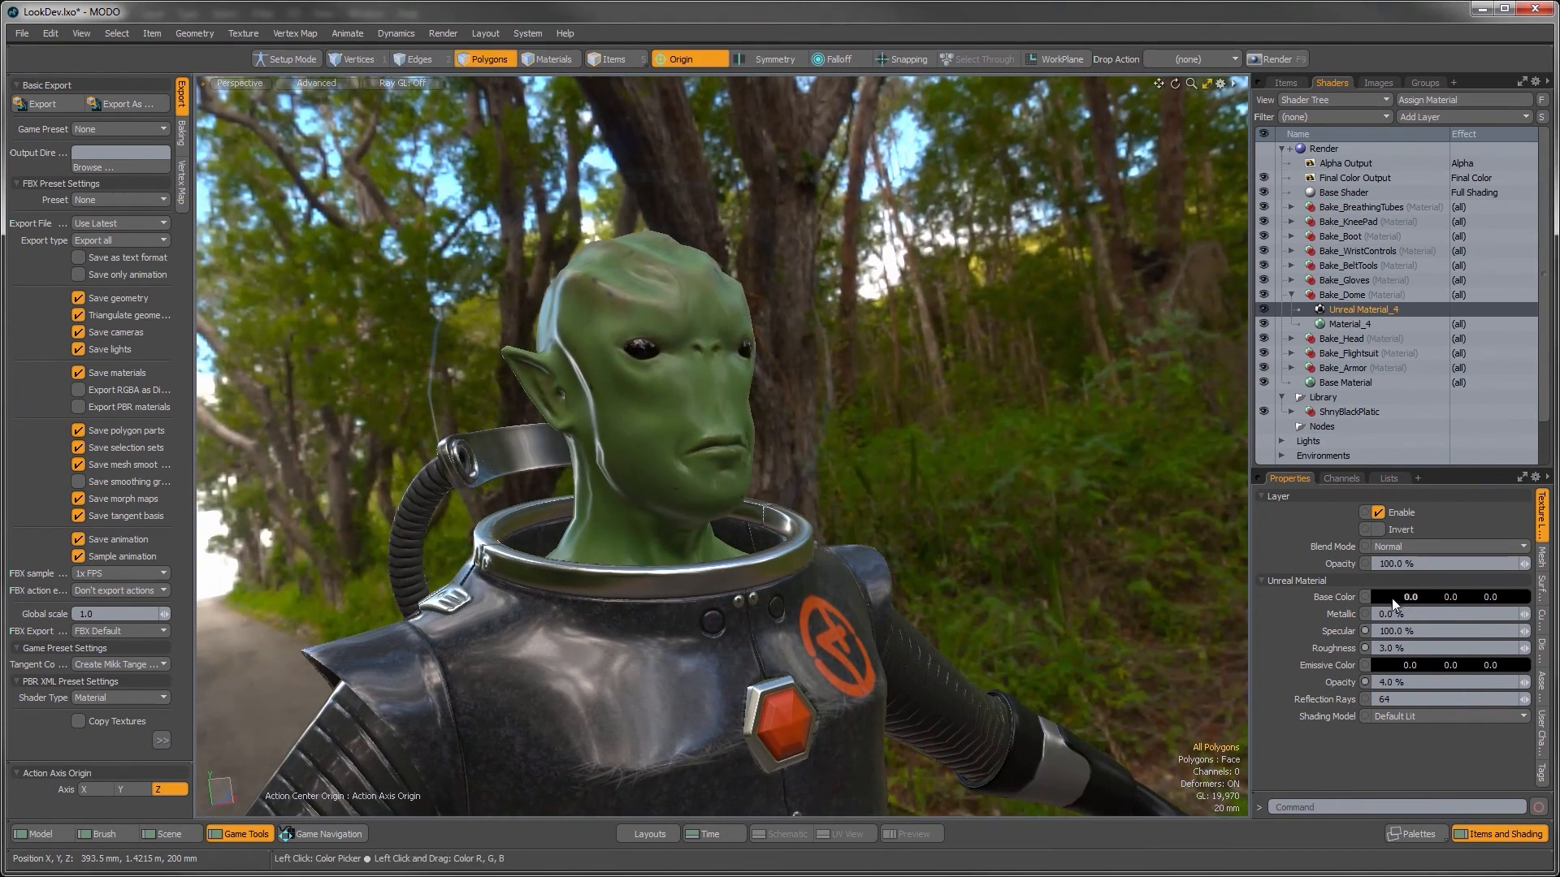
{"action": "mouse_move", "coordinate": [1522, 688]}
{"action": "left_mouse_down"}
{"action": "mouse_move", "coordinate": [1542, 689]}
{"action": "mouse_move", "coordinate": [1524, 684]}
{"action": "left_mouse_up"}
{"action": "left_click_drag", "start_coordinate": [849, 461], "coordinate": [683, 533], "text": "alt"}
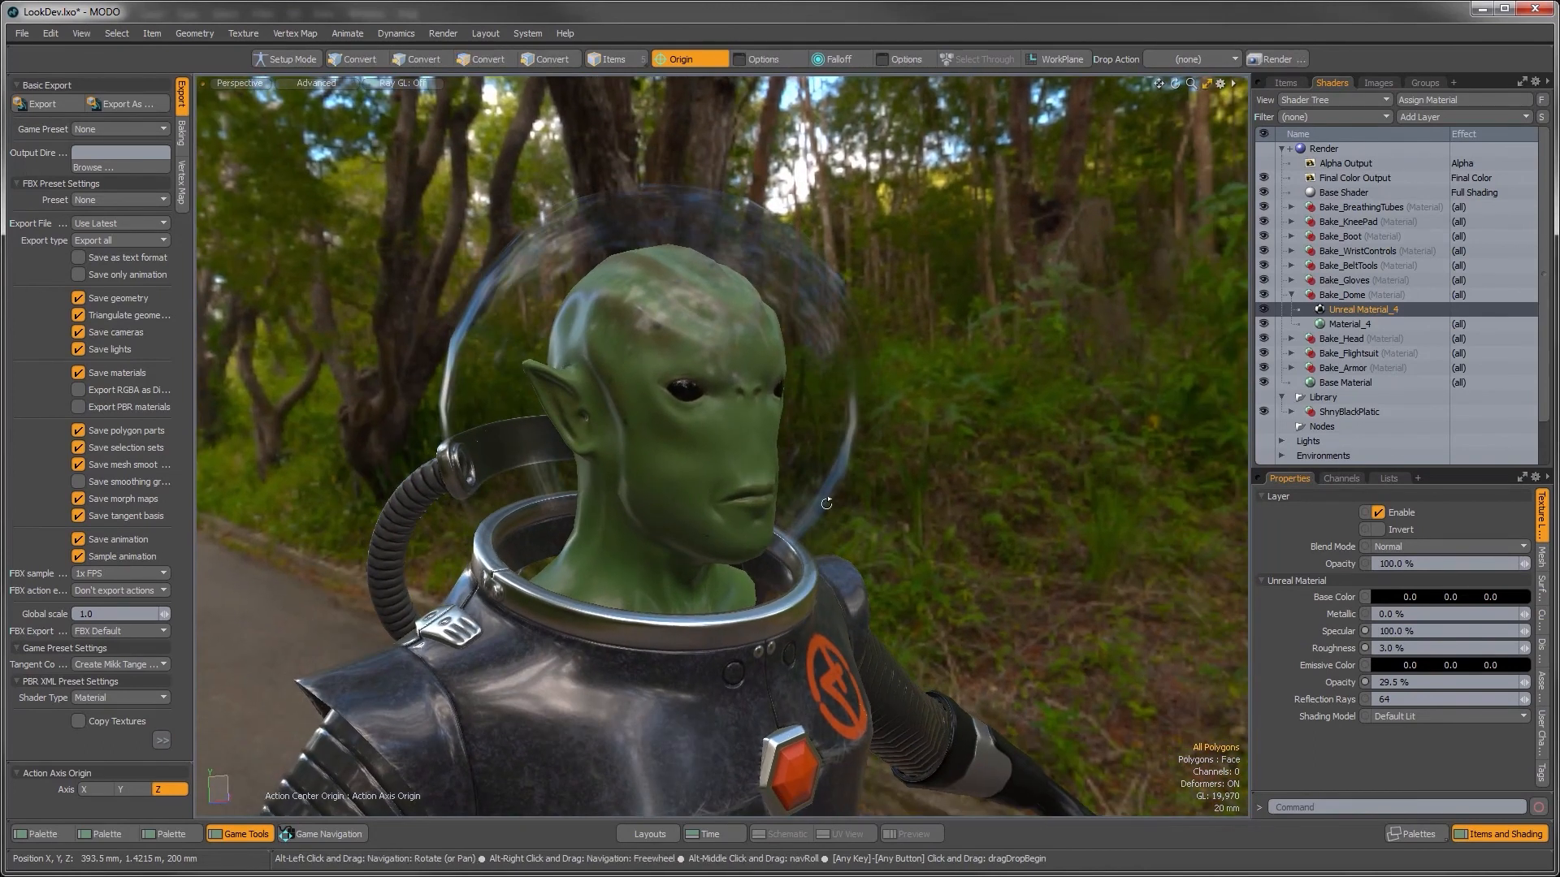
Step: Set the dome material's base color to a dark grey of 0.19 in all three channels and check the glass from several angles
{"action": "left_click", "coordinate": [1474, 601]}
{"action": "left_click_drag", "start_coordinate": [975, 635], "coordinate": [898, 638]}
{"action": "left_click_drag", "start_coordinate": [642, 604], "coordinate": [660, 447], "text": "alt"}
{"action": "scroll", "coordinate": [660, 447], "scroll_direction": "up", "scroll_amount": 5}
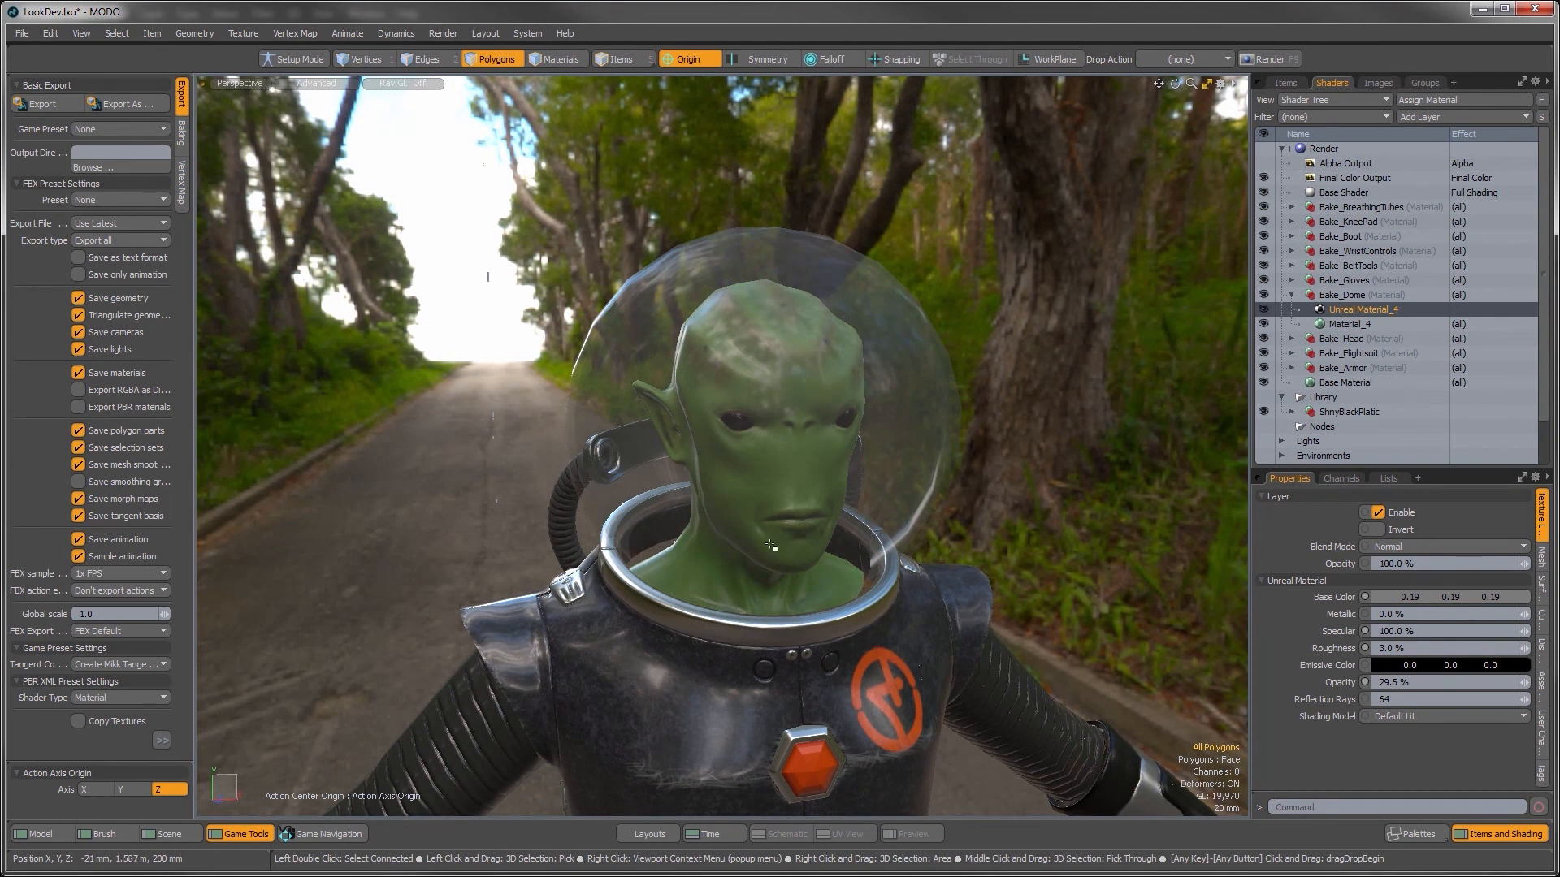
{"action": "left_click_drag", "start_coordinate": [755, 561], "coordinate": [749, 508], "text": "alt"}
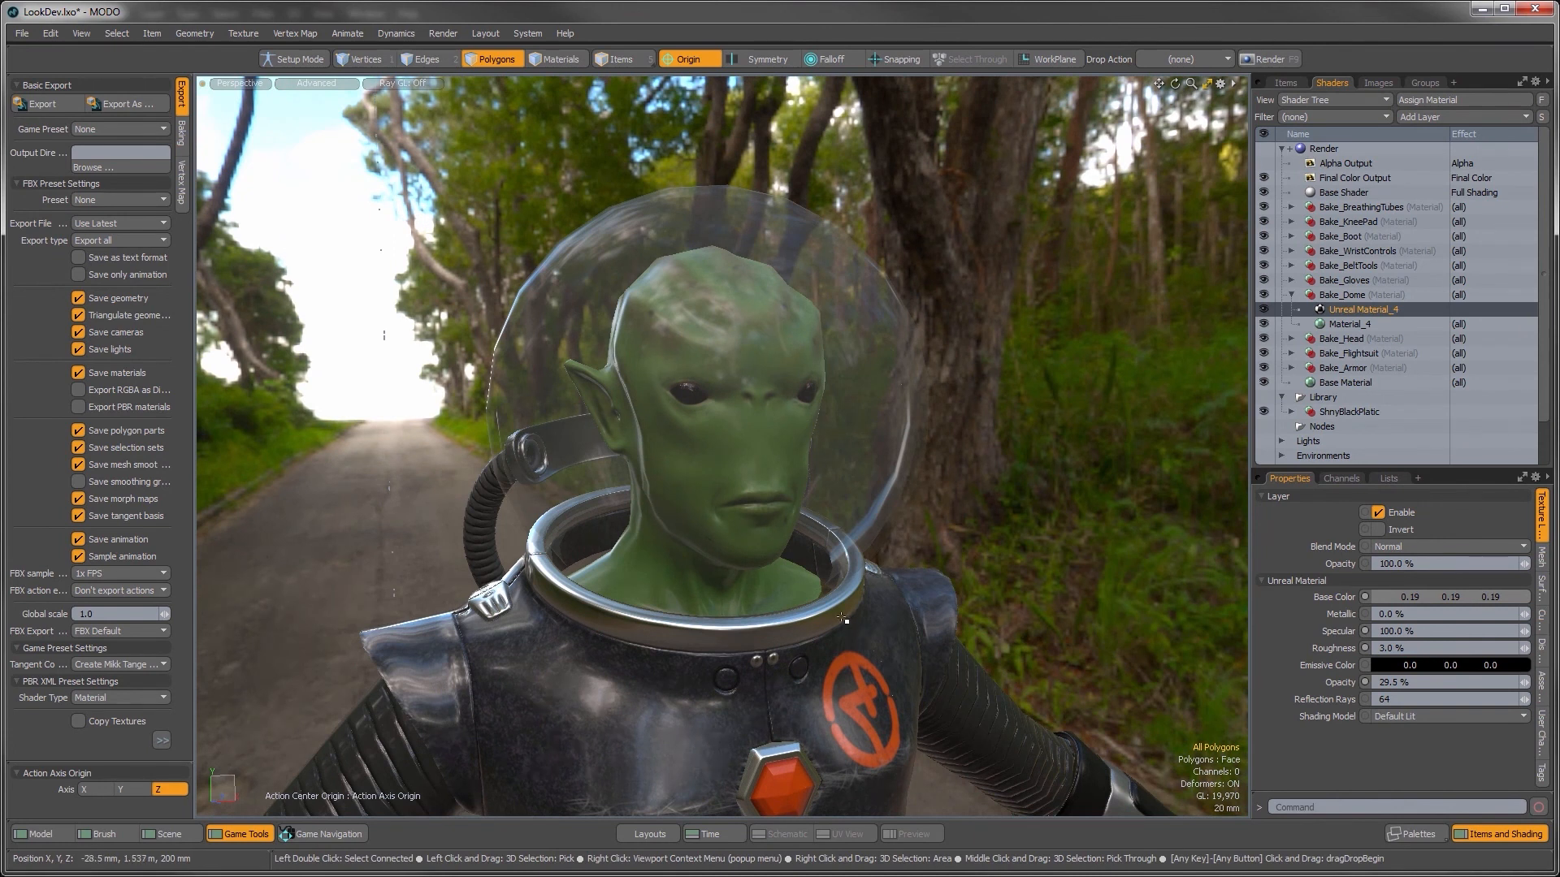
{"action": "left_click_drag", "start_coordinate": [689, 555], "coordinate": [639, 376], "text": "alt"}
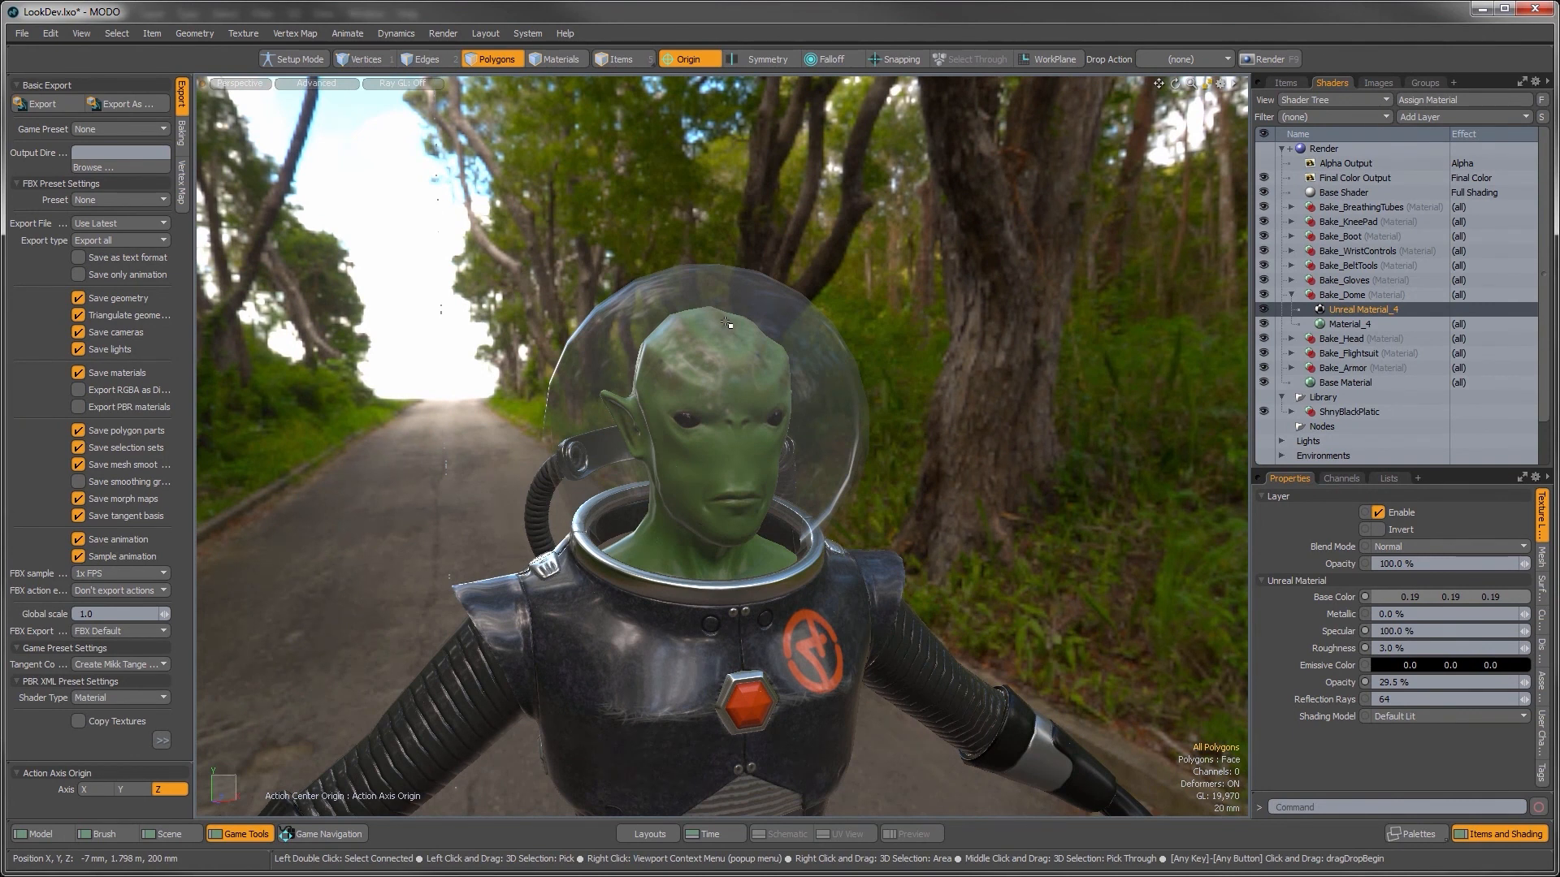
Step: Collapse the Bake_Dome material and view the character in its helmet from the front, down to the thighs
{"action": "left_click_drag", "start_coordinate": [624, 520], "coordinate": [672, 518], "text": "alt"}
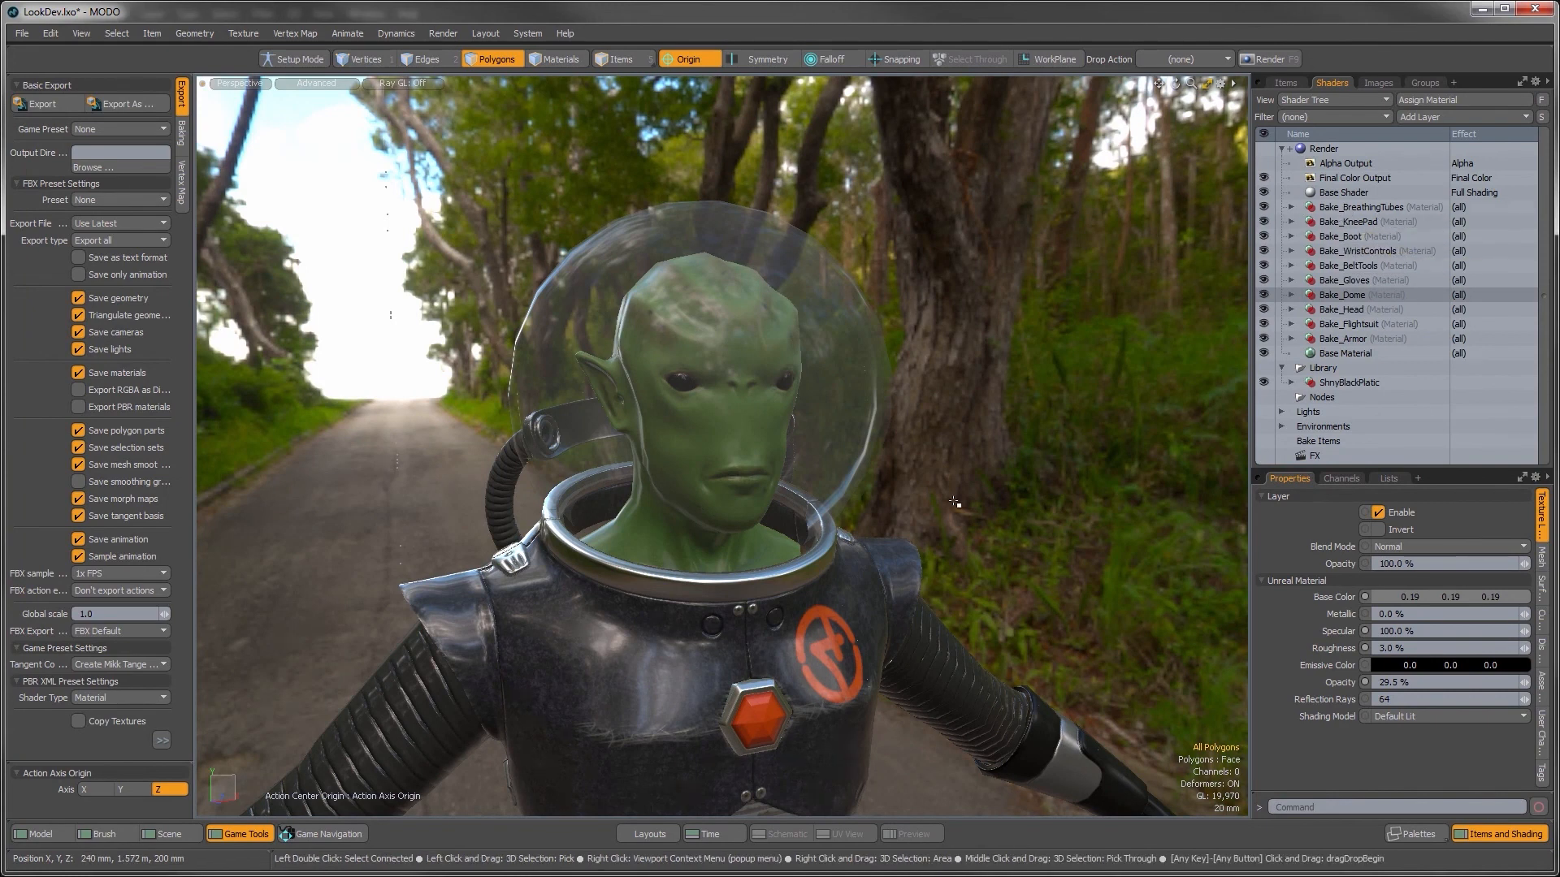
{"action": "mouse_move", "coordinate": [718, 695]}
{"action": "left_mouse_down", "text": "ctrl+alt"}
{"action": "mouse_move", "coordinate": [768, 626]}
{"action": "mouse_move", "coordinate": [705, 675]}
{"action": "left_mouse_up", "text": "ctrl+alt"}
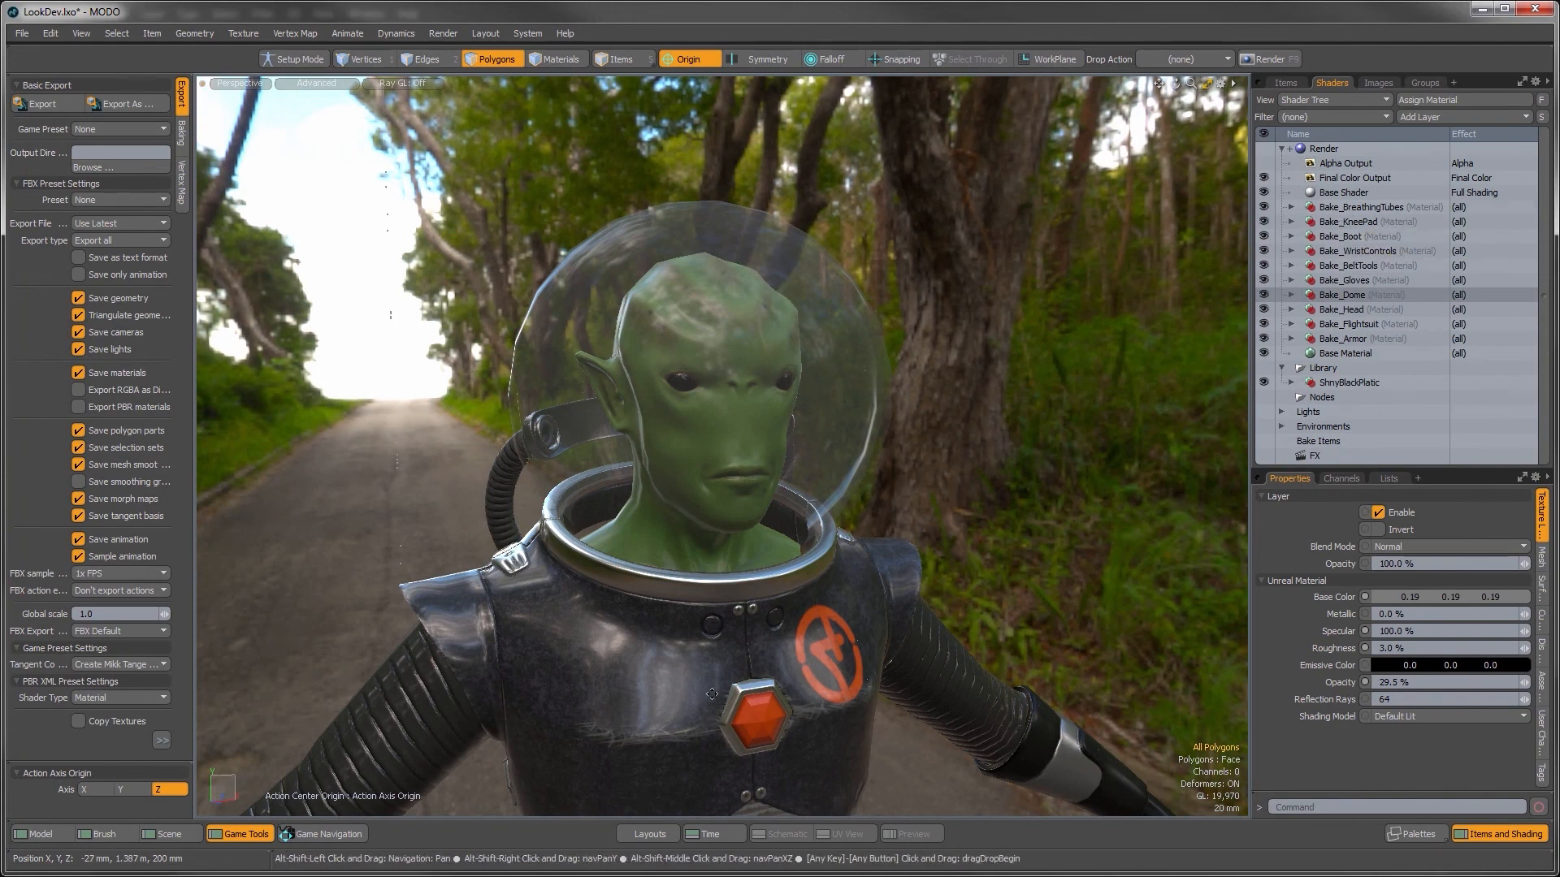
{"action": "left_click_drag", "start_coordinate": [705, 676], "coordinate": [708, 626], "text": "alt"}
{"action": "left_click_drag", "start_coordinate": [709, 625], "coordinate": [760, 627], "text": "alt"}
{"action": "left_click_drag", "start_coordinate": [759, 628], "coordinate": [739, 640], "text": "alt"}
{"action": "left_click_drag", "start_coordinate": [697, 589], "coordinate": [762, 547], "text": "alt"}
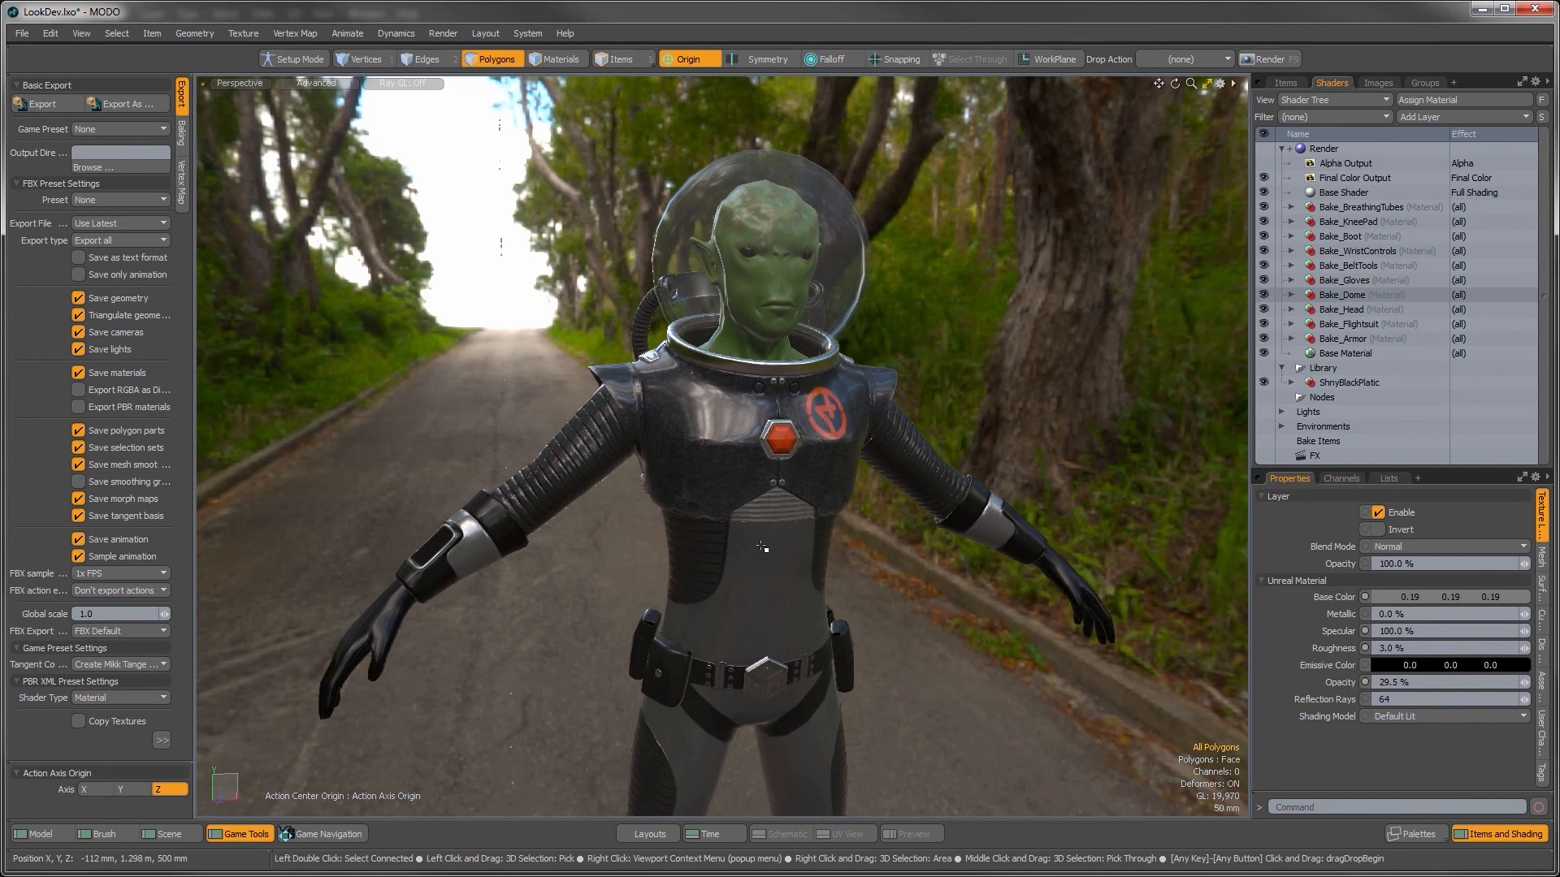